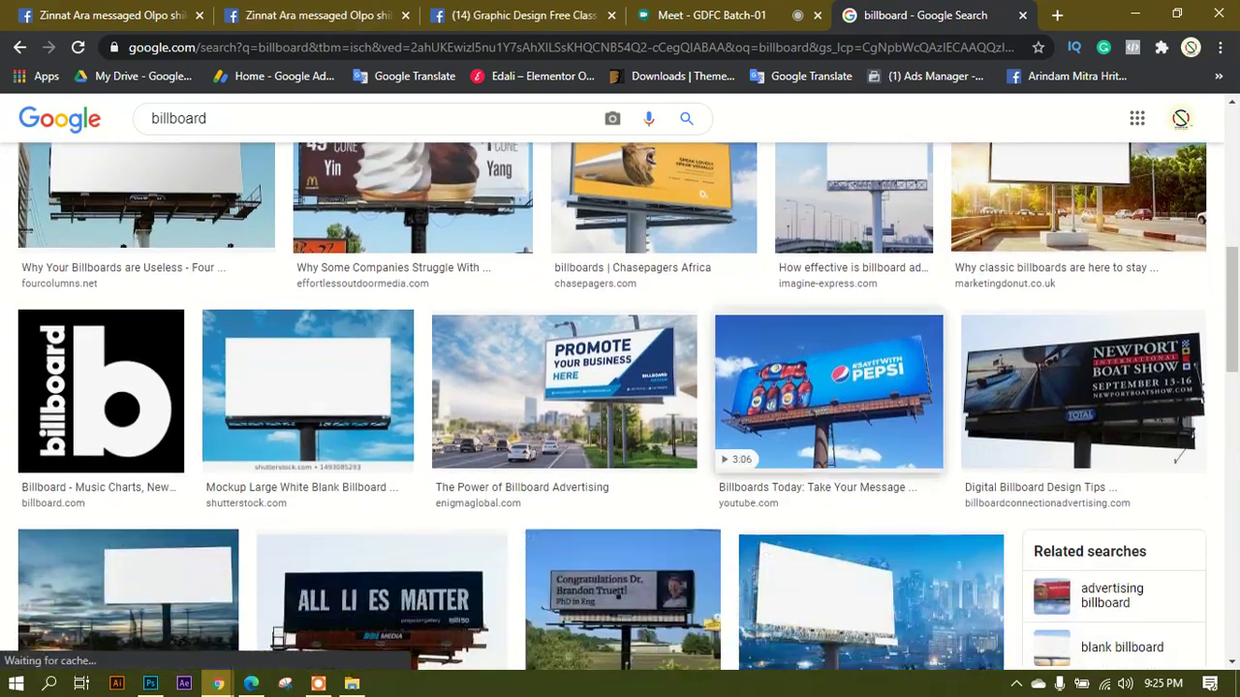
# Browse the billboard image results, previewing the Pepsi, Newport International Boat Show and Don't Despair billboards.
pyautogui.click(793, 445)
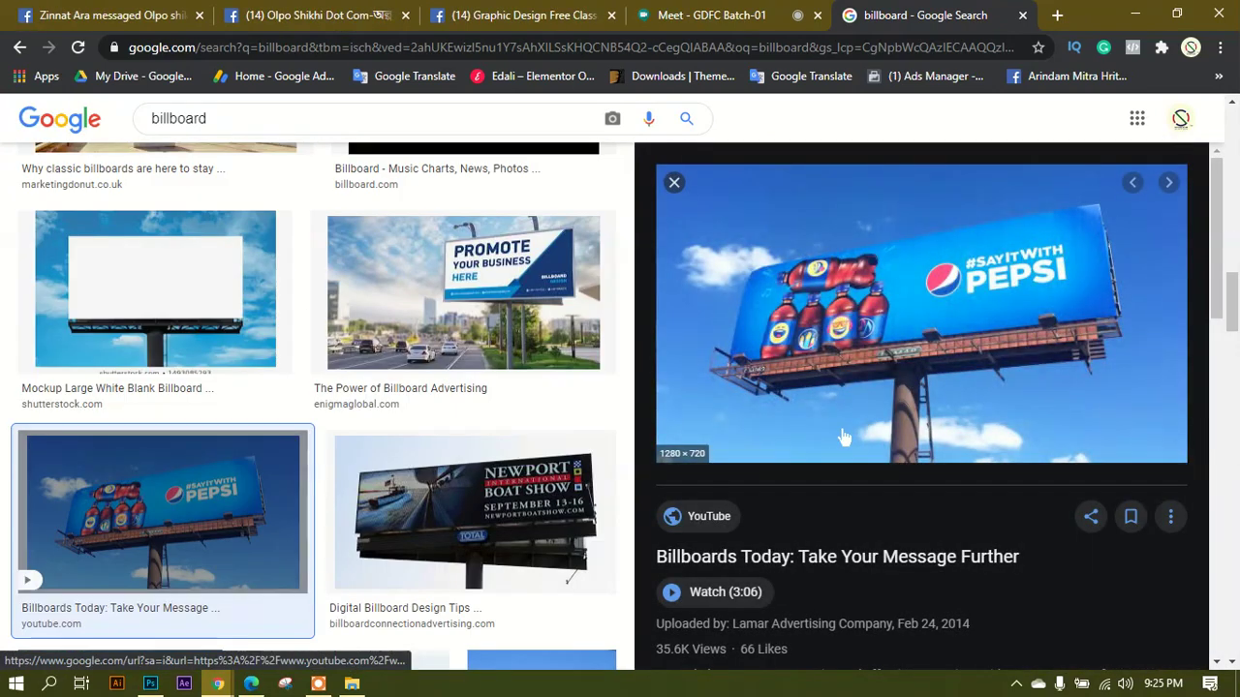
pyautogui.scroll(-3, 822, 435)
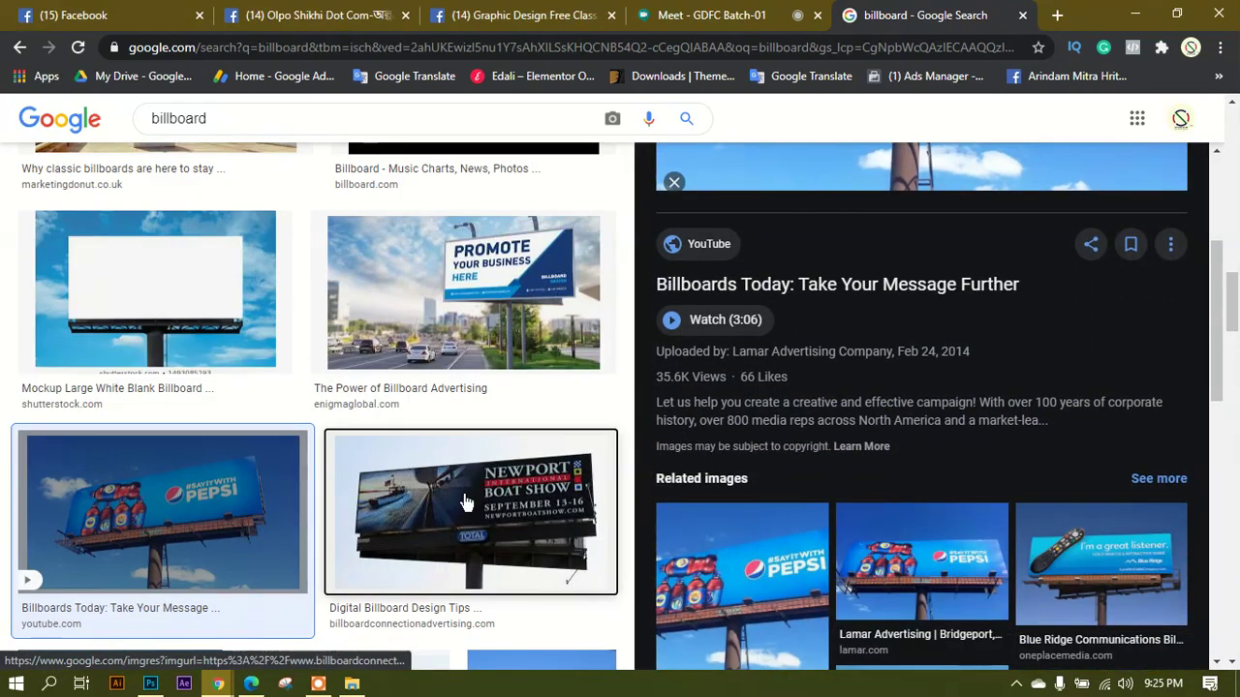
pyautogui.click(470, 512)
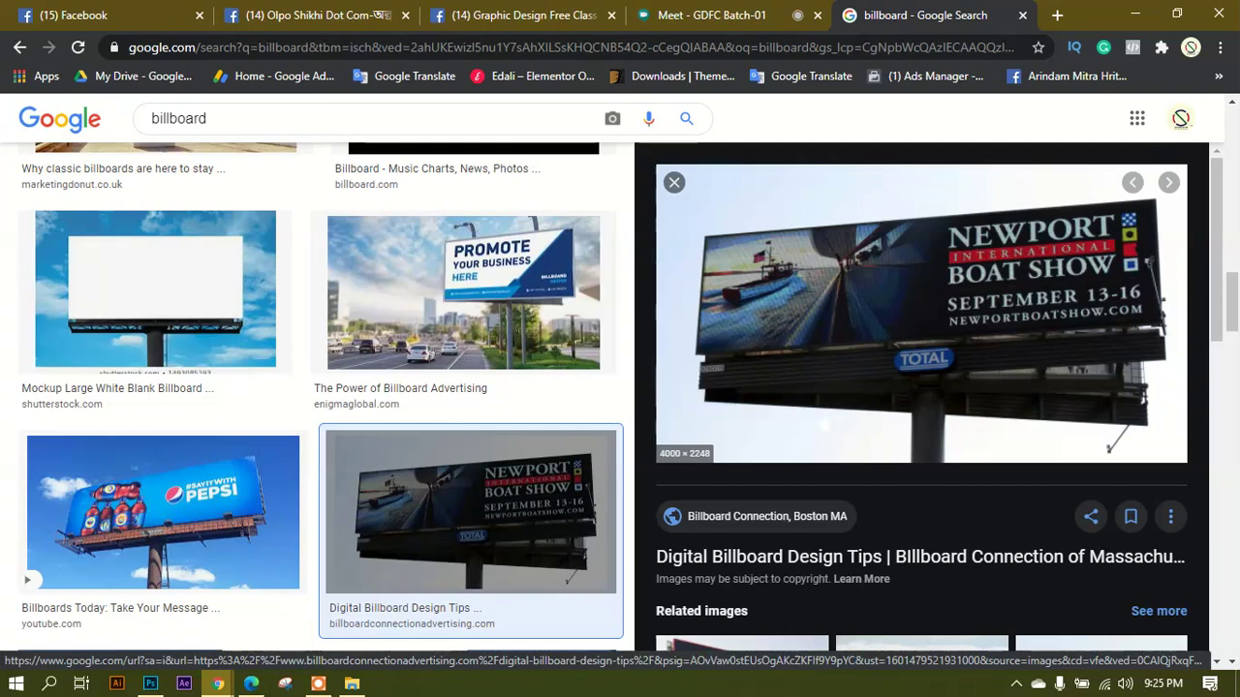
pyautogui.scroll(-3, 901, 342)
pyautogui.scroll(-2, 901, 342)
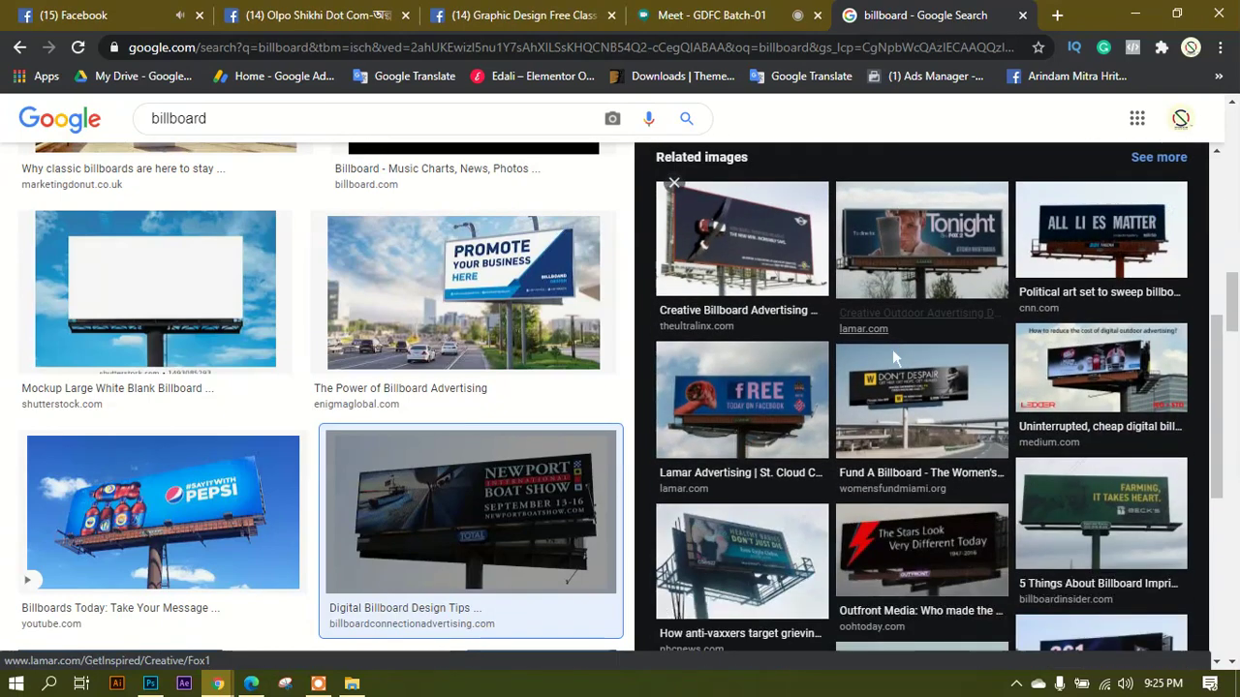
pyautogui.click(896, 397)
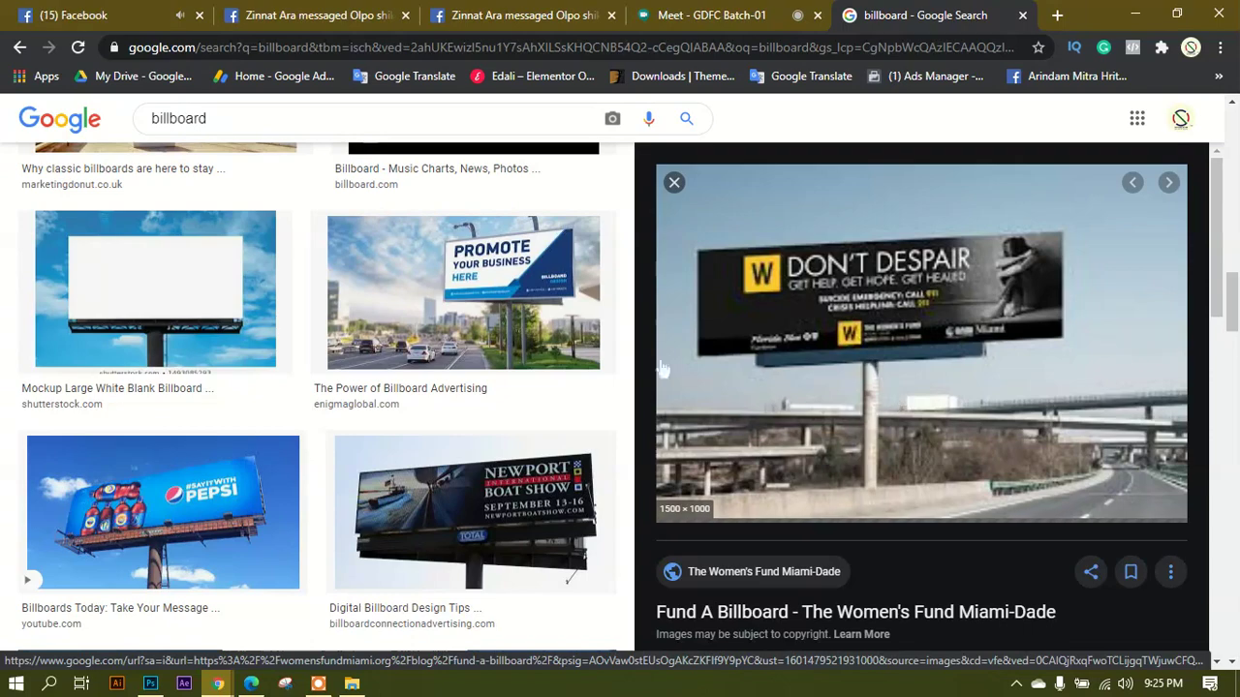
pyautogui.scroll(-3, 320, 387)
pyautogui.scroll(-2, 511, 332)
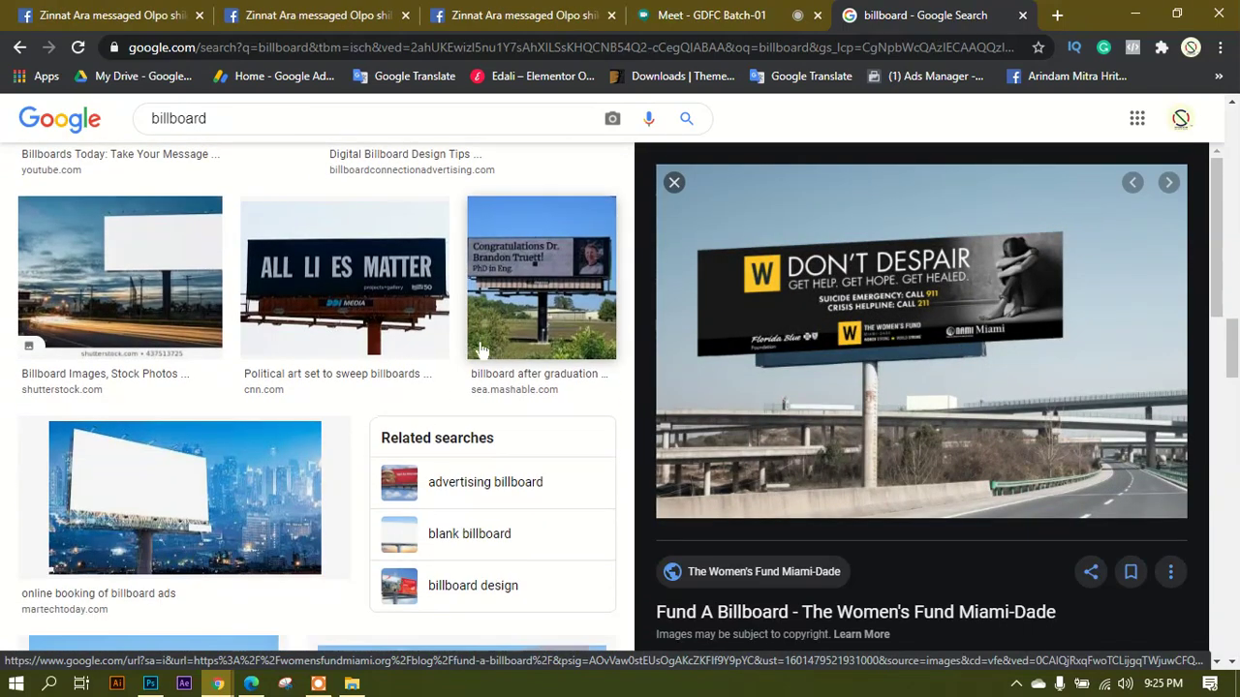
pyautogui.scroll(-4, 511, 331)
pyautogui.scroll(-5, 511, 331)
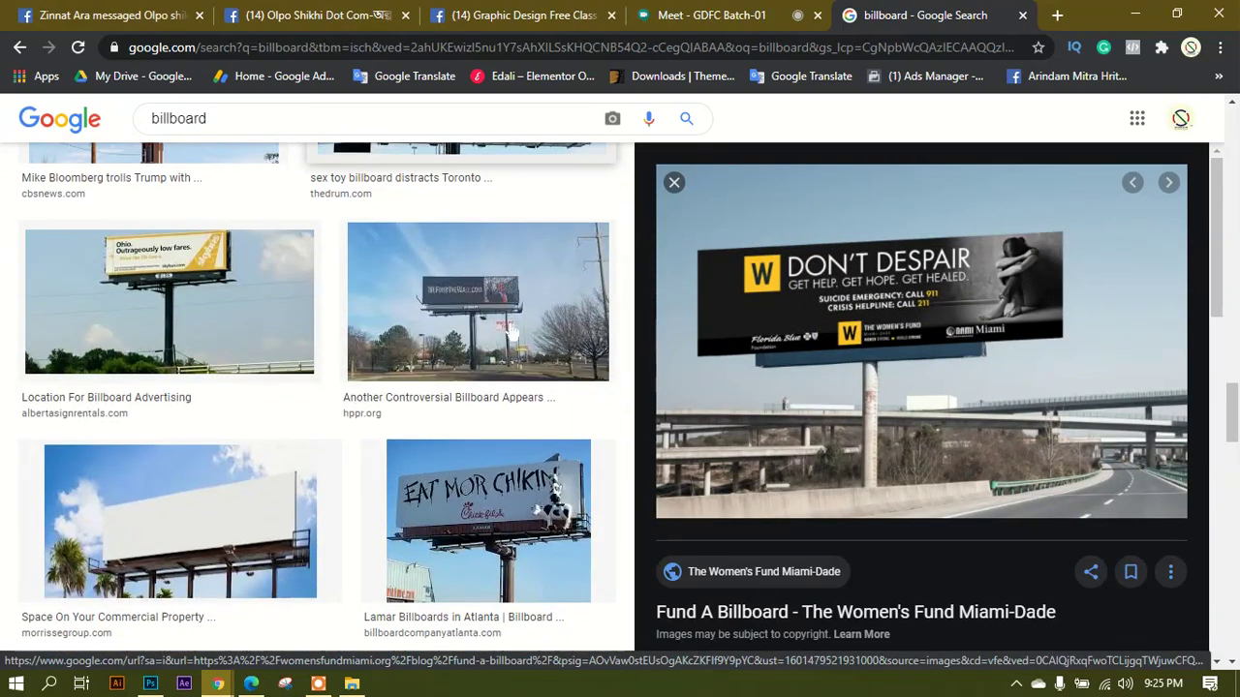
# Preview several Burger King billboard designs, moving from one to another through the related images.
pyautogui.click(215, 549)
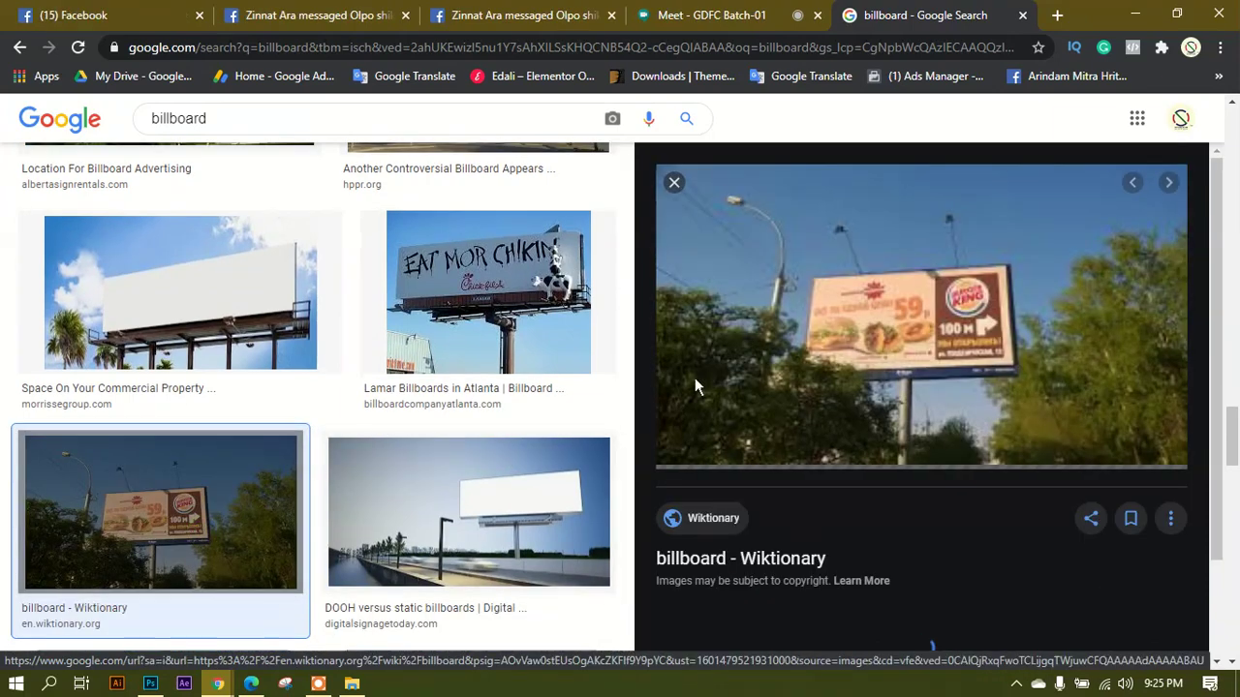
pyautogui.scroll(-5, 804, 359)
pyautogui.click(804, 359)
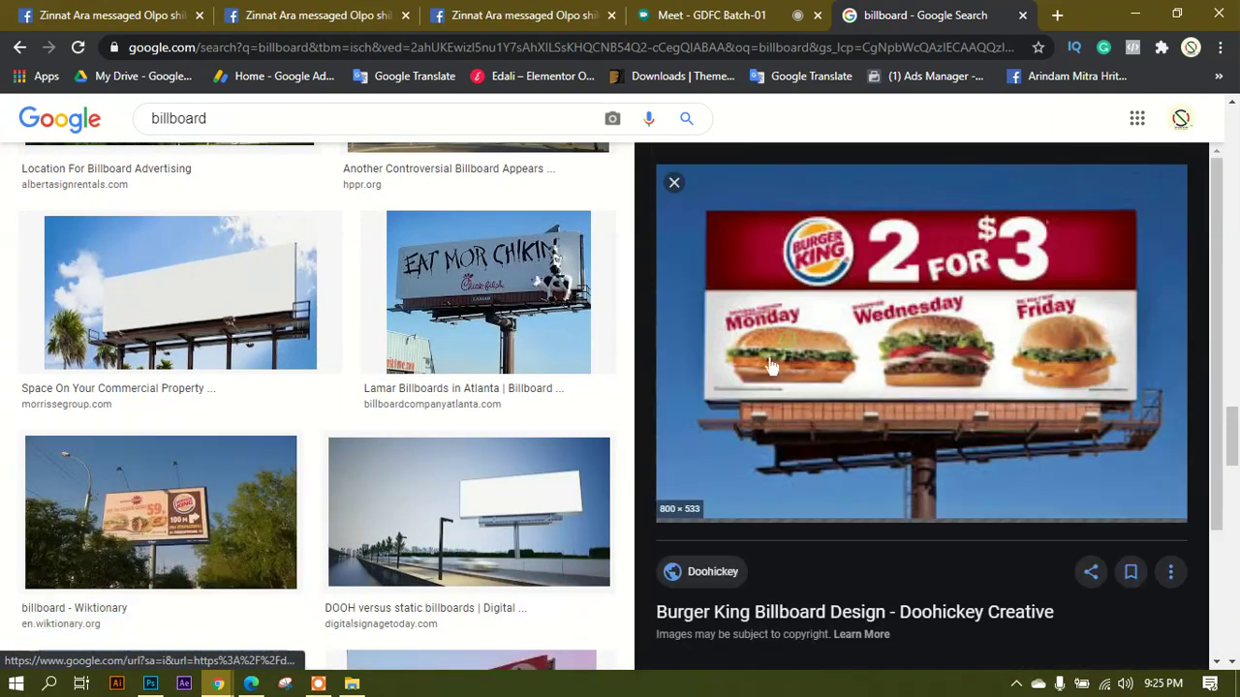
pyautogui.scroll(-5, 1056, 385)
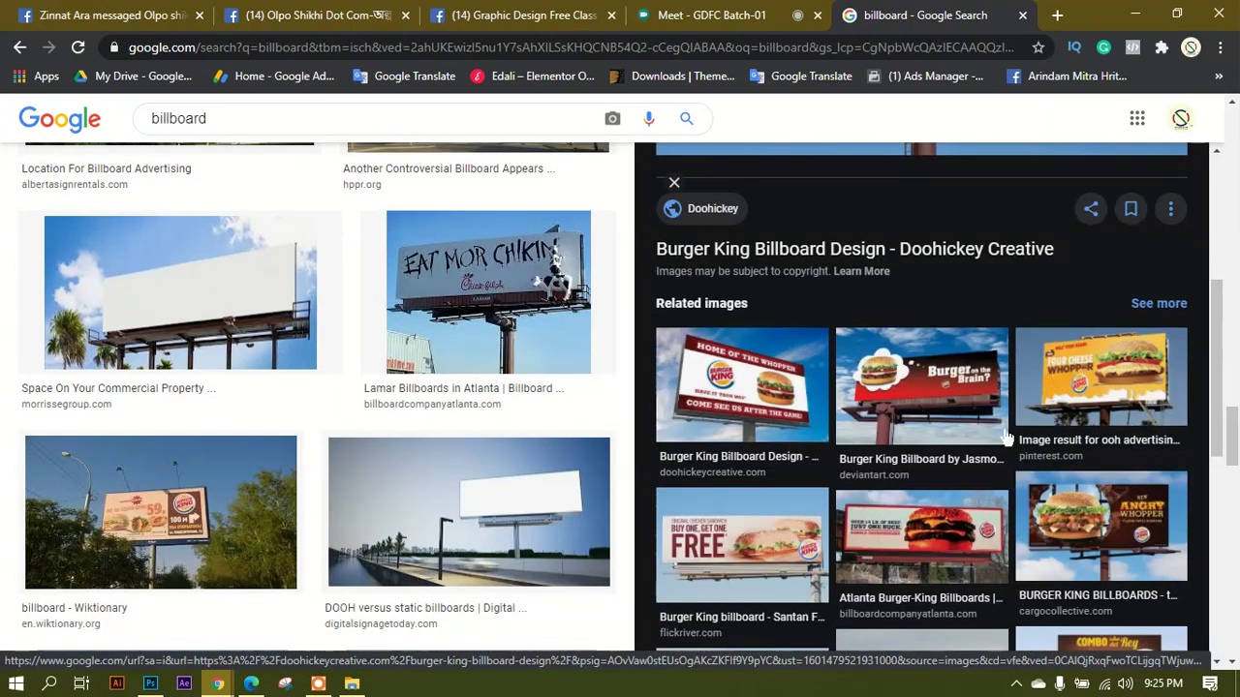
pyautogui.click(958, 435)
pyautogui.scroll(-5, 956, 435)
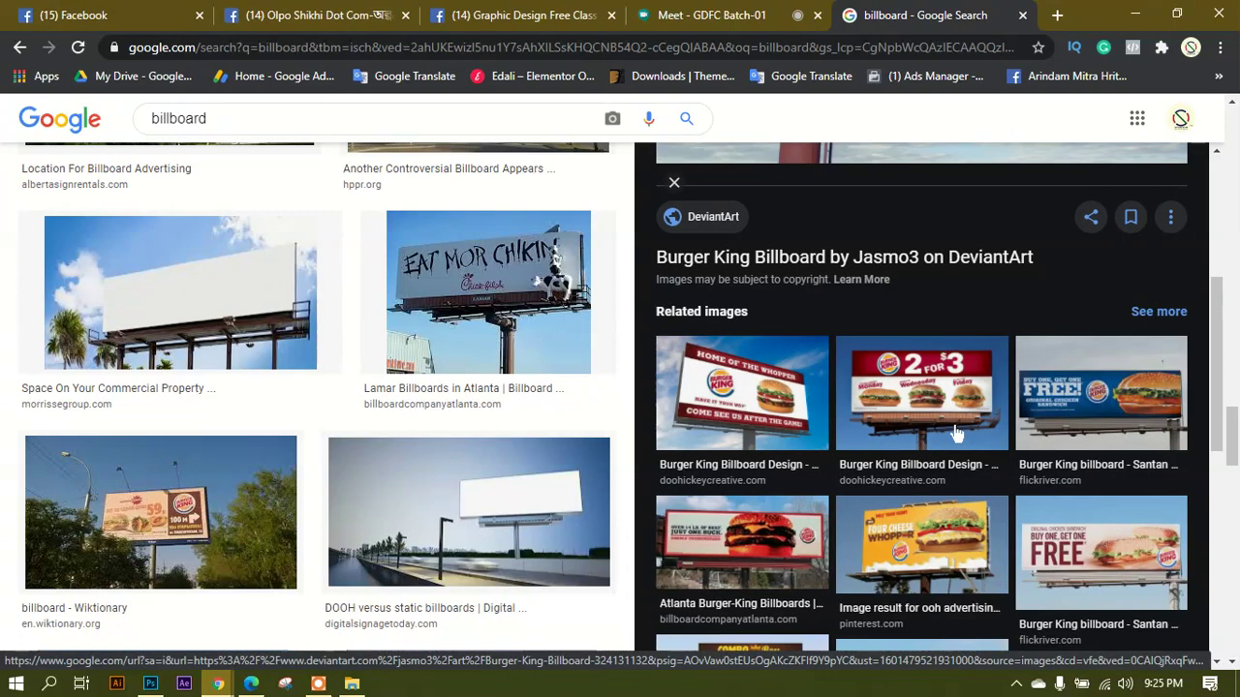
pyautogui.click(1073, 426)
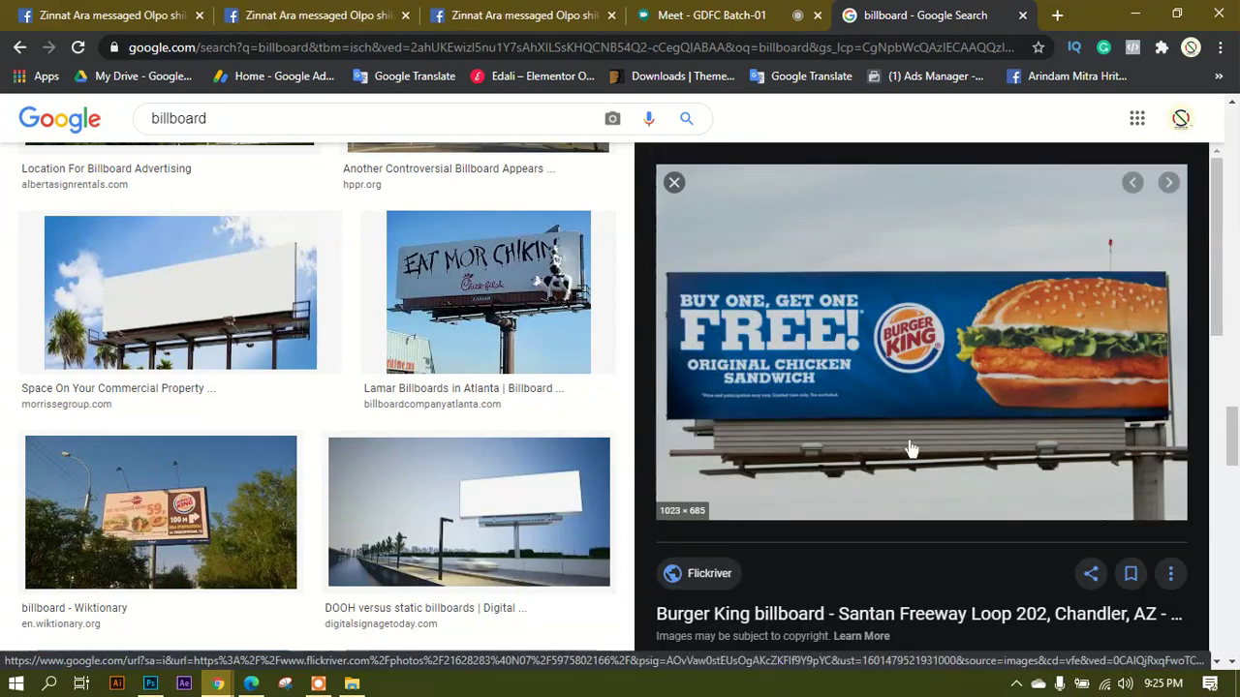
pyautogui.scroll(-5, 866, 388)
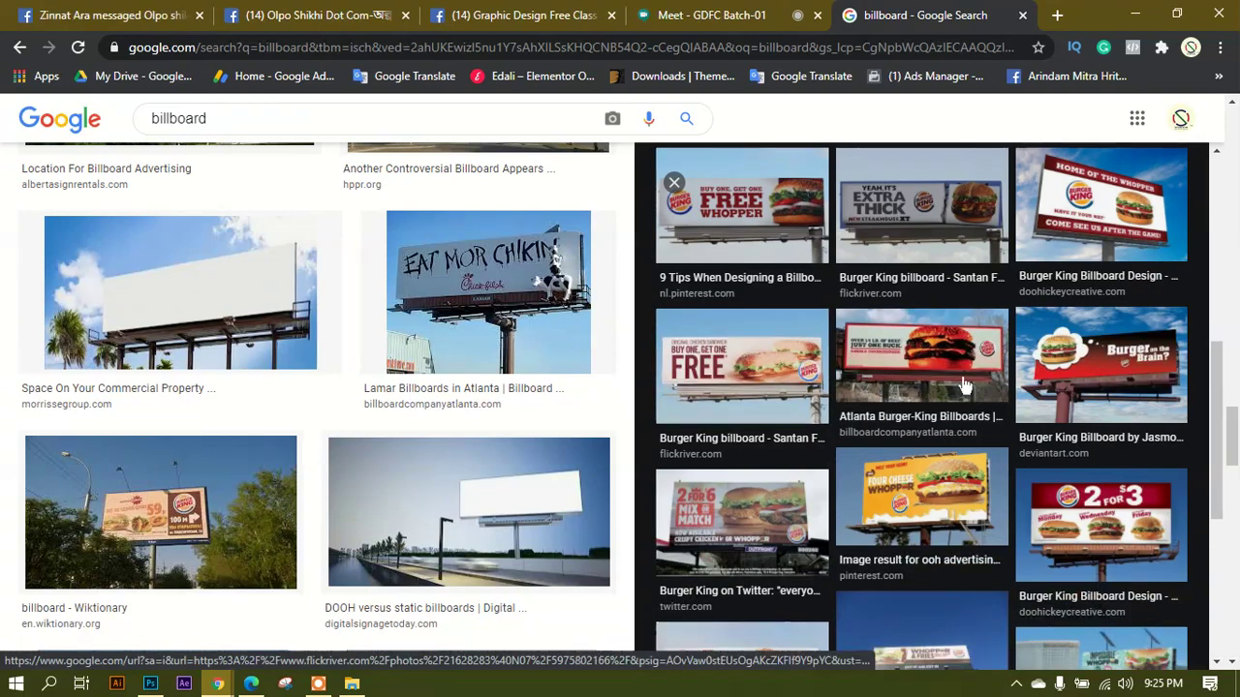
pyautogui.click(865, 385)
pyautogui.scroll(1, 899, 452)
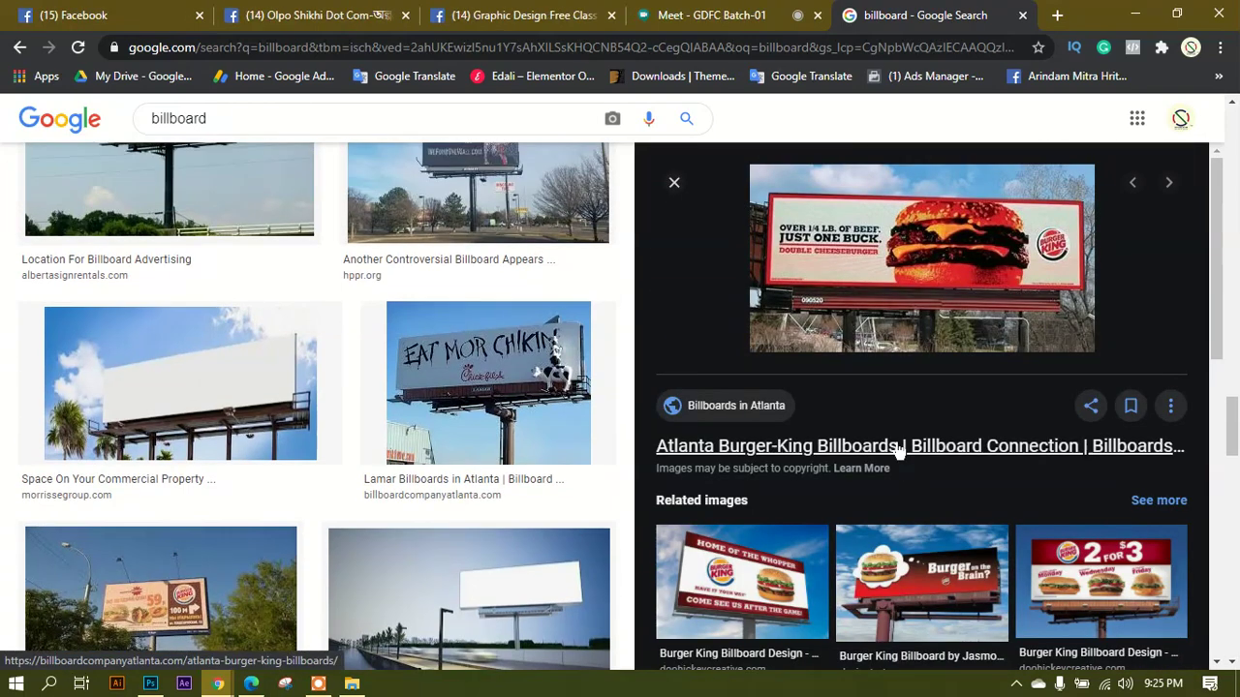
# Close the billboard image search and read the GDFC Batch-01 meeting's chat messages.
pyautogui.click(1021, 16)
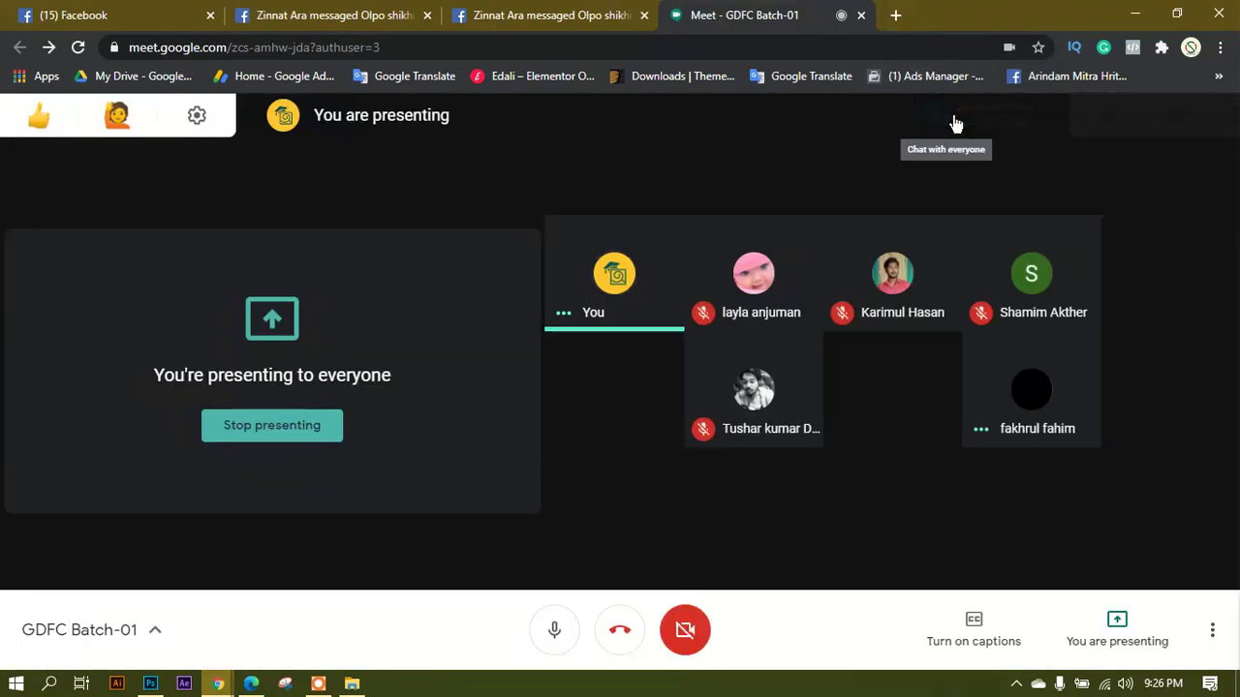
pyautogui.click(955, 122)
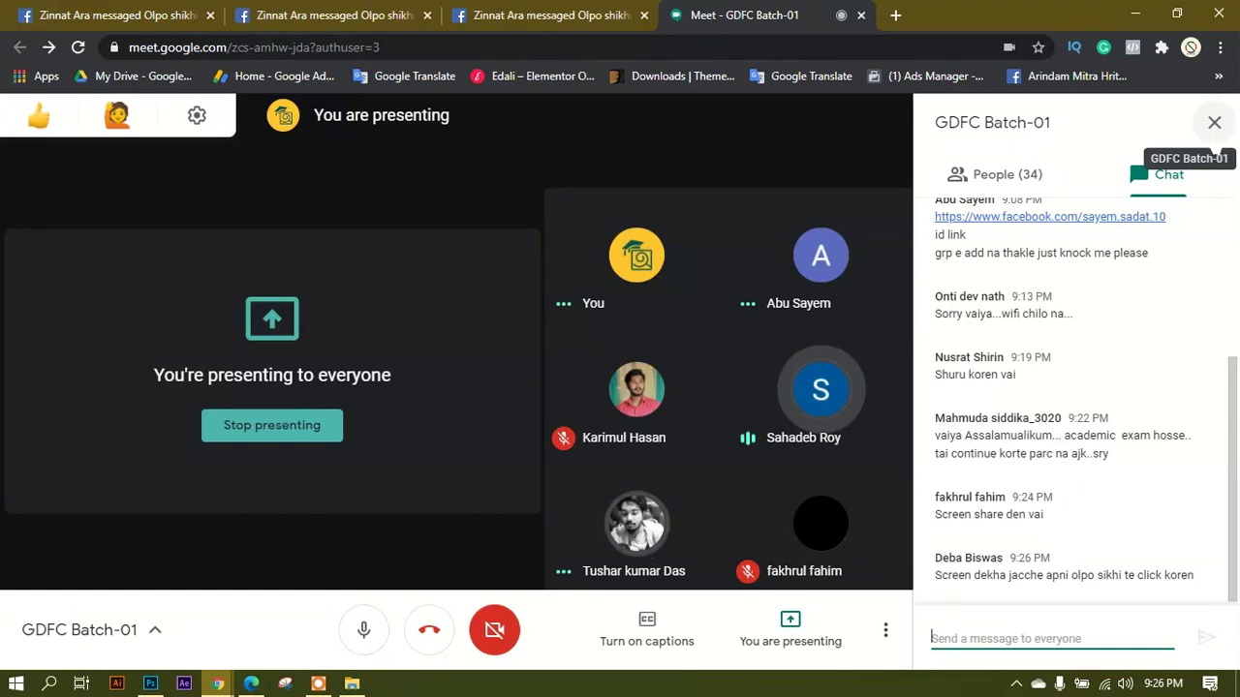
pyautogui.click(1213, 122)
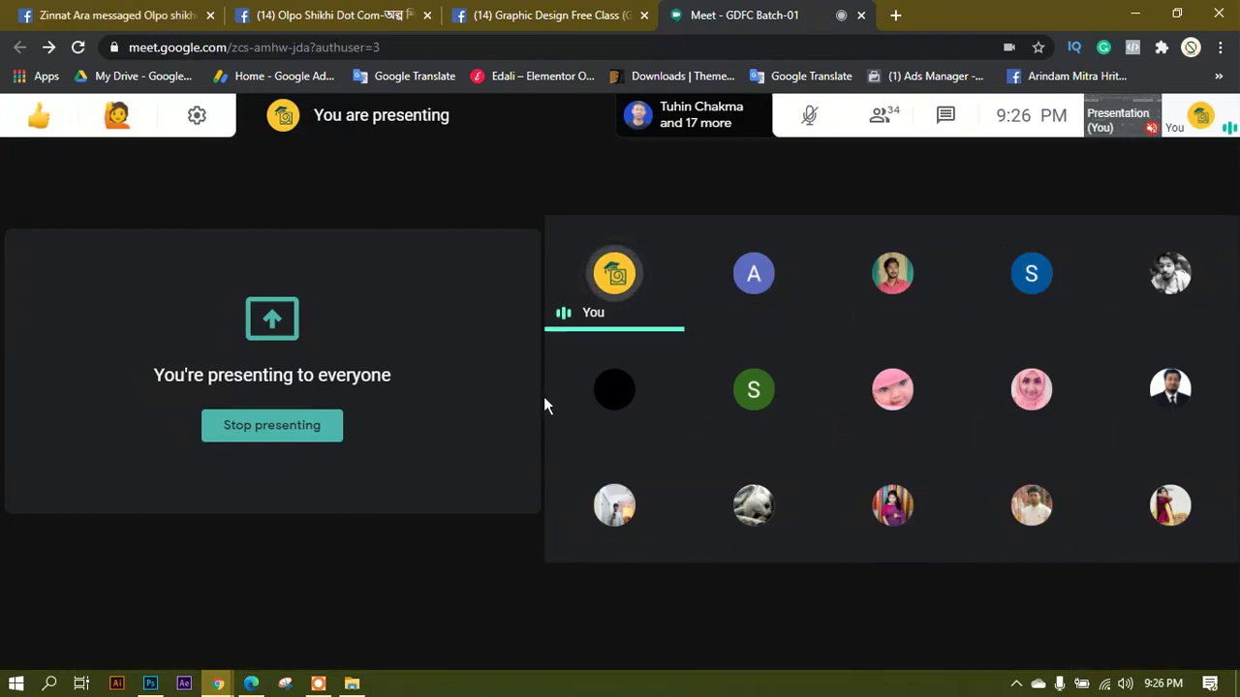
# Switch to the course outline PDF in Edge and select the Type Tool topic under Class No: 03.
pyautogui.click(252, 683)
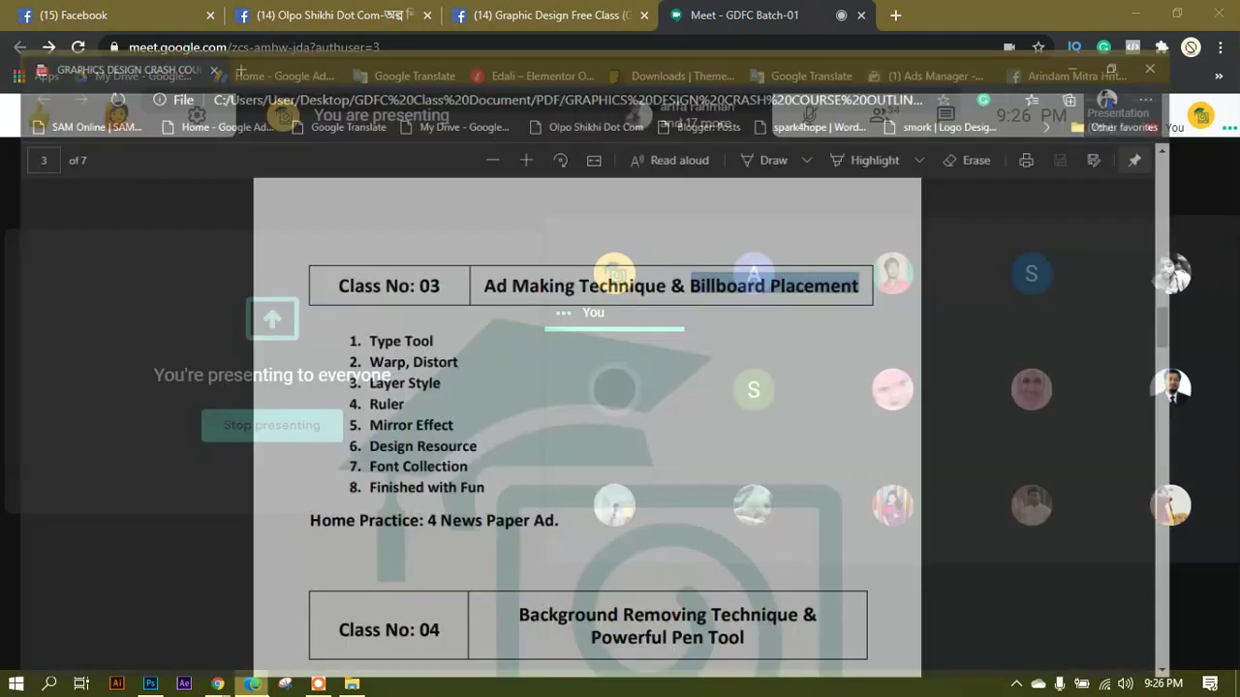
pyautogui.moveTo(375, 307); pyautogui.dragTo(446, 307)
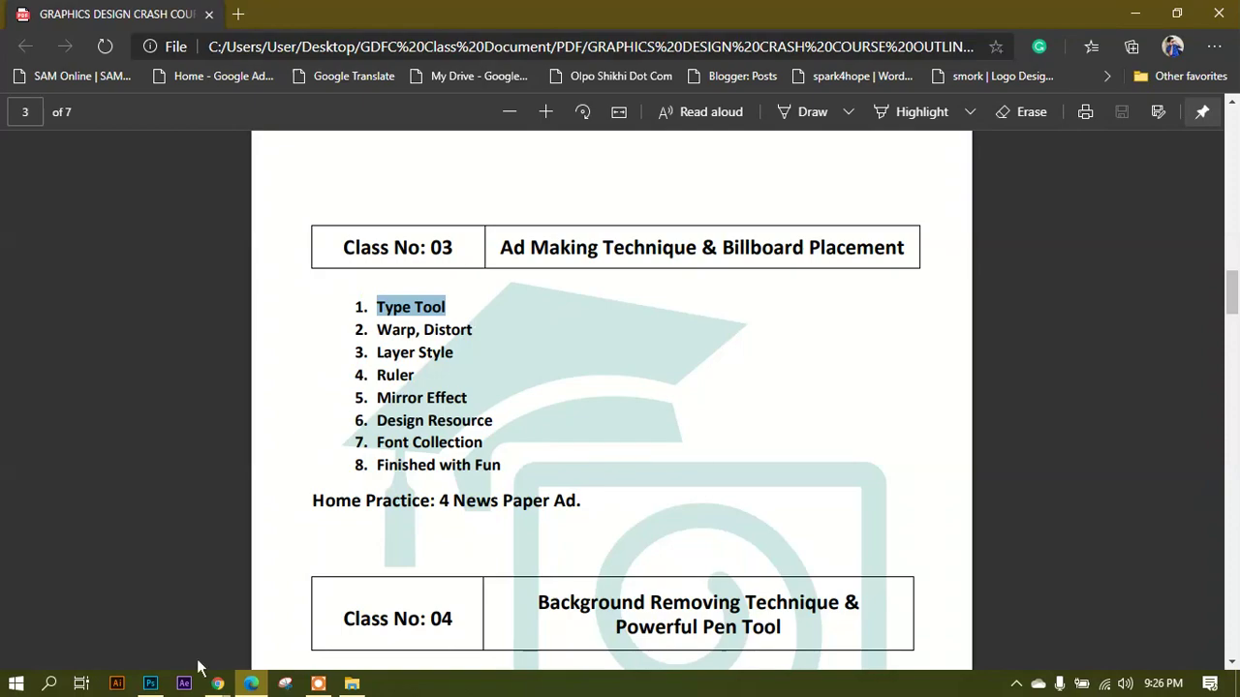
# Switch to Photoshop and start a new document from the Web Most Common preset.
pyautogui.click(150, 684)
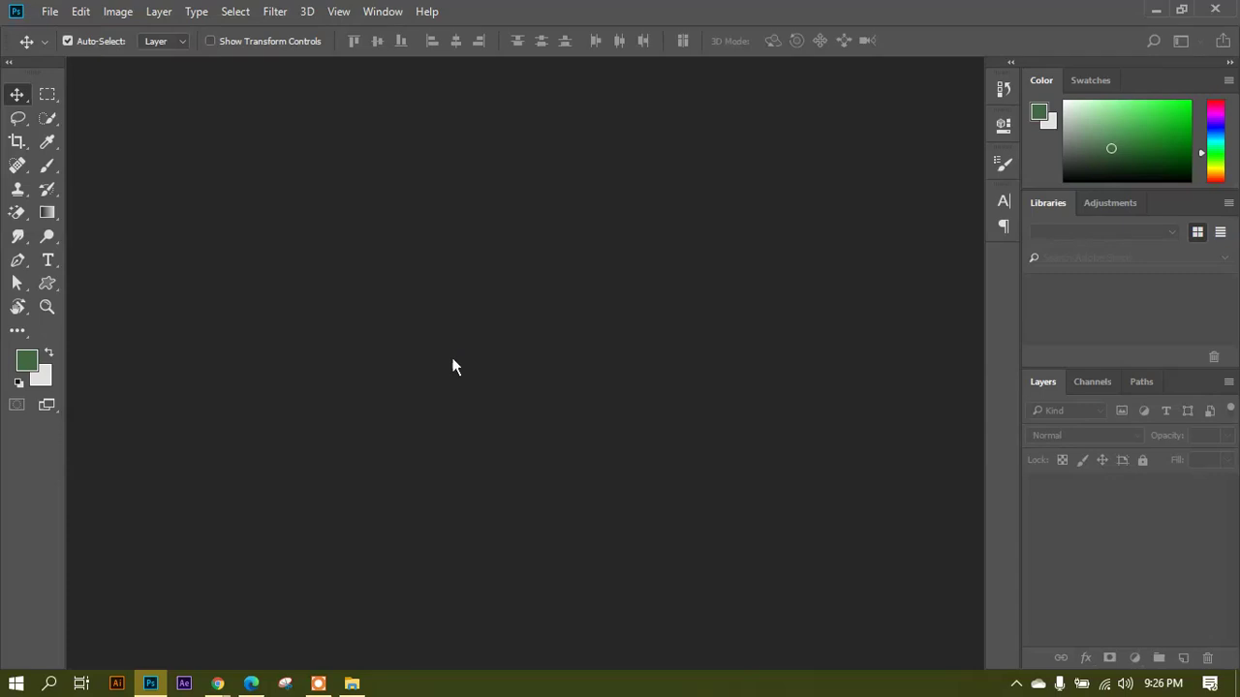
pyautogui.hotkey('ctrl', 'n')
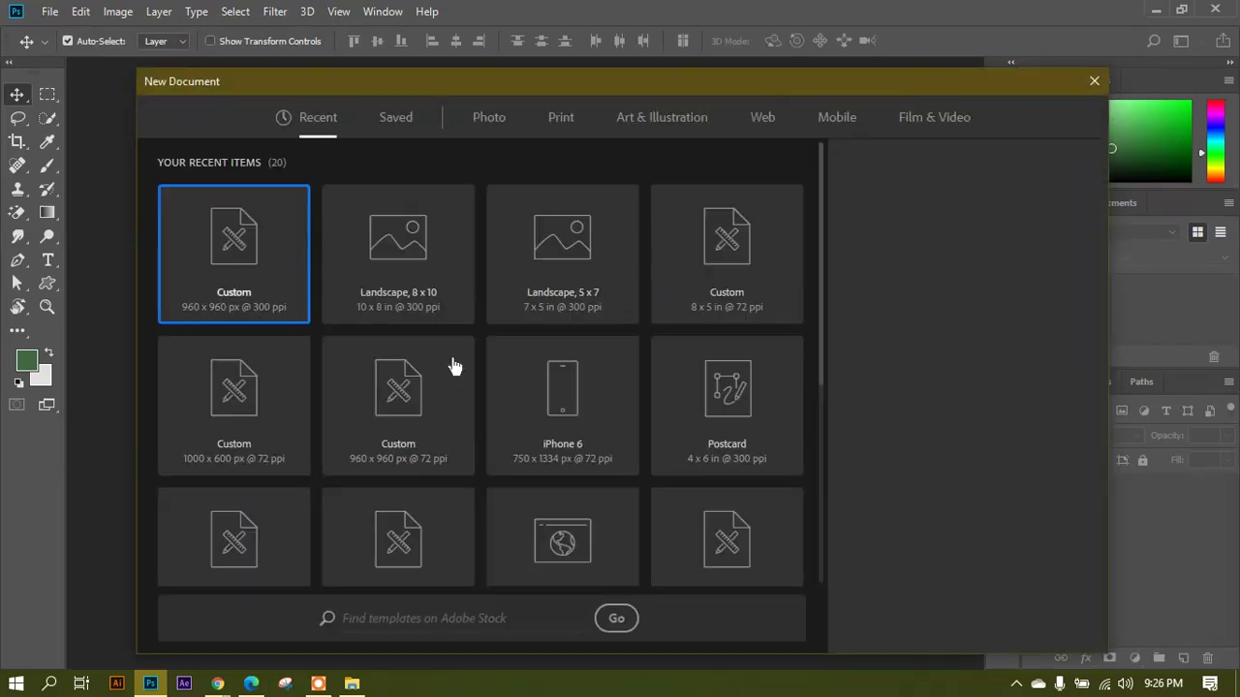
pyautogui.moveTo(678, 99); pyautogui.dragTo(640, 85)
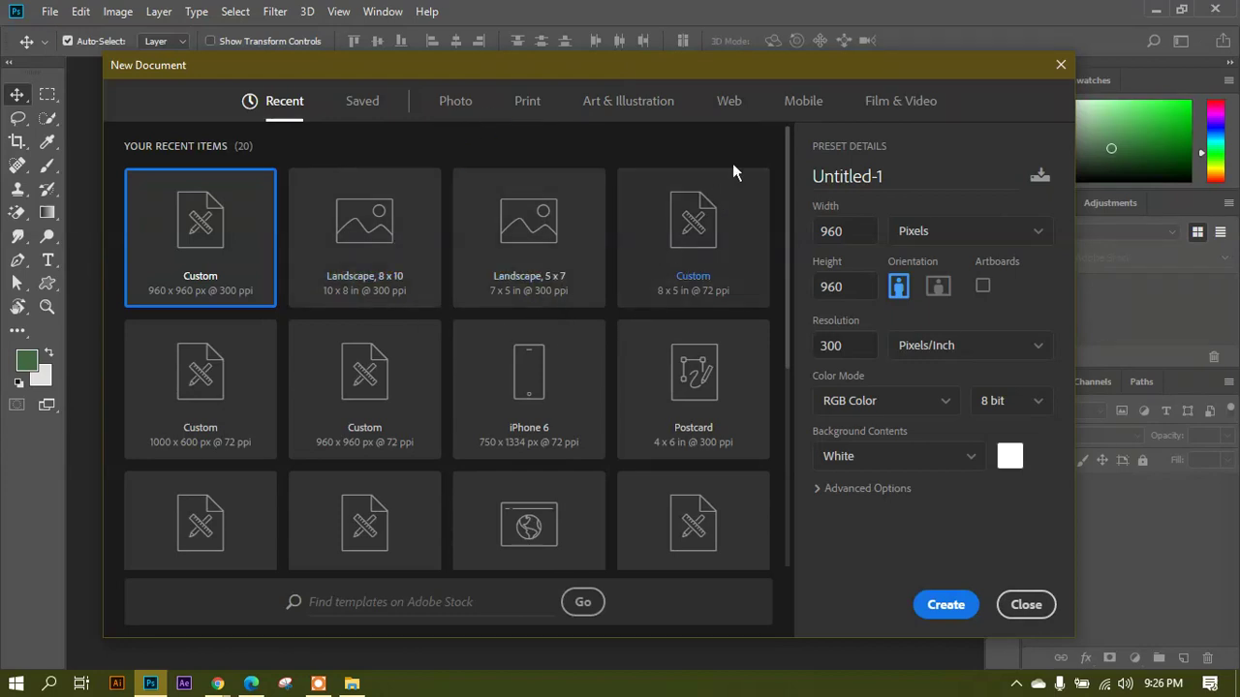
pyautogui.click(738, 106)
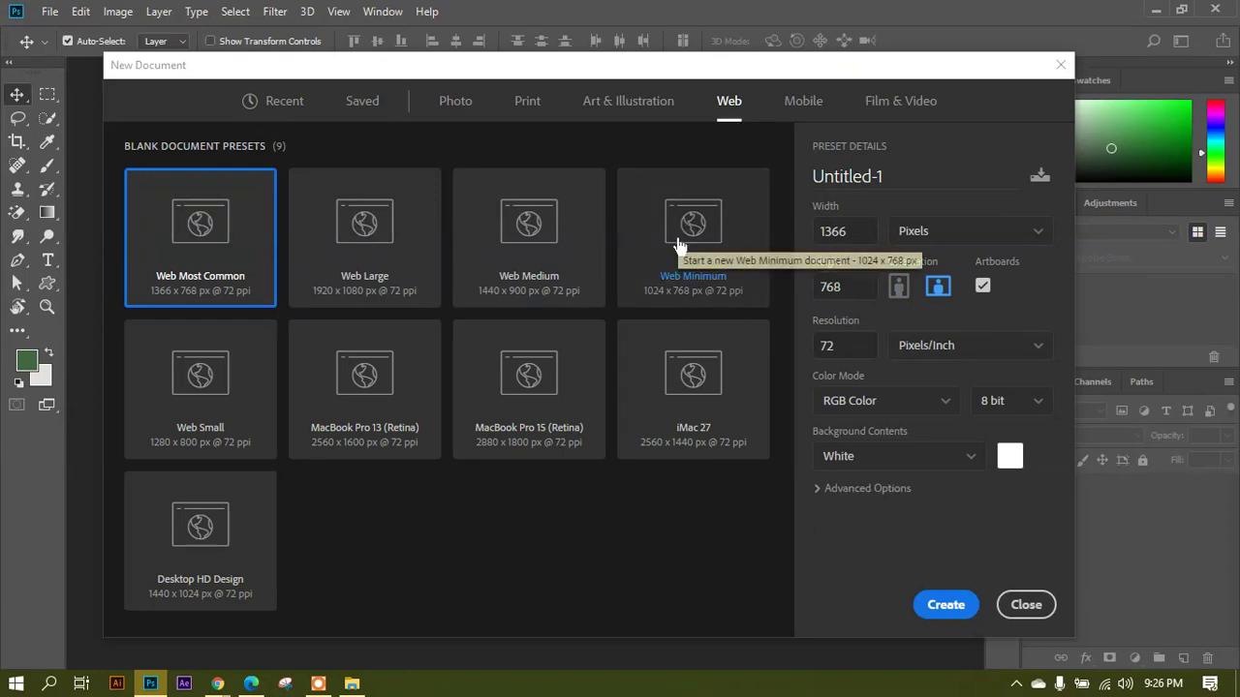
pyautogui.click(531, 107)
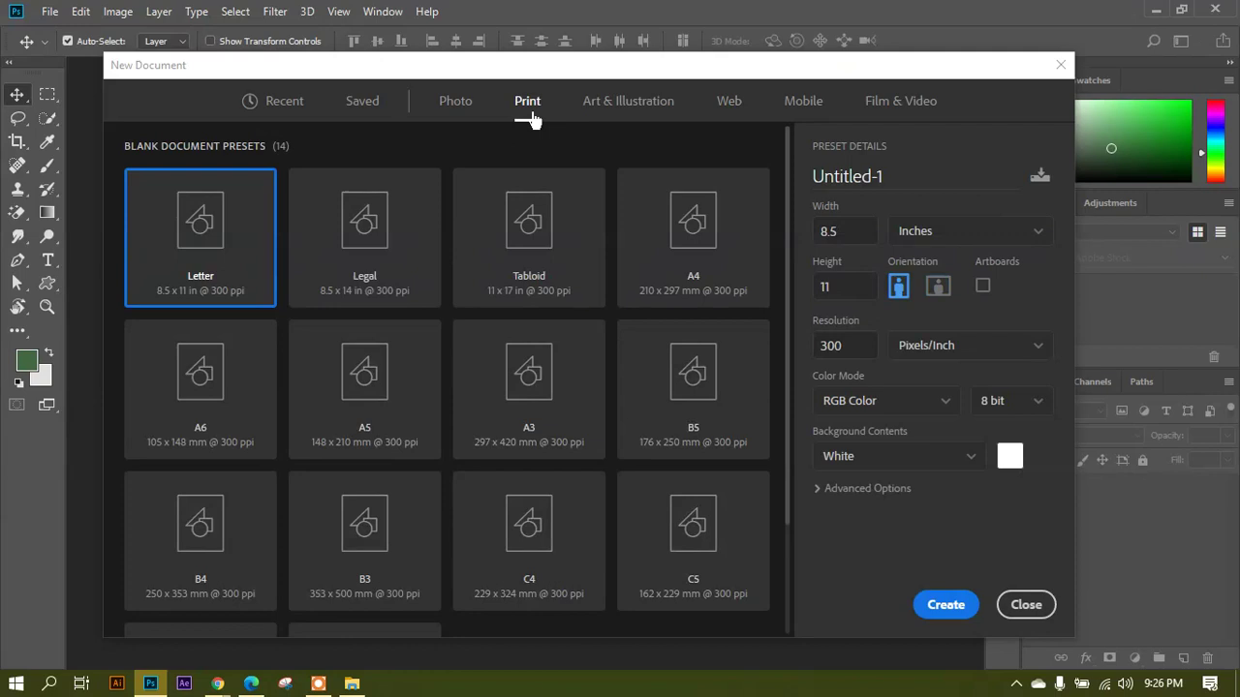
pyautogui.click(730, 115)
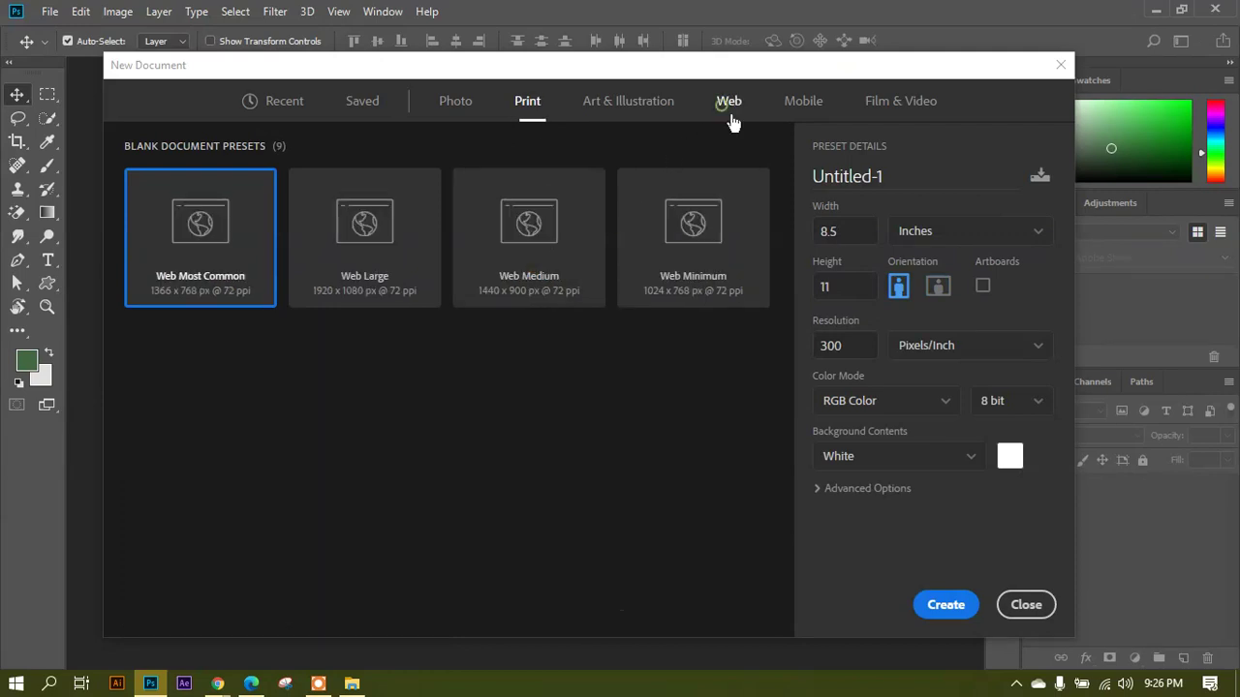
# Name the new document Newspaper Ad and turn off artboards.
pyautogui.click(892, 183)
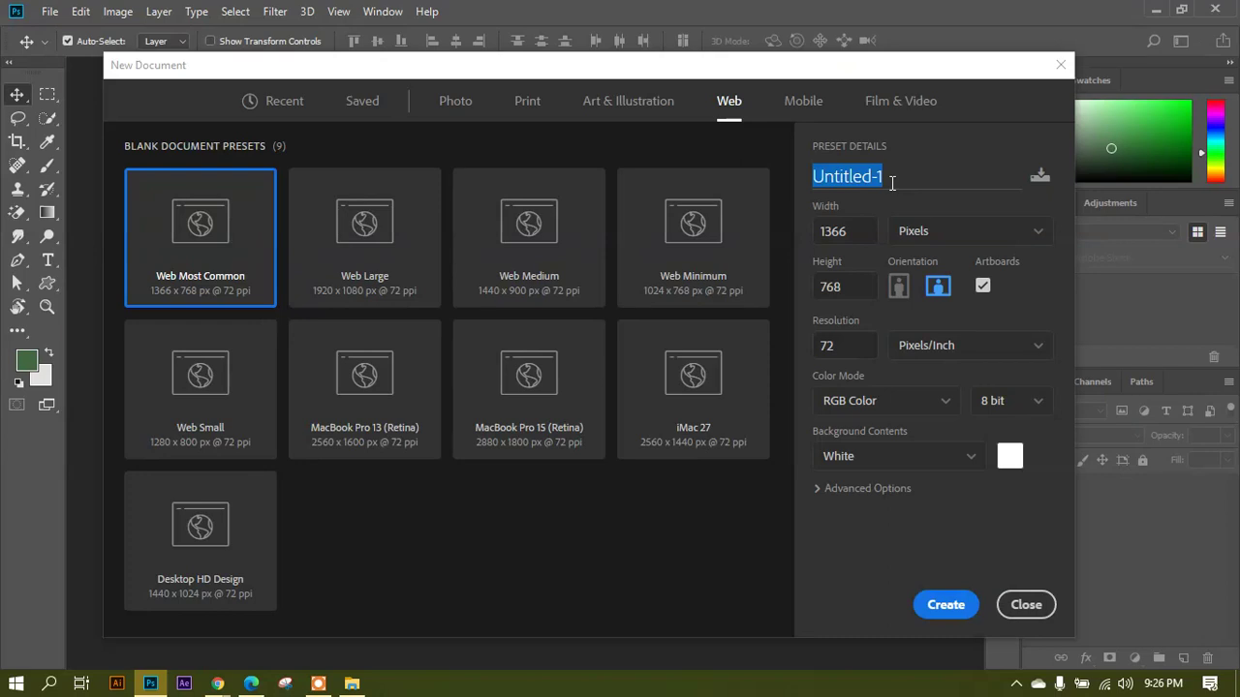
pyautogui.write('Newsp')
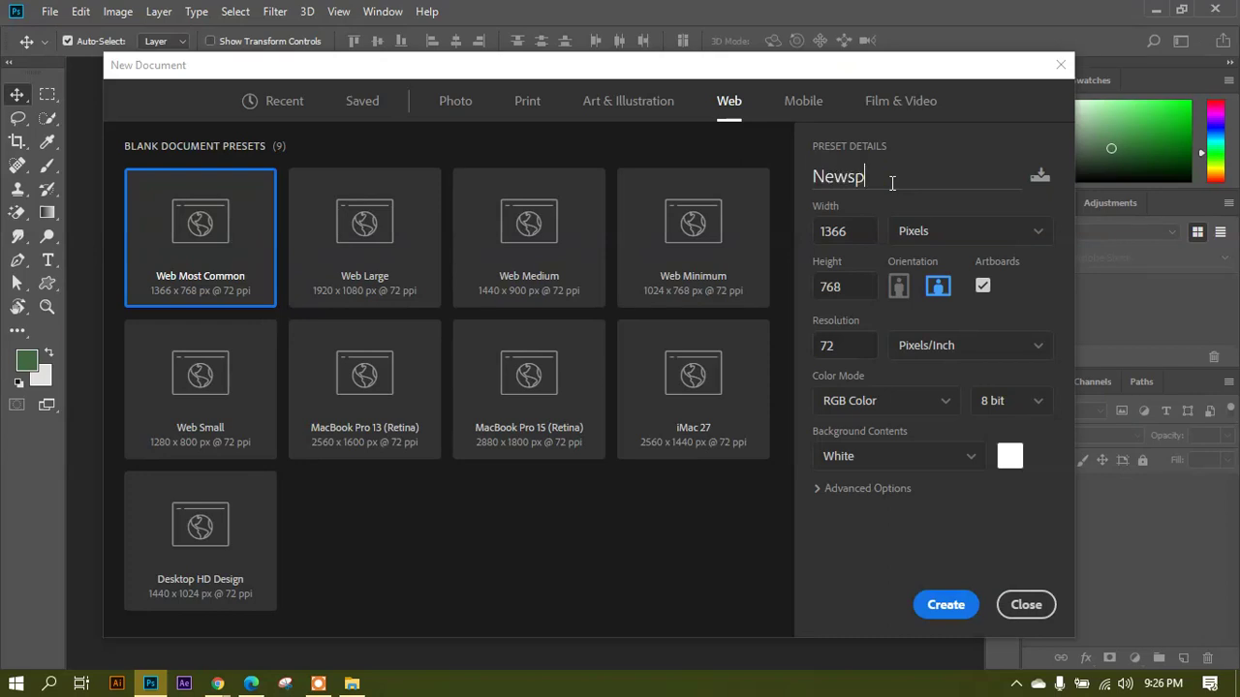
pyautogui.write('aper Ad')
pyautogui.click(982, 286)
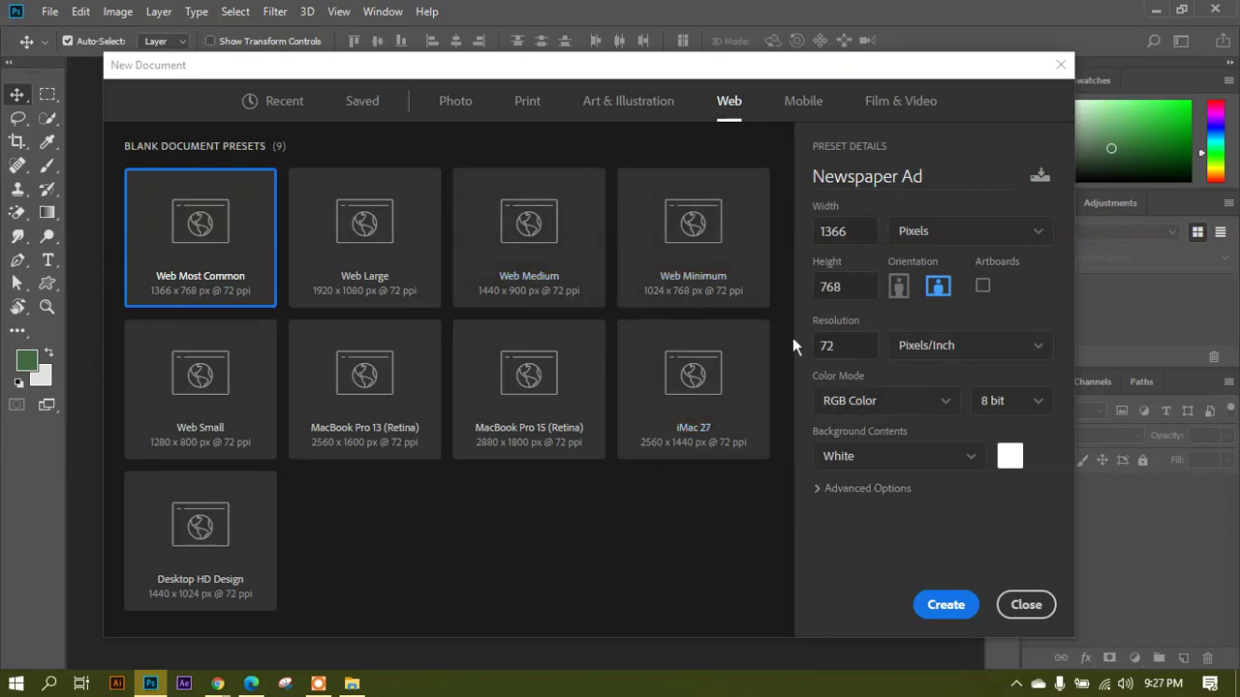
# Set the new document's size to 1280 pixels wide and 720 pixels high.
pyautogui.click(860, 239)
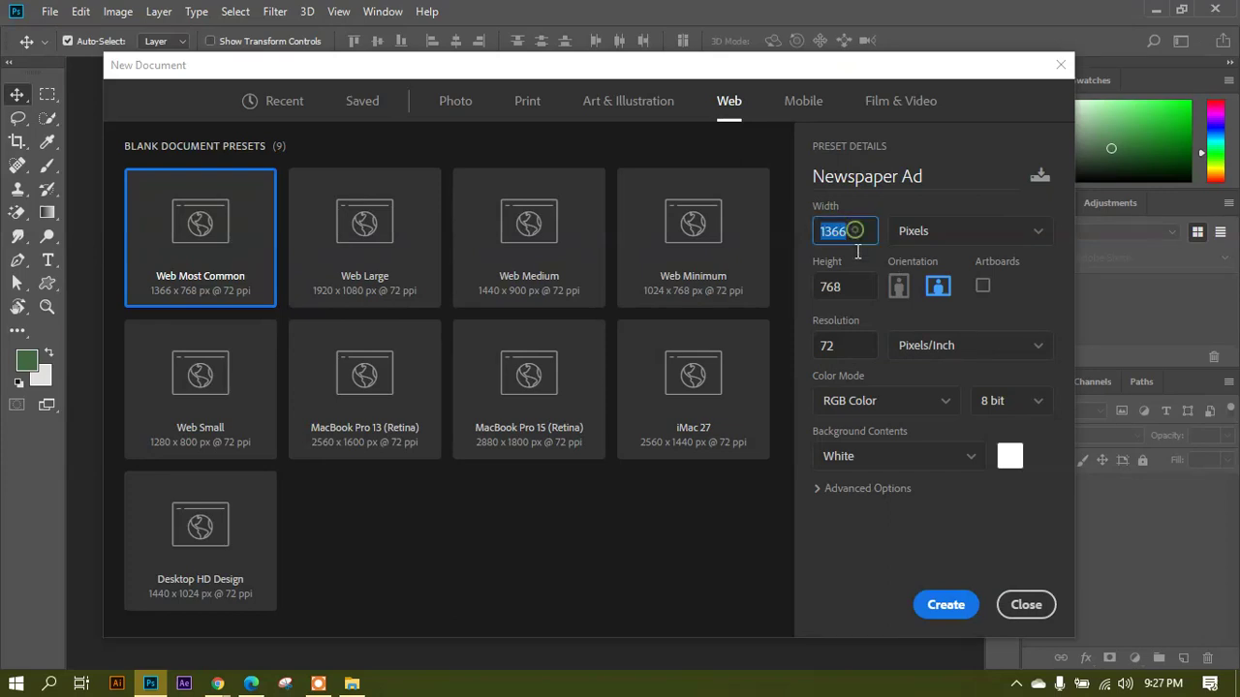
pyautogui.write('1280')
pyautogui.click(845, 288)
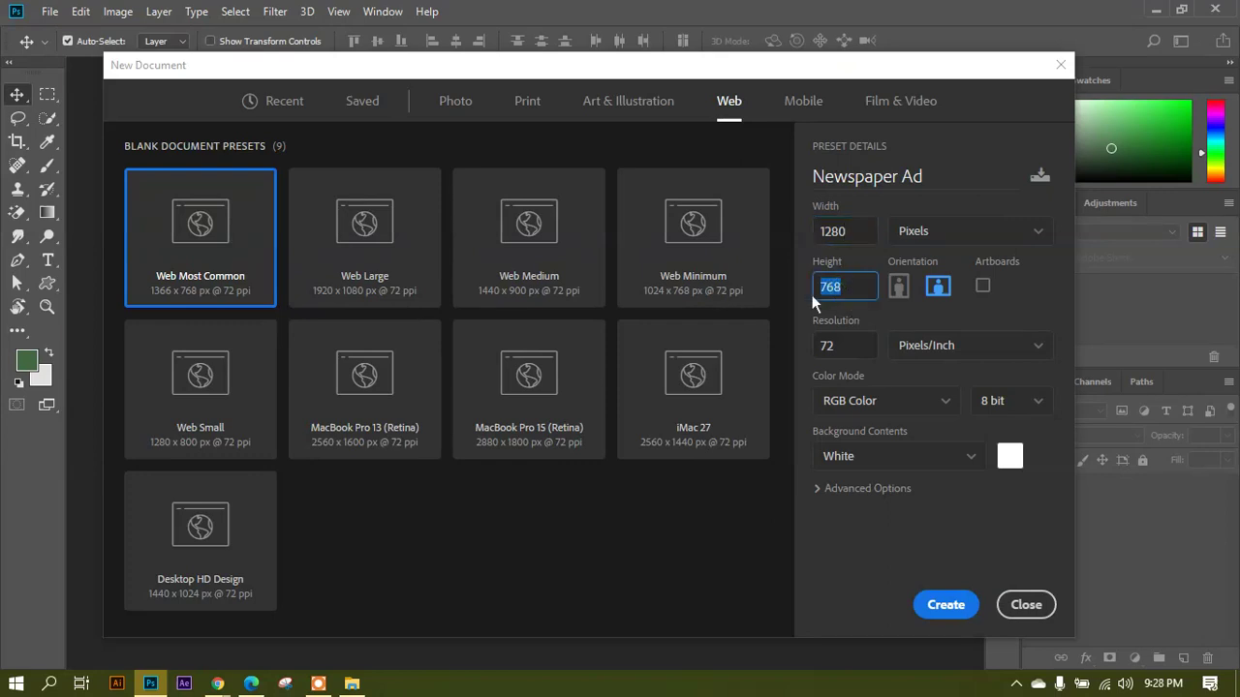
pyautogui.write('270')
pyautogui.moveTo(856, 290); pyautogui.dragTo(821, 286)
pyautogui.write('720')
# Set the resolution to 100 pixels/inch and create the document.
pyautogui.moveTo(848, 341); pyautogui.dragTo(817, 354)
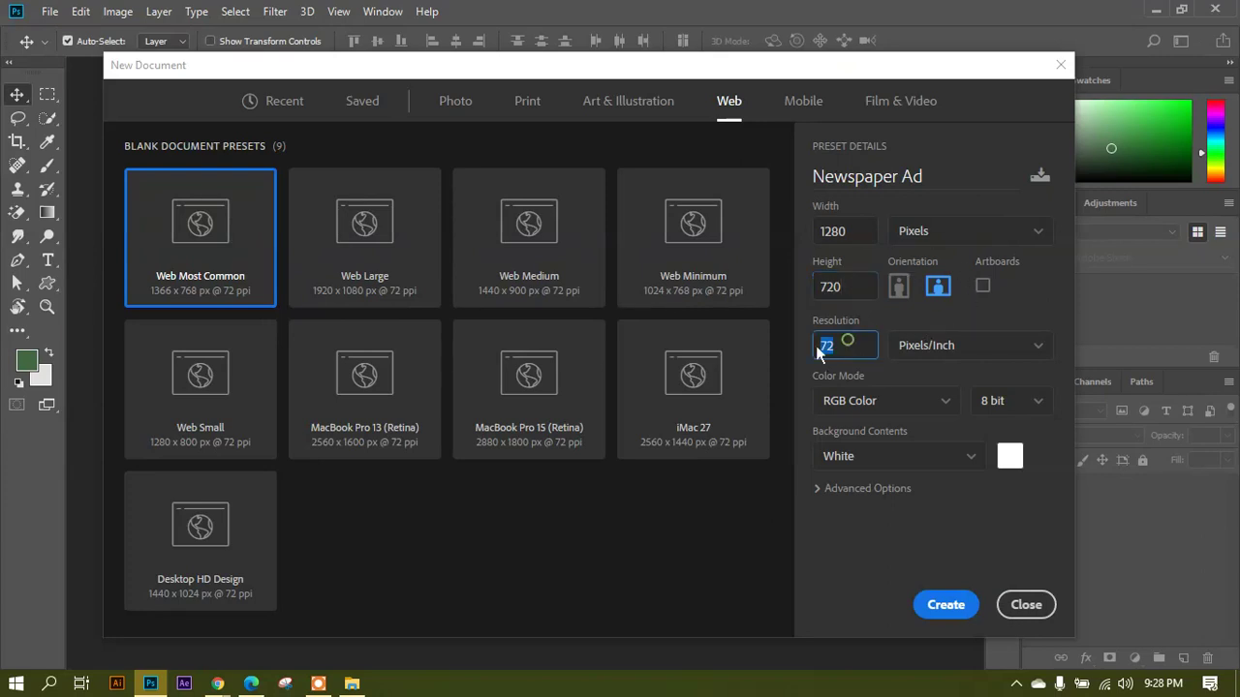
pyautogui.write('100')
pyautogui.click(947, 618)
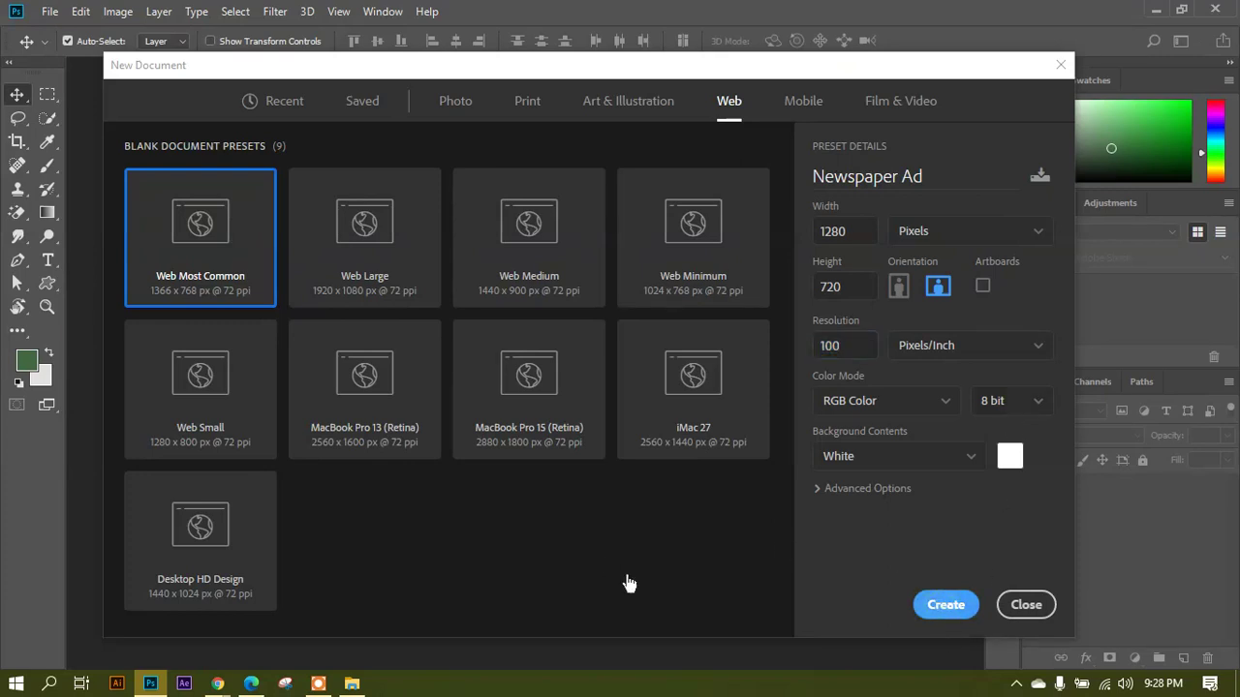
pyautogui.click(944, 601)
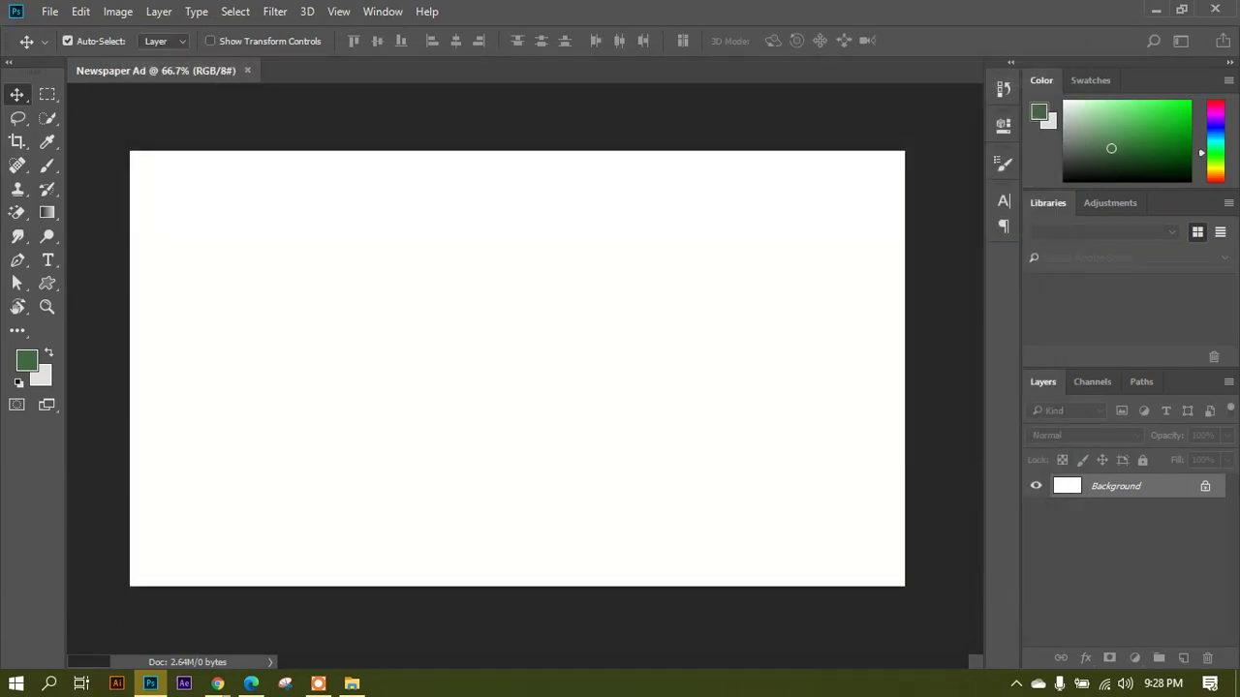
# Save the document to the Desktop as Newspaper Ad.psd in Photoshop format.
pyautogui.scroll(1, 393, 332)
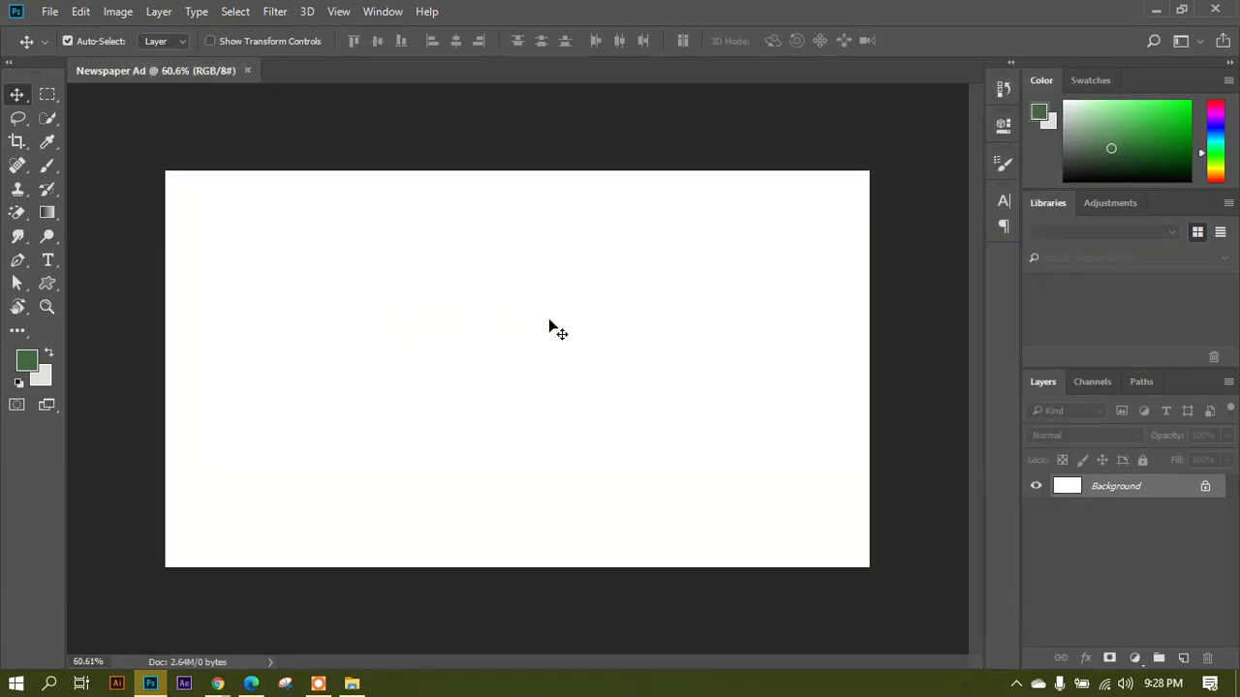
pyautogui.click(48, 12)
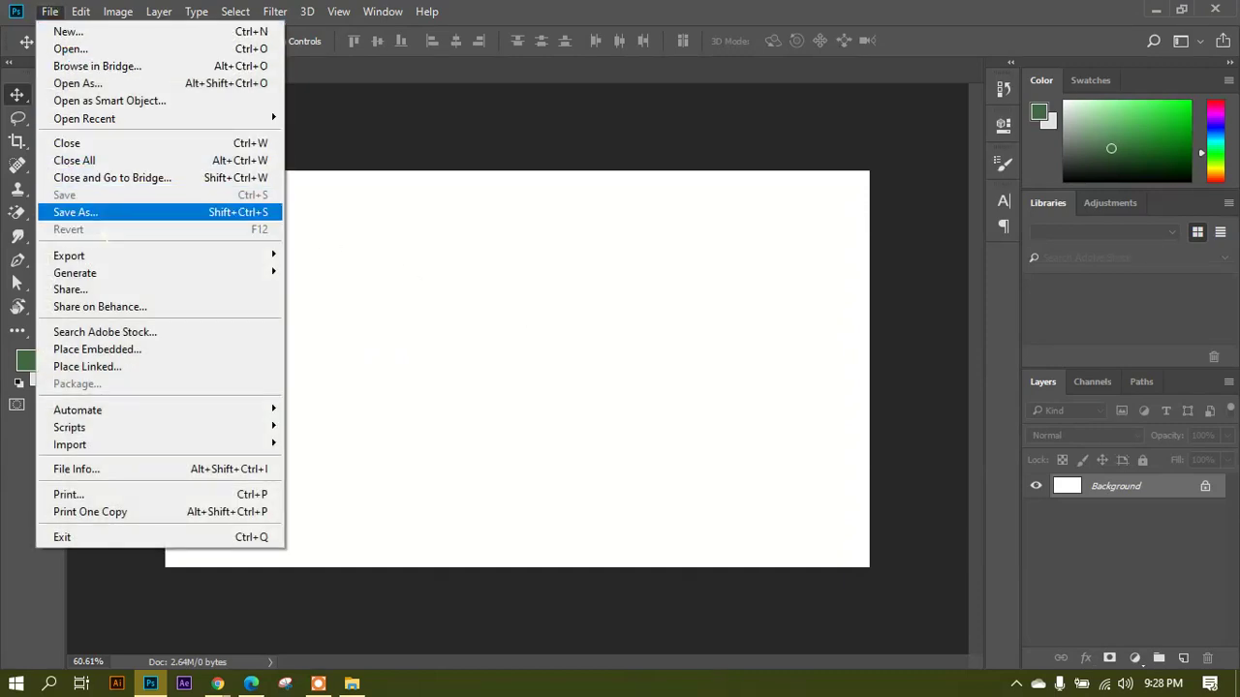
pyautogui.click(92, 215)
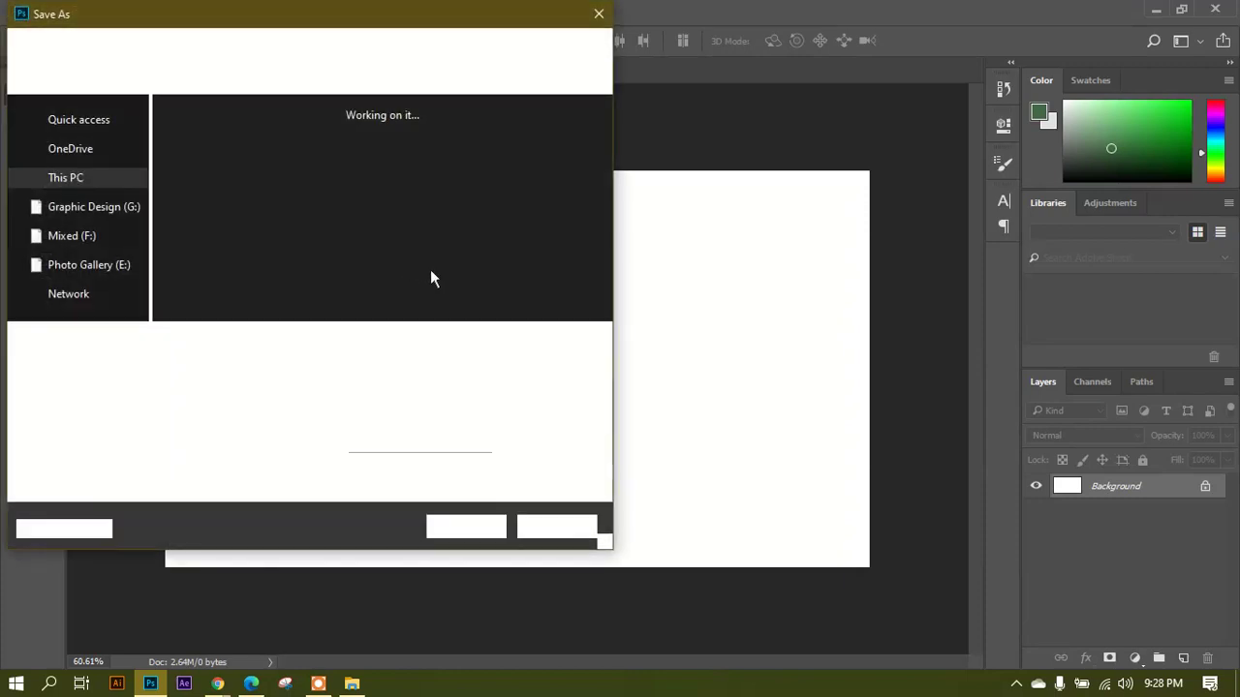
pyautogui.click(285, 372)
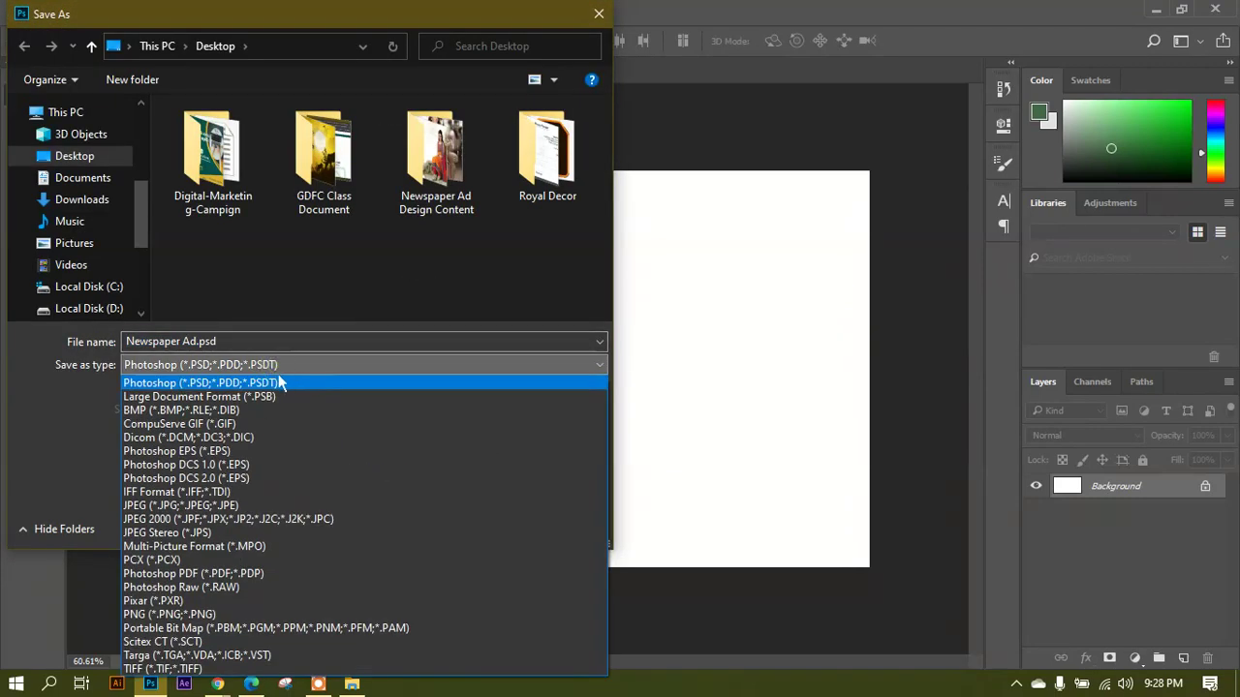
pyautogui.click(221, 387)
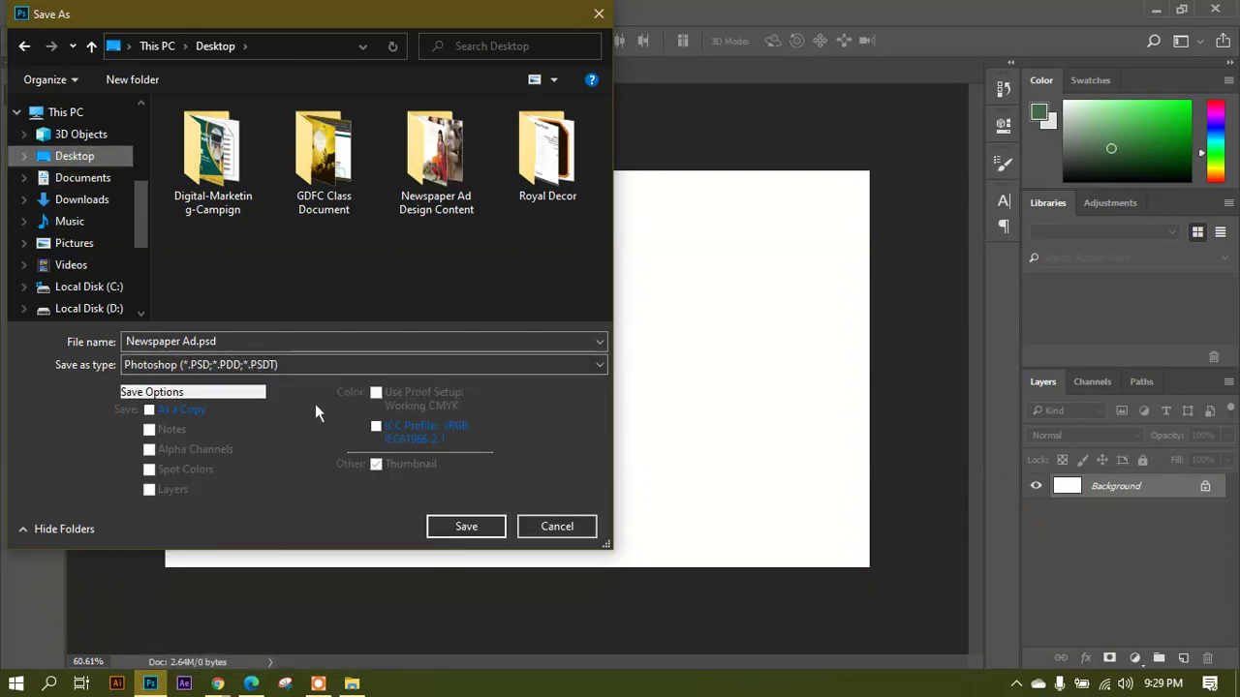
pyautogui.click(468, 531)
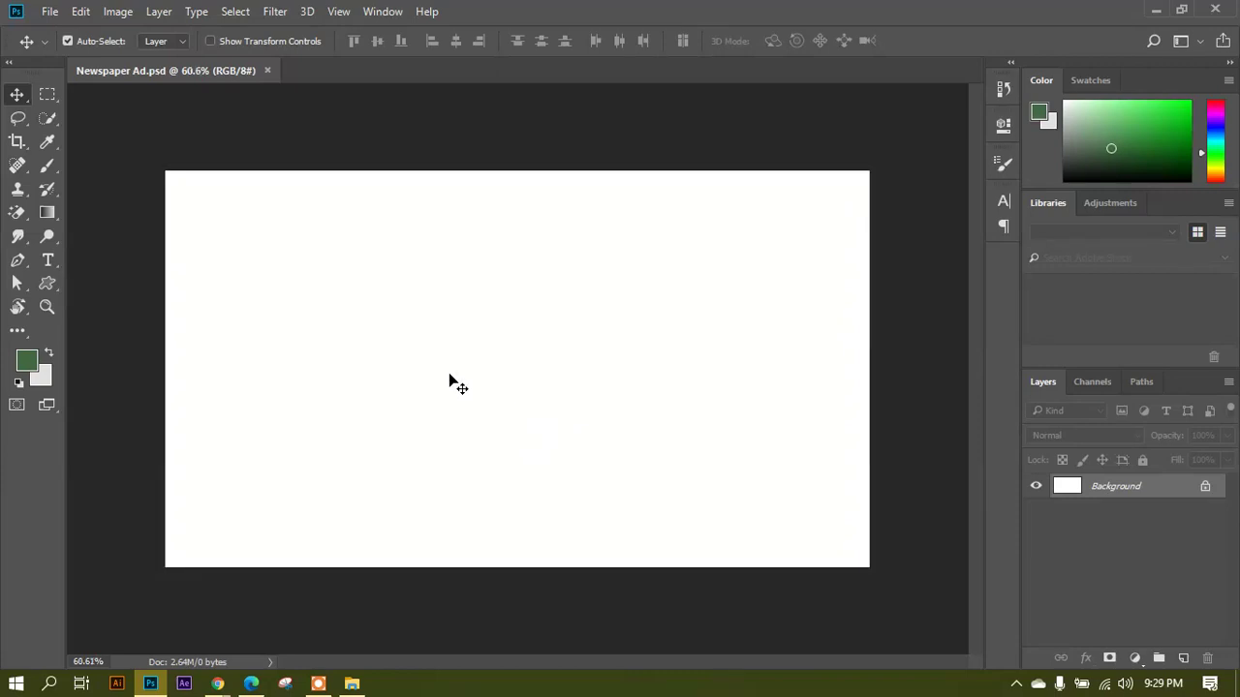
pyautogui.click(50, 12)
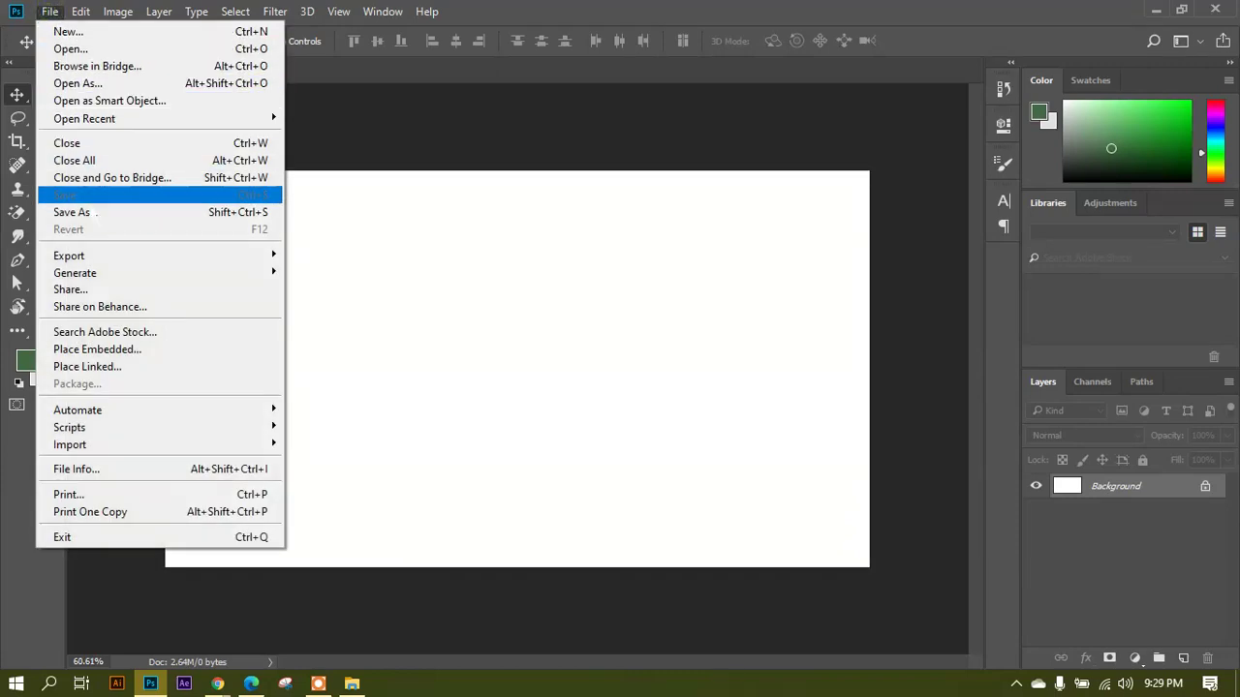
pyautogui.press('Up')
pyautogui.click(520, 349)
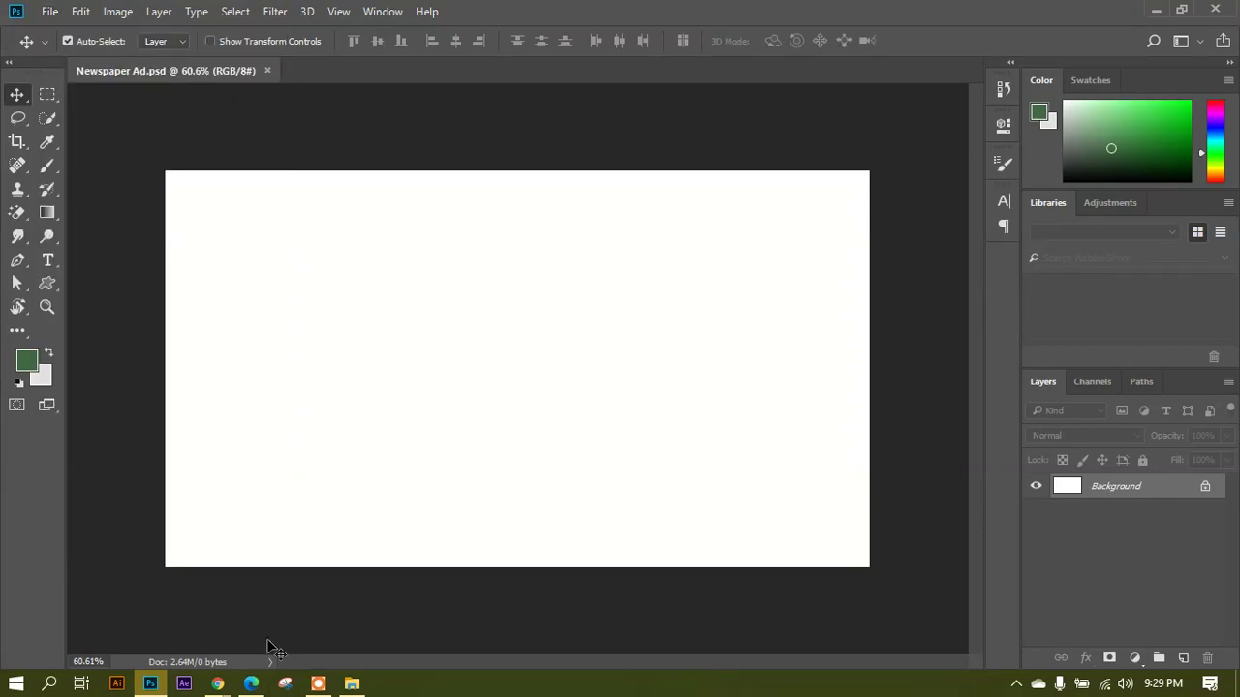
# Check the Class No: 03 topics in the browser's course outline, and open the Font folder inside GD_IEEE on drive G: in File Explorer.
pyautogui.click(252, 685)
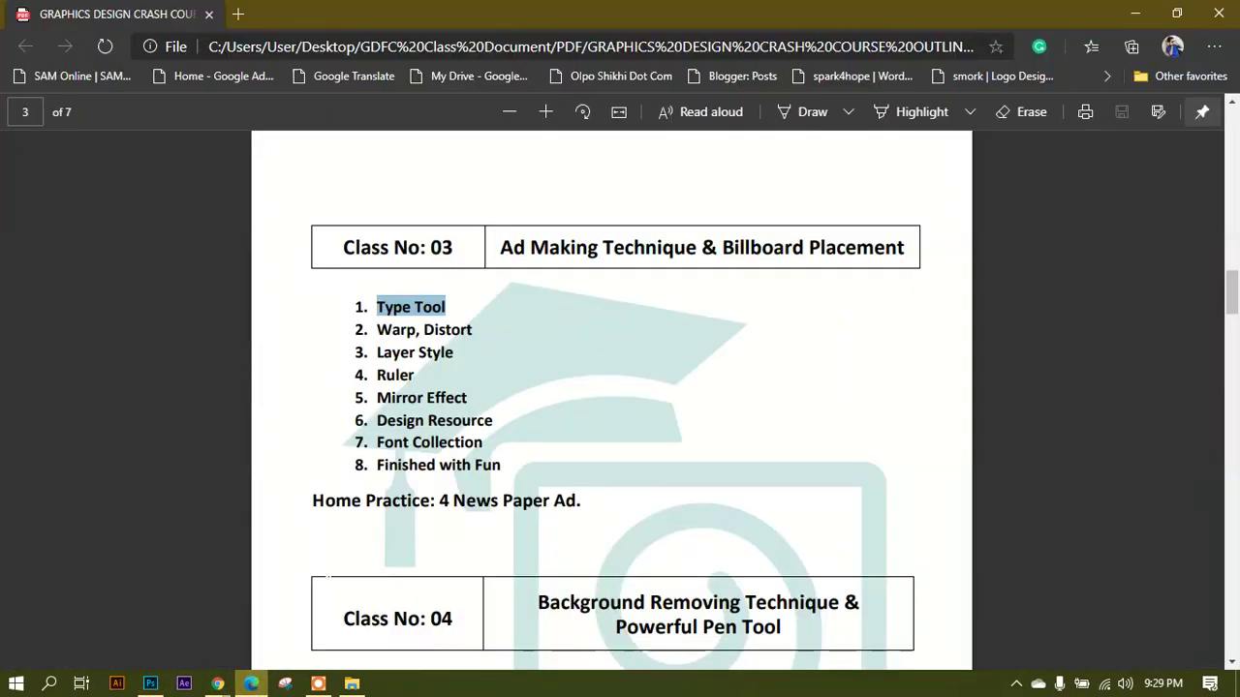
pyautogui.click(251, 684)
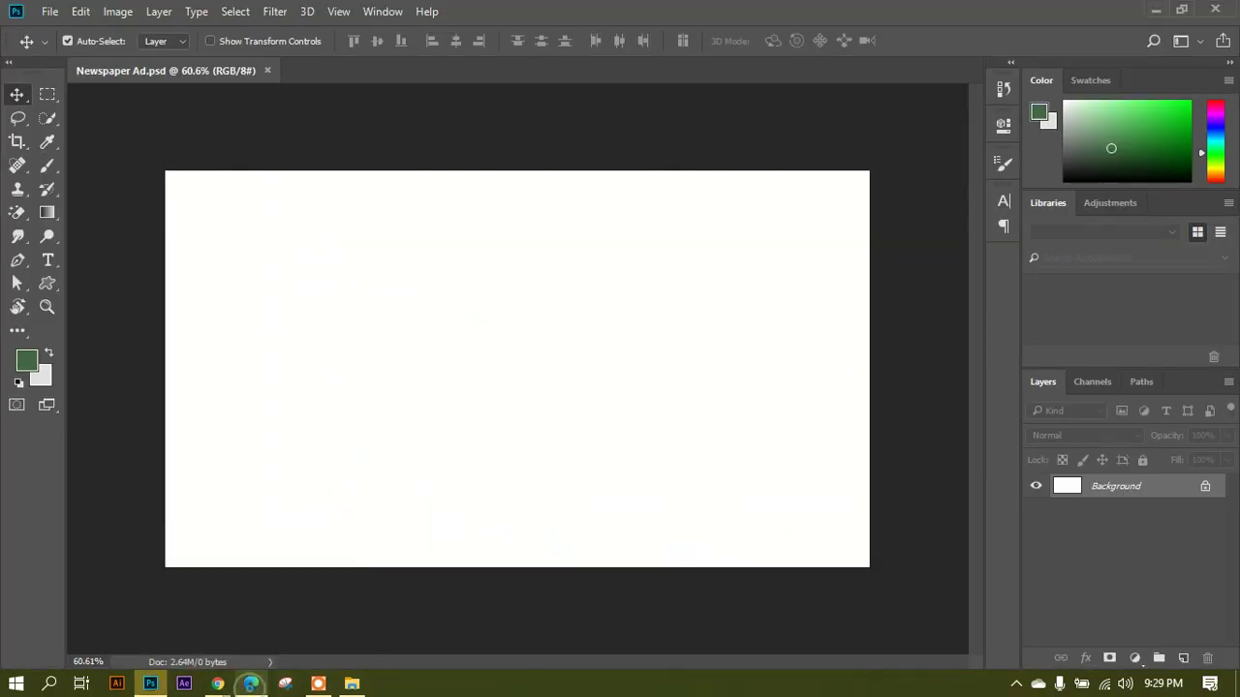
pyautogui.click(352, 683)
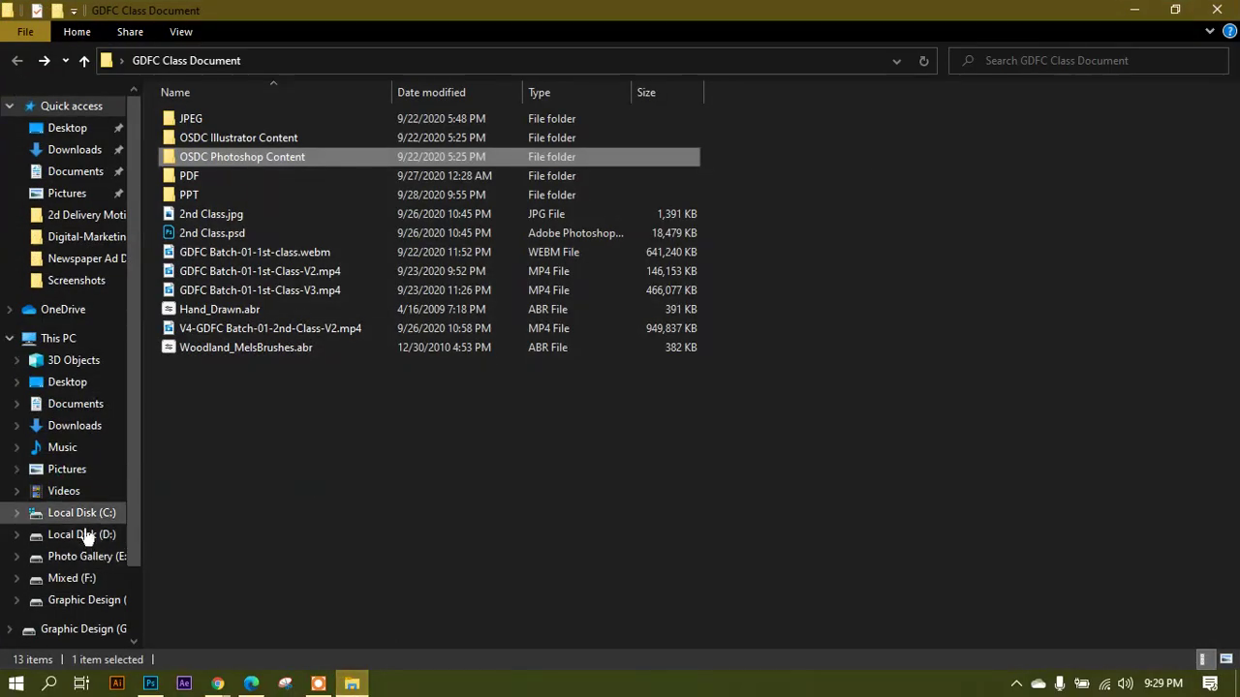
pyautogui.click(86, 607)
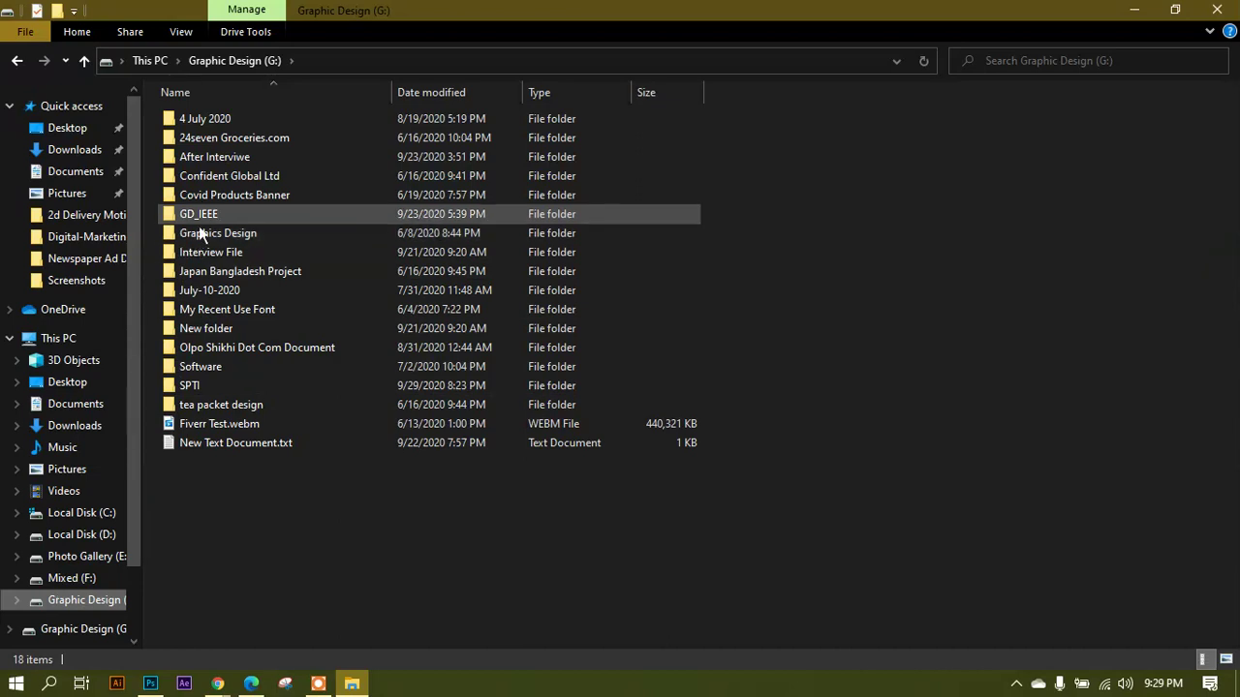
pyautogui.click(198, 224)
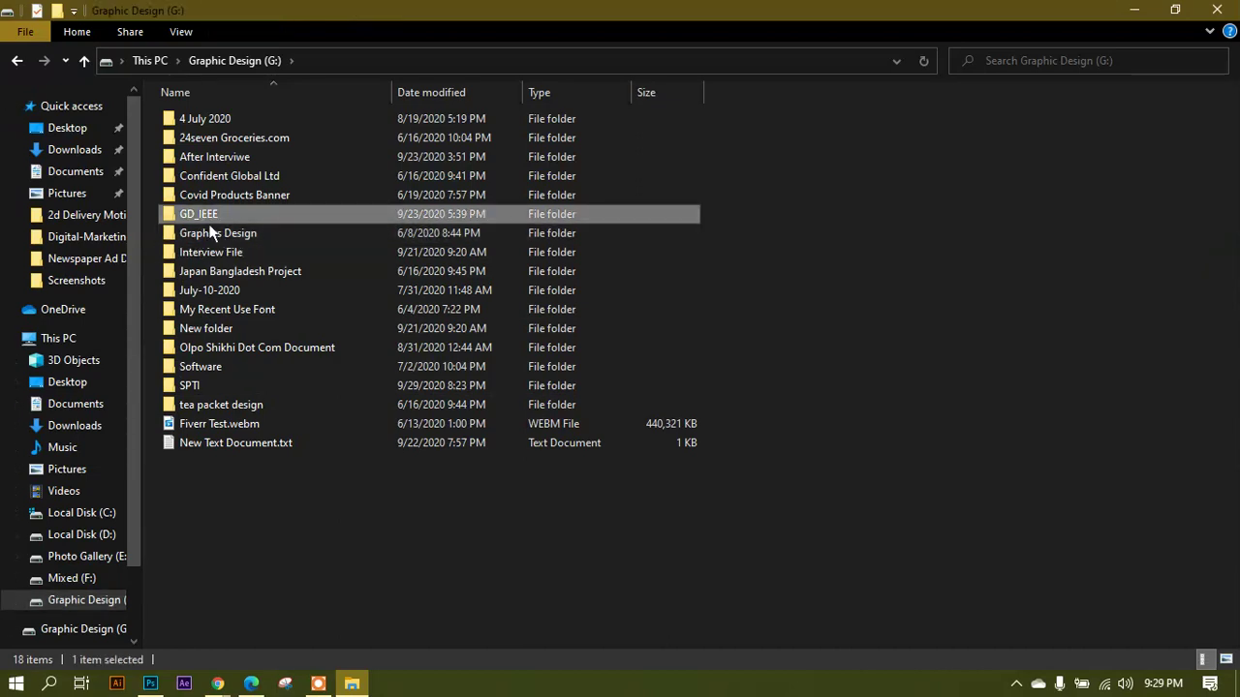
pyautogui.doubleClick(203, 221)
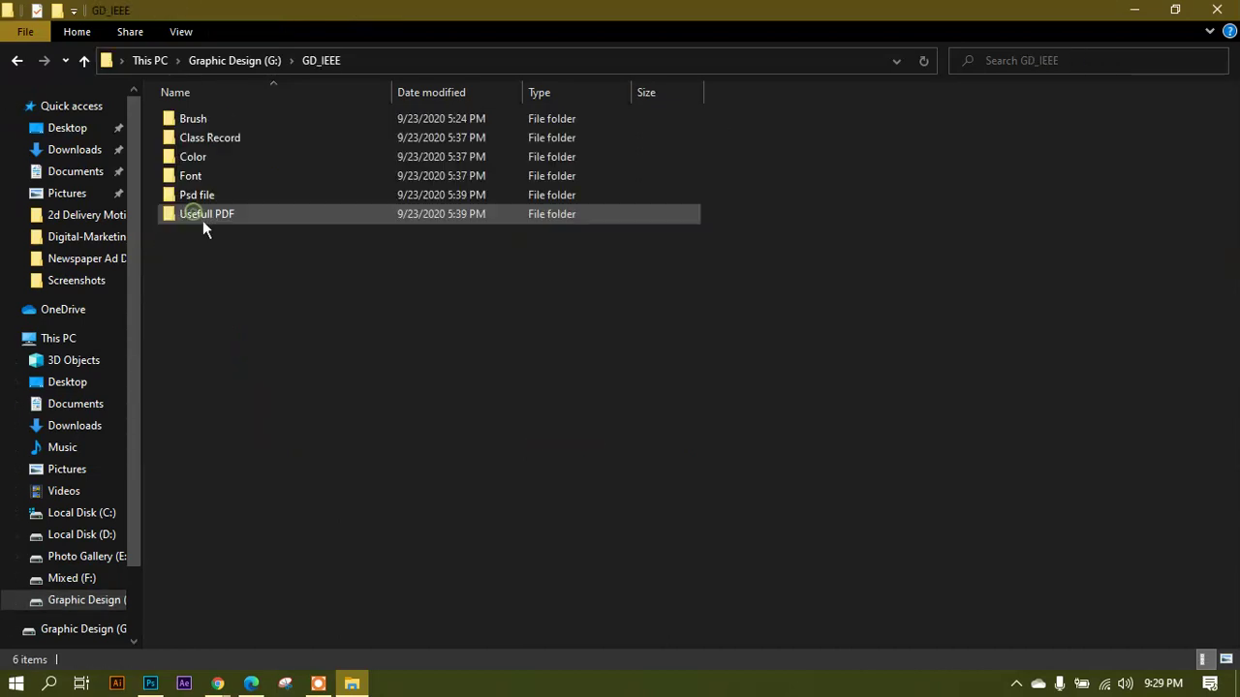
pyautogui.click(199, 180)
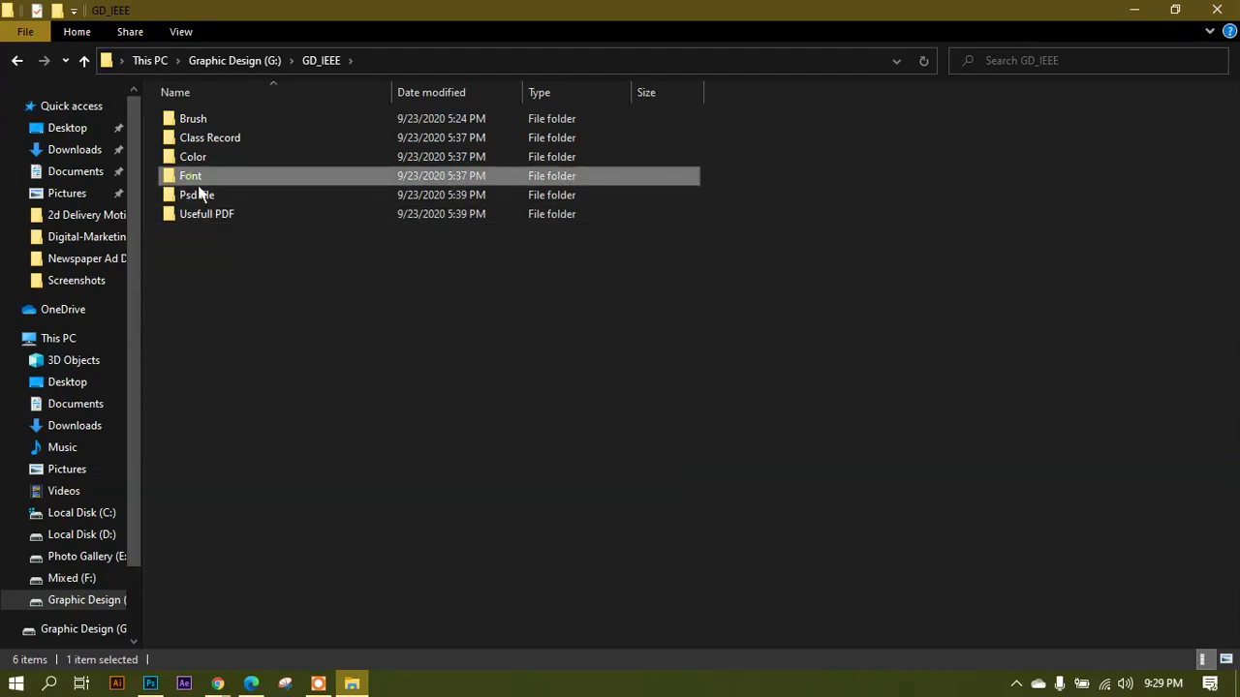
pyautogui.doubleClick(199, 183)
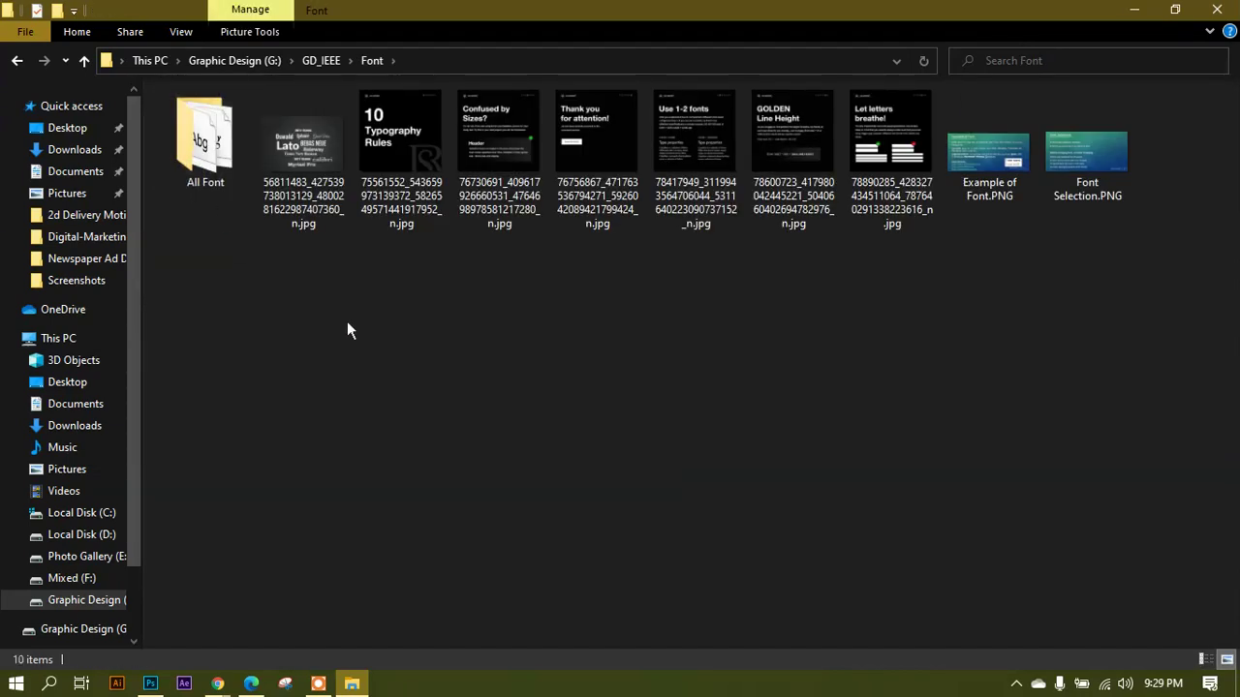
# Examine the sample font names image and the series of typography rule images on sizes, font pairing, line height and spacing.
pyautogui.doubleClick(313, 161)
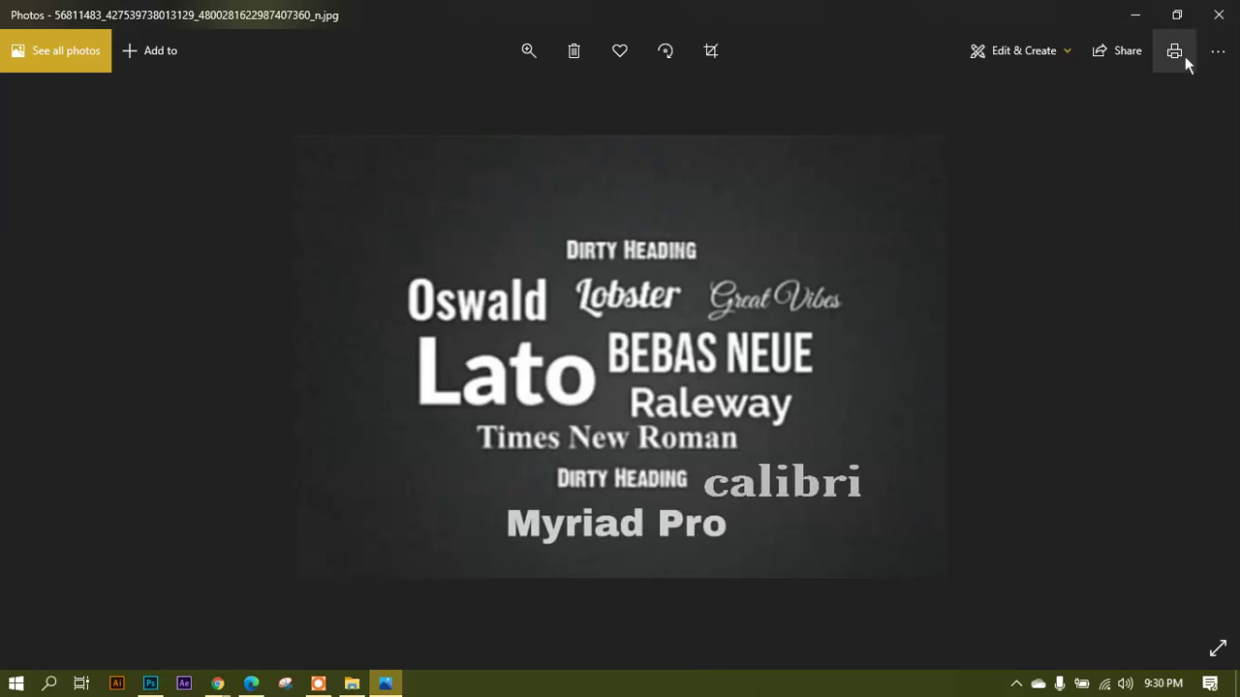
pyautogui.click(1213, 14)
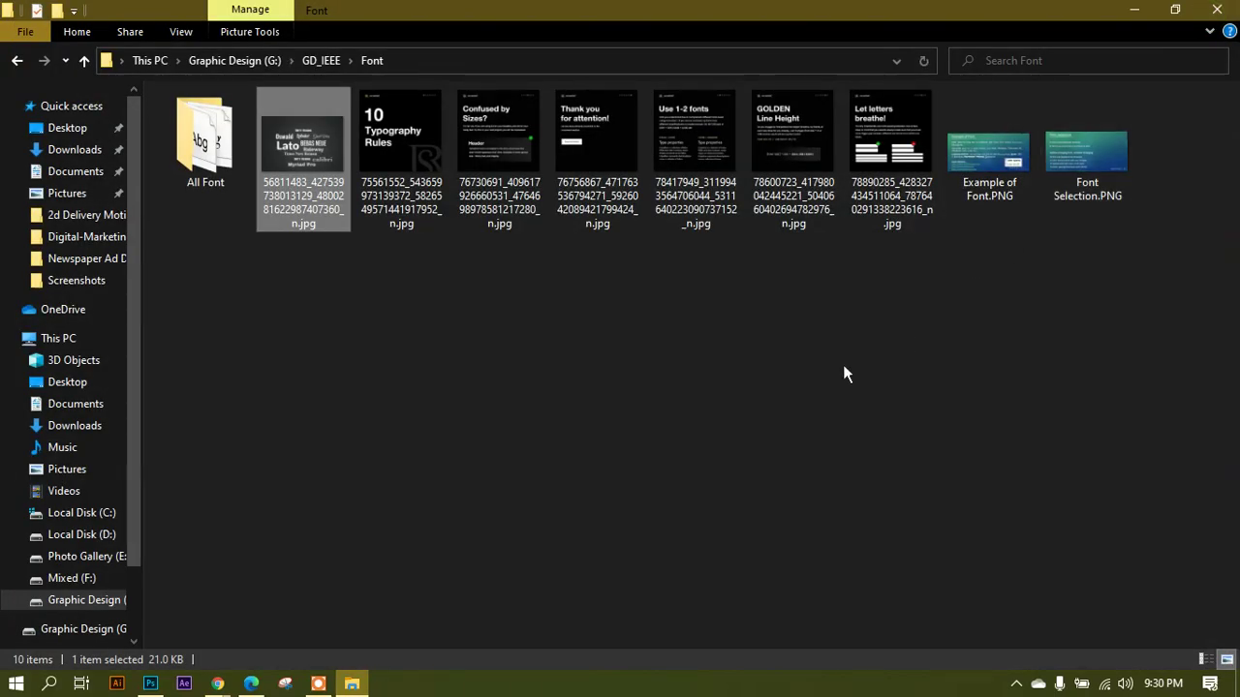
pyautogui.doubleClick(408, 165)
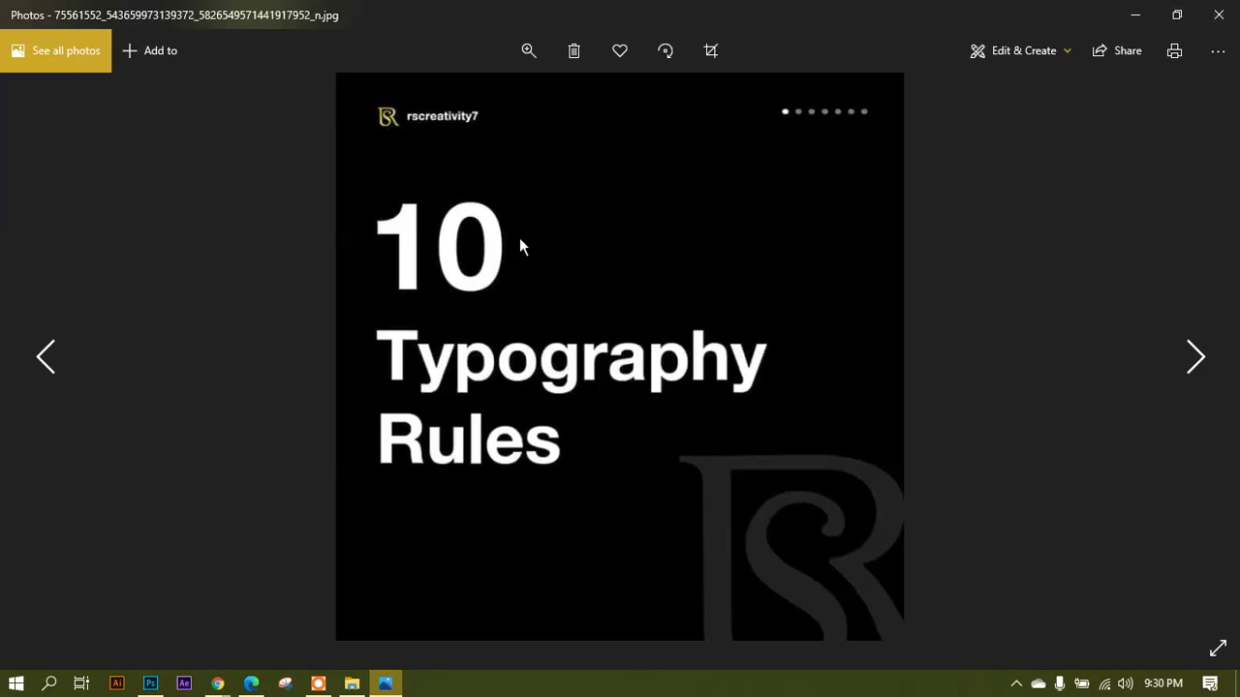
pyautogui.scroll(-1, 750, 356)
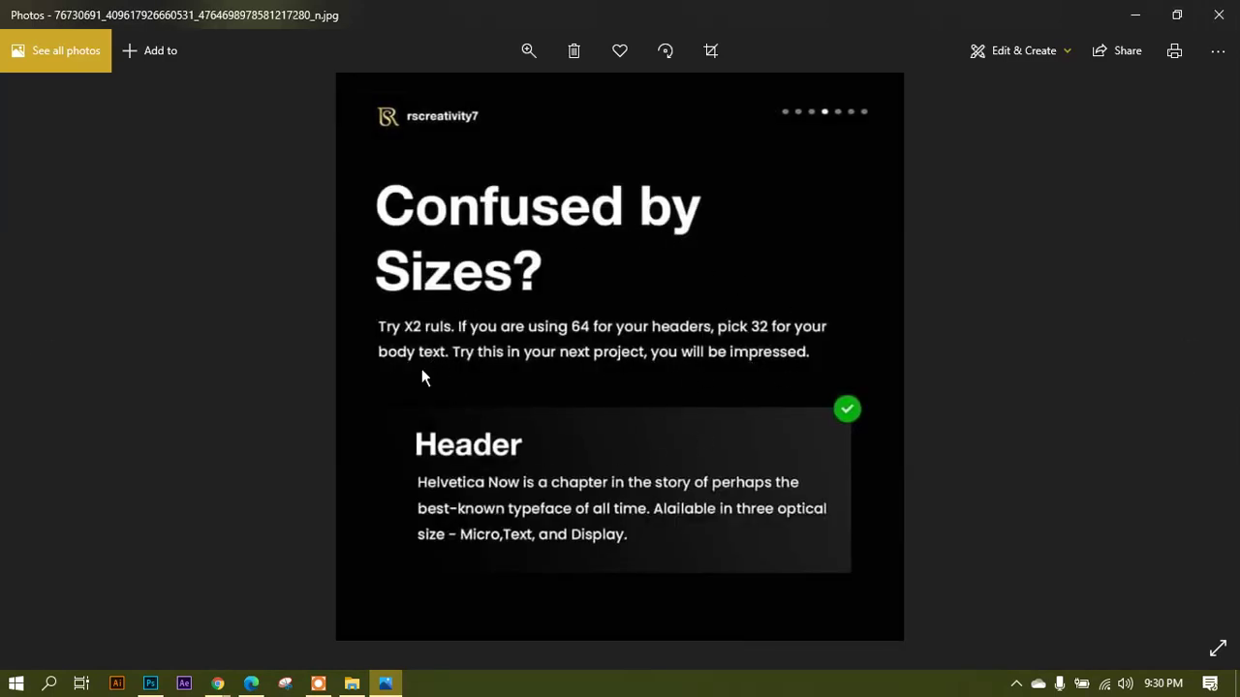
pyautogui.scroll(-3, 504, 570)
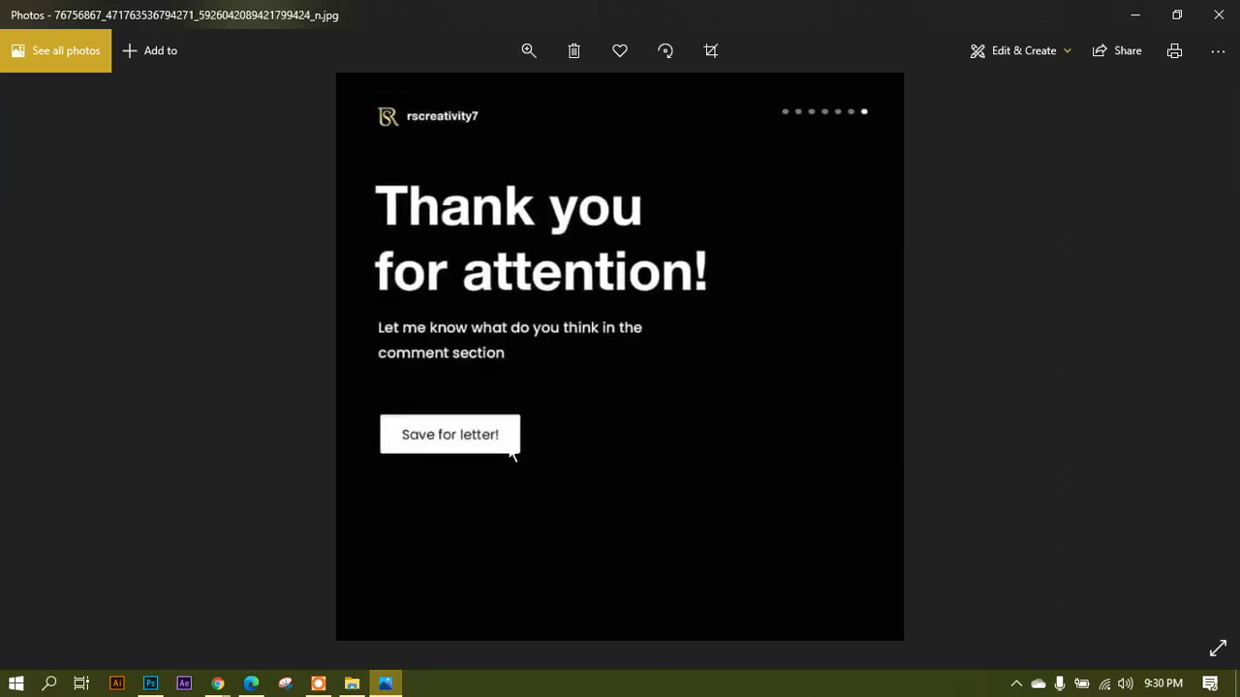
pyautogui.scroll(-1, 508, 451)
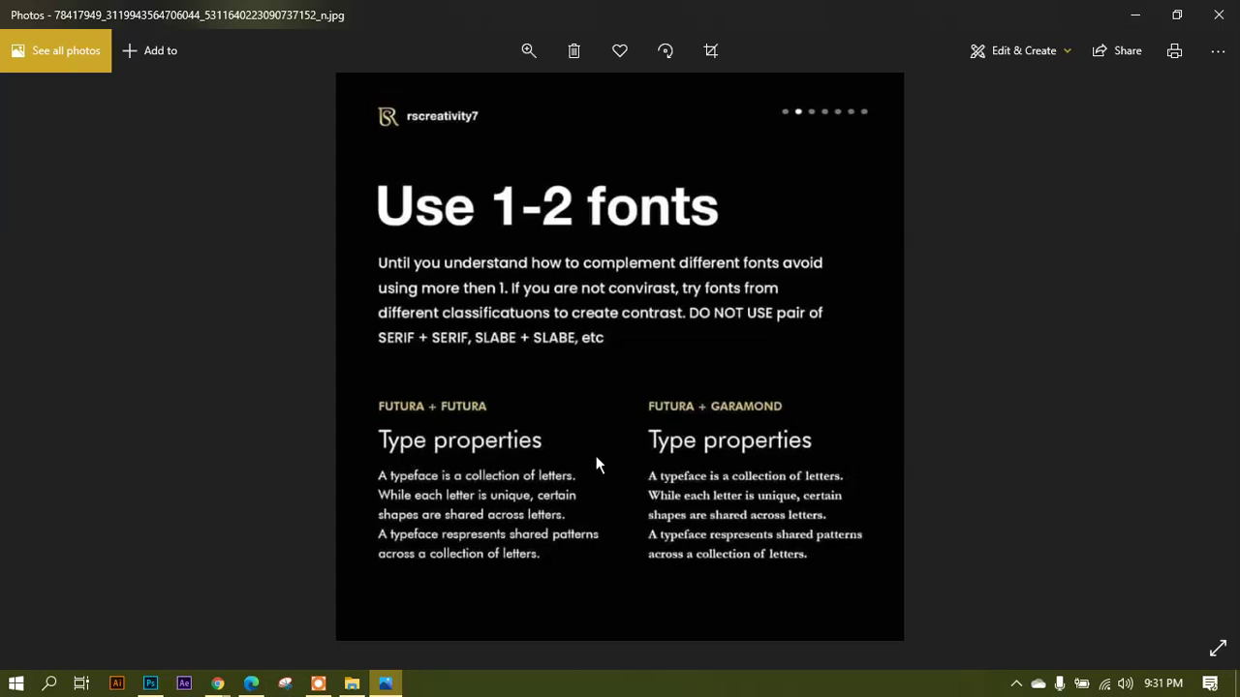
pyautogui.scroll(-1, 596, 465)
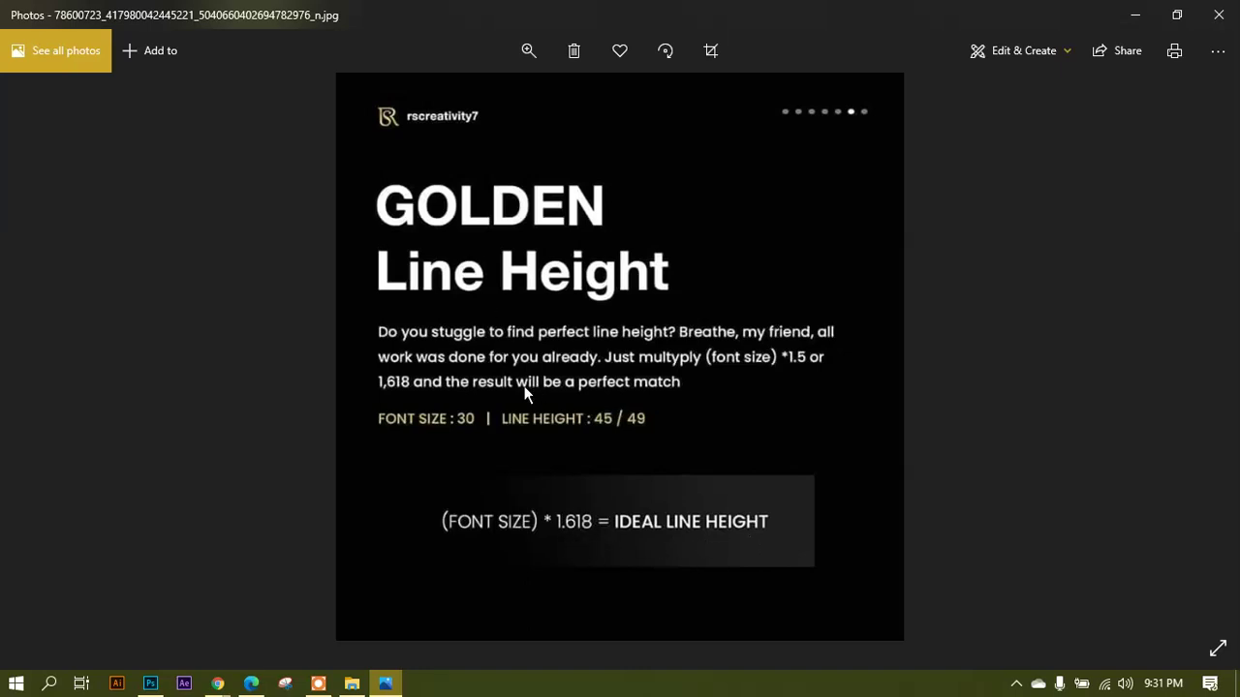
pyautogui.scroll(-1, 709, 453)
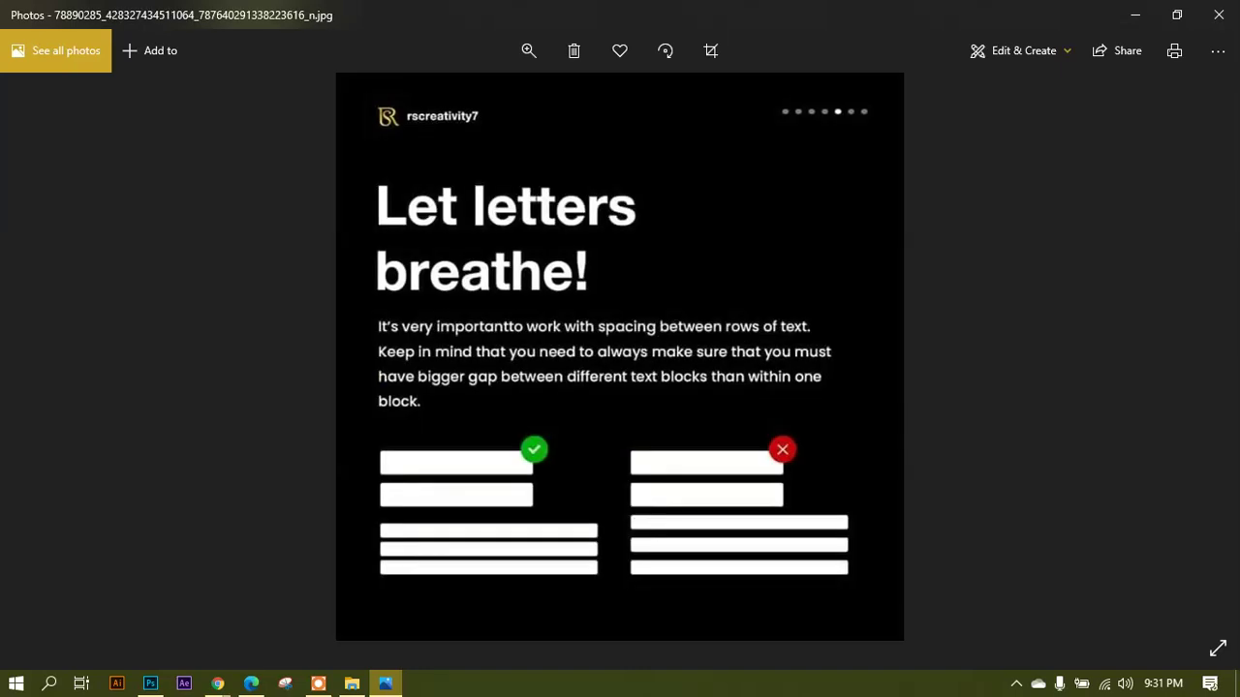
# Examine the Example of Font image, zooming in on the sans and serif comparison, and view the Font Selection image before closing the viewer.
pyautogui.scroll(-1, 708, 452)
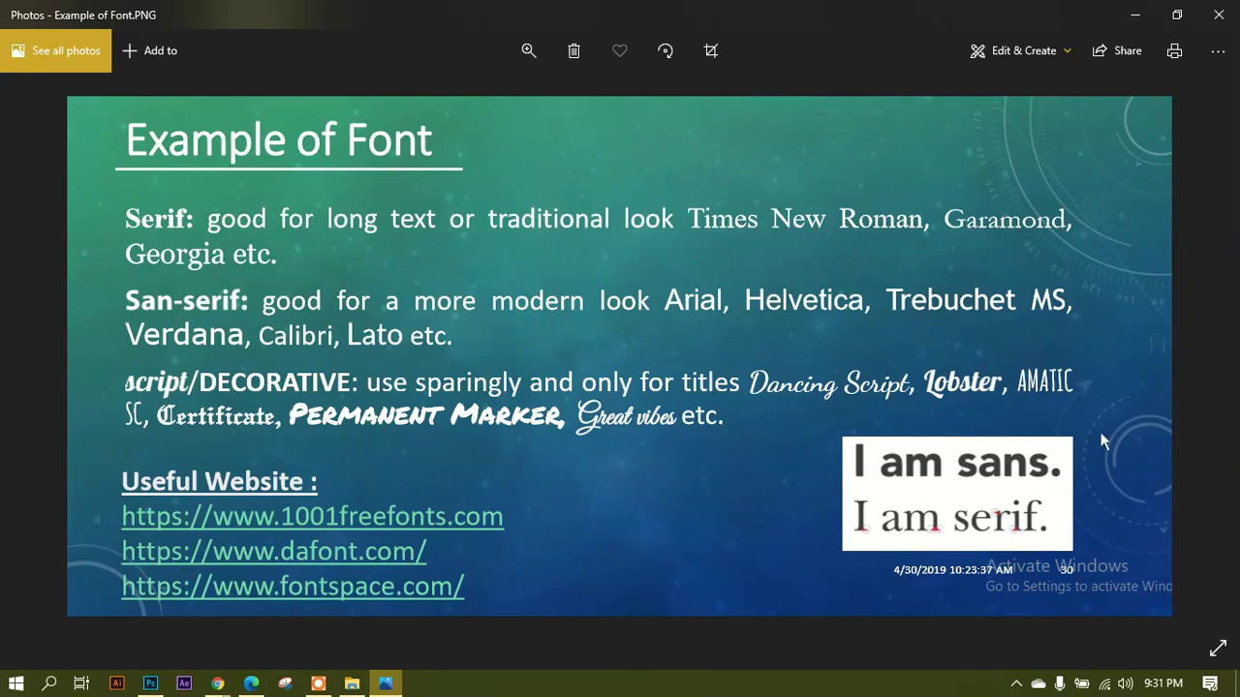
pyautogui.scroll(3, 1006, 472)
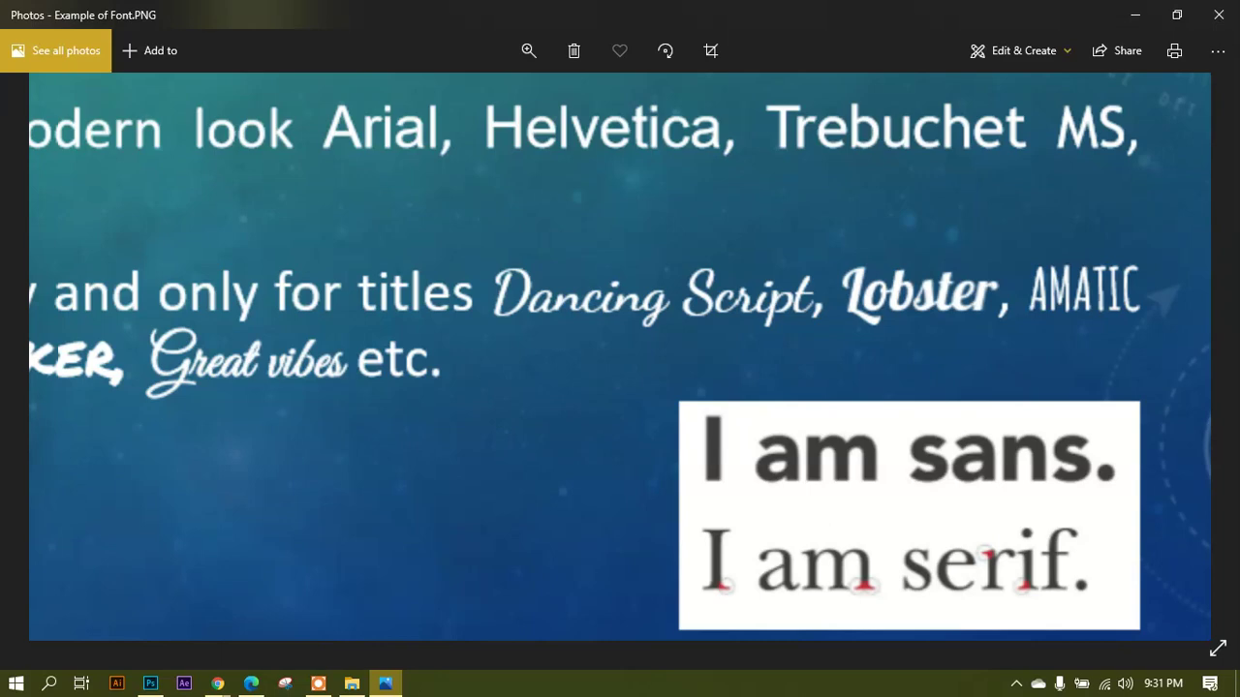
pyautogui.scroll(-2, 994, 461)
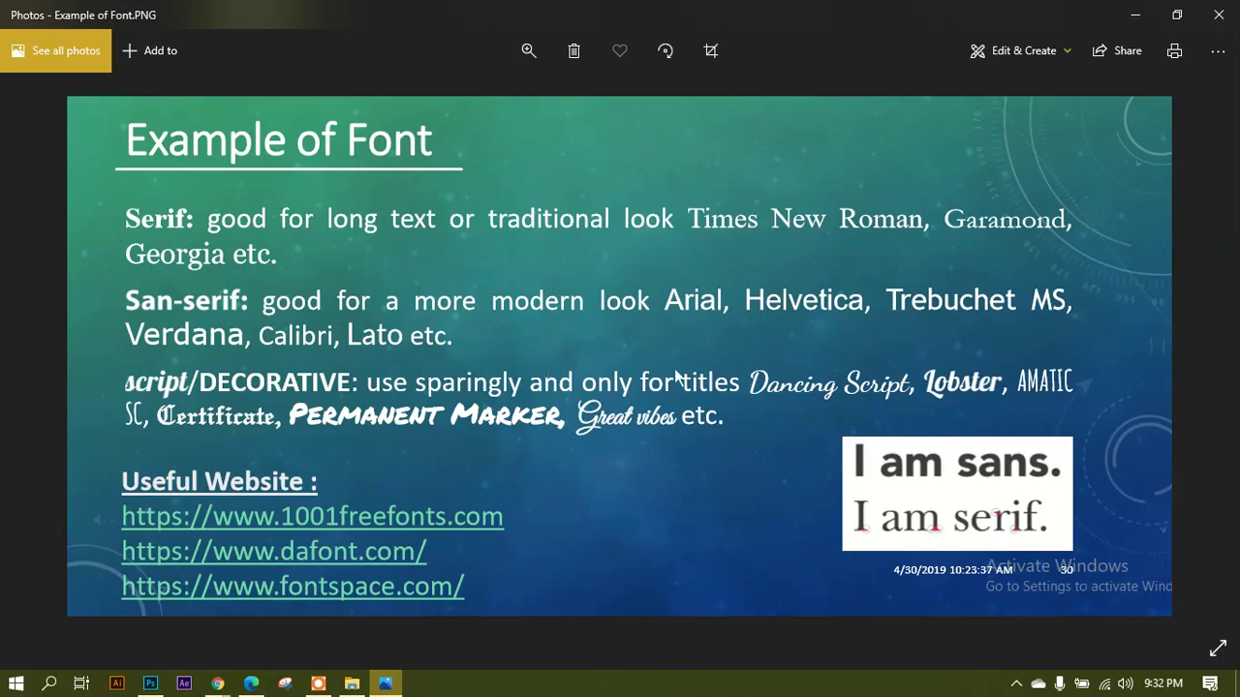
pyautogui.doubleClick(647, 385)
pyautogui.doubleClick(647, 385)
pyautogui.click(1210, 378)
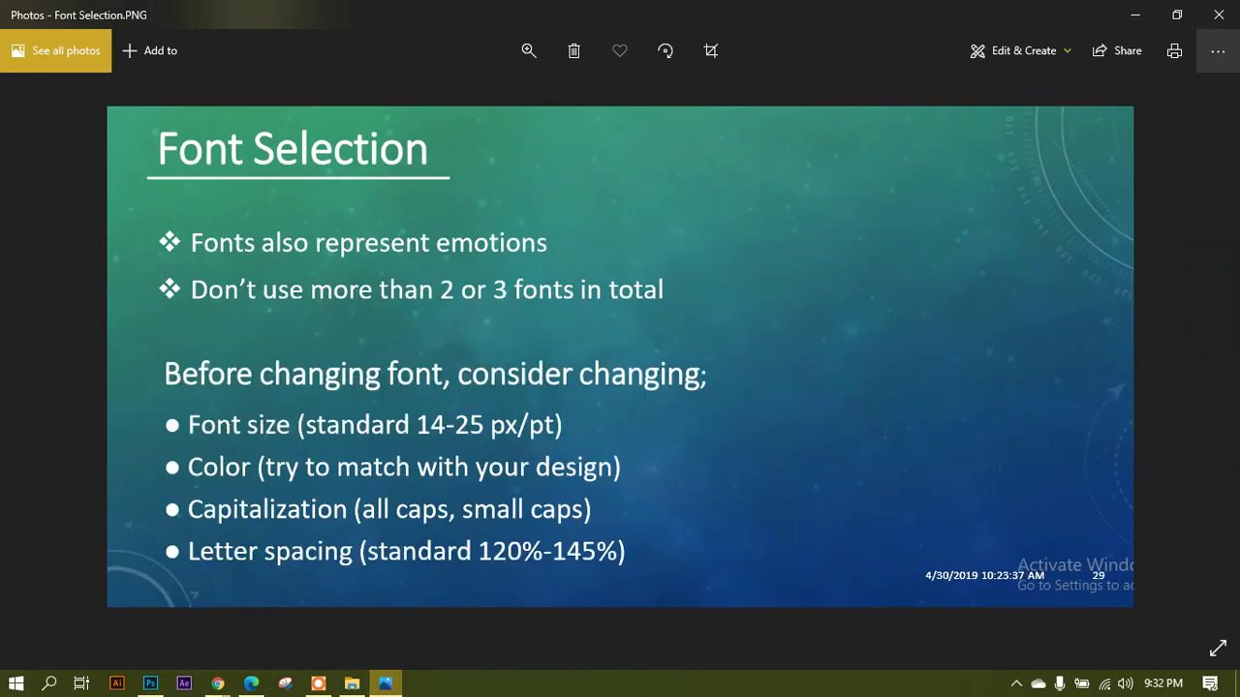
pyautogui.click(1236, 27)
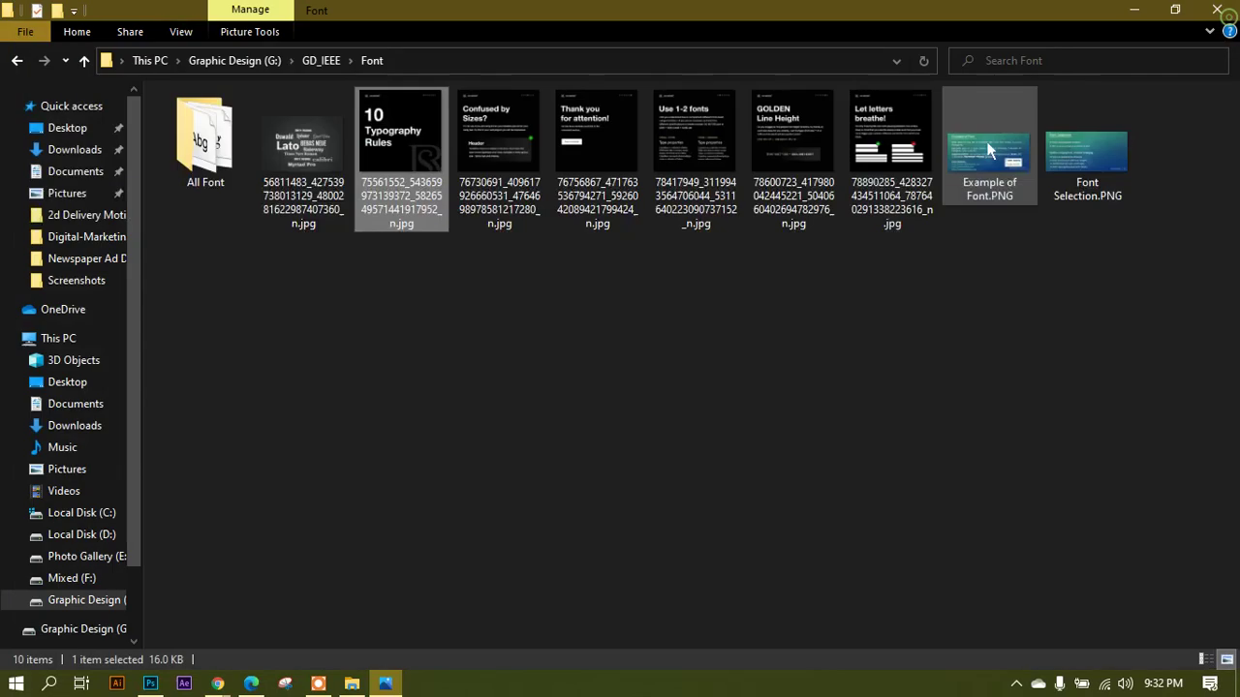
# Open the All Font folder, browse its font files and select all of them.
pyautogui.click(934, 364)
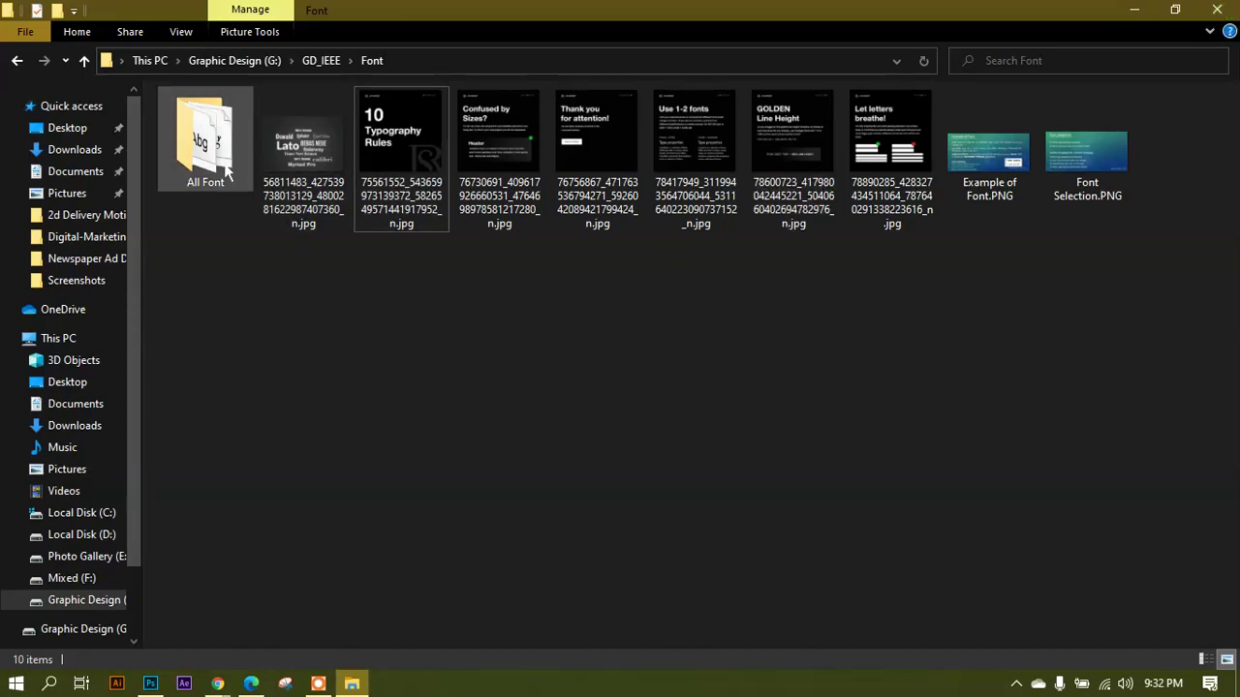
pyautogui.doubleClick(235, 165)
pyautogui.scroll(-20, 341, 327)
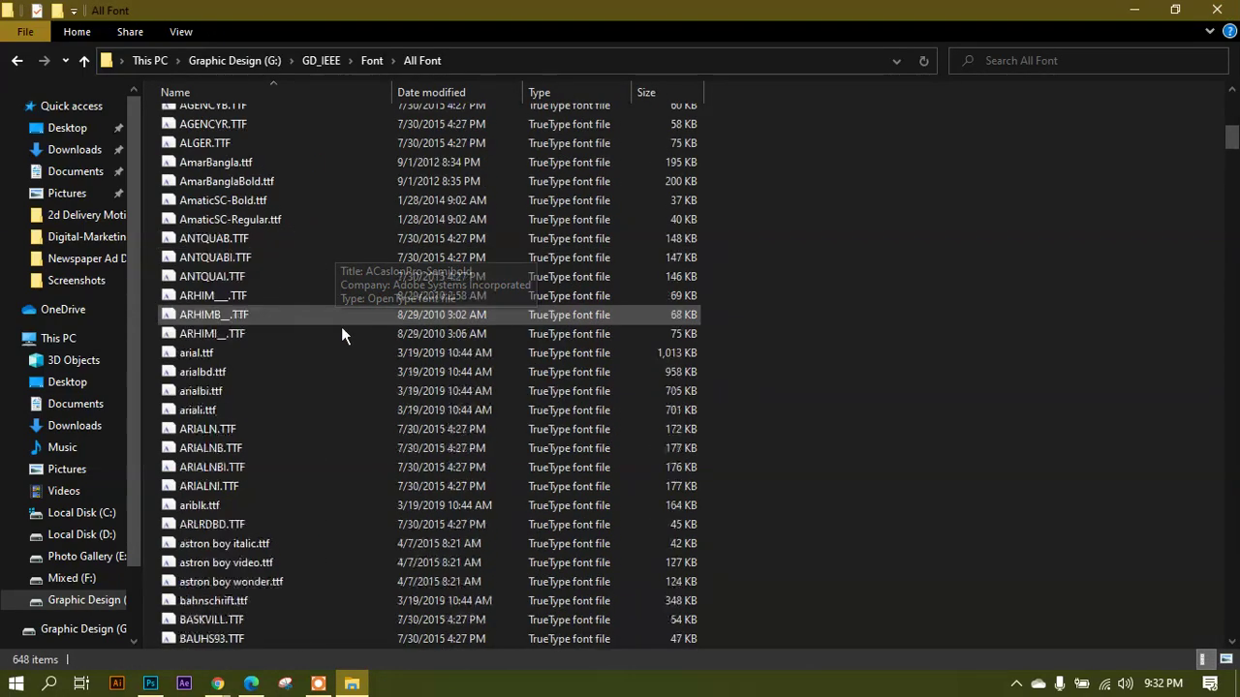
pyautogui.scroll(-20, 270, 424)
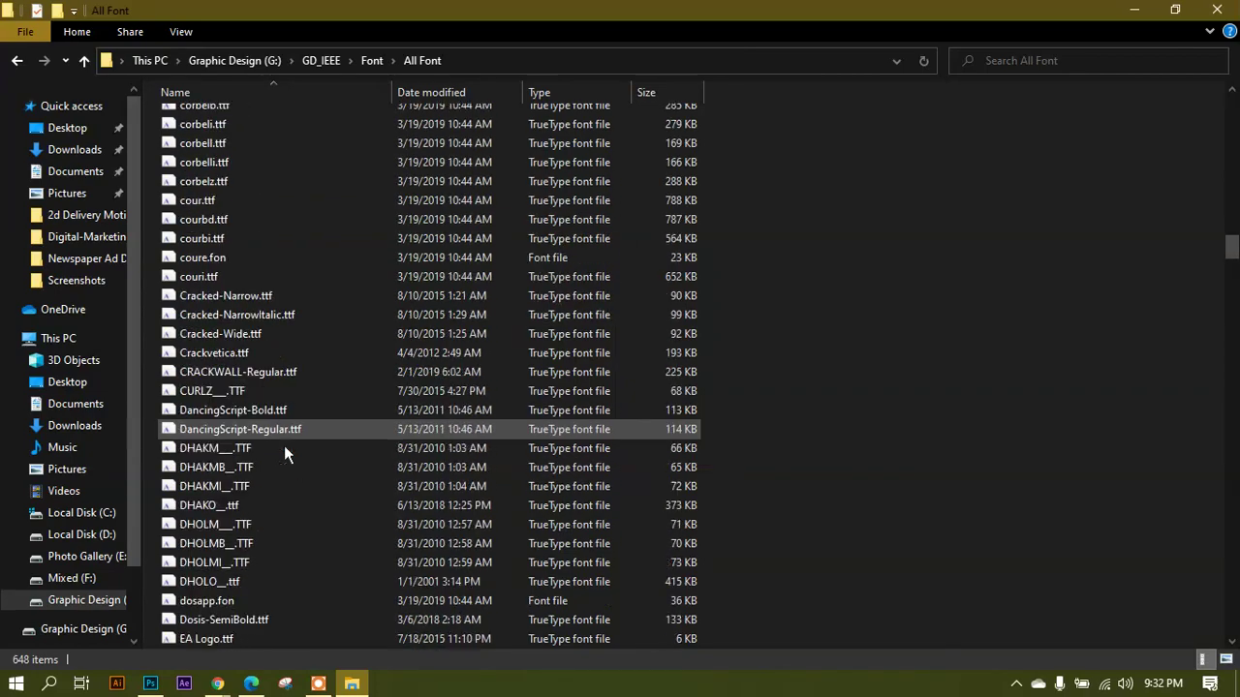
pyautogui.scroll(-15, 296, 441)
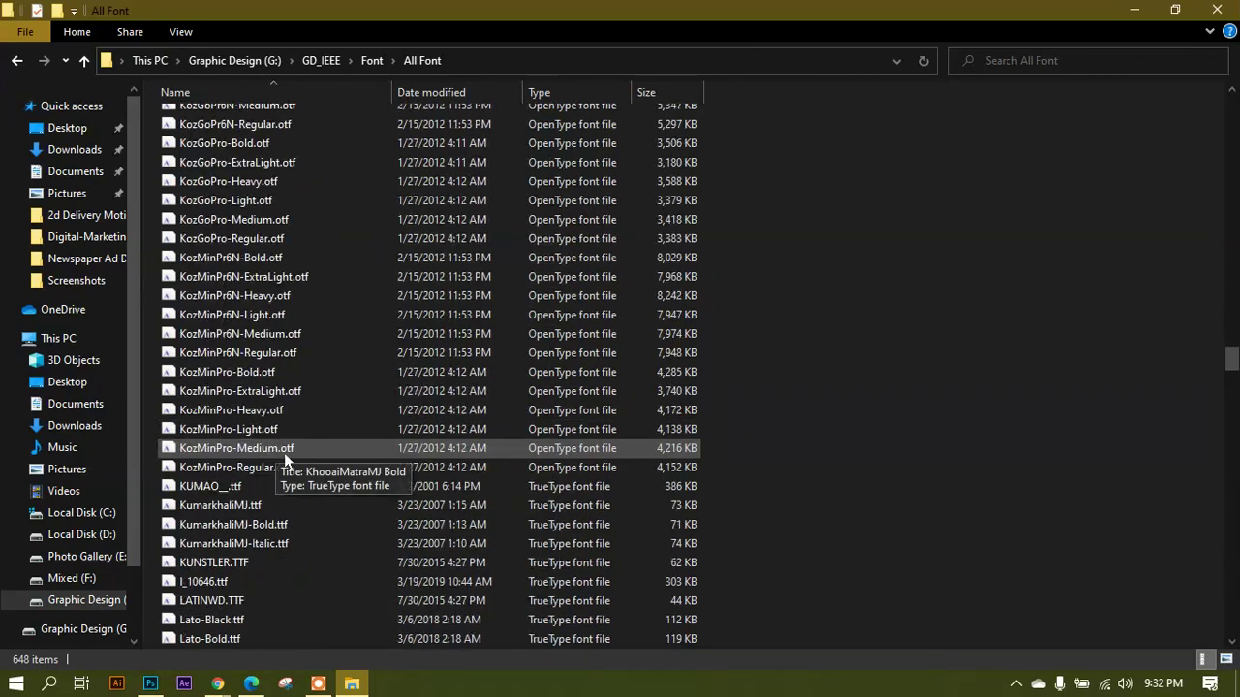
pyautogui.scroll(12, 291, 451)
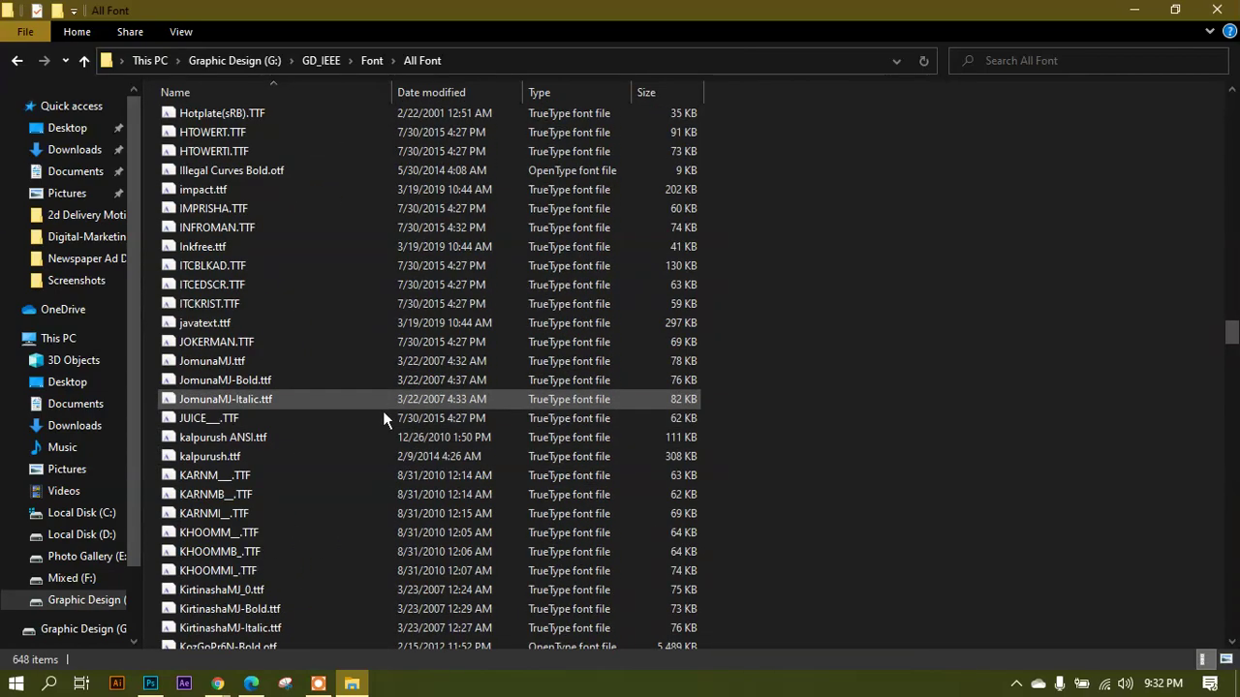
pyautogui.hotkey('ctrl', 'a')
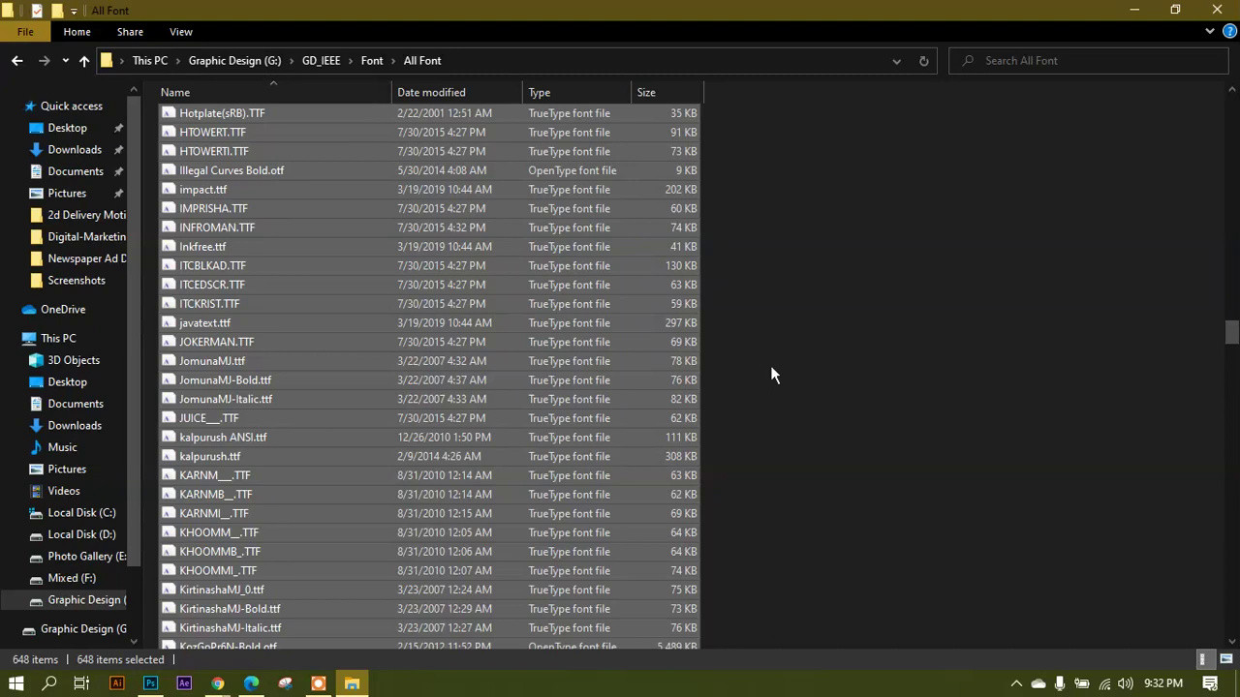
# Search Windows for control, open Control Panel and go to Fonts under Appearance and Personalization.
pyautogui.click(60, 687)
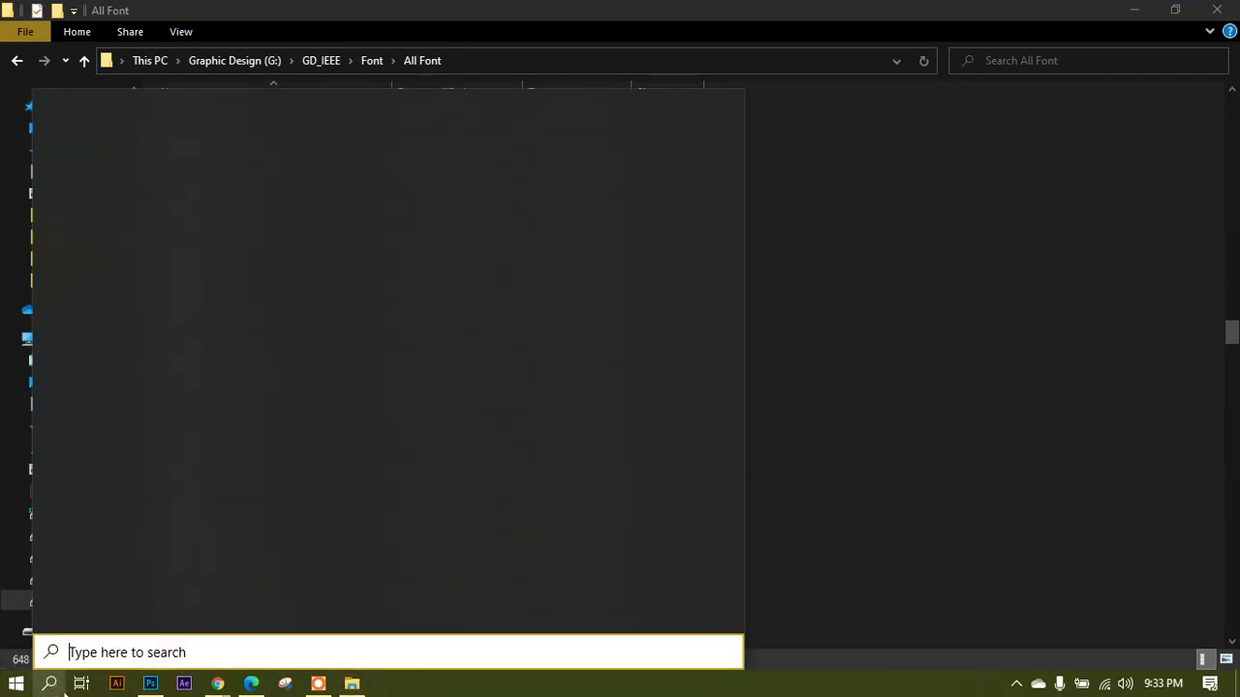
pyautogui.write('c')
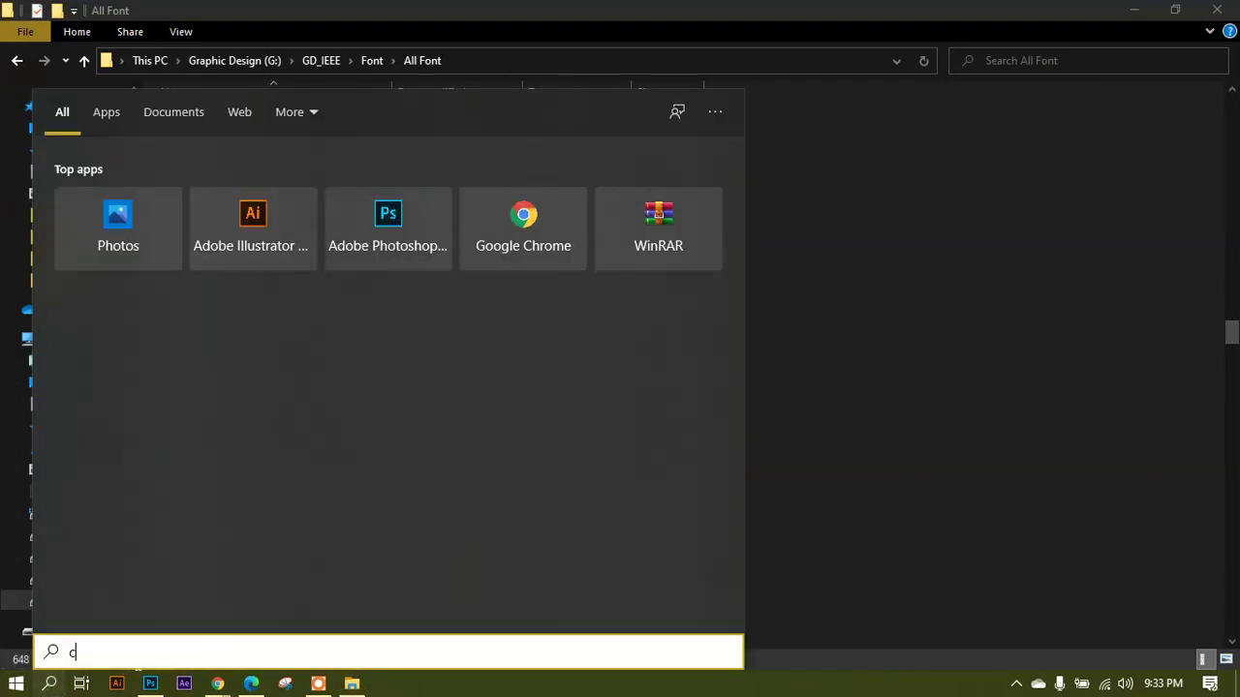
pyautogui.write('ontrol')
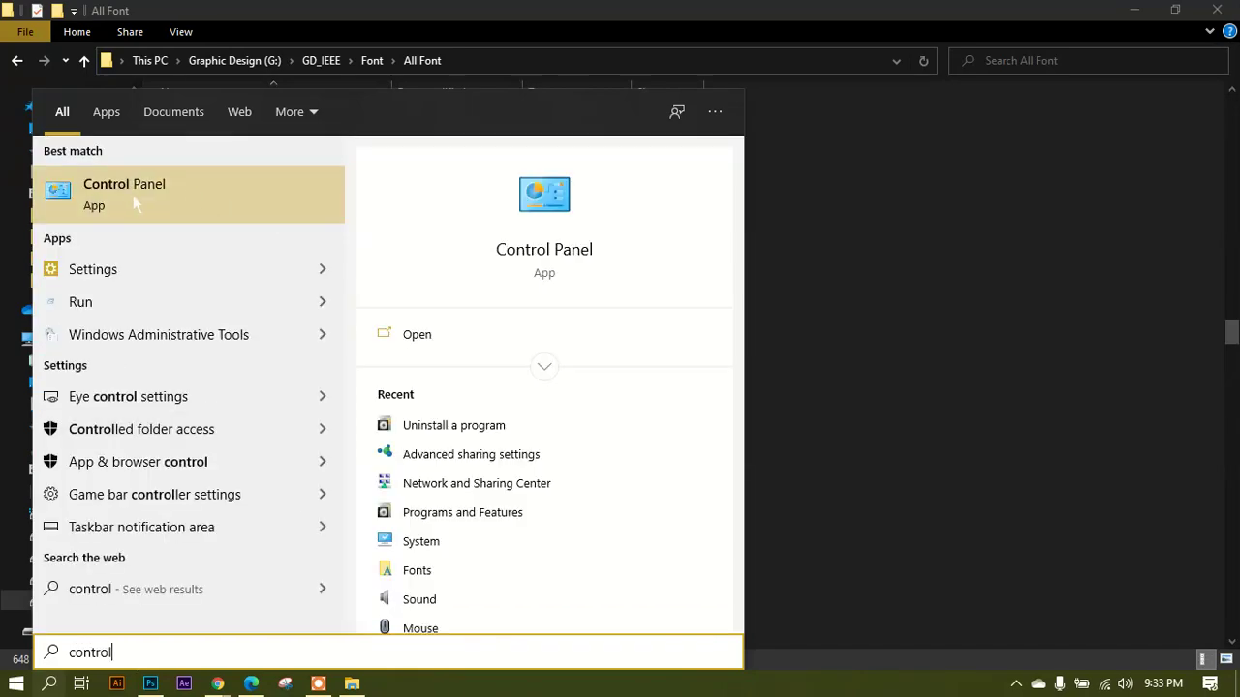
pyautogui.click(132, 195)
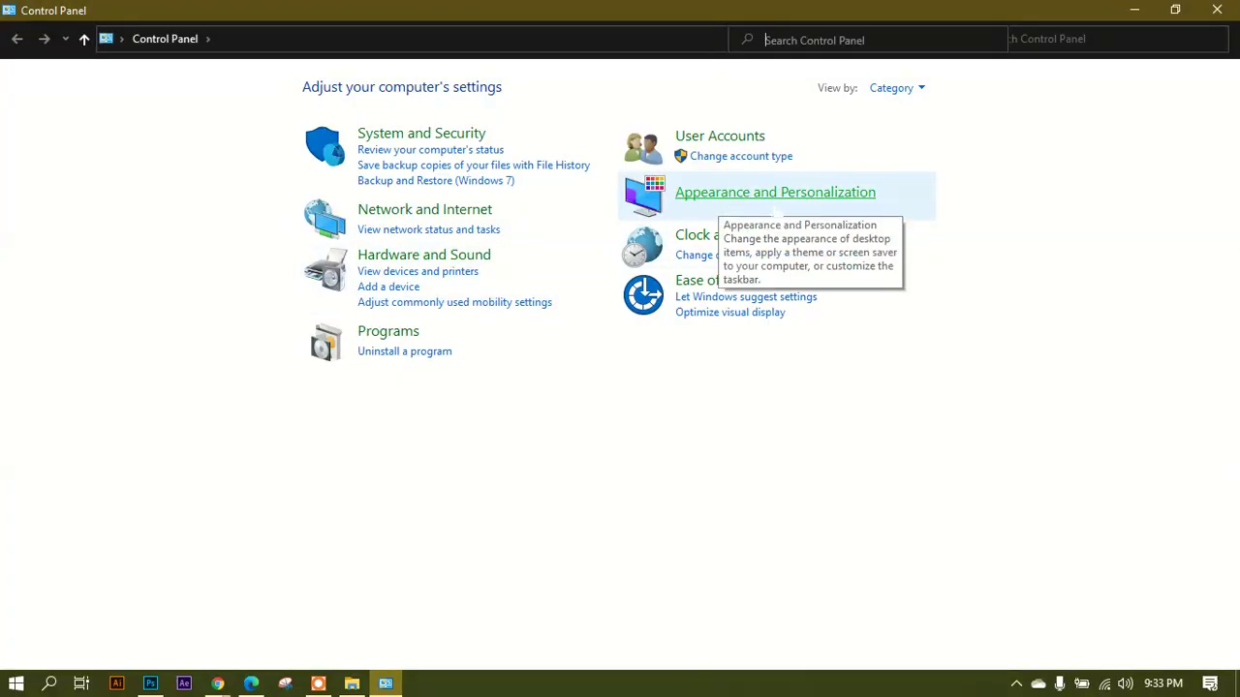
pyautogui.click(784, 206)
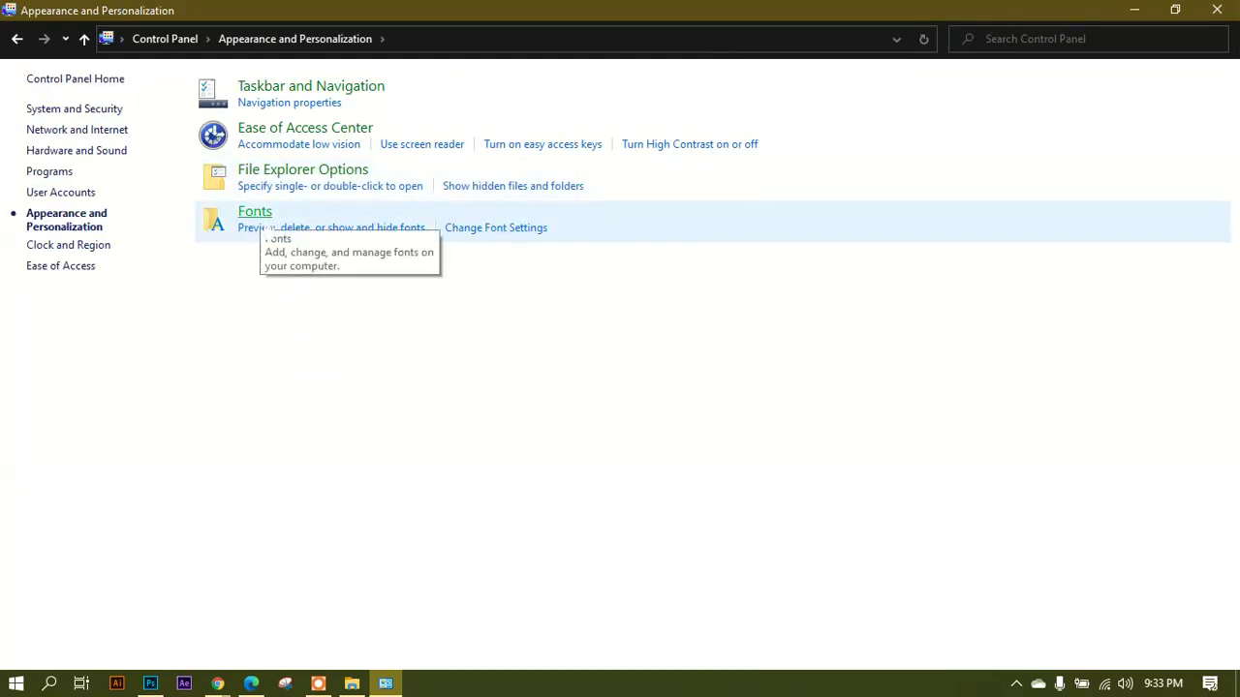
pyautogui.click(255, 211)
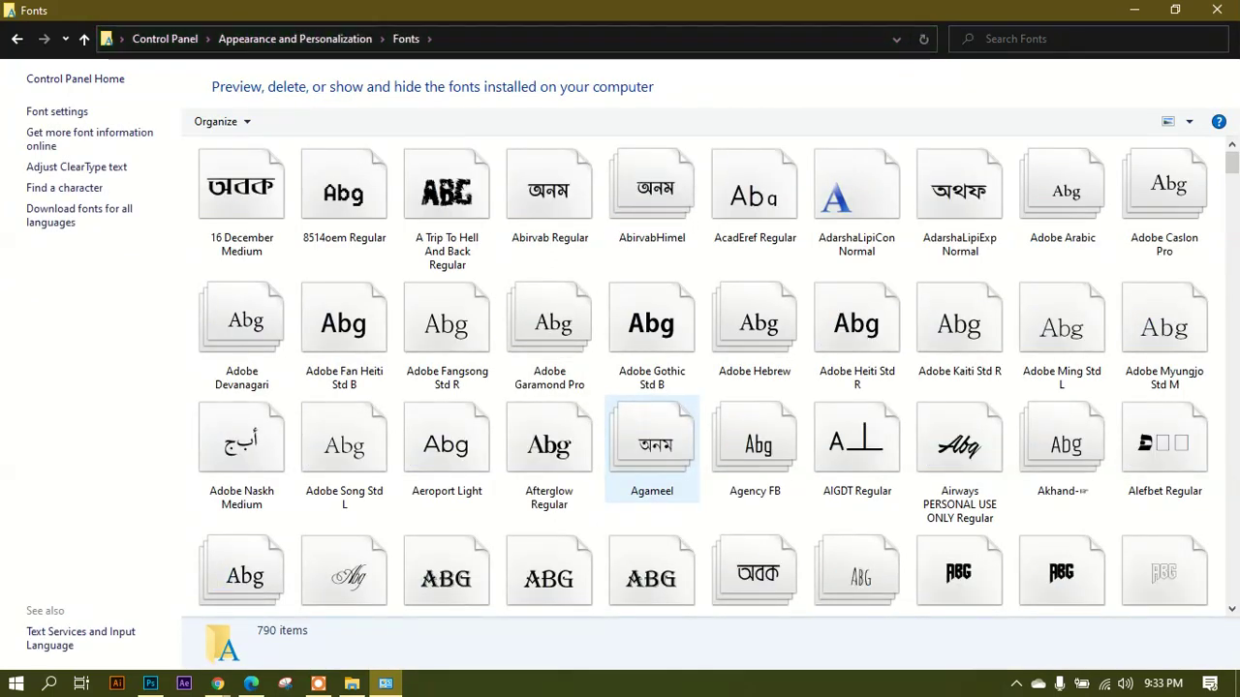
# Check the available options for the AbirvabHimel font in the installed fonts list and close the Fonts window.
pyautogui.rightClick(668, 202)
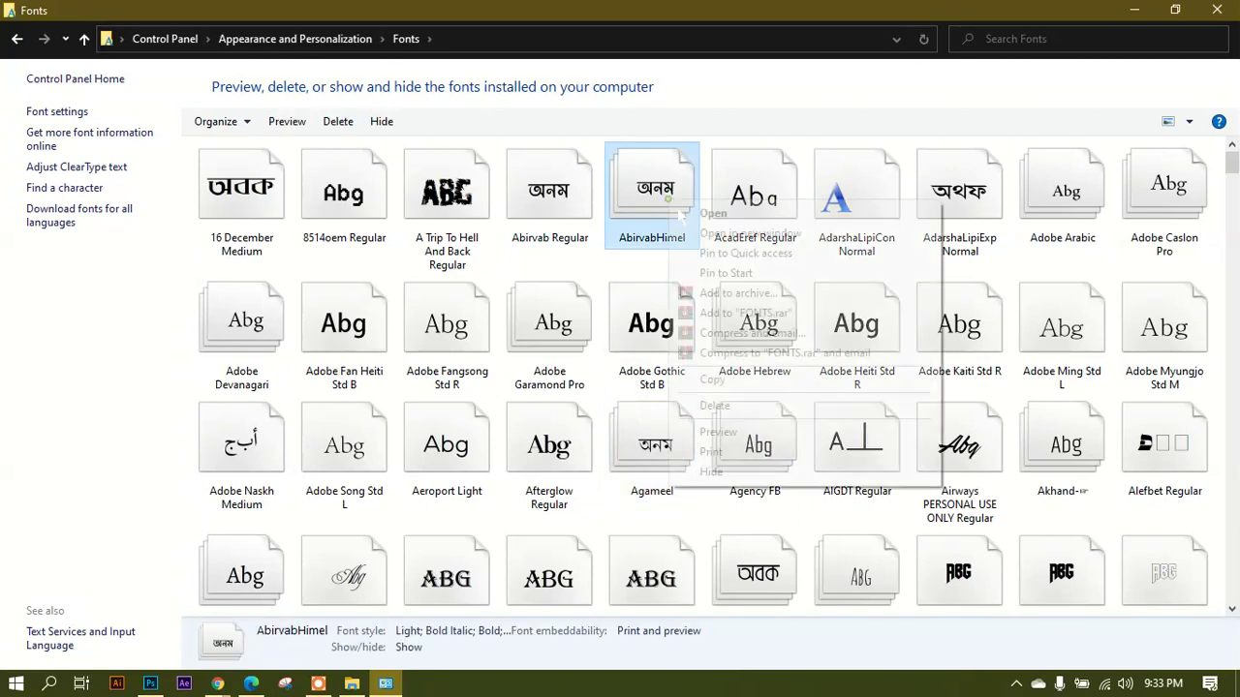
pyautogui.click(651, 206)
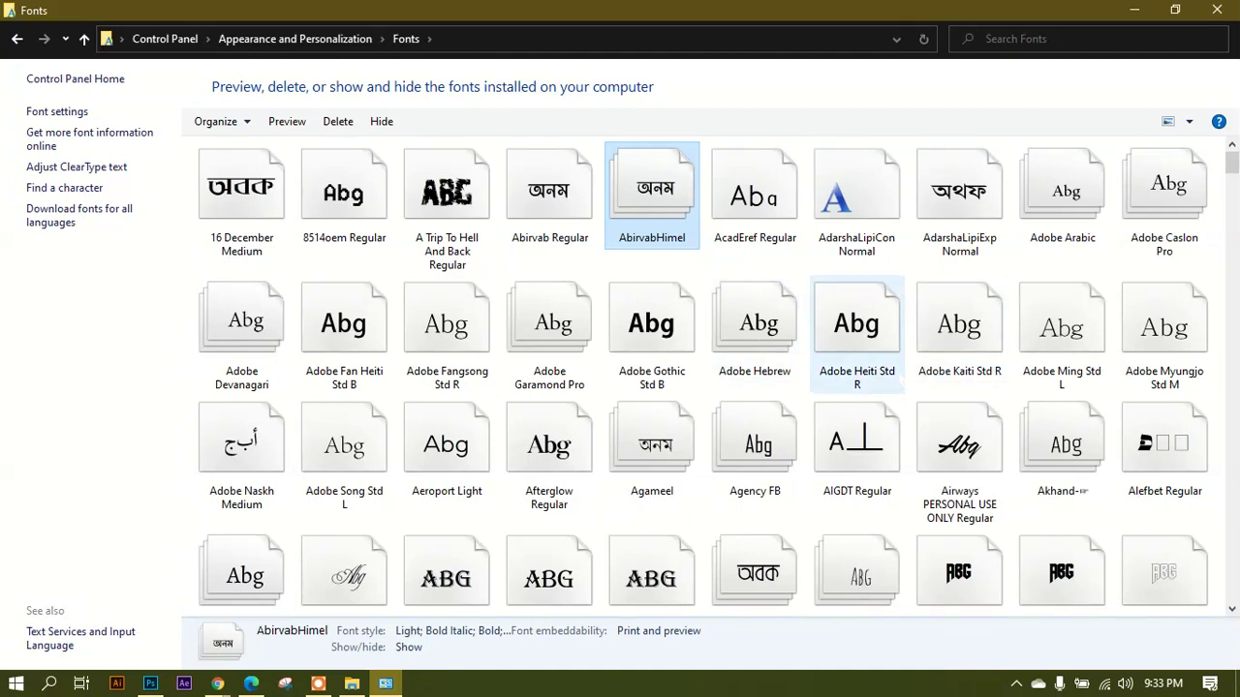
pyautogui.click(1216, 9)
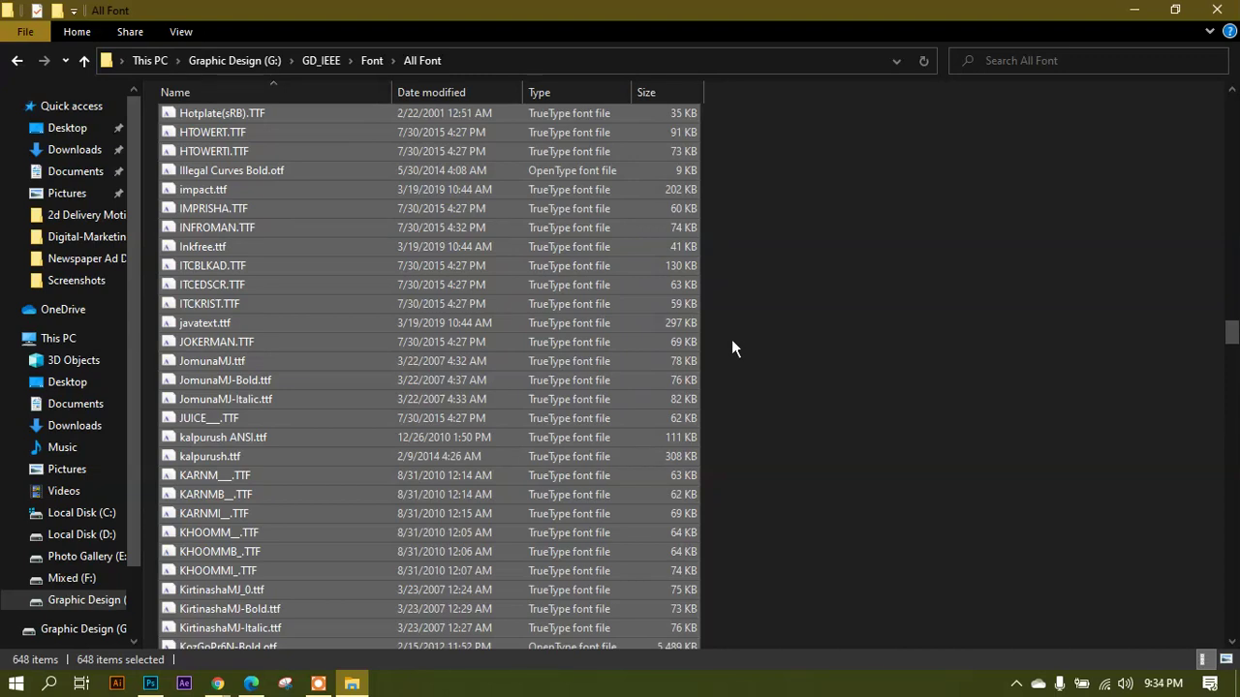
# Look through the All Font files once more and navigate back to the GDFC Class Document folder.
pyautogui.scroll(20, 734, 349)
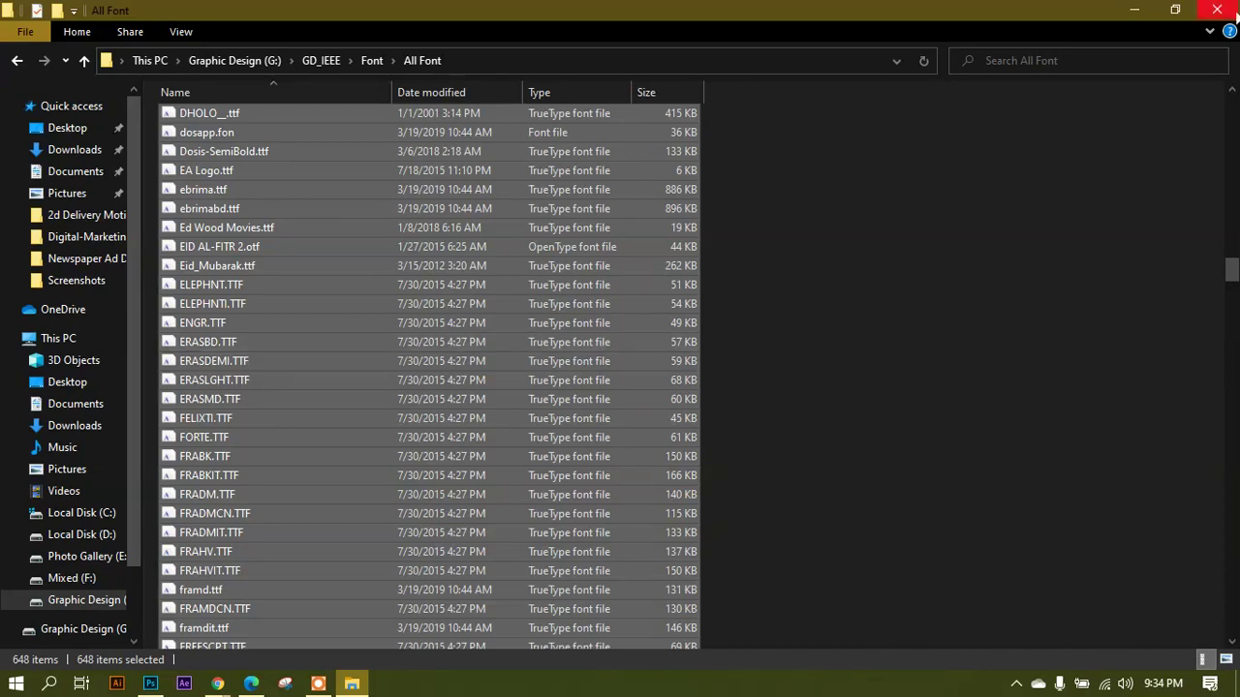
pyautogui.click(31, 70)
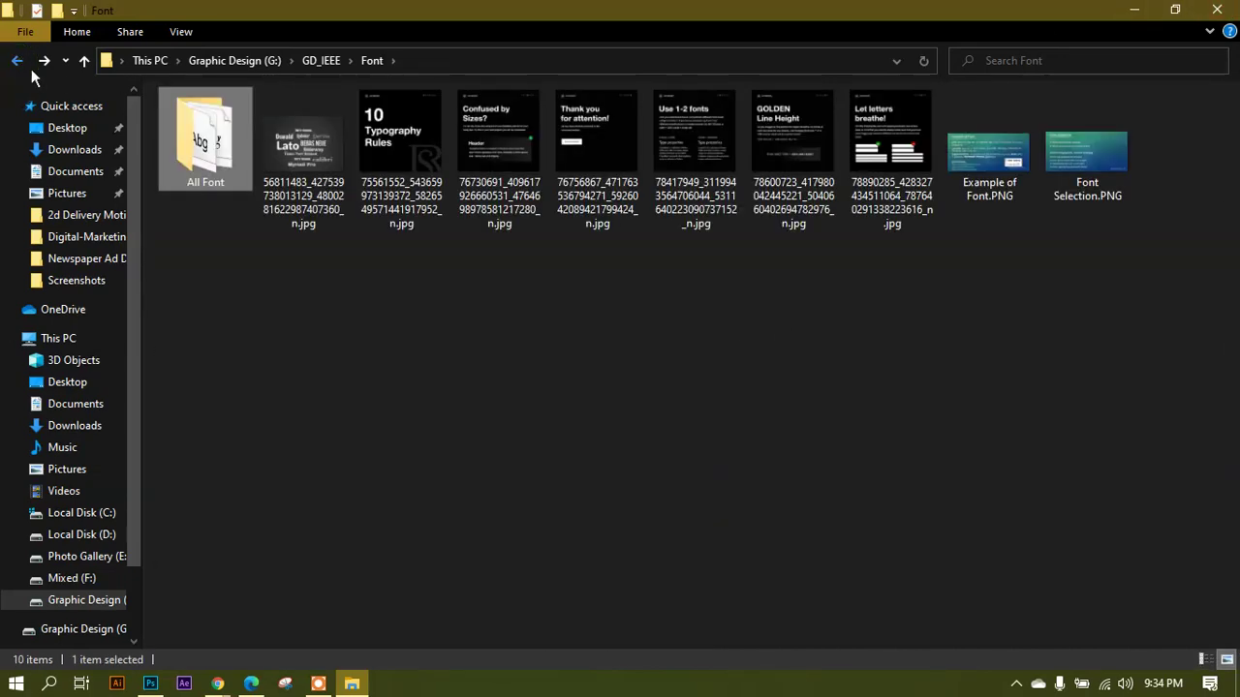
pyautogui.click(32, 71)
pyautogui.click(32, 72)
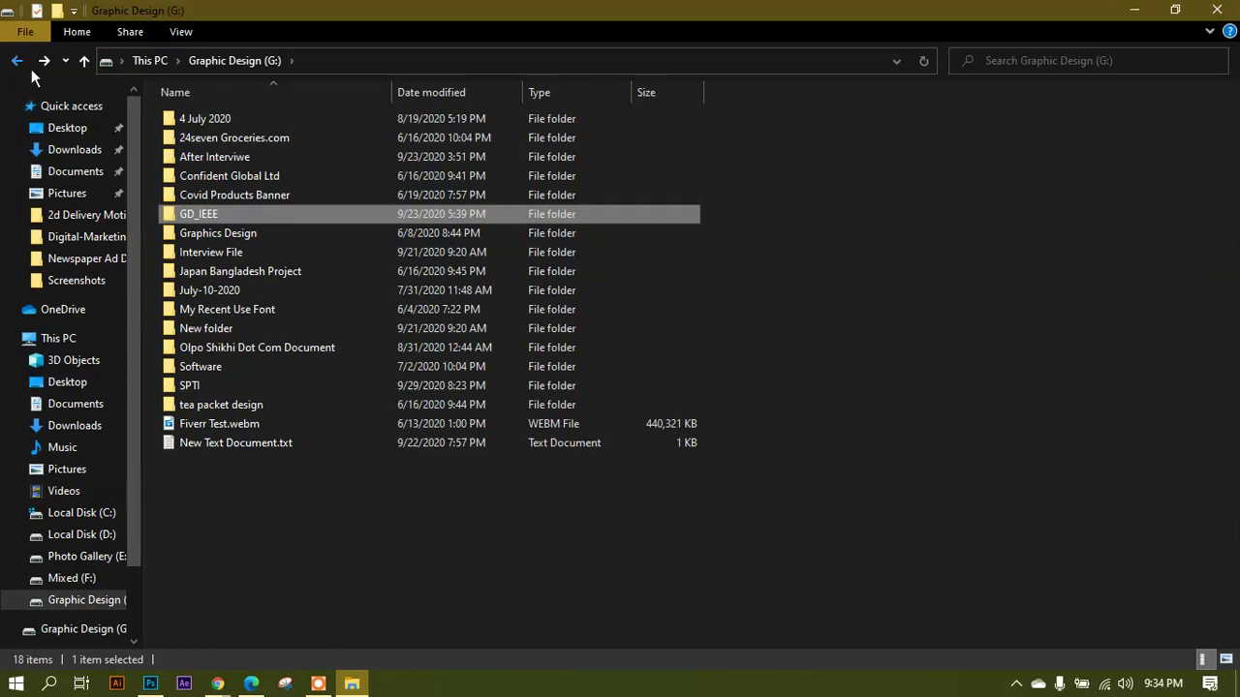
pyautogui.click(32, 72)
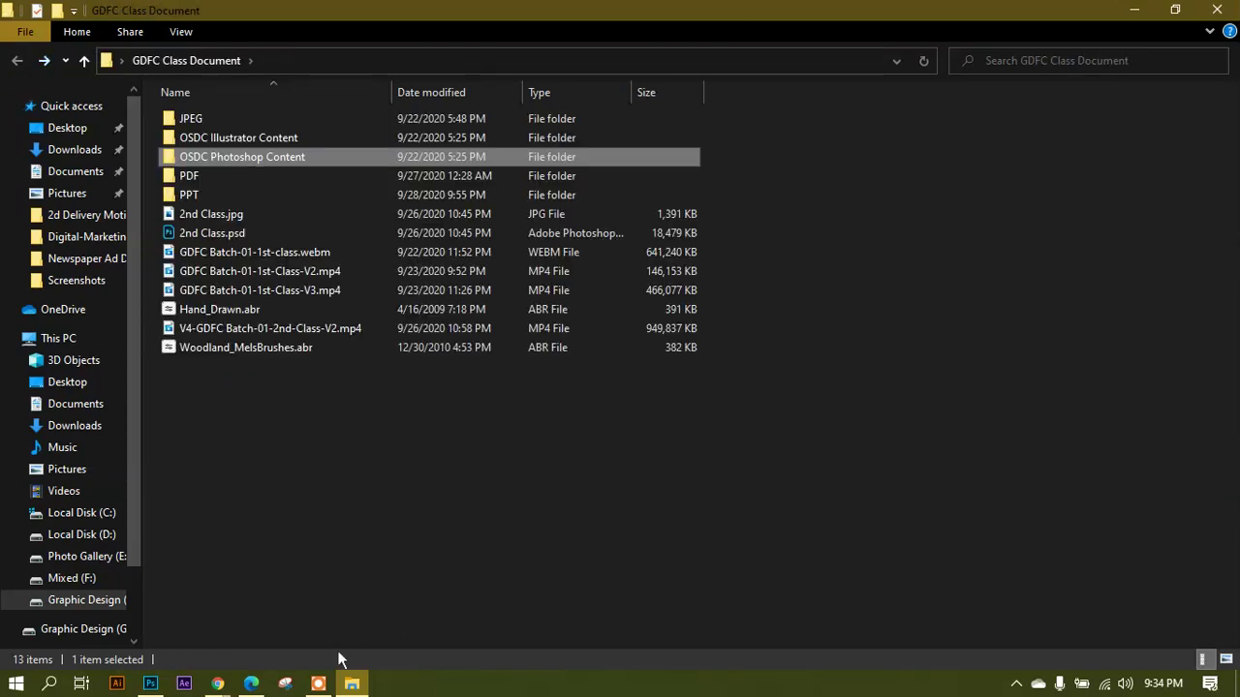
# Switch to Photoshop and add the horizontal point text "Typography" at 48 pt to the Newspaper Ad canvas.
pyautogui.click(155, 684)
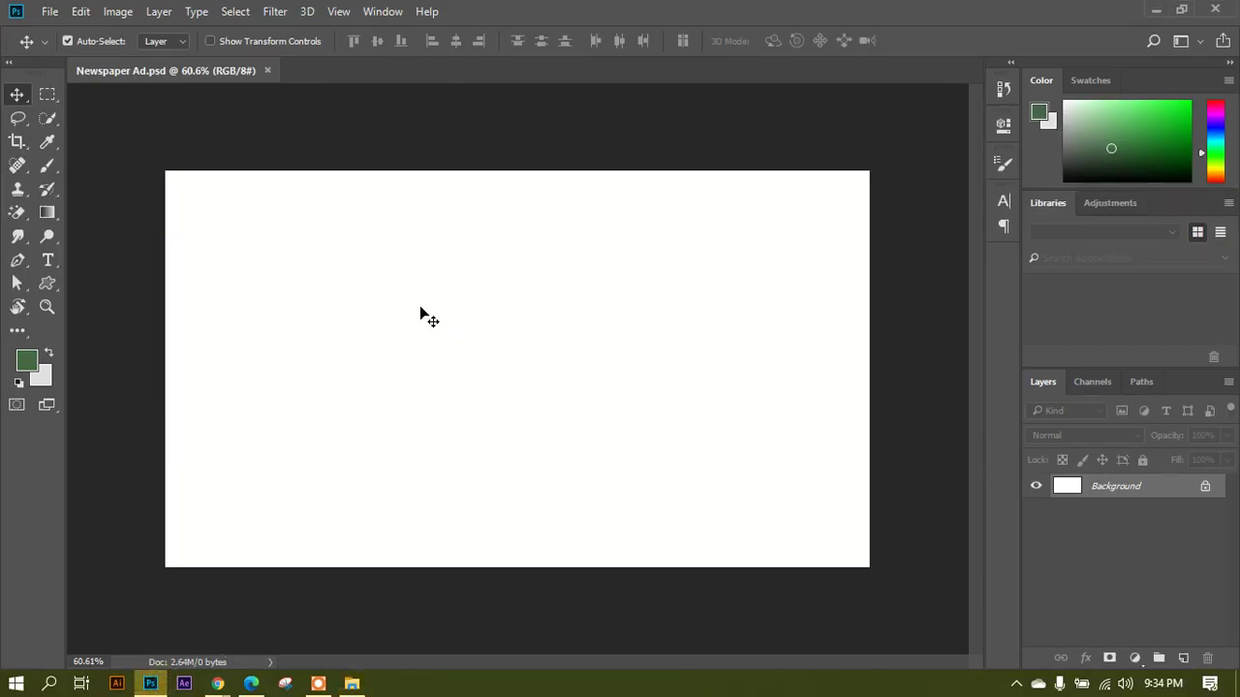
pyautogui.click(56, 268)
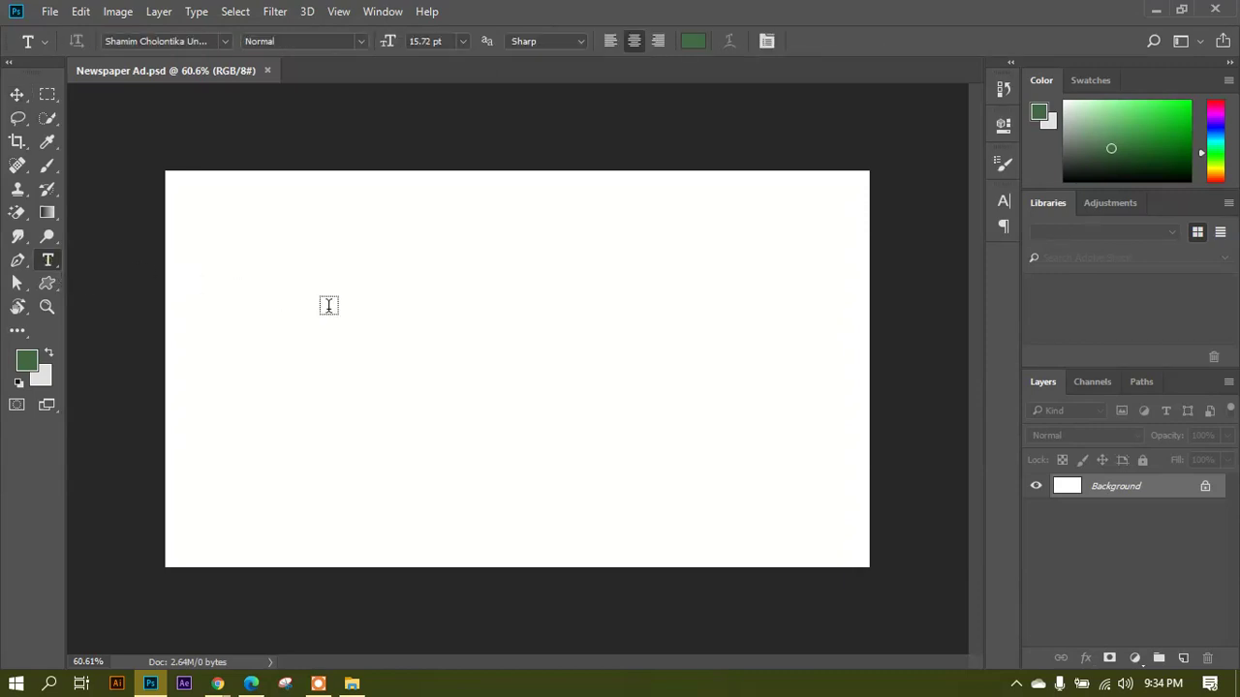
pyautogui.click(327, 357)
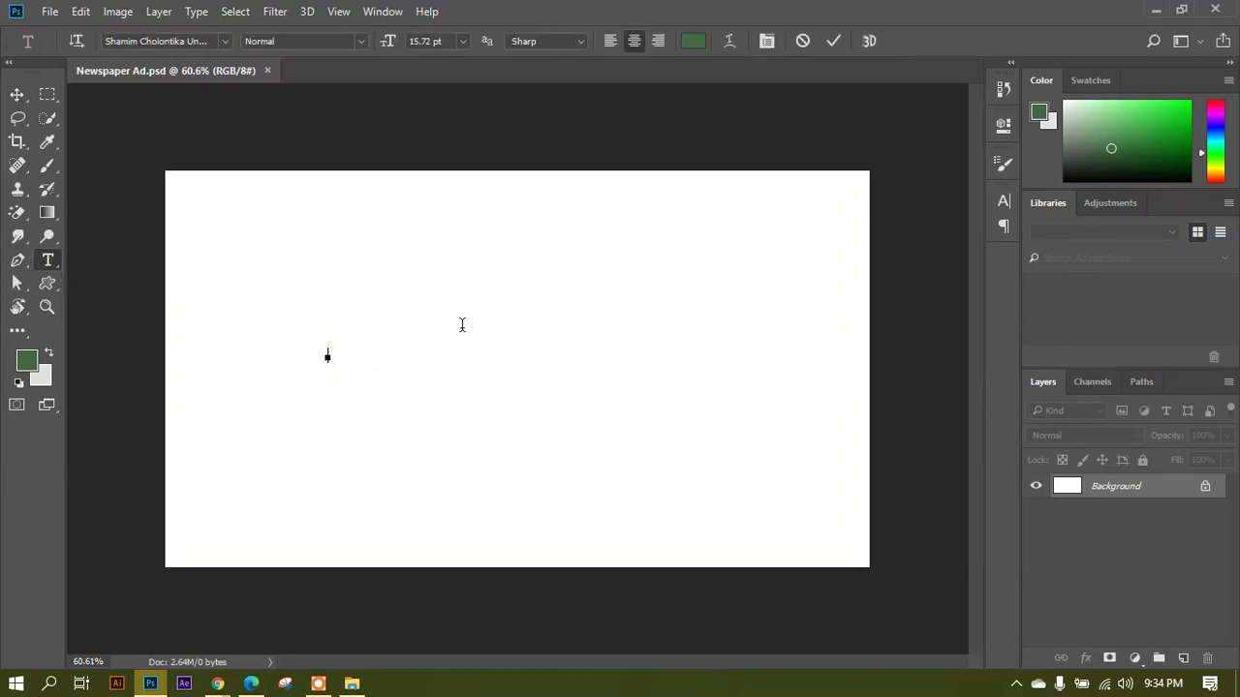
pyautogui.click(463, 41)
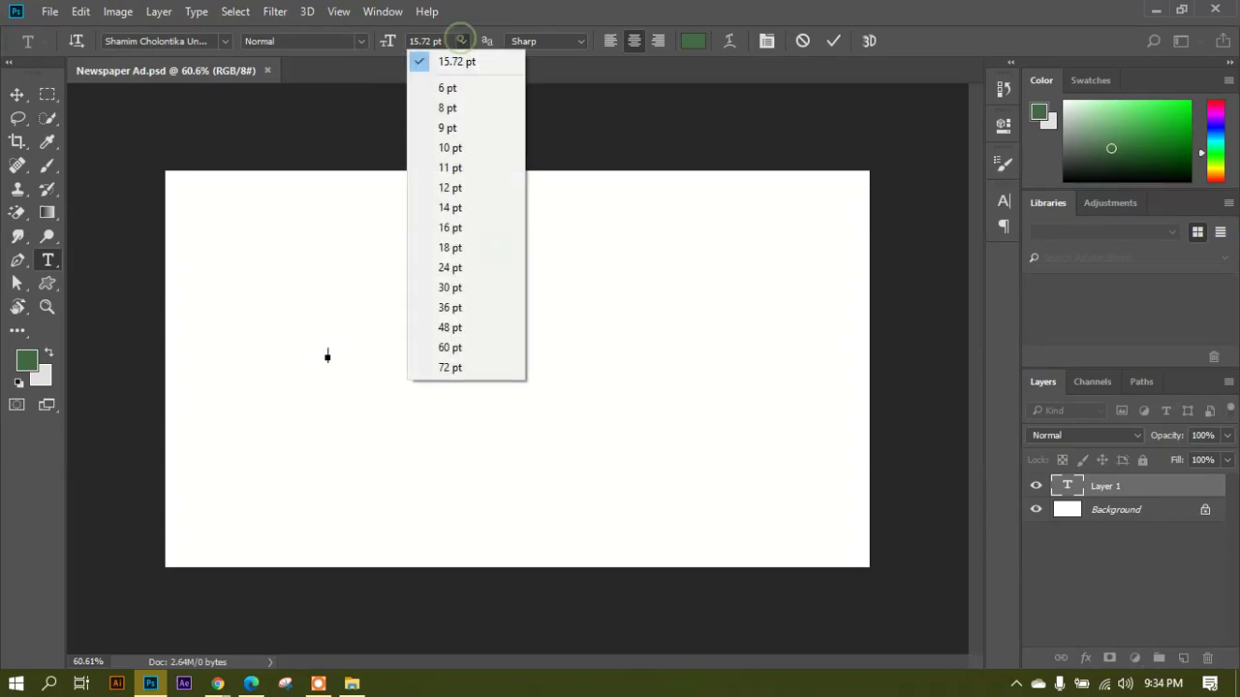
pyautogui.click(467, 307)
pyautogui.click(463, 41)
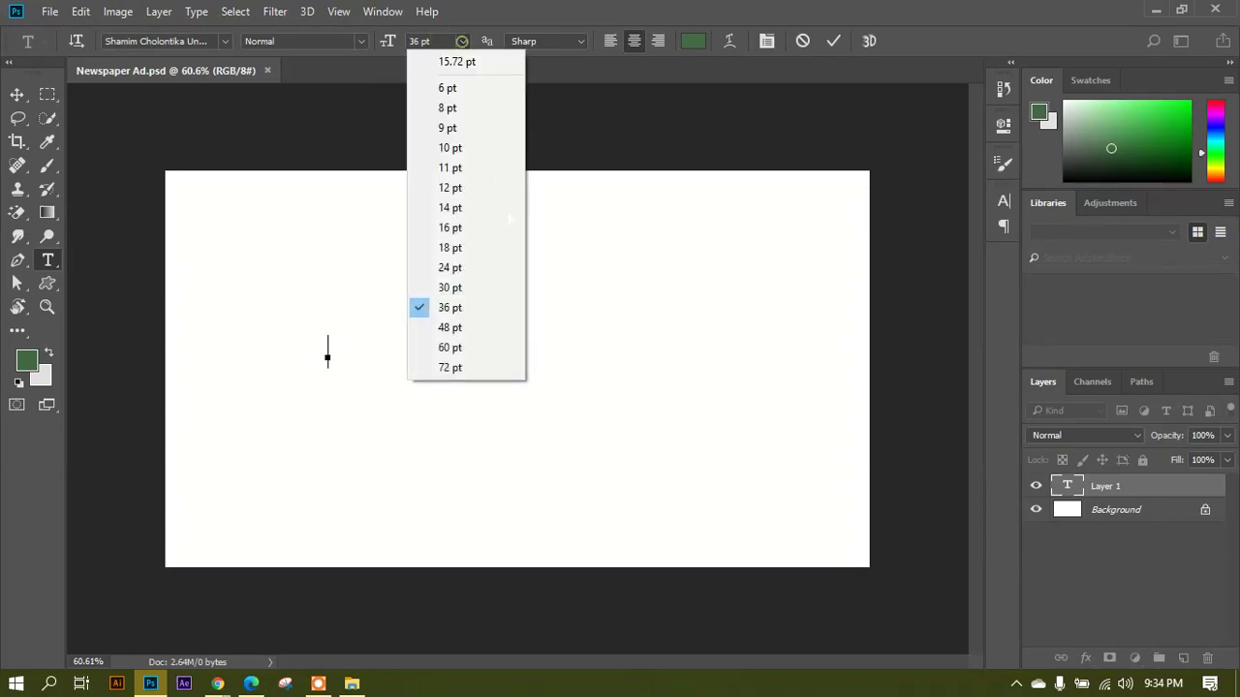
pyautogui.click(464, 324)
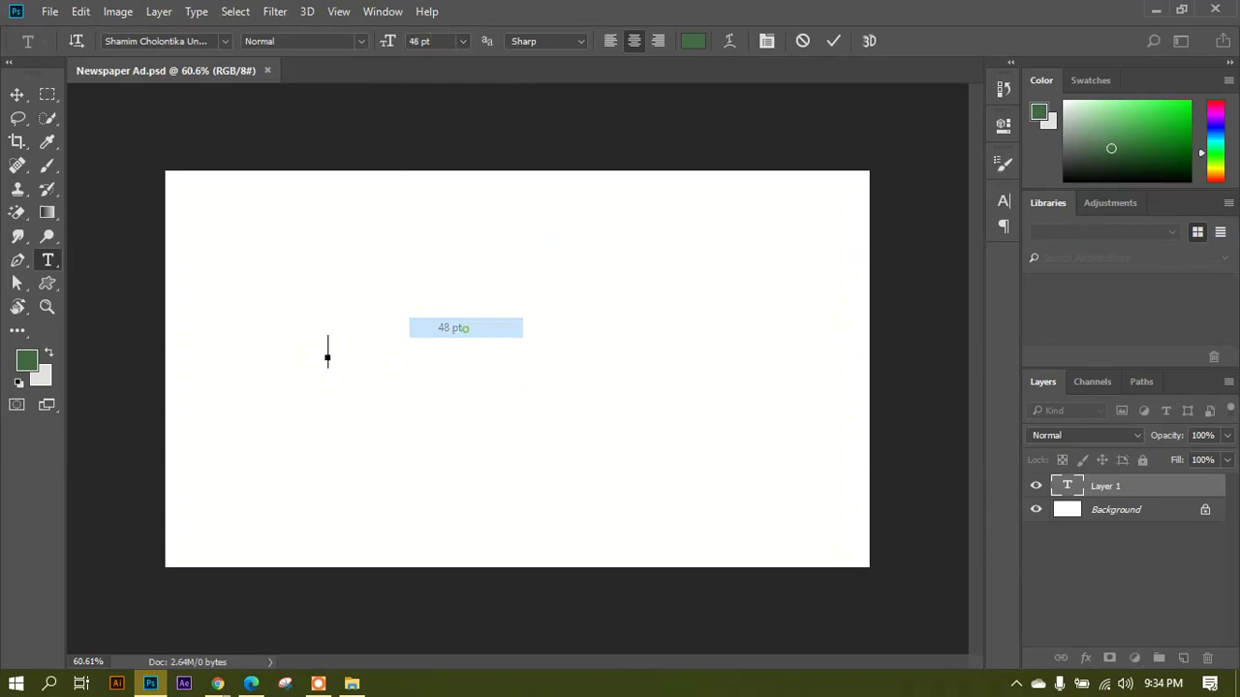
pyautogui.click(330, 359)
pyautogui.write('Typ')
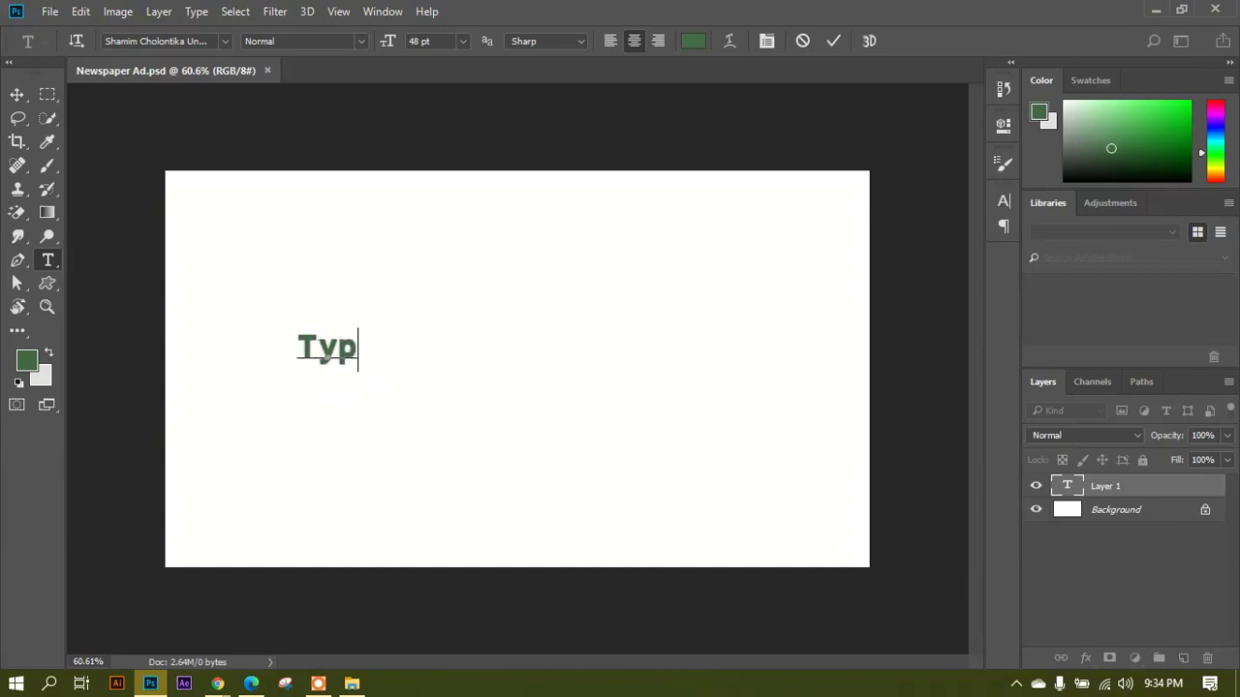
pyautogui.write('ography')
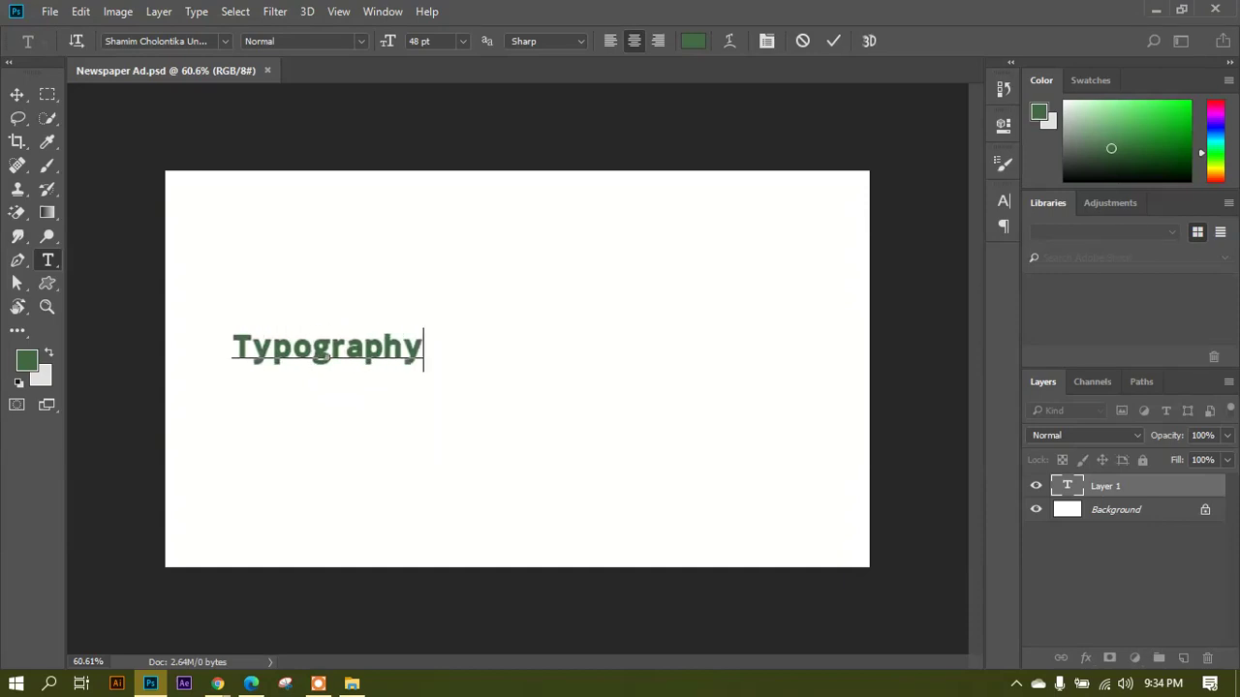
pyautogui.hotkey('ctrl', 'Return')
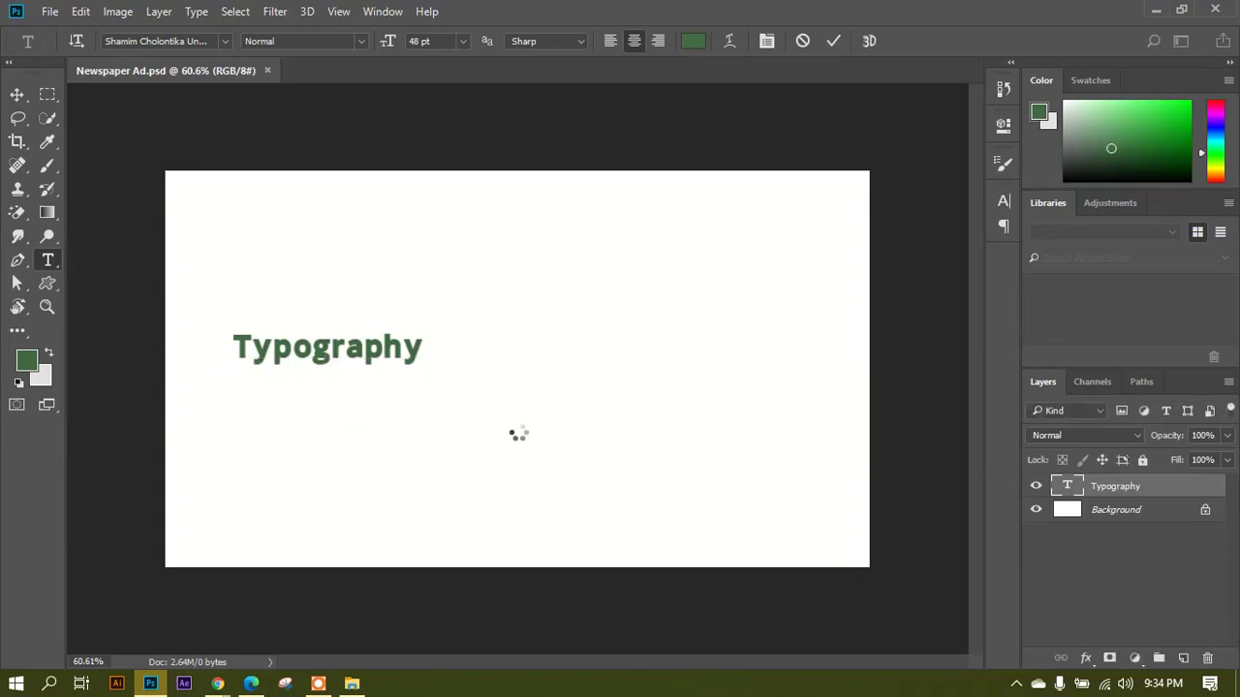
# Move the Typography text to the upper-left corner area of the canvas.
pyautogui.click(17, 94)
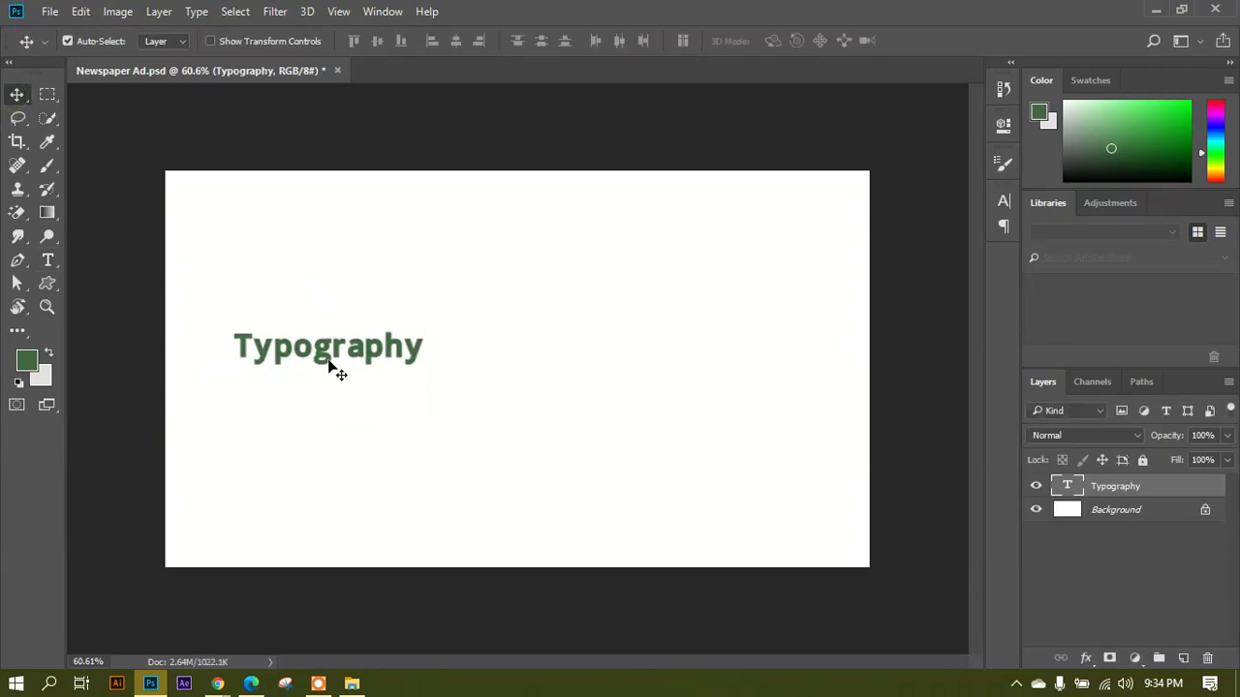
pyautogui.moveTo(333, 363); pyautogui.dragTo(578, 363)
pyautogui.moveTo(499, 357); pyautogui.dragTo(258, 242)
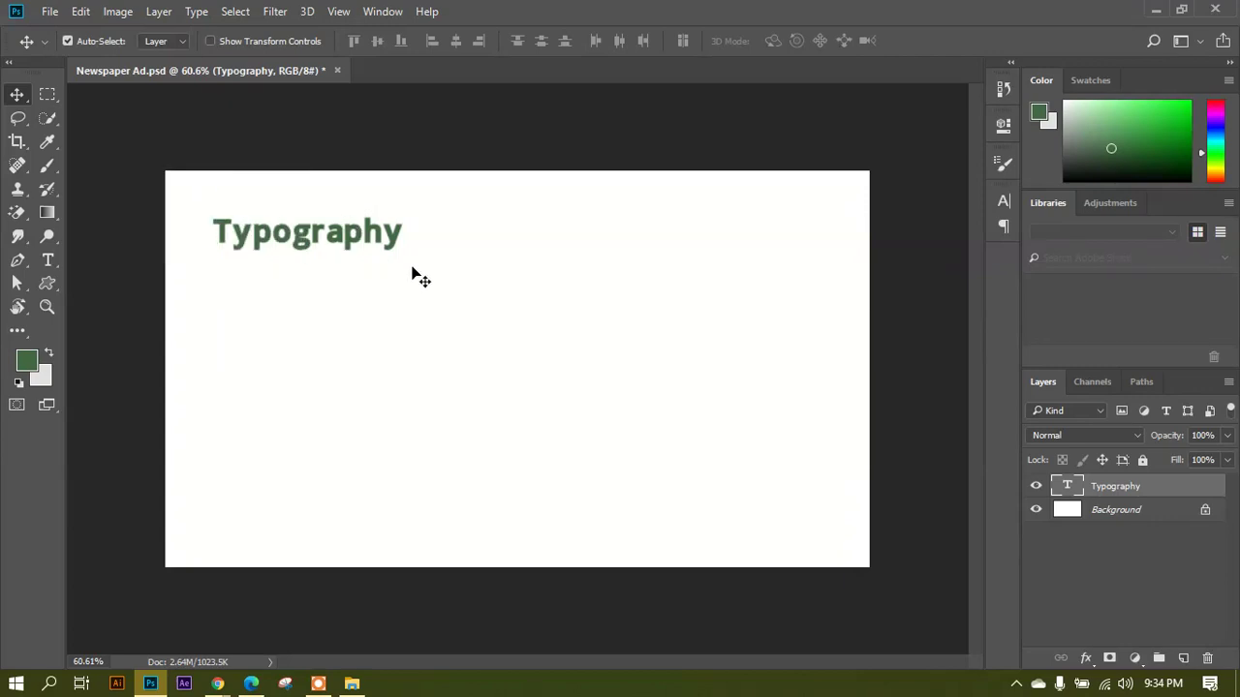
pyautogui.click(48, 260)
pyautogui.moveTo(471, 246); pyautogui.dragTo(721, 403)
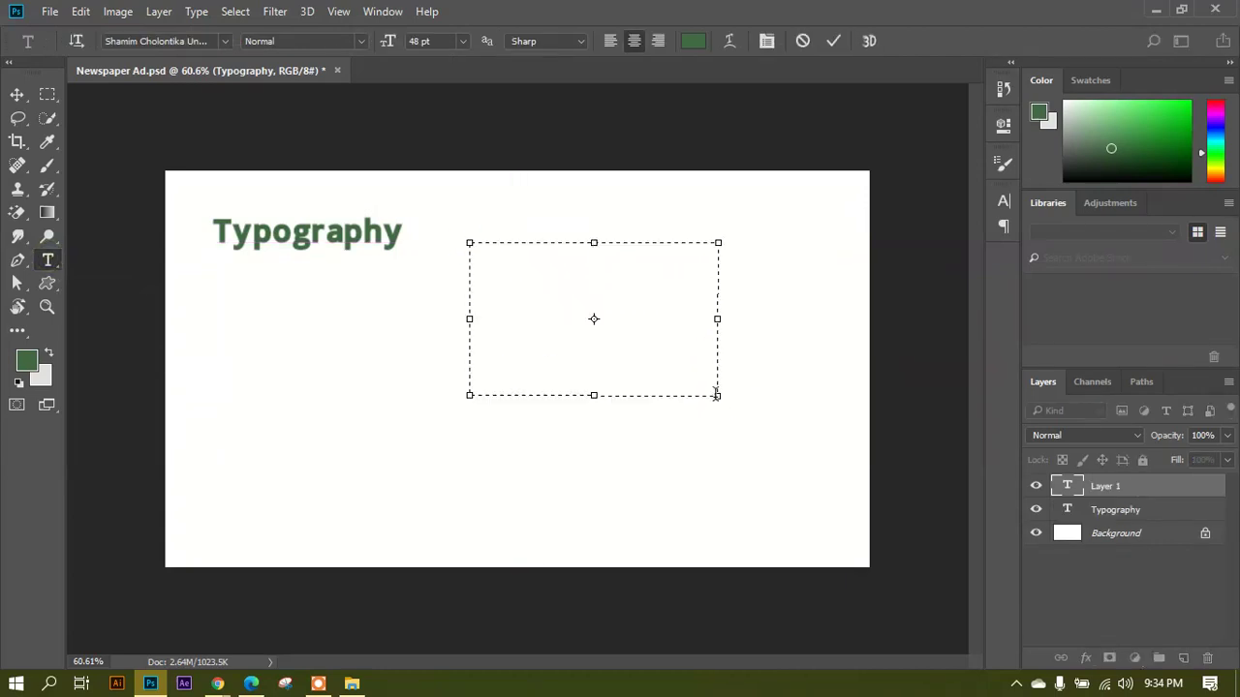
pyautogui.click(722, 394)
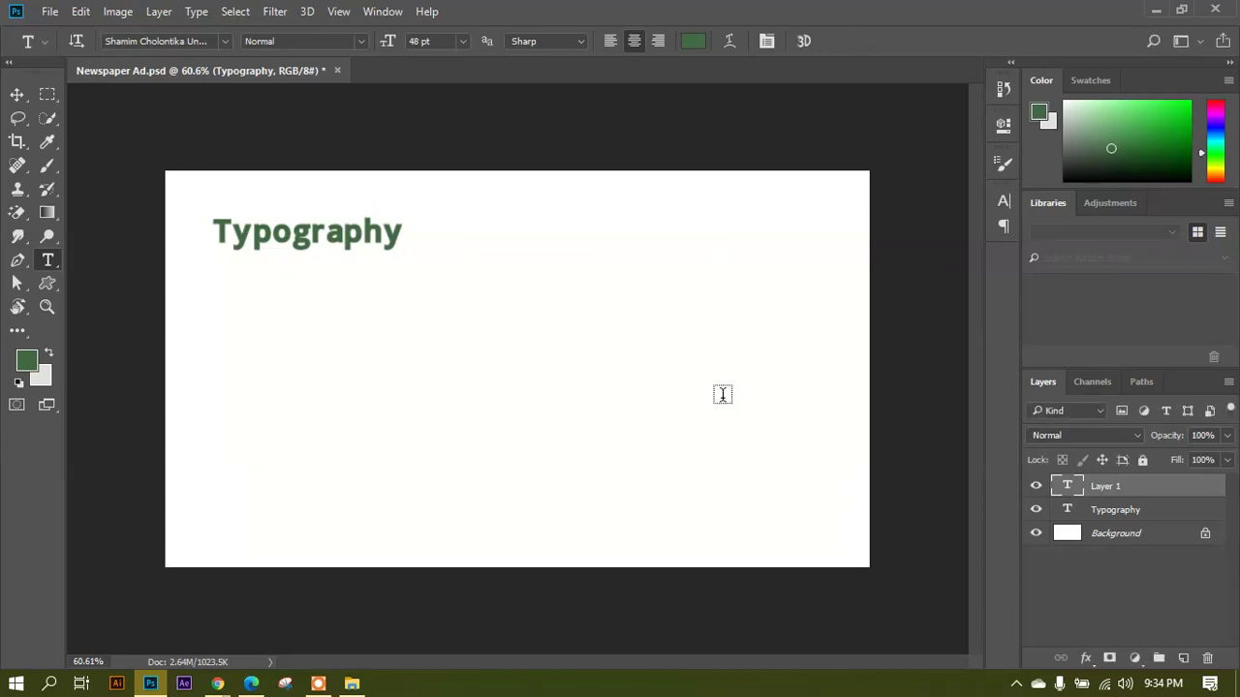
pyautogui.click(16, 94)
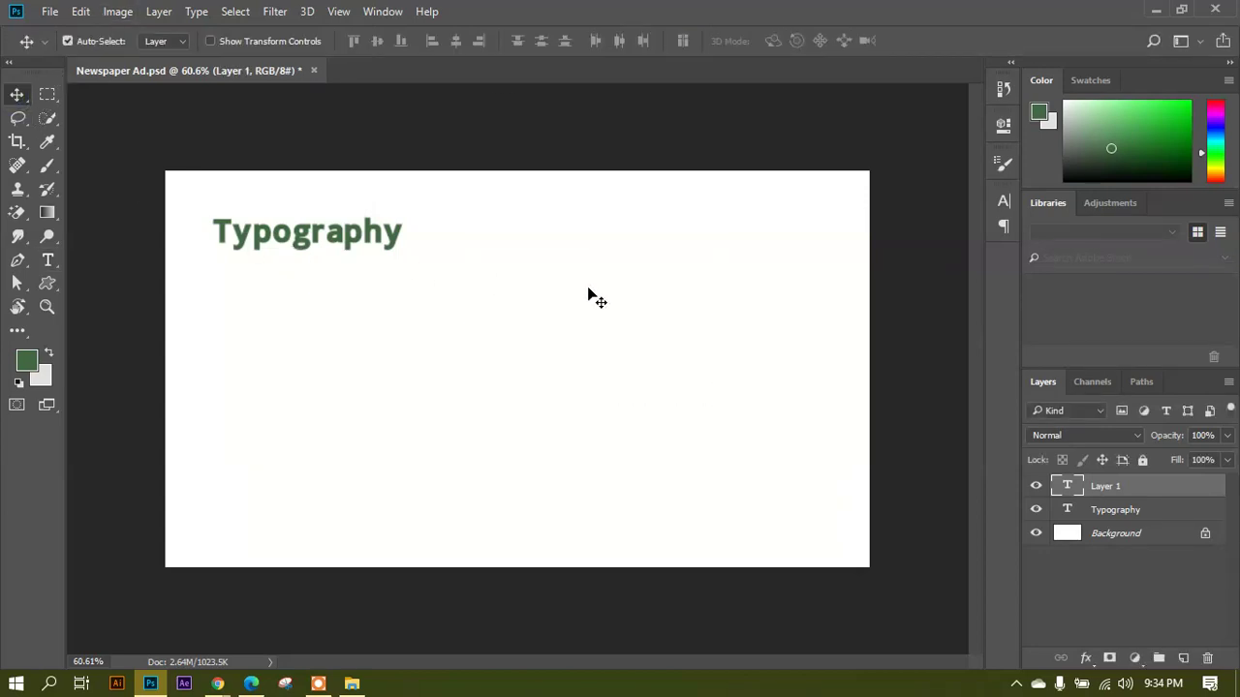
pyautogui.press('Delete')
pyautogui.click(64, 100)
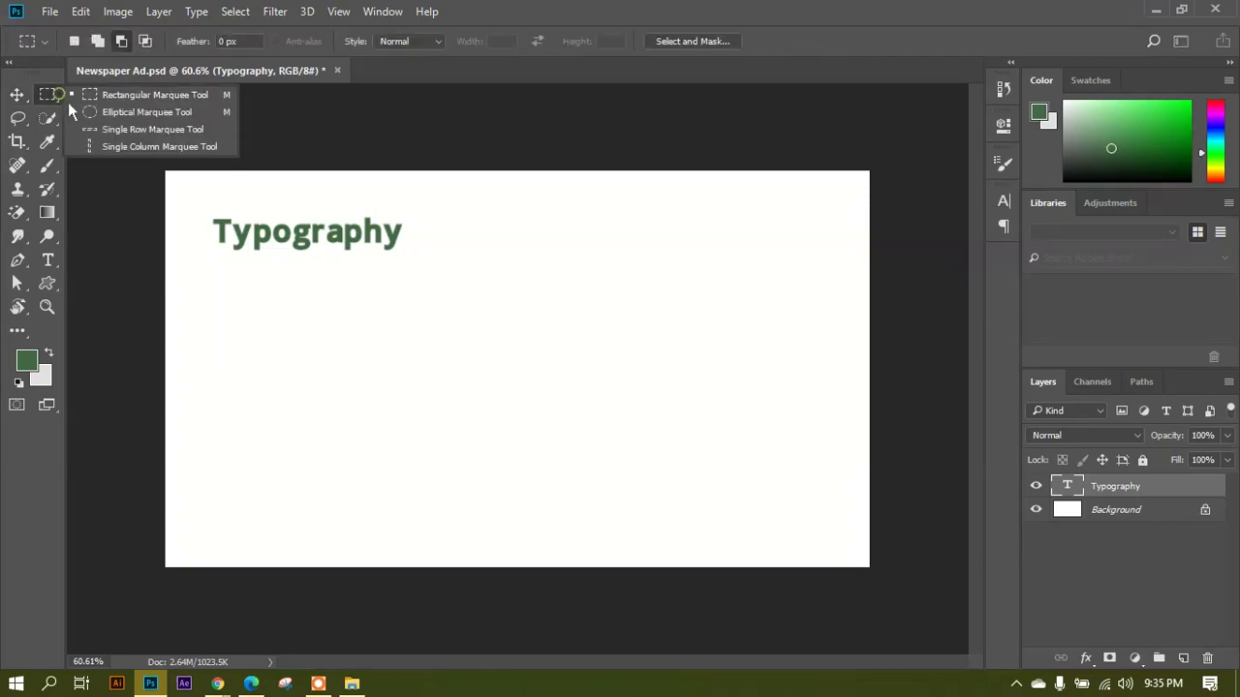
# Draw a tall paragraph text box with the Horizontal Type Tool, below and to the right of the Typography heading.
pyautogui.click(51, 264)
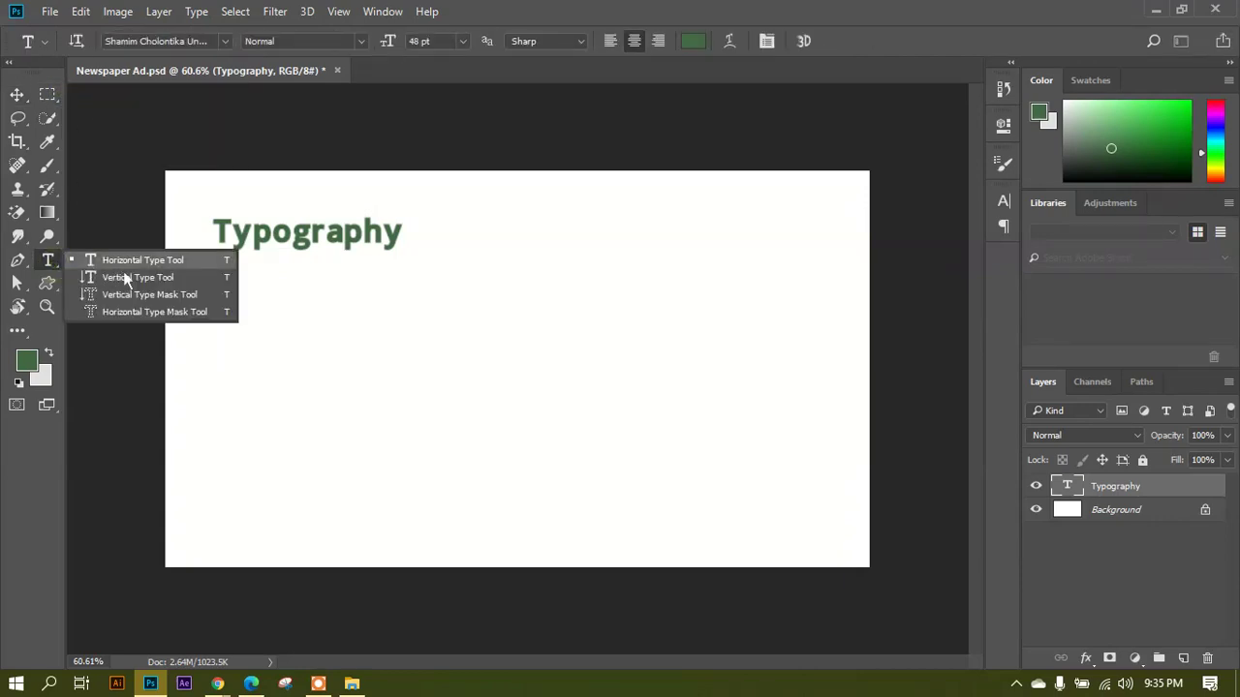
pyautogui.click(114, 260)
pyautogui.moveTo(480, 269); pyautogui.dragTo(666, 483)
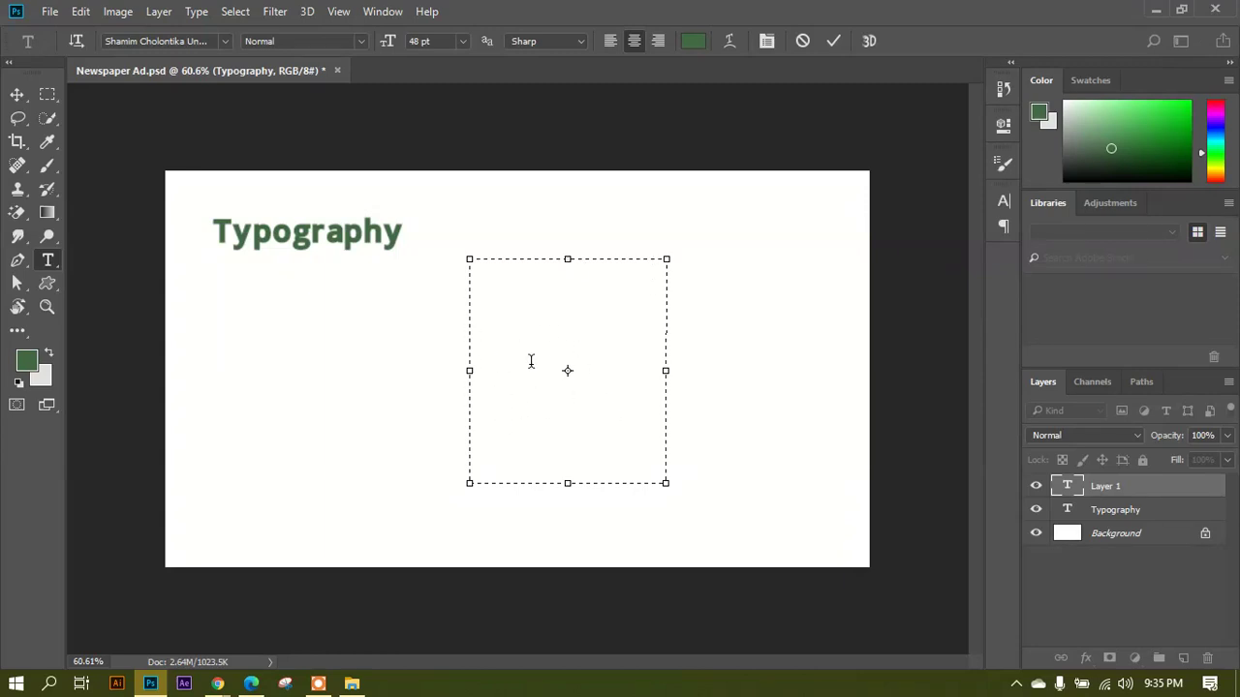
pyautogui.write('cjbgndkjnb')
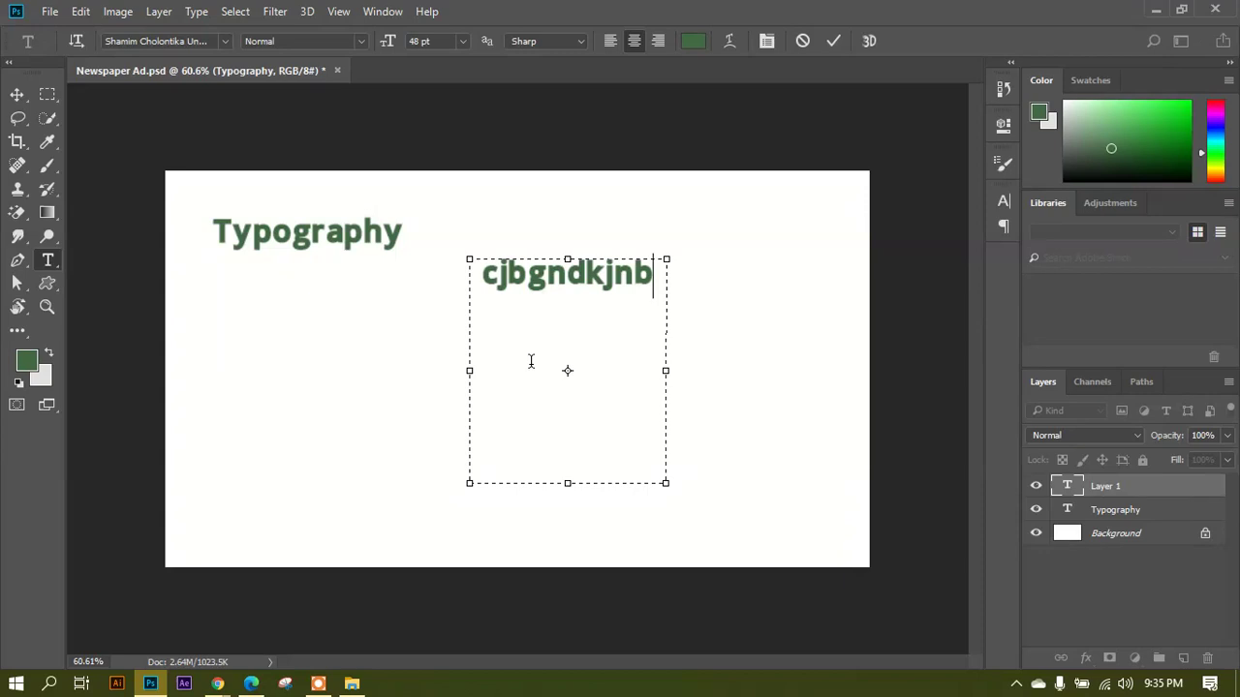
pyautogui.press('BackSpace')
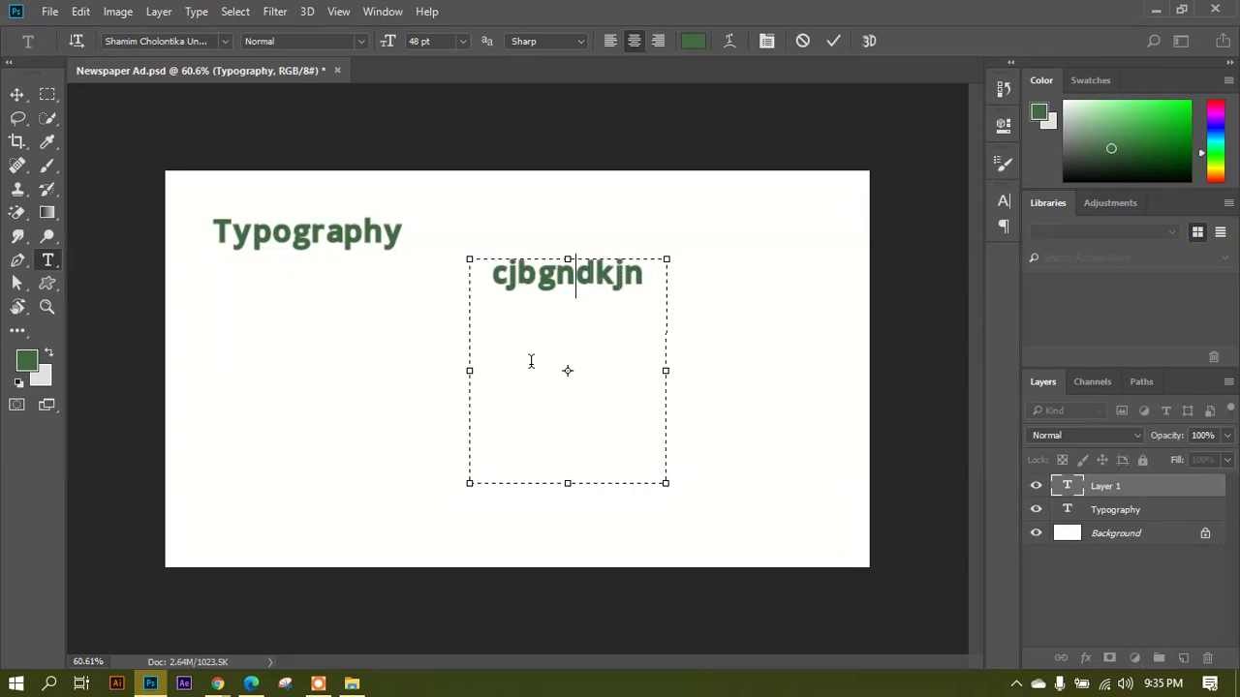
pyautogui.hotkey('ctrl', 'a')
pyautogui.press('BackSpace')
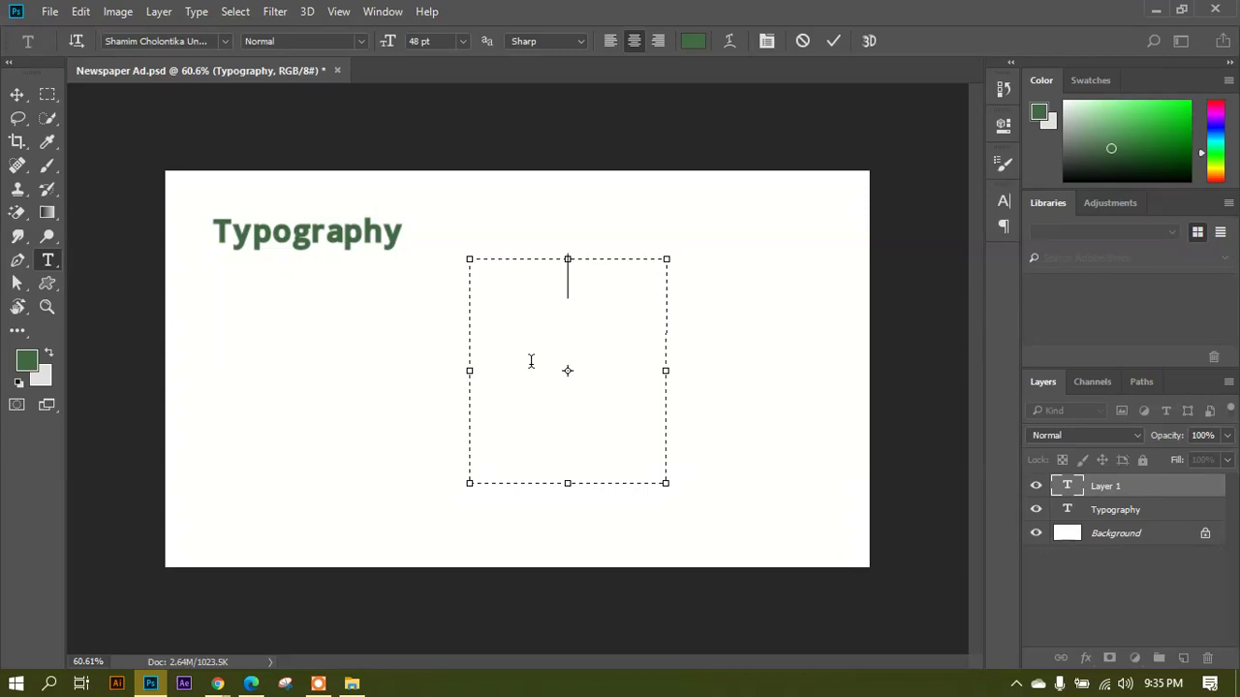
# Fill the empty paragraph text box with Lorem Ipsum placeholder text.
pyautogui.click(197, 12)
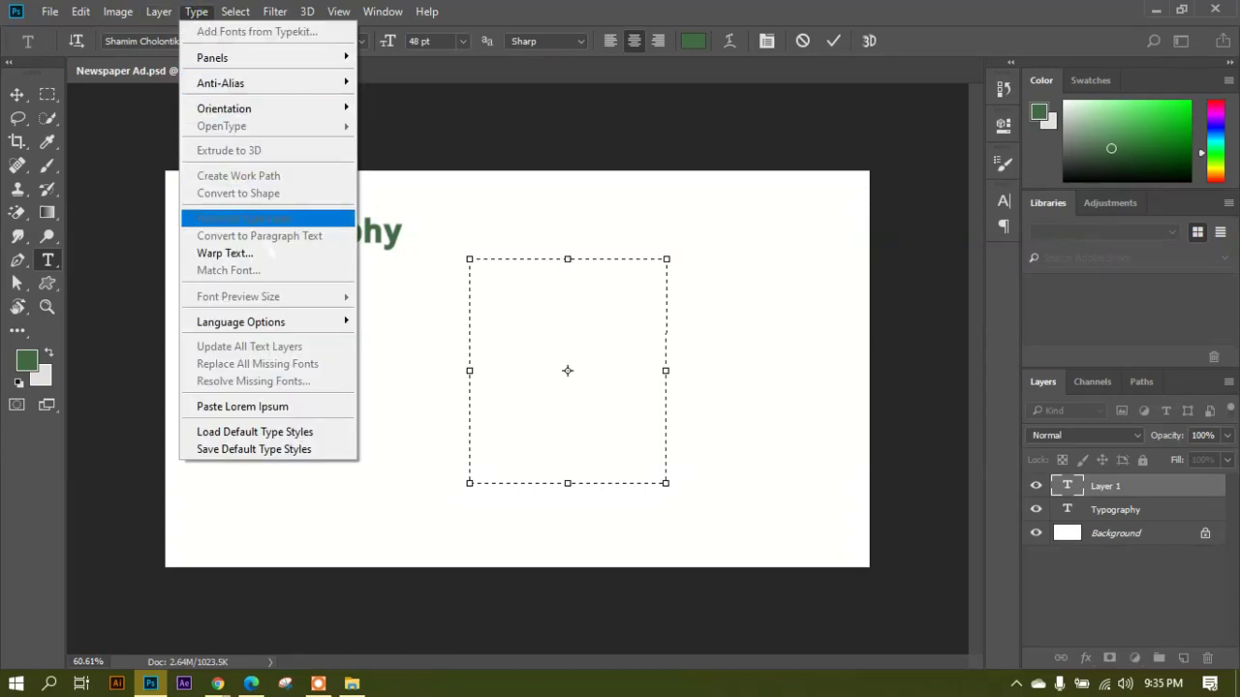
pyautogui.click(281, 408)
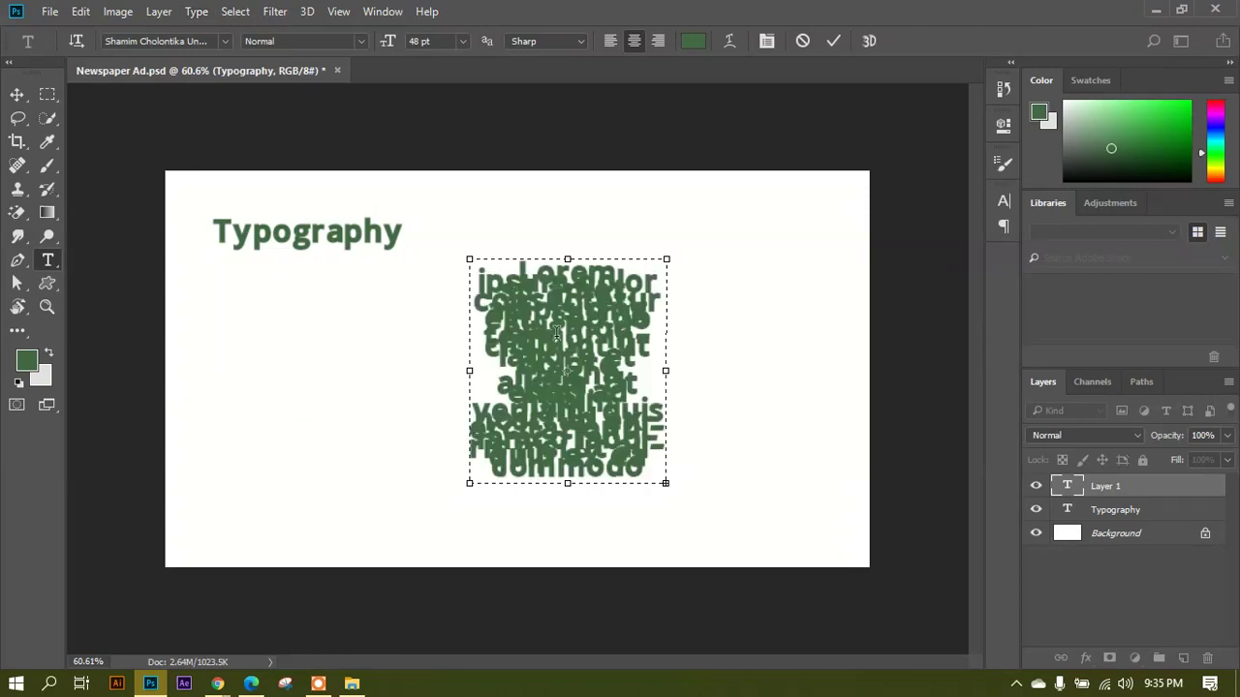
# Select all the Lorem Ipsum paragraph text and set its leading in the Character settings, trying 30 pt and finishing with 72 pt.
pyautogui.scroll(2, 562, 333)
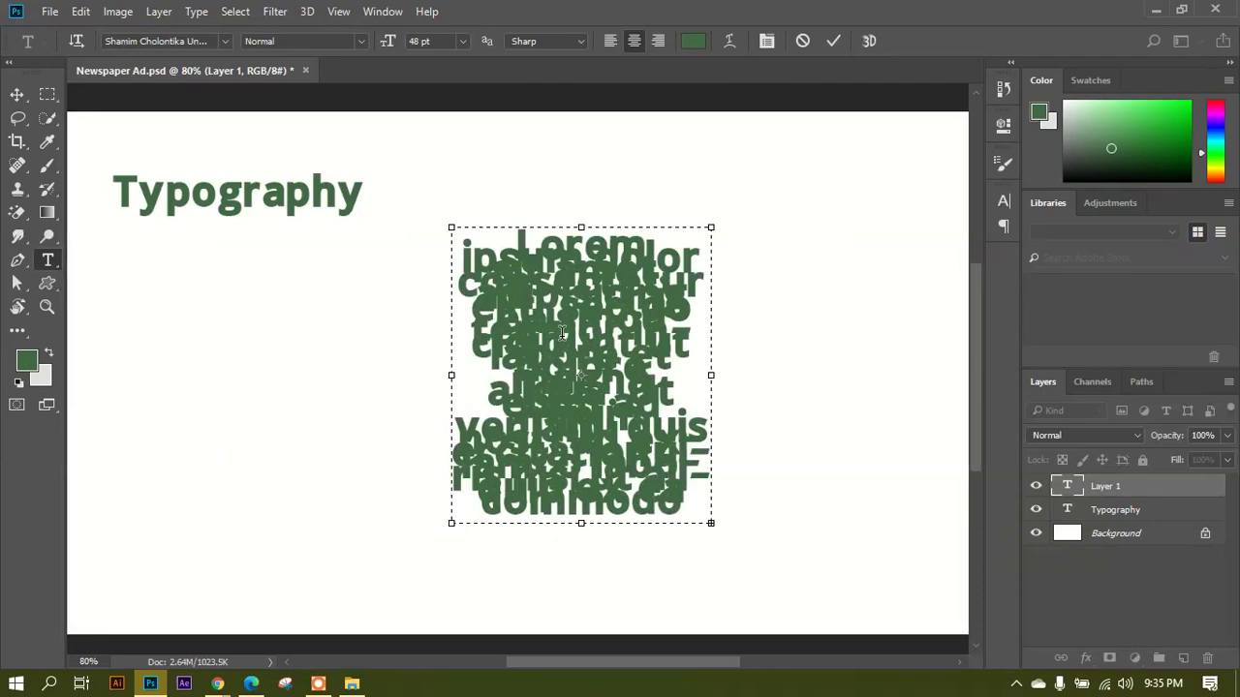
pyautogui.scroll(1, 562, 333)
pyautogui.scroll(1, 562, 334)
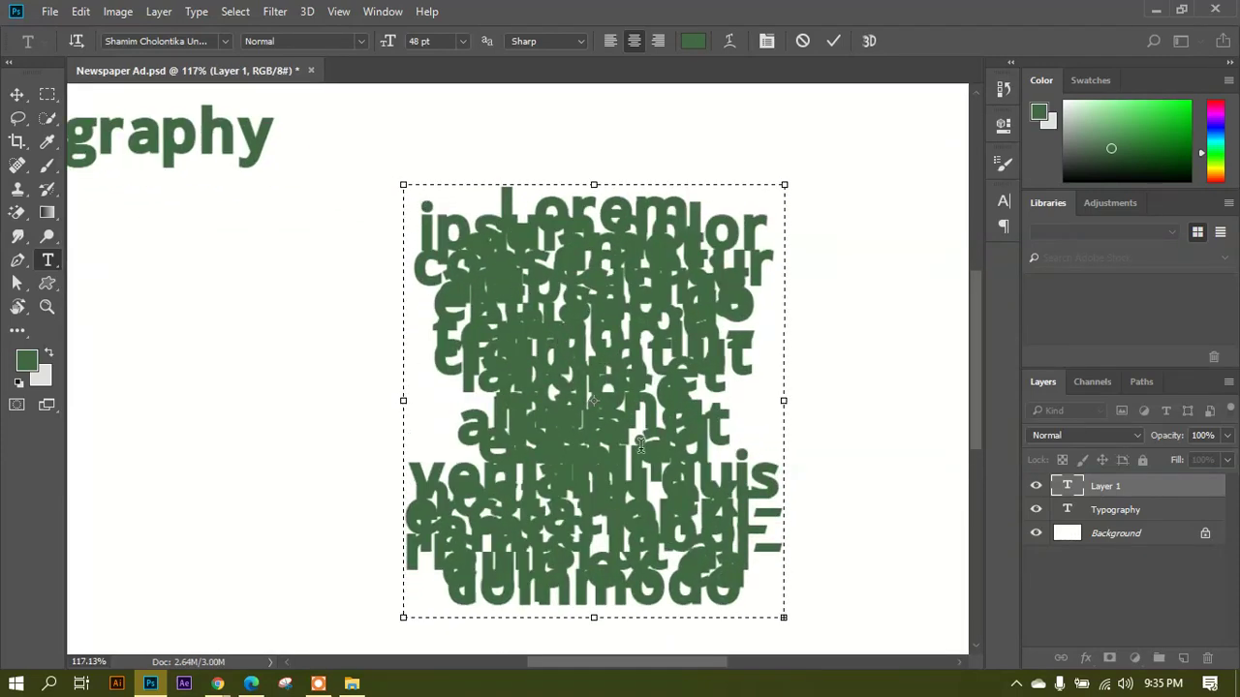
pyautogui.scroll(-1, 640, 445)
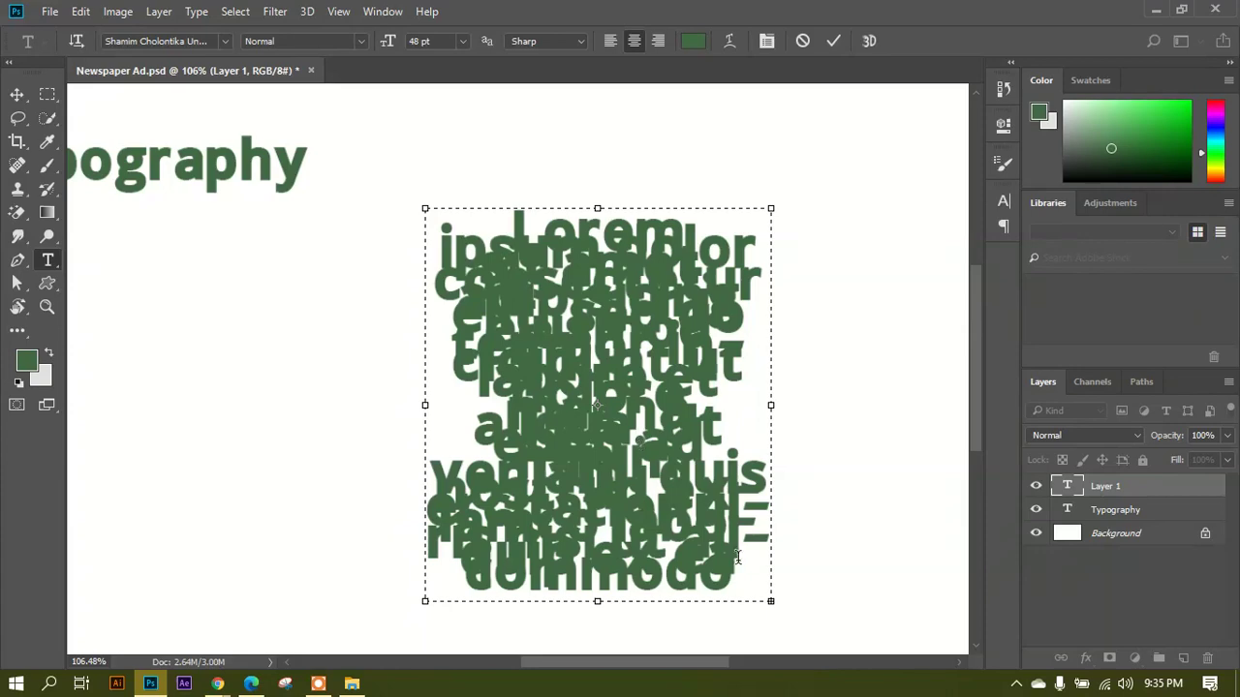
pyautogui.moveTo(745, 579); pyautogui.dragTo(362, 166)
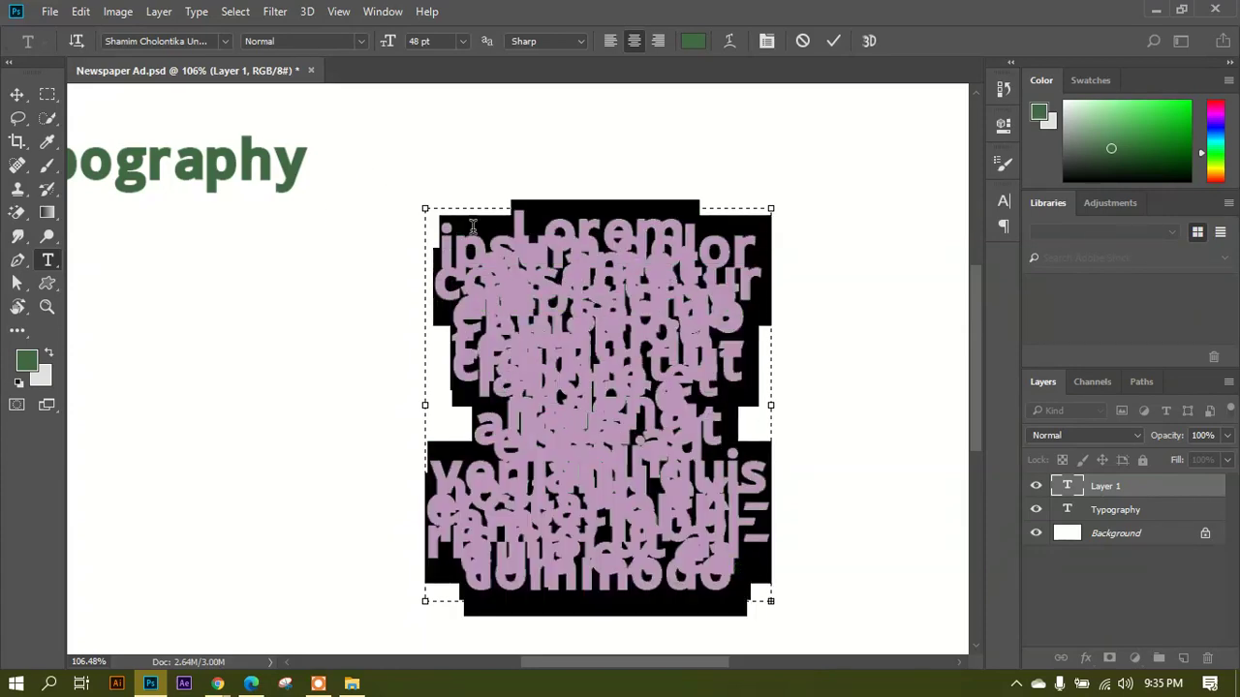
pyautogui.click(384, 13)
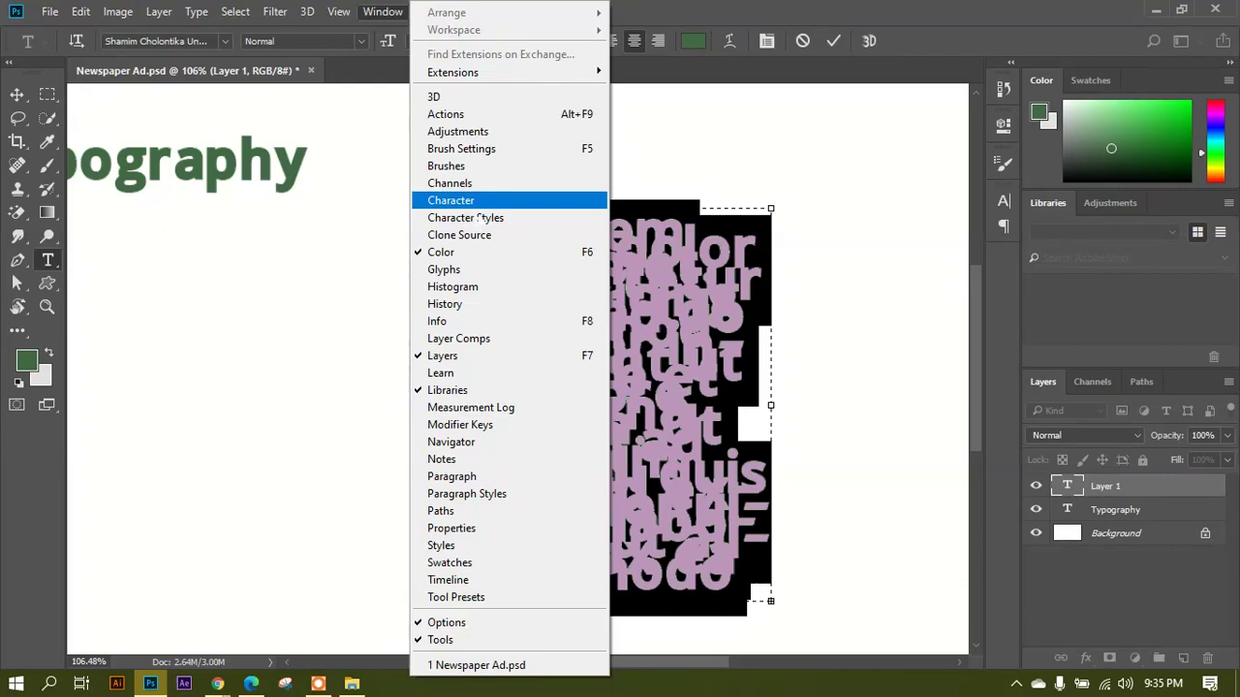
pyautogui.click(724, 298)
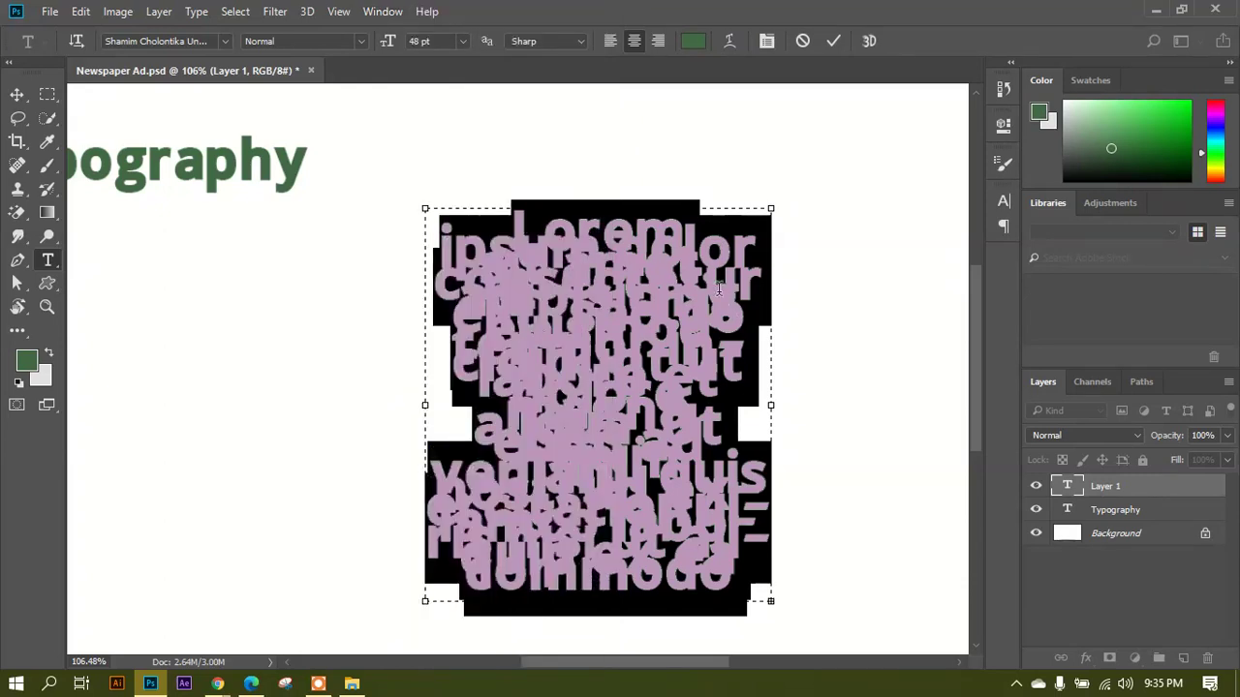
pyautogui.click(768, 45)
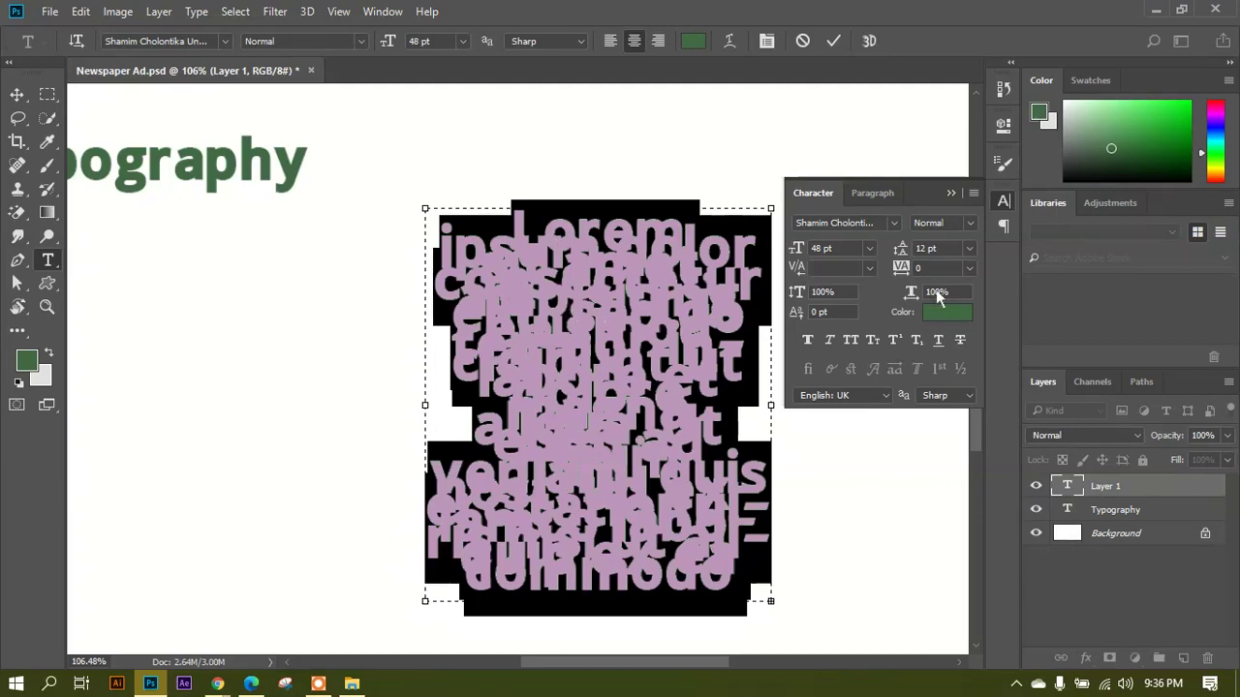
pyautogui.click(930, 248)
pyautogui.click(968, 249)
pyautogui.click(969, 495)
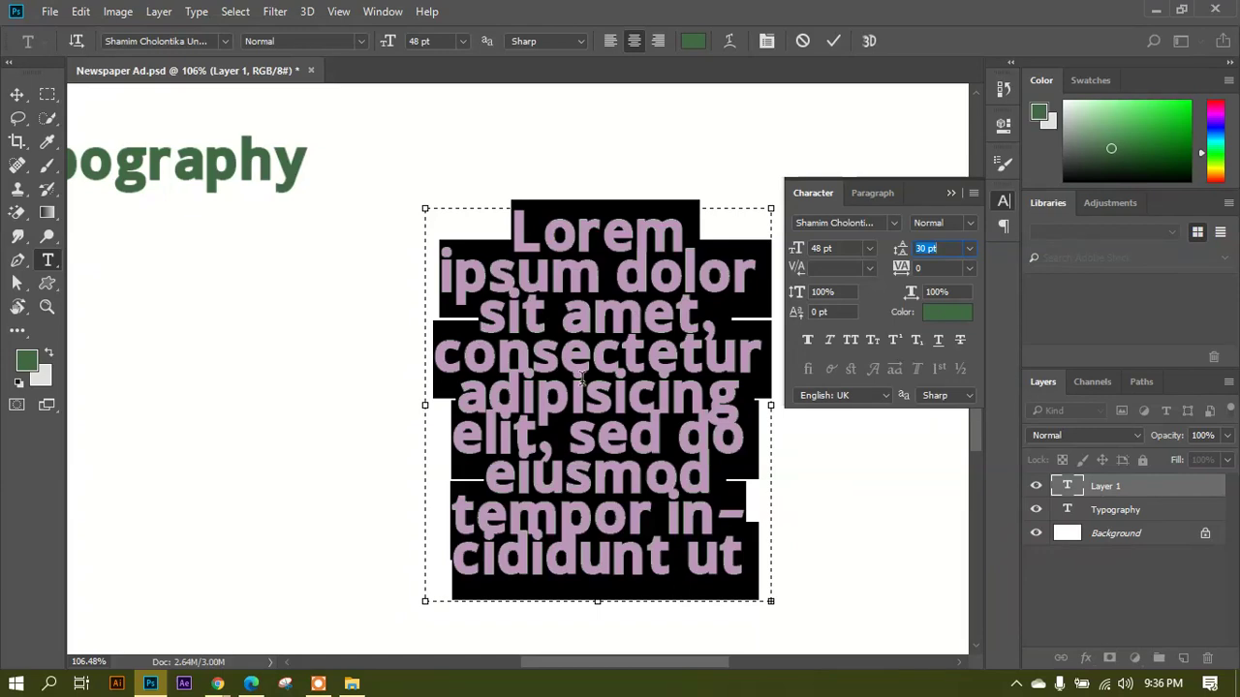
pyautogui.click(969, 249)
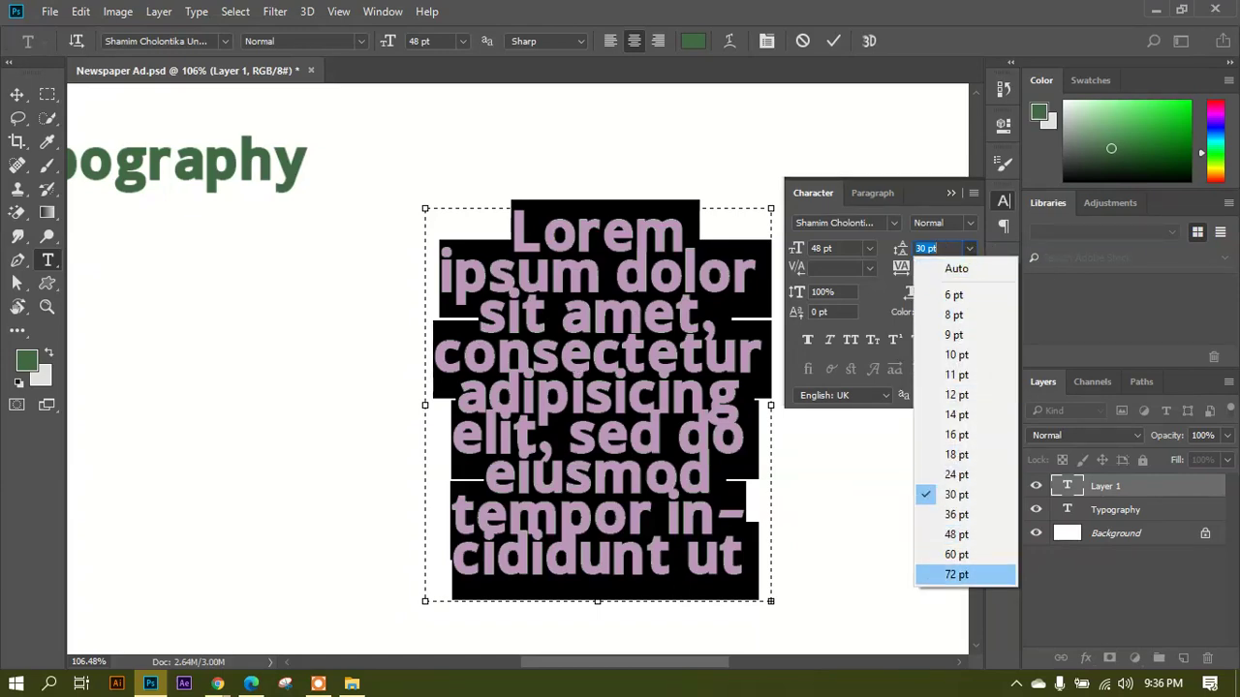
pyautogui.click(956, 574)
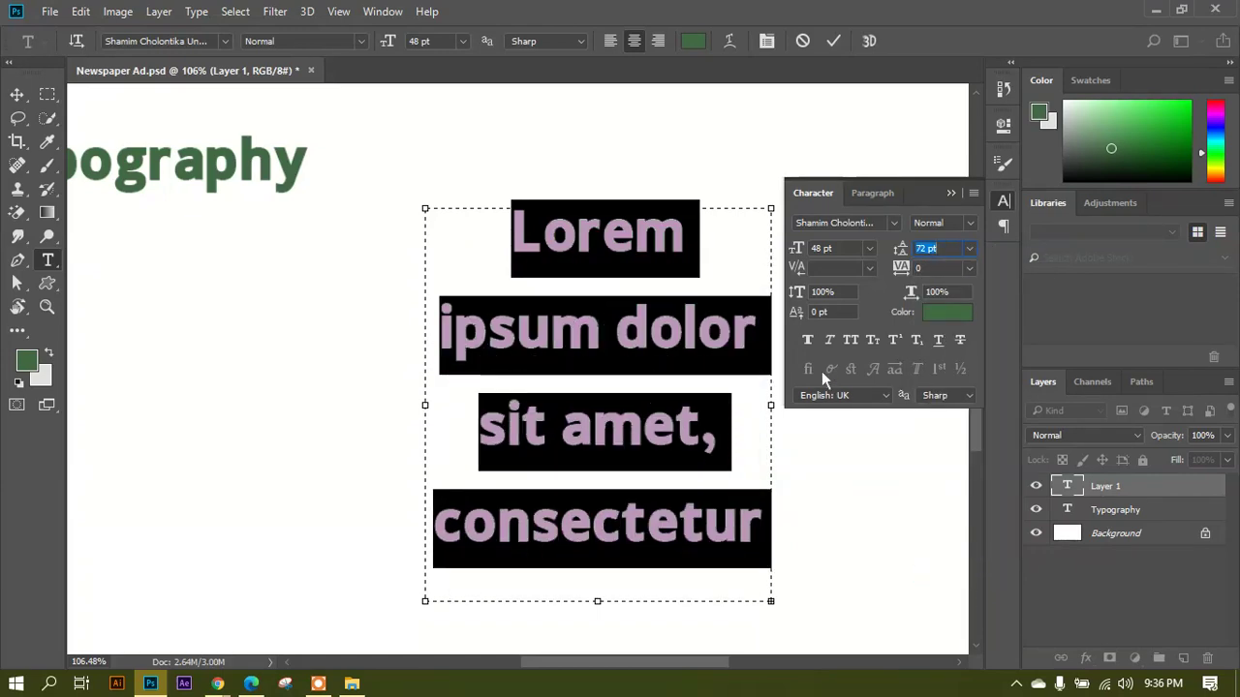
# Set the tracking of only the word "Lorem" in the paragraph text, trying 25 and finishing with 200.
pyautogui.click(690, 237)
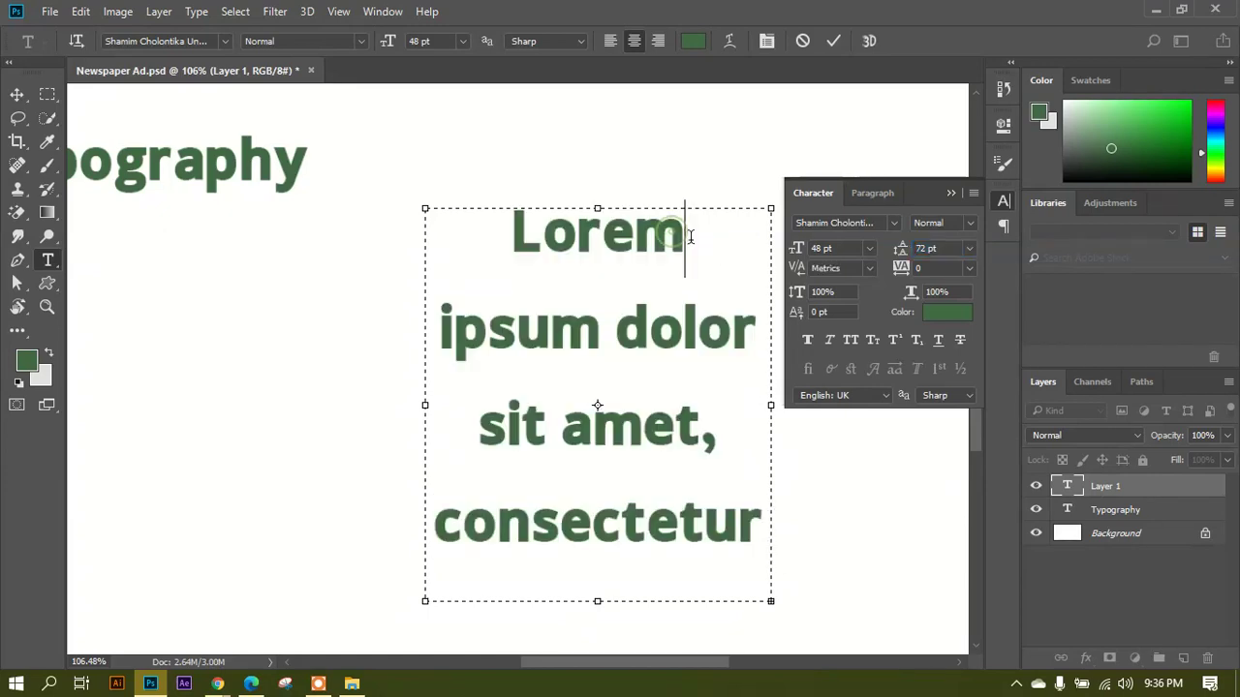
pyautogui.moveTo(690, 237); pyautogui.dragTo(505, 242)
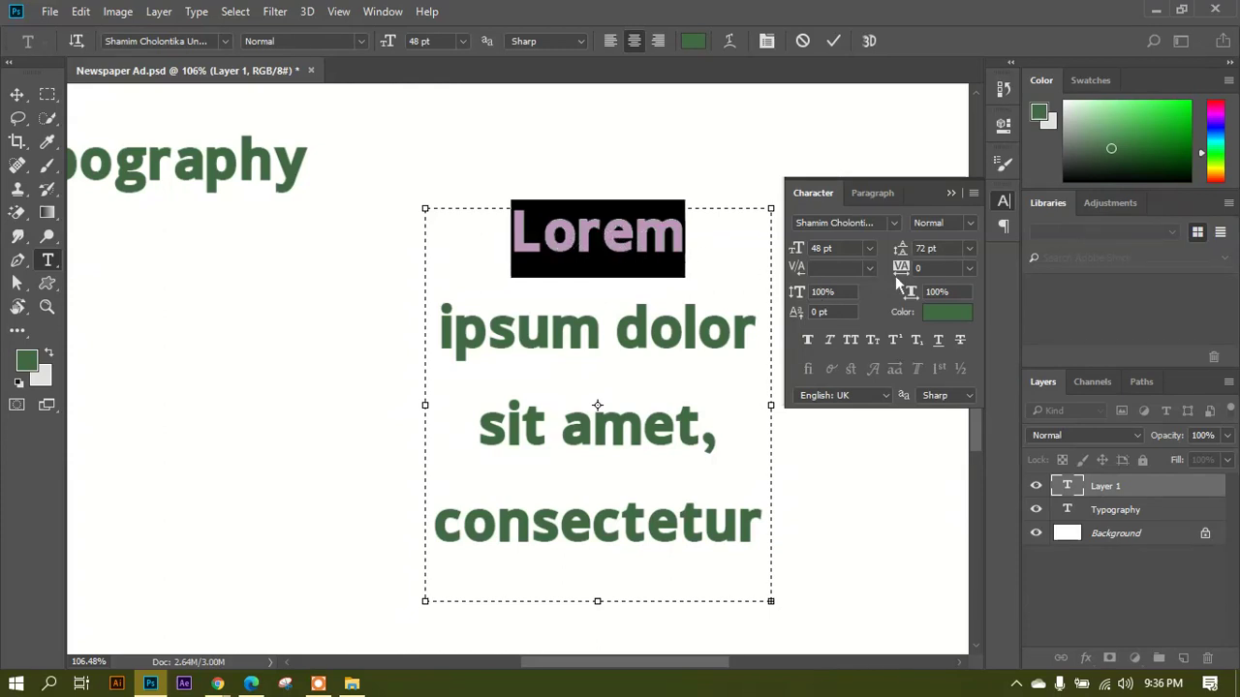
pyautogui.click(970, 270)
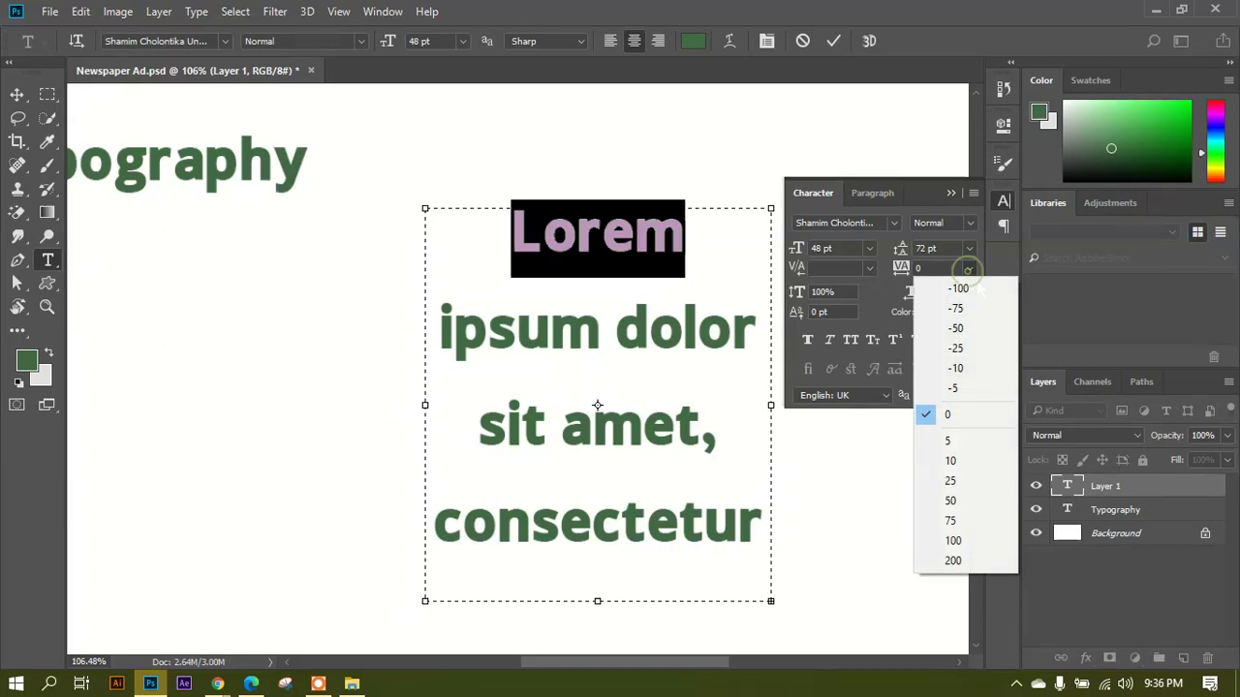
pyautogui.click(953, 481)
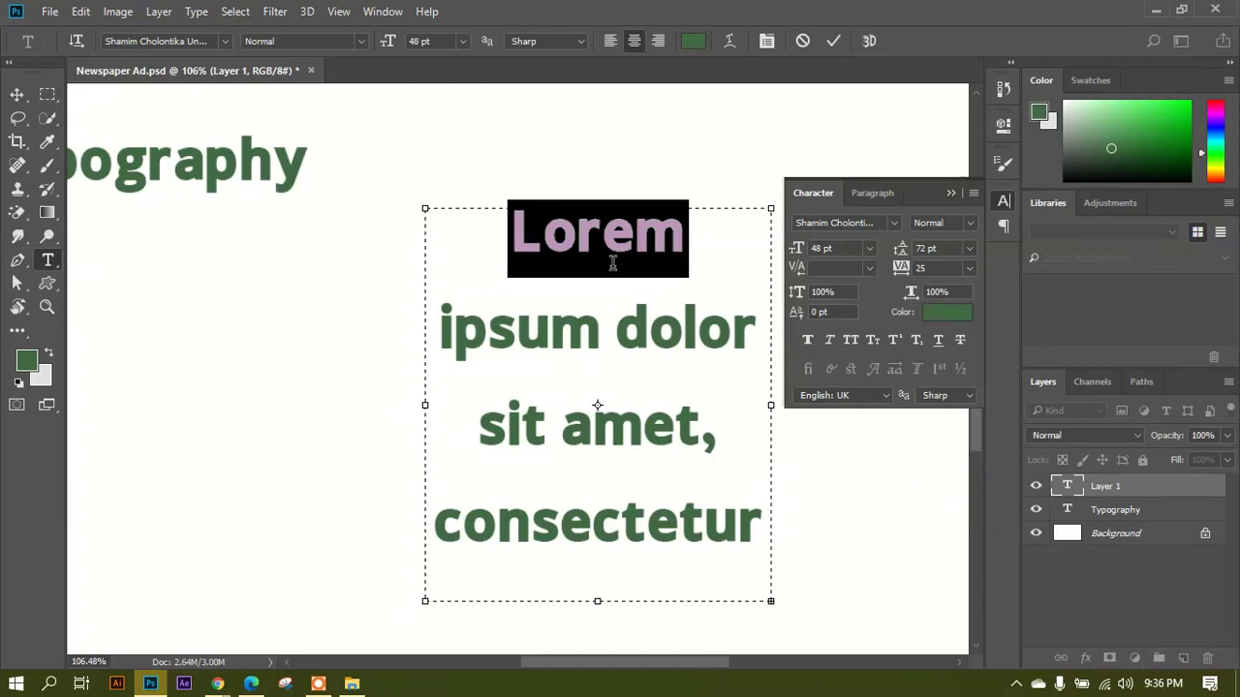
pyautogui.click(969, 269)
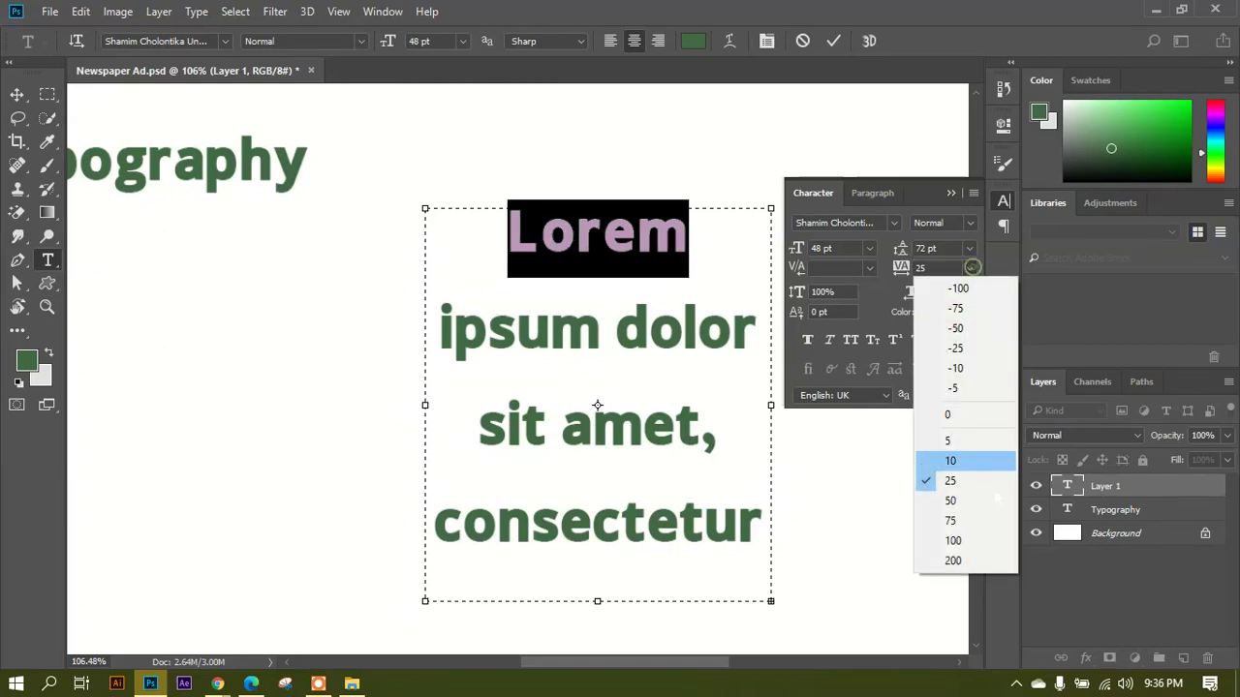
pyautogui.click(956, 560)
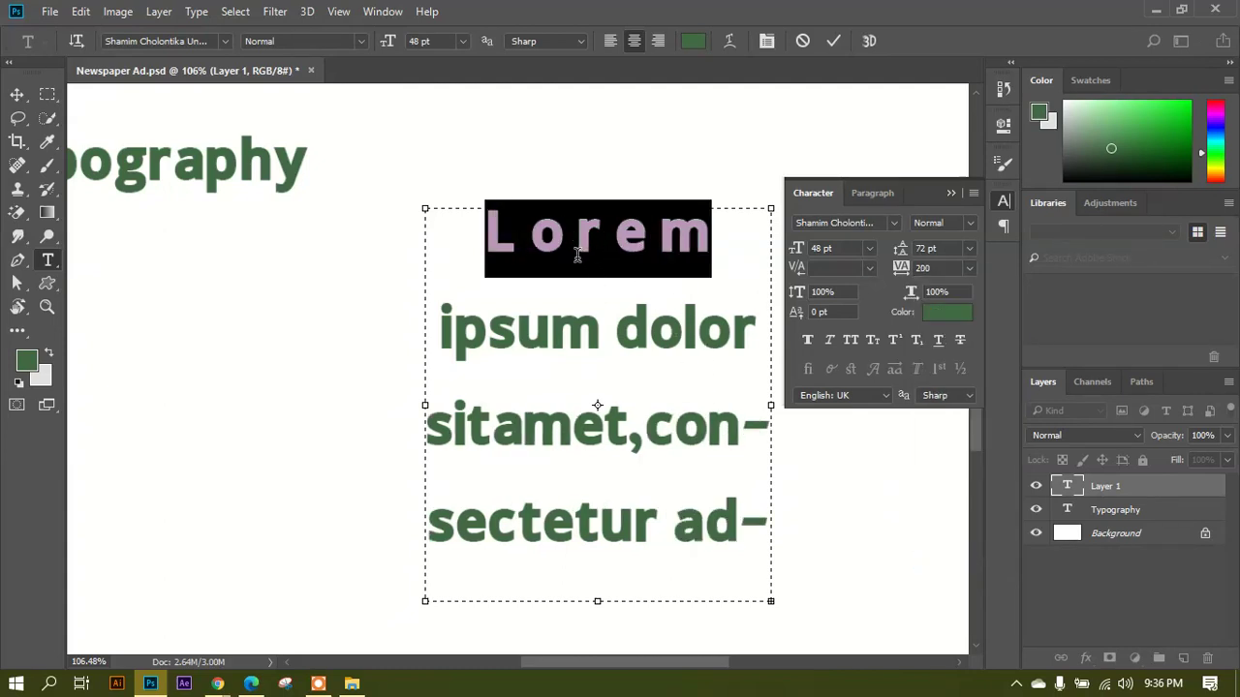
# Try Faux Bold and All Caps in turn on the word "Lorem", switching each one off again.
pyautogui.moveTo(713, 240); pyautogui.dragTo(492, 215)
pyautogui.click(969, 223)
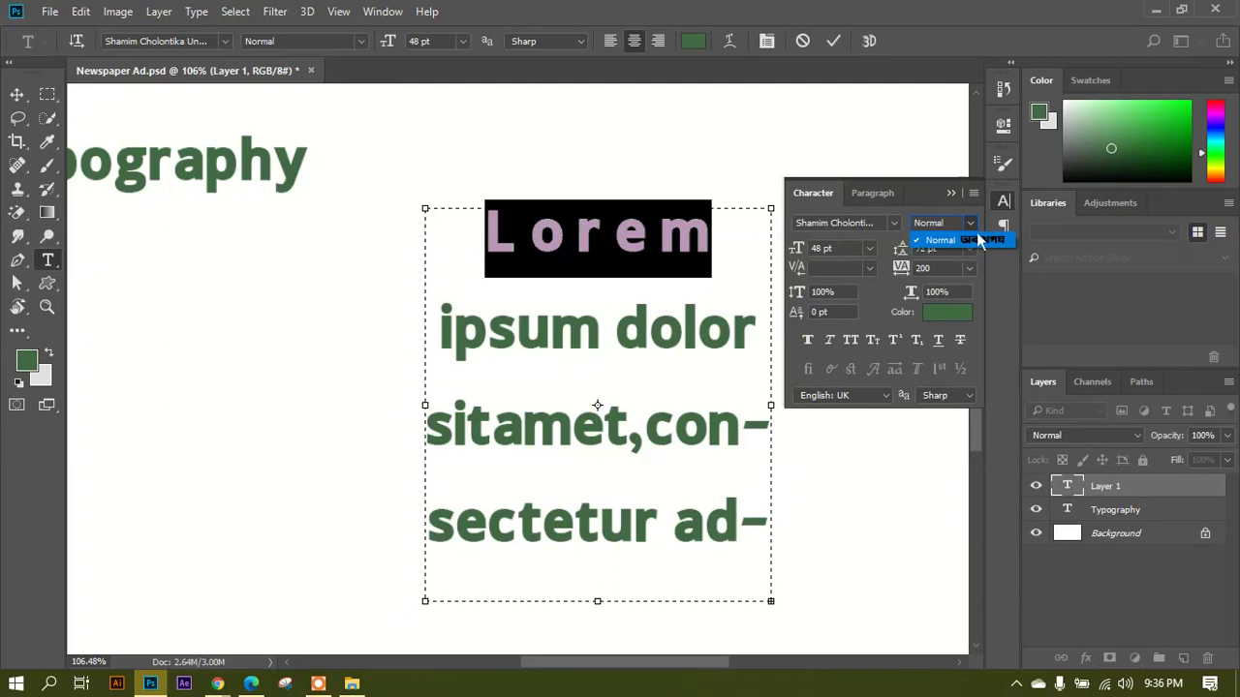
pyautogui.click(939, 240)
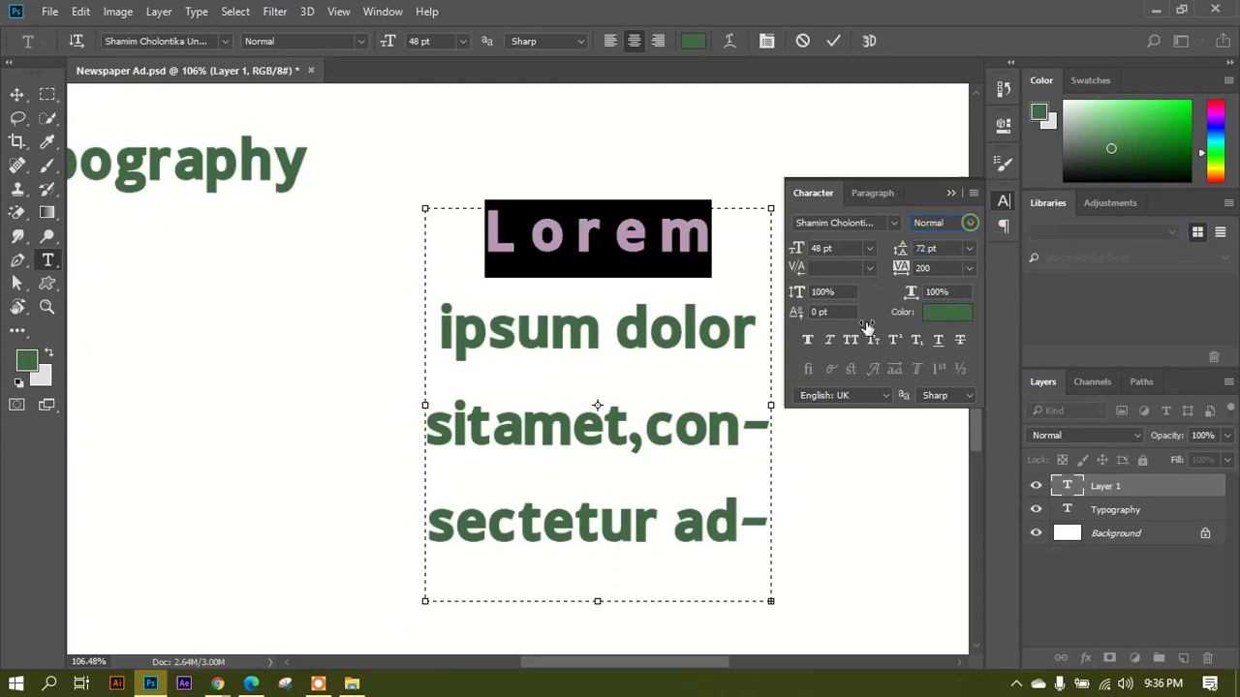
pyautogui.click(819, 346)
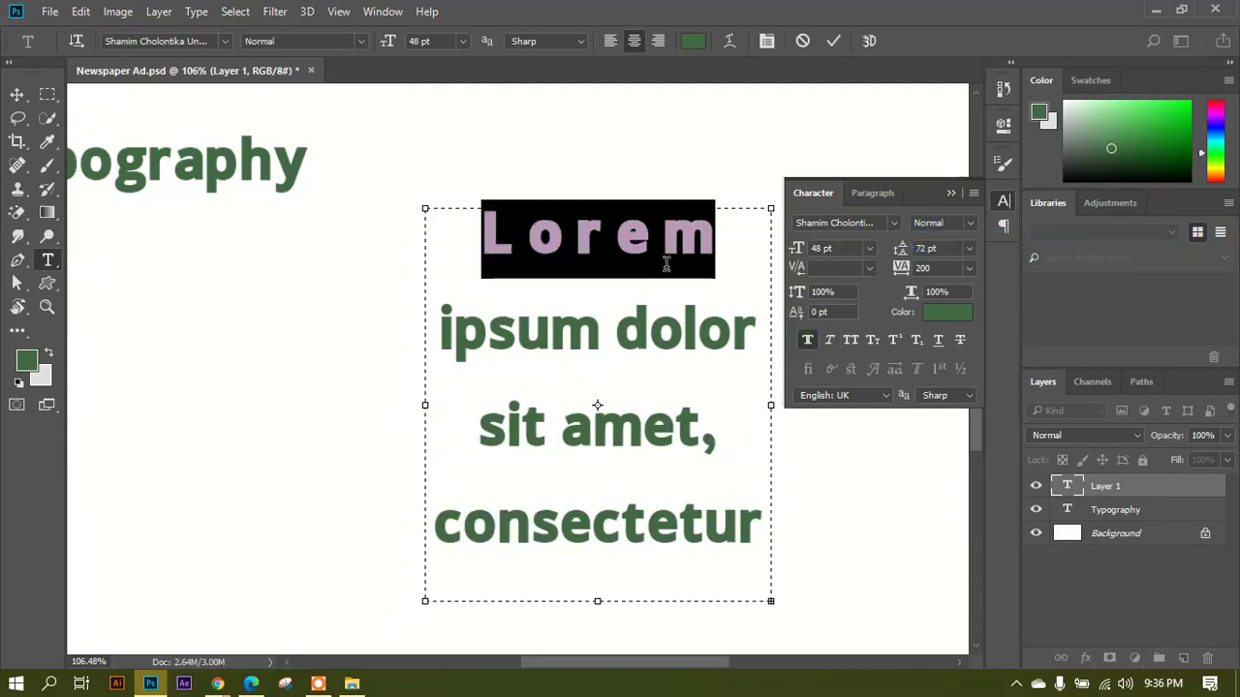
pyautogui.click(816, 344)
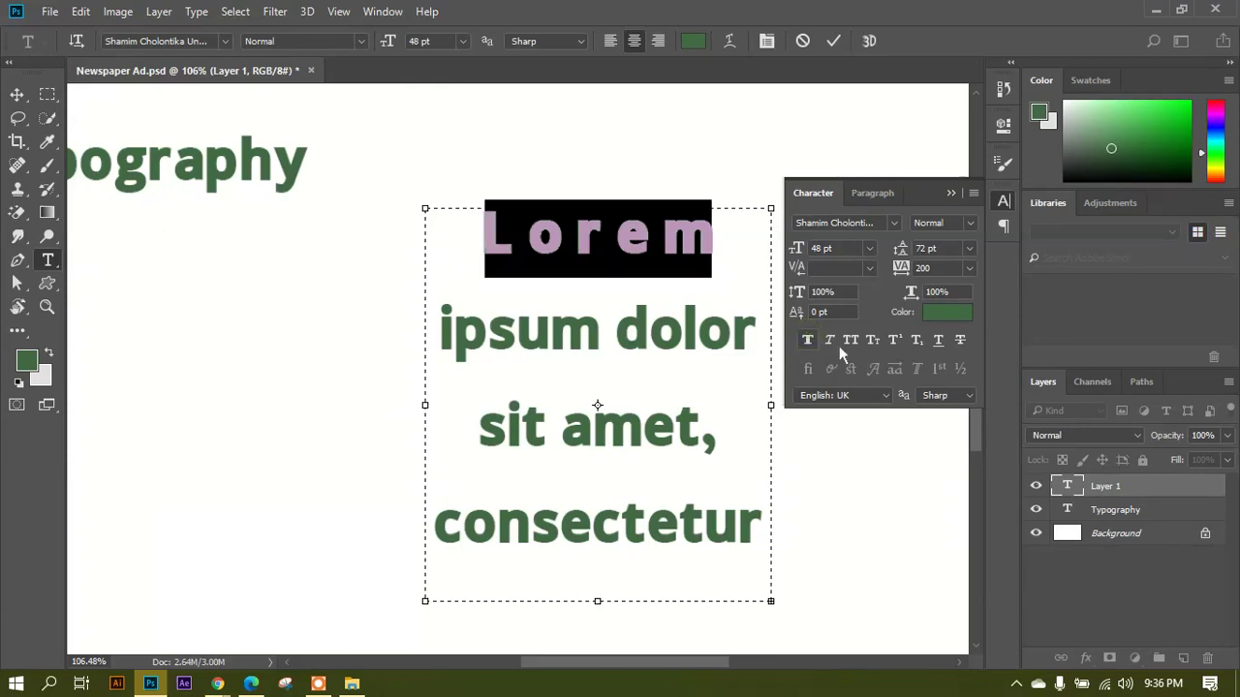
pyautogui.click(858, 345)
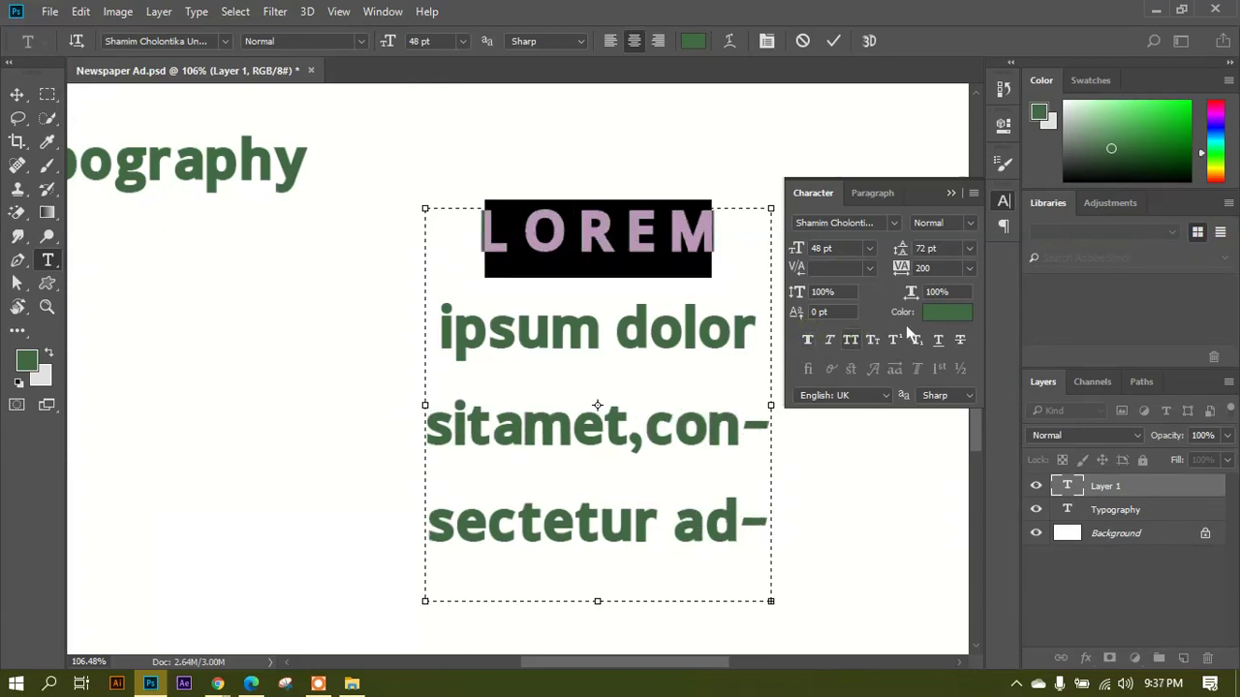
pyautogui.hotkey('ctrl', 'shift', 'k')
# Try left and right alignment on the entire Lorem Ipsum text, finish with Justify All, and collapse the text settings.
pyautogui.click(470, 354)
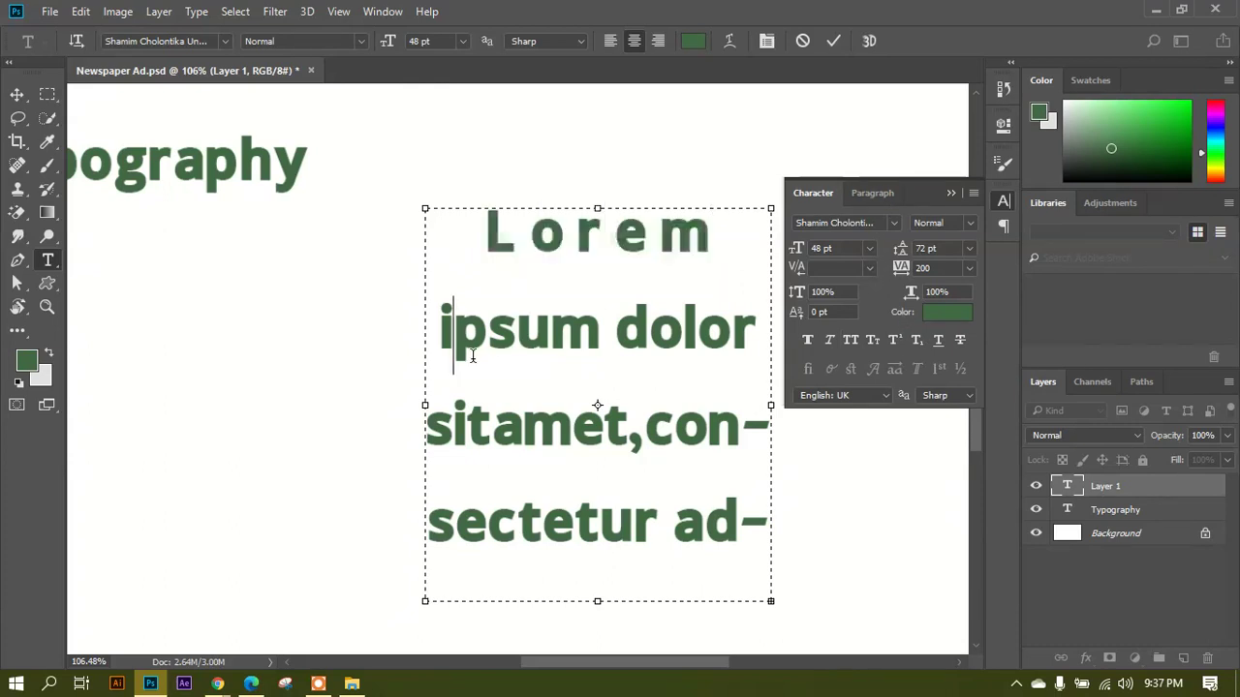
pyautogui.click(457, 236)
pyautogui.hotkey('ctrl', 'a')
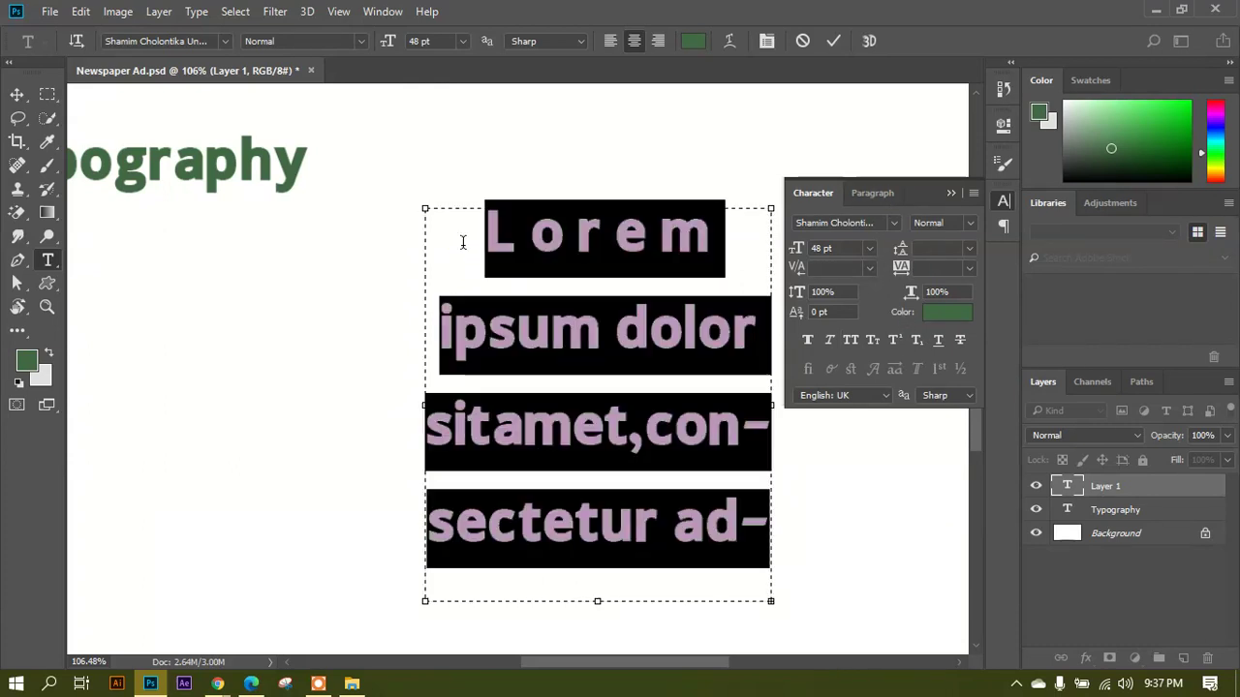
pyautogui.click(871, 194)
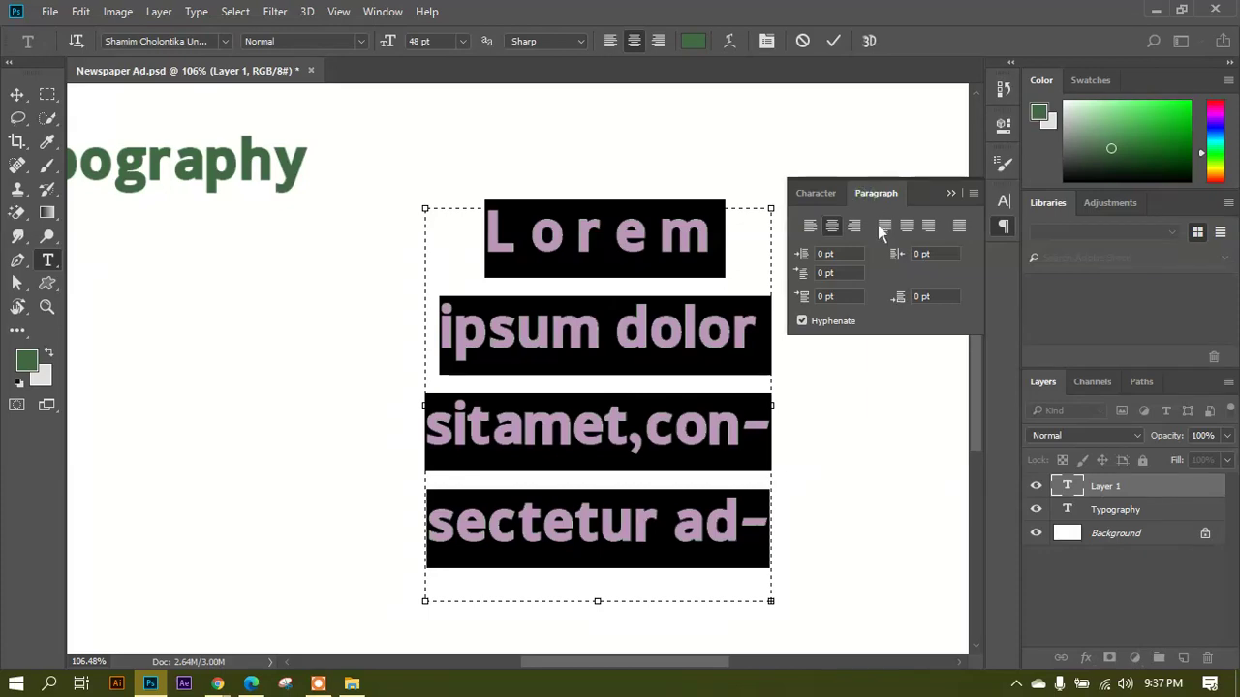
pyautogui.click(811, 228)
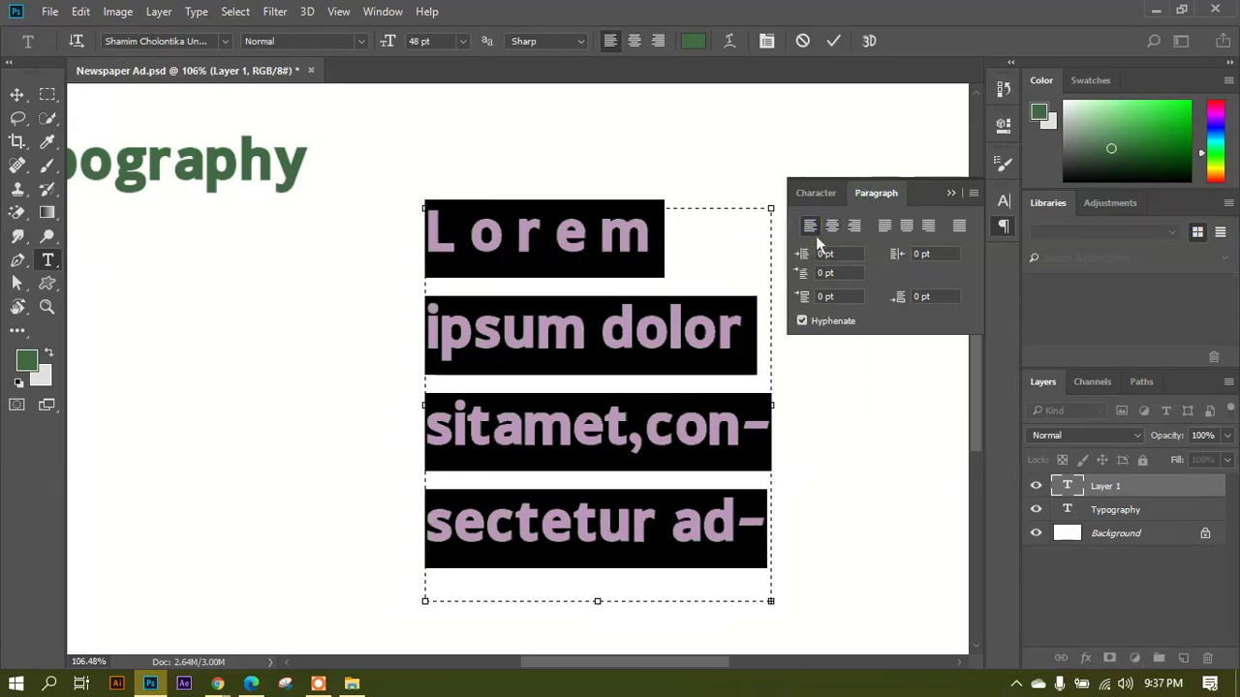
pyautogui.click(854, 227)
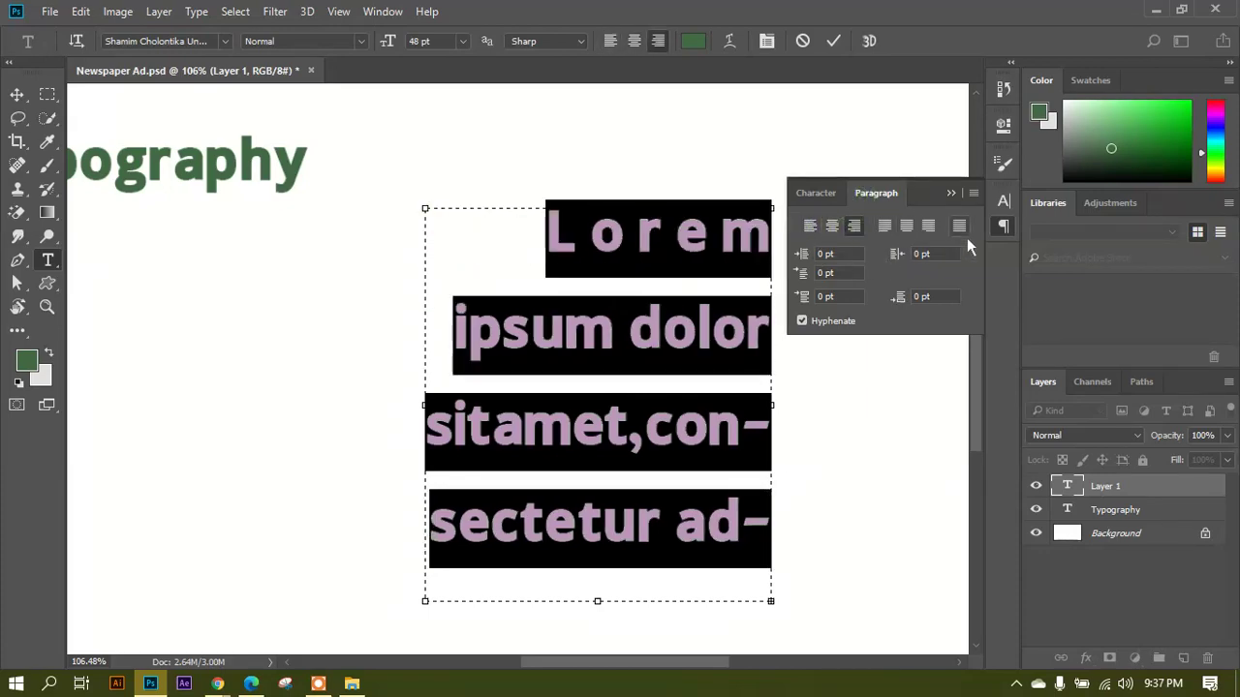
pyautogui.click(959, 228)
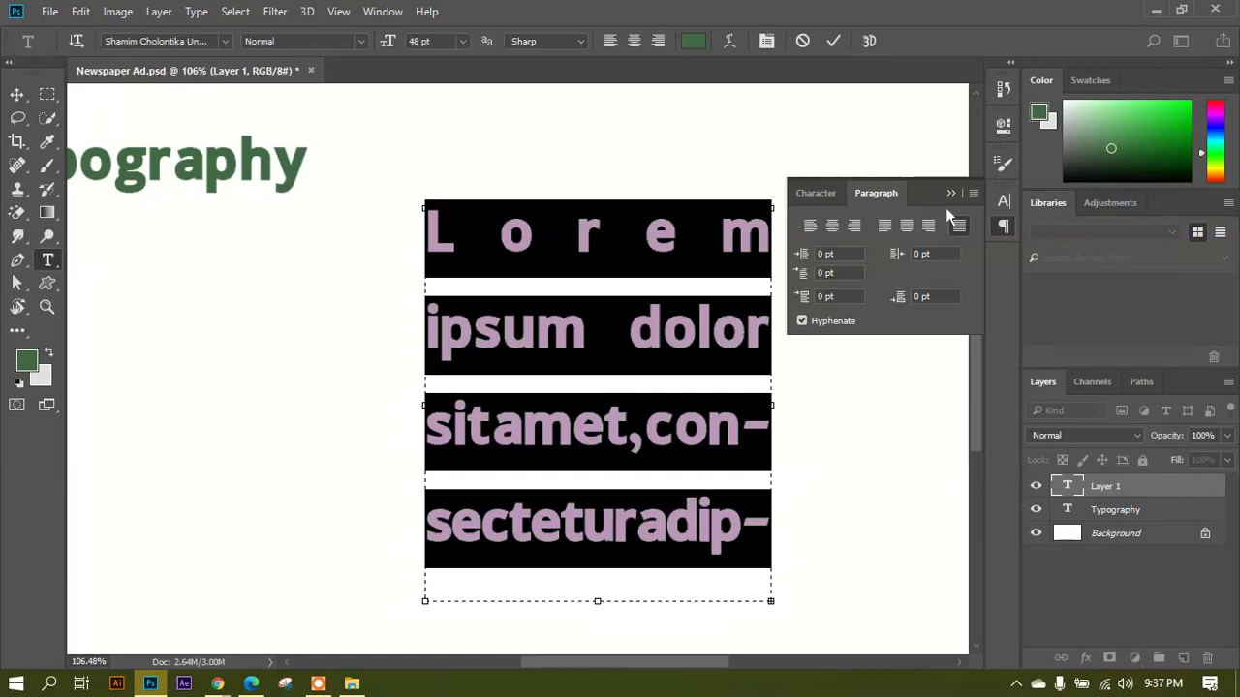
pyautogui.click(816, 193)
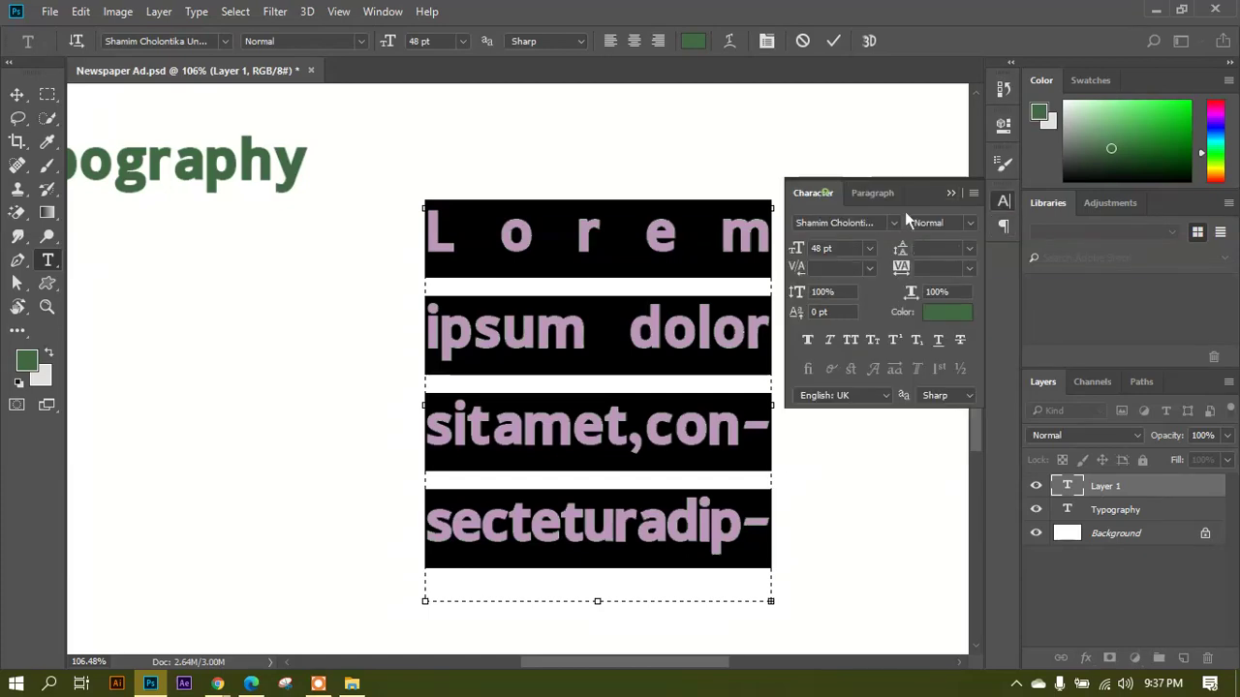
pyautogui.click(950, 193)
# Commit the paragraph text and move it below the Typography heading with their left edges aligned.
pyautogui.click(16, 93)
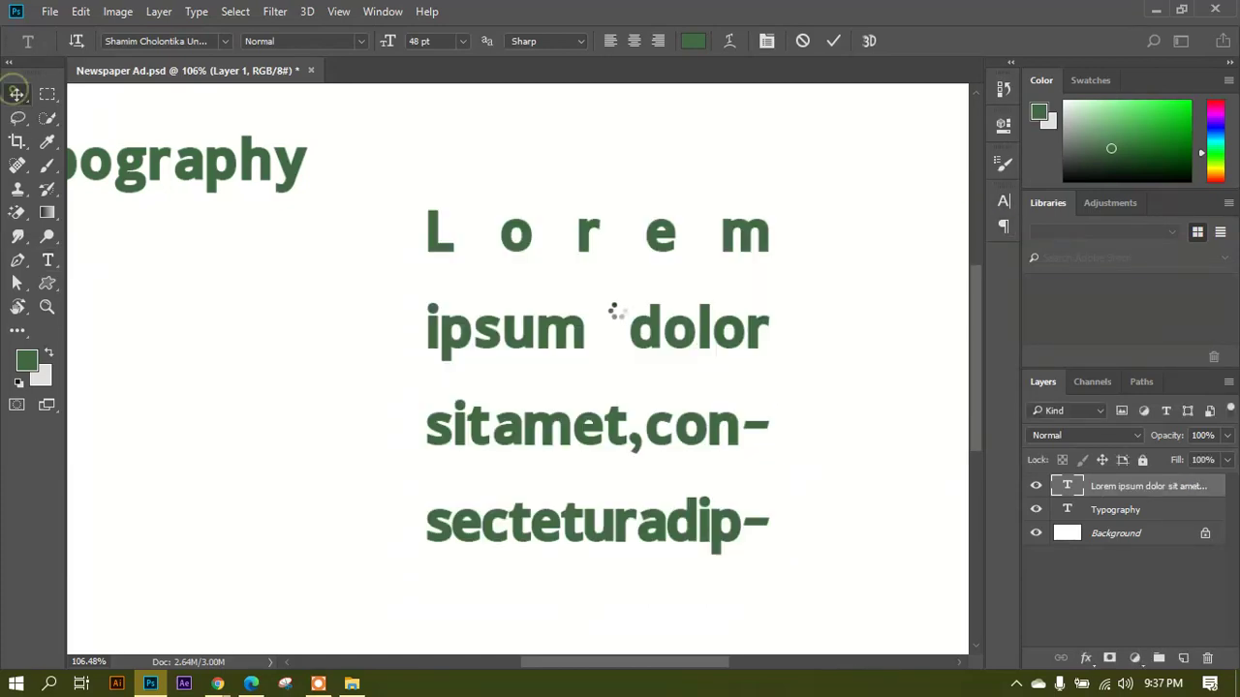
pyautogui.hotkey('ctrl', '-')
pyautogui.hotkey('ctrl', '-')
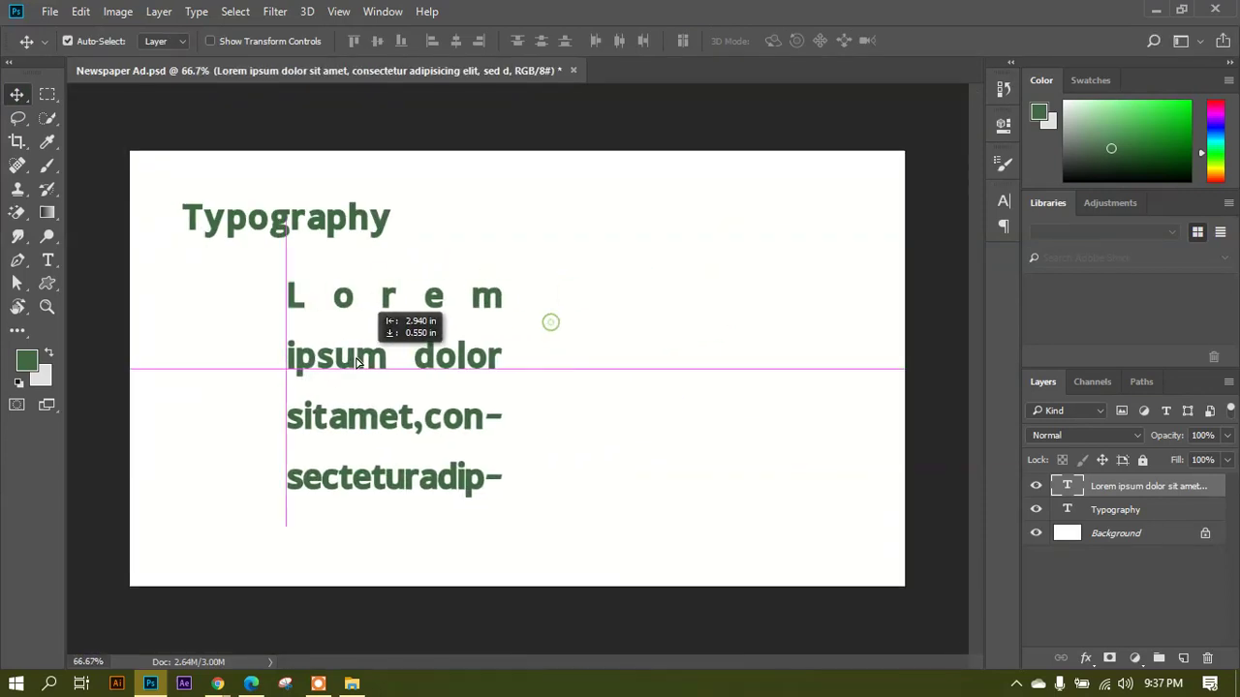
pyautogui.moveTo(357, 361); pyautogui.dragTo(288, 359)
# Add point text to the right of the Typography heading, replacing the trial text "ghhhhh" with a first name in capitals.
pyautogui.click(56, 264)
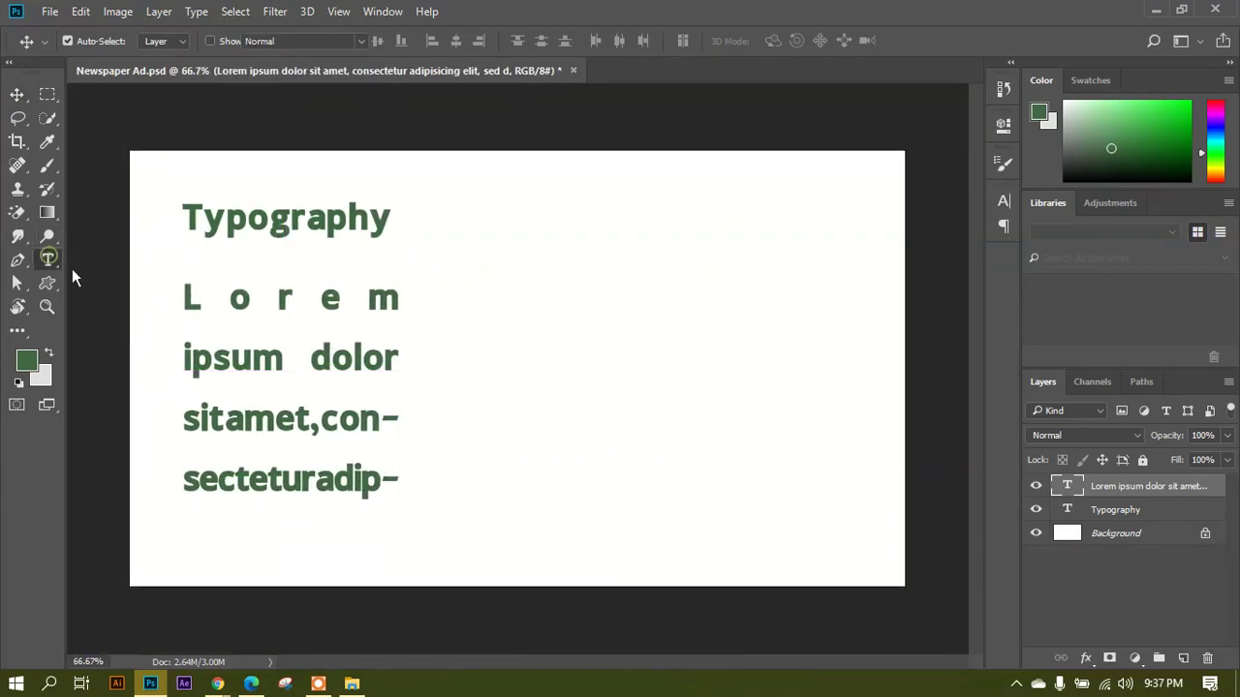
pyautogui.click(565, 253)
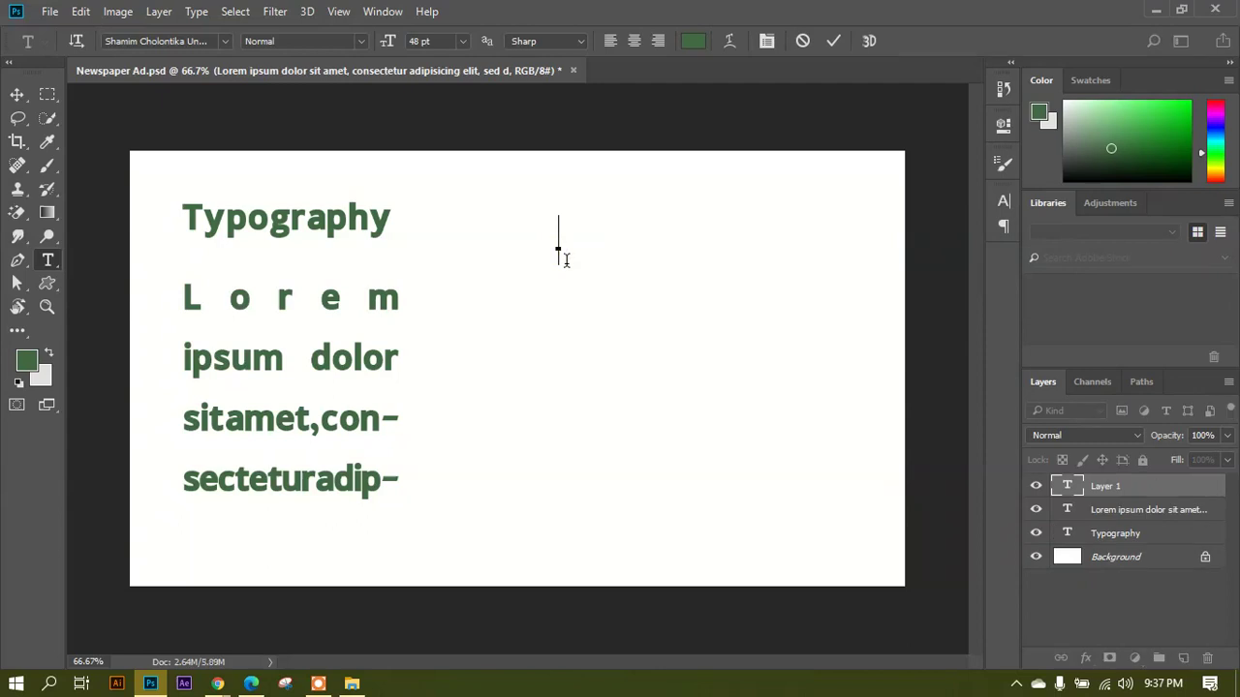
pyautogui.write('ghhhhh')
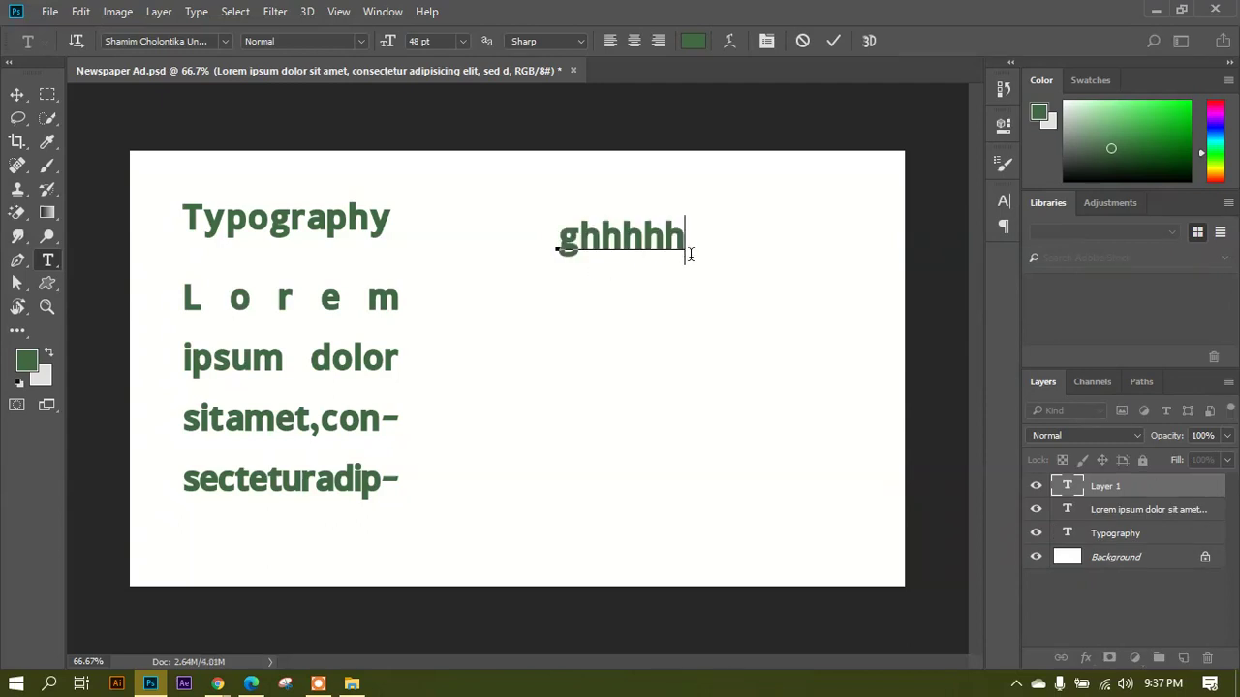
pyautogui.moveTo(688, 243); pyautogui.dragTo(484, 243)
pyautogui.press('BackSpace')
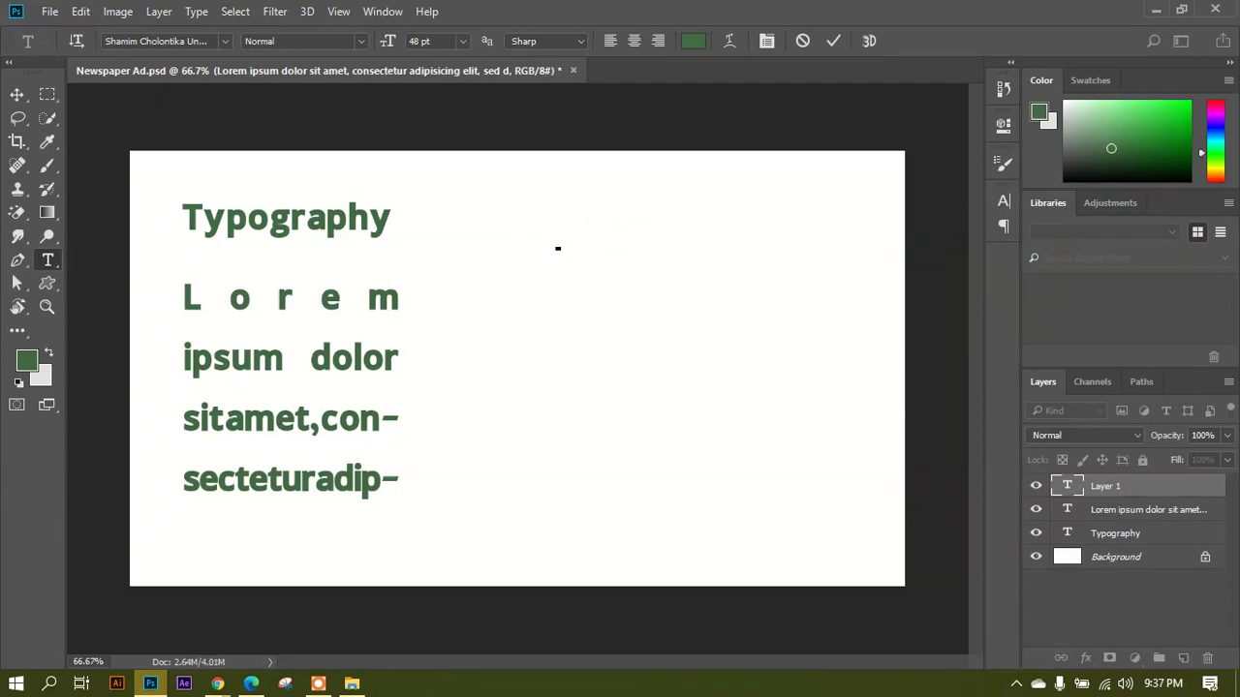
pyautogui.write('JASON')
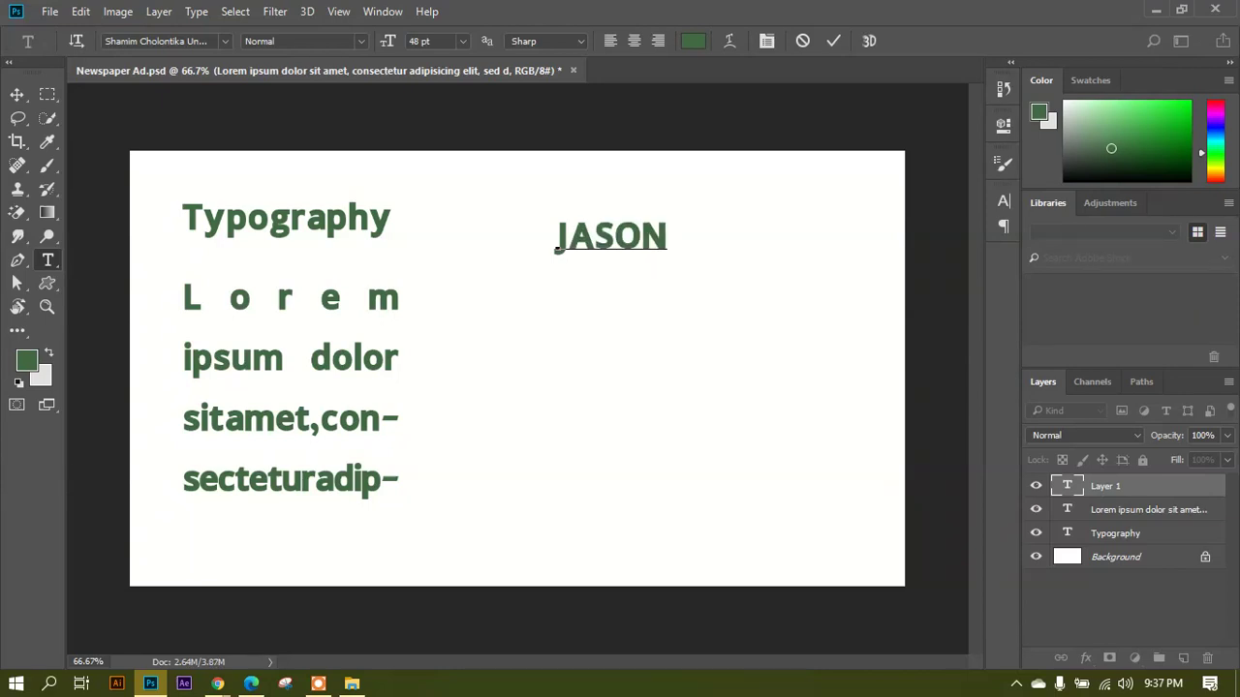
# Commit the horizontal name, then add the same first name as vertical type and place it directly beneath.
pyautogui.click(833, 41)
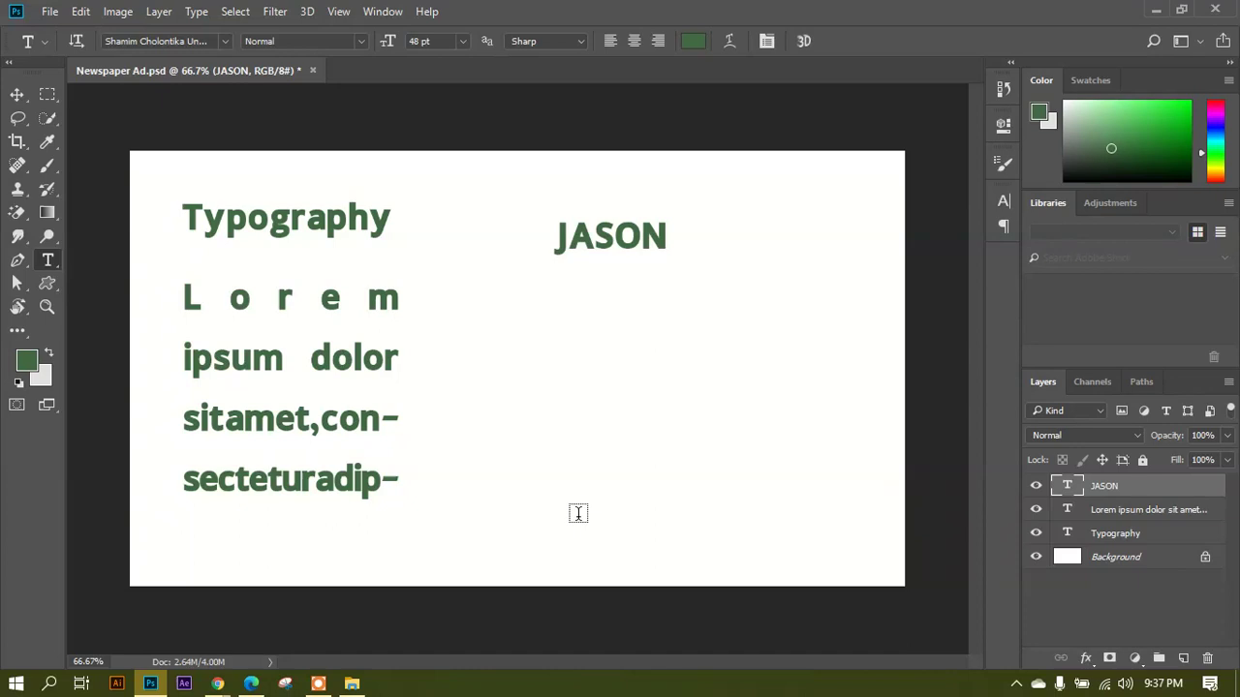
pyautogui.rightClick(54, 274)
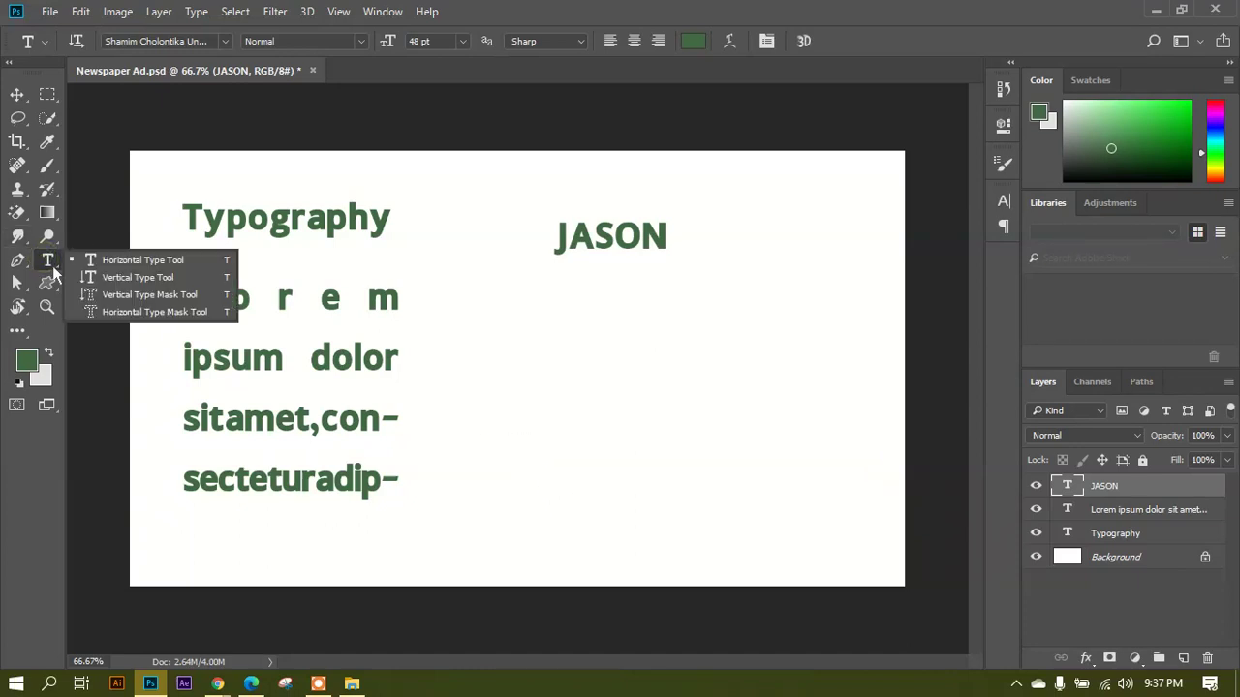
pyautogui.click(136, 280)
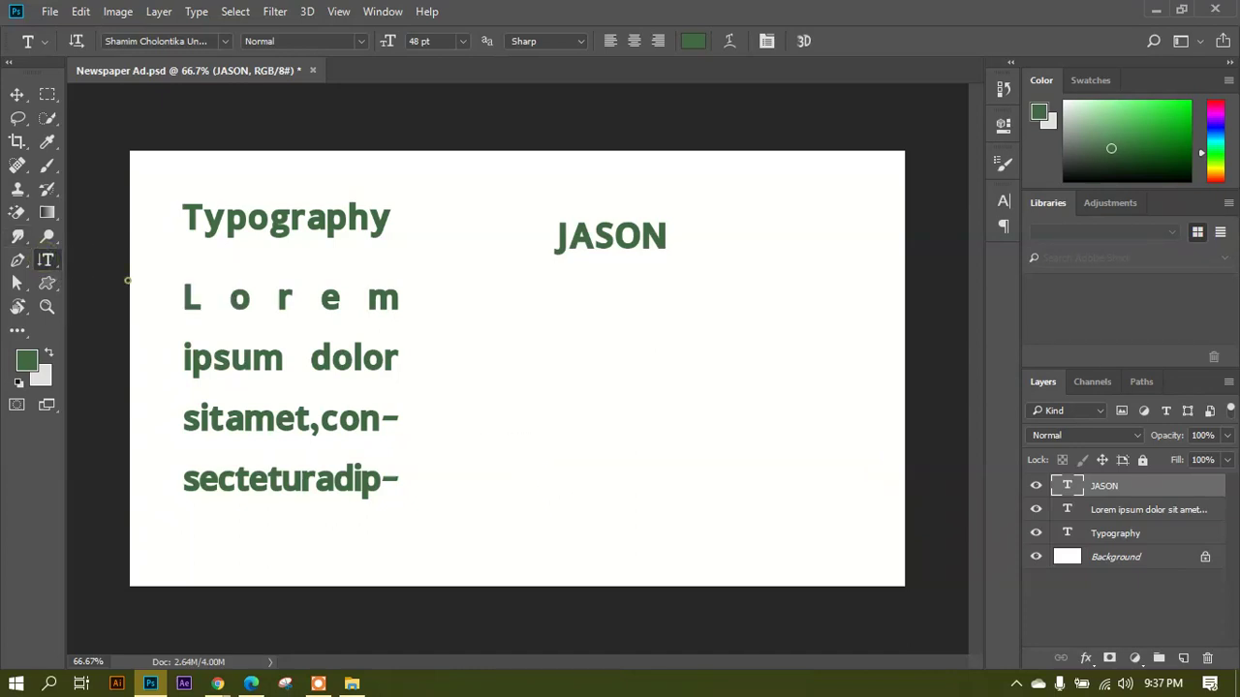
pyautogui.click(719, 316)
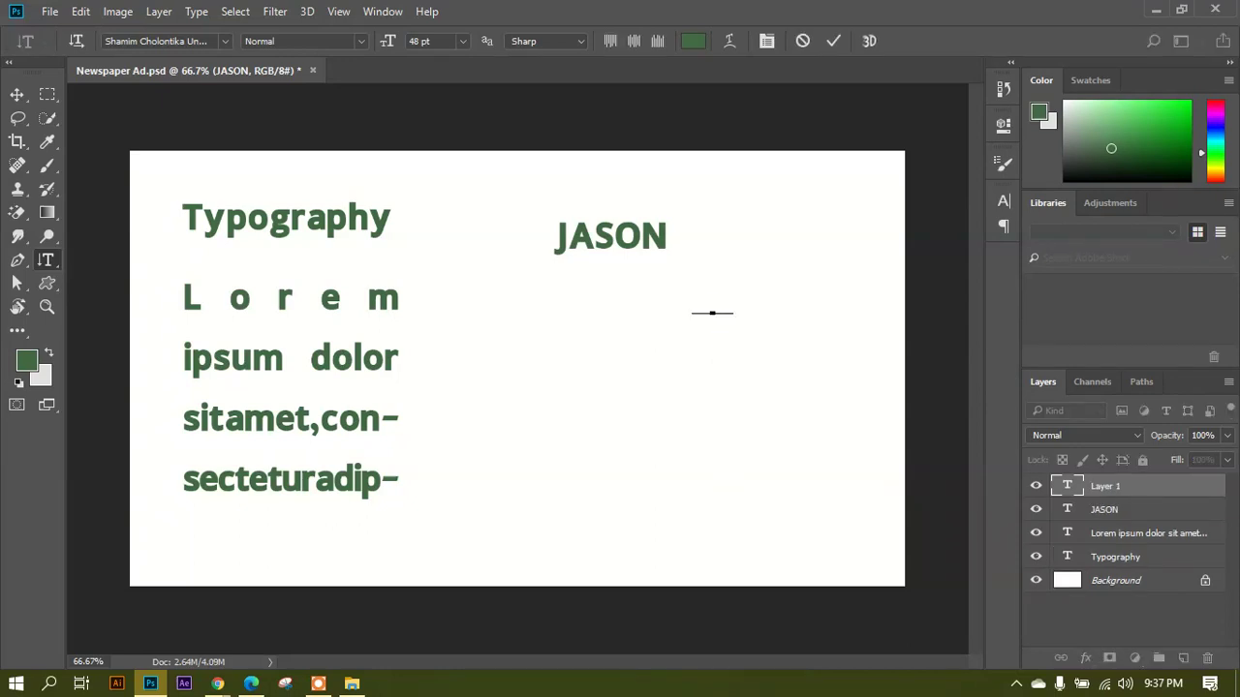
pyautogui.write('JASON')
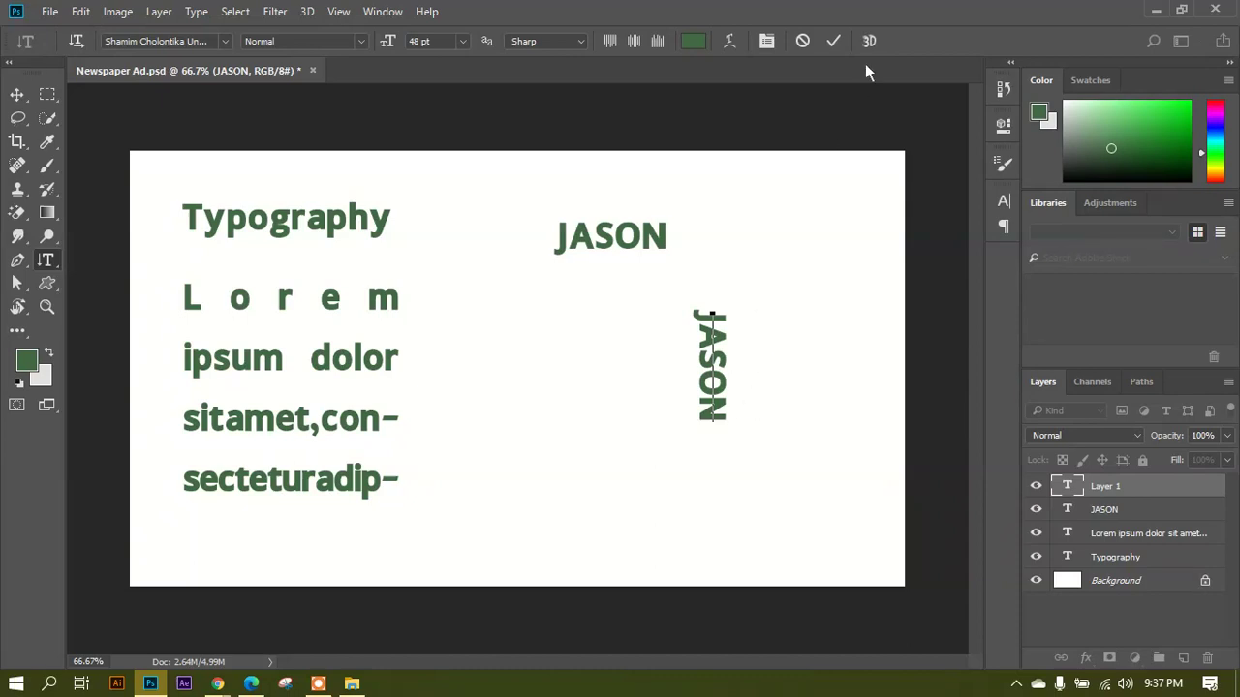
pyautogui.click(833, 40)
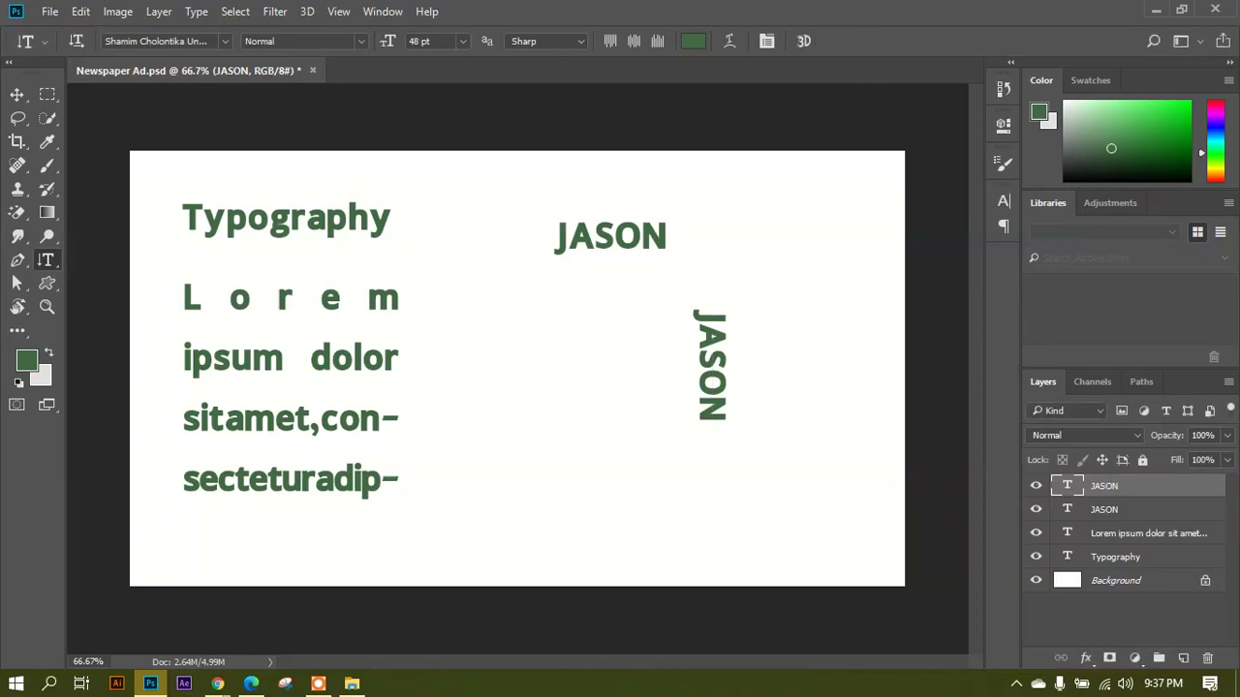
pyautogui.click(16, 94)
pyautogui.moveTo(712, 353); pyautogui.dragTo(572, 308)
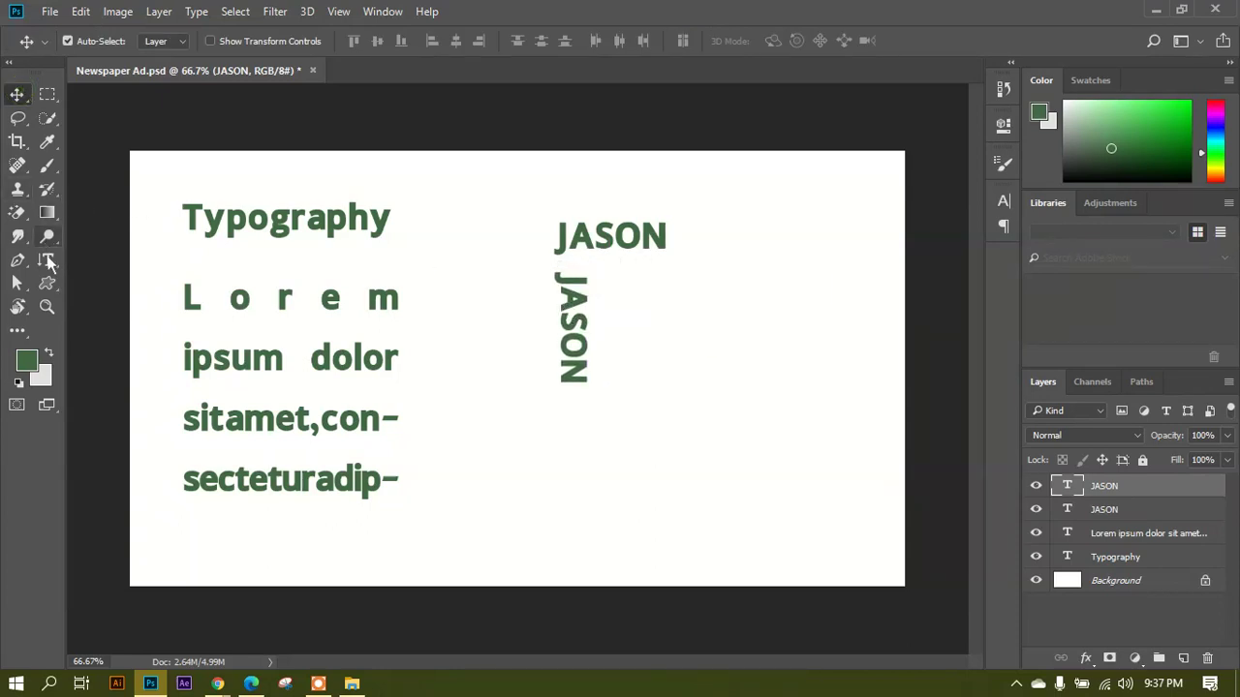
# Add horizontal type to the right of the vertical name, spelling the same first name in capitals with one letter per line.
pyautogui.rightClick(54, 261)
pyautogui.click(135, 255)
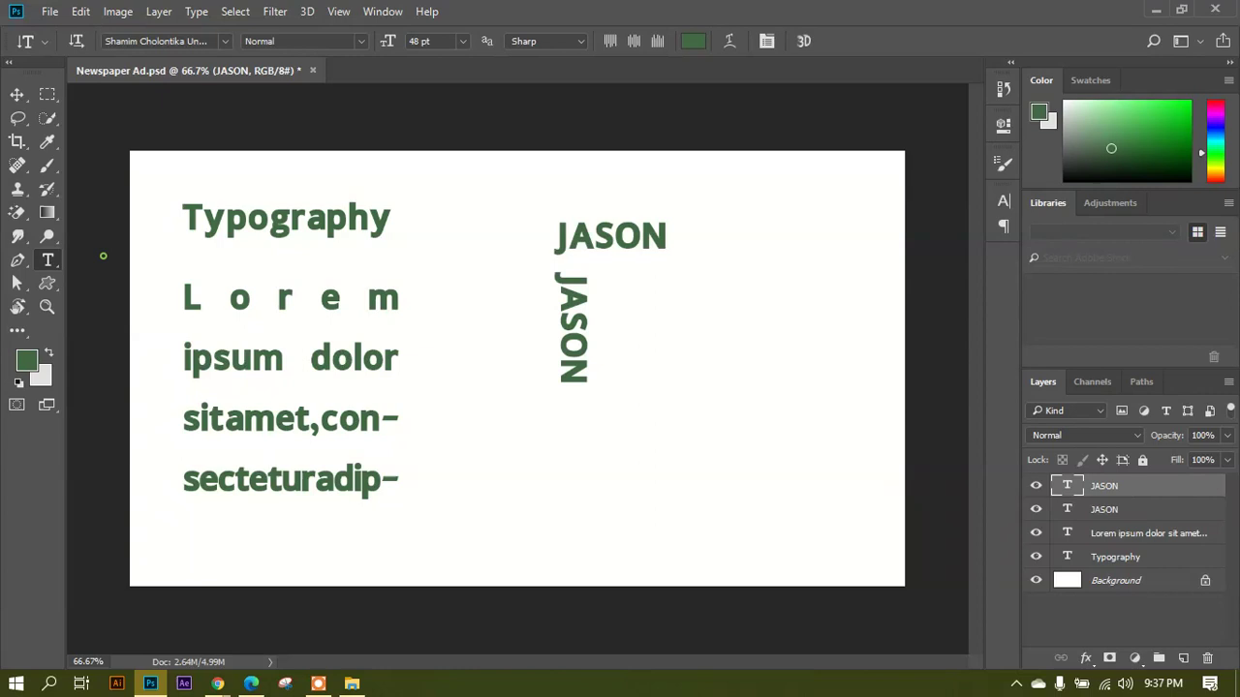
pyautogui.click(719, 297)
pyautogui.write('J')
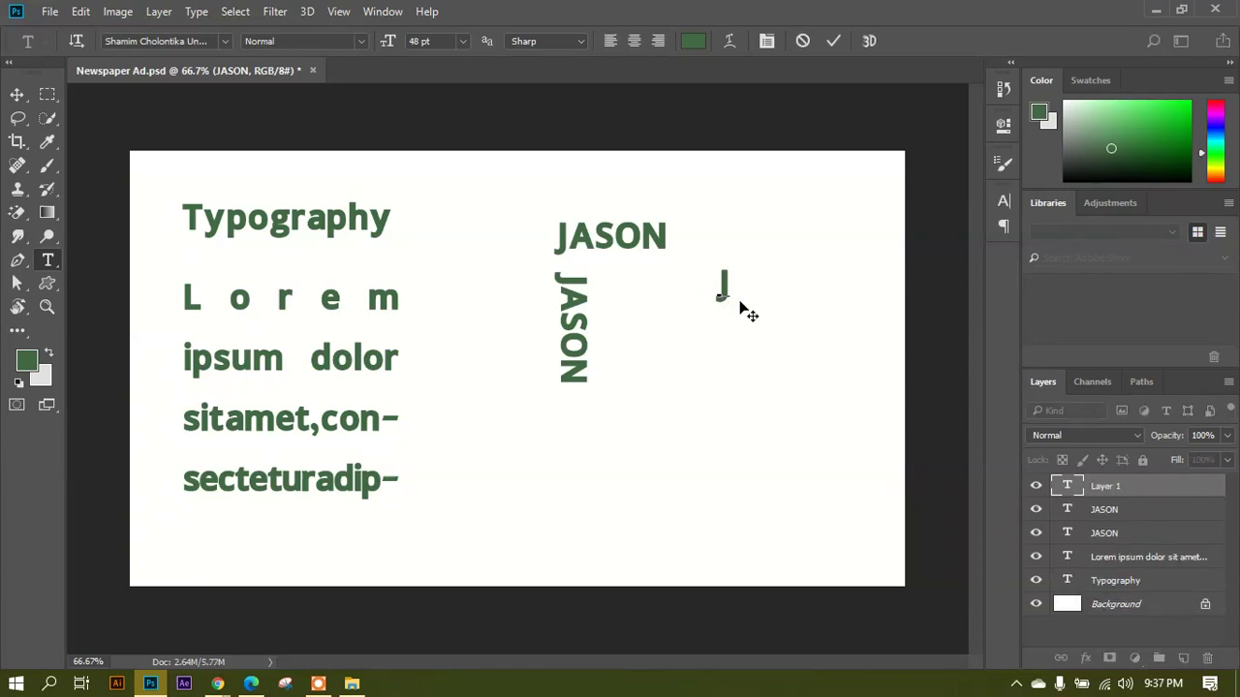
pyautogui.write('ASO')
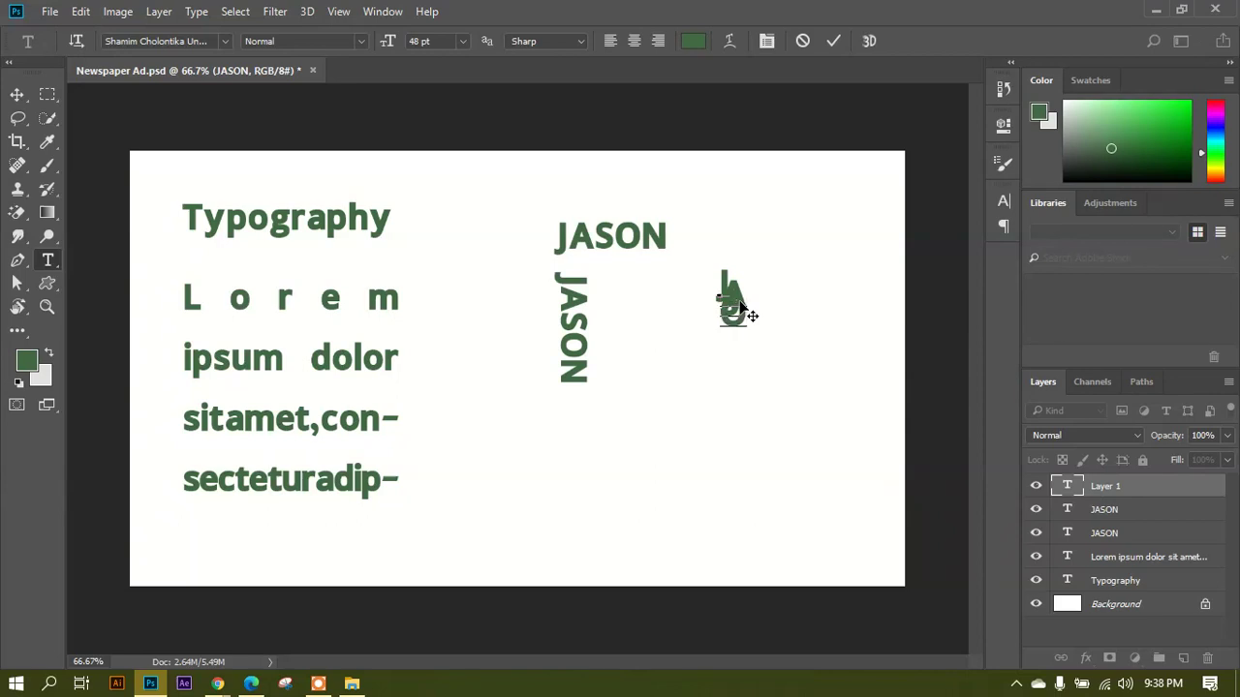
pyautogui.write('N')
# Increase the leading of the stacked name until its letters are clearly separated, and commit the text.
pyautogui.scroll(2, 746, 312)
pyautogui.moveTo(766, 348); pyautogui.dragTo(664, 249)
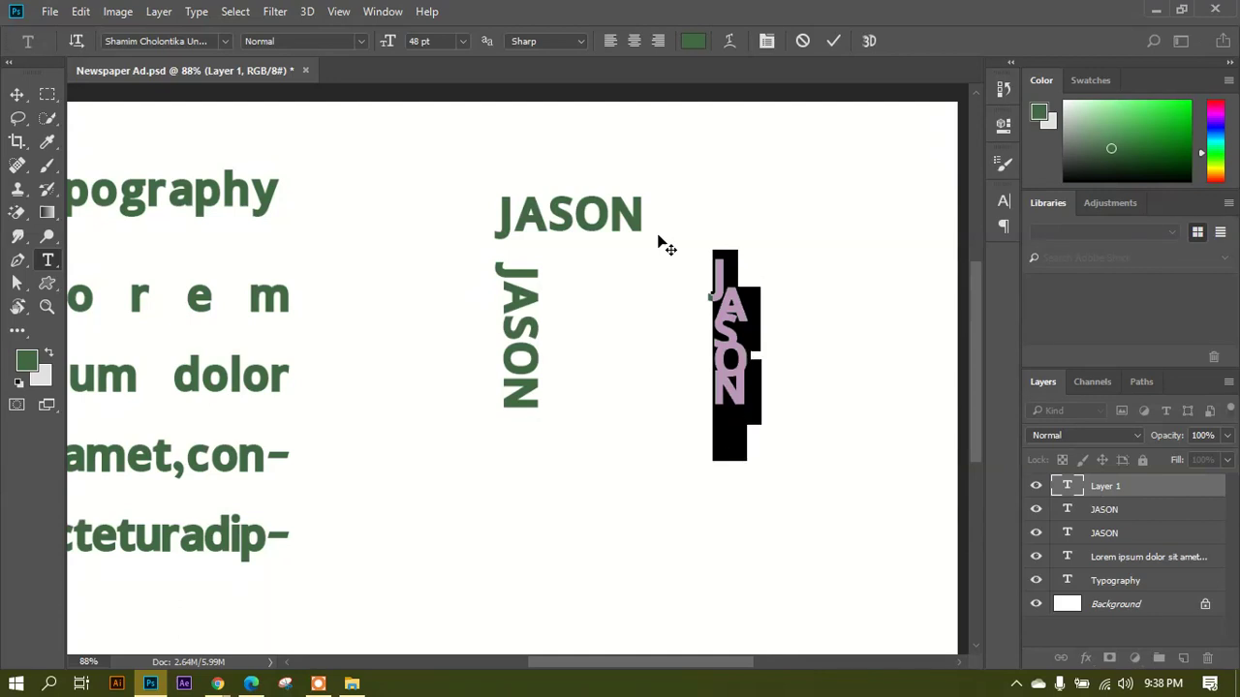
pyautogui.hotkey('alt', 'Right')
pyautogui.hotkey('alt', 'Right')
pyautogui.hotkey('alt', 'Right')
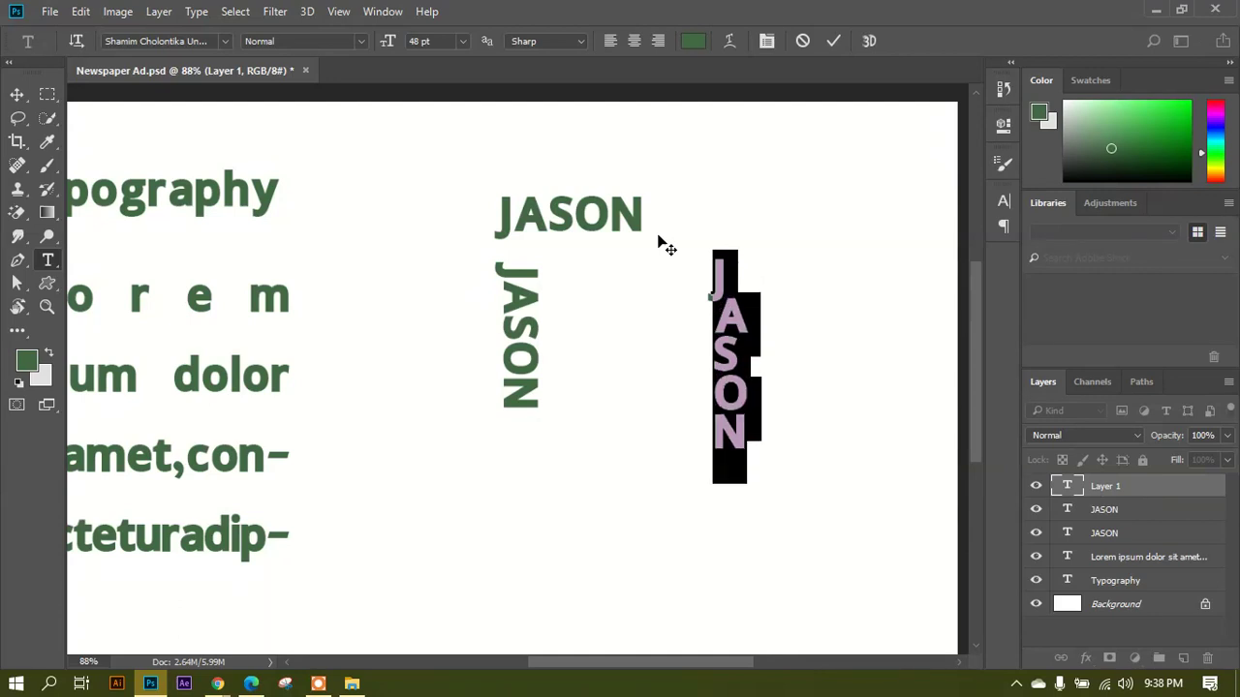
pyautogui.hotkey('alt', 'Right')
pyautogui.hotkey('alt', 'Right')
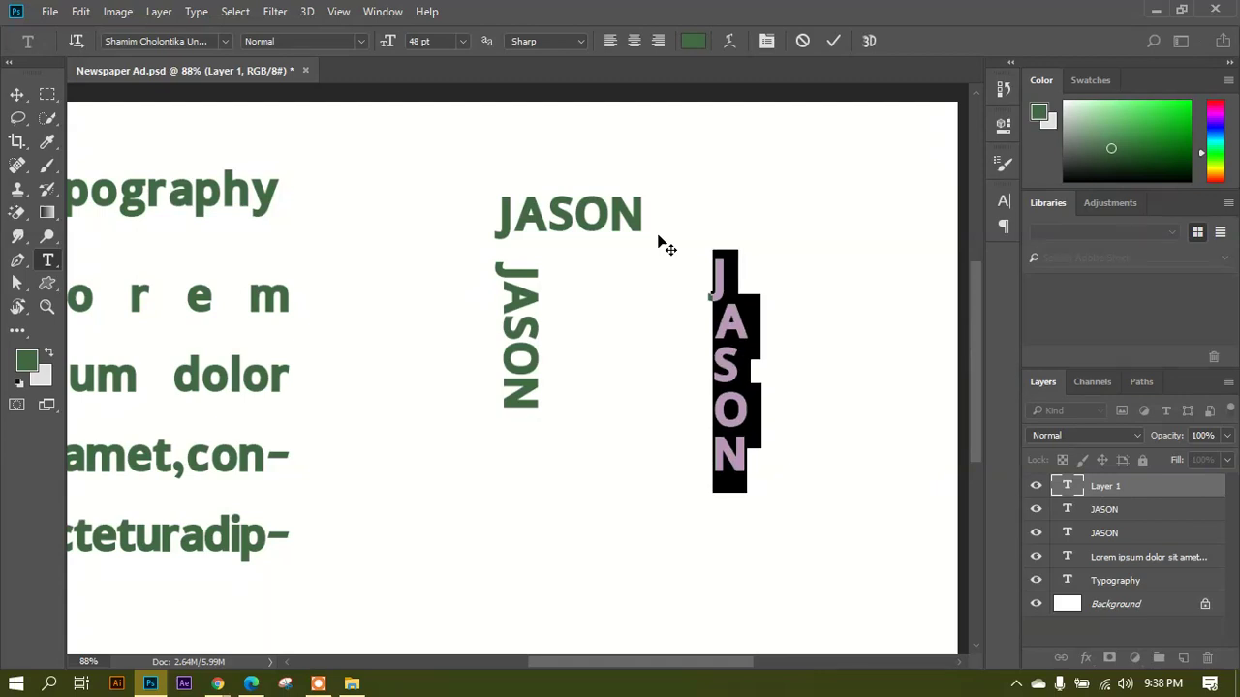
pyautogui.hotkey('alt', 'Right')
pyautogui.click(16, 94)
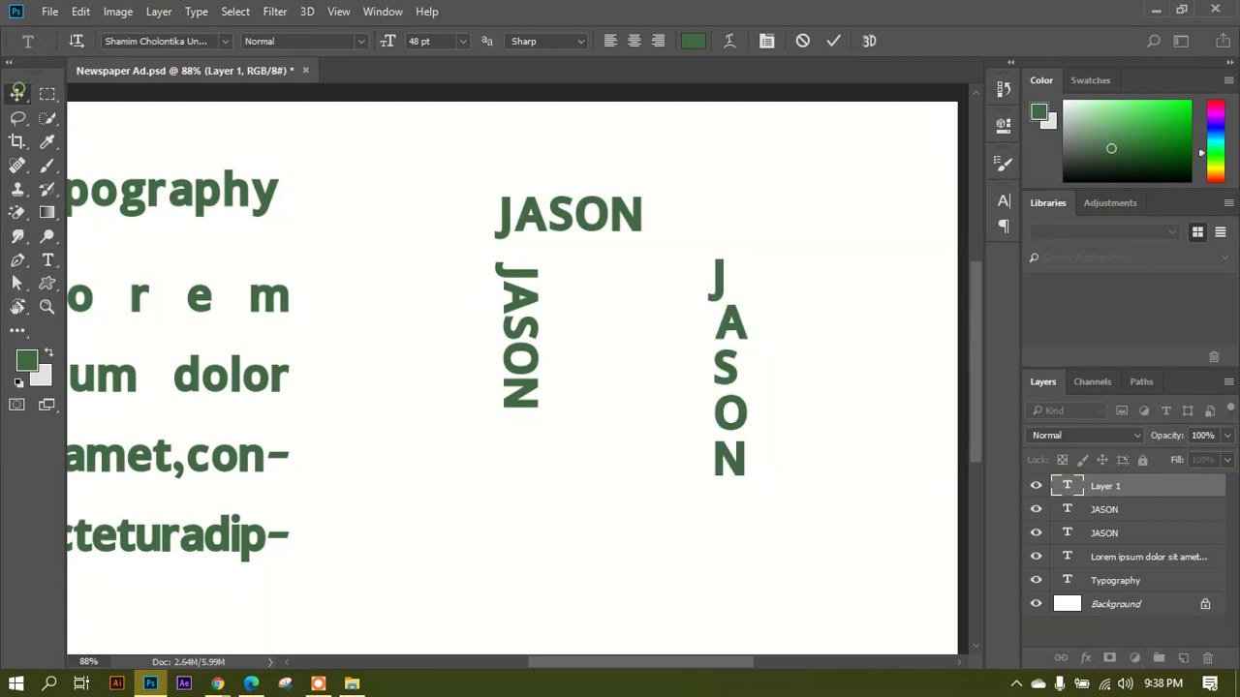
# Place the vertical and stacked names side by side next to the paragraph, and move the horizontal name slightly up and left.
pyautogui.hotkey('ctrl', '-')
pyautogui.moveTo(731, 322); pyautogui.dragTo(482, 361)
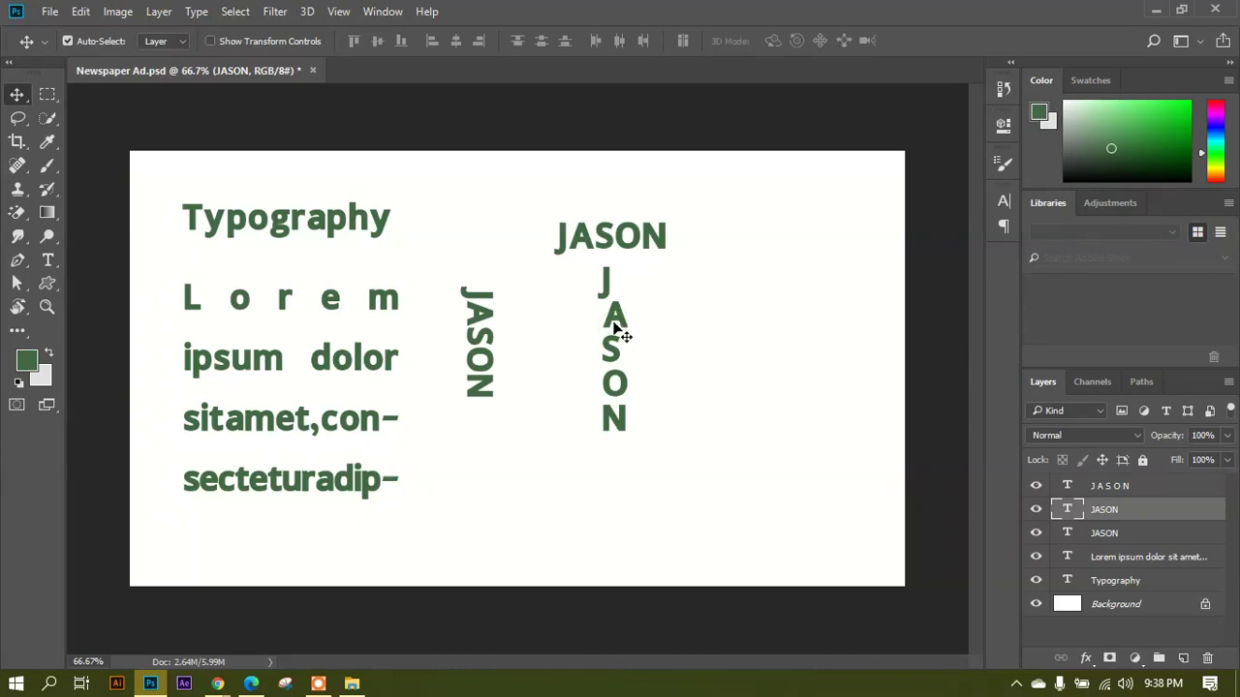
pyautogui.moveTo(618, 333); pyautogui.dragTo(531, 329)
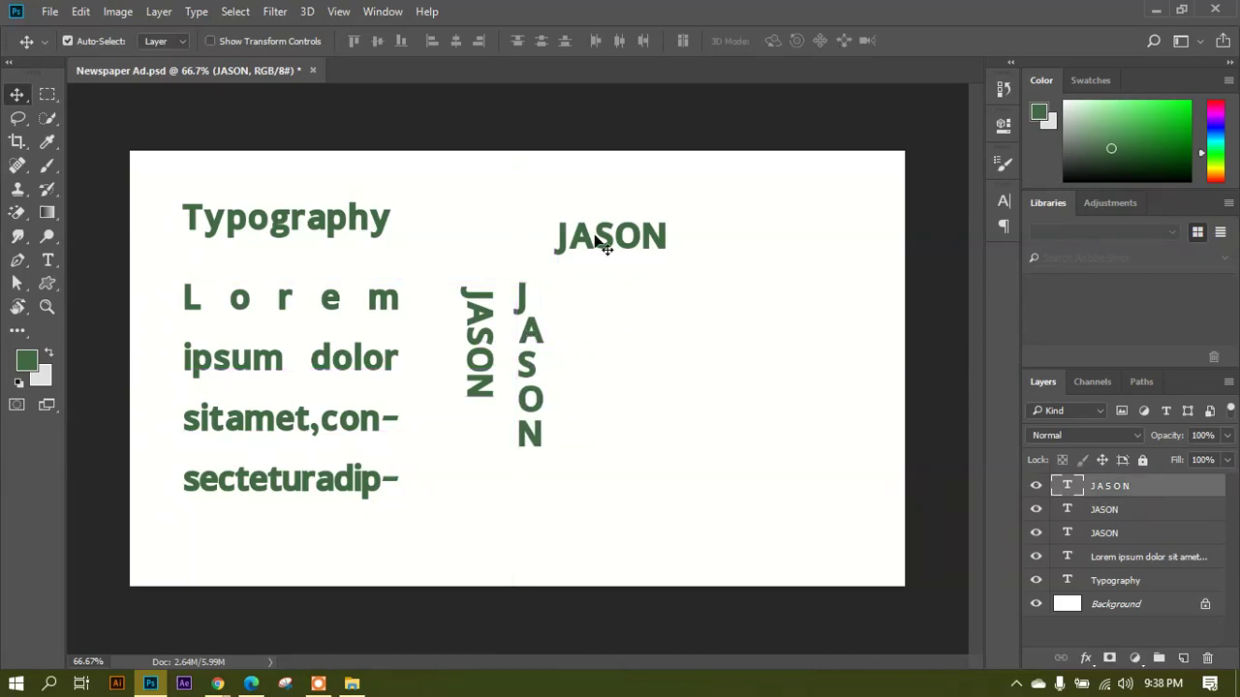
pyautogui.moveTo(600, 249); pyautogui.dragTo(576, 211)
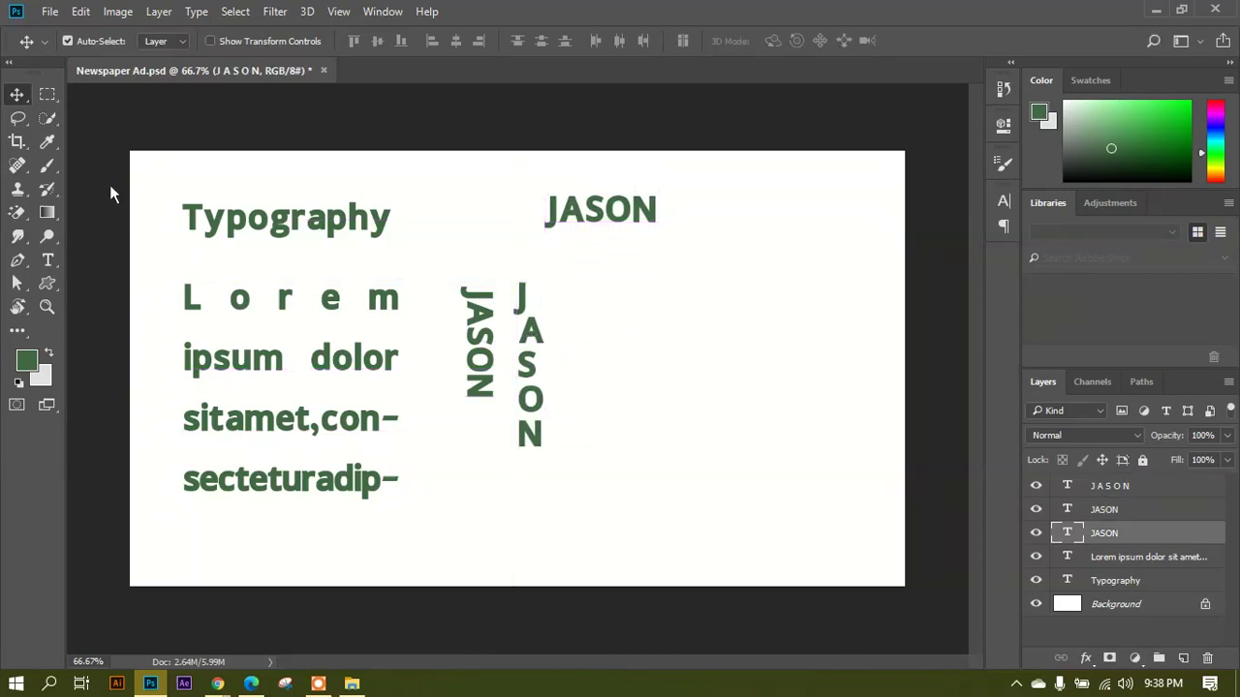
# Add the point text "20% DISCOUNT" to the right of the stacked name and commit it.
pyautogui.click(47, 260)
pyautogui.click(602, 319)
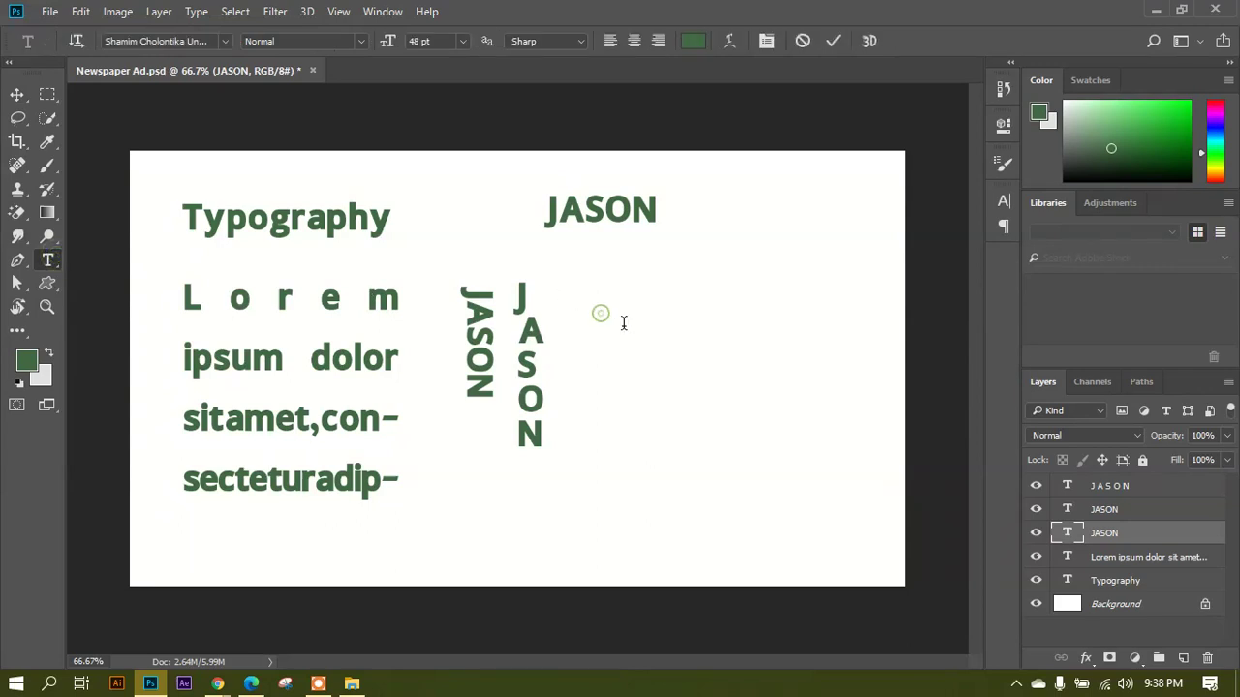
pyautogui.write('20')
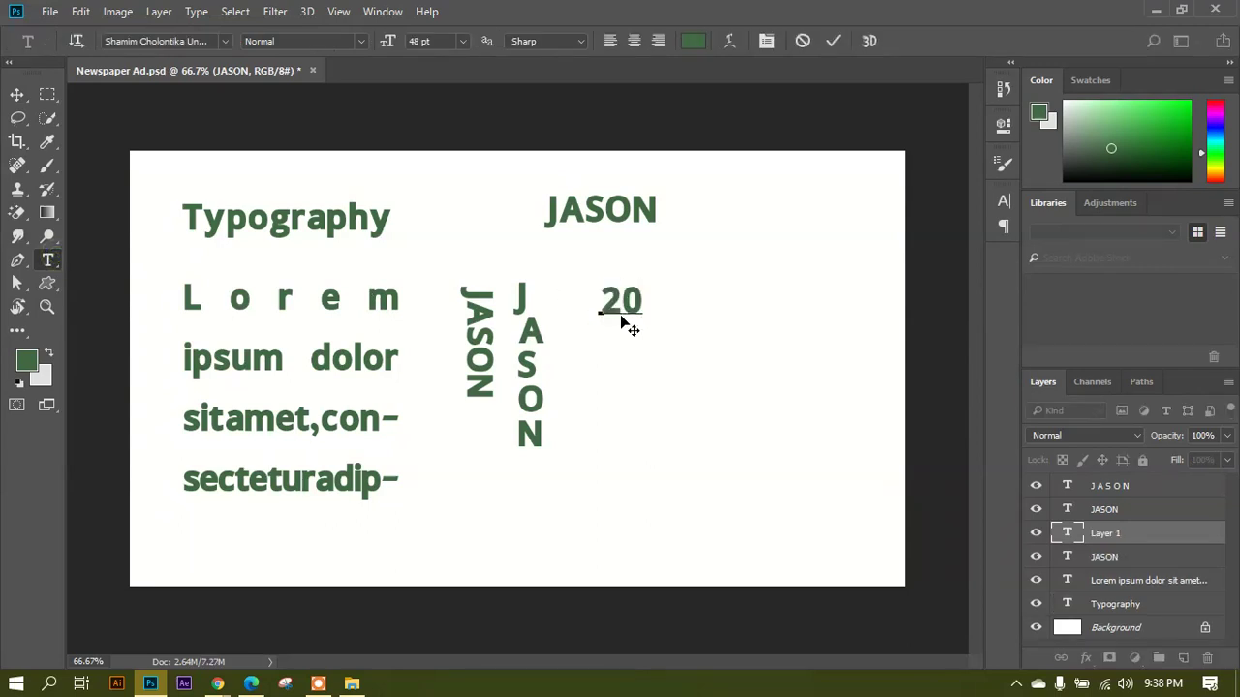
pyautogui.write('% D')
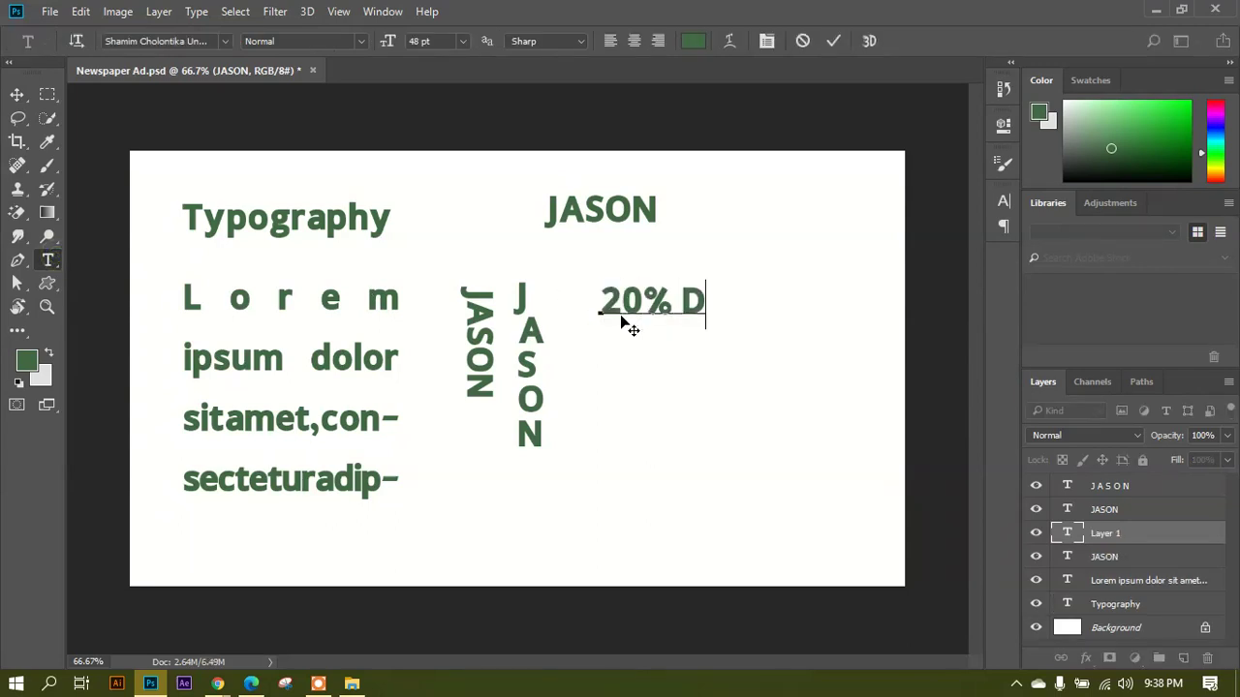
pyautogui.write('ISCOUNT')
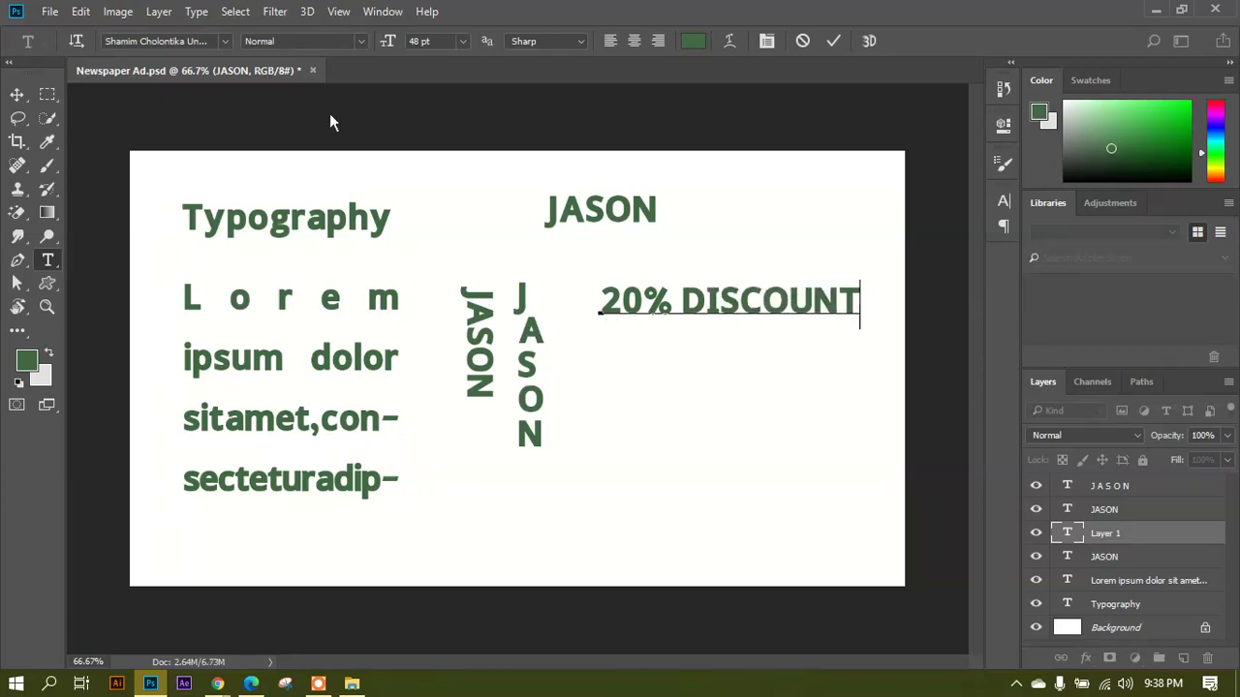
pyautogui.press('ctrl')
pyautogui.click(643, 323)
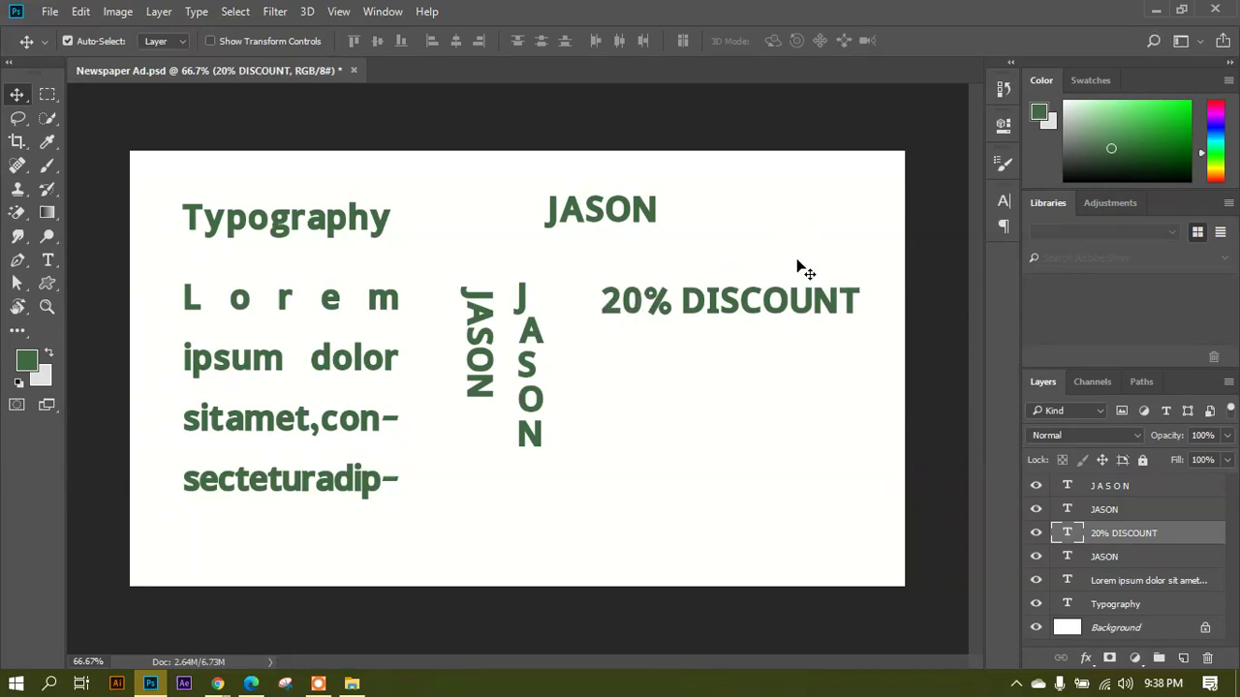
# Move the 20% DISCOUNT text slightly up and left so it sits below the horizontal name.
pyautogui.moveTo(755, 312); pyautogui.dragTo(719, 300)
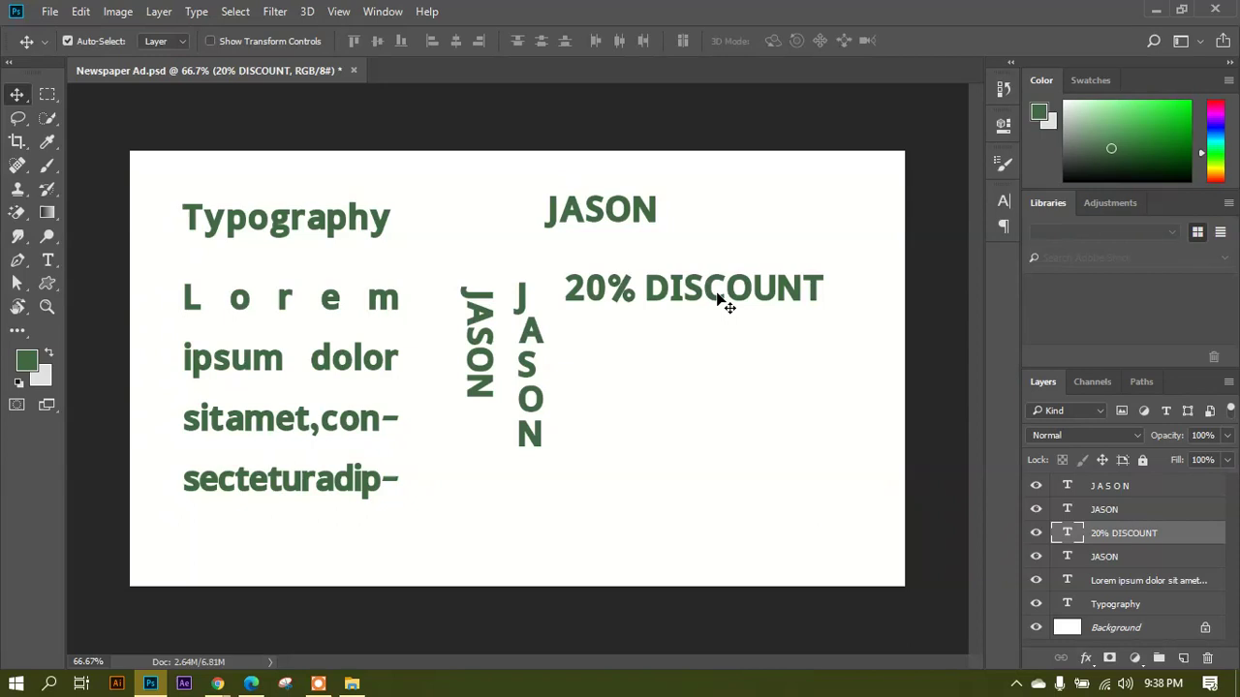
pyautogui.moveTo(702, 296); pyautogui.dragTo(708, 303)
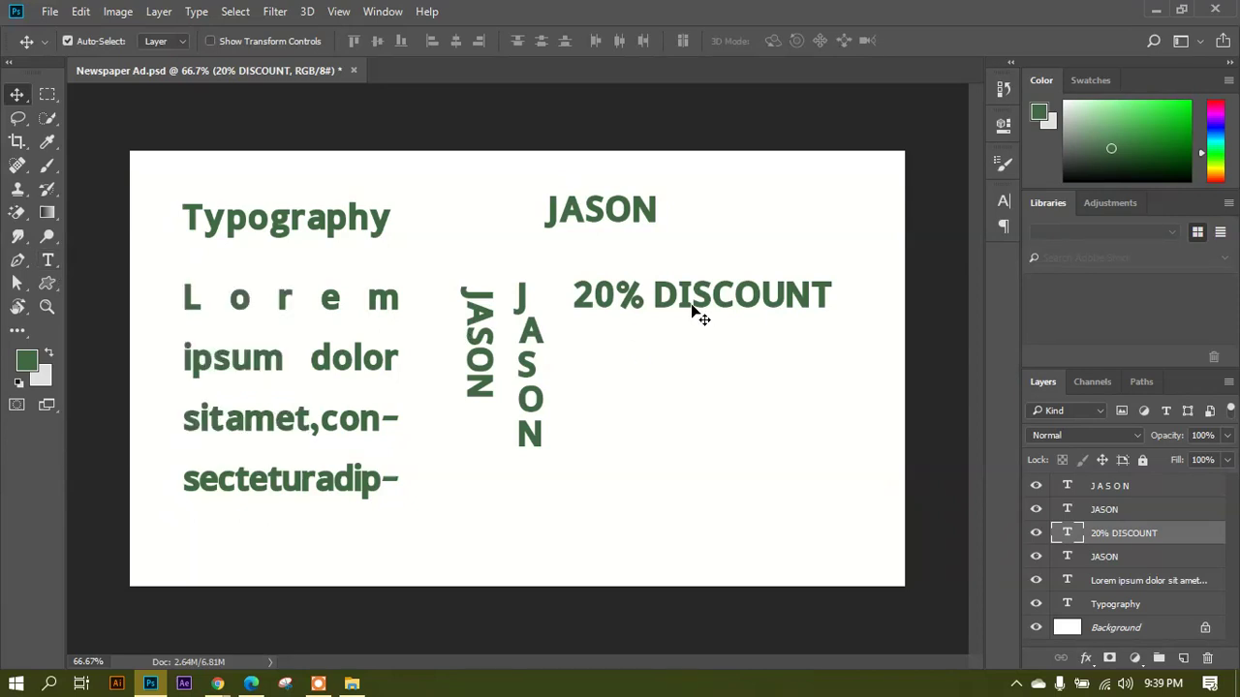
pyautogui.moveTo(698, 310); pyautogui.dragTo(694, 295)
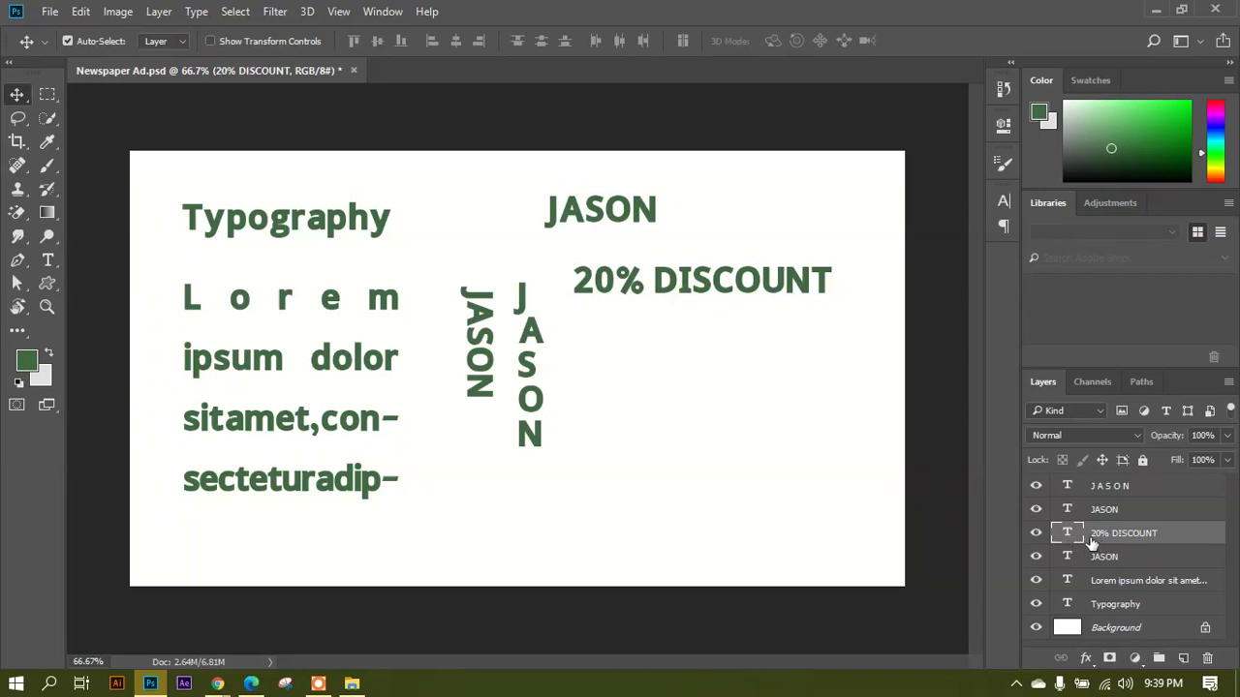
# Browse the Warp Text styles for the 20% DISCOUNT text and apply Arc.
pyautogui.doubleClick(1073, 533)
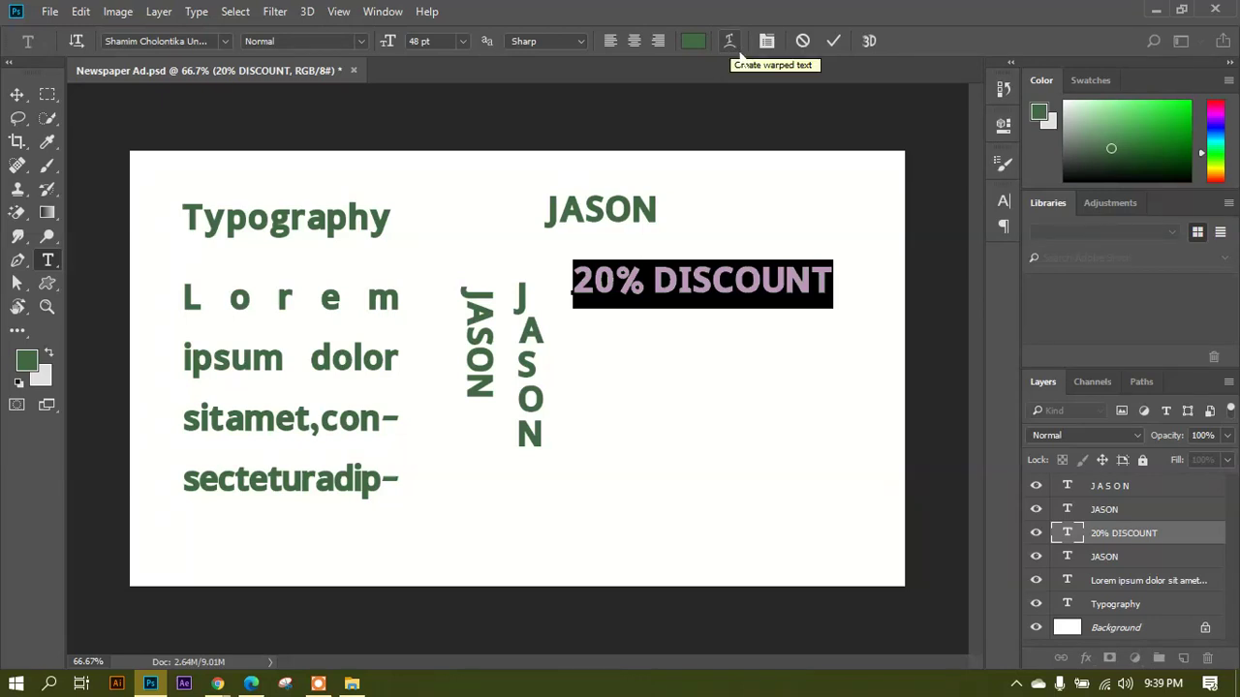
pyautogui.click(739, 50)
pyautogui.moveTo(651, 162); pyautogui.dragTo(942, 51)
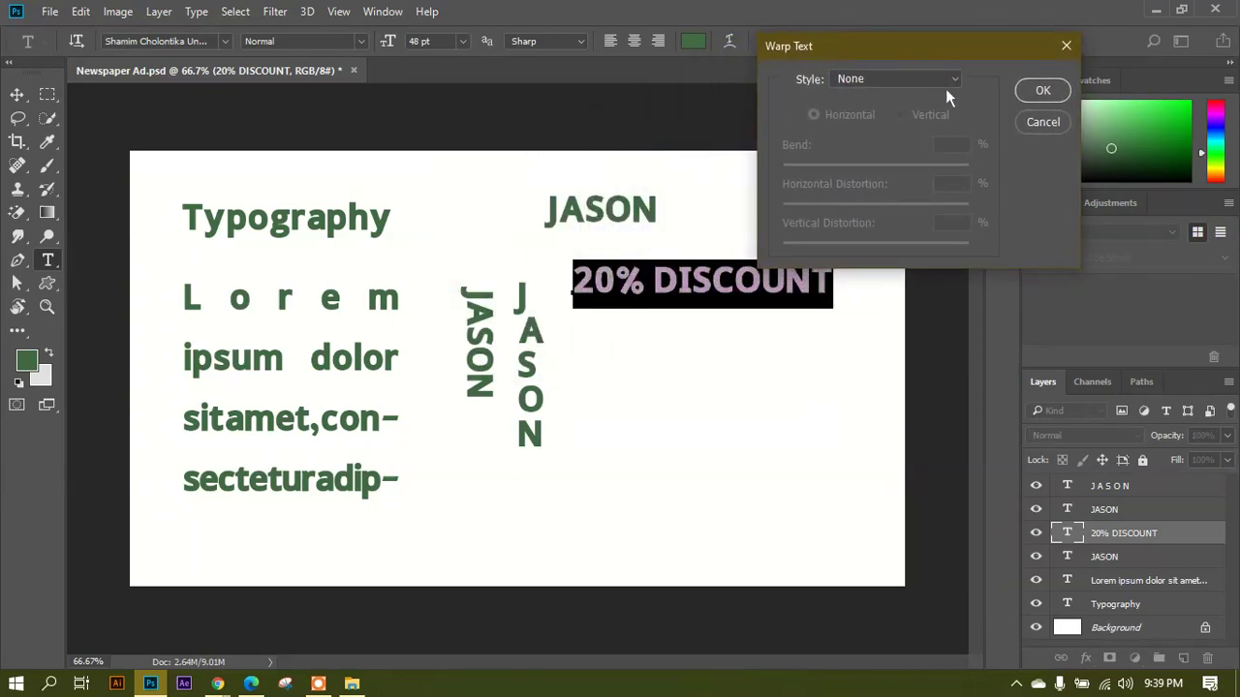
pyautogui.click(946, 82)
pyautogui.press('Down')
pyautogui.press('Down')
pyautogui.press('Down')
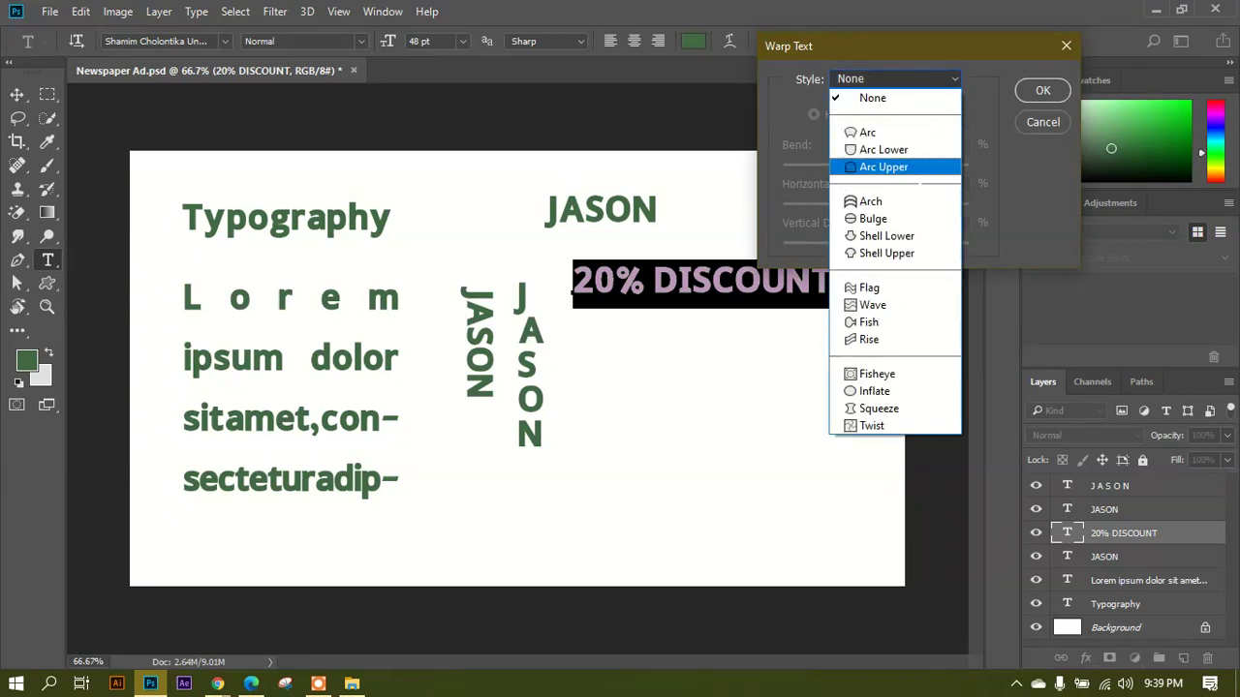
pyautogui.press('Down')
pyautogui.press('Down')
pyautogui.press('Down')
pyautogui.press('Down')
pyautogui.press('Down')
pyautogui.press('Down')
pyautogui.press('Down')
pyautogui.press('Down')
pyautogui.press('Down')
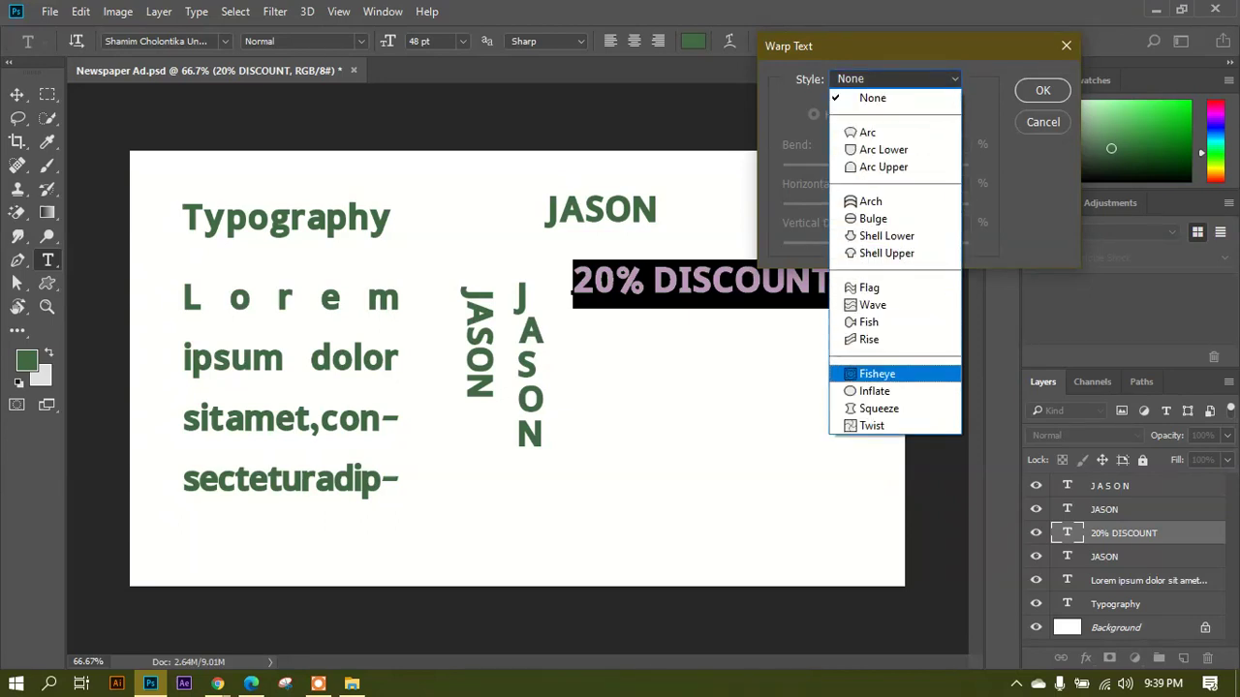
pyautogui.press('Down')
pyautogui.press('Down')
pyautogui.press('Up')
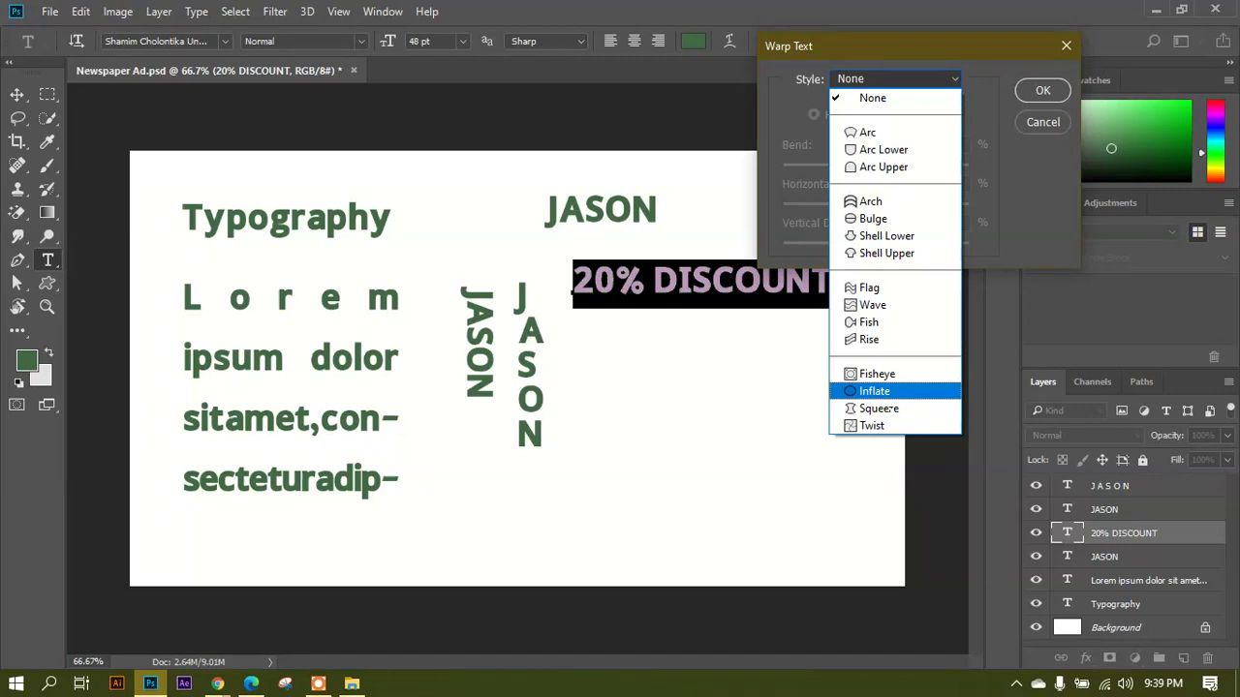
pyautogui.press('Up')
pyautogui.press('Up')
pyautogui.press('Up')
pyautogui.press('Up')
pyautogui.press('Up')
pyautogui.press('Up')
pyautogui.press('Up')
pyautogui.press('Up')
pyautogui.press('Up')
pyautogui.press('Up')
pyautogui.press('Up')
pyautogui.press('Up')
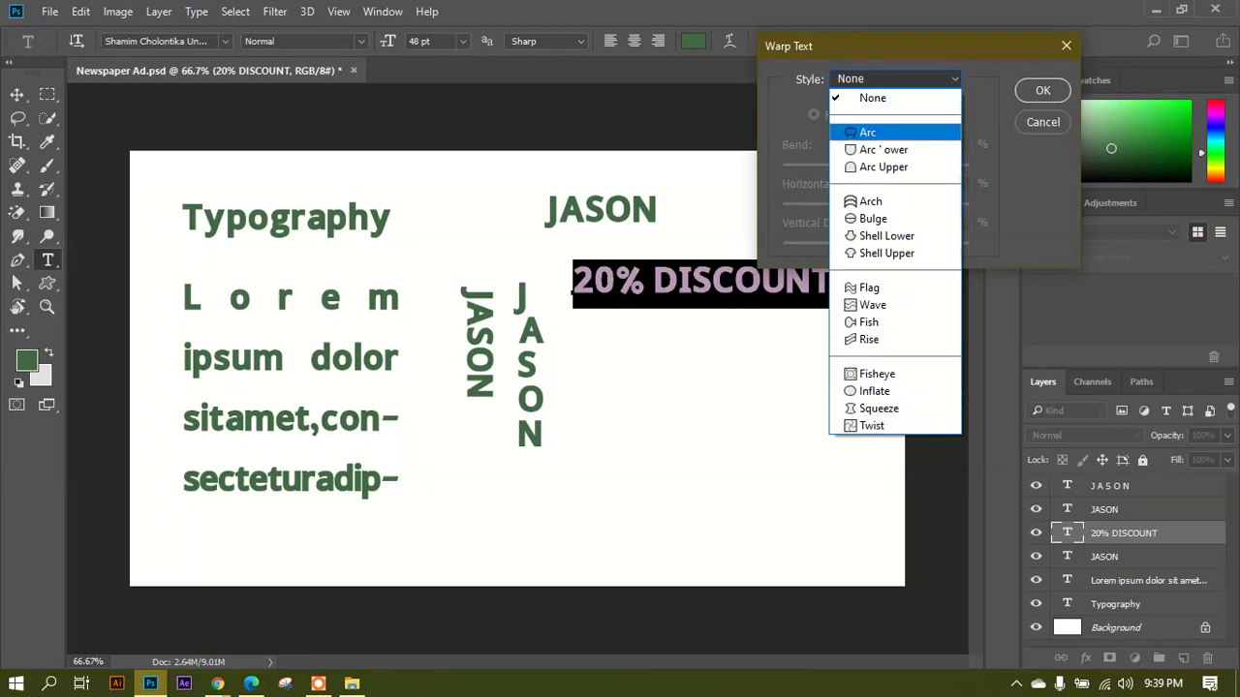
pyautogui.click(867, 131)
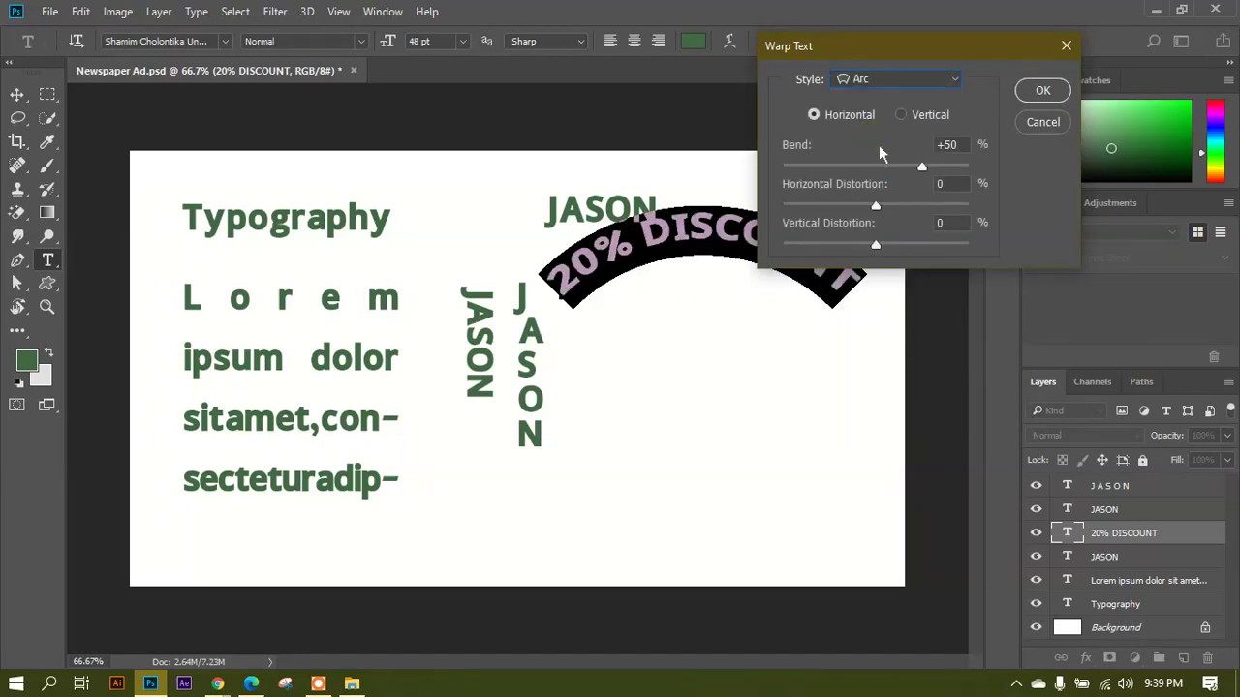
# Try Arc warp settings on the 20% DISCOUNT text: bend +29%, horizontal distortion +41% and -77%, and vertical distortion +14%.
pyautogui.moveTo(928, 175); pyautogui.dragTo(911, 174)
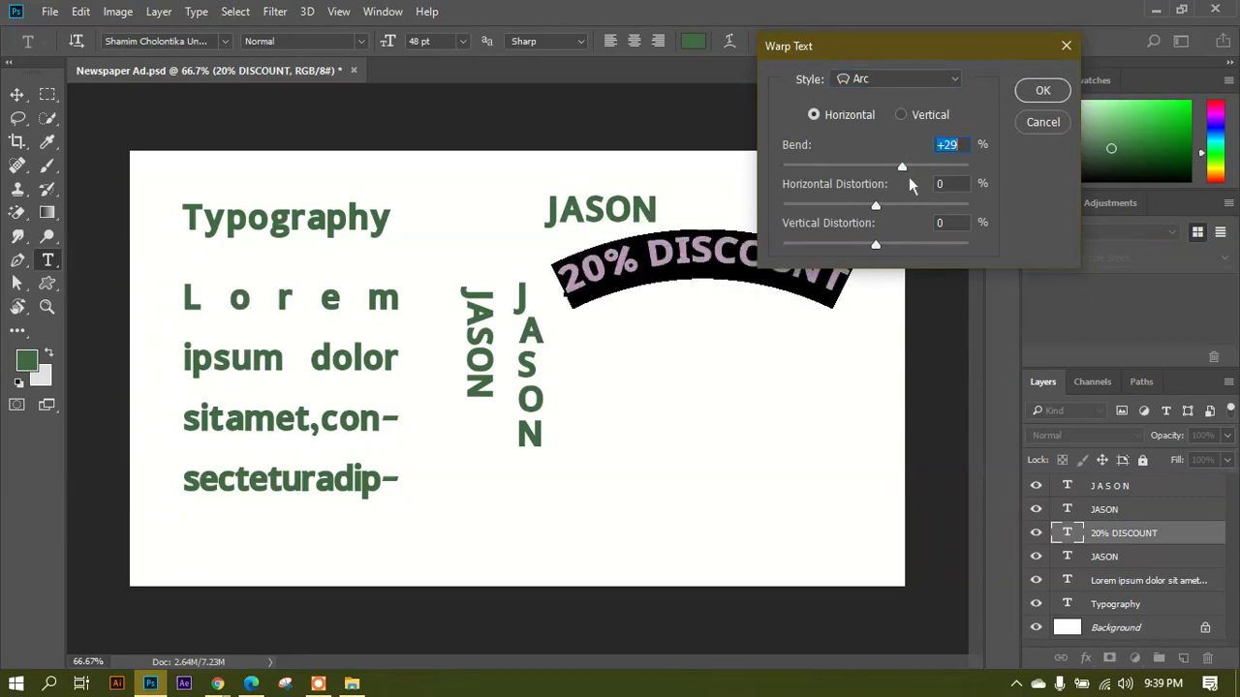
pyautogui.moveTo(910, 179); pyautogui.dragTo(920, 206)
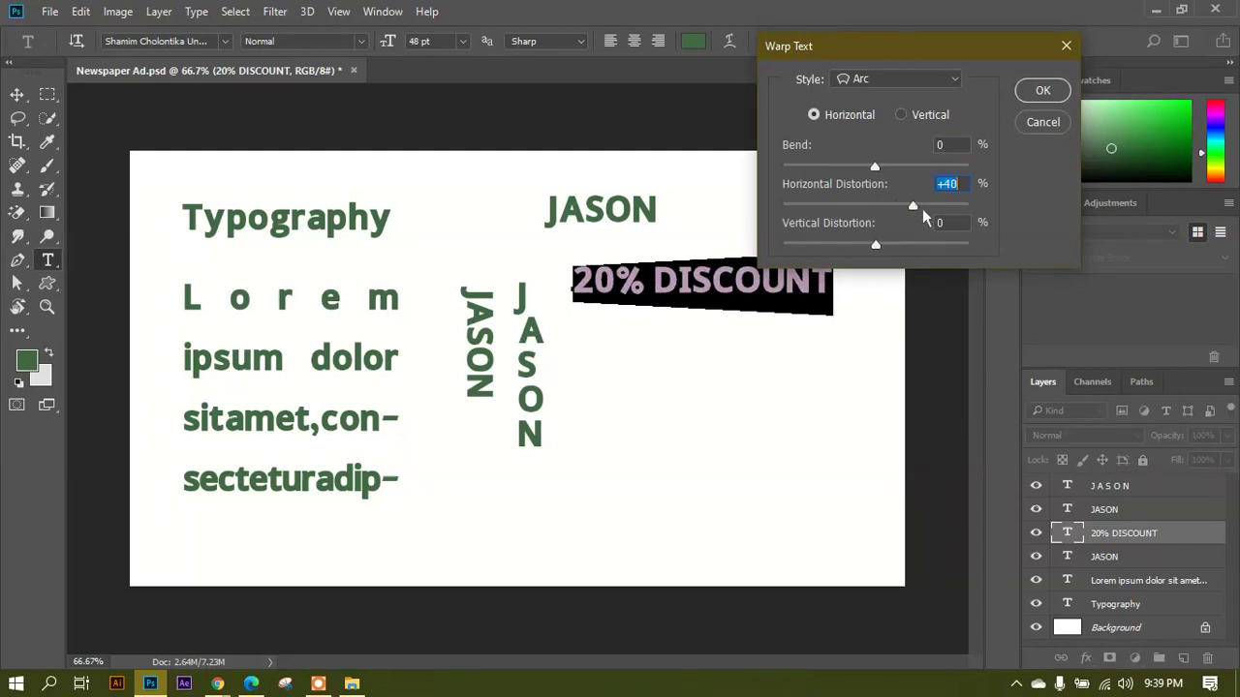
pyautogui.moveTo(899, 60); pyautogui.dragTo(996, 38)
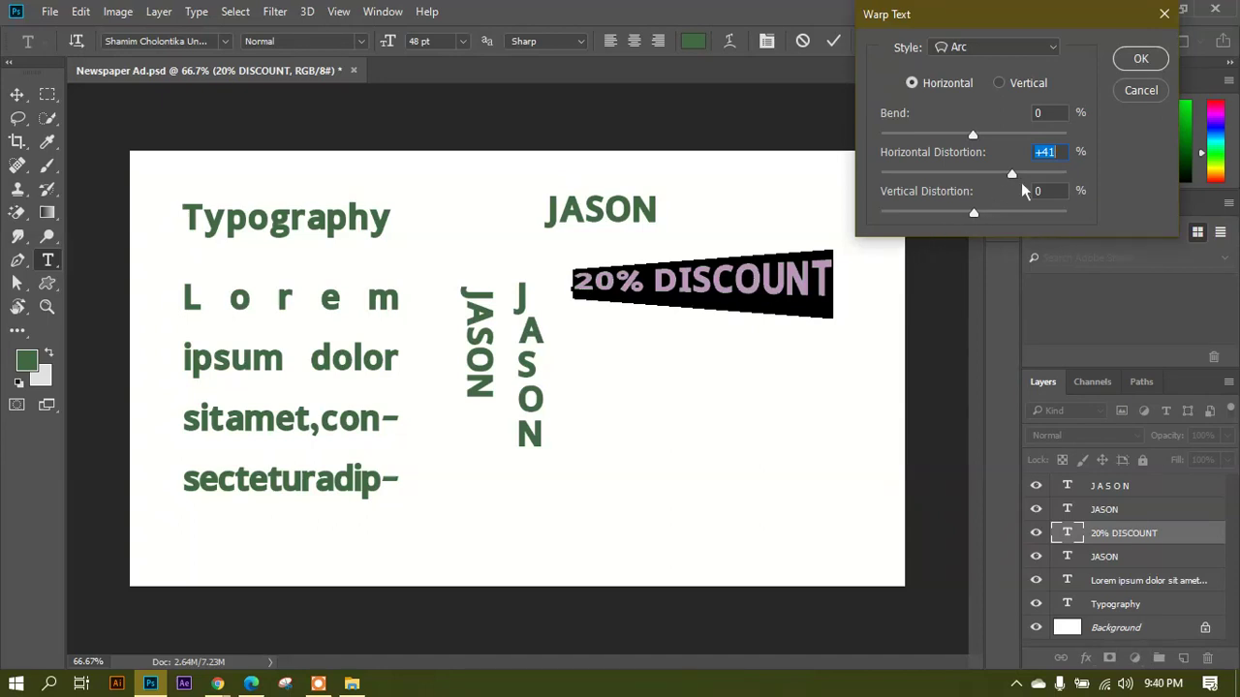
pyautogui.moveTo(1012, 178); pyautogui.dragTo(910, 187)
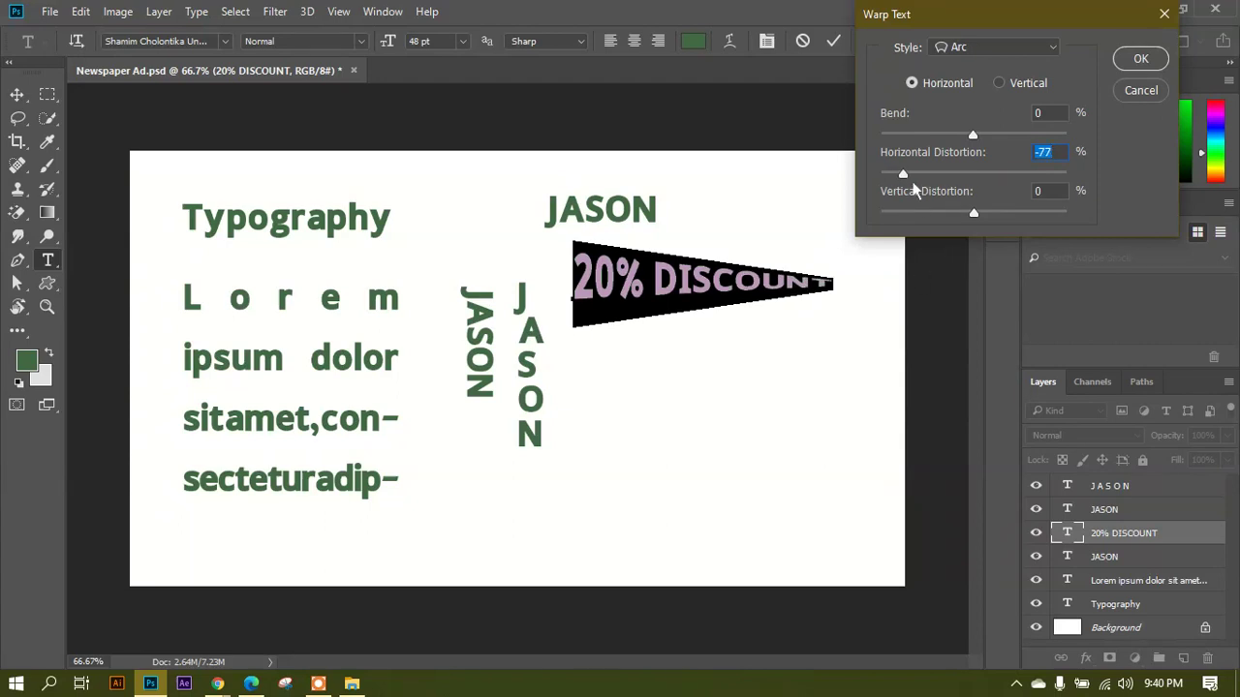
pyautogui.moveTo(905, 176); pyautogui.dragTo(996, 218)
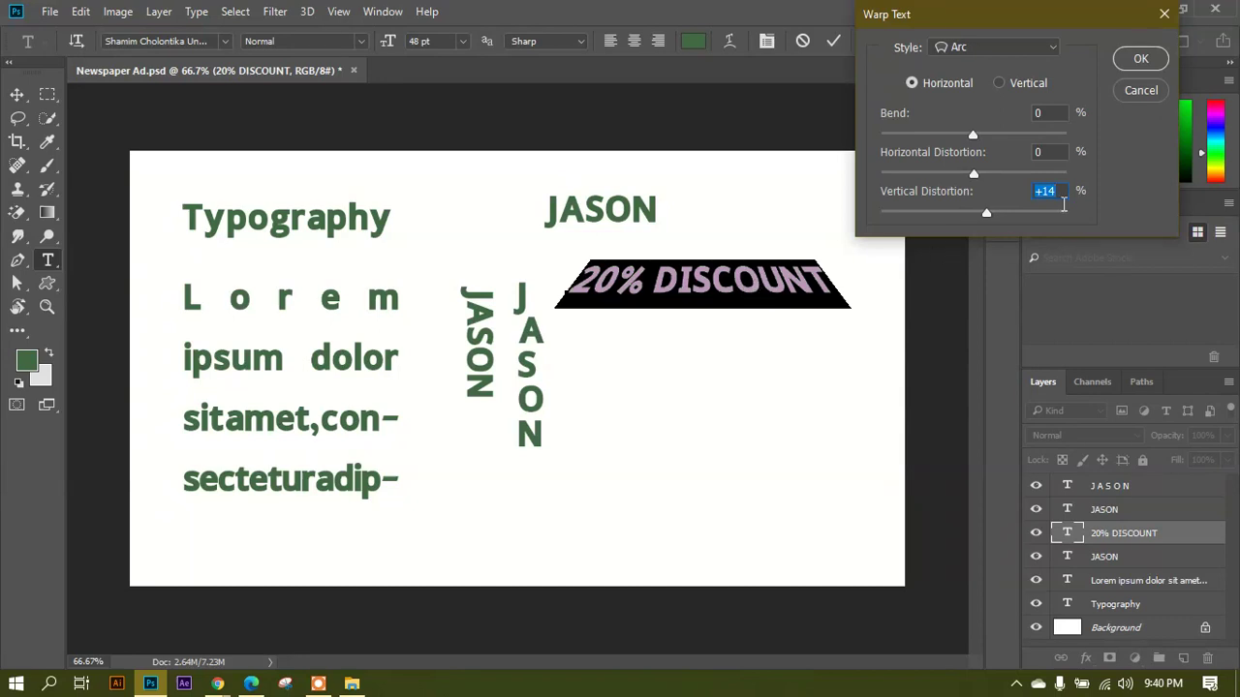
# Try the Bulge warp on the 20% DISCOUNT text with vertical distortion reset to 0%, bending it to +40% and +10%.
pyautogui.click(1052, 47)
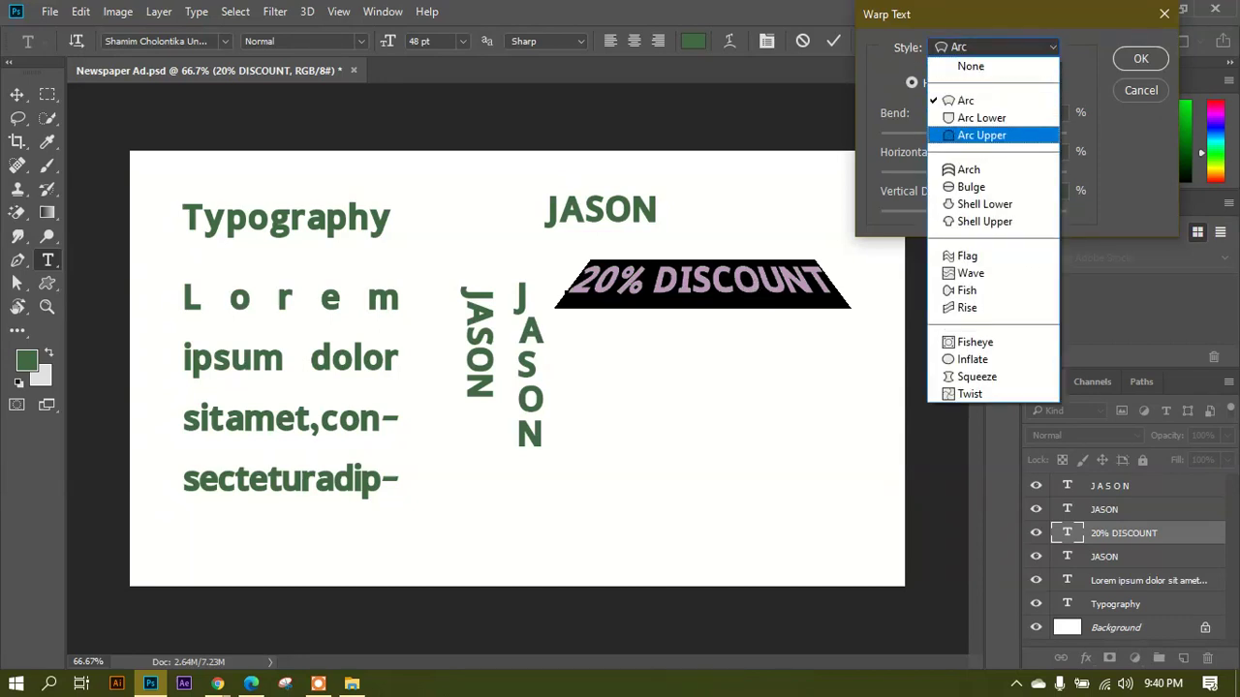
pyautogui.click(984, 188)
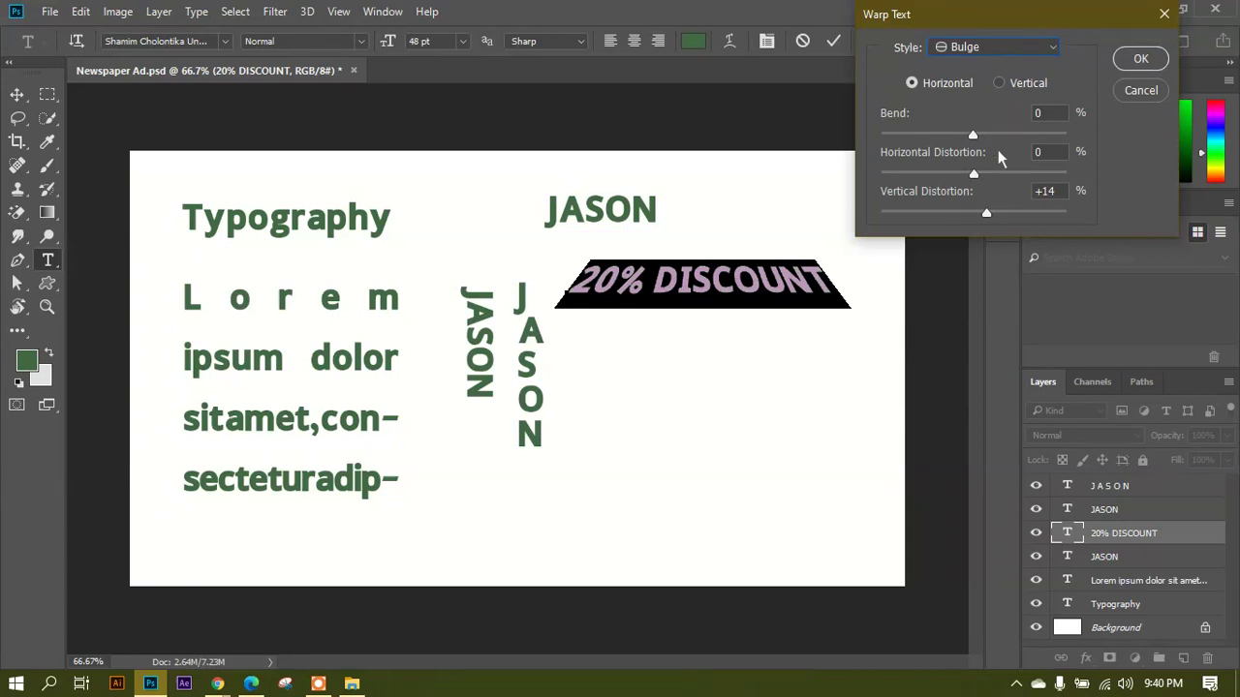
pyautogui.doubleClick(1048, 197)
pyautogui.write('0')
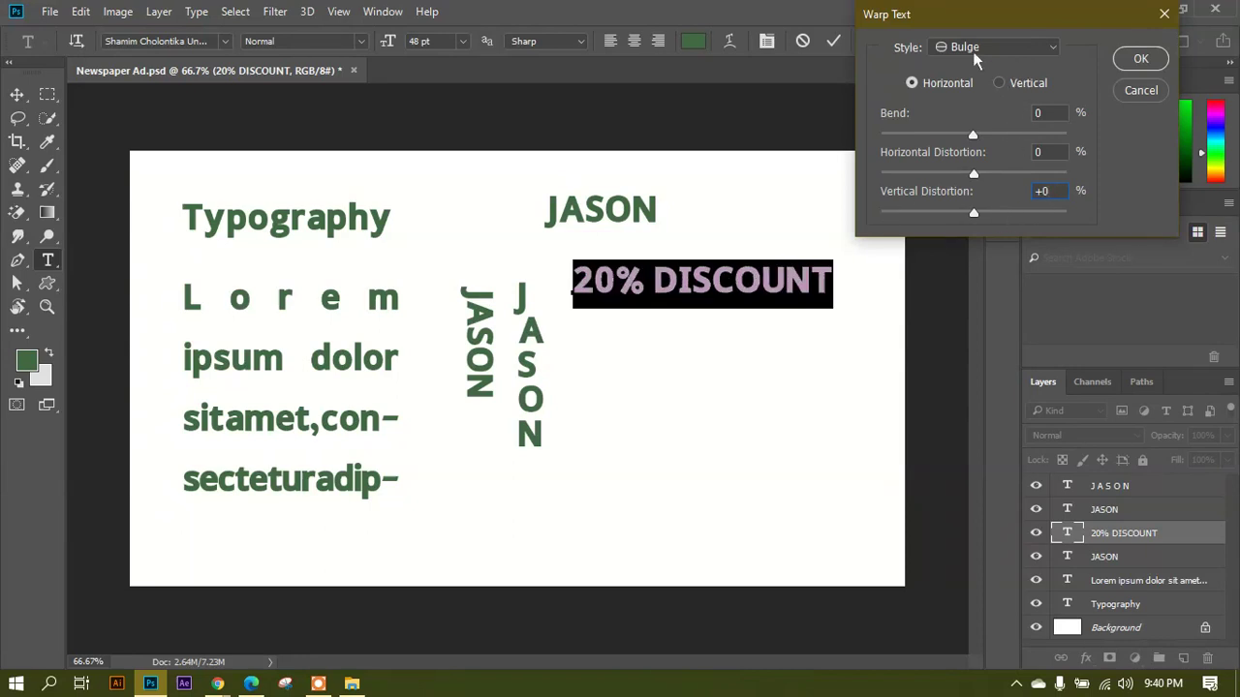
pyautogui.moveTo(983, 143); pyautogui.dragTo(1019, 139)
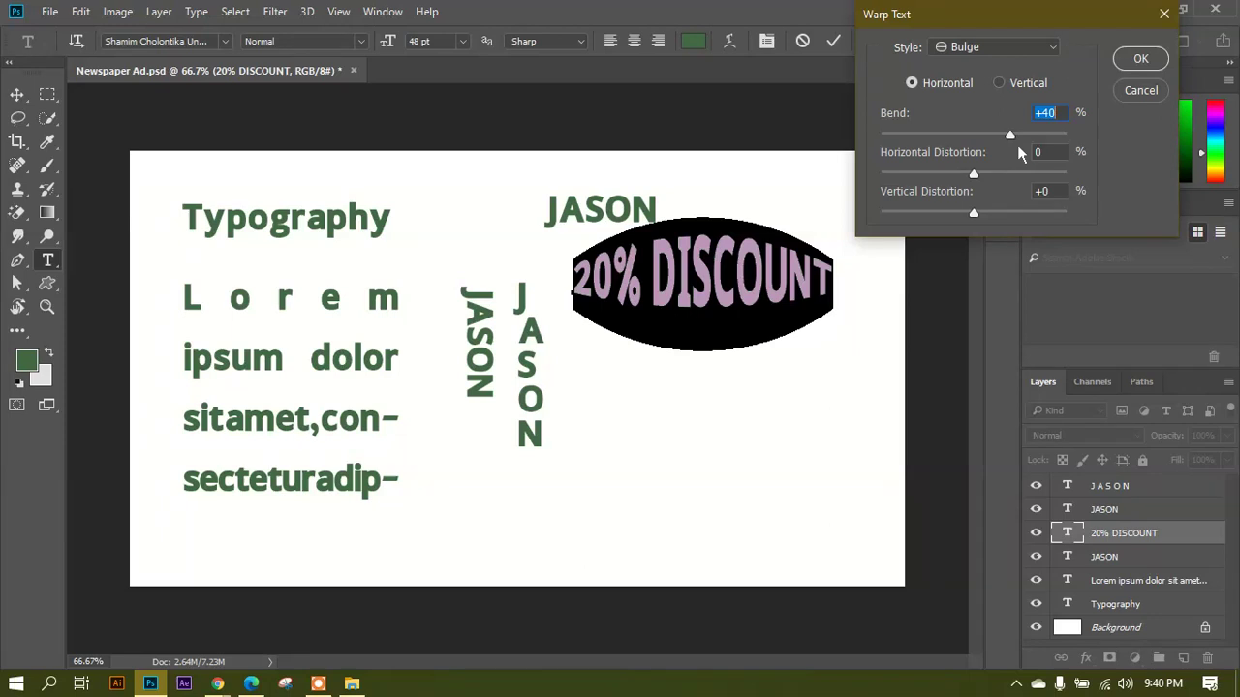
pyautogui.moveTo(1010, 137); pyautogui.dragTo(983, 137)
# Try the Fish warp with +51% bend and the Shell Lower warp on the 20% DISCOUNT text.
pyautogui.click(1009, 47)
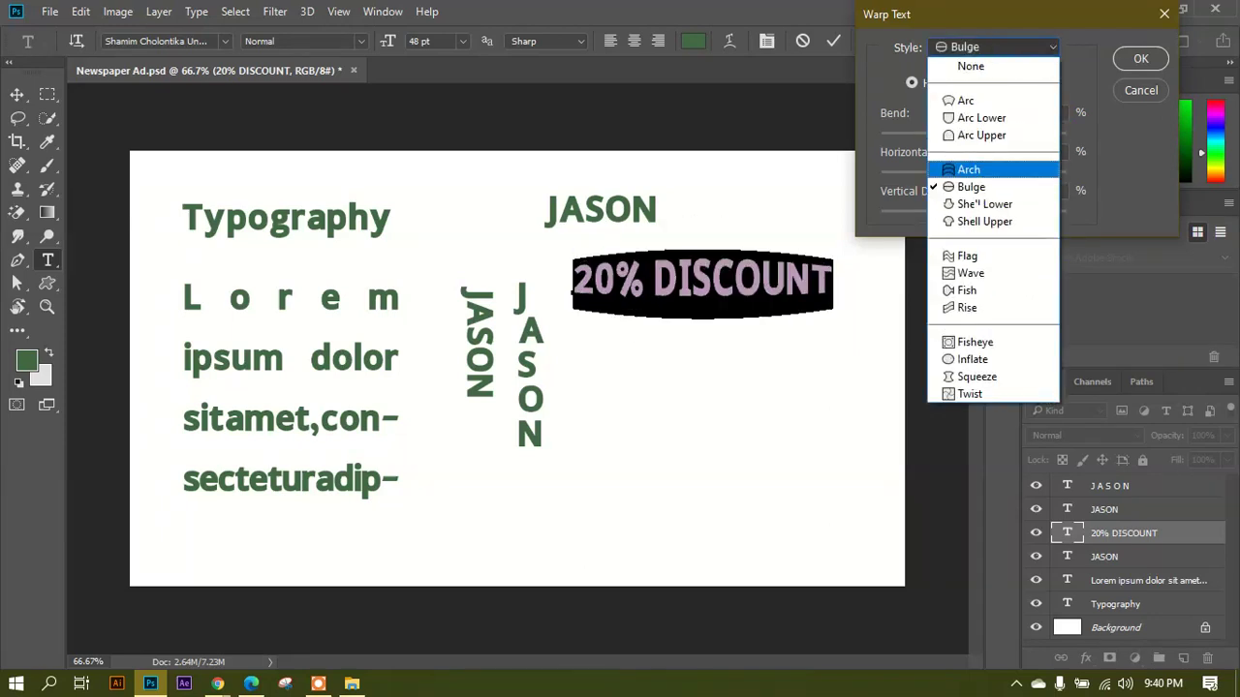
pyautogui.click(968, 290)
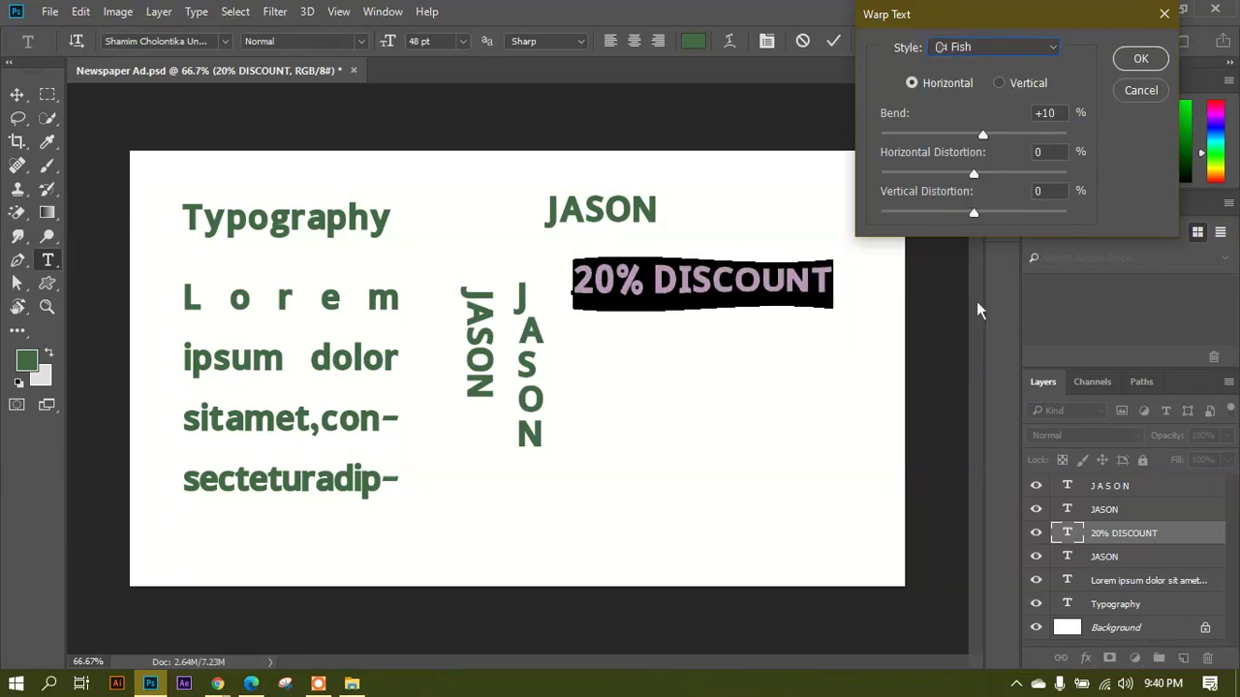
pyautogui.moveTo(998, 136); pyautogui.dragTo(1034, 152)
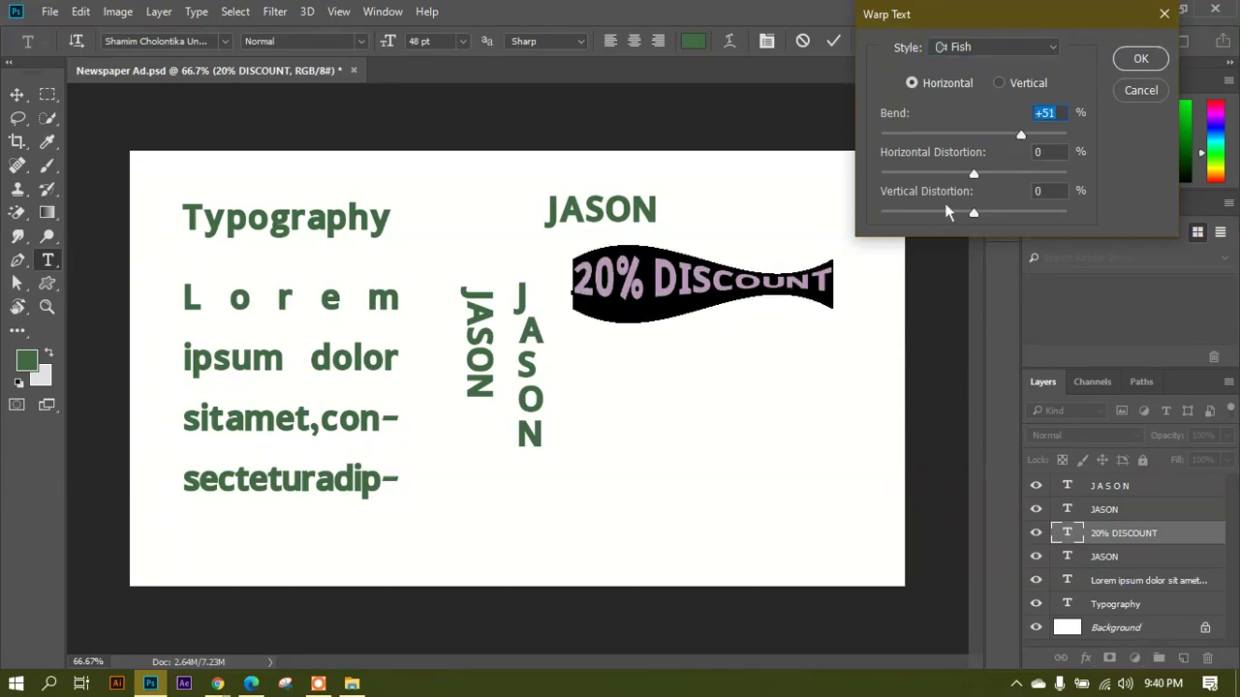
pyautogui.click(1012, 49)
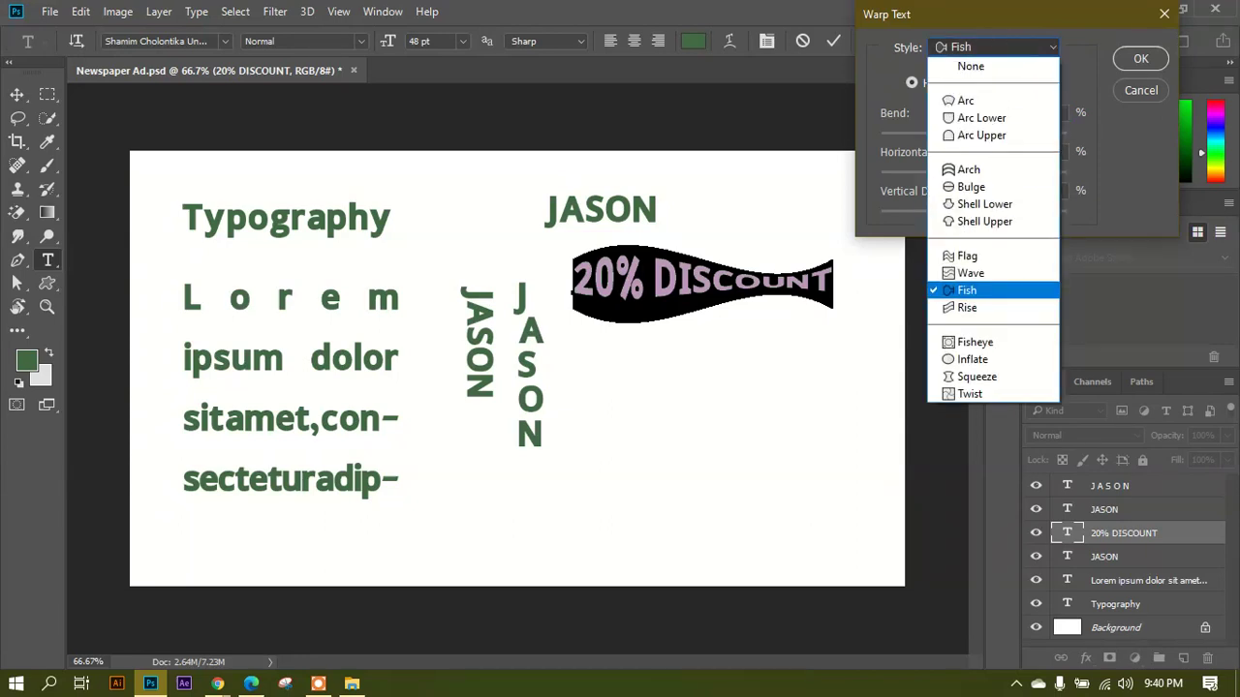
pyautogui.click(988, 204)
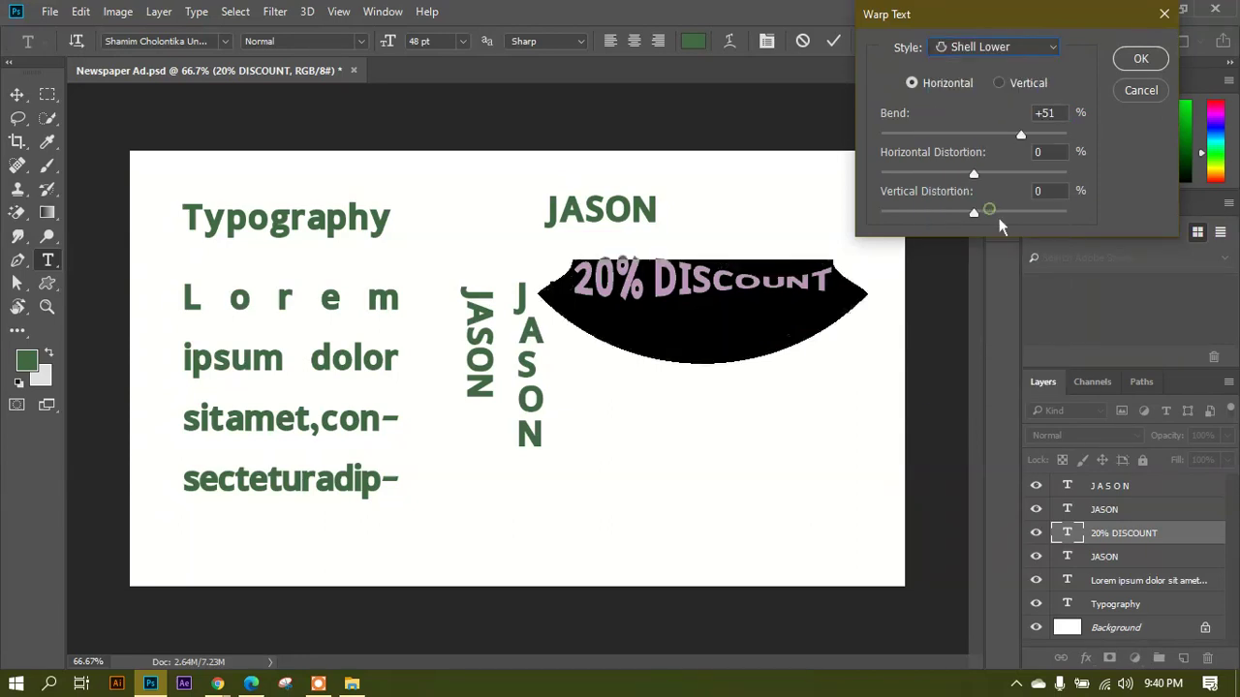
# Apply an Arc warp with no bend and a positive horizontal distortion to the 20% DISCOUNT text, and commit it.
pyautogui.click(1050, 51)
pyautogui.click(983, 101)
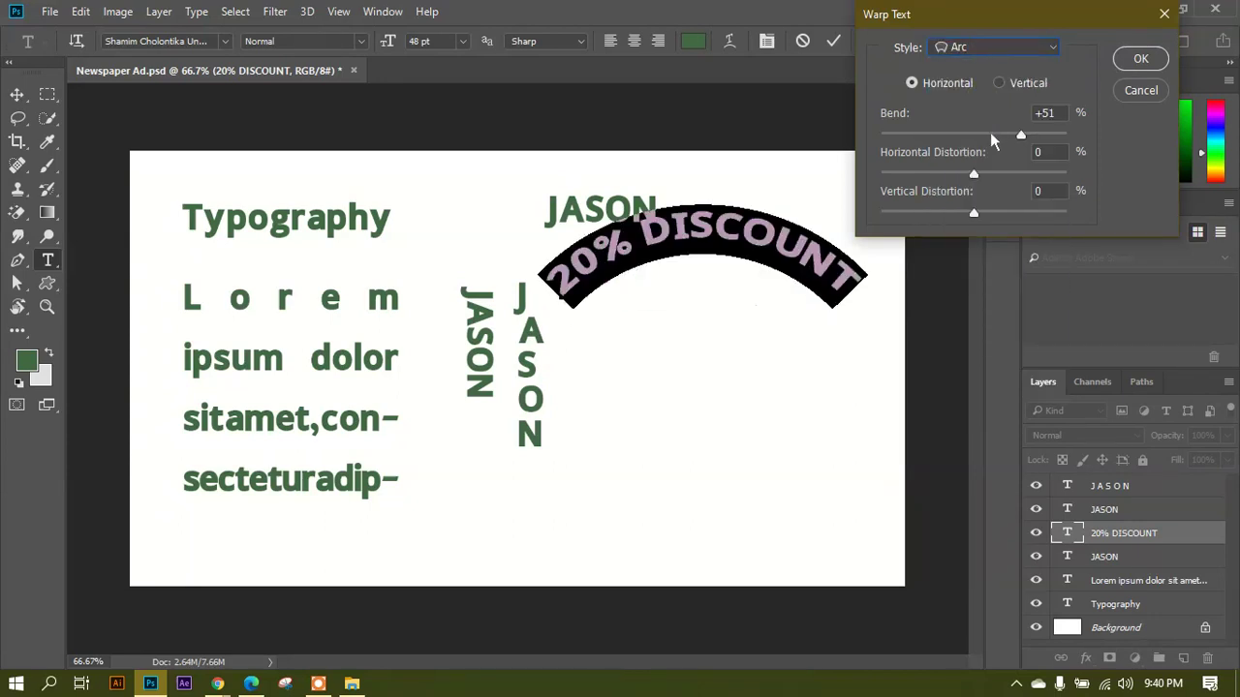
pyautogui.moveTo(1027, 142); pyautogui.dragTo(1012, 189)
pyautogui.click(973, 135)
pyautogui.click(970, 172)
pyautogui.click(1140, 60)
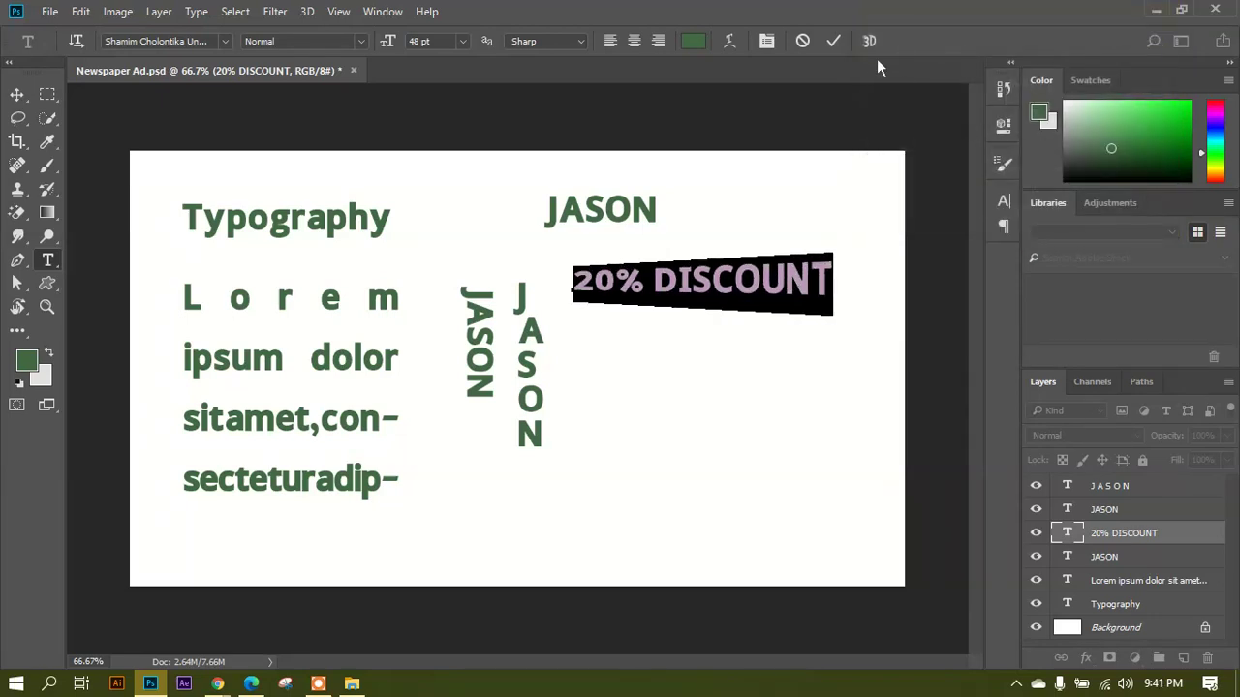
pyautogui.click(840, 45)
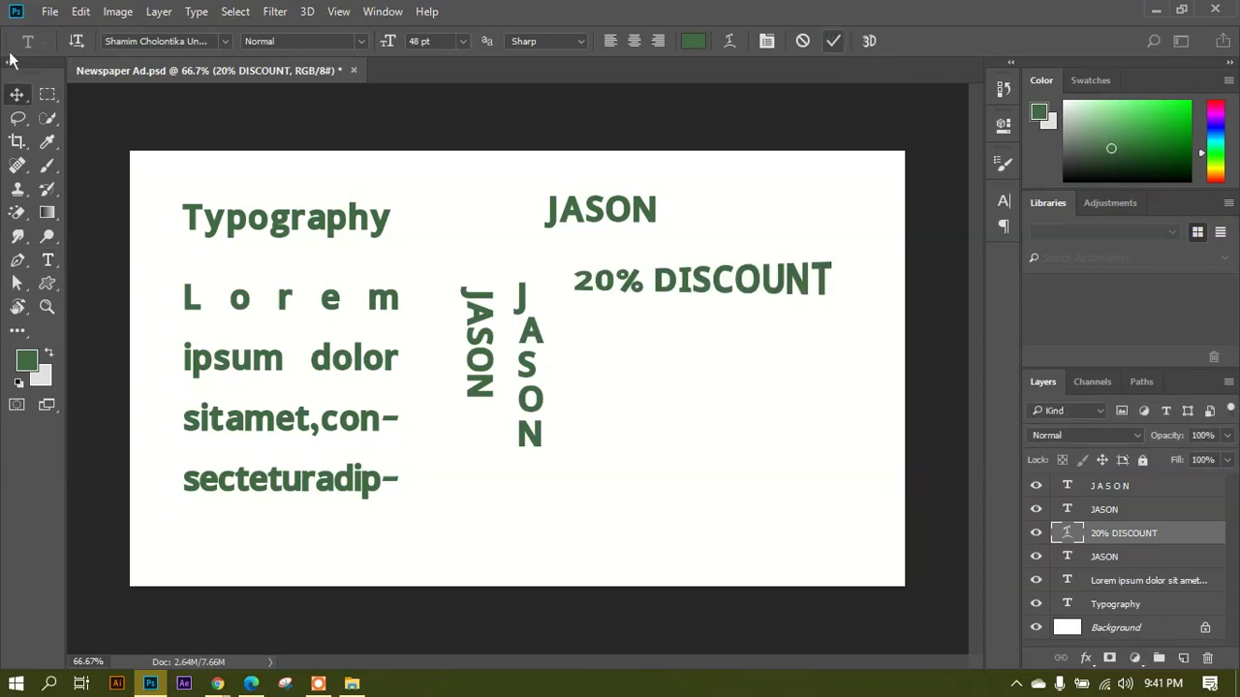
# Shift the 20% DISCOUNT text slightly down and left, the Typography heading down to the paragraph, and the stacked name slightly up and left.
pyautogui.press('v')
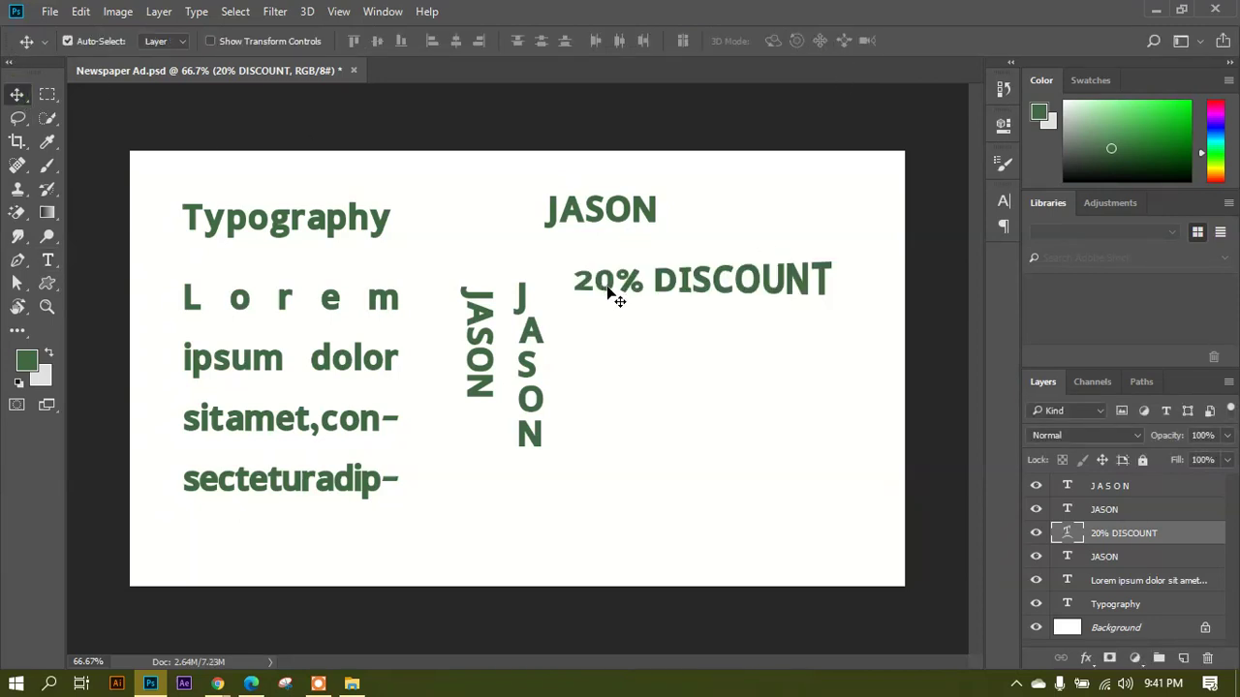
pyautogui.moveTo(614, 291); pyautogui.dragTo(671, 300)
pyautogui.scroll(1, 608, 230)
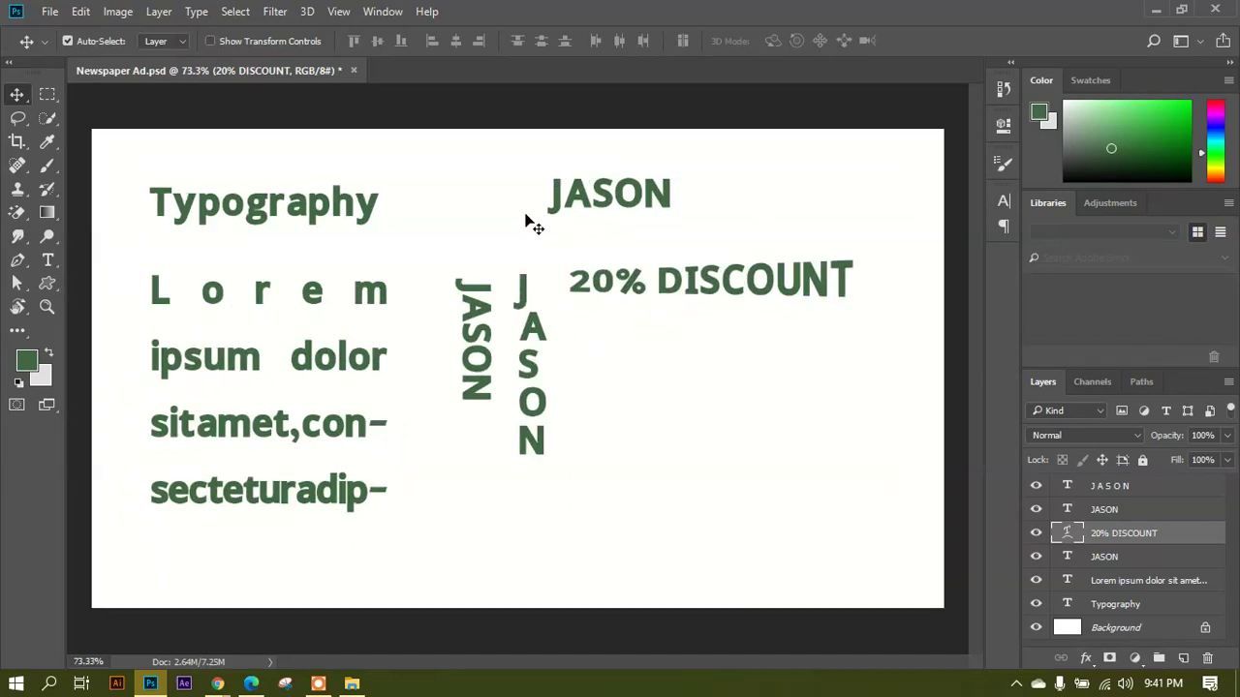
pyautogui.moveTo(376, 219); pyautogui.dragTo(368, 250)
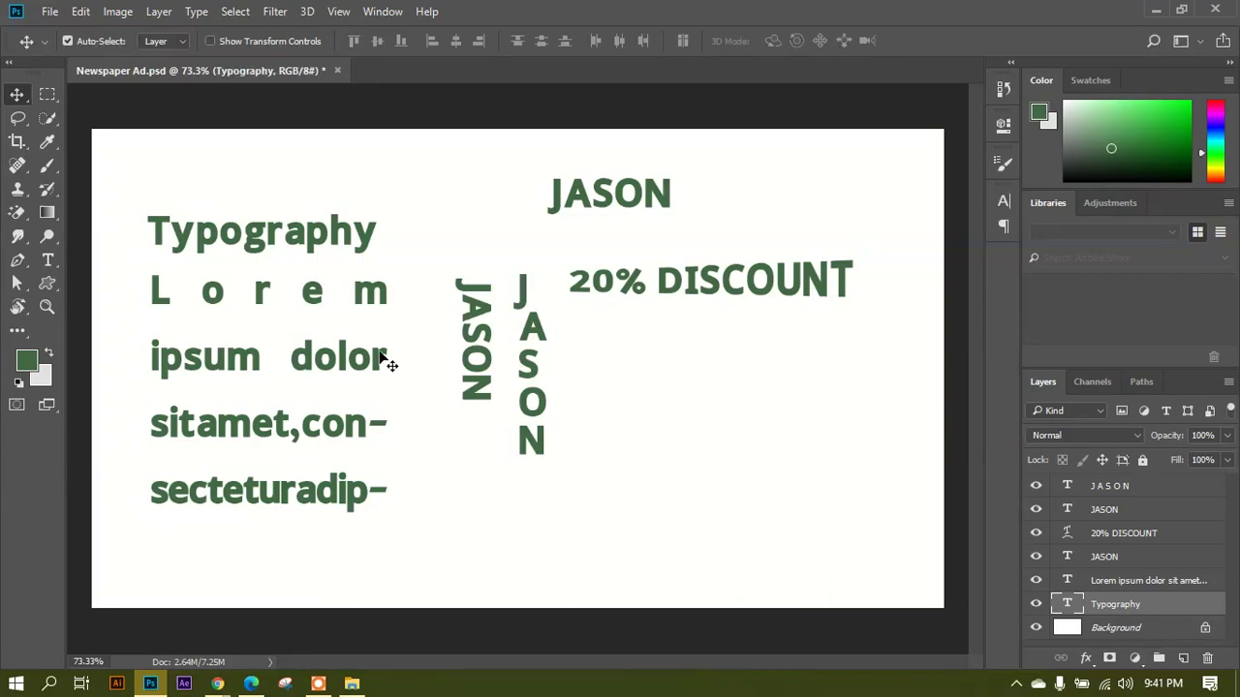
pyautogui.moveTo(523, 360); pyautogui.dragTo(530, 322)
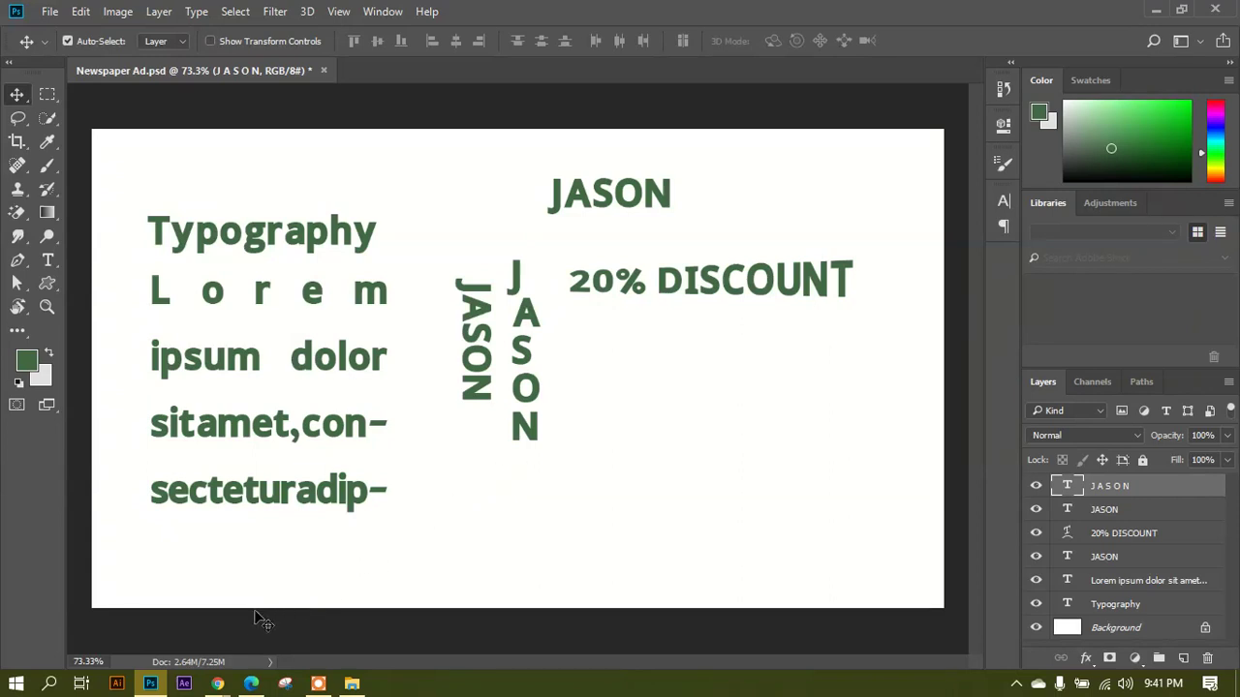
# Switch to the Google Meet call in Chrome and admit the participant waiting to join.
pyautogui.moveTo(223, 686)
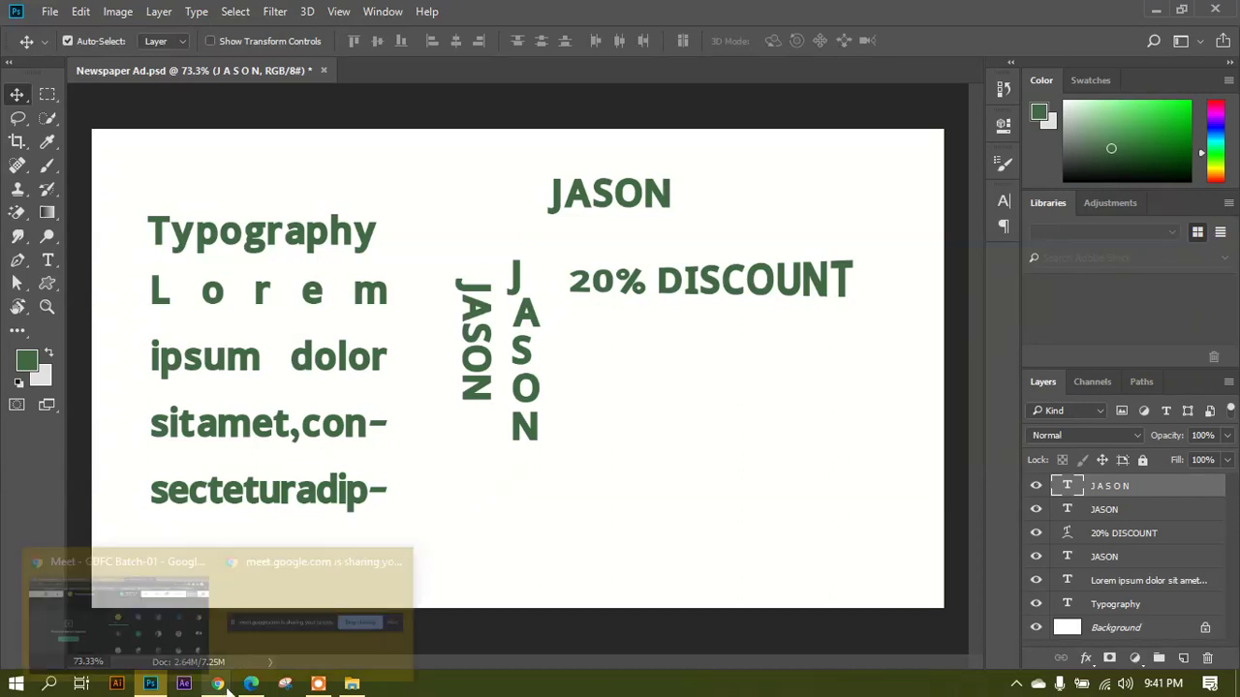
pyautogui.click(164, 641)
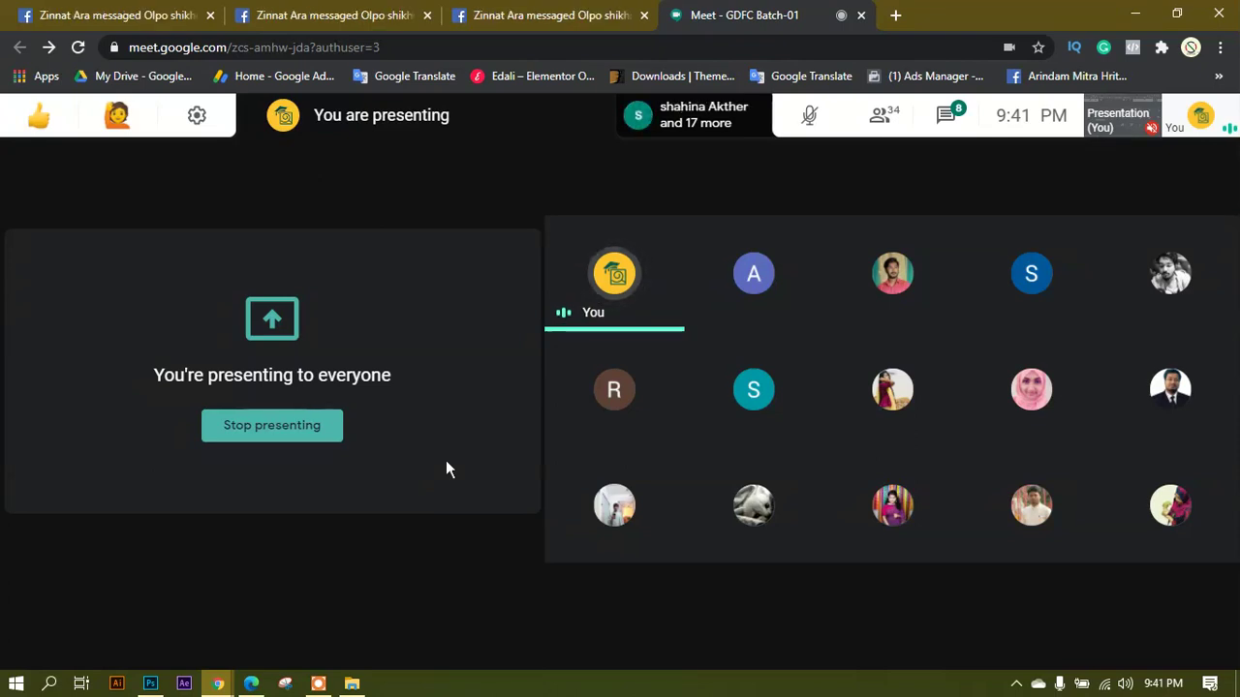
pyautogui.click(318, 684)
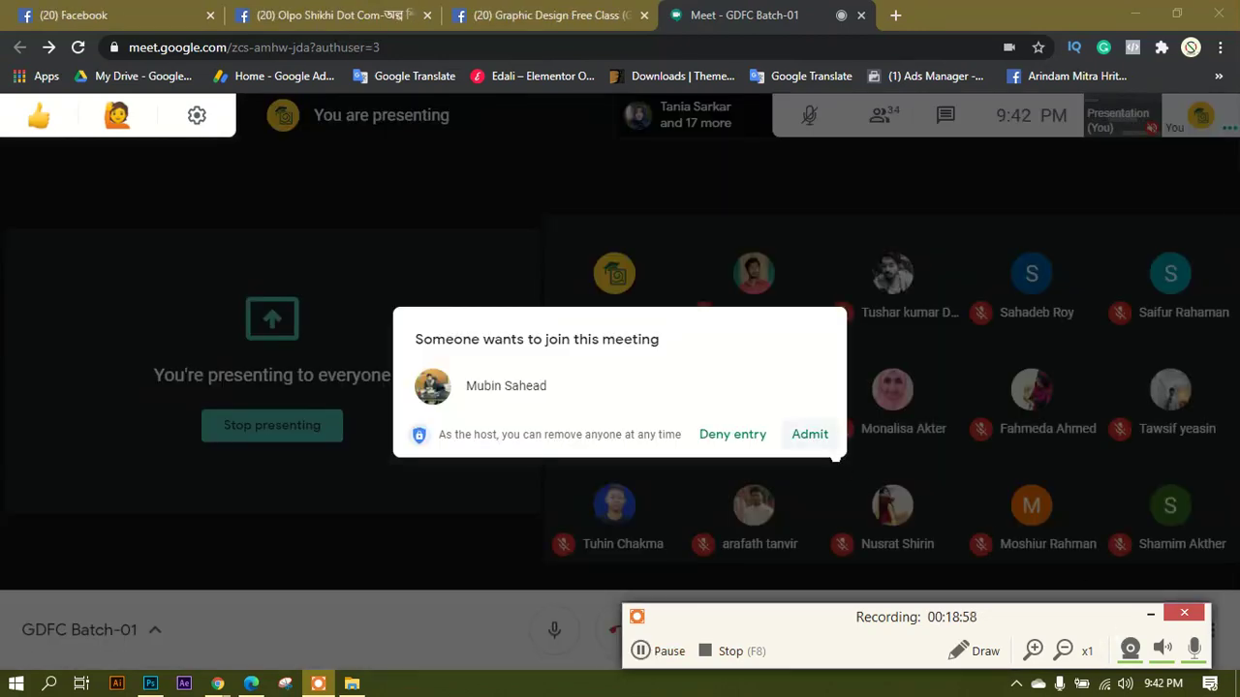
pyautogui.click(808, 435)
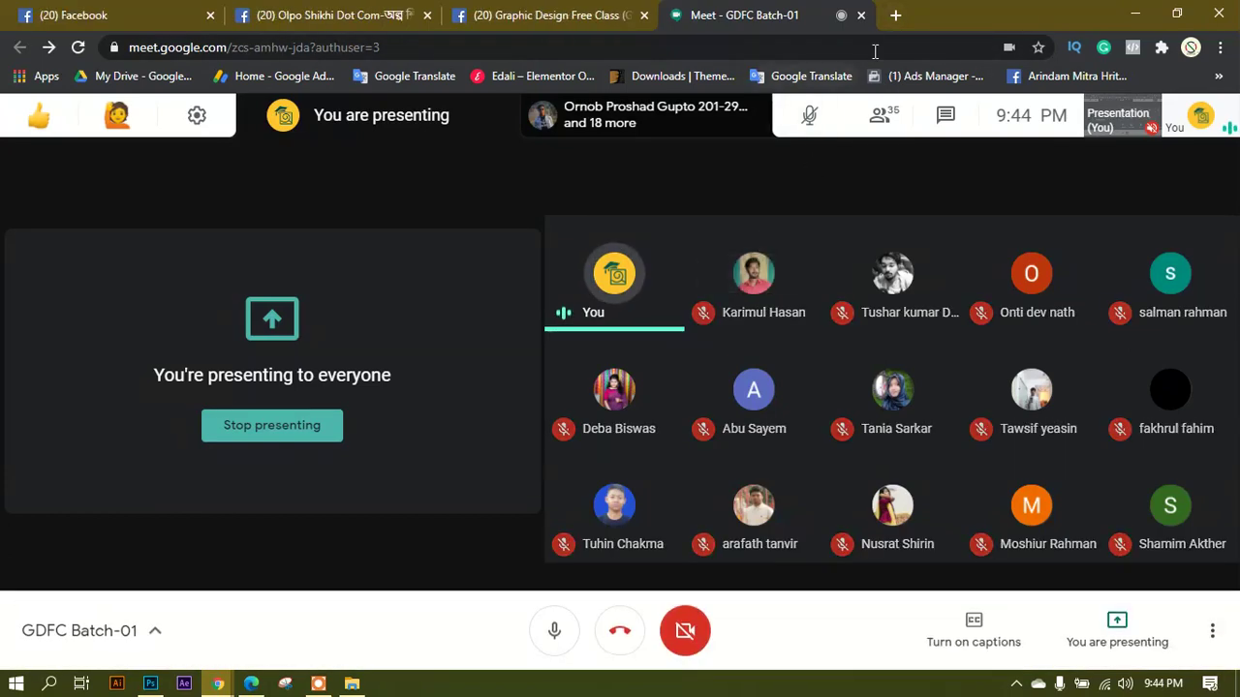
# Search Google for "atom candy" in a new browser tab.
pyautogui.click(895, 14)
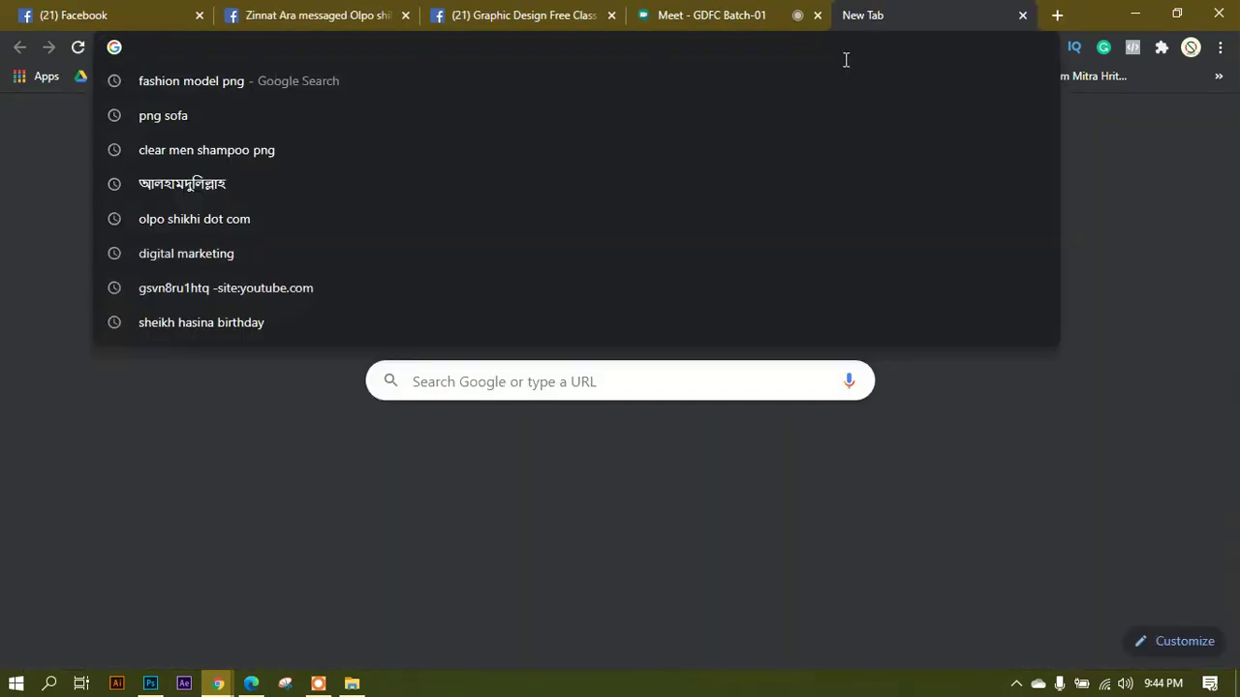
pyautogui.write('atom')
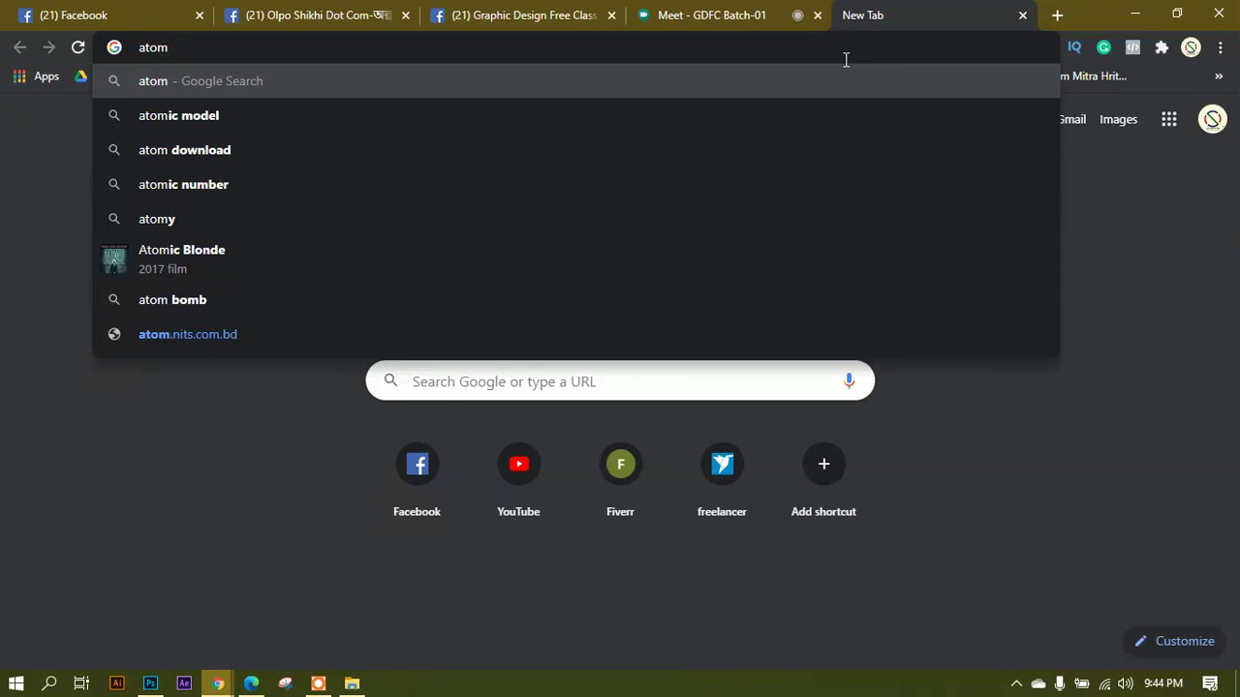
pyautogui.write(' can')
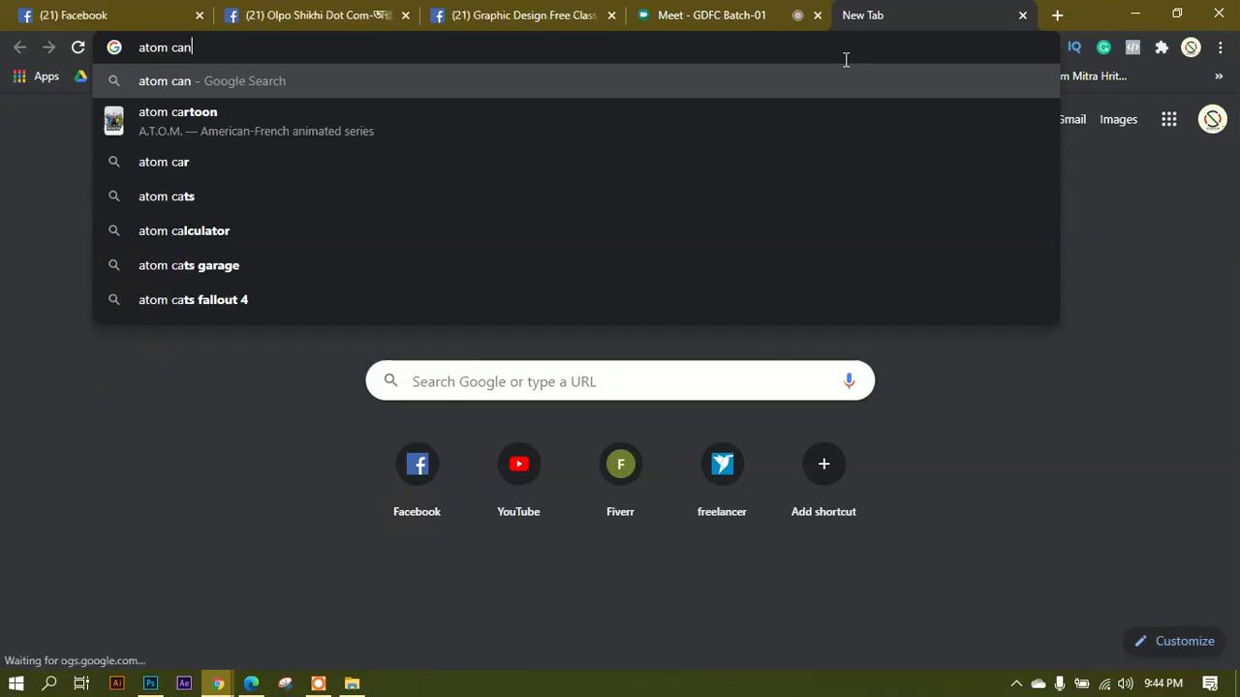
pyautogui.write('dy')
pyautogui.press('Return')
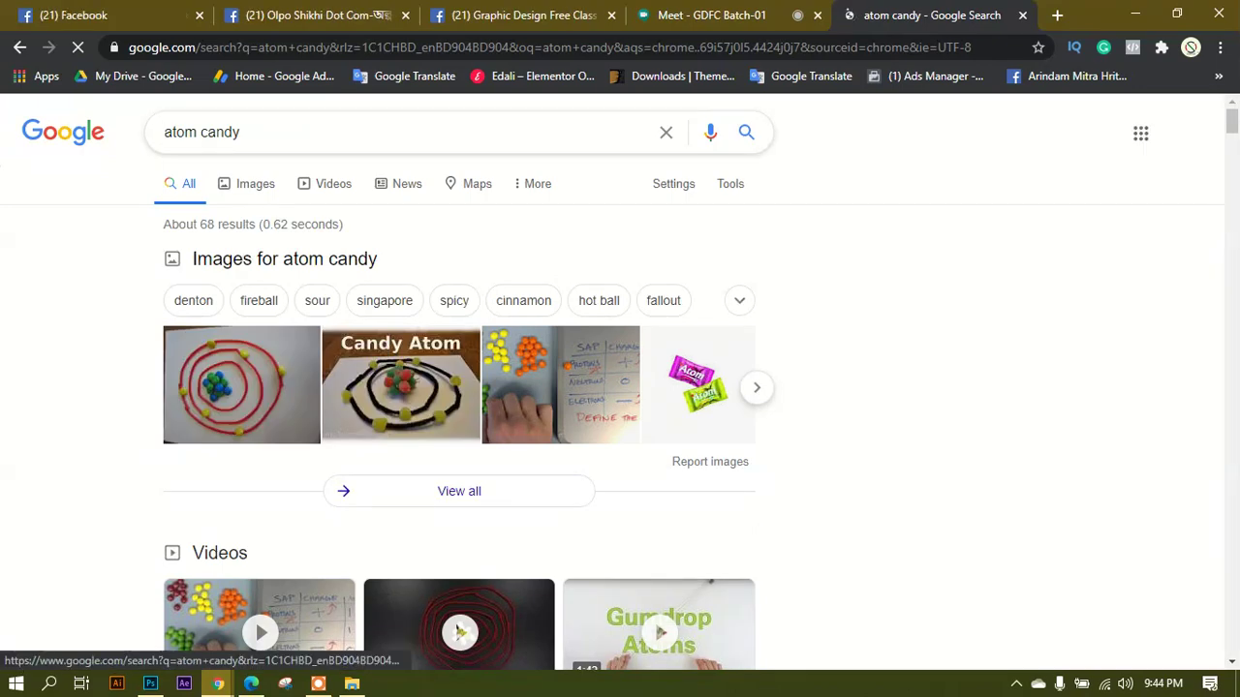
# Shorten the Google search to "atom" and show the image results.
pyautogui.doubleClick(259, 127)
pyautogui.press('BackSpace')
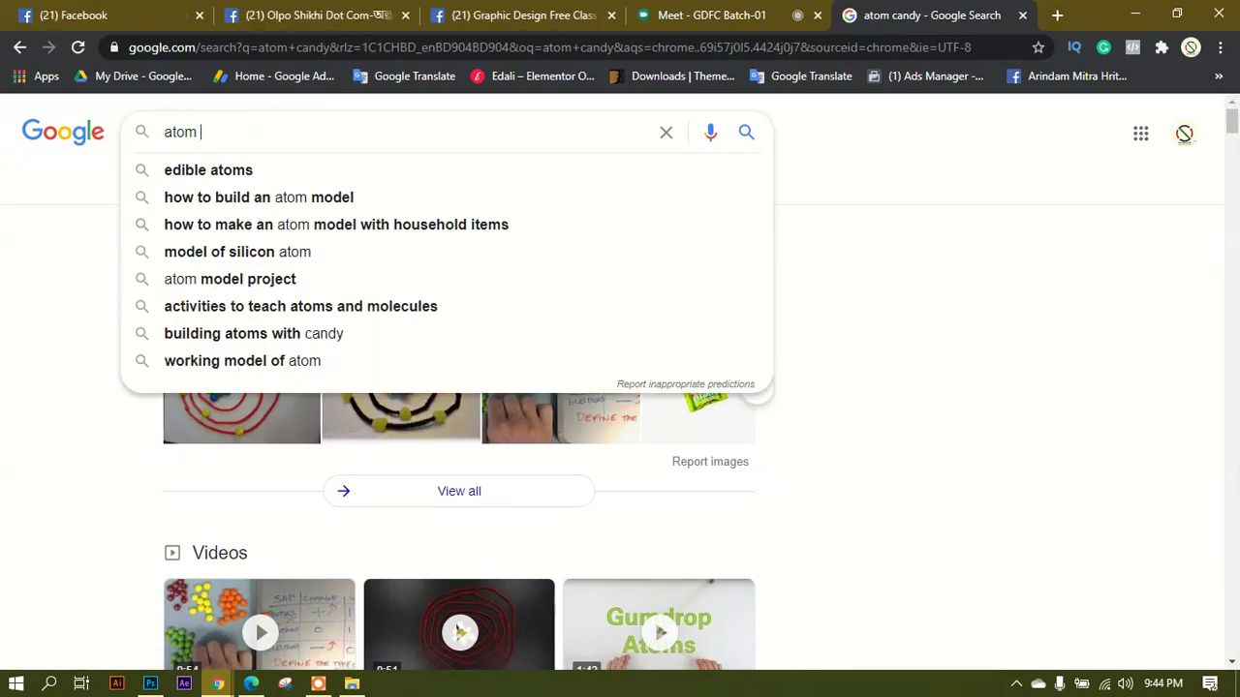
pyautogui.press('Return')
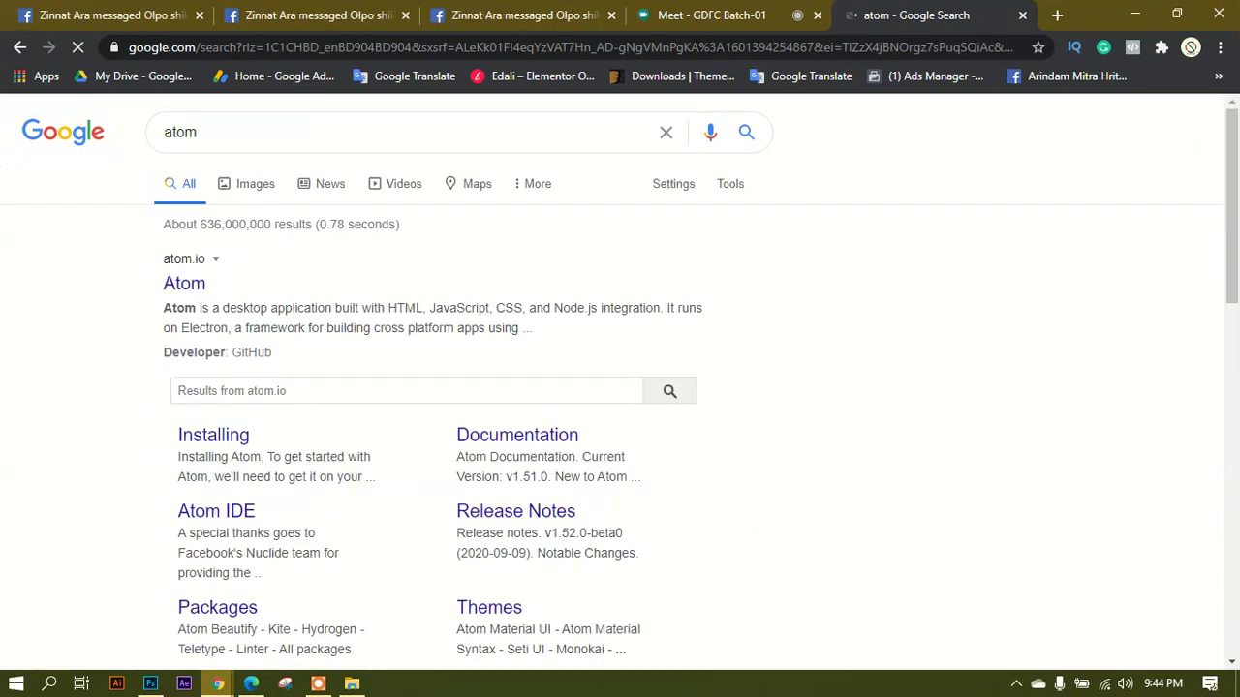
pyautogui.click(254, 184)
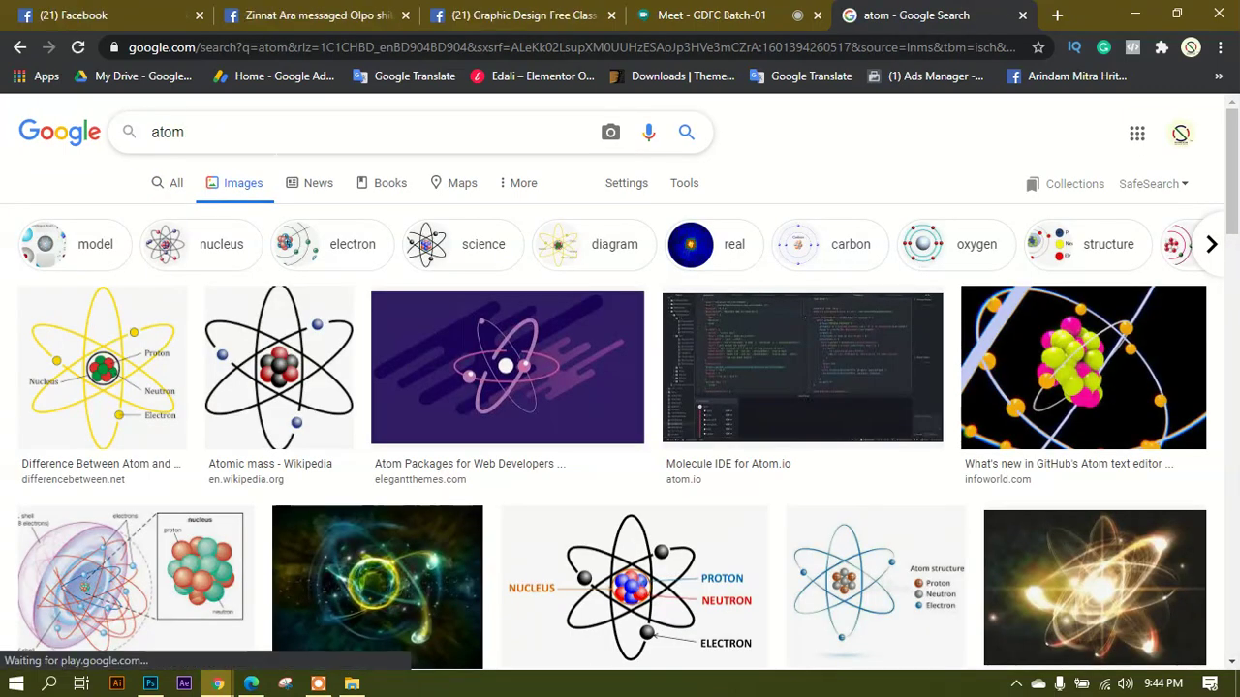
# Refine the image search to "atom chocolate" and open the Atom Gum picture from PRAN Foods.
pyautogui.write('chocolate')
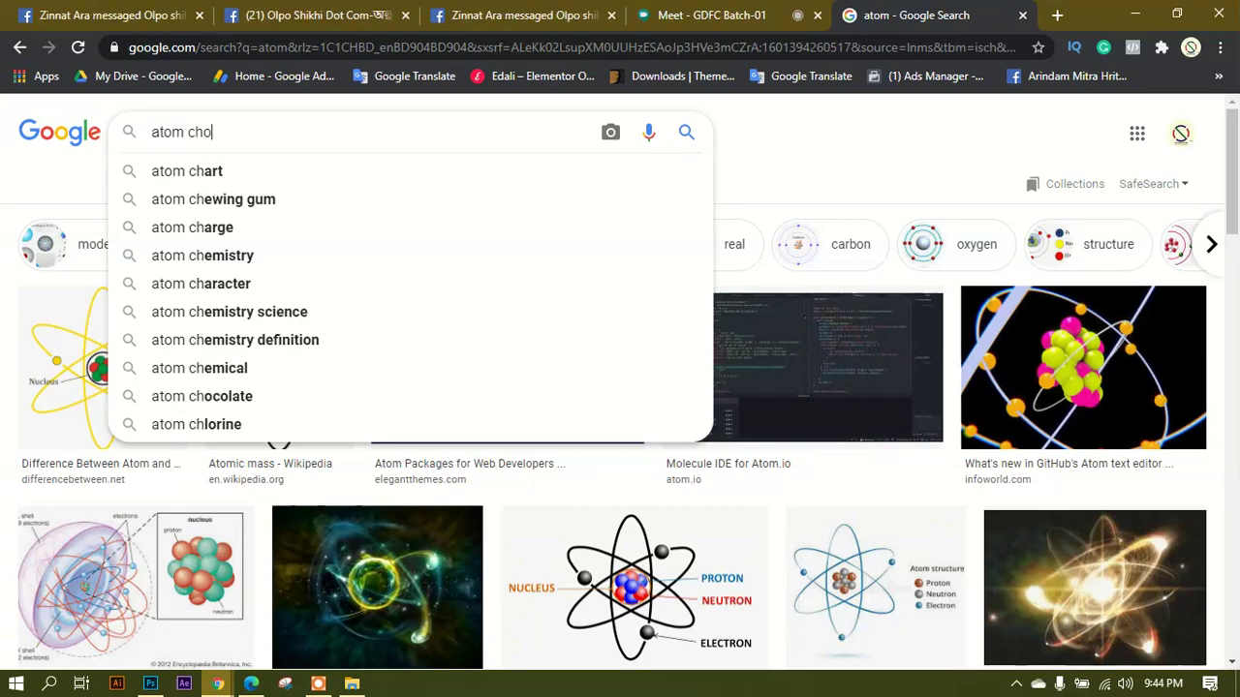
pyautogui.press('Return')
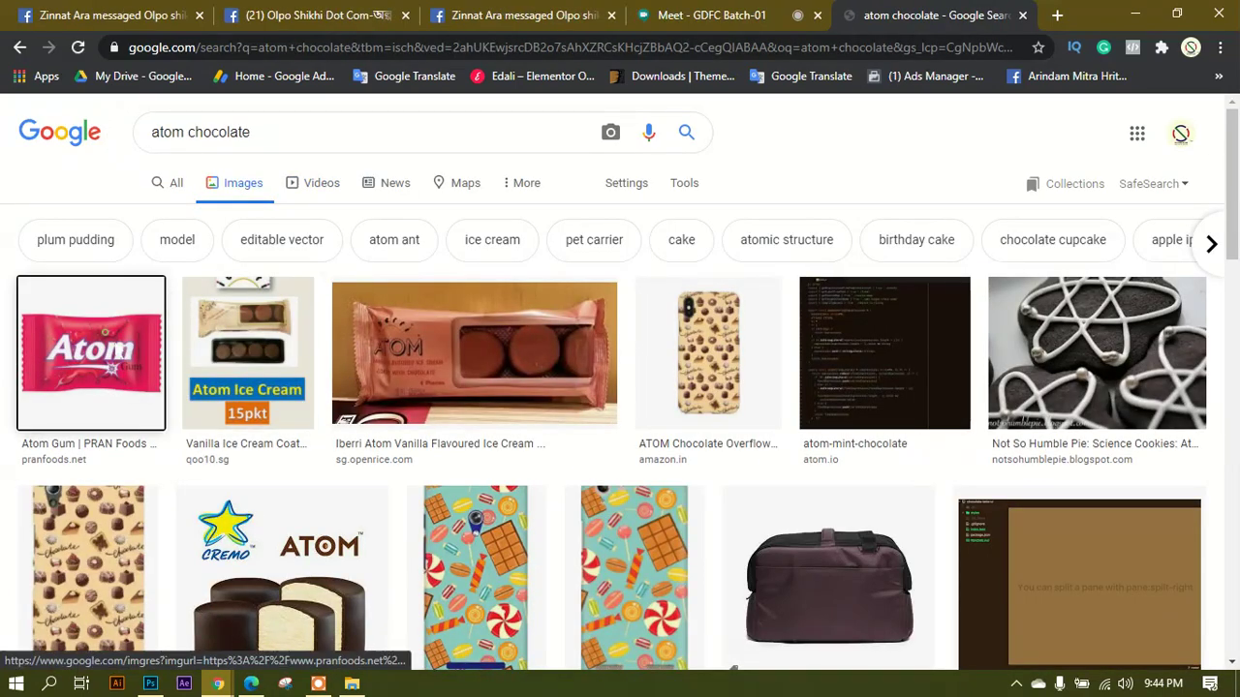
pyautogui.click(91, 352)
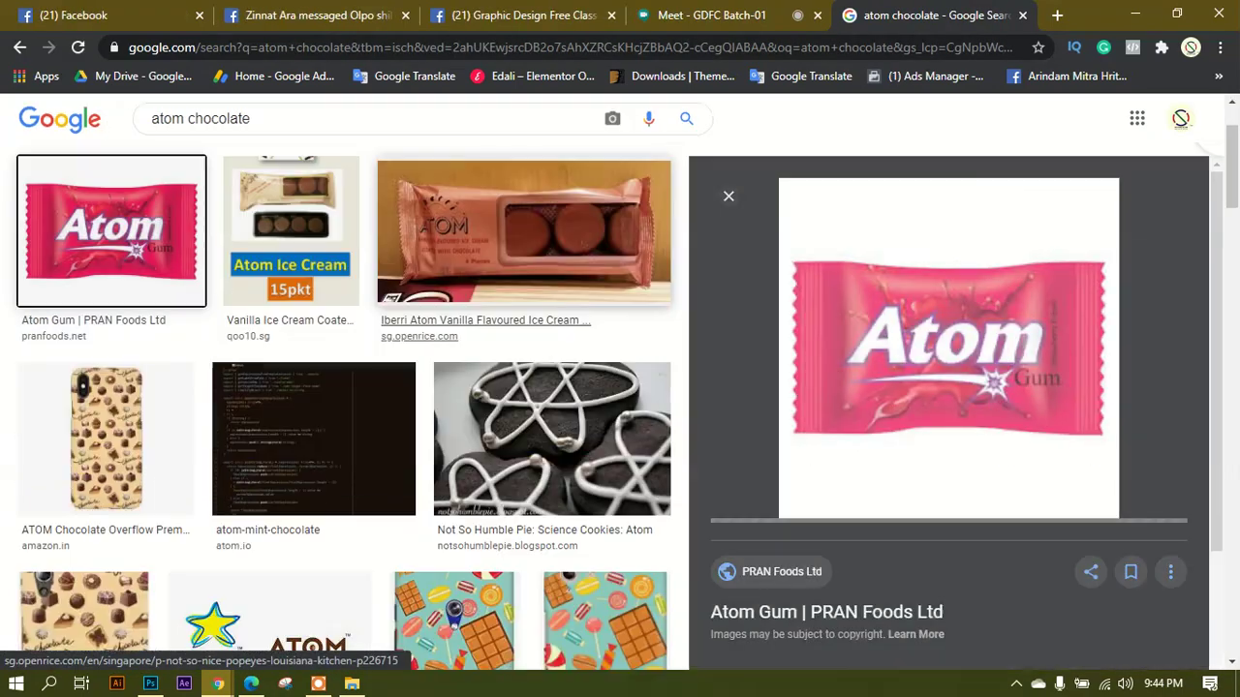
# Look through the related images for the Atom Gum picture.
pyautogui.scroll(-5, 839, 334)
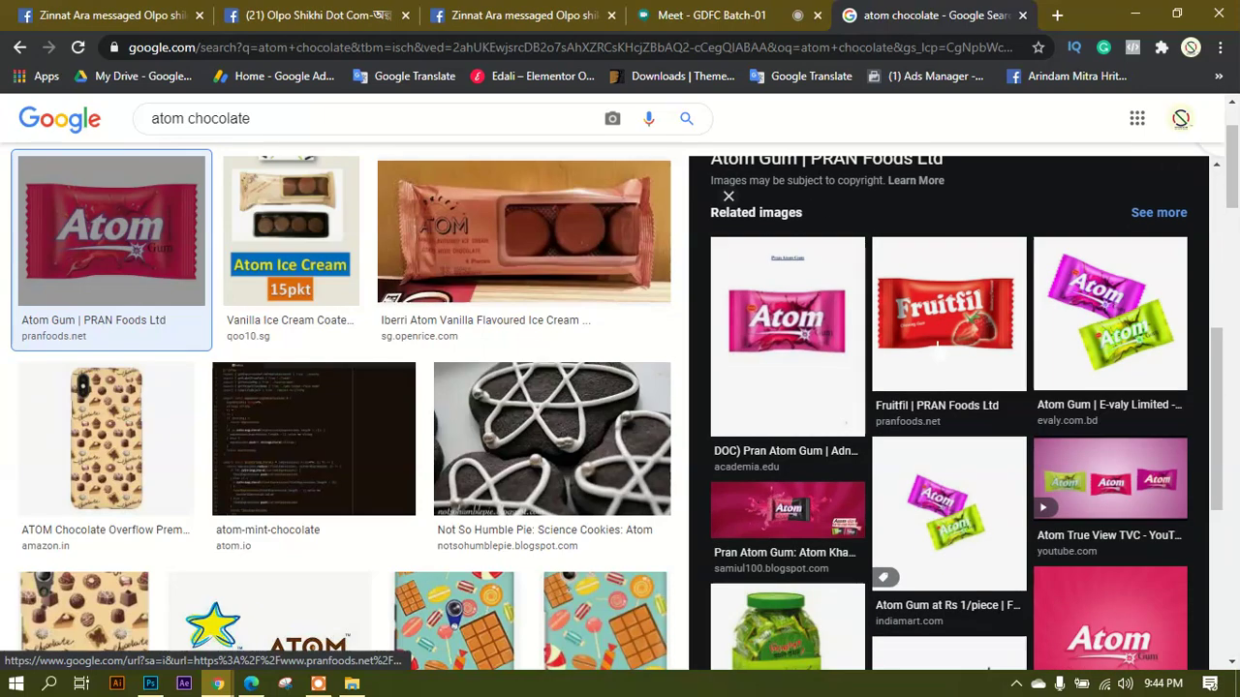
pyautogui.scroll(-2, 949, 407)
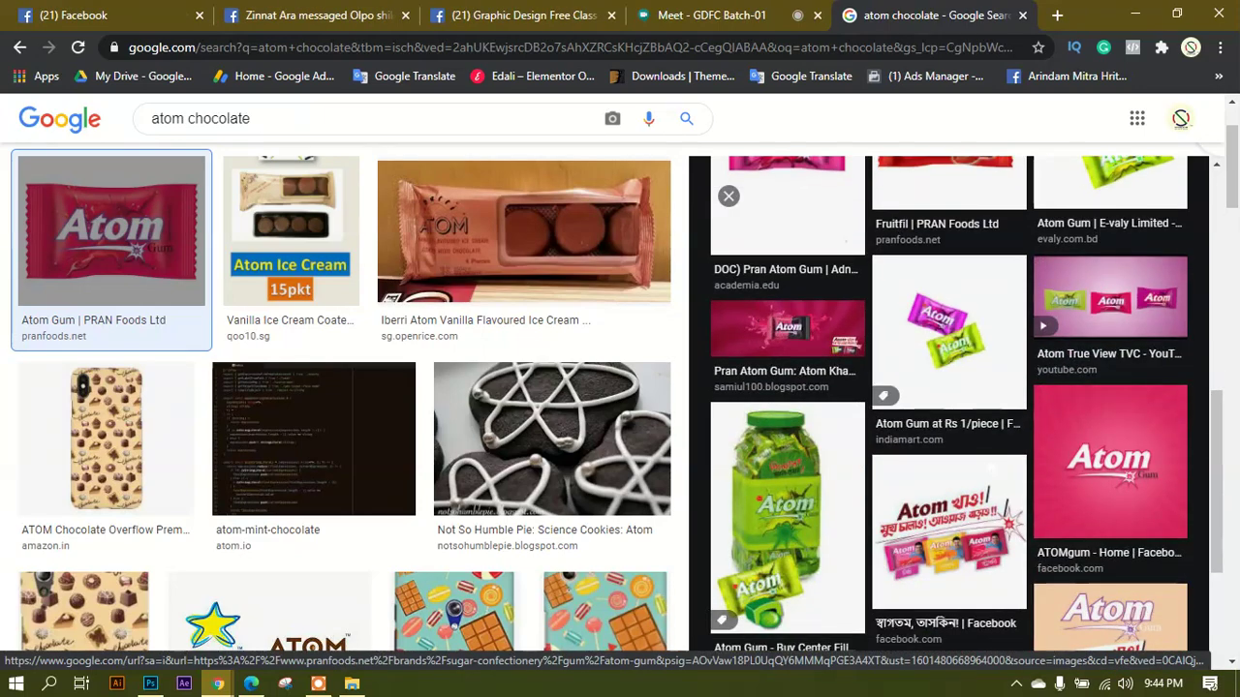
pyautogui.scroll(7, 958, 412)
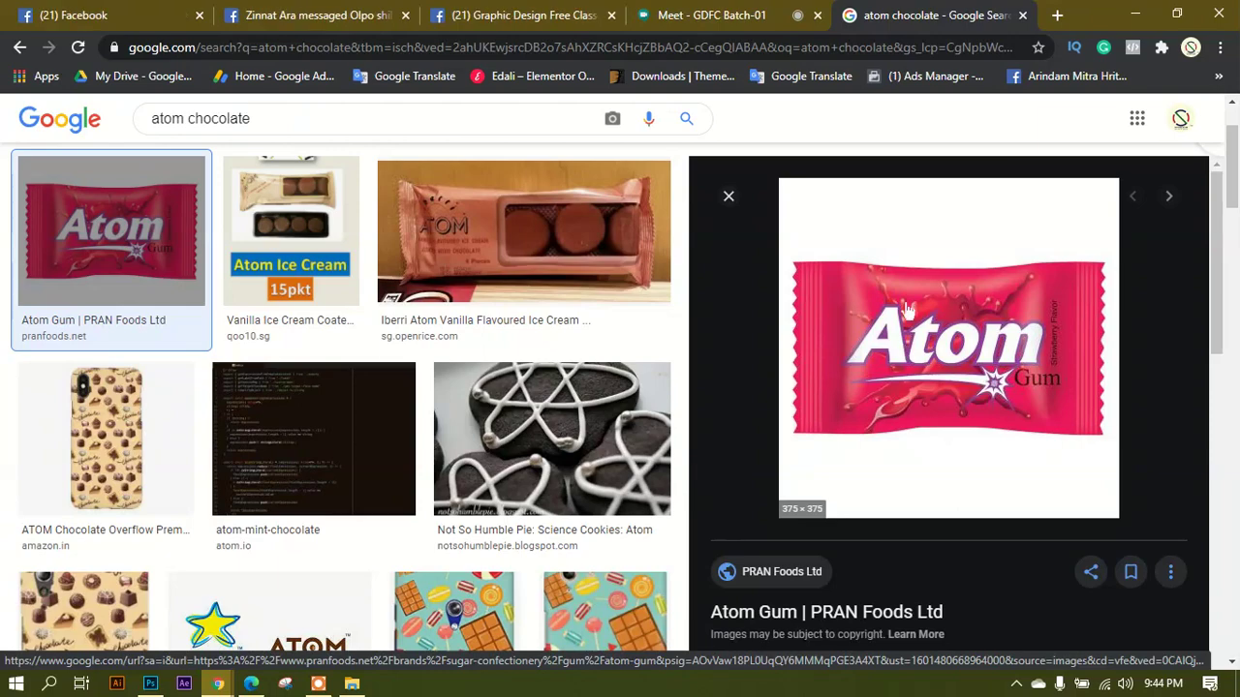
# Search Google Images for "mr mango" and open the second PRAN Mr. Mango Candy picture from PRAN Foods.
pyautogui.scroll(2, 1035, 373)
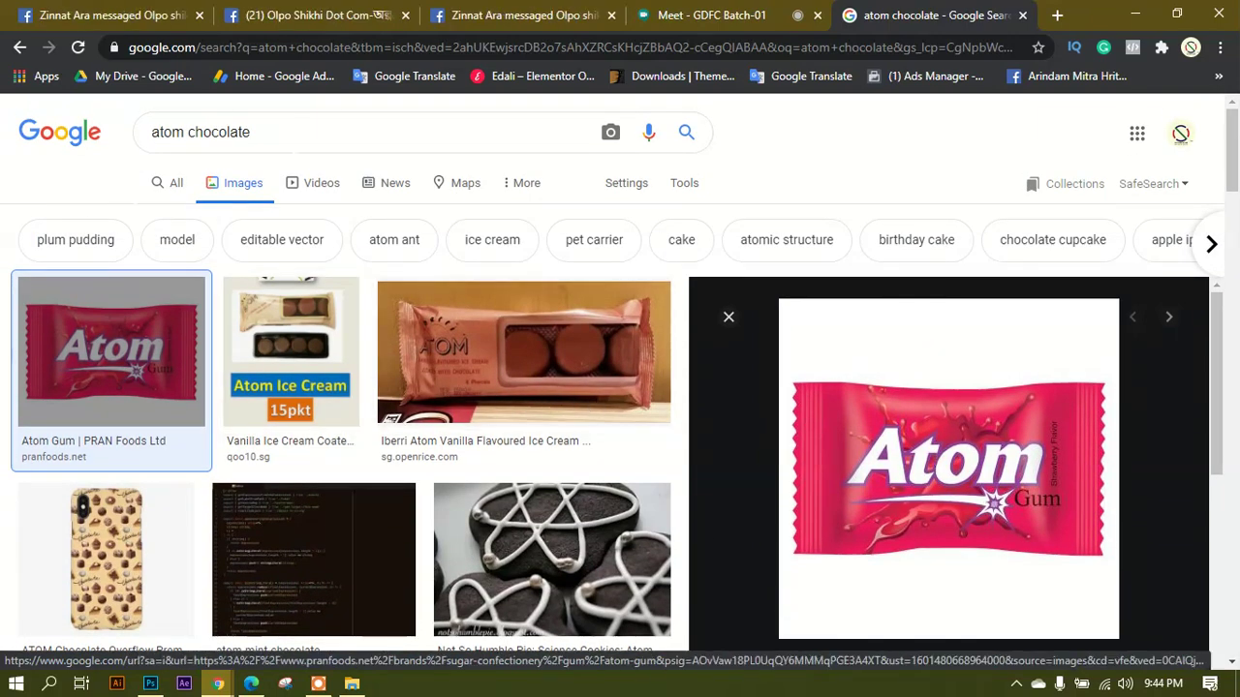
pyautogui.moveTo(251, 132); pyautogui.dragTo(189, 132)
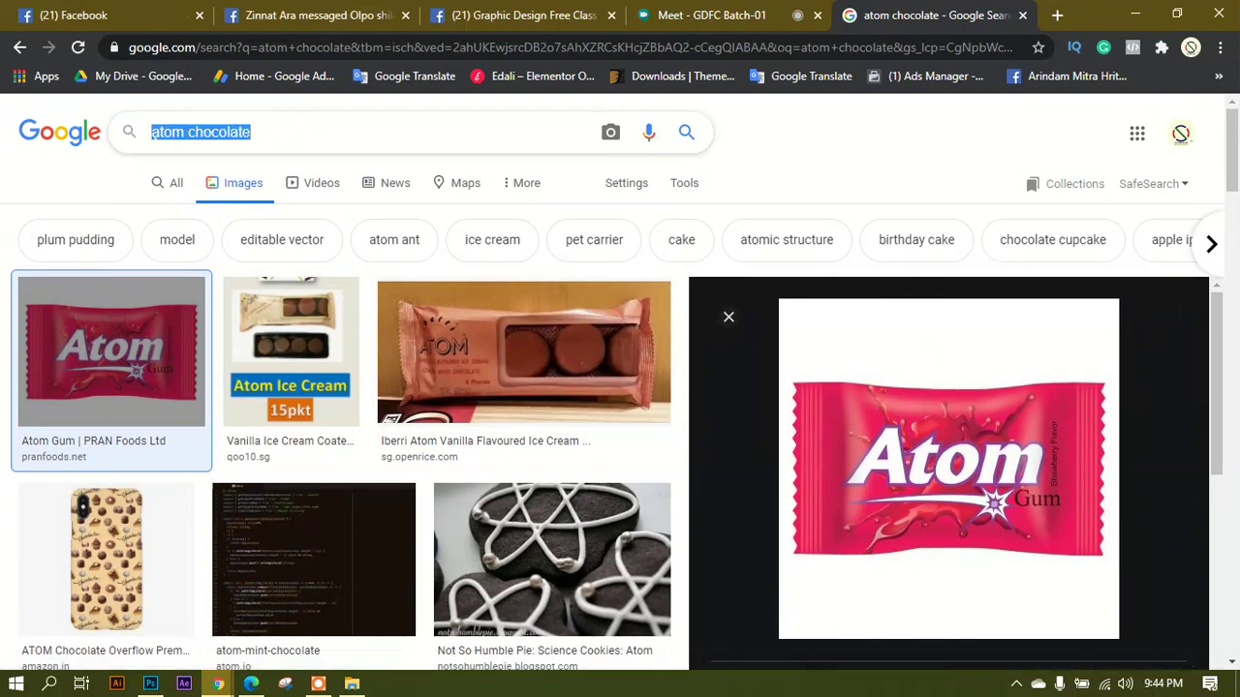
pyautogui.write('mr m')
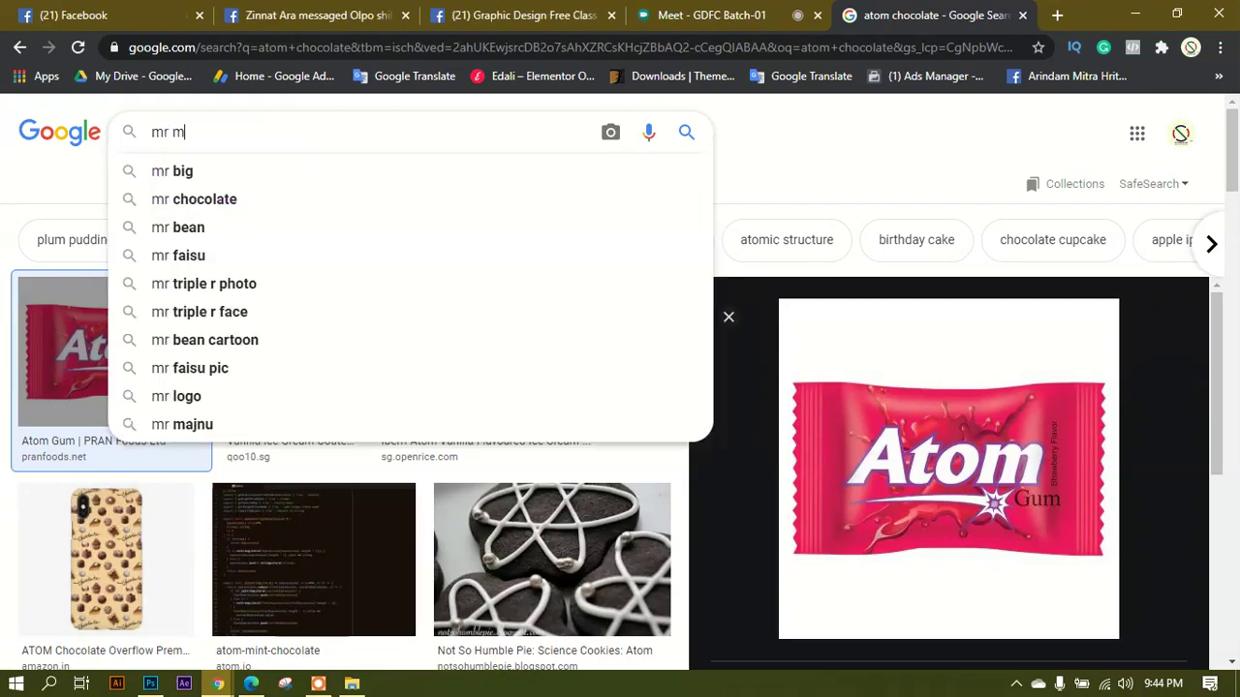
pyautogui.write('ango')
pyautogui.press('Return')
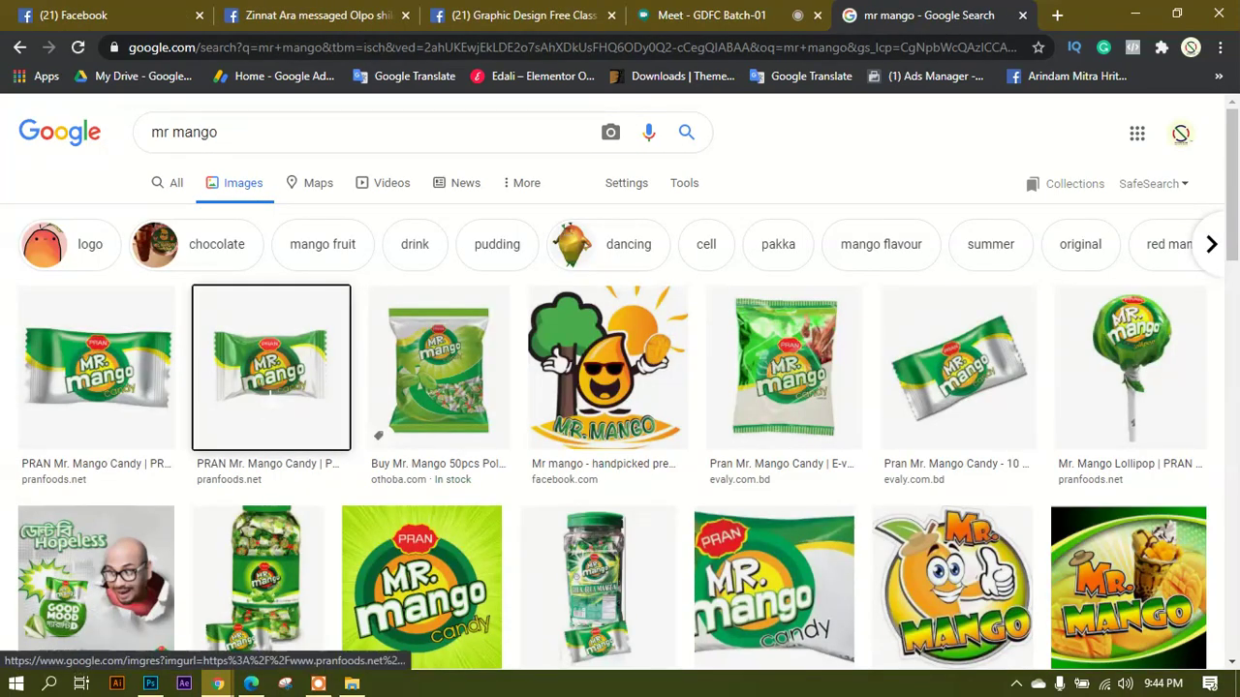
pyautogui.click(271, 363)
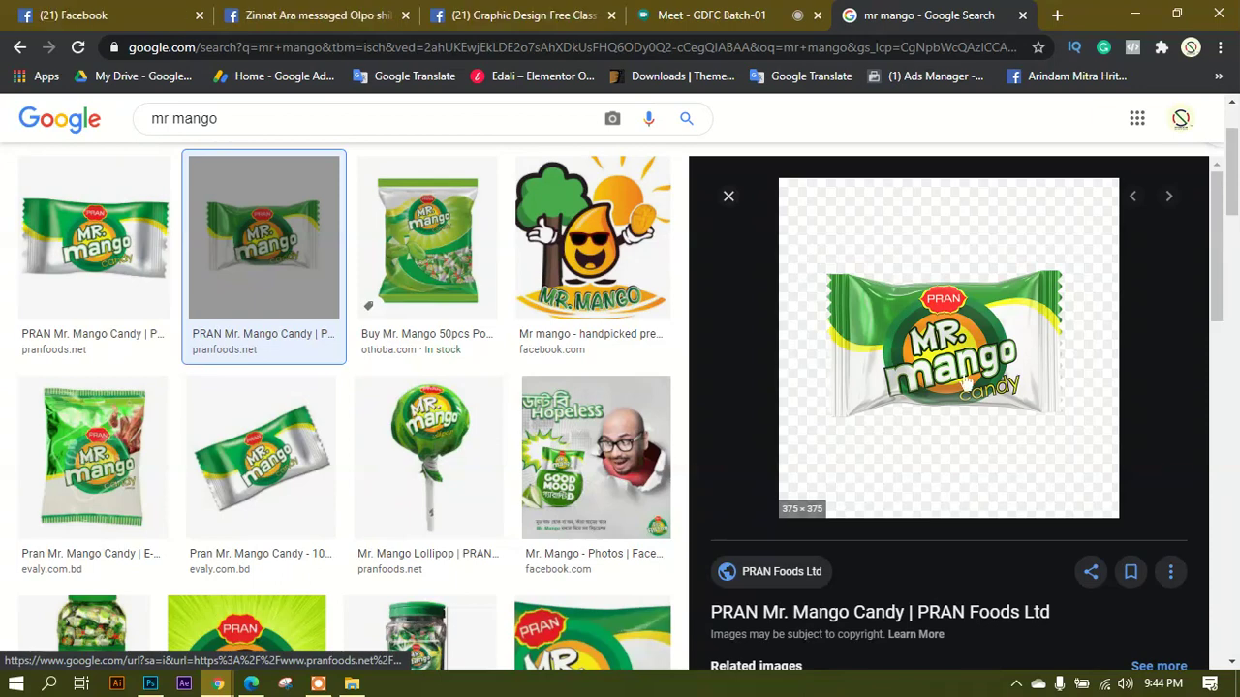
# View the Mr. Mango Lollipop picture and the Mr. Mango mascot picture with the tree and sun.
pyautogui.click(428, 456)
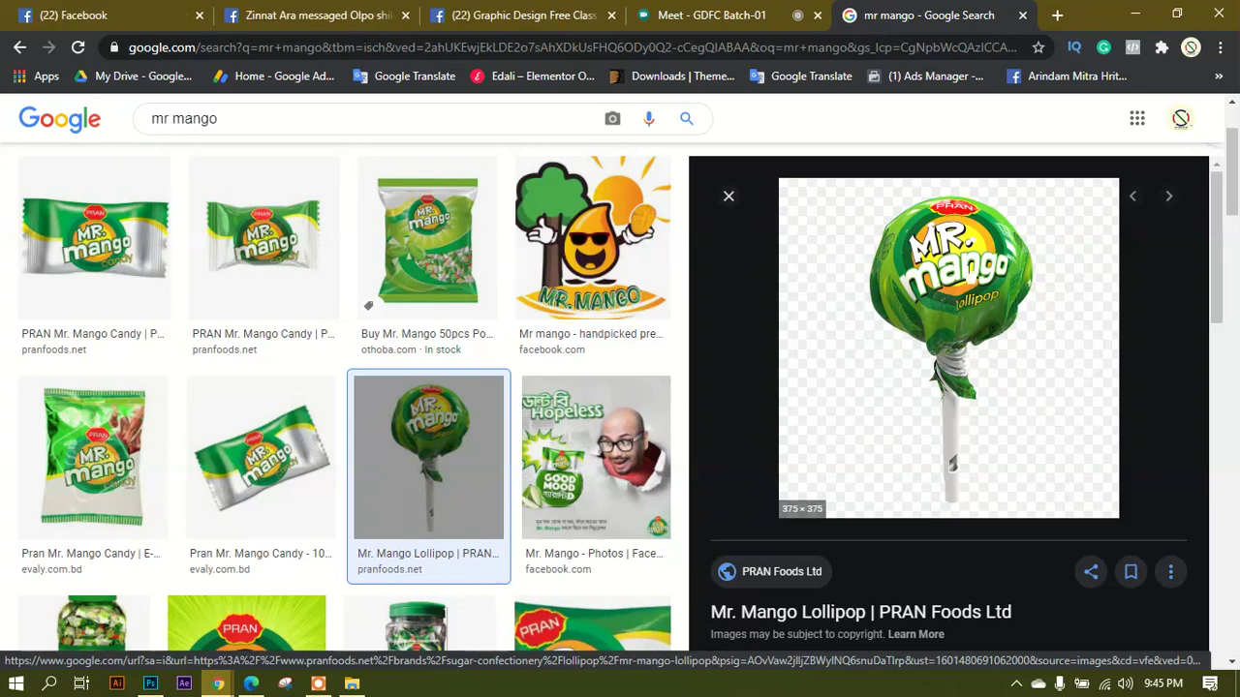
pyautogui.click(1133, 196)
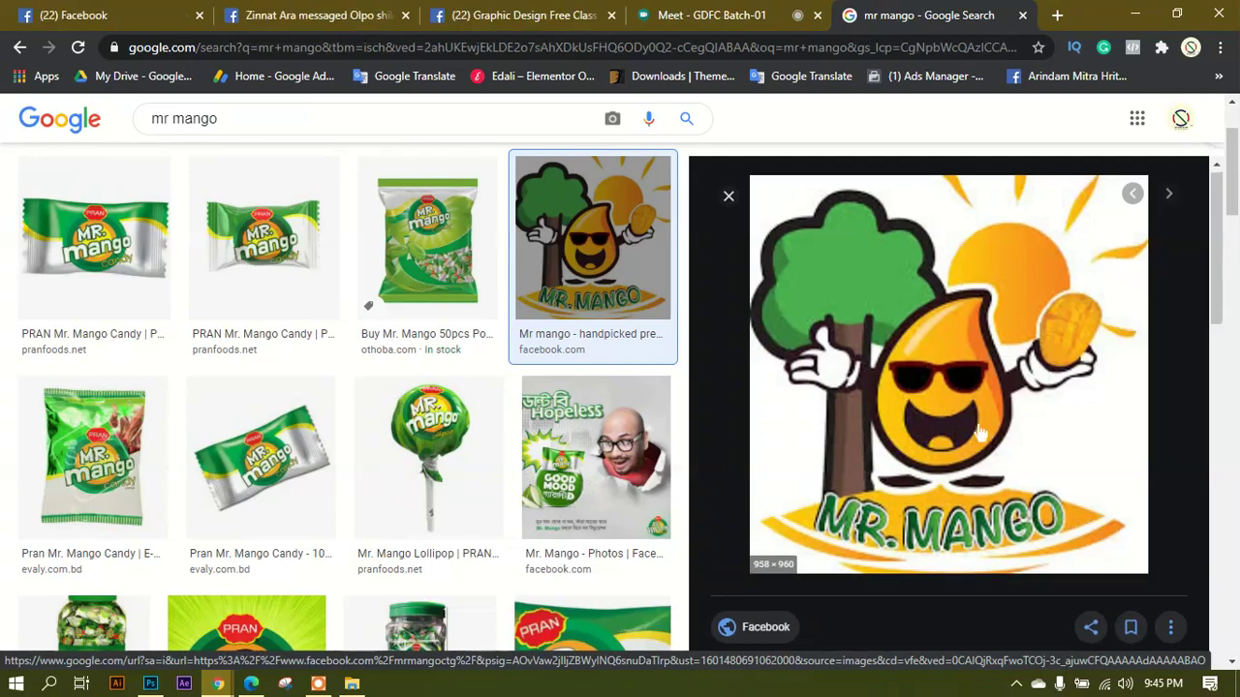
# View the Mr. Mango logo picture with the dessert cup and the PRAN Mr. Mango candy logo on the green burst background.
pyautogui.scroll(-3, 981, 434)
pyautogui.scroll(-2, 581, 363)
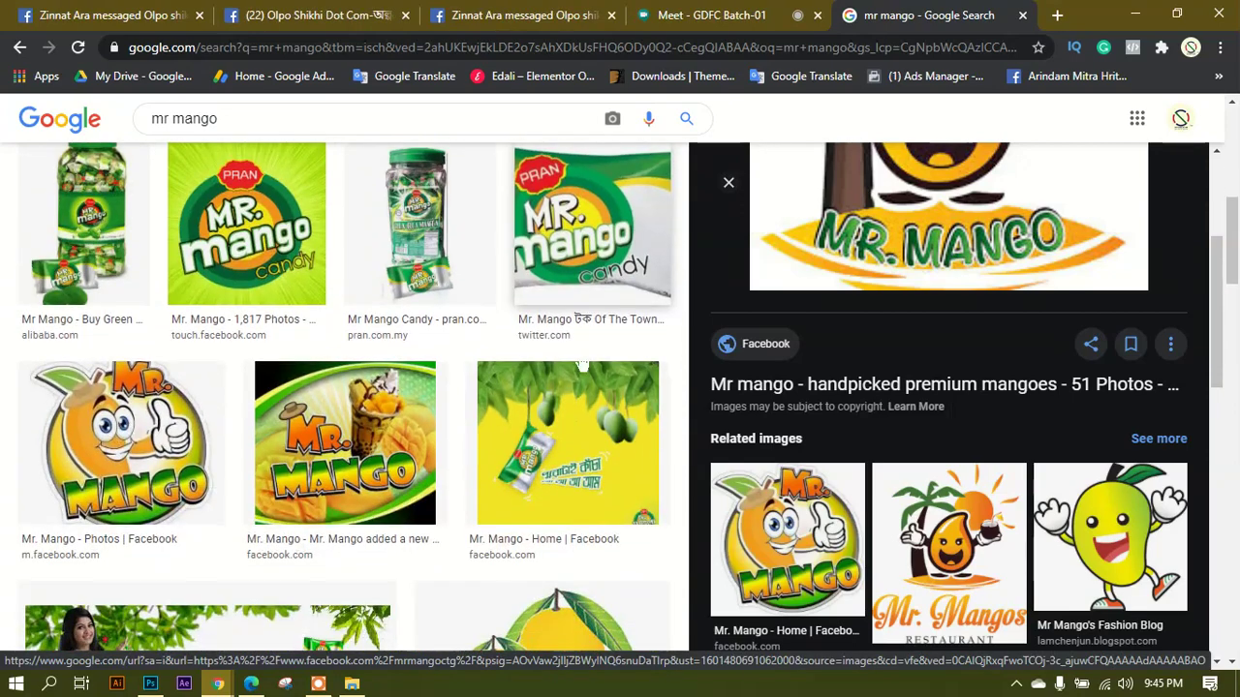
pyautogui.scroll(-3, 583, 364)
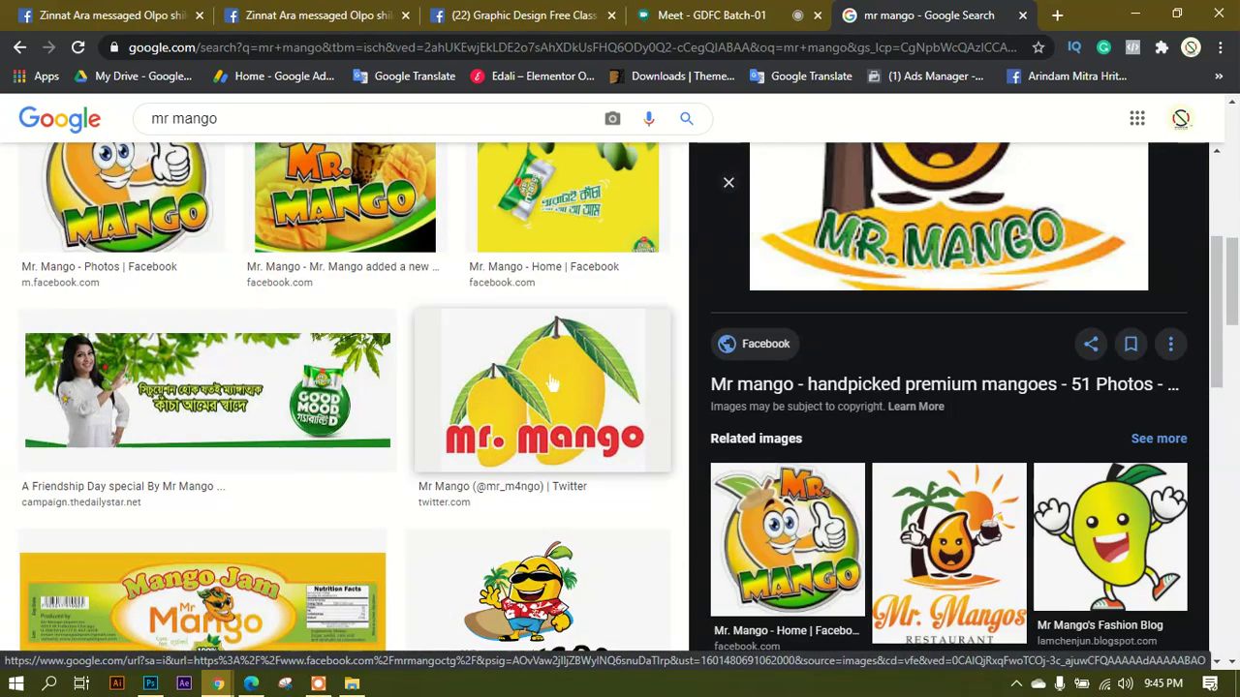
pyautogui.scroll(2, 581, 363)
pyautogui.click(344, 353)
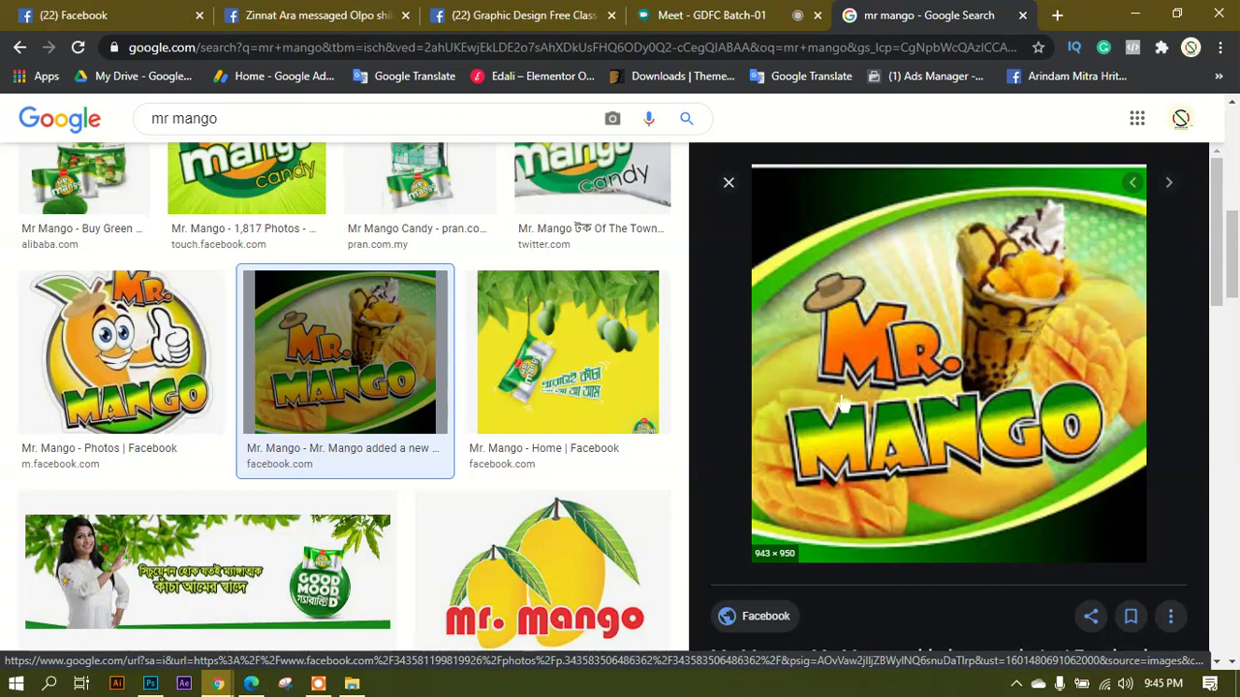
pyautogui.scroll(3, 484, 407)
pyautogui.click(246, 404)
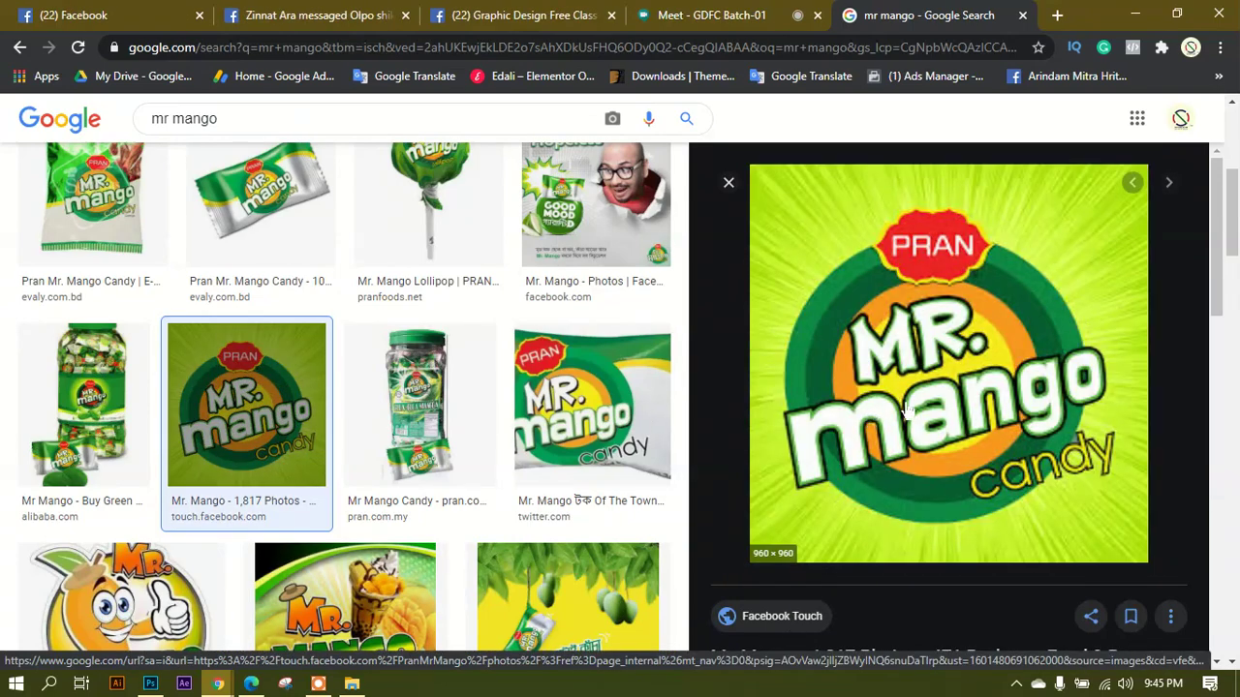
# Search Google Images for "center fresh" and open the Center fresh Gum picture from PR Newswire.
pyautogui.scroll(5, 905, 412)
pyautogui.press('/')
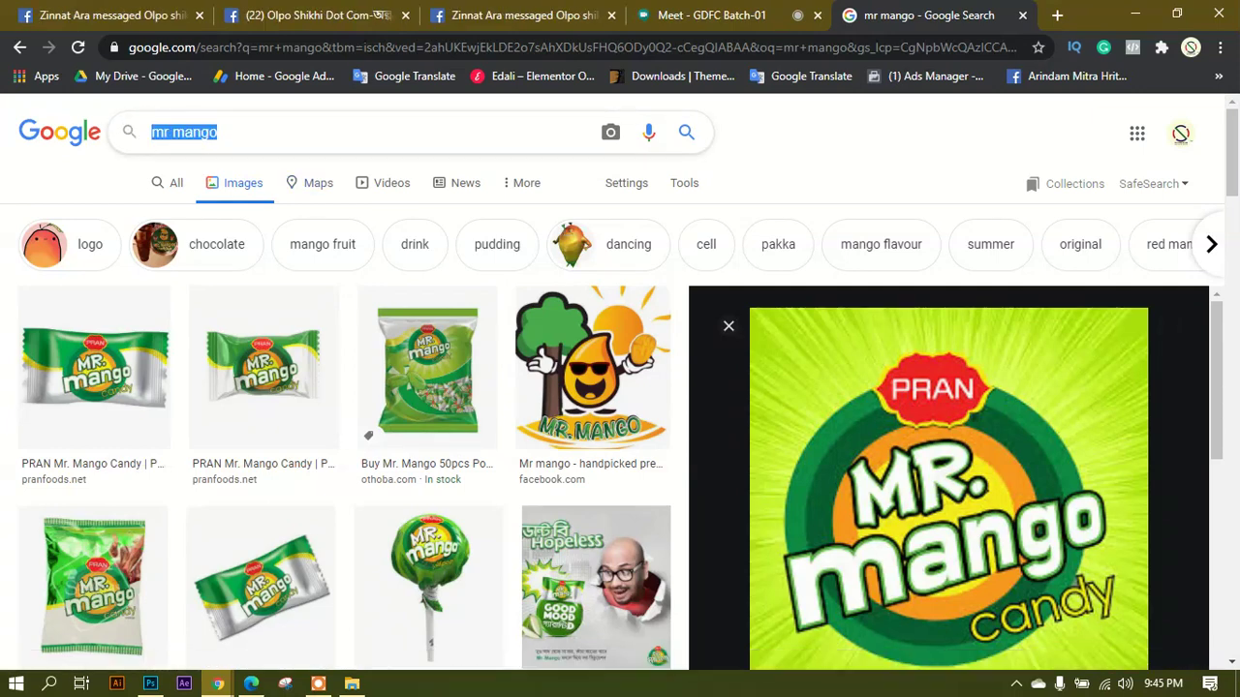
pyautogui.write('center')
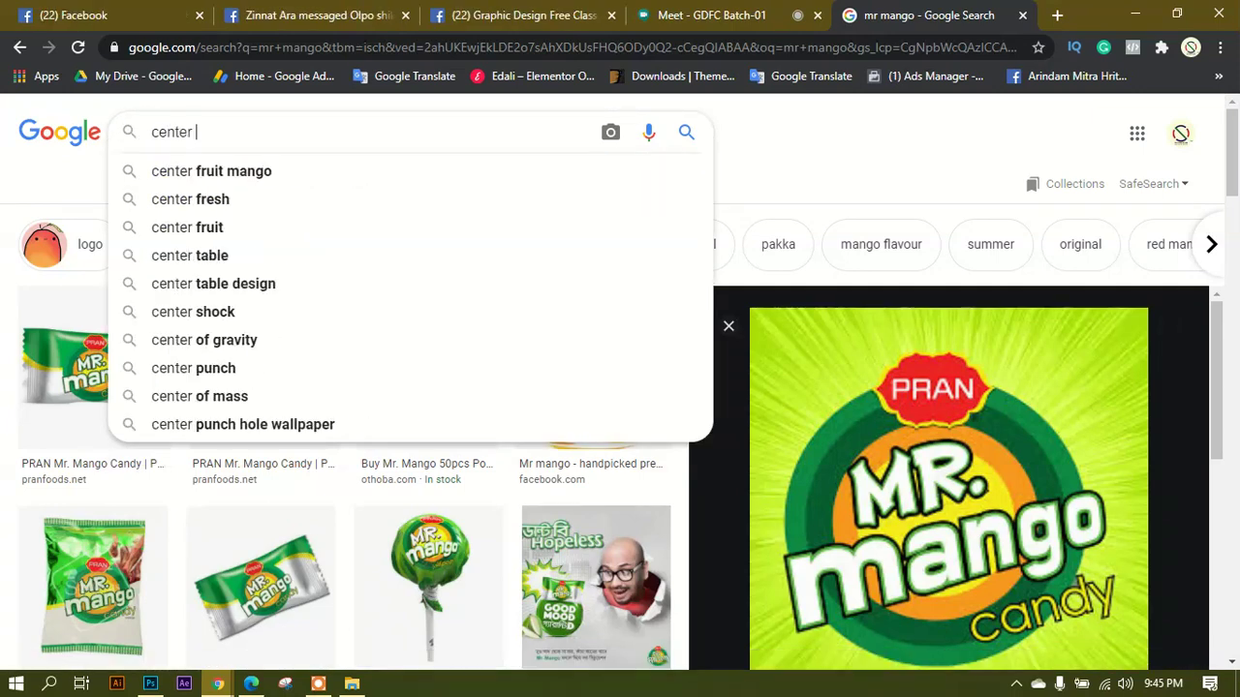
pyautogui.write(' fresh')
pyautogui.press('Return')
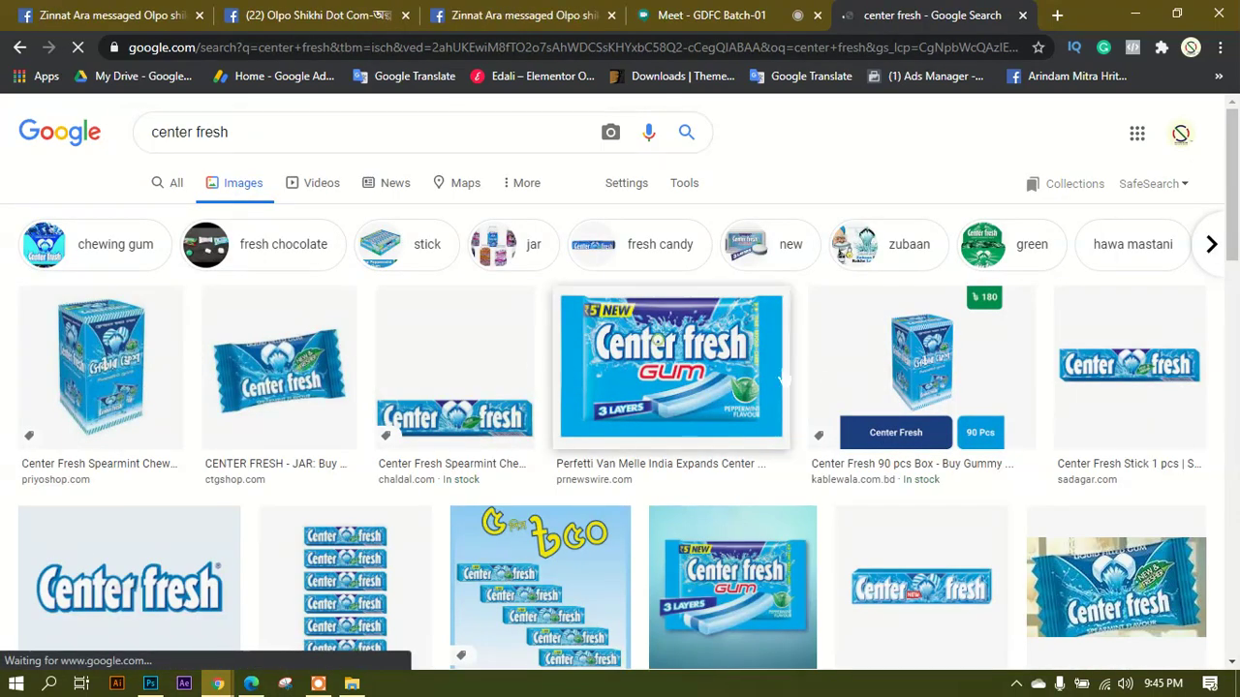
pyautogui.click(658, 340)
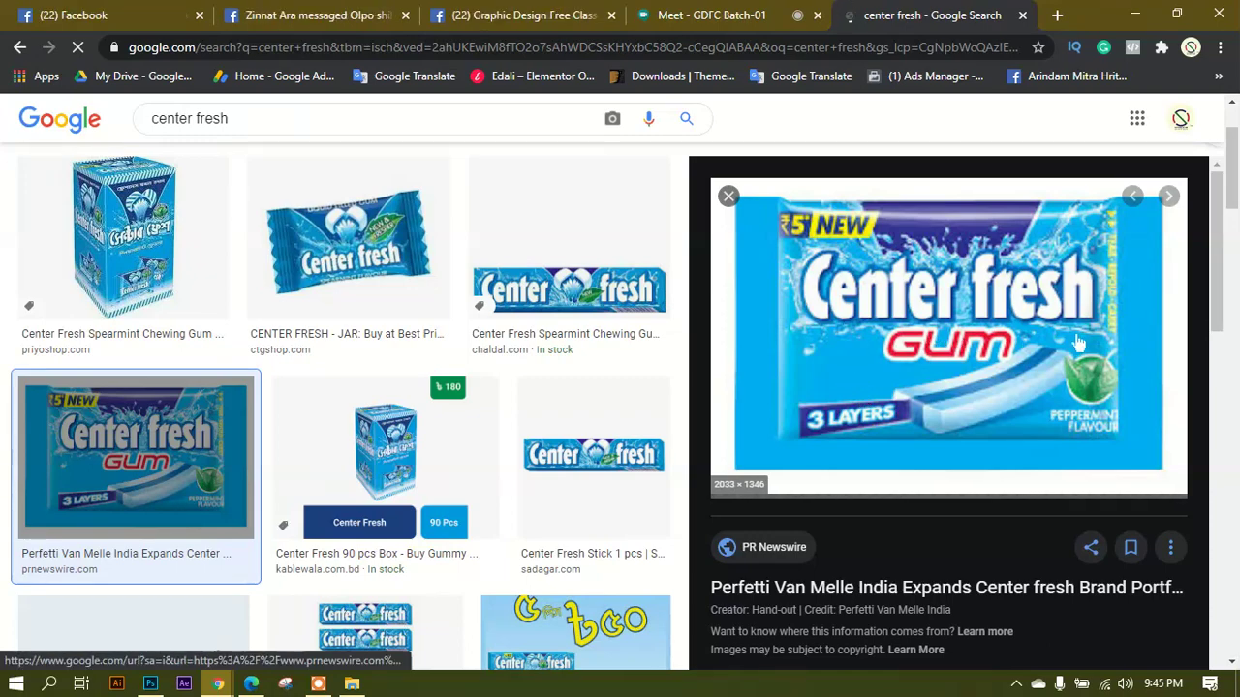
# Search Google Images for "product shadow" and open the picture of the purple high heels from Remove White Background.
pyautogui.scroll(2, 980, 366)
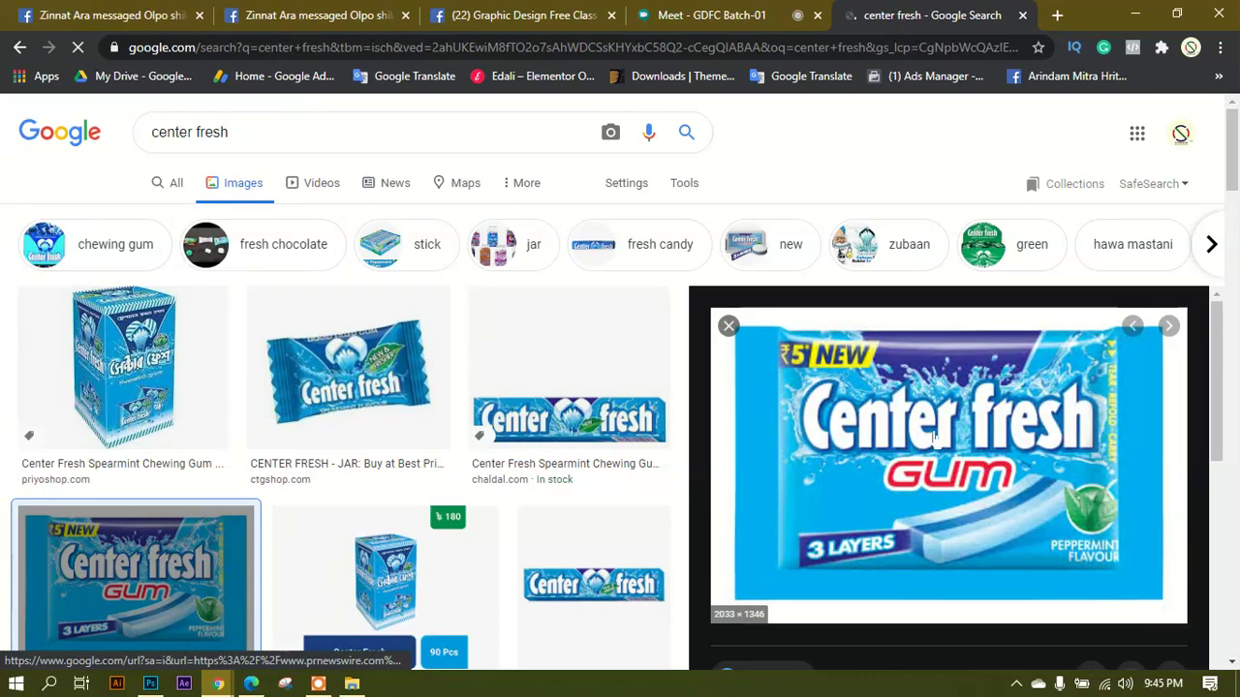
pyautogui.click(269, 132)
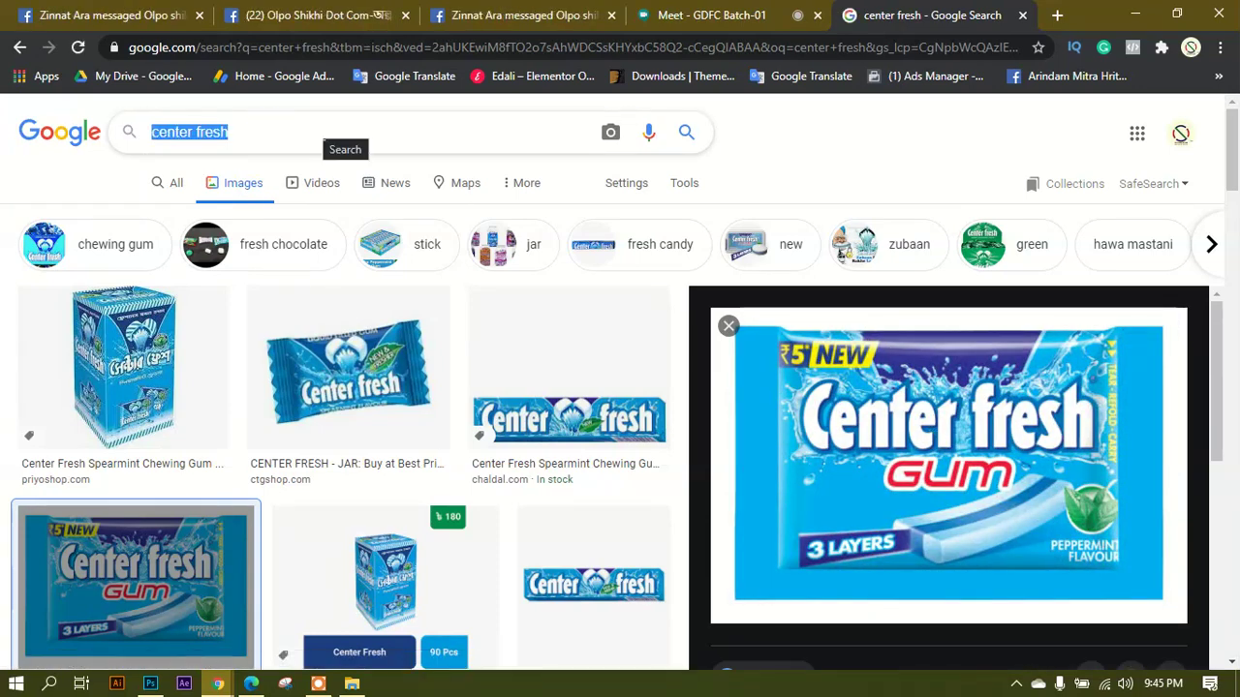
pyautogui.write('product shadow')
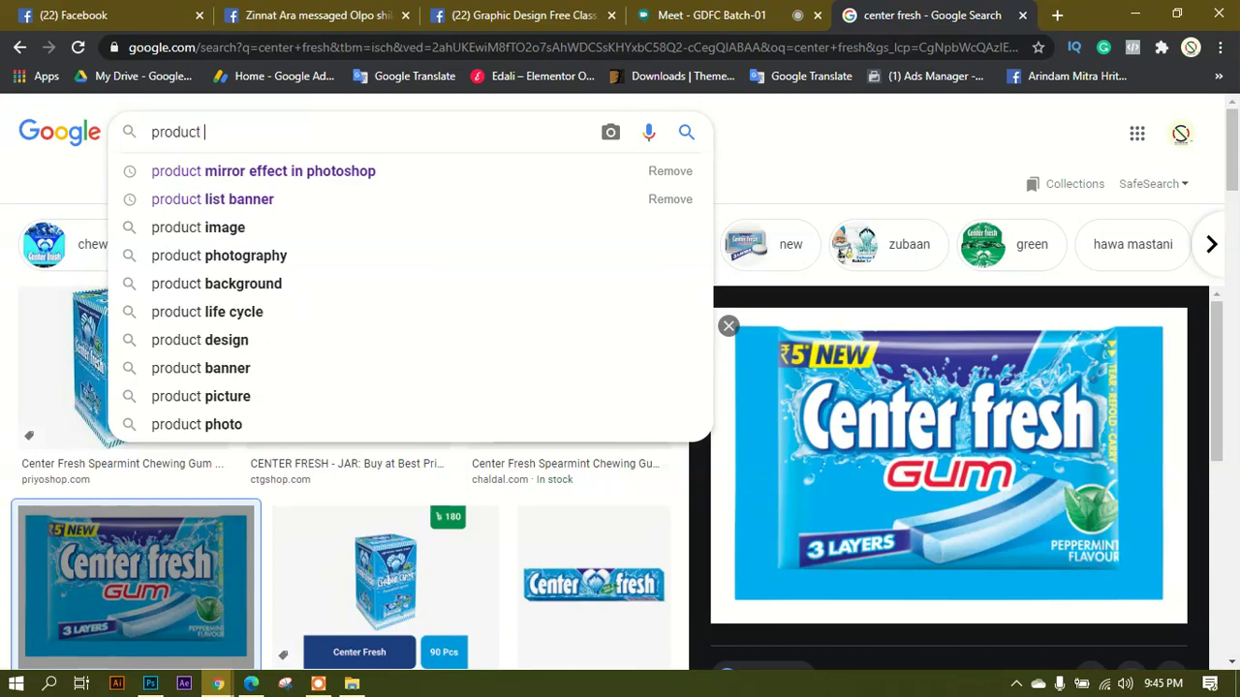
pyautogui.press('Return')
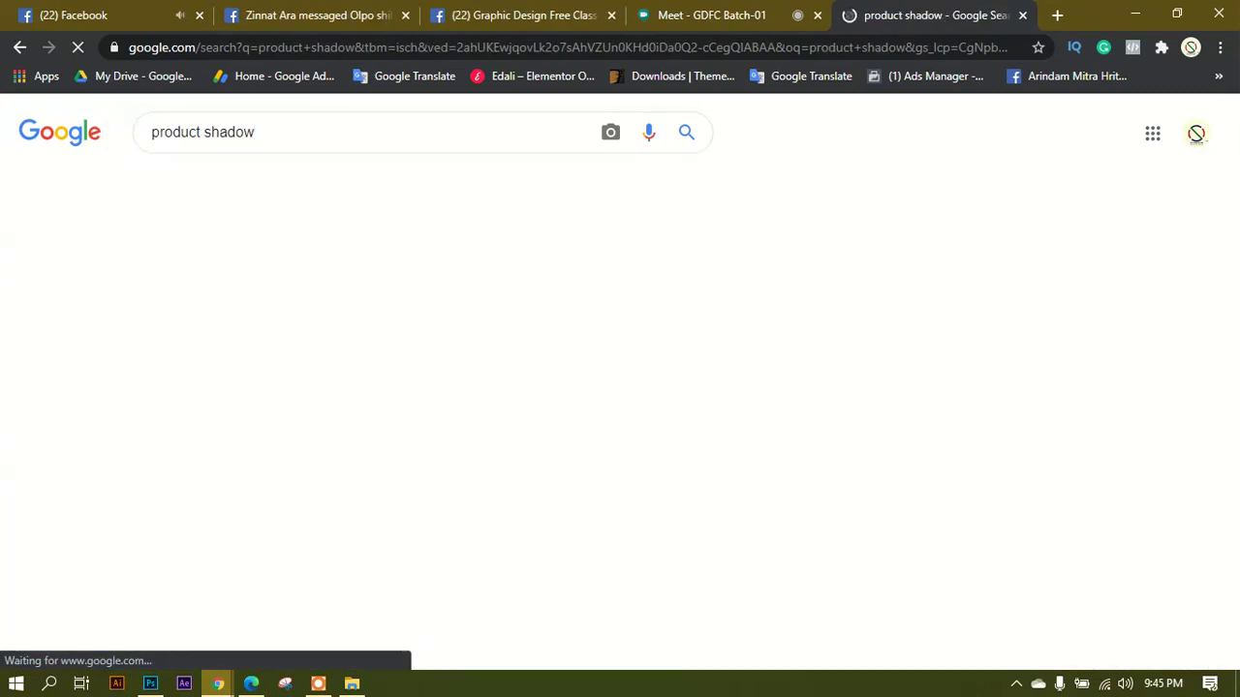
pyautogui.scroll(-3, 354, 407)
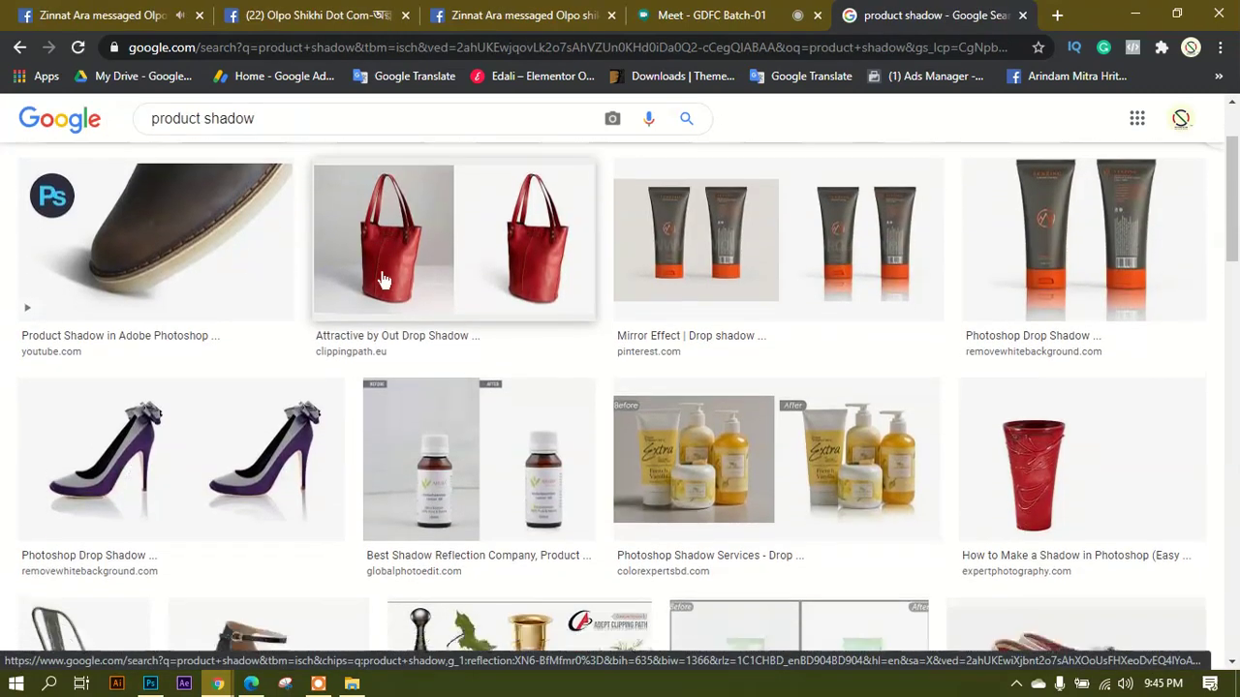
pyautogui.scroll(-1, 276, 360)
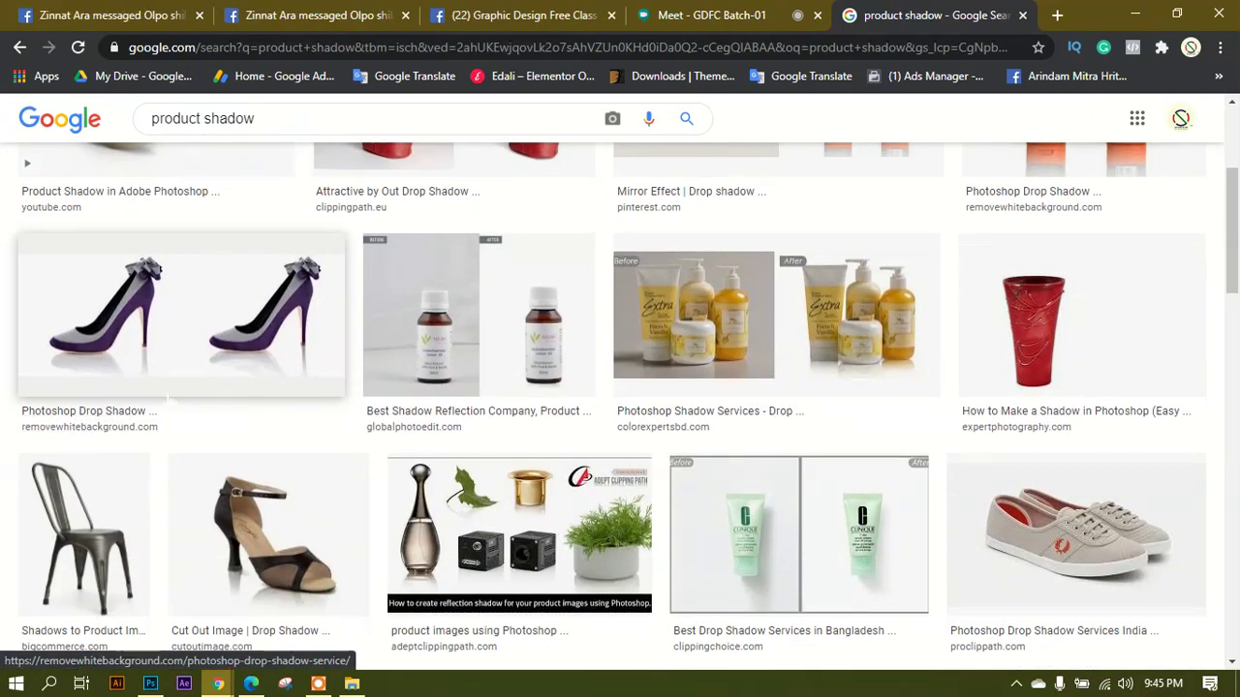
pyautogui.click(276, 360)
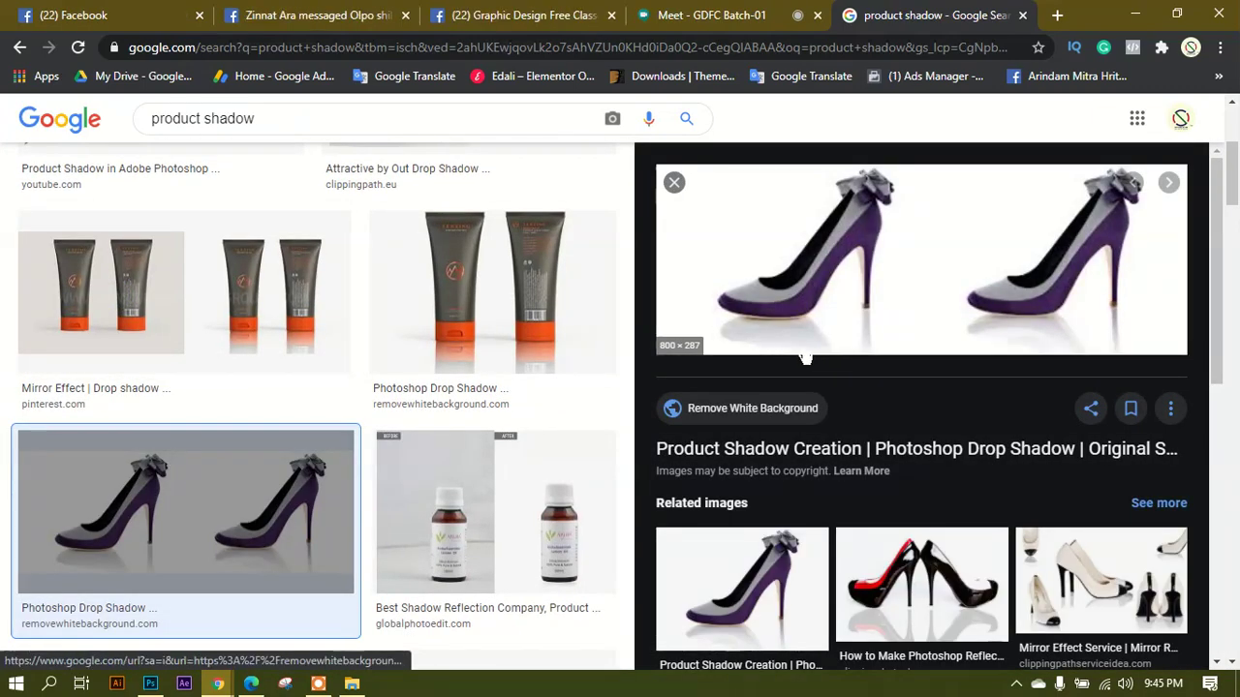
# Open the Pro Clip Path picture of the beige sneakers as another drop shadow example.
pyautogui.scroll(-5, 799, 354)
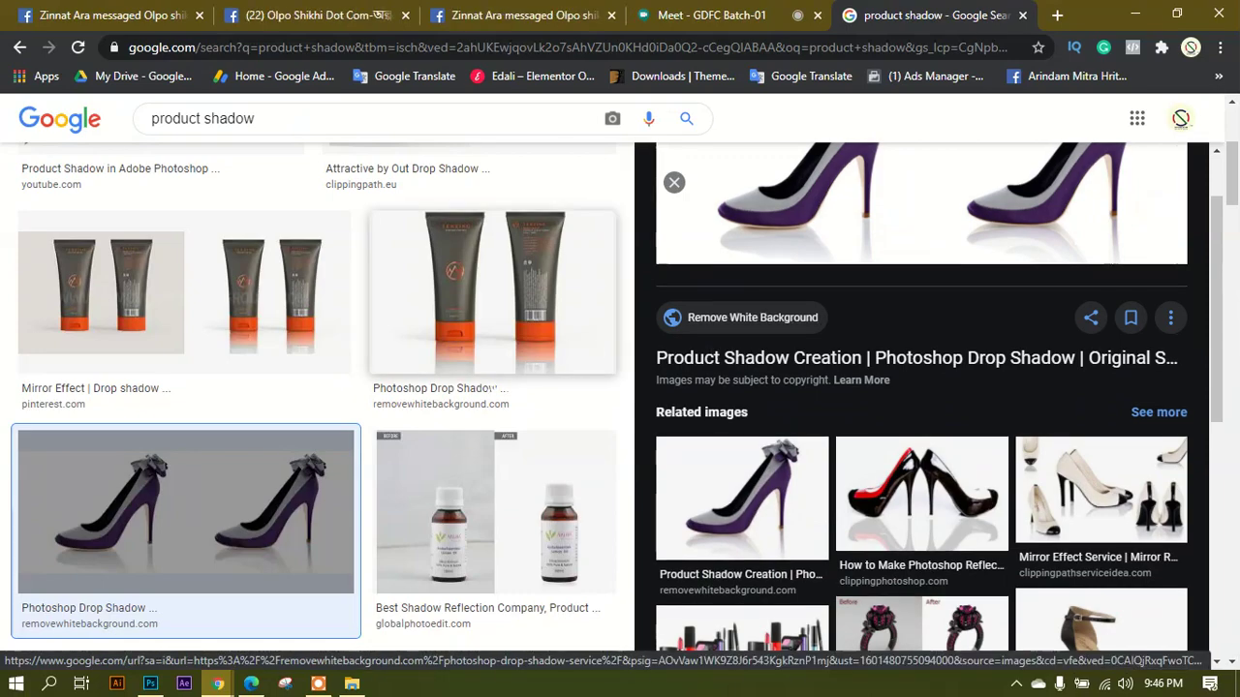
pyautogui.scroll(-3, 409, 426)
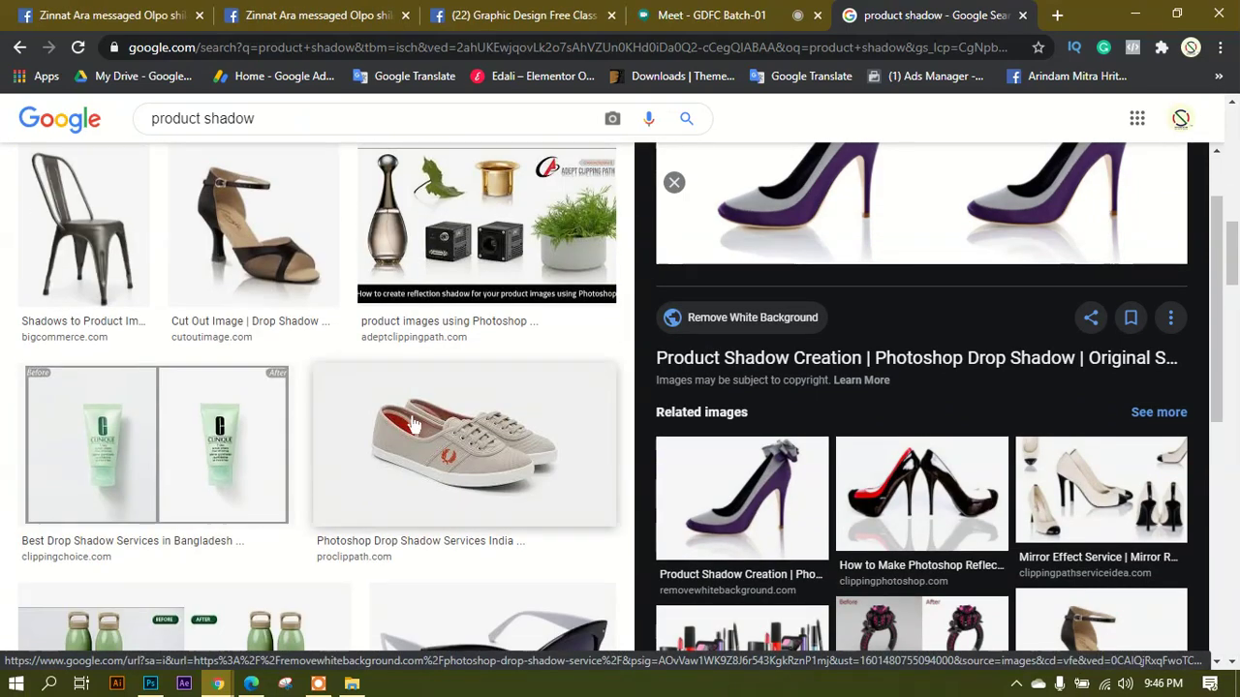
pyautogui.scroll(-3, 412, 423)
pyautogui.click(446, 203)
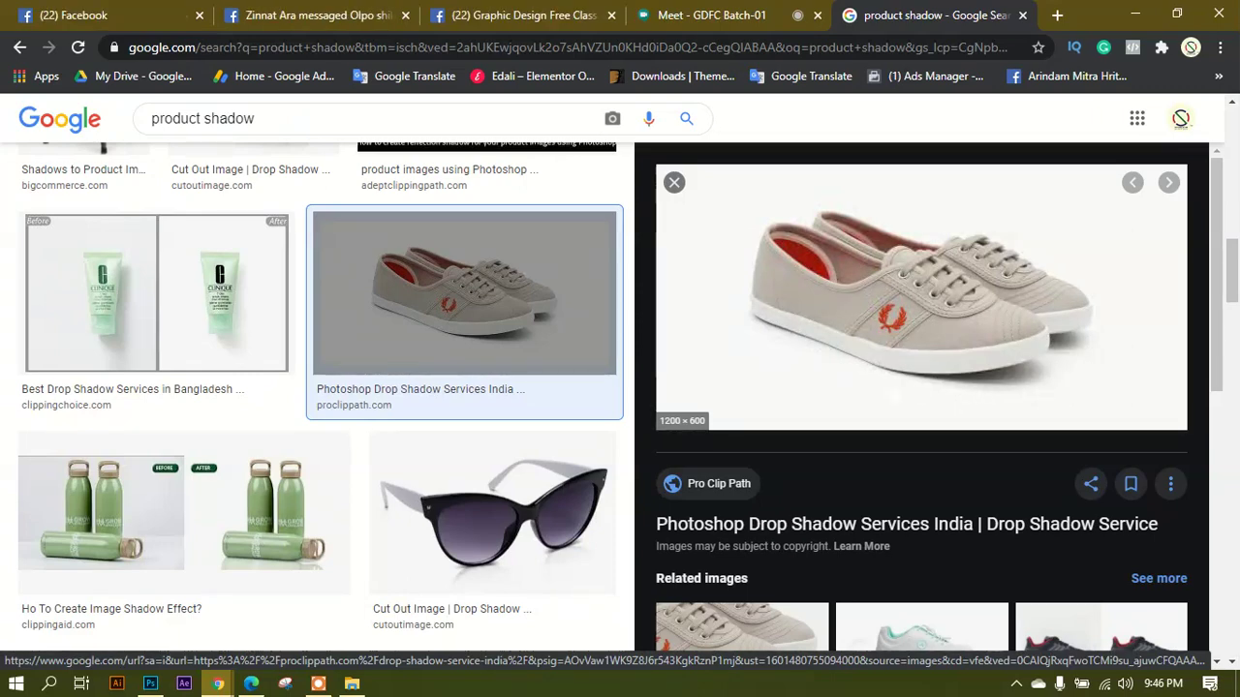
# Browse further product shadow examples and open the Pixc picture of the white ball with the Multiply blend mode note.
pyautogui.scroll(-5, 922, 381)
pyautogui.scroll(-8, 443, 384)
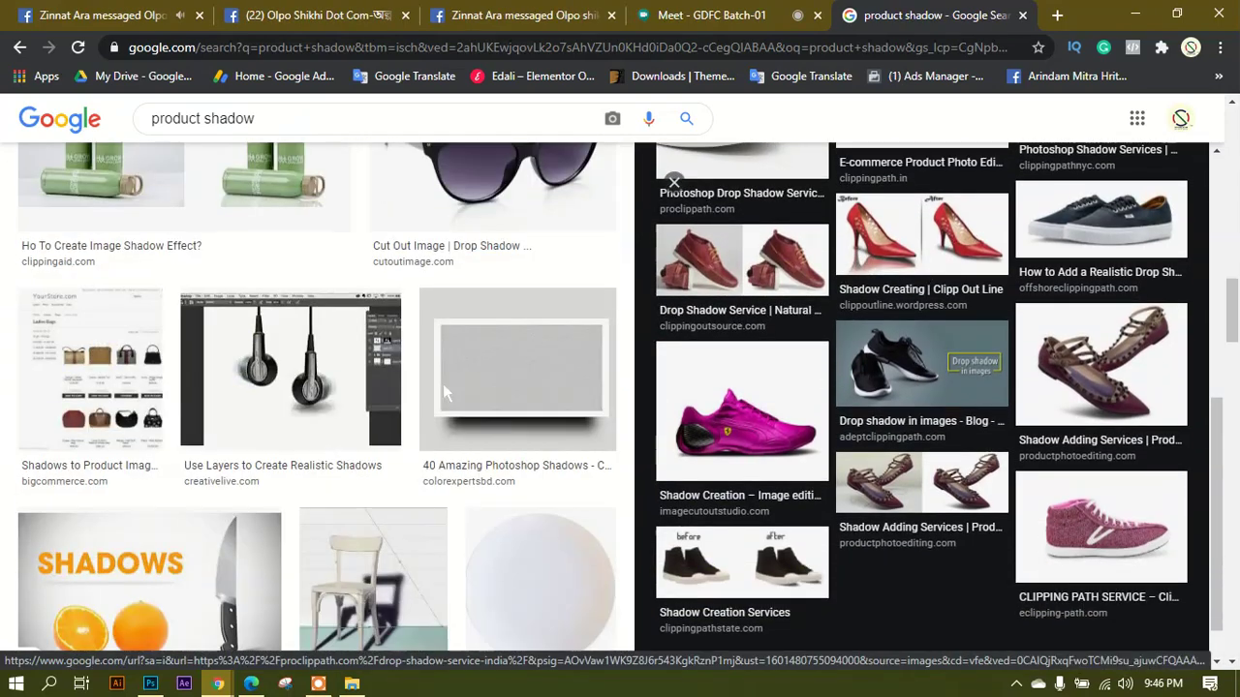
pyautogui.scroll(3, 474, 388)
pyautogui.scroll(-4, 471, 390)
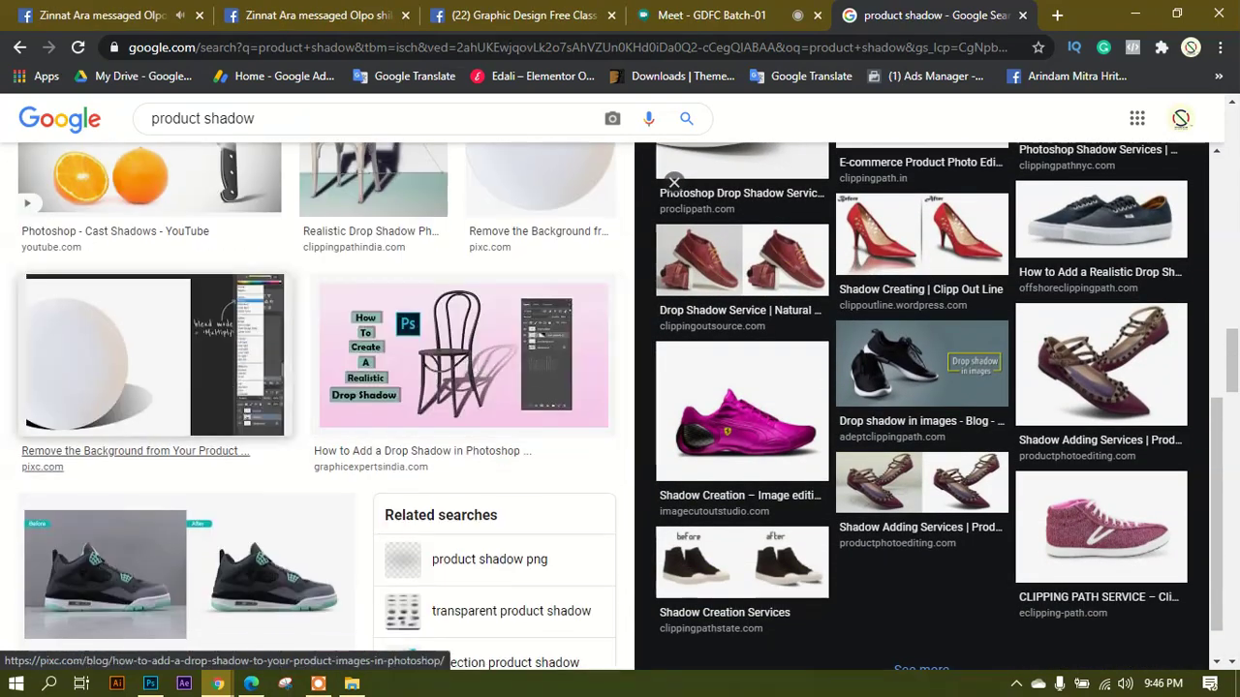
pyautogui.click(155, 368)
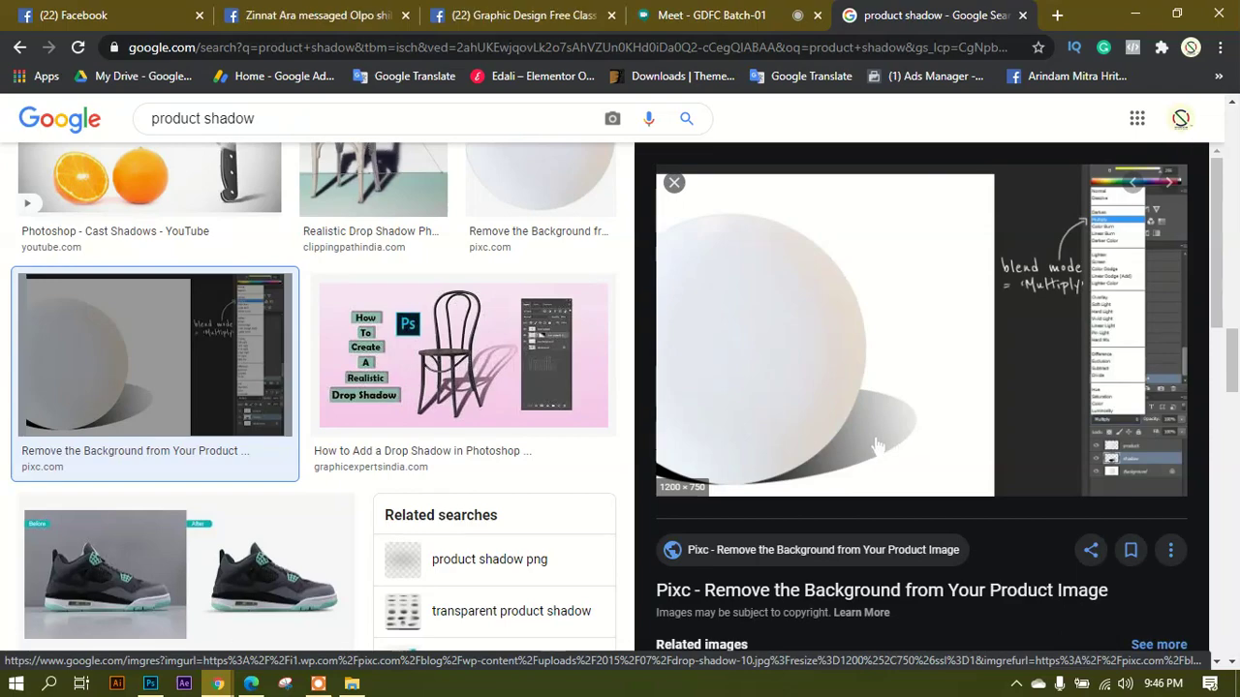
# Open the "40 Amazing Photoshop Shadows" picture of the white-framed grey rectangle from Color Experts International.
pyautogui.scroll(-2, 317, 397)
pyautogui.scroll(5, 317, 397)
pyautogui.click(517, 363)
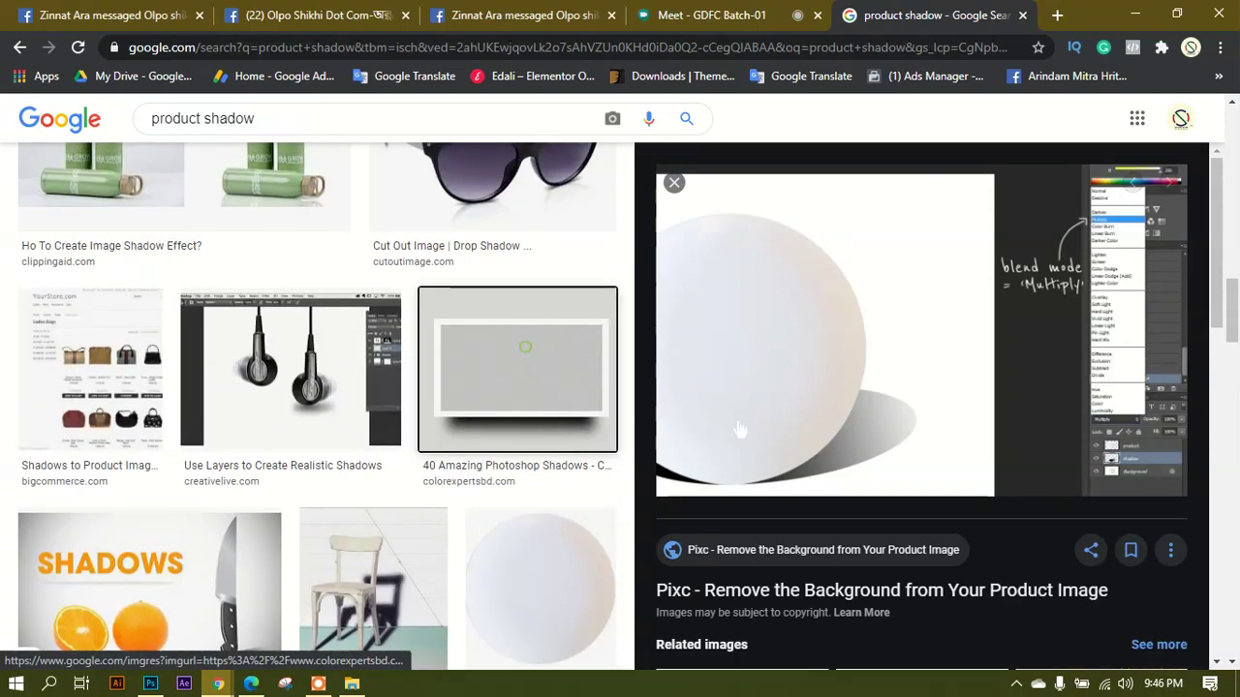
# Browse more of the product shadow results and open the magenta sneaker picture from Image CutOut.
pyautogui.scroll(-4, 308, 408)
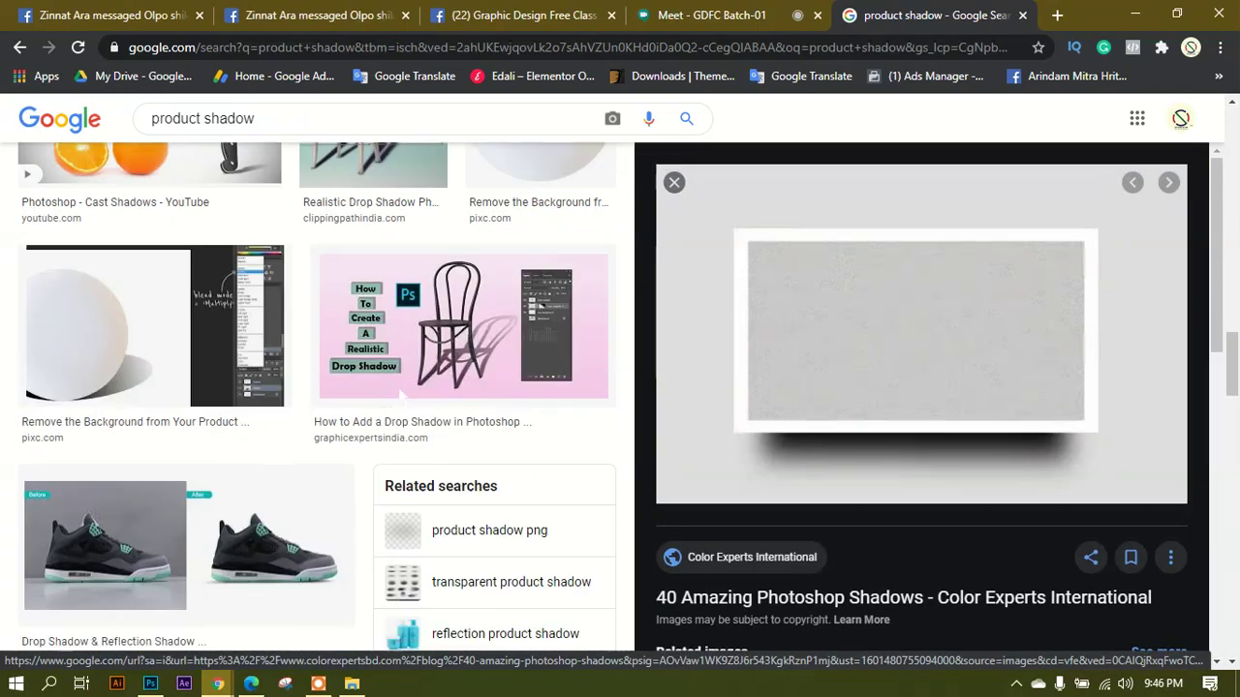
pyautogui.scroll(5, 402, 397)
pyautogui.scroll(-5, 402, 397)
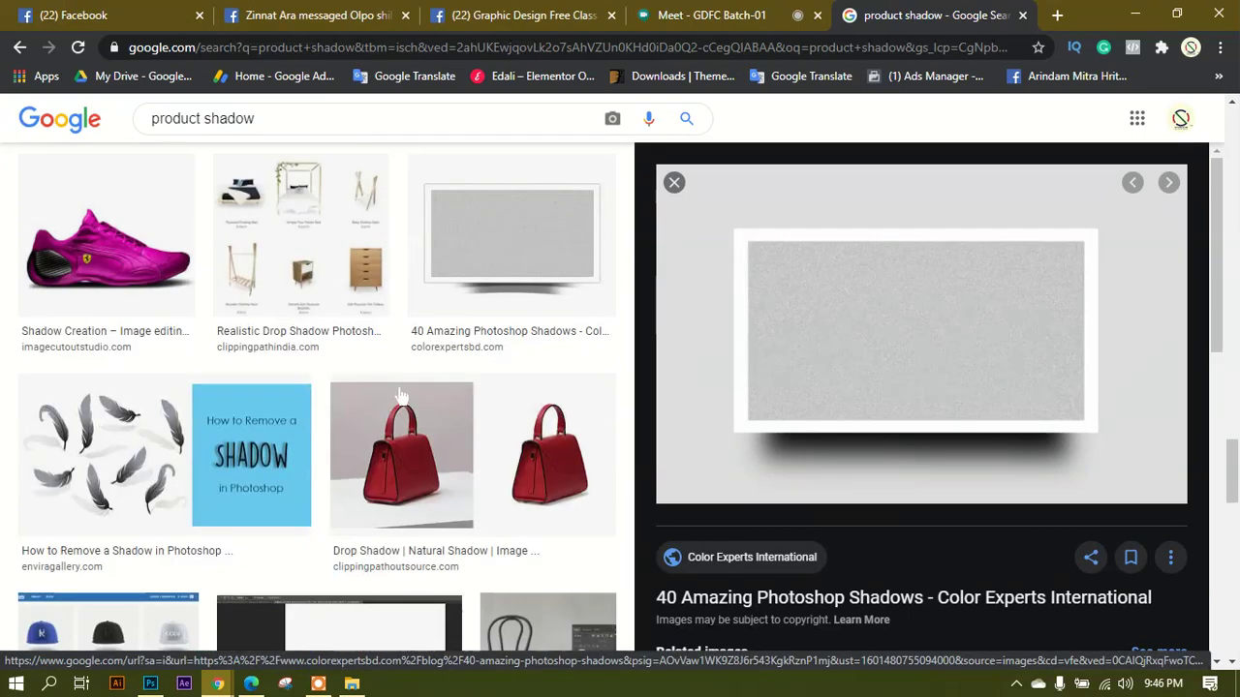
pyautogui.scroll(-1, 401, 396)
pyautogui.click(106, 213)
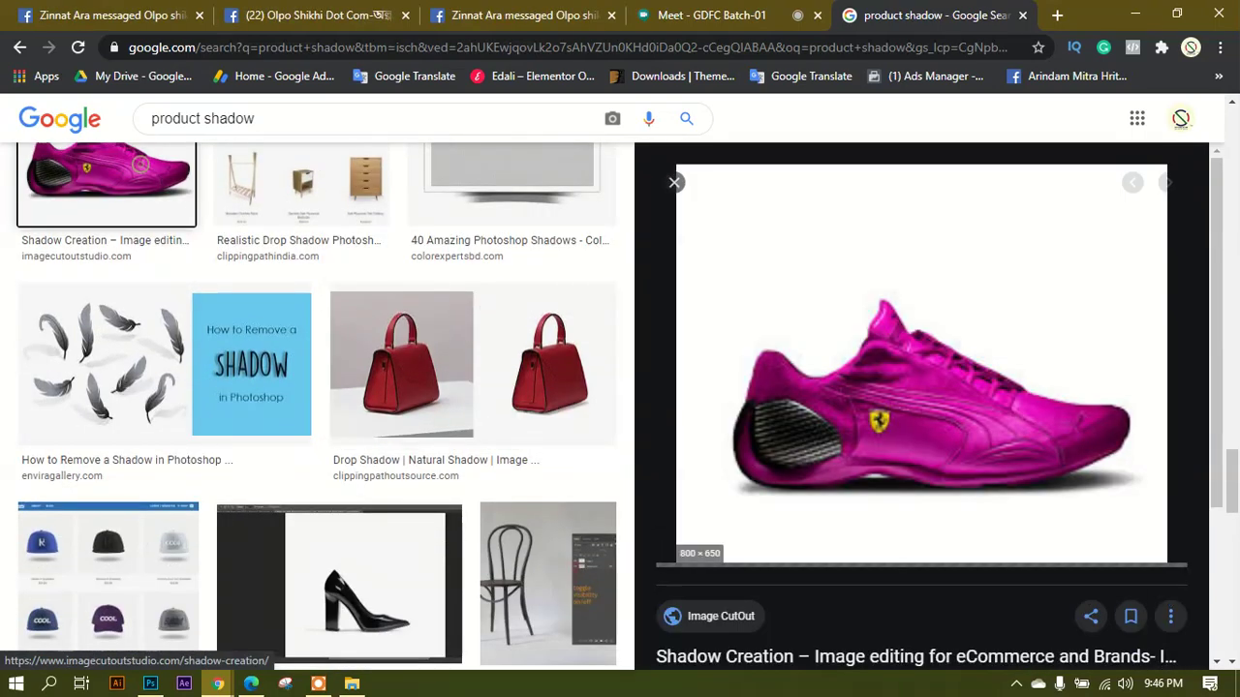
# Examine the shadow under the magenta sneaker and the related images listed for it.
pyautogui.scroll(-8, 993, 374)
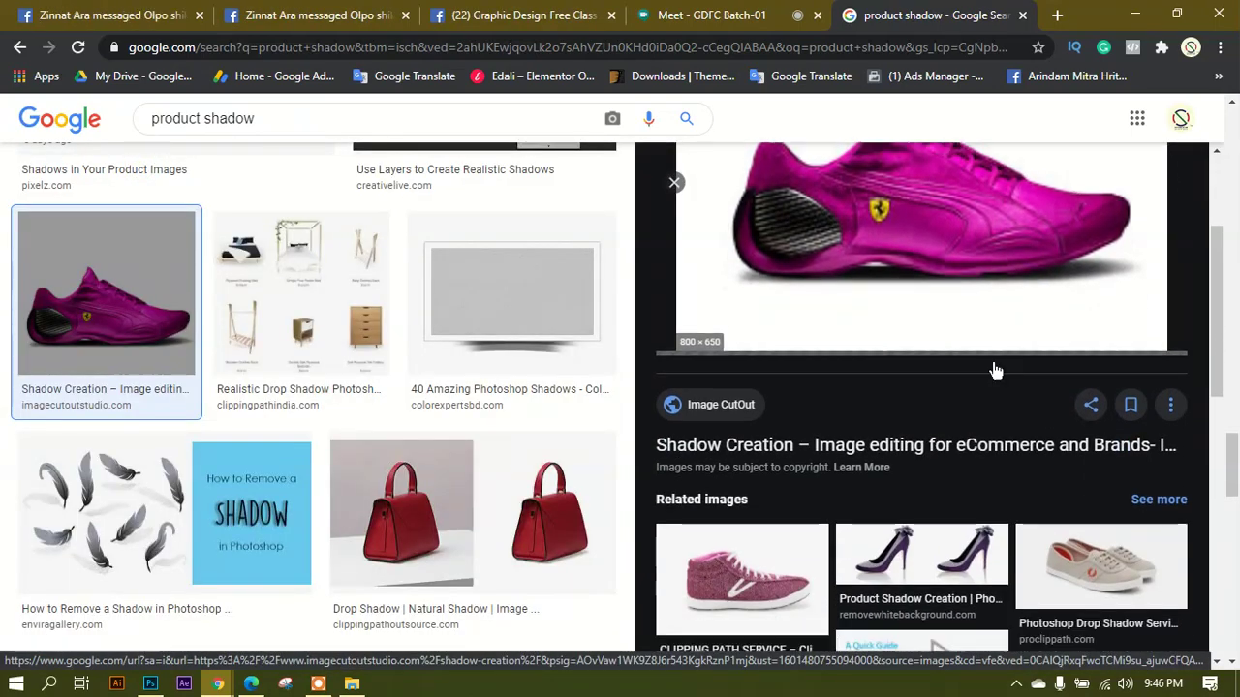
pyautogui.scroll(-1, 994, 374)
pyautogui.scroll(10, 995, 376)
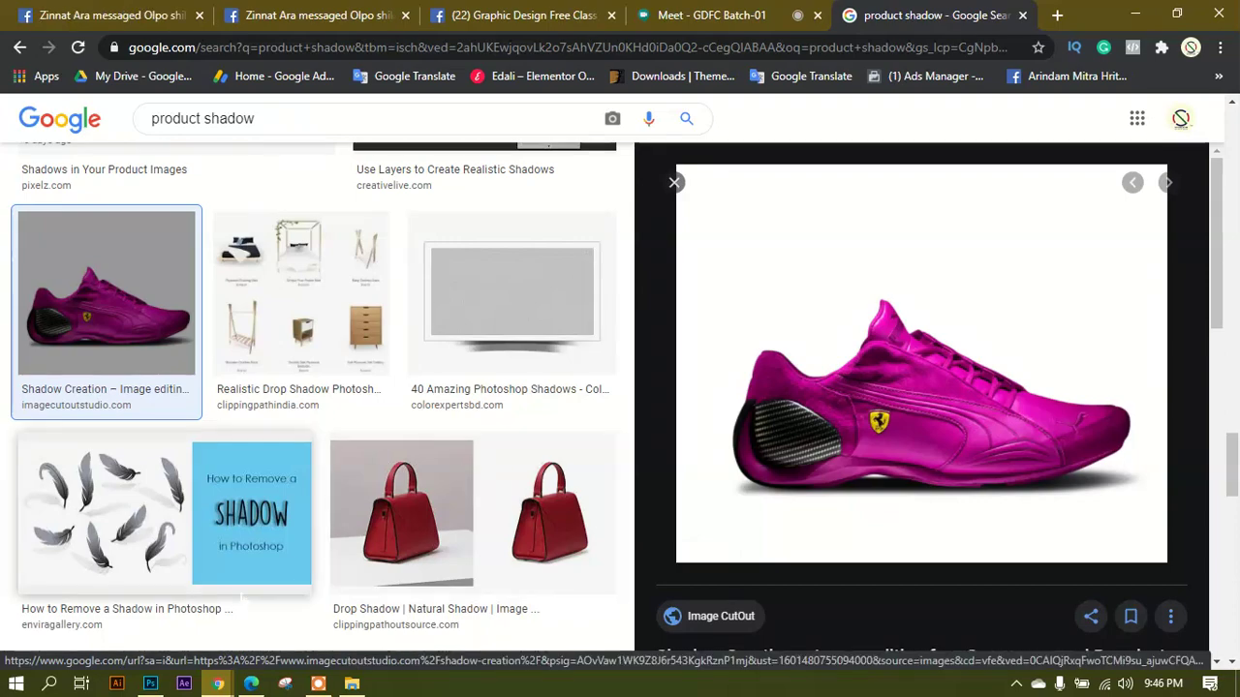
# Check the GDFC Batch-01 class call in Google Meet.
pyautogui.hotkey('alt', 'Tab')
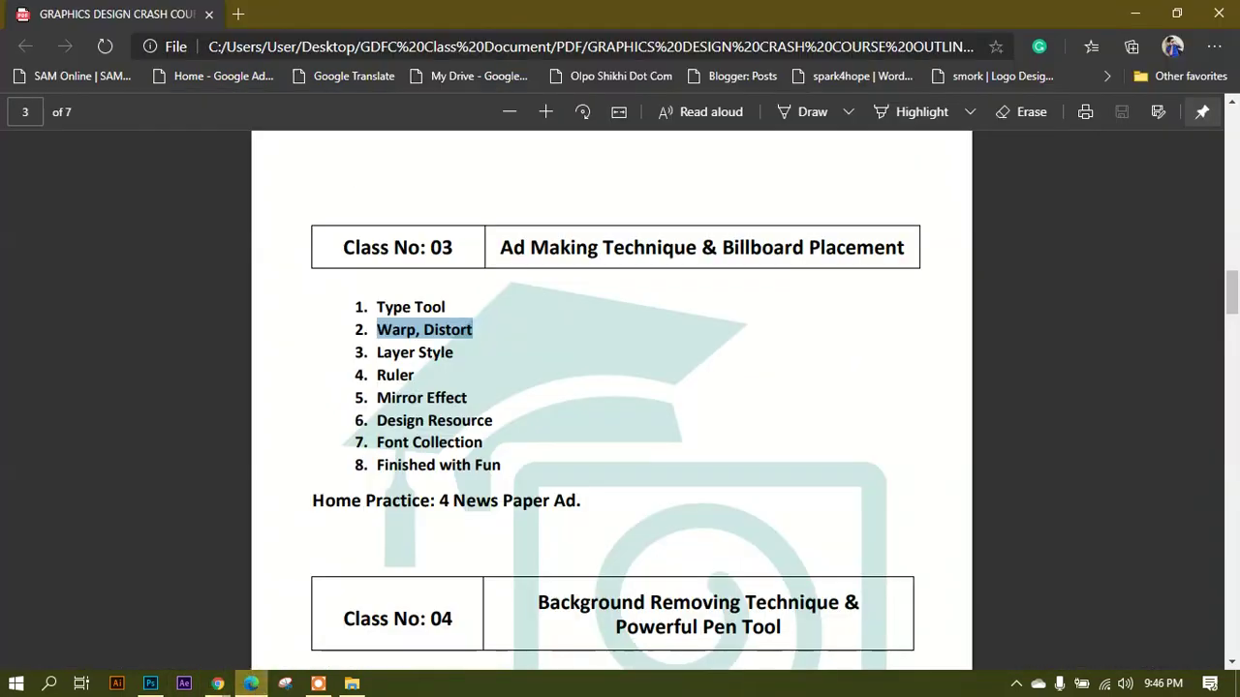
pyautogui.click(218, 684)
pyautogui.click(329, 605)
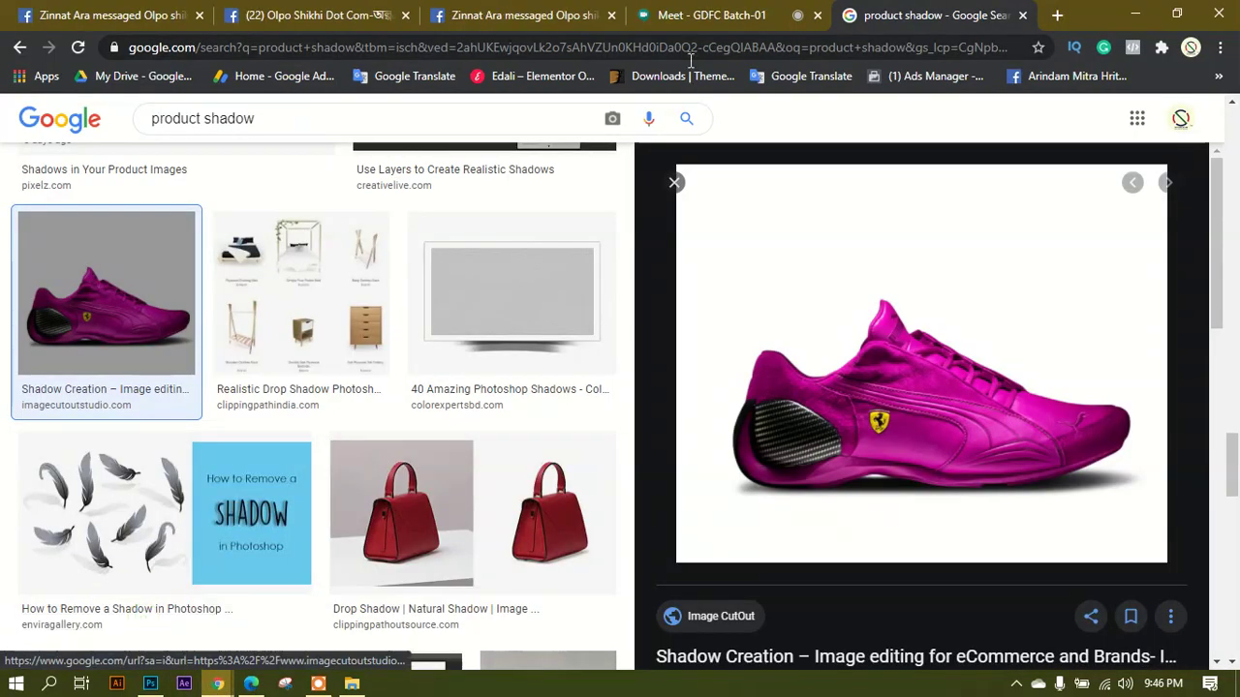
pyautogui.click(712, 15)
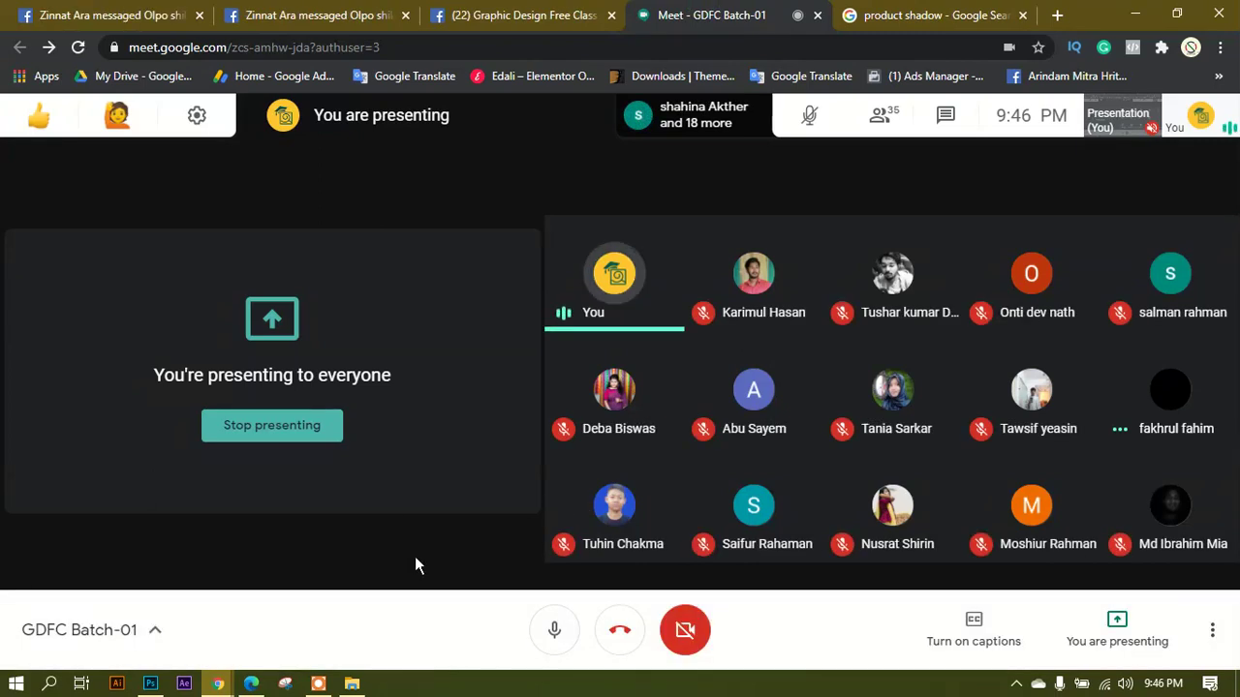
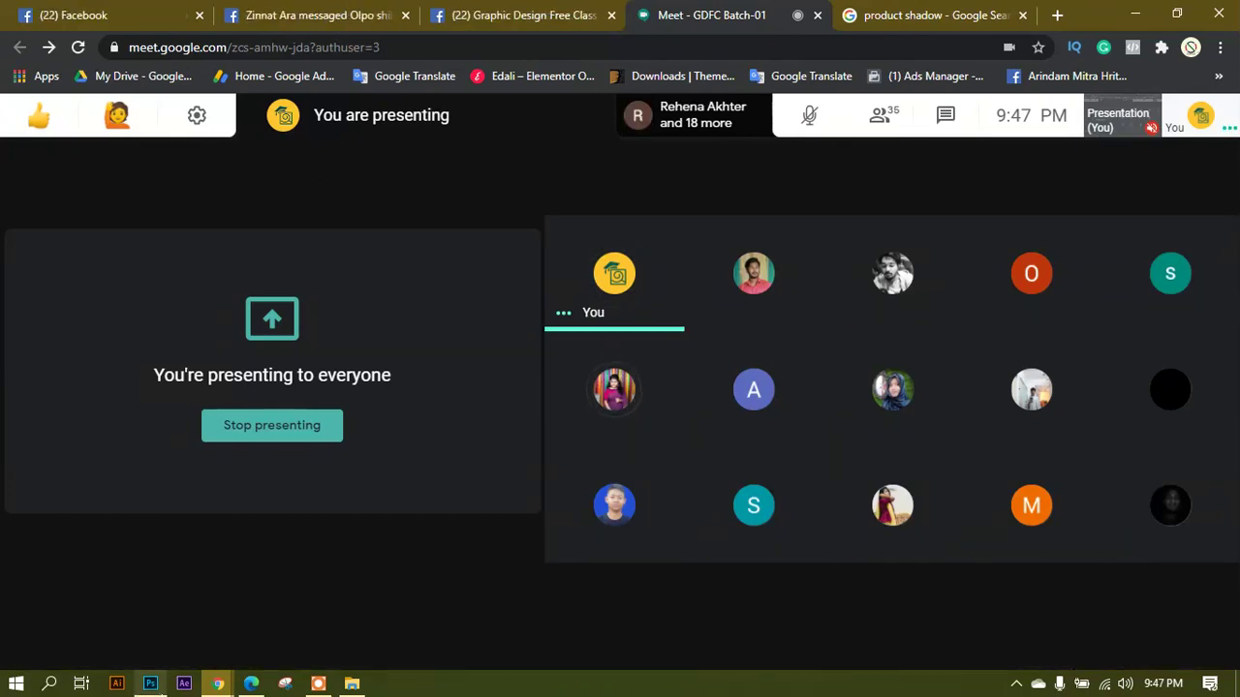
# Switch to the course outline PDF in Edge and highlight the "Layer Style" item under Class No: 03.
pyautogui.click(252, 683)
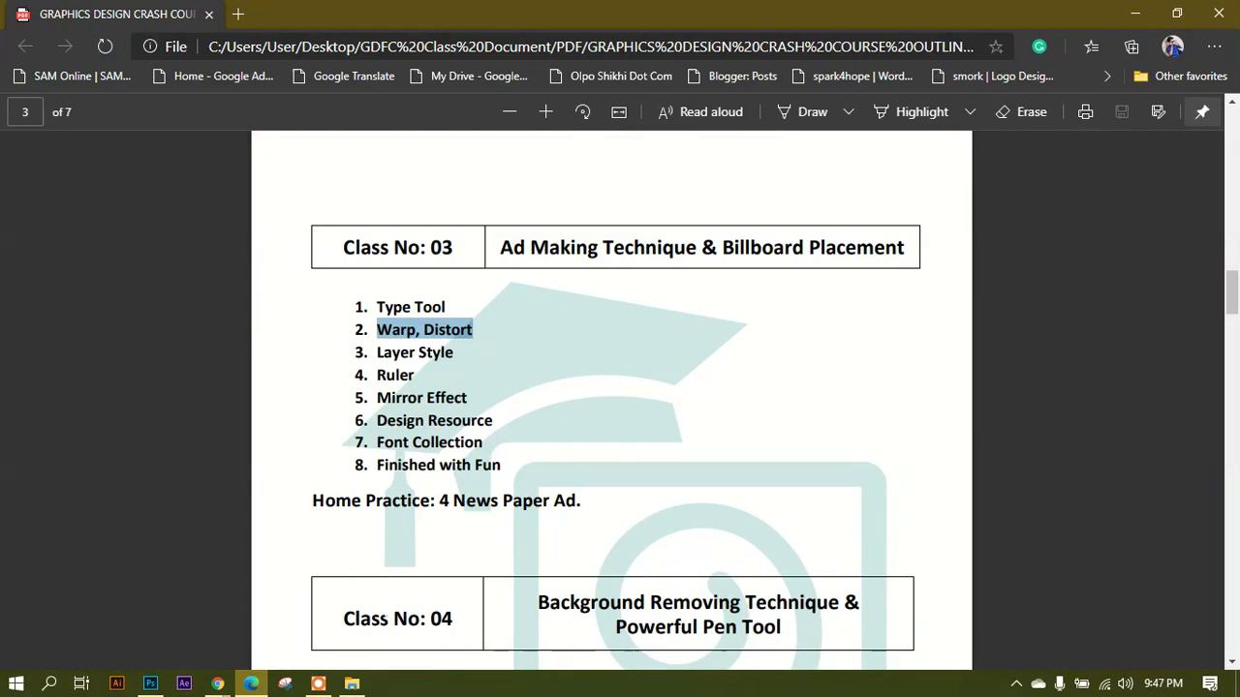
pyautogui.moveTo(374, 353); pyautogui.dragTo(455, 355)
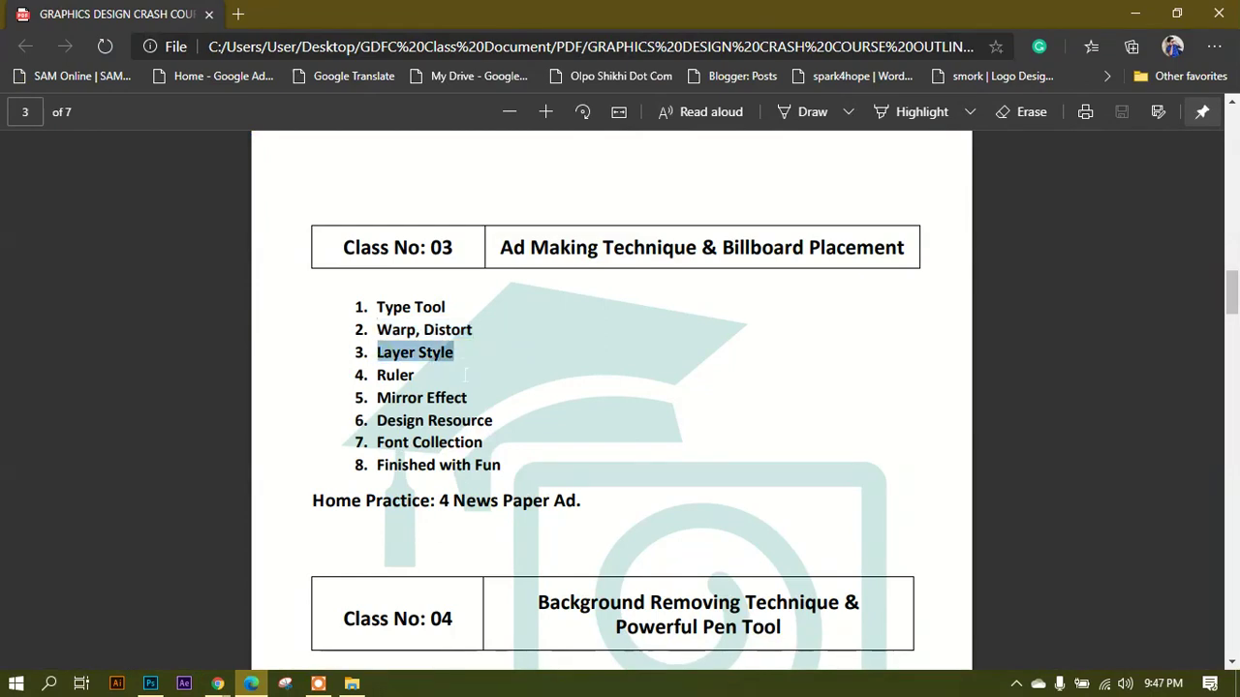
# Switch to Photoshop and delete all the sample text layers from Newspaper Ad.psd, leaving only the Background.
pyautogui.click(150, 684)
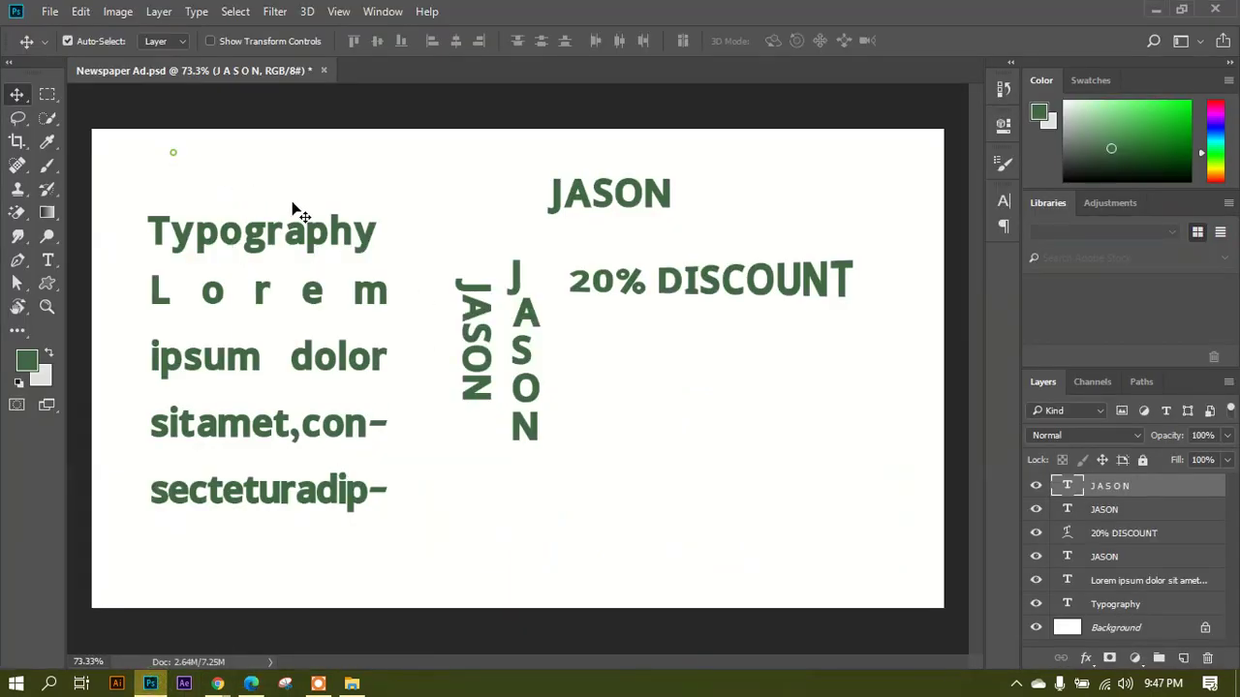
pyautogui.moveTo(292, 207); pyautogui.dragTo(788, 524)
pyautogui.press('Delete')
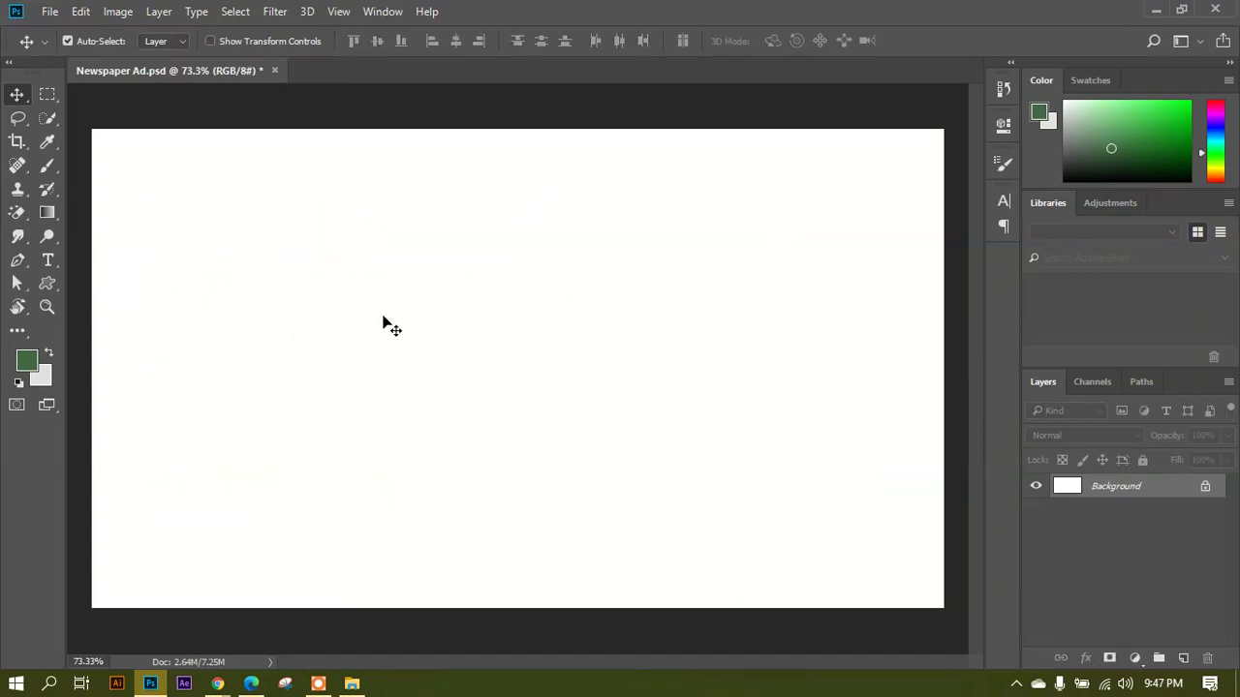
# Add a horizontal text layer reading "Atom" on the blank canvas.
pyautogui.click(48, 260)
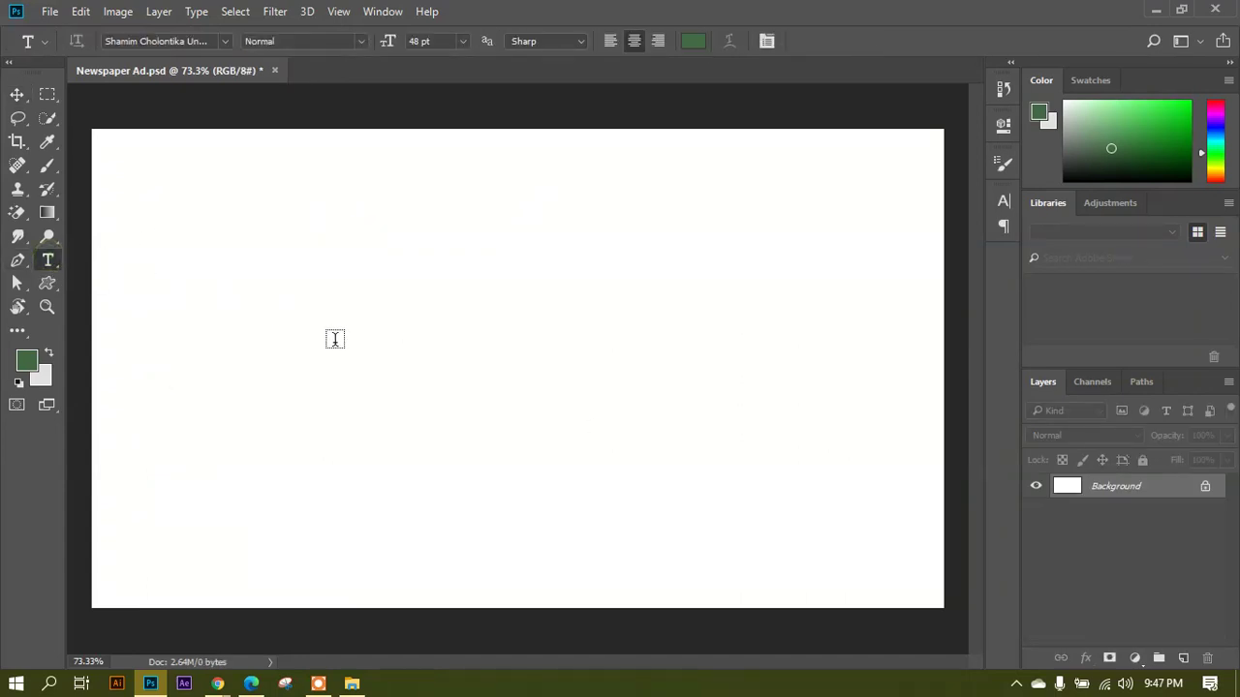
pyautogui.click(318, 684)
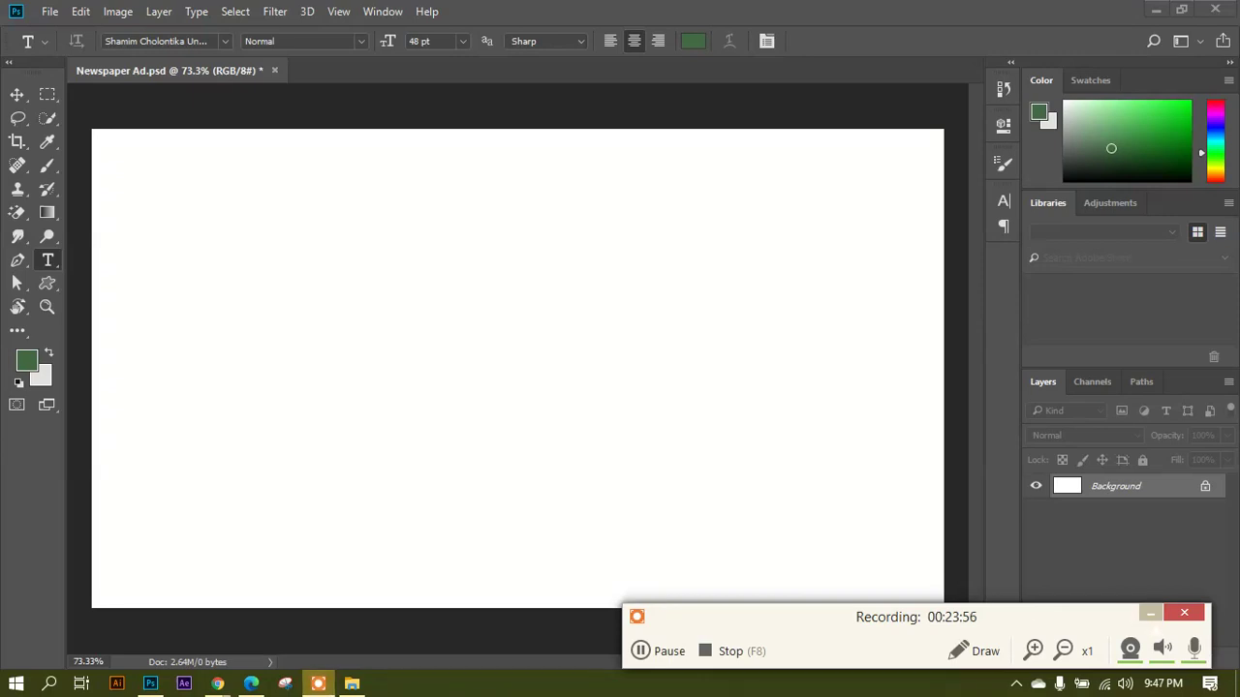
pyautogui.click(1149, 612)
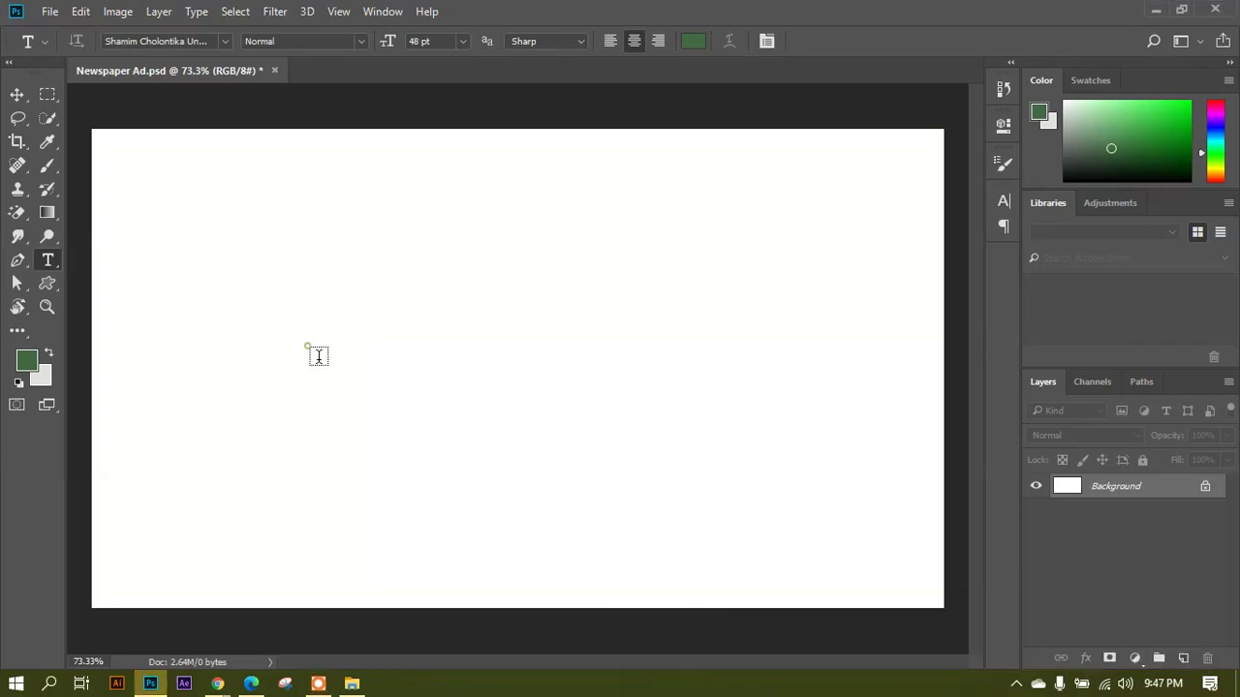
pyautogui.click(319, 357)
pyautogui.write('Atom')
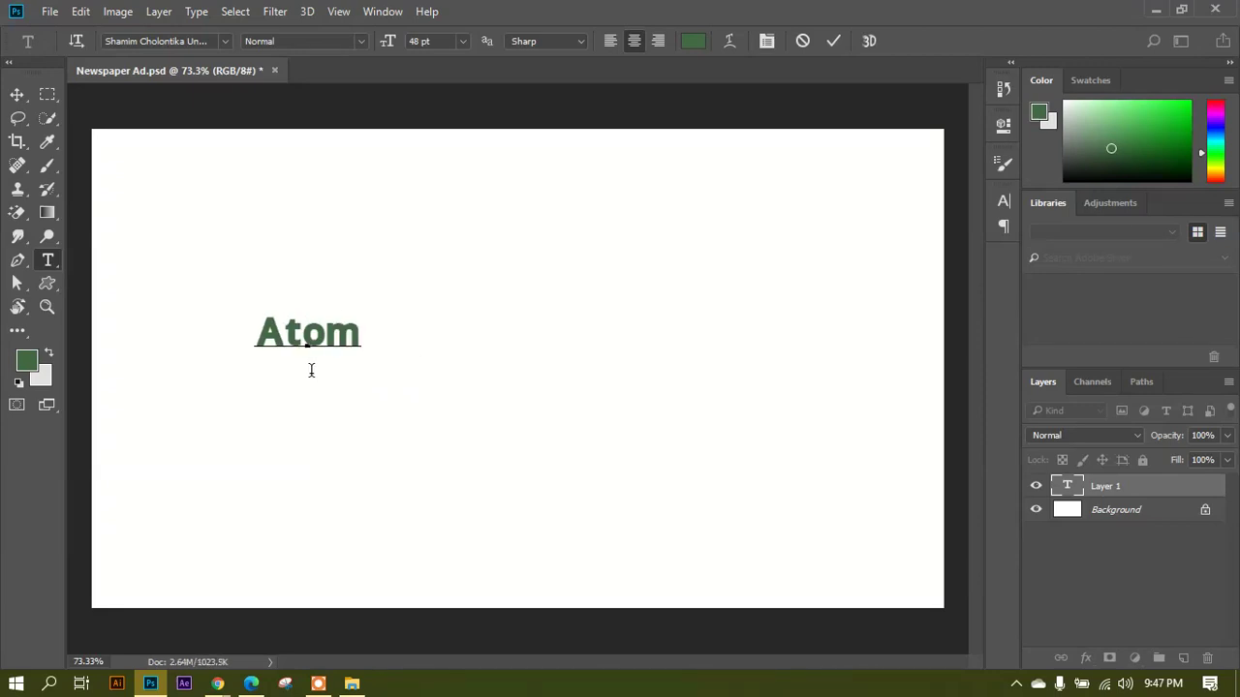
# Enlarge the "Atom" text to 127 pt and move it to the middle of the canvas.
pyautogui.moveTo(258, 349); pyautogui.dragTo(422, 358)
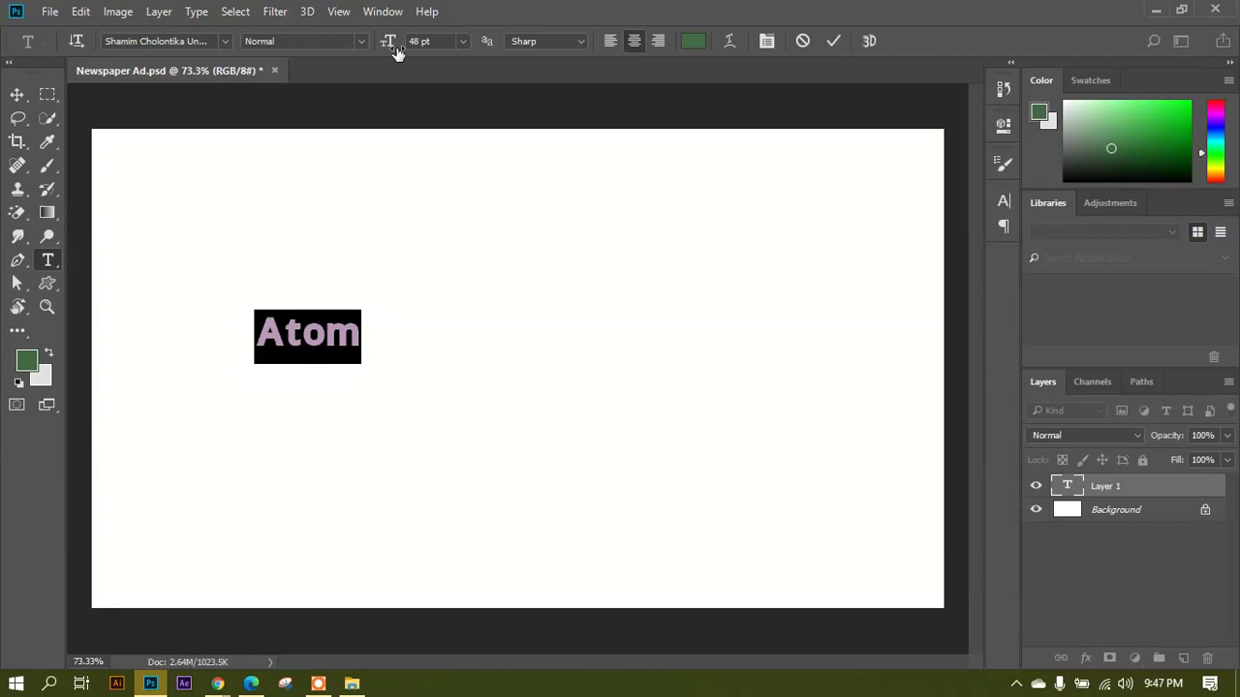
pyautogui.moveTo(397, 52); pyautogui.dragTo(460, 49)
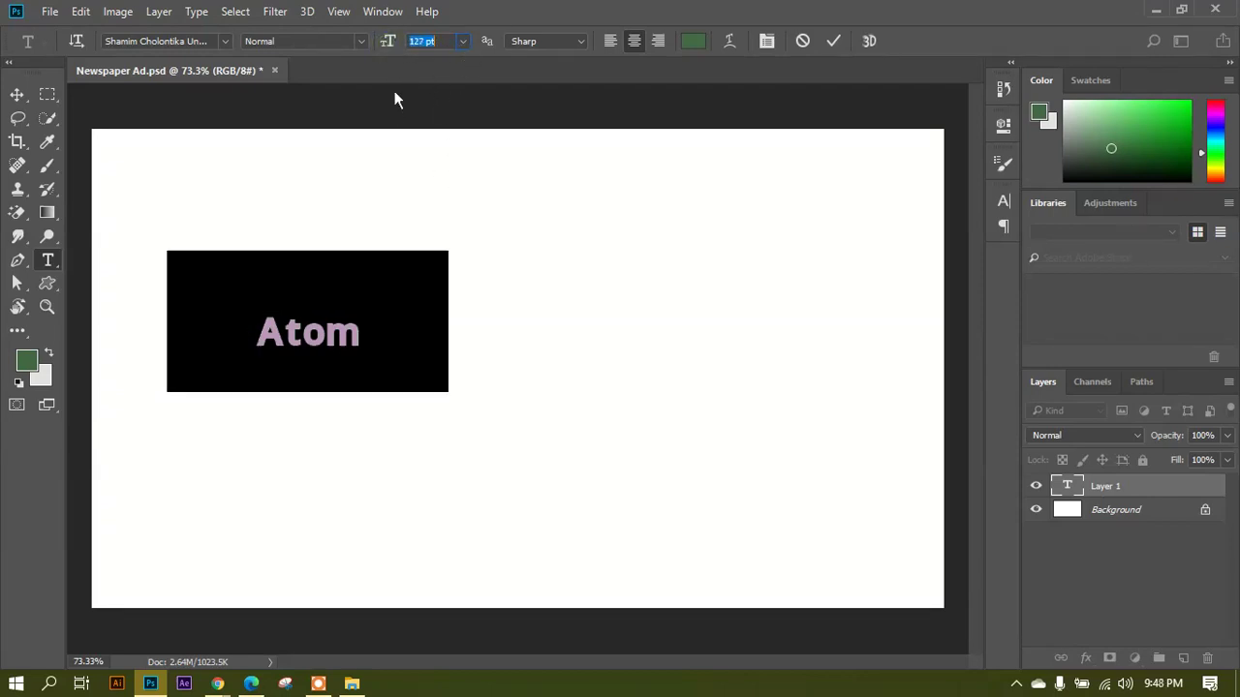
pyautogui.hotkey('ctrl', 'Return')
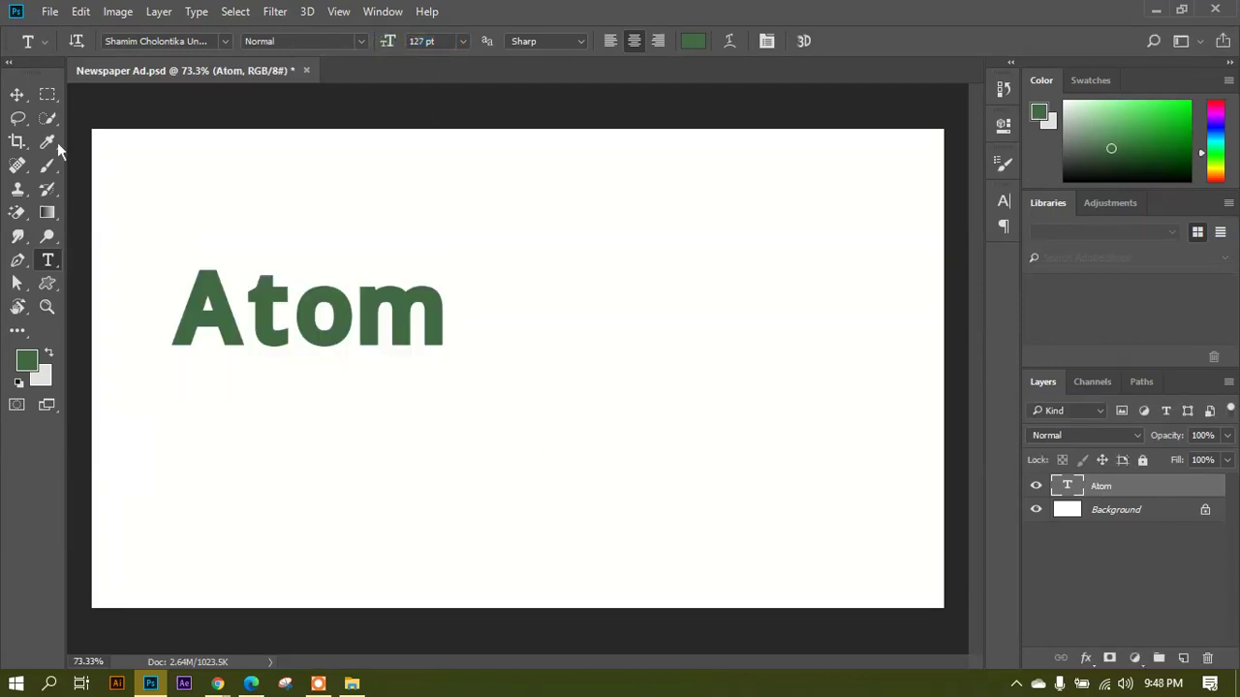
pyautogui.click(16, 93)
pyautogui.moveTo(263, 308); pyautogui.dragTo(466, 334)
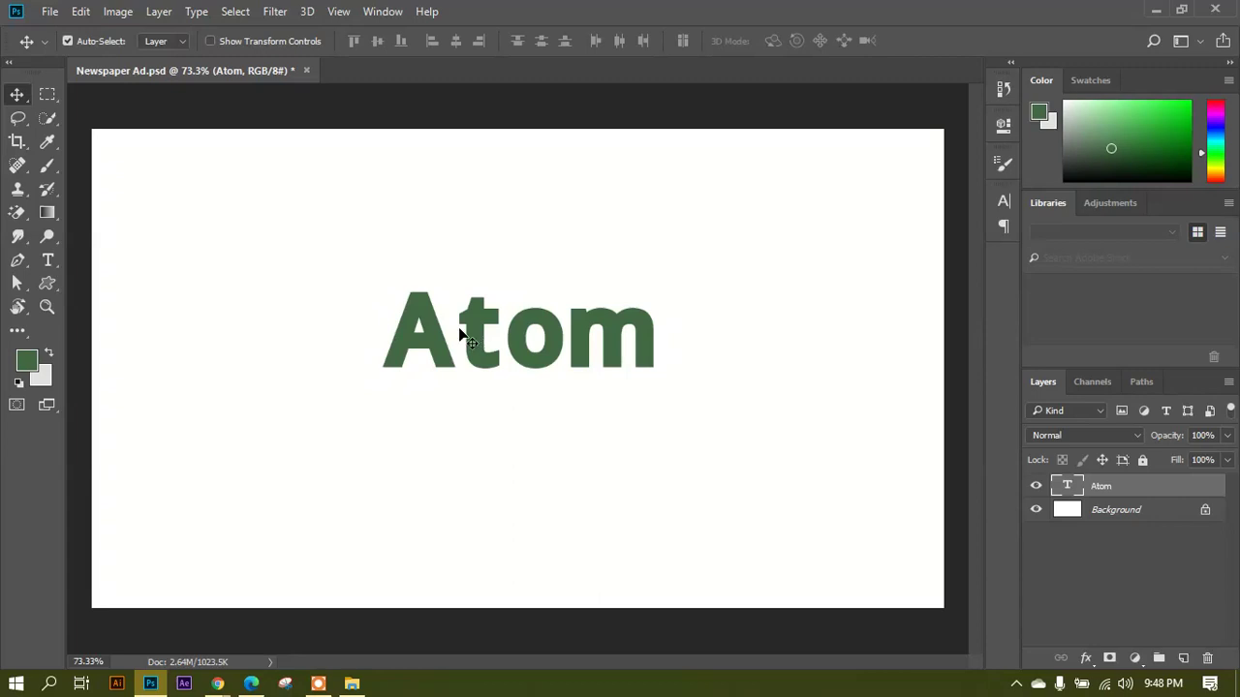
# Set the font size of the "Atom" text to 140 pt and commit the edit.
pyautogui.click(47, 260)
pyautogui.moveTo(401, 312); pyautogui.dragTo(723, 348)
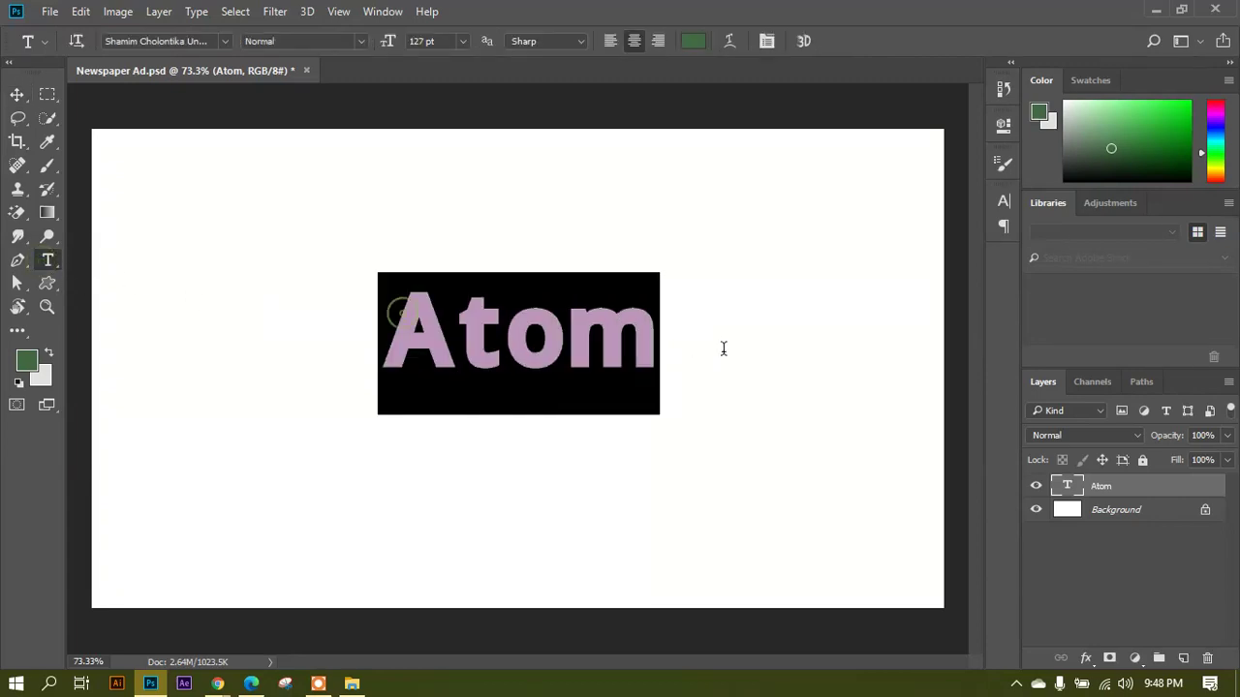
pyautogui.click(423, 42)
pyautogui.press('Up')
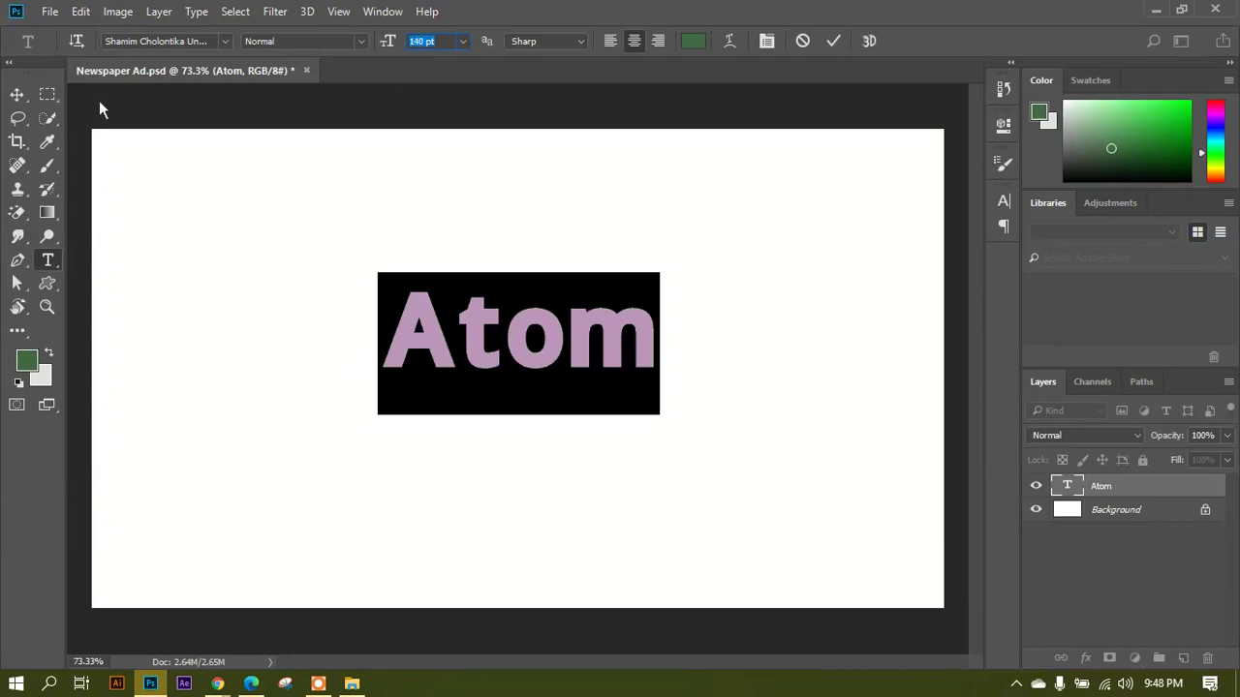
pyautogui.click(507, 322)
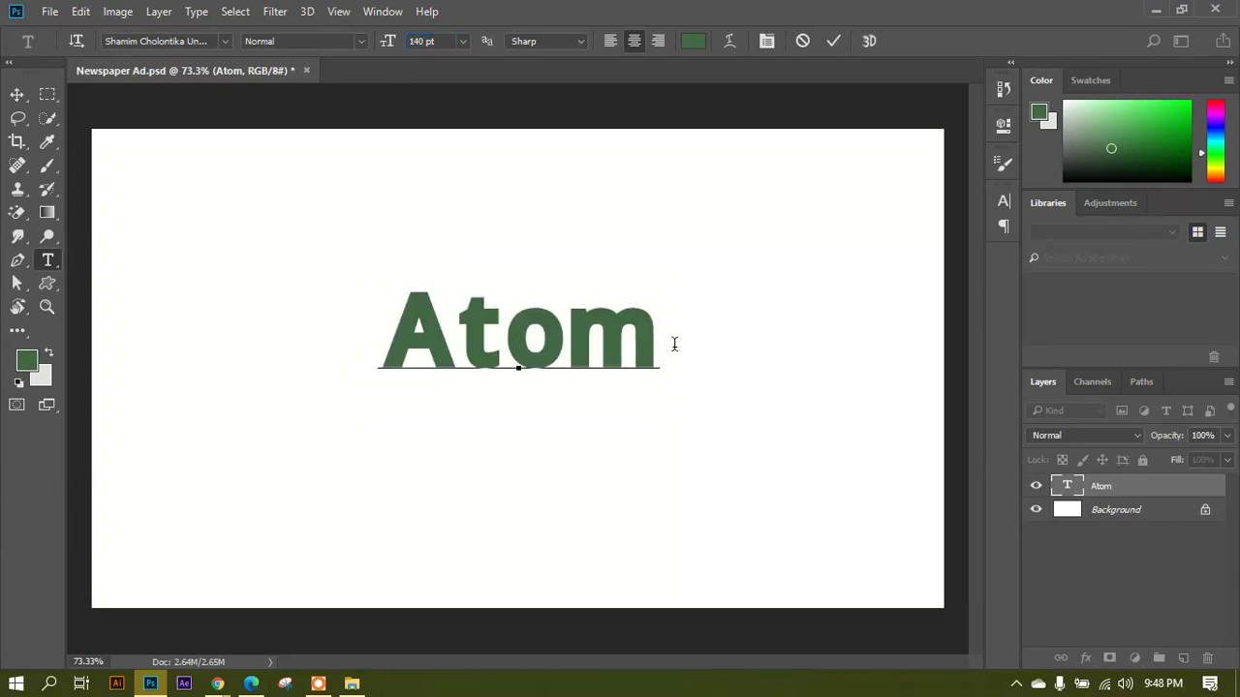
pyautogui.moveTo(670, 334); pyautogui.dragTo(306, 280)
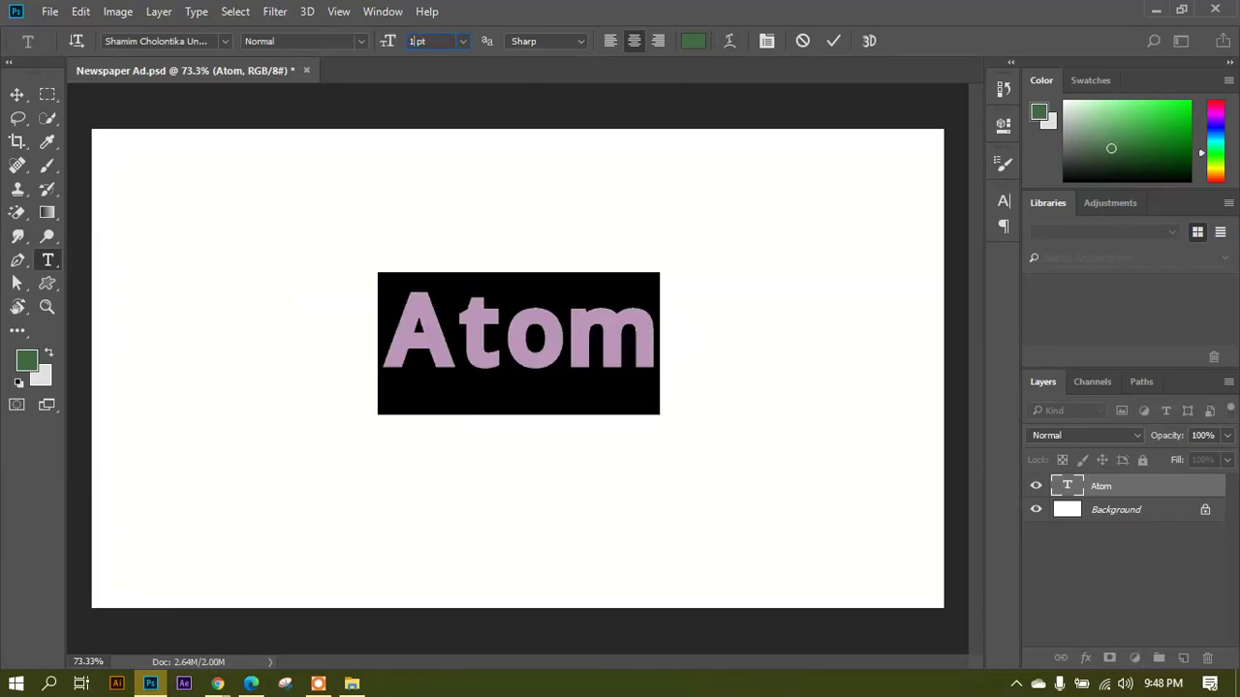
pyautogui.moveTo(390, 47); pyautogui.dragTo(407, 48)
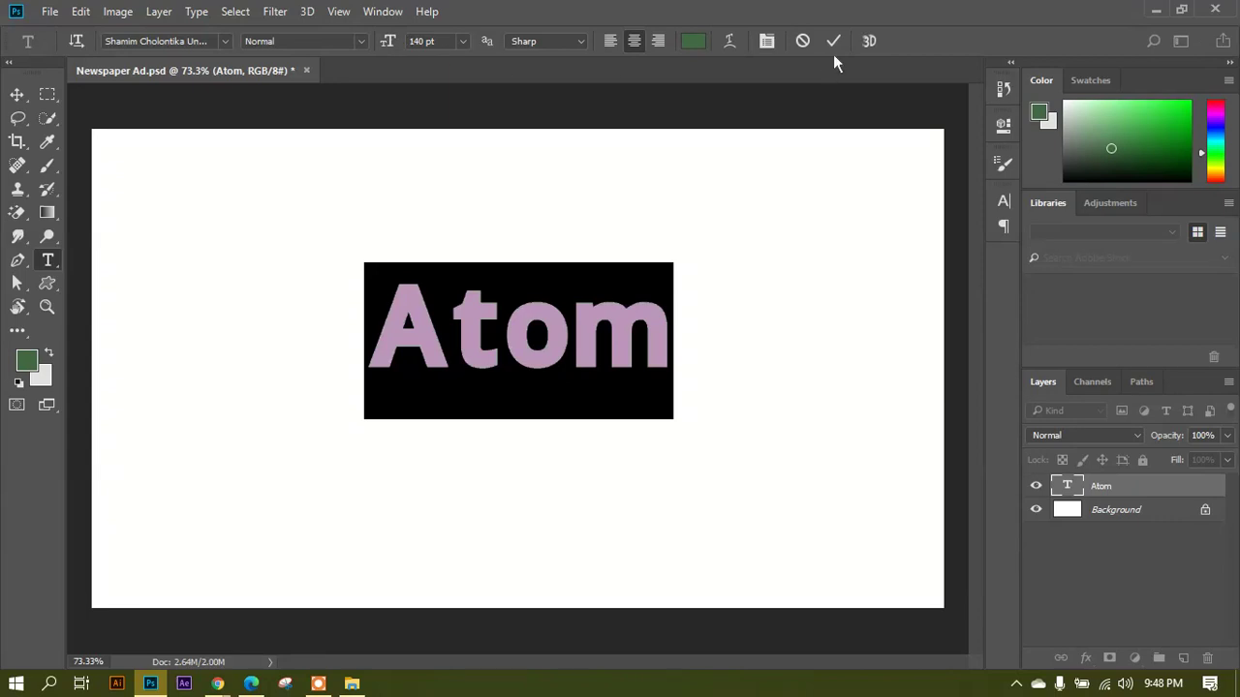
pyautogui.click(17, 94)
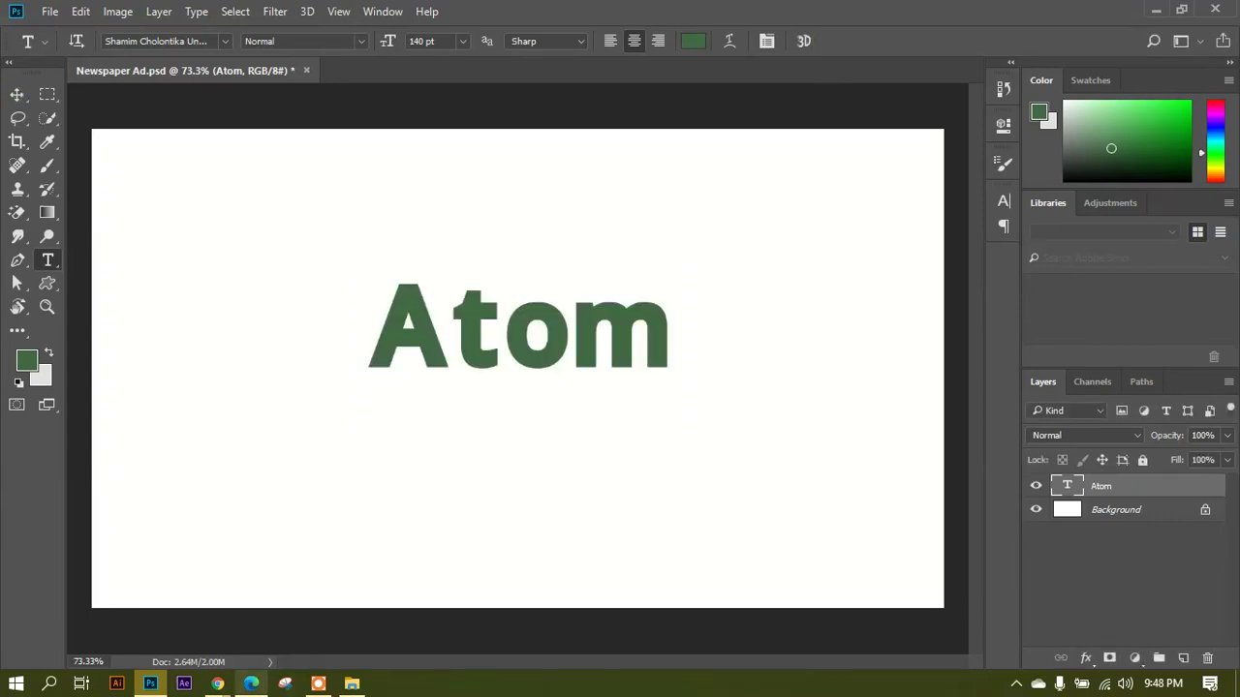
# Switch to Chrome, search Google Images for "hojom candy" and open the red PRAN Hajom wrapper picture from PRAN Foods.
pyautogui.moveTo(218, 684)
pyautogui.click(112, 606)
pyautogui.click(862, 17)
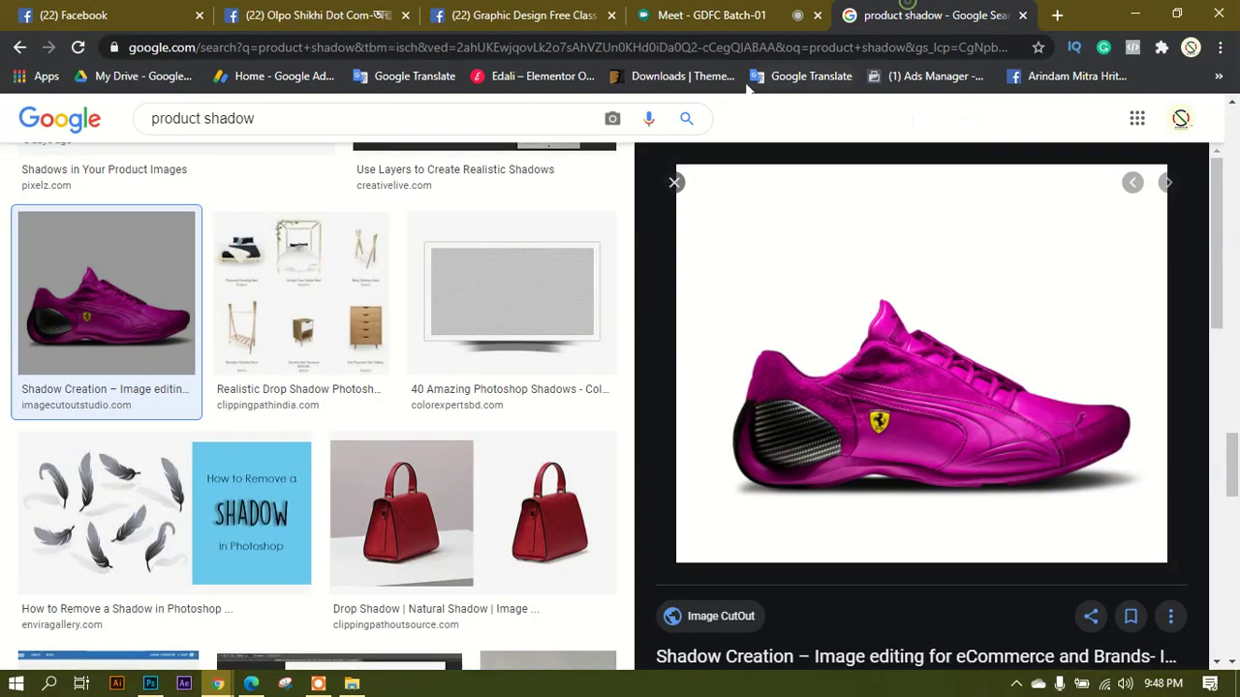
pyautogui.tripleClick(223, 118)
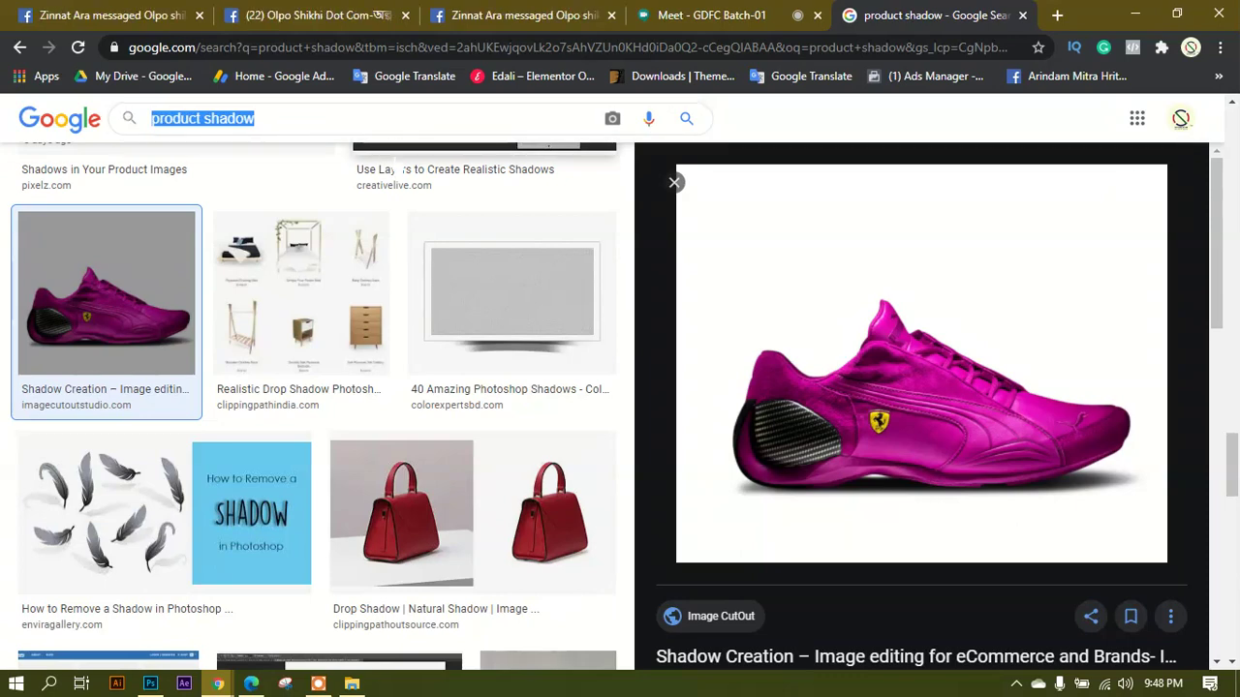
pyautogui.write('h')
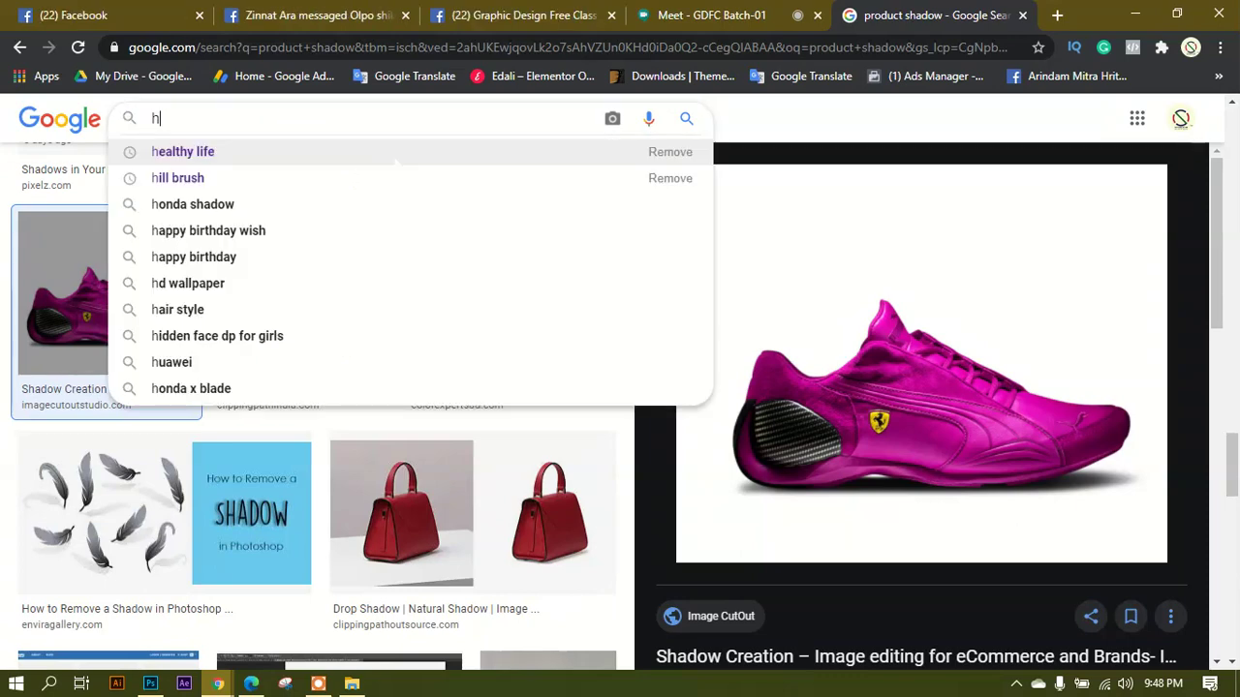
pyautogui.write('ojom candy')
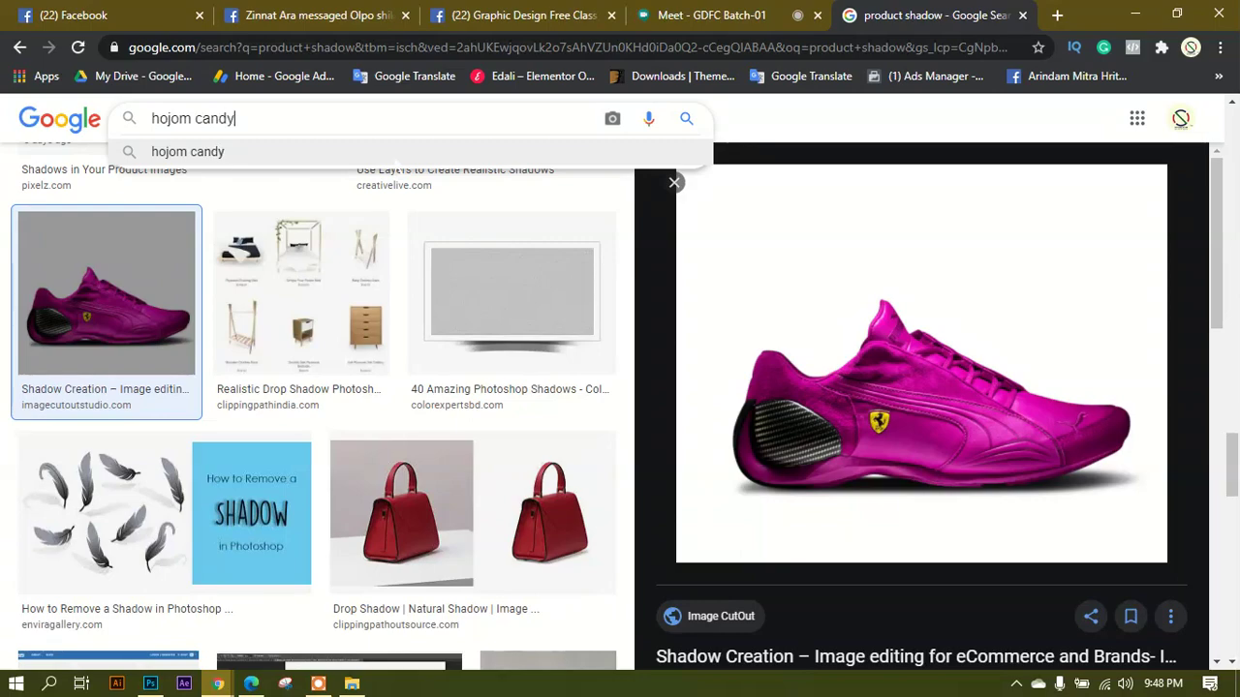
pyautogui.press('Return')
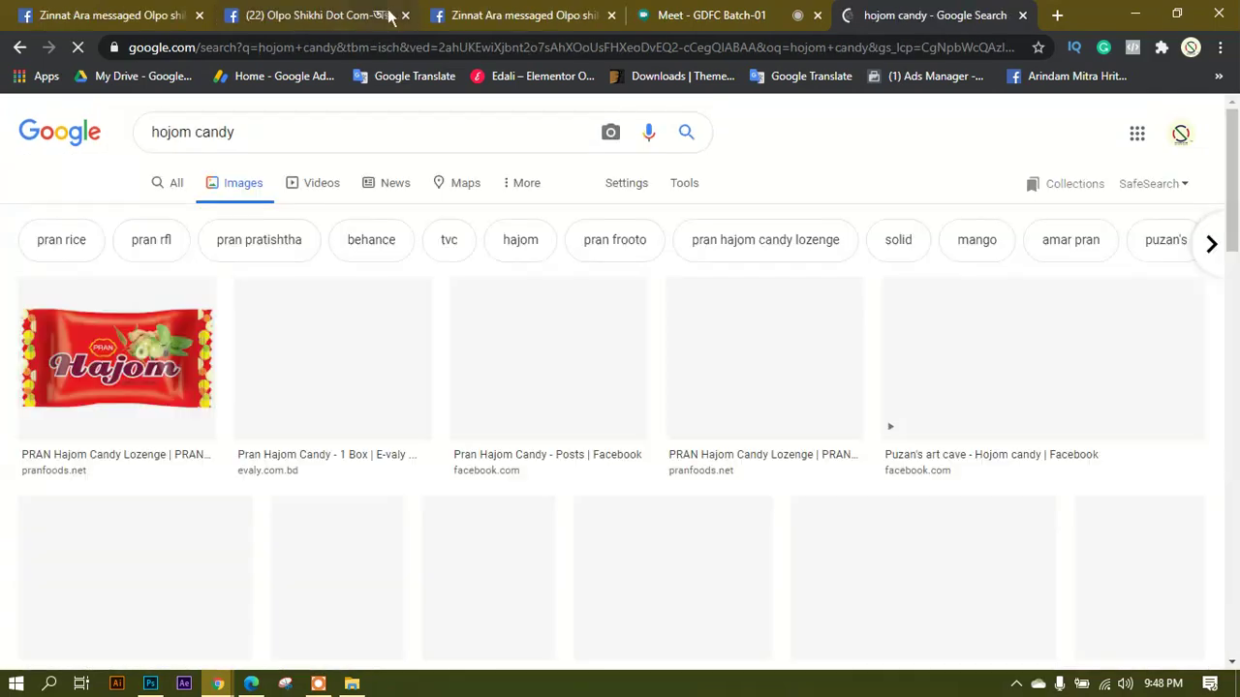
pyautogui.click(191, 364)
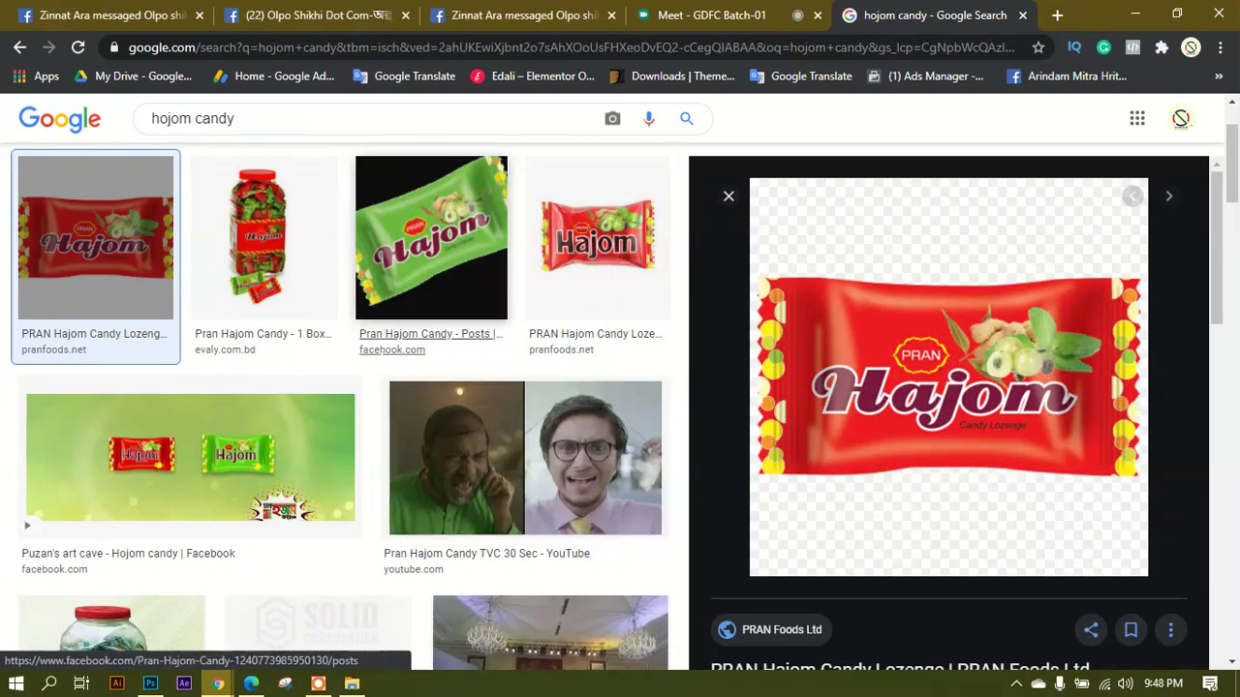
# Search Google Images for "center fresh" and browse the chewing gum packaging pictures.
pyautogui.scroll(2, 388, 281)
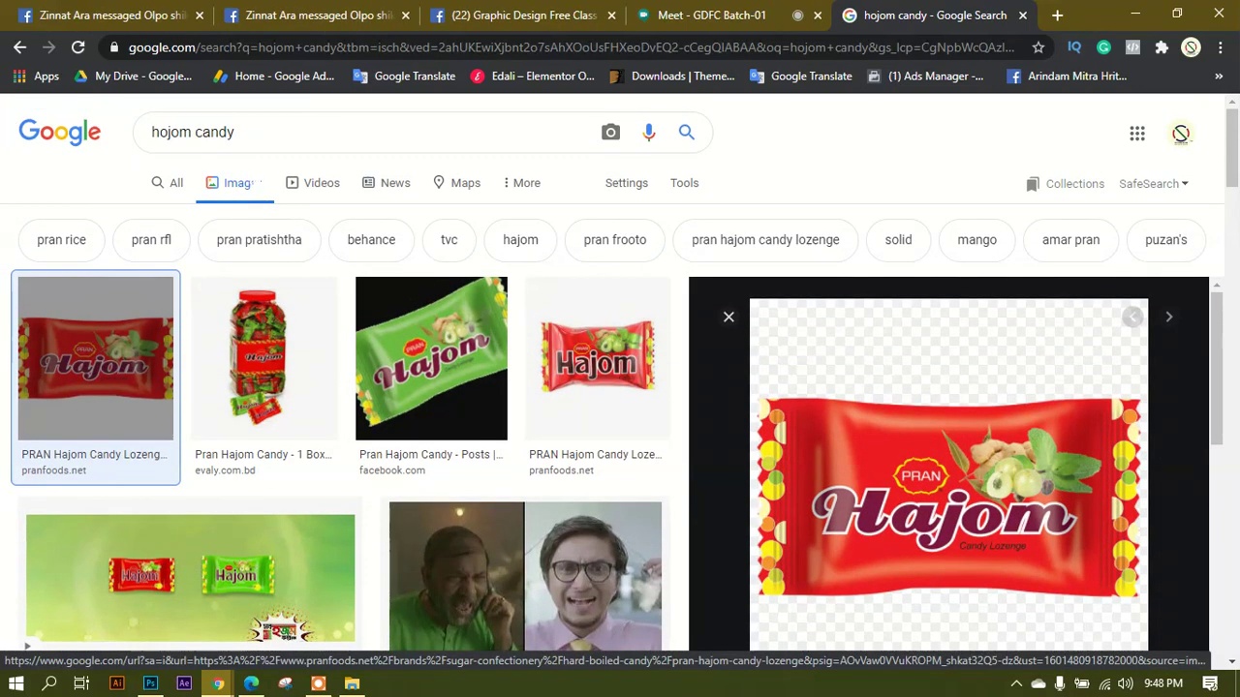
pyautogui.click(258, 130)
pyautogui.write('ce')
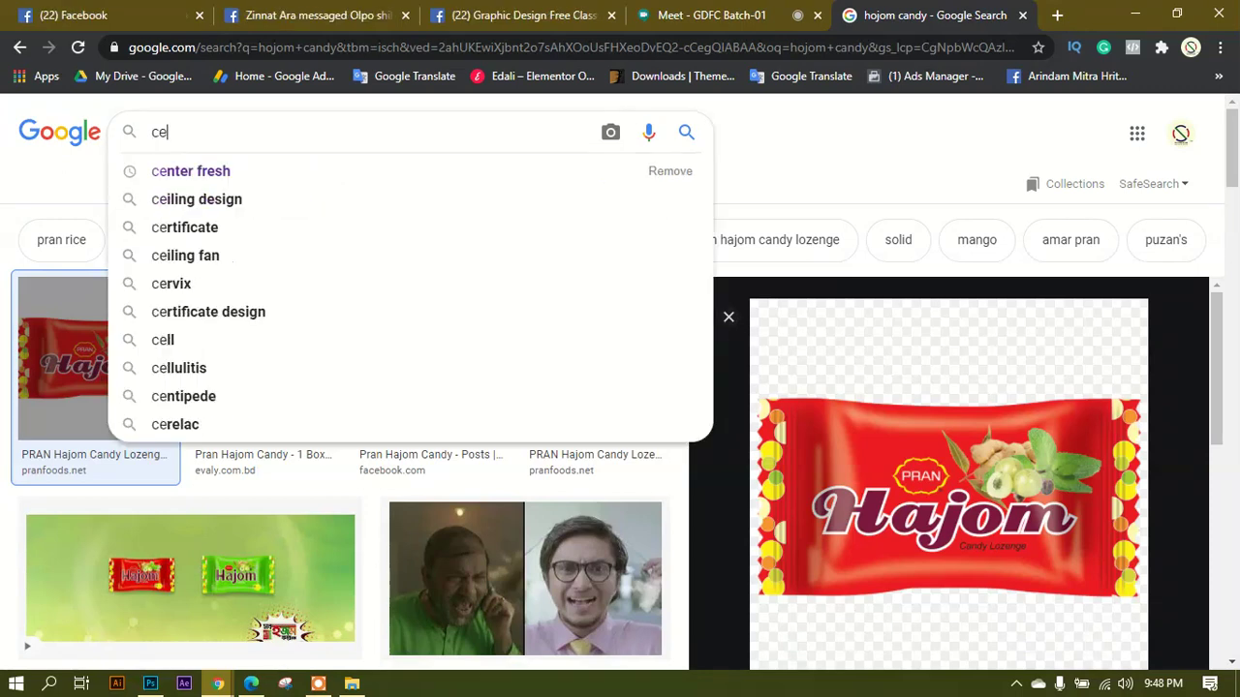
pyautogui.write('nter fresh')
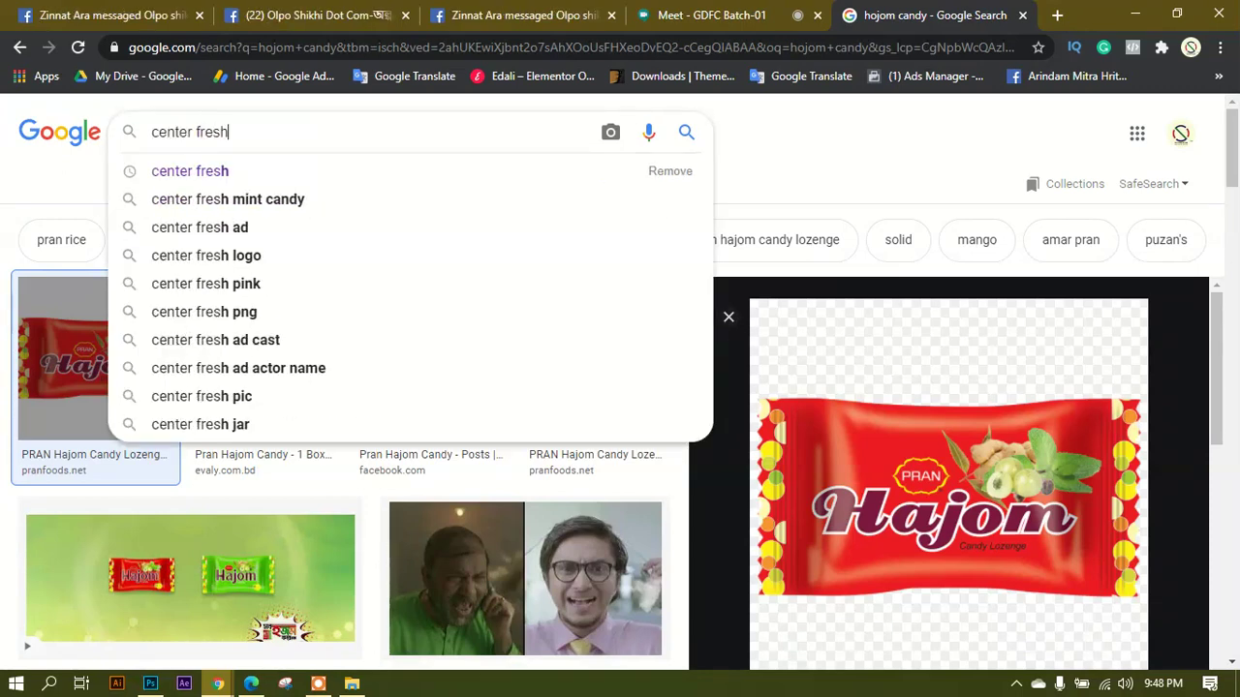
pyautogui.press('Return')
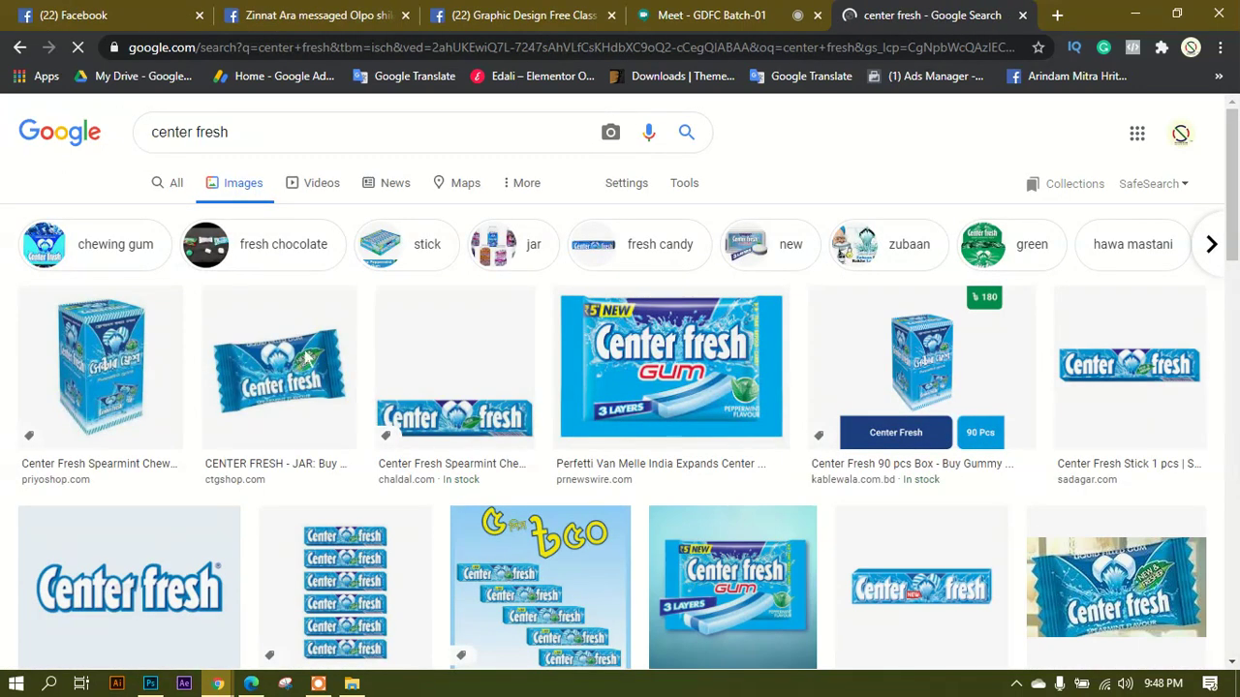
pyautogui.scroll(-2, 306, 358)
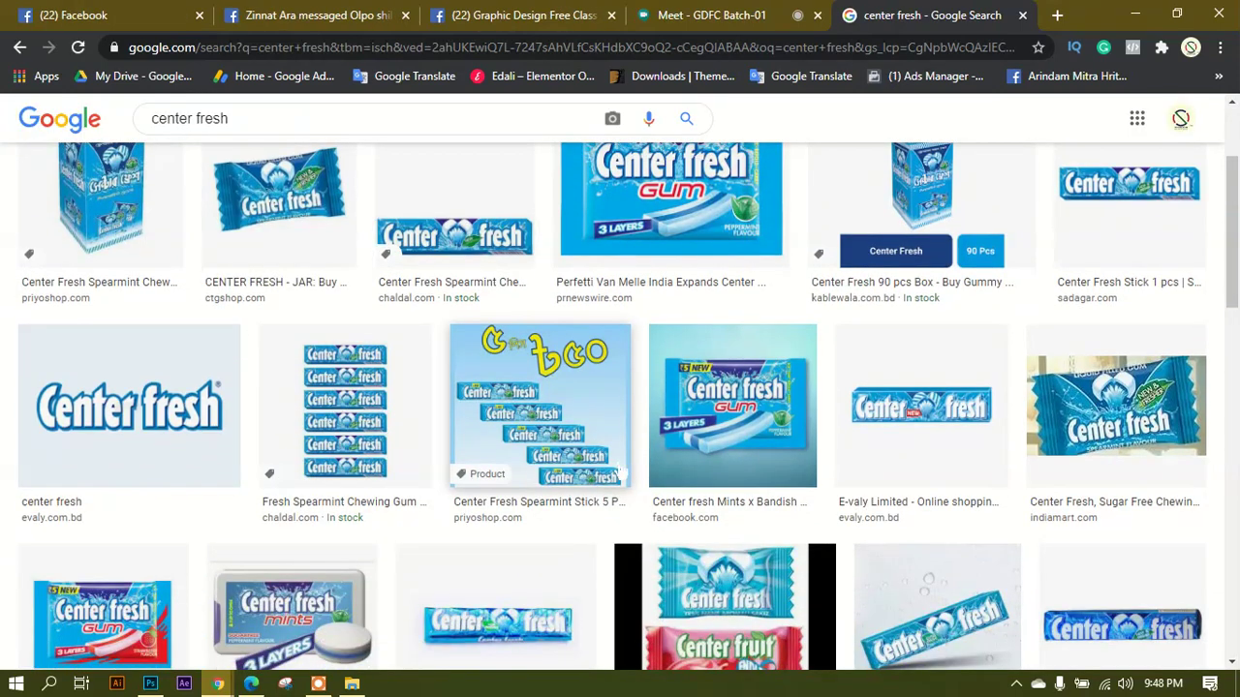
# Look over the Center Fresh wrapper and pack pictures in the image results as lettering references.
pyautogui.scroll(2, 707, 438)
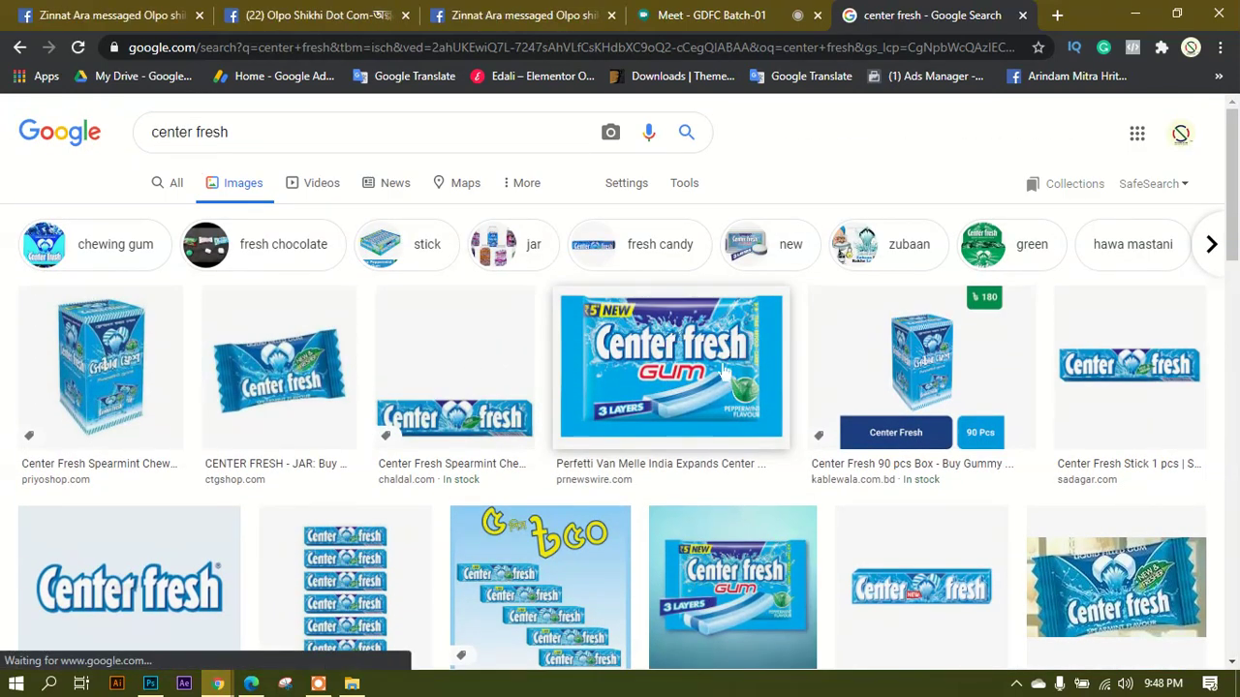
pyautogui.scroll(-1, 725, 374)
pyautogui.scroll(-2, 724, 374)
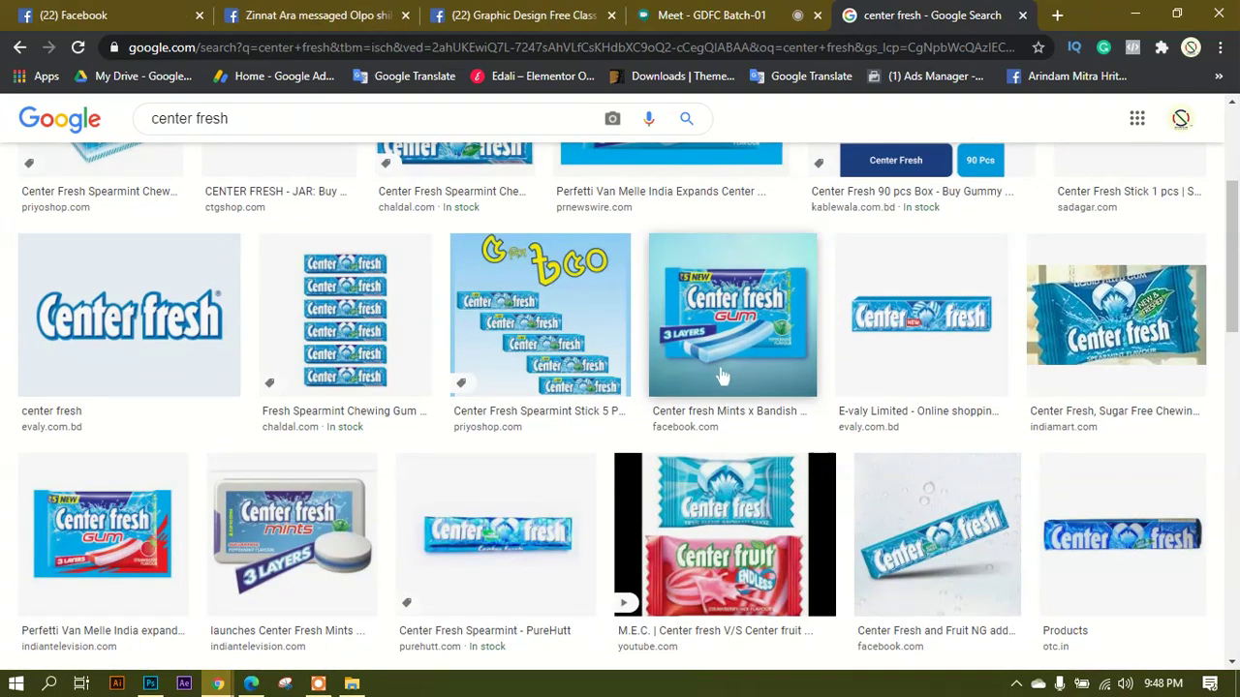
pyautogui.click(184, 346)
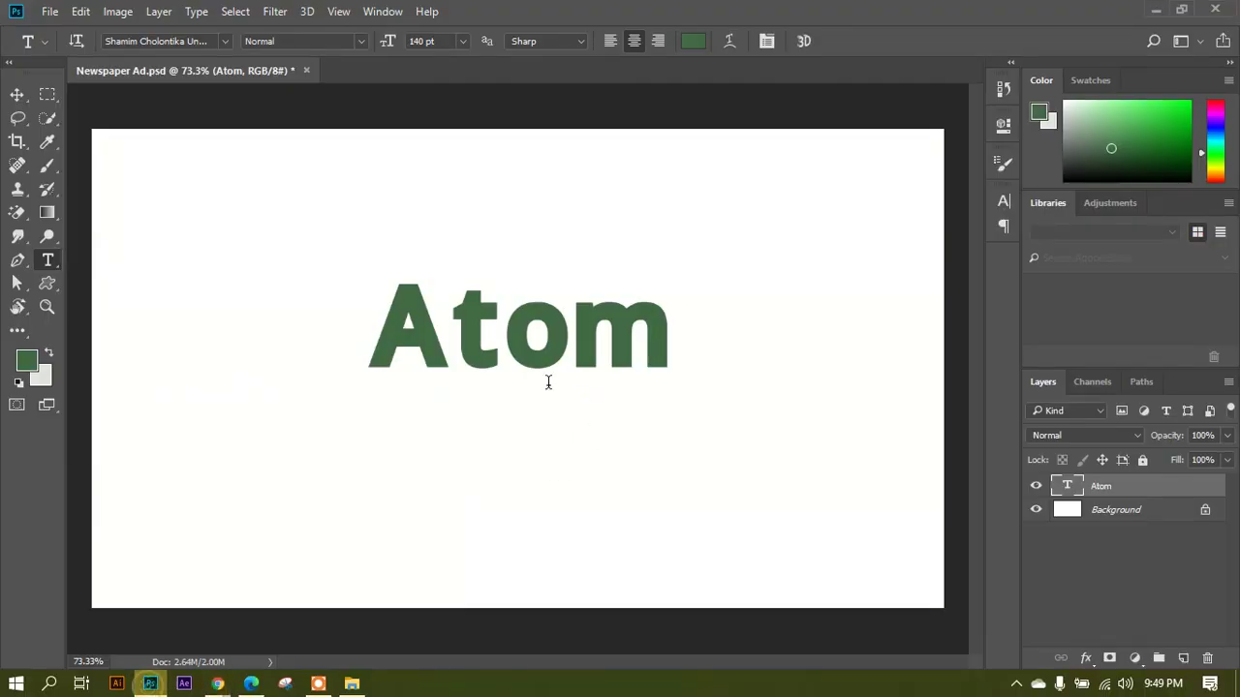
# Switch back to Photoshop, recolour the whole "Atom" text red (#e90606) and commit the edit.
pyautogui.scroll(1, 548, 379)
pyautogui.click(501, 350)
pyautogui.hotkey('ctrl', 'a')
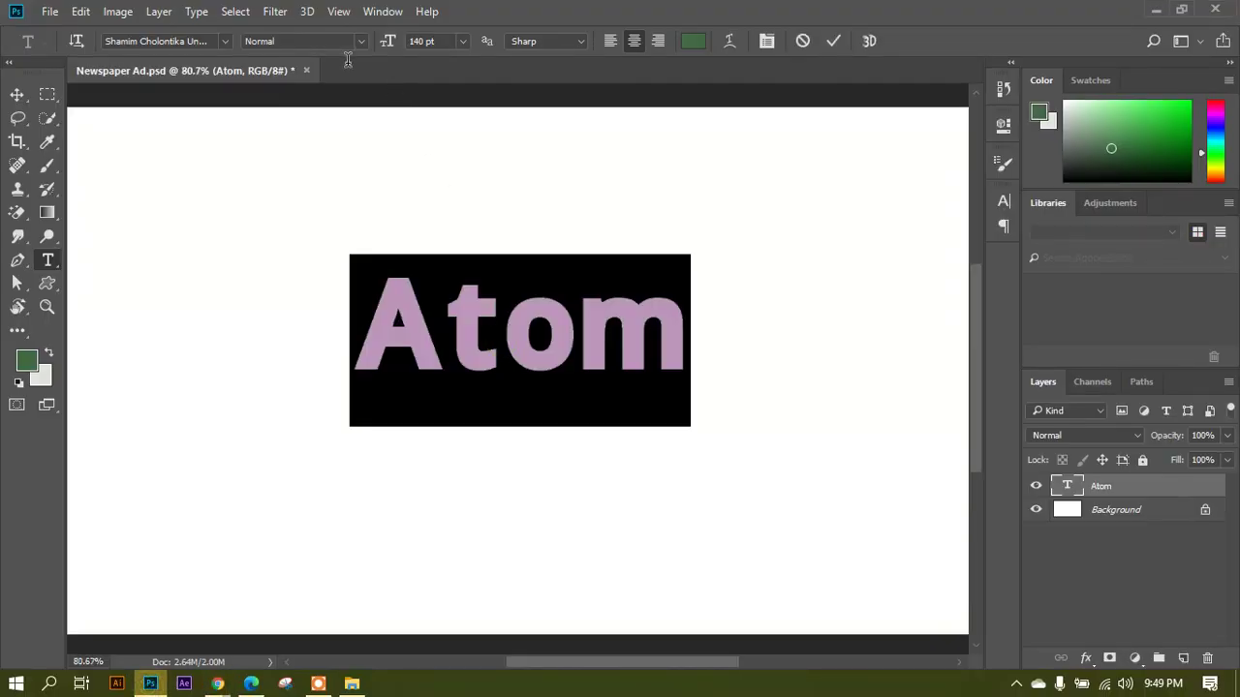
pyautogui.click(701, 45)
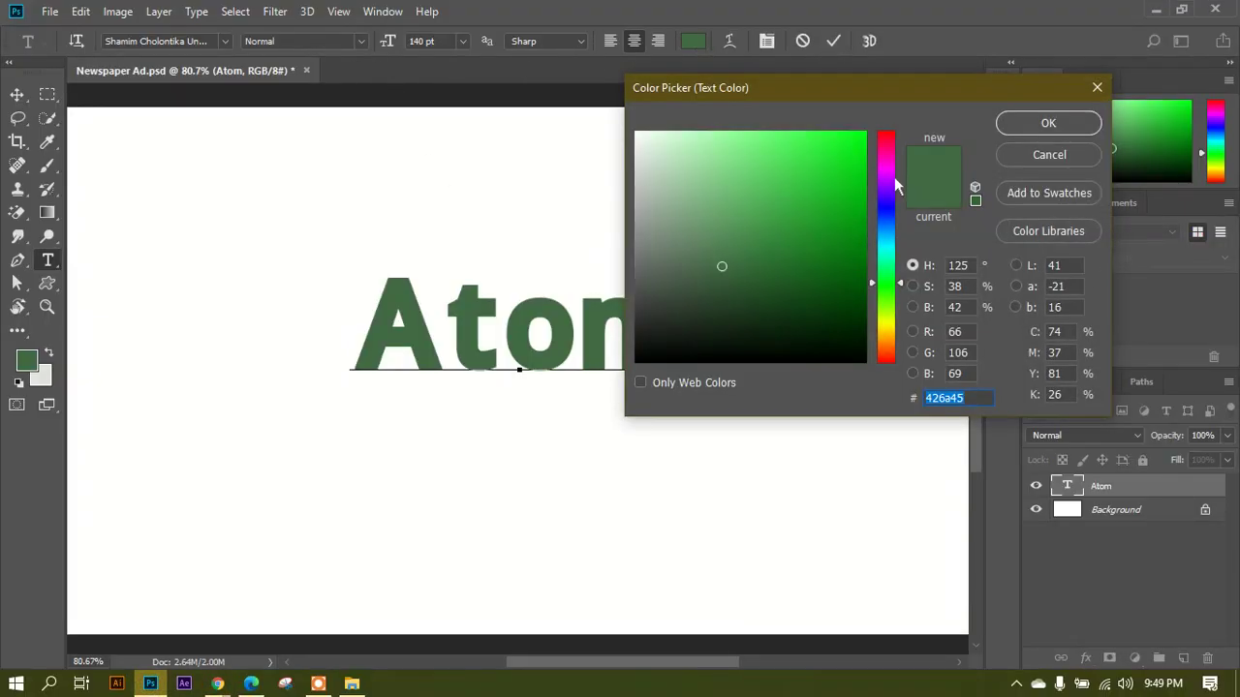
pyautogui.moveTo(894, 183)
pyautogui.mouseDown()
pyautogui.moveTo(898, 133)
pyautogui.moveTo(858, 133)
pyautogui.moveTo(891, 125)
pyautogui.mouseUp()
pyautogui.moveTo(870, 191)
pyautogui.mouseDown()
pyautogui.moveTo(858, 174)
pyautogui.moveTo(859, 185)
pyautogui.moveTo(859, 151)
pyautogui.mouseUp()
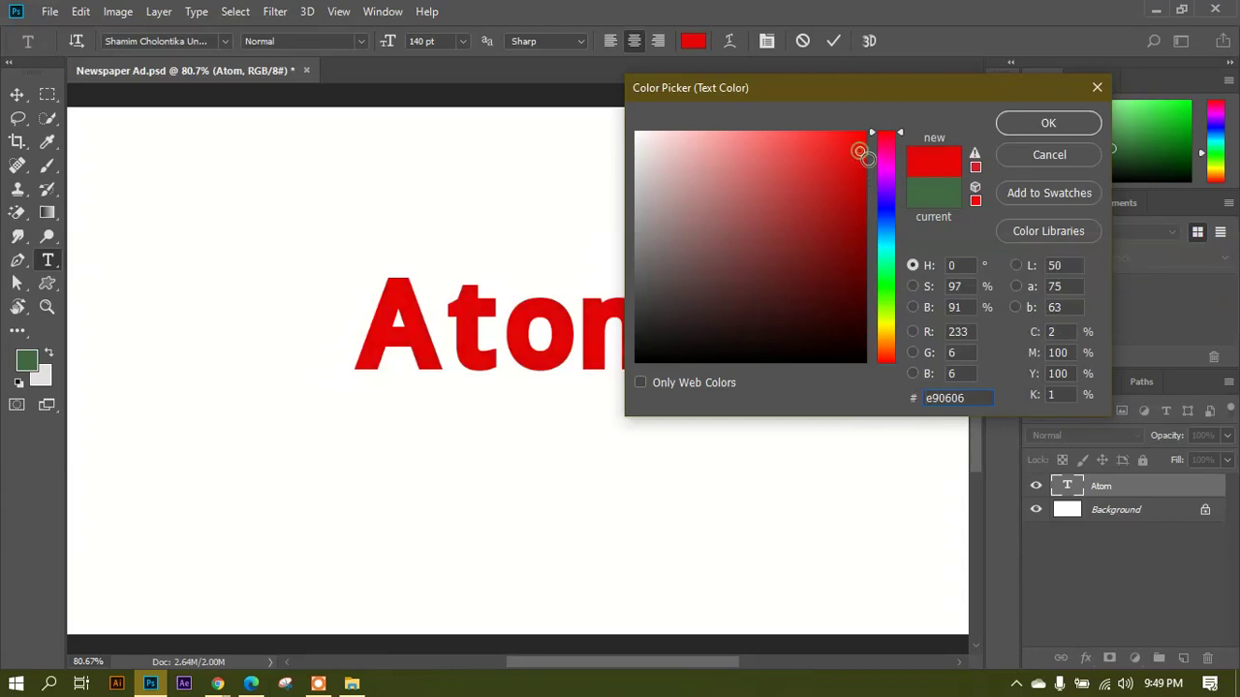
pyautogui.click(1062, 158)
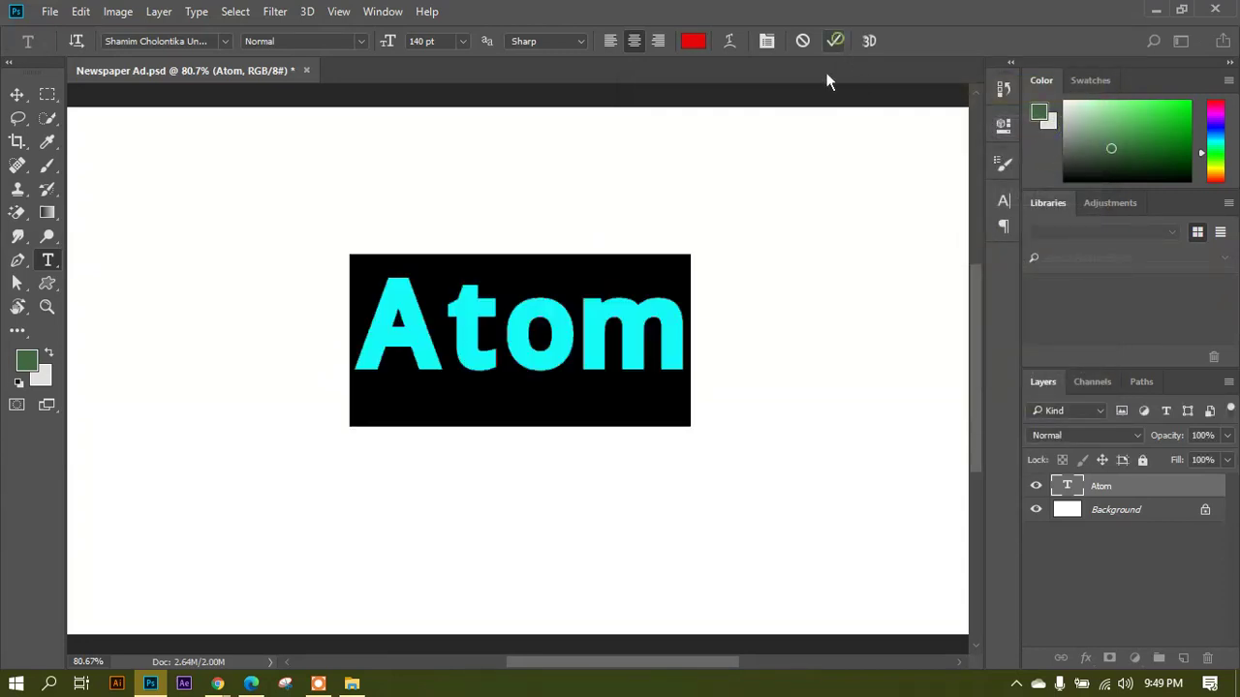
pyautogui.click(833, 41)
# Move the "Atom" text straight down by about 0.47 in, keeping it horizontally centred on the canvas.
pyautogui.press('v')
pyautogui.scroll(-2, 582, 358)
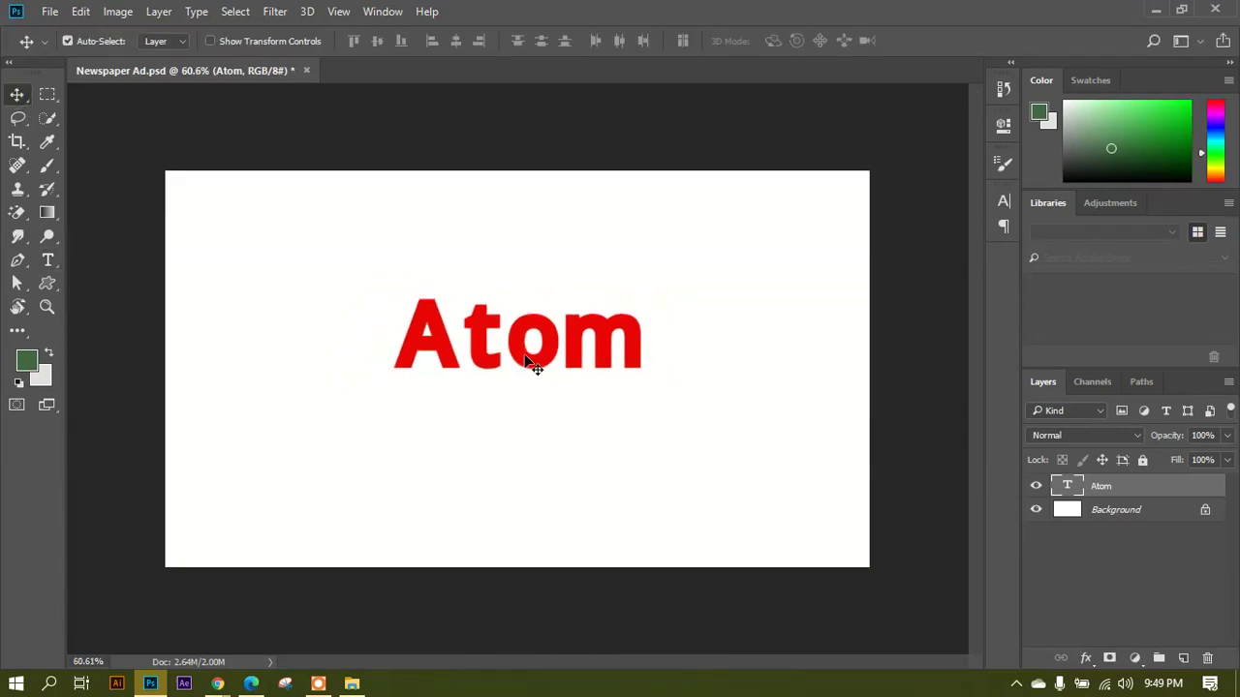
pyautogui.scroll(1, 574, 341)
pyautogui.moveTo(573, 341); pyautogui.dragTo(574, 368)
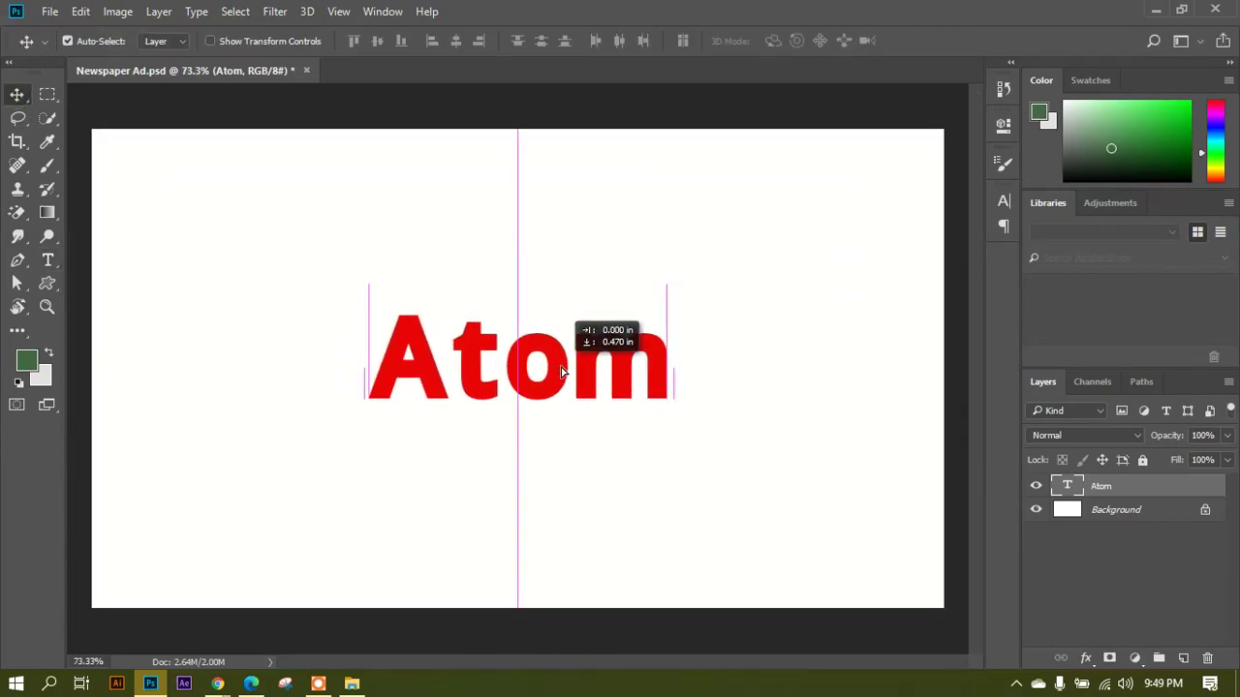
pyautogui.scroll(1, 504, 381)
pyautogui.scroll(7, 503, 380)
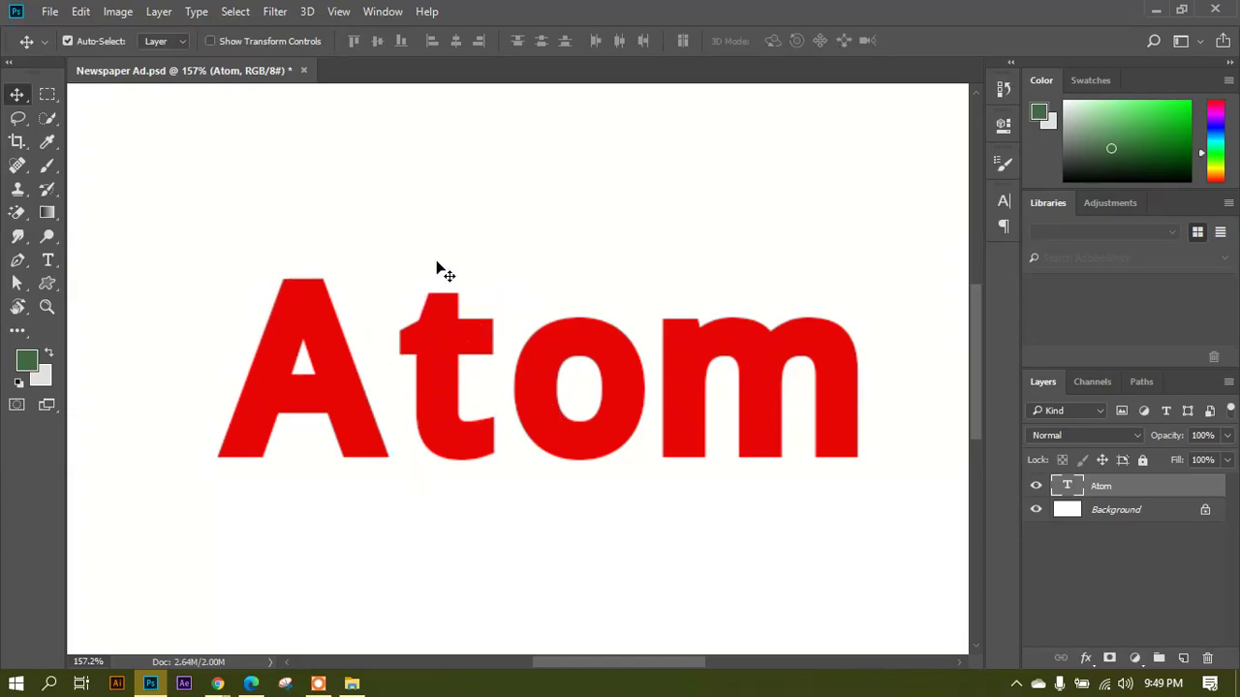
pyautogui.scroll(-5, 573, 277)
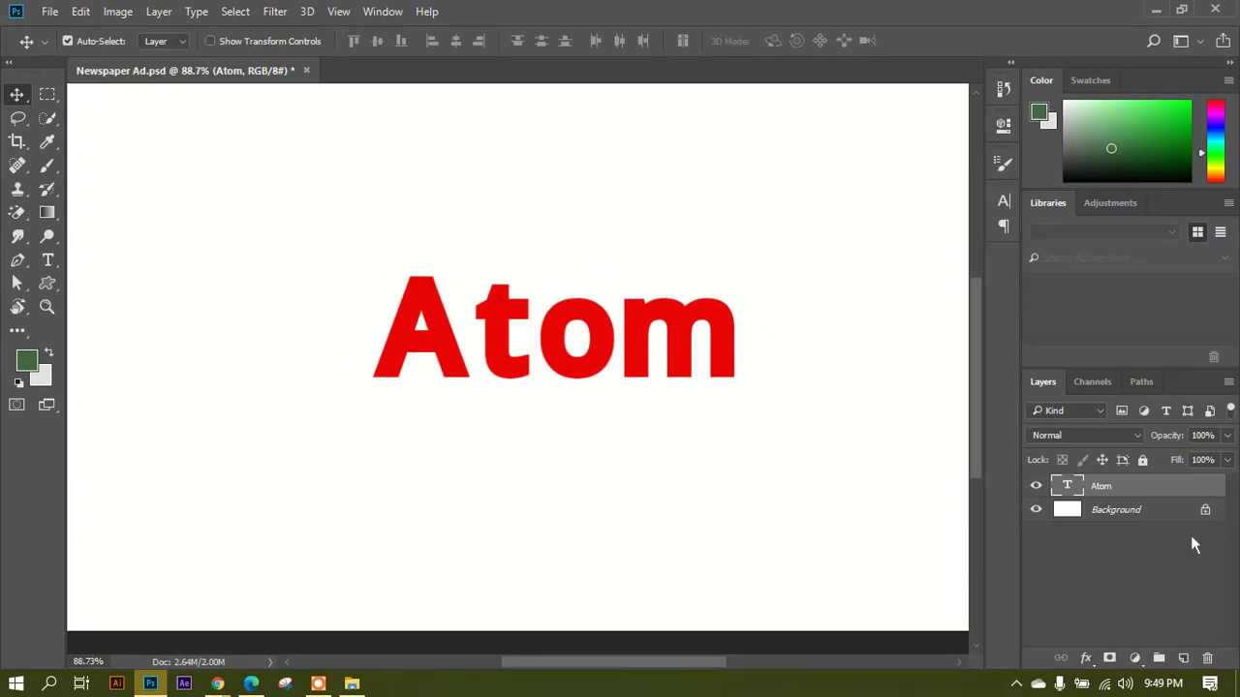
# Add a new layer between the Background and the "Atom" text, fill it with black, and select the "Atom" layer again.
pyautogui.click(1162, 511)
pyautogui.click(1183, 658)
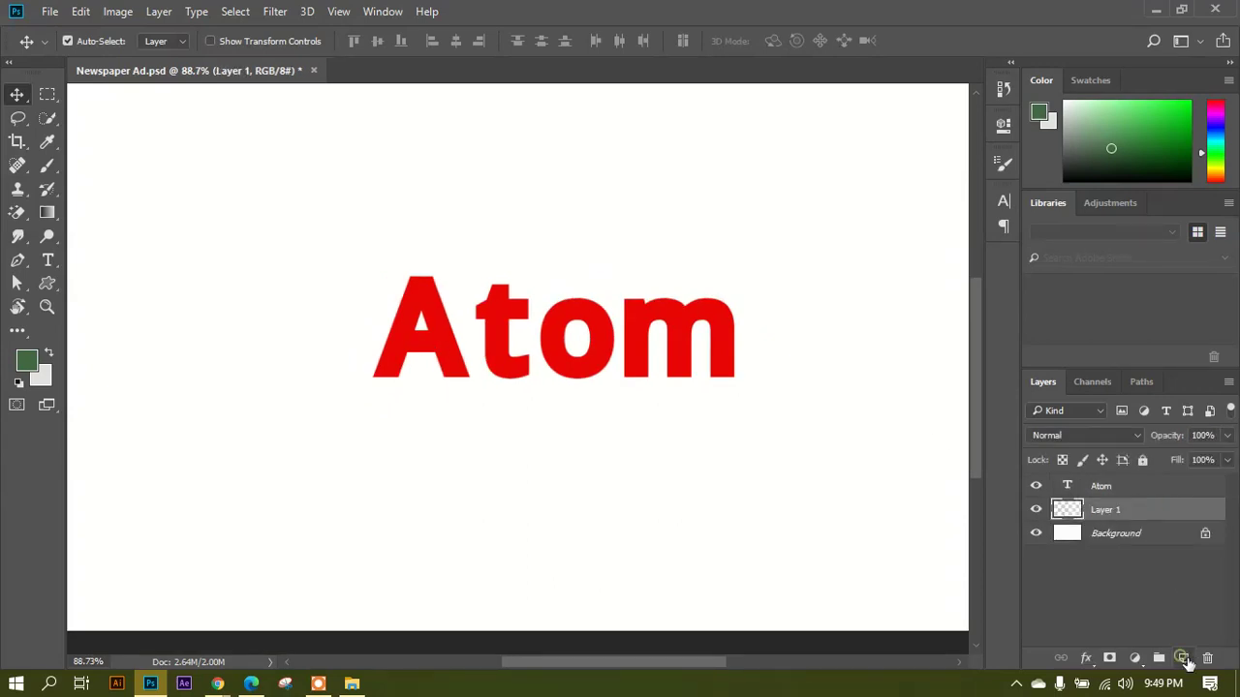
pyautogui.click(27, 362)
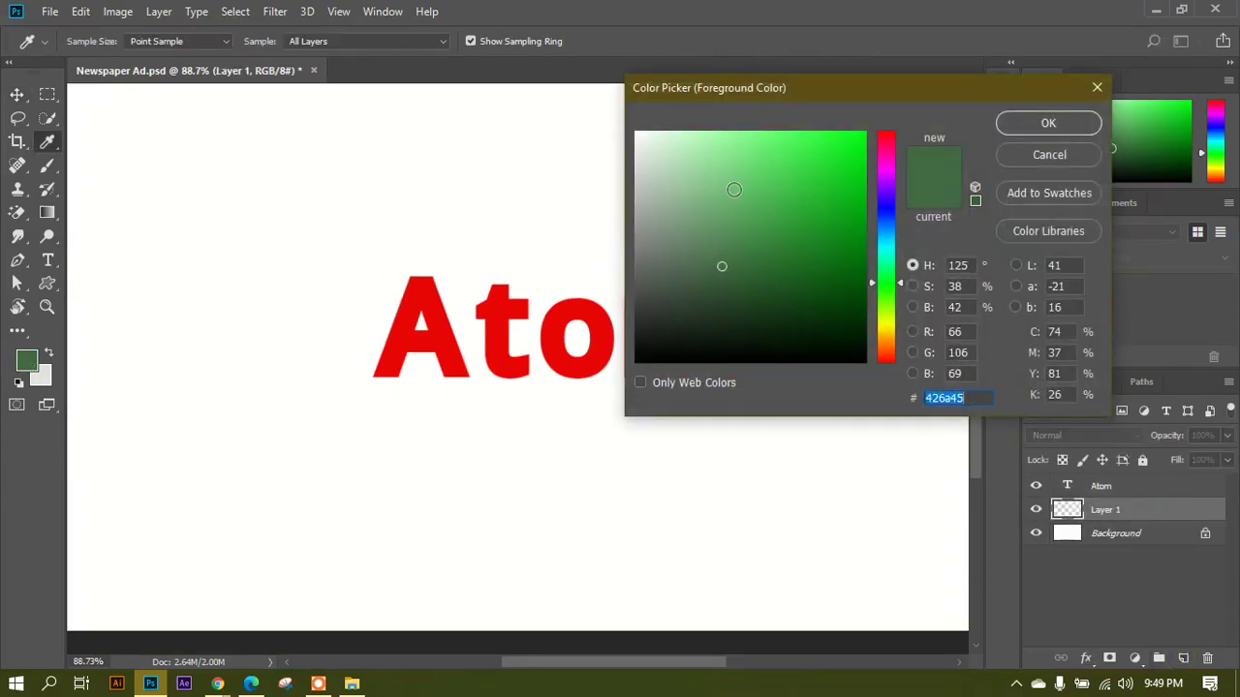
pyautogui.moveTo(687, 274); pyautogui.dragTo(628, 392)
pyautogui.click(1028, 124)
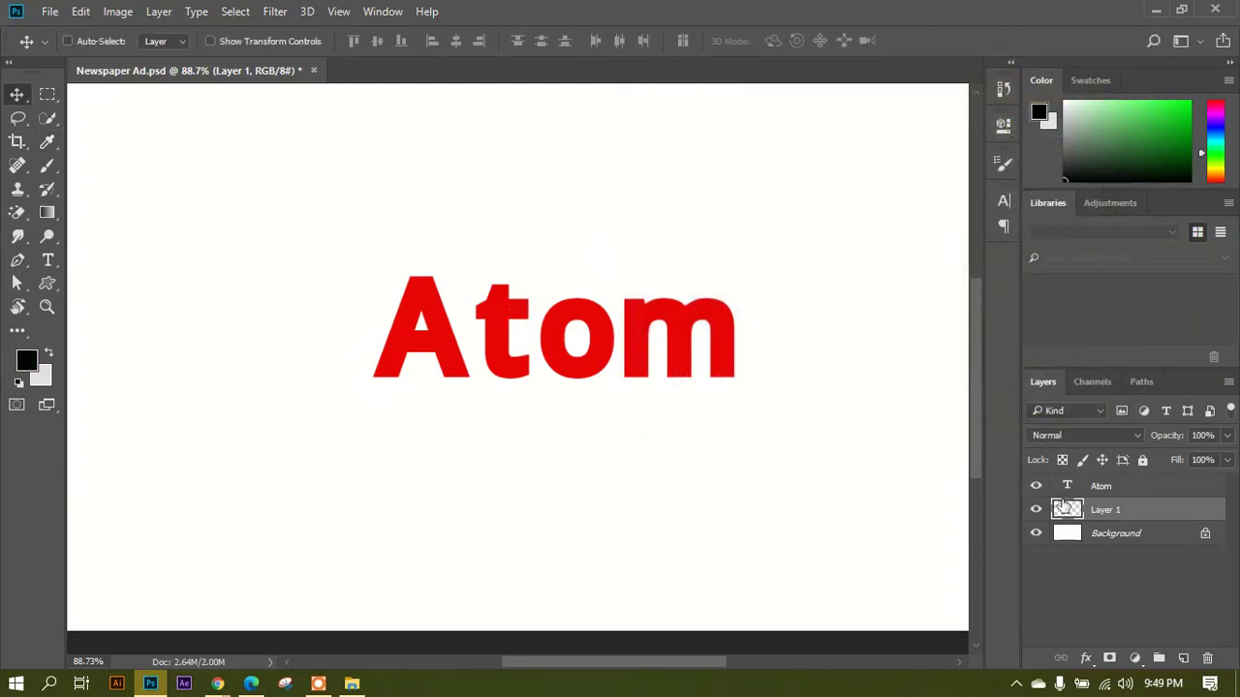
pyautogui.hotkey('alt', 'BackSpace')
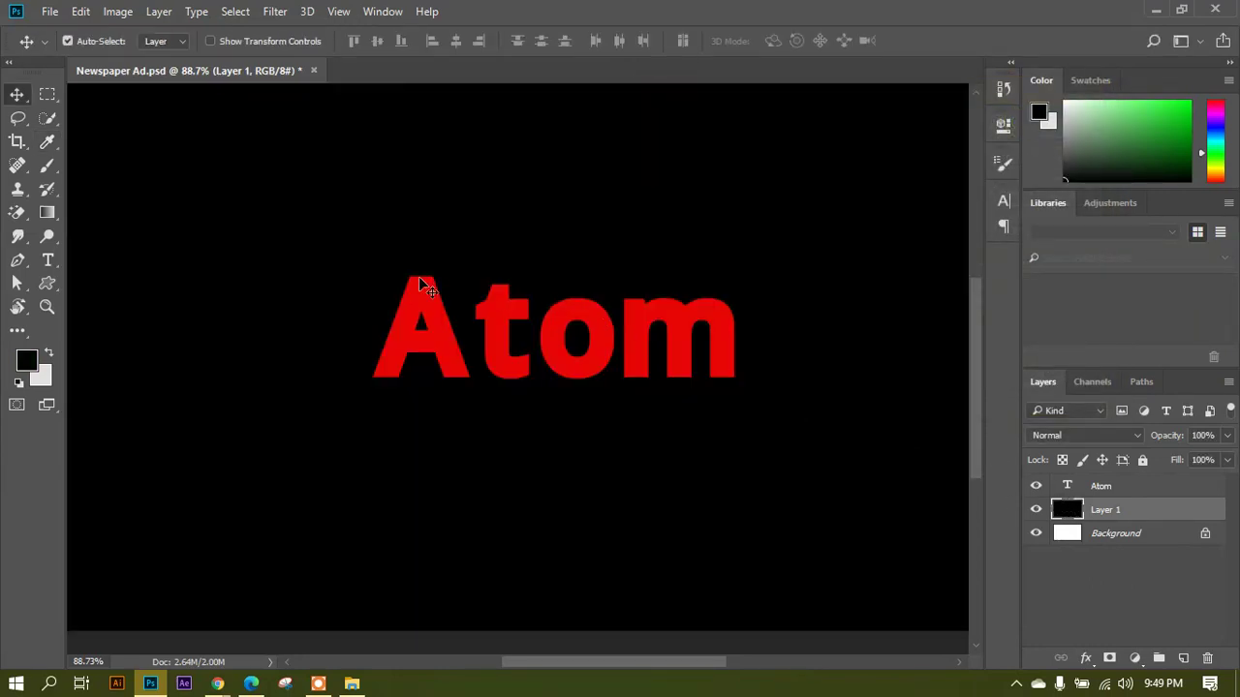
pyautogui.scroll(3, 475, 359)
pyautogui.moveTo(479, 343); pyautogui.dragTo(457, 345)
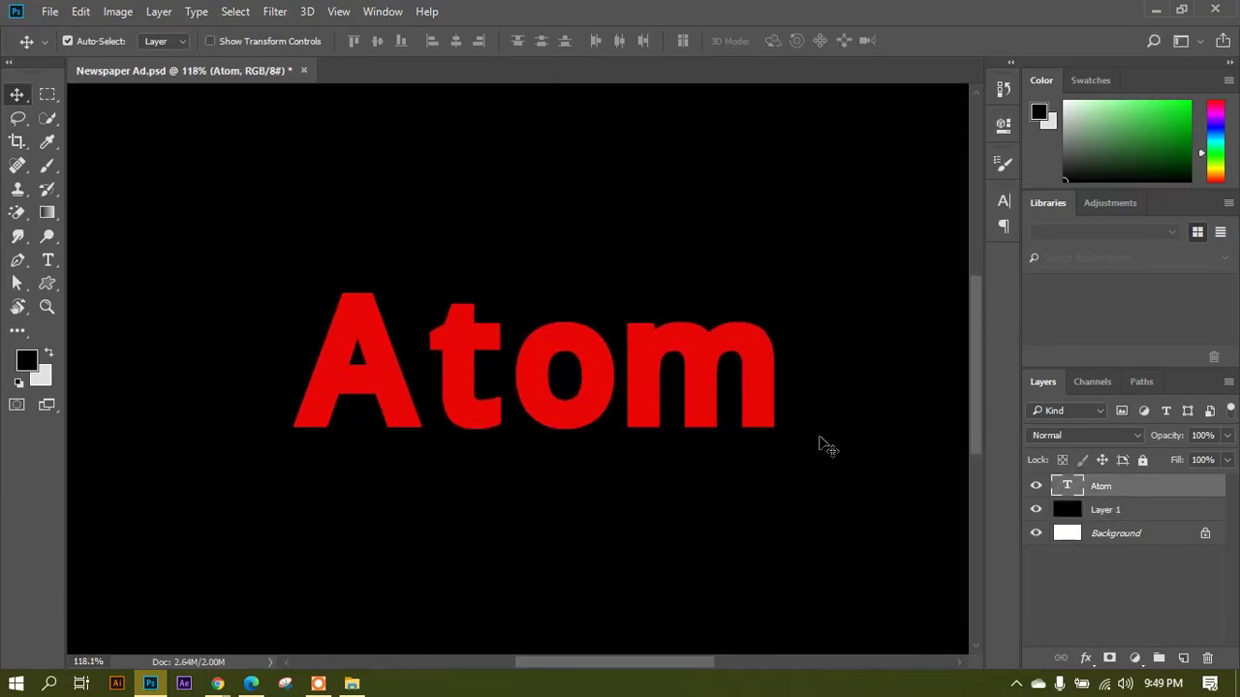
pyautogui.rightClick(1132, 496)
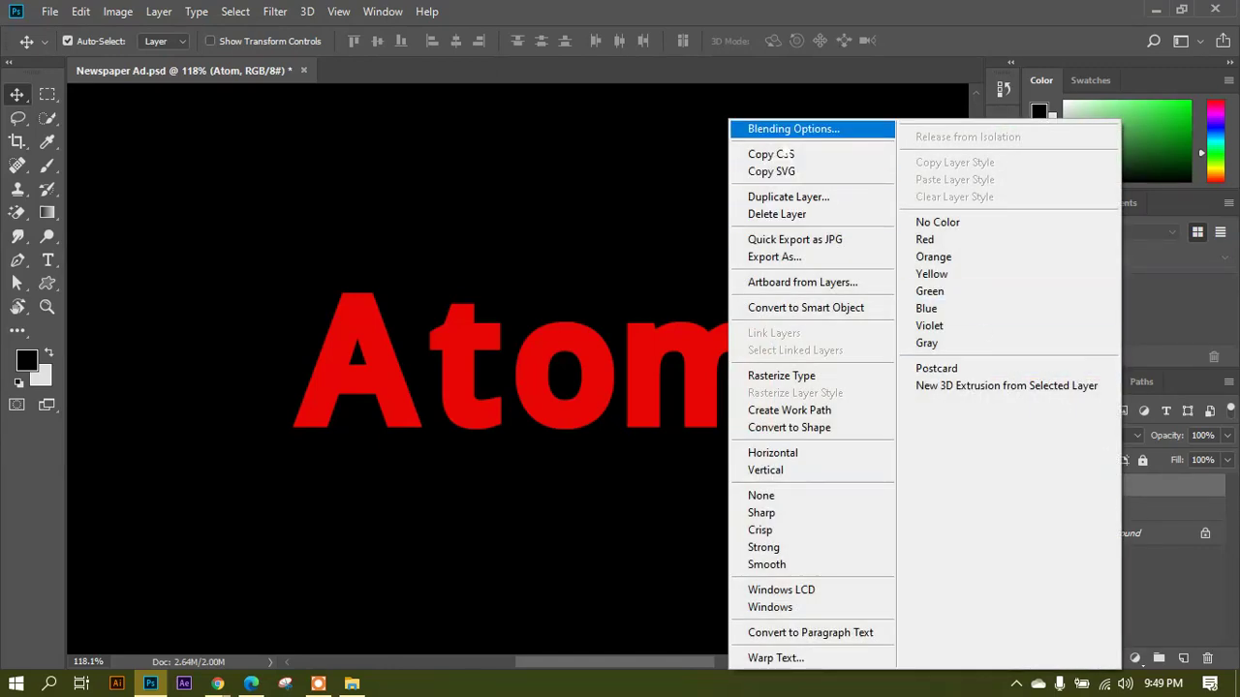
pyautogui.click(1169, 496)
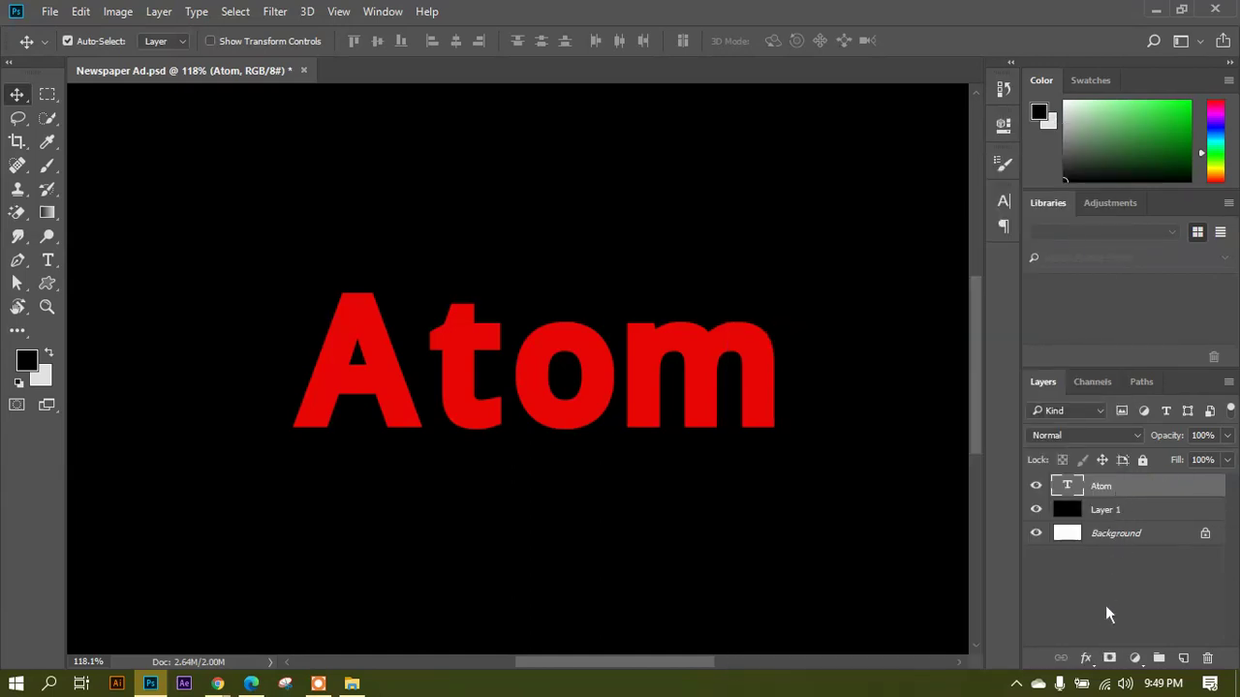
pyautogui.click(1086, 658)
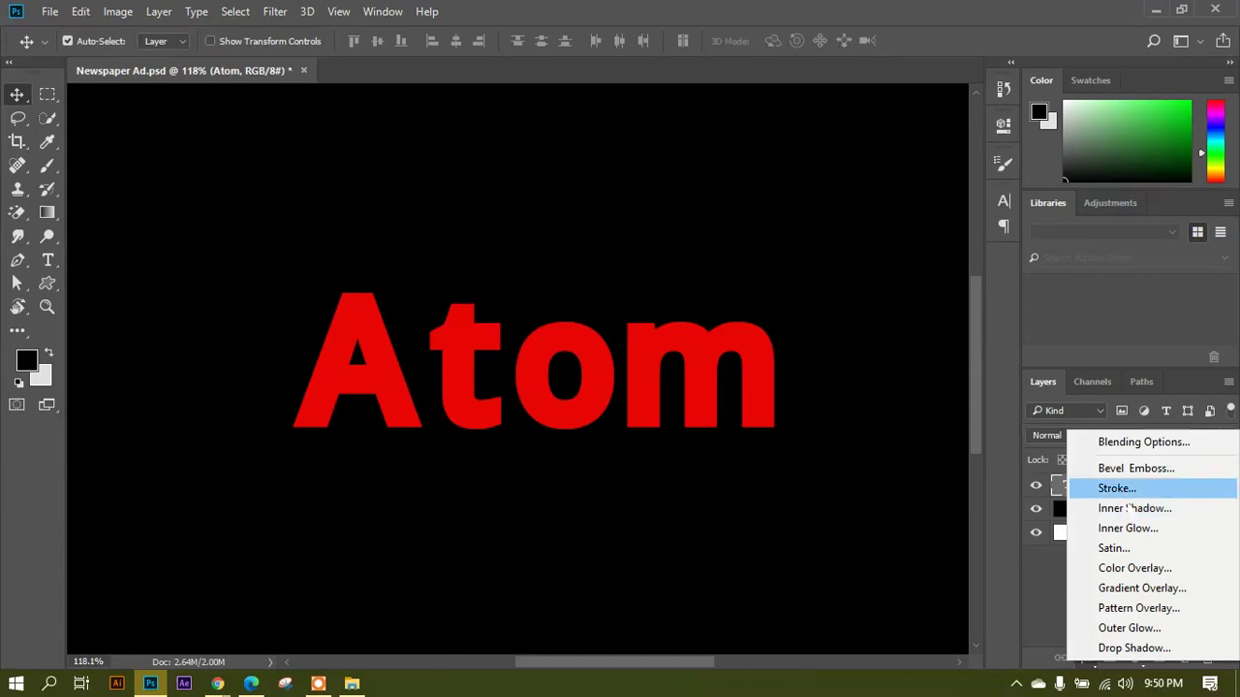
pyautogui.click(1127, 495)
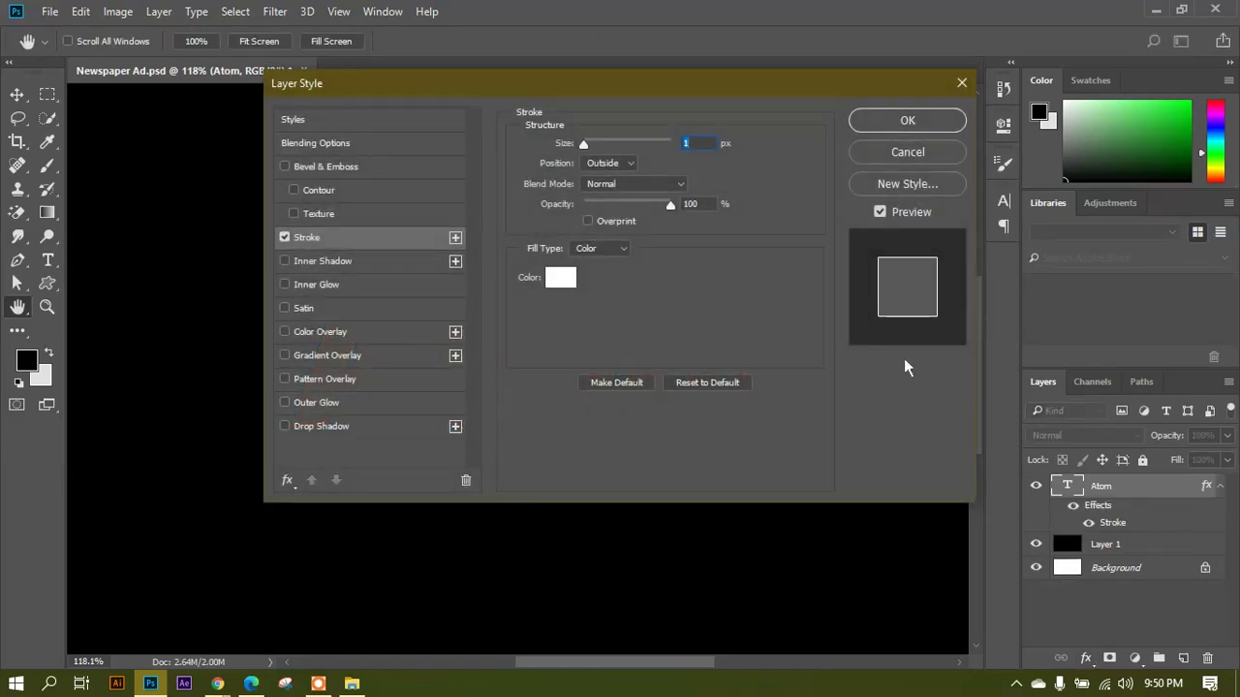
pyautogui.moveTo(693, 92); pyautogui.dragTo(1043, 61)
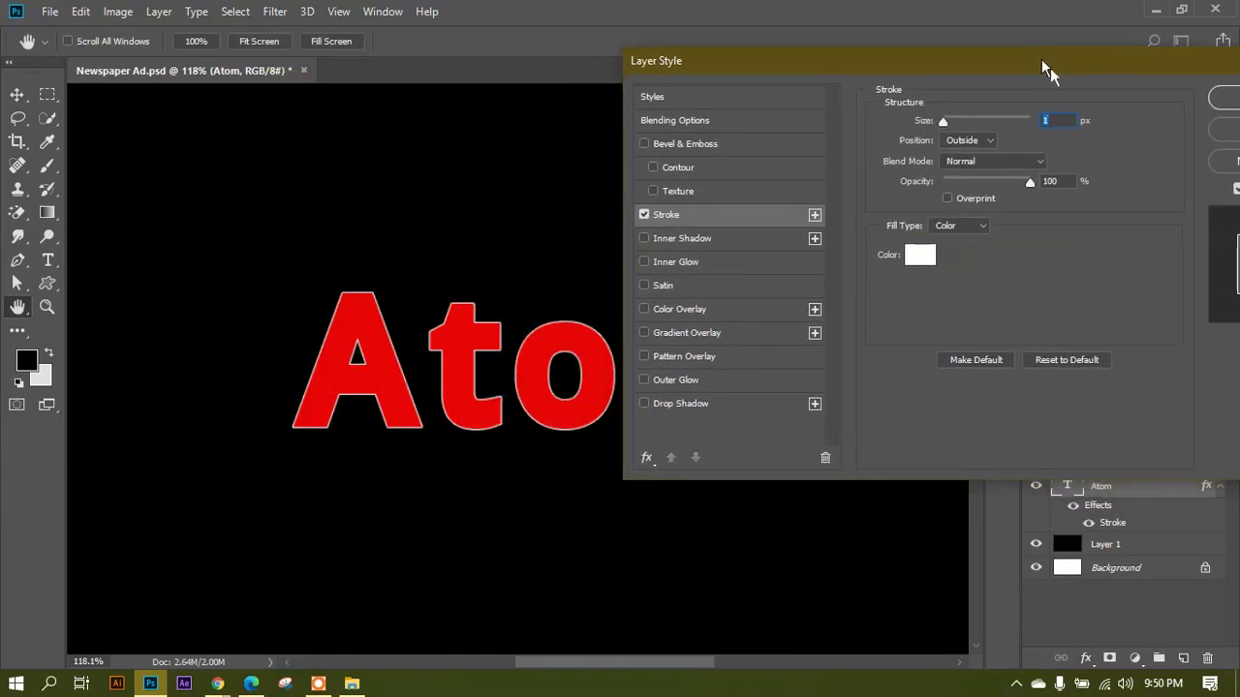
pyautogui.click(644, 214)
pyautogui.moveTo(913, 64); pyautogui.dragTo(593, 62)
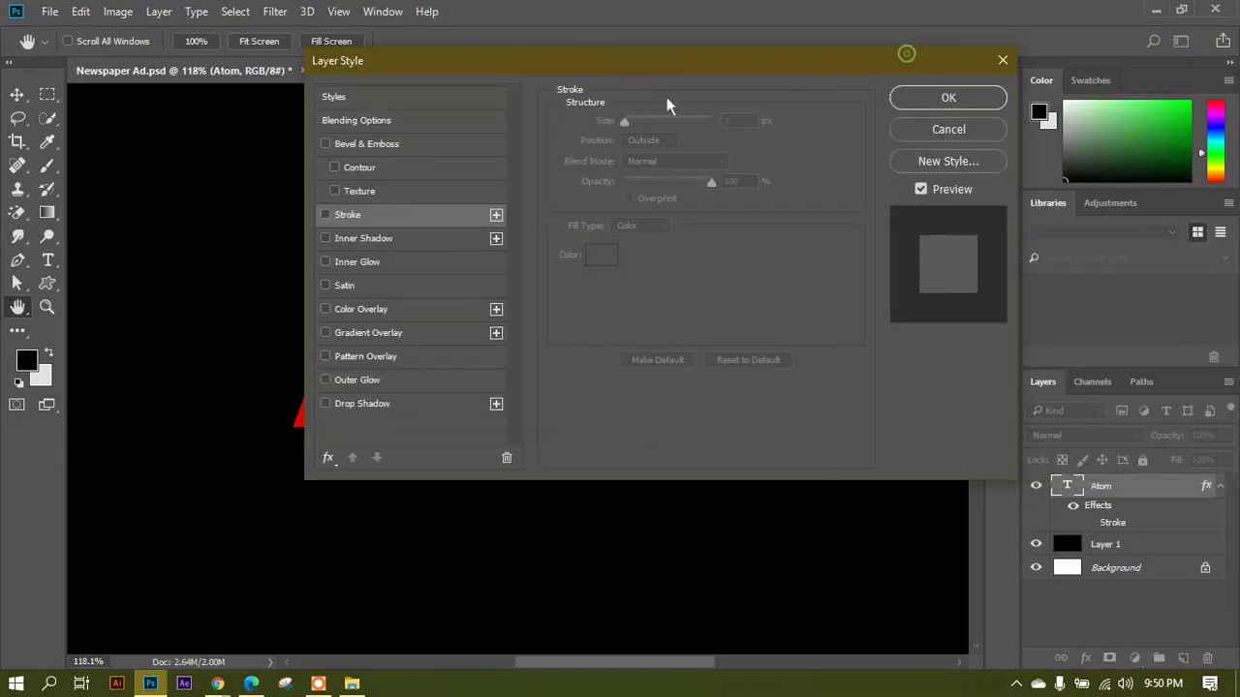
pyautogui.click(958, 135)
# Open the blending options of the "Atom" layer and enable a Stroke effect, keeping the lettering in view.
pyautogui.rightClick(1119, 494)
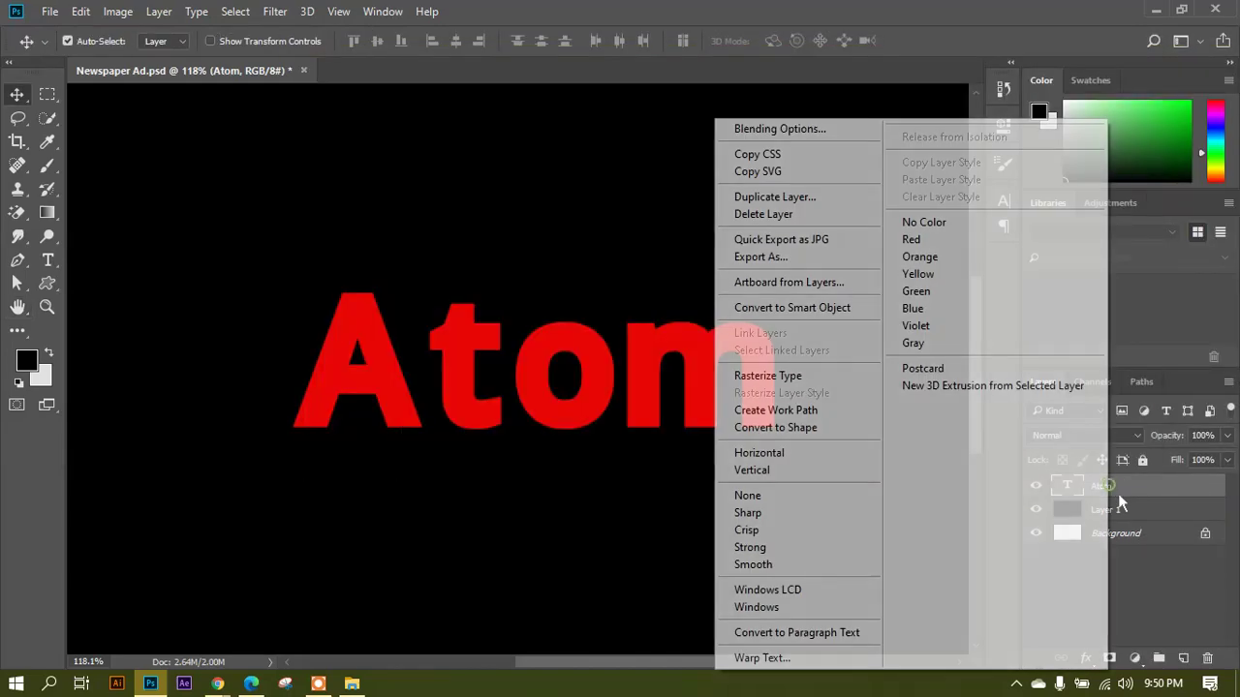
pyautogui.click(816, 134)
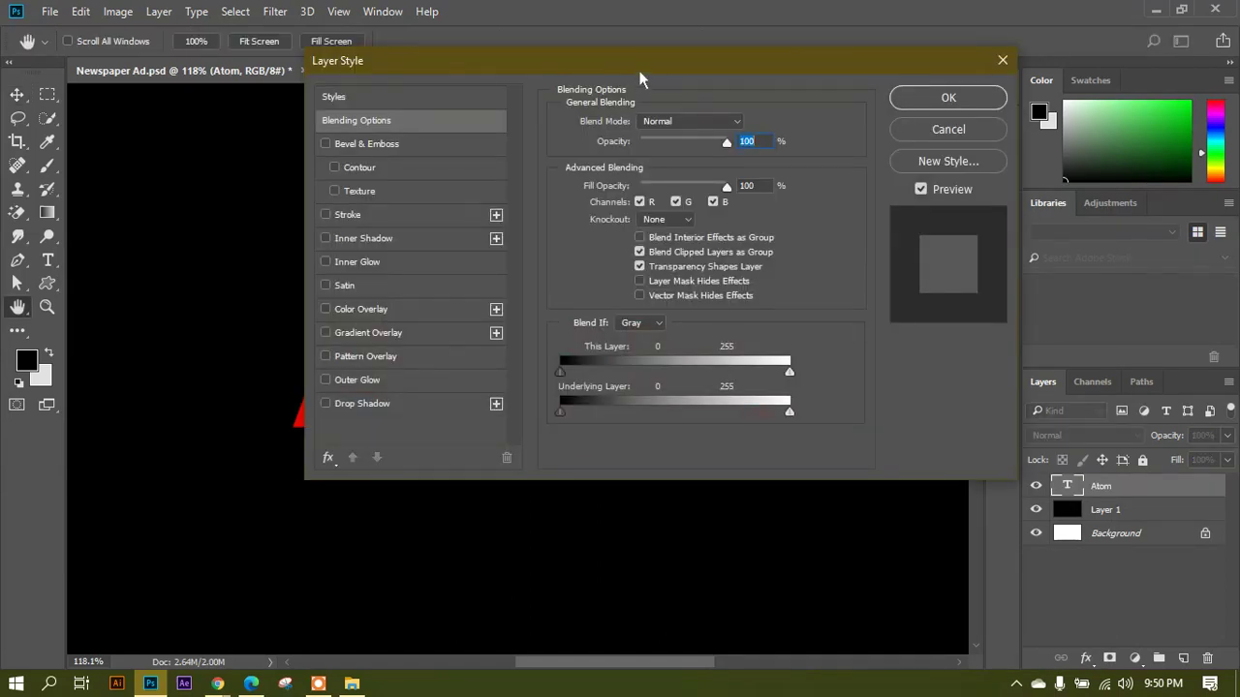
pyautogui.moveTo(631, 62); pyautogui.dragTo(992, 49)
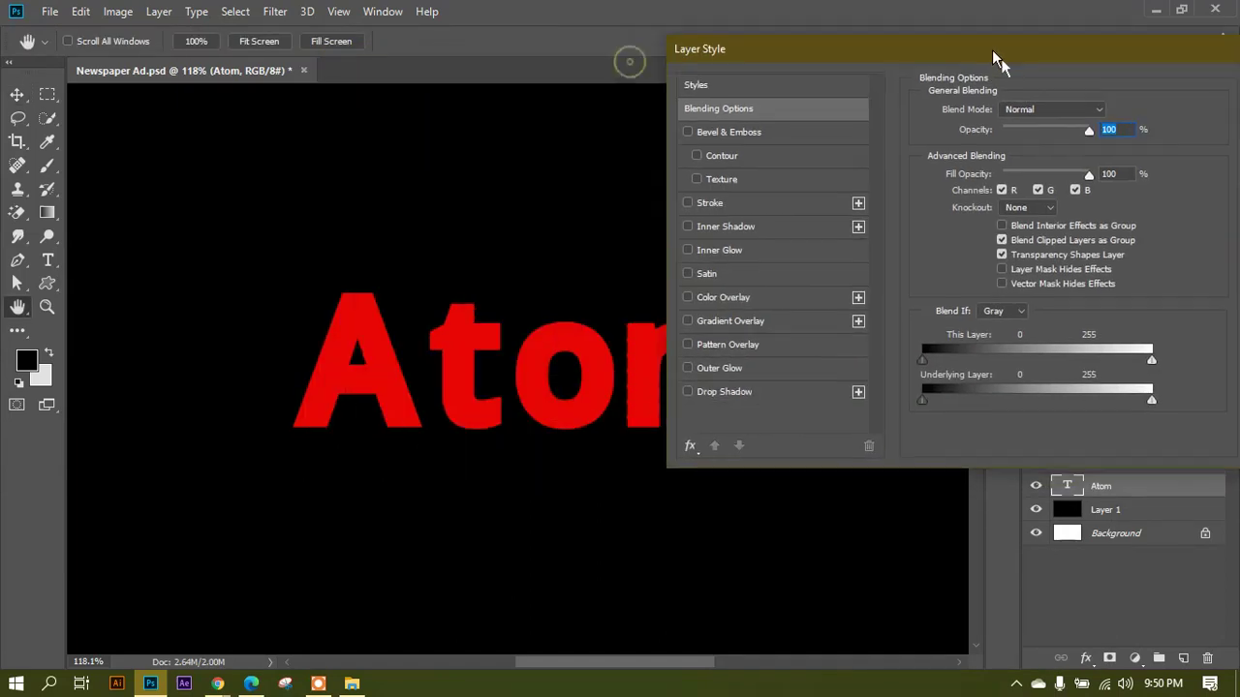
pyautogui.click(731, 203)
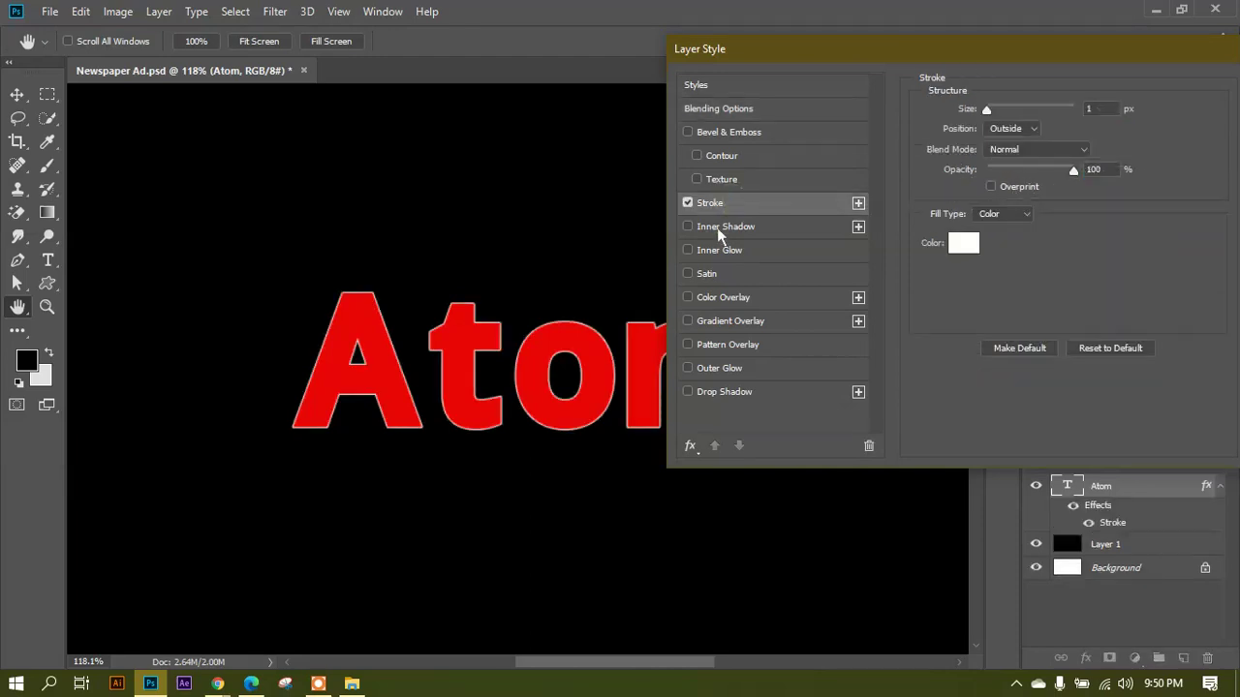
pyautogui.moveTo(830, 53); pyautogui.dragTo(731, 67)
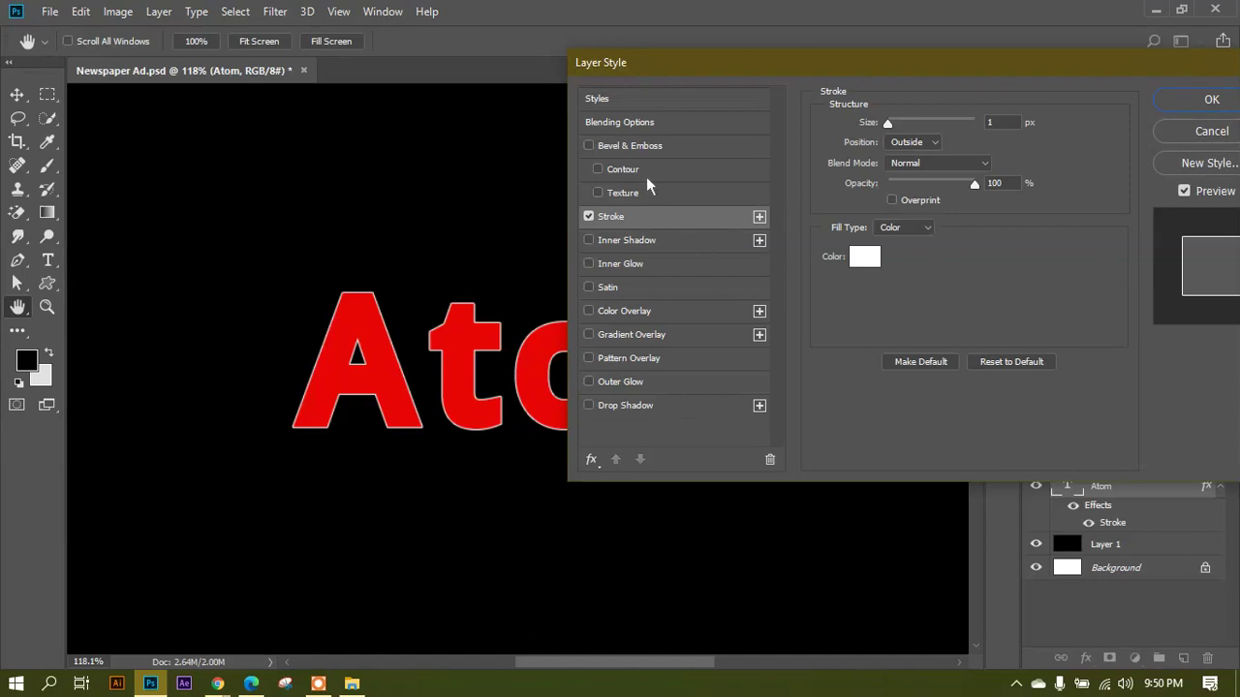
pyautogui.moveTo(699, 64)
pyautogui.mouseDown()
pyautogui.moveTo(745, 48)
pyautogui.moveTo(823, 47)
pyautogui.mouseUp()
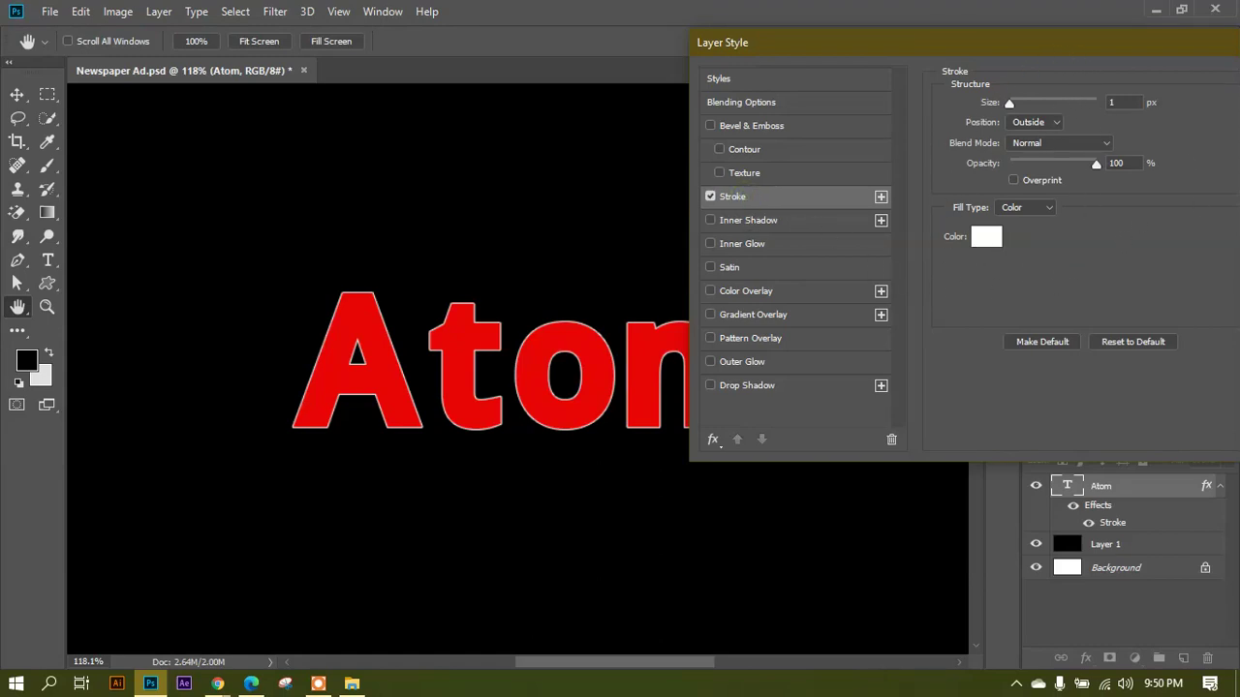
pyautogui.moveTo(758, 49); pyautogui.dragTo(790, 40)
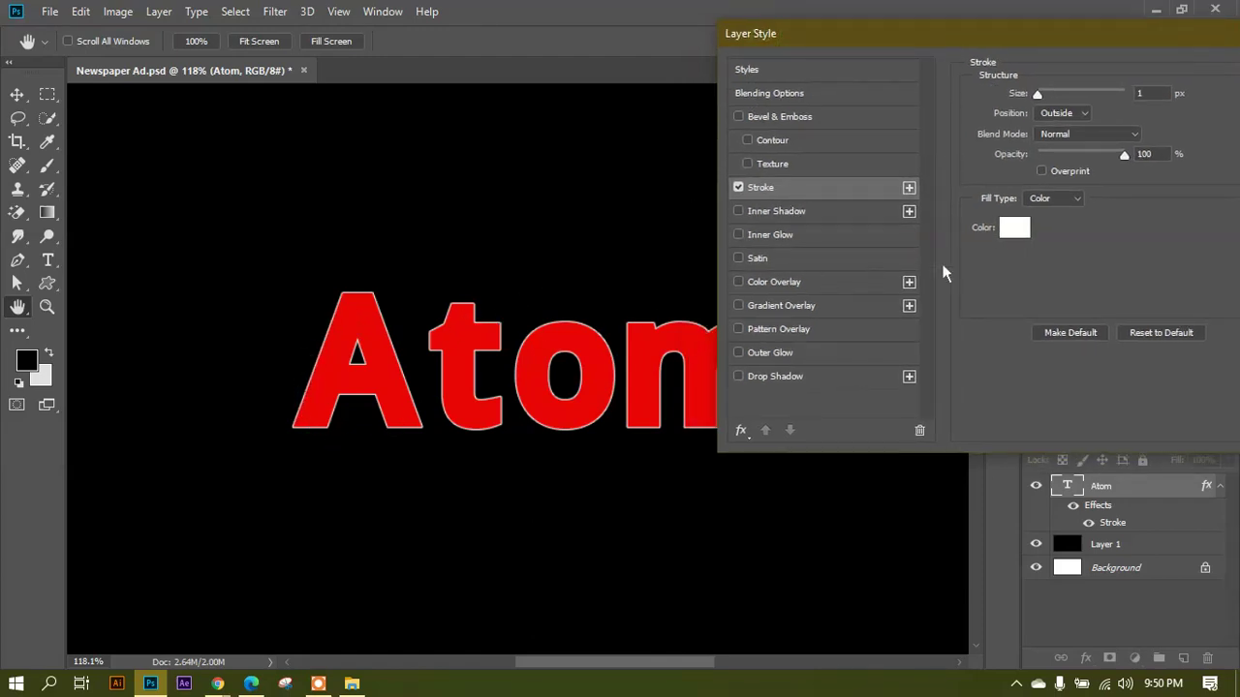
# Change the stroke colour of the "Atom" text to bright green (#17c60a).
pyautogui.click(1020, 234)
pyautogui.moveTo(801, 90); pyautogui.dragTo(937, 76)
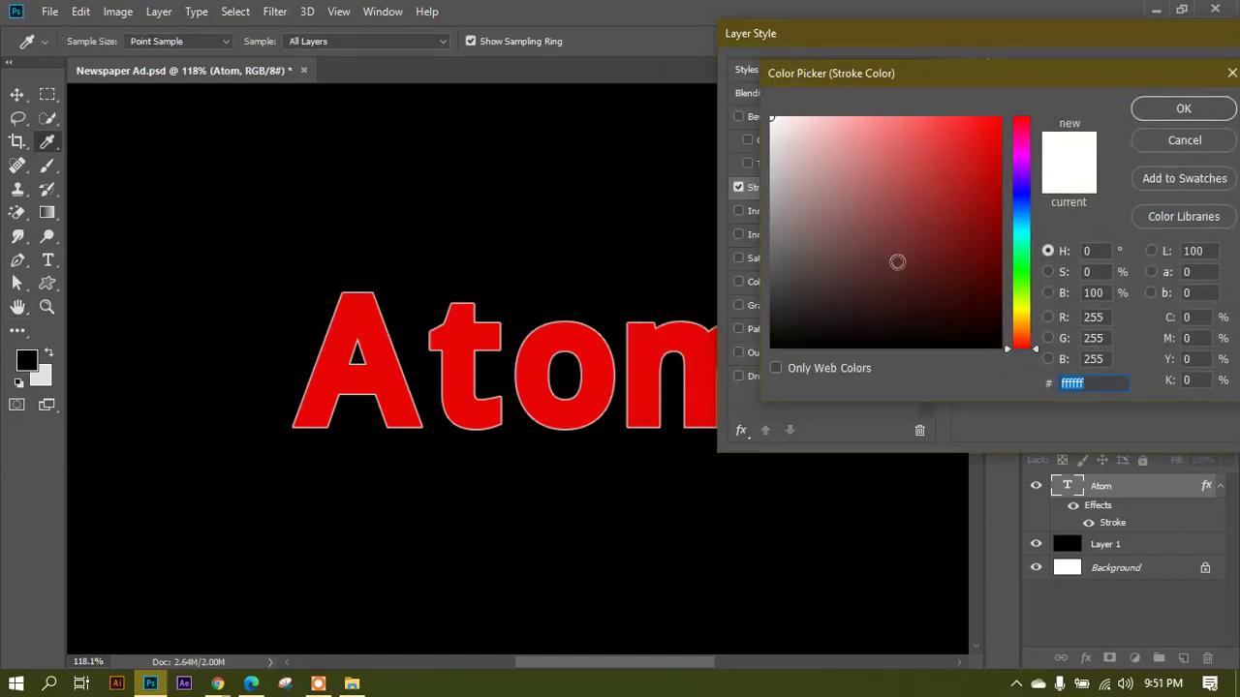
pyautogui.moveTo(1023, 198)
pyautogui.mouseDown()
pyautogui.moveTo(1022, 275)
pyautogui.moveTo(969, 200)
pyautogui.moveTo(988, 169)
pyautogui.mouseUp()
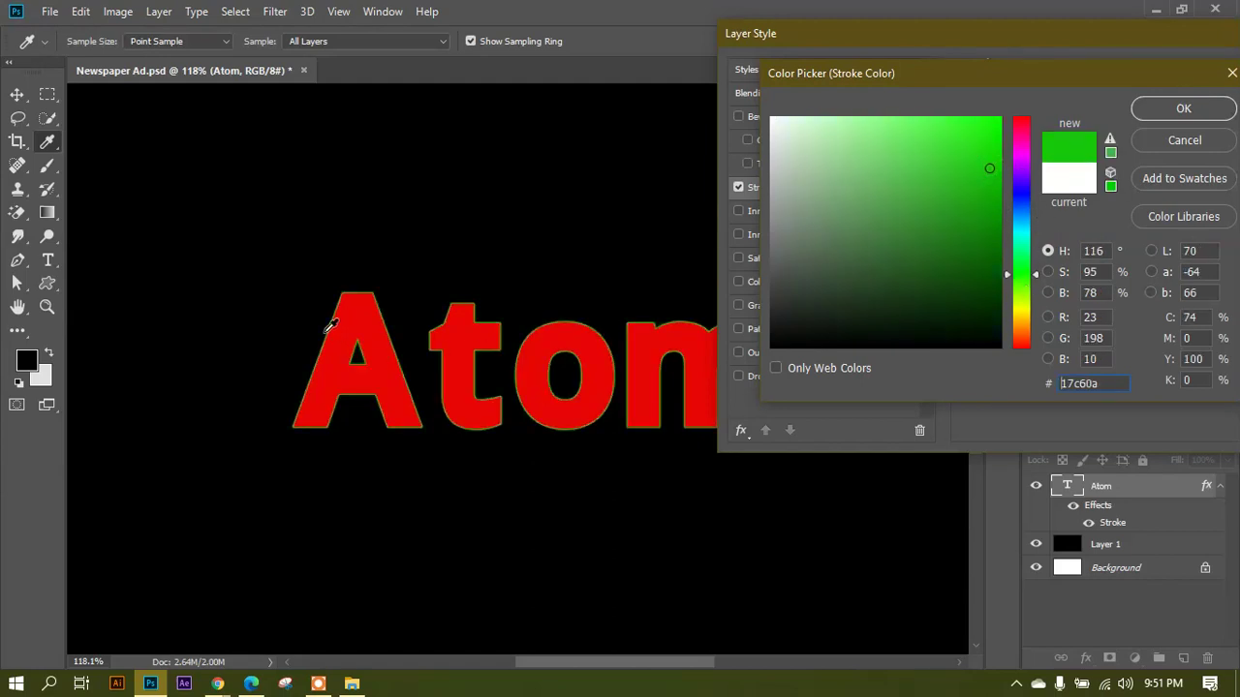
pyautogui.click(1152, 118)
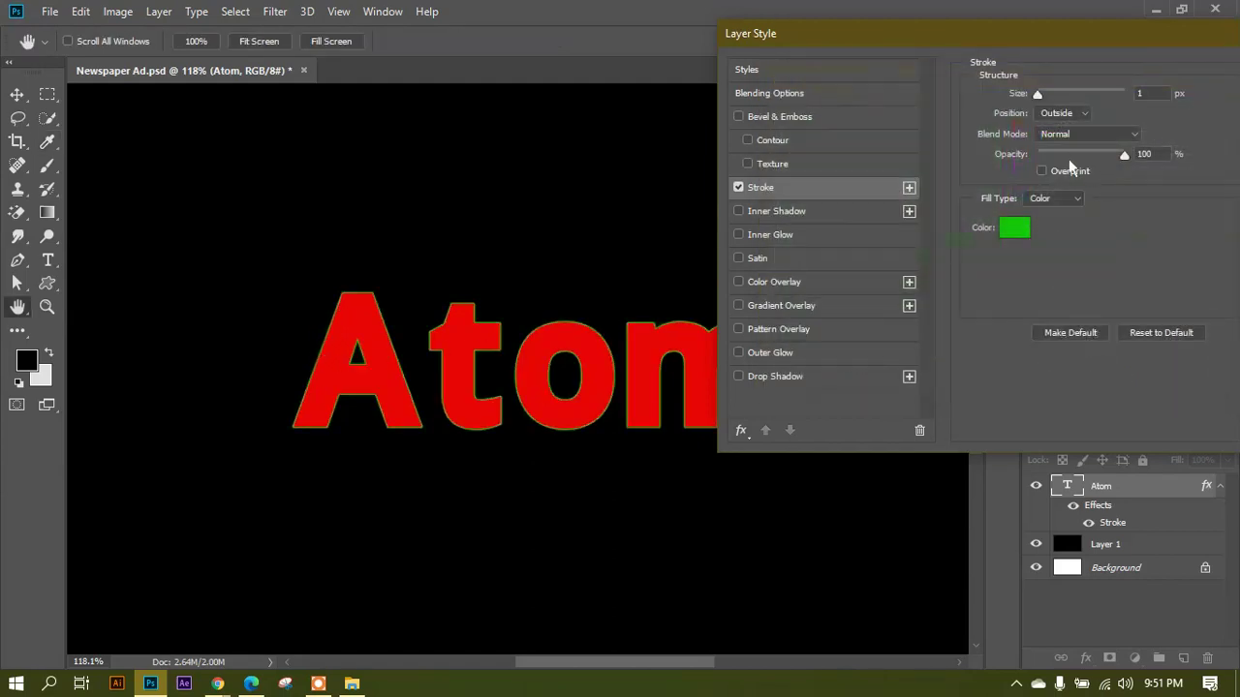
# Change the stroke of the "Atom" text to white (#ffffff) and set its size to 6 px.
pyautogui.moveTo(1162, 93); pyautogui.dragTo(957, 104)
pyautogui.write('10')
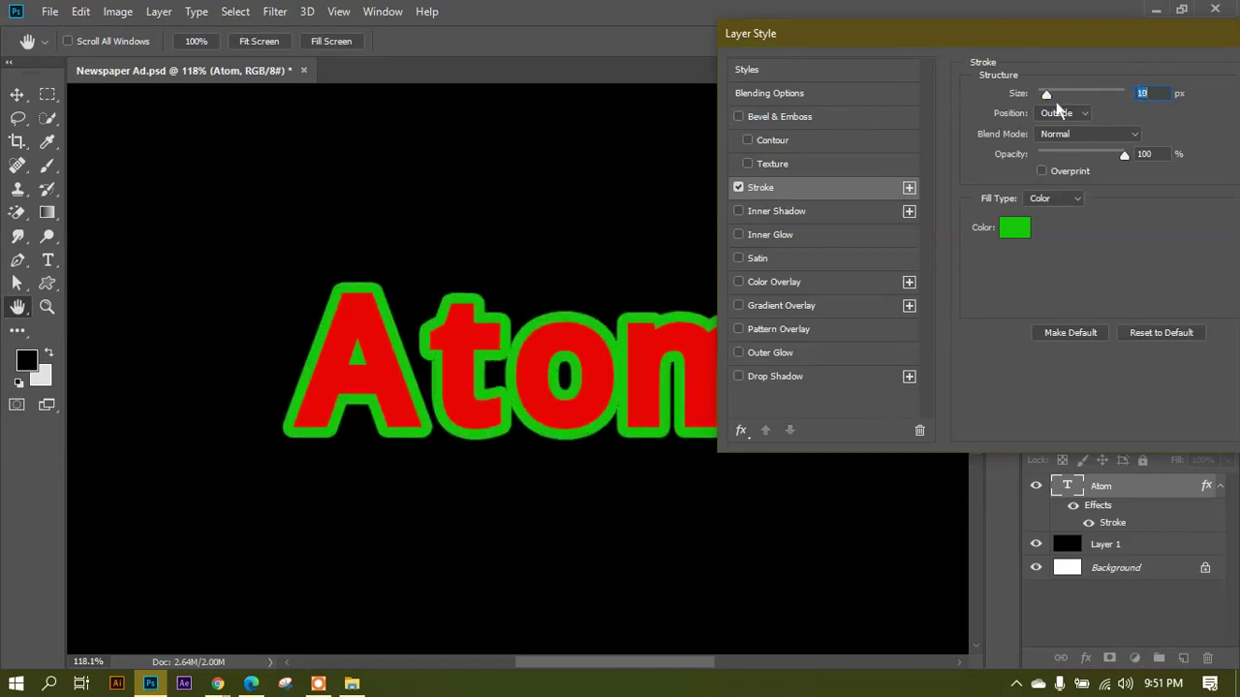
pyautogui.press('Down')
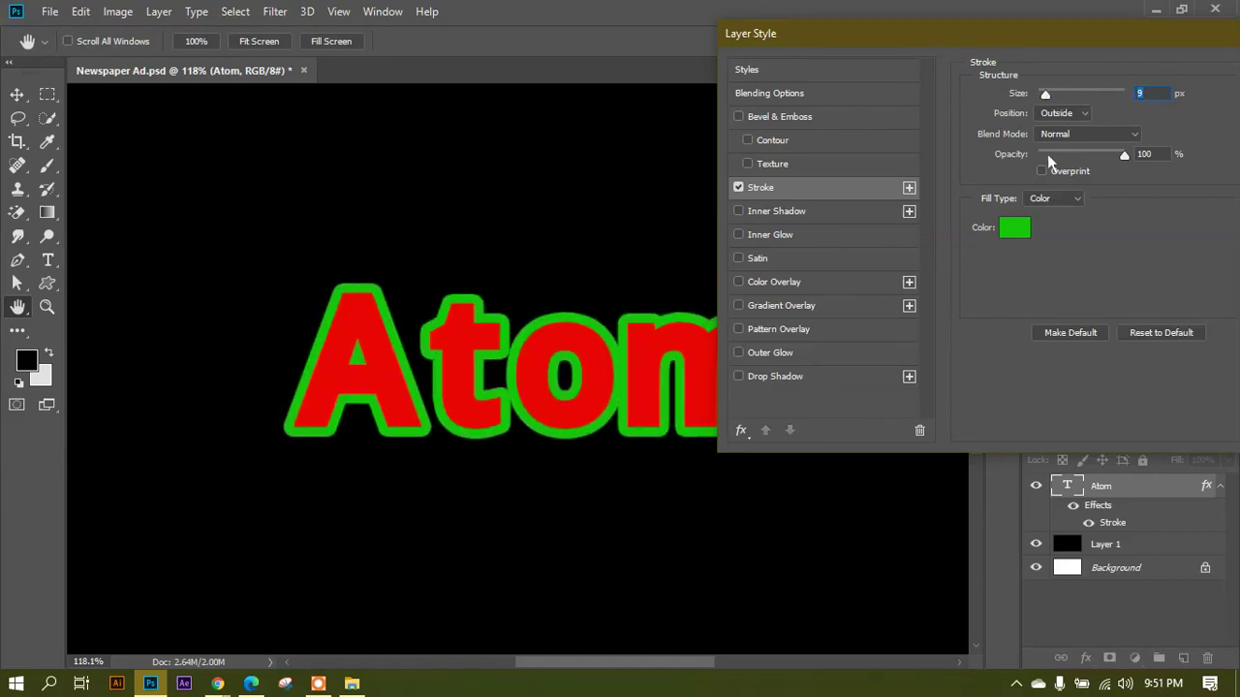
pyautogui.click(1020, 234)
pyautogui.moveTo(628, 114); pyautogui.dragTo(964, 96)
pyautogui.write('ffffff')
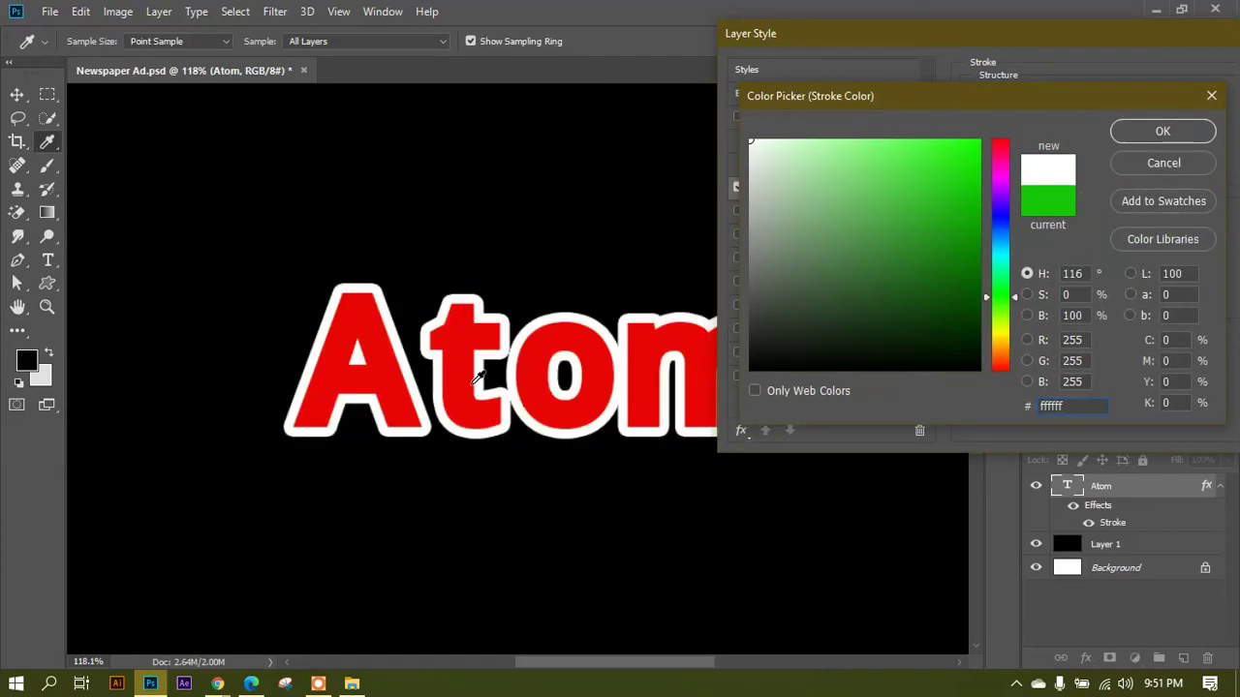
pyautogui.click(1164, 136)
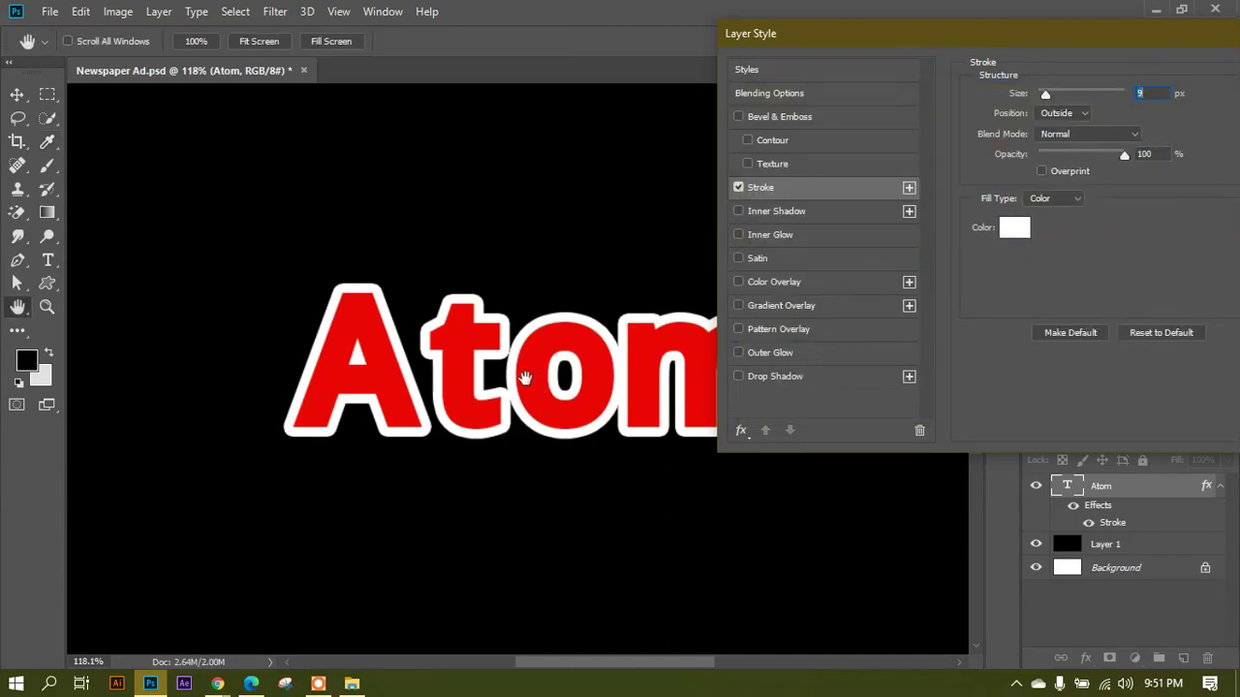
pyautogui.scroll(-1, 1155, 98)
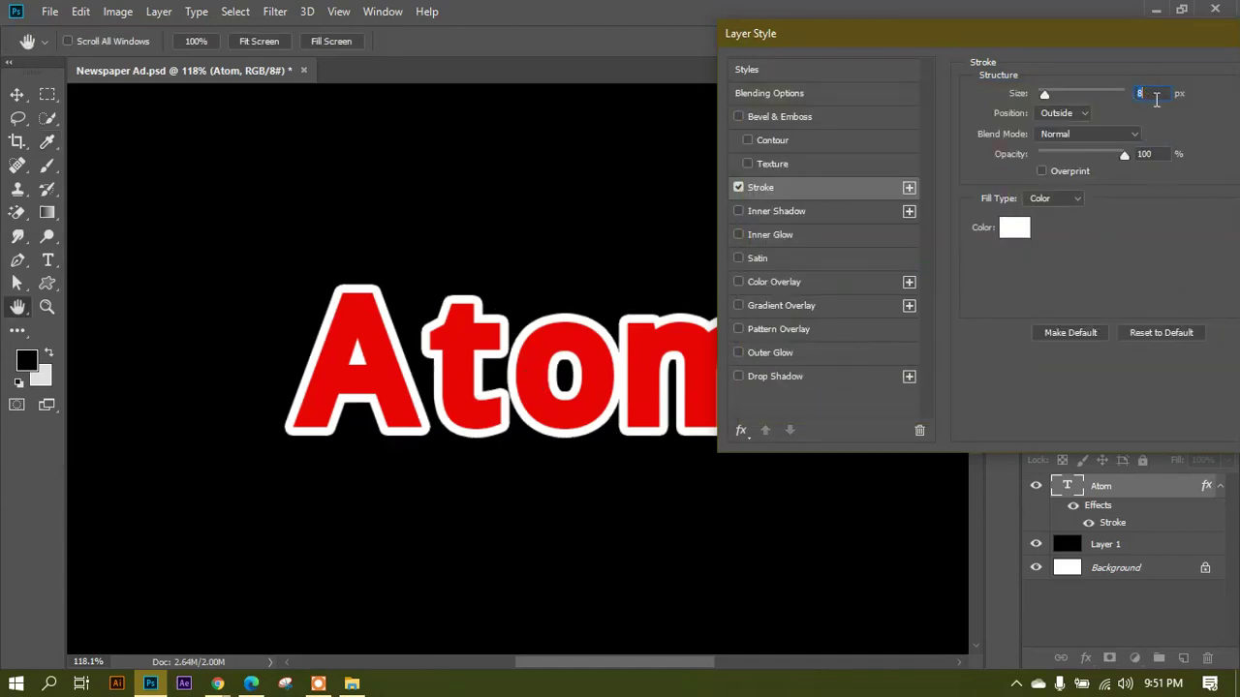
pyautogui.scroll(-2, 1156, 98)
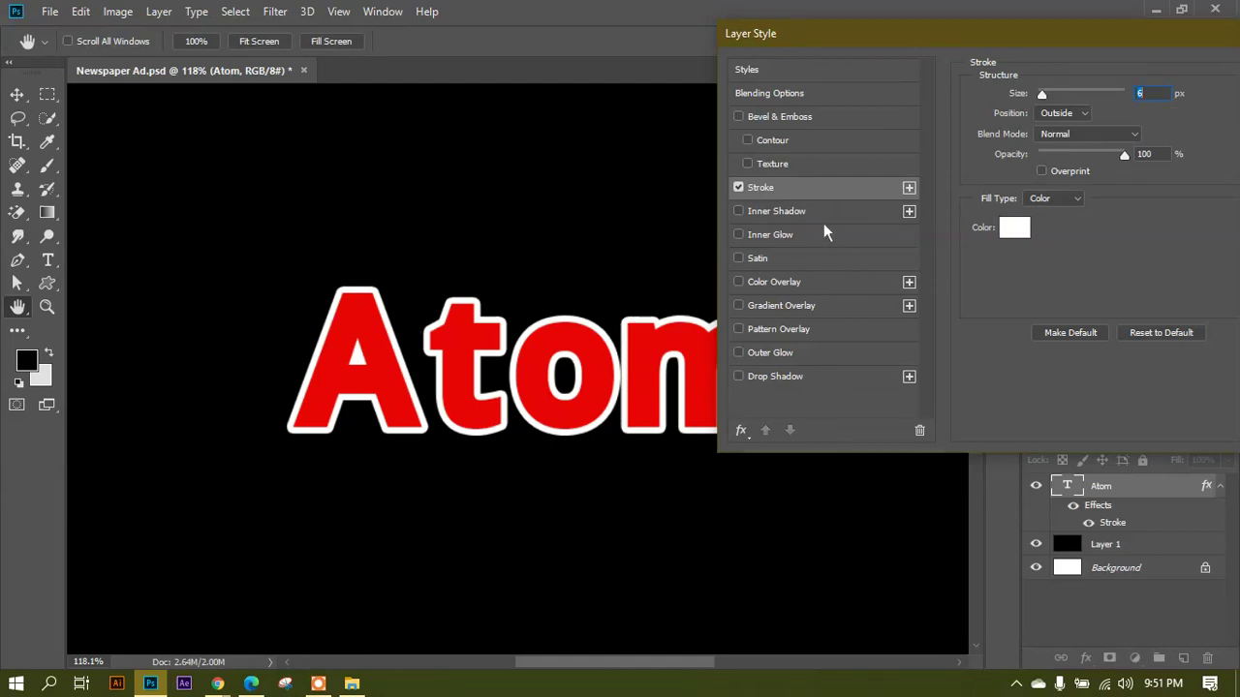
# Add a second outside stroke to the "Atom" text, coloured red (#eb0909) with a size of 10 px.
pyautogui.click(910, 190)
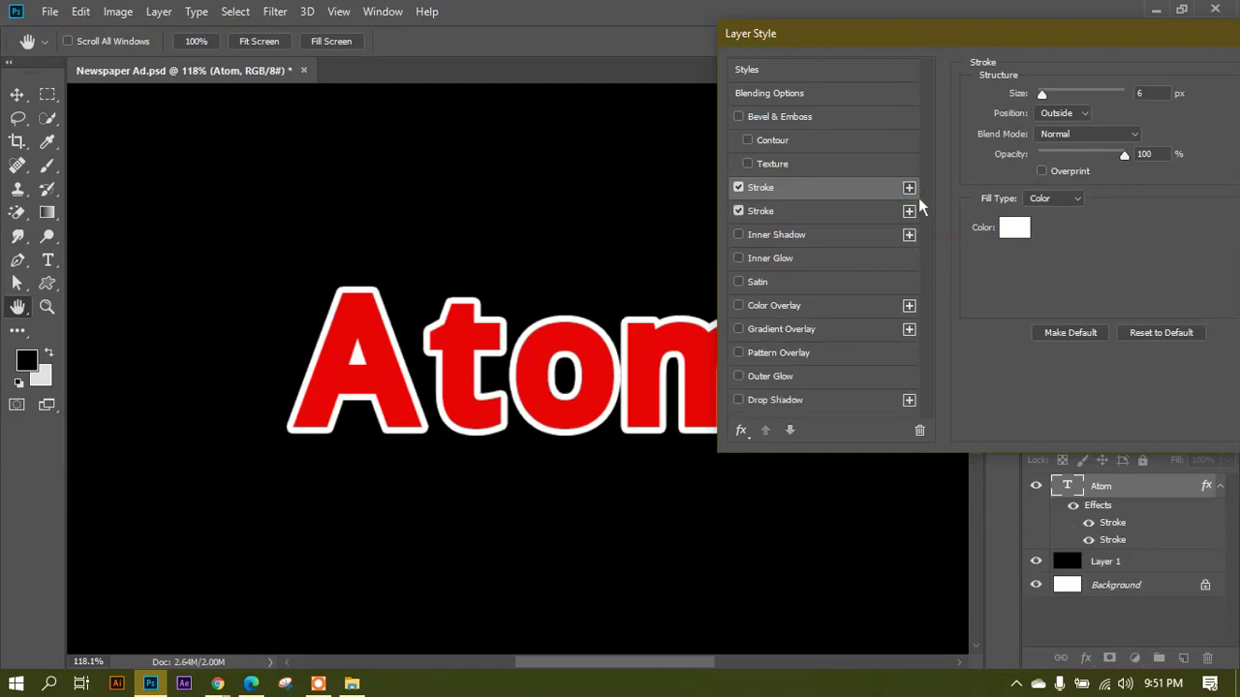
pyautogui.click(785, 212)
pyautogui.click(1015, 227)
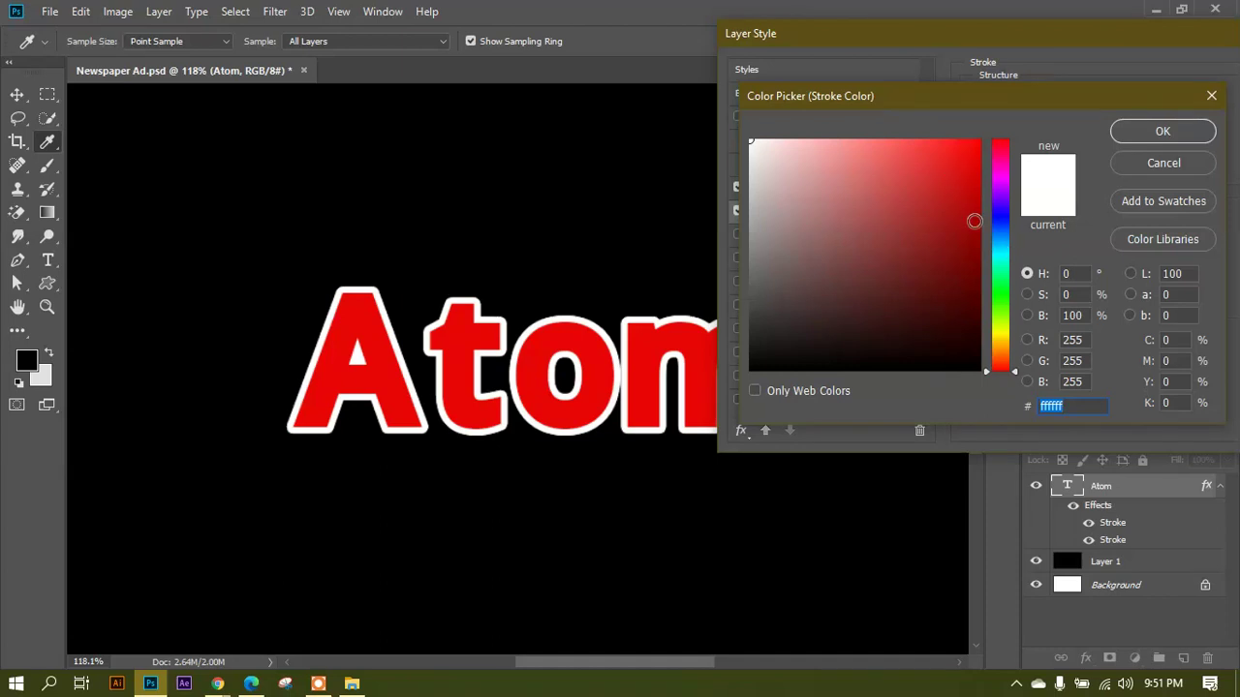
pyautogui.moveTo(973, 220); pyautogui.dragTo(971, 157)
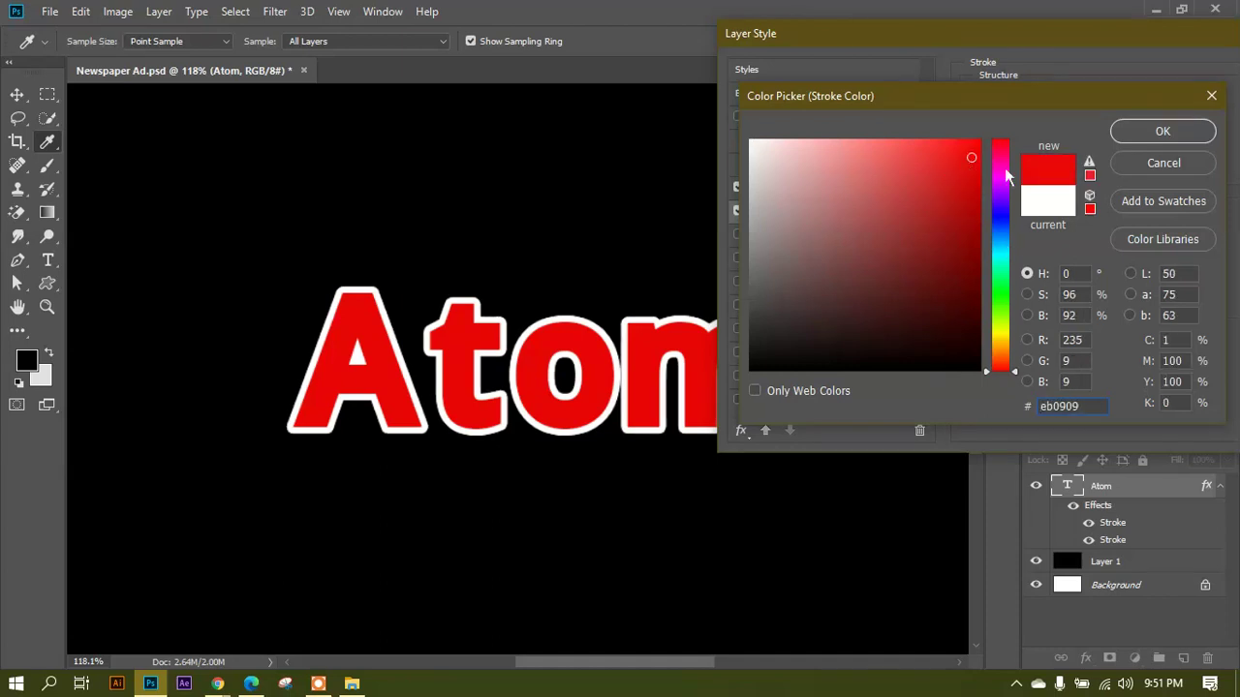
pyautogui.click(1152, 130)
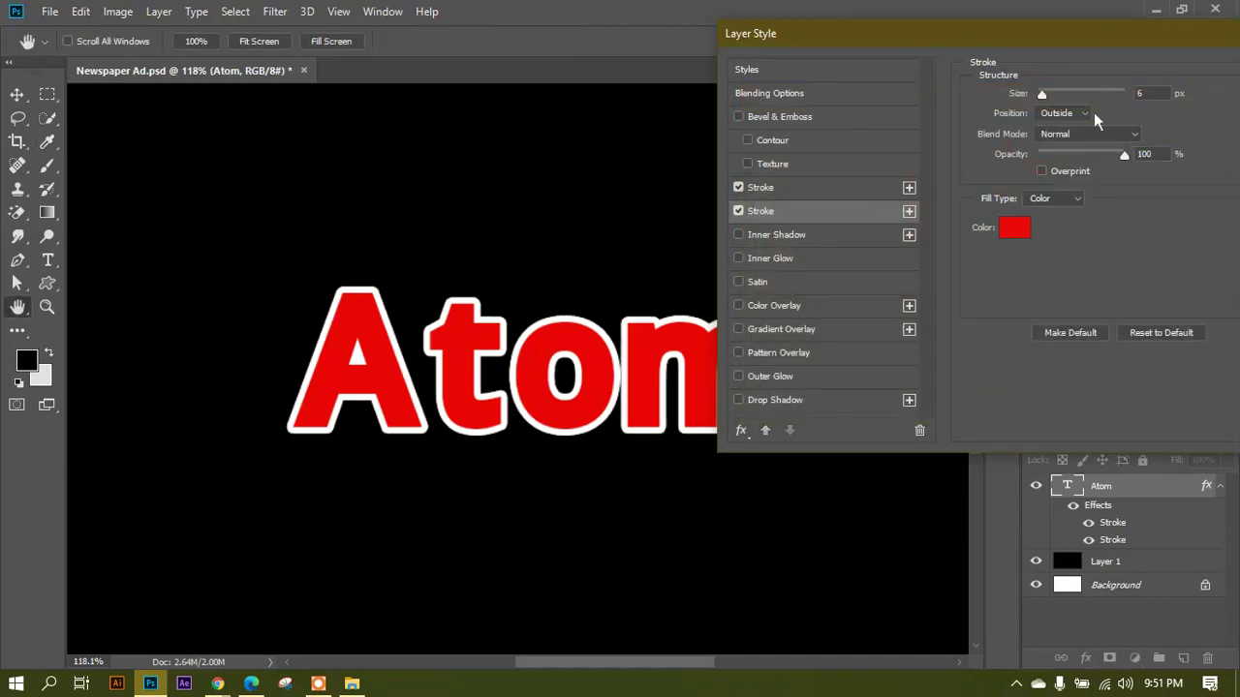
pyautogui.moveTo(1050, 109); pyautogui.dragTo(1057, 108)
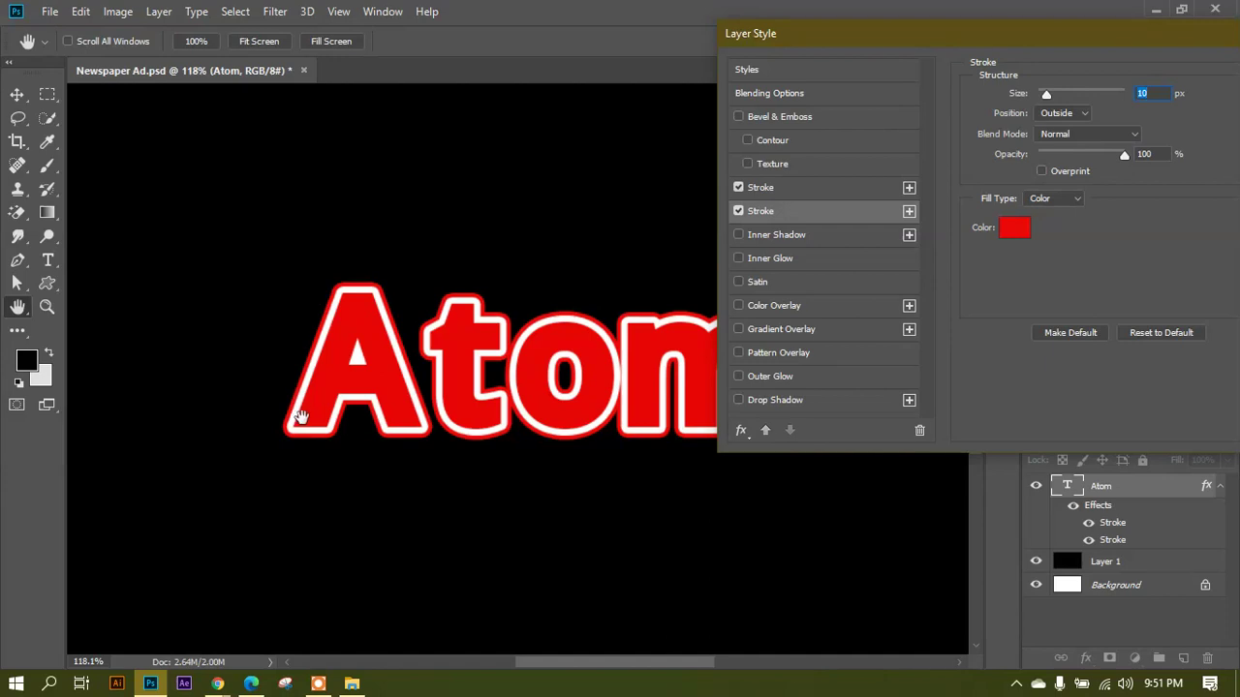
# Add a third outside stroke to the "Atom" text in white (#ffffff), sized 13 px, and apply the layer style.
pyautogui.click(912, 216)
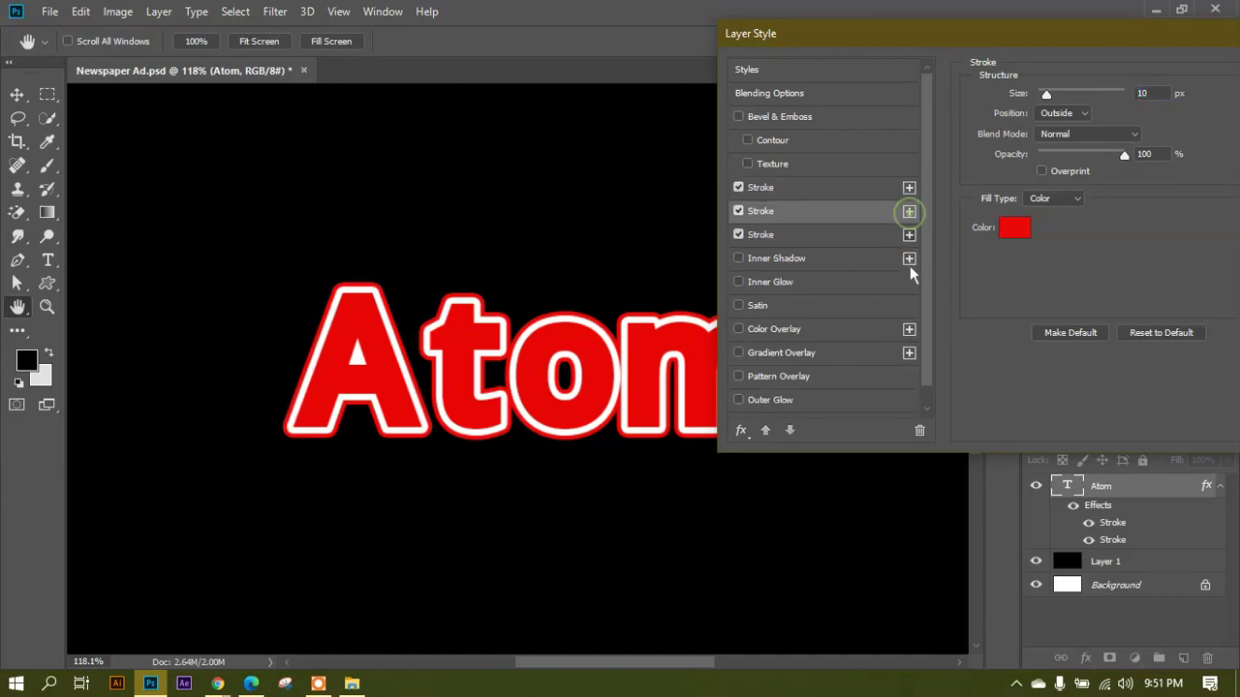
pyautogui.click(797, 237)
pyautogui.click(1014, 228)
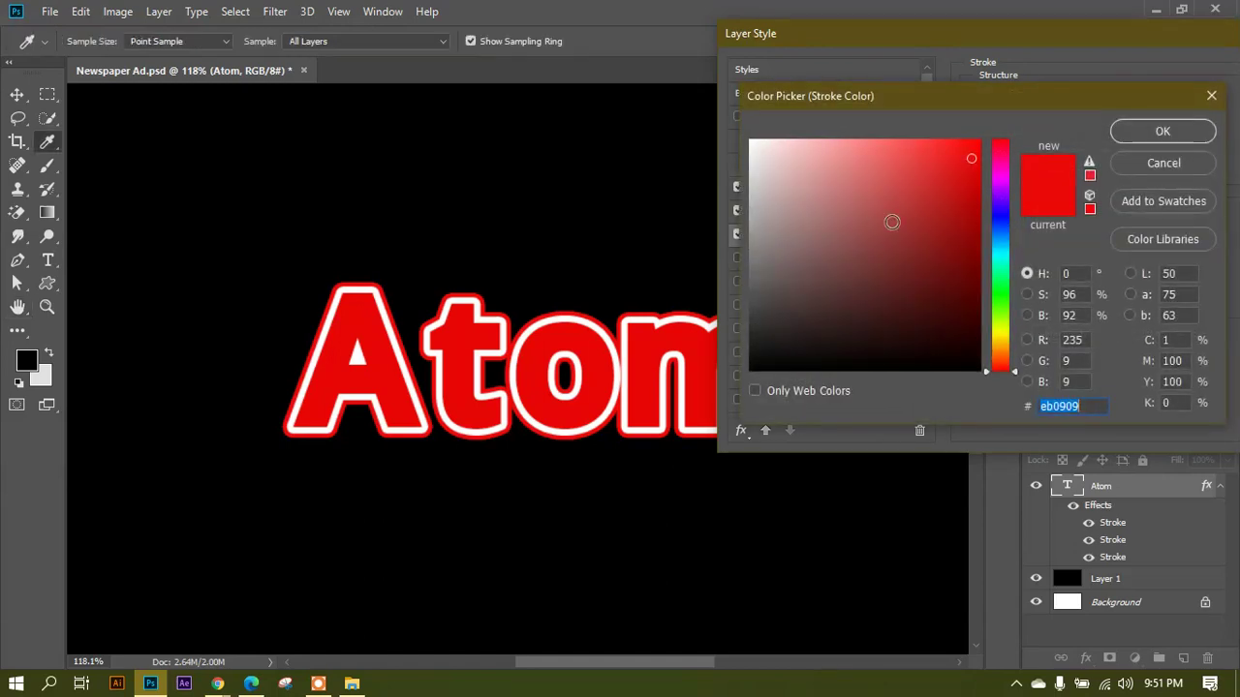
pyautogui.write('ffffff')
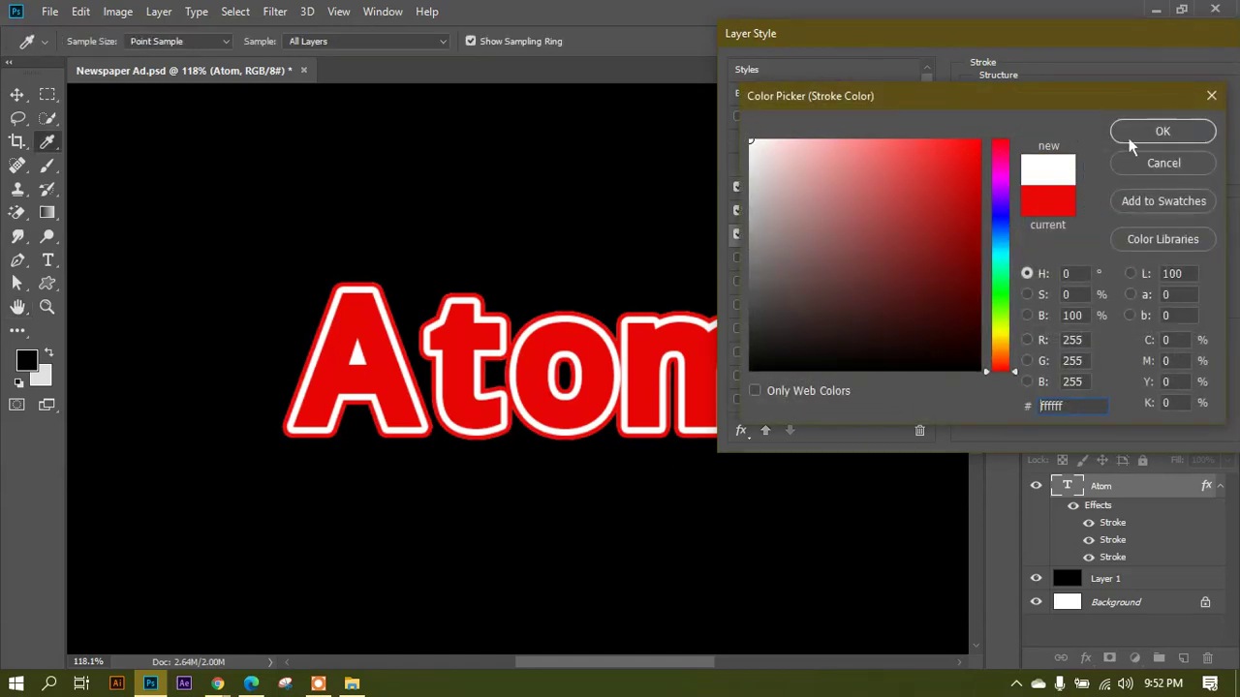
pyautogui.click(1133, 143)
pyautogui.moveTo(1054, 116); pyautogui.dragTo(1060, 114)
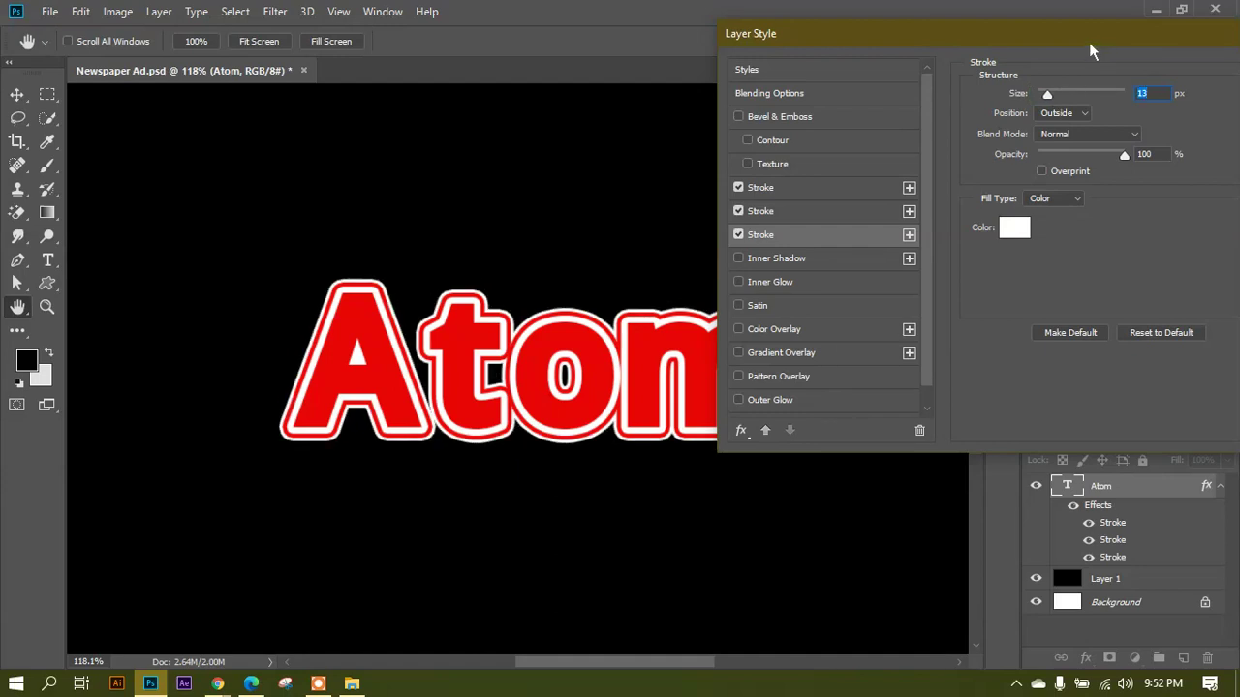
pyautogui.moveTo(1090, 43); pyautogui.dragTo(810, 38)
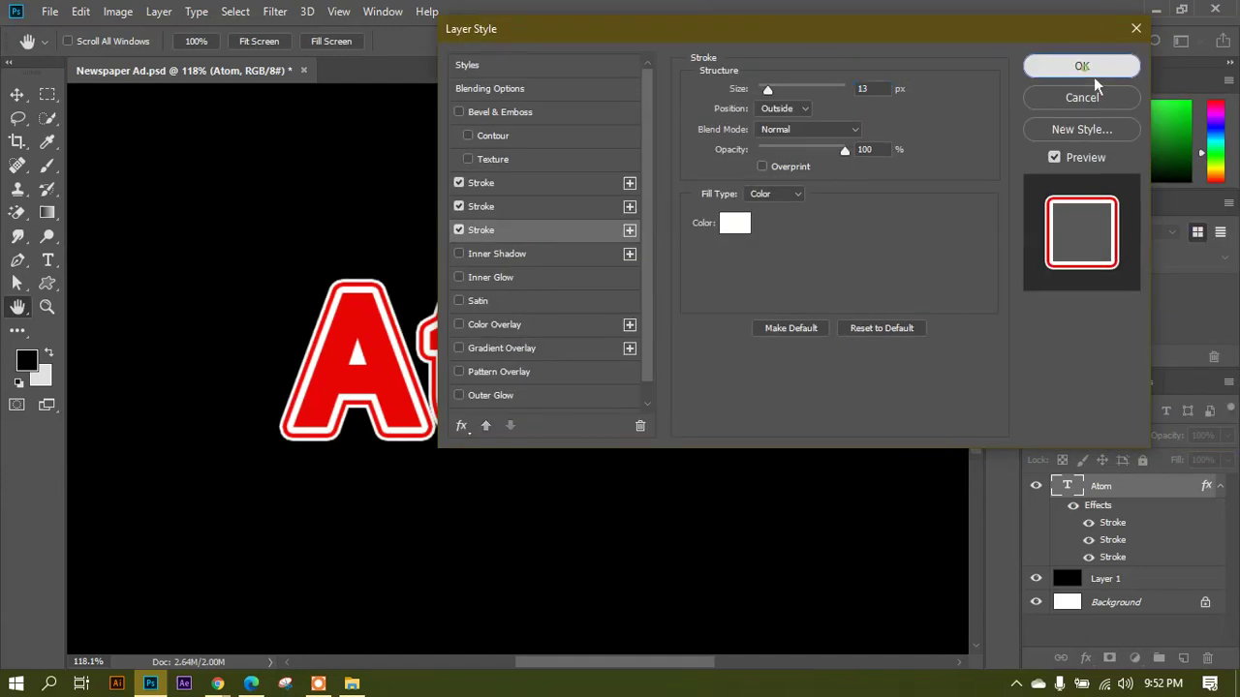
pyautogui.click(1082, 66)
# Hide and show all effects of the "Atom" layer to compare the lettering with and without its strokes.
pyautogui.press('v')
pyautogui.scroll(-1, 528, 402)
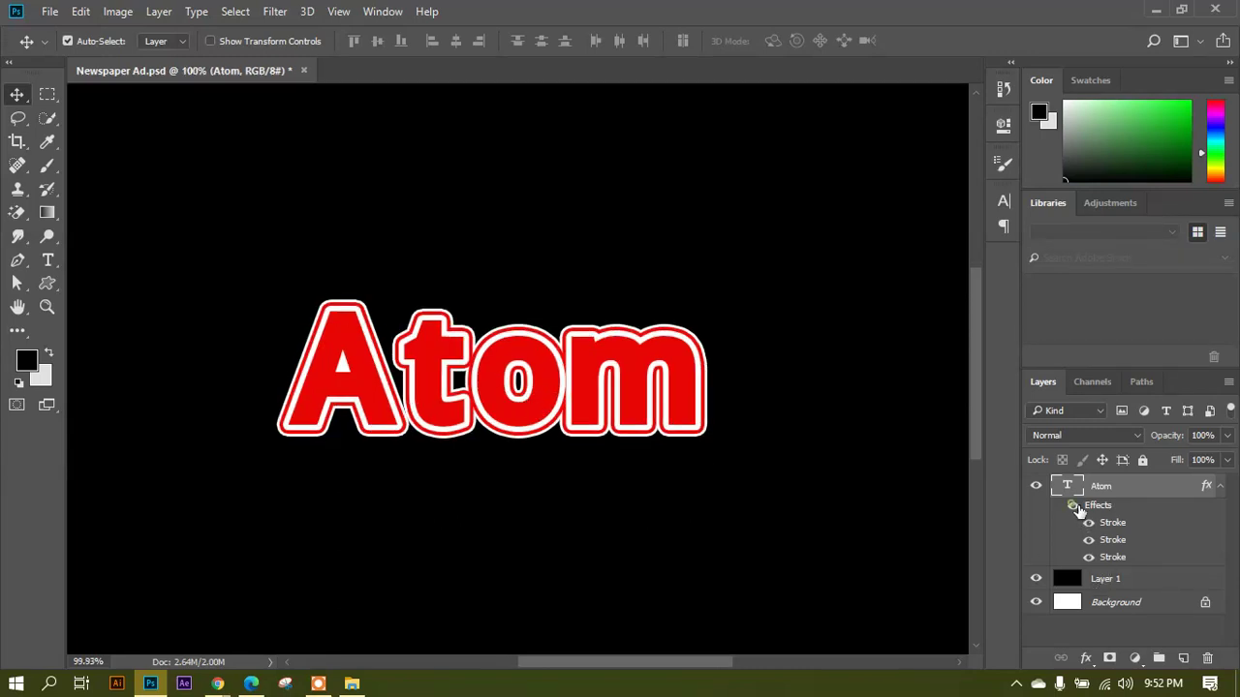
pyautogui.click(1077, 505)
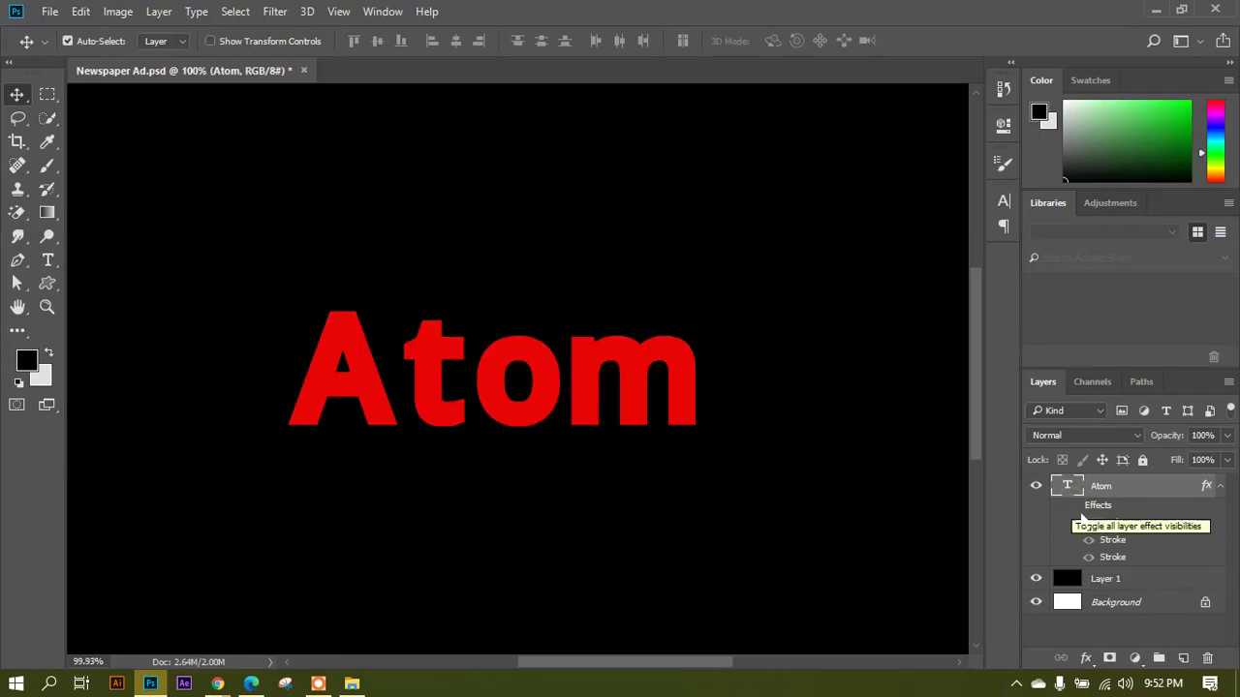
pyautogui.click(1073, 505)
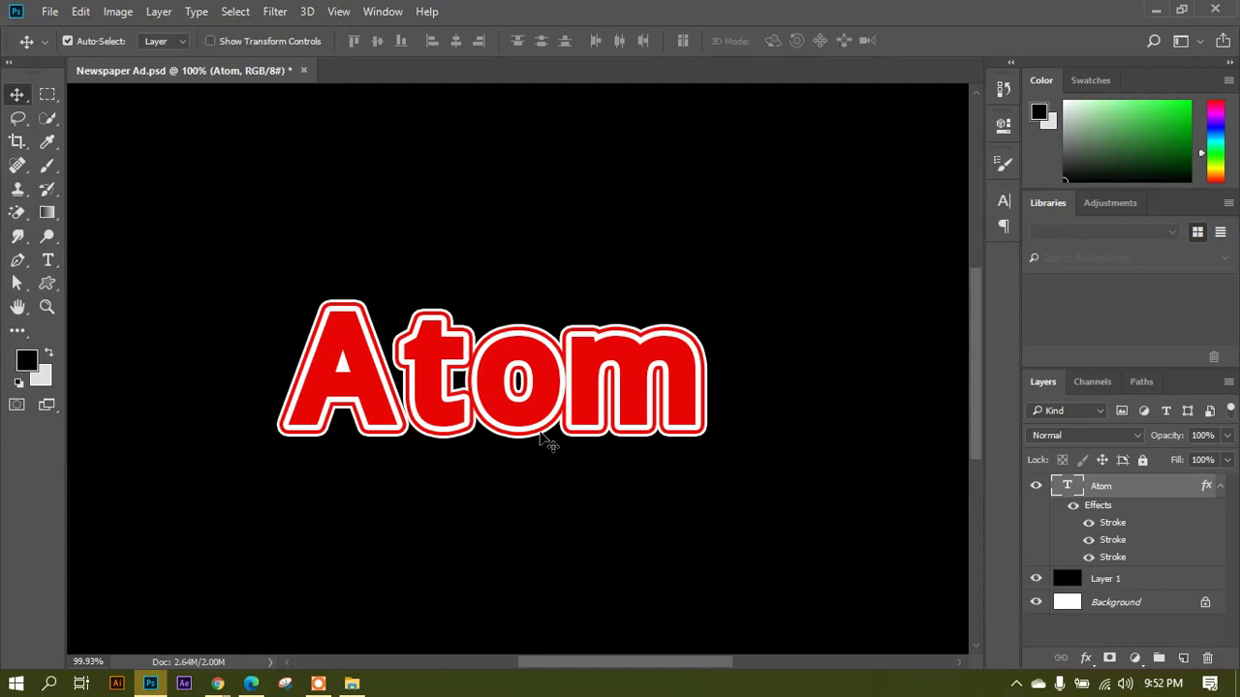
pyautogui.scroll(2, 444, 407)
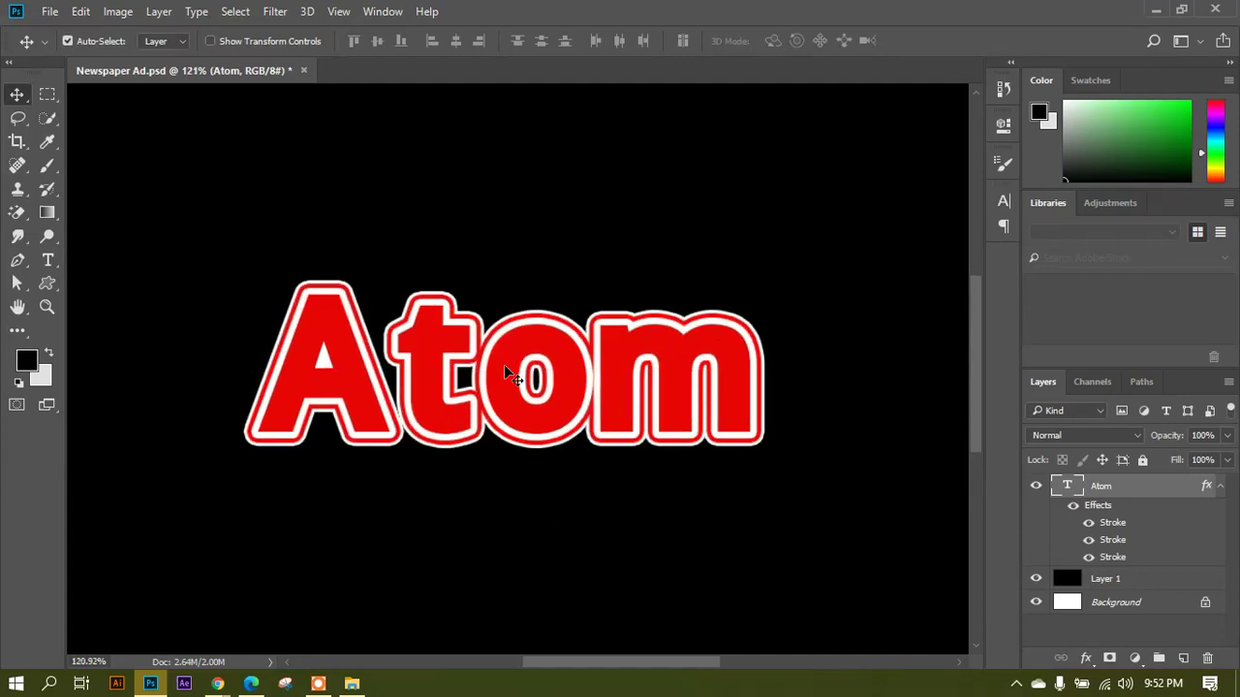
pyautogui.scroll(1, 453, 392)
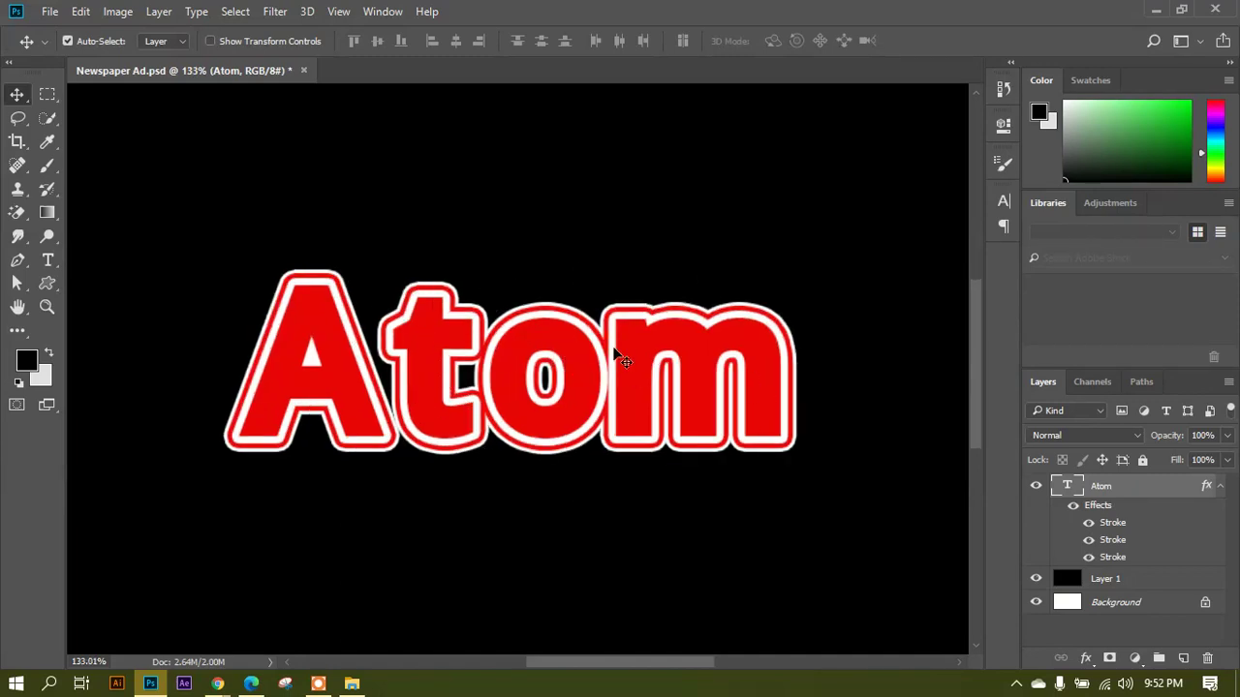
pyautogui.scroll(1, 605, 344)
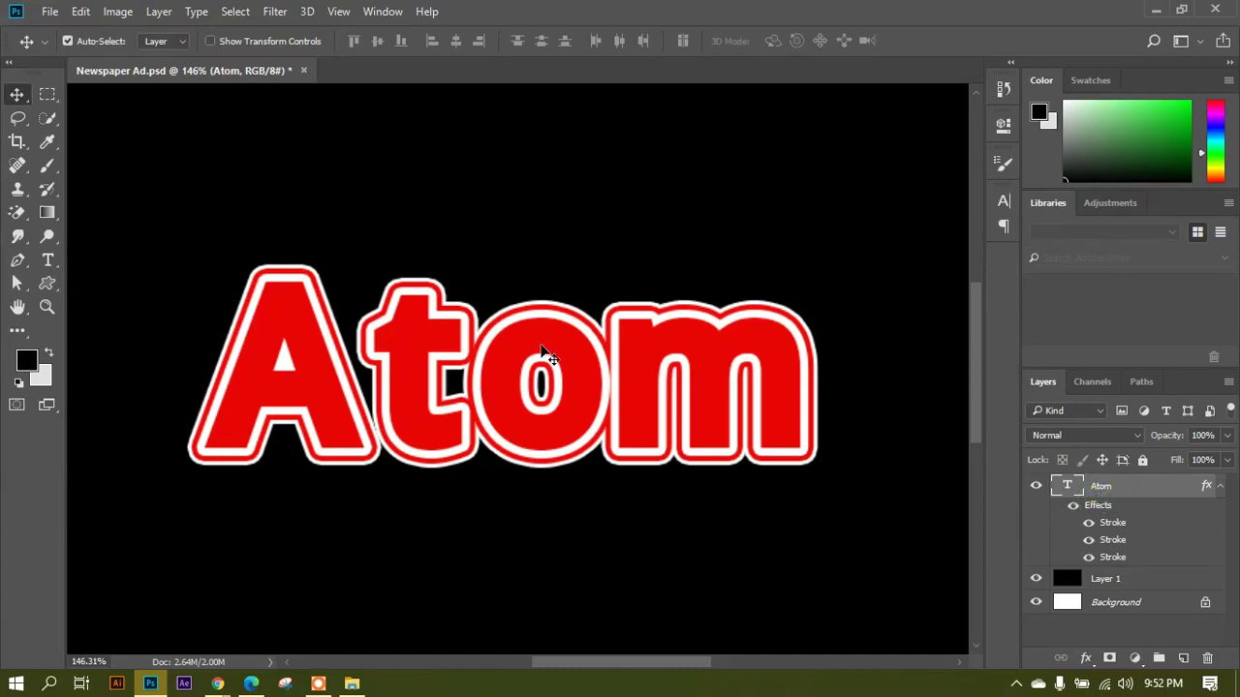
# Undo the layer style applied to the "Atom" text.
pyautogui.press('ctrl')
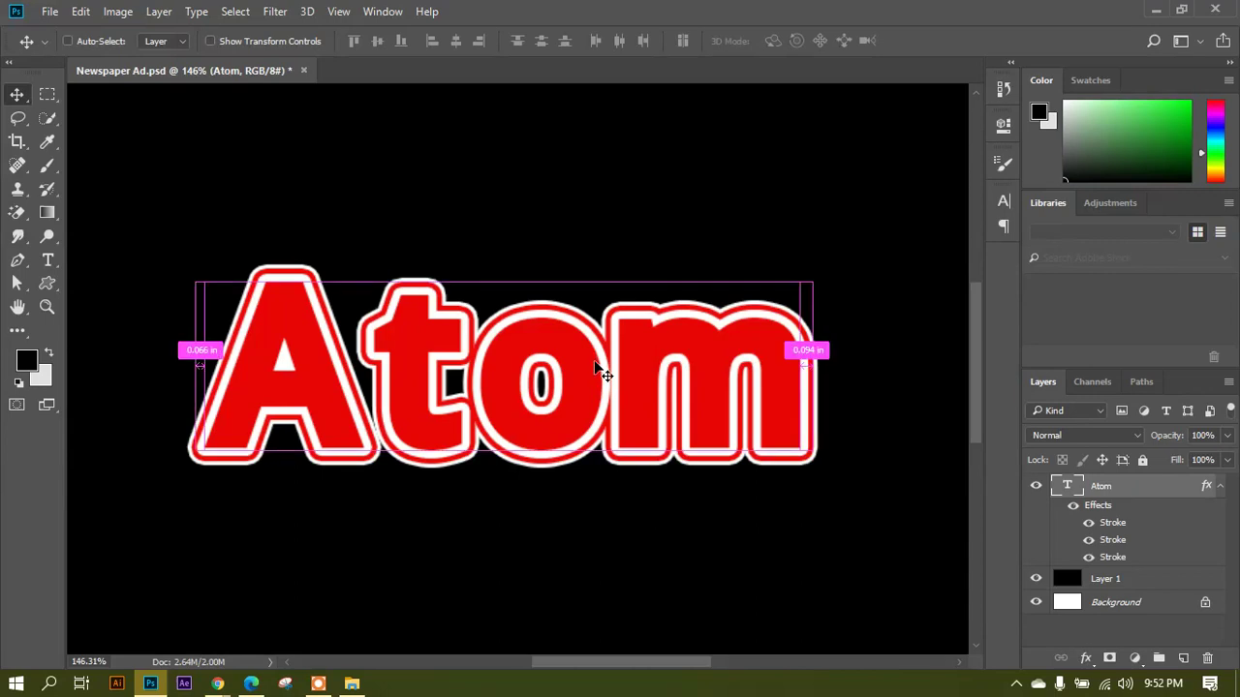
pyautogui.hotkey('ctrl', 'z')
pyautogui.hotkey('ctrl', 'z')
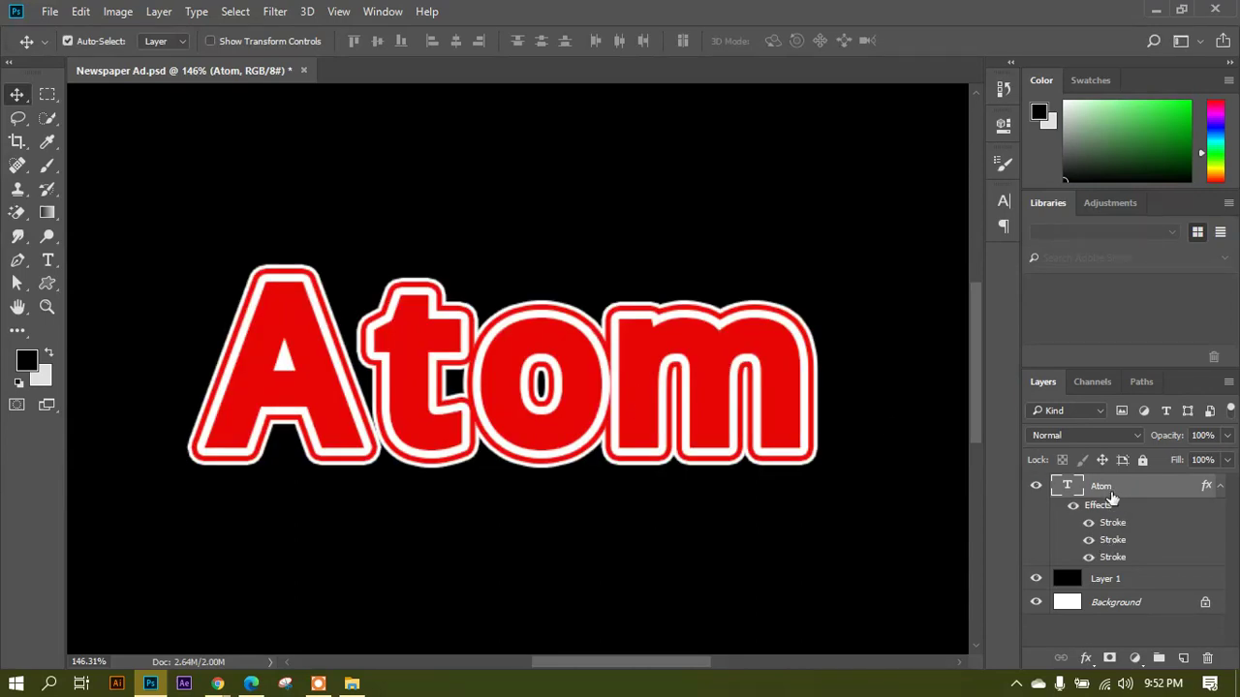
pyautogui.press('ctrl')
pyautogui.hotkey('ctrl', 'z')
pyautogui.hotkey('ctrl', 'z')
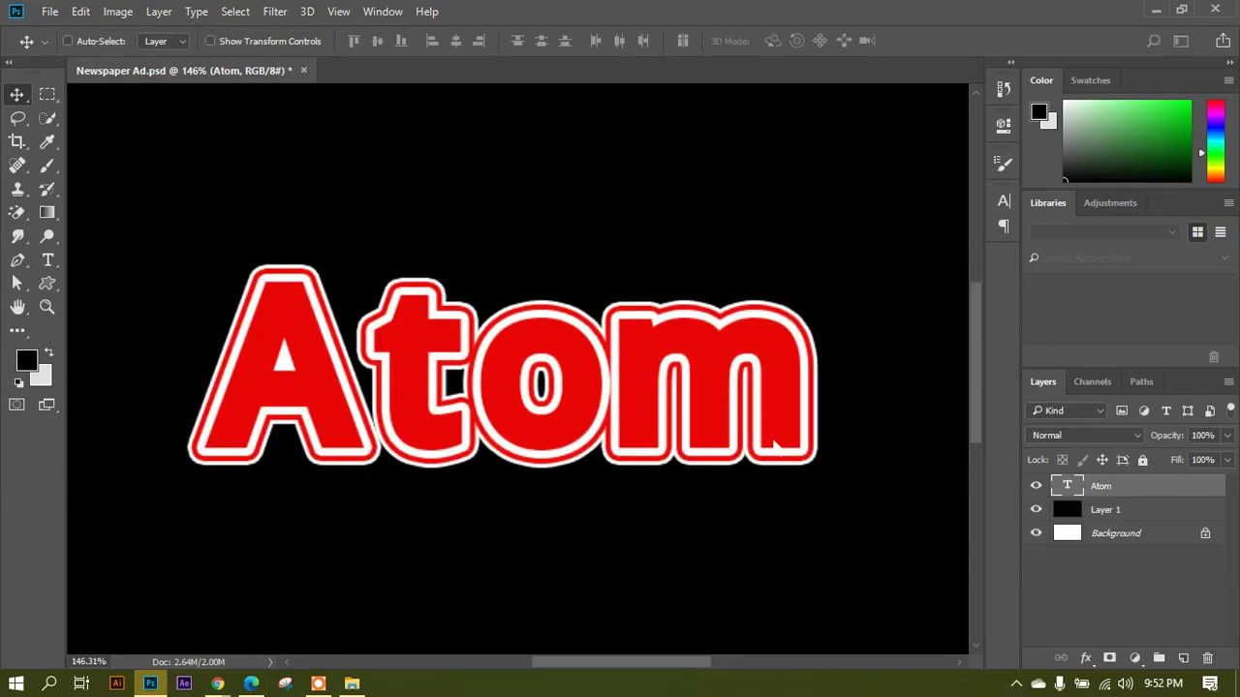
pyautogui.hotkey('ctrl', 'z')
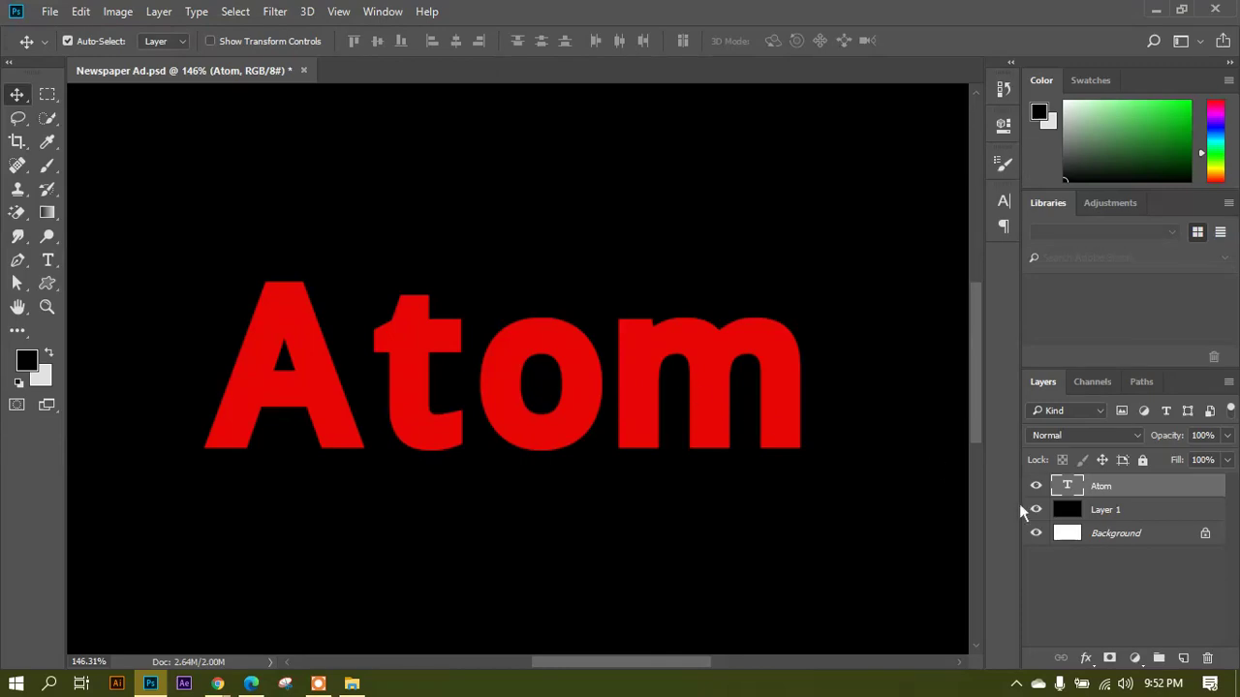
# Reopen the blending options of the "Atom" layer and delete the two extra Stroke entries, the 13 px white and 10 px red ones.
pyautogui.rightClick(1125, 494)
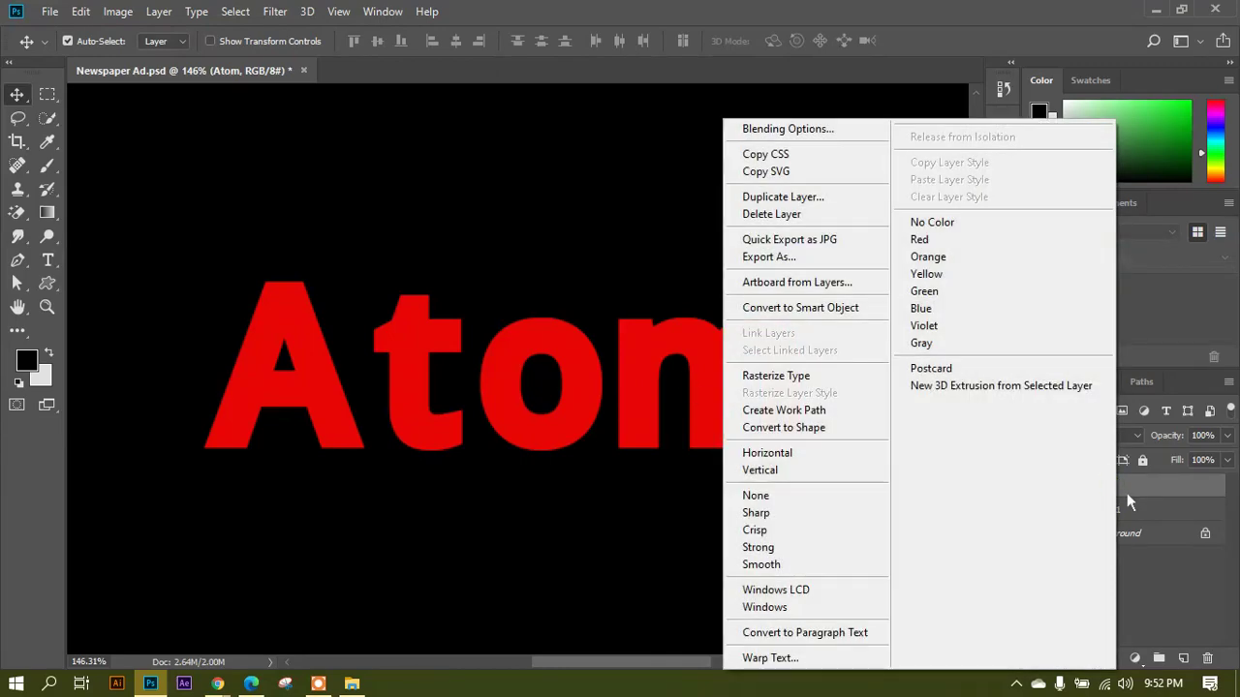
pyautogui.click(841, 133)
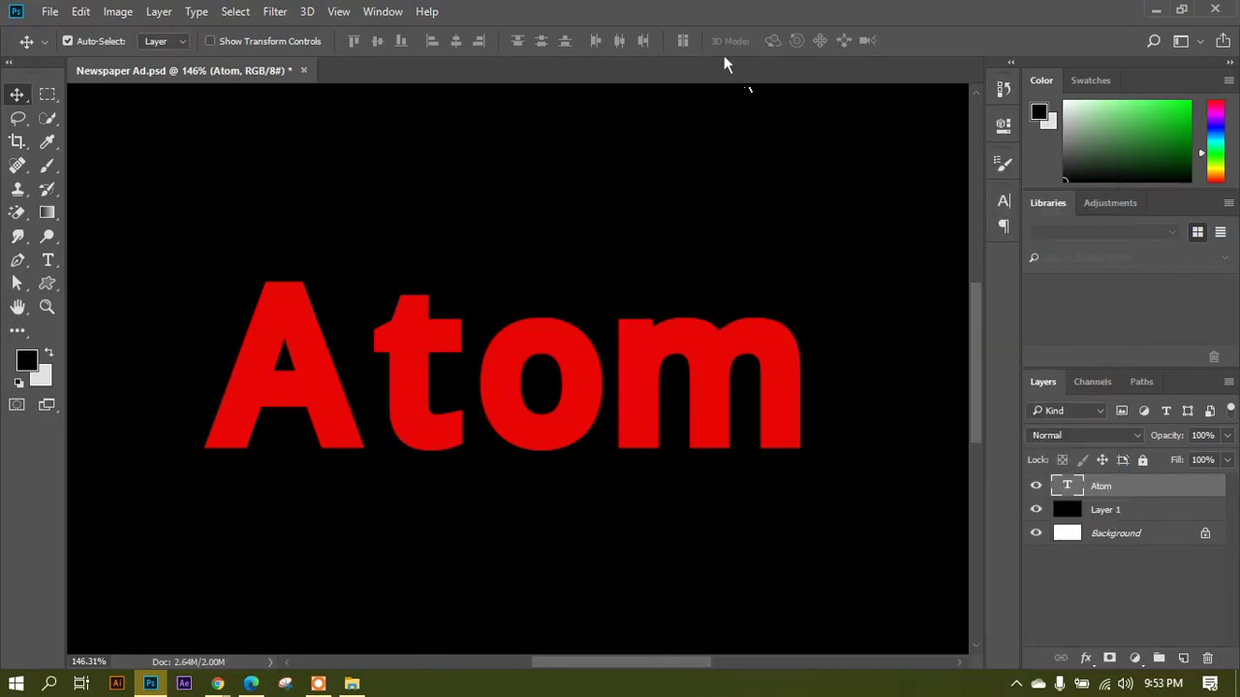
pyautogui.moveTo(674, 34); pyautogui.dragTo(926, 34)
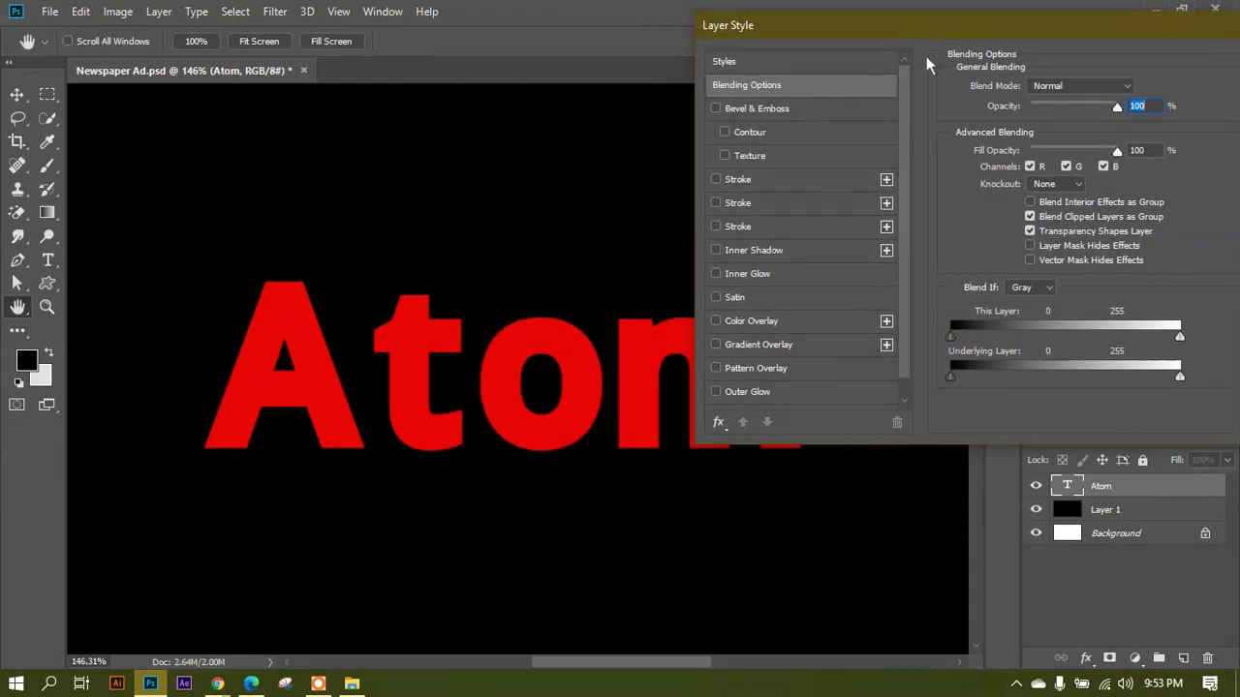
pyautogui.click(773, 236)
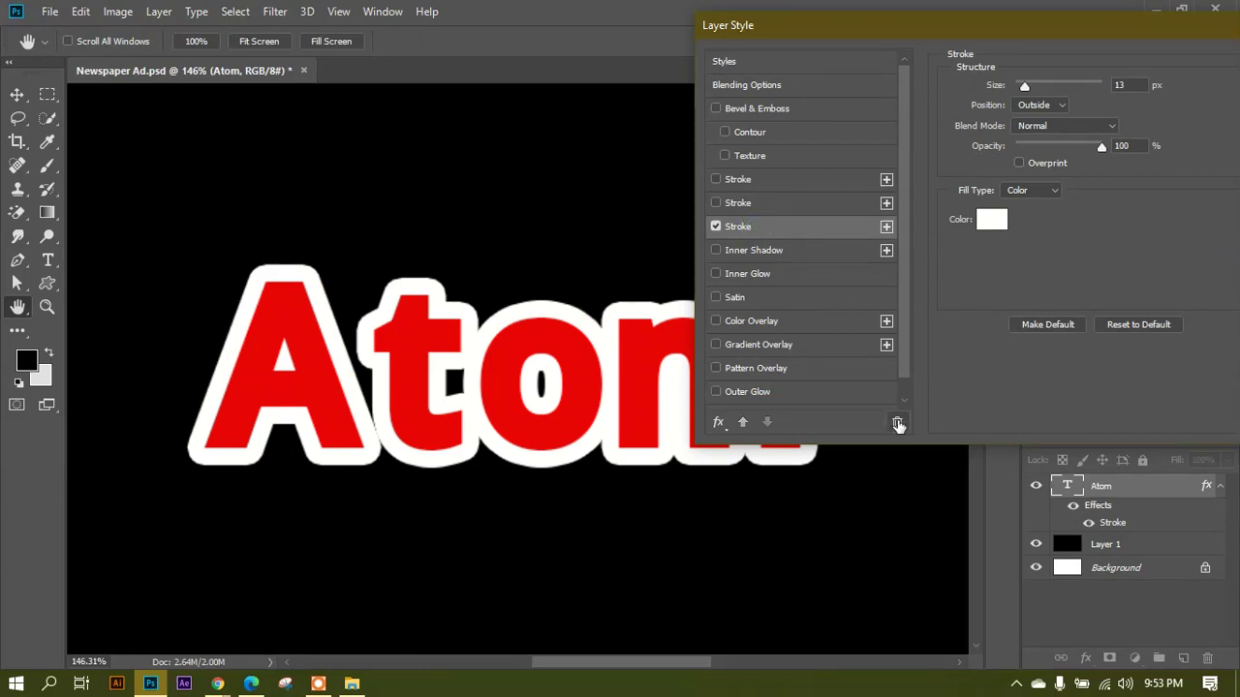
pyautogui.click(891, 417)
pyautogui.click(761, 210)
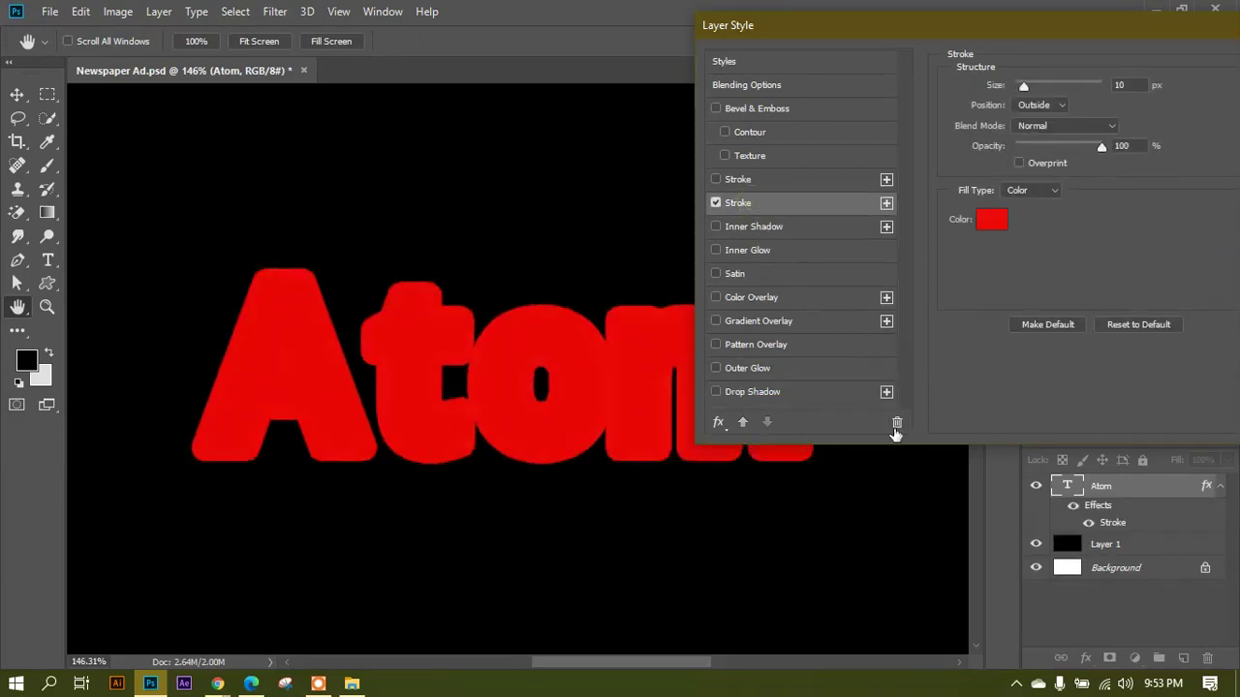
pyautogui.click(896, 423)
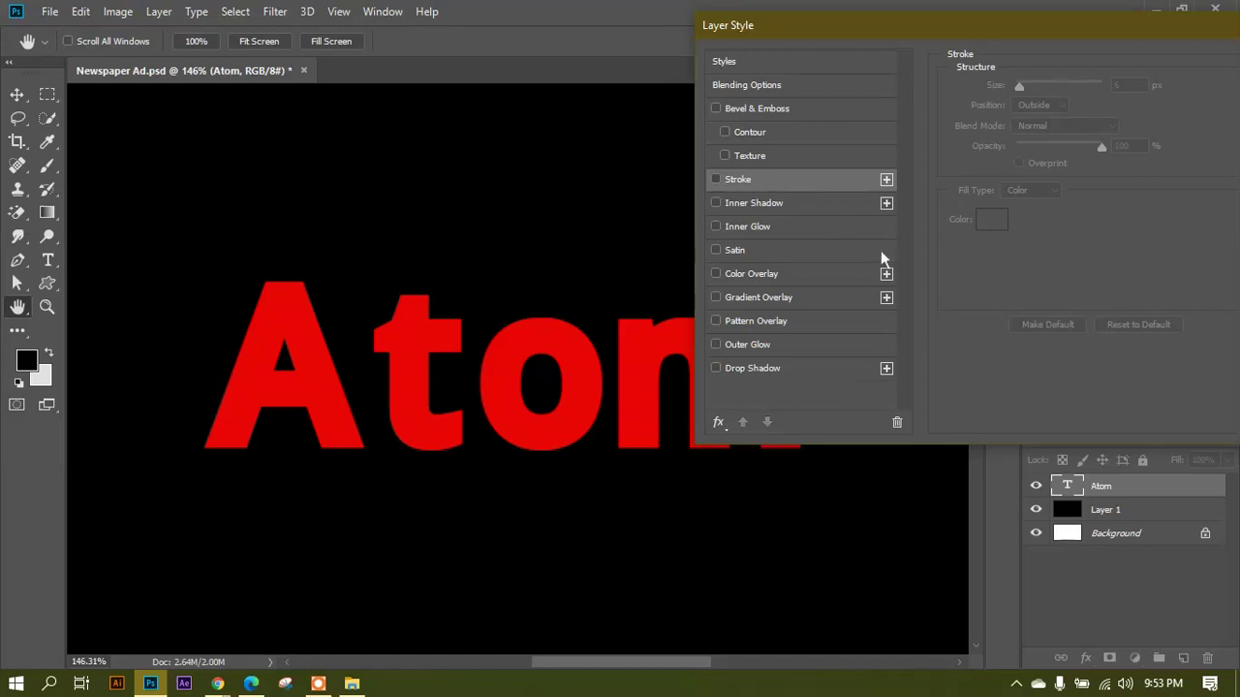
# Enable the remaining white stroke on the "Atom" text, keep its size at 6 px, and apply the layer style.
pyautogui.click(746, 192)
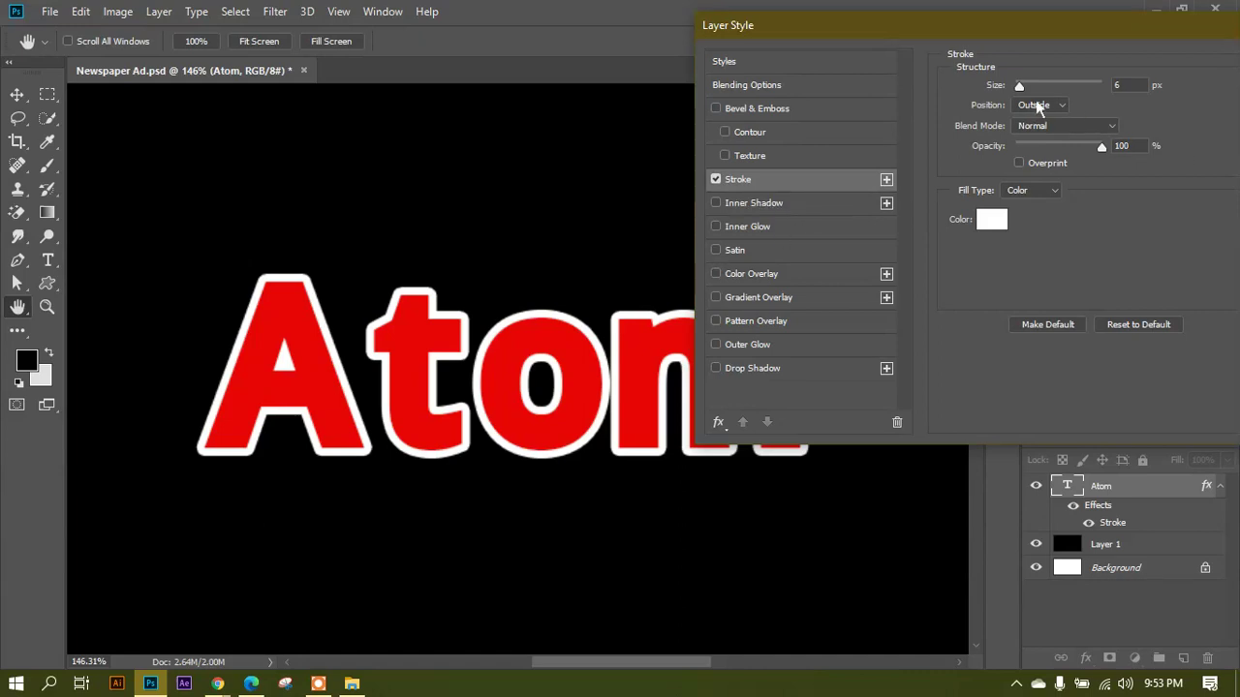
pyautogui.press('Down')
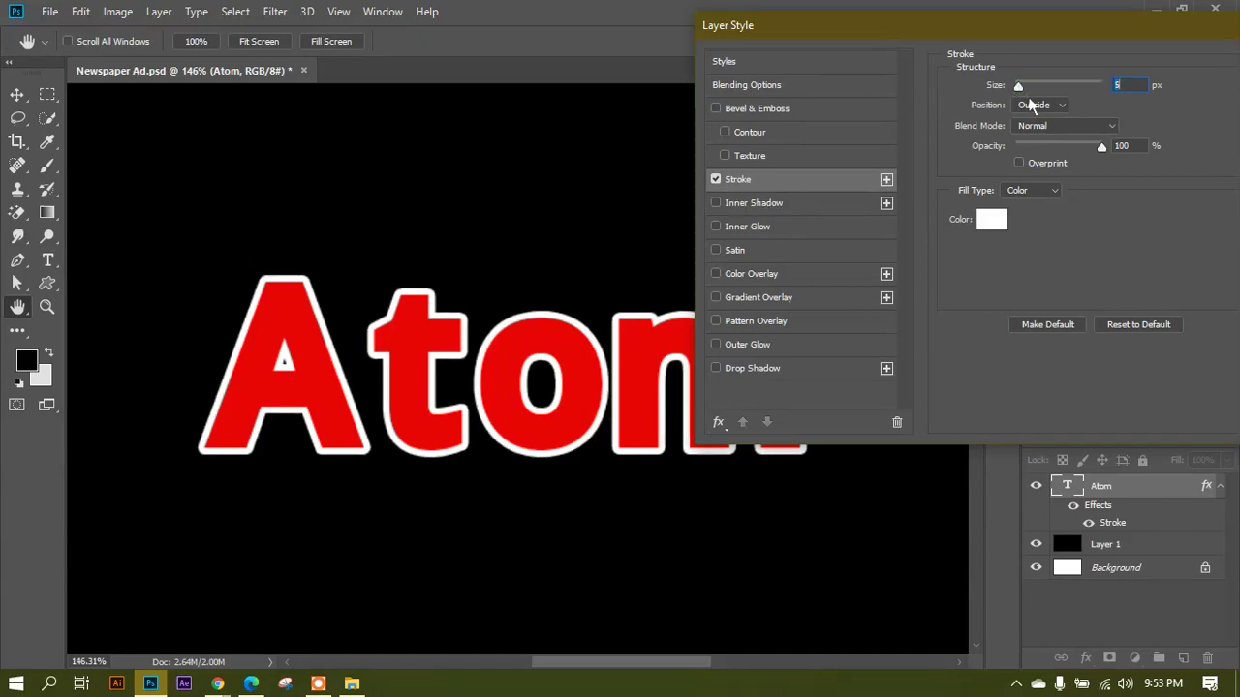
pyautogui.press('Up')
pyautogui.moveTo(1153, 27); pyautogui.dragTo(952, 29)
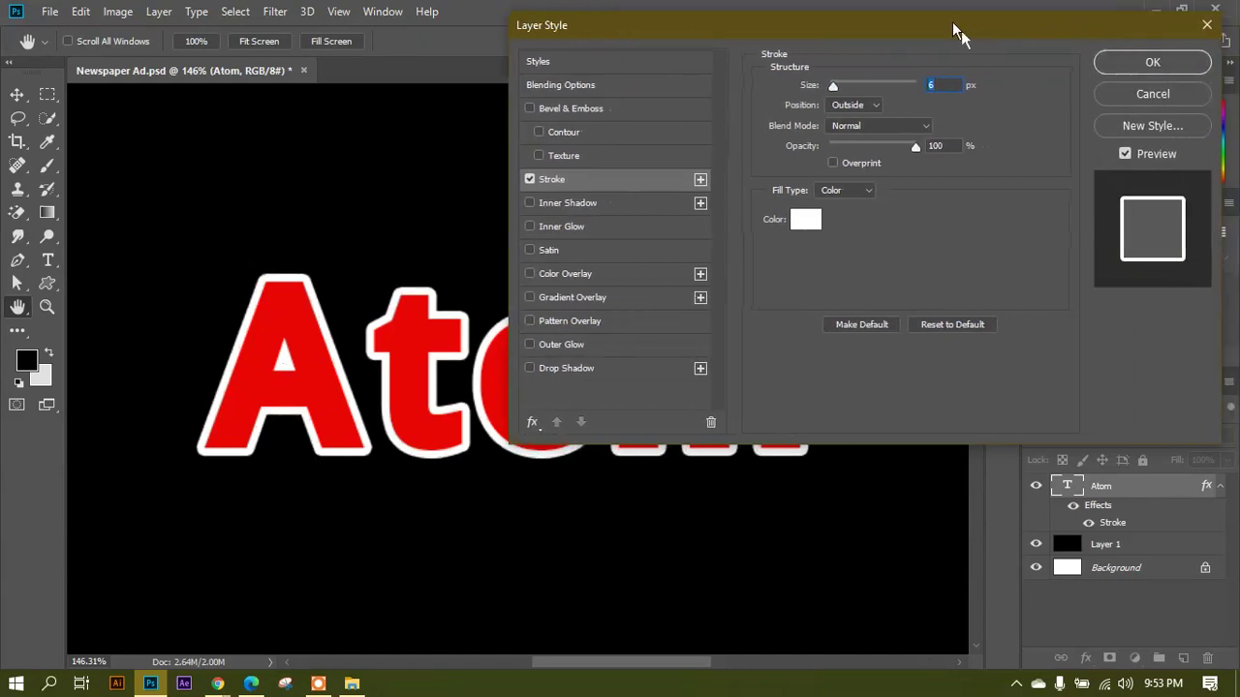
pyautogui.click(1151, 62)
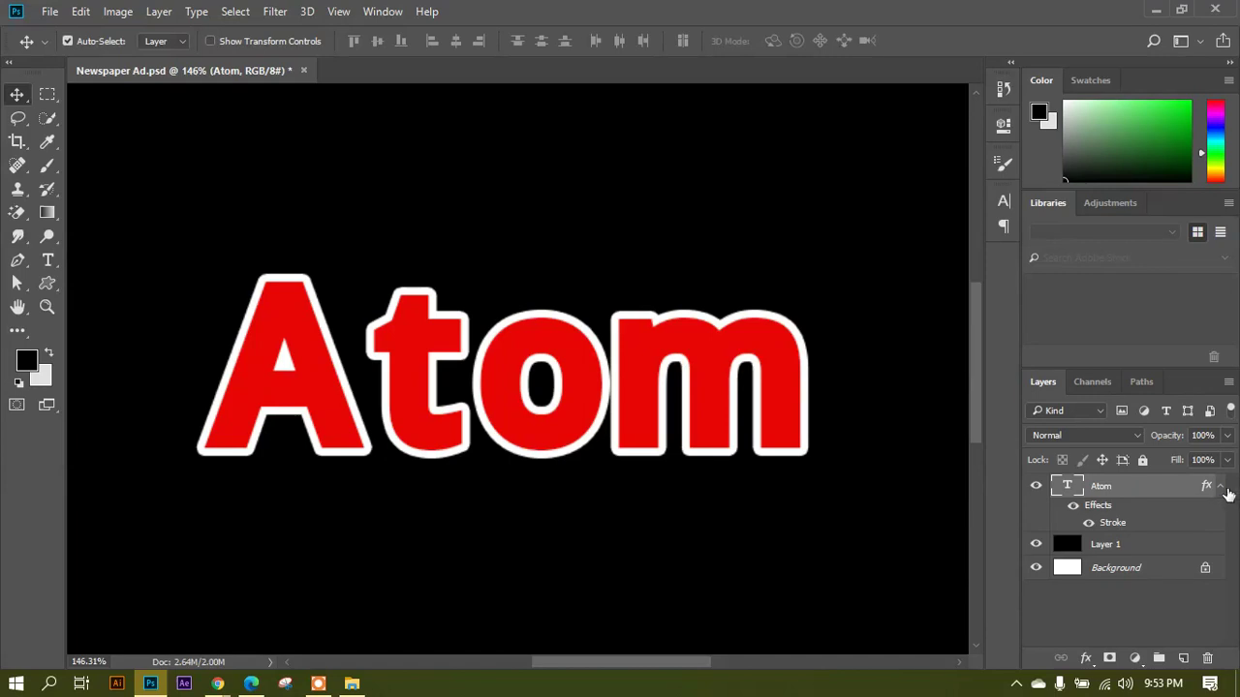
# Open the list of layer-effect commands for the "Atom" layer's Stroke effect.
pyautogui.click(1220, 487)
pyautogui.click(1220, 486)
pyautogui.rightClick(1126, 528)
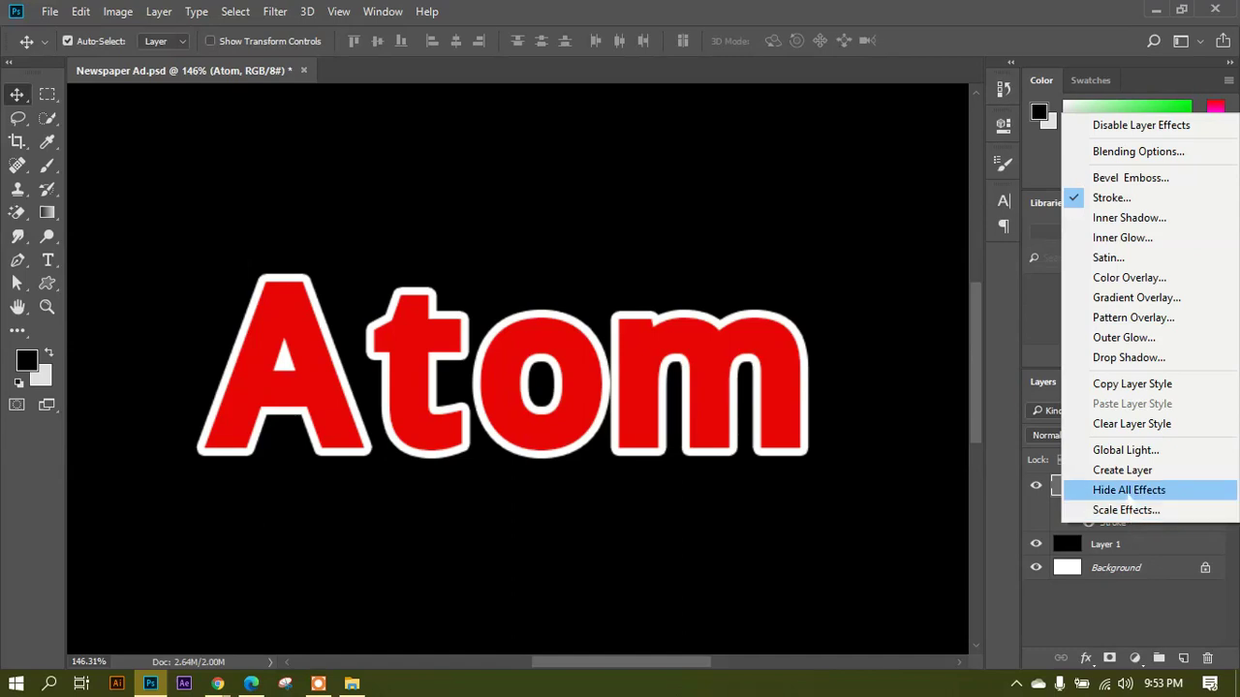
# Convert the Atom text's stroke effect into its own separate layer and select that layer.
pyautogui.click(1119, 544)
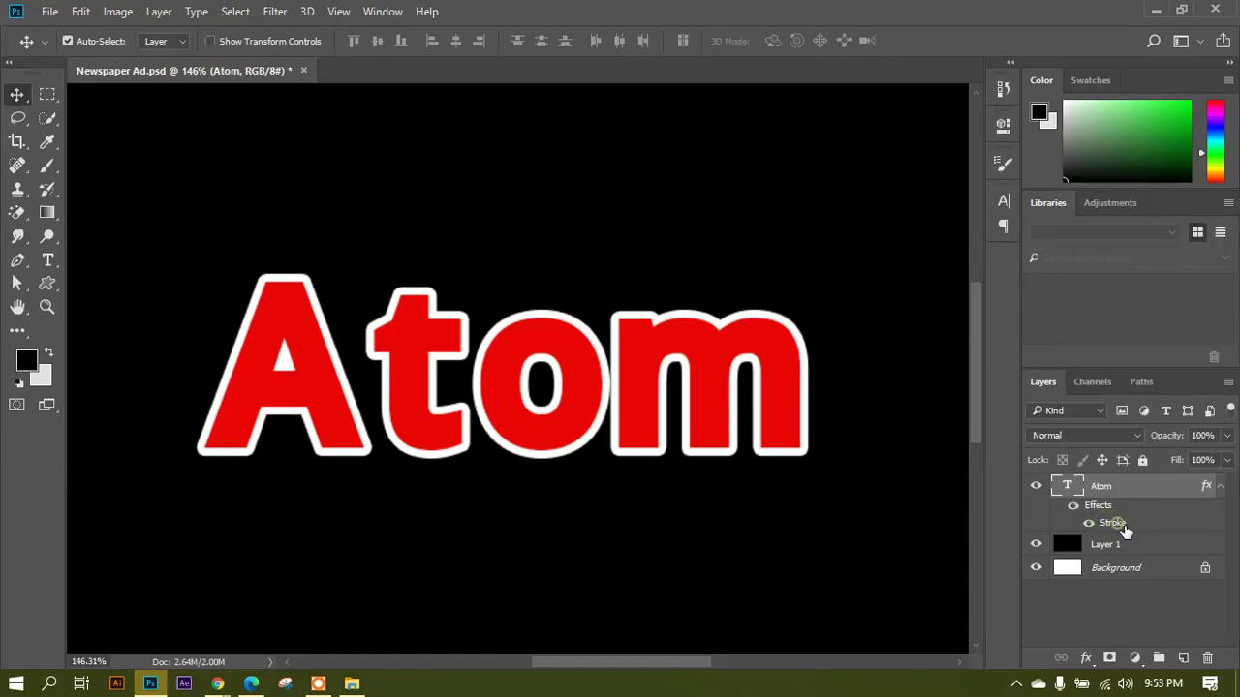
pyautogui.rightClick(1123, 527)
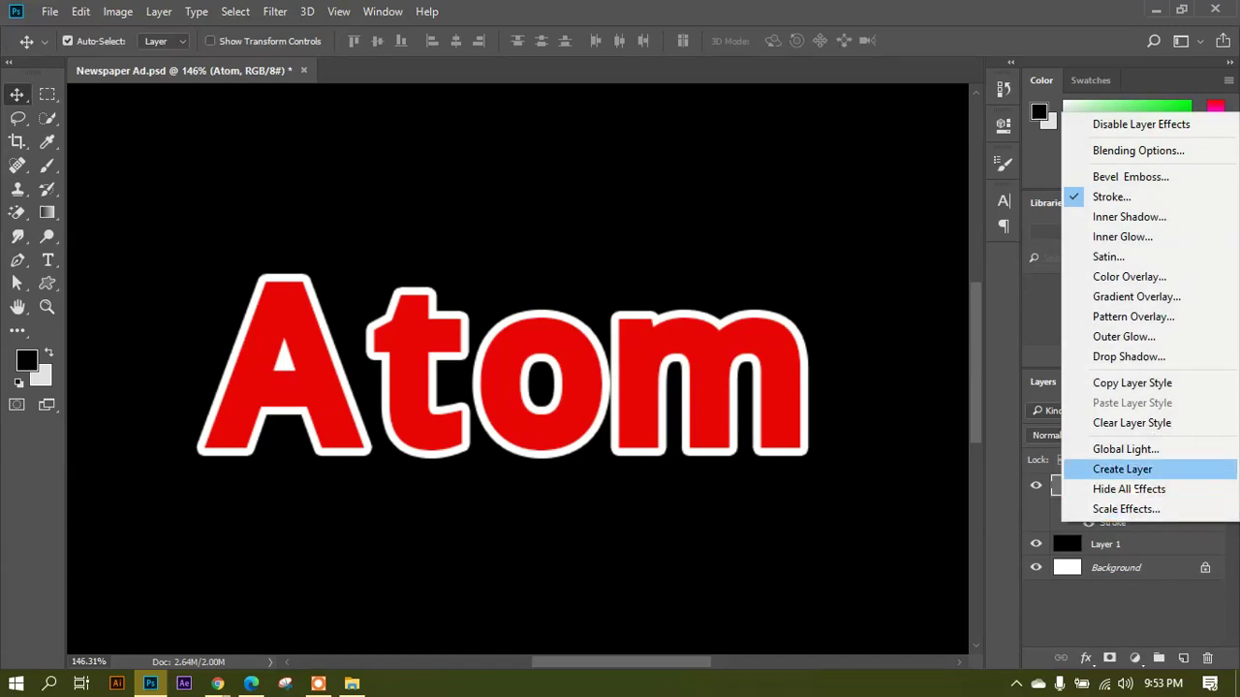
pyautogui.click(1121, 472)
pyautogui.click(1121, 513)
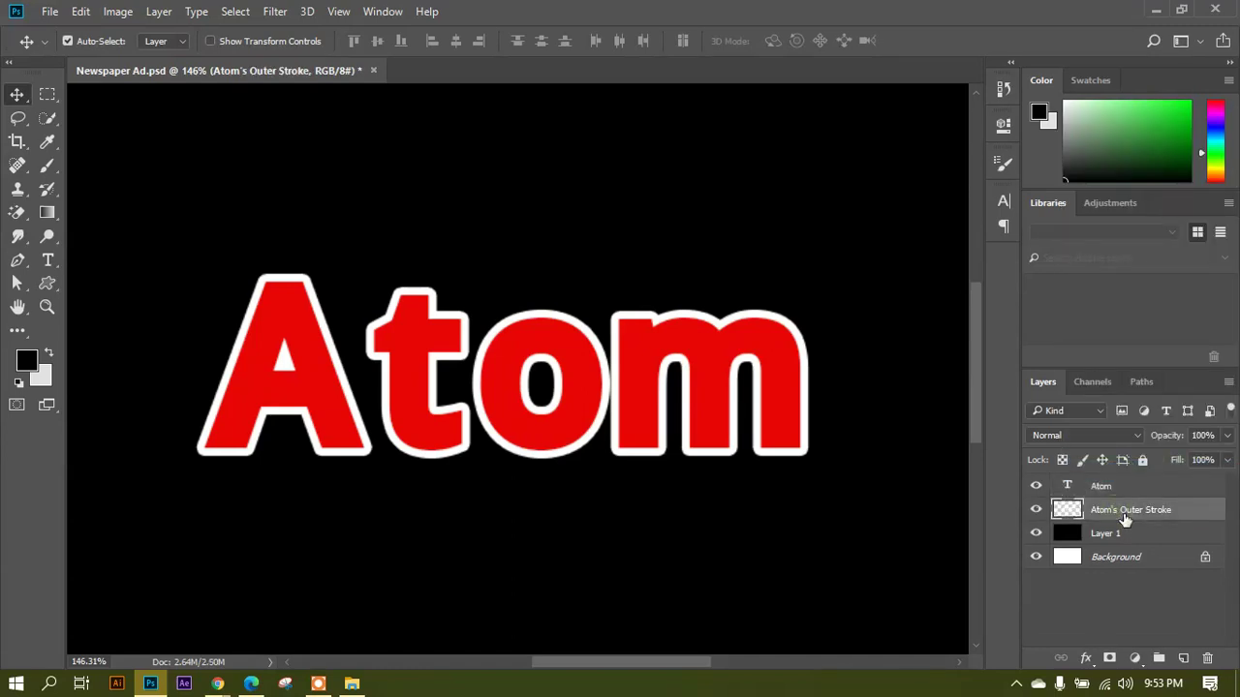
# Try moving the red Atom text and its white stroke layer apart on the canvas, and undo both moves.
pyautogui.moveTo(581, 339)
pyautogui.mouseDown()
pyautogui.moveTo(554, 223)
pyautogui.moveTo(567, 168)
pyautogui.mouseUp()
pyautogui.moveTo(575, 360); pyautogui.dragTo(447, 486)
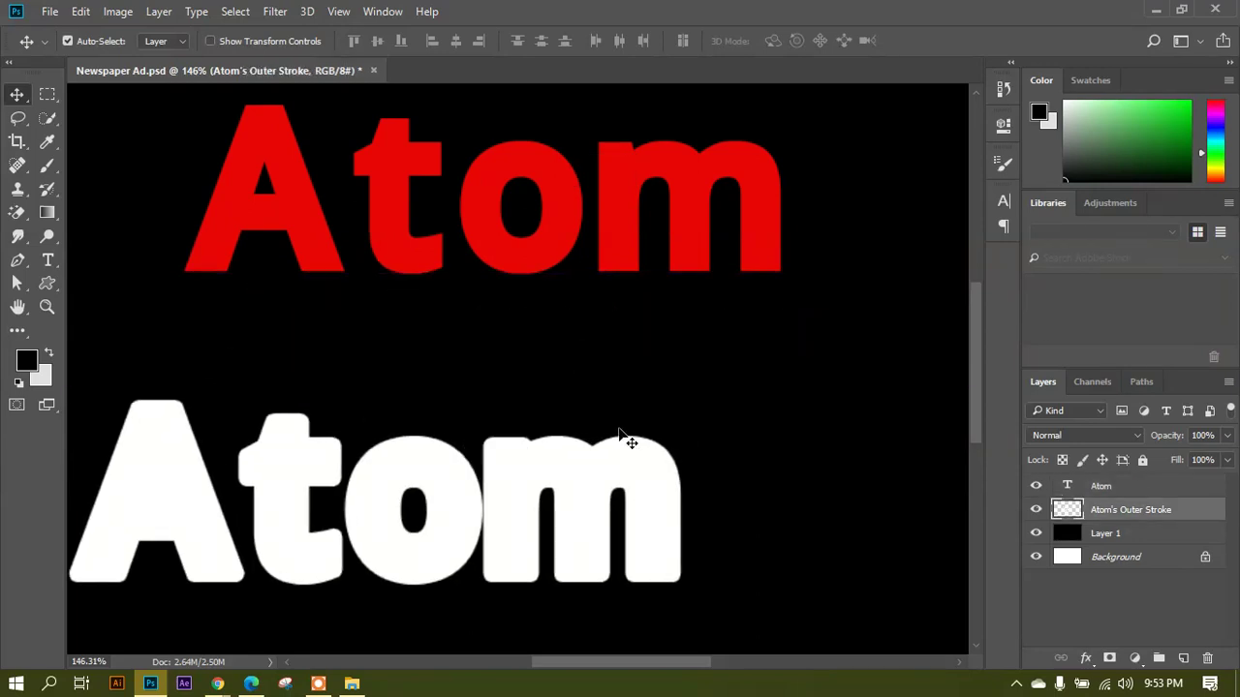
pyautogui.press('ctrl')
pyautogui.hotkey('ctrl', 'z')
pyautogui.hotkey('ctrl', 'shift', 'z')
pyautogui.hotkey('ctrl', 'z')
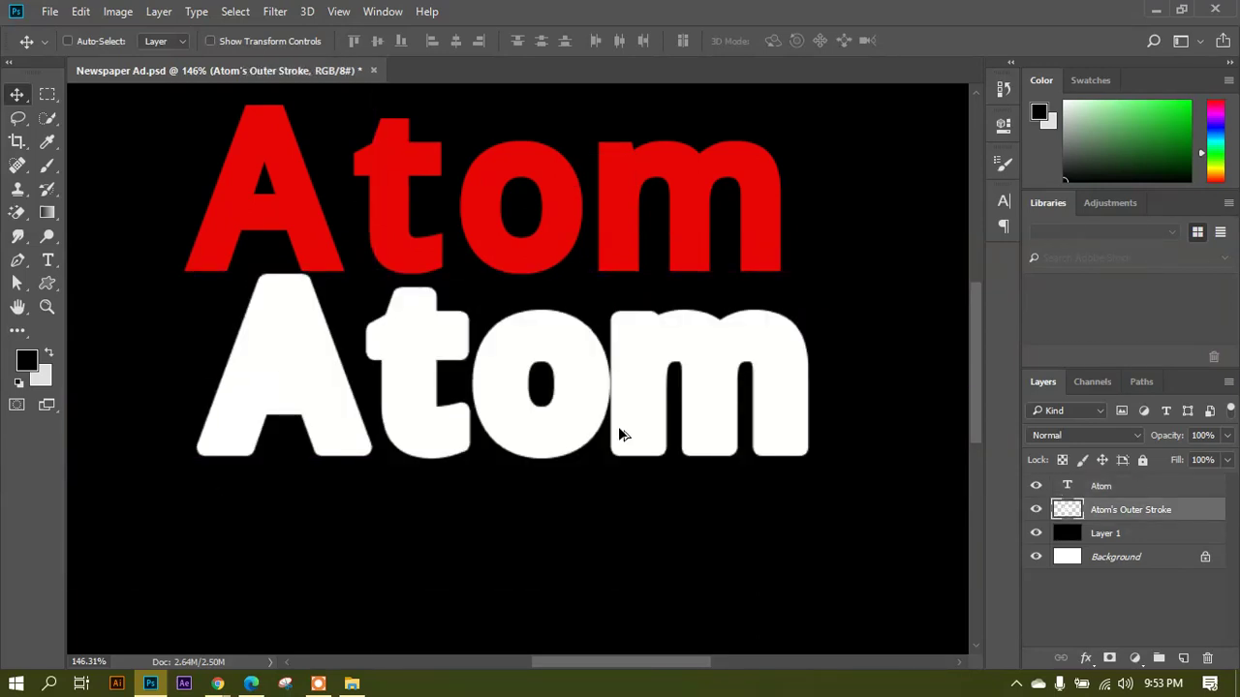
pyautogui.hotkey('ctrl', 'z')
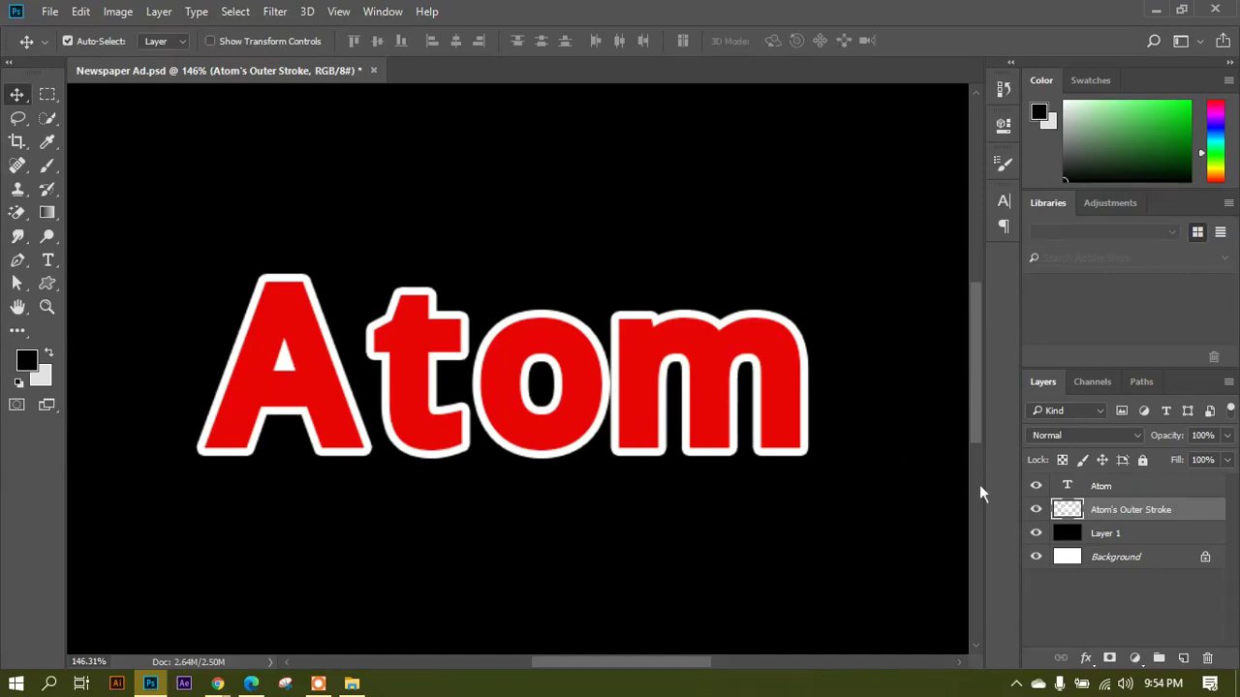
# Add a 6 px outside stroke in red #d50d0d to the Atom's Outer Stroke layer.
pyautogui.rightClick(1119, 516)
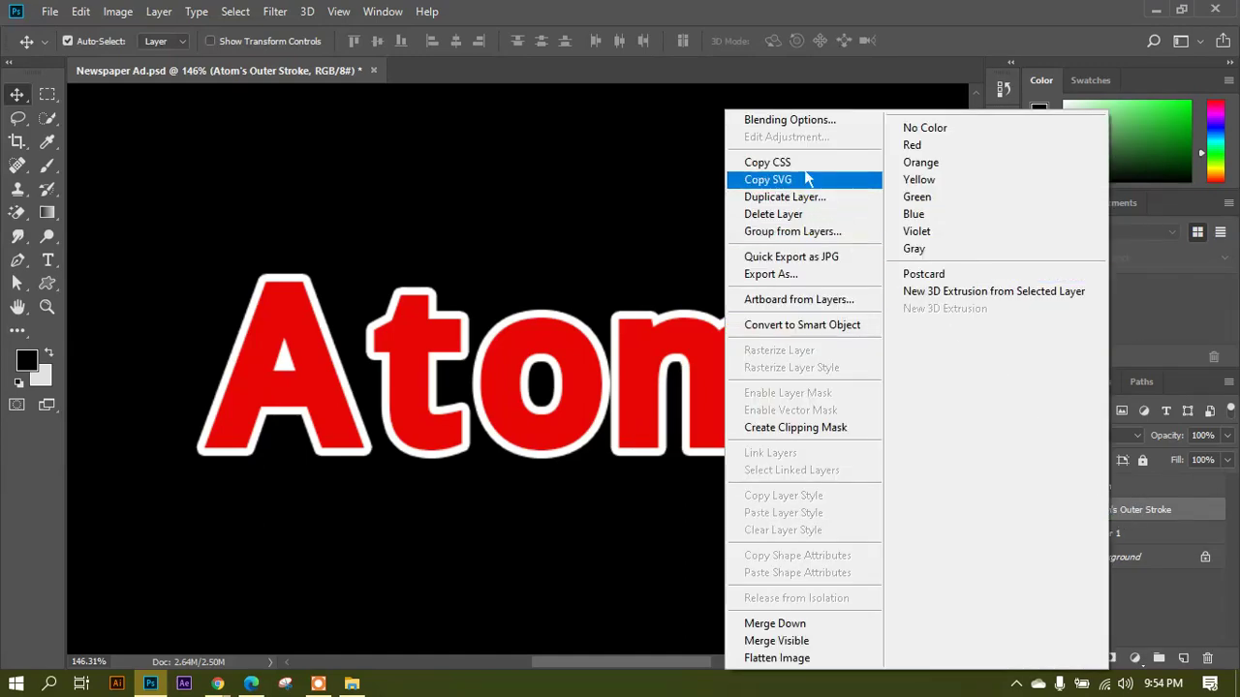
pyautogui.click(789, 120)
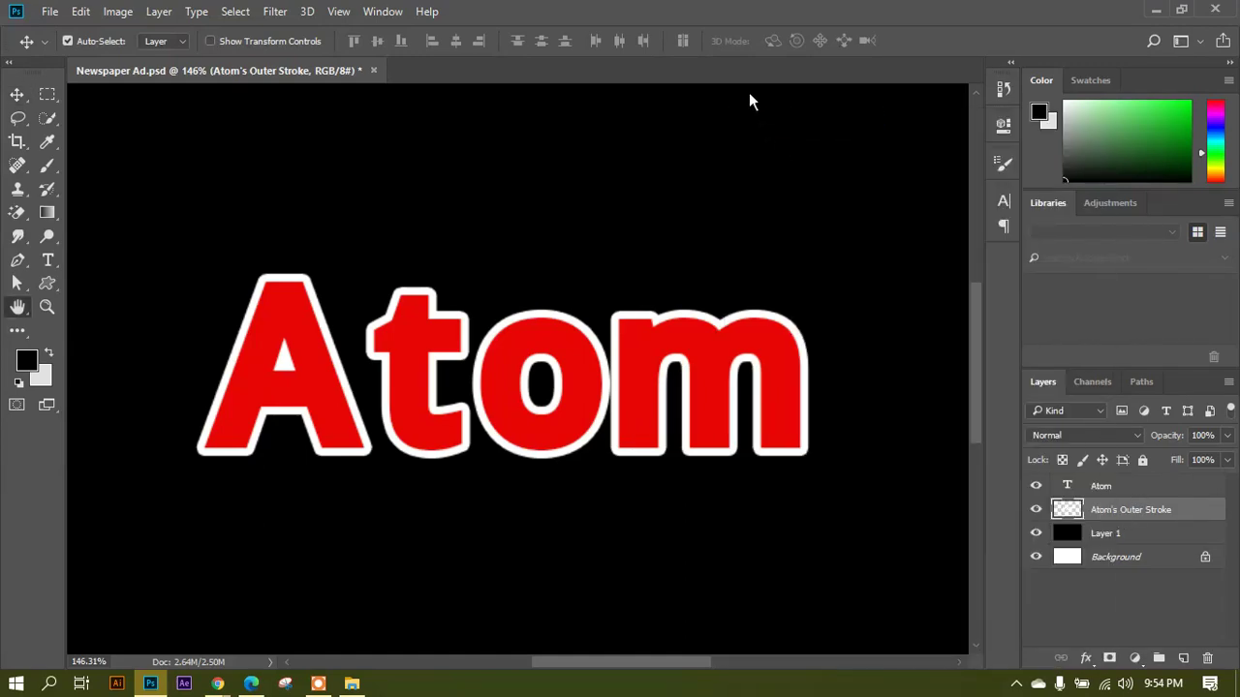
pyautogui.moveTo(702, 22); pyautogui.dragTo(918, 23)
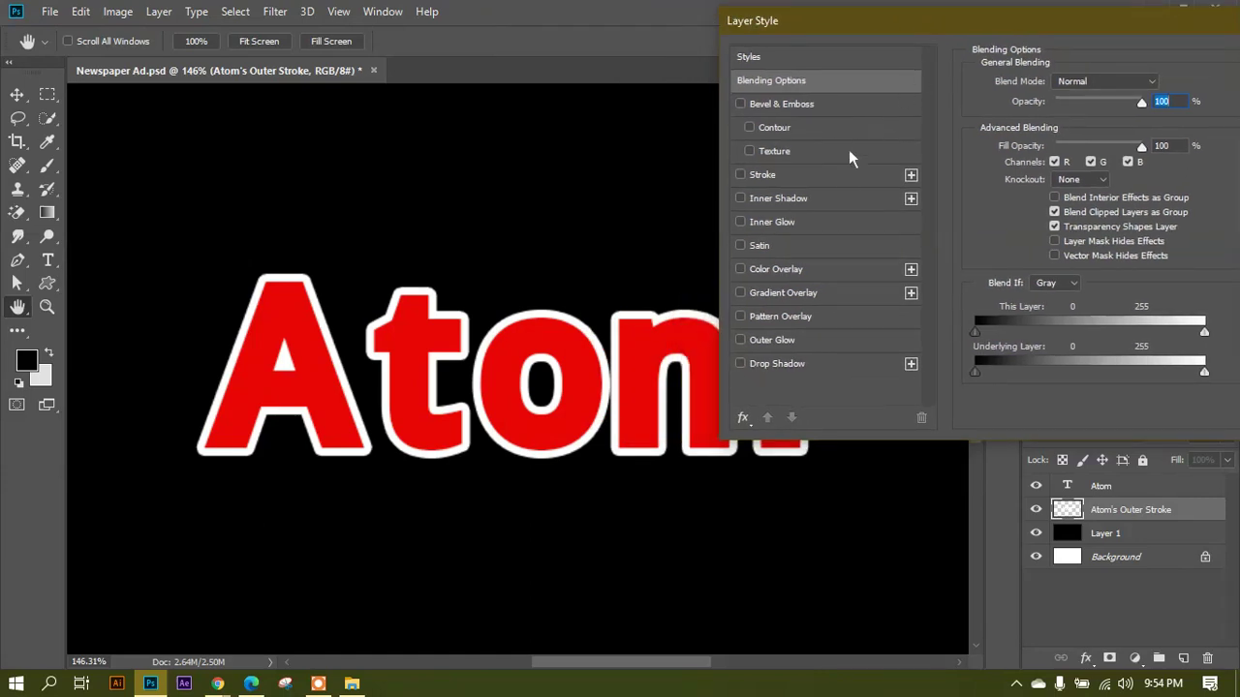
pyautogui.click(800, 186)
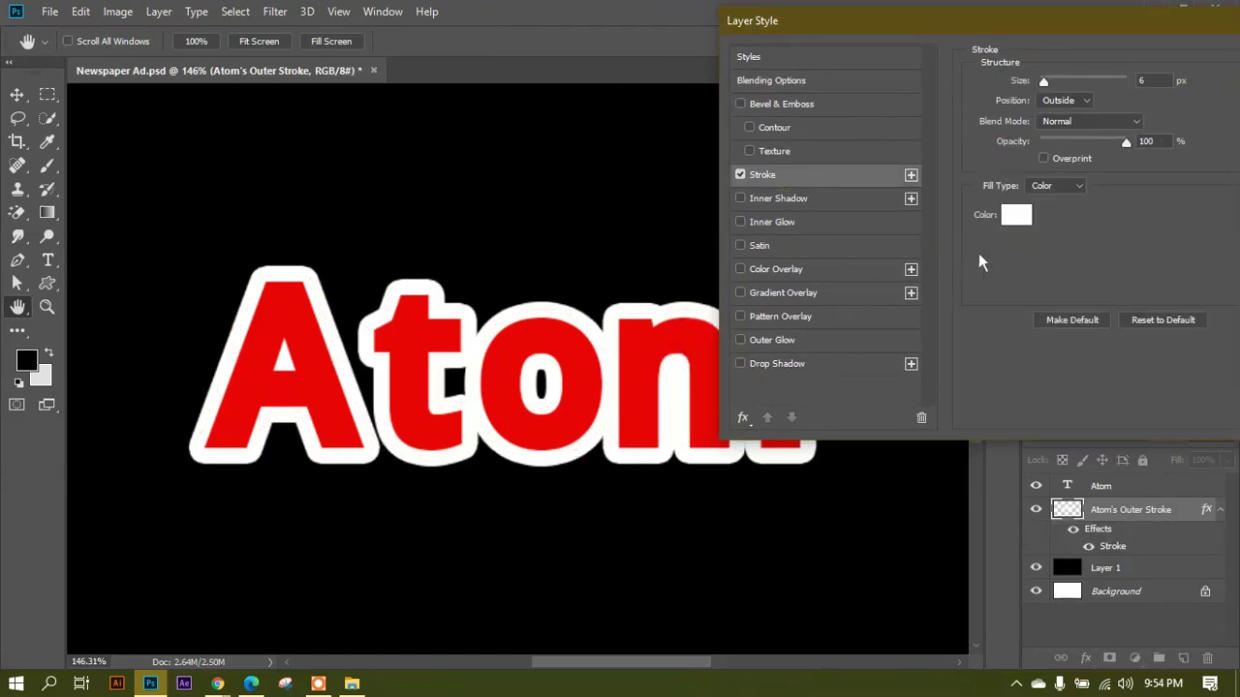
pyautogui.click(1016, 215)
pyautogui.click(967, 178)
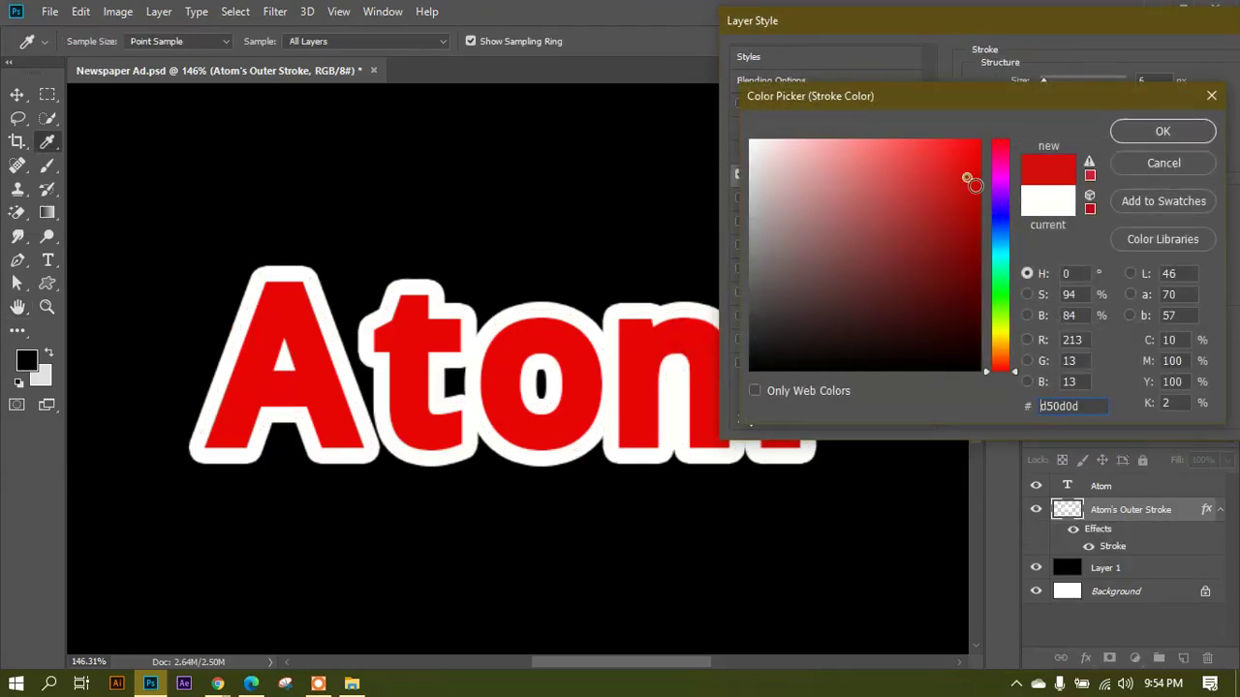
pyautogui.click(1163, 131)
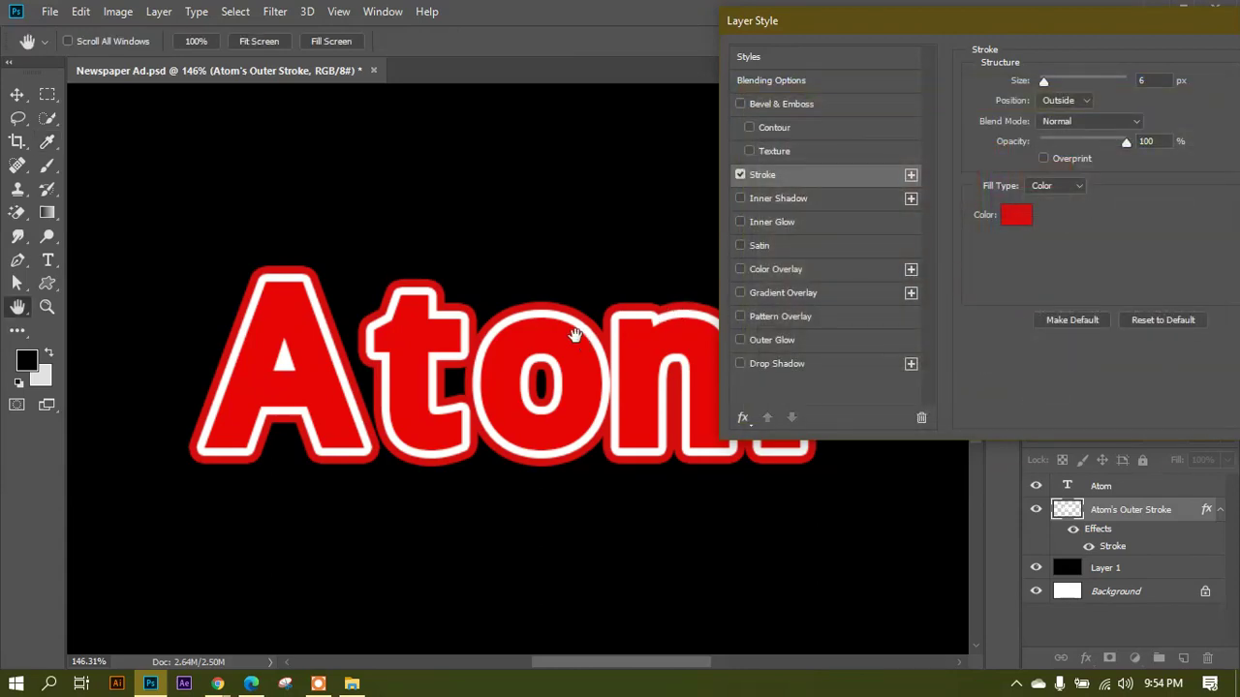
pyautogui.moveTo(1230, 21); pyautogui.dragTo(918, 20)
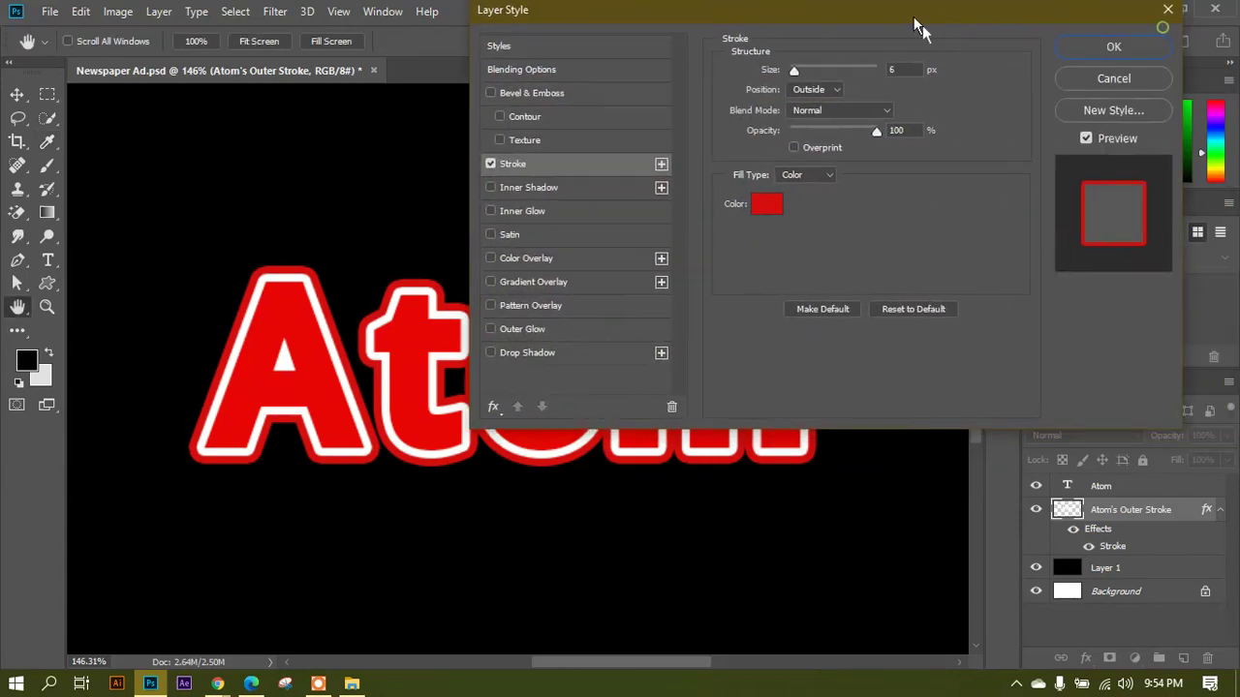
pyautogui.click(1080, 55)
# Convert the red stroke effect on the Atom's Outer Stroke layer into its own separate layer.
pyautogui.scroll(4, 566, 324)
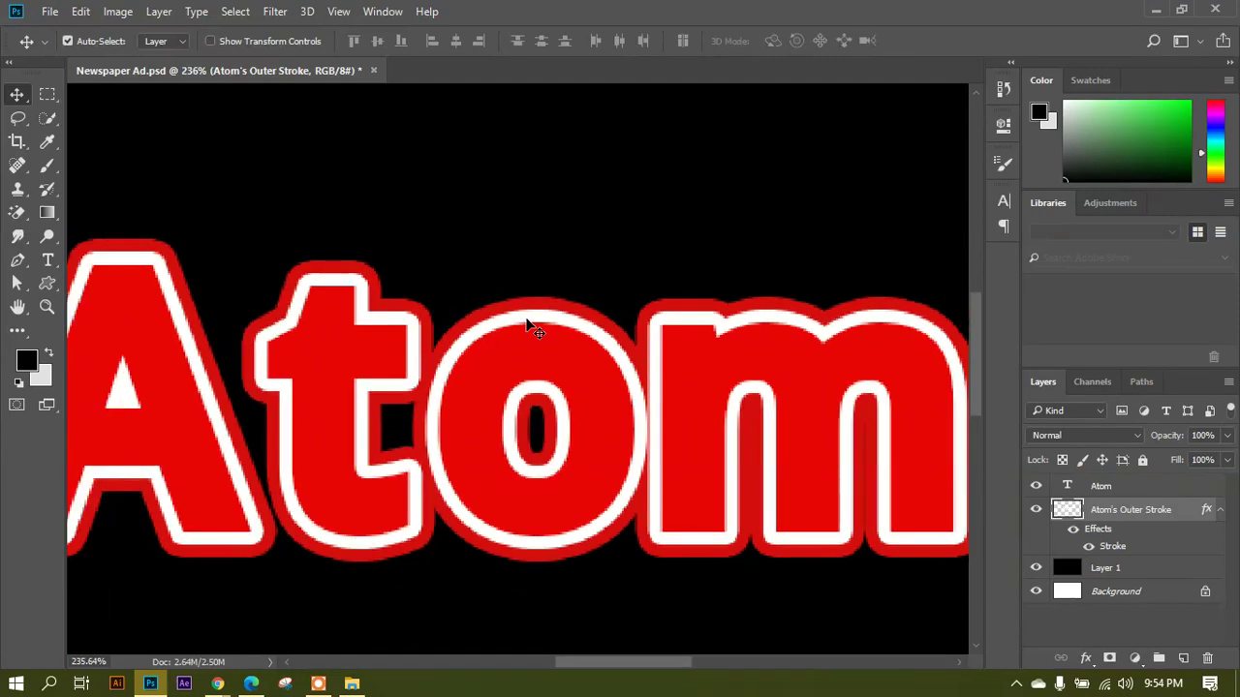
pyautogui.click(527, 330)
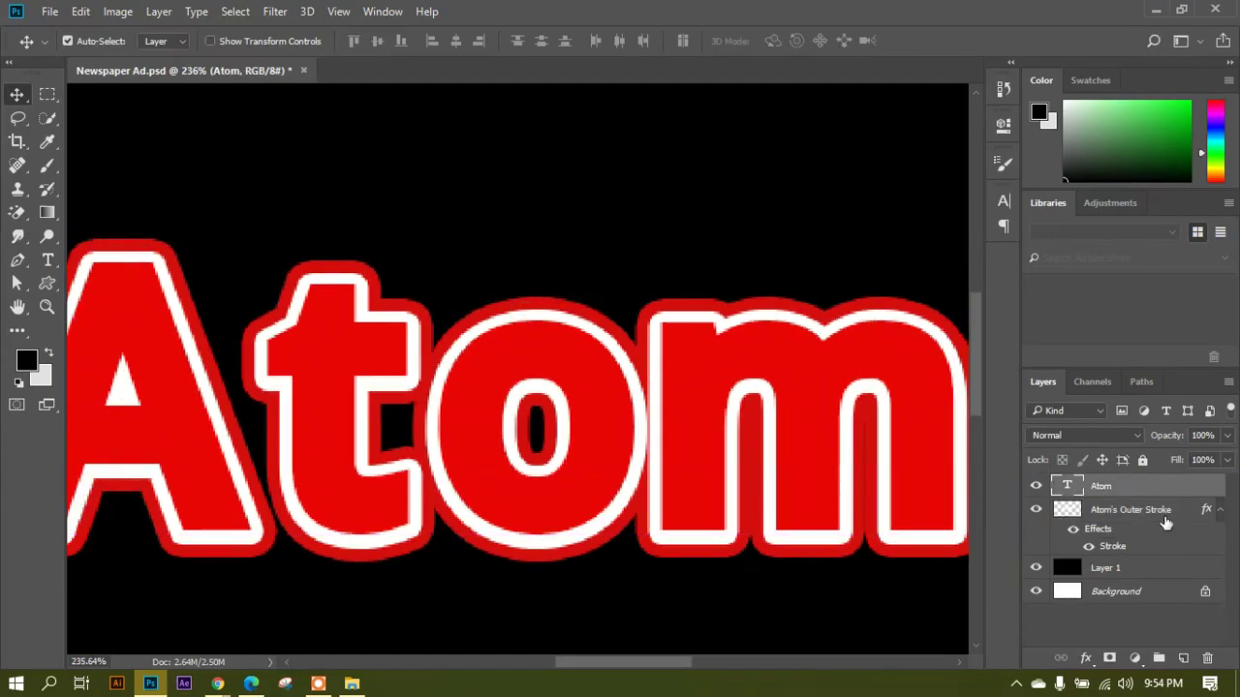
pyautogui.click(1130, 510)
pyautogui.click(1220, 510)
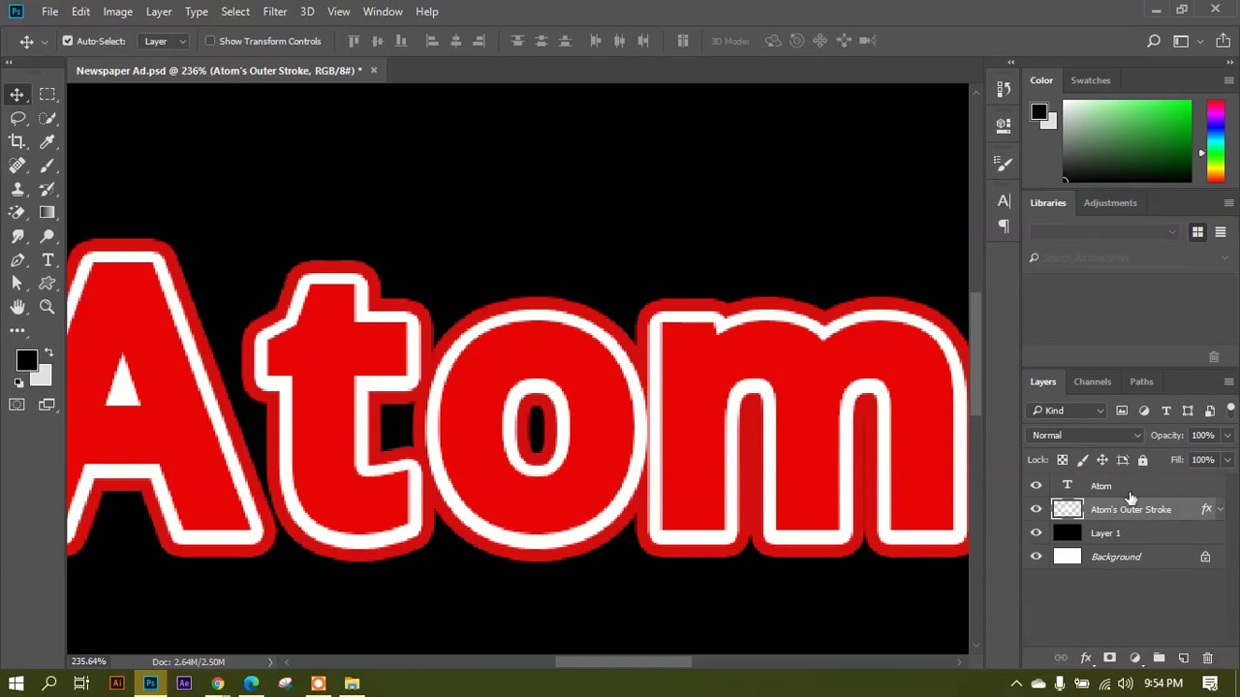
pyautogui.click(1220, 510)
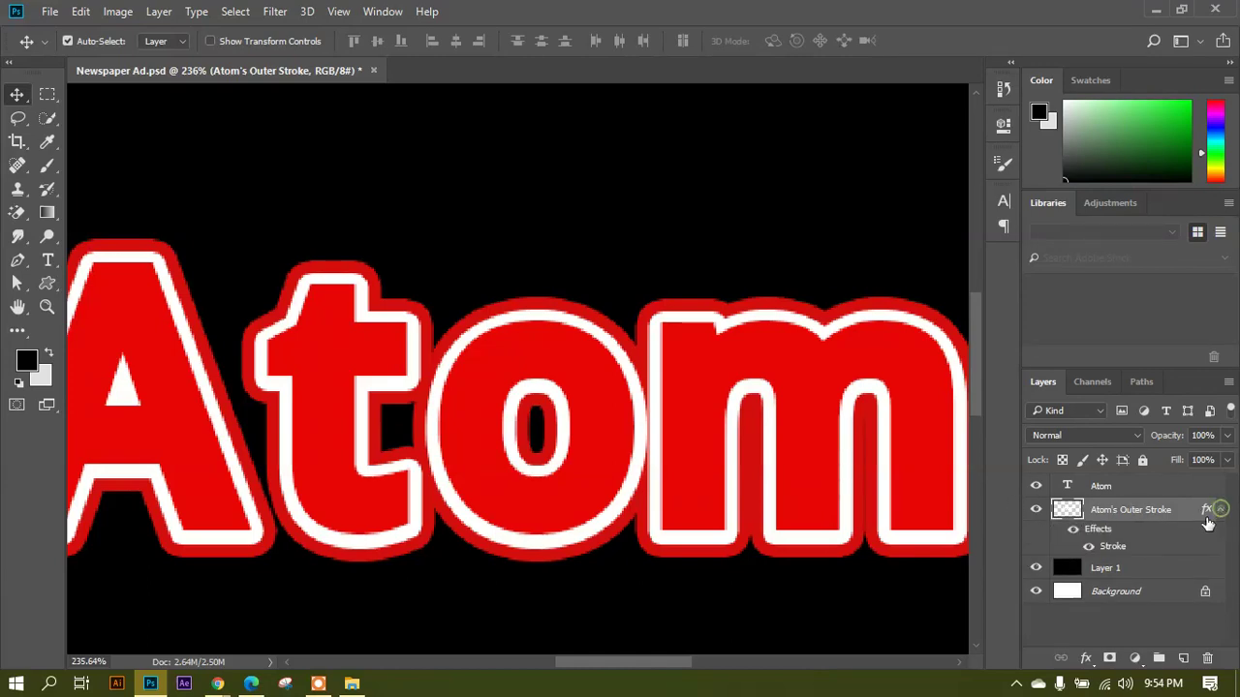
pyautogui.rightClick(1122, 550)
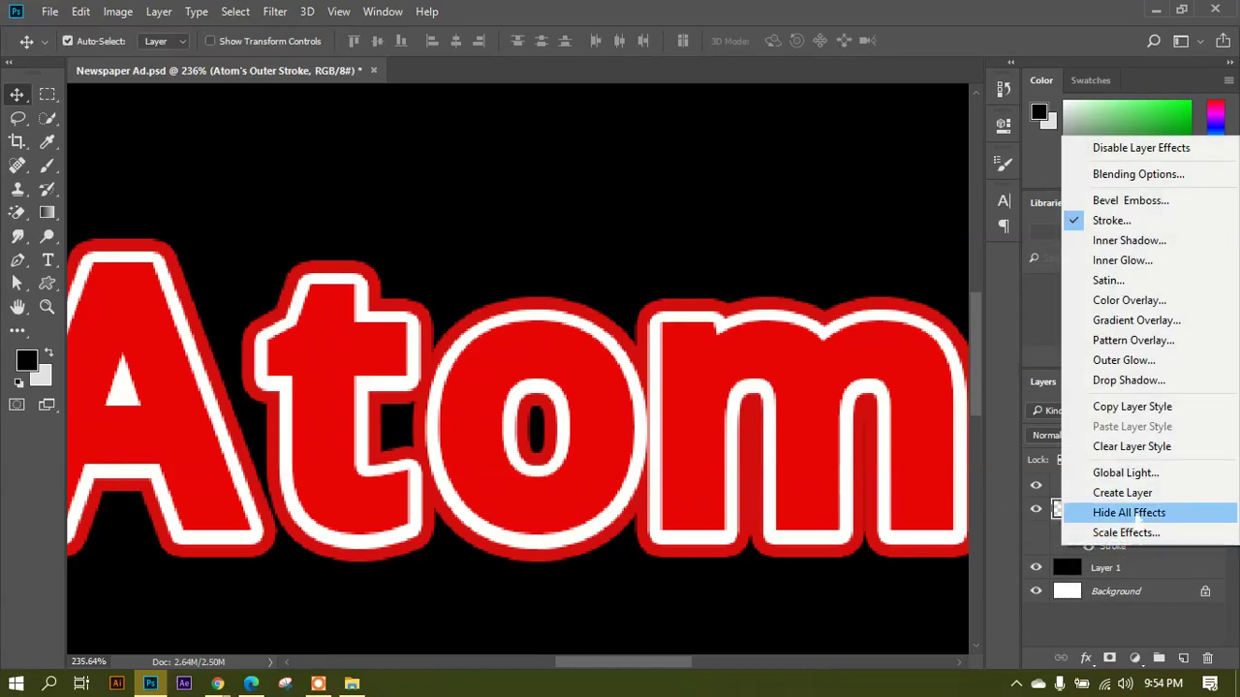
pyautogui.click(1122, 493)
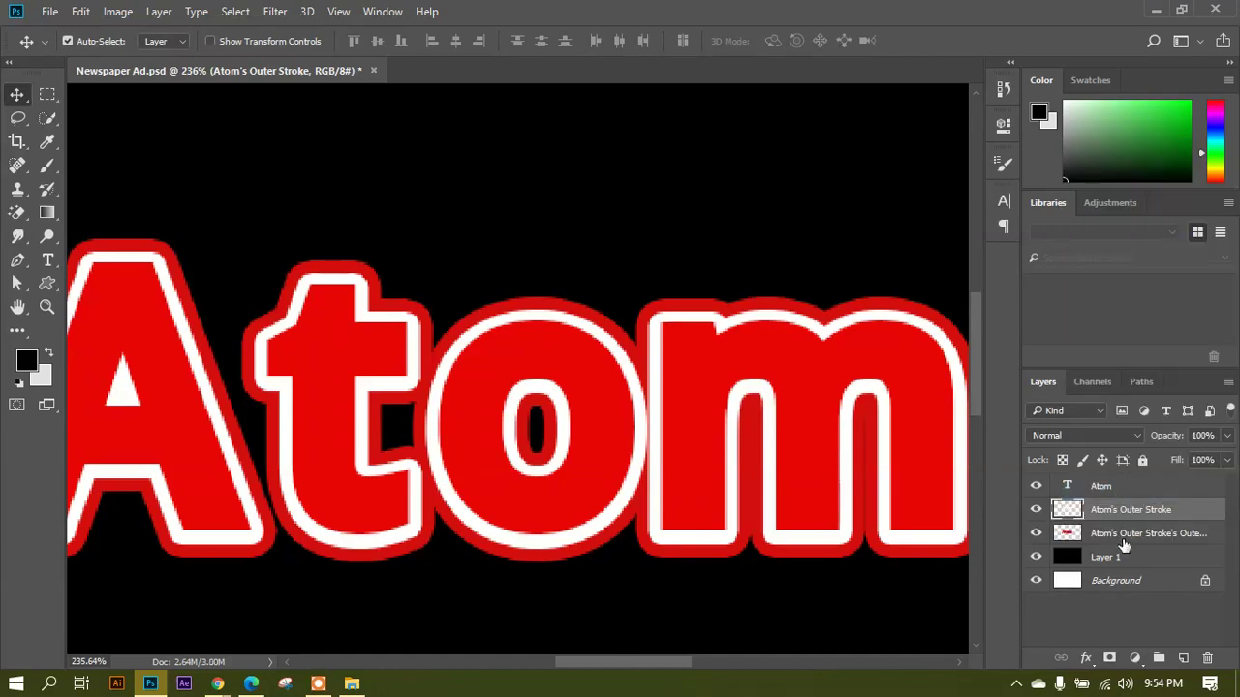
# Nudge the white Atom's Outer Stroke layer and the Atom text layer slightly upward to give the outlines a 3D offset.
pyautogui.click(1124, 509)
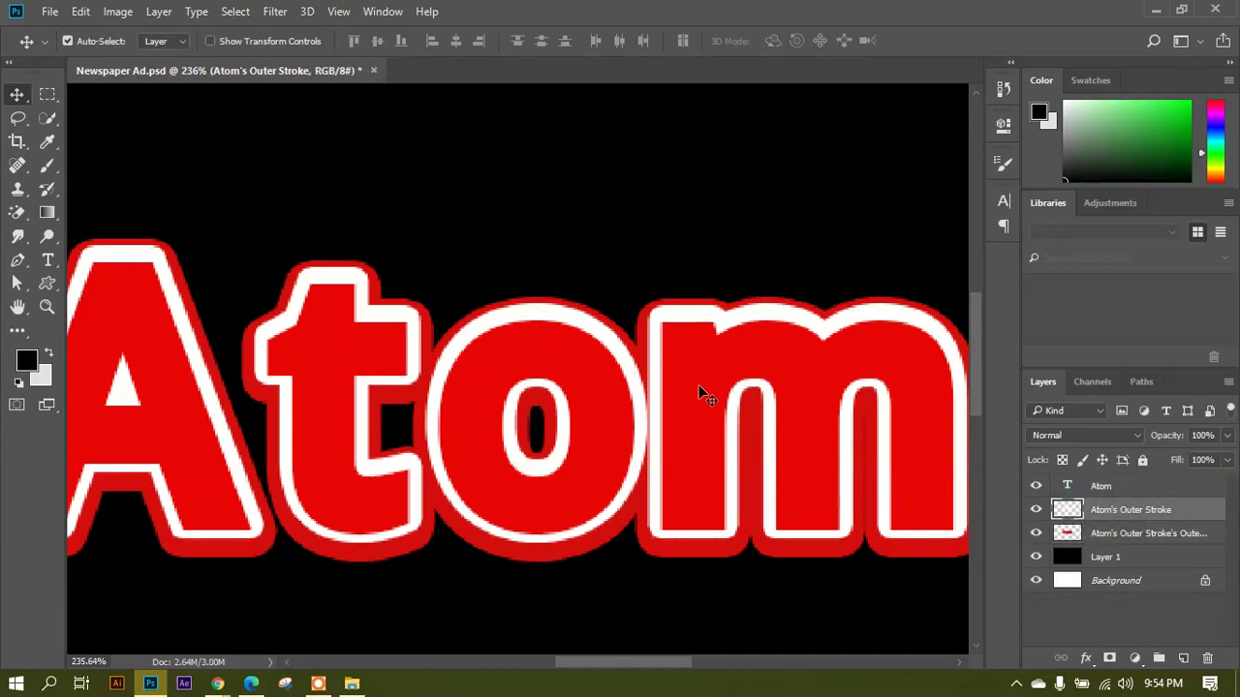
pyautogui.click(1138, 488)
pyautogui.press('Up')
pyautogui.press('Up')
pyautogui.press('Up')
pyautogui.press('Up')
pyautogui.press('Up')
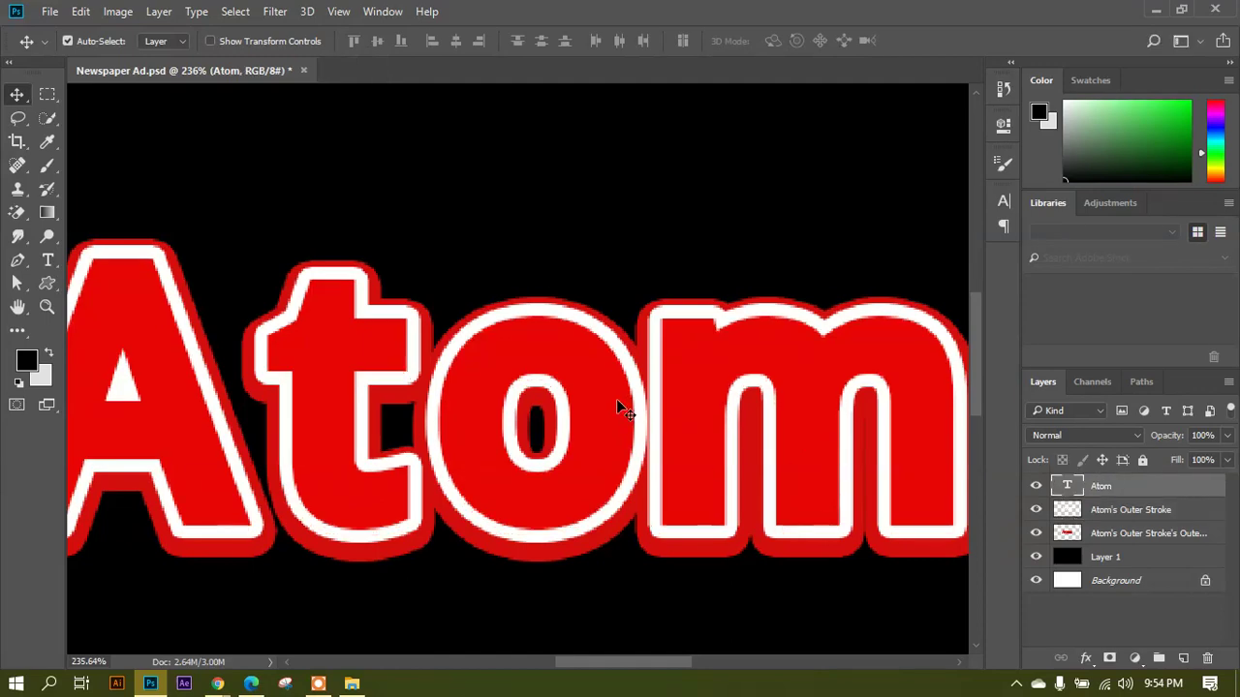
# Examine the offset white and red outlines of the Atom text effect up close and on the whole canvas.
pyautogui.scroll(-5, 634, 421)
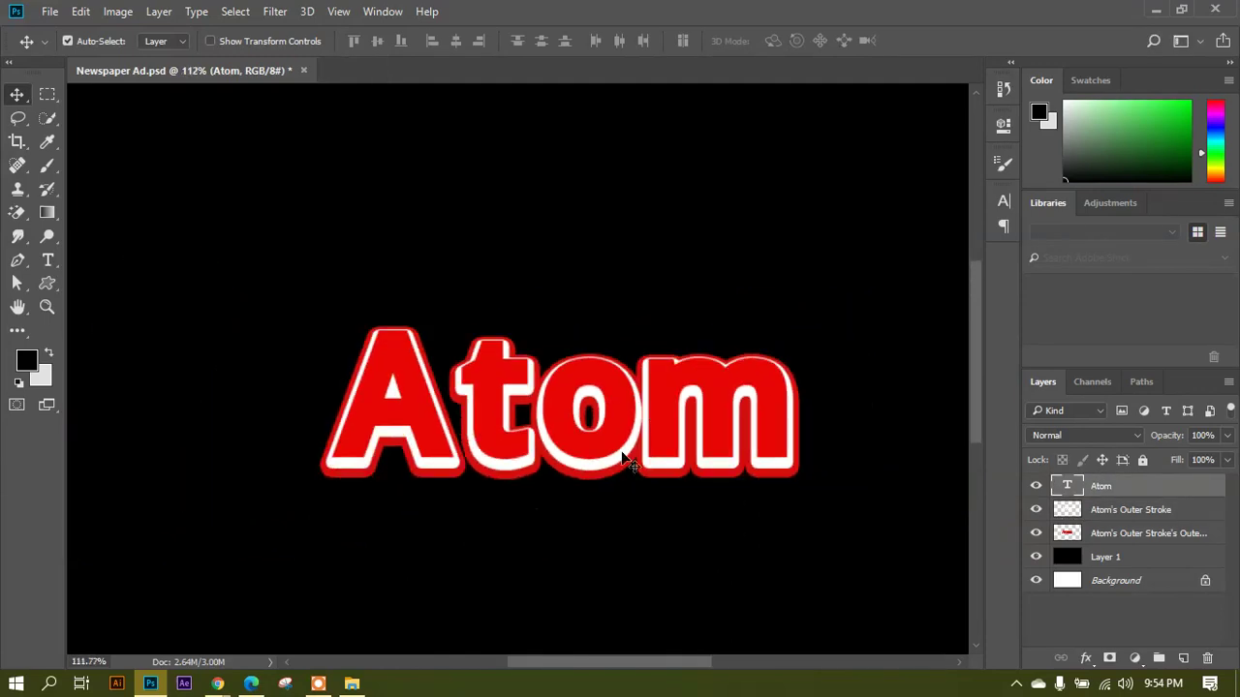
pyautogui.scroll(2, 493, 498)
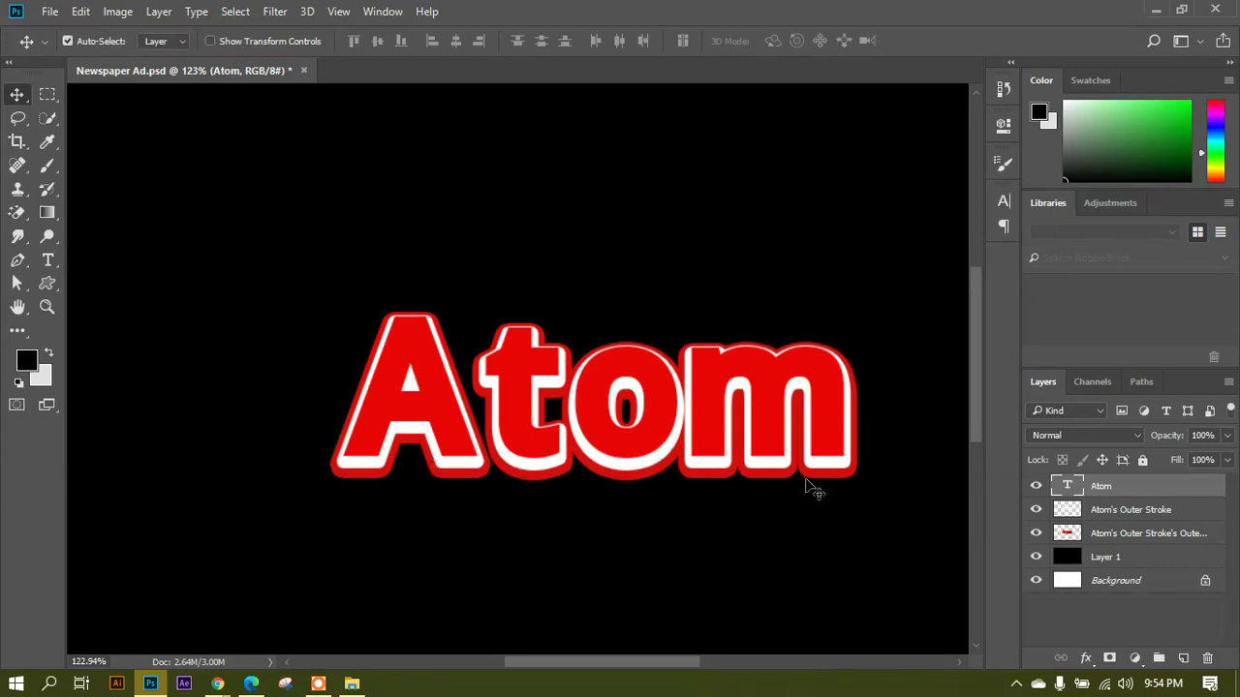
pyautogui.scroll(1, 811, 484)
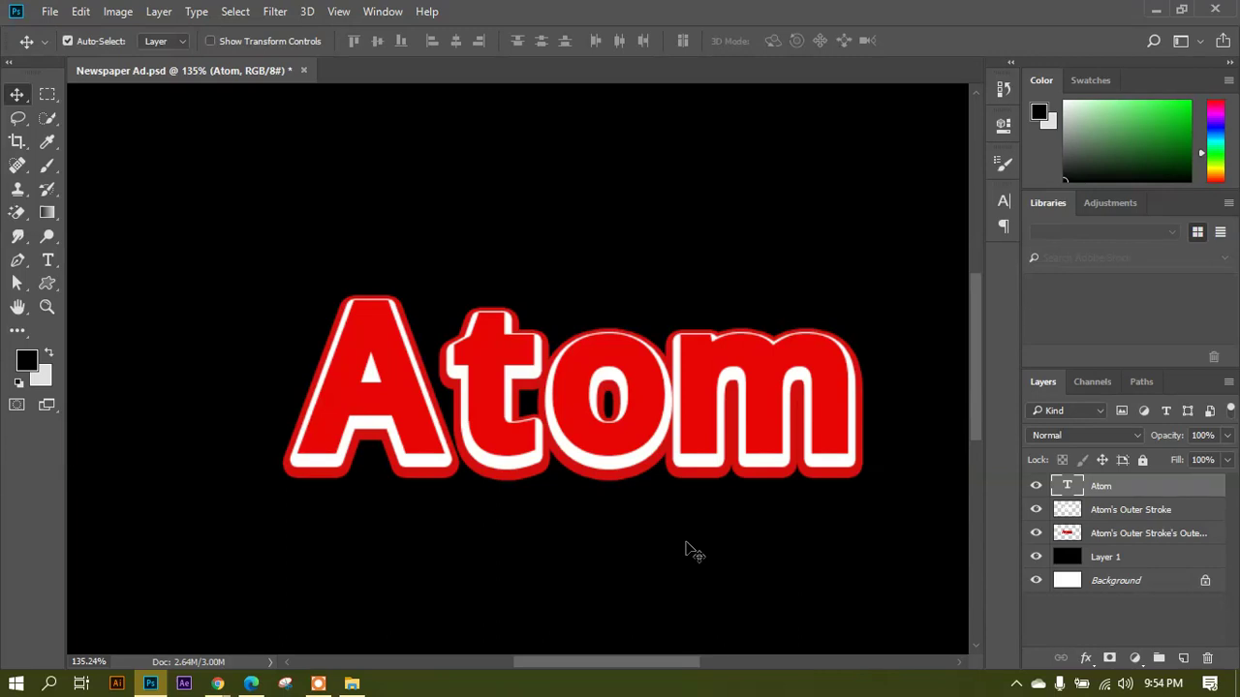
pyautogui.scroll(2, 647, 502)
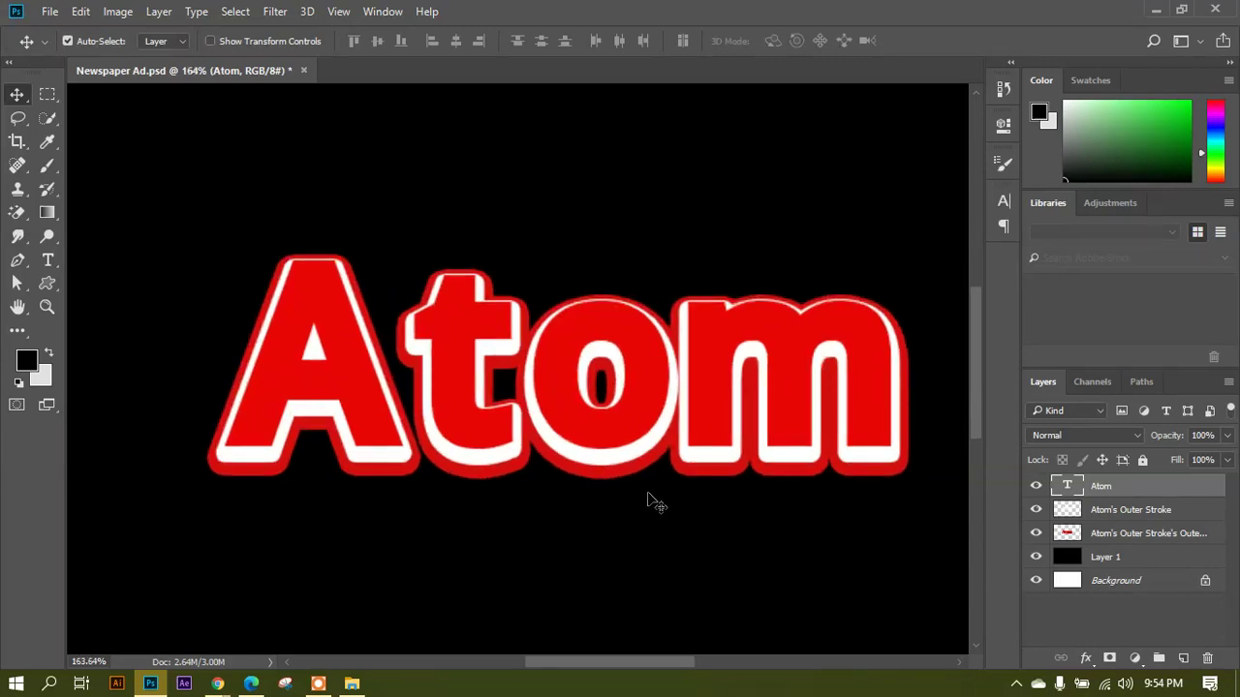
pyautogui.scroll(-2, 647, 501)
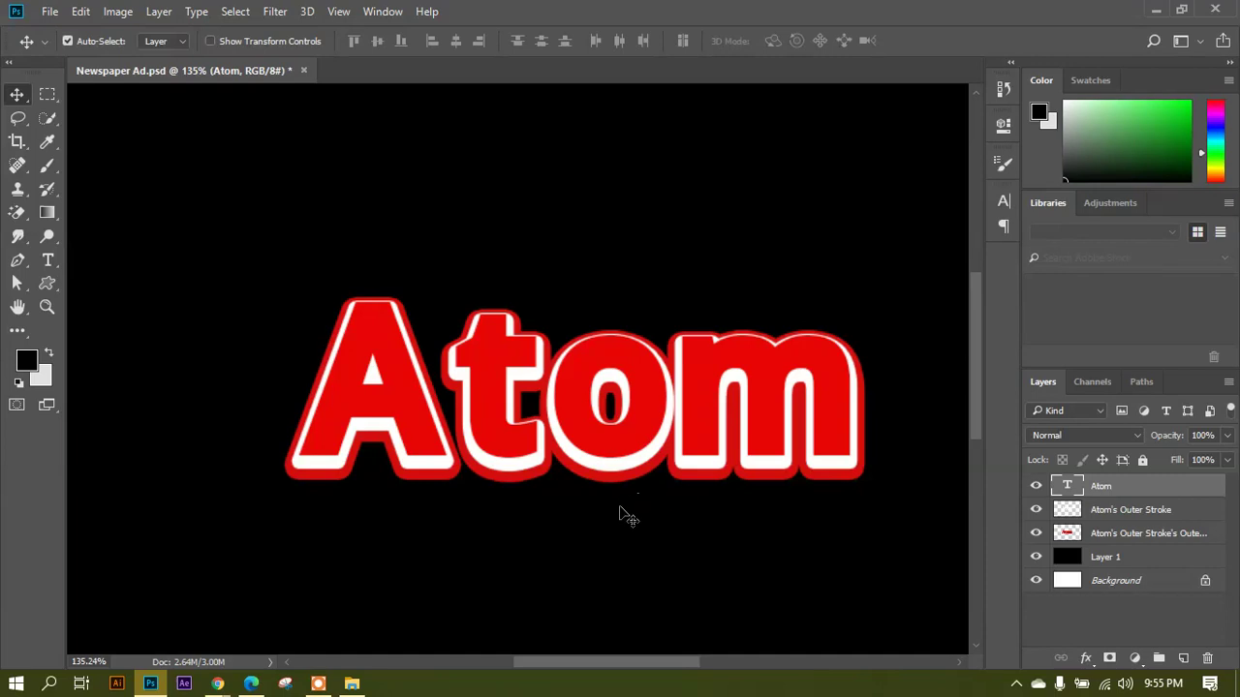
pyautogui.scroll(1, 590, 460)
pyautogui.scroll(1, 477, 392)
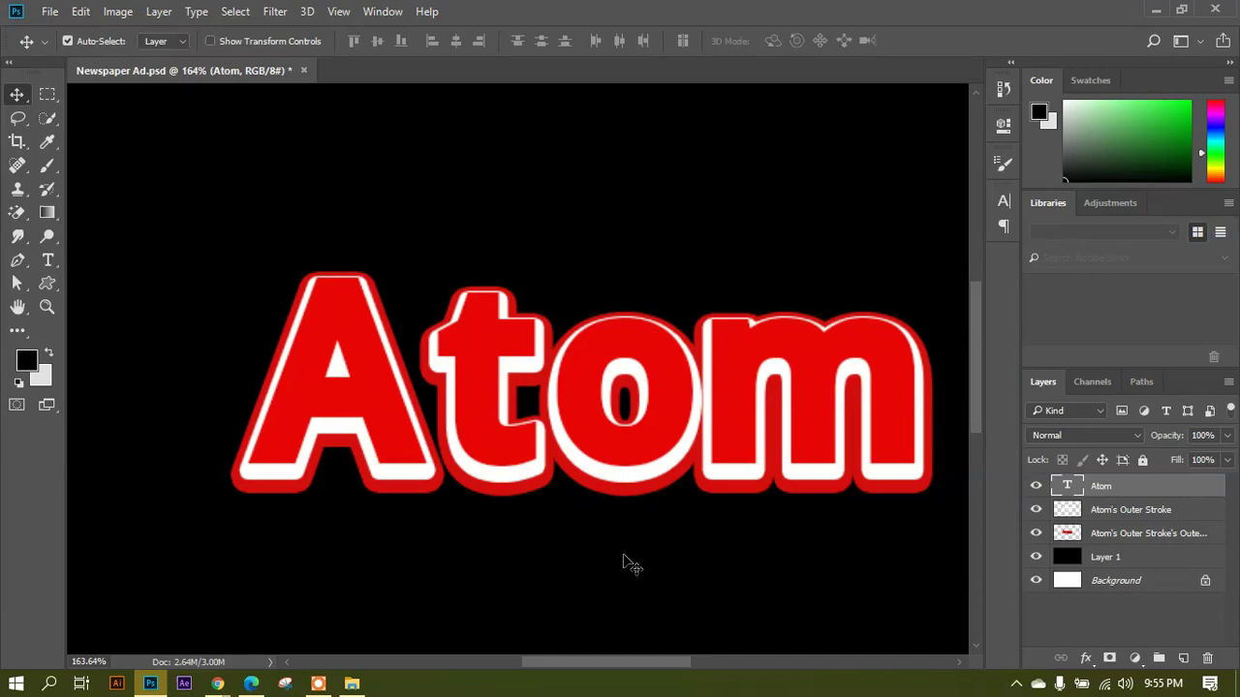
pyautogui.scroll(-2, 625, 562)
pyautogui.scroll(1, 628, 562)
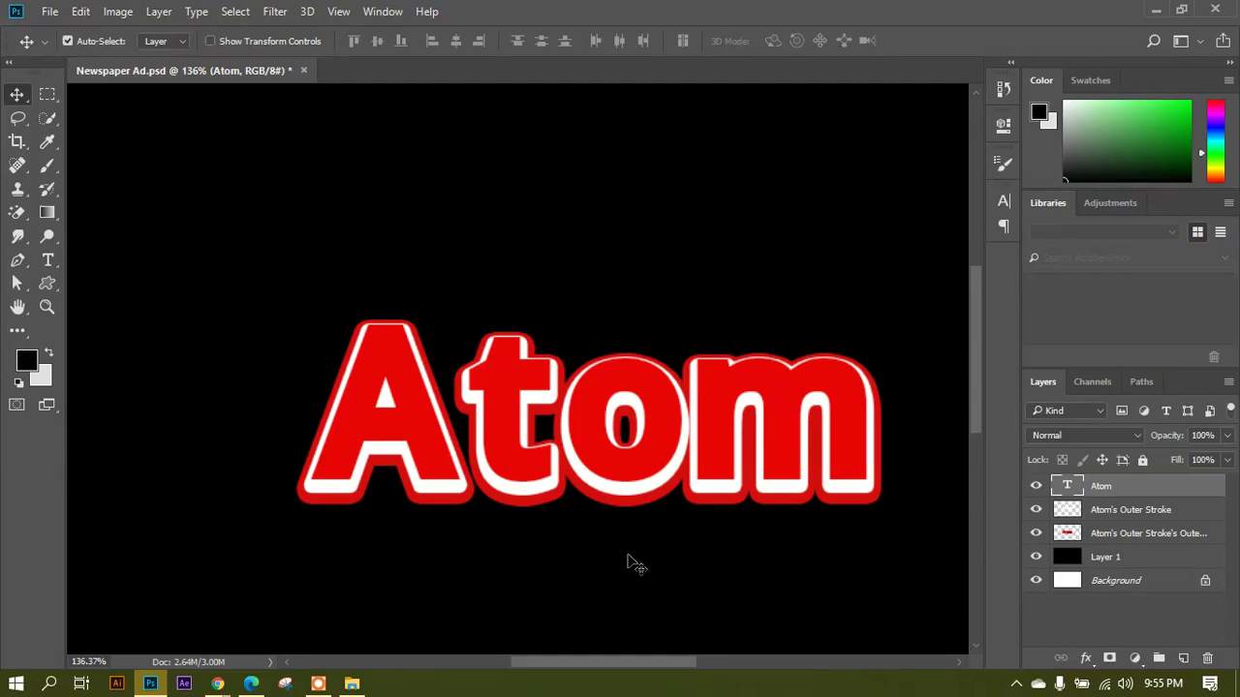
pyautogui.scroll(-3, 606, 473)
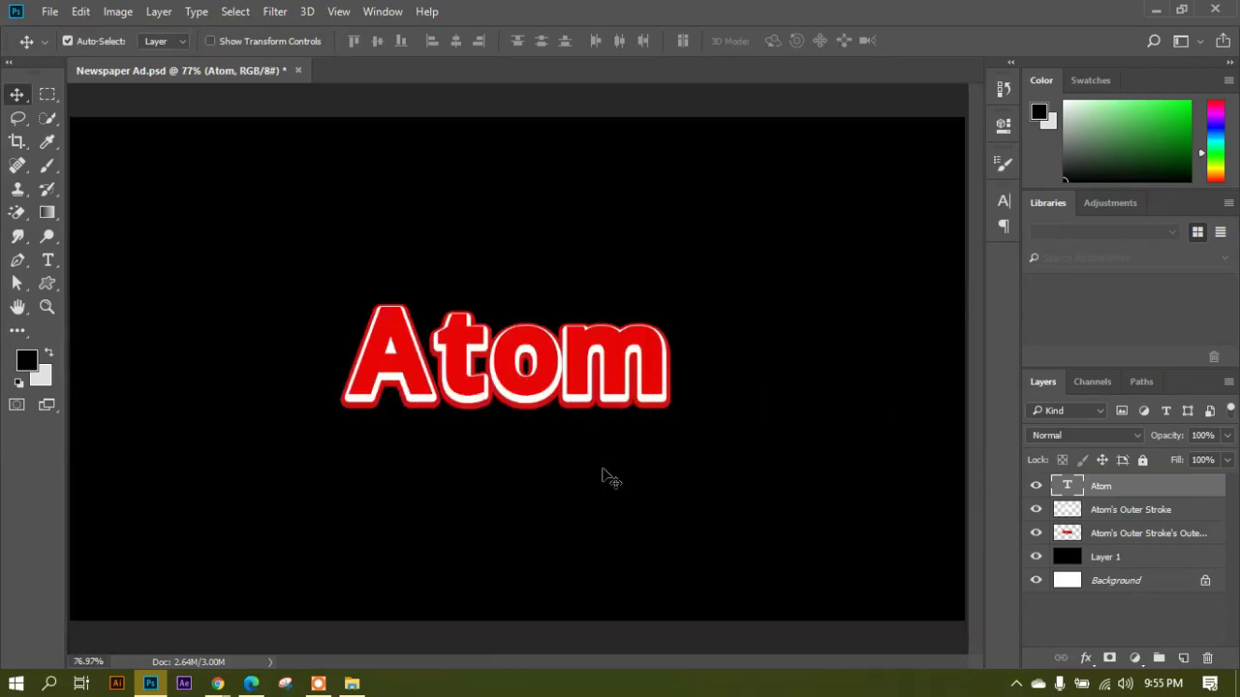
pyautogui.scroll(1, 349, 305)
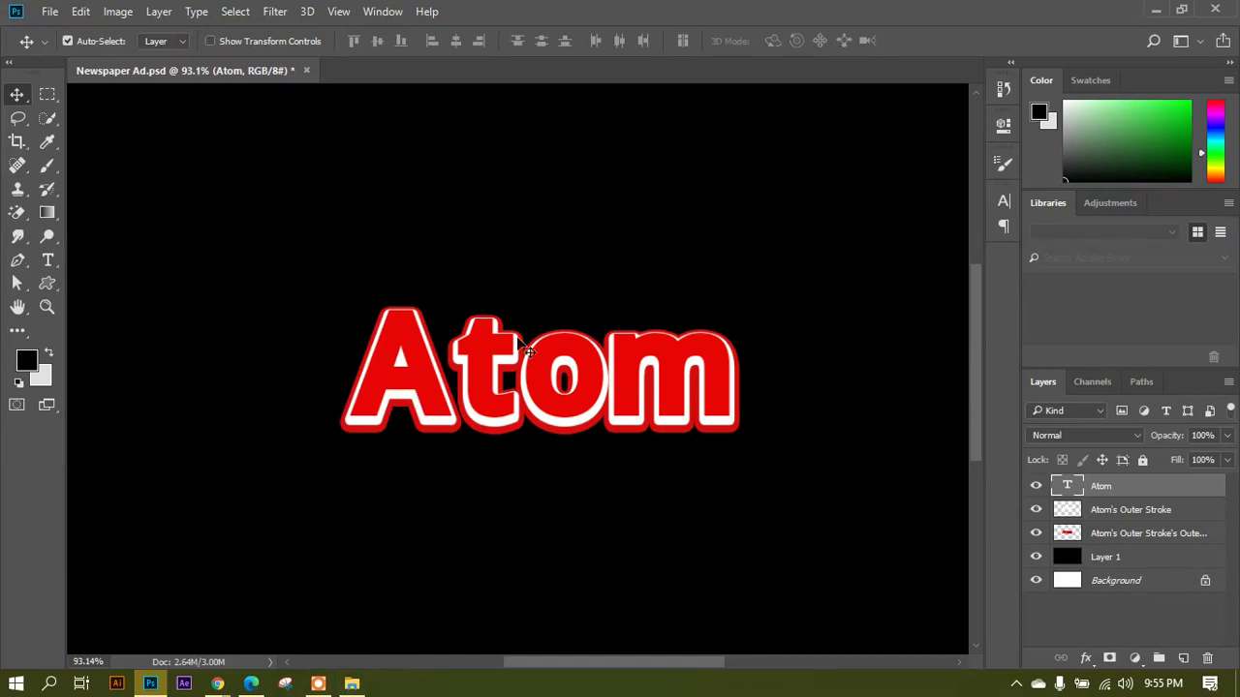
pyautogui.scroll(-1, 566, 424)
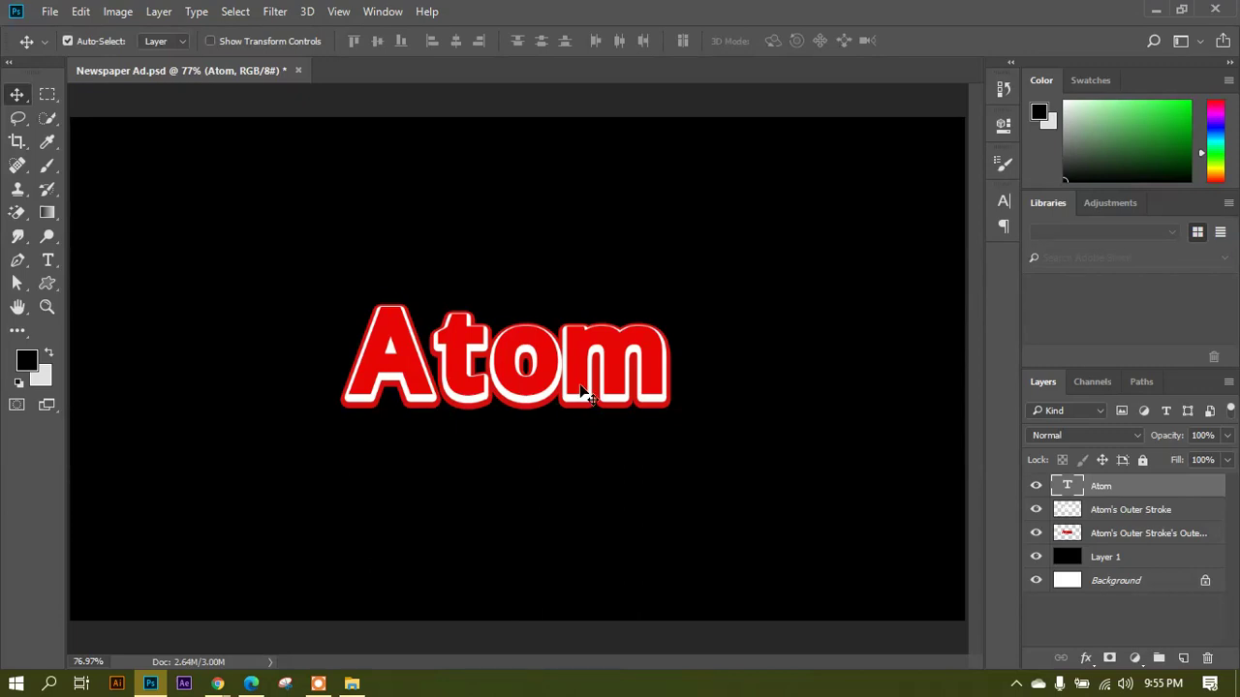
pyautogui.press('Delete')
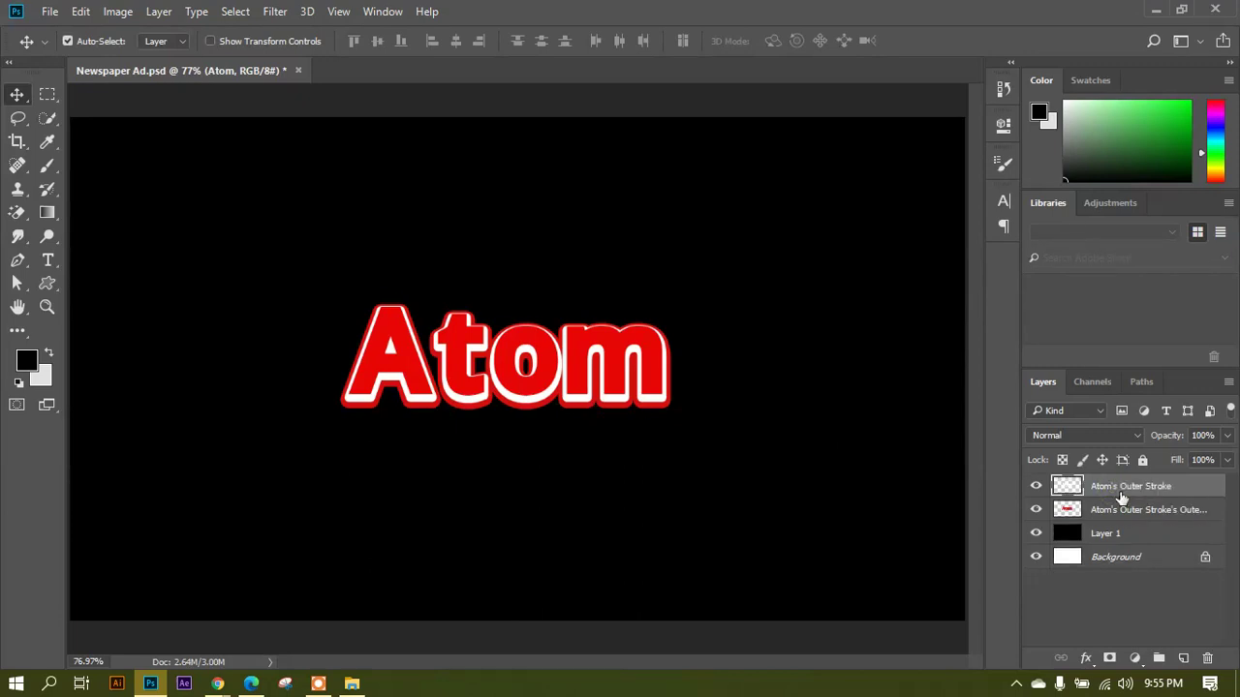
pyautogui.press('Delete')
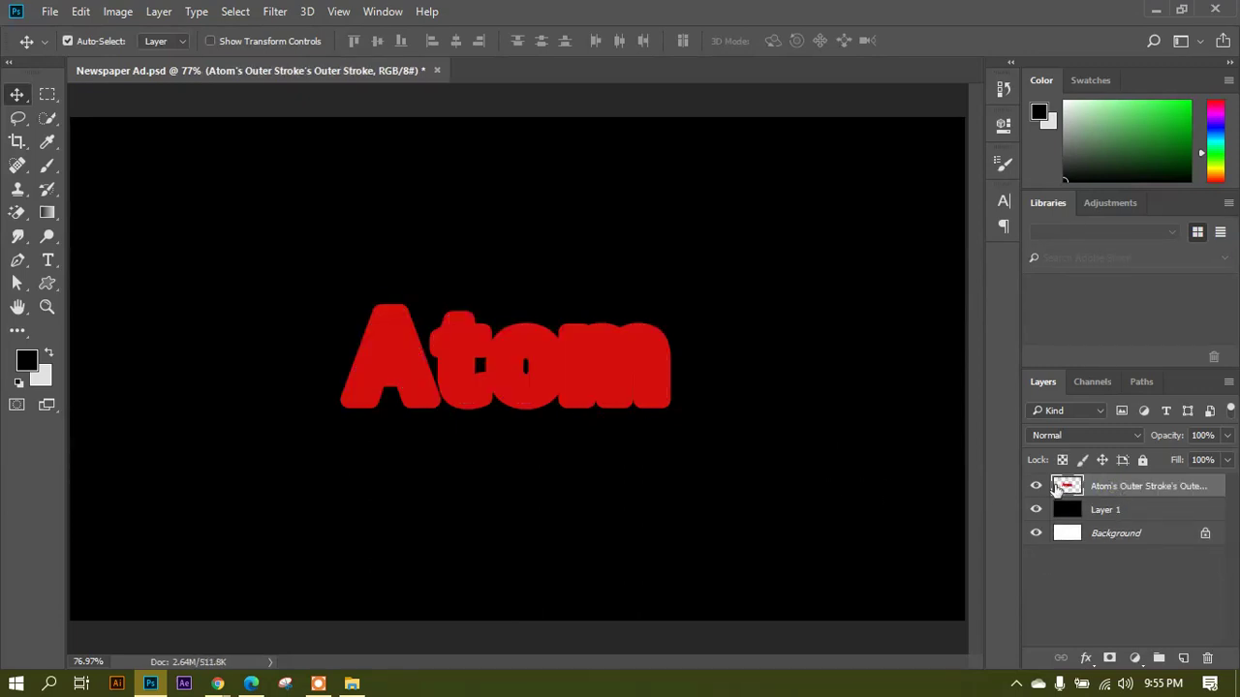
pyautogui.hotkey('ctrl', 'alt', 'z')
pyautogui.hotkey('ctrl', 'alt', 'z')
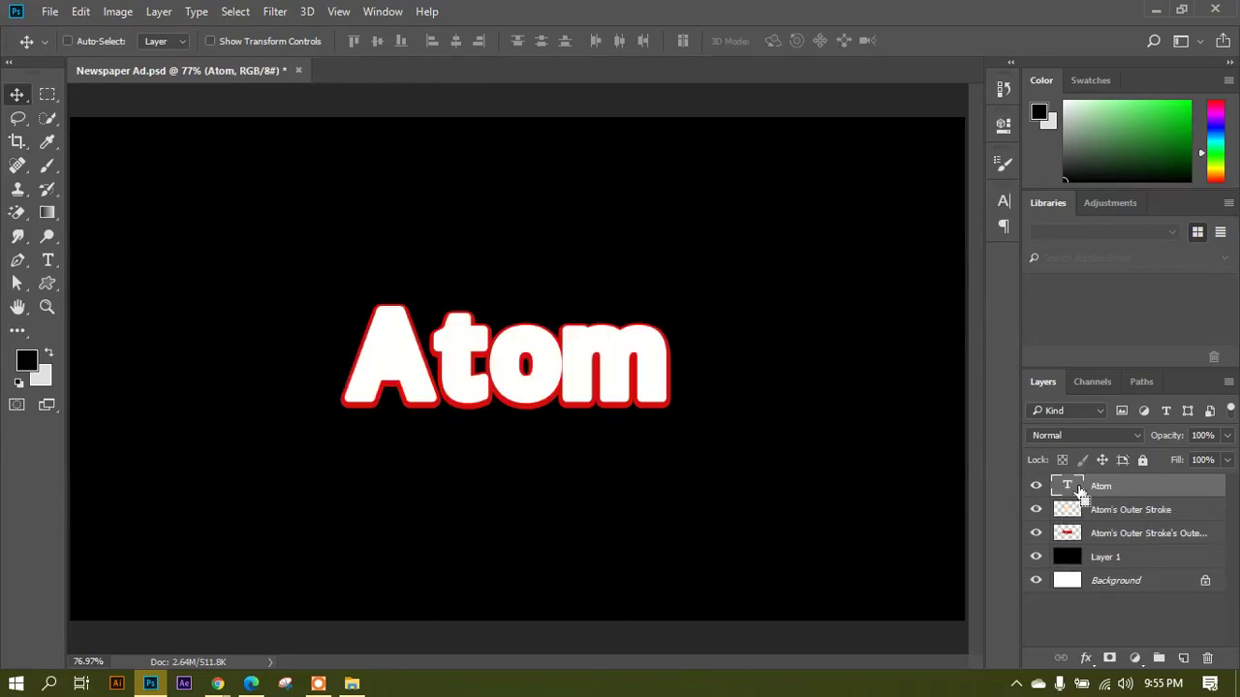
# Delete the white Atom's Outer Stroke layer and the red outer stroke layer beneath it.
pyautogui.click(1092, 510)
pyautogui.press('Delete')
pyautogui.press('Delete')
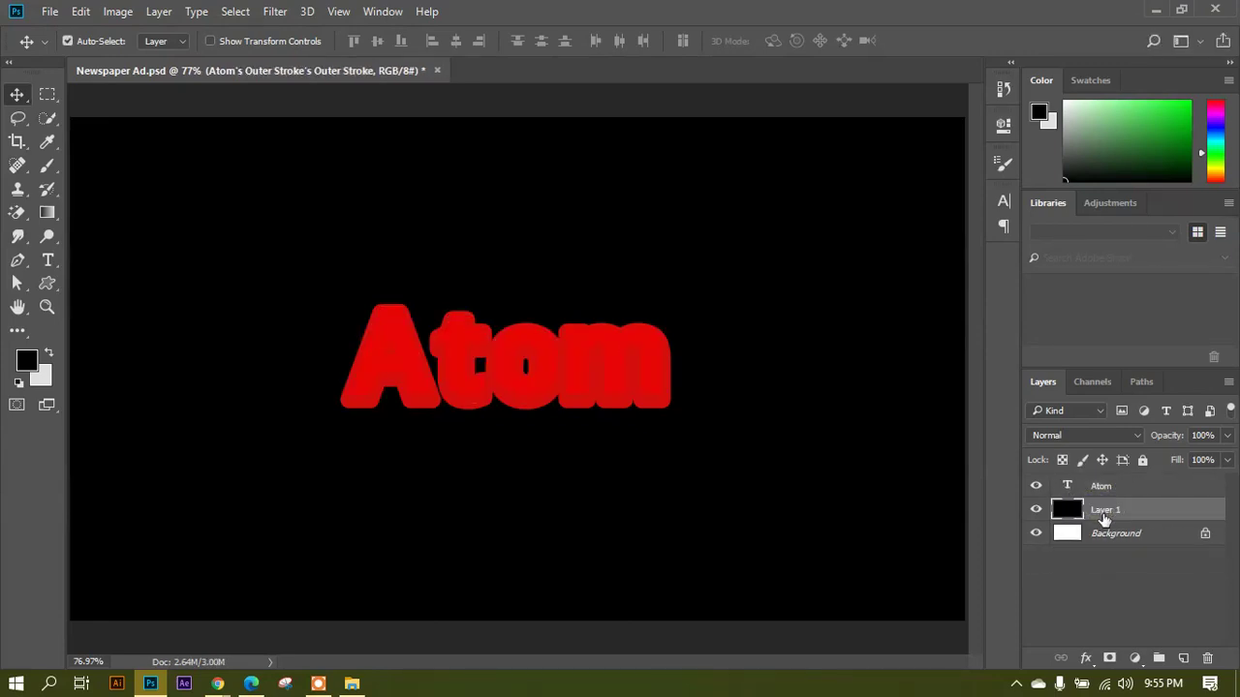
# Delete the Atom text layer and the black Layer 1, keeping only the white Background.
pyautogui.click(1103, 487)
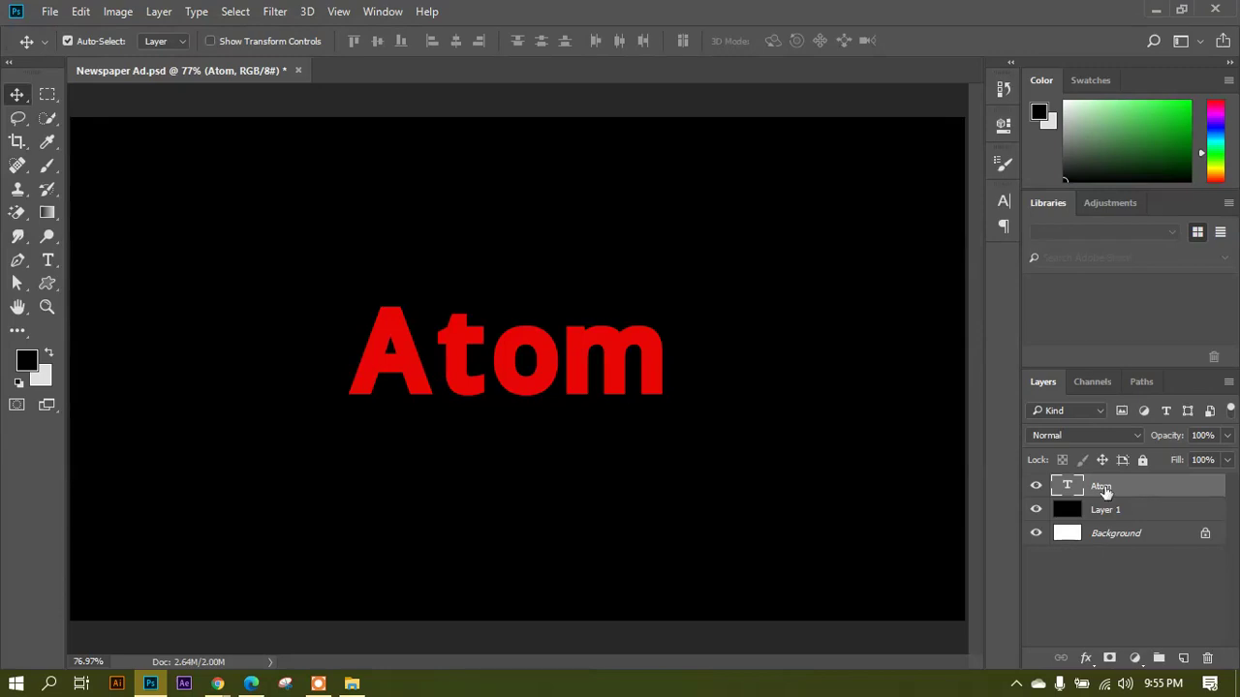
pyautogui.press('Delete')
pyautogui.press('Delete')
pyautogui.scroll(-3, 549, 400)
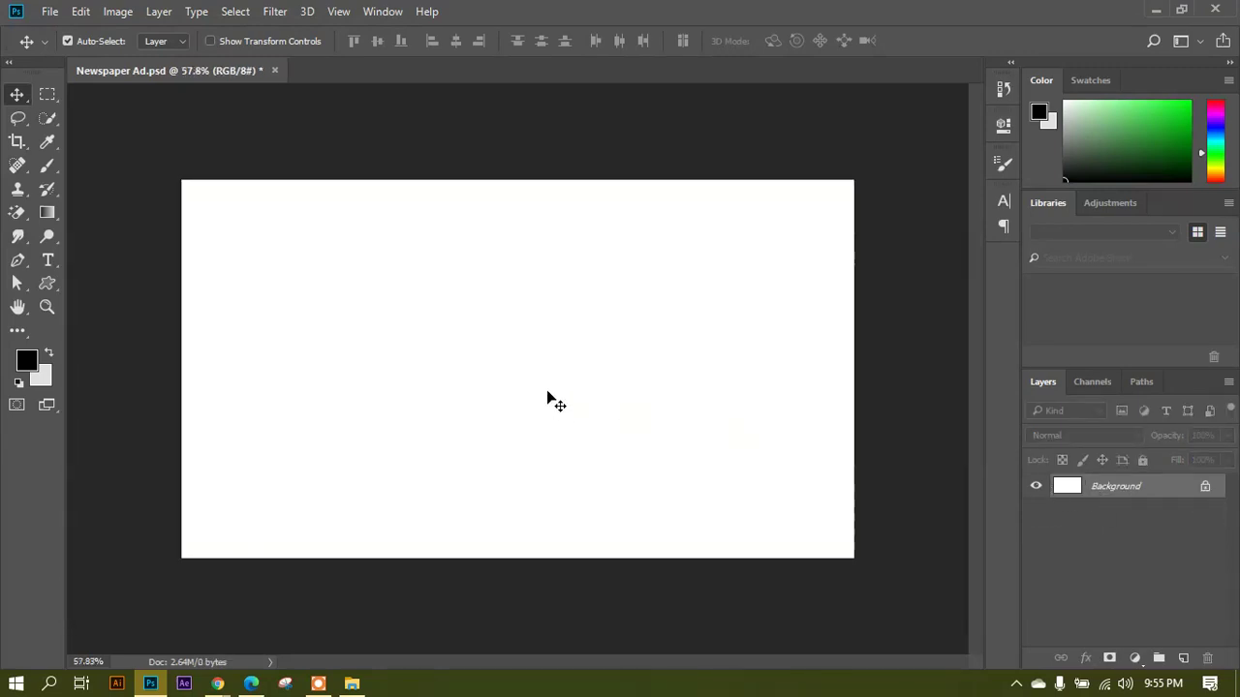
pyautogui.scroll(1, 475, 356)
# Embed clear.png from the Newspaper Ad Design Content folder and place it slightly left of the canvas centre at about X 611 px.
pyautogui.click(50, 11)
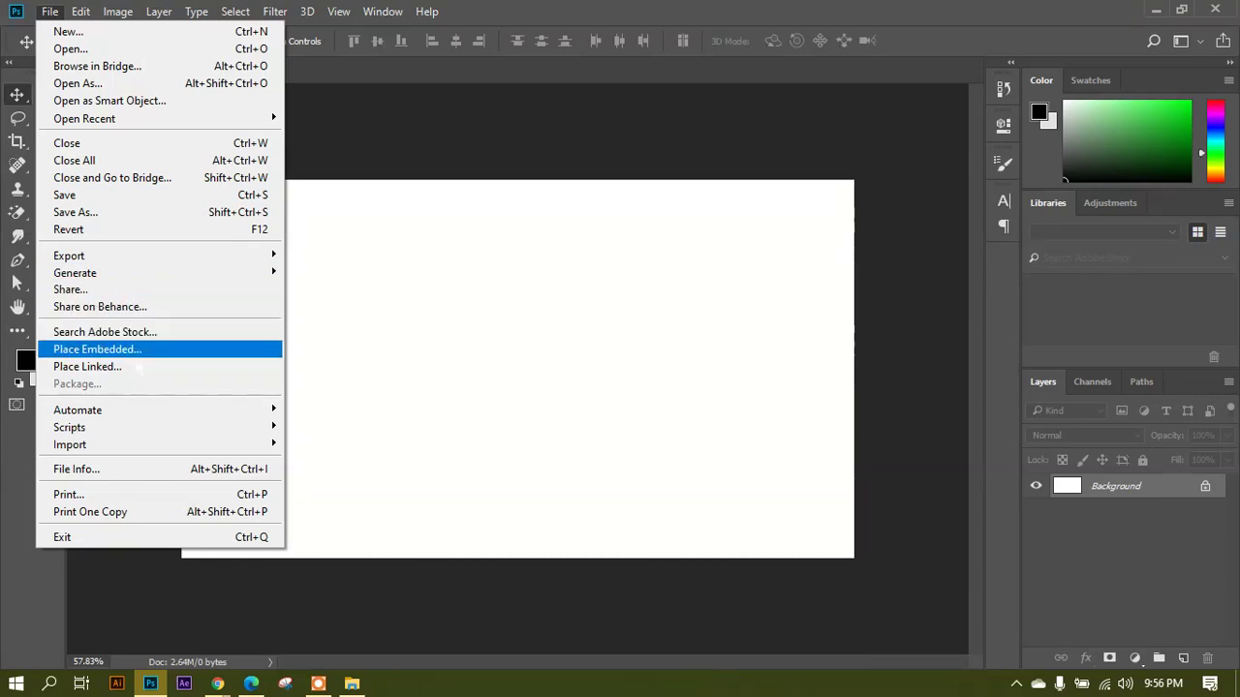
pyautogui.click(138, 352)
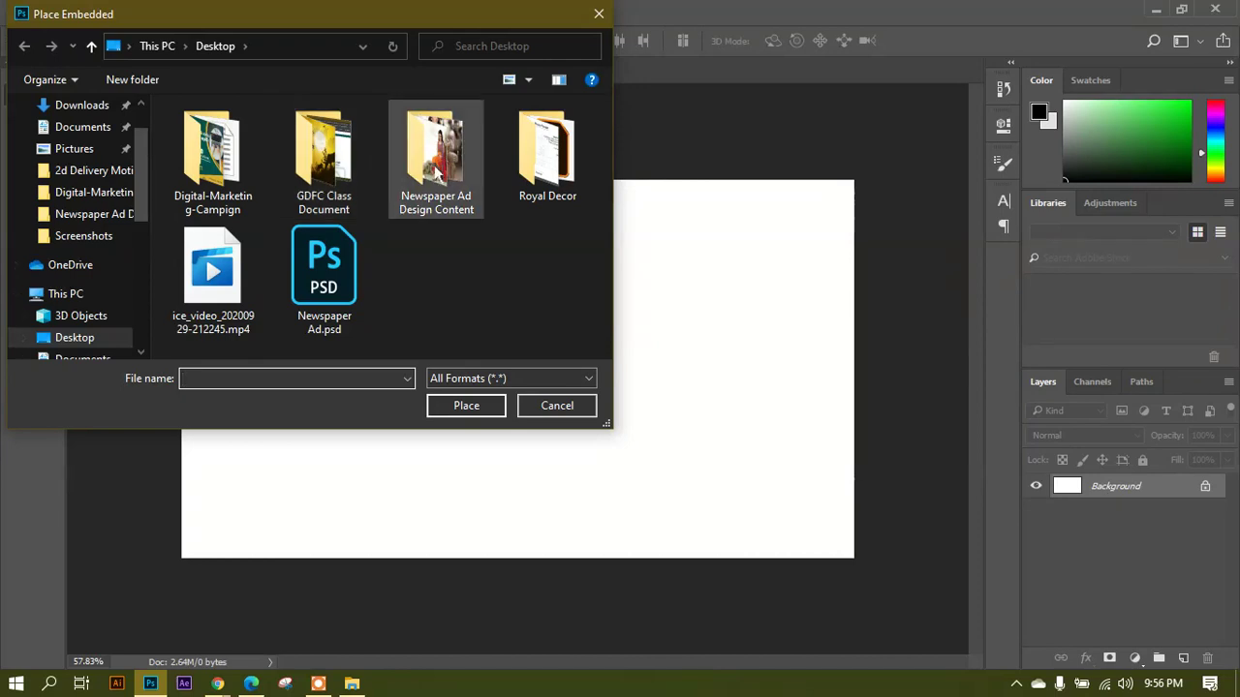
pyautogui.doubleClick(438, 169)
pyautogui.scroll(-3, 497, 329)
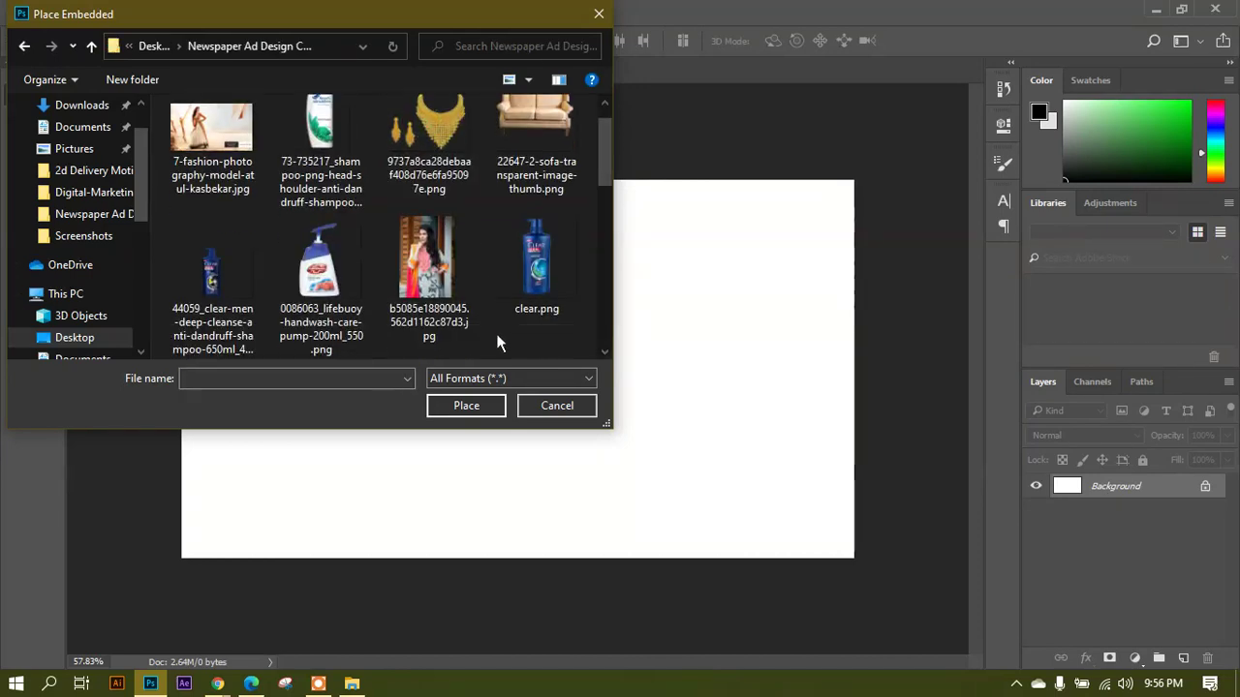
pyautogui.scroll(1, 498, 341)
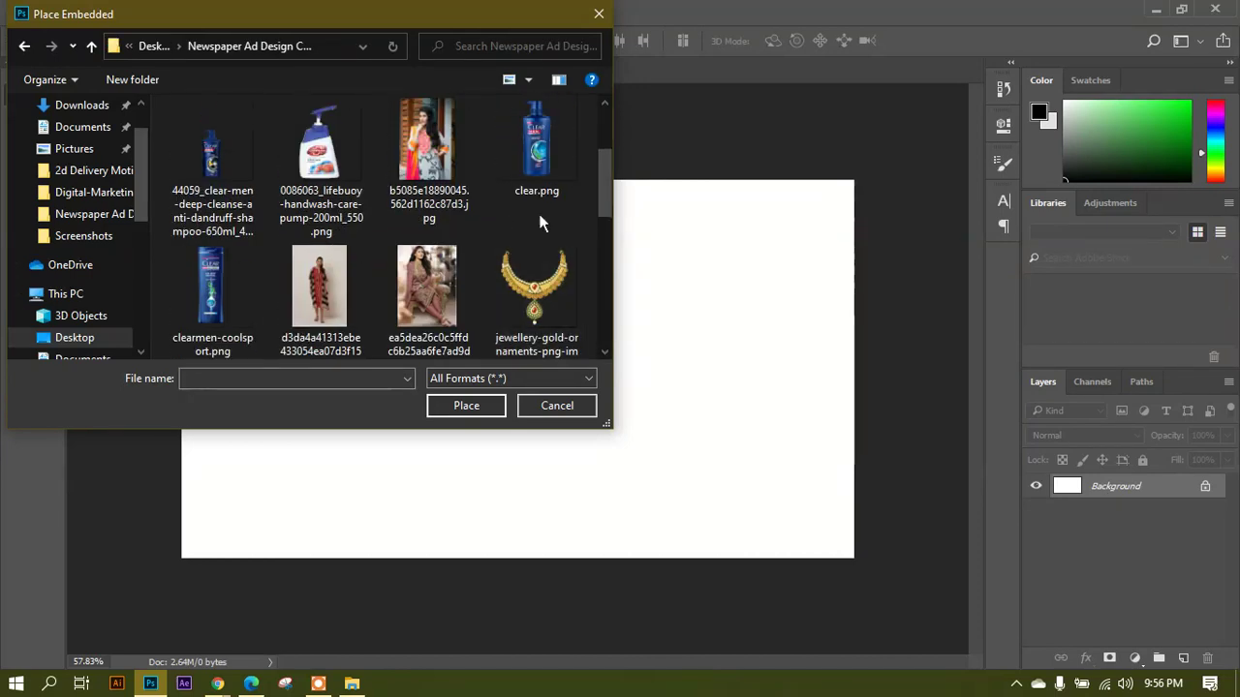
pyautogui.click(543, 177)
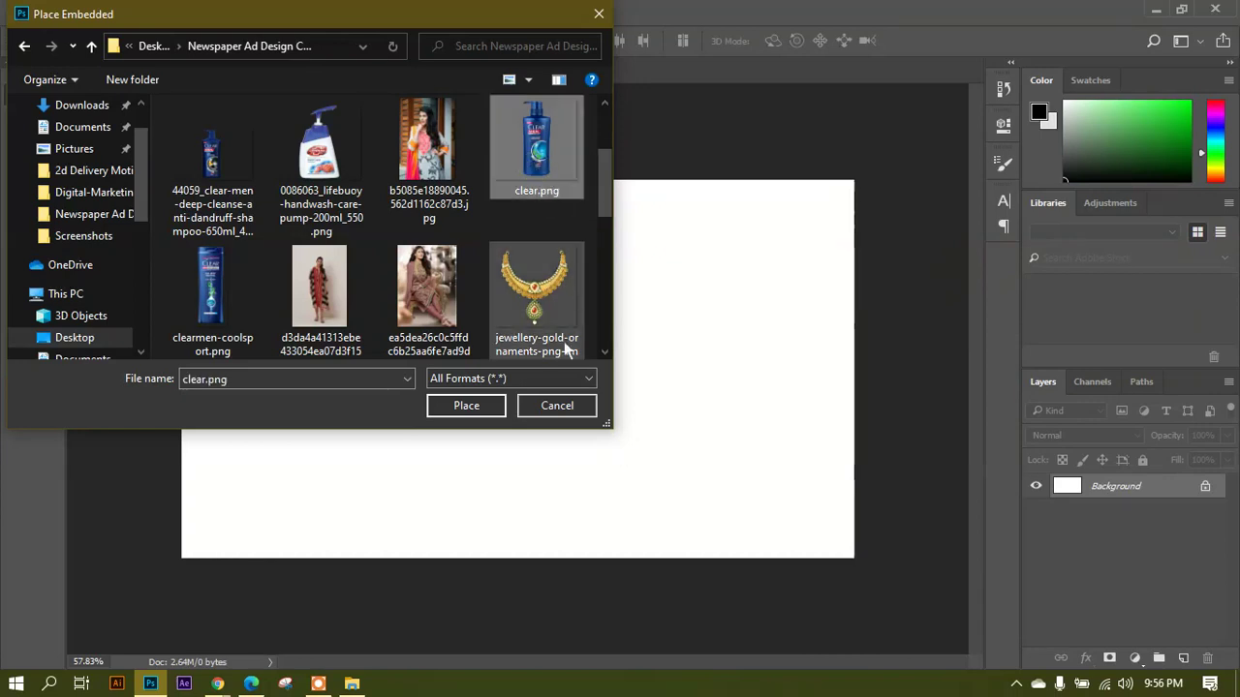
pyautogui.click(468, 405)
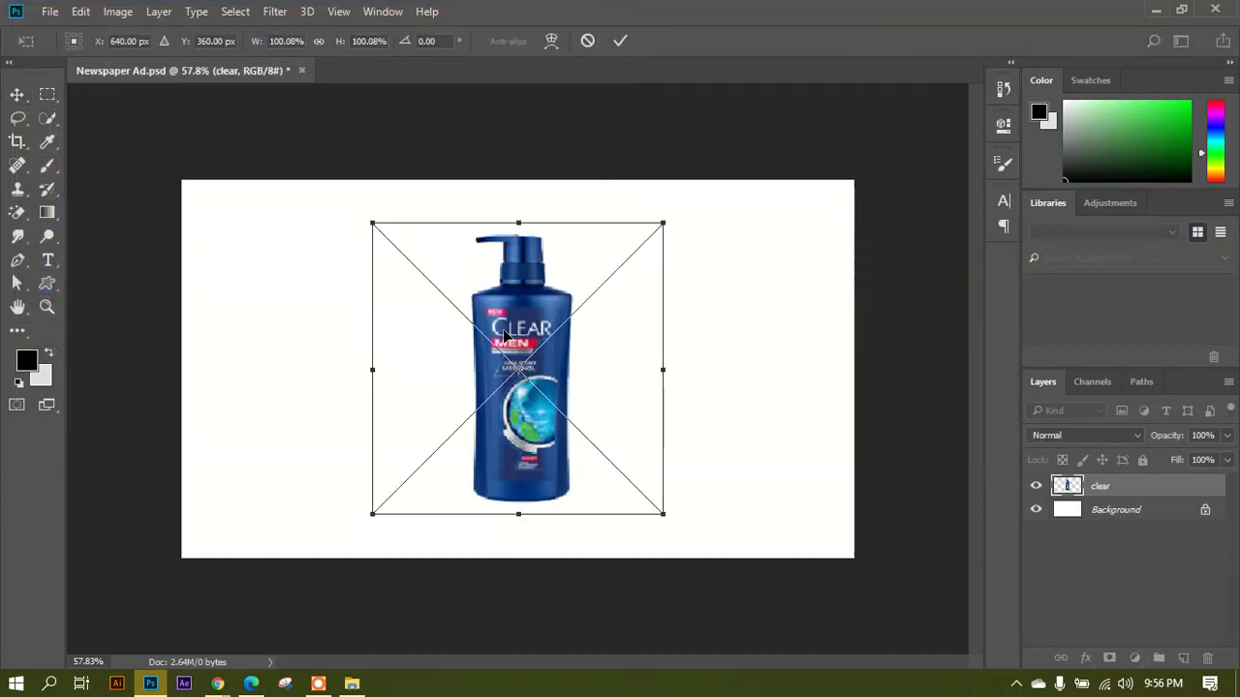
pyautogui.moveTo(547, 339); pyautogui.dragTo(532, 339)
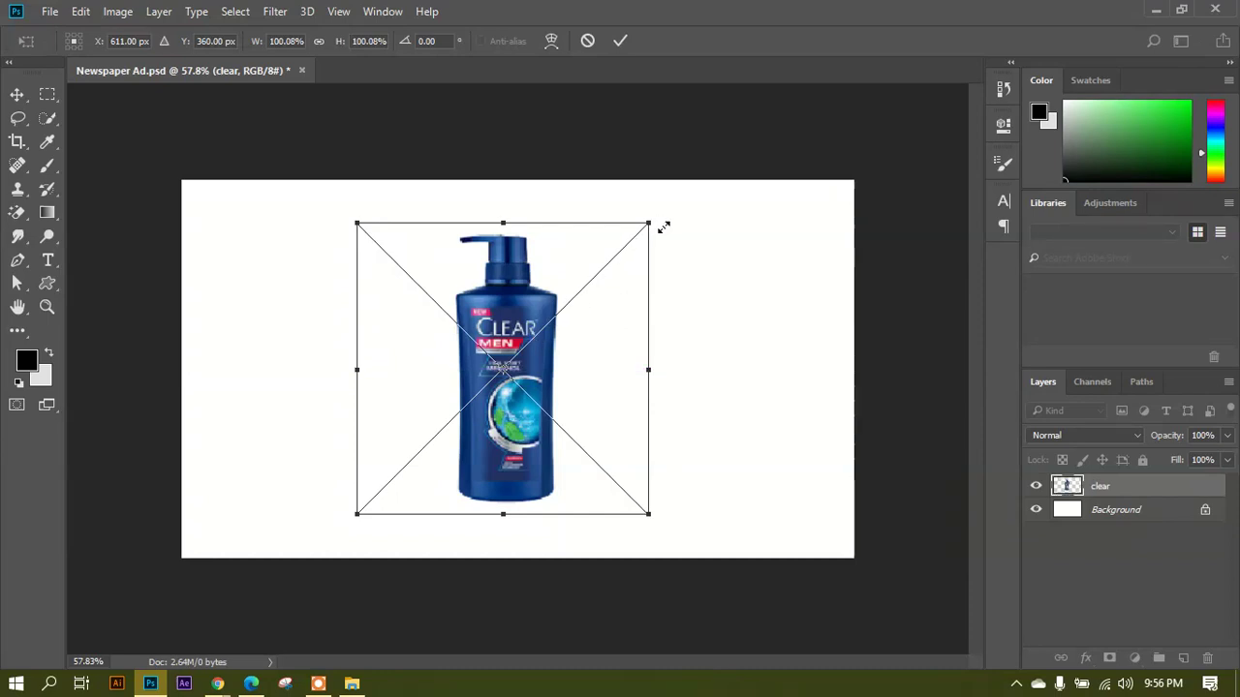
pyautogui.press('Return')
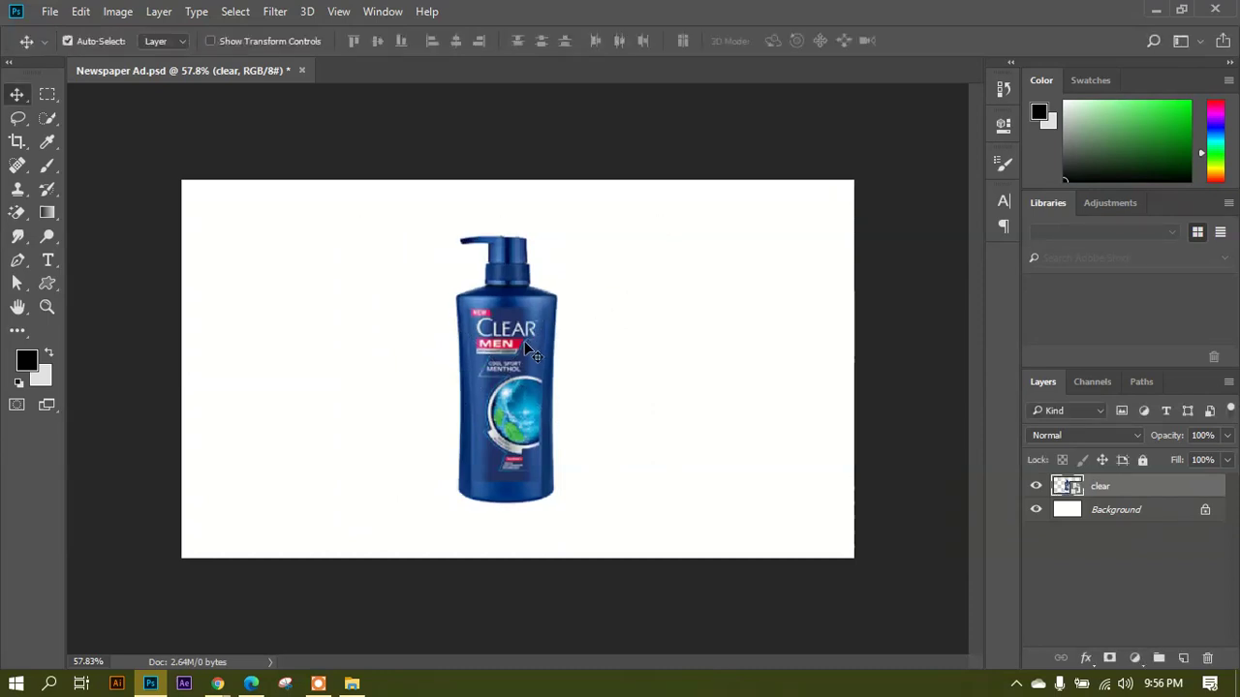
# Nudge the shampoo bottle slightly upward on the canvas.
pyautogui.scroll(2, 521, 341)
pyautogui.moveTo(505, 343); pyautogui.dragTo(530, 338)
pyautogui.scroll(-2, 530, 337)
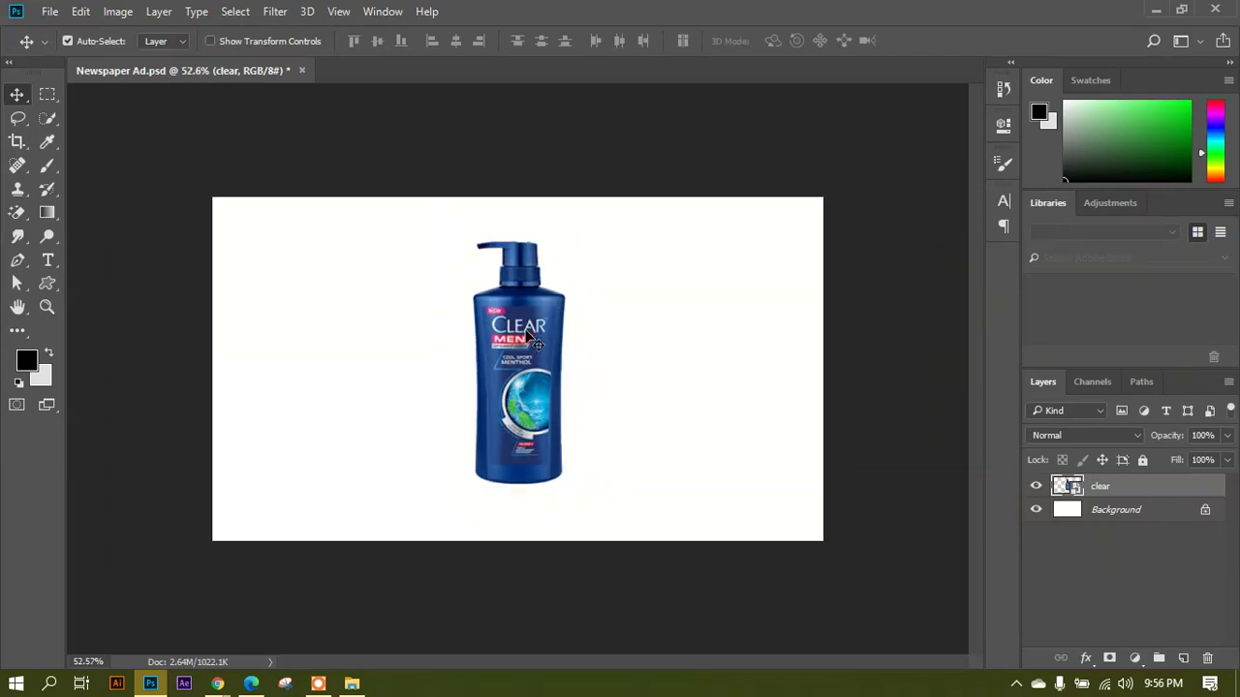
pyautogui.scroll(1, 531, 339)
pyautogui.moveTo(527, 334); pyautogui.dragTo(516, 341)
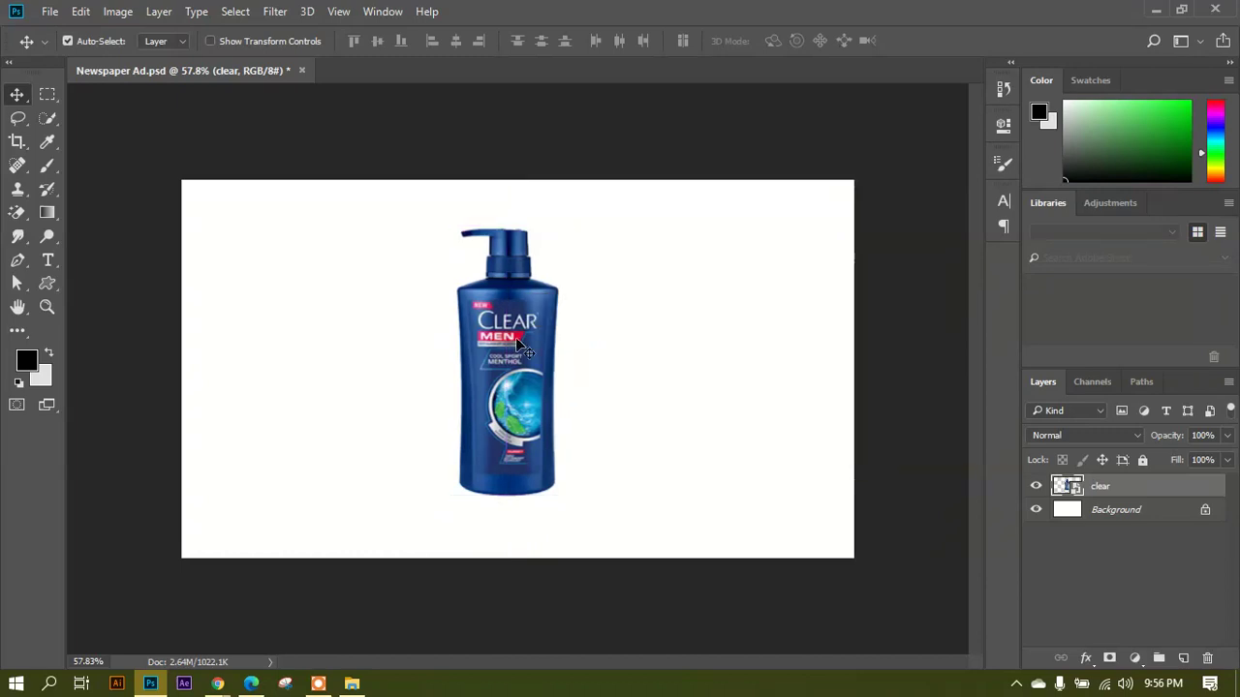
pyautogui.hotkey('ctrl', '+')
pyautogui.hotkey('ctrl', '0')
pyautogui.hotkey('ctrl', '+')
pyautogui.hotkey('ctrl', '0')
# Add a new empty layer beneath the clear layer and activate the Brush tool.
pyautogui.click(1185, 661)
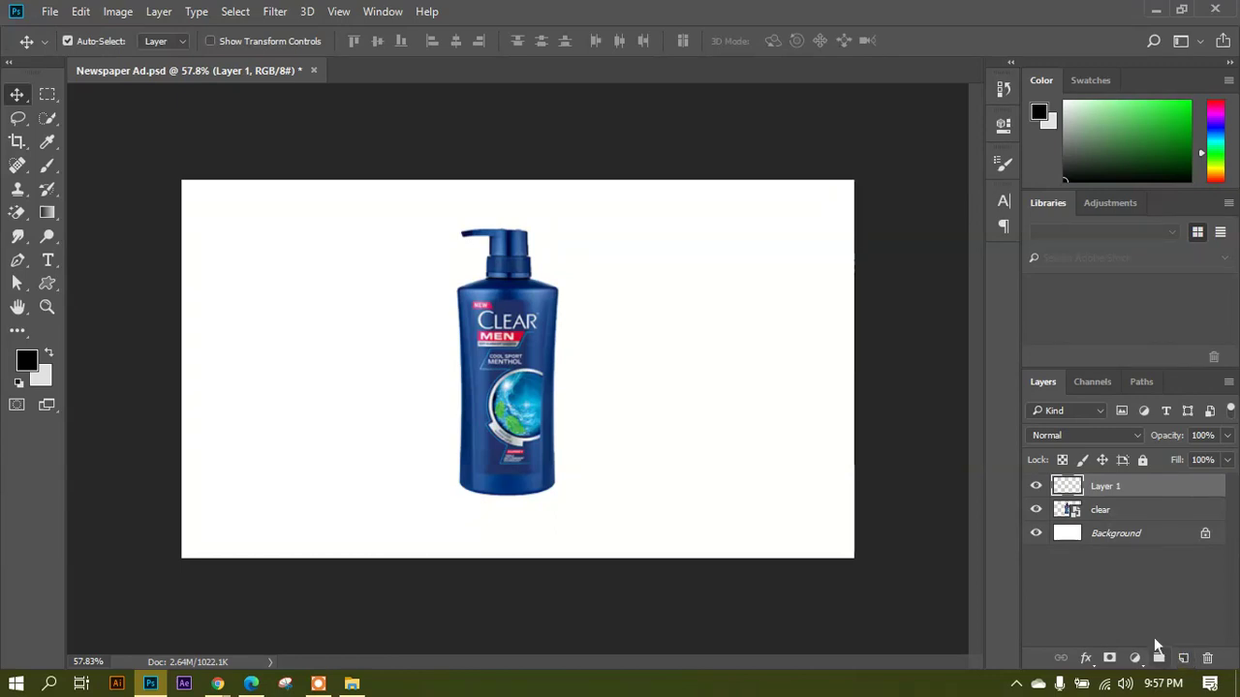
pyautogui.moveTo(1076, 492); pyautogui.dragTo(1077, 529)
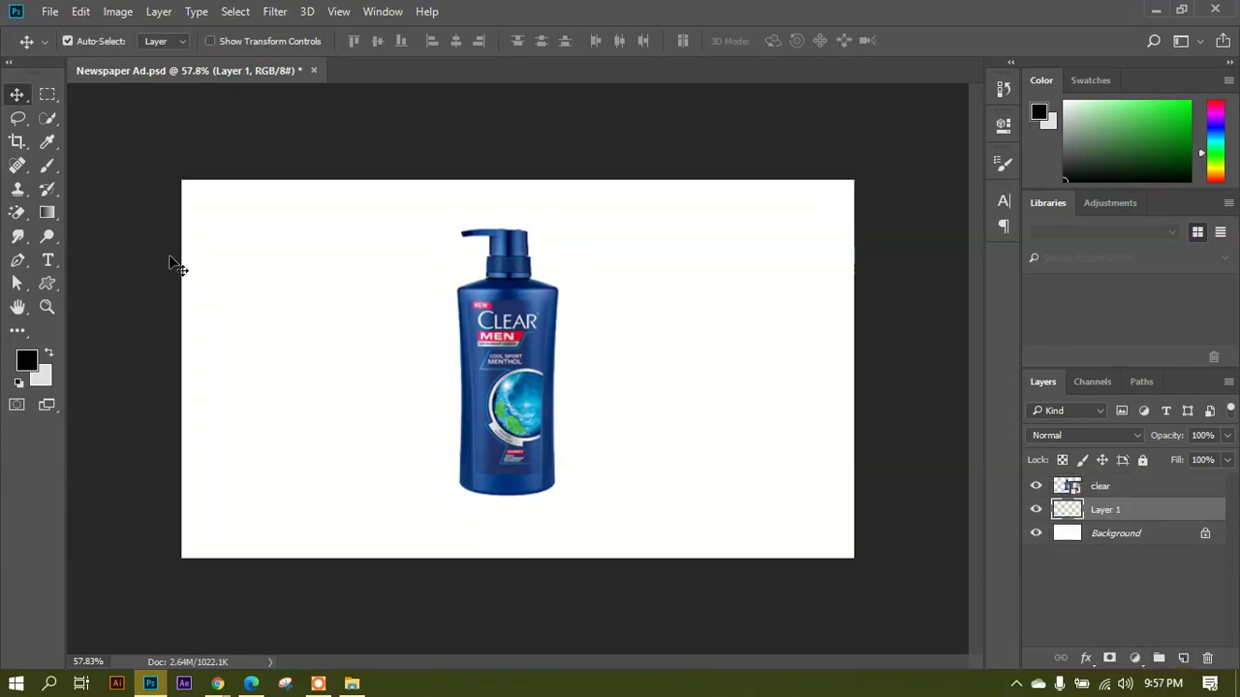
pyautogui.click(64, 177)
pyautogui.click(126, 168)
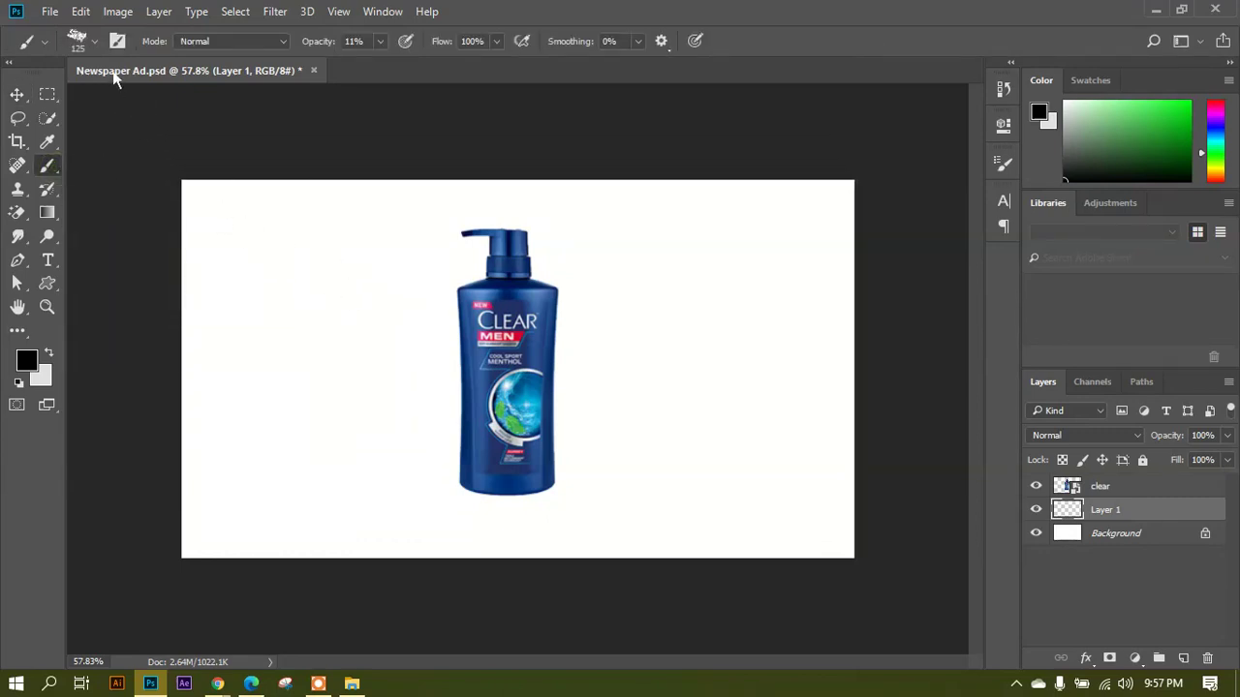
# Show the Brush Tip thumbnails in the brush preset list, switching them off and on again to compare.
pyautogui.click(94, 42)
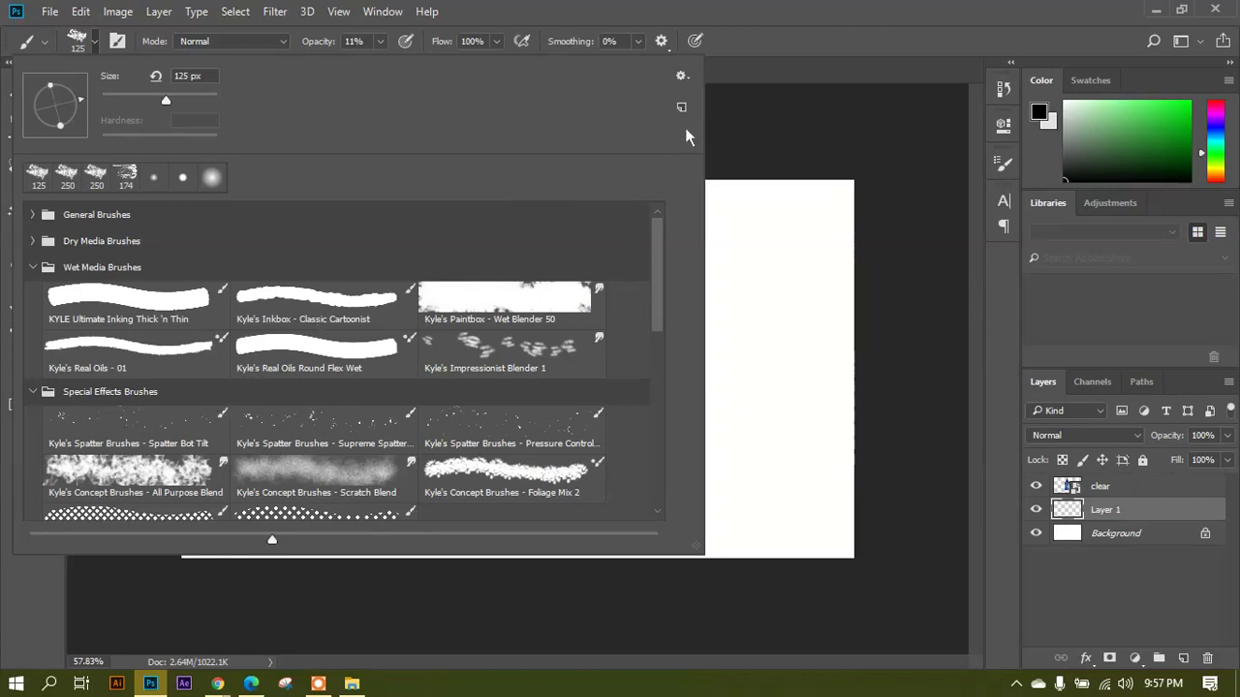
pyautogui.click(681, 75)
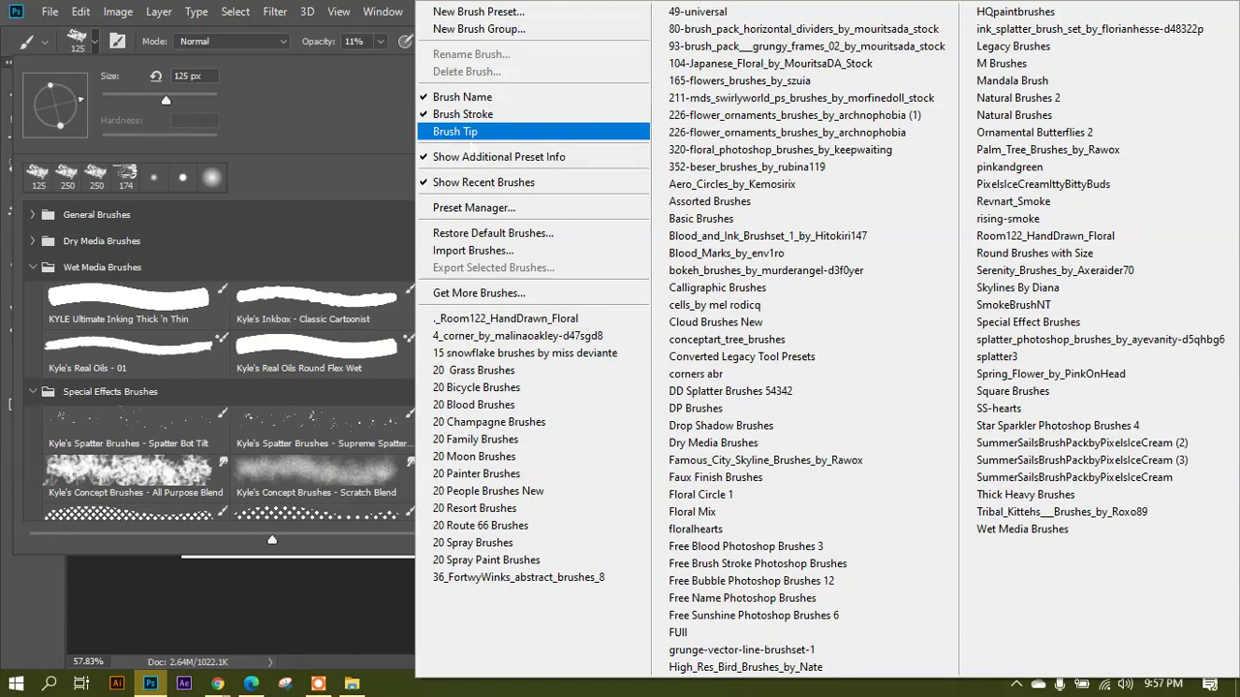
pyautogui.click(465, 132)
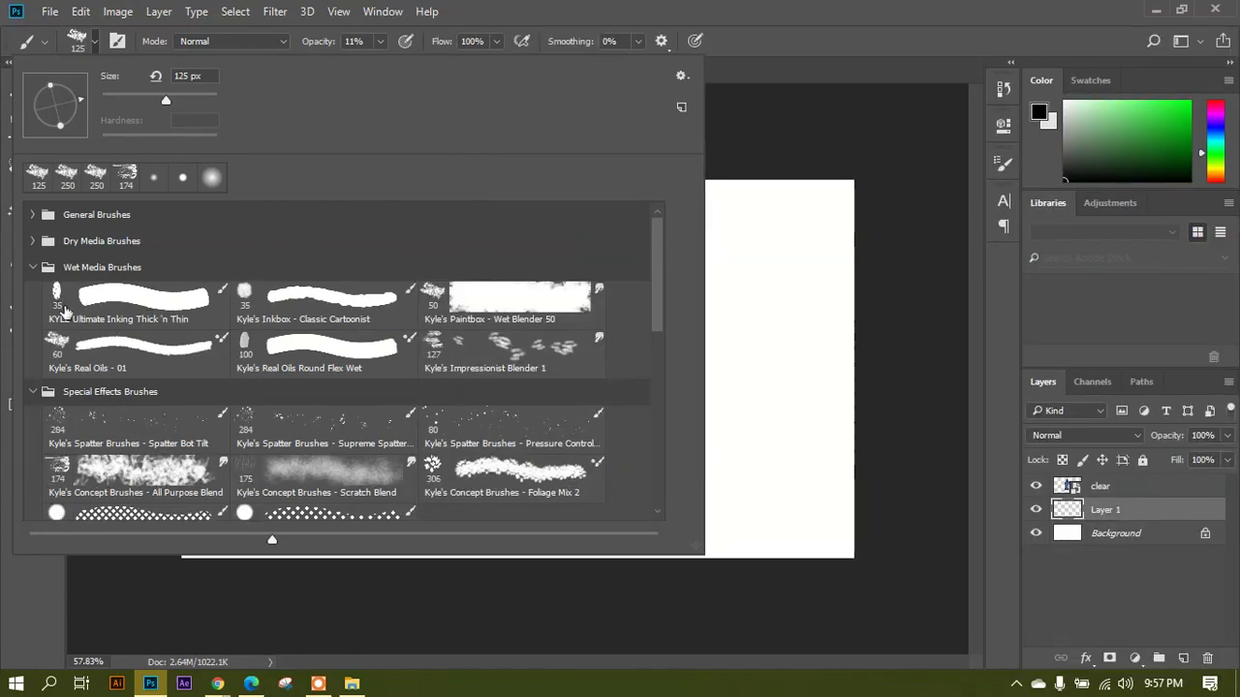
pyautogui.click(681, 76)
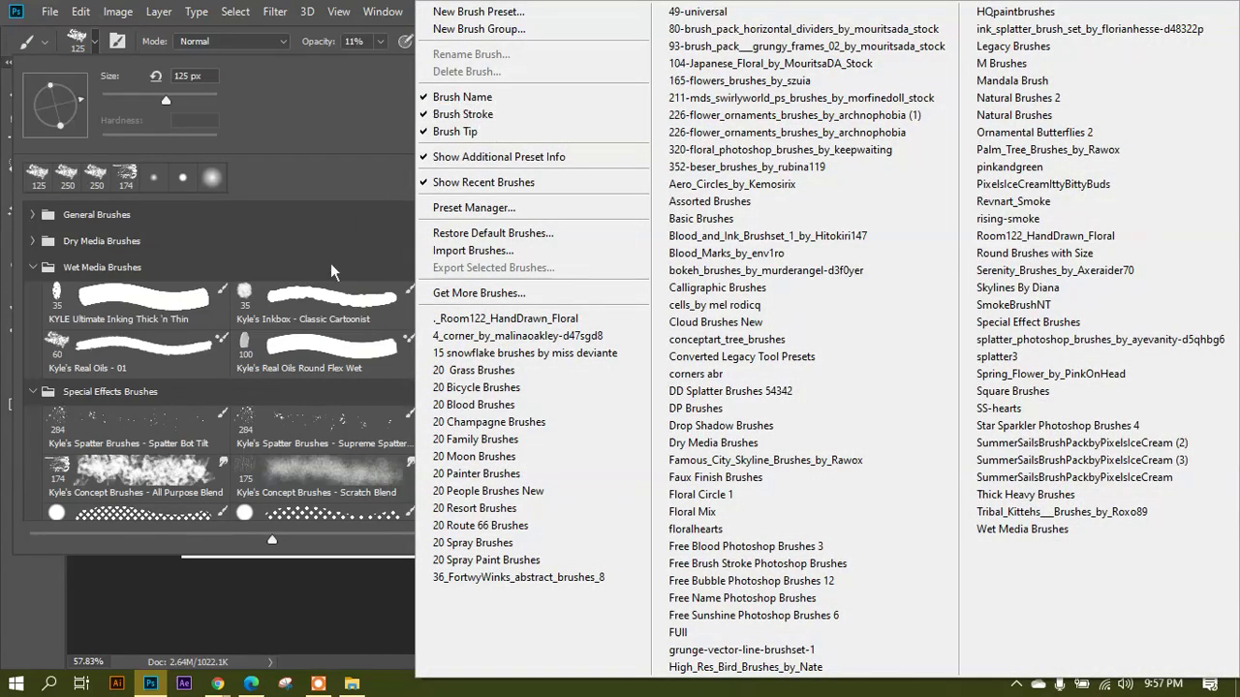
pyautogui.click(455, 132)
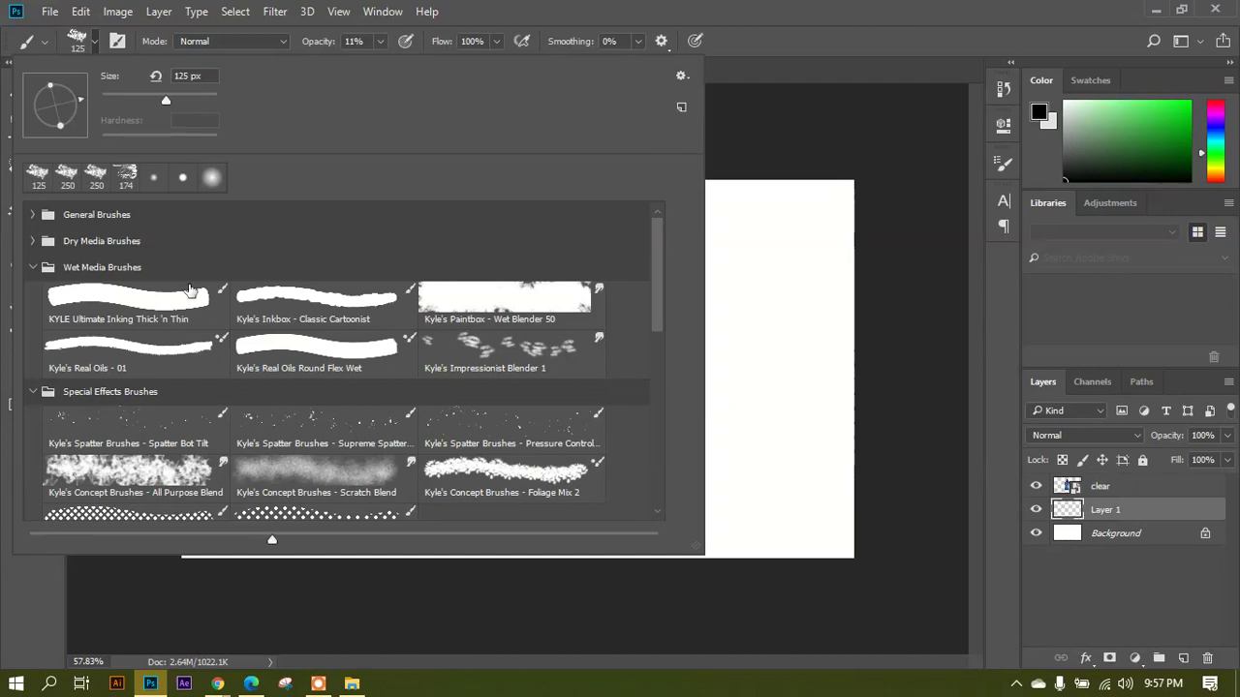
pyautogui.click(680, 75)
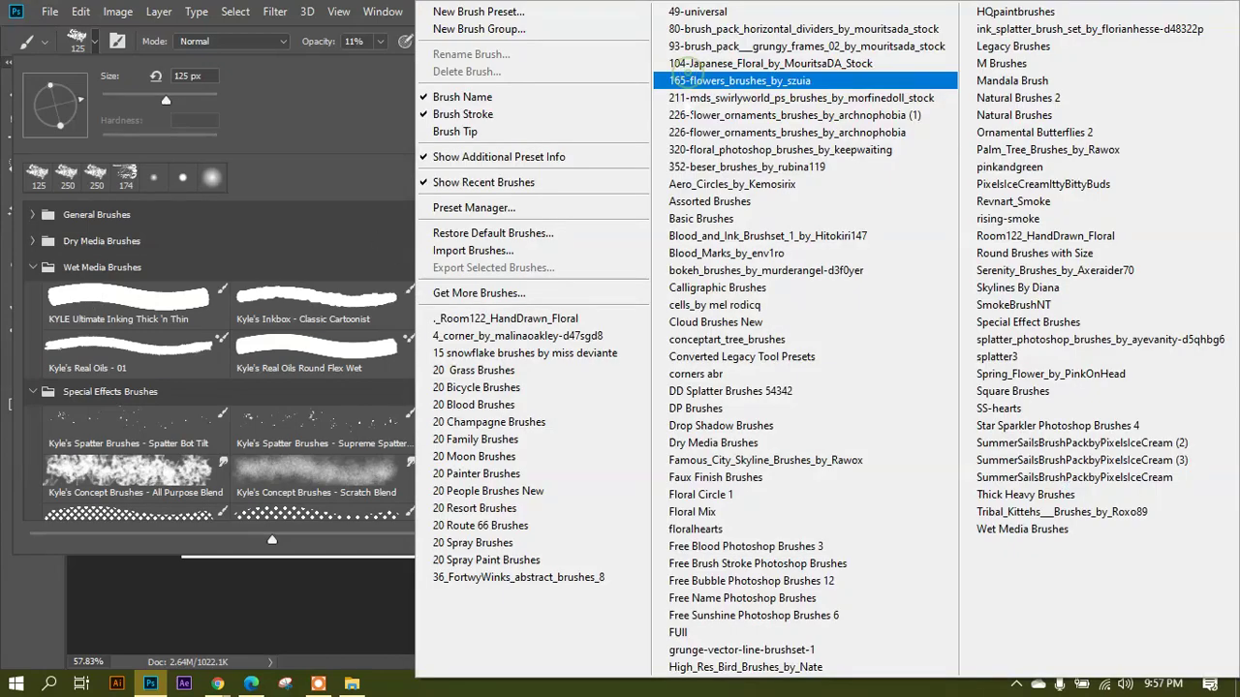
pyautogui.click(499, 132)
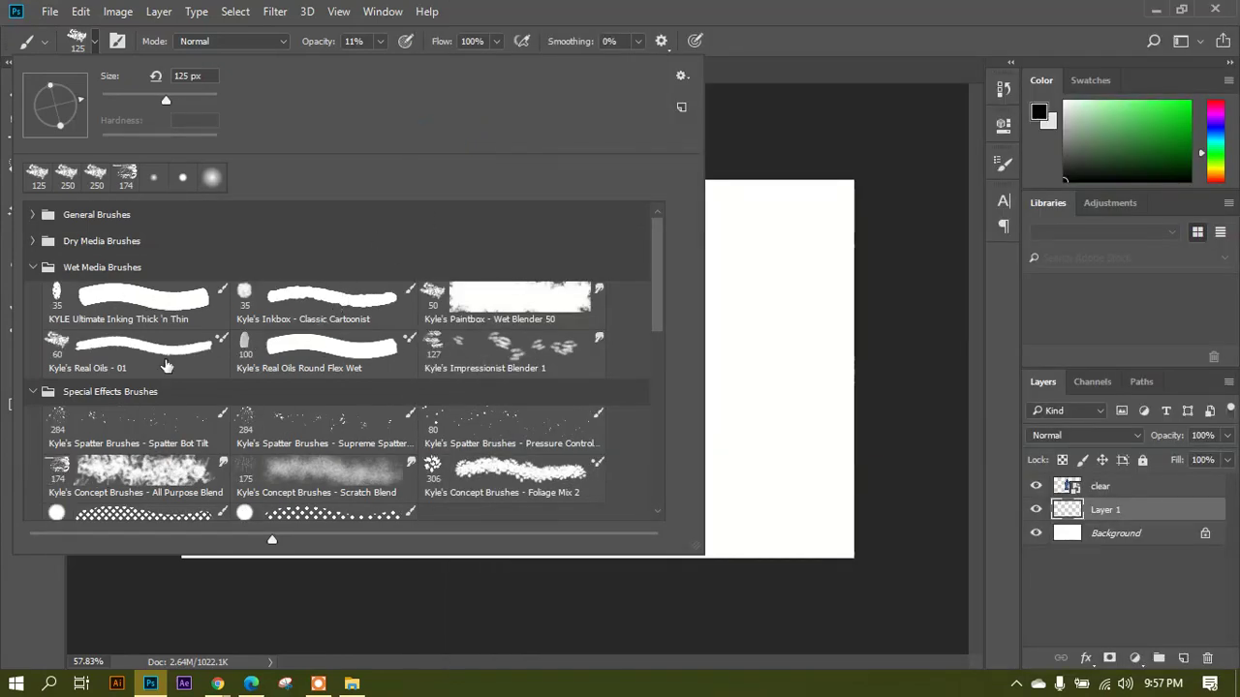
# Collapse the Wet Media and Special Effects brush groups, and view the brush sets in the Preset Manager.
pyautogui.click(45, 270)
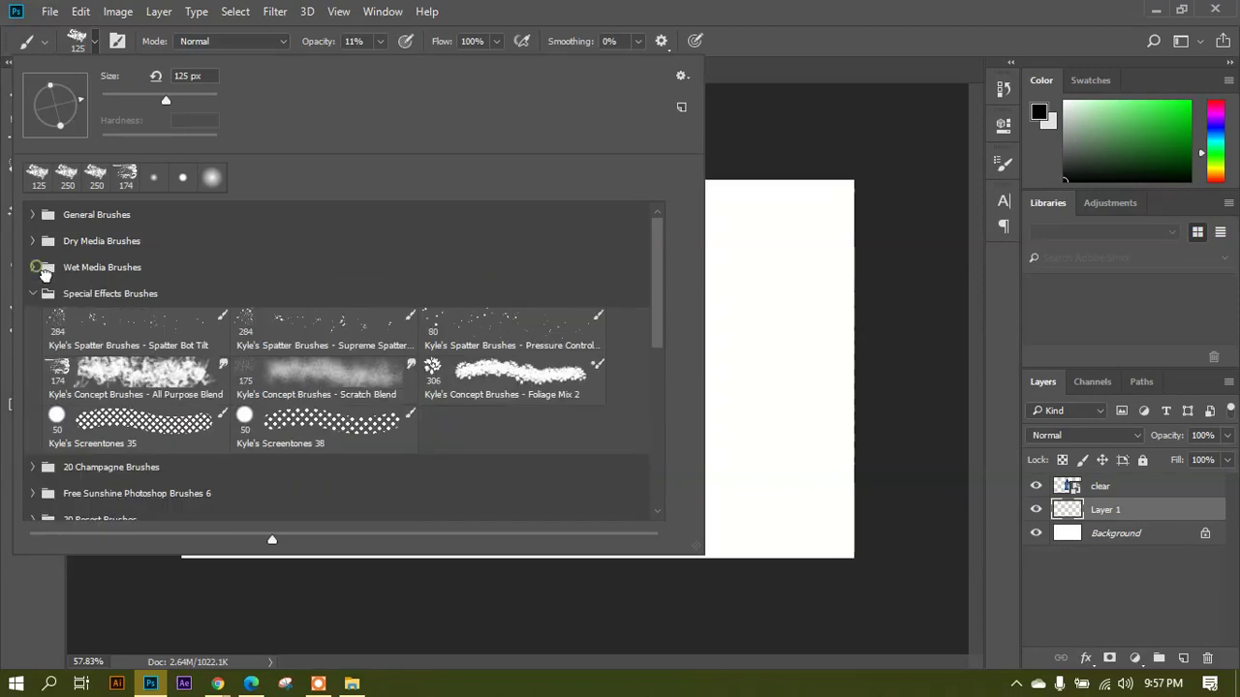
pyautogui.click(33, 293)
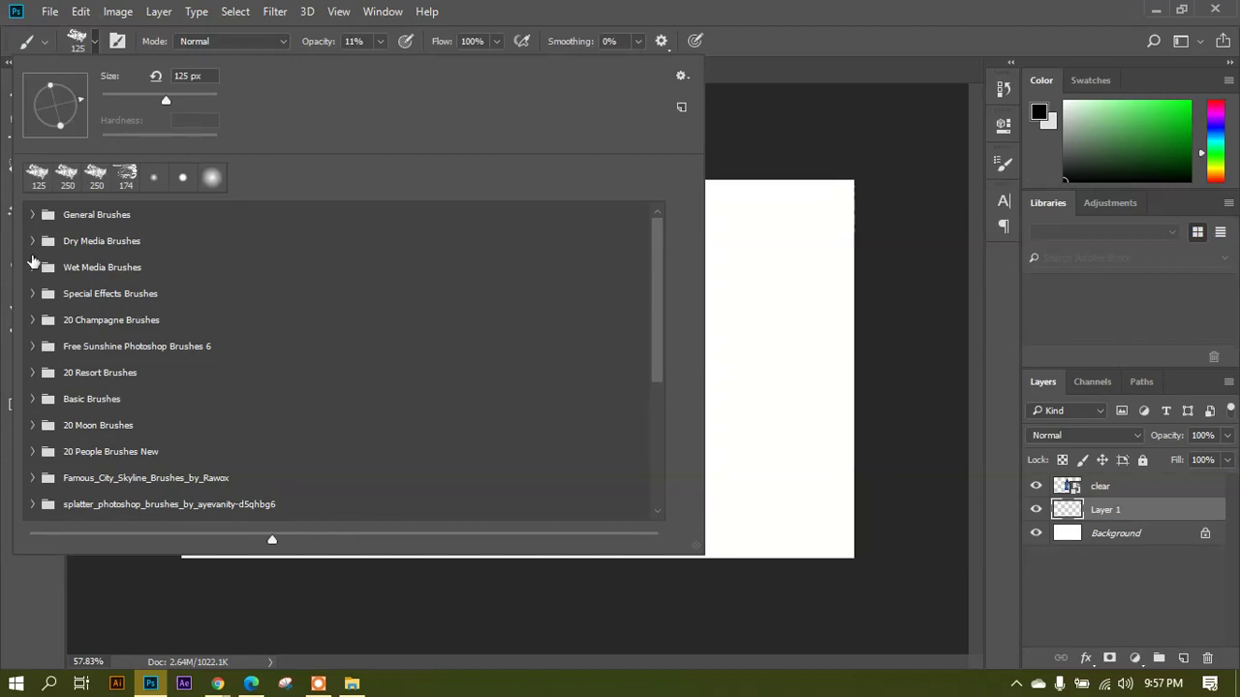
pyautogui.click(681, 76)
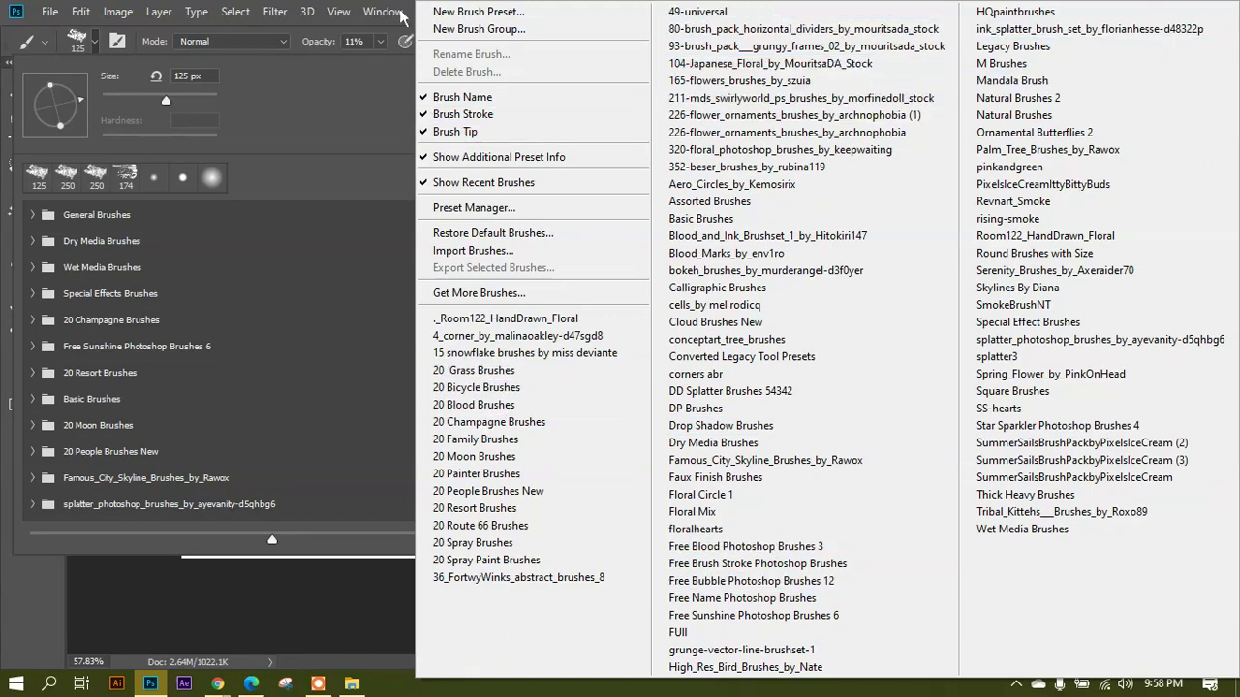
pyautogui.click(465, 209)
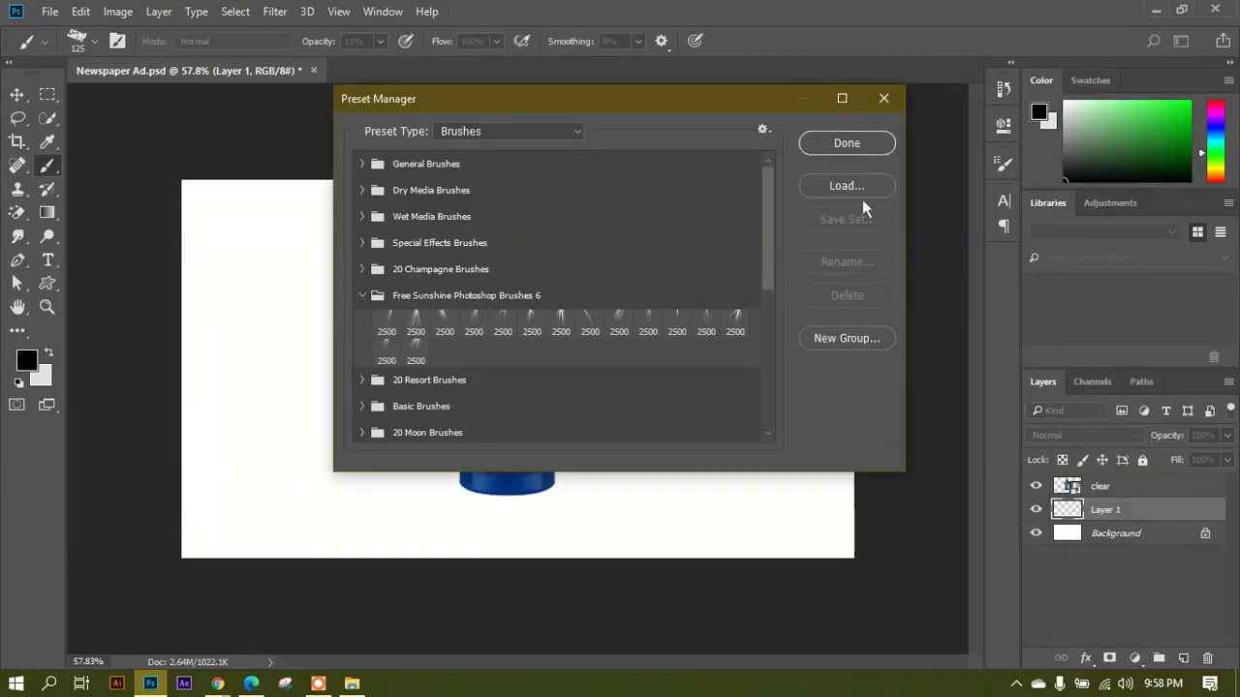
pyautogui.click(892, 107)
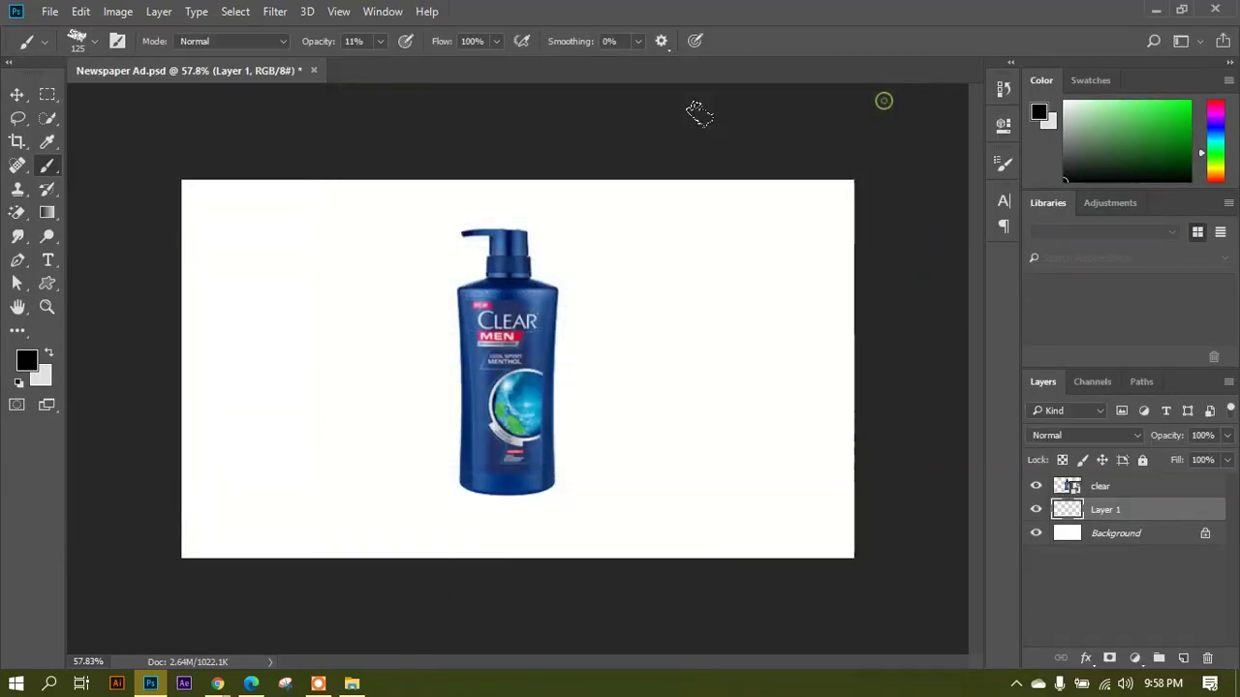
# Choose the Hard Mechanical 9 pixels brush from the Basic Brushes group and set its hardness to 0%.
pyautogui.click(87, 40)
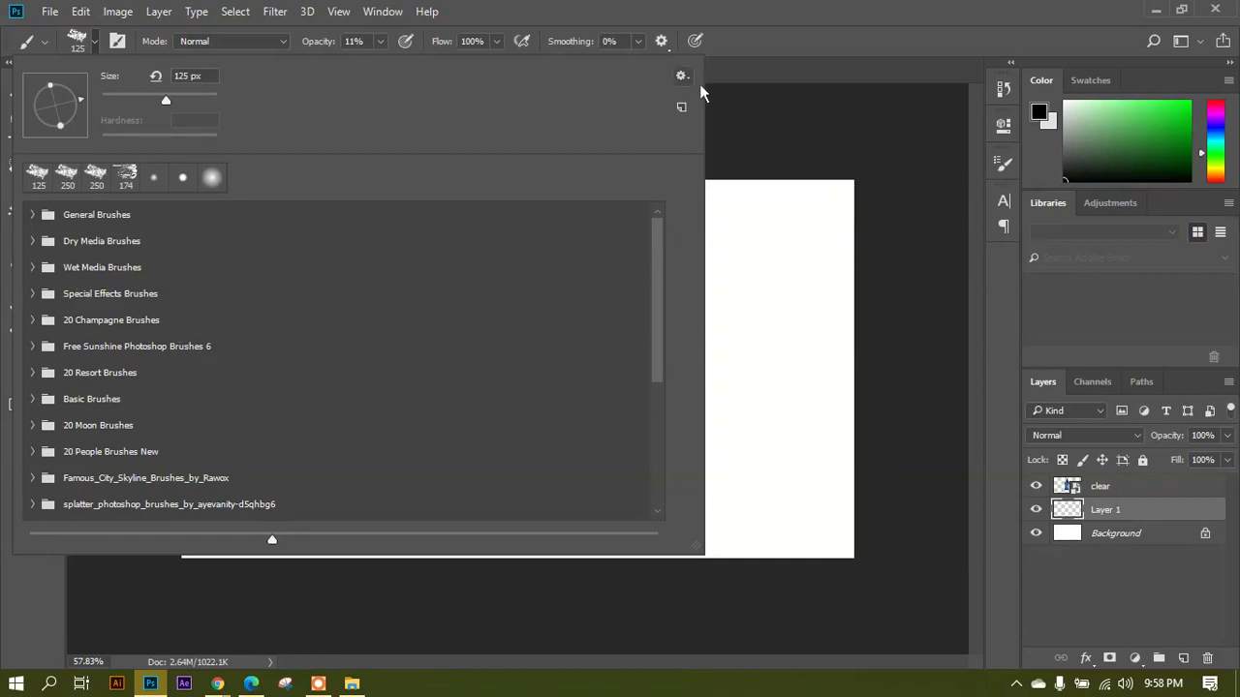
pyautogui.click(39, 405)
pyautogui.scroll(-2, 243, 437)
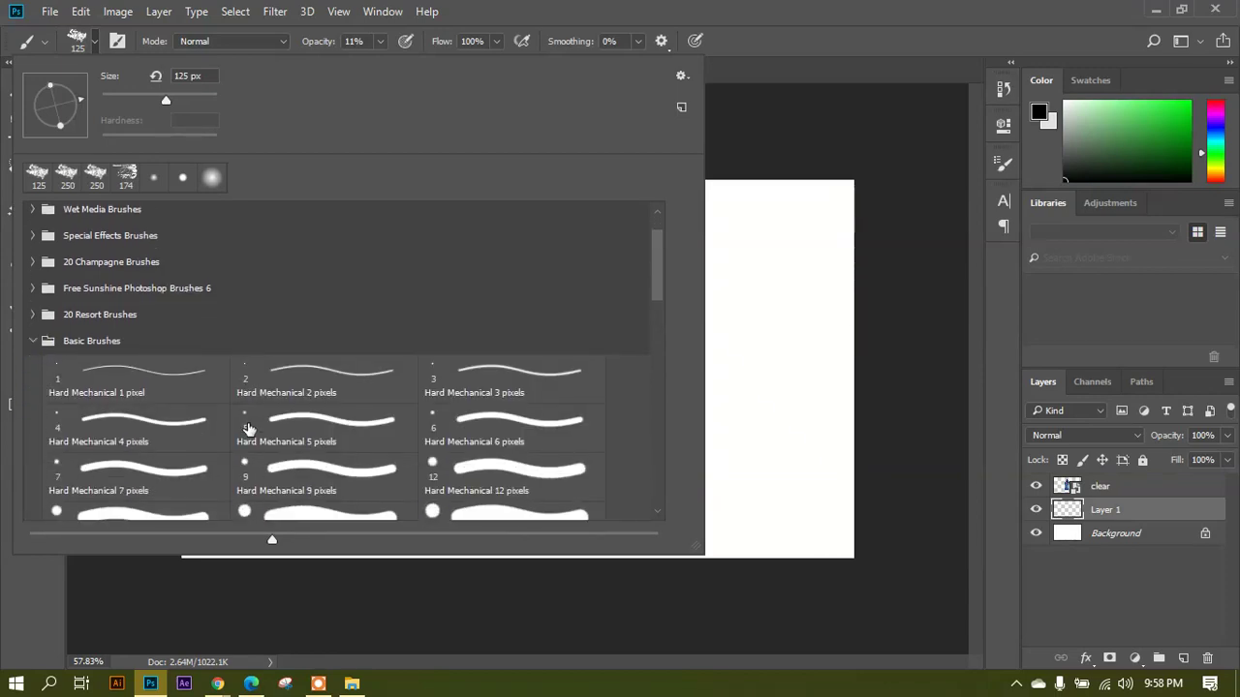
pyautogui.click(333, 472)
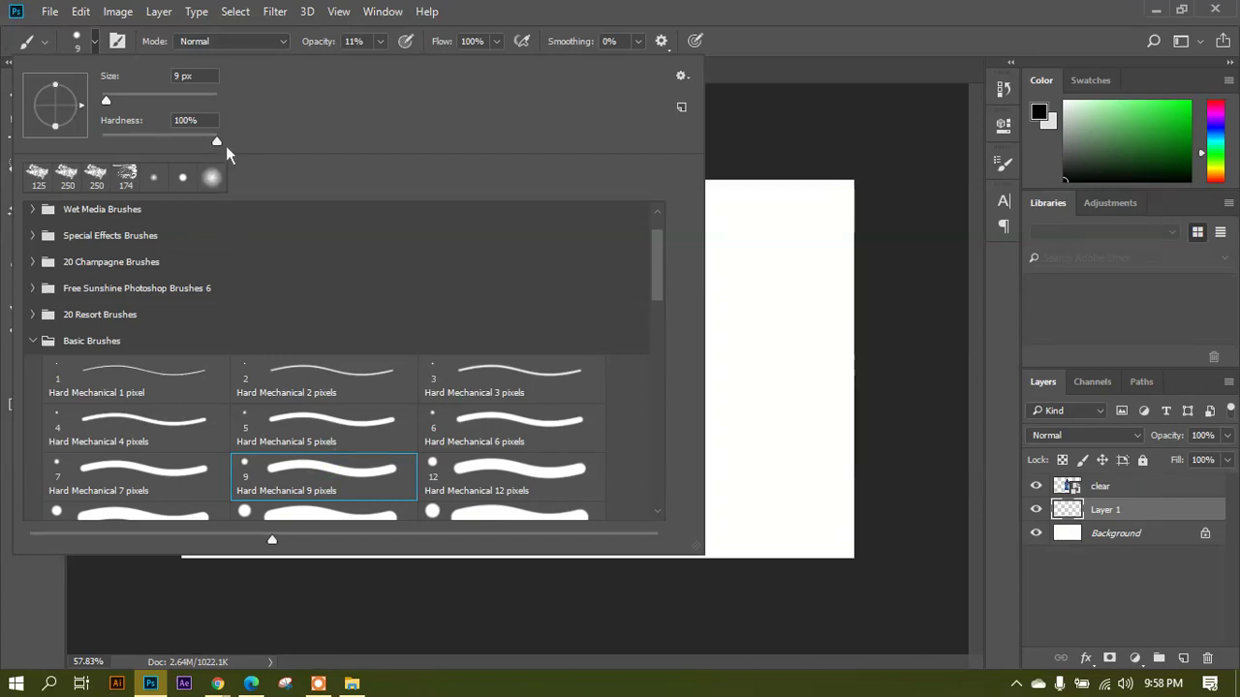
pyautogui.moveTo(219, 143); pyautogui.dragTo(141, 140)
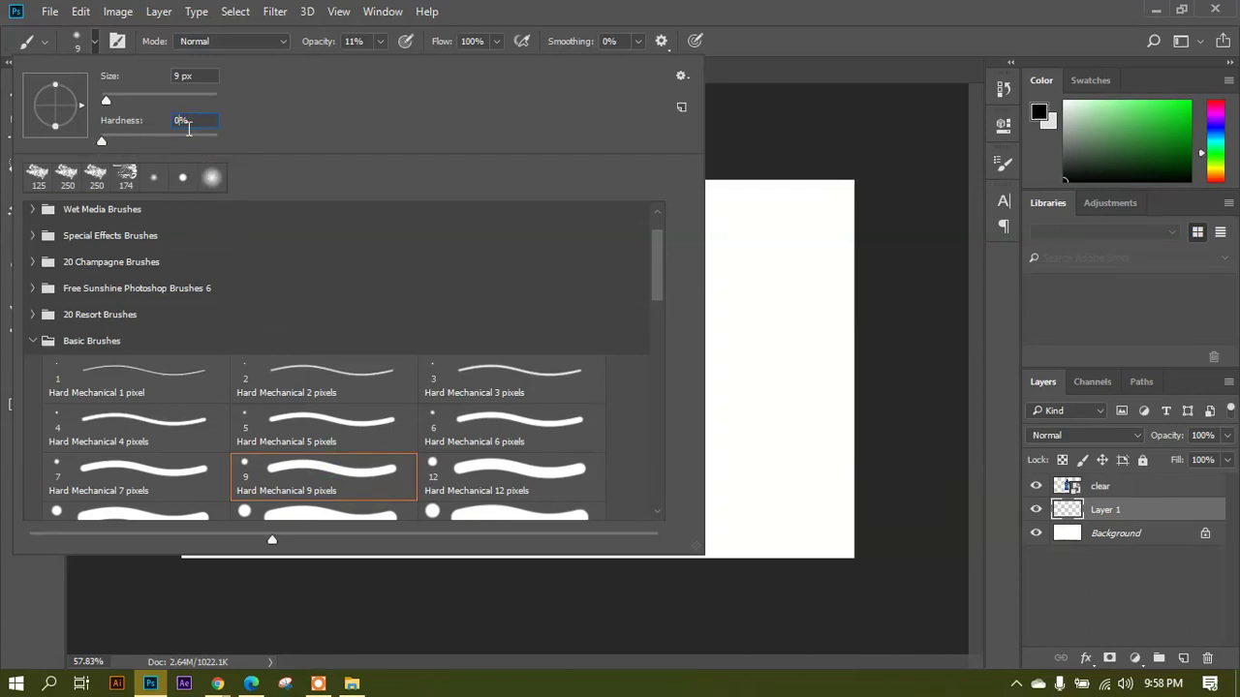
pyautogui.click(105, 46)
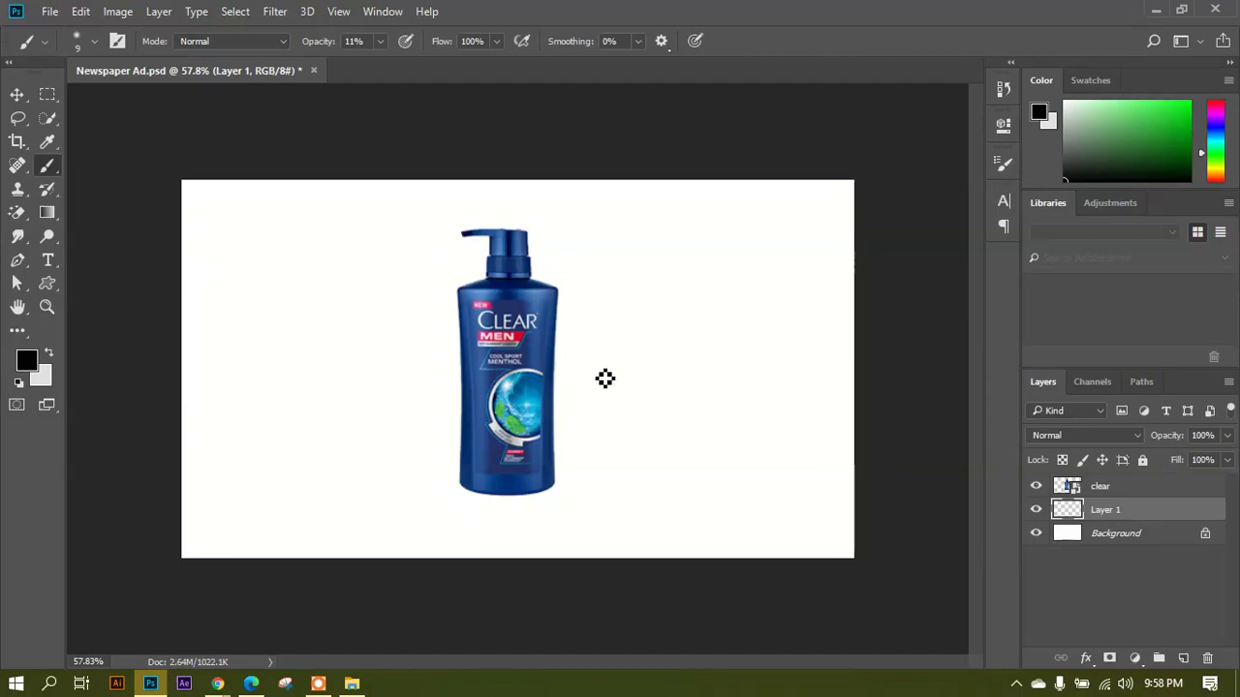
# Switch to File Explorer and open the JPEG folder inside GDFC Class Document.
pyautogui.click(351, 683)
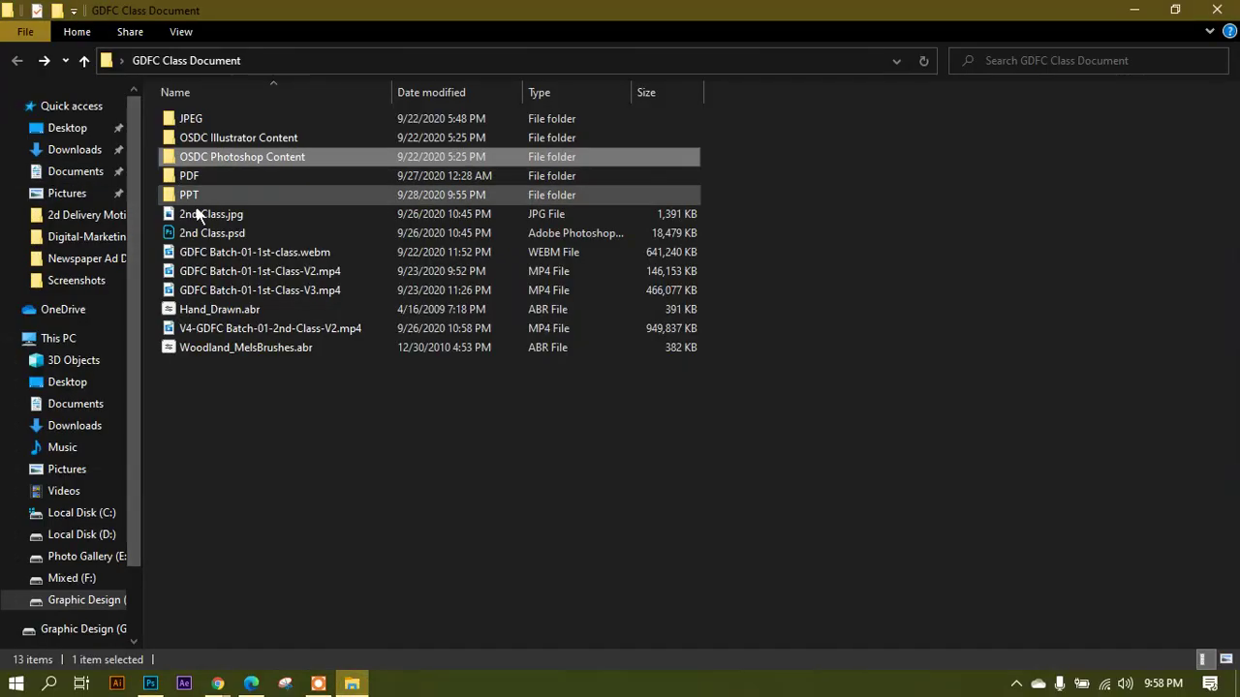
pyautogui.doubleClick(194, 120)
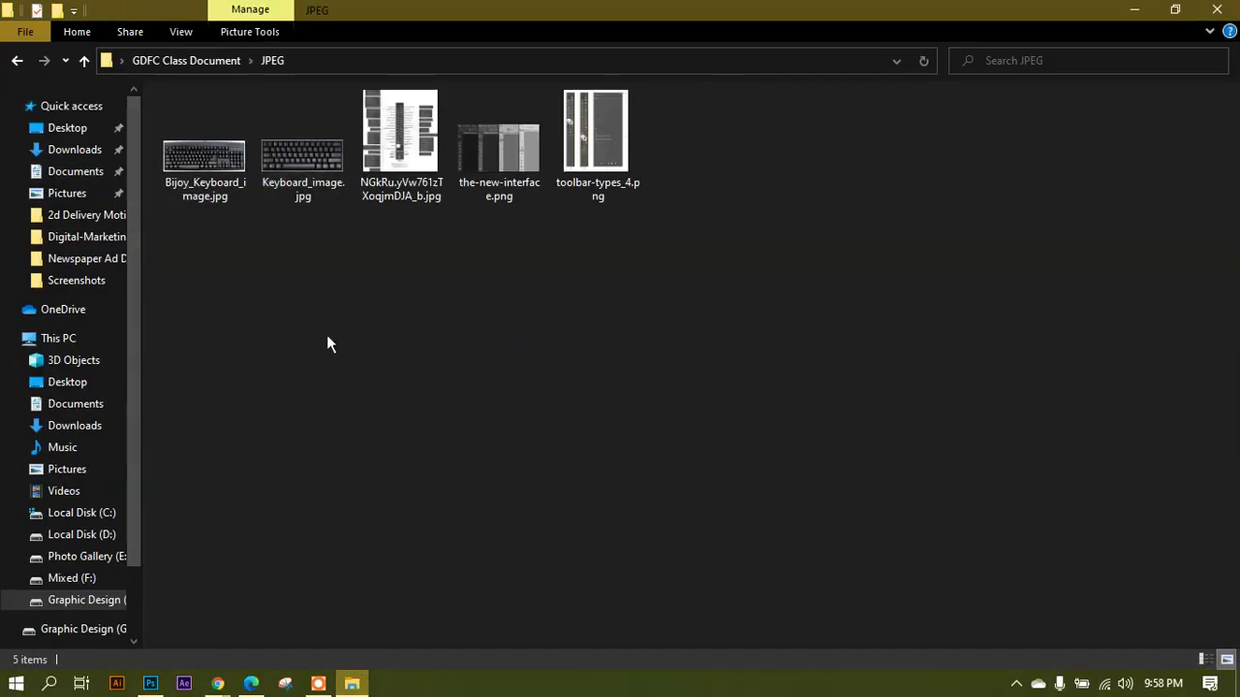
# Switch to the Google Meet session in Chrome and admit the person waiting to join.
pyautogui.moveTo(221, 683)
pyautogui.click(117, 608)
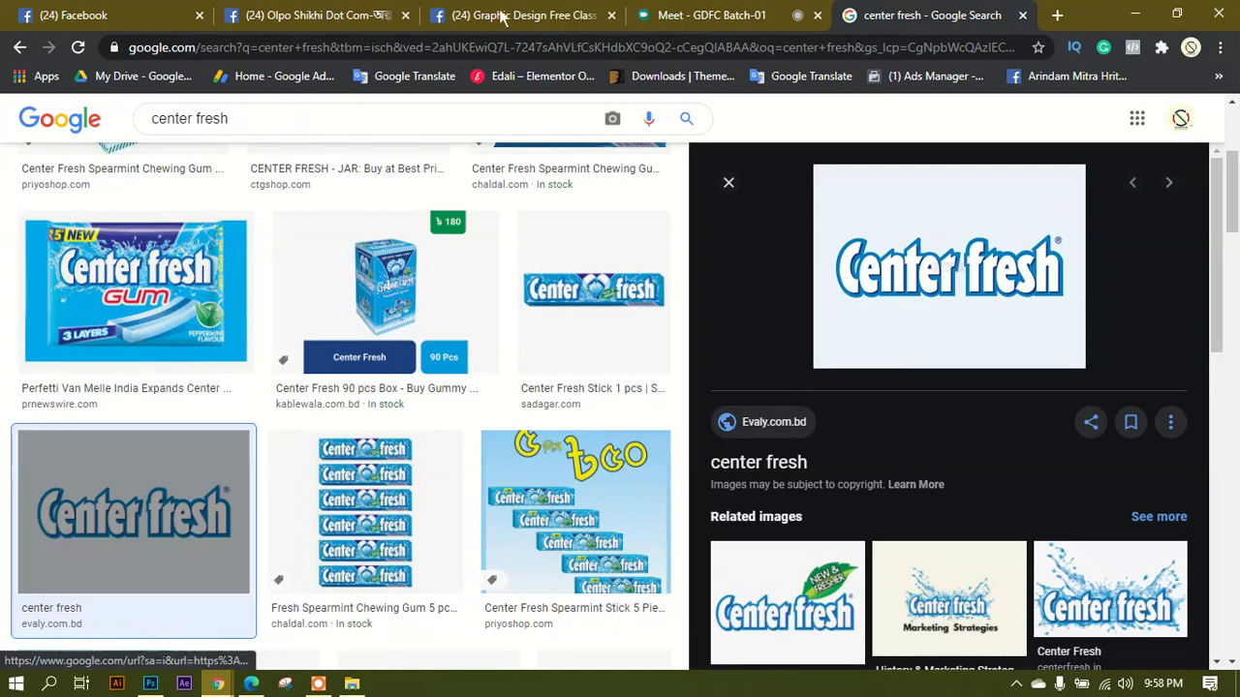
pyautogui.click(681, 16)
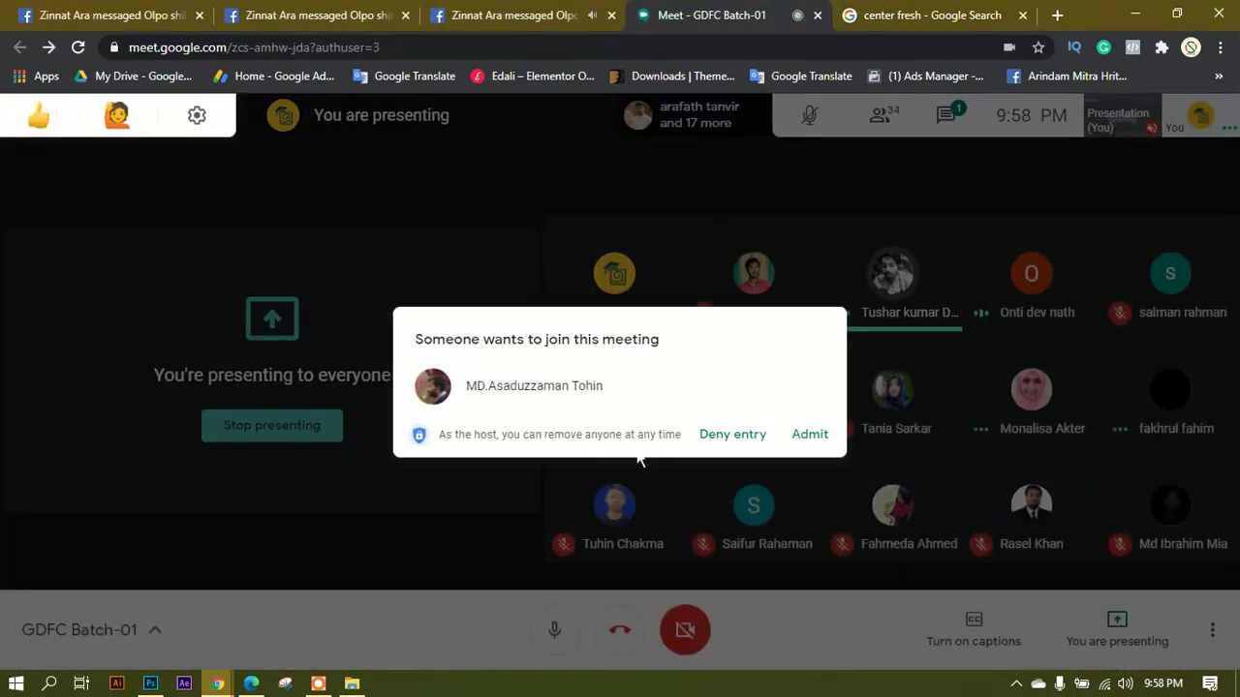
pyautogui.click(809, 434)
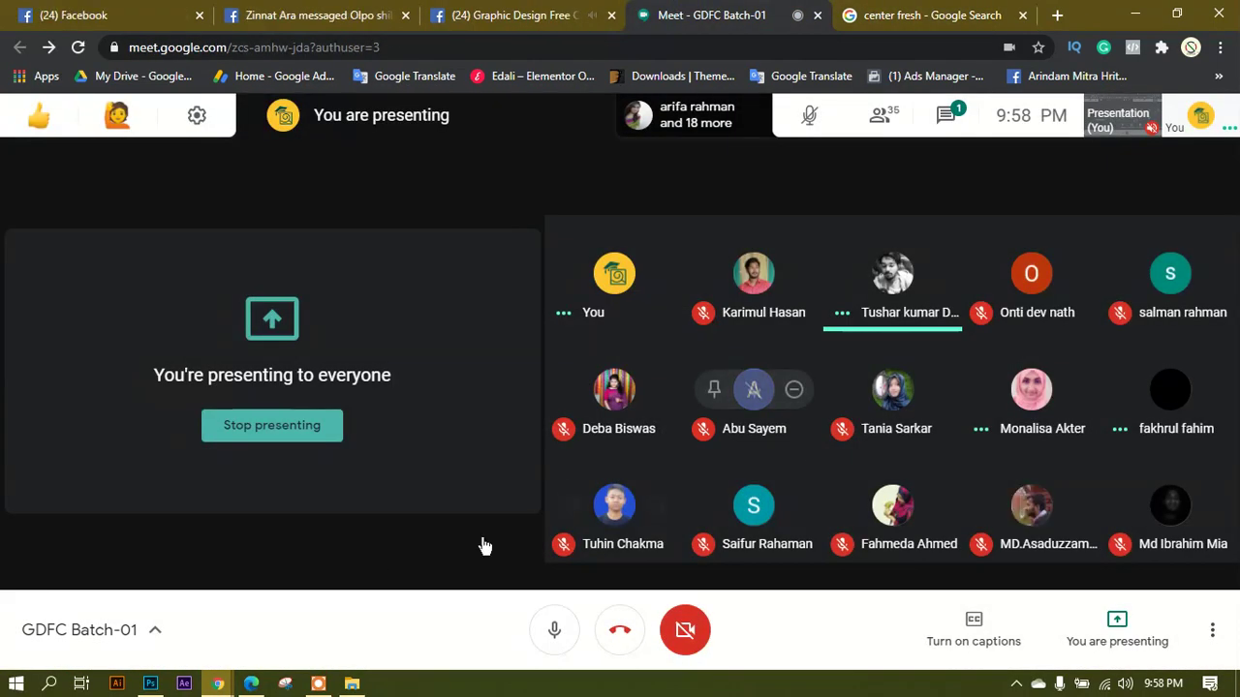
# Return to the JPEG folder in File Explorer and view Keyboard_image.jpg.
pyautogui.click(351, 683)
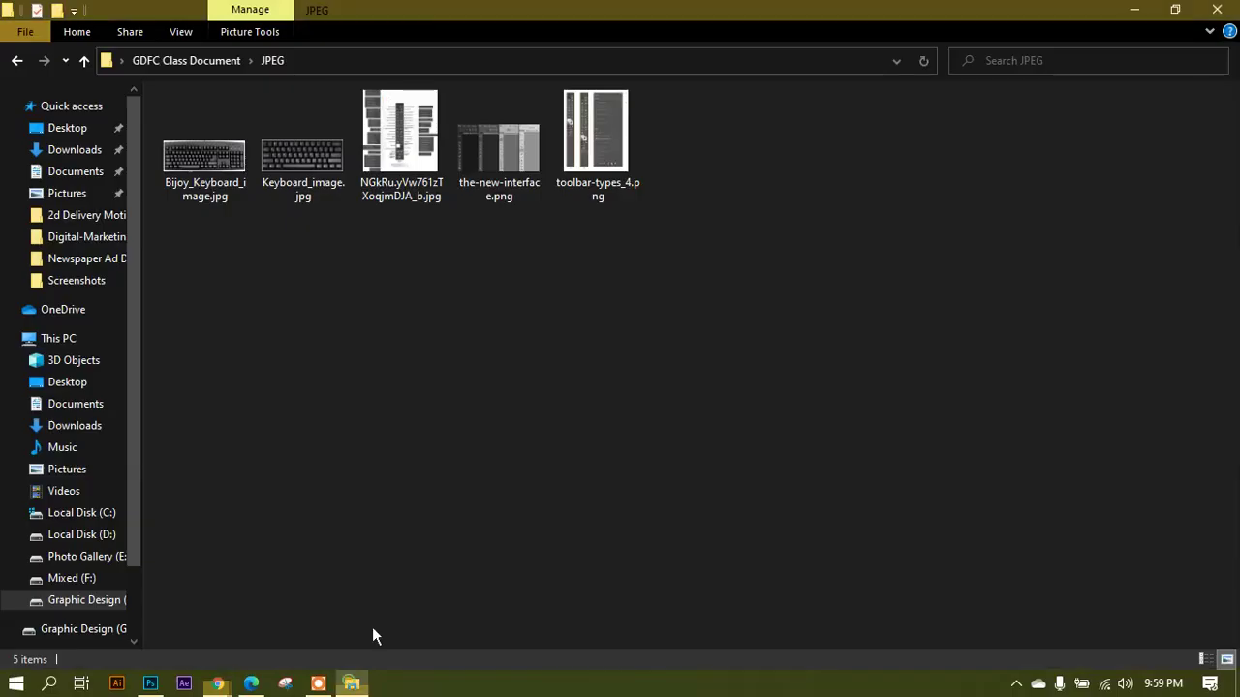
pyautogui.click(336, 187)
pyautogui.doubleClick(428, 186)
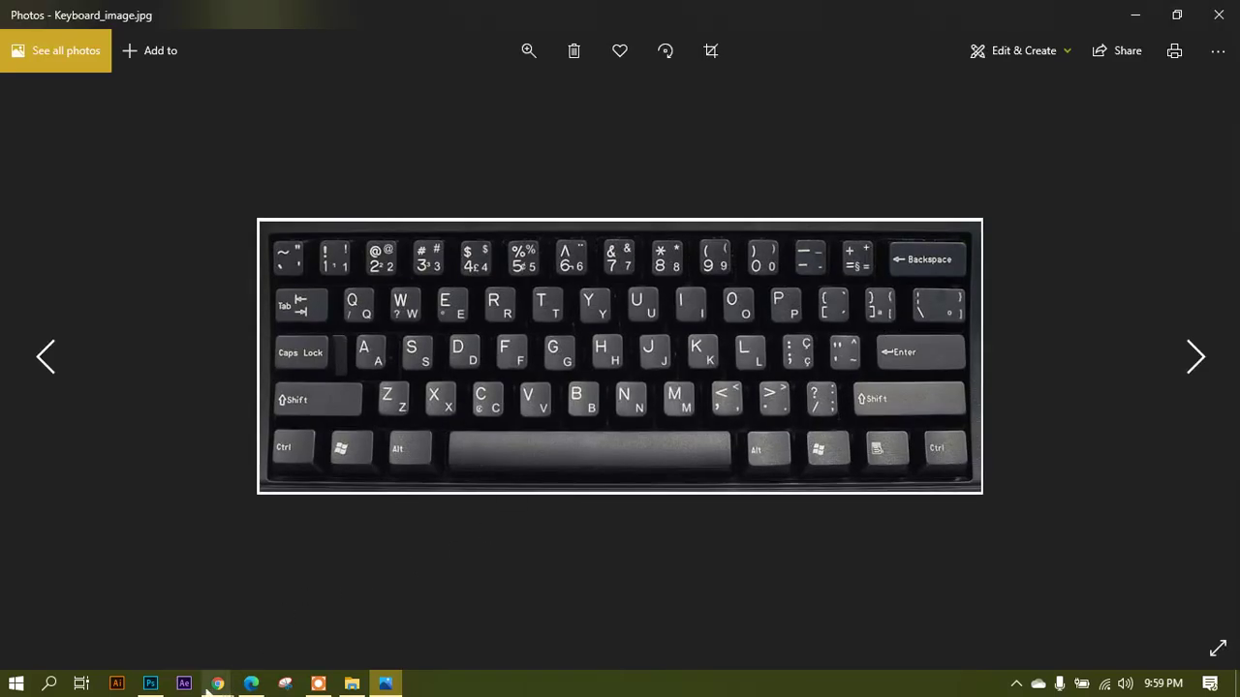
# Back in Photoshop, reduce the brush size to 300, try two black dabs beside the bottle at 11% opacity, and undo both.
pyautogui.click(150, 684)
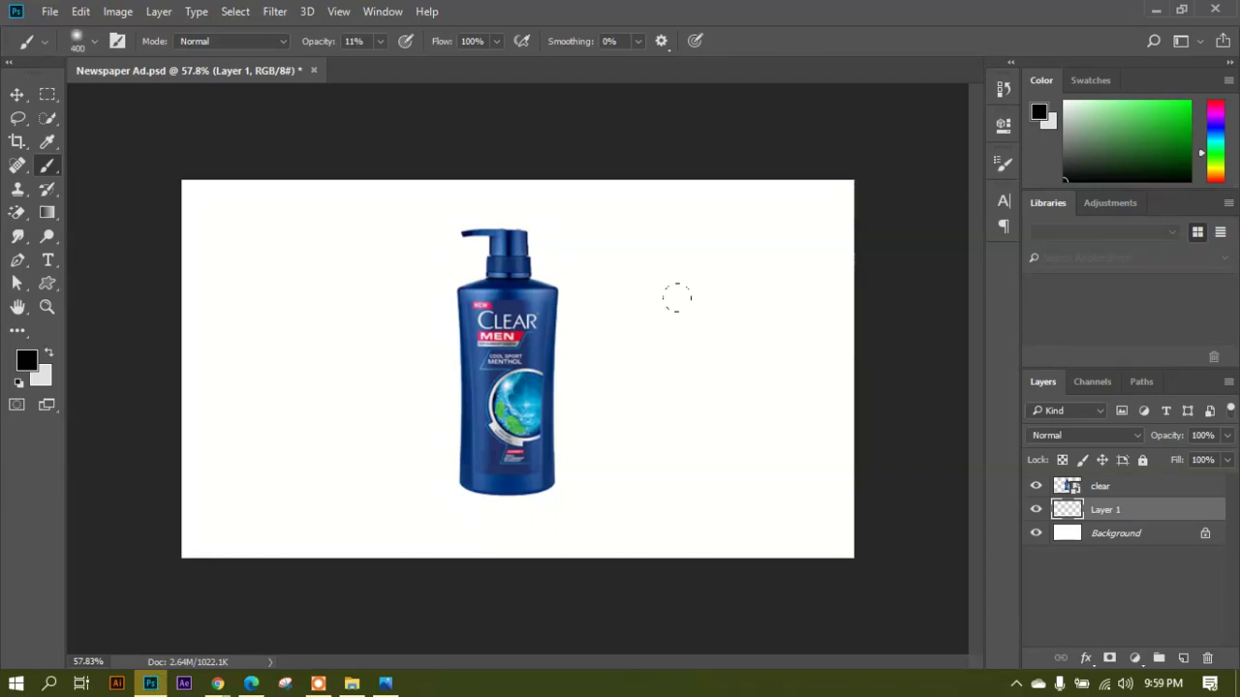
pyautogui.press('[')
pyautogui.scroll(2, 683, 290)
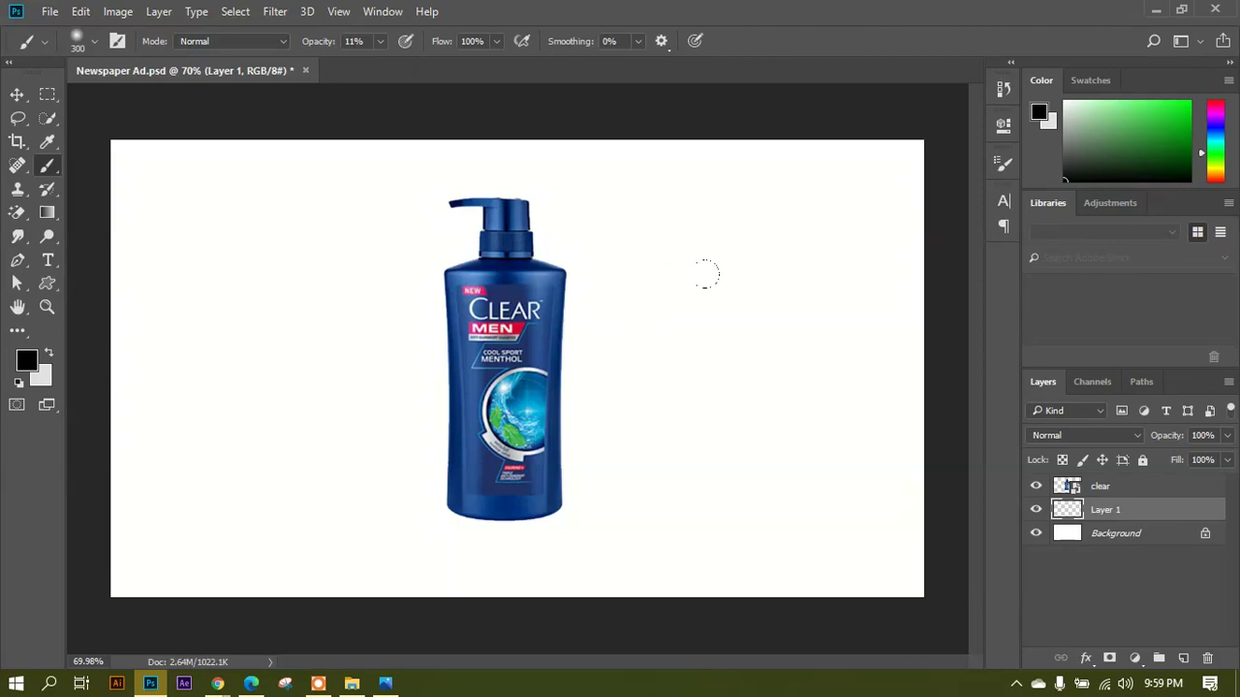
pyautogui.click(694, 260)
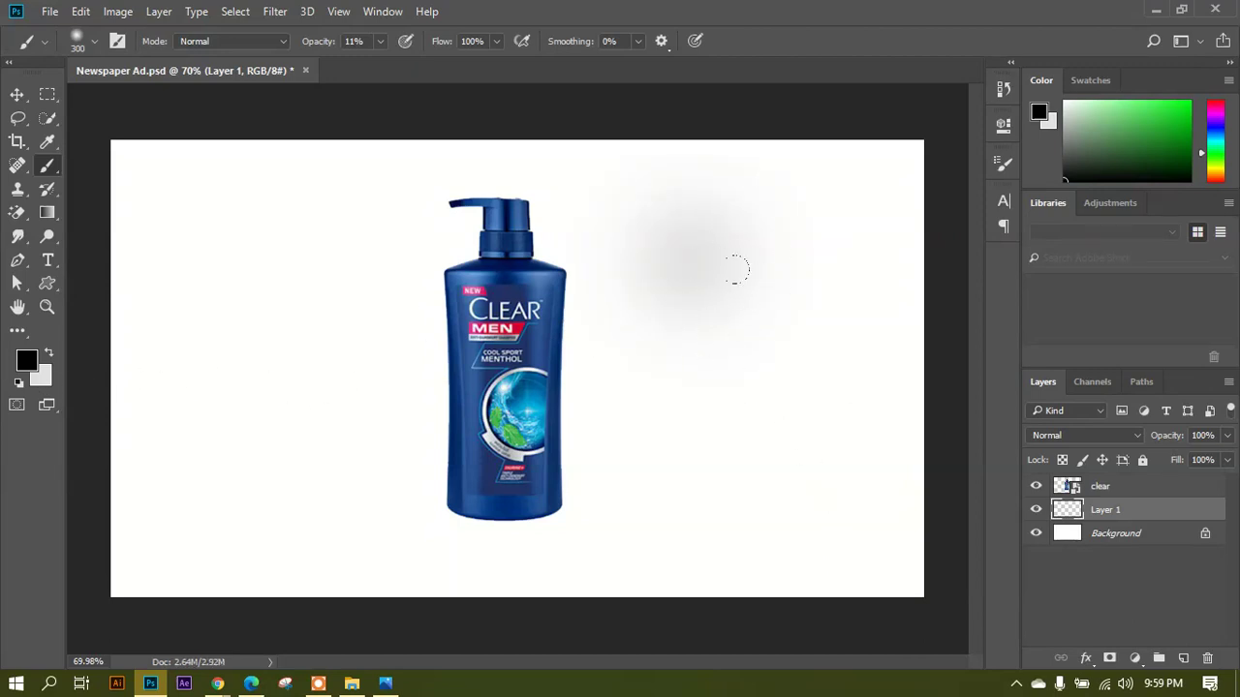
pyautogui.click(741, 436)
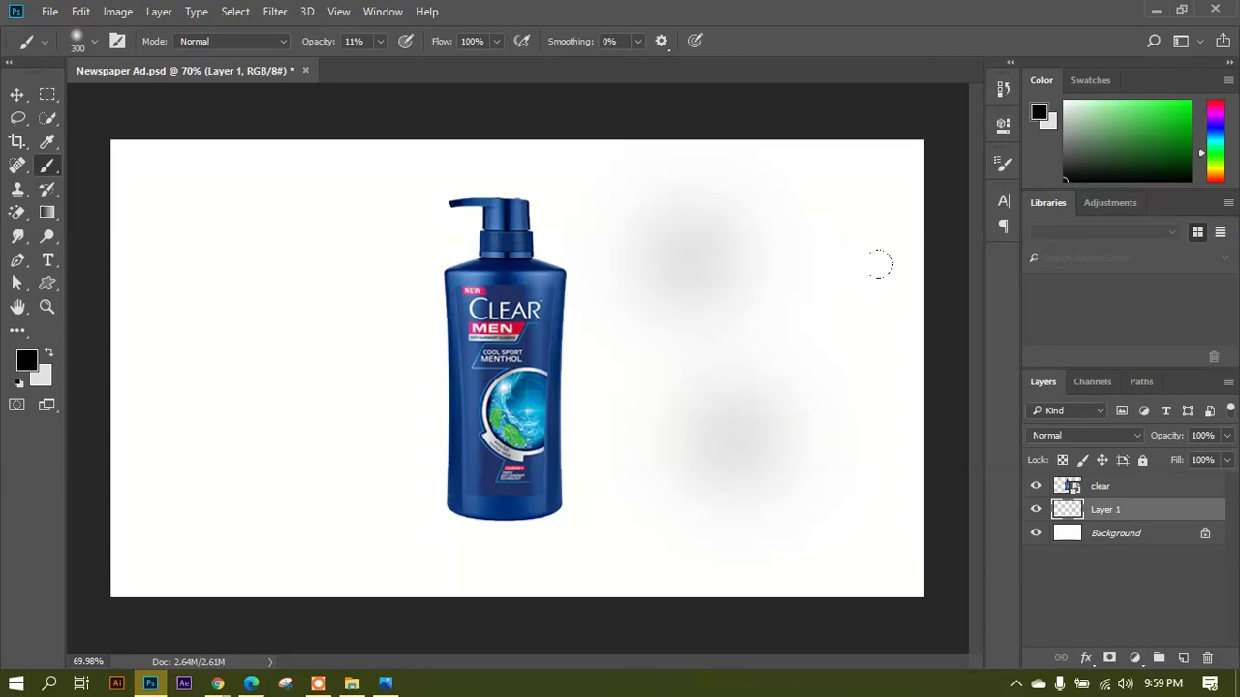
pyautogui.hotkey('ctrl', 'z')
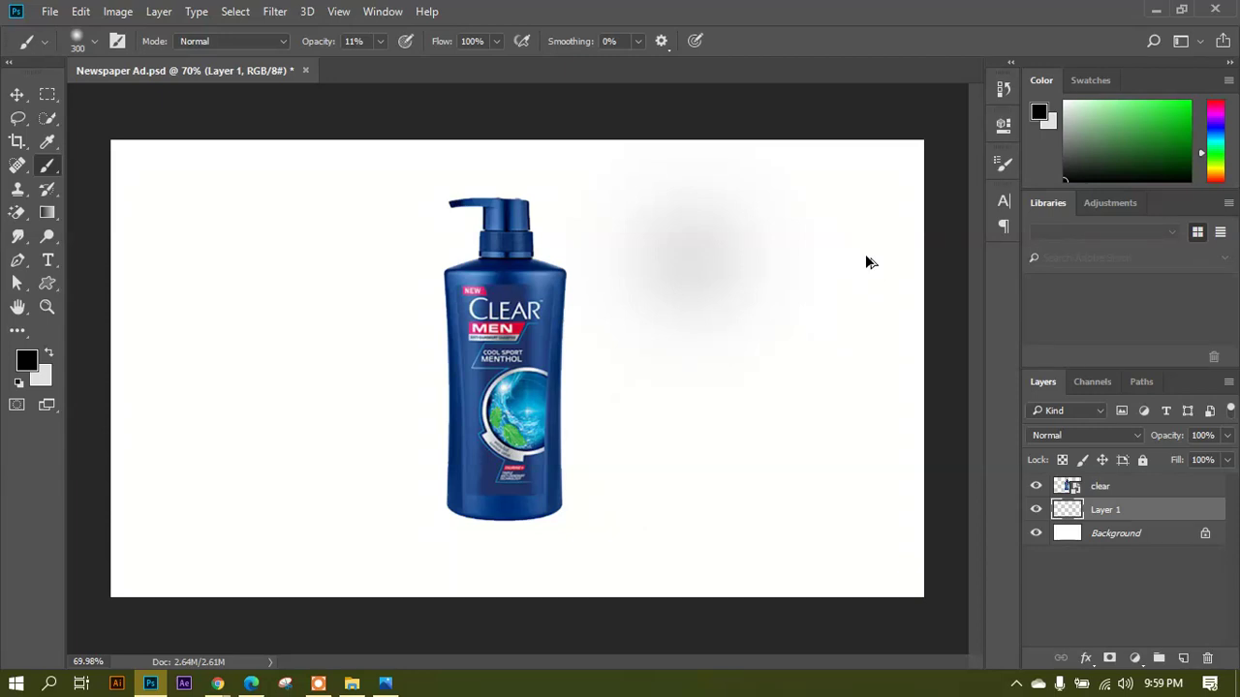
pyautogui.hotkey('ctrl', 'z')
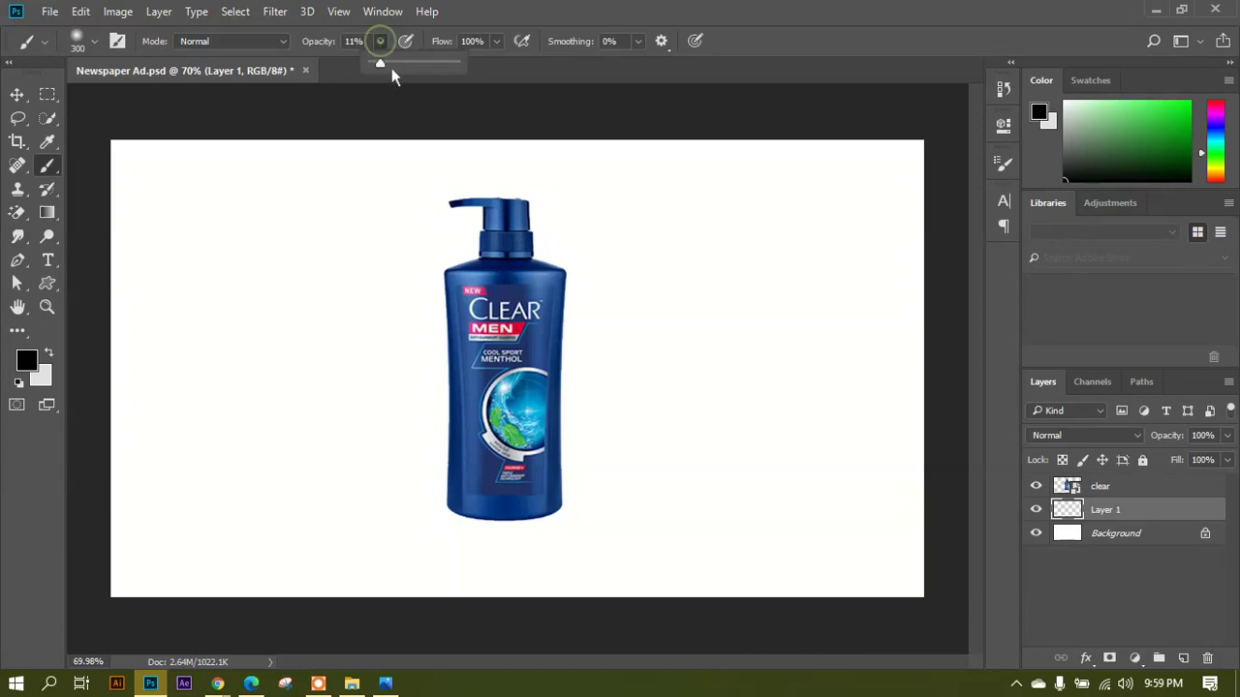
# Try the brush opacity at 100%, lower it to 17%, and paint one soft black dab beside the bottle.
pyautogui.click(353, 40)
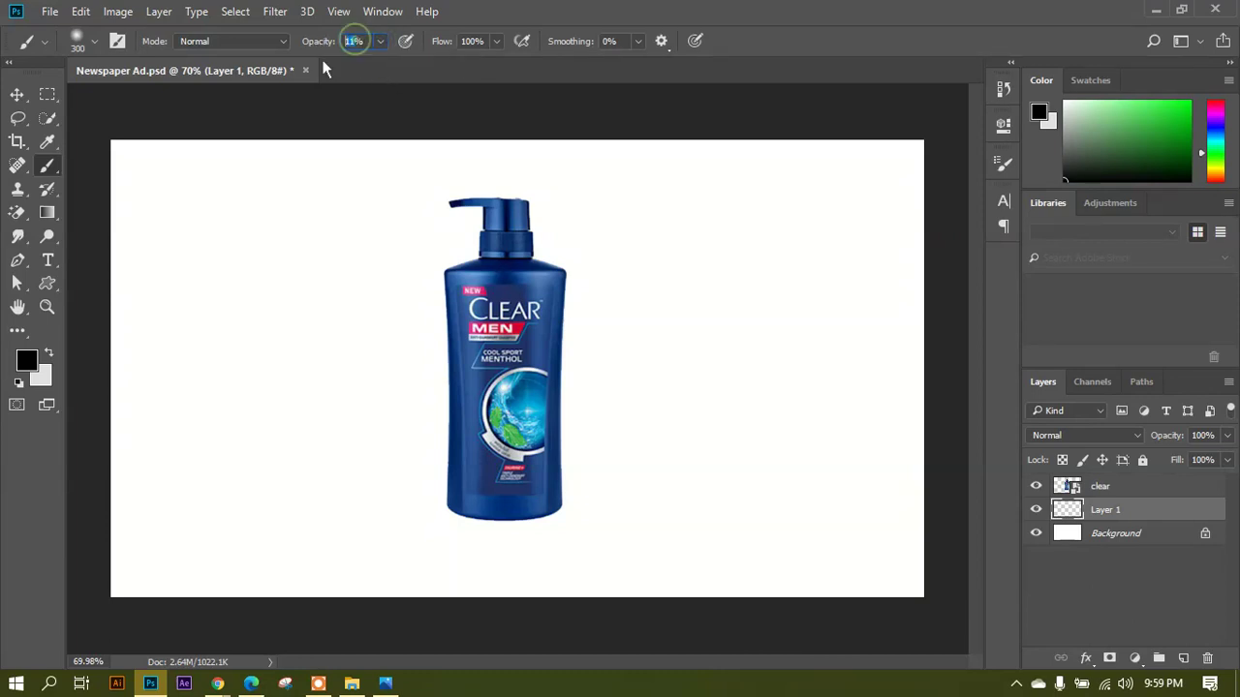
pyautogui.click(379, 40)
pyautogui.moveTo(383, 71); pyautogui.dragTo(529, 74)
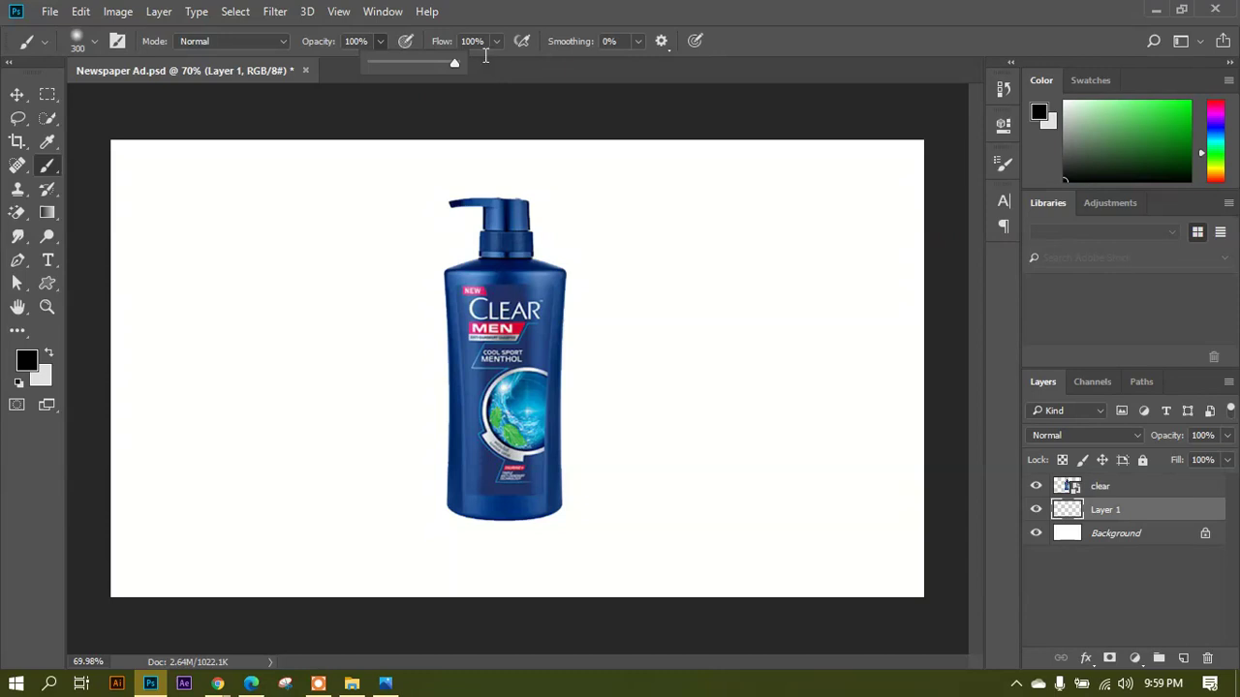
pyautogui.click(367, 46)
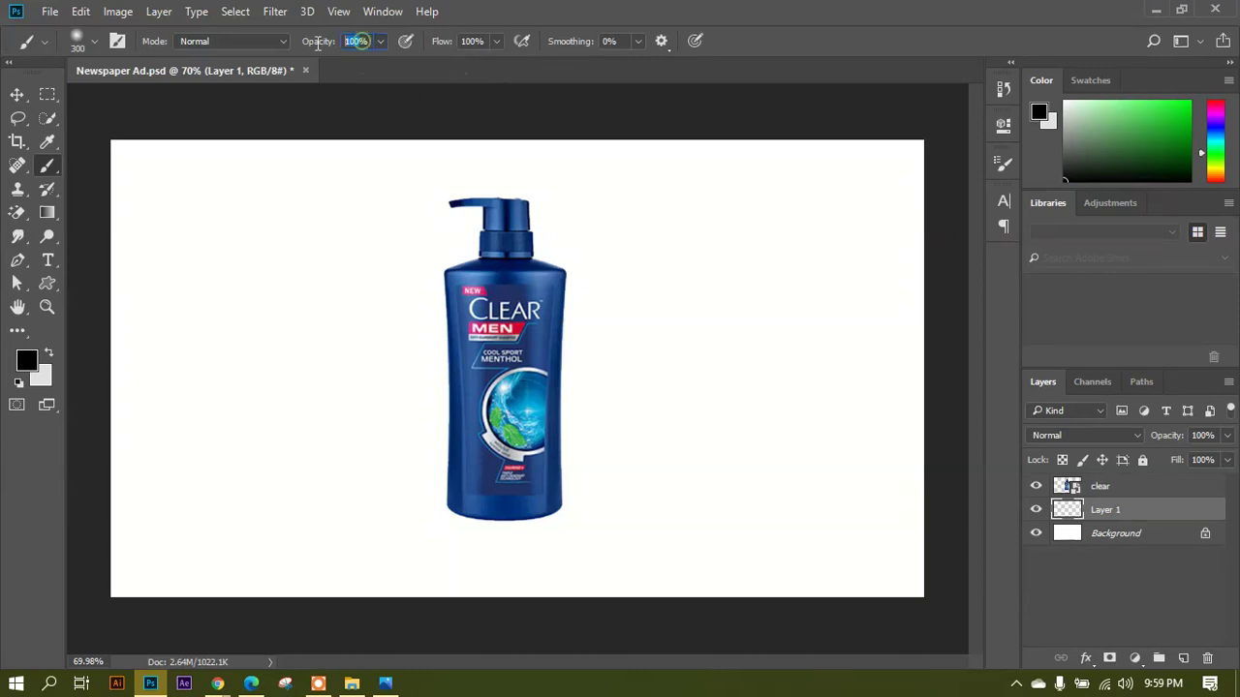
pyautogui.click(381, 42)
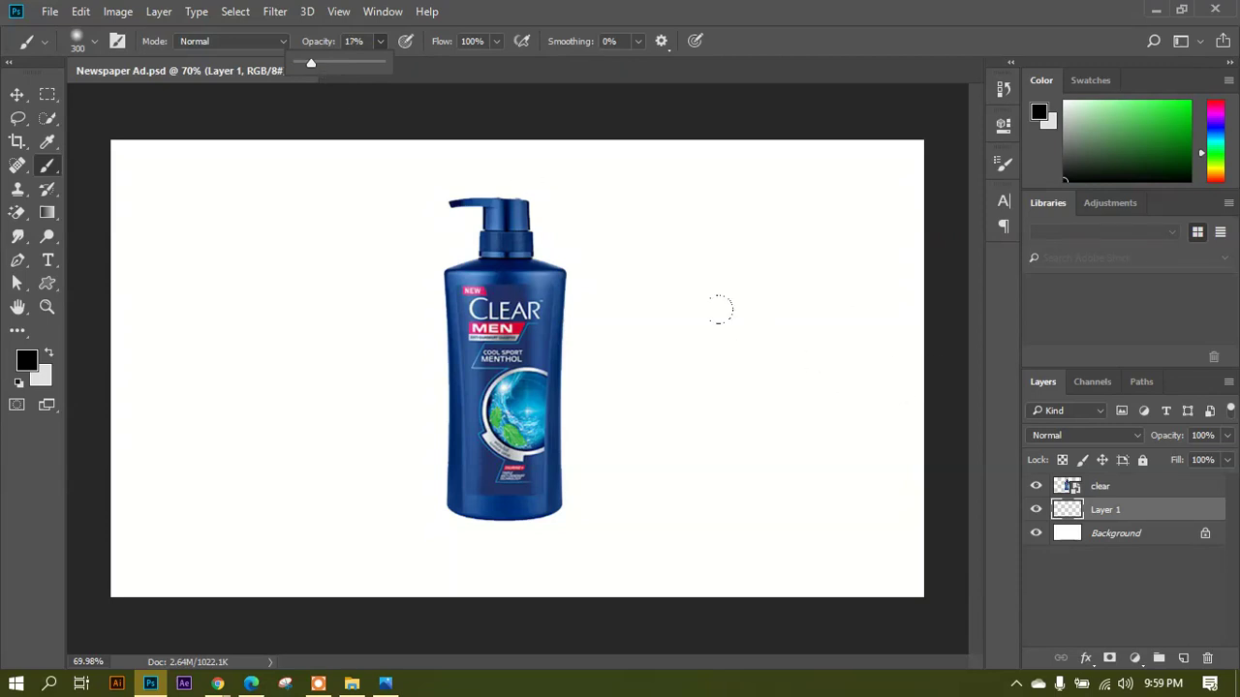
pyautogui.click(700, 288)
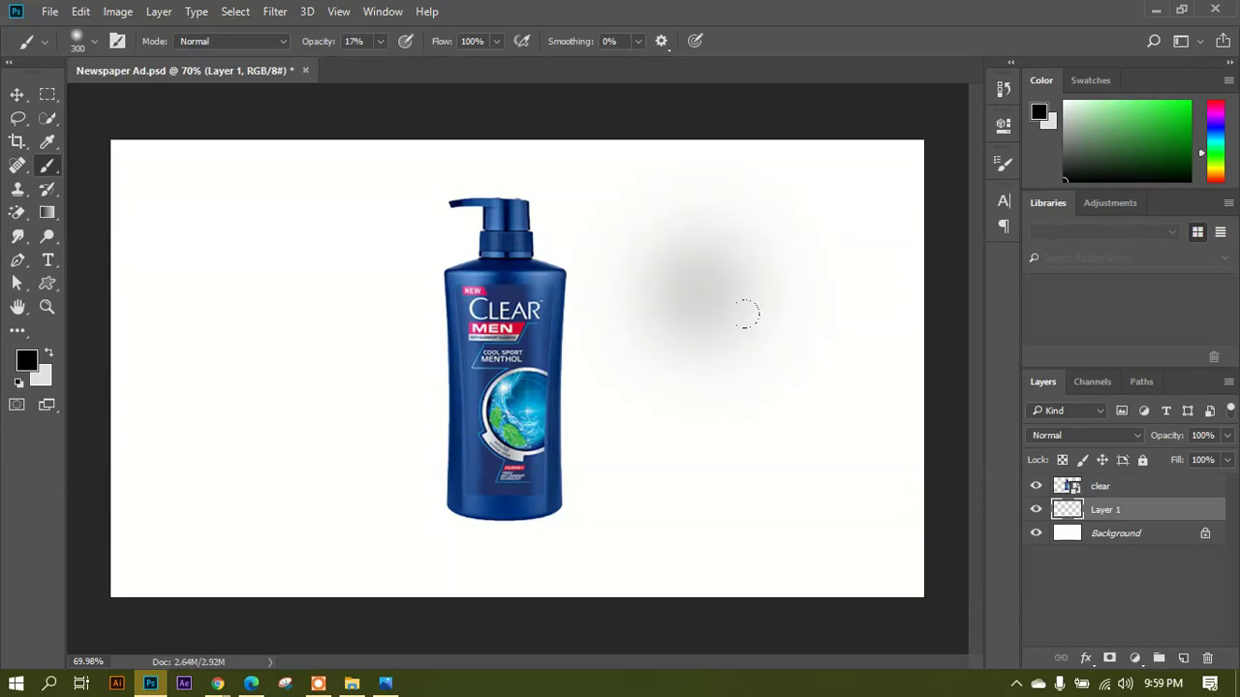
# Duplicate the dab's layer seven times to build up its darkness, and remove all the dab layers.
pyautogui.click(17, 94)
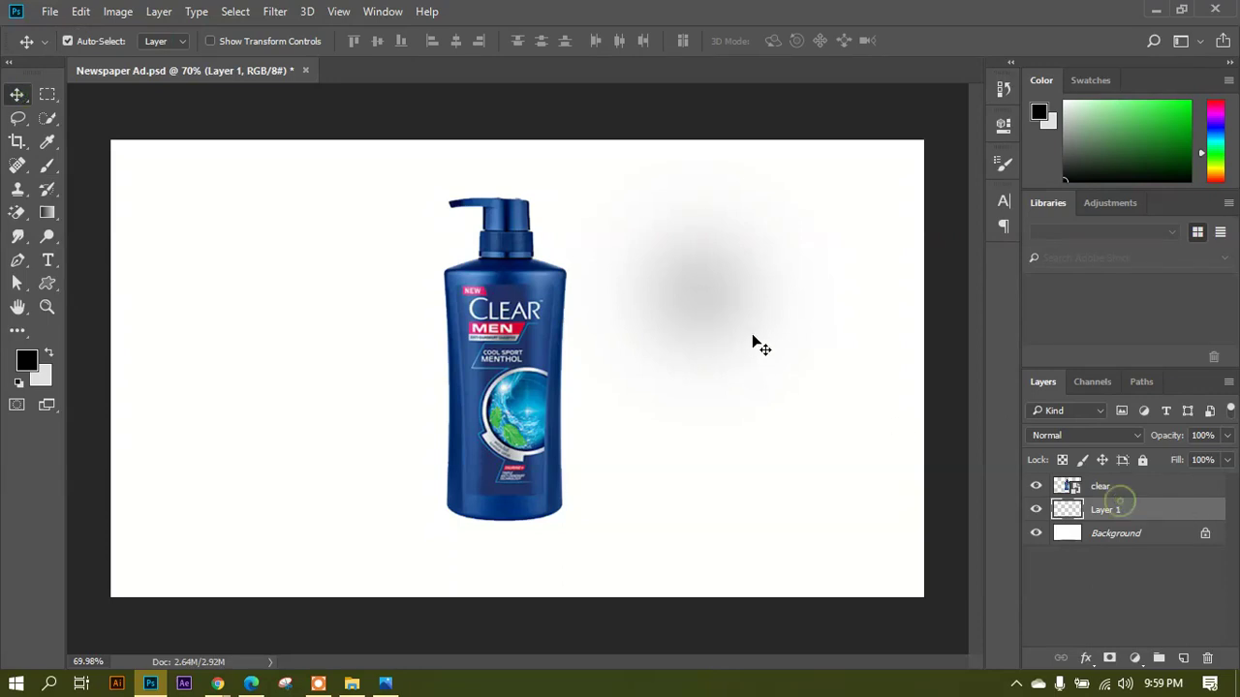
pyautogui.hotkey('ctrl', 'j')
pyautogui.hotkey('ctrl', 'j')
pyautogui.hotkey('ctrl', 'j')
pyautogui.hotkey('ctrl', 'j')
pyautogui.hotkey('ctrl', 'j')
pyautogui.hotkey('ctrl', 'j')
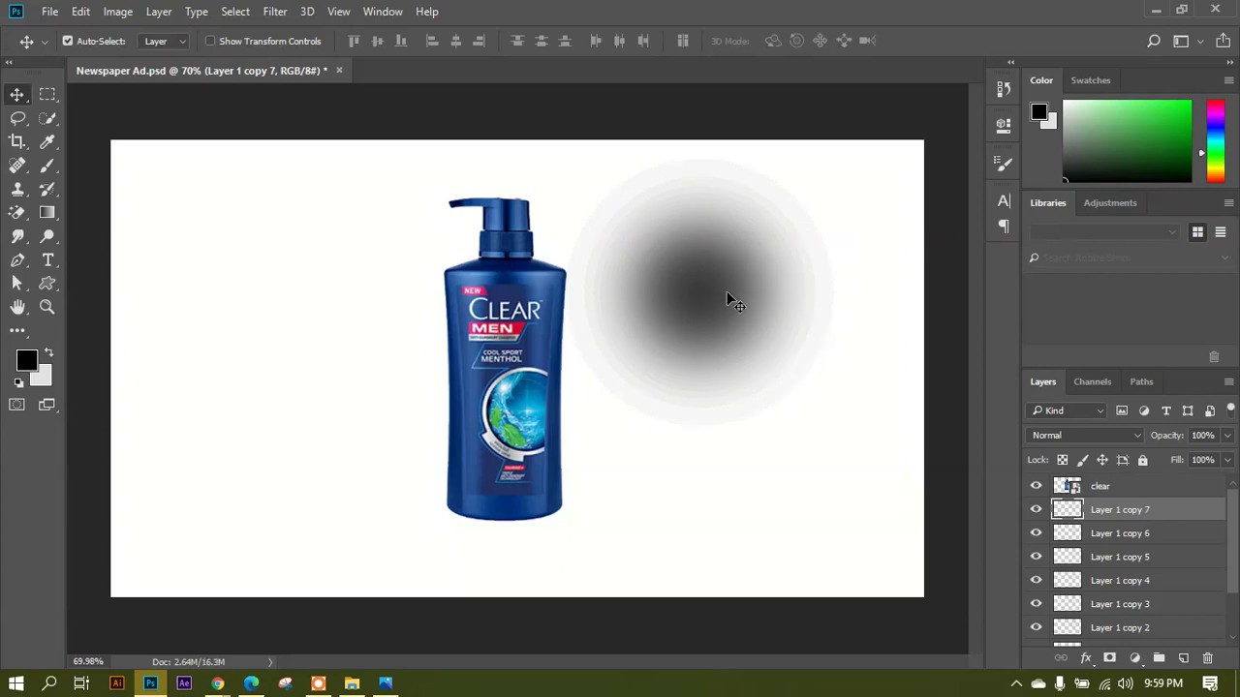
pyautogui.scroll(-3, 1142, 571)
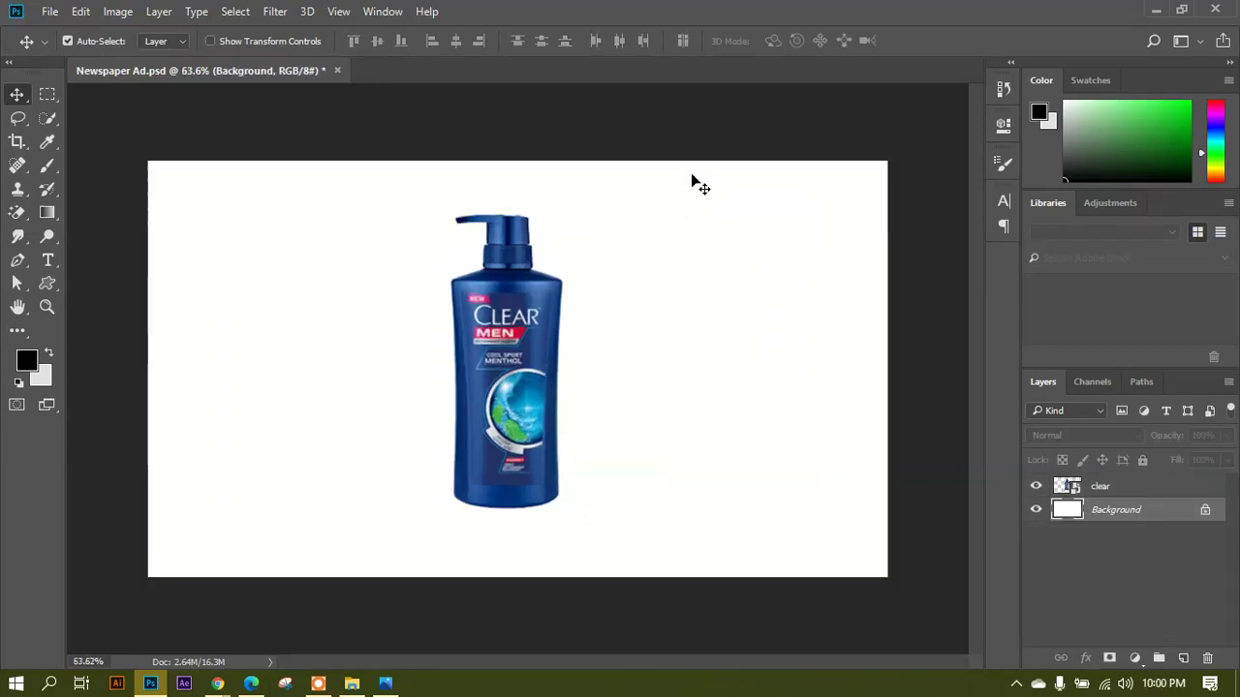
# Add a new empty layer beneath the clear layer and set the Brush to 100% opacity and size 300.
pyautogui.scroll(2, 691, 189)
pyautogui.scroll(-1, 775, 290)
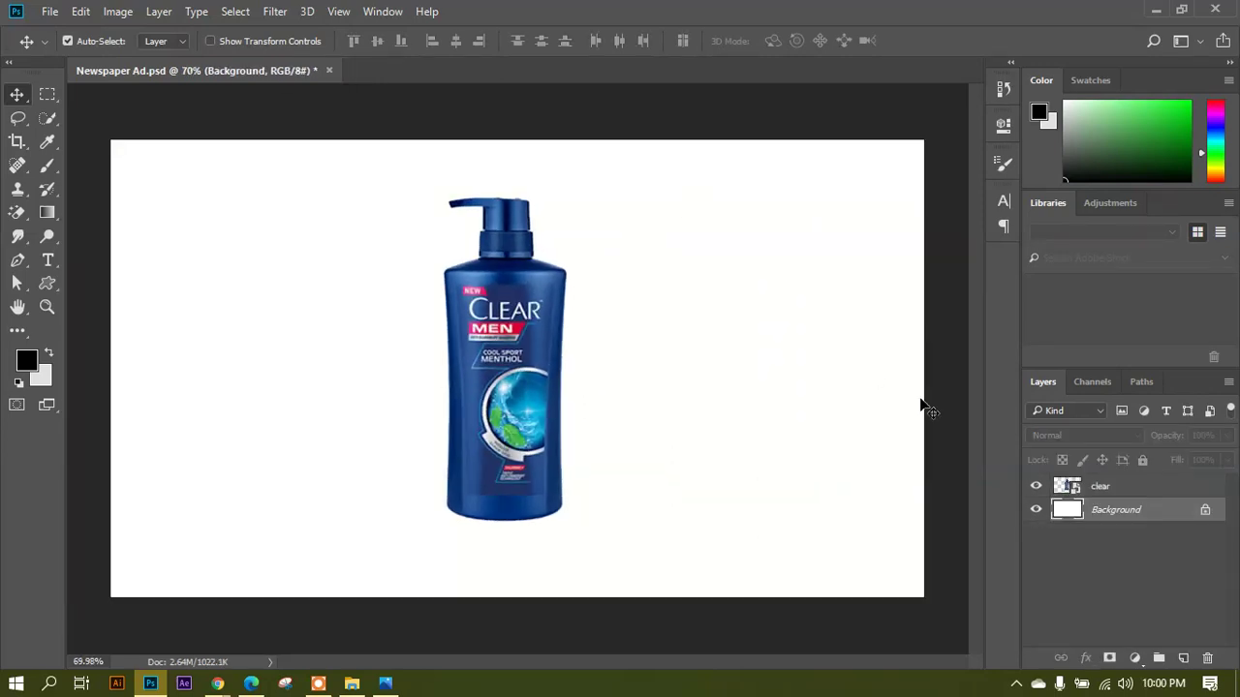
pyautogui.click(1184, 658)
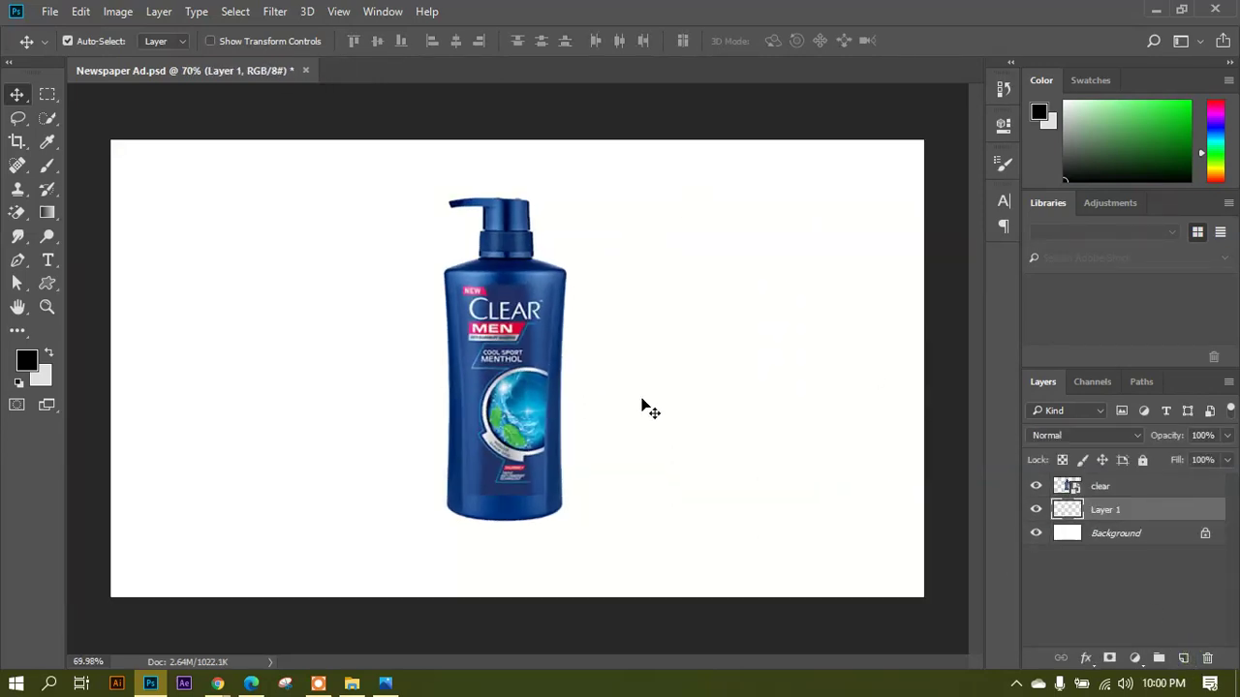
pyautogui.click(51, 167)
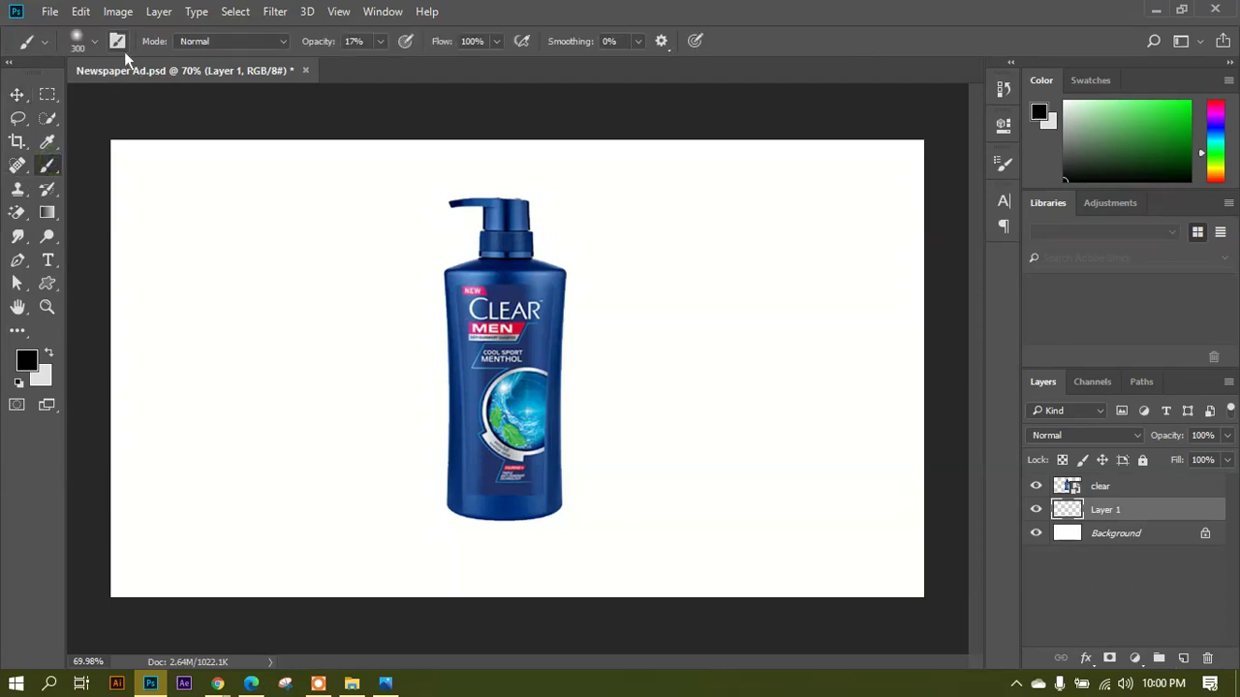
pyautogui.click(381, 40)
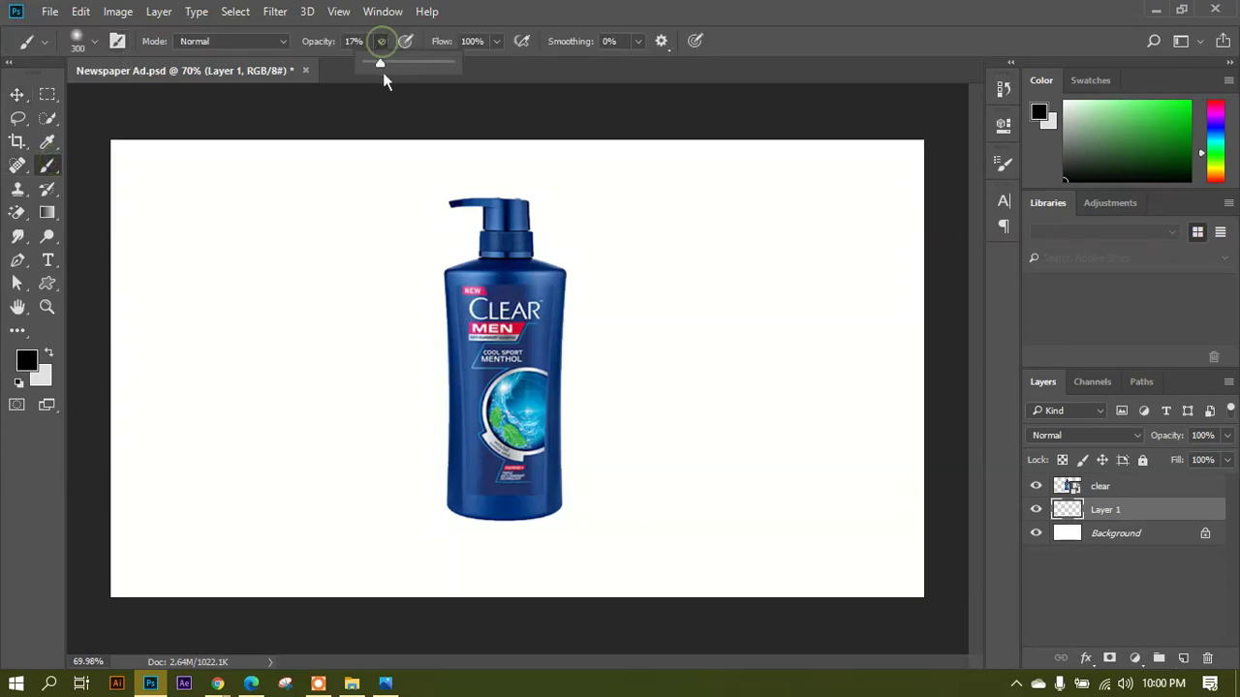
pyautogui.moveTo(380, 64); pyautogui.dragTo(517, 72)
pyautogui.click(839, 30)
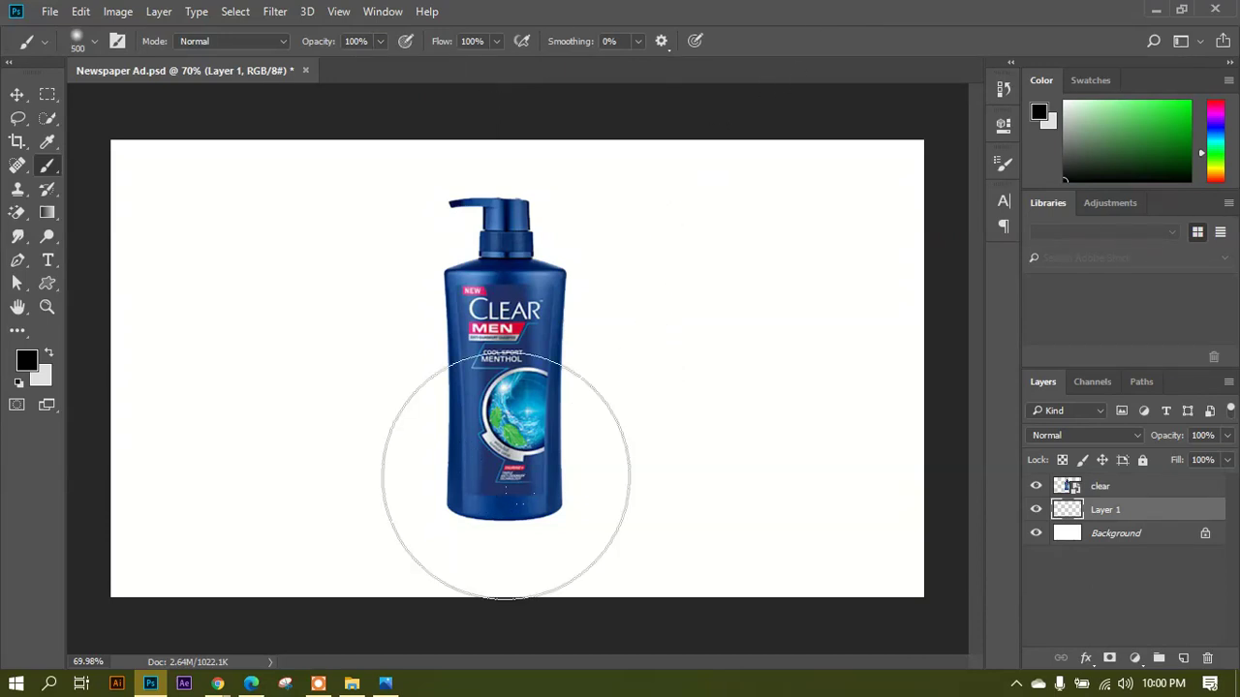
pyautogui.press(']')
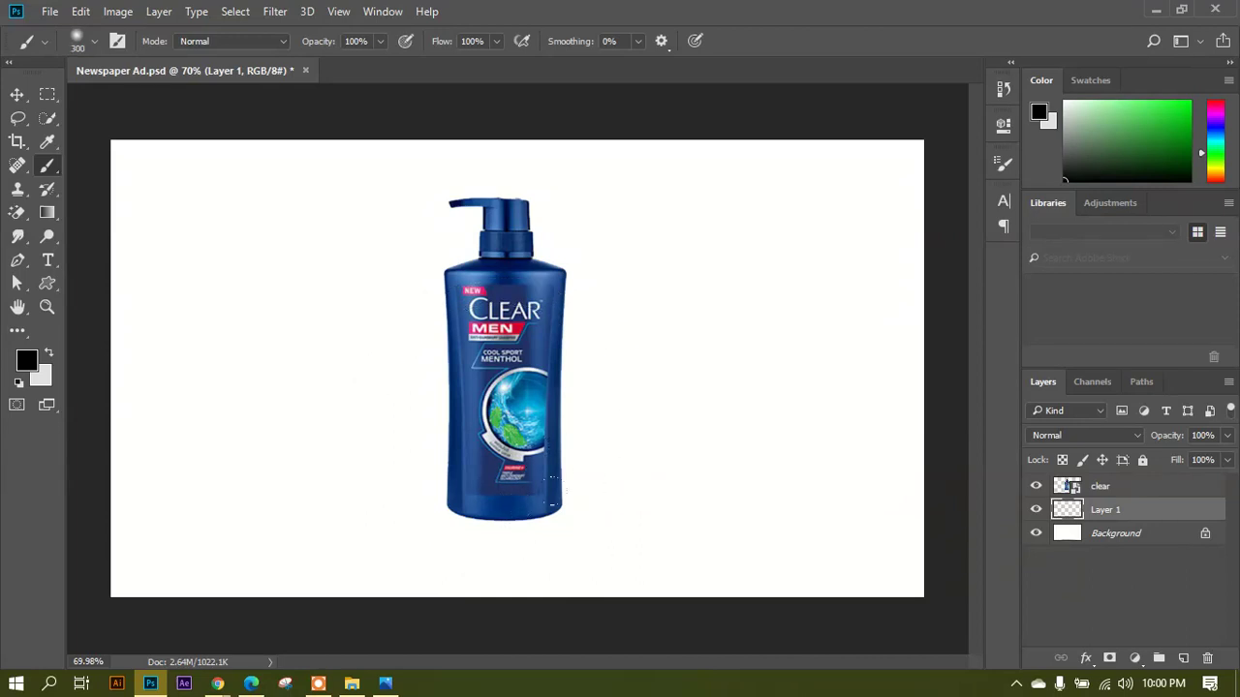
# Try a black dab over the canvas's lower-right corner, move it in beside the bottle, and undo the move and dab.
pyautogui.scroll(-1, 547, 461)
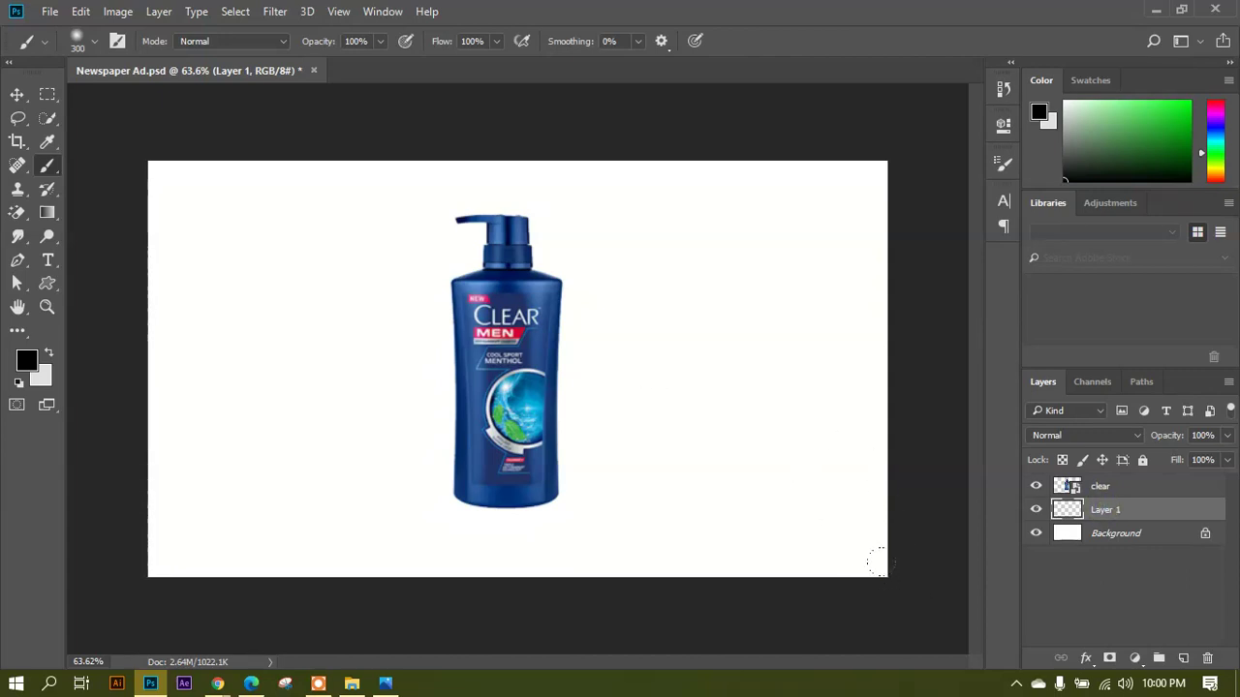
pyautogui.moveTo(876, 562); pyautogui.dragTo(678, 385)
pyautogui.click(17, 94)
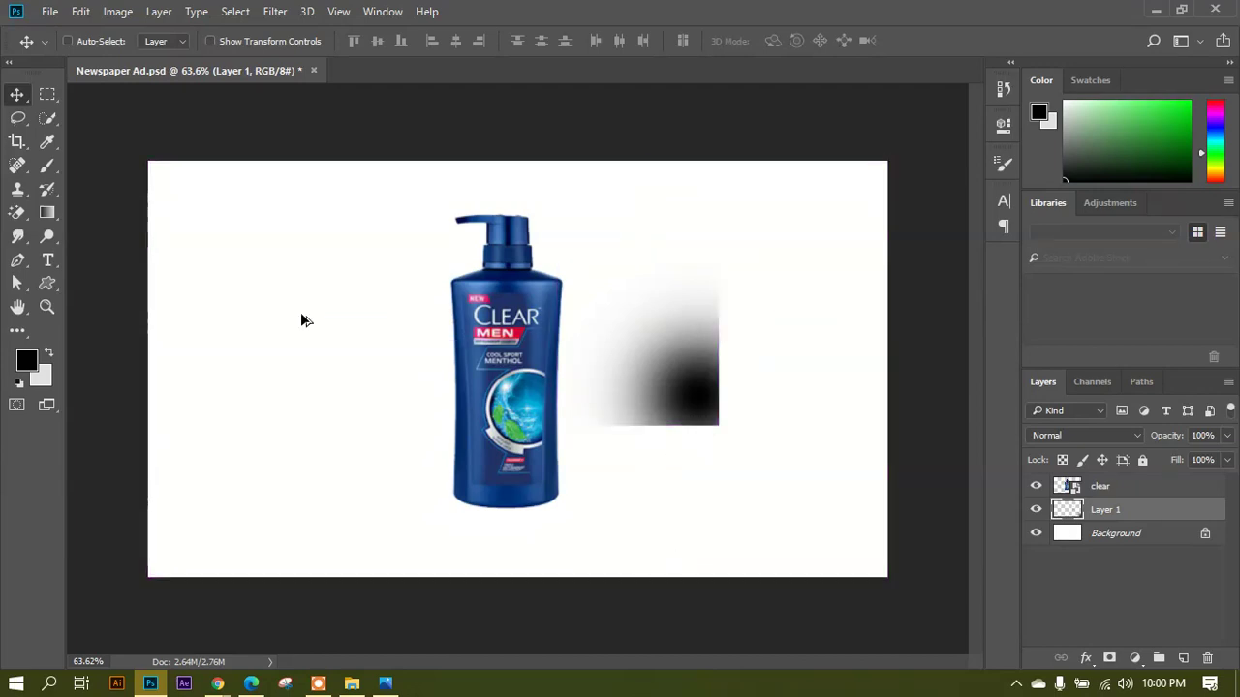
pyautogui.hotkey('ctrl', 'z')
pyautogui.hotkey('ctrl', 'alt', 'z')
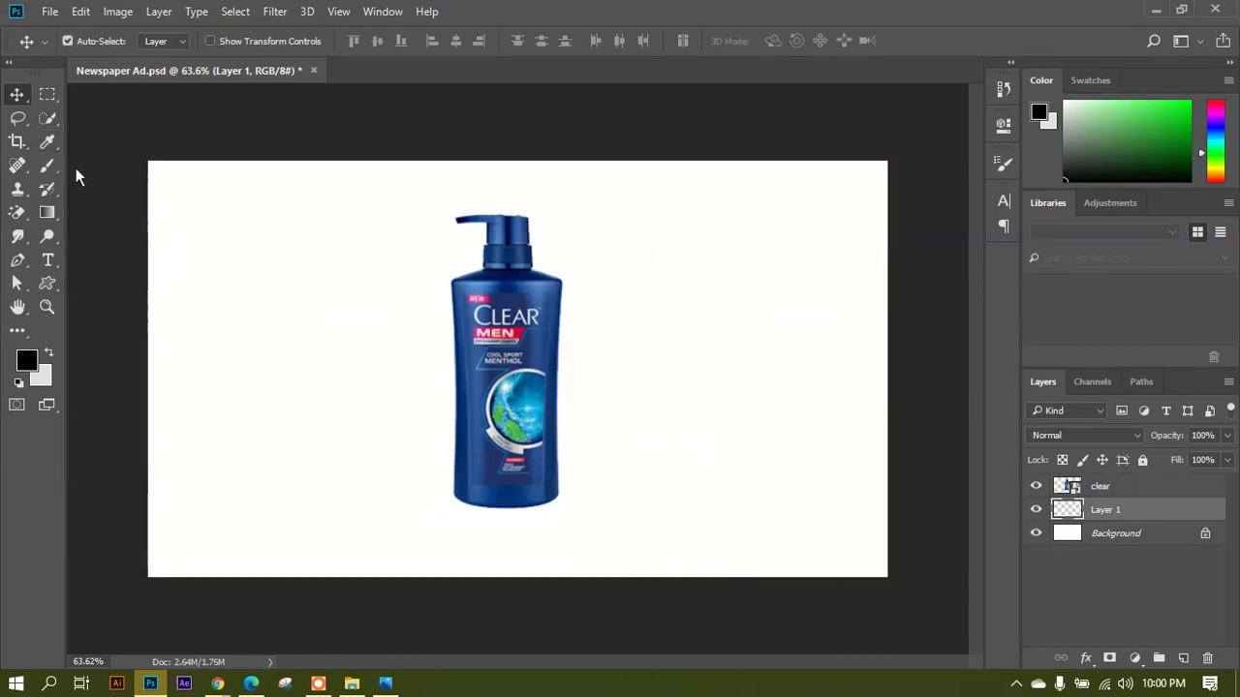
# Paint one full soft black dab to the right of the bottle with the Brush and convert Layer 1 to a smart object.
pyautogui.click(49, 166)
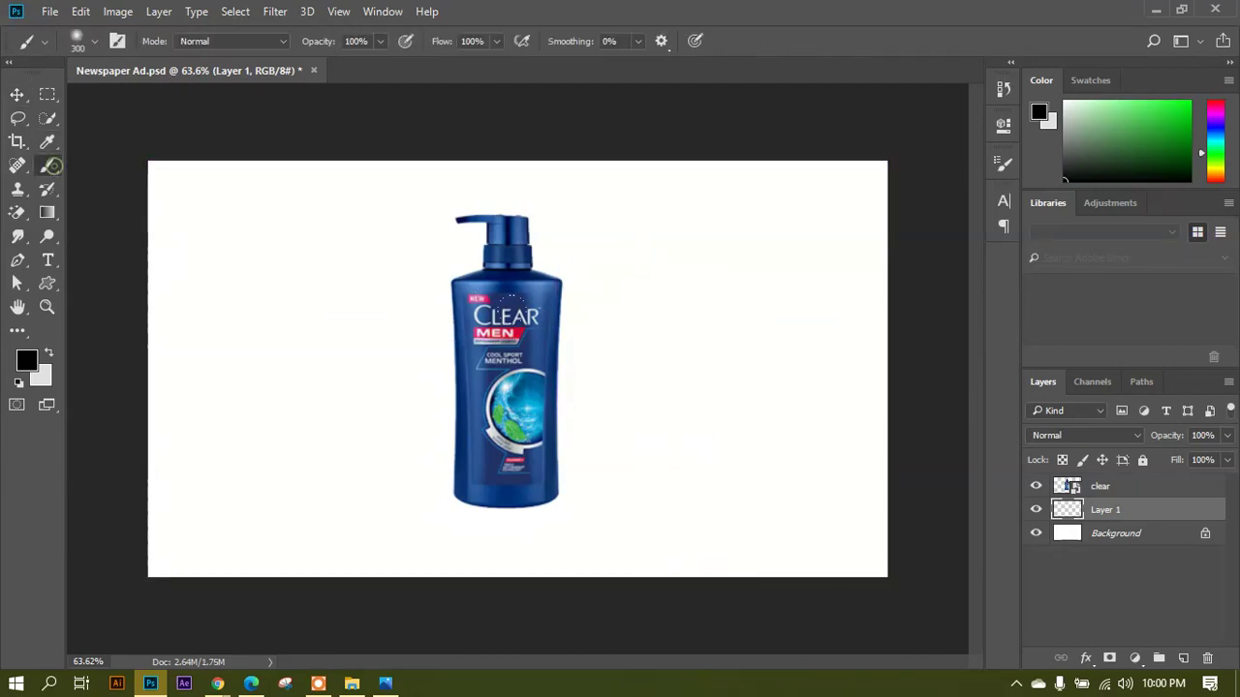
pyautogui.click(664, 341)
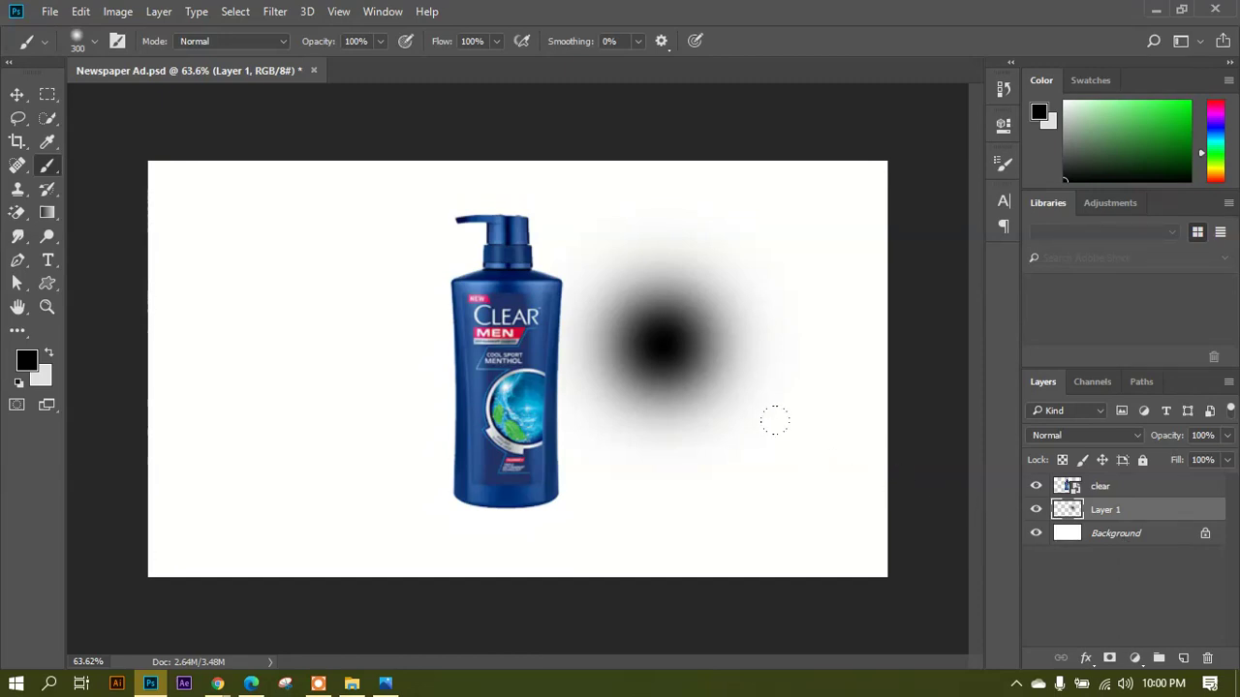
pyautogui.rightClick(1107, 516)
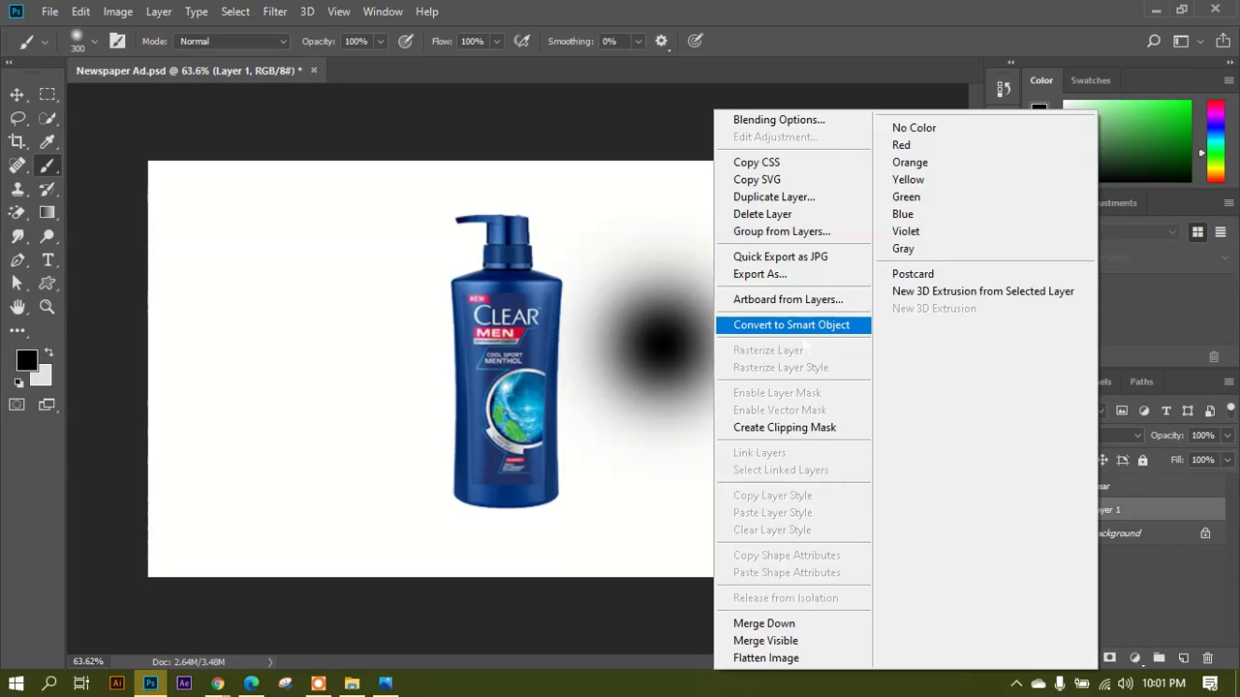
pyautogui.click(796, 326)
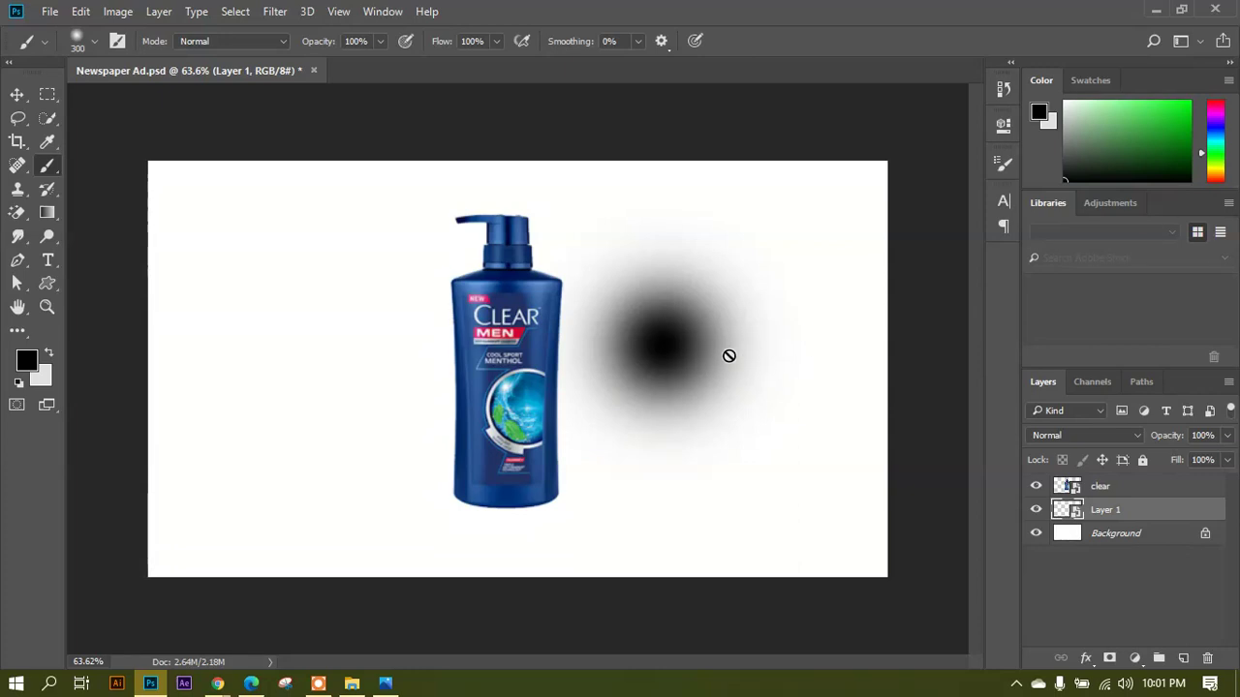
pyautogui.hotkey('ctrl', '0')
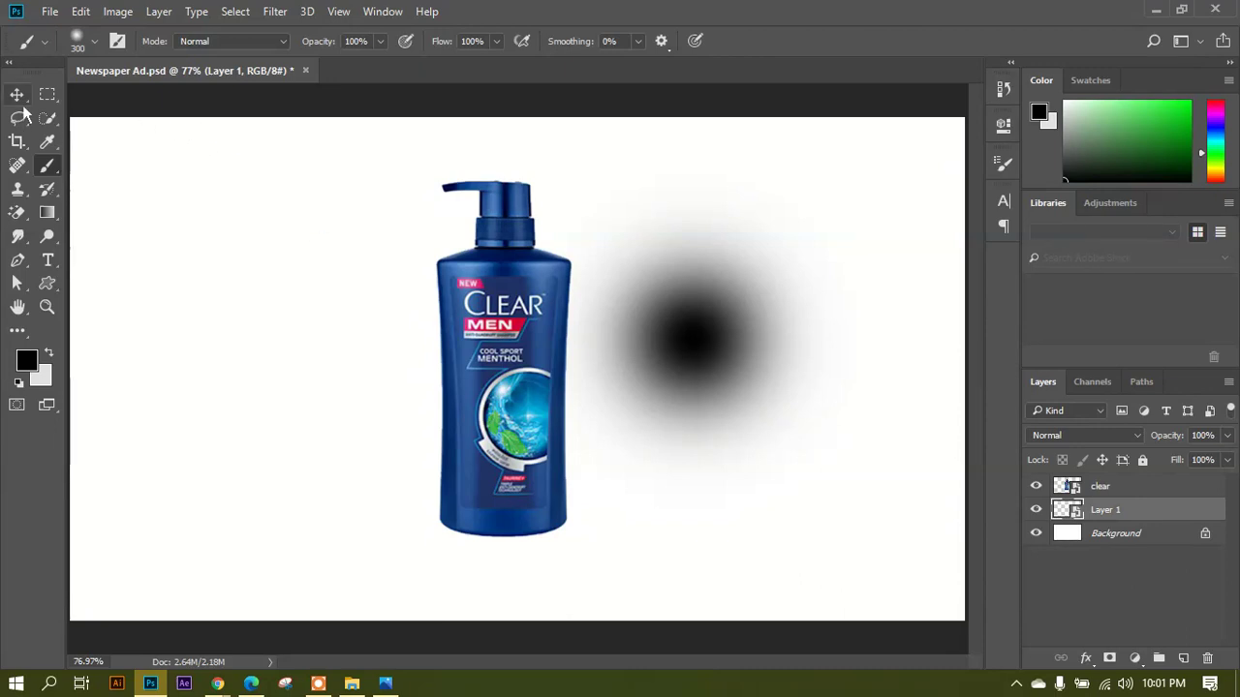
# Try moving the black dab slightly down and in toward the bottle, and undo both that move and Layer 1's smart object conversion.
pyautogui.click(17, 94)
pyautogui.moveTo(692, 349); pyautogui.dragTo(658, 381)
pyautogui.scroll(-3, 676, 395)
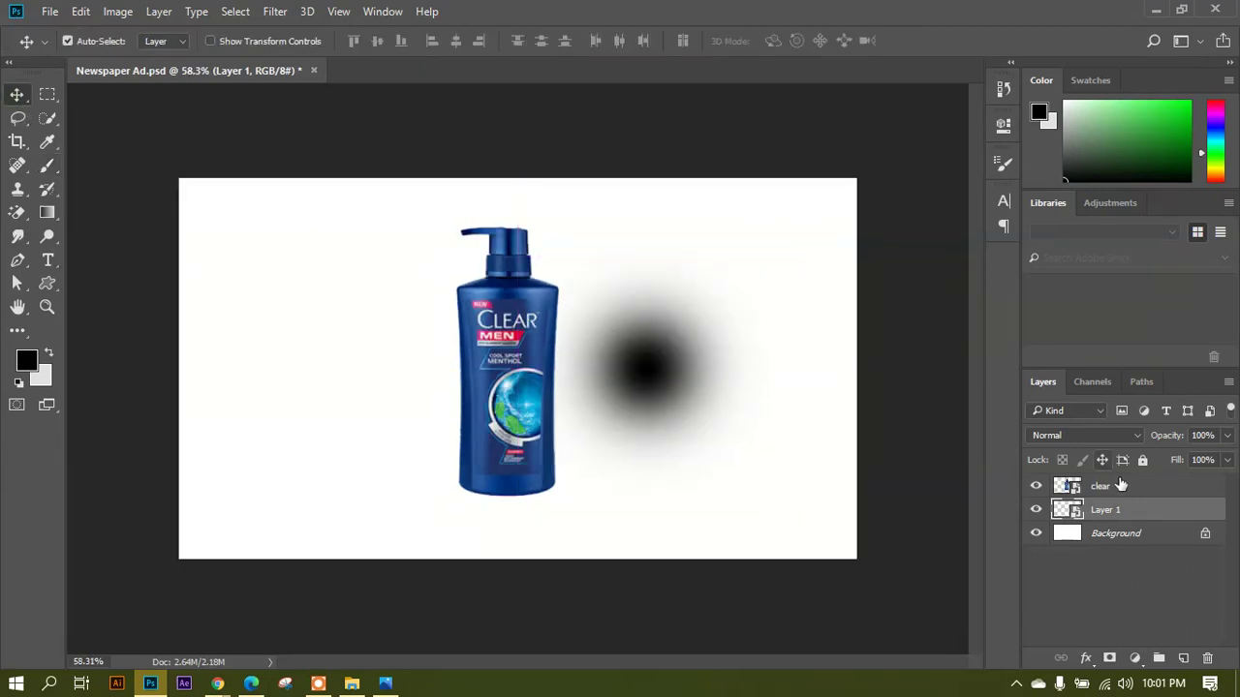
pyautogui.rightClick(1107, 519)
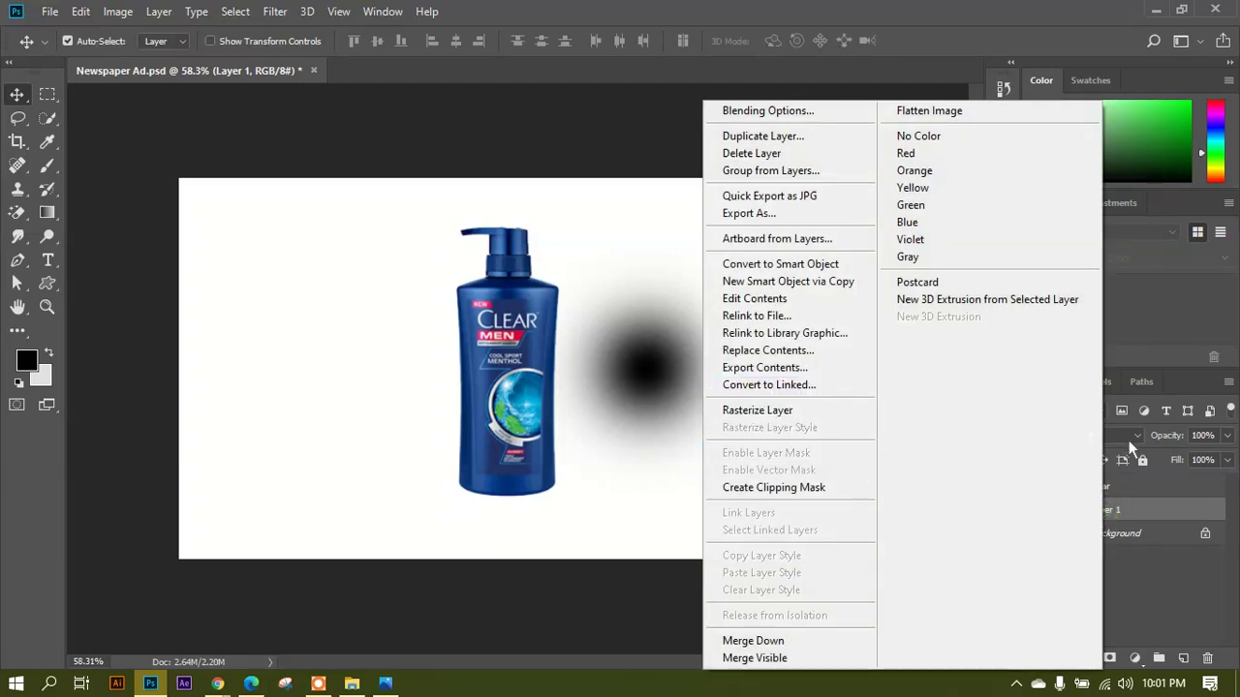
pyautogui.click(1135, 523)
pyautogui.hotkey('ctrl', 'z')
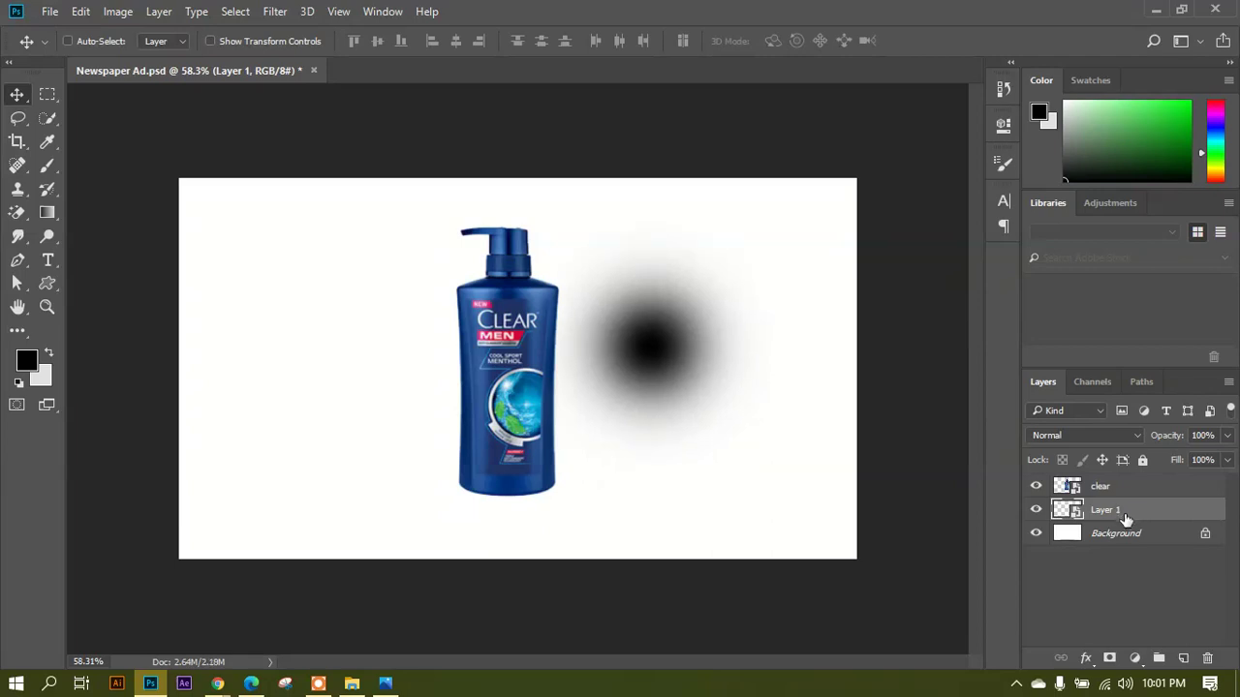
pyautogui.keyDown('ctrl'); pyautogui.click(1123, 523); pyautogui.keyUp('ctrl')
pyautogui.click(1102, 513)
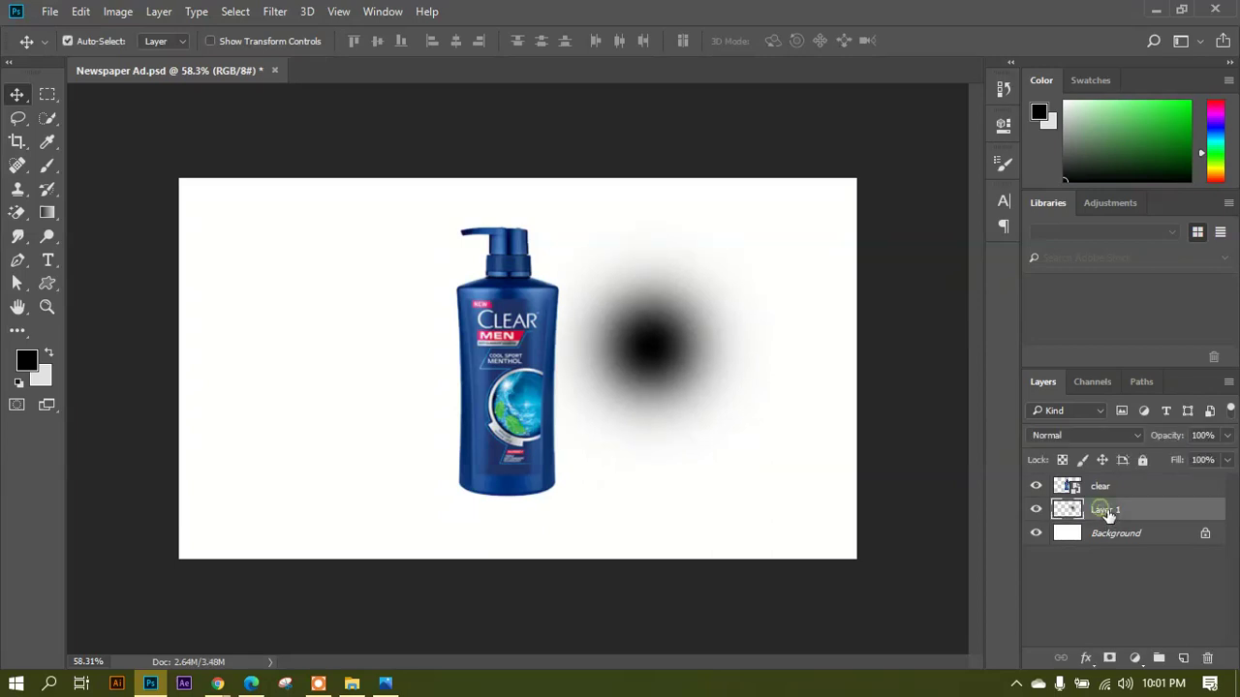
pyautogui.rightClick(1109, 515)
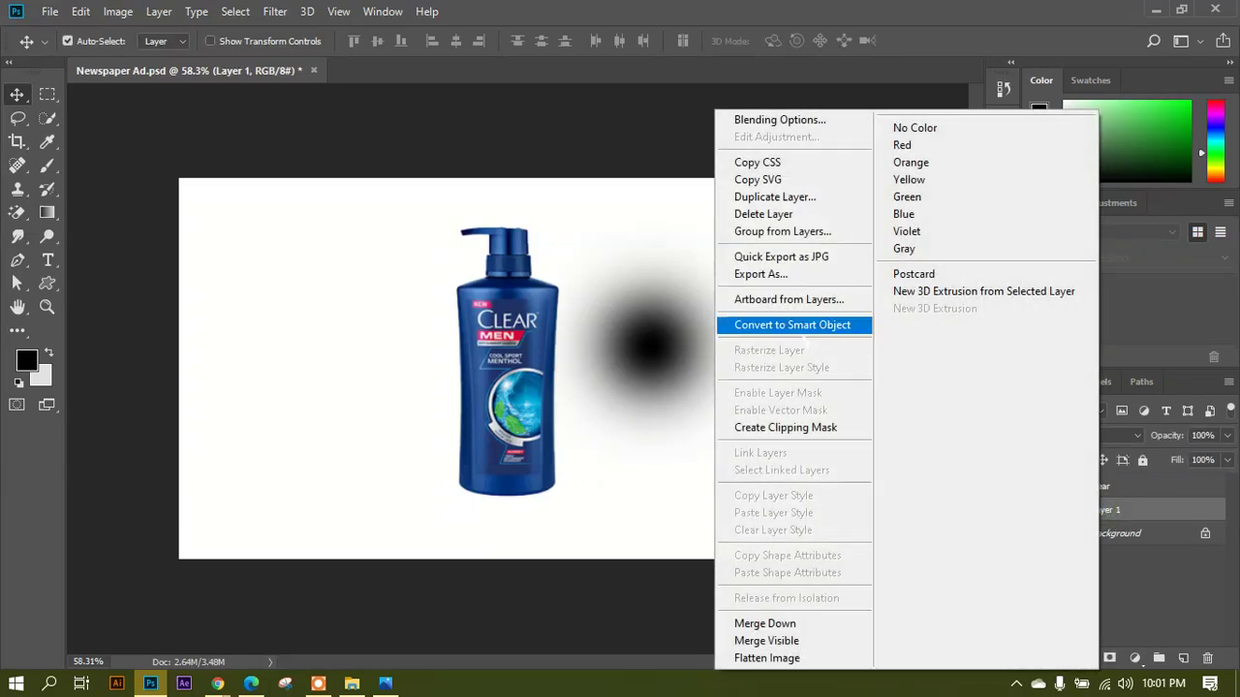
pyautogui.click(1198, 469)
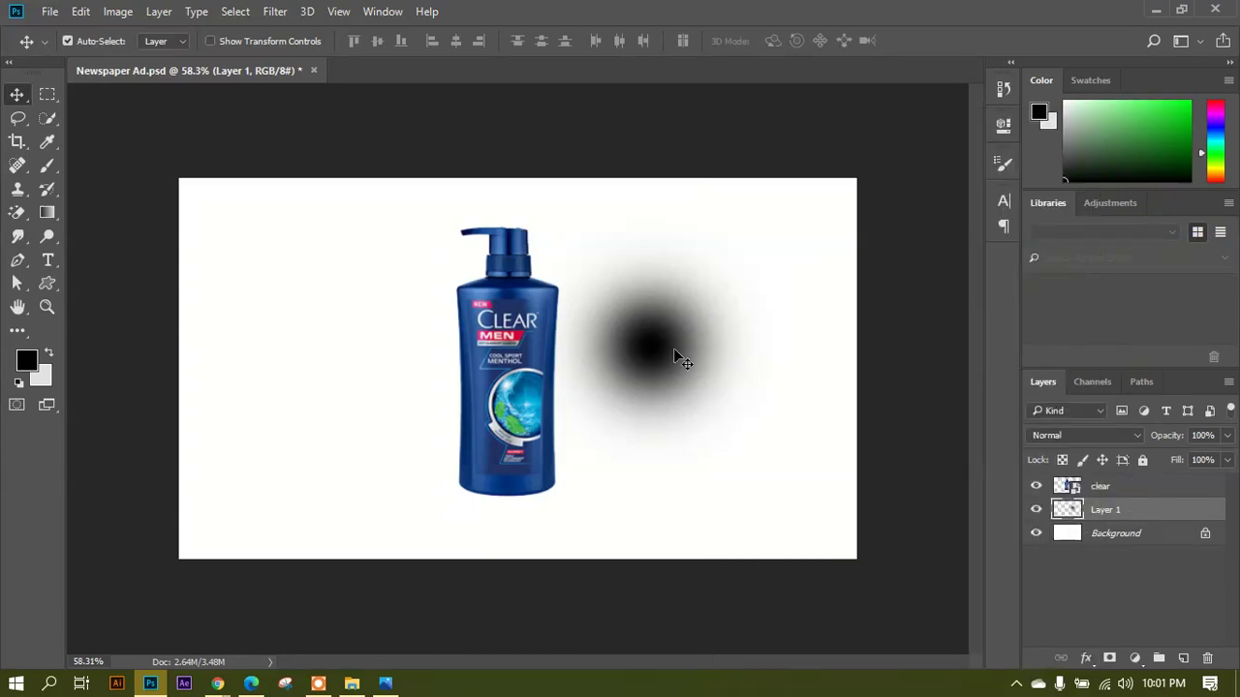
# Hide Layer 1 and scale the clear smart object down to 4.50% in width and height.
pyautogui.click(1035, 510)
pyautogui.click(1116, 487)
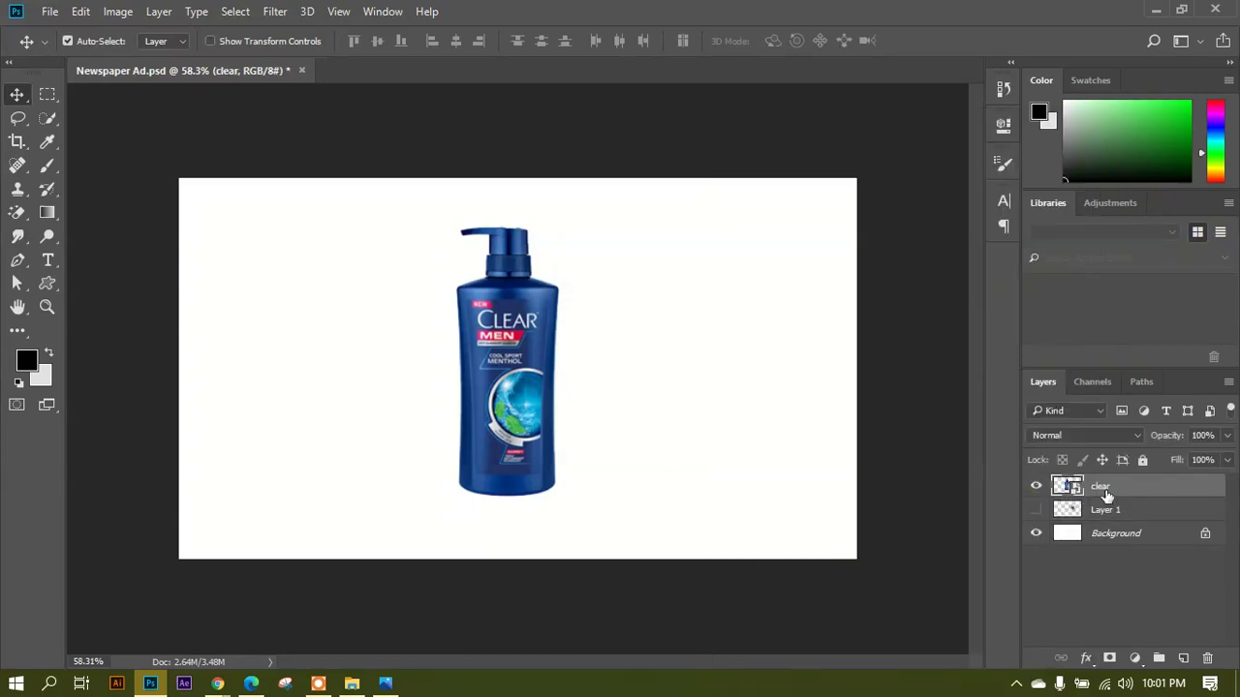
pyautogui.hotkey('ctrl', 't')
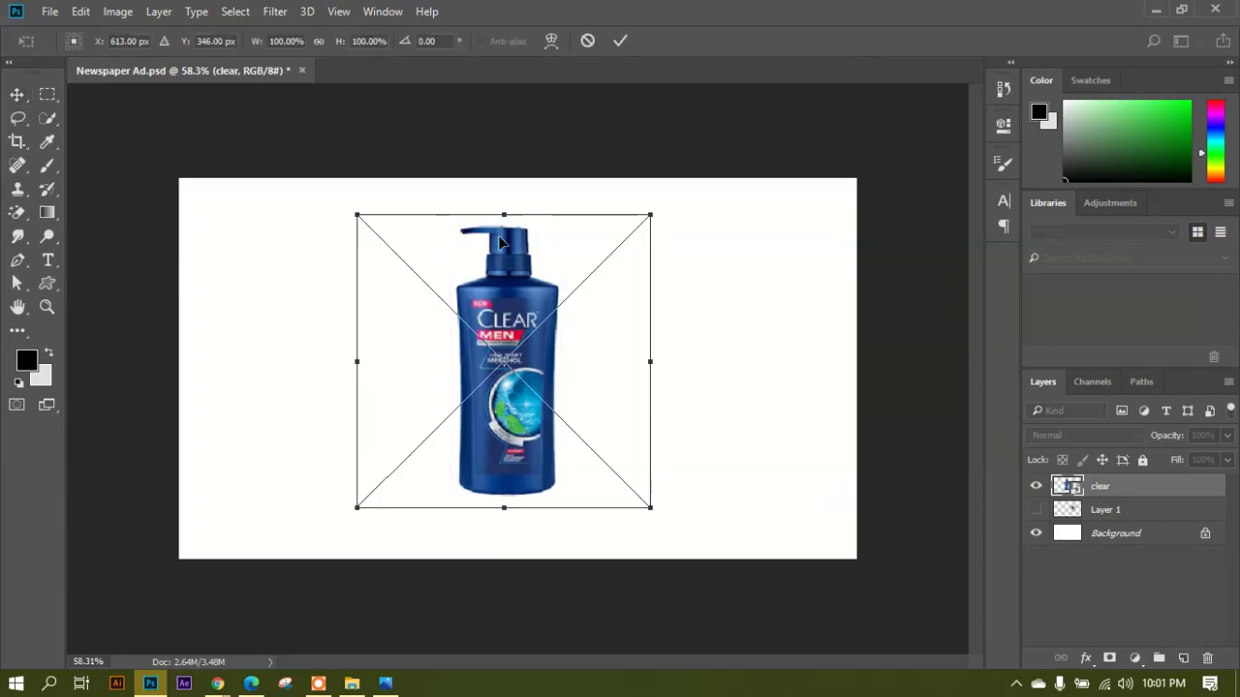
pyautogui.moveTo(655, 226); pyautogui.dragTo(518, 372)
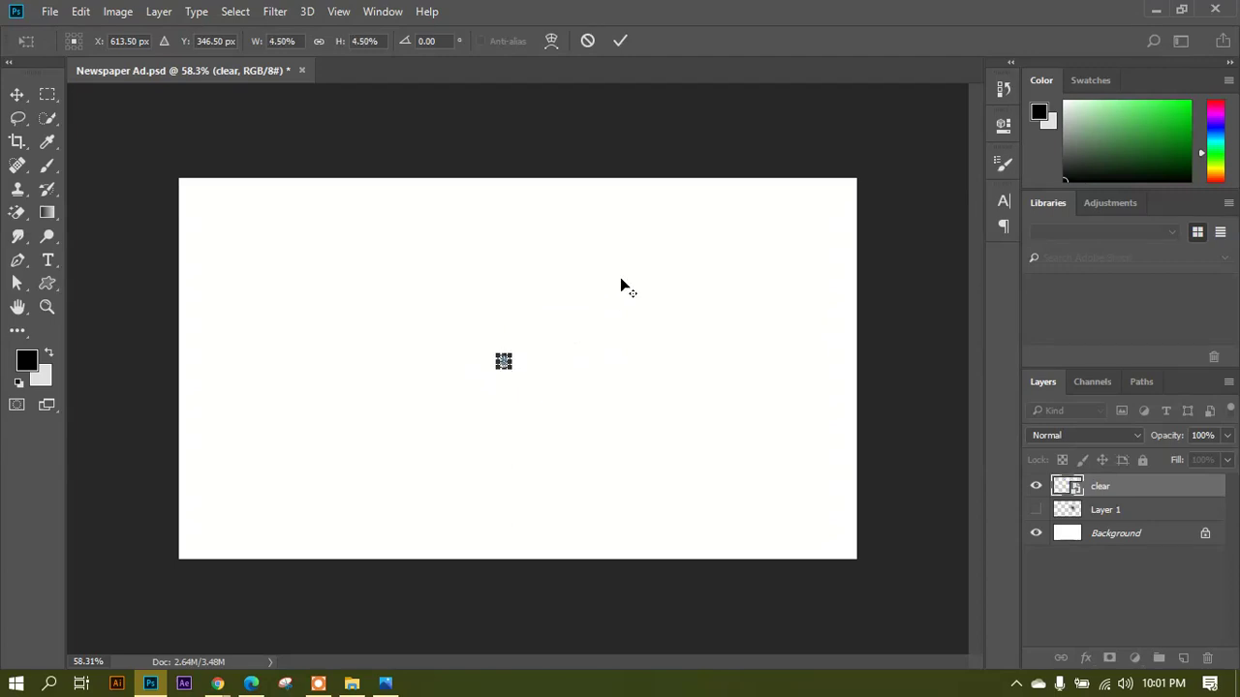
pyautogui.press('Return')
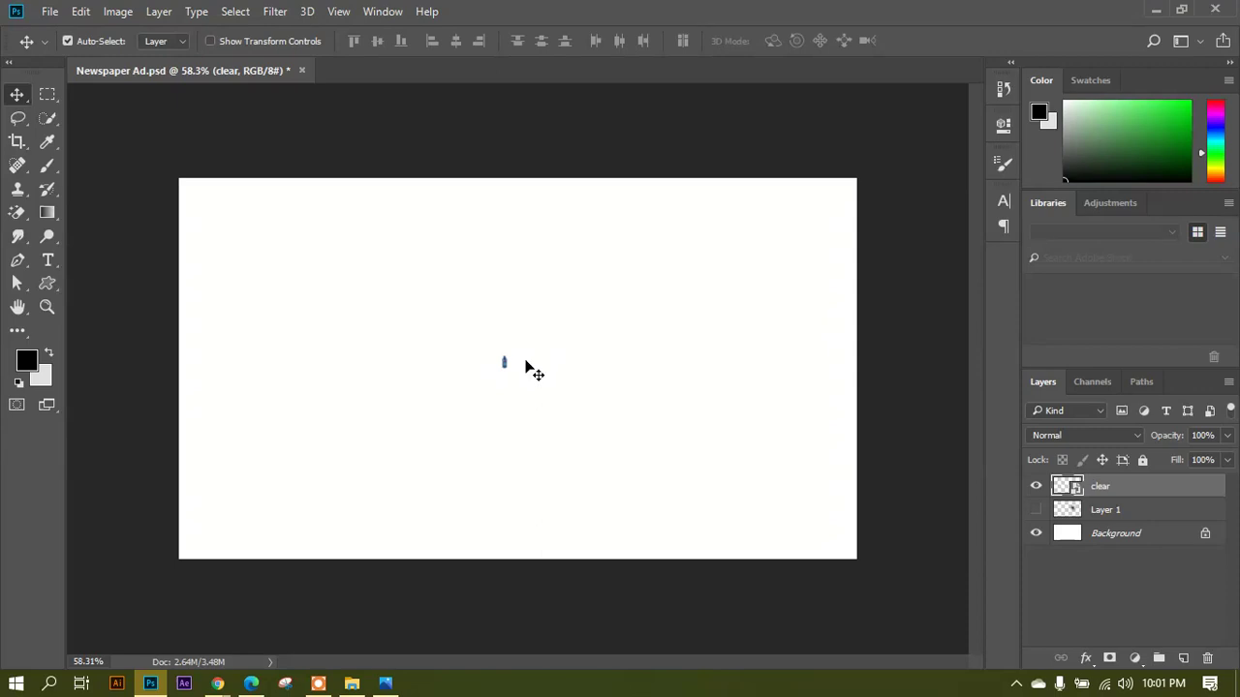
# Scale the tiny clear smart object back up to about 107.19% with Free Transform.
pyautogui.moveTo(528, 368); pyautogui.dragTo(641, 198)
pyautogui.hotkey('ctrl', 't')
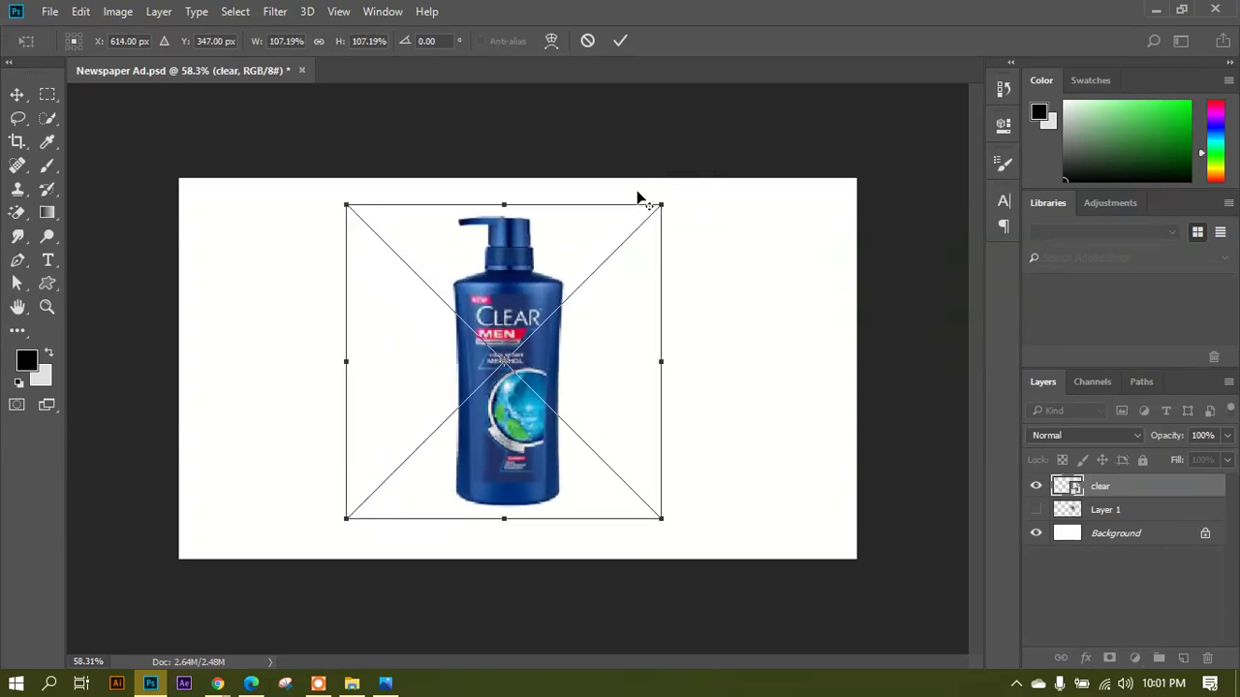
pyautogui.press('Return')
pyautogui.scroll(1, 494, 373)
pyautogui.scroll(1, 494, 373)
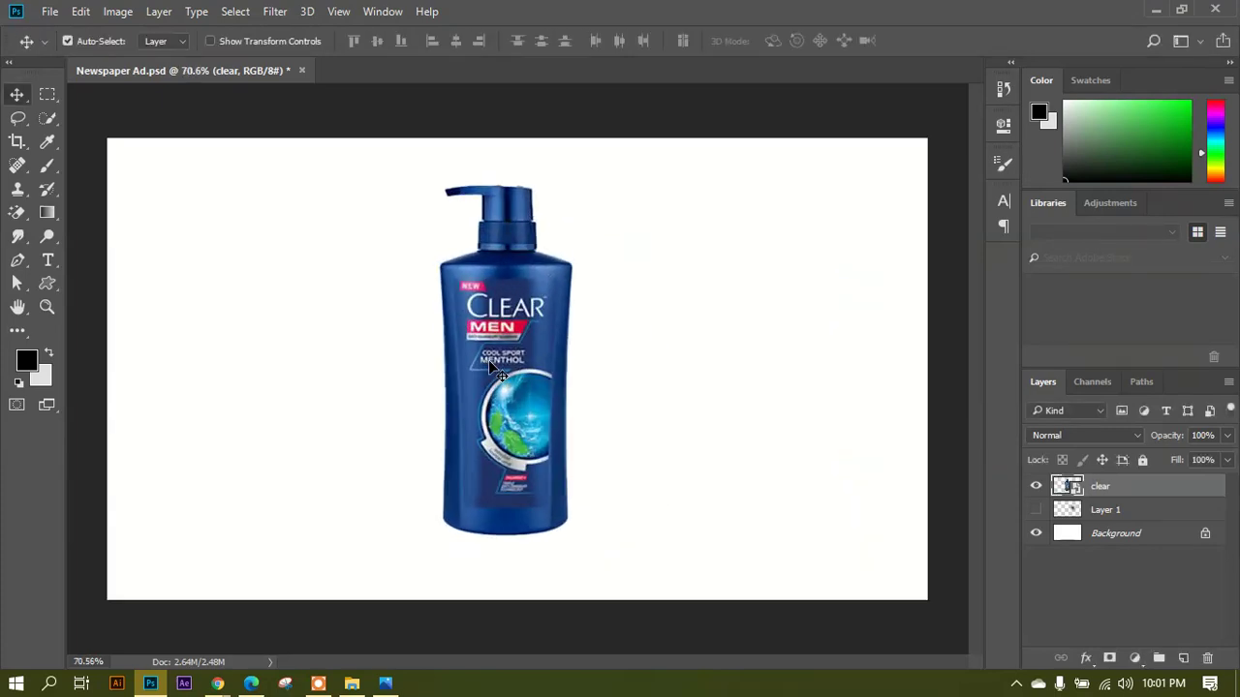
# Rasterize the clear layer and shrink the bottle to a tiny size about its center.
pyautogui.rightClick(1113, 493)
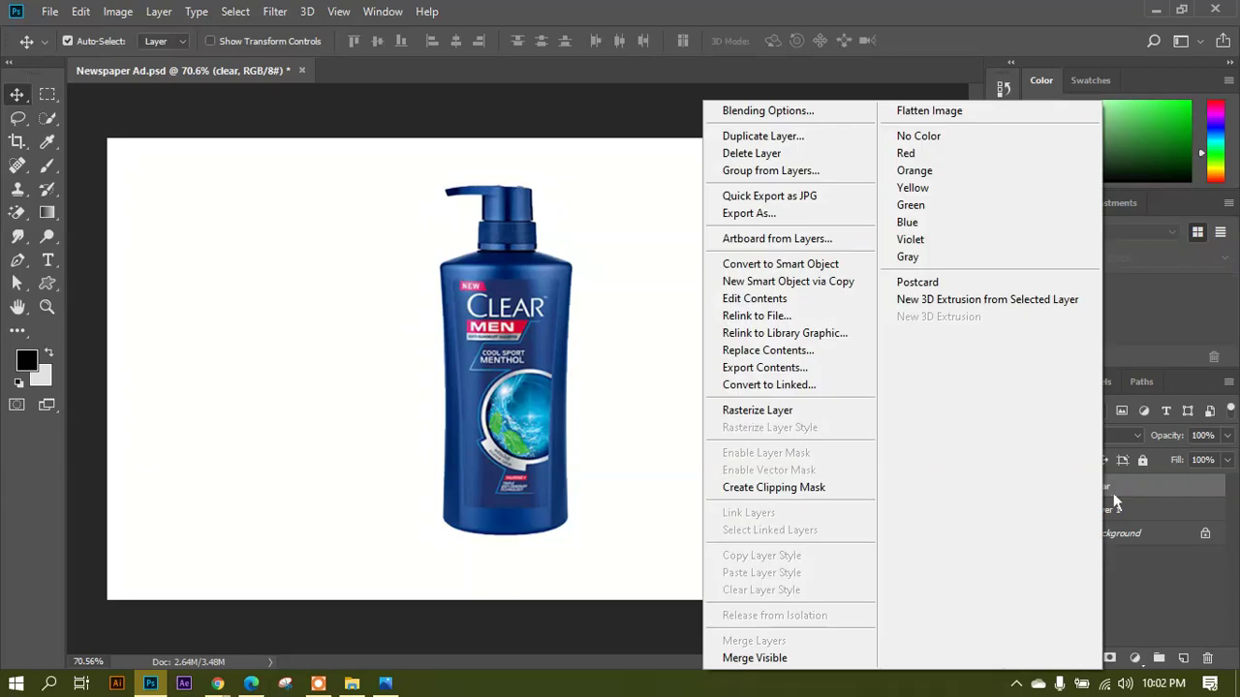
pyautogui.click(770, 417)
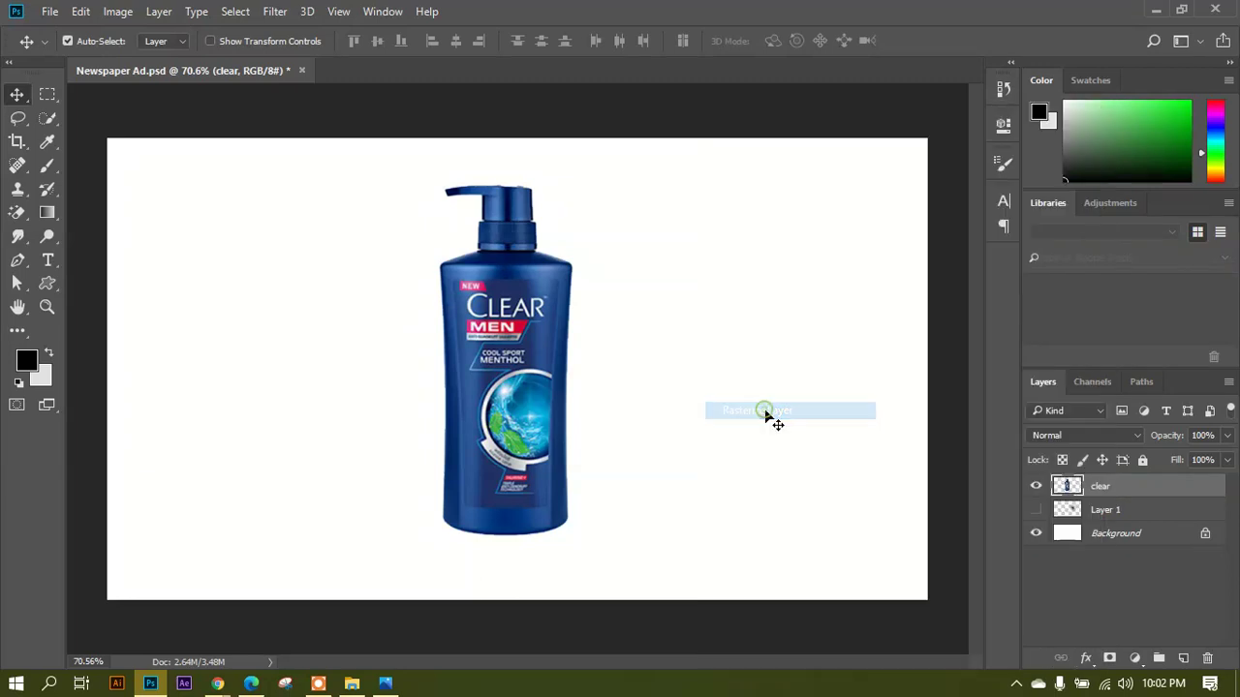
pyautogui.press('ctrl')
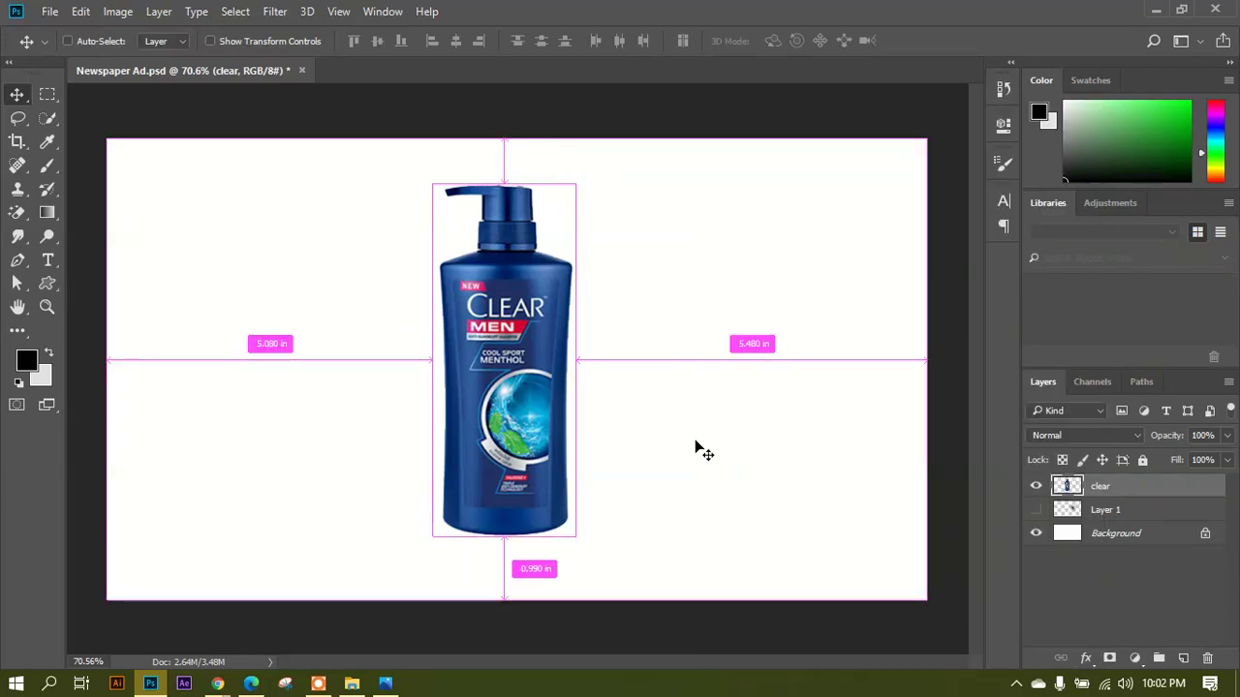
pyautogui.hotkey('ctrl', 't')
pyautogui.moveTo(579, 184); pyautogui.dragTo(521, 358)
pyautogui.press('Return')
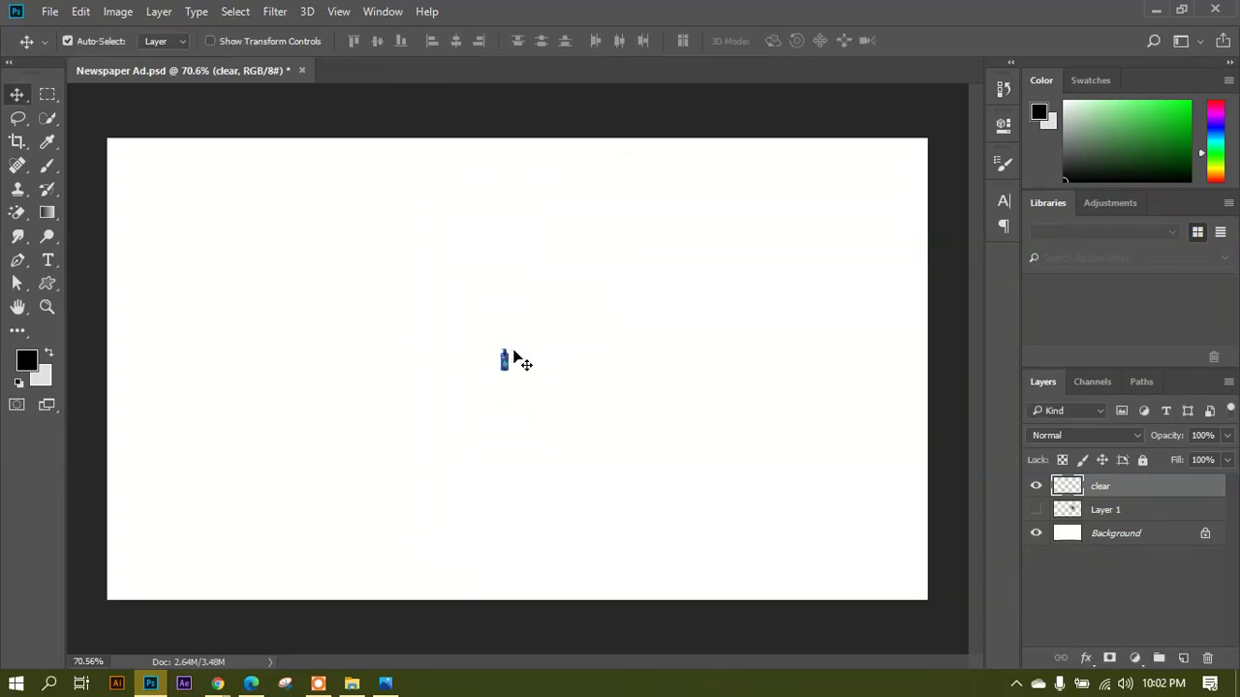
# Enlarge the rasterized bottle to about 1786% width and 1789% height, and undo back to the clear smart object.
pyautogui.hotkey('ctrl', 't')
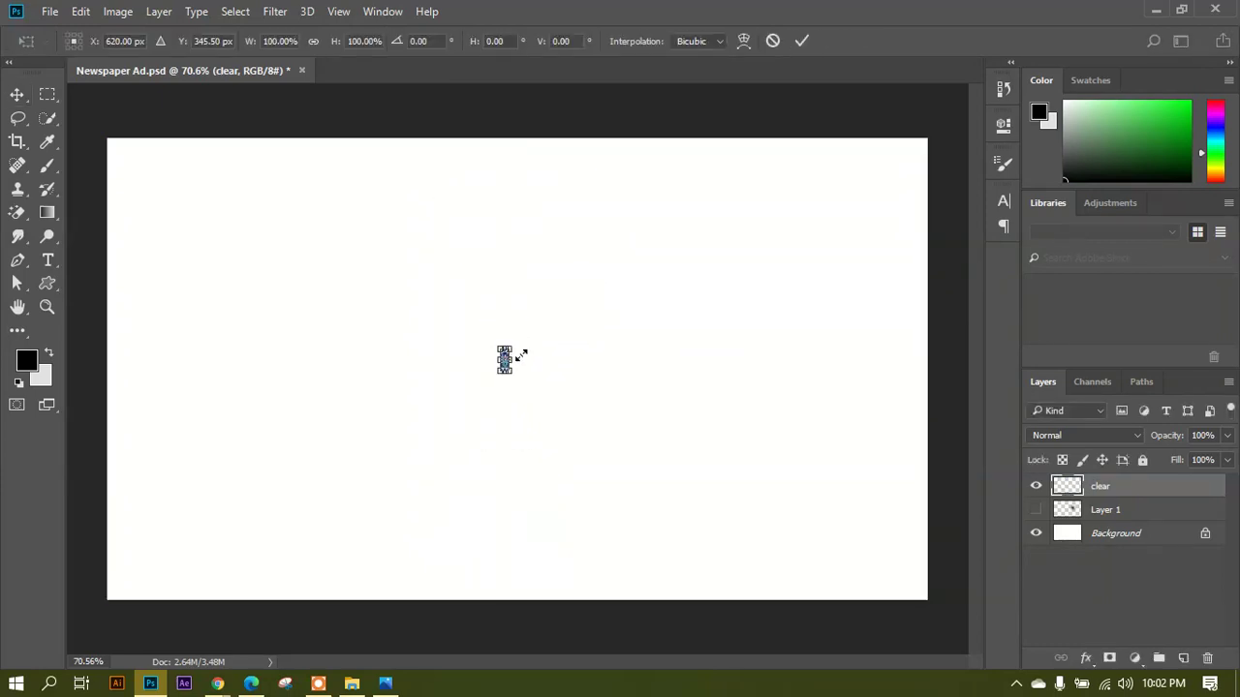
pyautogui.moveTo(520, 354); pyautogui.dragTo(654, 175)
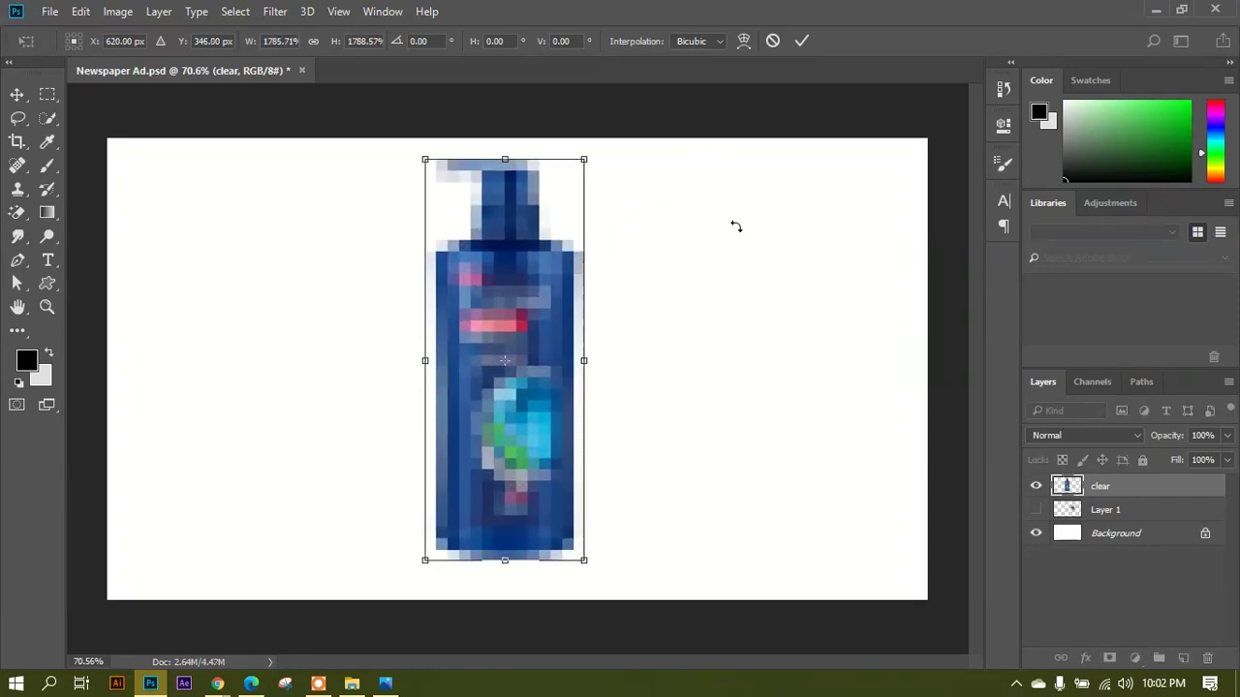
pyautogui.scroll(1, 594, 487)
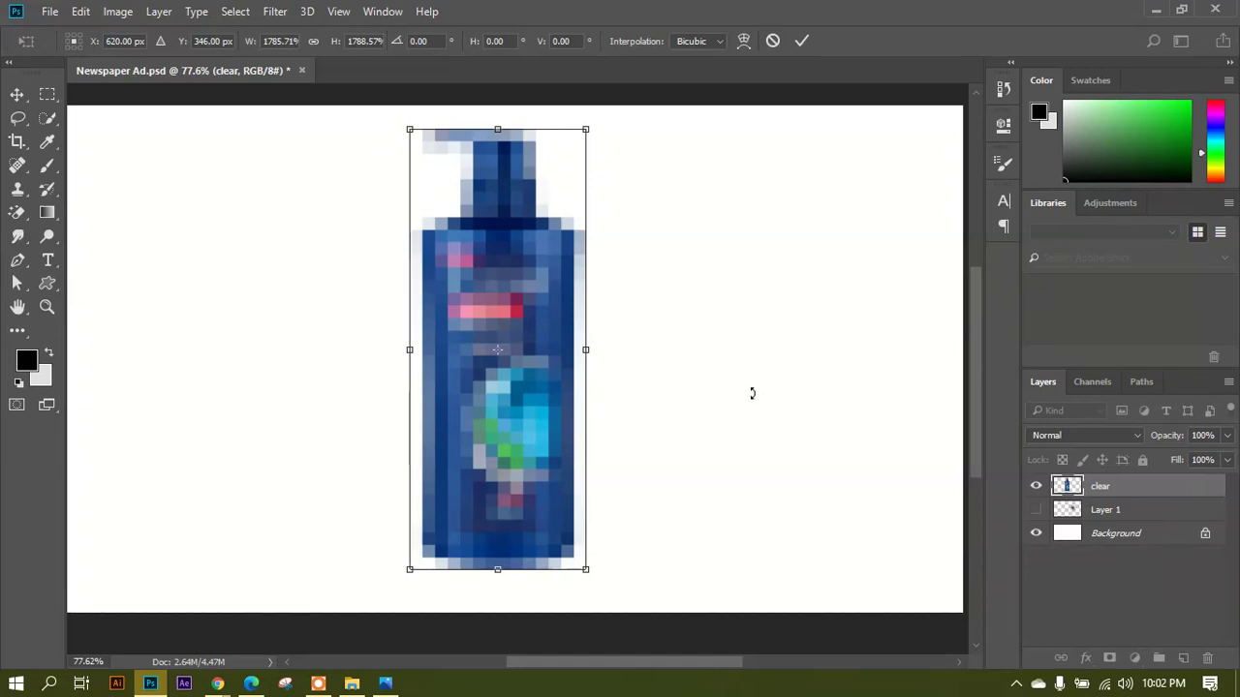
pyautogui.press('Return')
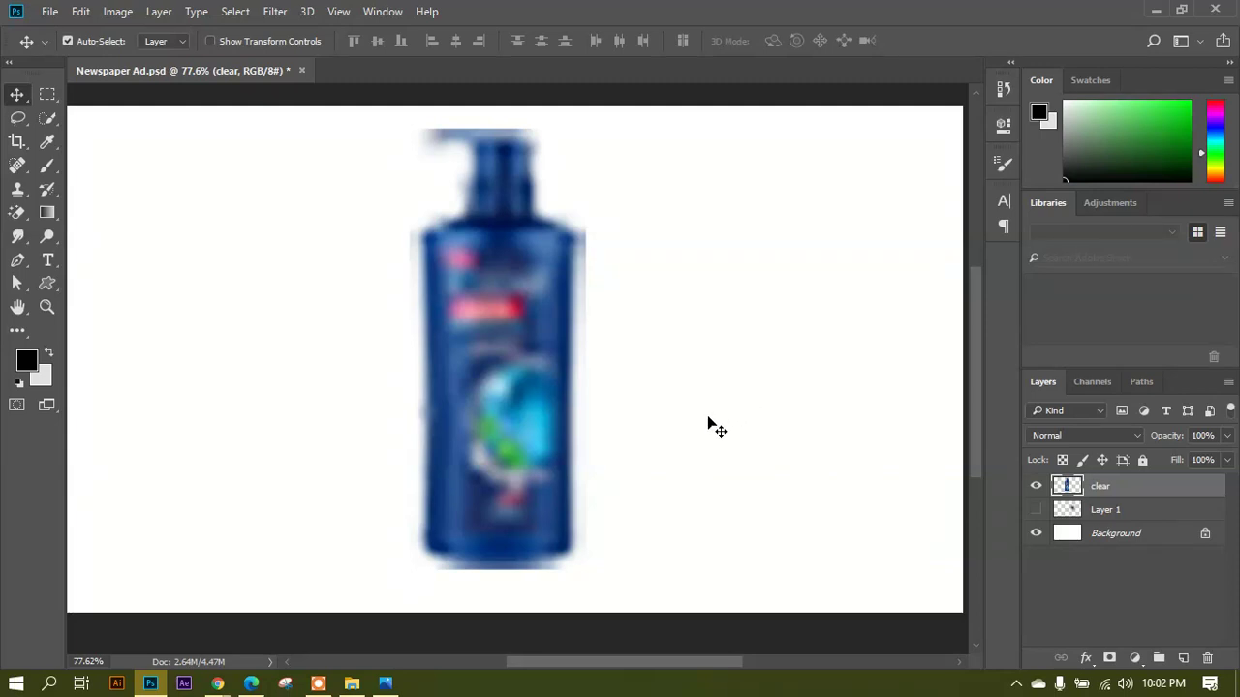
pyautogui.press('ctrl')
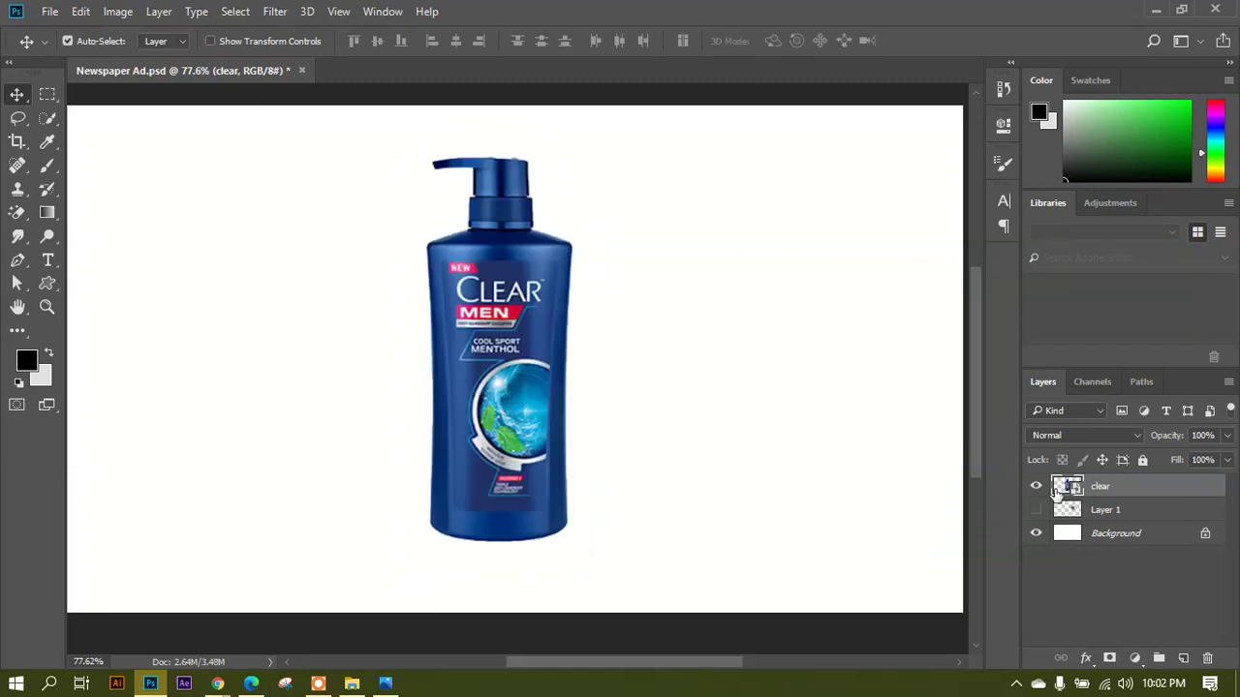
# Show Layer 1 again and convert it to a smart object.
pyautogui.click(1036, 509)
pyautogui.click(1119, 509)
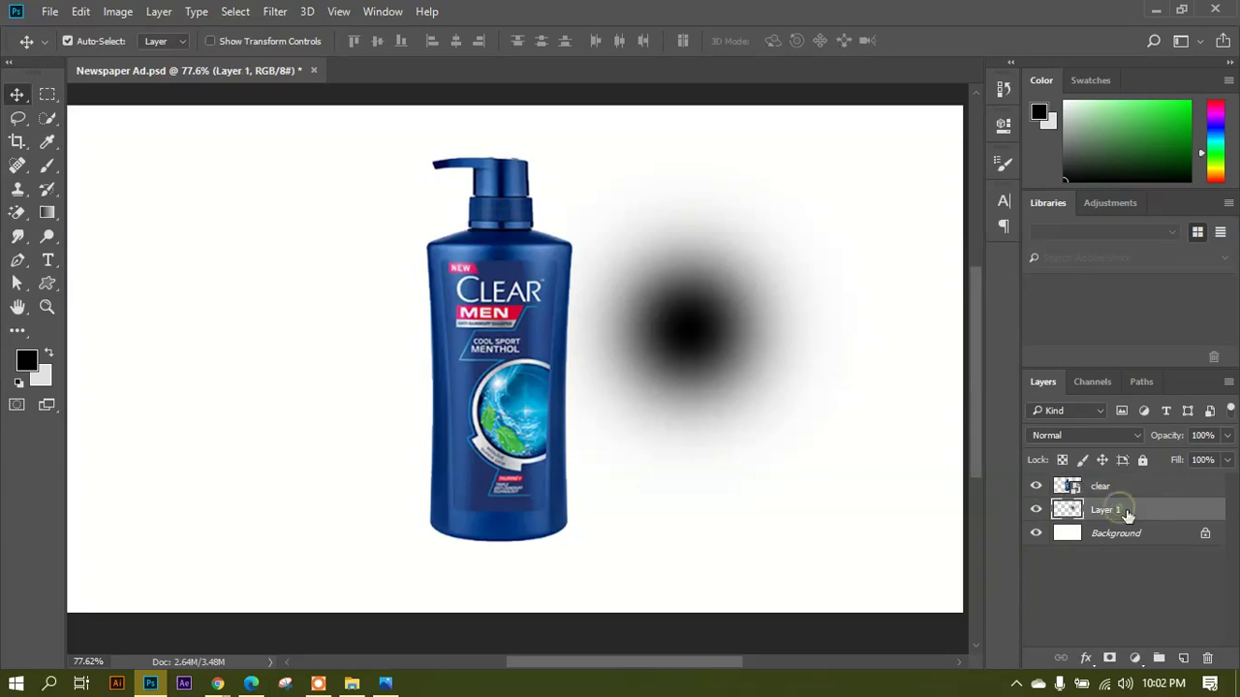
pyautogui.rightClick(1118, 507)
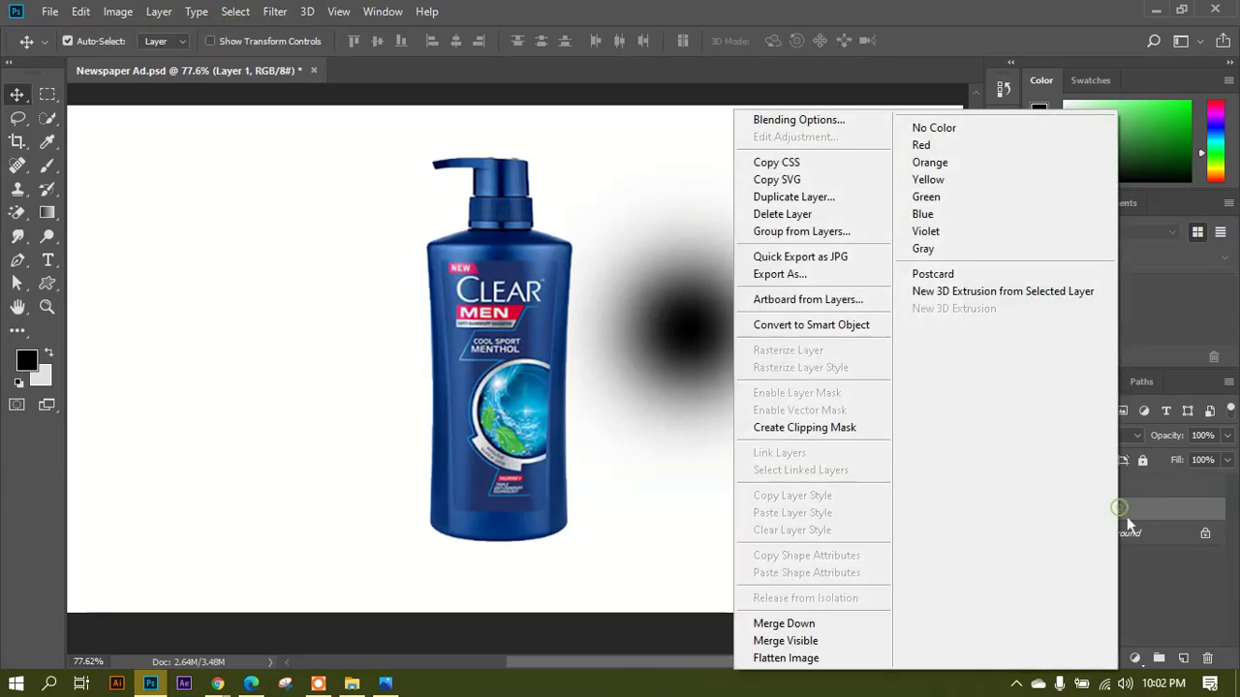
pyautogui.click(819, 327)
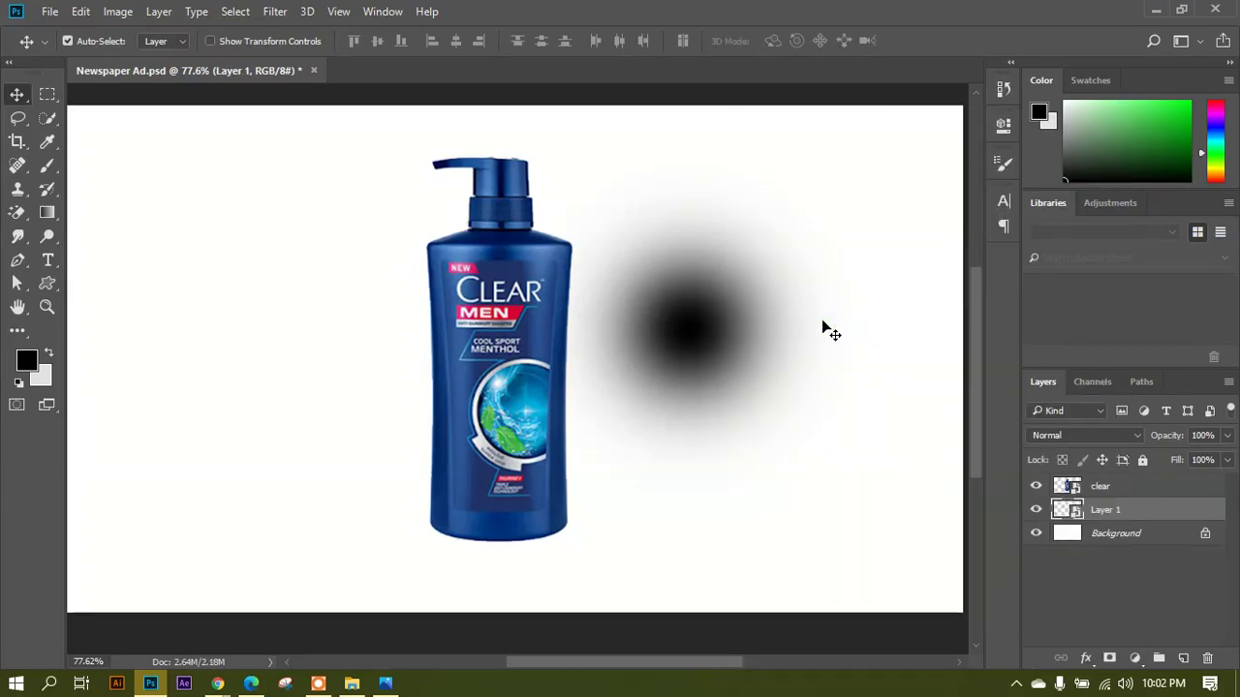
# Move the black dab lower on the canvas and shift the bottle slightly to the left.
pyautogui.moveTo(687, 338); pyautogui.dragTo(683, 388)
pyautogui.moveTo(523, 344); pyautogui.dragTo(496, 341)
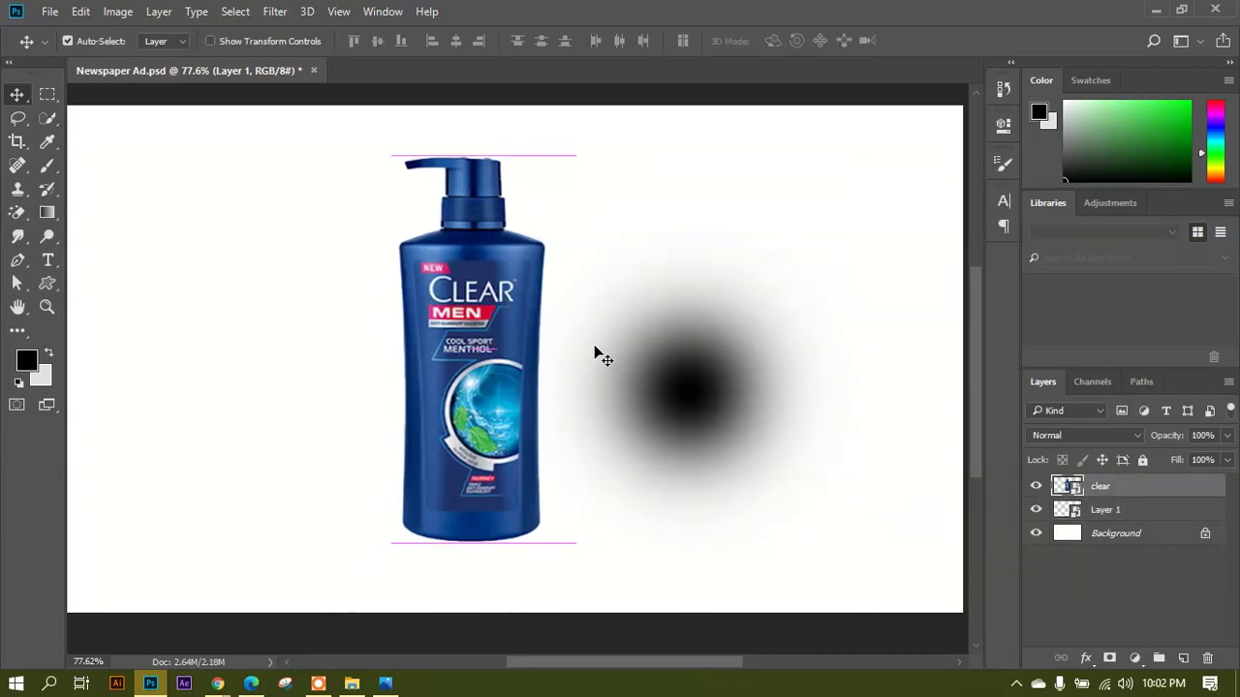
pyautogui.moveTo(701, 406)
pyautogui.mouseDown()
pyautogui.moveTo(667, 388)
pyautogui.moveTo(705, 395)
pyautogui.mouseUp()
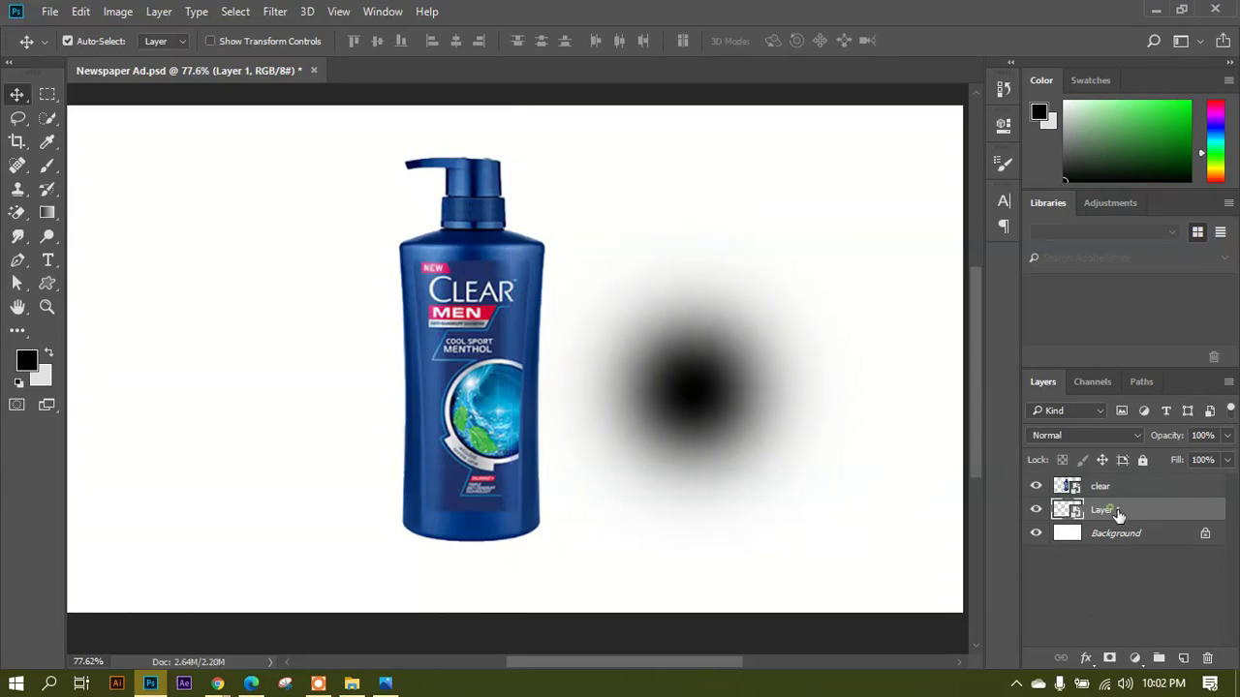
# Squash the dab on Layer 1 to 8.87% height and center it under the bottle's base as a flat shadow.
pyautogui.press('ctrl')
pyautogui.hotkey('ctrl', 't')
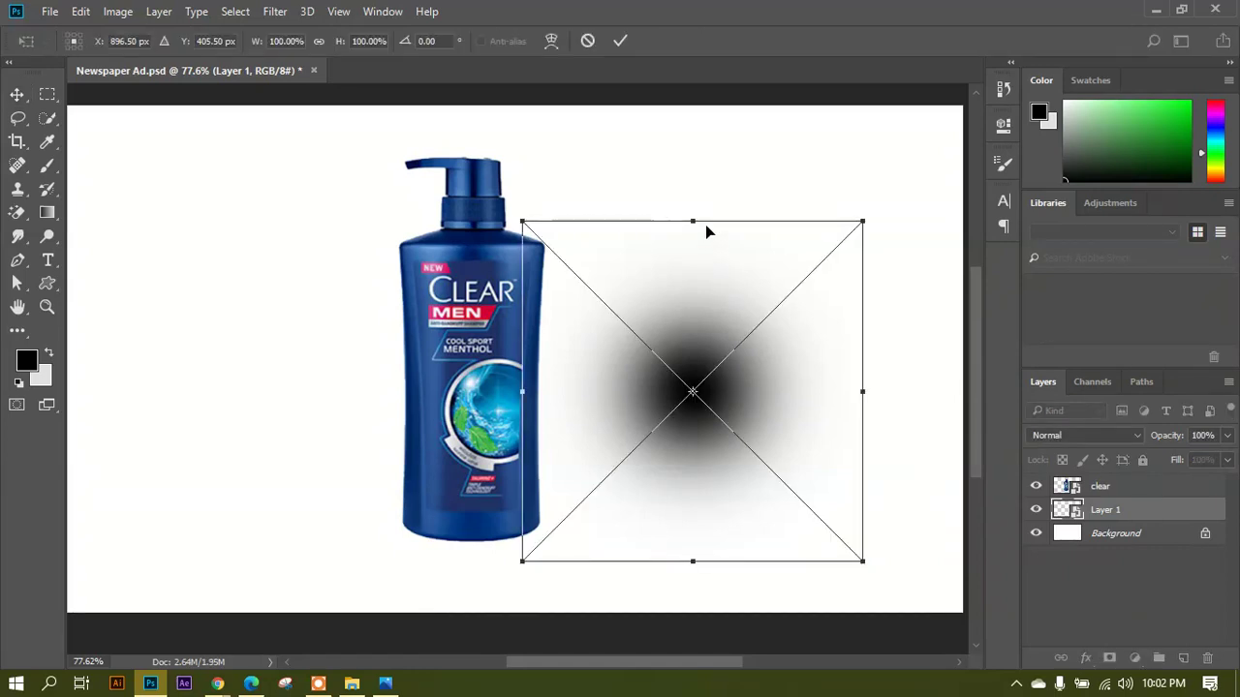
pyautogui.moveTo(703, 229); pyautogui.dragTo(719, 532)
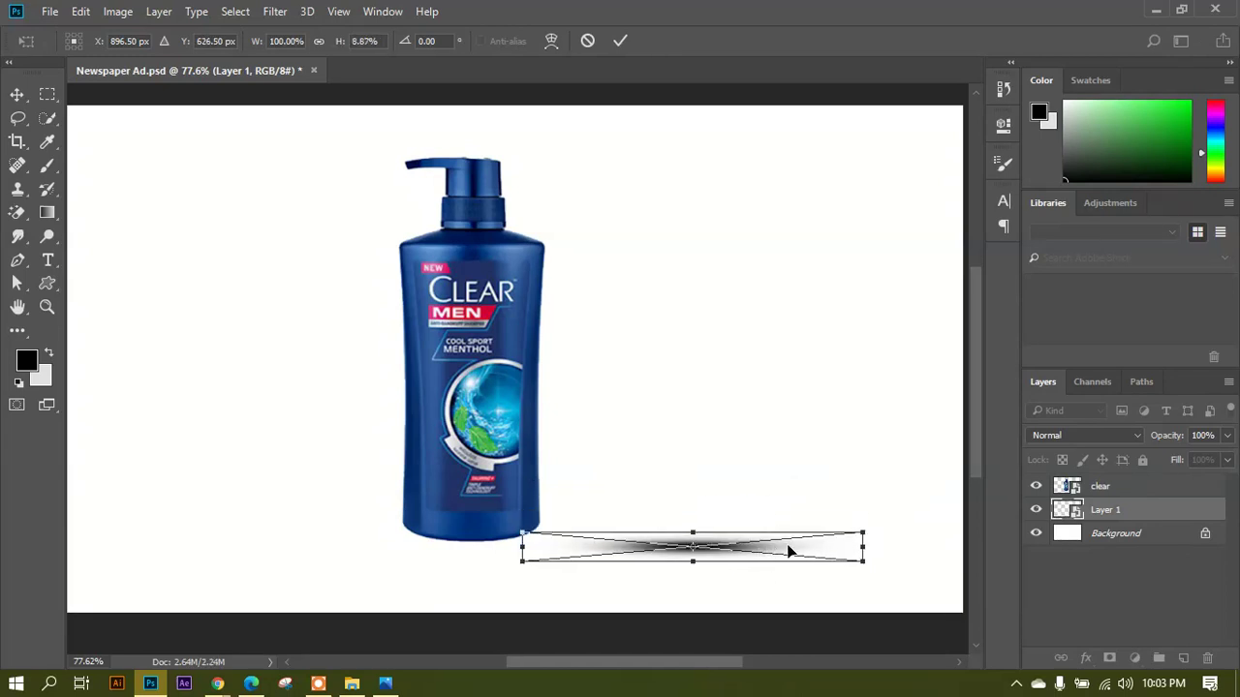
pyautogui.moveTo(798, 551); pyautogui.dragTo(573, 553)
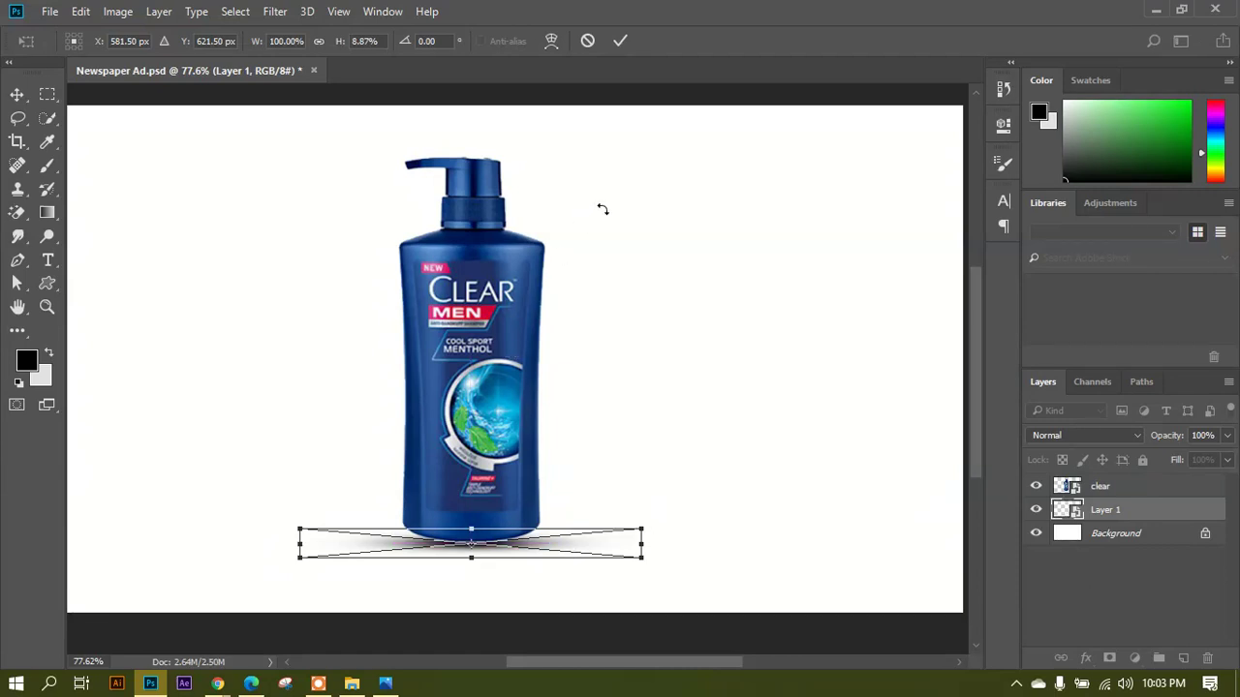
pyautogui.click(631, 47)
pyautogui.keyDown('alt'); pyautogui.scroll(-2, 684, 426); pyautogui.keyUp('alt')
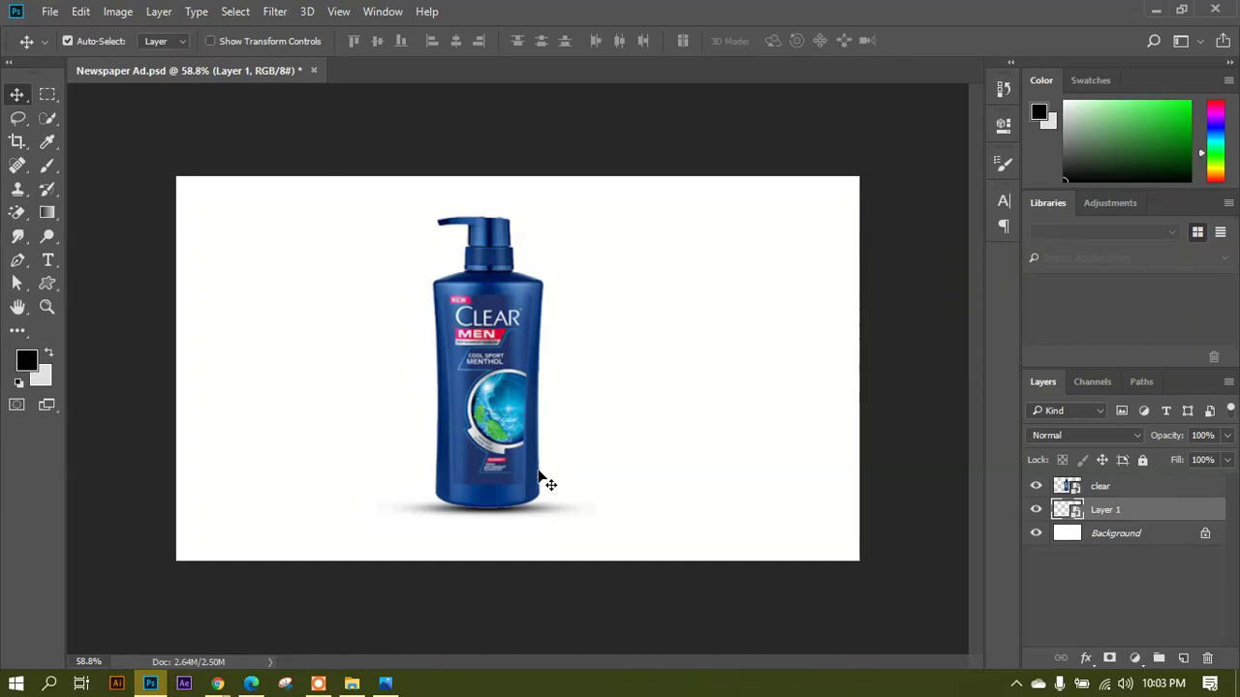
pyautogui.keyDown('alt'); pyautogui.scroll(2, 589, 451); pyautogui.keyUp('alt')
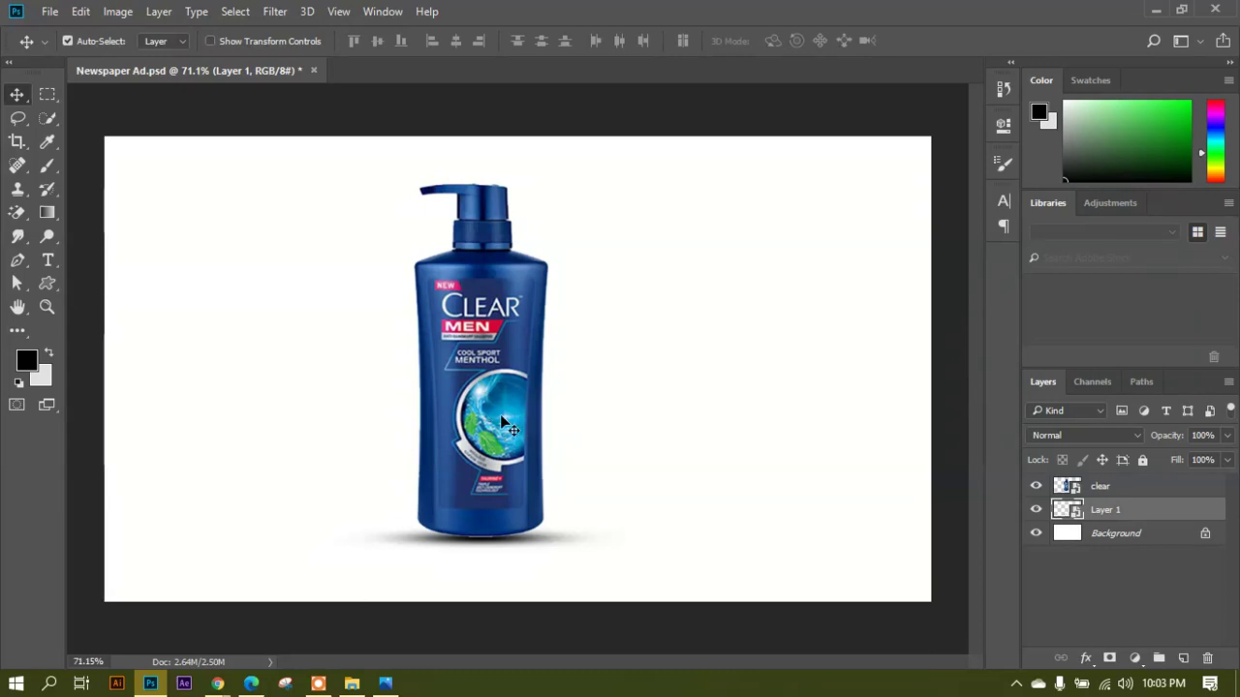
# Raise the bottle to leave a small gap above its shadow, and select the shadow's layer.
pyautogui.moveTo(502, 428); pyautogui.dragTo(499, 399)
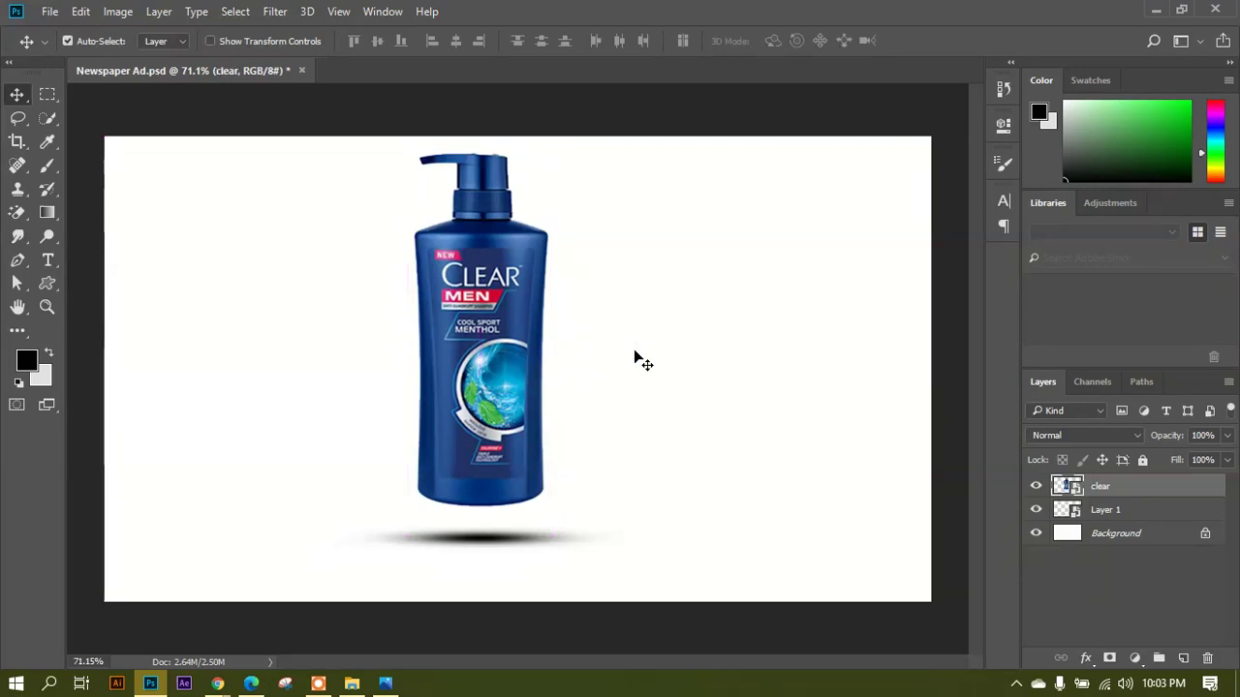
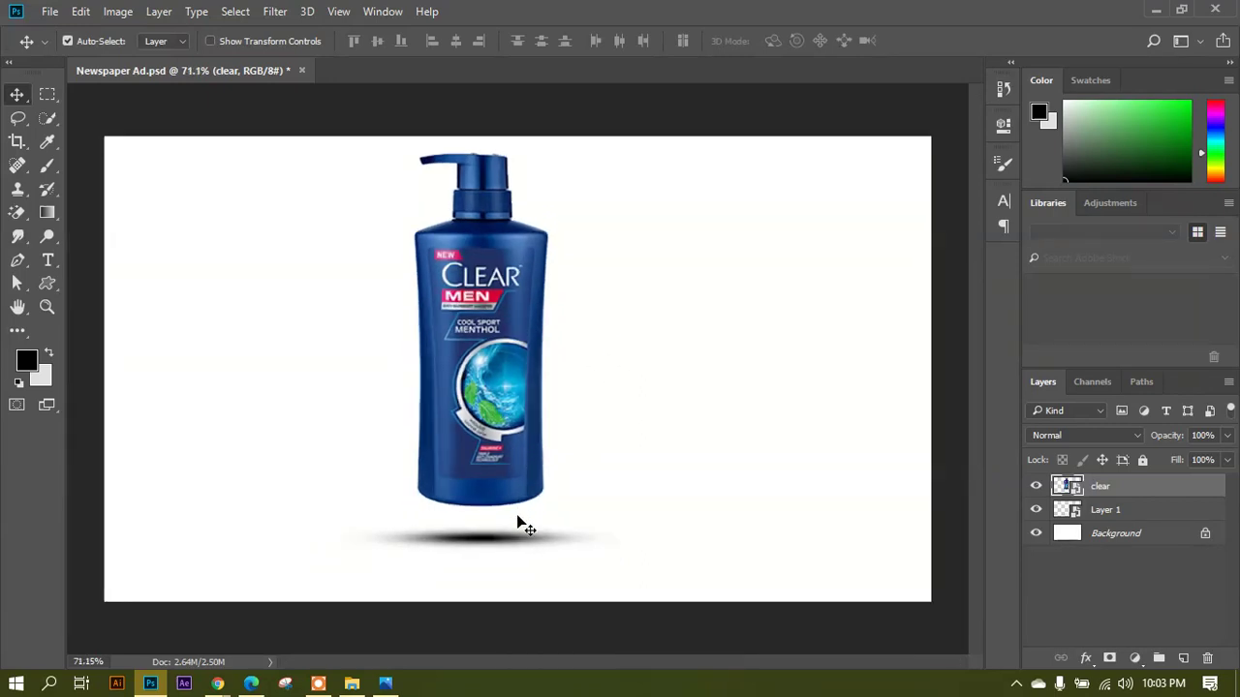
pyautogui.moveTo(505, 407); pyautogui.dragTo(504, 427)
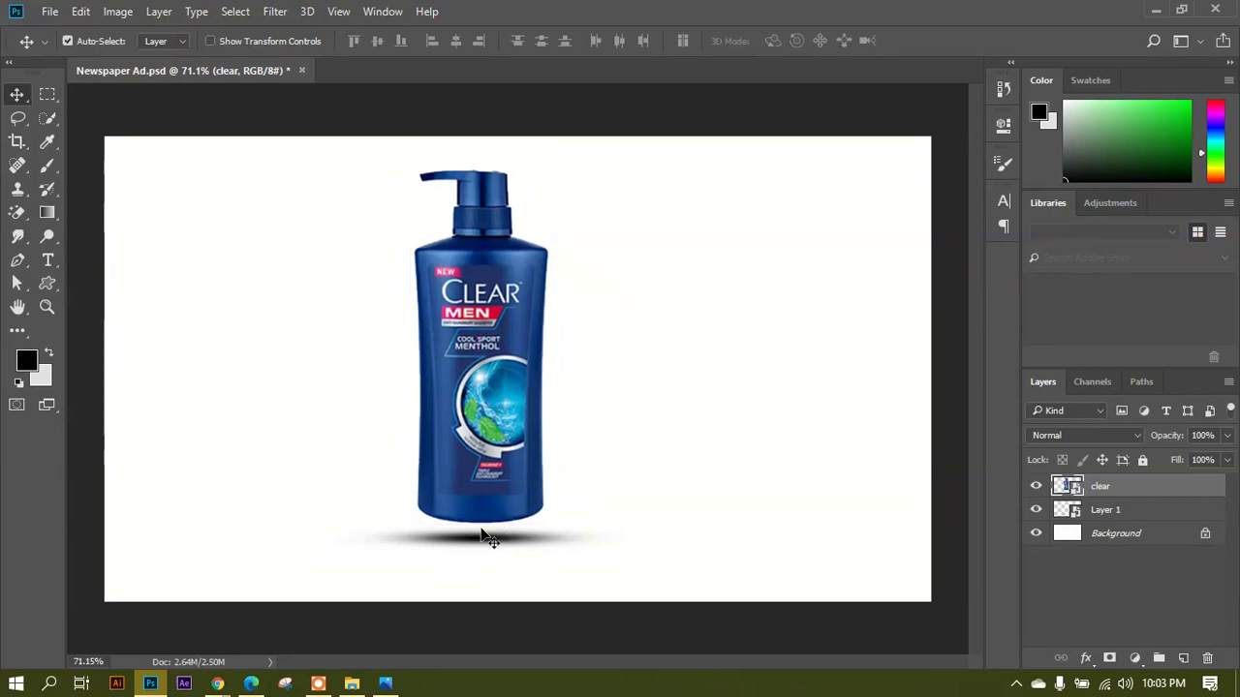
pyautogui.click(484, 541)
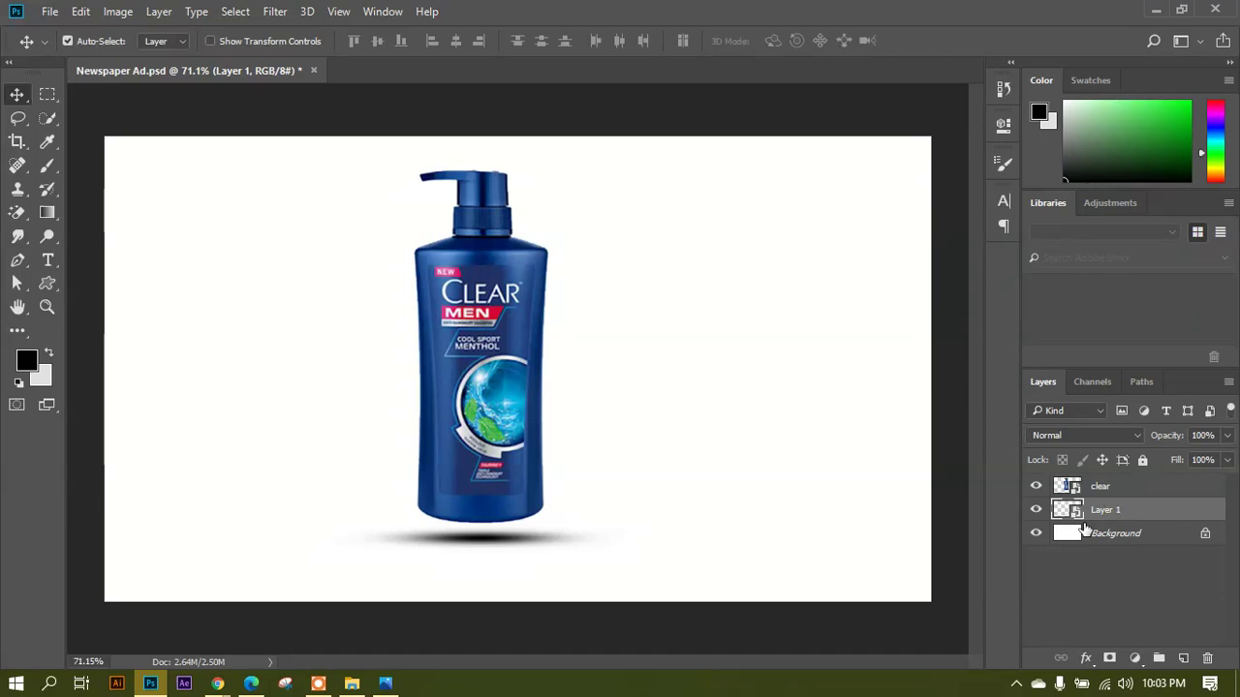
# Compare the bottle with and without its shadow, and reduce the shadow layer's opacity to 49%.
pyautogui.click(1036, 509)
pyautogui.click(1035, 509)
pyautogui.click(1234, 453)
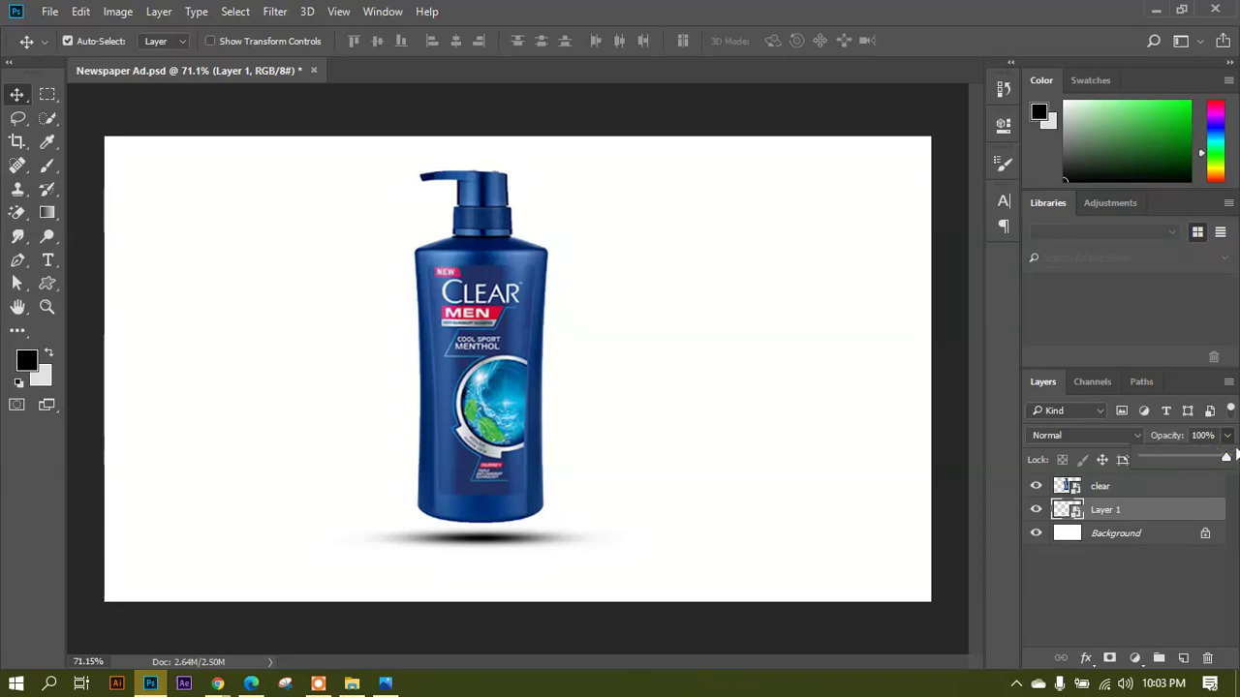
pyautogui.moveTo(1235, 472); pyautogui.dragTo(1197, 475)
pyautogui.click(572, 431)
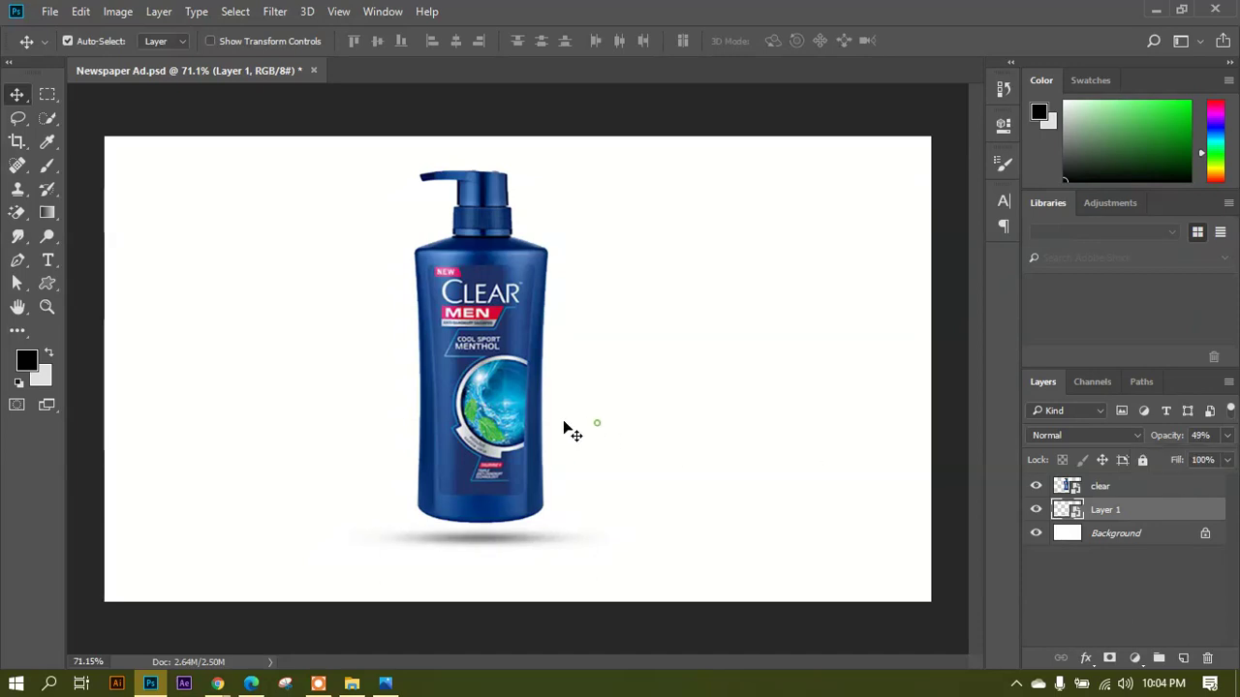
# Lower the bottle onto its shadow and set the shadow layer's opacity to 67%.
pyautogui.moveTo(526, 343); pyautogui.dragTo(524, 358)
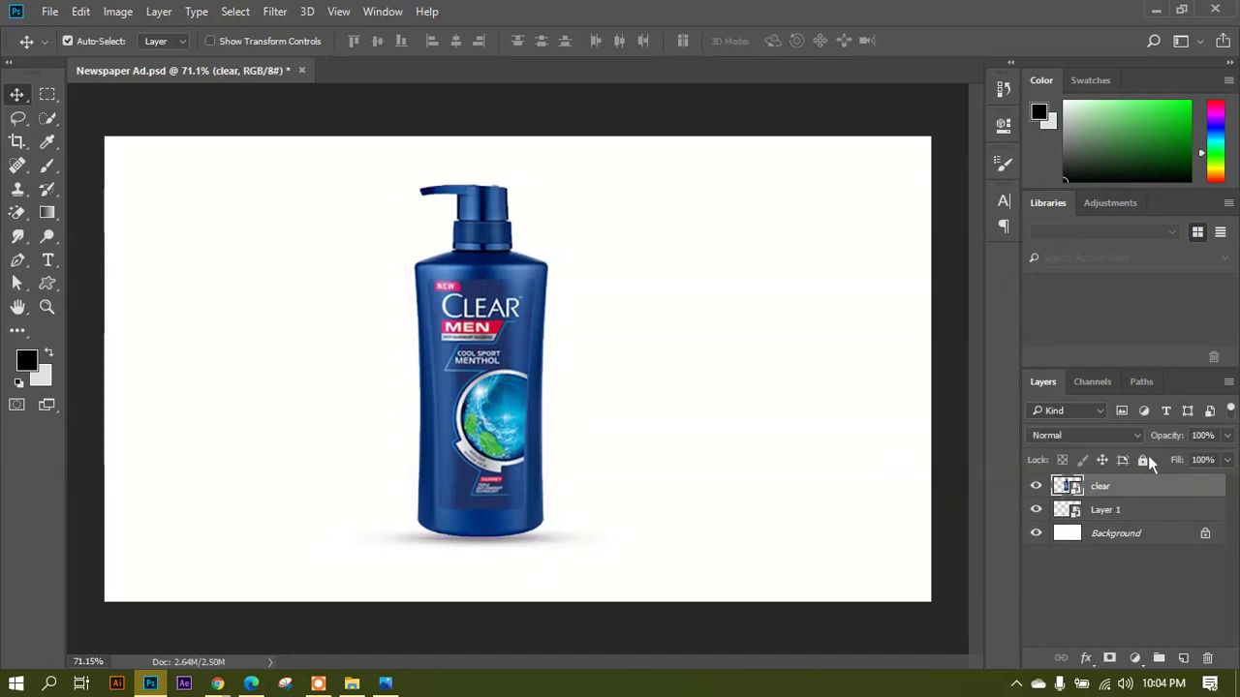
pyautogui.click(1150, 510)
pyautogui.click(1226, 434)
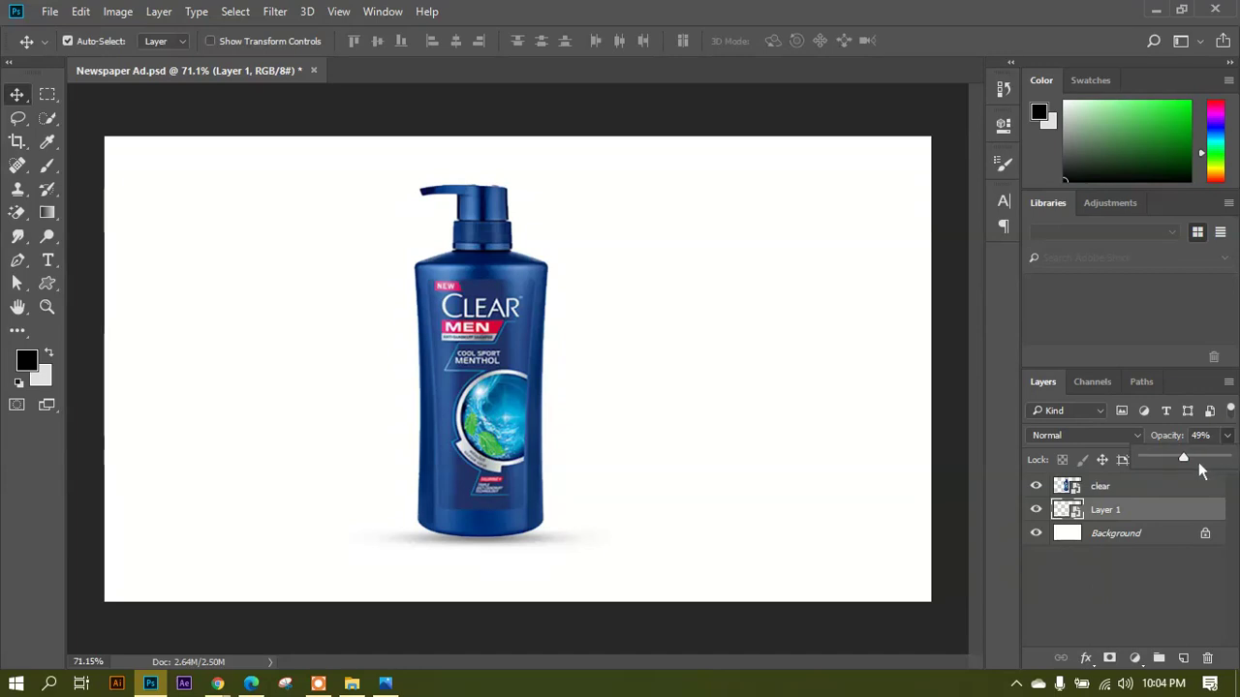
pyautogui.moveTo(1197, 462); pyautogui.dragTo(1209, 463)
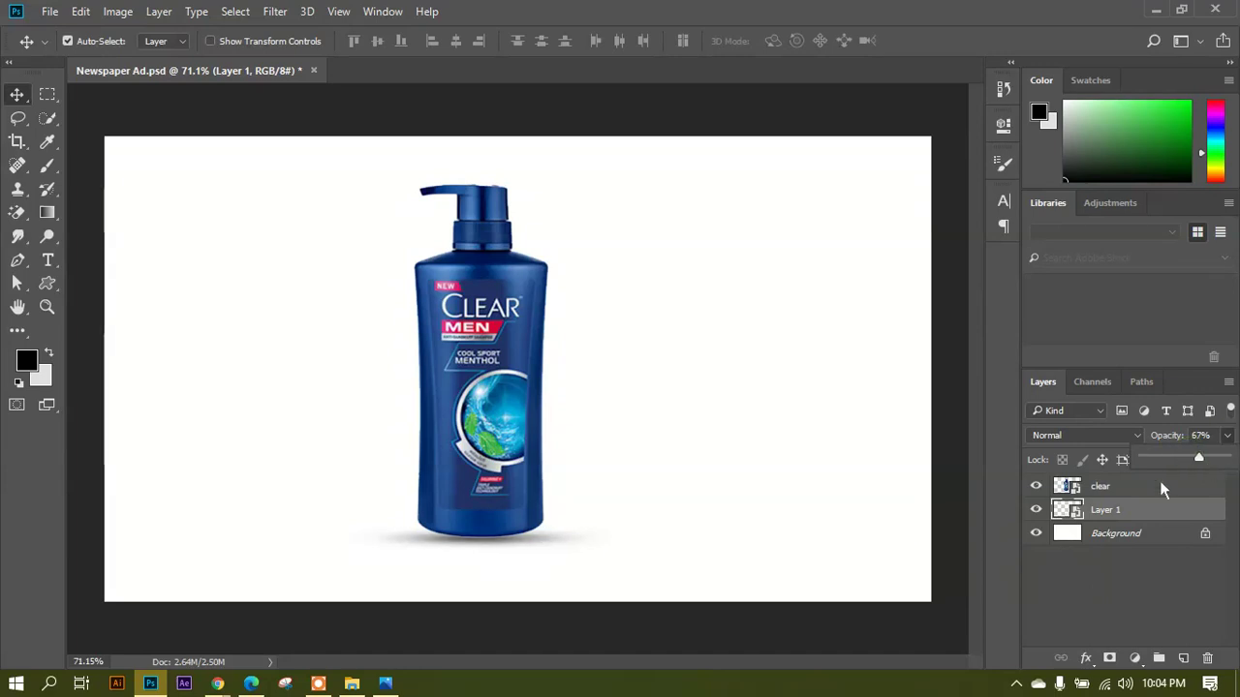
pyautogui.scroll(-2, 485, 553)
pyautogui.scroll(1, 539, 468)
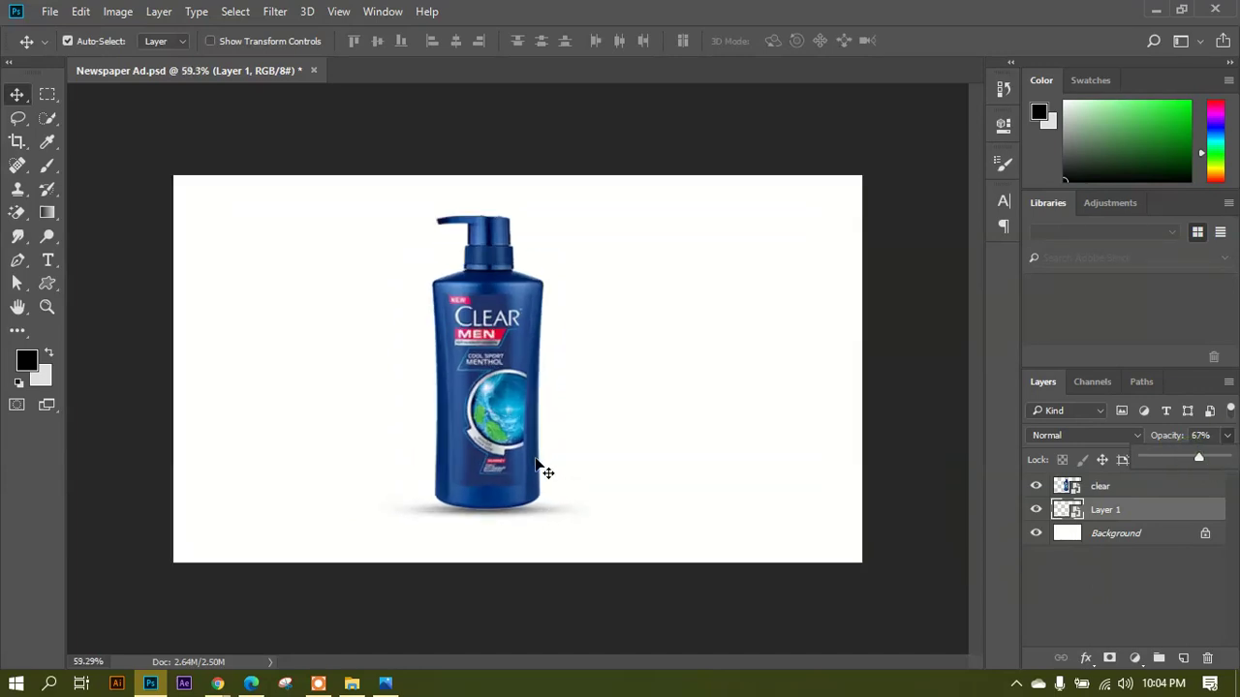
# Delete the shadow on Layer 1 and make the bottle's layer active.
pyautogui.moveTo(388, 334); pyautogui.dragTo(635, 547)
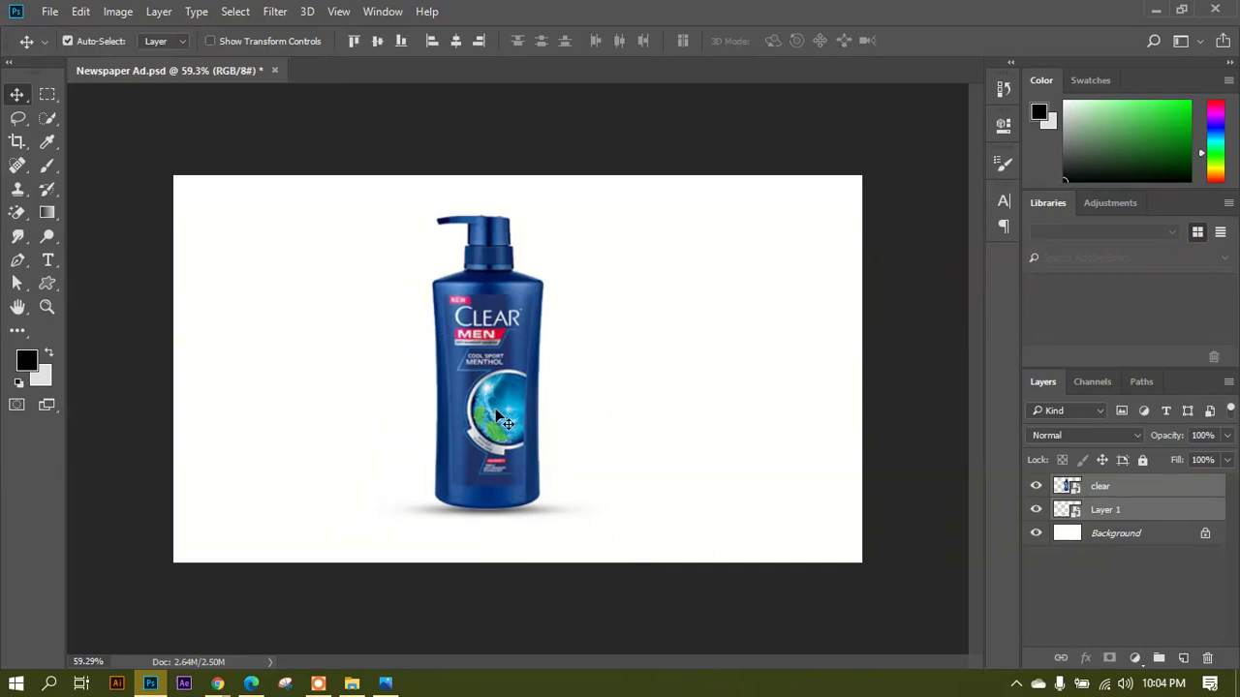
pyautogui.click(631, 475)
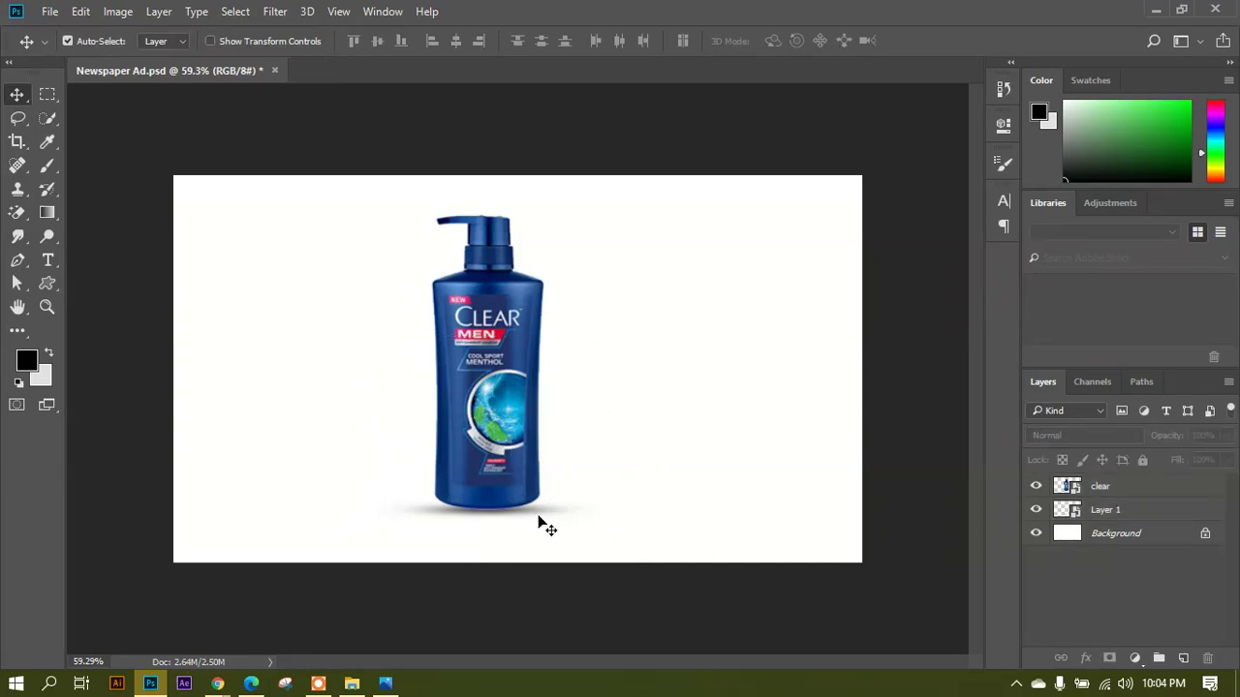
pyautogui.click(542, 520)
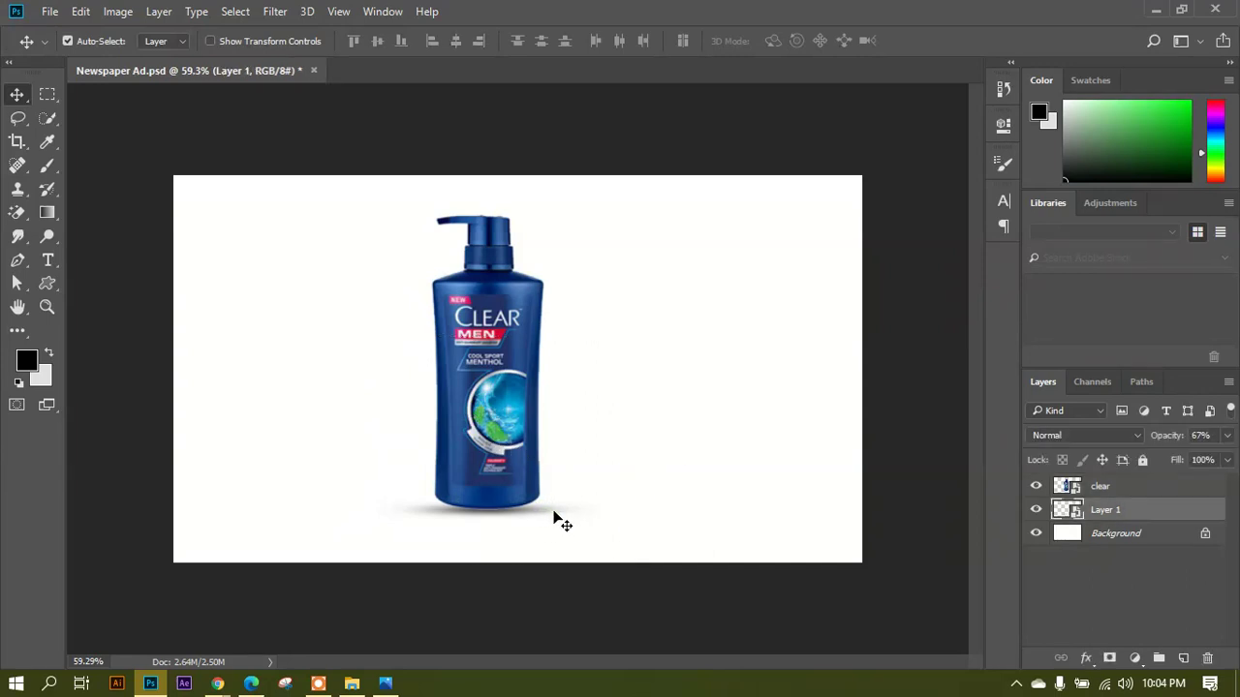
pyautogui.press('Delete')
pyautogui.hotkey('alt', ']')
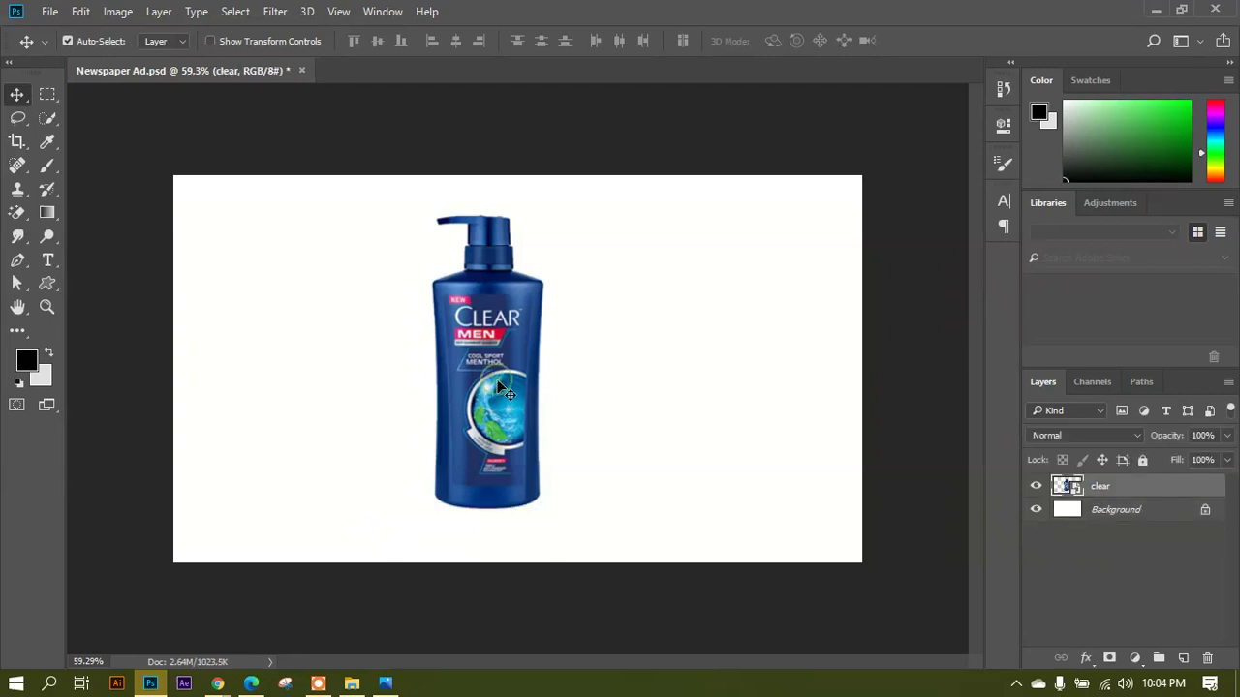
# Scale the pump bottle down to 68.35% and move it to the left part of the canvas.
pyautogui.hotkey('ctrl', 't')
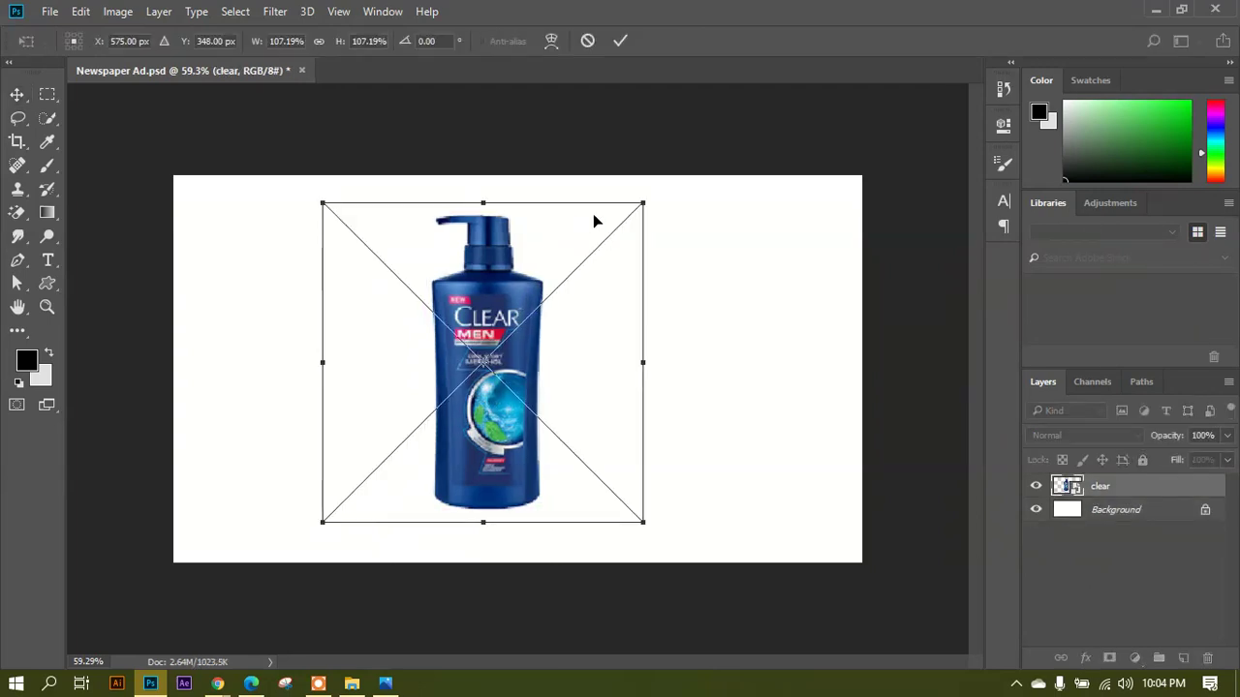
pyautogui.moveTo(648, 211); pyautogui.dragTo(589, 263)
pyautogui.moveTo(485, 386); pyautogui.dragTo(363, 396)
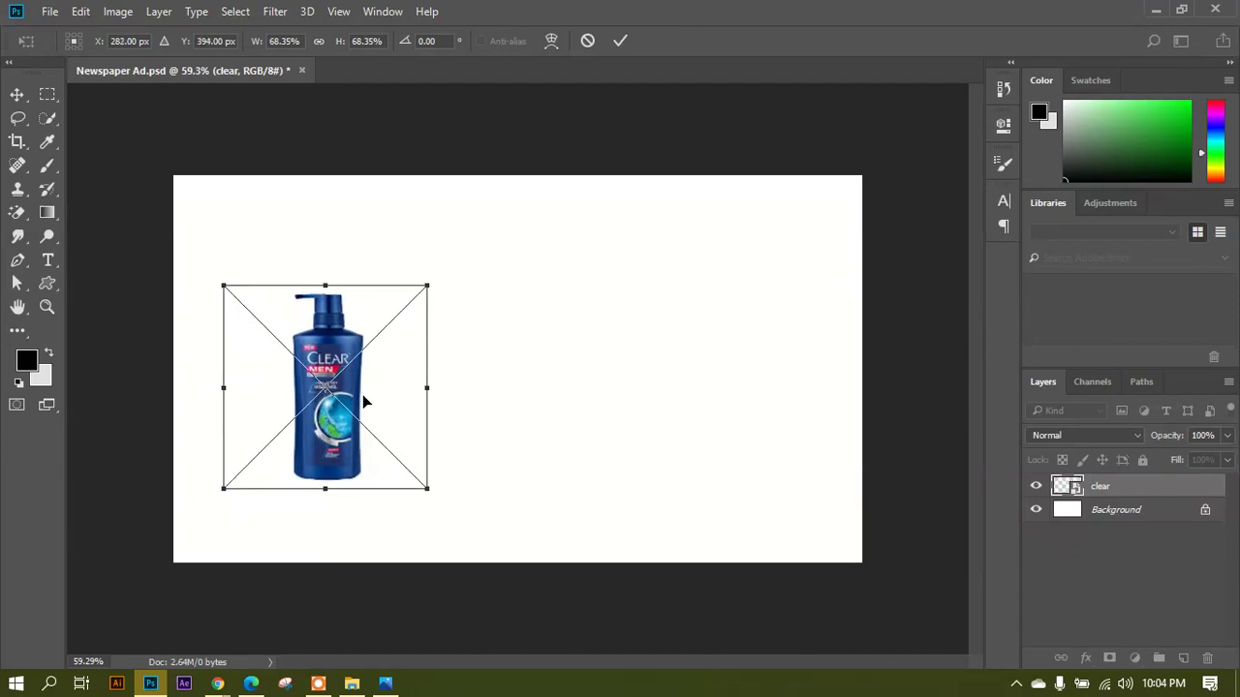
pyautogui.press('Return')
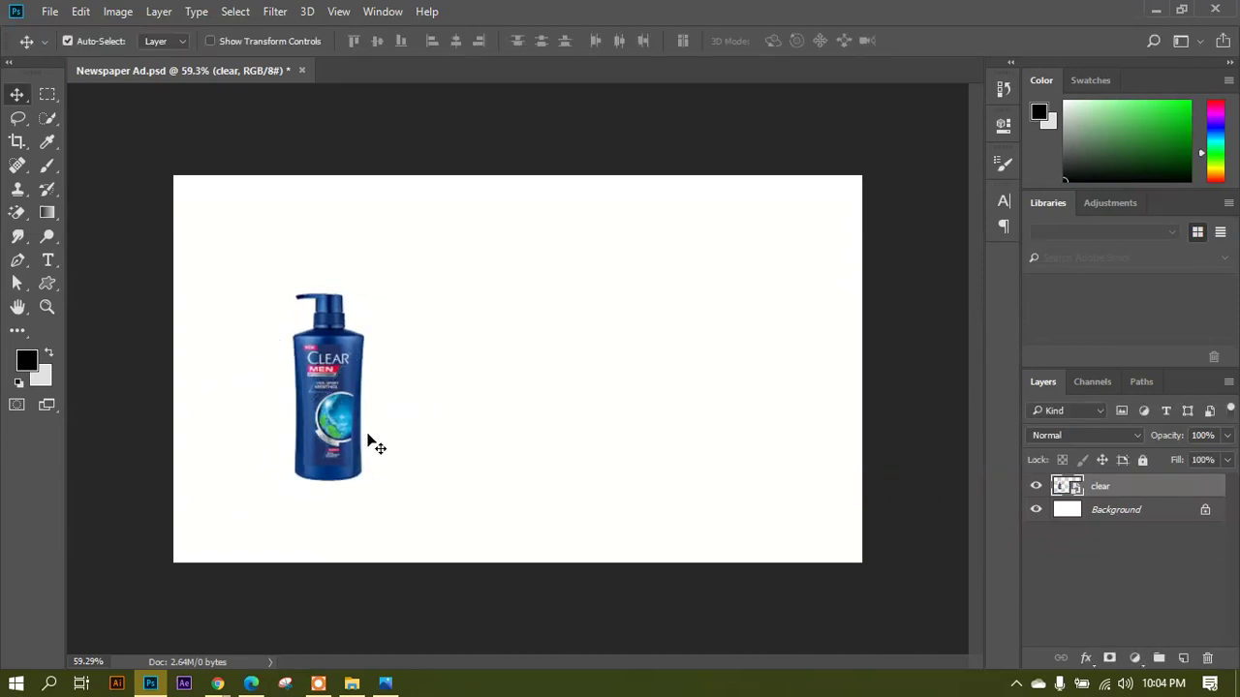
# Open the Newspaper Ad Design folder from the desktop and place clearmen-coolsport.png from it into the Photoshop document.
pyautogui.click(354, 685)
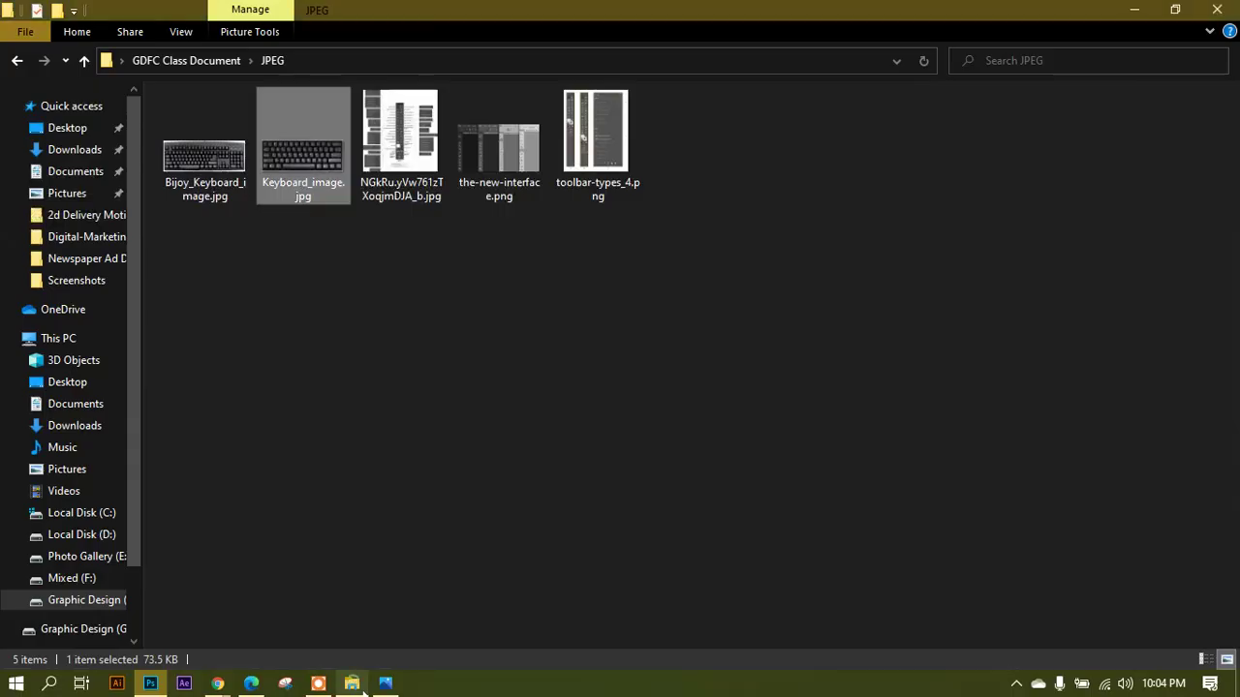
pyautogui.click(1150, 12)
pyautogui.click(1148, 11)
pyautogui.click(1147, 14)
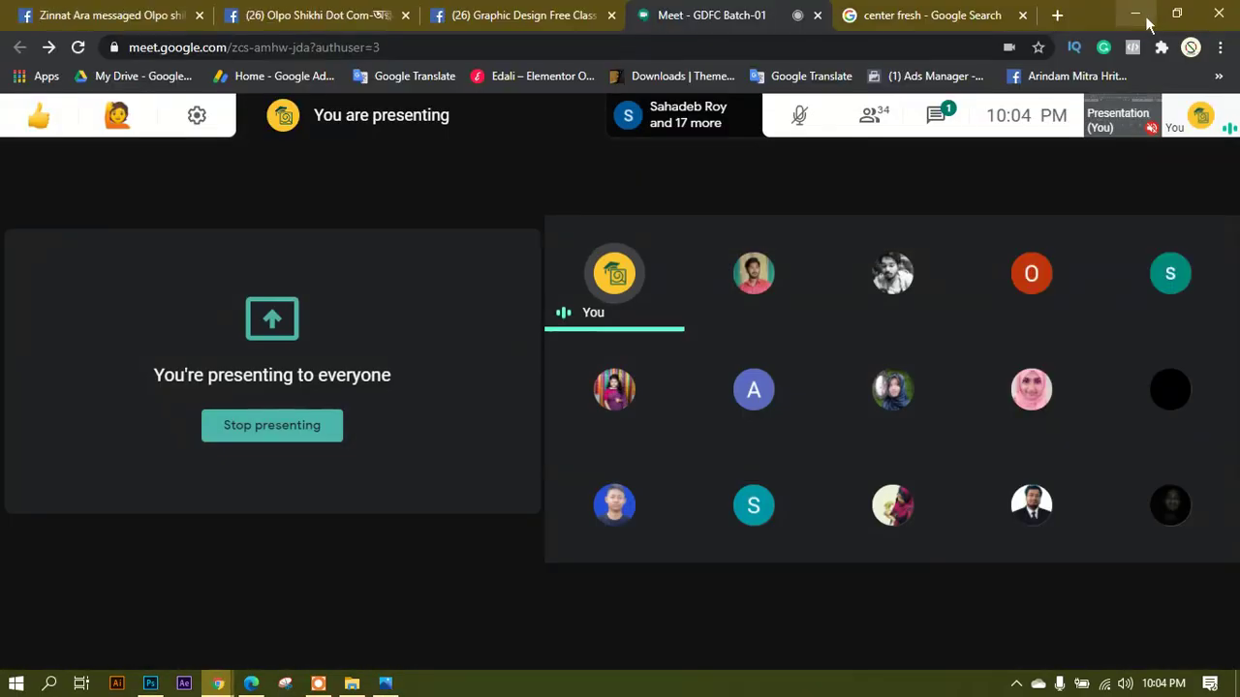
pyautogui.click(1138, 14)
pyautogui.click(1140, 18)
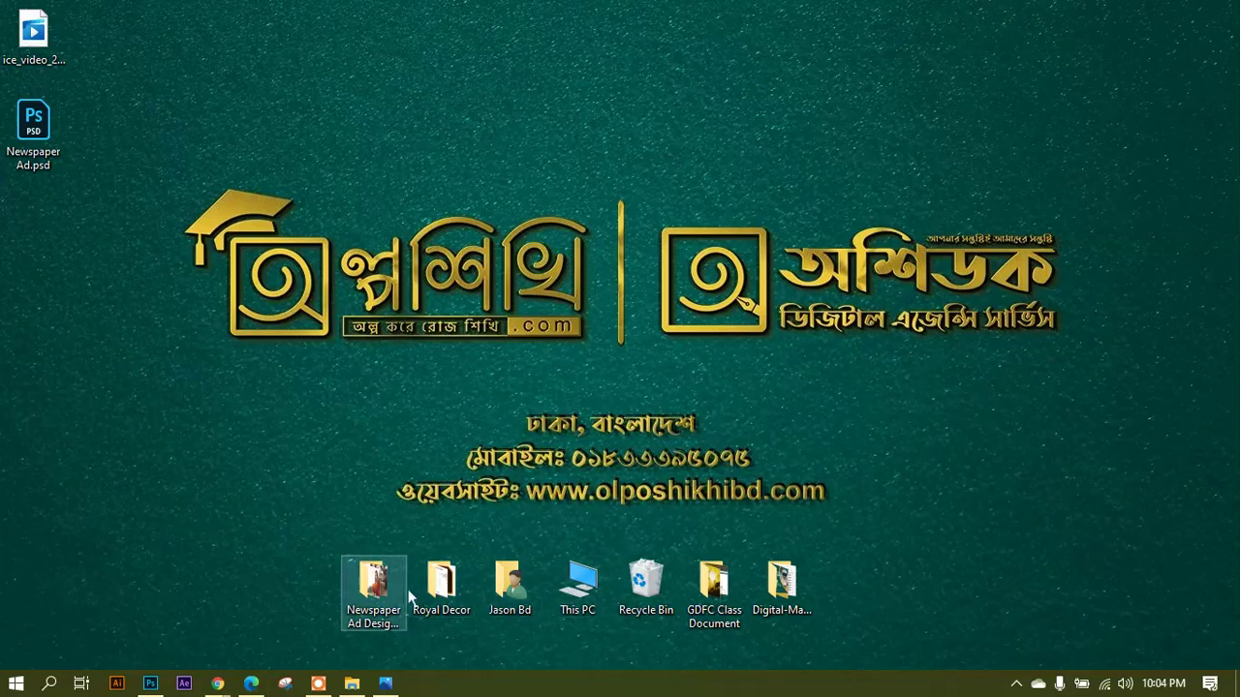
pyautogui.doubleClick(389, 599)
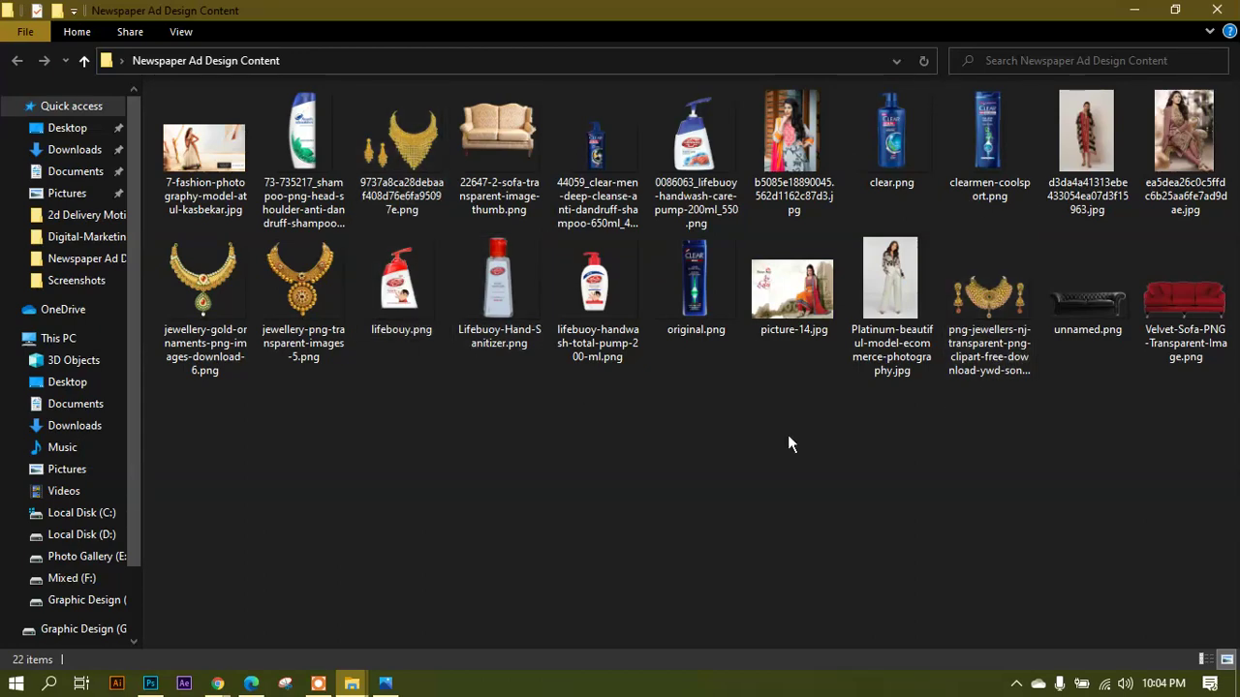
pyautogui.moveTo(1001, 189); pyautogui.dragTo(308, 474)
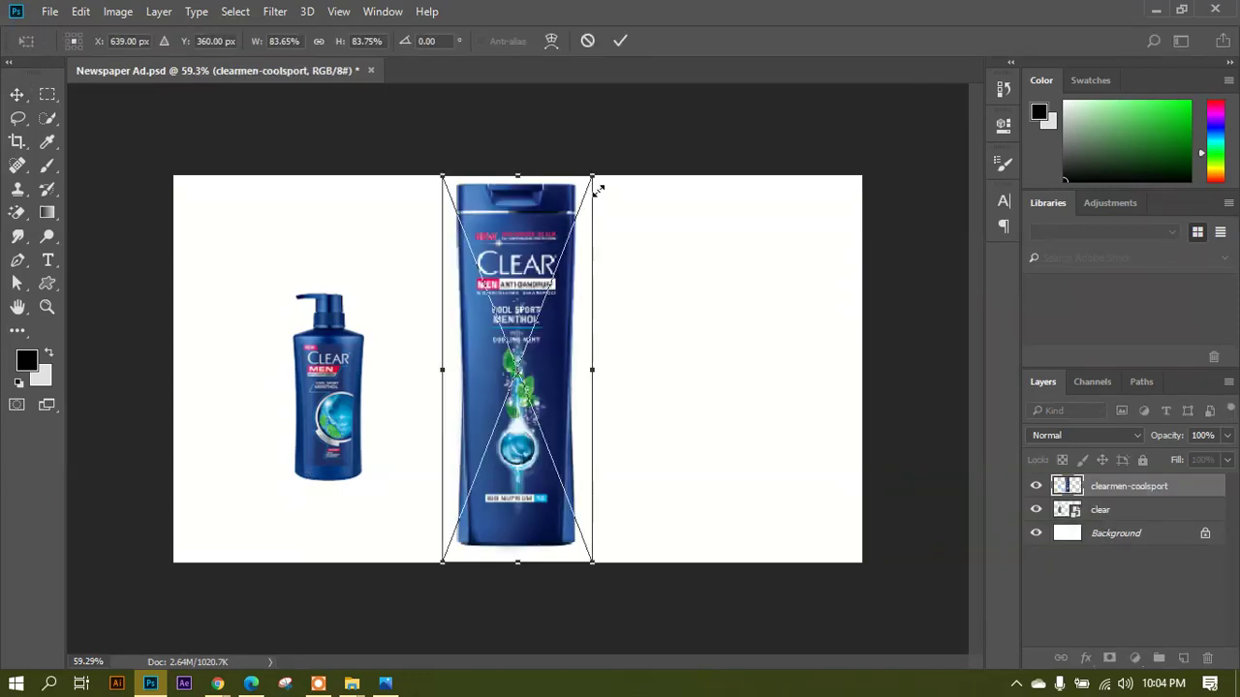
# Scale the placed clearmen-coolsport bottle to about 49.9% and position it just left of the pump bottle.
pyautogui.moveTo(598, 187); pyautogui.dragTo(565, 258)
pyautogui.moveTo(539, 388); pyautogui.dragTo(294, 389)
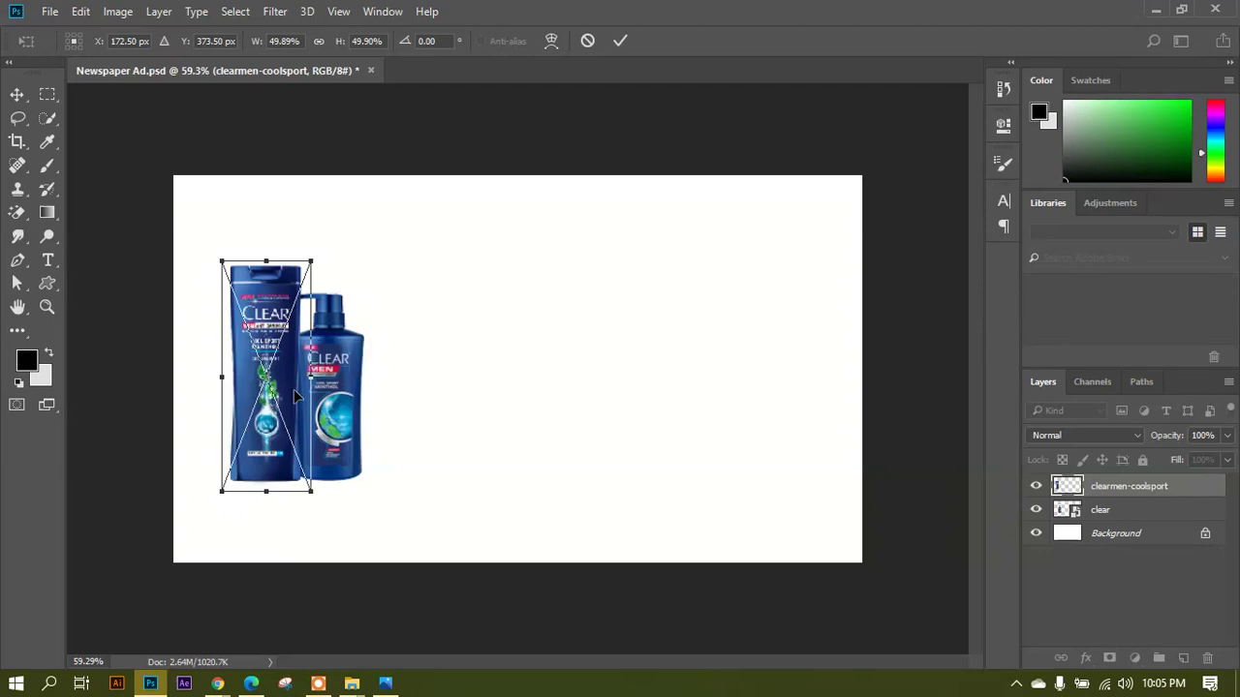
pyautogui.press('Return')
# Move the clear layer above clearmen-coolsport so the pump bottle stands in front of the taller bottle.
pyautogui.scroll(3, 260, 377)
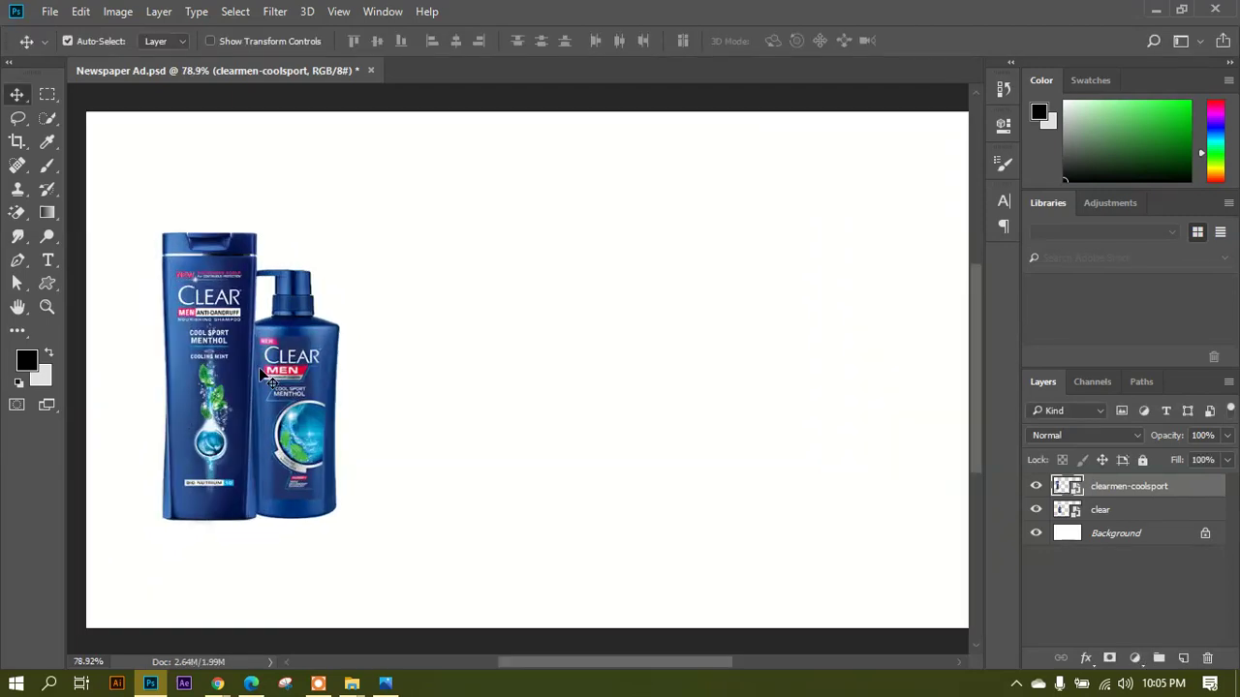
pyautogui.click(293, 405)
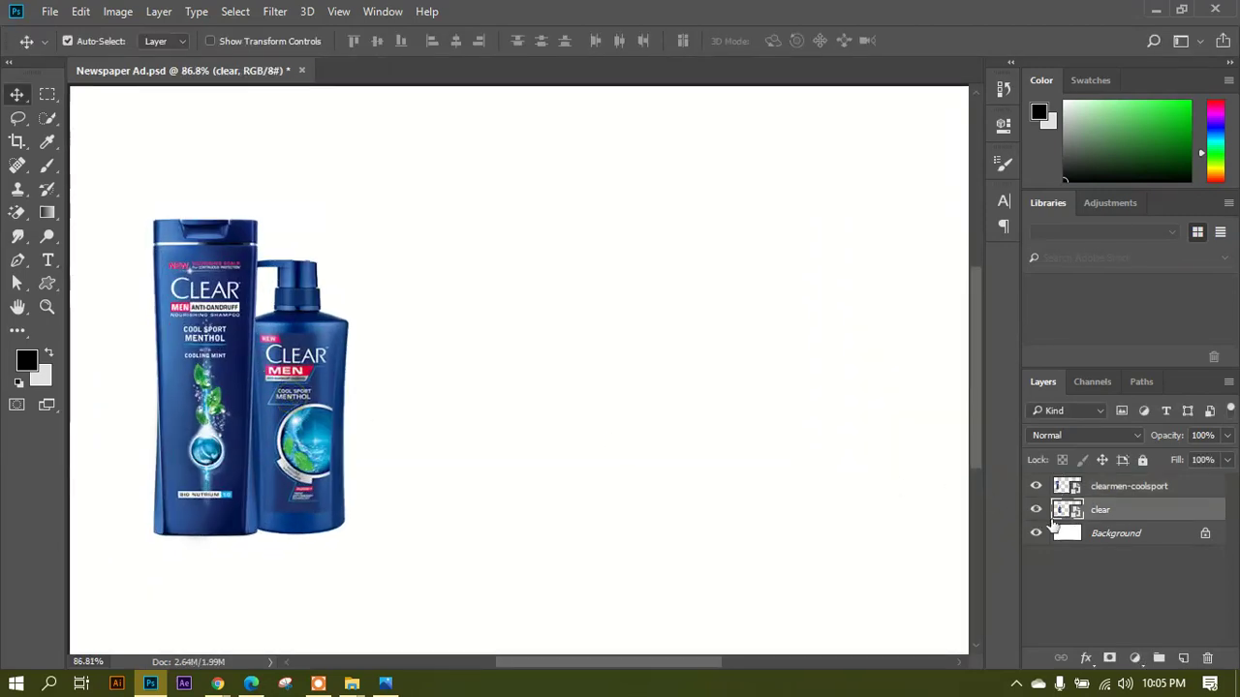
pyautogui.moveTo(1066, 509); pyautogui.dragTo(1073, 484)
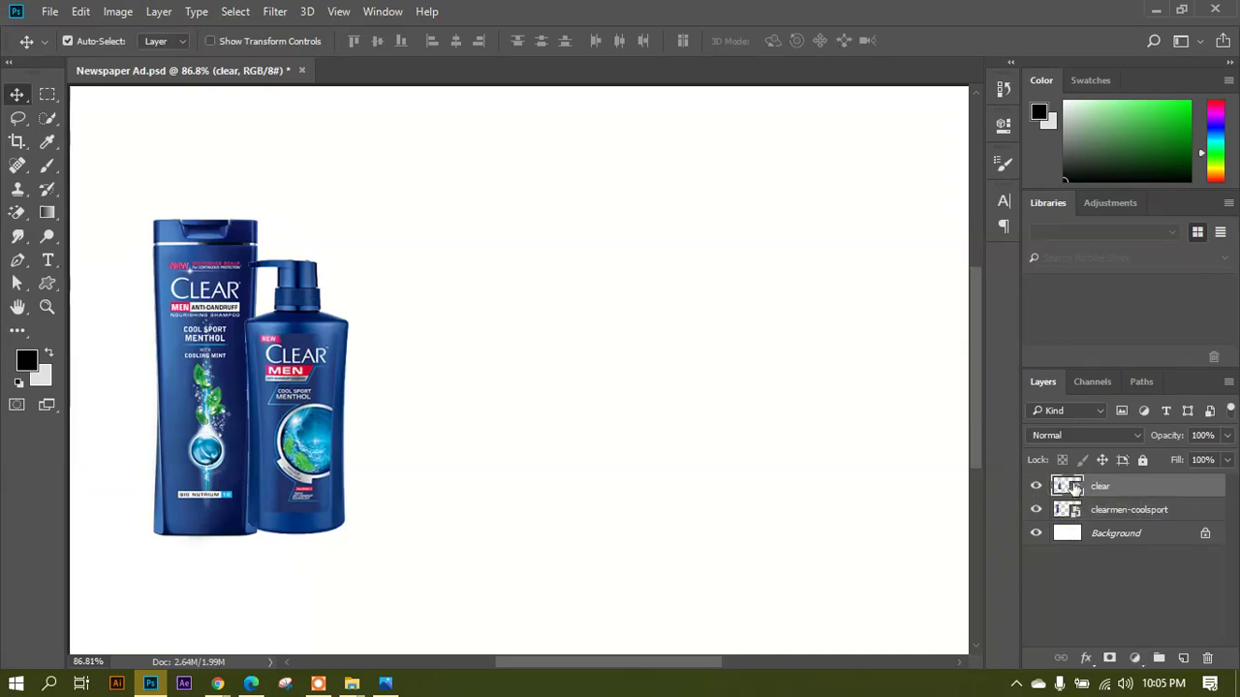
# Adjust the pump bottle's height on the canvas to level its base with the taller bottle's, and deselect it.
pyautogui.moveTo(300, 425); pyautogui.dragTo(298, 436)
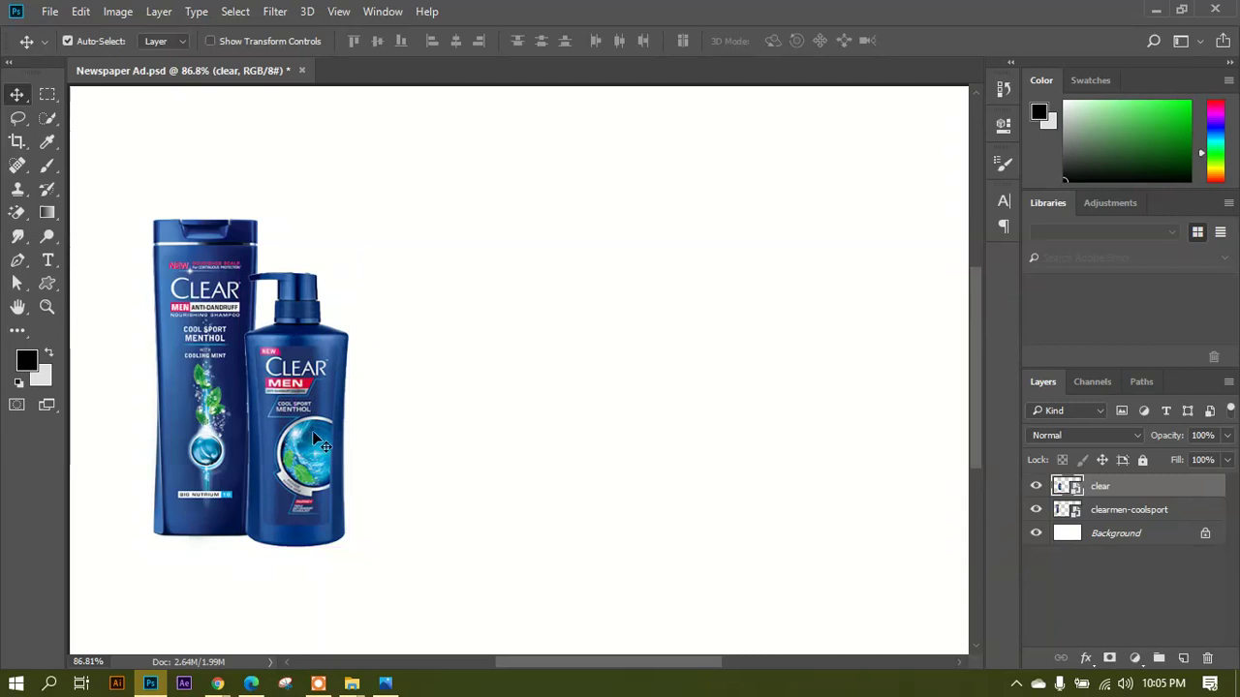
pyautogui.press('Up')
pyautogui.press('Up')
pyautogui.press('Up')
pyautogui.press('Up')
pyautogui.press('Up')
pyautogui.press('Up')
pyautogui.press('Up')
pyautogui.press('Up')
pyautogui.press('Up')
pyautogui.press('Up')
pyautogui.press('Up')
pyautogui.press('Up')
pyautogui.hotkey('ctrl', '0')
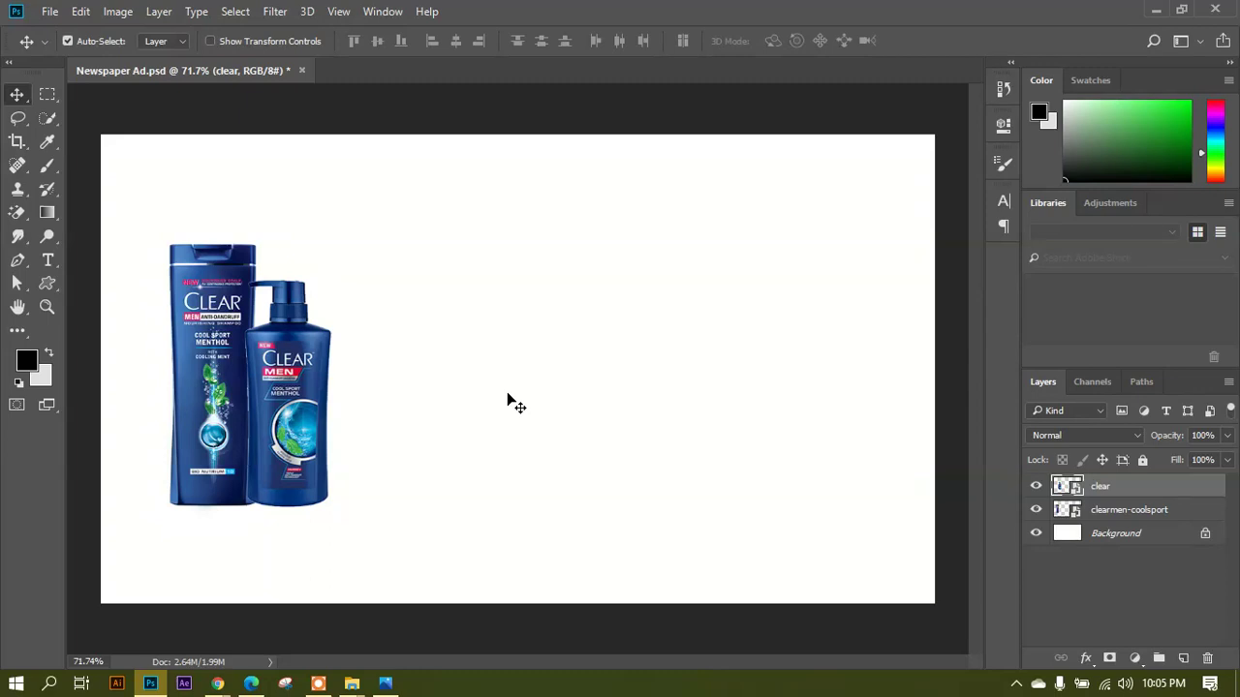
pyautogui.click(603, 426)
# Add a new layer directly above Background and name it bg.
pyautogui.click(1123, 532)
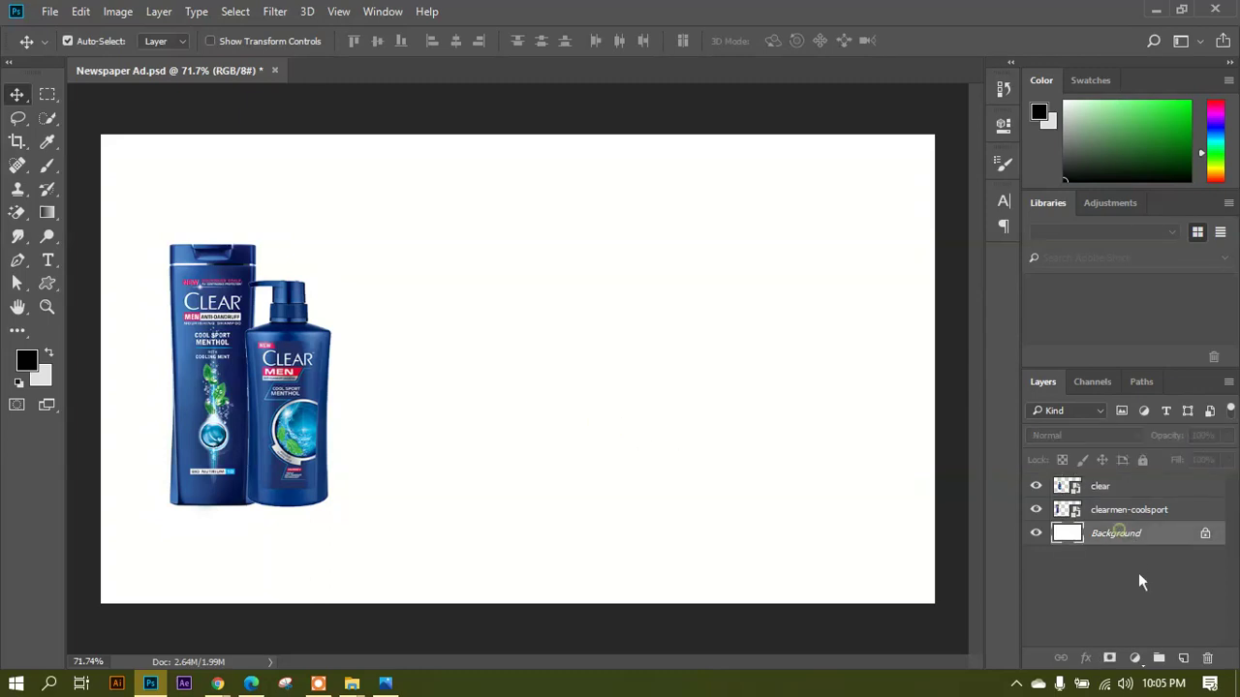
pyautogui.click(1182, 657)
pyautogui.doubleClick(1107, 535)
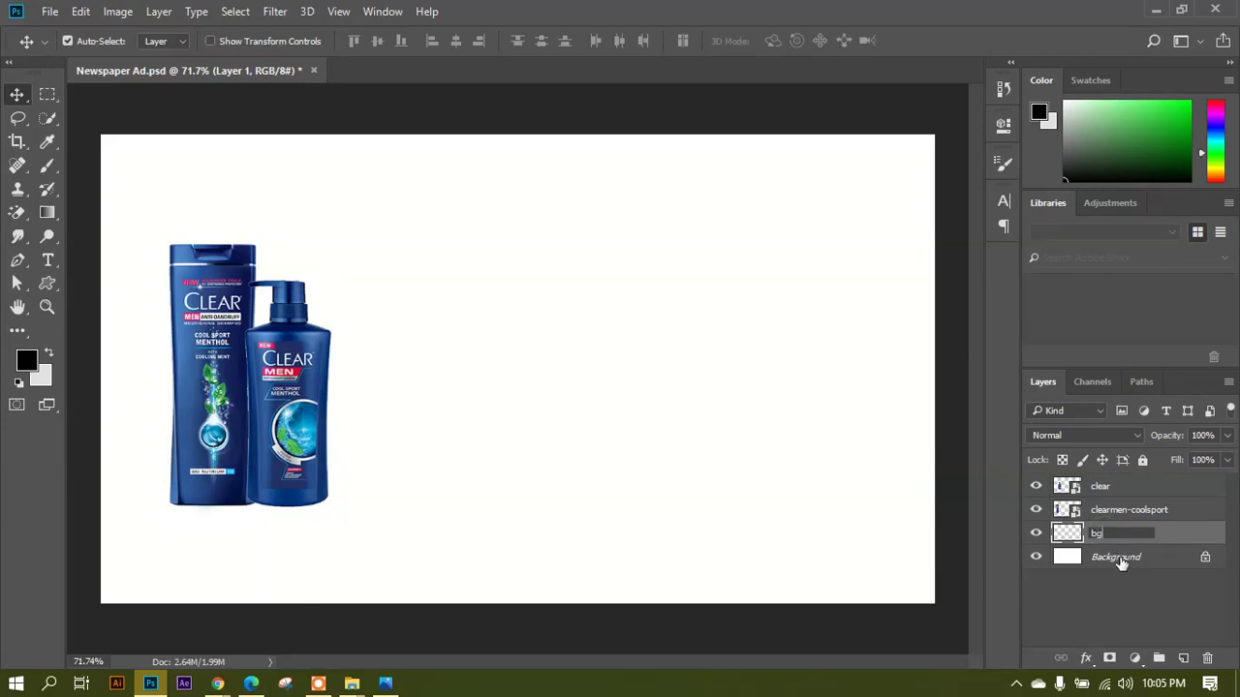
pyautogui.click(1120, 564)
pyautogui.click(1113, 537)
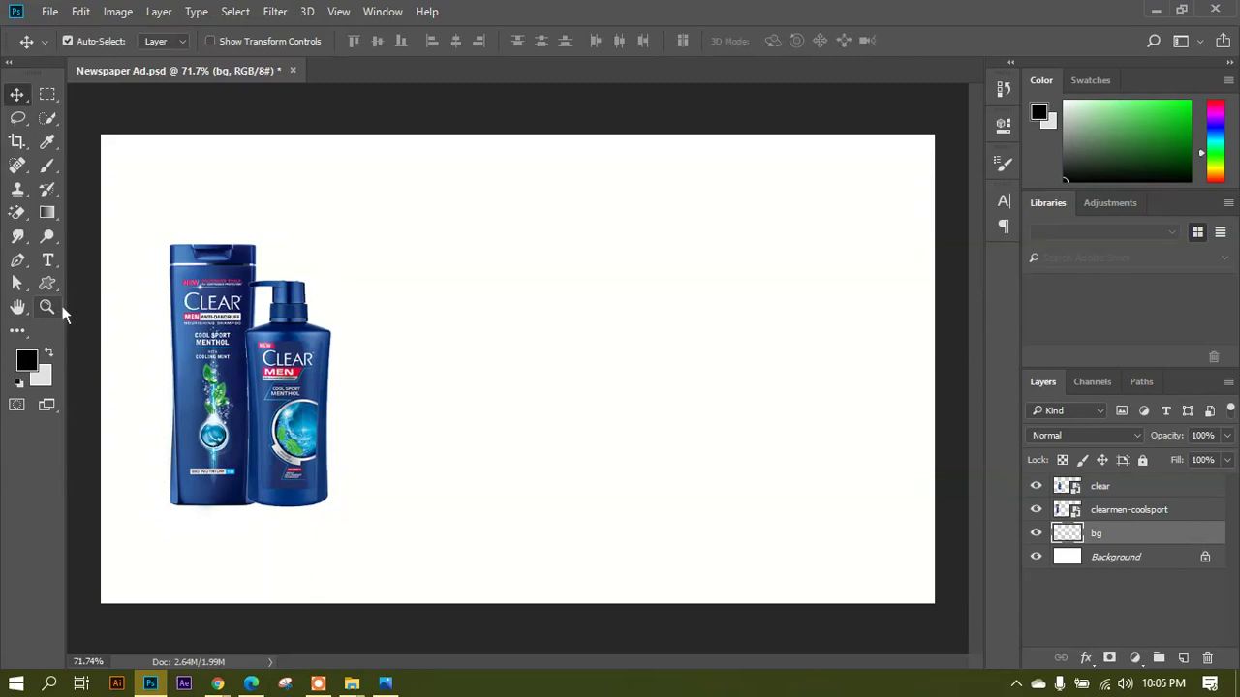
pyautogui.click(26, 360)
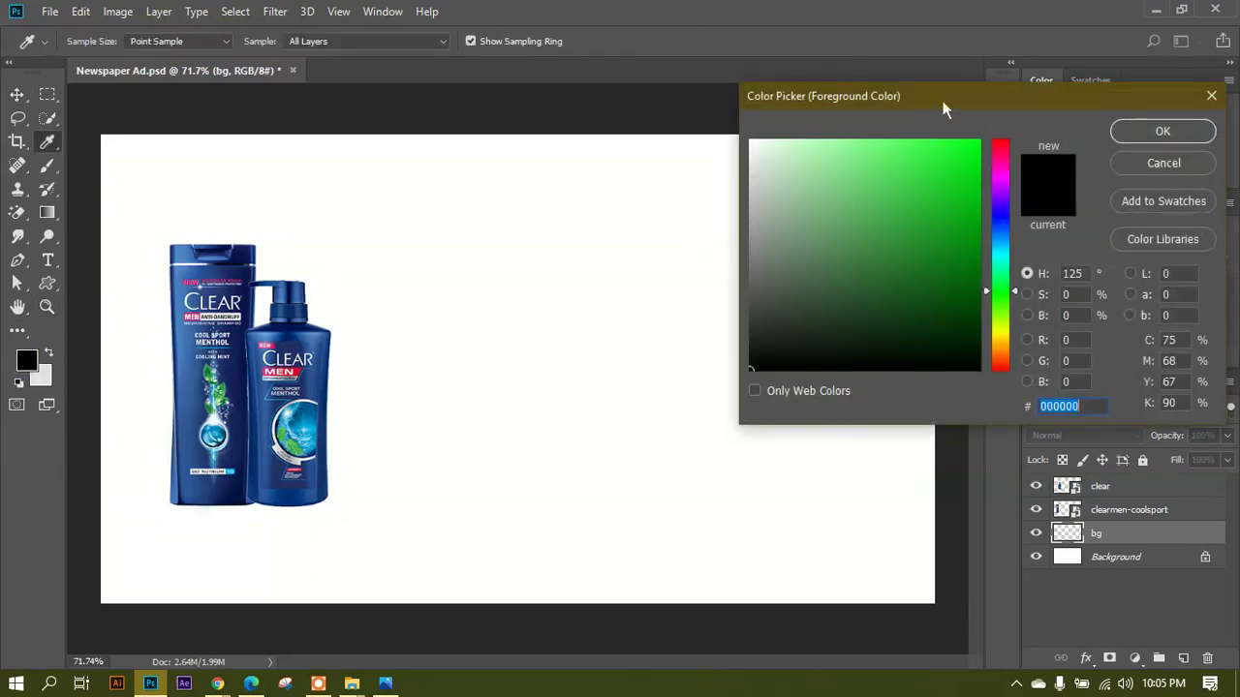
pyautogui.moveTo(942, 101); pyautogui.dragTo(763, 124)
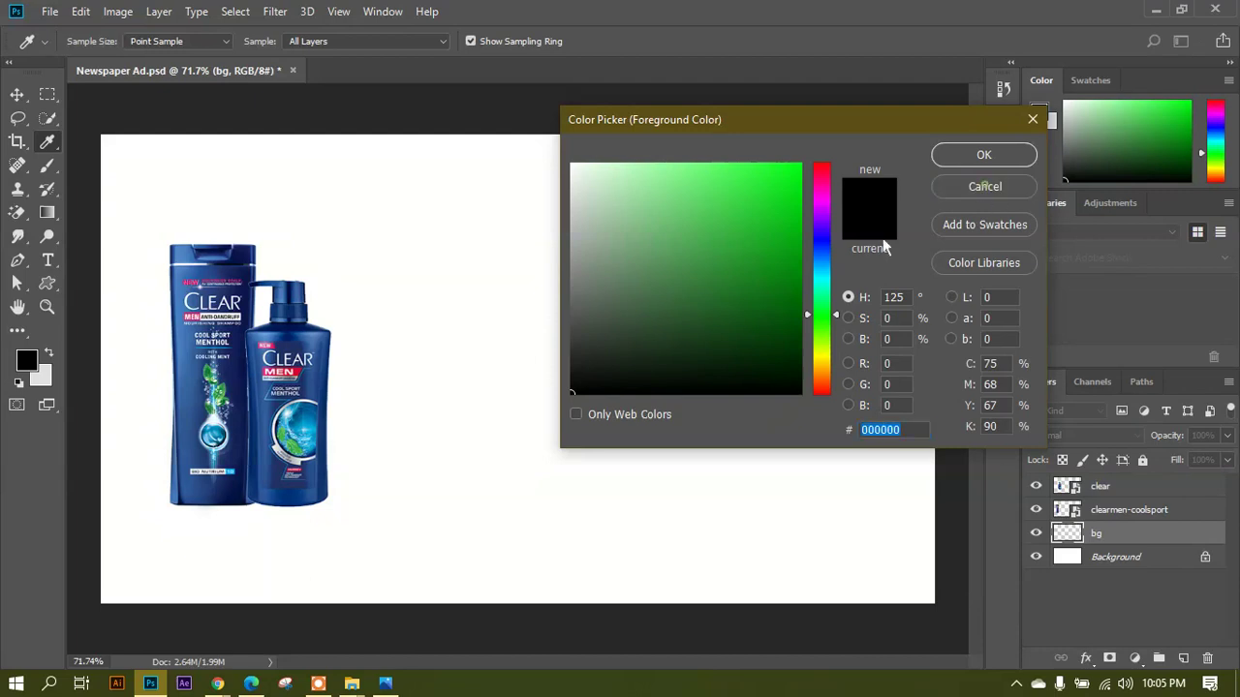
pyautogui.click(984, 187)
pyautogui.press('v')
# Set the foreground color to dark navy 031954 by sampling the pump bottle.
pyautogui.click(27, 360)
pyautogui.moveTo(290, 364); pyautogui.dragTo(194, 308)
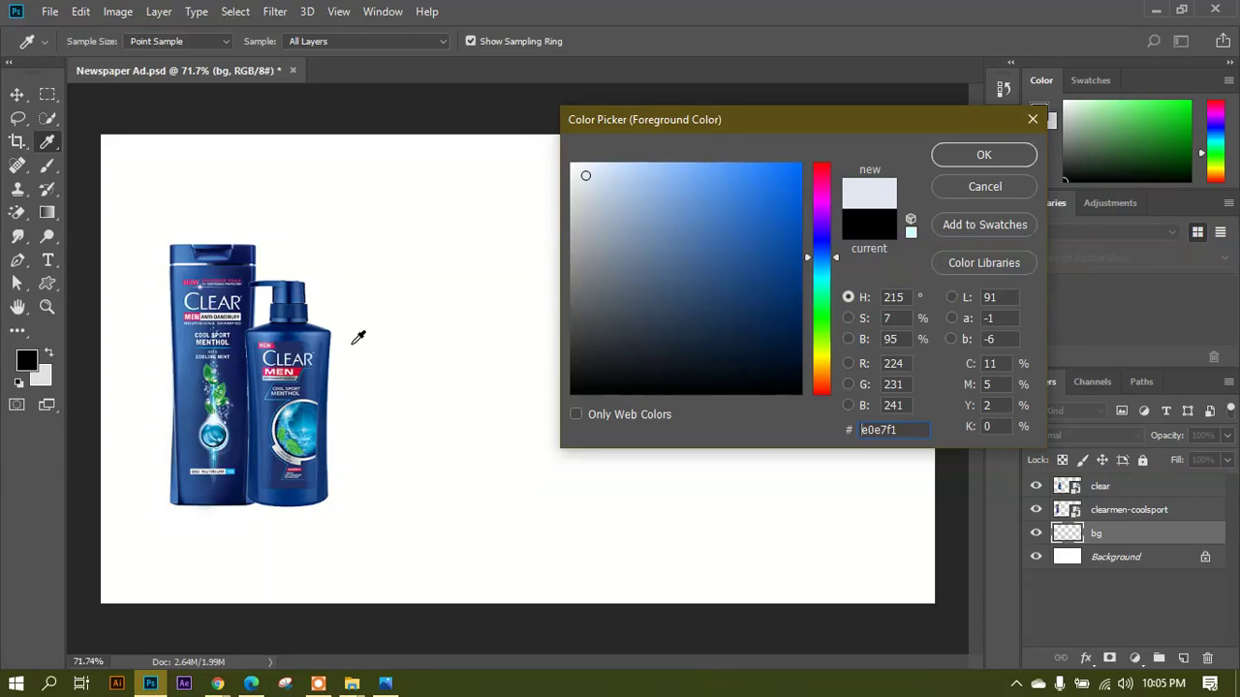
pyautogui.click(314, 335)
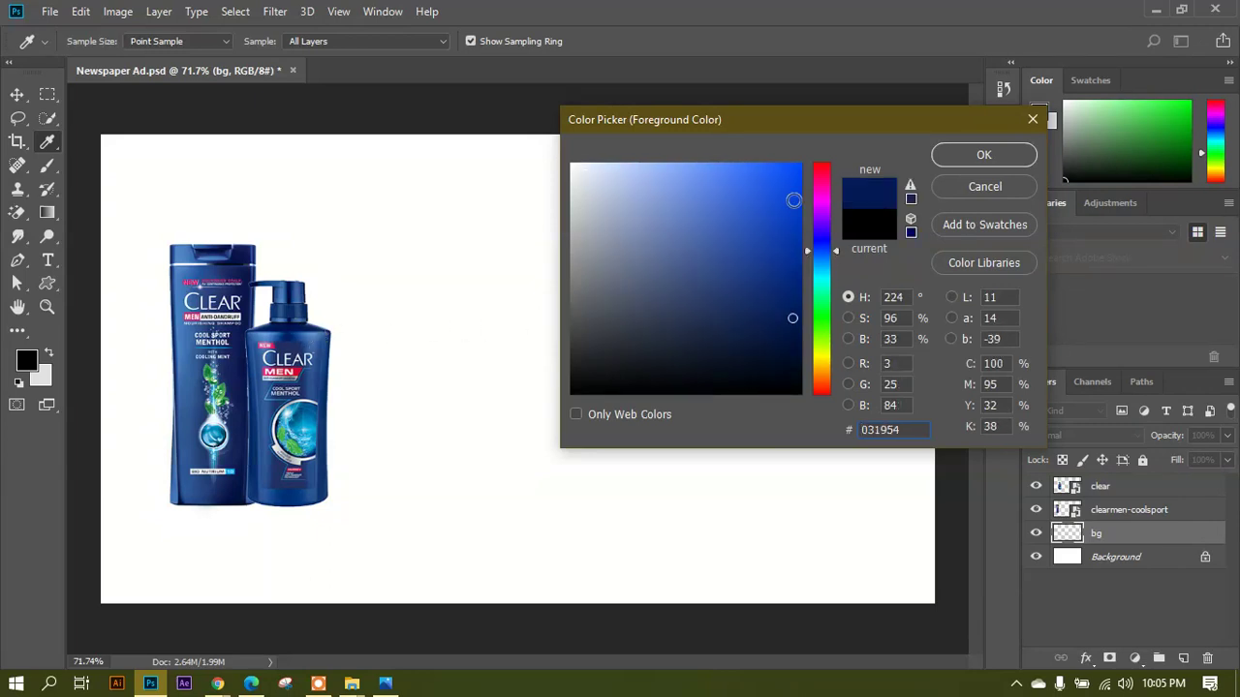
pyautogui.click(972, 163)
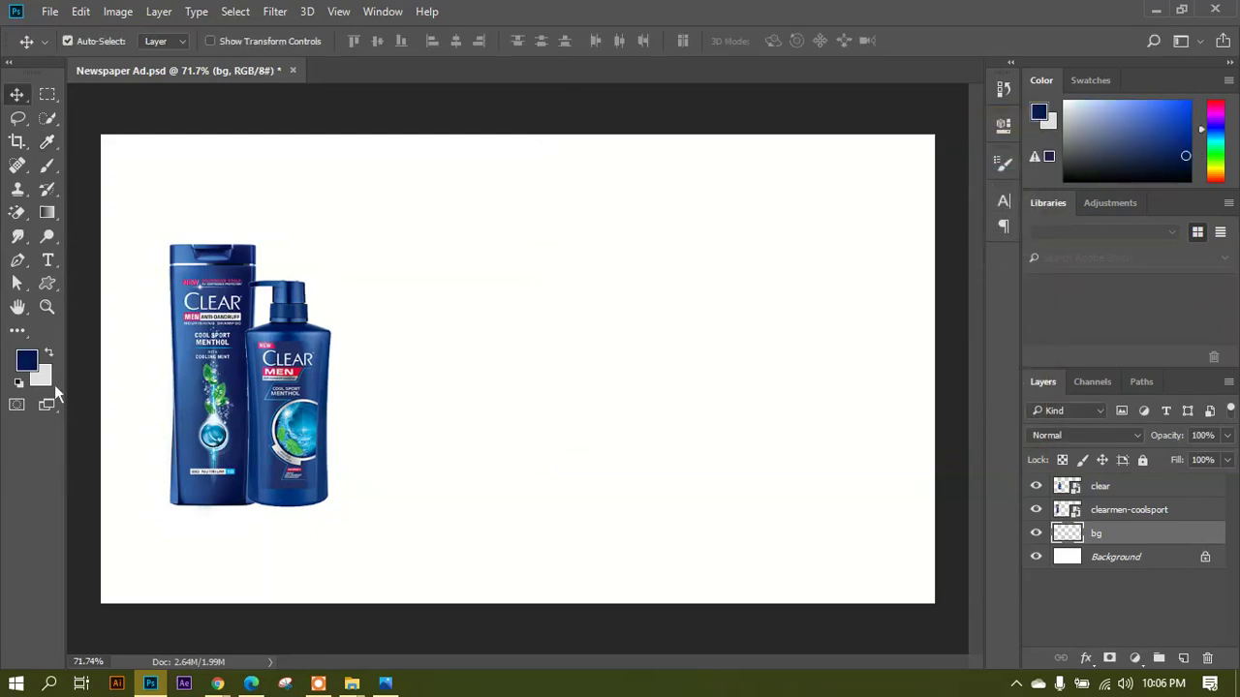
# Set the background color to lighter blue 5685c5 sampled from the pump bottle, and return to the Move tool.
pyautogui.click(51, 382)
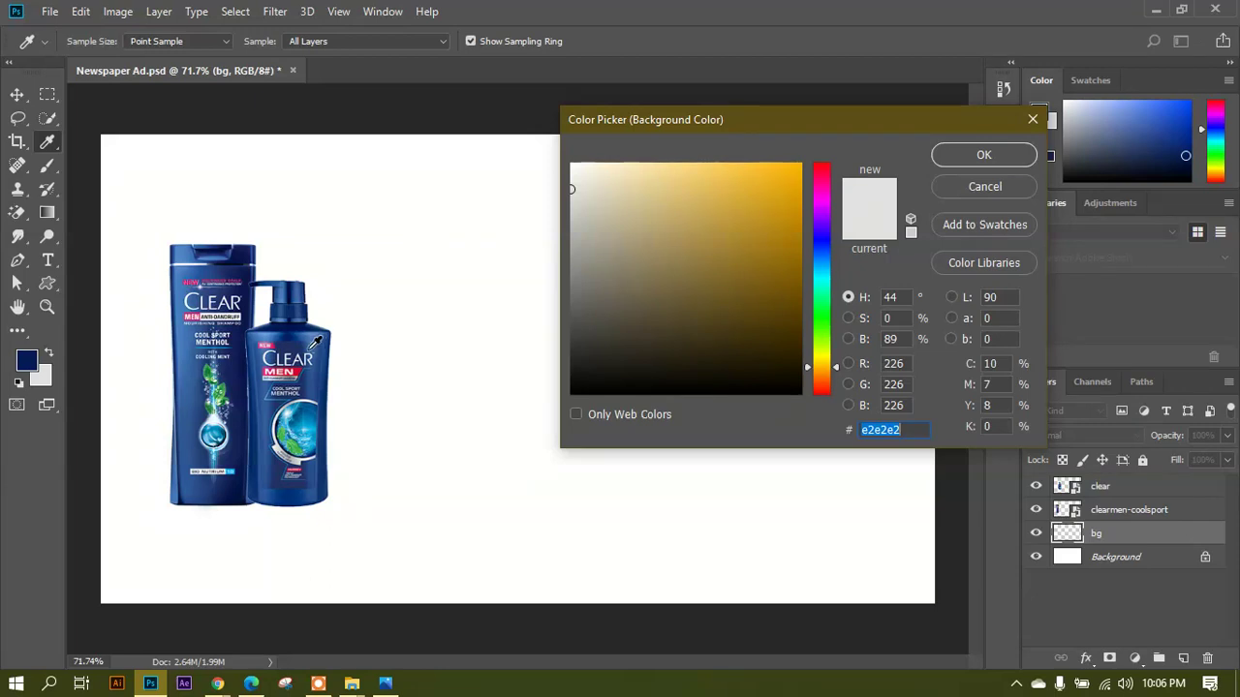
pyautogui.click(310, 347)
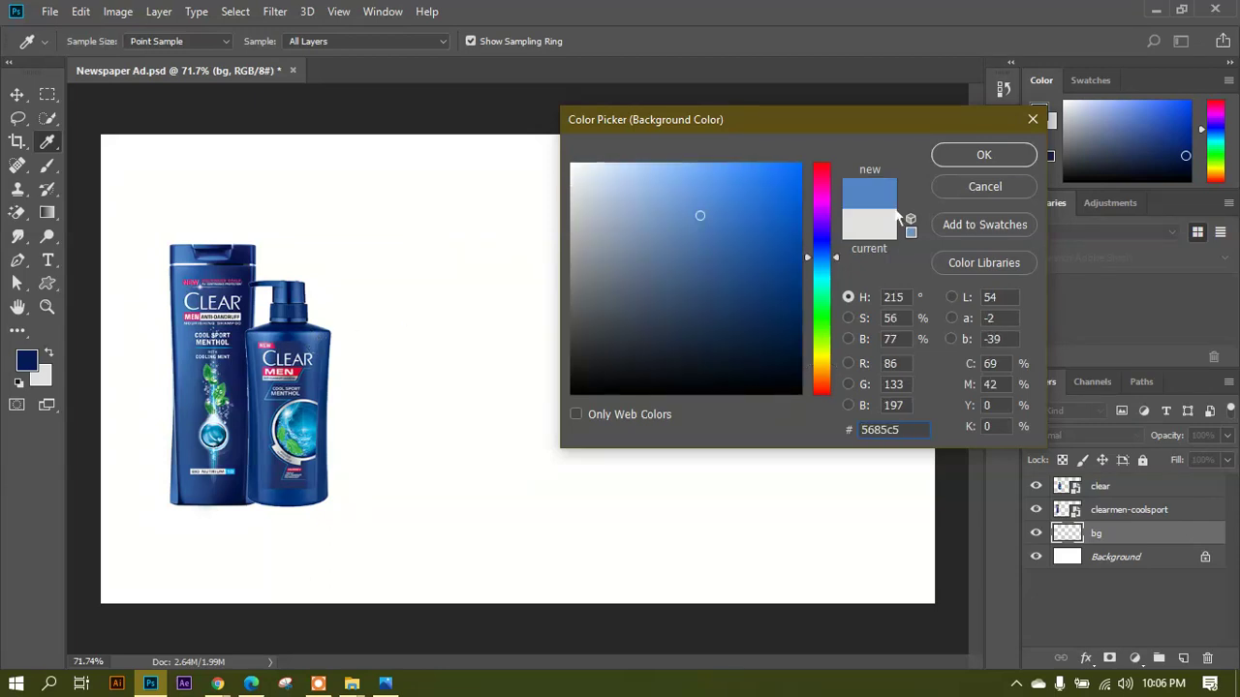
pyautogui.click(980, 156)
pyautogui.press('v')
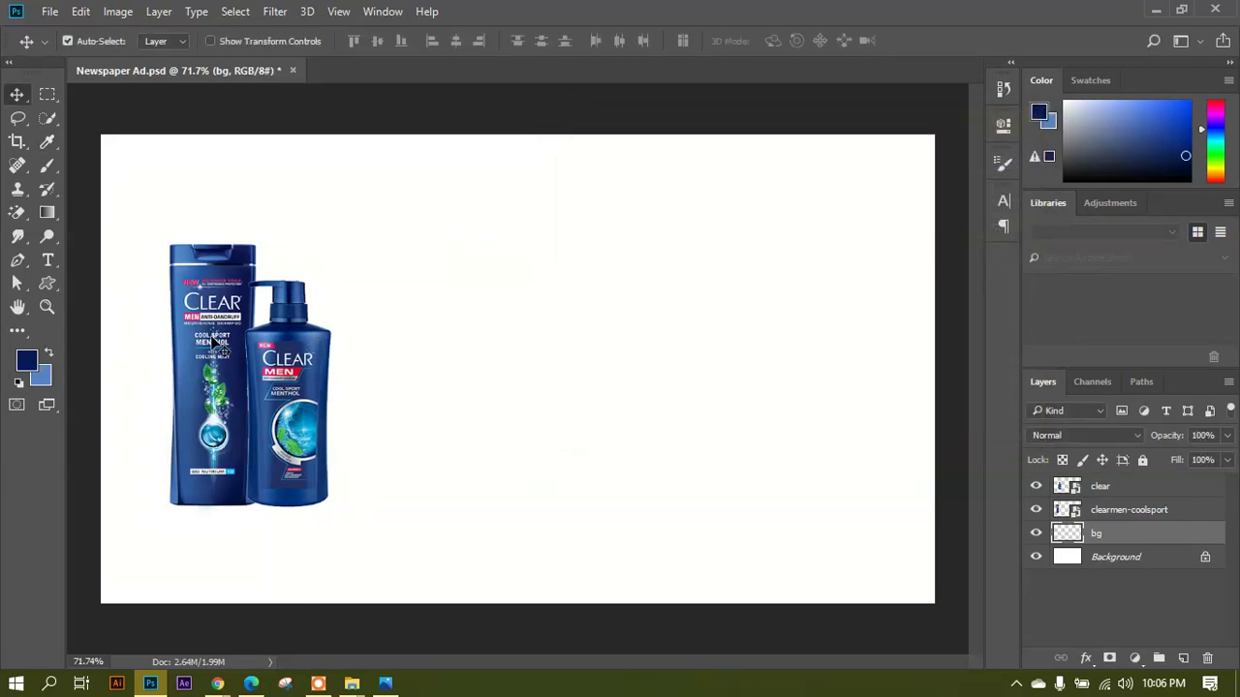
# Set up the Gradient tool with the Foreground to Background preset and the radial type.
pyautogui.scroll(-1, 242, 326)
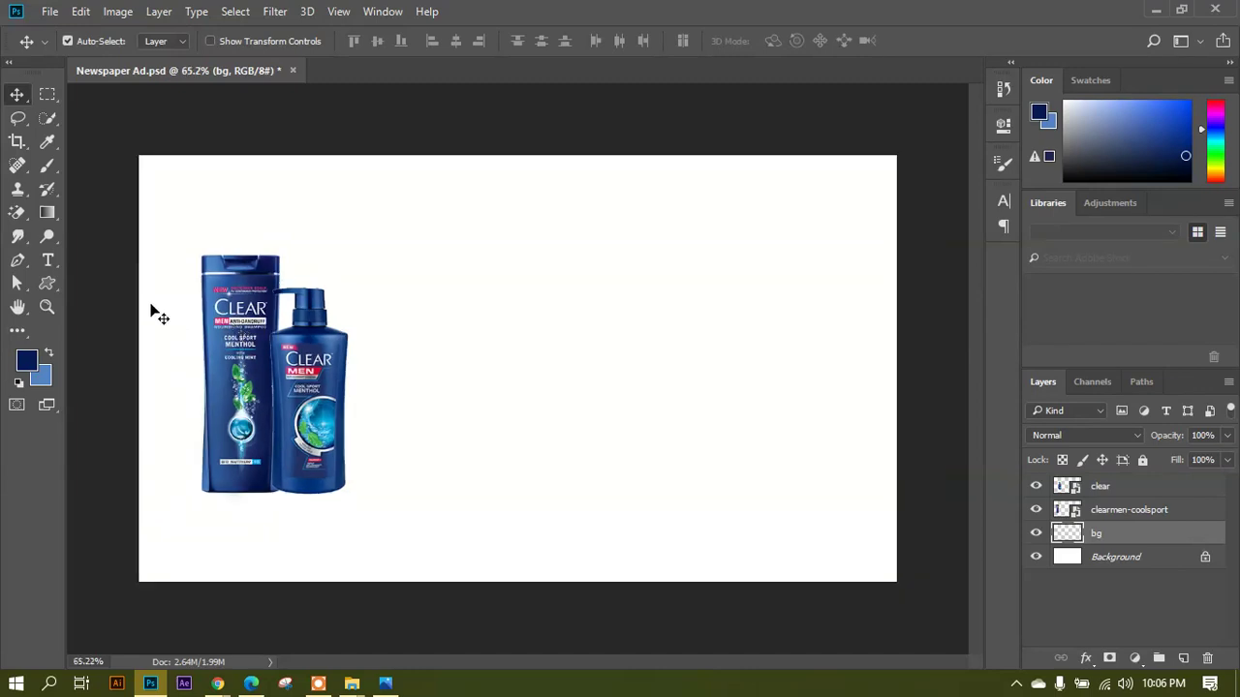
pyautogui.click(55, 217)
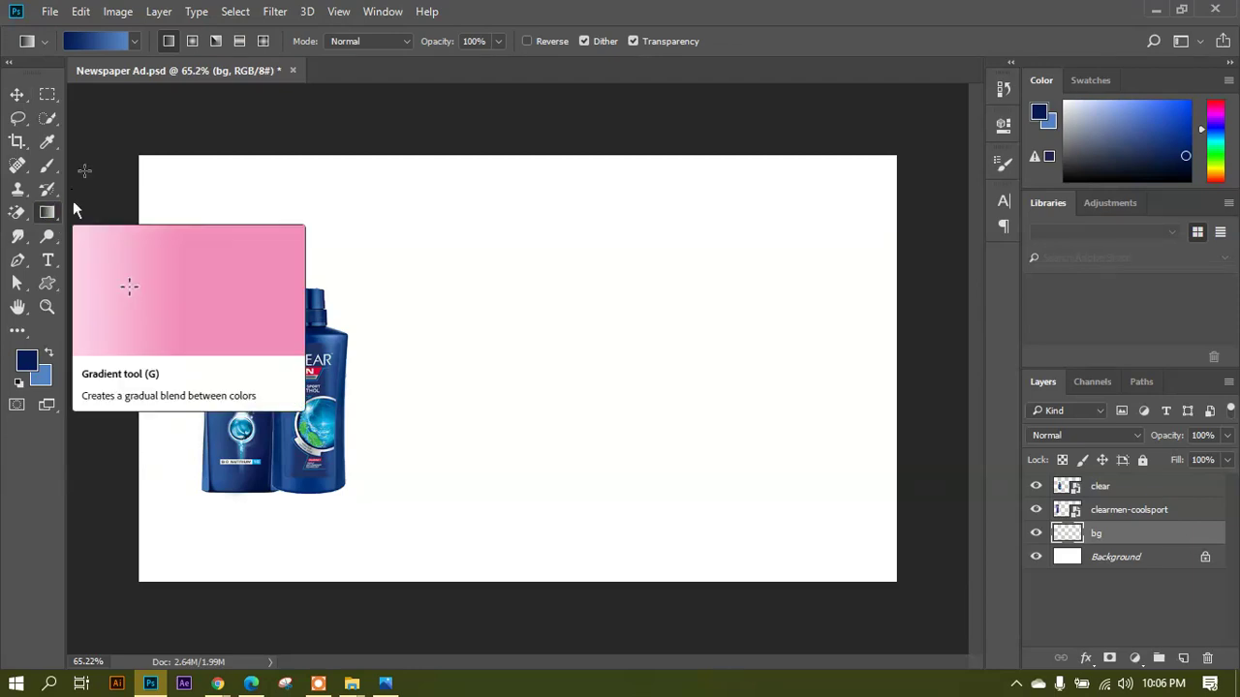
pyautogui.click(103, 42)
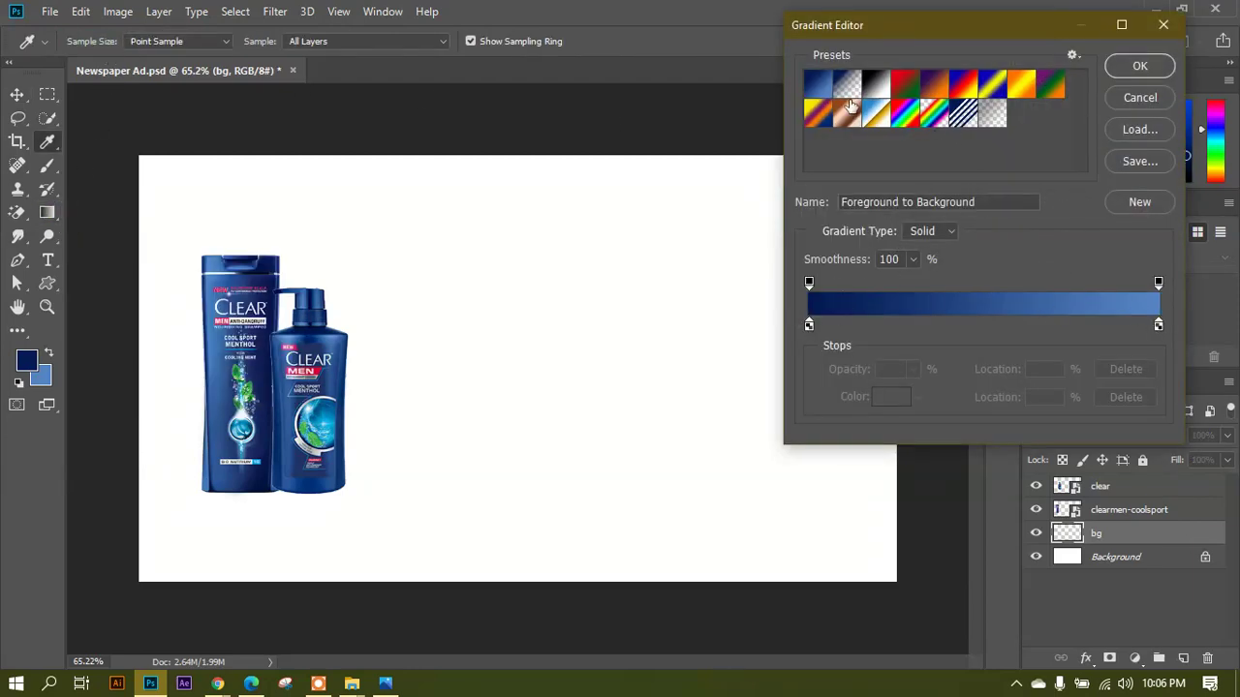
pyautogui.click(1139, 67)
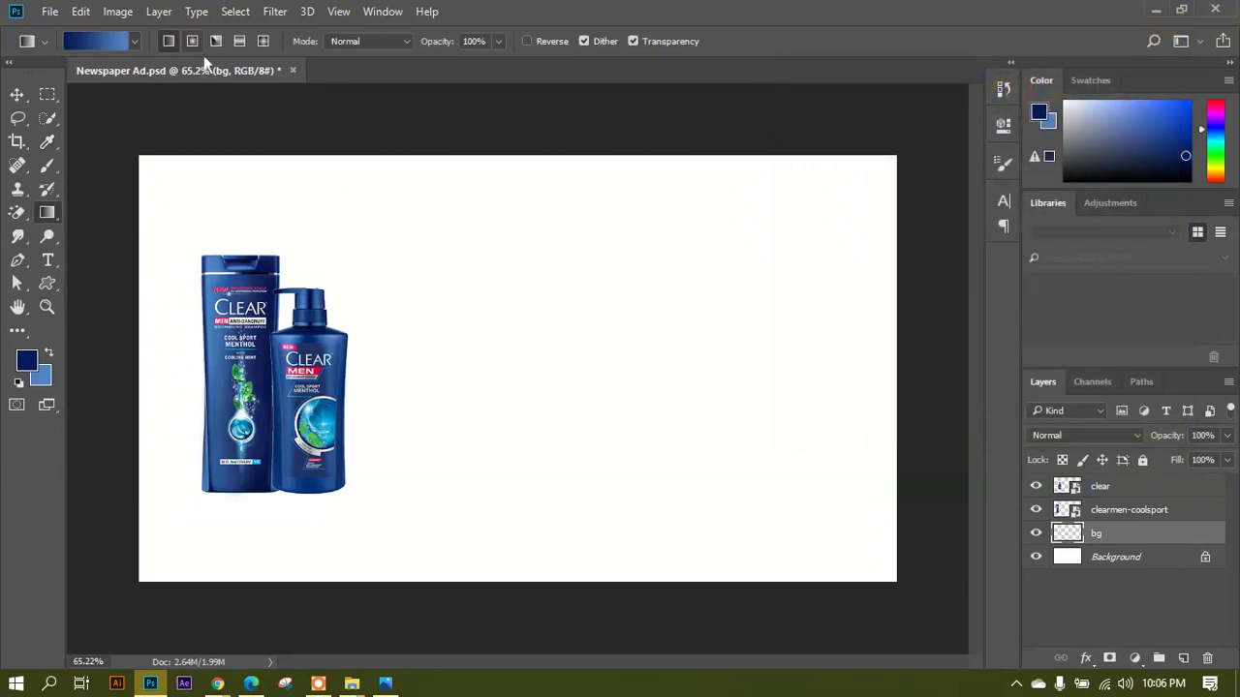
pyautogui.click(192, 41)
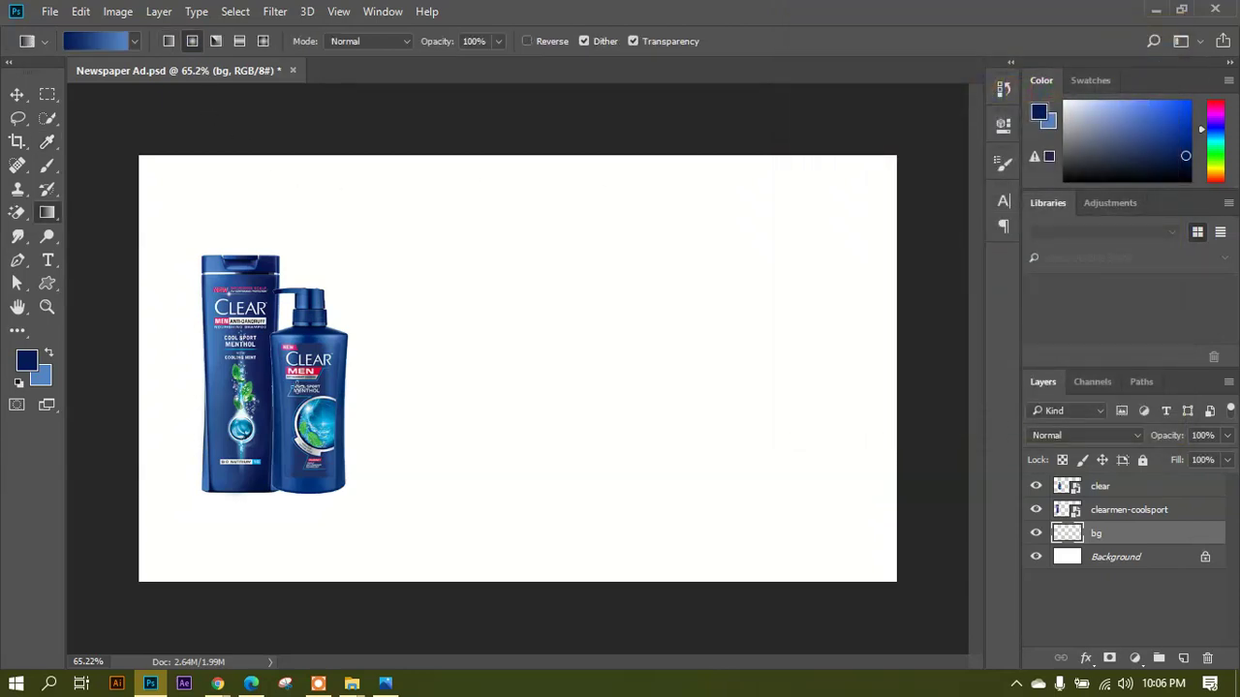
# Try filling the bg layer with a reversed radial gradient running from the bottles towards the far side of the canvas.
pyautogui.moveTo(289, 378); pyautogui.dragTo(590, 382)
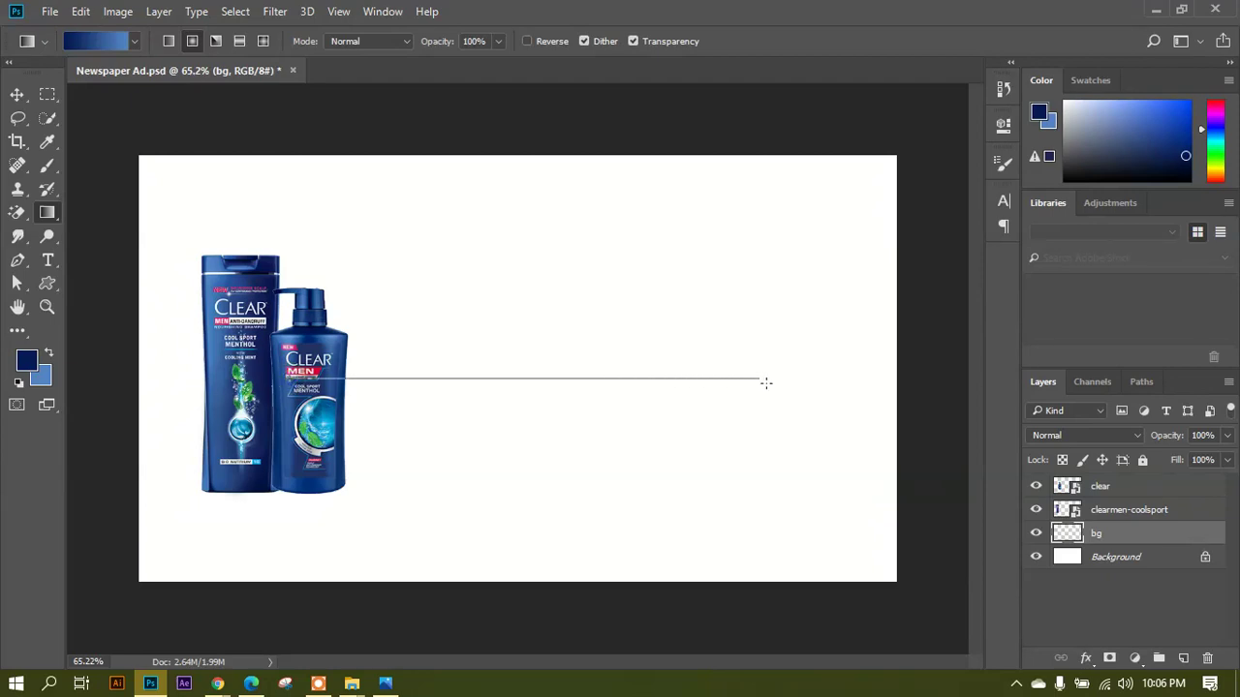
pyautogui.moveTo(808, 382); pyautogui.dragTo(808, 382)
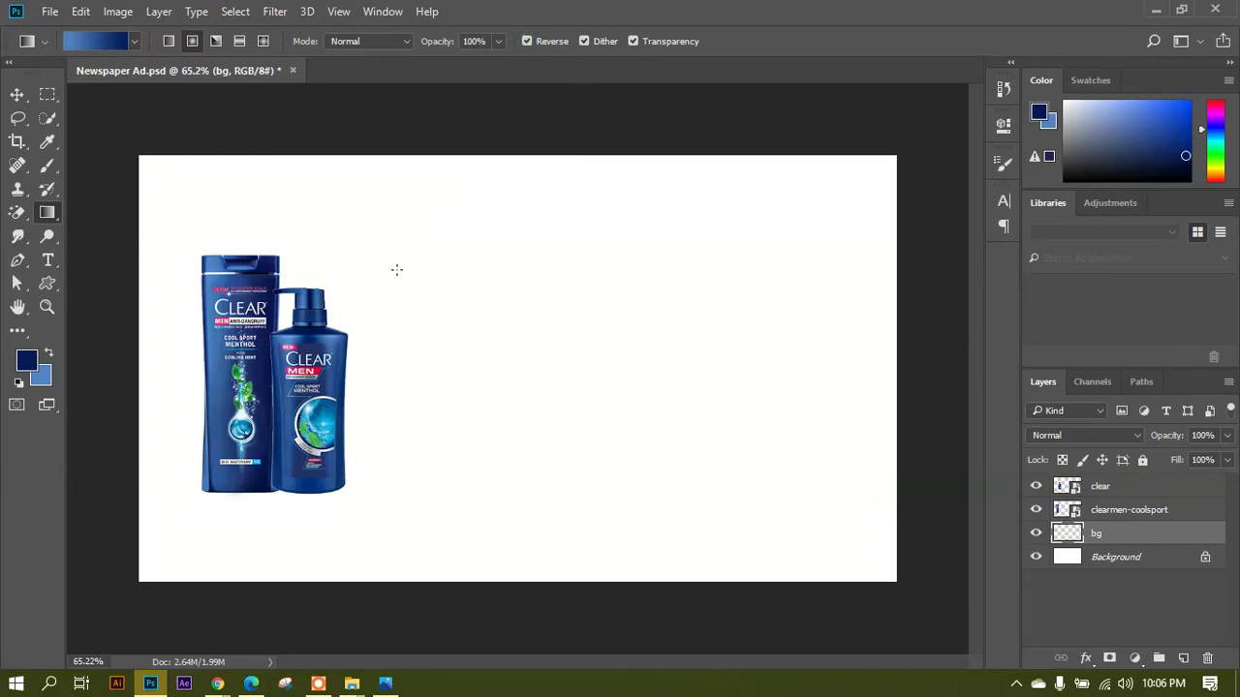
pyautogui.moveTo(274, 378); pyautogui.dragTo(744, 384)
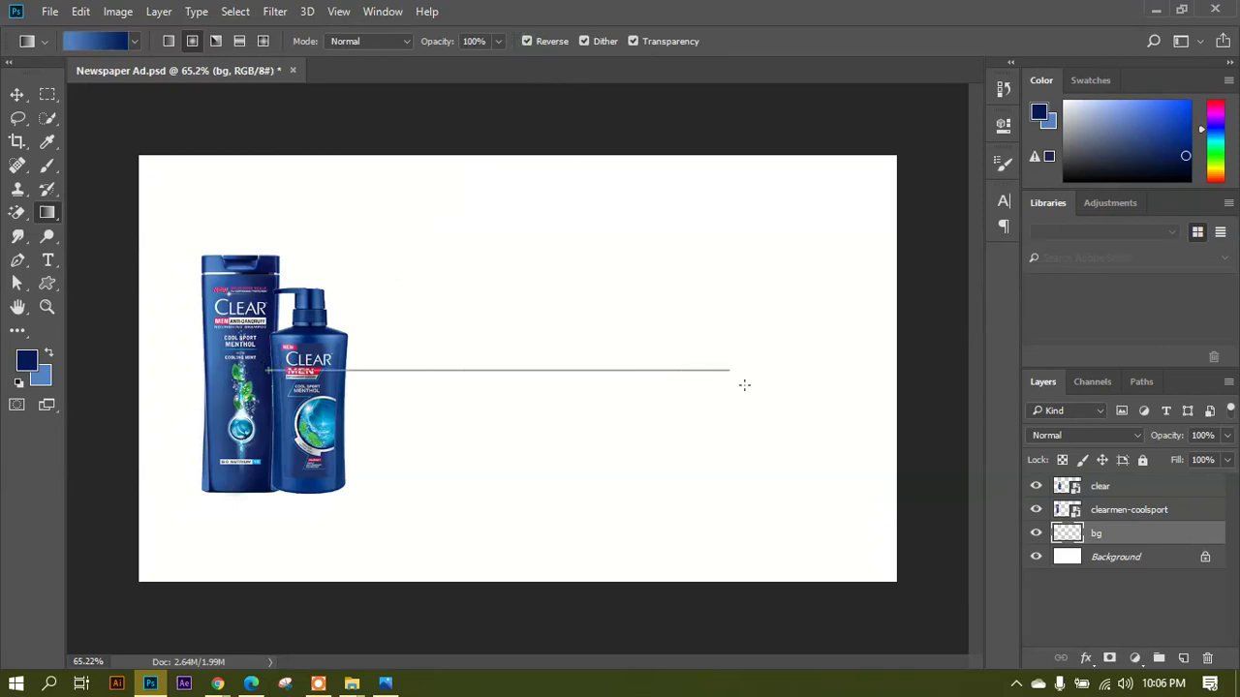
pyautogui.moveTo(831, 385); pyautogui.dragTo(831, 385)
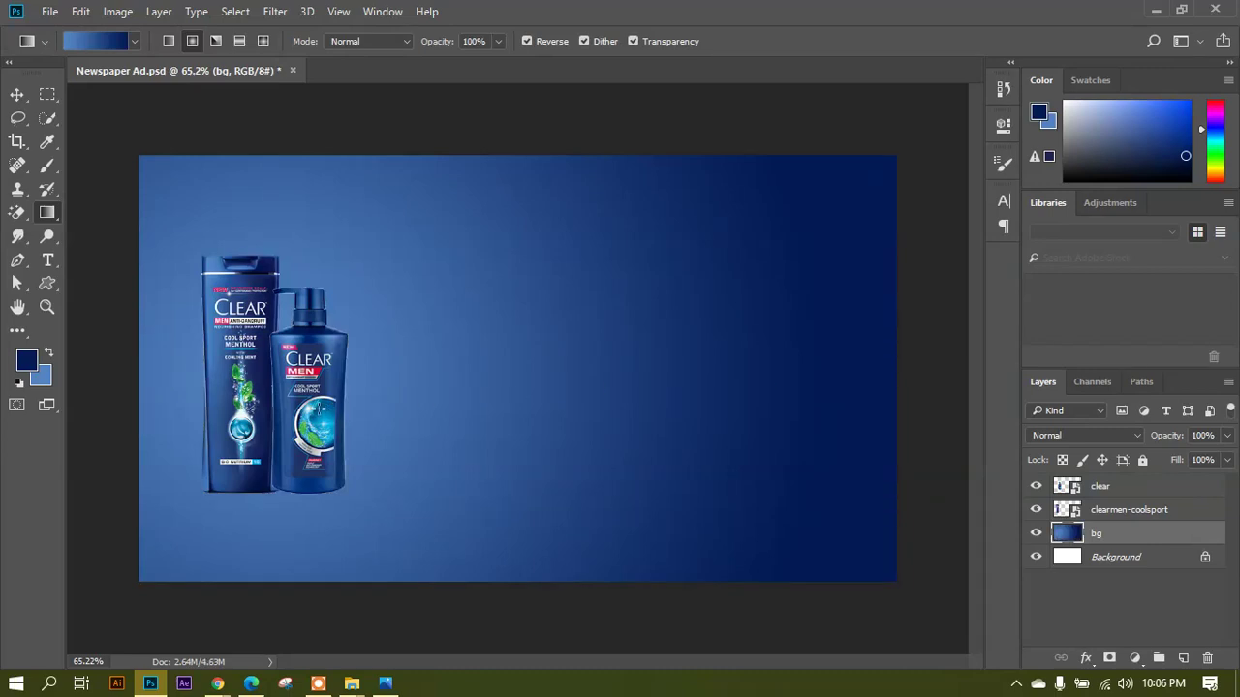
pyautogui.scroll(1, 319, 409)
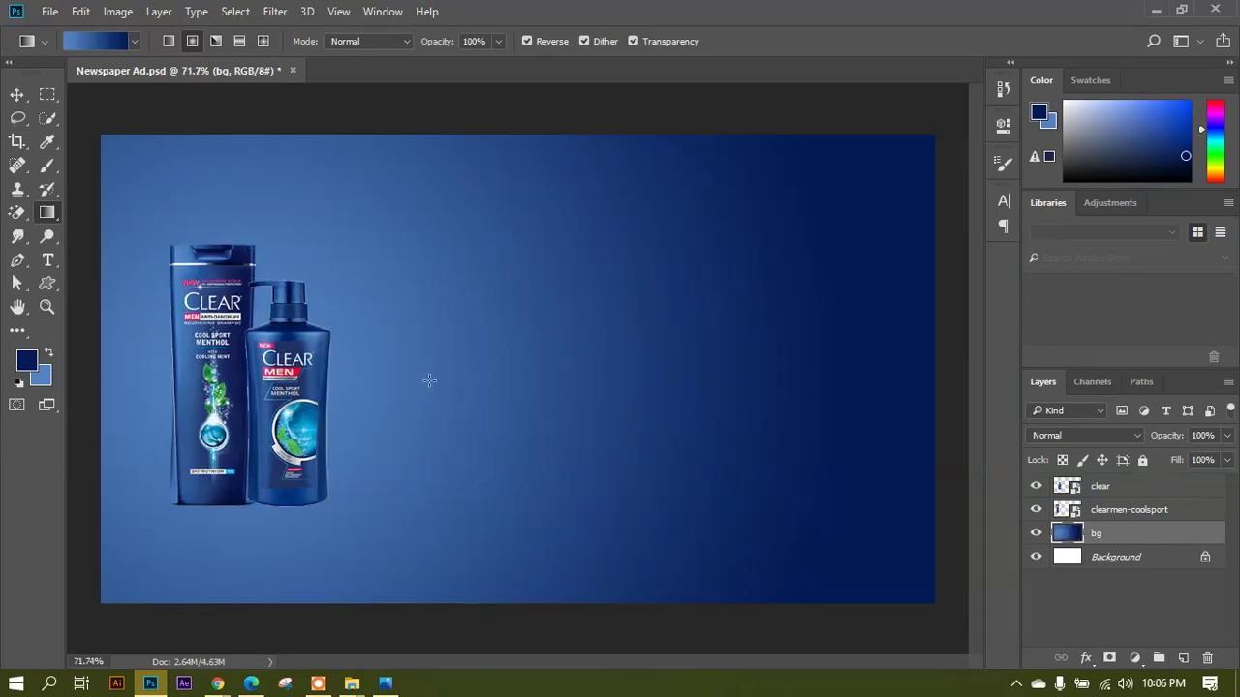
pyautogui.scroll(-1, 429, 381)
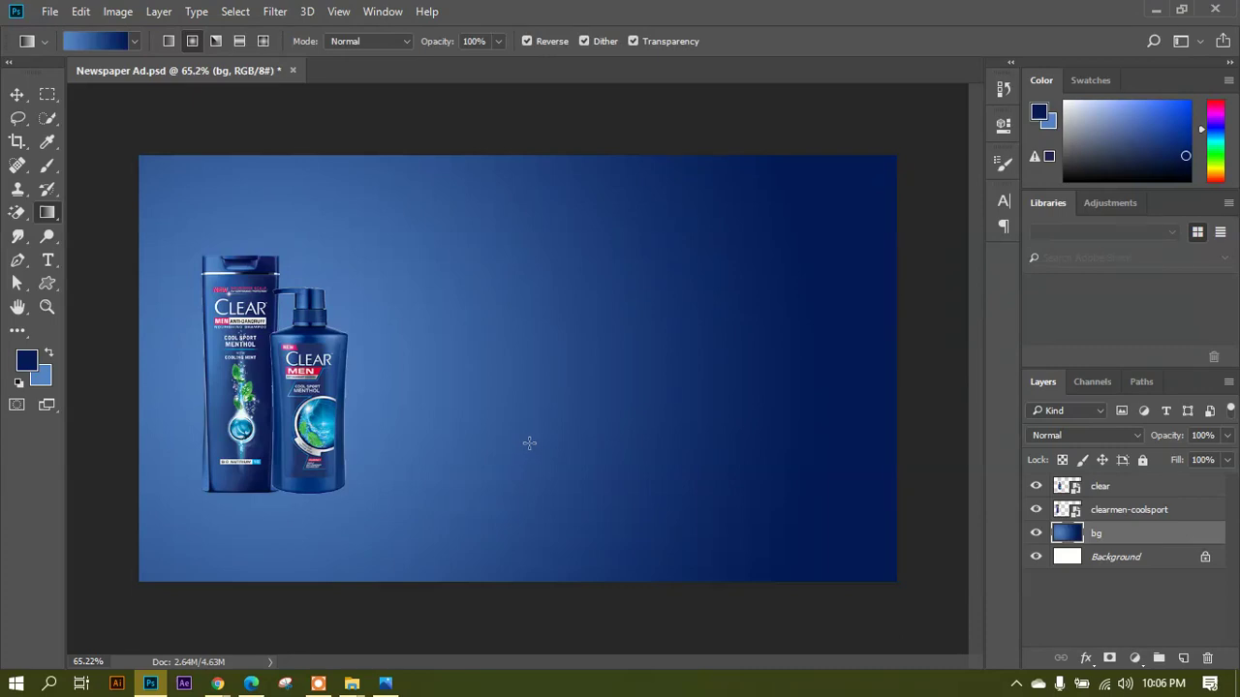
pyautogui.hotkey('ctrl', 'z')
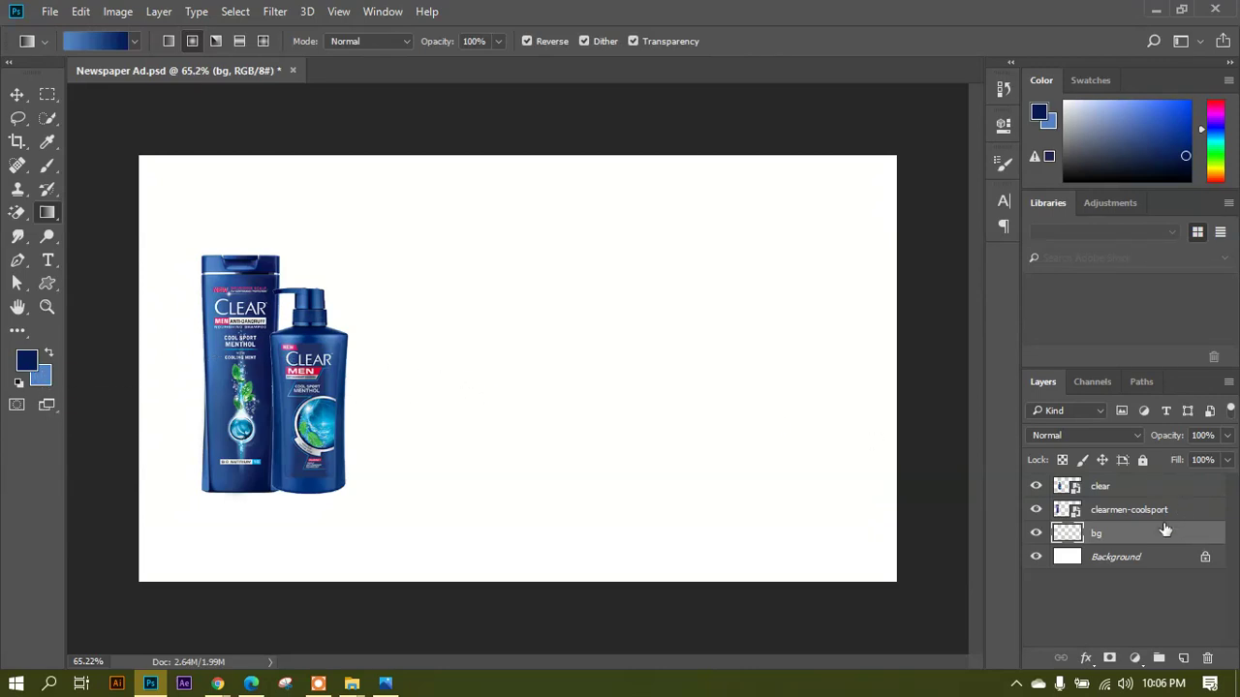
# Fill the bg layer with the dark navy foreground color and return to the Move tool.
pyautogui.moveTo(1162, 530); pyautogui.dragTo(1158, 526)
pyautogui.hotkey('alt', 'BackSpace')
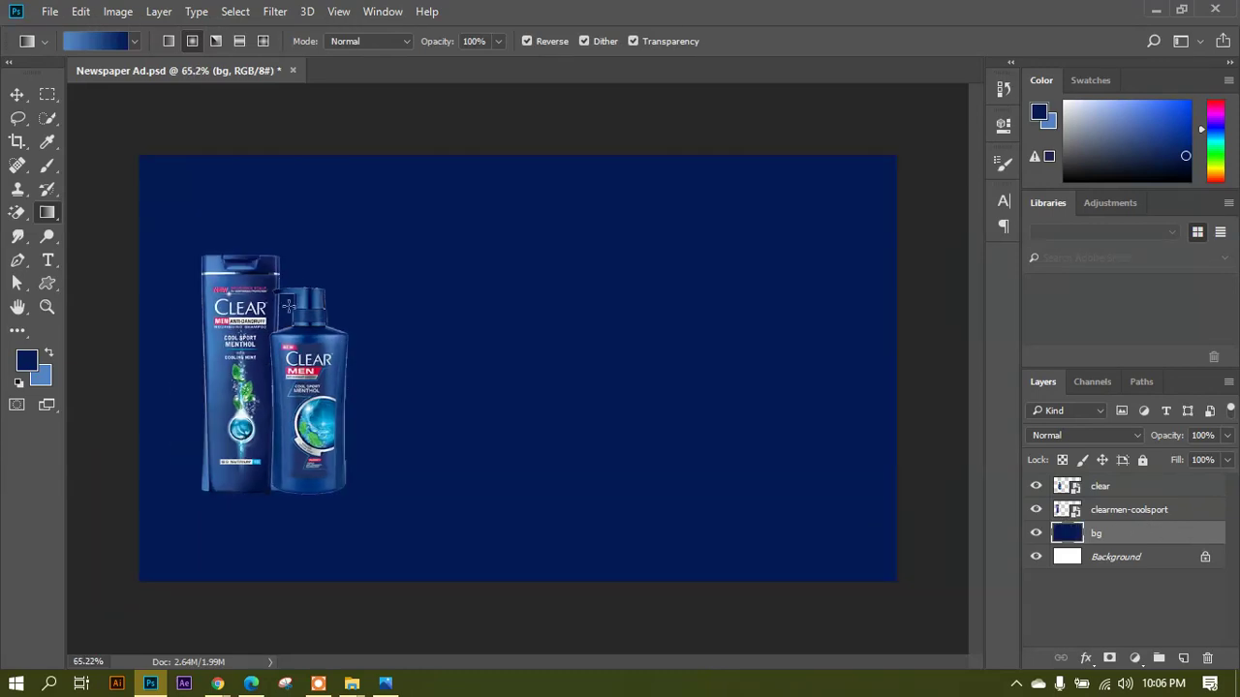
pyautogui.click(18, 94)
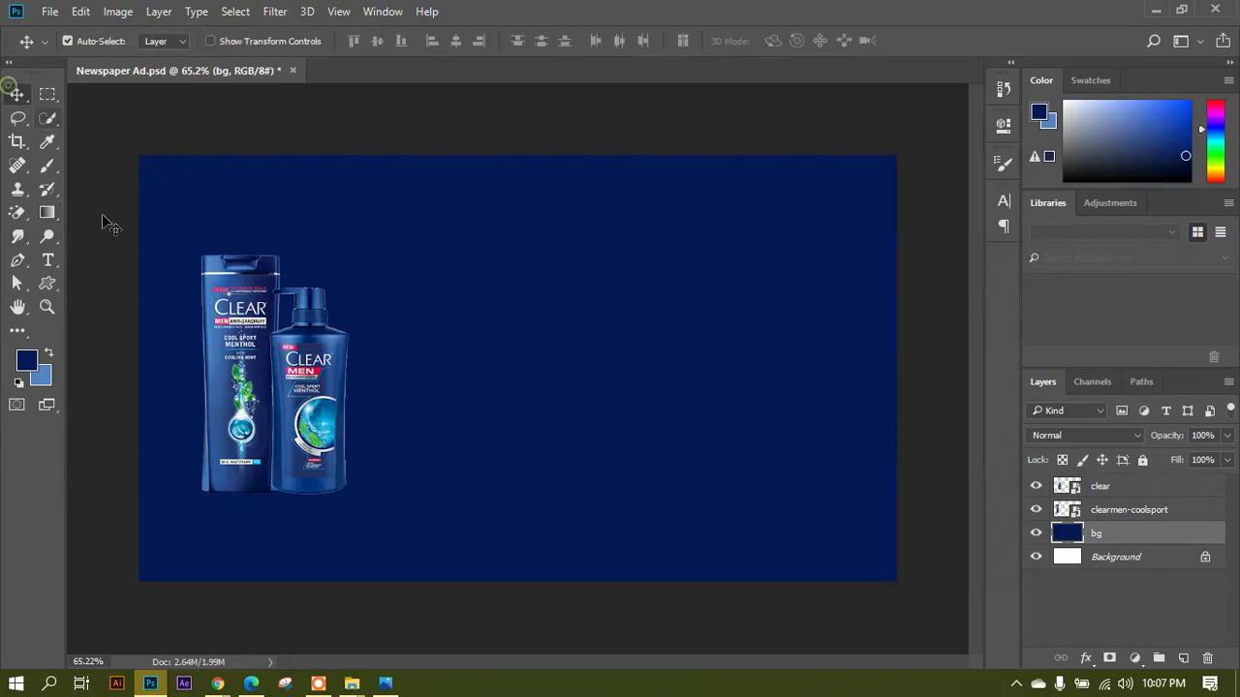
# Shift both shampoo bottles together slightly to the right on the canvas.
pyautogui.click(248, 341)
pyautogui.keyDown('shift'); pyautogui.click(314, 393); pyautogui.keyUp('shift')
pyautogui.moveTo(315, 392); pyautogui.dragTo(341, 396)
pyautogui.scroll(1, 304, 347)
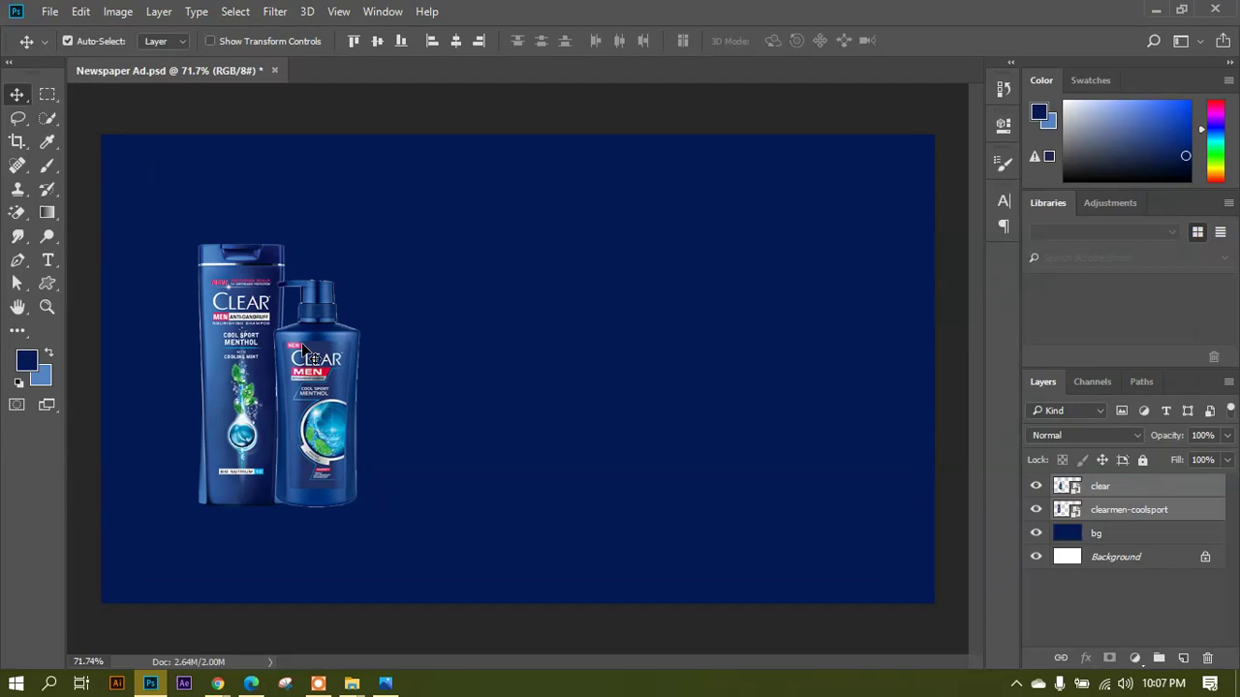
# Add a new layer directly above bg and choose the Brush tool with a soft 300 px tip at 0% hardness.
pyautogui.click(1096, 538)
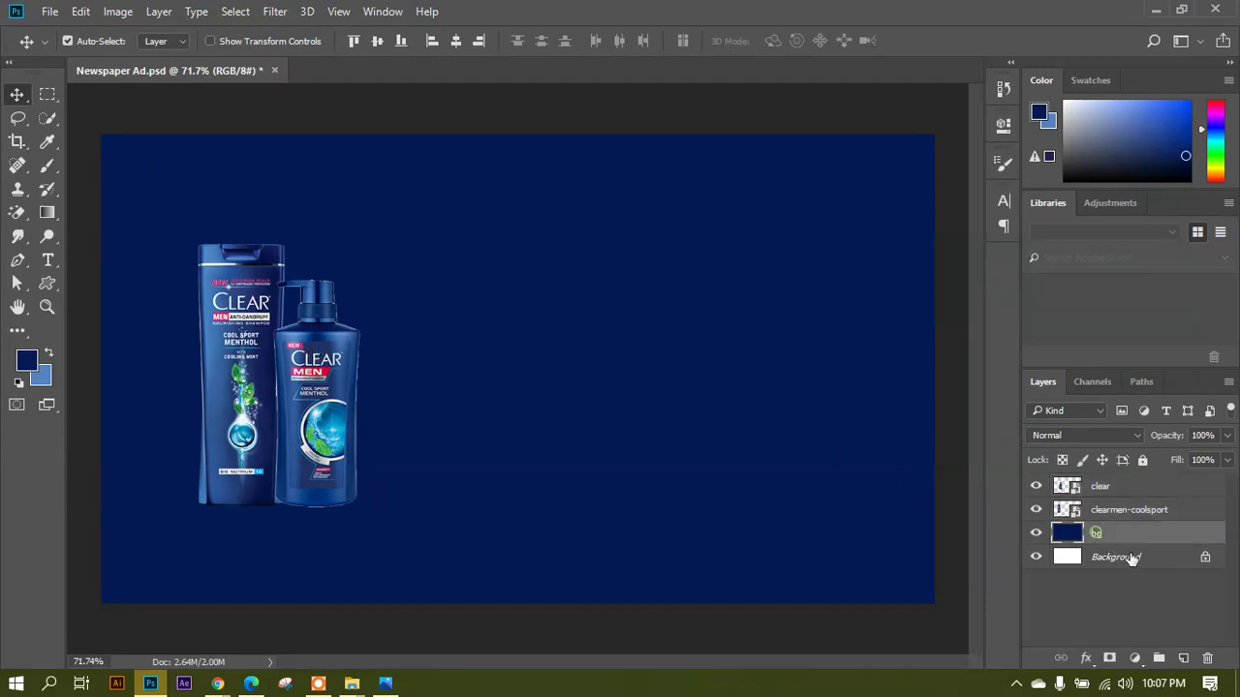
pyautogui.click(1185, 658)
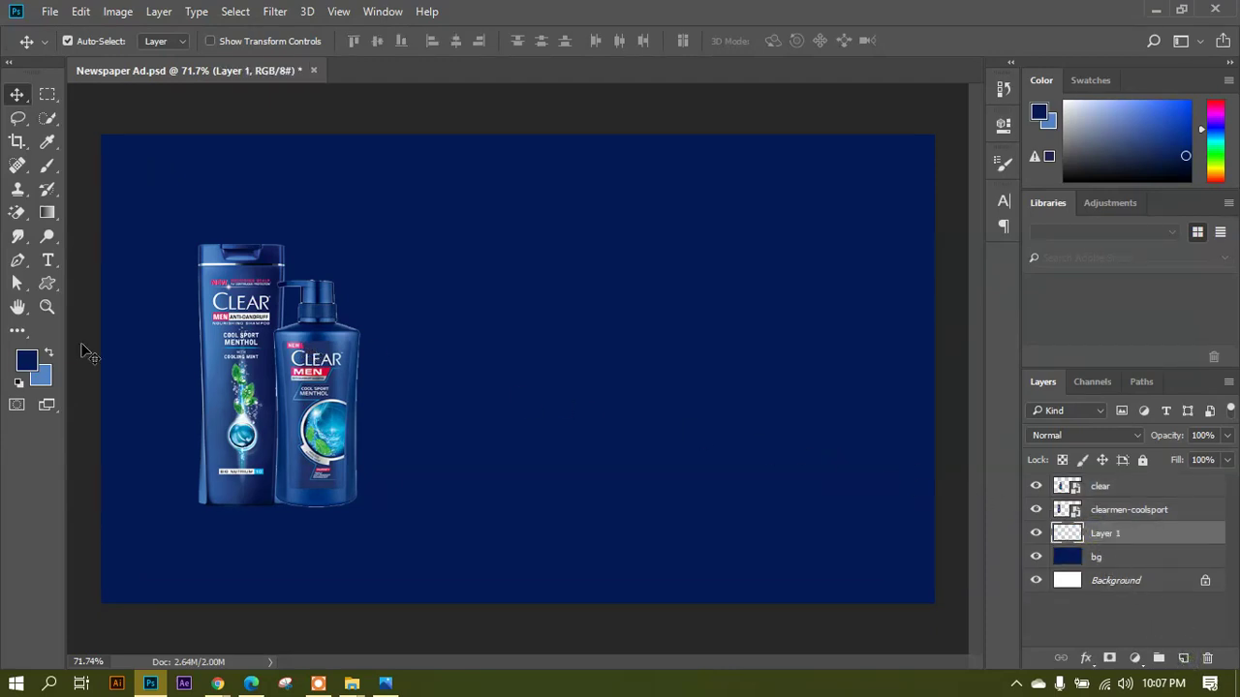
pyautogui.click(55, 174)
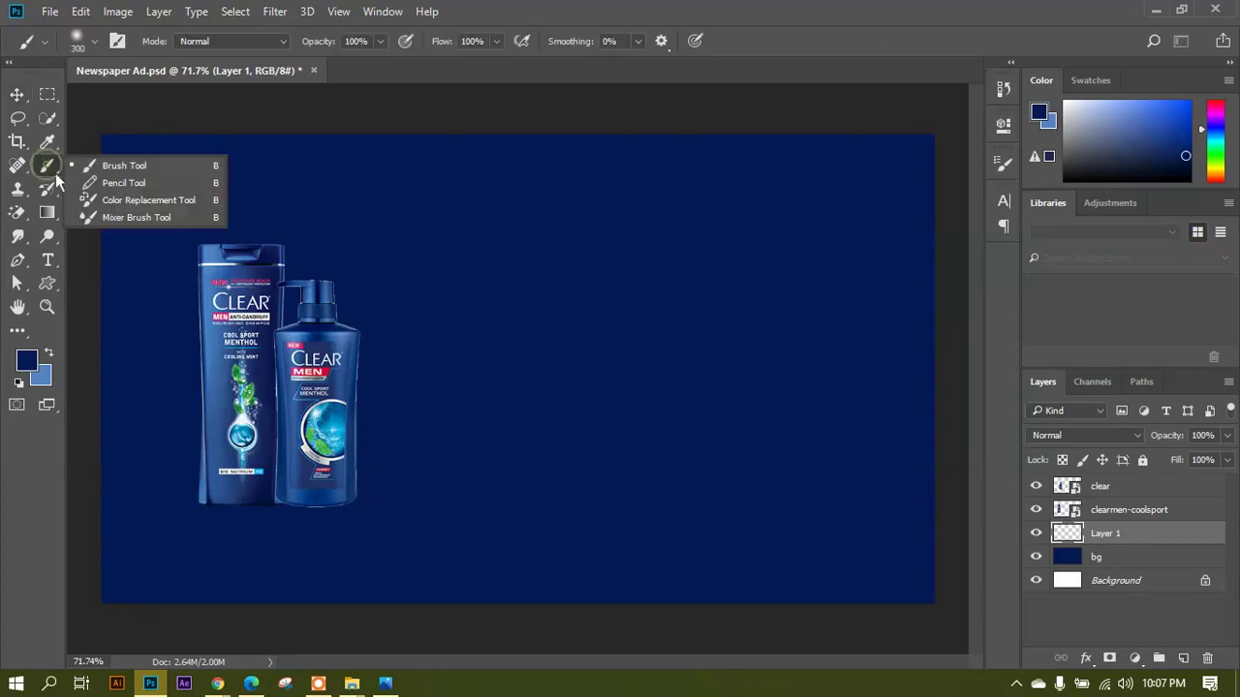
pyautogui.click(123, 176)
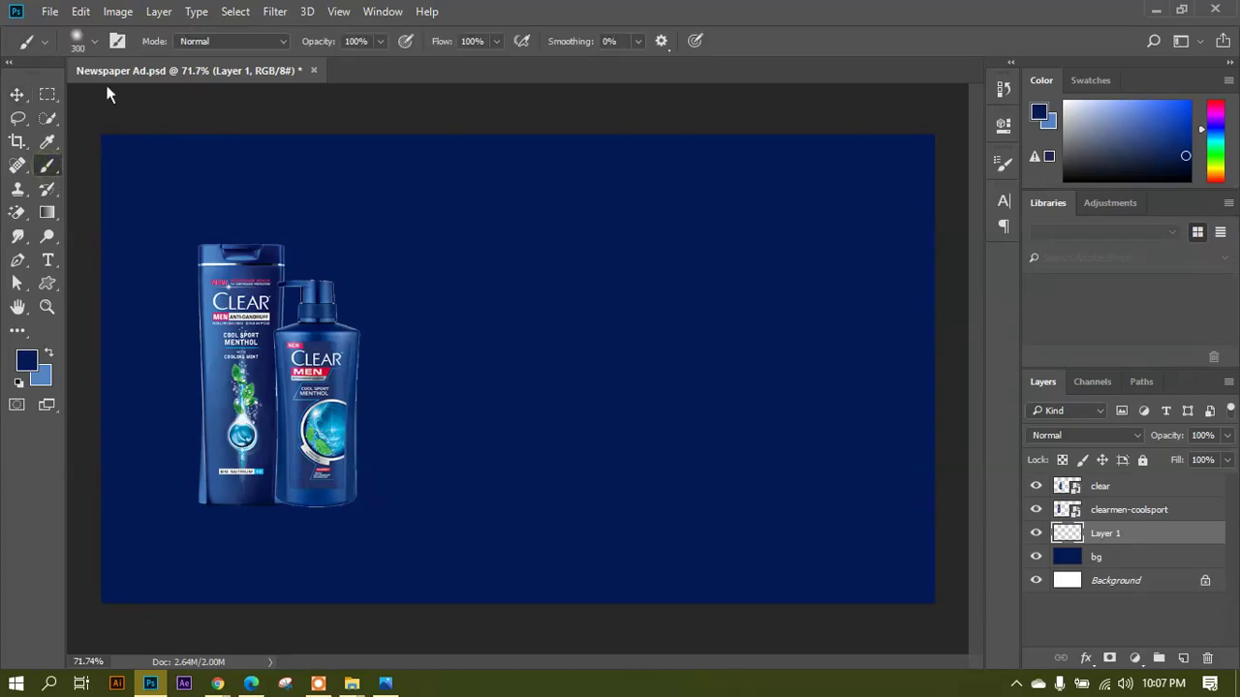
pyautogui.click(93, 41)
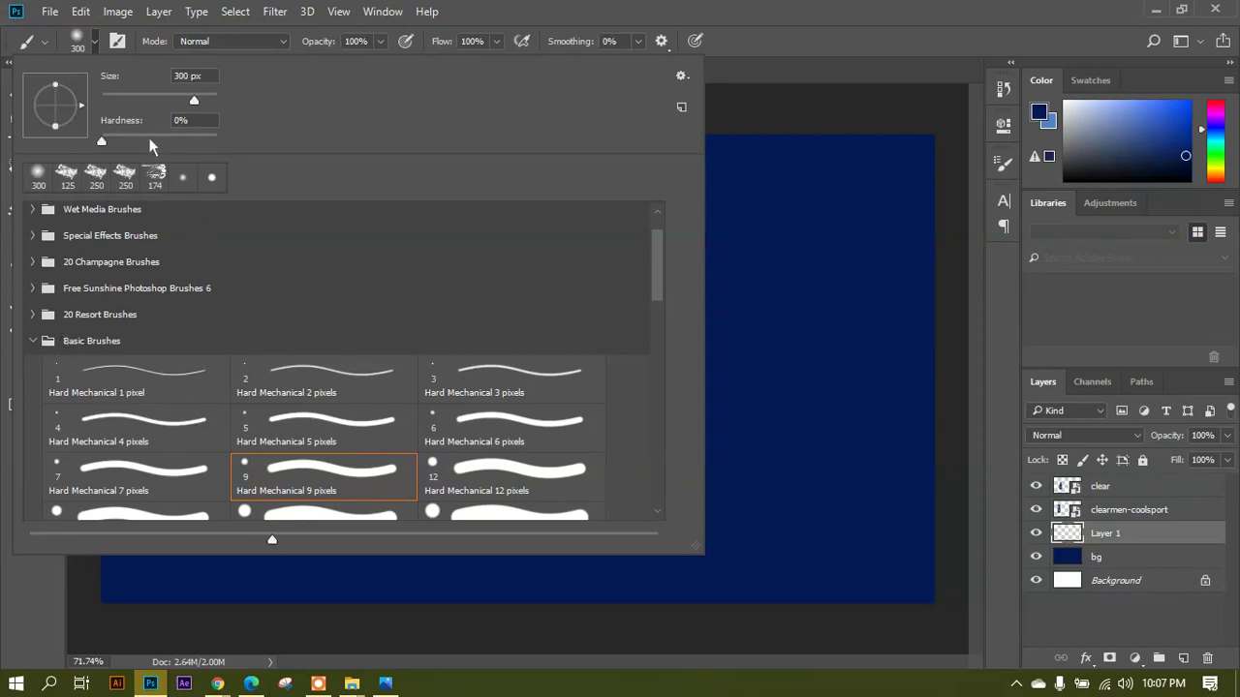
pyautogui.click(179, 120)
pyautogui.click(746, 41)
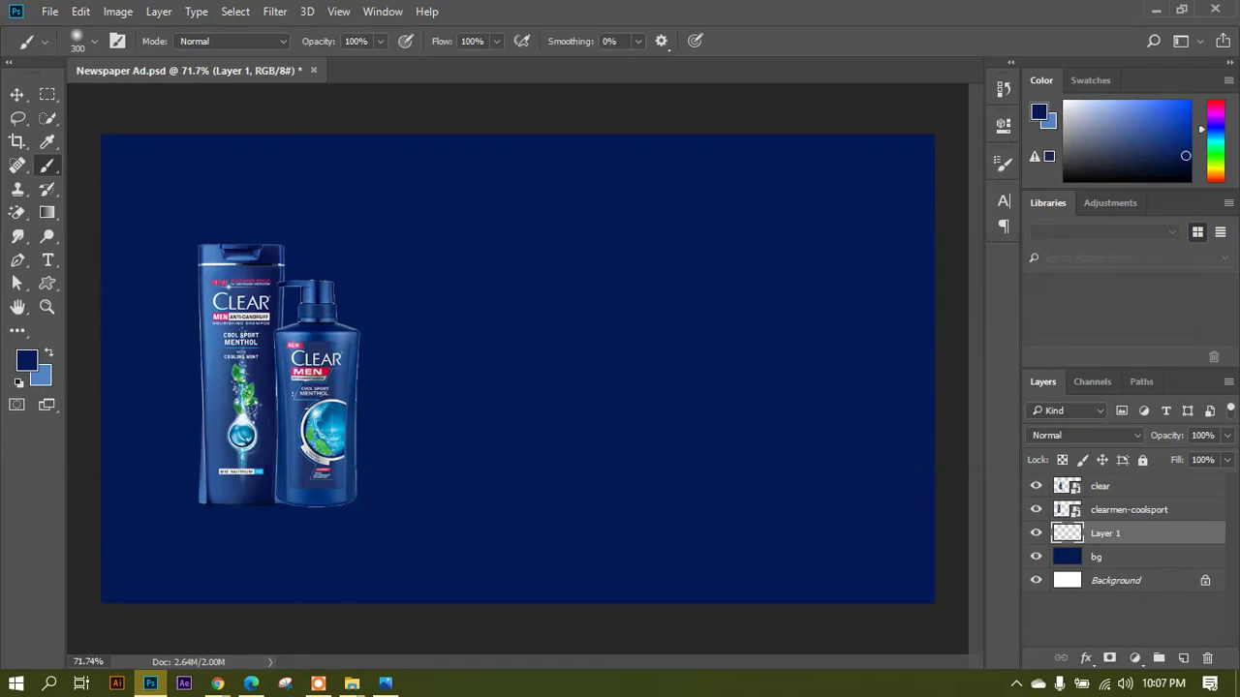
# Swap the colors so lighter blue is the foreground, and enlarge the brush to 800 px.
pyautogui.click(56, 359)
pyautogui.scroll(-2, 523, 358)
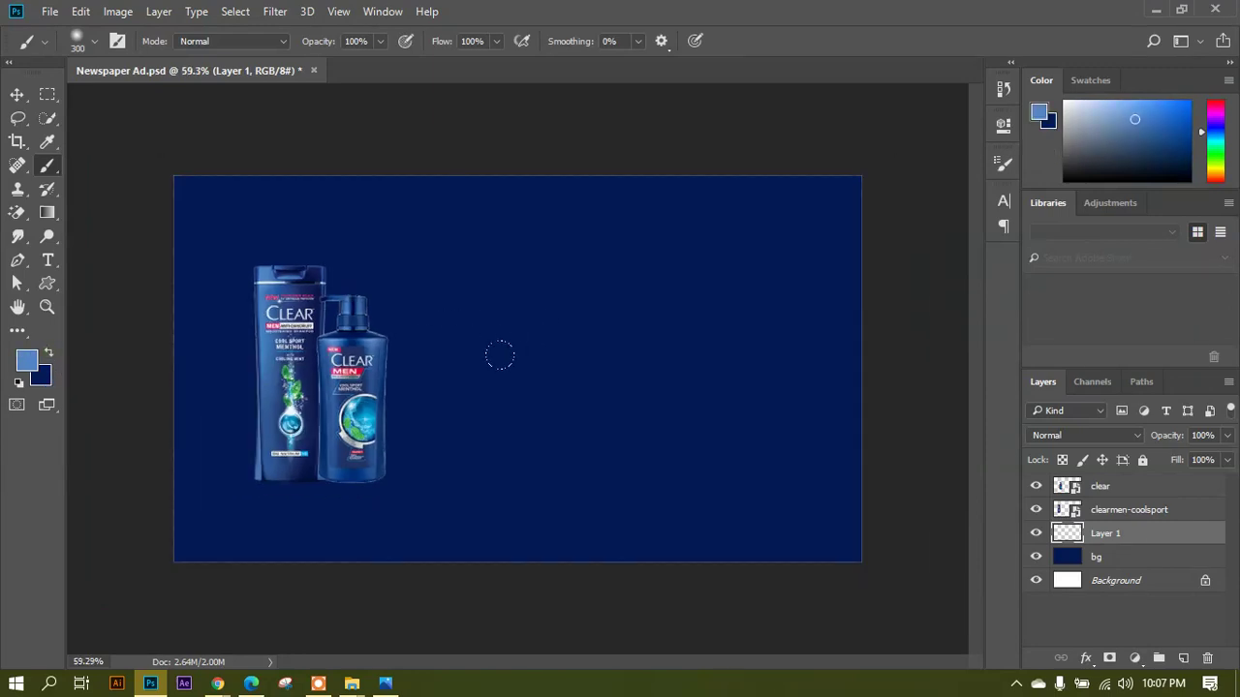
pyautogui.press(']')
pyautogui.press(']')
pyautogui.press(']')
# Move the new empty layer to the top of the layer stack and rename it light.
pyautogui.moveTo(1086, 539); pyautogui.dragTo(1093, 489)
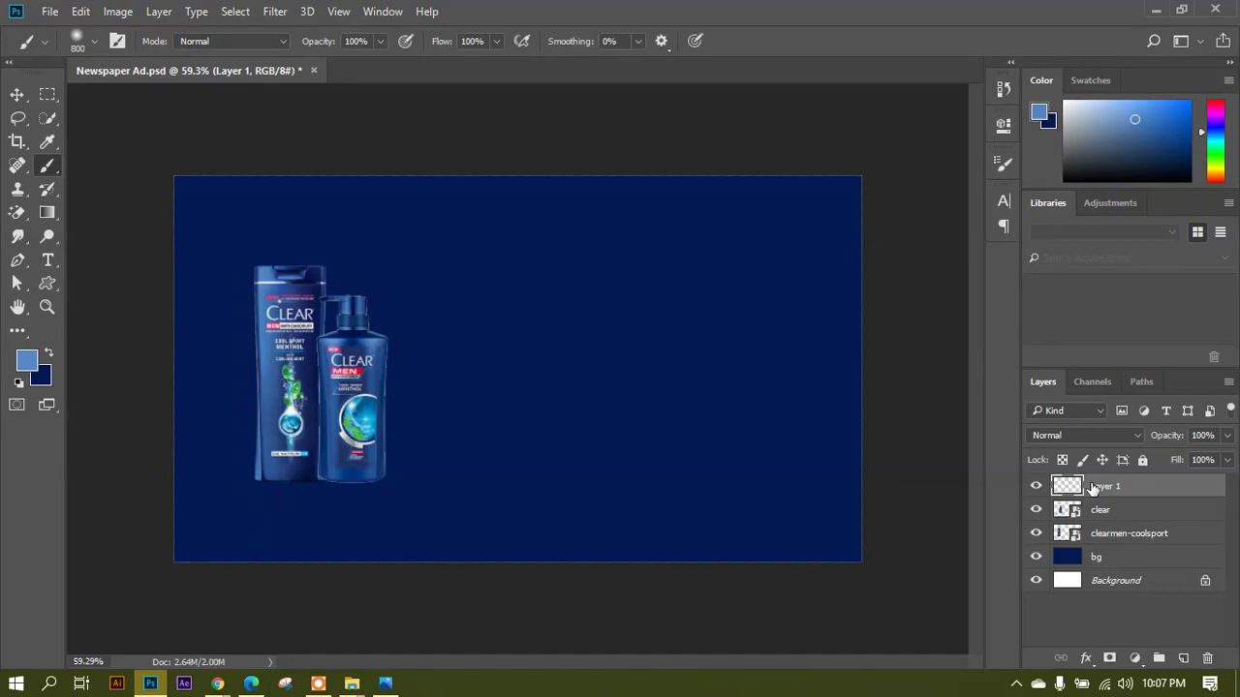
pyautogui.doubleClick(1110, 489)
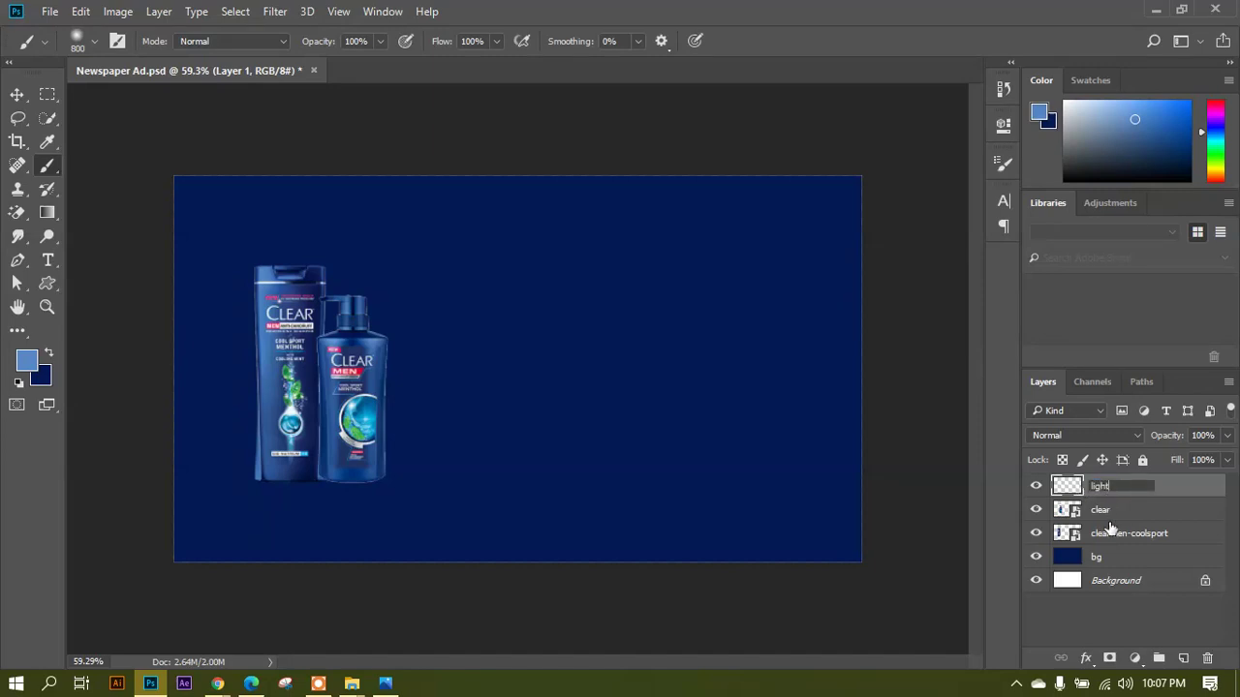
pyautogui.press('Return')
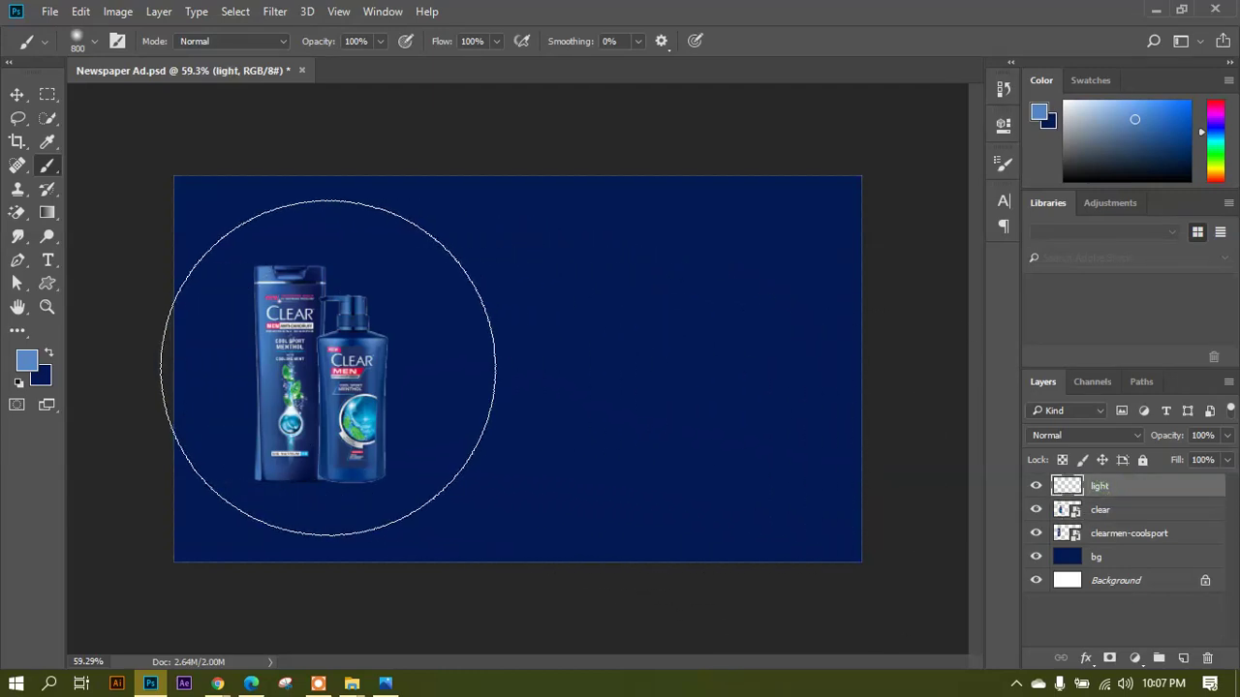
# Paint one soft lighter-blue glow over the bottles on the light layer, and place that layer below both bottle layers.
pyautogui.click(314, 373)
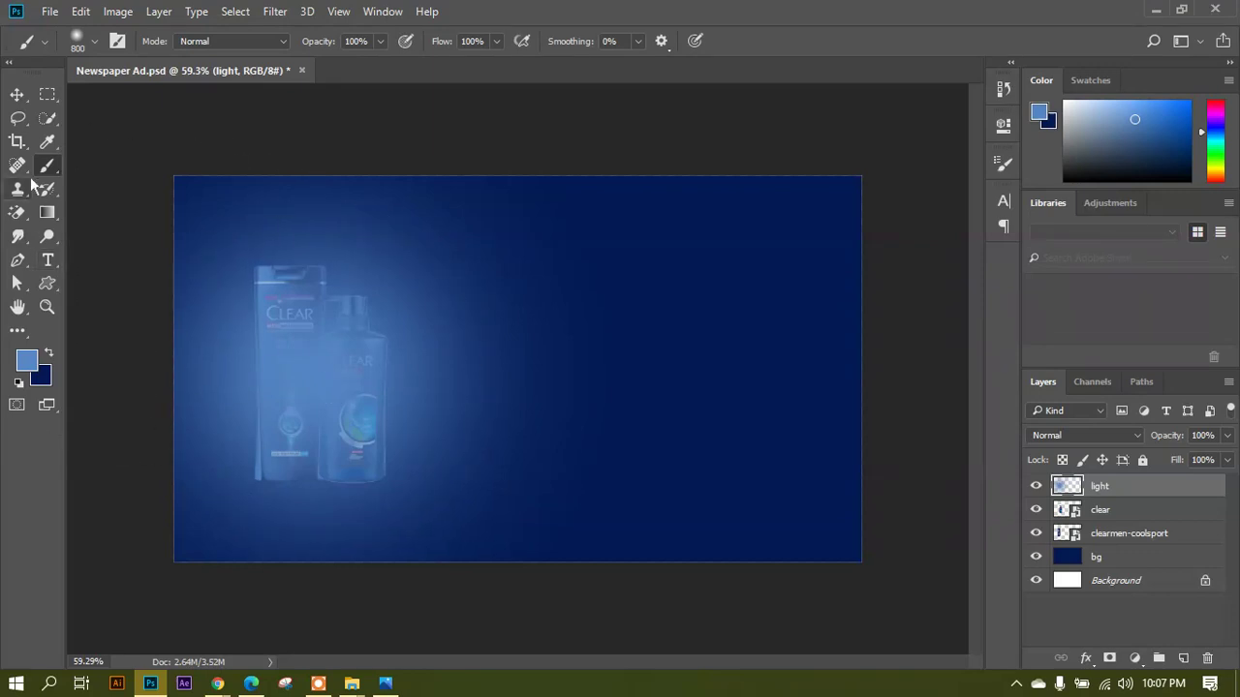
pyautogui.click(16, 94)
pyautogui.scroll(1, 278, 349)
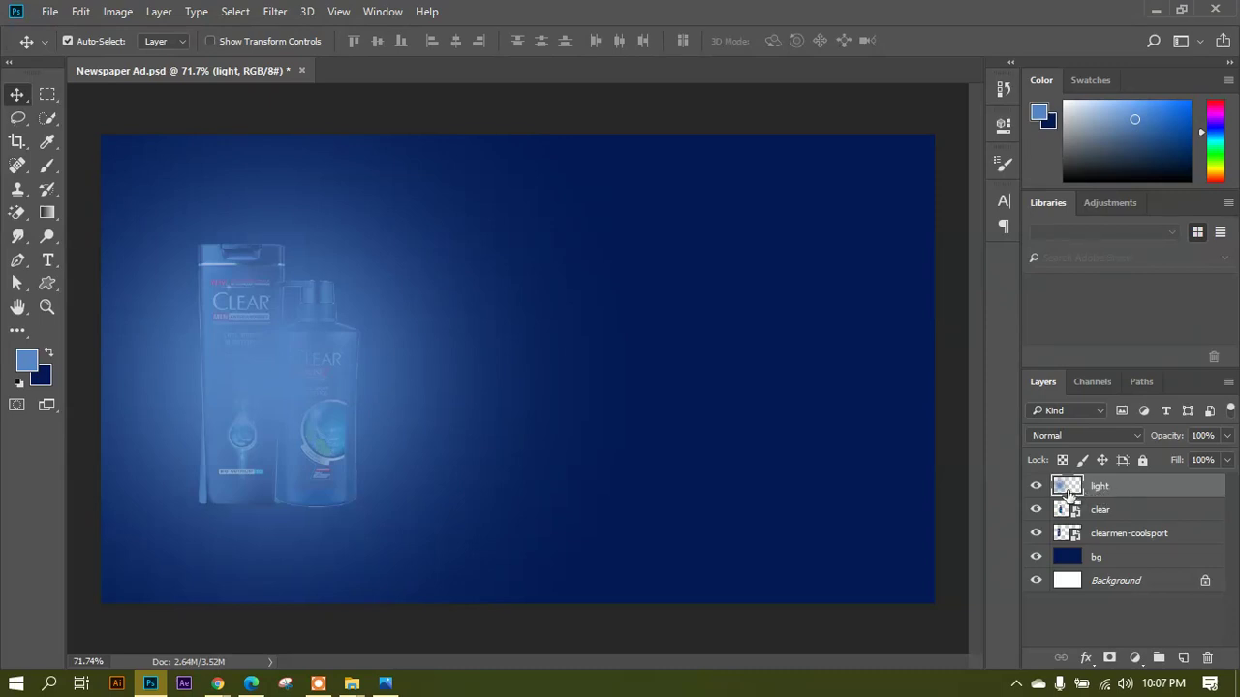
pyautogui.moveTo(1069, 496); pyautogui.dragTo(1074, 550)
# Examine how the light glow blends behind the bottles and fades into the navy background.
pyautogui.scroll(-2, 308, 414)
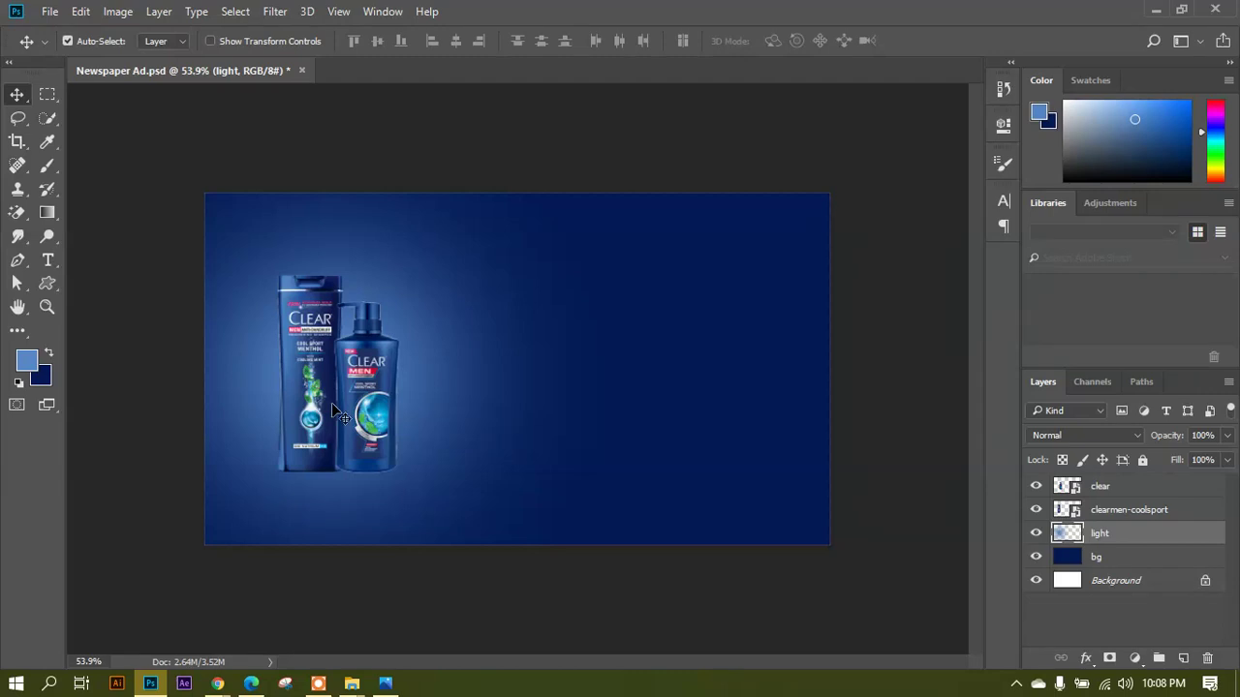
pyautogui.scroll(4, 333, 404)
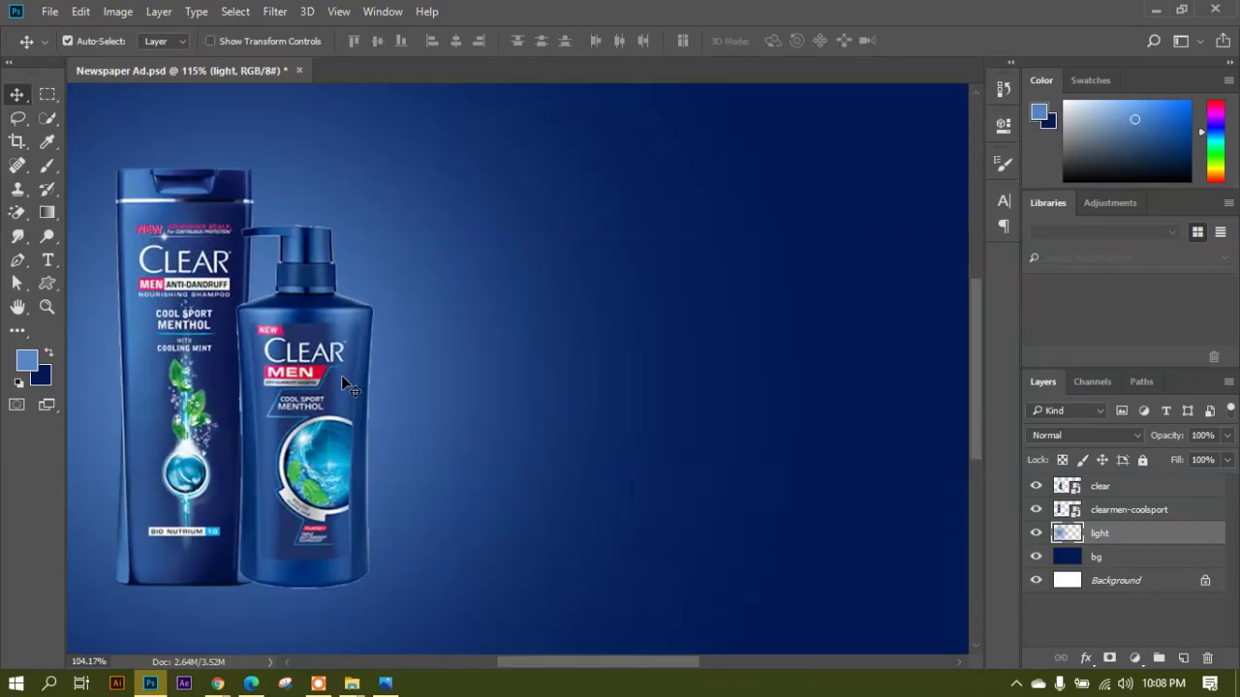
pyautogui.scroll(-3, 341, 375)
pyautogui.scroll(2, 379, 387)
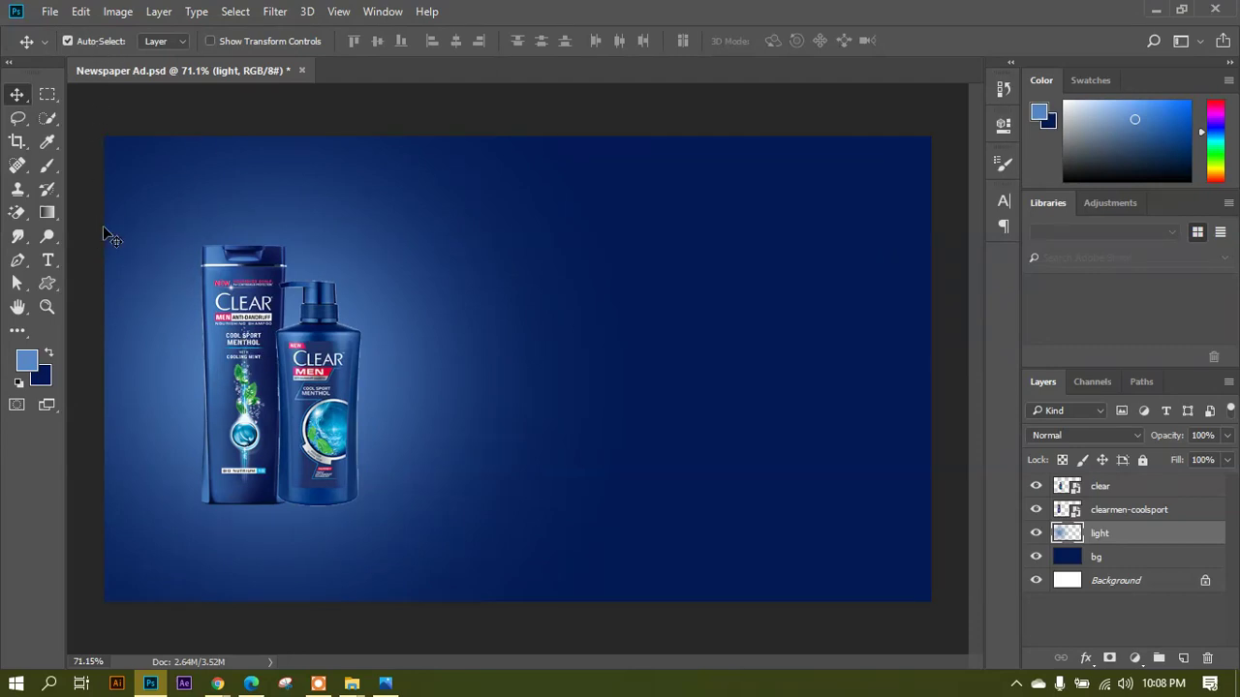
pyautogui.scroll(1, 390, 324)
pyautogui.scroll(2, 426, 330)
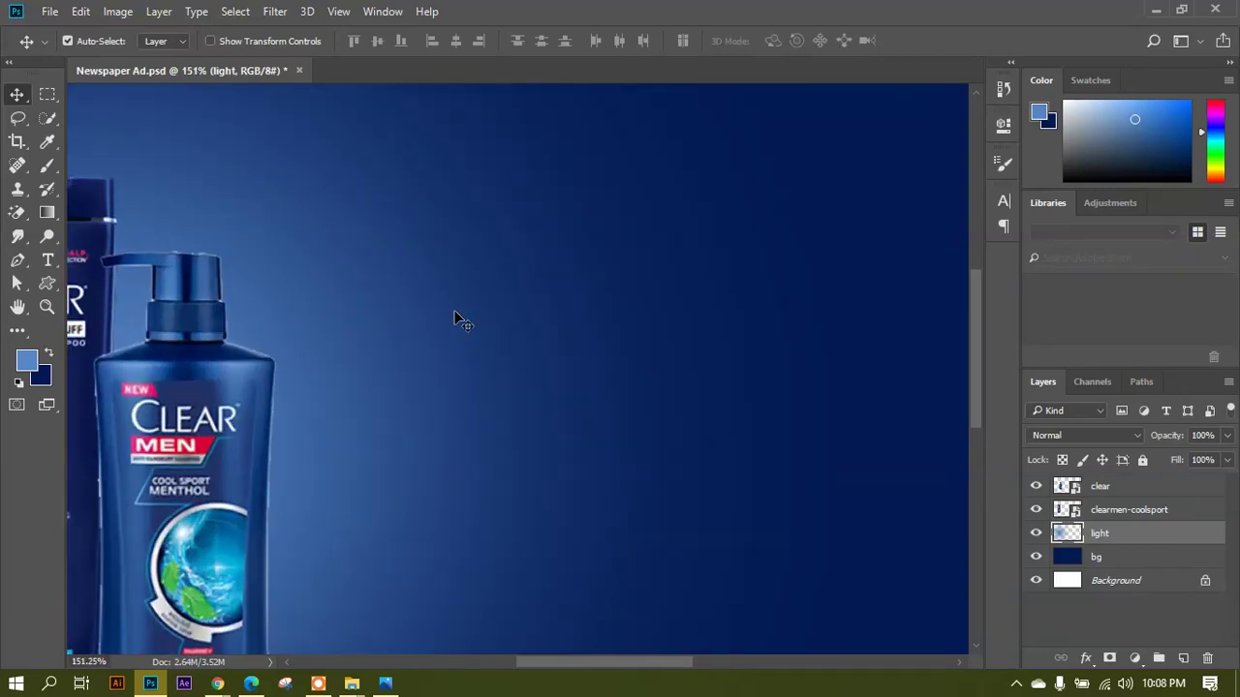
pyautogui.scroll(1, 465, 320)
pyautogui.scroll(-2, 549, 359)
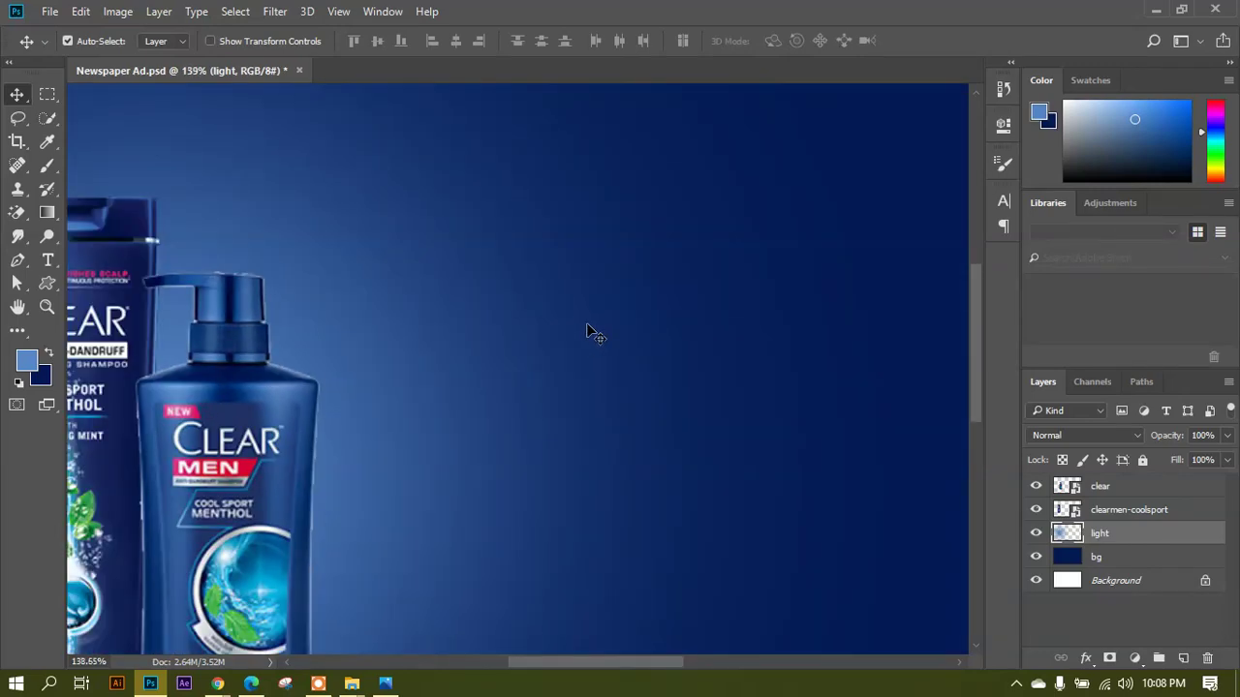
pyautogui.scroll(-3, 587, 330)
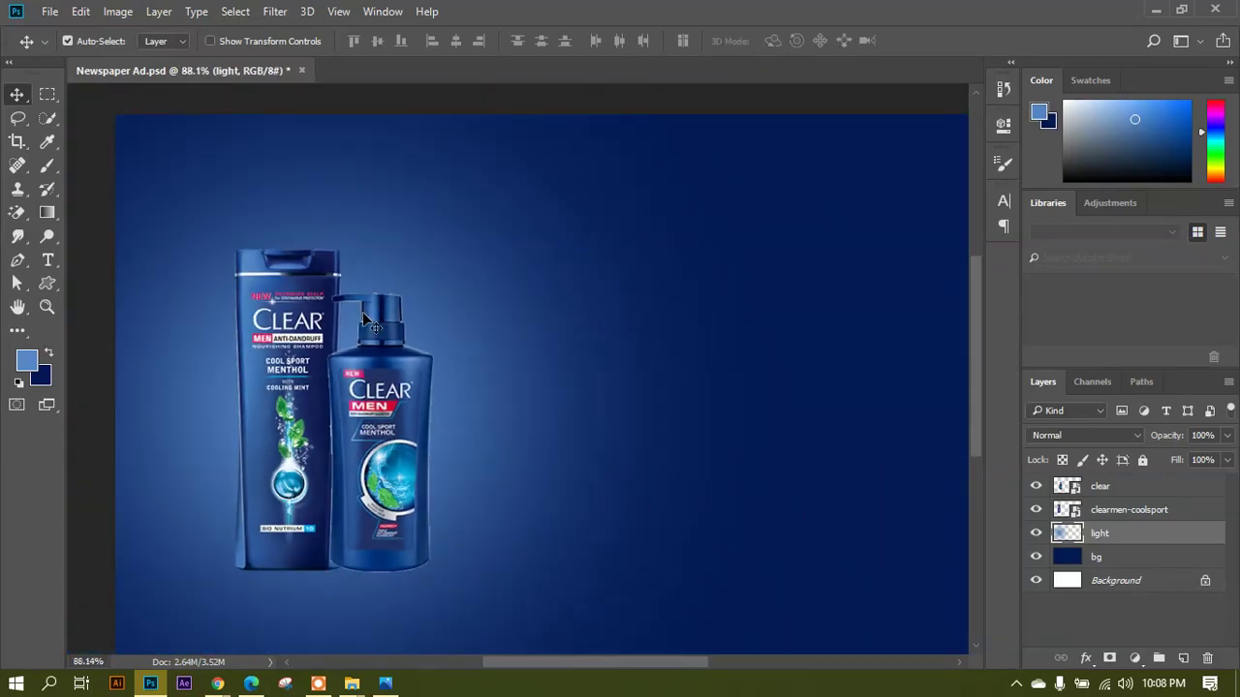
pyautogui.scroll(2, 480, 328)
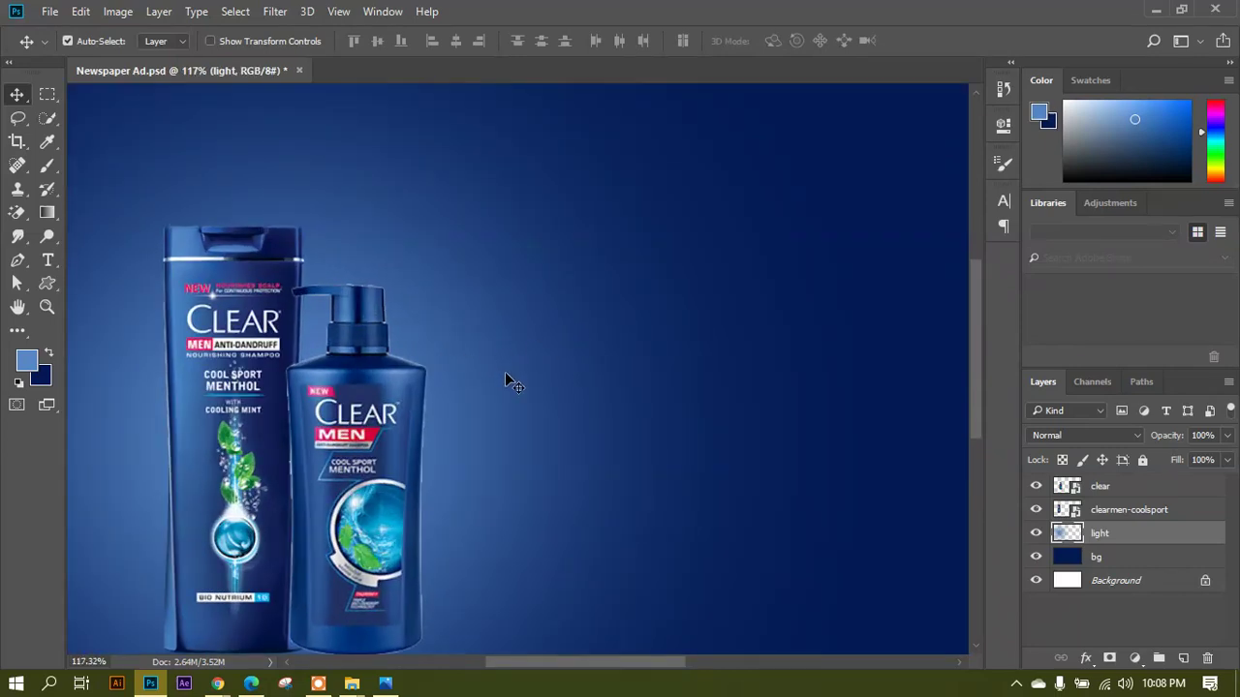
pyautogui.scroll(-2, 505, 378)
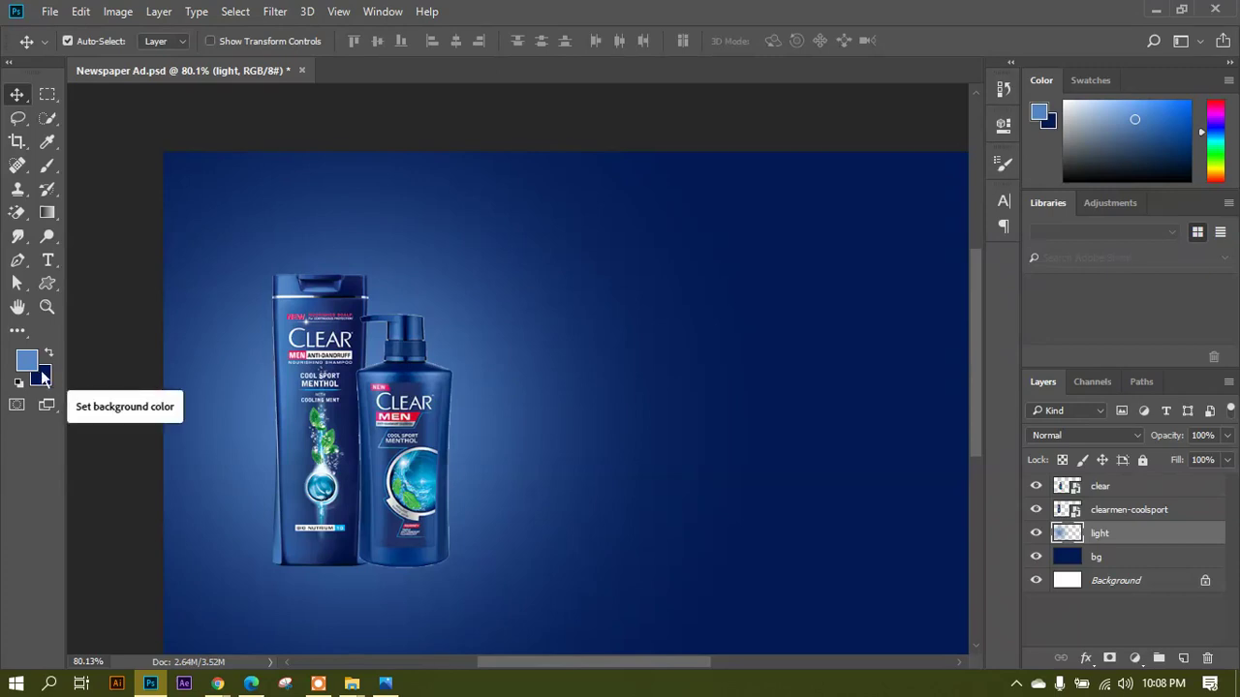
# Undo the pale-blue glow and the light layer's move below the bottles.
pyautogui.hotkey('ctrl', 'shift', ']')
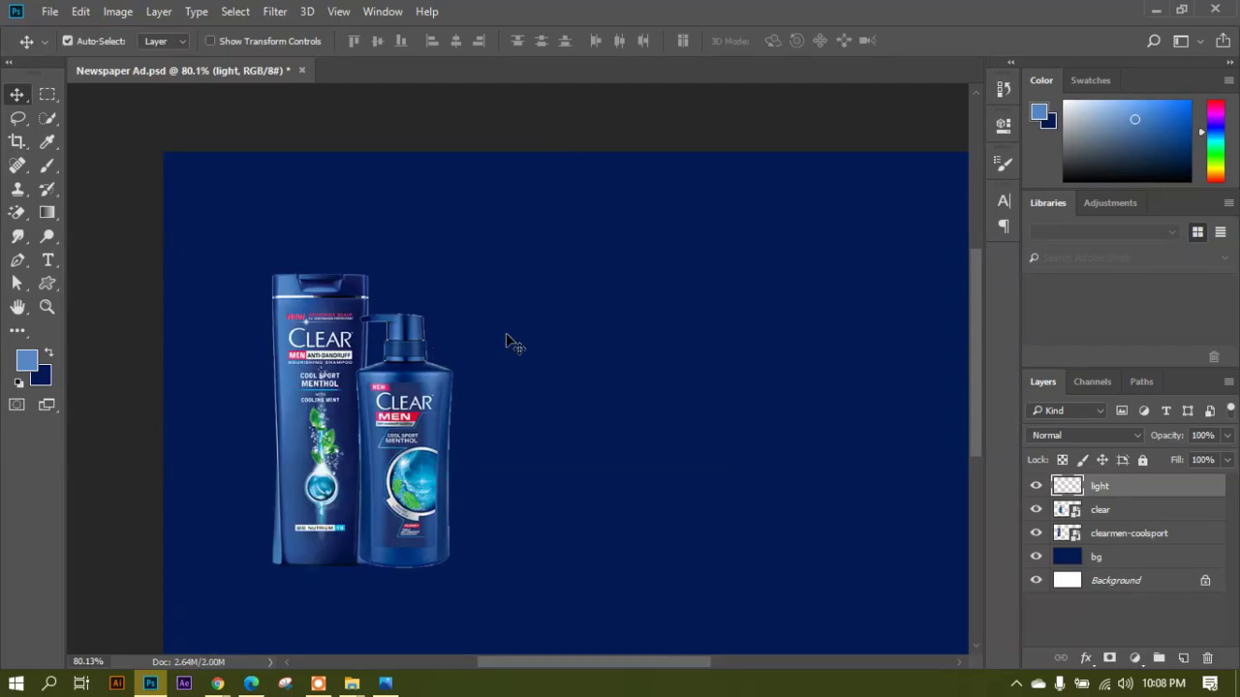
pyautogui.click(26, 363)
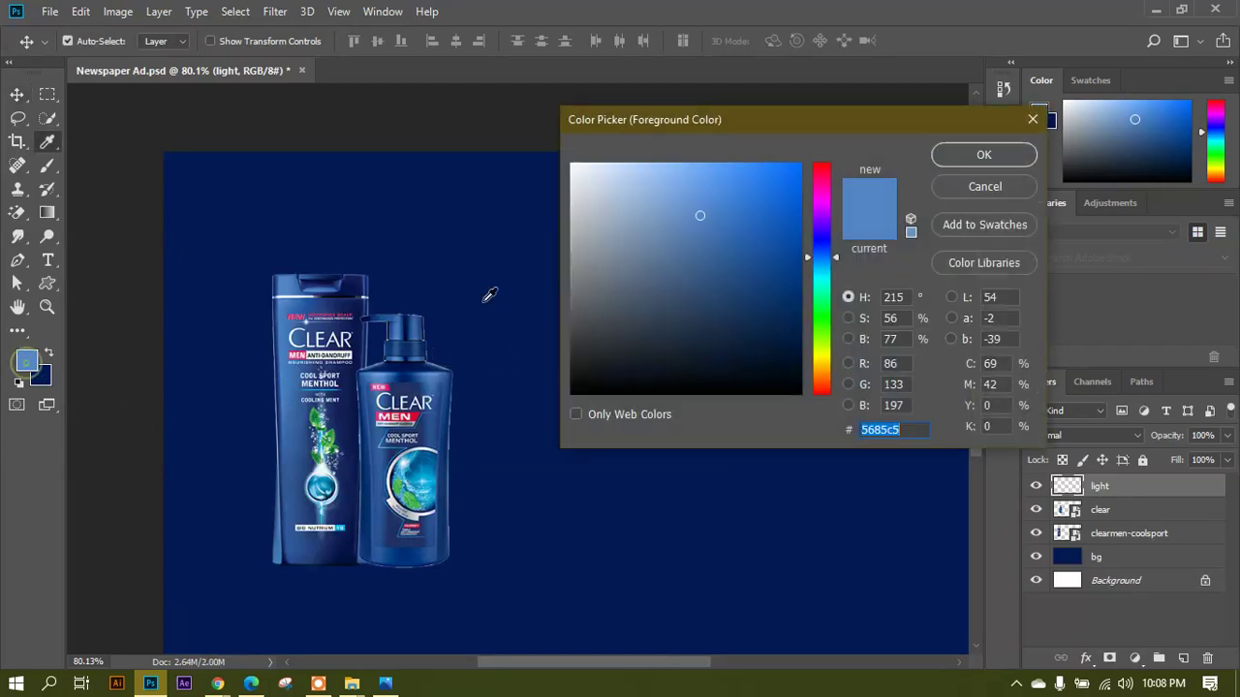
pyautogui.click(498, 223)
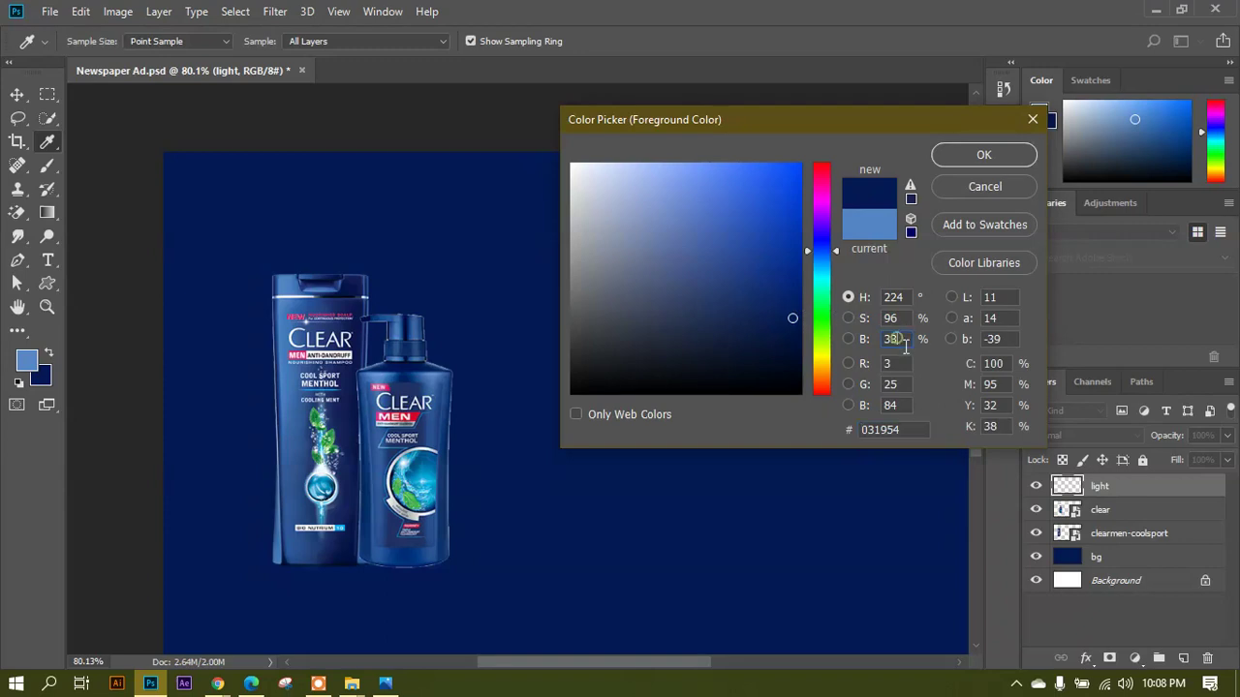
pyautogui.press('Up')
pyautogui.press('Up')
pyautogui.press('Up')
pyautogui.press('Up')
pyautogui.press('Up')
pyautogui.press('Up')
pyautogui.press('Up')
pyautogui.press('Up')
pyautogui.press('Up')
pyautogui.press('Up')
pyautogui.press('Up')
pyautogui.press('Up')
pyautogui.press('Up')
pyautogui.press('Up')
pyautogui.press('Up')
pyautogui.press('Up')
pyautogui.press('Up')
pyautogui.press('Up')
pyautogui.press('Up')
pyautogui.press('Up')
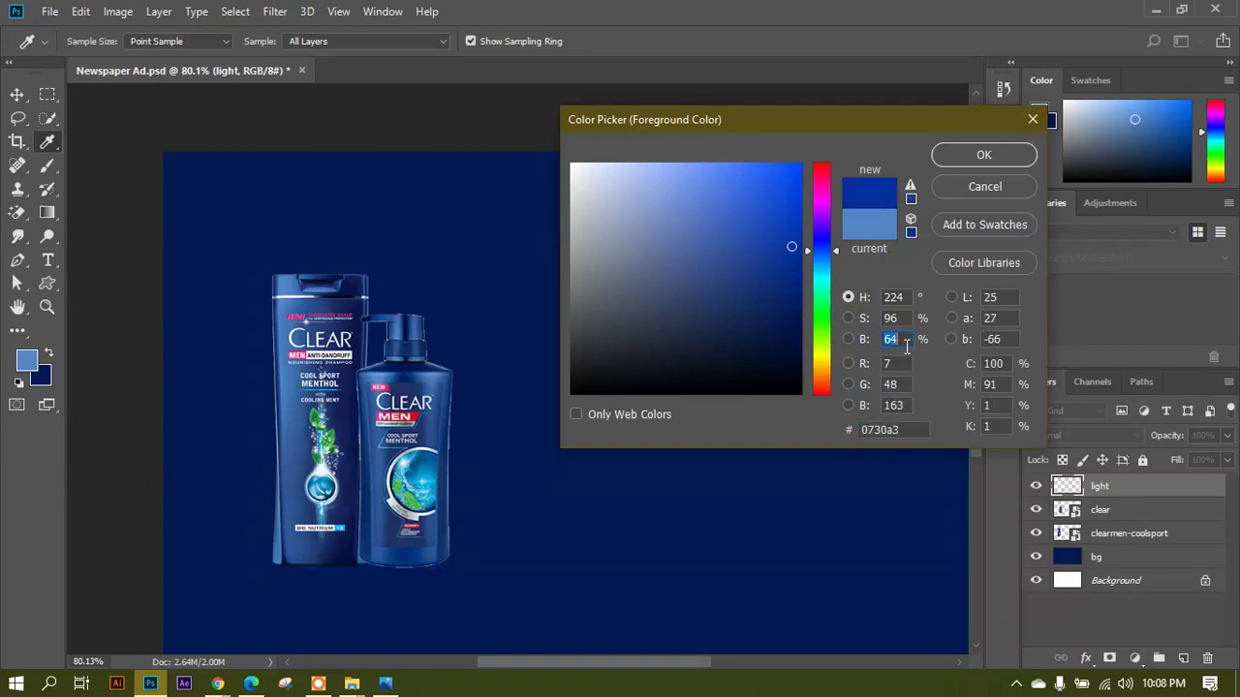
pyautogui.click(964, 191)
# Sample the navy background as the foreground color and raise its brightness to 70%, giving #0735b3.
pyautogui.click(27, 362)
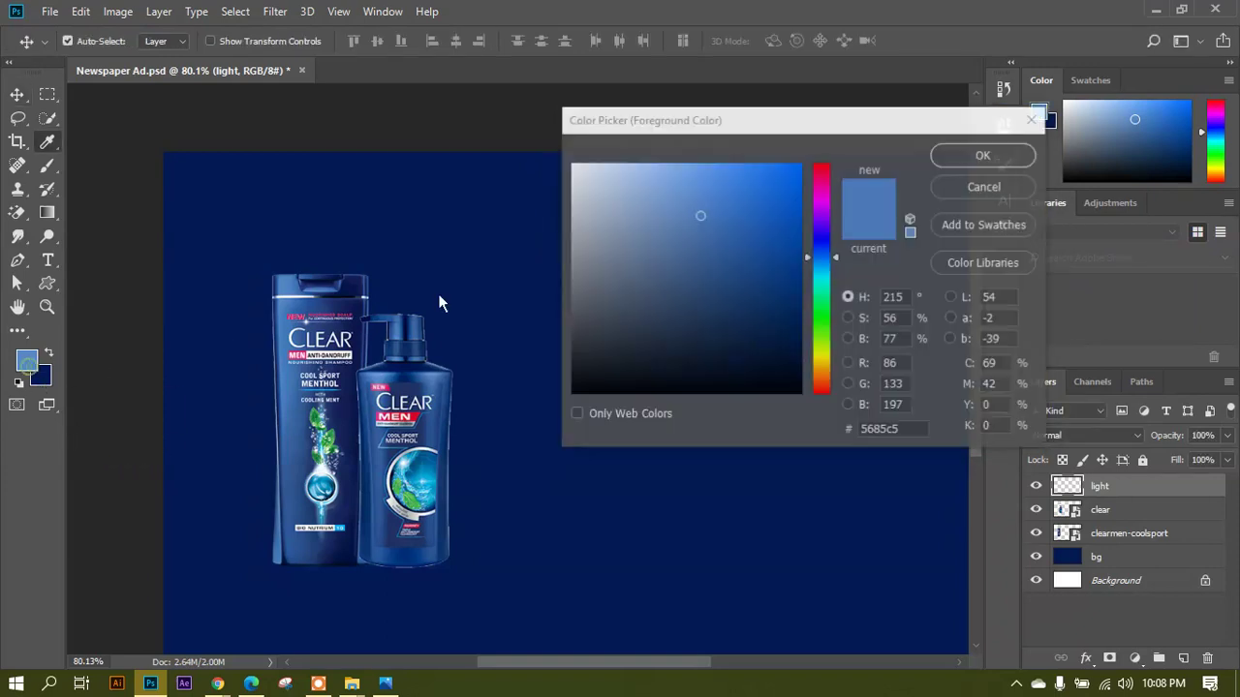
pyautogui.click(435, 243)
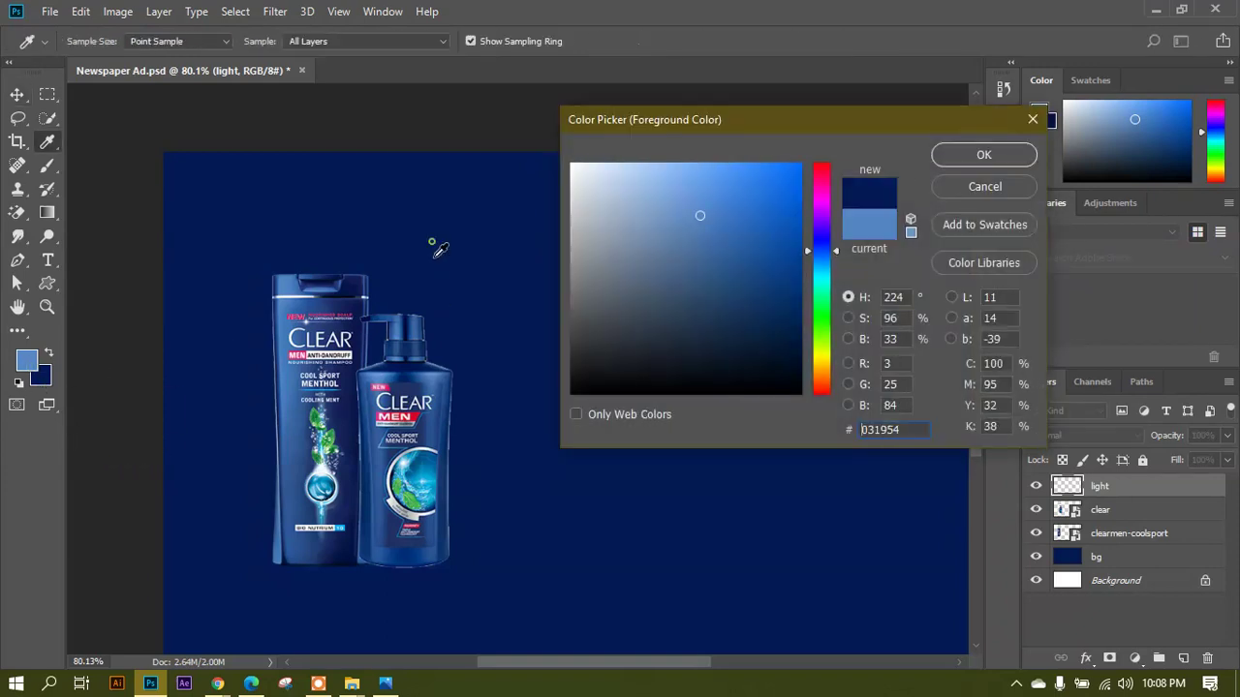
pyautogui.click(907, 341)
pyautogui.scroll(20, 909, 348)
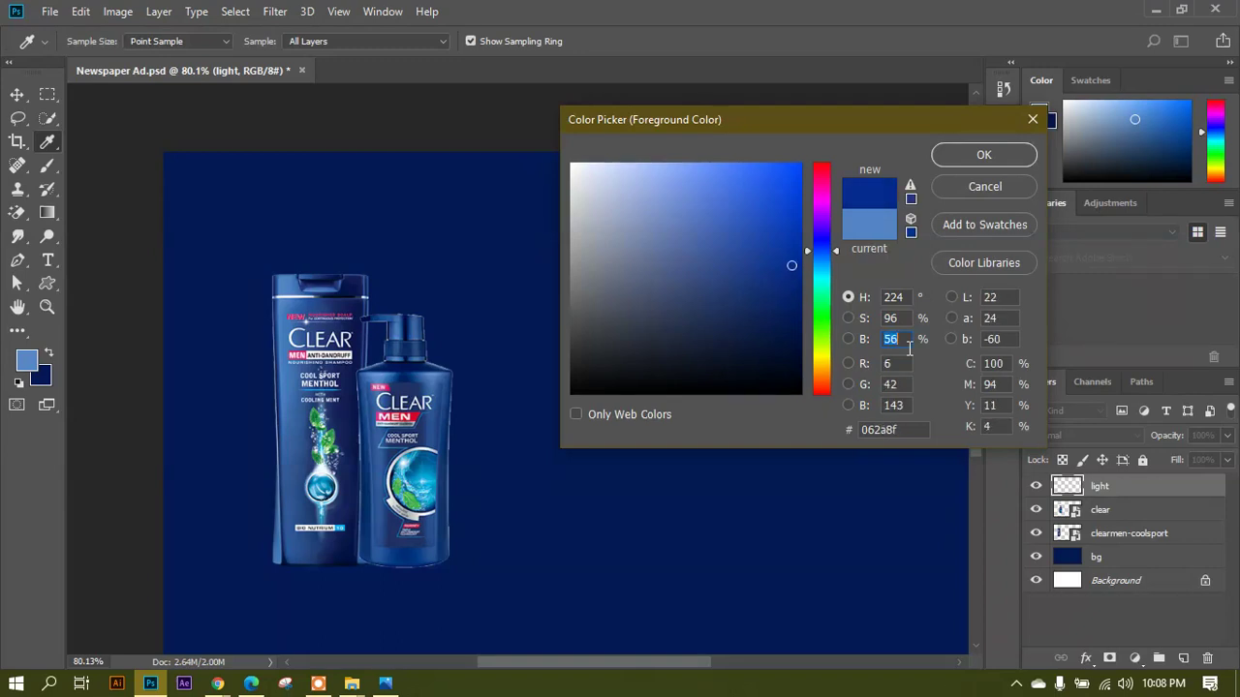
pyautogui.scroll(13, 909, 349)
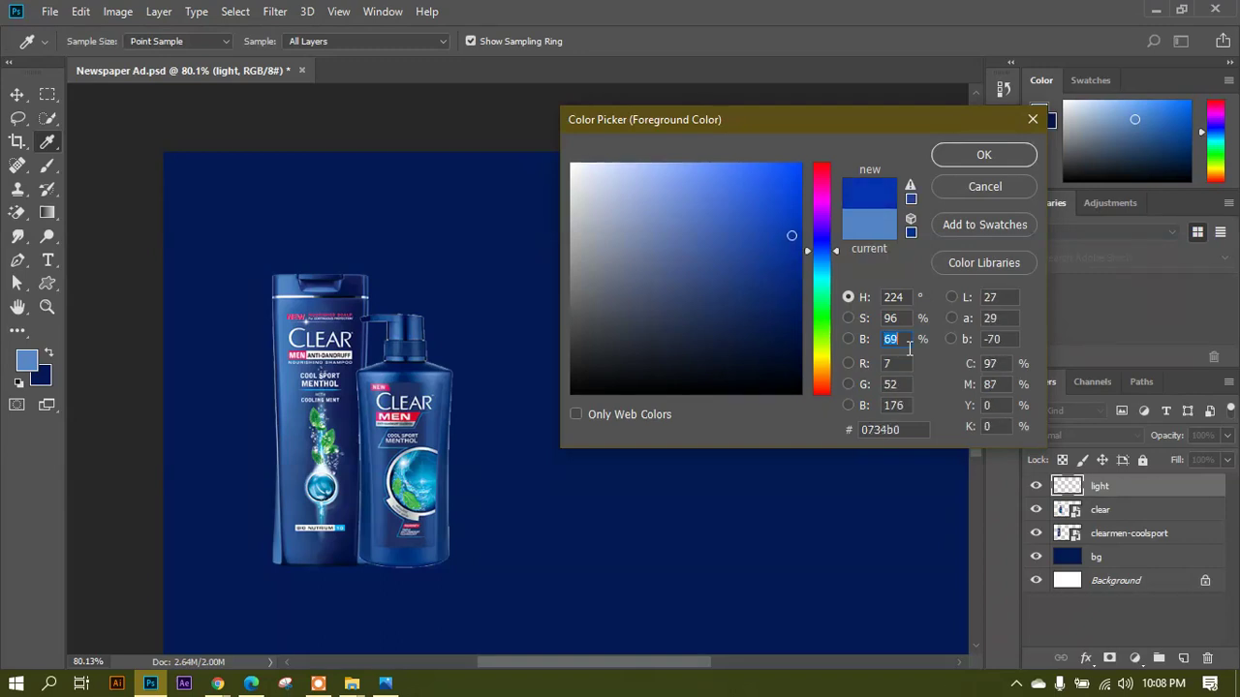
pyautogui.click(976, 156)
pyautogui.press('v')
# Paint a soft 800 px blue glow over the bottles on the light layer, and place that layer below both bottle layers.
pyautogui.click(47, 164)
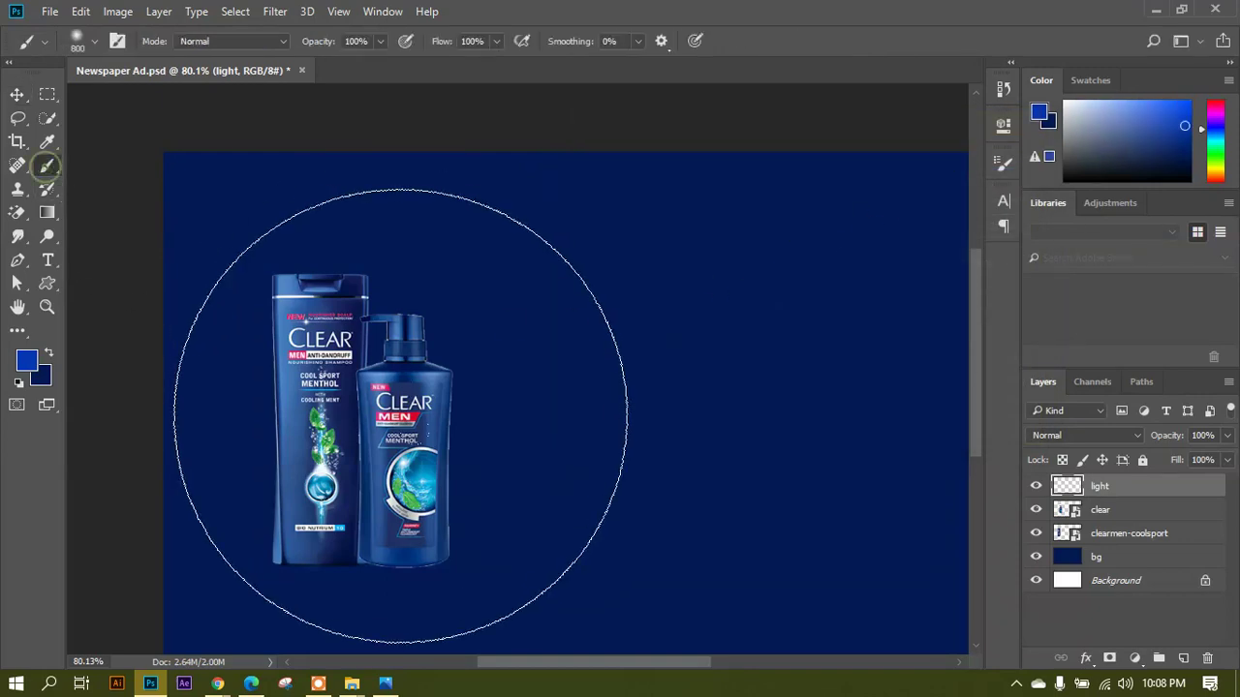
pyautogui.scroll(-1, 301, 383)
pyautogui.scroll(-1, 504, 378)
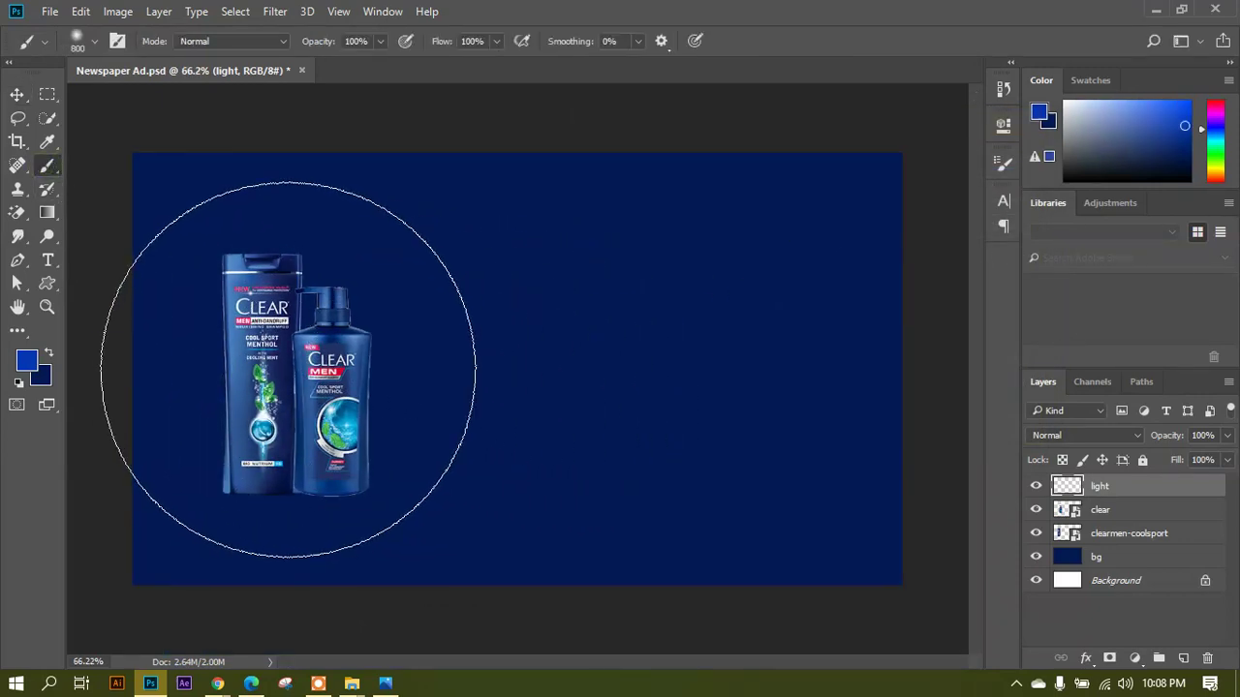
pyautogui.click(284, 368)
pyautogui.moveTo(285, 368); pyautogui.dragTo(229, 310)
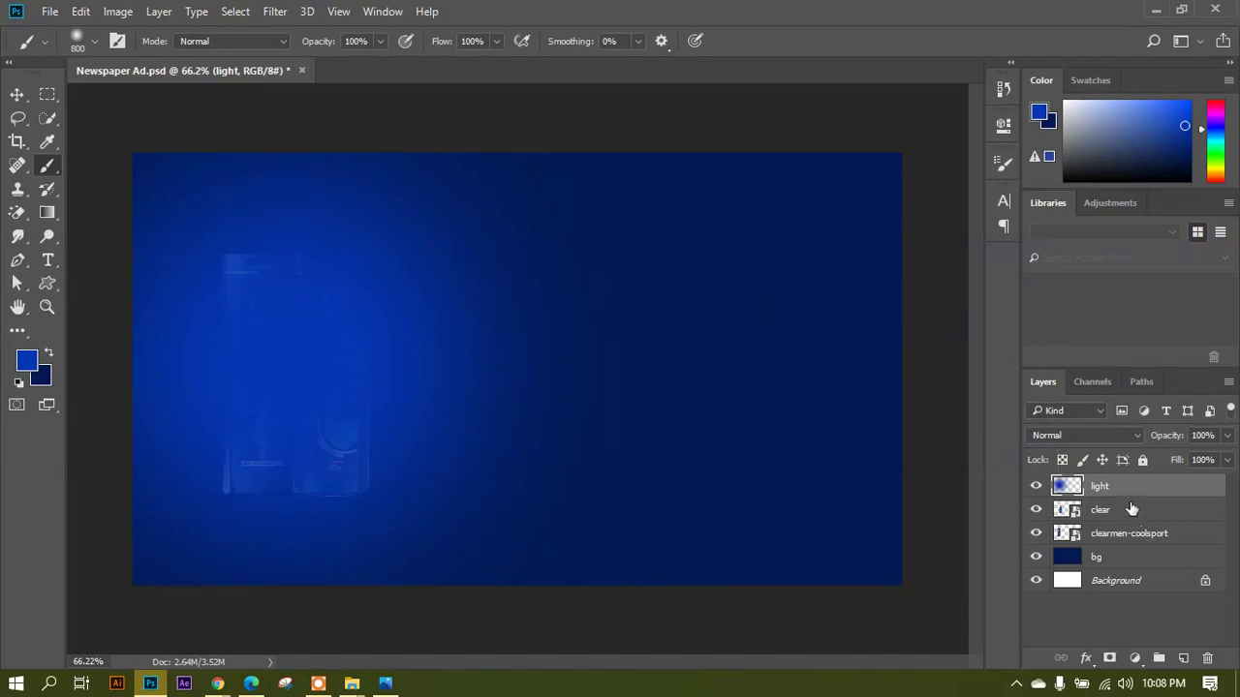
pyautogui.moveTo(1073, 492); pyautogui.dragTo(1075, 544)
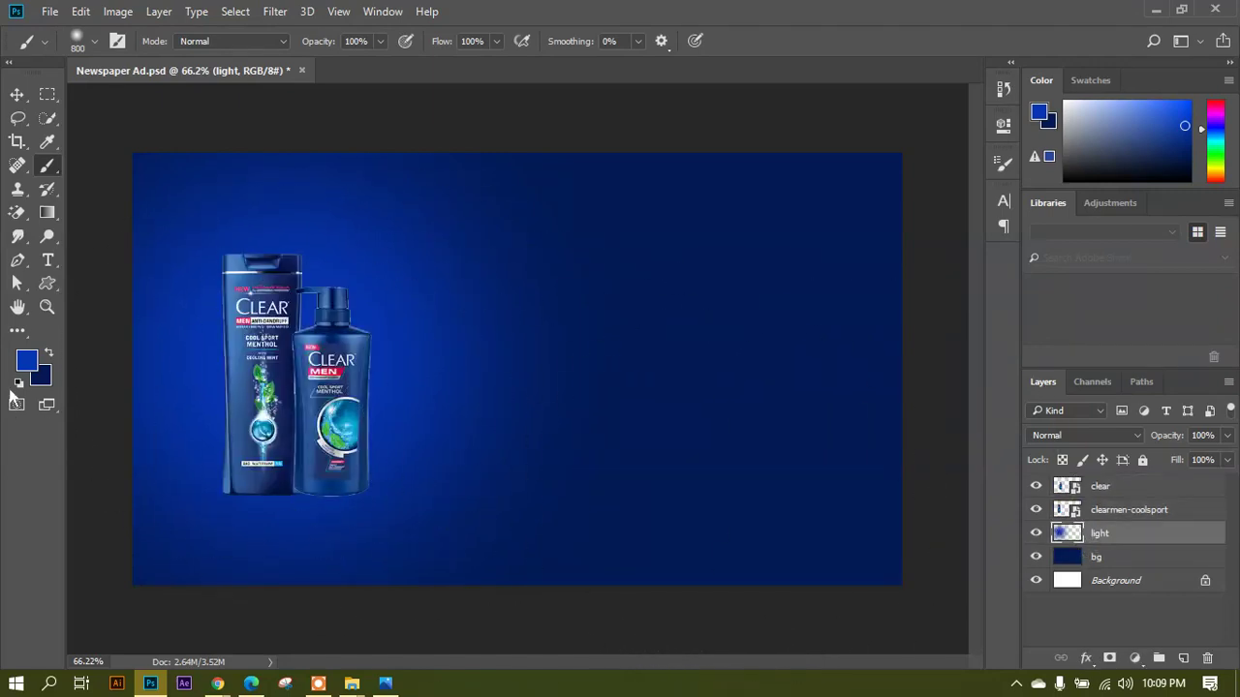
# Brighten the foreground blue further and add two more soft brush dabs behind the bottles on the light layer.
pyautogui.click(30, 367)
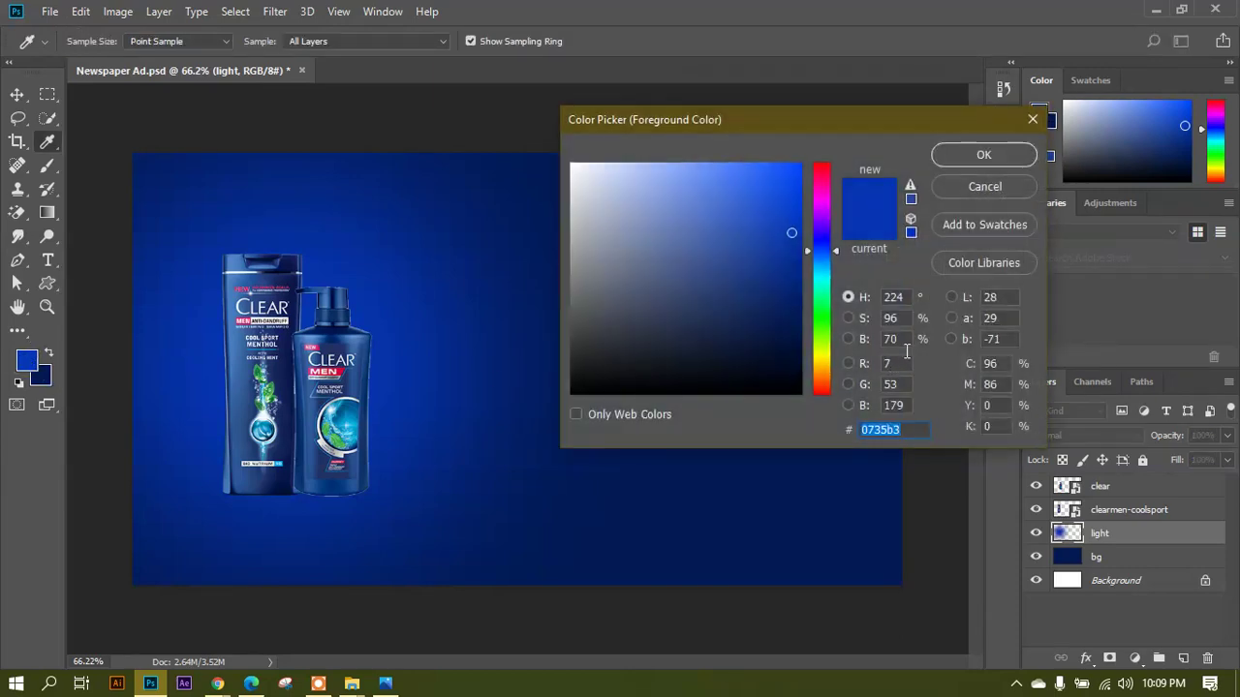
pyautogui.click(896, 340)
pyautogui.scroll(13, 896, 340)
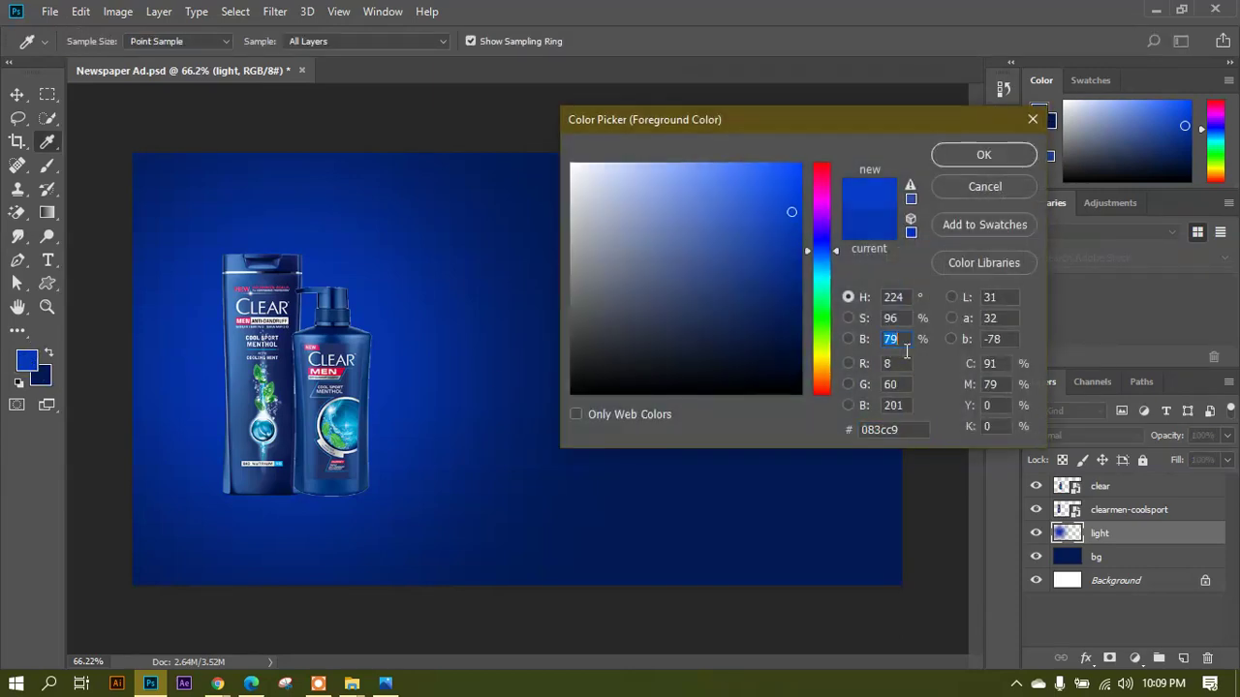
pyautogui.click(963, 157)
pyautogui.click(288, 330)
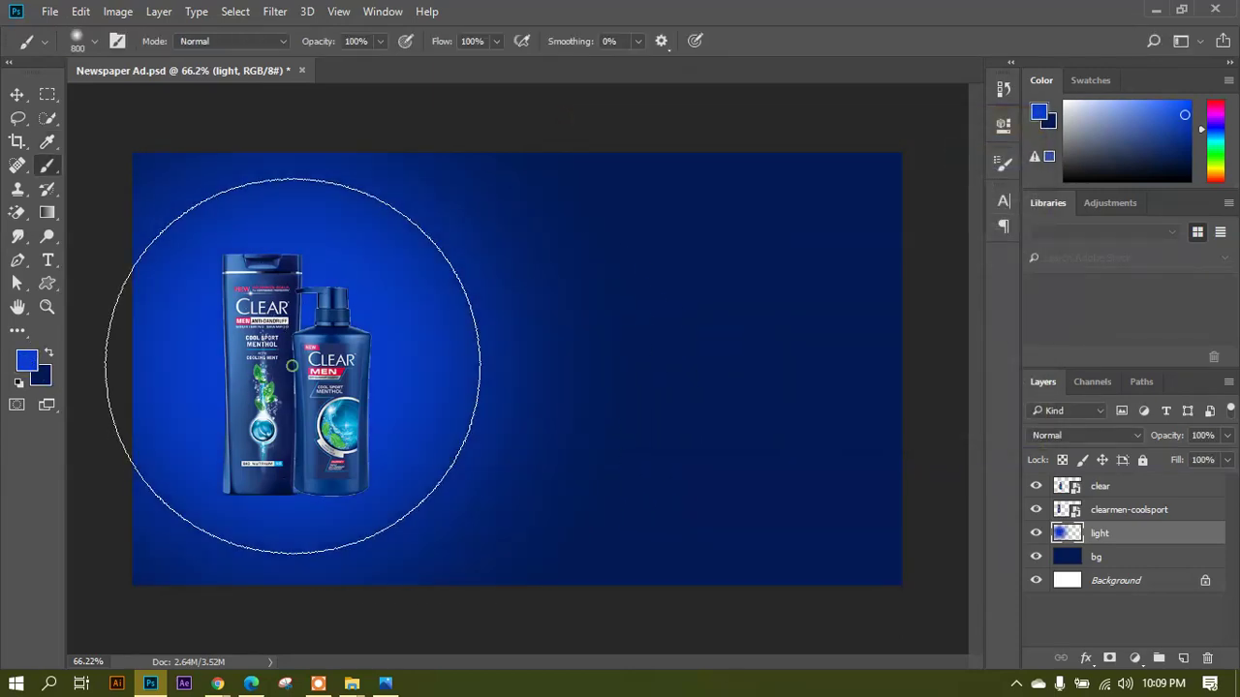
pyautogui.click(244, 325)
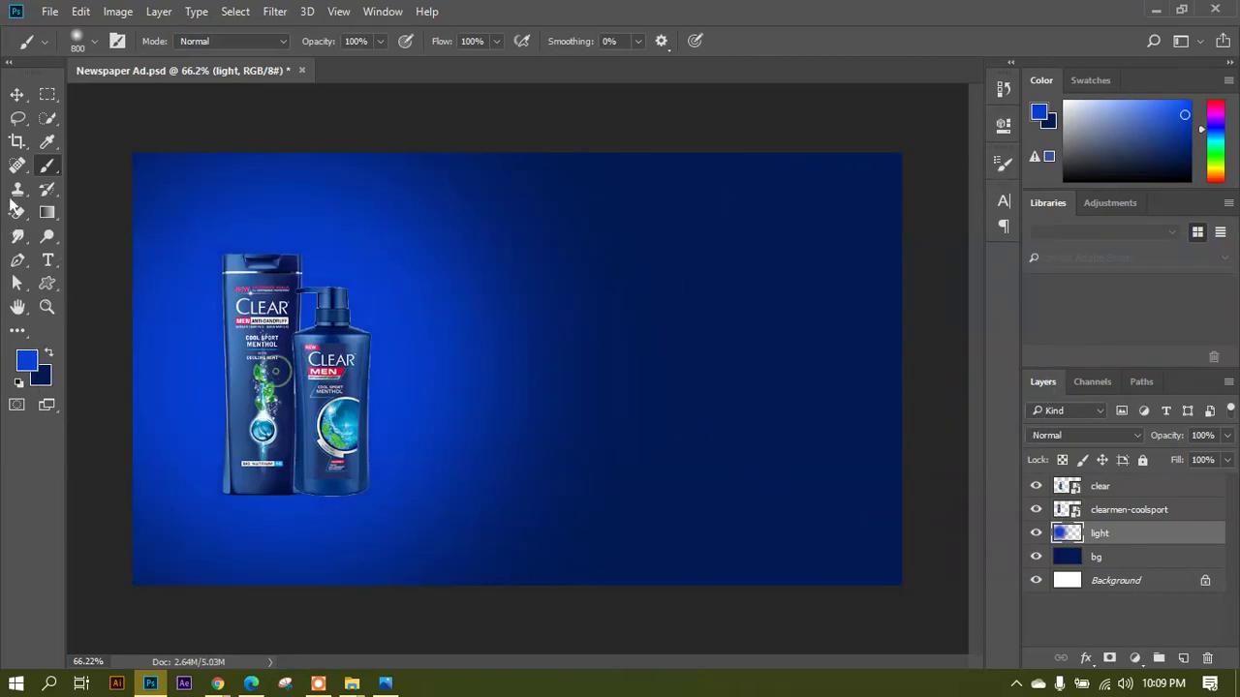
pyautogui.click(16, 94)
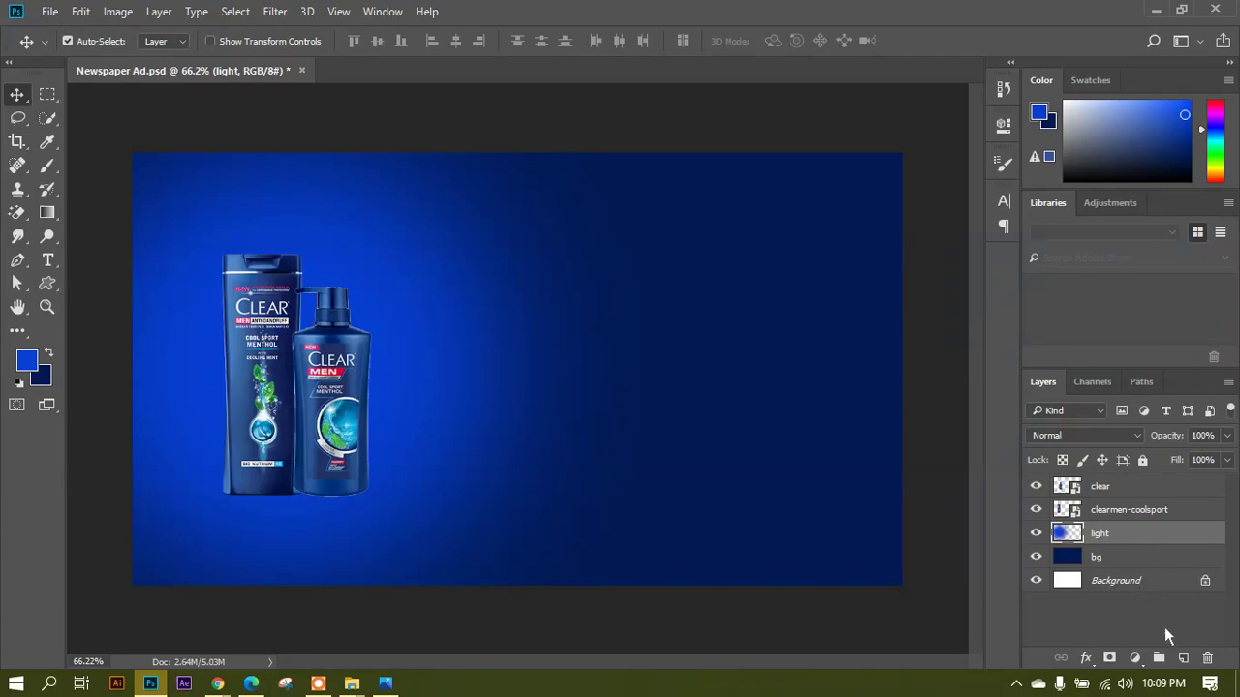
# Add an empty layer above the light layer and set the foreground color to near-black navy #020819.
pyautogui.click(1183, 659)
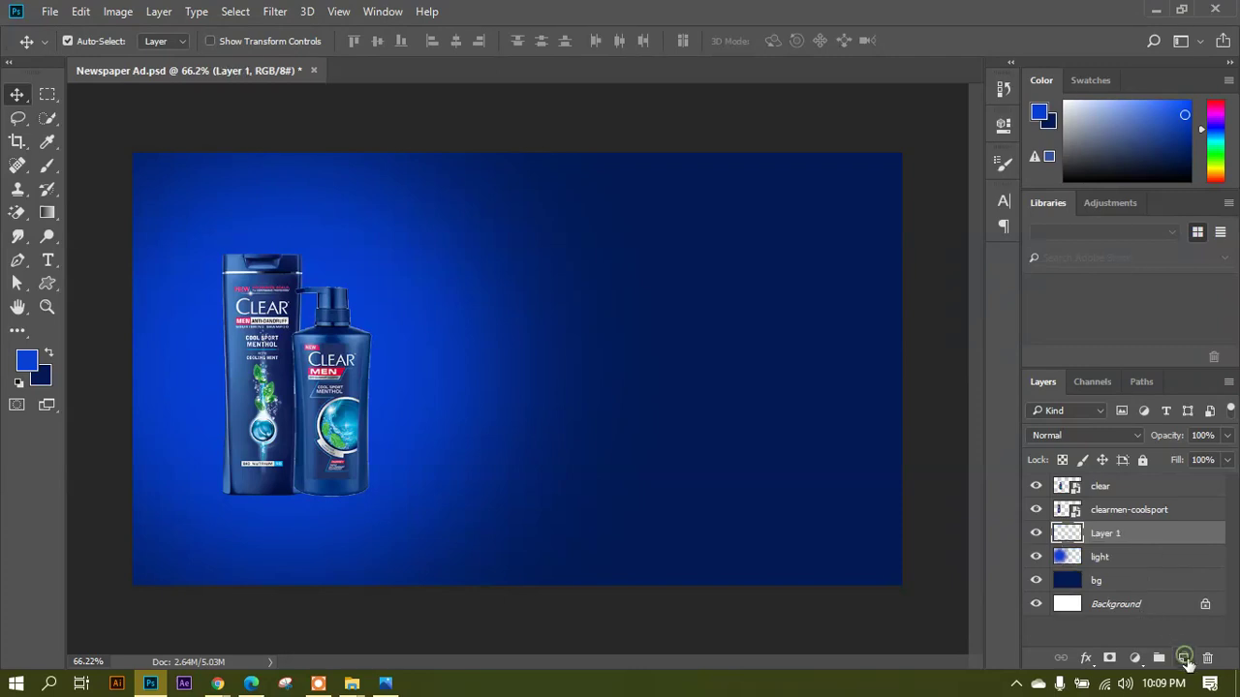
pyautogui.click(47, 167)
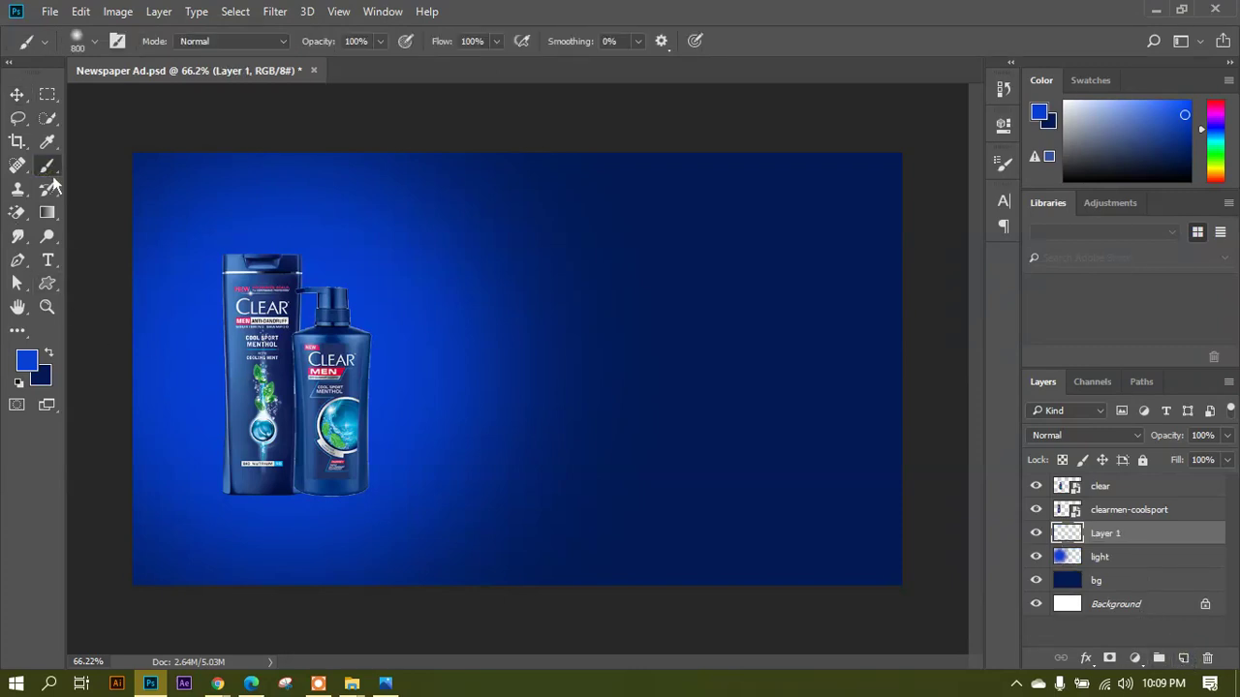
pyautogui.click(95, 43)
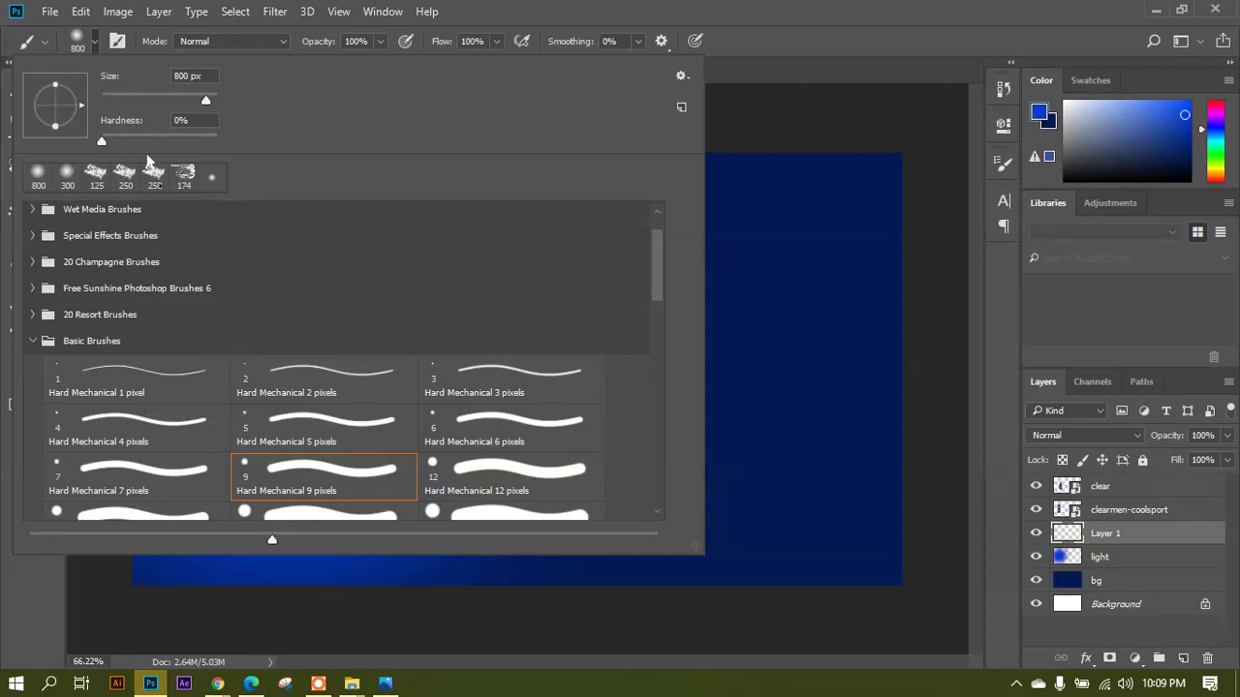
pyautogui.click(102, 49)
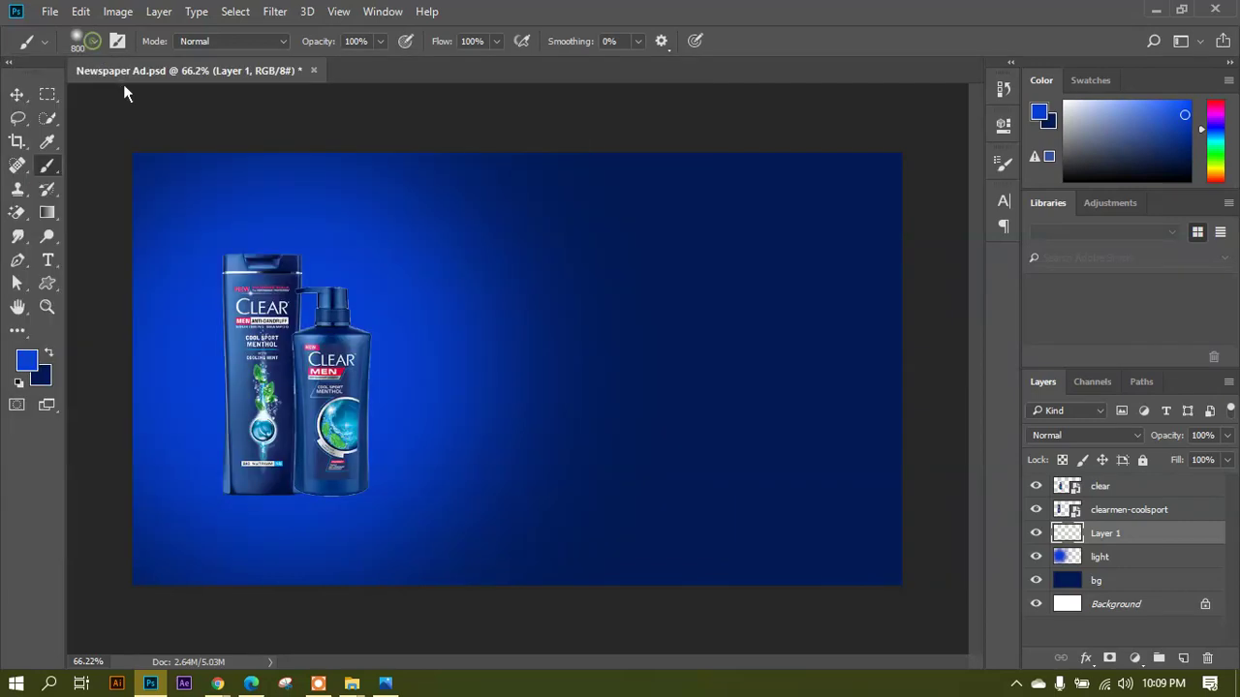
pyautogui.click(35, 368)
pyautogui.click(711, 360)
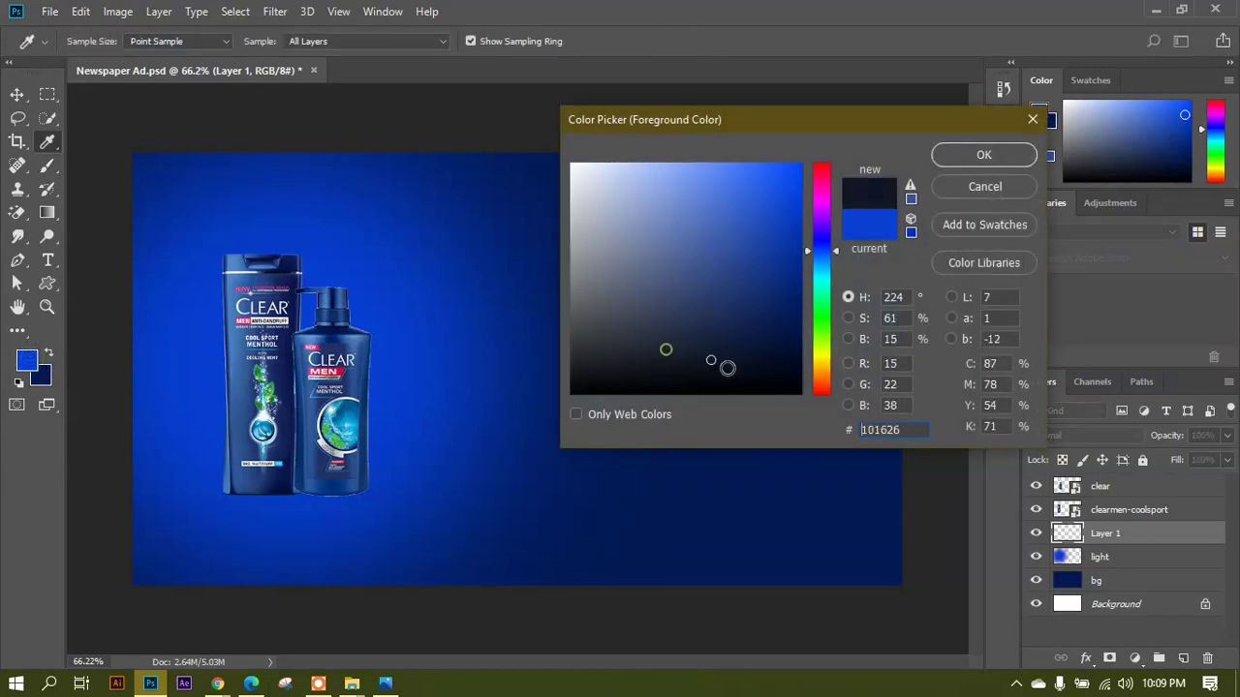
pyautogui.click(779, 372)
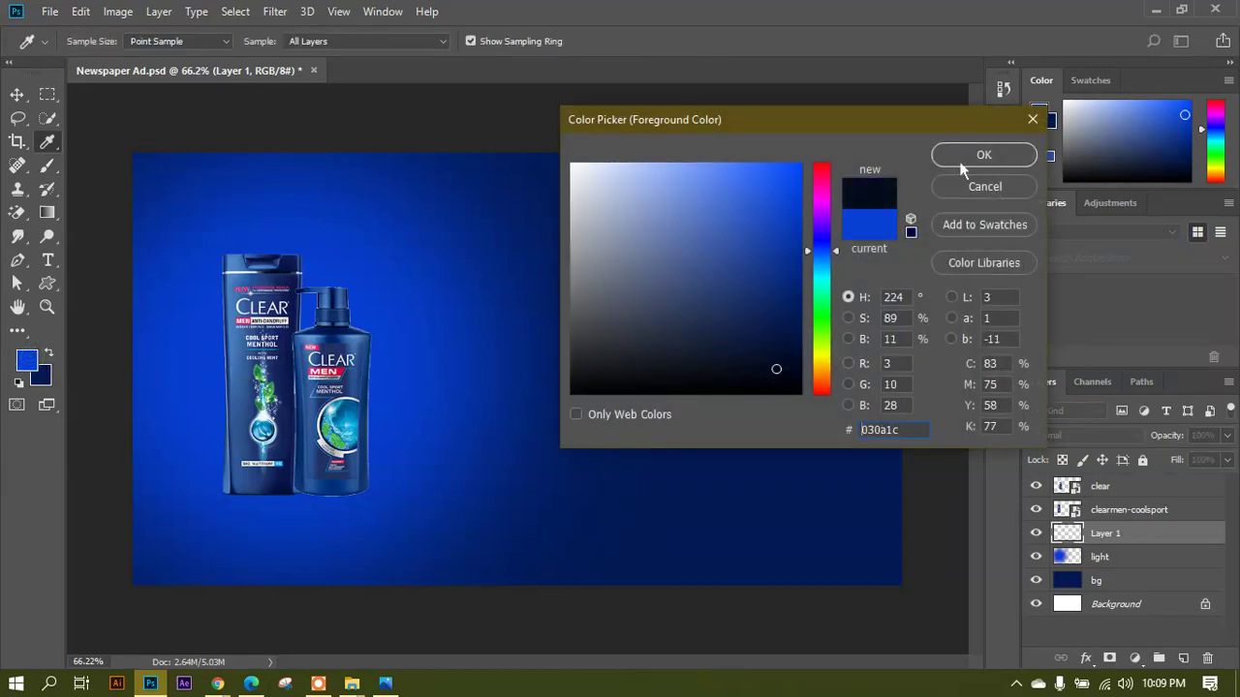
pyautogui.click(784, 372)
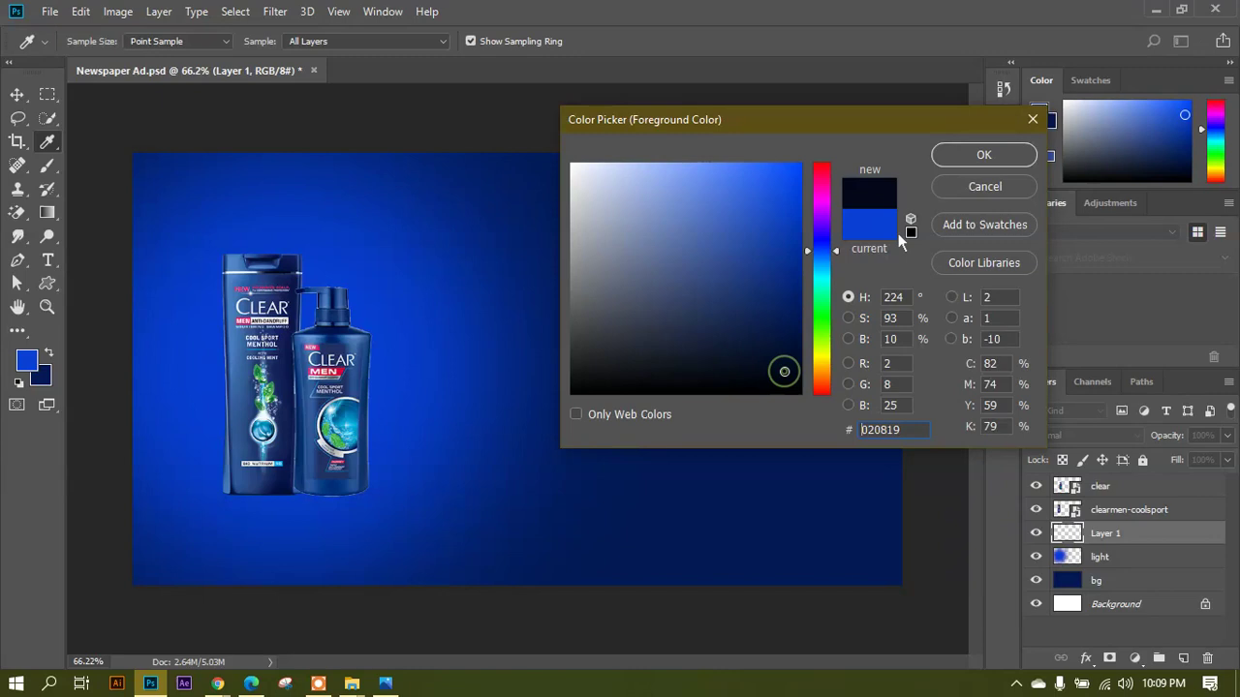
pyautogui.click(979, 157)
# Reduce the soft brush to 200 px and paint one dark spot beside the pump bottle's base on the new layer.
pyautogui.press('b')
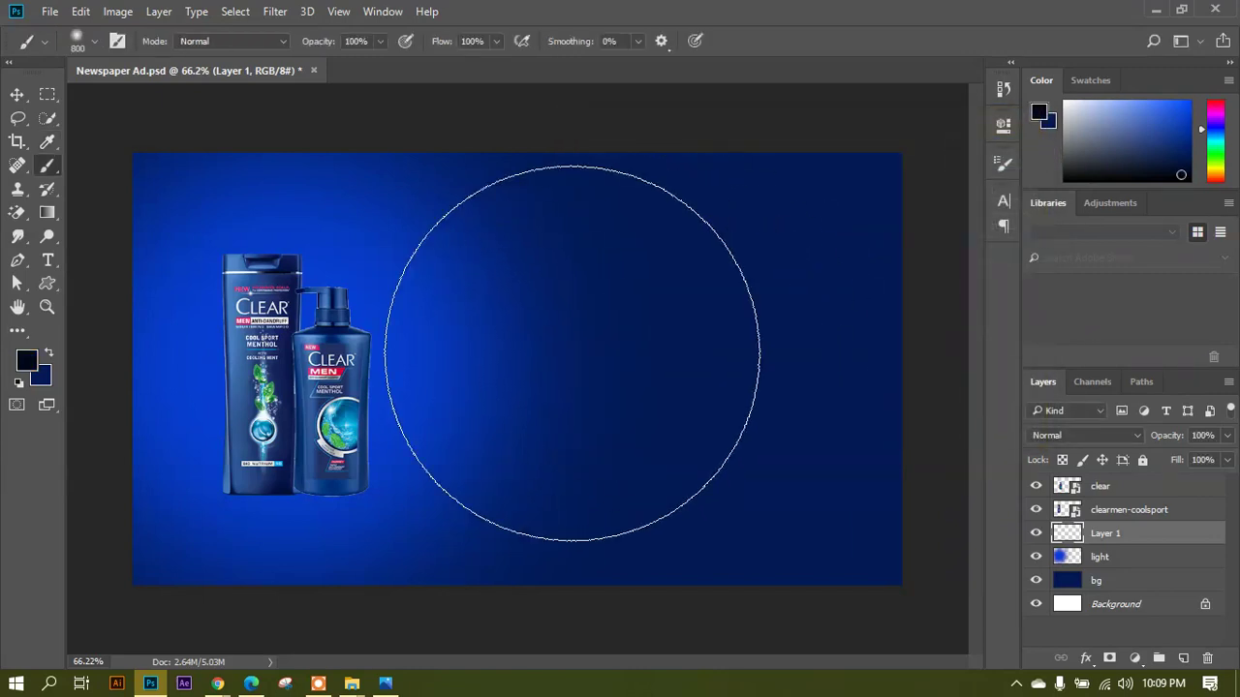
pyautogui.press('[')
pyautogui.press('[')
pyautogui.press('[')
pyautogui.press('[')
pyautogui.press('[')
pyautogui.press('[')
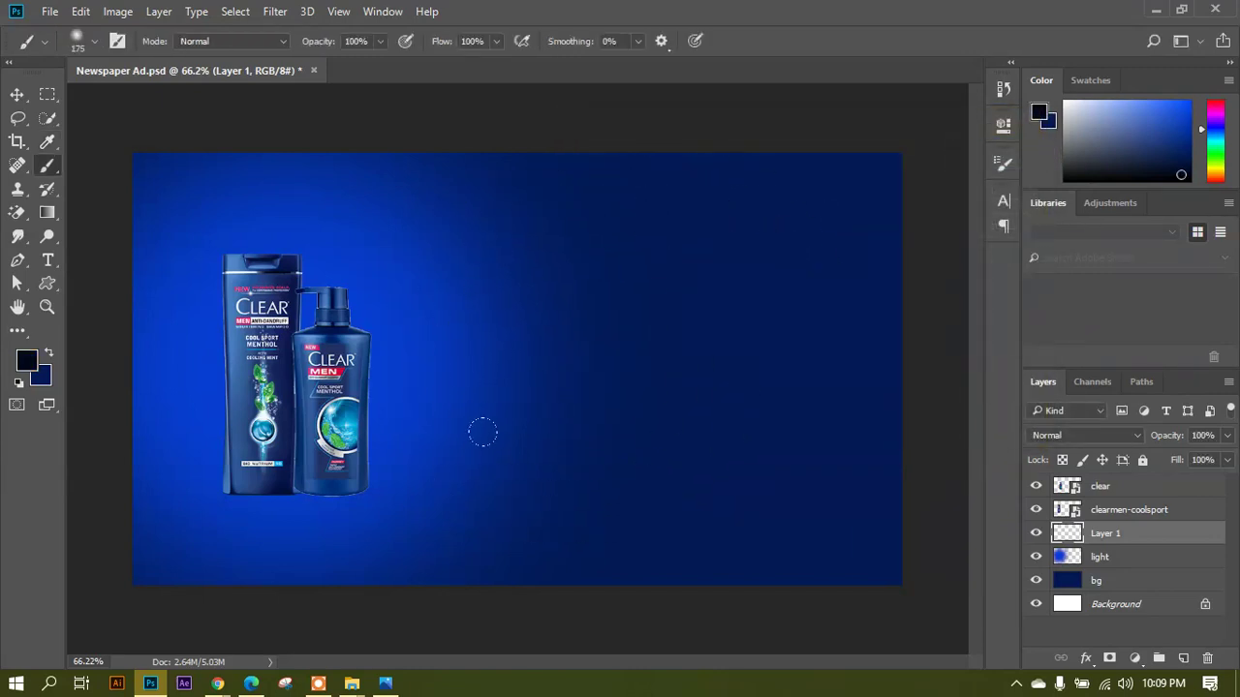
pyautogui.click(448, 496)
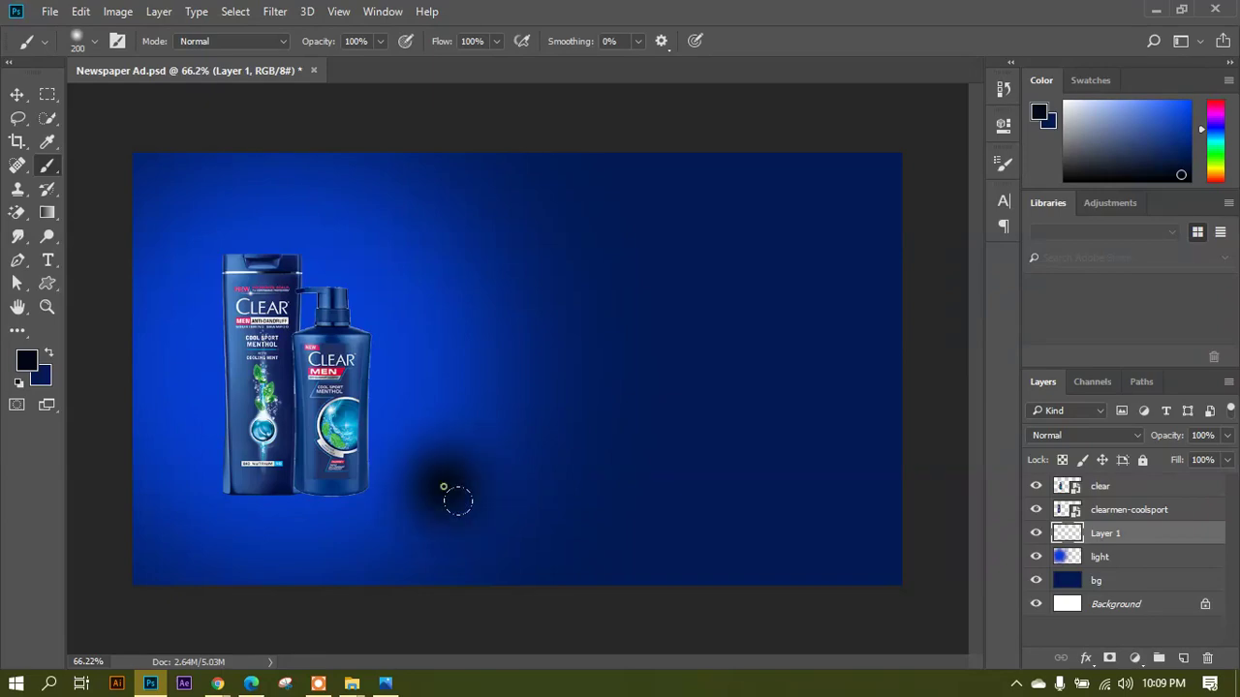
# Convert the dark spot's layer and the light layer to smart objects.
pyautogui.rightClick(1122, 545)
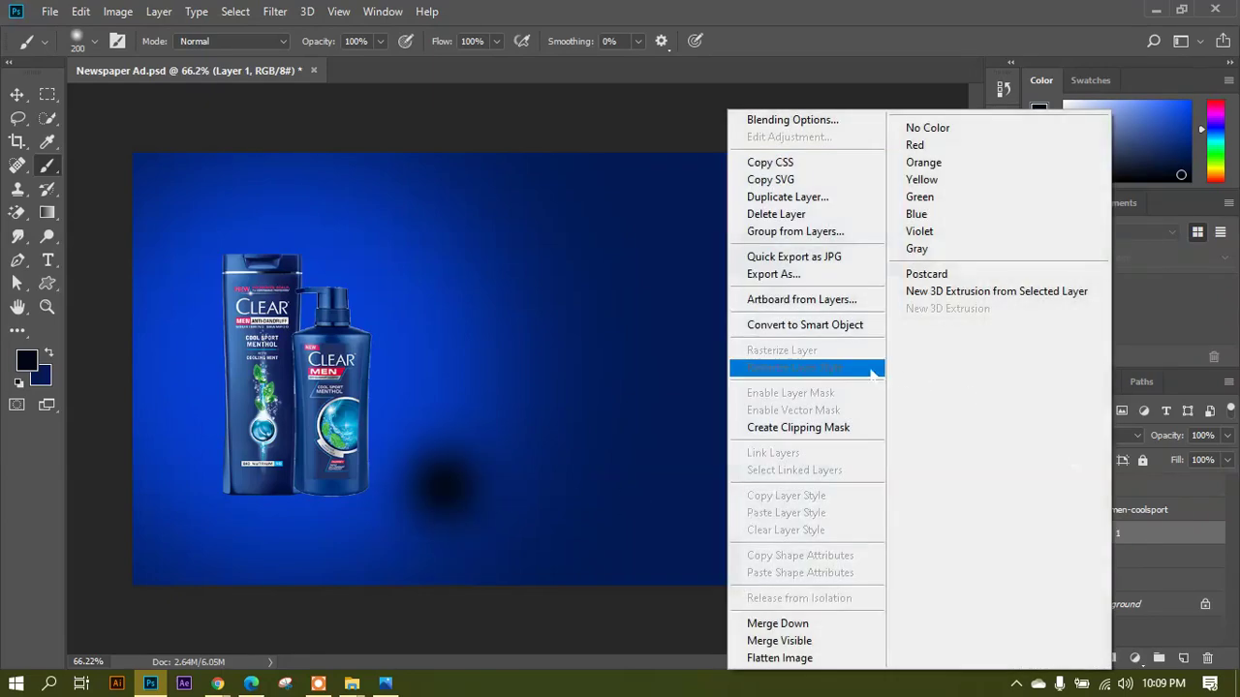
pyautogui.click(838, 327)
pyautogui.rightClick(1111, 565)
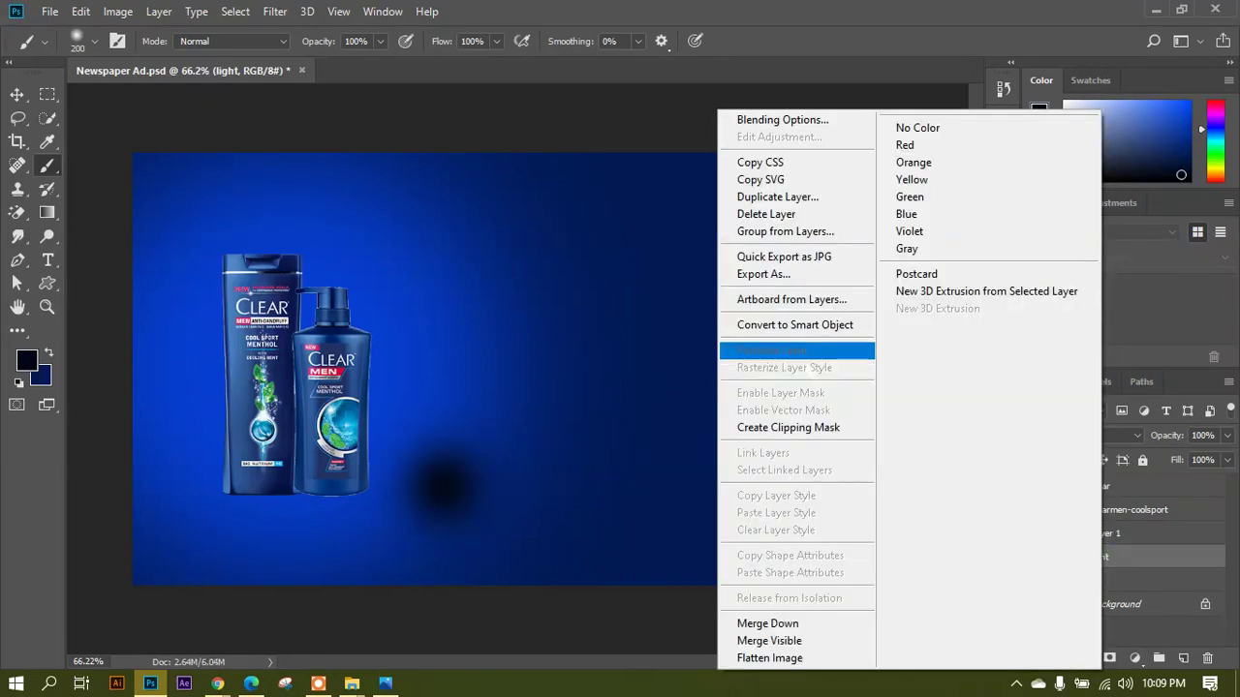
pyautogui.click(796, 327)
# Squash the dark spot to about 9% of its height and place it as a shadow under the taller bottle's base.
pyautogui.click(1104, 545)
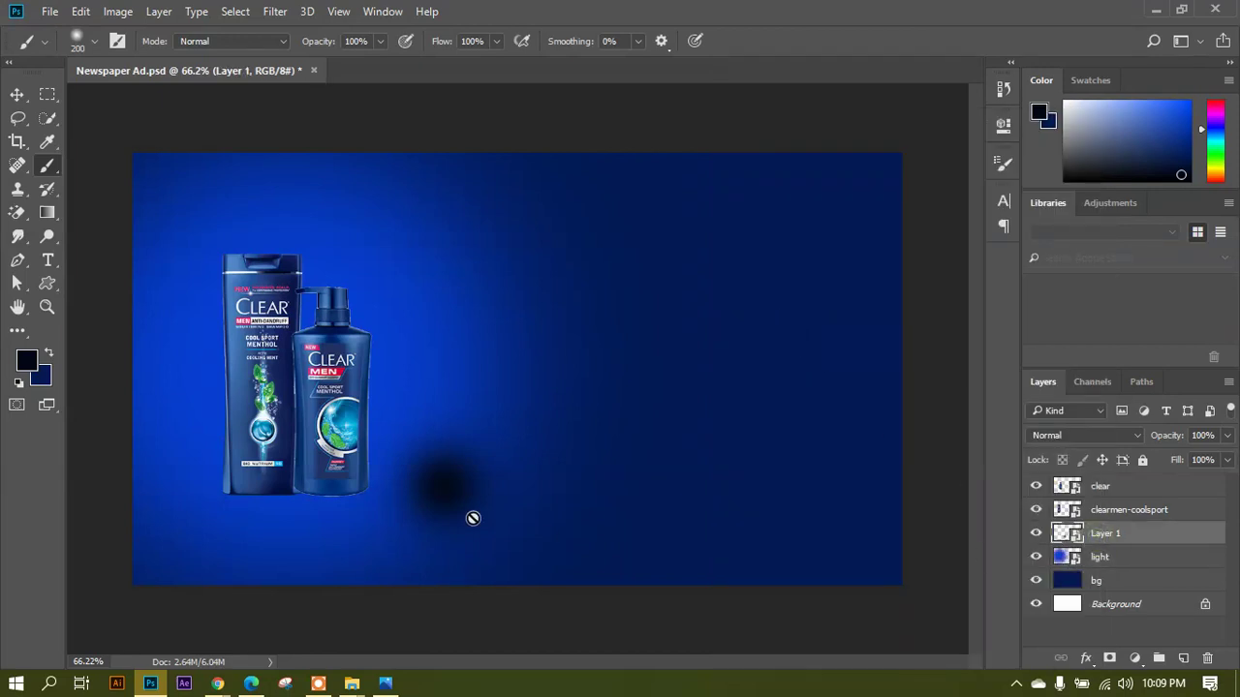
pyautogui.hotkey('ctrl', 't')
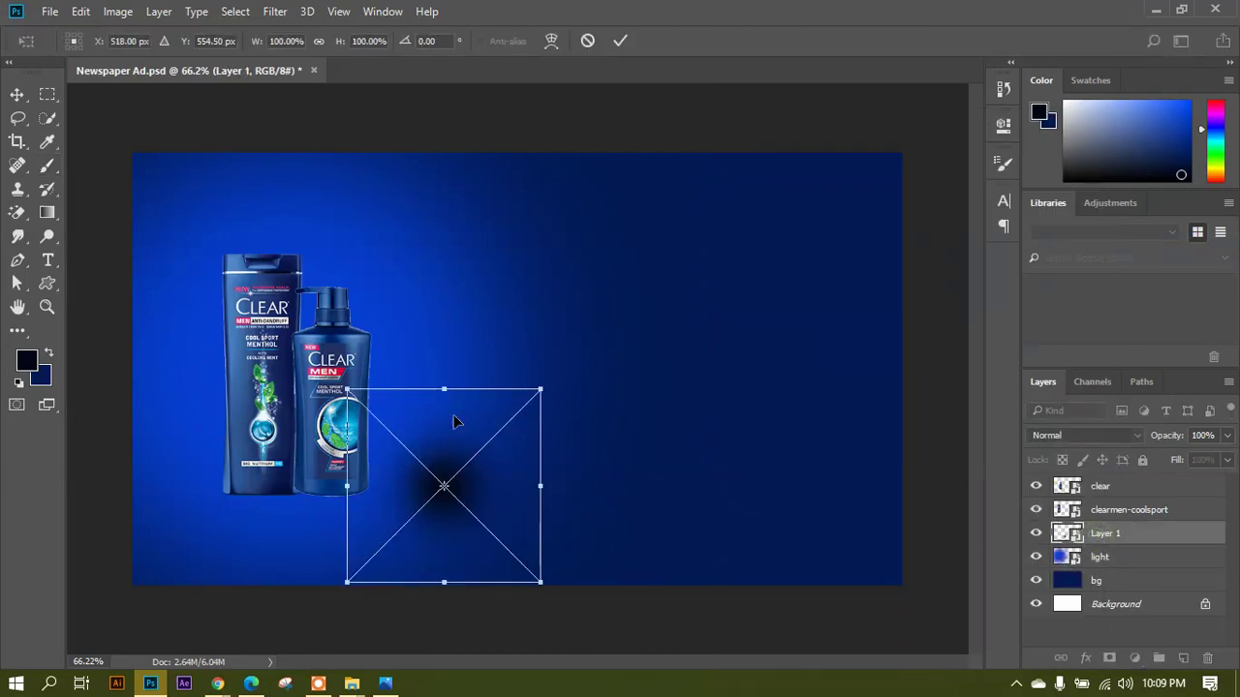
pyautogui.moveTo(453, 395); pyautogui.dragTo(326, 505)
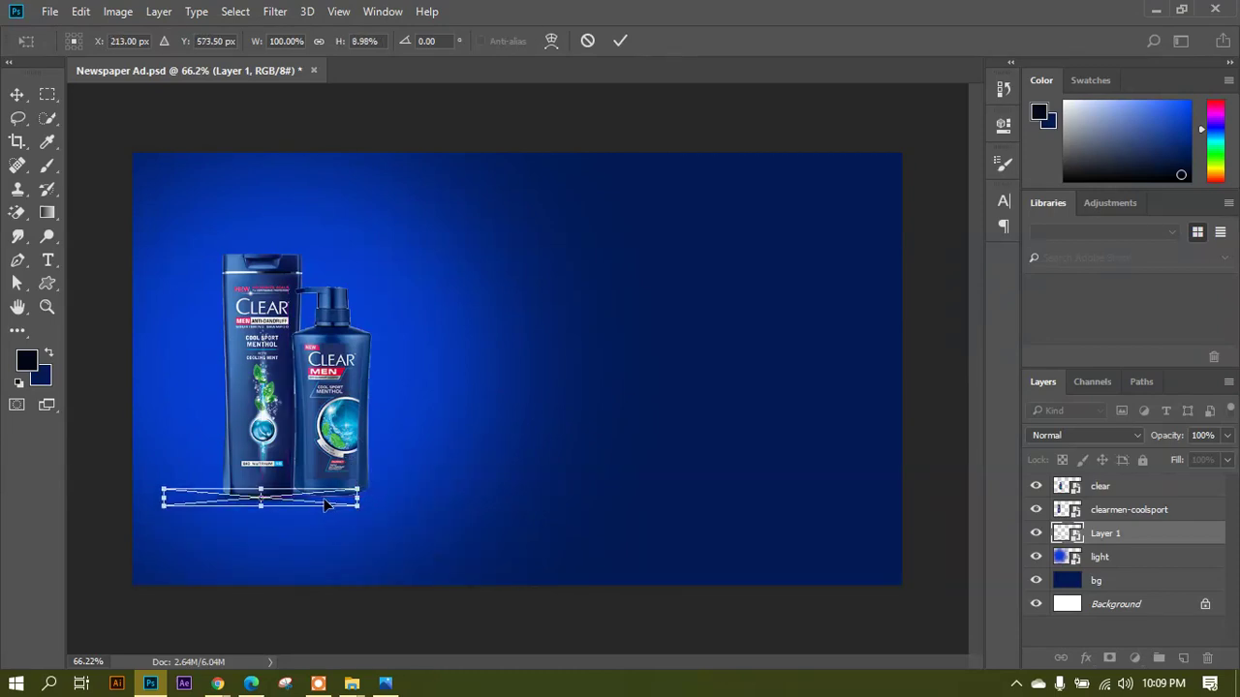
pyautogui.press('b')
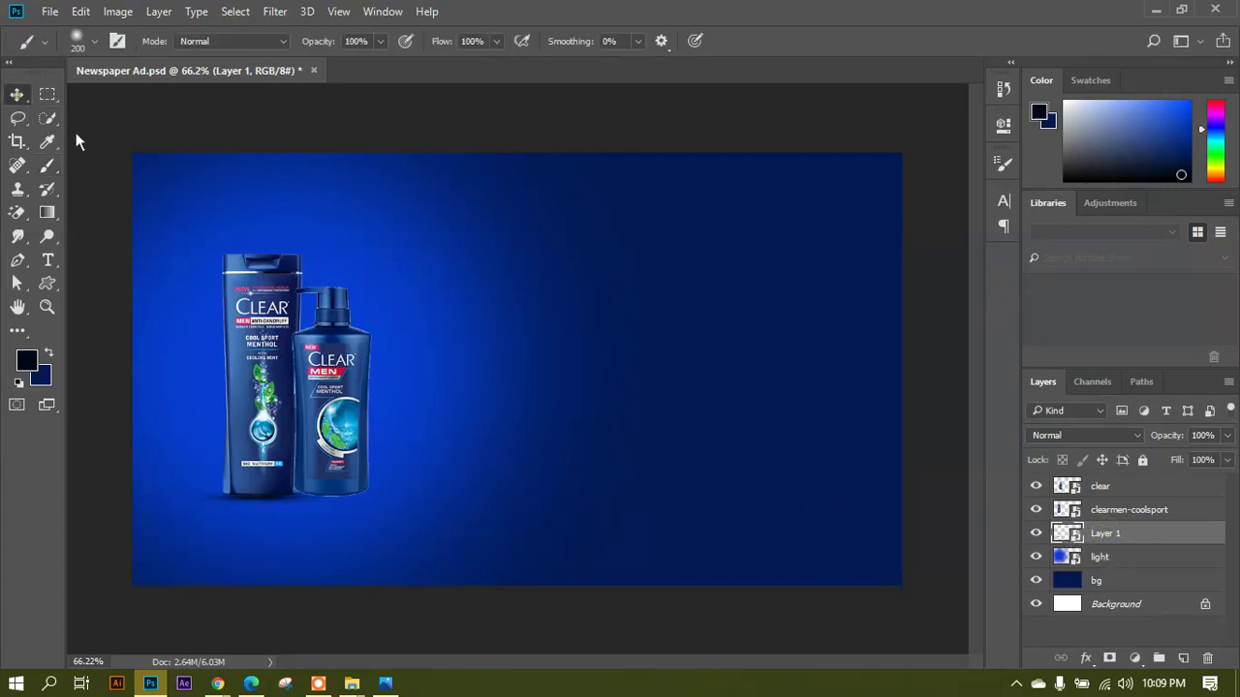
pyautogui.press('v')
# Duplicate the flat shadow and place the copy under the pump bottle's base.
pyautogui.scroll(2, 185, 504)
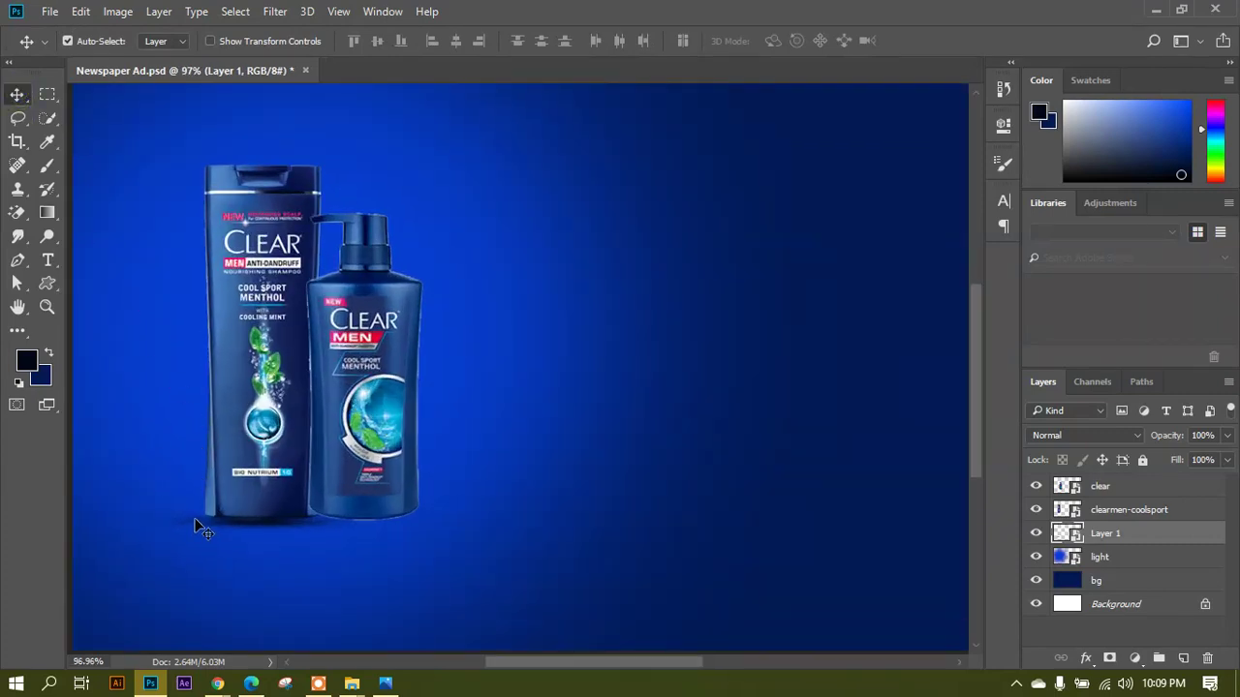
pyautogui.moveTo(203, 526); pyautogui.dragTo(337, 528)
pyautogui.scroll(-2, 627, 487)
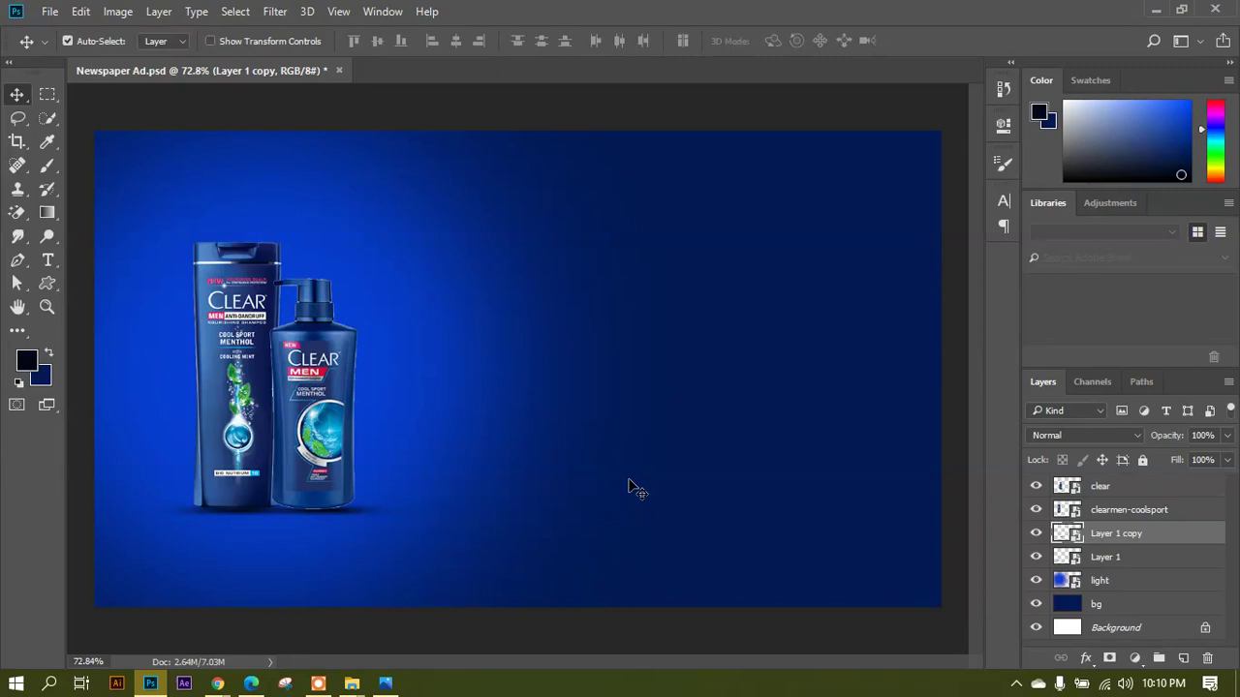
# Add a new empty layer directly above the light layer.
pyautogui.scroll(-1, 591, 475)
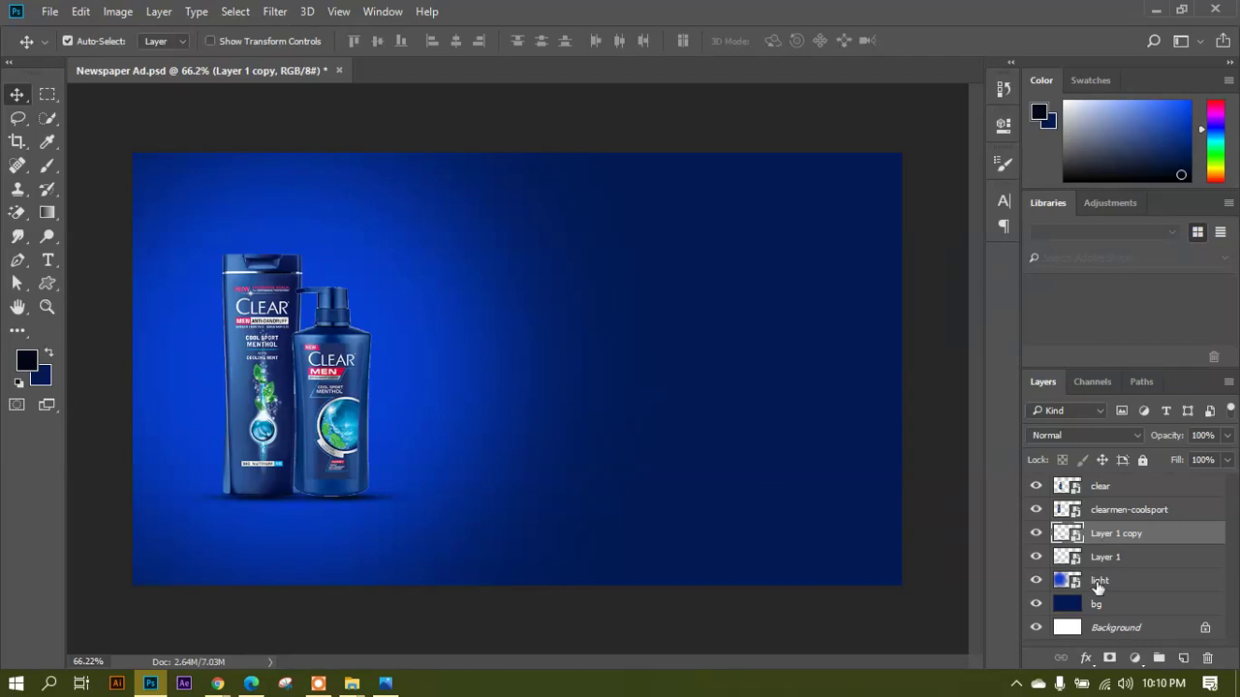
pyautogui.click(1133, 584)
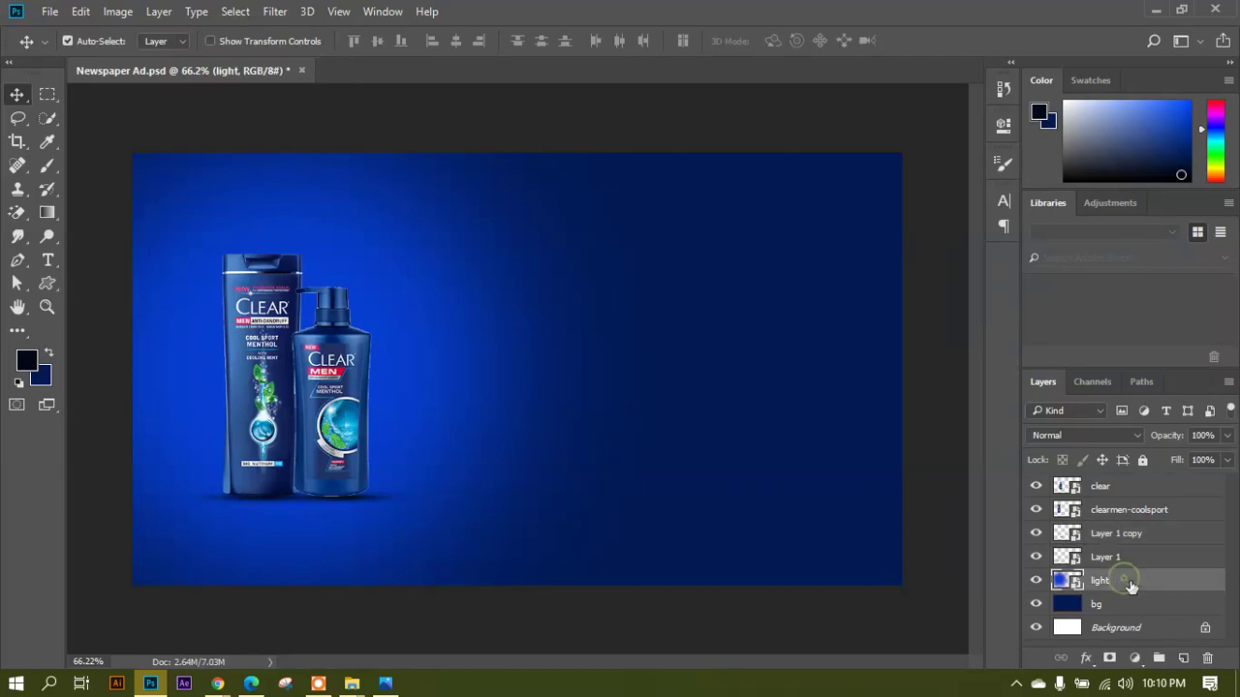
pyautogui.click(1183, 660)
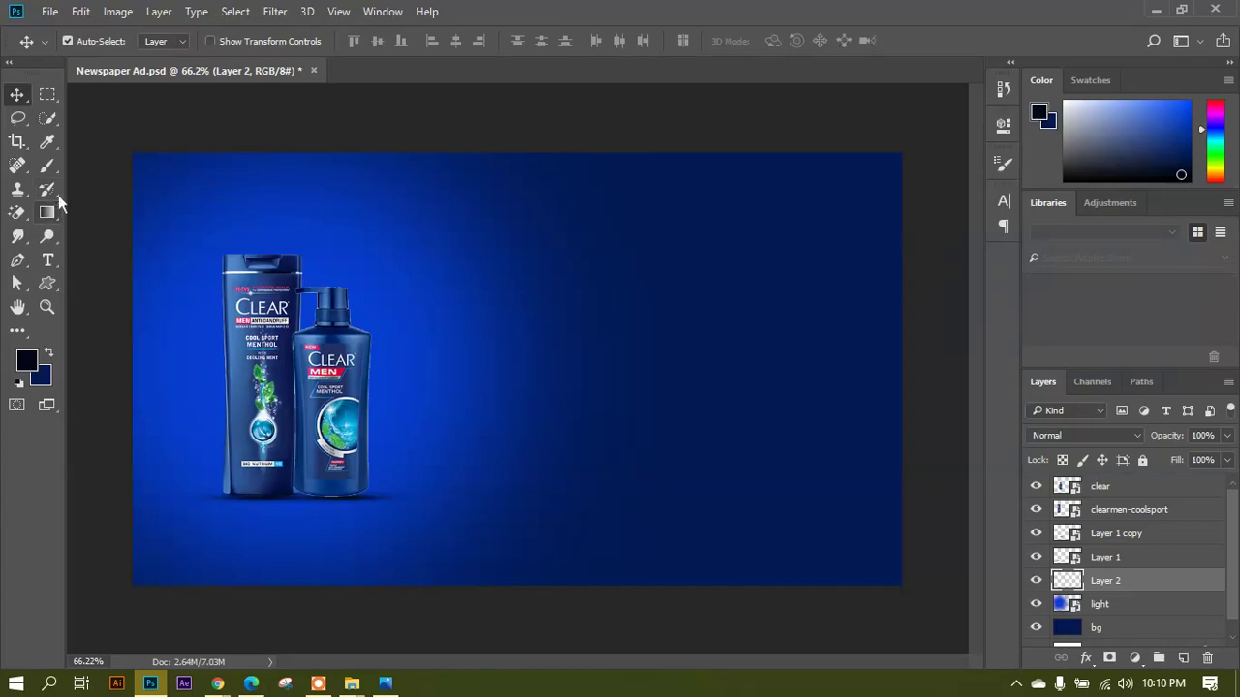
# Choose brush 24 from the Free Sunshine Photoshop Brushes 6 set for the Brush tool.
pyautogui.press('b')
pyautogui.click(93, 41)
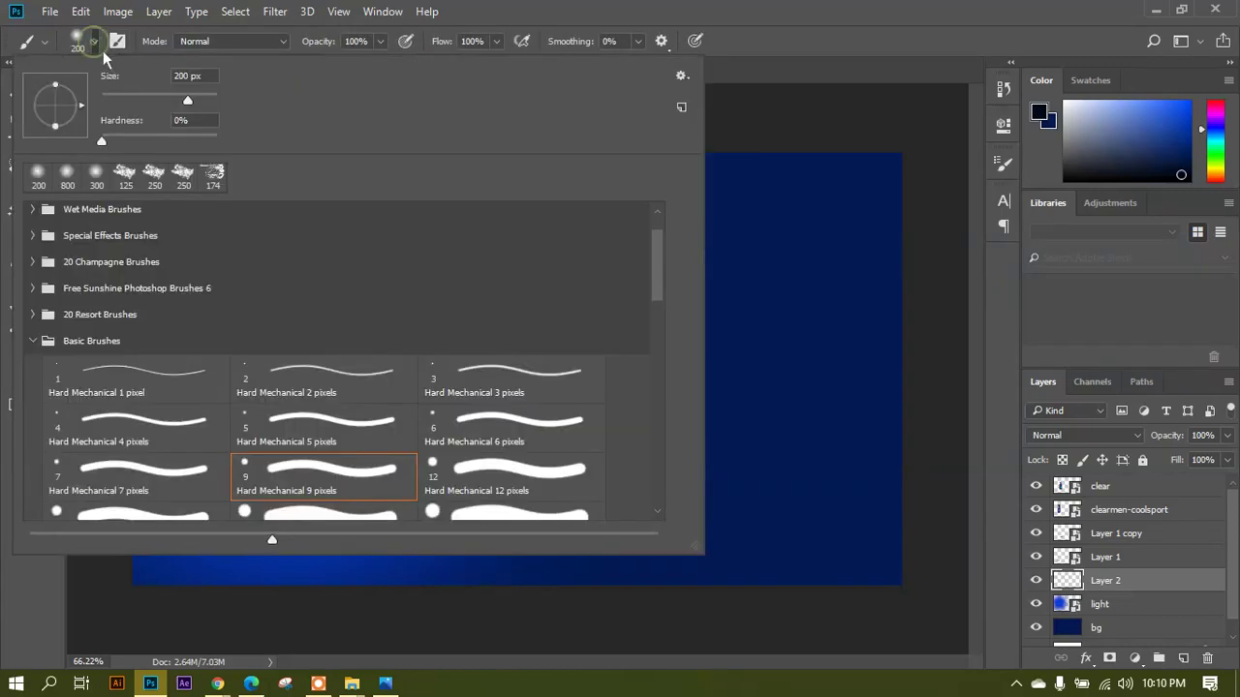
pyautogui.click(681, 75)
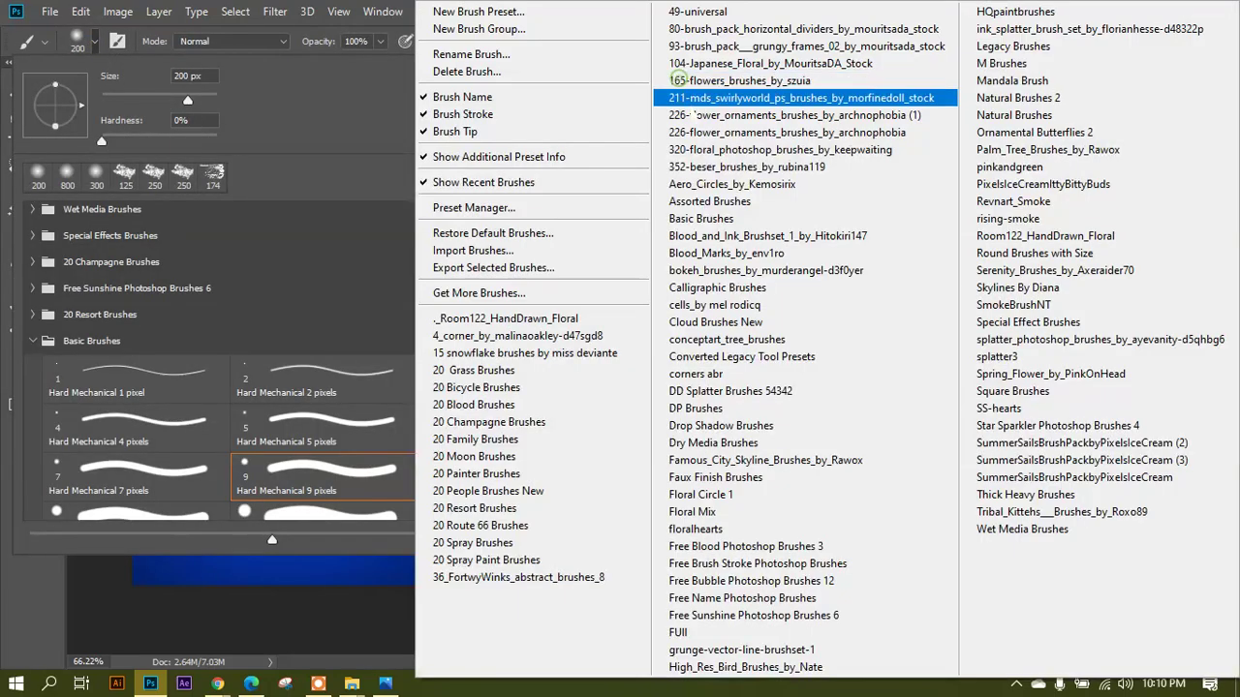
pyautogui.click(41, 358)
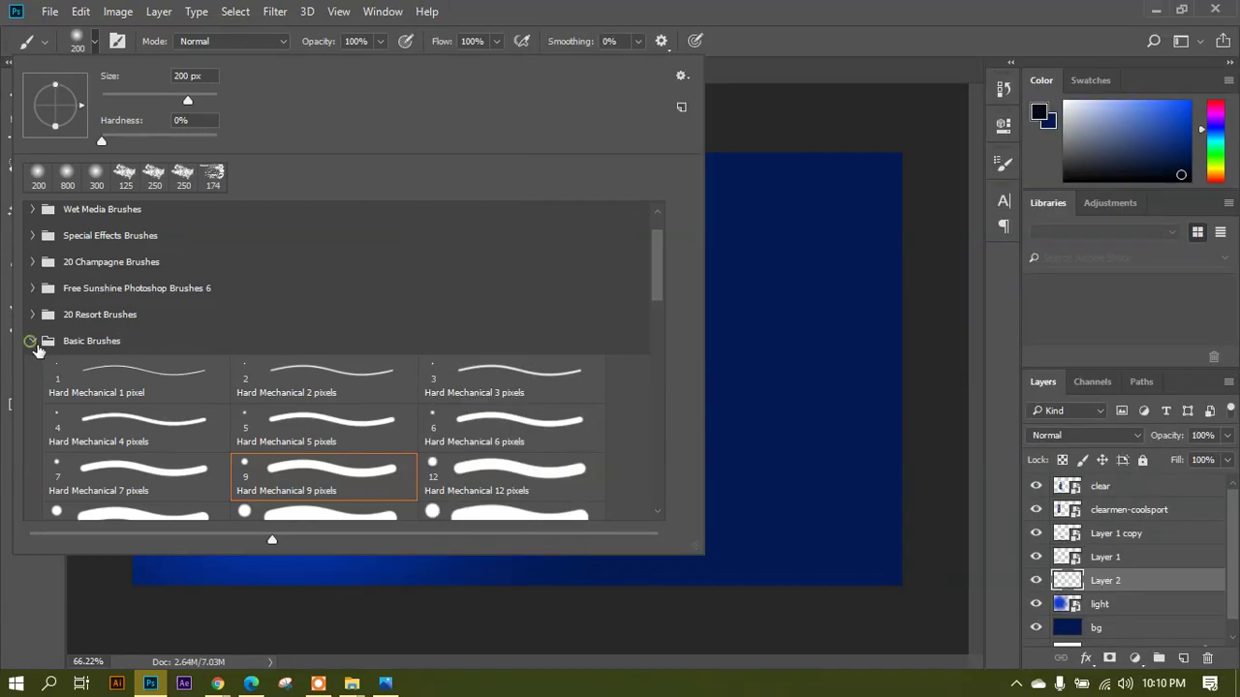
pyautogui.click(33, 341)
pyautogui.scroll(1, 99, 325)
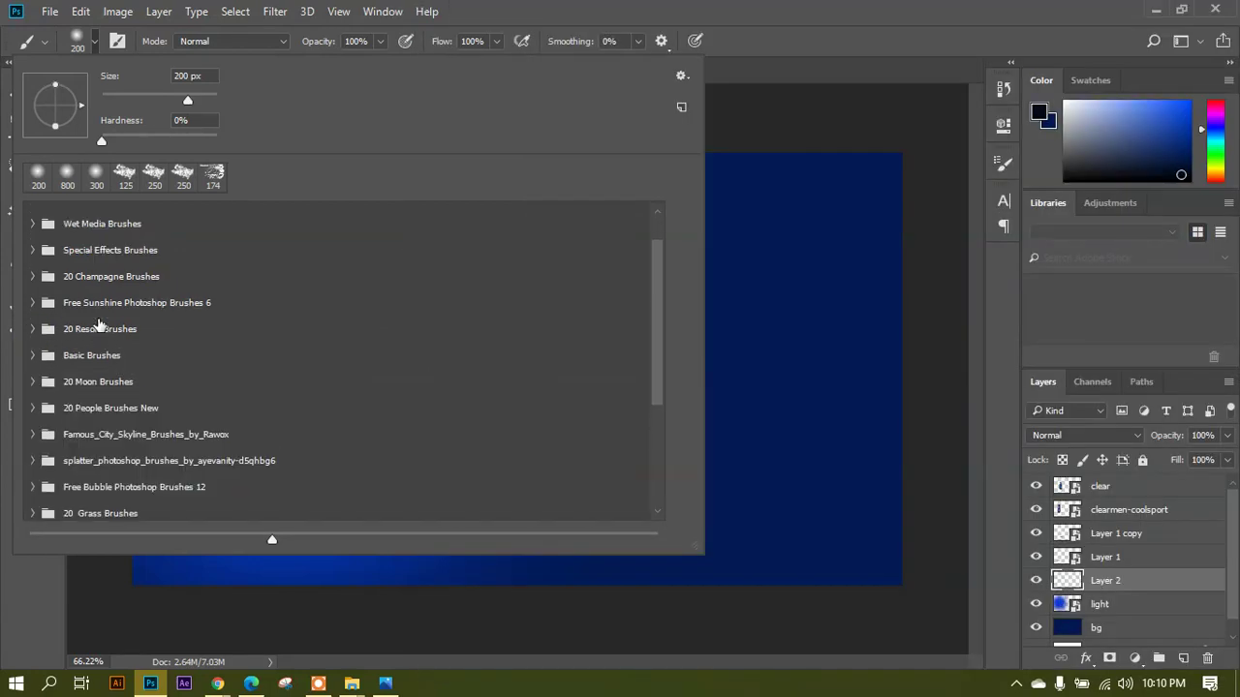
pyautogui.scroll(2, 99, 324)
pyautogui.scroll(1, 99, 325)
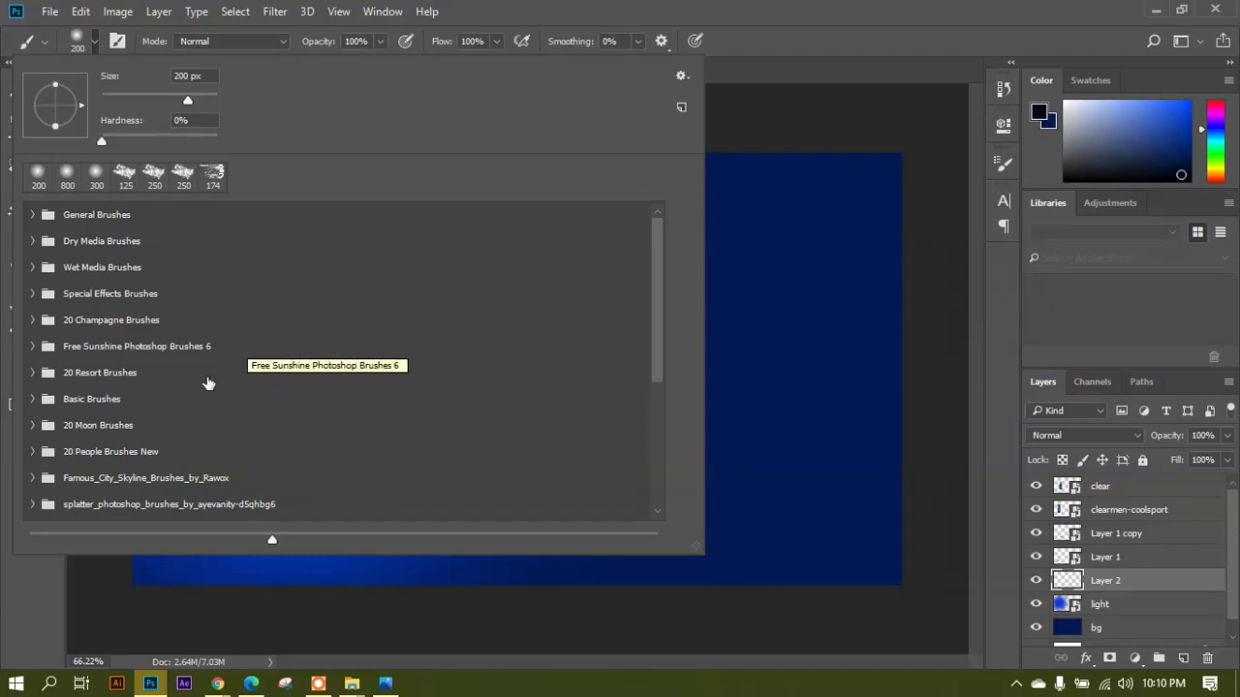
pyautogui.click(34, 347)
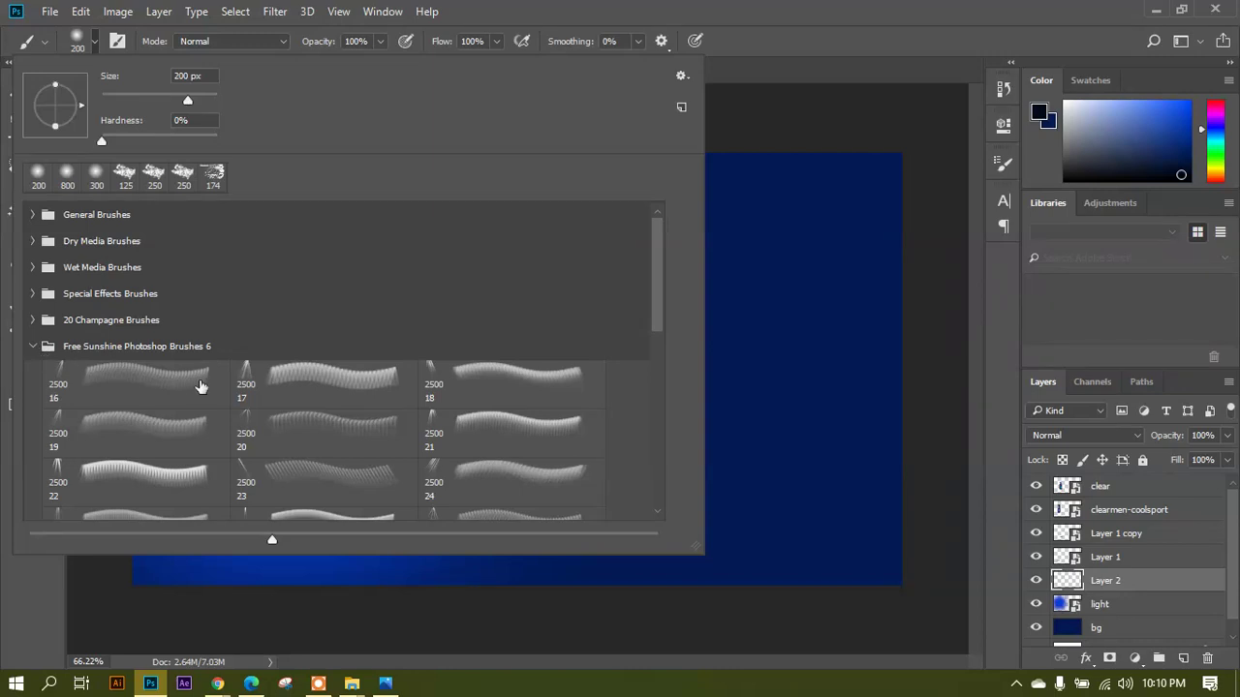
pyautogui.click(303, 388)
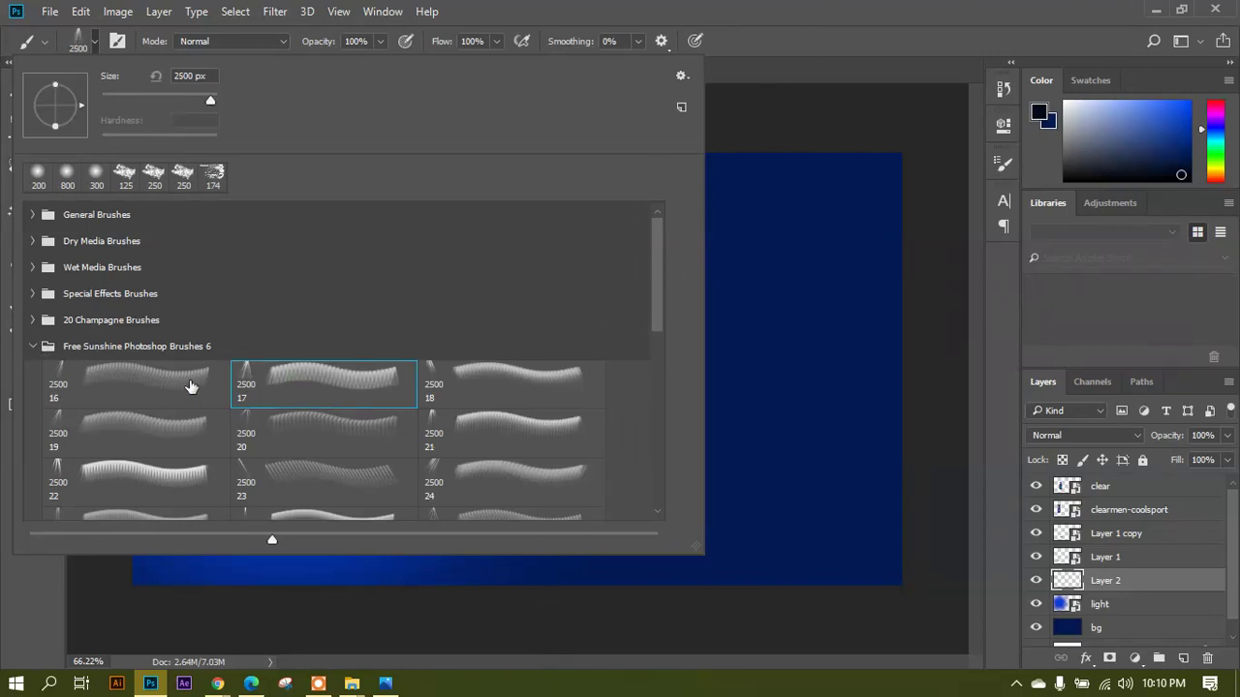
pyautogui.scroll(-1, 161, 445)
pyautogui.scroll(-3, 352, 453)
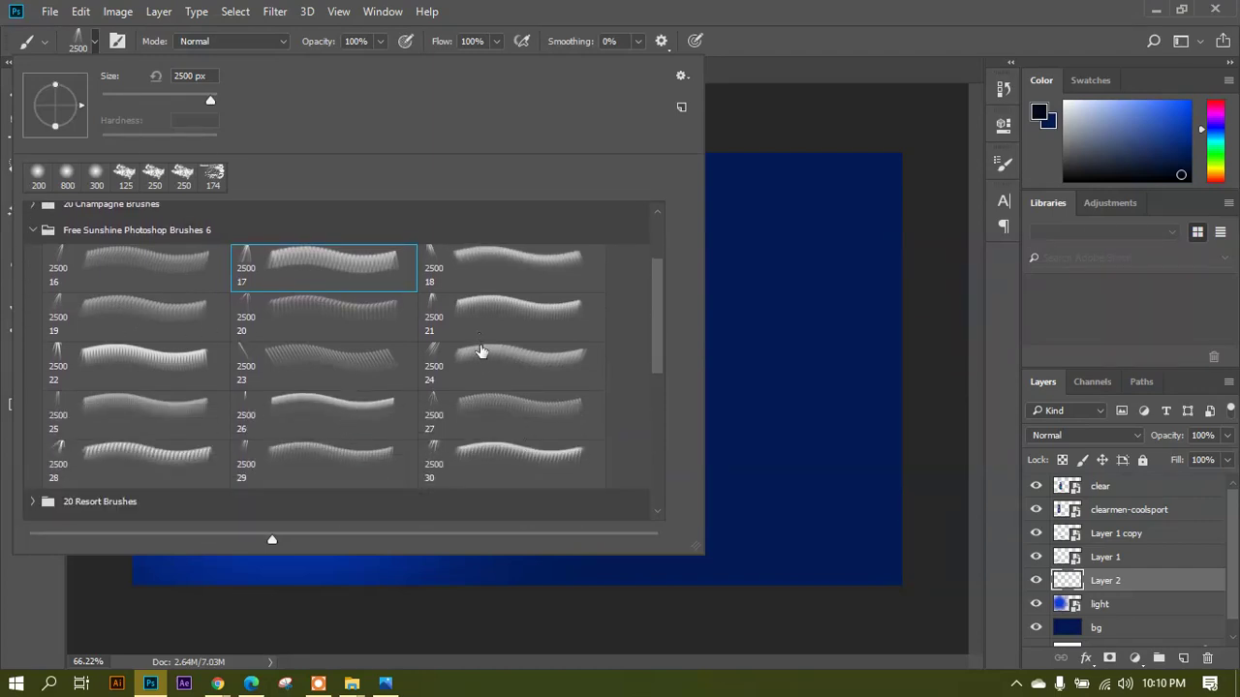
pyautogui.click(485, 364)
pyautogui.press('Return')
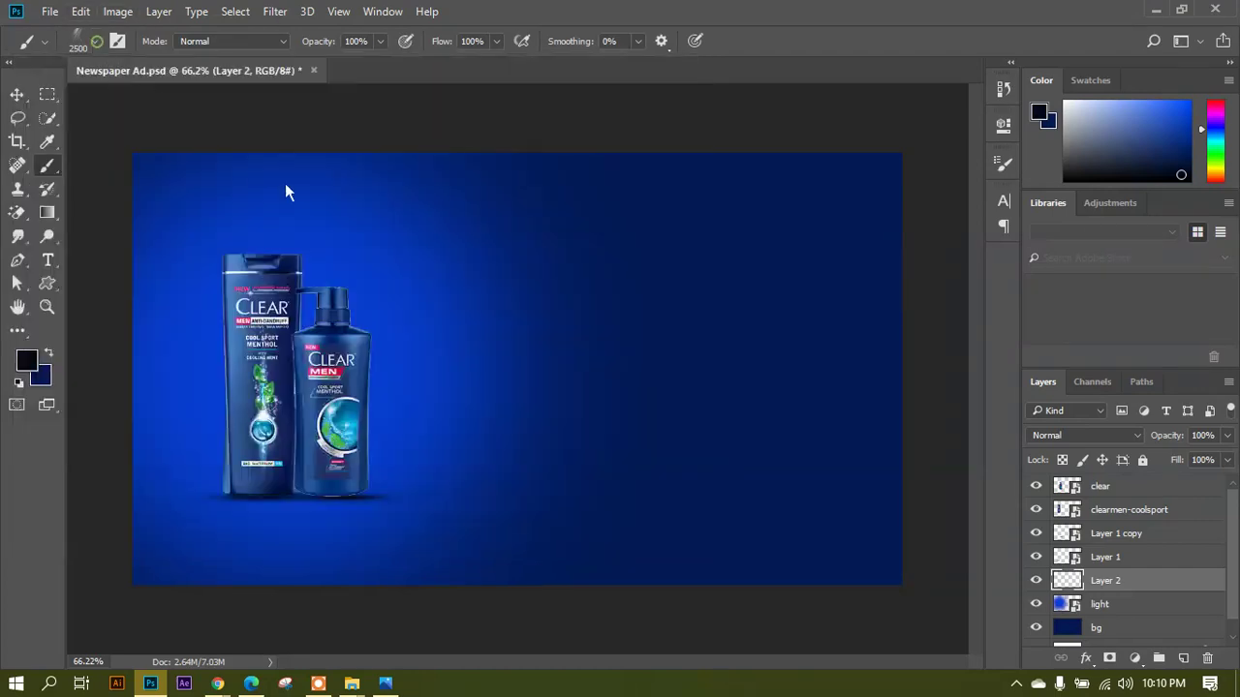
# Reduce the sunray brush to 1200 px and try one stamp in the dark colour behind the bottles.
pyautogui.press('[')
pyautogui.press('[')
pyautogui.press('[')
pyautogui.press('[')
pyautogui.press('[')
pyautogui.press('[')
pyautogui.press('[')
pyautogui.press('[')
pyautogui.press('[')
pyautogui.press('[')
pyautogui.press('[')
pyautogui.press('[')
pyautogui.press('[')
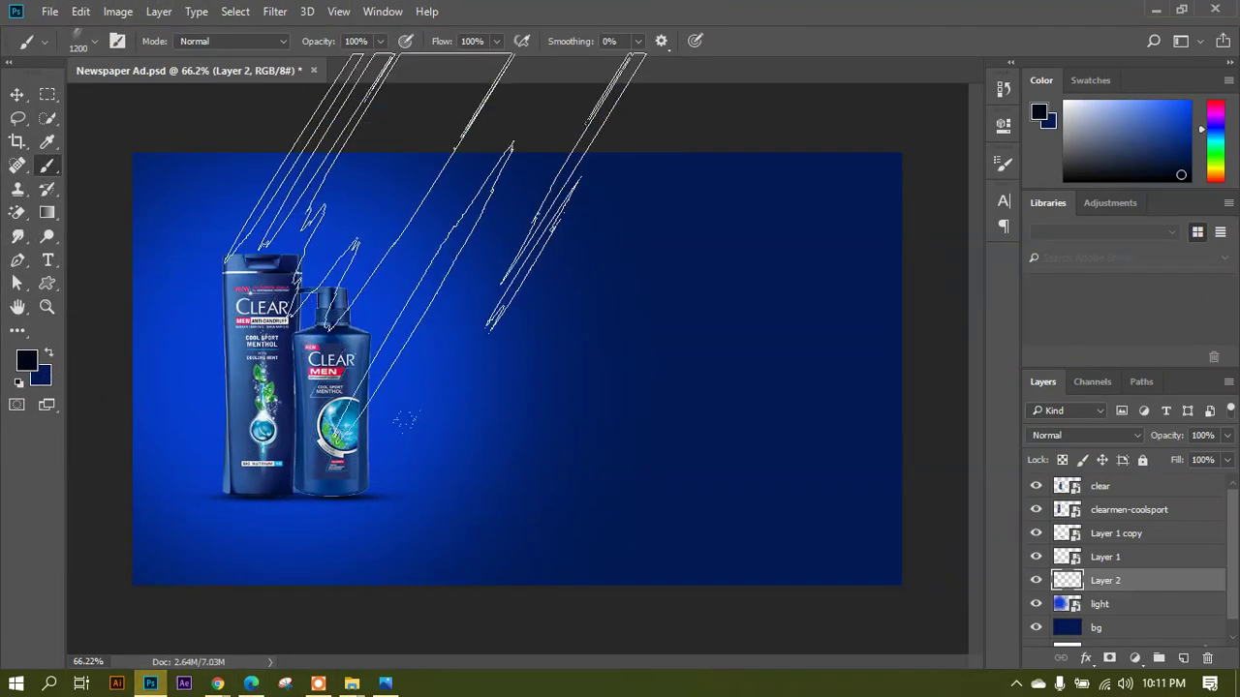
pyautogui.click(313, 327)
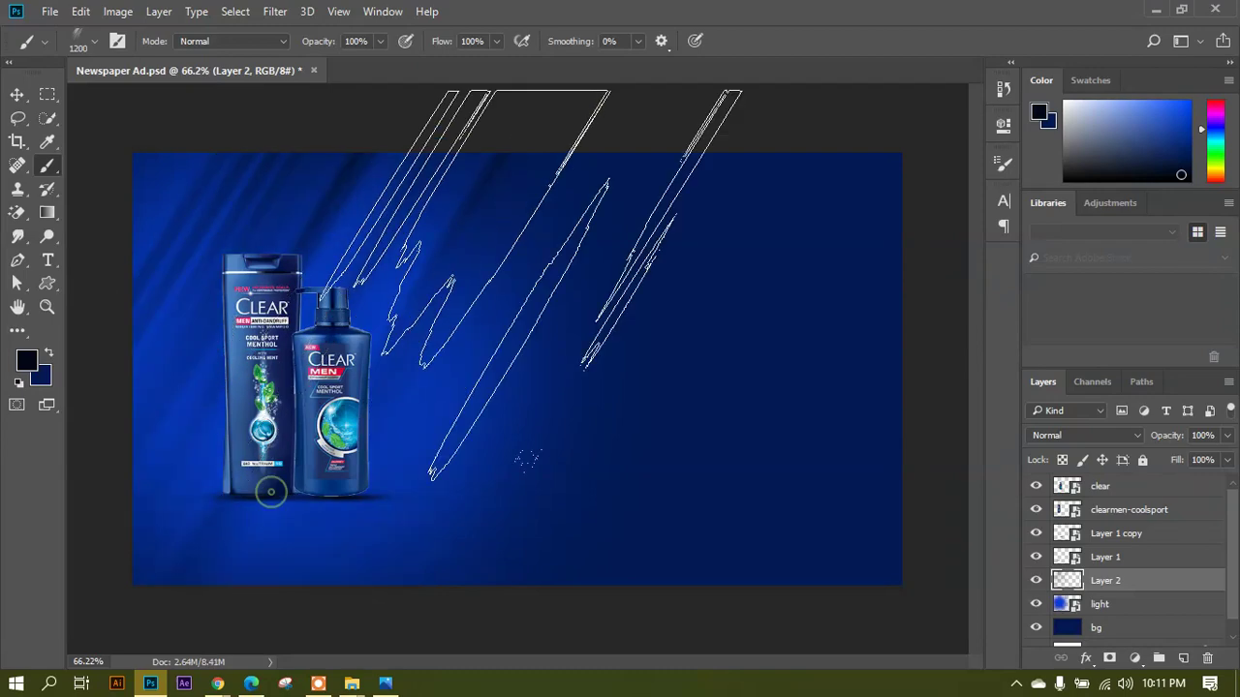
pyautogui.hotkey('ctrl', 'z')
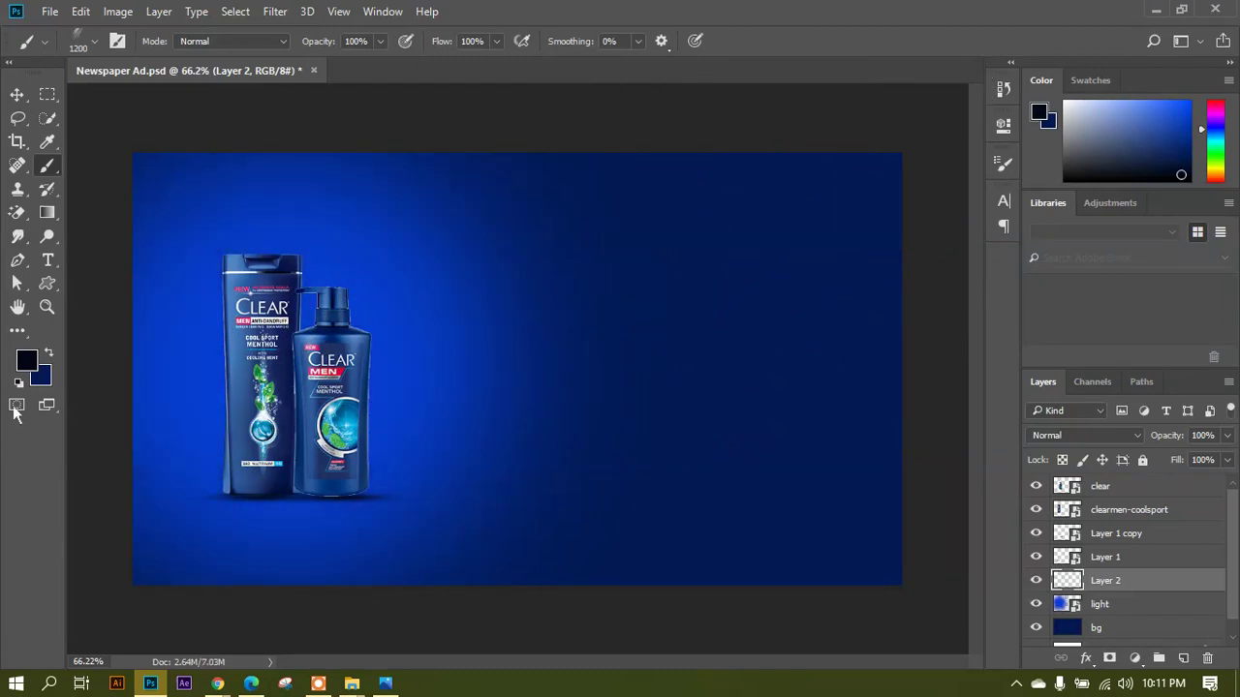
# Set the foreground colour to white (ffffff).
pyautogui.click(26, 361)
pyautogui.moveTo(630, 223); pyautogui.dragTo(564, 157)
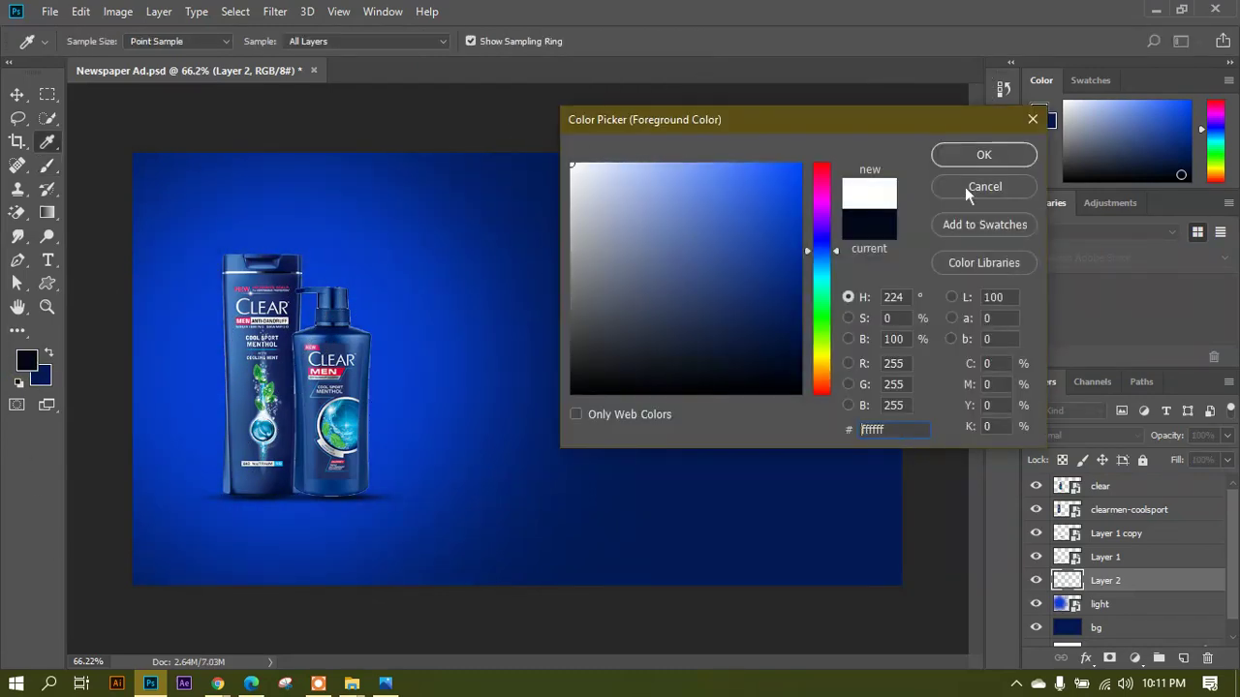
pyautogui.press('Return')
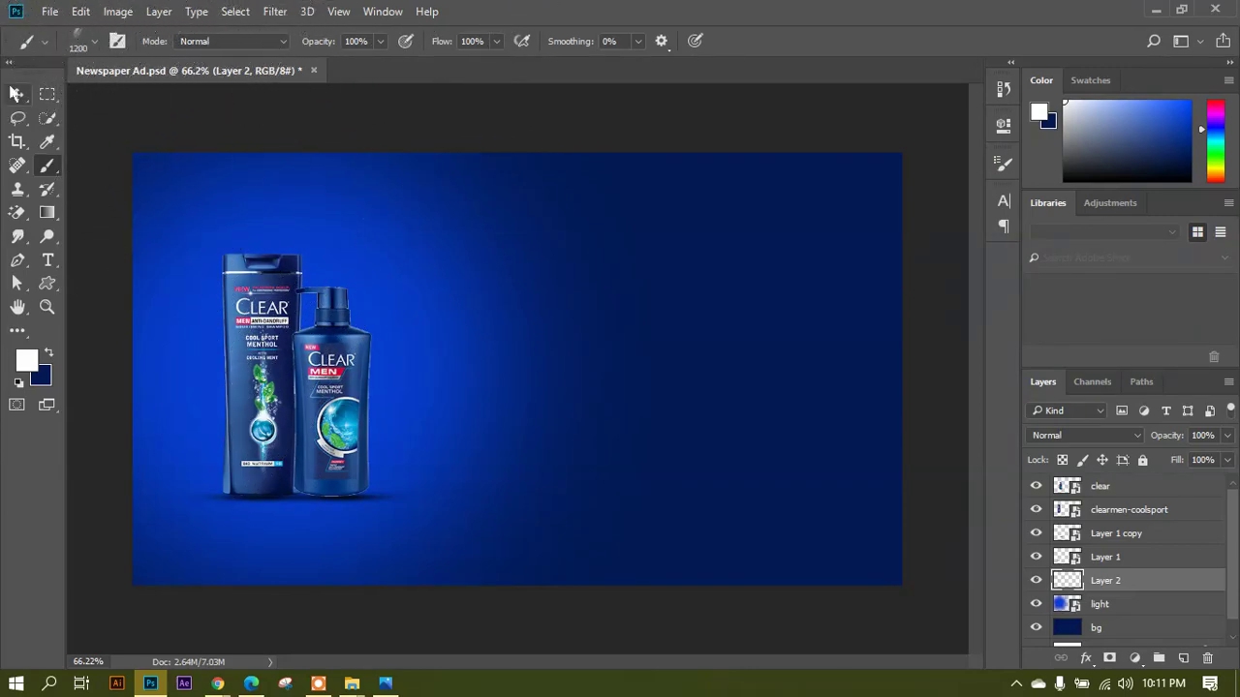
# Rotate the sunray brush tip to an angle of 60°.
pyautogui.click(1003, 163)
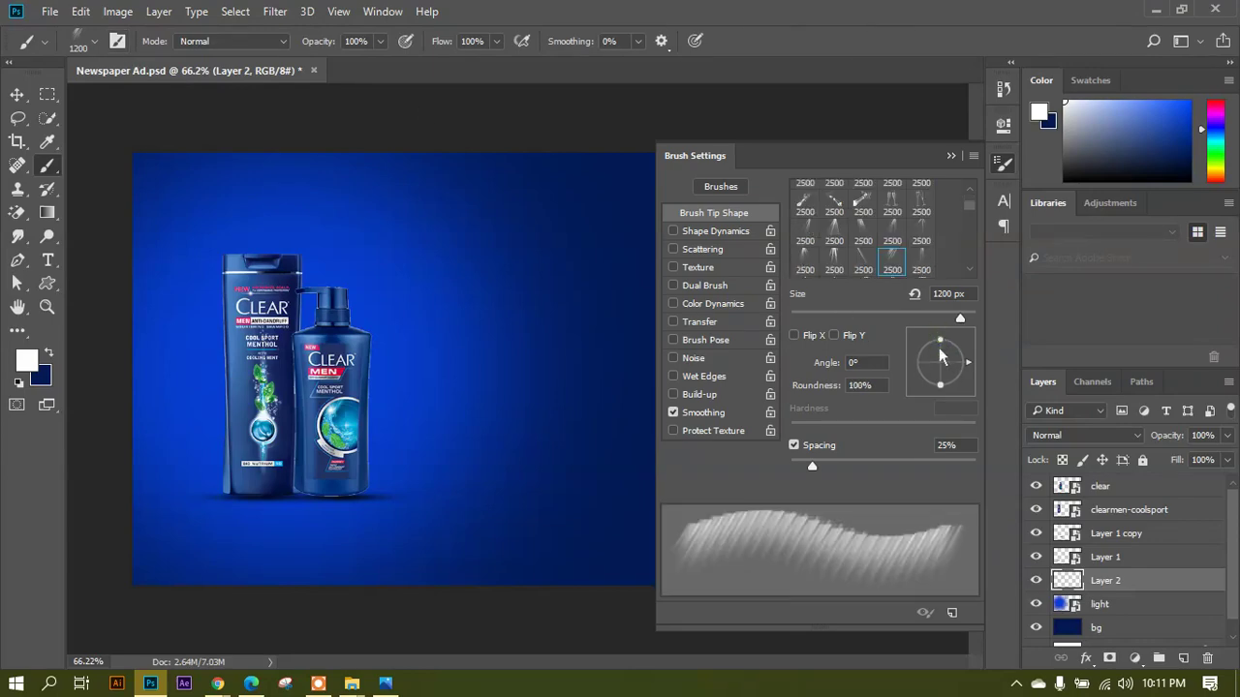
pyautogui.moveTo(951, 346); pyautogui.dragTo(963, 347)
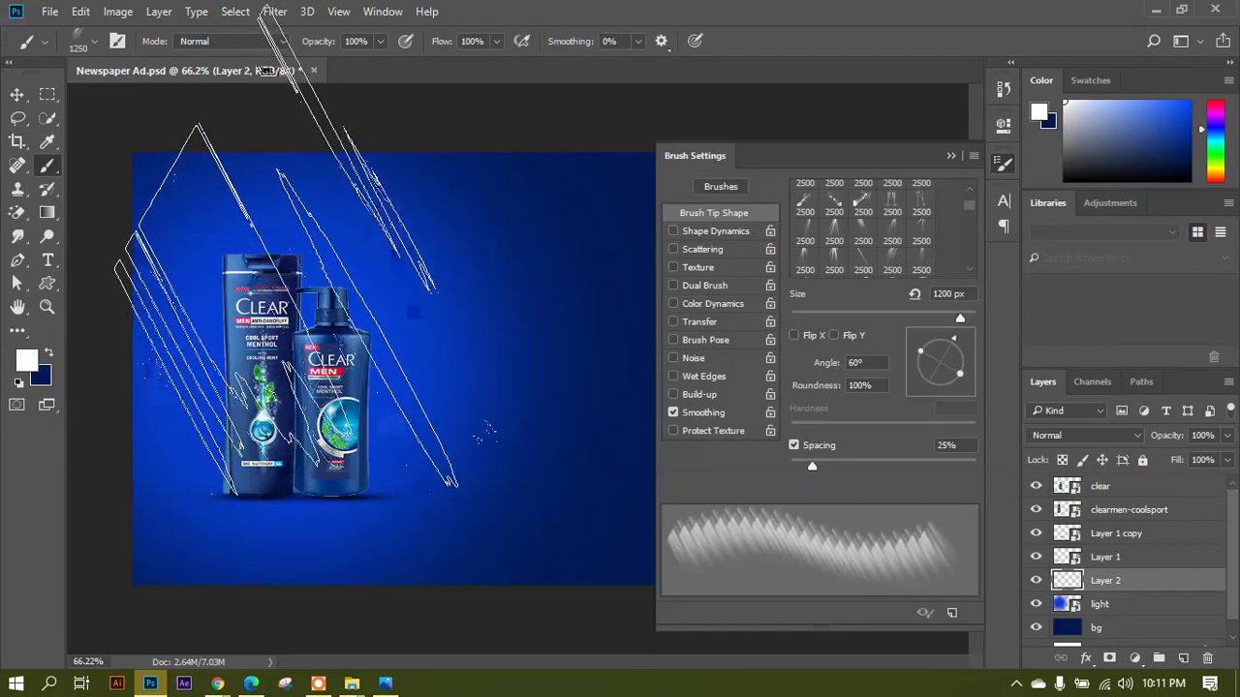
pyautogui.click(960, 158)
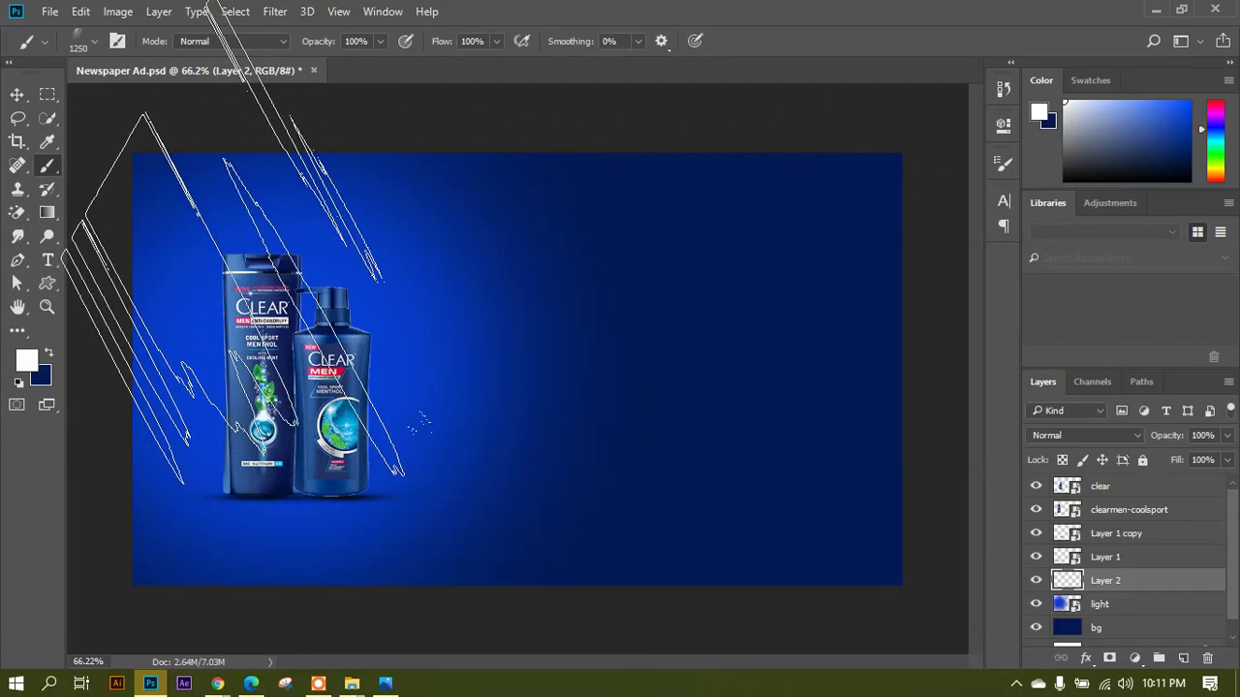
# Try one white sunray stamp at 1250 px behind the bottles, comparing the ad with and without it.
pyautogui.click(242, 290)
pyautogui.scroll(-1, 1097, 486)
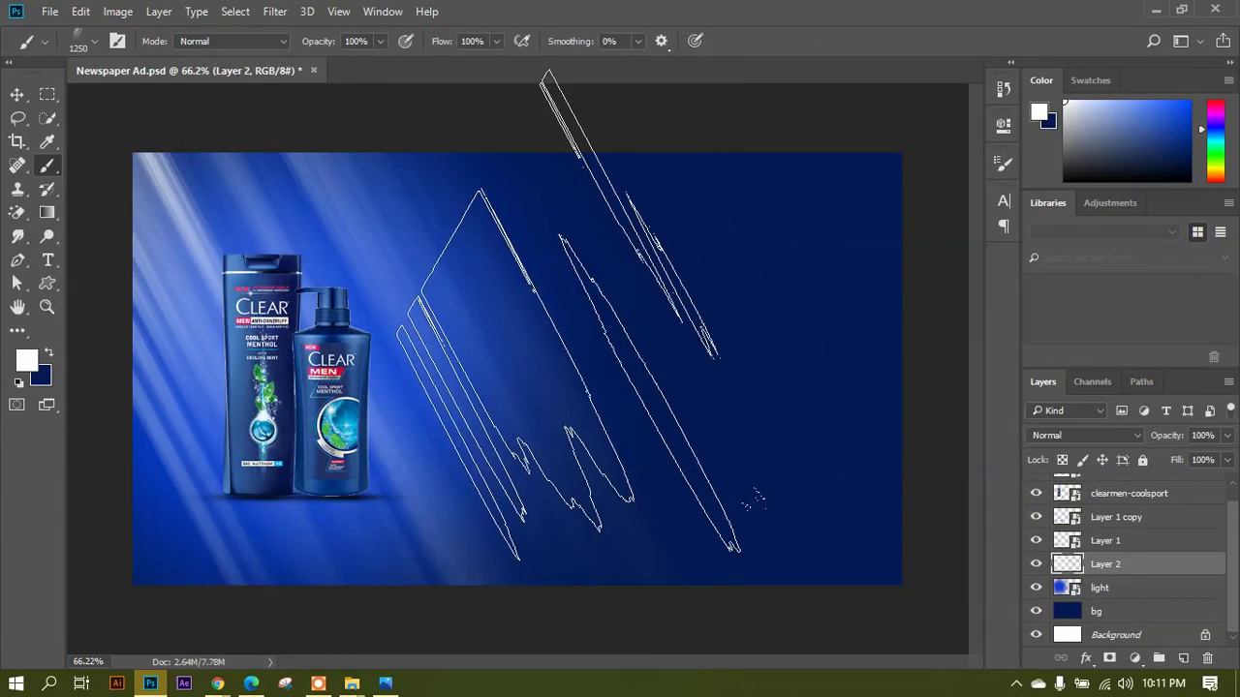
pyautogui.scroll(-2, 737, 330)
pyautogui.hotkey('ctrl', 'z')
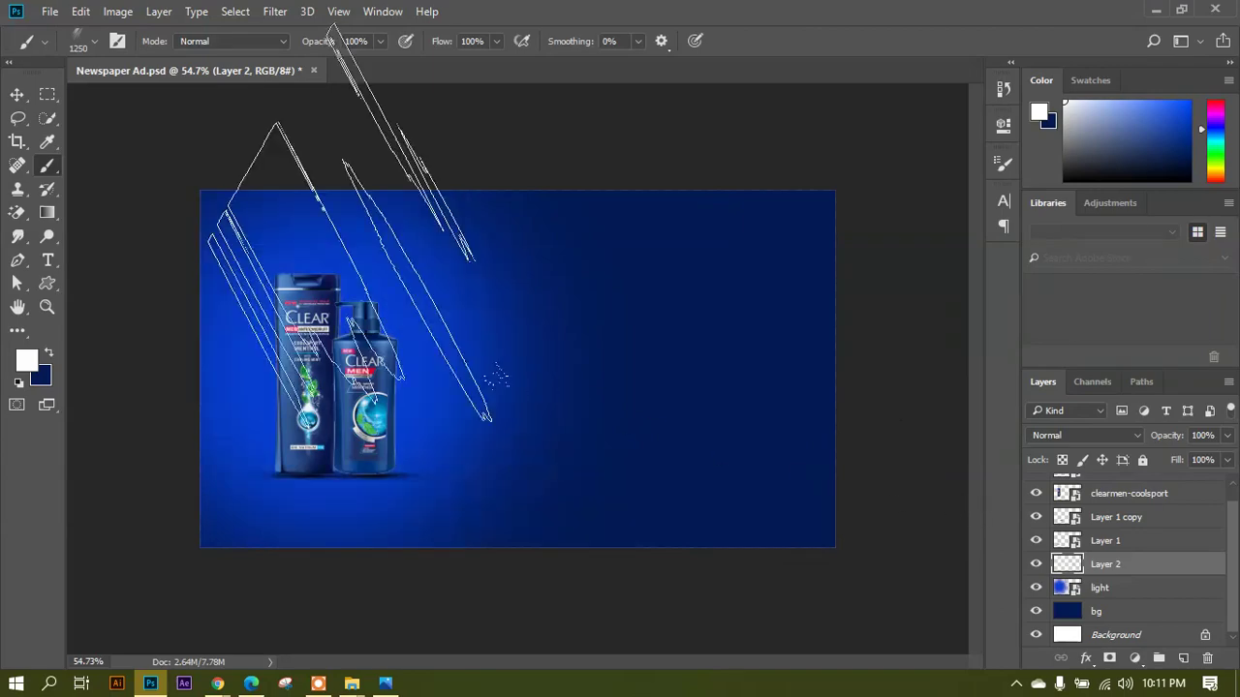
pyautogui.hotkey('ctrl', 'z')
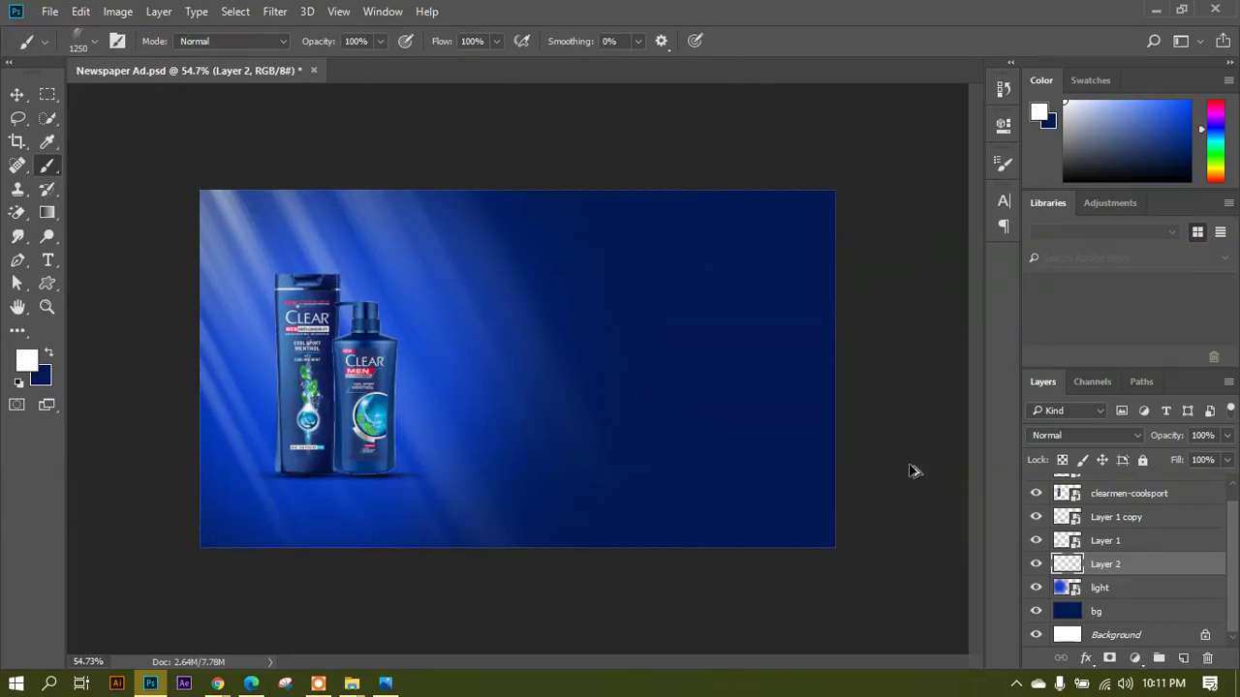
pyautogui.hotkey('ctrl', 'z')
# Reduce the sunray brush to 600 px and stamp white rays into the ad's upper-left corner.
pyautogui.scroll(-2, 431, 373)
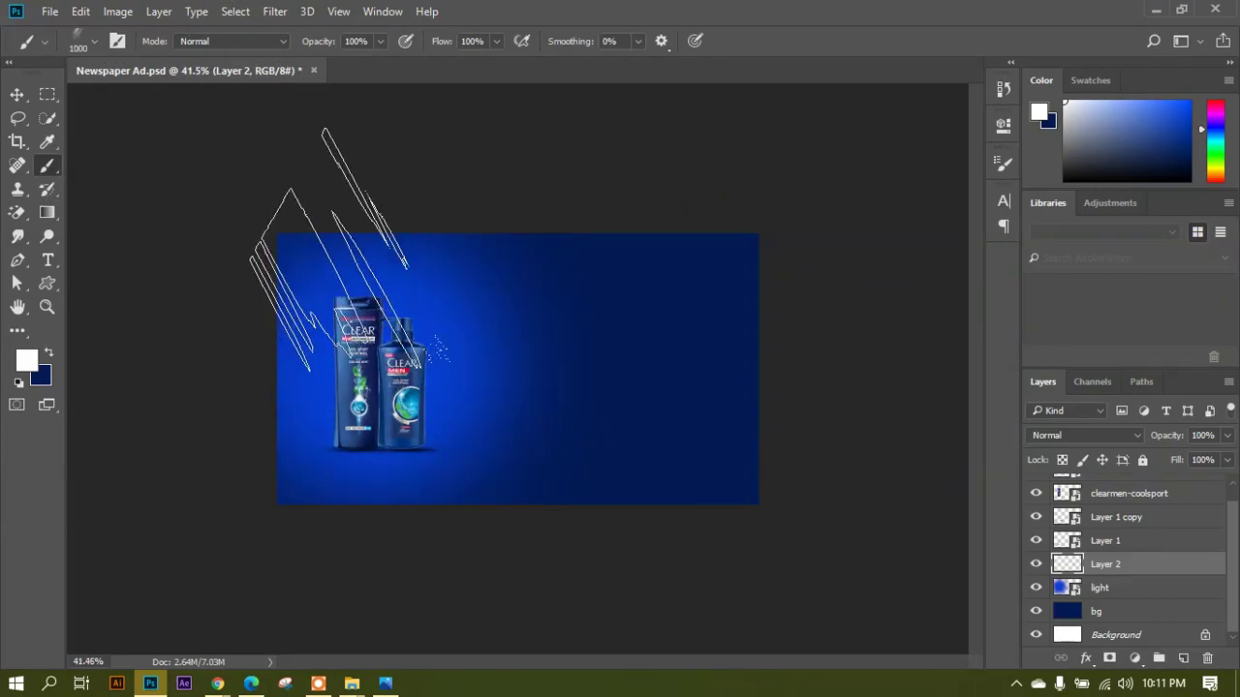
pyautogui.press('[')
pyautogui.press('[')
pyautogui.press('[')
pyautogui.press('[')
pyautogui.press('[')
pyautogui.press('[')
pyautogui.press('[')
pyautogui.hotkey('ctrl', 'z')
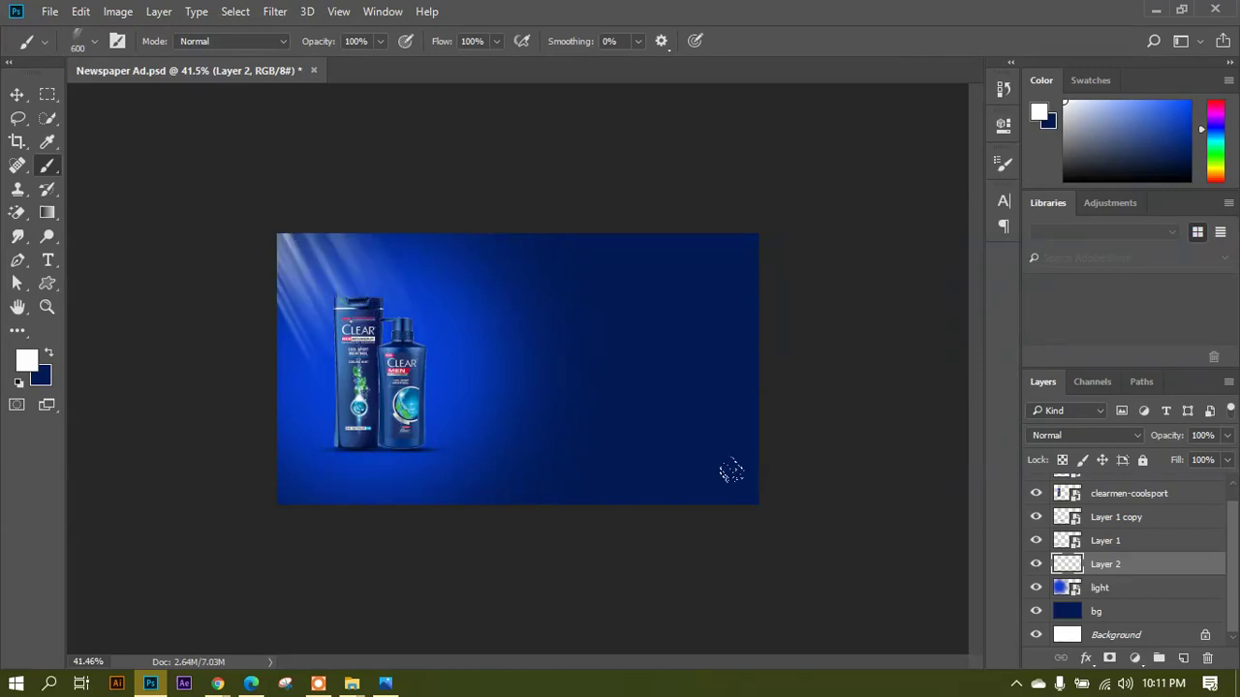
pyautogui.scroll(2, 727, 471)
pyautogui.scroll(1, 541, 380)
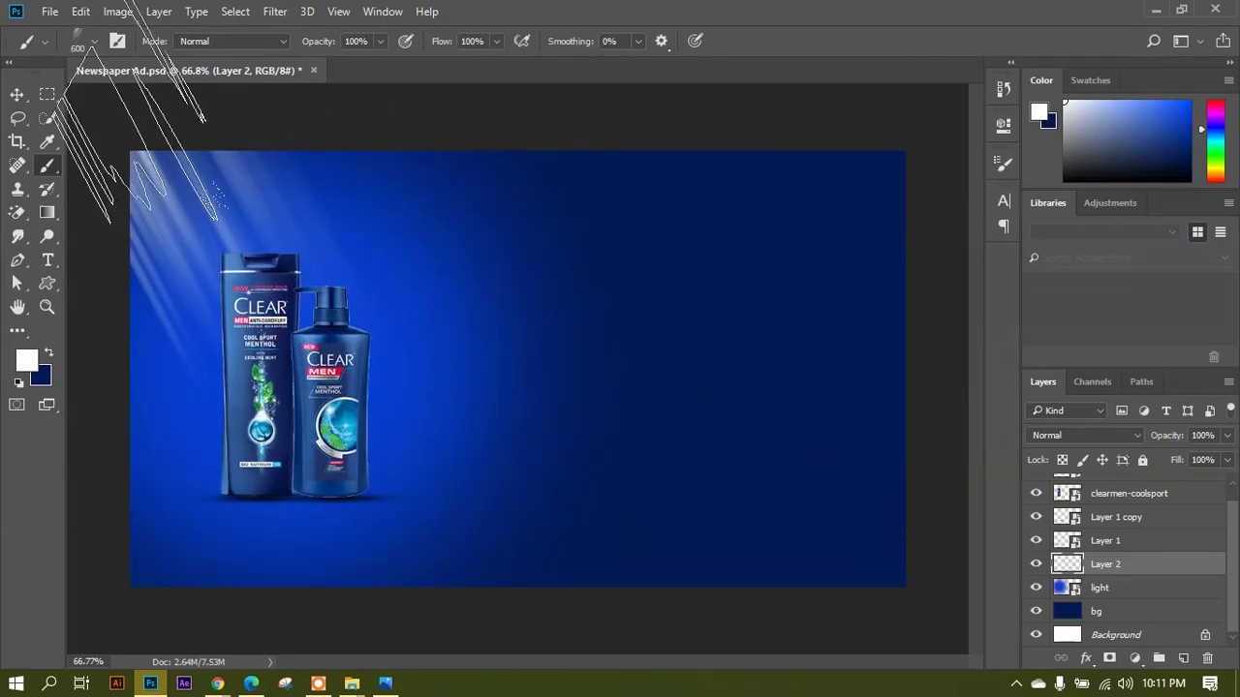
pyautogui.click(20, 96)
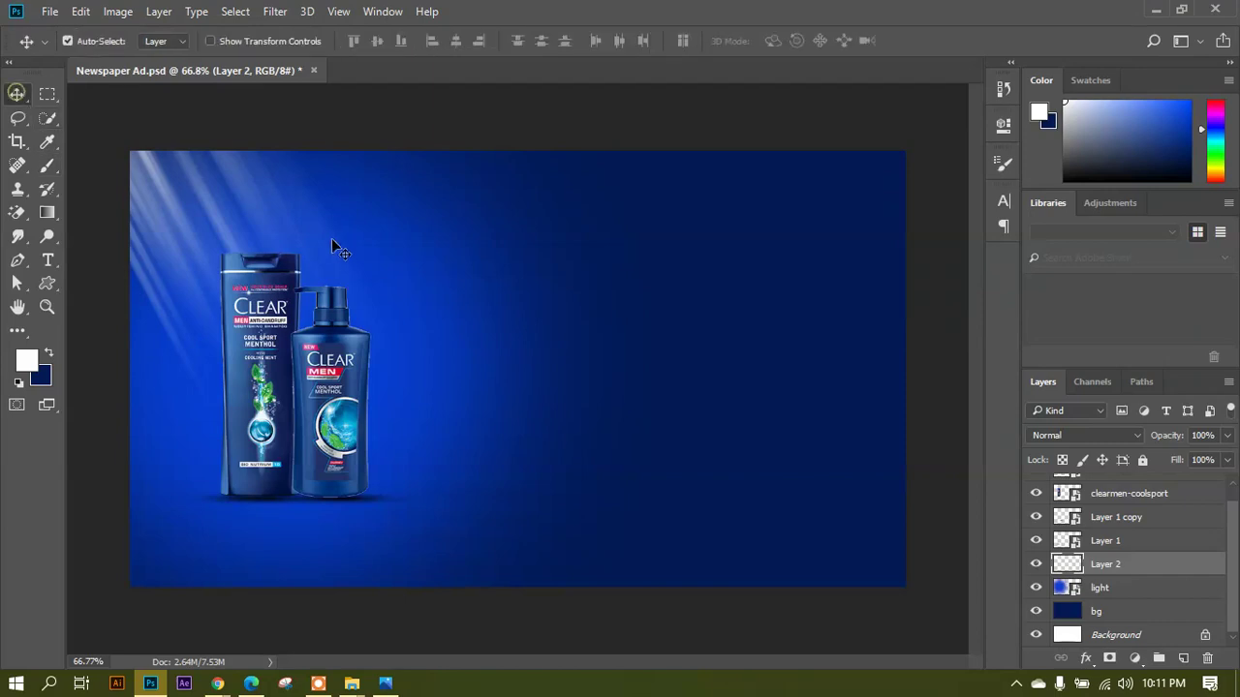
pyautogui.scroll(1, 188, 222)
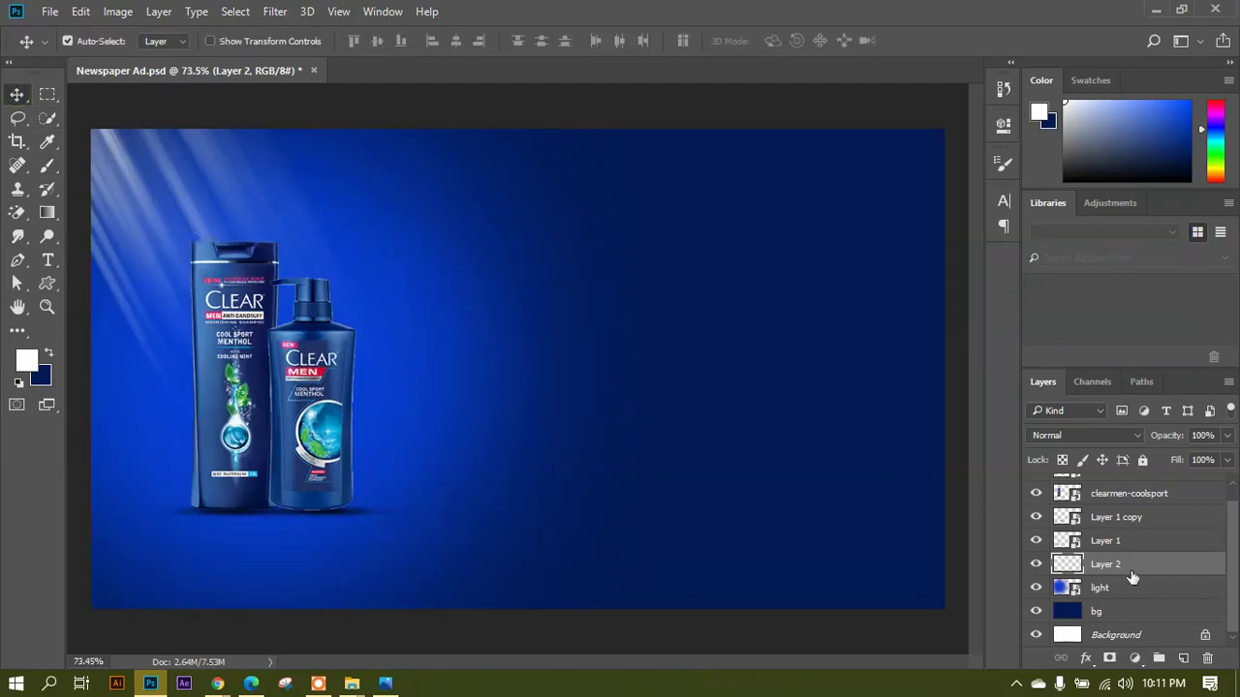
# Add a new layer above the light rays layer and load the Free Bubble Photoshop Brushes 12 set.
pyautogui.click(1183, 659)
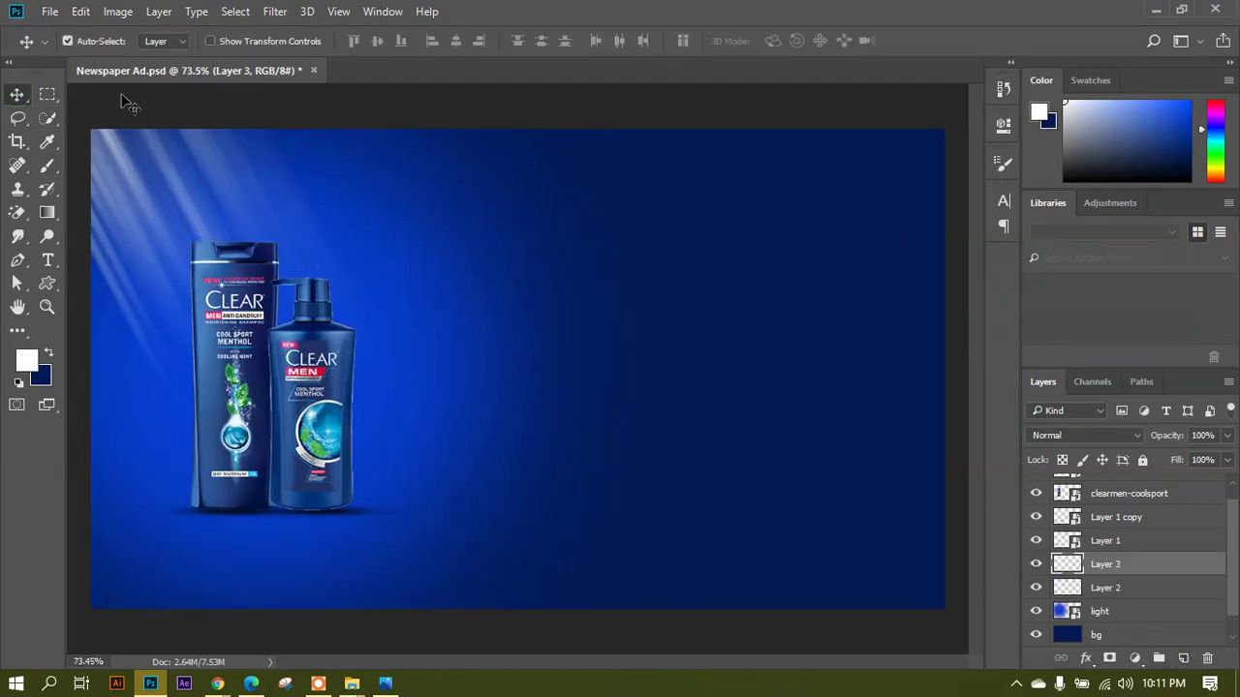
pyautogui.click(49, 167)
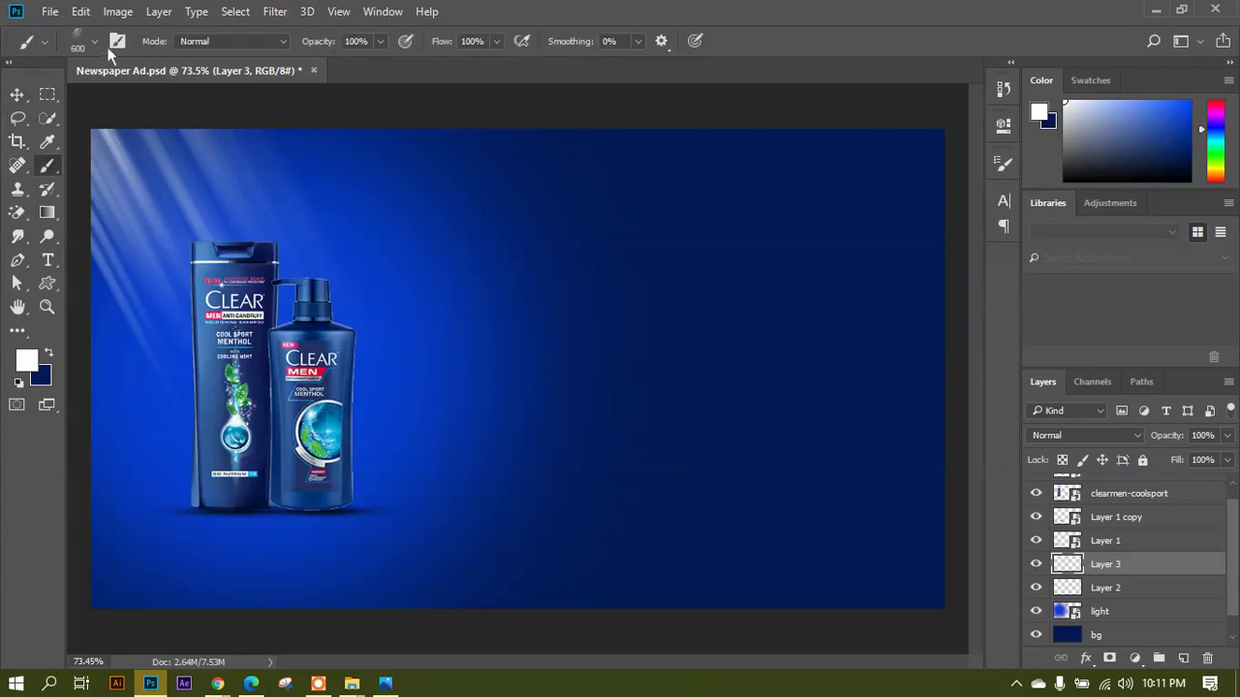
pyautogui.click(105, 47)
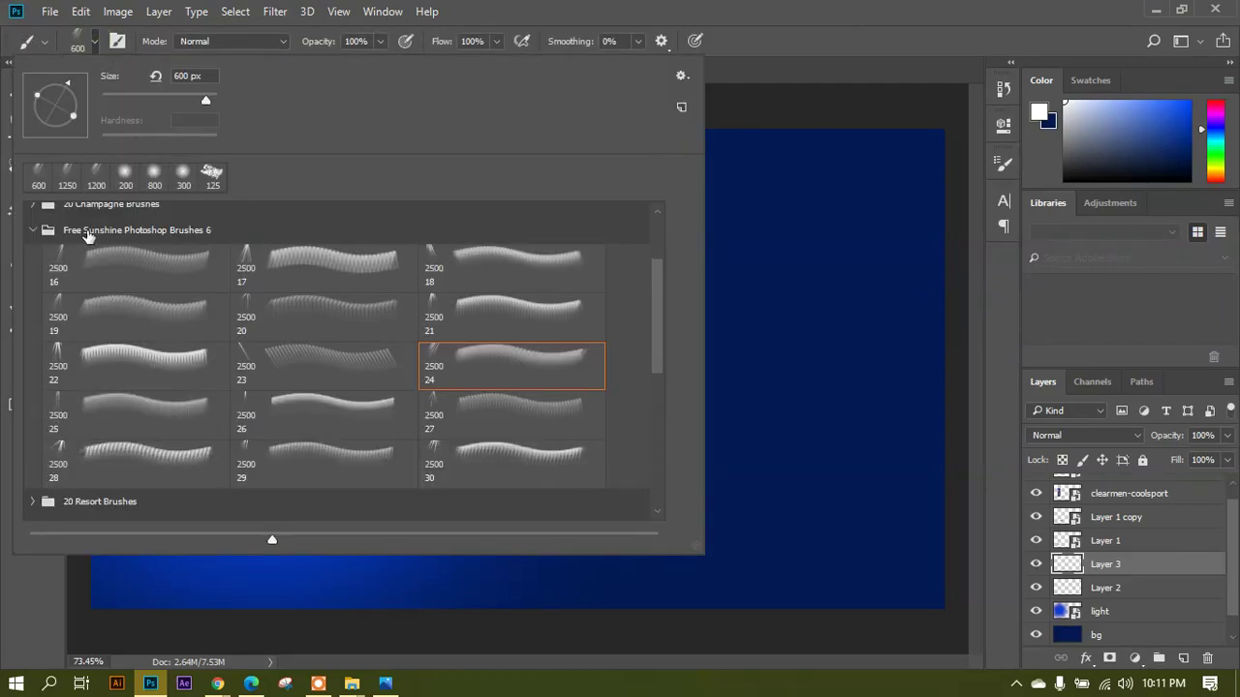
pyautogui.click(33, 229)
pyautogui.click(680, 75)
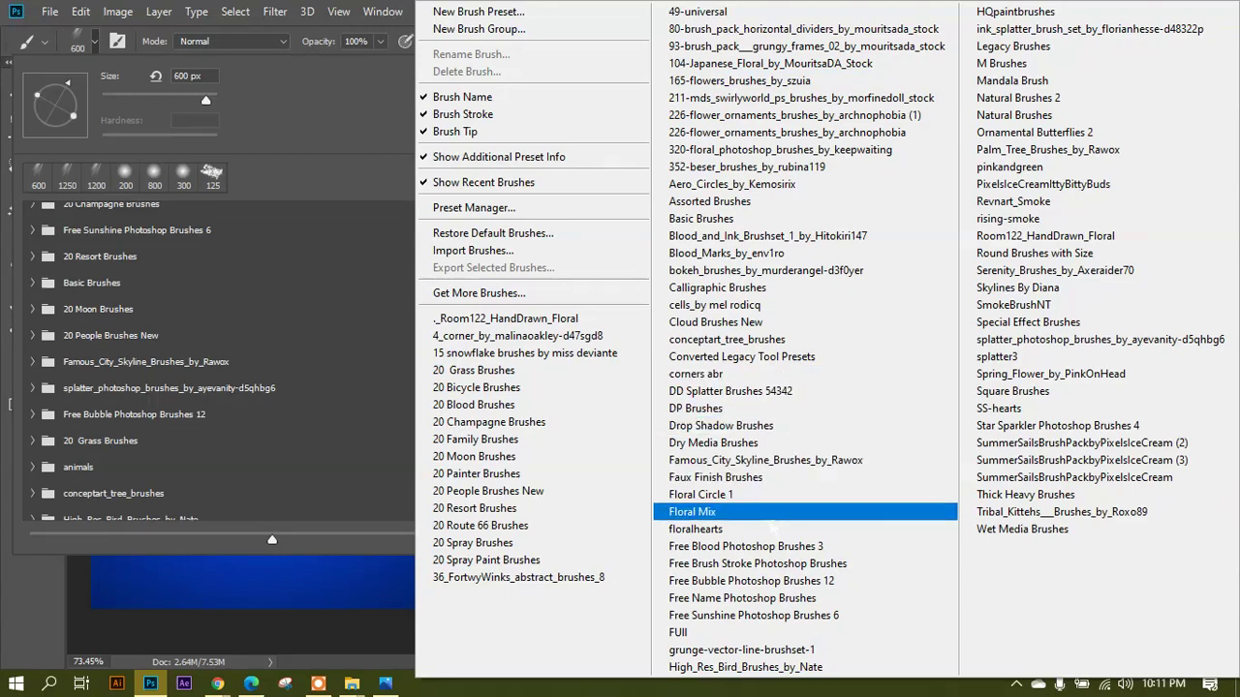
pyautogui.click(728, 581)
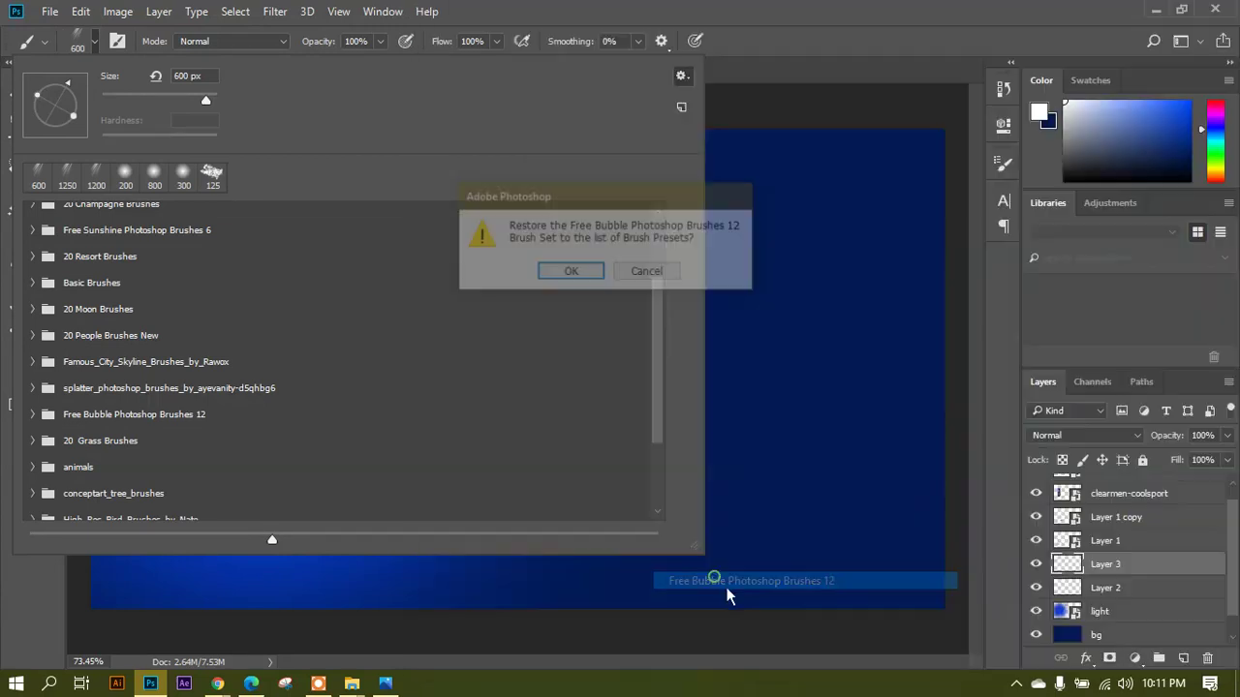
pyautogui.click(593, 272)
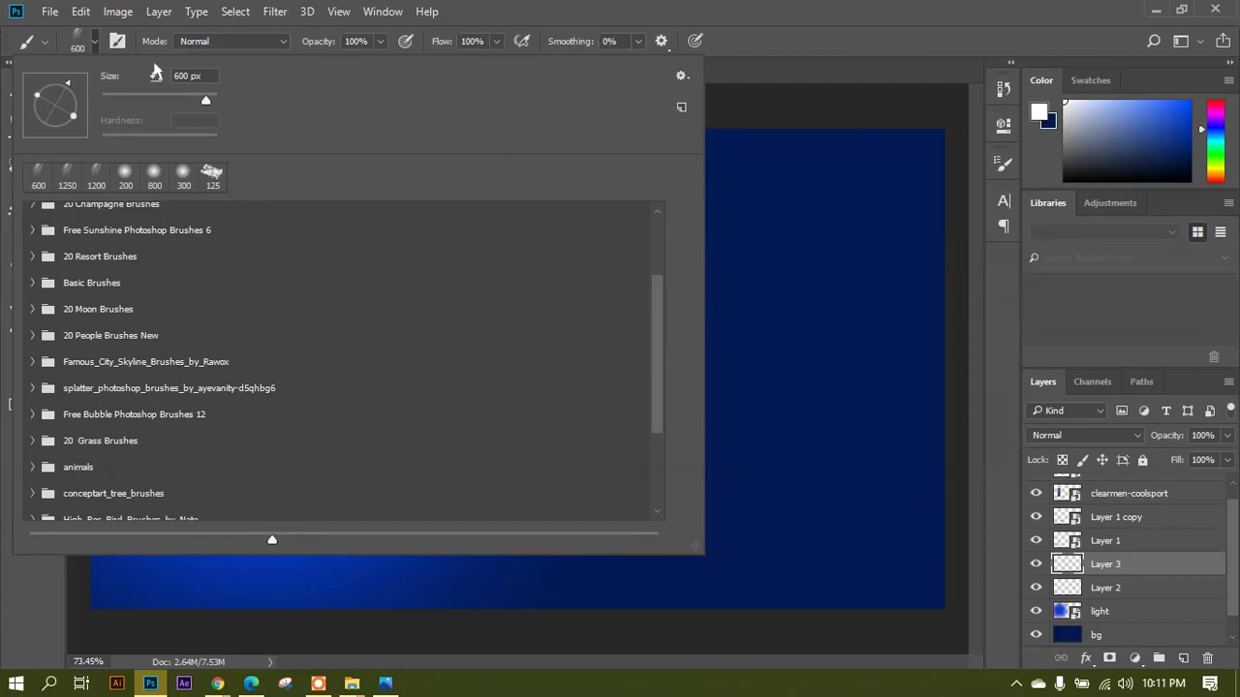
pyautogui.click(117, 41)
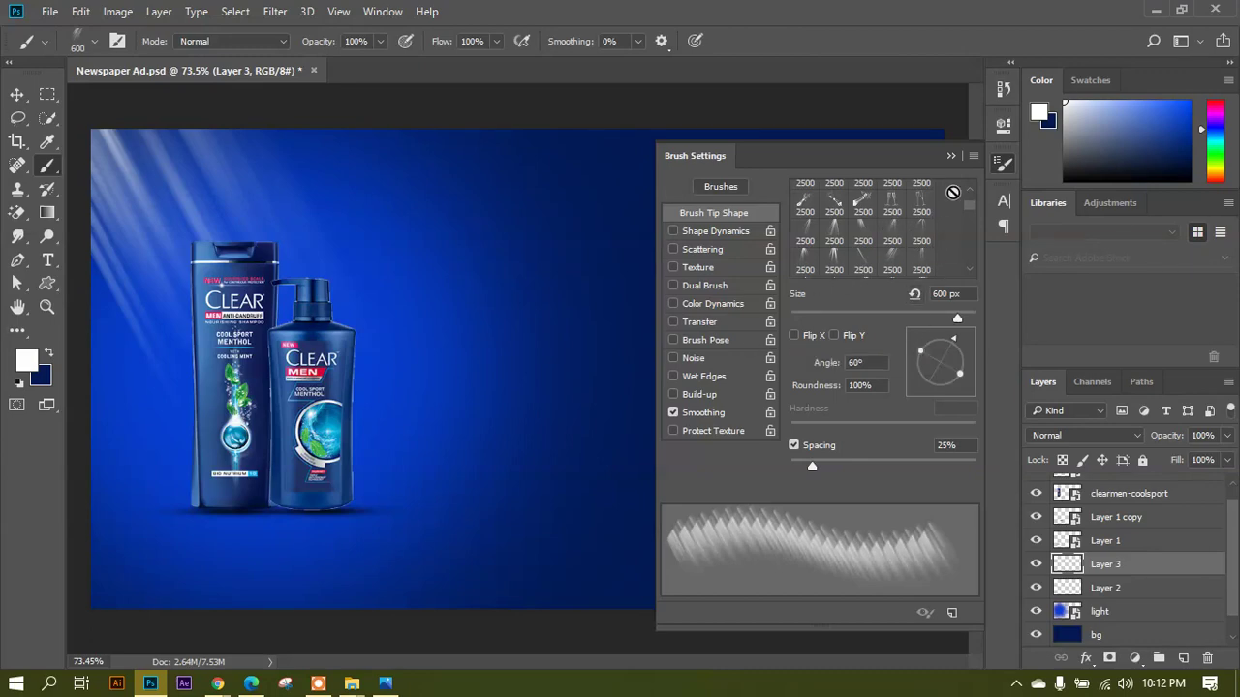
pyautogui.click(952, 155)
# Choose bubble brush 18 from the newly loaded Free Bubble Photoshop Brushes 12 2 set.
pyautogui.click(97, 47)
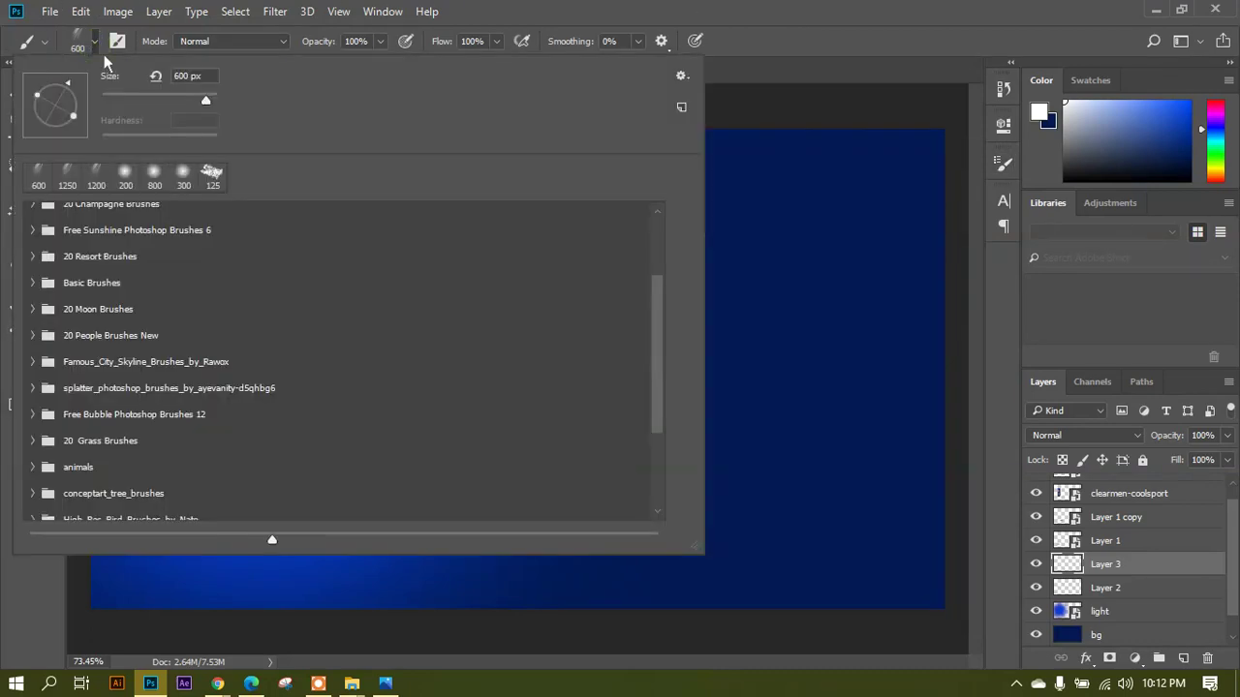
pyautogui.scroll(-5, 136, 431)
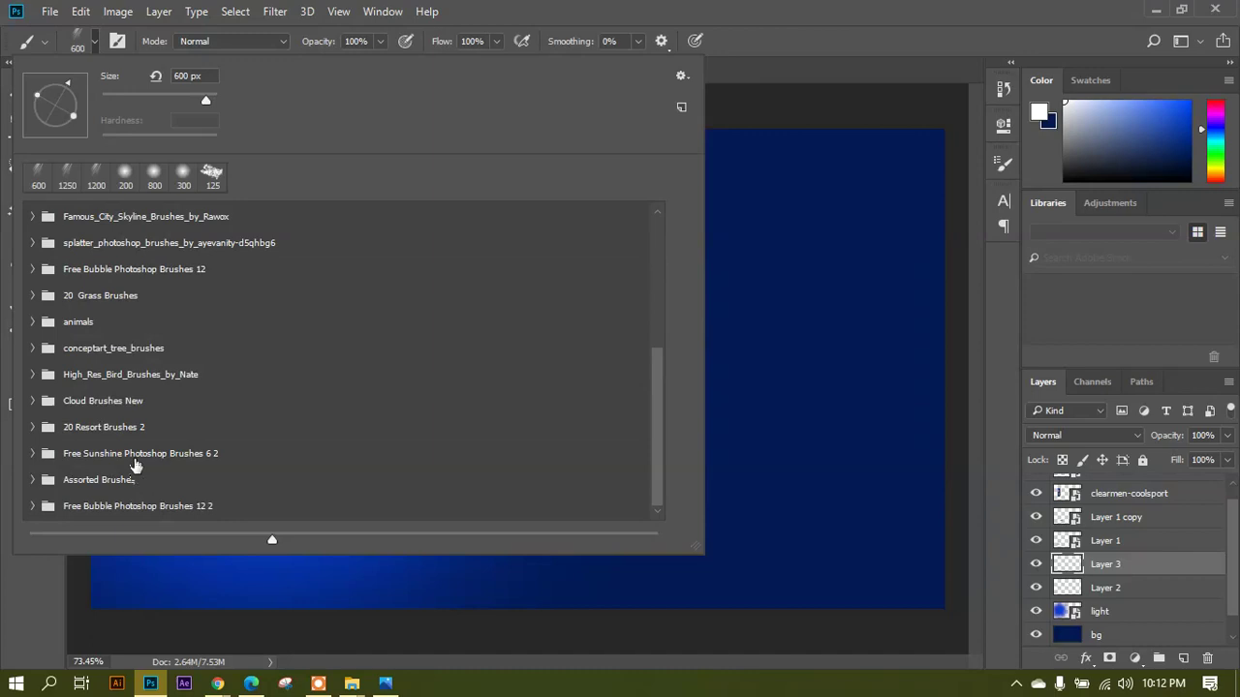
pyautogui.click(45, 506)
pyautogui.click(35, 508)
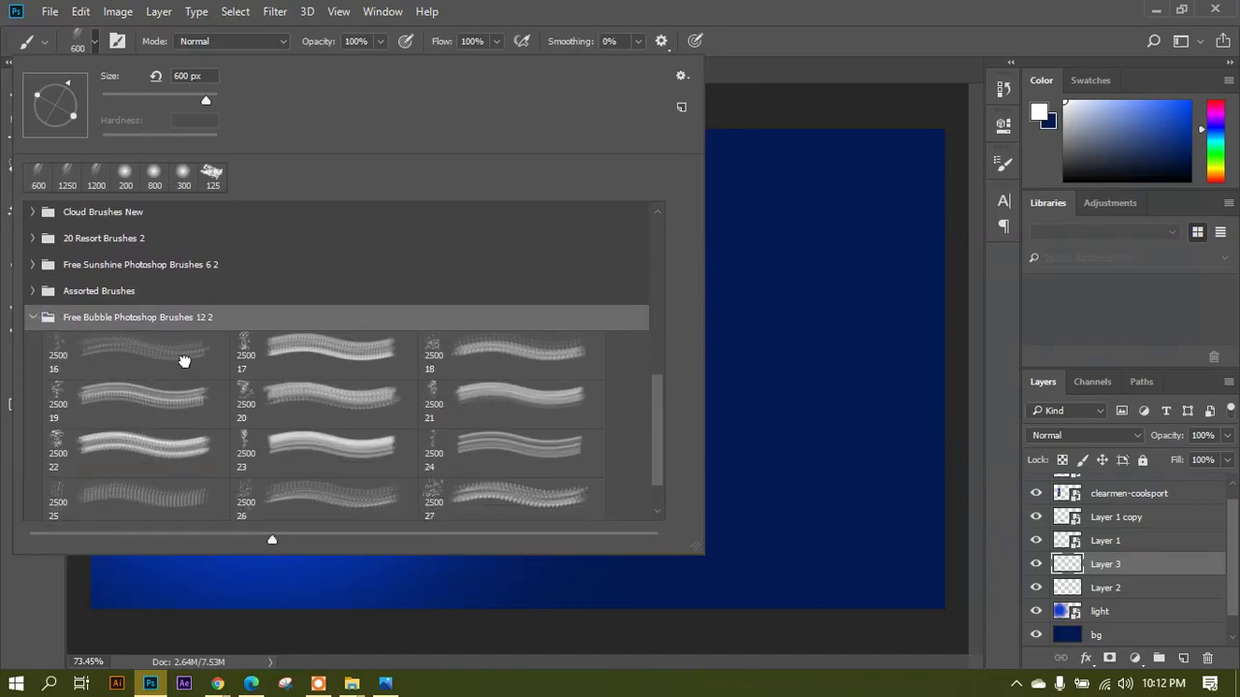
pyautogui.click(184, 360)
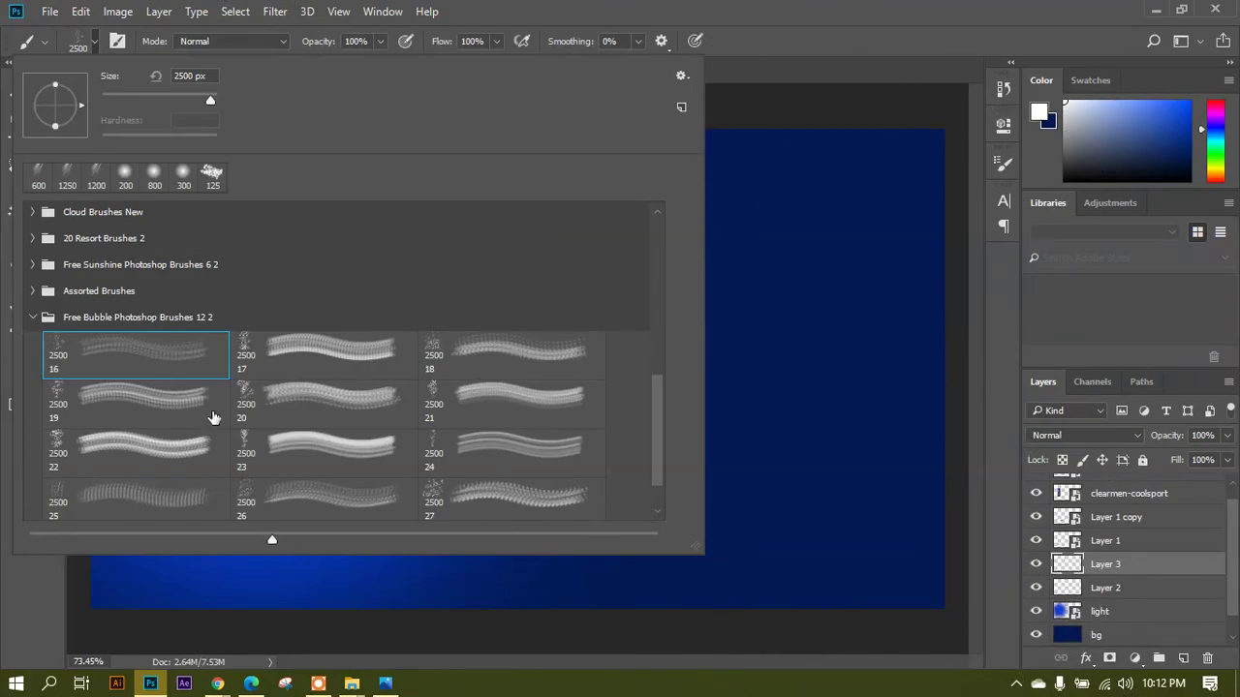
pyautogui.click(194, 408)
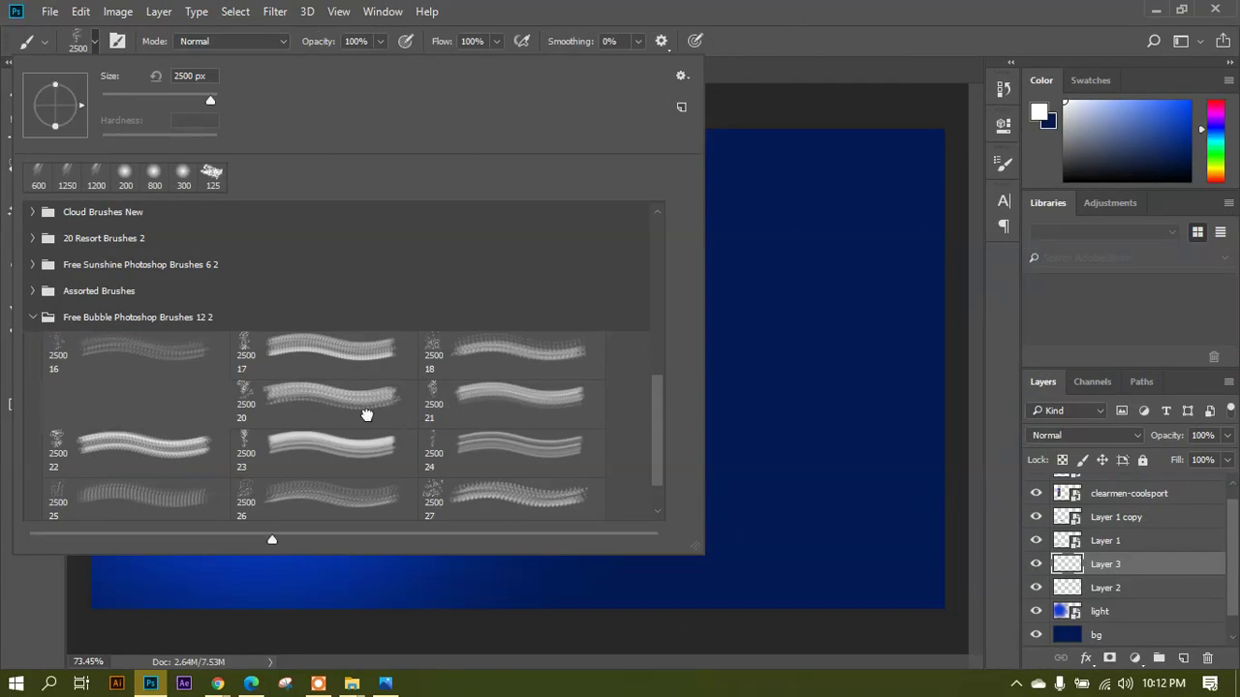
pyautogui.click(329, 399)
pyautogui.click(502, 354)
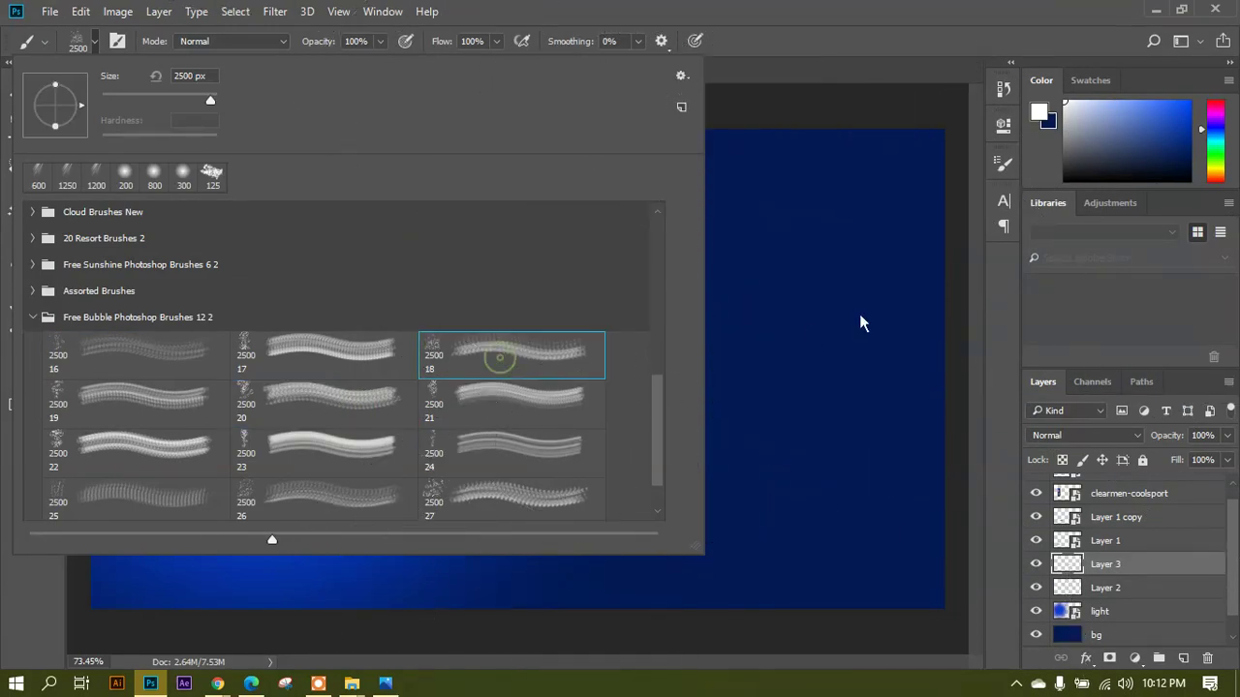
pyautogui.click(97, 43)
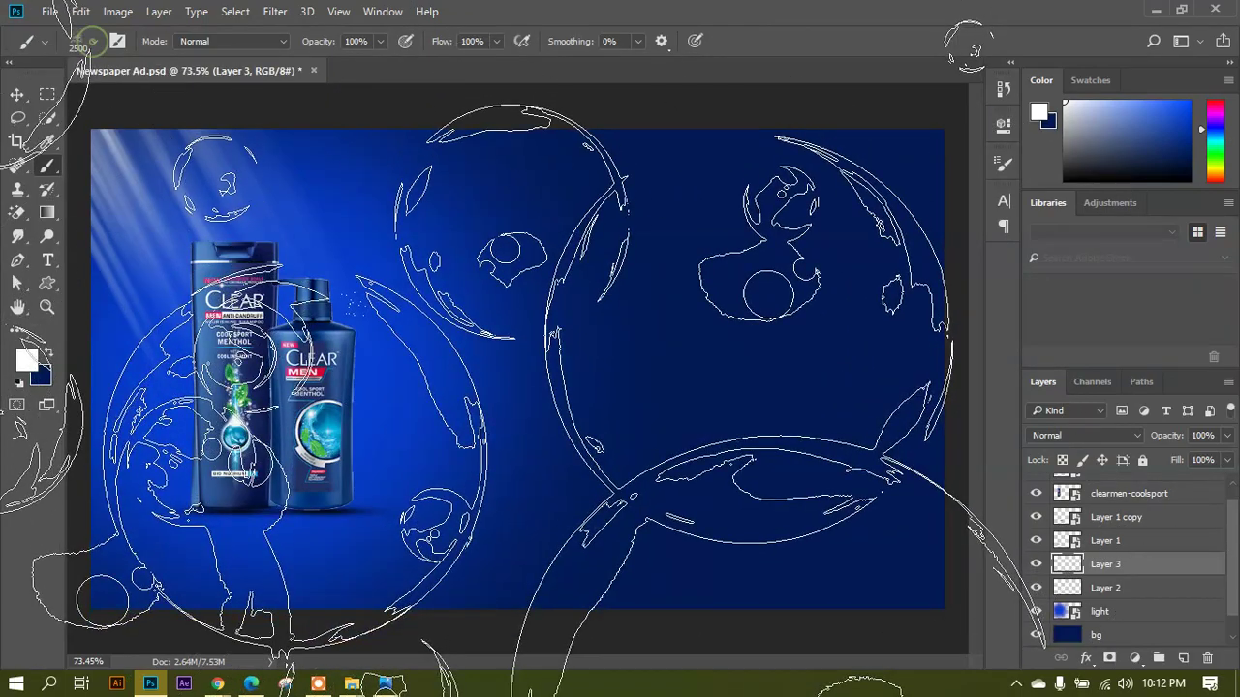
# Reduce the bubble brush to 600 px and stamp one white cluster of bubbles behind the two bottles.
pyautogui.press('[')
pyautogui.press('[')
pyautogui.press('[')
pyautogui.press('[')
pyautogui.press('[')
pyautogui.press('[')
pyautogui.press('[')
pyautogui.press('[')
pyautogui.press('[')
pyautogui.press('[')
pyautogui.press('[')
pyautogui.press('[')
pyautogui.press('[')
pyautogui.press('[')
pyautogui.press('[')
pyautogui.press('[')
pyautogui.press('[')
pyautogui.press('[')
pyautogui.press('[')
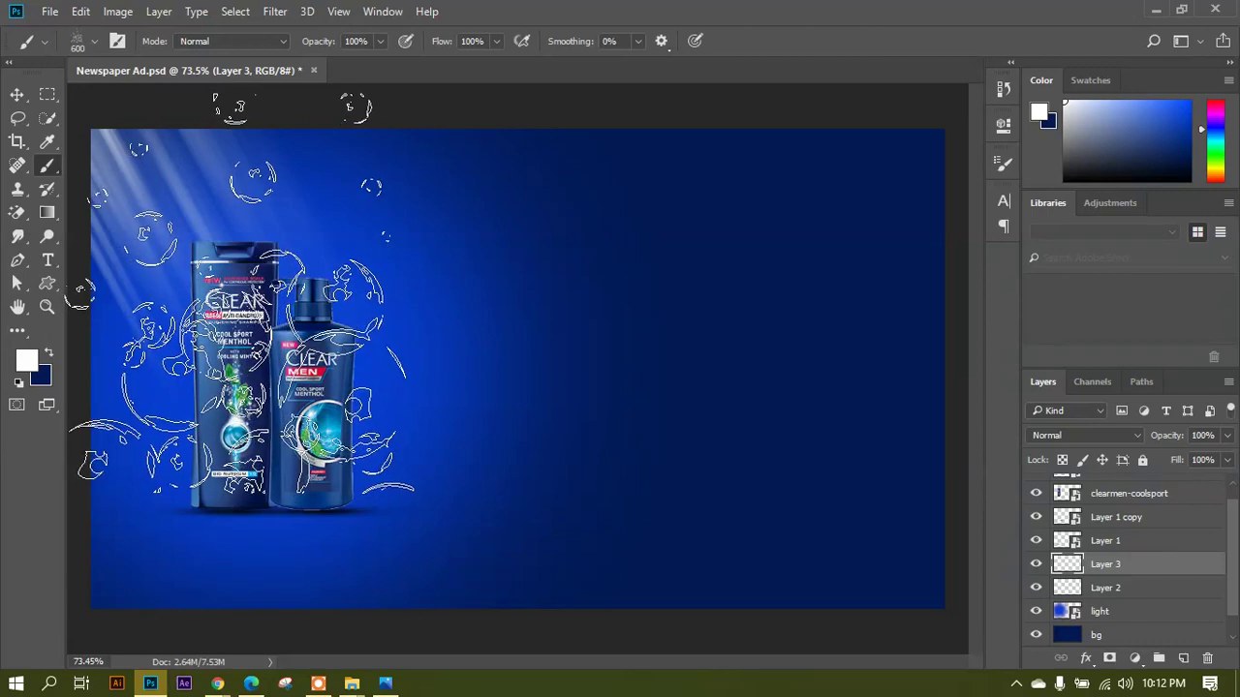
pyautogui.click(241, 300)
pyautogui.scroll(-1, 775, 378)
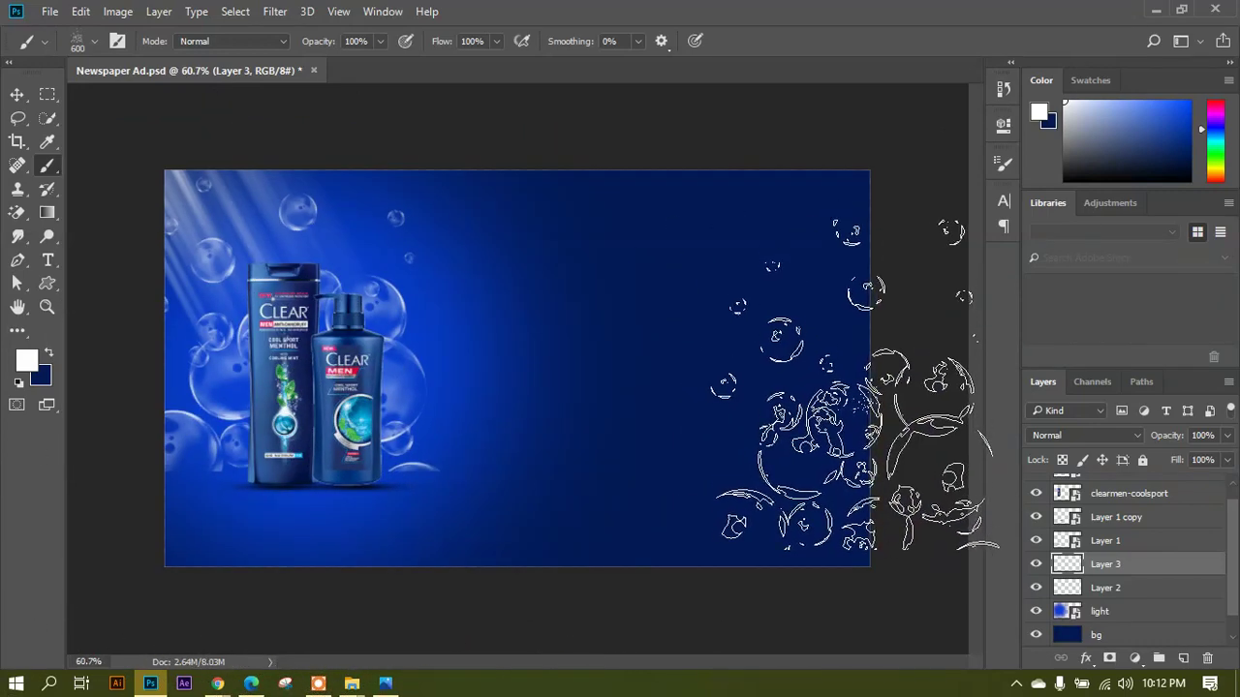
# Lower the opacity of the bubble layer to 54%.
pyautogui.click(18, 95)
pyautogui.scroll(1, 426, 225)
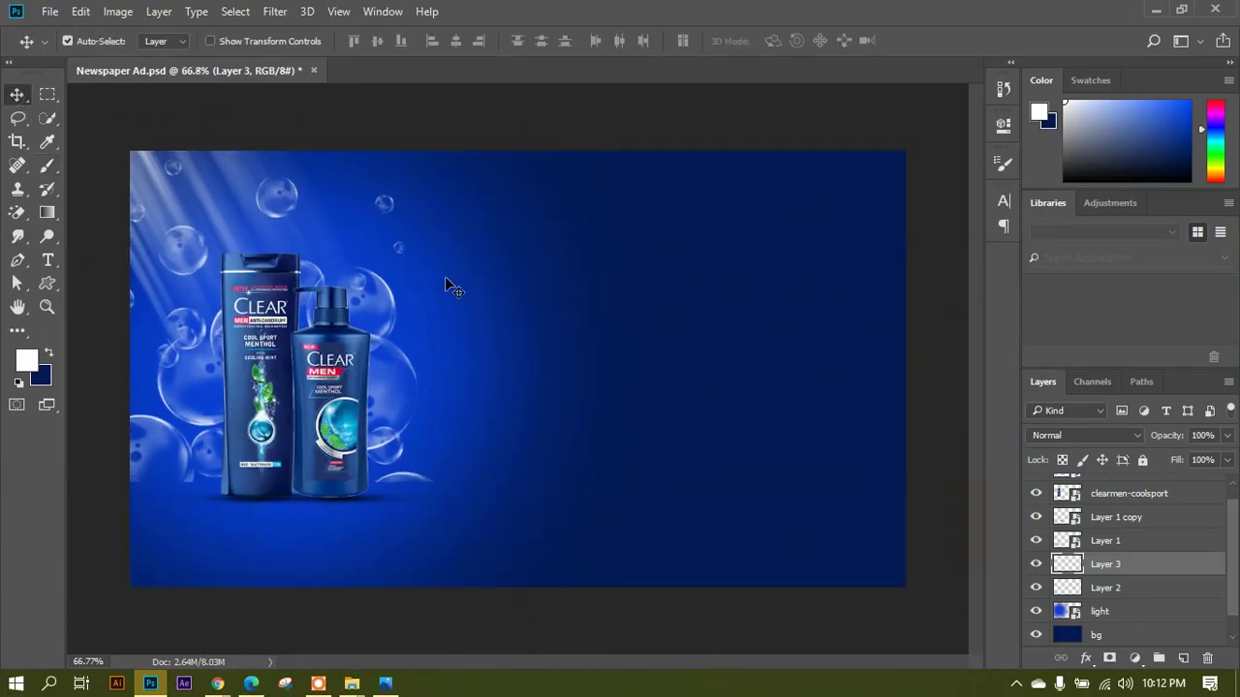
pyautogui.click(1227, 435)
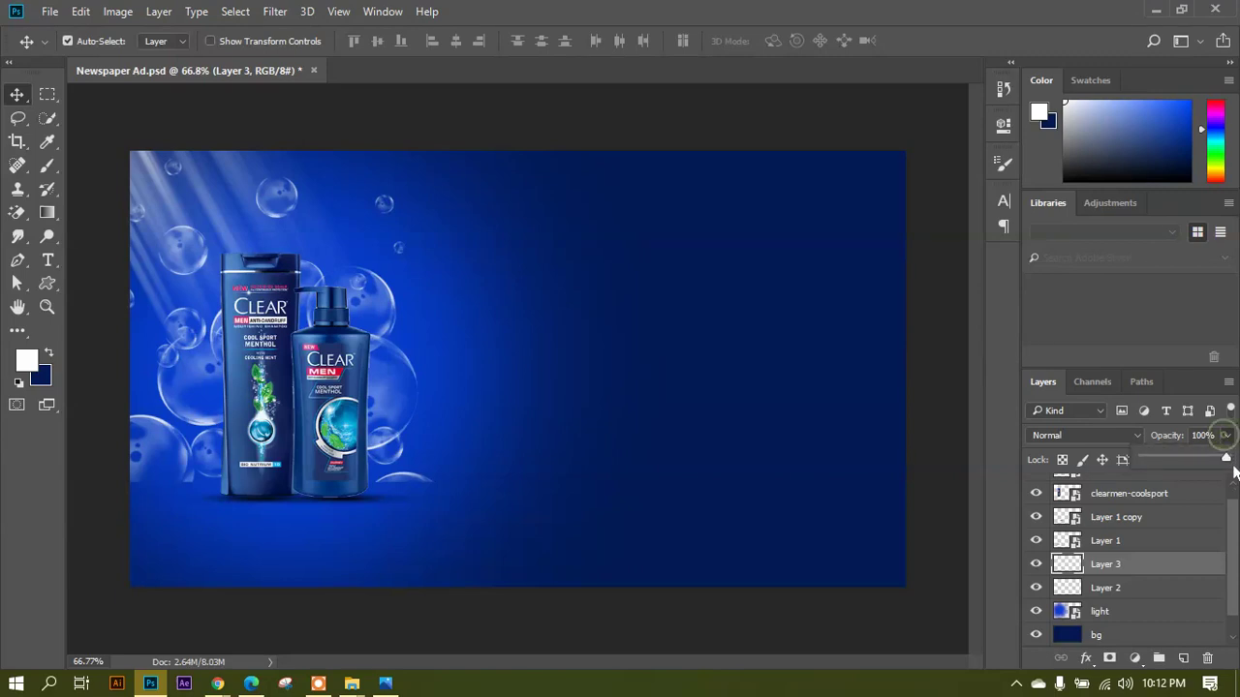
pyautogui.moveTo(1222, 457); pyautogui.dragTo(1204, 472)
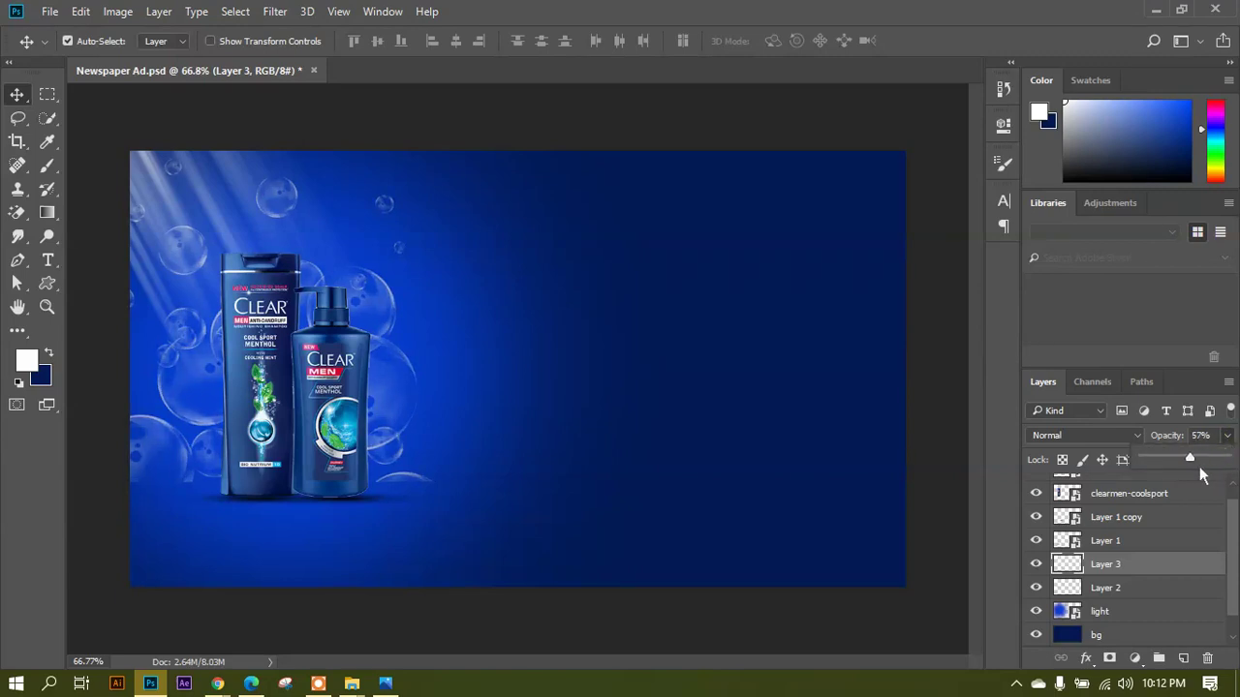
pyautogui.scroll(-1, 553, 343)
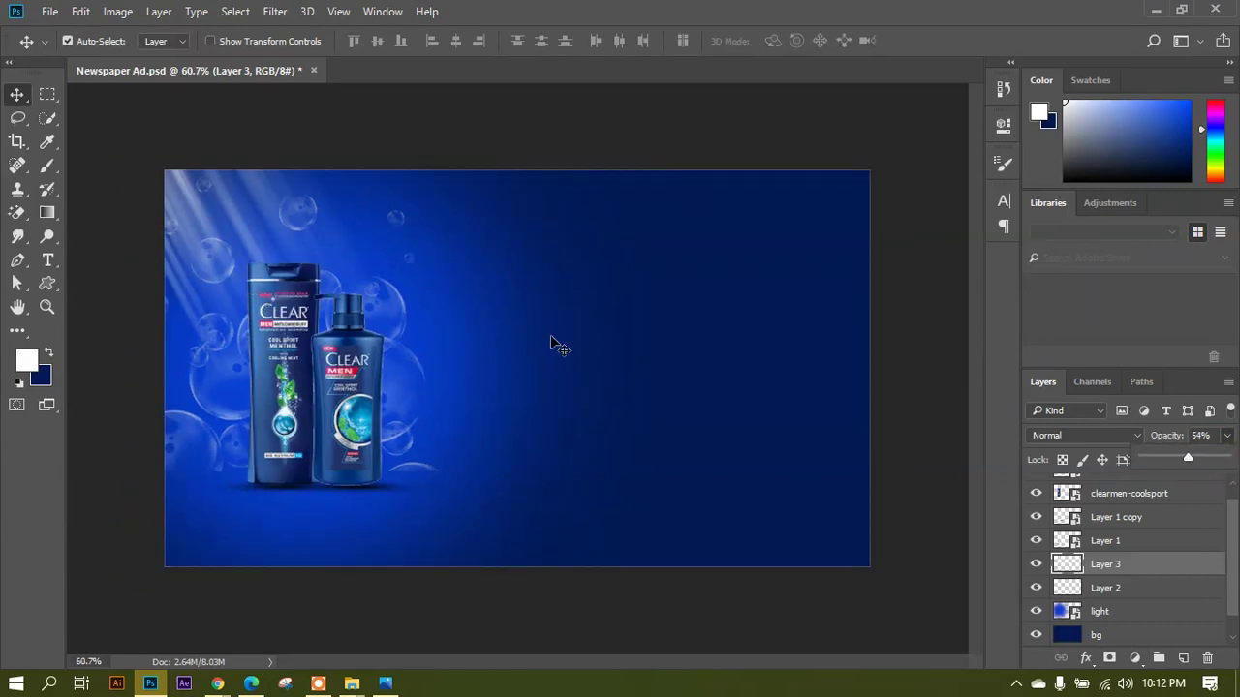
pyautogui.scroll(1, 517, 352)
pyautogui.scroll(-1, 489, 296)
pyautogui.scroll(1, 286, 223)
# Save Newspaper Ad.psd with Maximize Compatibility enabled.
pyautogui.hotkey('ctrl', 's')
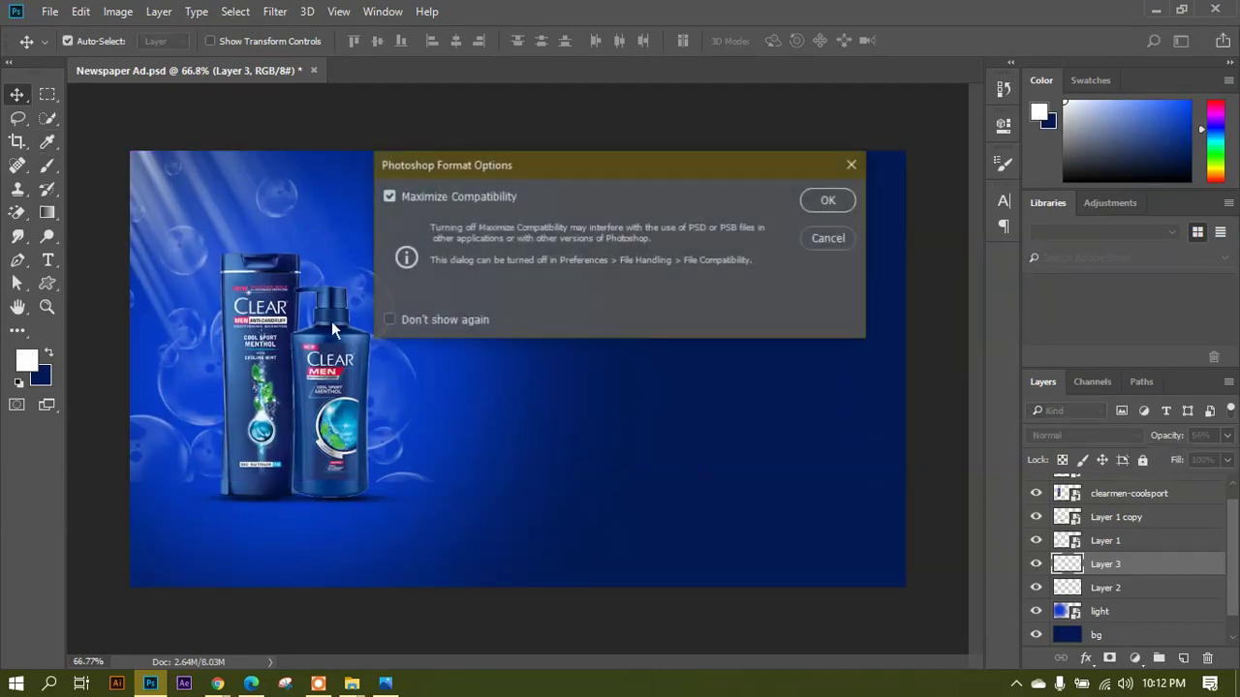
pyautogui.click(848, 205)
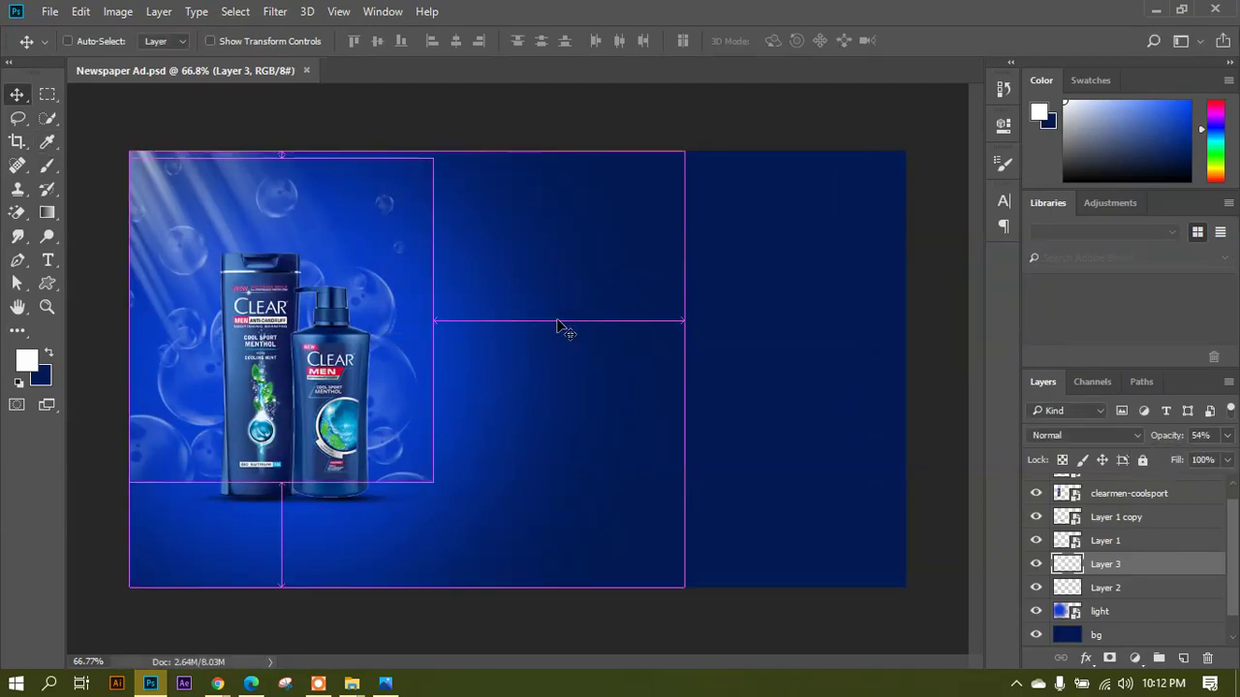
pyautogui.scroll(1, 485, 348)
pyautogui.scroll(-1, 490, 355)
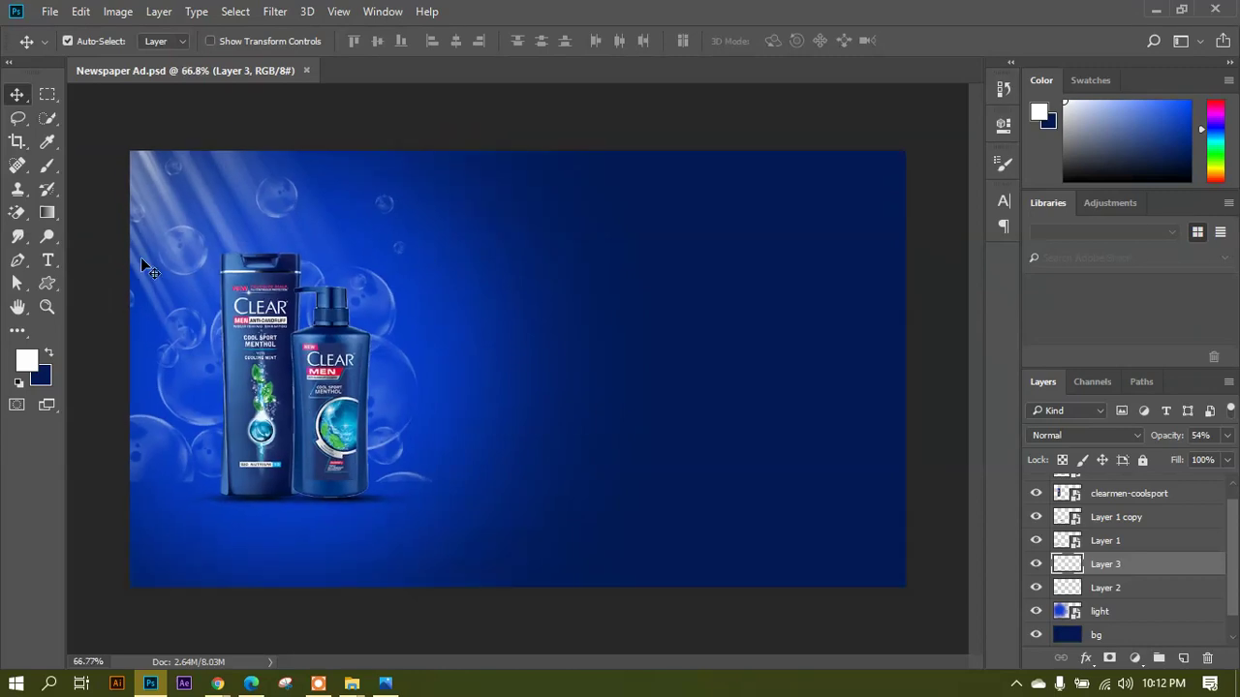
# Add the white headline text "2X Power" and move it into the empty area beside the bottles.
pyautogui.click(54, 266)
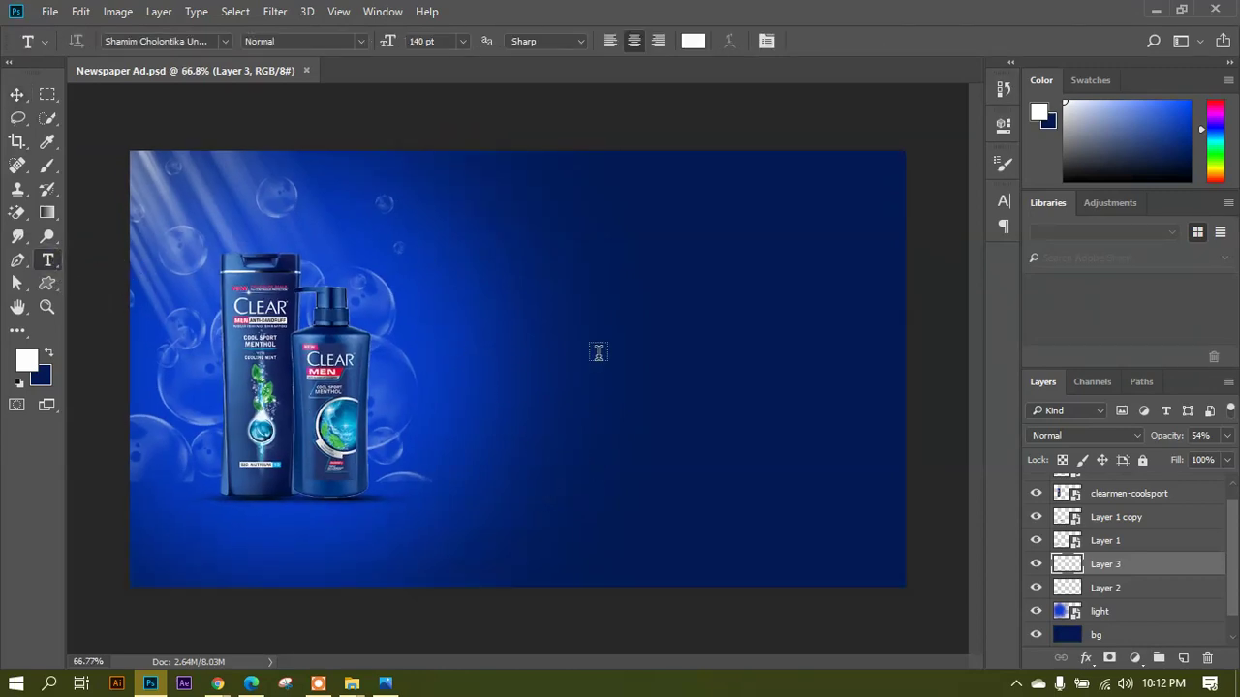
pyautogui.click(538, 319)
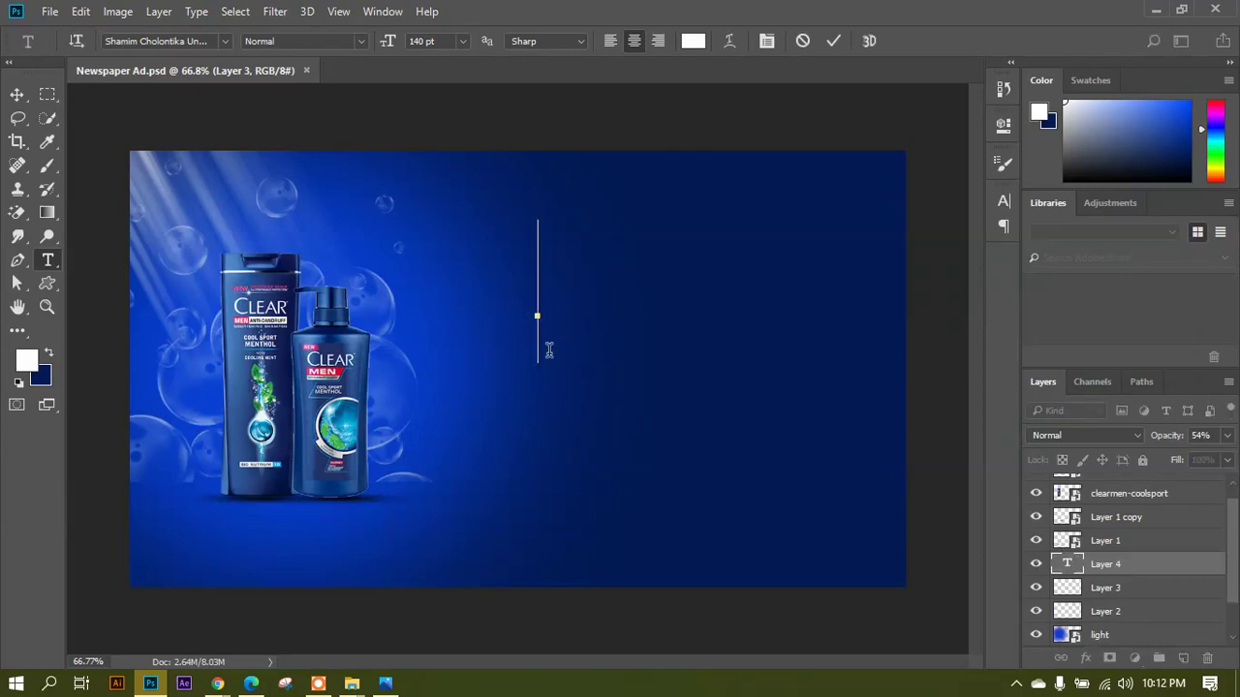
pyautogui.write('2X')
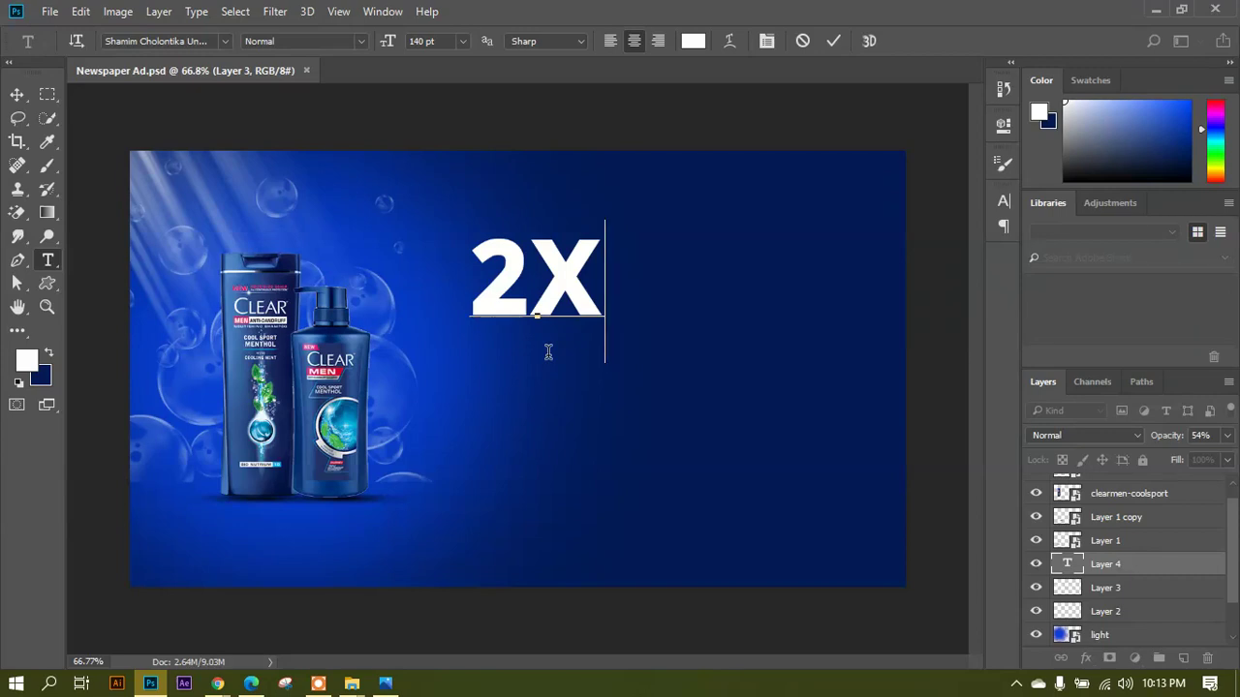
pyautogui.write('PO')
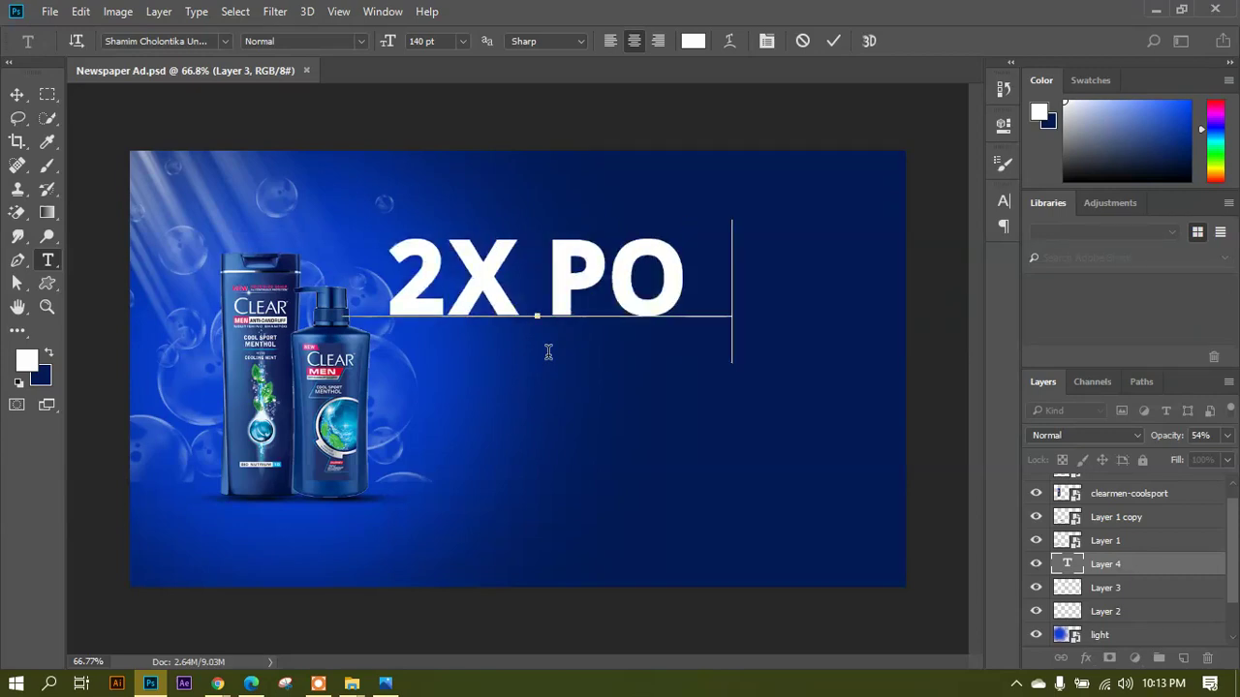
pyautogui.write('wer')
pyautogui.moveTo(550, 351); pyautogui.dragTo(542, 286)
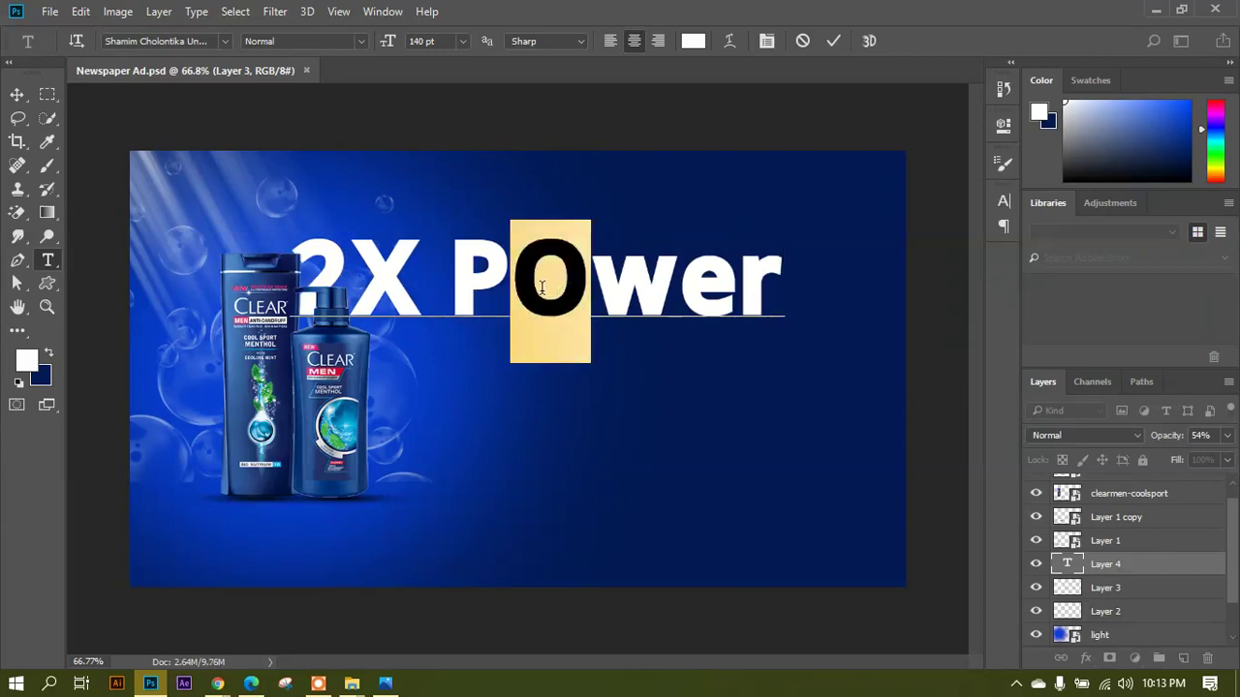
pyautogui.write('o')
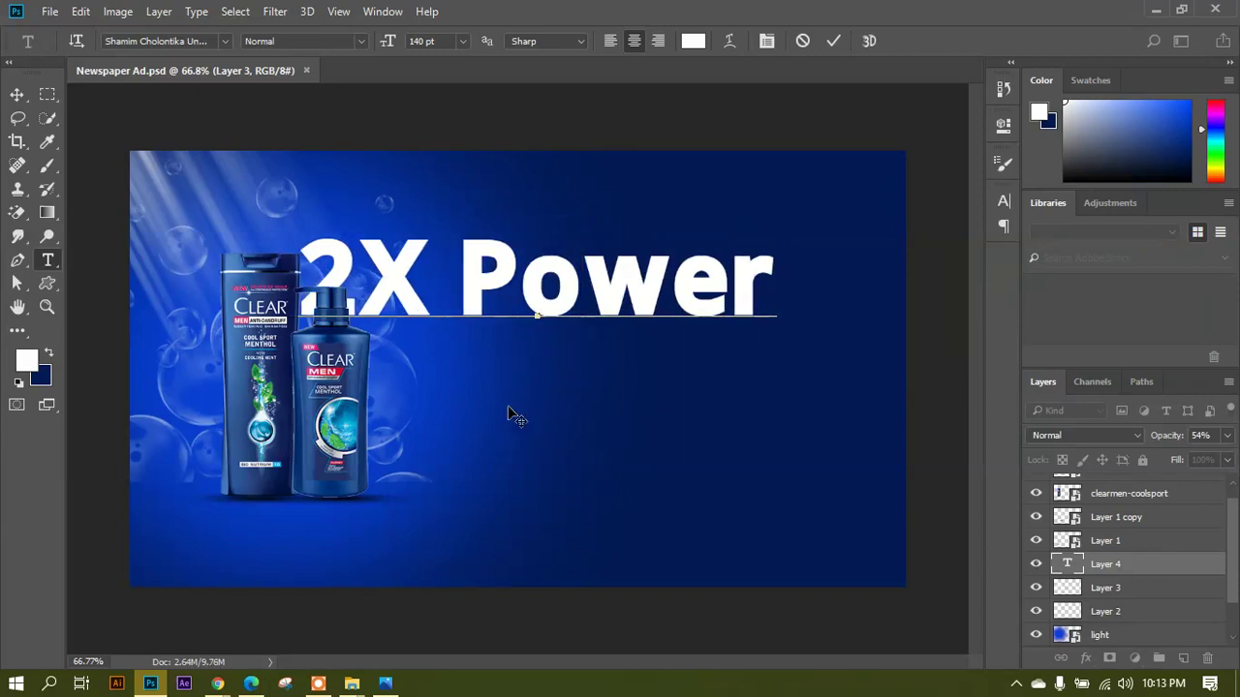
pyautogui.moveTo(491, 399); pyautogui.dragTo(565, 385)
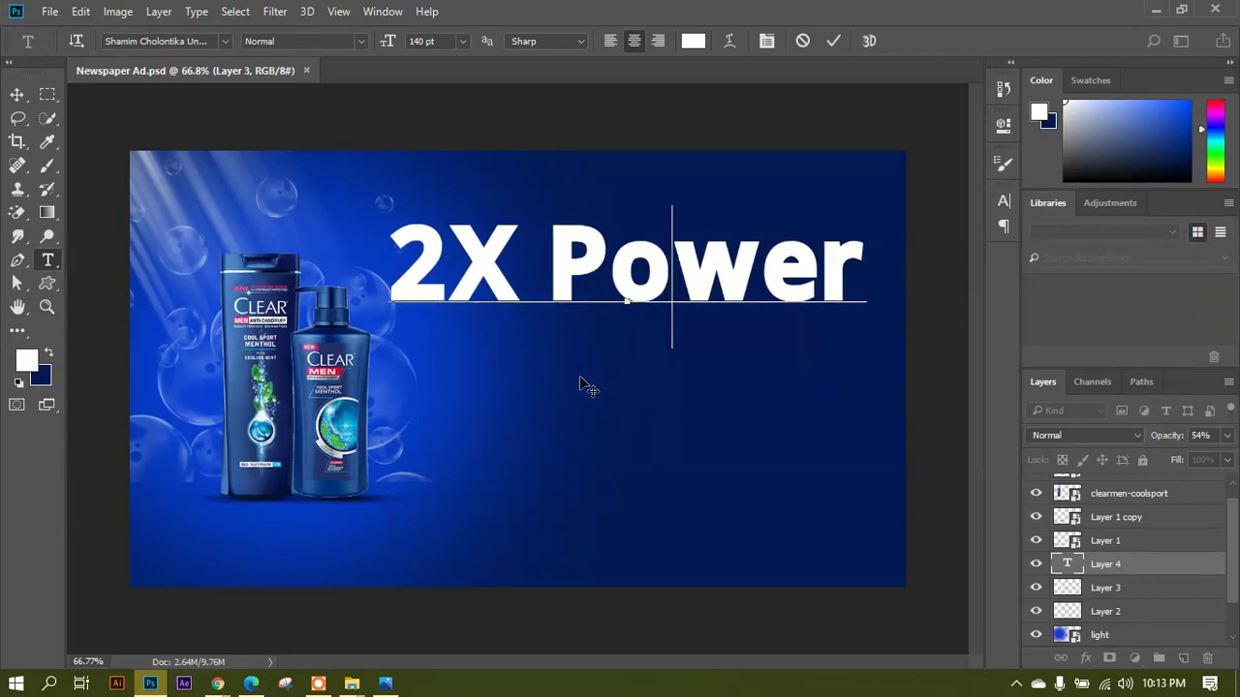
# Set the whole "2X Power" headline to 100 pt and shift it further towards the ad's right edge.
pyautogui.doubleClick(848, 257)
pyautogui.moveTo(414, 257); pyautogui.dragTo(359, 257)
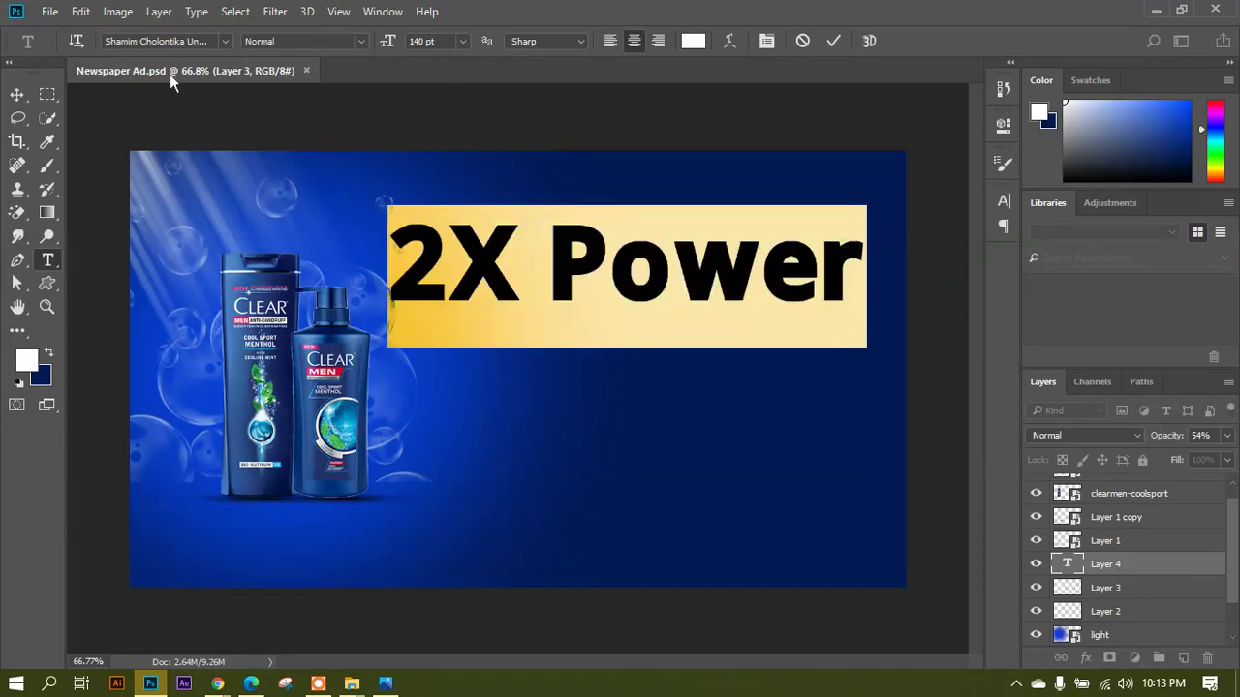
pyautogui.click(225, 42)
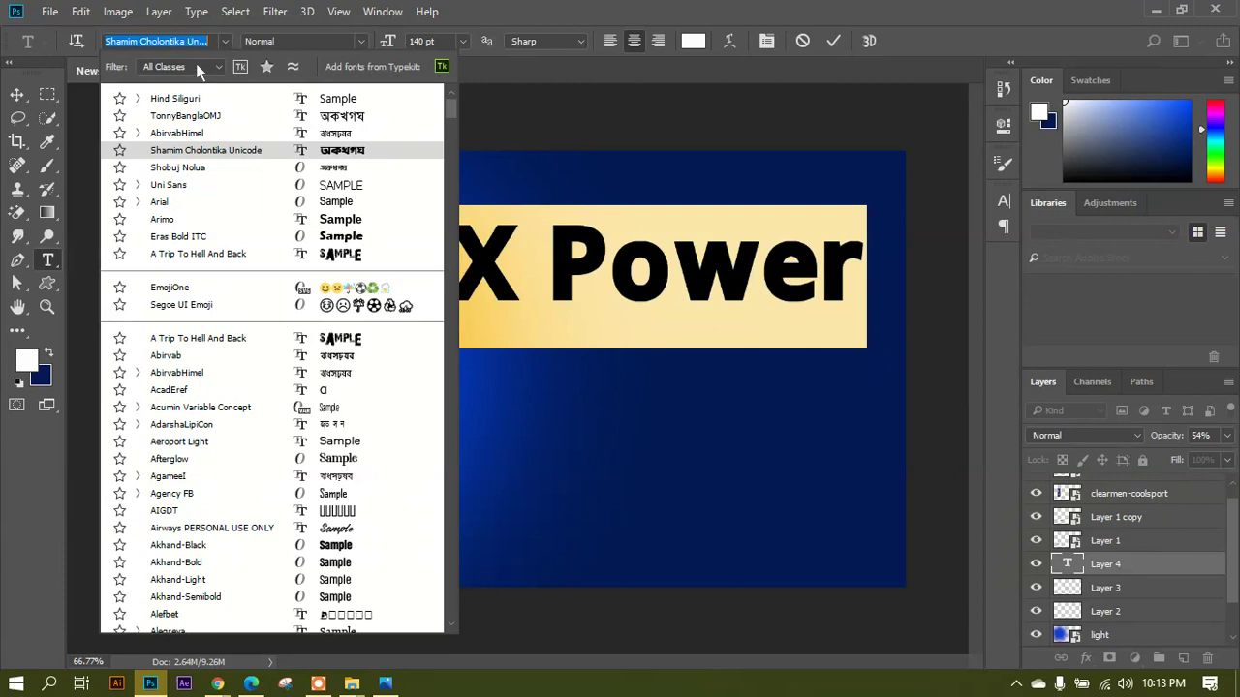
pyautogui.click(229, 48)
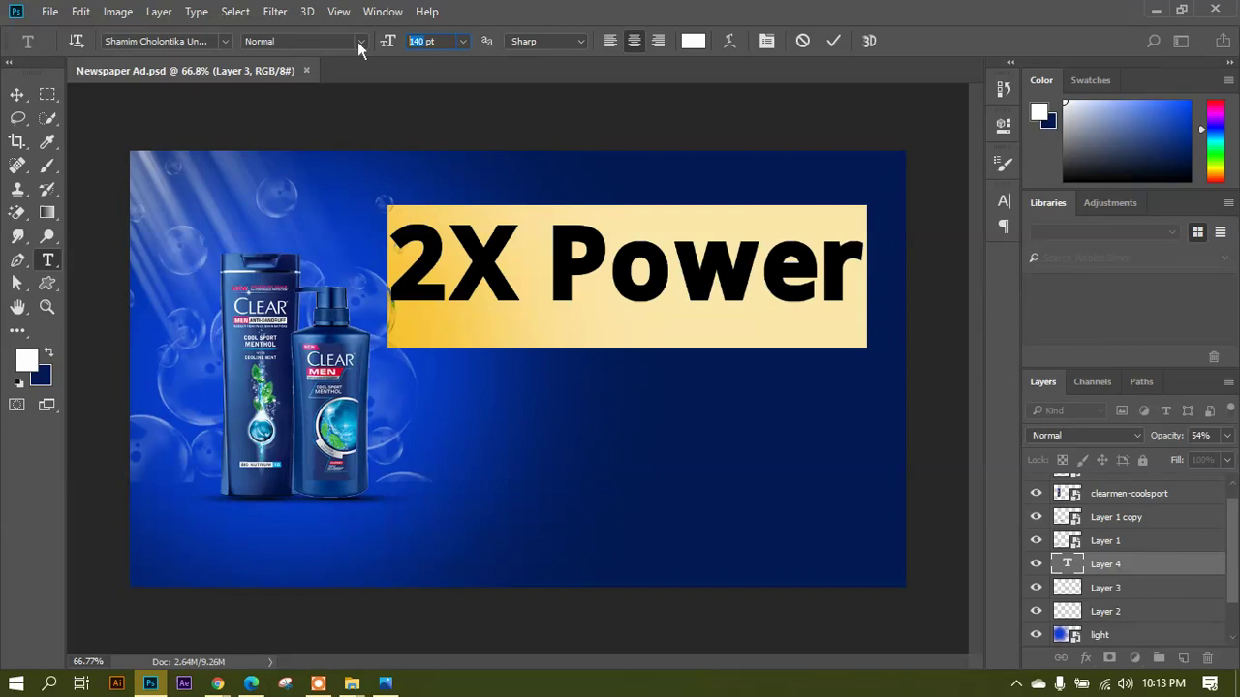
pyautogui.write('4')
pyautogui.write('00')
pyautogui.press('Return')
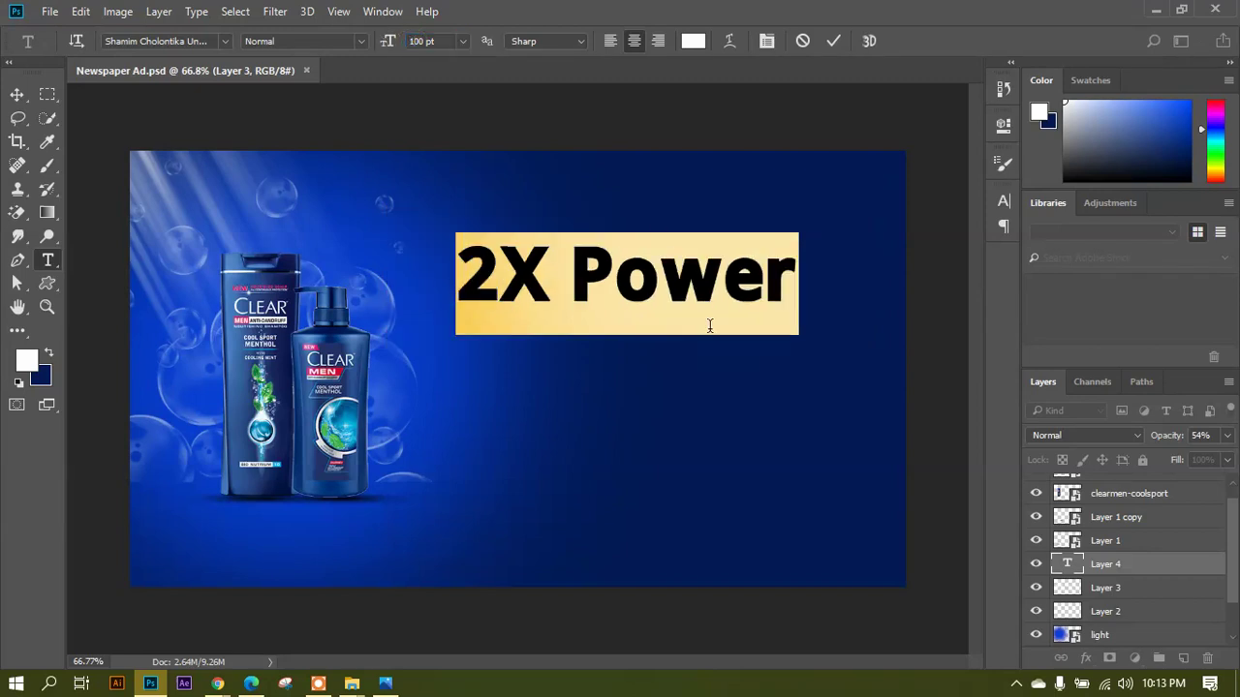
pyautogui.moveTo(665, 388); pyautogui.dragTo(729, 382)
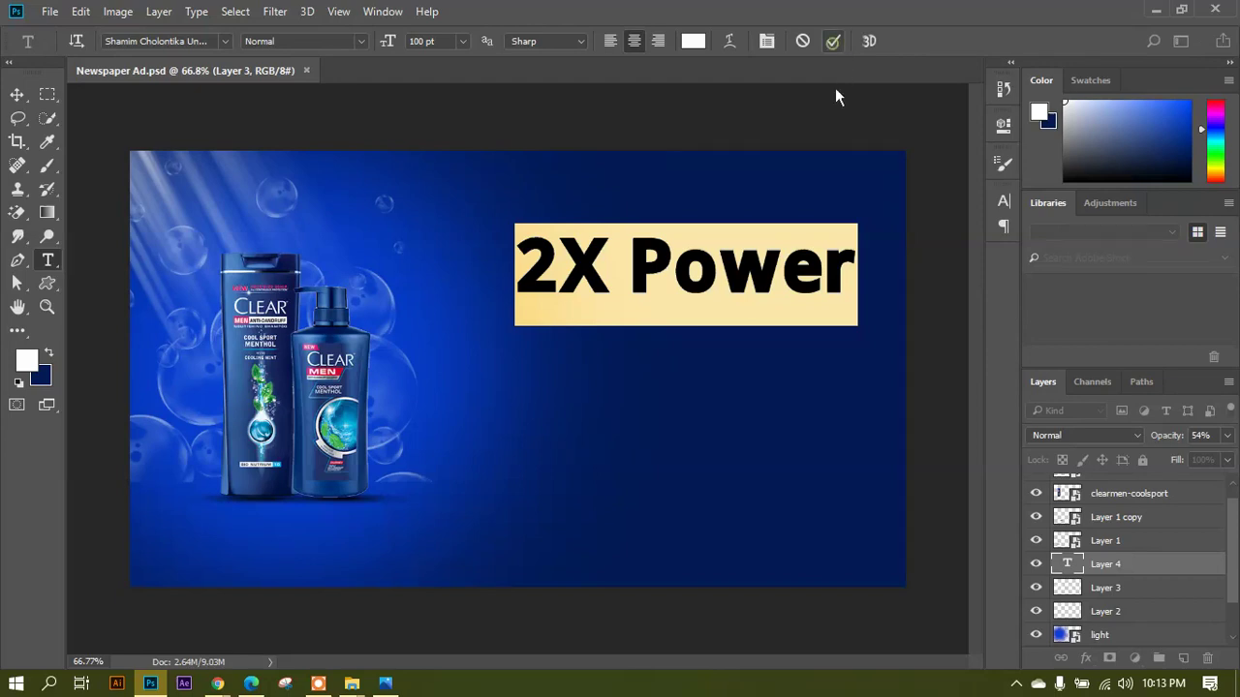
# Finish editing the "2X Power" headline and move it slightly lower on the ad.
pyautogui.click(832, 40)
pyautogui.click(17, 94)
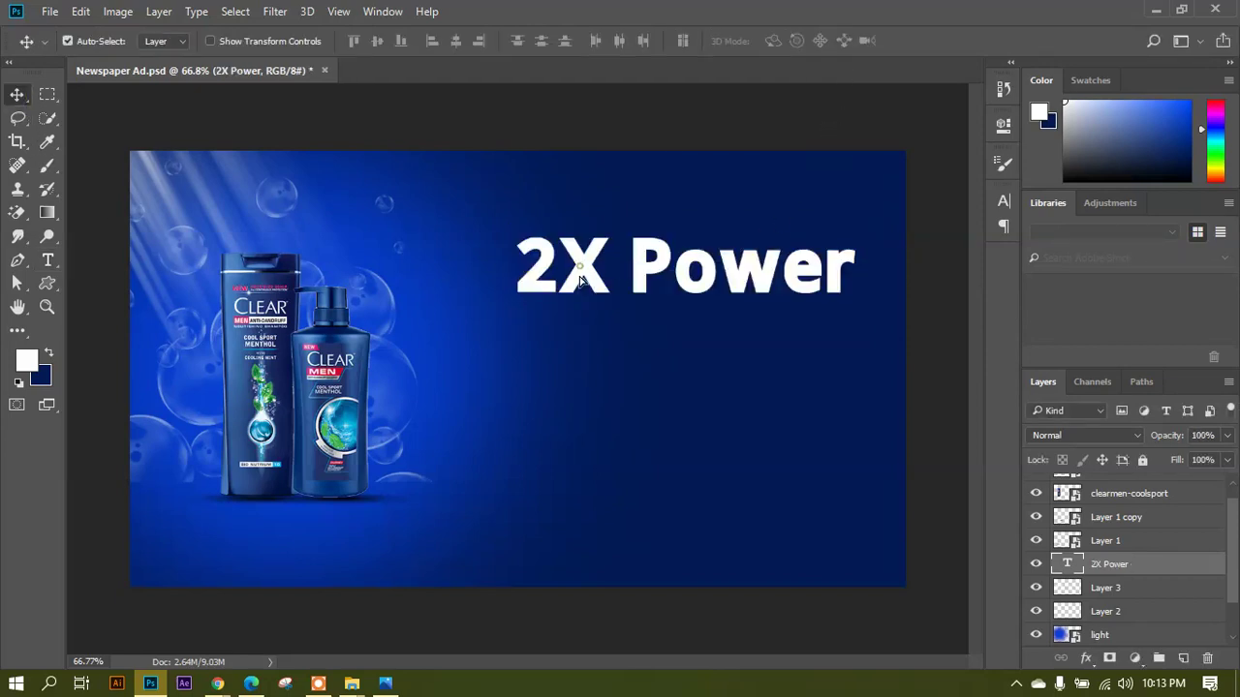
pyautogui.moveTo(579, 280); pyautogui.dragTo(577, 295)
# Add a white two-line subheading reading "Now available in 2 variation" below the "2X Power" headline.
pyautogui.press('t')
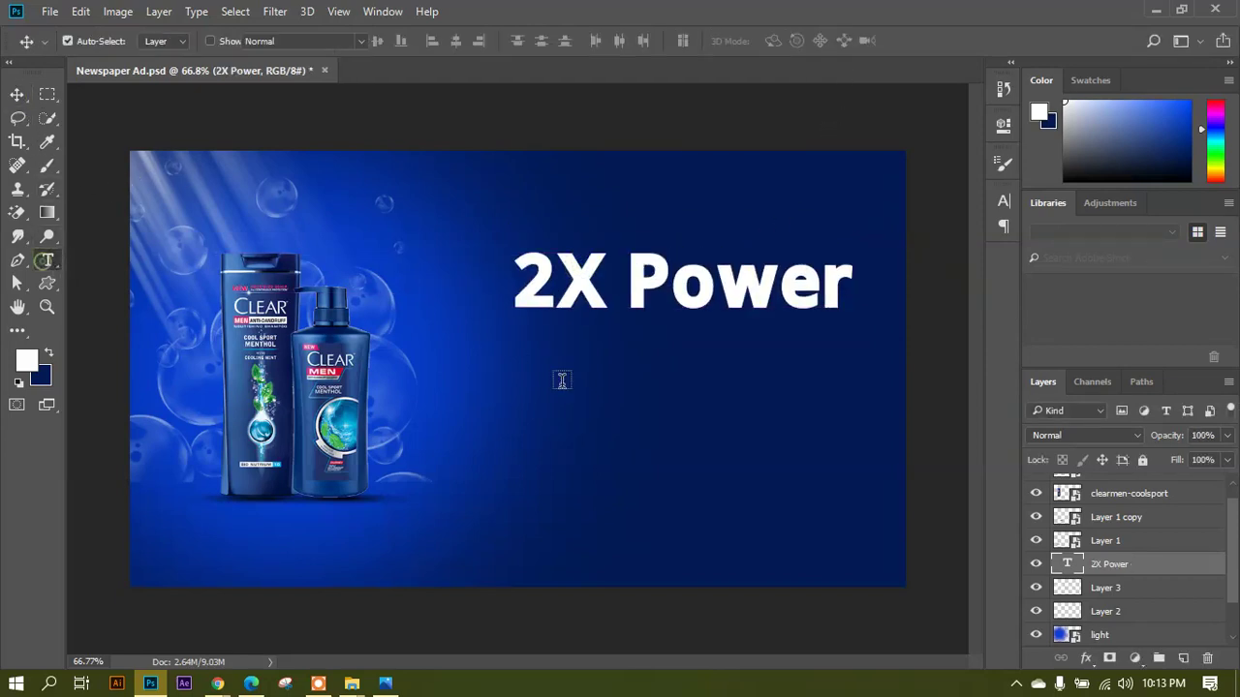
pyautogui.click(530, 383)
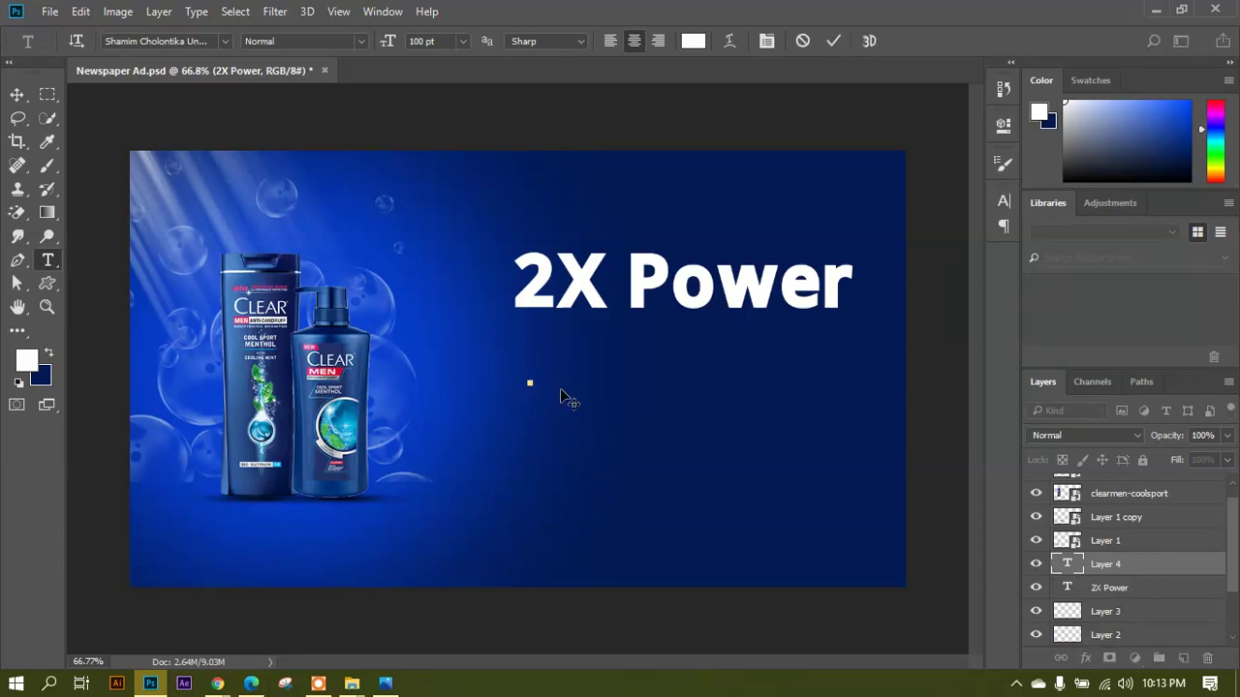
pyautogui.write('Now av')
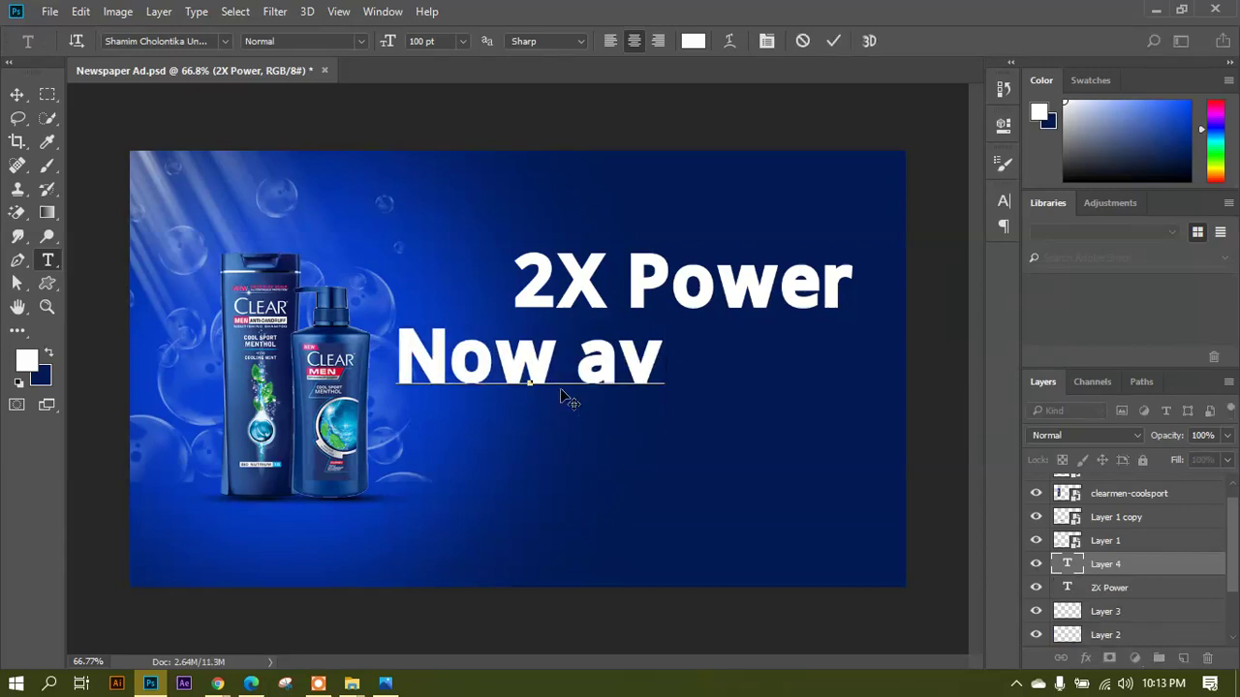
pyautogui.write('ial')
pyautogui.press('BackSpace')
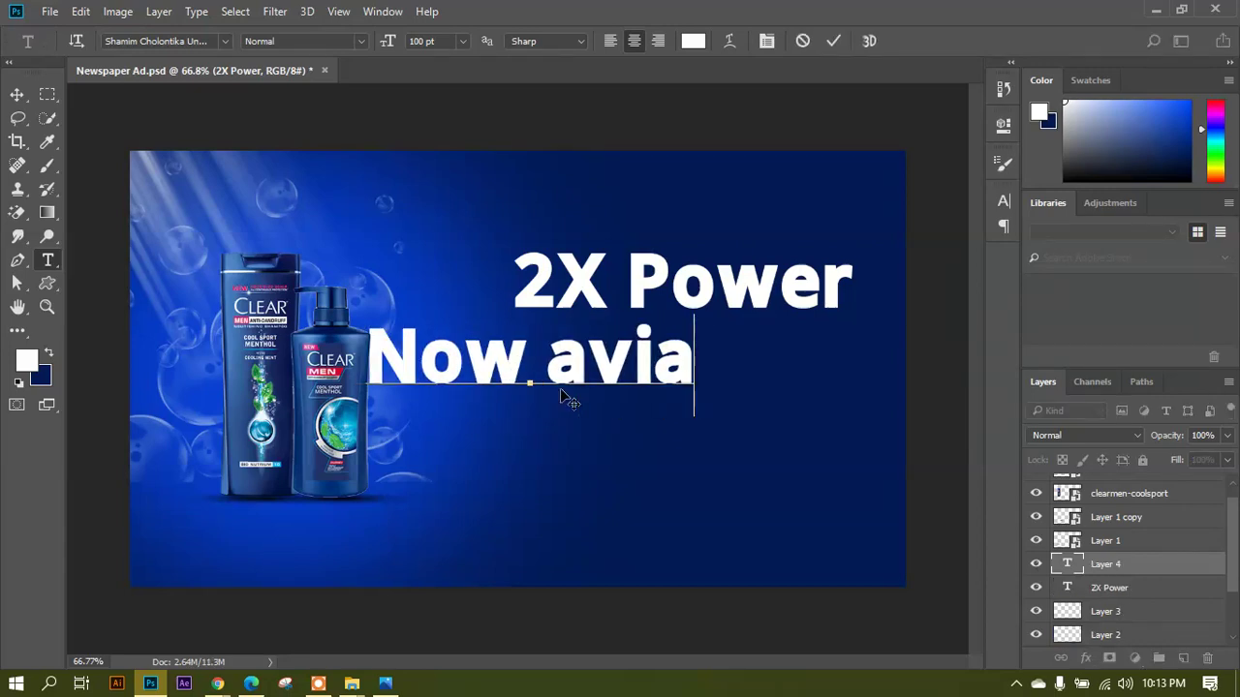
pyautogui.press('BackSpace')
pyautogui.press('BackSpace')
pyautogui.write('ailable')
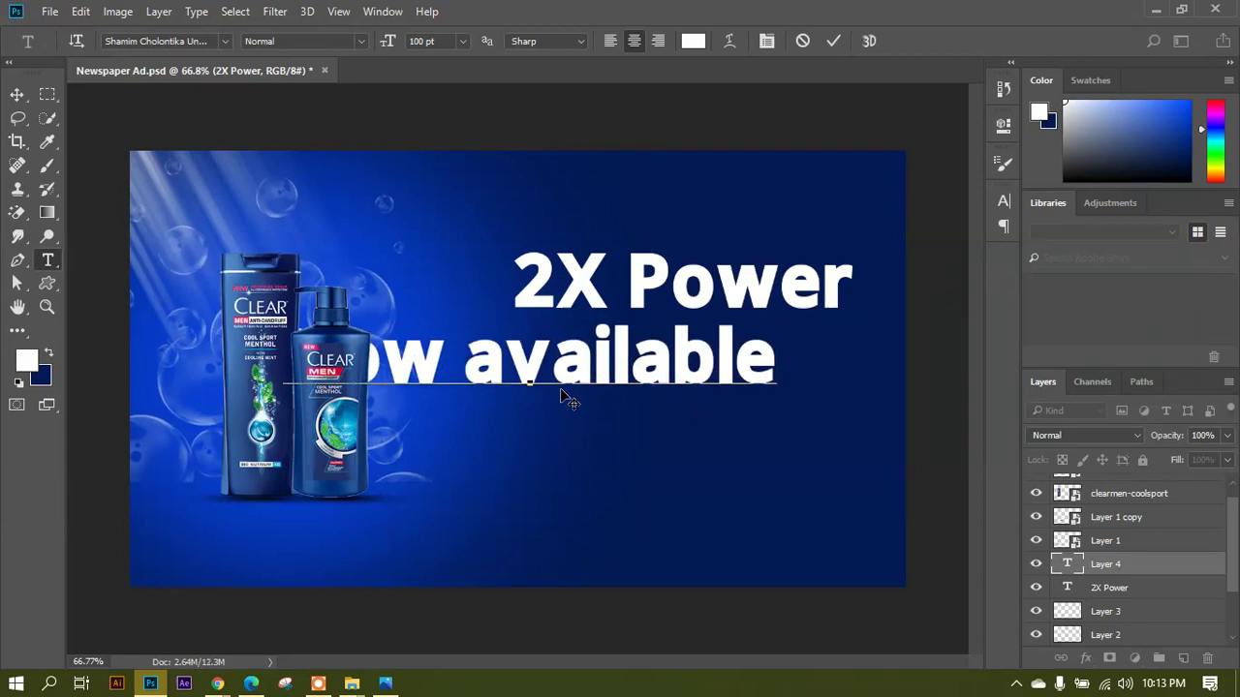
pyautogui.write(' in ')
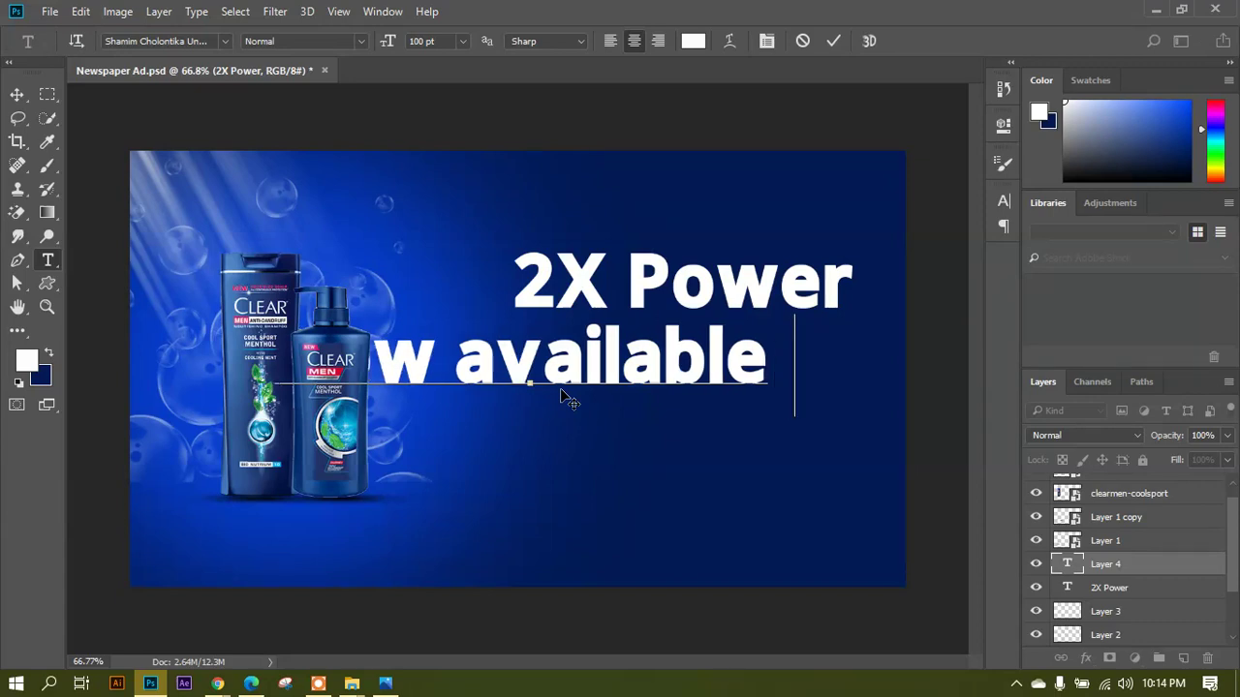
pyautogui.write('2')
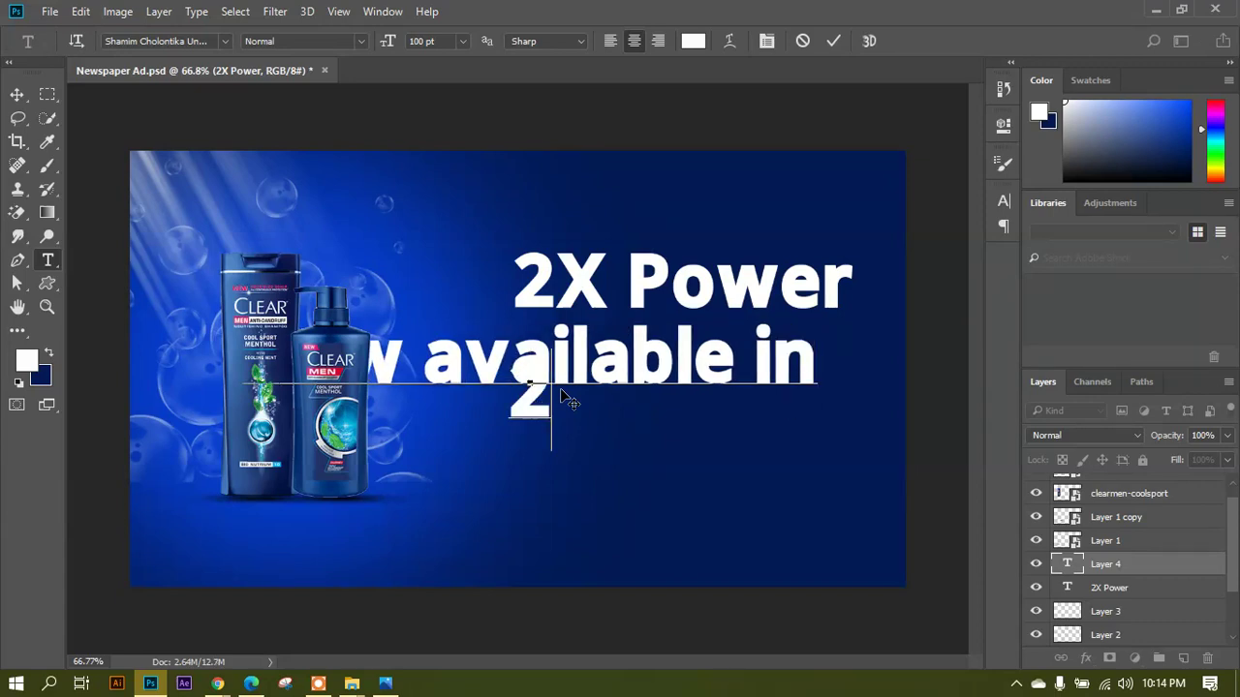
pyautogui.write(' Varoa')
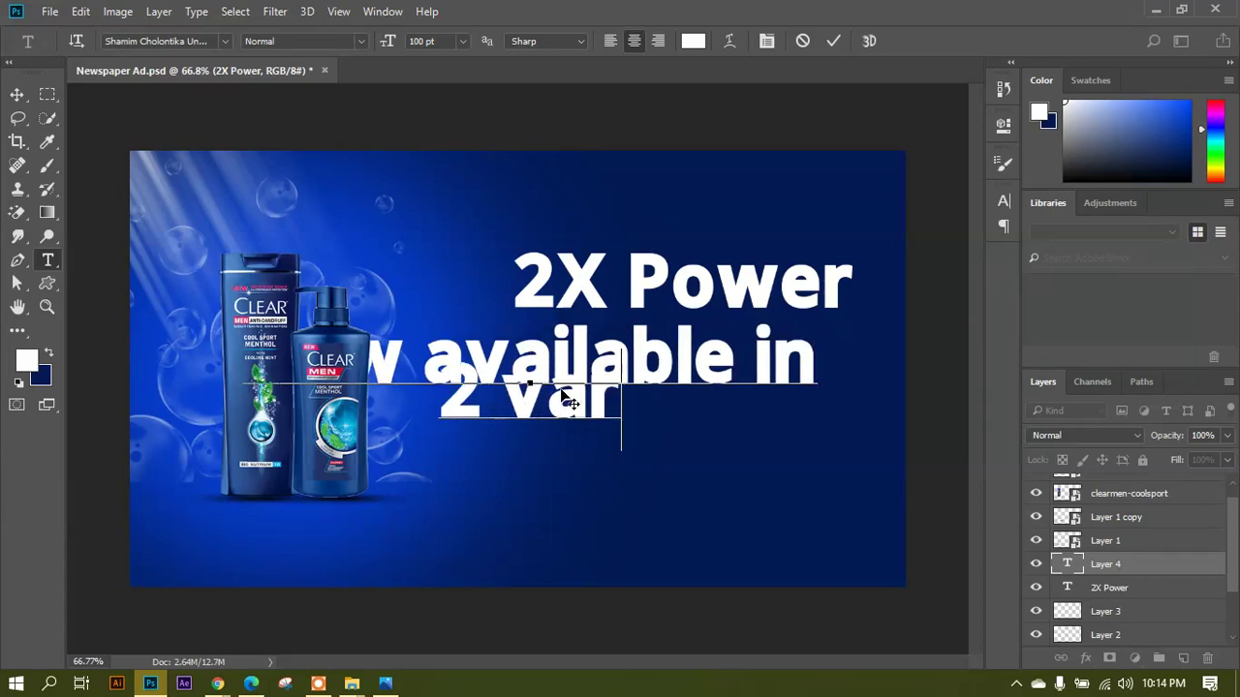
pyautogui.press('BackSpace')
pyautogui.press('BackSpace')
pyautogui.write('iation')
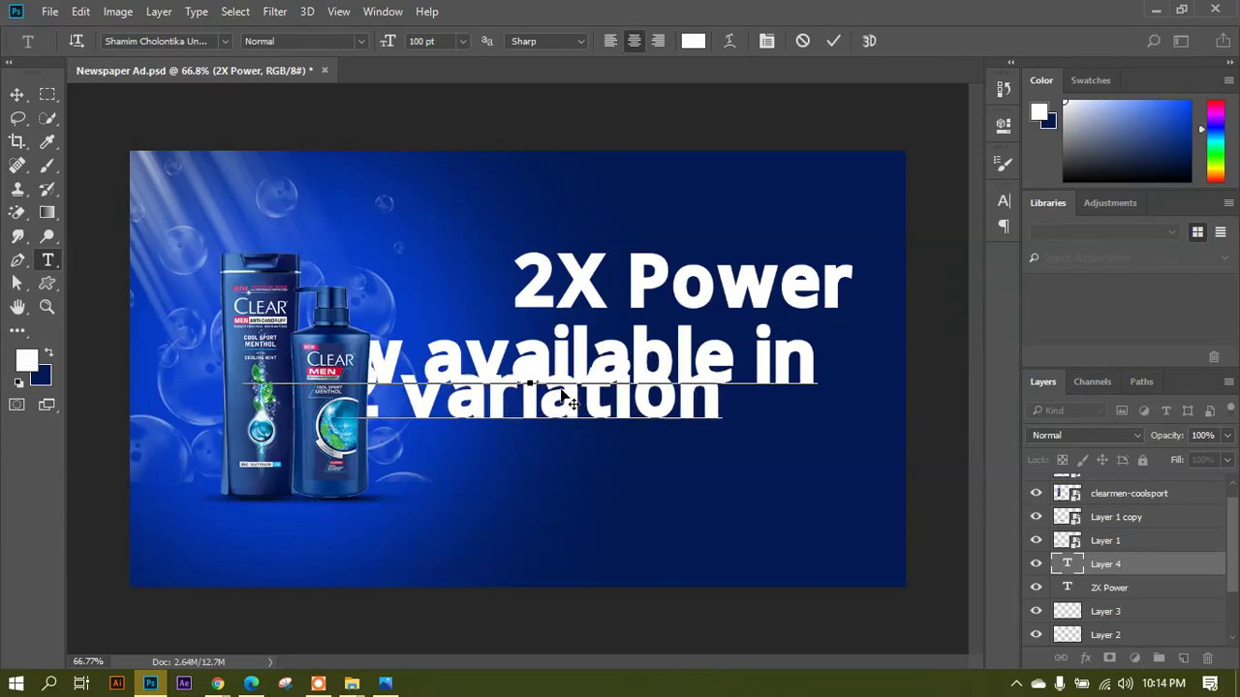
# Left-align the subheading, line it up with the headline's left edge and set its size to 50 pt.
pyautogui.moveTo(620, 498); pyautogui.dragTo(688, 528)
pyautogui.hotkey('ctrl', 'a')
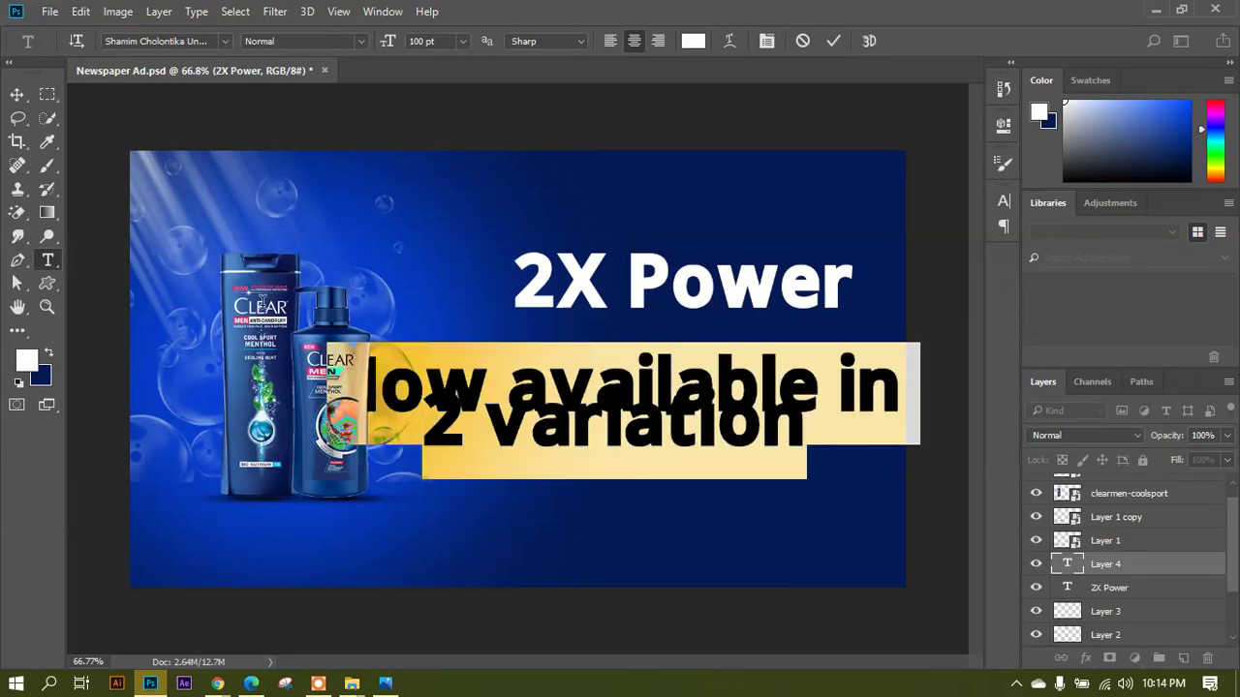
pyautogui.click(617, 53)
pyautogui.moveTo(683, 506); pyautogui.dragTo(625, 516)
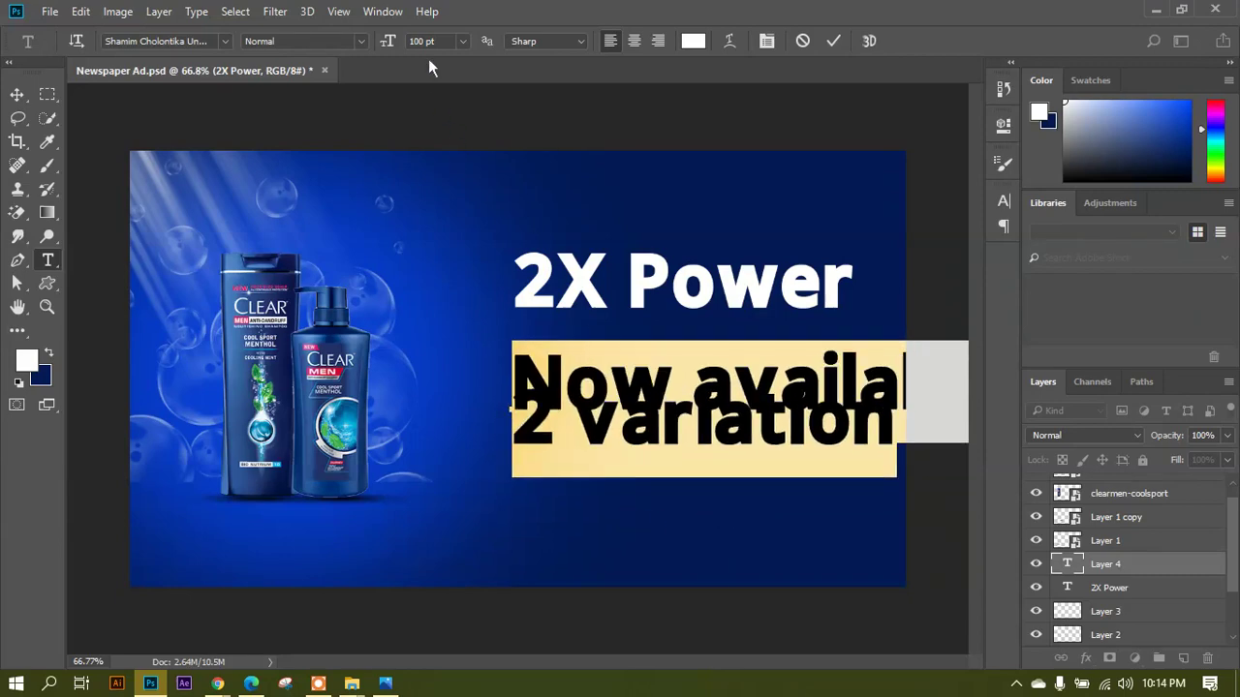
pyautogui.write('50')
pyautogui.press('Return')
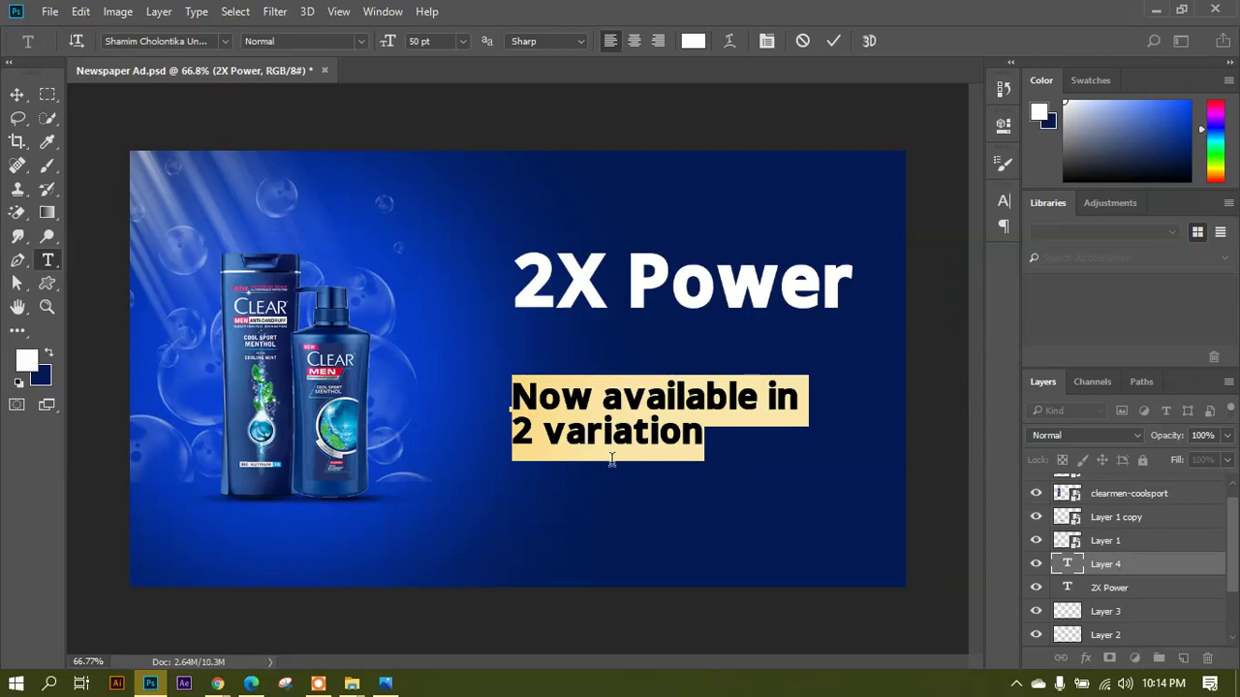
# Change the subheading's wording and capitalization to "Now Available in Two Variation".
pyautogui.moveTo(566, 443); pyautogui.dragTo(520, 437)
pyautogui.write('V')
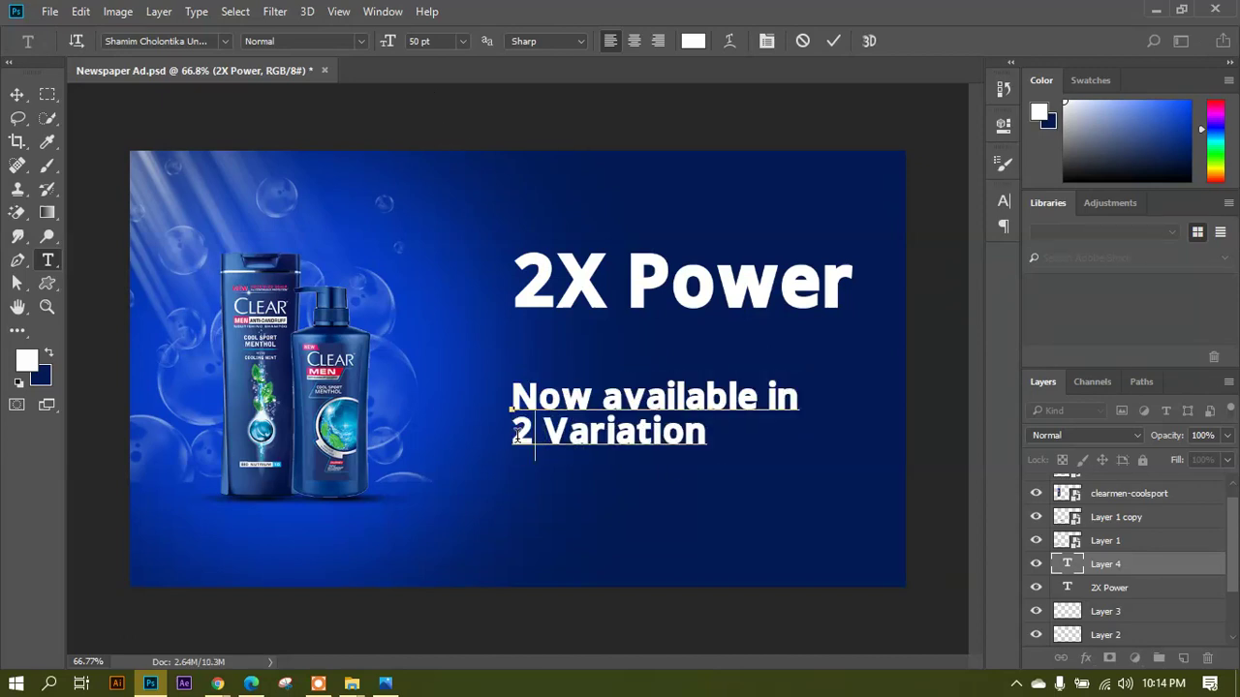
pyautogui.write('Tow')
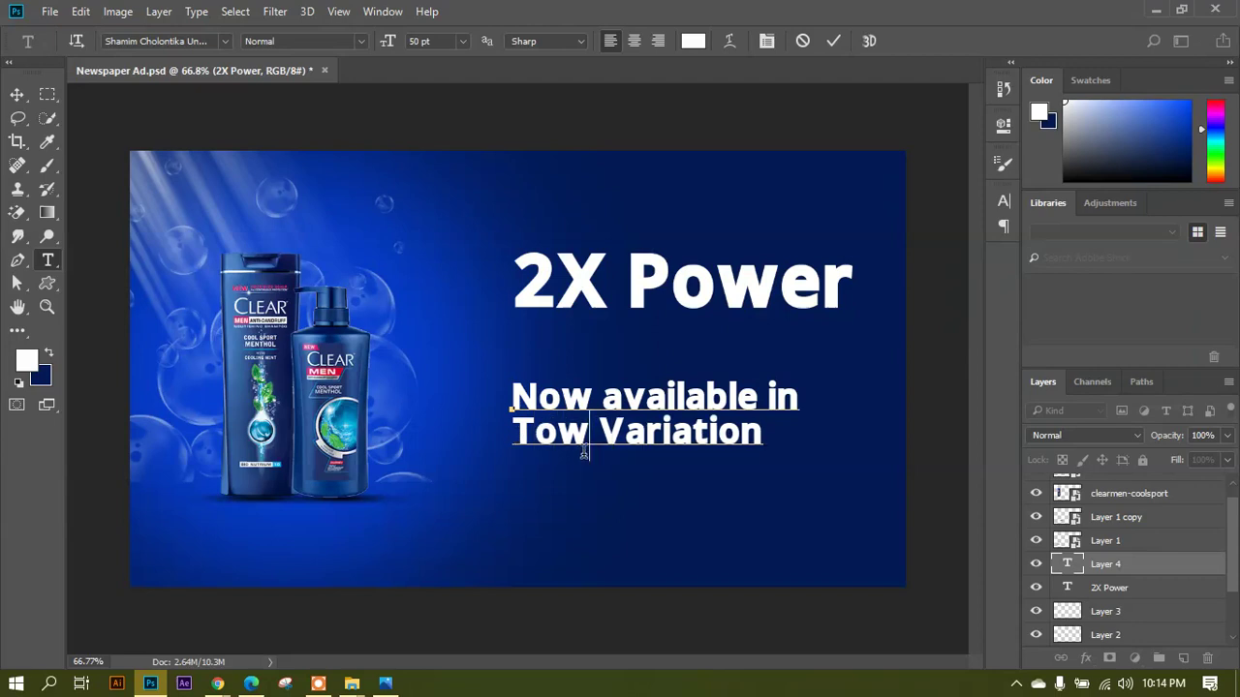
pyautogui.moveTo(584, 449); pyautogui.dragTo(534, 450)
pyautogui.write('wo')
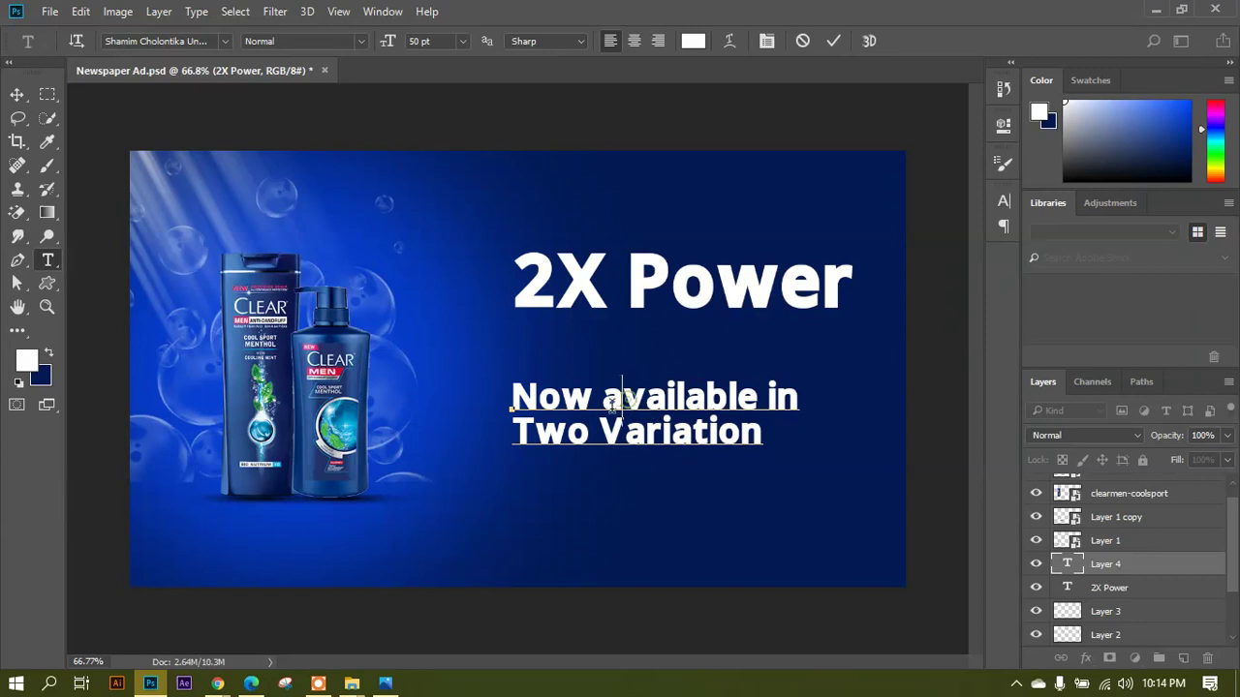
pyautogui.moveTo(621, 401); pyautogui.dragTo(602, 401)
pyautogui.write('A')
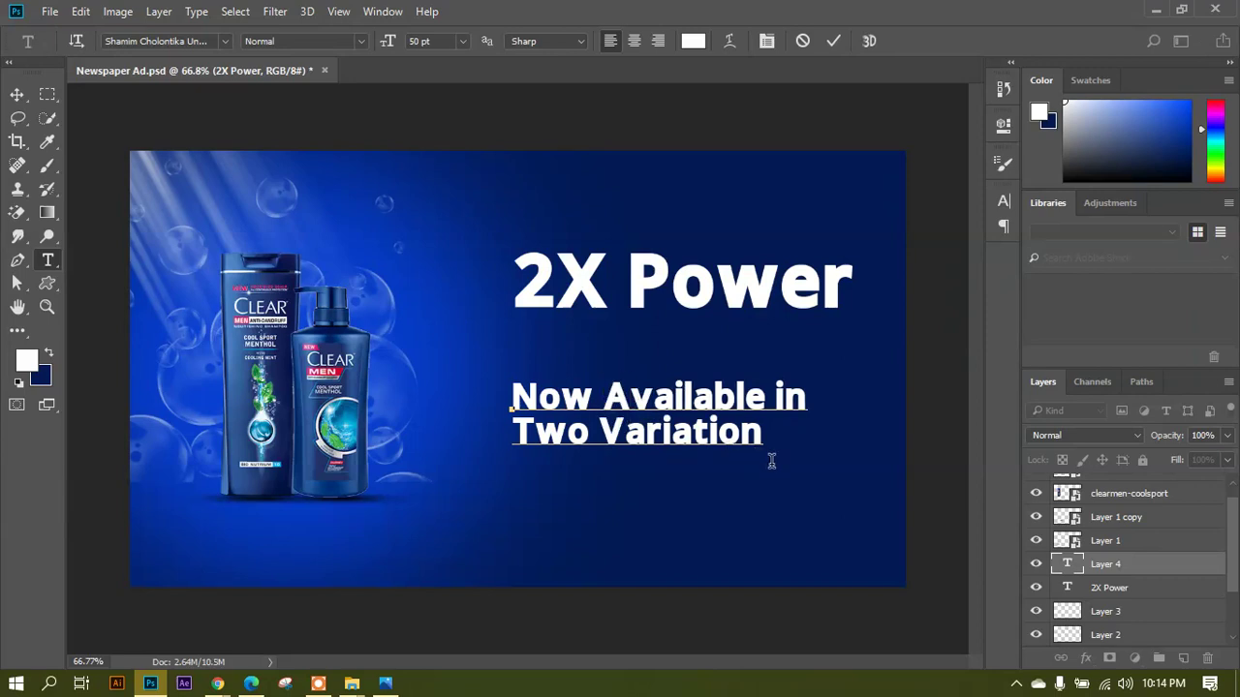
# Recolor the whole subheading with navy 031954 sampled from the background and move it up closer to the headline.
pyautogui.hotkey('ctrl', 'a')
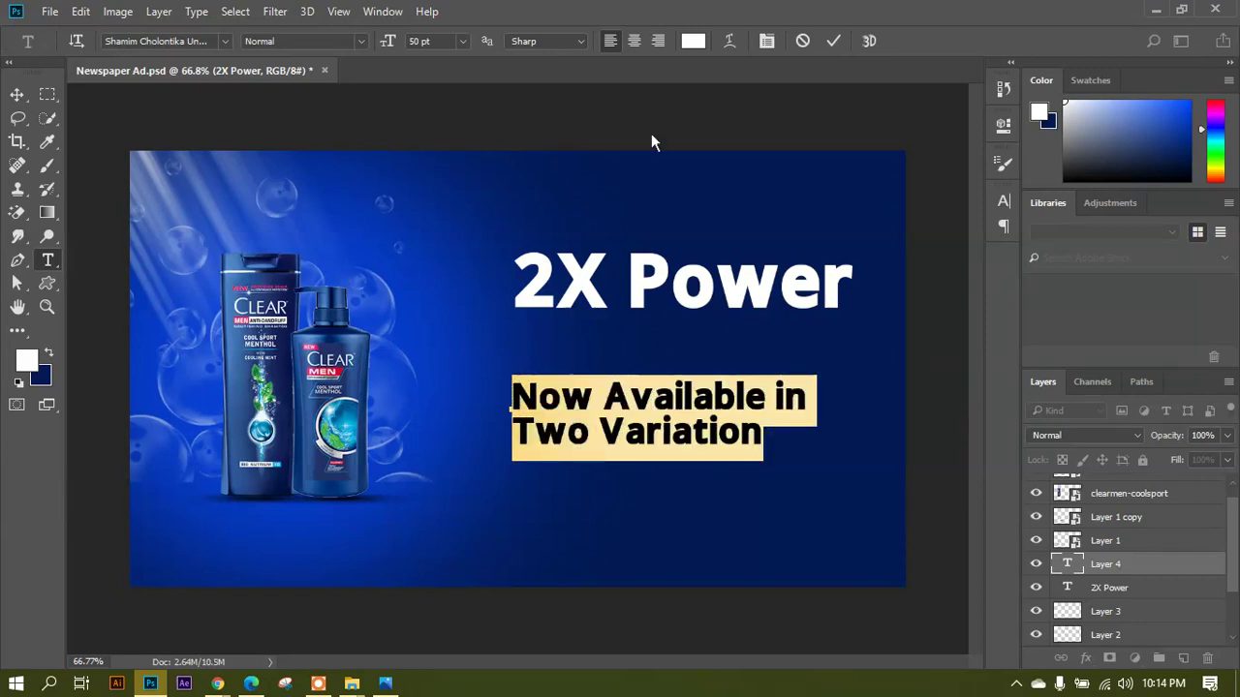
pyautogui.click(694, 41)
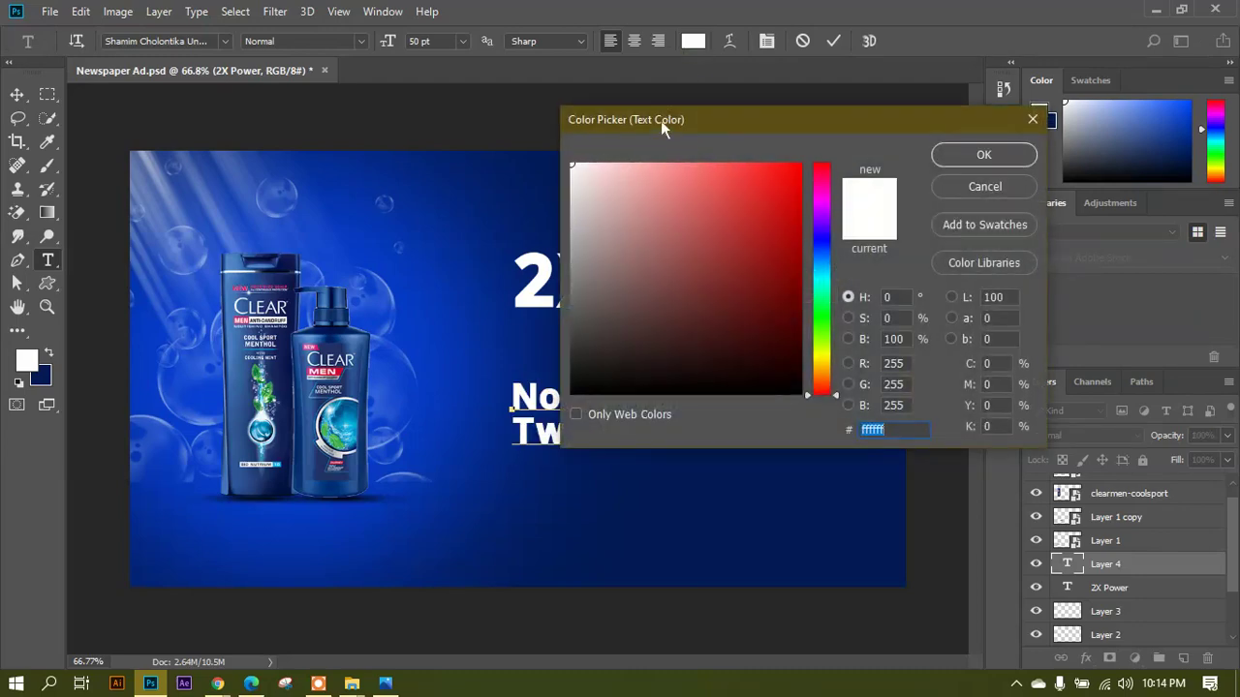
pyautogui.moveTo(663, 124); pyautogui.dragTo(977, 143)
pyautogui.click(798, 539)
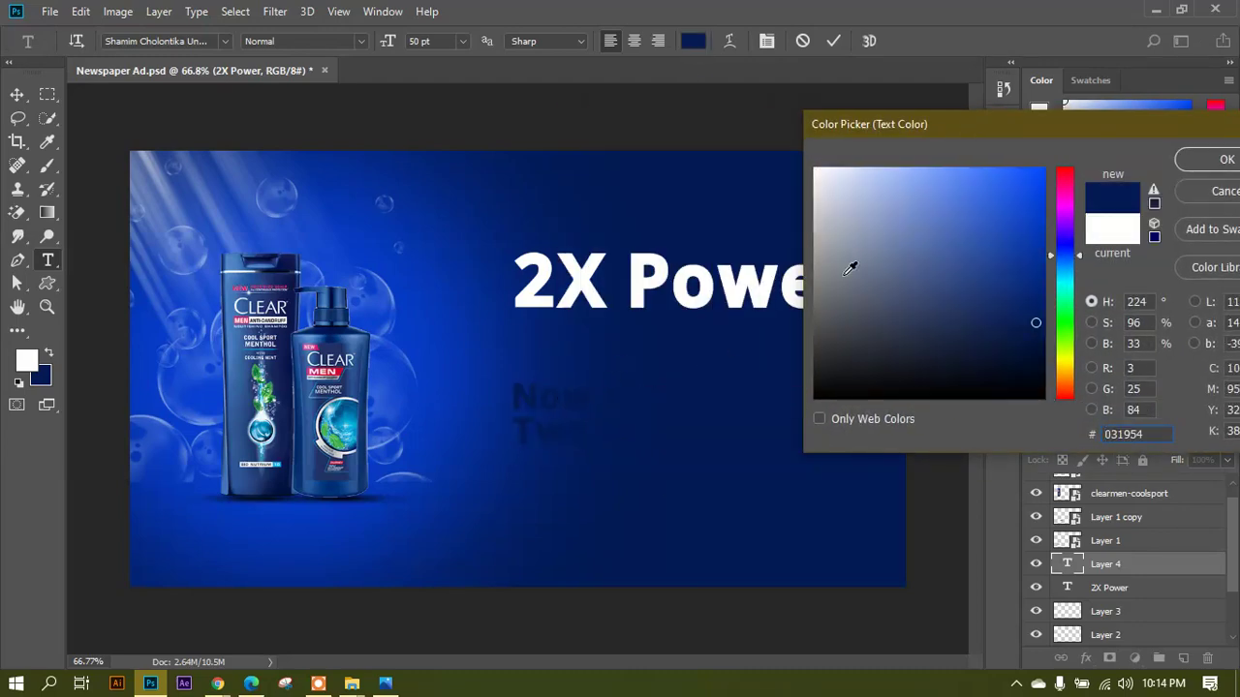
pyautogui.click(1222, 159)
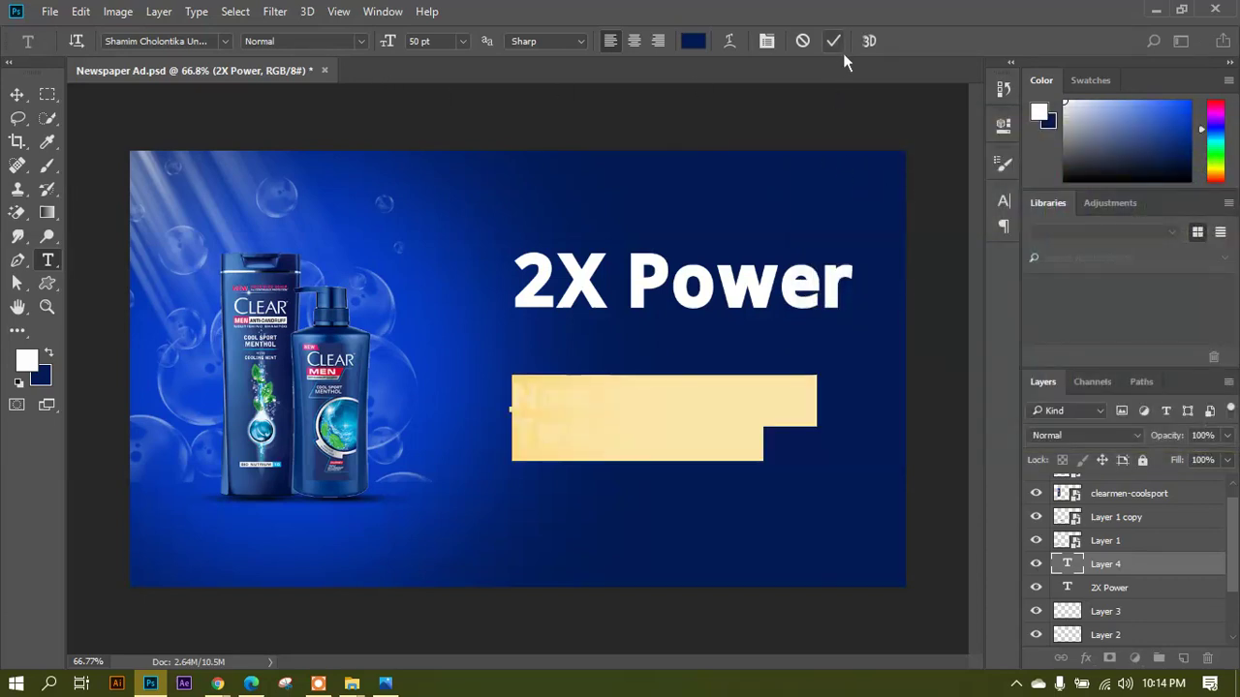
pyautogui.click(833, 41)
pyautogui.press('v')
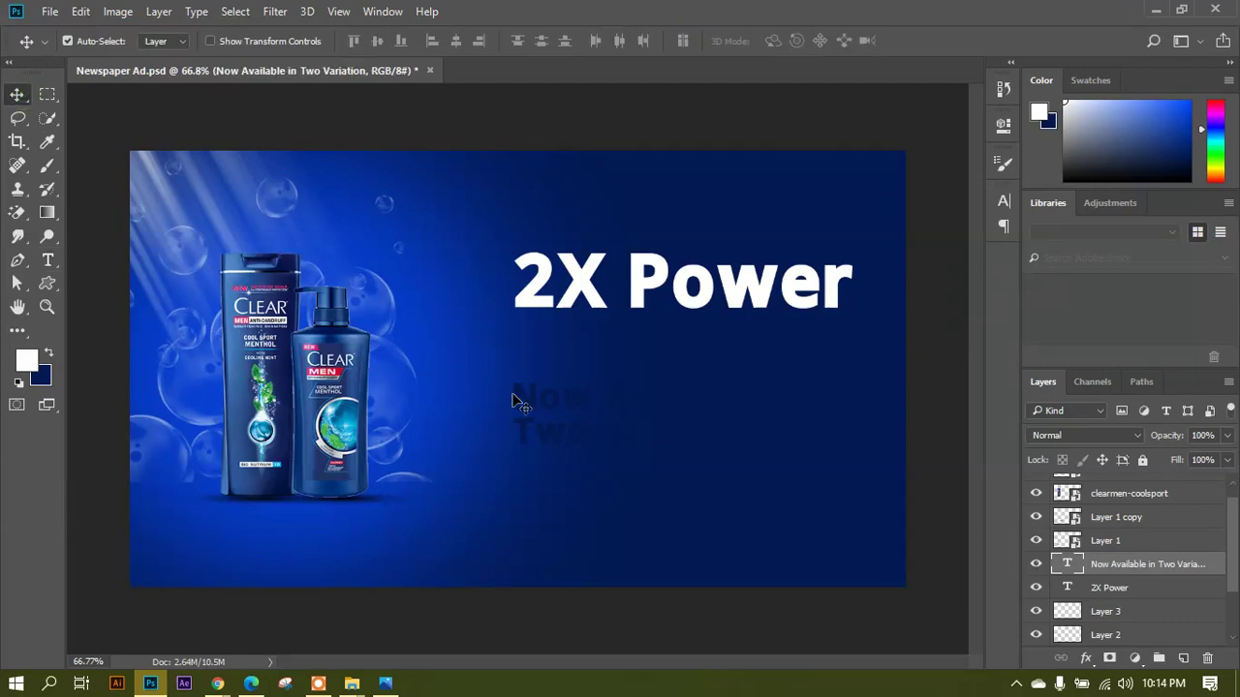
pyautogui.moveTo(513, 393); pyautogui.dragTo(526, 363)
# Add a Stroke layer style to the subheading and set its color to white ffffff.
pyautogui.rightClick(1136, 577)
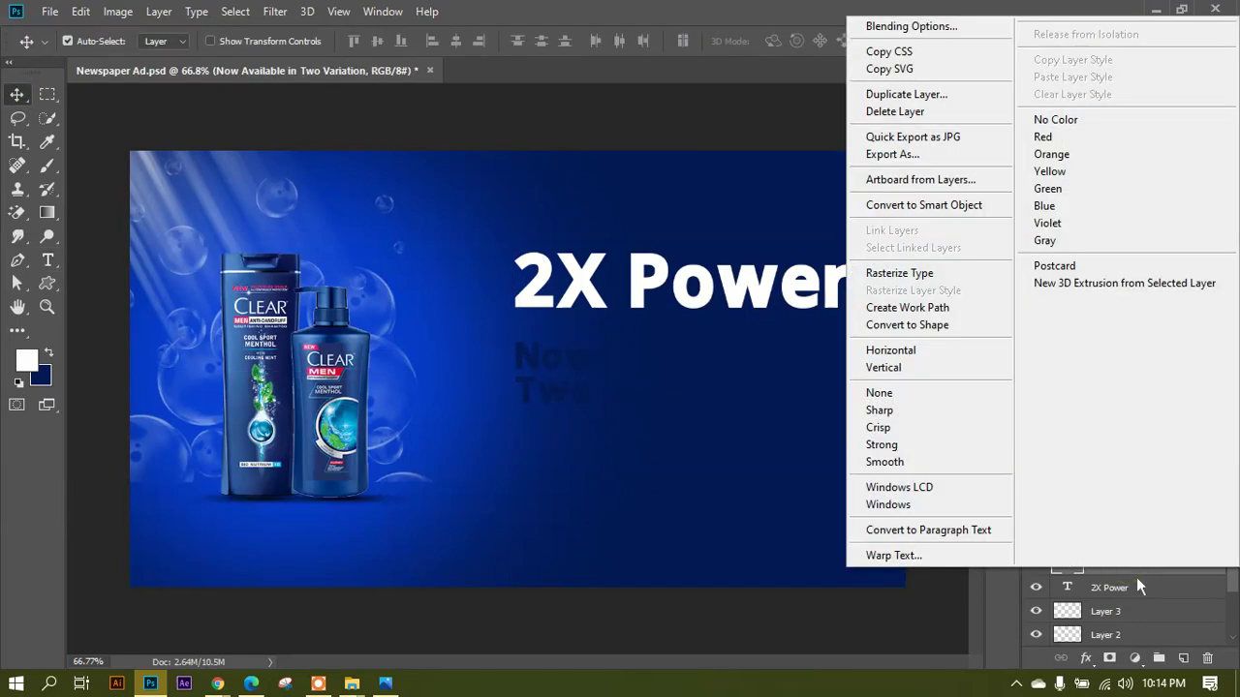
pyautogui.click(916, 29)
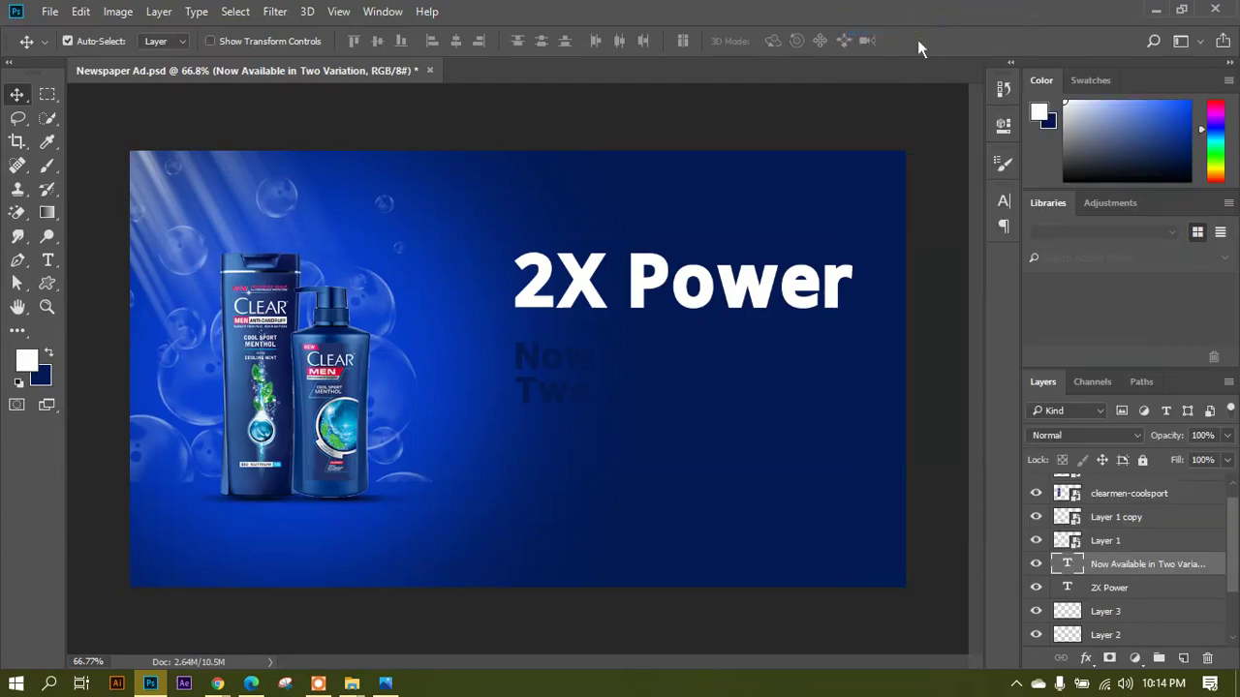
pyautogui.moveTo(705, 21); pyautogui.dragTo(996, 64)
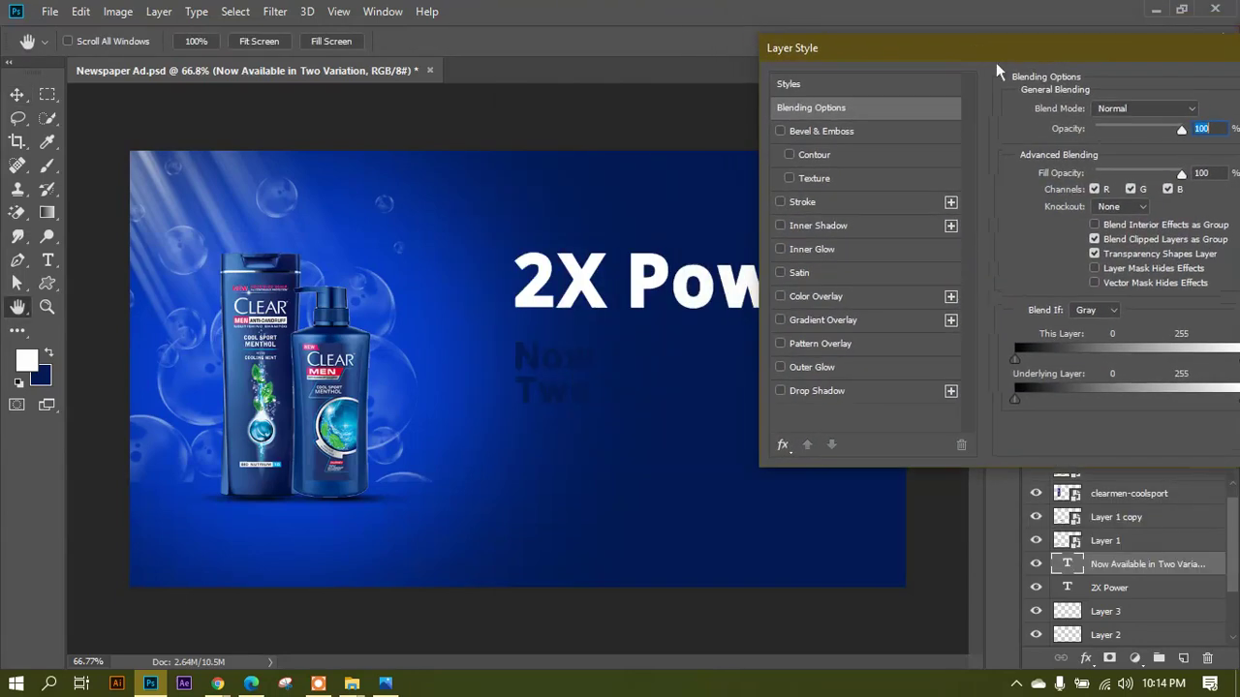
pyautogui.click(833, 209)
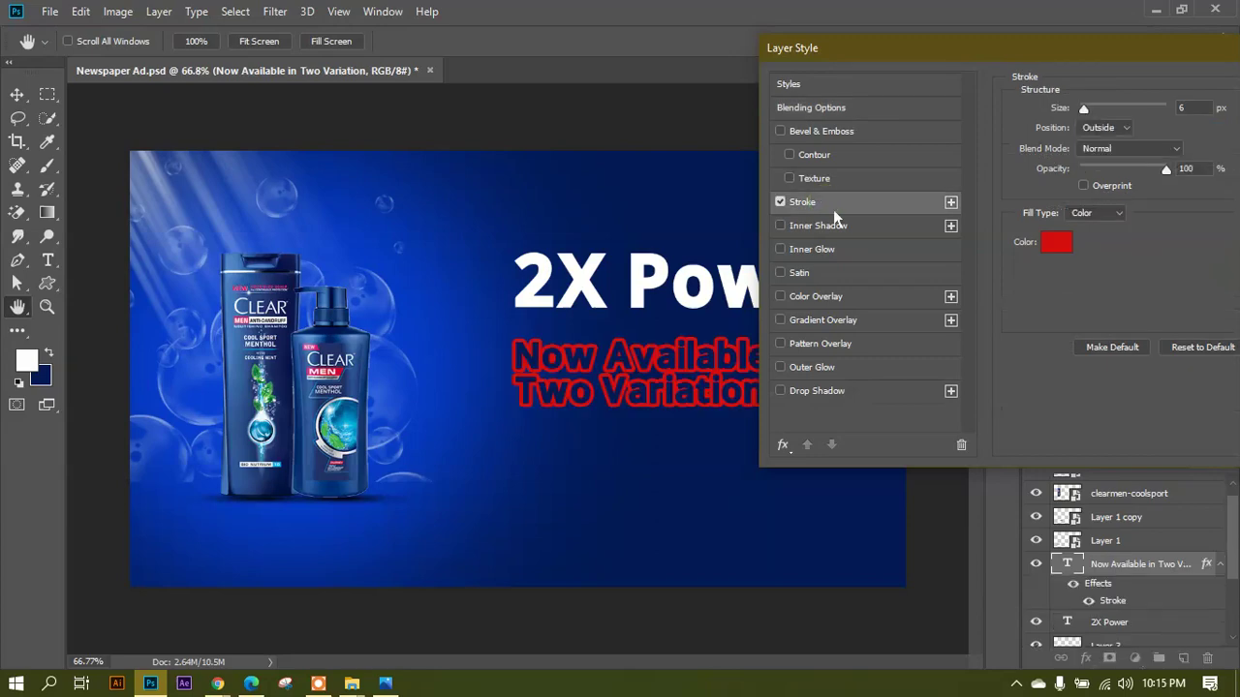
pyautogui.click(1065, 244)
pyautogui.moveTo(571, 121); pyautogui.dragTo(988, 120)
pyautogui.moveTo(859, 215); pyautogui.dragTo(773, 165)
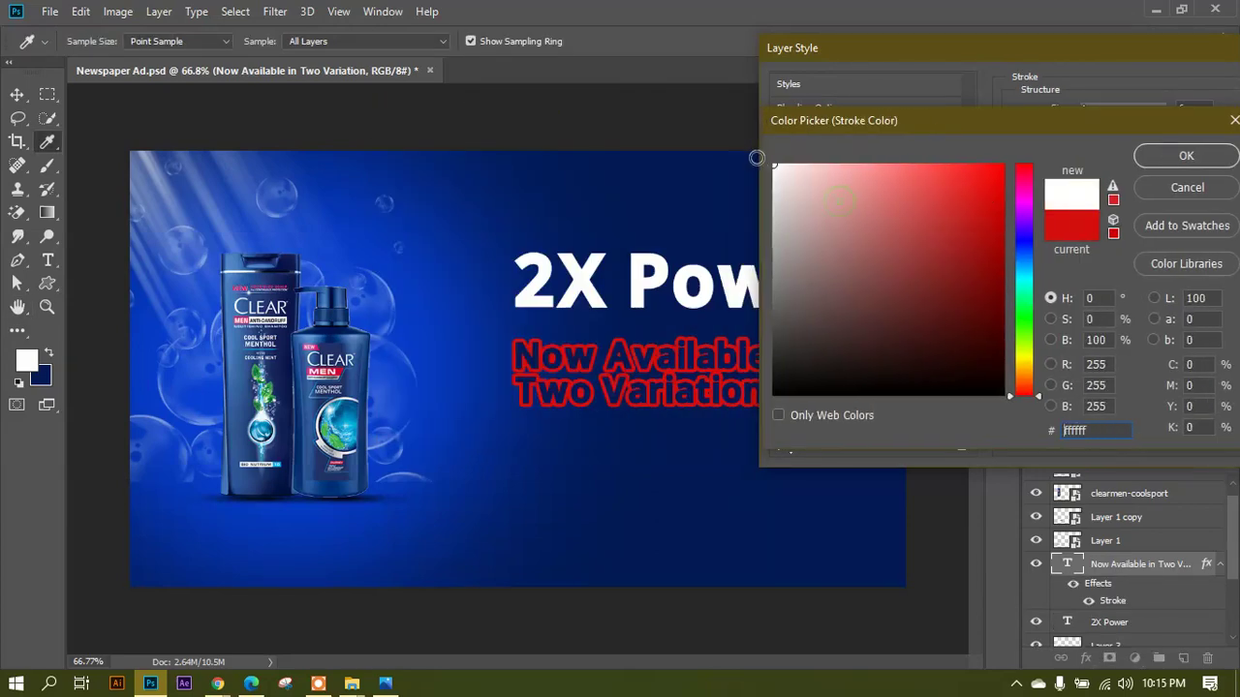
pyautogui.click(1185, 155)
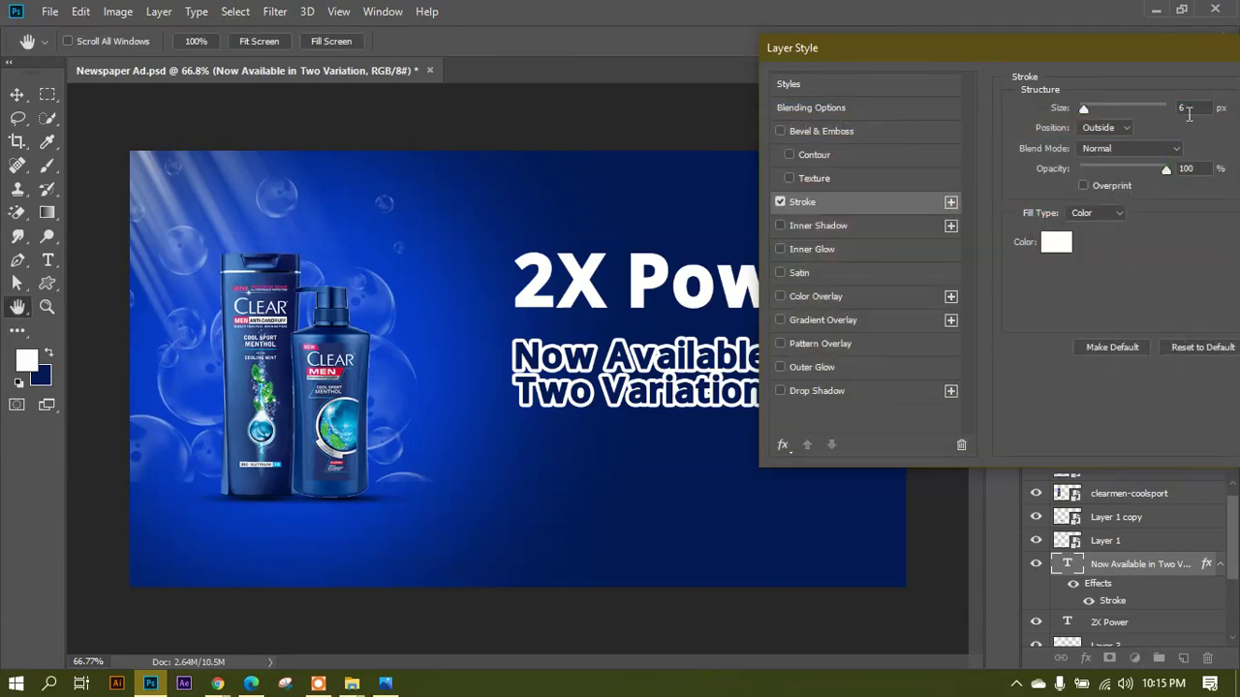
# Reduce the subheading's stroke size to 2 px, apply the layer style and nudge the text slightly up.
pyautogui.doubleClick(1190, 108)
pyautogui.press('Down')
pyautogui.press('Down')
pyautogui.press('Down')
pyautogui.press('Down')
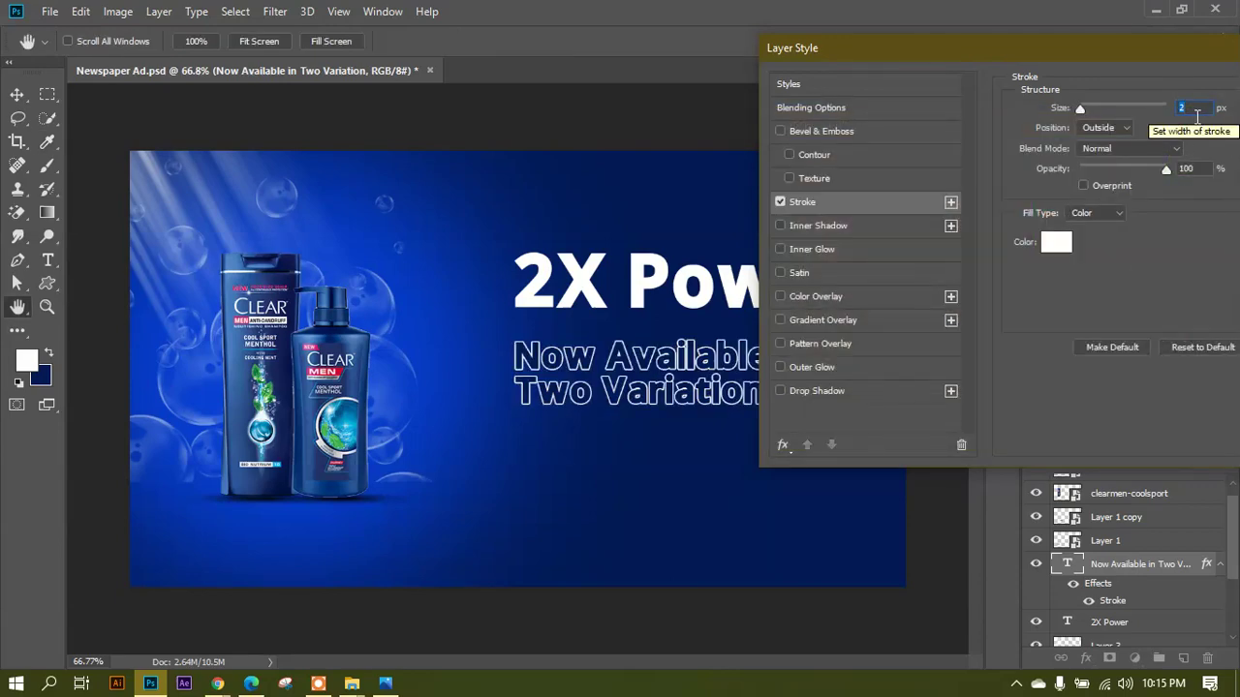
pyautogui.moveTo(1109, 54); pyautogui.dragTo(1197, 34)
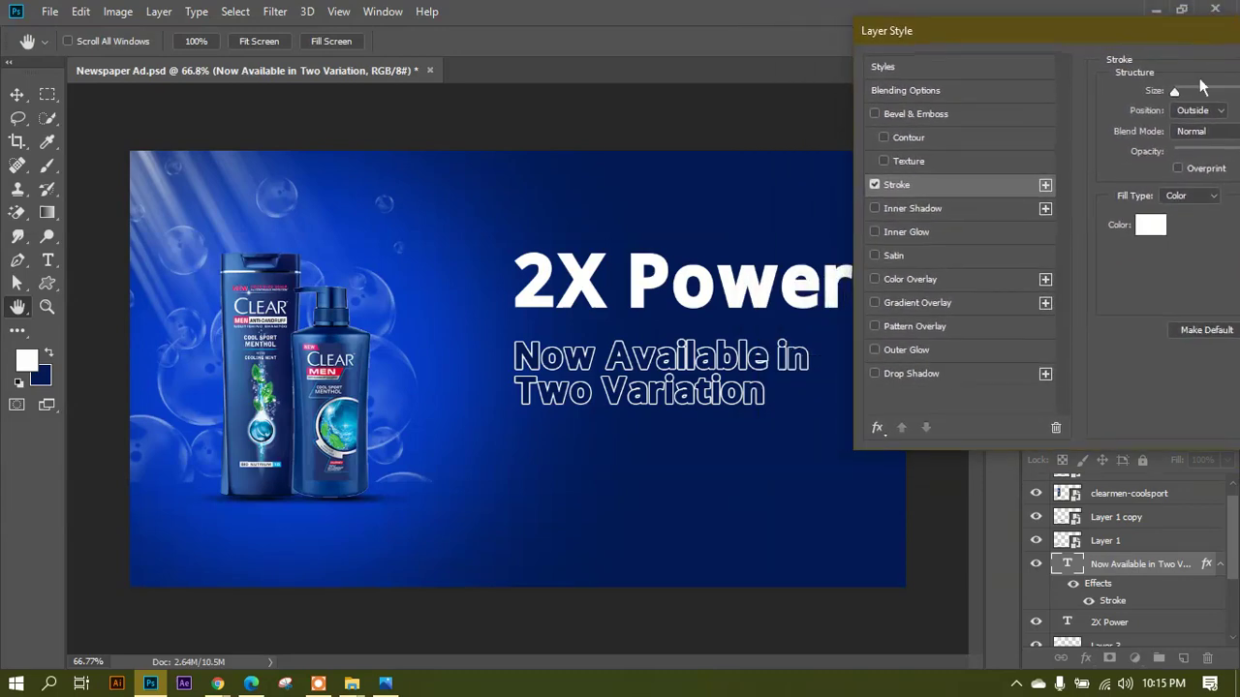
pyautogui.moveTo(1024, 43); pyautogui.dragTo(444, 229)
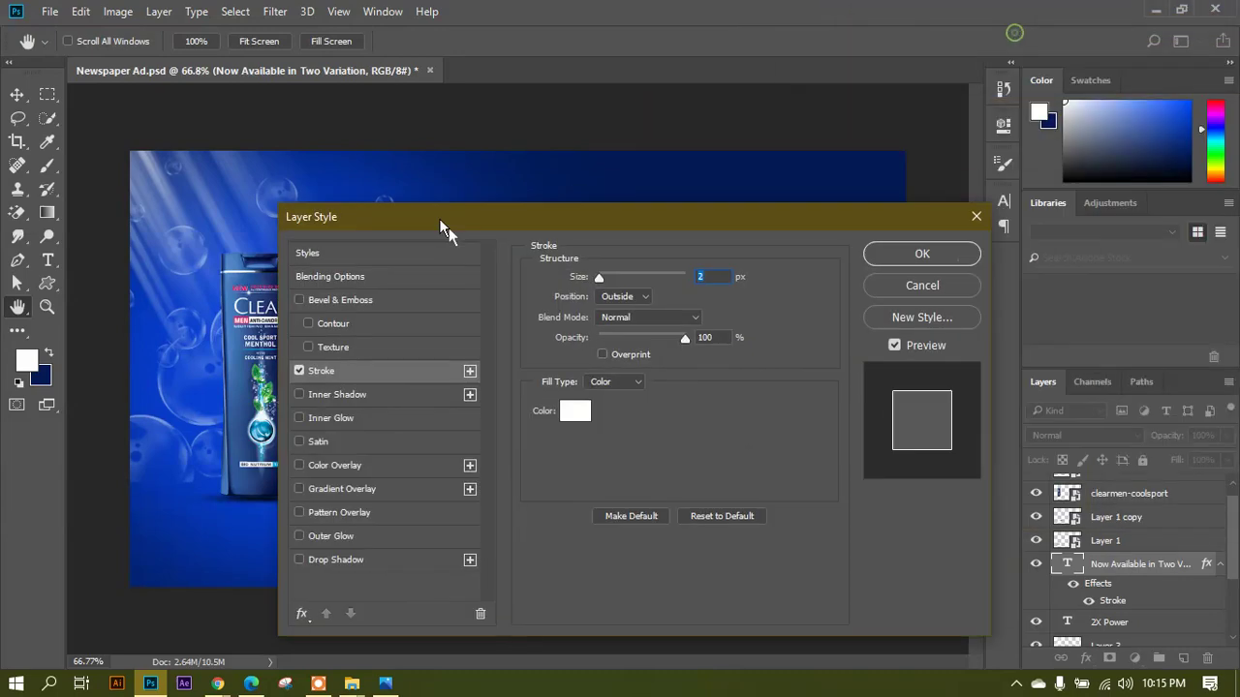
pyautogui.press('Return')
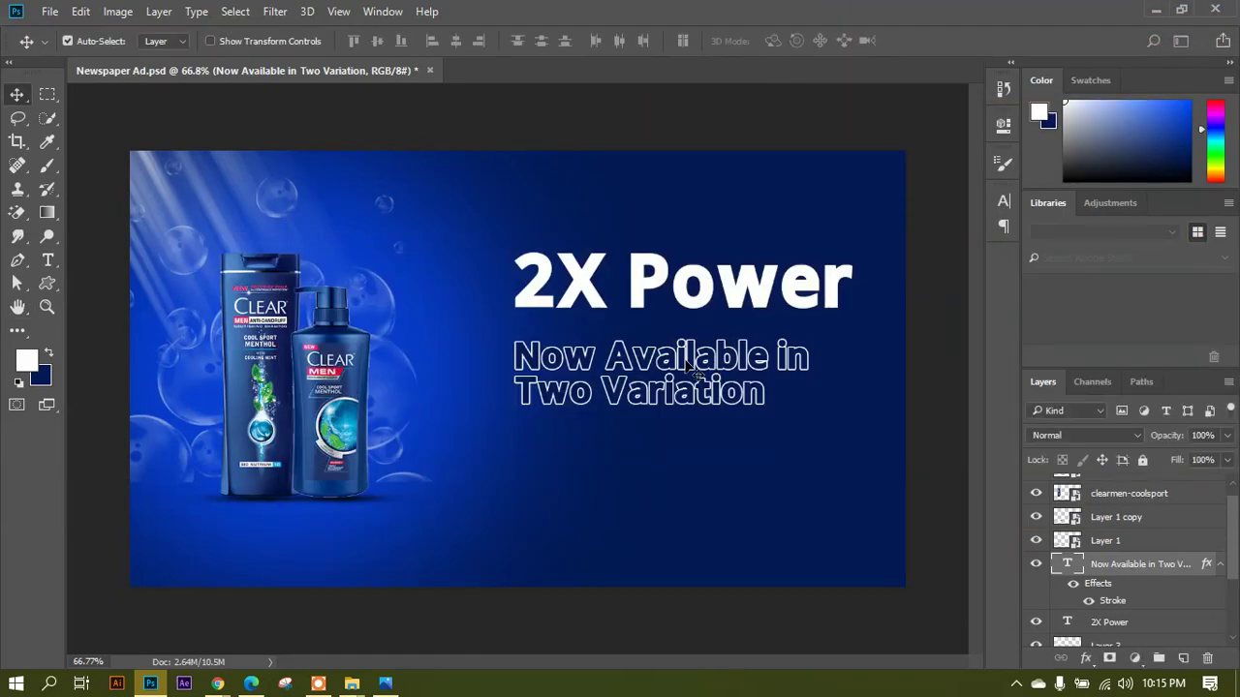
pyautogui.moveTo(688, 368); pyautogui.dragTo(692, 367)
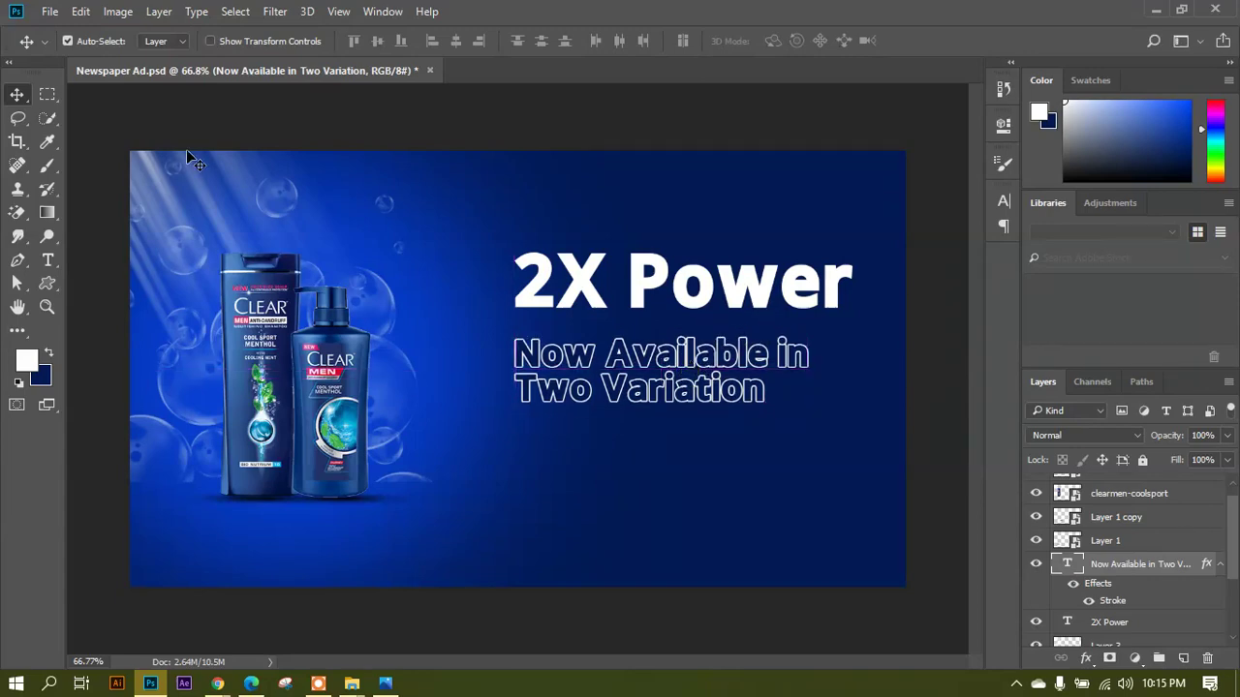
# Create a thin white bar as wide as the headline on a new layer, between the headline and subheading.
pyautogui.click(47, 94)
pyautogui.moveTo(626, 334); pyautogui.dragTo(436, 356)
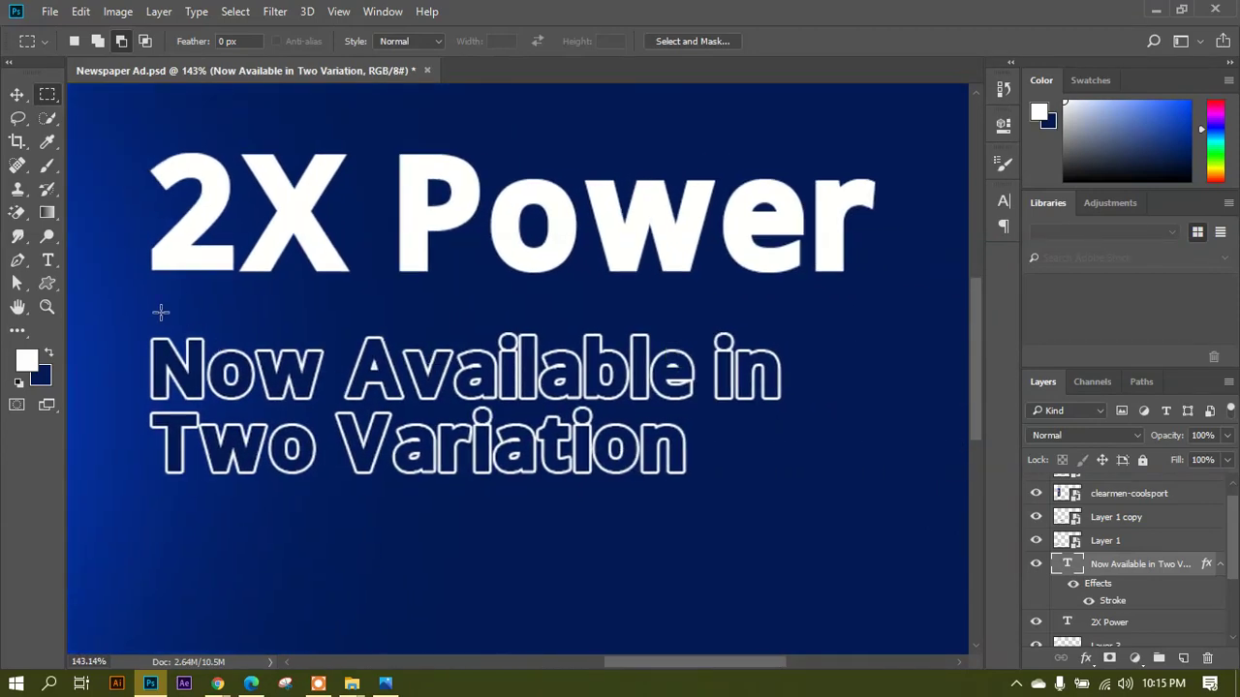
pyautogui.moveTo(150, 302); pyautogui.dragTo(876, 319)
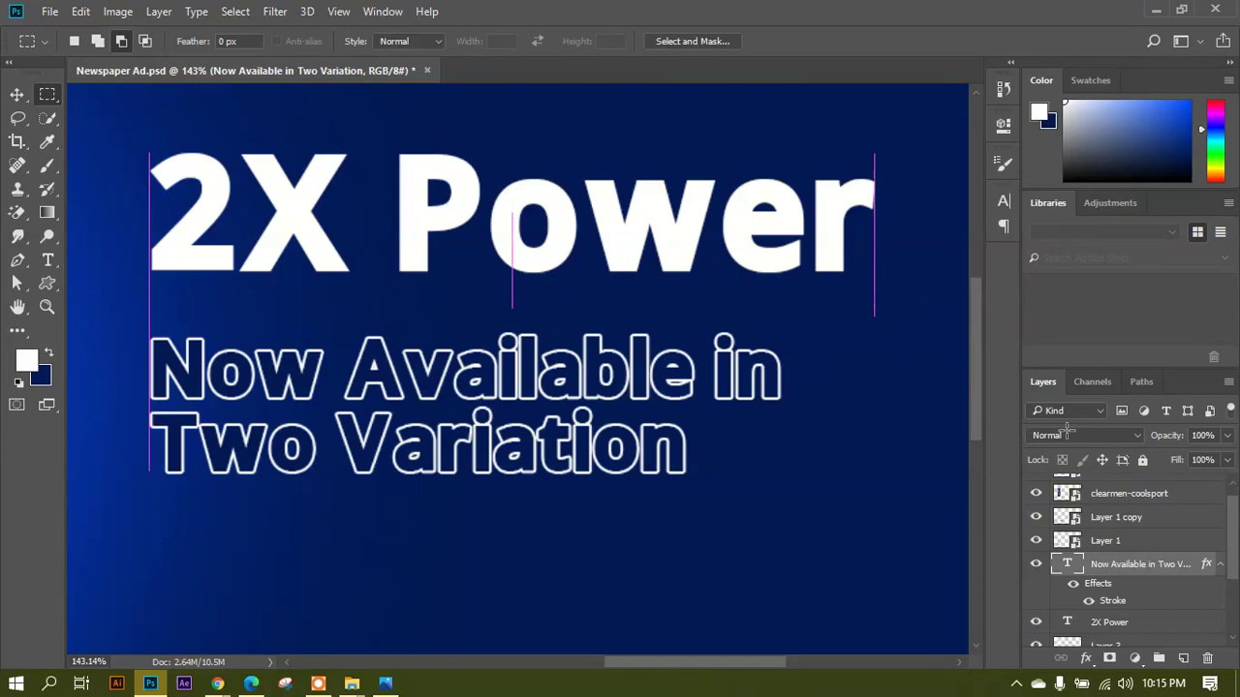
pyautogui.click(1183, 657)
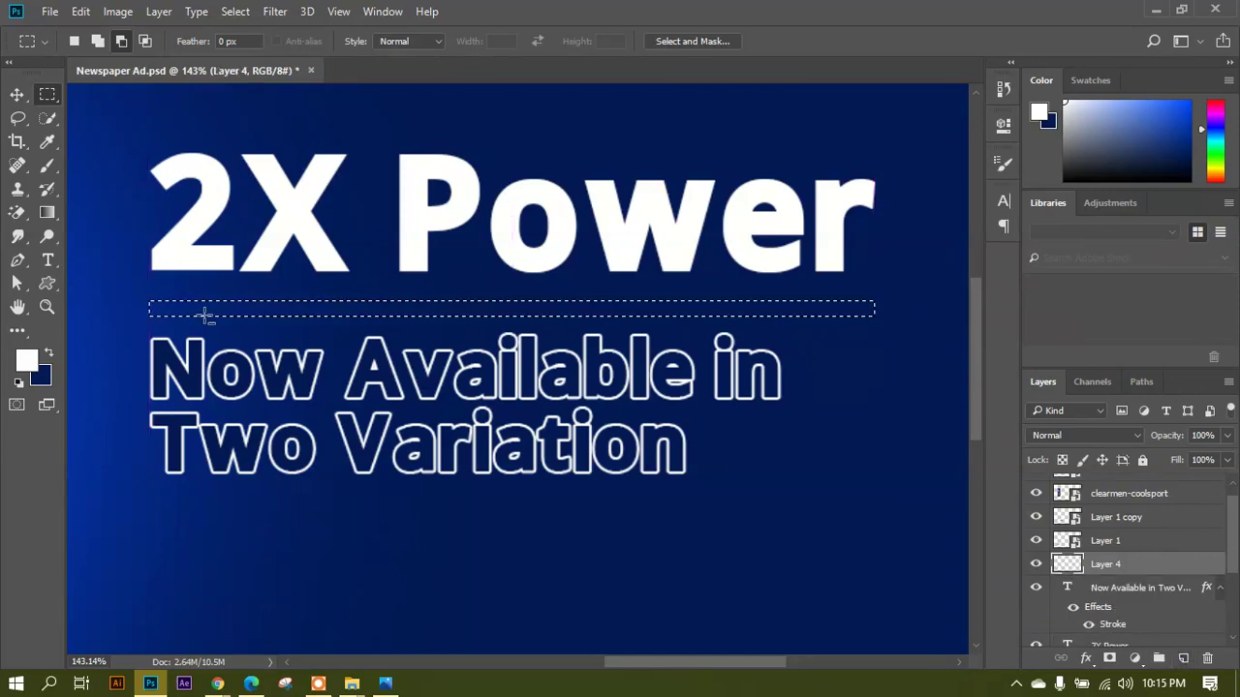
pyautogui.hotkey('alt', 'BackSpace')
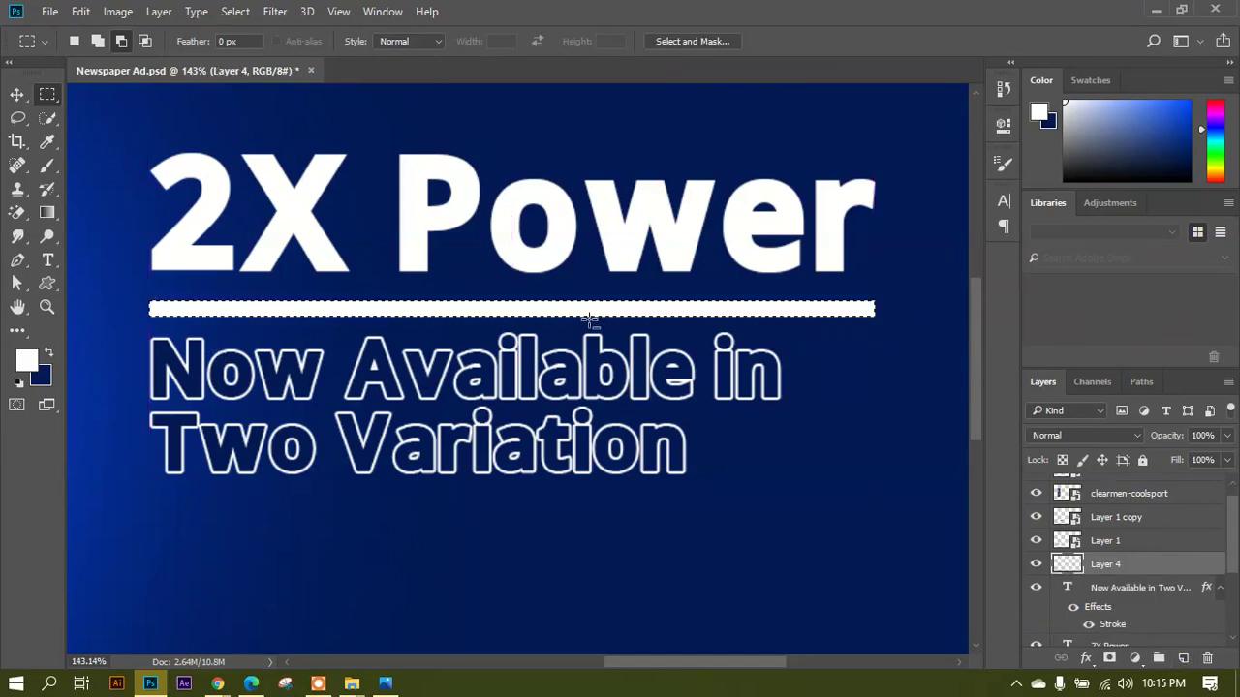
pyautogui.hotkey('ctrl', 'd')
# Select the "2X Power" headline text layer on the canvas.
pyautogui.scroll(-1, 620, 315)
pyautogui.hotkey('ctrl', '0')
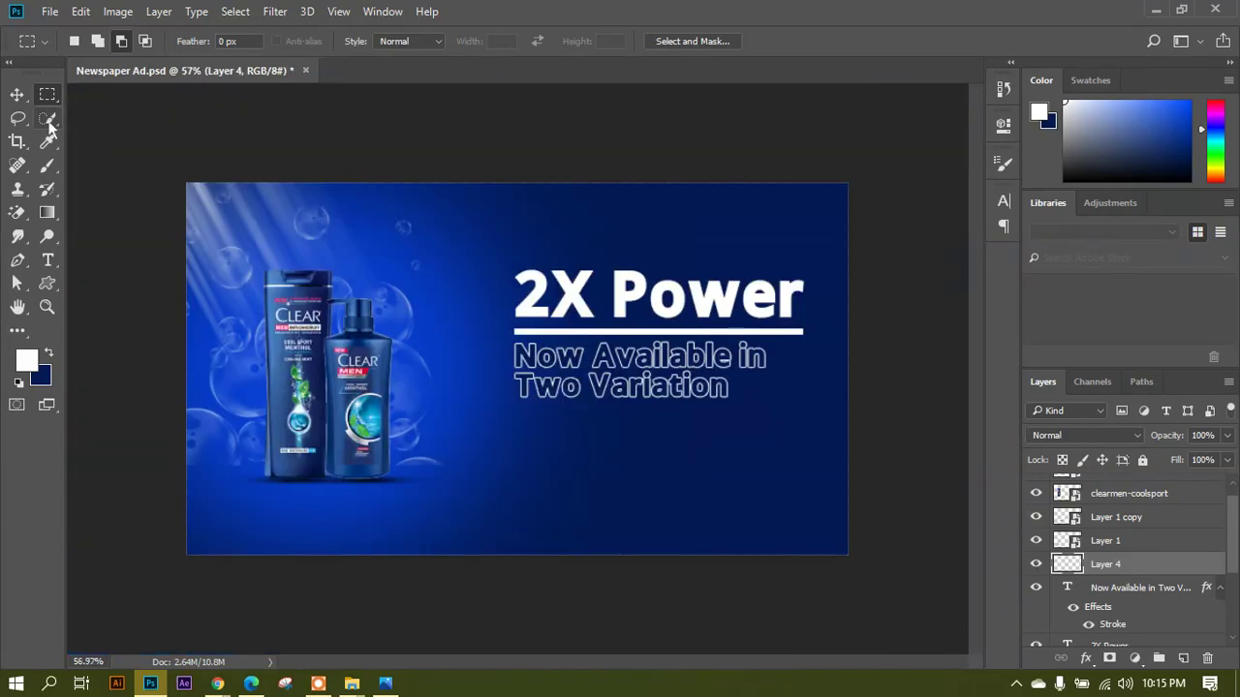
pyautogui.click(17, 94)
pyautogui.click(594, 320)
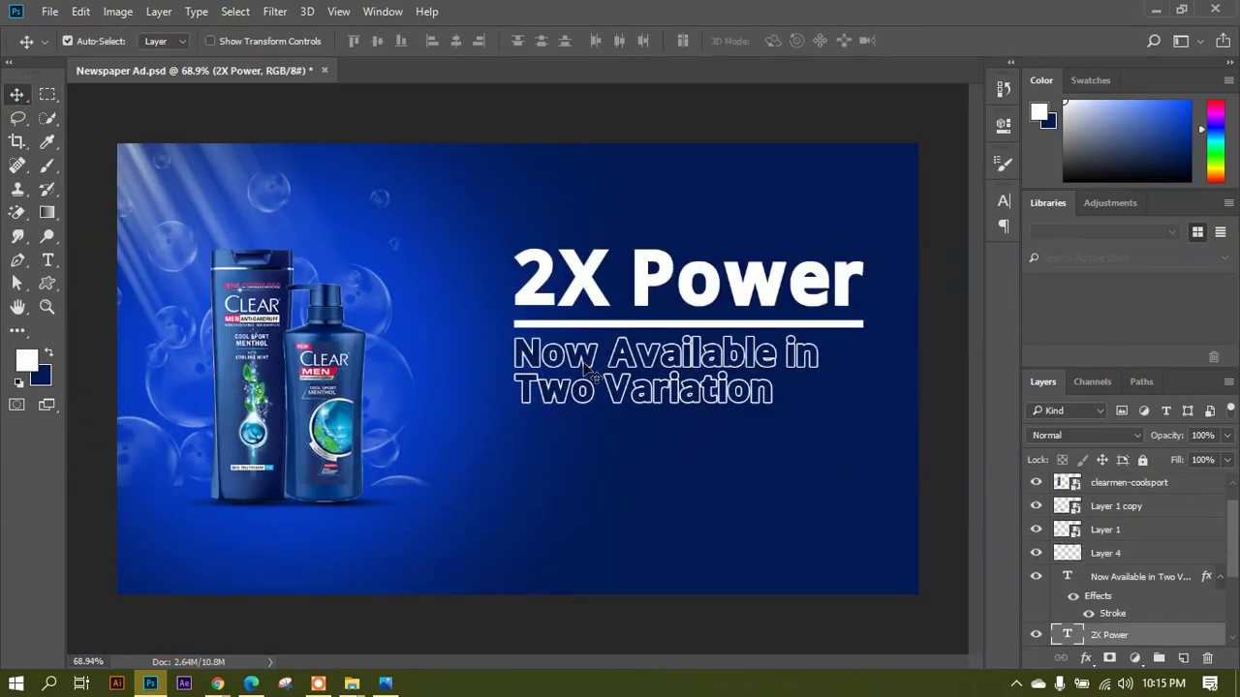
# Move the 2X Power headline and the Now Available in Two Variation text lower, and reposition the white divider line between them.
pyautogui.moveTo(584, 371); pyautogui.dragTo(587, 402)
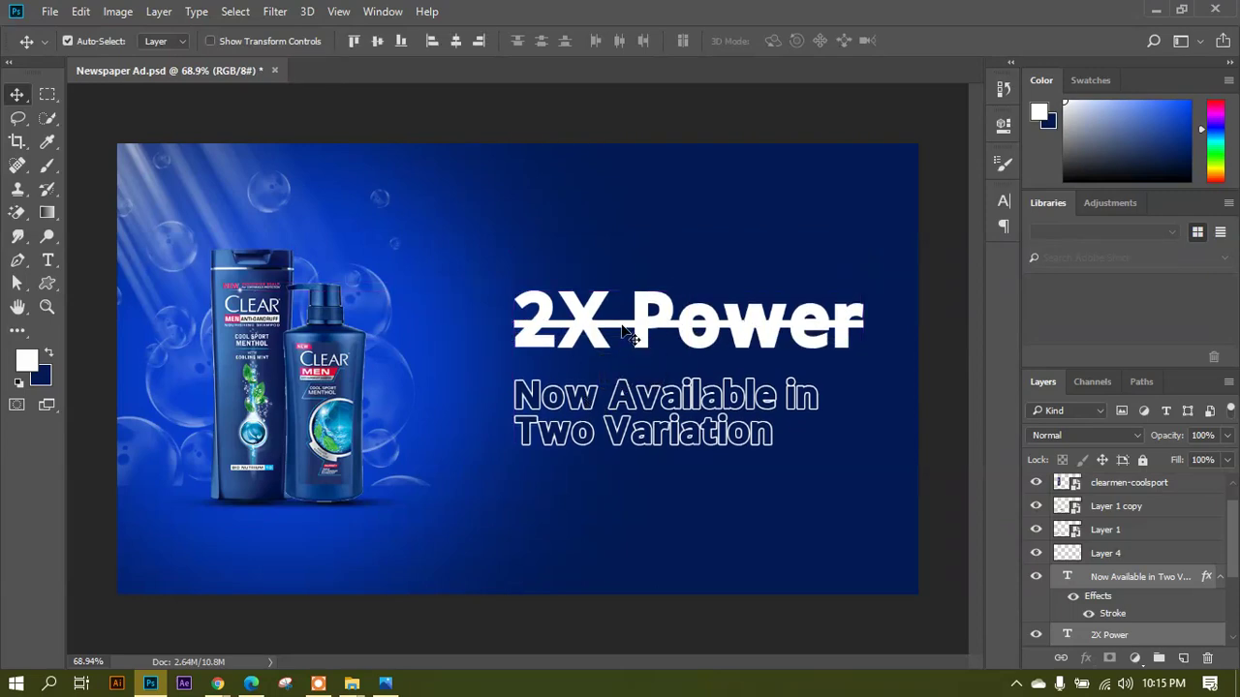
pyautogui.moveTo(625, 332); pyautogui.dragTo(651, 366)
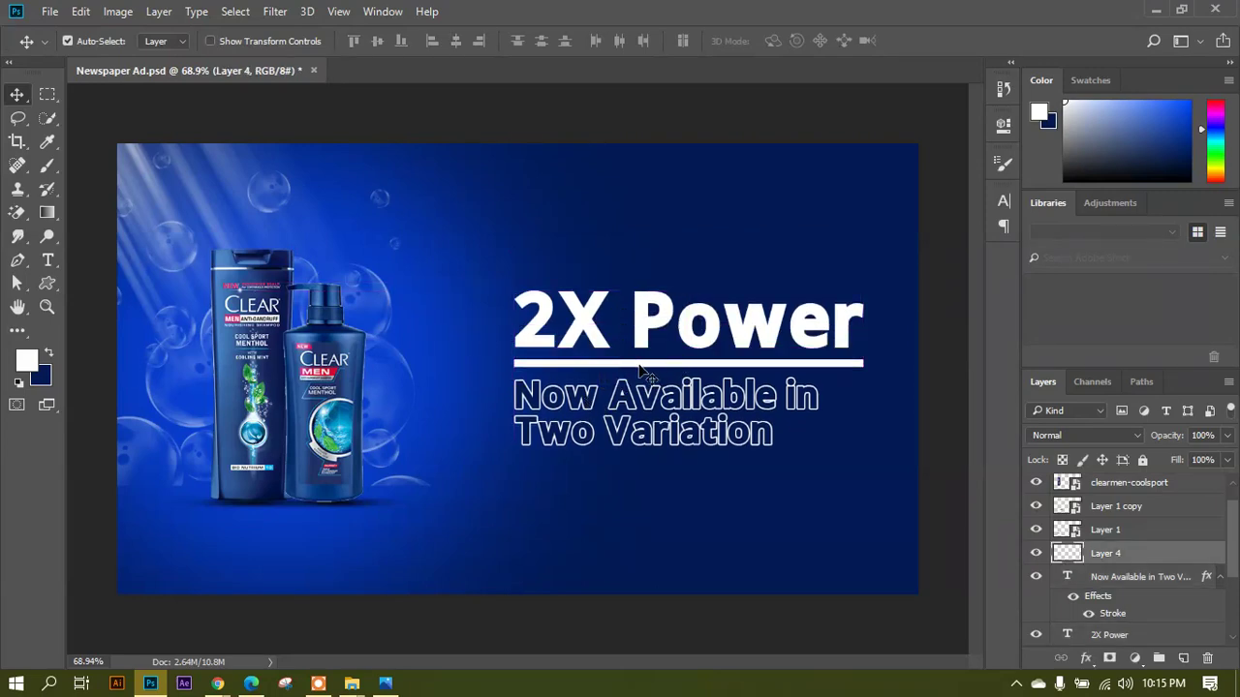
pyautogui.scroll(2, 639, 371)
pyautogui.click(639, 405)
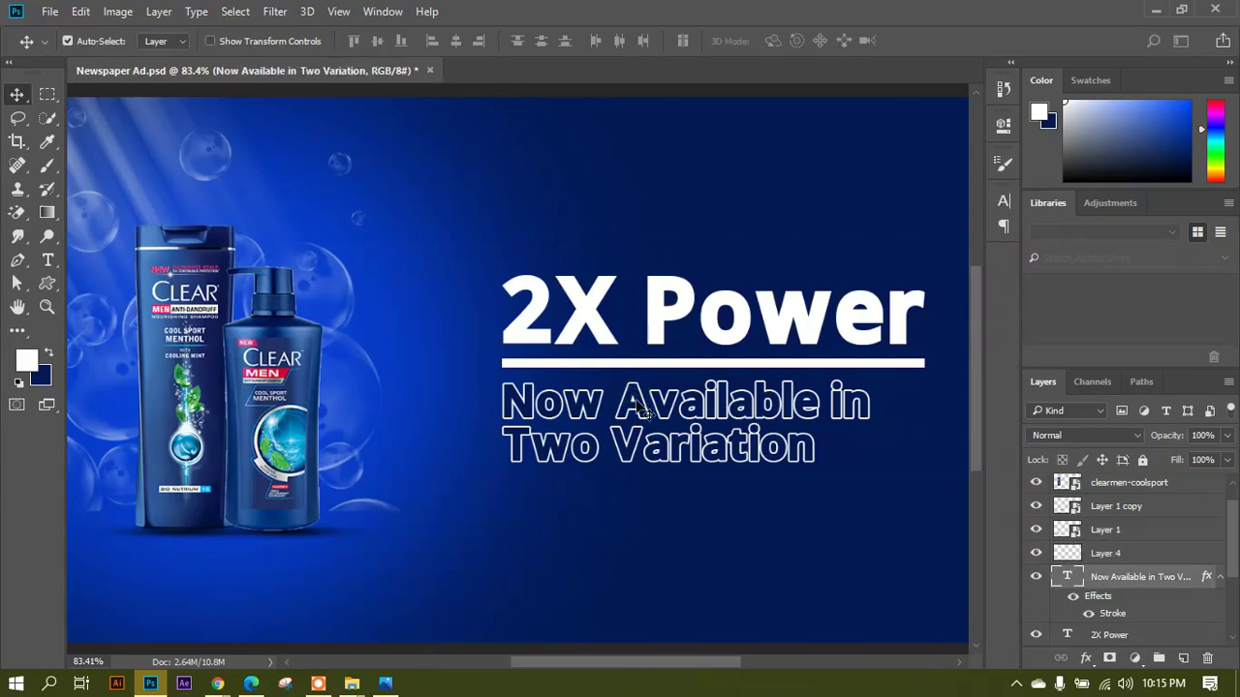
pyautogui.moveTo(639, 403); pyautogui.dragTo(639, 401)
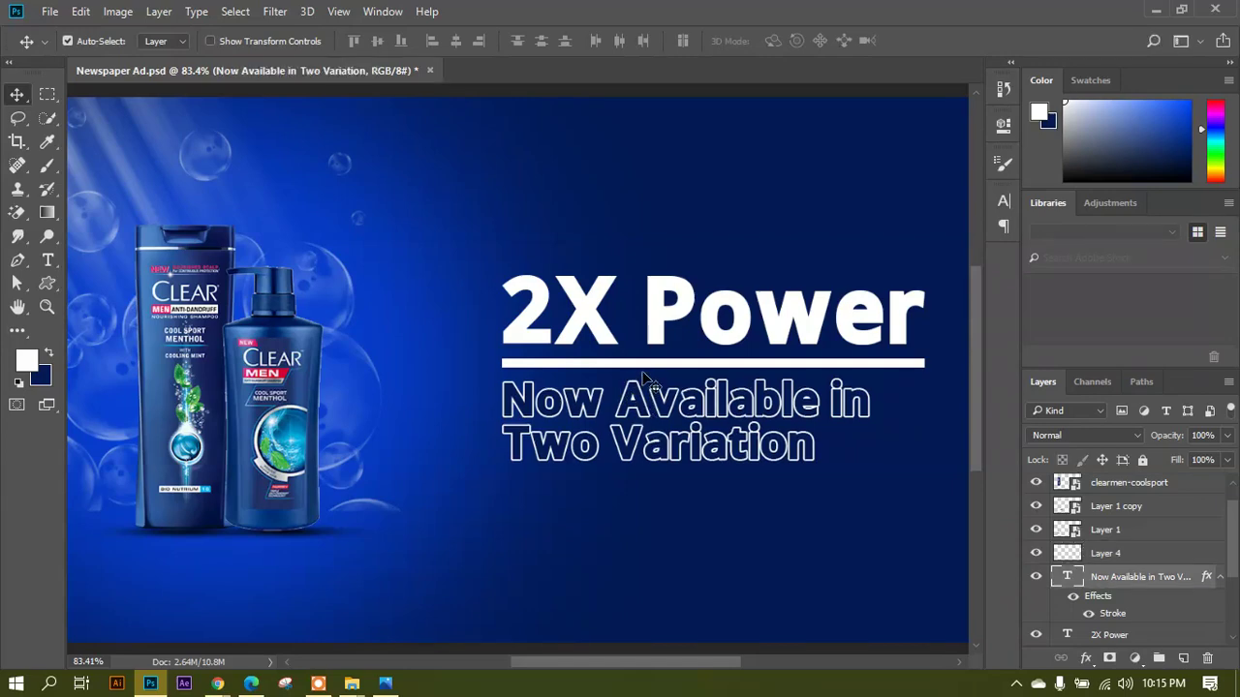
# Nudge the white divider line slightly up toward the 2X Power headline and save the document.
pyautogui.click(647, 374)
pyautogui.press('Up')
pyautogui.press('Up')
pyautogui.press('Up')
pyautogui.press('Up')
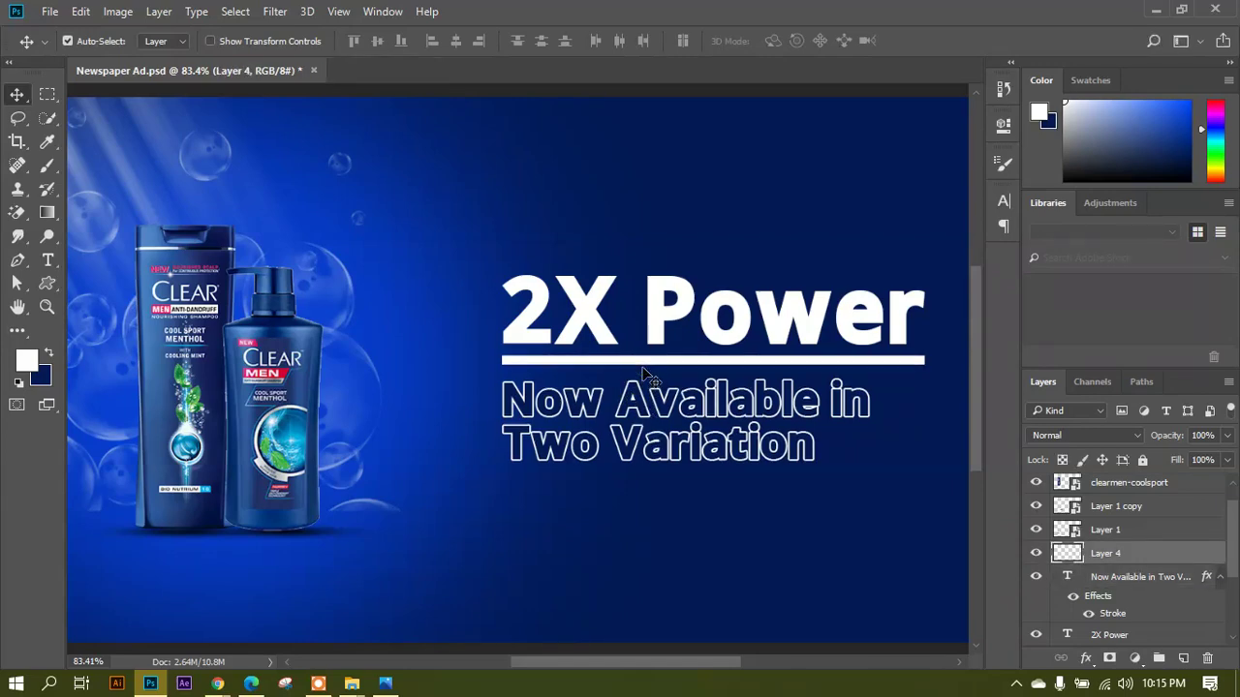
pyautogui.click(647, 405)
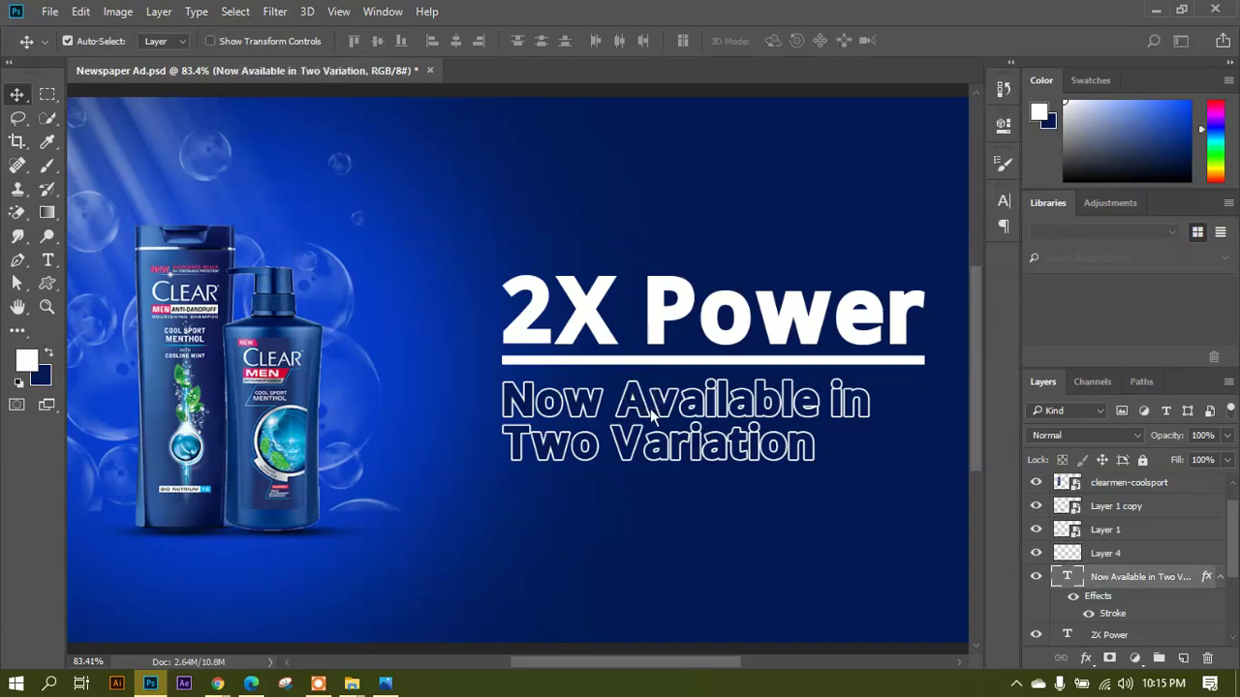
pyautogui.hotkey('ctrl', 's')
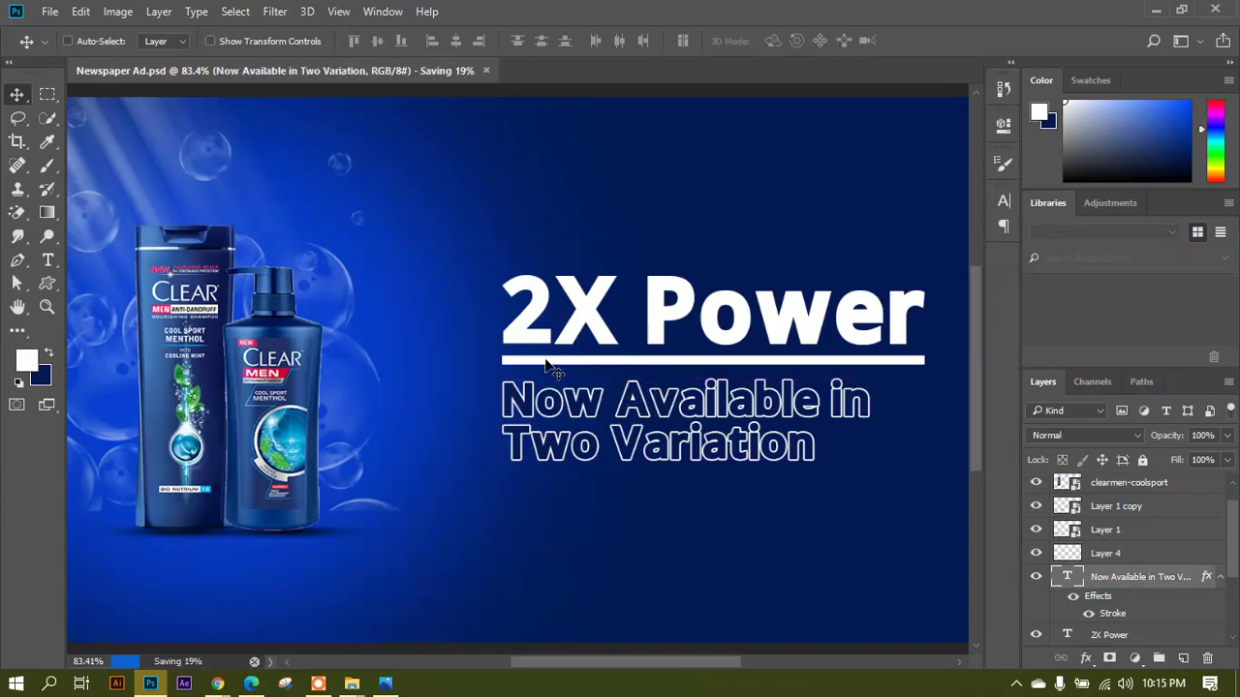
# Collapse the effects list of the Now Available in Two Variation layer and save the document again.
pyautogui.scroll(-3, 639, 378)
pyautogui.scroll(1, 641, 370)
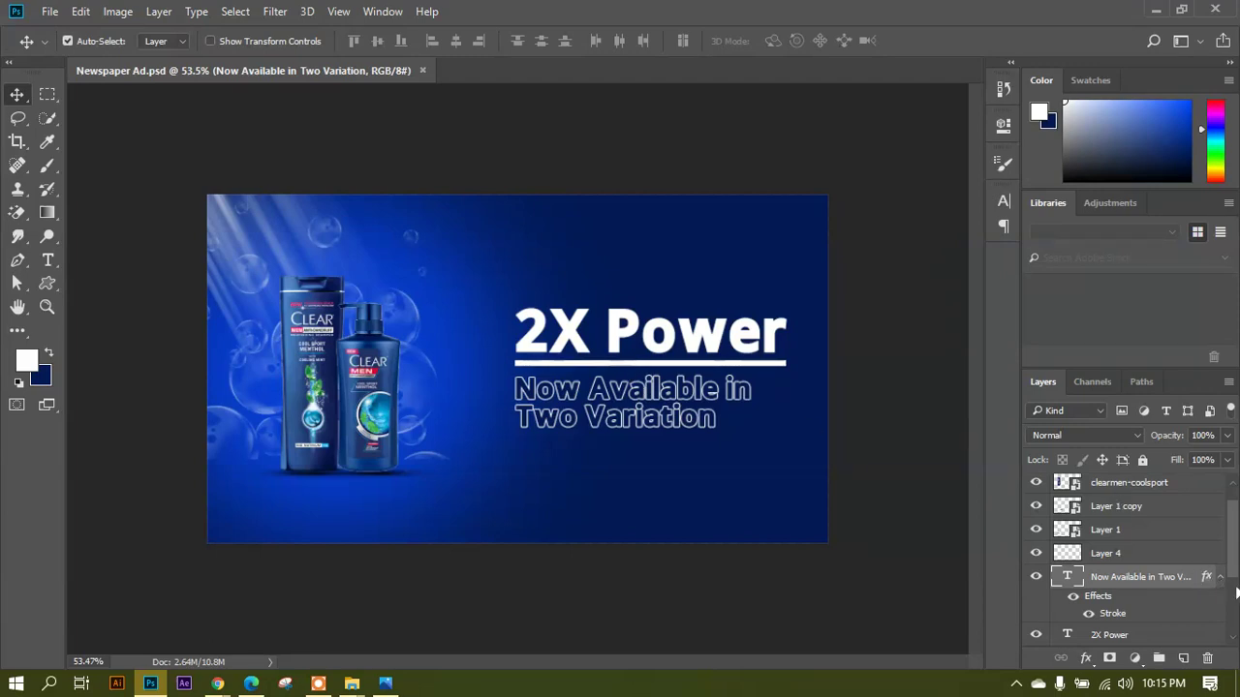
pyautogui.click(1220, 576)
pyautogui.moveTo(674, 415); pyautogui.dragTo(663, 363)
pyautogui.hotkey('ctrl', 's')
pyautogui.scroll(2, 619, 348)
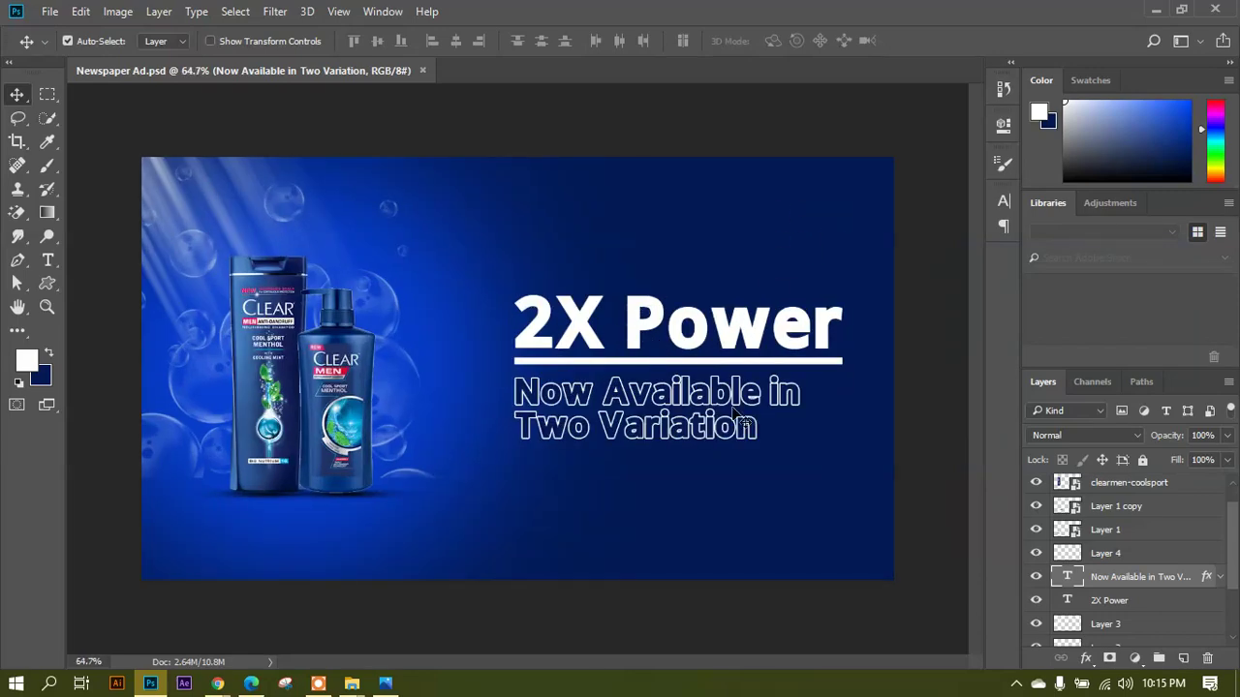
# Switch to Chrome and bring up the browser page with the center fresh image search.
pyautogui.moveTo(217, 683)
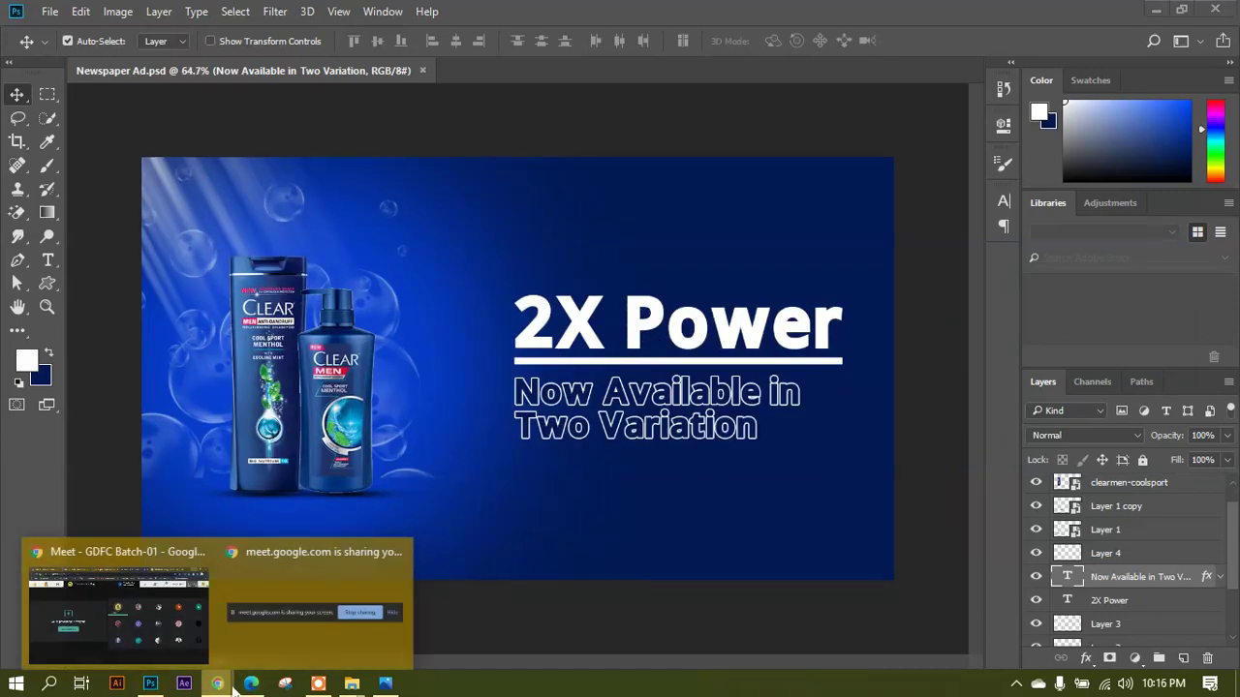
pyautogui.click(177, 656)
pyautogui.click(967, 20)
pyautogui.click(876, 56)
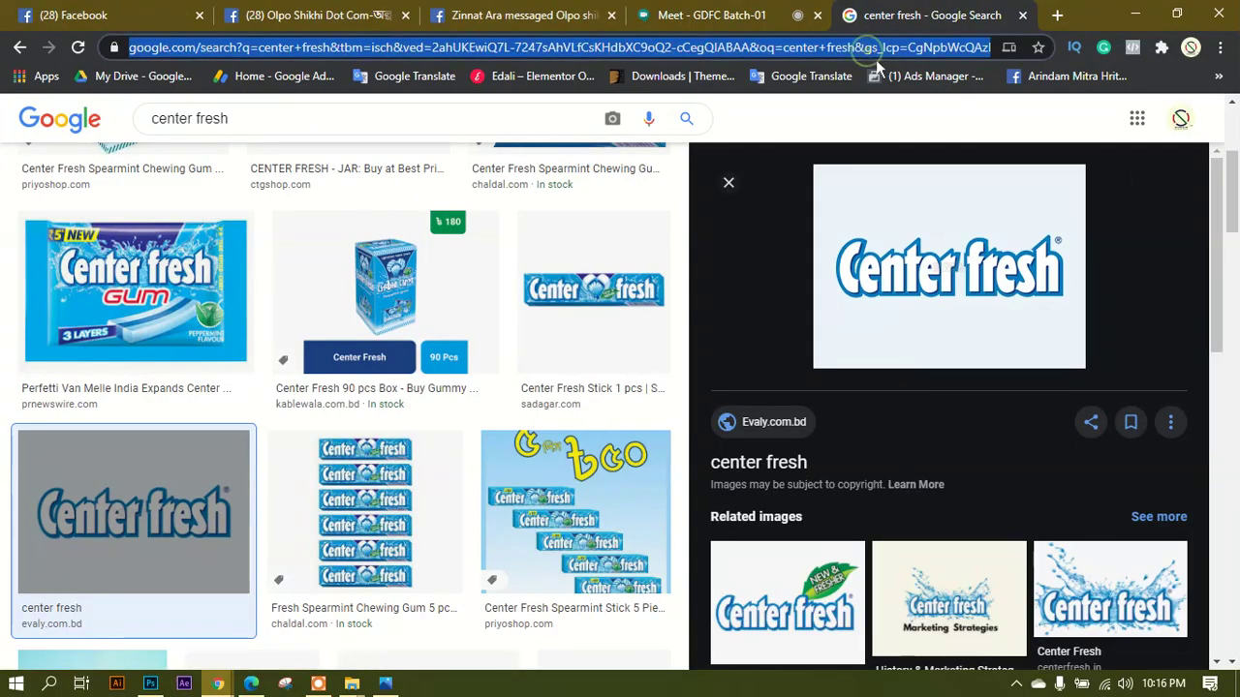
# Search Google Images for "clean men logo png" and accept the suggested correction "clear men logo png".
pyautogui.tripleClick(416, 123)
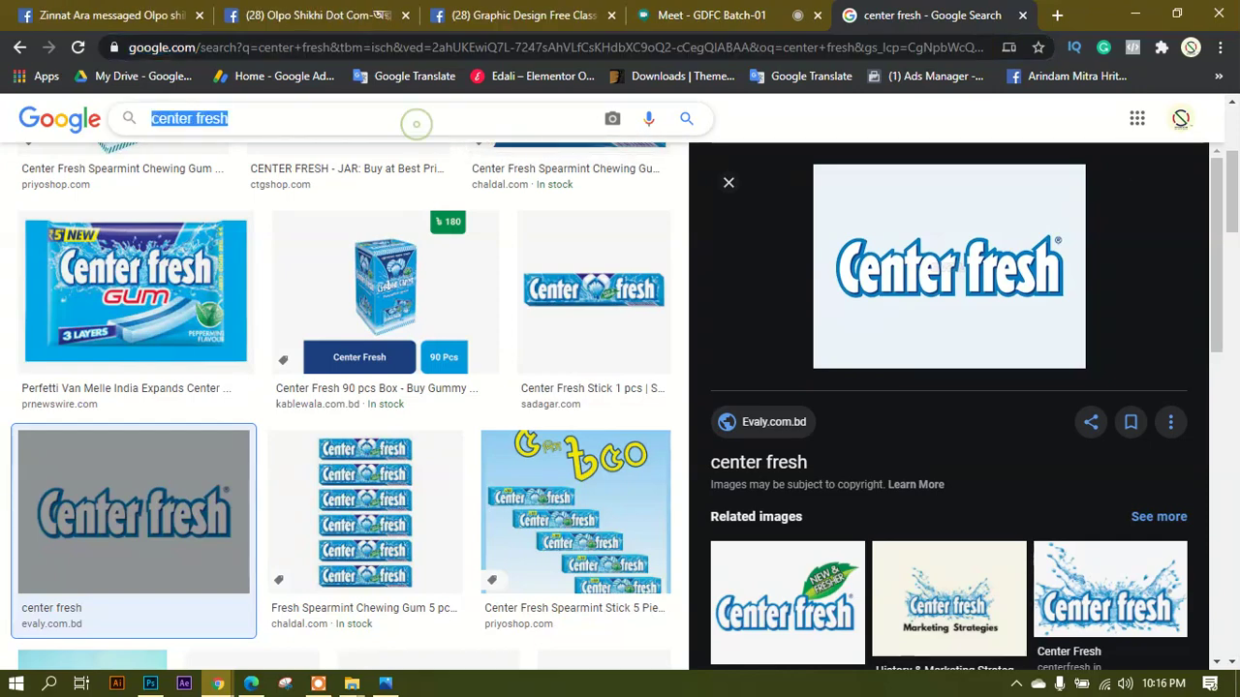
pyautogui.write('cle')
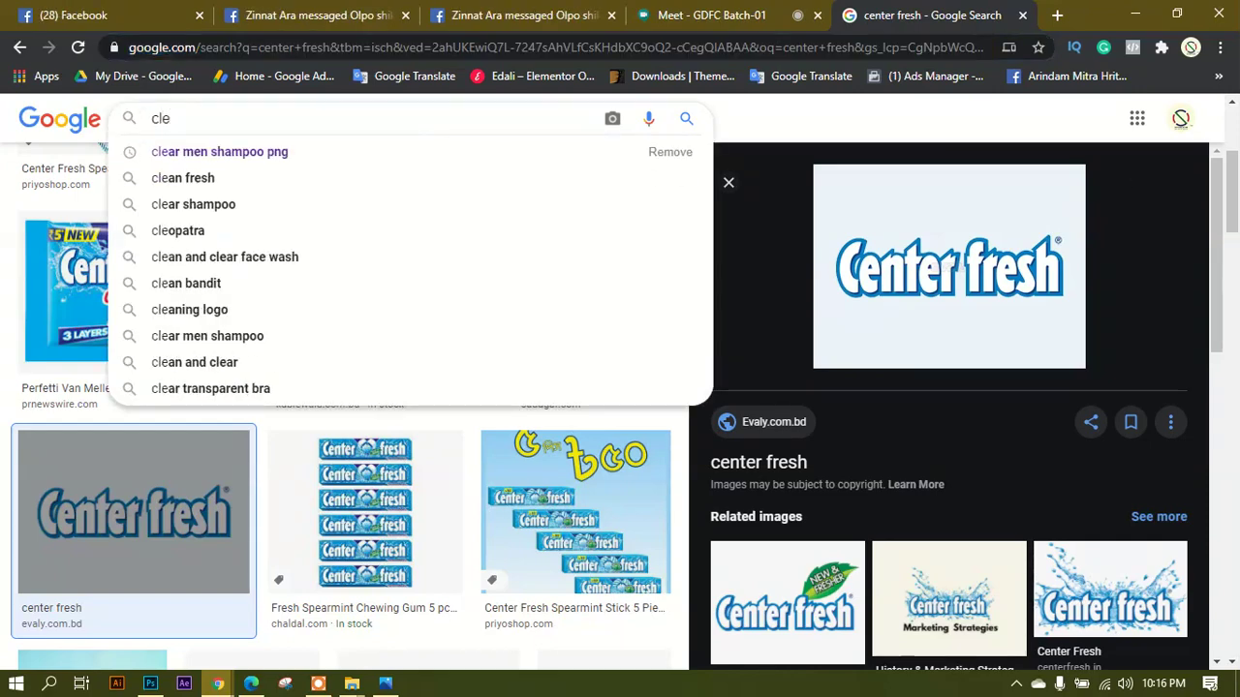
pyautogui.write('an ')
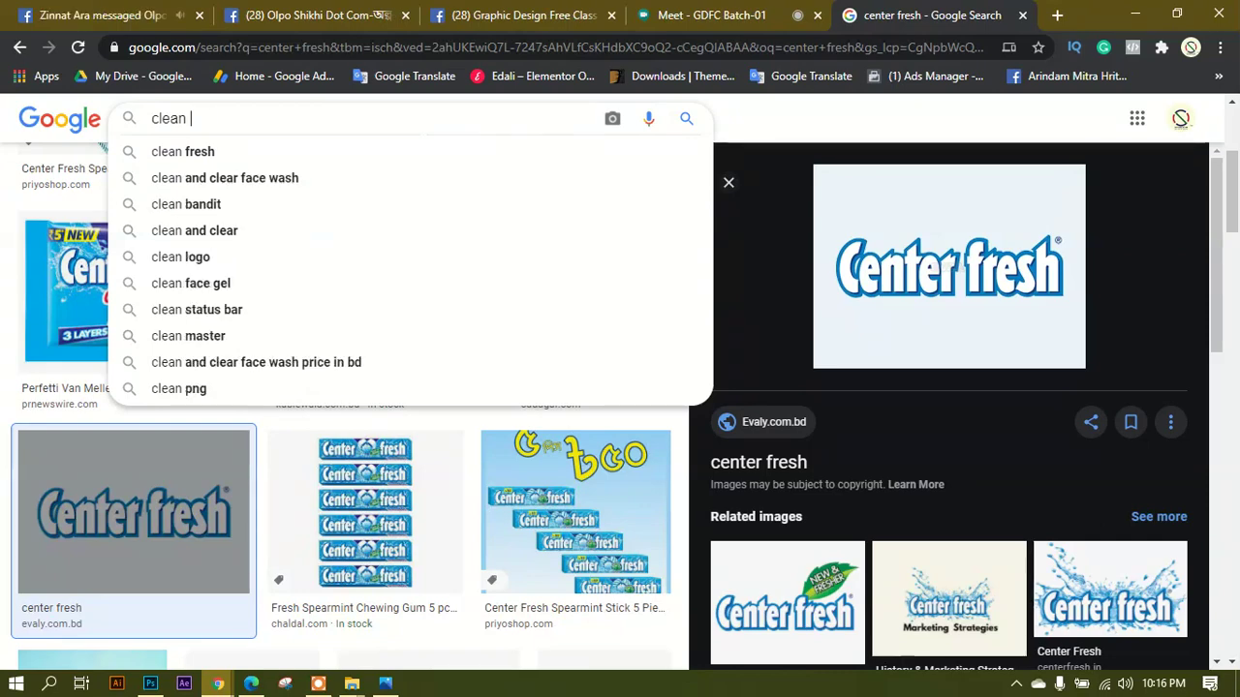
pyautogui.write('men ')
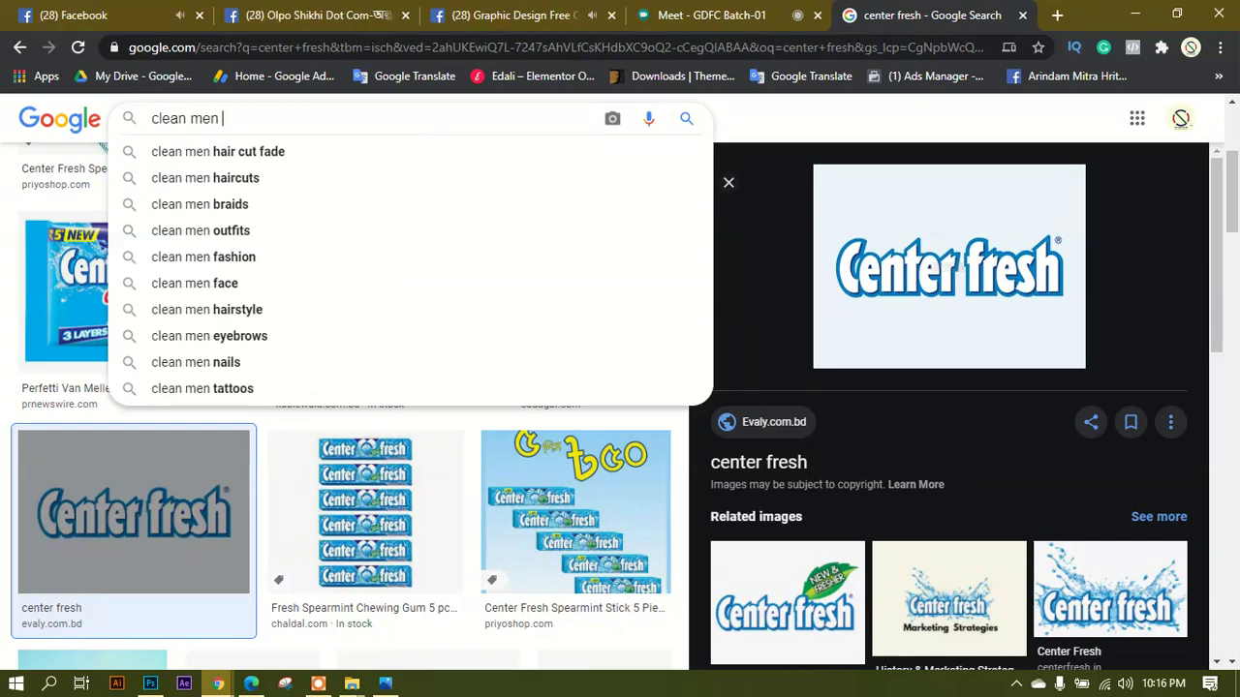
pyautogui.write('logo png')
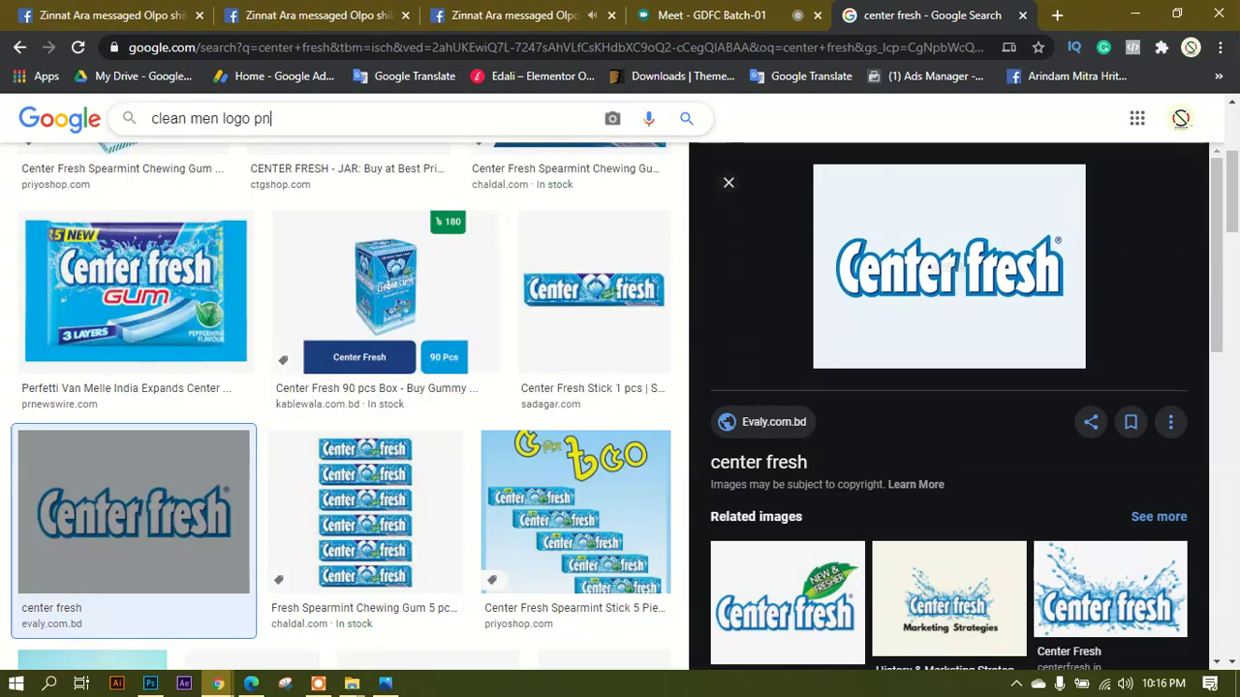
pyautogui.press('Return')
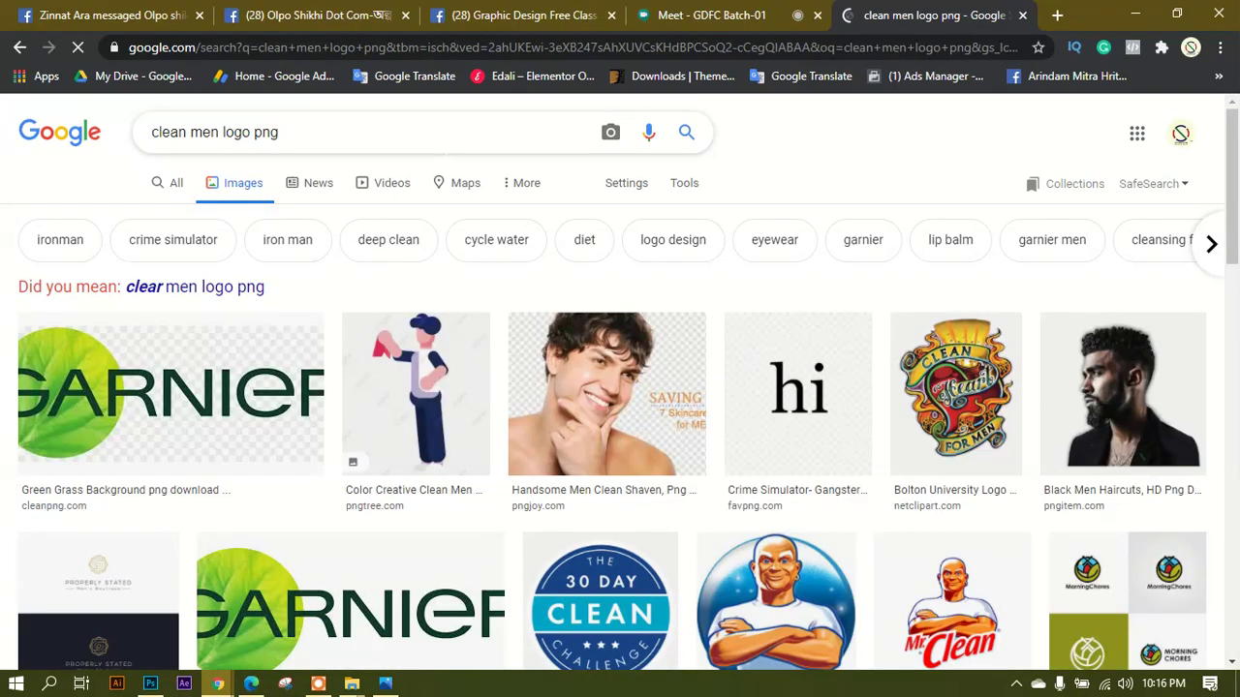
pyautogui.click(182, 287)
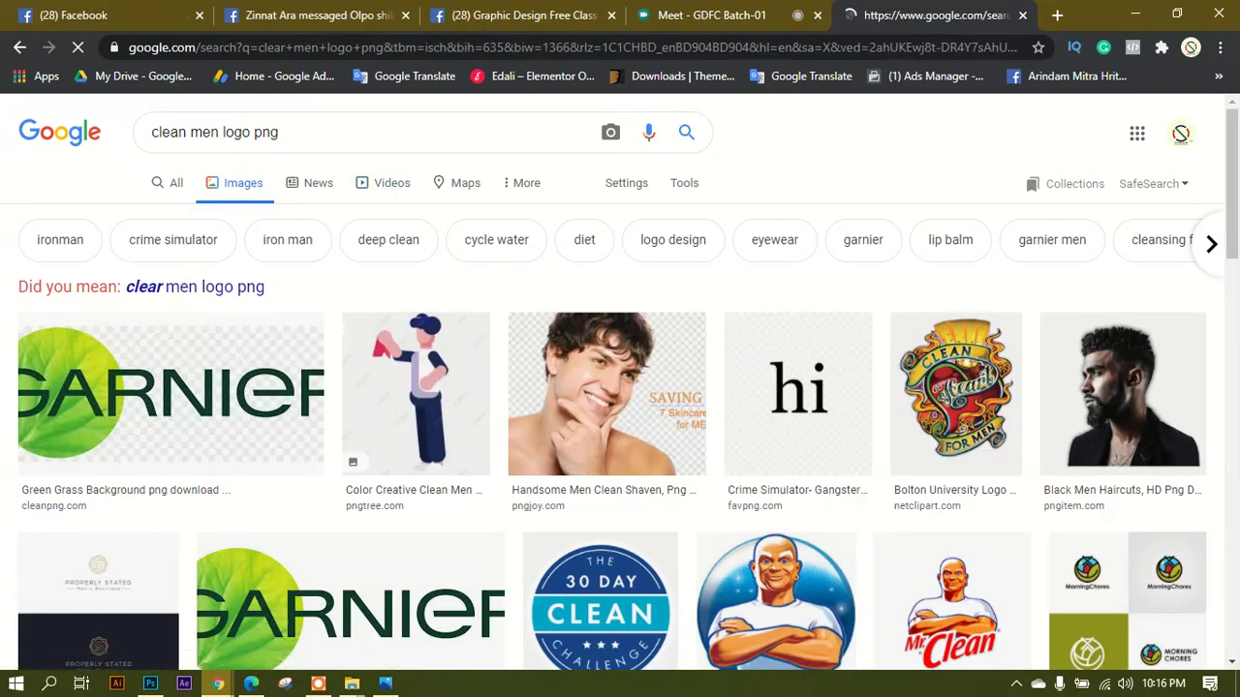
# Save the LogoDix Clear Men logo as 1212934.png in the Newspaper Ad Design Content folder on the Desktop.
pyautogui.scroll(-1, 346, 308)
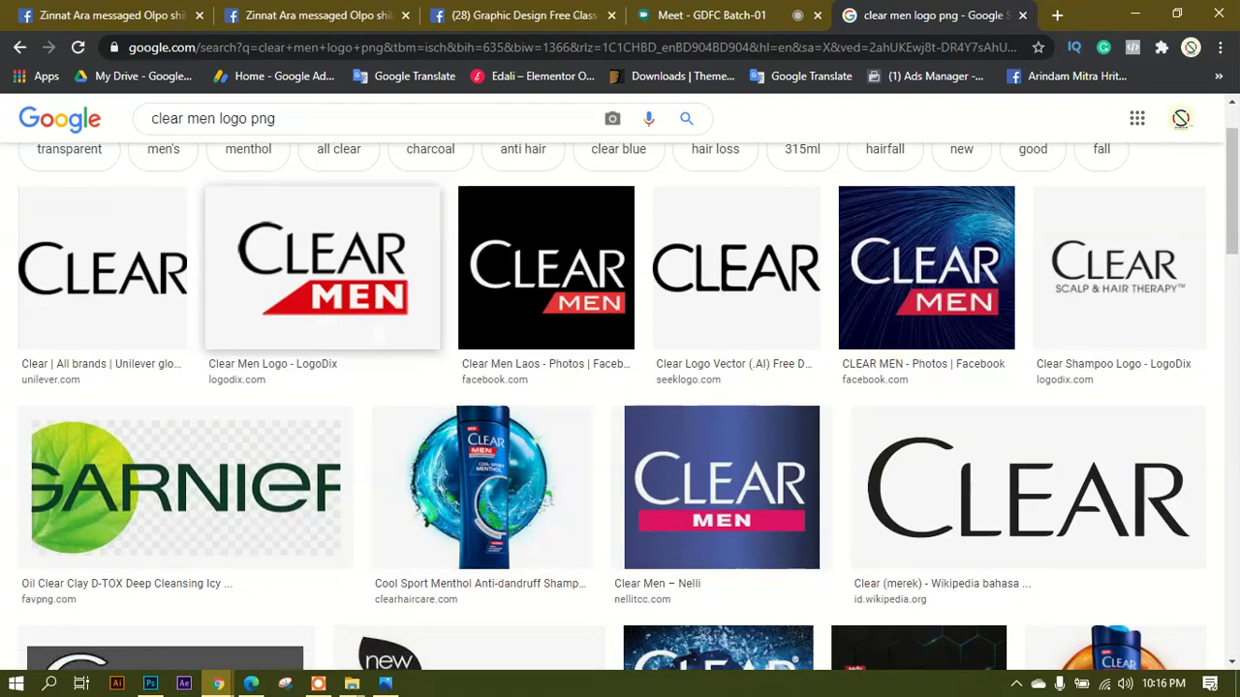
pyautogui.click(359, 284)
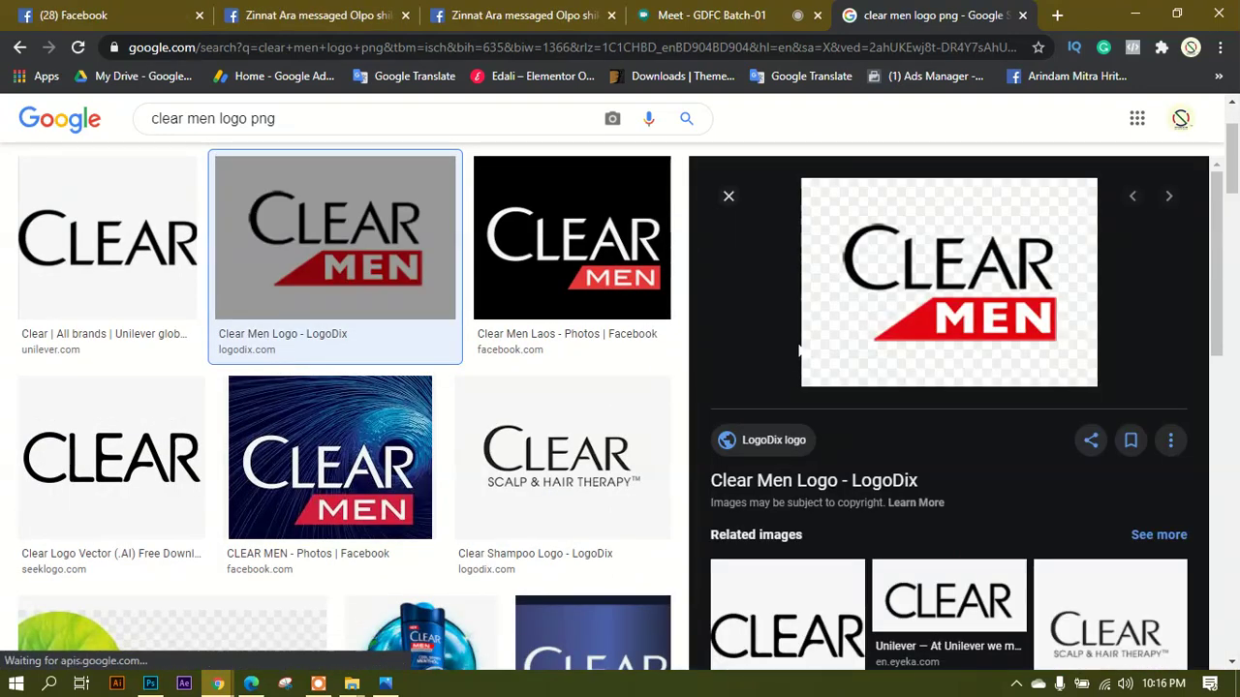
pyautogui.rightClick(951, 278)
pyautogui.click(1026, 475)
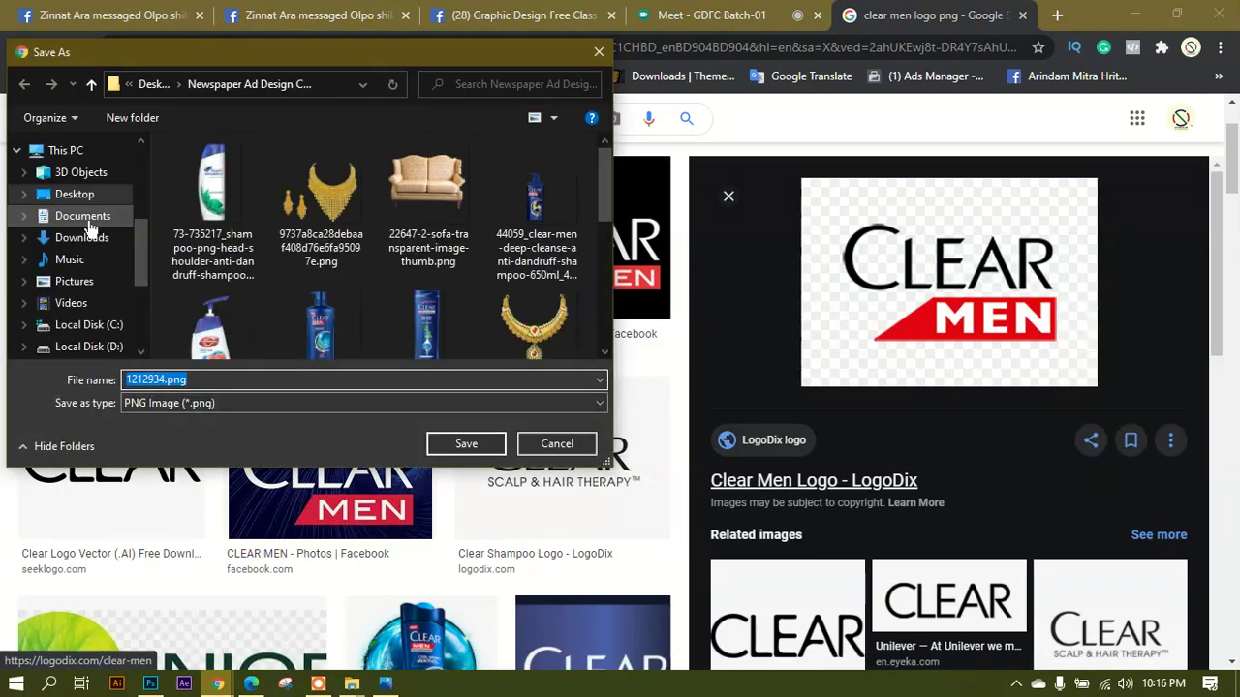
pyautogui.click(83, 197)
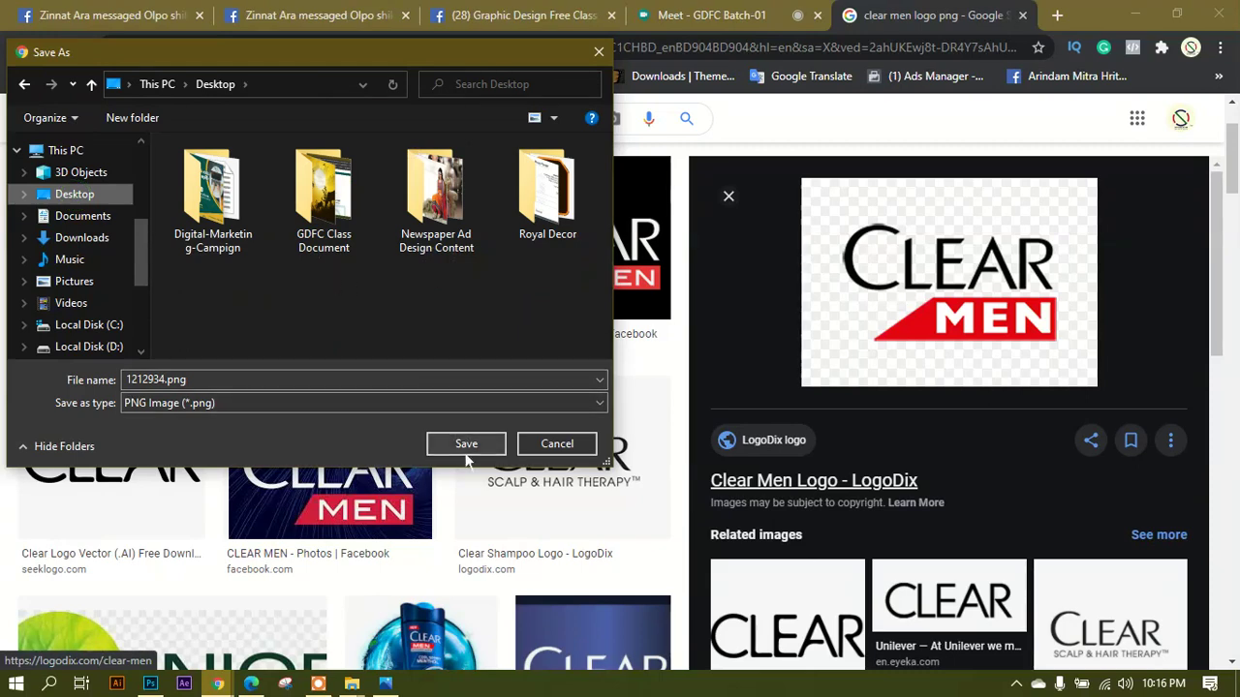
pyautogui.click(453, 215)
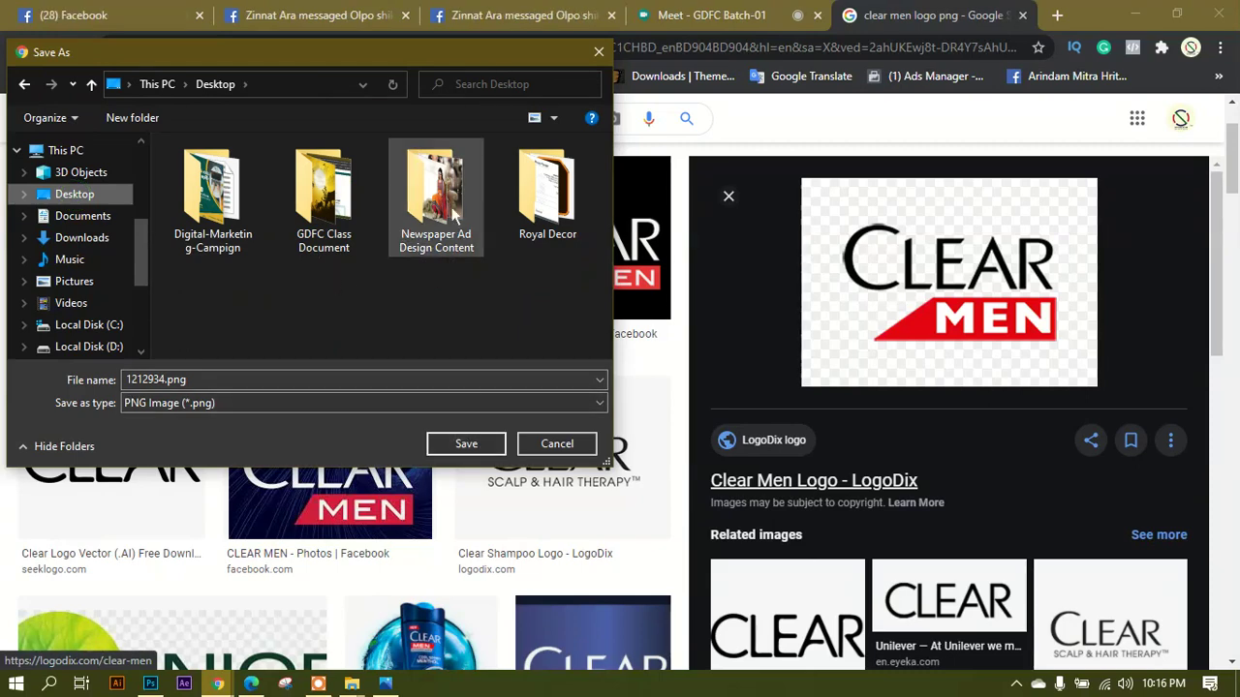
pyautogui.click(465, 444)
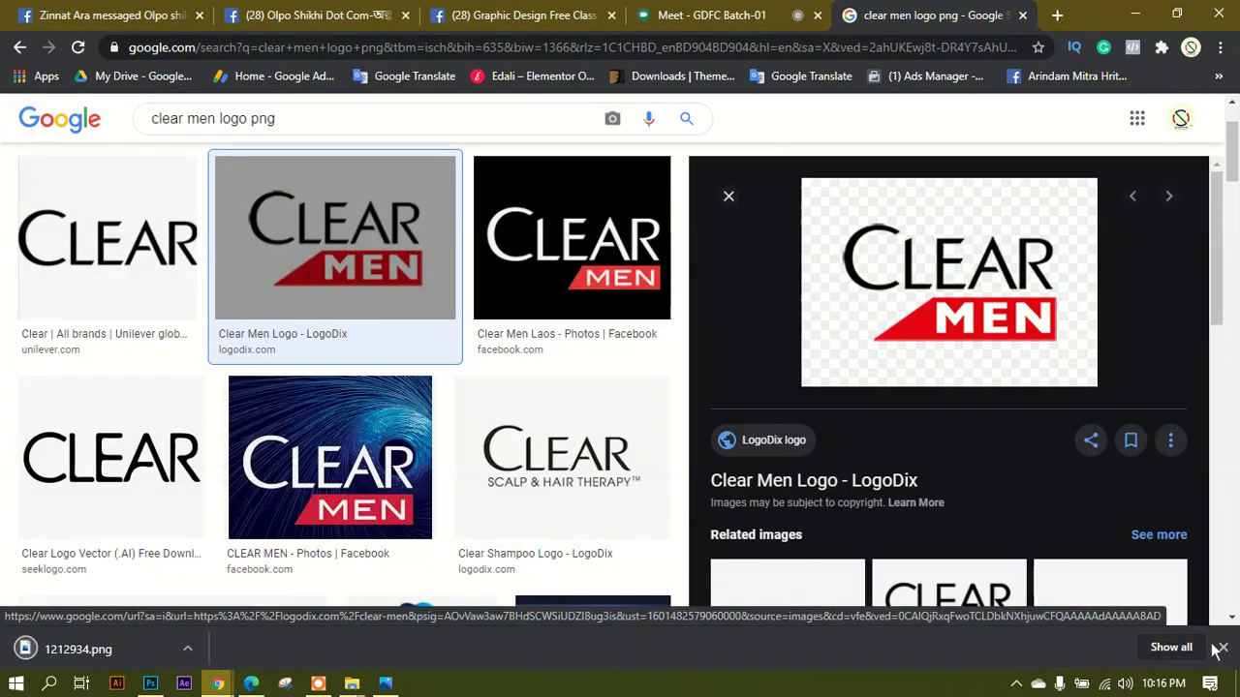
# Examine the other logo images in the search results as possible alternatives to the saved Clear Men logo.
pyautogui.scroll(-4, 517, 385)
pyautogui.scroll(-5, 517, 385)
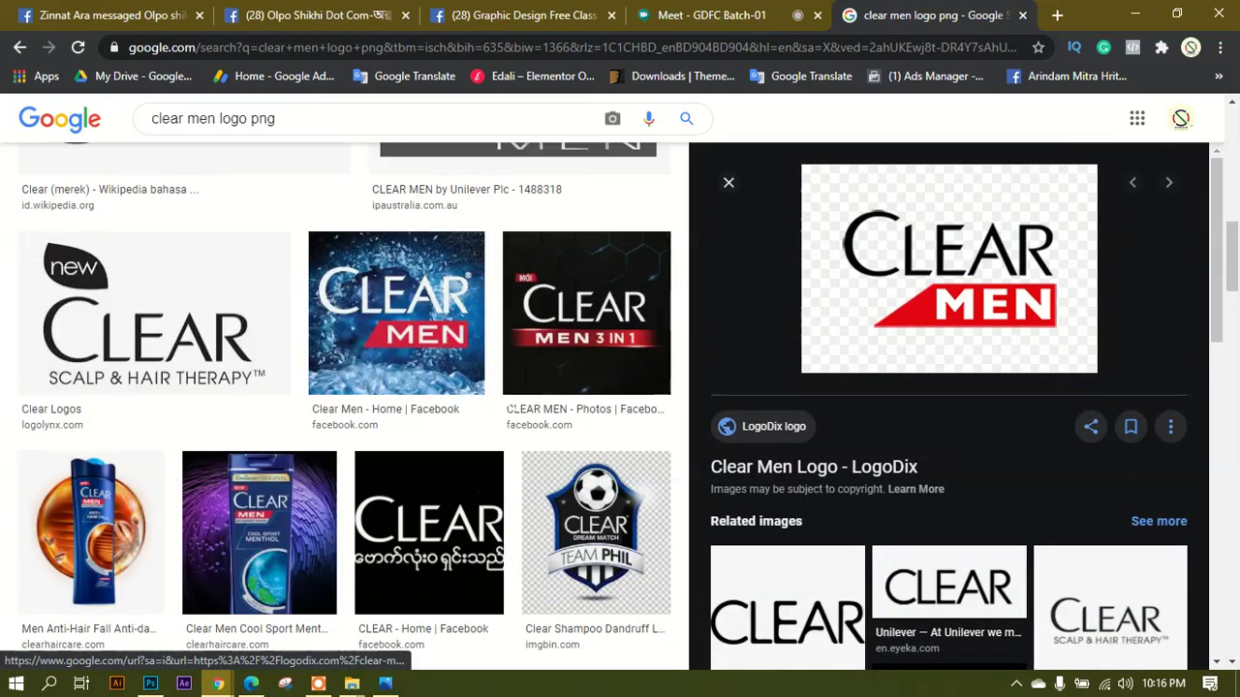
pyautogui.scroll(5, 479, 401)
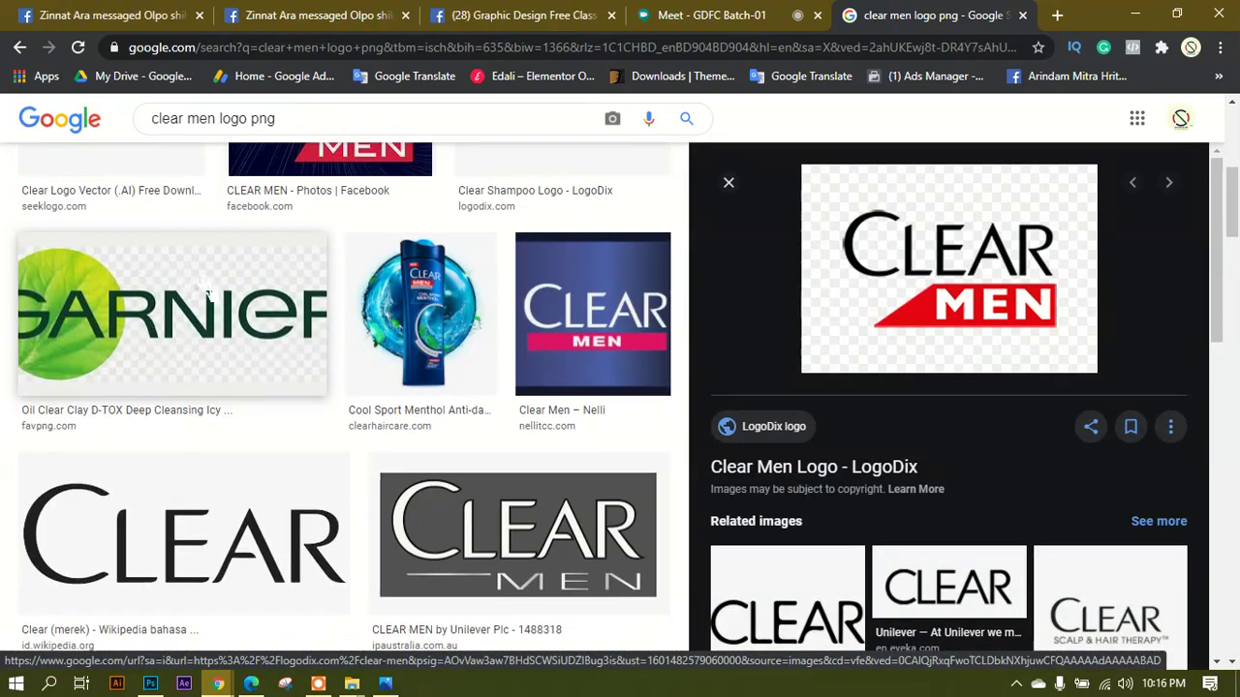
pyautogui.scroll(3, 354, 385)
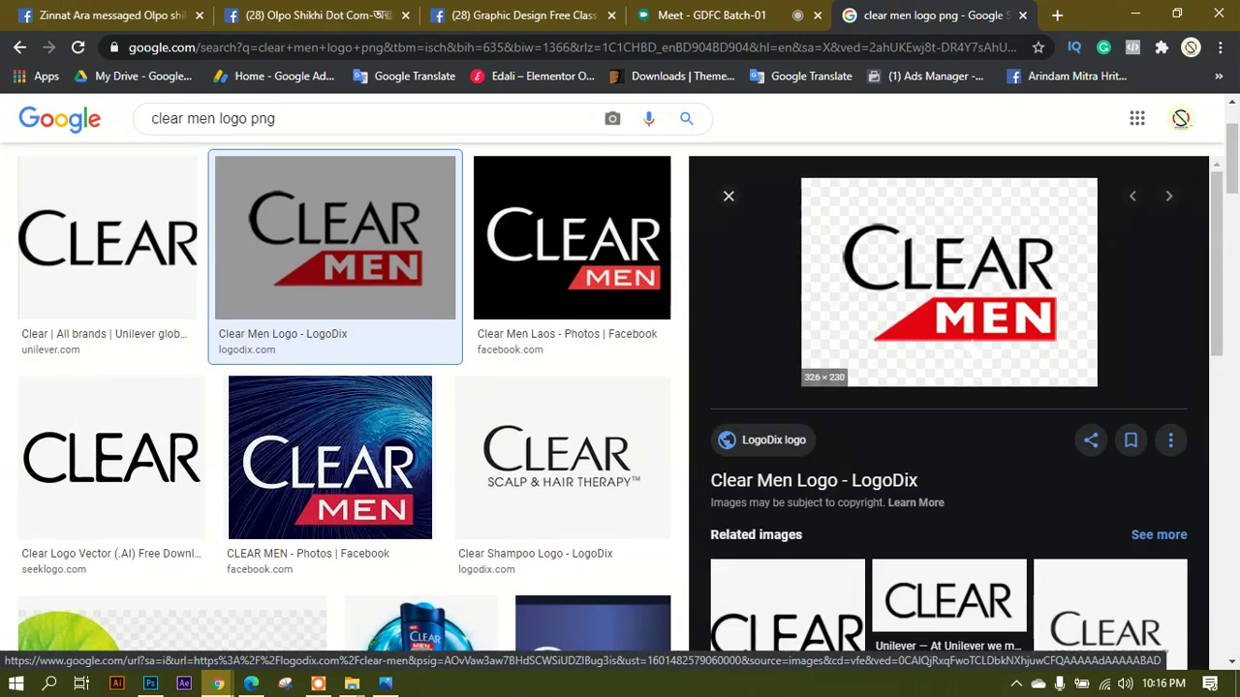
pyautogui.click(572, 237)
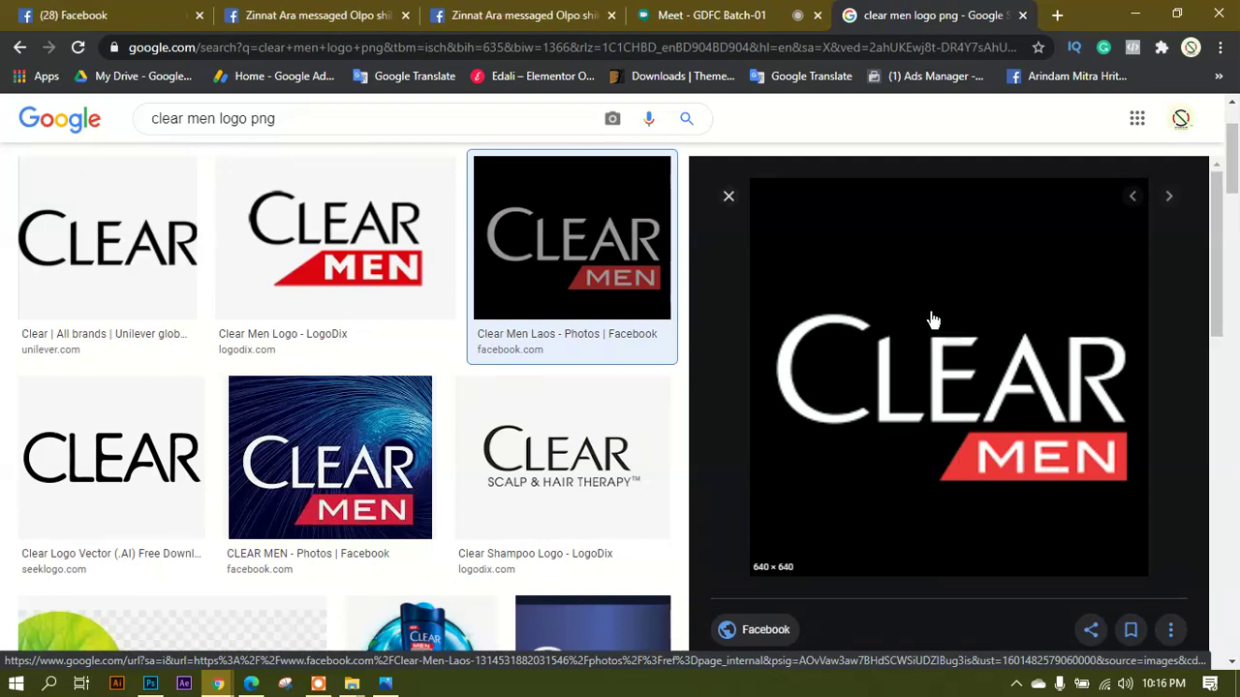
pyautogui.scroll(-2, 893, 318)
pyautogui.scroll(-2, 894, 312)
pyautogui.click(173, 552)
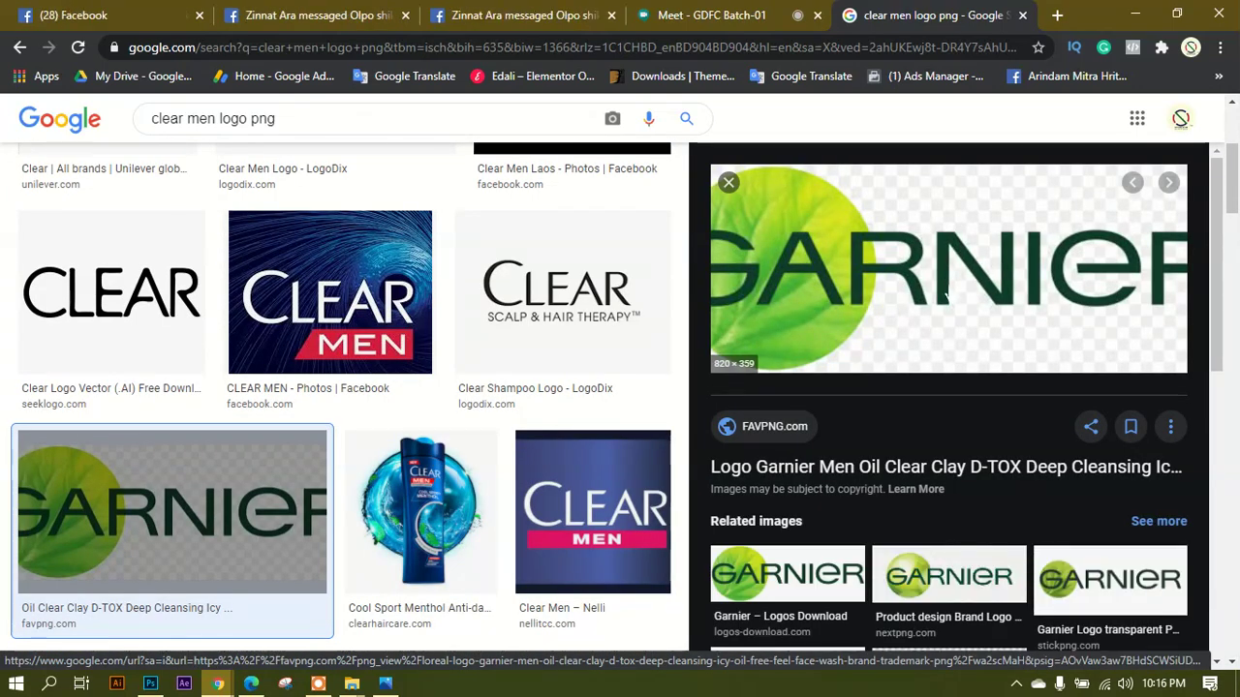
pyautogui.scroll(3, 620, 387)
# Place 1212934.png from the Newspaper Ad Design Content folder in the Photoshop ad's upper-right corner at about 183% scale, and nudge it up.
pyautogui.click(1142, 21)
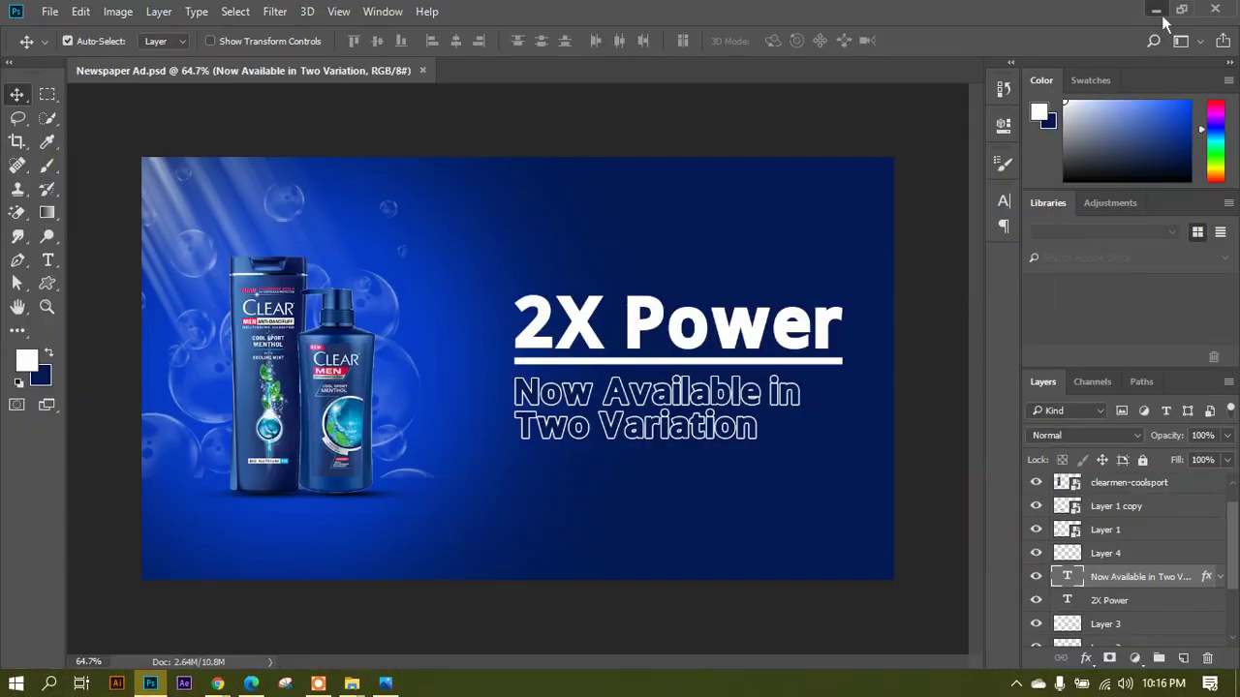
pyautogui.click(1162, 21)
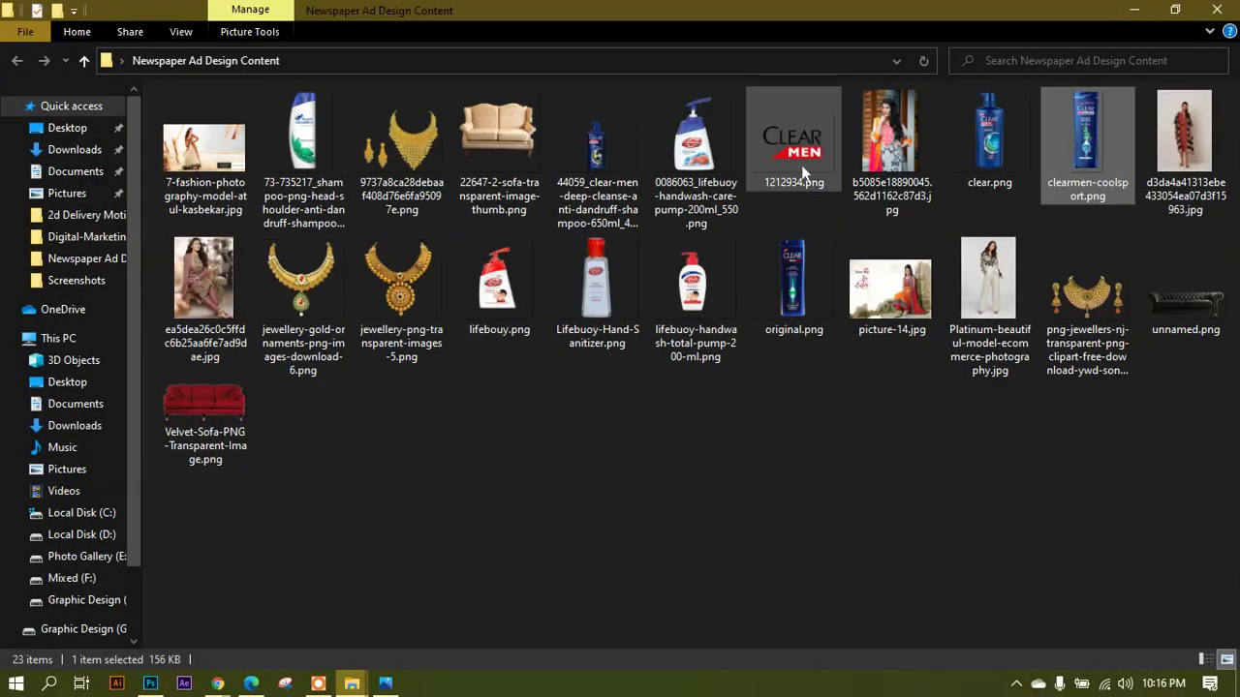
pyautogui.moveTo(801, 164); pyautogui.dragTo(628, 341)
pyautogui.moveTo(691, 257); pyautogui.dragTo(705, 254)
pyautogui.moveTo(549, 362); pyautogui.dragTo(744, 259)
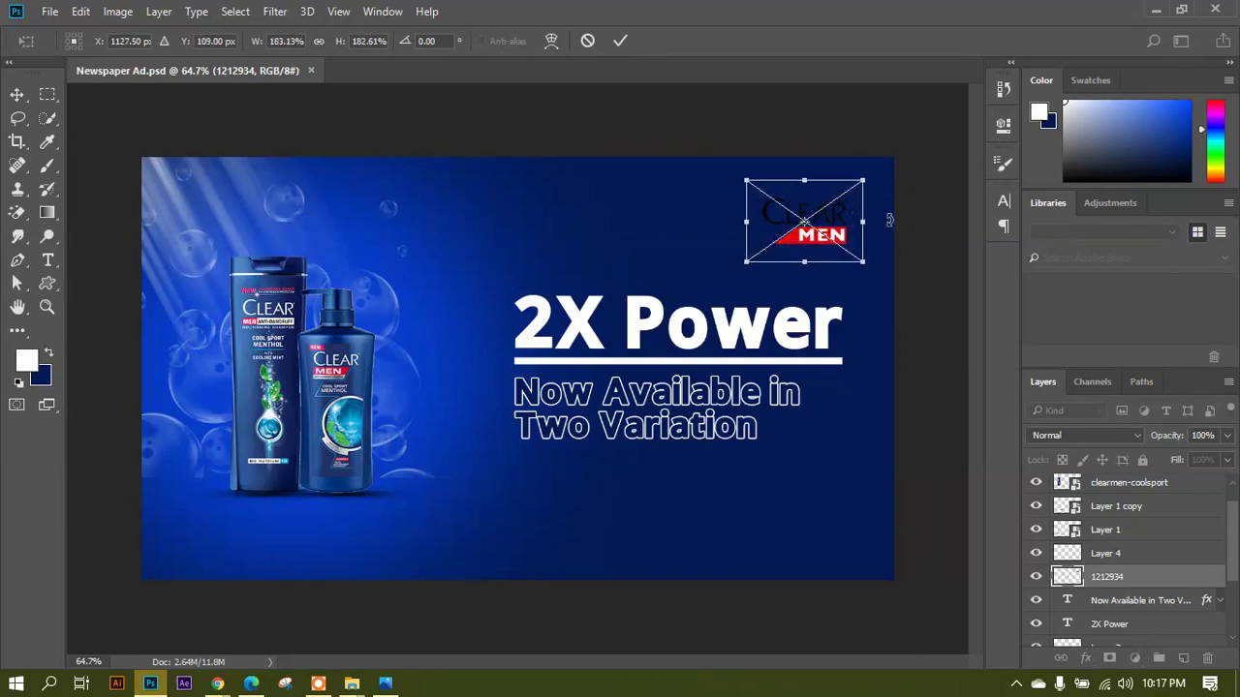
pyautogui.press('Return')
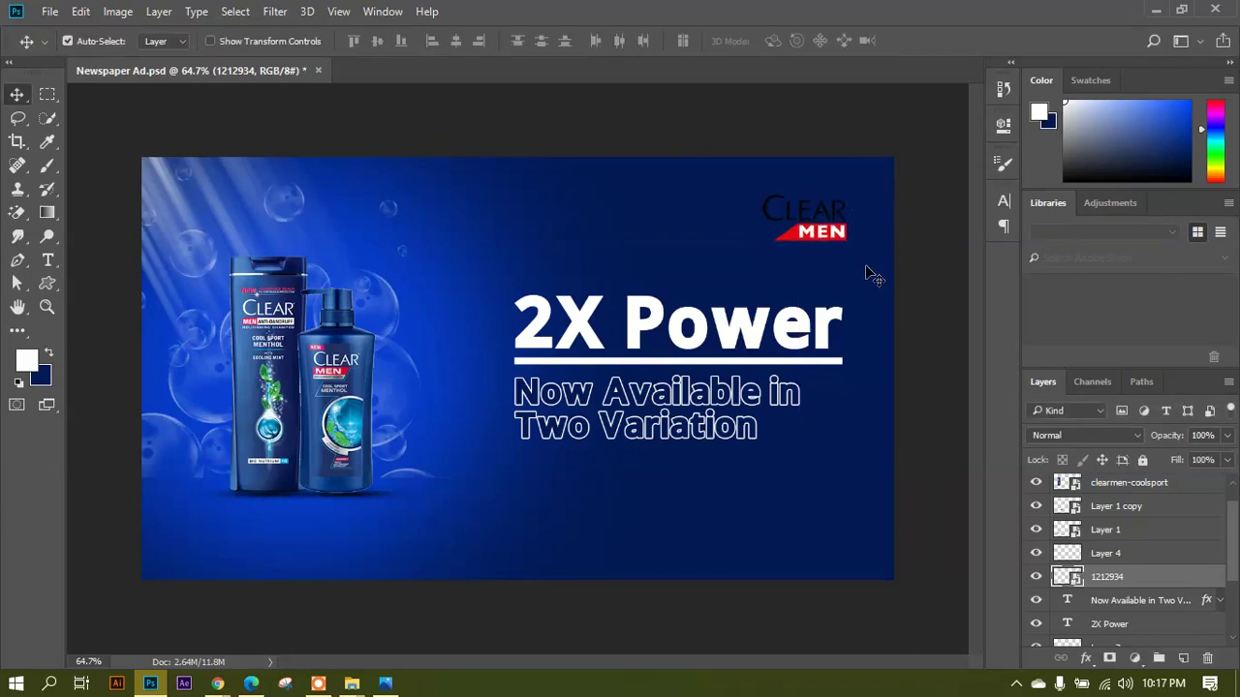
pyautogui.hotkey('shift', 'Up')
pyautogui.hotkey('shift', 'Up')
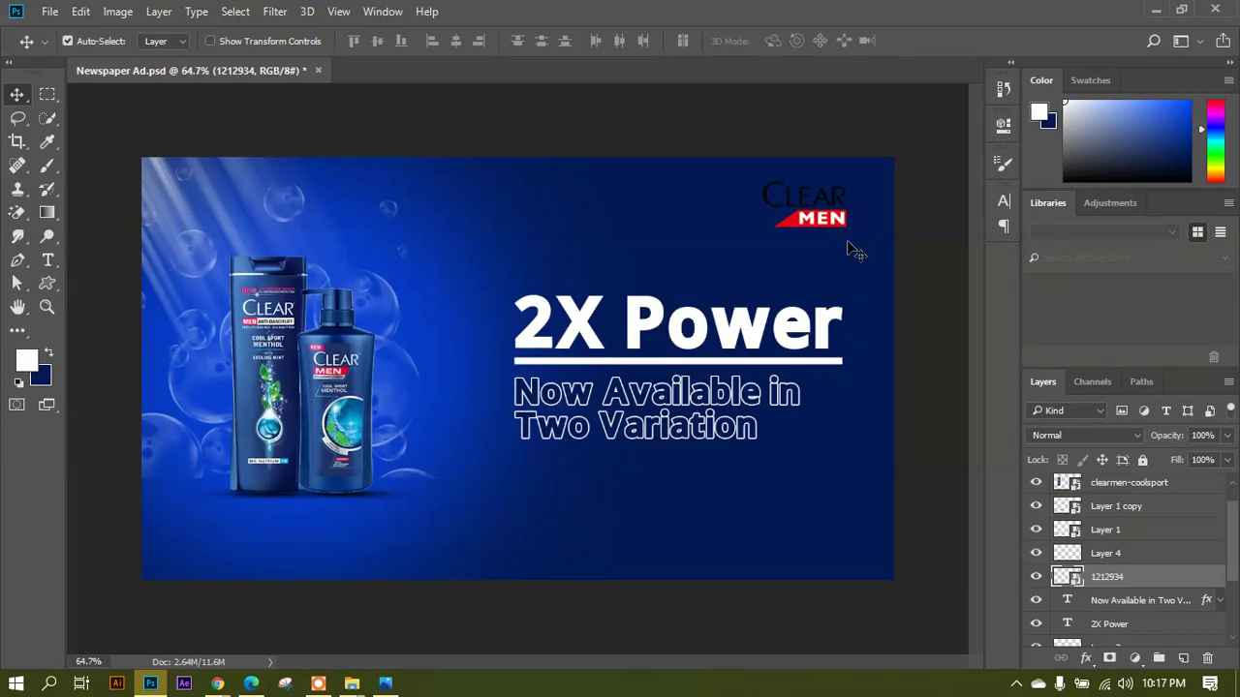
# Create a new empty layer directly beneath the 1212934 logo layer and select it.
pyautogui.click(1185, 659)
pyautogui.moveTo(1087, 603); pyautogui.dragTo(1093, 569)
pyautogui.click(1101, 597)
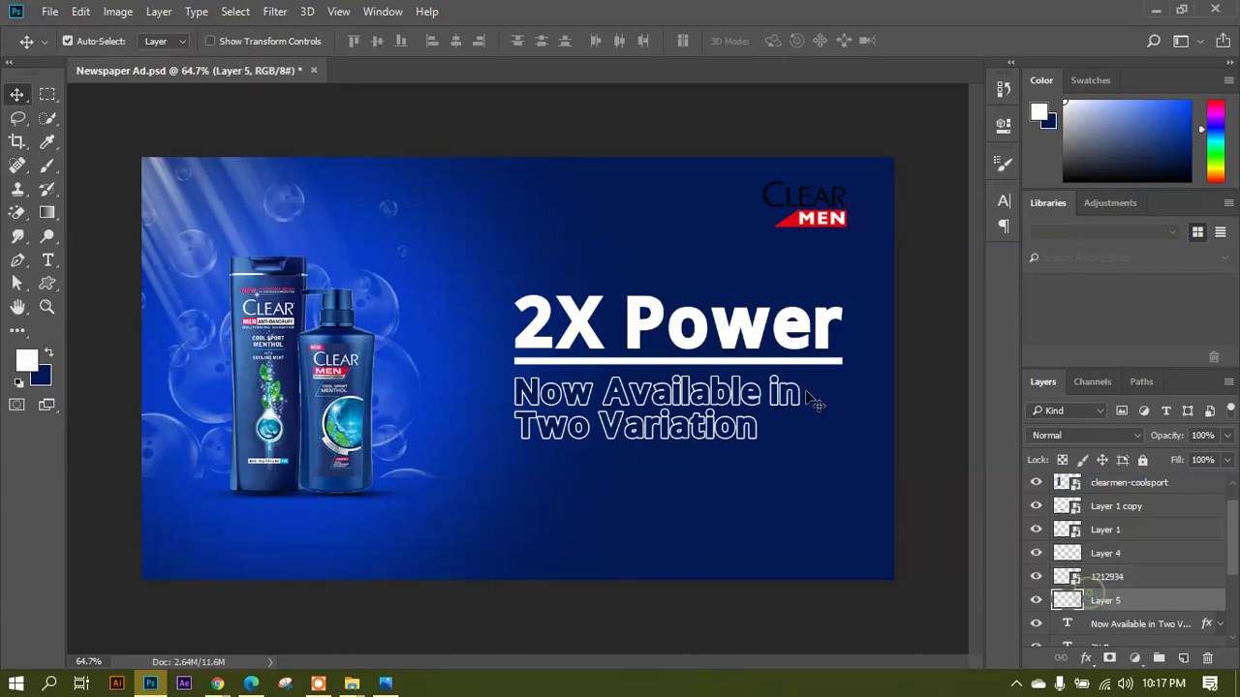
# Switch to the Brush tool and choose the Hard Mechanical 7 pixels preset from the Basic Brushes group.
pyautogui.click(47, 165)
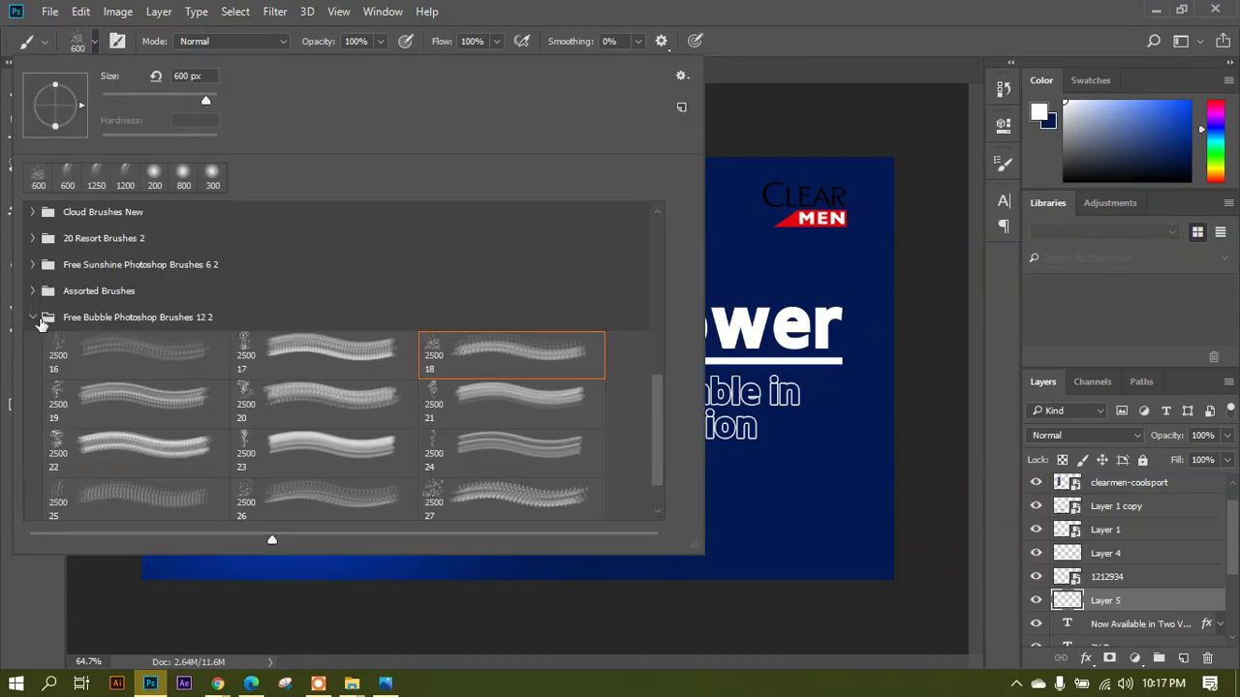
pyautogui.click(39, 319)
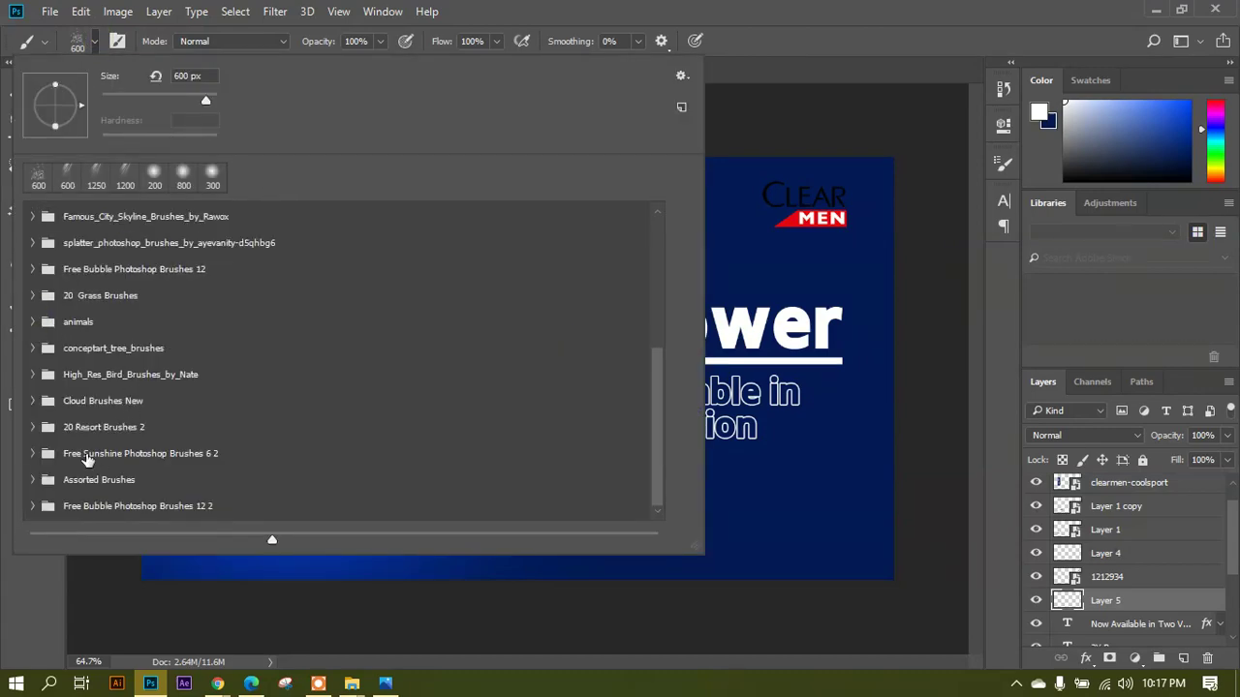
pyautogui.scroll(3, 89, 374)
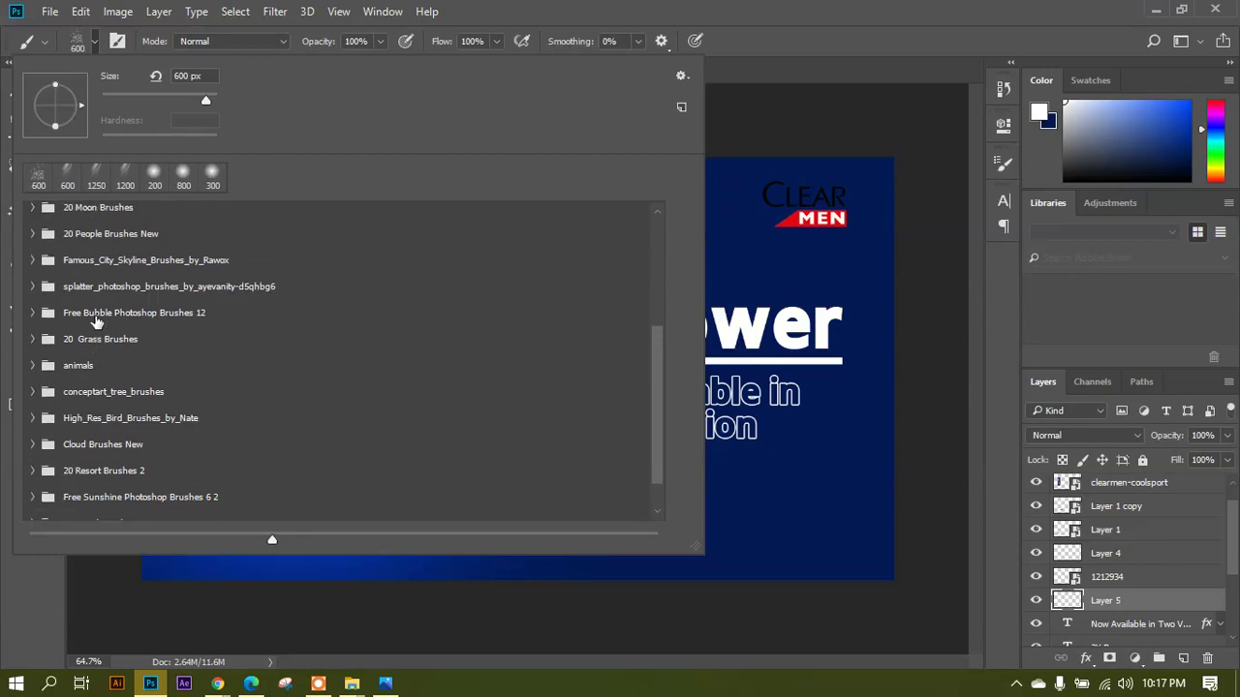
pyautogui.scroll(2, 97, 327)
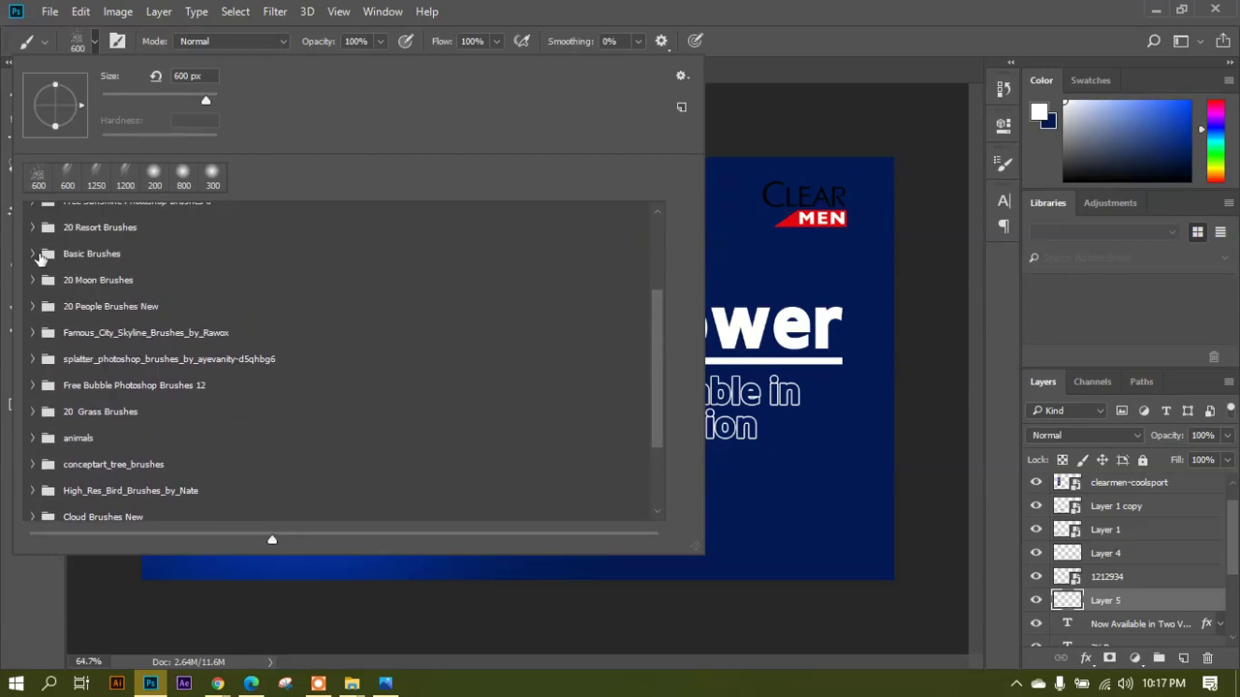
pyautogui.click(33, 254)
pyautogui.click(152, 385)
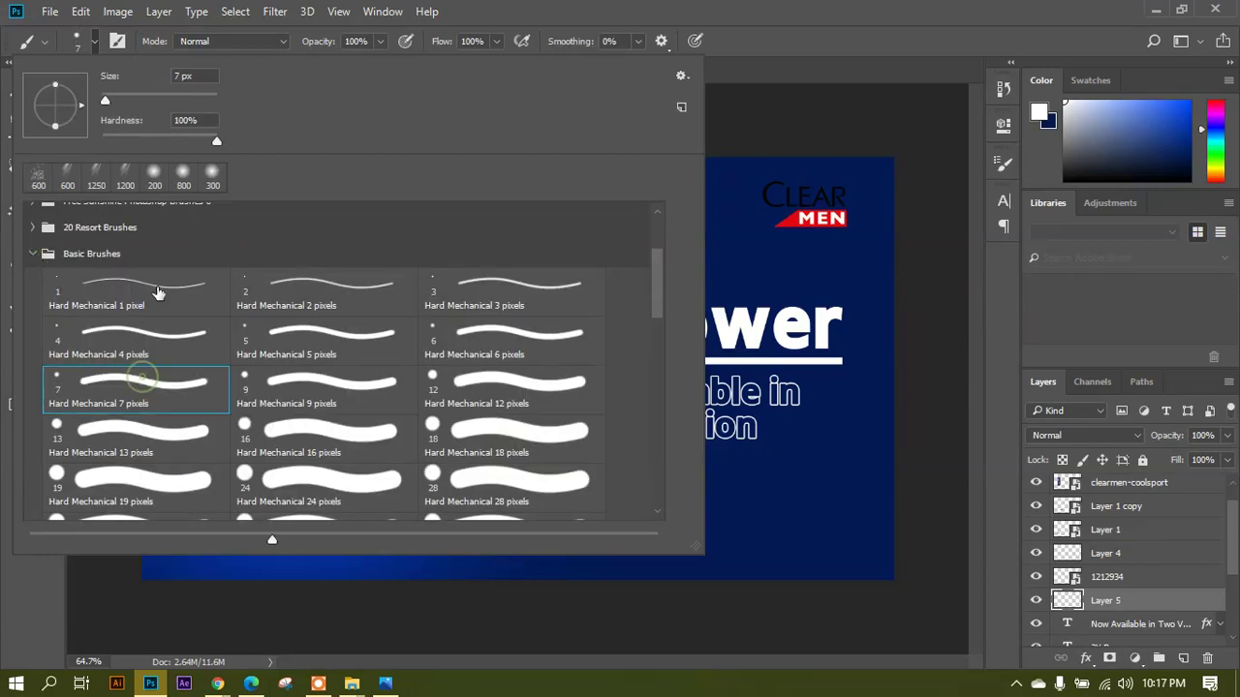
pyautogui.click(94, 42)
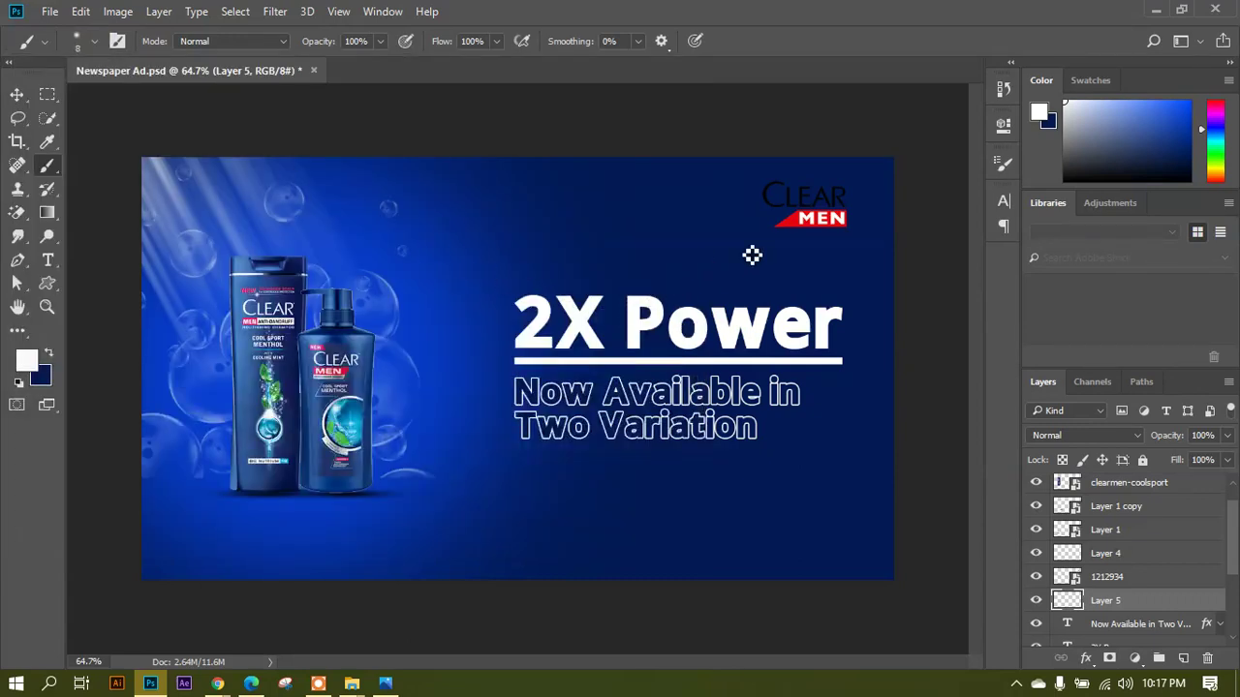
# Enlarge the brush to 500 px and paint one soft white glow behind the Clear Men logo on Layer 5.
pyautogui.press(']')
pyautogui.press(']')
pyautogui.press(']')
pyautogui.press(']')
pyautogui.press(']')
pyautogui.press(']')
pyautogui.click(825, 189)
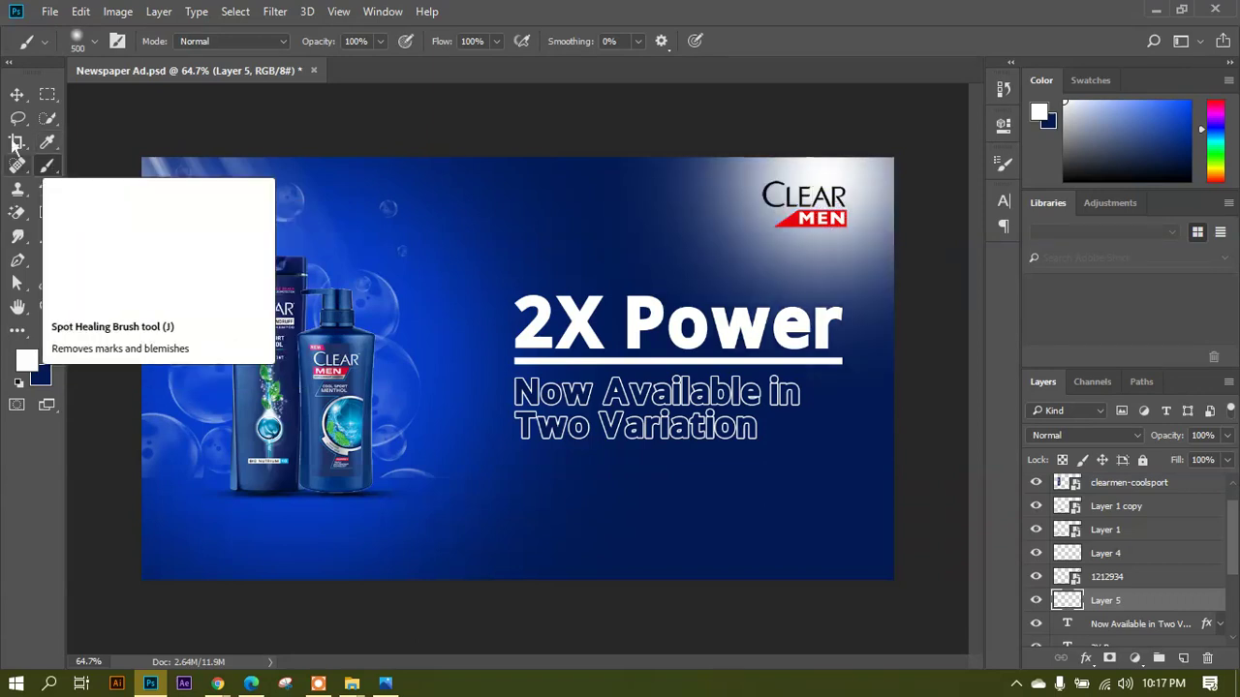
# Lower the opacity of the white glow on Layer 5 to 51%.
pyautogui.click(16, 94)
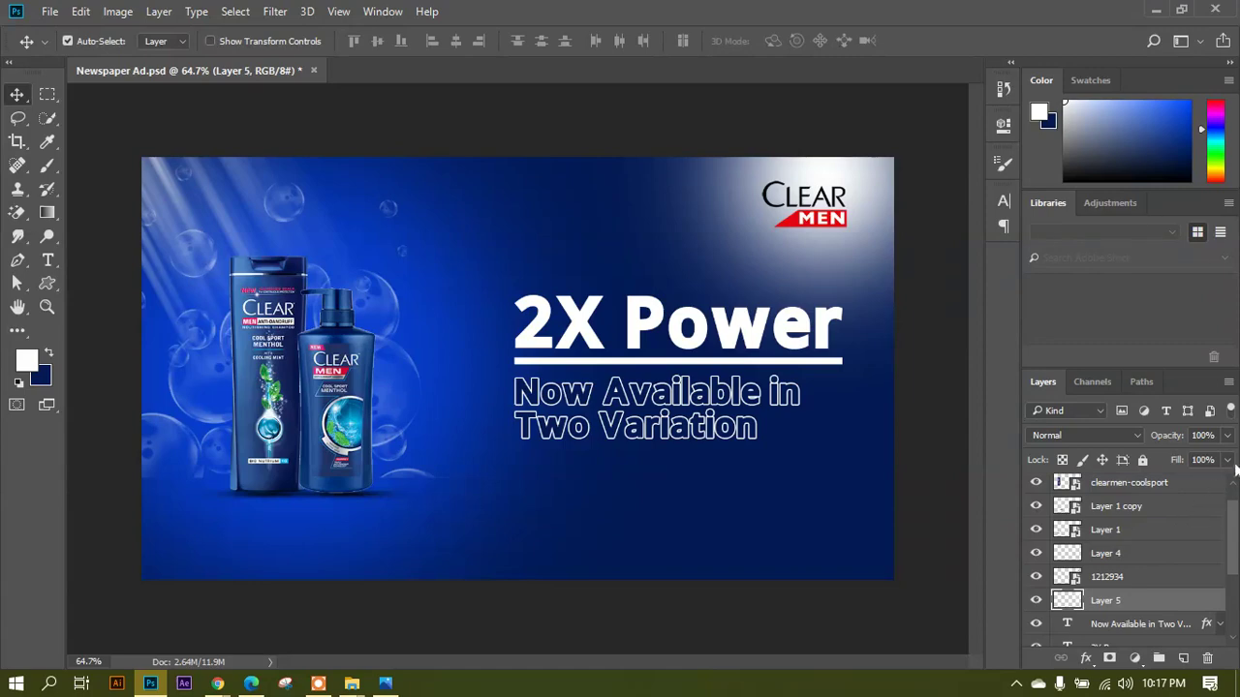
pyautogui.click(1227, 435)
pyautogui.moveTo(1223, 461); pyautogui.dragTo(1193, 468)
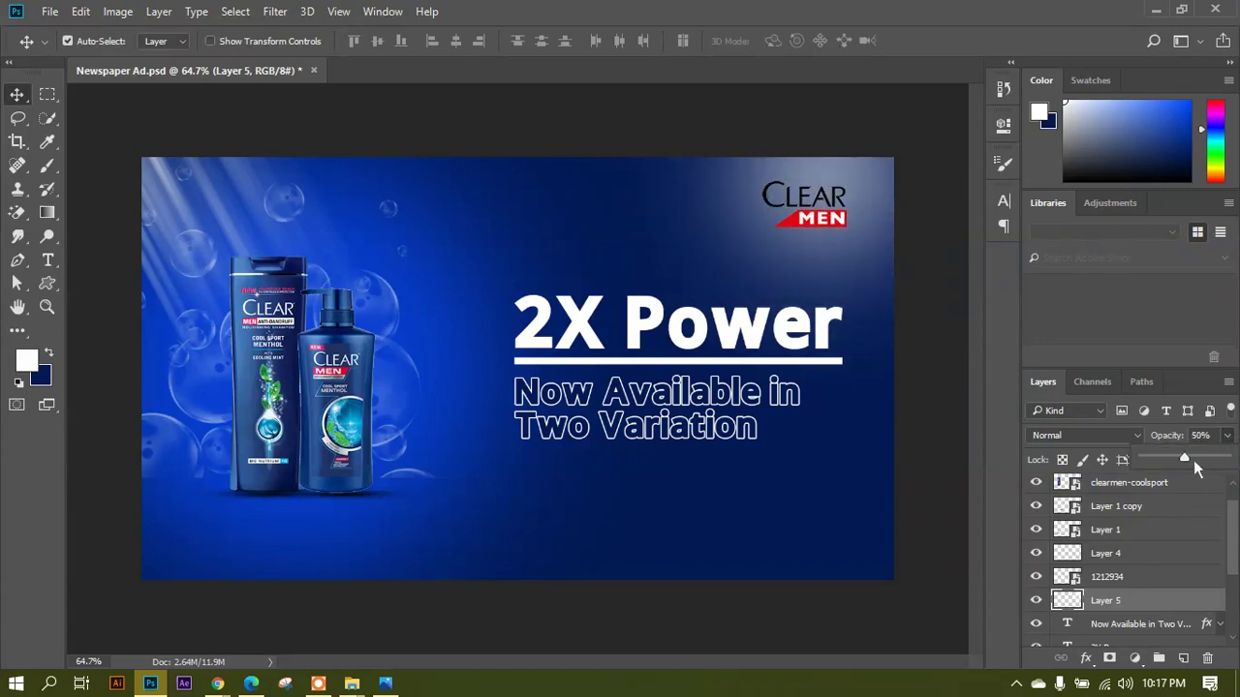
pyautogui.scroll(-2, 99, 297)
pyautogui.scroll(2, 807, 396)
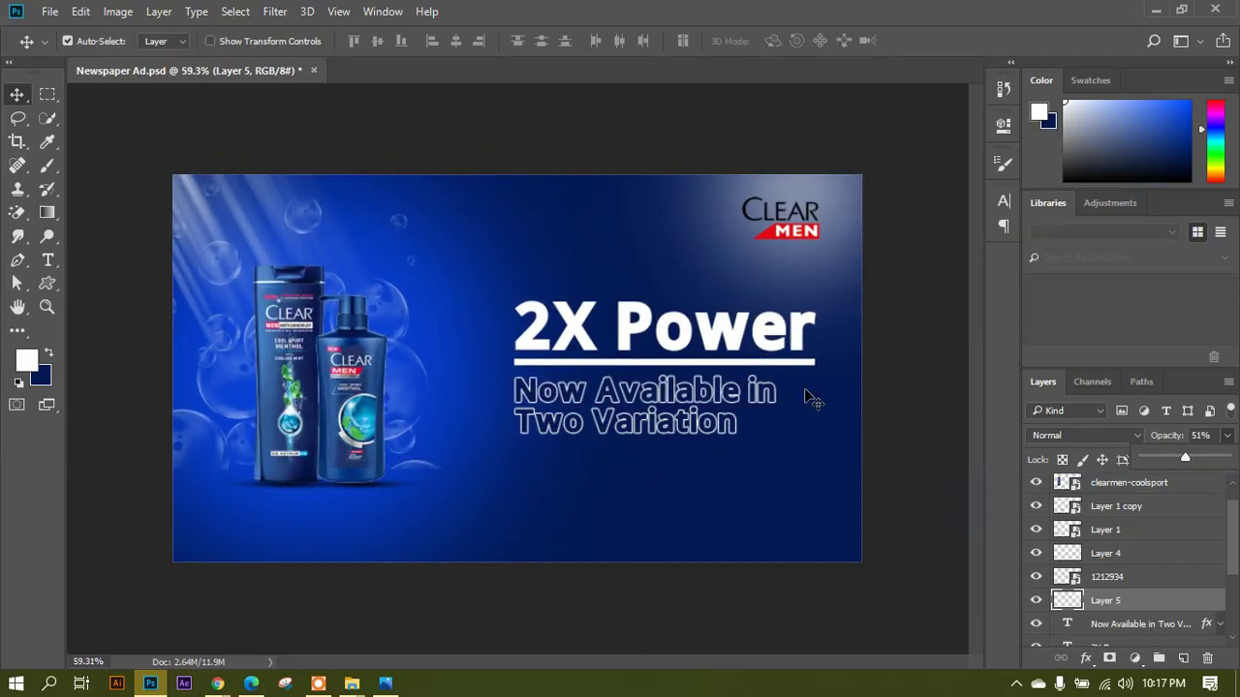
pyautogui.scroll(-1, 765, 308)
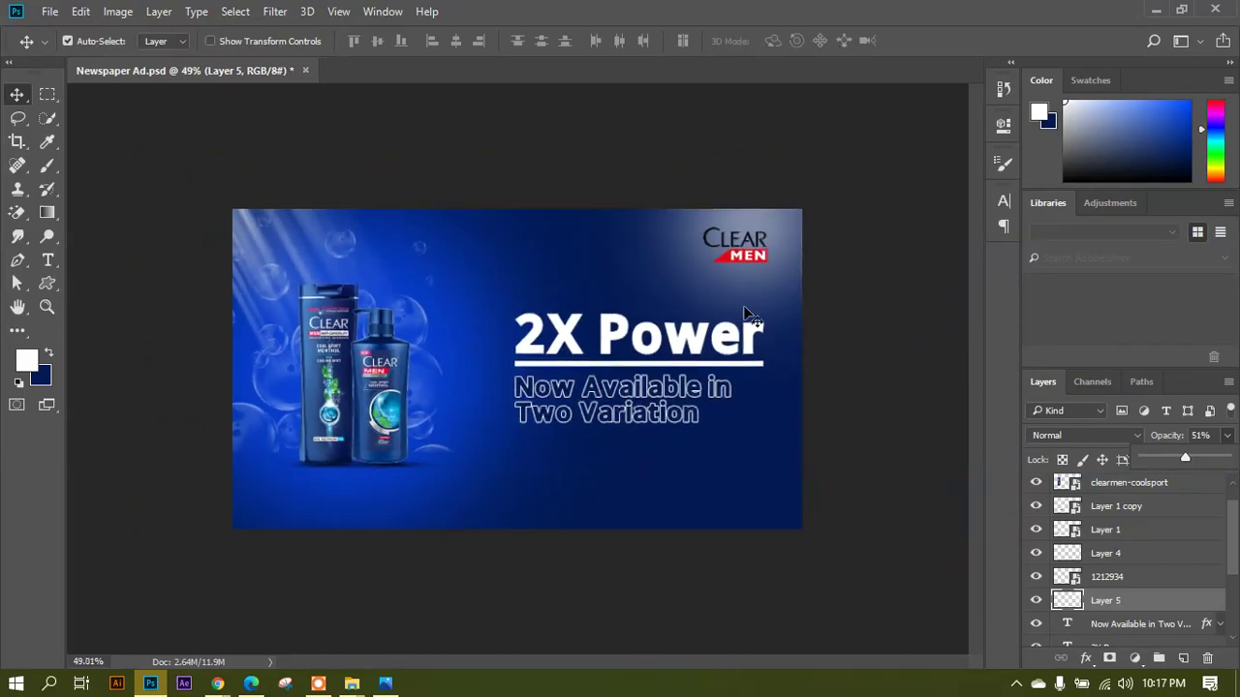
pyautogui.scroll(2, 775, 281)
# Delete Layer 5, which holds the white glow behind the Clear Men logo.
pyautogui.click(1160, 506)
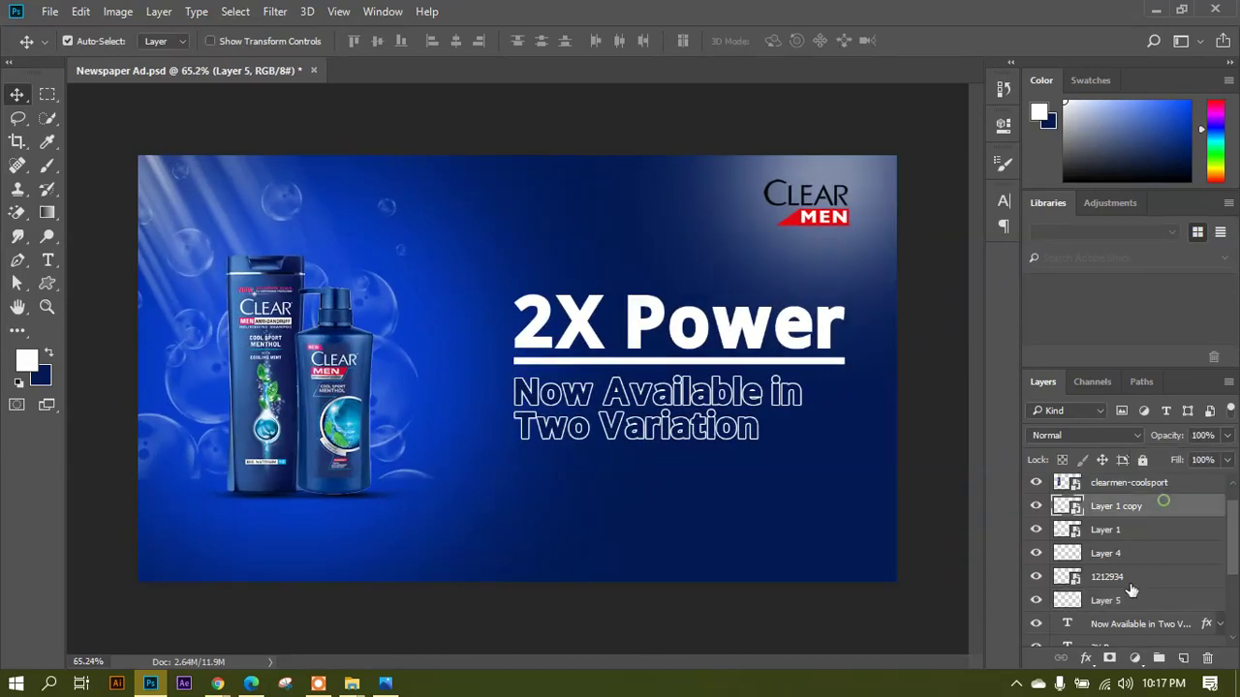
pyautogui.click(1111, 602)
pyautogui.press('Delete')
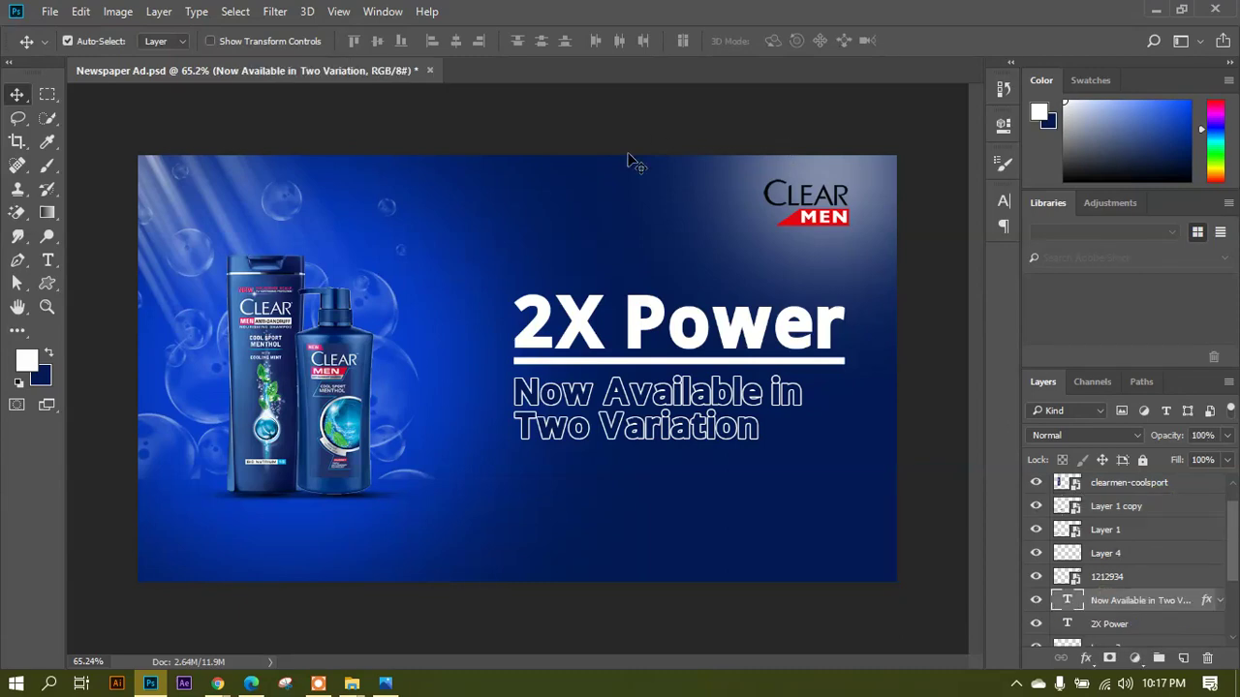
pyautogui.scroll(-2, 618, 242)
pyautogui.scroll(1, 794, 244)
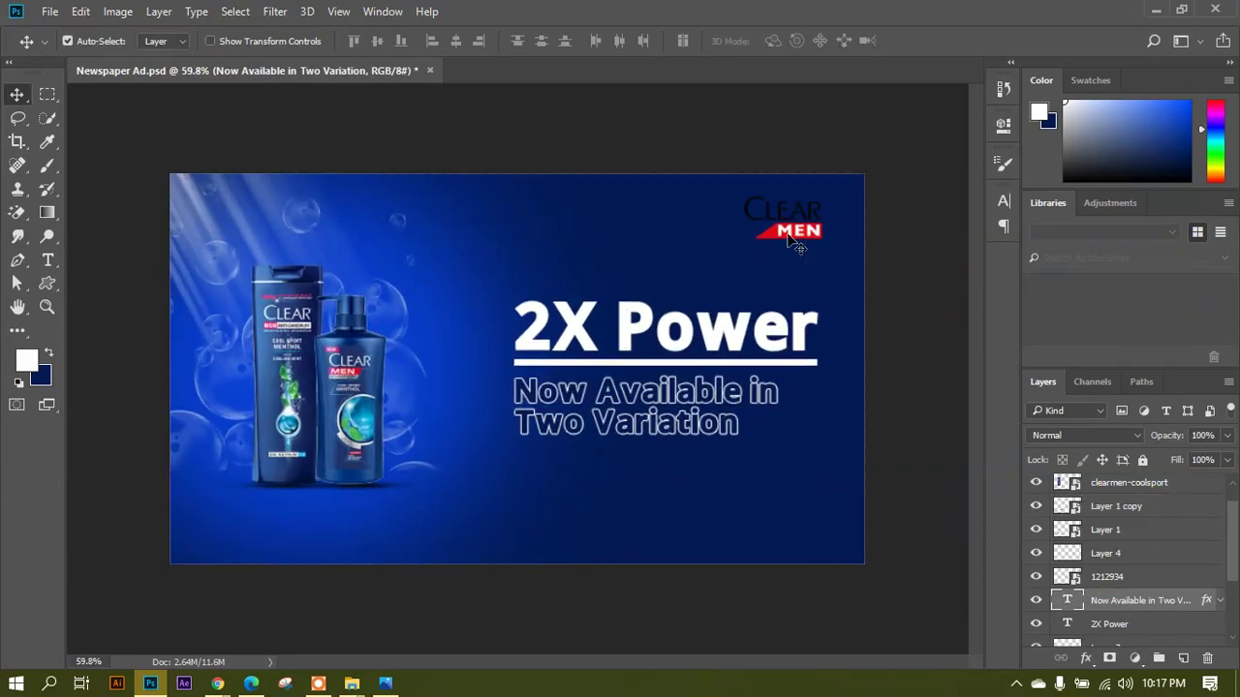
pyautogui.moveTo(782, 220)
pyautogui.mouseDown()
pyautogui.moveTo(785, 183)
pyautogui.moveTo(783, 222)
pyautogui.mouseUp()
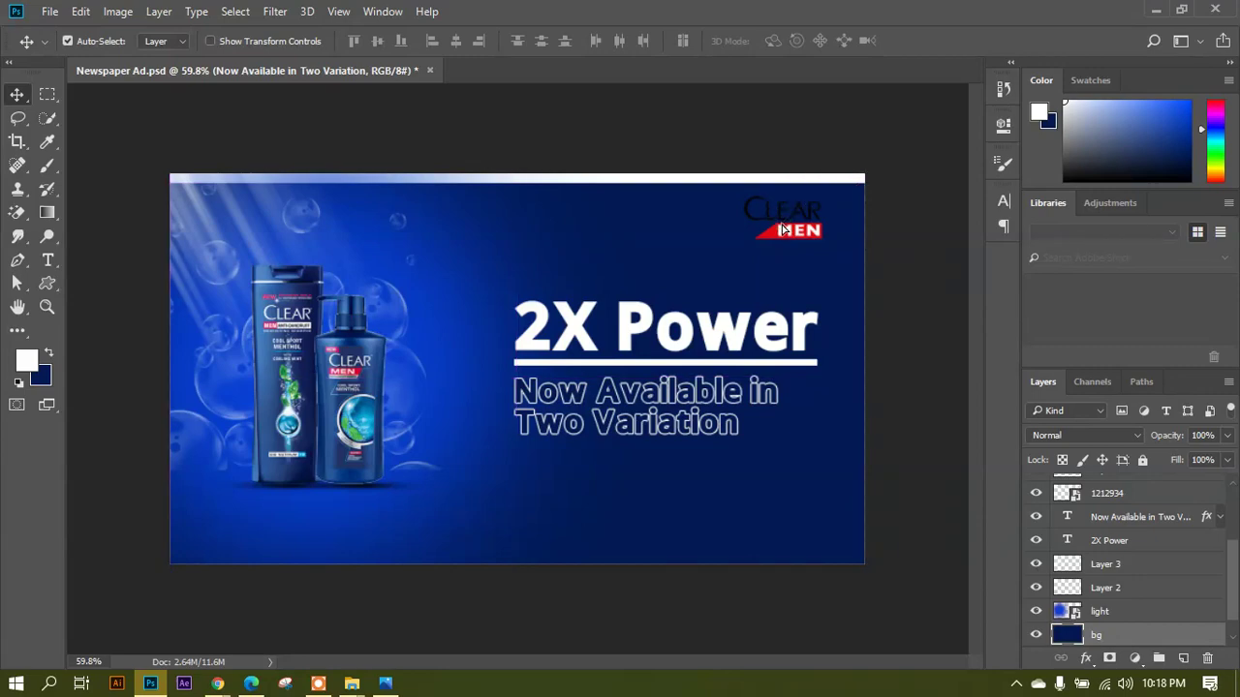
pyautogui.scroll(1, 826, 165)
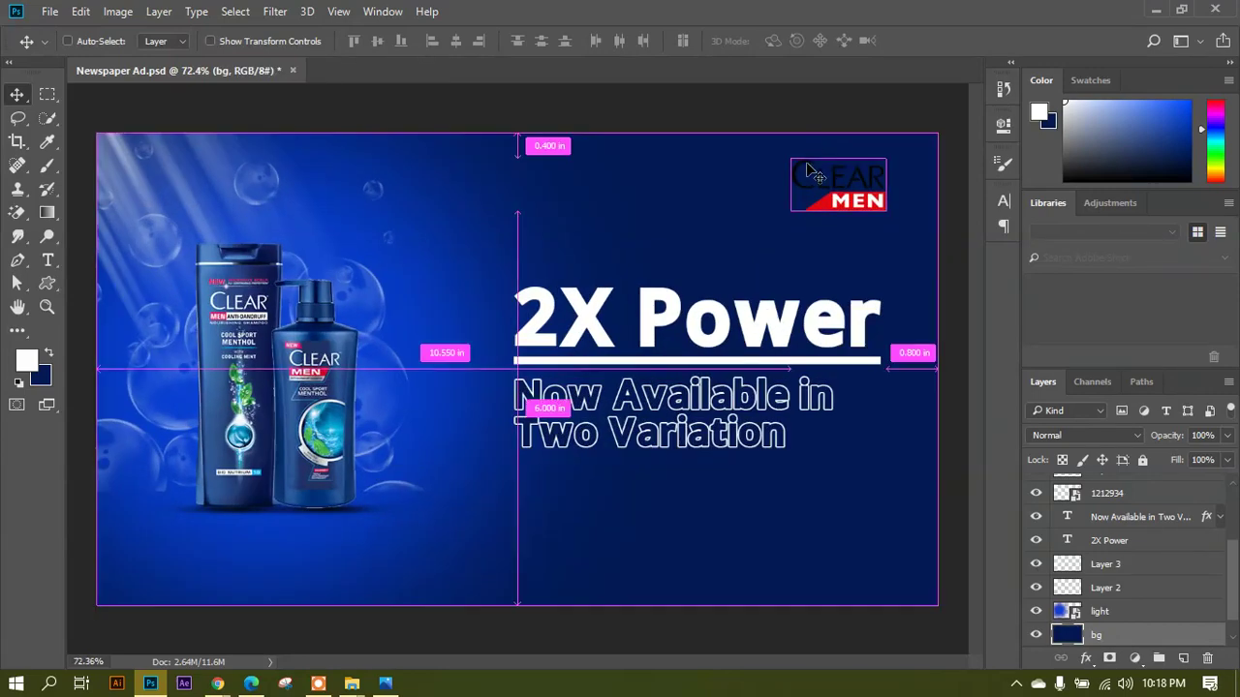
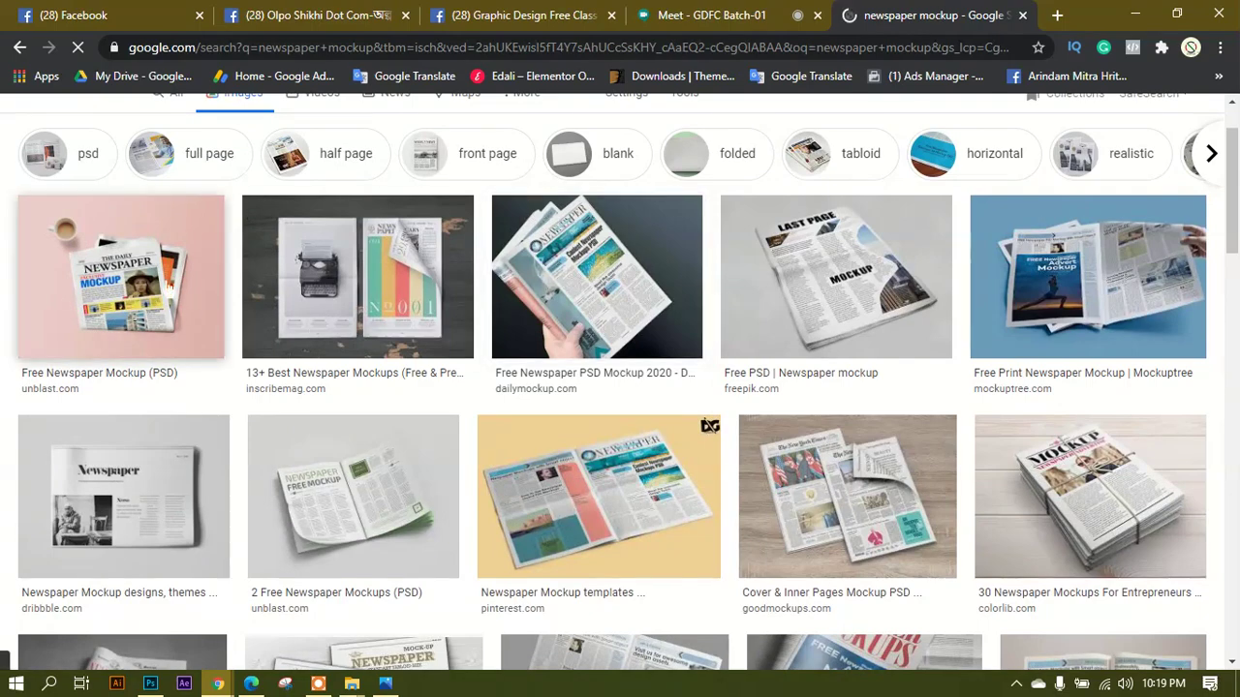
# Examine the newspaper mockup image results, including the Daily Newspaper Psd Mockup previews, for one suited to a horizontal ad.
pyautogui.scroll(-3, 523, 425)
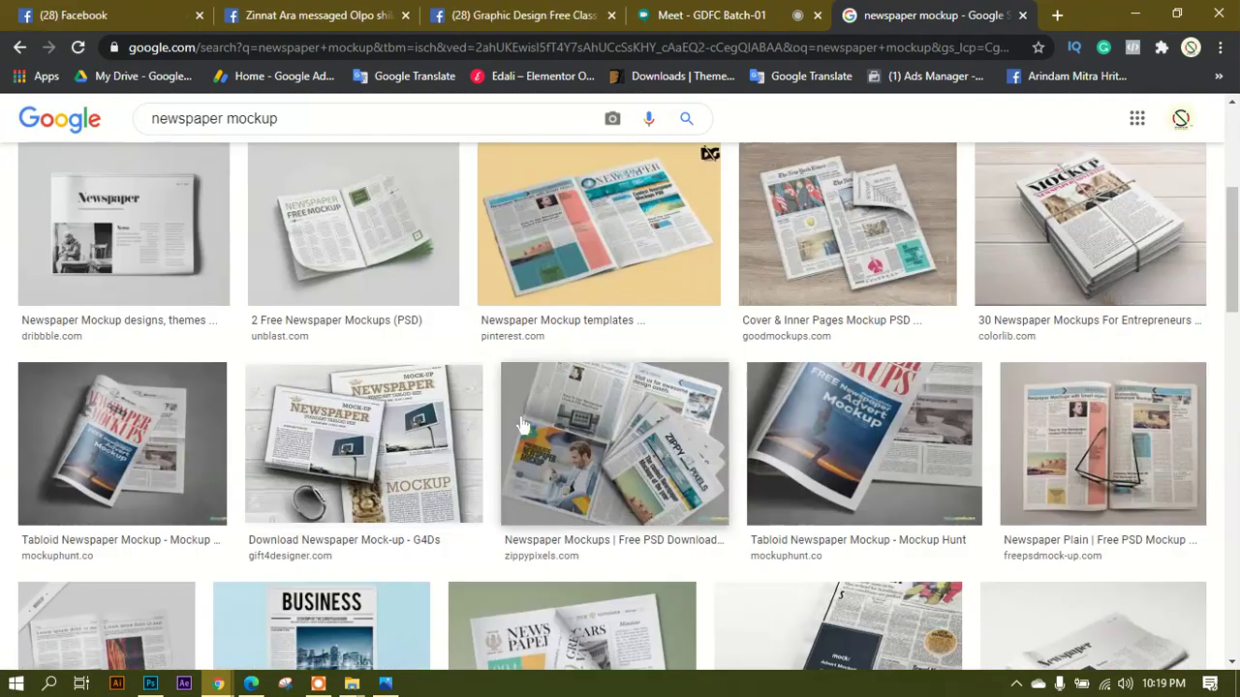
pyautogui.scroll(-3, 521, 424)
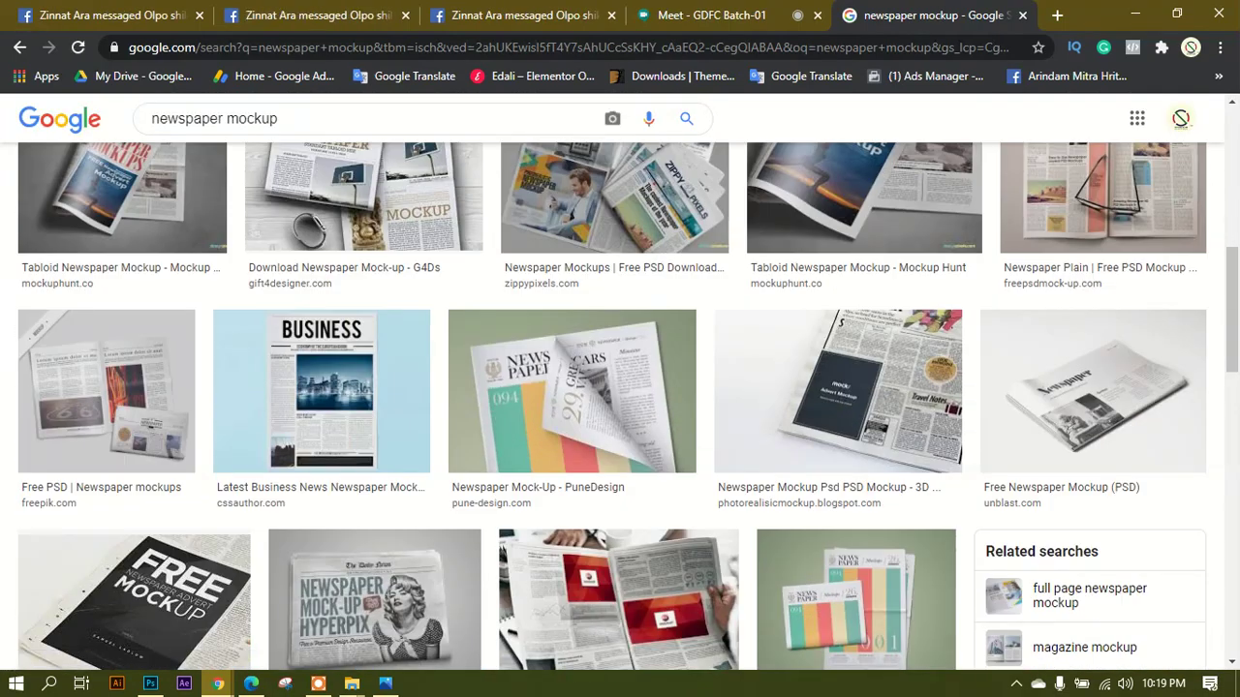
pyautogui.scroll(-4, 505, 295)
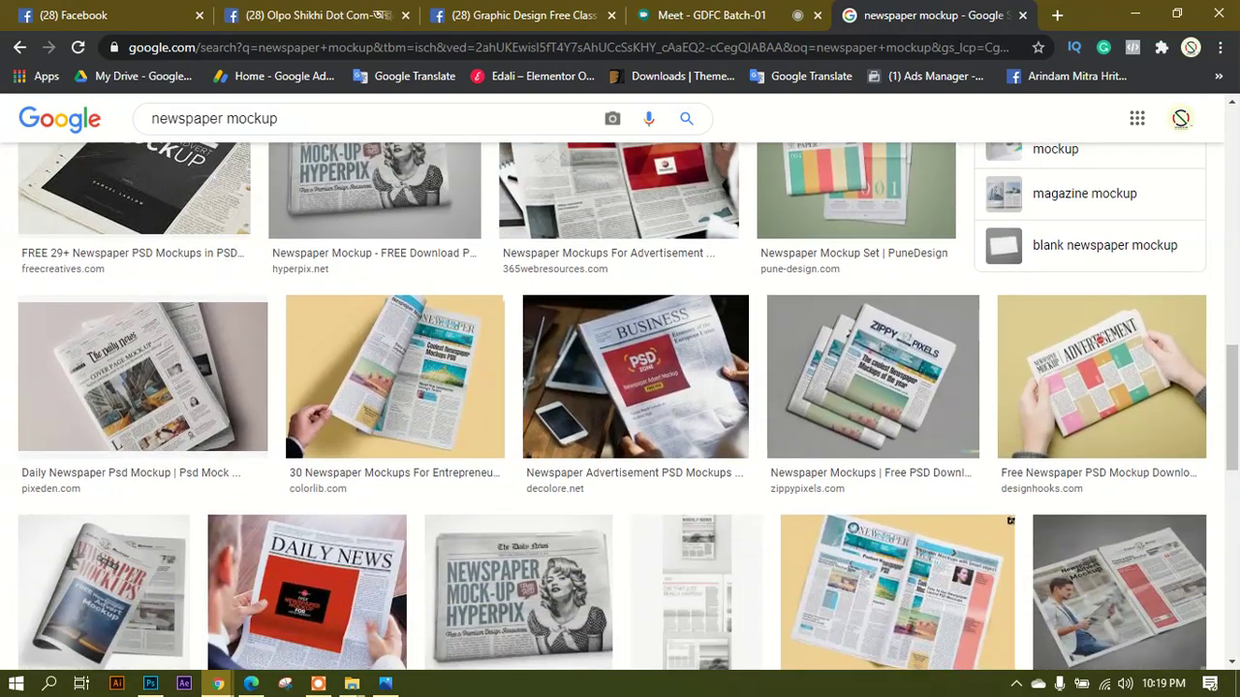
pyautogui.scroll(-3, 504, 295)
pyautogui.scroll(2, 504, 295)
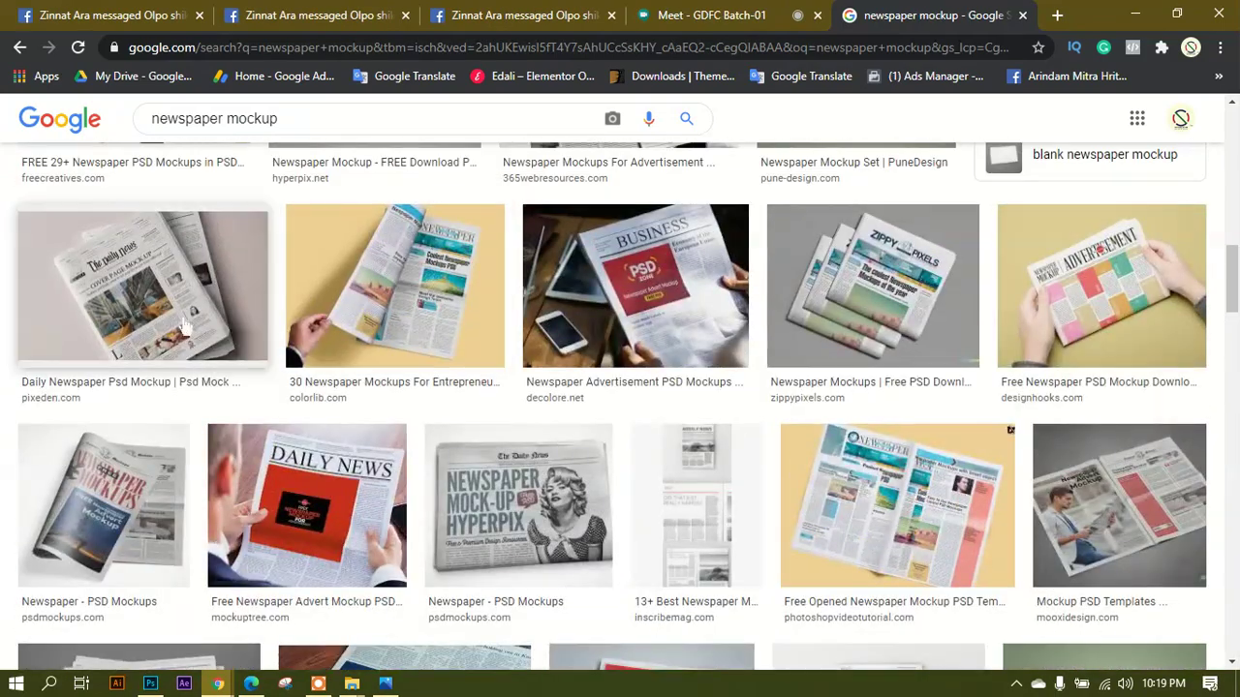
pyautogui.click(145, 290)
pyautogui.scroll(-4, 865, 351)
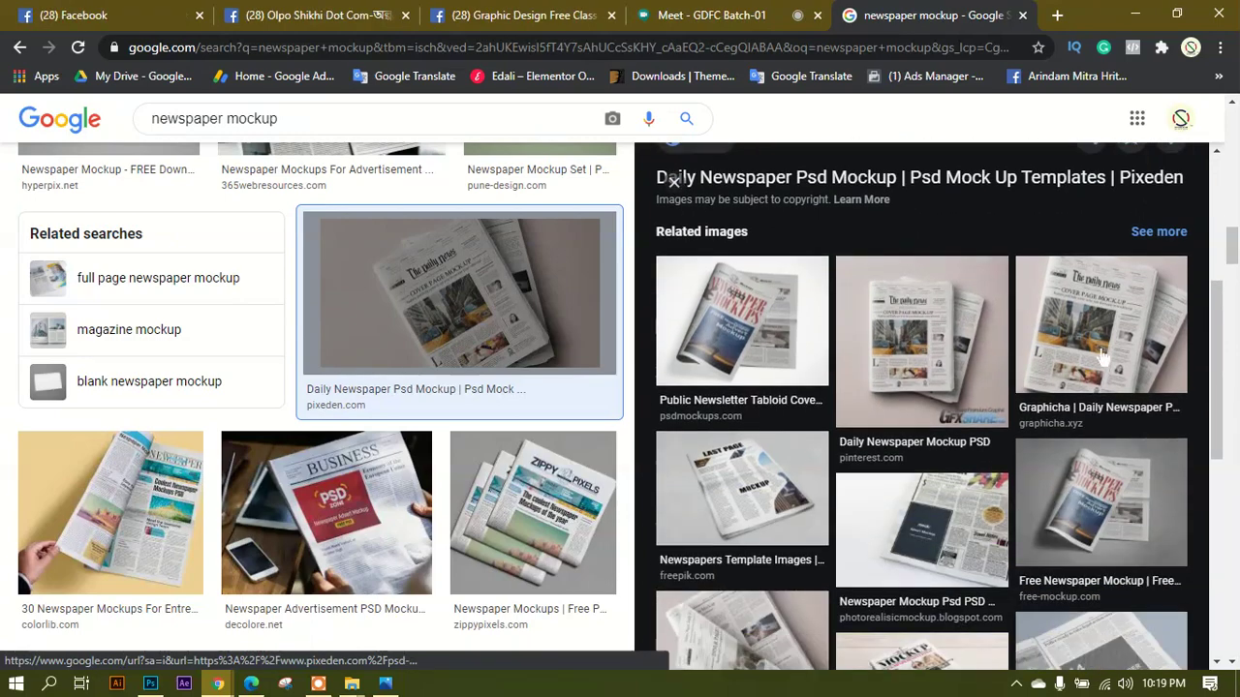
pyautogui.click(1102, 362)
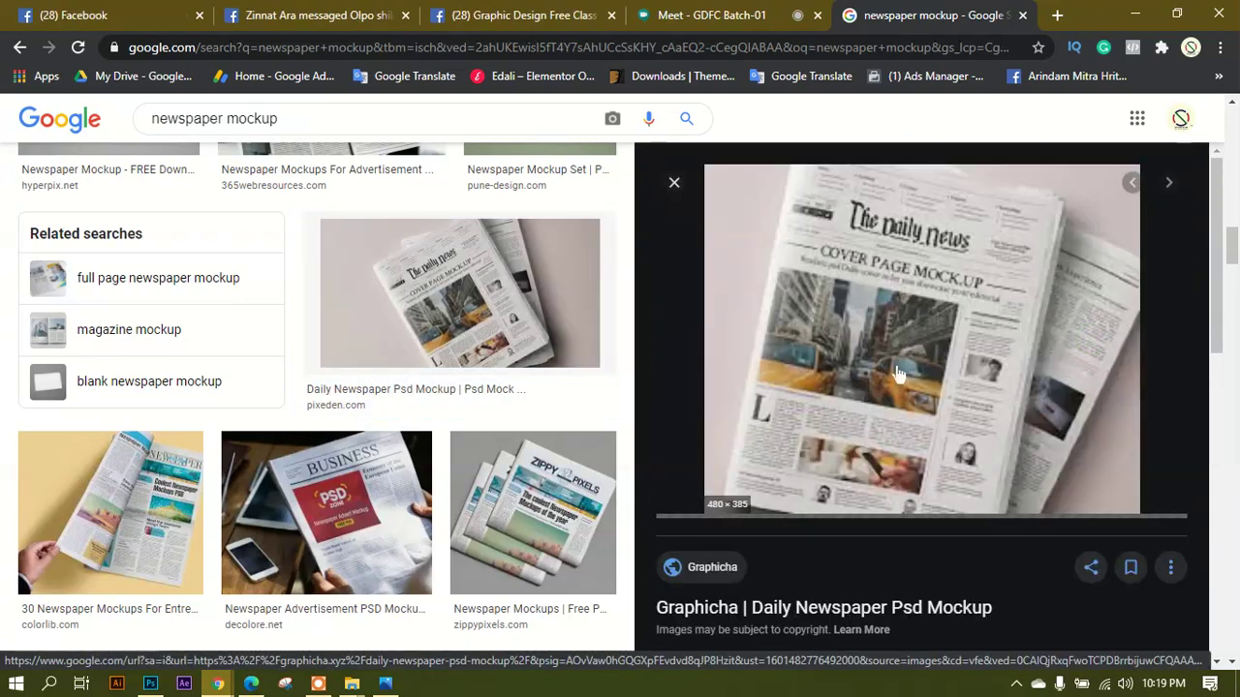
pyautogui.scroll(-4, 460, 339)
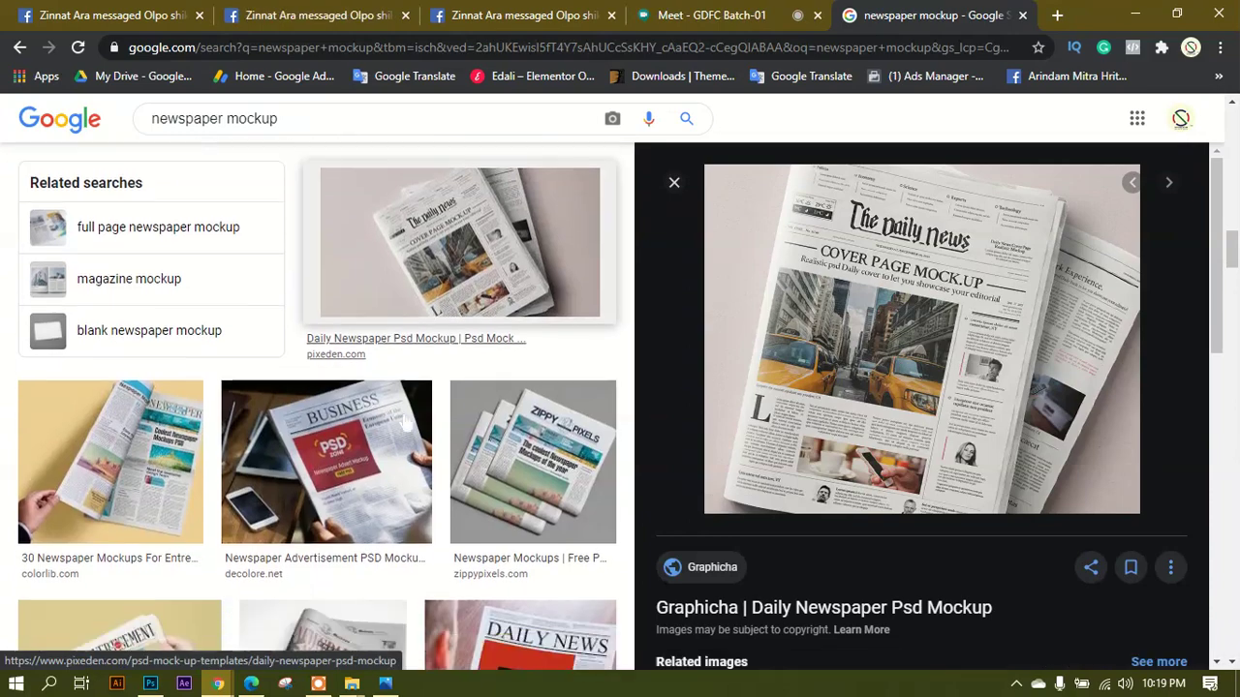
pyautogui.scroll(-4, 317, 397)
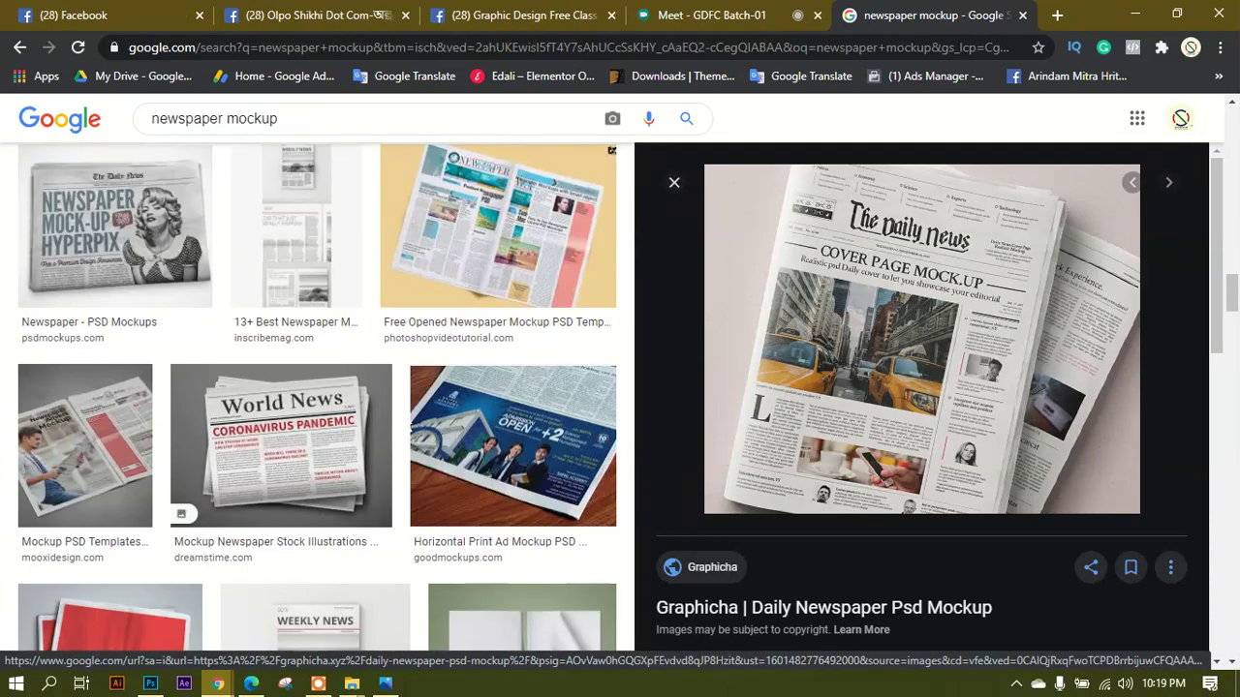
# Save the Good Mockups horizontal print ad image as Free-Newspaper-Horizonal-Print-Ad-Mockup-PSD-2.jpg in the Newspaper Ad Design Content folder.
pyautogui.click(514, 446)
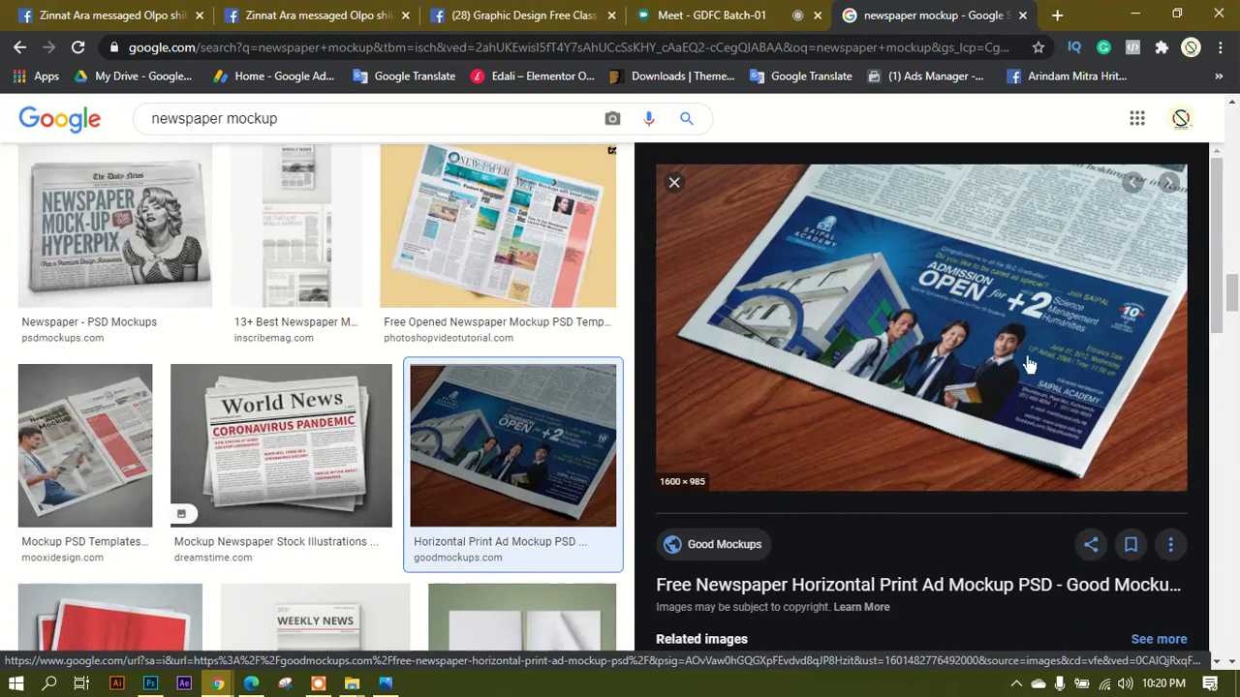
pyautogui.rightClick(915, 270)
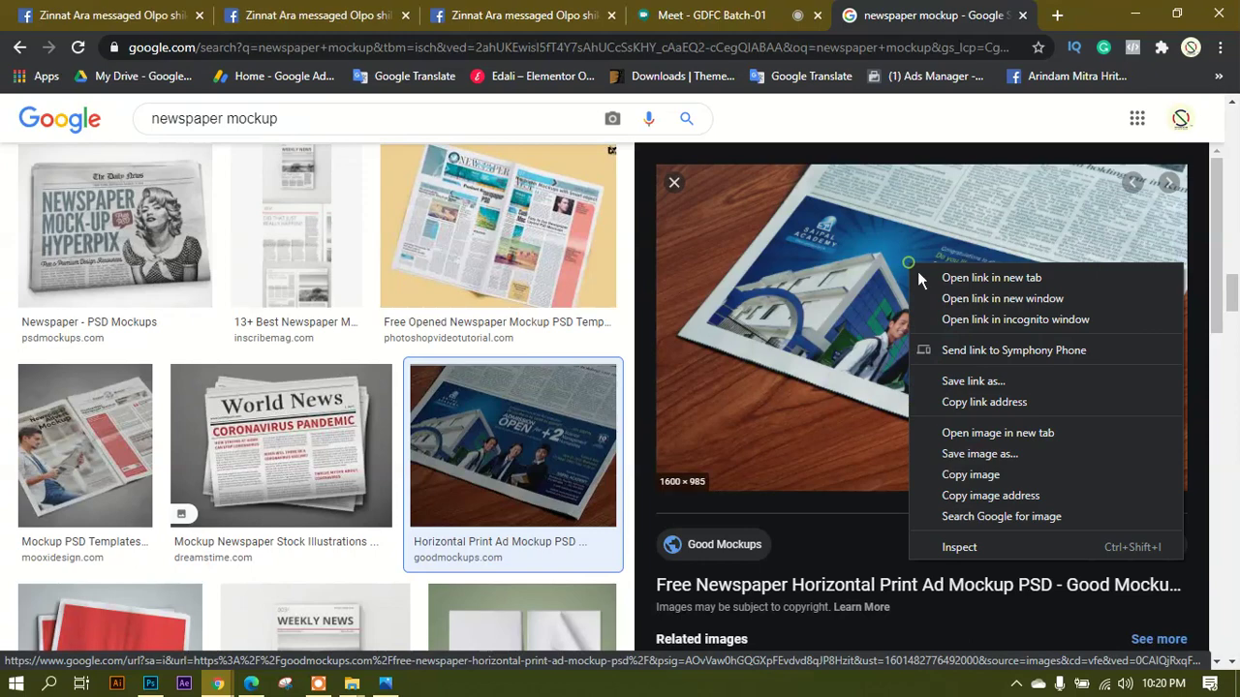
pyautogui.click(987, 481)
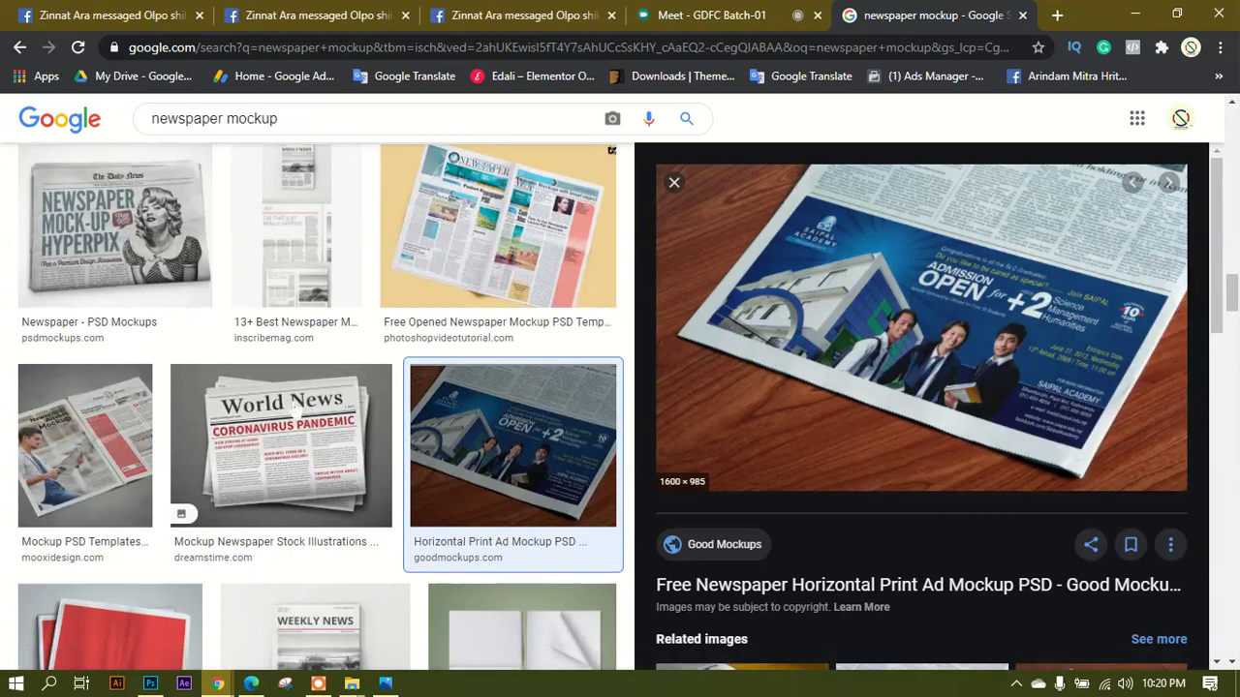
pyautogui.scroll(-5, 354, 484)
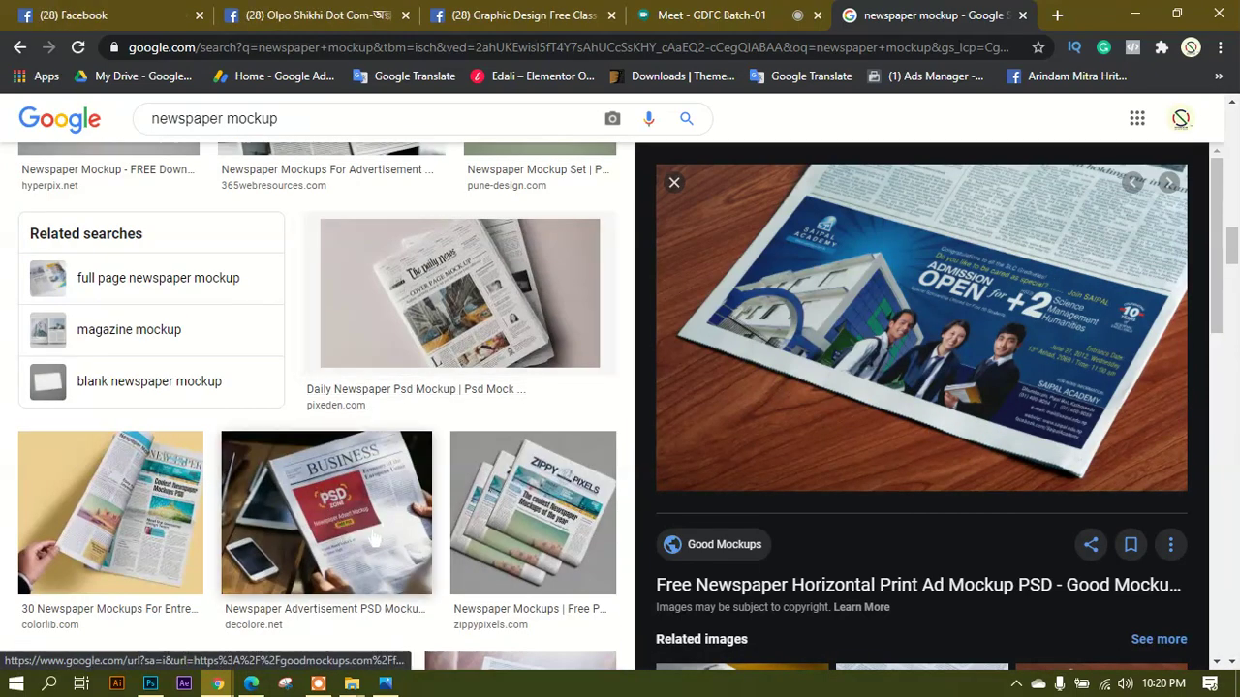
pyautogui.scroll(-5, 918, 357)
pyautogui.rightClick(918, 295)
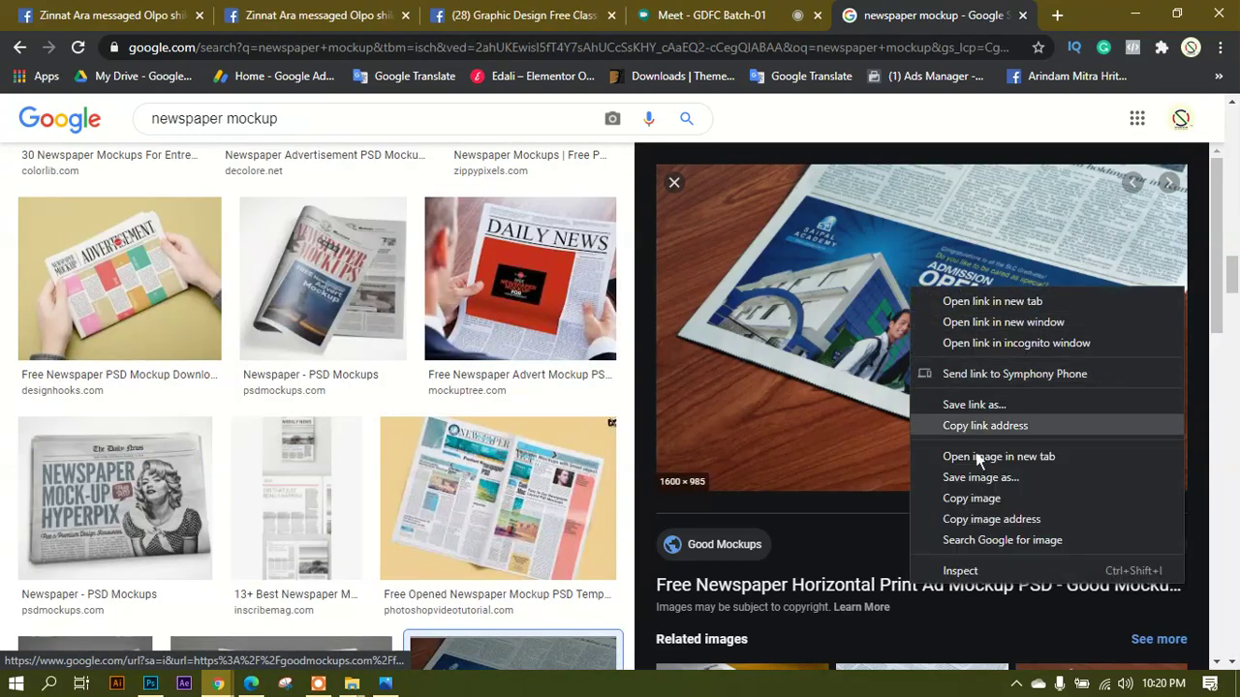
pyautogui.click(980, 478)
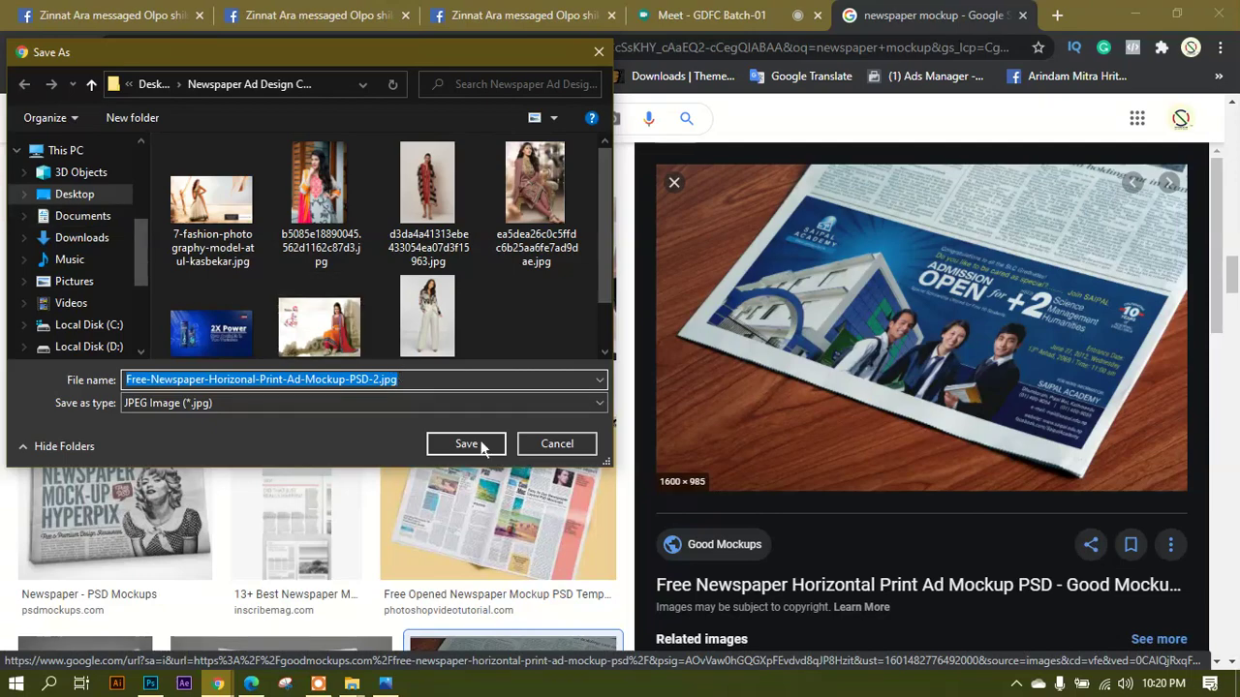
pyautogui.click(481, 442)
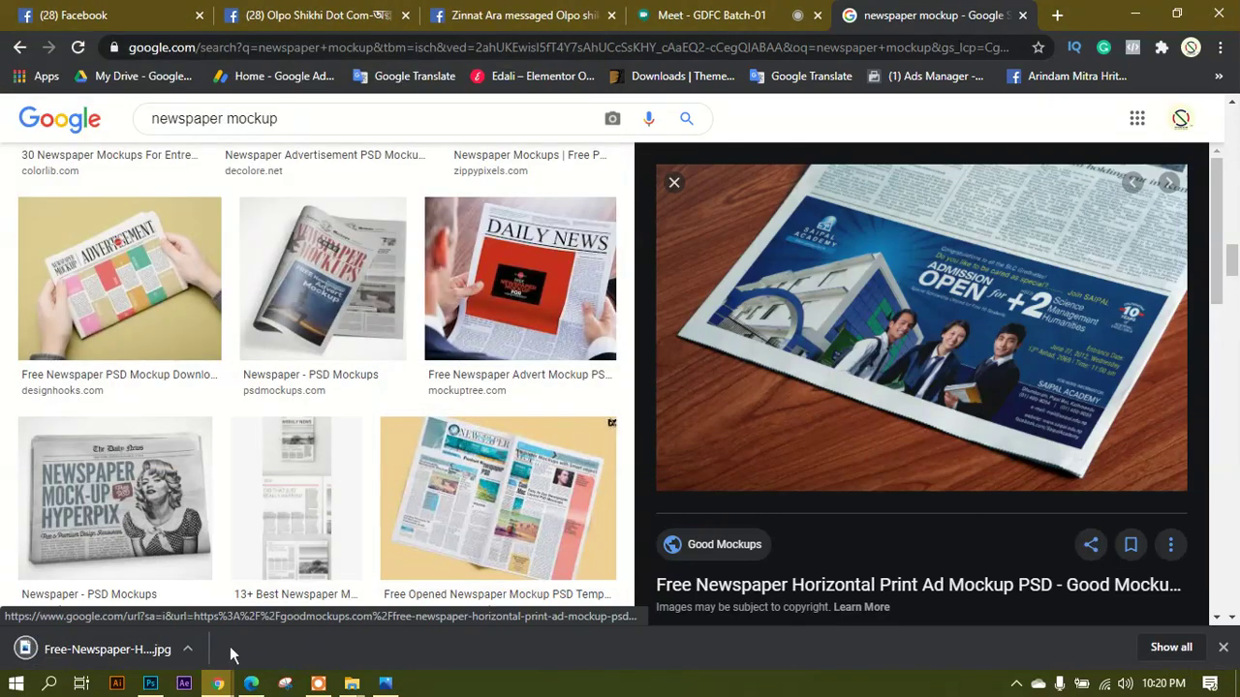
# Open Free-Newspaper-Horizonal-Print-Ad-Mockup-PSD-2.jpg from the Newspaper Ad Design Content folder as its own document in Photoshop.
pyautogui.moveTo(356, 690)
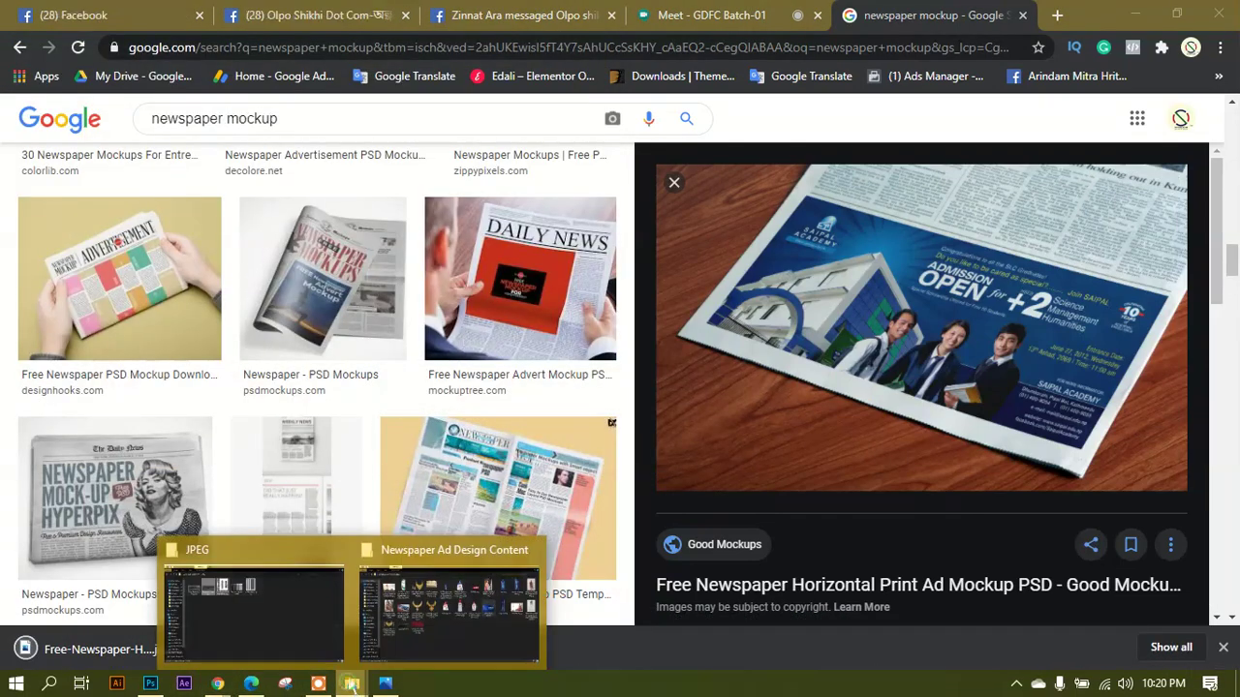
pyautogui.click(445, 627)
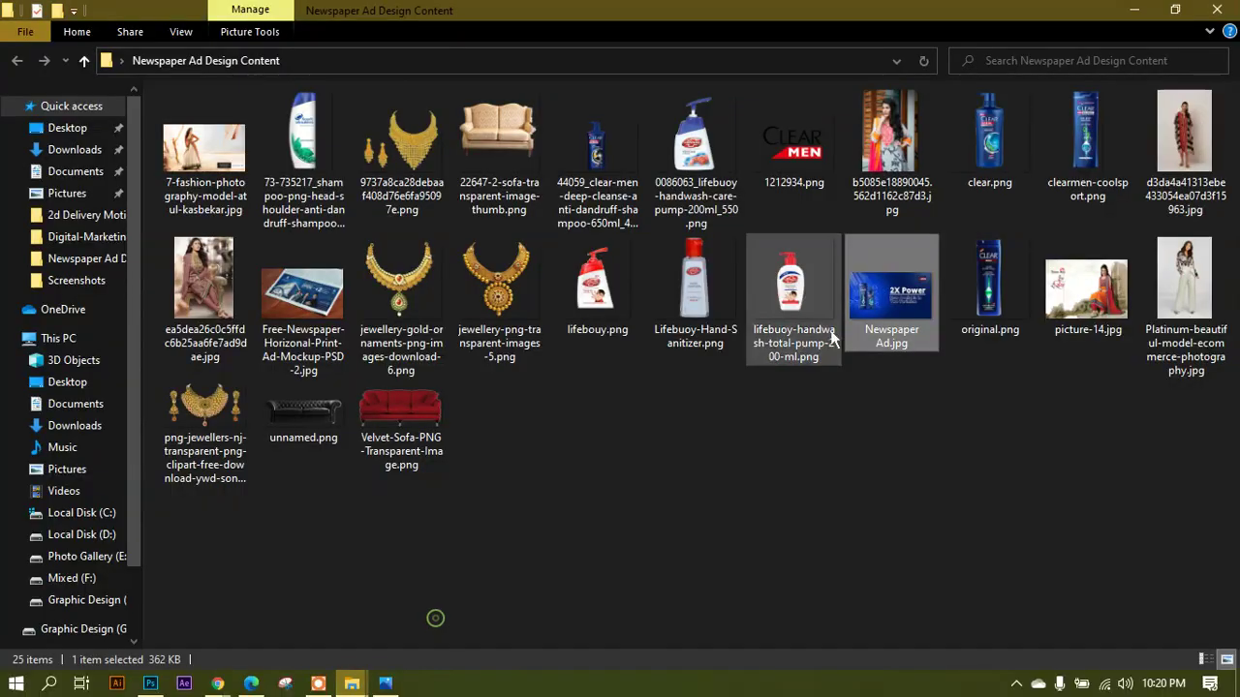
pyautogui.click(938, 495)
pyautogui.moveTo(316, 329); pyautogui.dragTo(557, 334)
pyautogui.scroll(4, 546, 304)
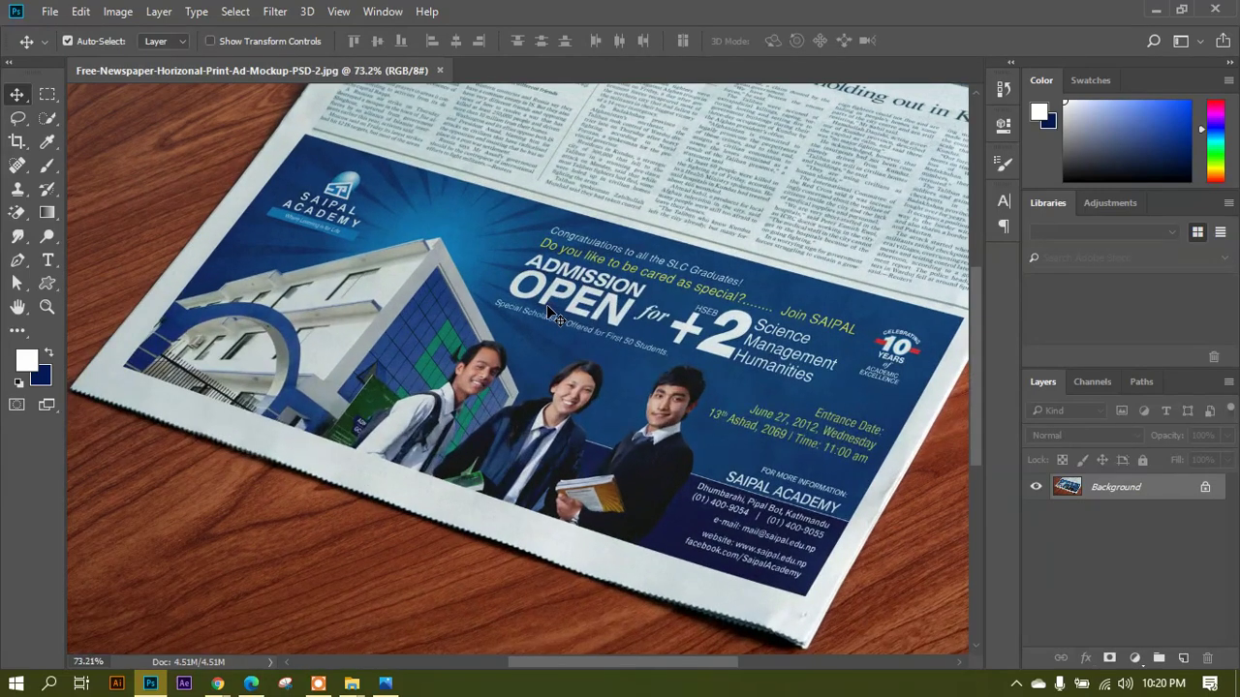
# Place Newspaper Ad.jpg from the Newspaper Ad Design Content folder into the mockup document and shift it slightly to the left.
pyautogui.hotkey('ctrl', '0')
pyautogui.scroll(-3, 577, 374)
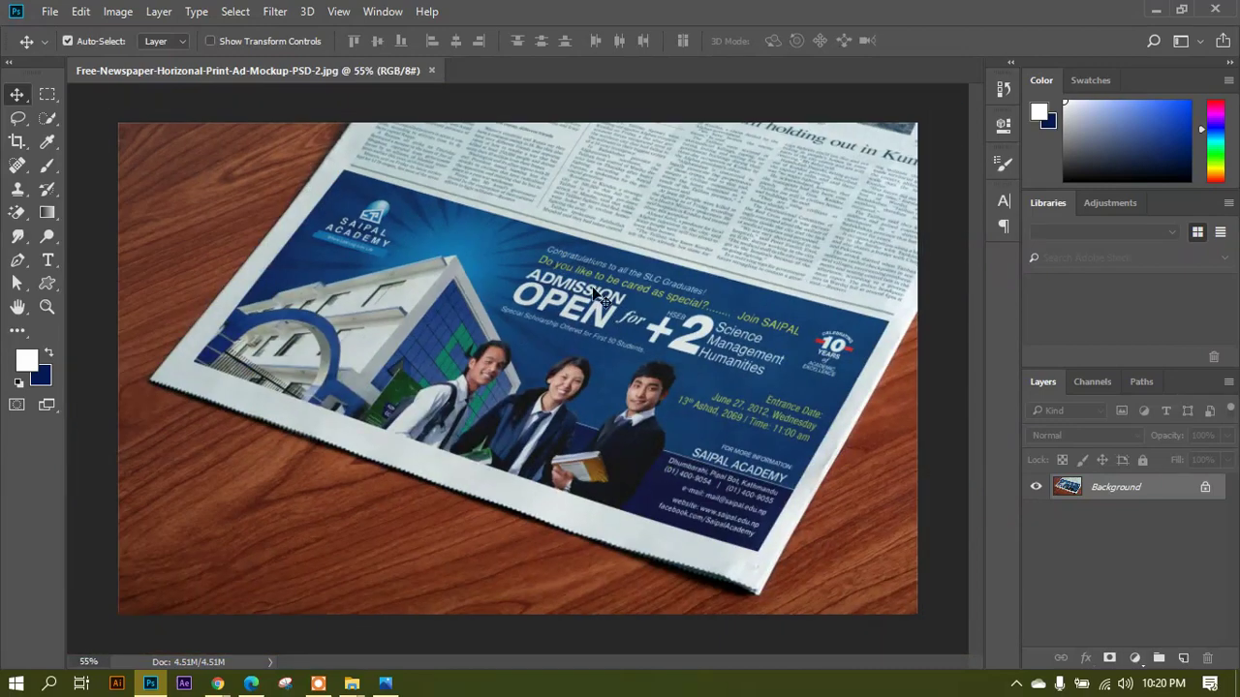
pyautogui.scroll(1, 507, 330)
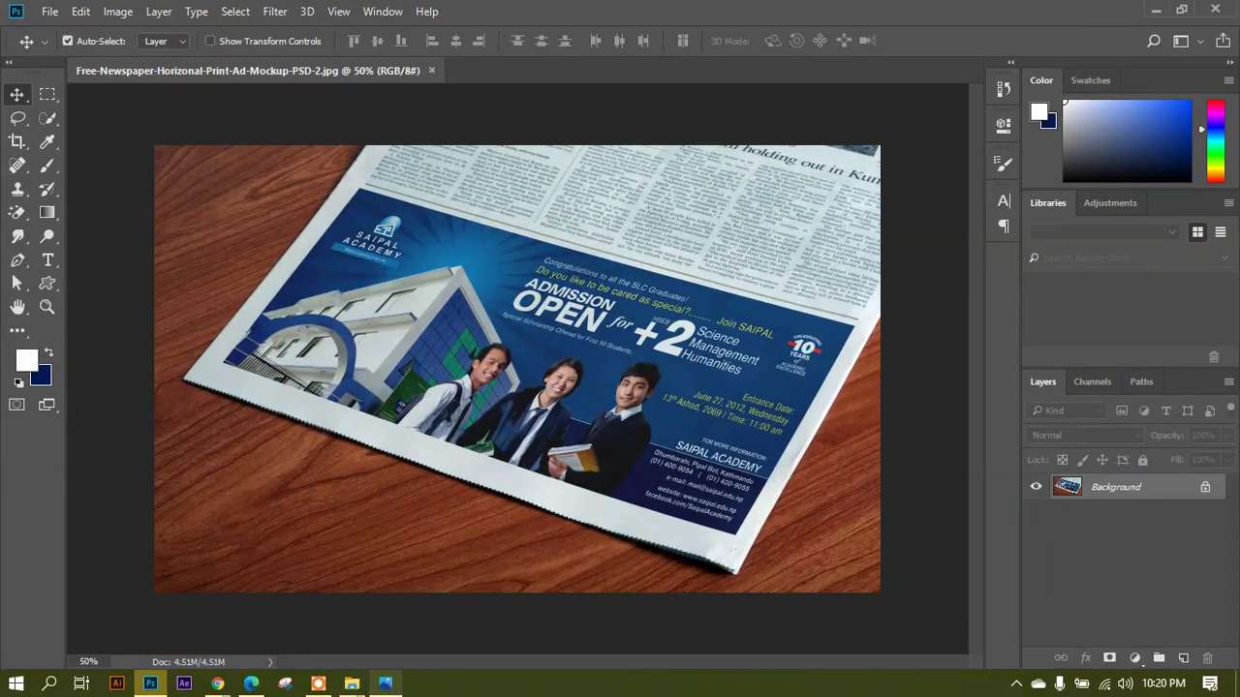
pyautogui.moveTo(352, 683)
pyautogui.click(423, 621)
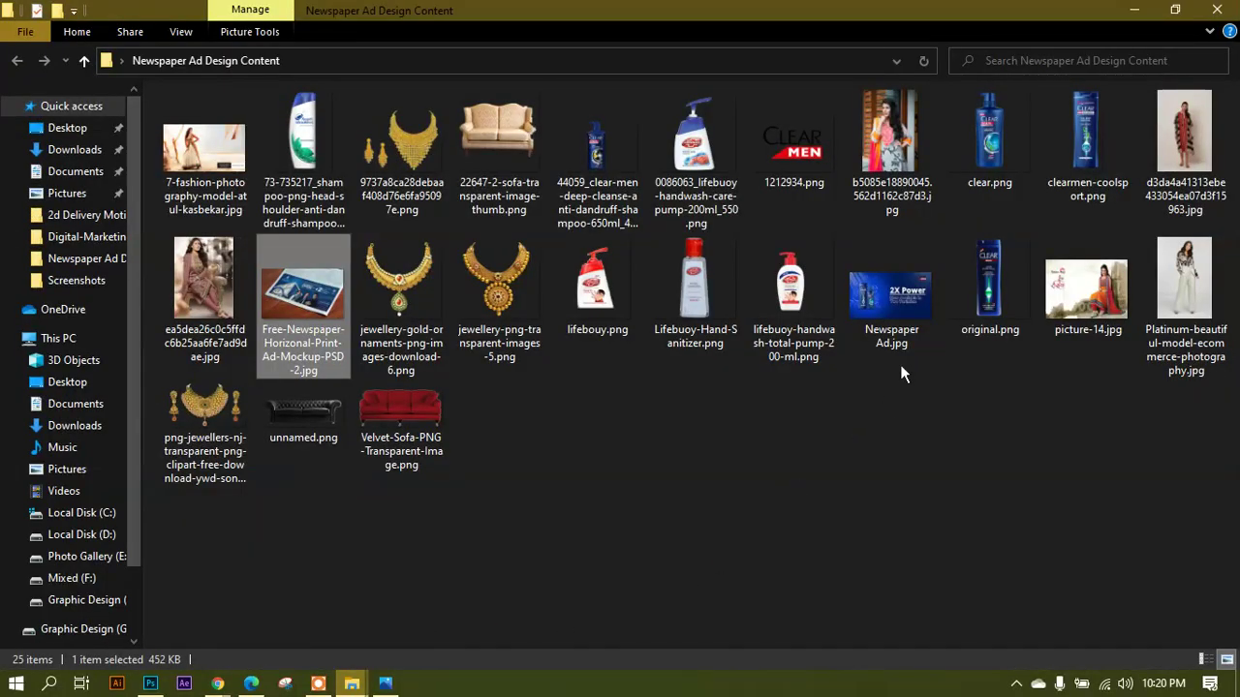
pyautogui.moveTo(892, 300); pyautogui.dragTo(575, 352)
pyautogui.hotkey('ctrl', '+')
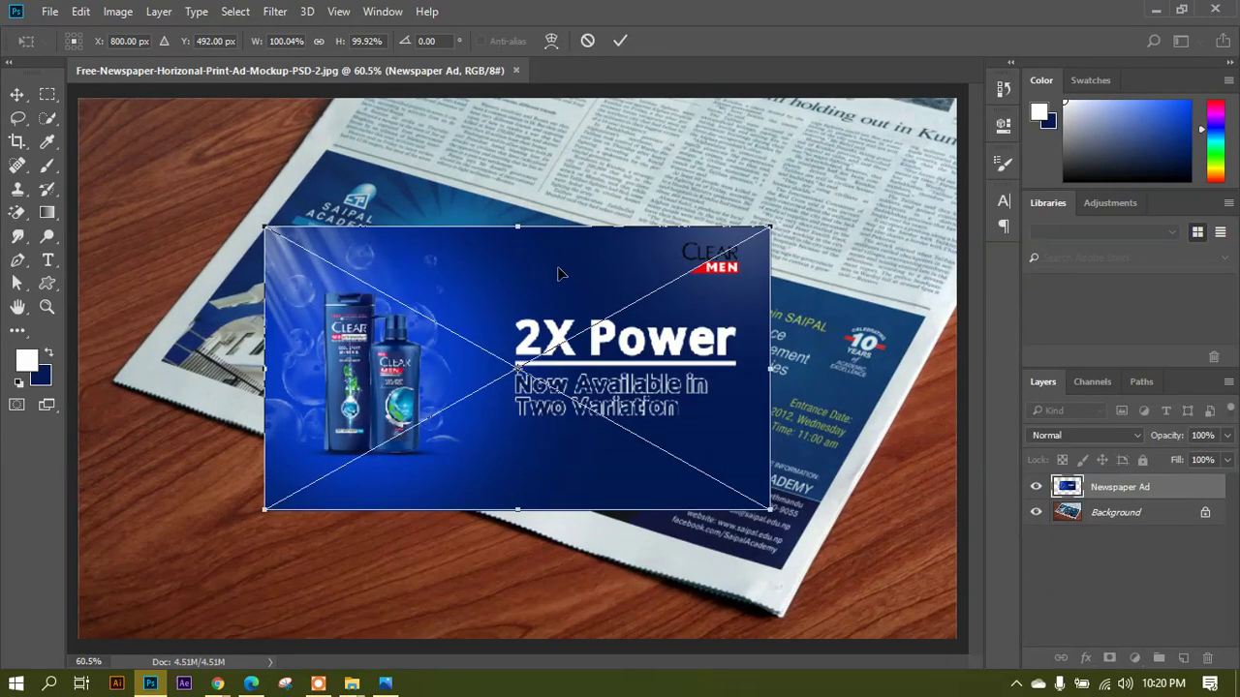
pyautogui.press('Return')
pyautogui.hotkey('ctrl', '-')
pyautogui.moveTo(547, 339)
pyautogui.mouseDown()
pyautogui.moveTo(463, 343)
pyautogui.moveTo(548, 299)
pyautogui.moveTo(549, 358)
pyautogui.moveTo(603, 361)
pyautogui.moveTo(543, 355)
pyautogui.moveTo(553, 339)
pyautogui.mouseUp()
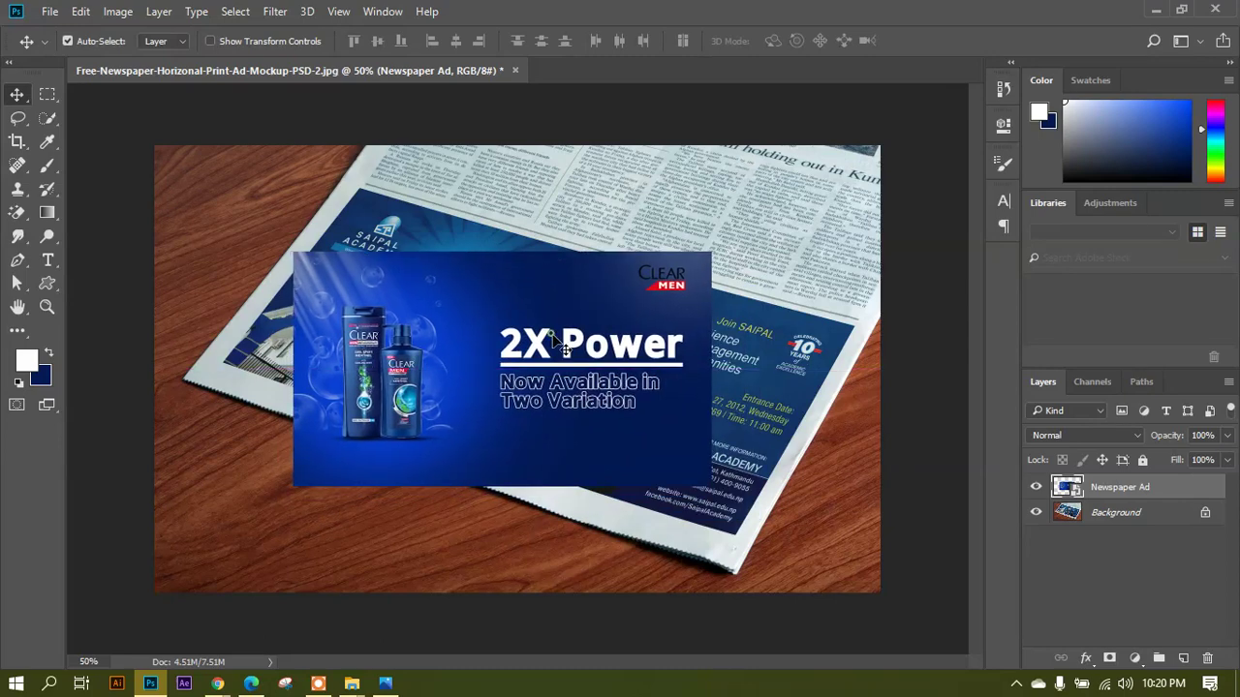
# Try narrowing the Newspaper Ad layer's right side with a Perspective transform and moving the layer up and left, and undo both changes.
pyautogui.press('ctrl')
pyautogui.hotkey('ctrl', 't')
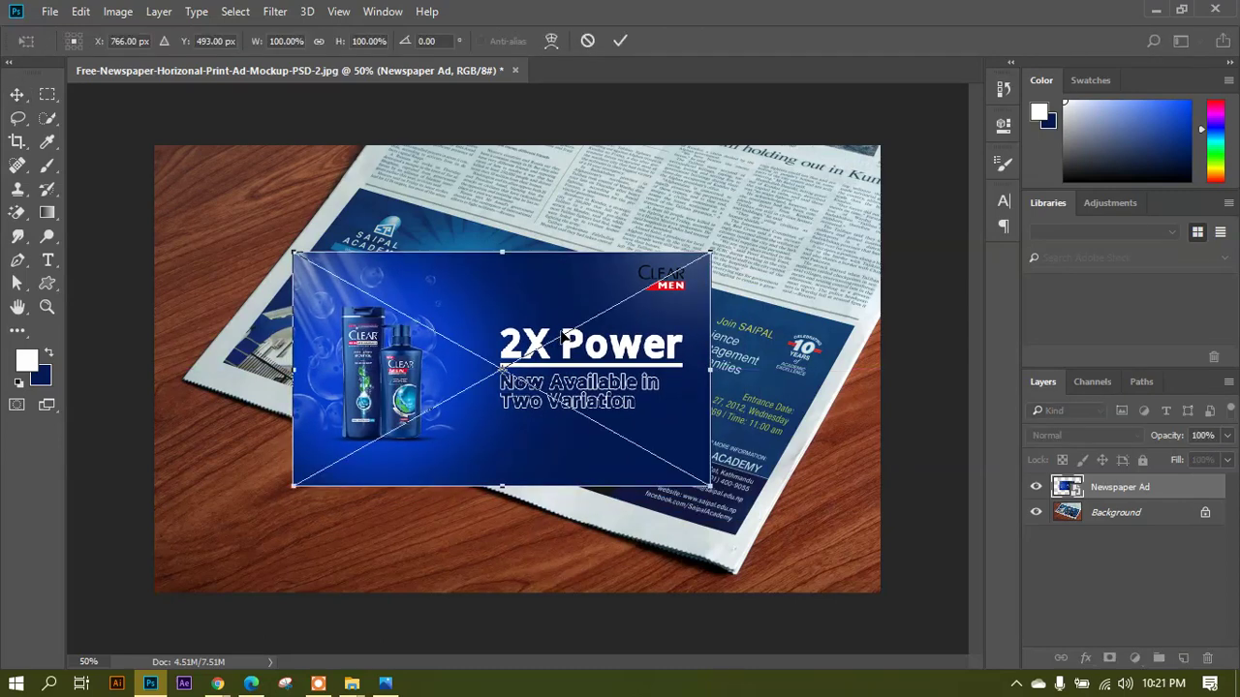
pyautogui.scroll(2, 469, 298)
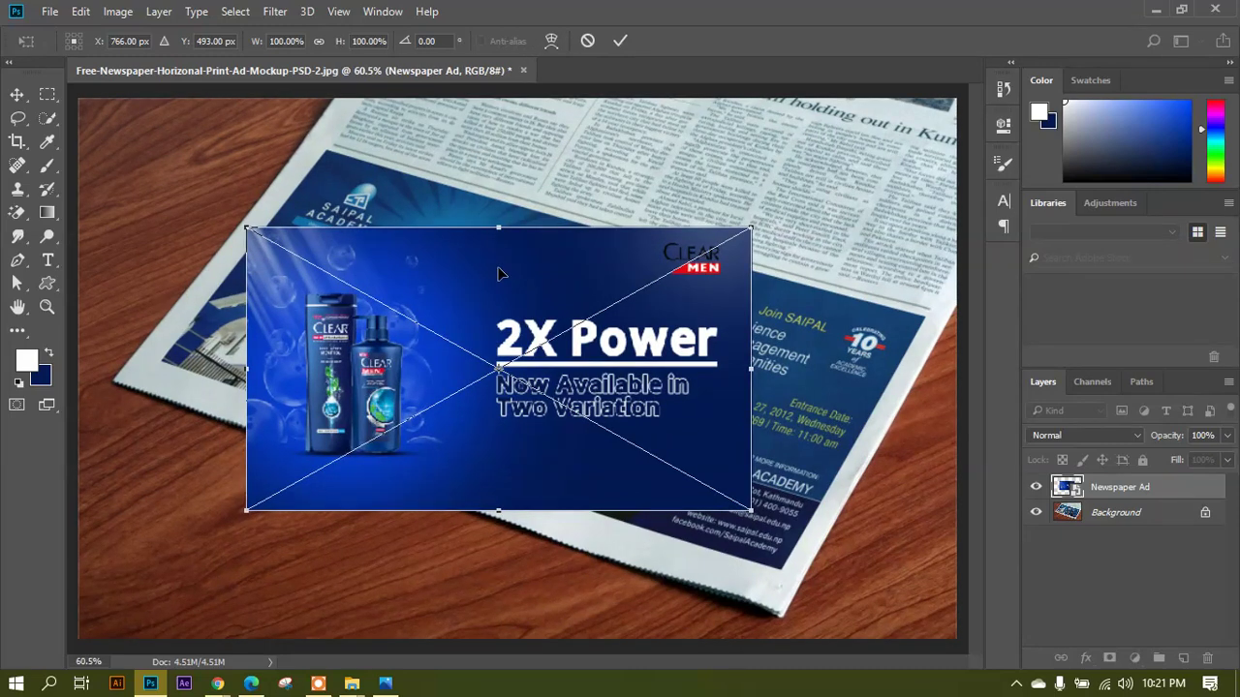
pyautogui.rightClick(498, 269)
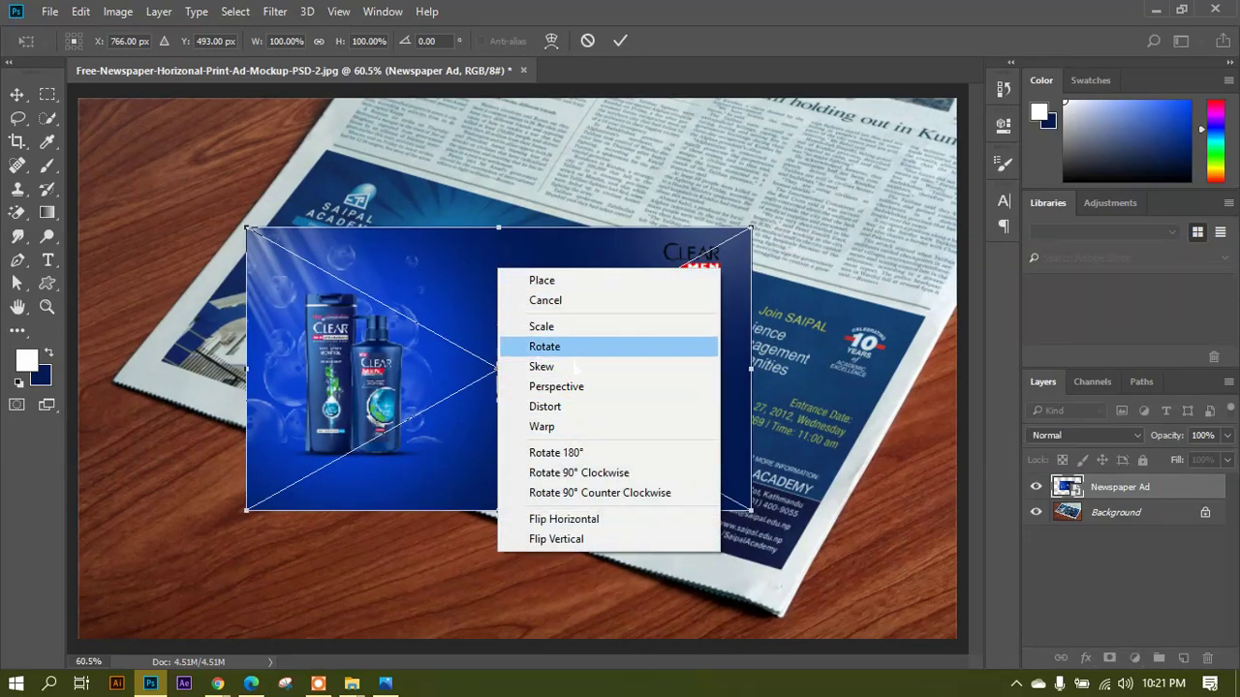
pyautogui.click(727, 259)
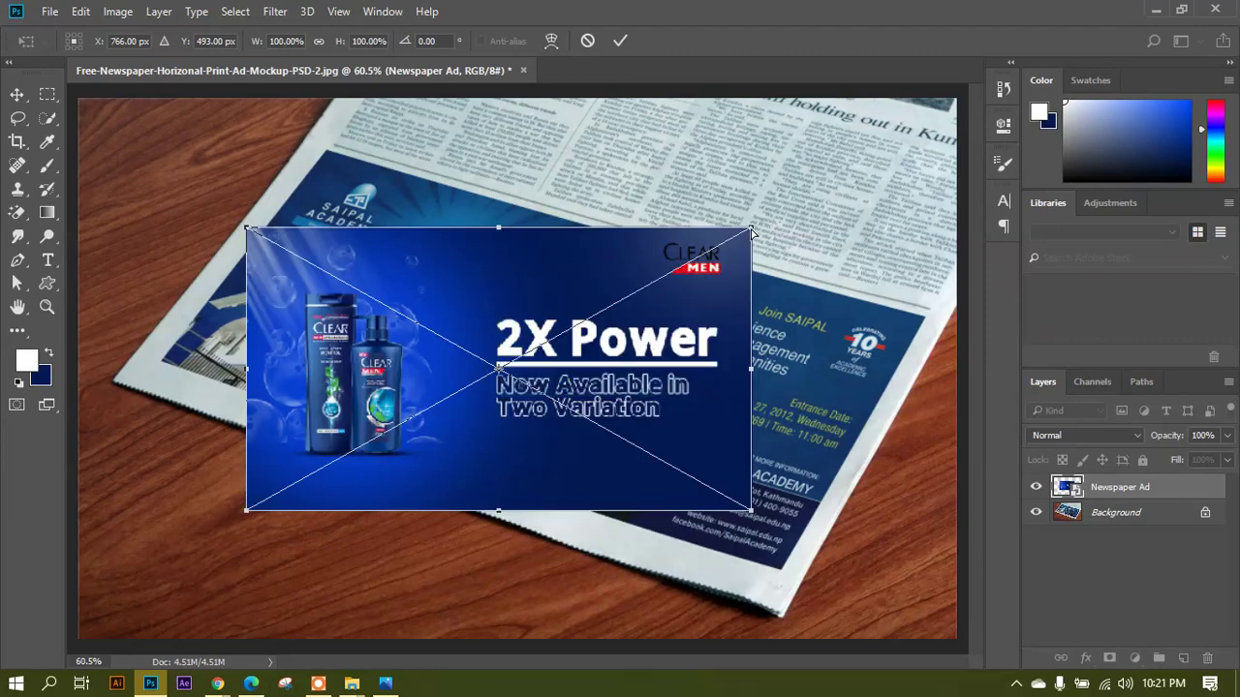
pyautogui.moveTo(752, 233); pyautogui.dragTo(757, 326)
pyautogui.press('Return')
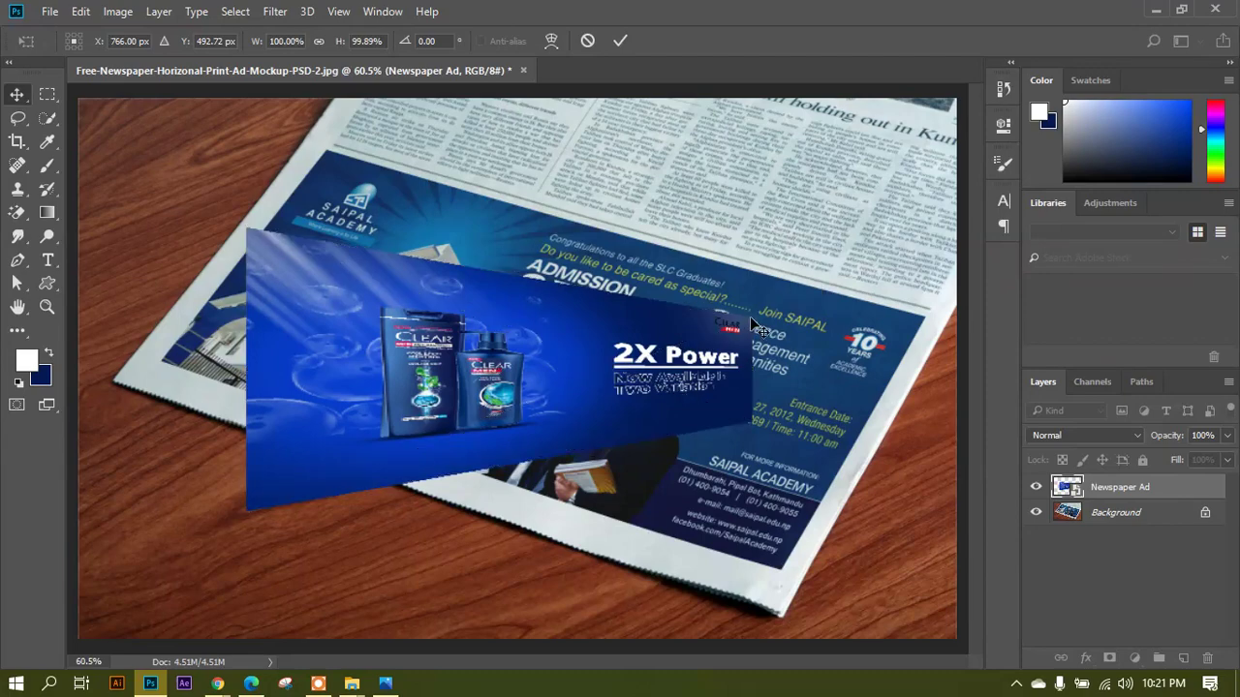
pyautogui.hotkey('ctrl', '-')
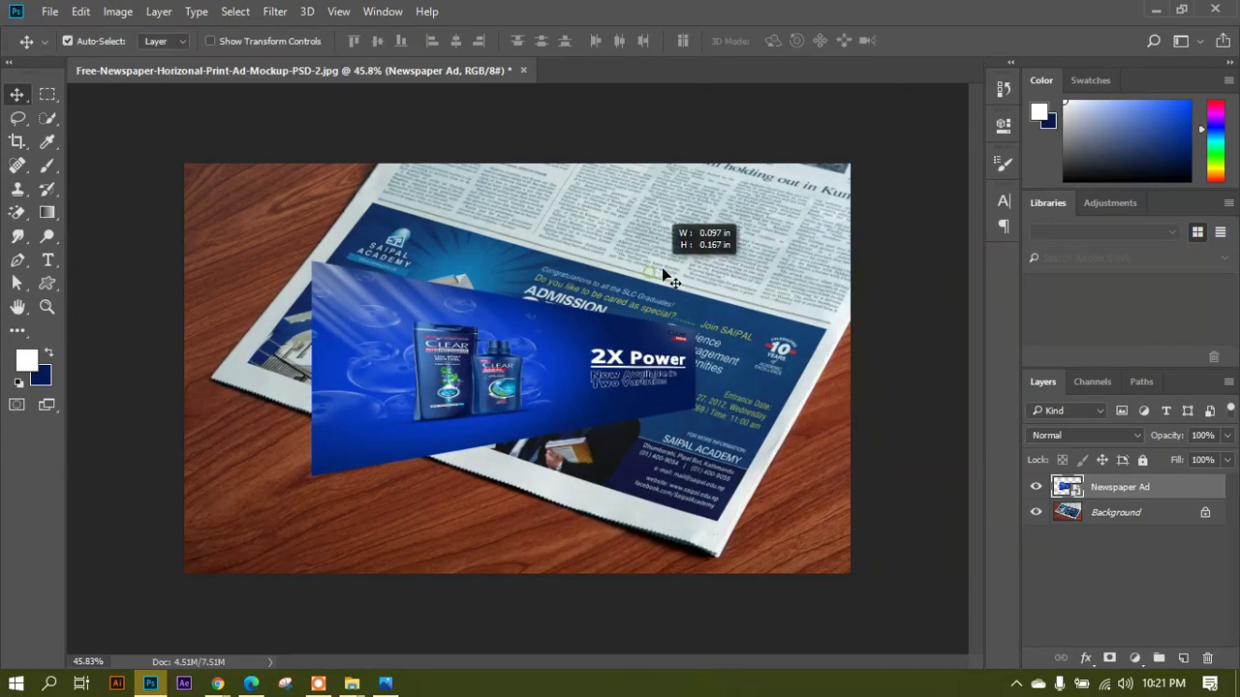
pyautogui.moveTo(548, 363); pyautogui.dragTo(445, 316)
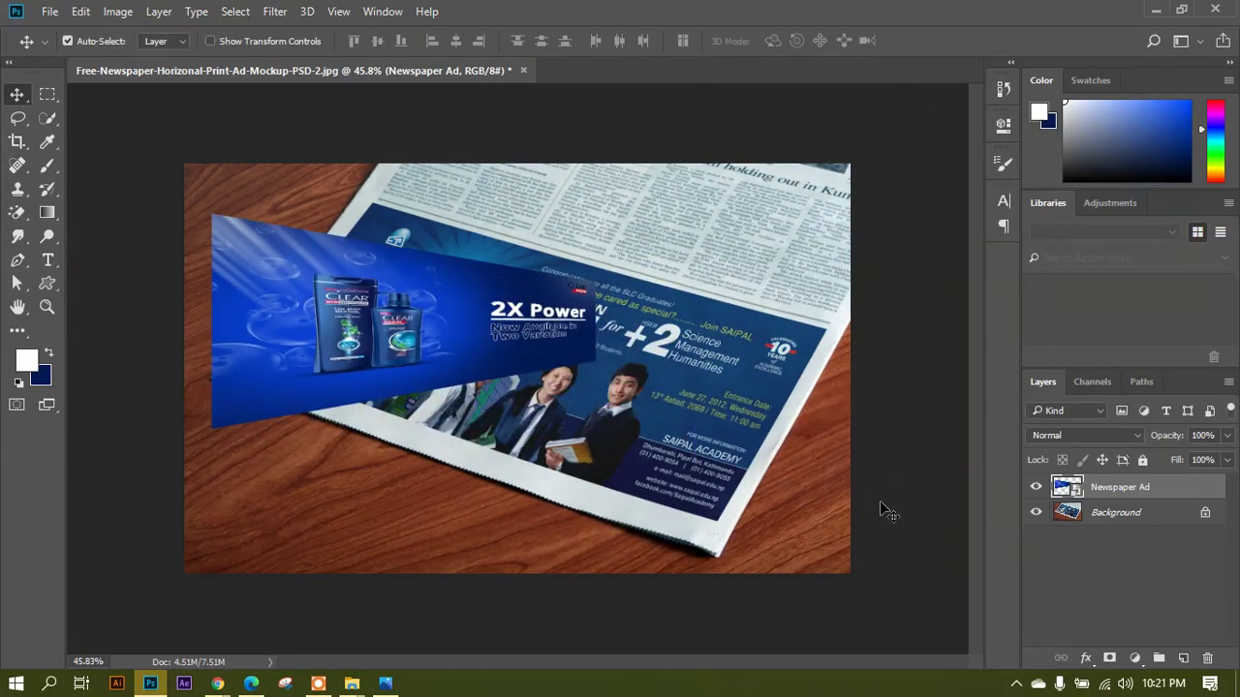
pyautogui.hotkey('ctrl', 'alt', 'z')
pyautogui.hotkey('ctrl', 'alt', 'z')
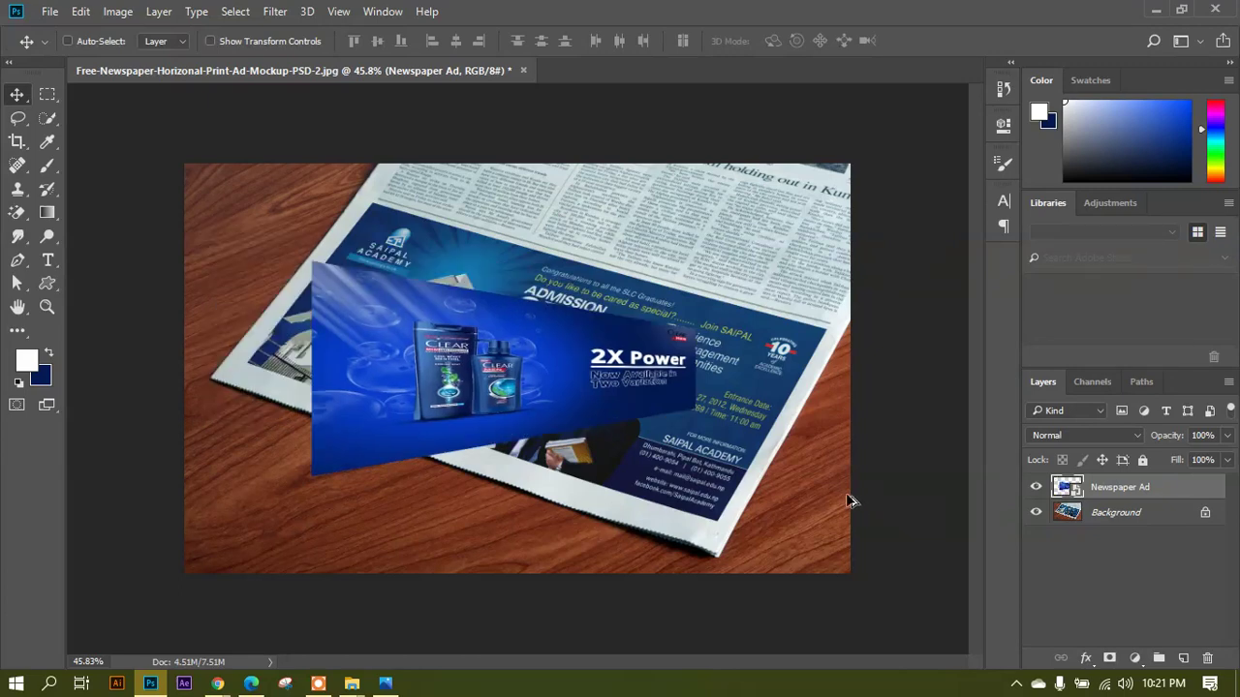
# Try skewing the Newspaper Ad layer by pulling its upper-right corner inward, and undo the transform.
pyautogui.hotkey('ctrl', 't')
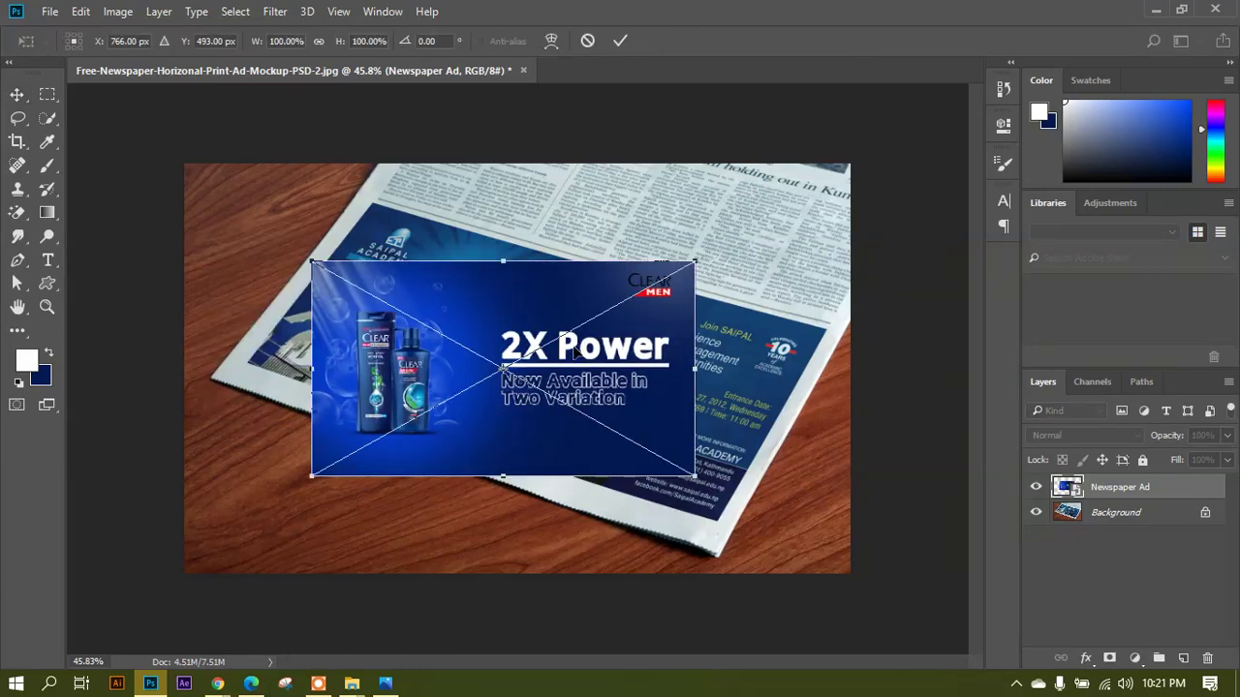
pyautogui.rightClick(570, 343)
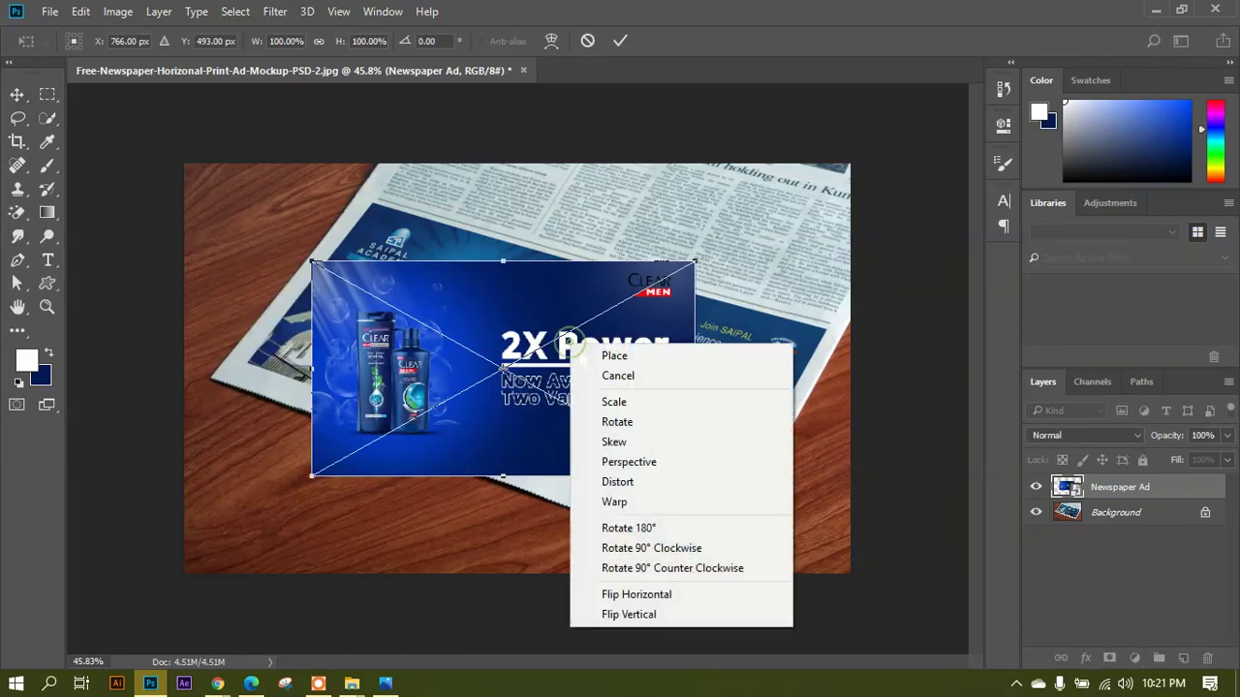
pyautogui.click(615, 443)
pyautogui.hotkey('ctrl', '+')
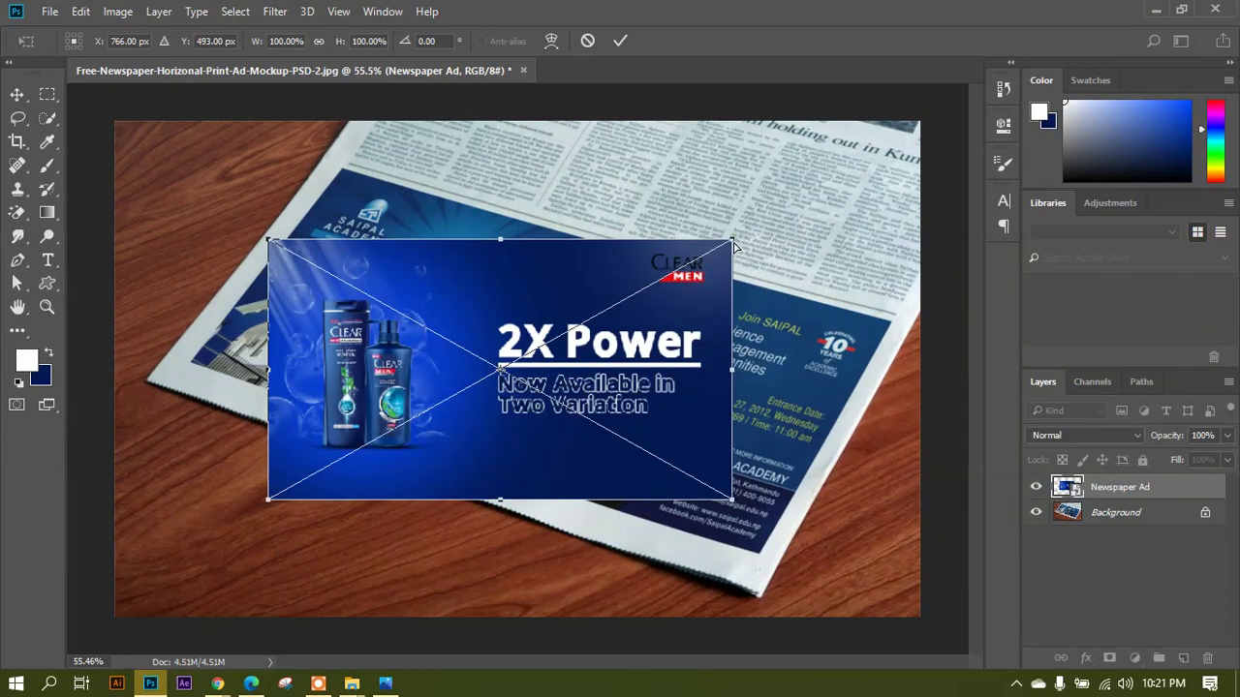
pyautogui.moveTo(733, 246); pyautogui.dragTo(600, 291)
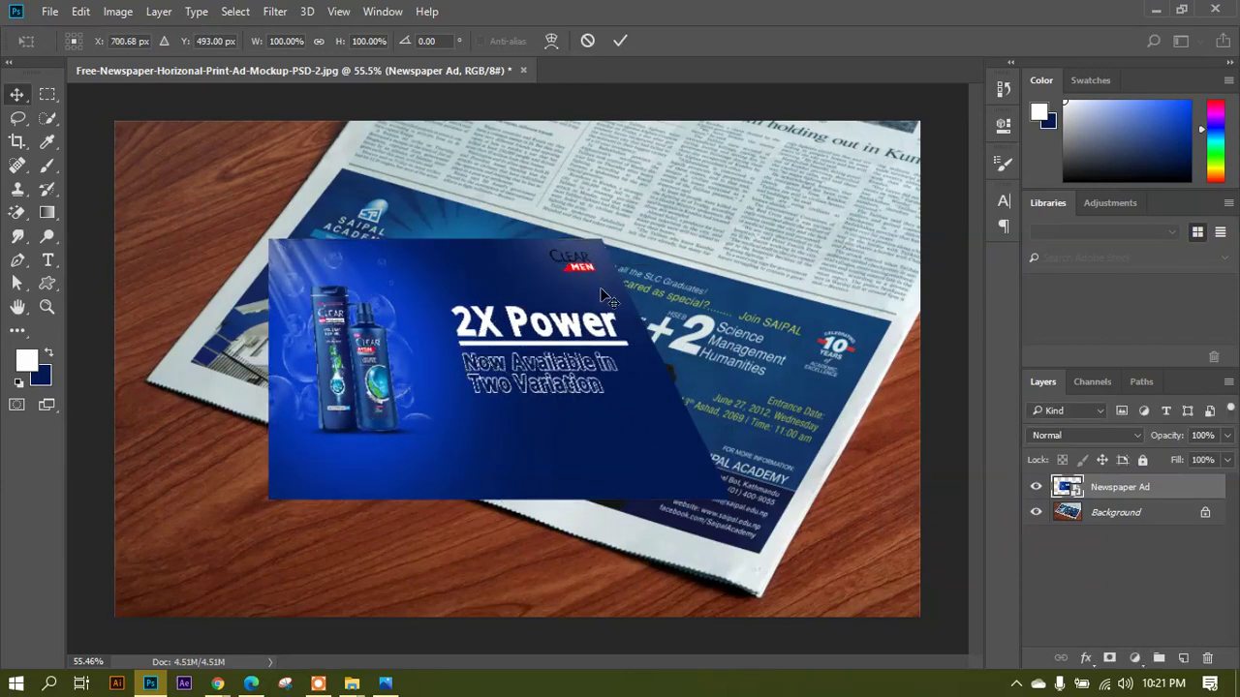
pyautogui.press('Return')
pyautogui.hotkey('ctrl', 'z')
# Try bending the Newspaper Ad layer's top edge into a wave with a custom Warp, and undo the warp.
pyautogui.hotkey('ctrl', 't')
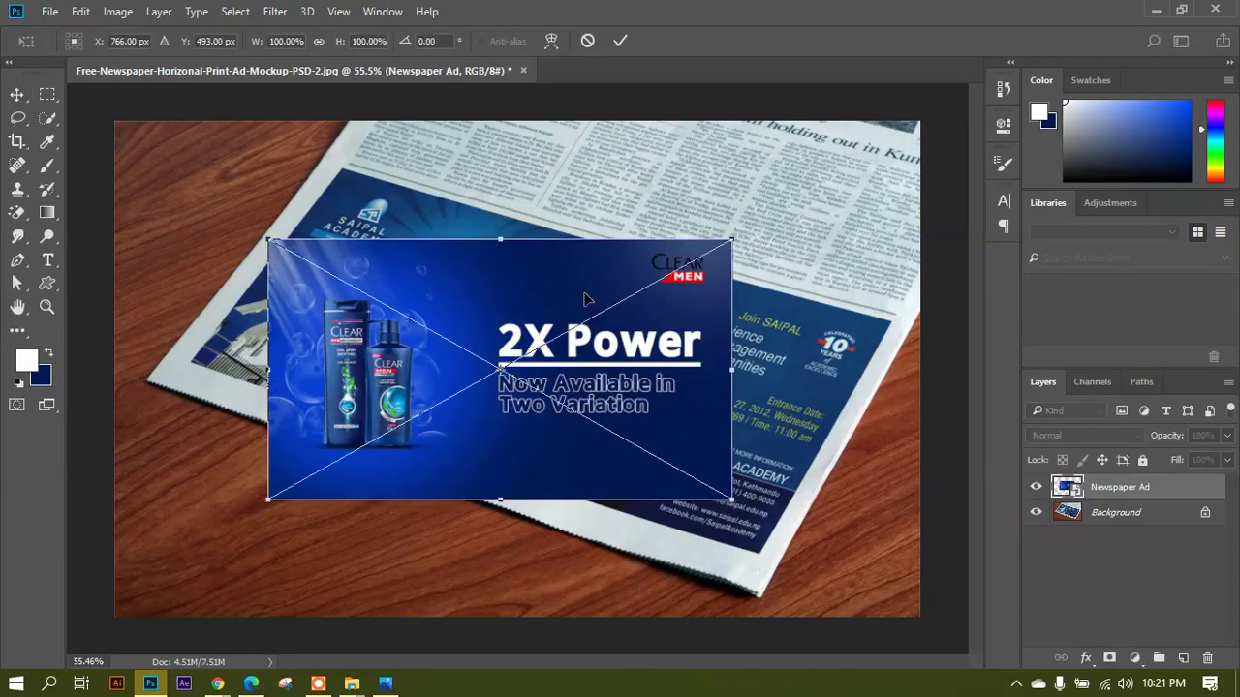
pyautogui.rightClick(584, 299)
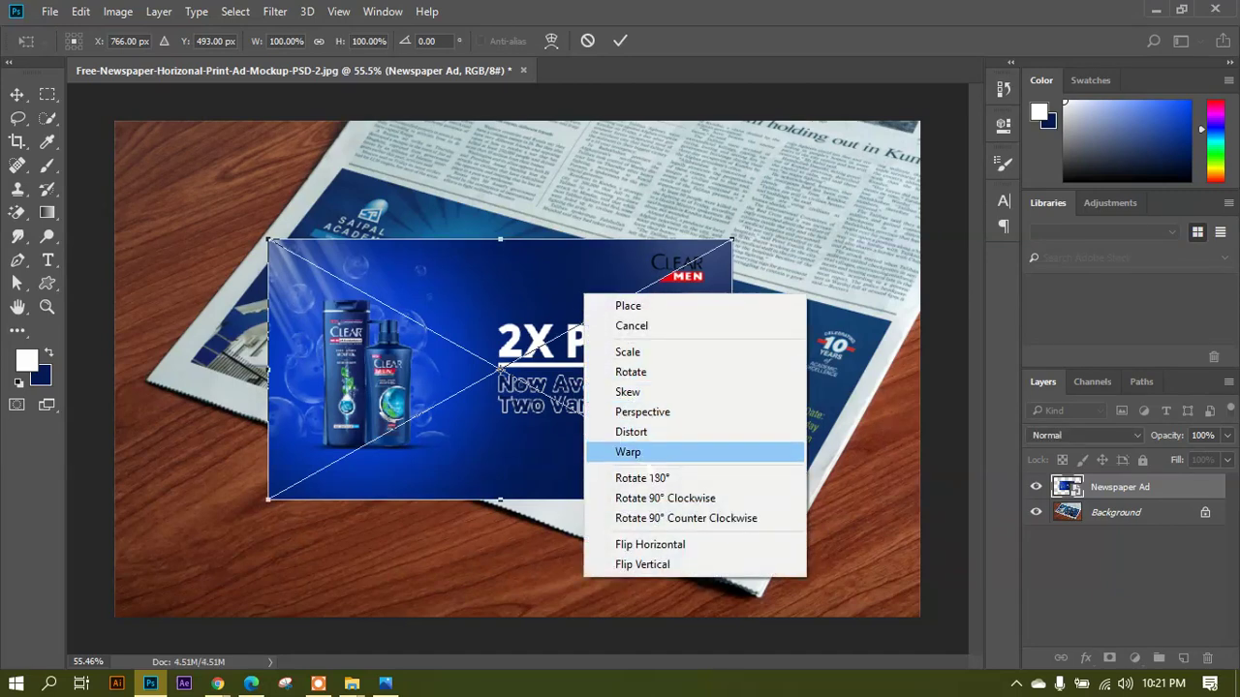
pyautogui.click(628, 451)
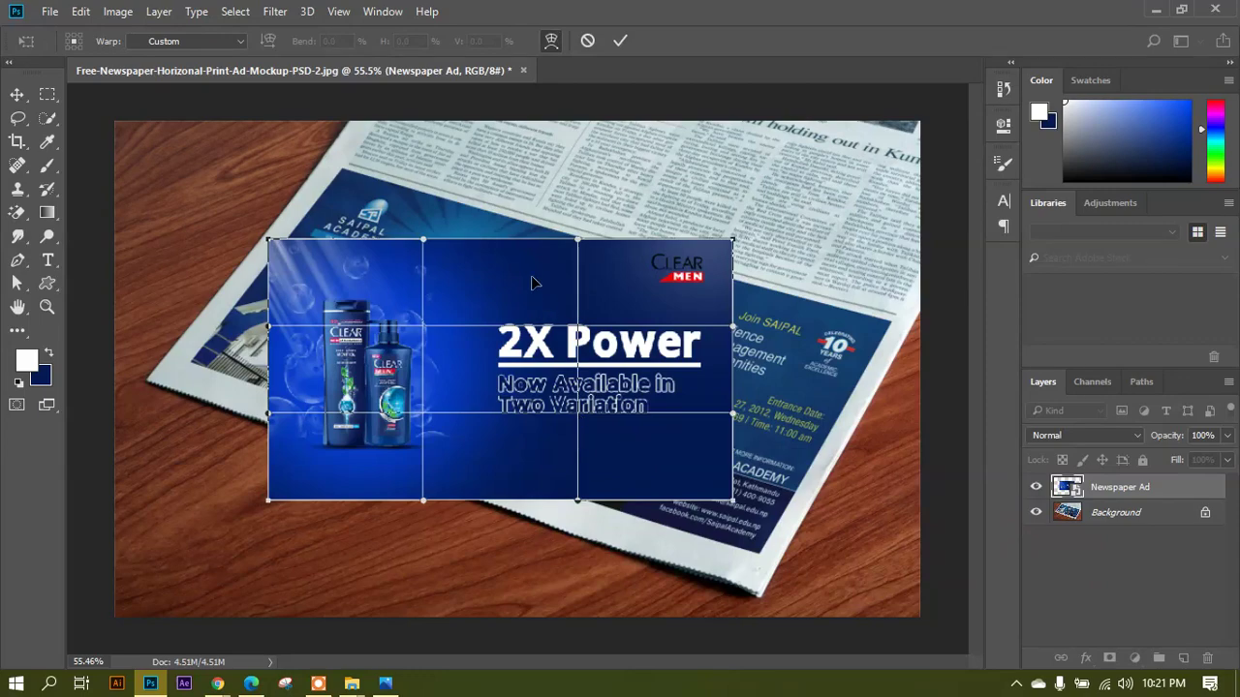
pyautogui.scroll(1, 523, 291)
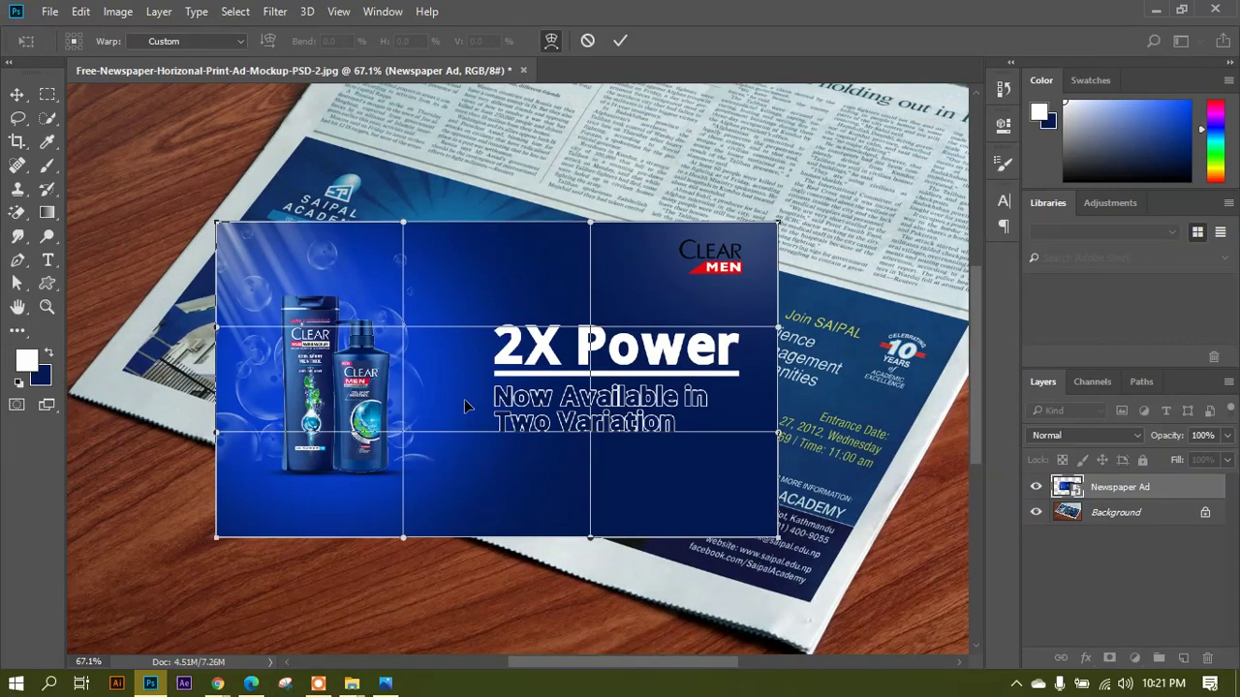
pyautogui.scroll(1, 424, 382)
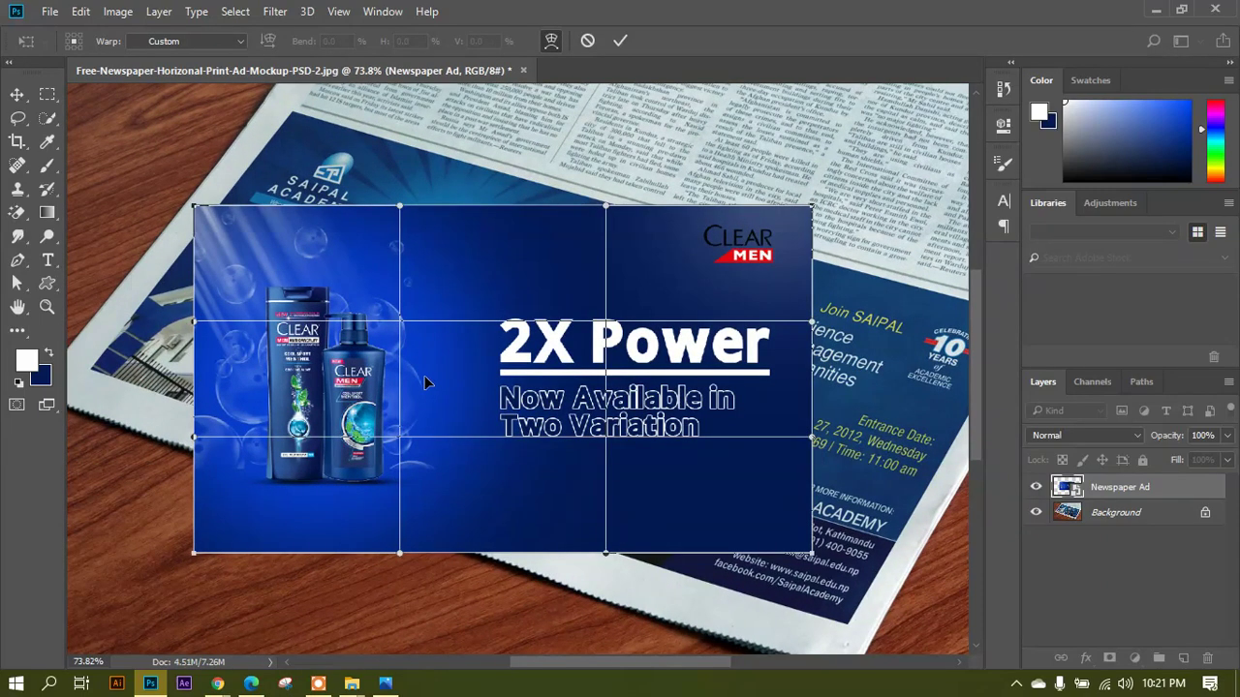
pyautogui.scroll(1, 384, 330)
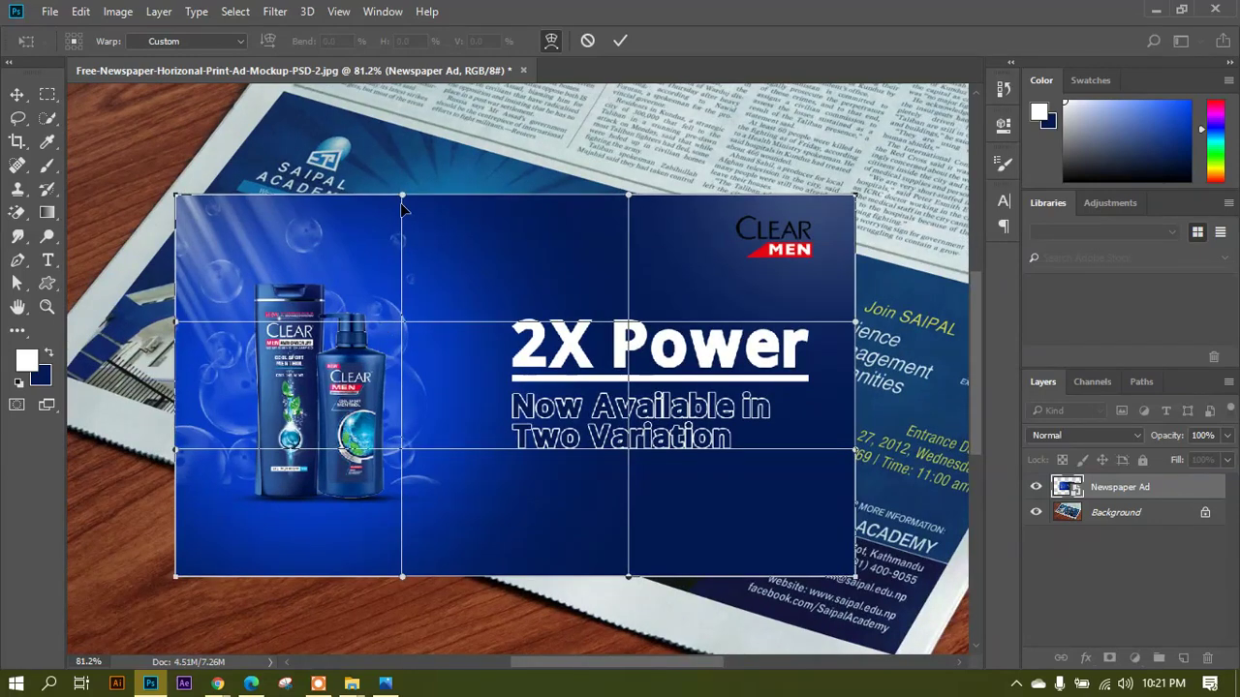
pyautogui.moveTo(403, 197); pyautogui.dragTo(413, 444)
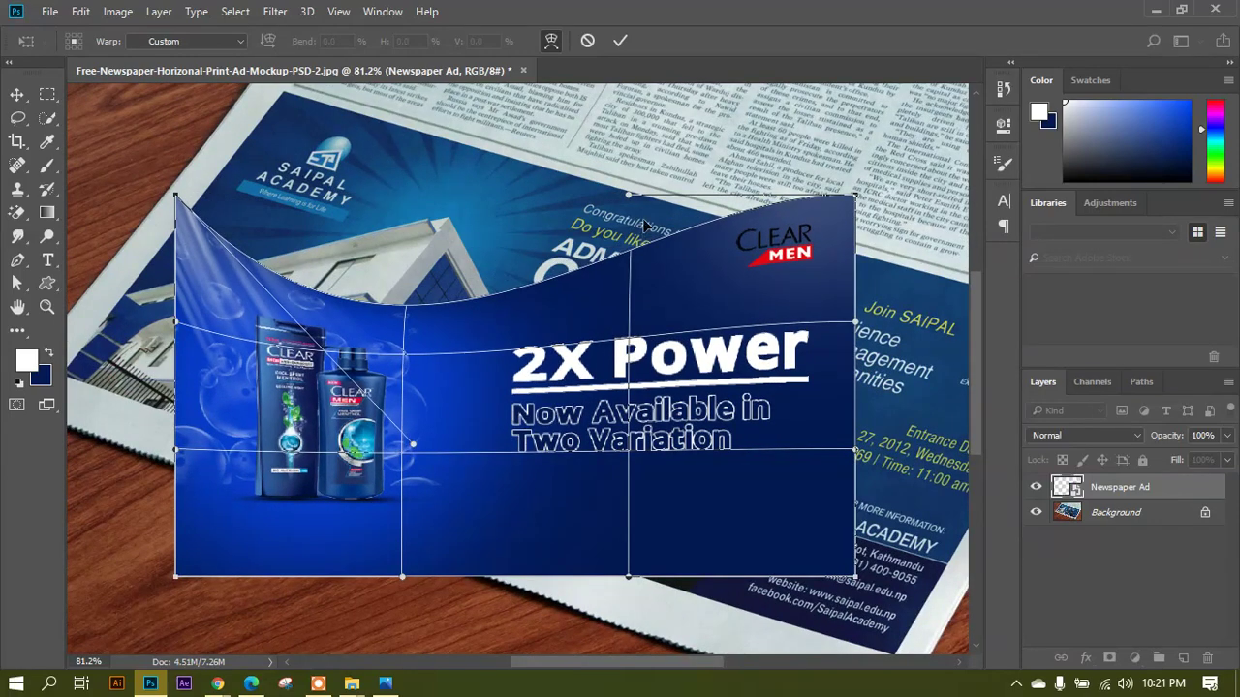
pyautogui.moveTo(627, 196); pyautogui.dragTo(622, 61)
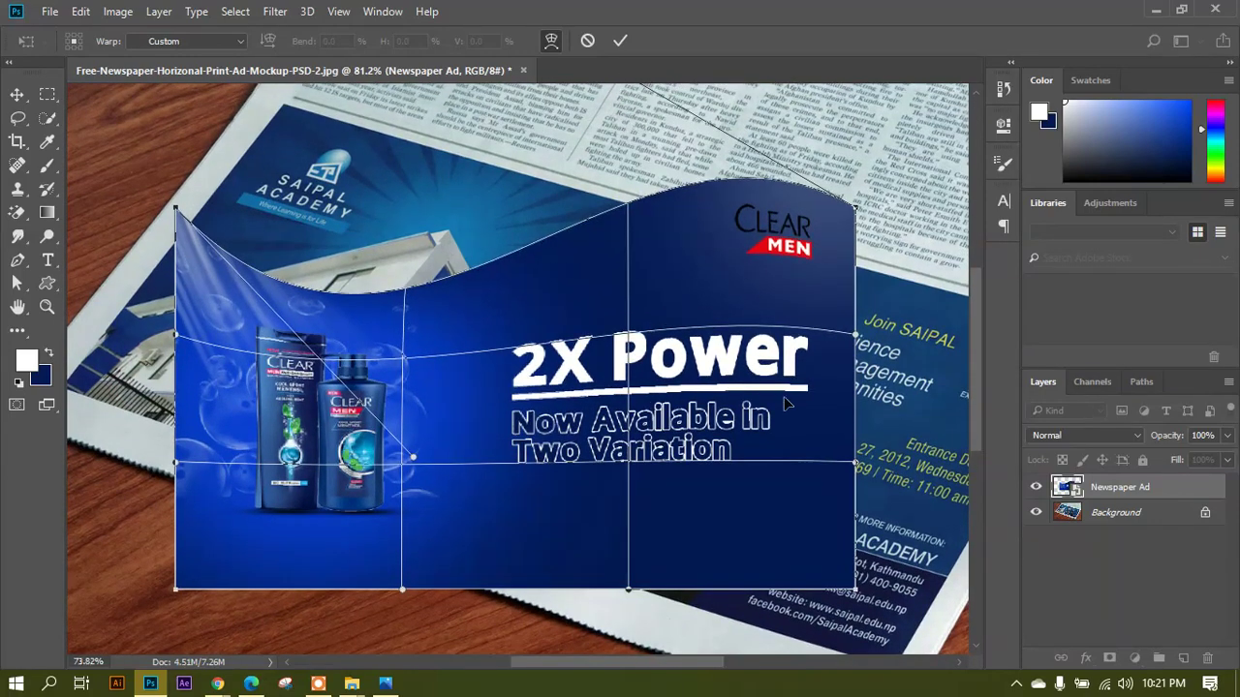
pyautogui.scroll(-2, 613, 344)
pyautogui.press('Return')
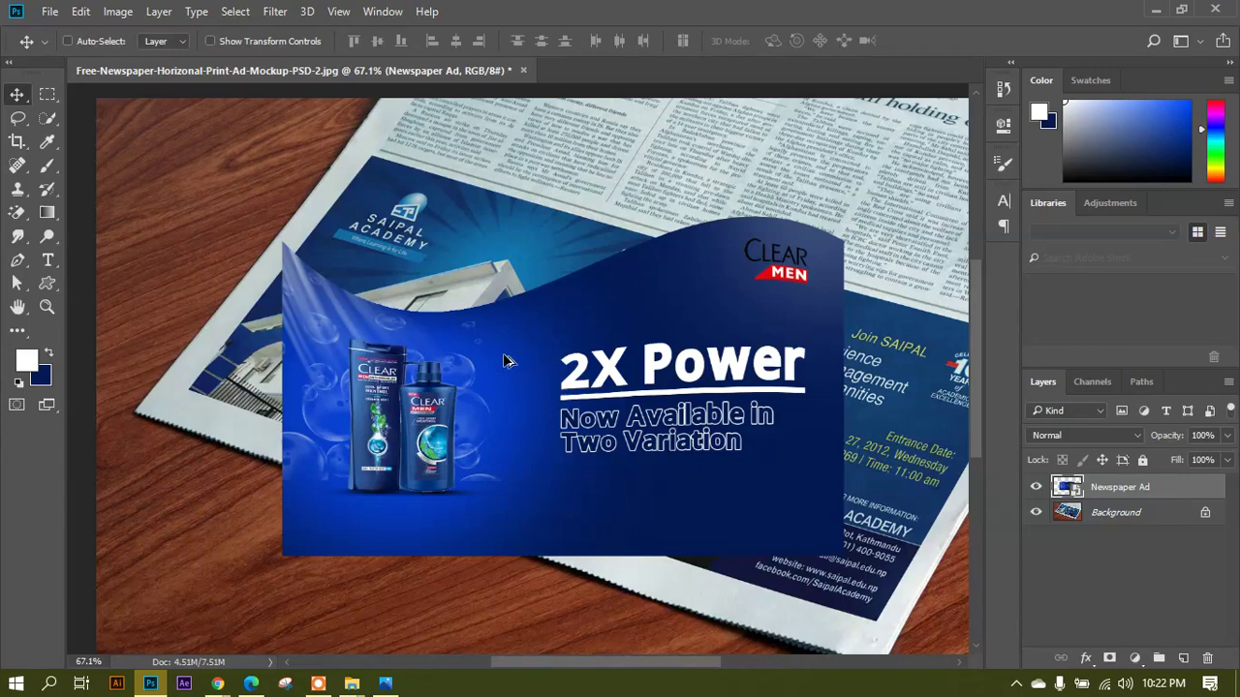
pyautogui.hotkey('ctrl', 'z')
# Try warping the Newspaper Ad layer by folding its lower-left corner up and inward.
pyautogui.scroll(-1, 503, 350)
pyautogui.hotkey('ctrl', 't')
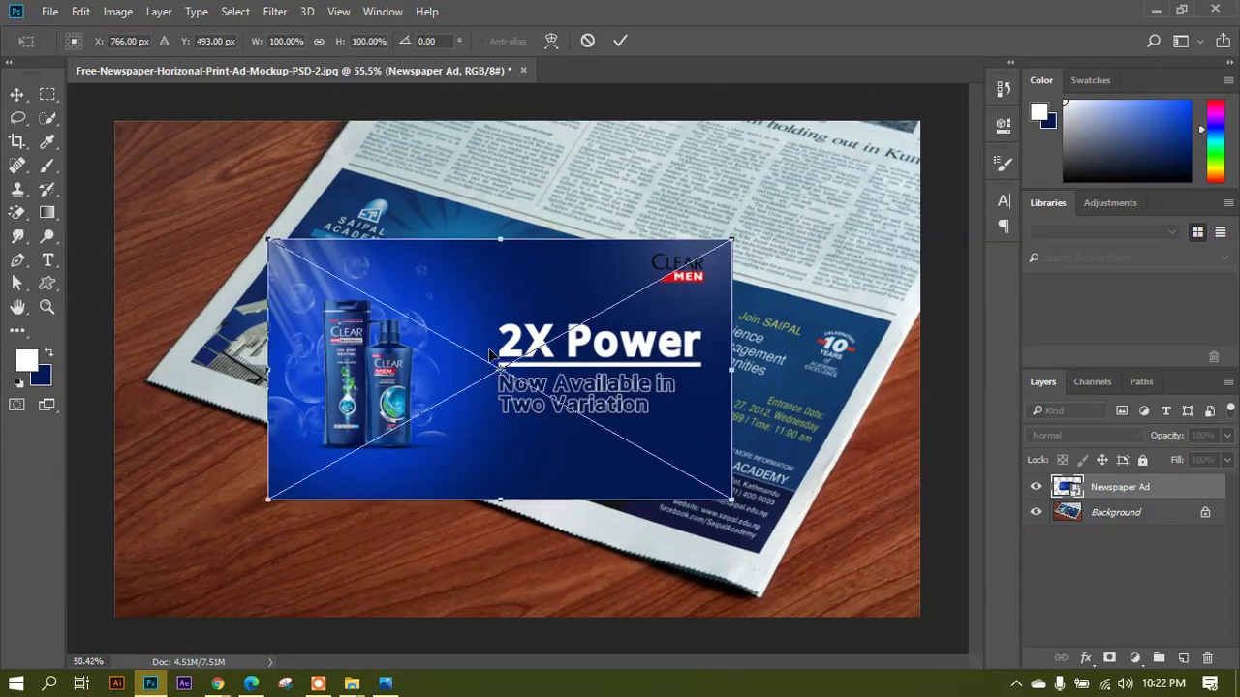
pyautogui.scroll(-1, 501, 350)
pyautogui.rightClick(484, 340)
pyautogui.click(524, 496)
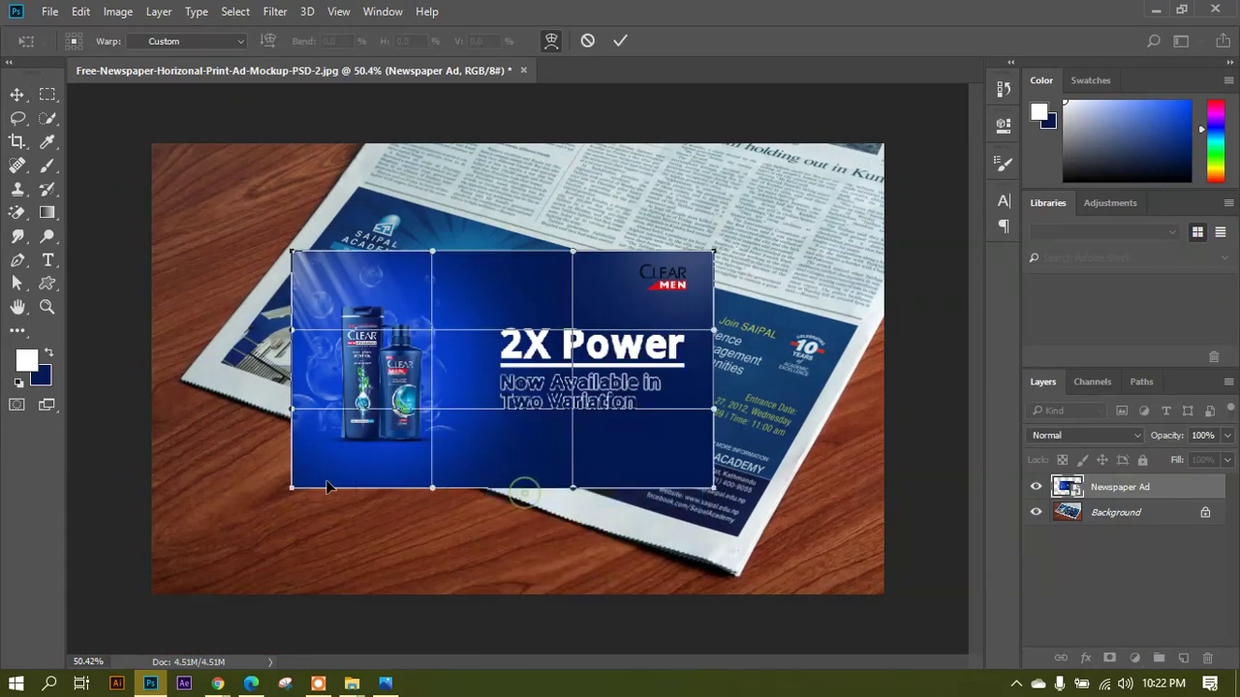
pyautogui.moveTo(291, 489); pyautogui.dragTo(434, 379)
pyautogui.press('Return')
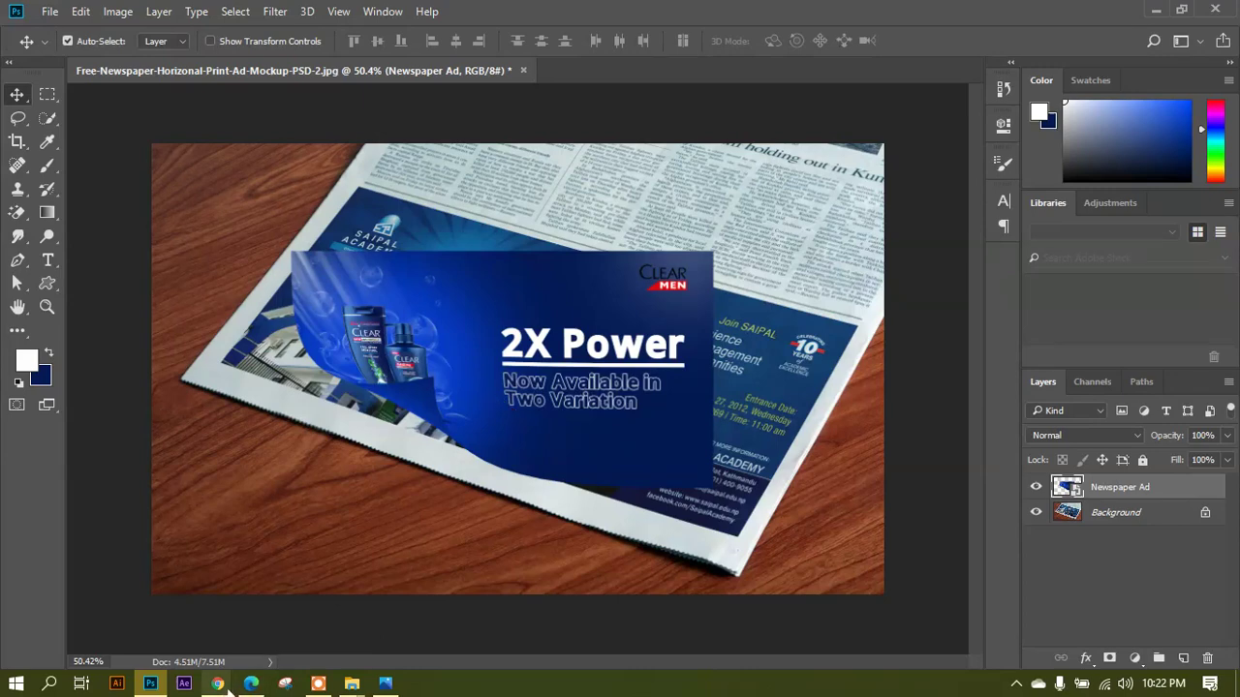
# Switch to the Google Meet call in Chrome, check its chat messages, and return to the mockup document in Photoshop.
pyautogui.moveTo(222, 688)
pyautogui.click(78, 610)
pyautogui.click(802, 19)
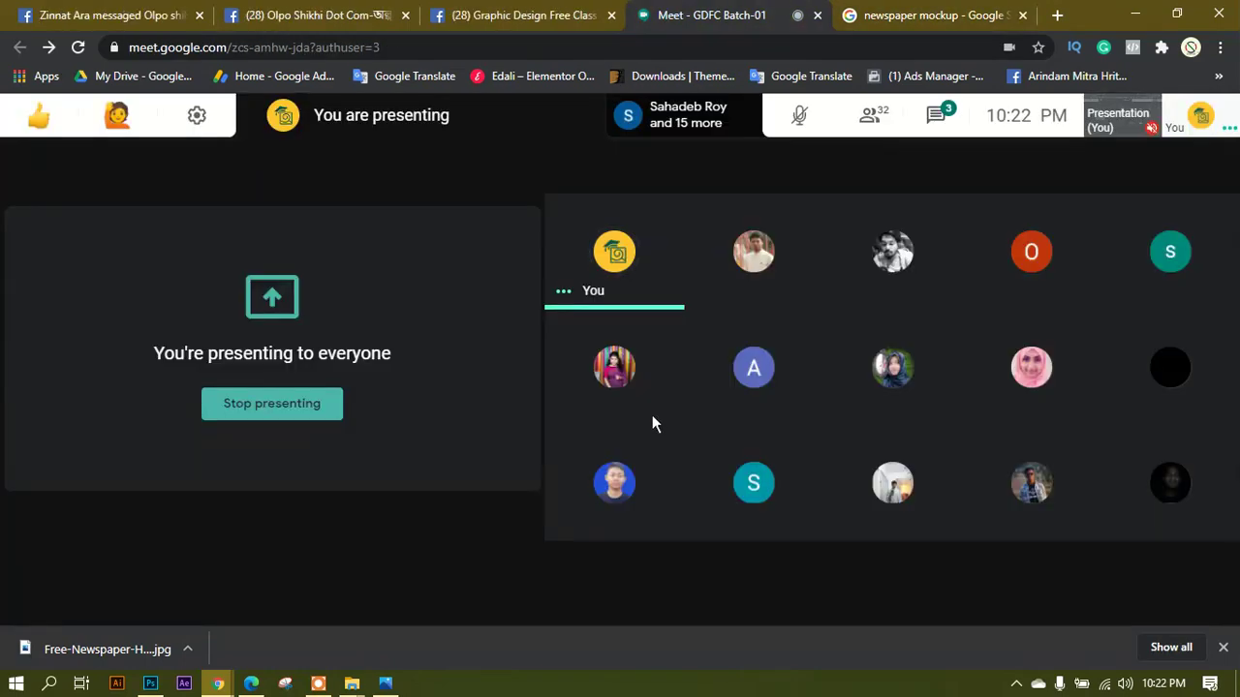
pyautogui.click(938, 116)
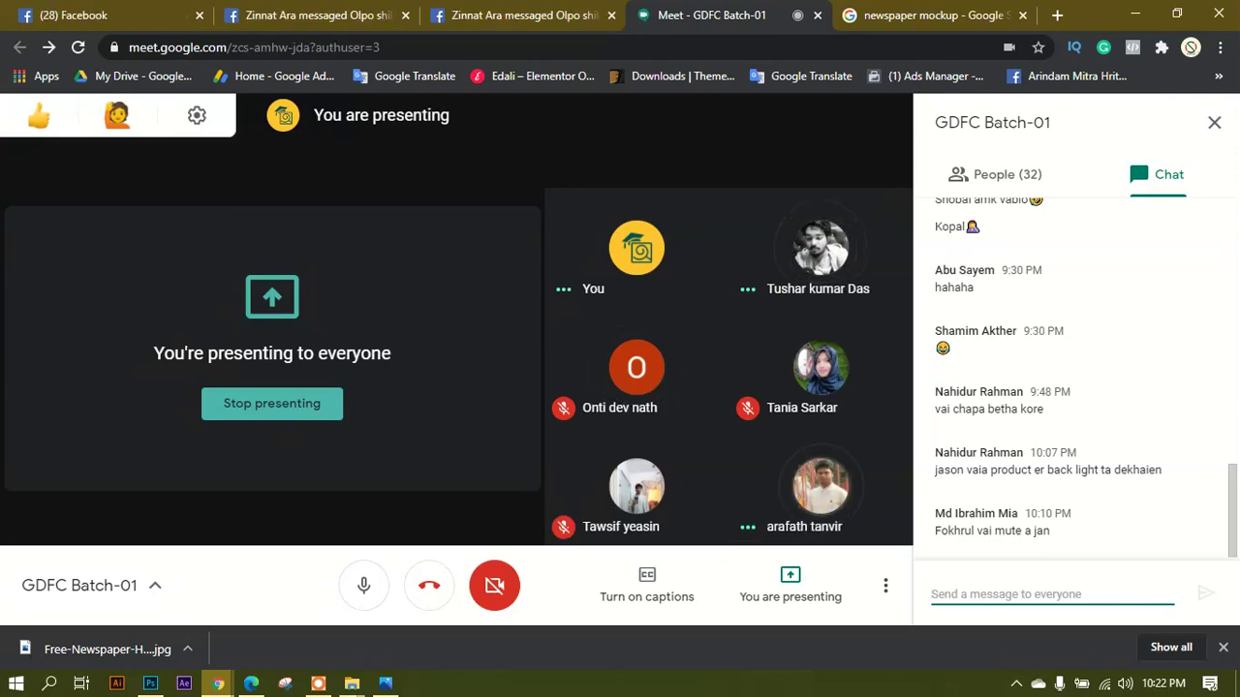
pyautogui.click(657, 388)
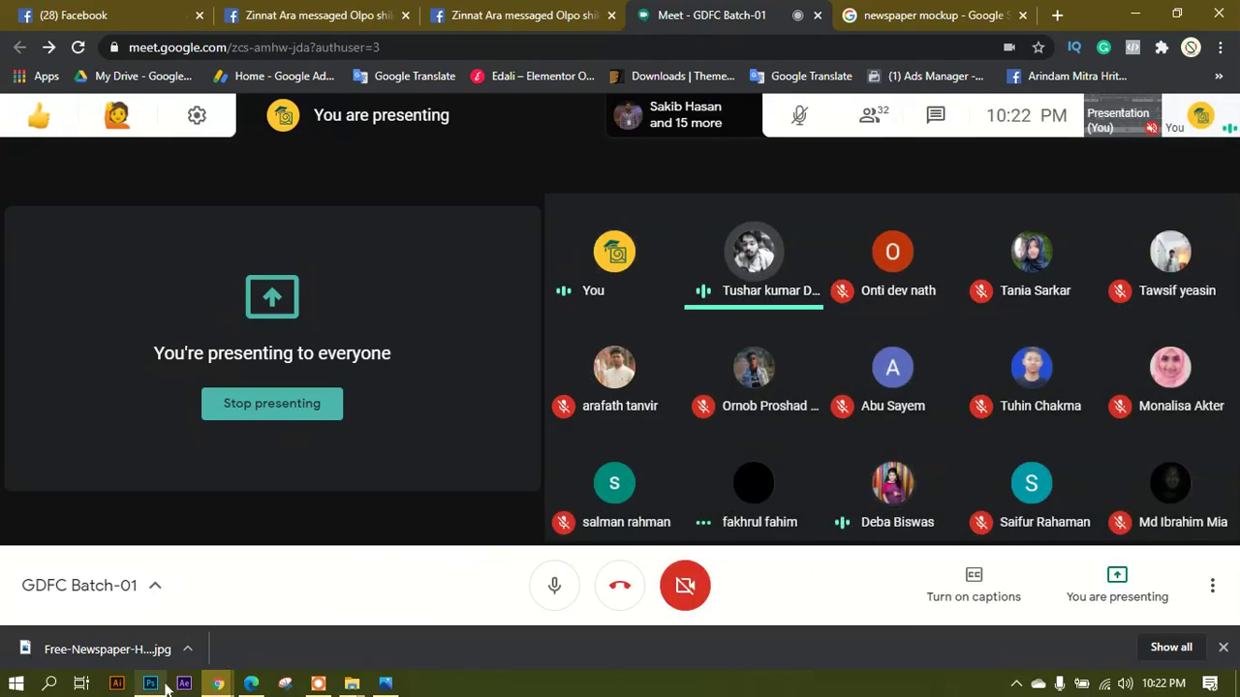
pyautogui.moveTo(155, 685)
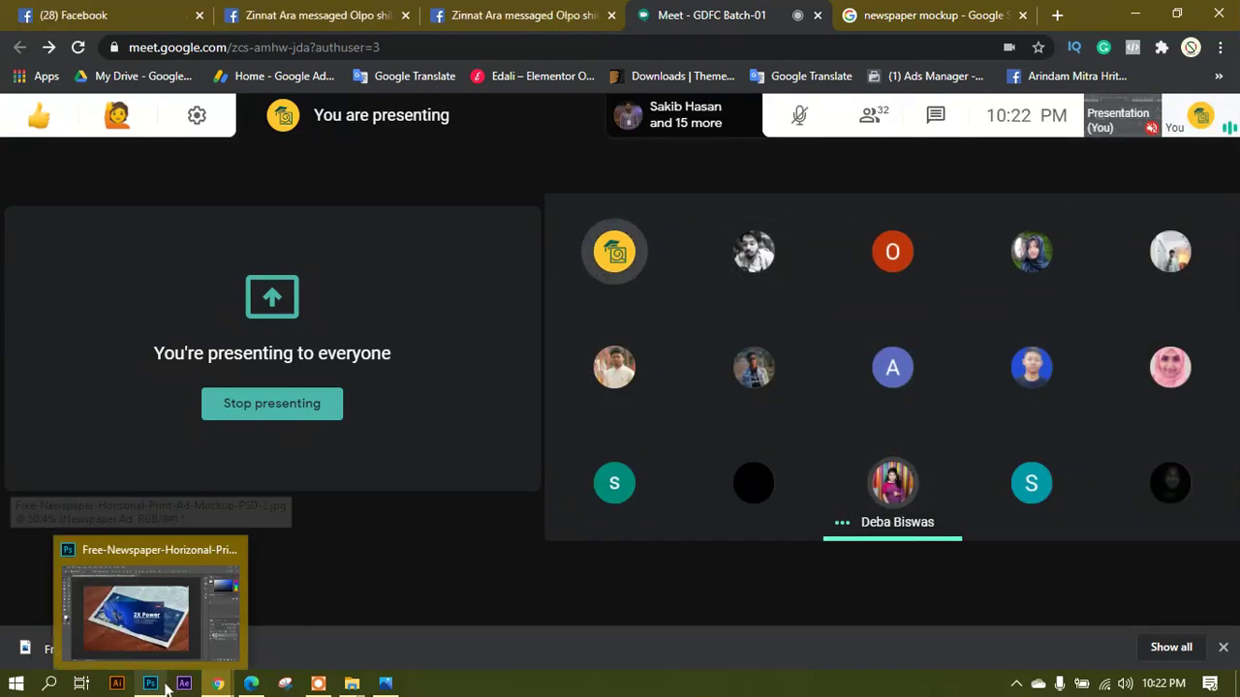
pyautogui.click(166, 620)
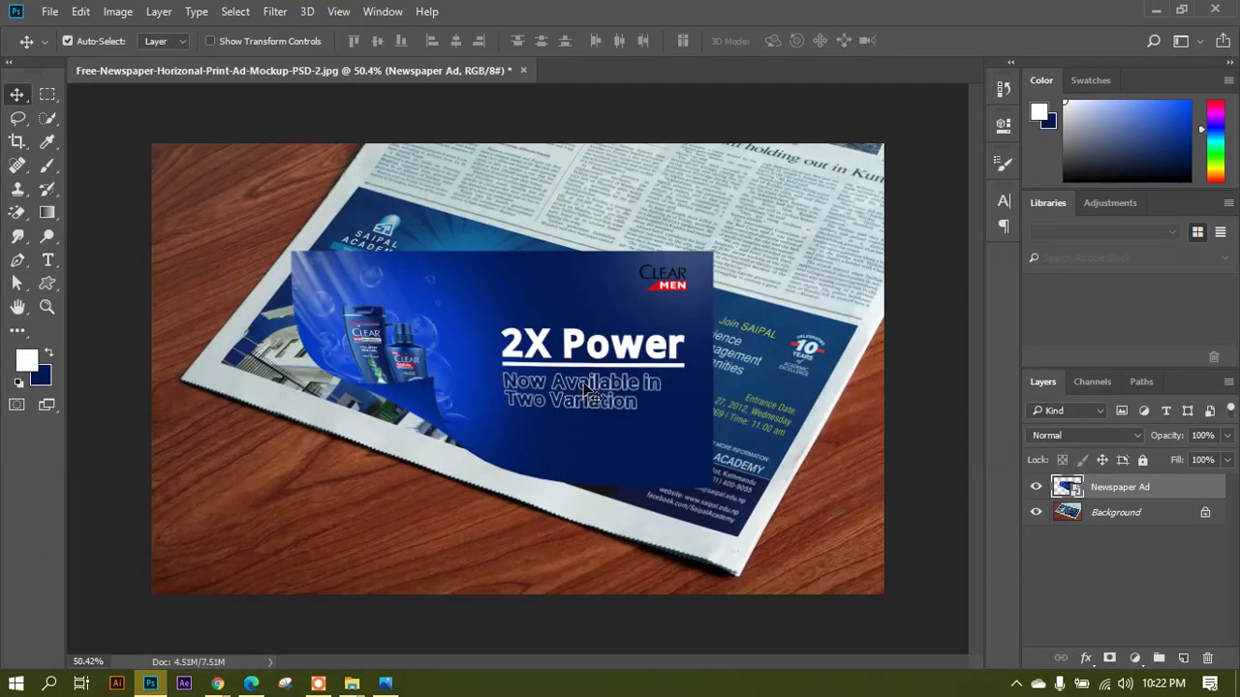
# Undo the lower-left corner warp on the Newspaper Ad layer.
pyautogui.press('ctrl')
pyautogui.hotkey('ctrl', 'z')
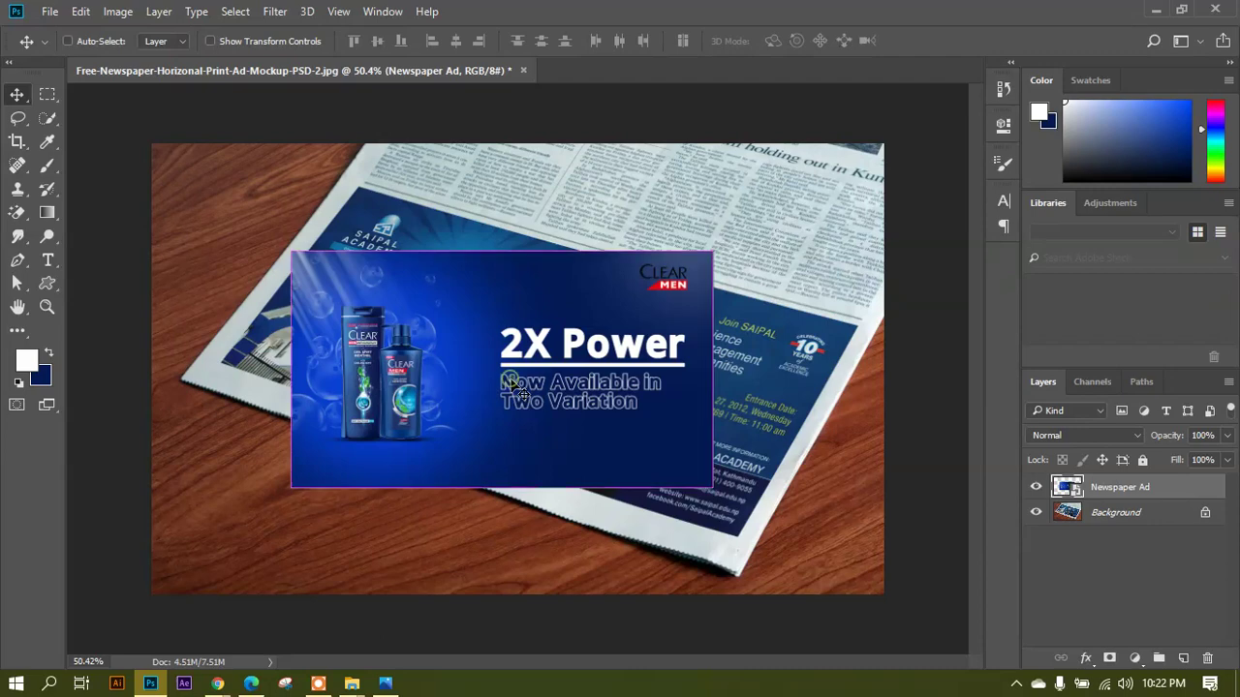
pyautogui.hotkey('ctrl', 't')
pyautogui.scroll(2, 518, 376)
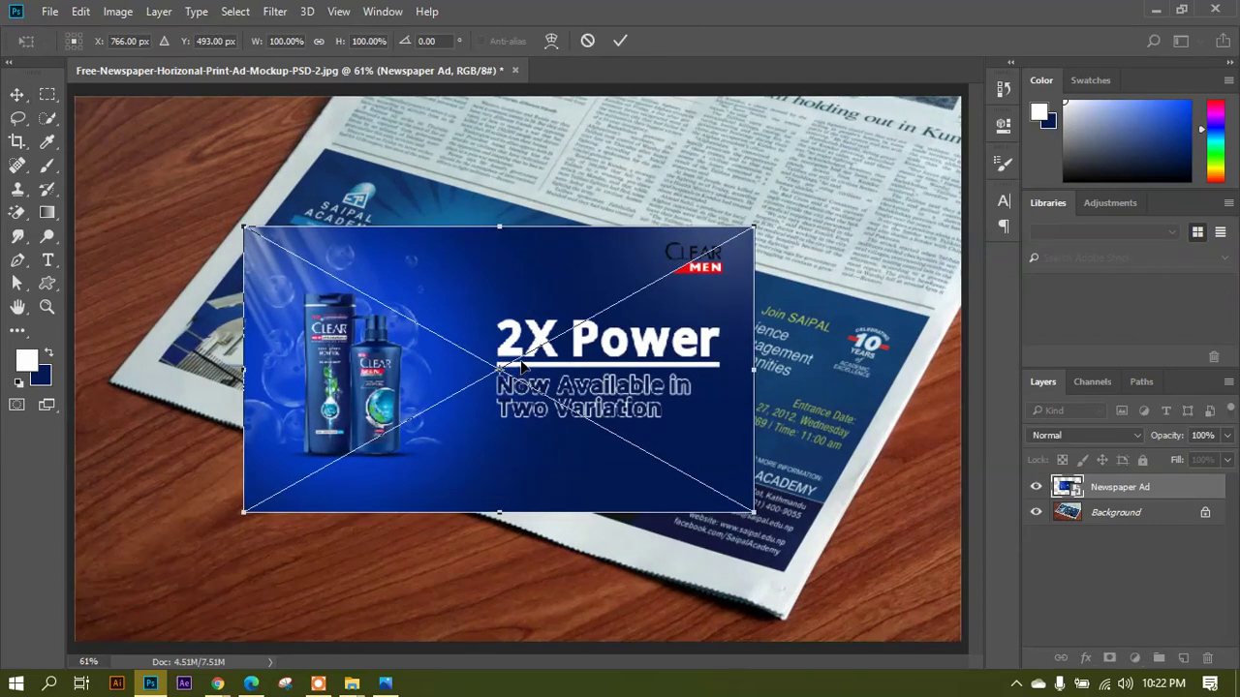
pyautogui.rightClick(531, 306)
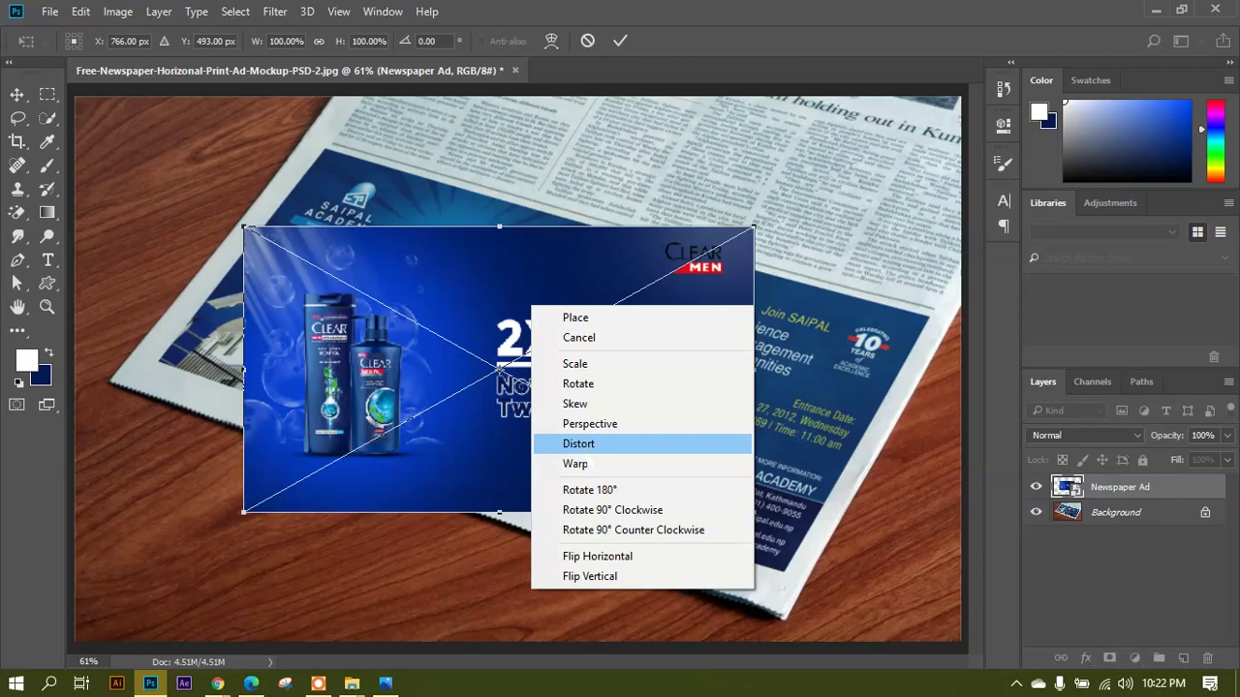
pyautogui.click(581, 443)
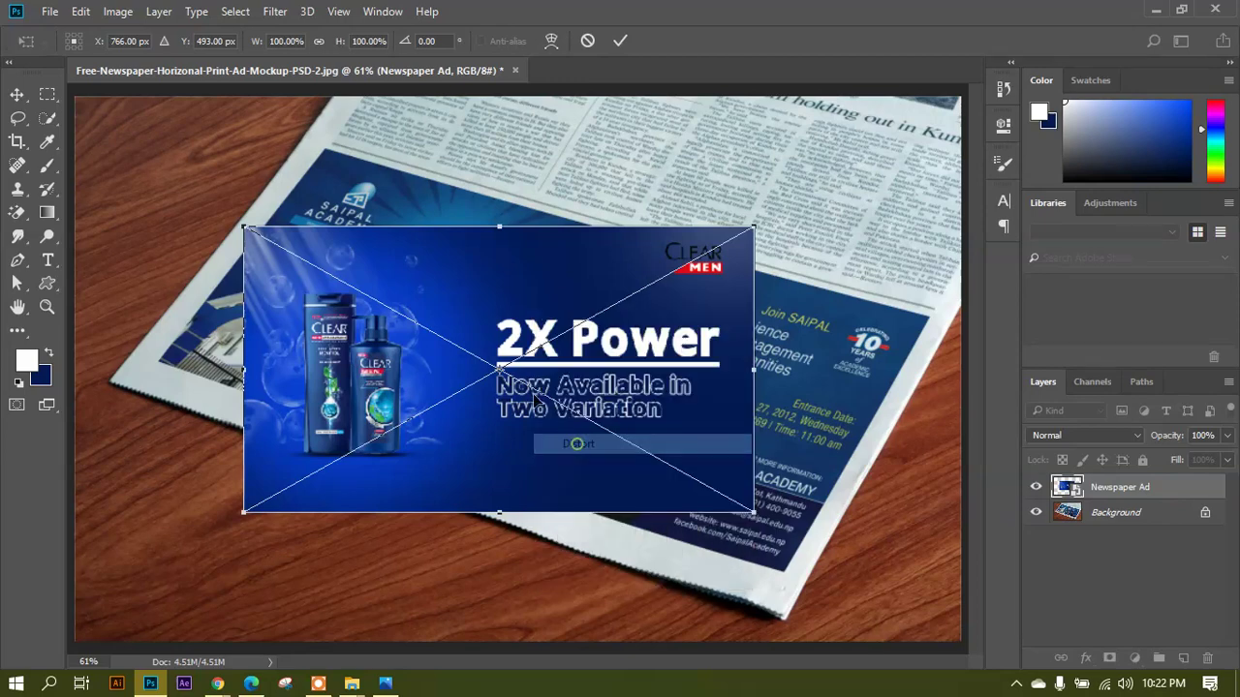
pyautogui.rightClick(600, 255)
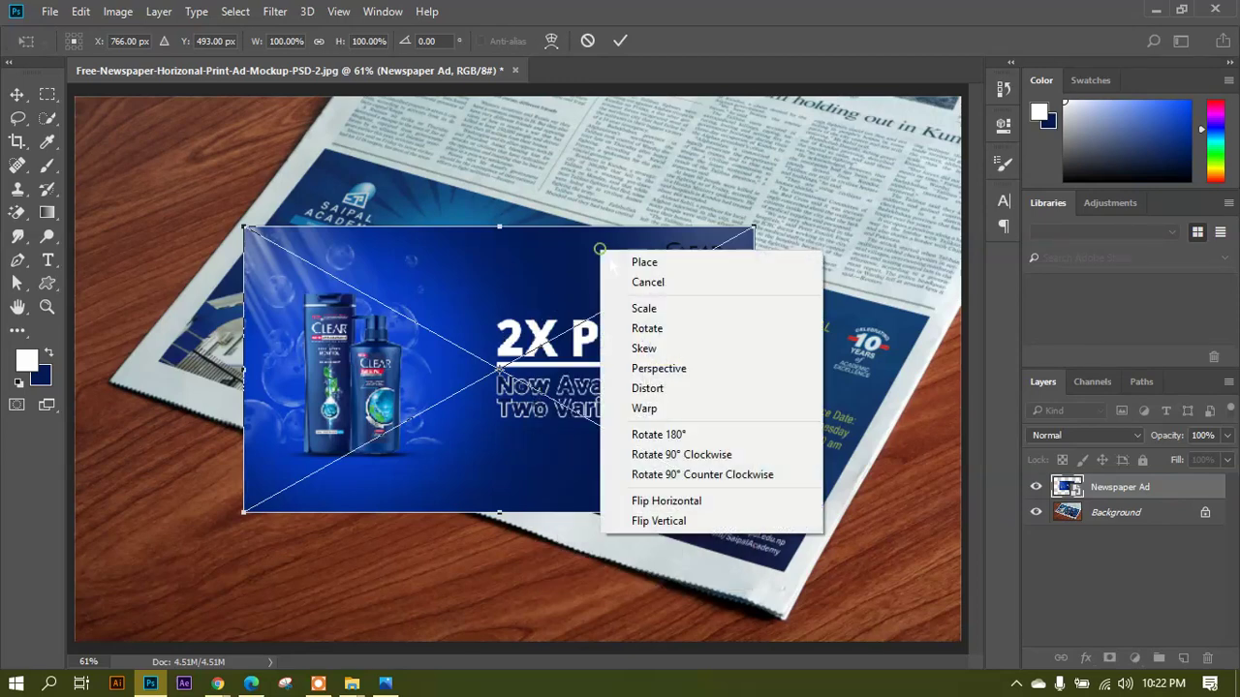
pyautogui.click(645, 407)
pyautogui.moveTo(756, 516); pyautogui.dragTo(784, 570)
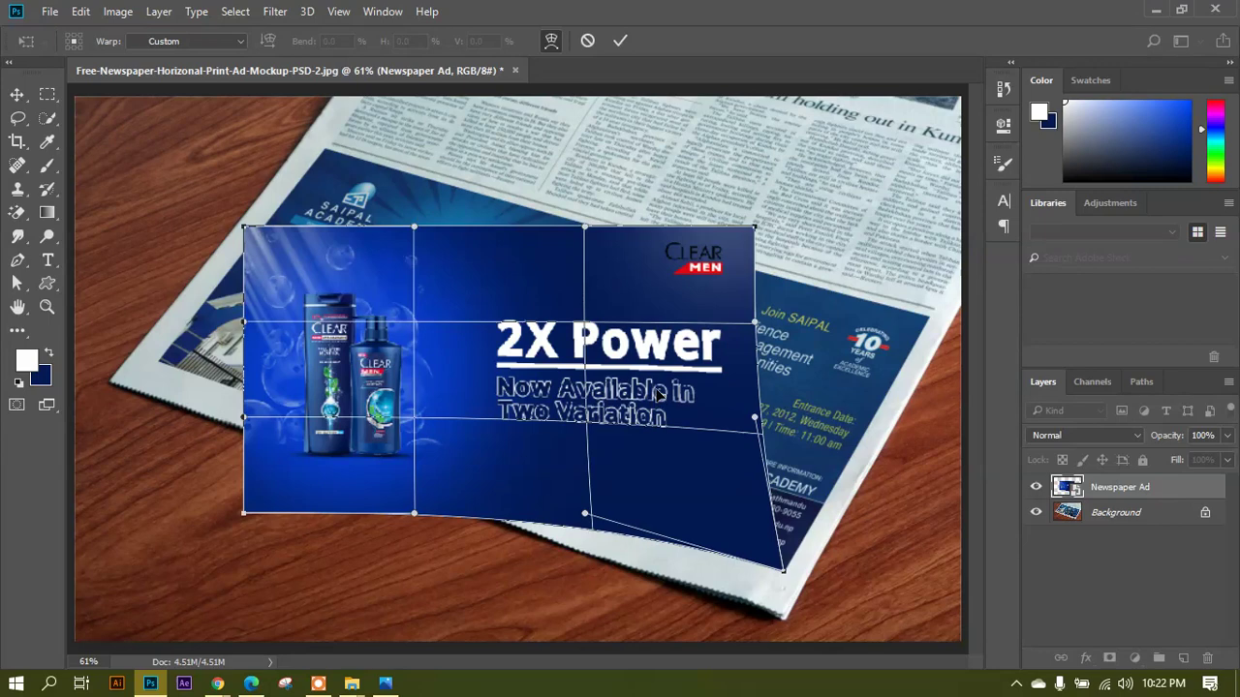
pyautogui.press('Escape')
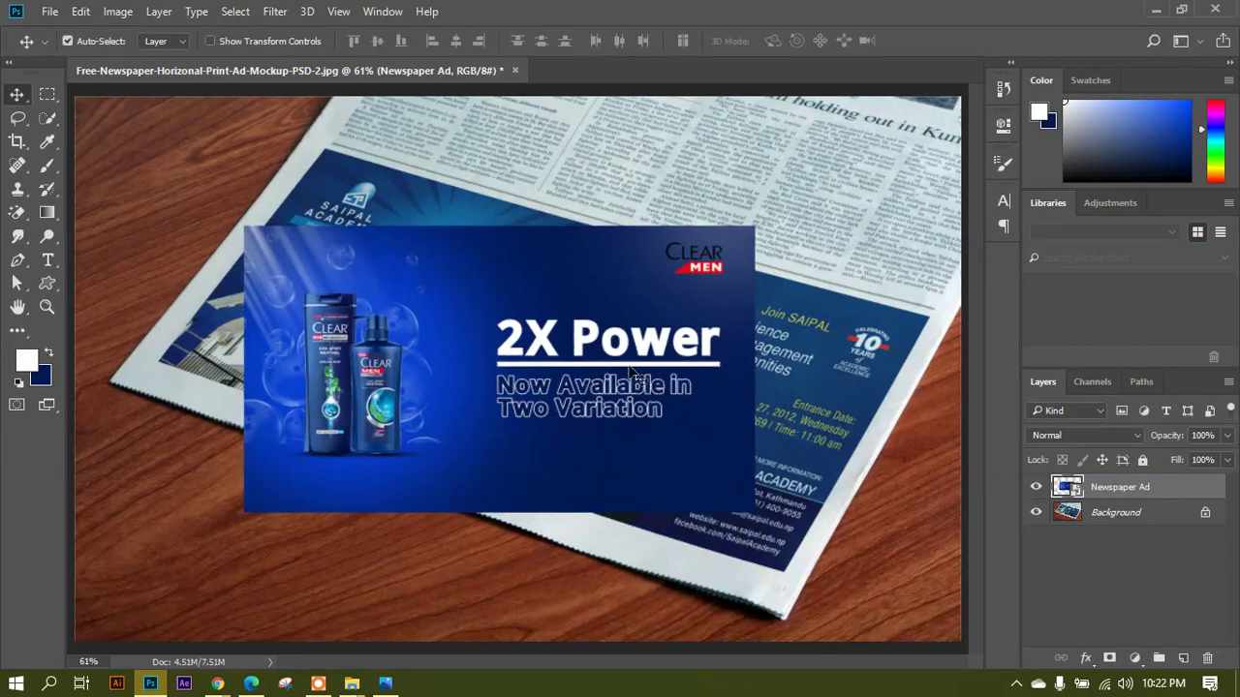
# Distort the Newspaper Ad layer so its four corners match the corners of the blue ad area on the newspaper.
pyautogui.hotkey('ctrl', 't')
pyautogui.rightClick(540, 289)
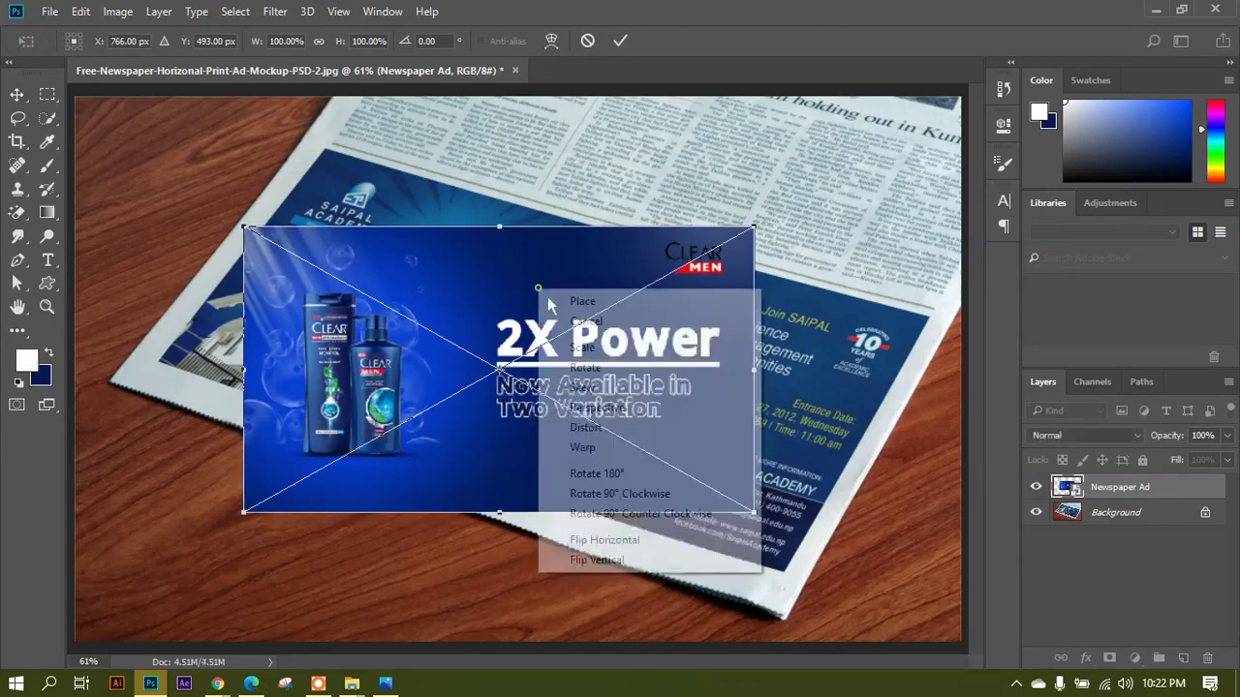
pyautogui.click(586, 427)
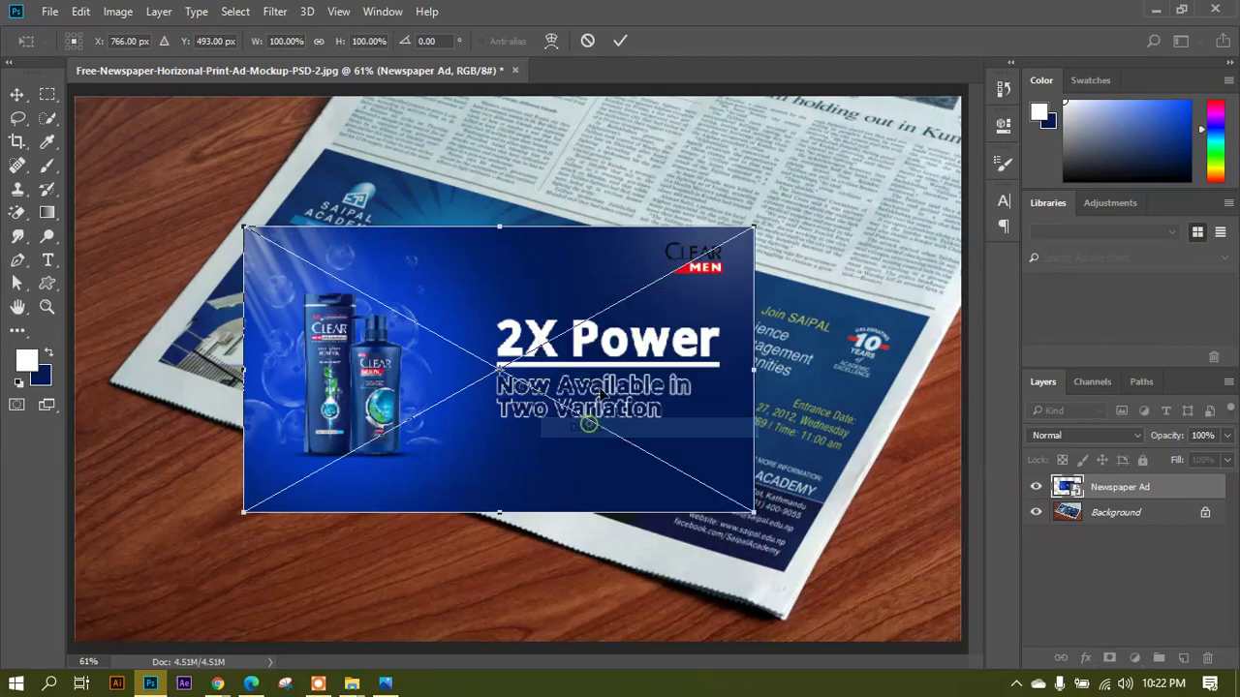
pyautogui.scroll(1, 690, 256)
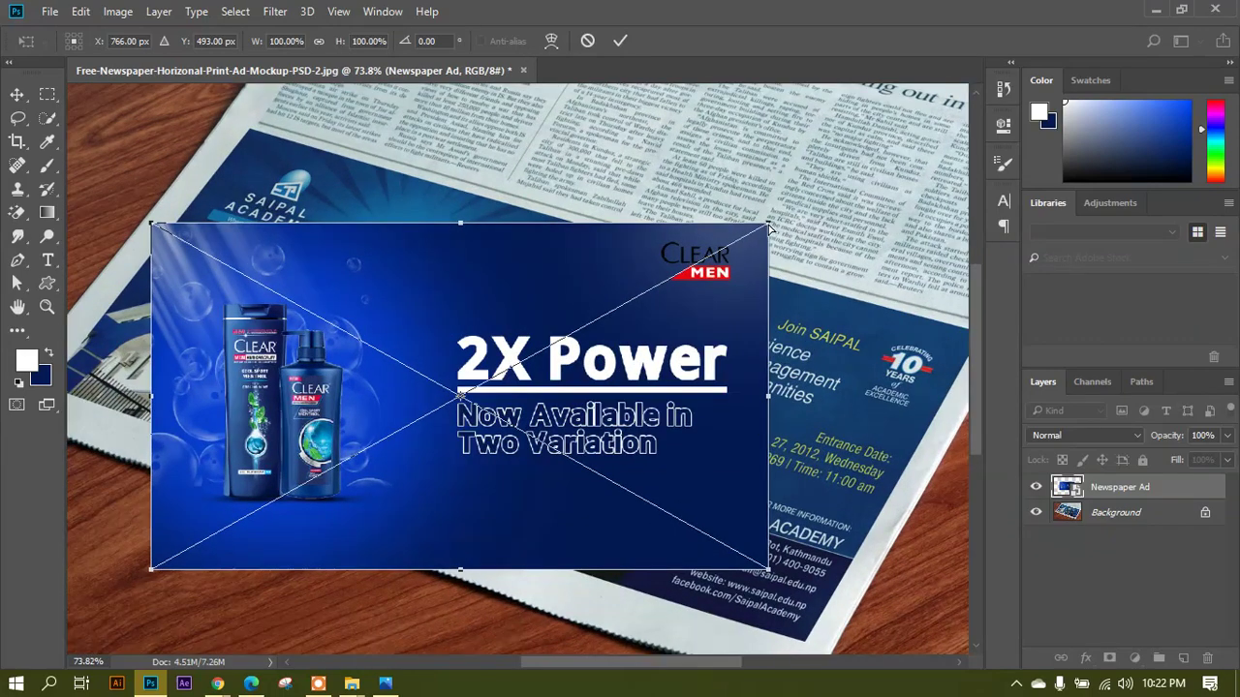
pyautogui.scroll(-1, 814, 312)
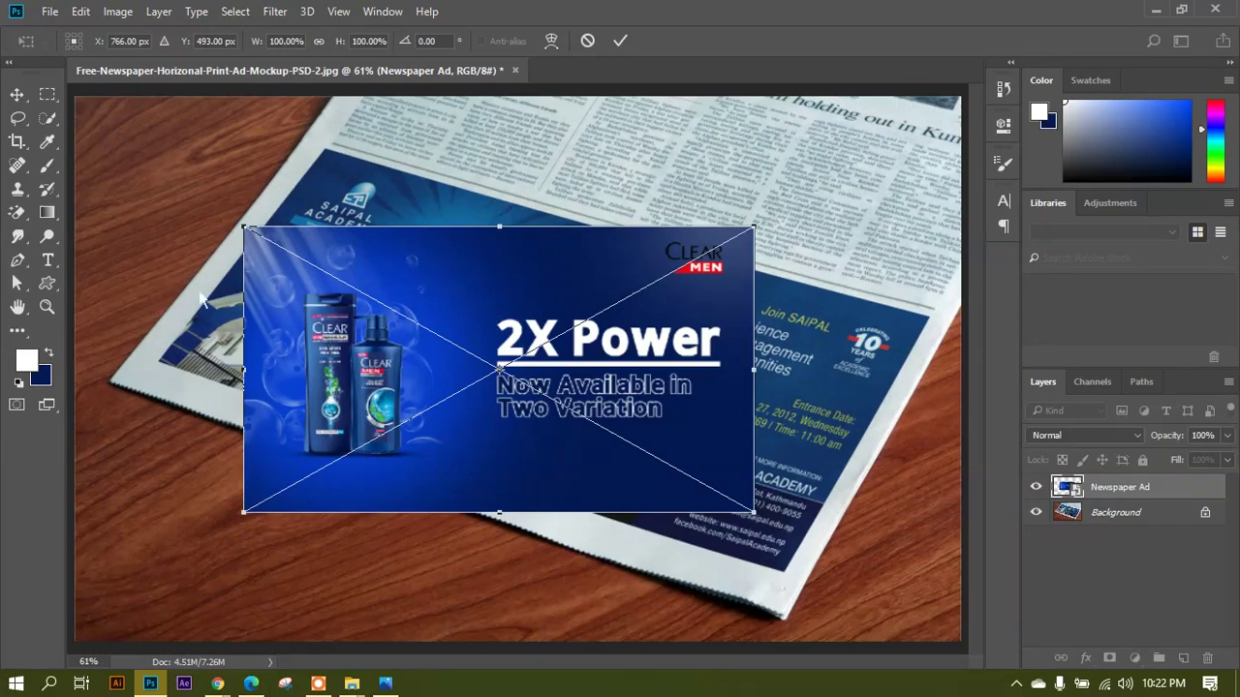
pyautogui.rightClick(591, 309)
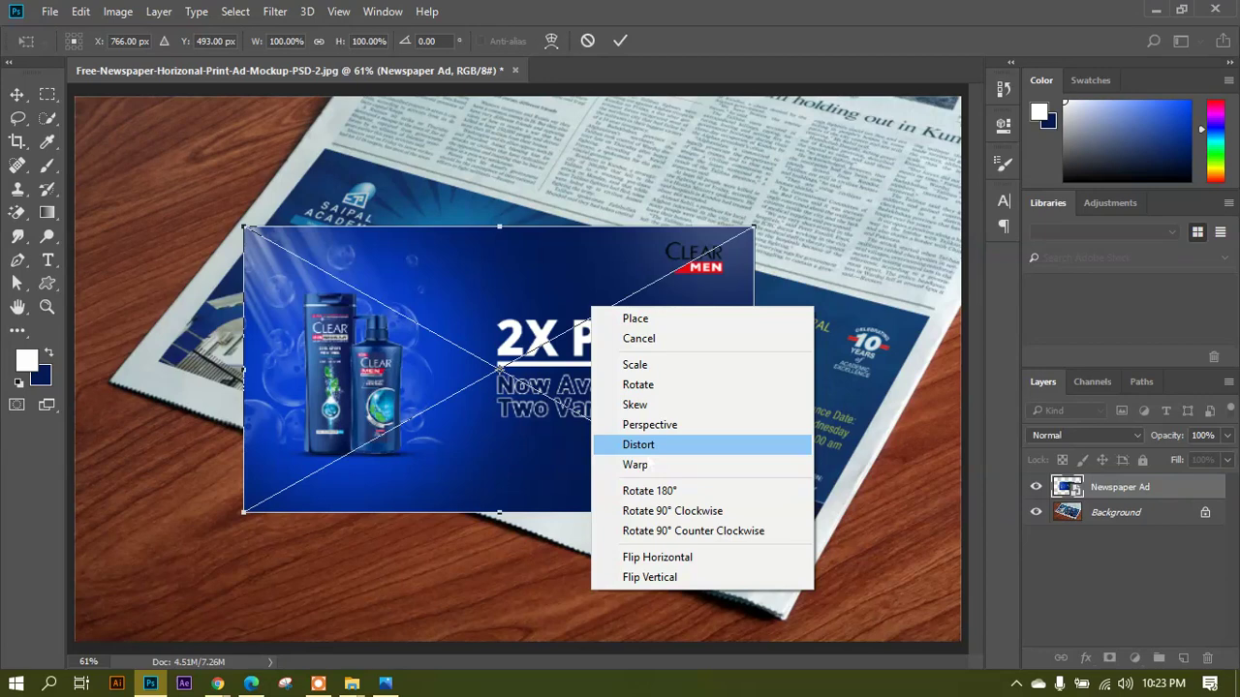
pyautogui.click(638, 444)
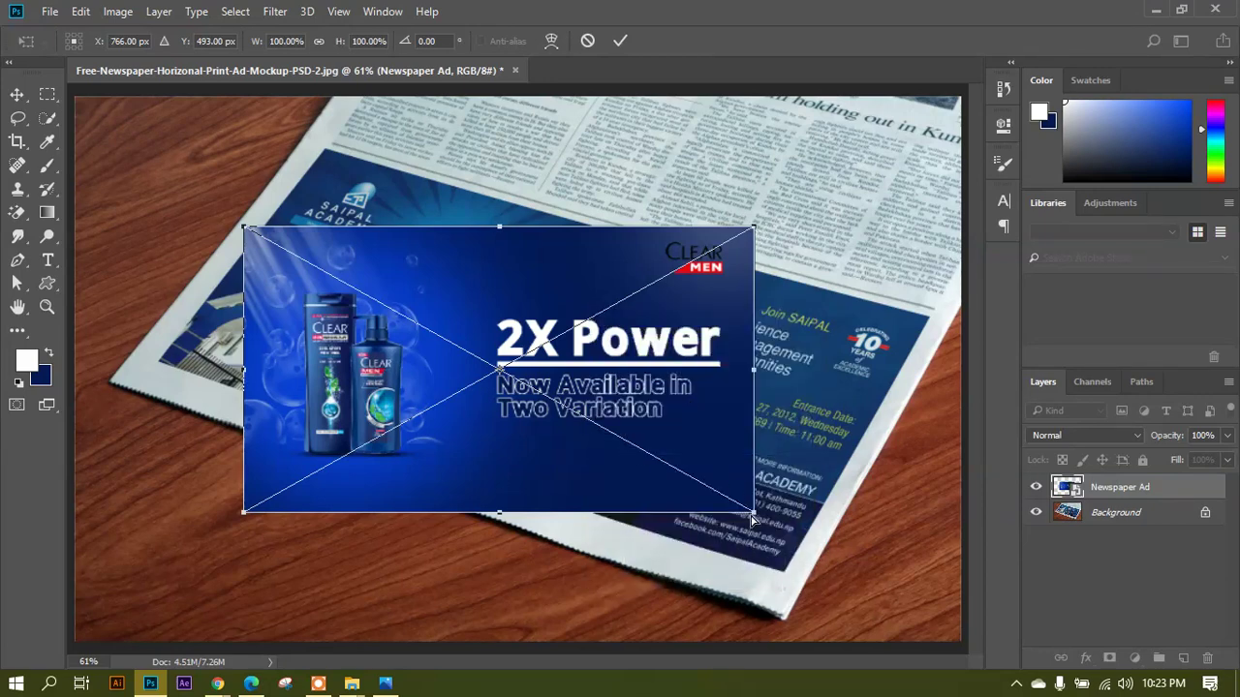
pyautogui.moveTo(755, 512); pyautogui.dragTo(786, 578)
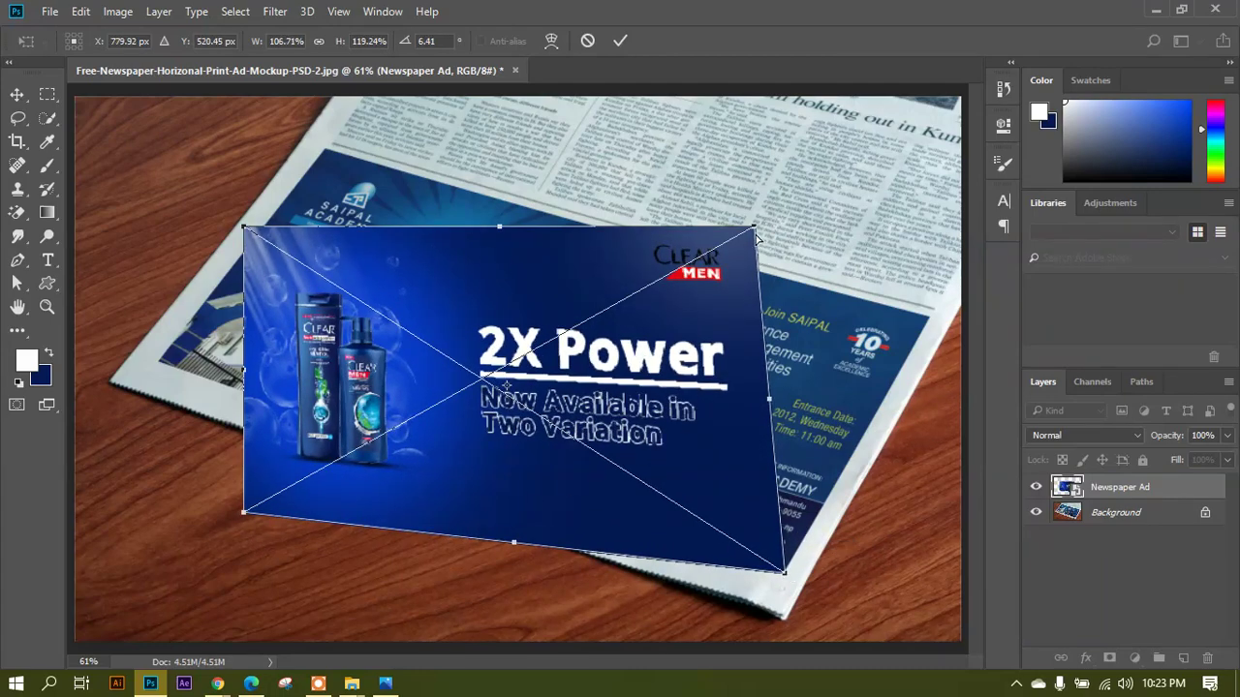
pyautogui.moveTo(756, 228); pyautogui.dragTo(928, 324)
pyautogui.moveTo(244, 229); pyautogui.dragTo(326, 155)
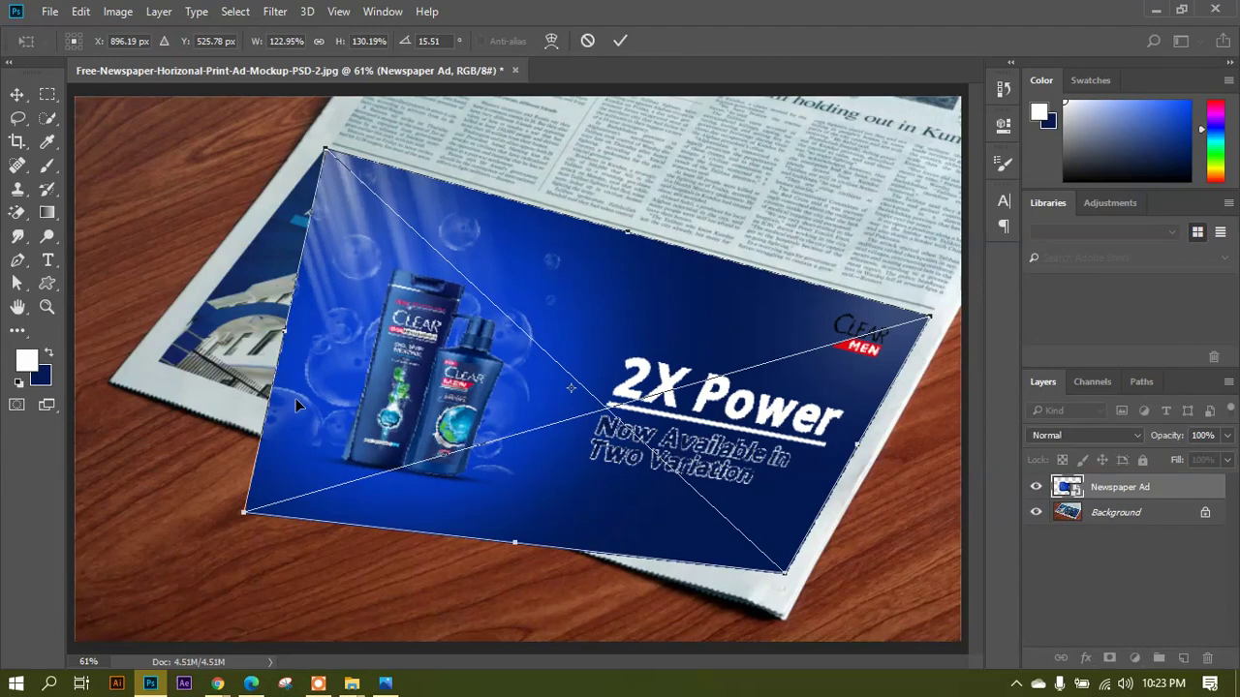
pyautogui.moveTo(248, 515); pyautogui.dragTo(159, 366)
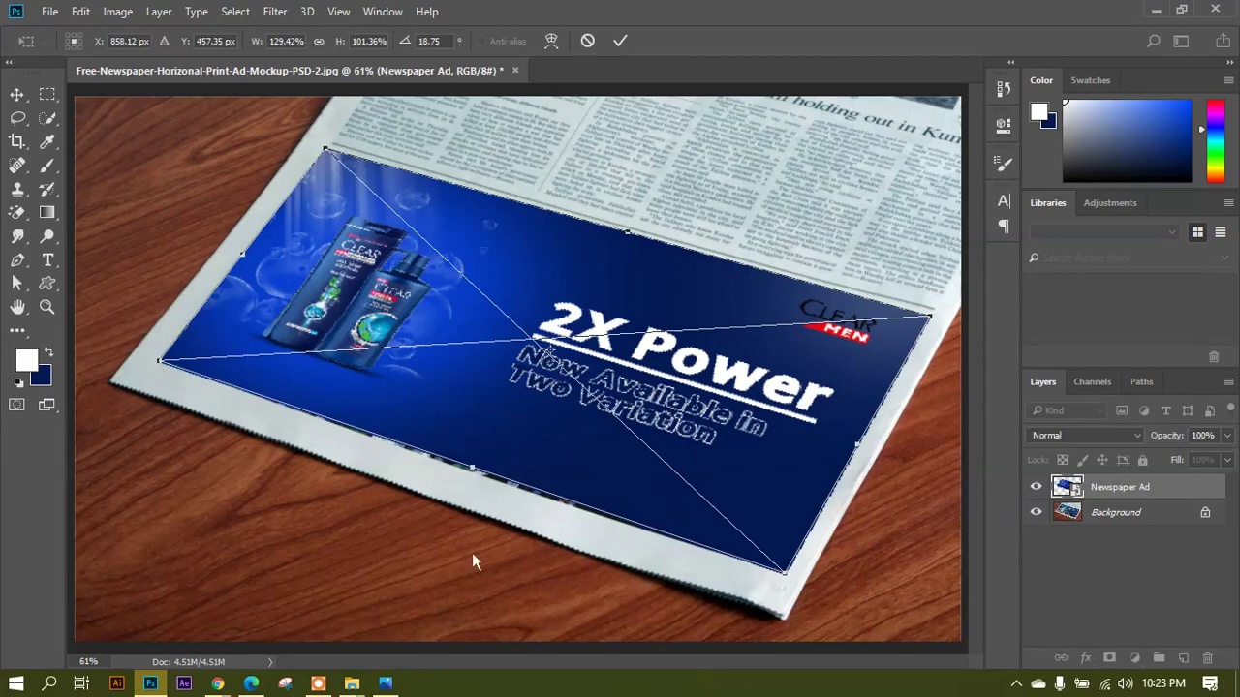
# Warp the Newspaper Ad layer's lower edge slightly outward to cover the remaining strip of the old ad, and apply the transform.
pyautogui.scroll(5, 472, 552)
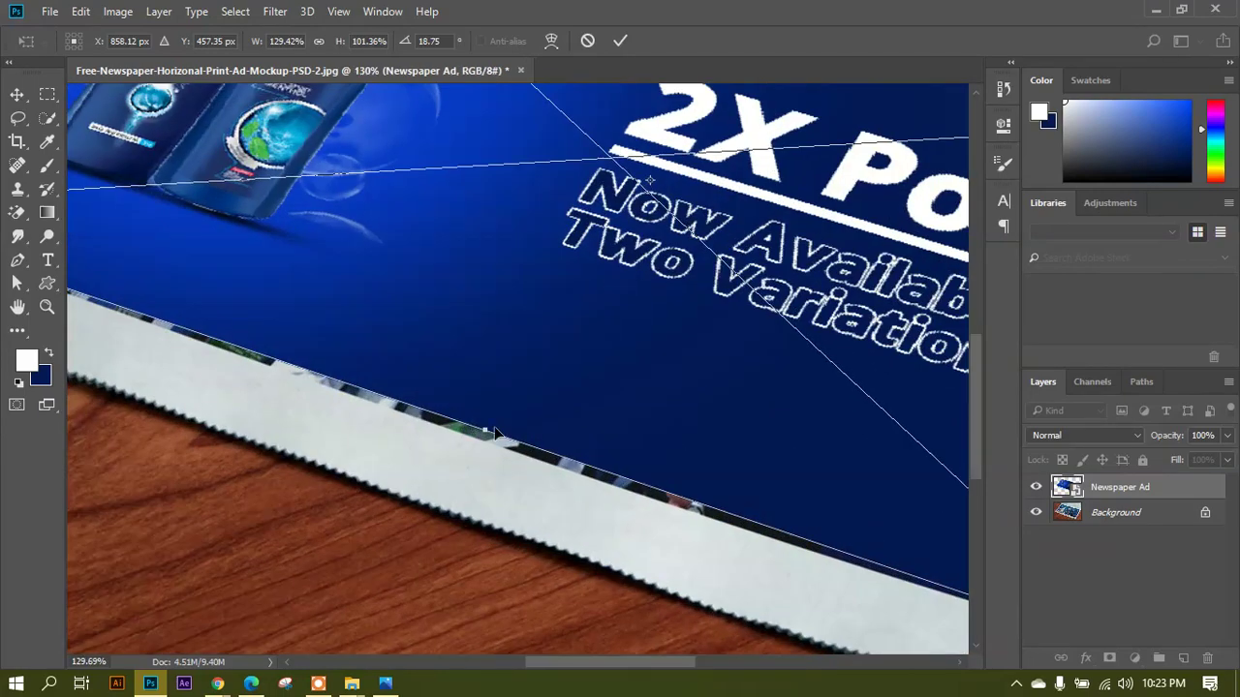
pyautogui.scroll(-2, 469, 432)
pyautogui.rightClick(482, 308)
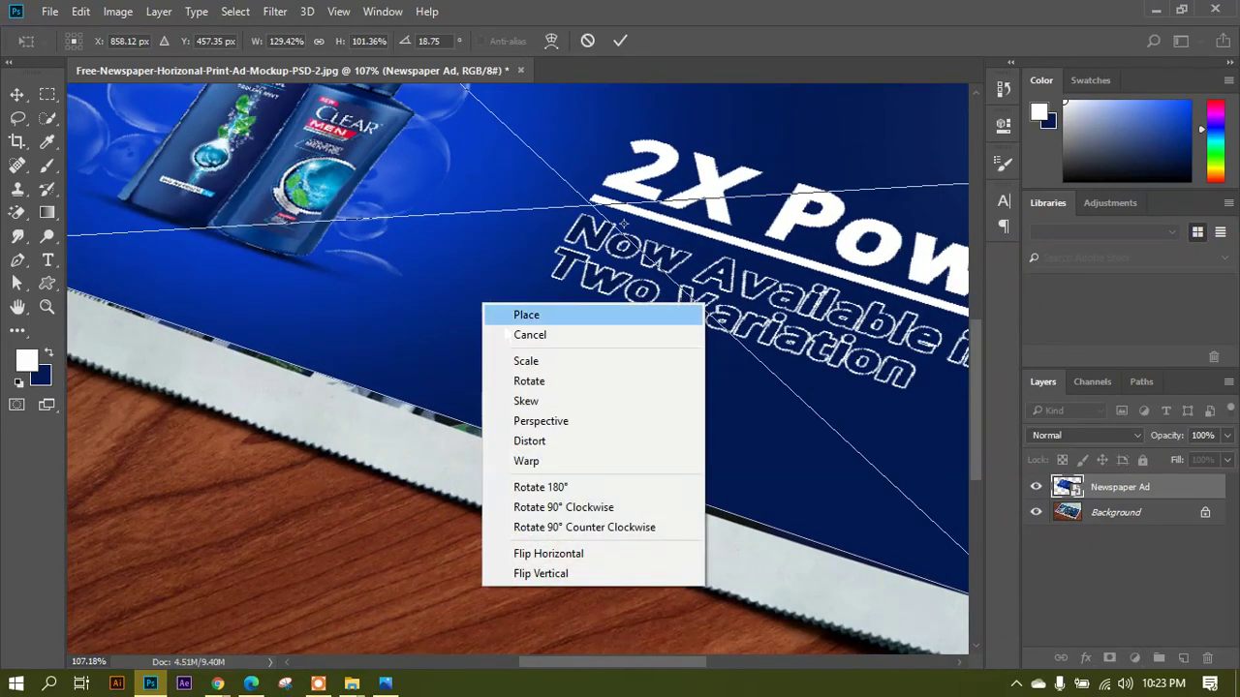
pyautogui.click(531, 461)
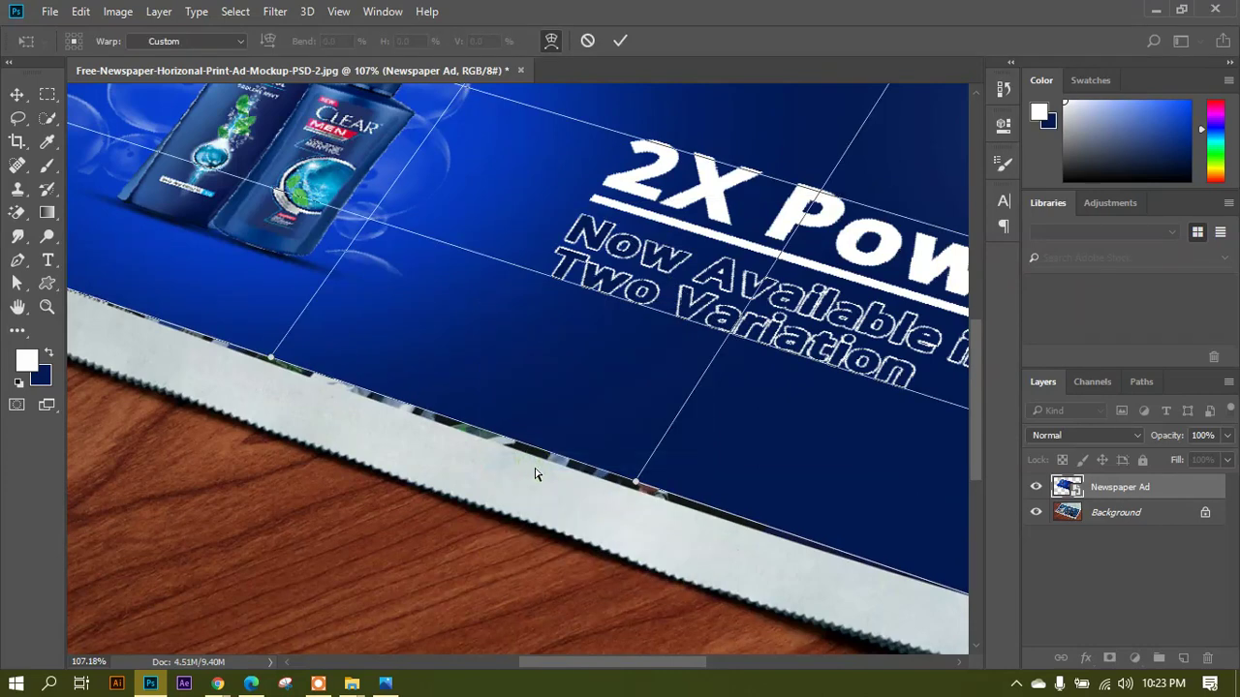
pyautogui.moveTo(643, 487); pyautogui.dragTo(626, 498)
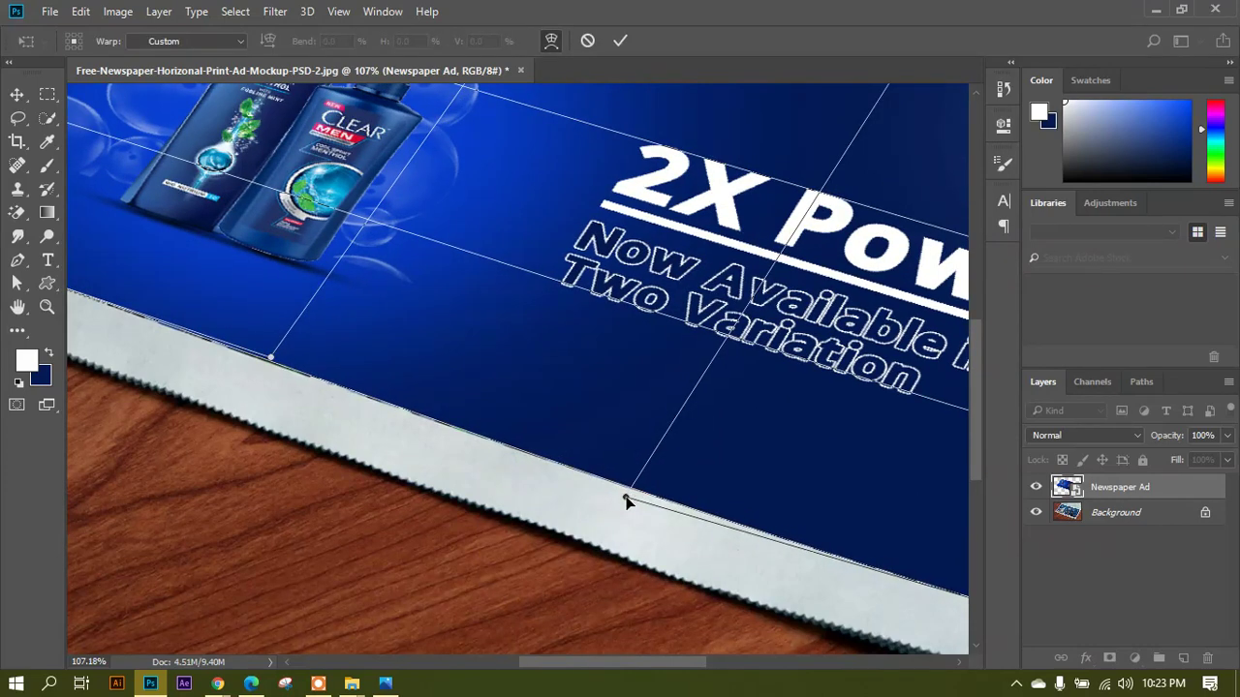
pyautogui.moveTo(271, 359); pyautogui.dragTo(269, 366)
pyautogui.scroll(-5, 533, 499)
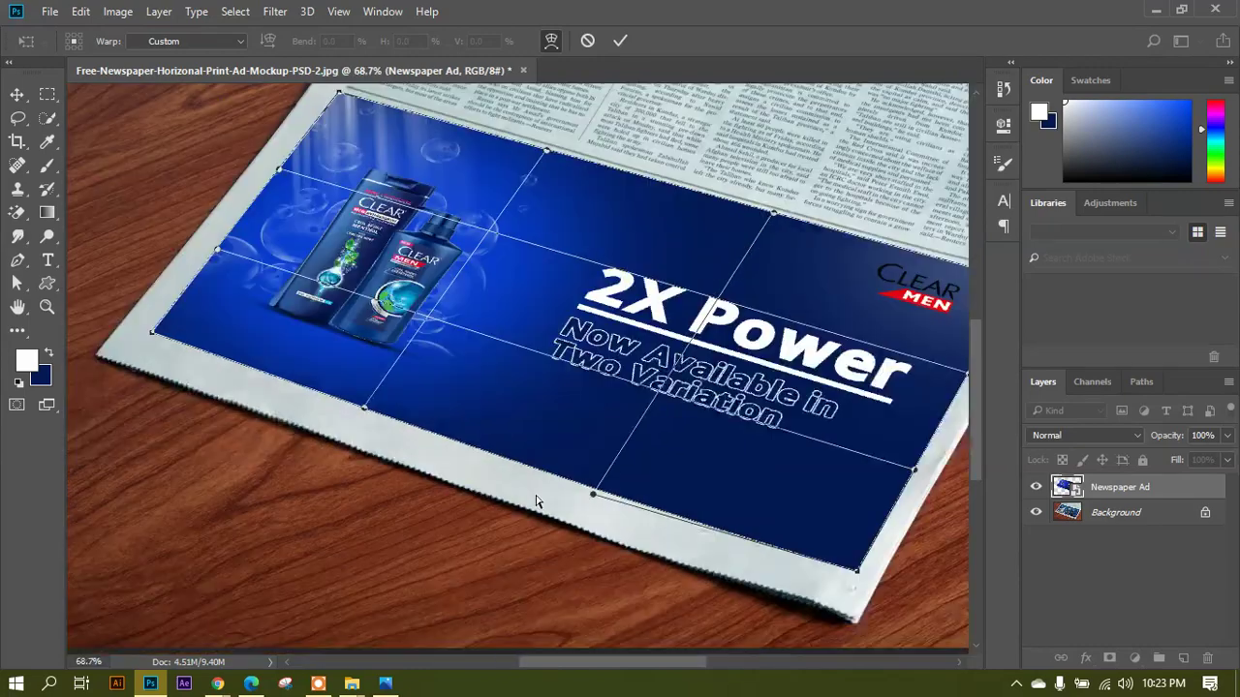
pyautogui.scroll(6, 453, 192)
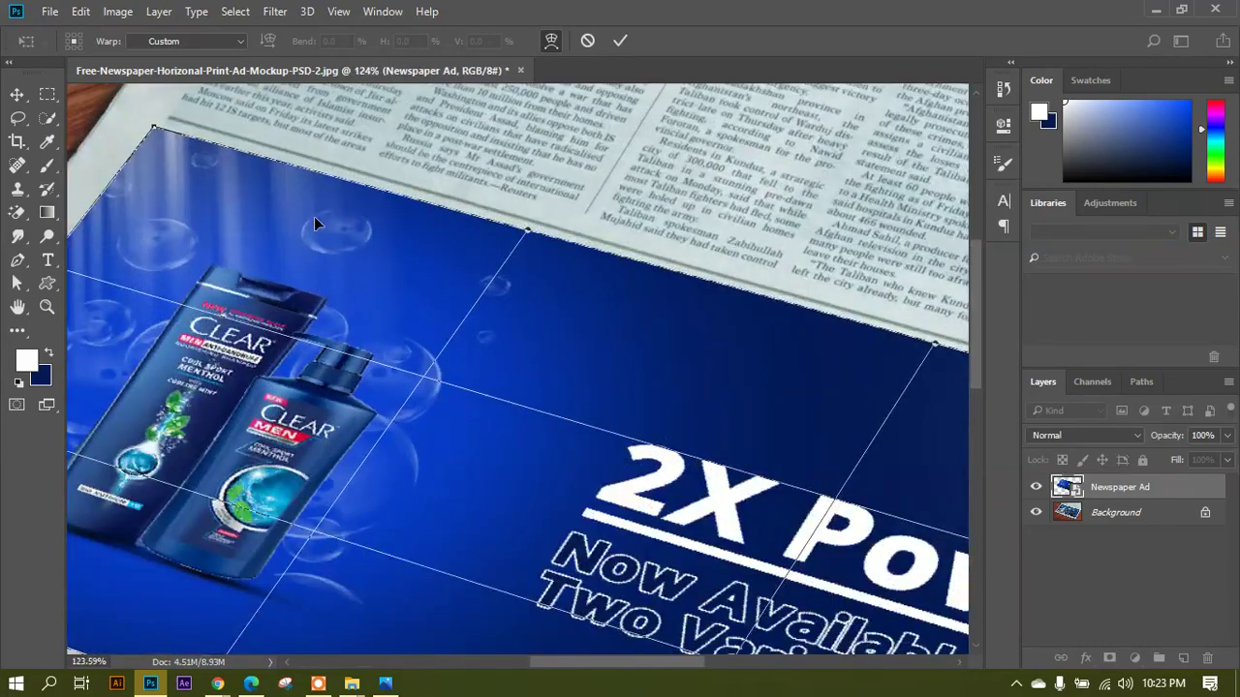
pyautogui.scroll(-4, 662, 274)
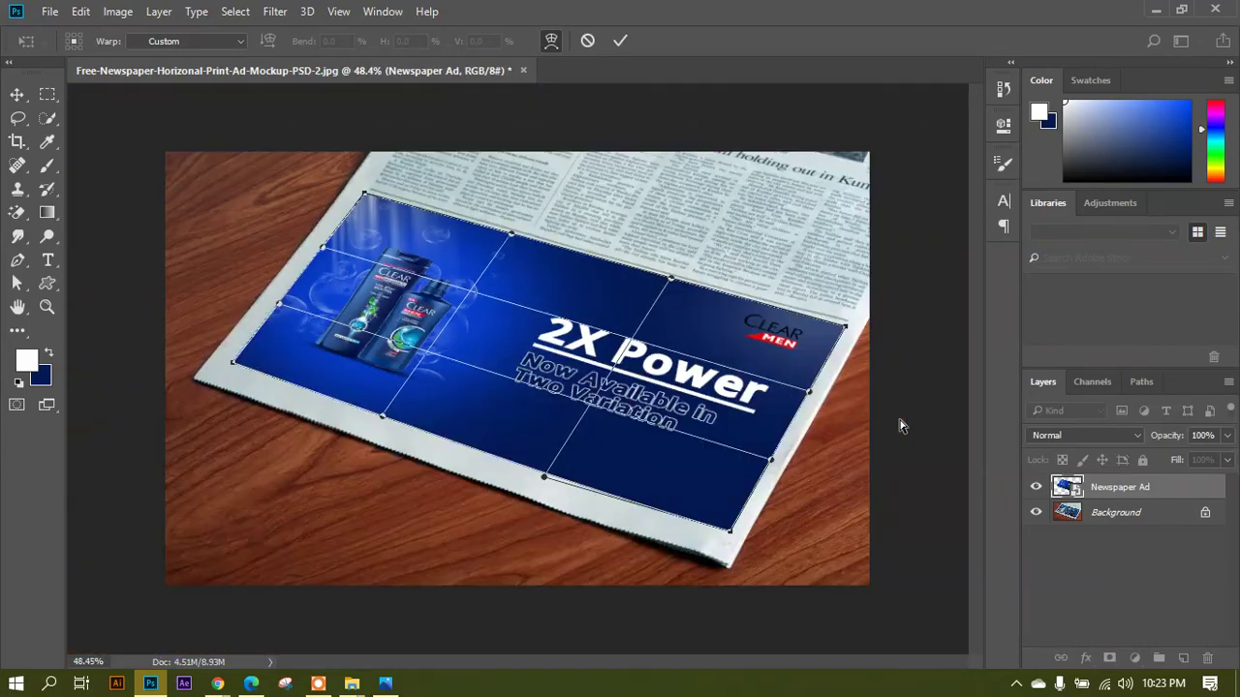
pyautogui.scroll(1, 809, 408)
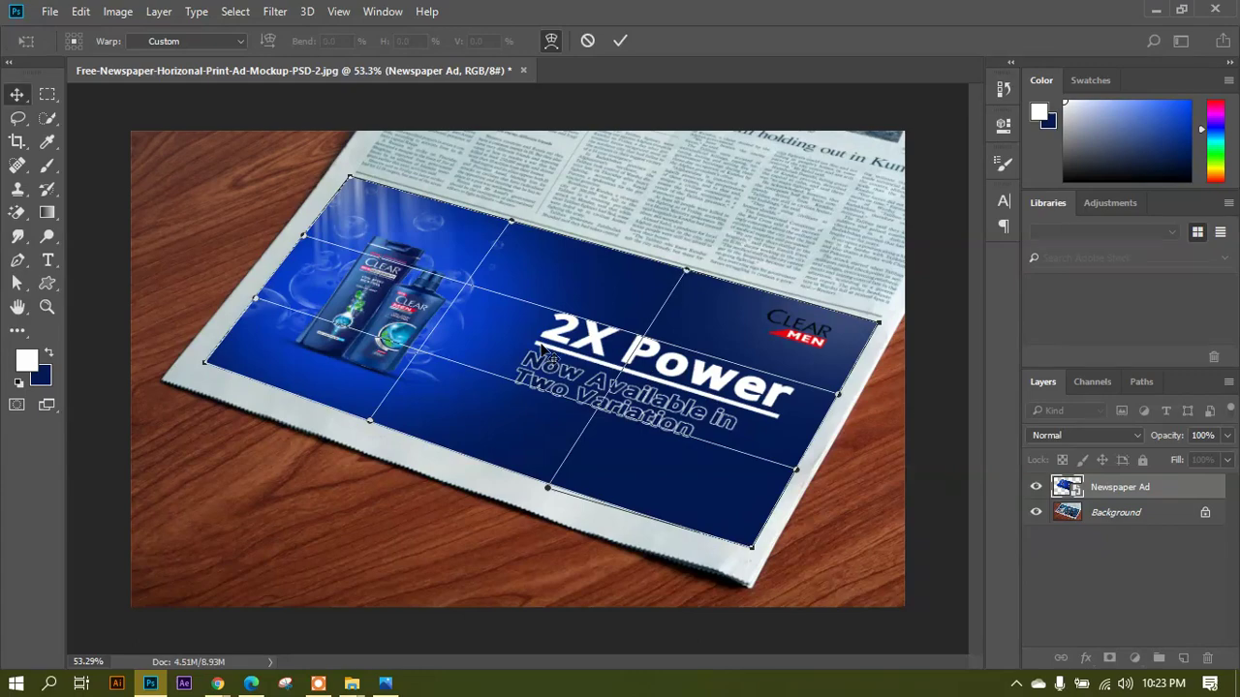
pyautogui.press('Return')
pyautogui.scroll(-2, 543, 349)
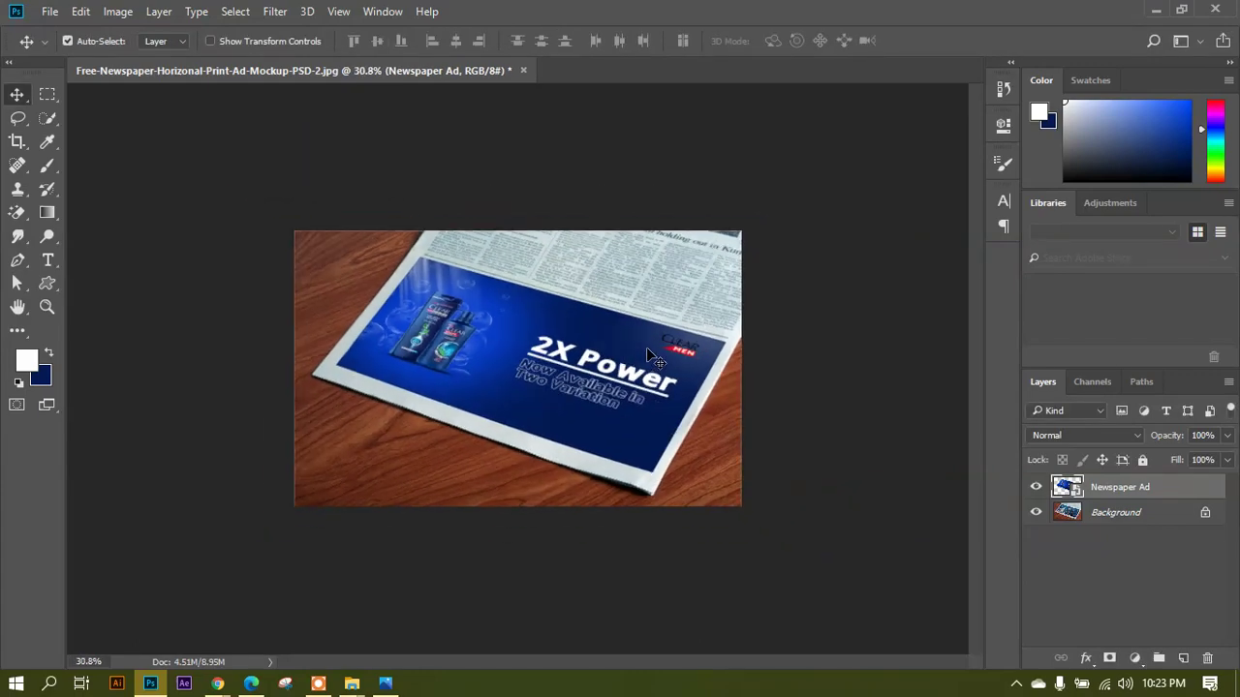
pyautogui.scroll(2, 805, 272)
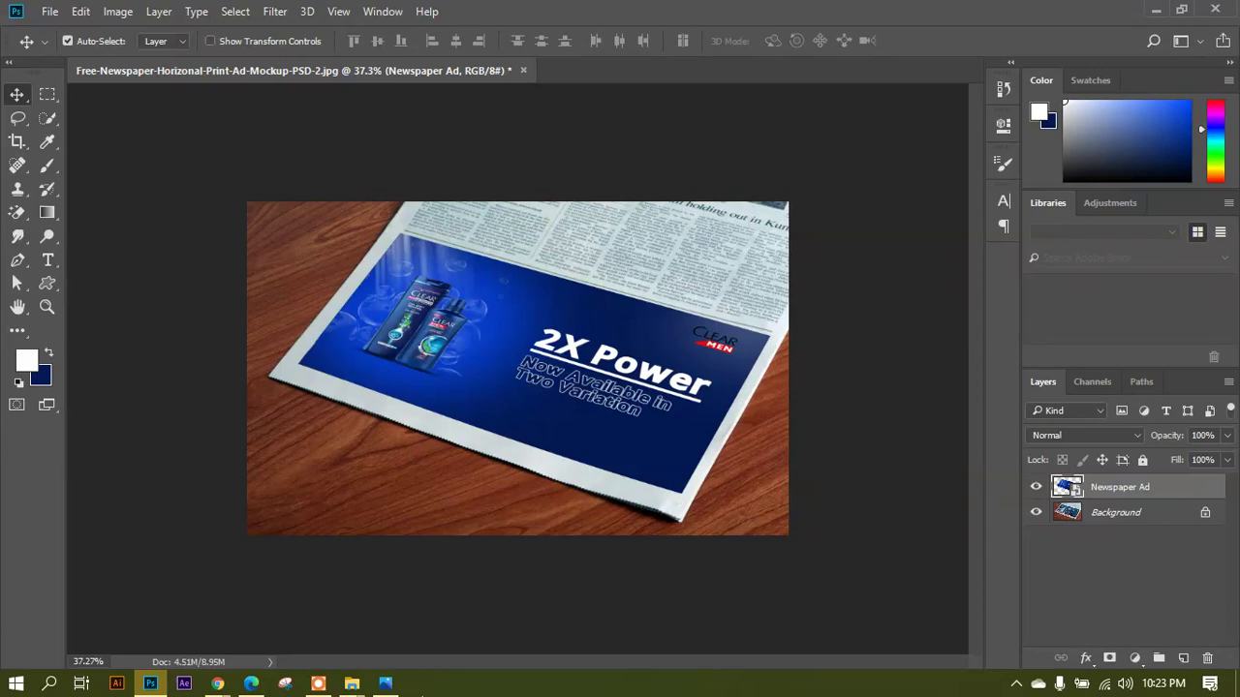
# View the flat Newspaper Ad.jpg in Photos, and return to the mockup document in Photoshop.
pyautogui.click(399, 687)
pyautogui.click(352, 683)
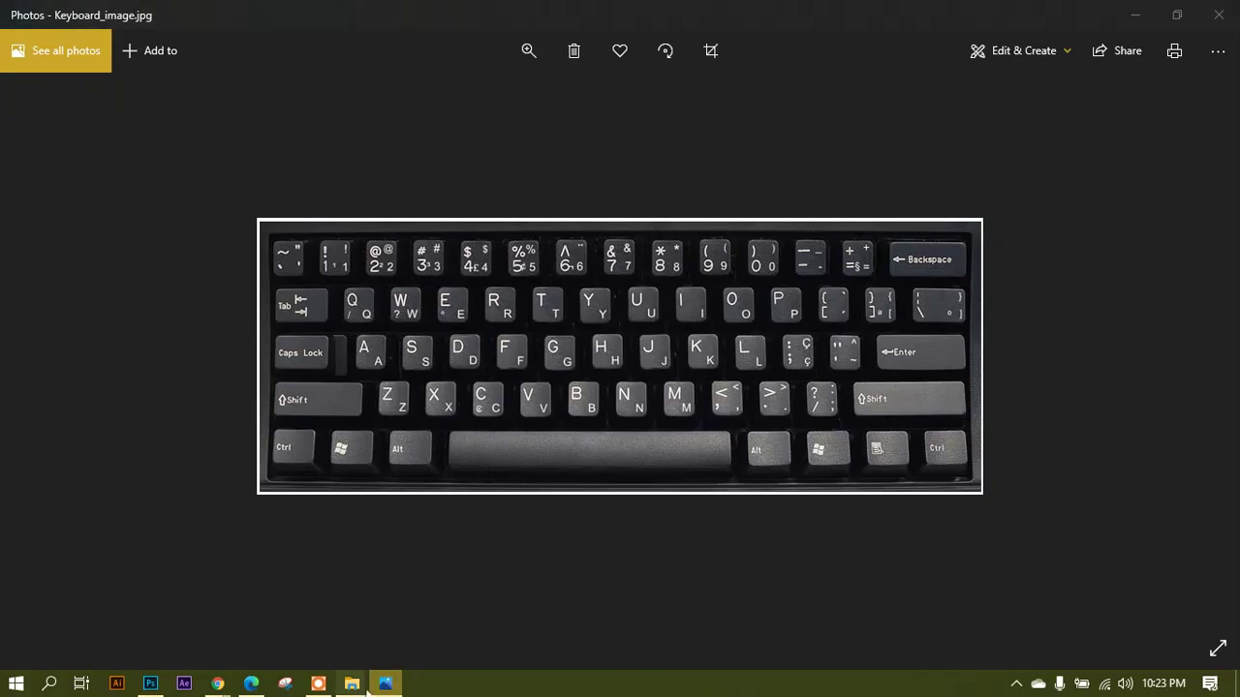
pyautogui.click(441, 620)
pyautogui.doubleClick(895, 296)
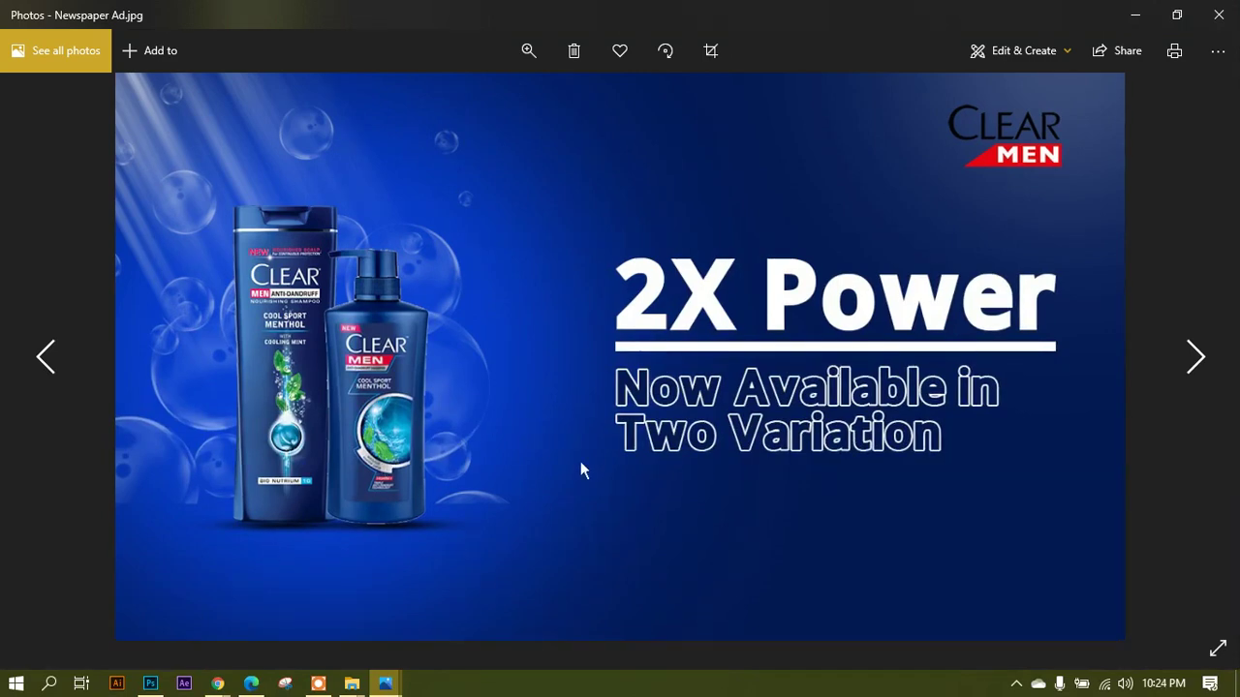
pyautogui.click(150, 684)
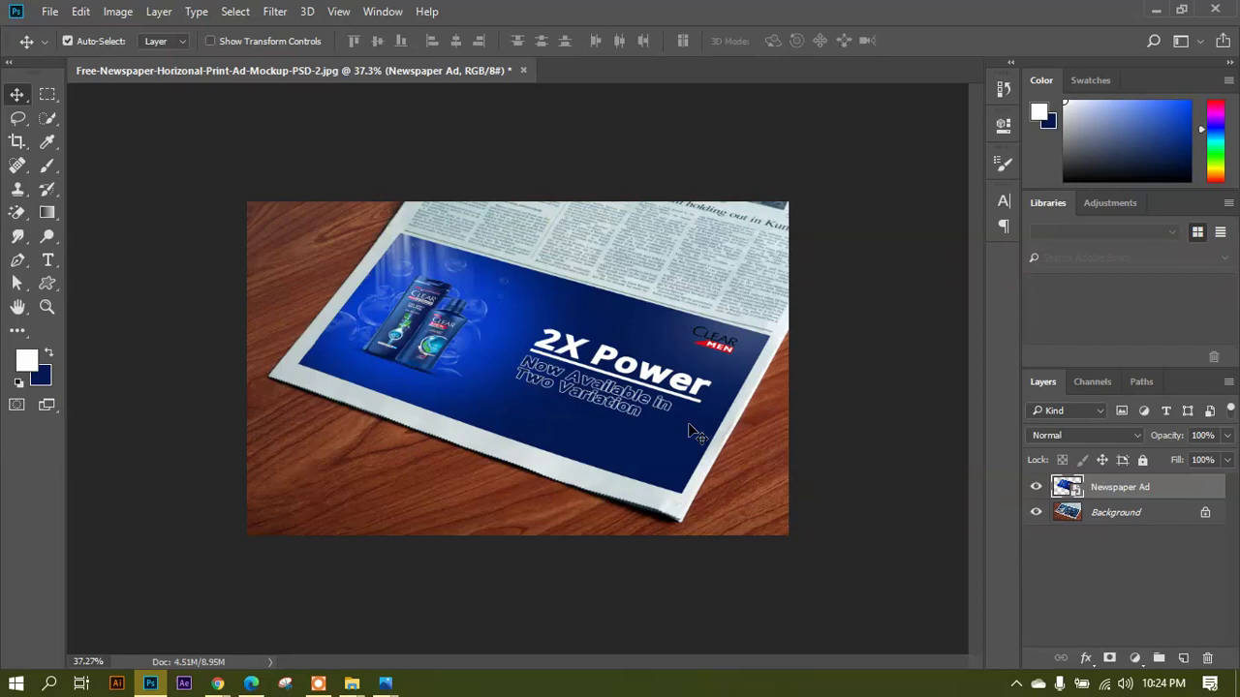
# Review the Class No: 03 topic list in the course outline PDF in Edge, highlighting its items, and return to Photoshop.
pyautogui.click(251, 683)
pyautogui.click(376, 352)
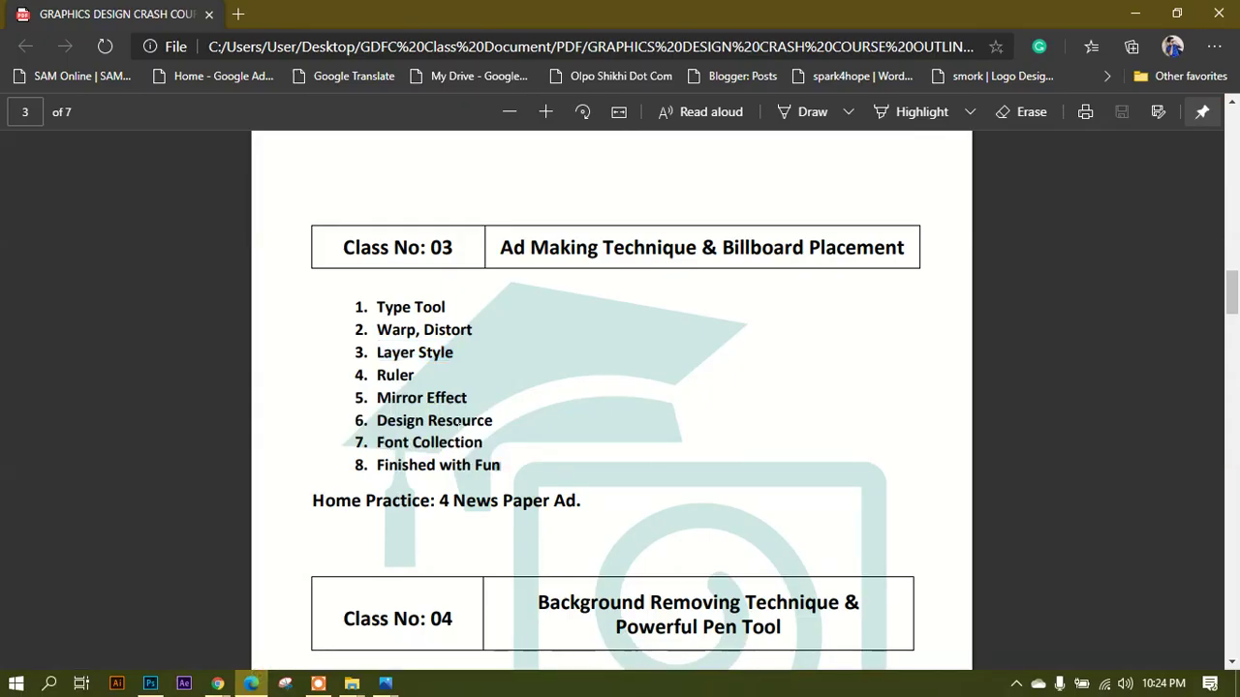
pyautogui.keyDown('shift'); pyautogui.click(499, 466); pyautogui.keyUp('shift')
pyautogui.keyDown('shift'); pyautogui.click(376, 307); pyautogui.keyUp('shift')
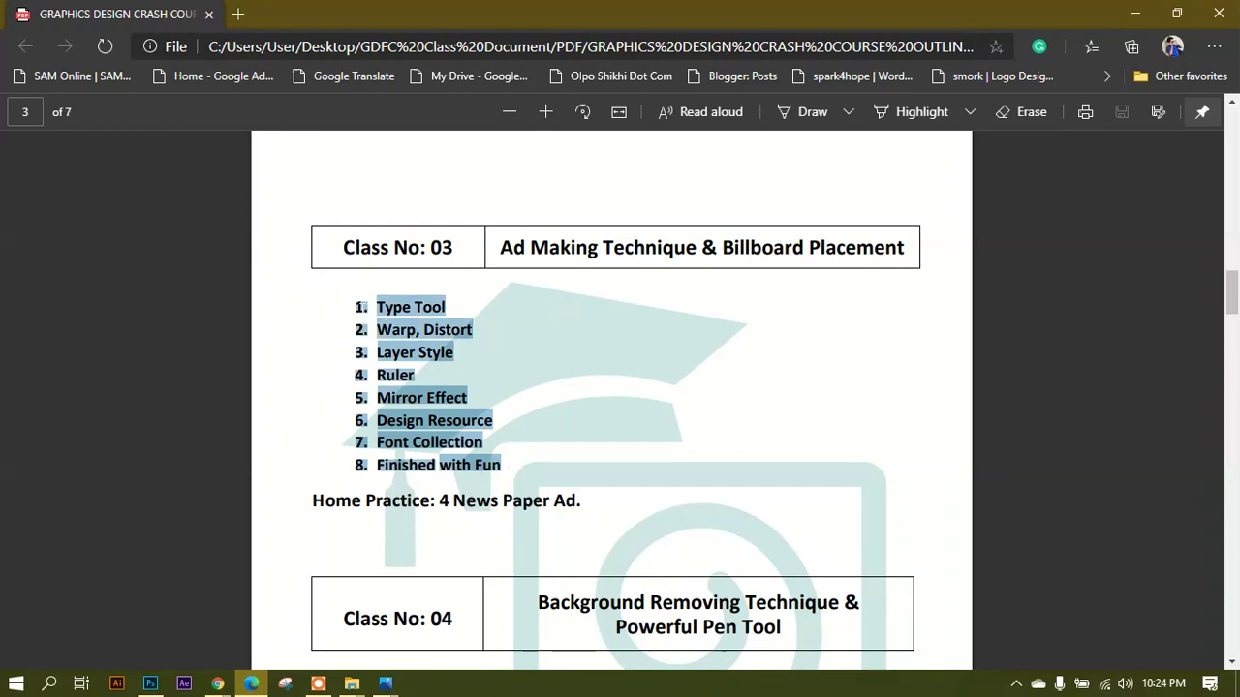
pyautogui.moveTo(468, 398); pyautogui.dragTo(376, 397)
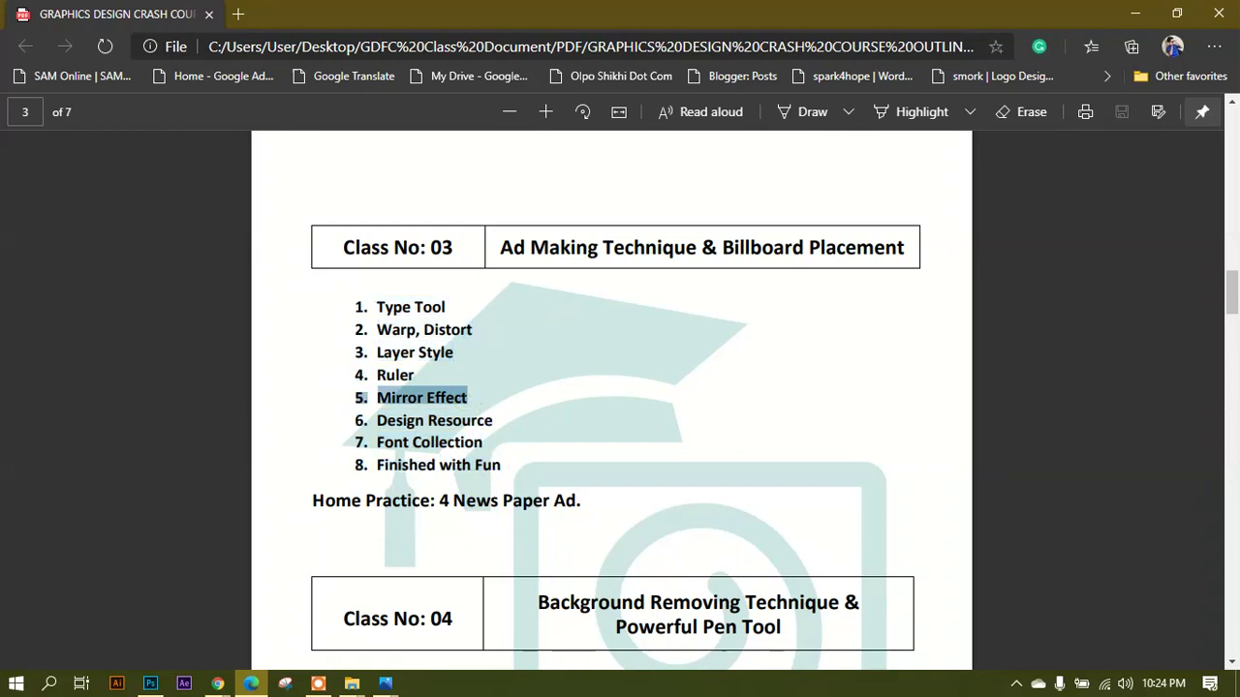
pyautogui.click(514, 390)
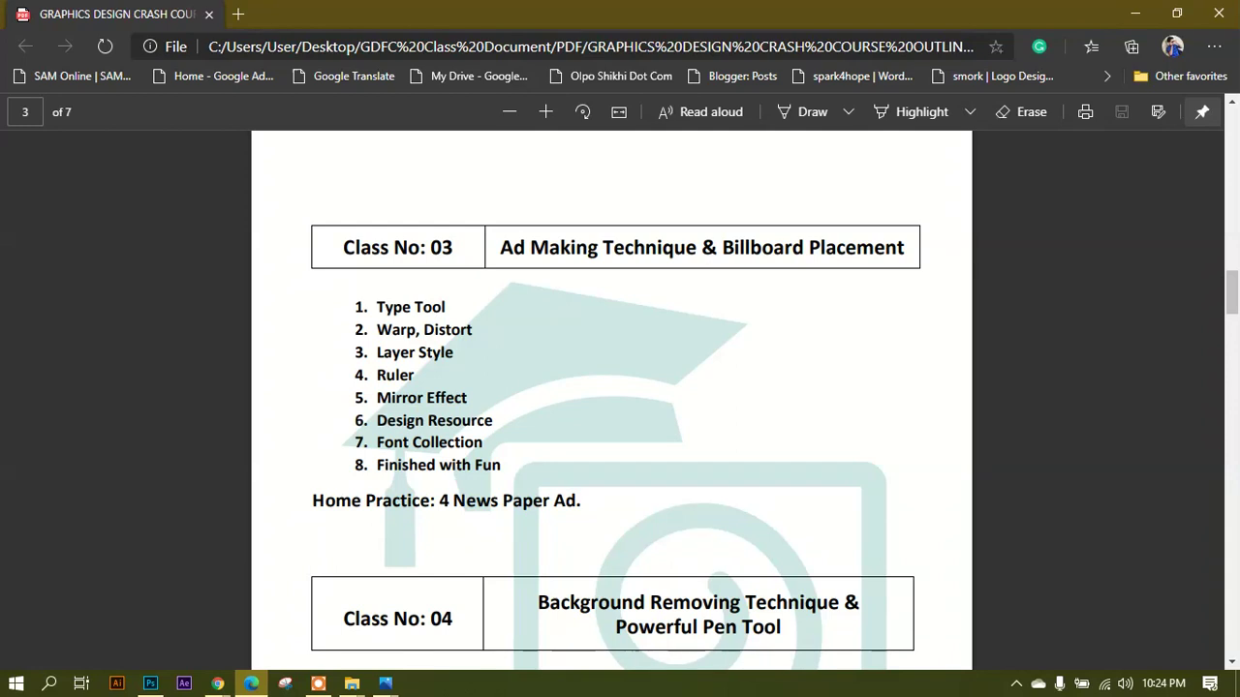
pyautogui.moveTo(500, 466); pyautogui.dragTo(377, 330)
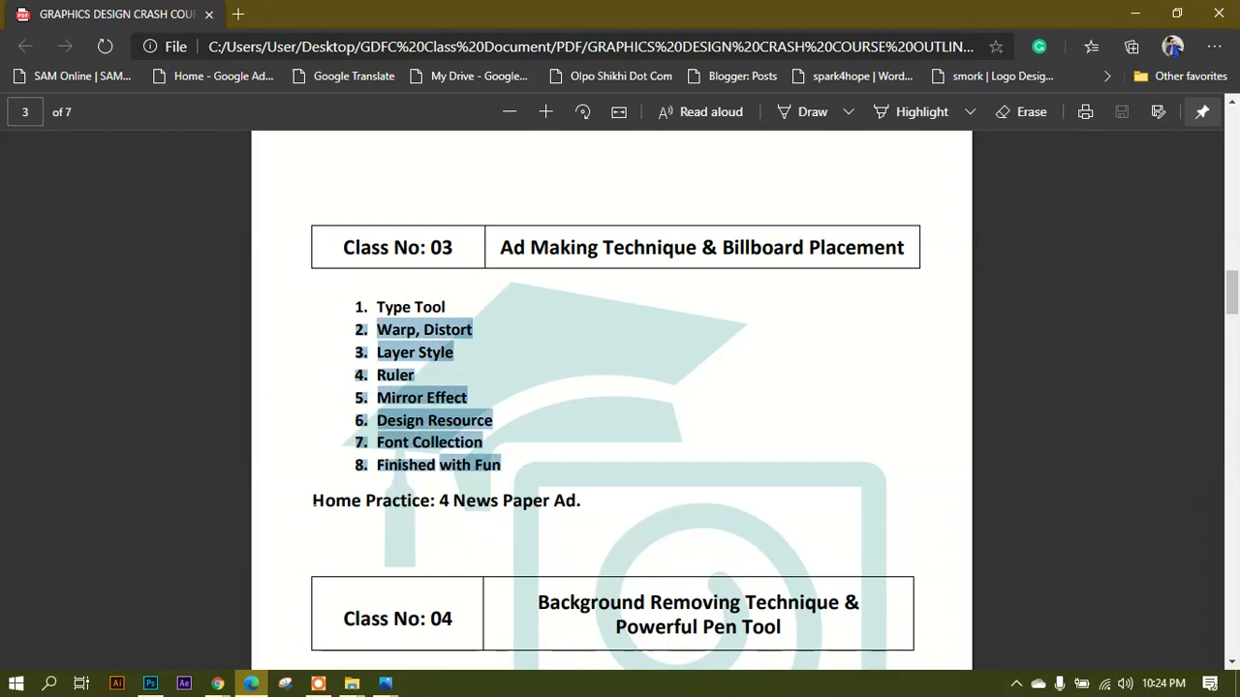
pyautogui.click(150, 683)
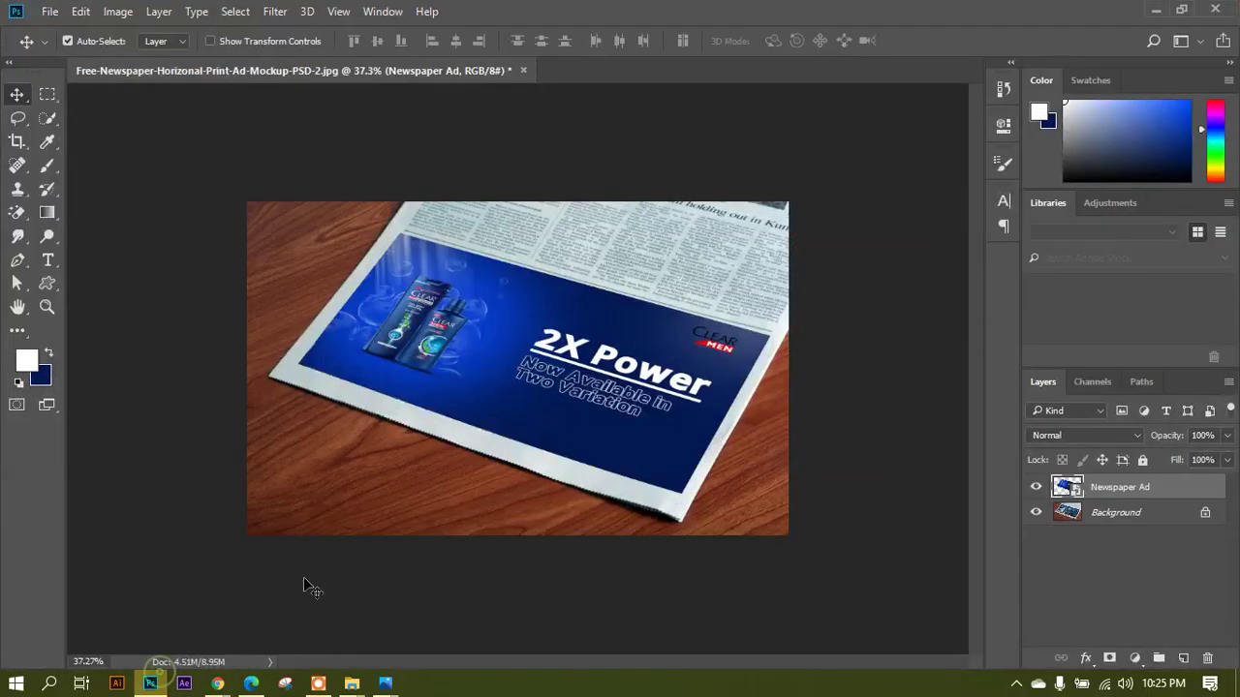
pyautogui.click(318, 684)
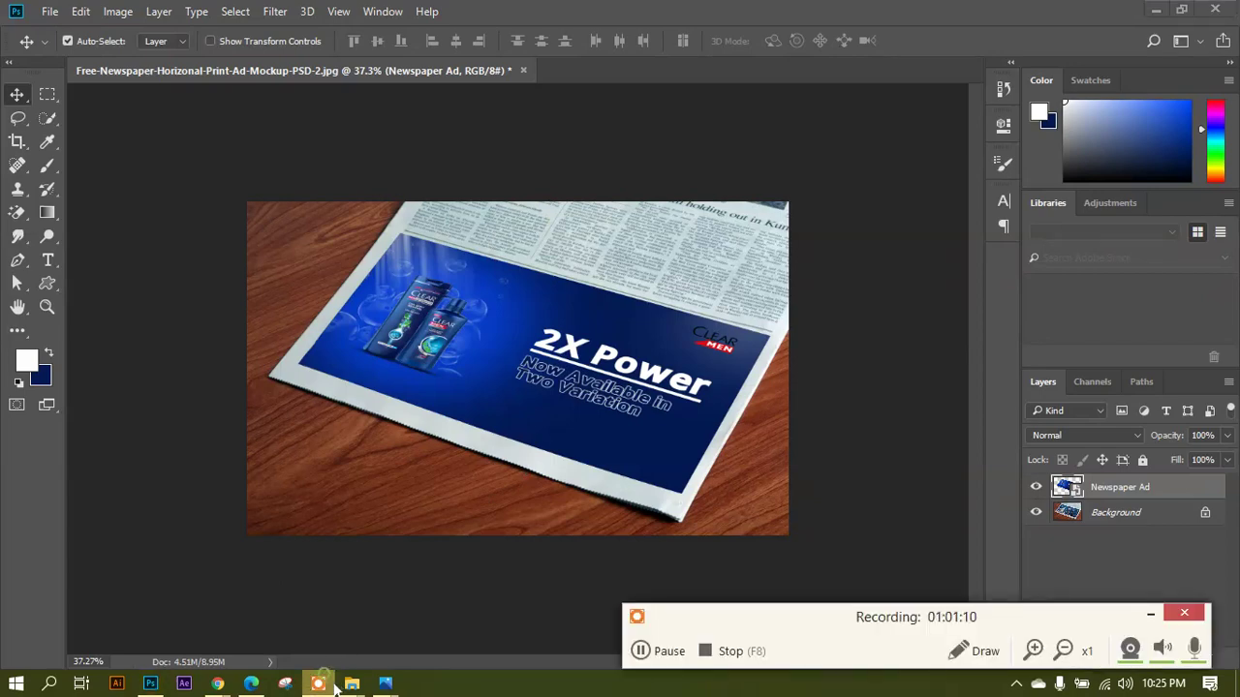
pyautogui.click(668, 653)
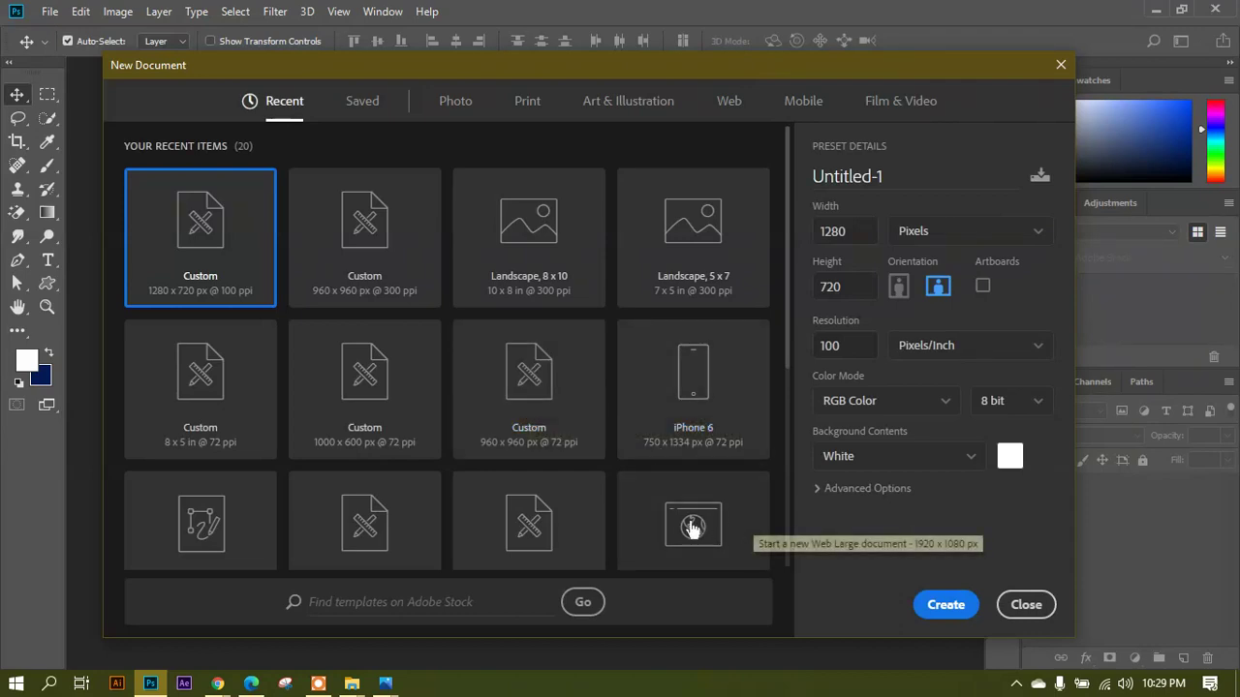
# Create a web document 720 px wide and 1280 px high at 100 pixels/inch, with artboards turned off.
pyautogui.click(733, 110)
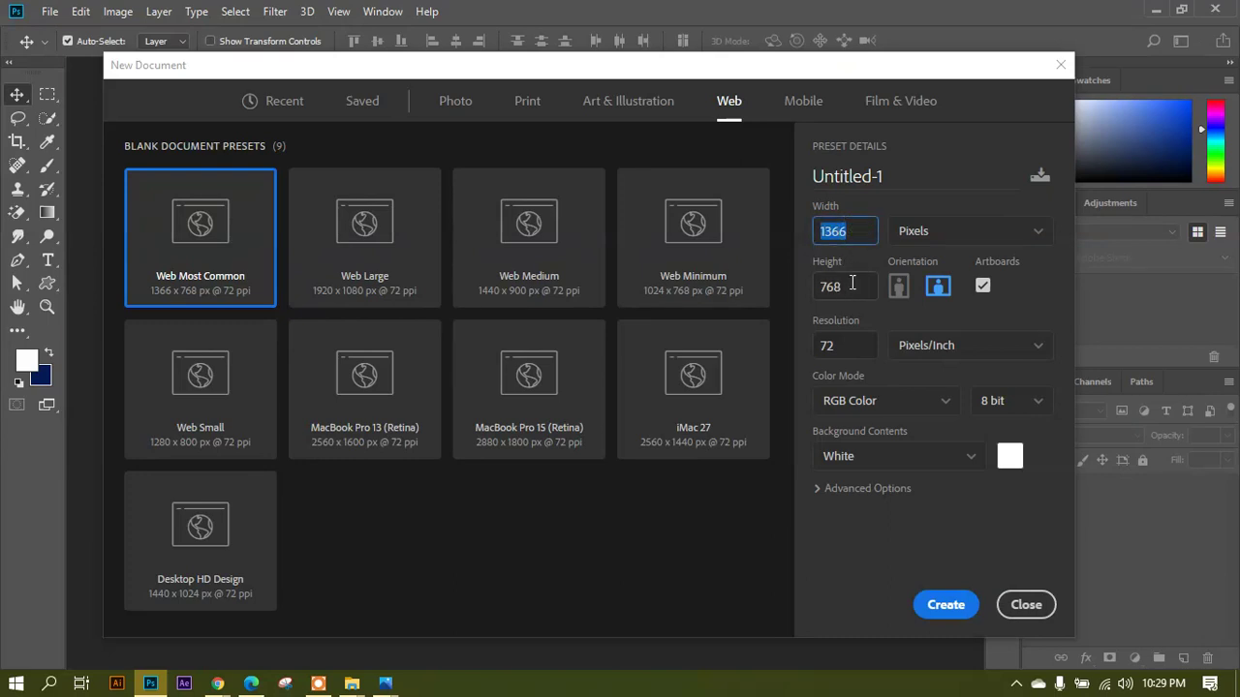
pyautogui.write('720')
pyautogui.press('Tab')
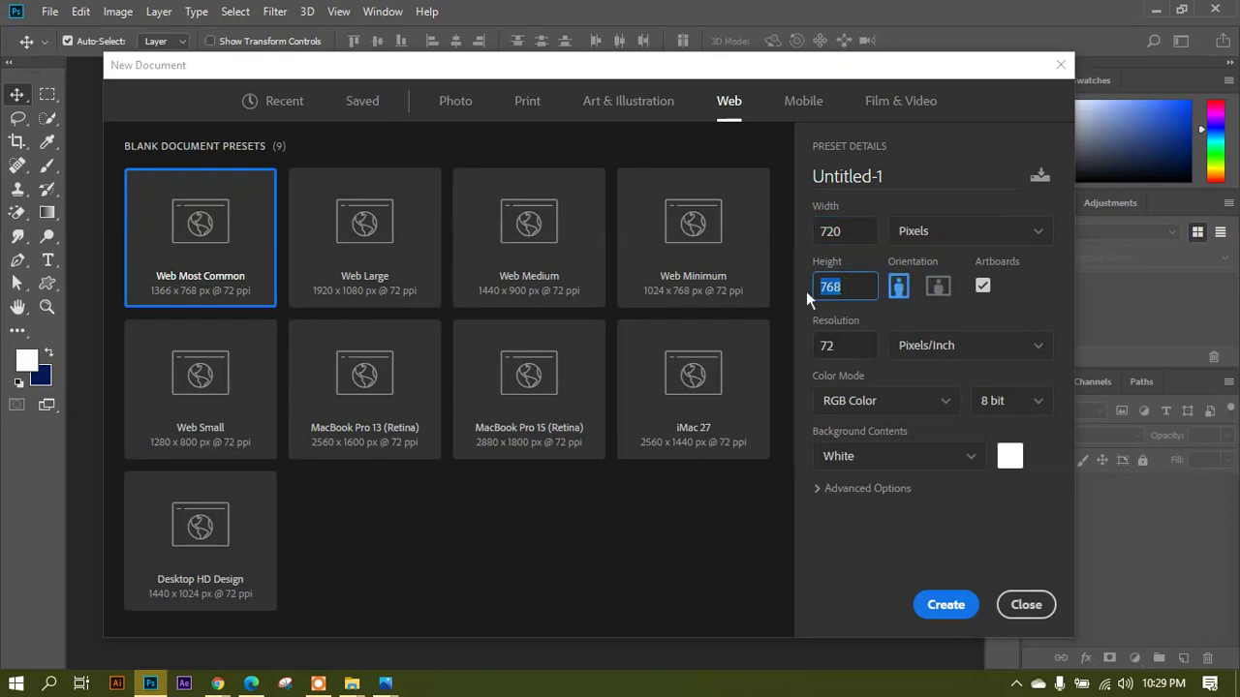
pyautogui.write('1280')
pyautogui.click(983, 284)
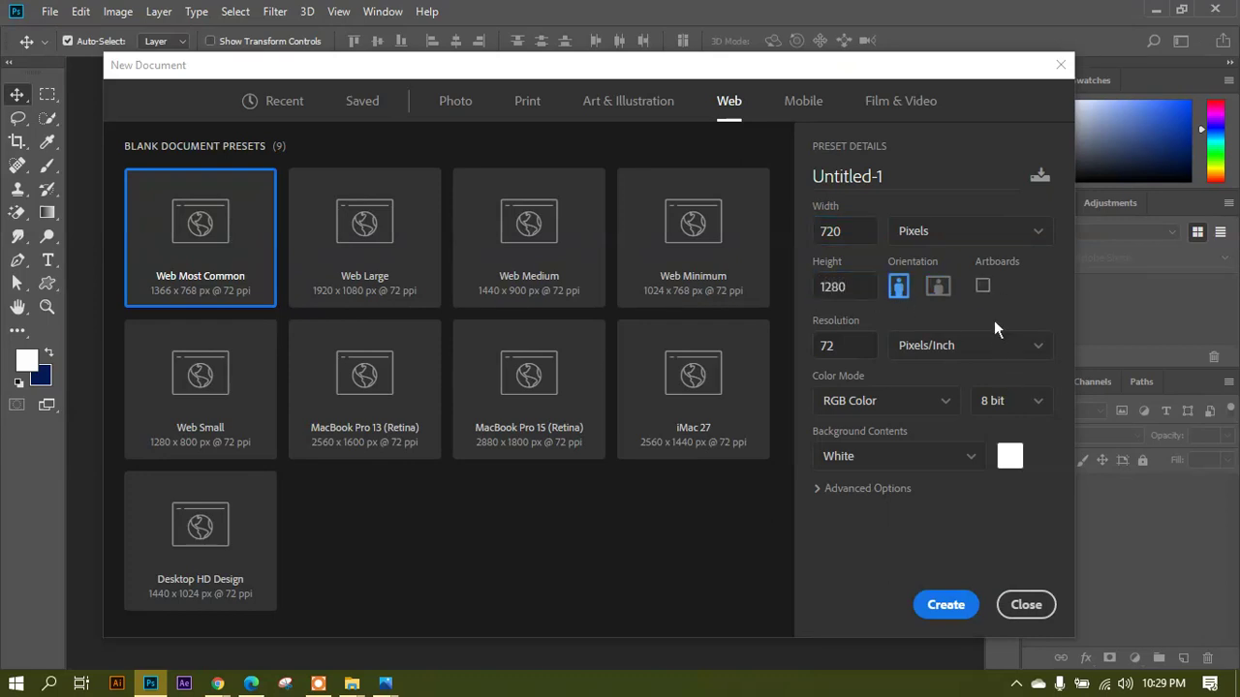
pyautogui.moveTo(841, 352); pyautogui.dragTo(800, 357)
pyautogui.write('100')
pyautogui.click(953, 610)
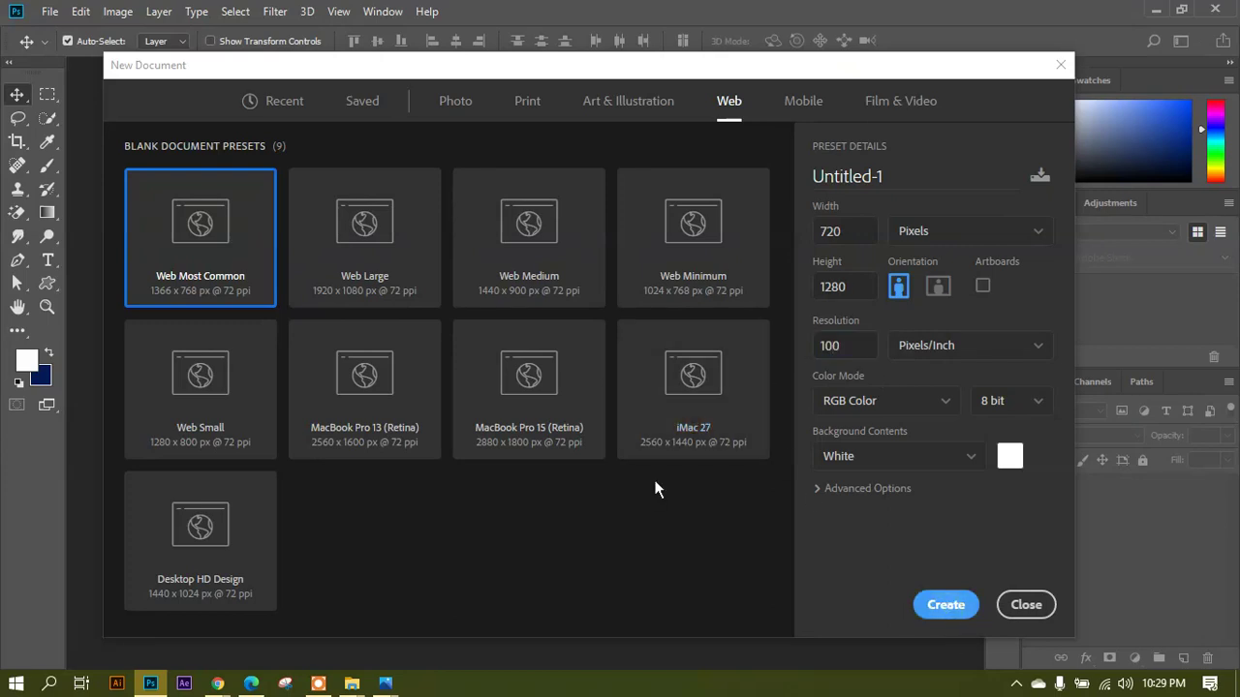
# Switch the canvas size units to pixels and set the canvas height to 1080 px, accepting the clipping.
pyautogui.hotkey('ctrl', '0')
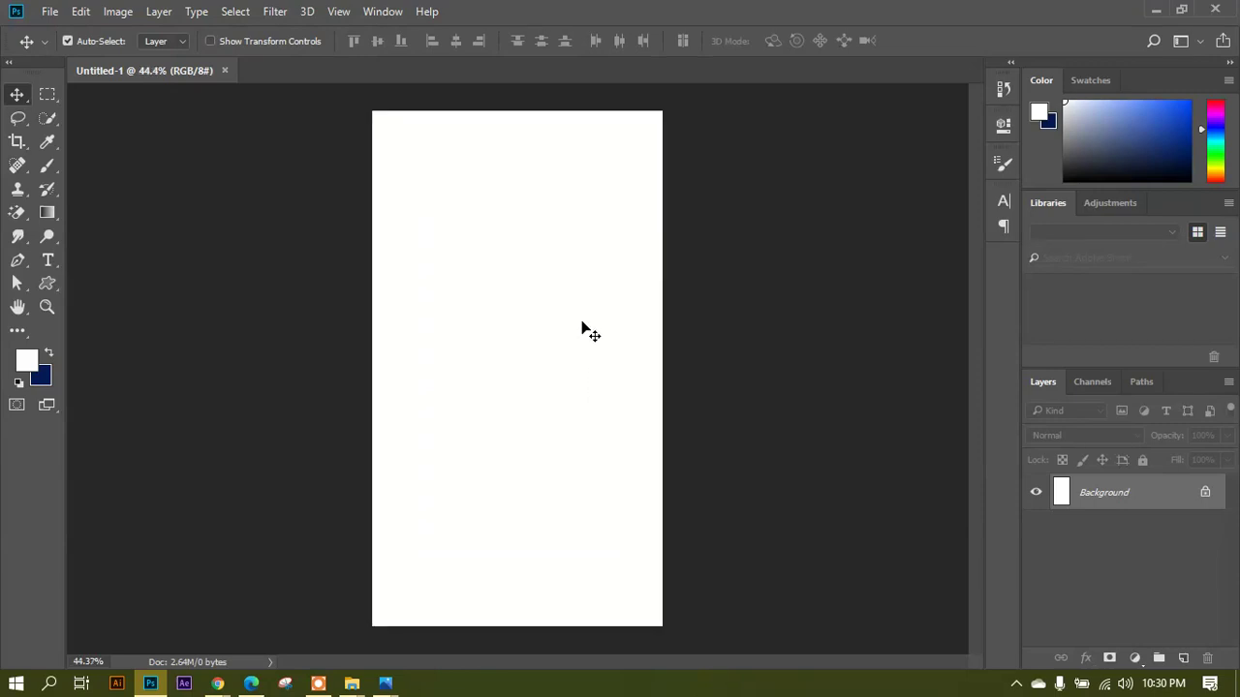
pyautogui.hotkey('ctrl', 'alt', 'c')
pyautogui.click(678, 296)
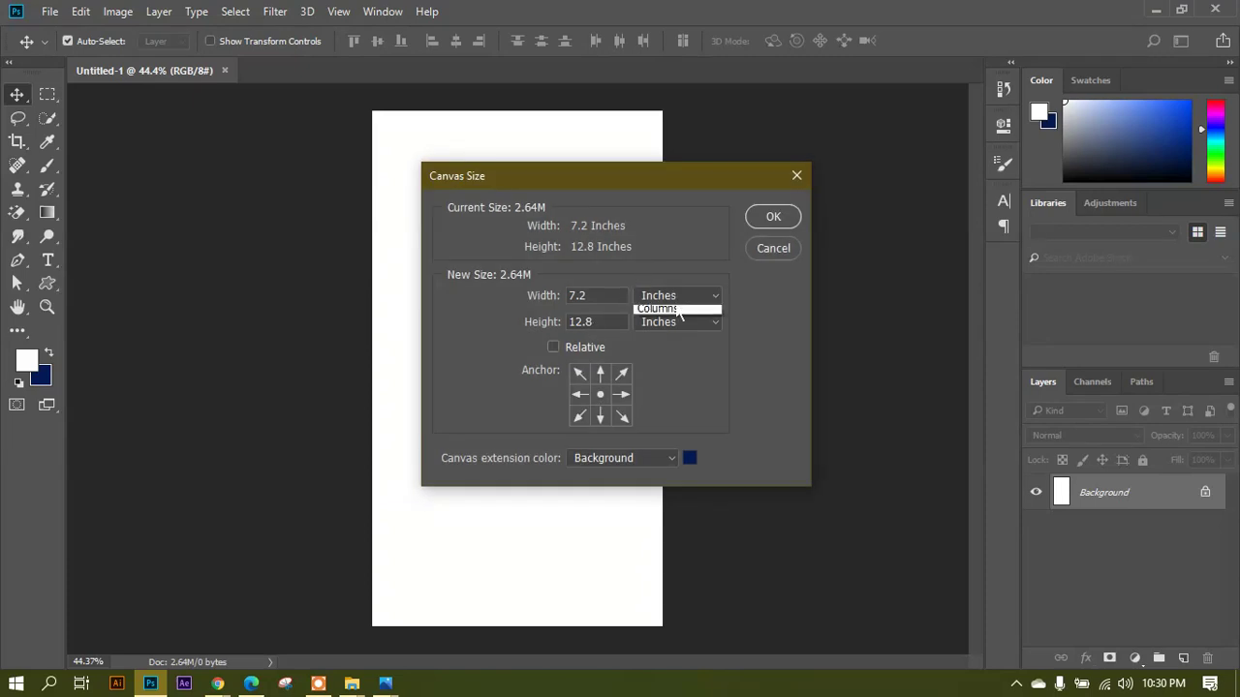
pyautogui.click(668, 325)
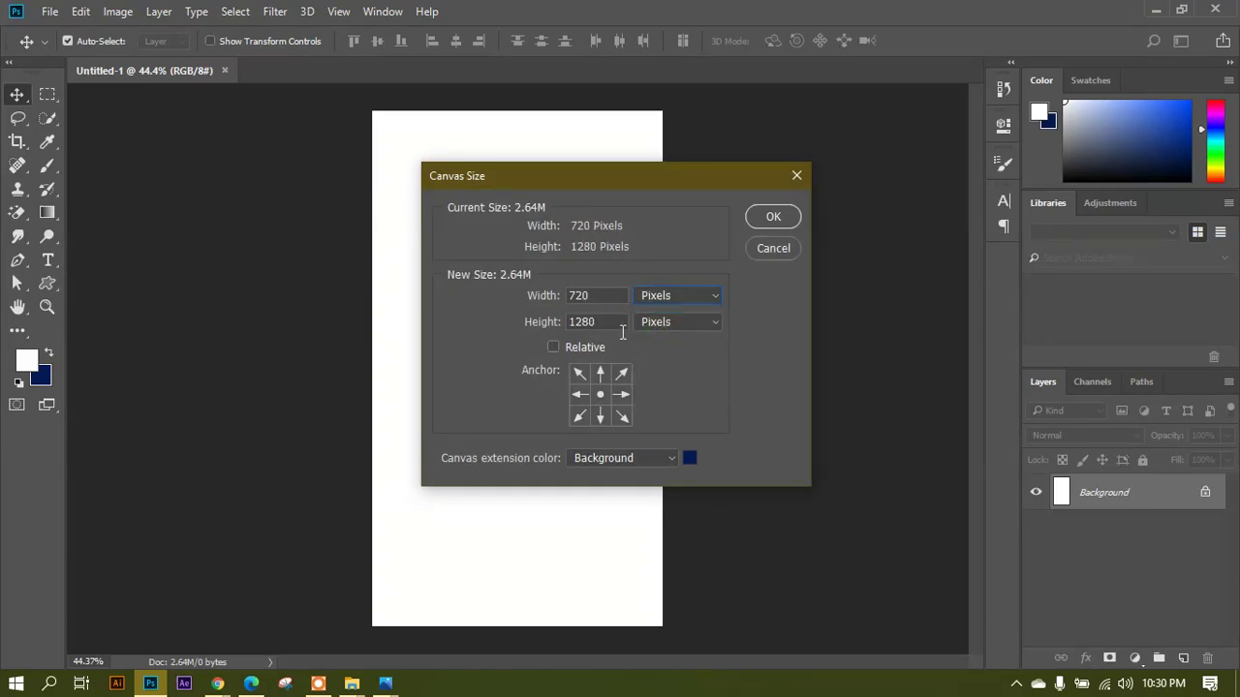
pyautogui.moveTo(572, 326); pyautogui.dragTo(584, 329)
pyautogui.write('10')
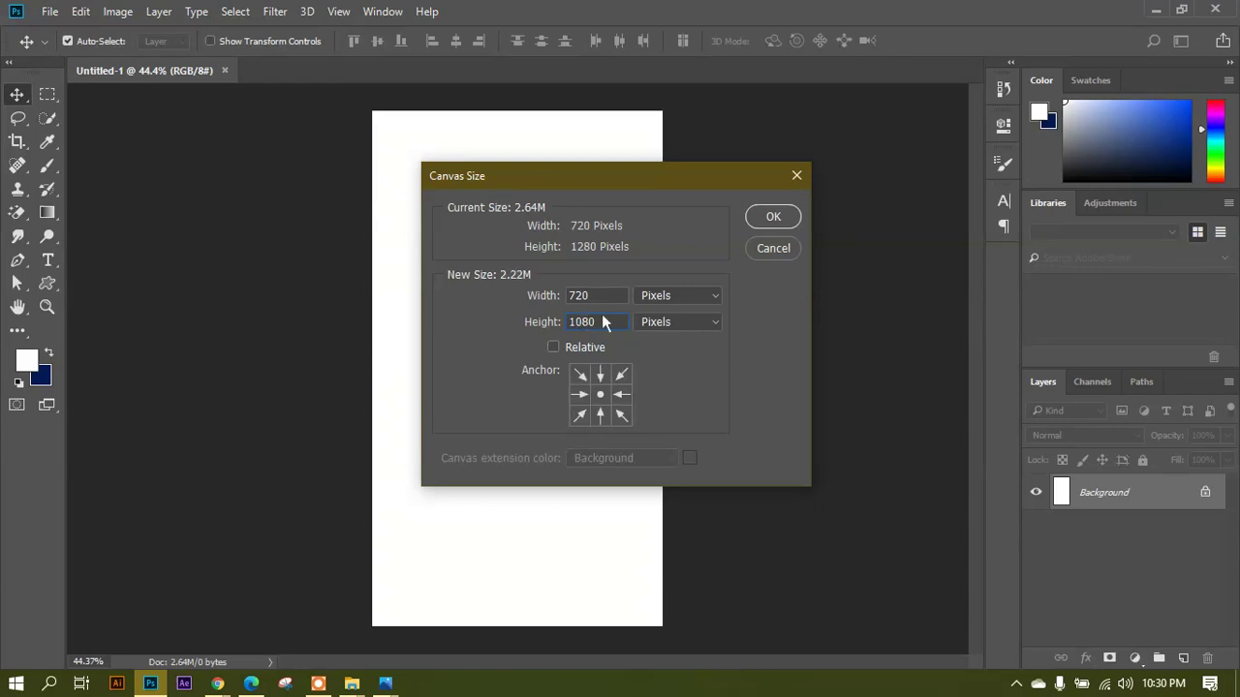
pyautogui.click(772, 216)
pyautogui.click(571, 274)
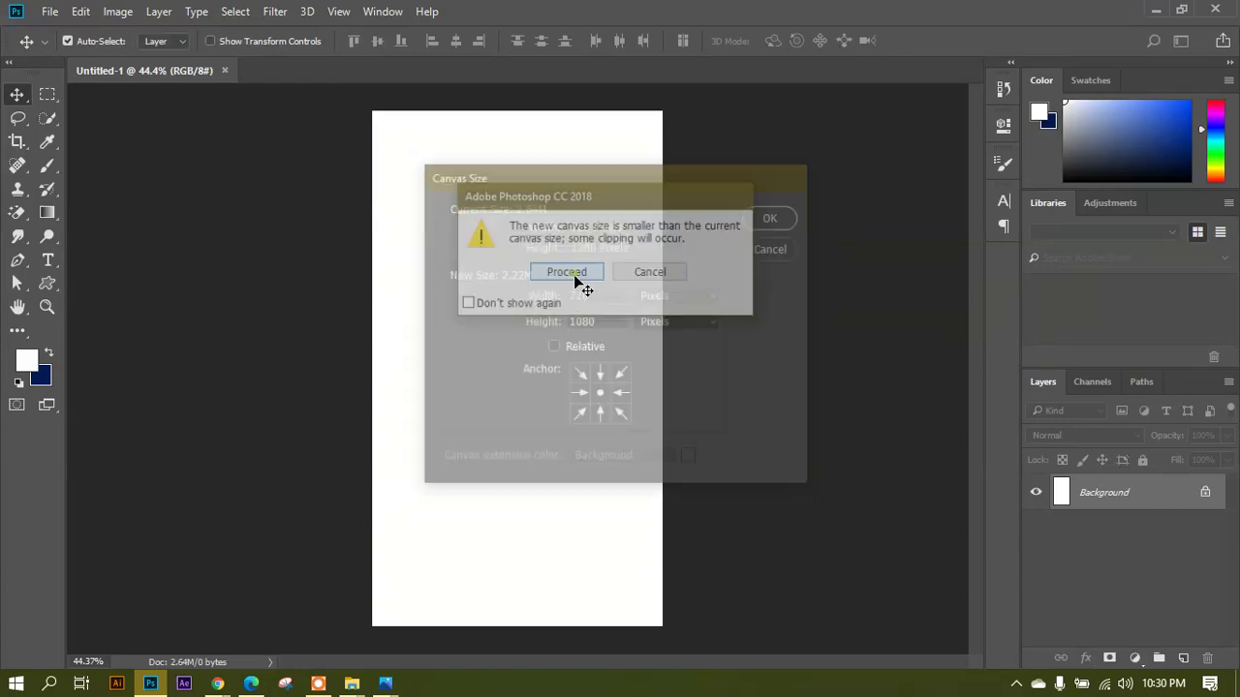
pyautogui.scroll(1, 540, 356)
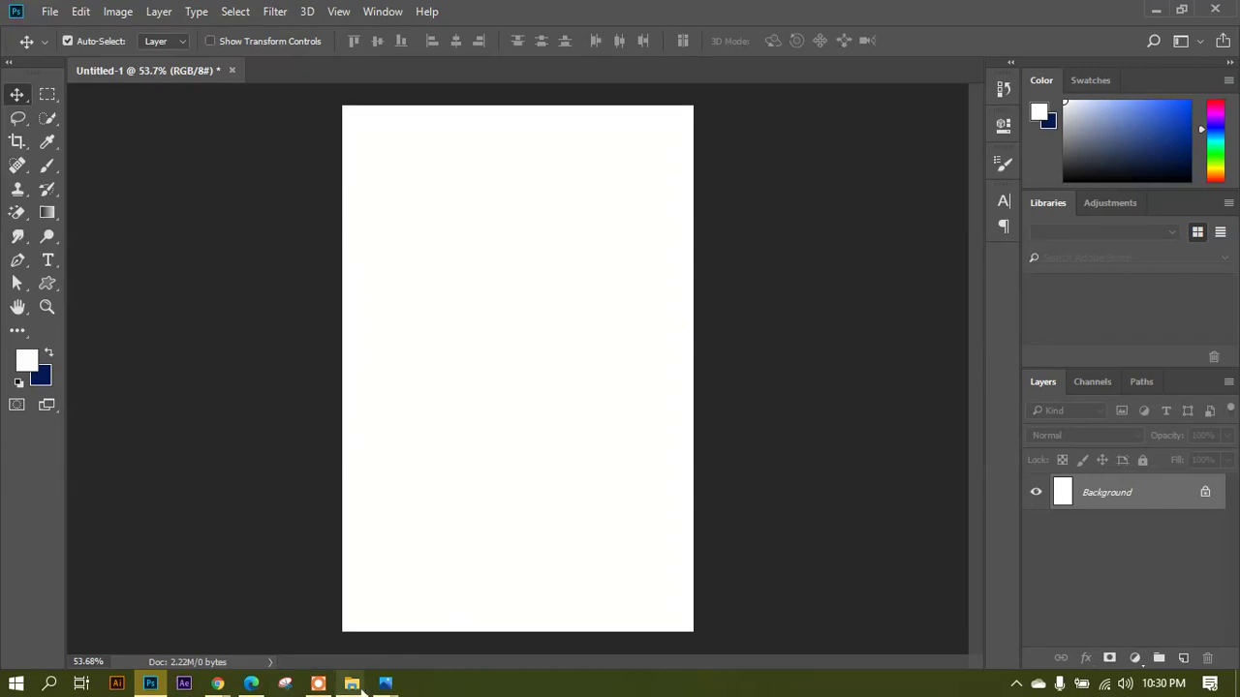
# Switch to File Explorer and go back to the Newspaper Ad Design Content folder.
pyautogui.moveTo(354, 684)
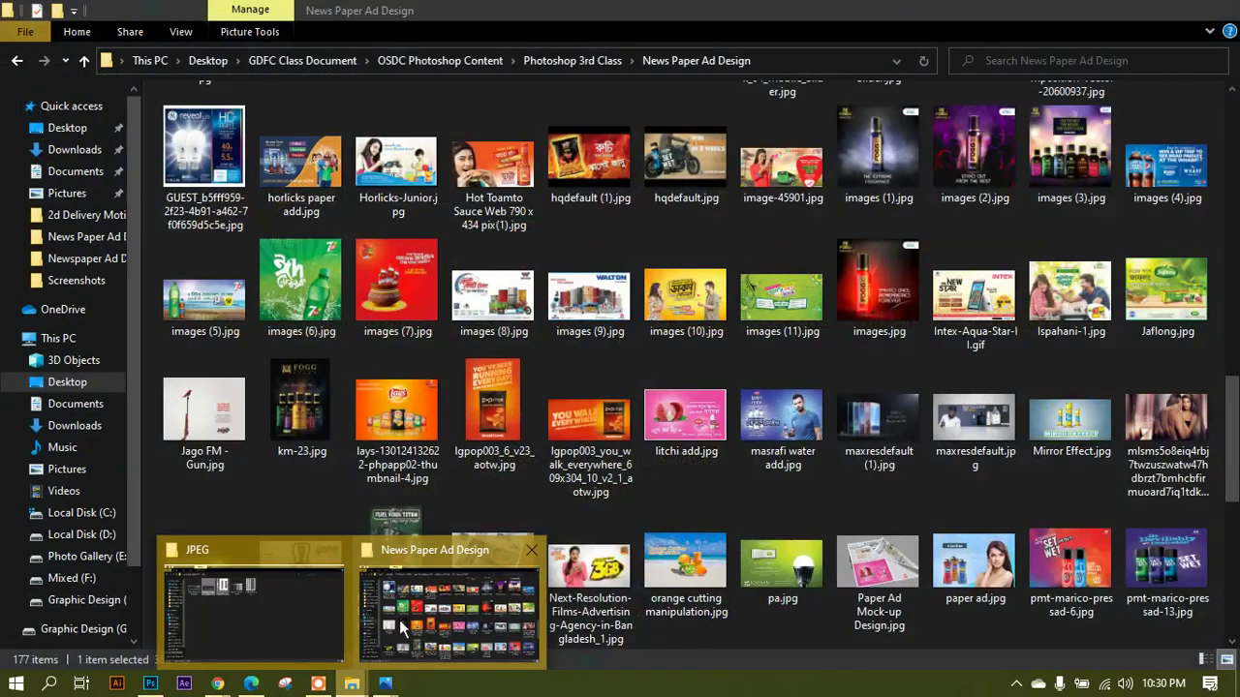
pyautogui.click(399, 620)
pyautogui.click(16, 62)
pyautogui.click(16, 62)
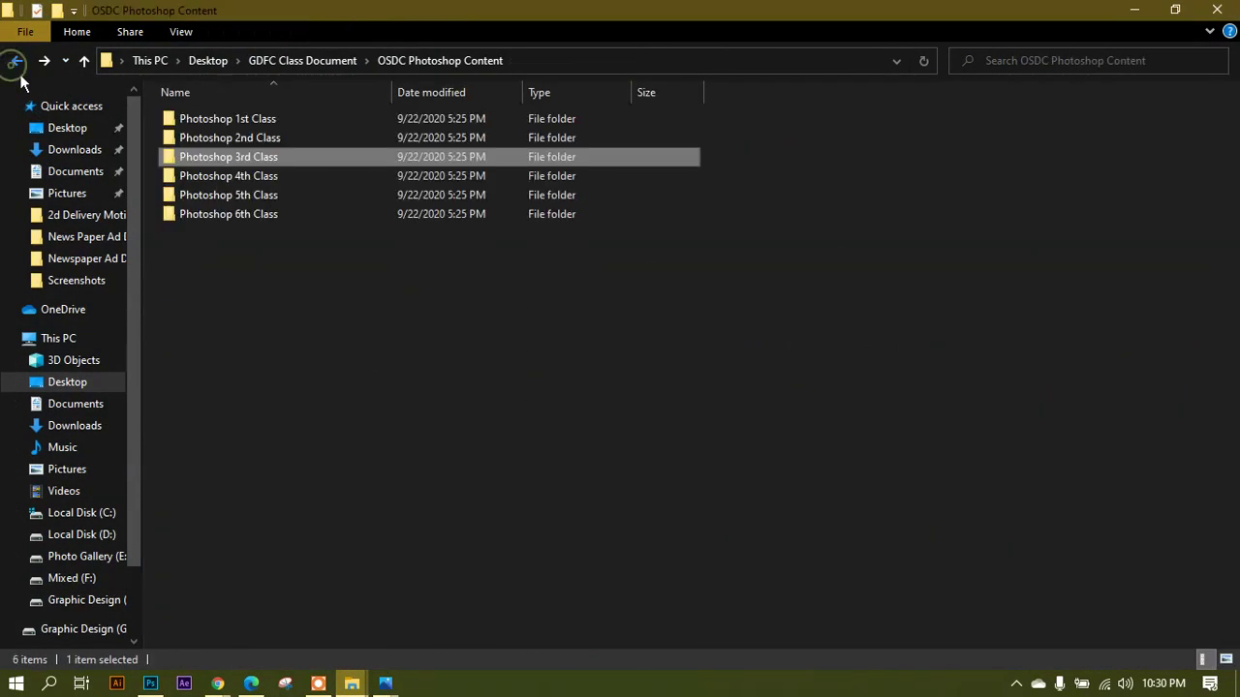
pyautogui.click(19, 72)
pyautogui.click(19, 72)
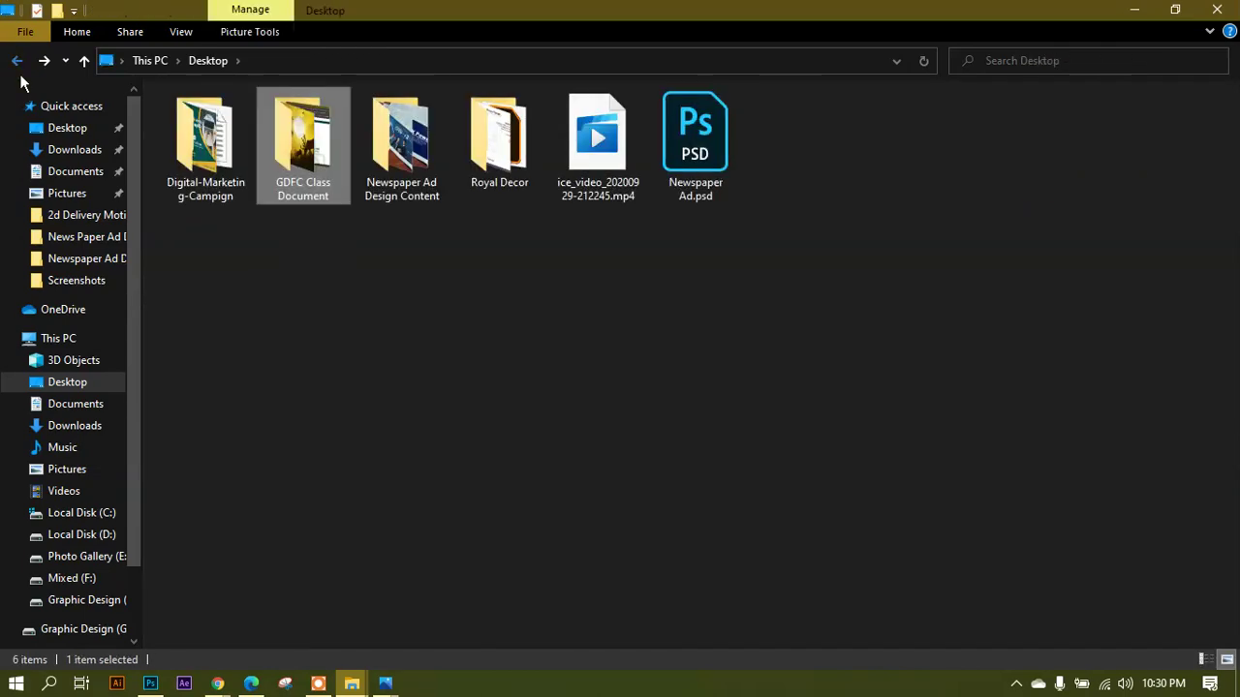
pyautogui.click(18, 62)
pyautogui.click(801, 524)
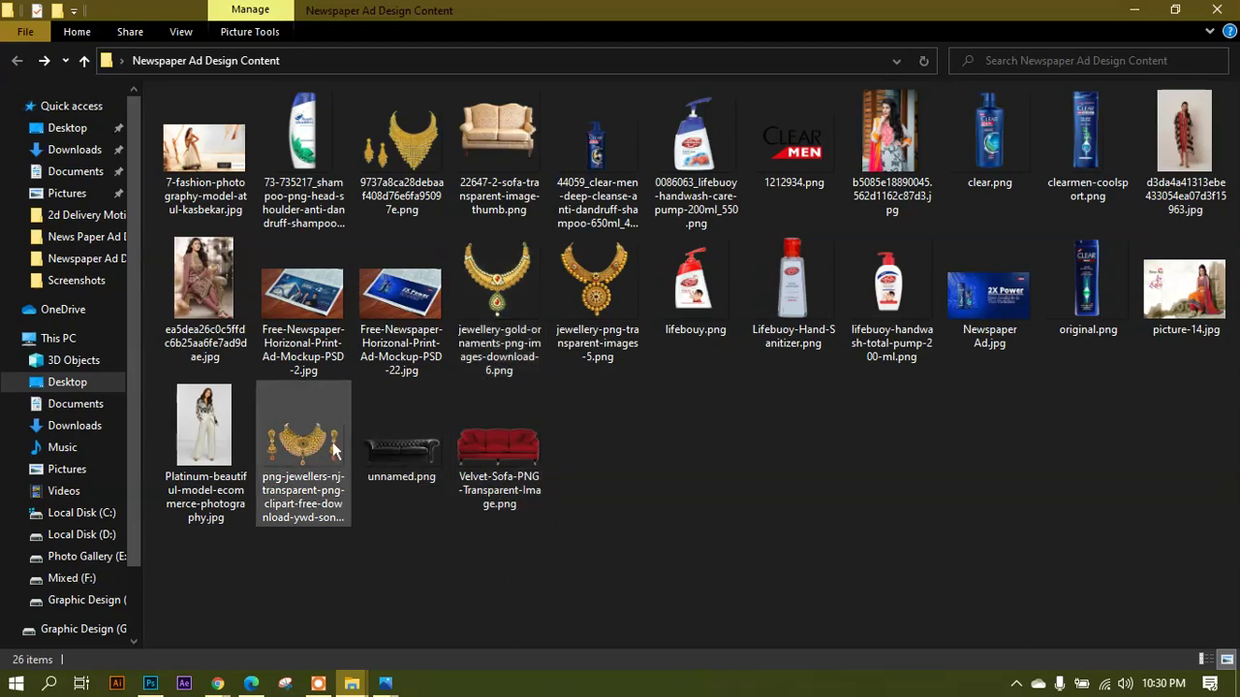
# Place the png-jewellers-nj-transparent necklace image into the Photoshop document and position it in the canvas's upper part, centred near Y 297 px.
pyautogui.click(281, 456)
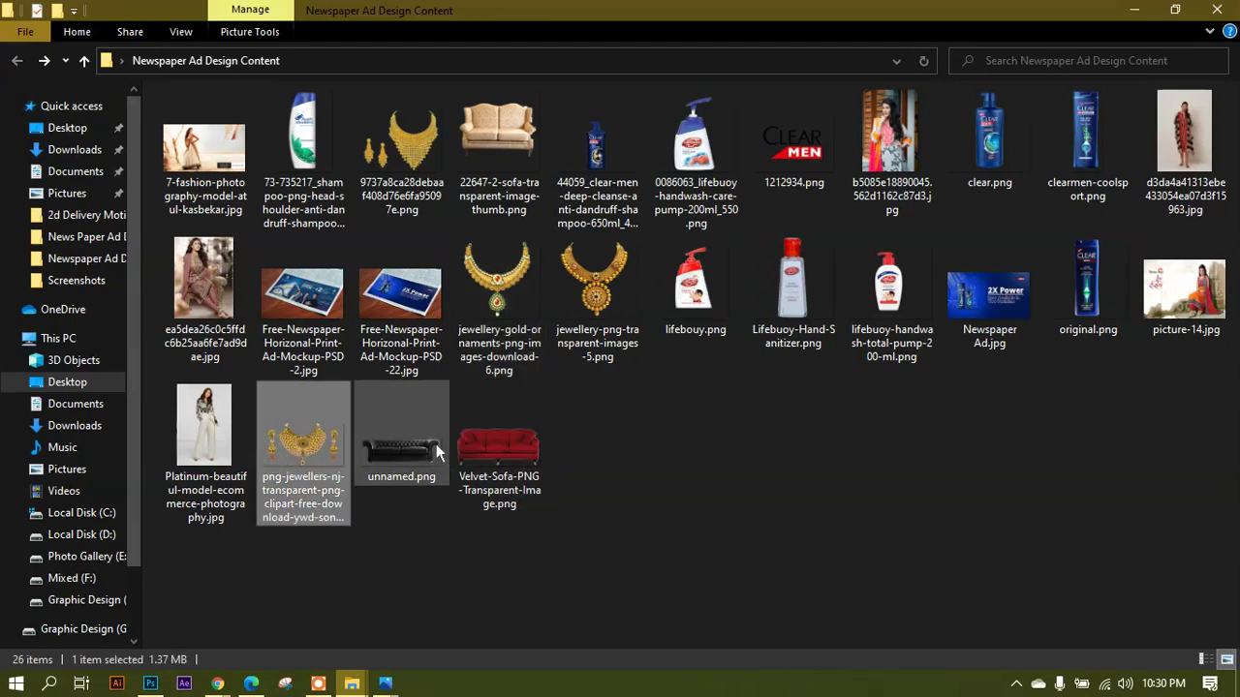
pyautogui.moveTo(411, 399)
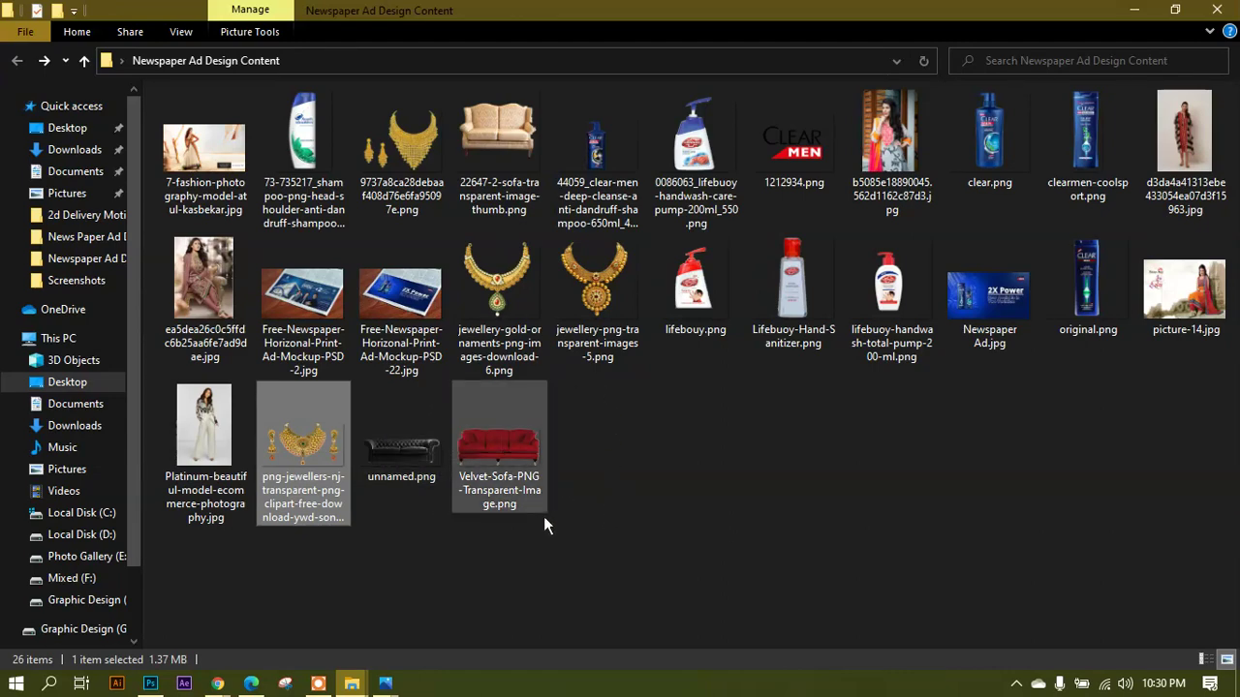
pyautogui.moveTo(329, 459); pyautogui.dragTo(595, 229)
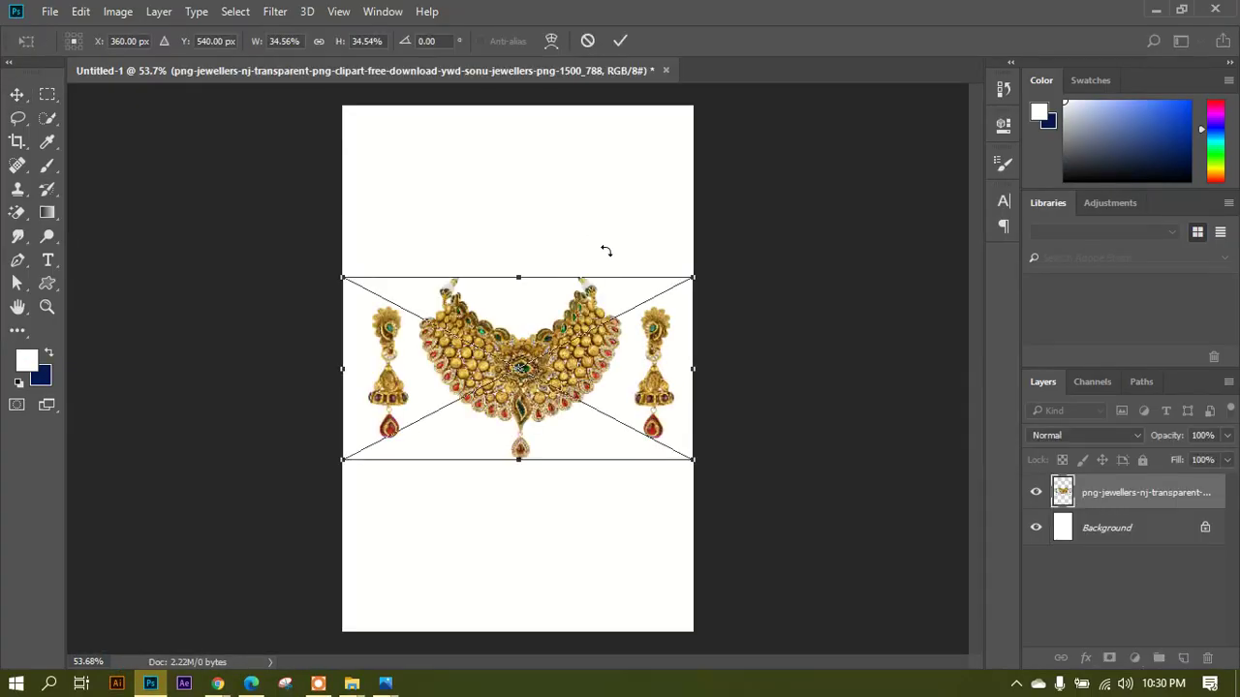
pyautogui.moveTo(589, 286); pyautogui.dragTo(582, 248)
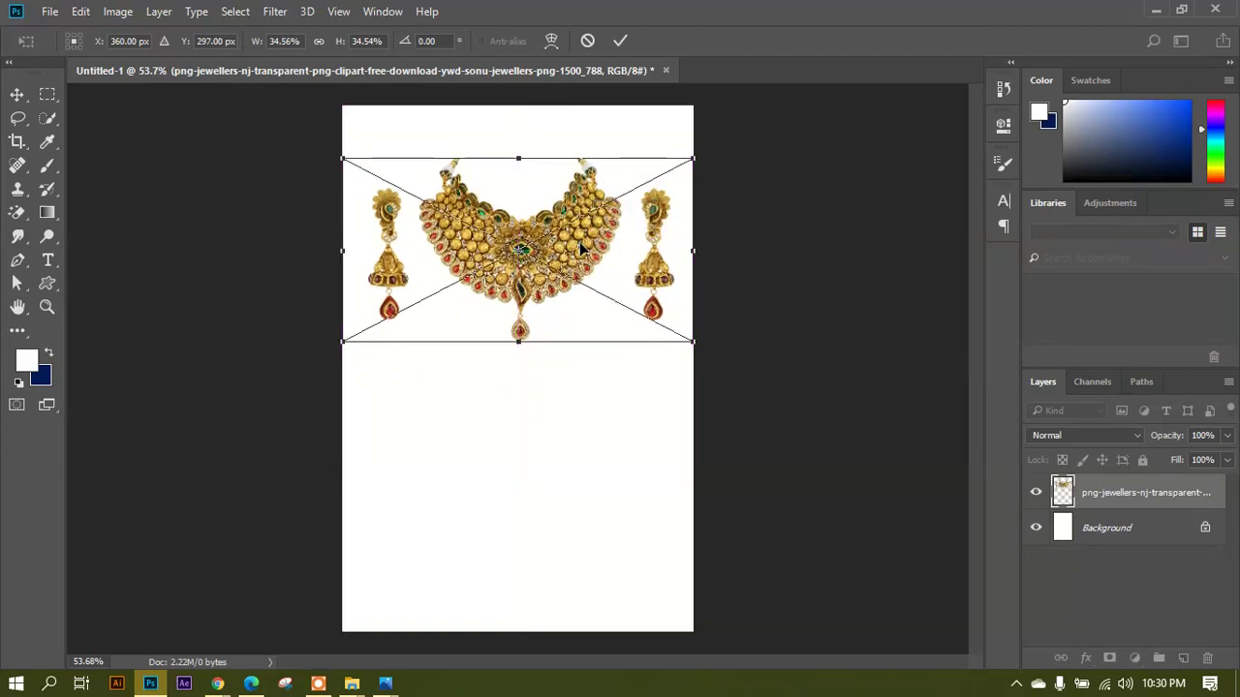
pyautogui.press('Return')
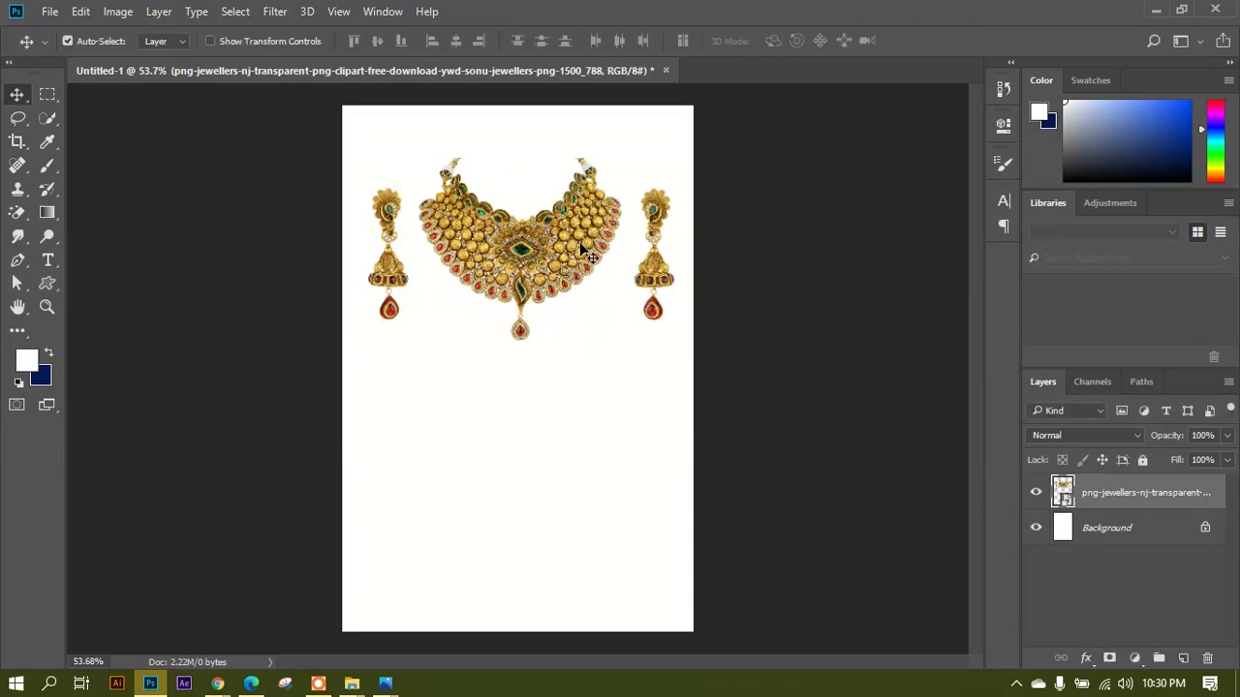
# Add a new layer directly above the Background and fill it with the dark blue swatch colour.
pyautogui.scroll(-1, 526, 229)
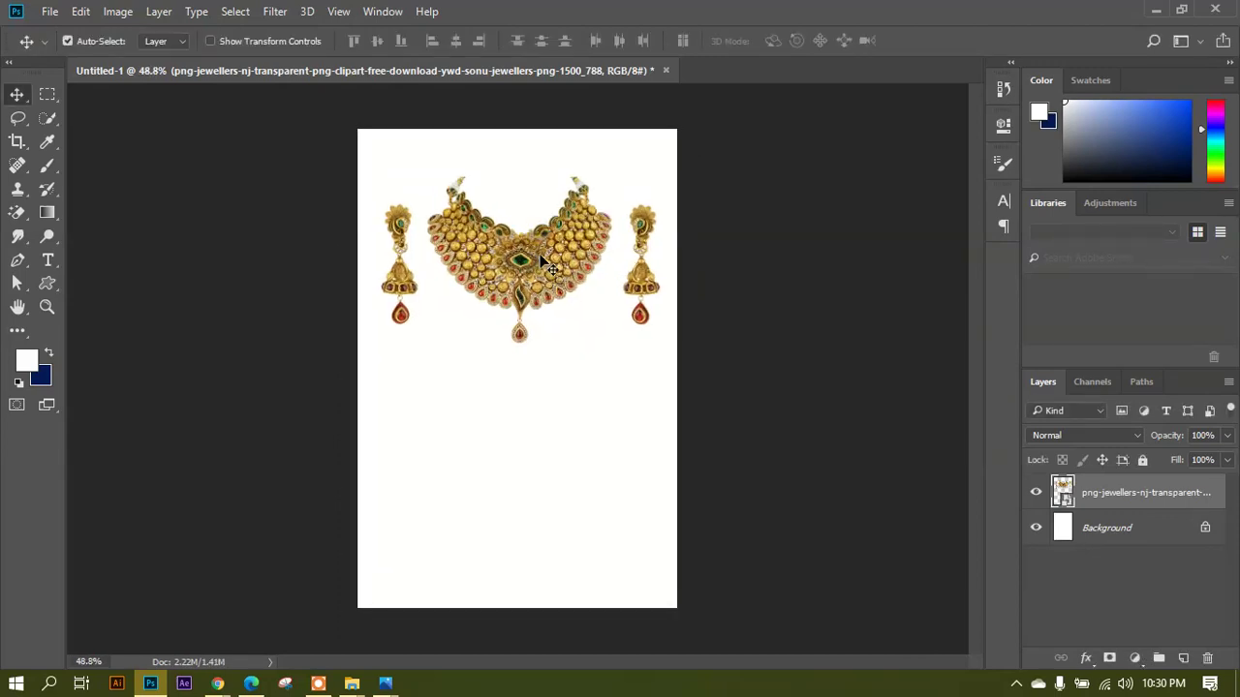
pyautogui.scroll(1, 544, 262)
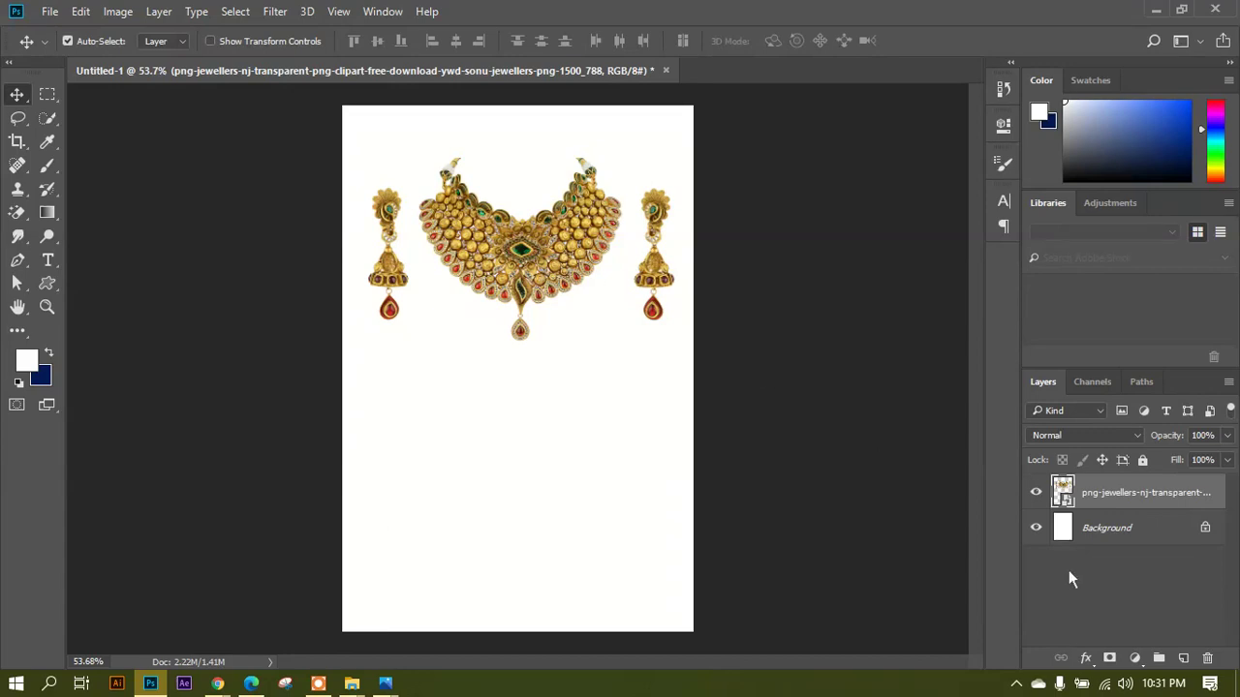
pyautogui.click(1102, 528)
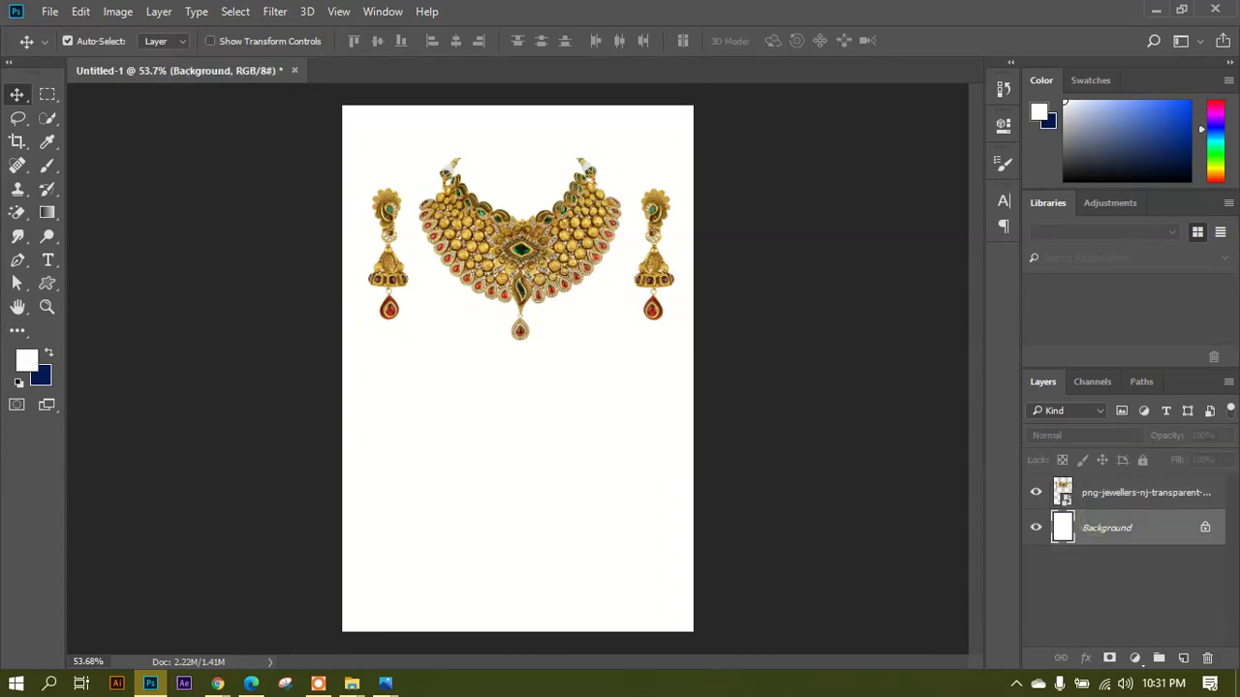
pyautogui.click(1183, 658)
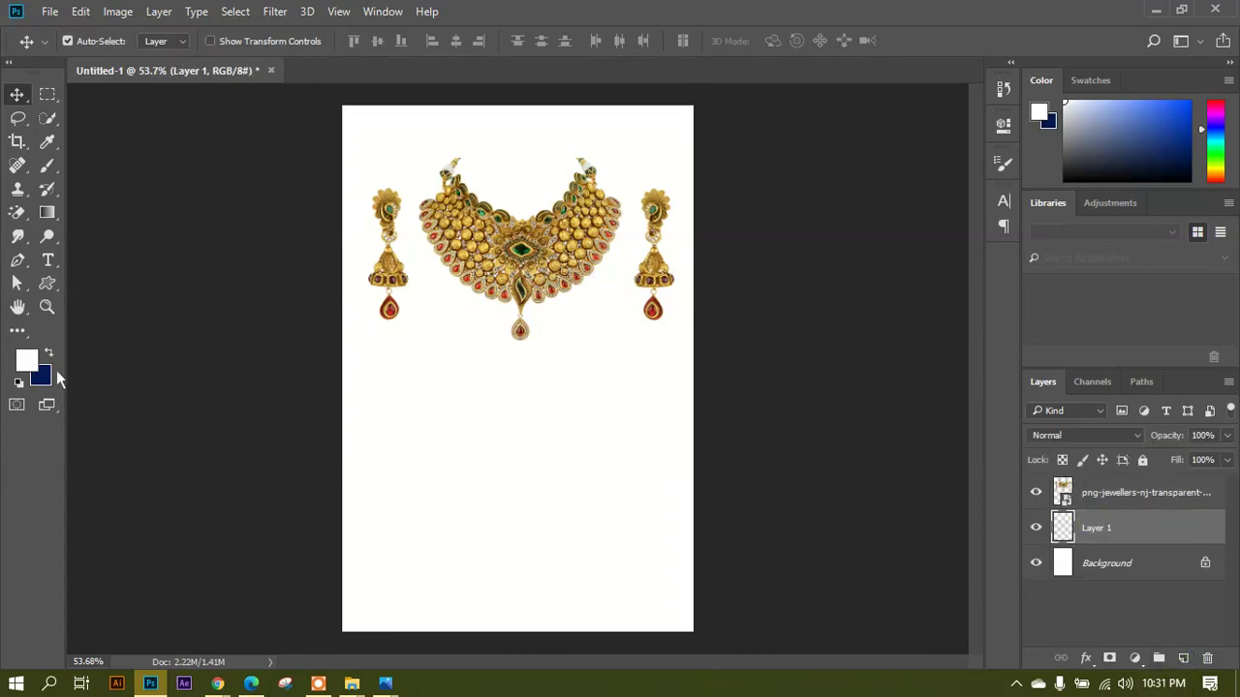
pyautogui.press('x')
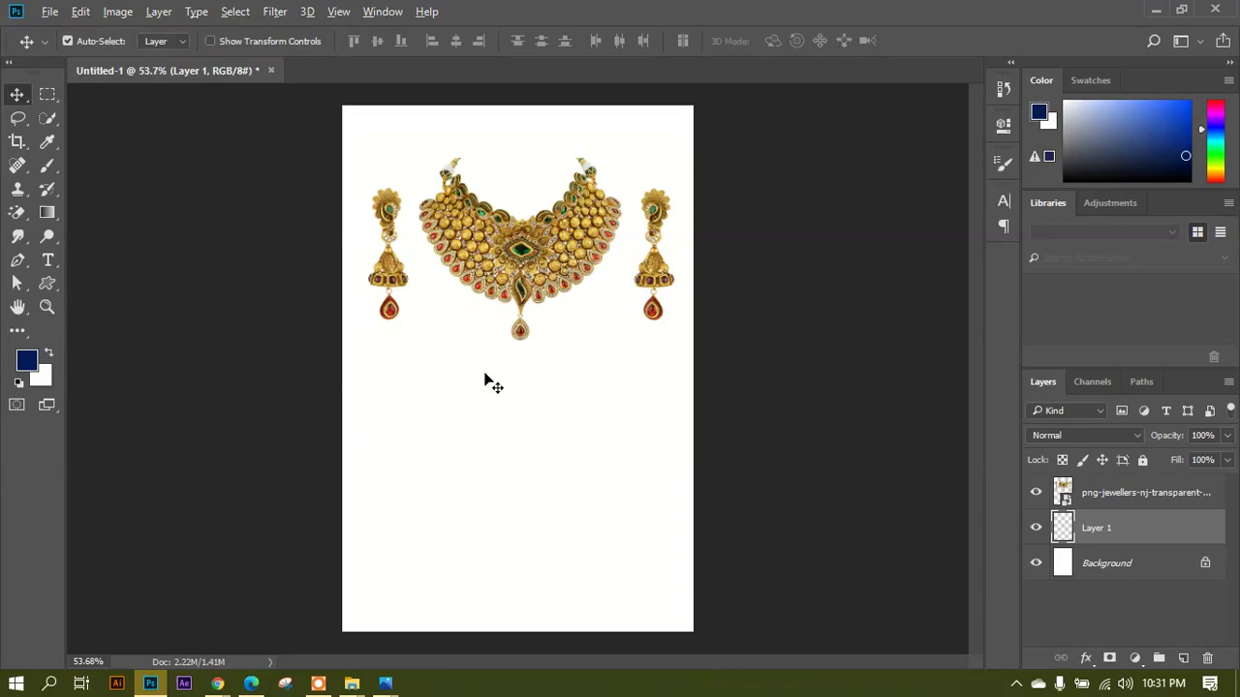
pyautogui.hotkey('alt', 'BackSpace')
# Shift the necklace image slightly to line it up with the canvas's vertical centre line.
pyautogui.scroll(3, 463, 407)
pyautogui.moveTo(543, 268)
pyautogui.mouseDown()
pyautogui.moveTo(499, 407)
pyautogui.moveTo(533, 442)
pyautogui.moveTo(545, 314)
pyautogui.moveTo(533, 280)
pyautogui.mouseUp()
pyautogui.scroll(-2, 531, 280)
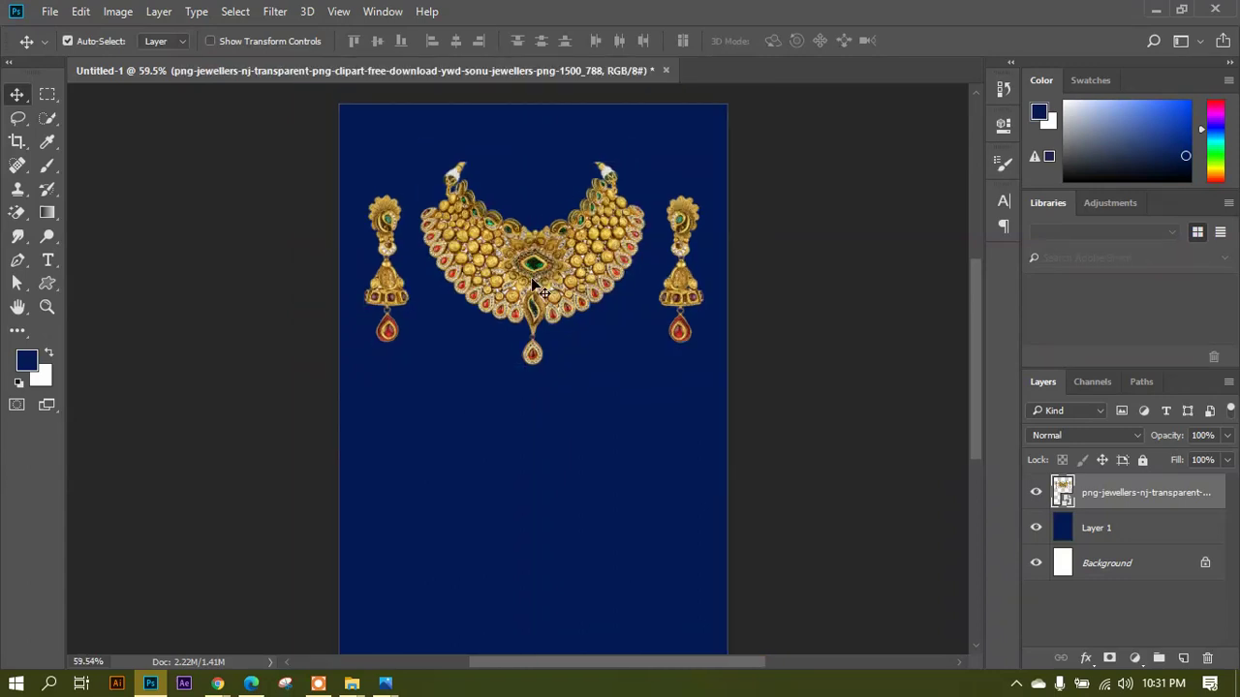
pyautogui.scroll(-1, 532, 300)
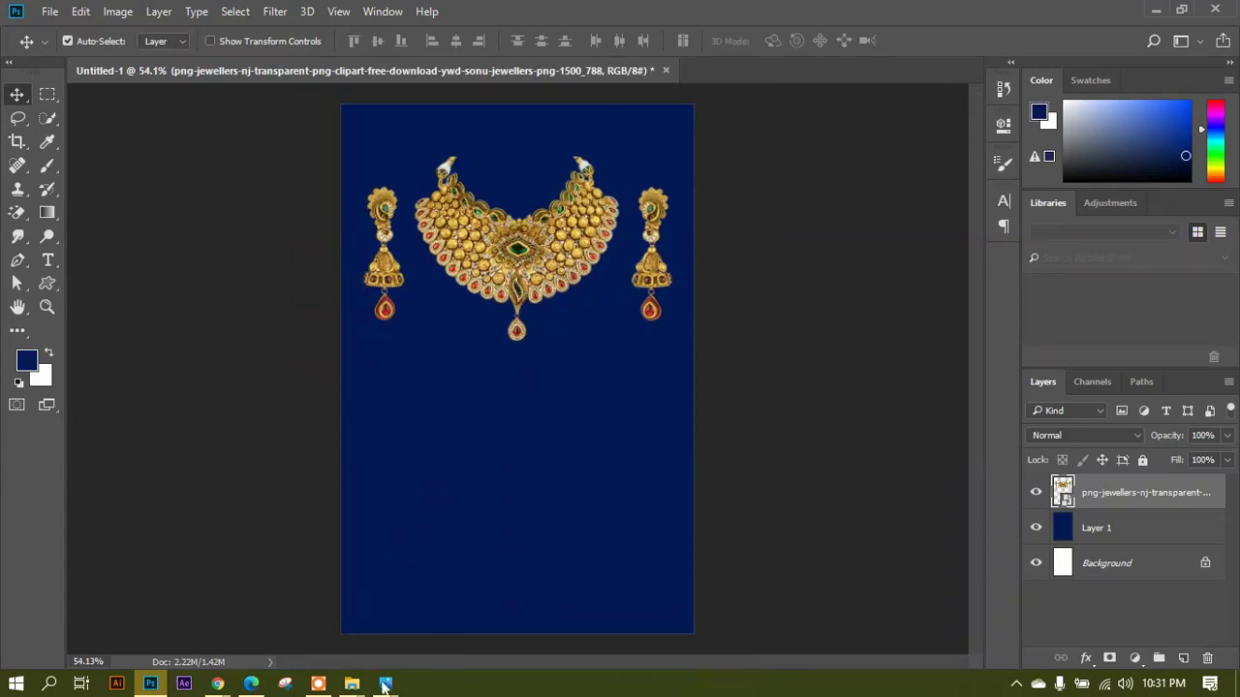
# View the finished Newspaper Ad.jpg in Photos as a layout reference, and return to the jewellery document in Photoshop.
pyautogui.moveTo(387, 686)
pyautogui.click(488, 624)
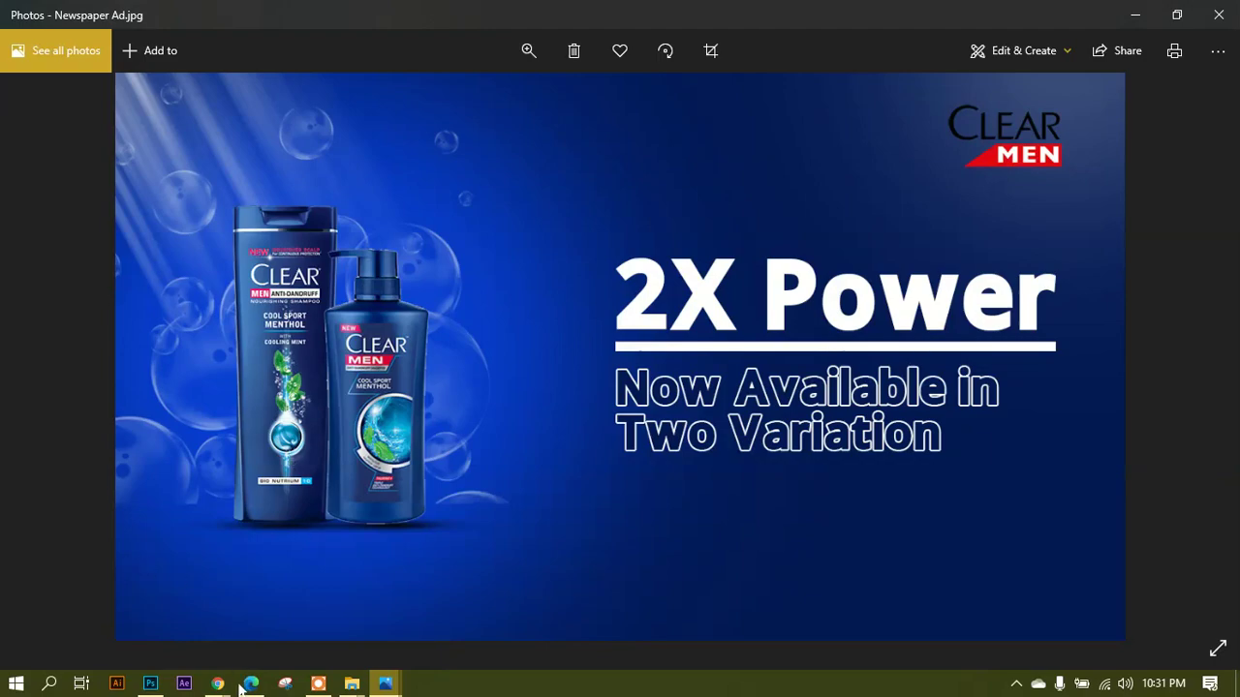
pyautogui.click(151, 684)
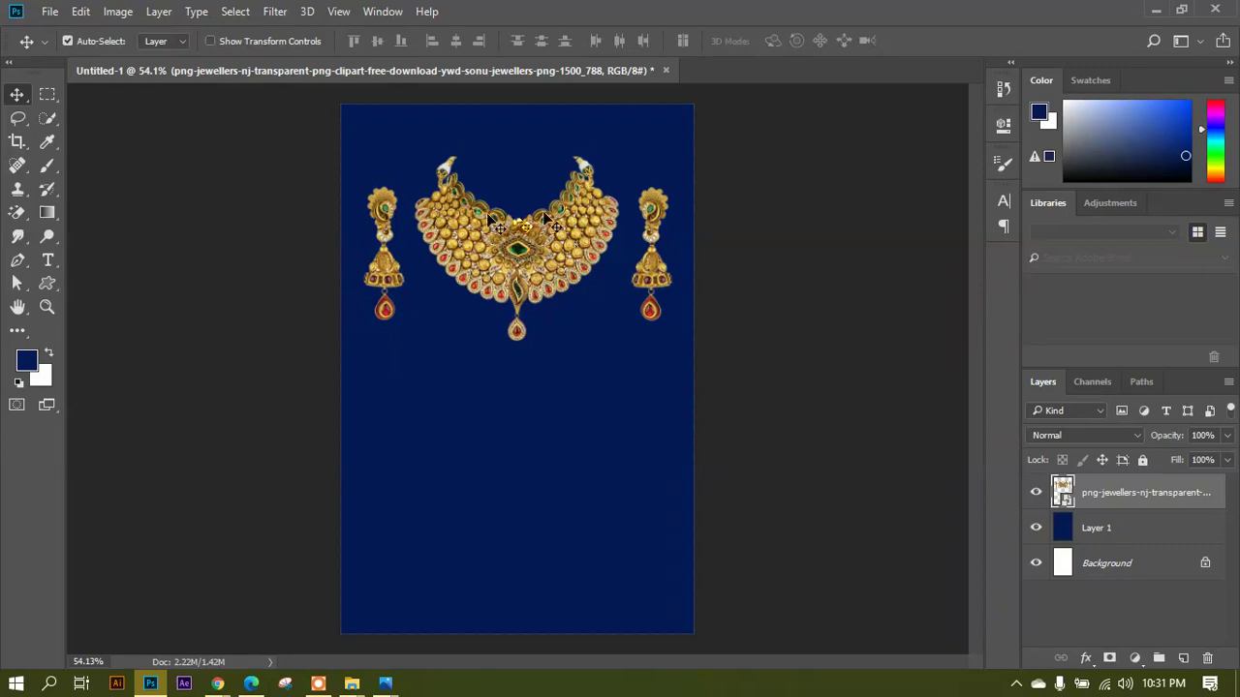
# Toggle the display of Smart Guides, and select the dark blue Layer 1.
pyautogui.click(385, 12)
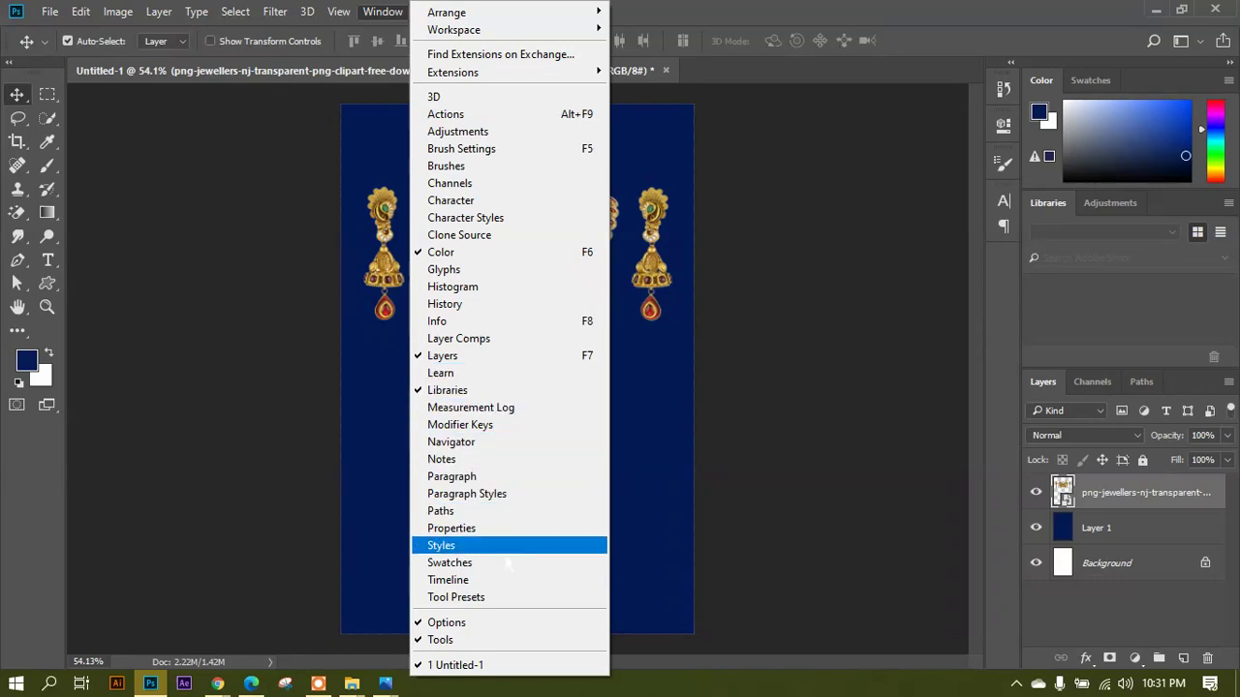
pyautogui.moveTo(338, 12)
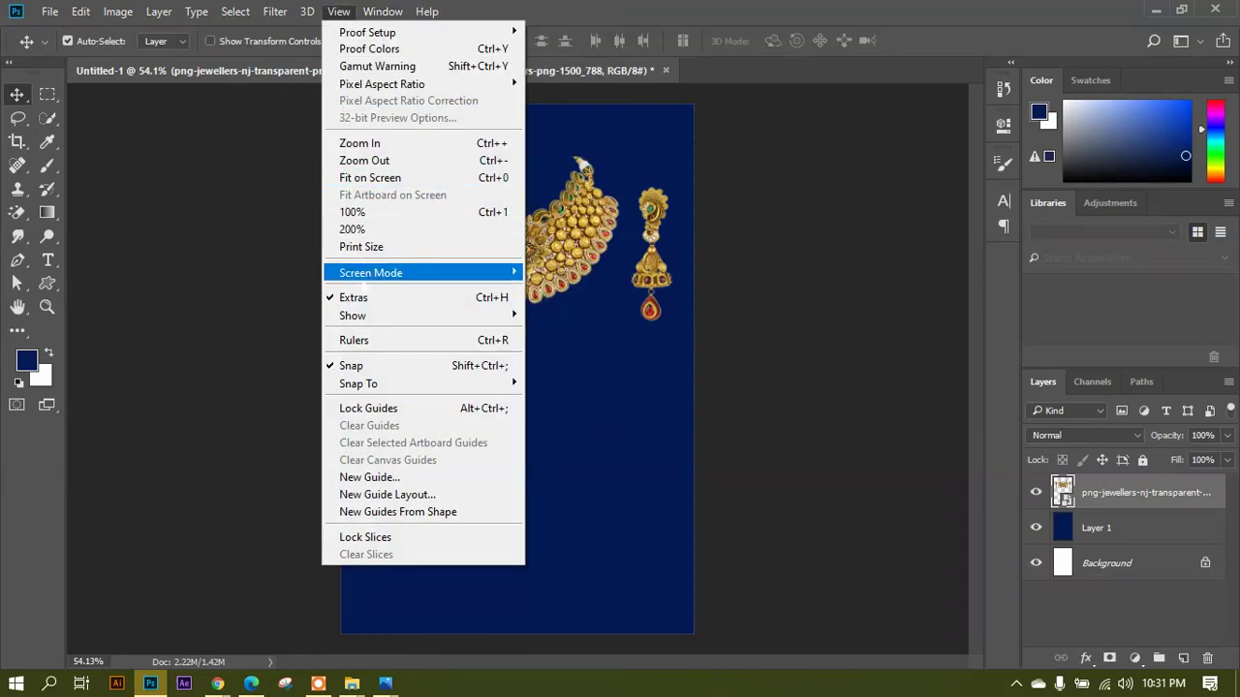
pyautogui.moveTo(484, 317)
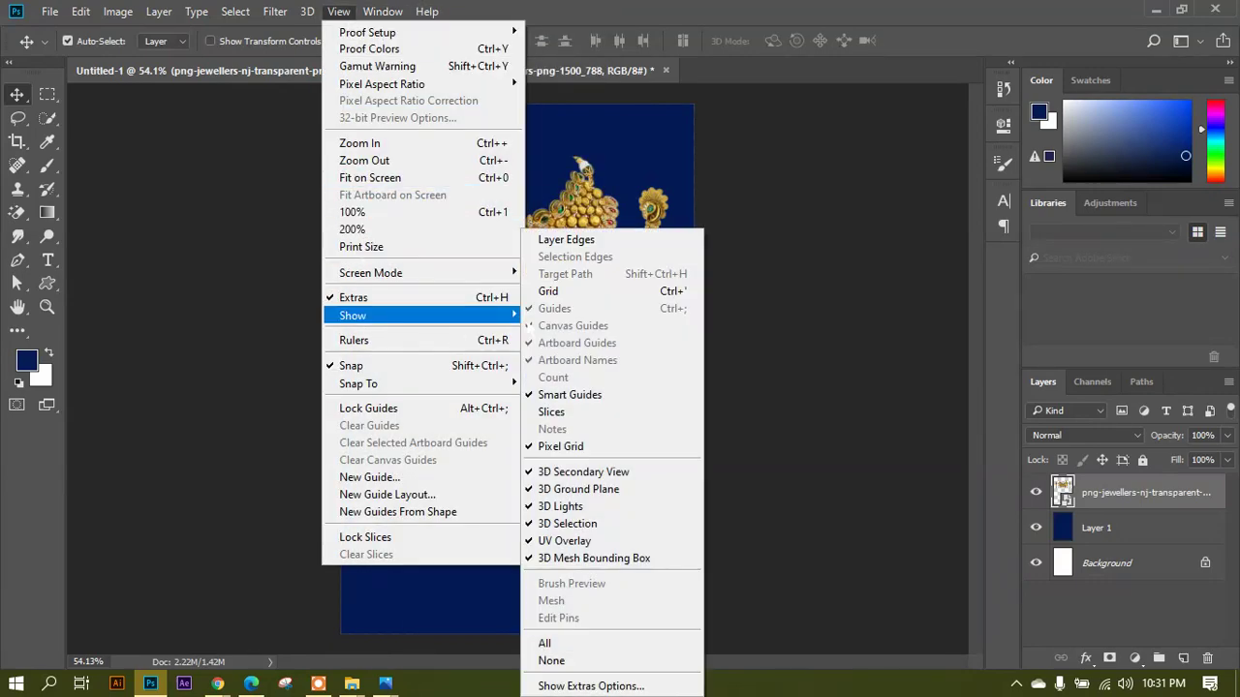
pyautogui.click(607, 401)
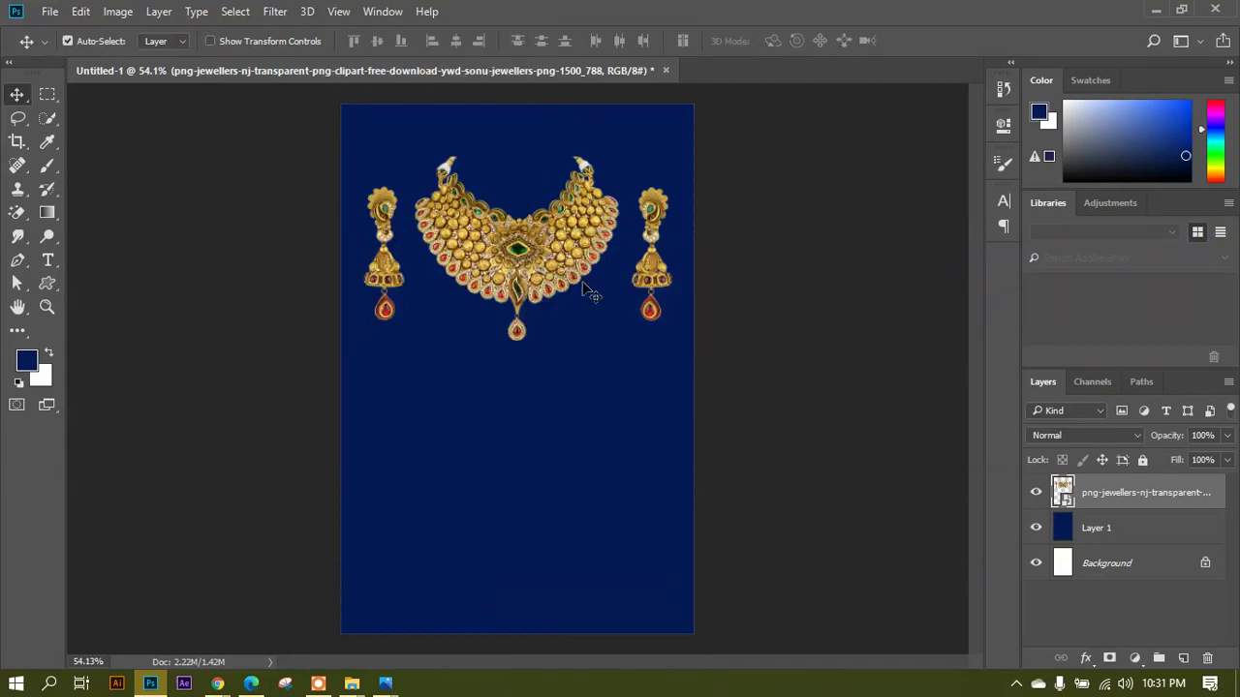
pyautogui.click(596, 539)
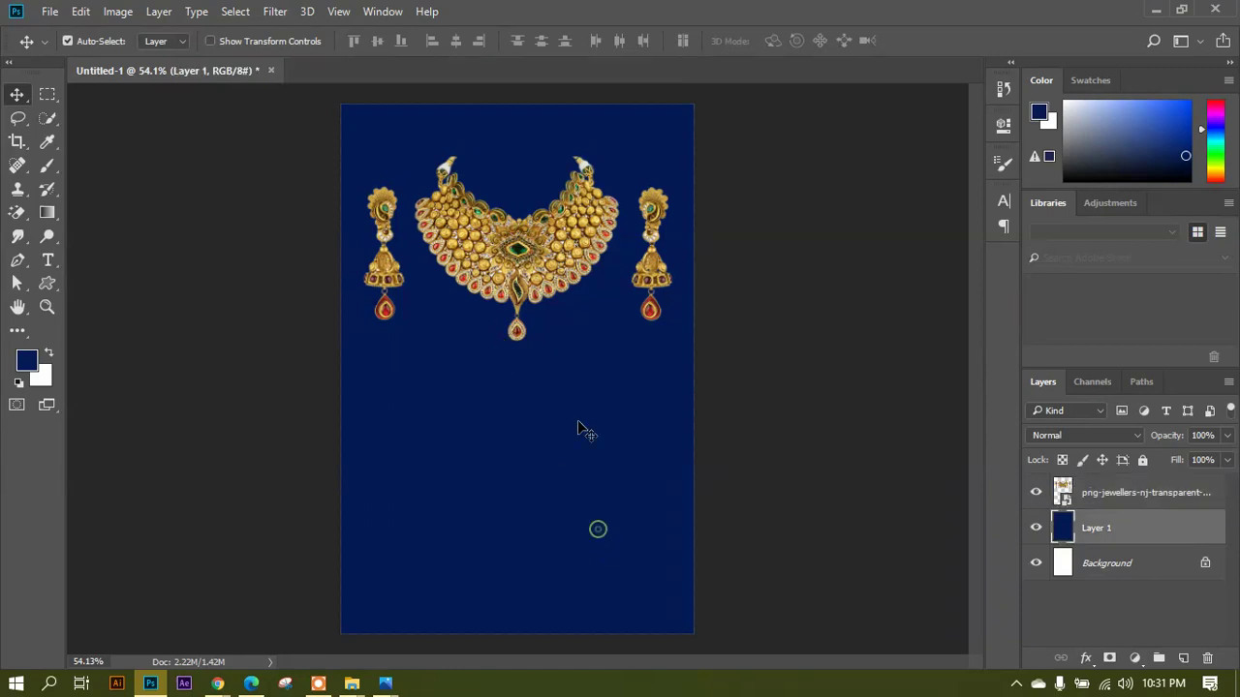
pyautogui.scroll(-1, 562, 392)
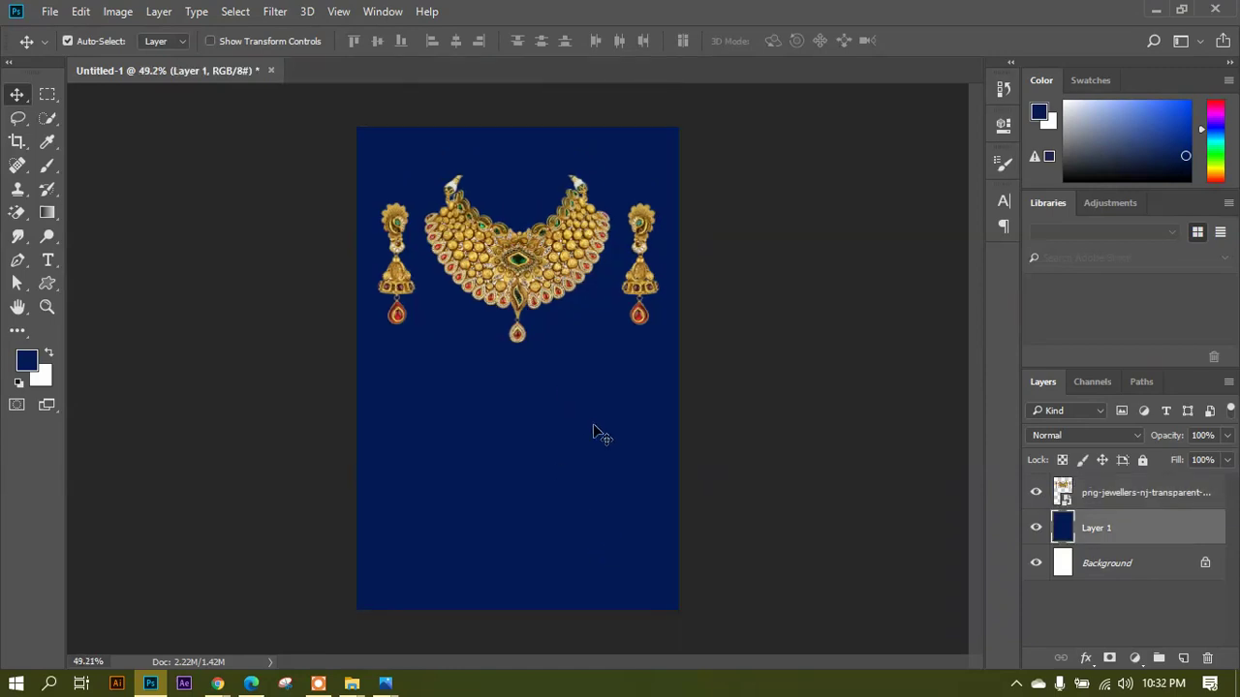
# Set the foreground colour to dark red #bc0000.
pyautogui.scroll(1, 435, 303)
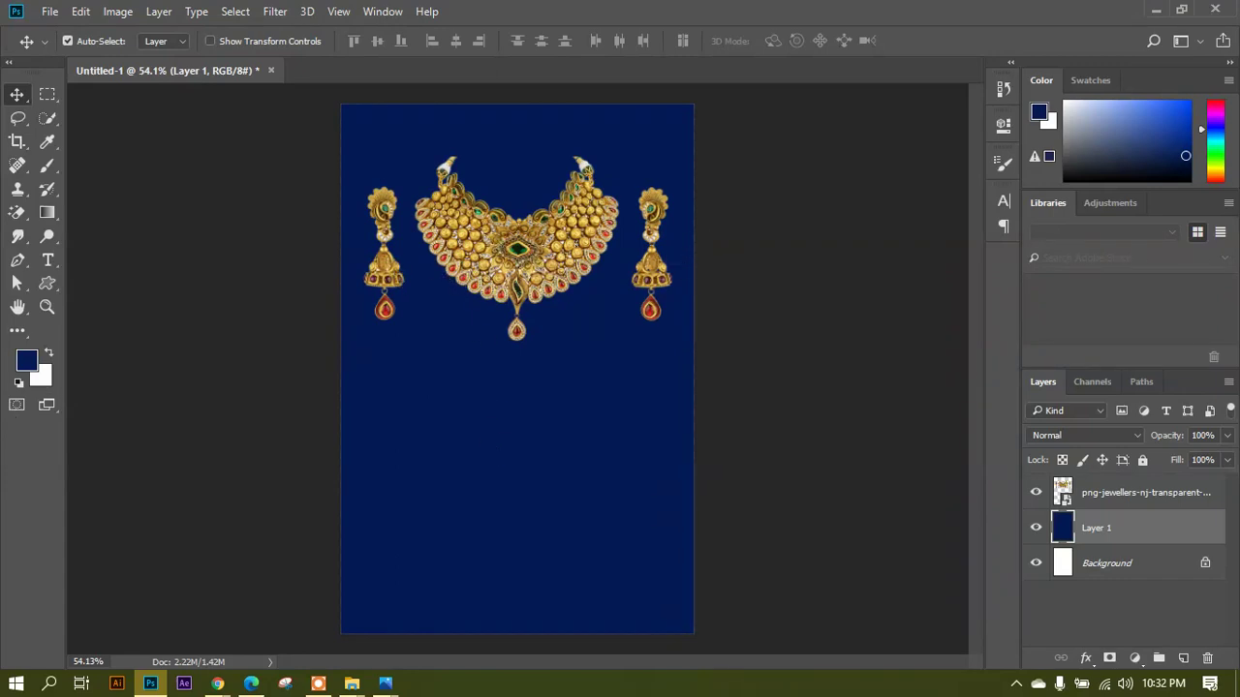
pyautogui.click(28, 358)
pyautogui.moveTo(640, 205); pyautogui.dragTo(637, 157)
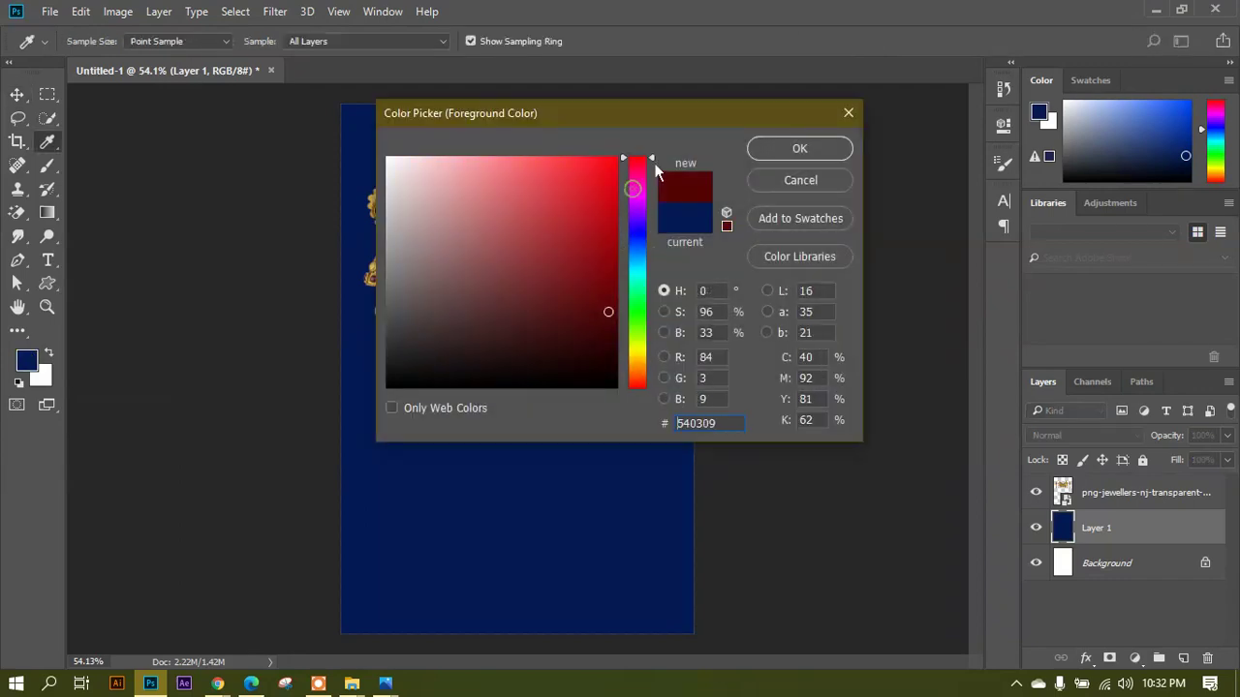
pyautogui.moveTo(590, 250); pyautogui.dragTo(637, 225)
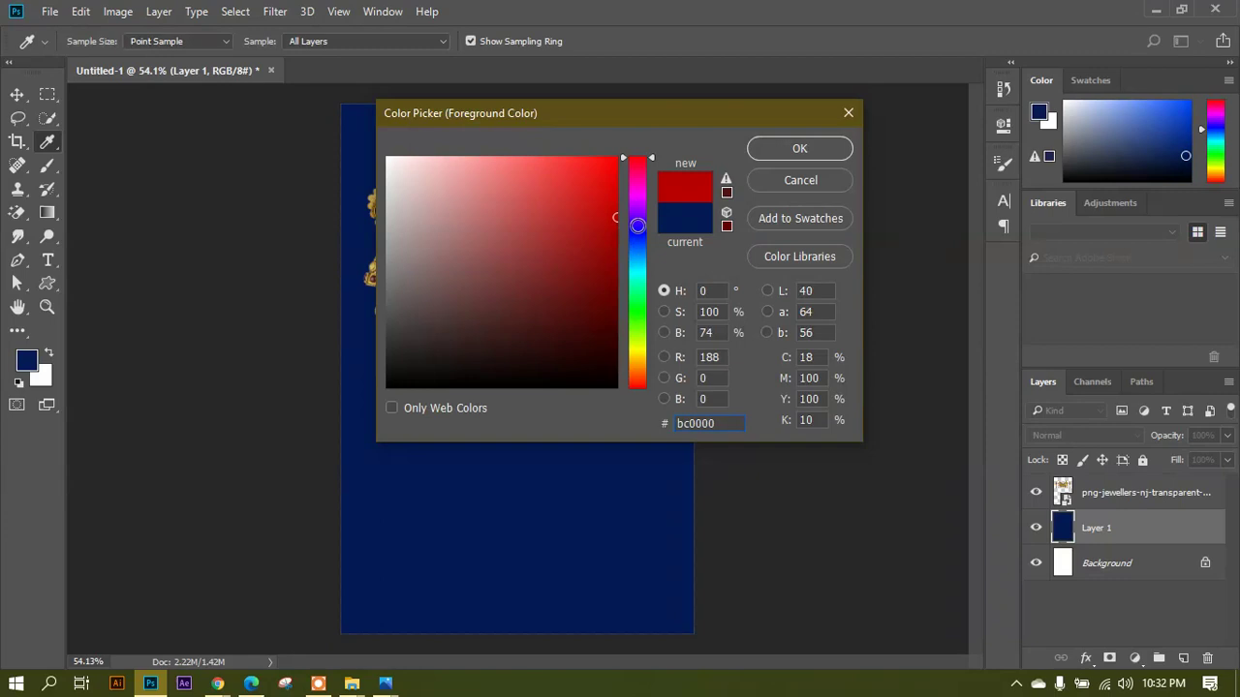
pyautogui.click(797, 150)
pyautogui.press('v')
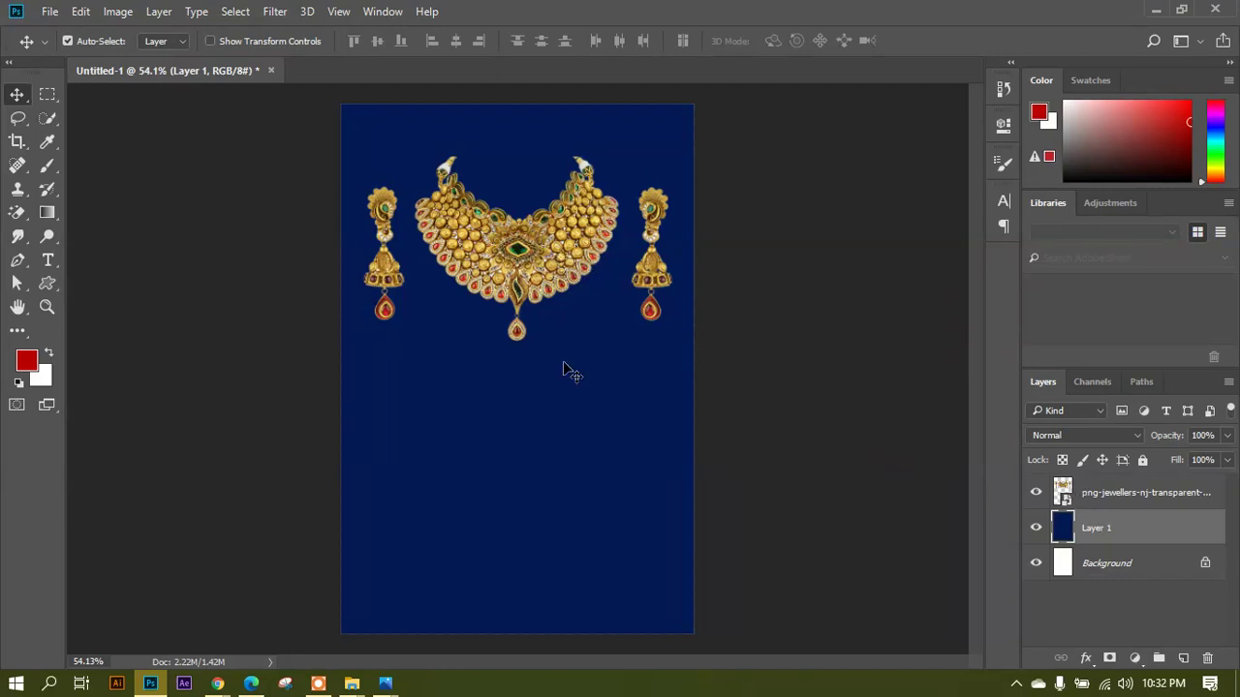
# Set the background colour to the lighter red #f93434.
pyautogui.click(41, 378)
pyautogui.click(646, 181)
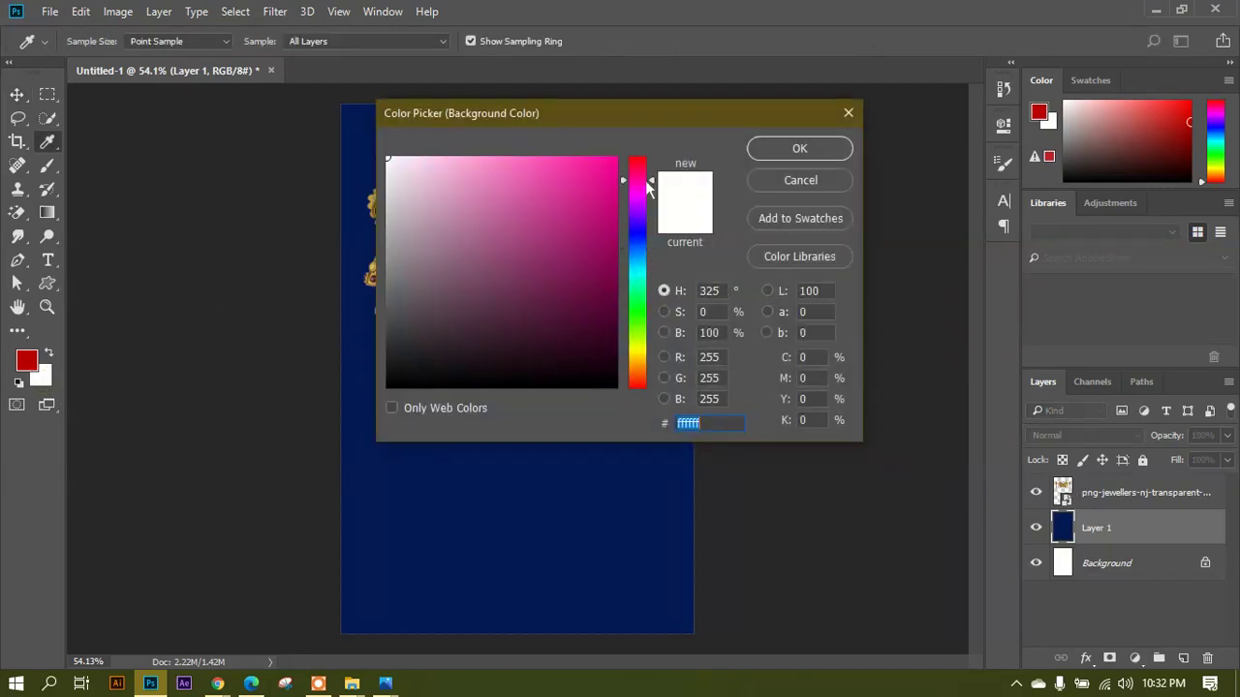
pyautogui.moveTo(647, 182); pyautogui.dragTo(650, 165)
pyautogui.click(569, 162)
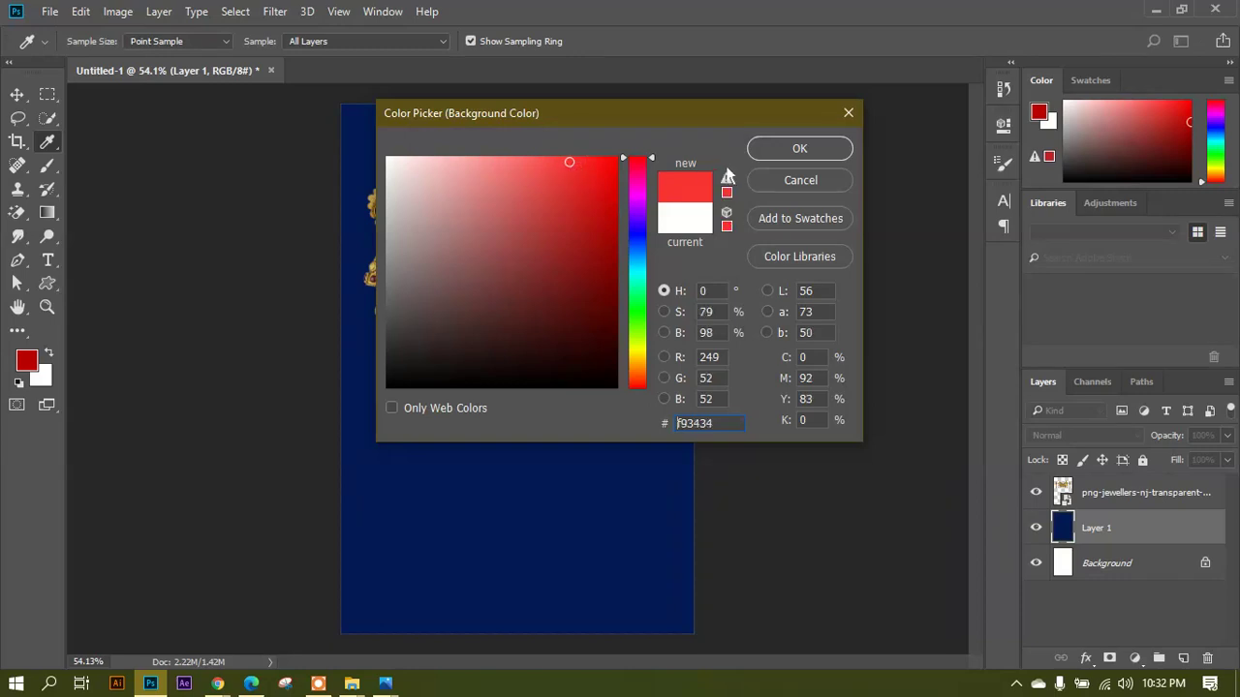
pyautogui.click(800, 148)
pyautogui.press('v')
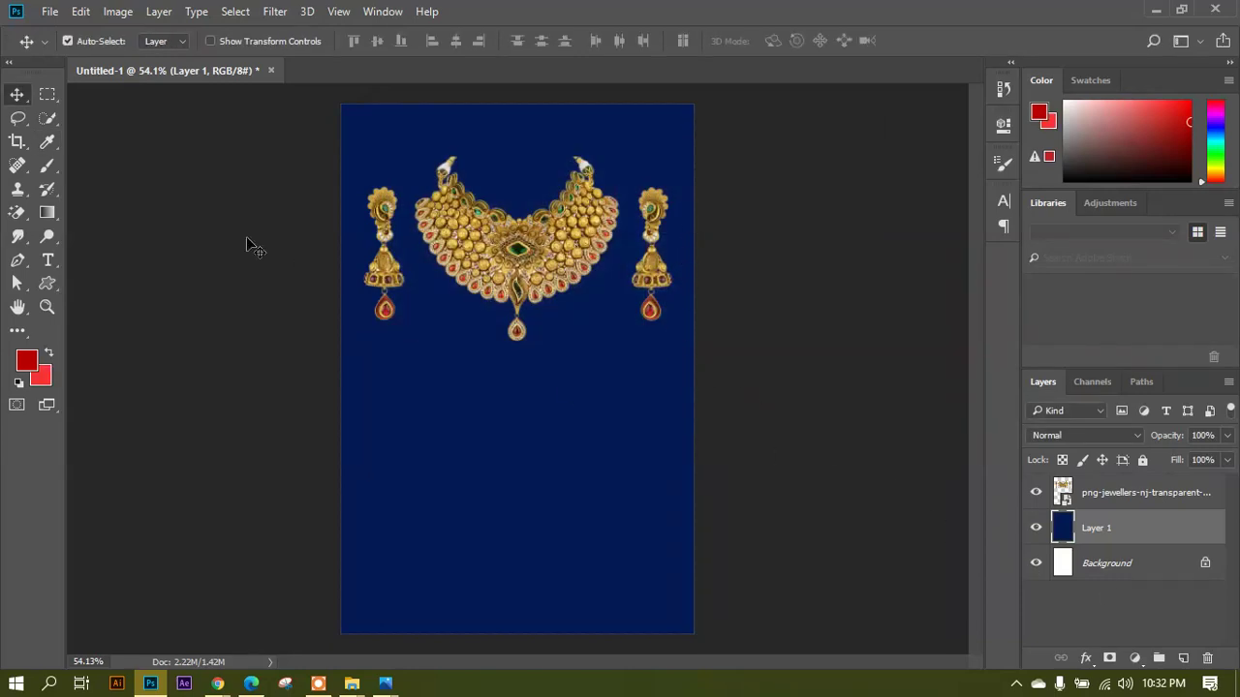
# Try a red radial gradient on Layer 1, light behind the necklace and darker towards the canvas edges.
pyautogui.click(49, 214)
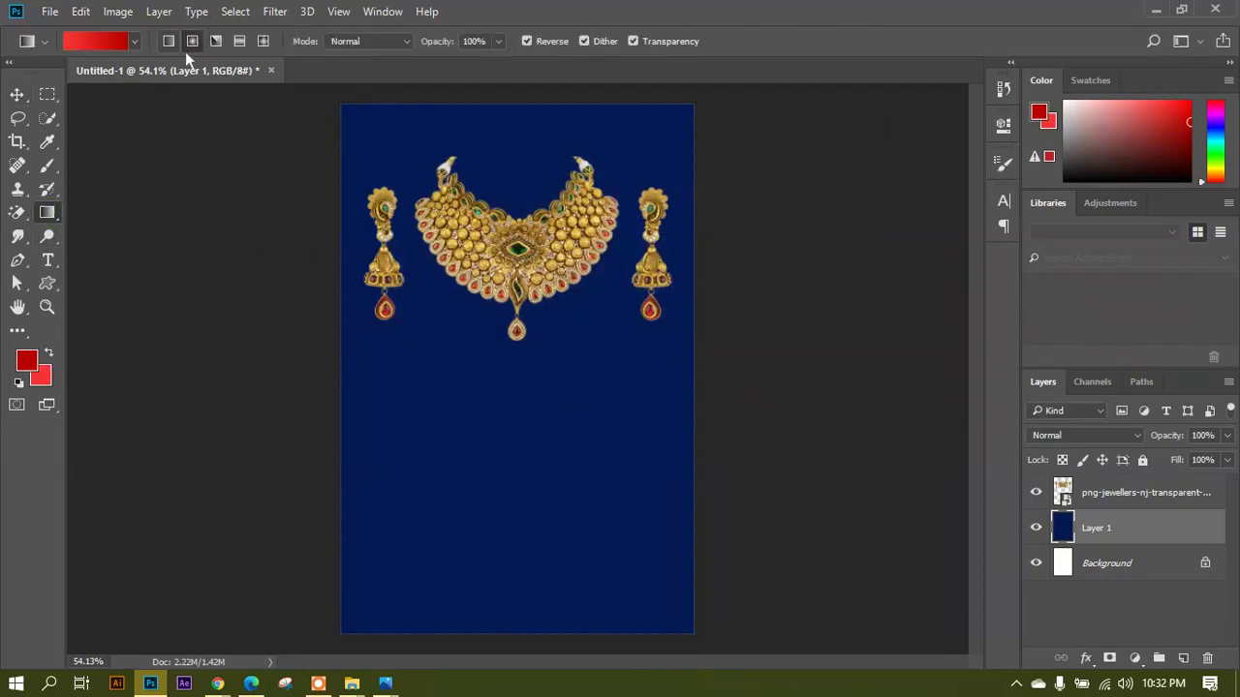
pyautogui.click(193, 45)
pyautogui.moveTo(519, 303); pyautogui.dragTo(729, 304)
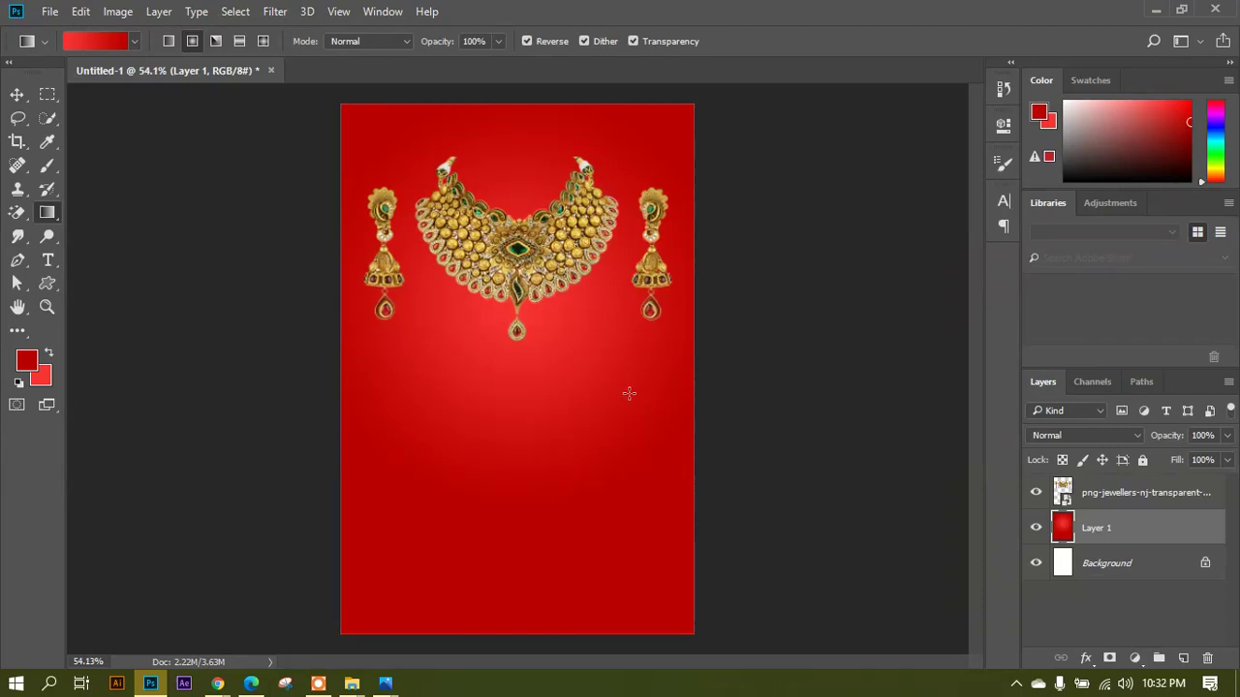
pyautogui.click(17, 94)
# Sample a gold tone from the necklace as the foreground colour and brighten it to an orange of about #d68208.
pyautogui.click(36, 369)
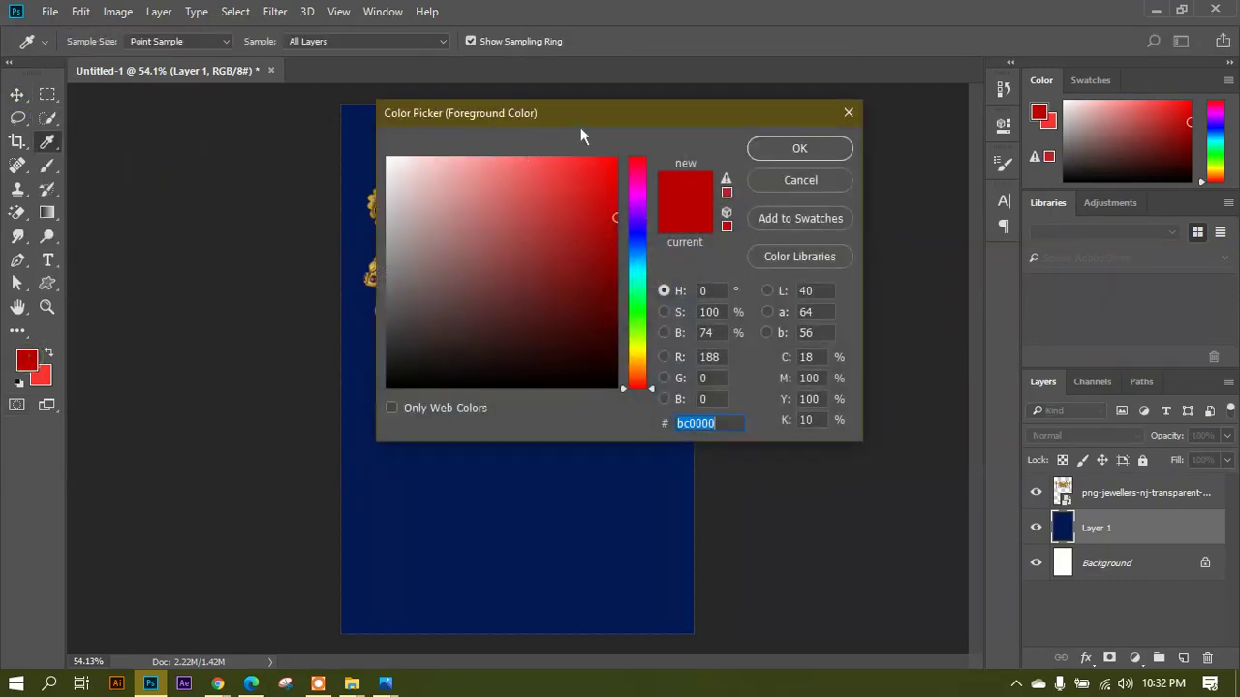
pyautogui.moveTo(581, 127); pyautogui.dragTo(908, 162)
pyautogui.click(491, 210)
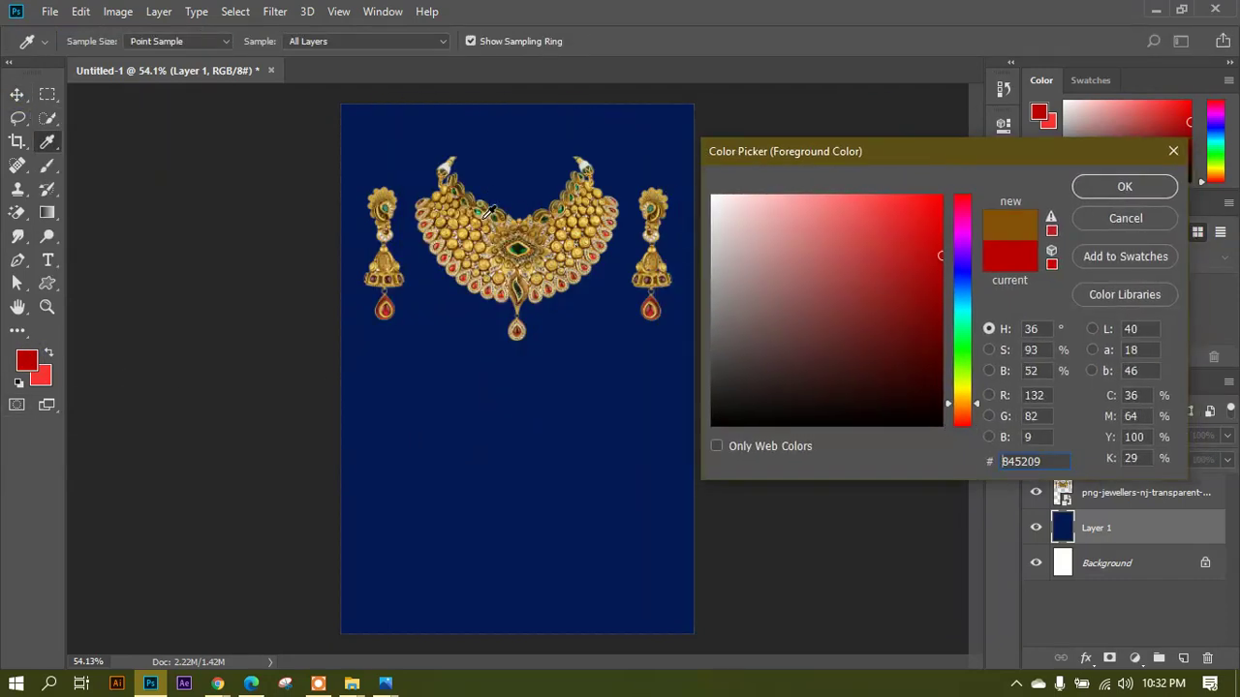
pyautogui.moveTo(925, 302); pyautogui.dragTo(942, 240)
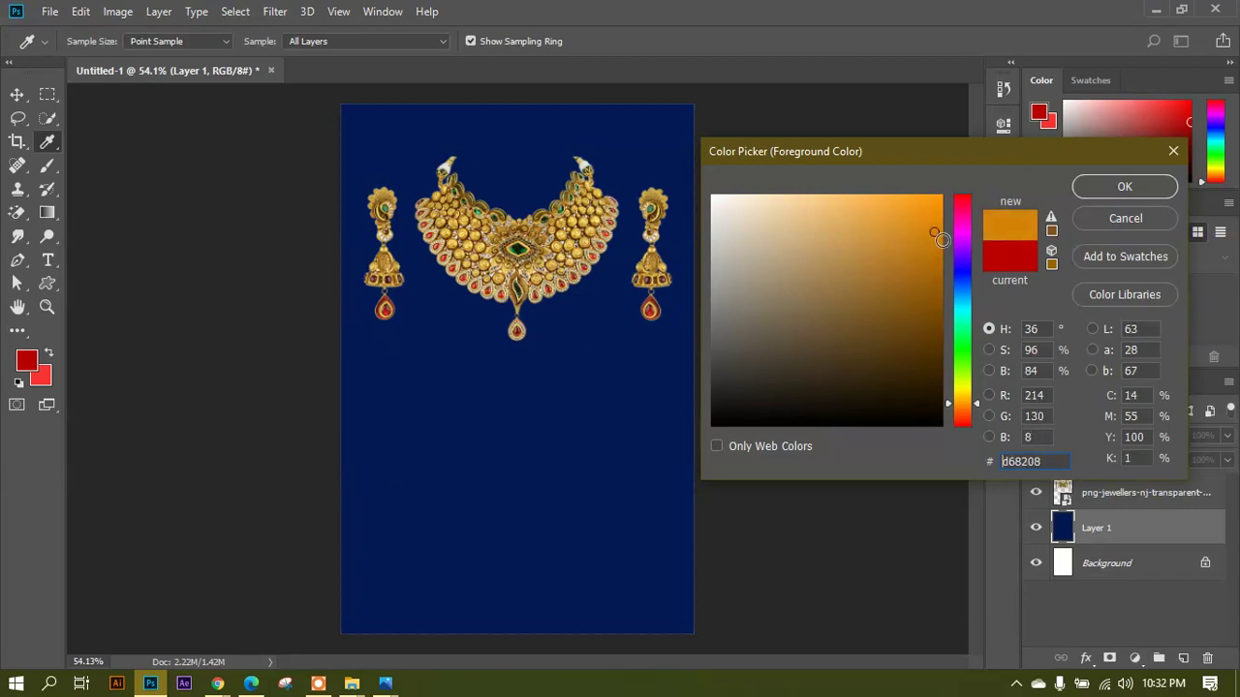
pyautogui.click(1124, 186)
pyautogui.press('v')
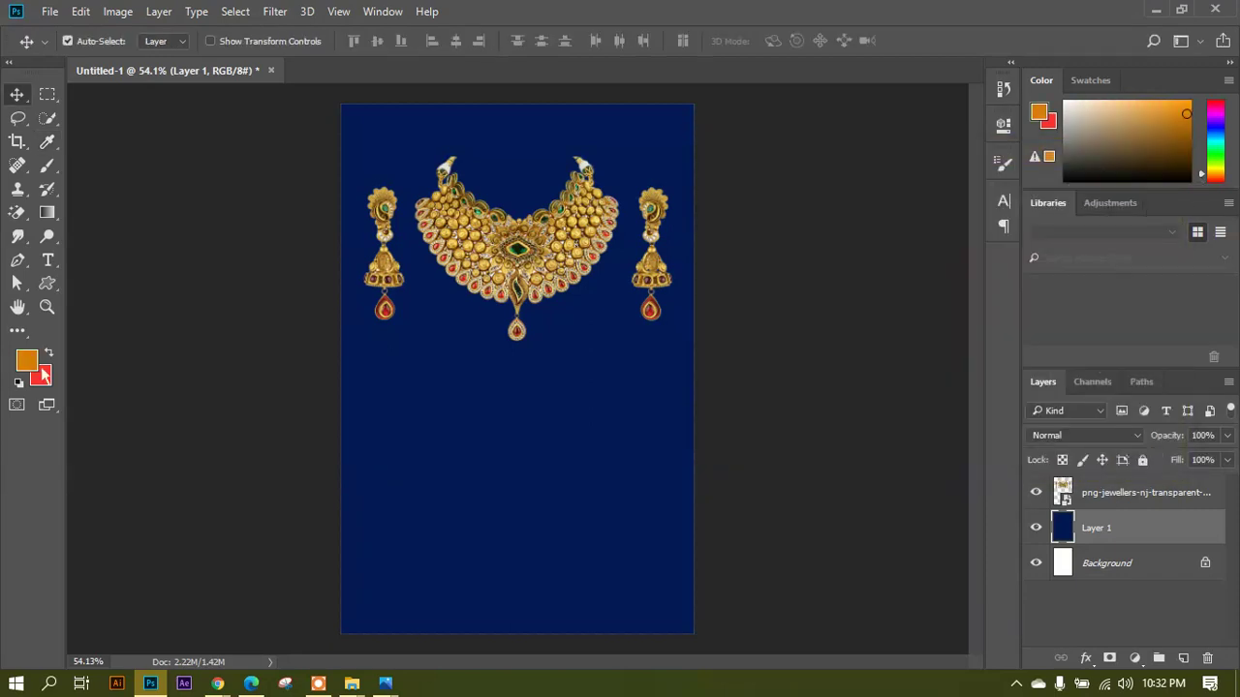
# Swap orange to the background colour and set the foreground to light yellow #fdde70, based on a necklace sample.
pyautogui.click(48, 355)
pyautogui.click(26, 360)
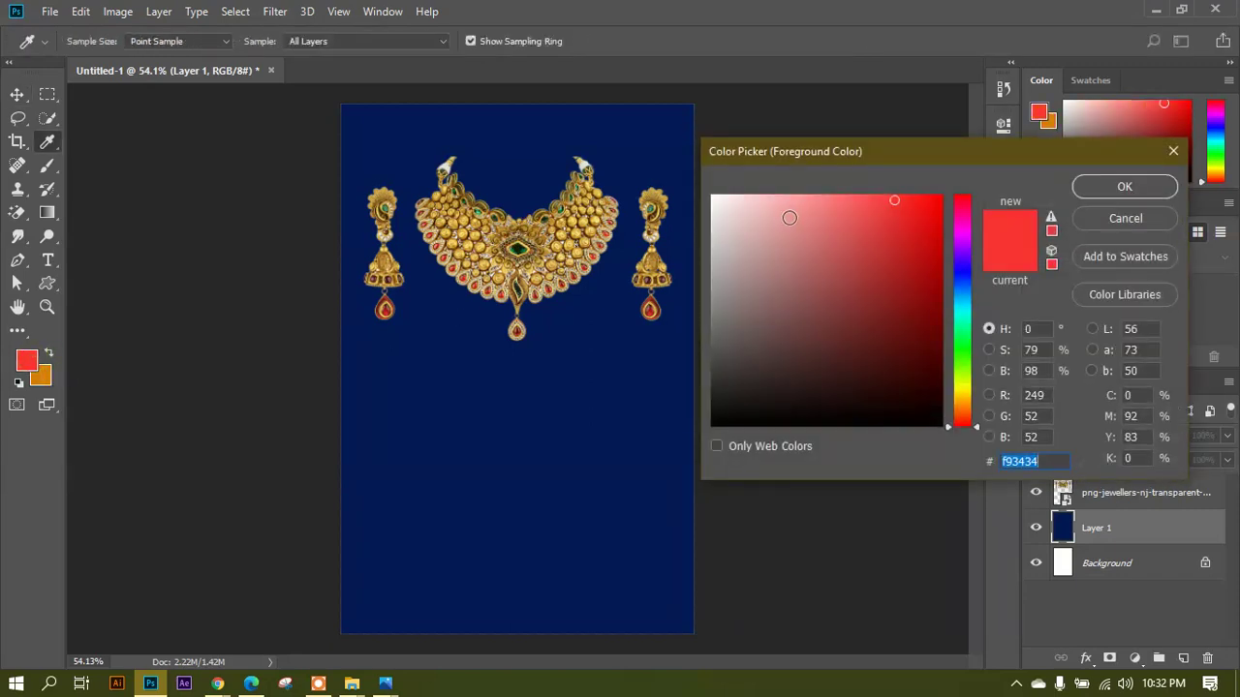
pyautogui.click(492, 257)
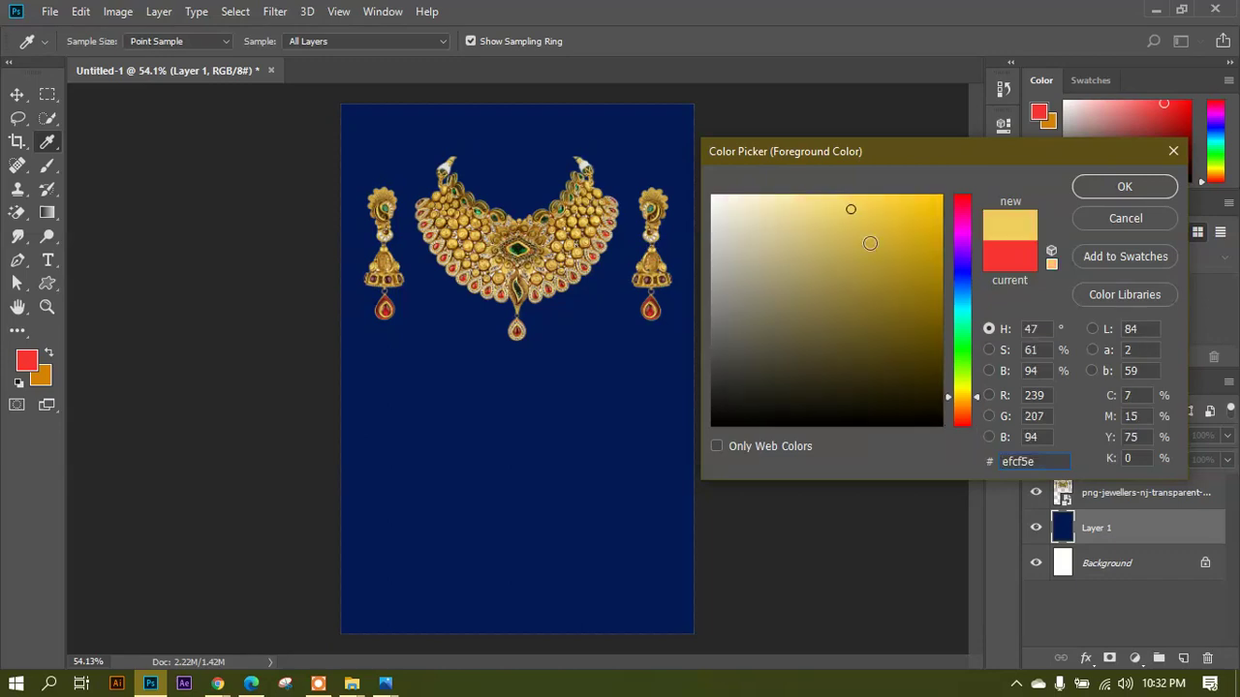
pyautogui.moveTo(870, 238); pyautogui.dragTo(847, 205)
pyautogui.click(1118, 190)
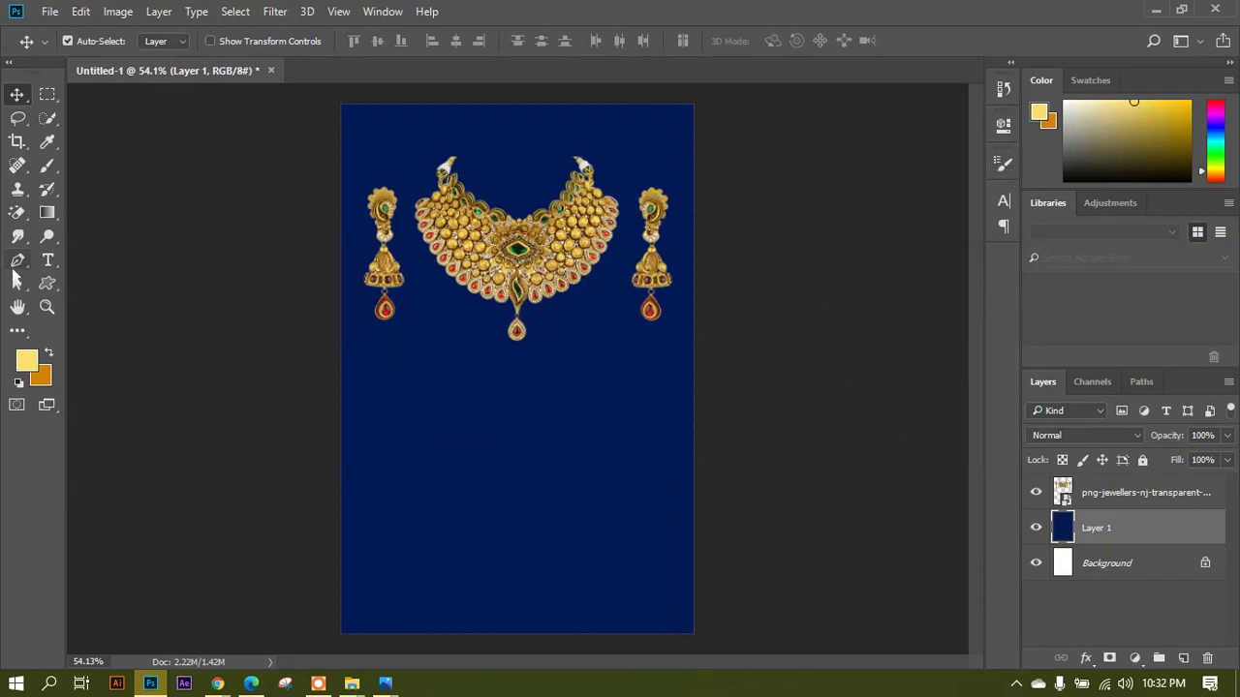
# Fill Layer 1 with a non-reversed radial gradient, light yellow around the necklace fading to orange beyond the canvas edge.
pyautogui.click(55, 213)
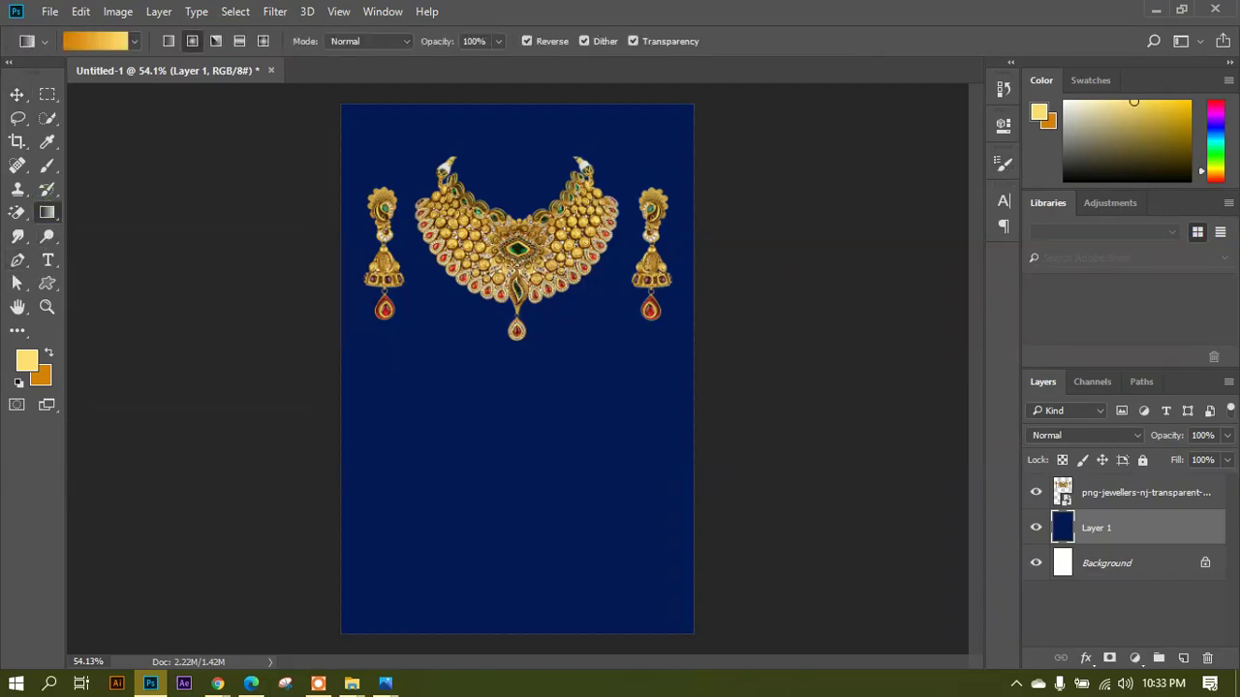
pyautogui.moveTo(516, 283); pyautogui.dragTo(772, 280)
pyautogui.click(527, 40)
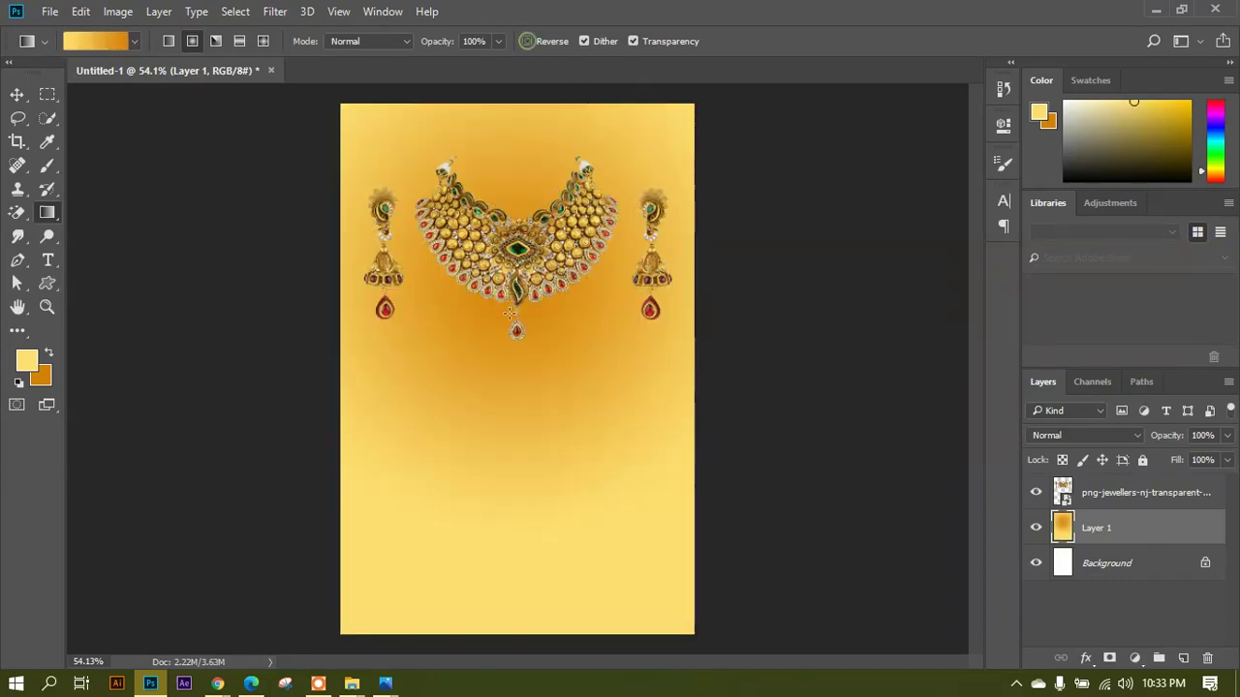
pyautogui.moveTo(516, 330); pyautogui.dragTo(725, 321)
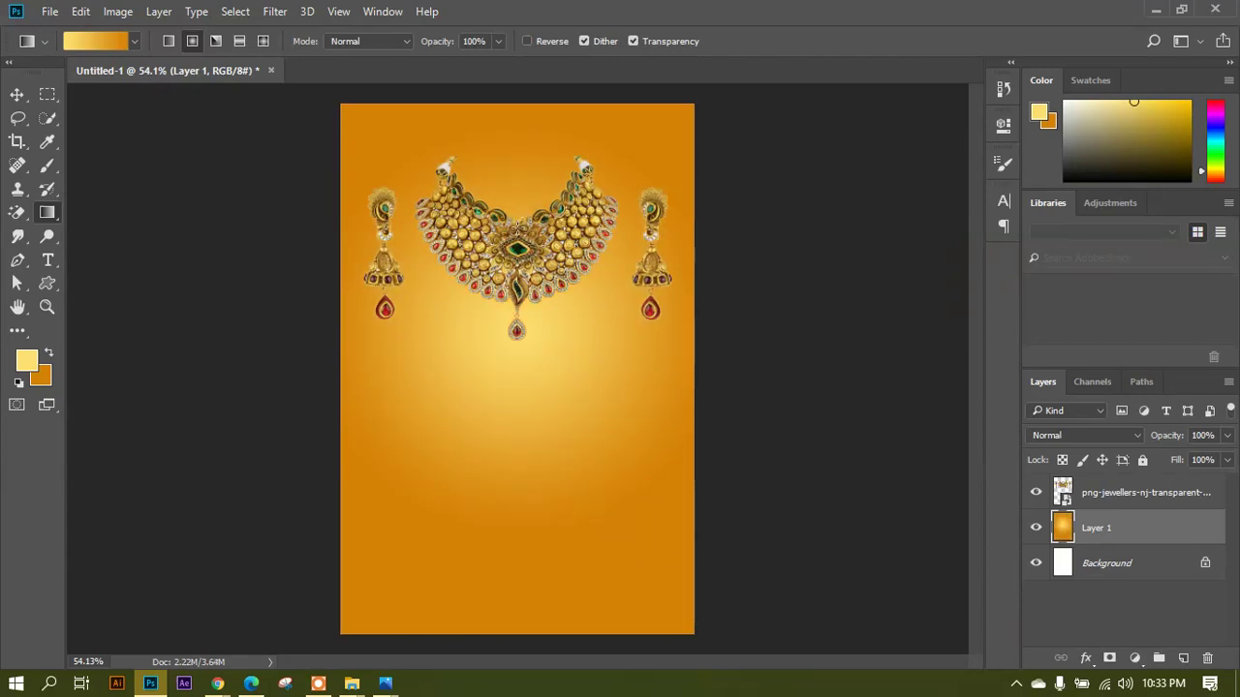
pyautogui.moveTo(518, 225); pyautogui.dragTo(734, 246)
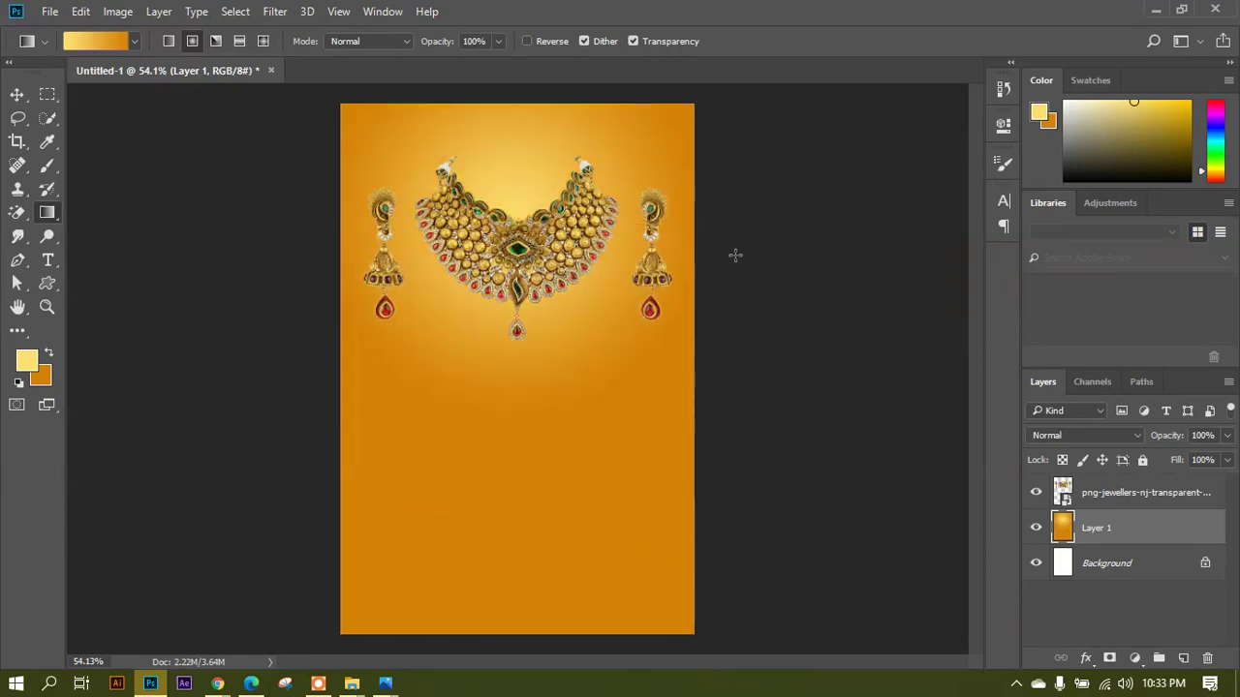
pyautogui.moveTo(518, 281); pyautogui.dragTo(818, 287)
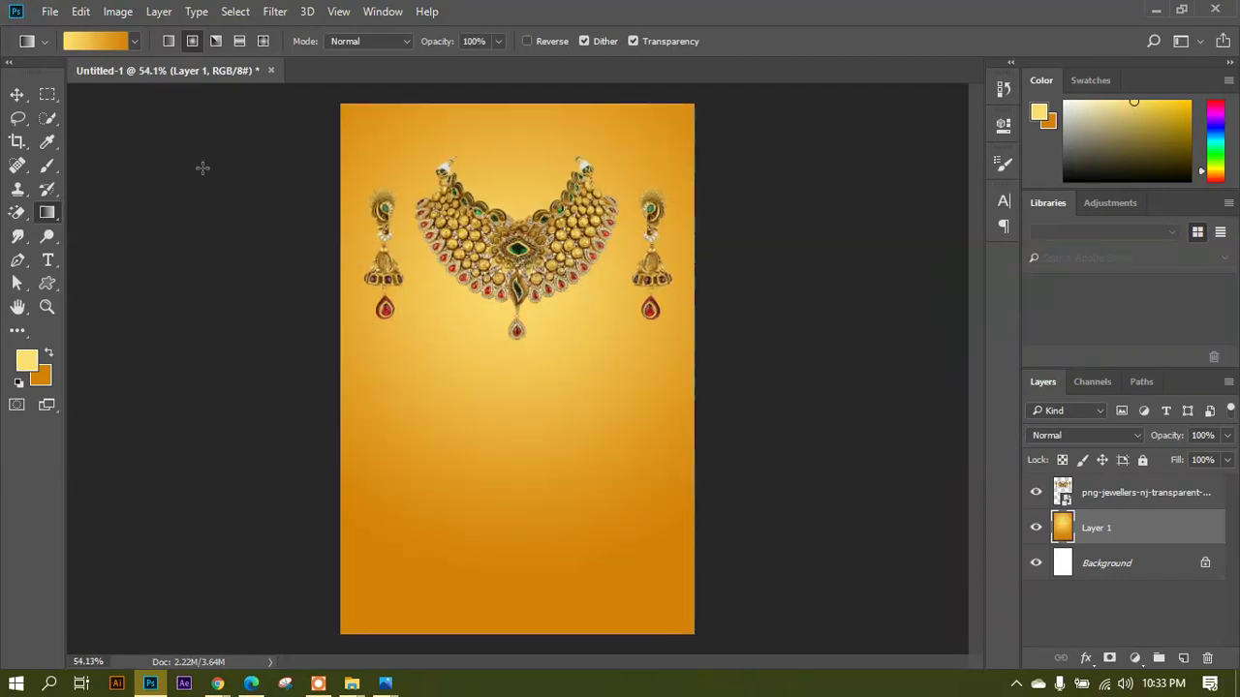
pyautogui.click(19, 96)
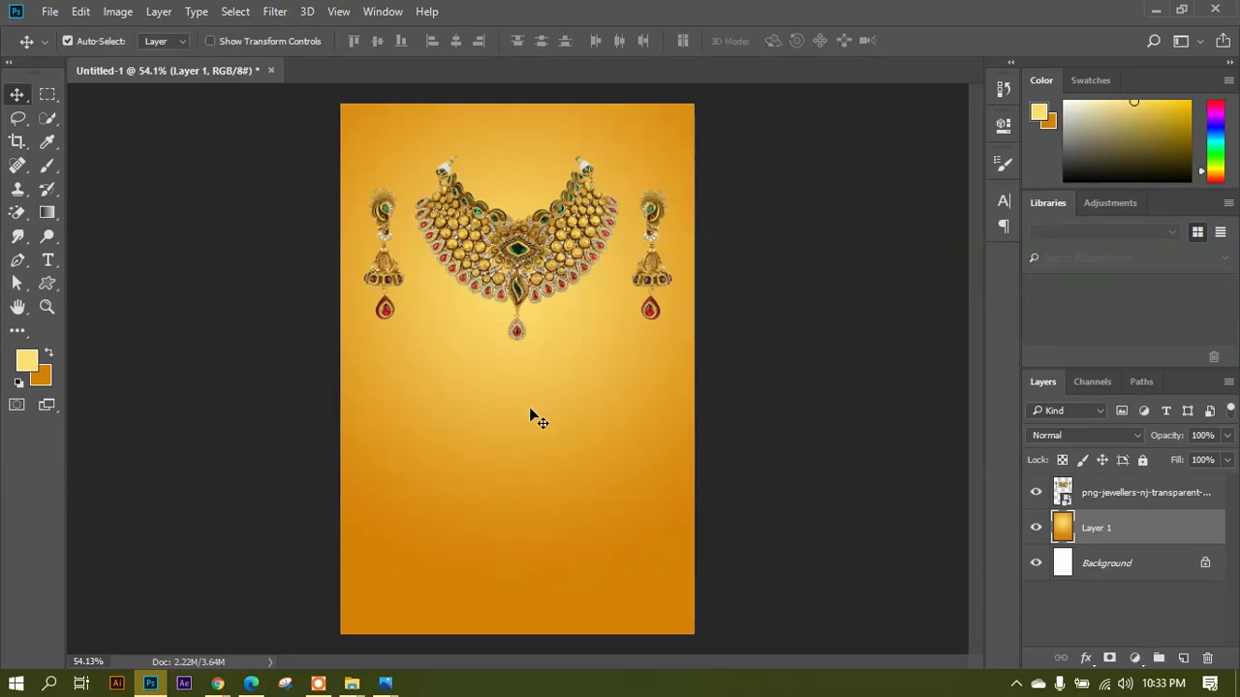
# Add the text "HOT DEAL" below the necklace in the 50 pt Shamim Cholontika font.
pyautogui.scroll(1, 524, 416)
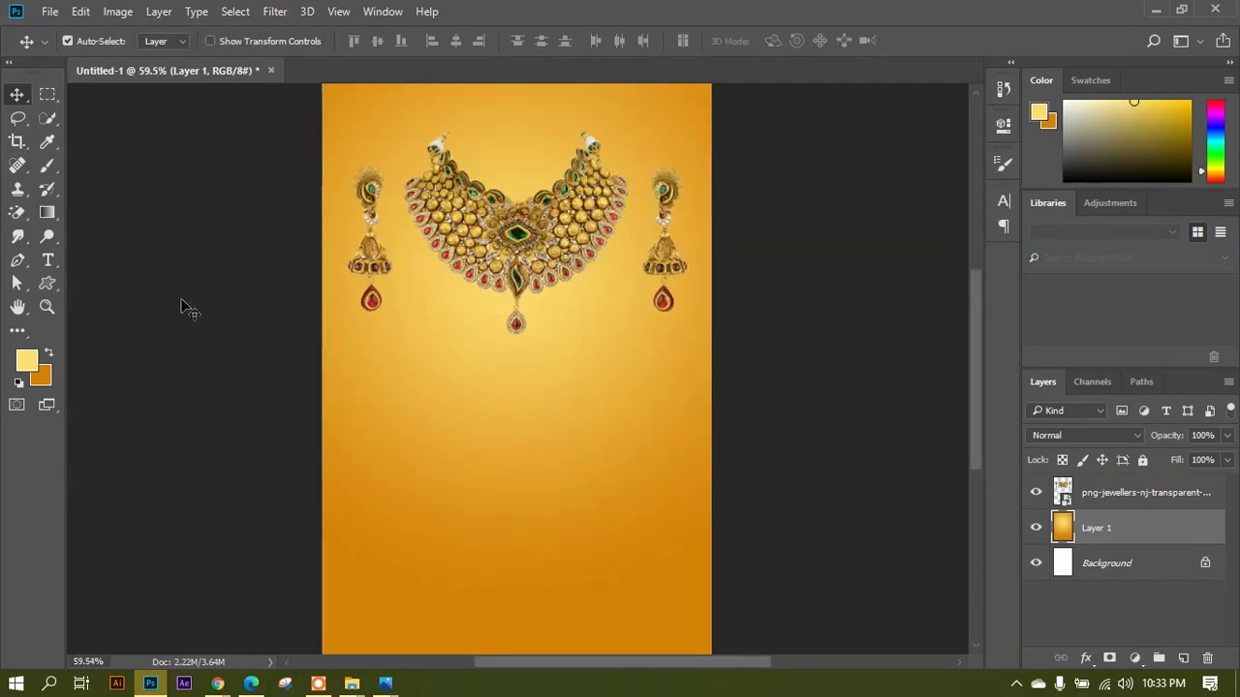
pyautogui.click(49, 262)
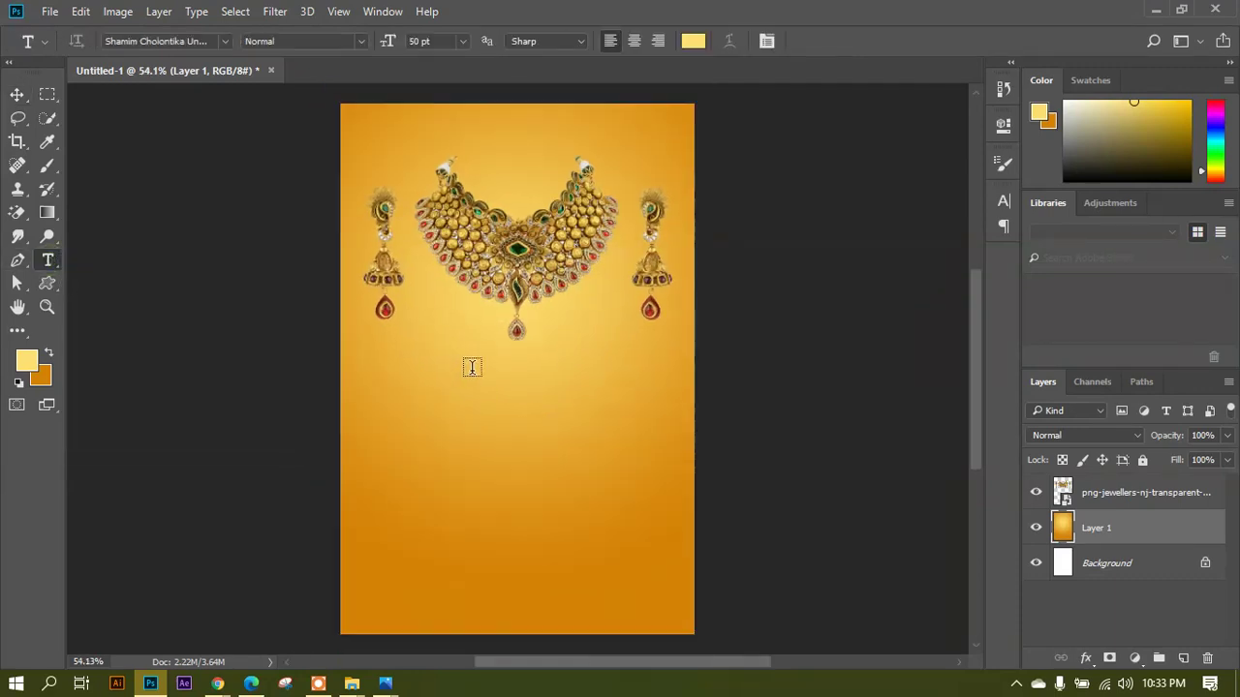
pyautogui.scroll(-1, 471, 360)
pyautogui.scroll(1, 459, 456)
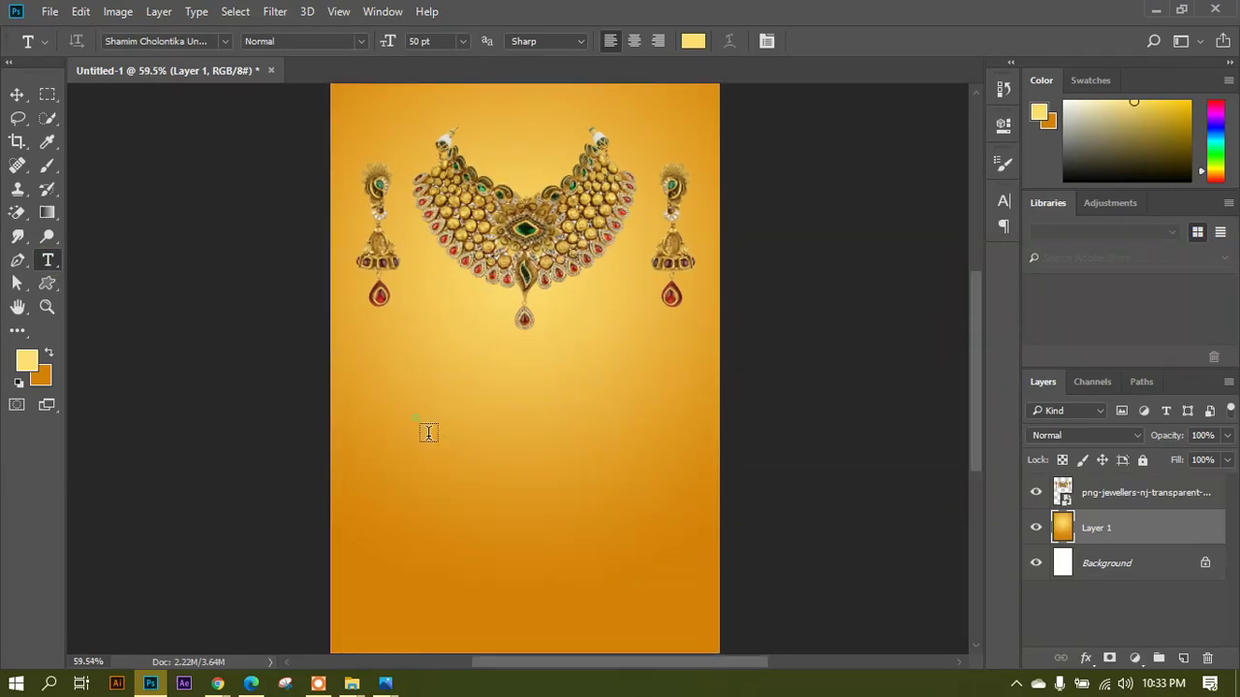
pyautogui.click(416, 419)
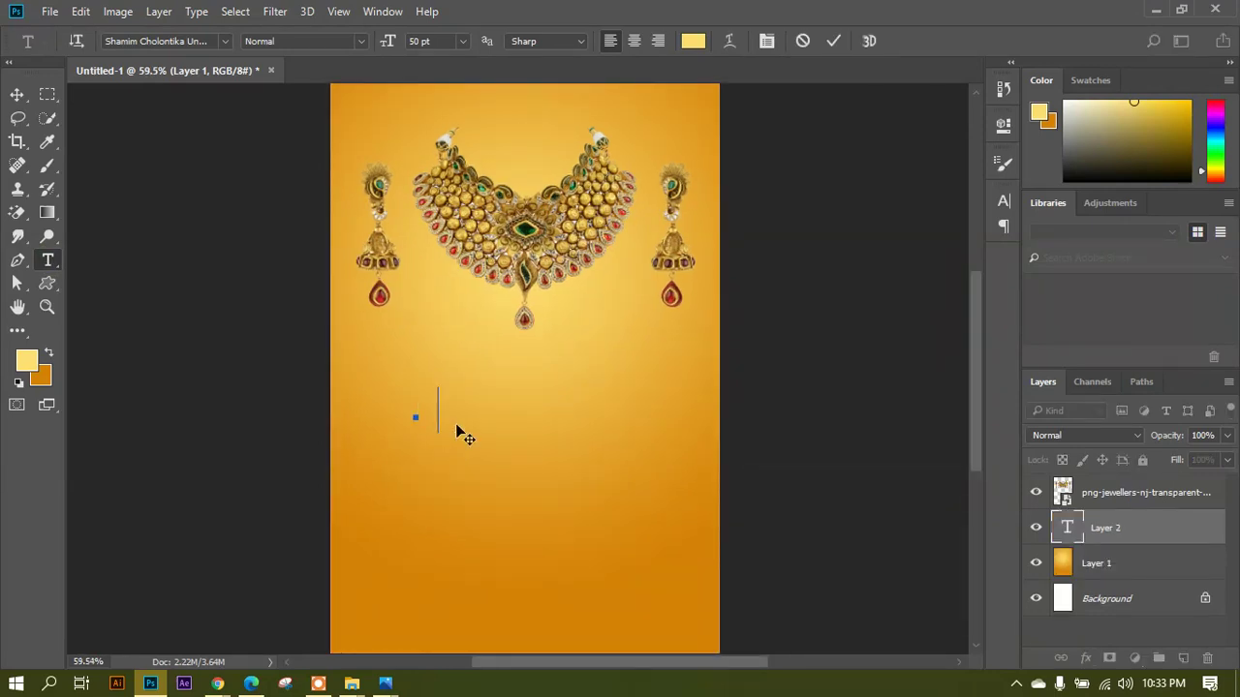
pyautogui.write('HOT DEAL')
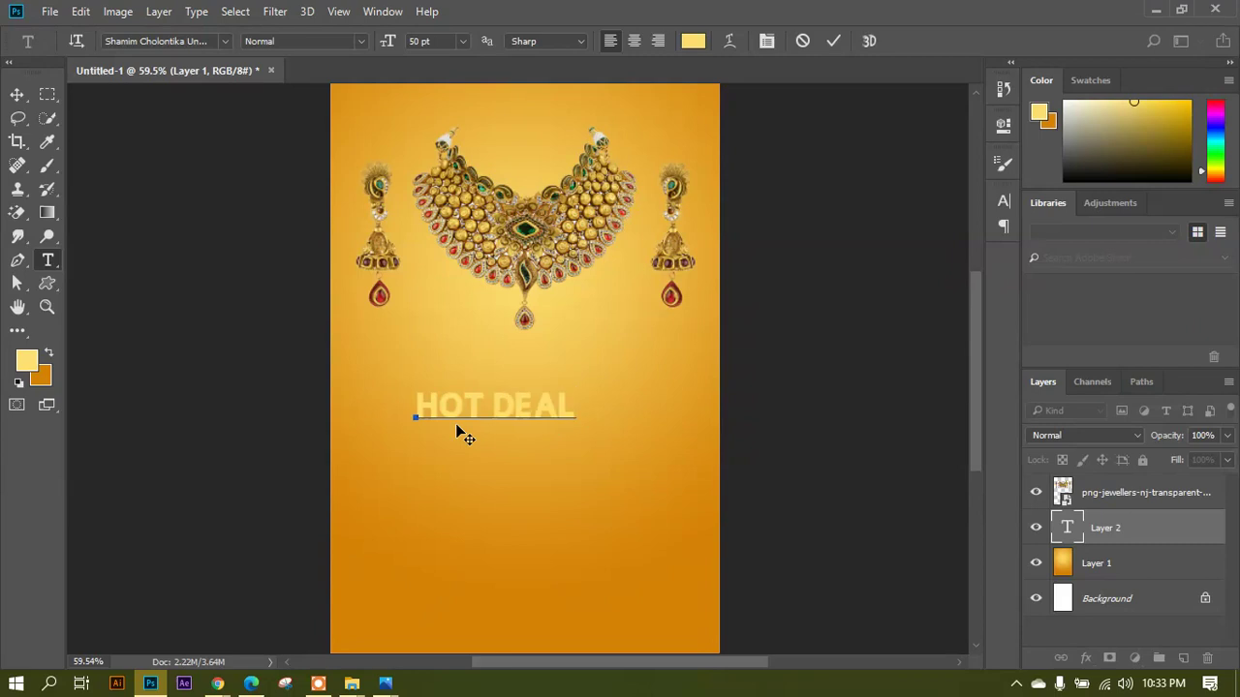
# Recolour the whole "HOT DEAL" text to dark red #c60e0a and commit the text.
pyautogui.moveTo(576, 422); pyautogui.dragTo(351, 398)
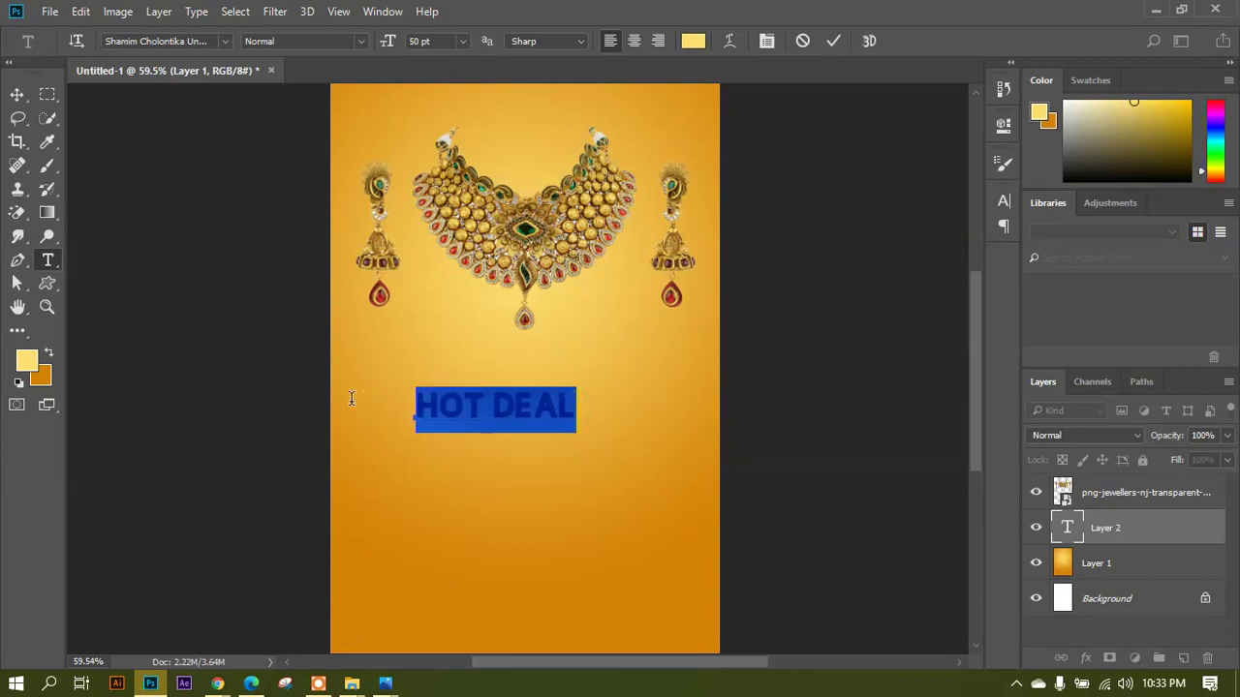
pyautogui.click(694, 41)
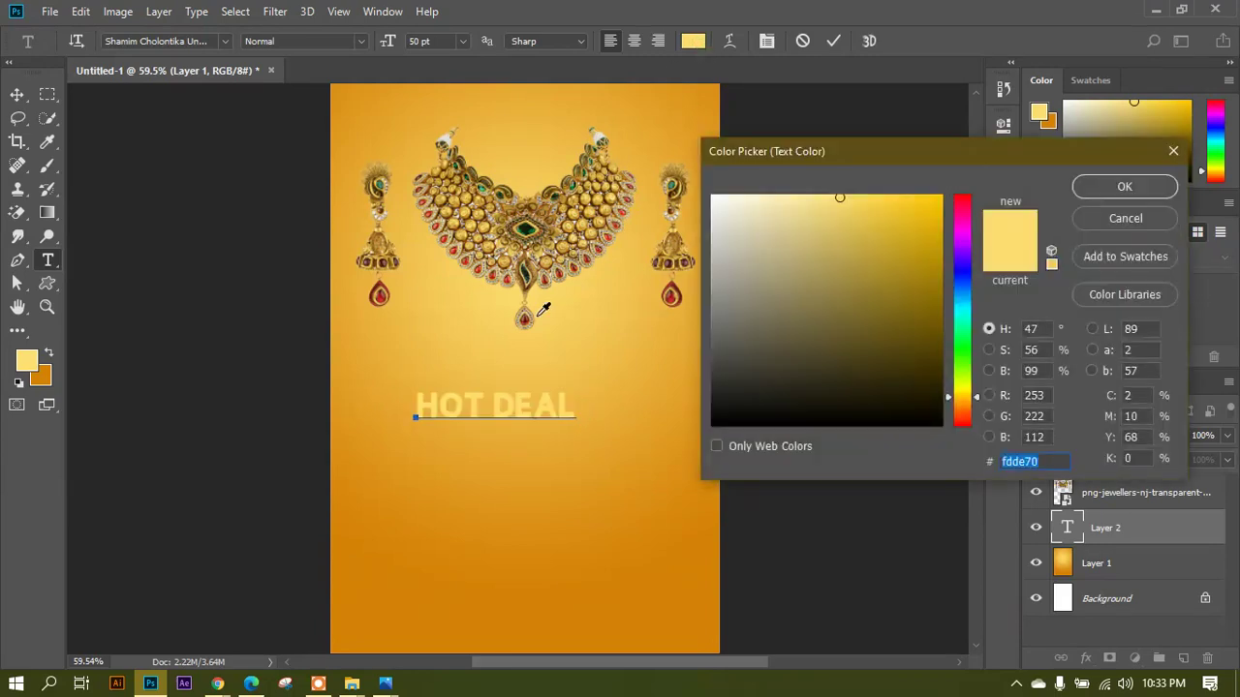
pyautogui.write('d61713')
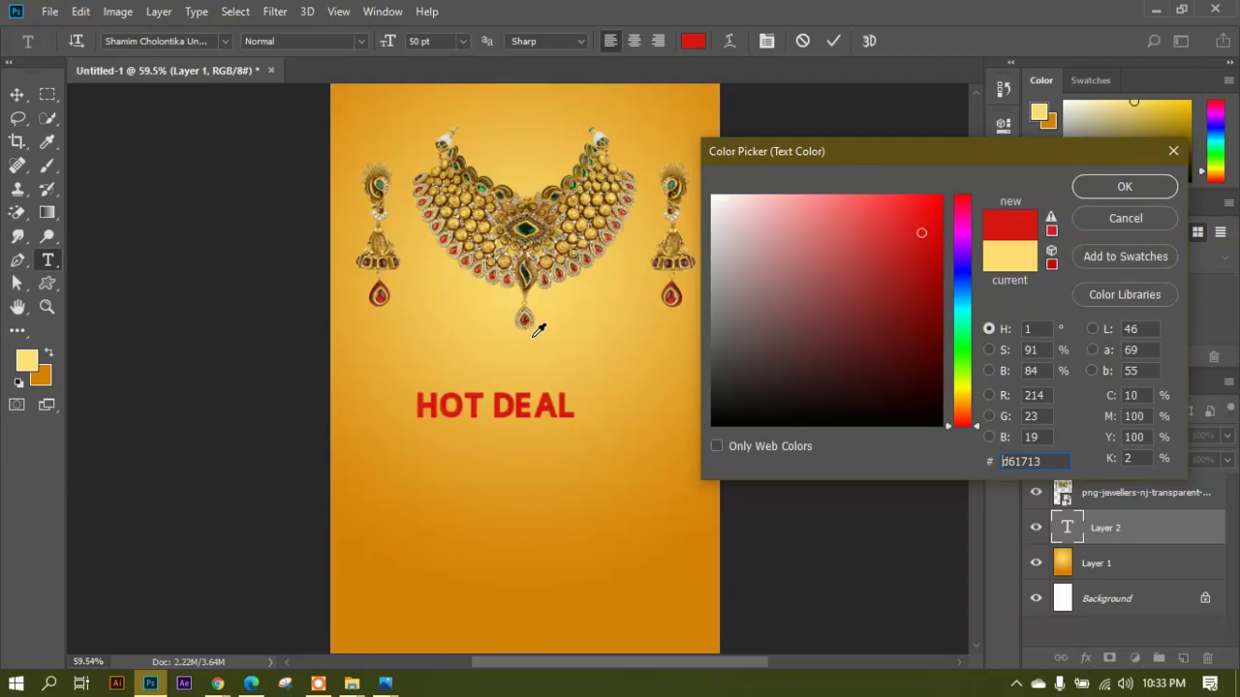
pyautogui.moveTo(936, 232)
pyautogui.mouseDown()
pyautogui.moveTo(936, 219)
pyautogui.moveTo(936, 256)
pyautogui.moveTo(930, 246)
pyautogui.mouseUp()
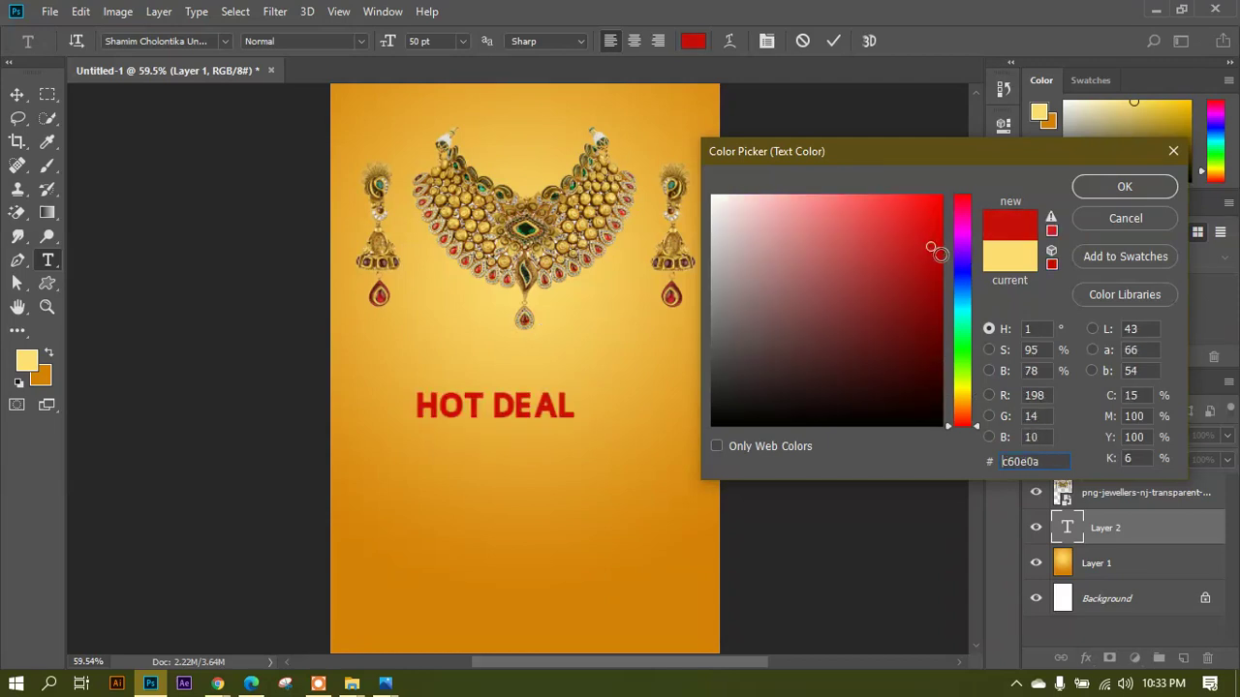
pyautogui.click(1123, 186)
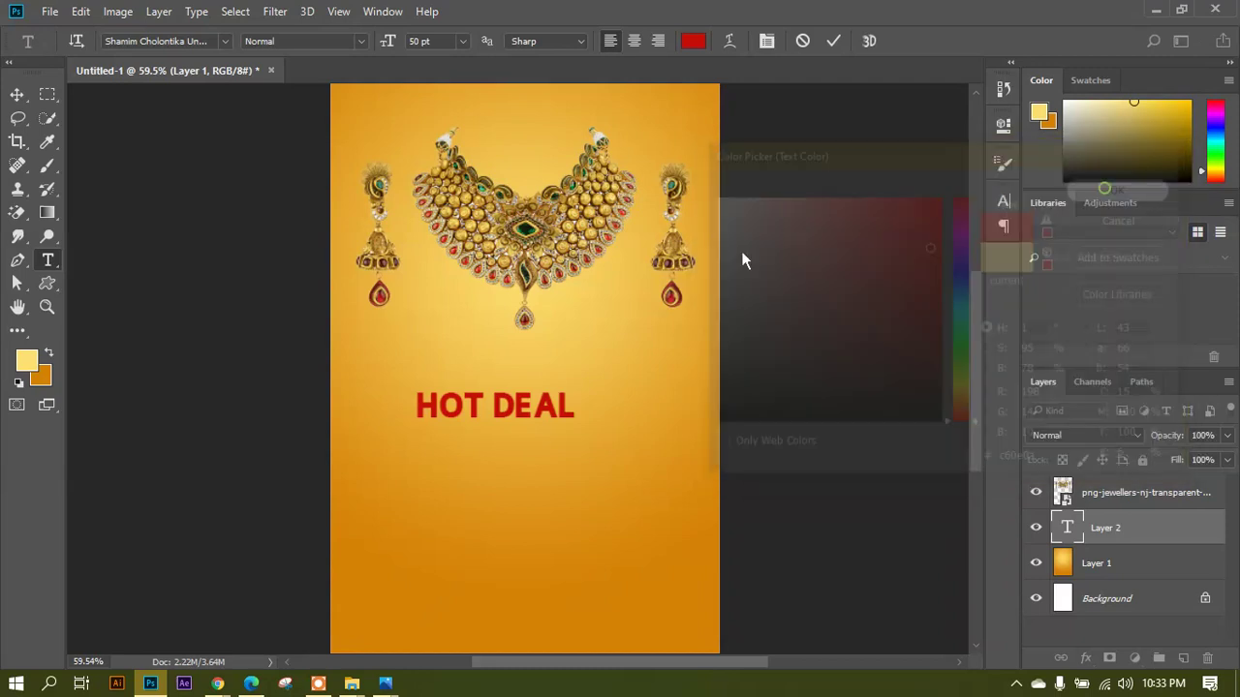
pyautogui.click(17, 94)
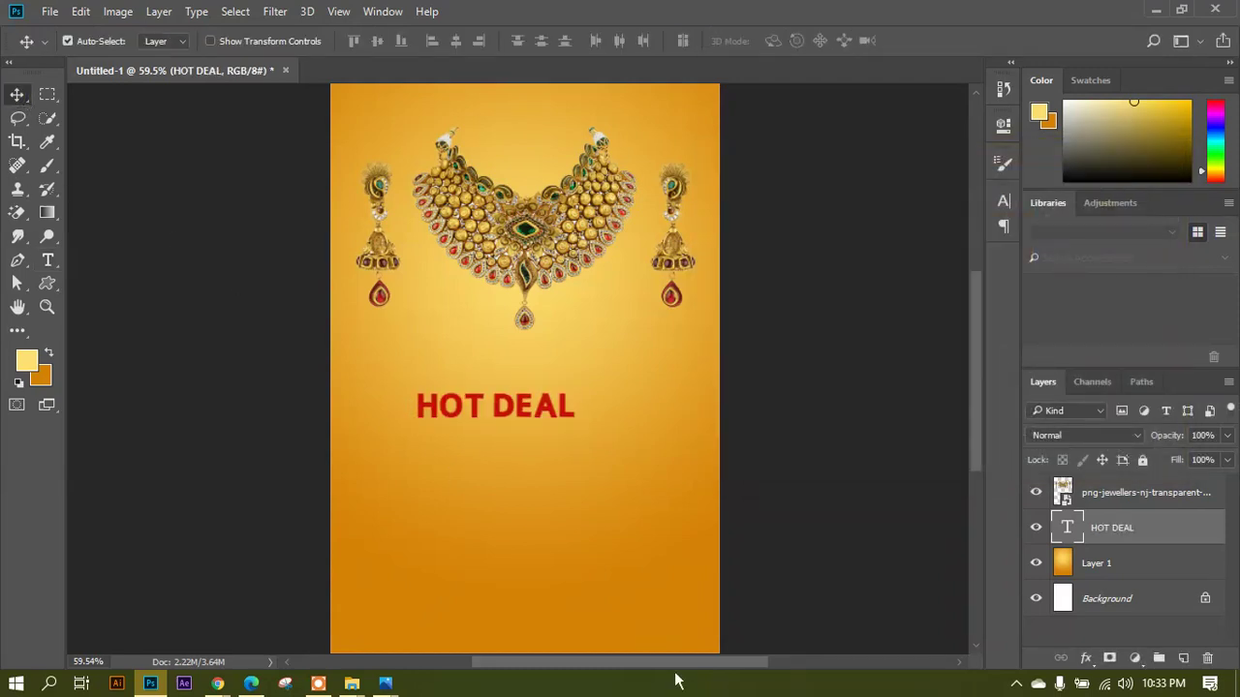
# Enlarge the "HOT DEAL" text to about two-thirds of the canvas width and centre it horizontally below the necklace.
pyautogui.hotkey('ctrl', 't')
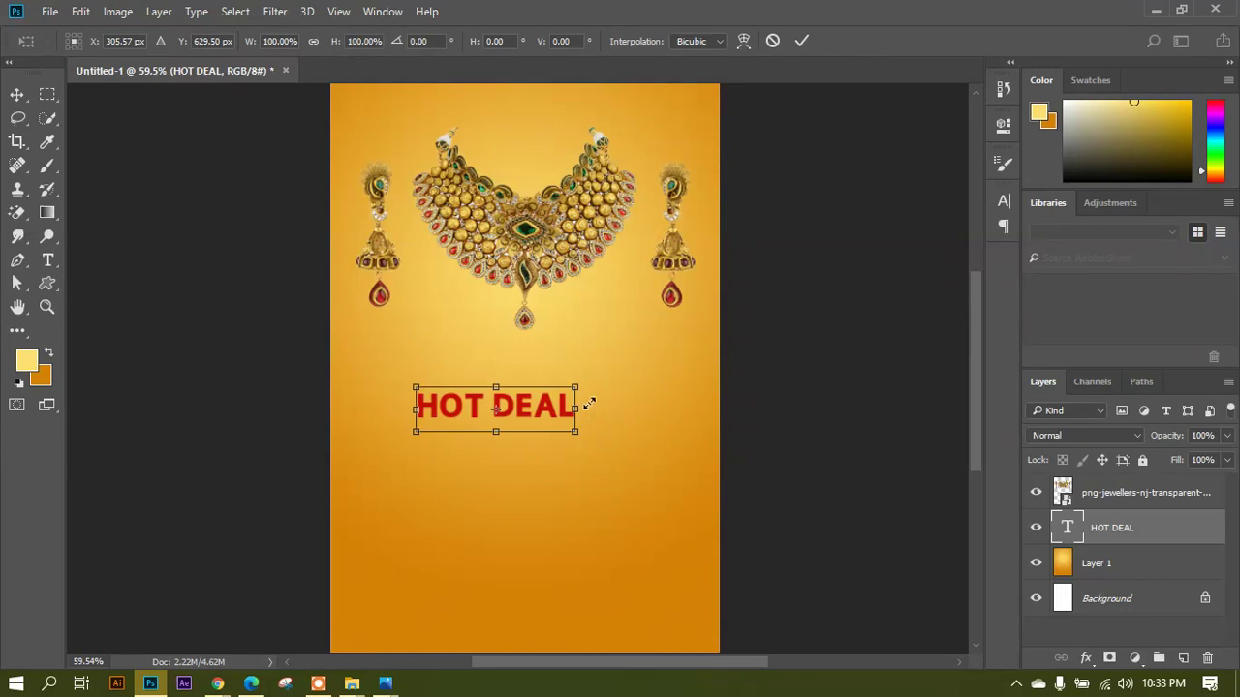
pyautogui.moveTo(586, 399); pyautogui.dragTo(606, 360)
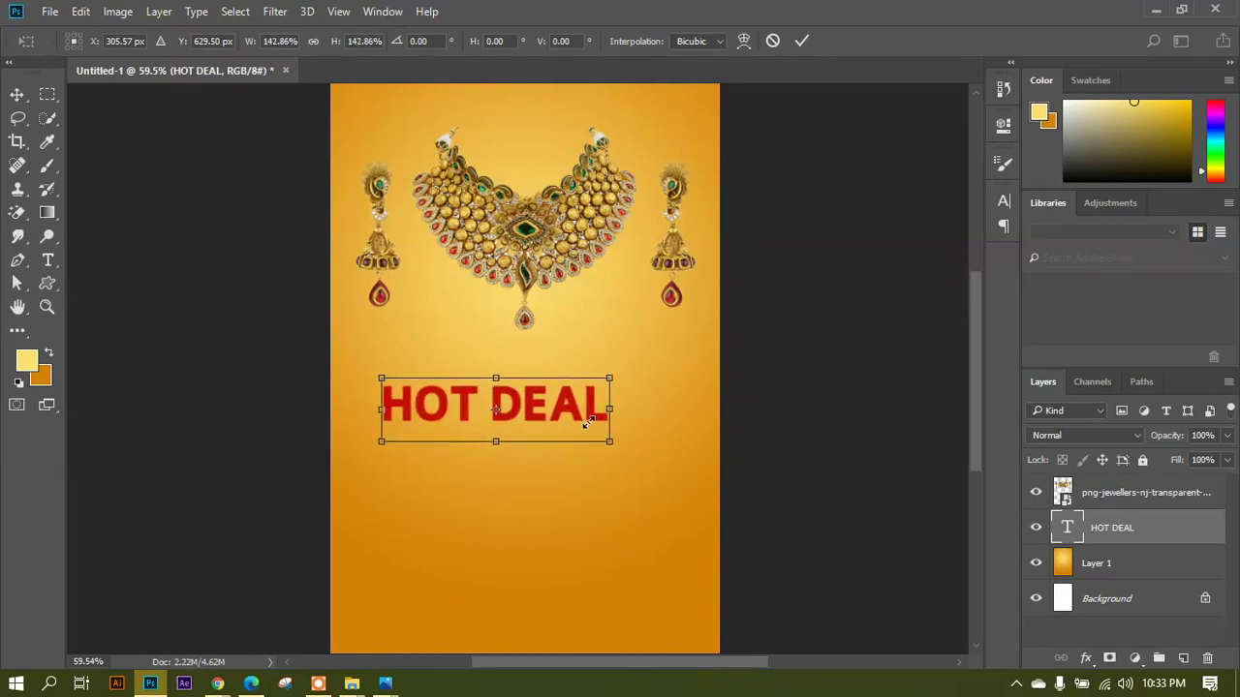
pyautogui.moveTo(572, 415); pyautogui.dragTo(602, 412)
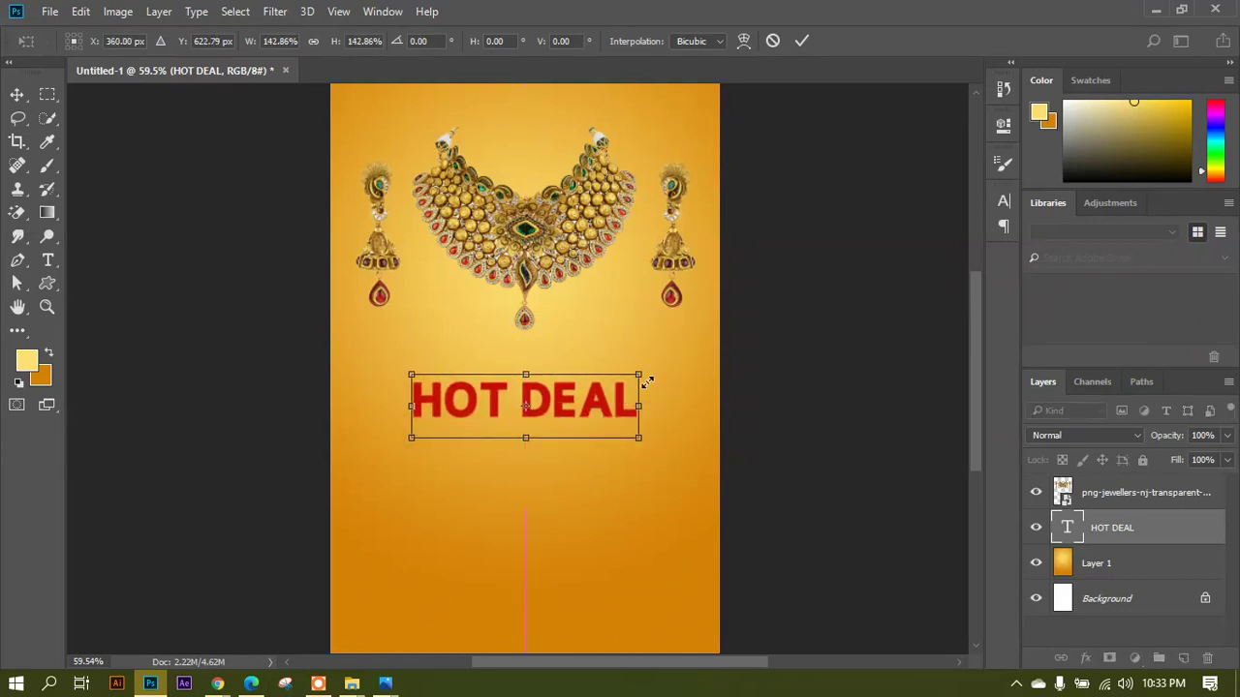
pyautogui.moveTo(651, 379); pyautogui.dragTo(668, 370)
pyautogui.press('Return')
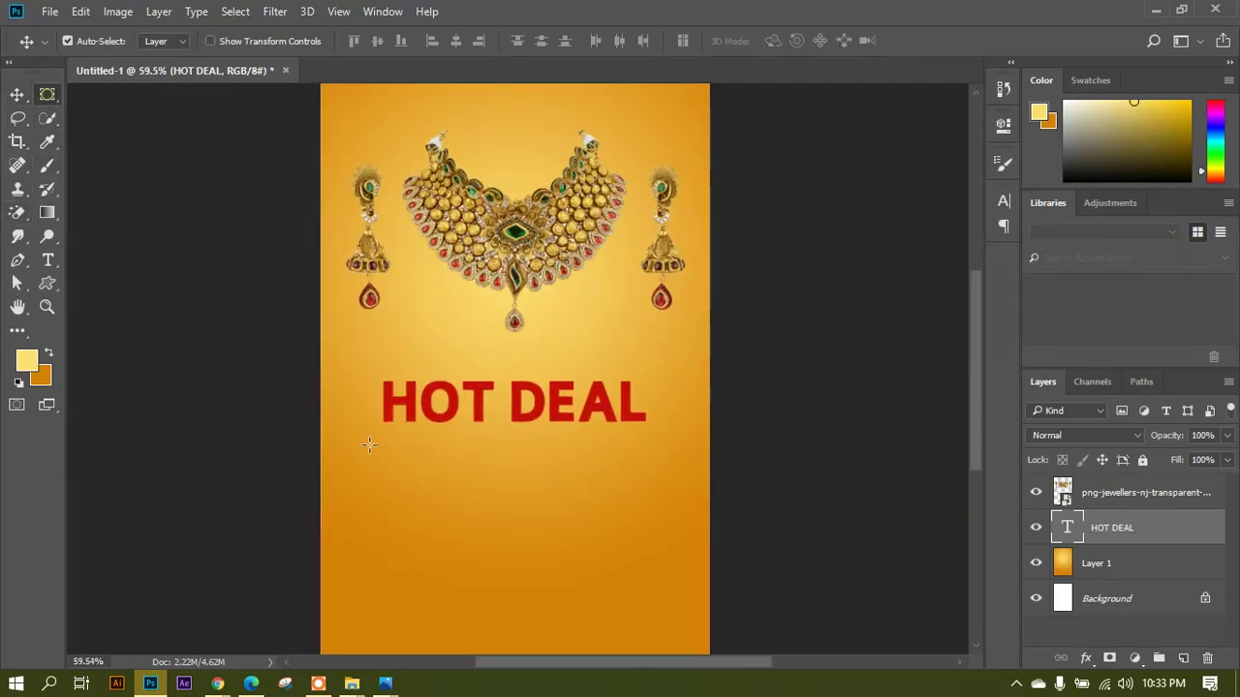
# Select a rectangular strip just below "HOT DEAL", matching the headline's width, and add a new empty layer for it.
pyautogui.press('m')
pyautogui.moveTo(384, 442); pyautogui.dragTo(653, 507)
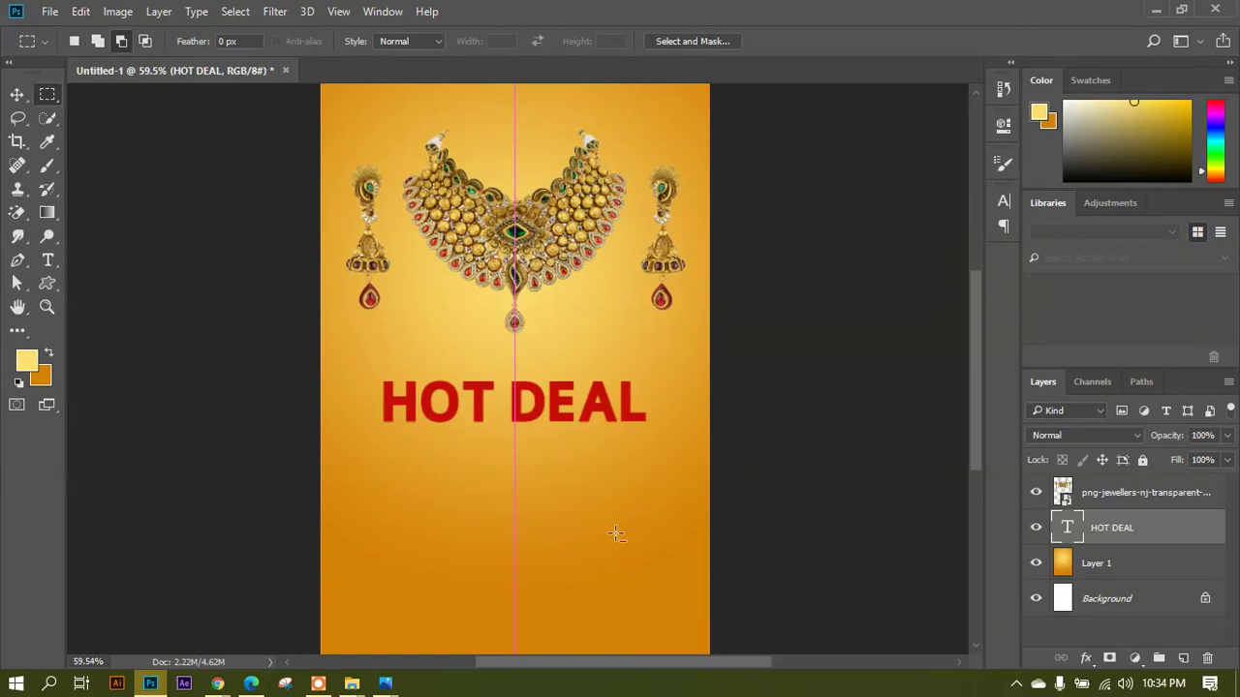
pyautogui.click(1183, 658)
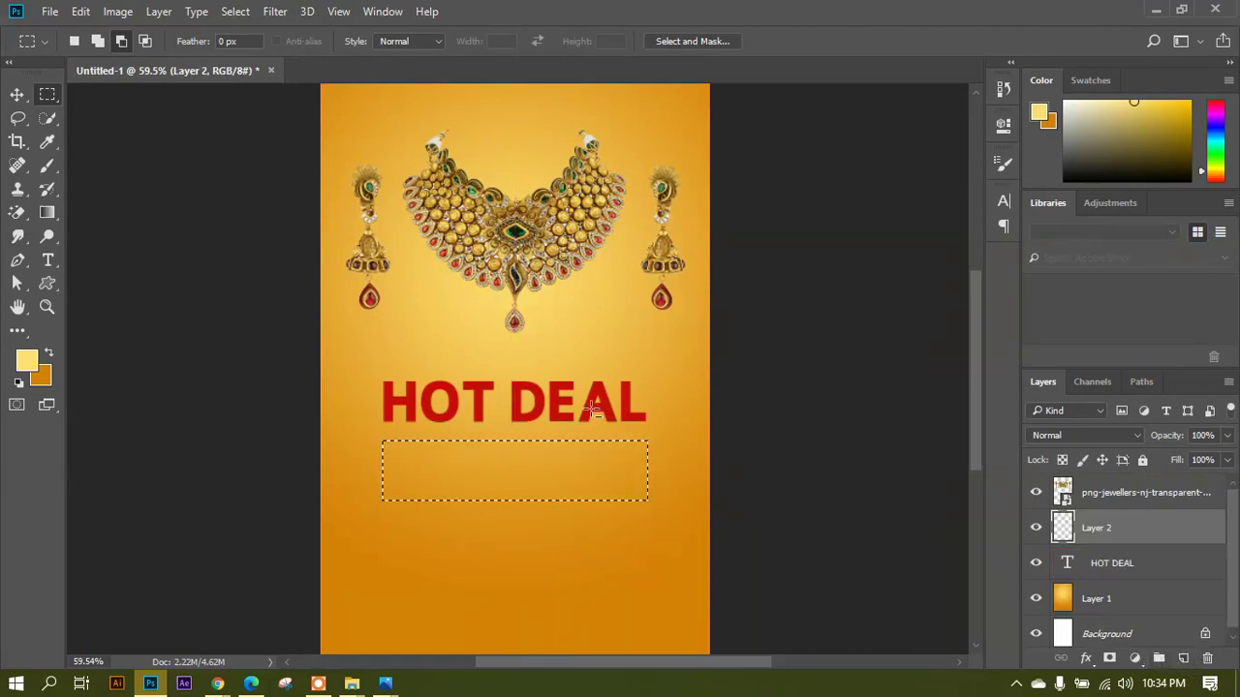
# Fill the rectangular selection with the red sampled from the "HOT DEAL" text and deselect it.
pyautogui.scroll(-1, 591, 412)
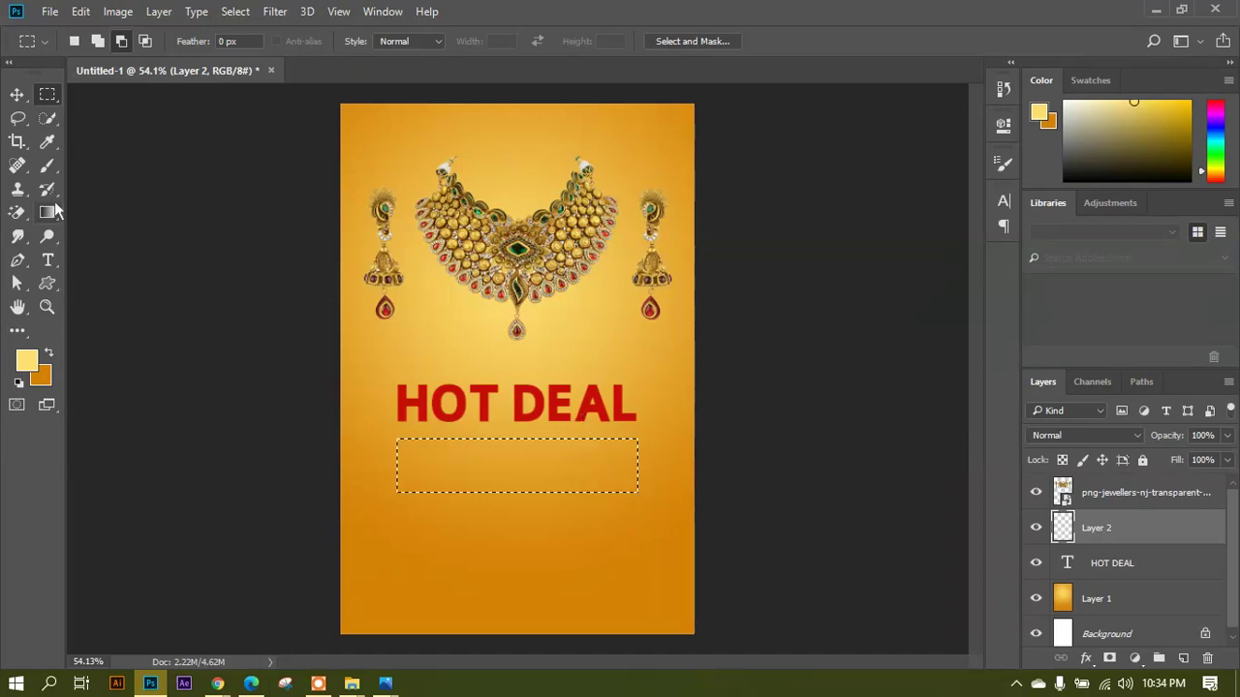
pyautogui.click(48, 141)
pyautogui.click(472, 402)
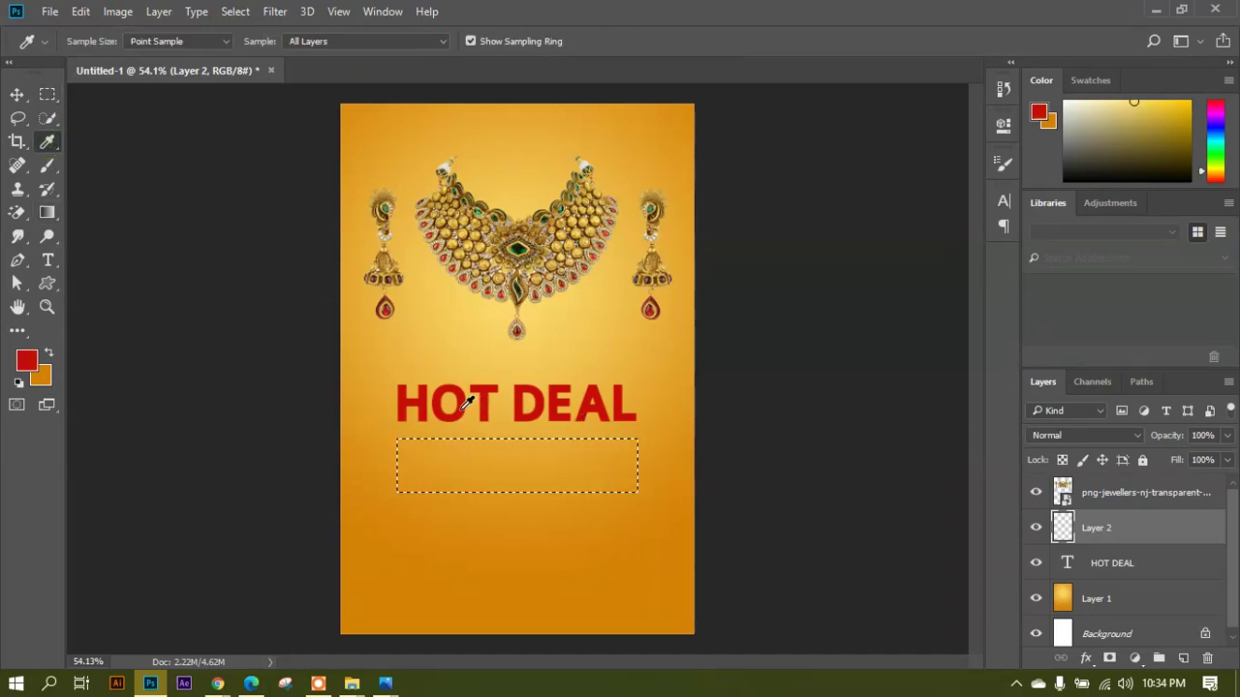
pyautogui.click(16, 94)
pyautogui.hotkey('alt', 'BackSpace')
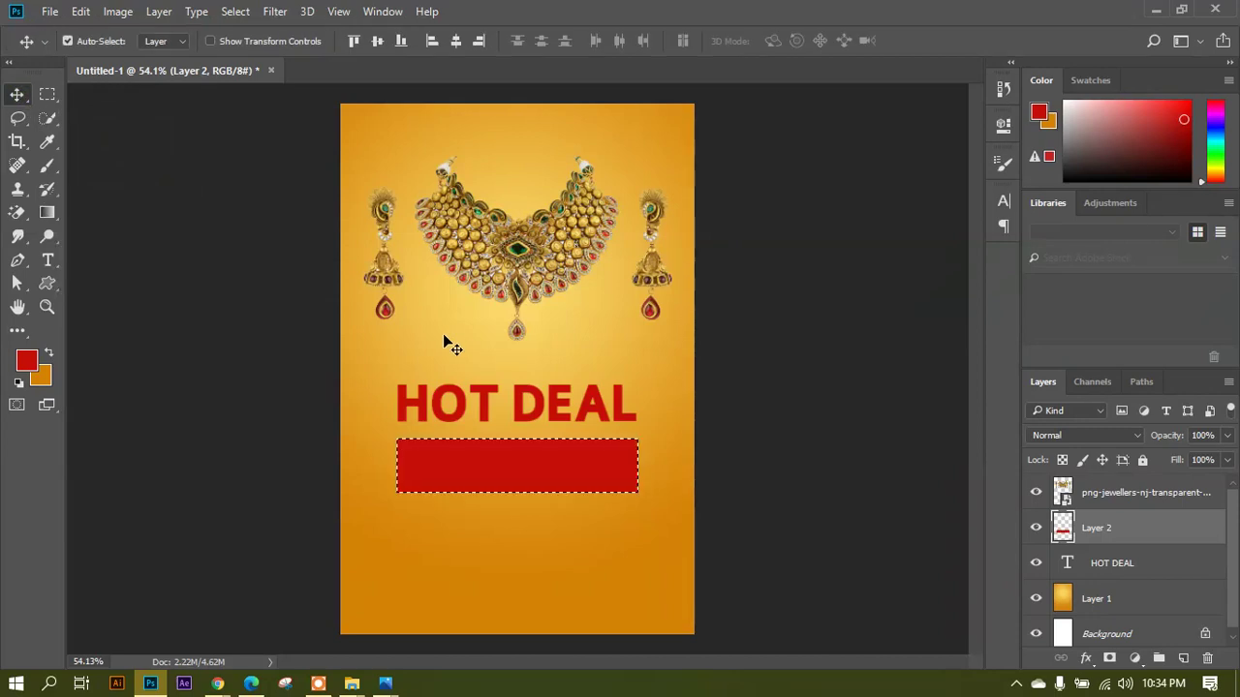
pyautogui.hotkey('ctrl', 'd')
# Add the text "BUY1" on the red bar at 50 pt and colour it light orange #f7c170.
pyautogui.scroll(1, 497, 449)
pyautogui.scroll(1, 497, 455)
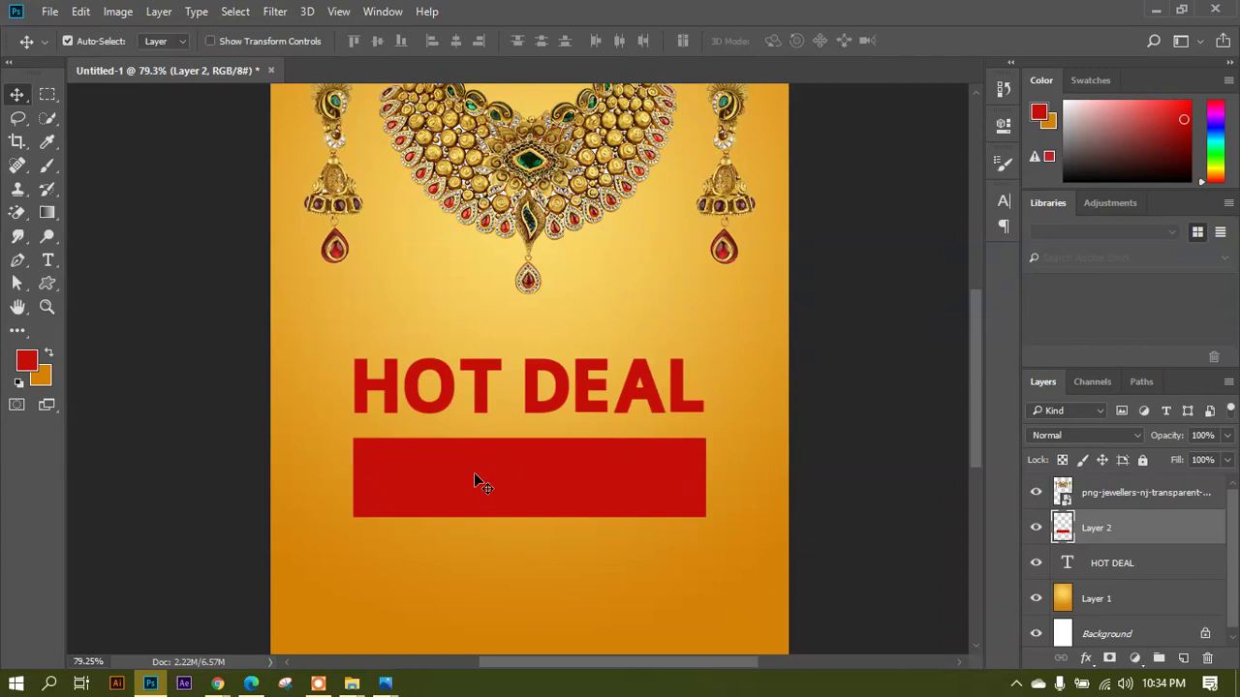
pyautogui.click(48, 259)
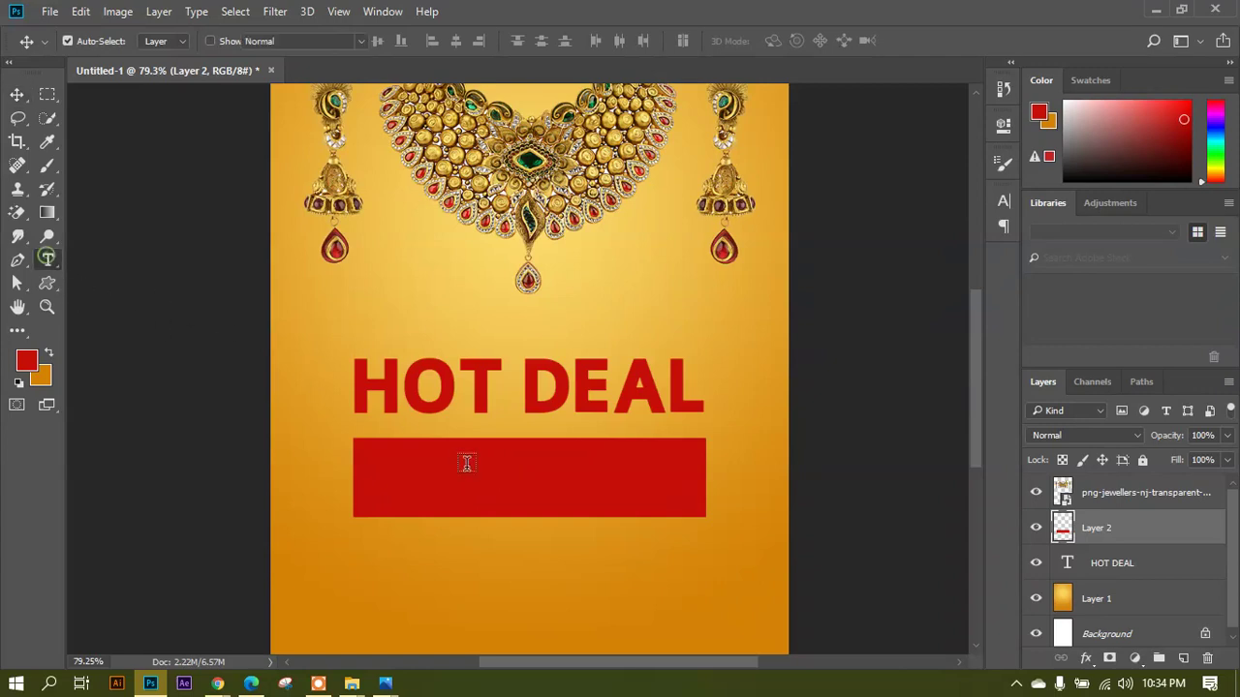
pyautogui.click(393, 496)
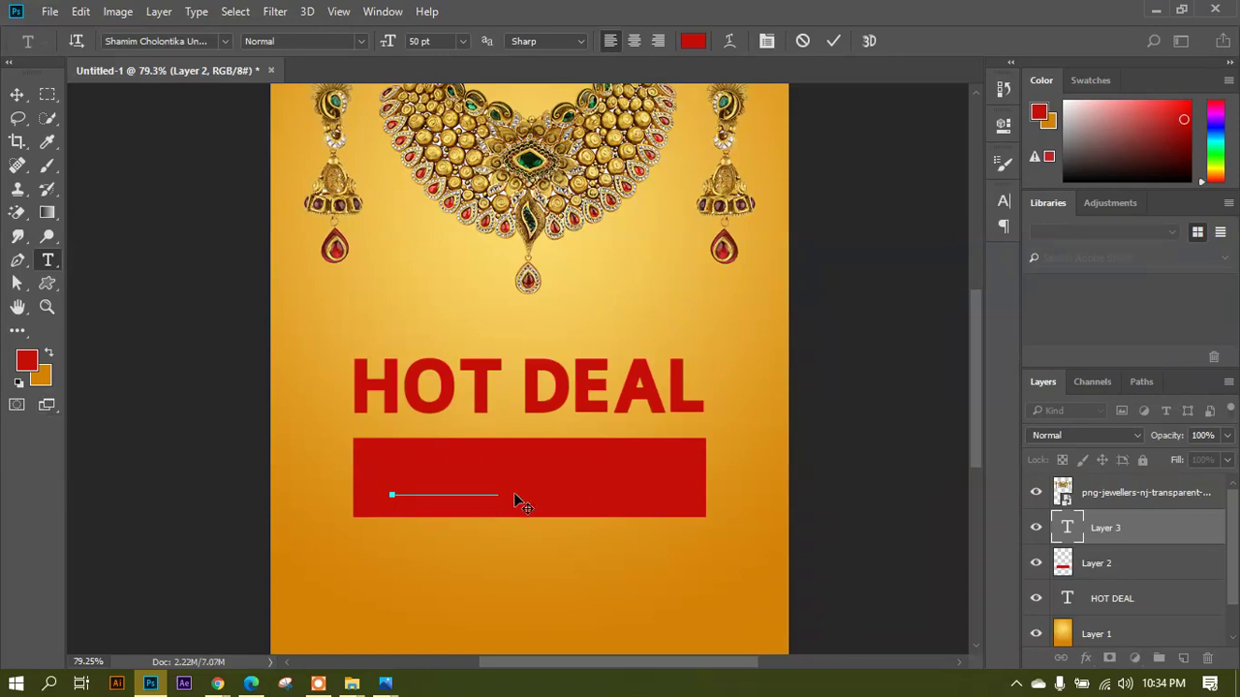
pyautogui.moveTo(503, 502); pyautogui.dragTo(340, 498)
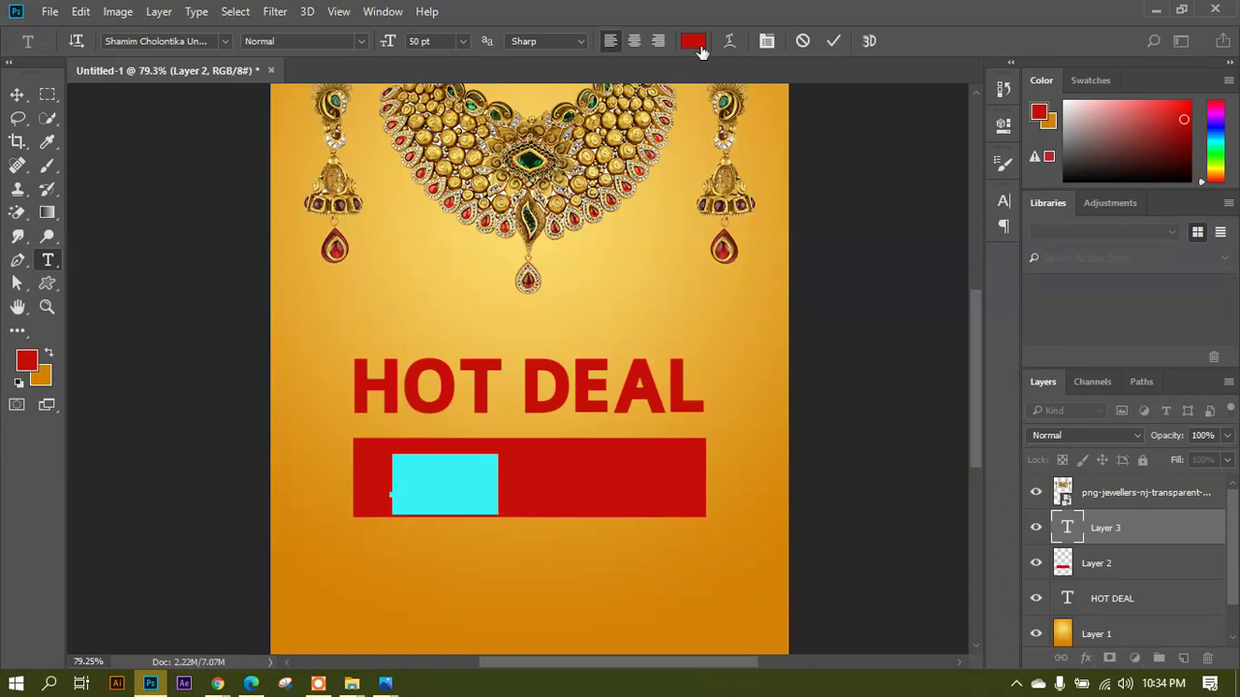
pyautogui.click(693, 41)
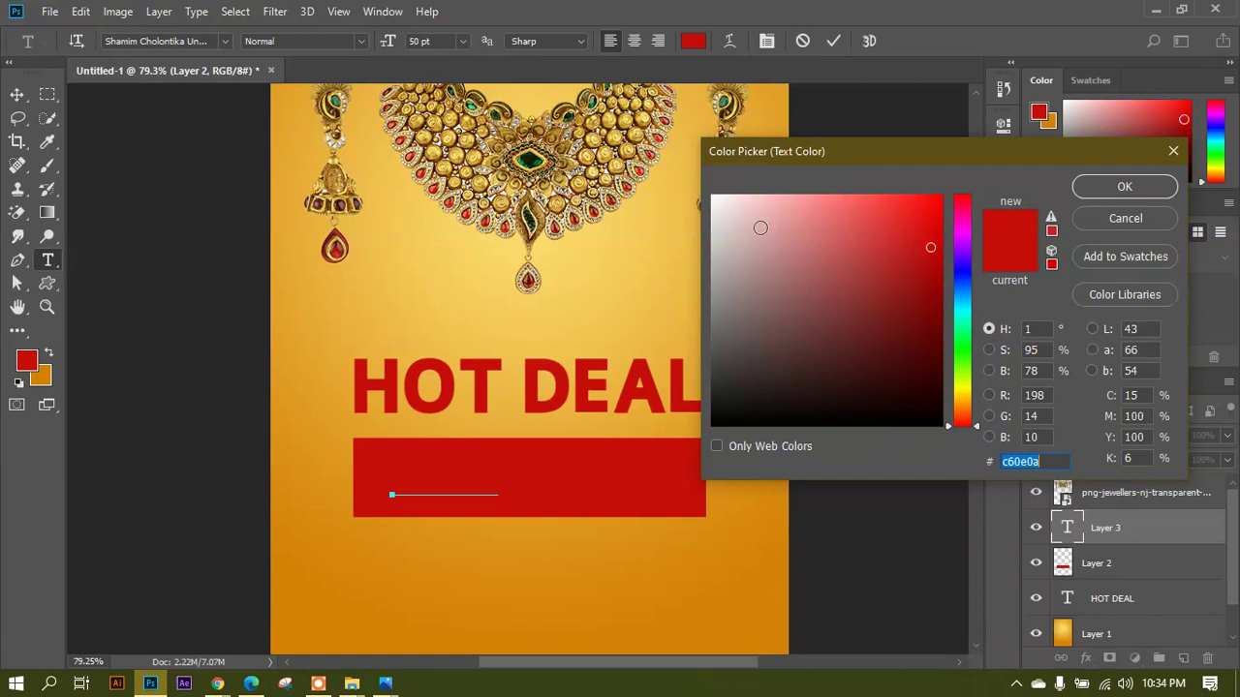
pyautogui.moveTo(760, 228); pyautogui.dragTo(699, 191)
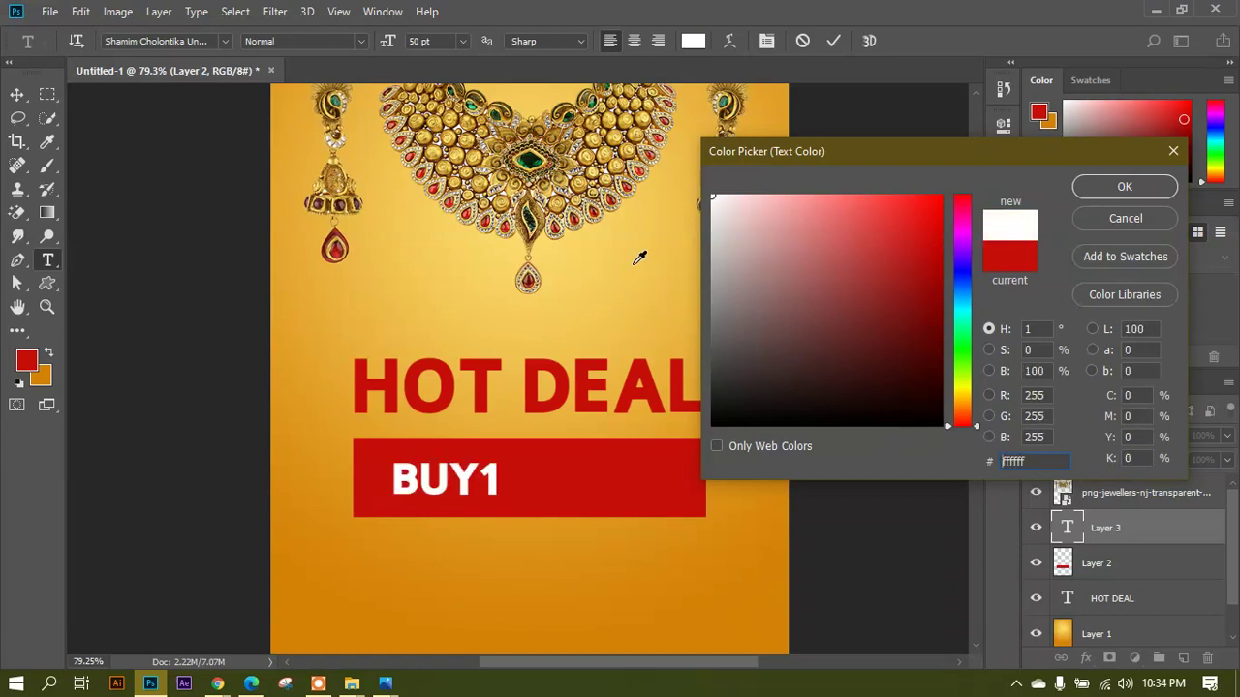
pyautogui.click(675, 587)
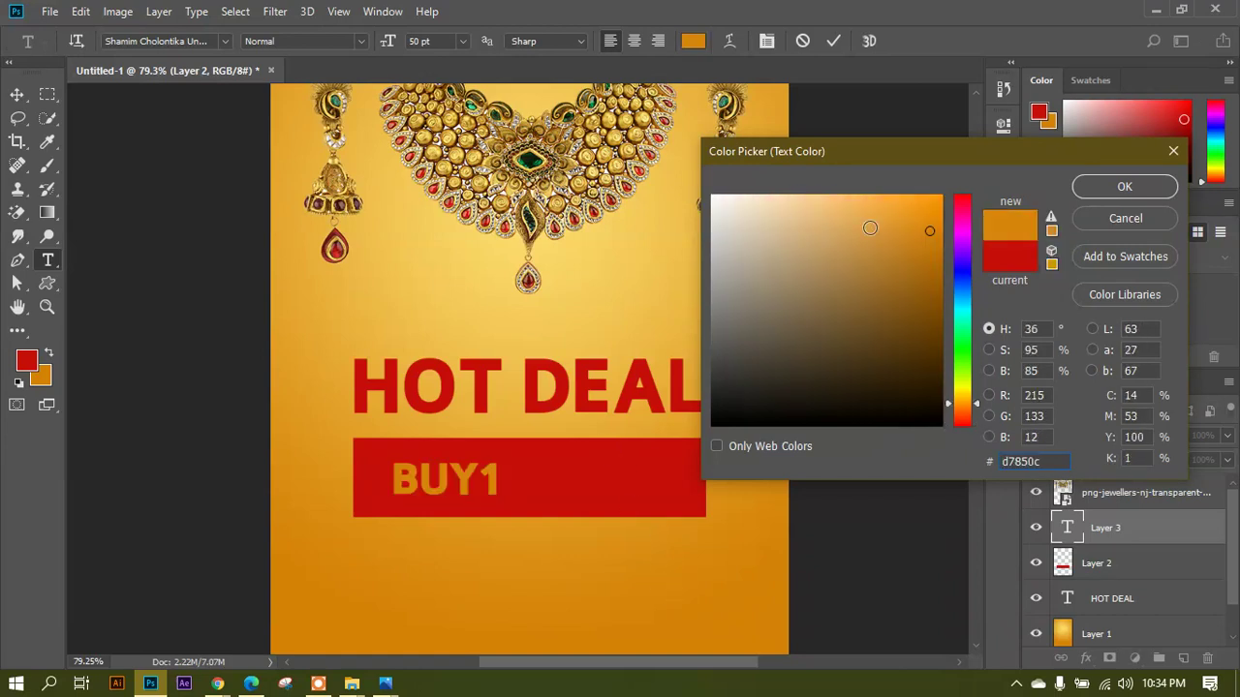
pyautogui.moveTo(870, 227)
pyautogui.mouseDown()
pyautogui.moveTo(863, 202)
pyautogui.moveTo(837, 204)
pyautogui.mouseUp()
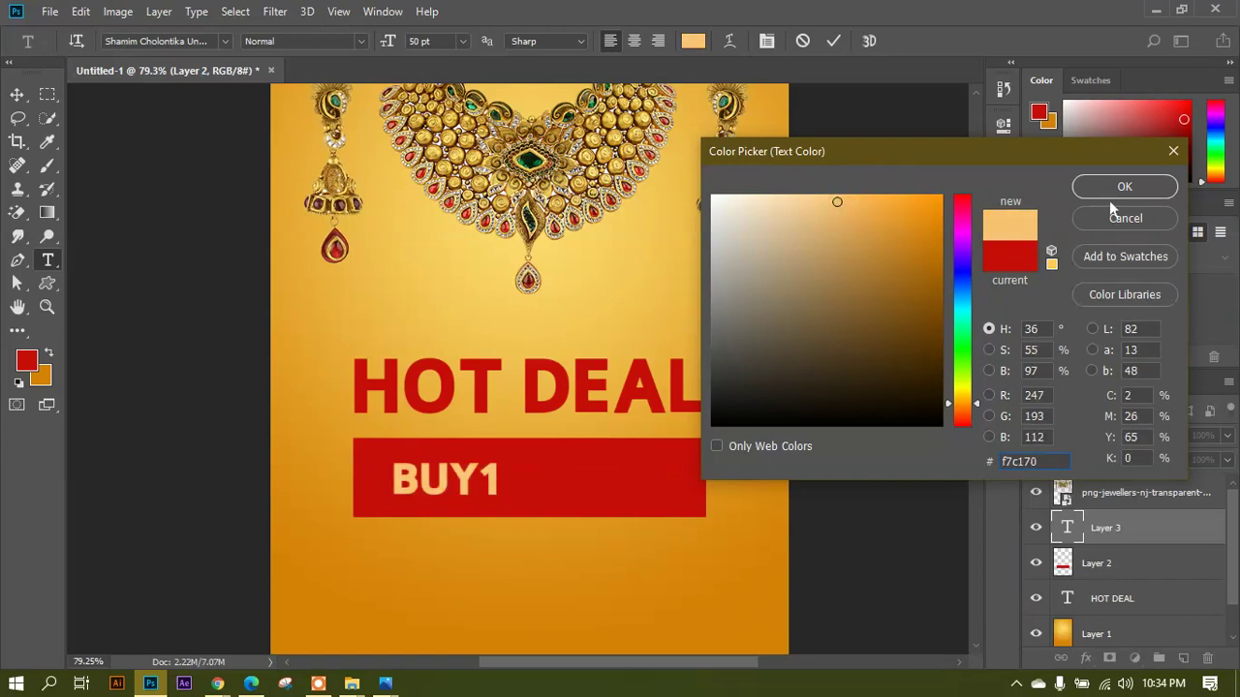
pyautogui.click(1112, 193)
# Extend the text on the red bar so it reads "BUY-1 GET-2".
pyautogui.click(493, 486)
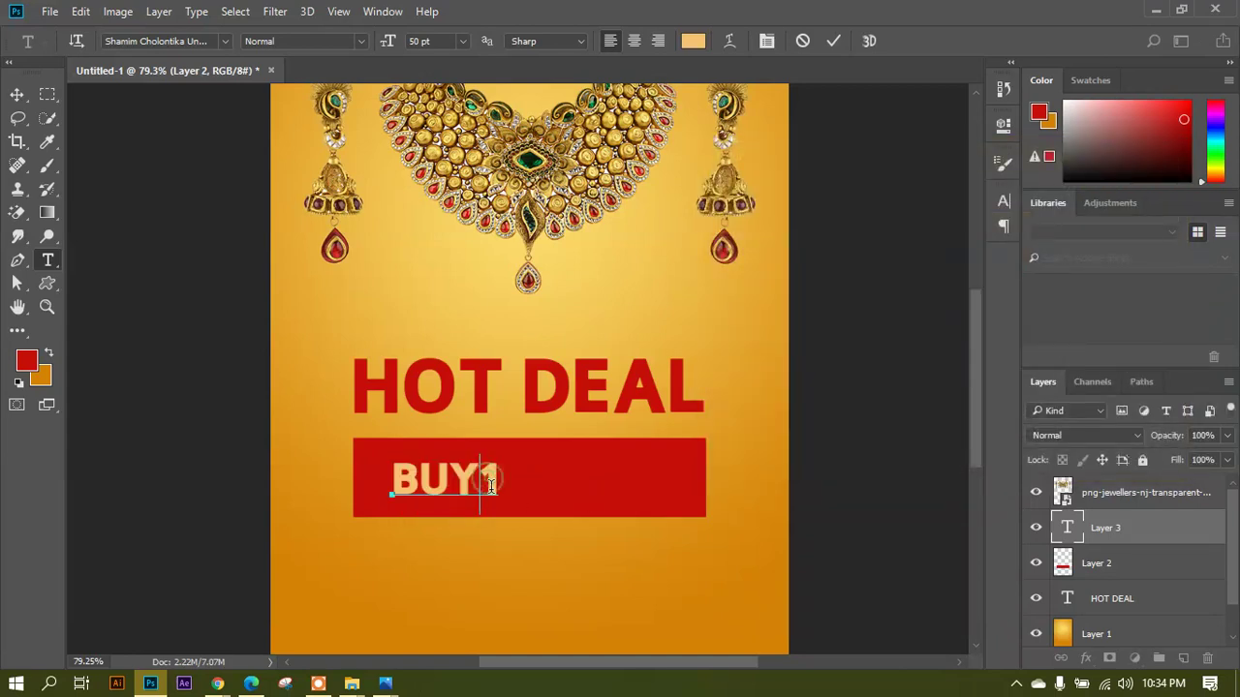
pyautogui.click(512, 488)
pyautogui.write('GET')
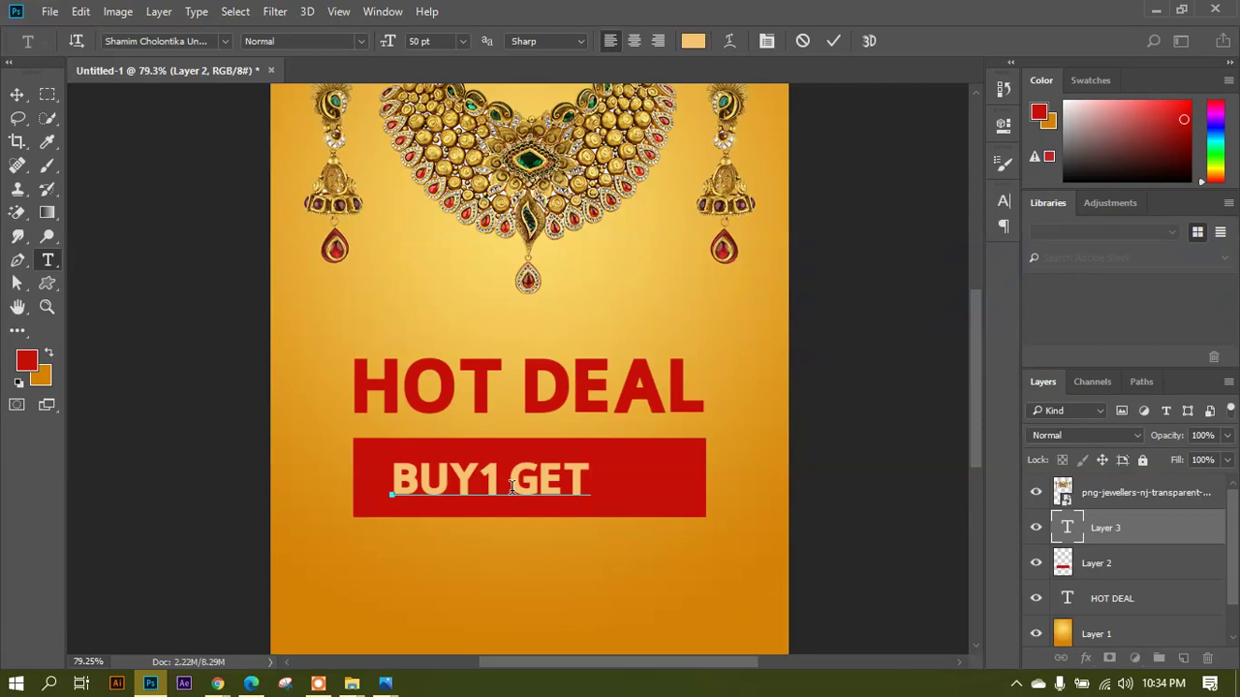
pyautogui.write('2')
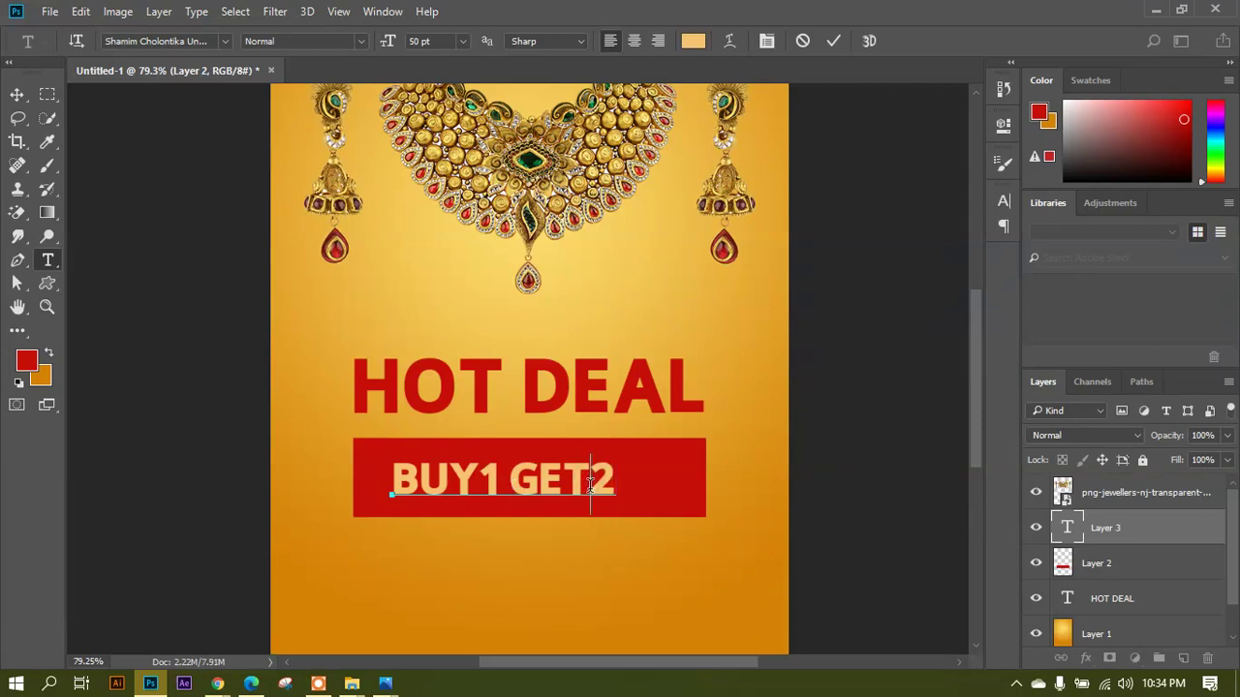
pyautogui.write('-')
pyautogui.click(482, 484)
pyautogui.write('-')
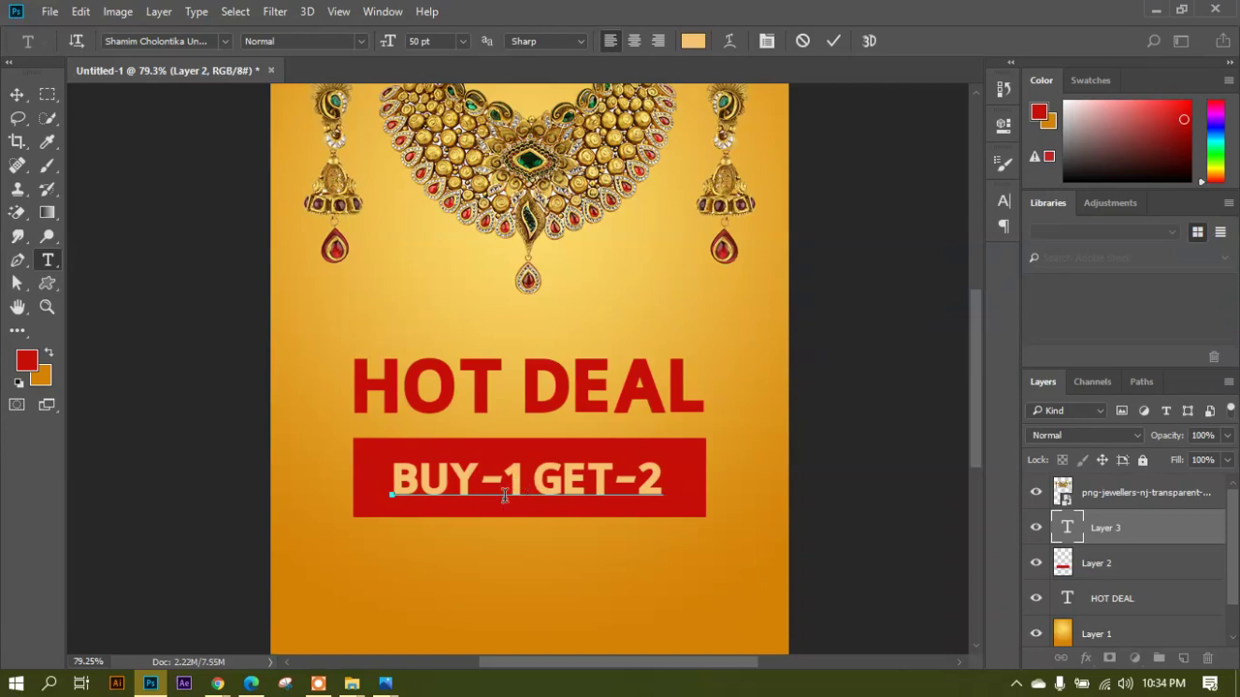
# Set the "BUY-1 GET-2" text size to 60 pt and centre the text within the red bar.
pyautogui.moveTo(666, 480); pyautogui.dragTo(377, 478)
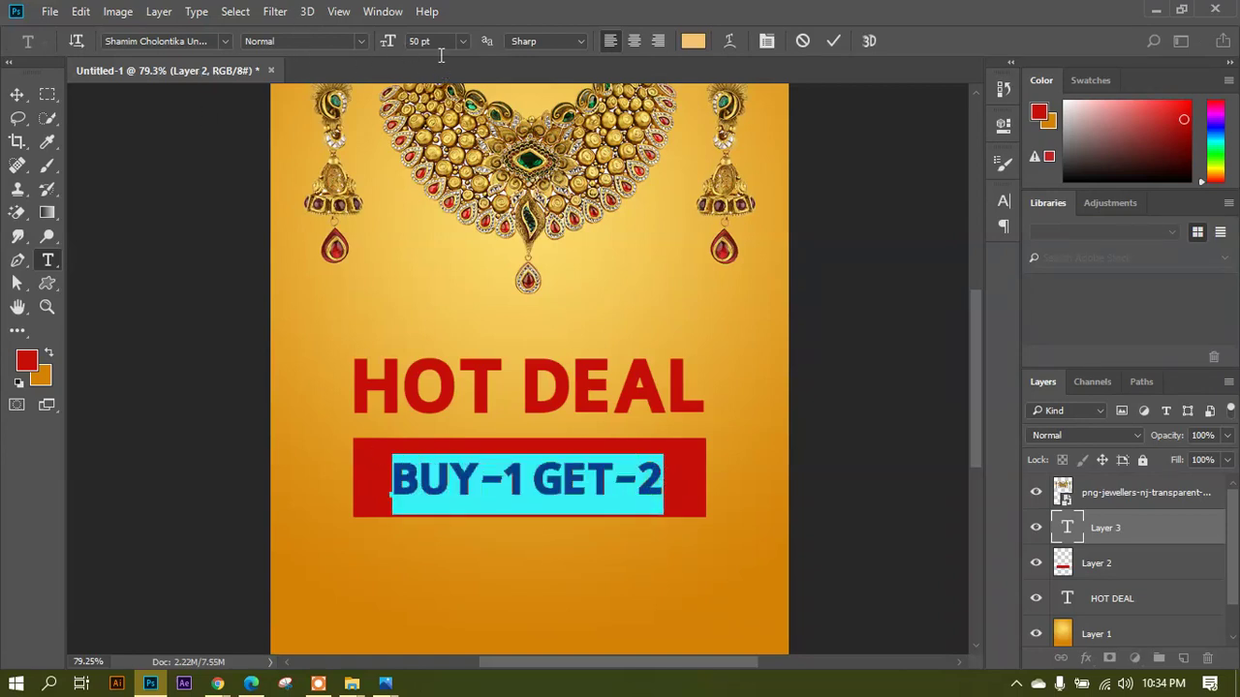
pyautogui.click(437, 50)
pyautogui.press('Up')
pyautogui.press('Return')
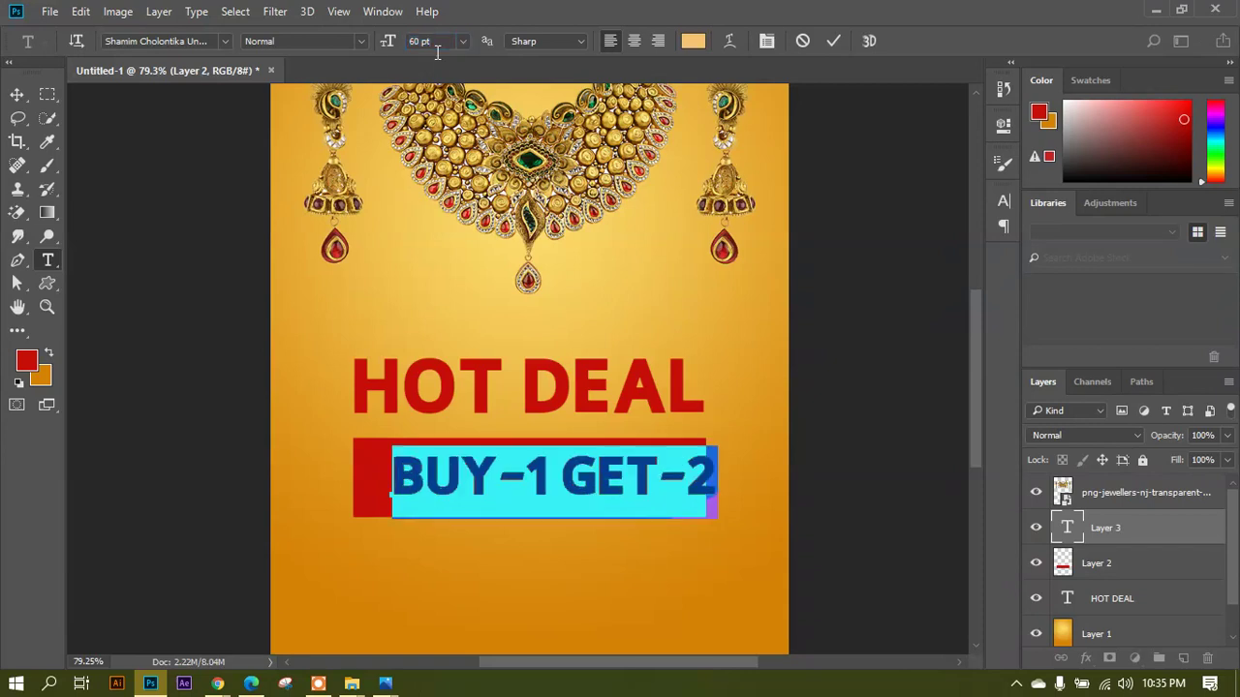
pyautogui.click(17, 94)
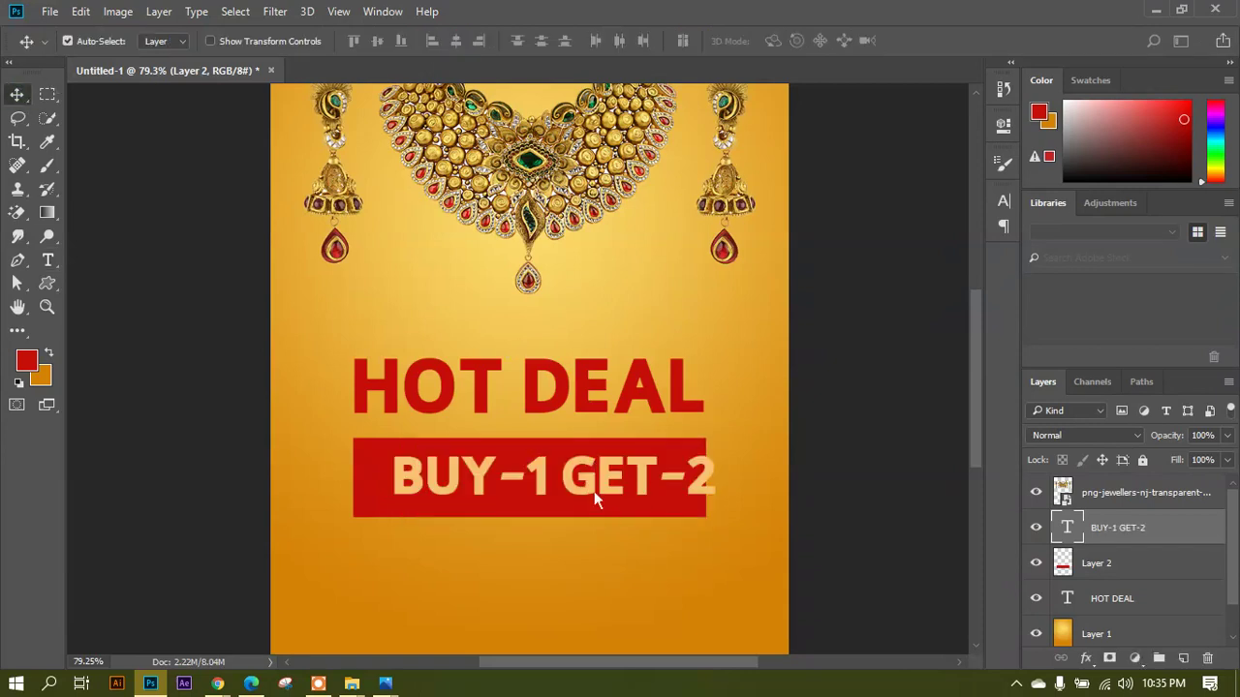
pyautogui.moveTo(588, 484); pyautogui.dragTo(573, 442)
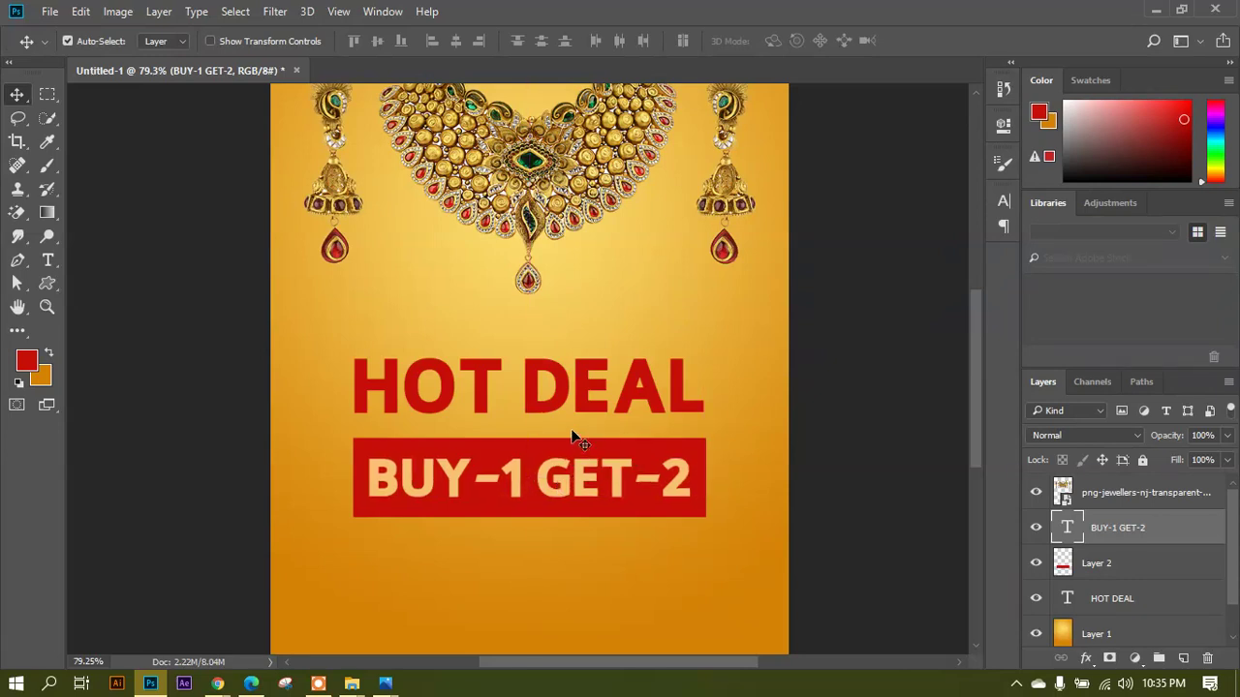
# Scale the "HOT DEAL" text down to about 96.6% around its centre, slightly narrower than the red bar.
pyautogui.scroll(-3, 572, 439)
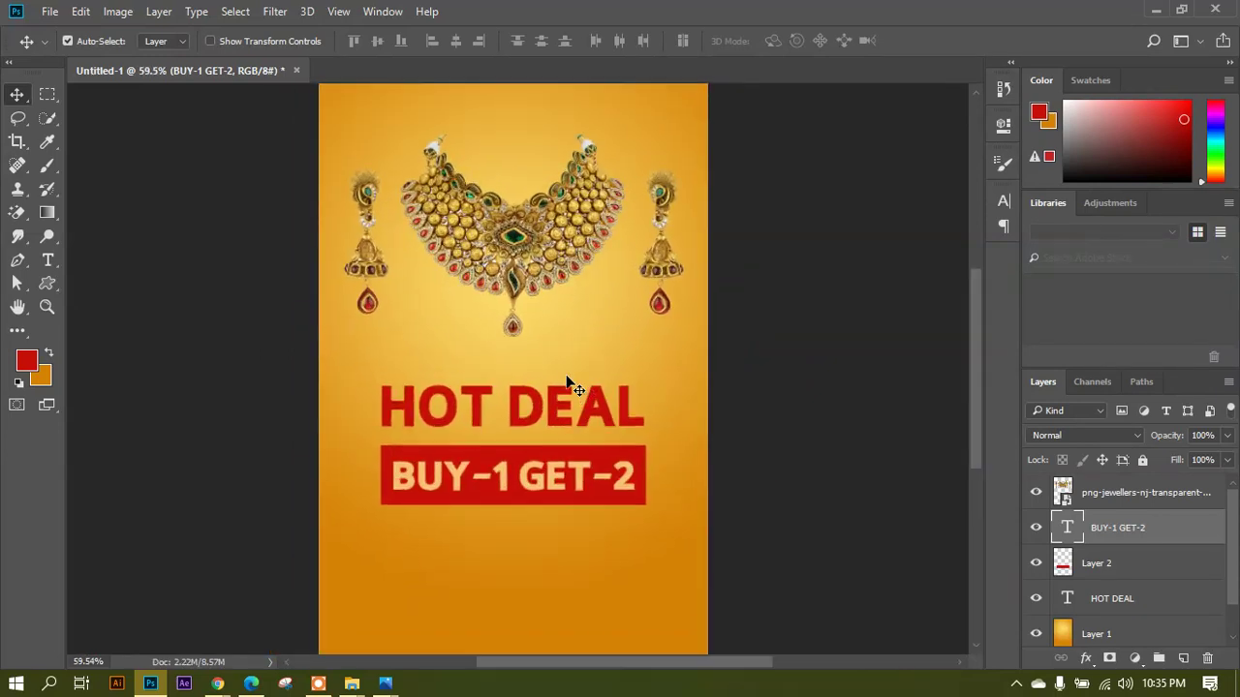
pyautogui.scroll(2, 572, 385)
pyautogui.keyDown('ctrl'); pyautogui.click(531, 409); pyautogui.keyUp('ctrl')
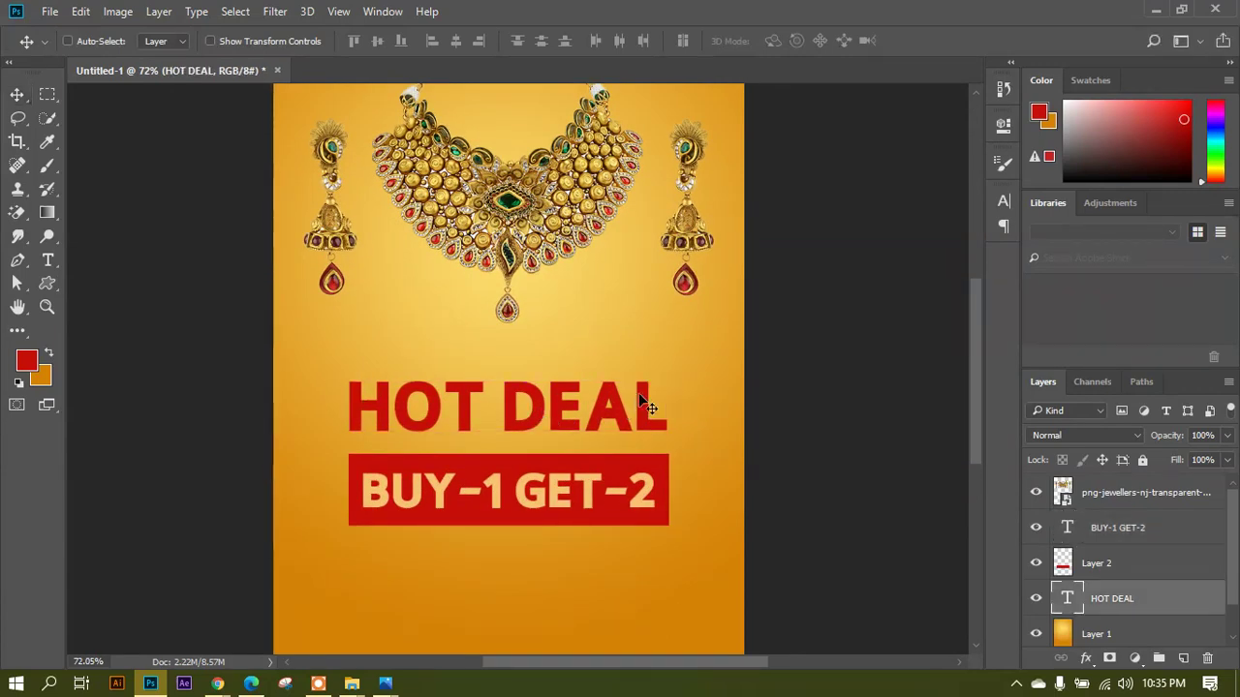
pyautogui.hotkey('ctrl', 't')
pyautogui.moveTo(678, 378); pyautogui.dragTo(667, 378)
pyautogui.press('Return')
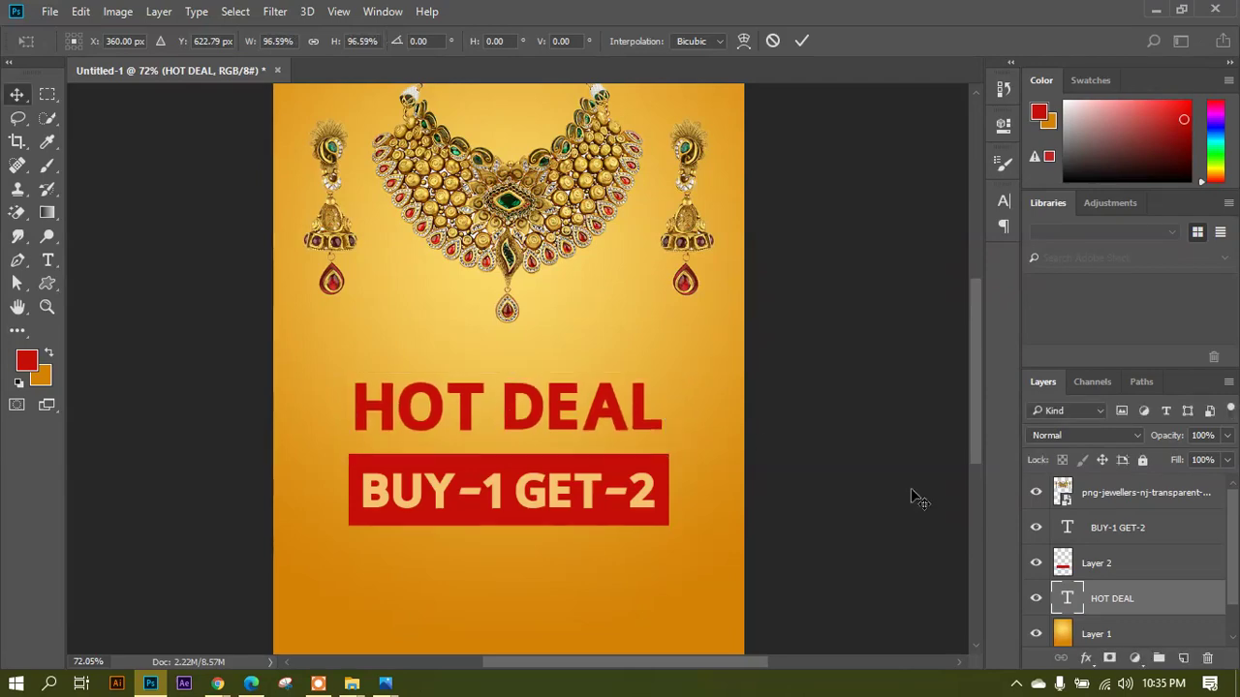
# Add a 4 px outside stroke to the "HOT DEAL" text, coloured #f7c170 sampled from the "BUY-1 GET-2" text.
pyautogui.rightClick(1101, 616)
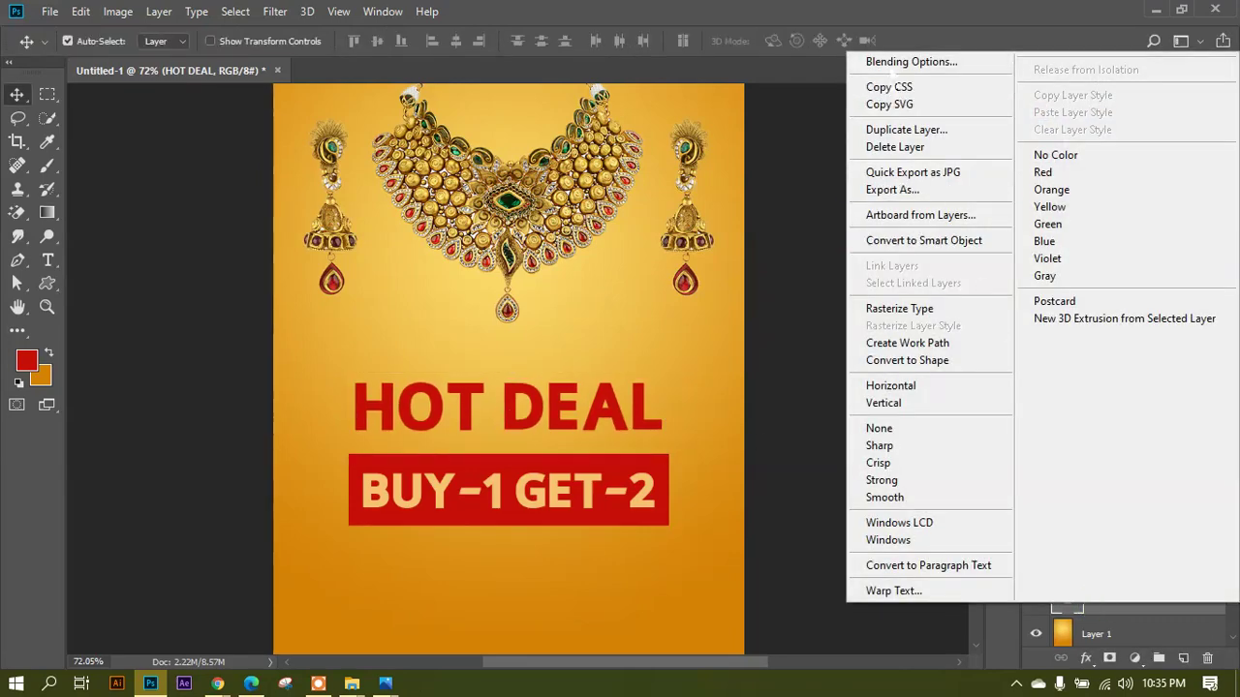
pyautogui.click(891, 60)
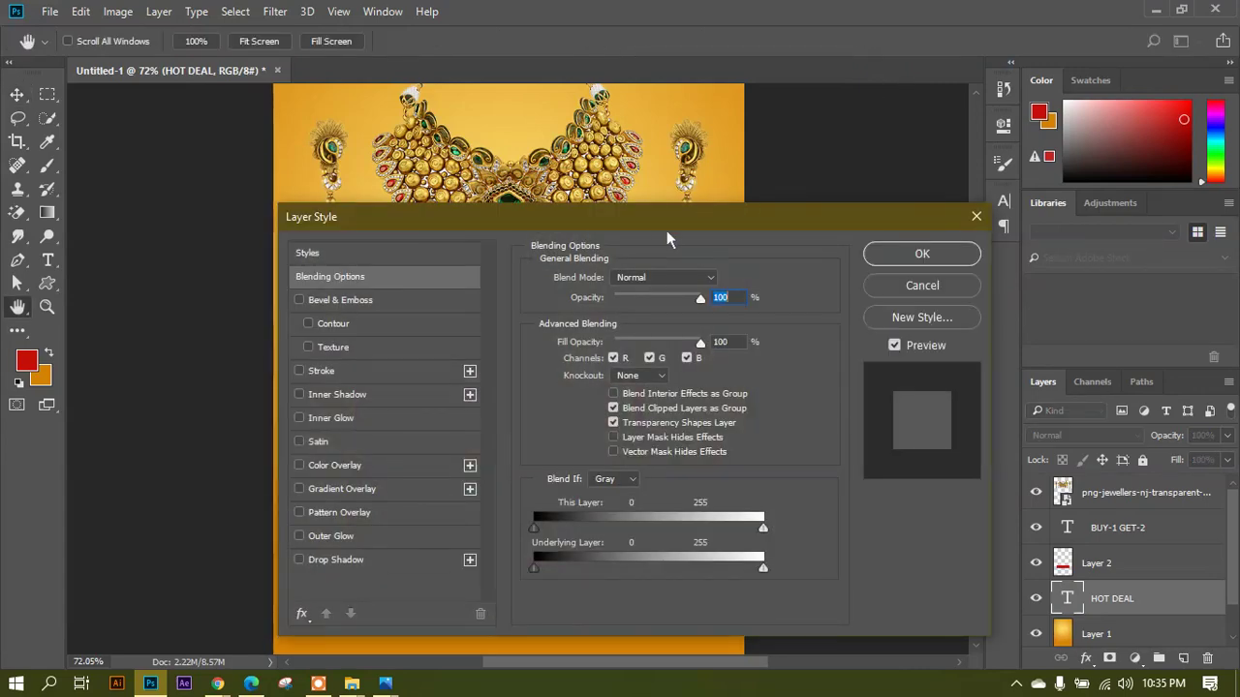
pyautogui.moveTo(666, 230); pyautogui.dragTo(1020, 69)
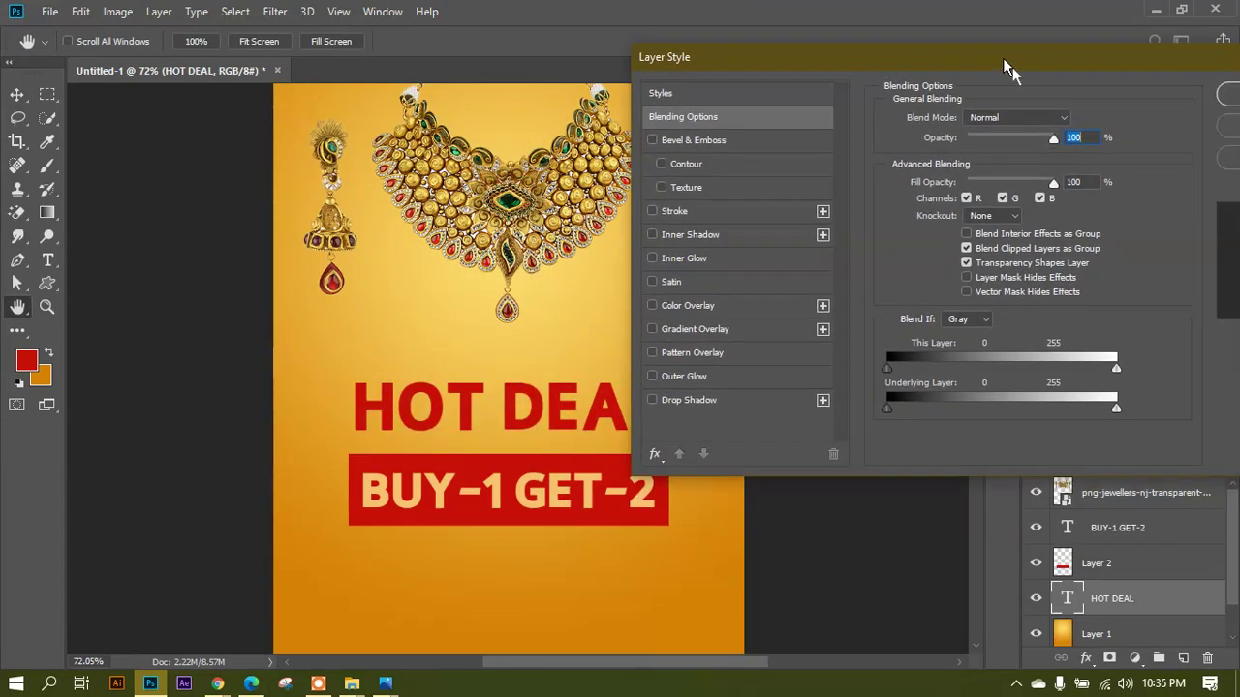
pyautogui.click(708, 214)
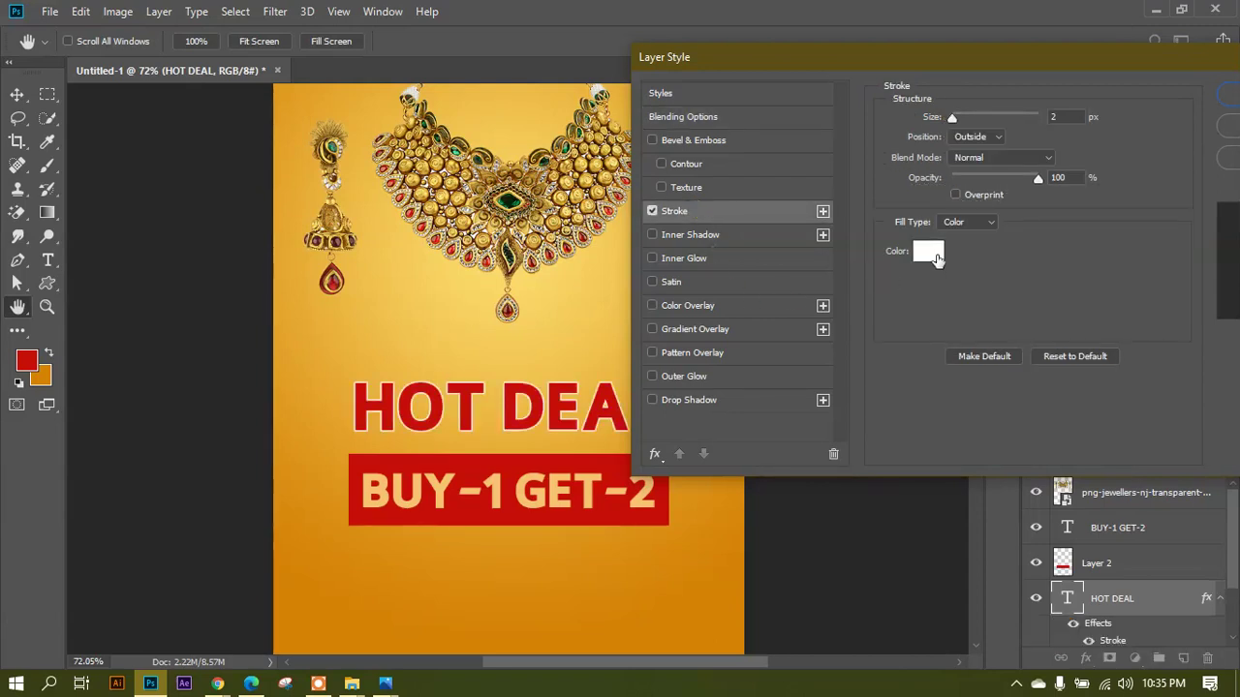
pyautogui.moveTo(952, 118); pyautogui.dragTo(954, 118)
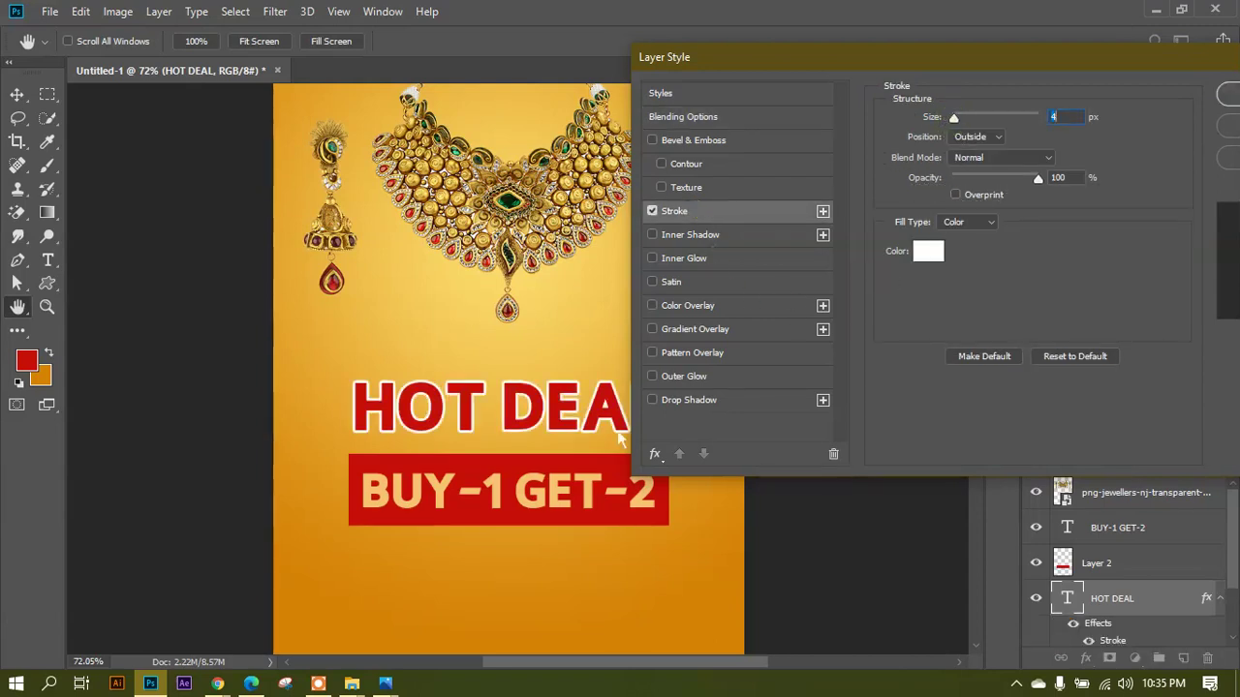
pyautogui.click(929, 254)
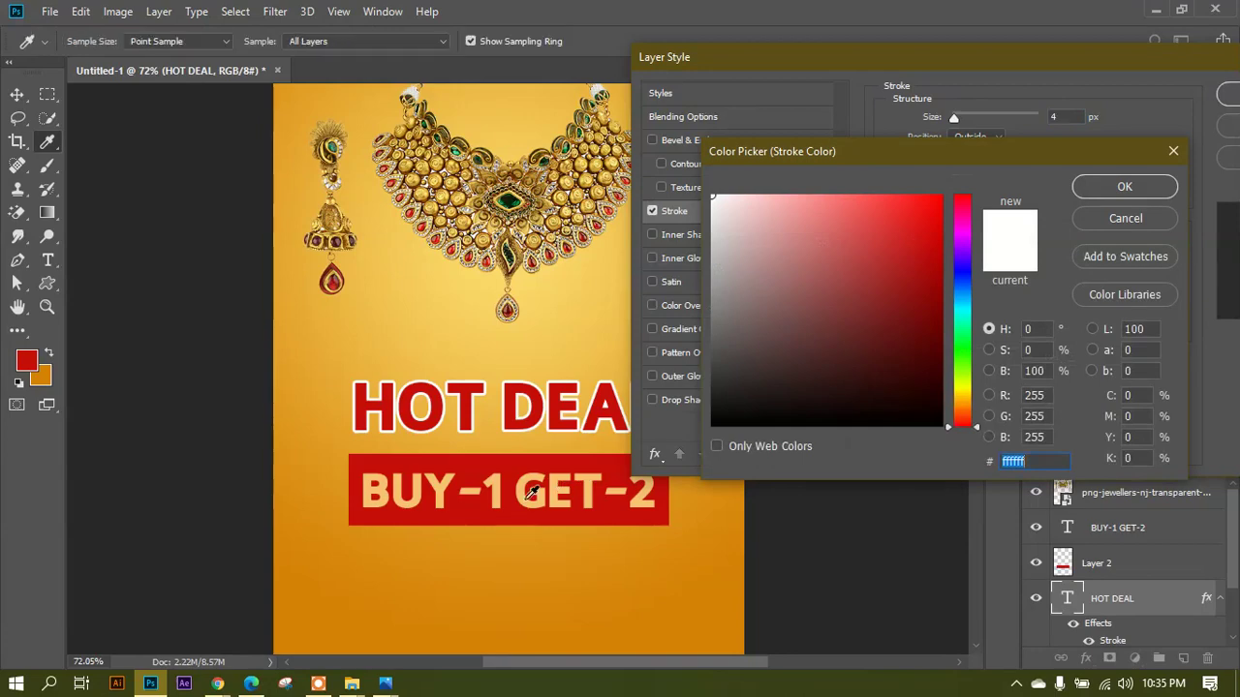
pyautogui.click(531, 493)
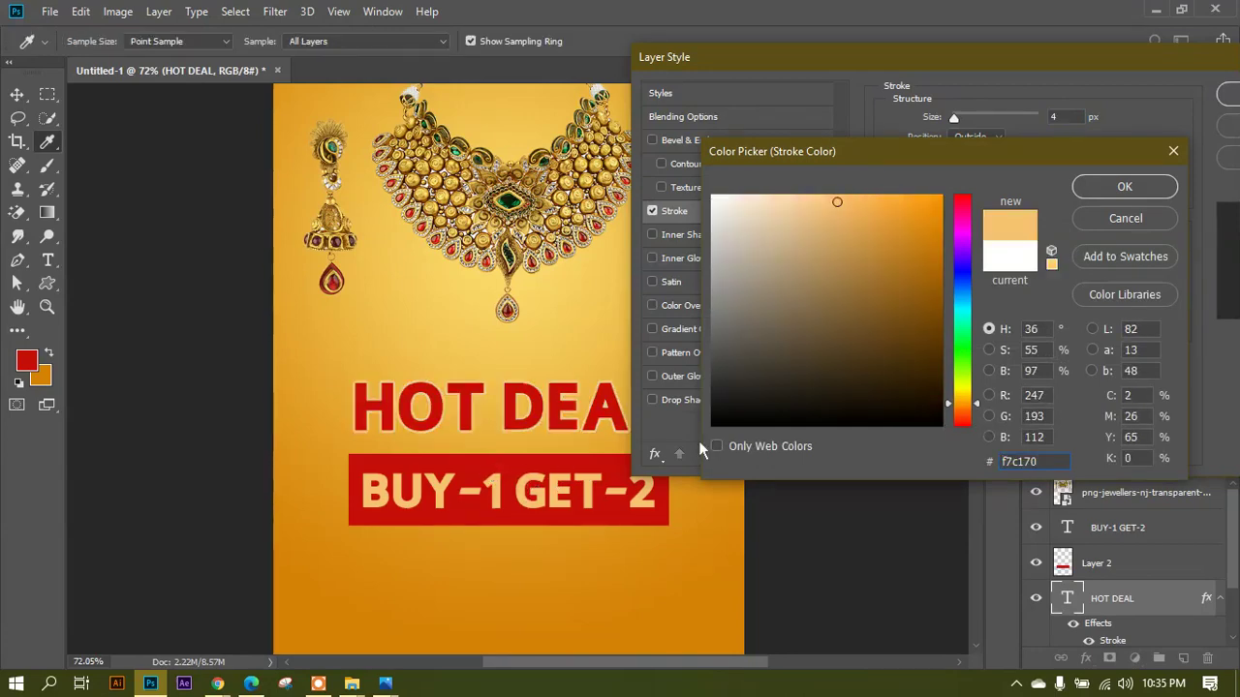
pyautogui.click(1101, 190)
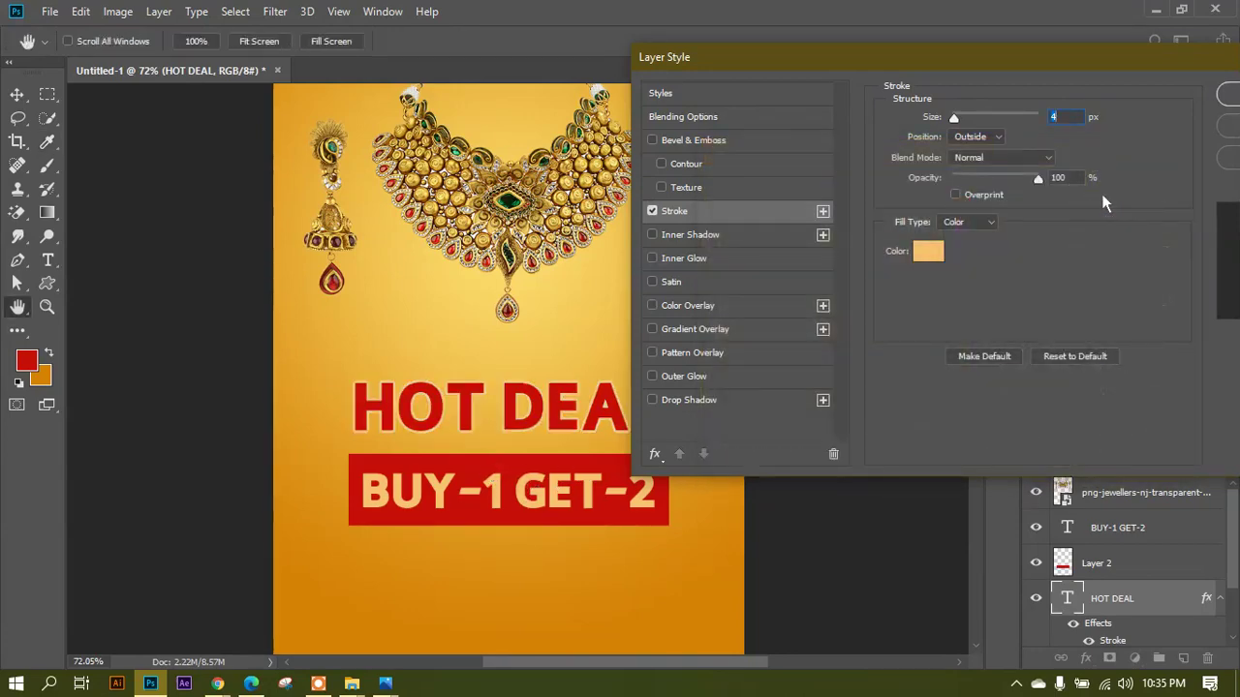
# Lighten the "HOT DEAL" stroke colour to #fbd8a3, increase its size by one pixel and apply the layer style.
pyautogui.click(925, 253)
pyautogui.click(792, 199)
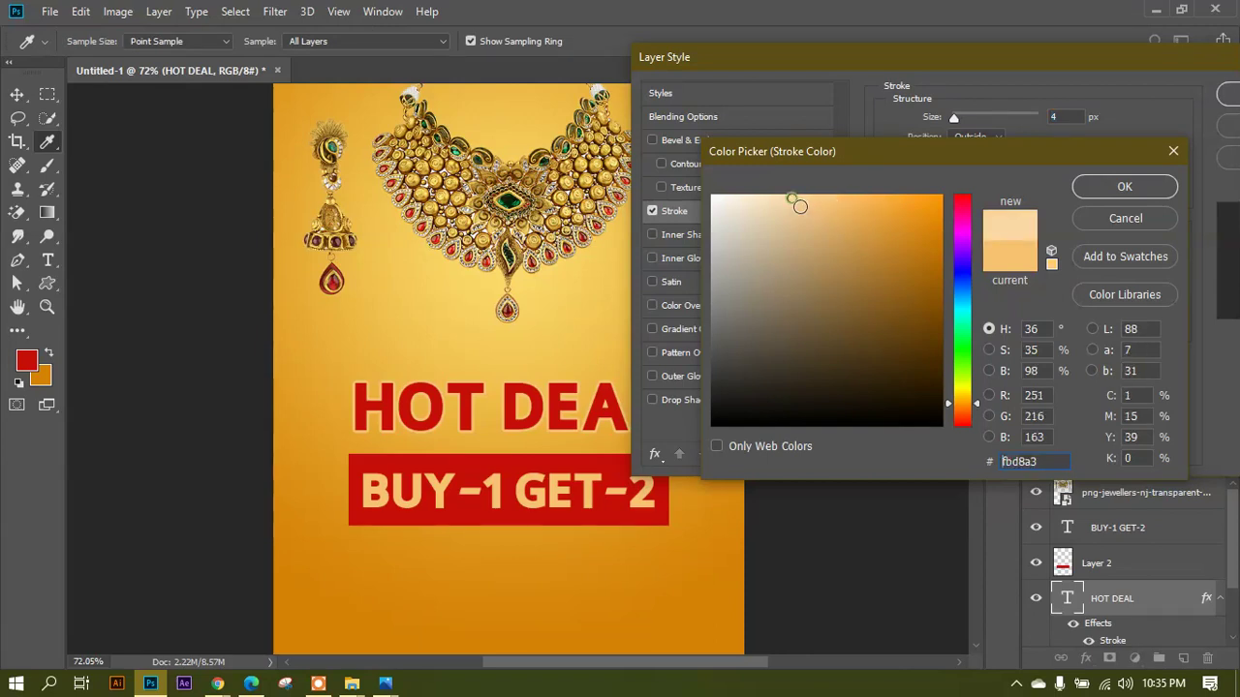
pyautogui.click(1089, 187)
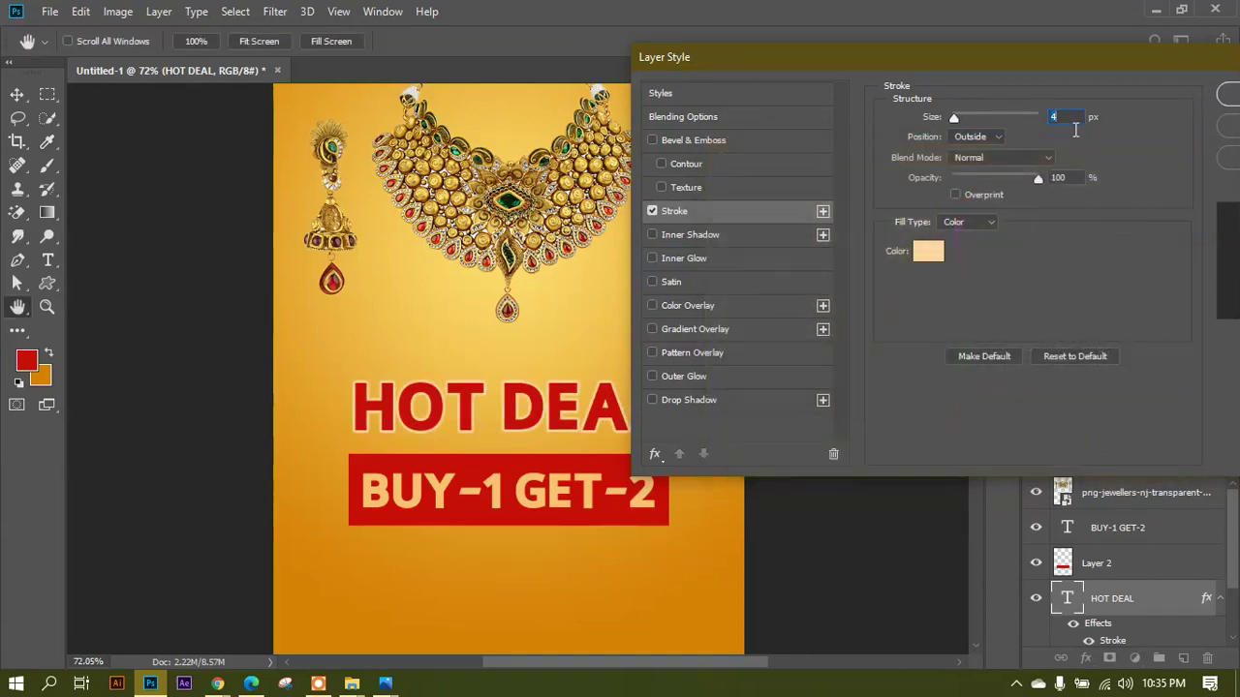
pyautogui.press('Up')
pyautogui.click(1228, 94)
# Add the red 50 pt text "***Offer Valid 2 Sep" below the red bar.
pyautogui.hotkey('ctrl', '0')
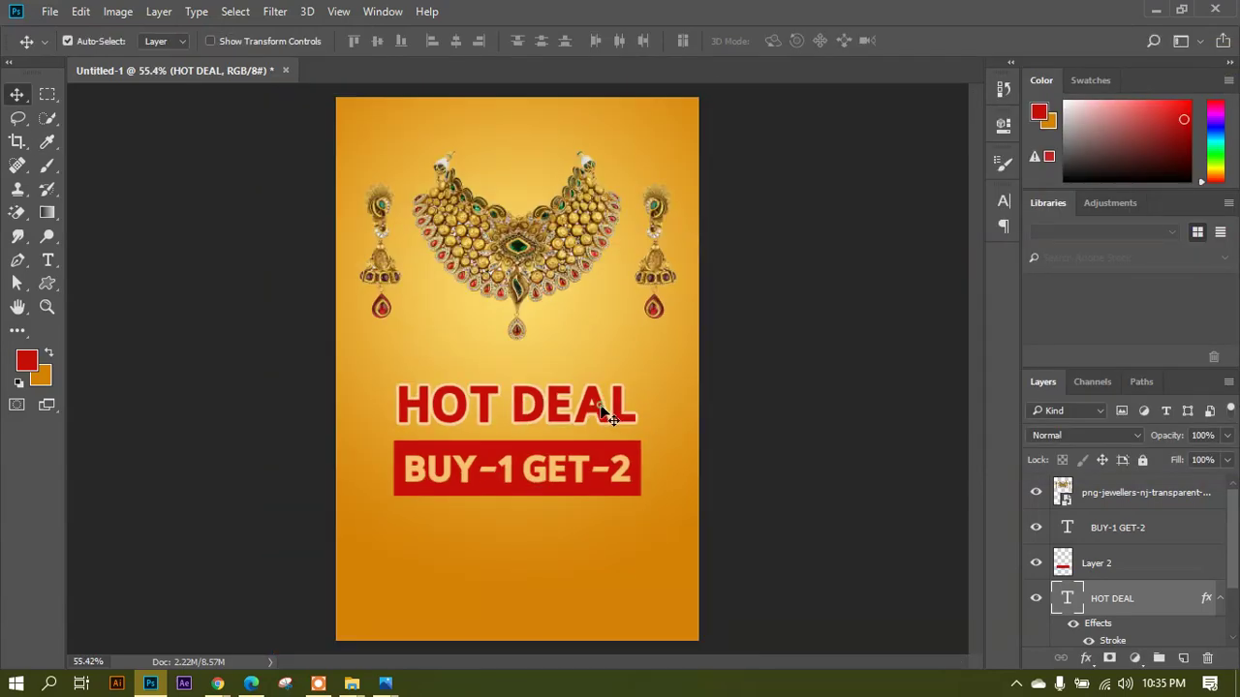
pyautogui.scroll(3, 595, 411)
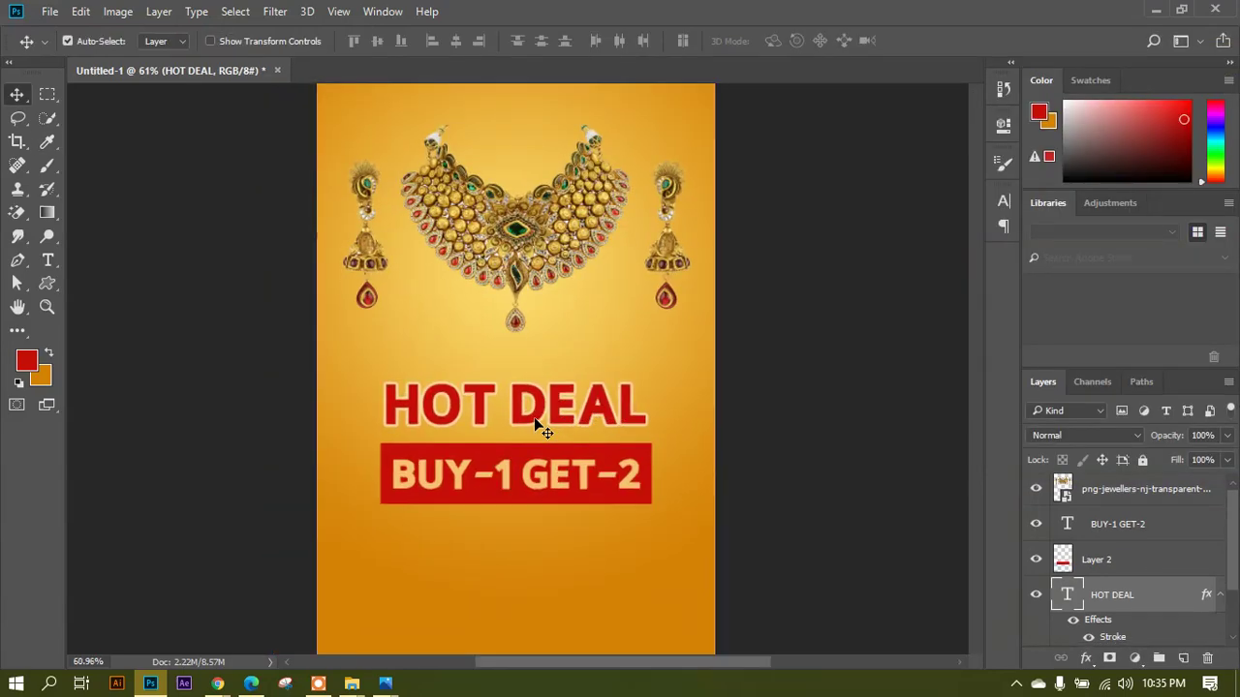
pyautogui.moveTo(581, 423); pyautogui.dragTo(589, 277)
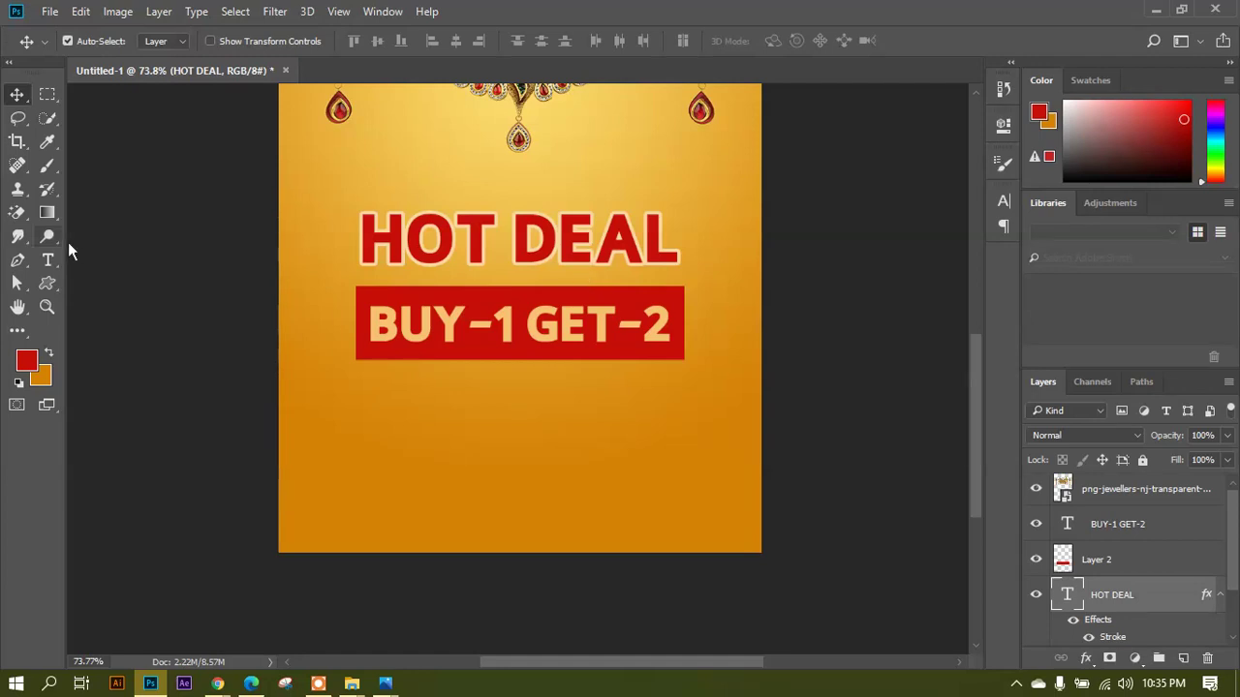
pyautogui.click(53, 267)
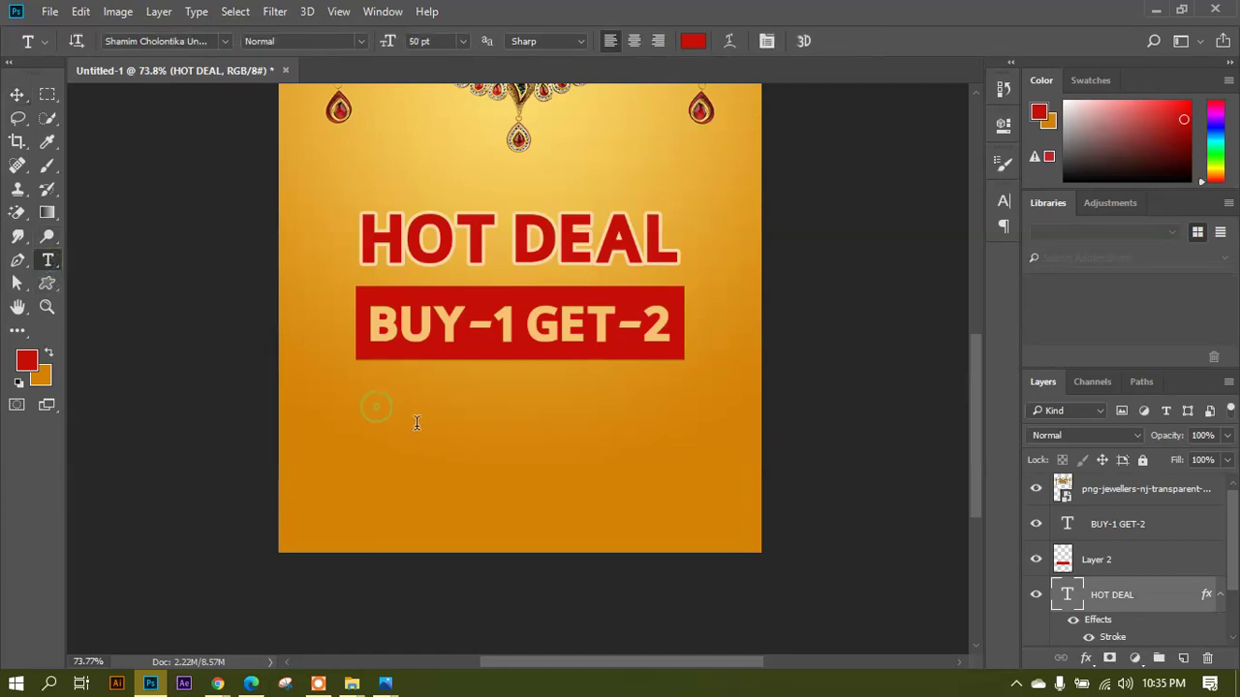
pyautogui.click(376, 414)
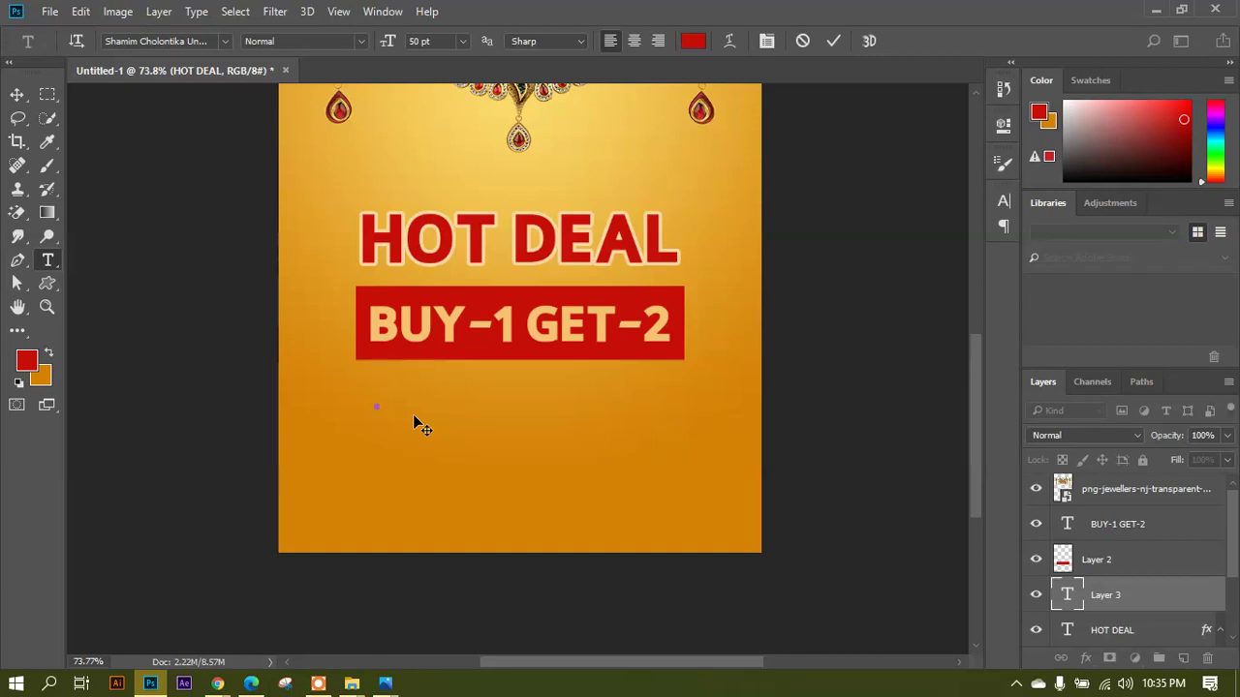
pyautogui.write('***')
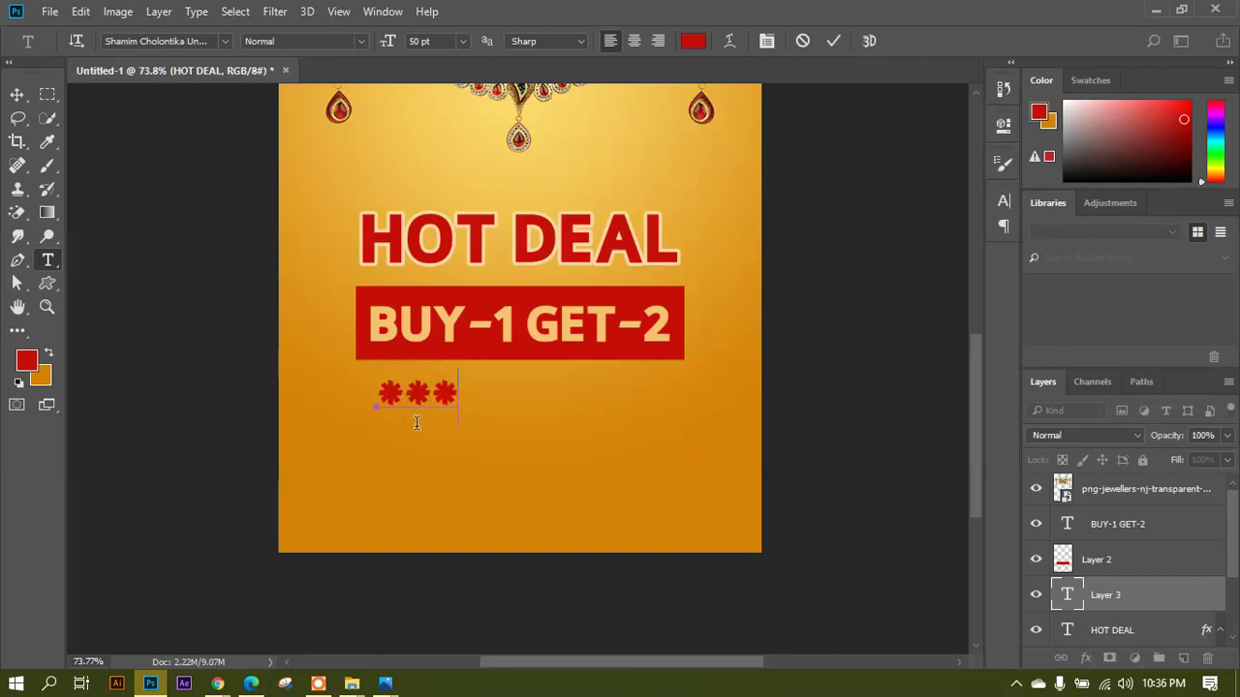
pyautogui.write('Ofer')
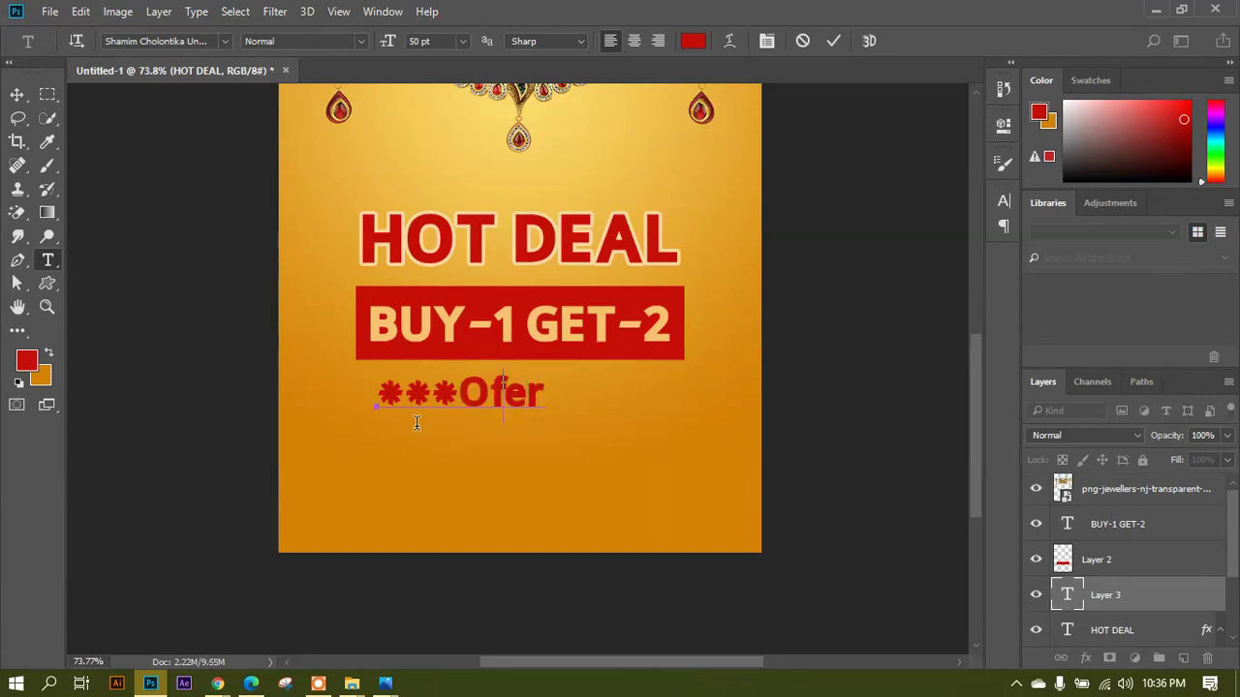
pyautogui.write('f')
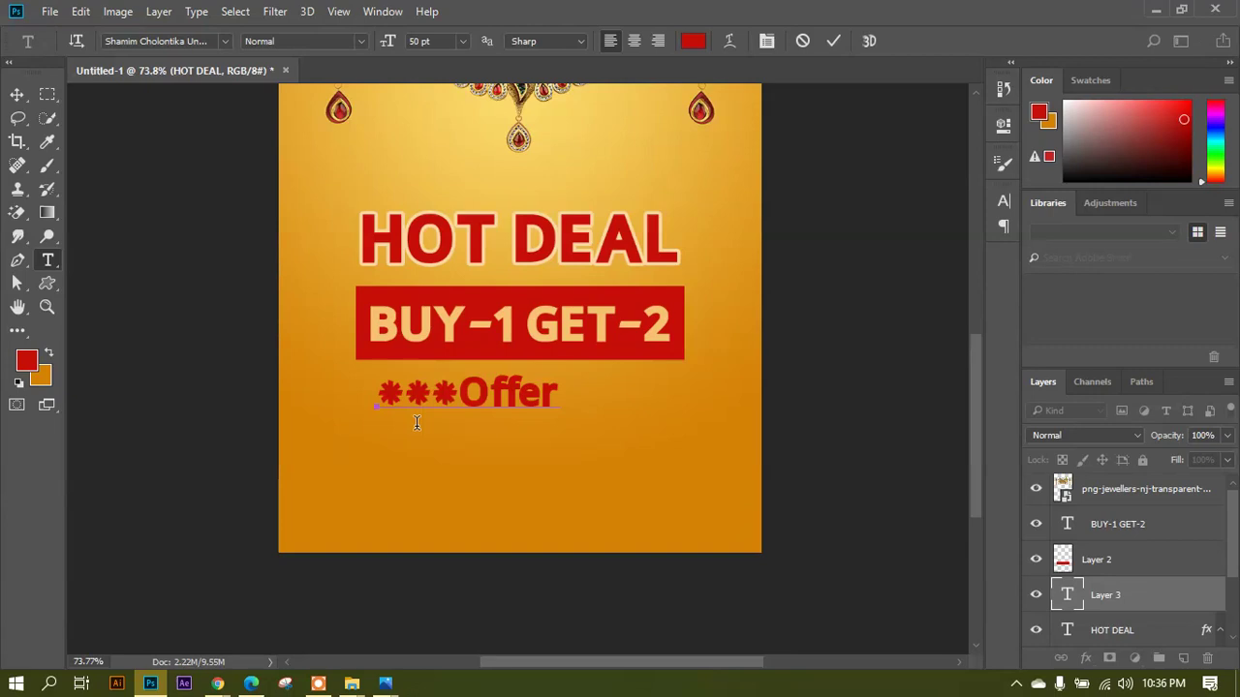
pyautogui.write(' Valid')
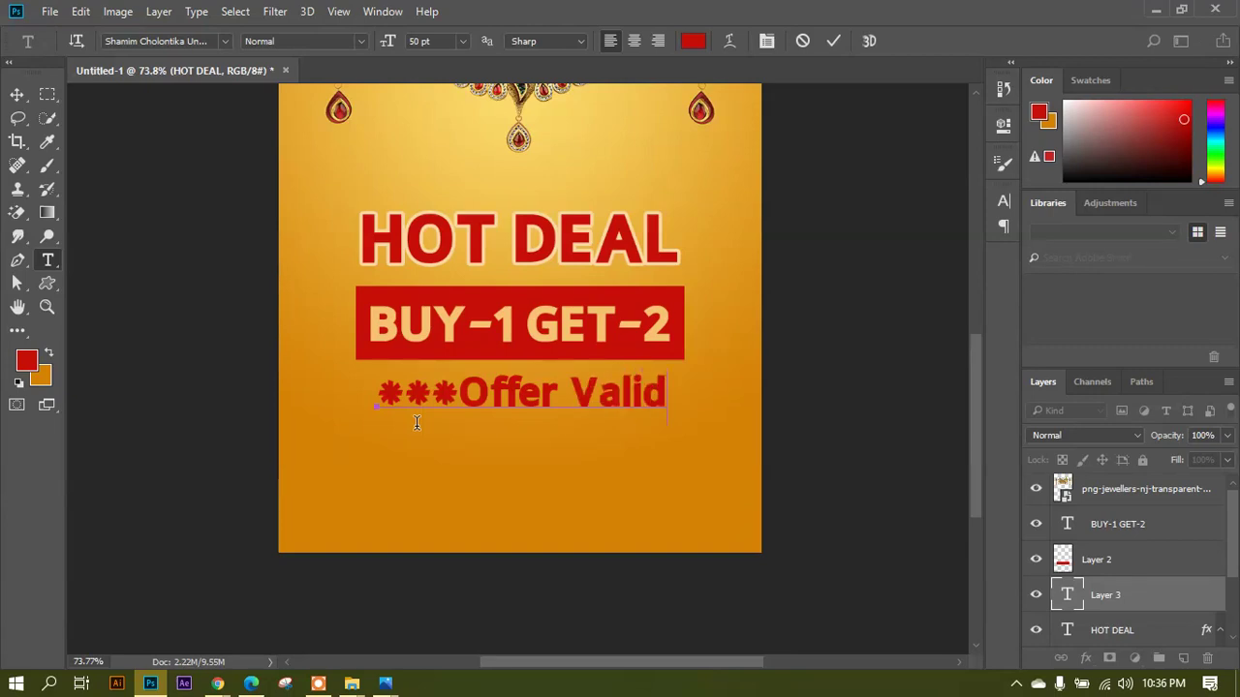
pyautogui.write(' 2 Se')
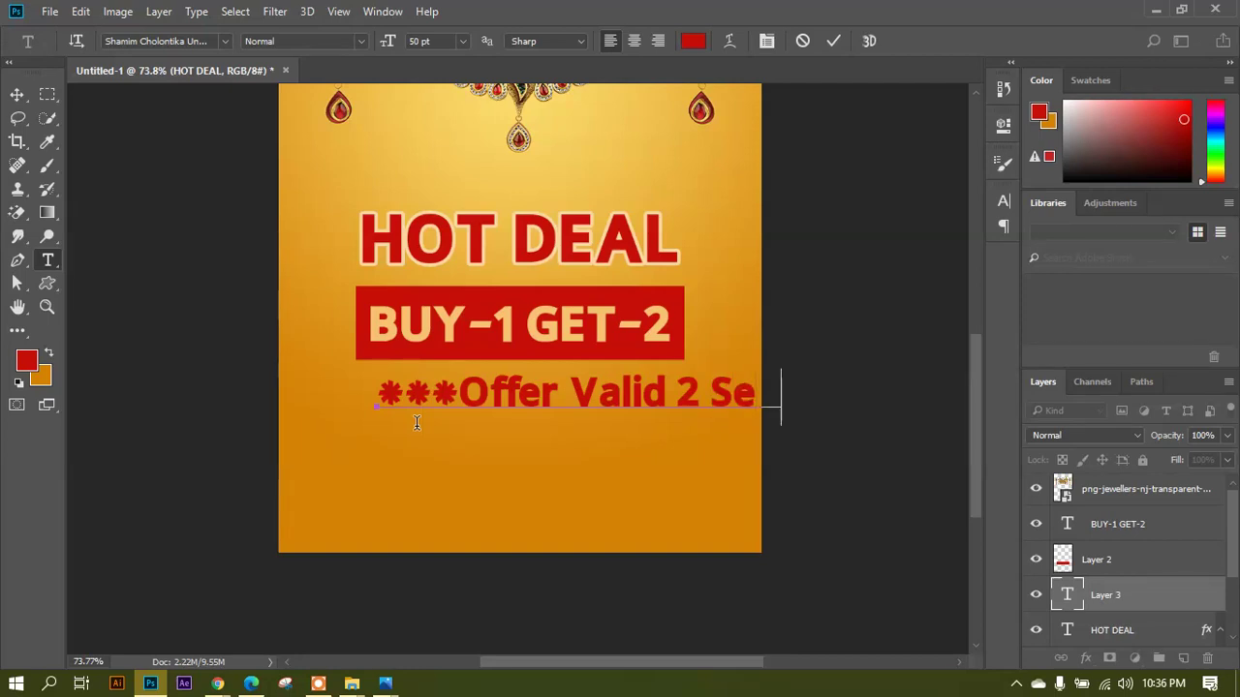
# Set the "***Offer Valid 2 Sep" text size to 20 pt and move it to the ad's bottom-left corner.
pyautogui.moveTo(377, 393); pyautogui.dragTo(432, 392)
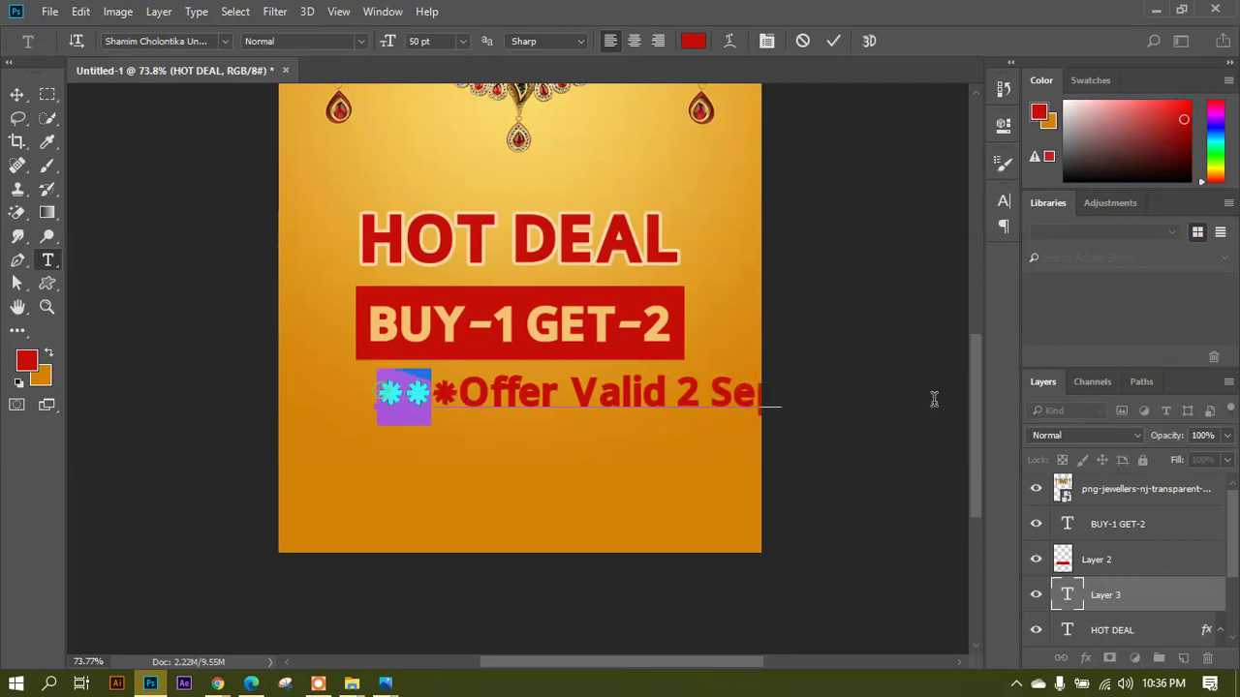
pyautogui.hotkey('ctrl', 'a')
pyautogui.click(427, 44)
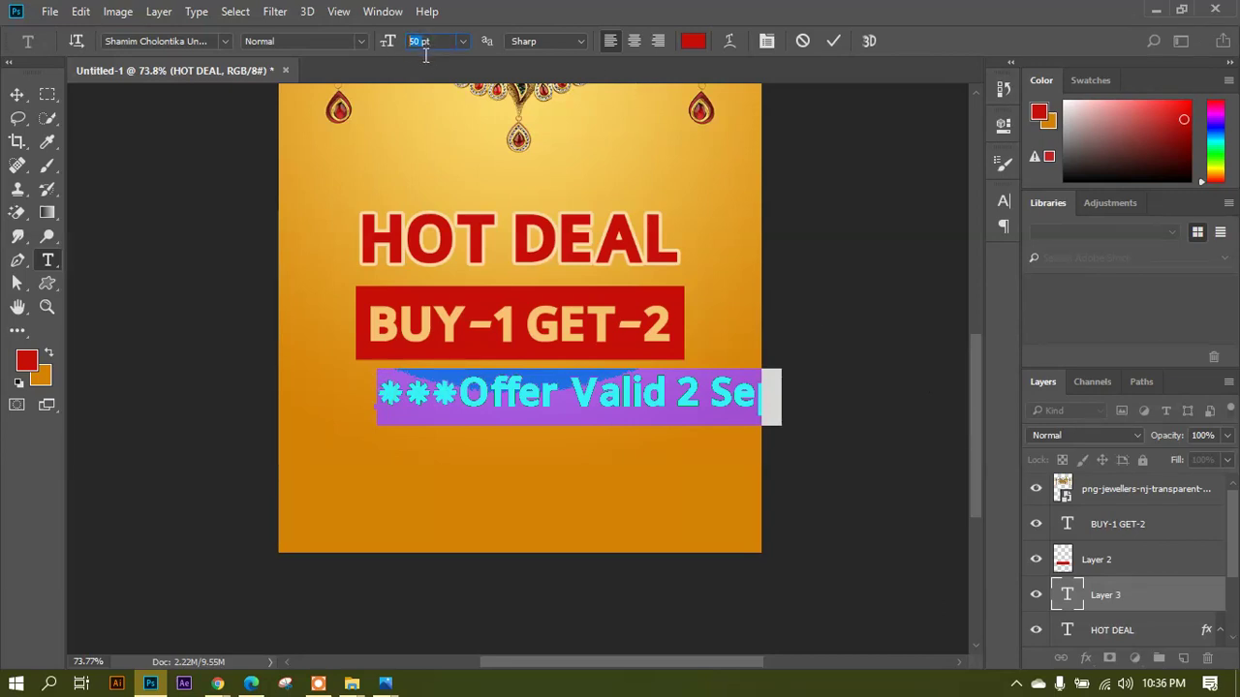
pyautogui.write('20')
pyautogui.press('Return')
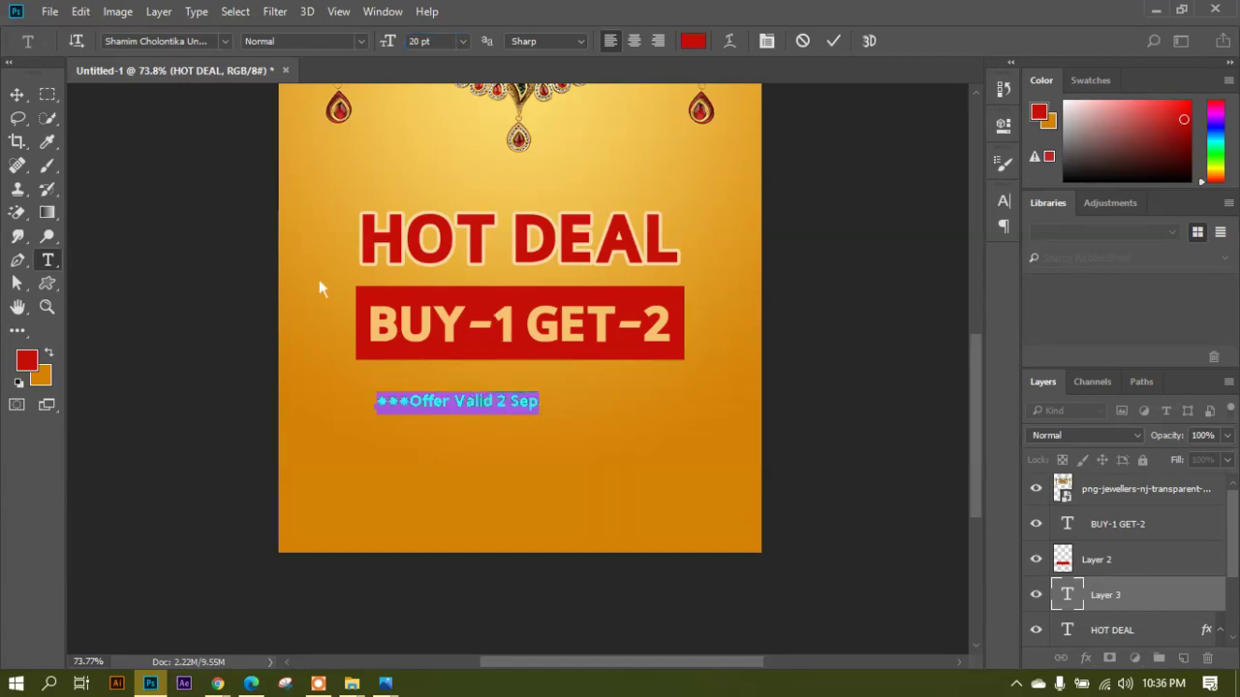
pyautogui.hotkey('ctrl', 'Return')
pyautogui.press('v')
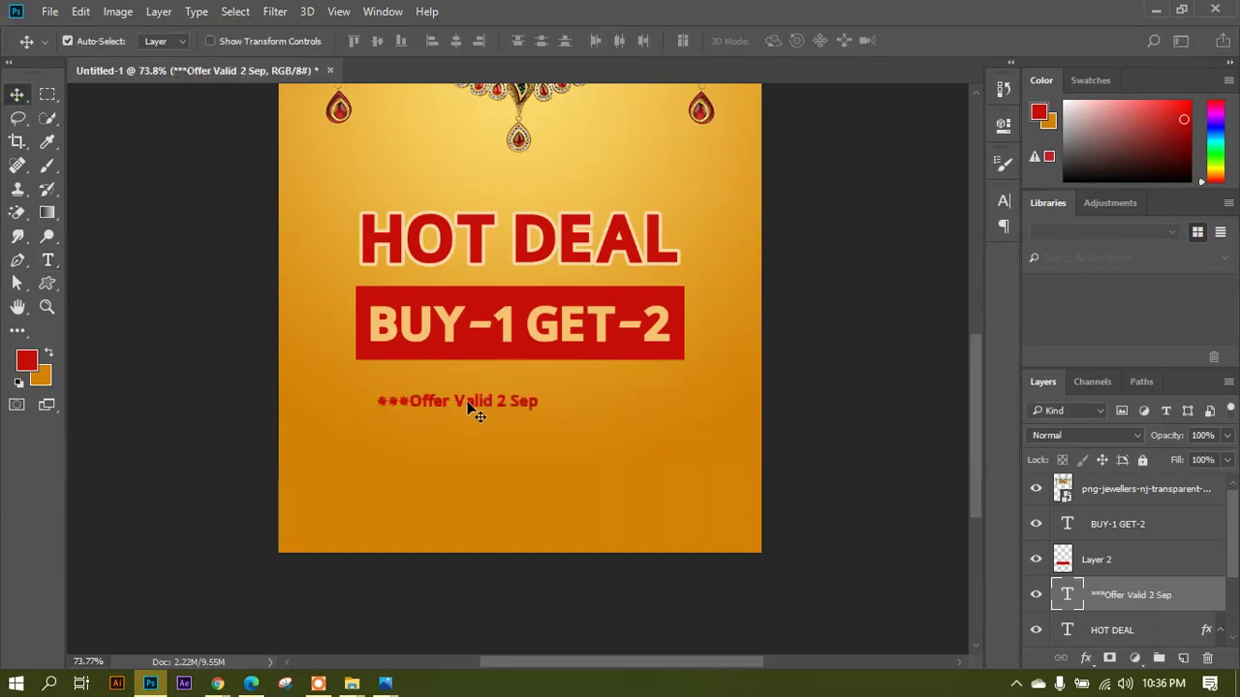
pyautogui.moveTo(476, 410); pyautogui.dragTo(380, 531)
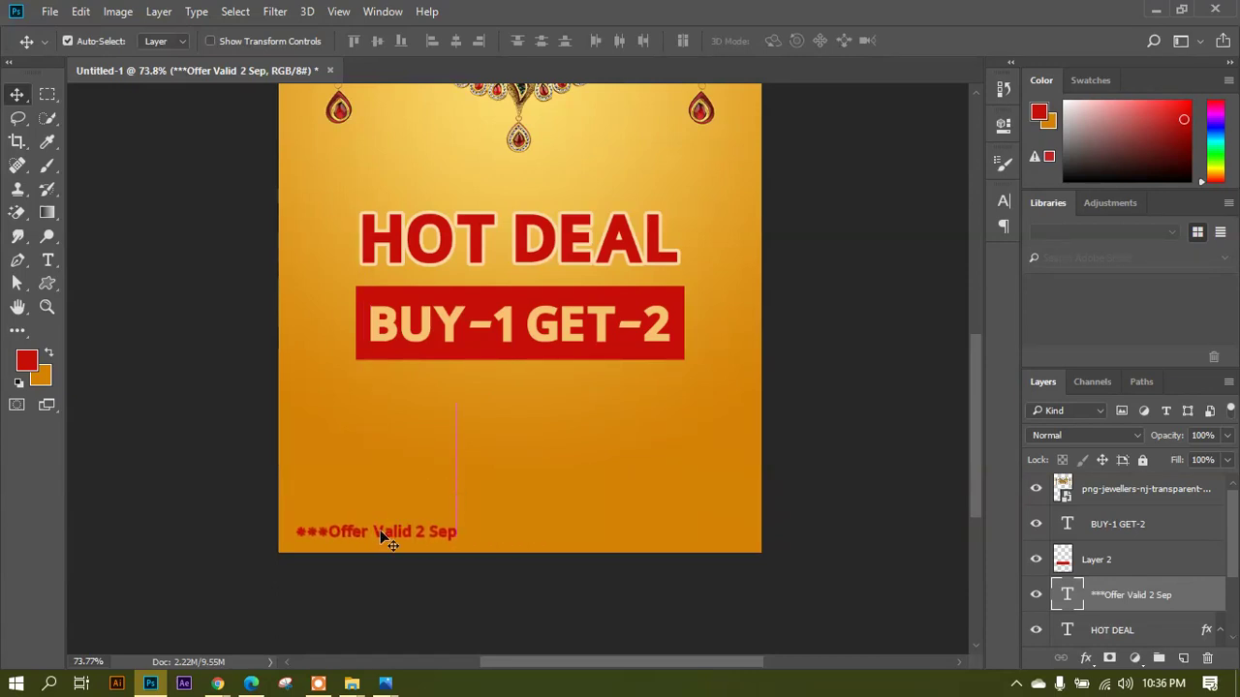
# Change the font of the "***Offer Valid 2 Sep" text to Roboto Regular.
pyautogui.doubleClick(1066, 595)
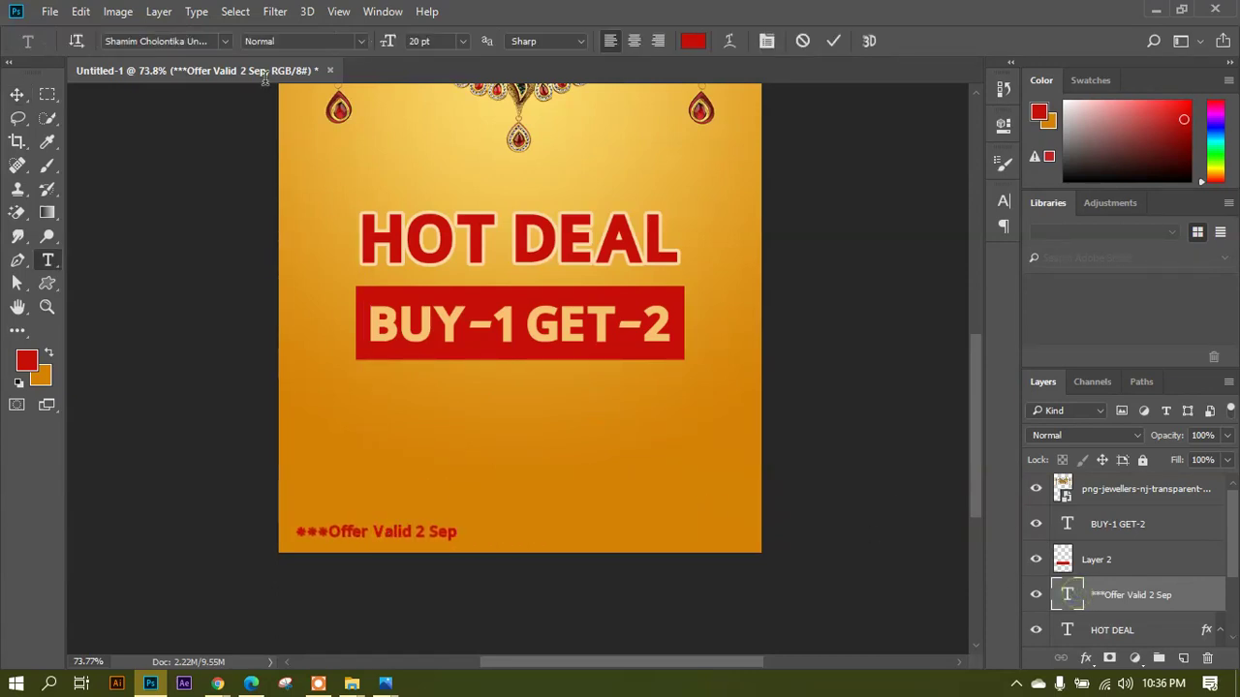
pyautogui.click(193, 43)
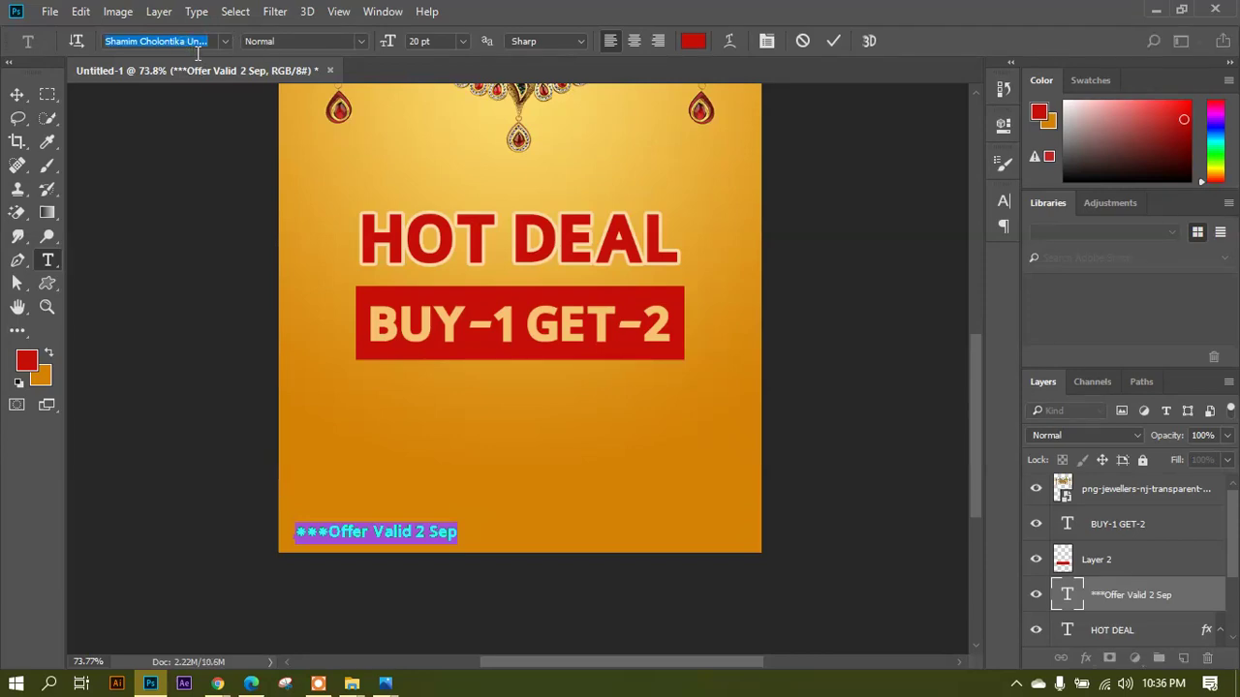
pyautogui.write('Ro')
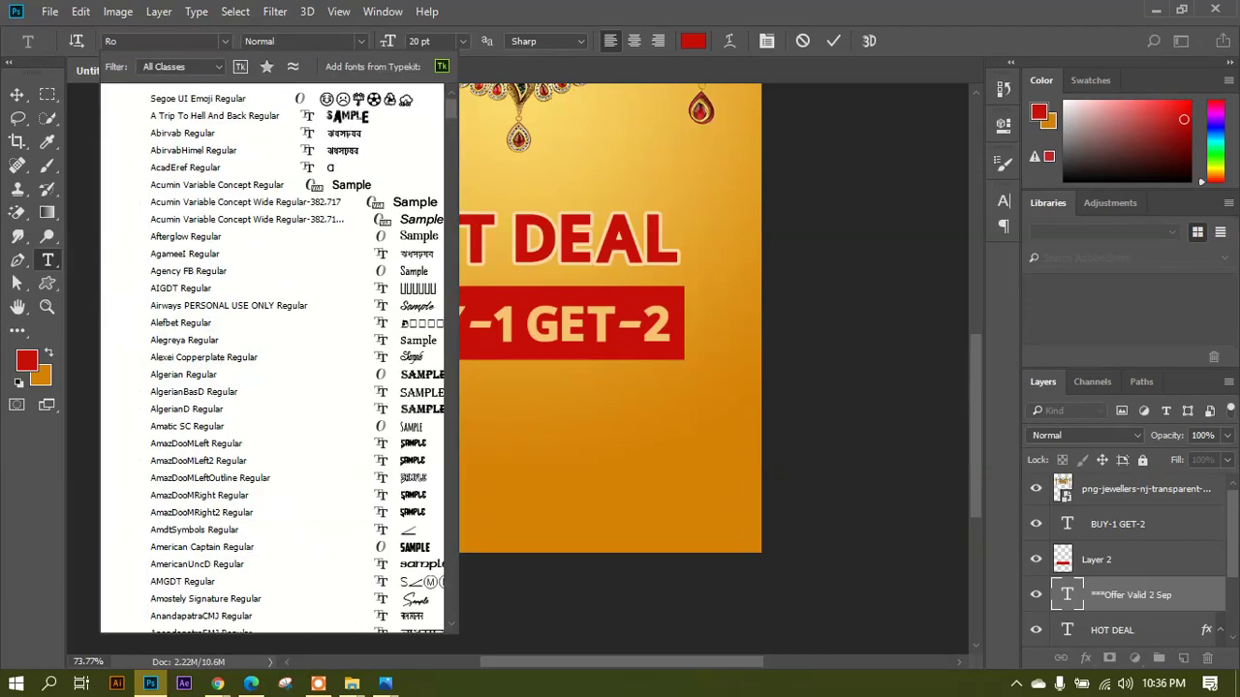
pyautogui.write('boto')
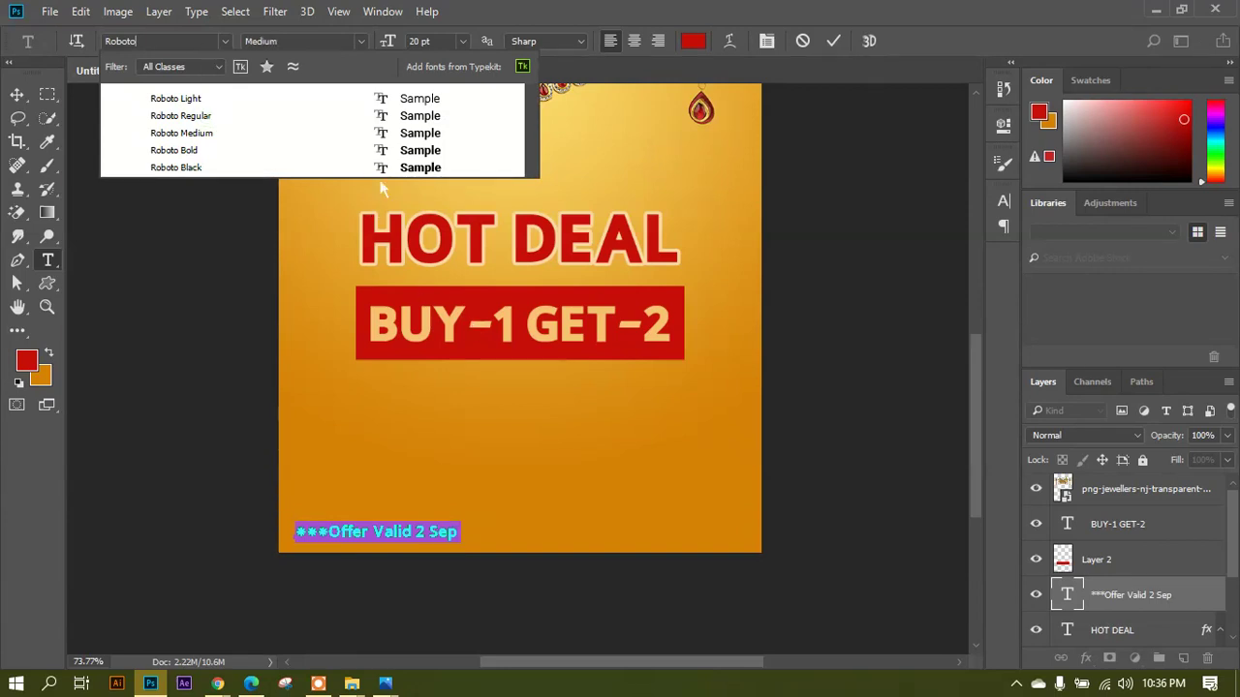
pyautogui.press('Escape')
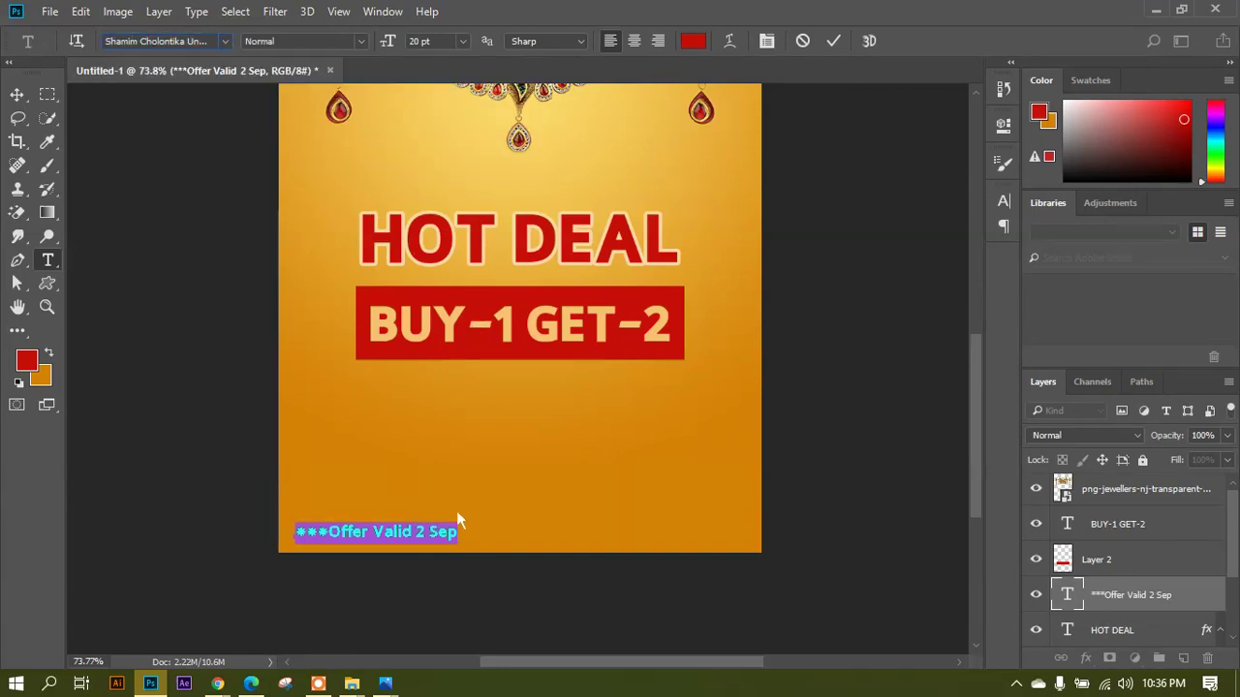
pyautogui.press('Return')
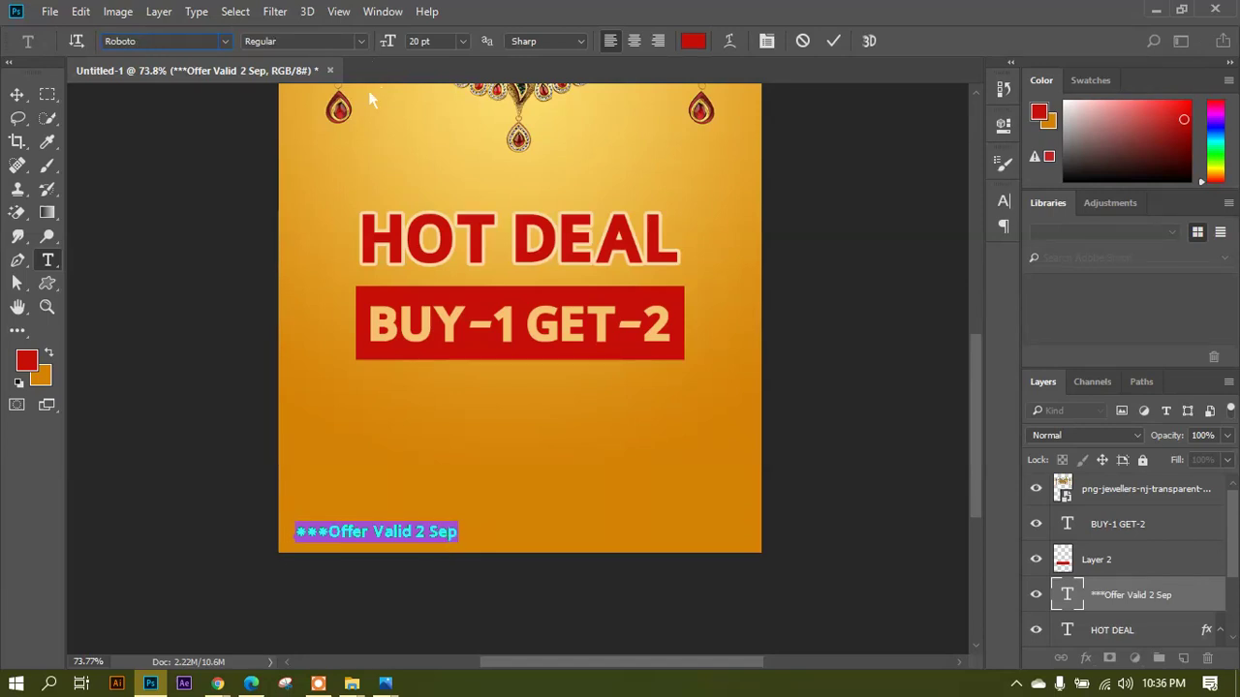
pyautogui.click(765, 40)
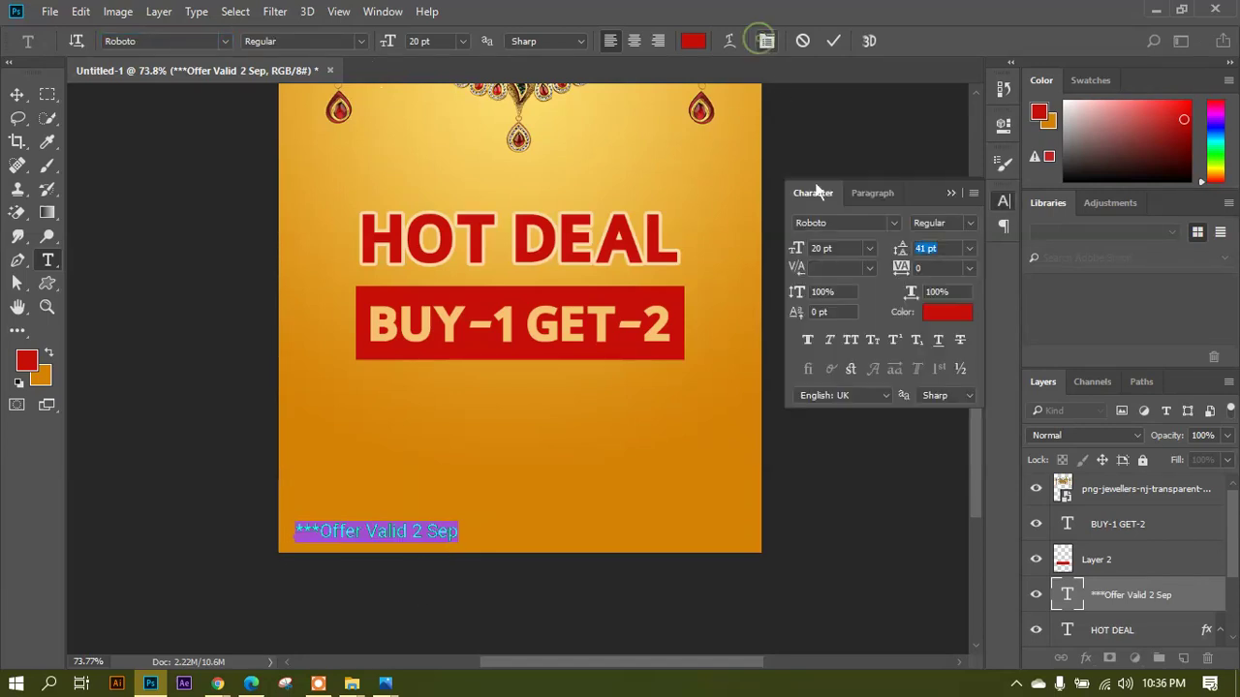
pyautogui.click(839, 49)
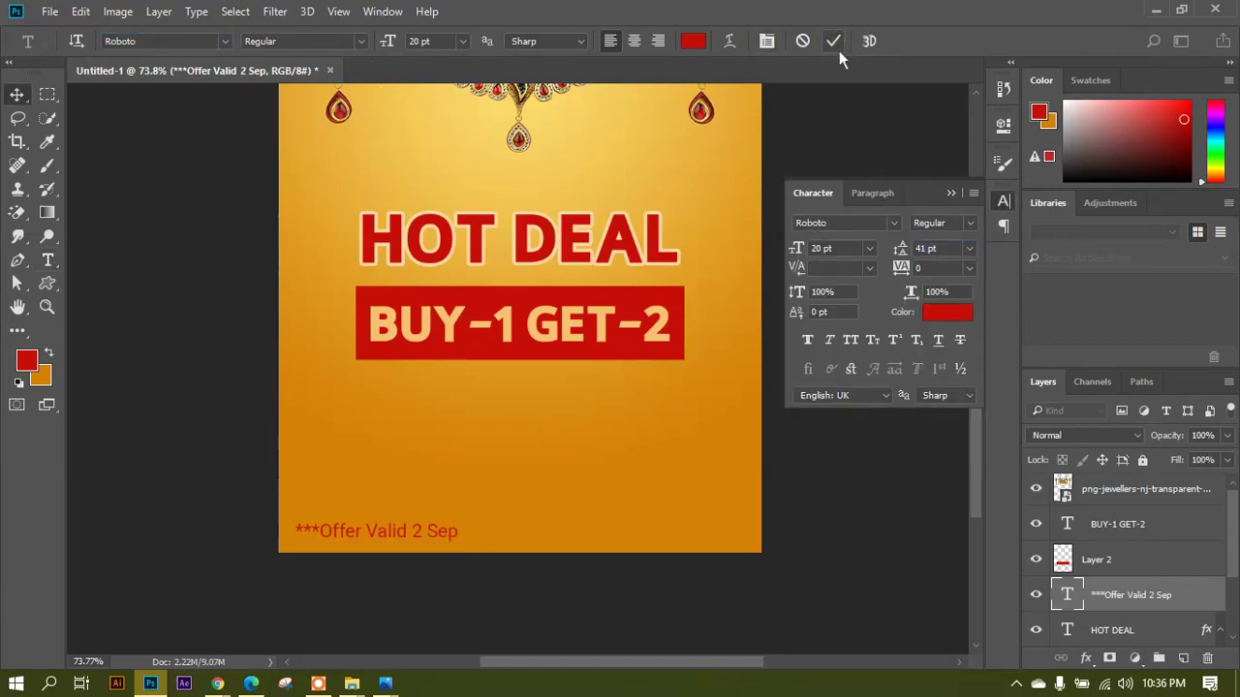
pyautogui.click(950, 193)
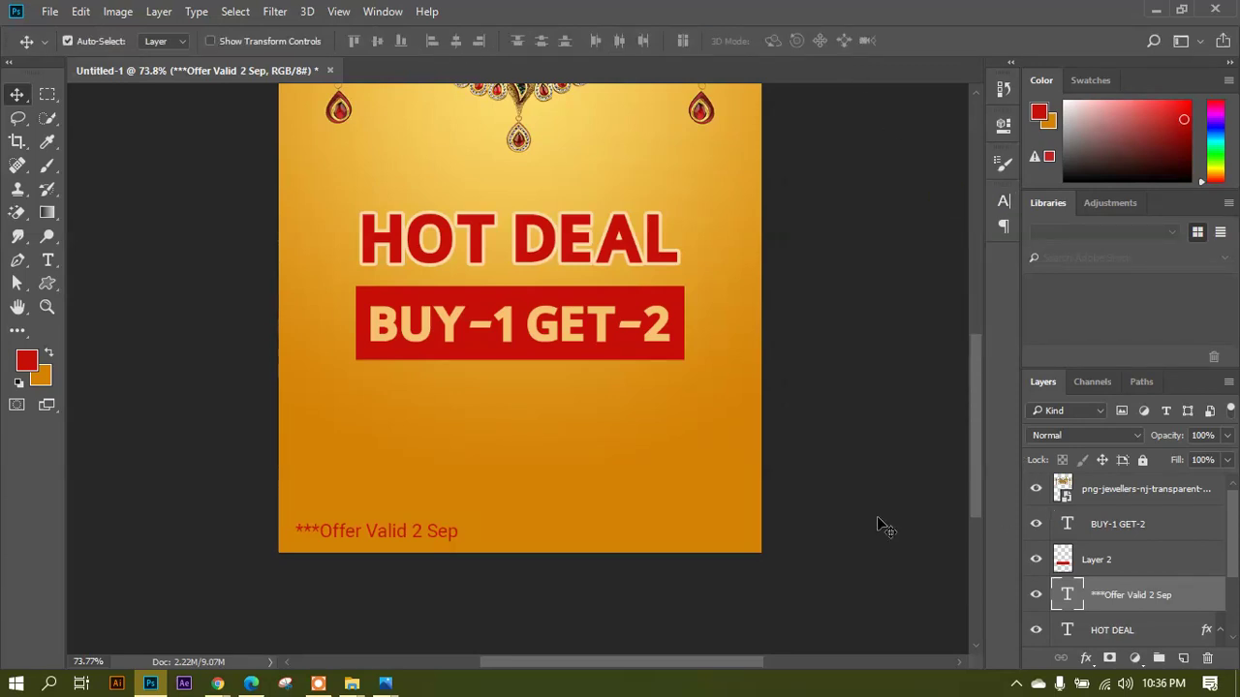
# Scale the "***Offer Valid 2 Sep" text down to about 56%, keeping it in the ad's bottom-left corner.
pyautogui.hotkey('ctrl', 't')
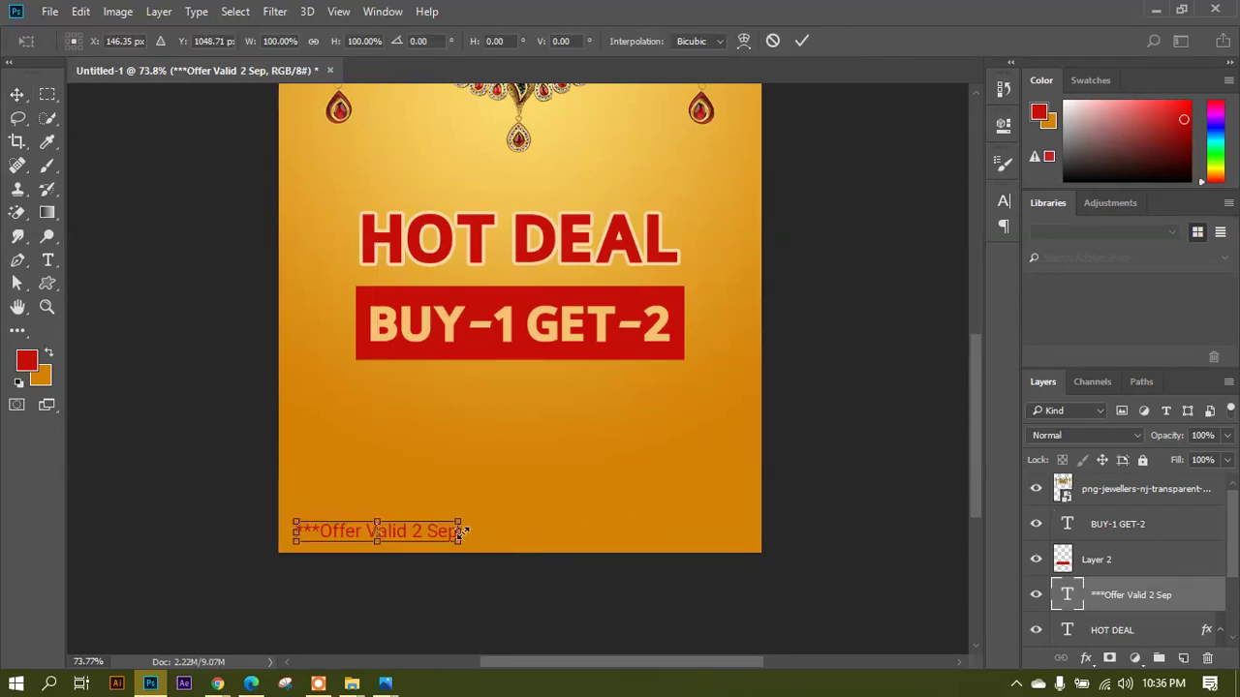
pyautogui.moveTo(463, 532); pyautogui.dragTo(390, 535)
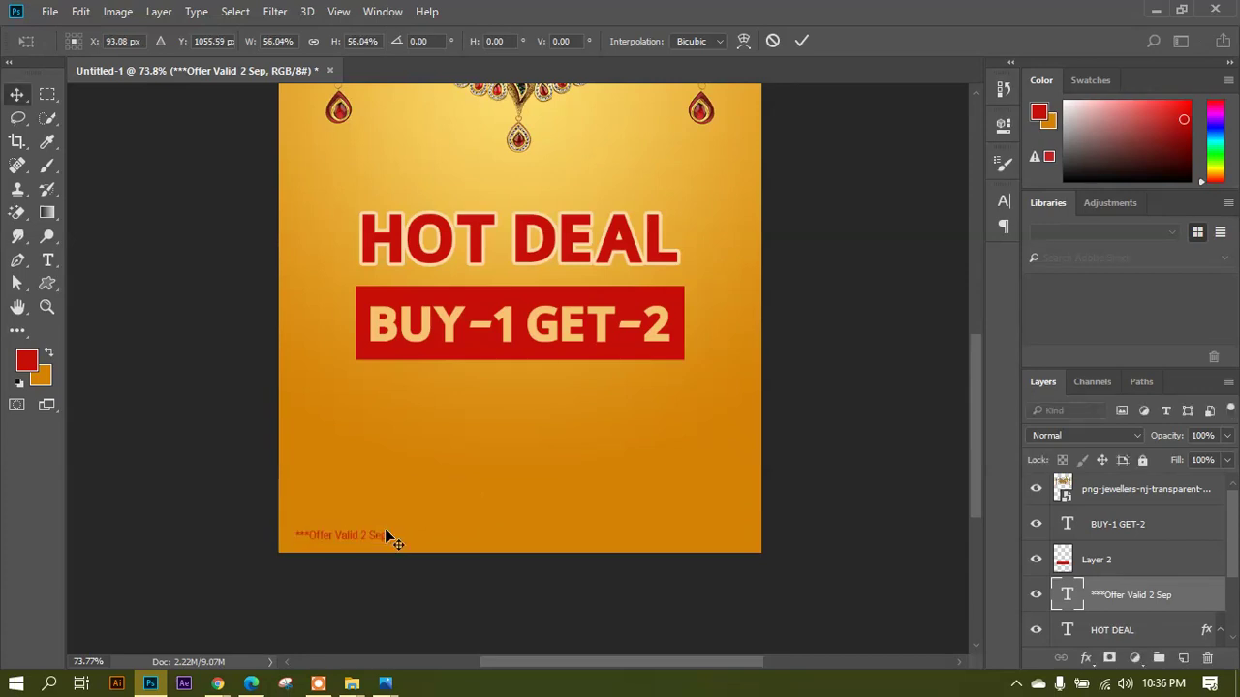
pyautogui.press('Return')
pyautogui.scroll(-3, 486, 464)
pyautogui.scroll(2, 546, 420)
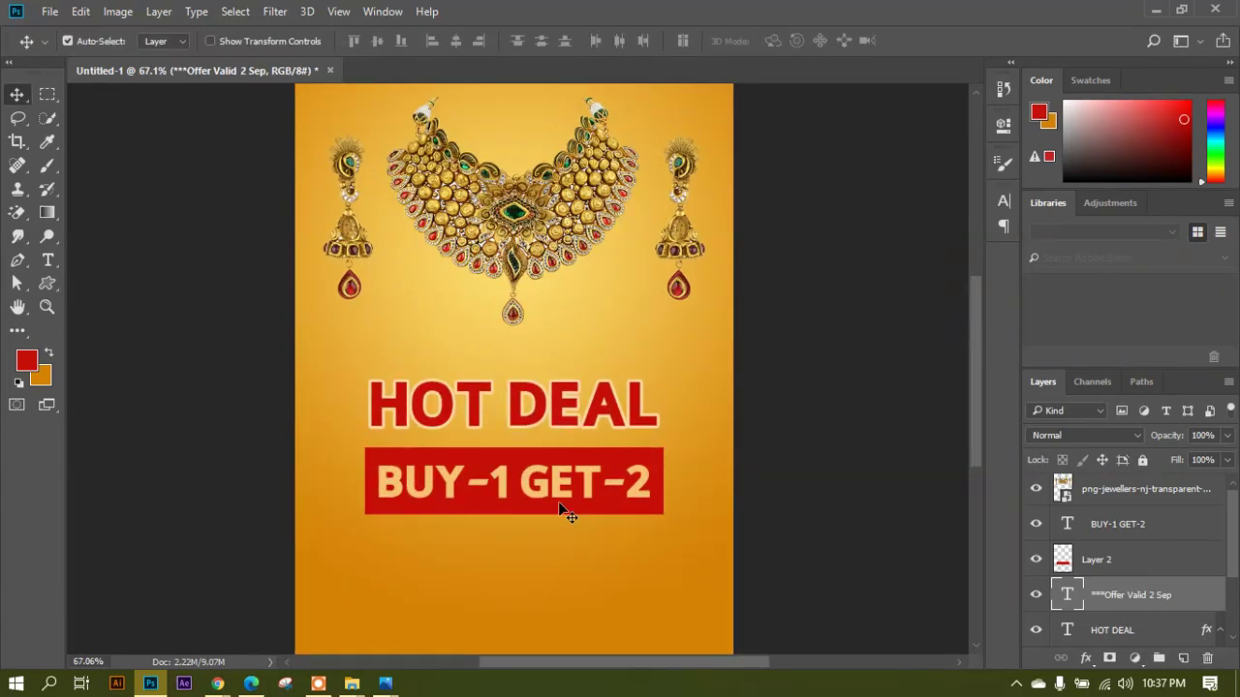
pyautogui.scroll(-1, 553, 443)
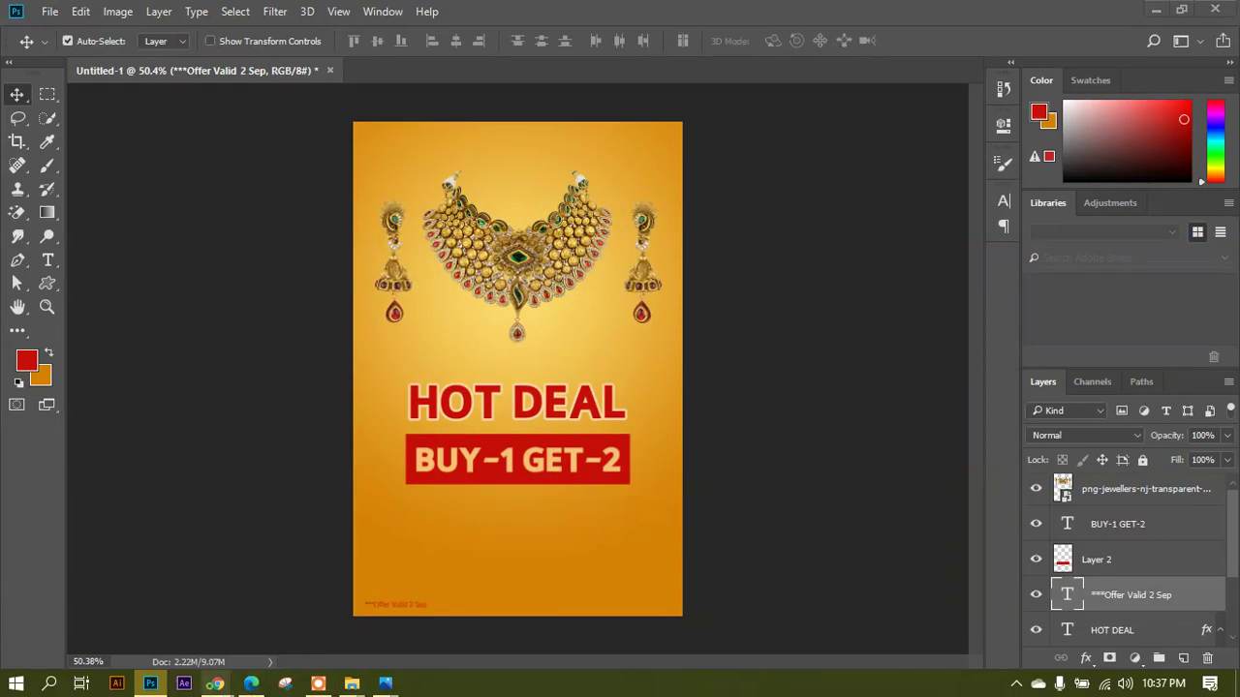
# Switch to Chrome and search Google Images for "jewelery png logo", using the corrected spelling "jewelry png logo".
pyautogui.moveTo(215, 684)
pyautogui.click(116, 600)
pyautogui.click(930, 15)
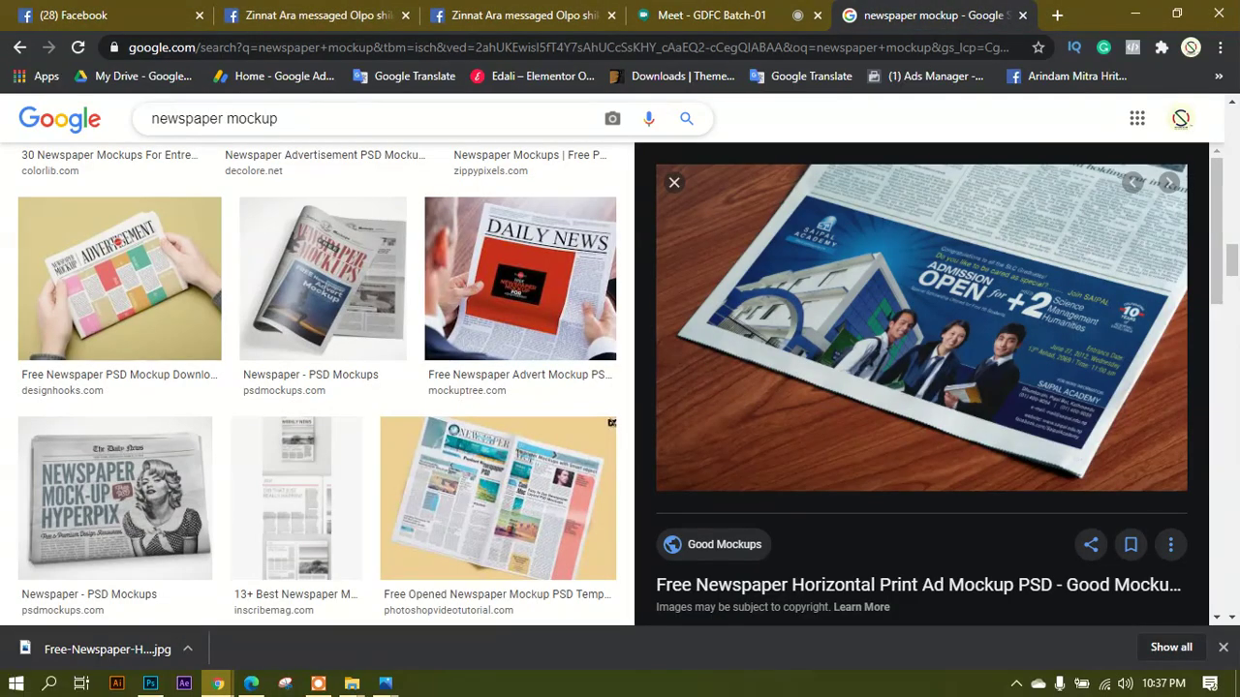
pyautogui.moveTo(279, 118); pyautogui.dragTo(152, 119)
pyautogui.write('j')
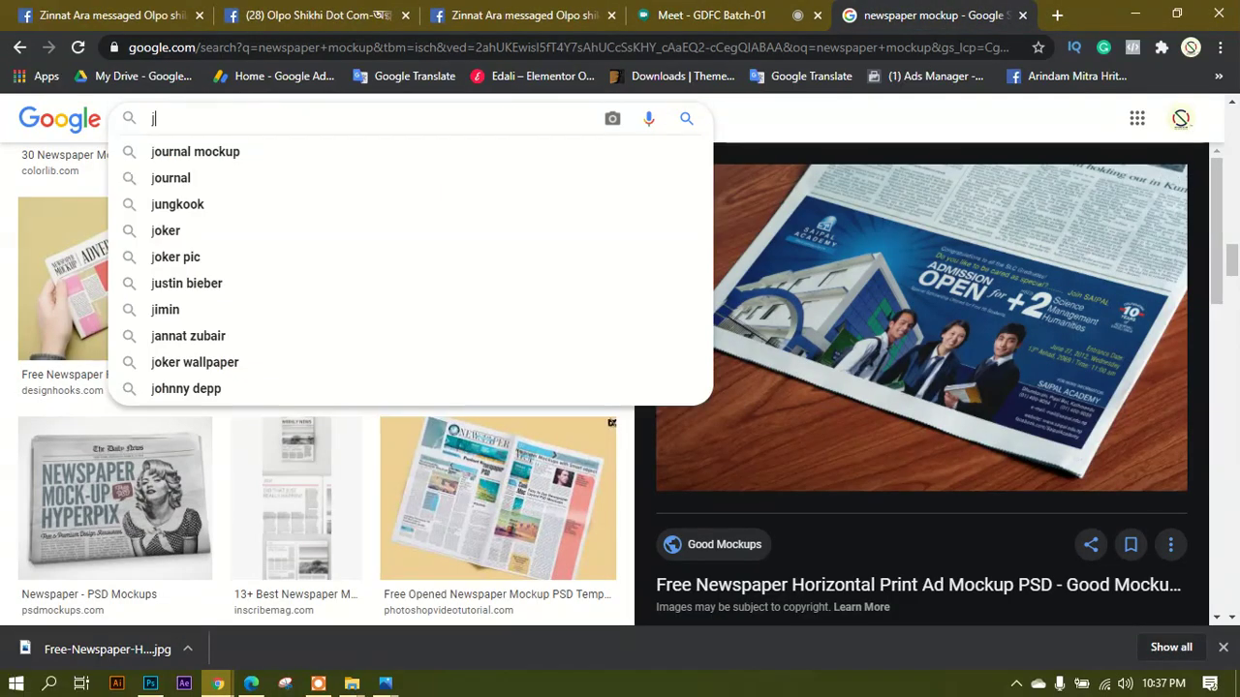
pyautogui.write('ewele')
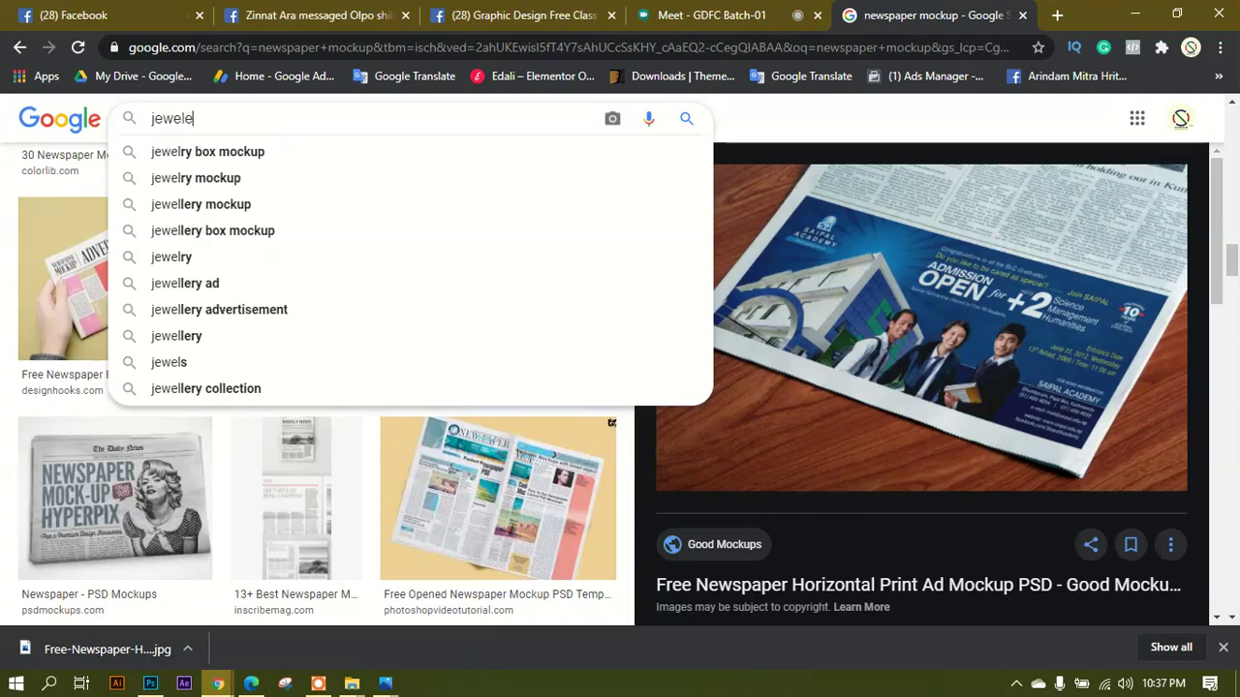
pyautogui.write('ry png logo')
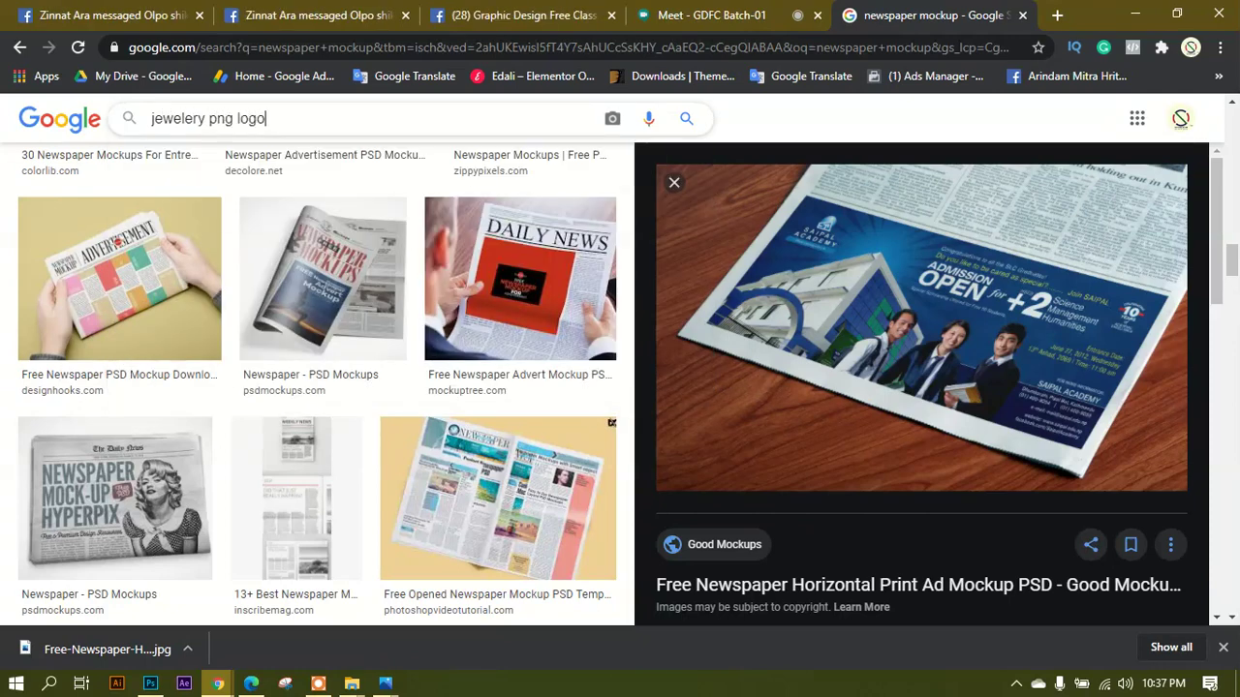
pyautogui.press('Return')
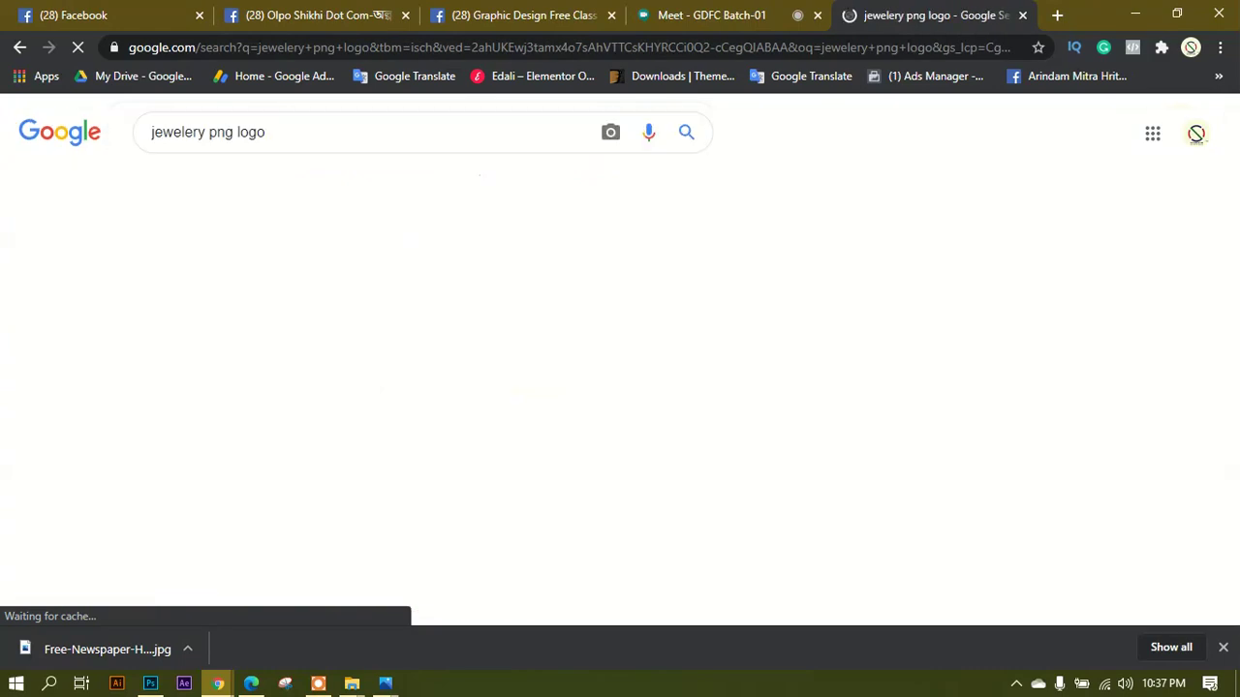
pyautogui.click(234, 298)
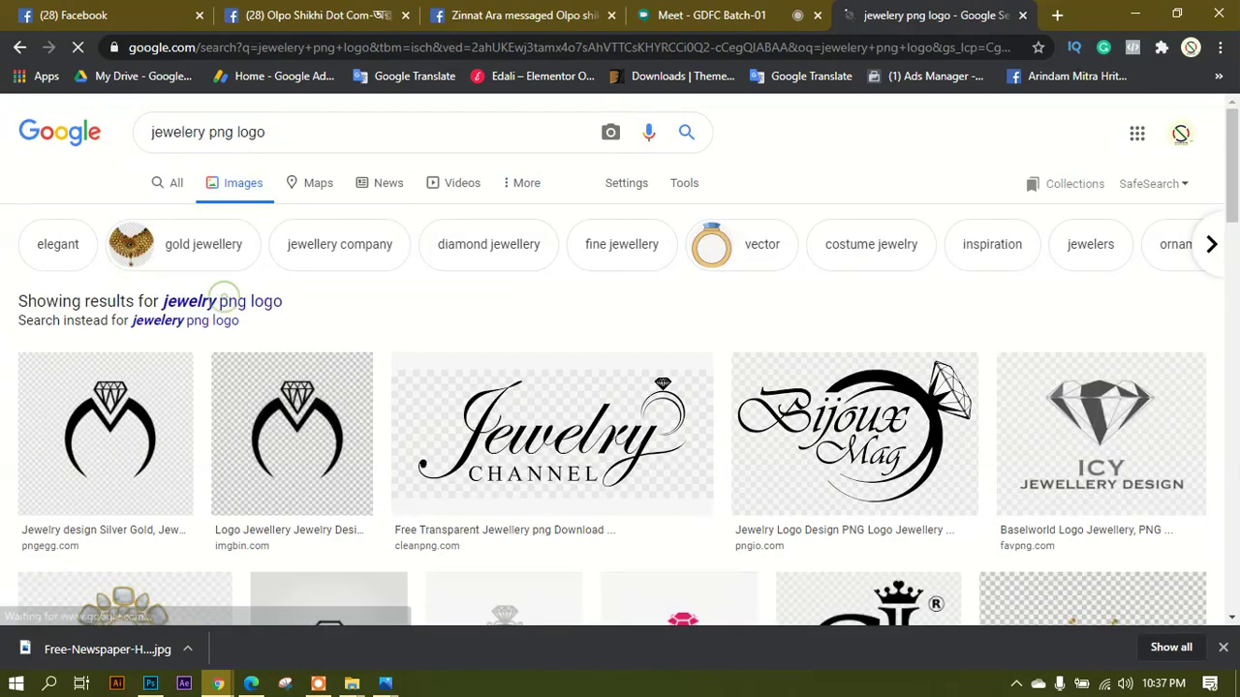
# Look through the jewelry logo image results and preview the Pandora logo.
pyautogui.scroll(-3, 417, 368)
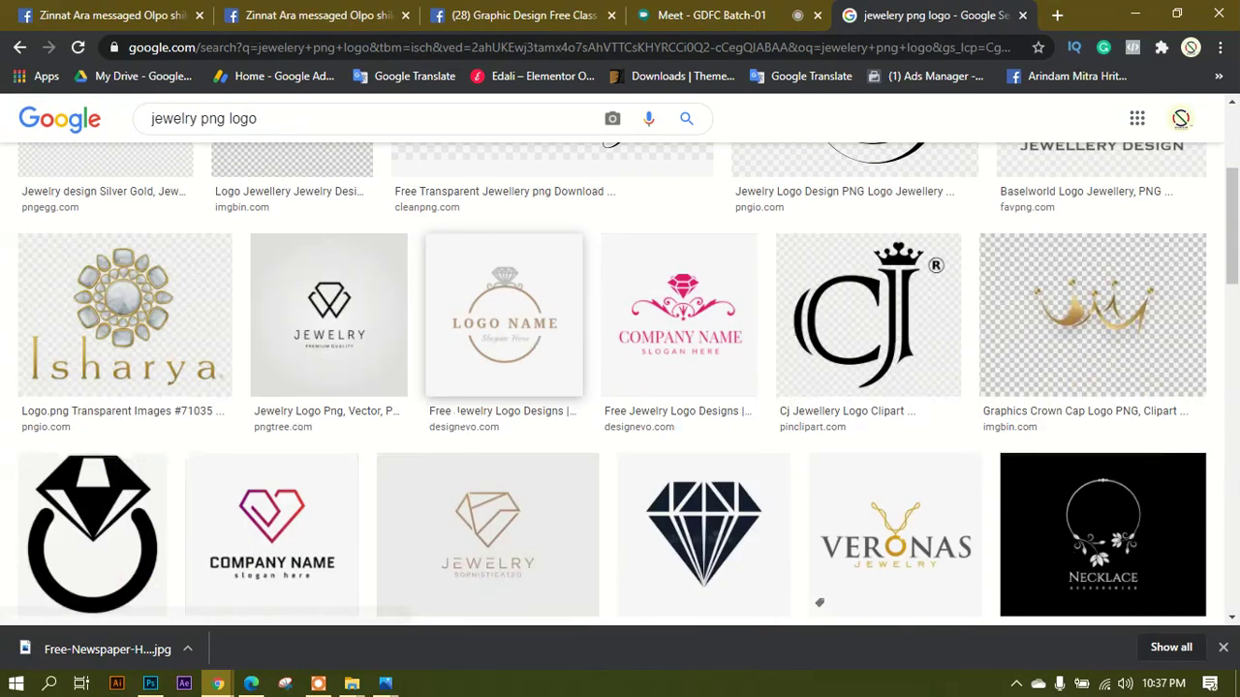
pyautogui.scroll(-3, 675, 494)
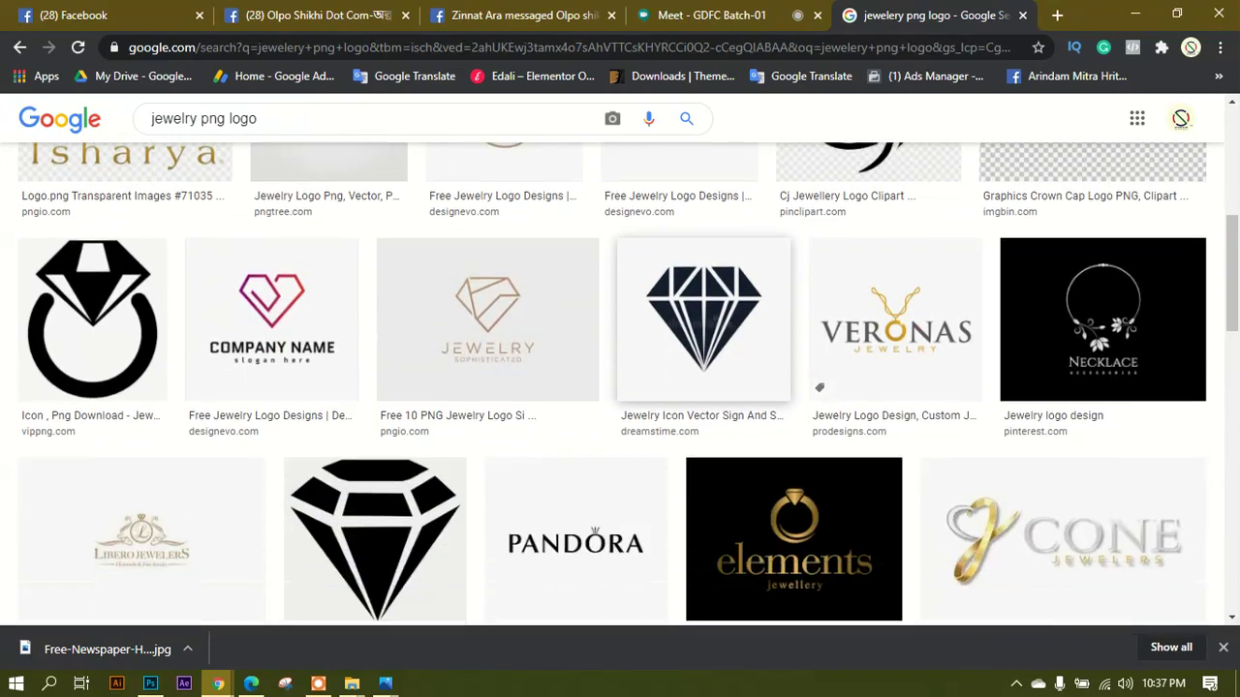
pyautogui.scroll(-3, 713, 441)
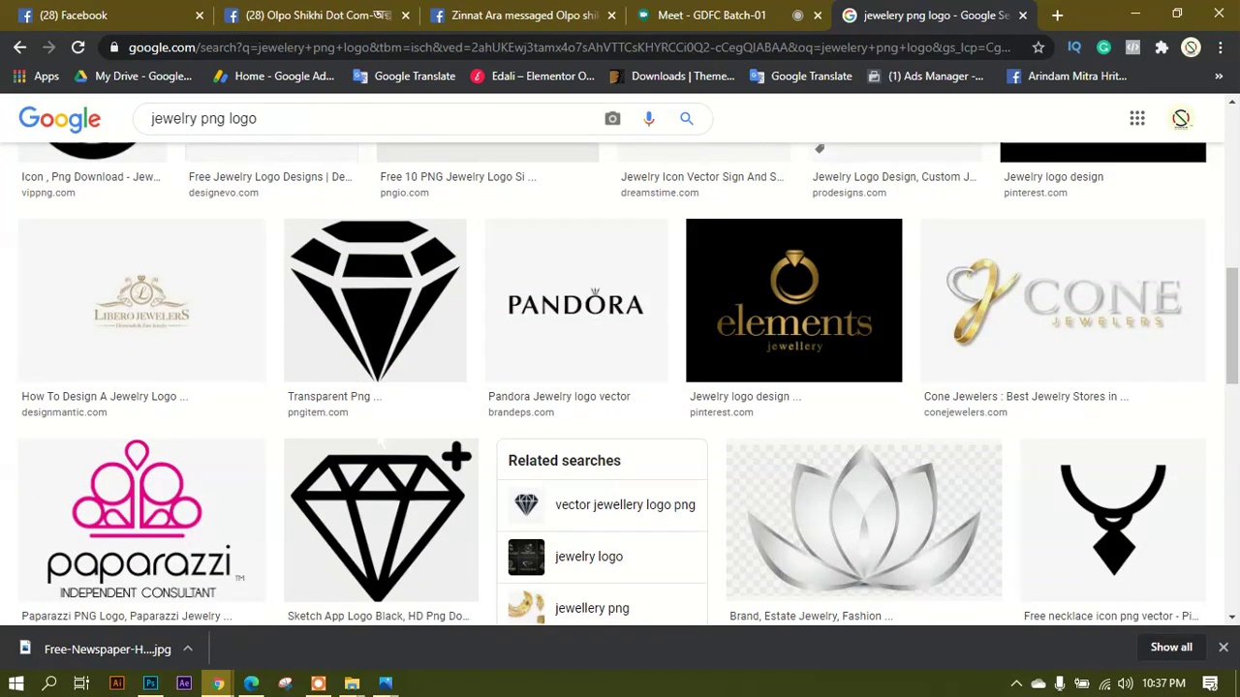
pyautogui.scroll(2, 712, 441)
pyautogui.scroll(3, 713, 440)
pyautogui.scroll(-4, 713, 440)
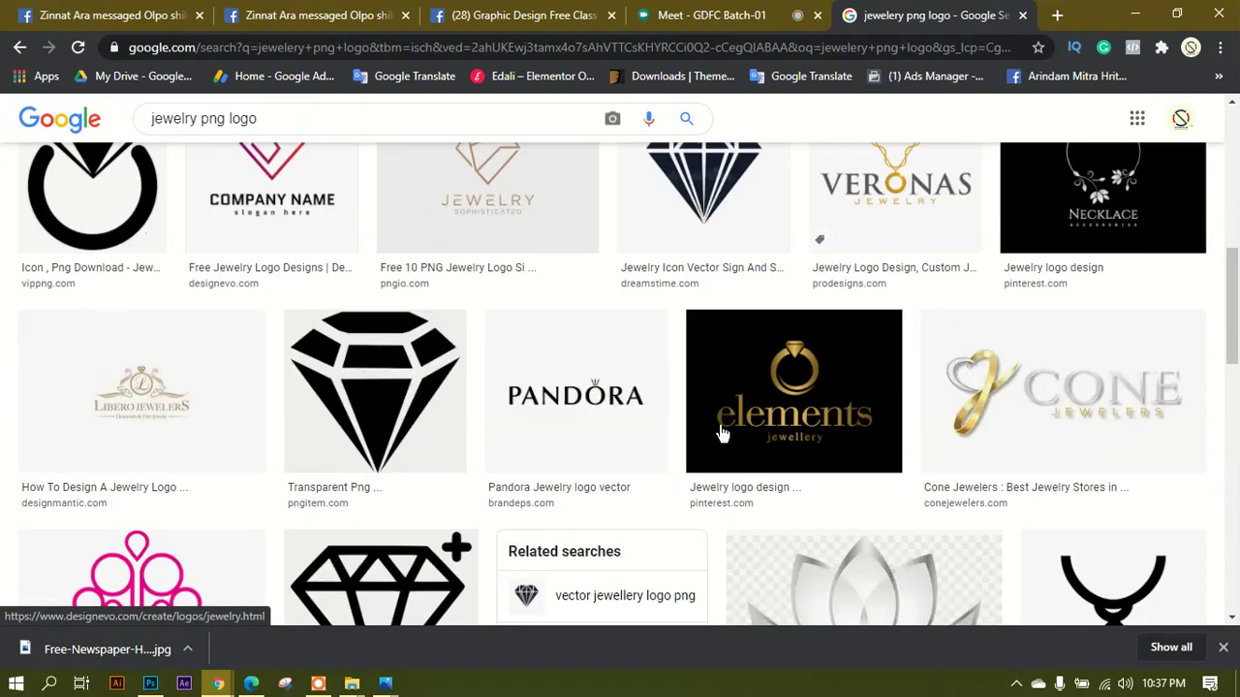
pyautogui.click(576, 416)
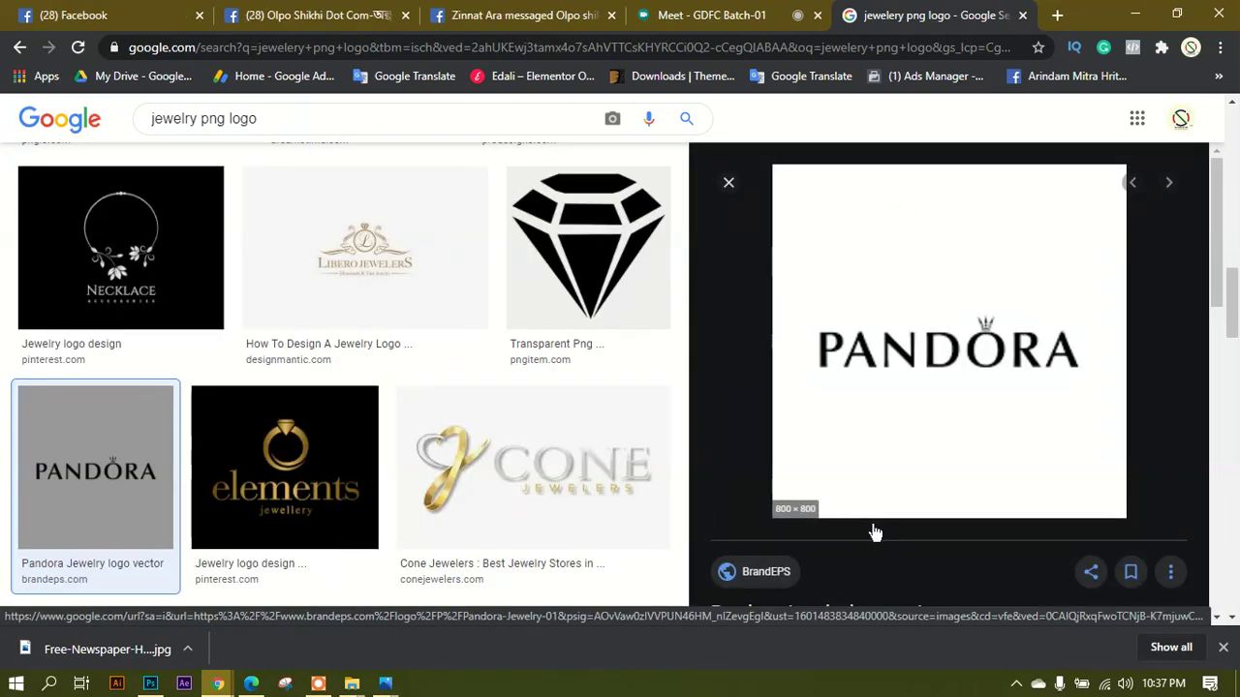
# Preview the pink "Company Name" diamond logo and examine its related images and the other logo results.
pyautogui.scroll(1, 874, 532)
pyautogui.scroll(10, 489, 588)
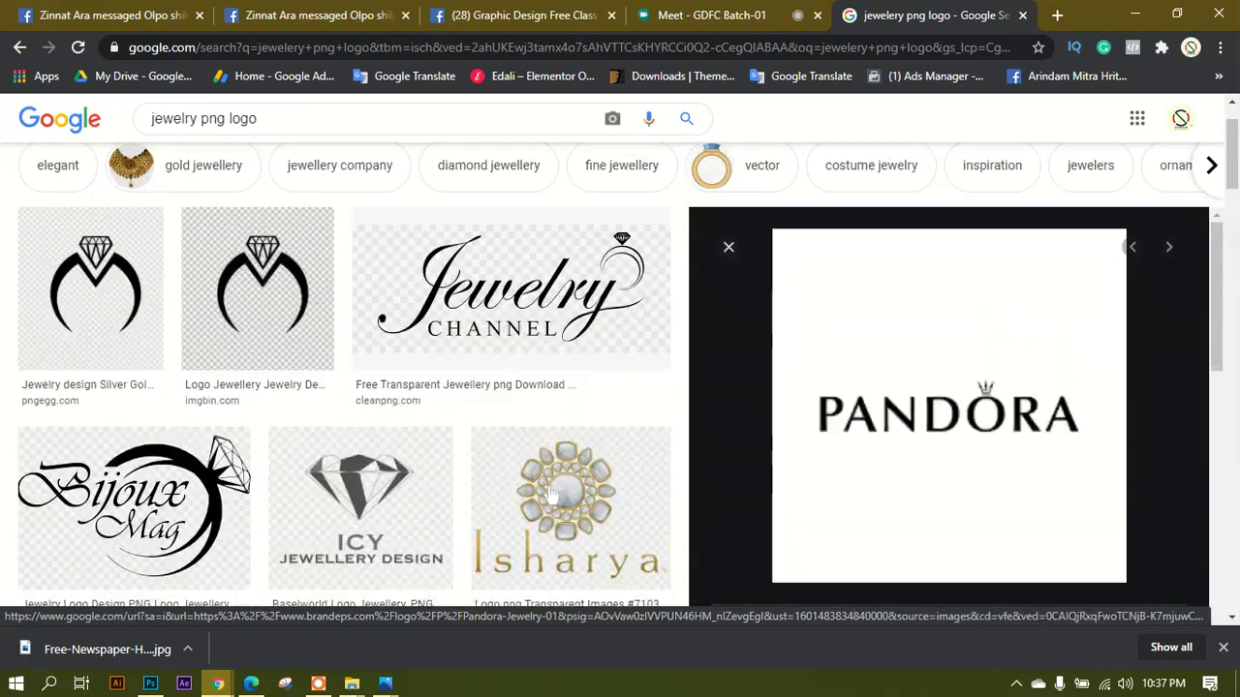
pyautogui.scroll(-8, 490, 588)
pyautogui.scroll(3, 489, 588)
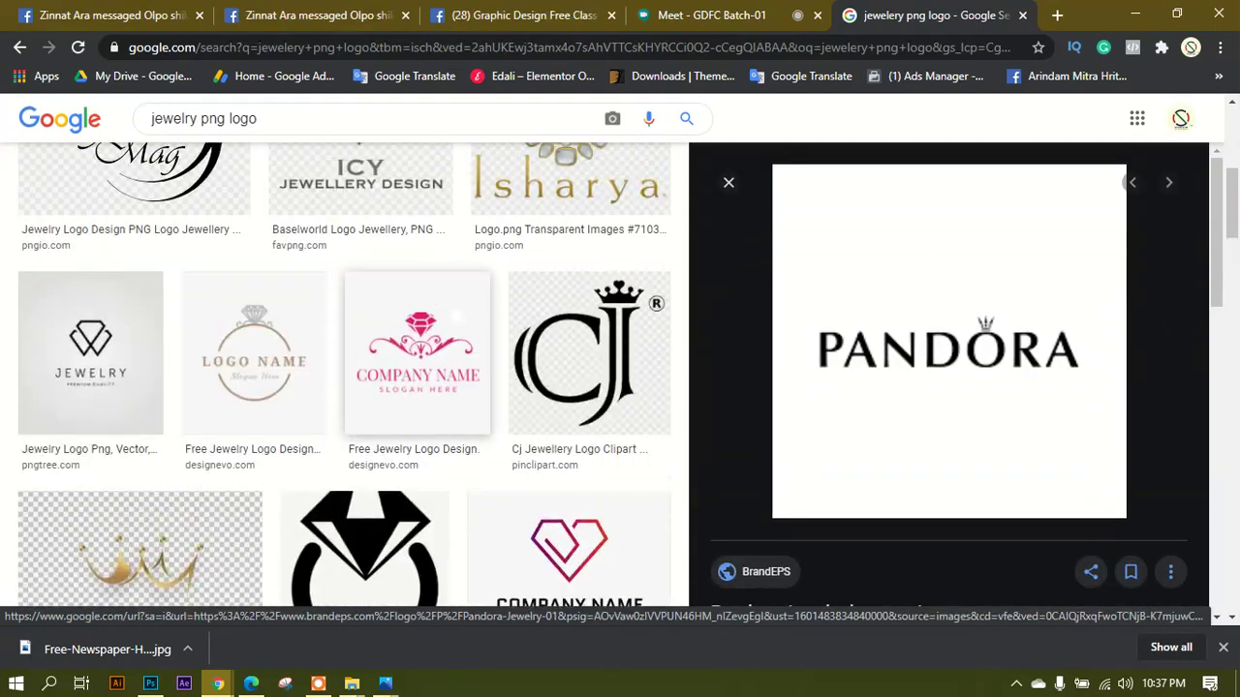
pyautogui.click(418, 353)
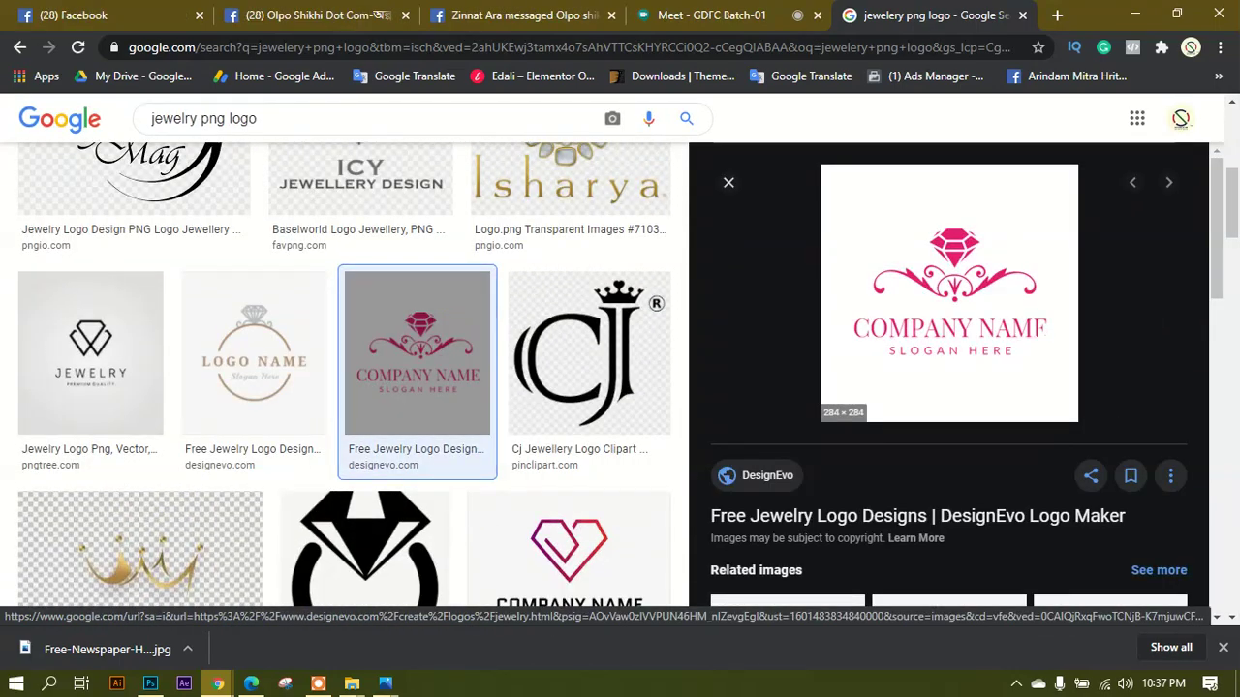
pyautogui.scroll(-5, 1027, 418)
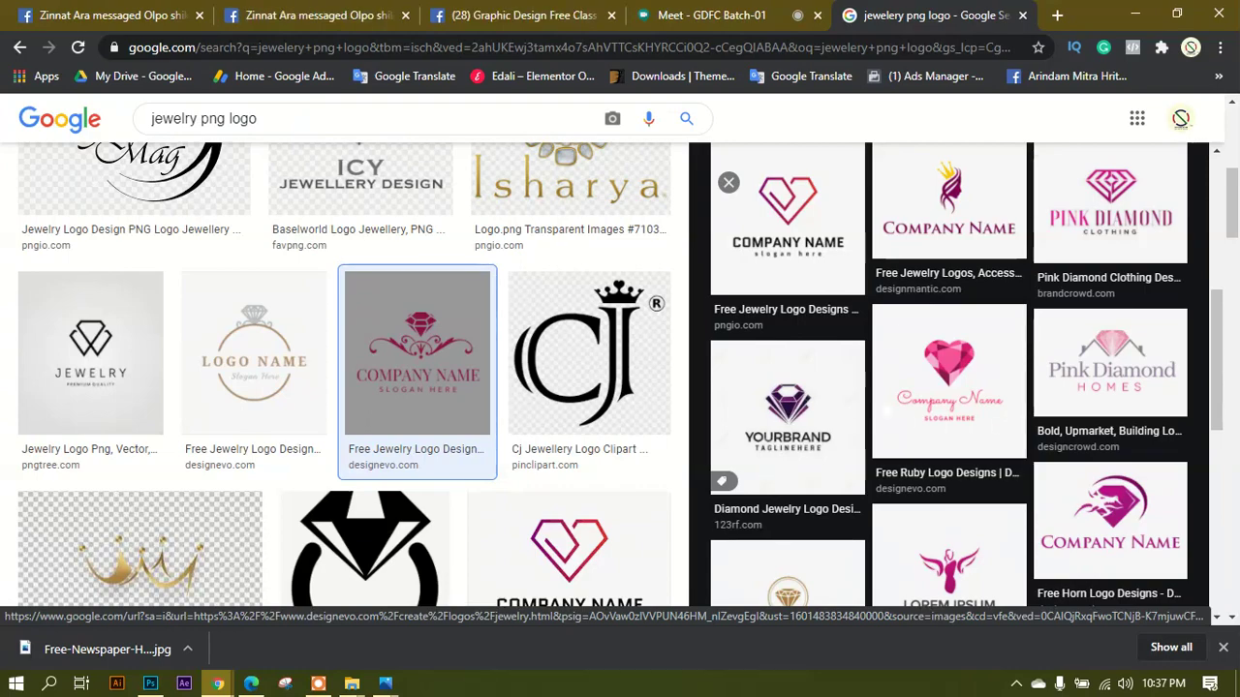
pyautogui.scroll(-4, 950, 377)
pyautogui.scroll(-5, 343, 378)
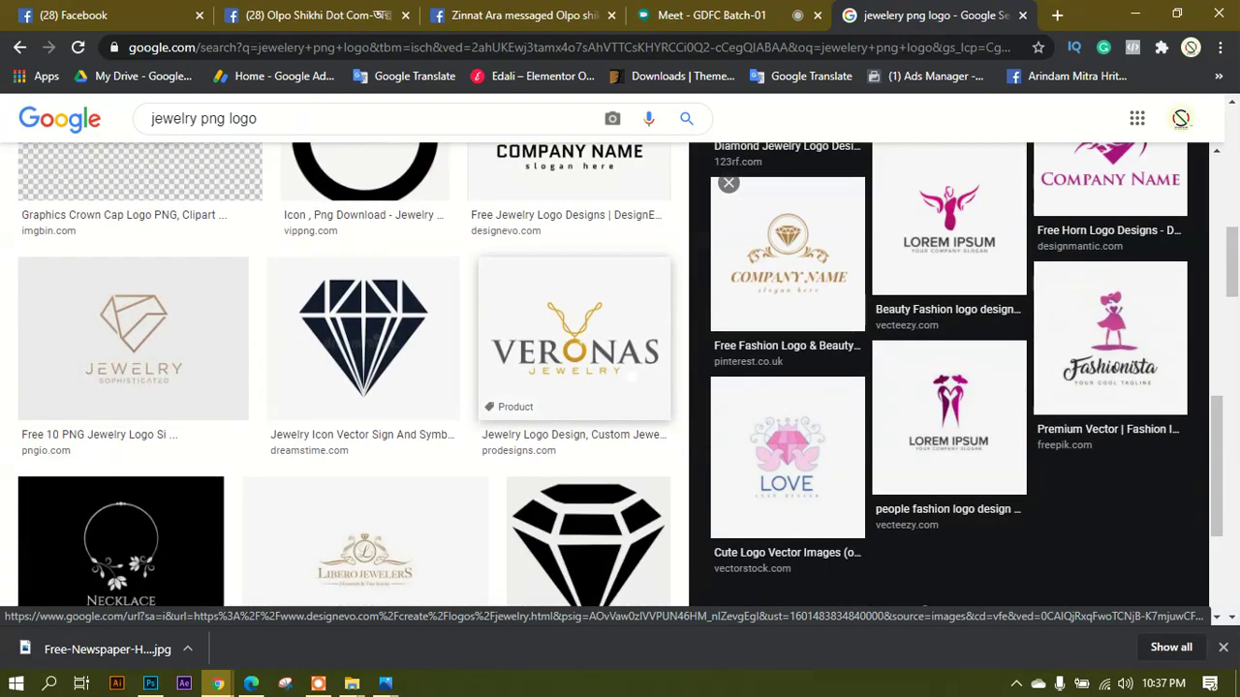
pyautogui.scroll(-5, 343, 378)
pyautogui.scroll(5, 344, 378)
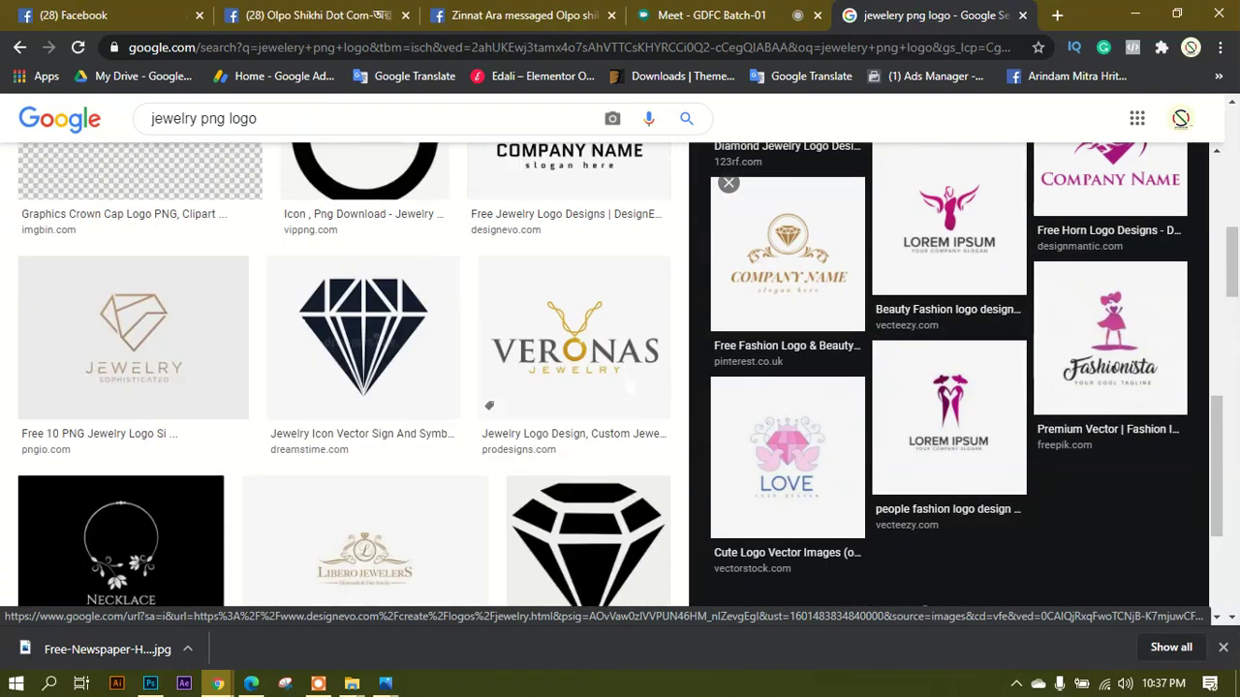
pyautogui.click(574, 339)
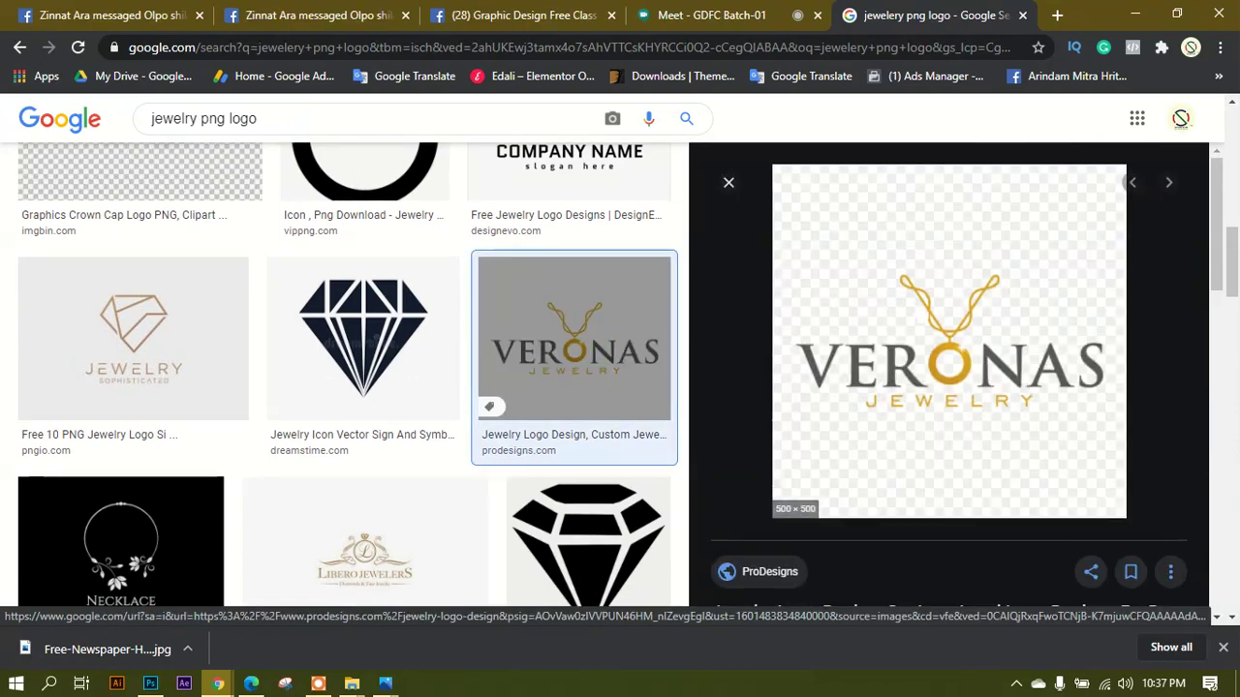
pyautogui.rightClick(903, 331)
pyautogui.click(969, 545)
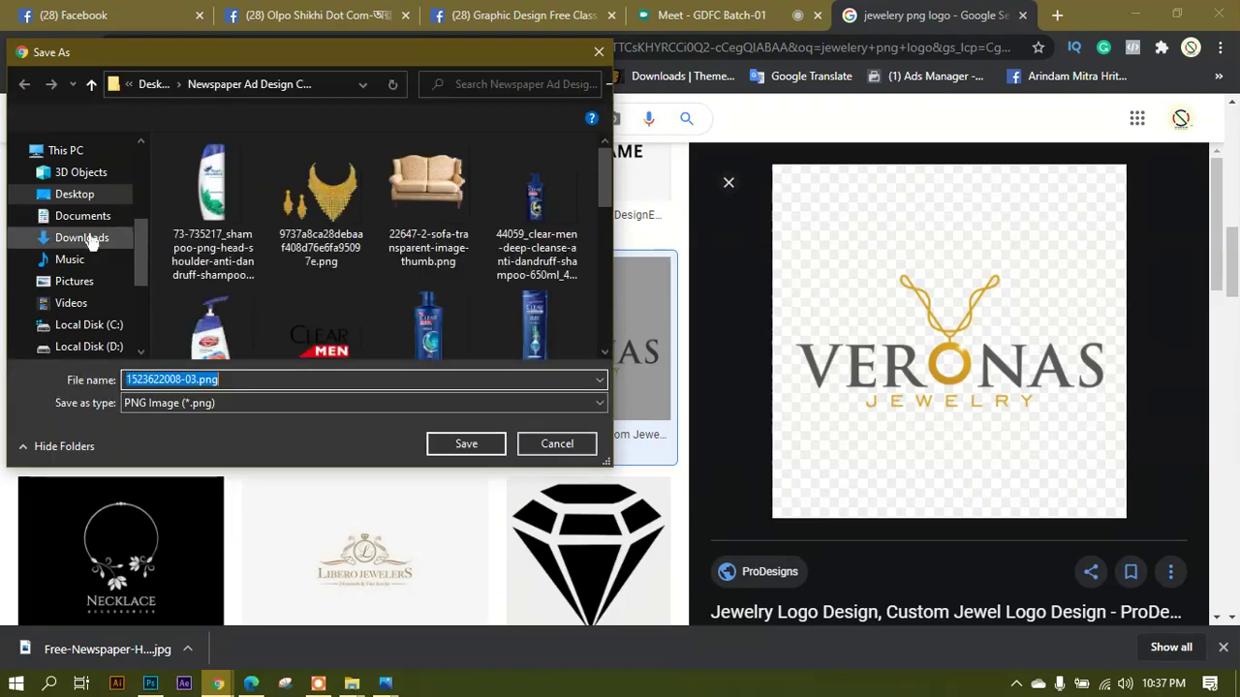
pyautogui.click(466, 444)
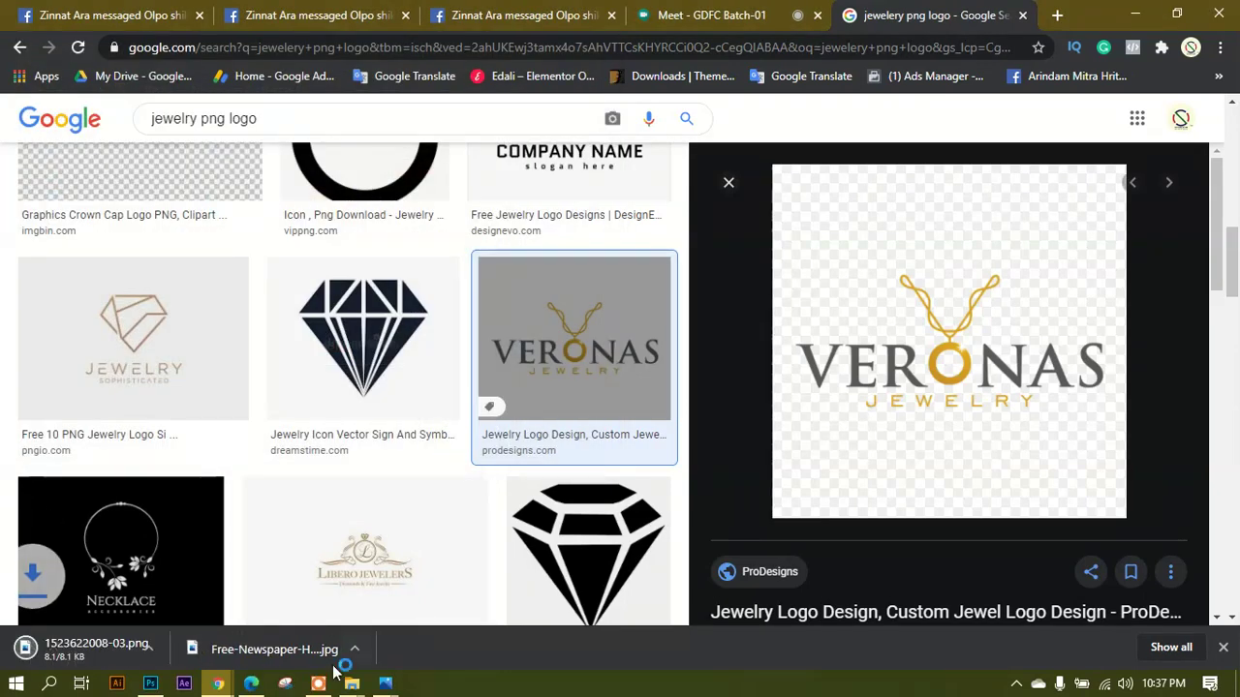
# Check the Newspaper Ad Design Content folder in File Explorer and return to the logo search in Chrome.
pyautogui.moveTo(351, 684)
pyautogui.click(431, 626)
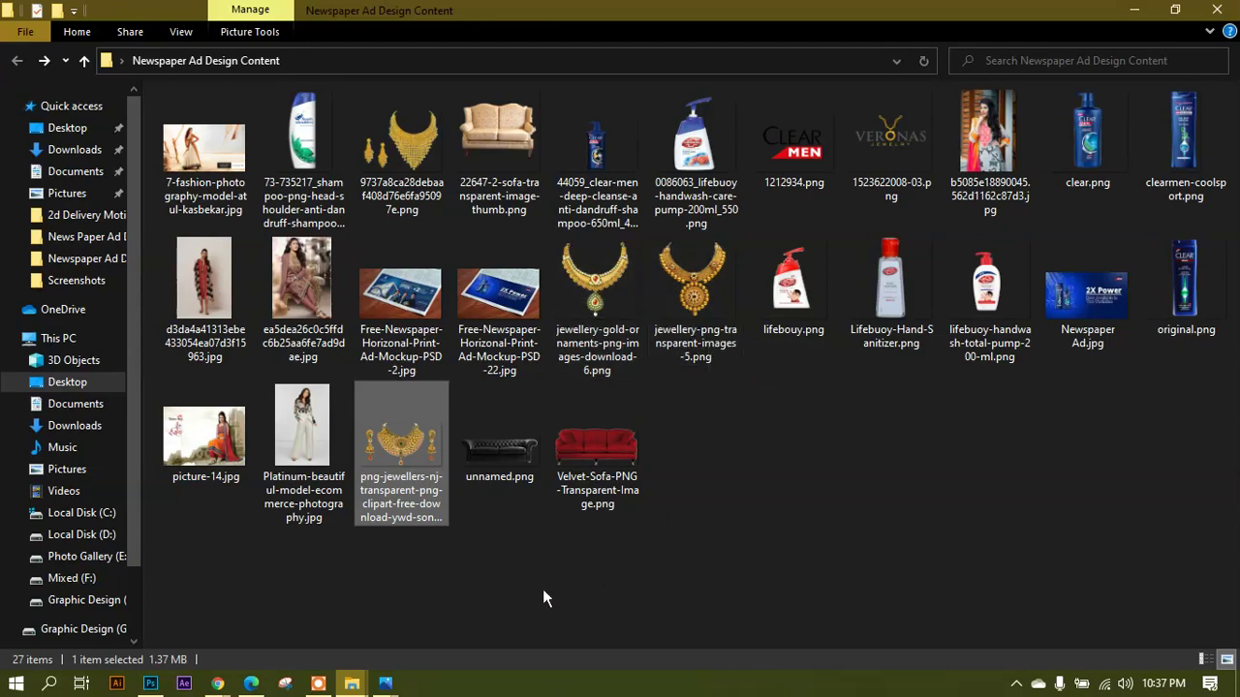
pyautogui.click(251, 683)
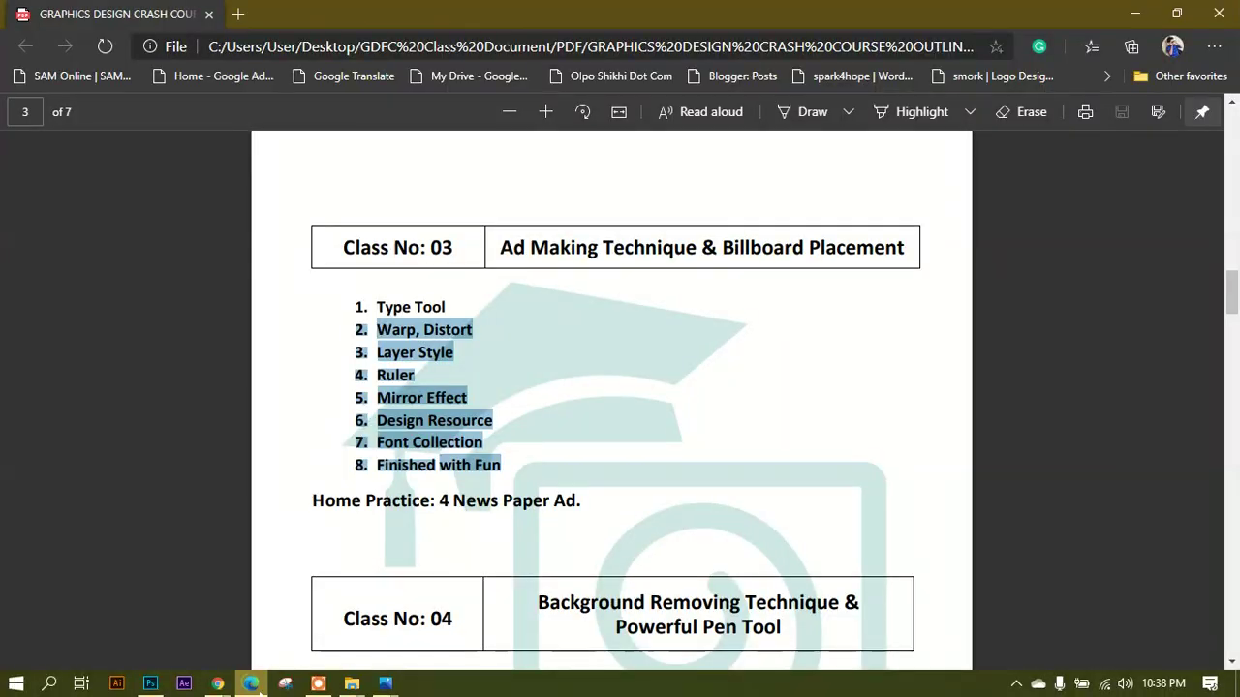
pyautogui.moveTo(224, 685)
pyautogui.click(119, 609)
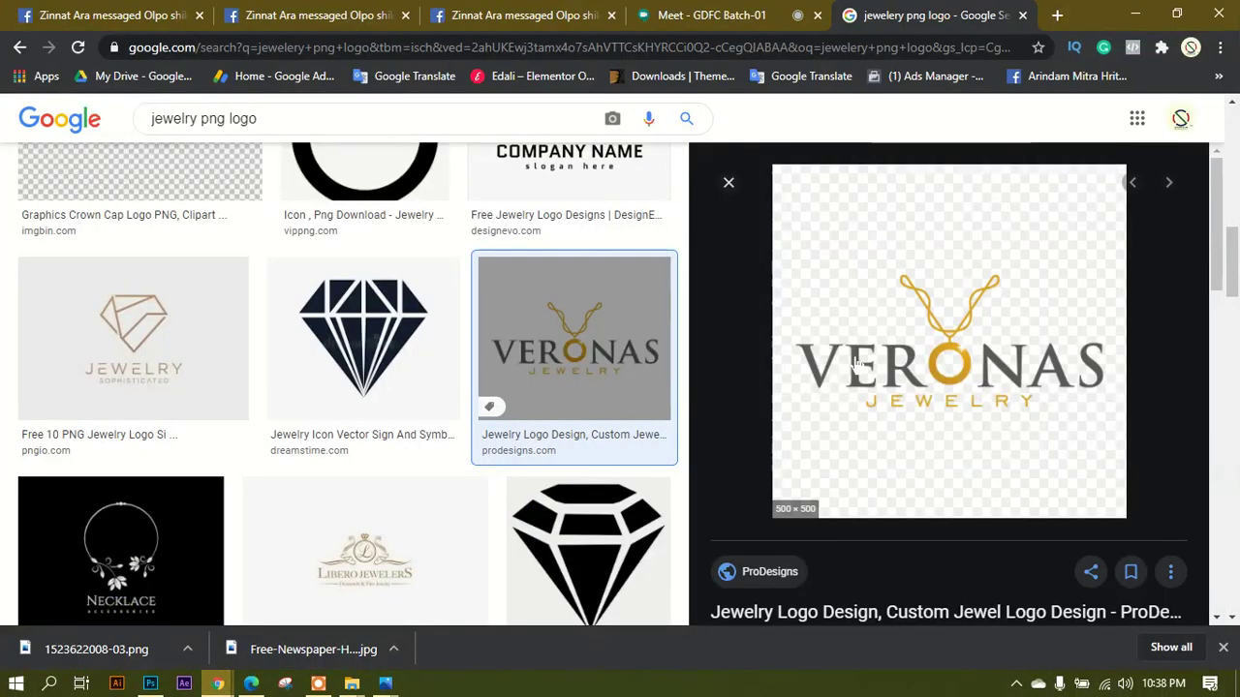
# Examine the remaining jewelry logo results for an alternative to the Veronas Jewelry logo.
pyautogui.scroll(10, 613, 446)
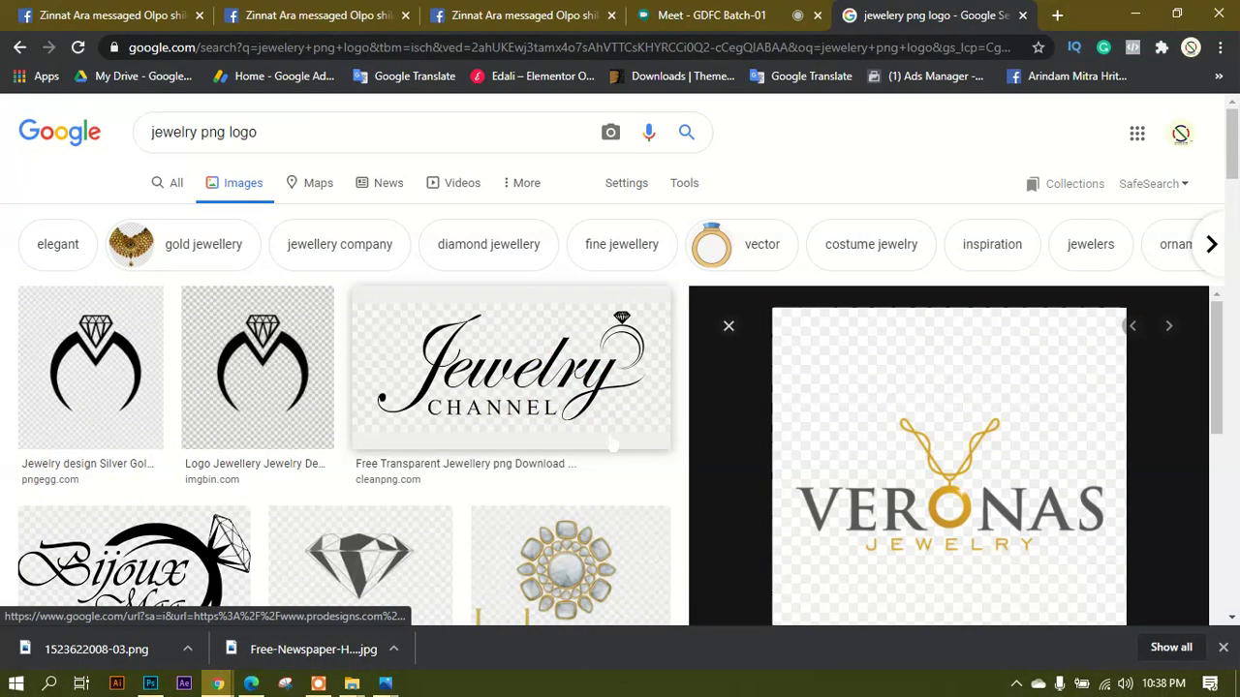
pyautogui.scroll(-5, 613, 444)
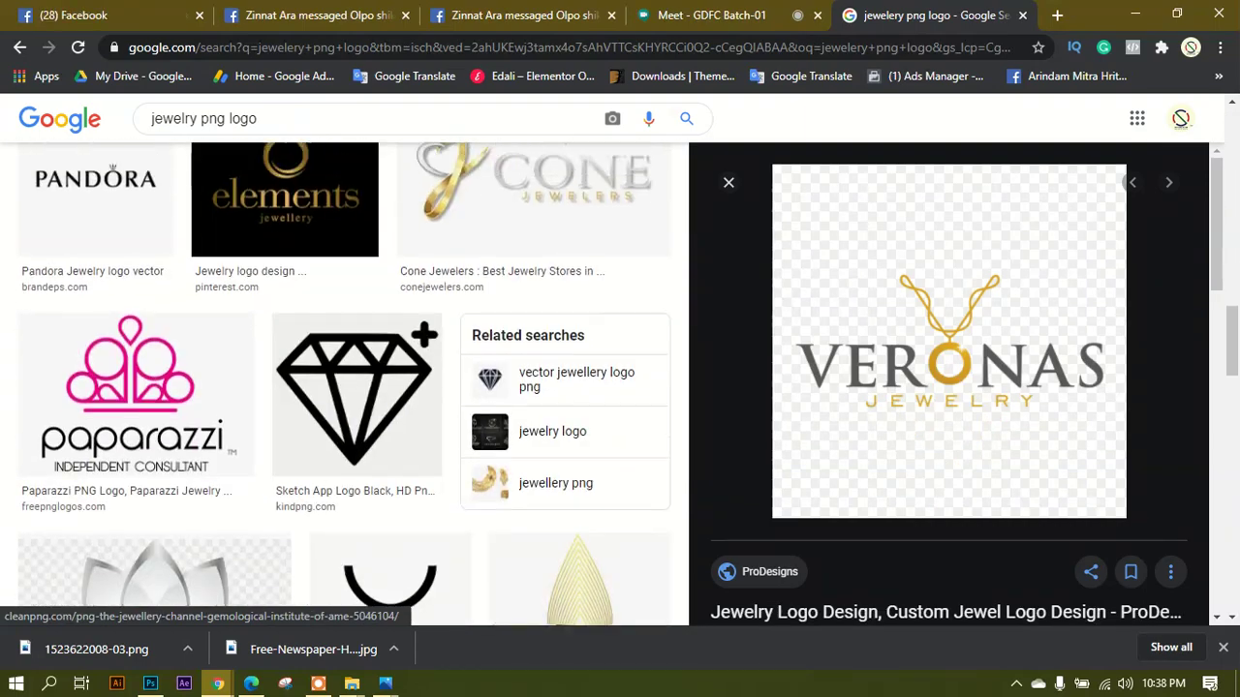
pyautogui.scroll(-5, 613, 446)
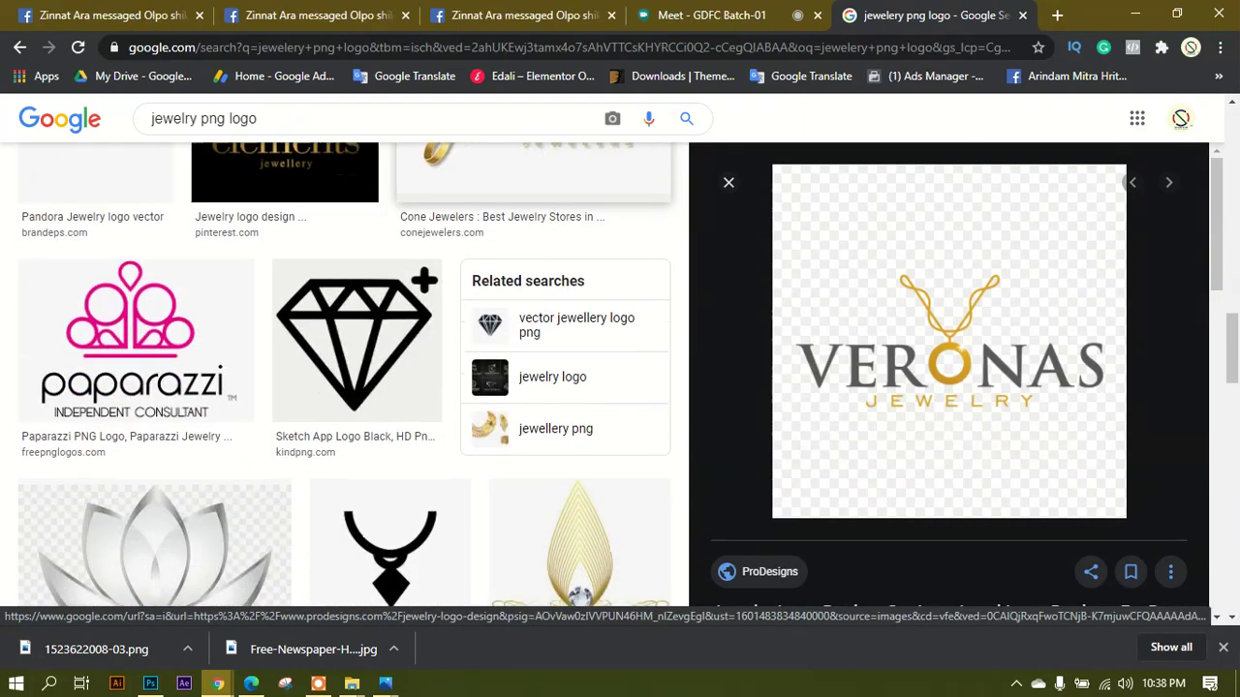
pyautogui.scroll(-2, 609, 441)
pyautogui.scroll(4, 608, 441)
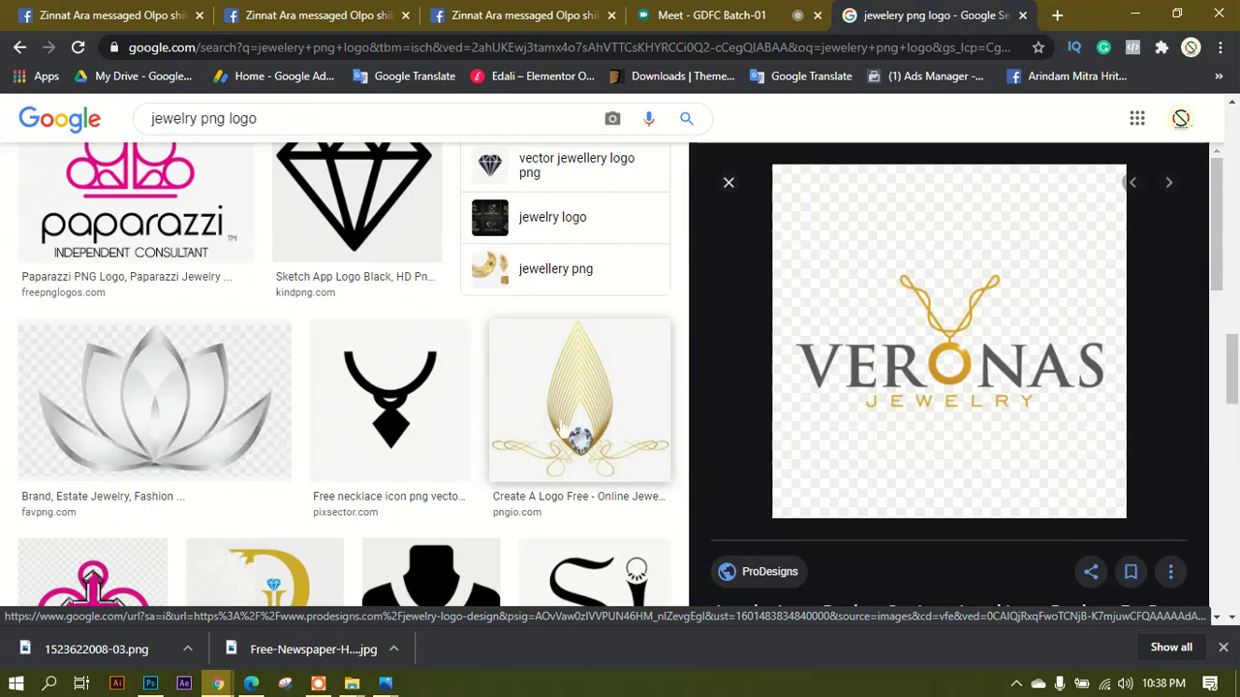
pyautogui.scroll(4, 579, 441)
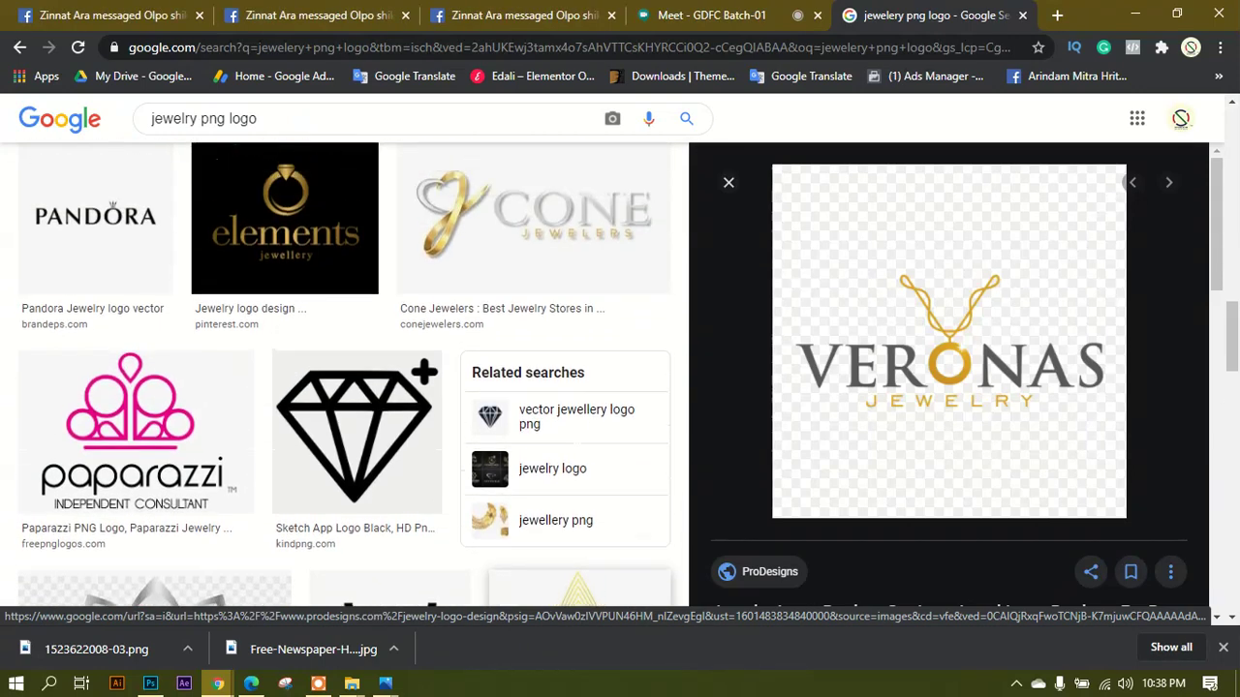
pyautogui.scroll(1, 579, 440)
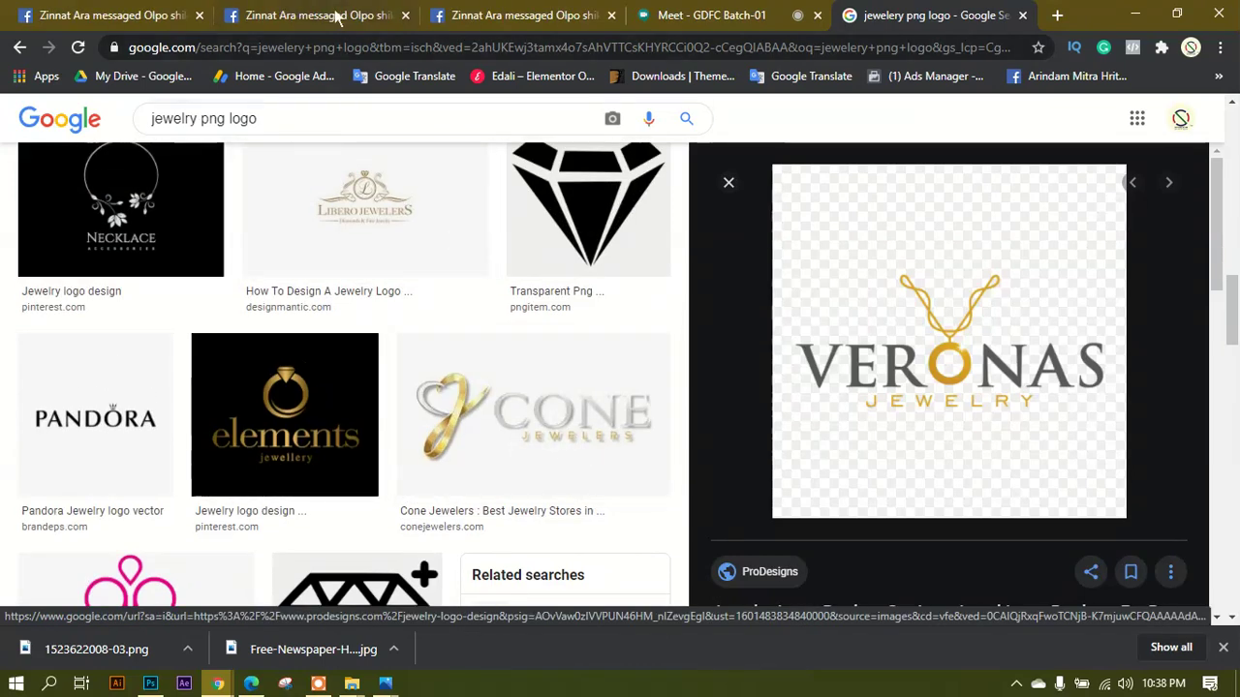
pyautogui.scroll(2, 616, 332)
pyautogui.scroll(-2, 616, 333)
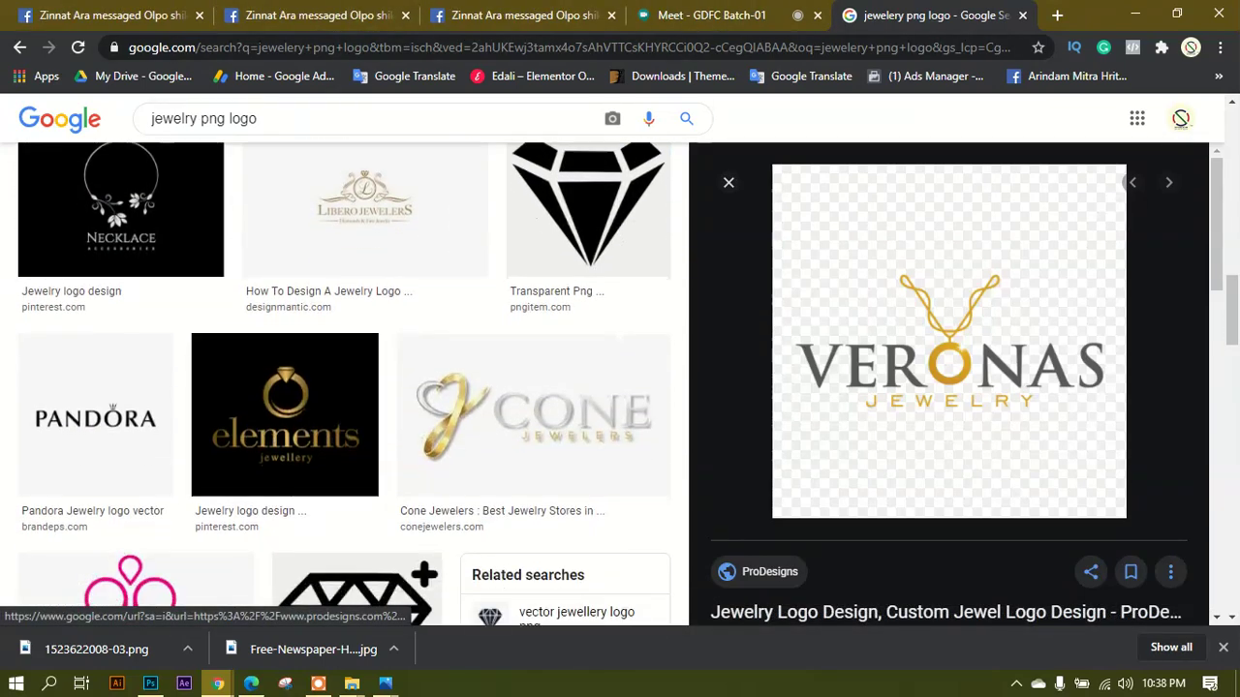
pyautogui.click(312, 466)
# Admit the waiting participant to the Google Meet call and return to the jewelry logo image search.
pyautogui.click(712, 14)
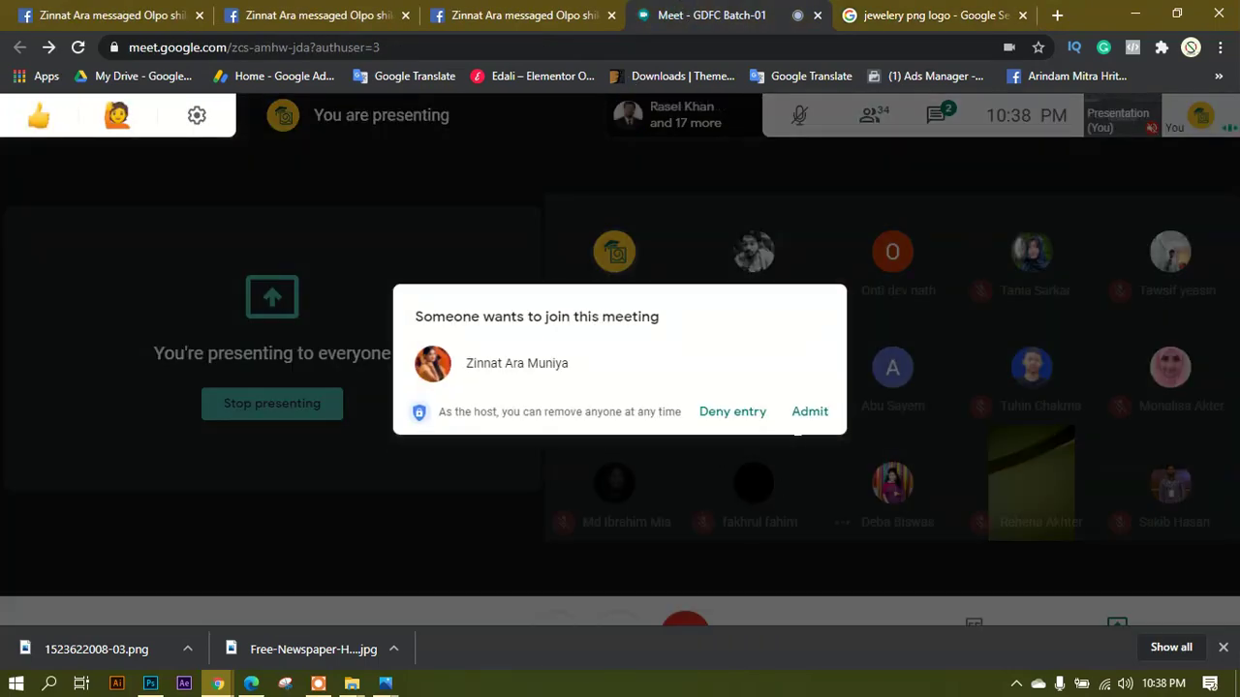
pyautogui.click(800, 422)
pyautogui.click(940, 13)
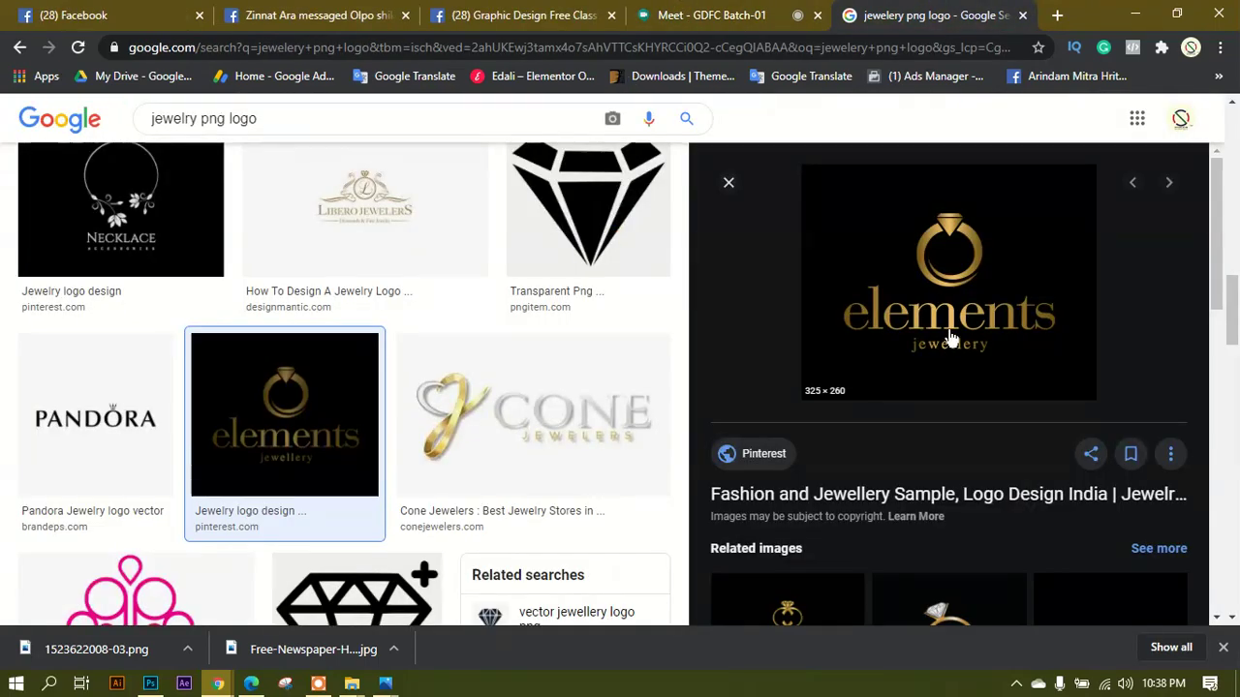
# Search Google for "golden gradient" in a new browser tab and show the image results.
pyautogui.click(1062, 26)
pyautogui.click(883, 48)
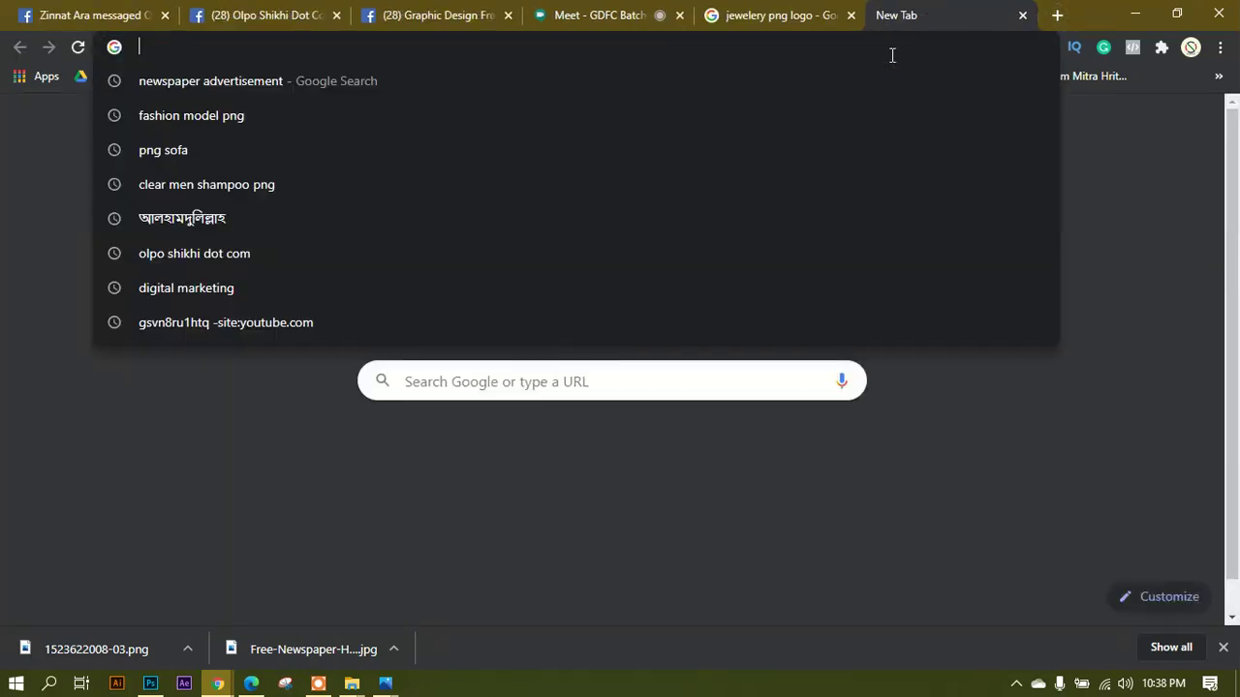
pyautogui.write('golden ')
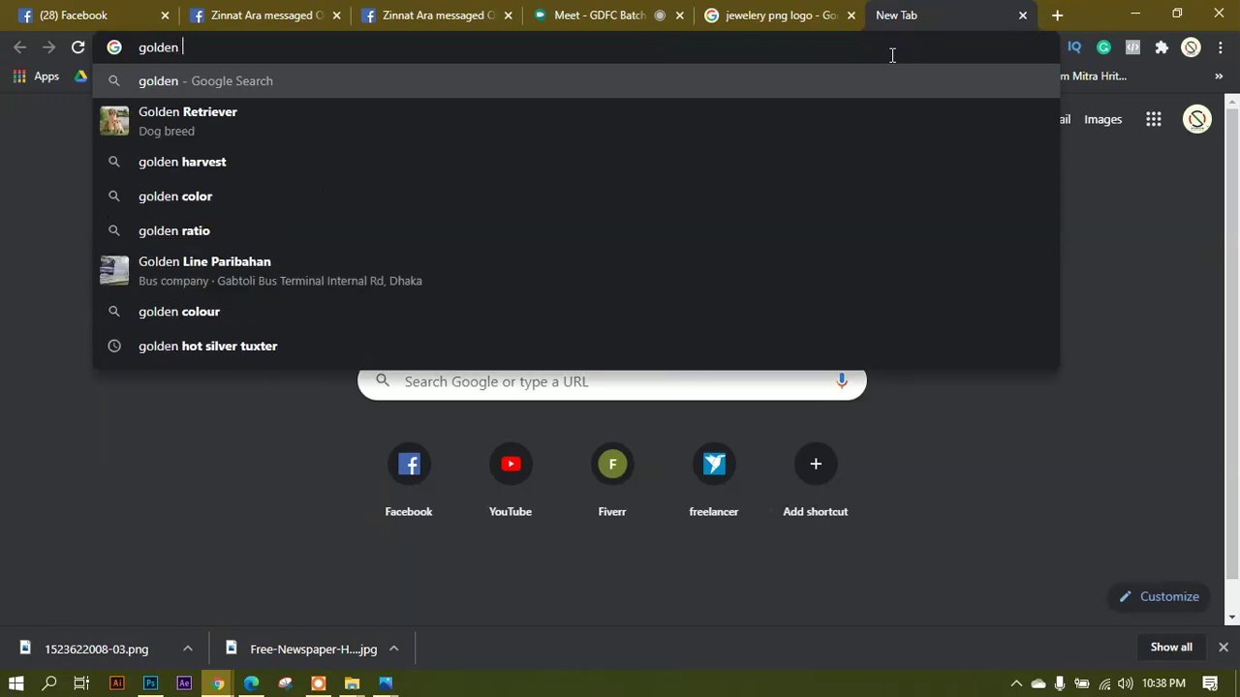
pyautogui.write('gradients')
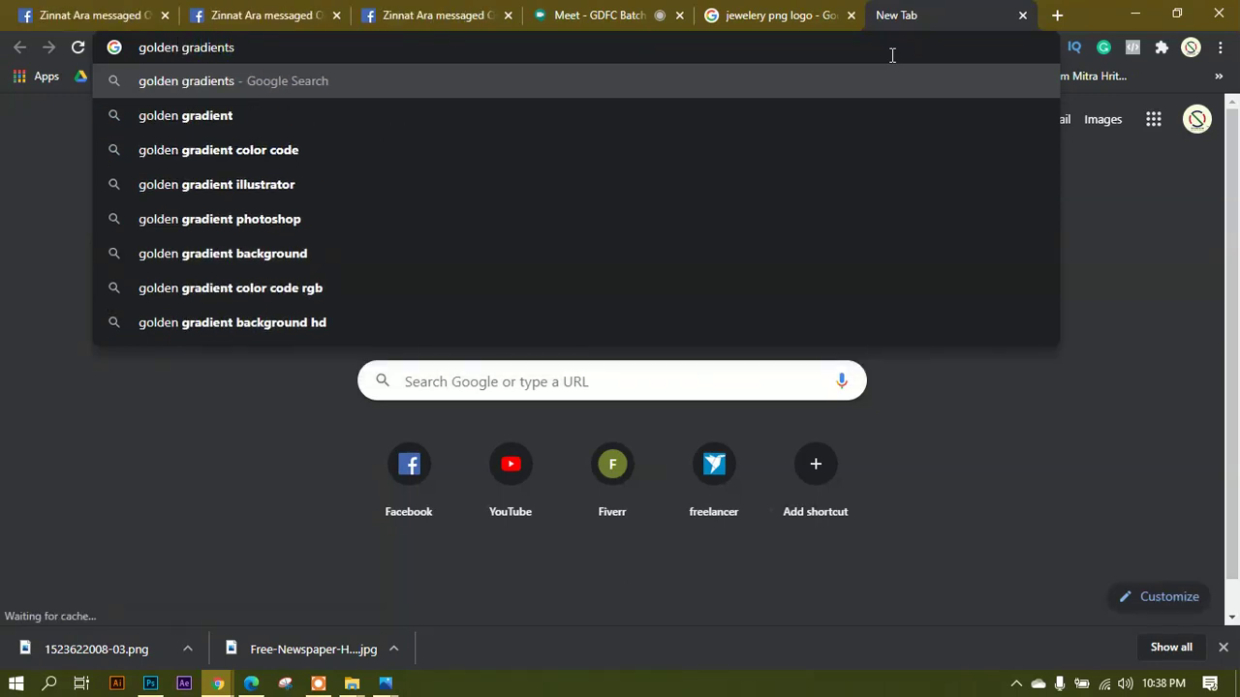
pyautogui.press('BackSpace')
pyautogui.press('Return')
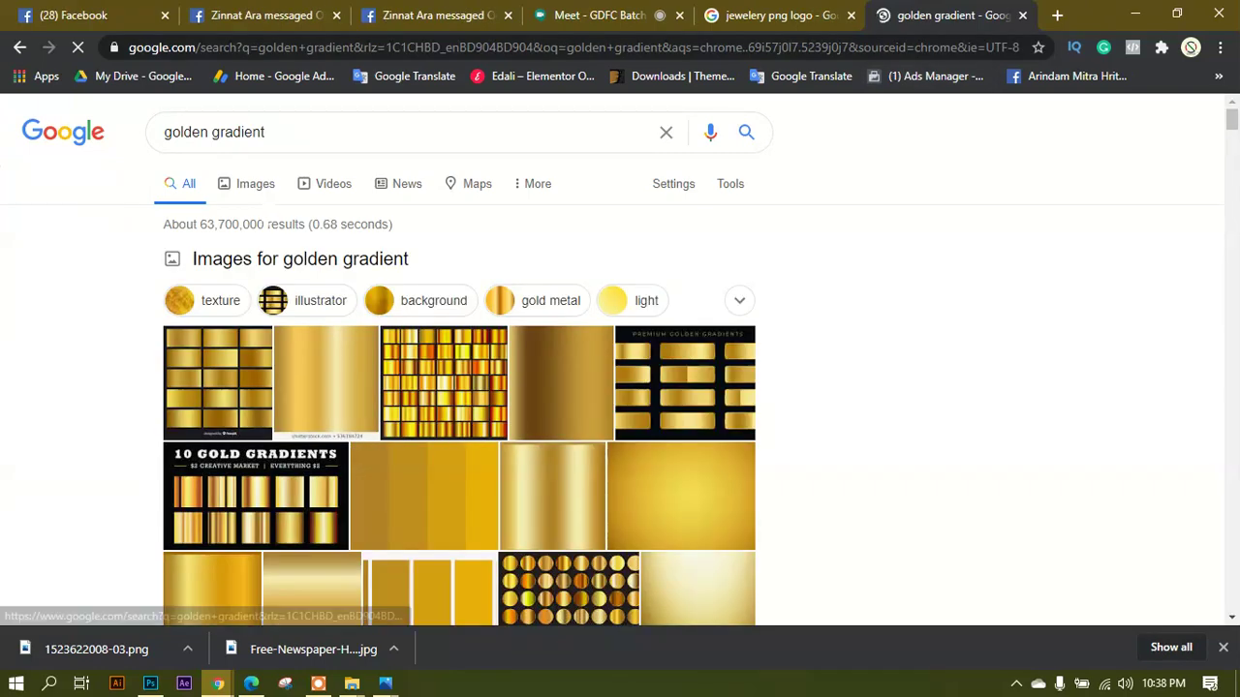
pyautogui.click(431, 371)
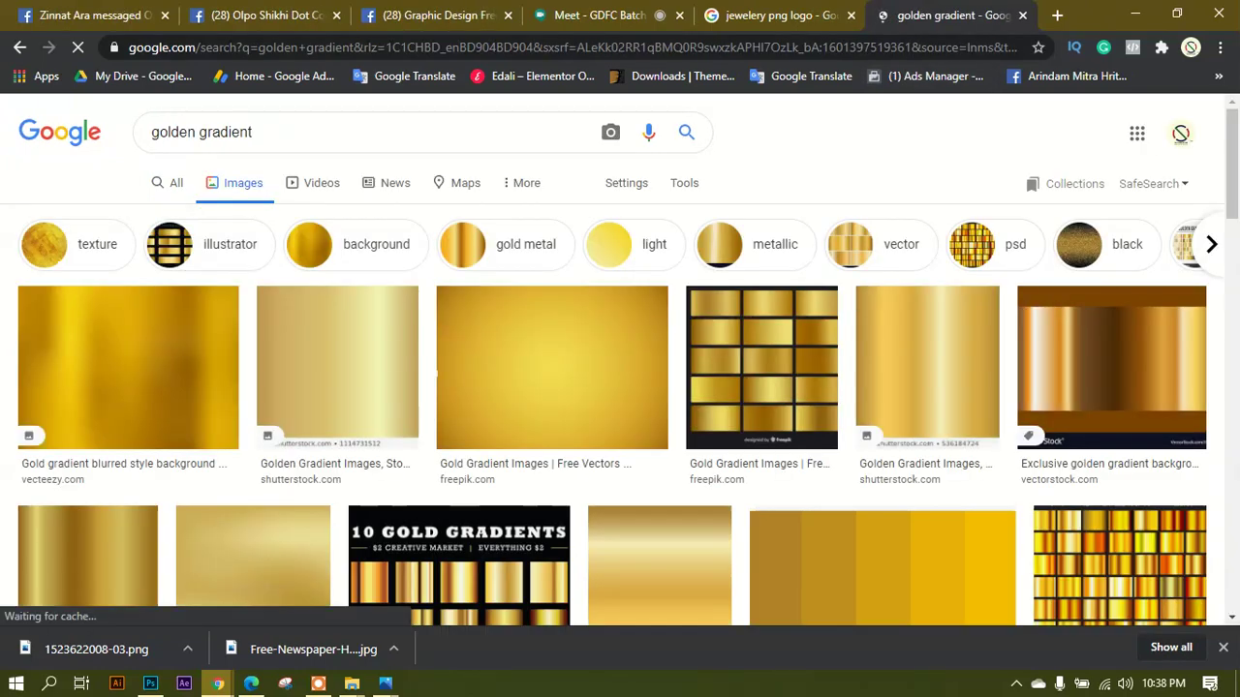
# Refine the image search to "golden gradient psd free template".
pyautogui.scroll(-1, 431, 371)
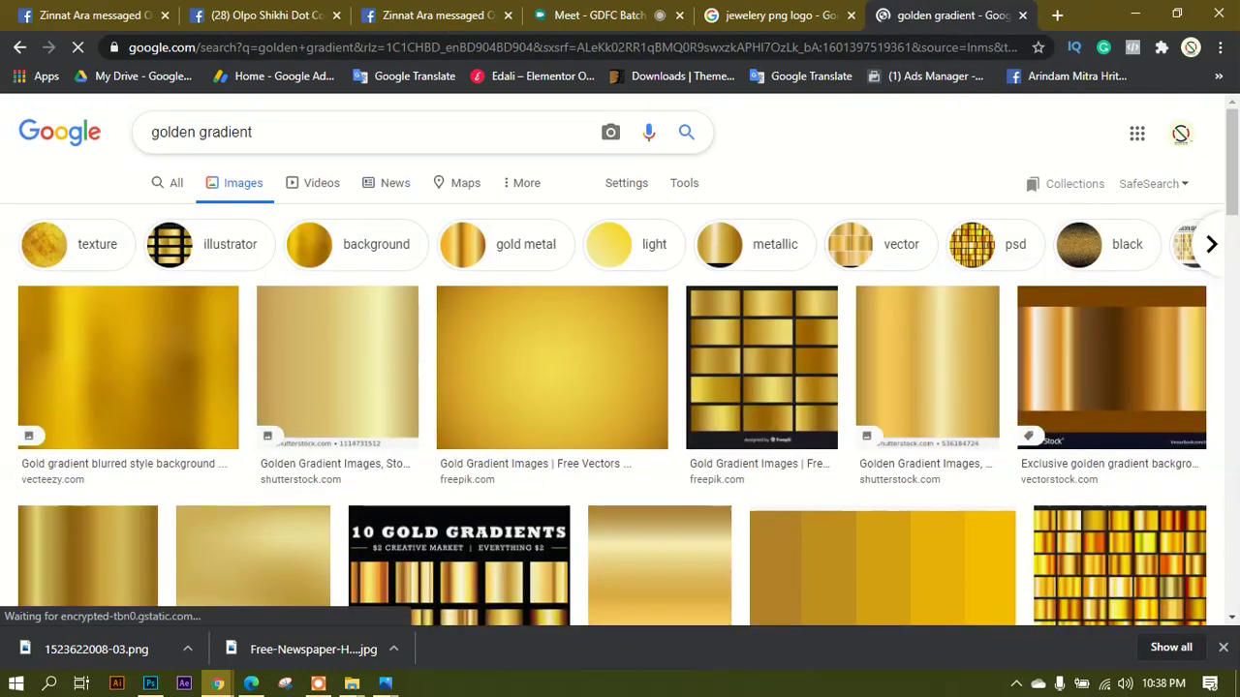
pyautogui.write('psd ')
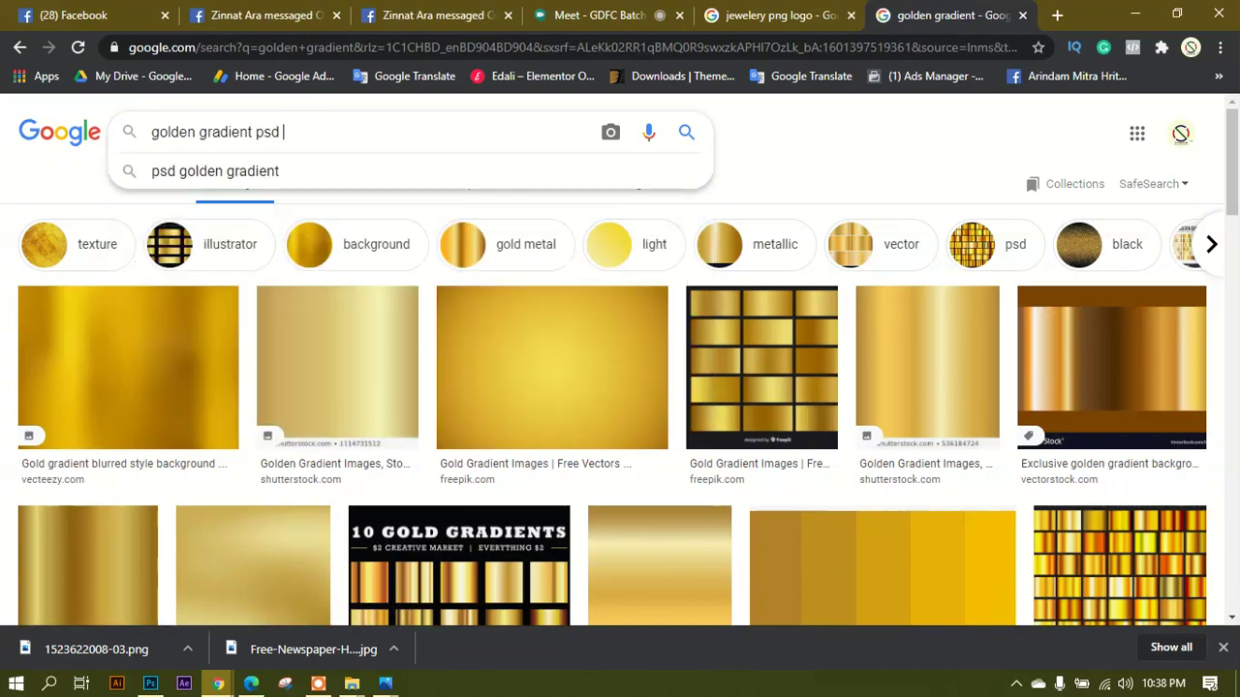
pyautogui.write('free ')
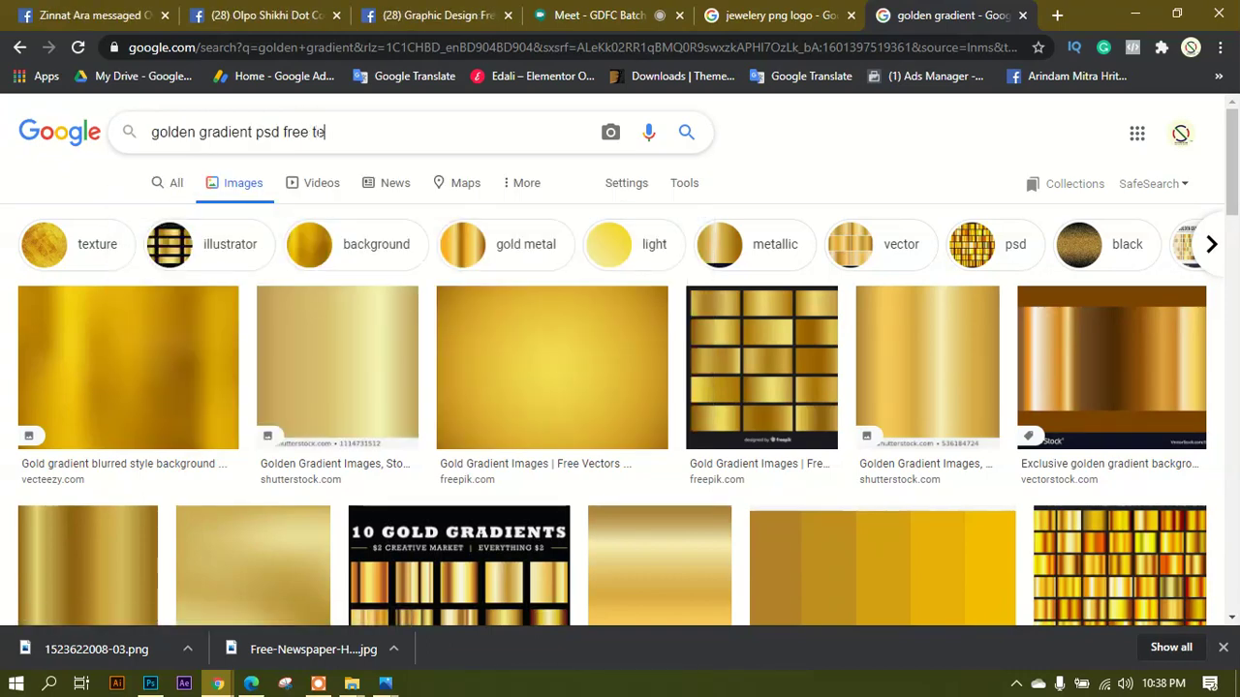
pyautogui.write('template')
pyautogui.press('Return')
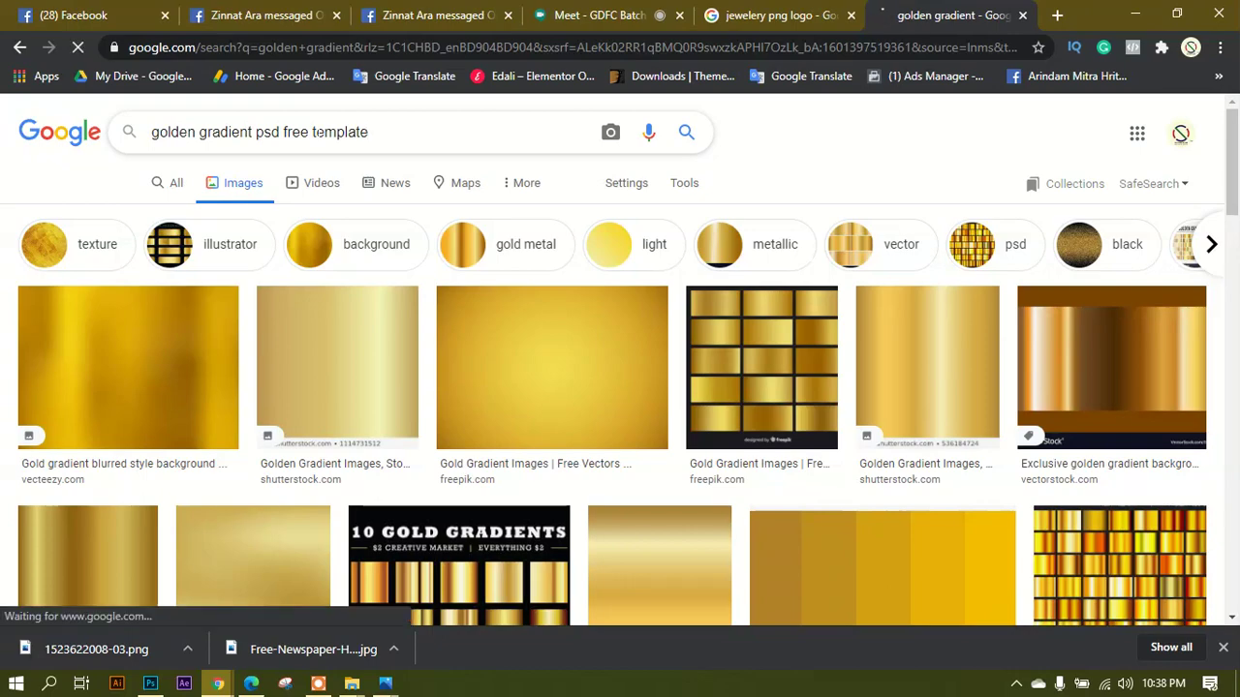
# Examine the golden gradient template results and preview the video on making a gold gradient in Photoshop.
pyautogui.scroll(-1, 355, 391)
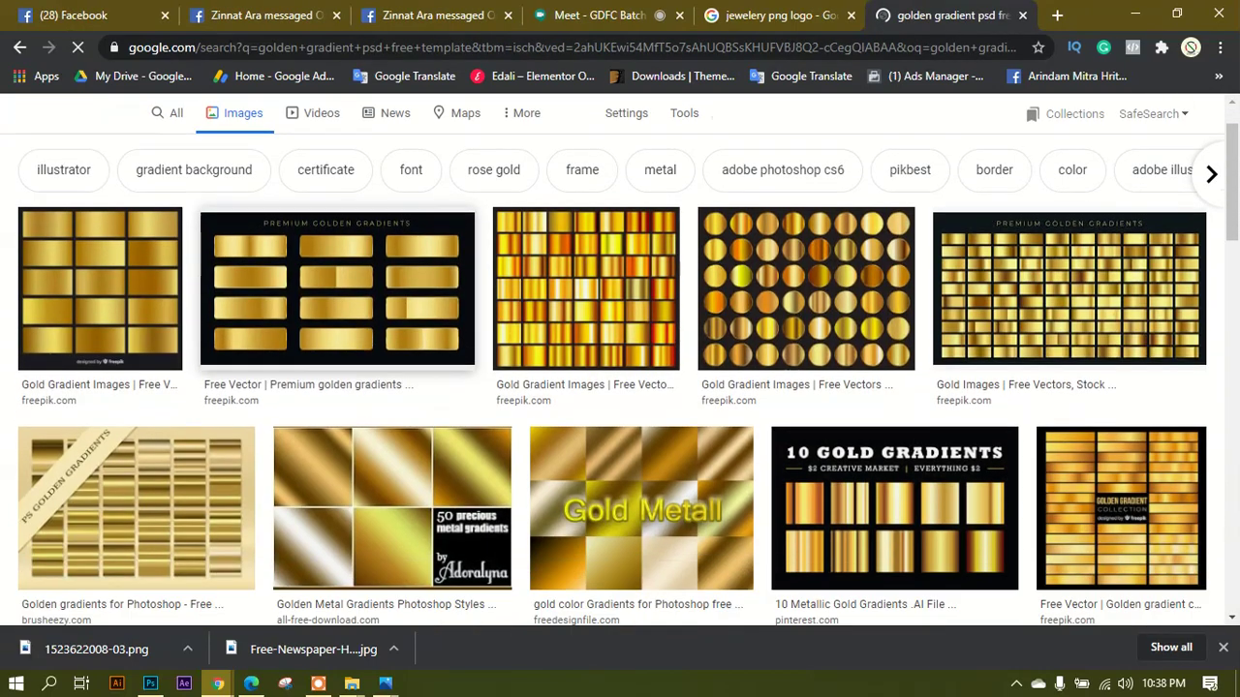
pyautogui.scroll(-2, 639, 481)
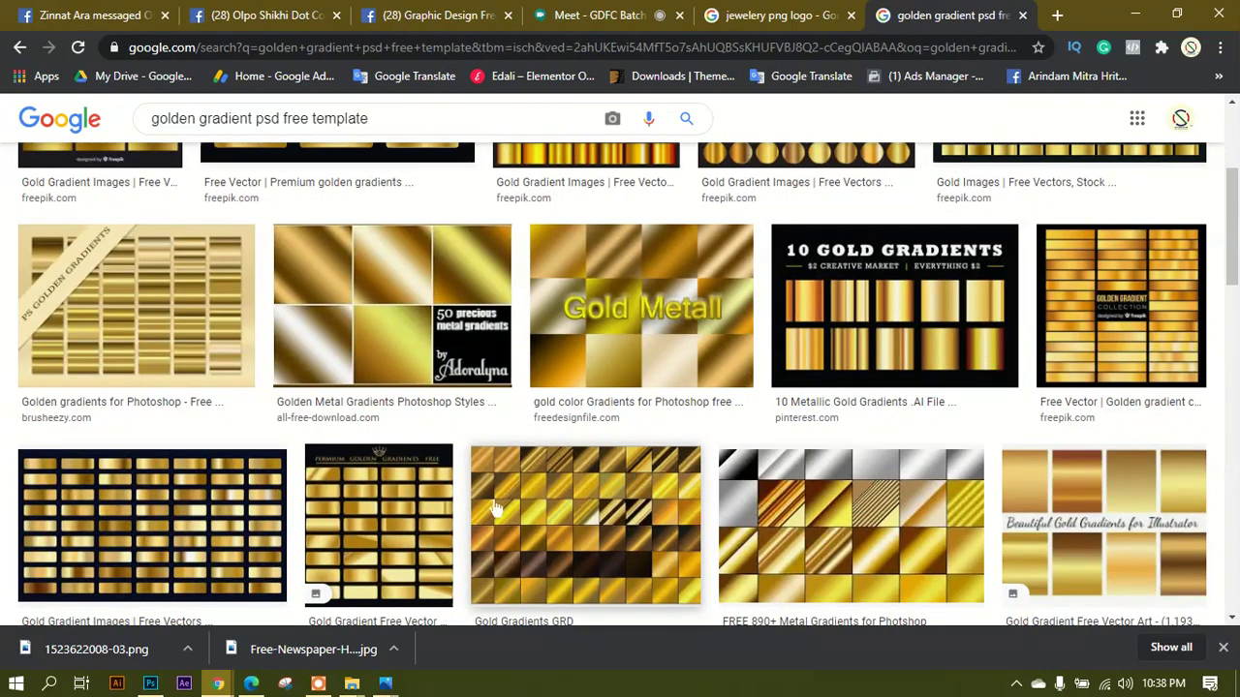
pyautogui.scroll(3, 496, 508)
pyautogui.scroll(-8, 719, 472)
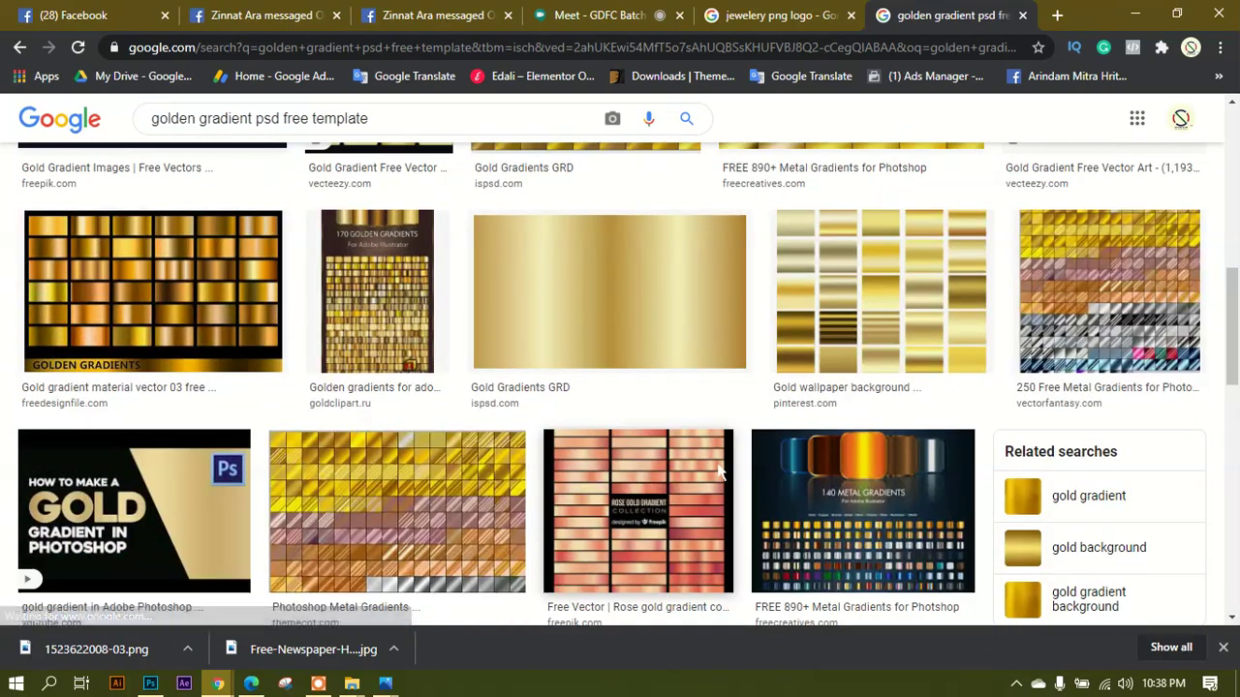
pyautogui.scroll(-3, 720, 472)
pyautogui.scroll(6, 539, 409)
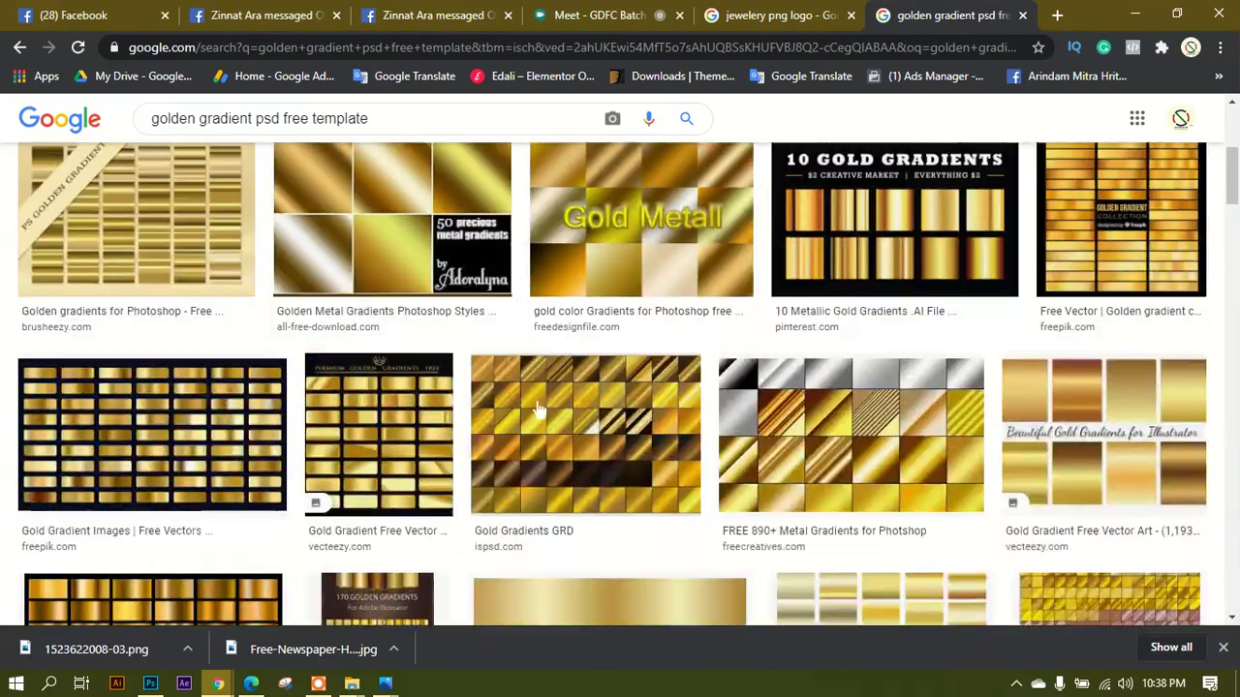
pyautogui.scroll(-7, 540, 408)
pyautogui.click(164, 242)
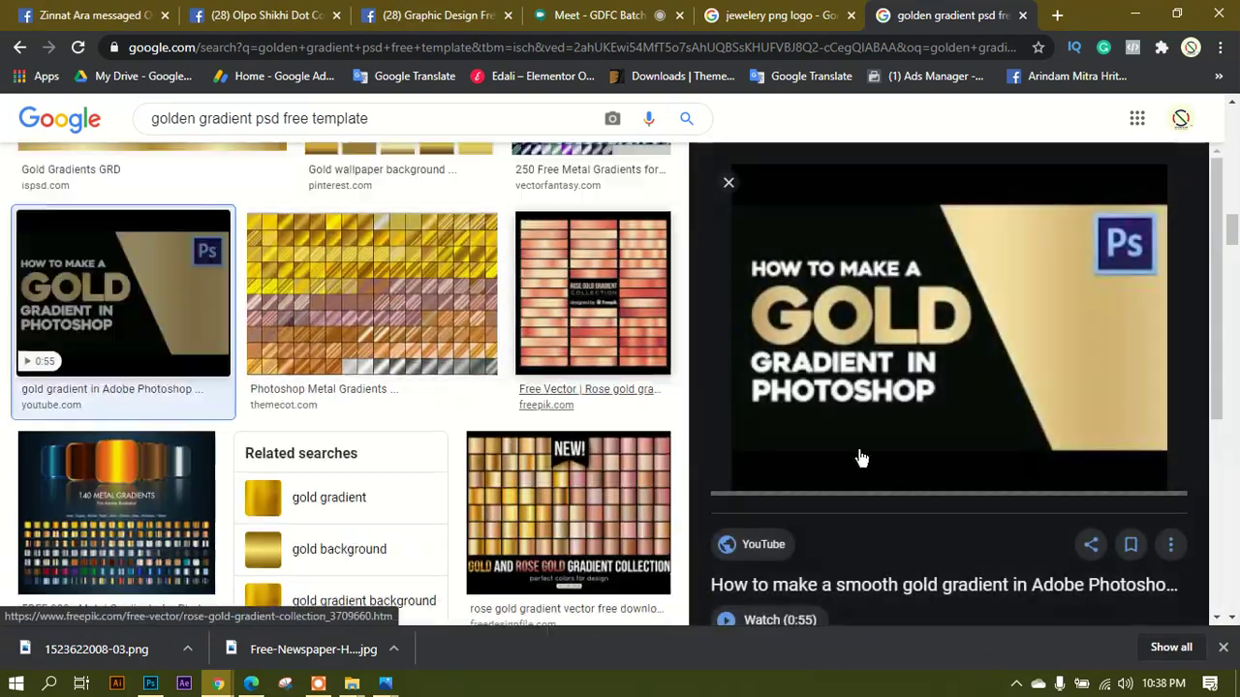
pyautogui.scroll(-1, 872, 465)
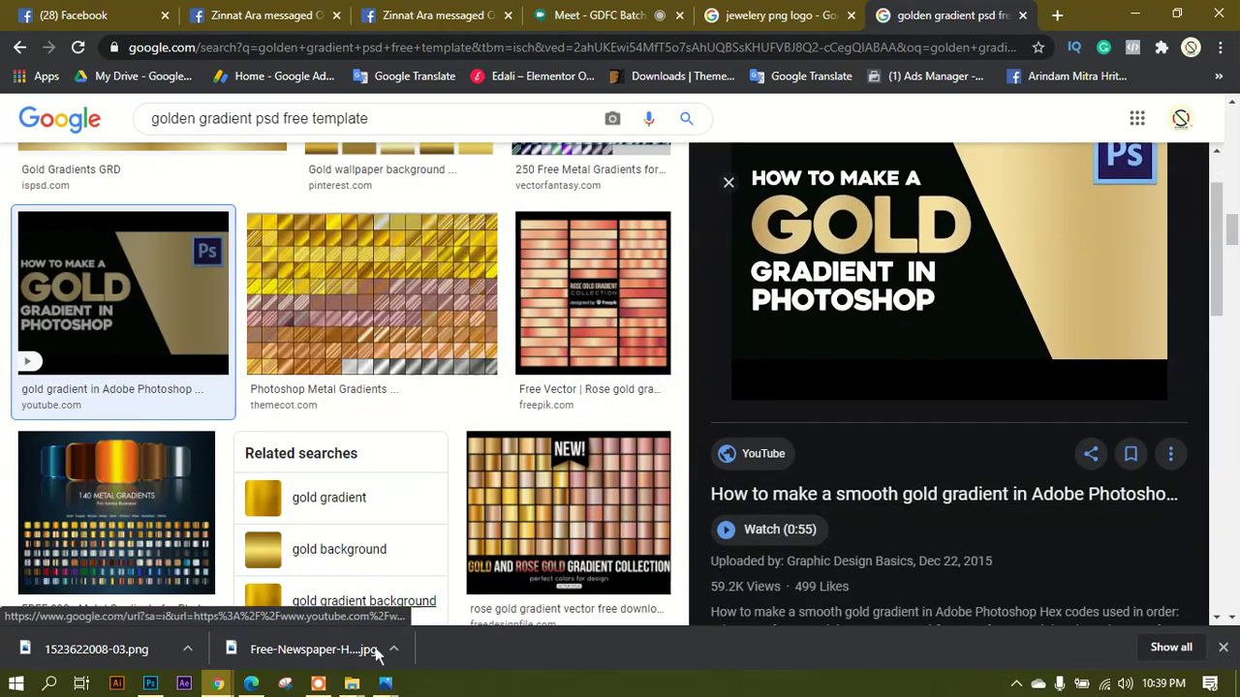
# Switch to Photoshop and change the "***Offer Valid 2 Sep" note's text colour to white (ffffff).
pyautogui.click(150, 684)
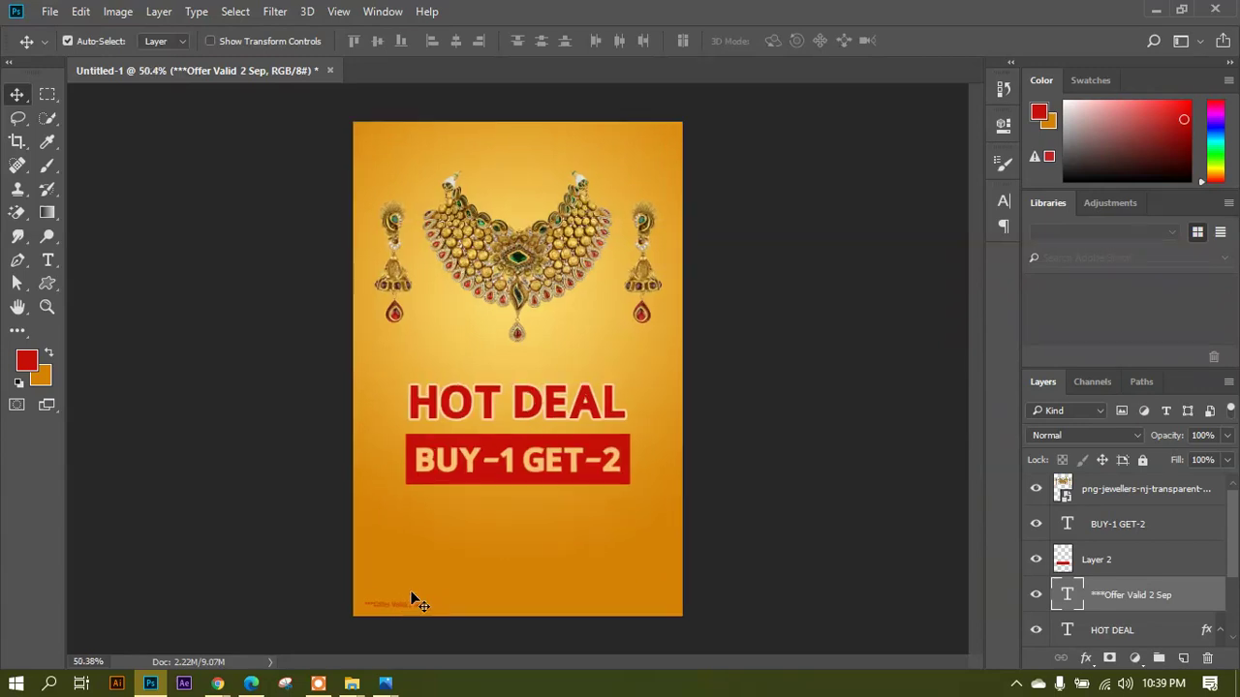
pyautogui.scroll(6, 411, 602)
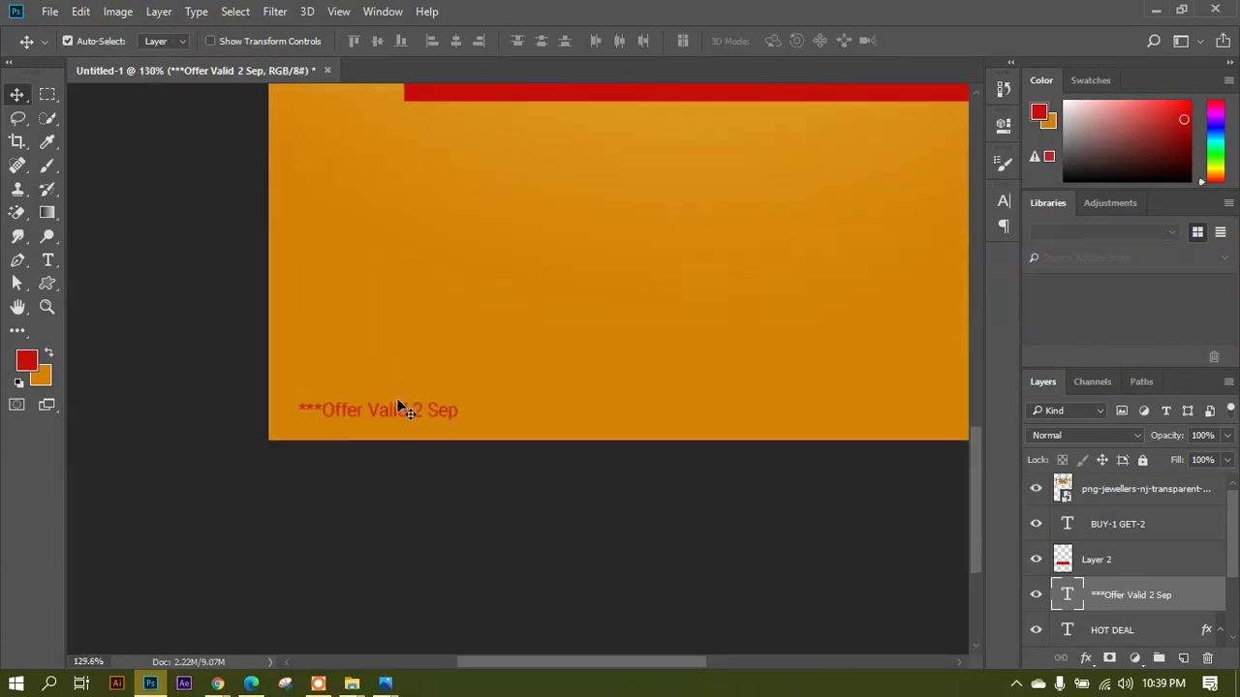
pyautogui.scroll(1, 400, 407)
pyautogui.press('t')
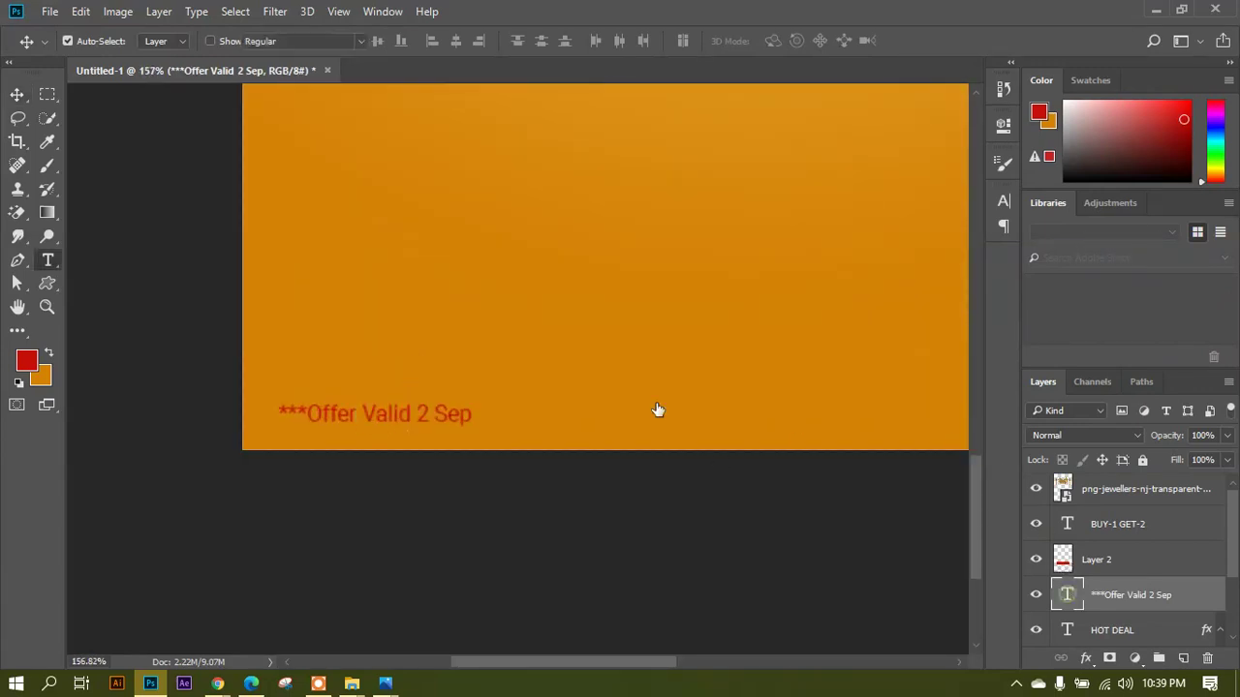
pyautogui.moveTo(472, 414); pyautogui.dragTo(85, 362)
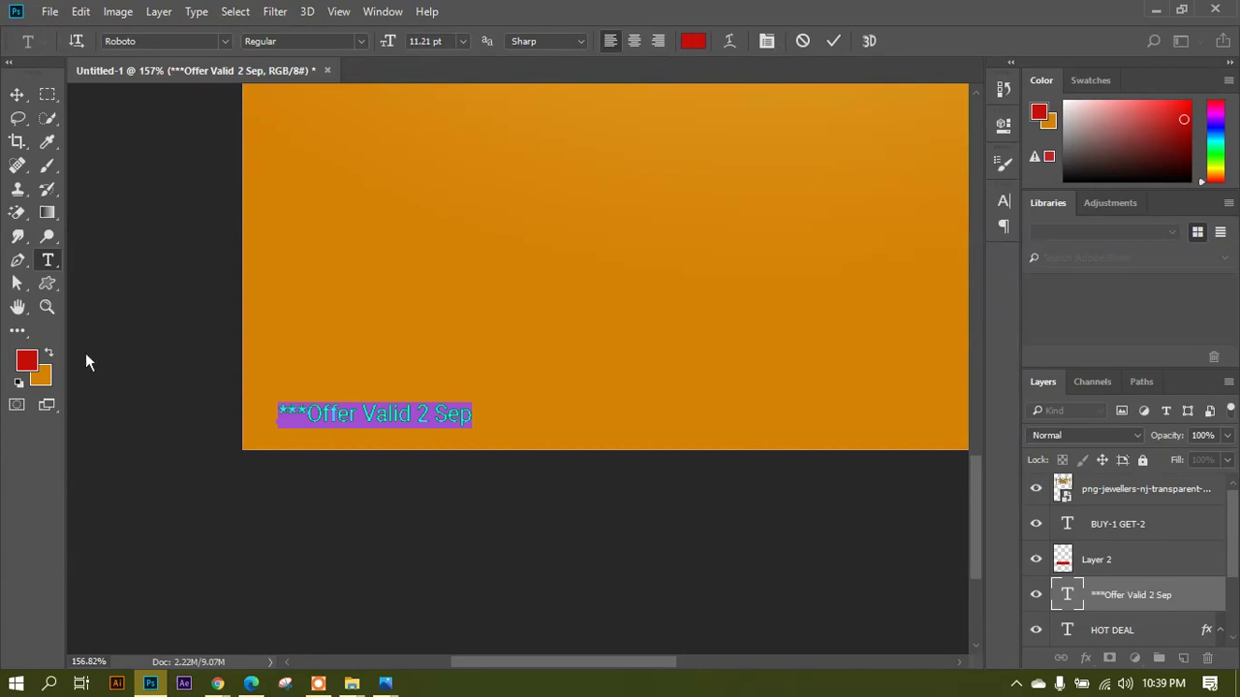
pyautogui.click(694, 41)
pyautogui.moveTo(780, 308); pyautogui.dragTo(697, 156)
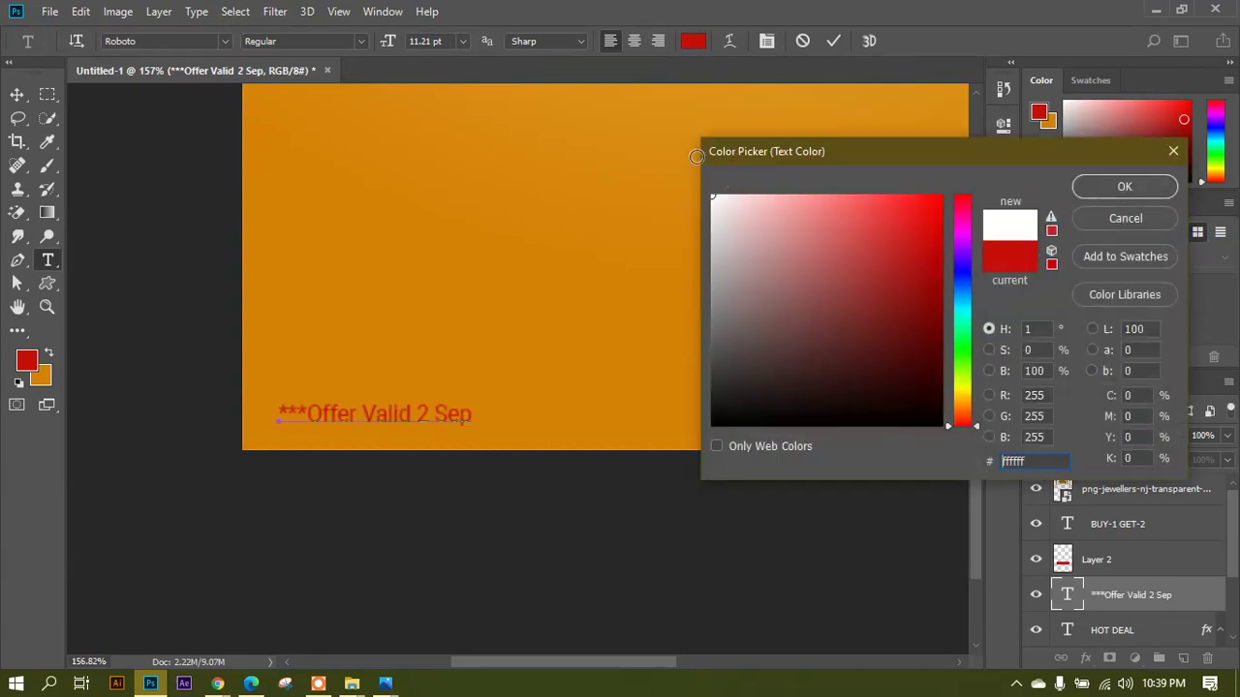
pyautogui.click(1100, 194)
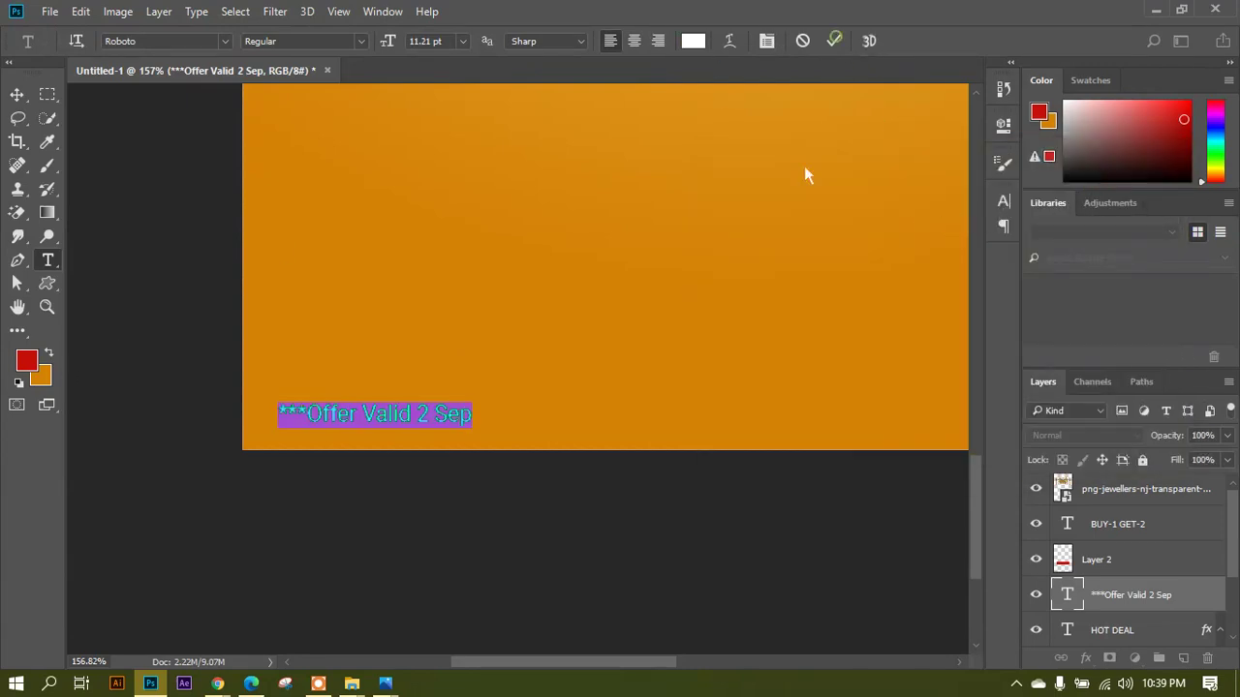
pyautogui.hotkey('ctrl', 'Return')
pyautogui.press('v')
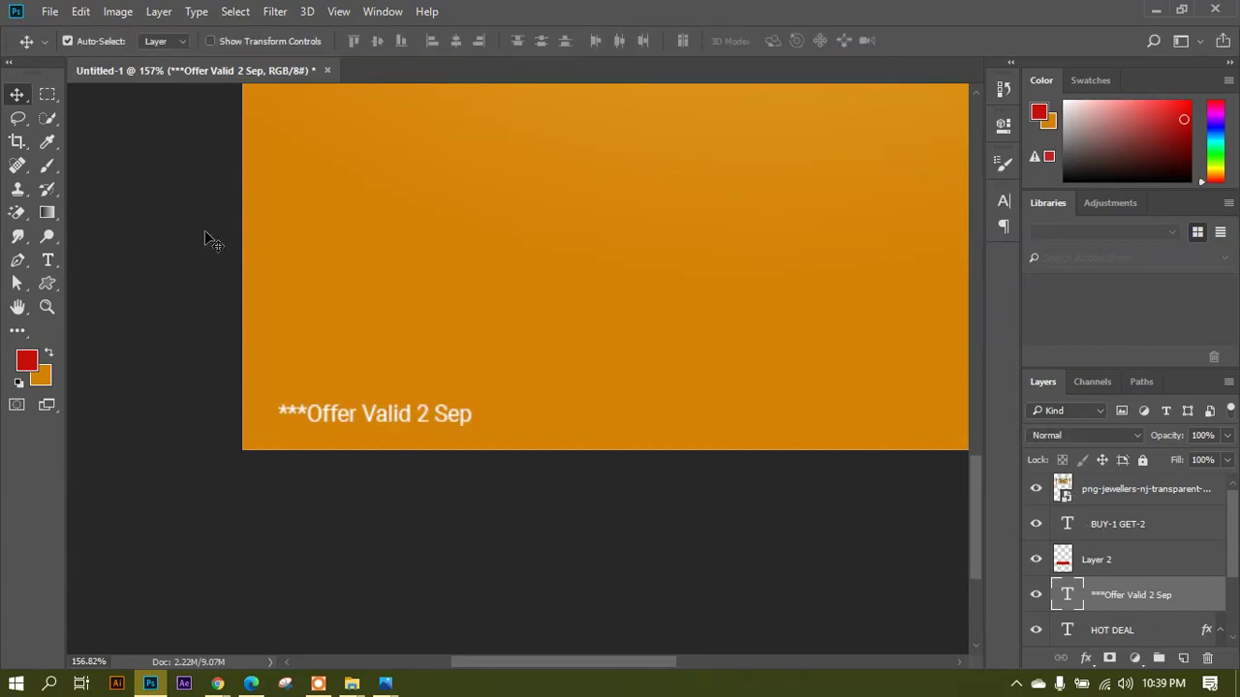
pyautogui.scroll(-6, 376, 380)
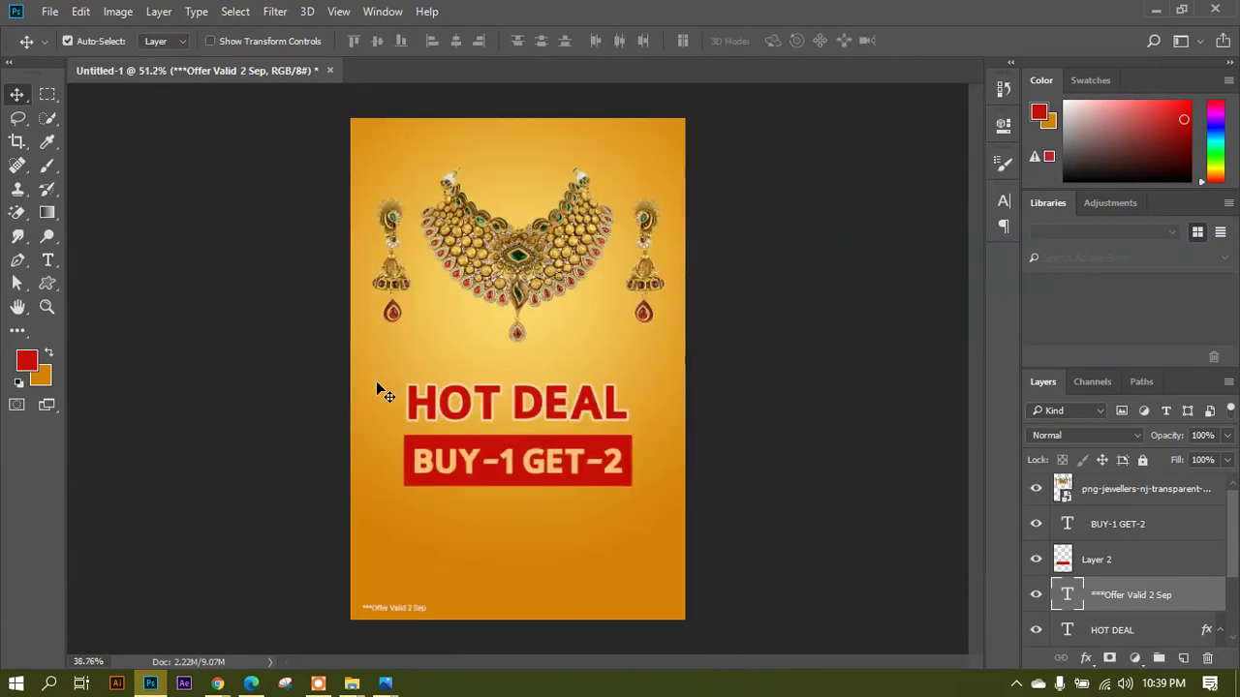
pyautogui.moveTo(352, 684)
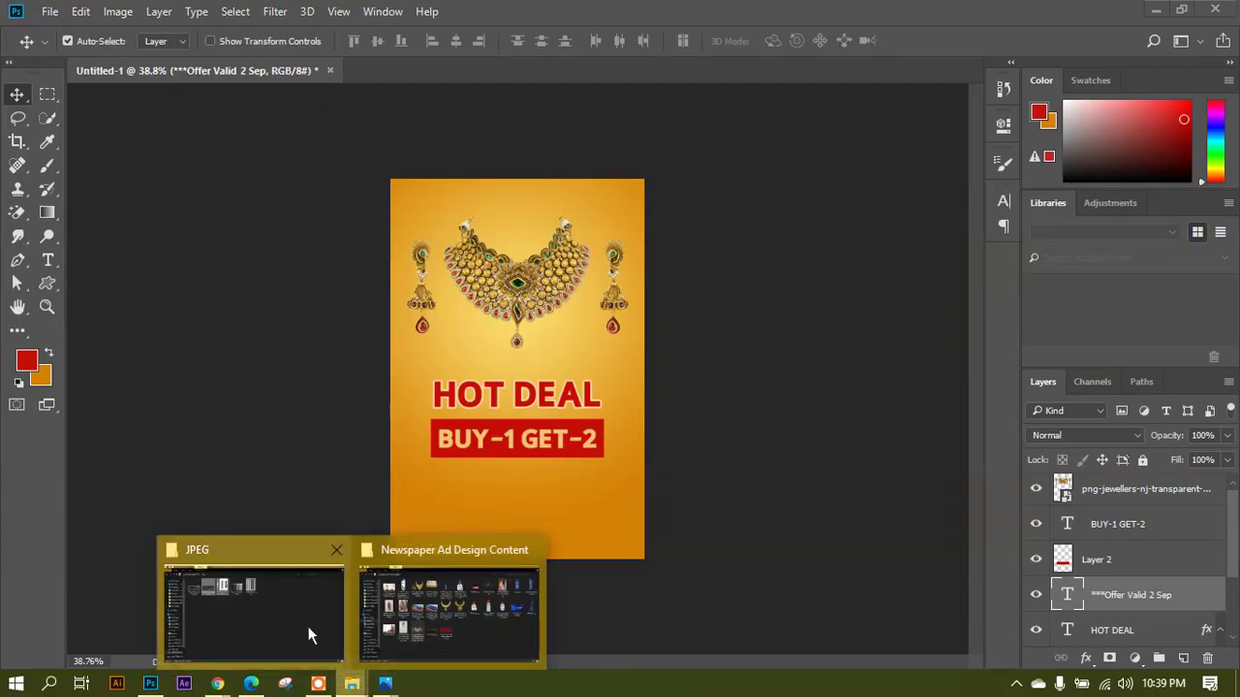
pyautogui.click(454, 615)
pyautogui.moveTo(888, 149); pyautogui.dragTo(306, 555)
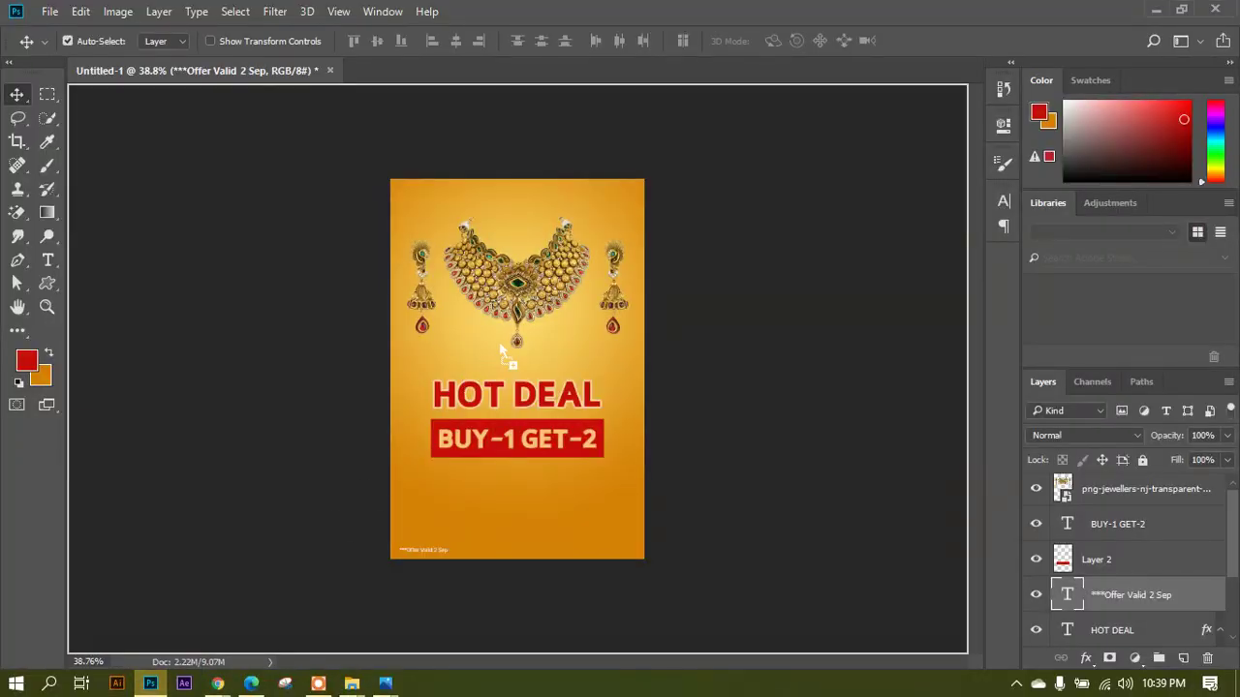
pyautogui.moveTo(499, 341); pyautogui.dragTo(517, 351)
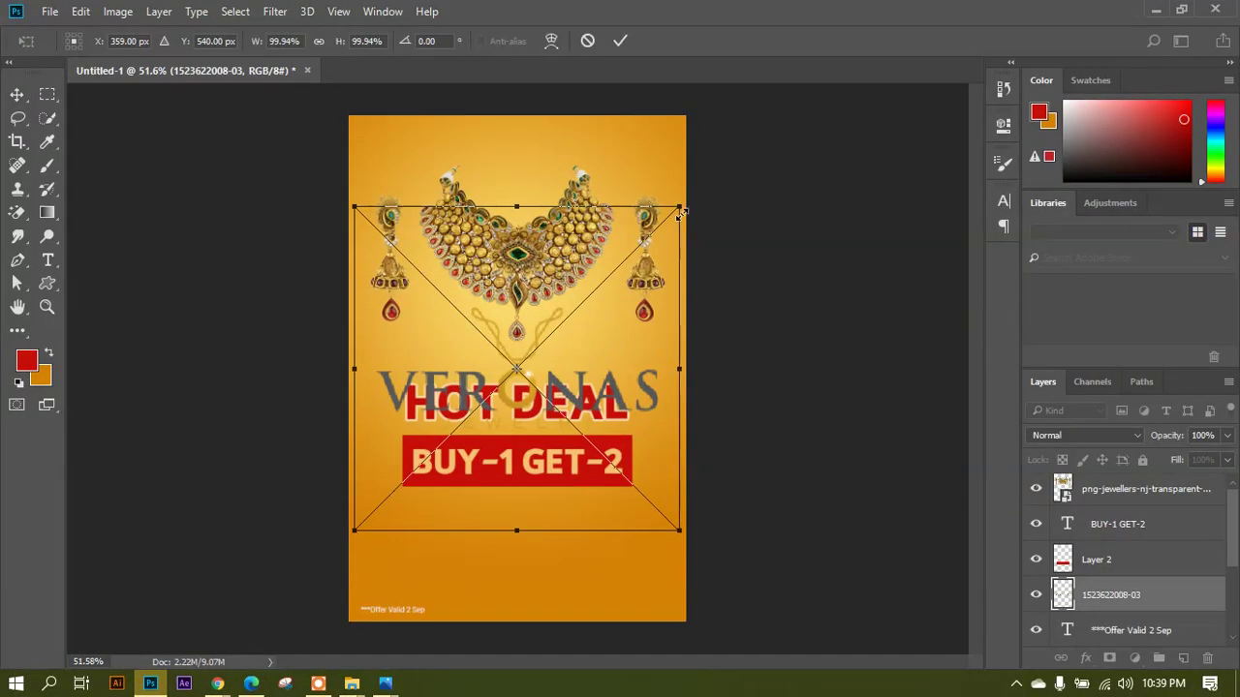
# Scale the Veronas logo to about 39% and position it centred just below the "BUY-1 GET-2" bar.
pyautogui.moveTo(679, 215); pyautogui.dragTo(552, 335)
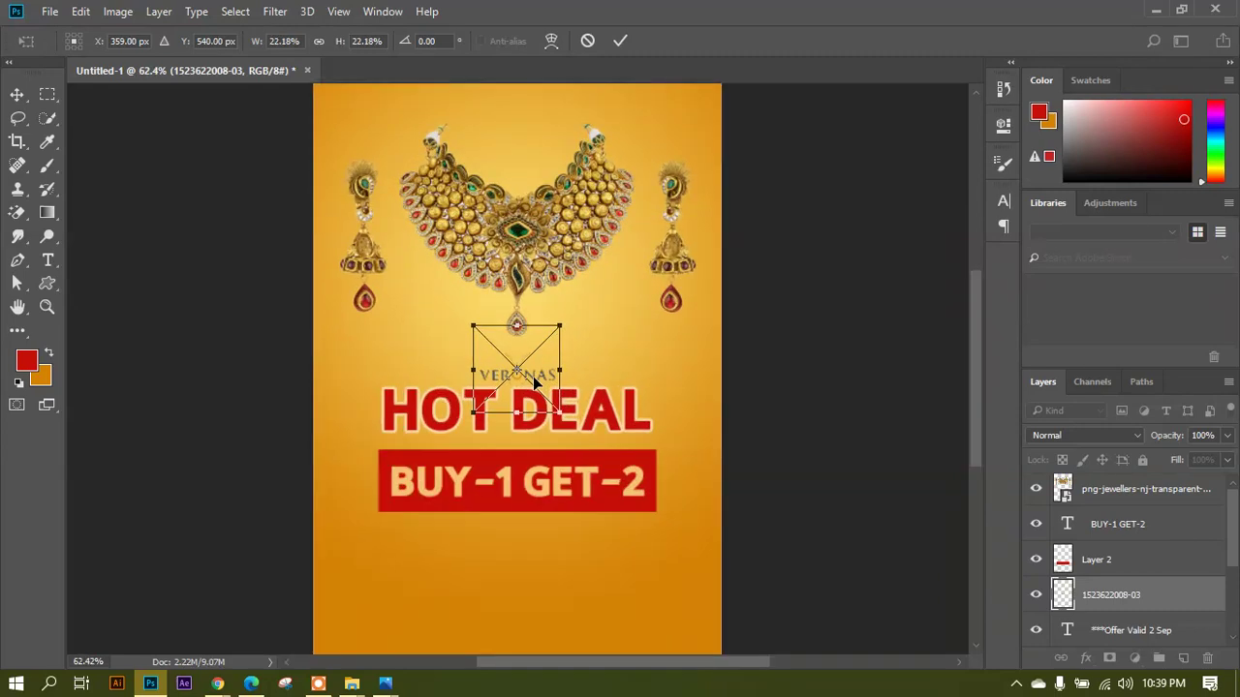
pyautogui.moveTo(540, 380); pyautogui.dragTo(533, 530)
pyautogui.moveTo(554, 487); pyautogui.dragTo(585, 482)
pyautogui.scroll(5, 521, 538)
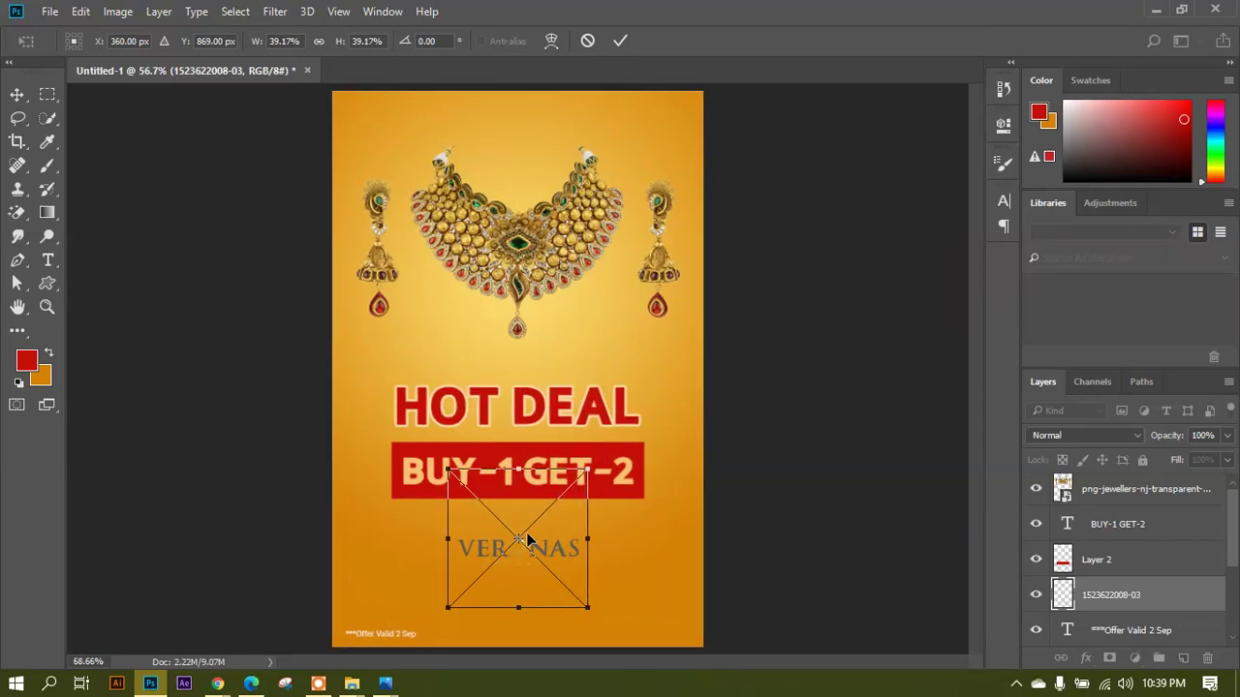
pyautogui.press('Return')
pyautogui.scroll(2, 520, 548)
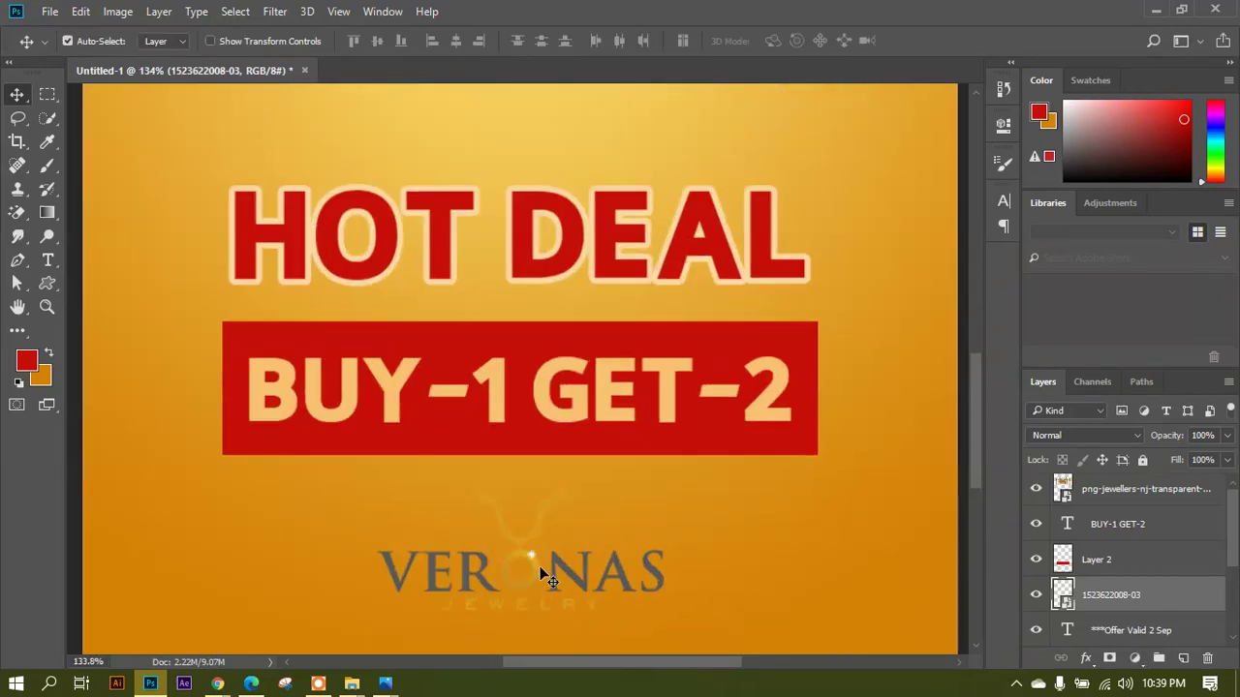
pyautogui.moveTo(534, 562); pyautogui.dragTo(529, 550)
pyautogui.scroll(-2, 529, 550)
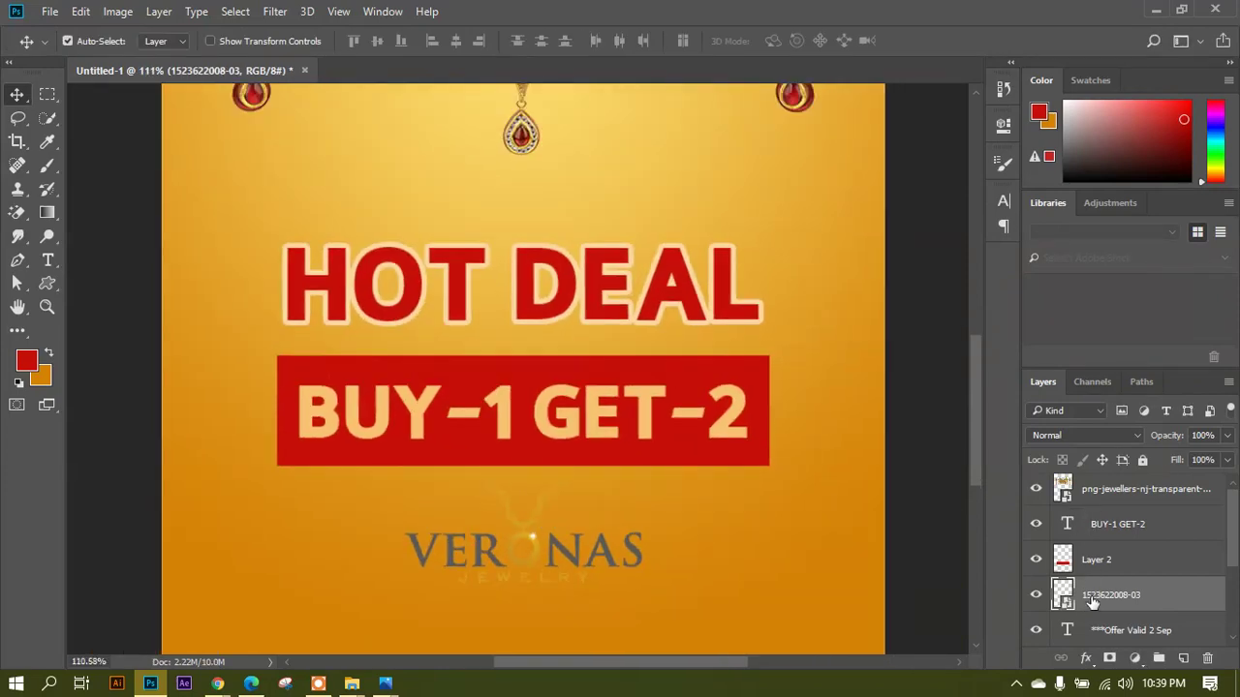
# Apply a Color Overlay in white (ffffff) at 100% opacity to the Veronas logo layer.
pyautogui.rightClick(1093, 602)
pyautogui.click(922, 30)
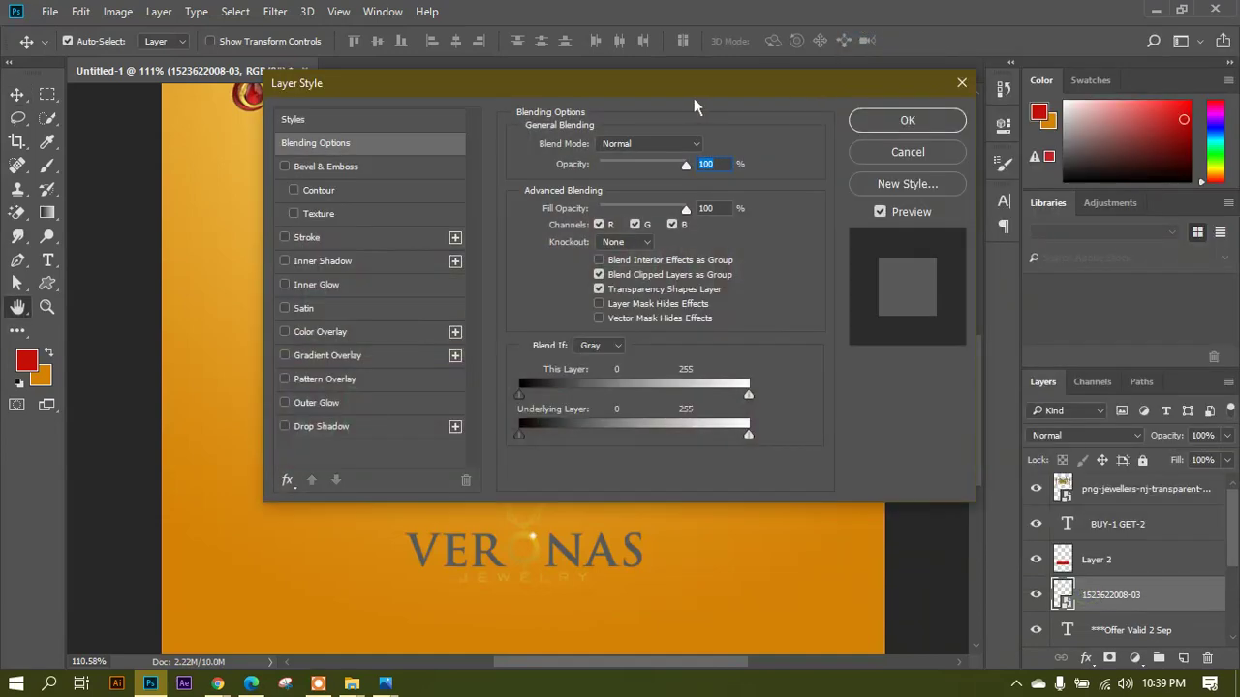
pyautogui.moveTo(678, 82); pyautogui.dragTo(993, 79)
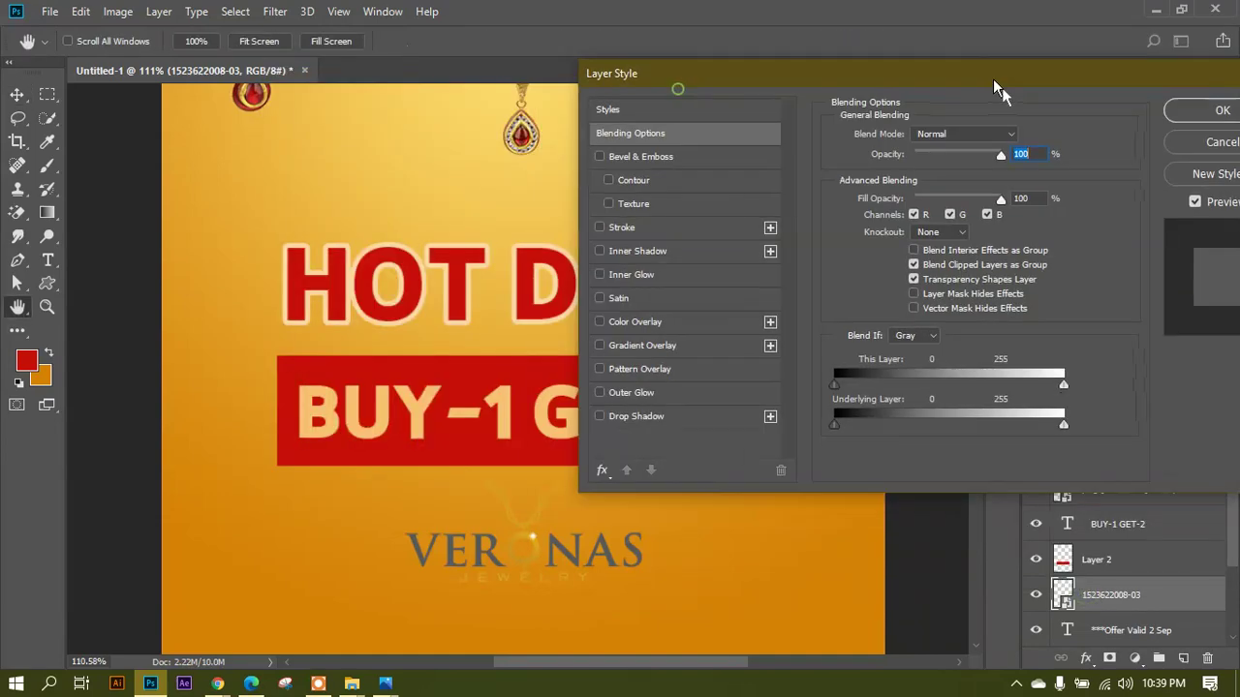
pyautogui.click(658, 323)
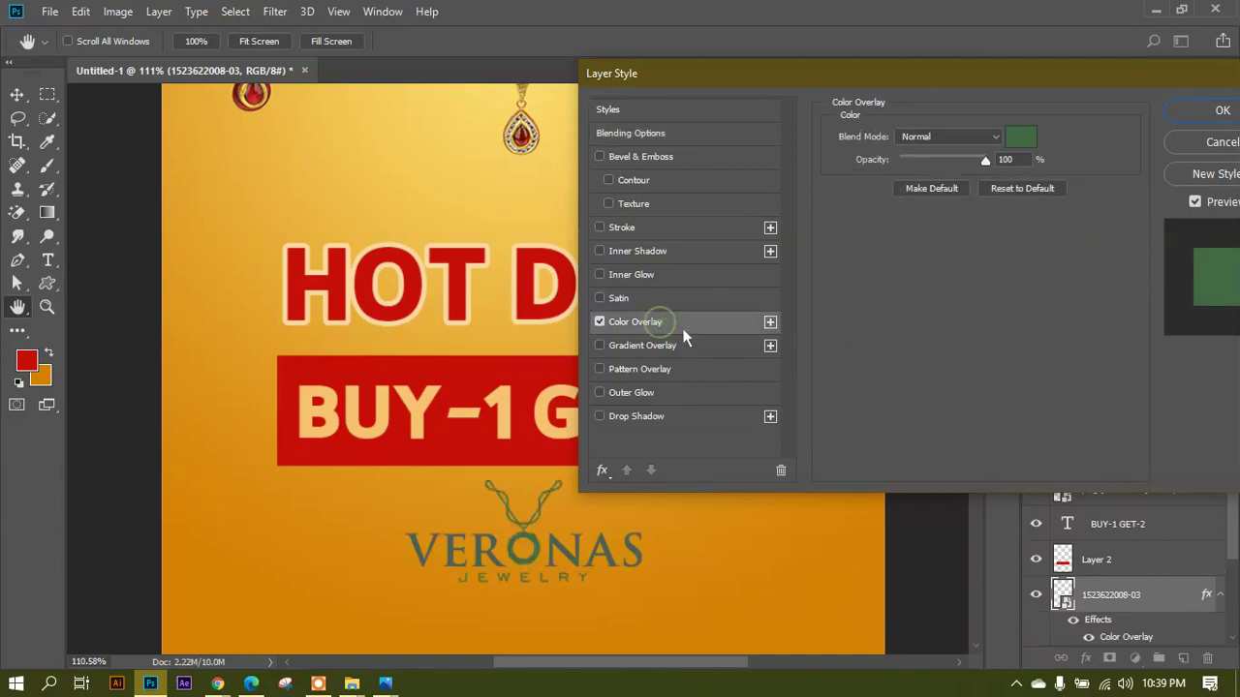
pyautogui.click(1021, 138)
pyautogui.write('ffffff')
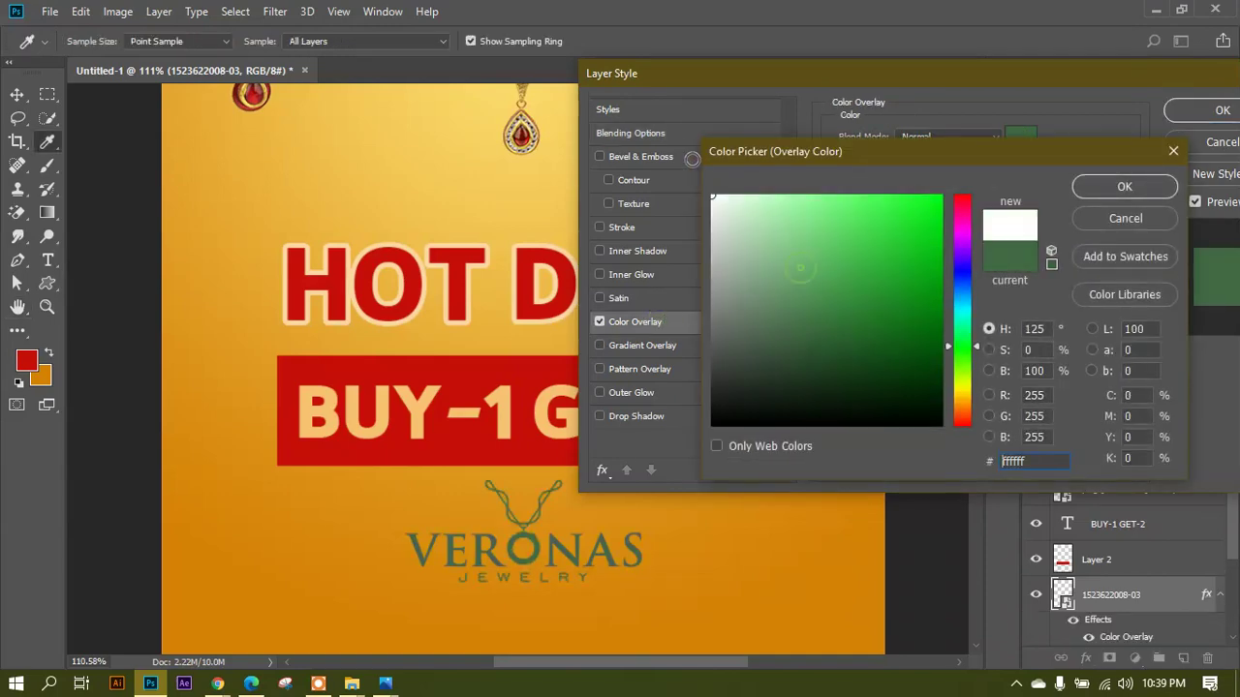
pyautogui.press('Return')
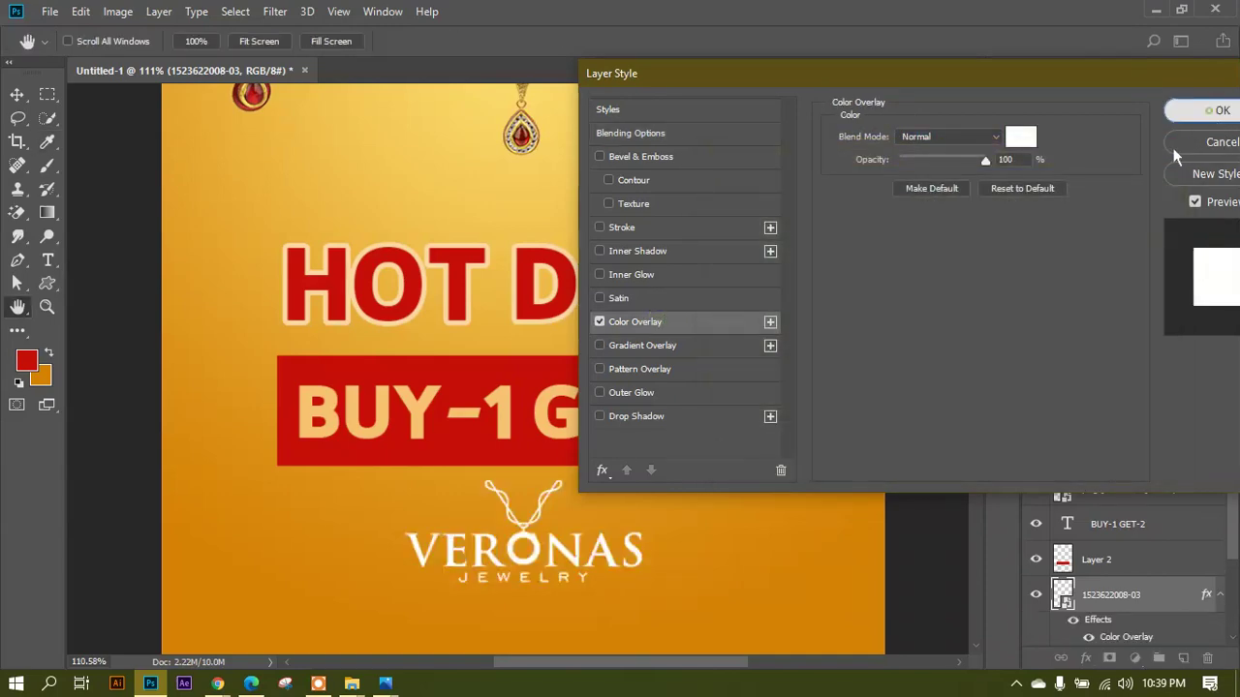
pyautogui.press('Return')
pyautogui.hotkey('ctrl', '0')
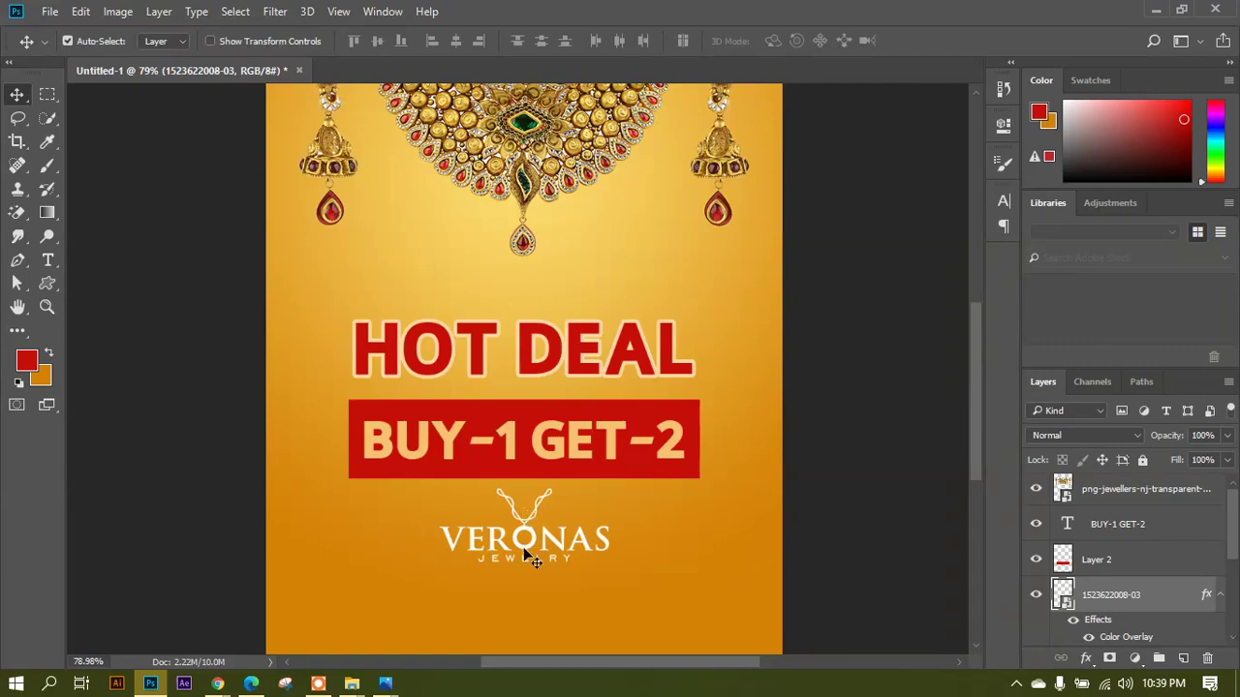
pyautogui.scroll(2, 540, 558)
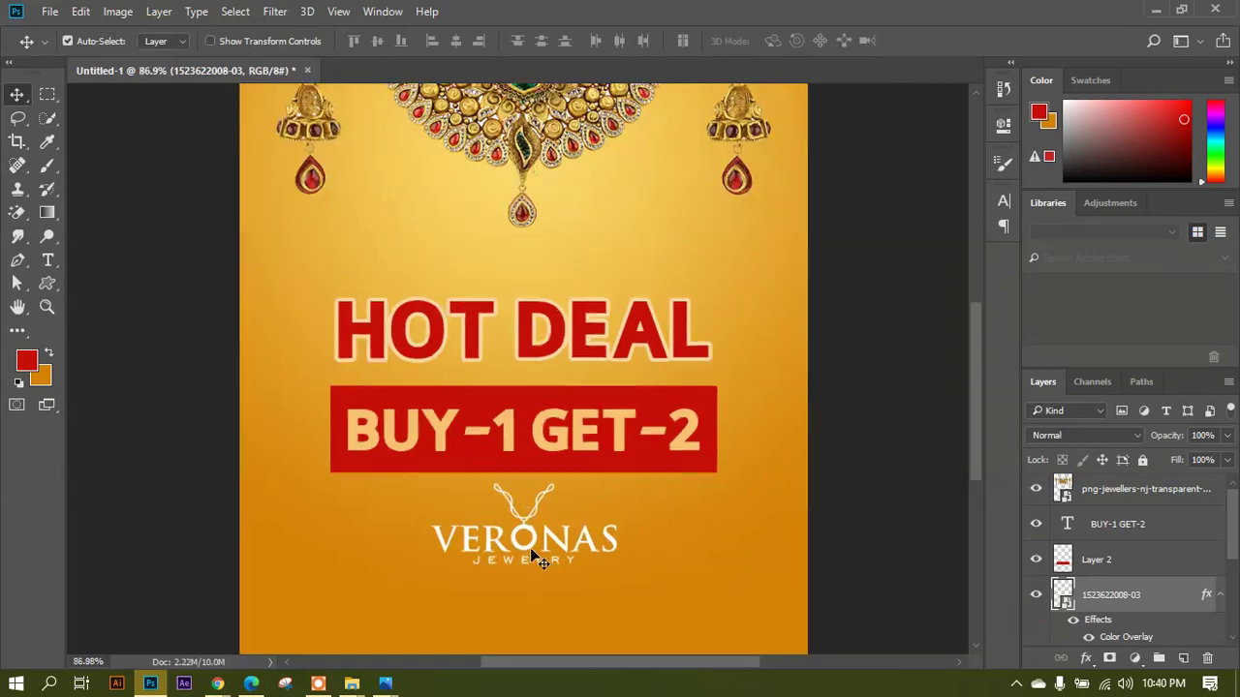
pyautogui.scroll(-3, 537, 552)
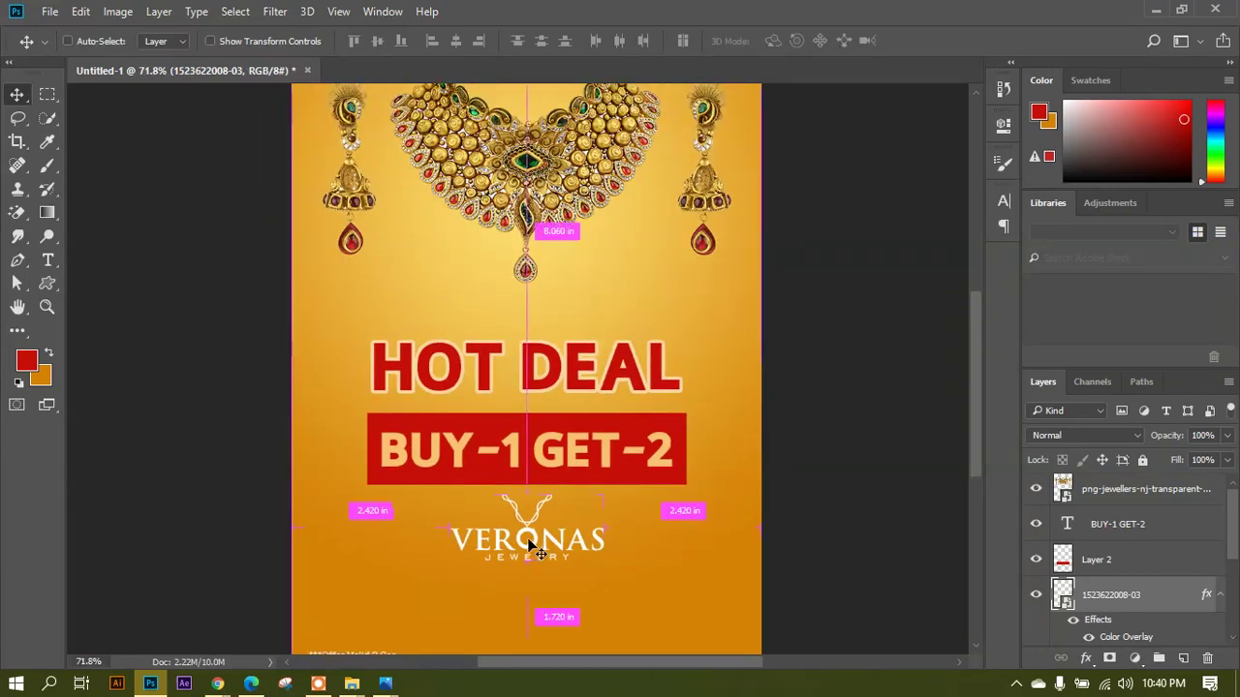
pyautogui.scroll(1, 537, 552)
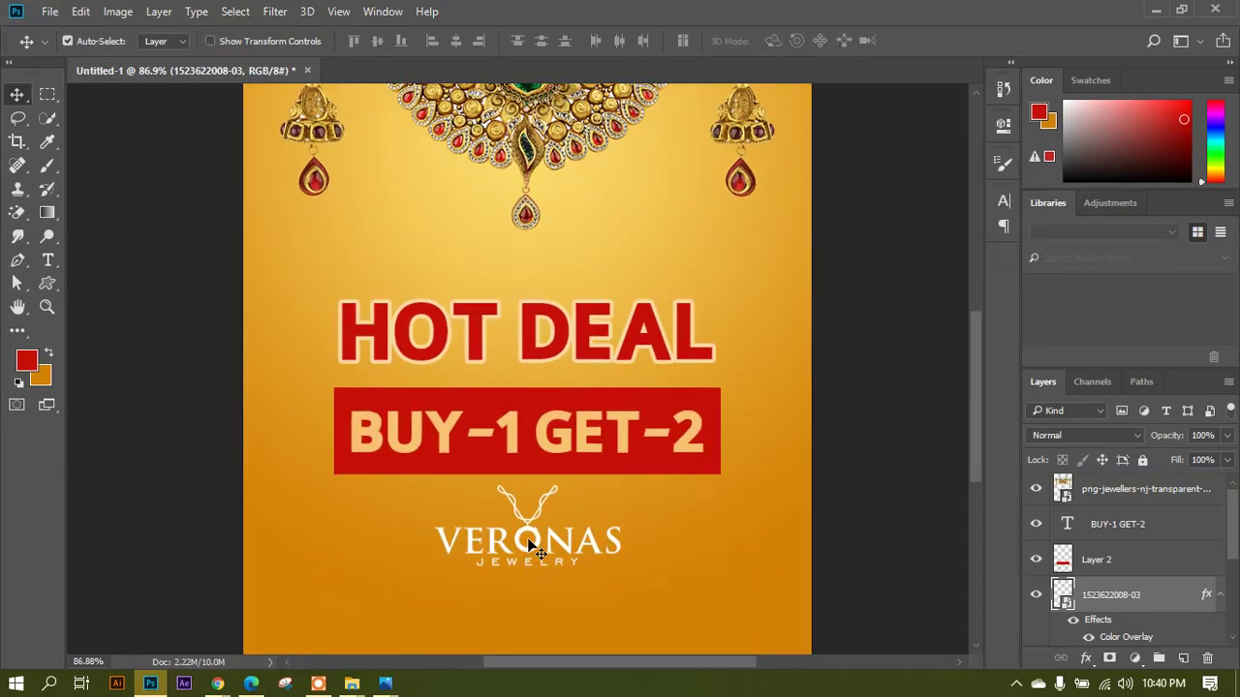
pyautogui.scroll(-3, 530, 548)
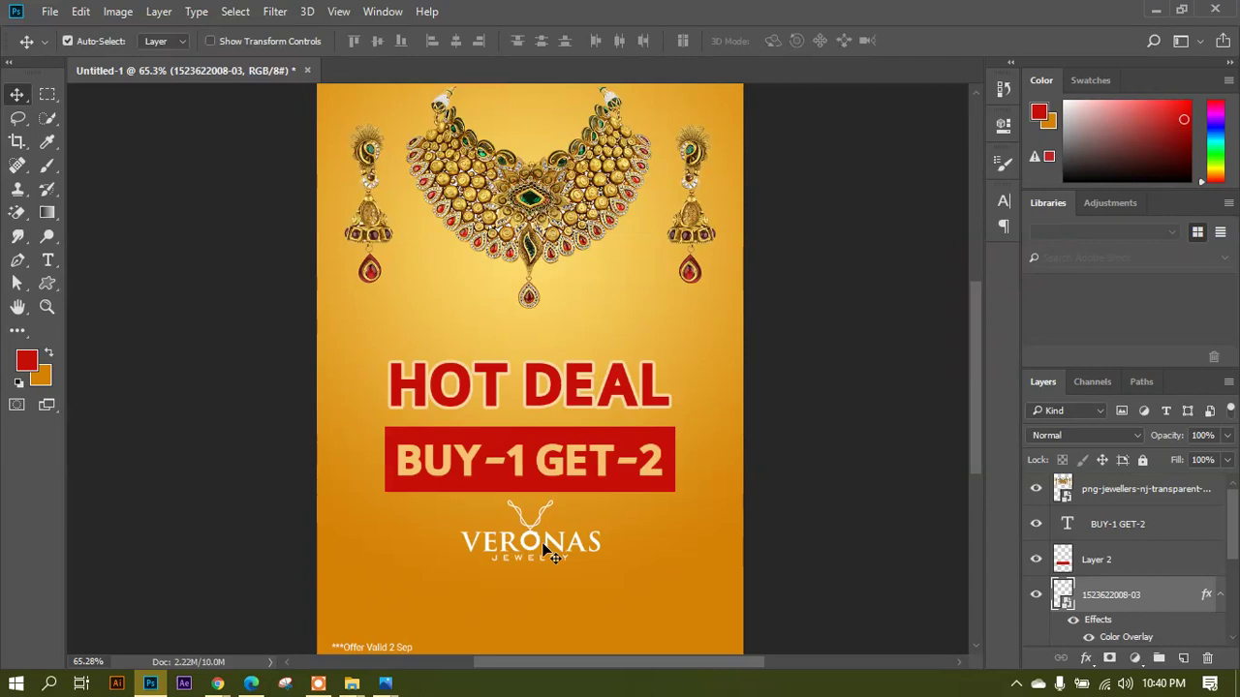
pyautogui.scroll(-1, 547, 552)
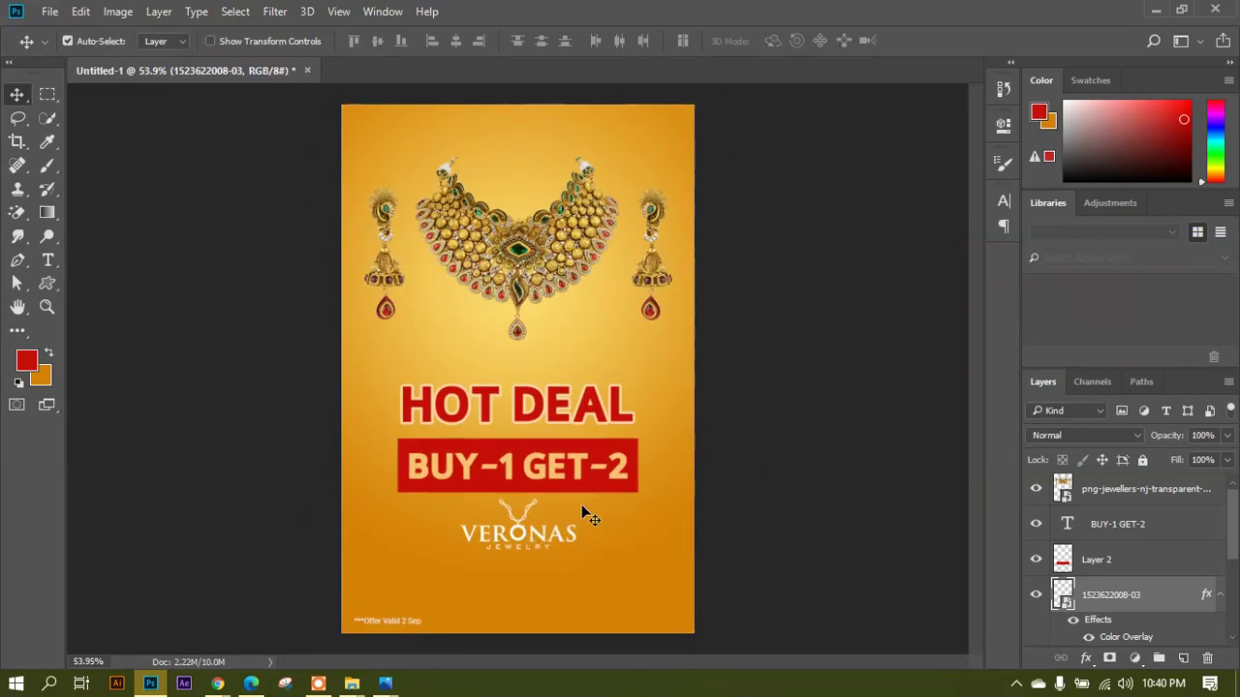
# Change the Veronas Jewelry logo's Color Overlay to the red c60e0a sampled from the BUY-1 GET-2 banner.
pyautogui.scroll(3, 516, 543)
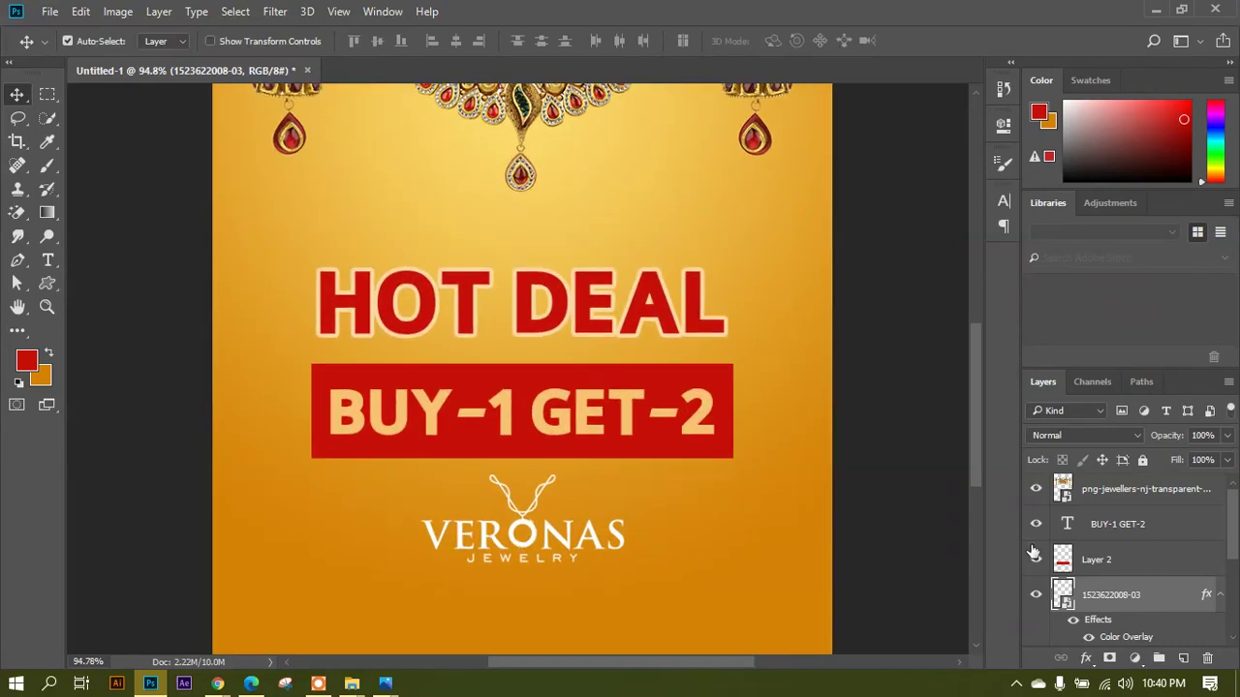
pyautogui.rightClick(1122, 600)
pyautogui.click(916, 31)
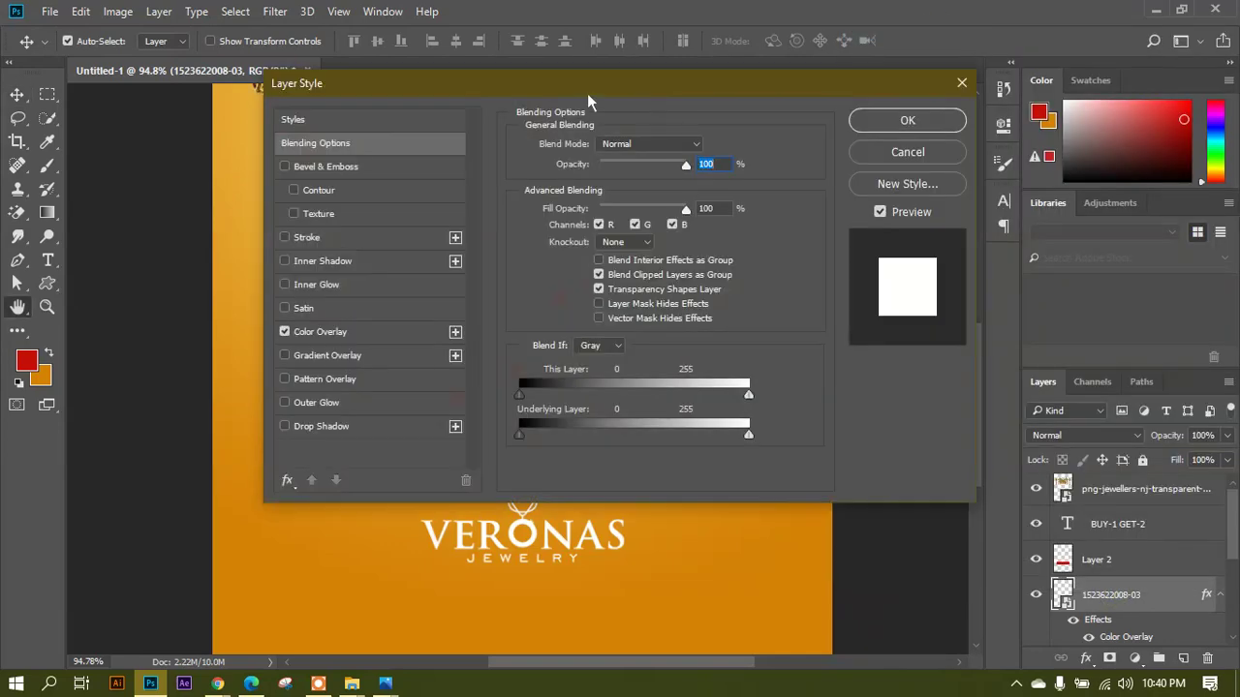
pyautogui.moveTo(587, 93); pyautogui.dragTo(1061, 82)
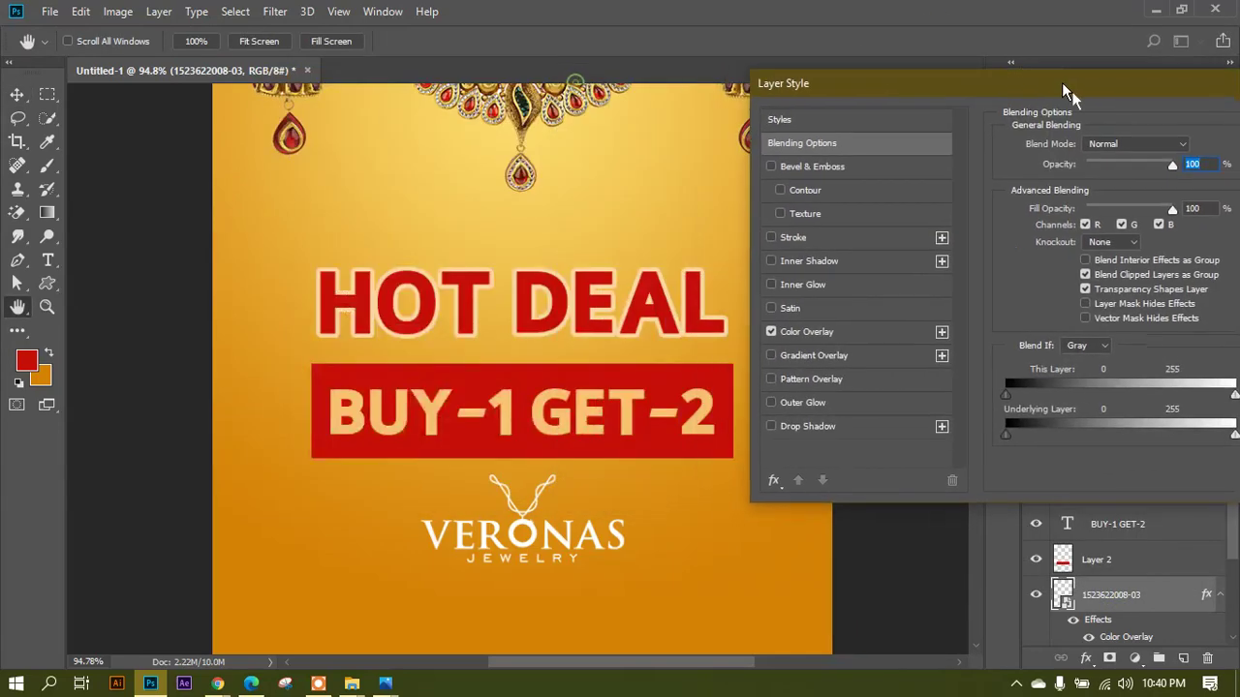
pyautogui.click(831, 332)
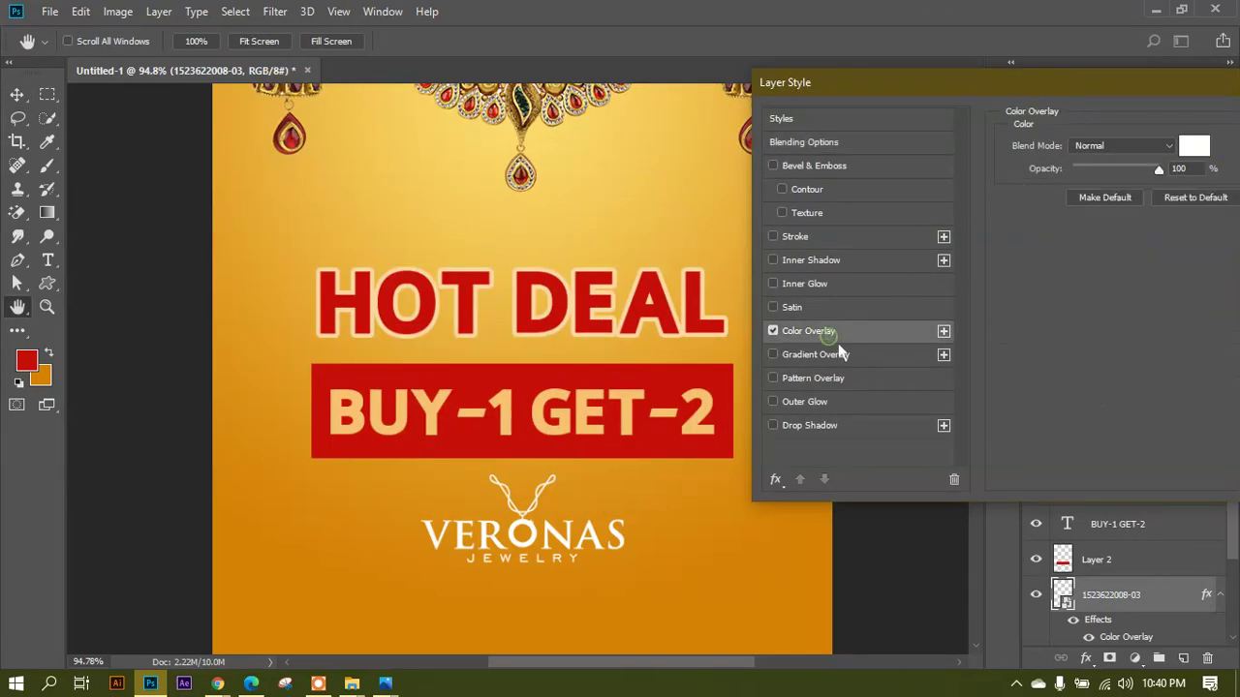
pyautogui.click(1192, 146)
pyautogui.click(552, 412)
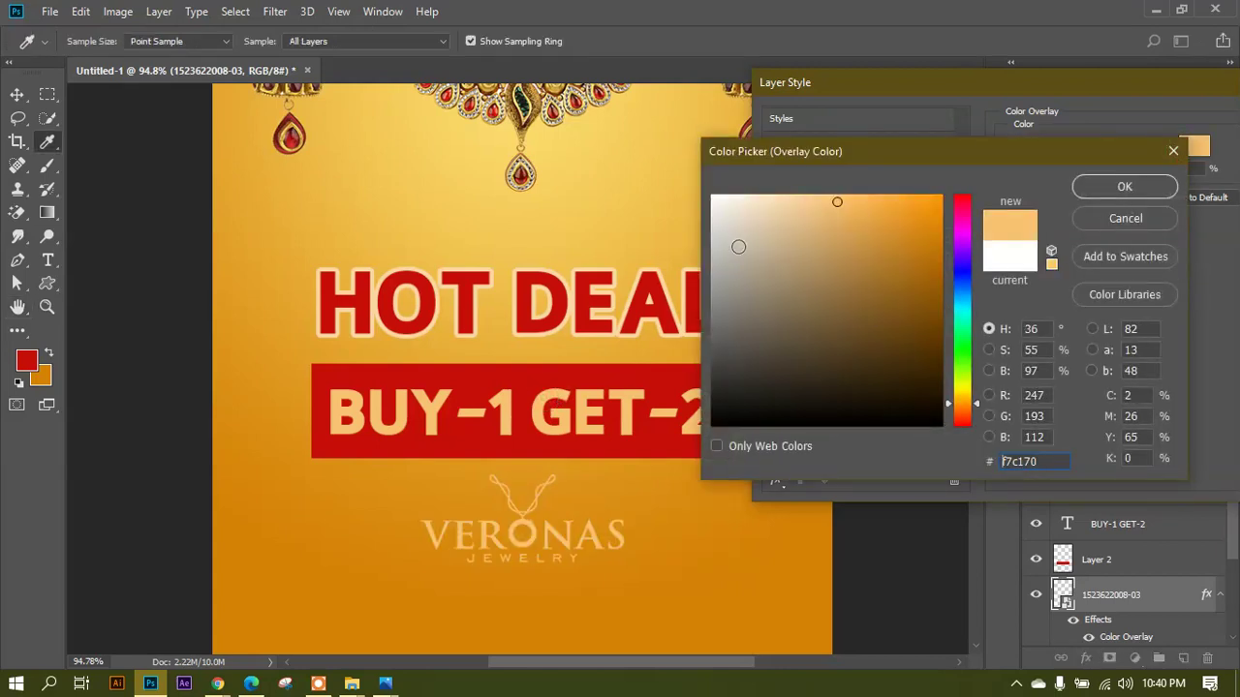
pyautogui.click(668, 376)
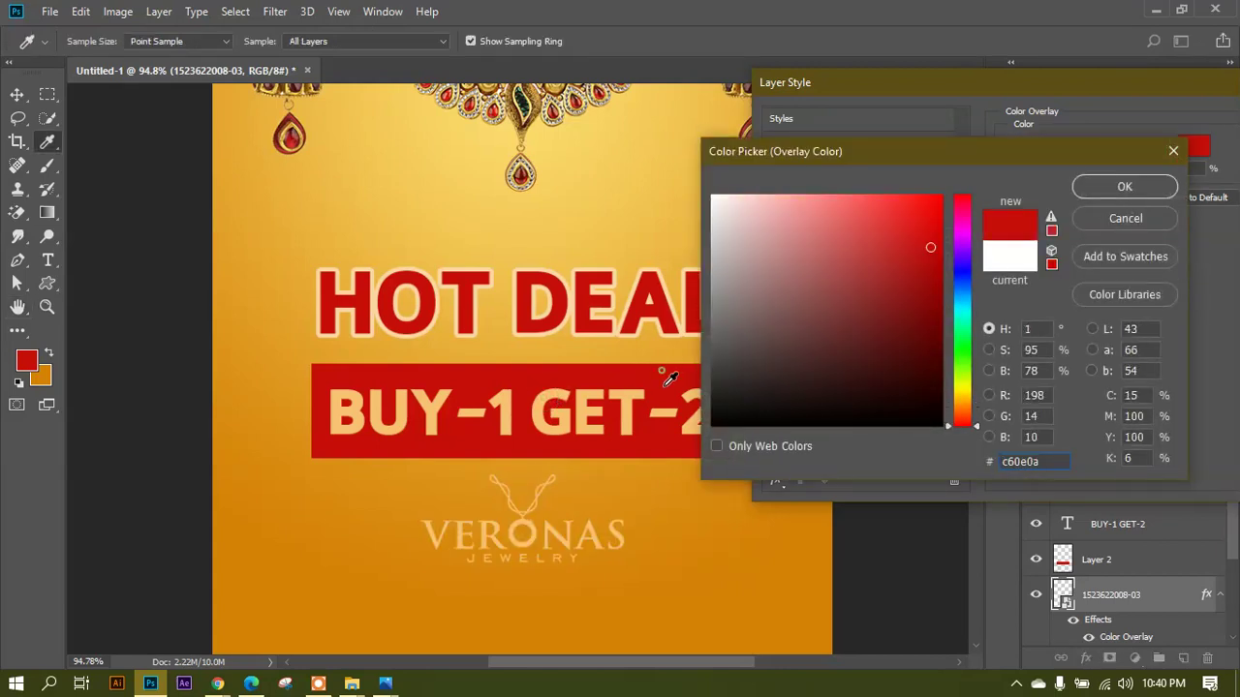
pyautogui.click(1125, 186)
pyautogui.moveTo(1023, 80); pyautogui.dragTo(632, 115)
pyautogui.click(996, 152)
pyautogui.scroll(-4, 611, 440)
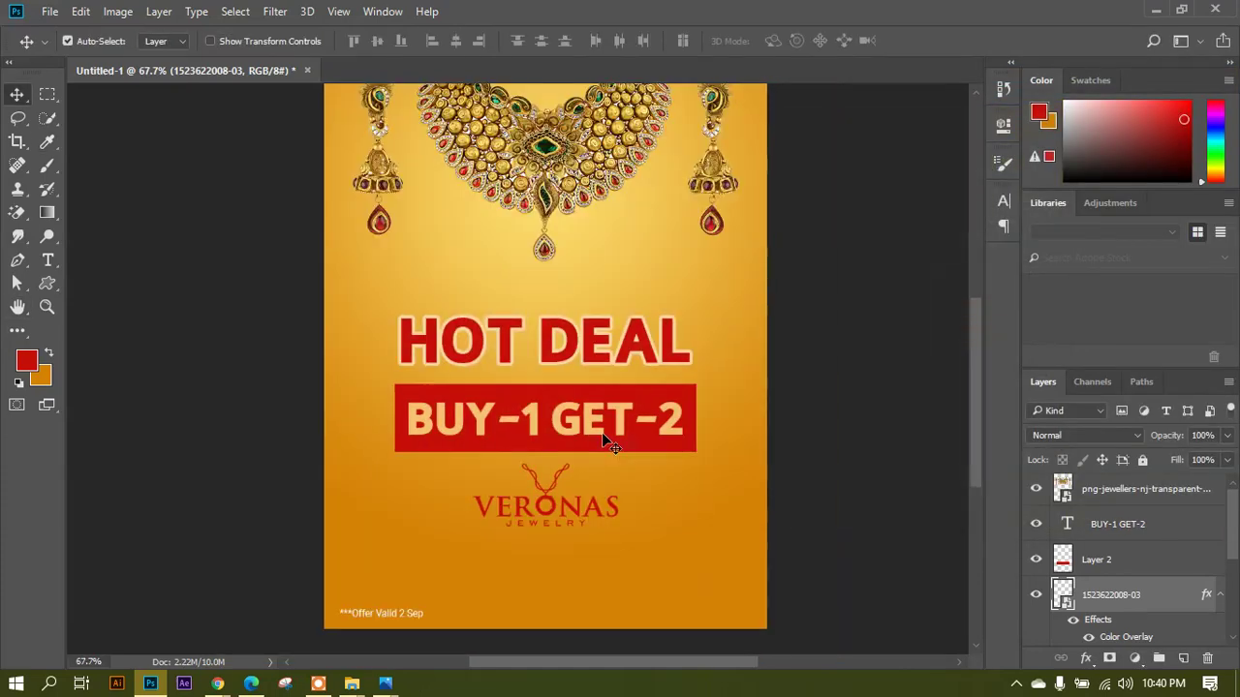
pyautogui.scroll(1, 608, 433)
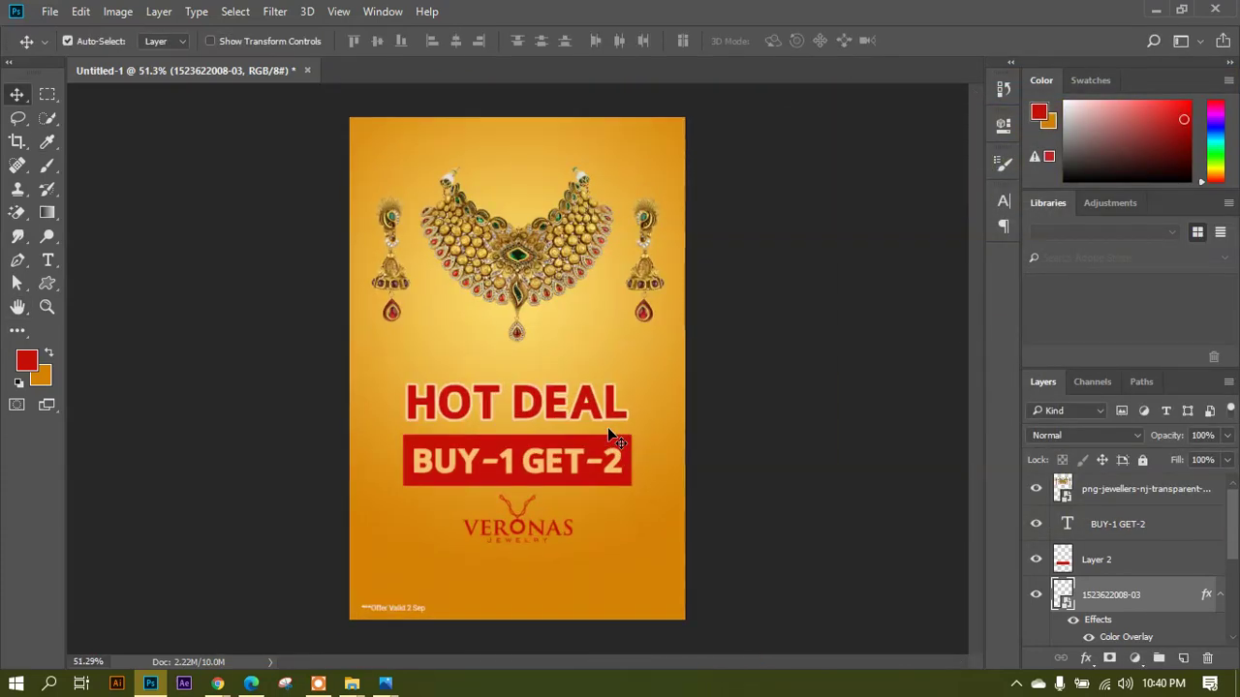
pyautogui.press('ctrl')
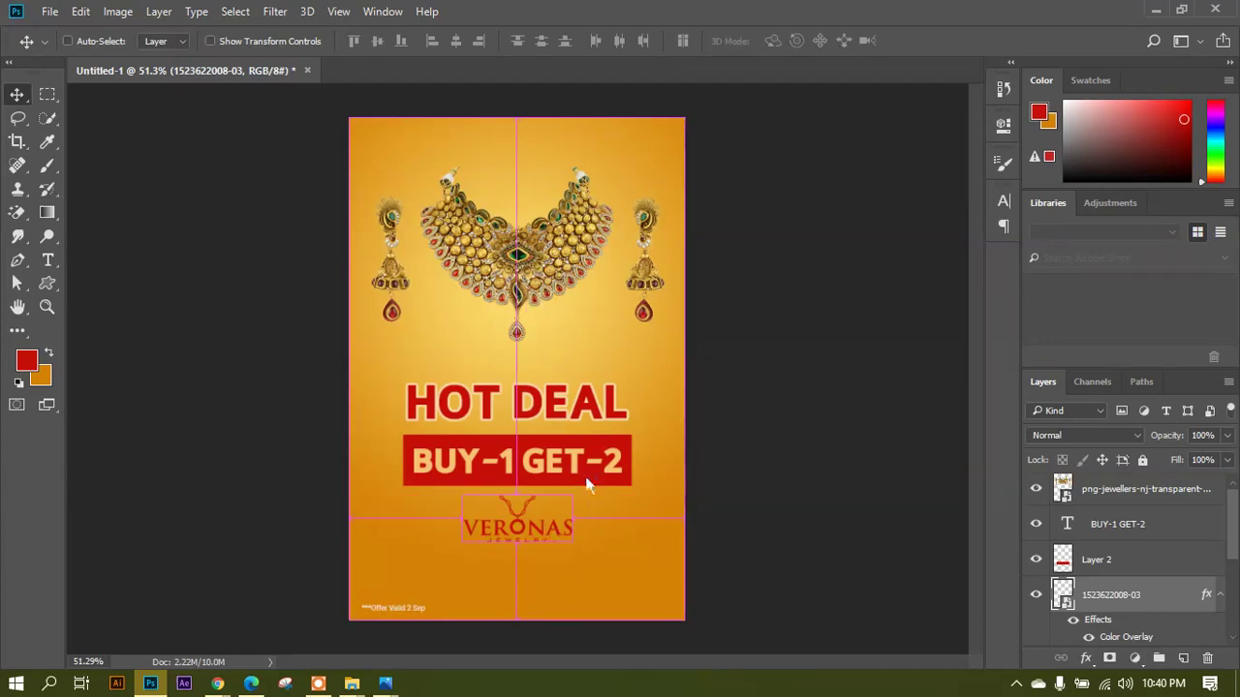
pyautogui.hotkey('ctrl', 'shift', 's')
pyautogui.click(968, 548)
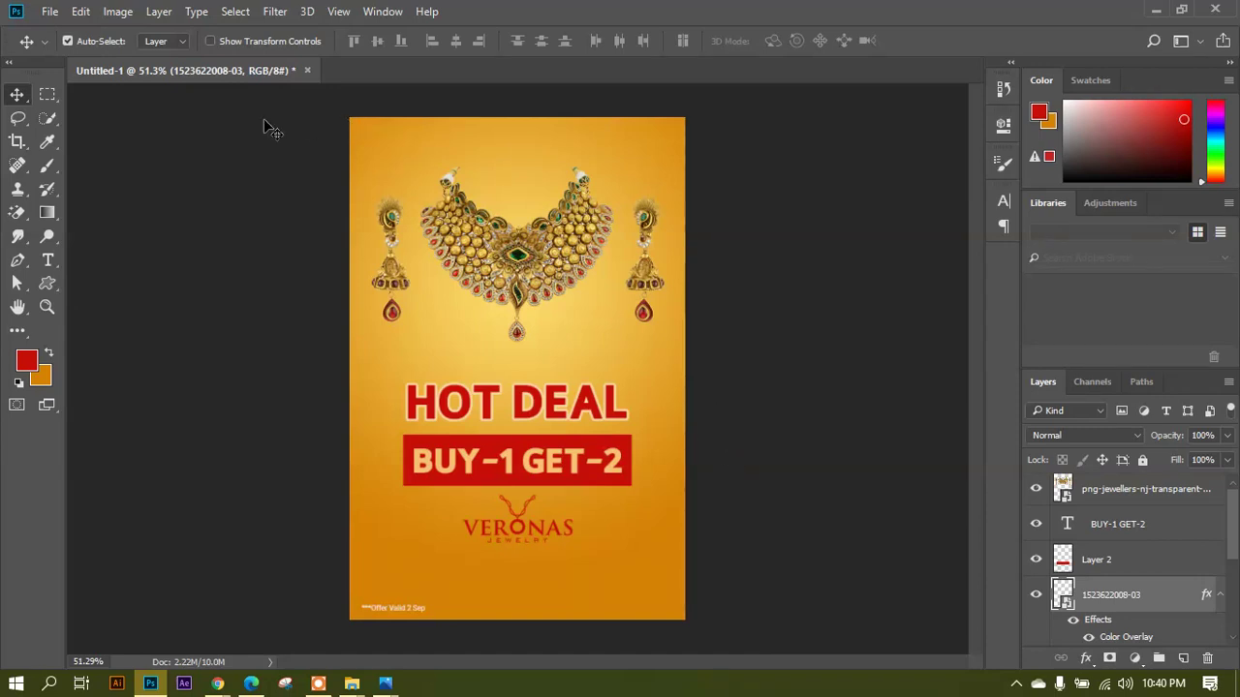
# Save the ad design as a JPEG file named JAD in the Newspaper Ad Design folder, accepting the JPEG options.
pyautogui.click(49, 11)
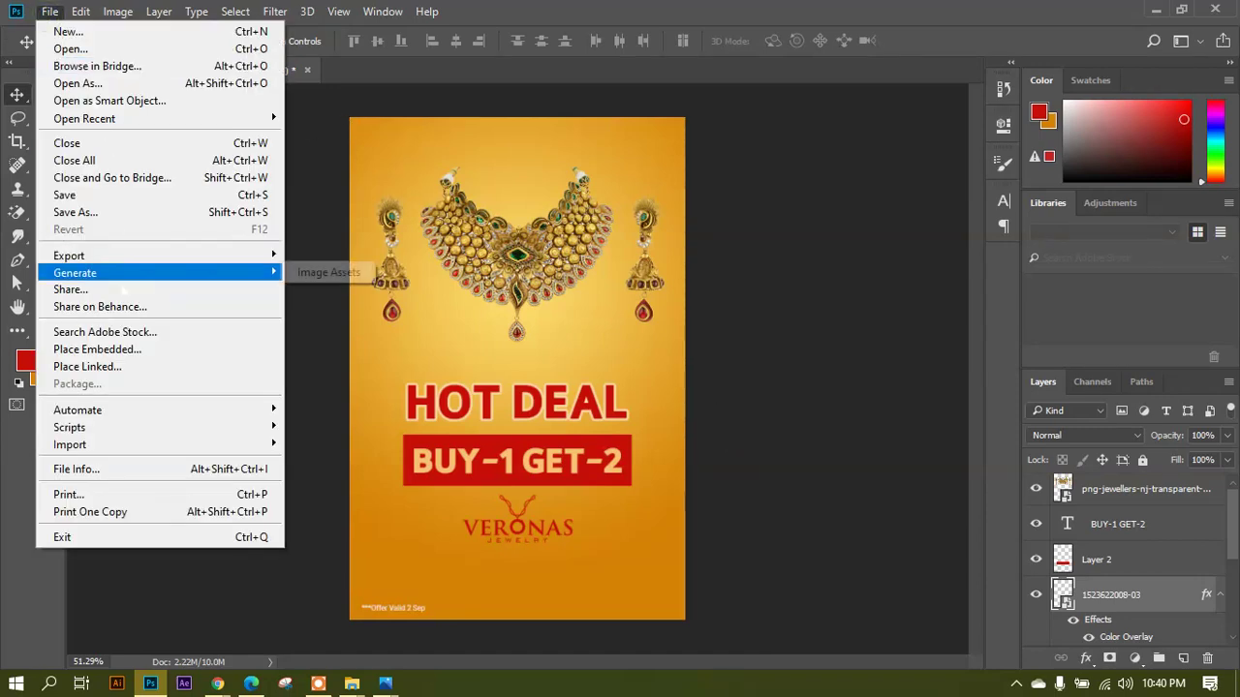
pyautogui.click(112, 212)
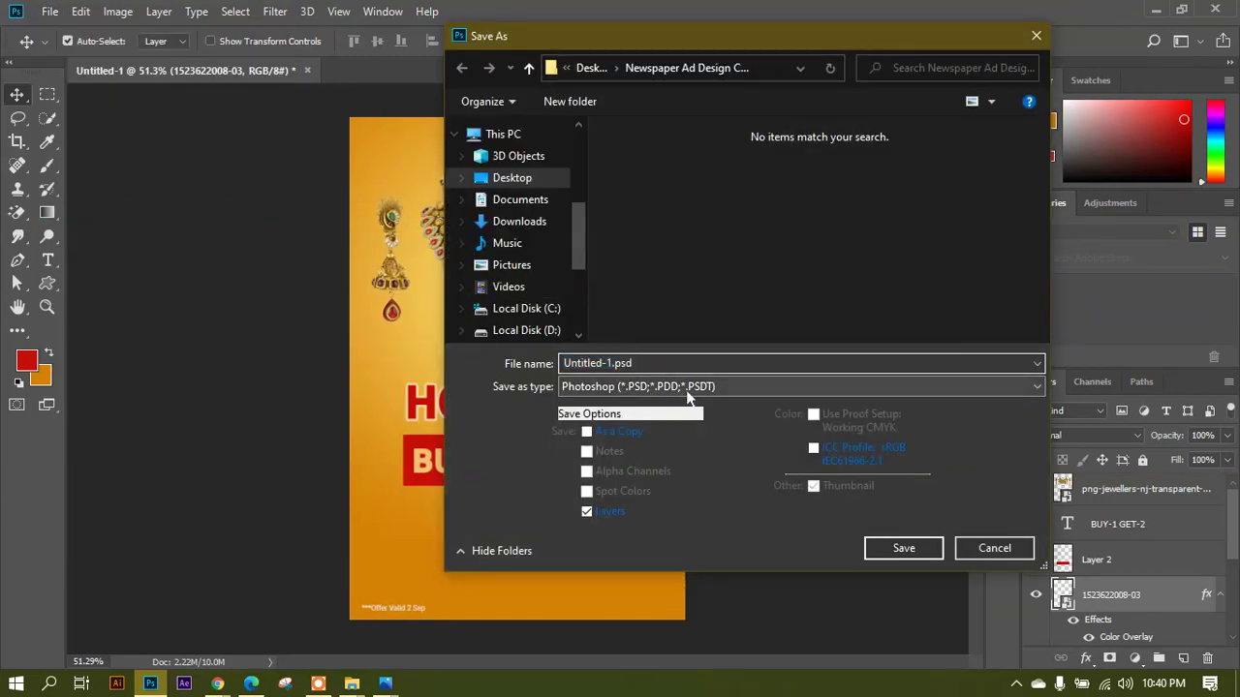
pyautogui.click(682, 388)
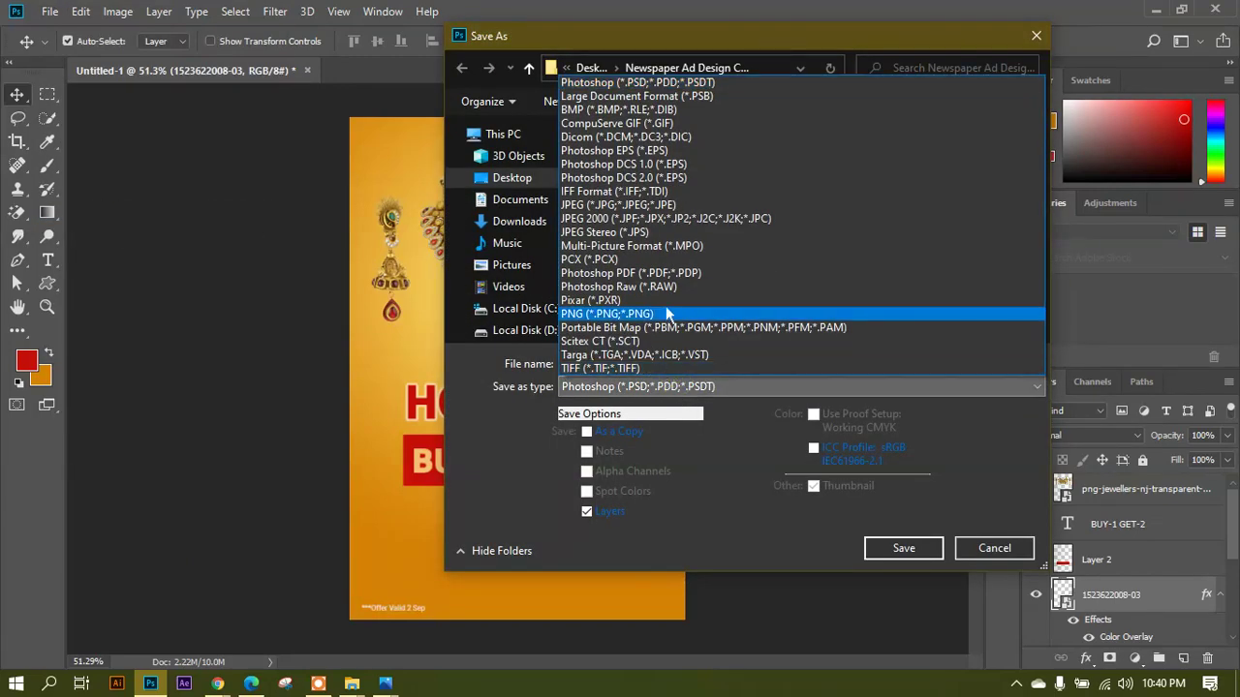
pyautogui.click(665, 209)
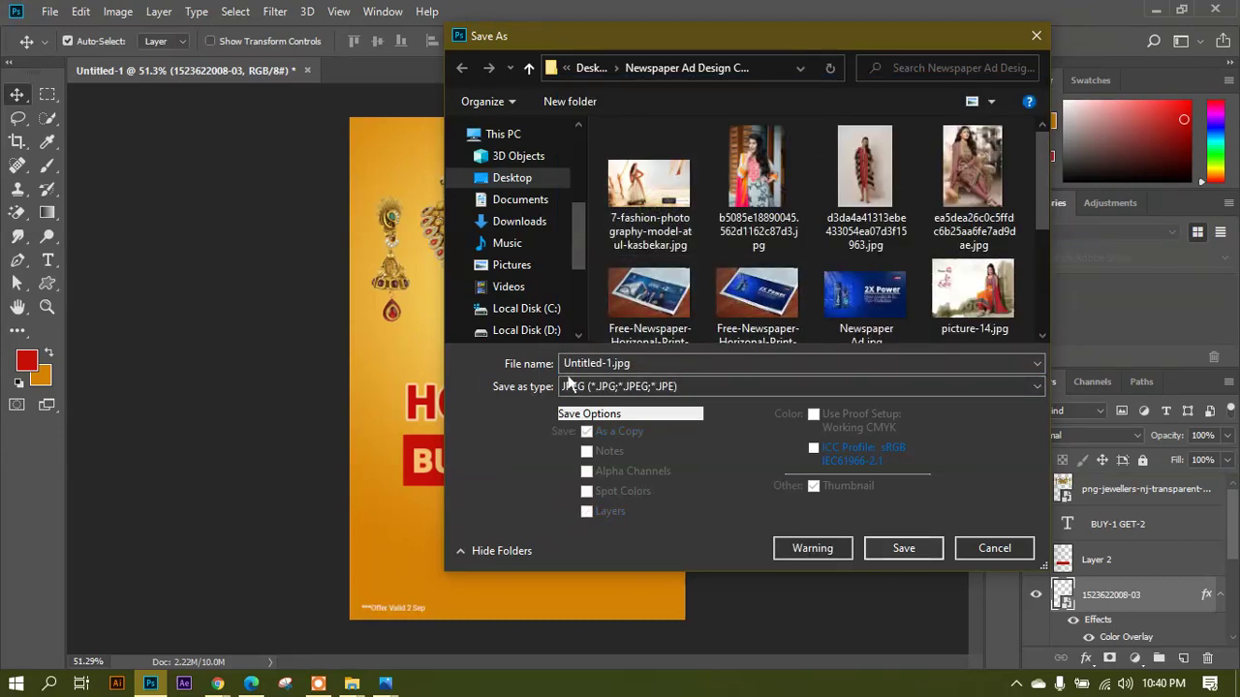
pyautogui.doubleClick(605, 363)
pyautogui.moveTo(612, 365); pyautogui.dragTo(560, 372)
pyautogui.write('JAD')
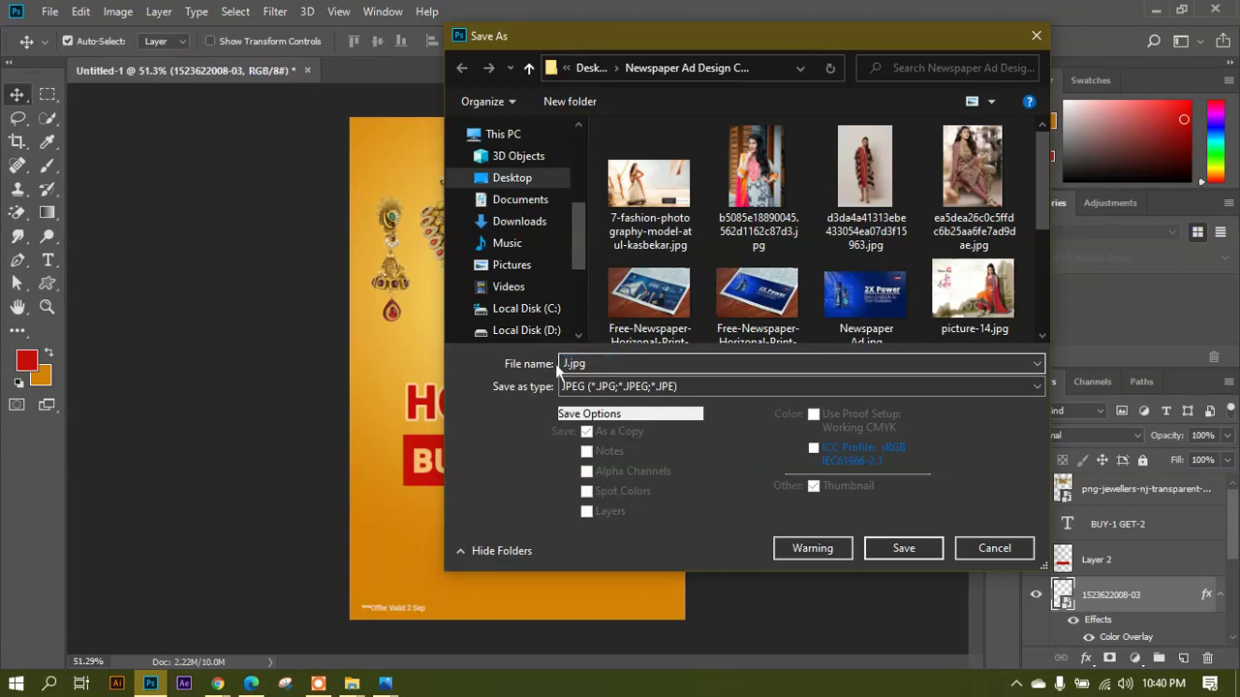
pyautogui.click(902, 549)
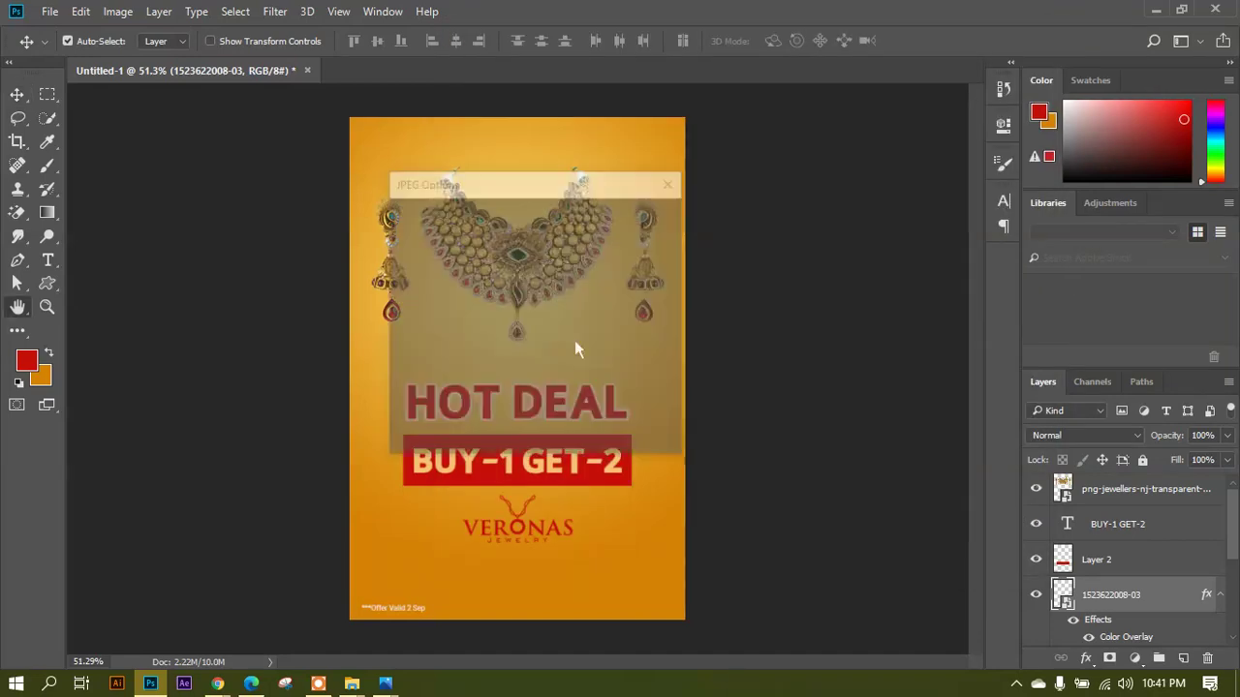
pyautogui.click(643, 217)
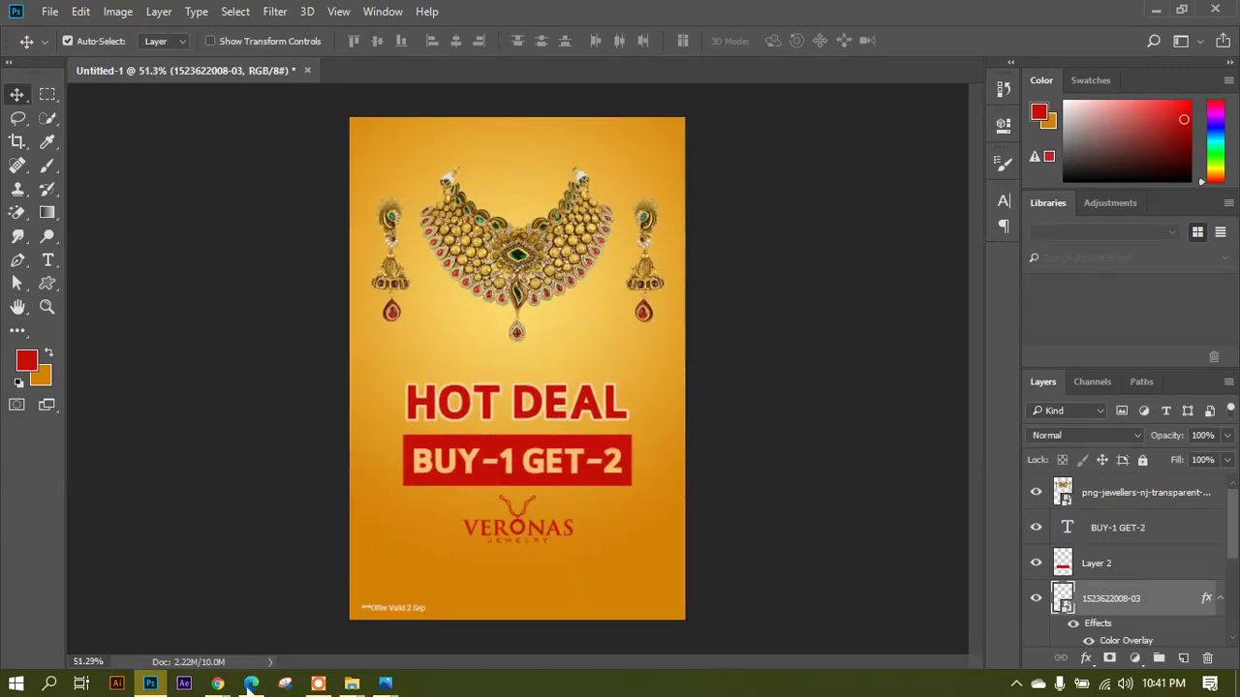
# Switch to Chrome and search Google Images for "png flower".
pyautogui.moveTo(217, 684)
pyautogui.click(180, 627)
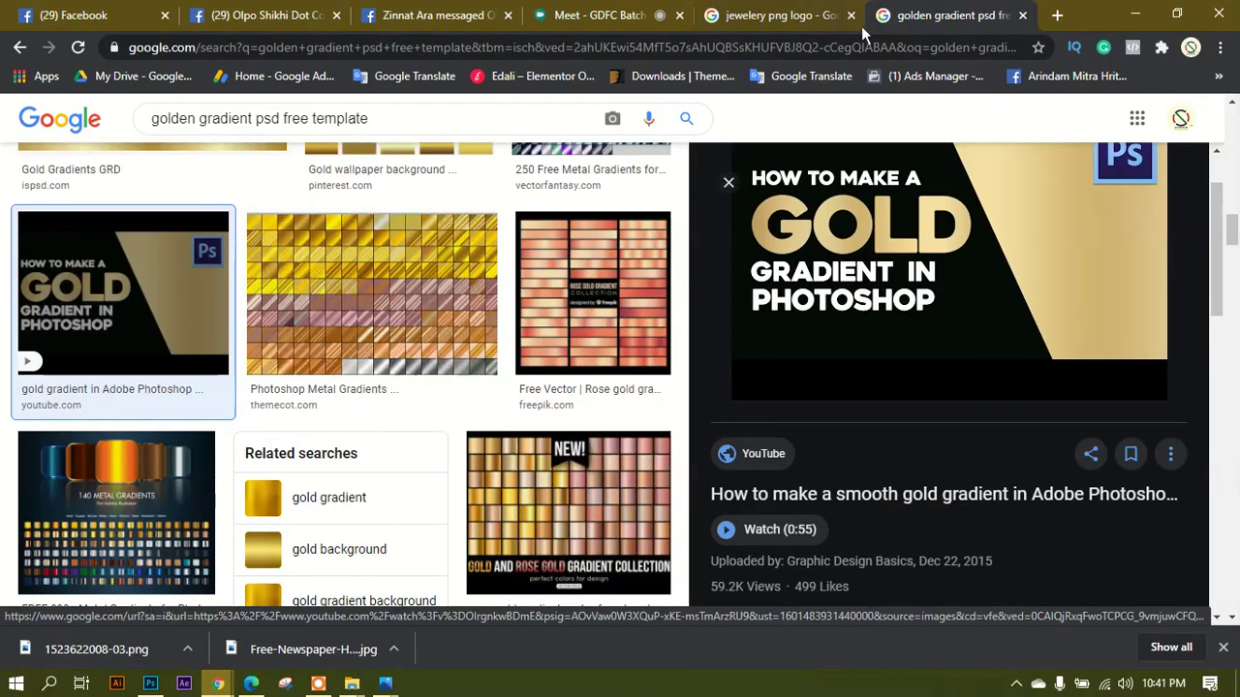
pyautogui.tripleClick(397, 117)
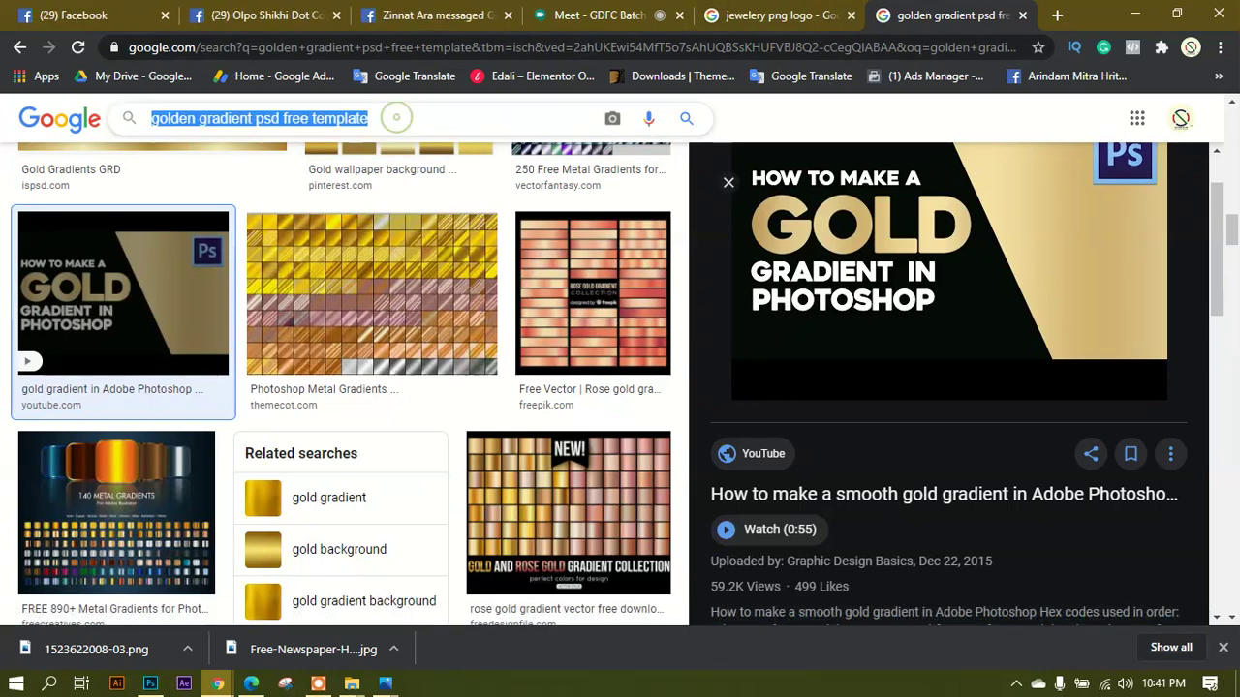
pyautogui.write('png ')
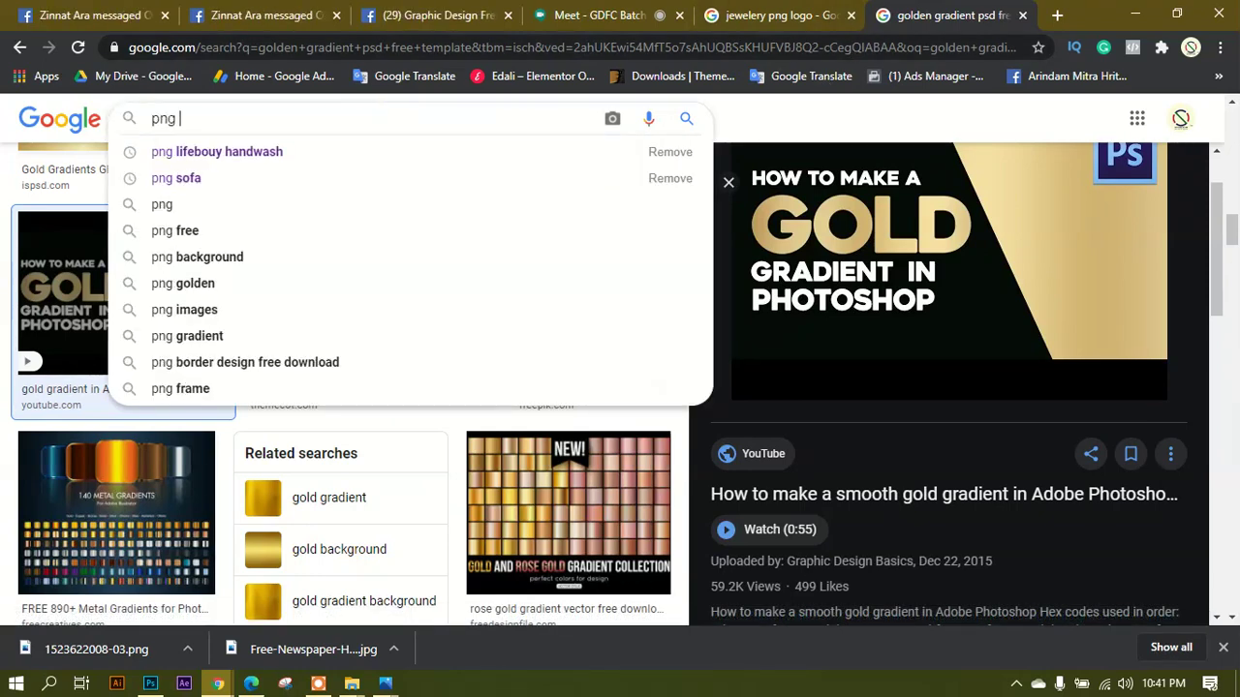
pyautogui.write('flo')
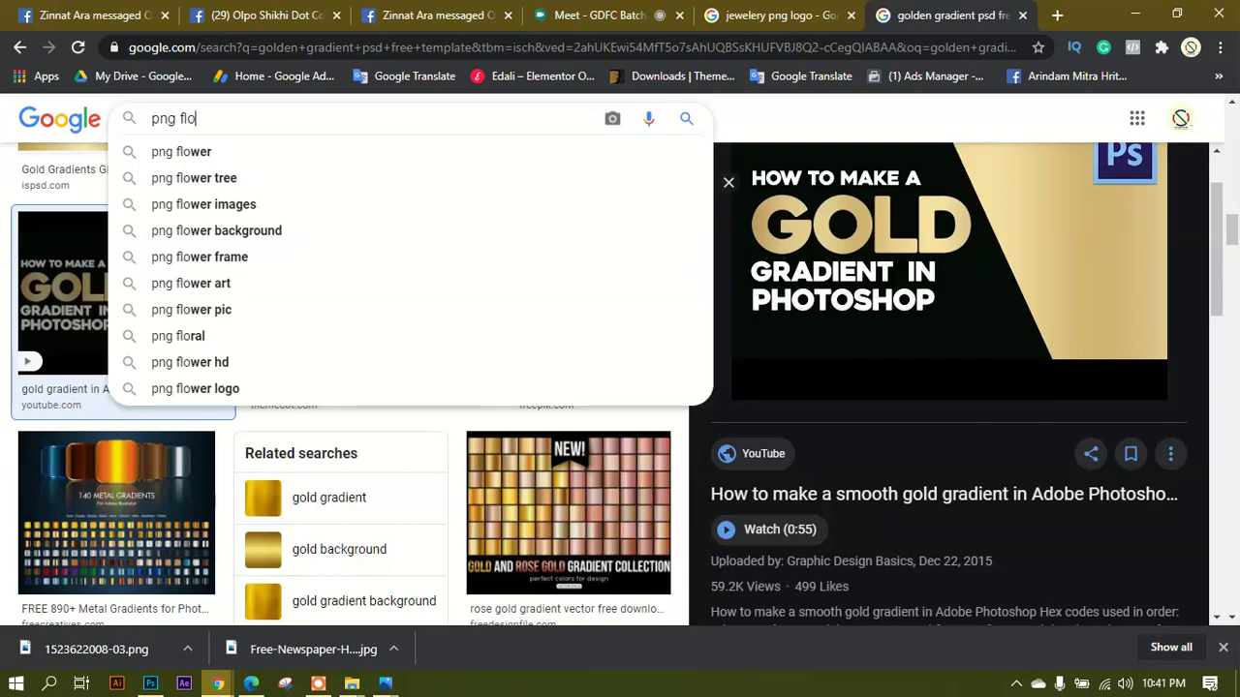
pyautogui.write('wer')
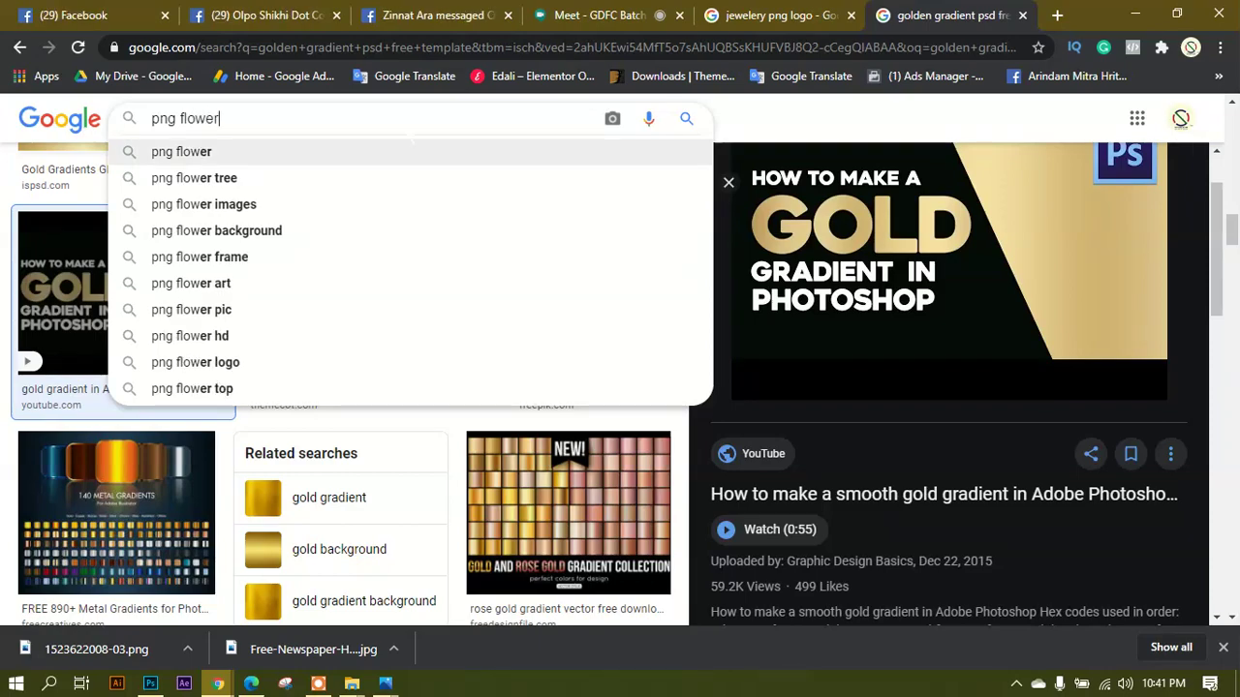
pyautogui.press('Return')
pyautogui.scroll(-10, 369, 430)
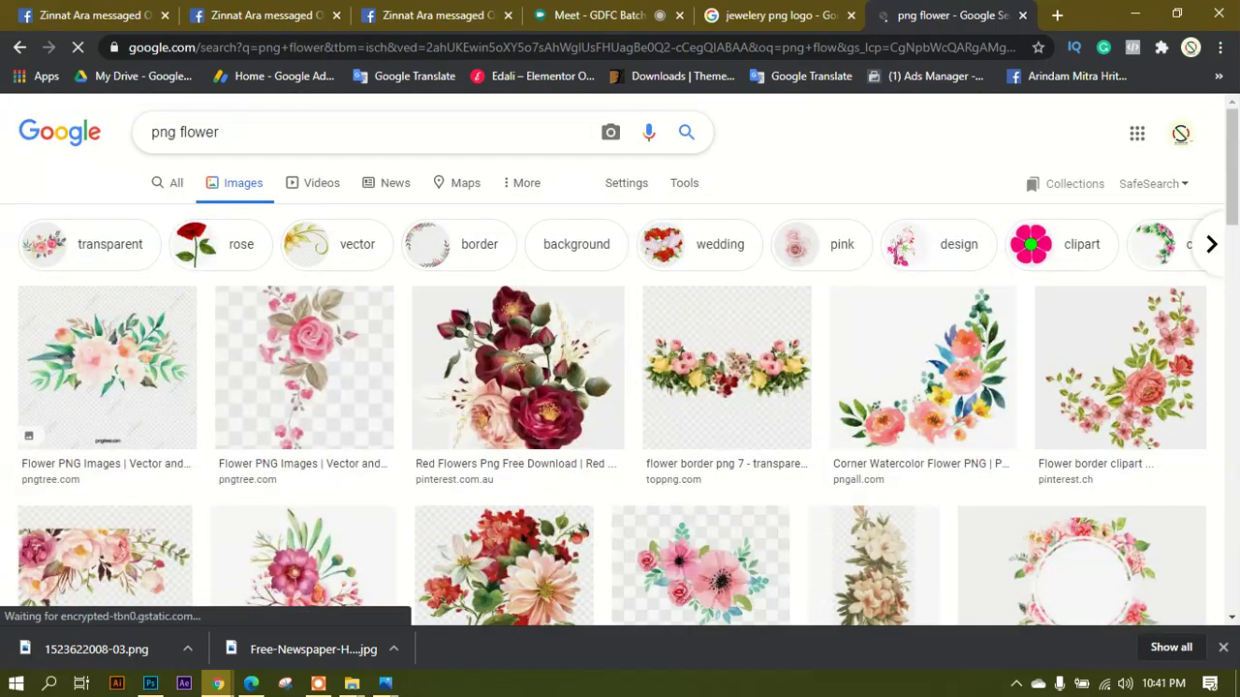
# Change the image search to "png florid frame" and browse the resulting floral frames.
pyautogui.moveTo(194, 133); pyautogui.dragTo(230, 132)
pyautogui.hotkey('shift', 'Right')
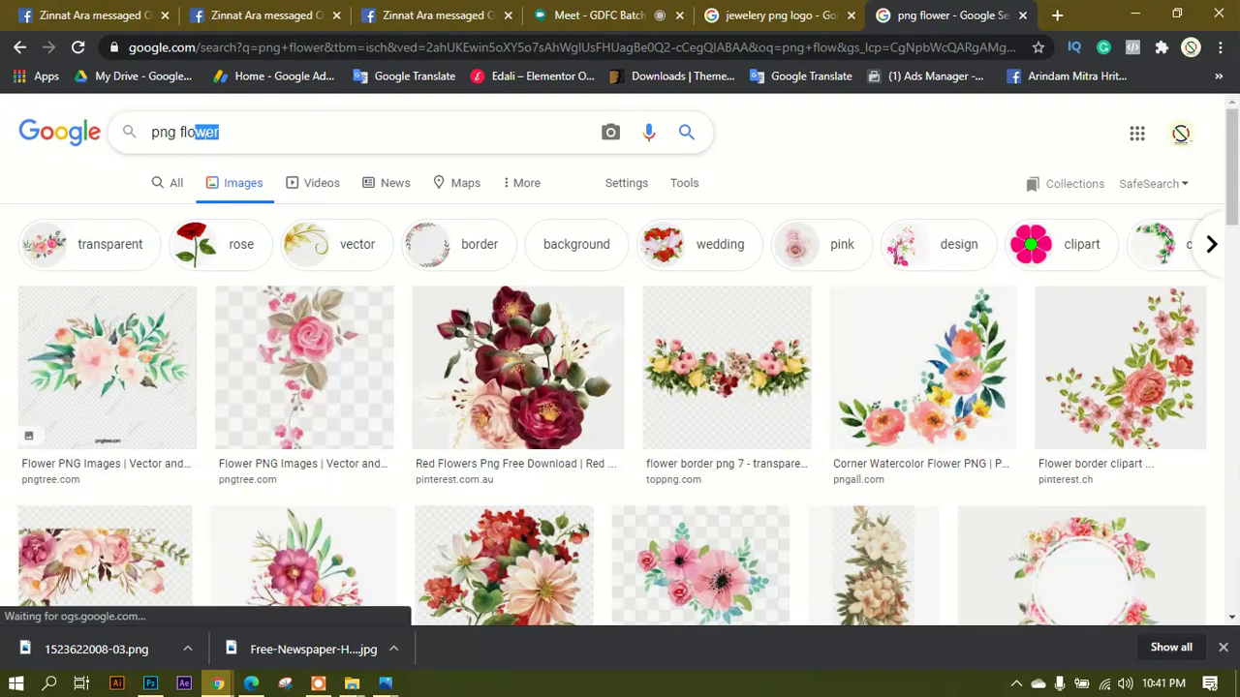
pyautogui.write('rid fra')
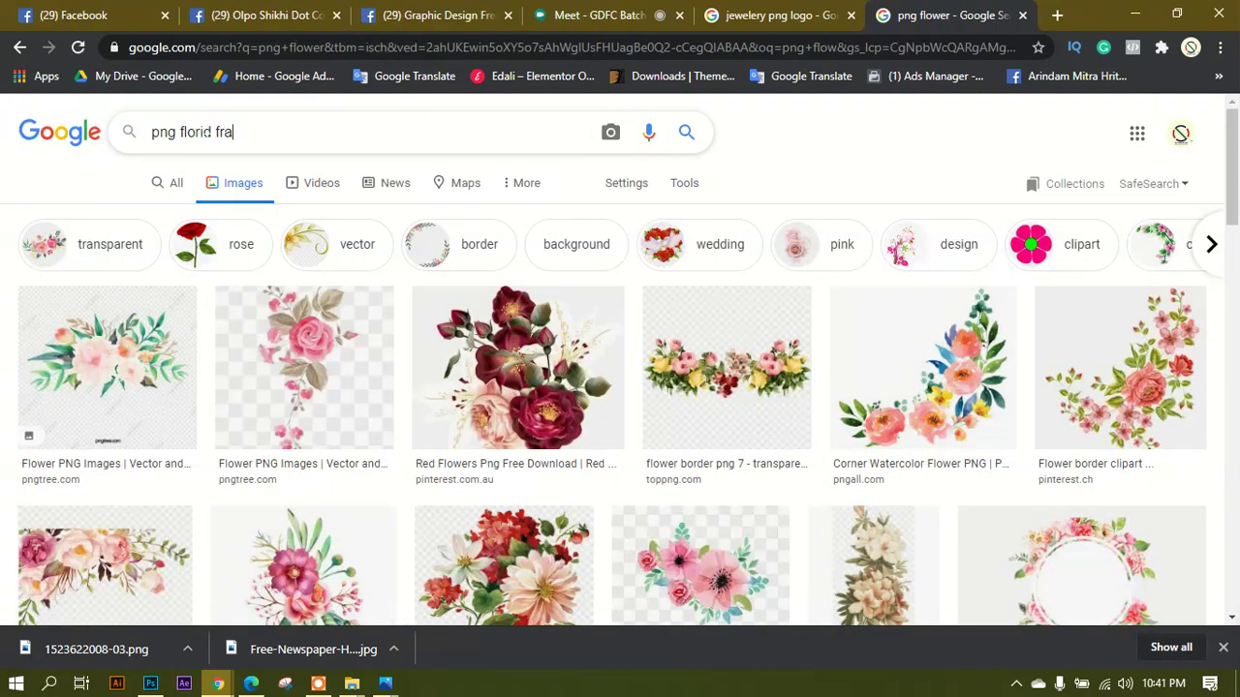
pyautogui.write('me')
pyautogui.press('Return')
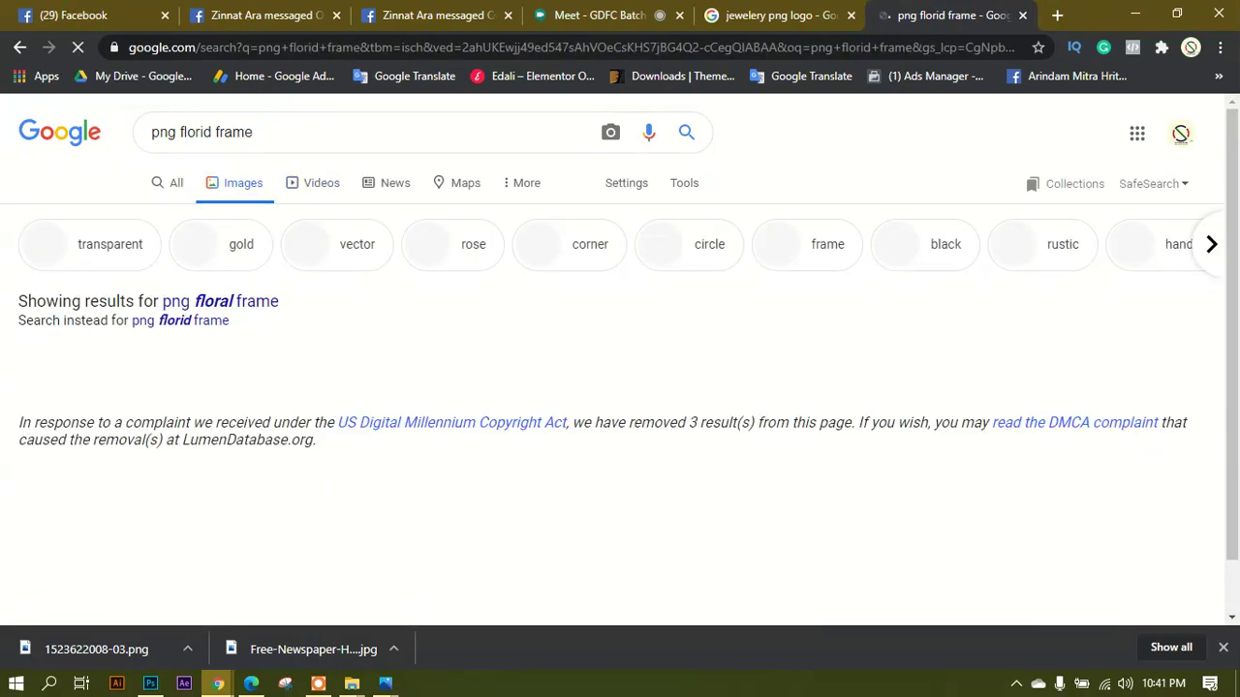
pyautogui.scroll(-3, 281, 368)
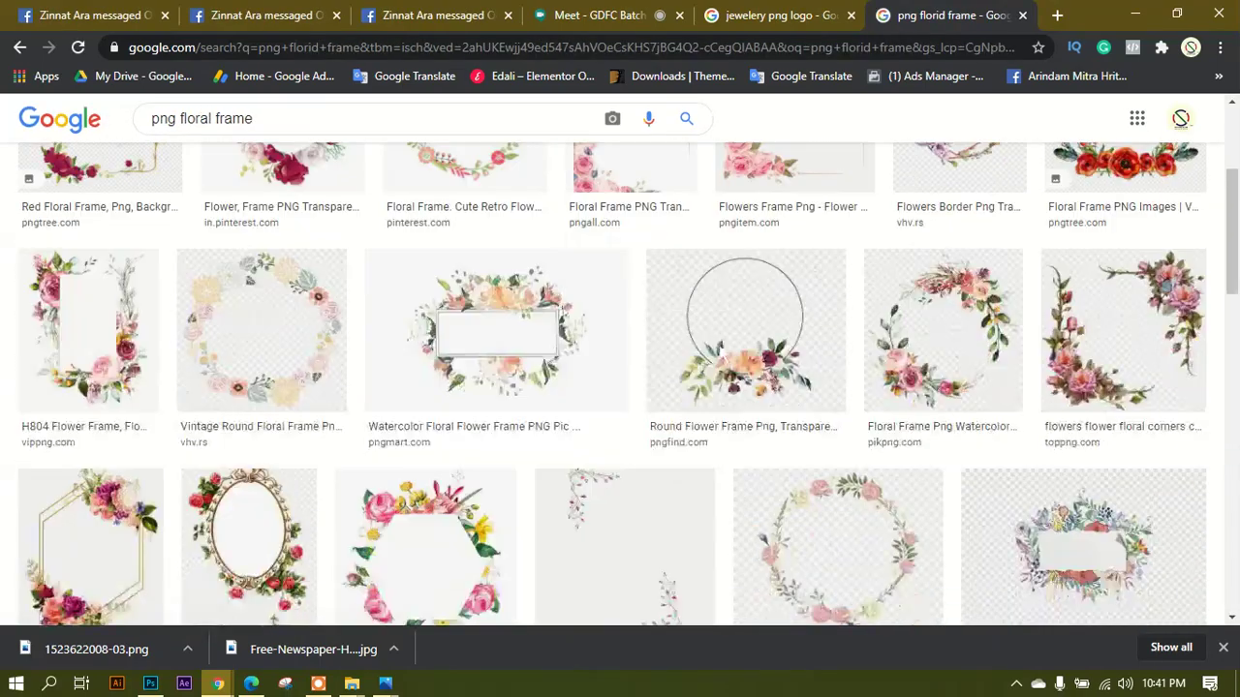
pyautogui.scroll(-5, 664, 360)
pyautogui.scroll(3, 664, 360)
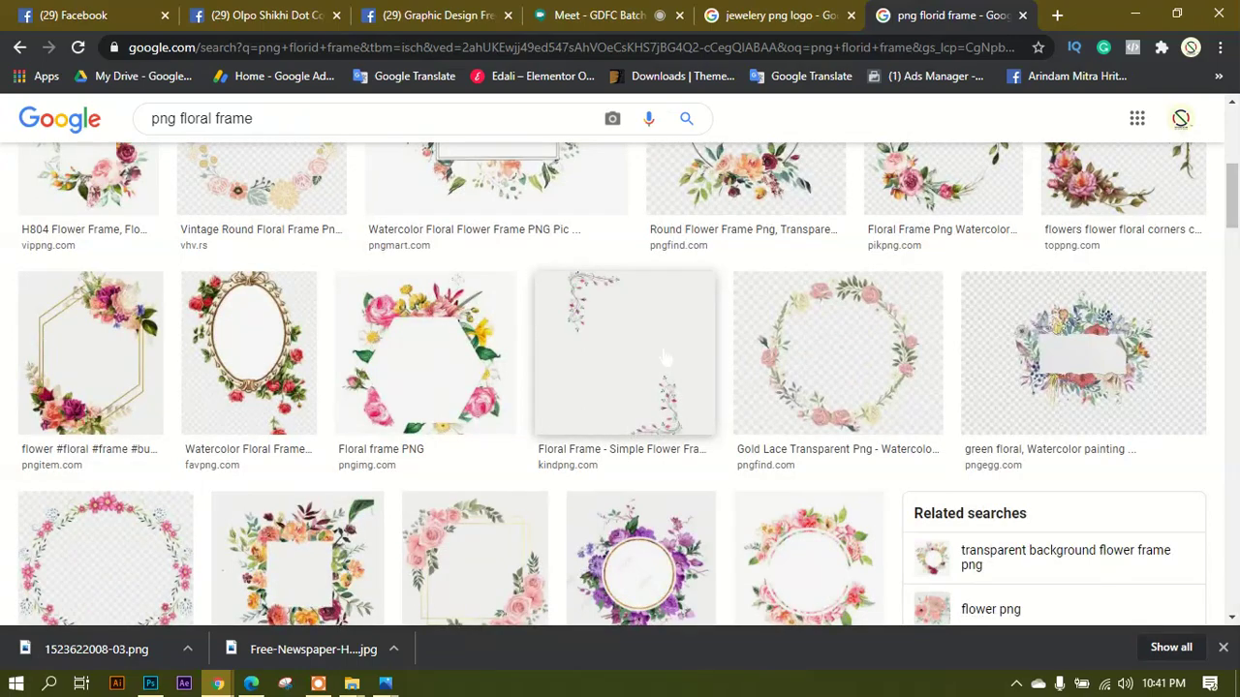
# Preview the kindpng simple flower frame, and open the related Pinterest portrait frame with flowers in two opposite corners.
pyautogui.click(665, 360)
pyautogui.scroll(-3, 878, 288)
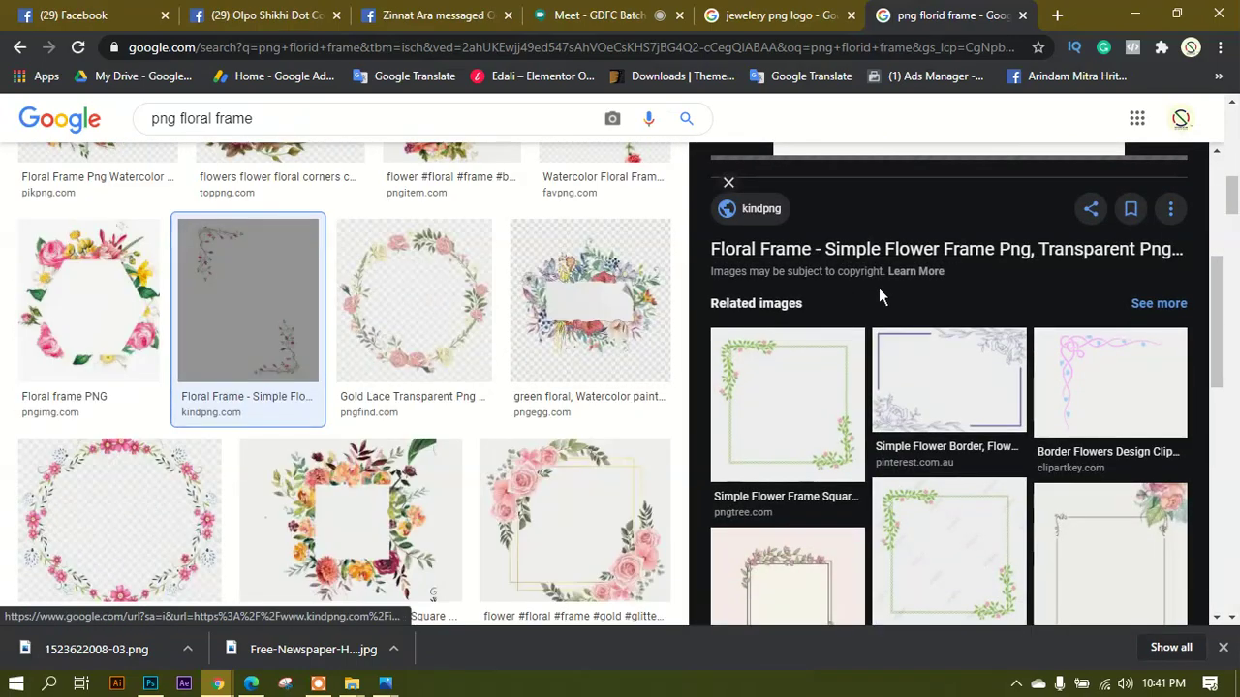
pyautogui.scroll(5, 878, 288)
pyautogui.scroll(-5, 1107, 432)
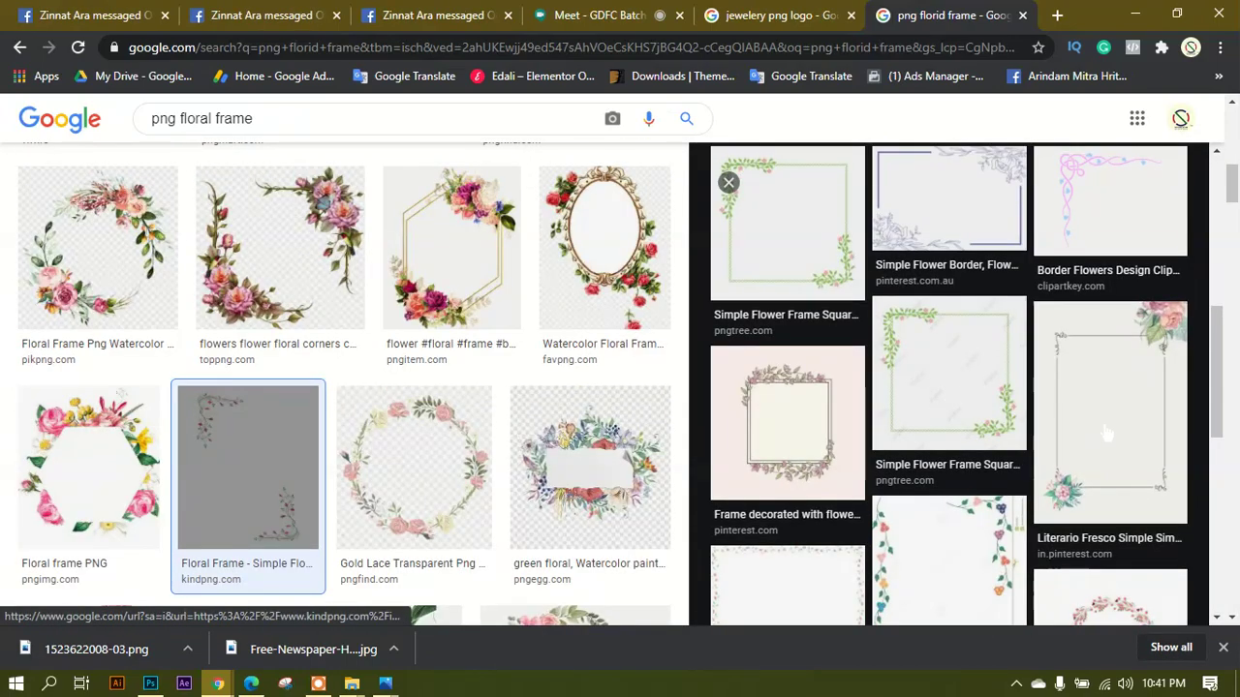
pyautogui.click(1107, 432)
pyautogui.scroll(-5, 463, 280)
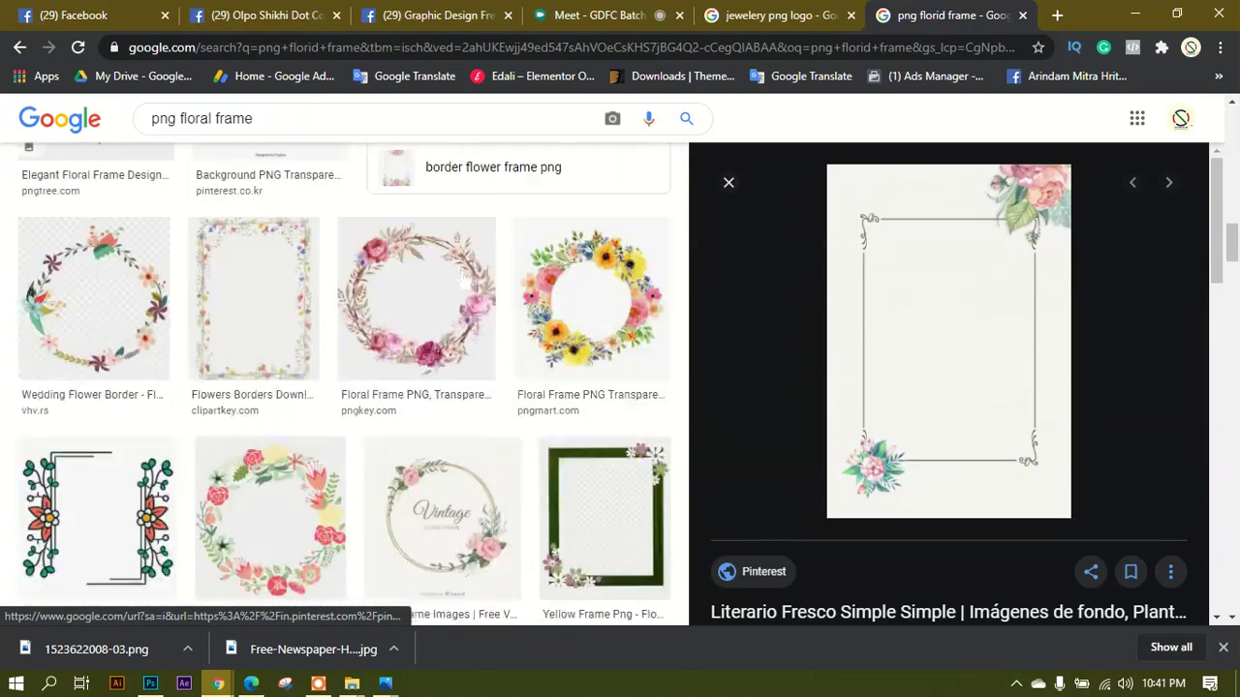
# Browse the floral frame results, previewing the clipartmax yellow frame and the related toppng border design, and look through its related images.
pyautogui.scroll(-6, 464, 280)
pyautogui.scroll(4, 464, 280)
pyautogui.click(625, 296)
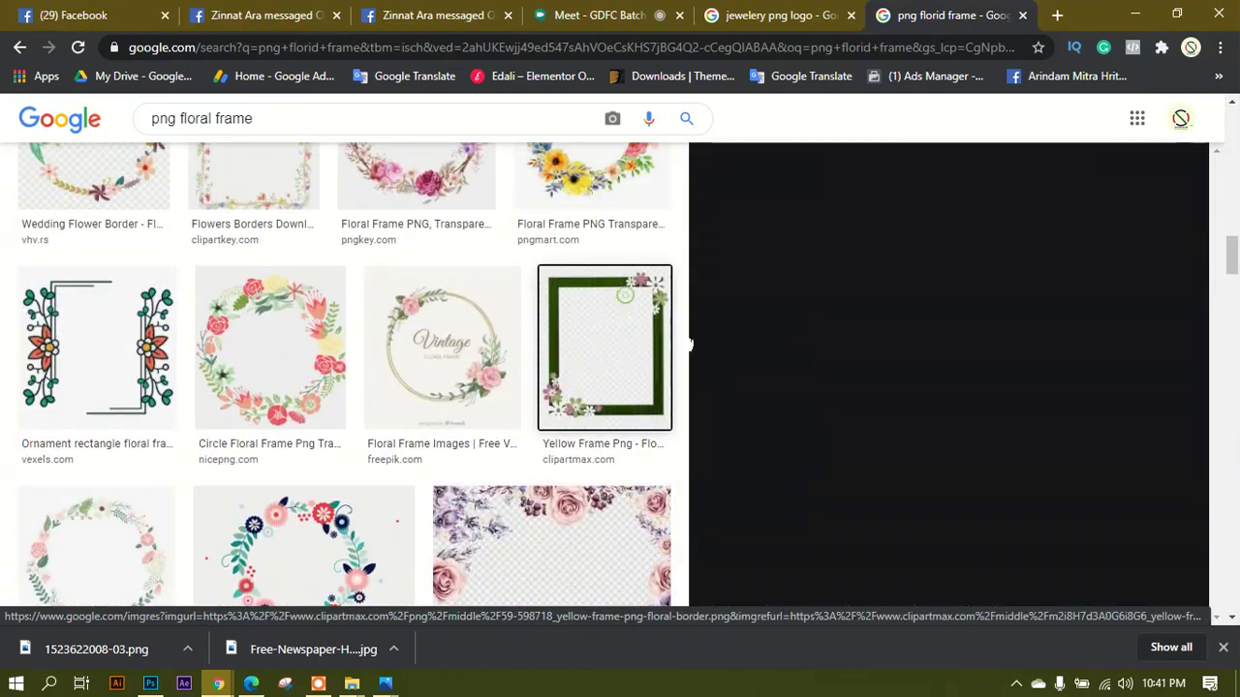
pyautogui.scroll(-5, 925, 366)
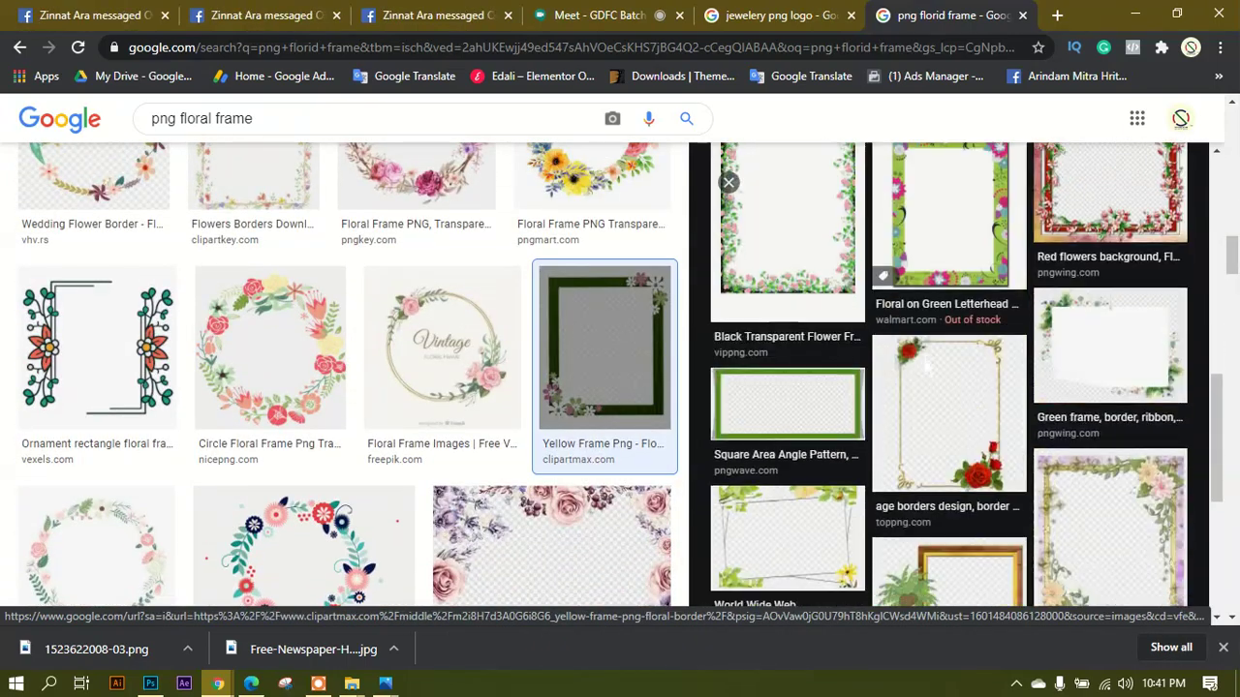
pyautogui.click(926, 367)
pyautogui.scroll(-5, 923, 332)
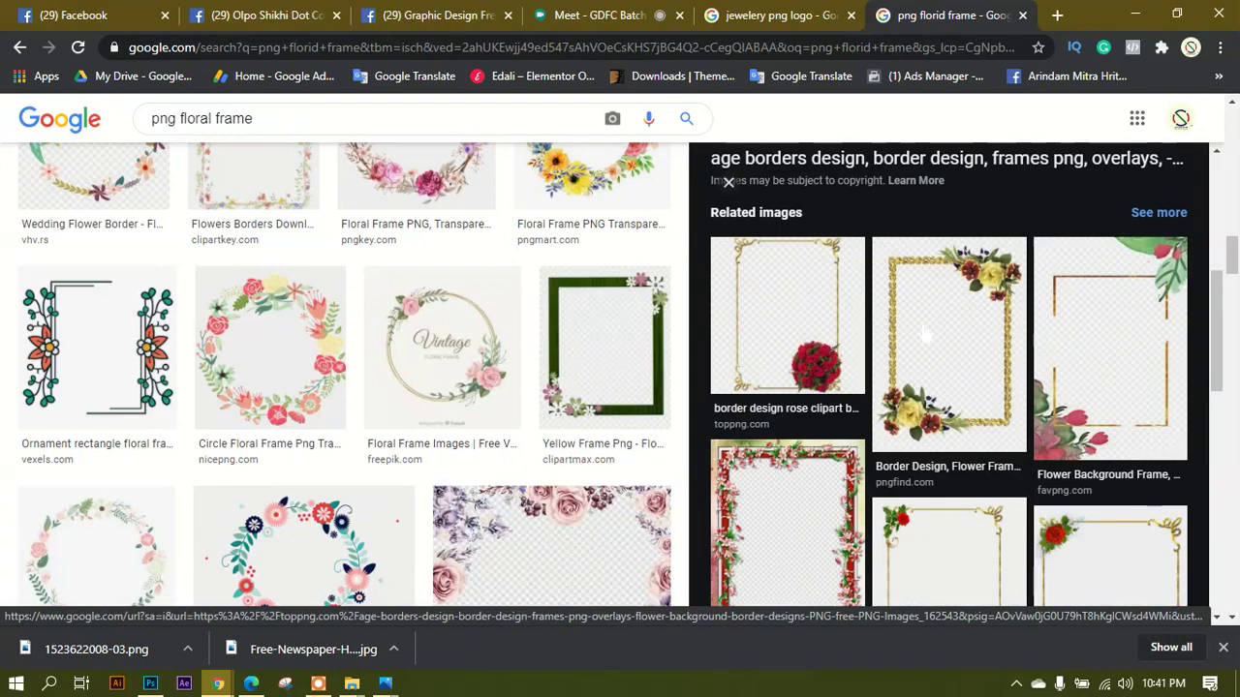
pyautogui.scroll(-3, 926, 334)
pyautogui.scroll(-2, 926, 333)
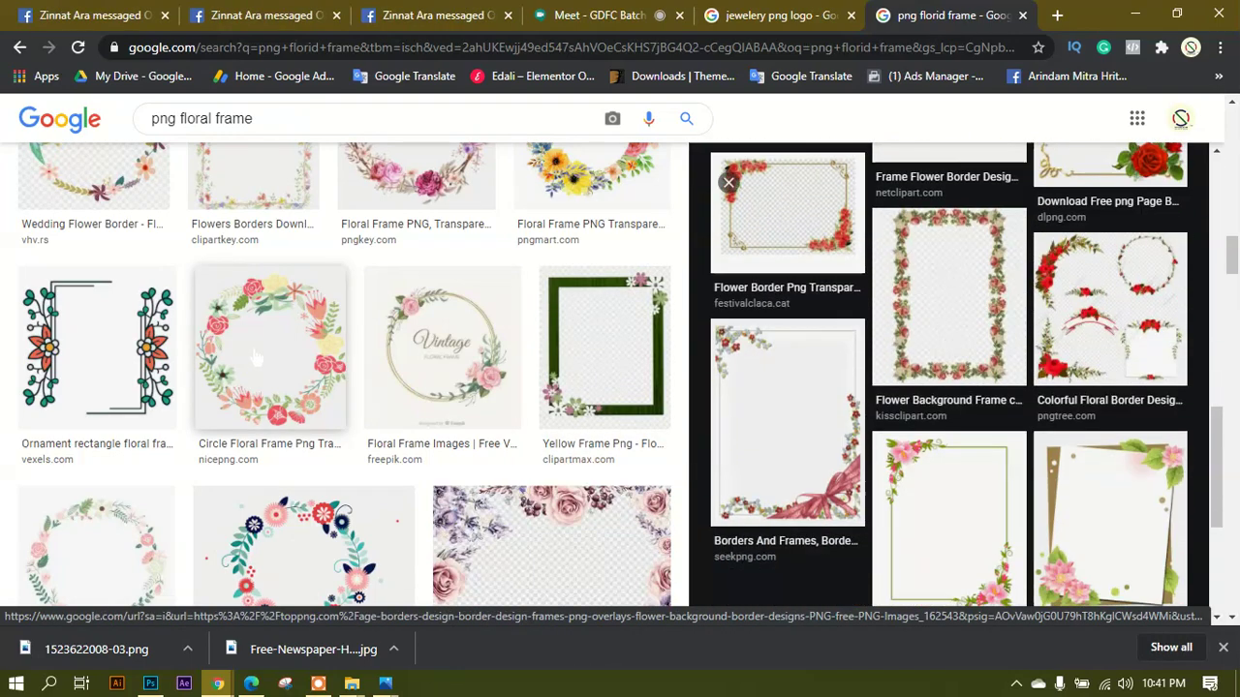
pyautogui.scroll(-6, 339, 388)
# Switch to the Google Meet call and respond to the pending request to join the meeting.
pyautogui.click(605, 14)
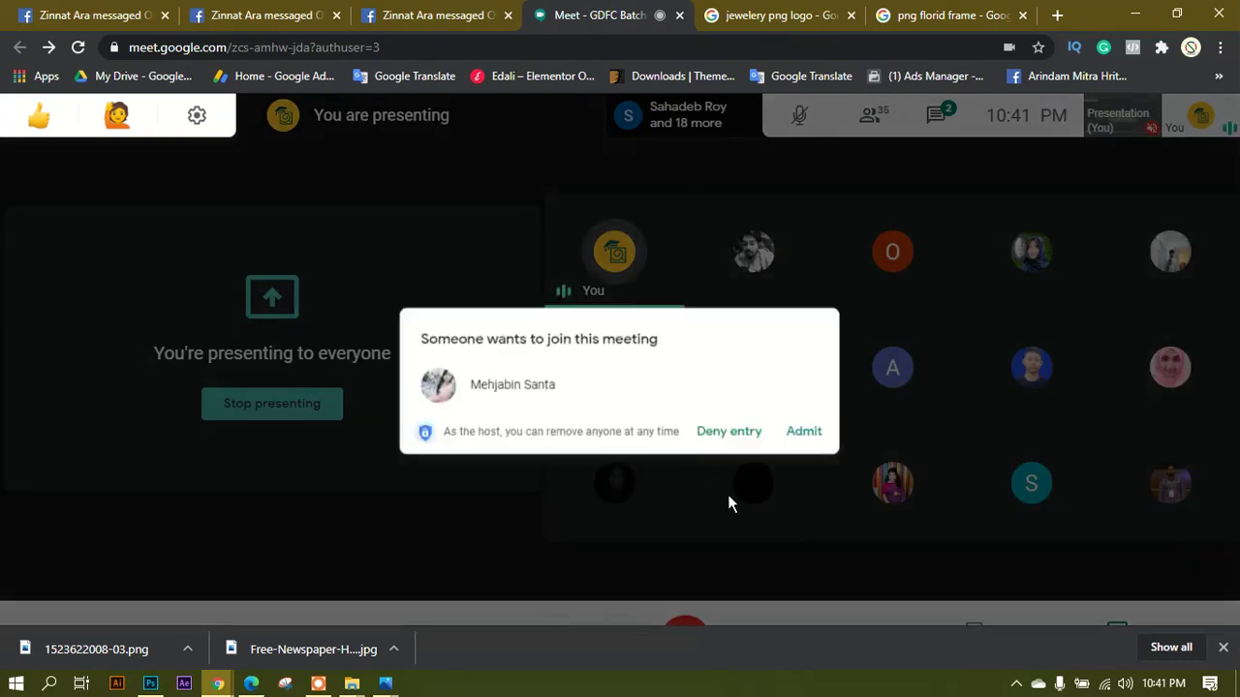
pyautogui.click(732, 412)
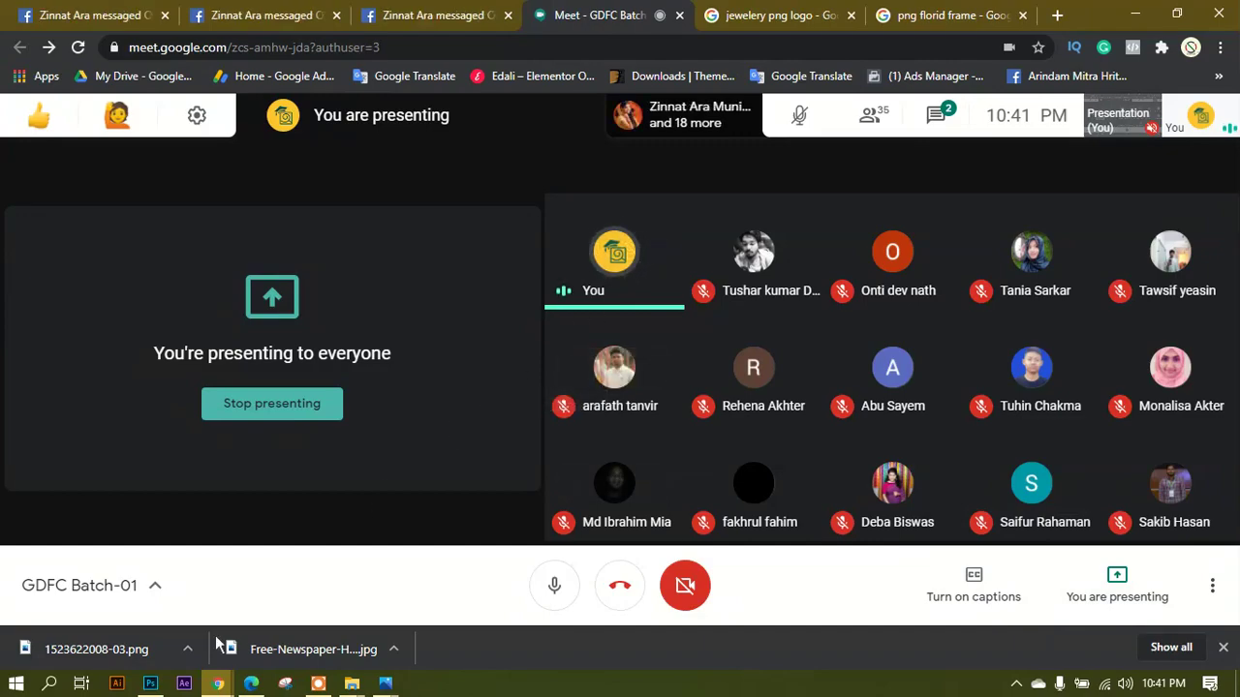
# Switch to Photoshop and close the jewelry ad document without saving its changes.
pyautogui.click(150, 684)
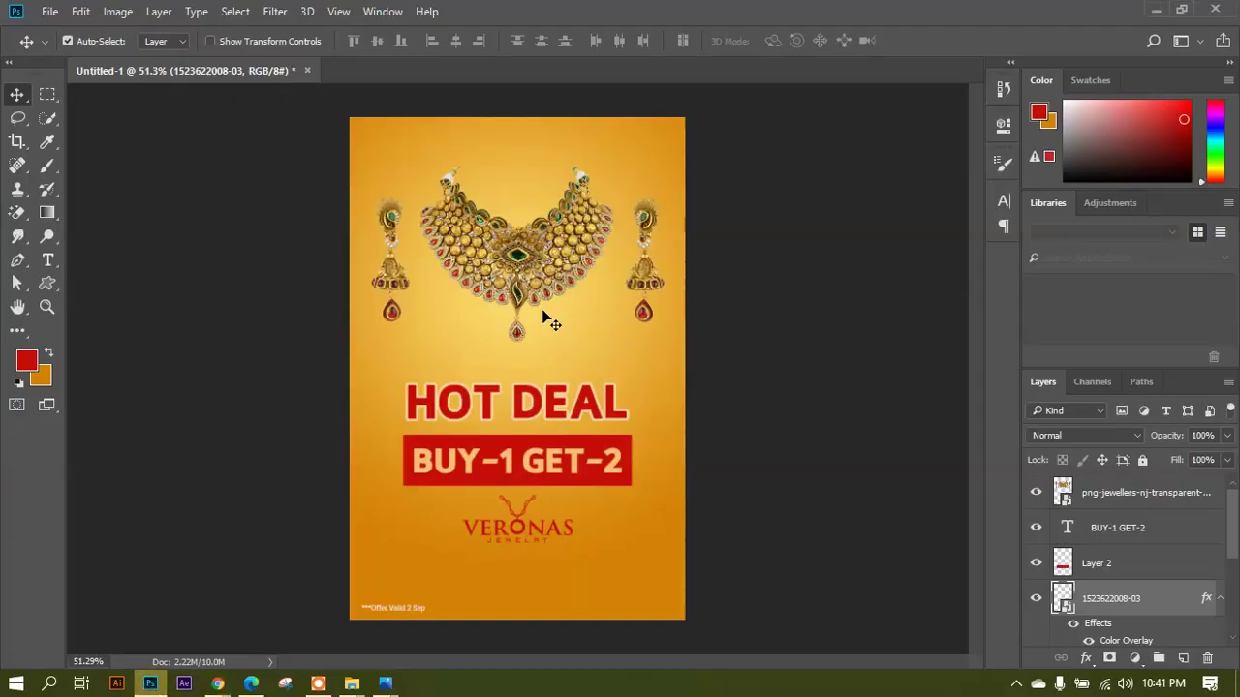
pyautogui.scroll(1, 540, 317)
pyautogui.press('ctrl')
pyautogui.hotkey('ctrl', 's')
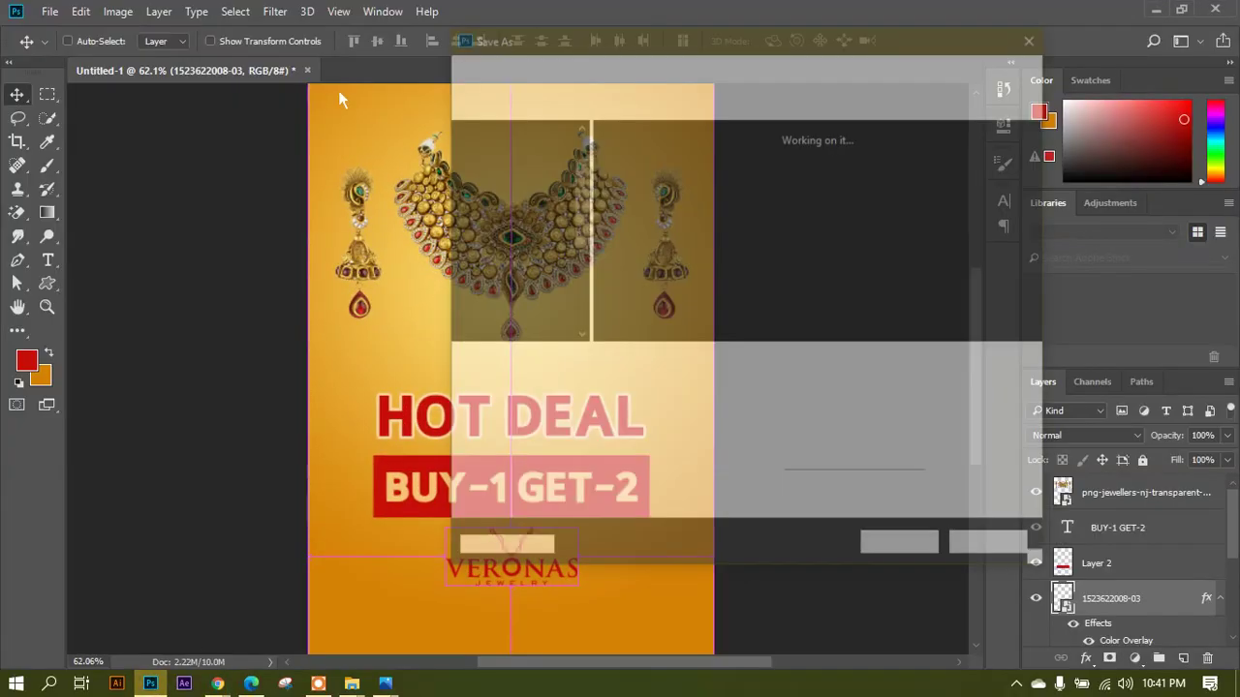
pyautogui.click(994, 548)
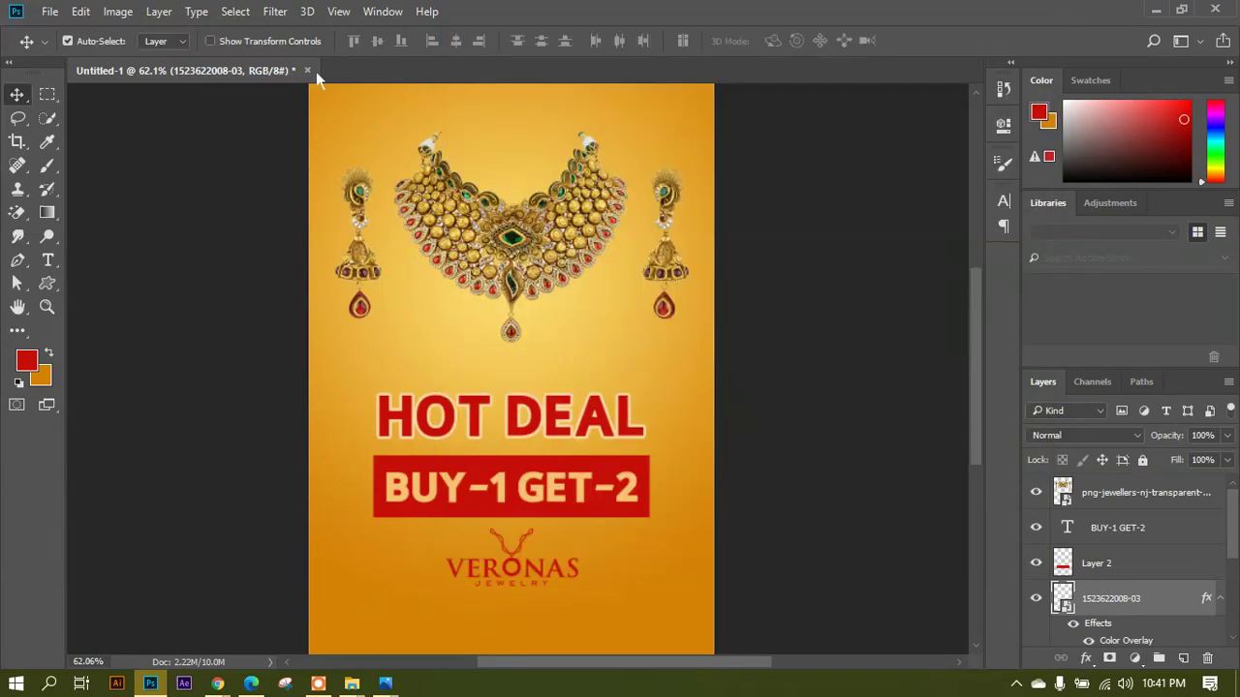
pyautogui.click(307, 70)
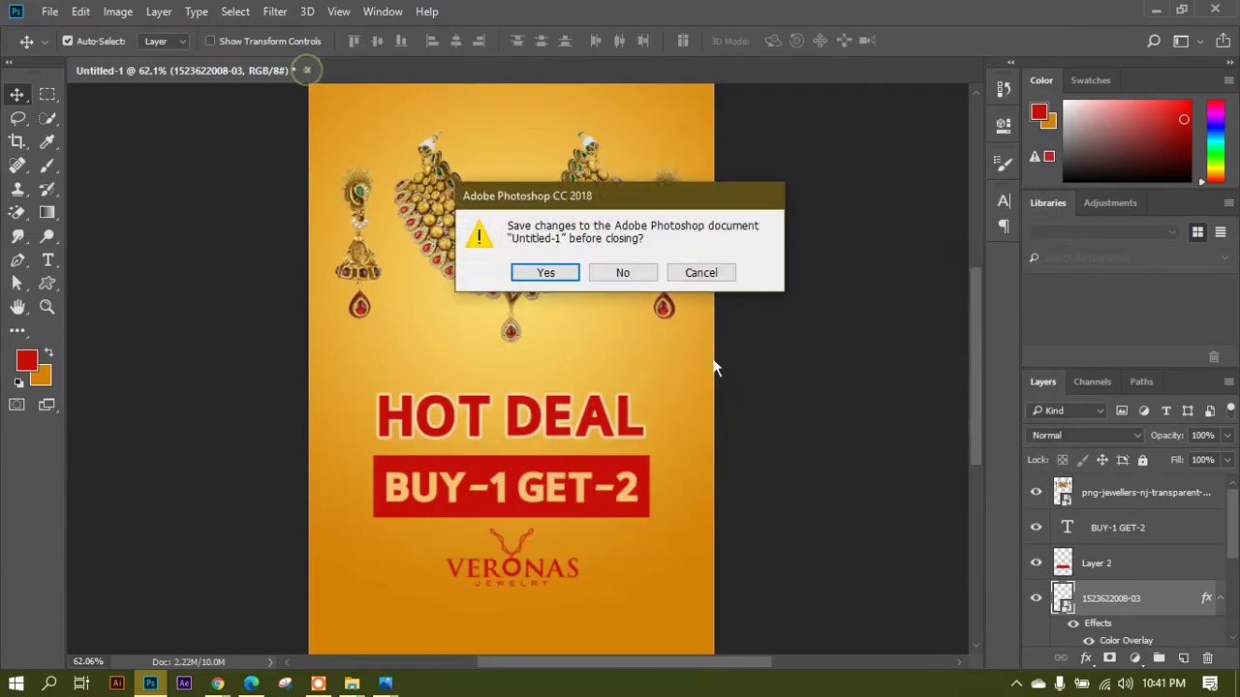
pyautogui.click(625, 272)
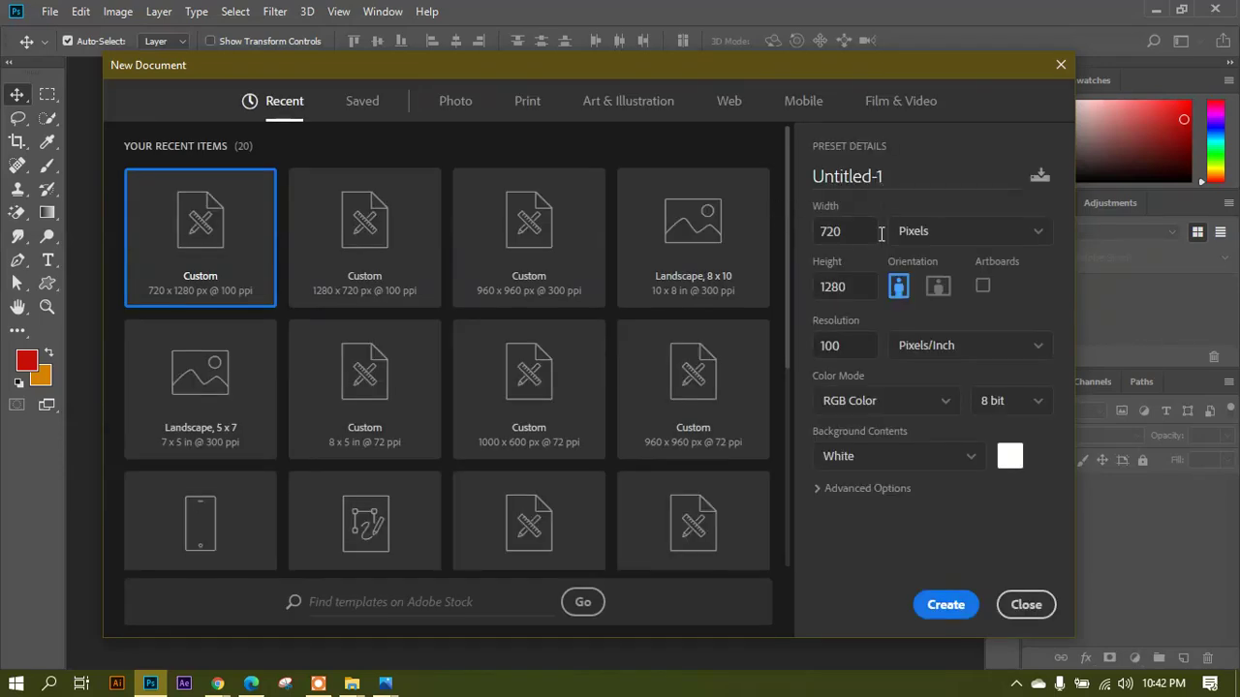
# Create a new 960 x 960 pixel document at 100 pixels/inch in RGB Color with a white background.
pyautogui.doubleClick(858, 238)
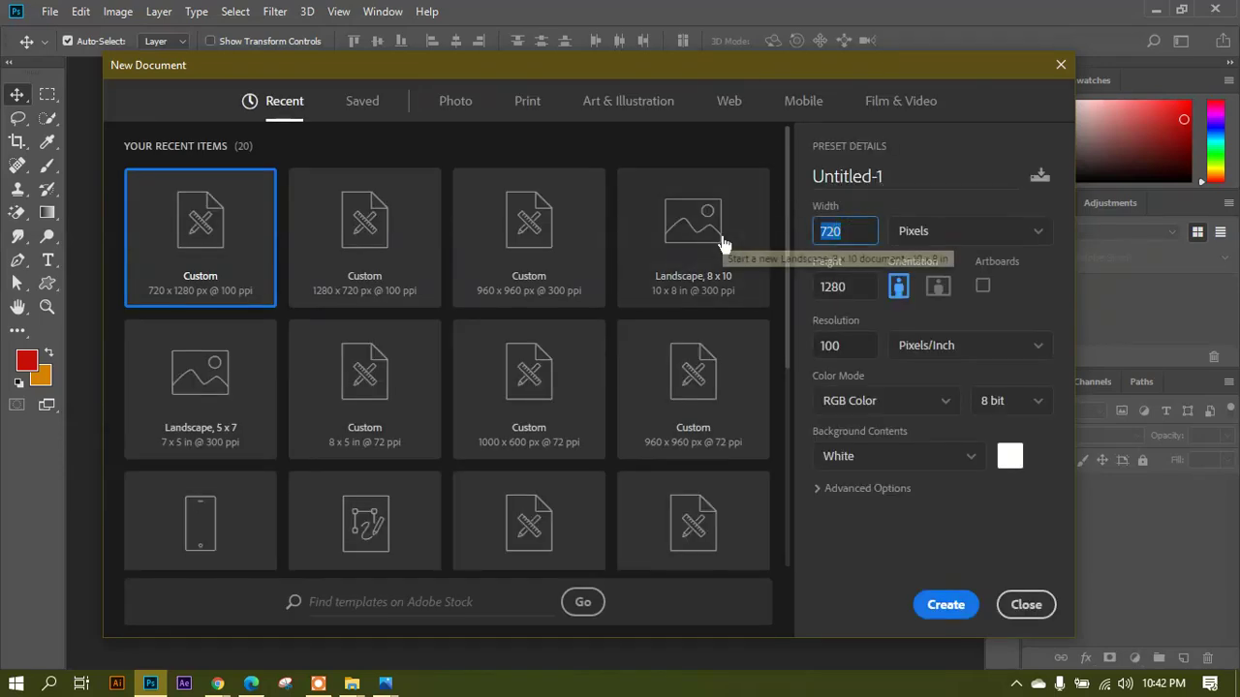
pyautogui.write('960')
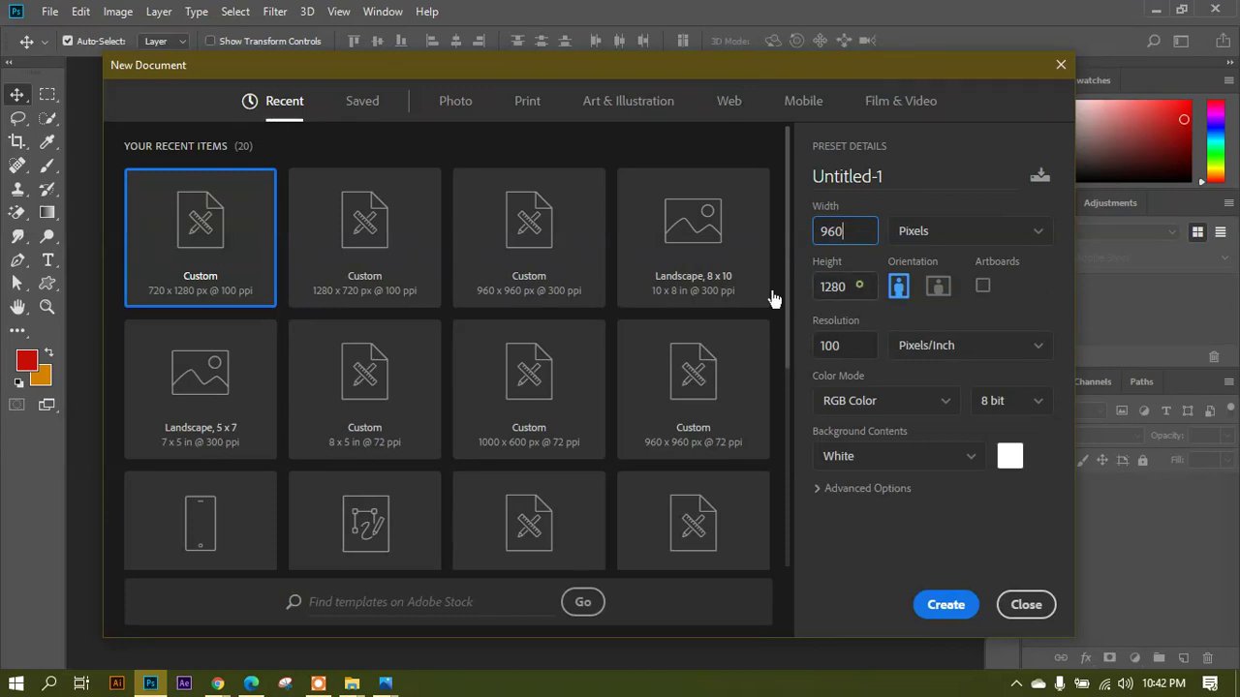
pyautogui.press('Tab')
pyautogui.write('960')
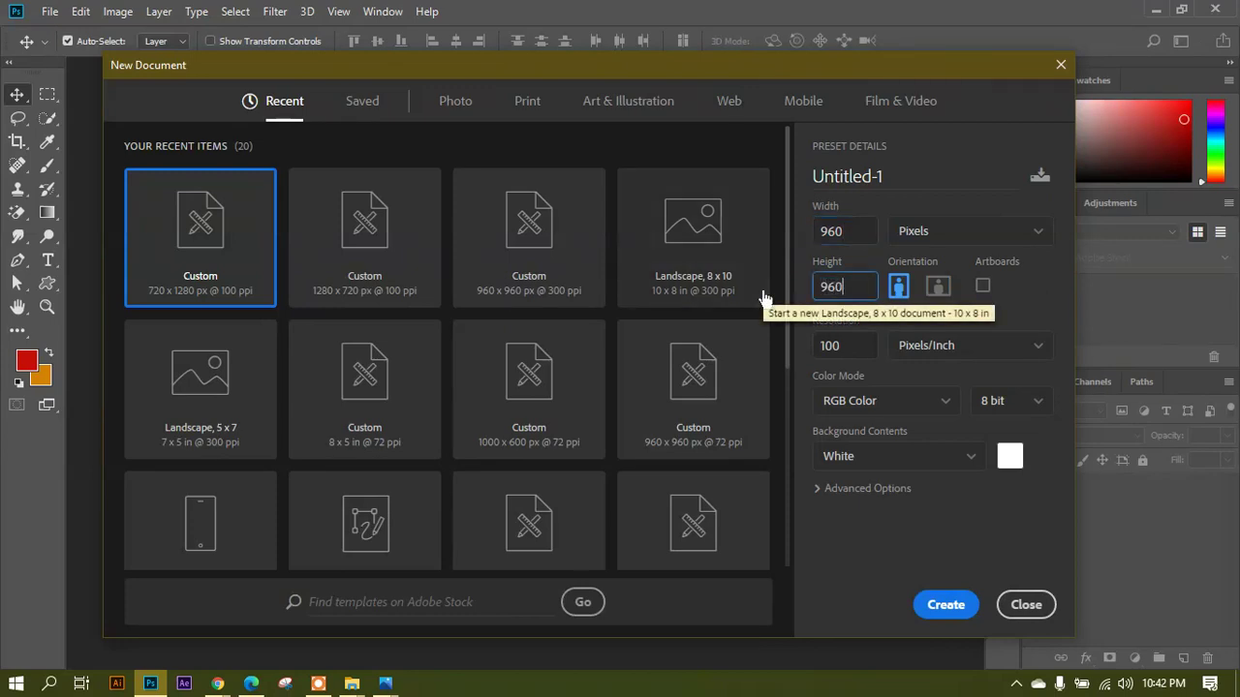
pyautogui.click(938, 611)
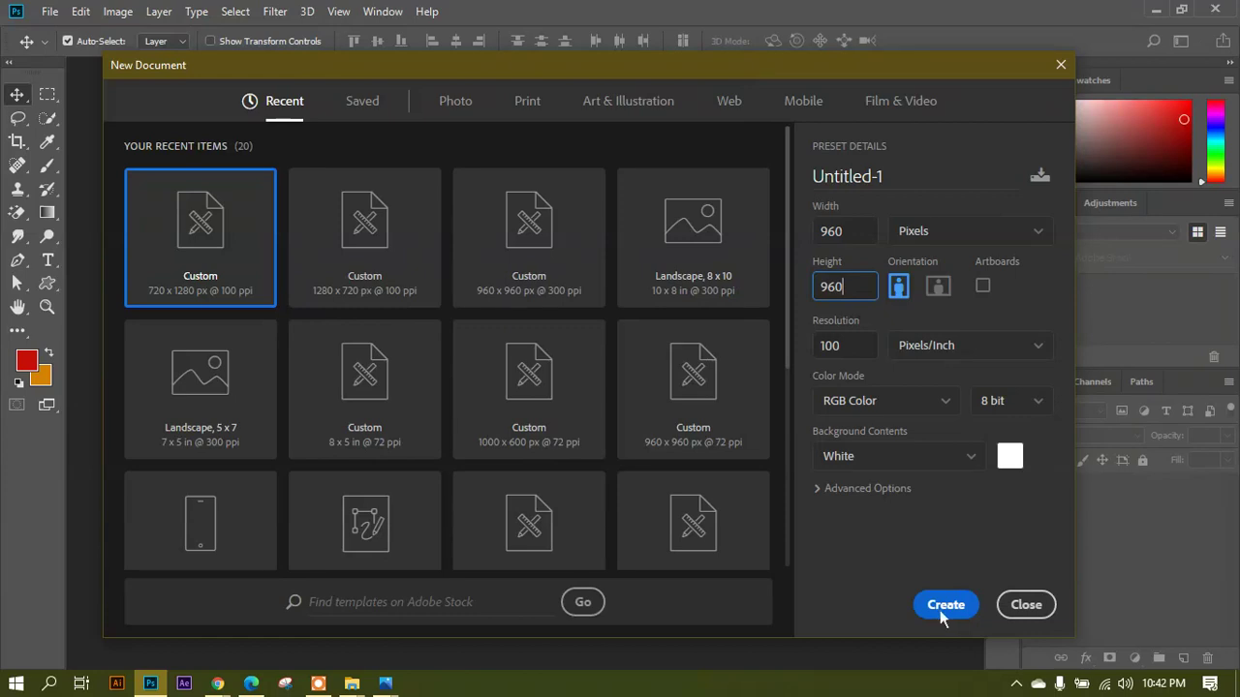
pyautogui.click(941, 611)
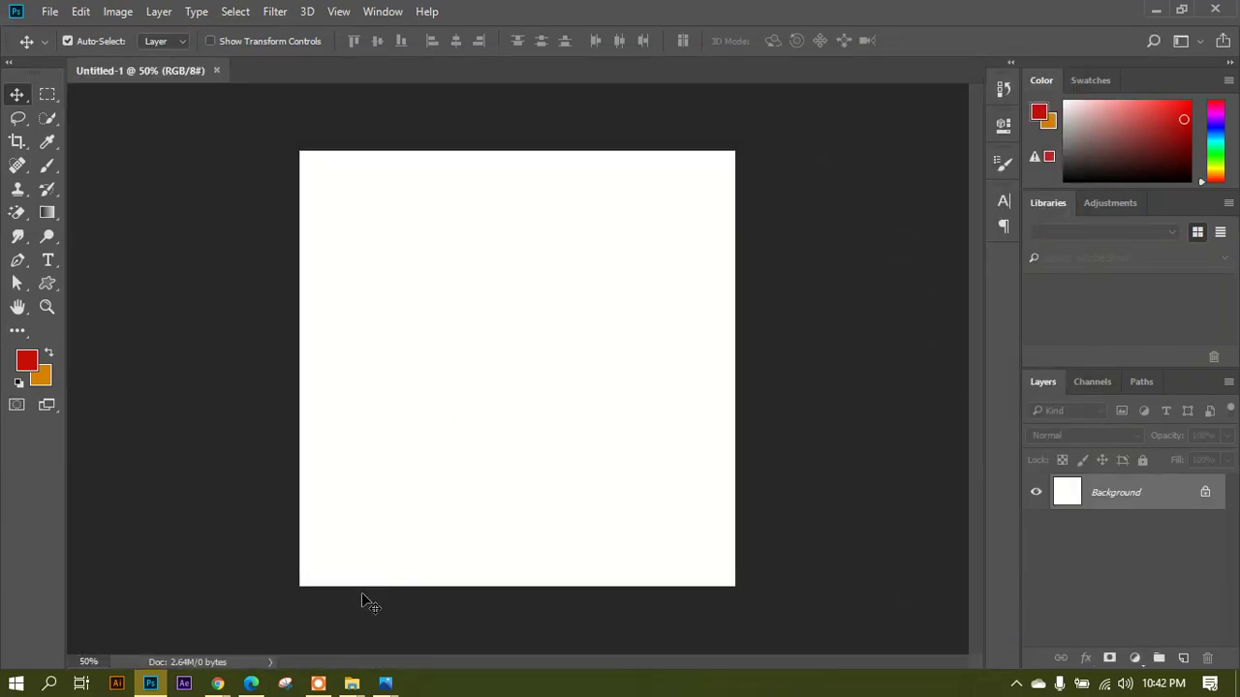
# Place the Lifebuoy handwash pump image from the Newspaper Ad Design Content folder at the centre of the canvas.
pyautogui.moveTo(352, 683)
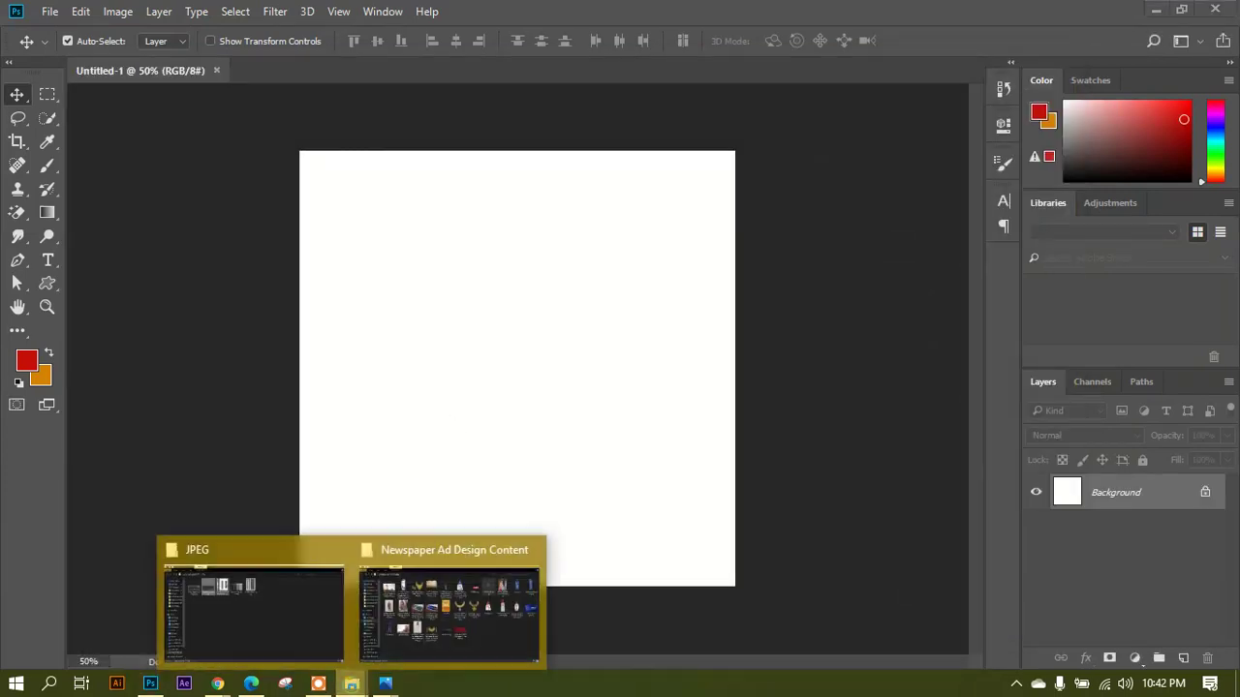
pyautogui.click(442, 649)
pyautogui.moveTo(693, 155); pyautogui.dragTo(520, 362)
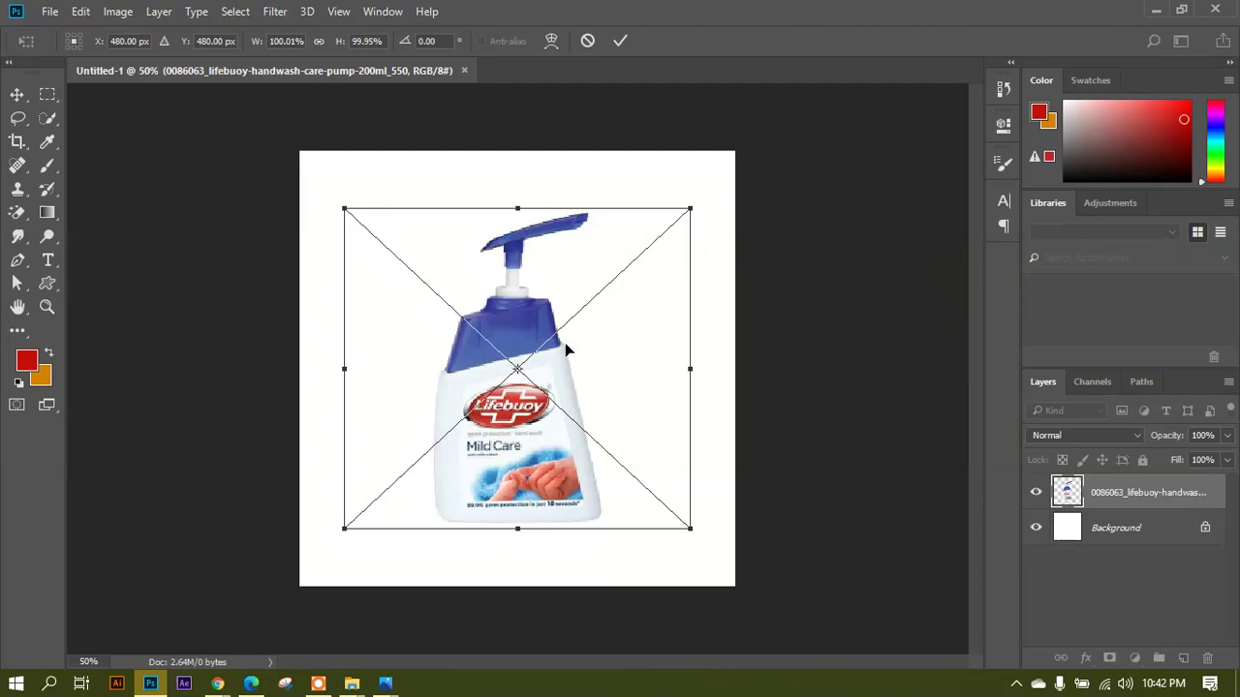
pyautogui.press('Return')
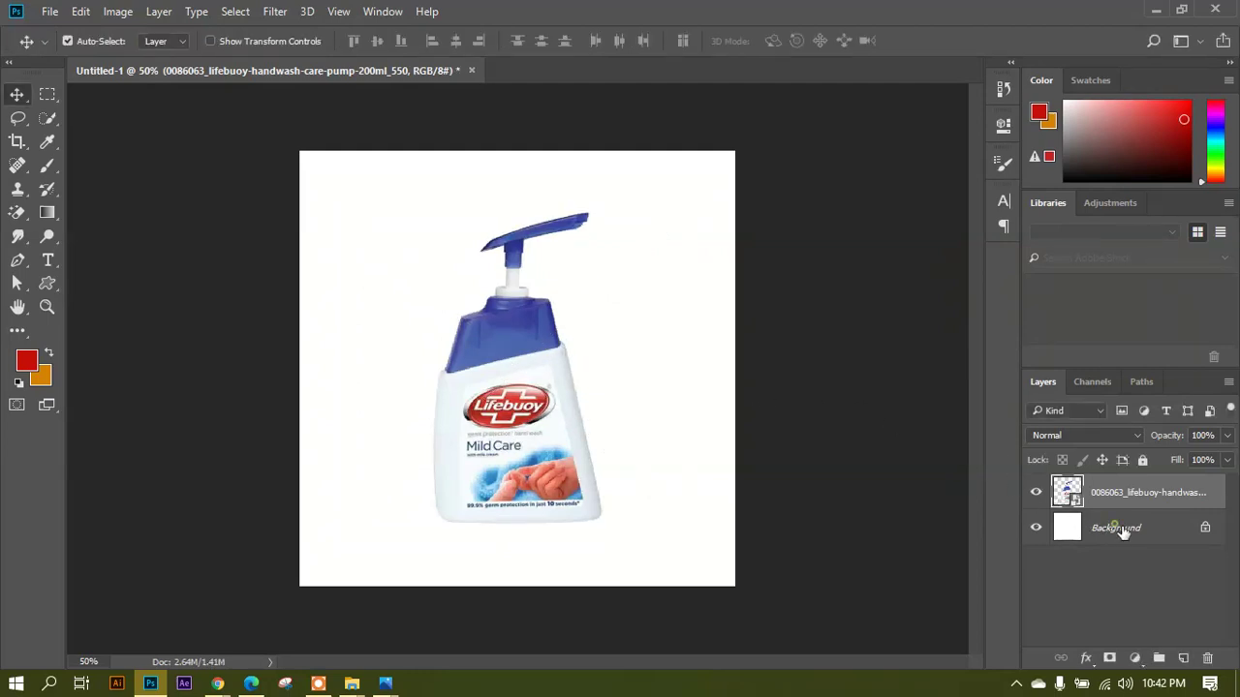
# Scale the handwash bottle down proportionally about its centre to about 72%.
pyautogui.click(1126, 540)
pyautogui.click(517, 423)
pyautogui.hotkey('ctrl', 't')
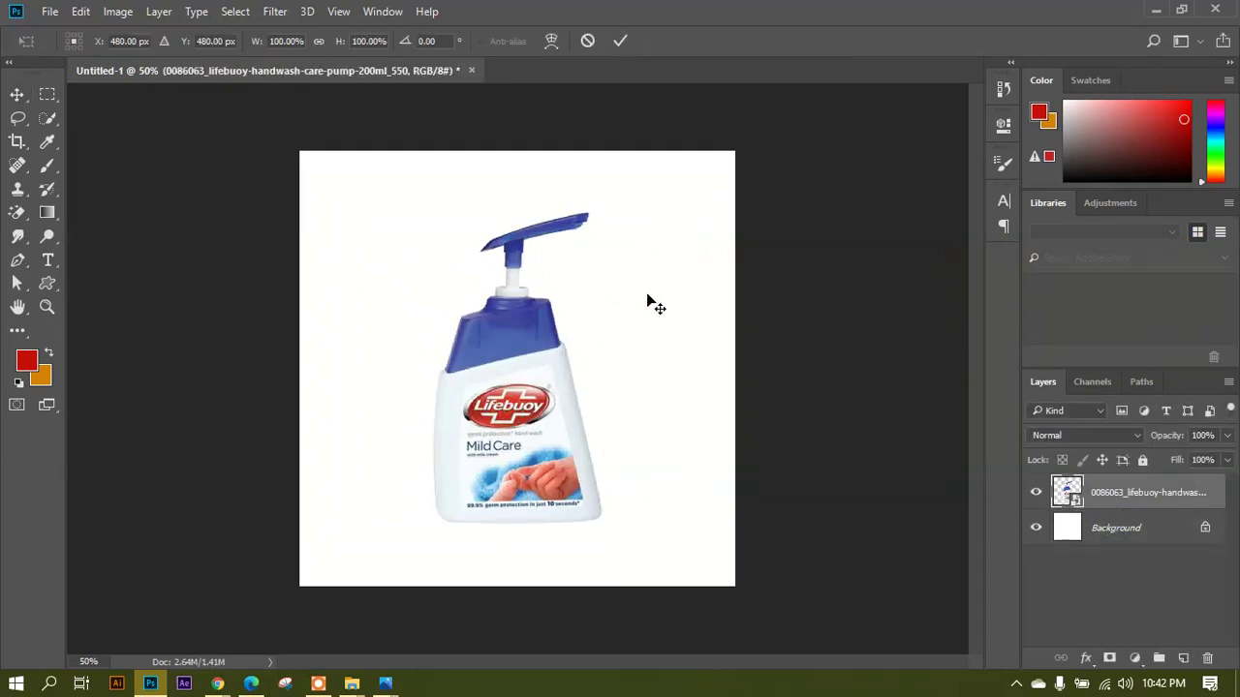
pyautogui.moveTo(689, 206); pyautogui.dragTo(649, 257)
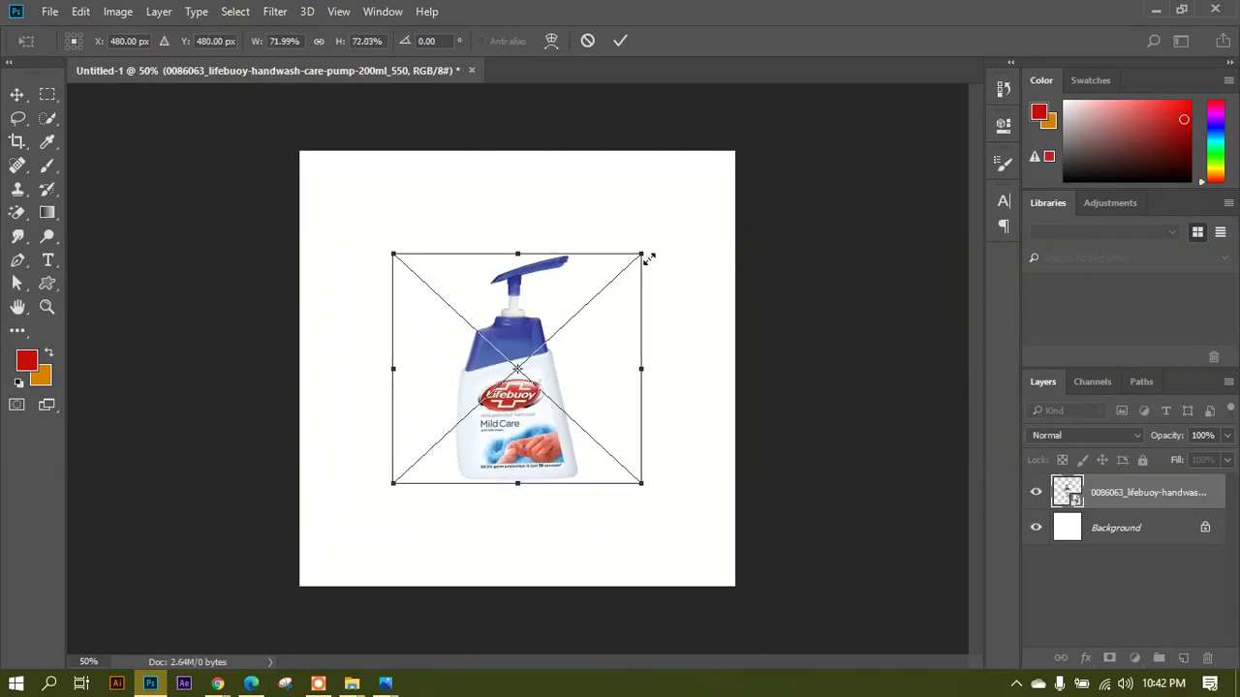
pyautogui.press('Return')
# Add a new layer beneath the handwash bottle and fill it with the dark blue sampled from the pump.
pyautogui.click(1183, 658)
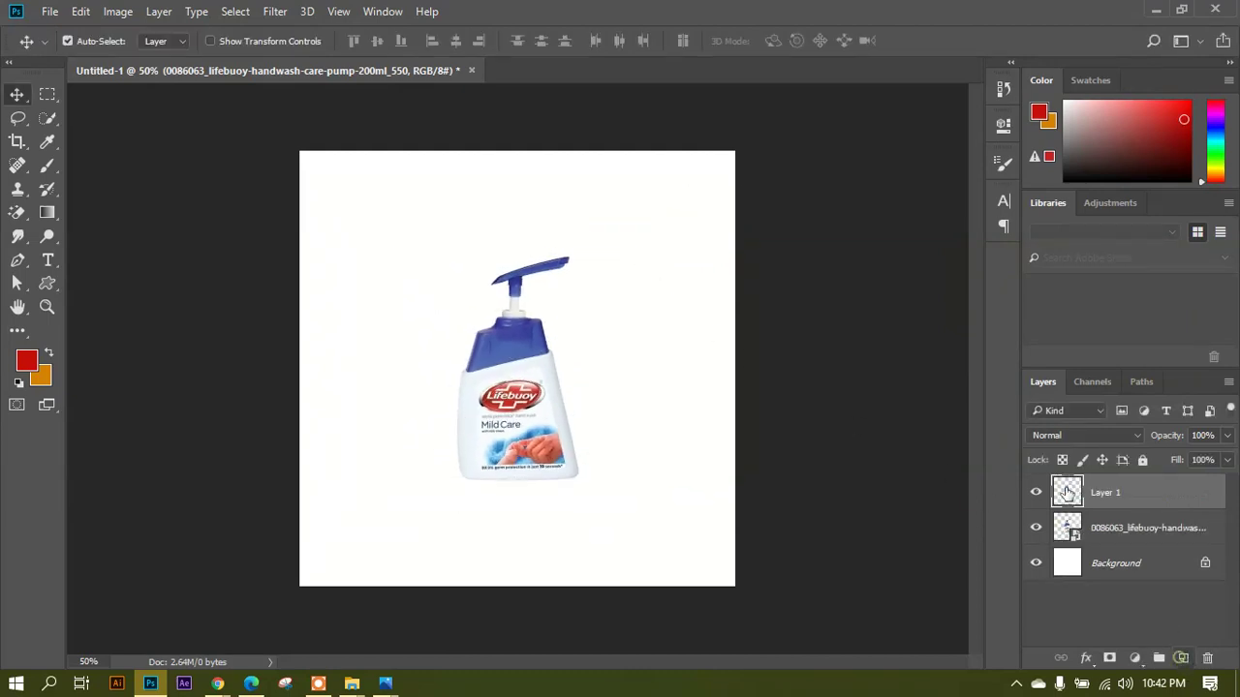
pyautogui.moveTo(1080, 496); pyautogui.dragTo(1102, 533)
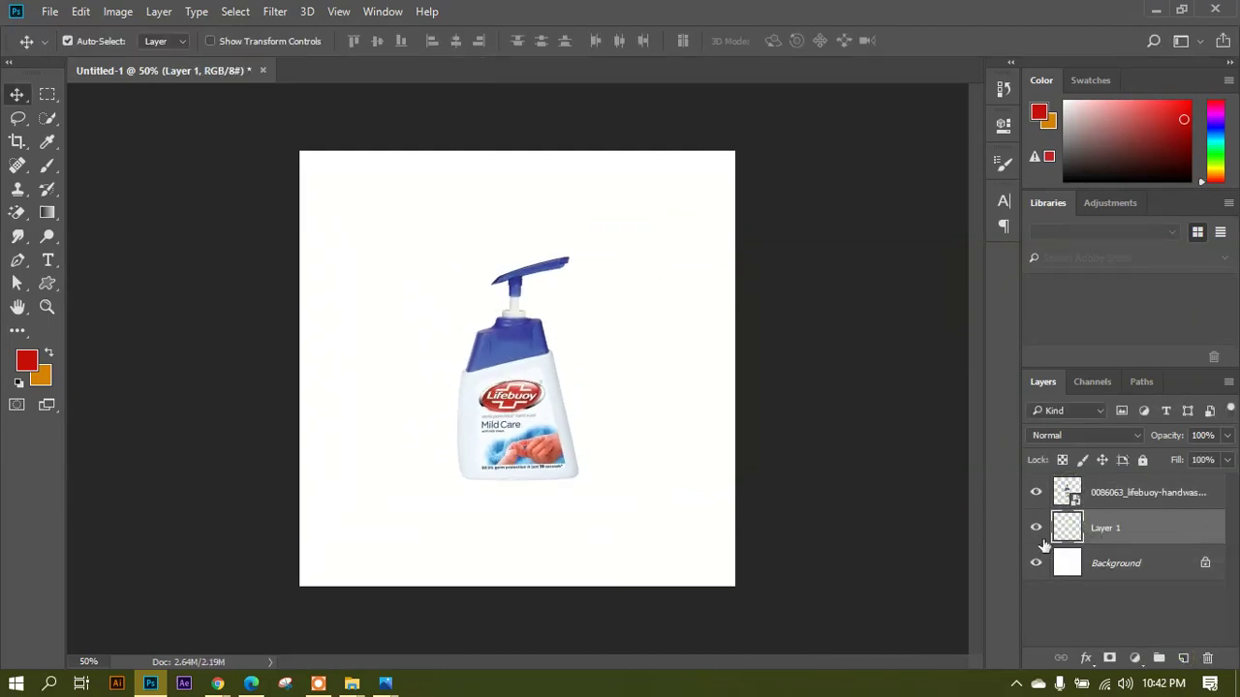
pyautogui.click(46, 141)
pyautogui.scroll(2, 538, 291)
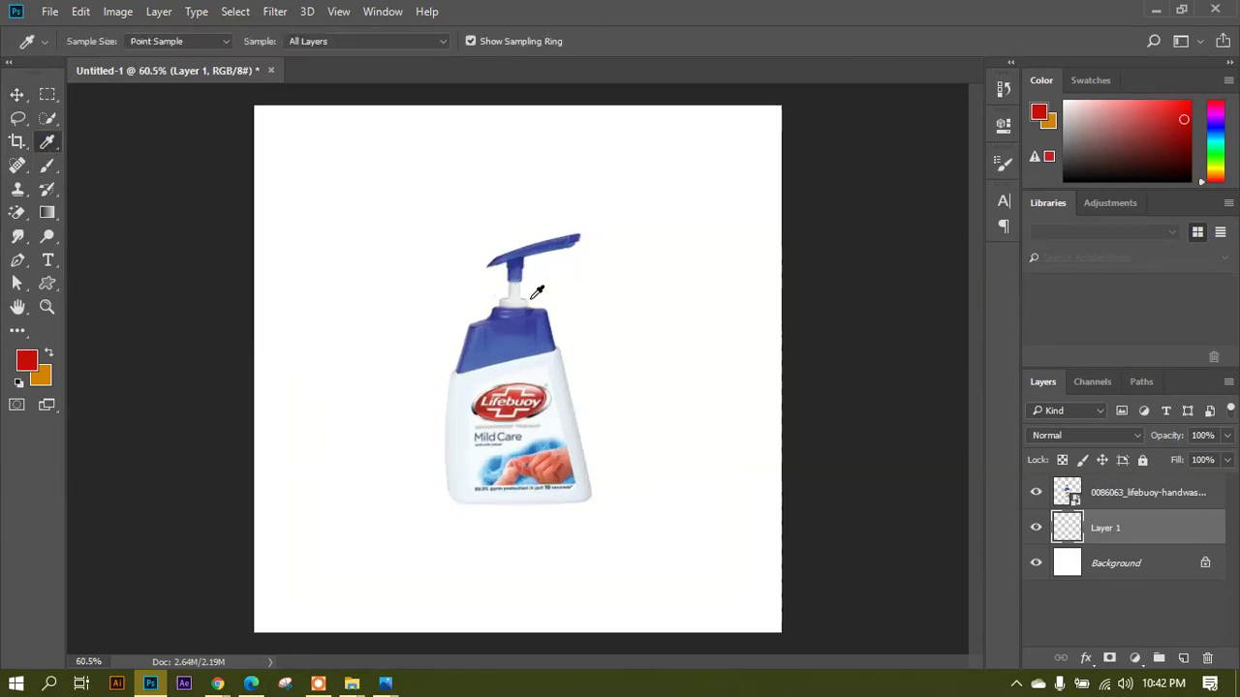
pyautogui.click(524, 270)
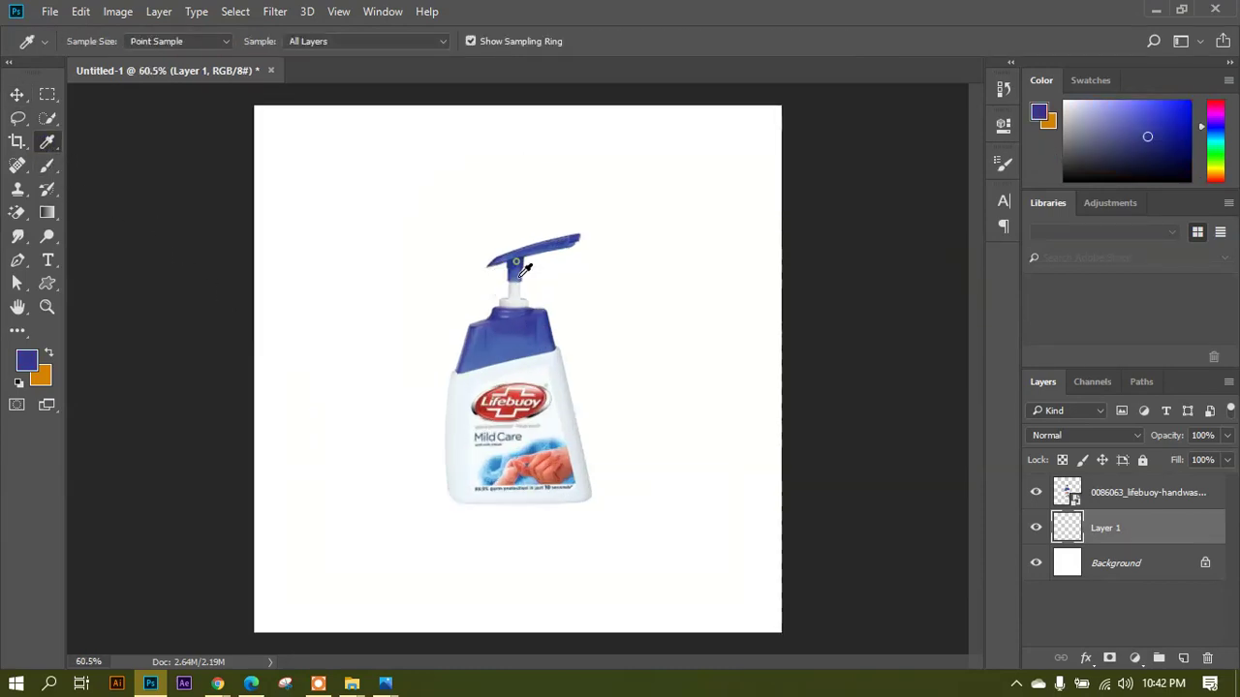
pyautogui.hotkey('alt', 'BackSpace')
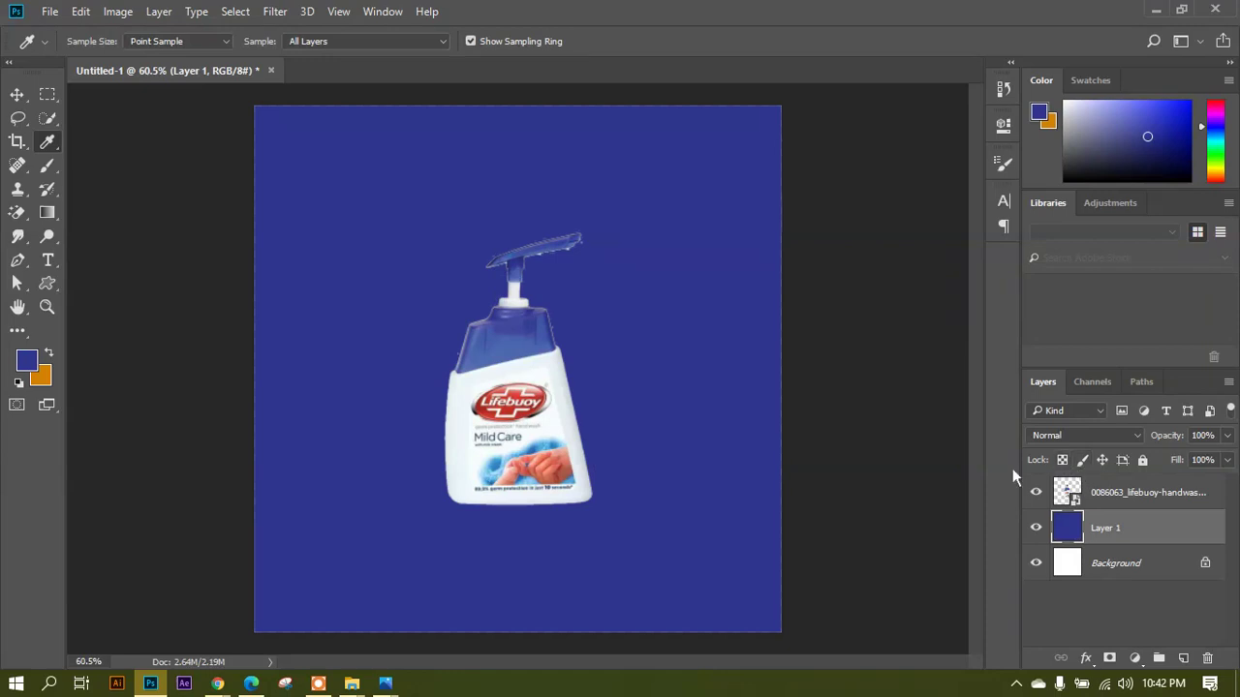
# Add a new layer above the blue fill and set up the Brush tool with the light blue foreground color 708ed7.
pyautogui.click(1183, 659)
pyautogui.rightClick(48, 166)
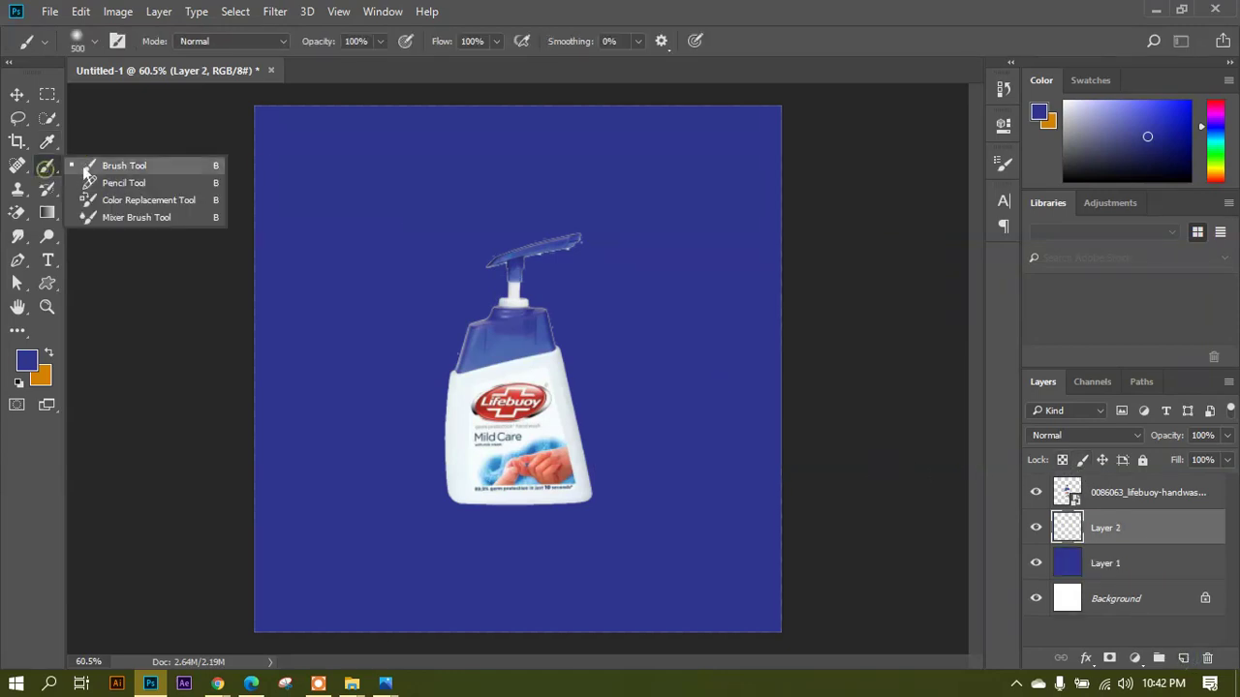
pyautogui.click(87, 166)
pyautogui.click(35, 369)
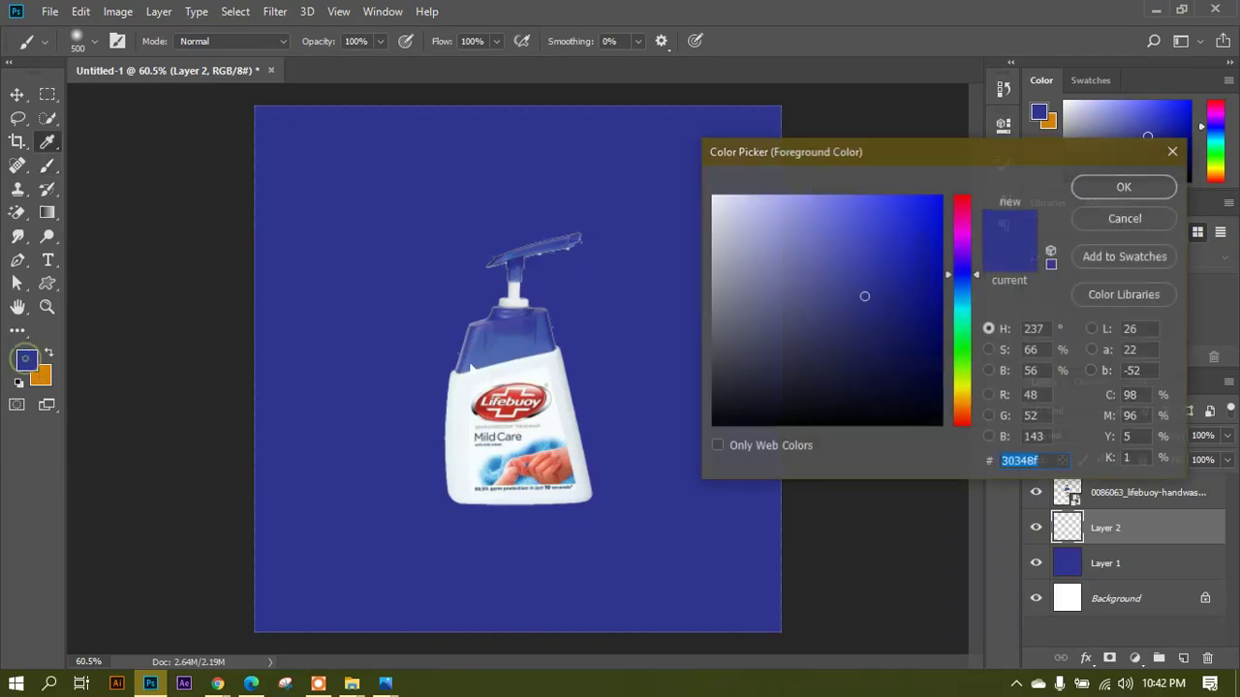
pyautogui.click(842, 264)
pyautogui.click(822, 230)
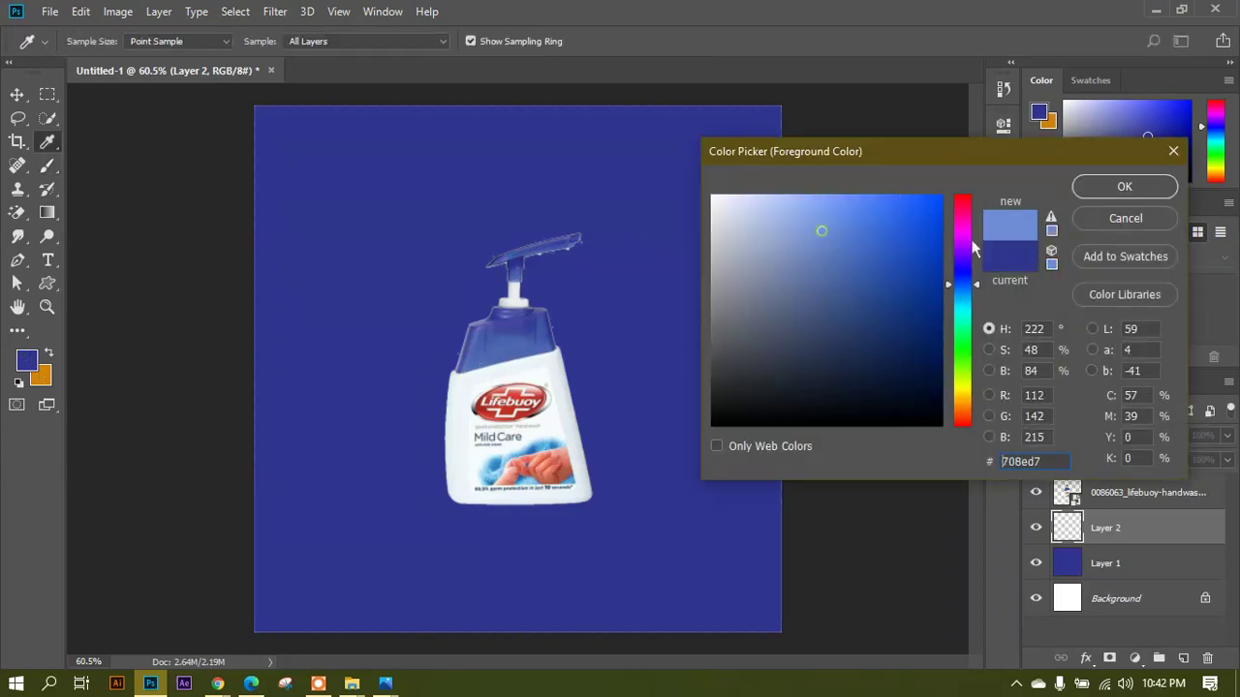
pyautogui.click(1114, 187)
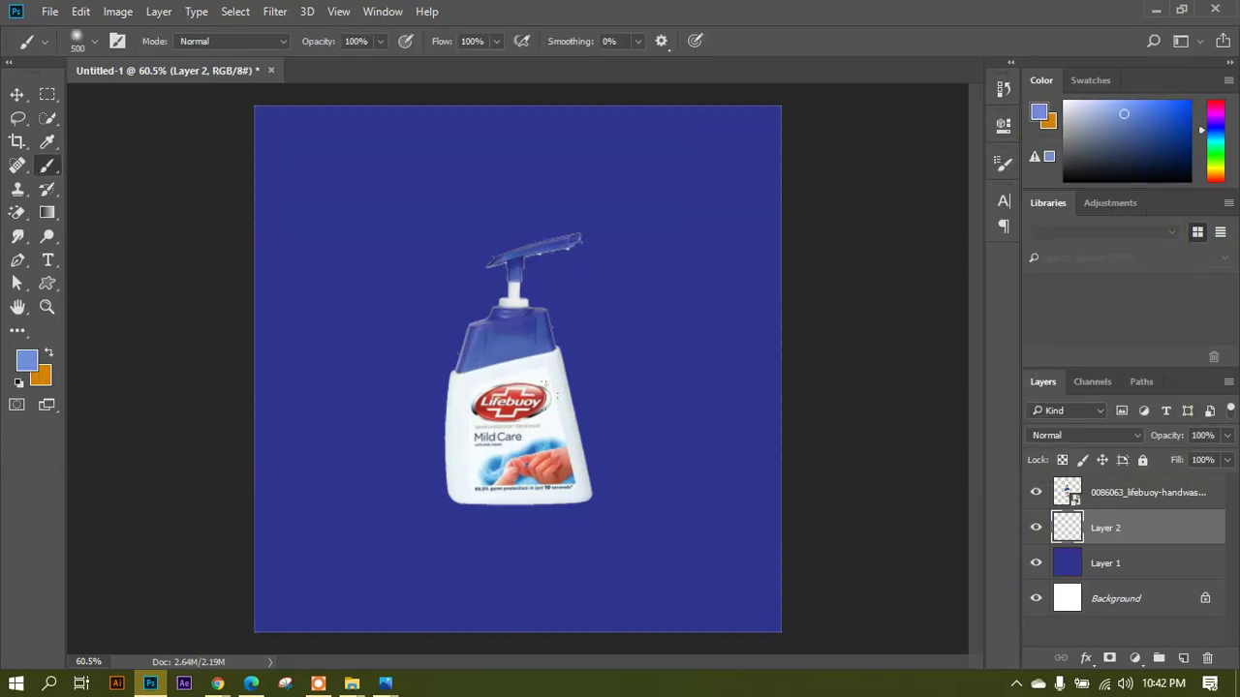
# Enlarge the soft brush to 900 px and then 1000 px, dabbing a light blue glow behind the bottle.
pyautogui.press(']')
pyautogui.press(']')
pyautogui.press(']')
pyautogui.press(']')
pyautogui.click(530, 389)
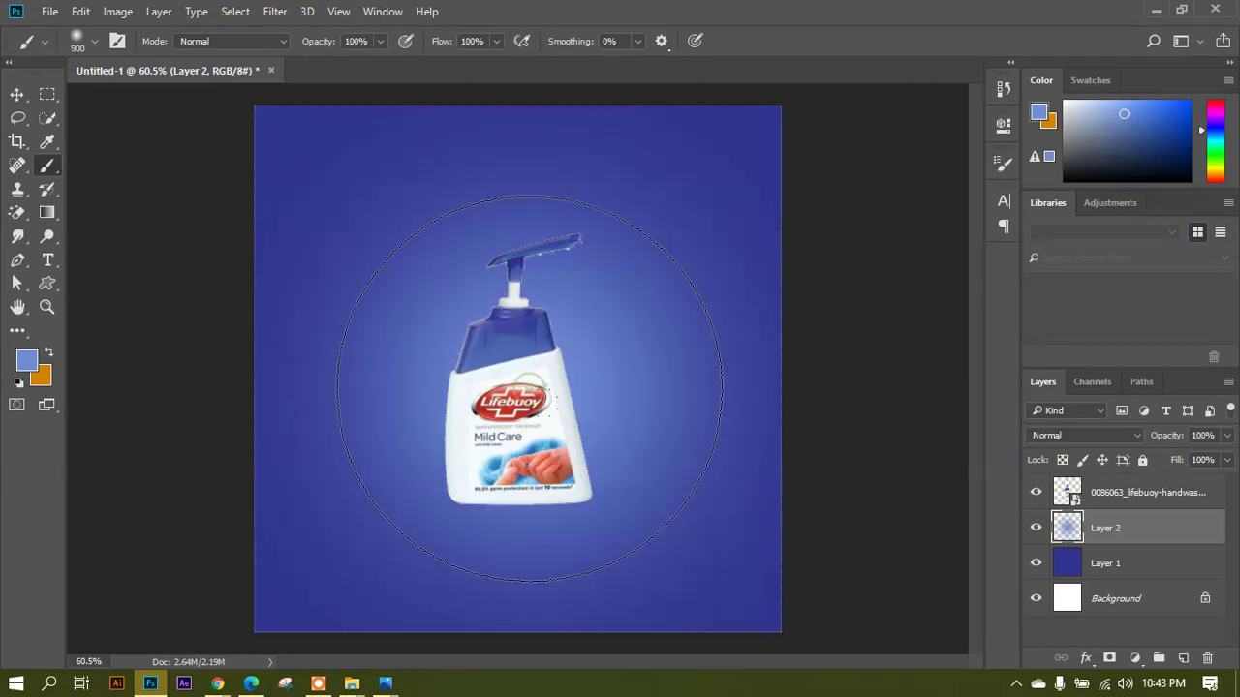
pyautogui.click(529, 319)
pyautogui.press(']')
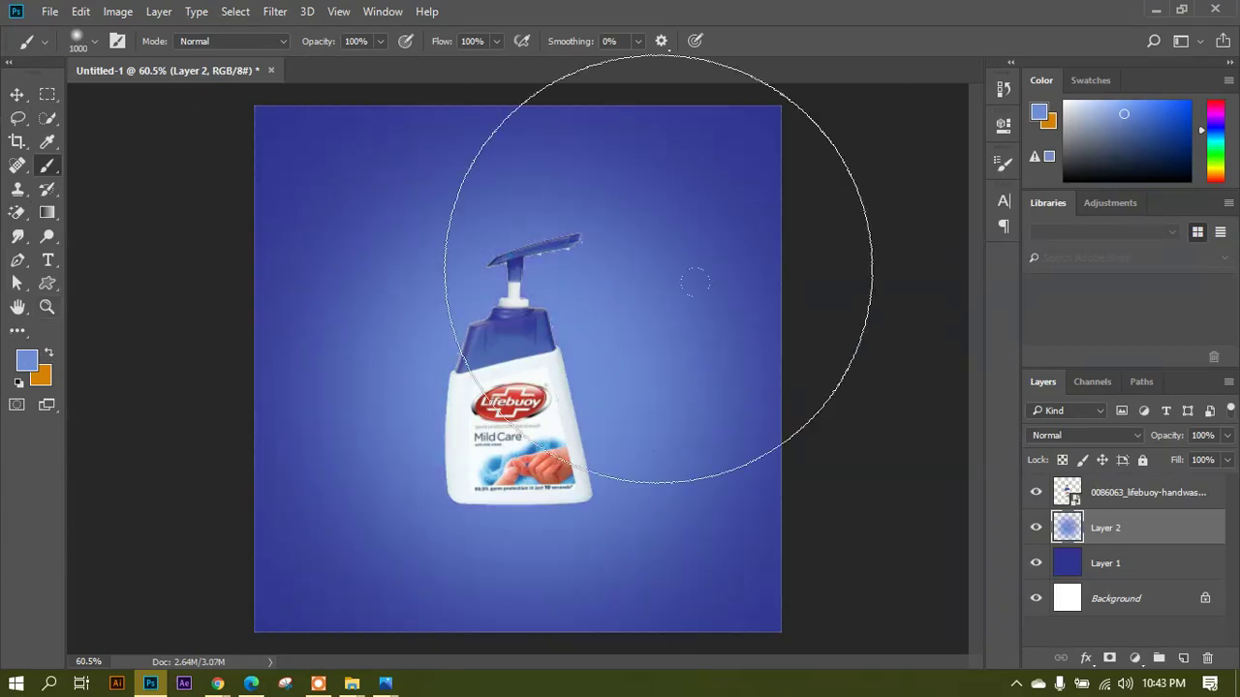
# Add a new layer above the glow layer and set the foreground color to dark gray 262728.
pyautogui.click(1182, 658)
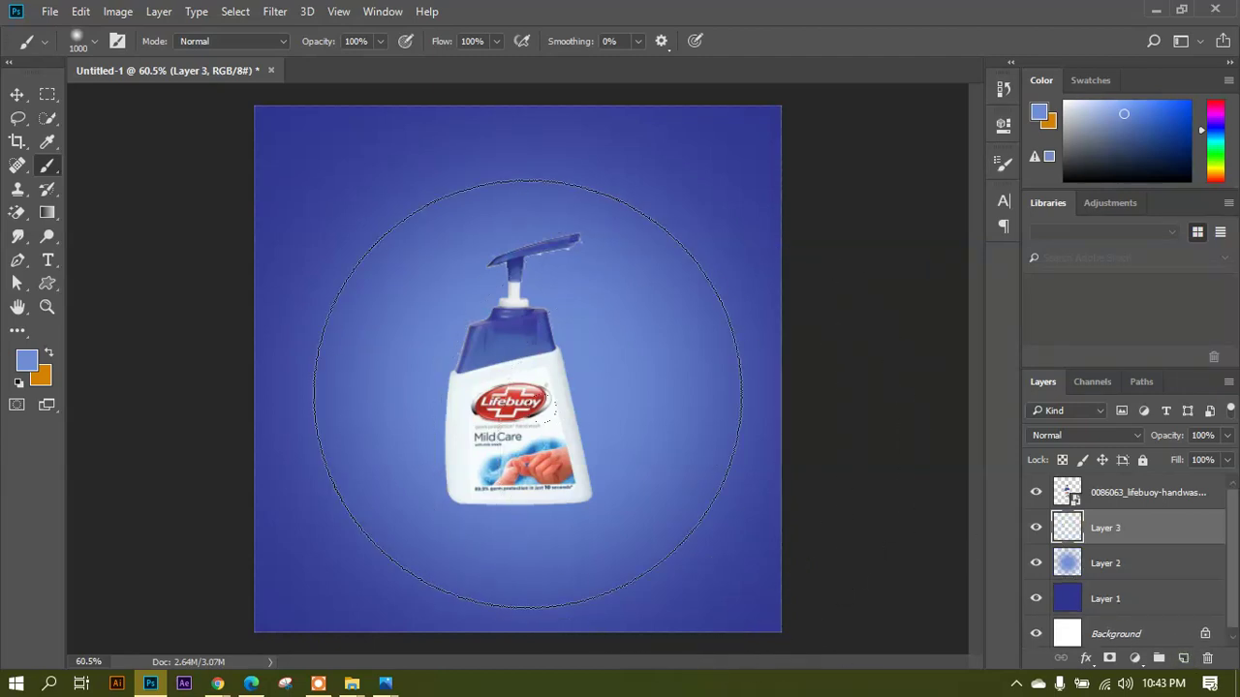
pyautogui.click(36, 364)
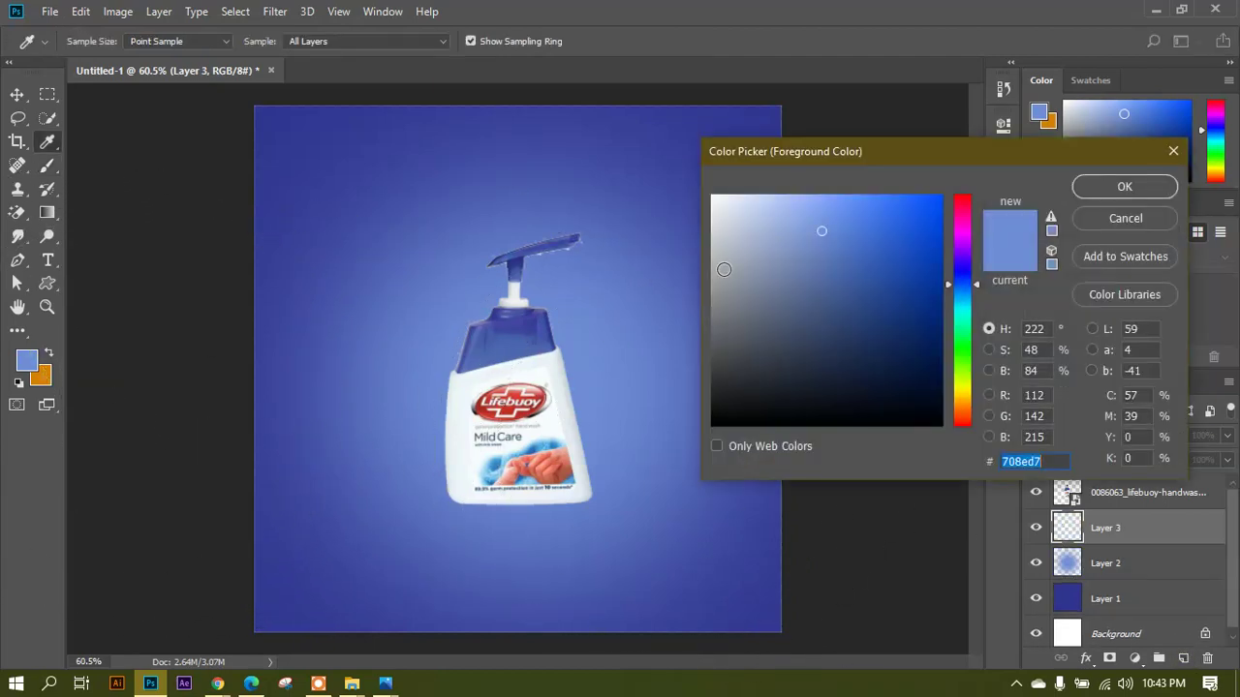
pyautogui.click(728, 384)
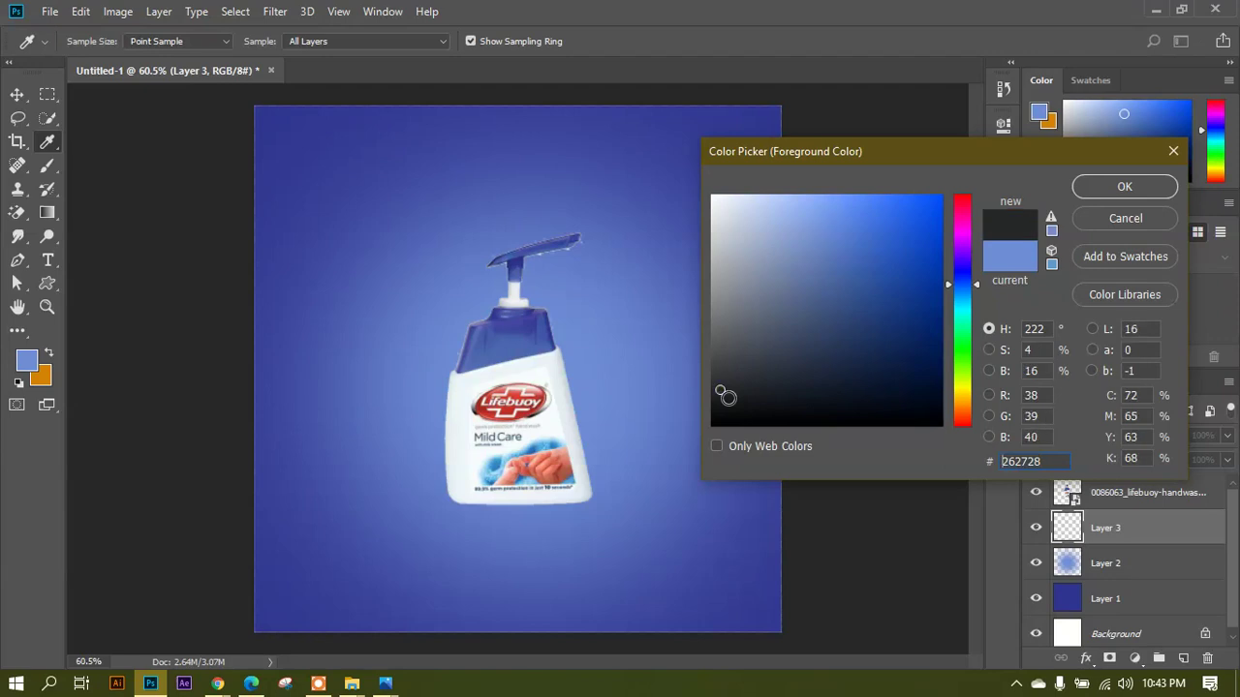
pyautogui.click(1098, 196)
# Reduce the soft brush to 300 px and dab a dark shadow spot behind the bottle's base.
pyautogui.press('[')
pyautogui.press('[')
pyautogui.press('[')
pyautogui.press('[')
pyautogui.press('[')
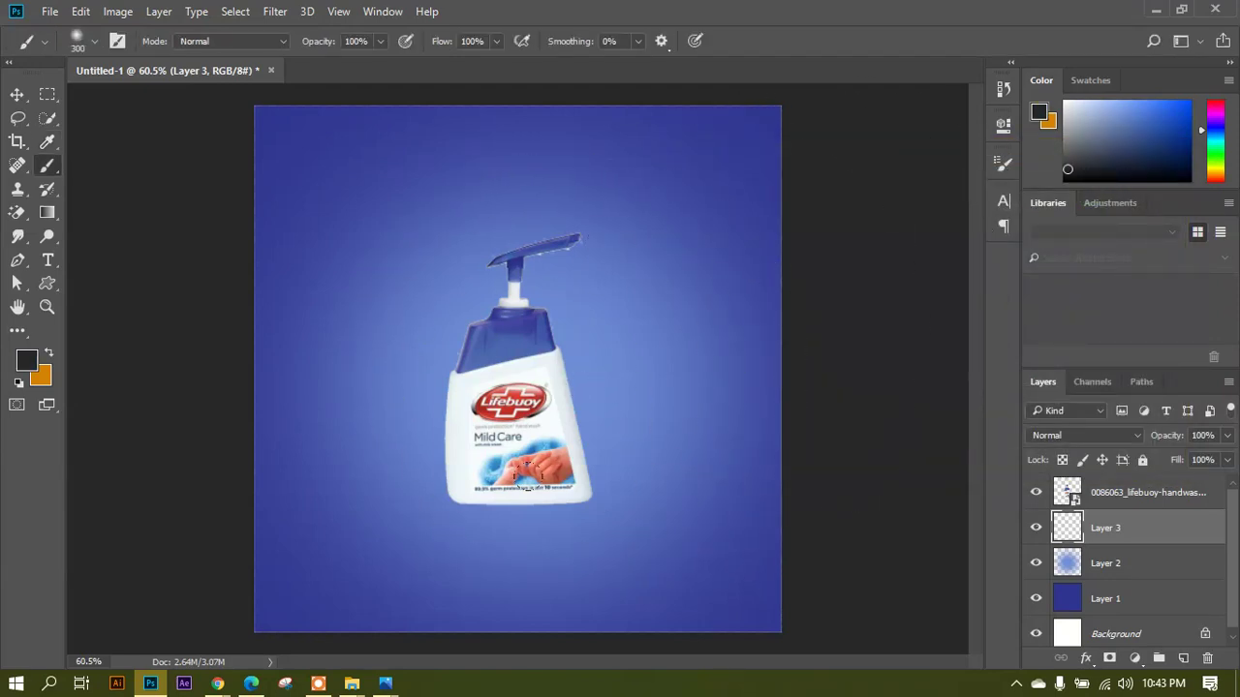
pyautogui.click(524, 487)
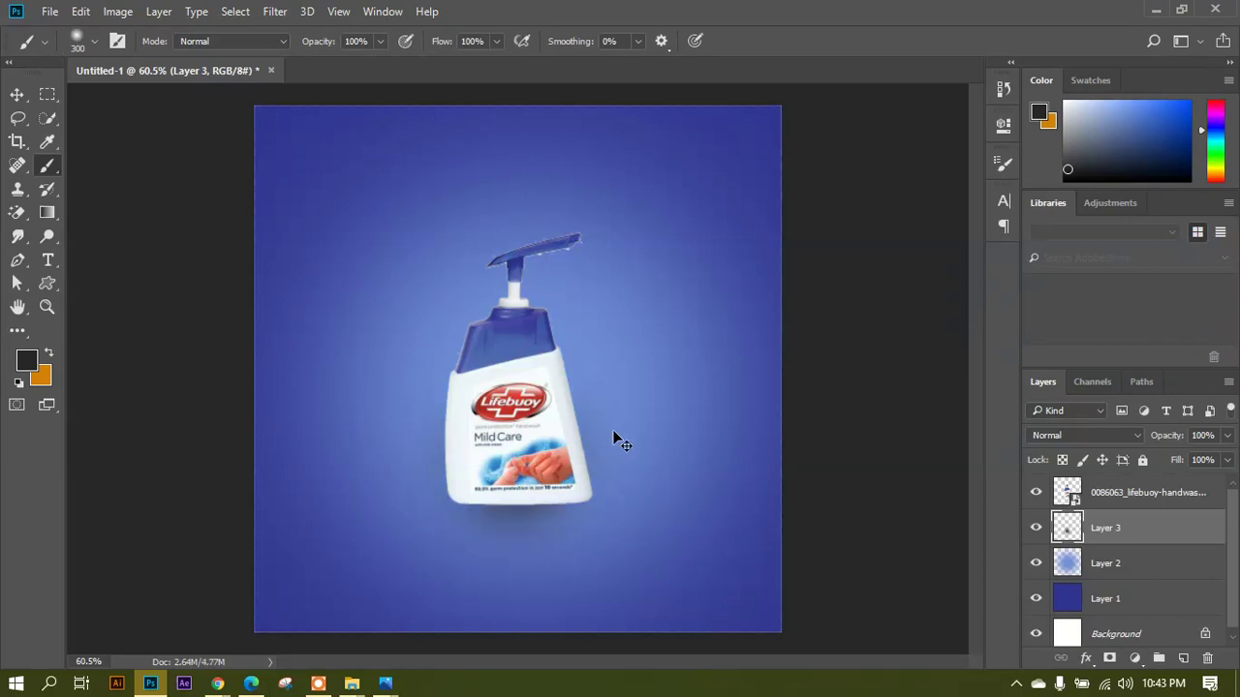
# Transform the dark spot into a thin ground shadow under the bottle, about 138% wide and 7% high.
pyautogui.hotkey('ctrl', 't')
pyautogui.moveTo(523, 343); pyautogui.dragTo(699, 502)
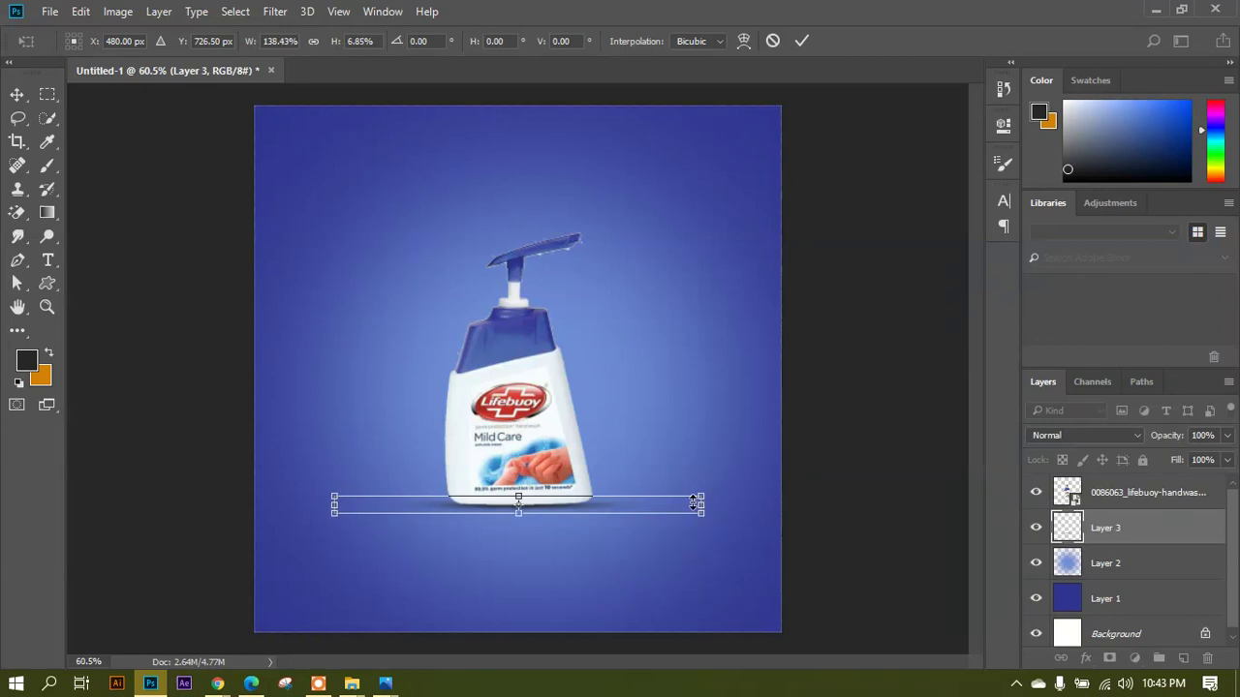
pyautogui.press('Return')
pyautogui.click(48, 165)
pyautogui.click(17, 94)
# Enable a Drop Shadow in the handwash bottle's layer style, keeping the dialog clear of the bottle.
pyautogui.scroll(-2, 549, 405)
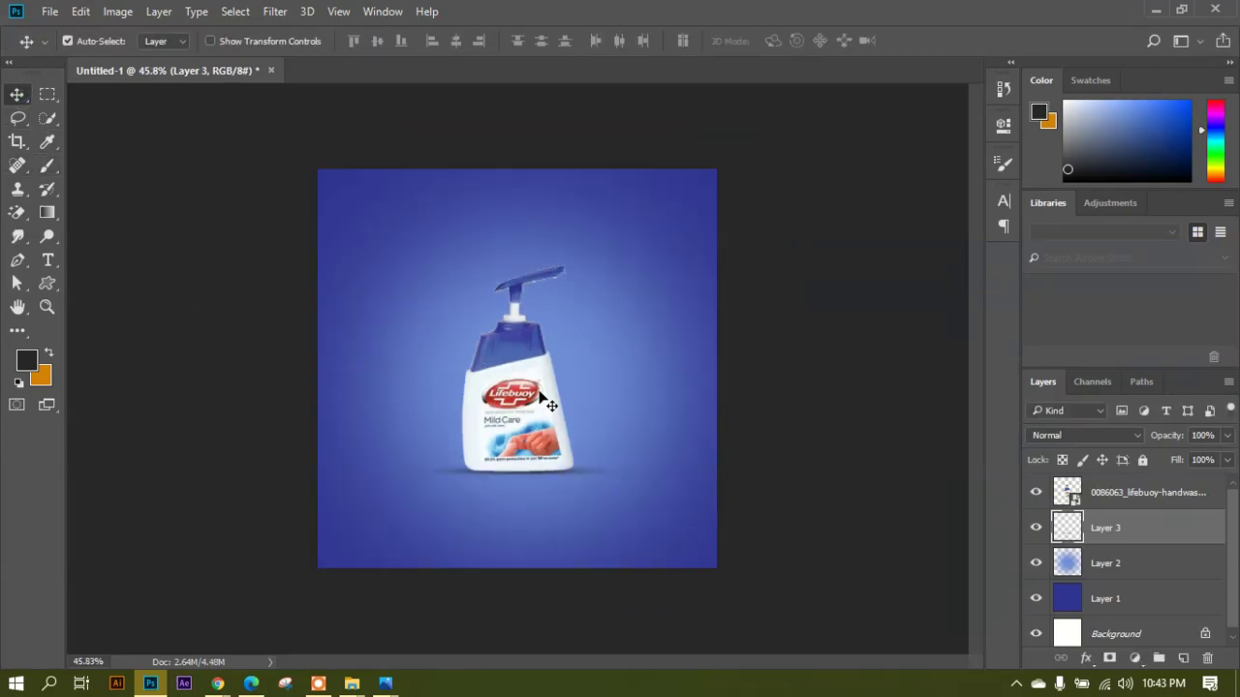
pyautogui.scroll(2, 550, 405)
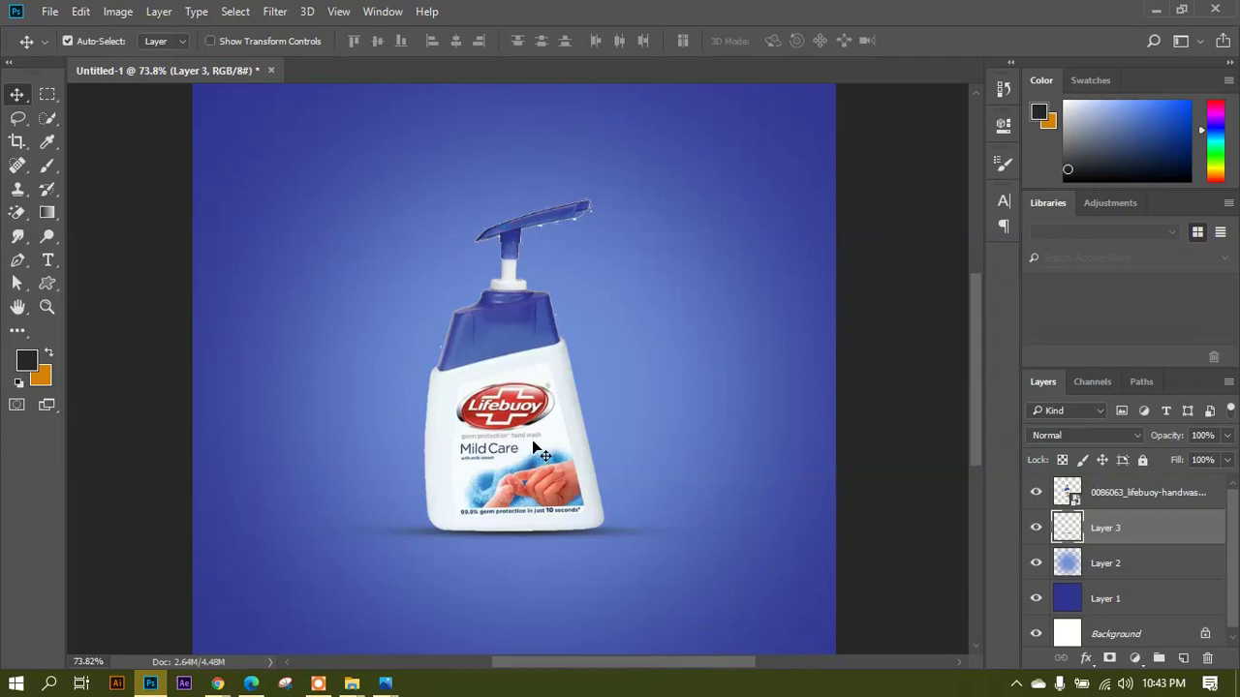
pyautogui.scroll(1, 542, 416)
pyautogui.scroll(-1, 577, 223)
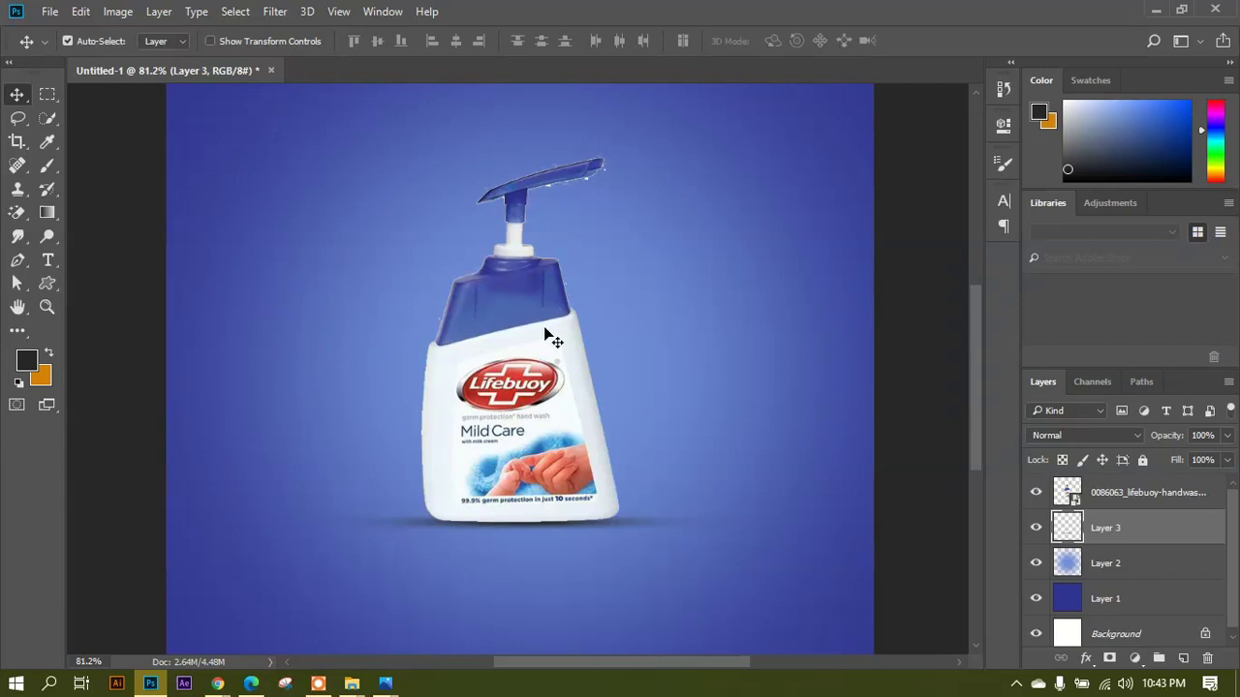
pyautogui.click(557, 387)
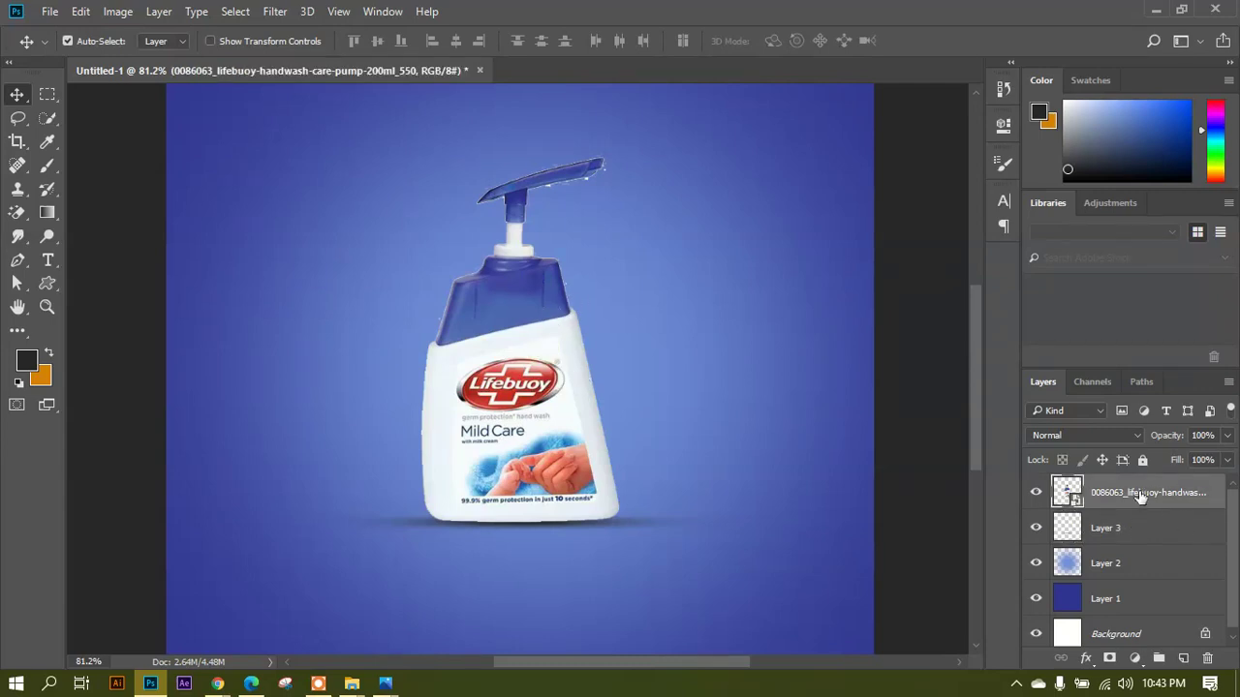
pyautogui.rightClick(1141, 497)
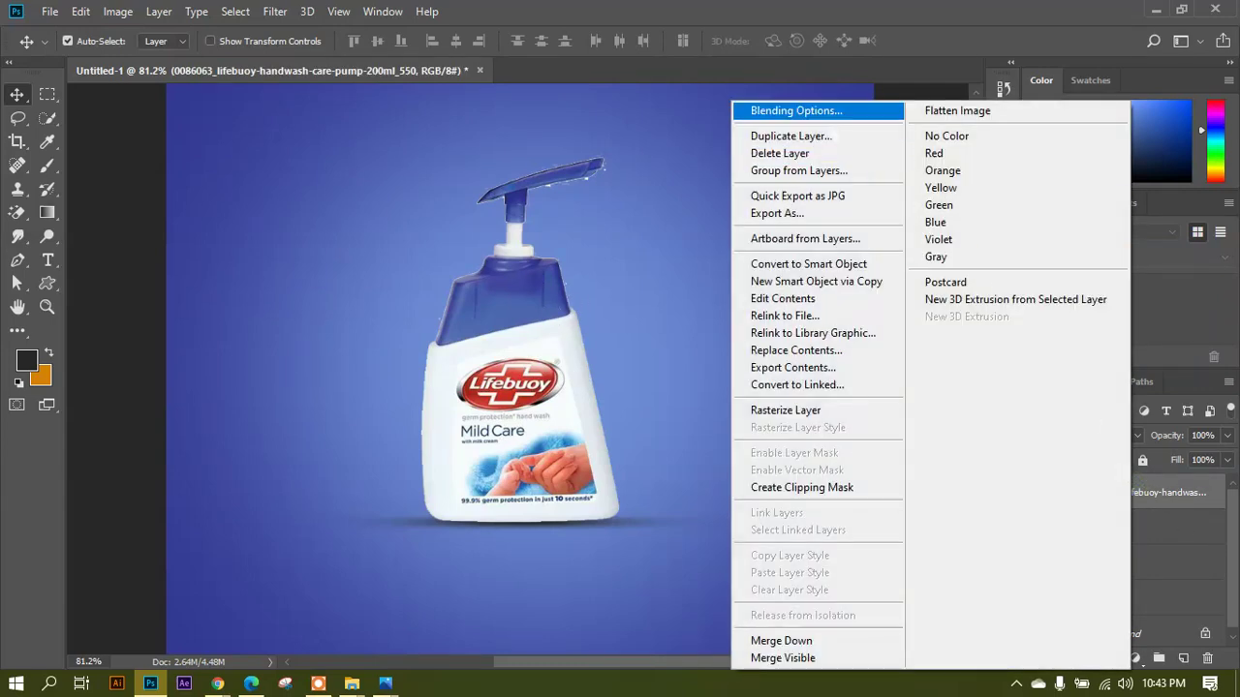
pyautogui.click(821, 114)
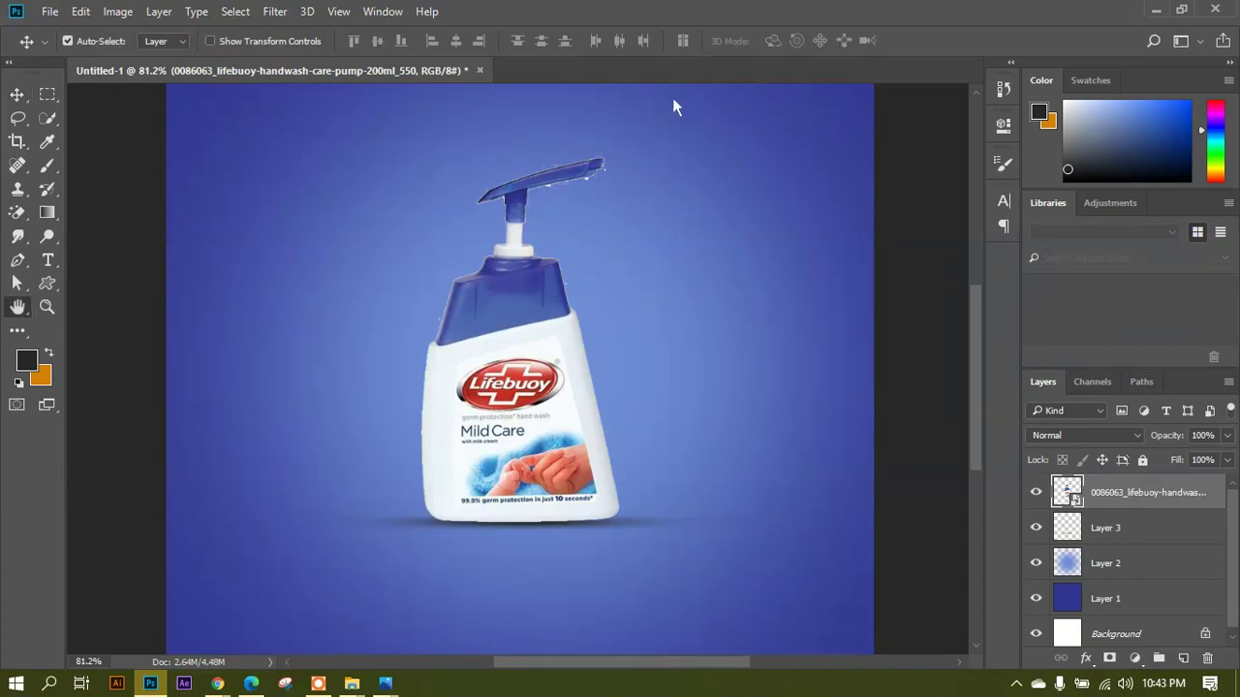
pyautogui.moveTo(468, 107); pyautogui.dragTo(875, 103)
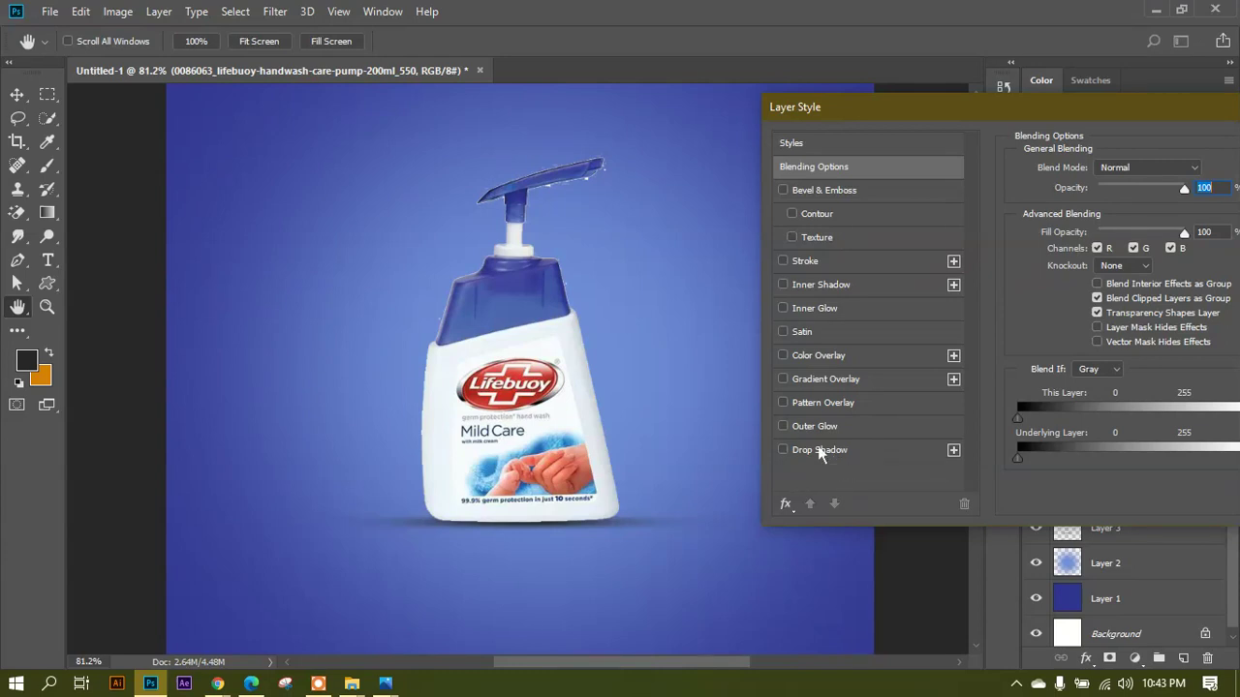
pyautogui.moveTo(1031, 106); pyautogui.dragTo(892, 98)
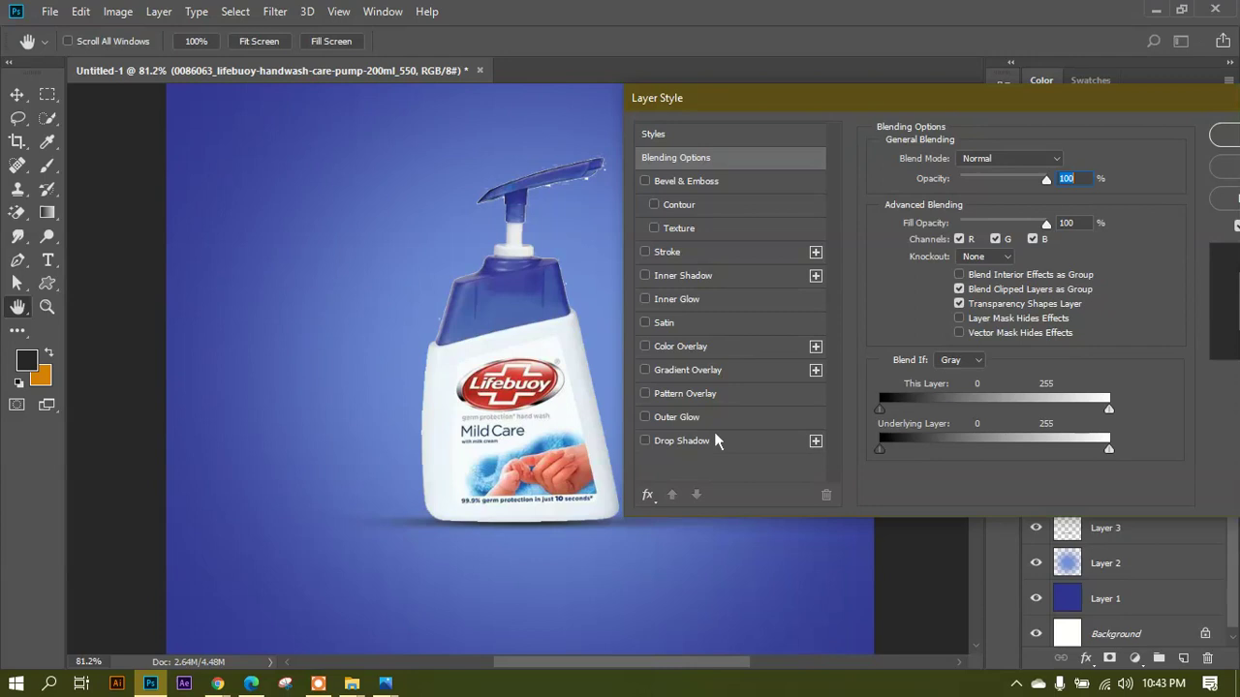
pyautogui.click(645, 441)
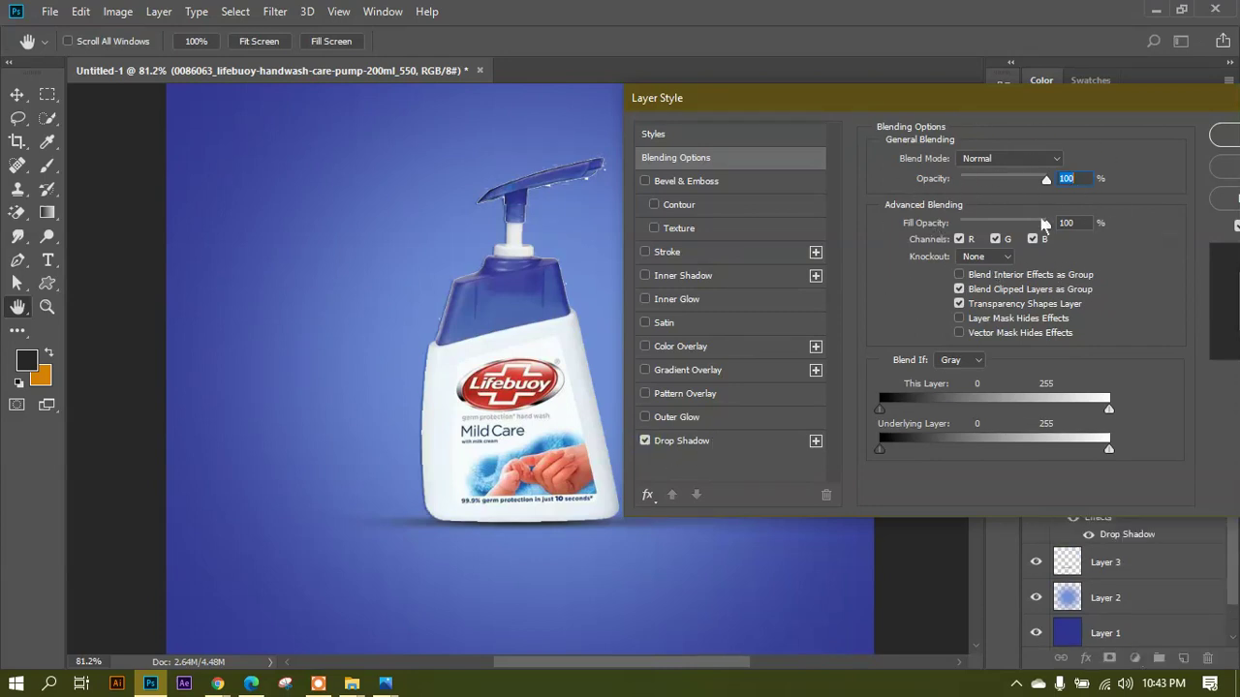
pyautogui.click(697, 451)
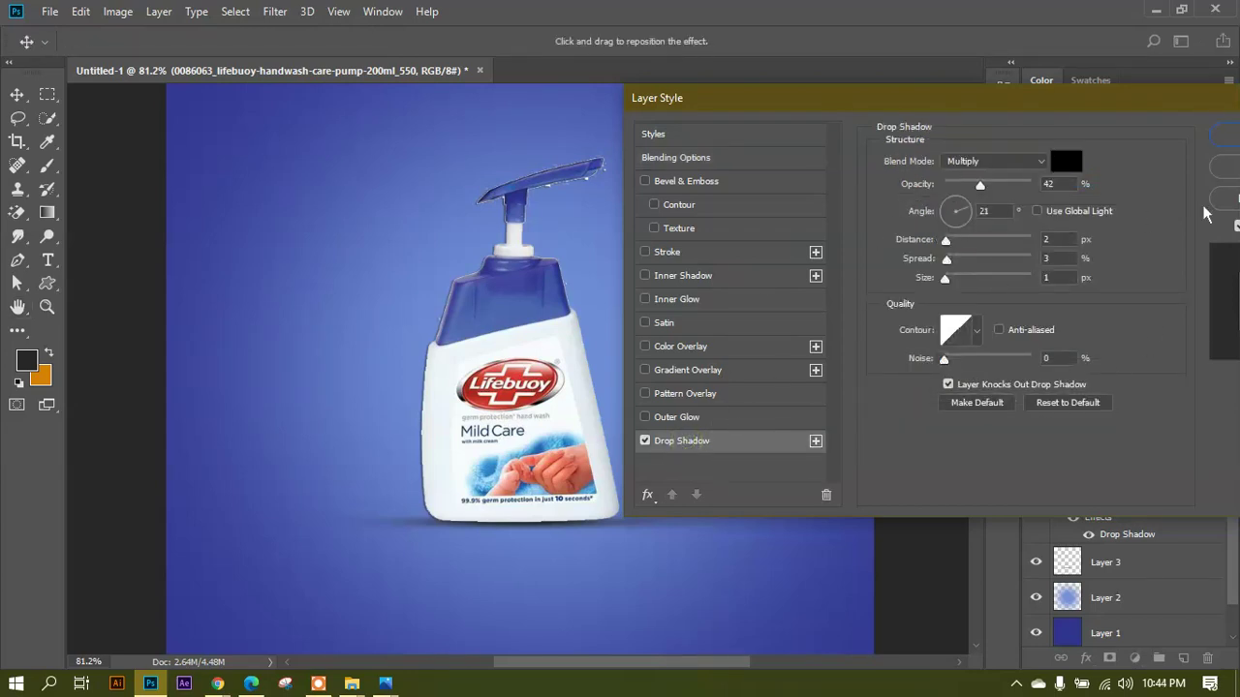
pyautogui.moveTo(973, 116); pyautogui.dragTo(1091, 110)
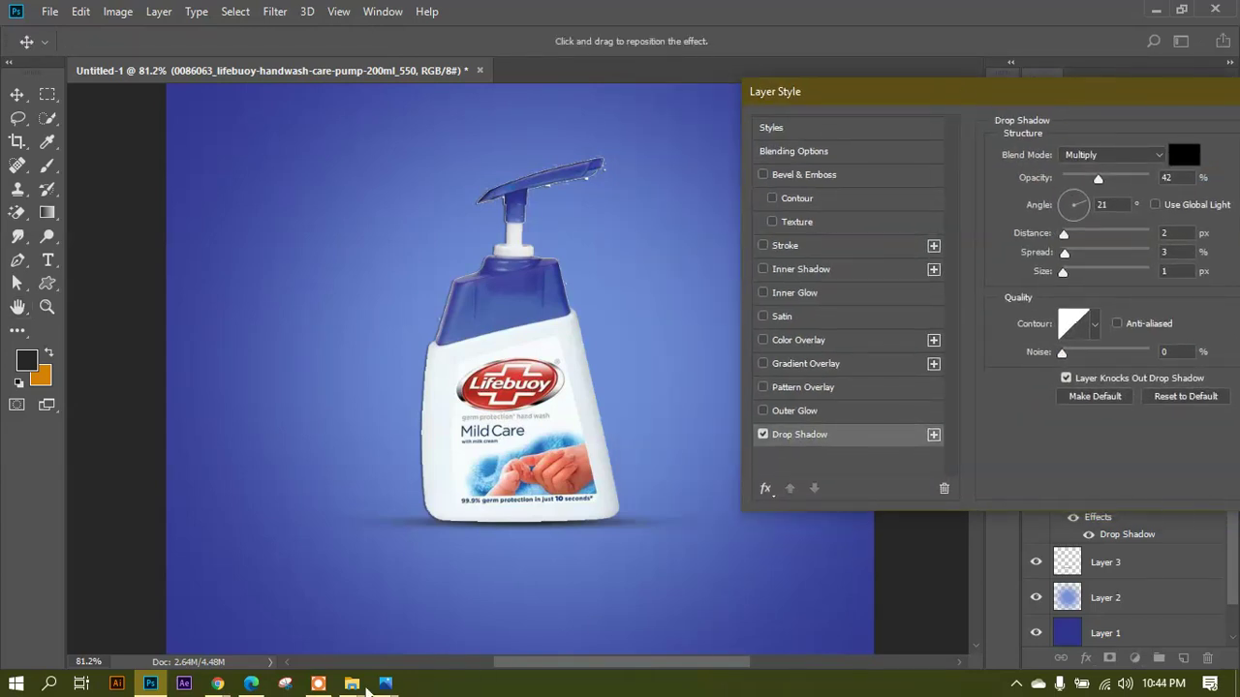
pyautogui.moveTo(334, 687)
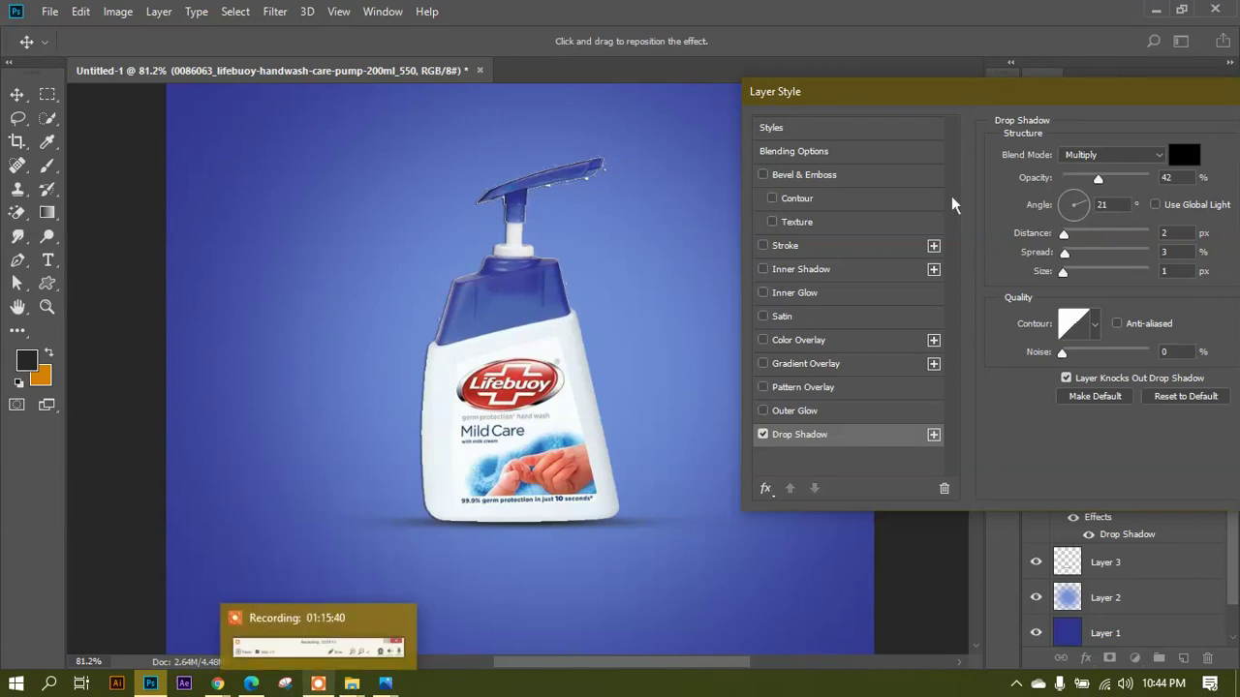
pyautogui.click(299, 646)
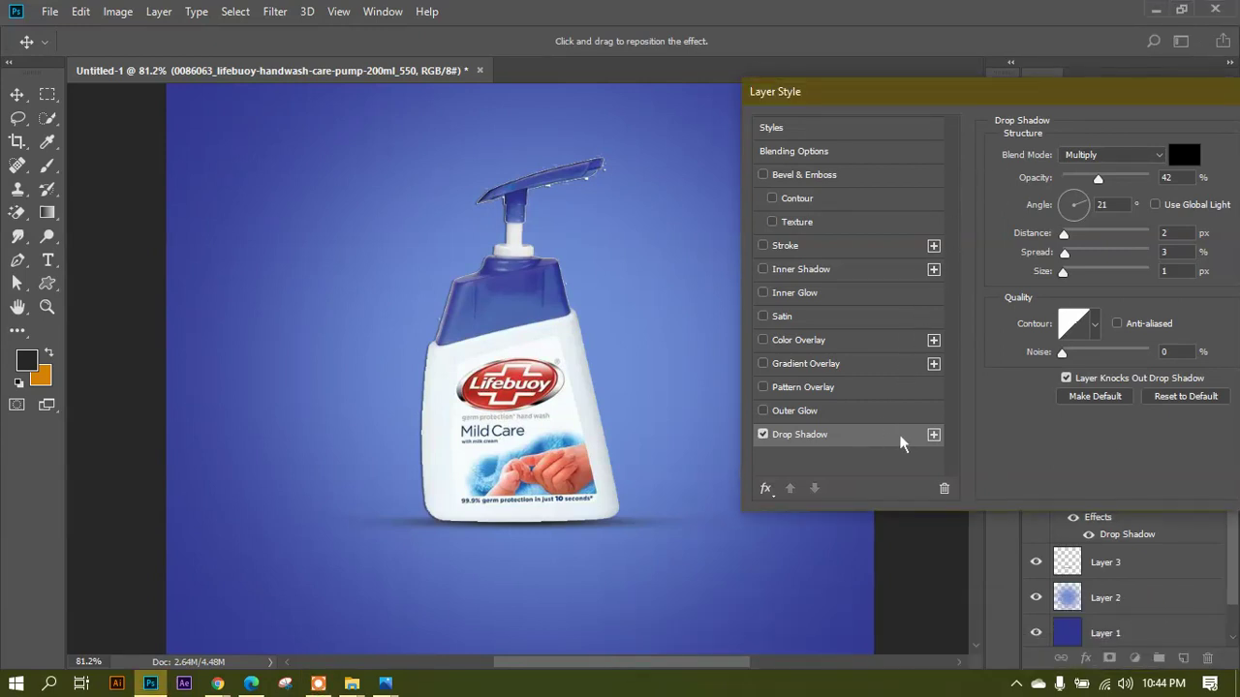
# Cast the drop shadow to the right of the bottle at an angle of -175° and a distance of 58 px.
pyautogui.click(1069, 203)
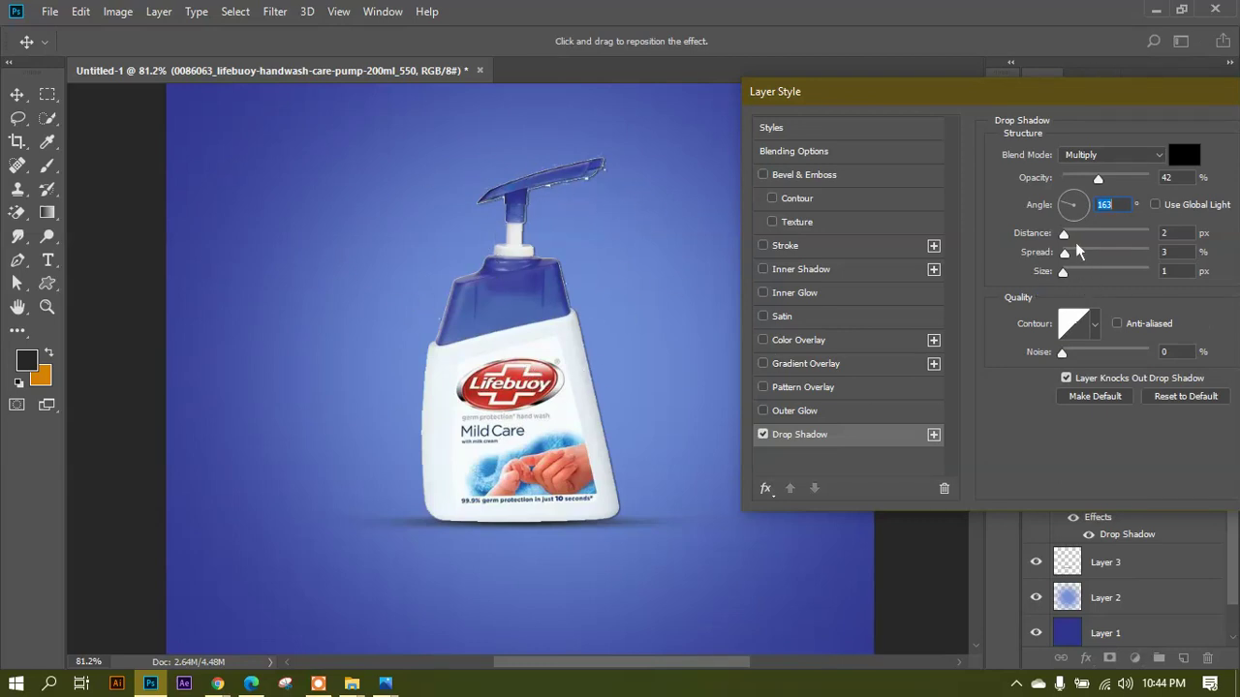
pyautogui.moveTo(1063, 234); pyautogui.dragTo(1126, 234)
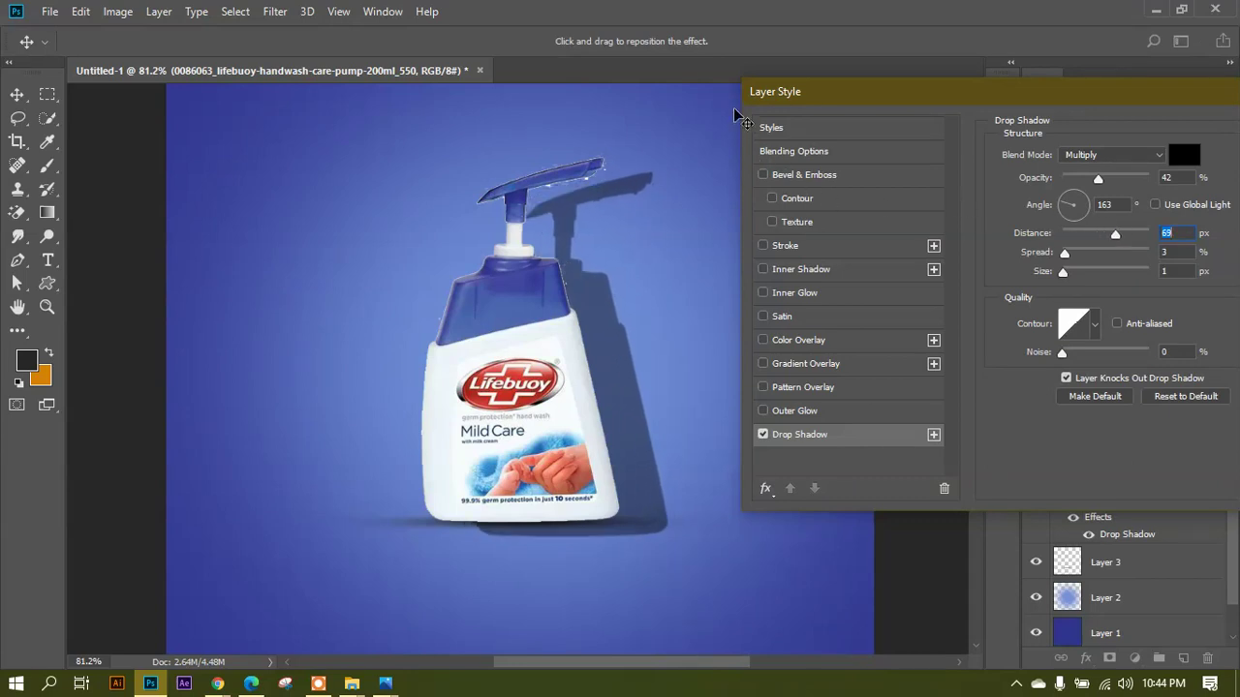
pyautogui.click(1078, 208)
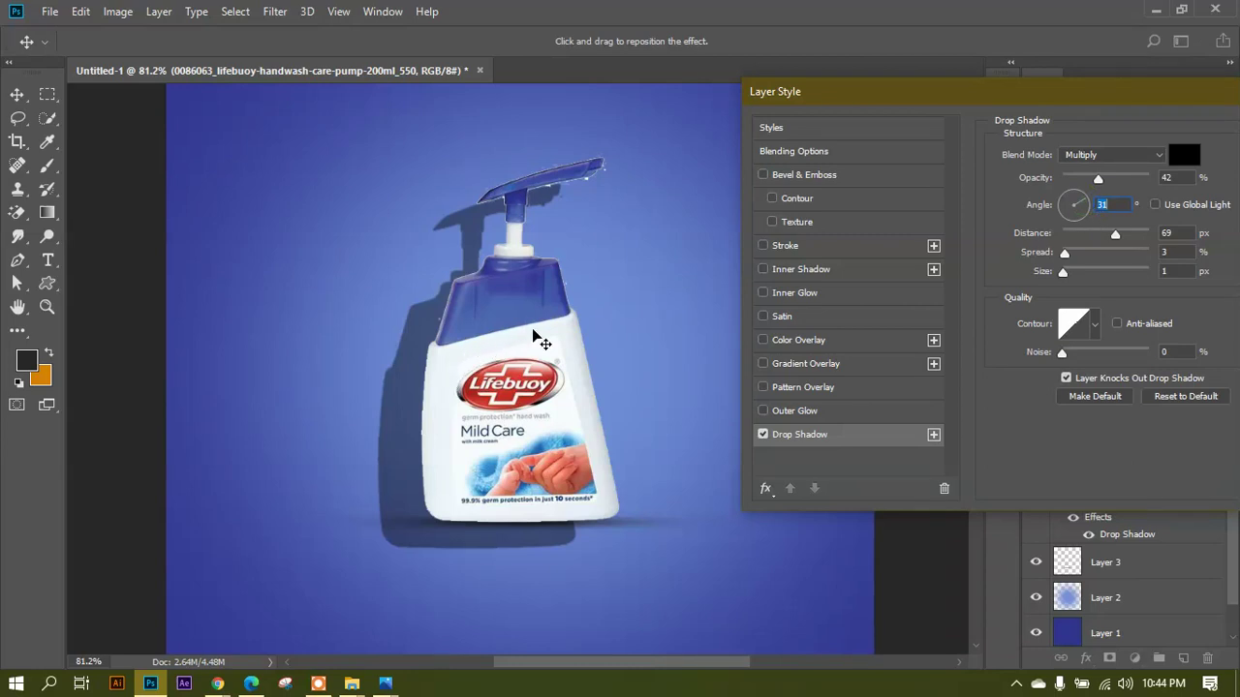
pyautogui.click(1079, 228)
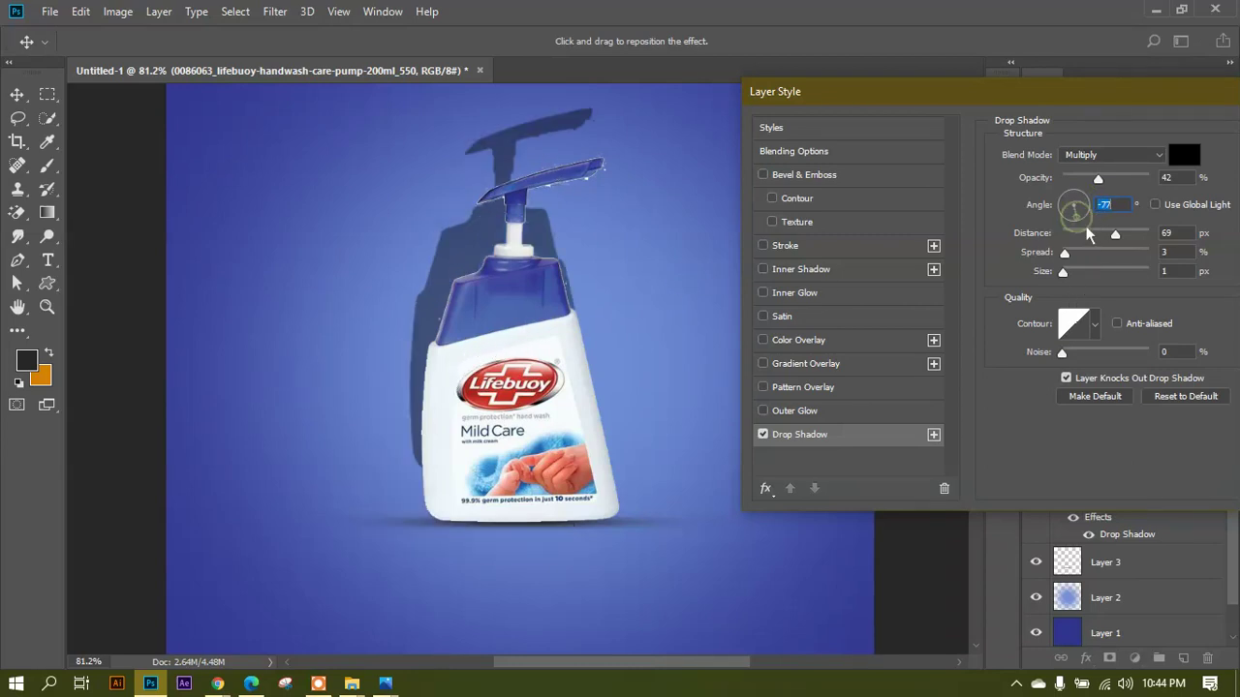
pyautogui.moveTo(528, 305); pyautogui.dragTo(598, 370)
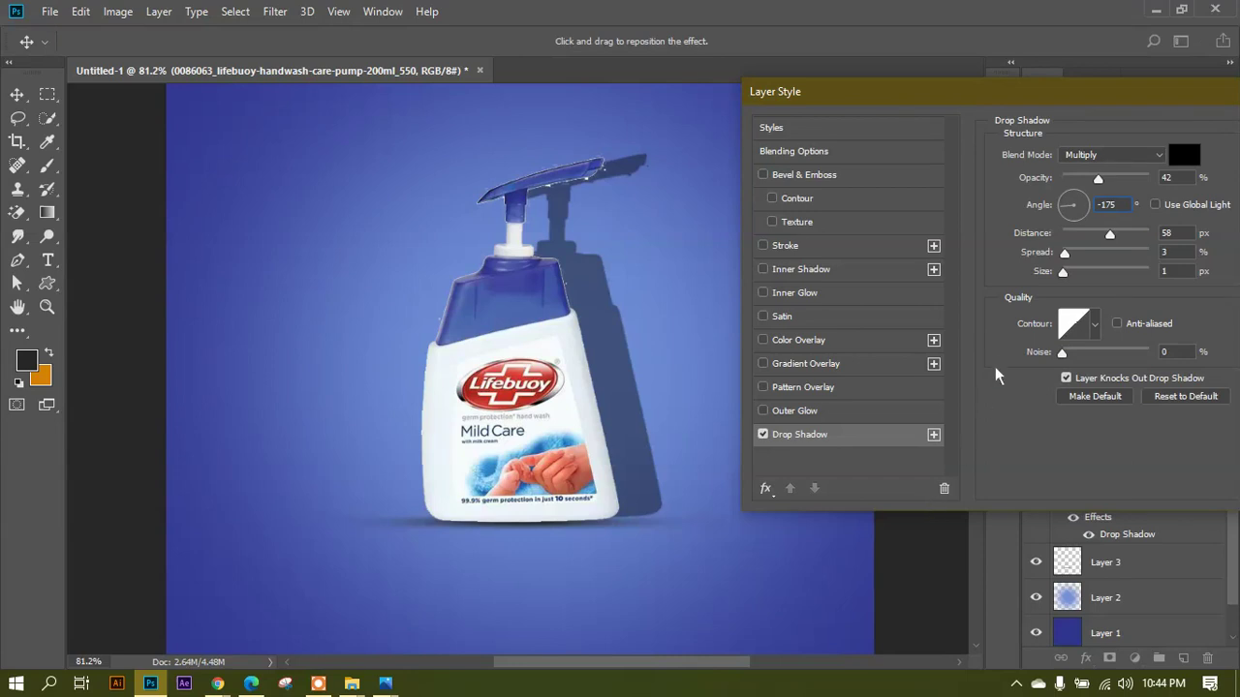
# Set the drop shadow's spread to 31% and size to 5 px, and apply the layer style.
pyautogui.click(1075, 283)
pyautogui.moveTo(1075, 283); pyautogui.dragTo(1091, 283)
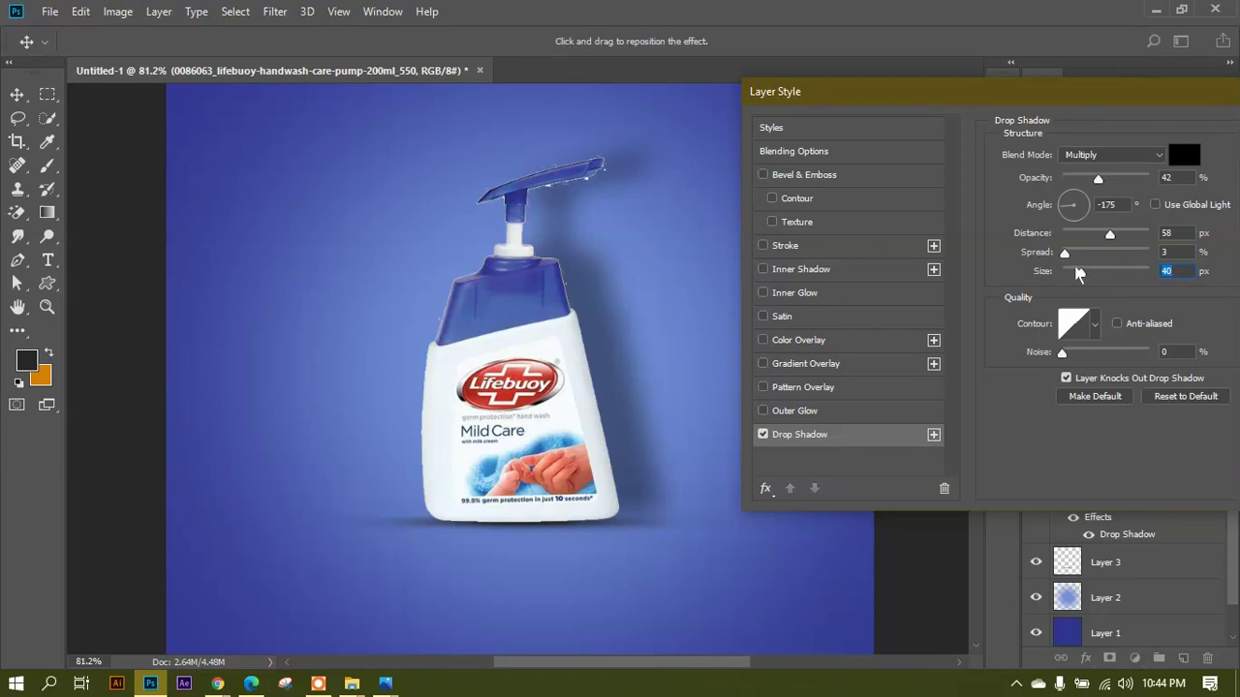
pyautogui.moveTo(1066, 253)
pyautogui.mouseDown()
pyautogui.moveTo(1151, 261)
pyautogui.moveTo(1067, 272)
pyautogui.mouseUp()
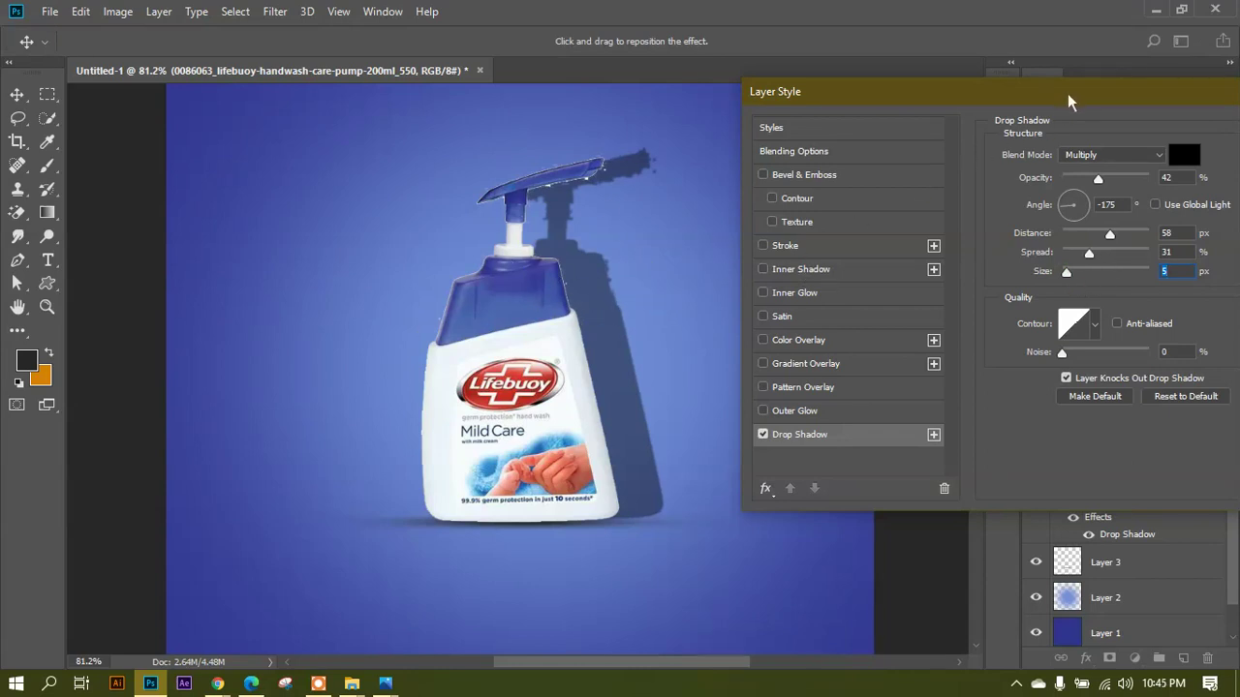
pyautogui.moveTo(1069, 101); pyautogui.dragTo(907, 105)
pyautogui.press('Return')
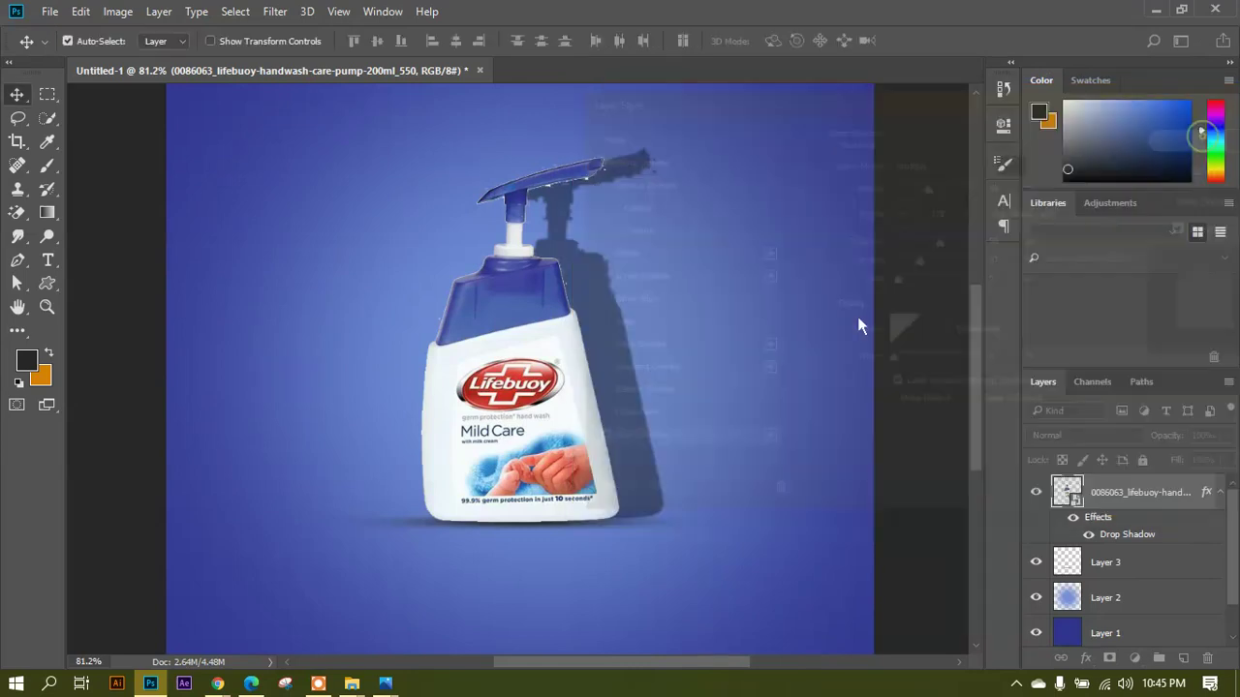
pyautogui.moveTo(532, 293)
pyautogui.mouseDown()
pyautogui.moveTo(459, 307)
pyautogui.moveTo(588, 305)
pyautogui.moveTo(530, 308)
pyautogui.mouseUp()
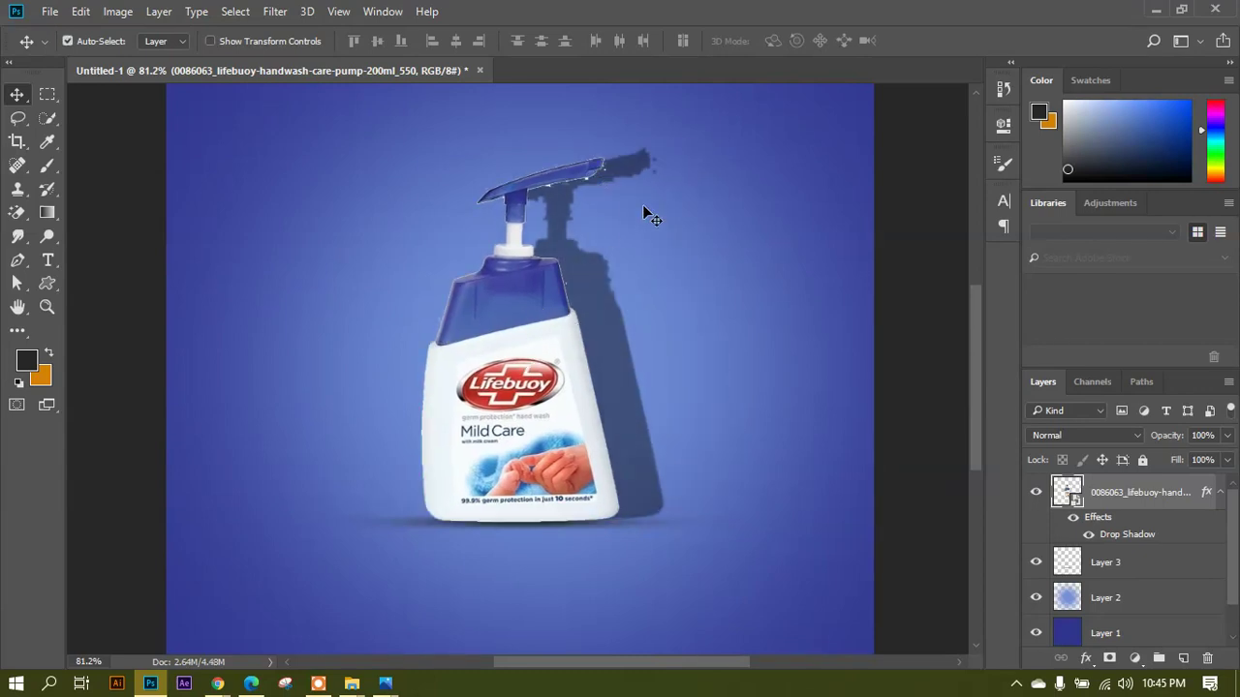
# Try separating the bottle's drop shadow onto its own layer and shifting it closer behind the bottle, then undo this.
pyautogui.rightClick(1128, 545)
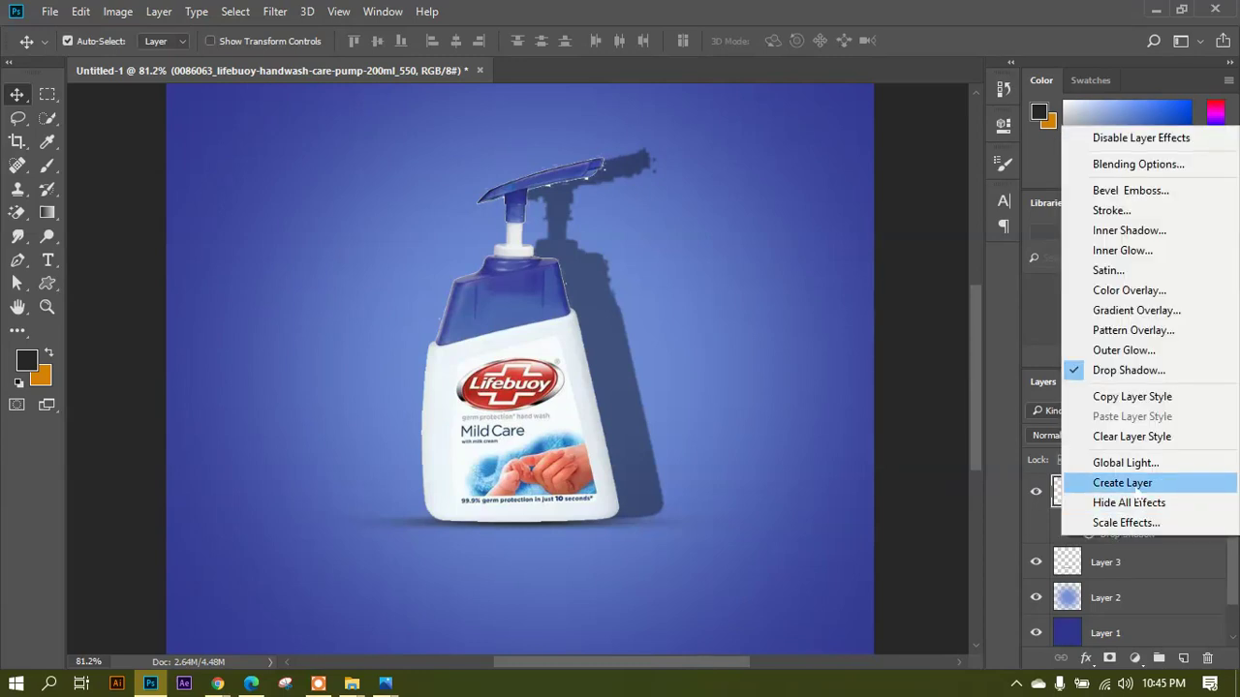
pyautogui.click(1136, 489)
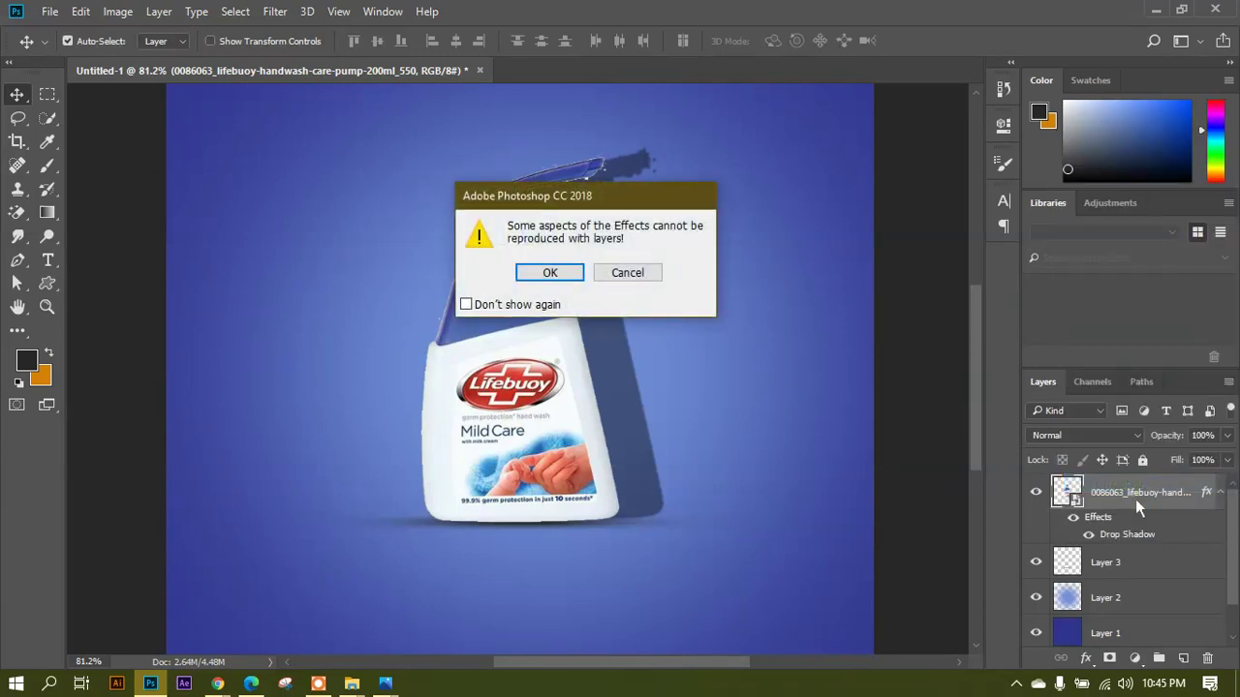
pyautogui.click(528, 272)
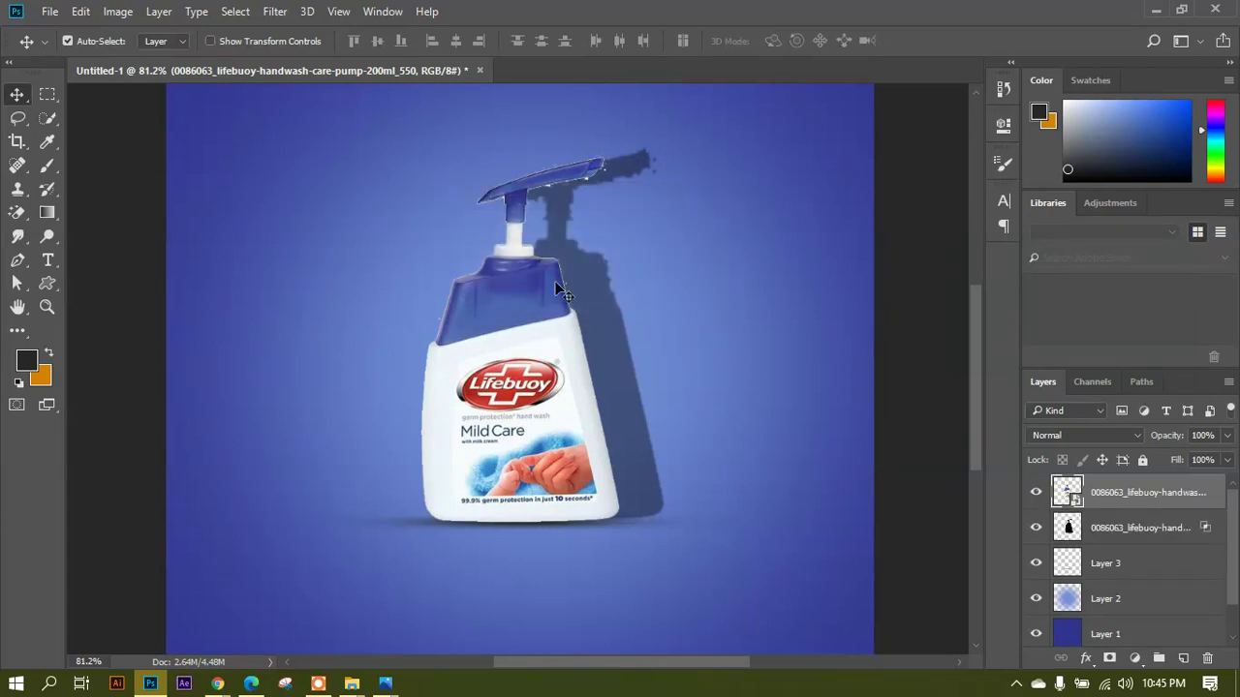
pyautogui.click(1143, 531)
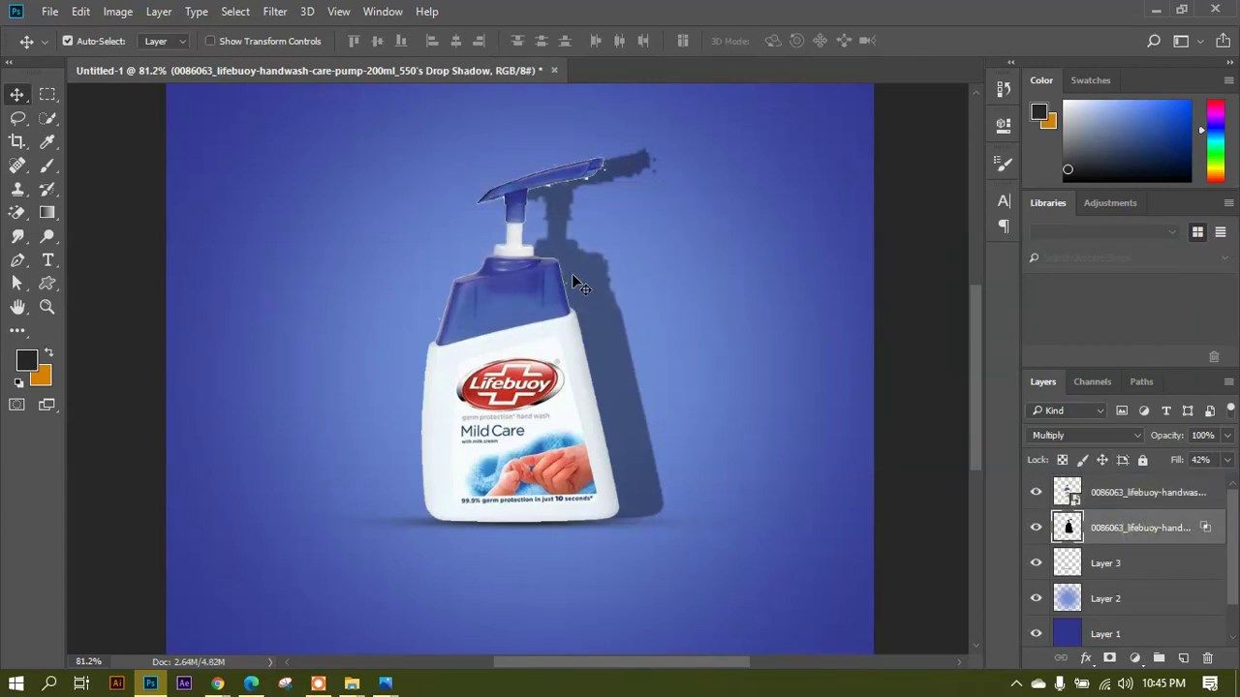
pyautogui.moveTo(586, 314); pyautogui.dragTo(575, 338)
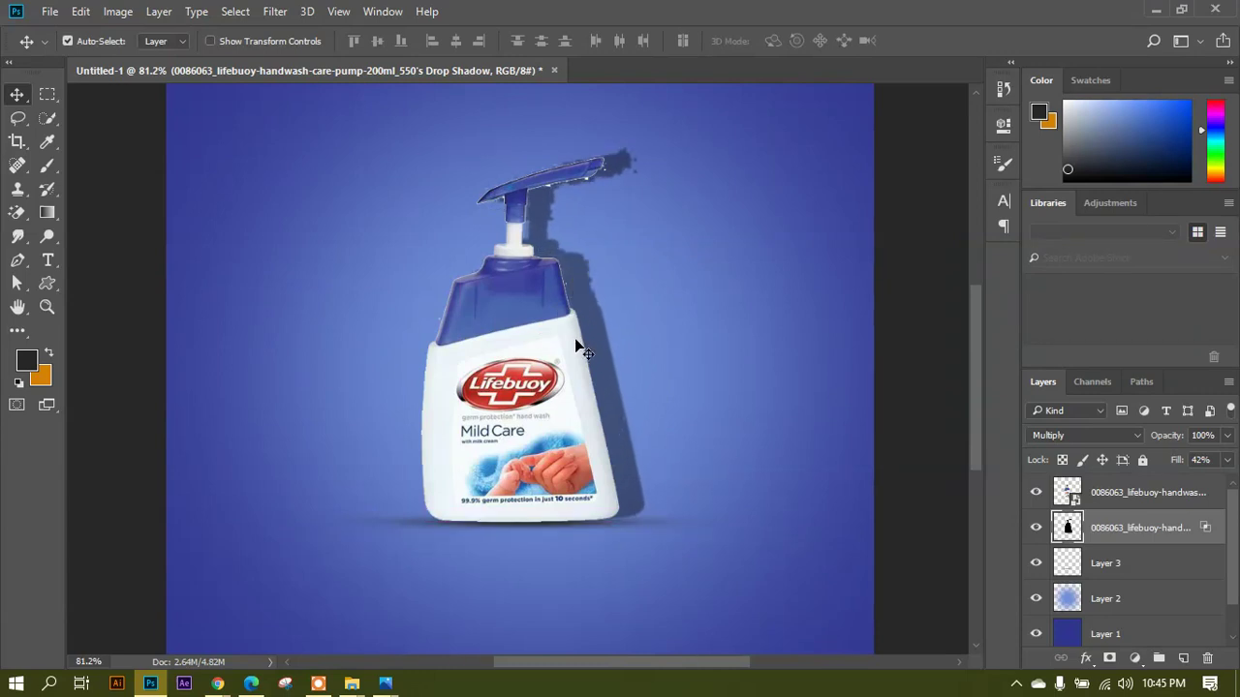
pyautogui.moveTo(602, 406); pyautogui.dragTo(601, 403)
pyautogui.hotkey('ctrl', 'z')
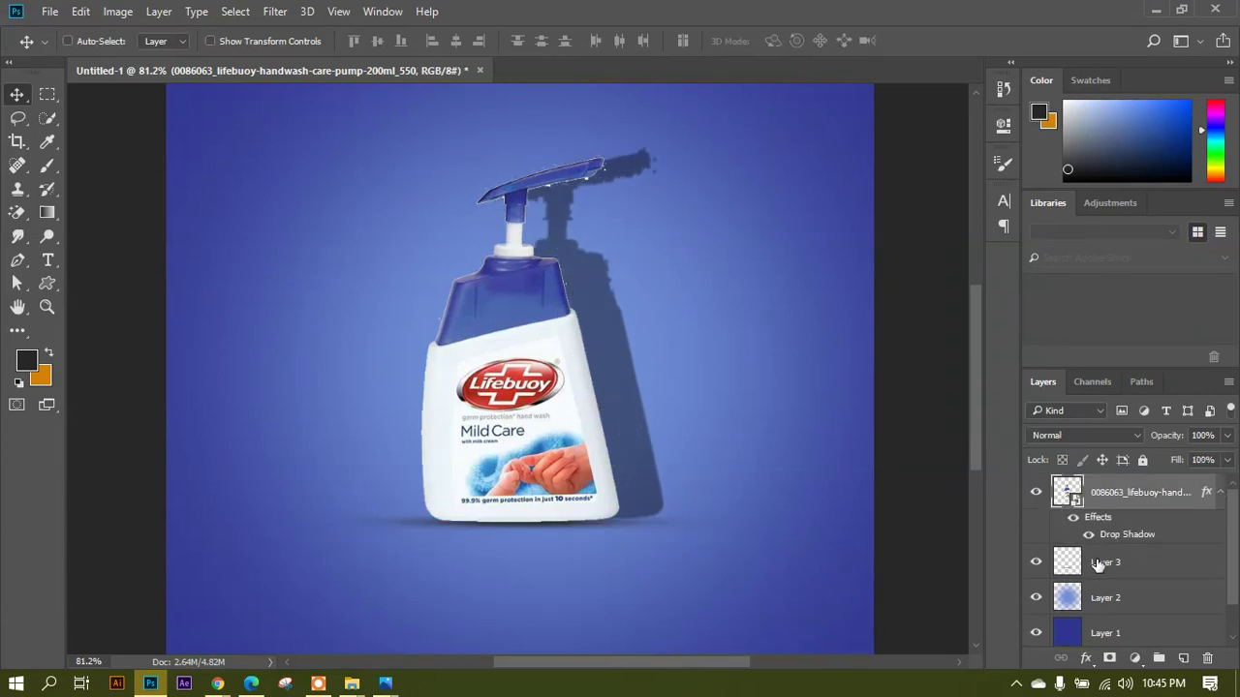
# Collapse the effects list of the handwash bottle layer.
pyautogui.click(1224, 492)
pyautogui.click(1226, 494)
pyautogui.click(1227, 493)
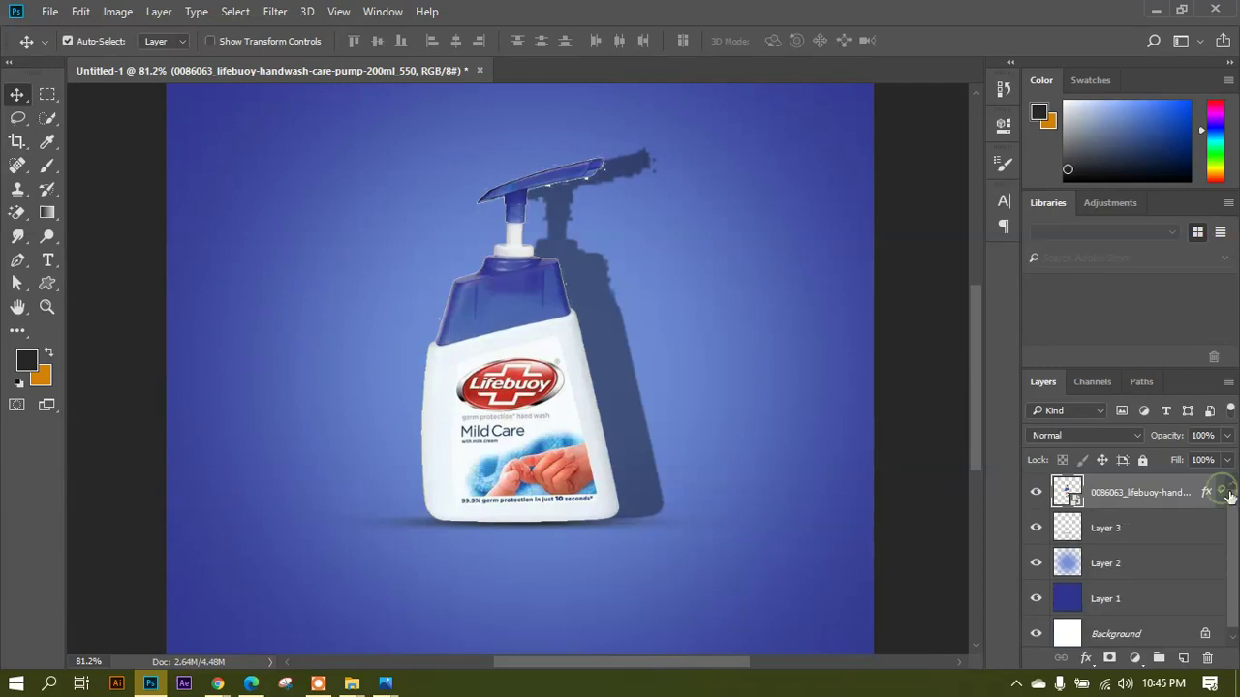
# Separate the bottle's drop shadow onto its own layer, try shifting the shadow, and undo the shift.
pyautogui.click(1227, 493)
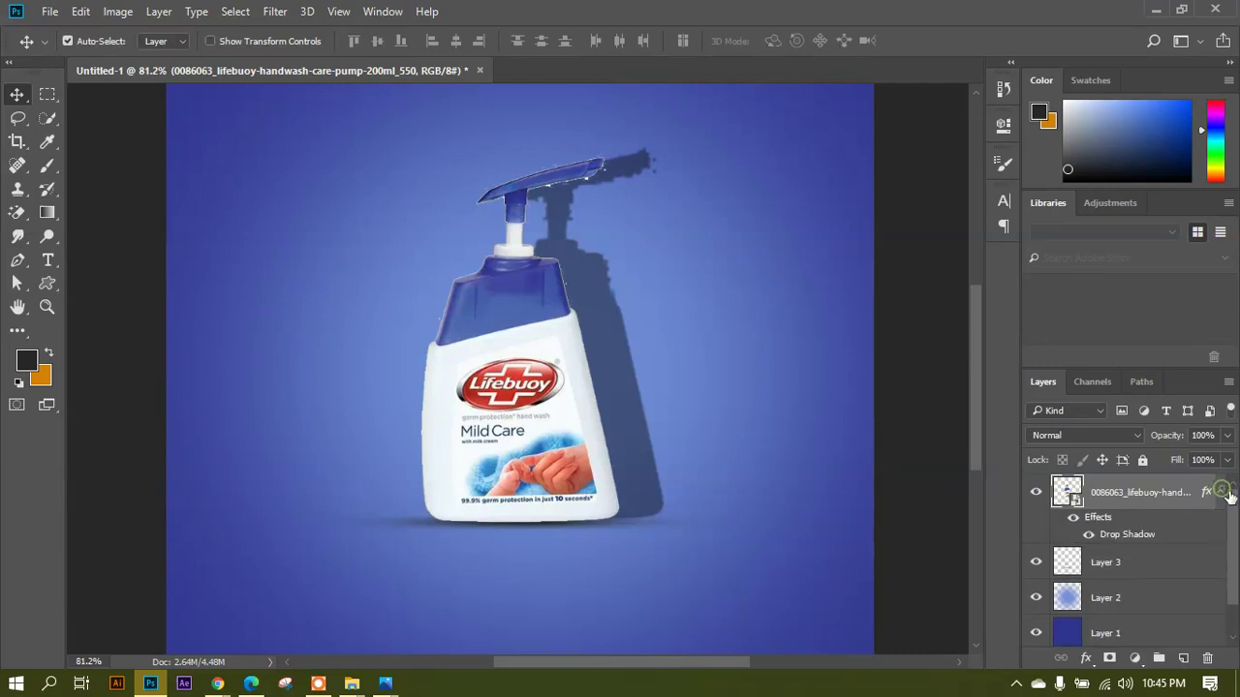
pyautogui.rightClick(1125, 542)
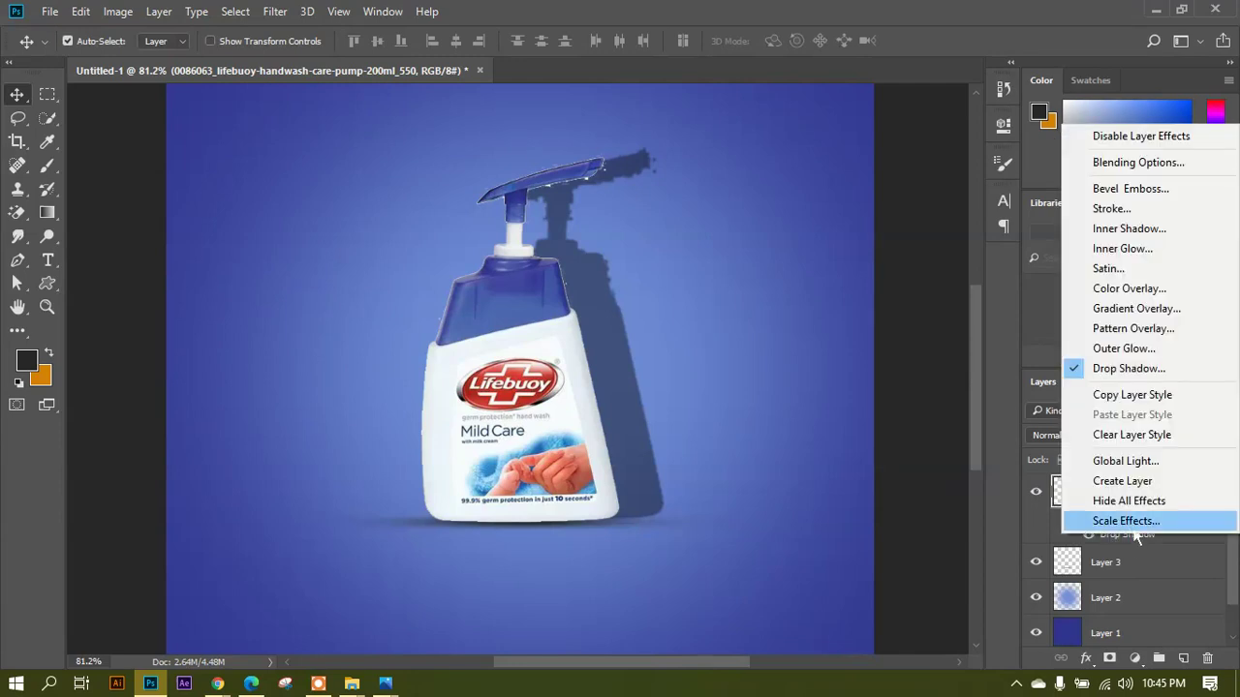
pyautogui.click(1123, 487)
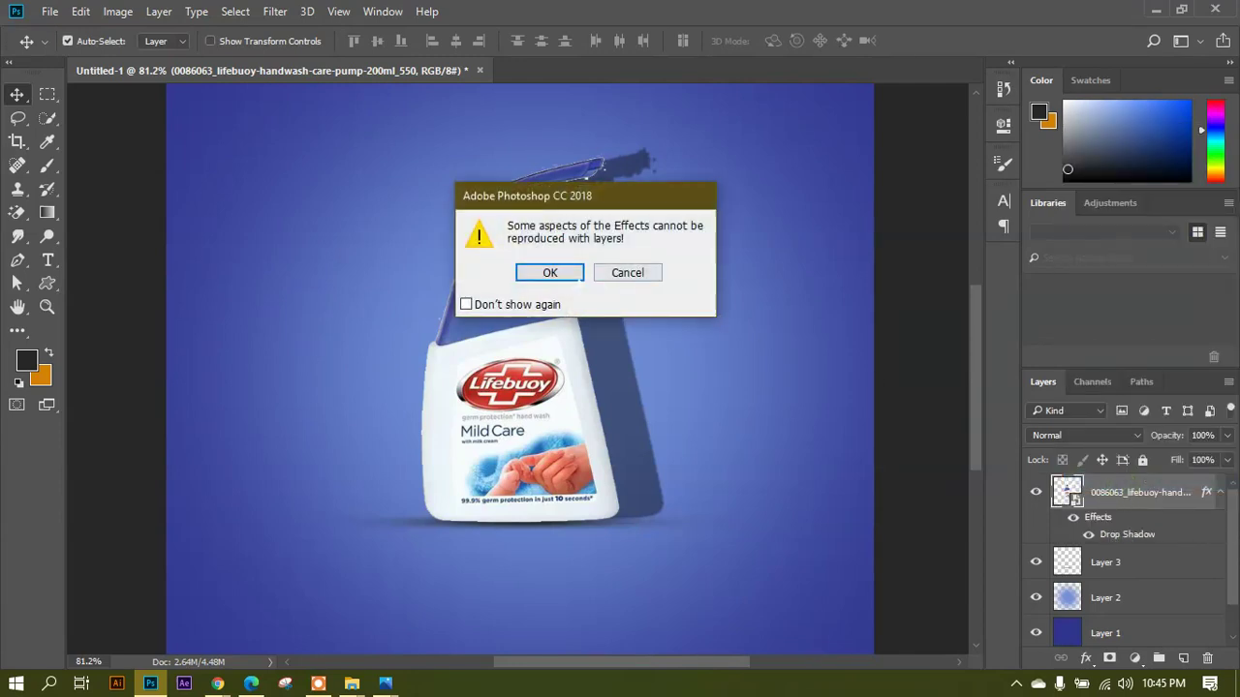
pyautogui.click(576, 276)
pyautogui.moveTo(626, 325); pyautogui.dragTo(705, 318)
pyautogui.hotkey('ctrl', 'z')
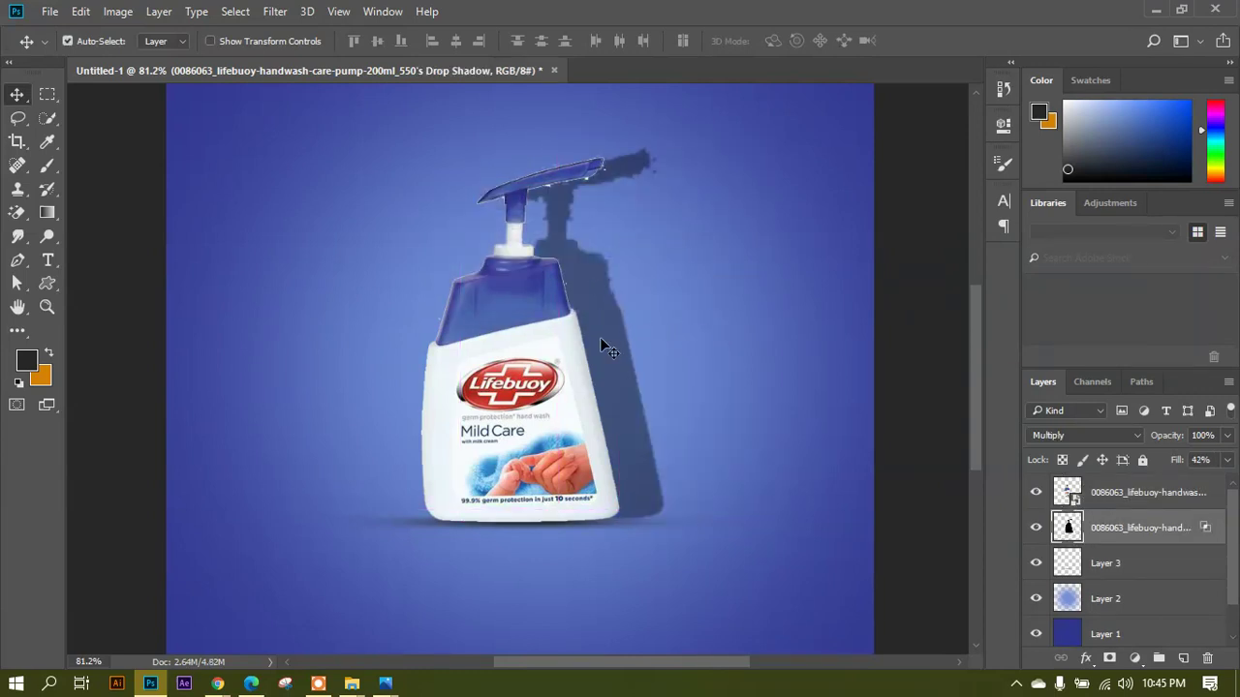
# Flip the shadow layer vertically and place it directly beneath the bottle, centred at X 476 px and Y 982 px.
pyautogui.hotkey('ctrl', 't')
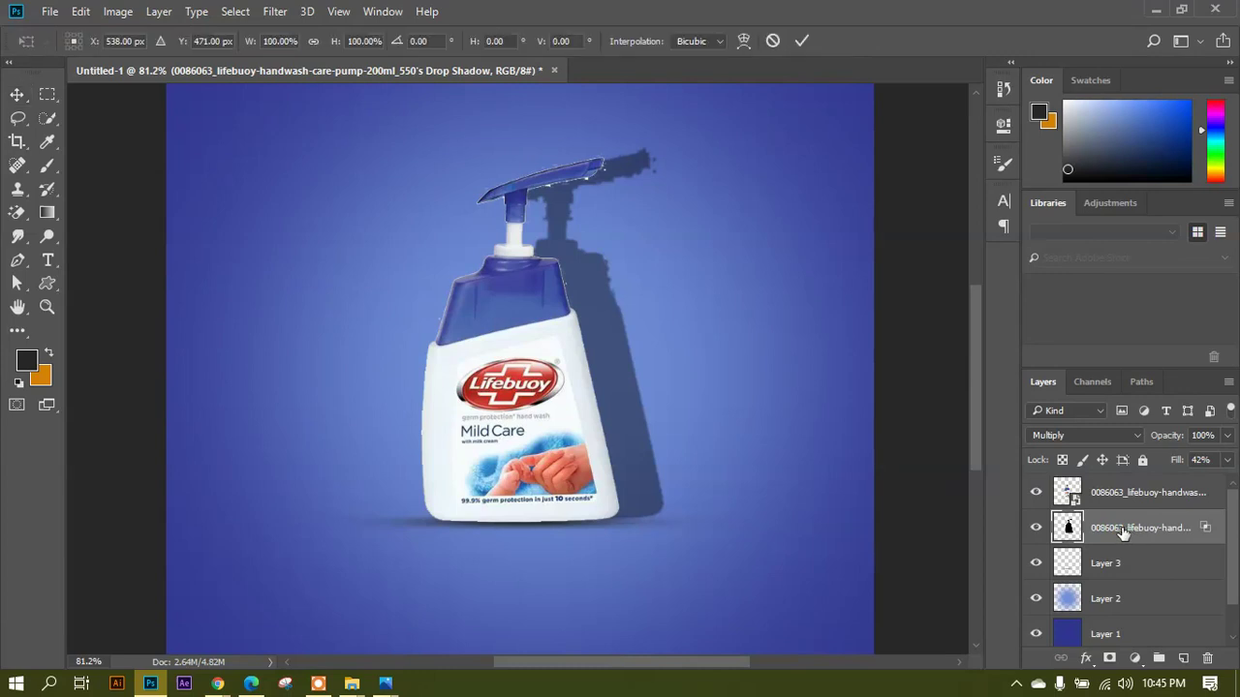
pyautogui.scroll(-3, 593, 242)
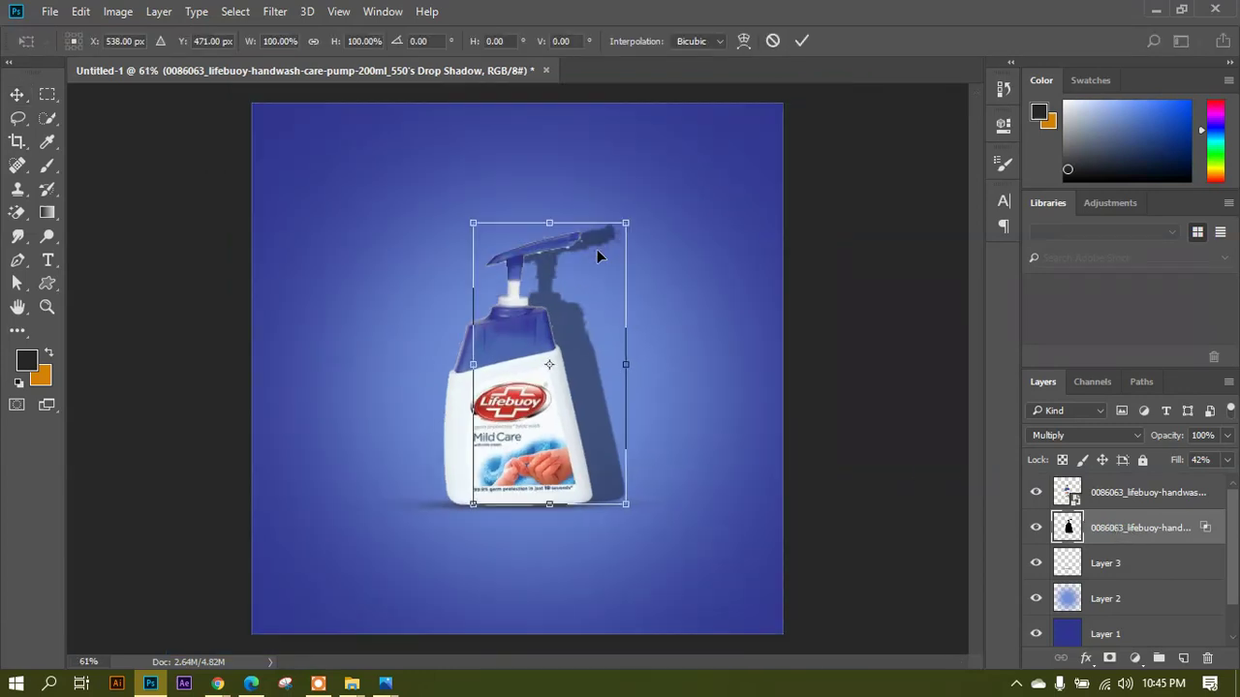
pyautogui.rightClick(582, 285)
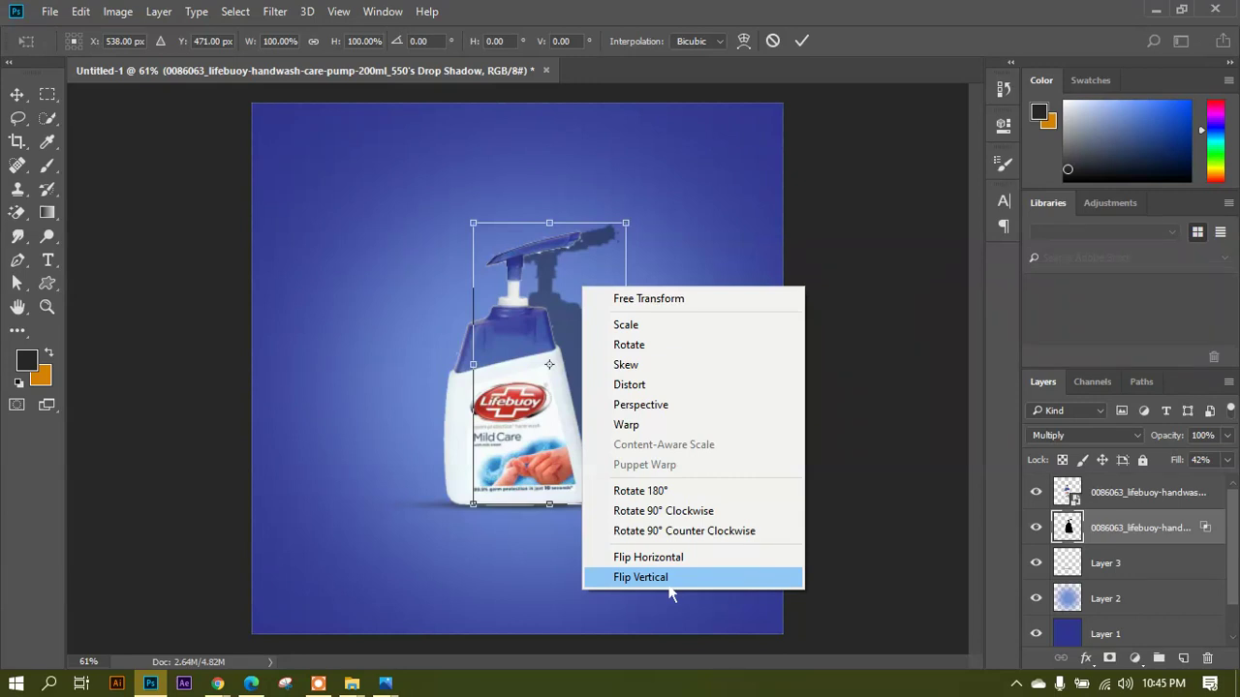
pyautogui.click(641, 577)
pyautogui.scroll(-1, 535, 261)
pyautogui.moveTo(572, 295); pyautogui.dragTo(542, 513)
pyautogui.scroll(-1, 542, 512)
pyautogui.scroll(1, 608, 278)
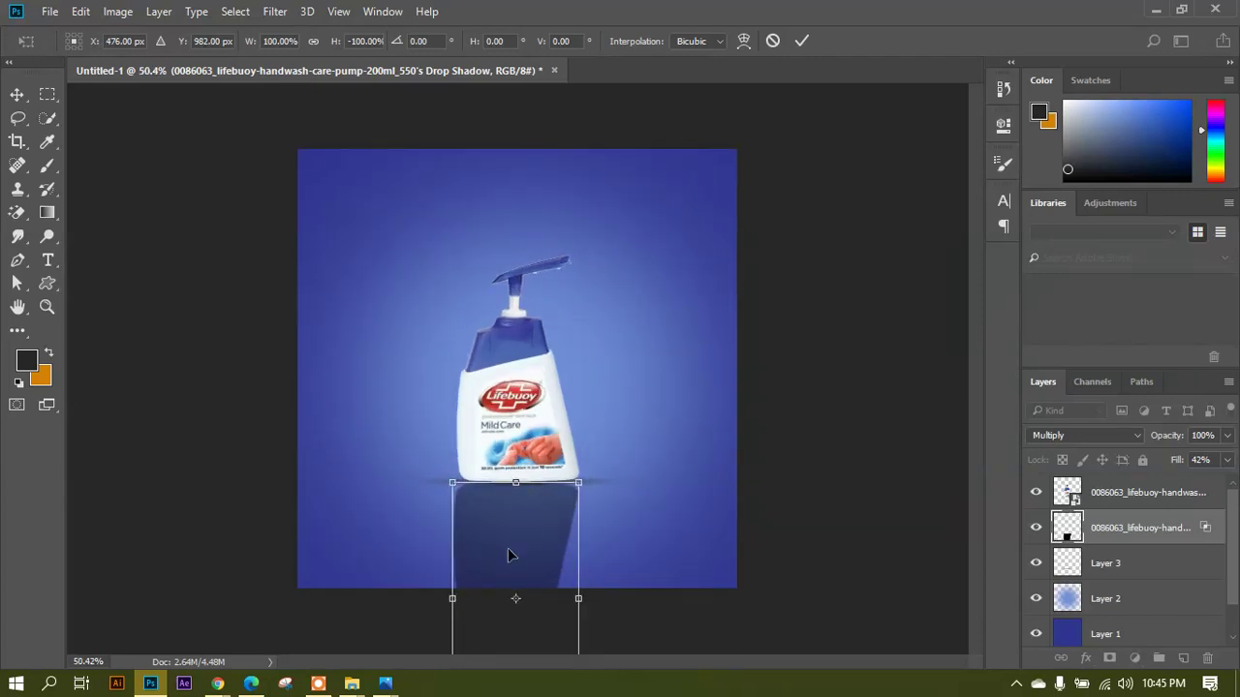
# Examine how the flipped shadow lines up with the bottle's base.
pyautogui.moveTo(604, 471); pyautogui.dragTo(499, 659)
pyautogui.scroll(-2, 529, 507)
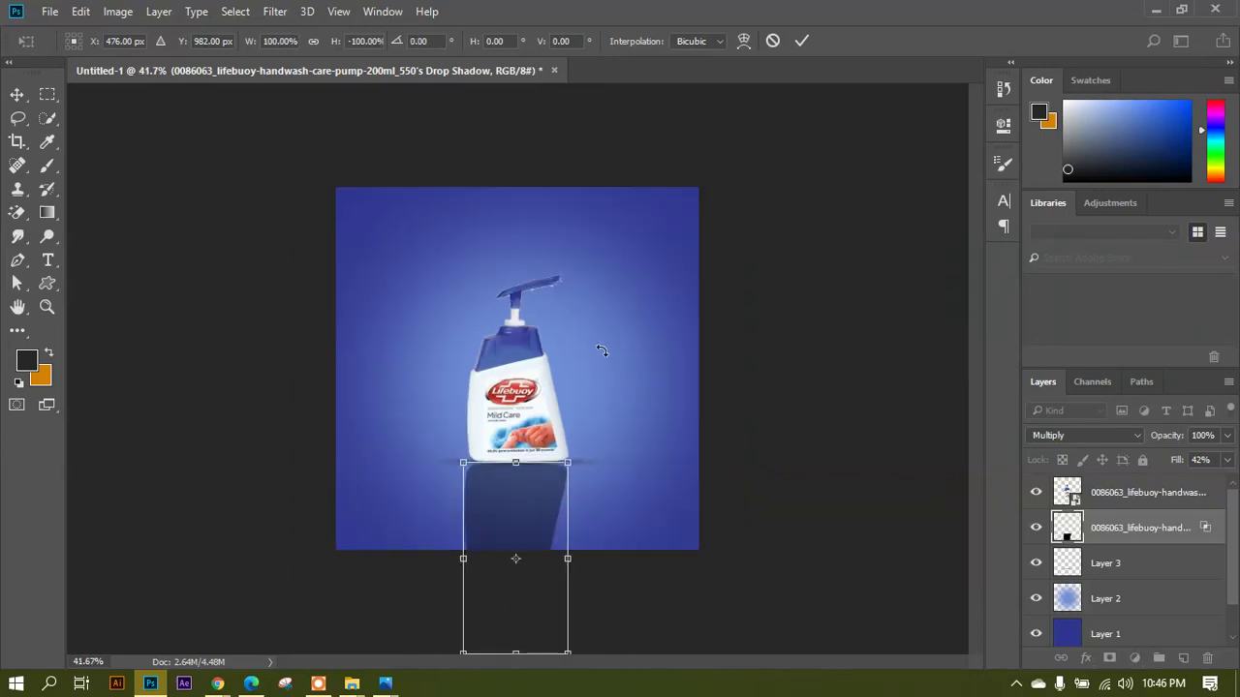
pyautogui.scroll(7, 594, 359)
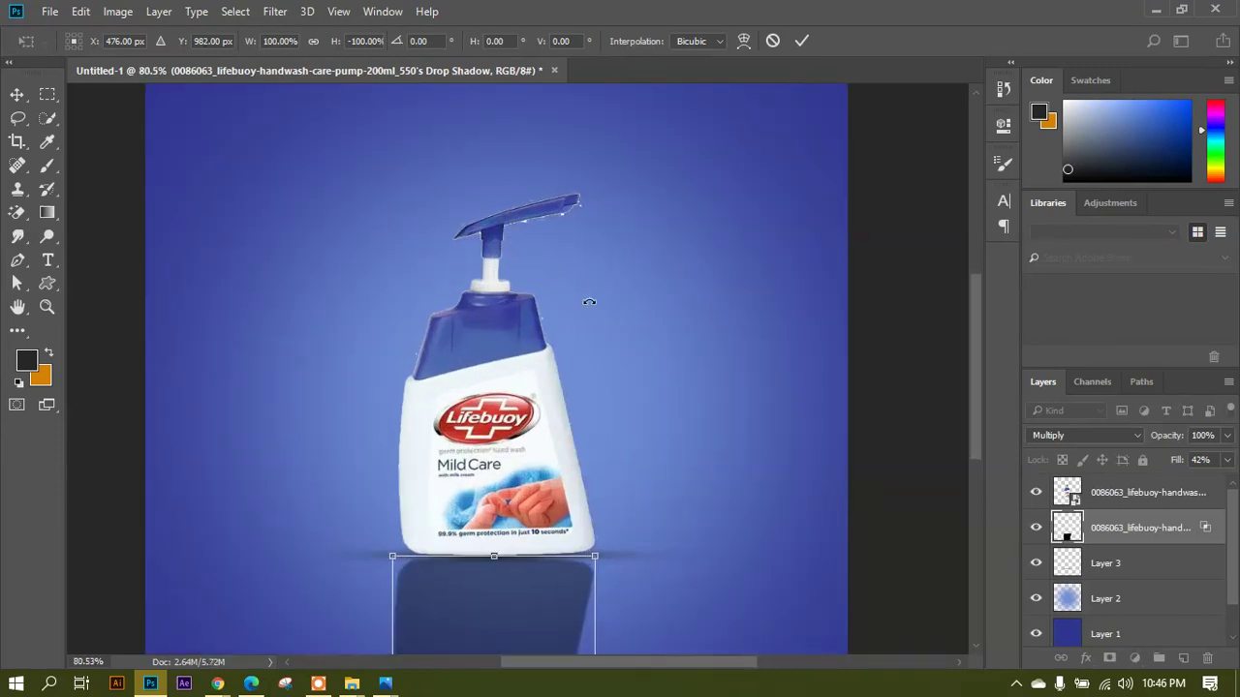
pyautogui.scroll(-2, 594, 214)
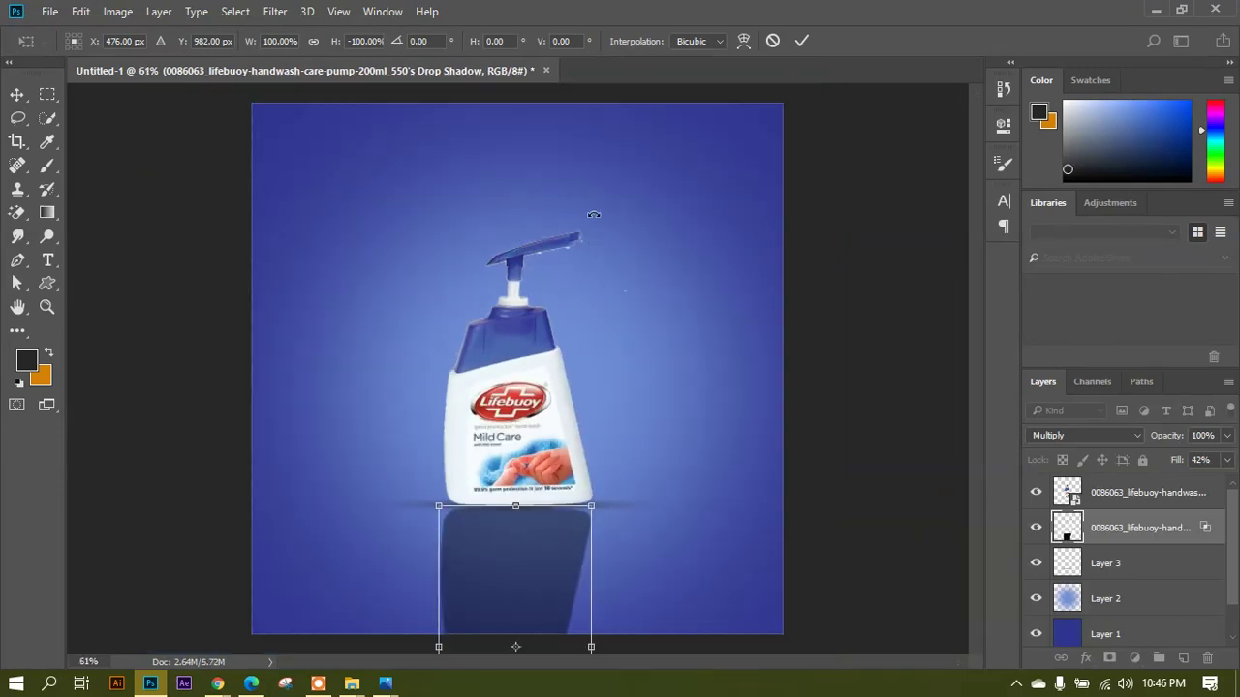
pyautogui.scroll(-2, 564, 500)
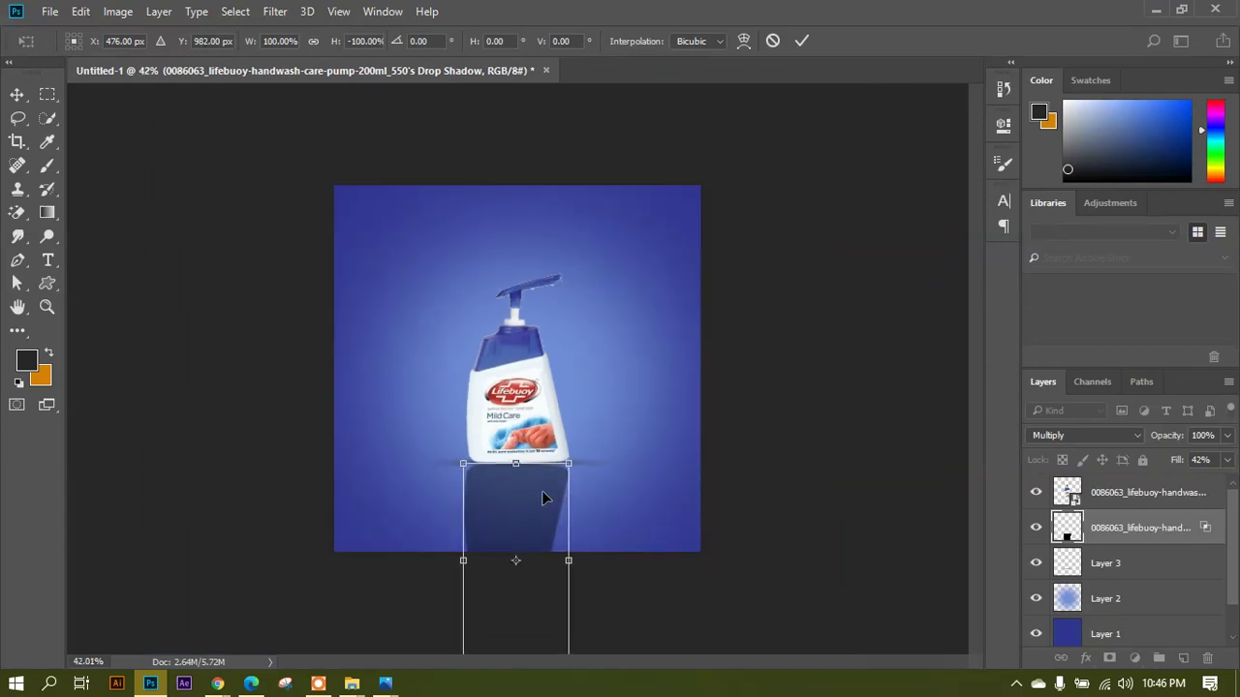
pyautogui.scroll(2, 518, 508)
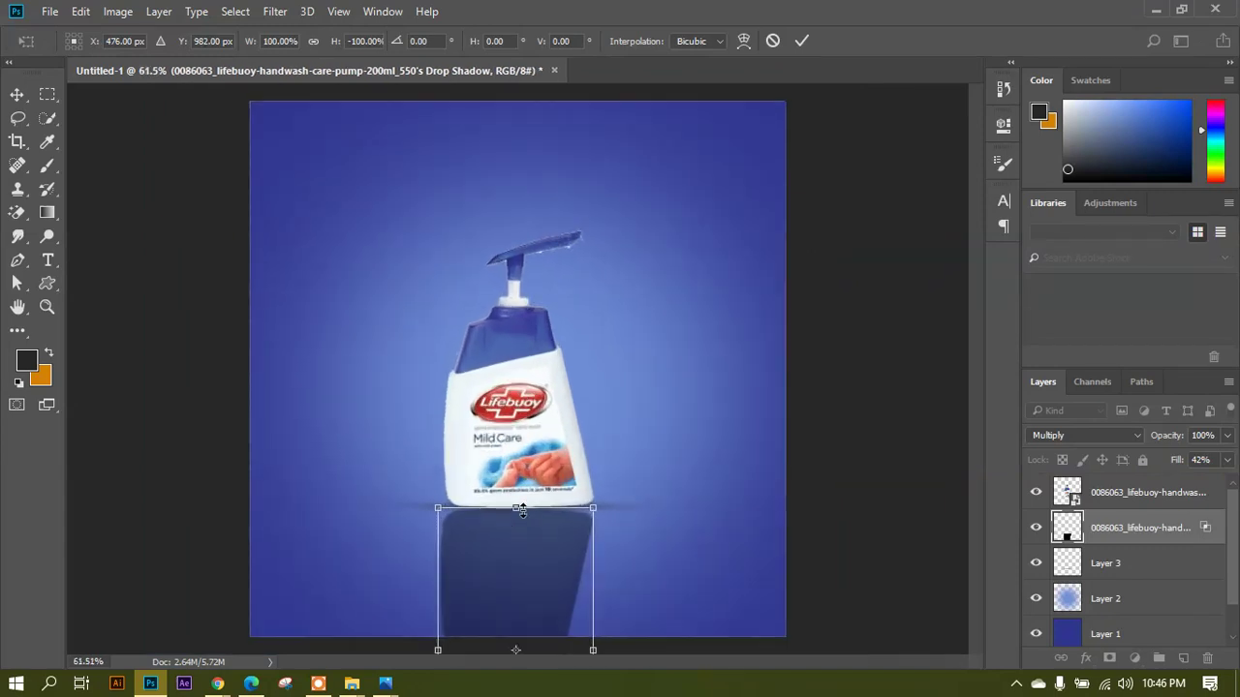
pyautogui.scroll(-1, 521, 491)
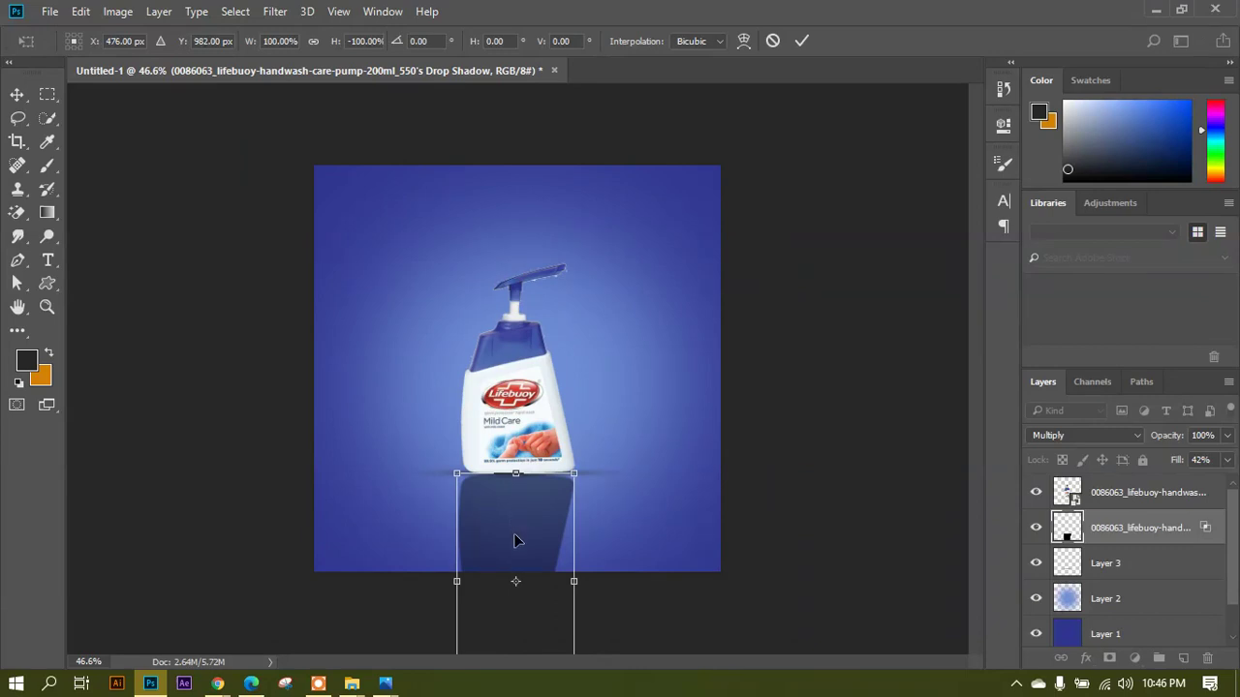
pyautogui.scroll(-1, 517, 559)
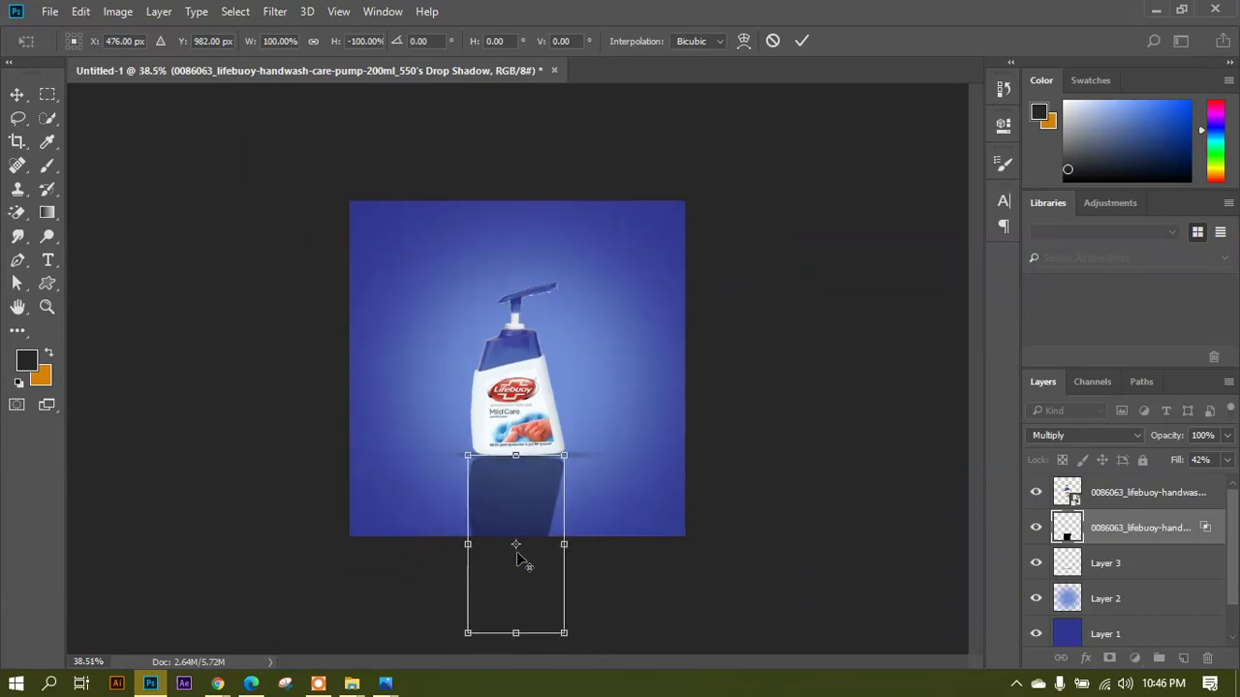
# Spread the far end of the flipped shadow with Perspective to a width of 333.15% and apply the transform.
pyautogui.rightClick(526, 497)
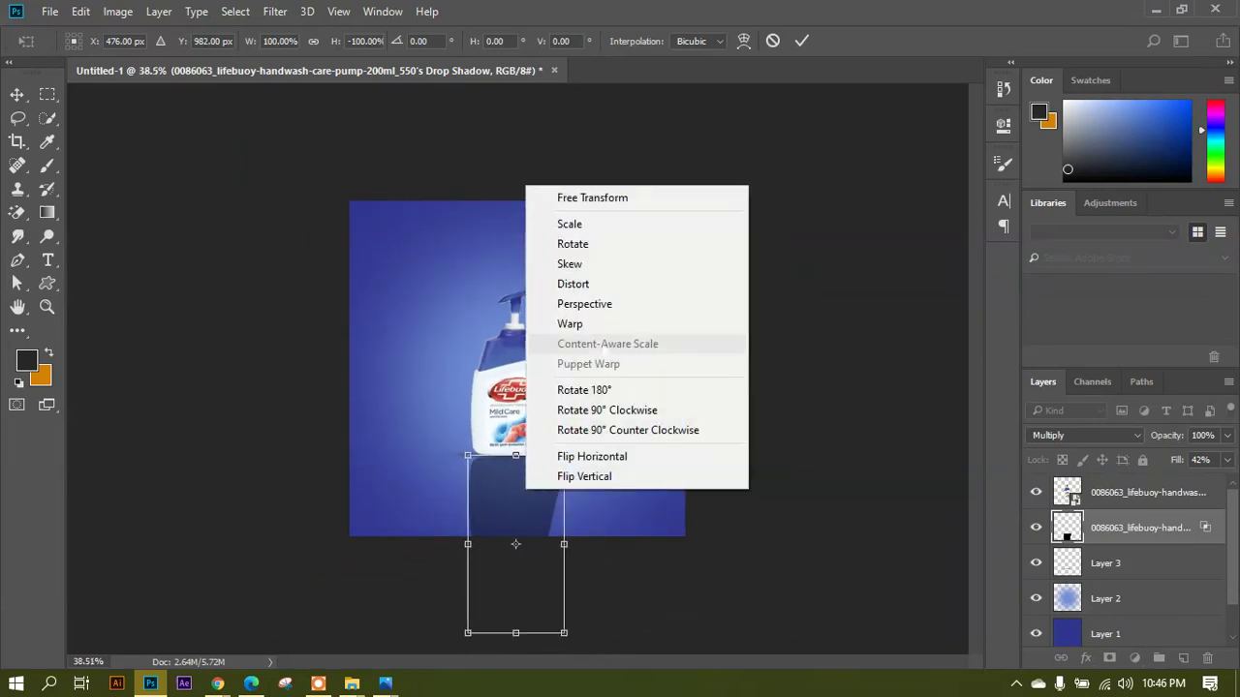
pyautogui.click(606, 308)
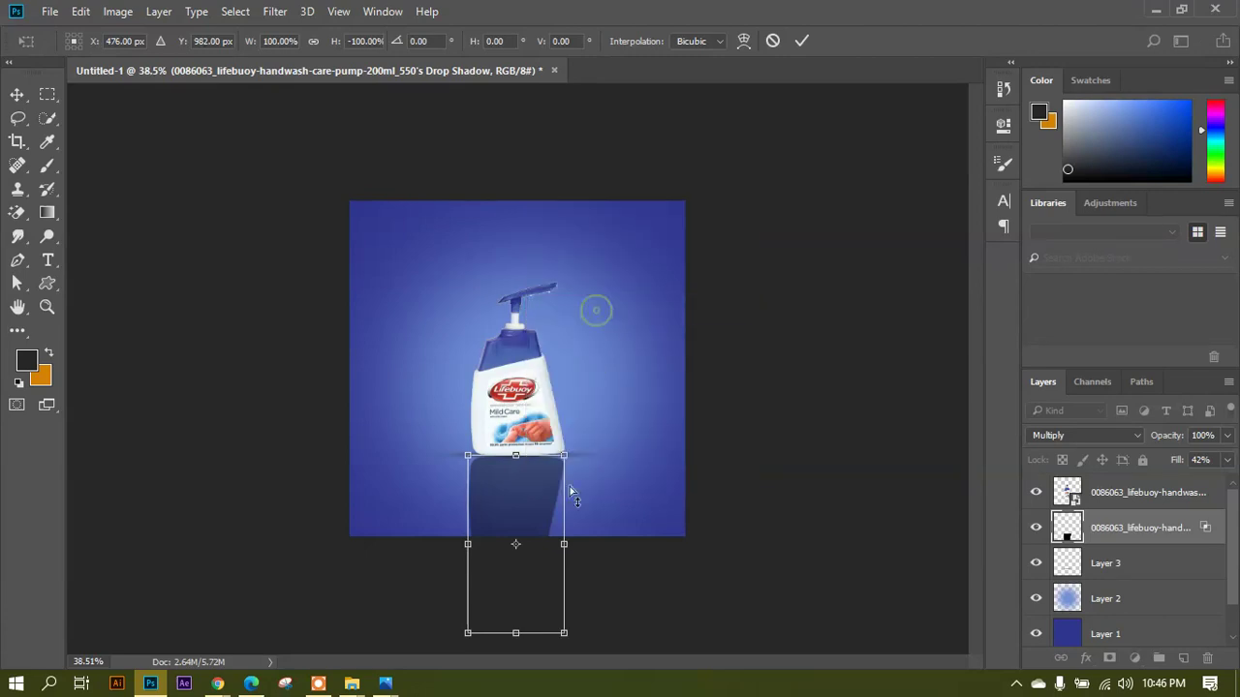
pyautogui.moveTo(565, 636); pyautogui.dragTo(677, 628)
pyautogui.press('Return')
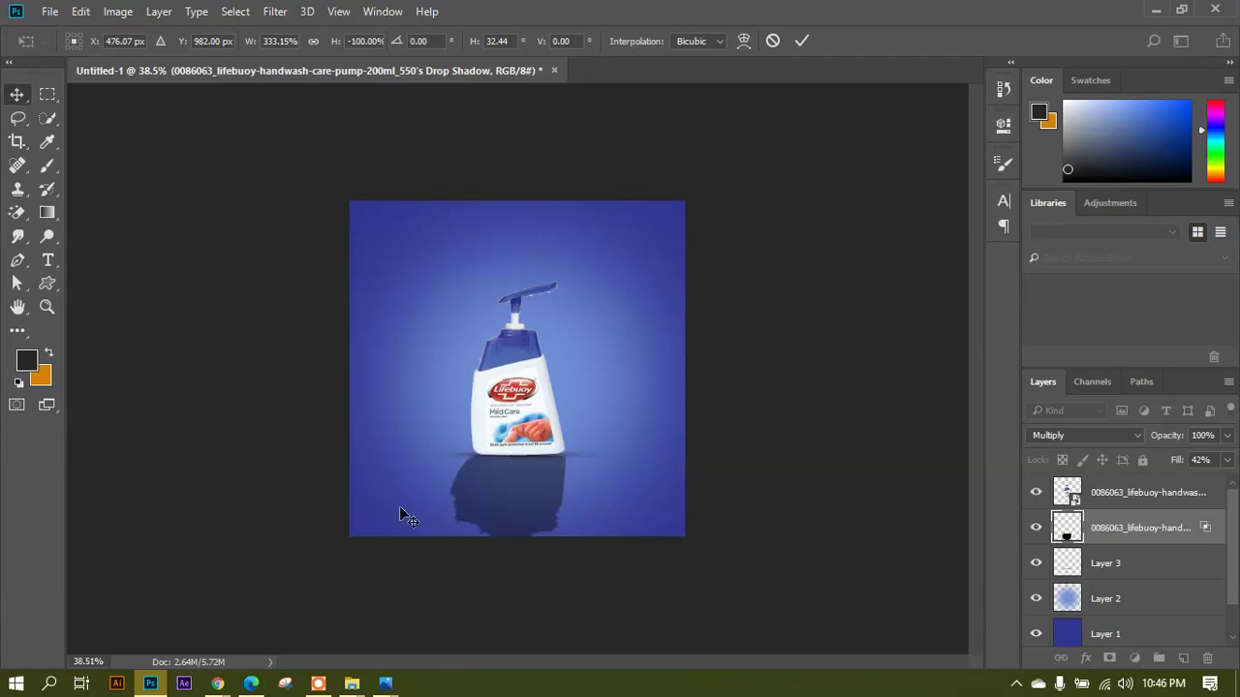
pyautogui.scroll(3, 487, 476)
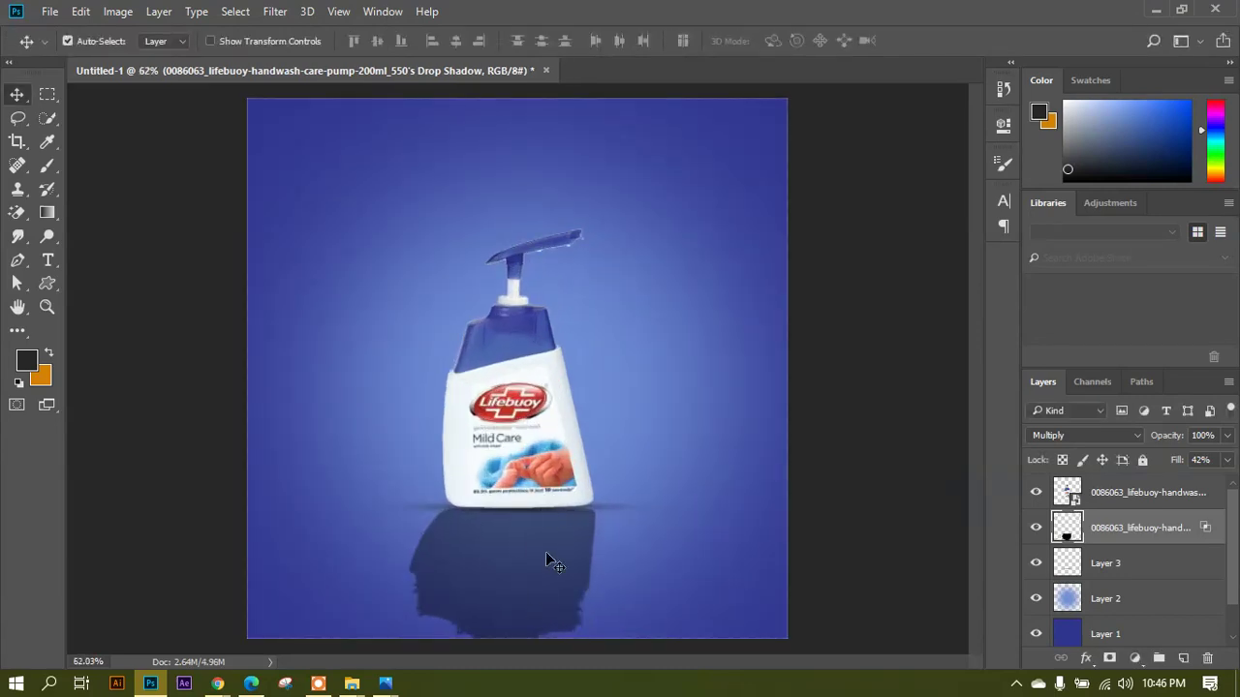
pyautogui.scroll(-1, 547, 559)
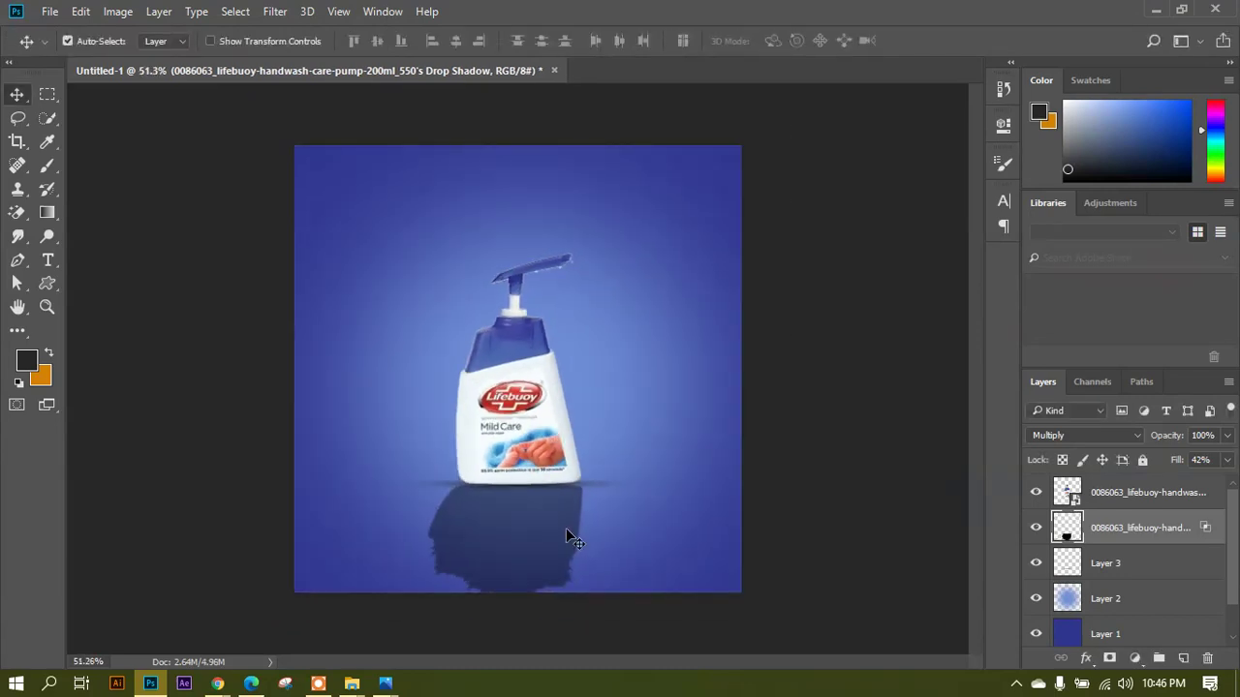
# Undo the flip and perspective of the shadow, keeping the untransformed shadow on its own layer.
pyautogui.hotkey('ctrl', 'z')
pyautogui.hotkey('ctrl', 'z')
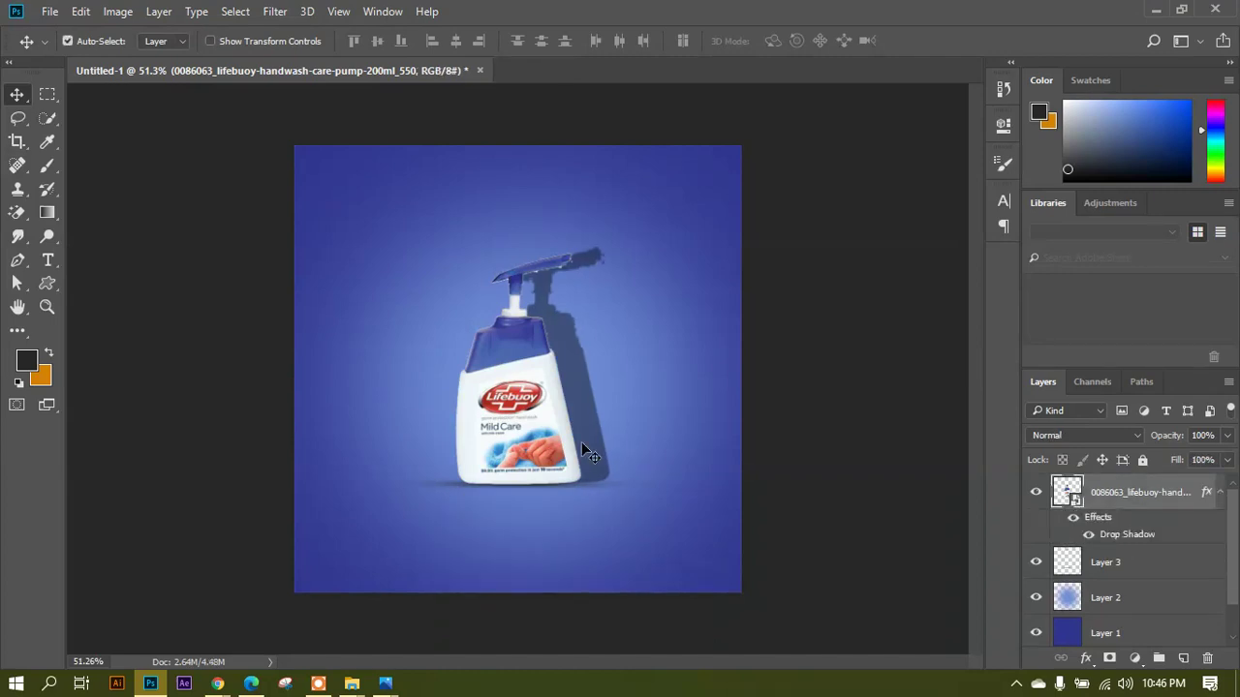
pyautogui.hotkey('ctrl', 'shift', 'z')
pyautogui.scroll(3, 581, 320)
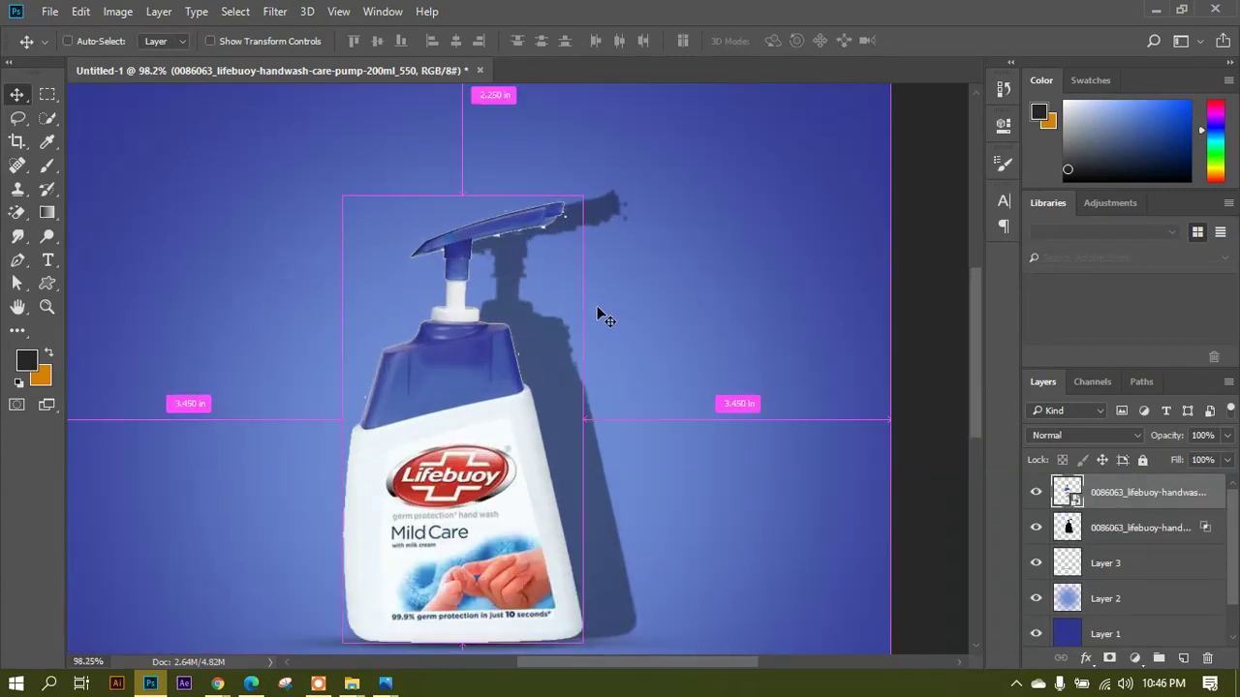
# Skew the shadow layer about -24.7° horizontally so that it leans to the right behind the bottle, and apply it.
pyautogui.hotkey('ctrl', 't')
pyautogui.press('Escape')
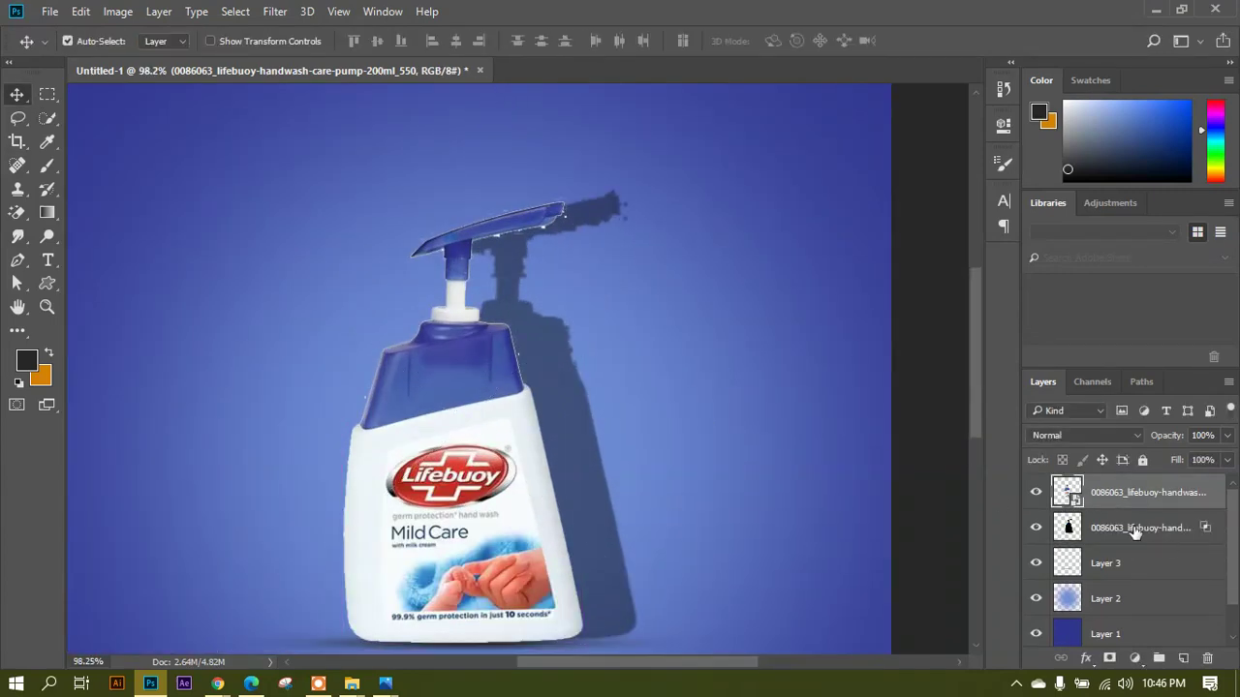
pyautogui.click(1140, 527)
pyautogui.hotkey('ctrl', 't')
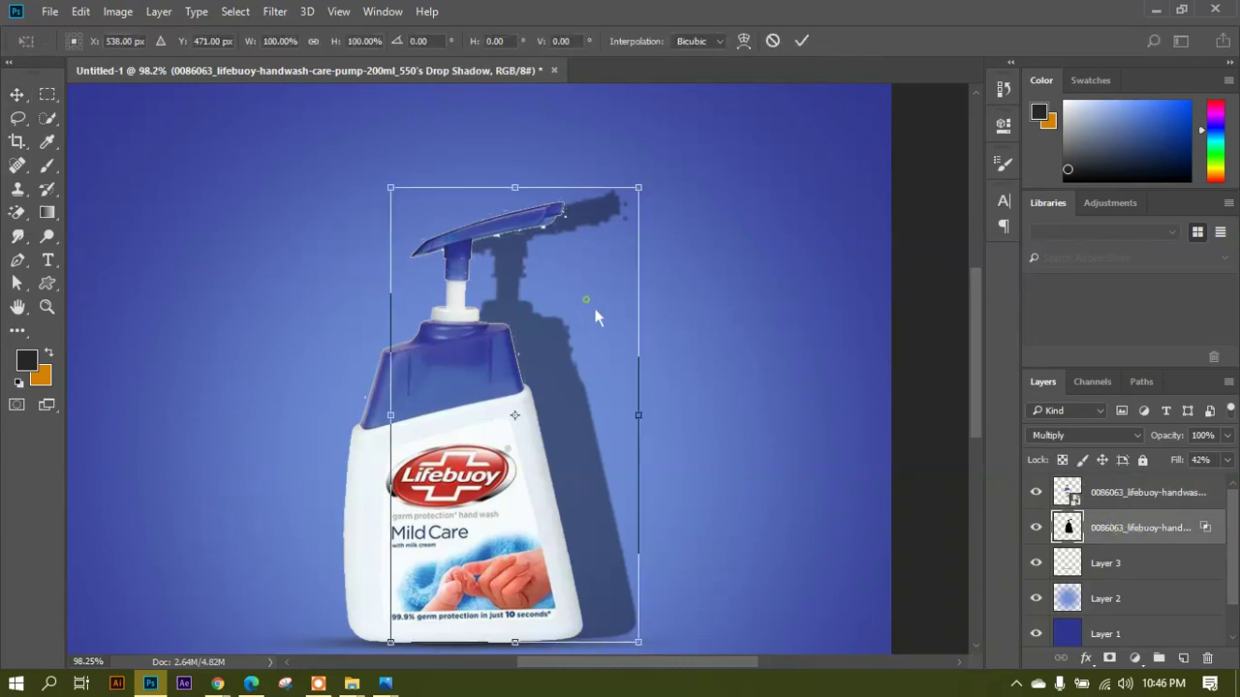
pyautogui.rightClick(589, 302)
pyautogui.click(668, 374)
pyautogui.moveTo(630, 198); pyautogui.dragTo(782, 192)
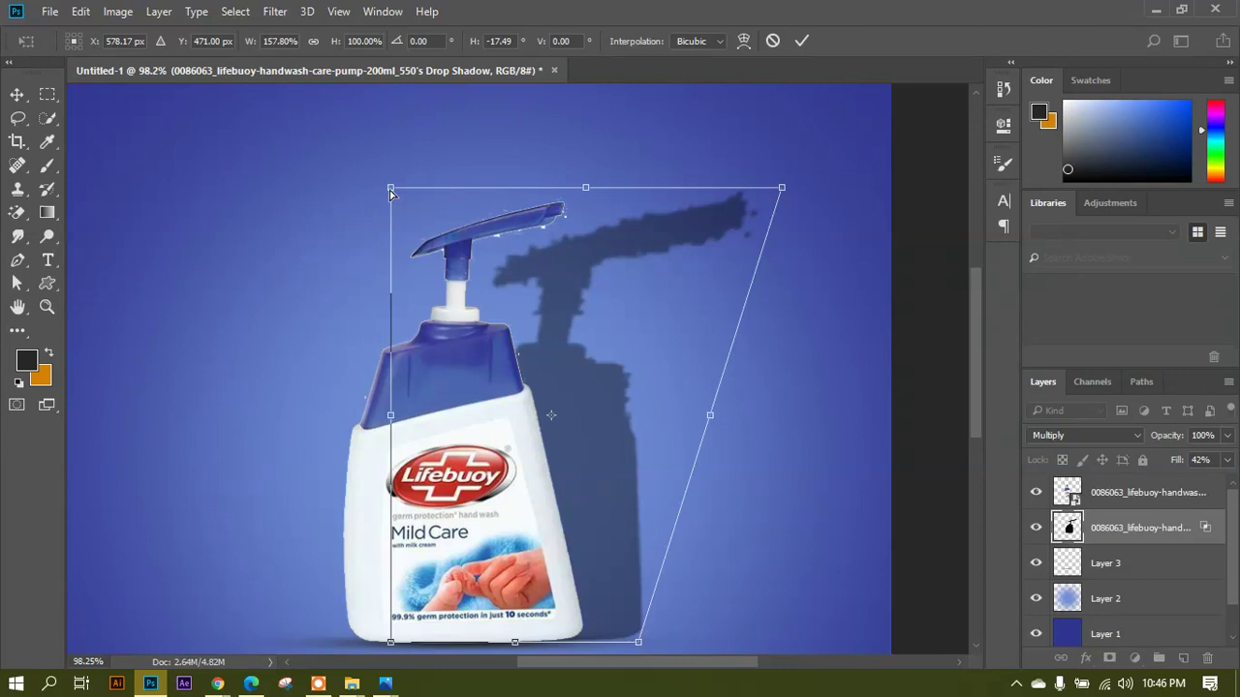
pyautogui.moveTo(390, 194); pyautogui.dragTo(599, 238)
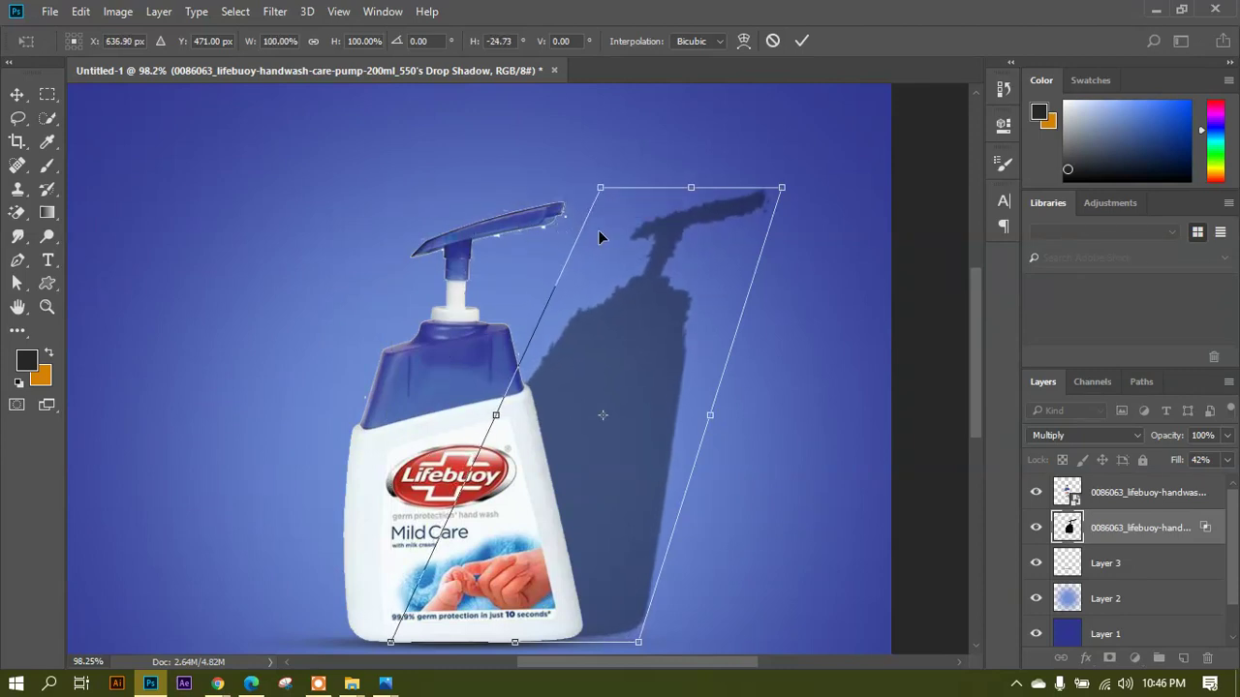
pyautogui.scroll(-3, 635, 350)
pyautogui.press('Return')
pyautogui.scroll(-1, 610, 361)
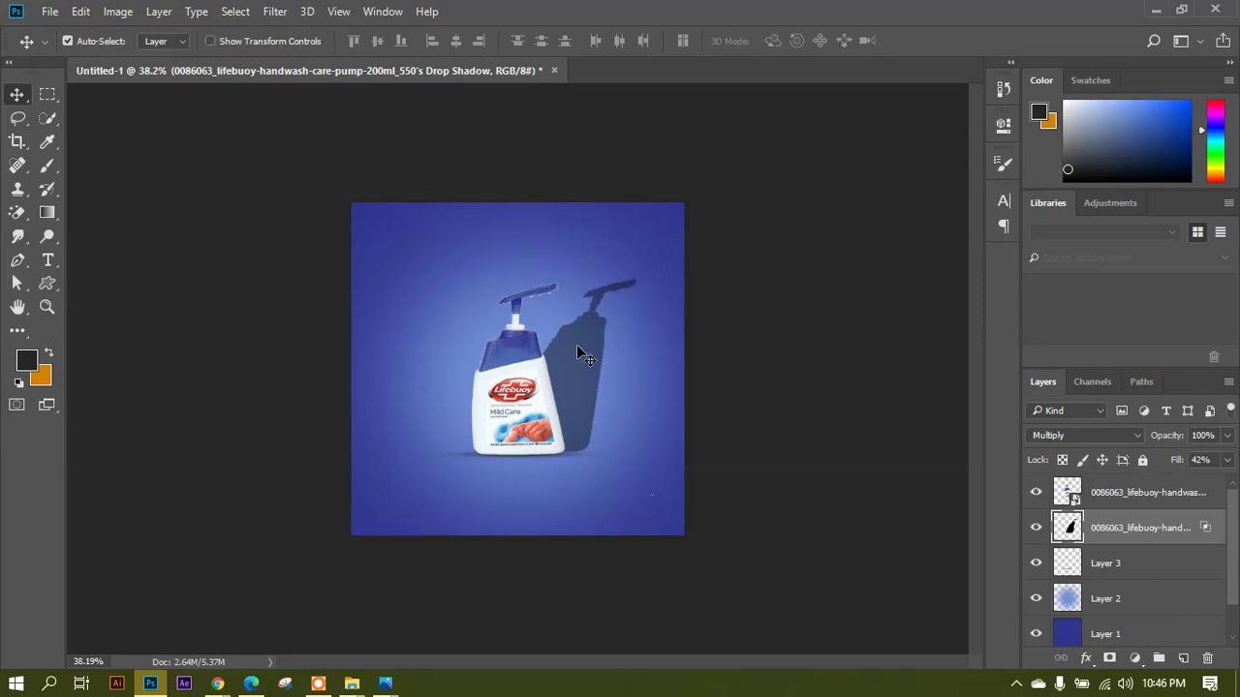
# Scale the skewed shadow down with Free Transform so that it is shorter than the bottle, and apply it.
pyautogui.press('ctrl')
pyautogui.hotkey('ctrl', 't')
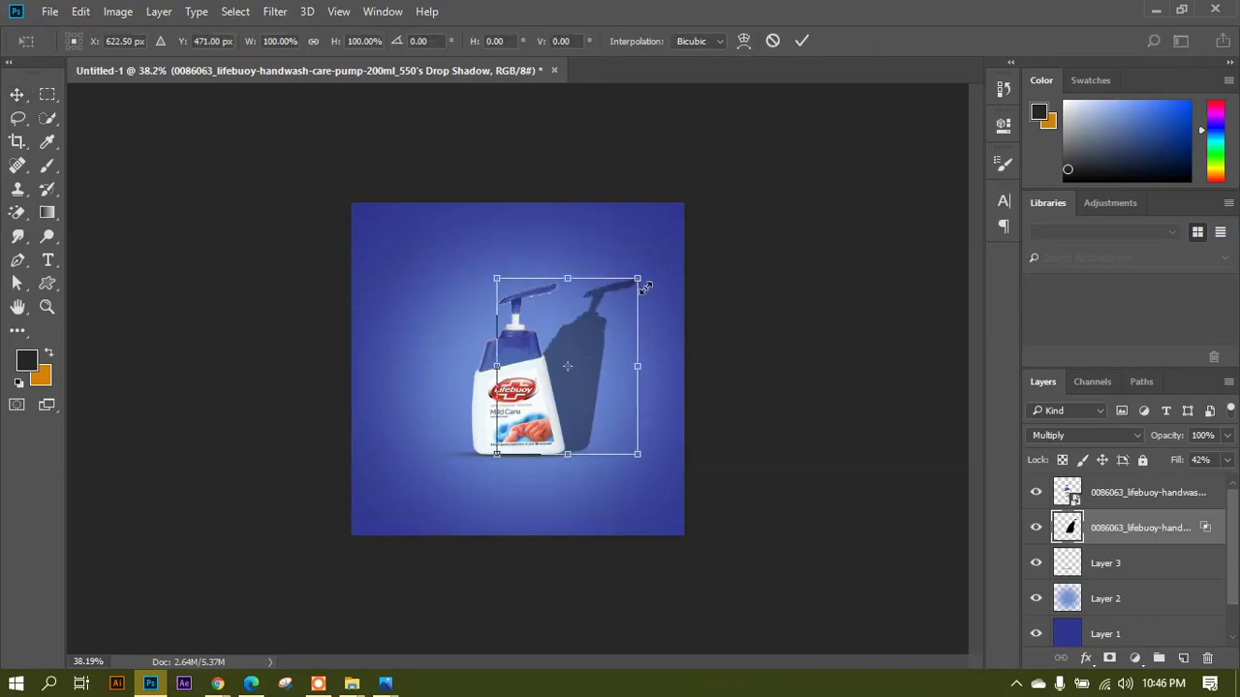
pyautogui.moveTo(644, 286); pyautogui.dragTo(623, 323)
pyautogui.press('Return')
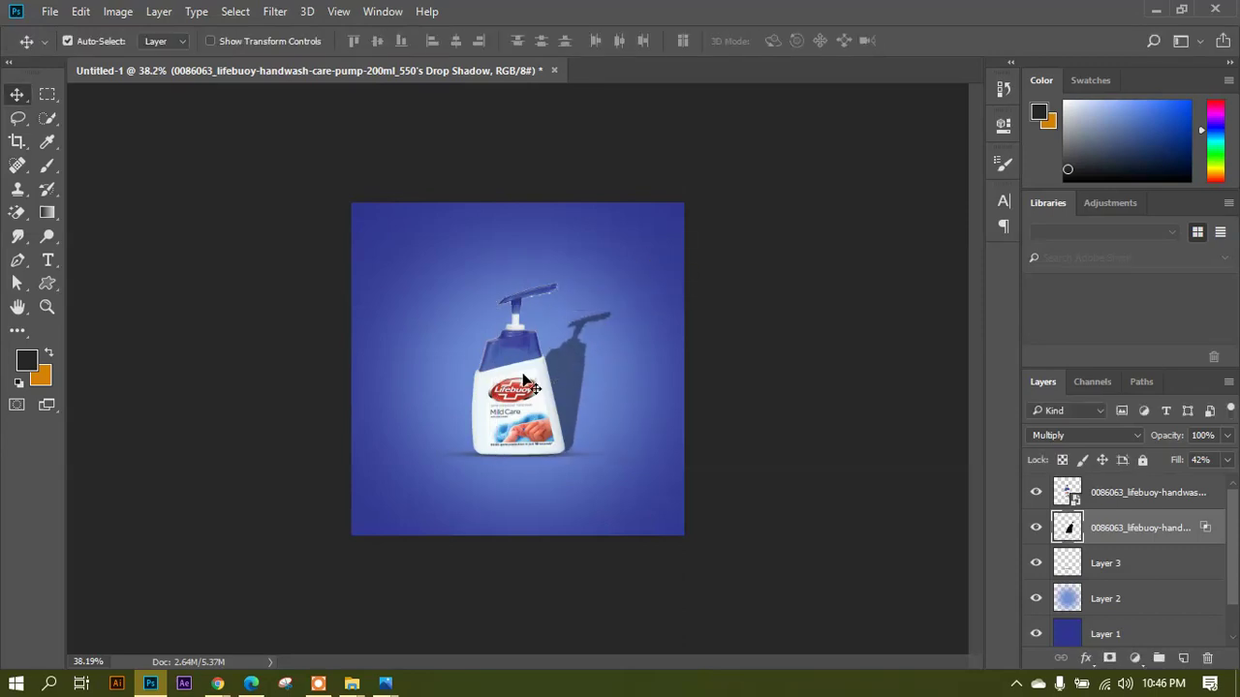
pyautogui.scroll(2, 571, 388)
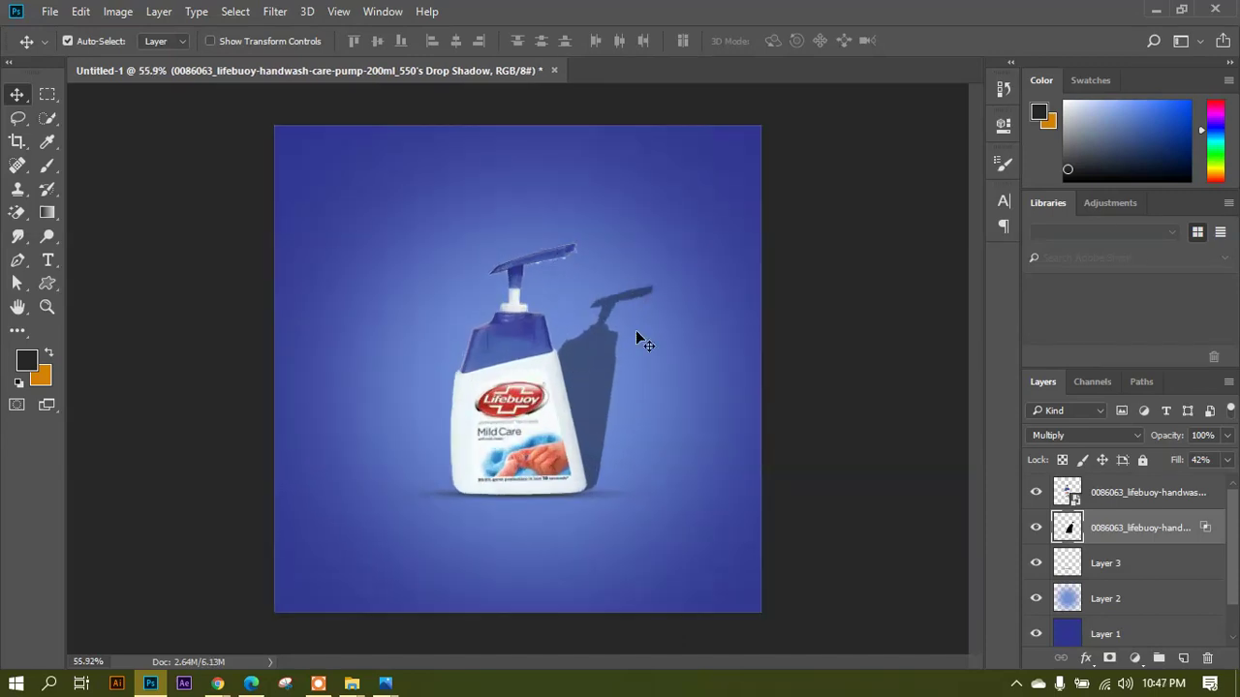
pyautogui.scroll(1, 581, 359)
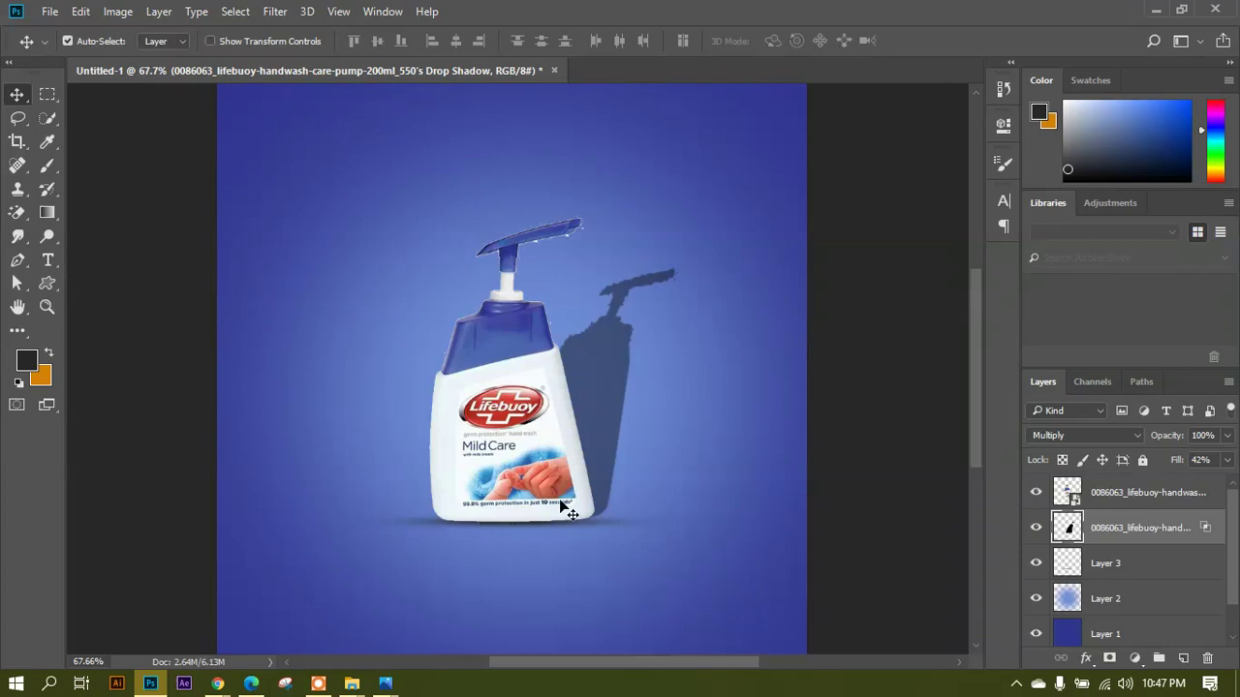
pyautogui.scroll(-1, 560, 479)
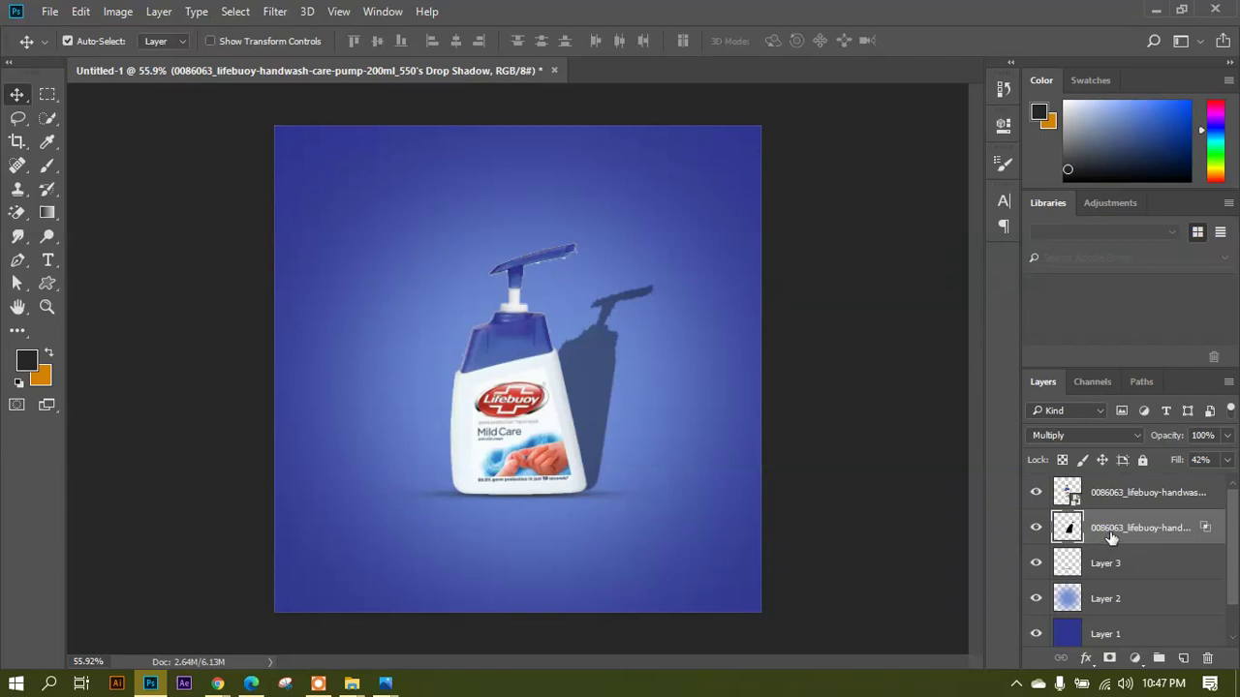
# Delete the separated drop shadow layer and select the handwash bottle layer.
pyautogui.press('Delete')
pyautogui.scroll(1, 489, 393)
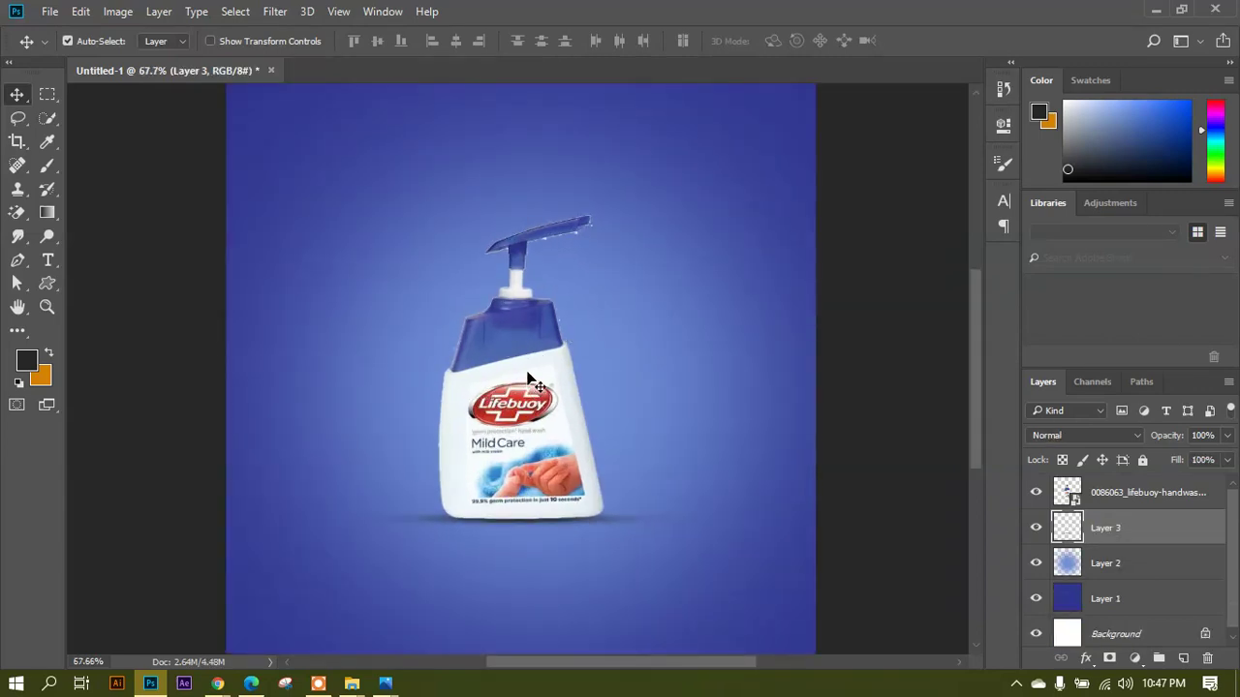
pyautogui.scroll(-1, 528, 378)
pyautogui.scroll(-2, 526, 277)
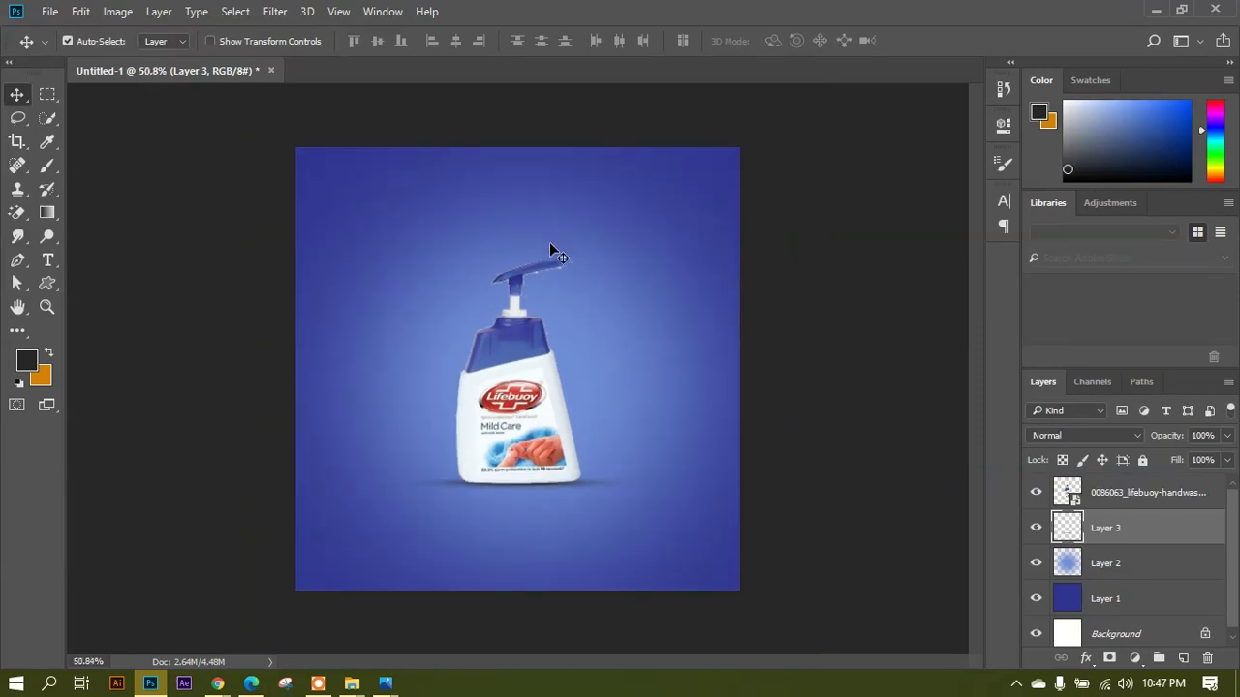
pyautogui.click(522, 355)
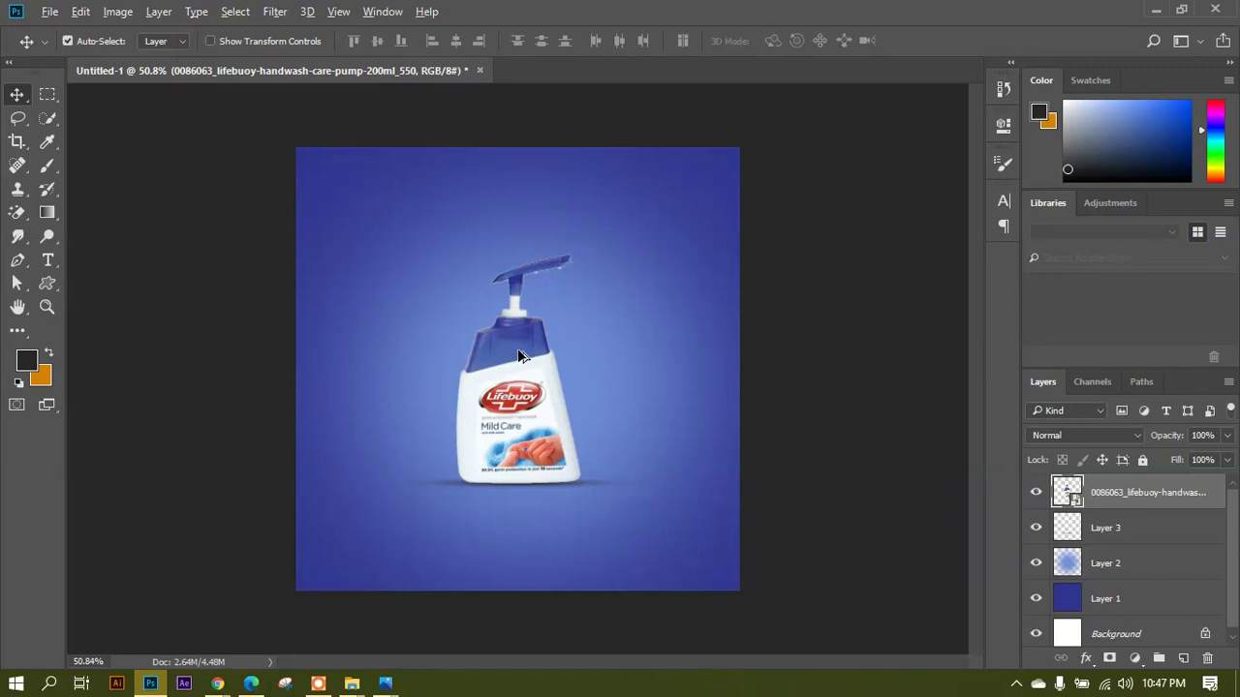
# Duplicate the handwash bottle straight down below the original and flip the copy vertically so that it forms a base-to-base reflection.
pyautogui.moveTo(518, 341); pyautogui.dragTo(518, 566)
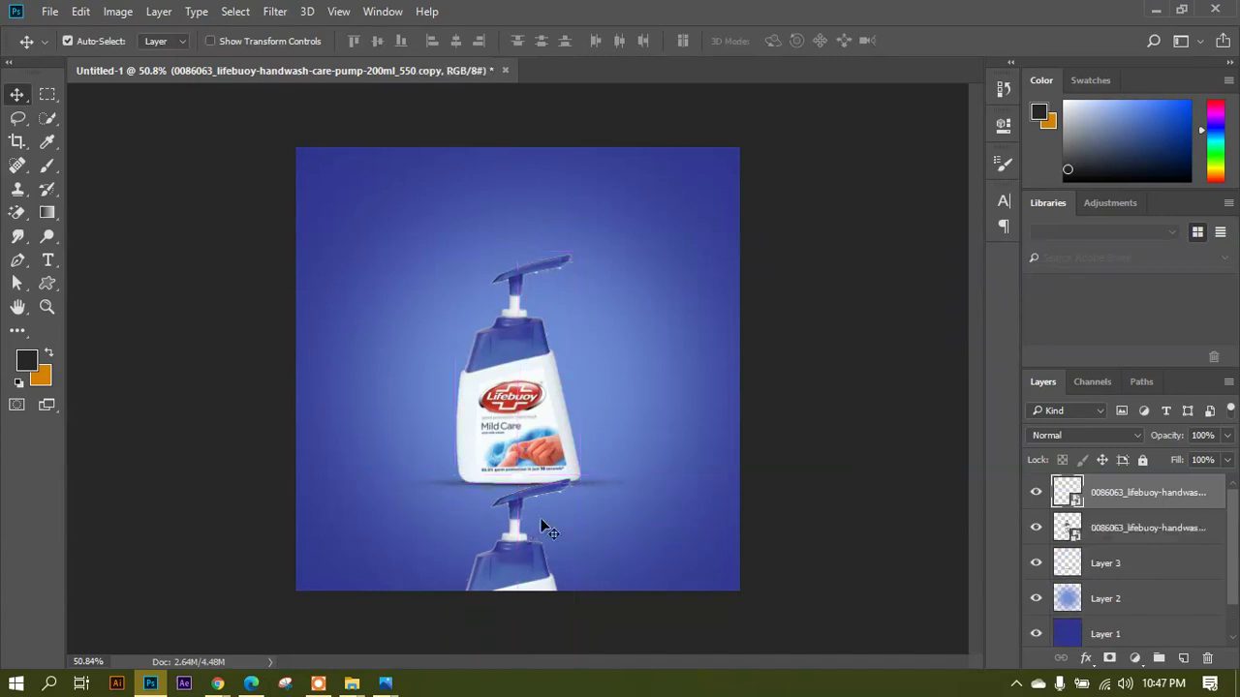
pyautogui.press('ctrl')
pyautogui.moveTo(532, 526); pyautogui.dragTo(529, 525)
pyautogui.hotkey('ctrl', 't')
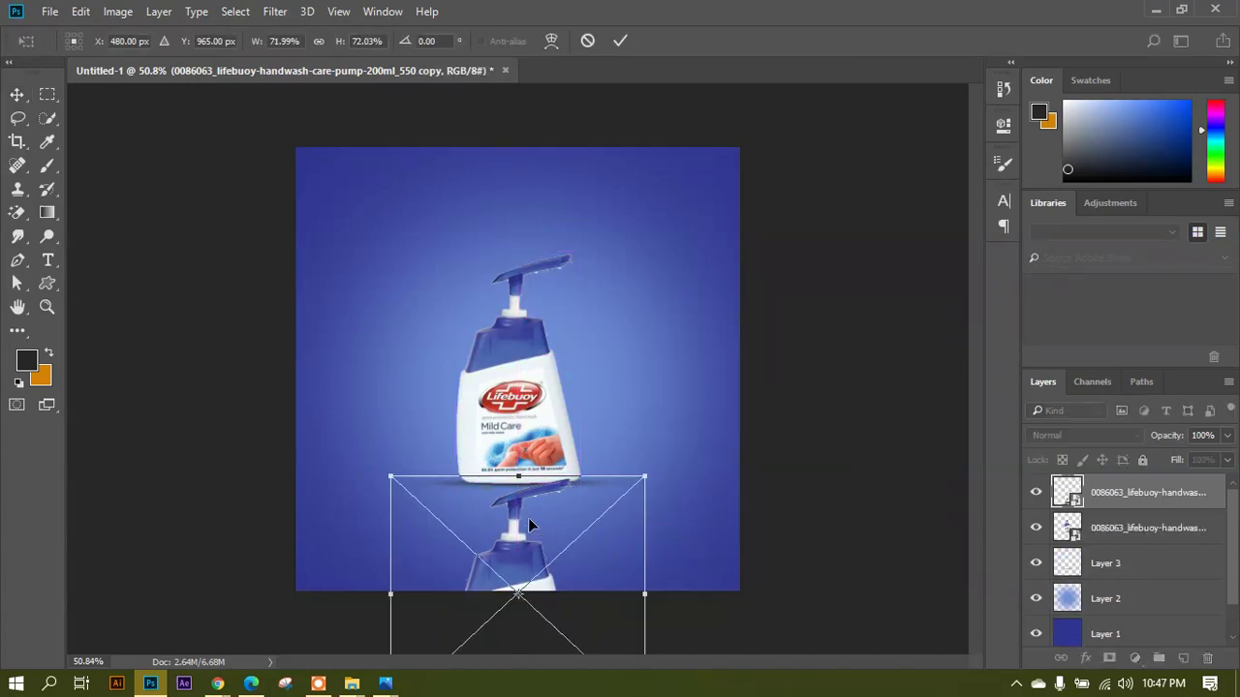
pyautogui.rightClick(557, 507)
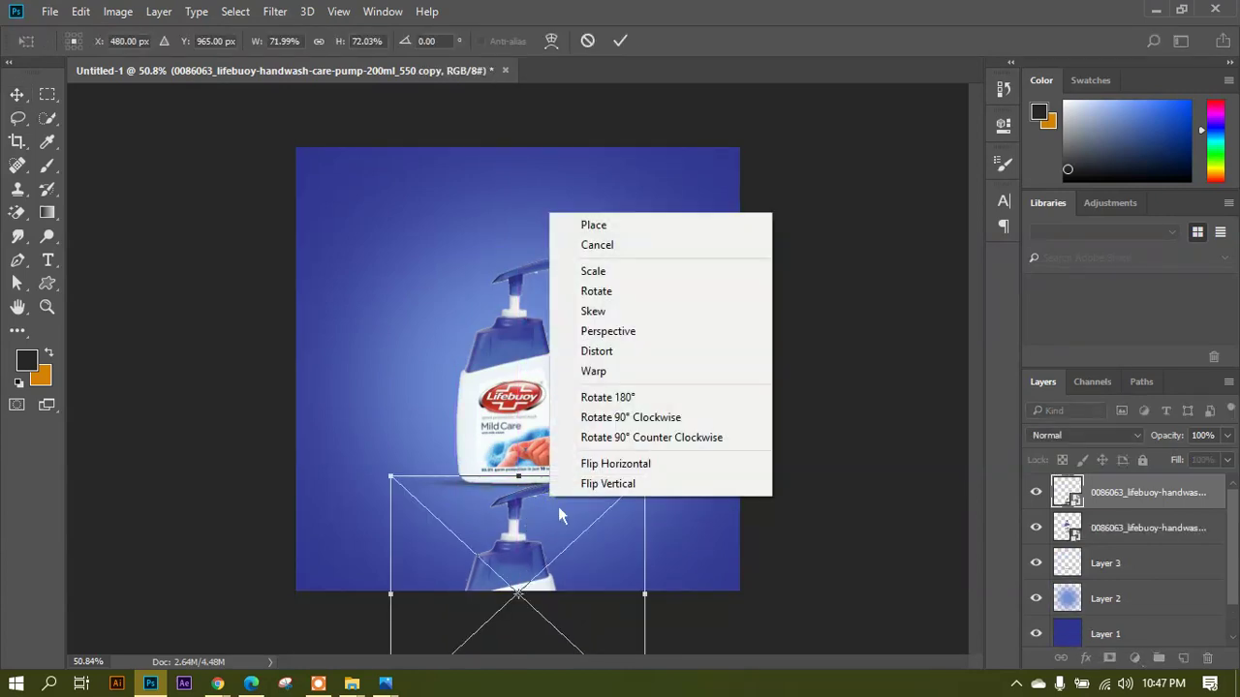
pyautogui.click(630, 503)
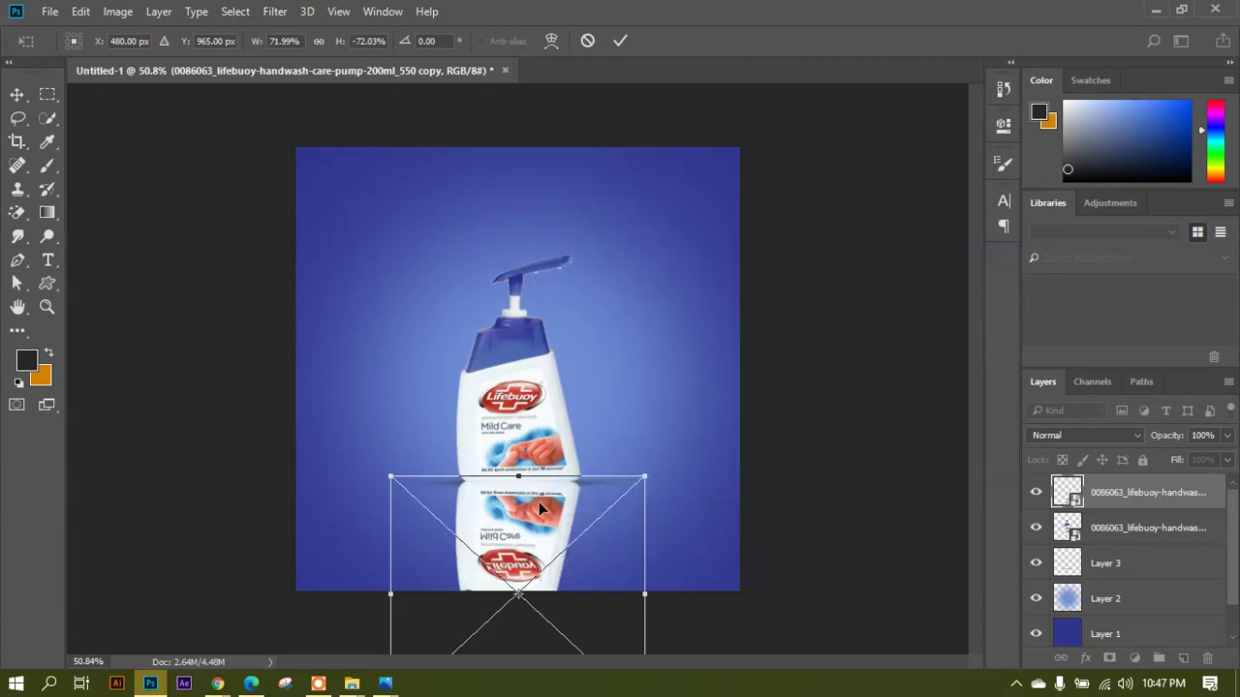
pyautogui.press('Return')
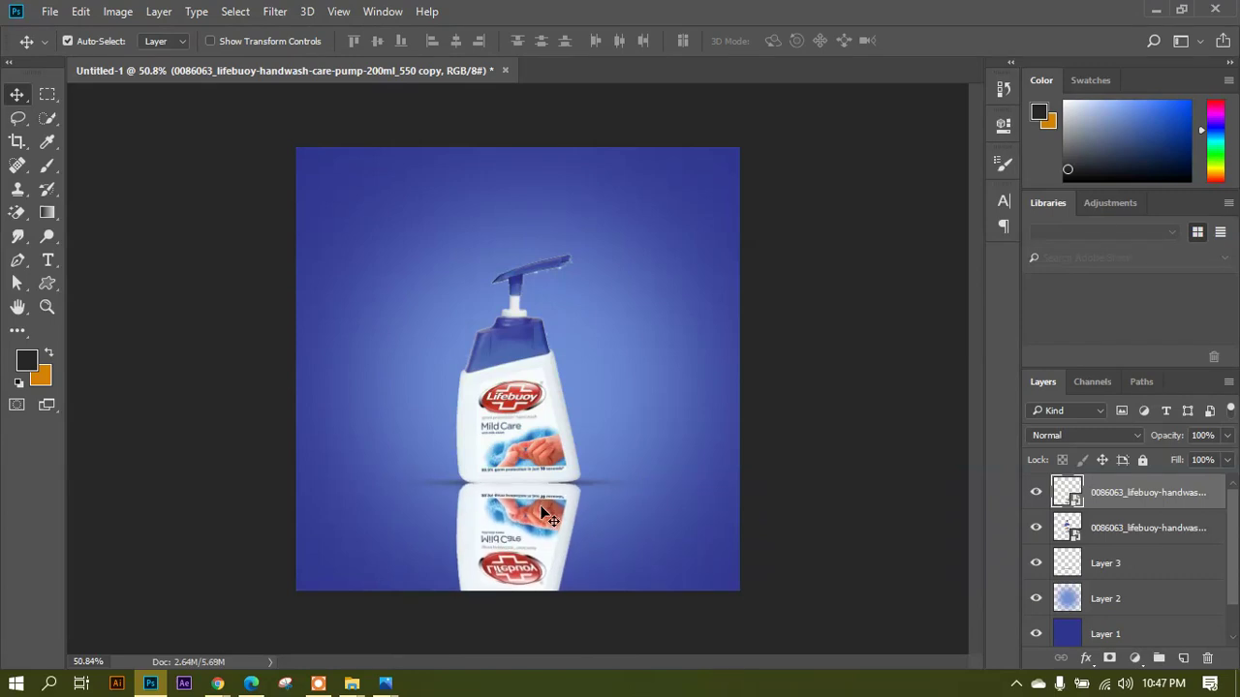
# Inspect the join between bottle and reflection, and compare the ad with the flipped copy hidden and shown.
pyautogui.scroll(3, 541, 513)
pyautogui.scroll(-3, 523, 407)
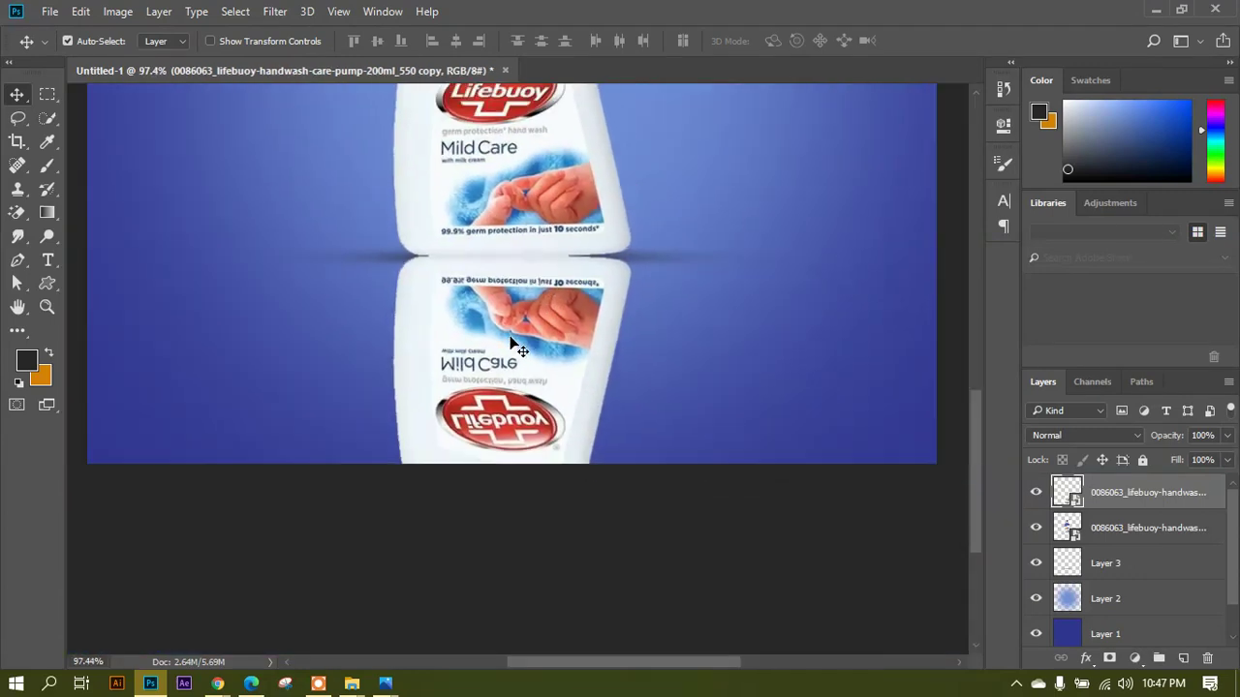
pyautogui.scroll(-2, 514, 345)
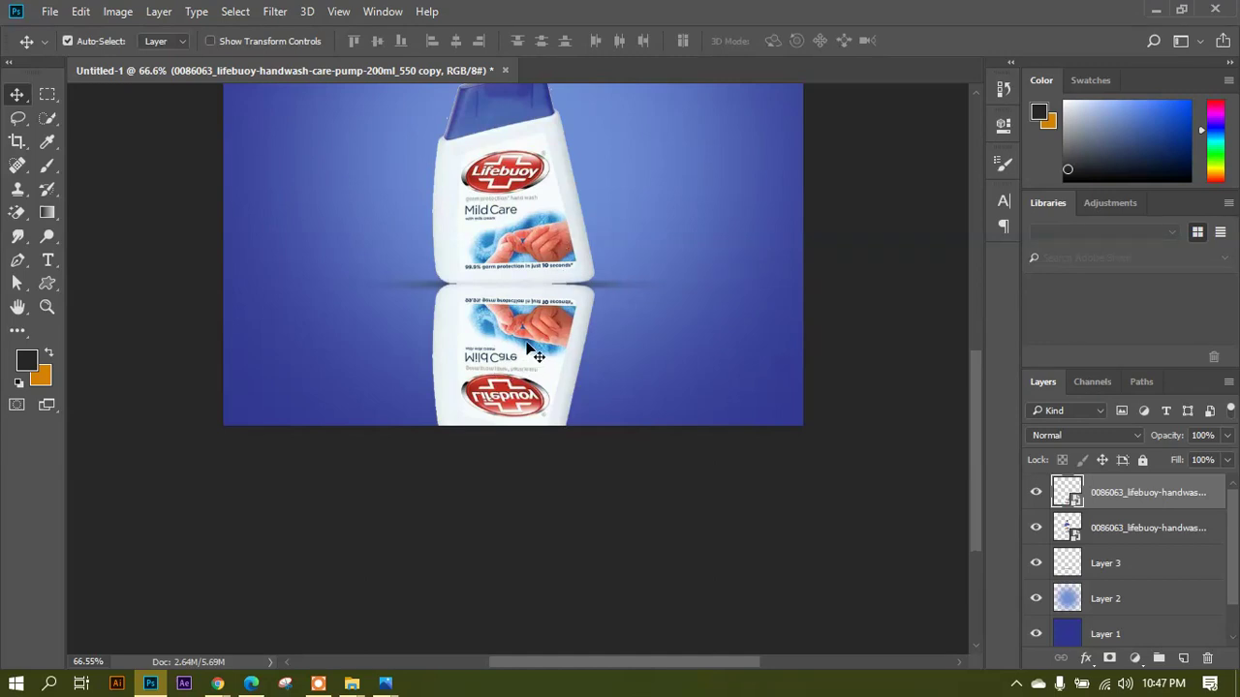
pyautogui.click(1036, 492)
pyautogui.click(1036, 492)
pyautogui.click(1035, 492)
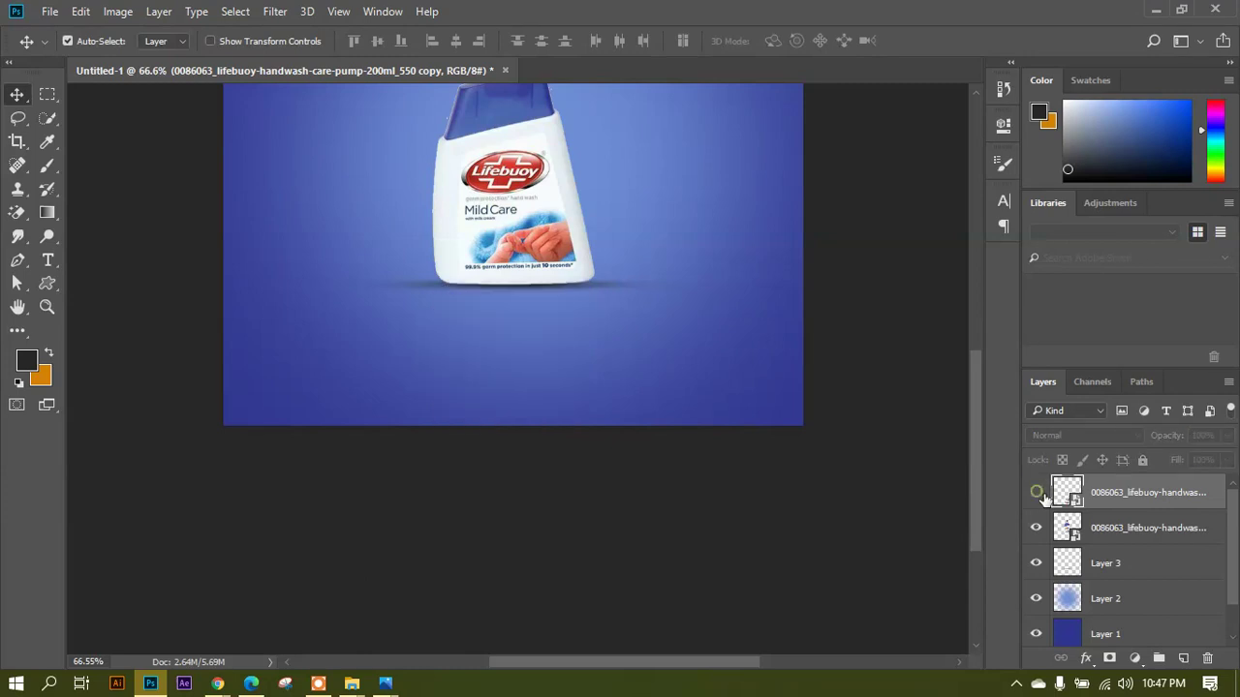
pyautogui.click(1036, 492)
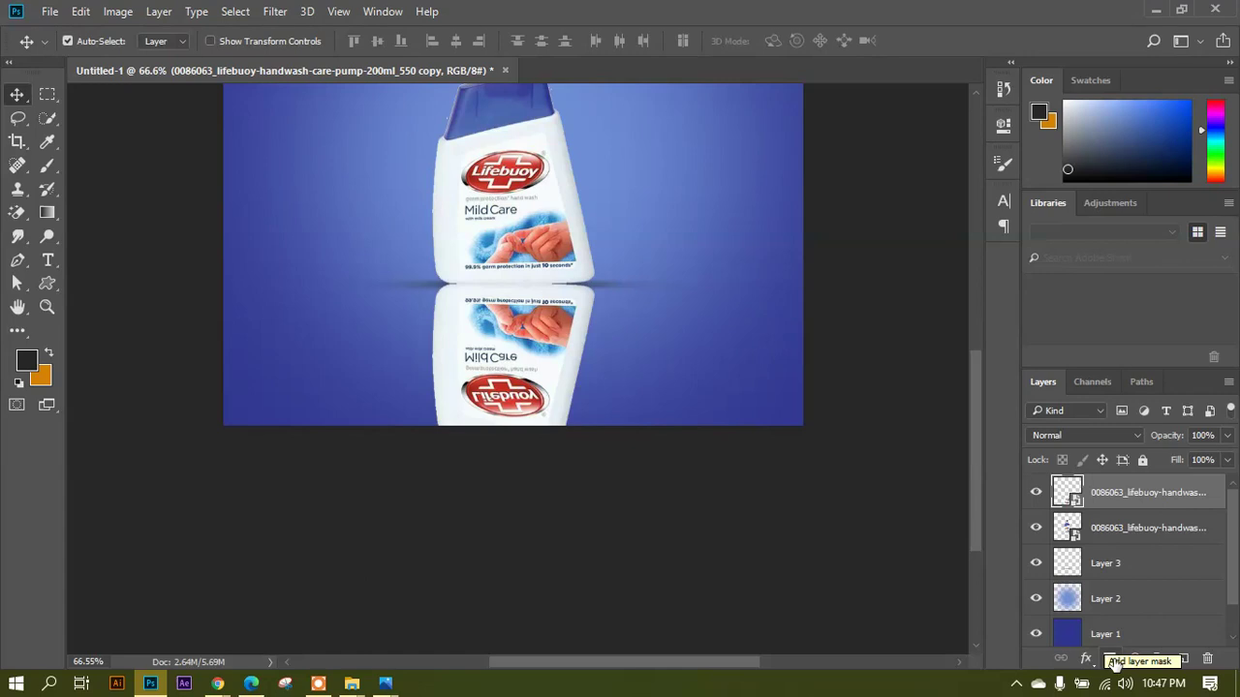
# Set the foreground color to a light salmon red.
pyautogui.click(27, 362)
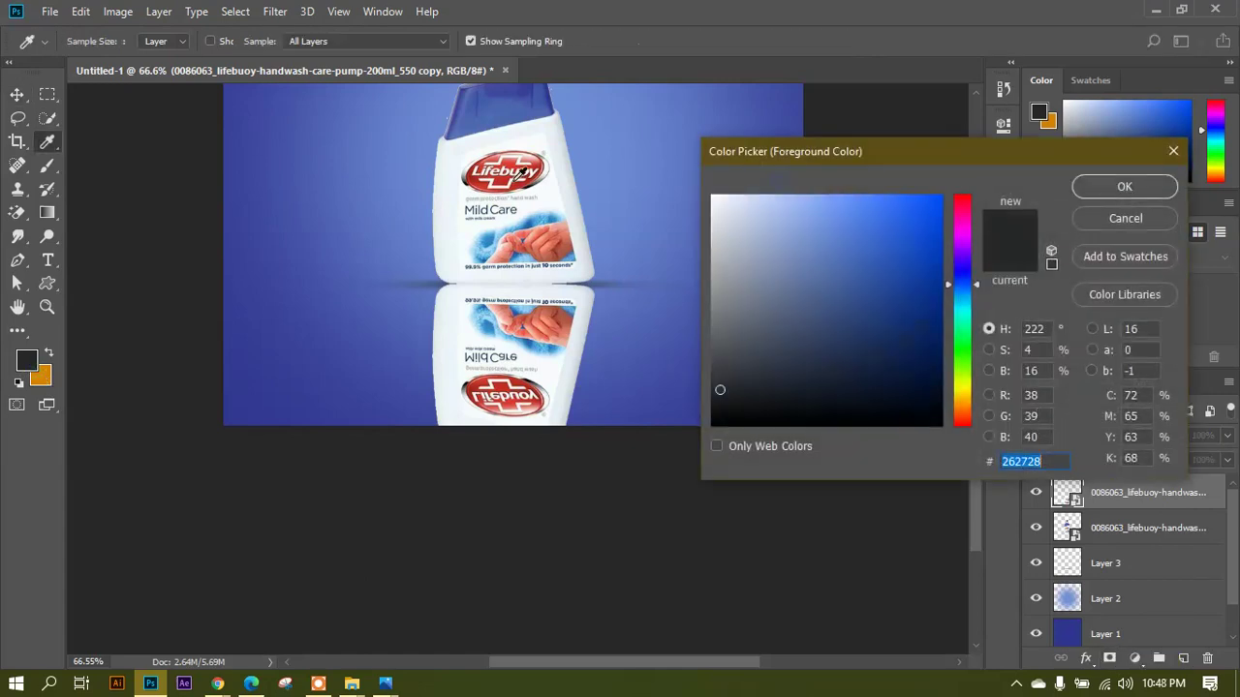
pyautogui.click(821, 216)
pyautogui.click(1121, 185)
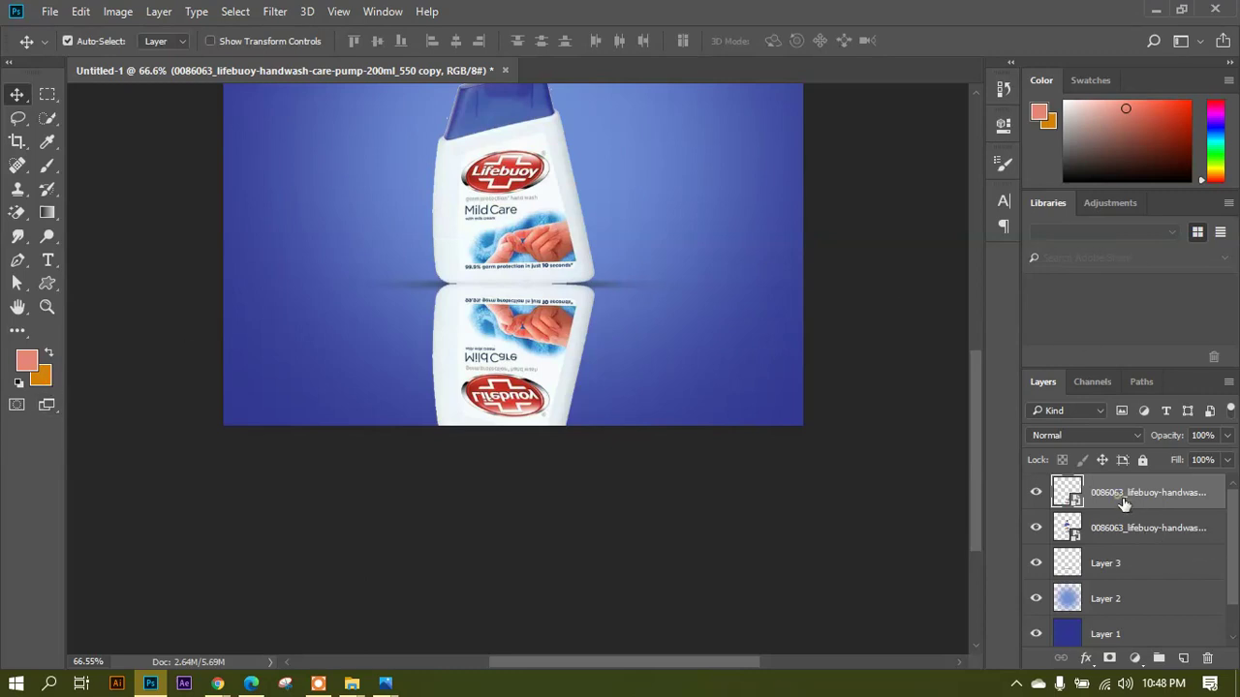
# Add a white layer mask to the flipped bottle copy and make the mask the active target.
pyautogui.click(1111, 658)
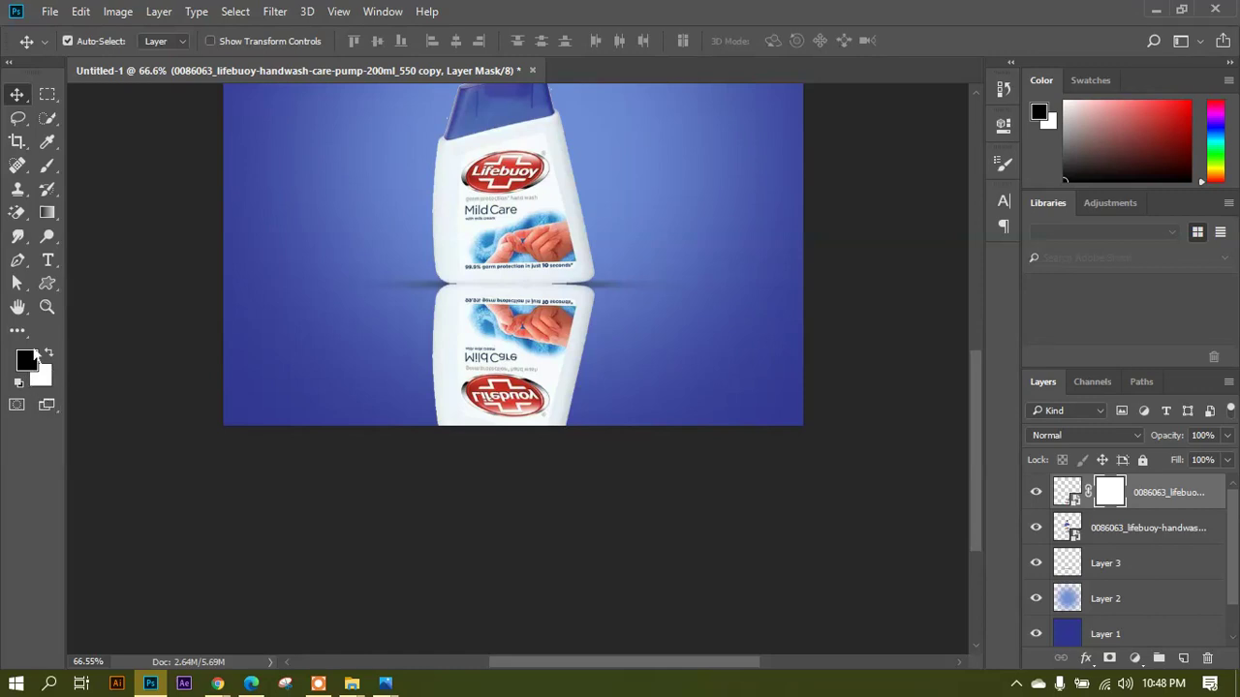
pyautogui.click(1069, 496)
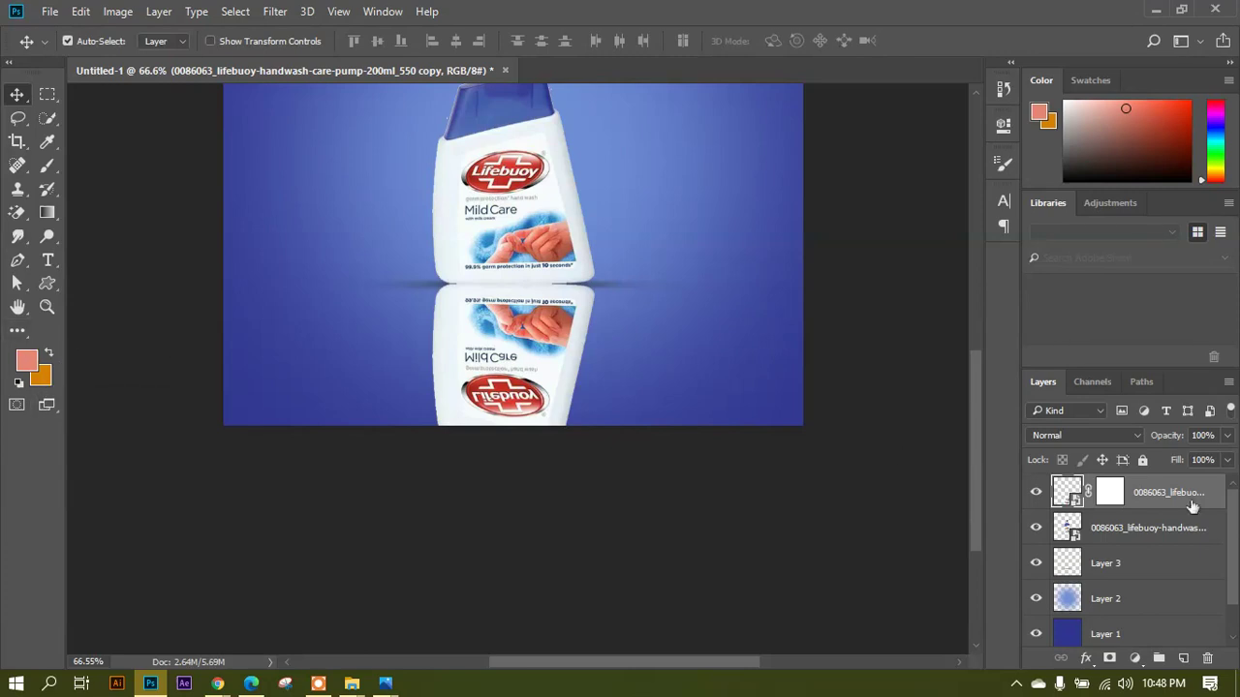
pyautogui.click(1108, 495)
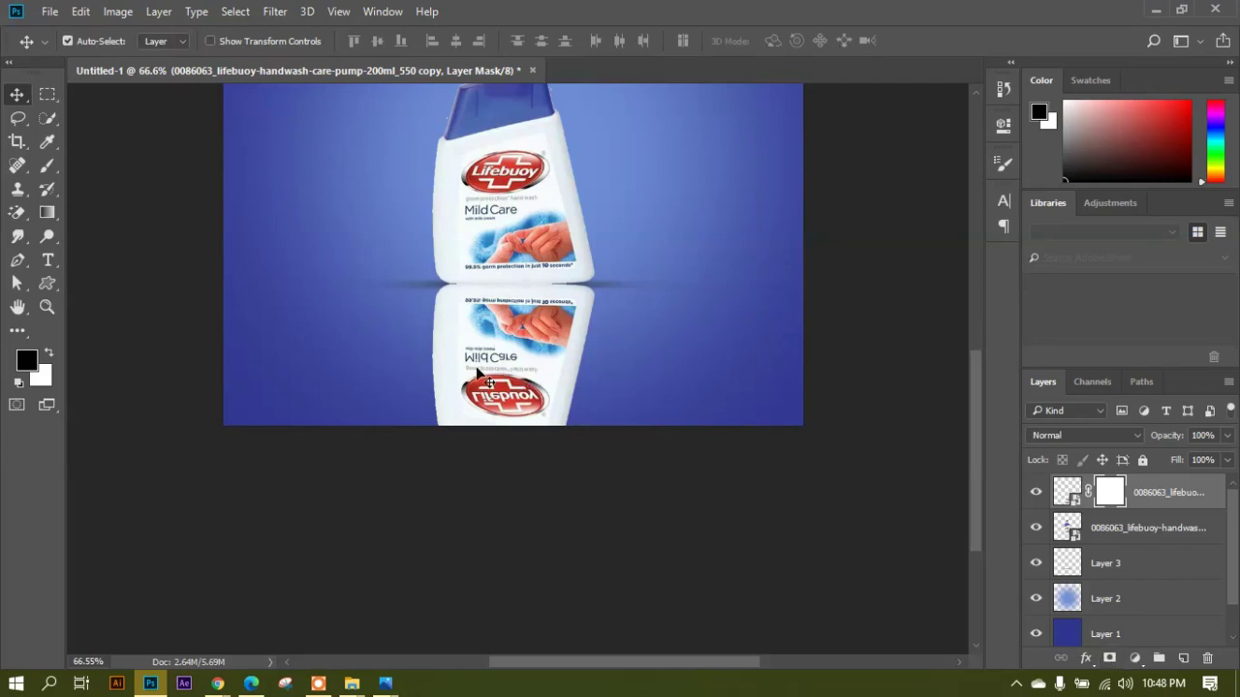
# Paint black on the reflection's mask with a soft 600 px brush from the canvas's lower edge to fade out the flipped bottle.
pyautogui.press('b')
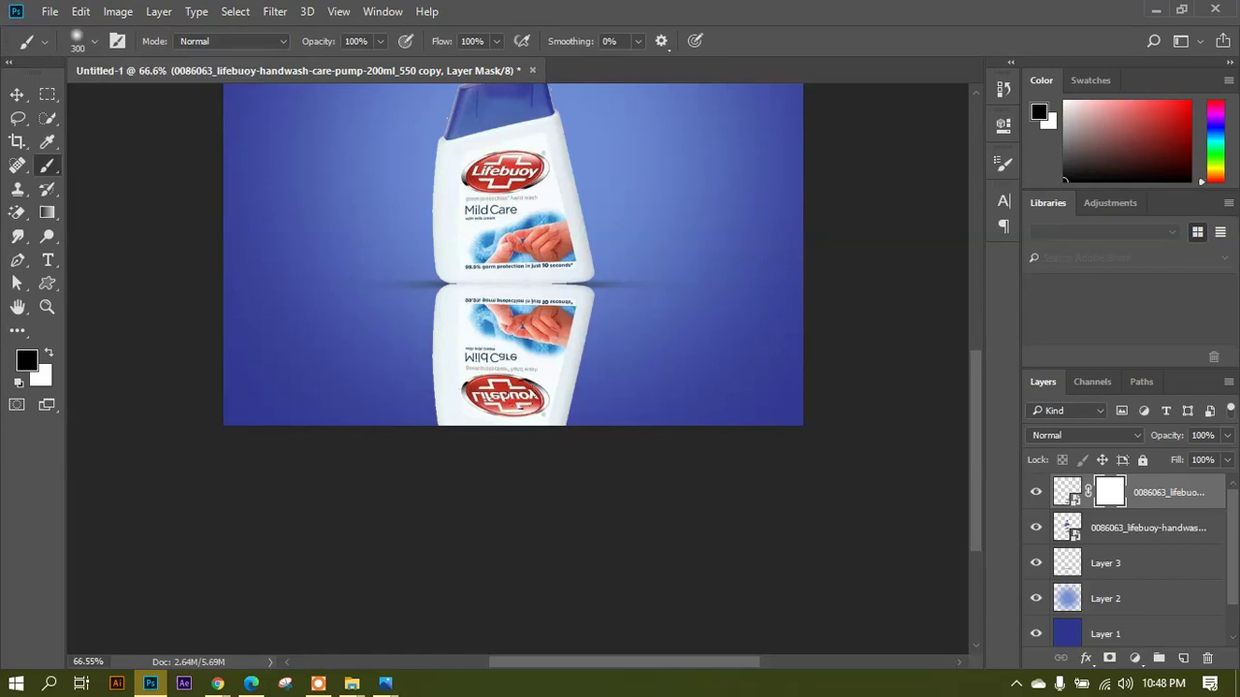
pyautogui.hotkey('ctrl', '0')
pyautogui.scroll(-2, 267, 395)
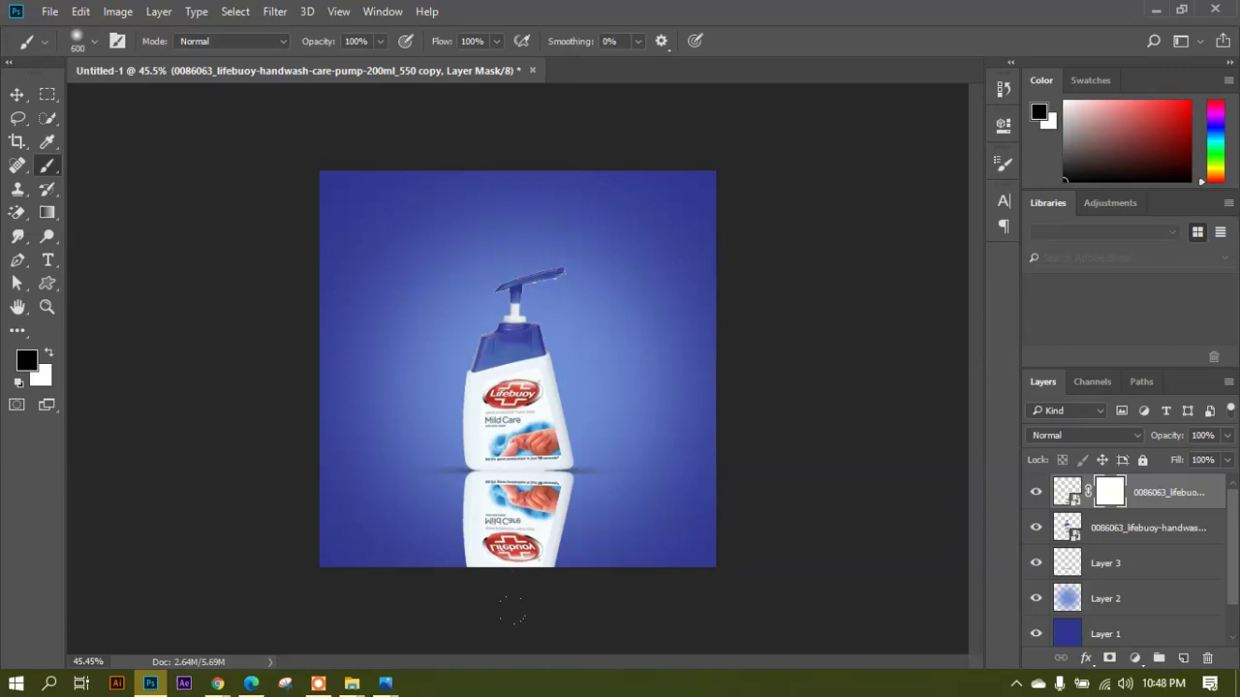
pyautogui.click(502, 602)
pyautogui.click(506, 584)
pyautogui.click(506, 567)
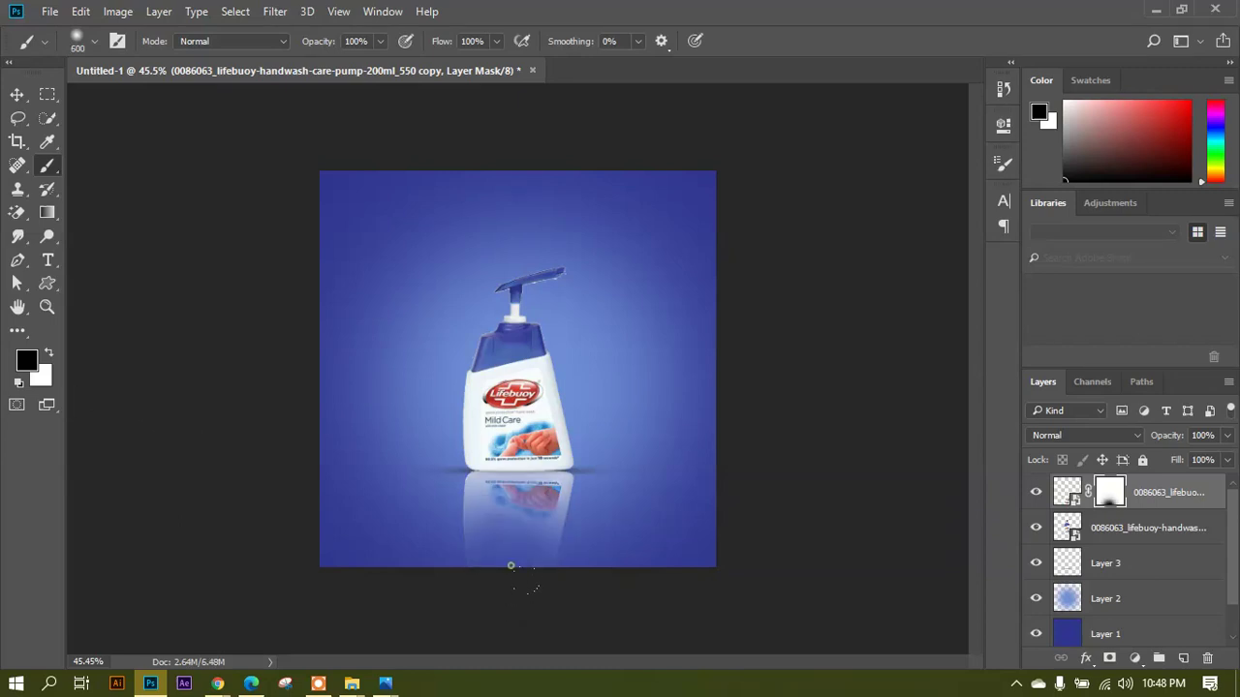
pyautogui.click(526, 559)
pyautogui.click(520, 579)
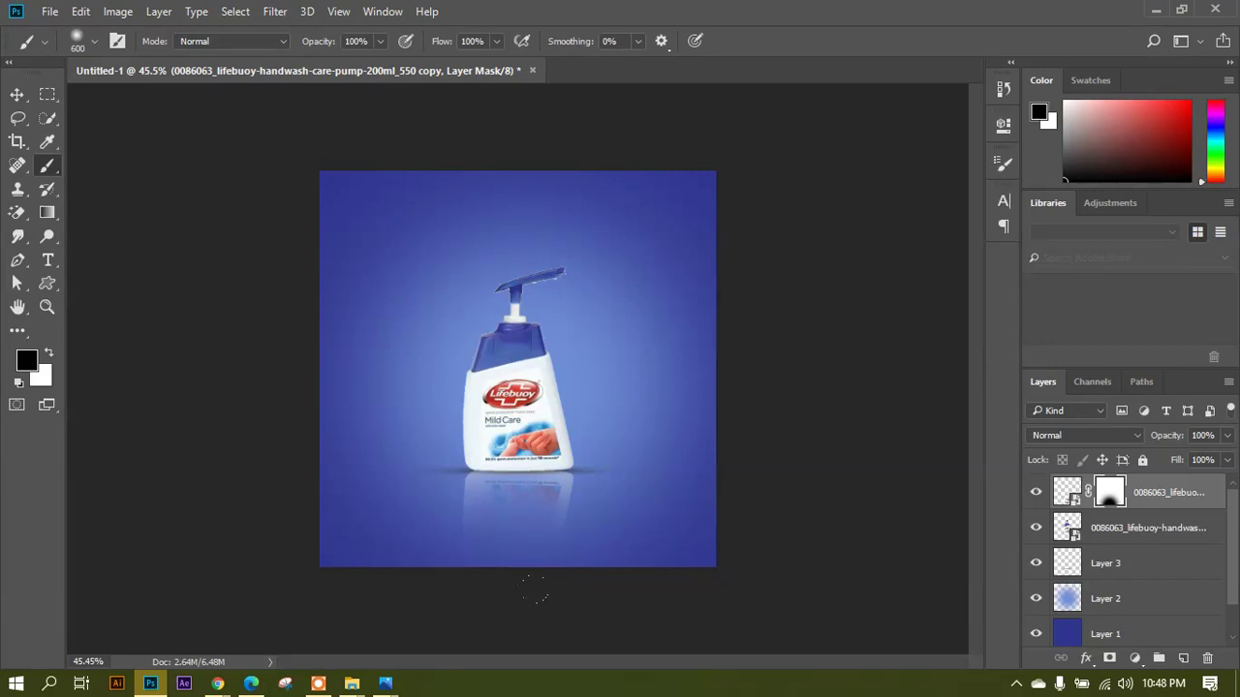
pyautogui.scroll(5, 300, 450)
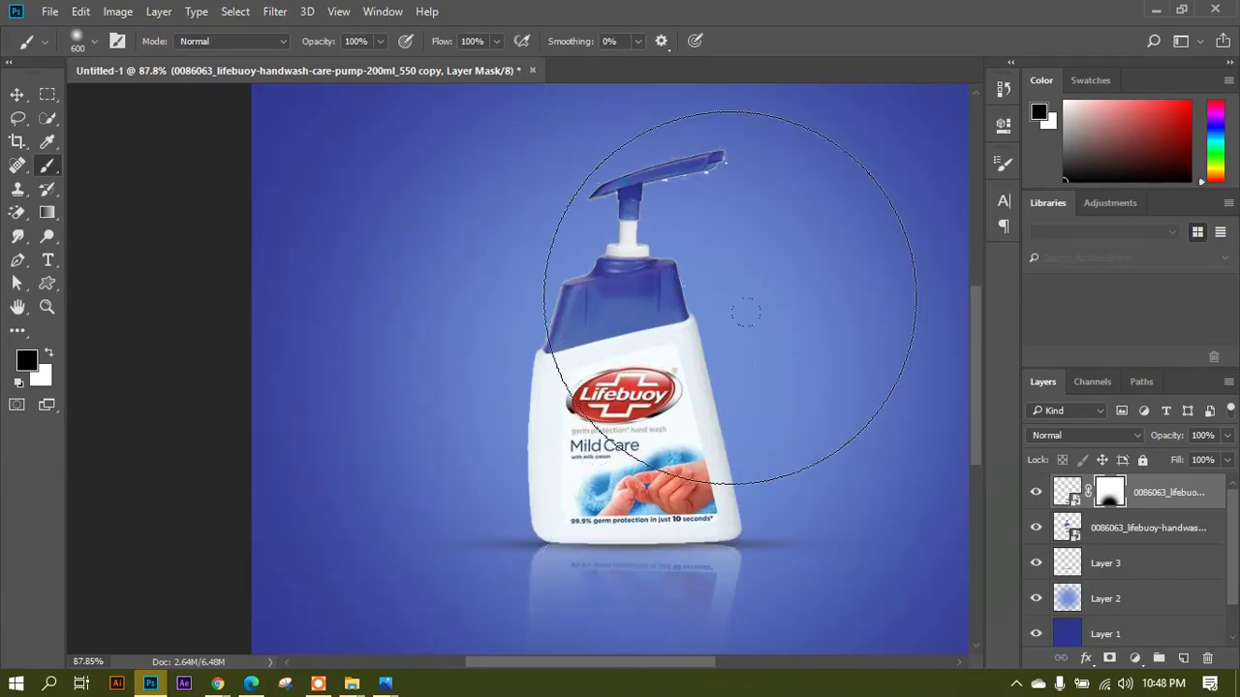
pyautogui.press('v')
pyautogui.scroll(-4, 257, 233)
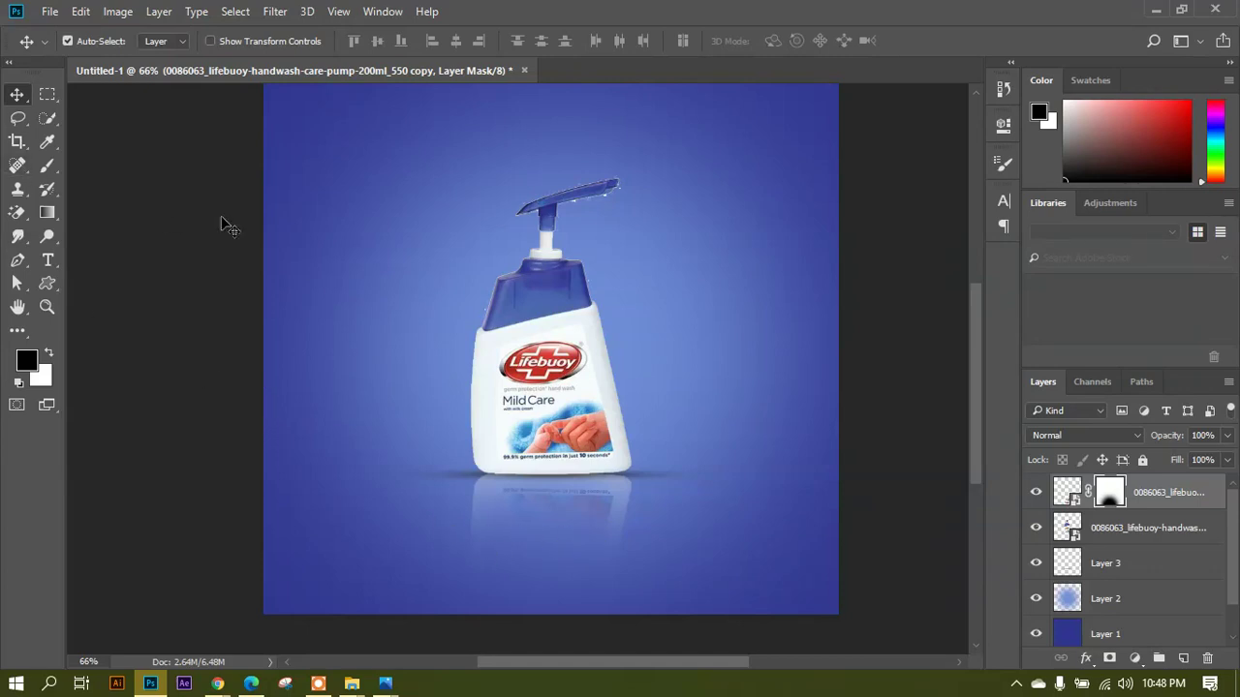
pyautogui.scroll(1, 540, 559)
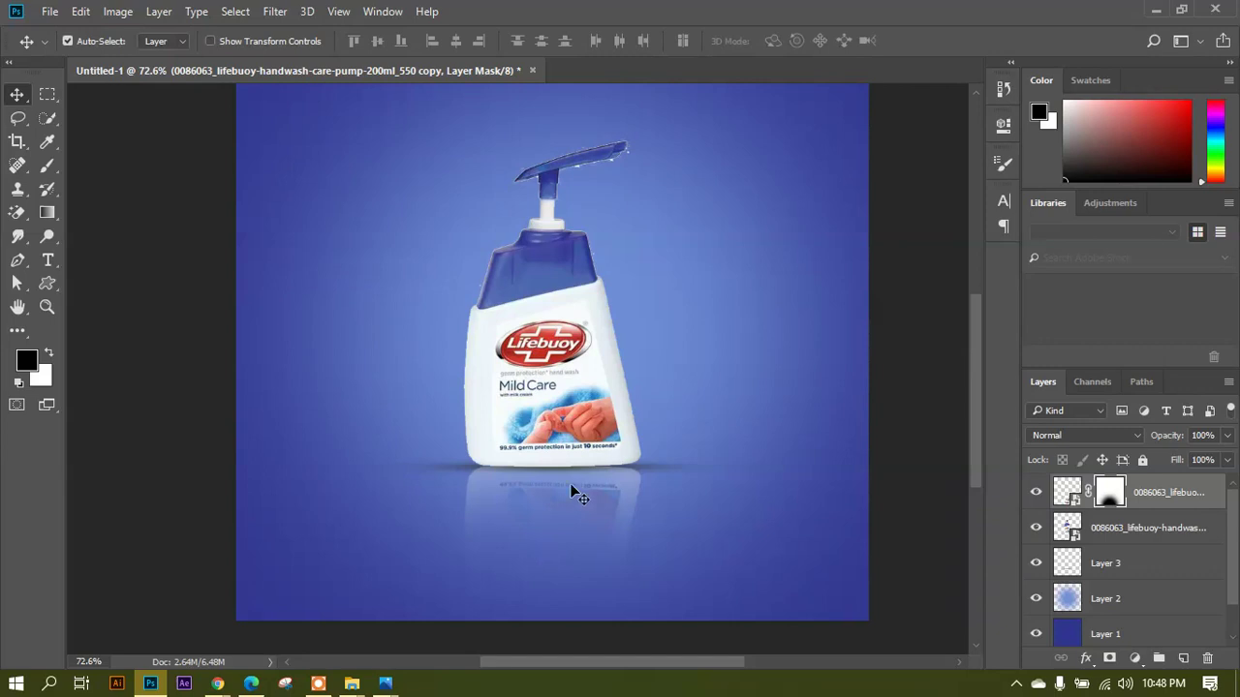
# Brush black at size 600 across the rest of the reflection on its layer mask to hide the flipped bottle completely.
pyautogui.click(48, 165)
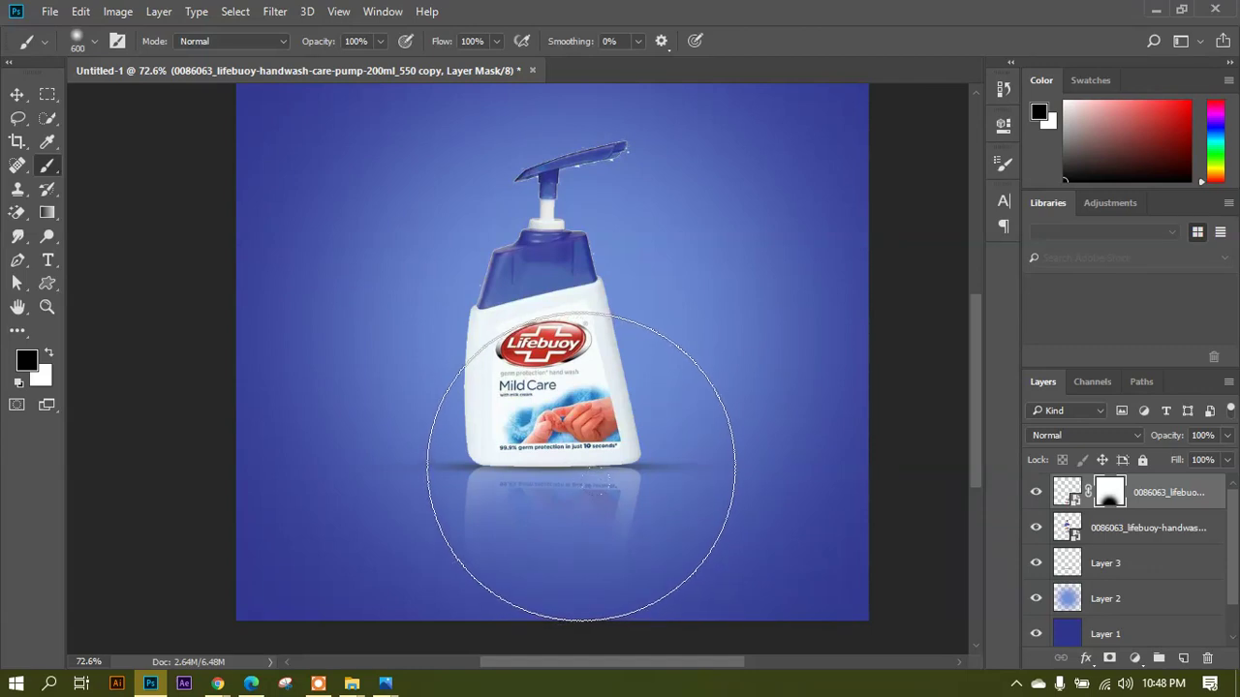
pyautogui.moveTo(581, 466); pyautogui.dragTo(526, 480)
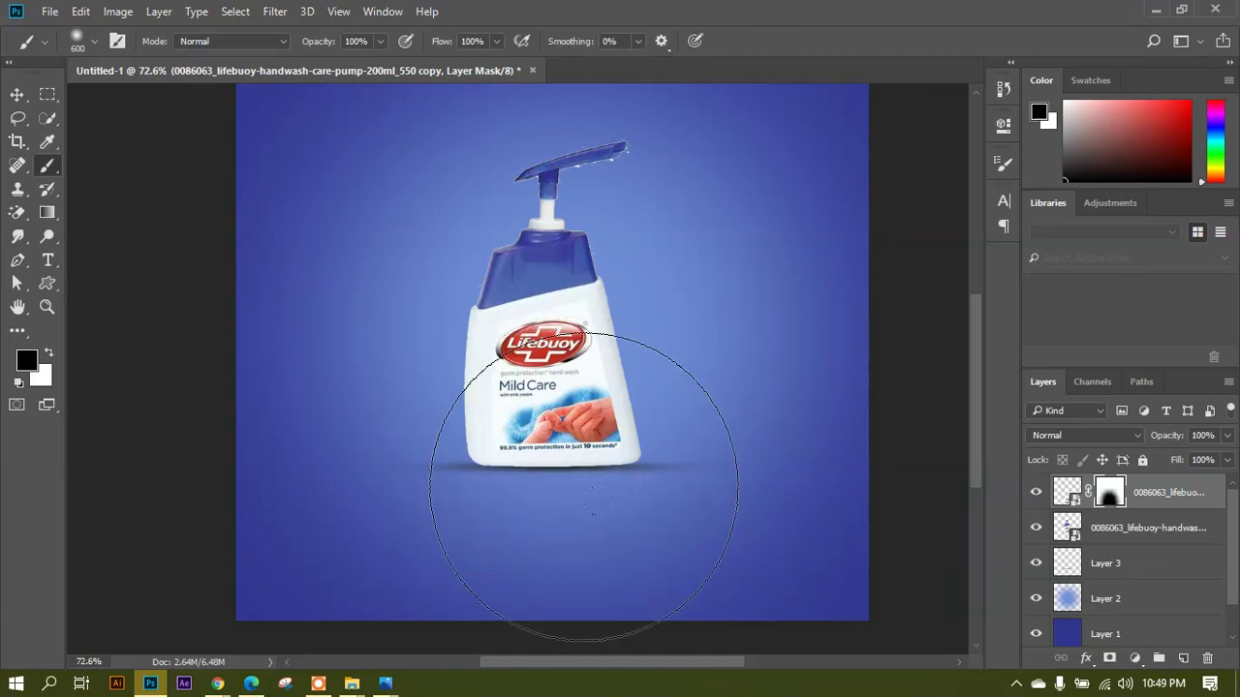
pyautogui.scroll(-2, 602, 478)
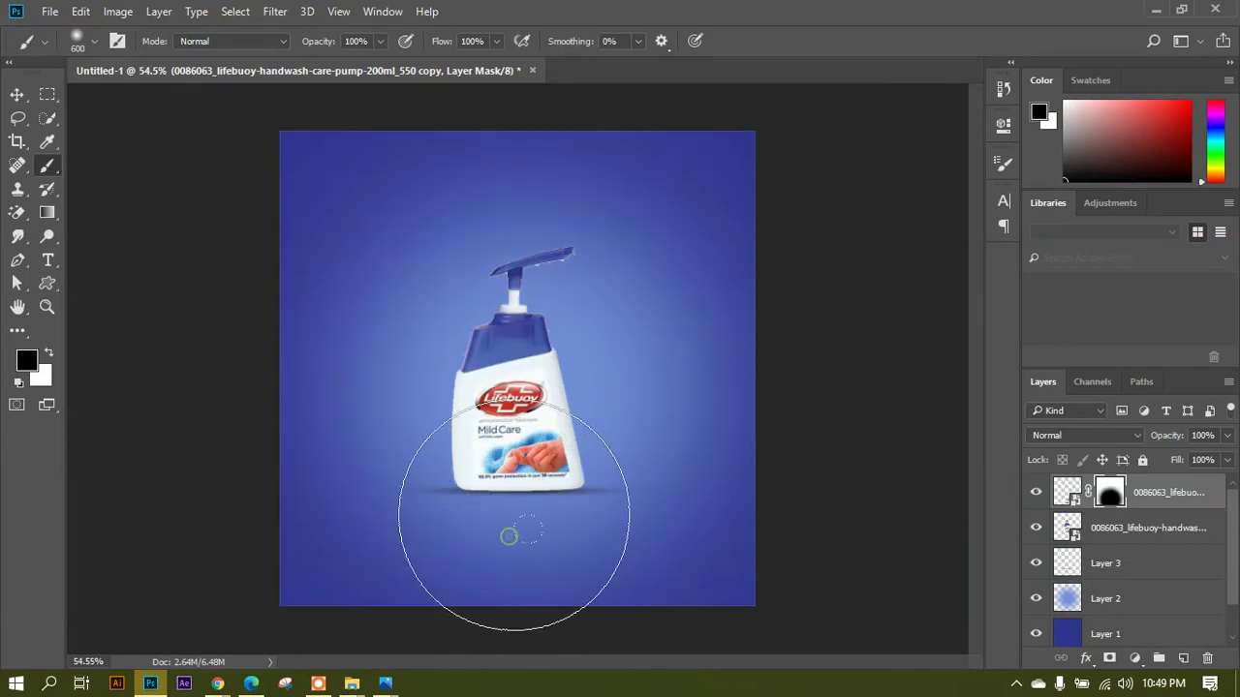
pyautogui.scroll(2, 513, 531)
pyautogui.scroll(1, 526, 524)
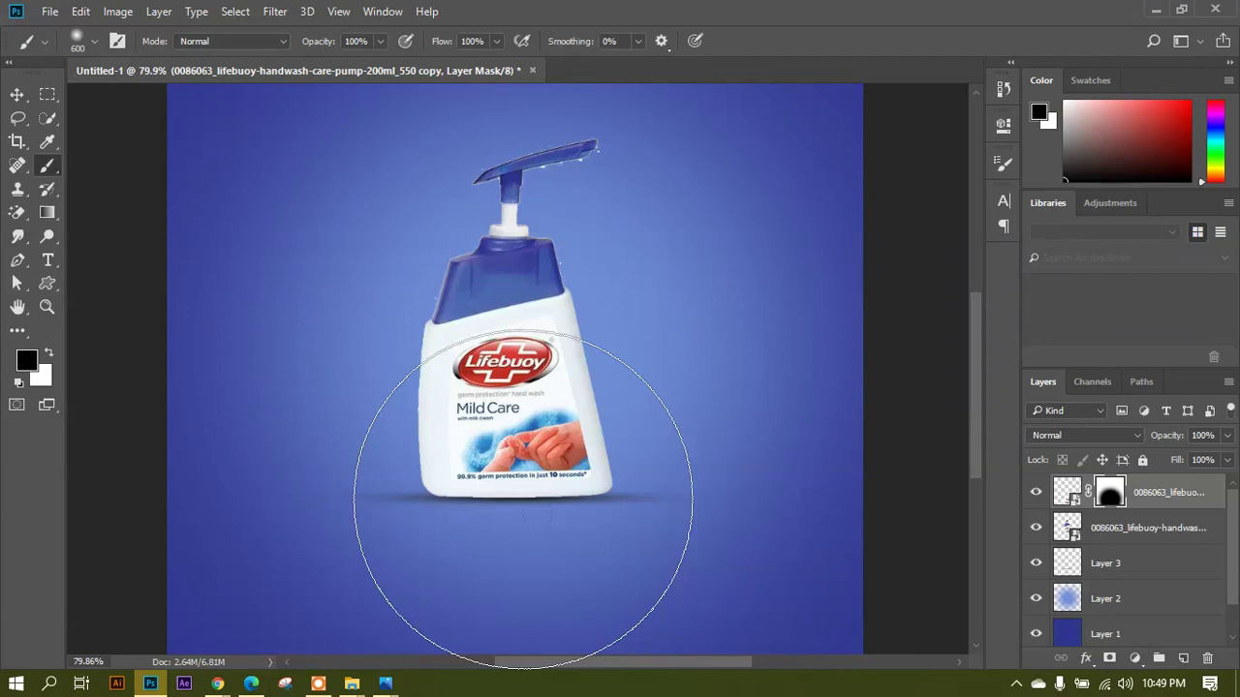
pyautogui.scroll(1, 525, 497)
pyautogui.scroll(-2, 517, 462)
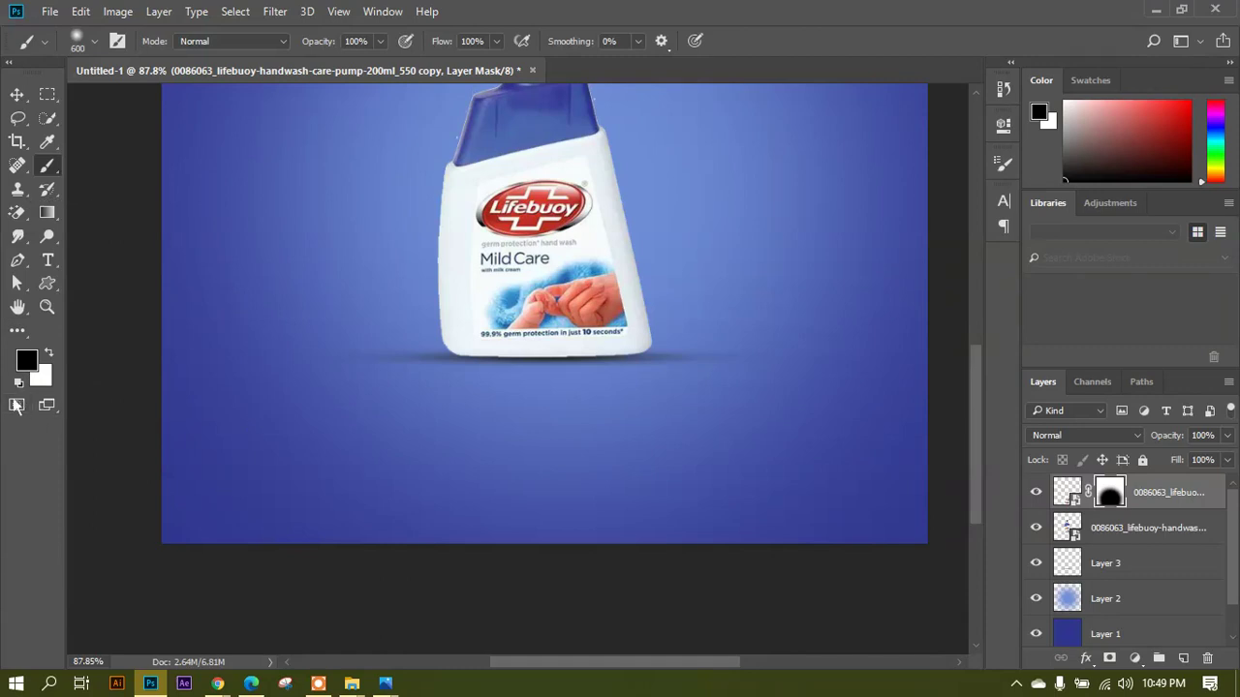
# Paint white on the mask to restore the whole reflection, and paint black from below to fade its lower part again.
pyautogui.click(60, 362)
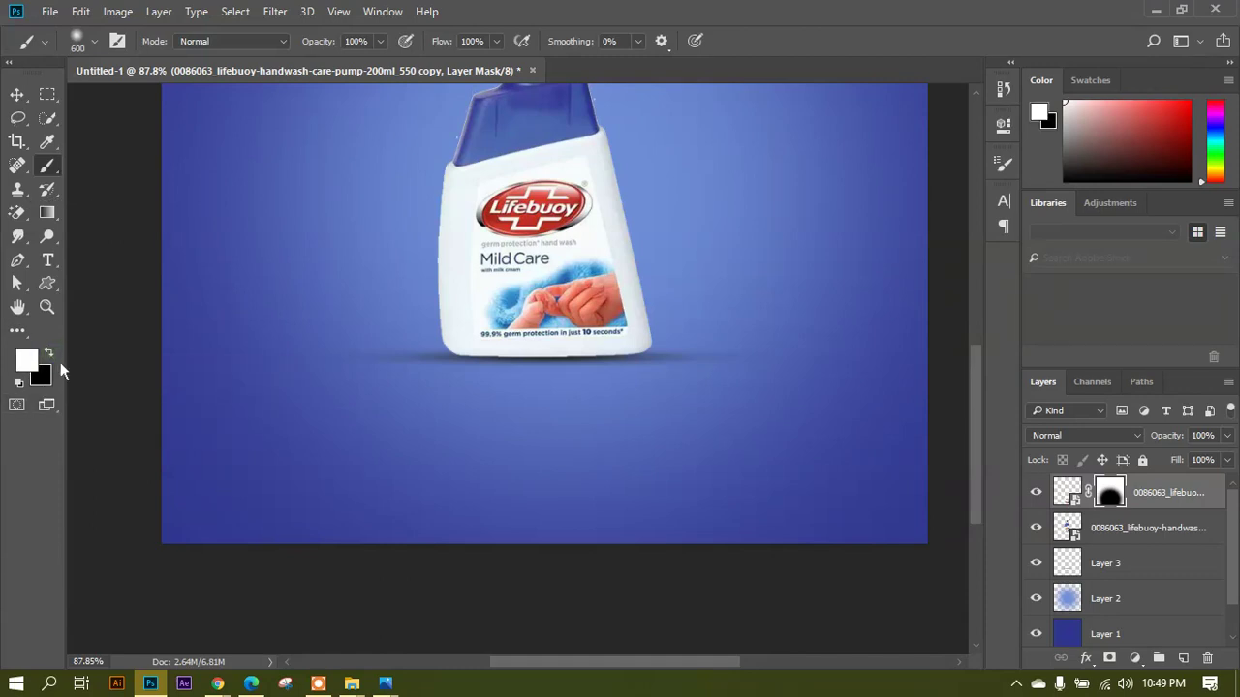
pyautogui.scroll(-2, 465, 291)
pyautogui.moveTo(526, 319)
pyautogui.mouseDown()
pyautogui.moveTo(540, 306)
pyautogui.moveTo(526, 338)
pyautogui.moveTo(525, 415)
pyautogui.moveTo(595, 442)
pyautogui.mouseUp()
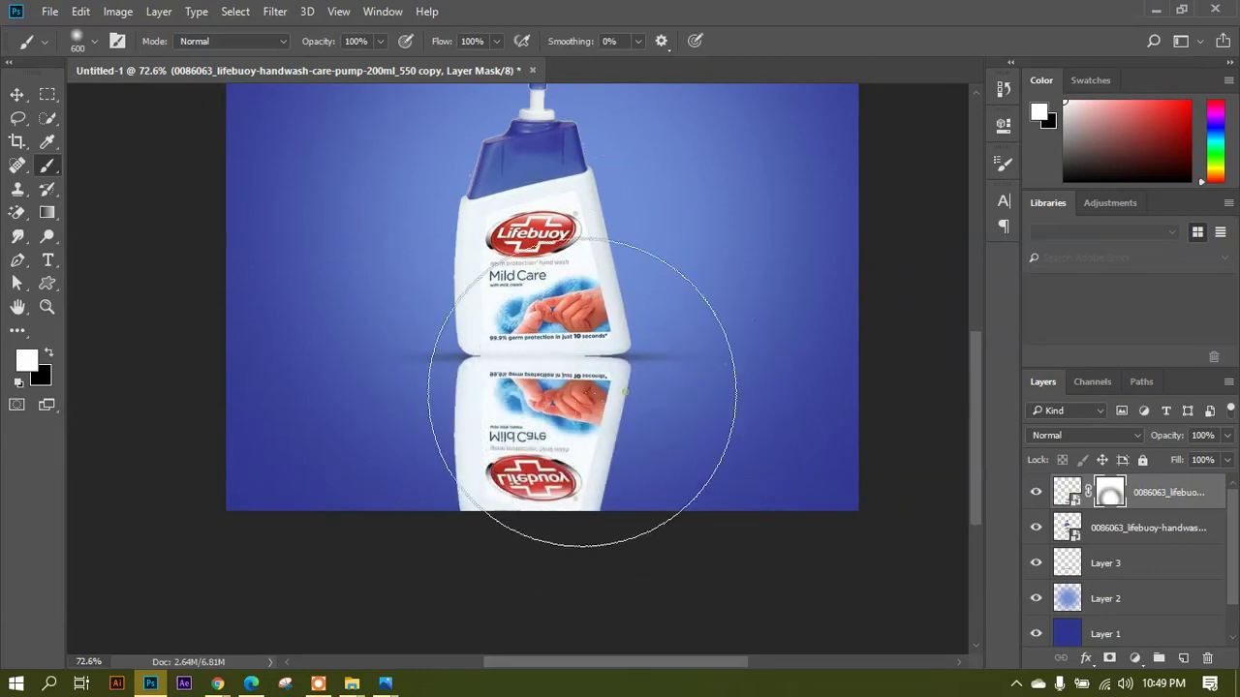
pyautogui.click(48, 354)
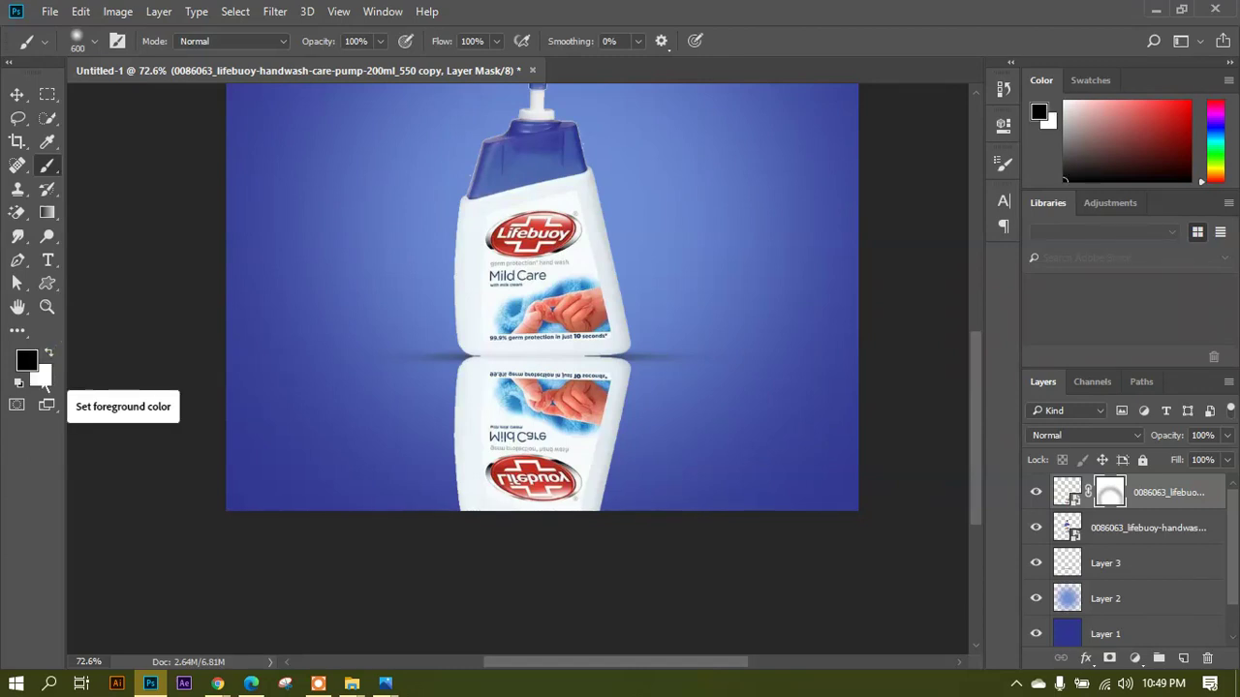
pyautogui.moveTo(556, 553)
pyautogui.mouseDown()
pyautogui.moveTo(541, 510)
pyautogui.moveTo(492, 473)
pyautogui.mouseUp()
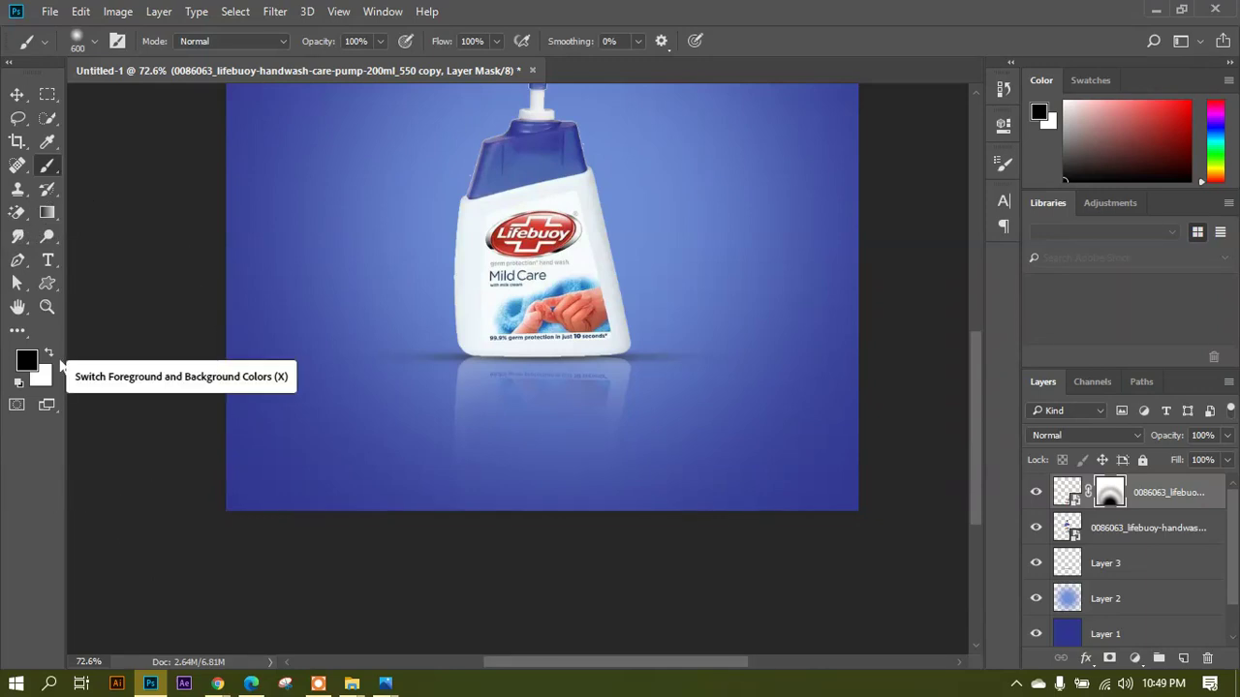
# Paint white on the mask with a 400 px soft brush to bring the faded reflection back to full visibility.
pyautogui.click(49, 354)
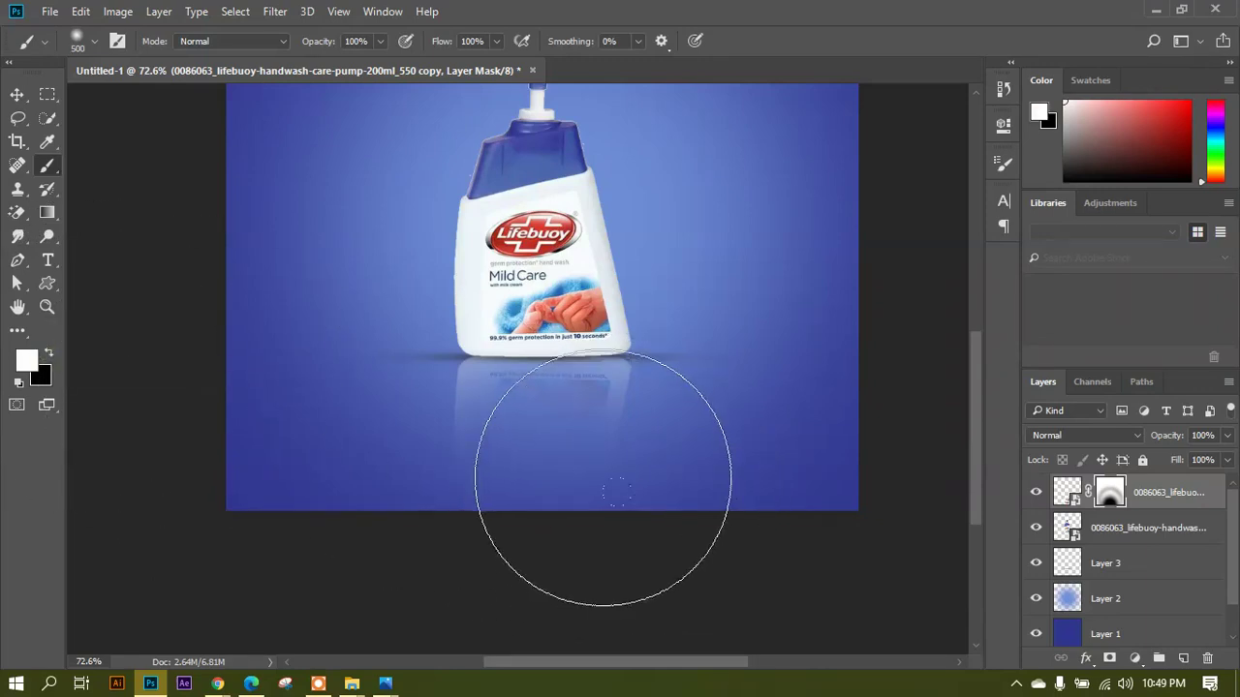
pyautogui.press('[')
pyautogui.press('[')
pyautogui.moveTo(523, 346)
pyautogui.mouseDown()
pyautogui.moveTo(493, 361)
pyautogui.moveTo(478, 341)
pyautogui.moveTo(621, 318)
pyautogui.mouseUp()
pyautogui.moveTo(523, 437); pyautogui.dragTo(601, 458)
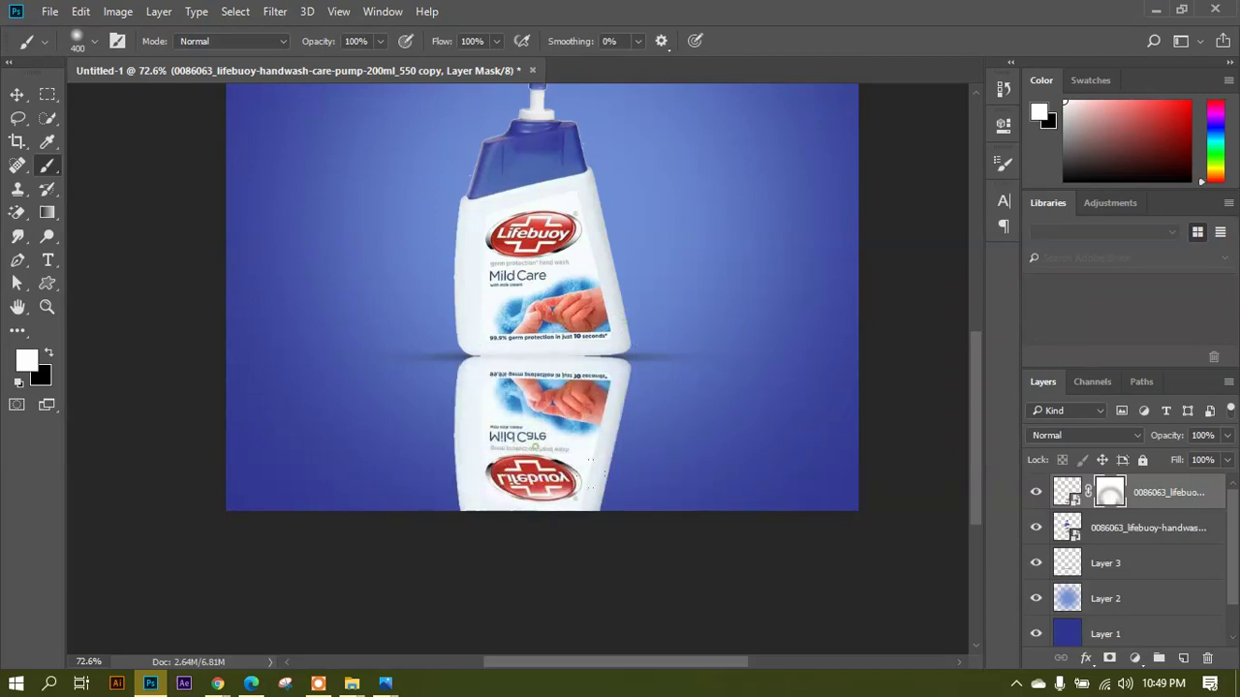
# Delete the reflection's layer mask and remove the flipped bottle layer.
pyautogui.keyDown('alt'); pyautogui.scroll(2, 521, 422); pyautogui.keyUp('alt')
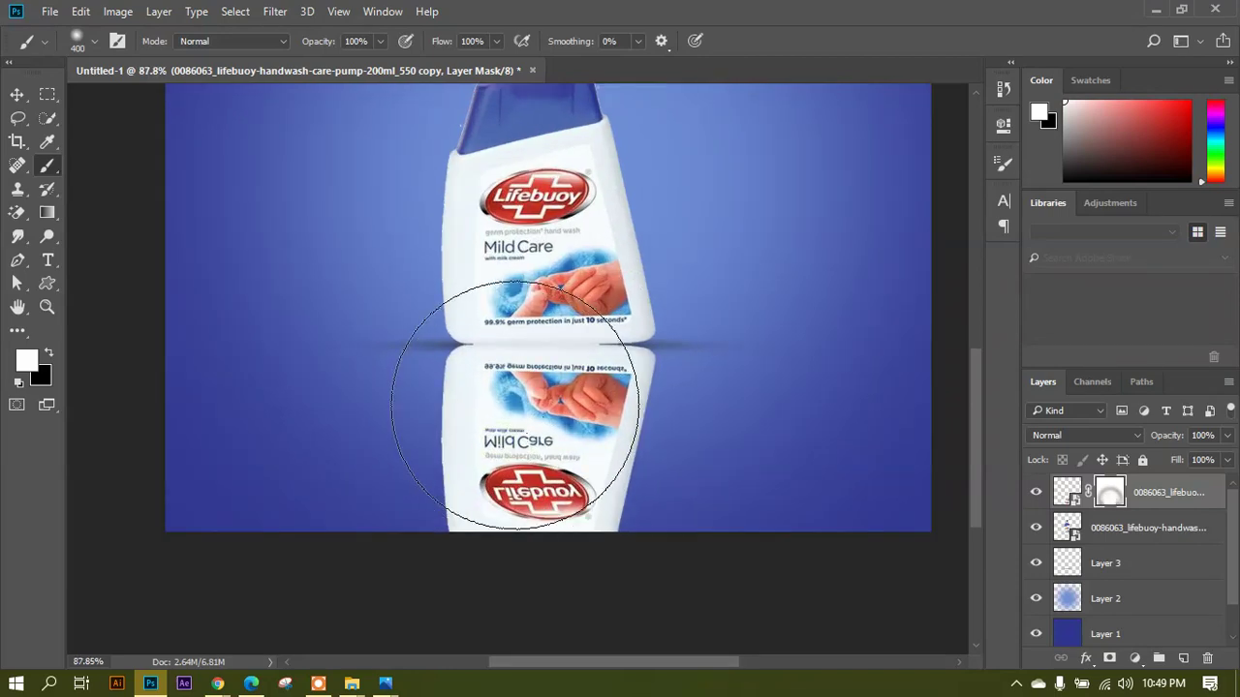
pyautogui.keyDown('alt'); pyautogui.scroll(1, 522, 405); pyautogui.keyUp('alt')
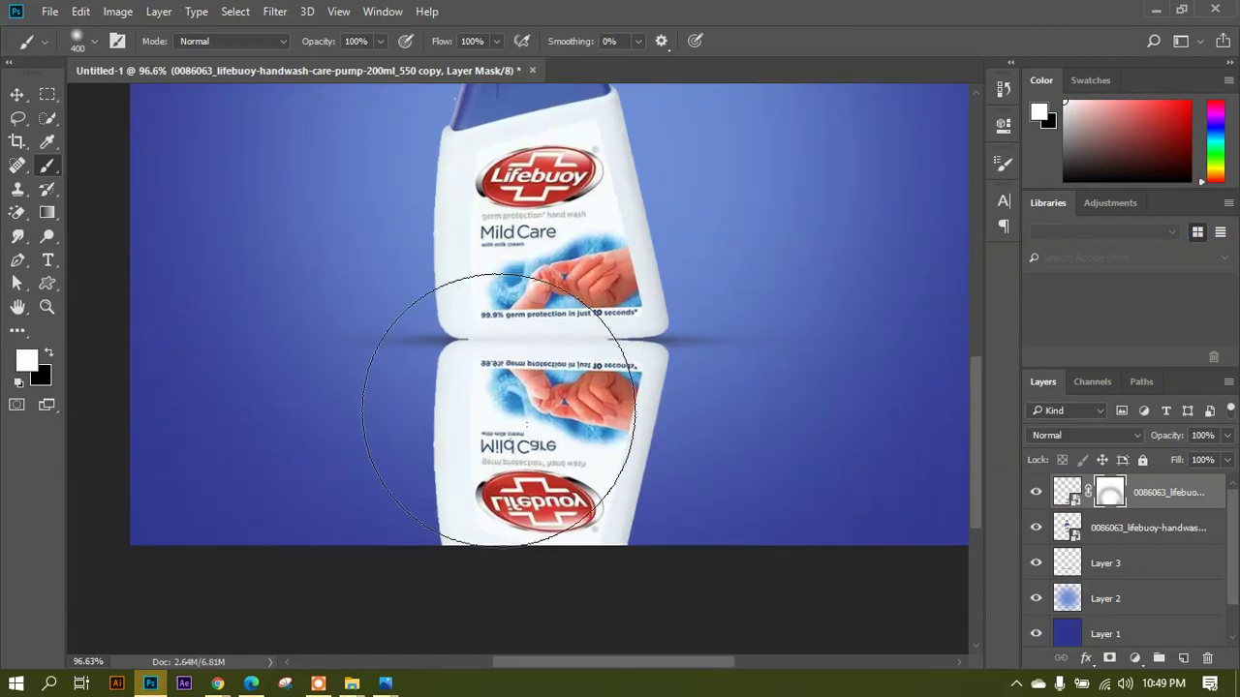
pyautogui.rightClick(1112, 496)
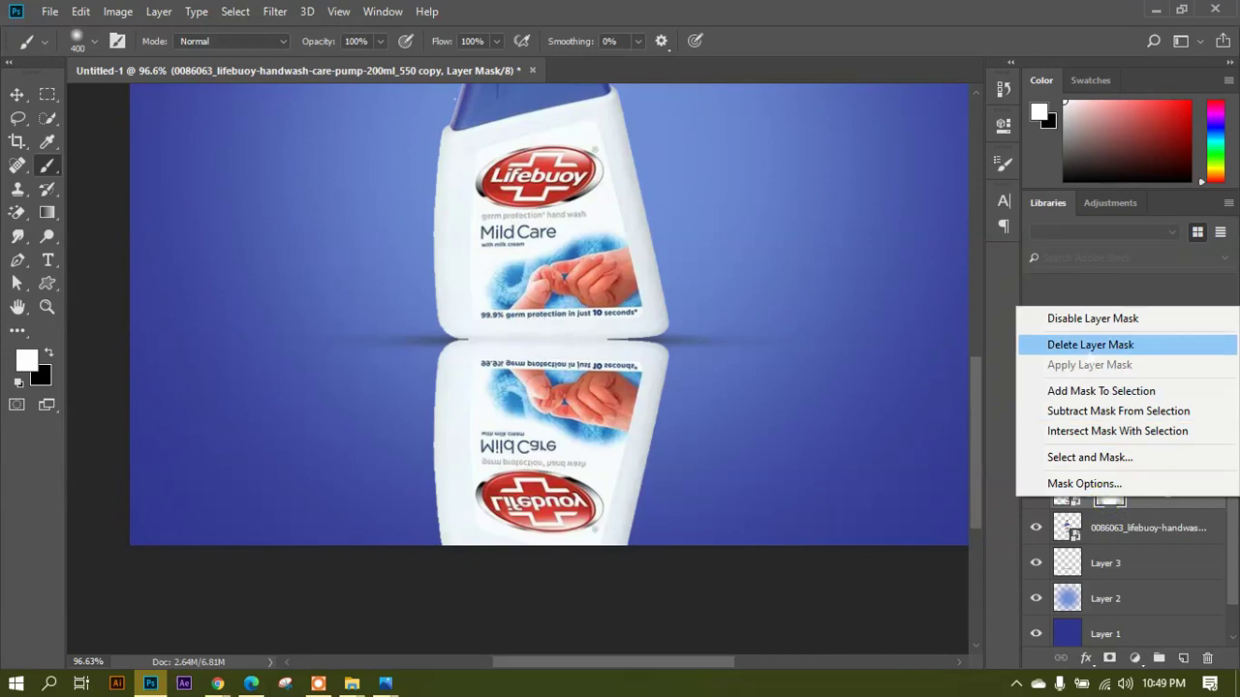
pyautogui.click(1092, 348)
pyautogui.click(18, 95)
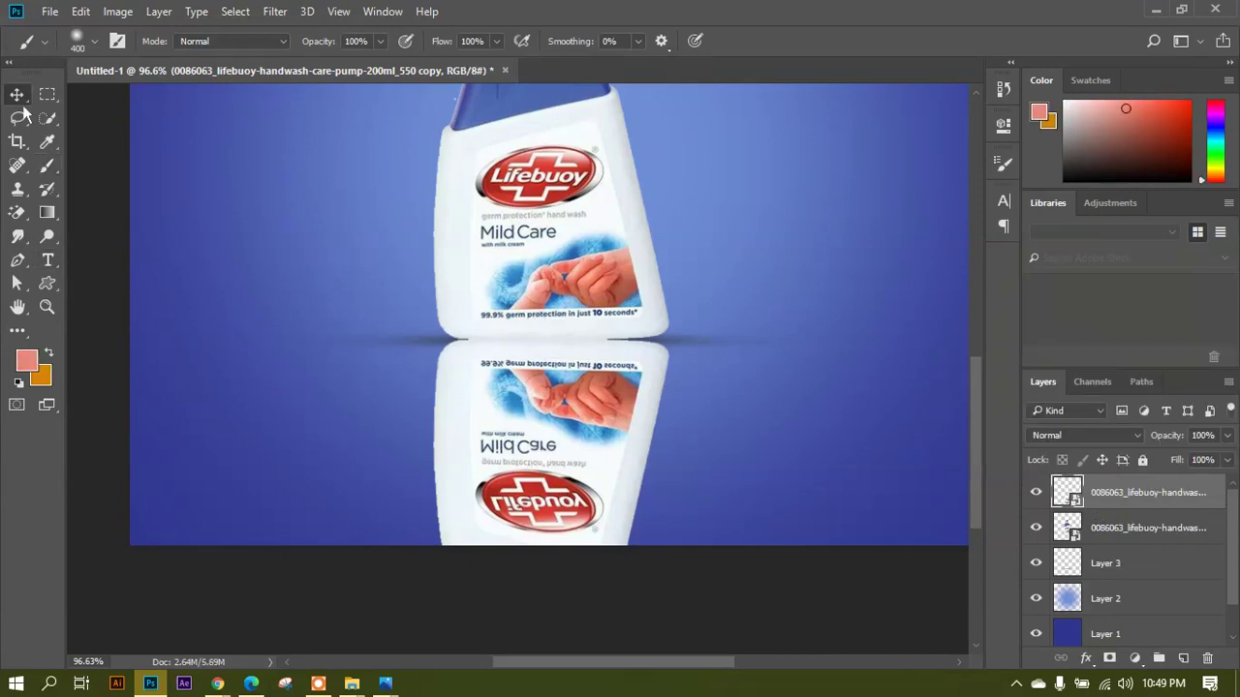
pyautogui.press('Delete')
# Duplicate the bottle directly below the original and flip the copy vertically.
pyautogui.scroll(-3, 504, 469)
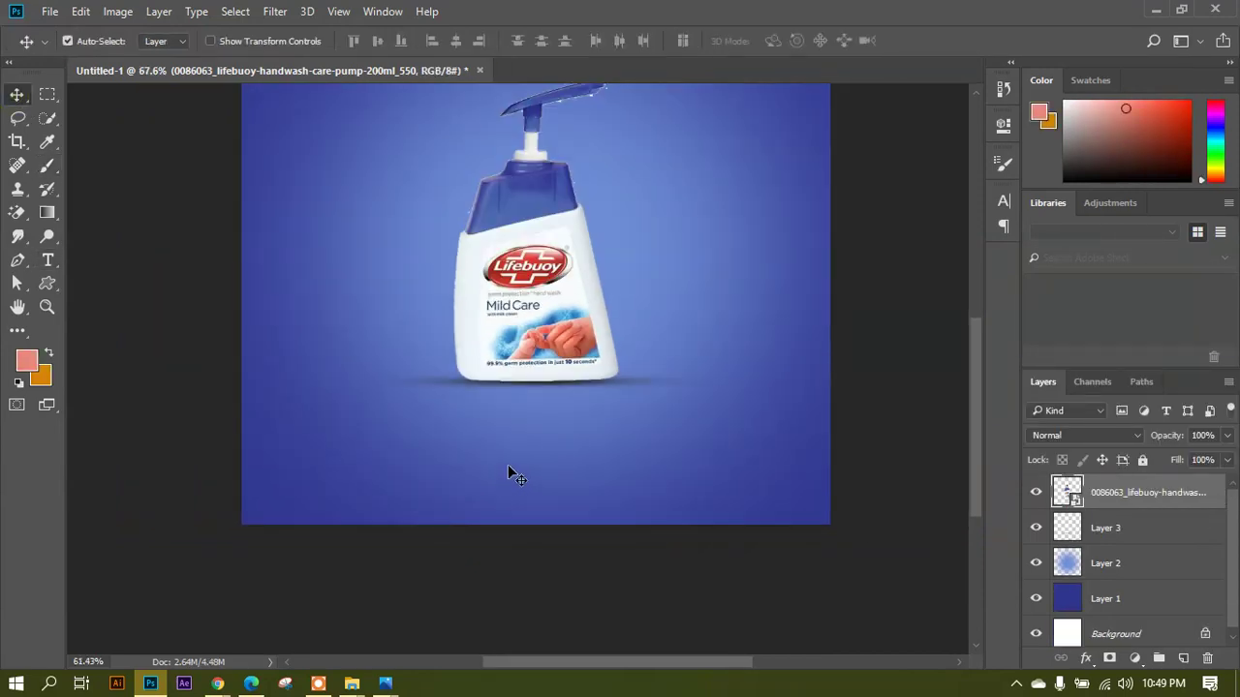
pyautogui.scroll(1, 523, 391)
pyautogui.scroll(1, 587, 465)
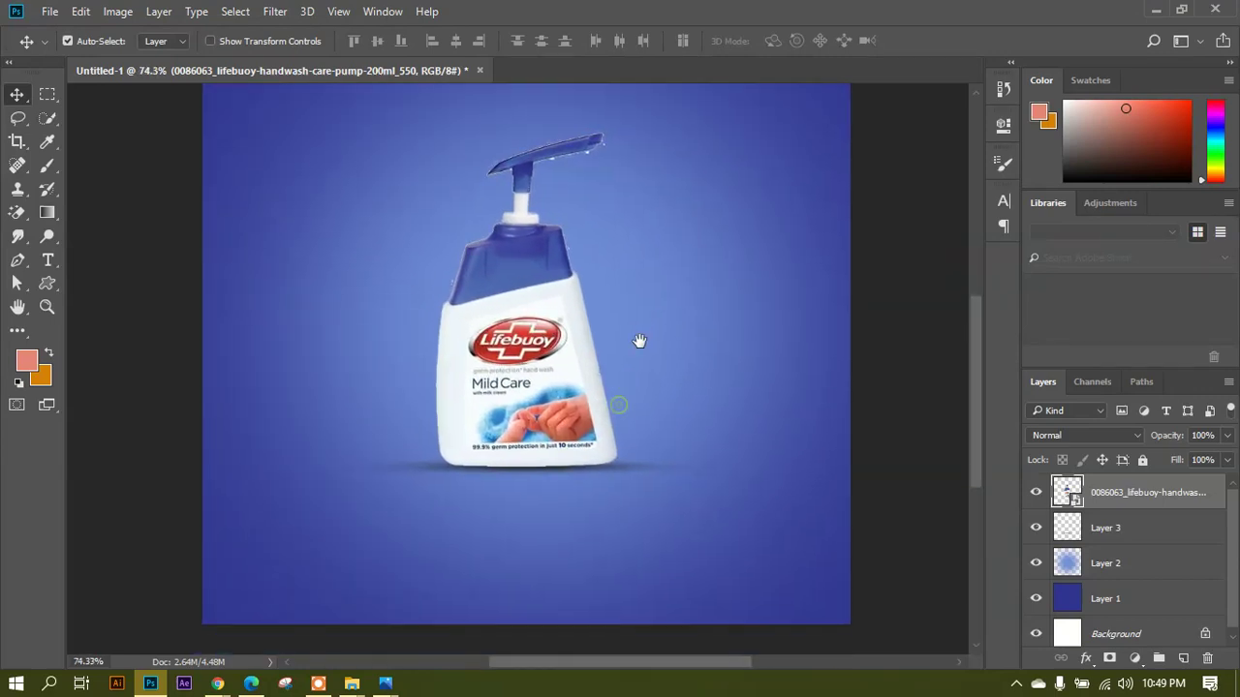
pyautogui.moveTo(528, 291); pyautogui.dragTo(533, 616)
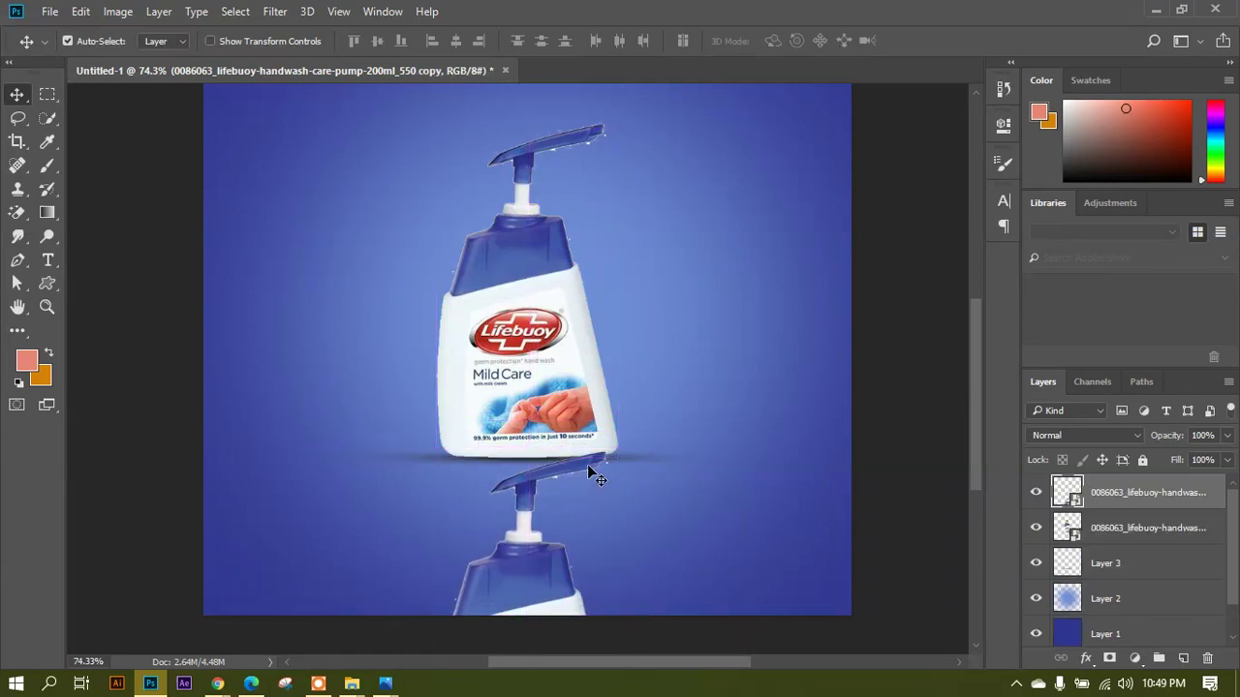
pyautogui.hotkey('ctrl', '0')
pyautogui.hotkey('ctrl', 't')
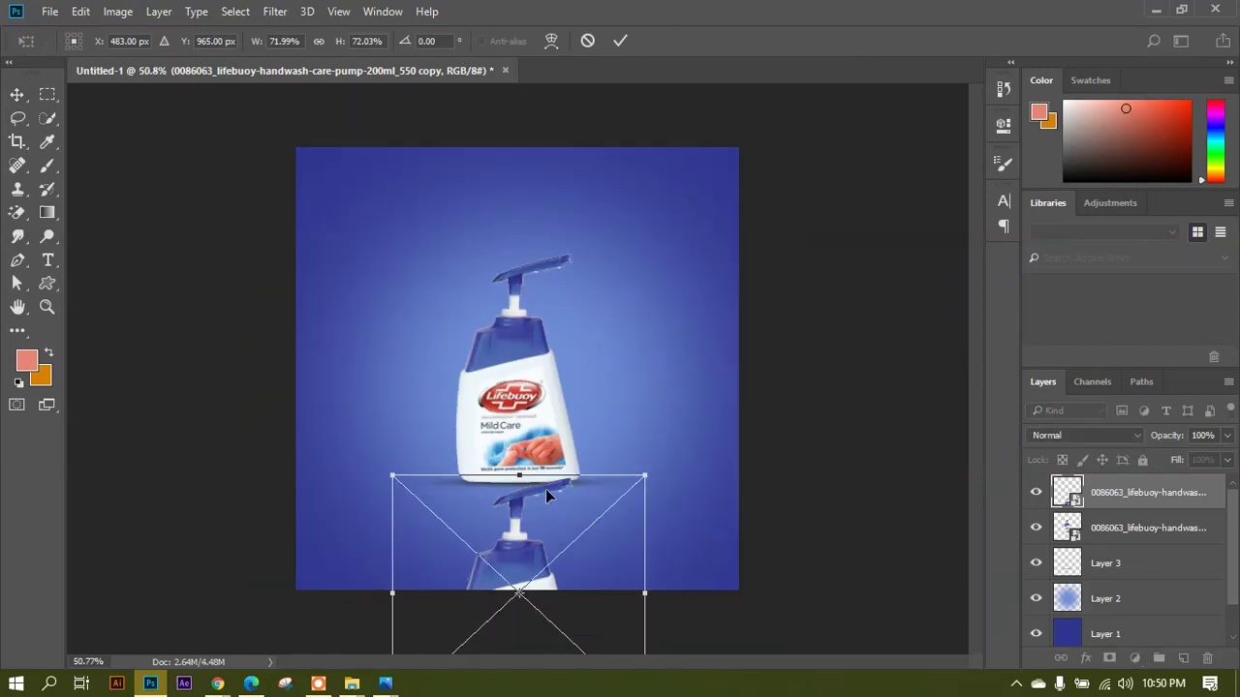
pyautogui.rightClick(545, 488)
pyautogui.click(604, 476)
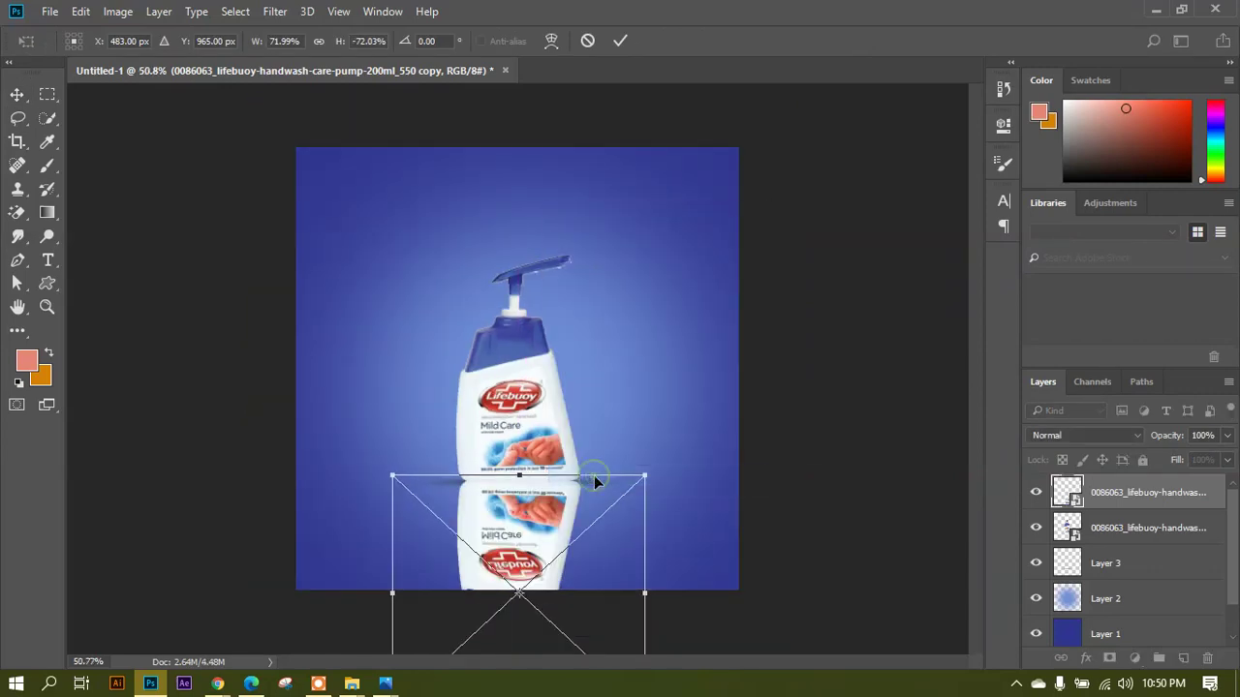
# Nudge the flipped copy down to Y 977 px, just beneath the bottle's base, and commit the transform.
pyautogui.scroll(3, 552, 497)
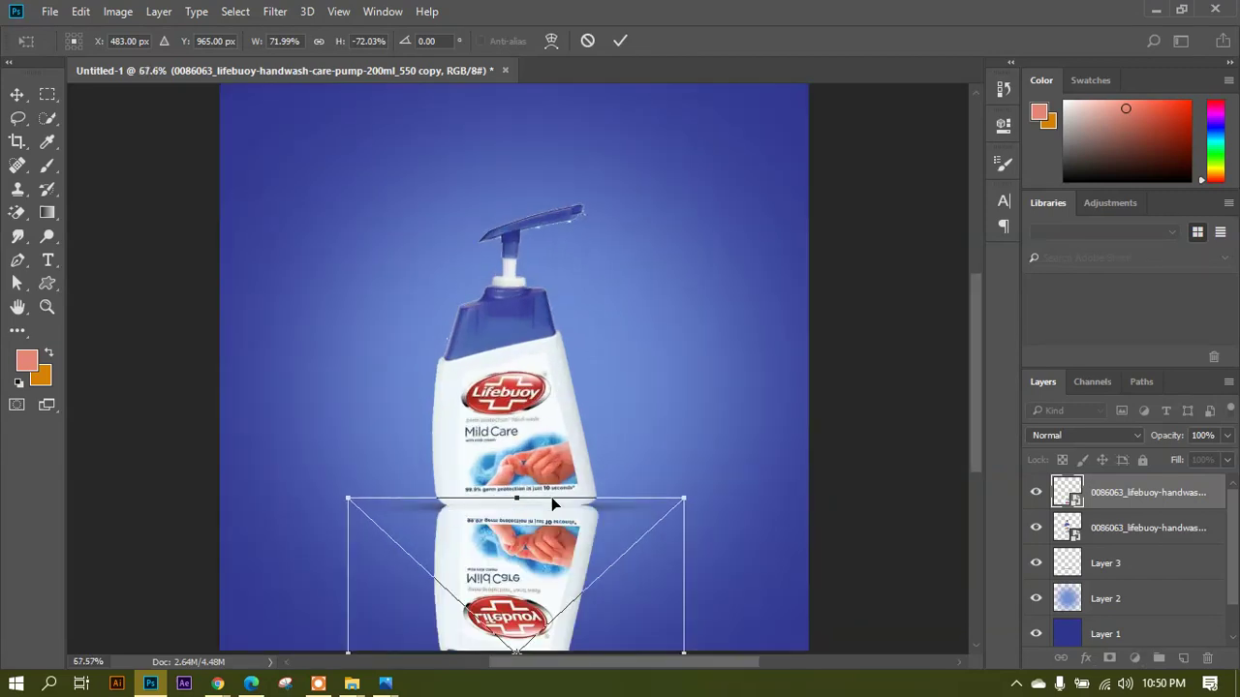
pyautogui.press('Down')
pyautogui.press('Down')
pyautogui.press('Down')
pyautogui.press('Down')
pyautogui.press('Down')
pyautogui.press('Down')
pyautogui.press('Down')
pyautogui.press('Down')
pyautogui.press('Down')
pyautogui.press('Down')
pyautogui.press('Down')
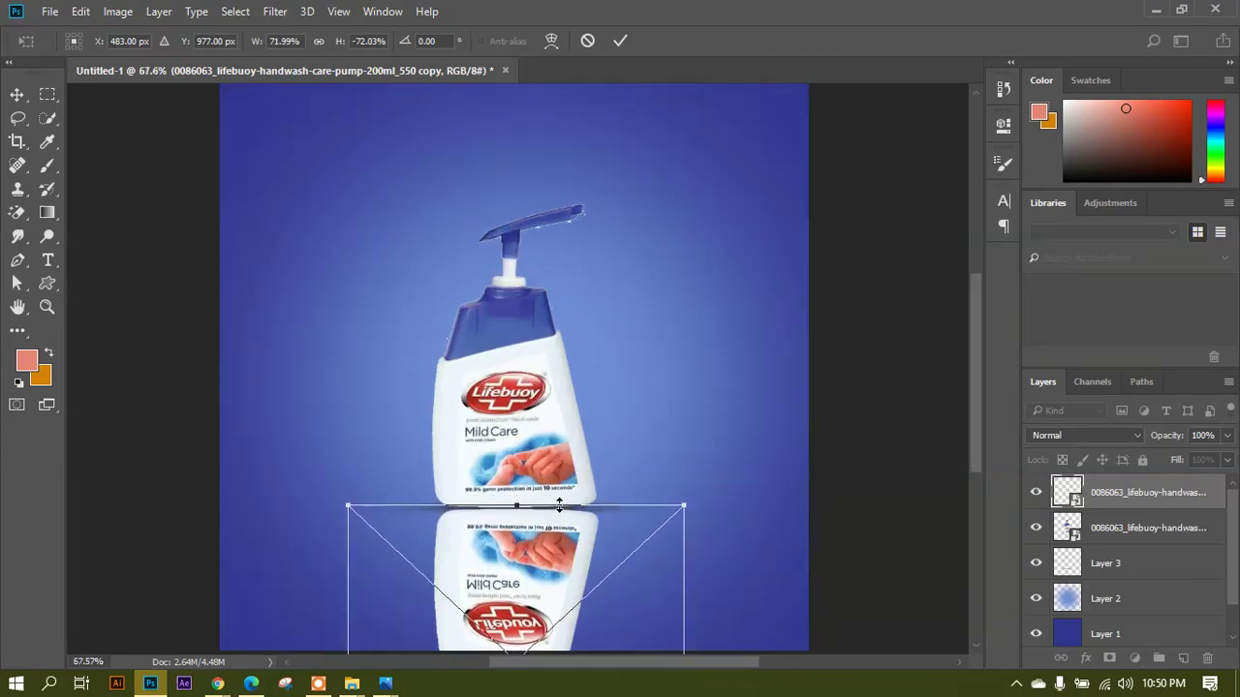
pyautogui.press('Return')
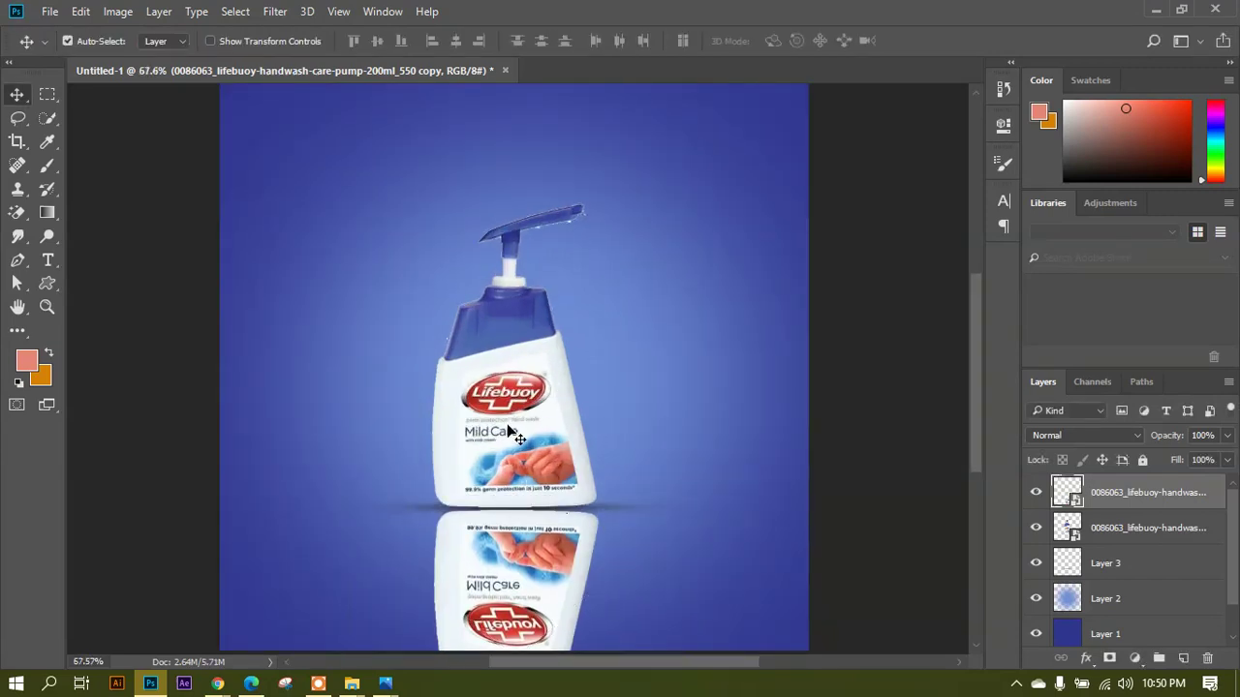
# Toggle the flipped bottle layer's visibility to compare the design with and without the reflection.
pyautogui.scroll(-1, 512, 466)
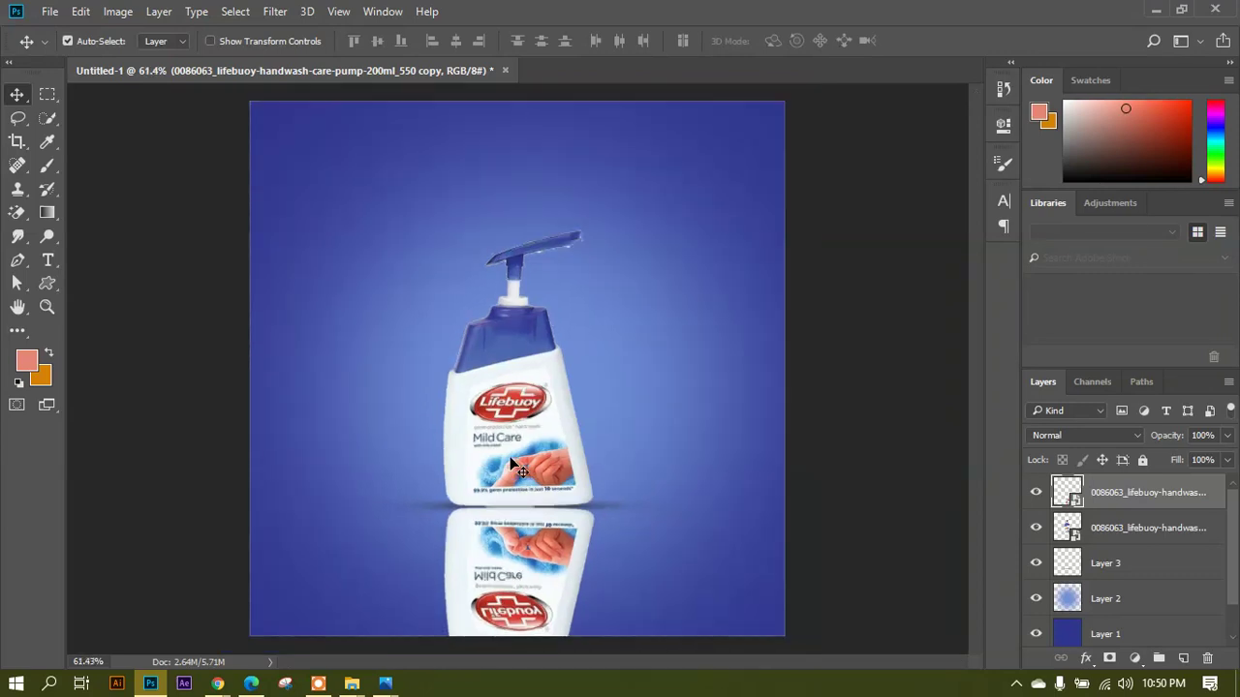
pyautogui.scroll(-1, 523, 561)
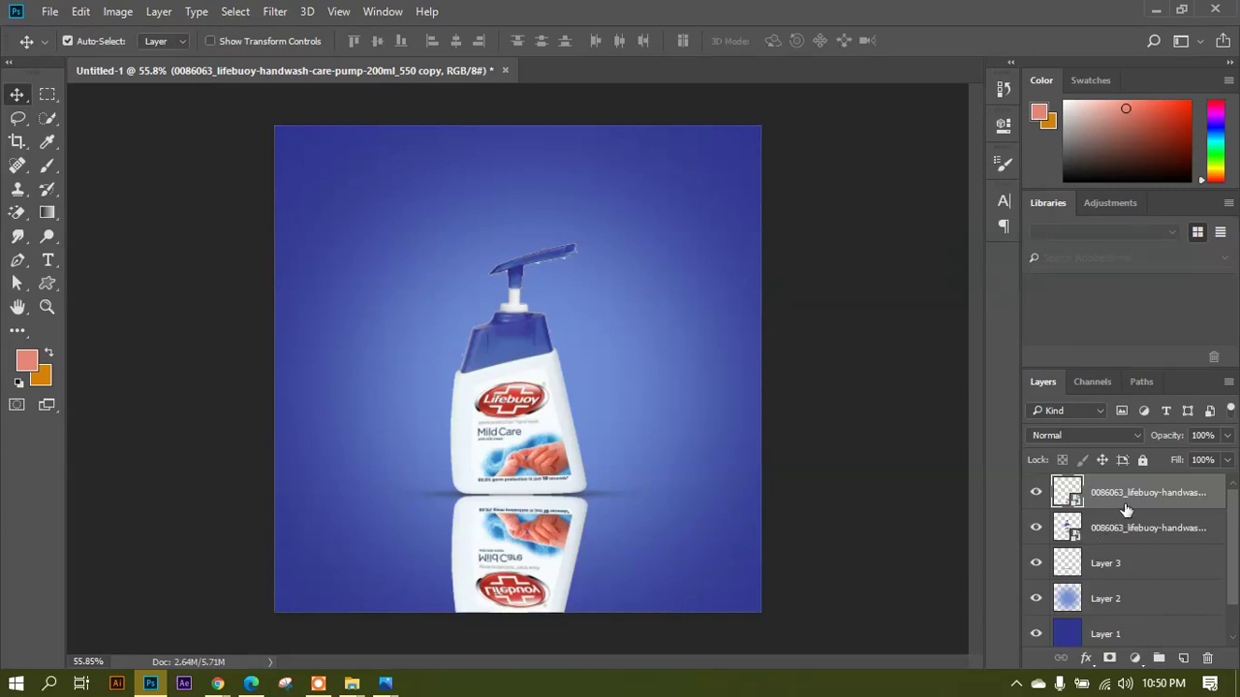
pyautogui.click(1040, 494)
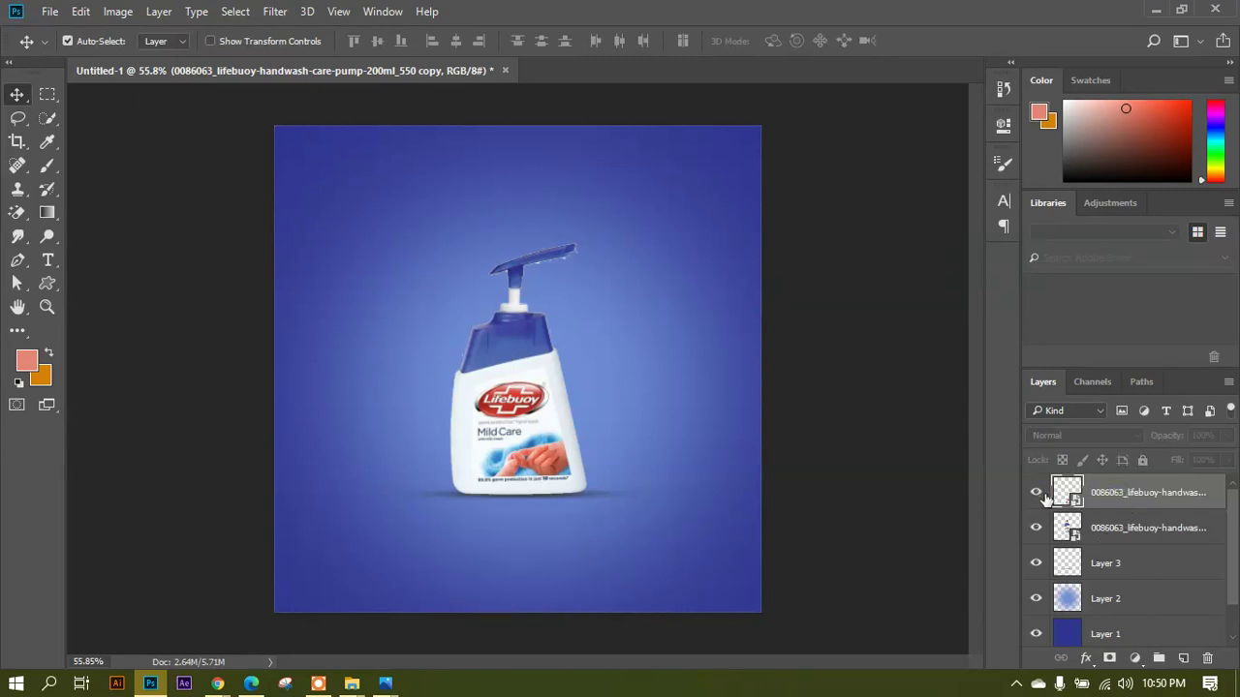
pyautogui.click(1040, 494)
pyautogui.click(1041, 494)
pyautogui.click(1040, 494)
pyautogui.click(1041, 494)
pyautogui.click(1040, 494)
pyautogui.click(1040, 494)
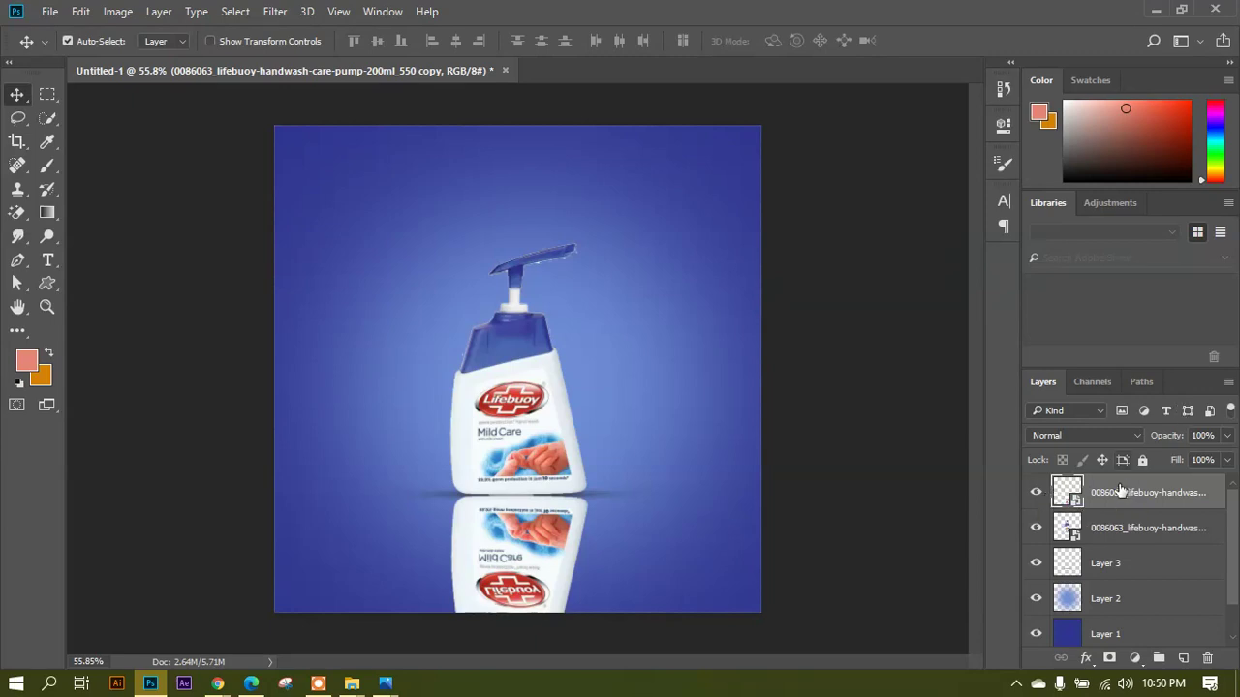
# Add a layer mask to the flipped bottle layer and make the mask active for painting.
pyautogui.click(1110, 659)
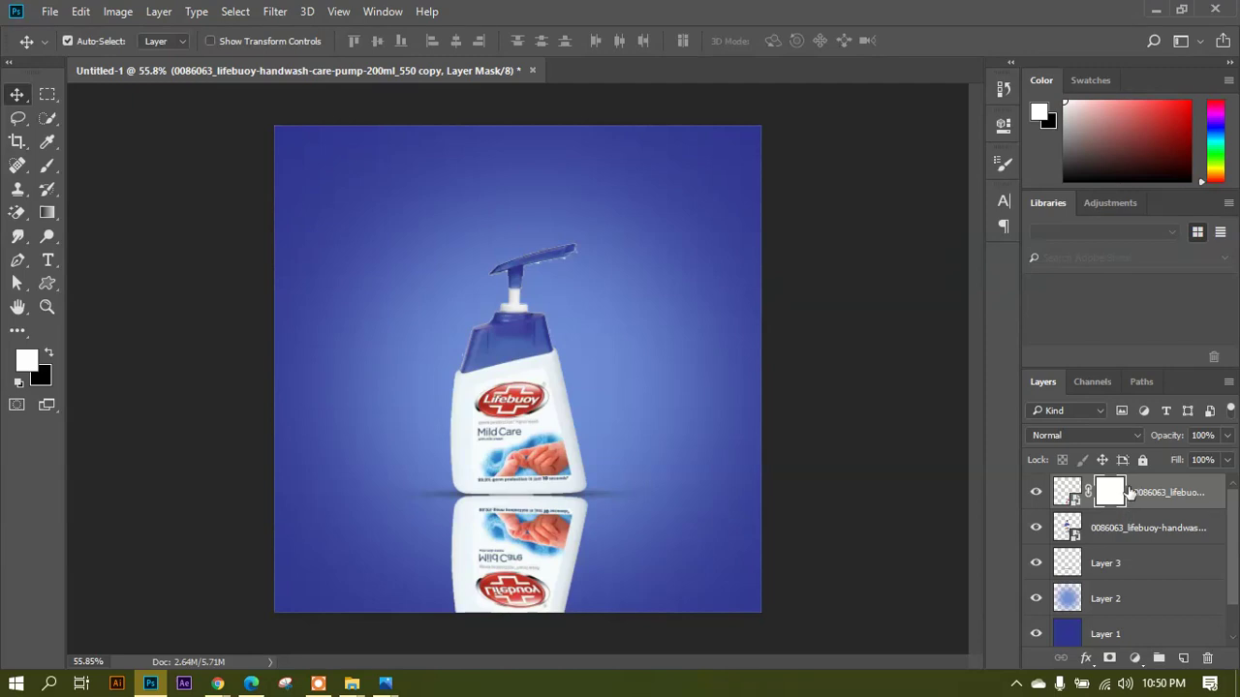
pyautogui.click(1183, 659)
pyautogui.hotkey('ctrl', 'z')
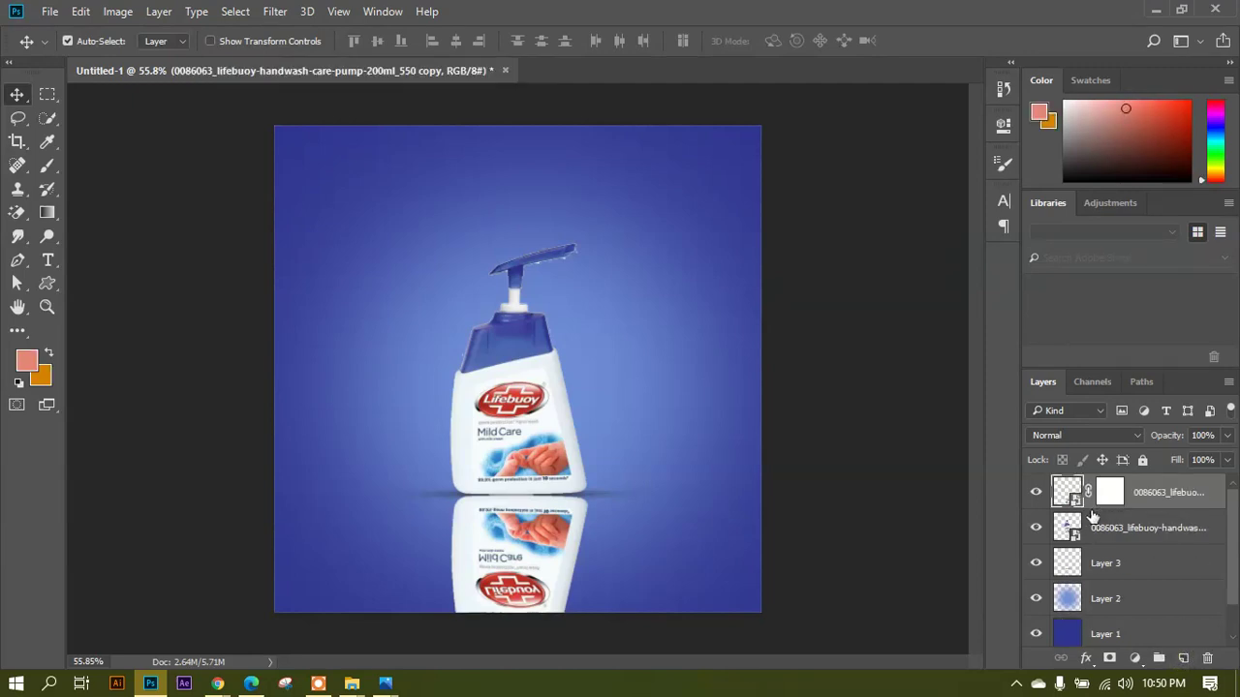
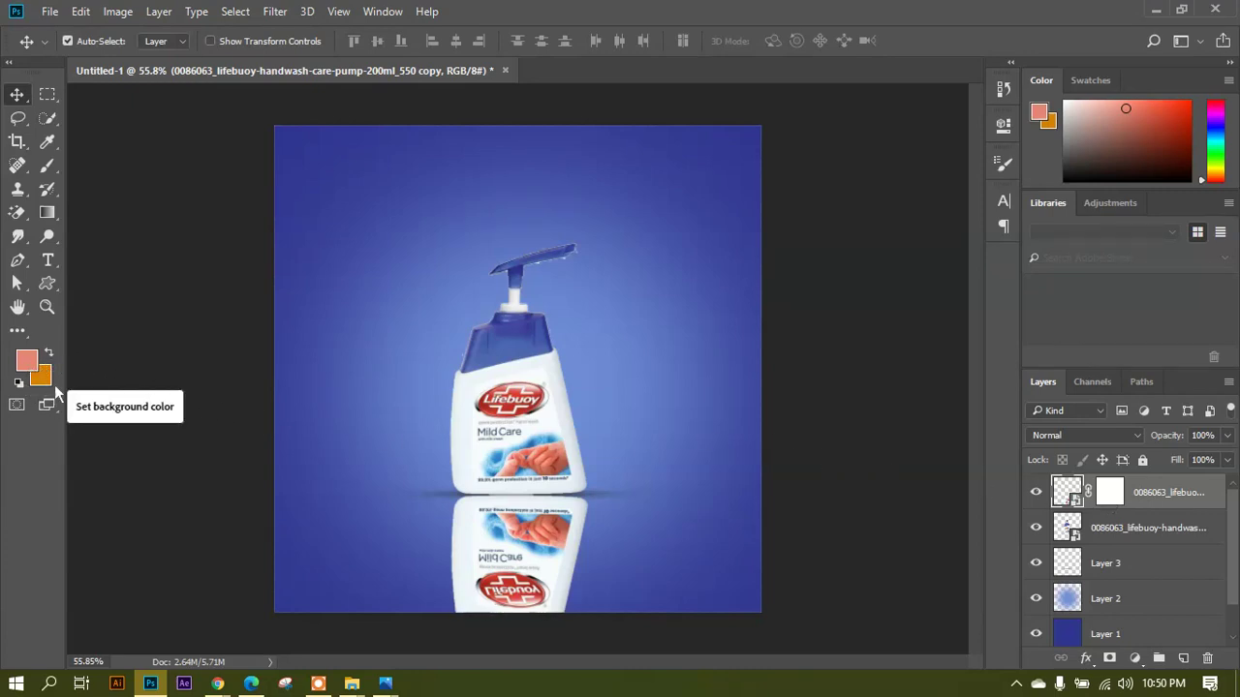
pyautogui.click(1112, 495)
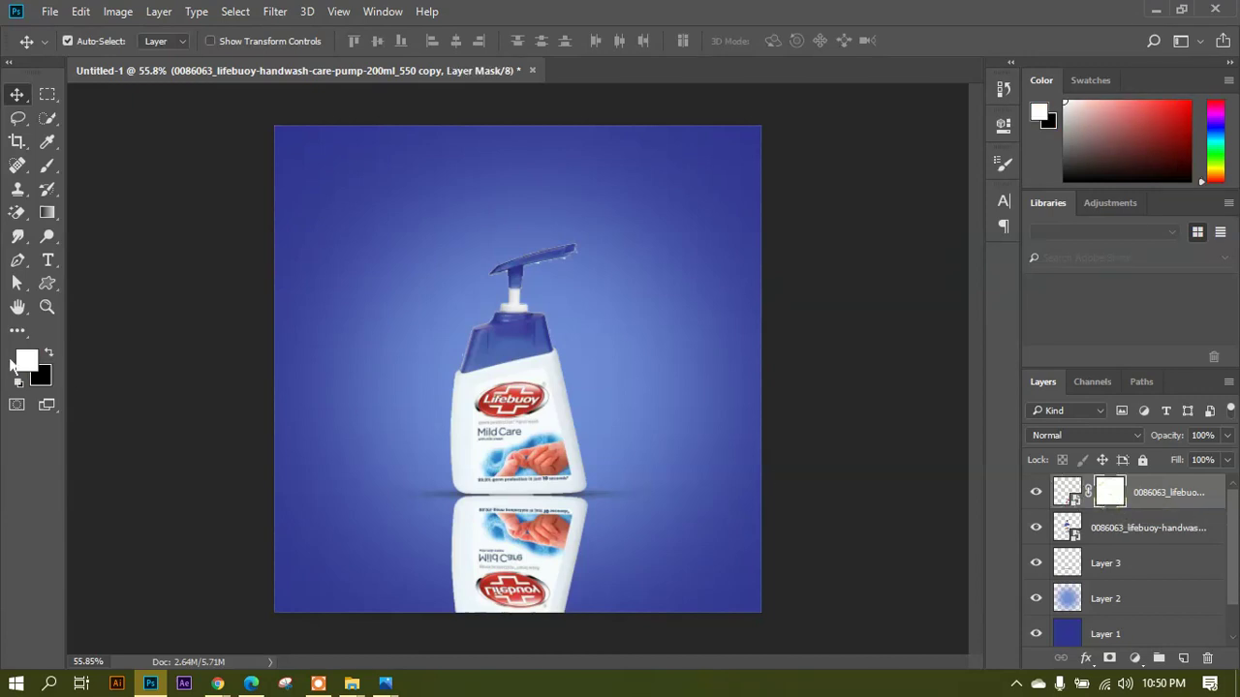
# Paint black on the reflection's mask with a 500 px soft brush, fading the flipped bottle upward from the canvas's lower edge.
pyautogui.click(53, 356)
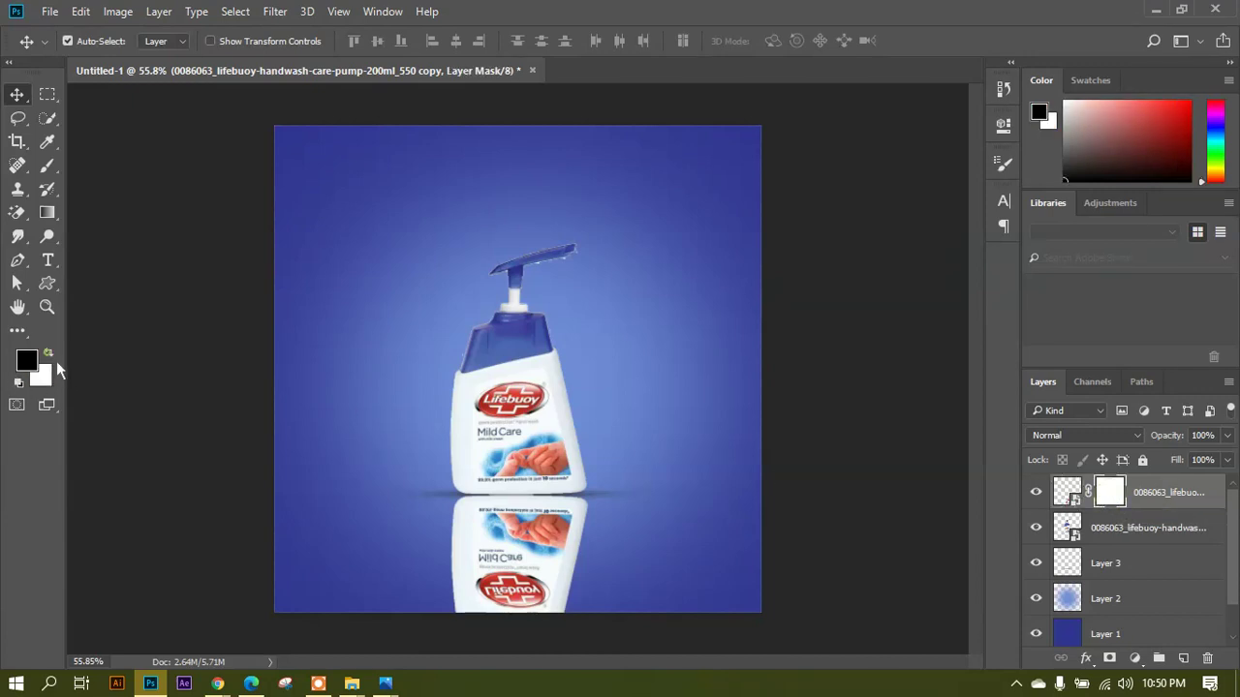
pyautogui.click(48, 166)
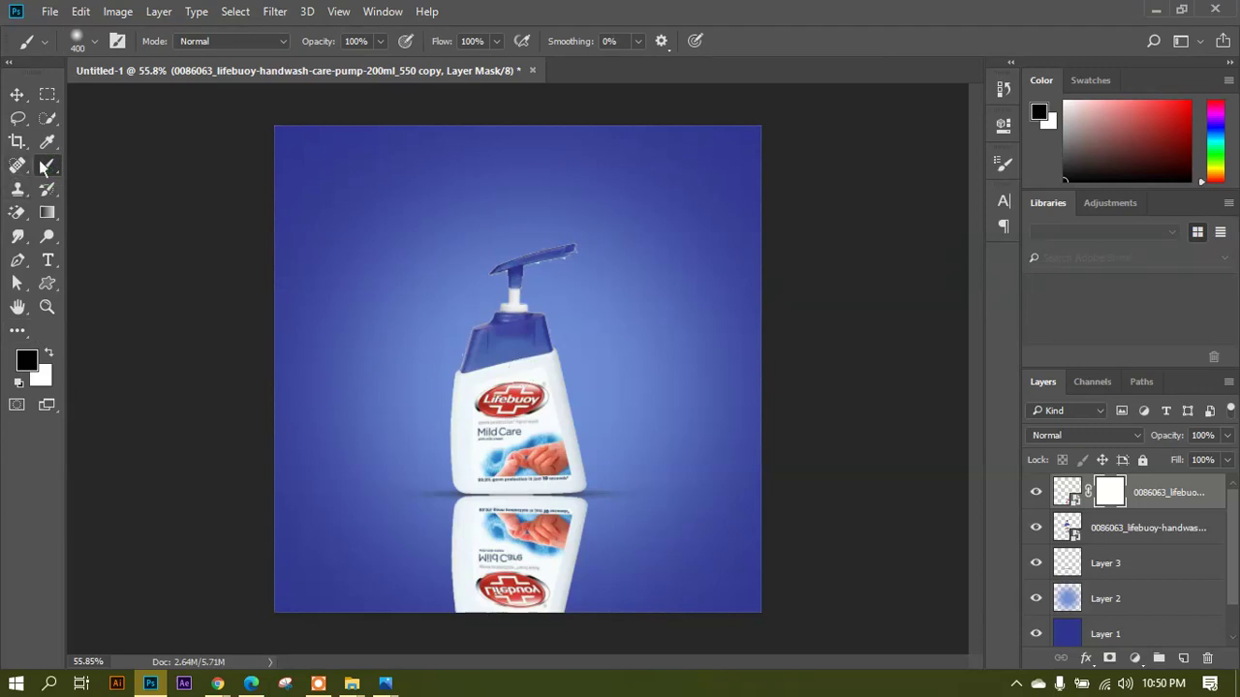
pyautogui.scroll(-2, 523, 531)
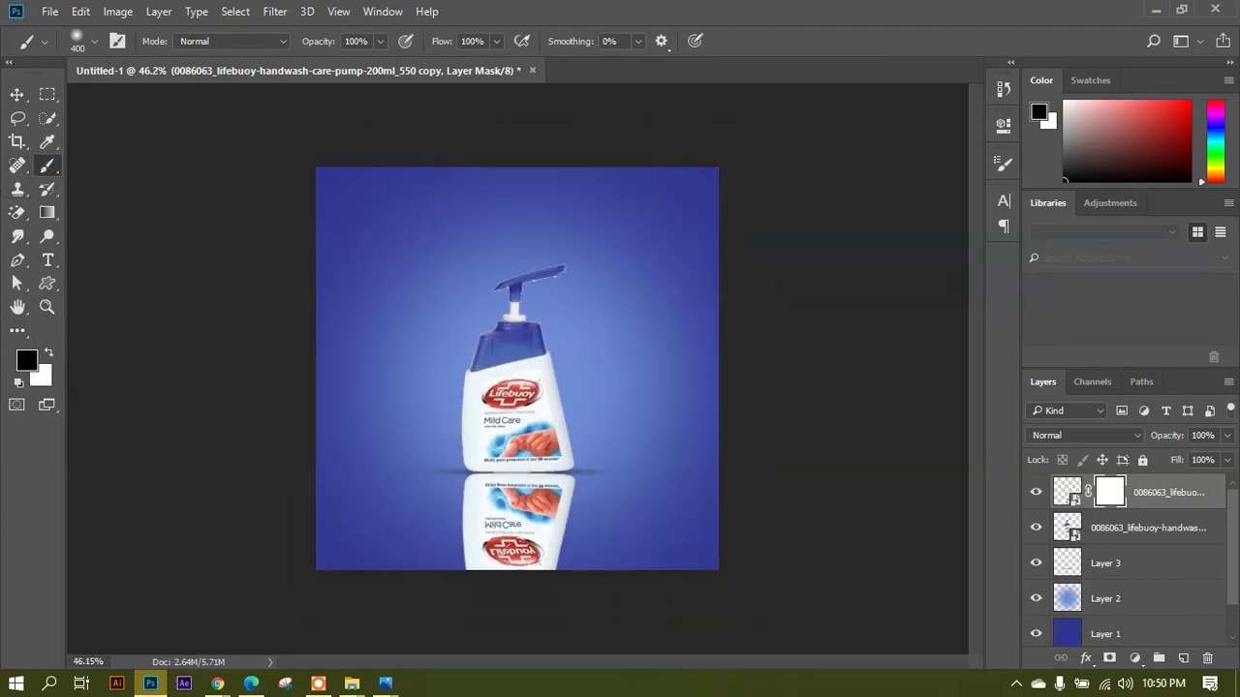
pyautogui.click(507, 573)
pyautogui.click(501, 554)
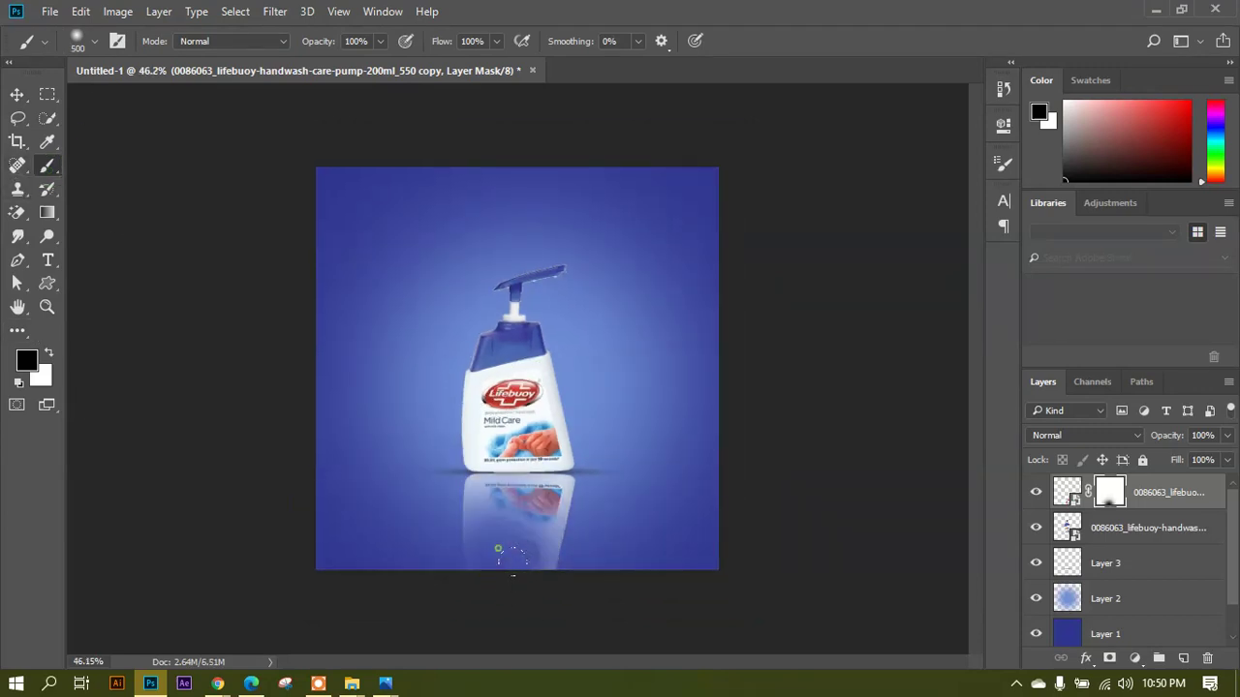
pyautogui.click(545, 552)
pyautogui.click(504, 581)
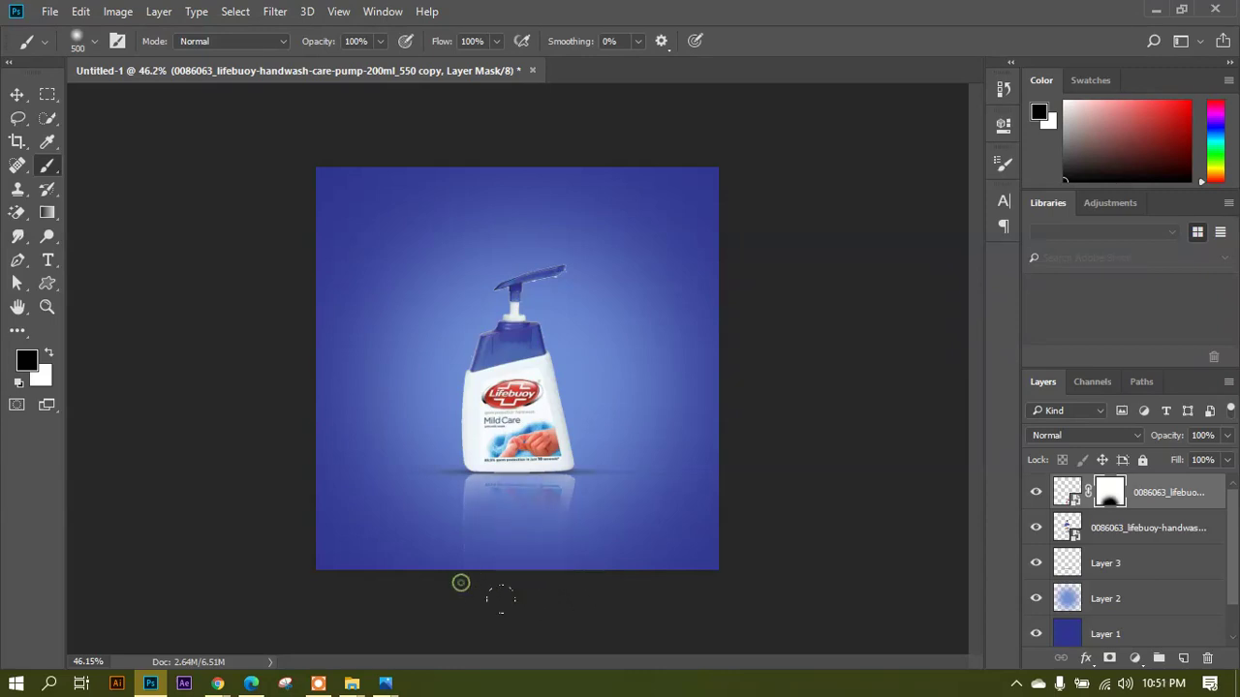
pyautogui.scroll(2, 462, 581)
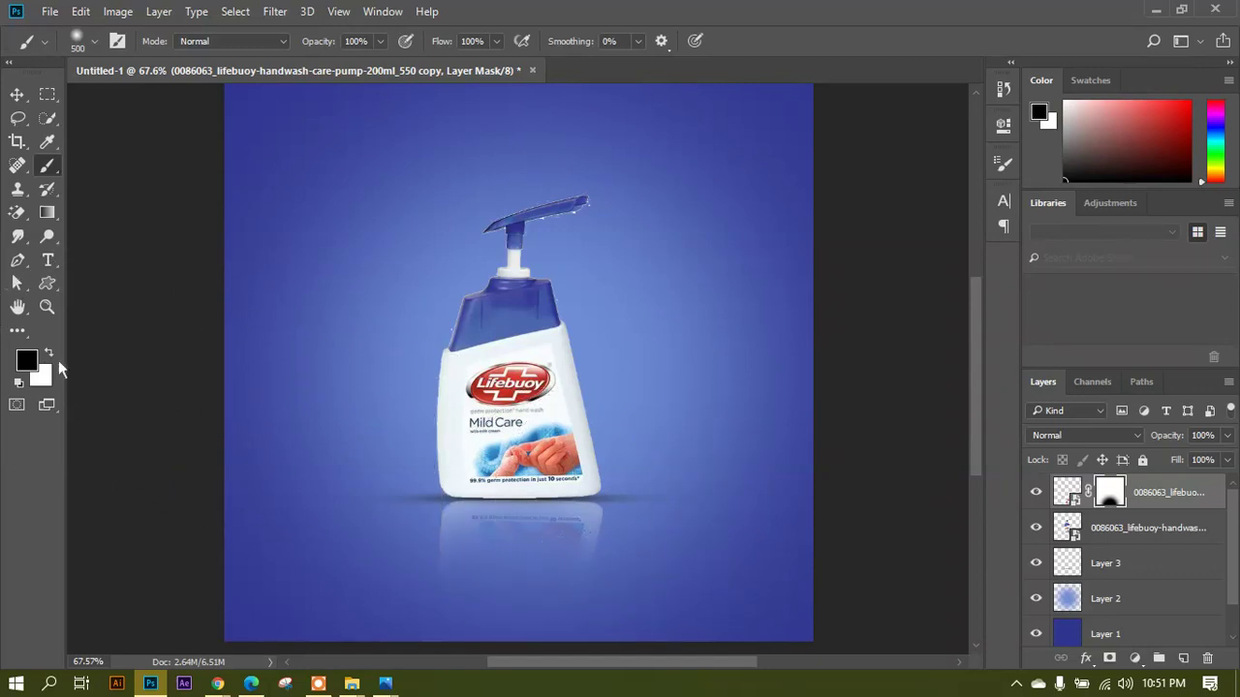
# Paint white over the reflection's mask to restore the whole flipped bottle.
pyautogui.press('x')
pyautogui.scroll(-2, 514, 339)
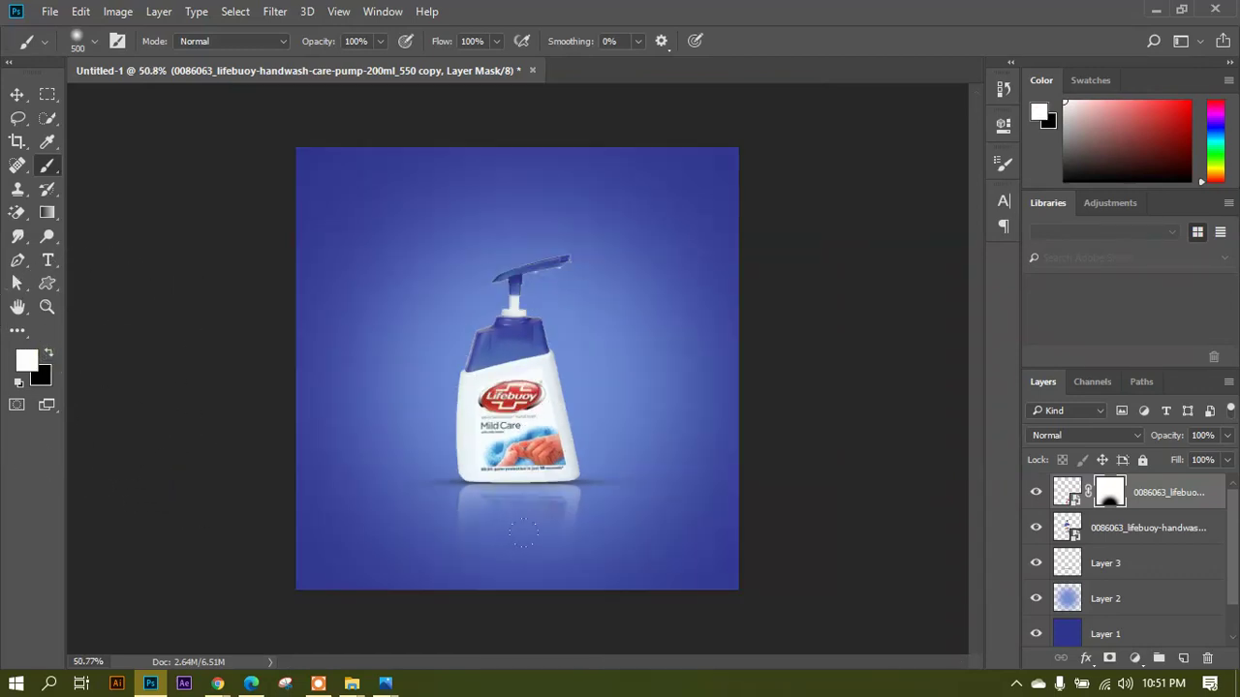
pyautogui.moveTo(523, 531)
pyautogui.mouseDown()
pyautogui.moveTo(583, 499)
pyautogui.moveTo(508, 529)
pyautogui.moveTo(480, 502)
pyautogui.moveTo(579, 466)
pyautogui.mouseUp()
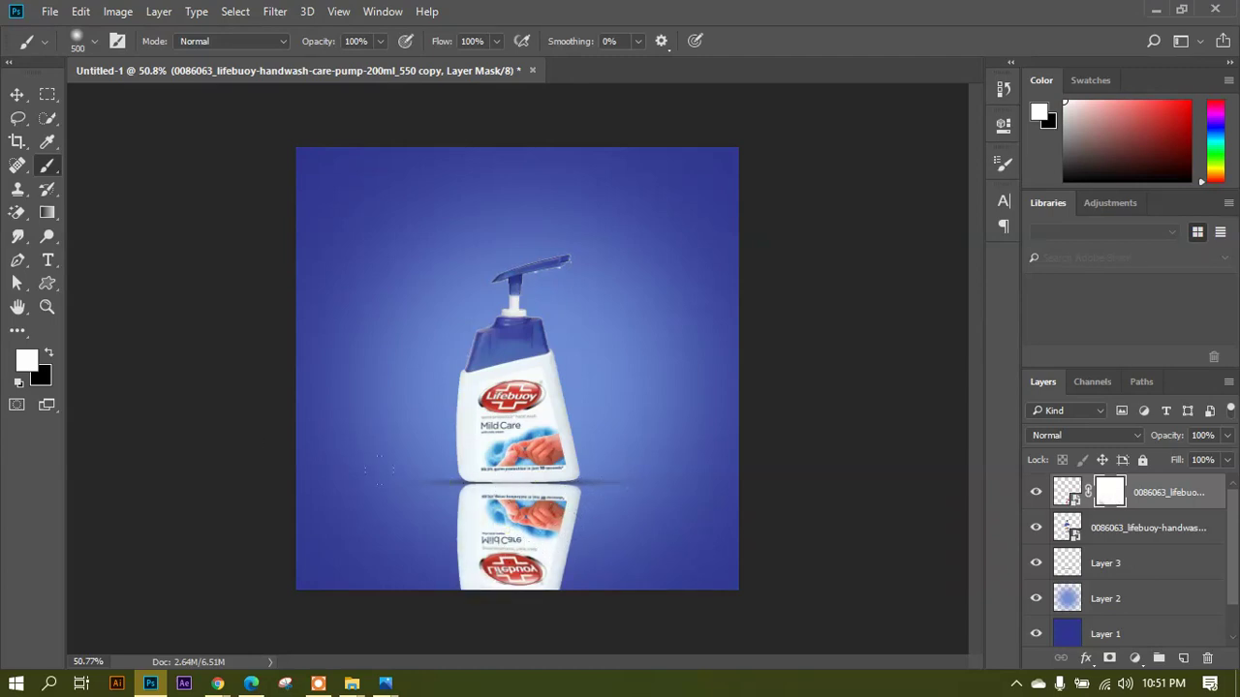
# Choose a dark gray foreground colour and brush it over the reflection's mask at 500 px to make the flipped bottle semi-transparent.
pyautogui.click(52, 354)
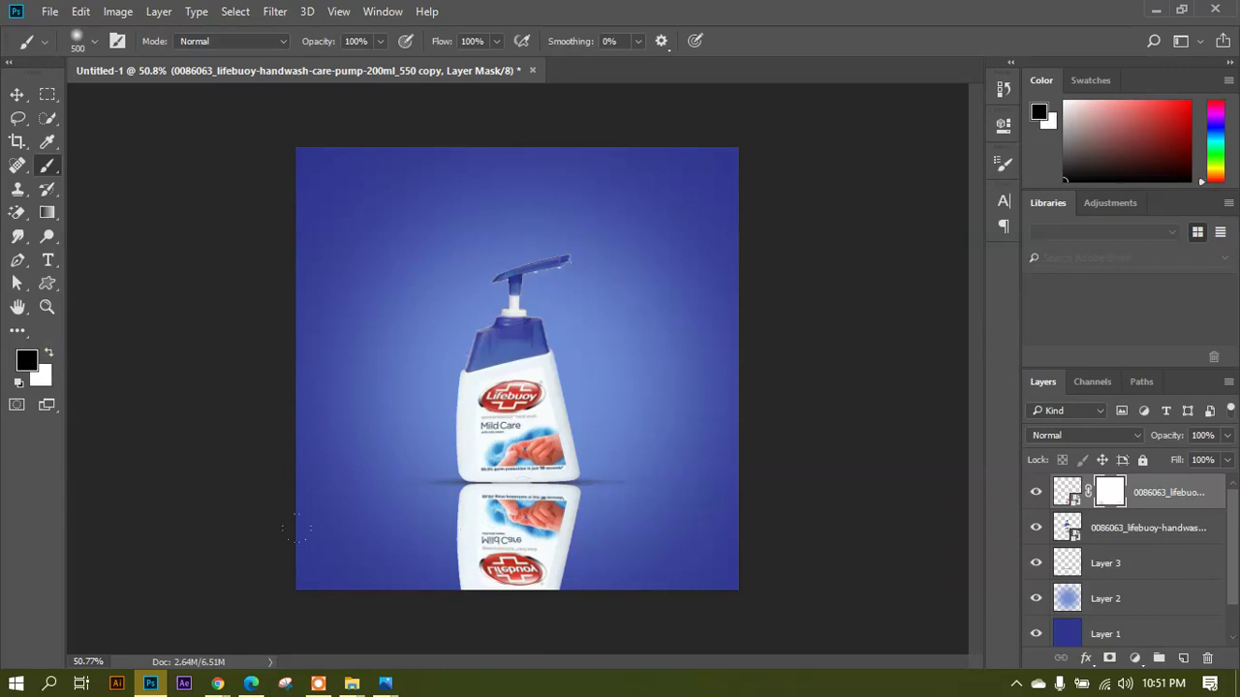
pyautogui.click(29, 360)
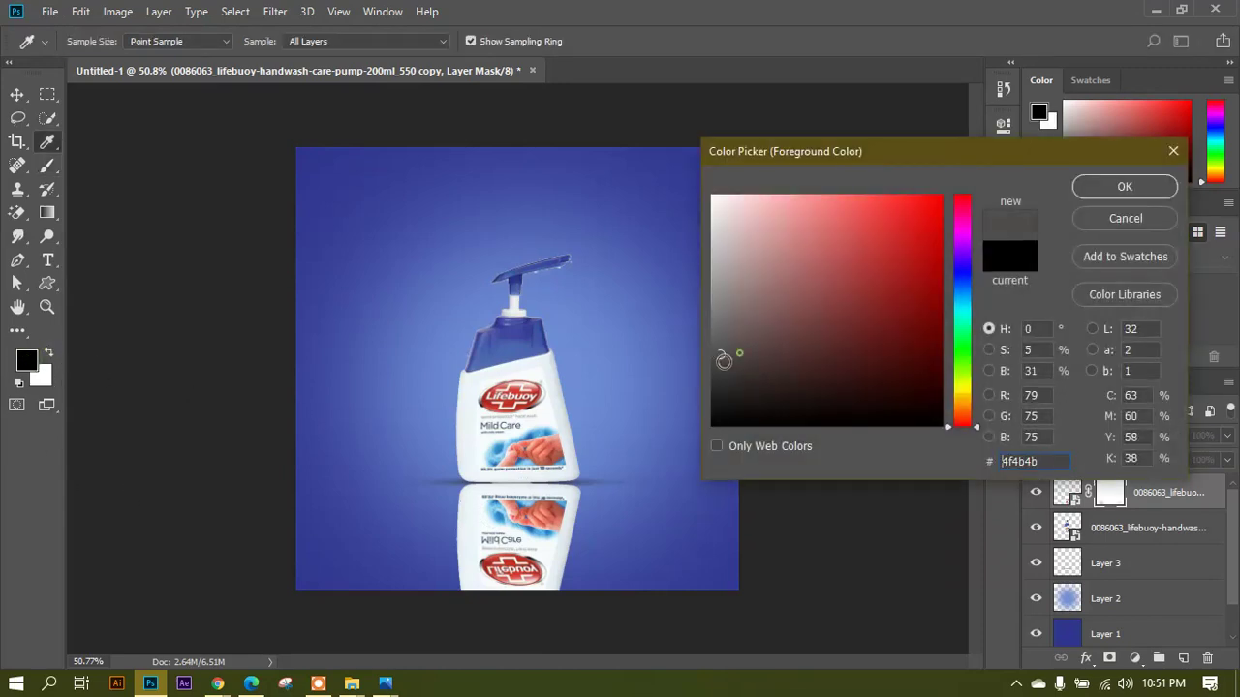
pyautogui.click(713, 347)
pyautogui.click(1107, 196)
pyautogui.press('b')
pyautogui.moveTo(513, 552); pyautogui.dragTo(534, 500)
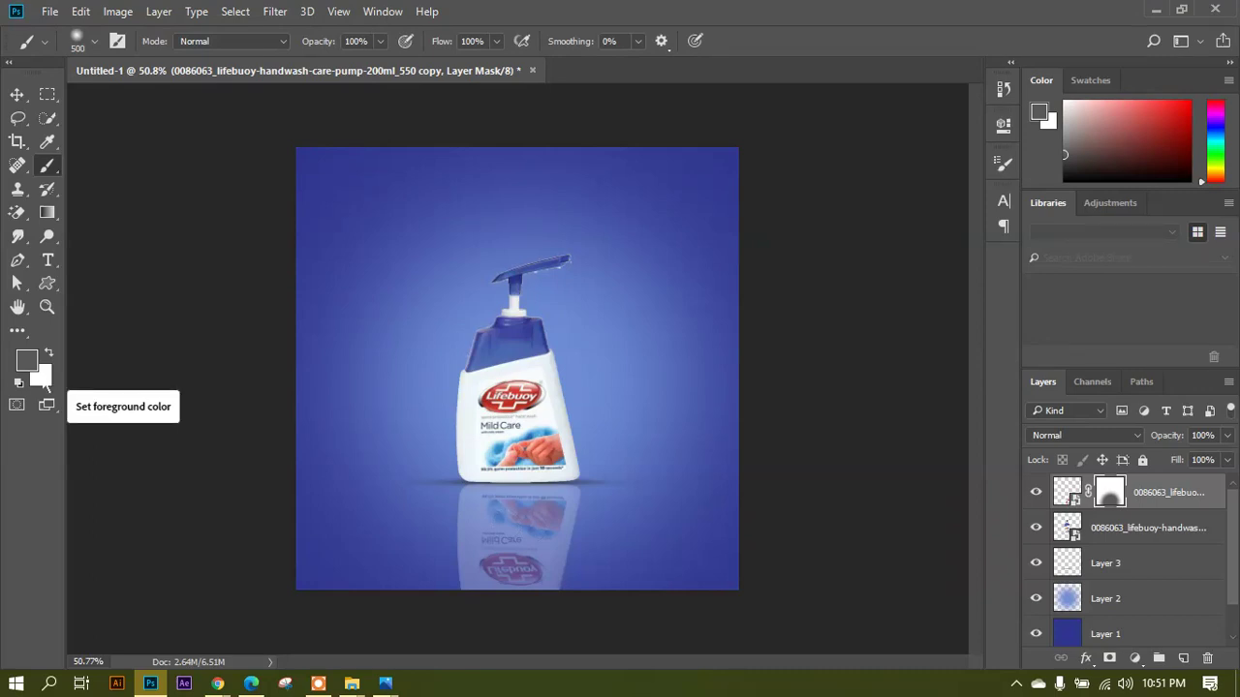
# Set the foreground colour to black (000000) and brush along the canvas's lower edge on the mask to fade out the reflection's lower part.
pyautogui.click(28, 360)
pyautogui.moveTo(751, 375); pyautogui.dragTo(661, 468)
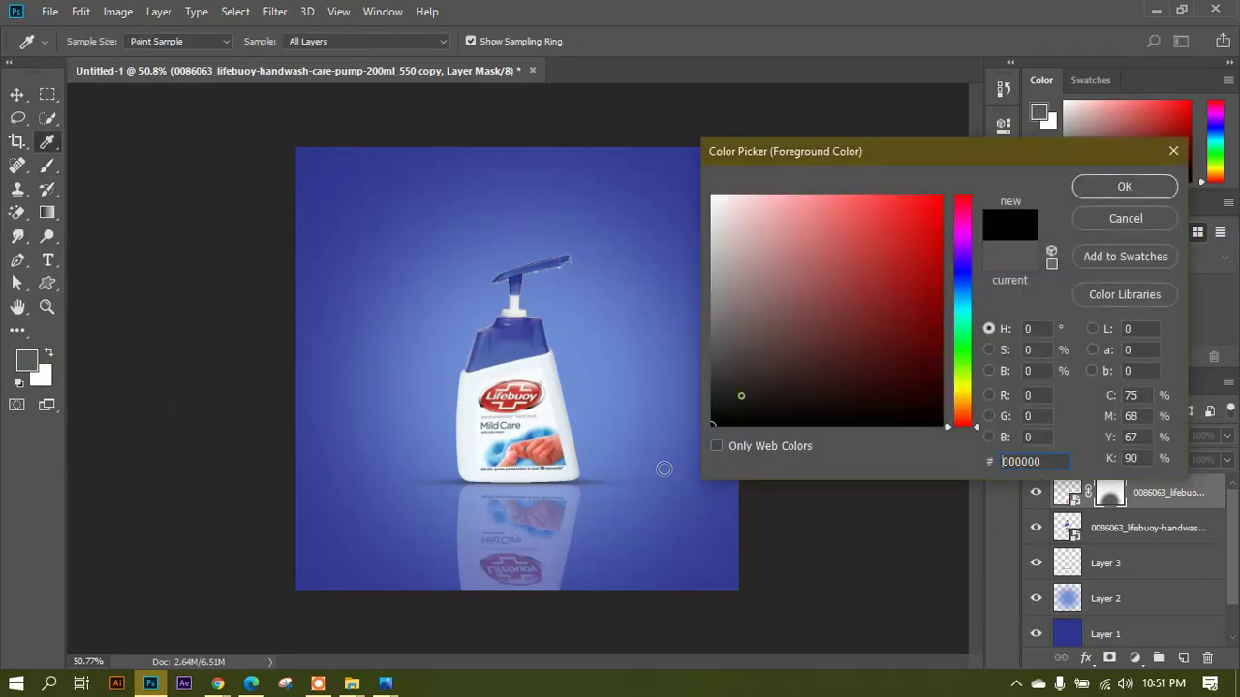
pyautogui.click(1128, 187)
pyautogui.moveTo(504, 606)
pyautogui.mouseDown()
pyautogui.moveTo(525, 590)
pyautogui.moveTo(513, 602)
pyautogui.moveTo(552, 602)
pyautogui.mouseUp()
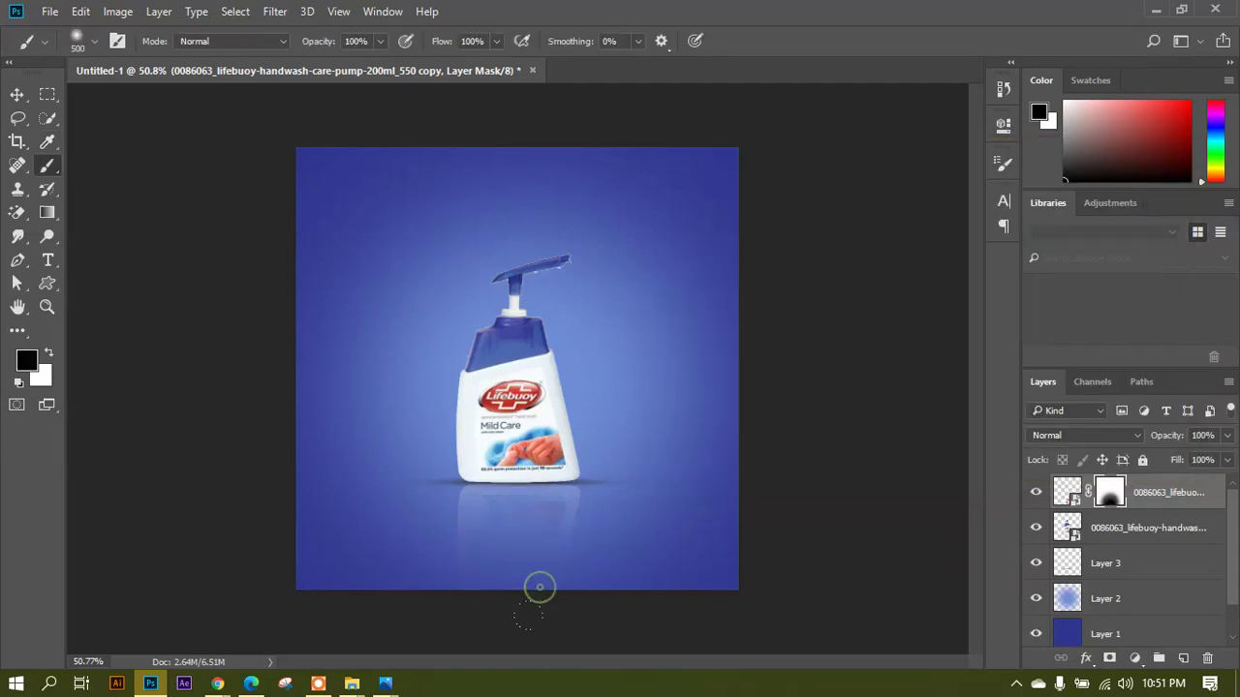
pyautogui.click(17, 94)
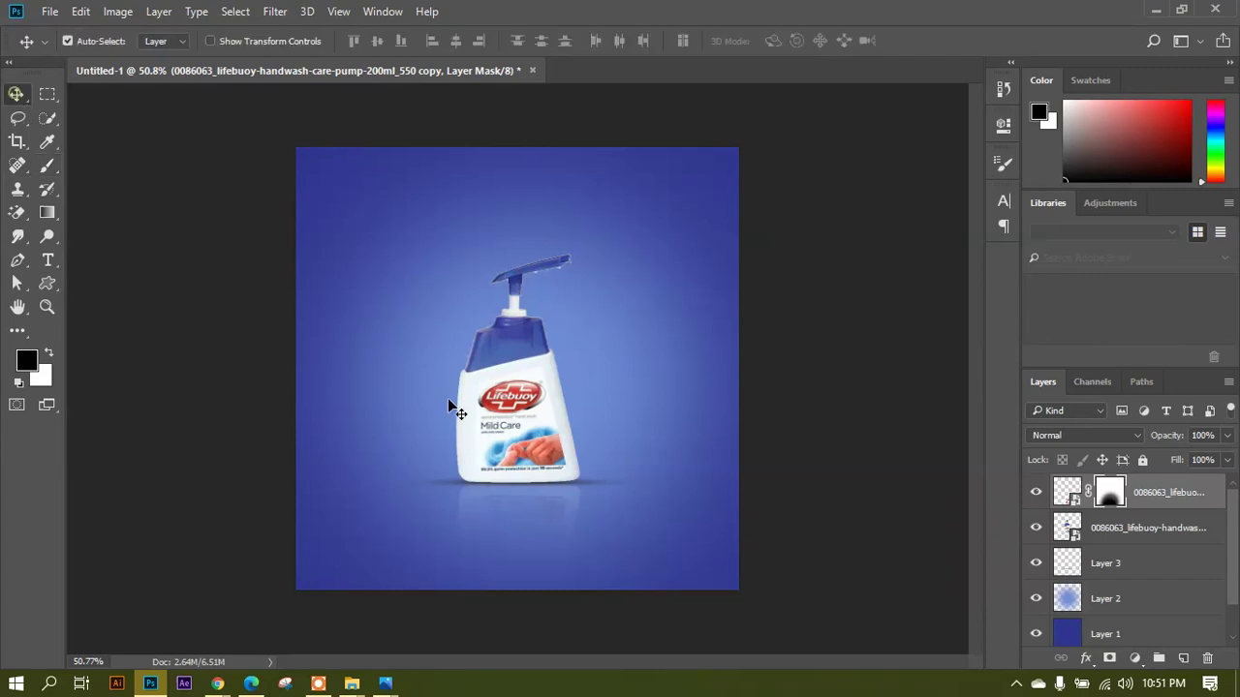
pyautogui.scroll(1, 451, 407)
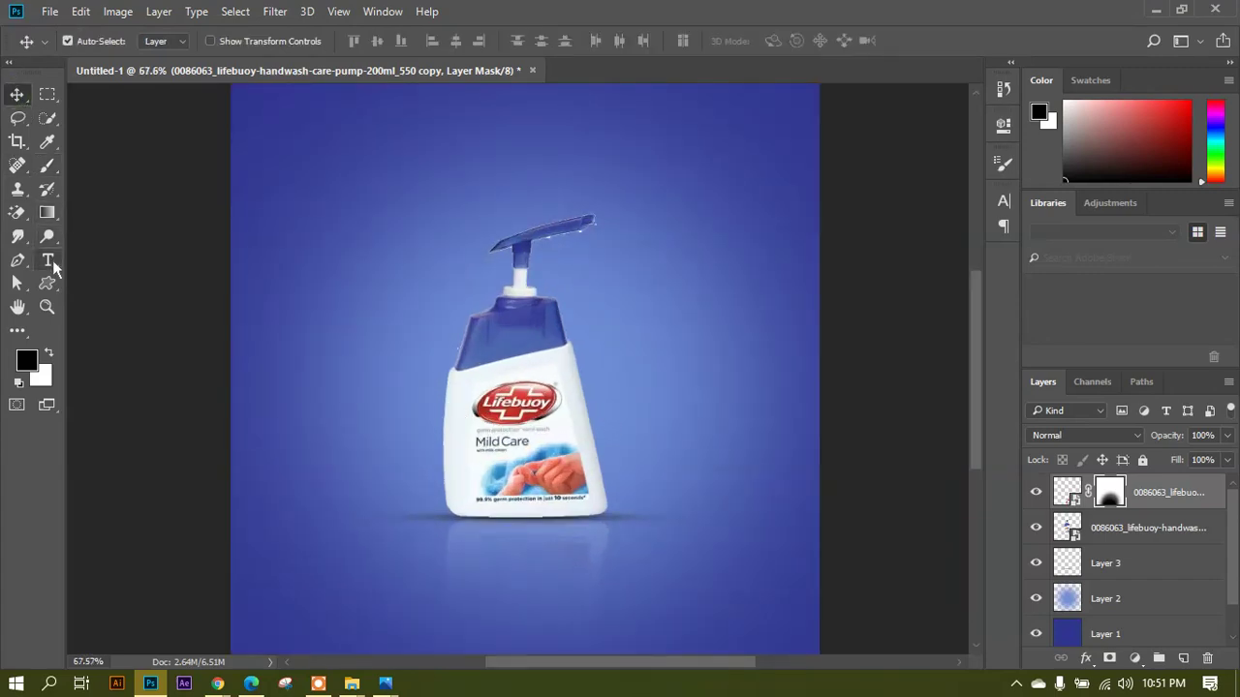
# Add the text "MIRRO EFFECT" in 20 pt Roboto below the bottle, near the canvas's lower edge.
pyautogui.click(47, 260)
pyautogui.scroll(1, 547, 445)
pyautogui.scroll(-3, 546, 443)
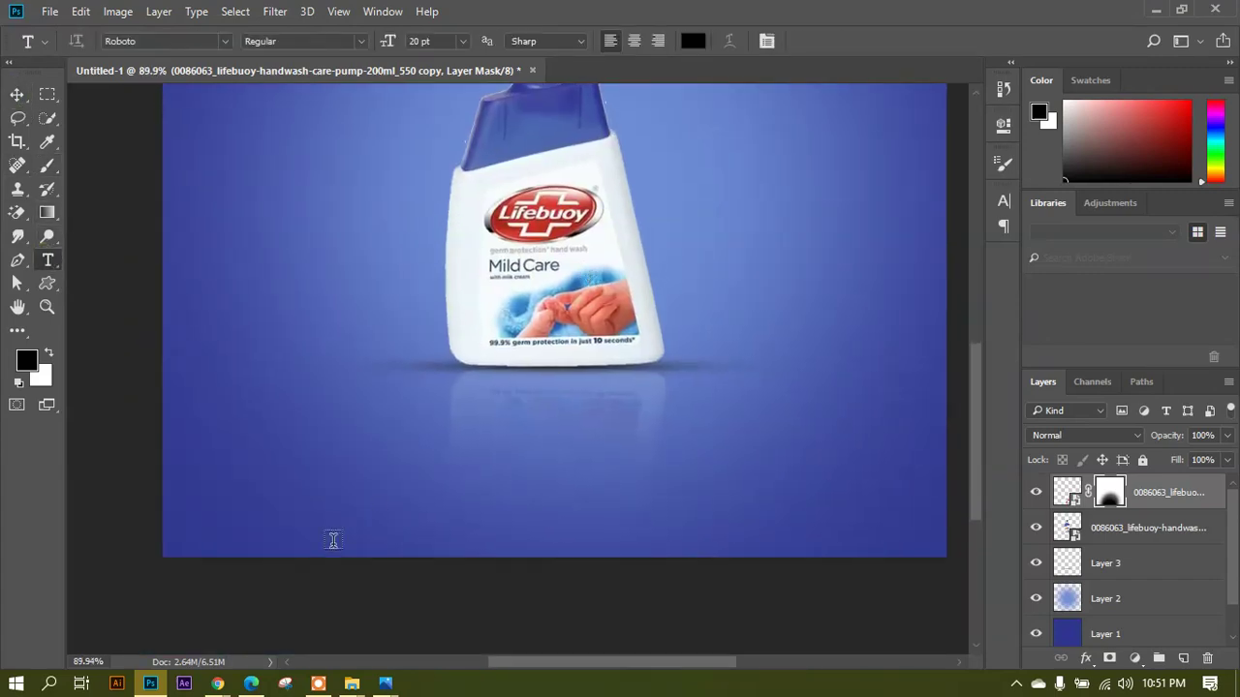
pyautogui.click(291, 496)
pyautogui.write('MI')
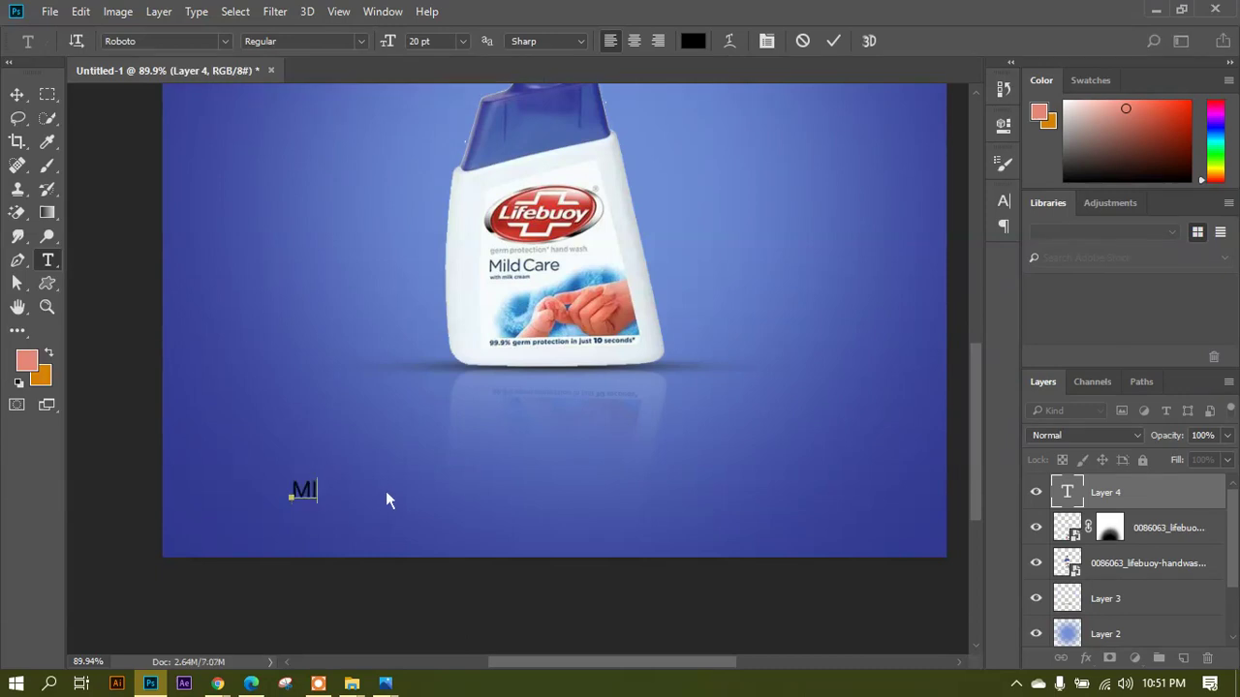
pyautogui.write('RRO EFFECT')
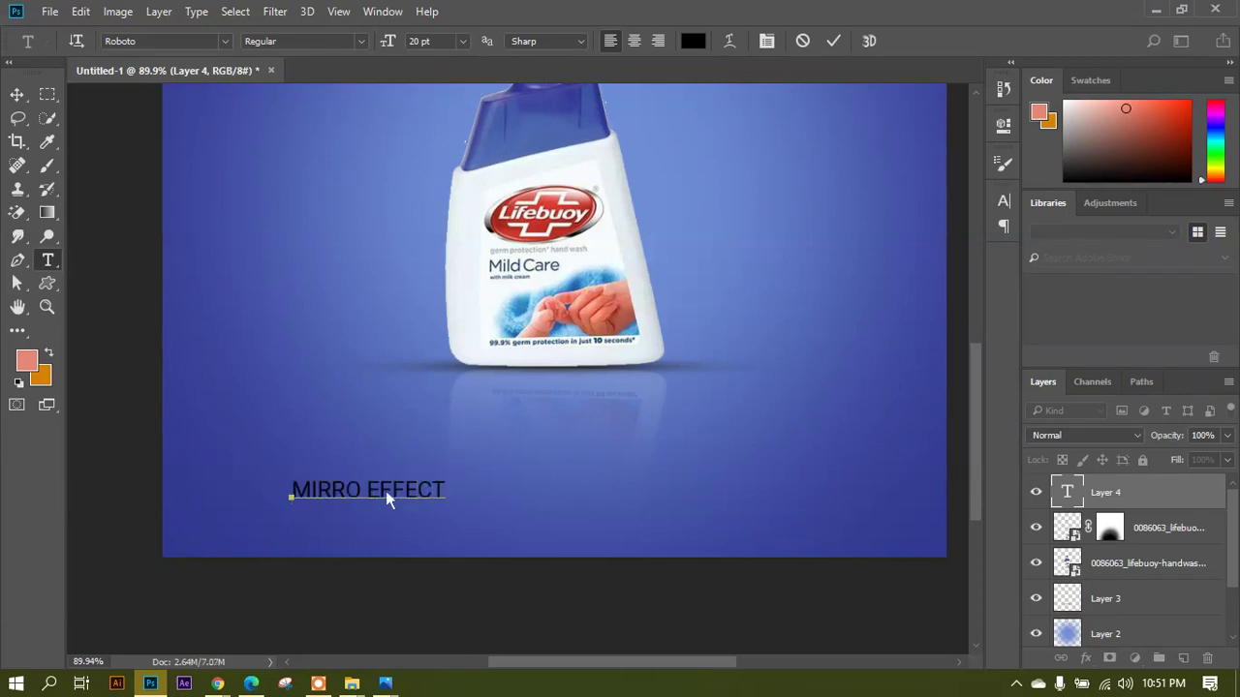
# Set the whole text to the Roboto Black style and colour it with the blue 3f489f sampled from the bottle's cap.
pyautogui.hotkey('ctrl', 'a')
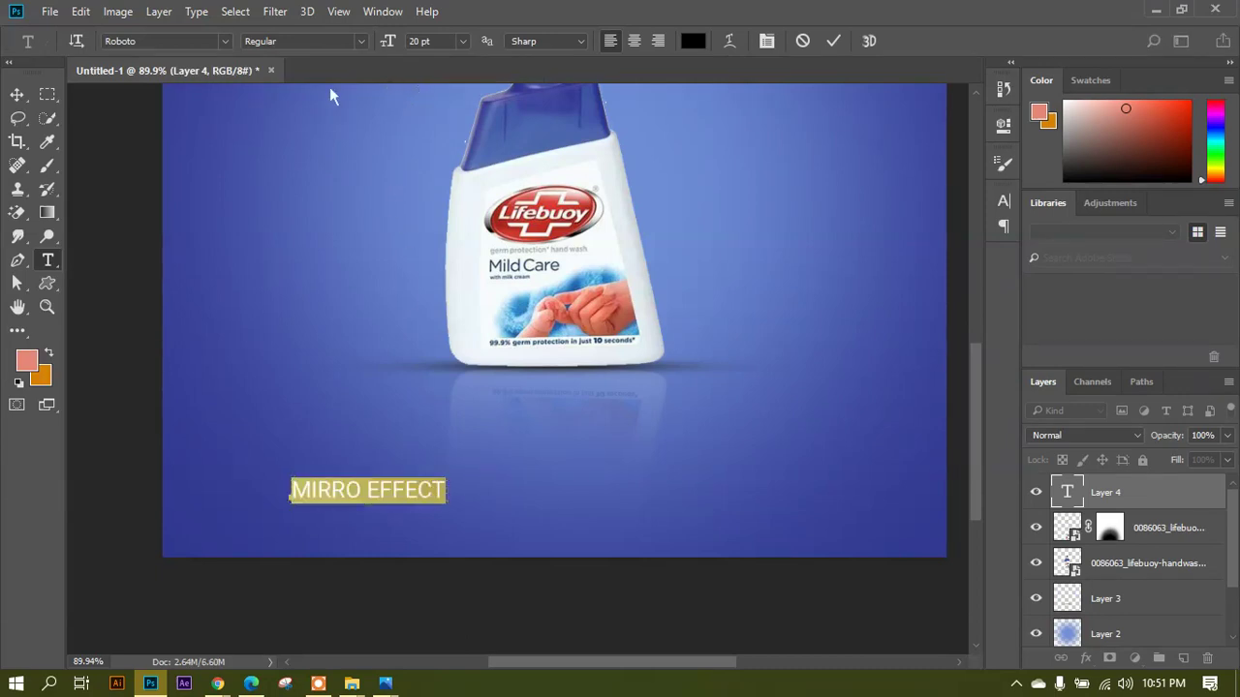
pyautogui.click(360, 41)
pyautogui.click(308, 124)
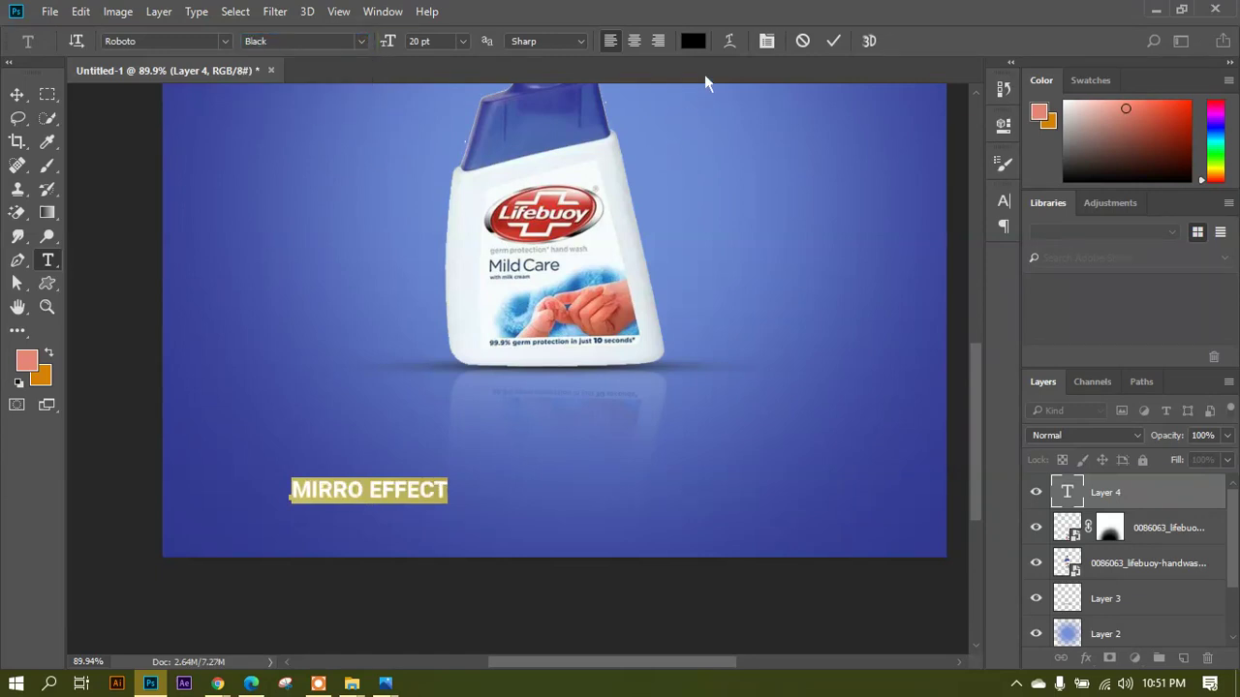
pyautogui.click(692, 40)
pyautogui.click(548, 109)
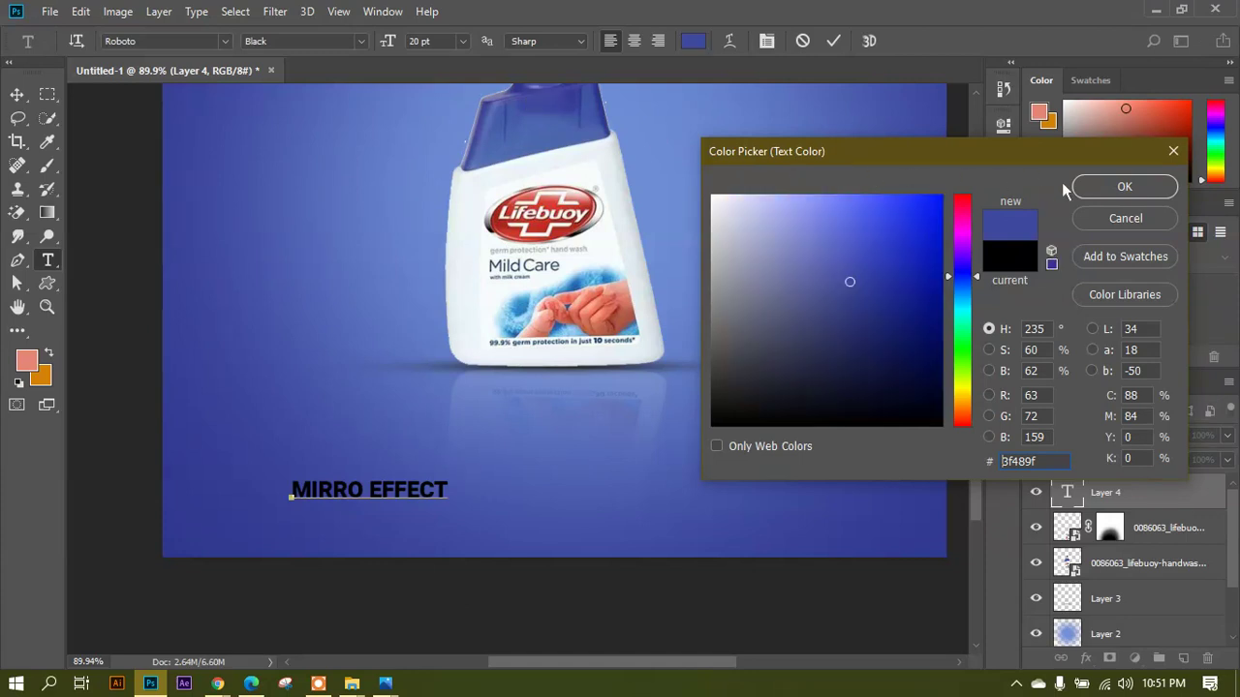
pyautogui.click(1123, 187)
pyautogui.hotkey('ctrl', 'Return')
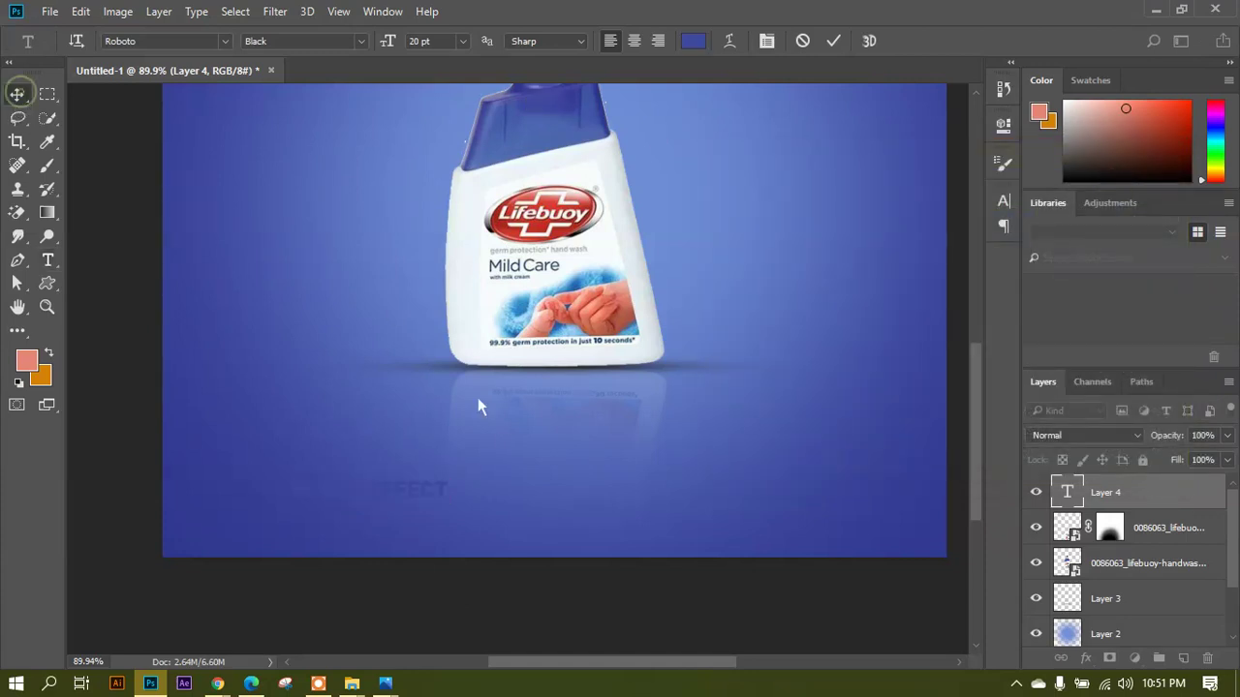
# Scale the text proportionally to about 363% and move it to the middle, just under the bottle's reflection.
pyautogui.hotkey('ctrl', 't')
pyautogui.moveTo(450, 477); pyautogui.dragTo(653, 446)
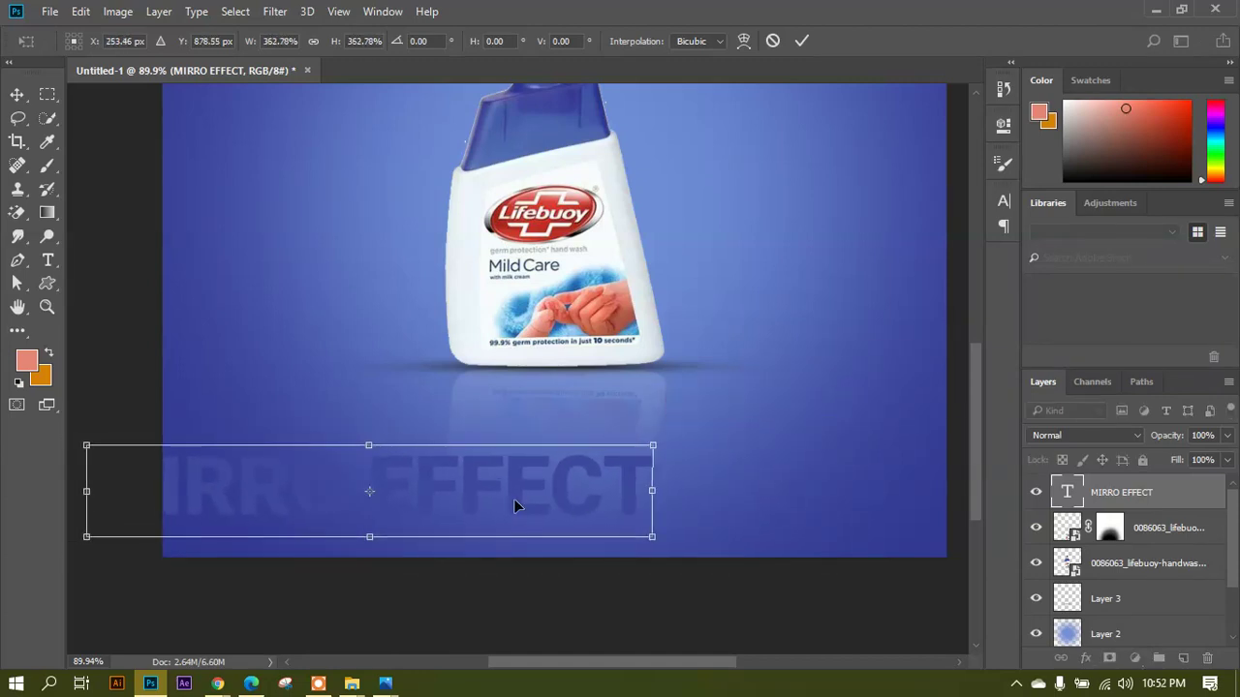
pyautogui.moveTo(515, 505); pyautogui.dragTo(714, 474)
pyautogui.press('Return')
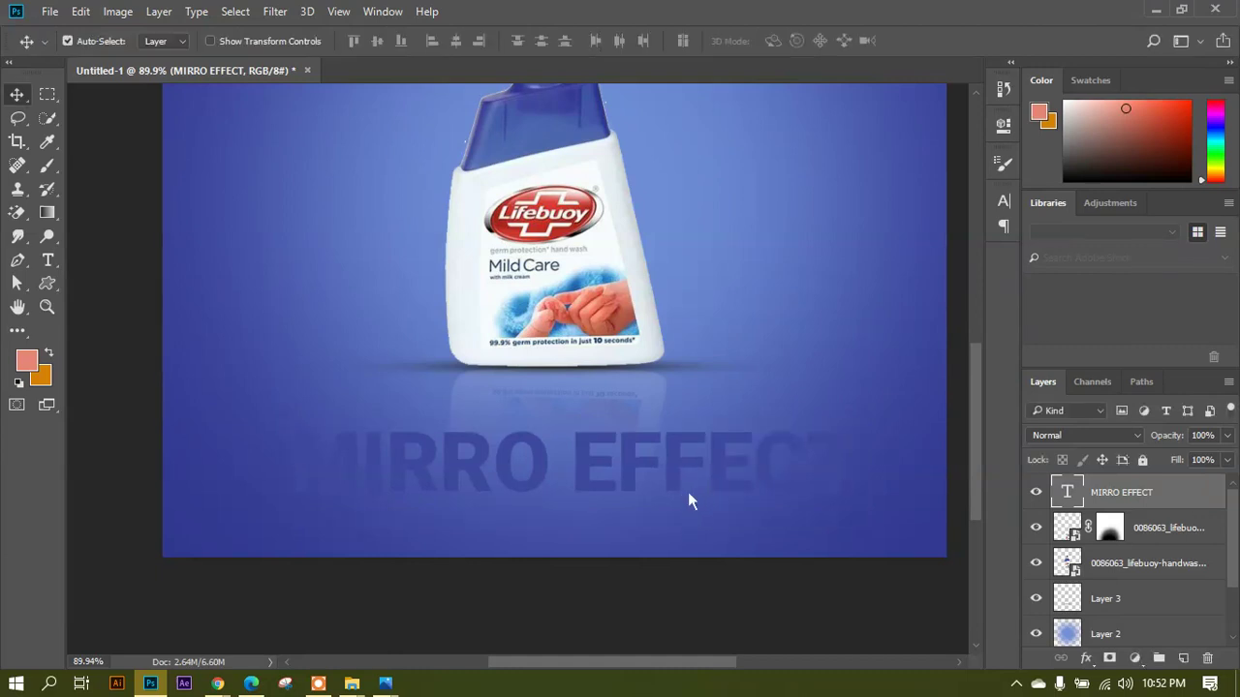
pyautogui.scroll(-2, 647, 468)
pyautogui.scroll(2, 634, 452)
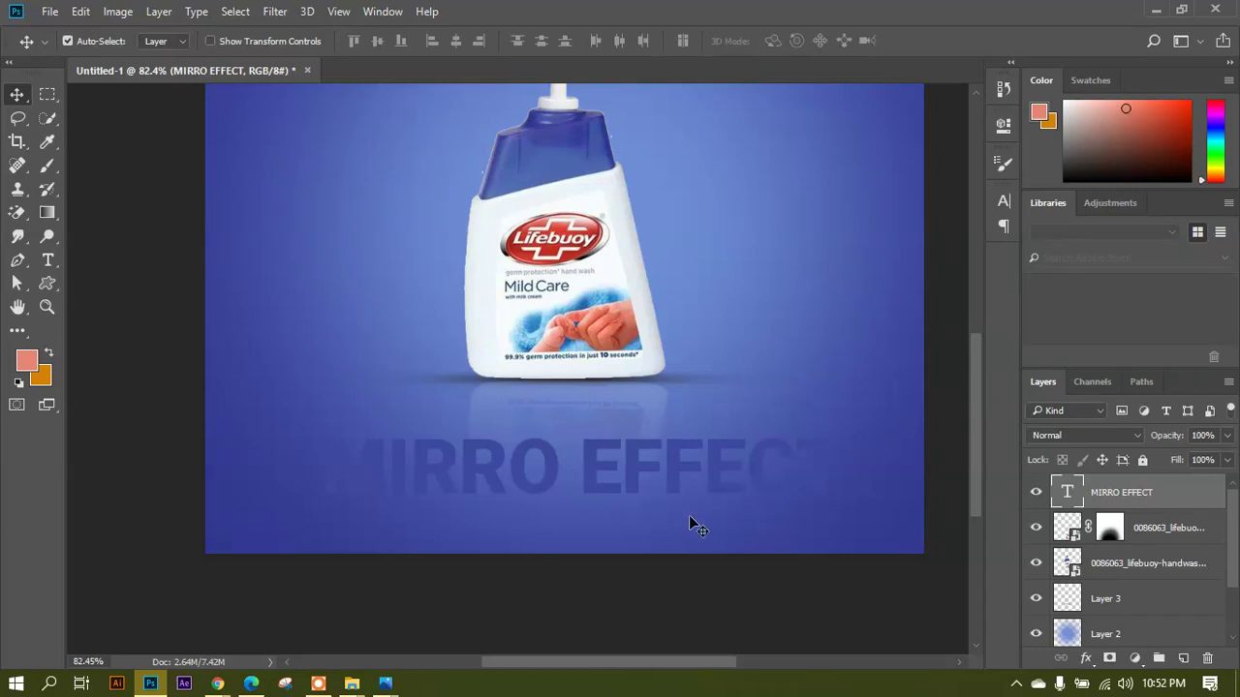
# Add a 5 px outside stroke in light peach to the headline text through its layer's blending options.
pyautogui.scroll(1, 689, 518)
pyautogui.rightClick(1104, 494)
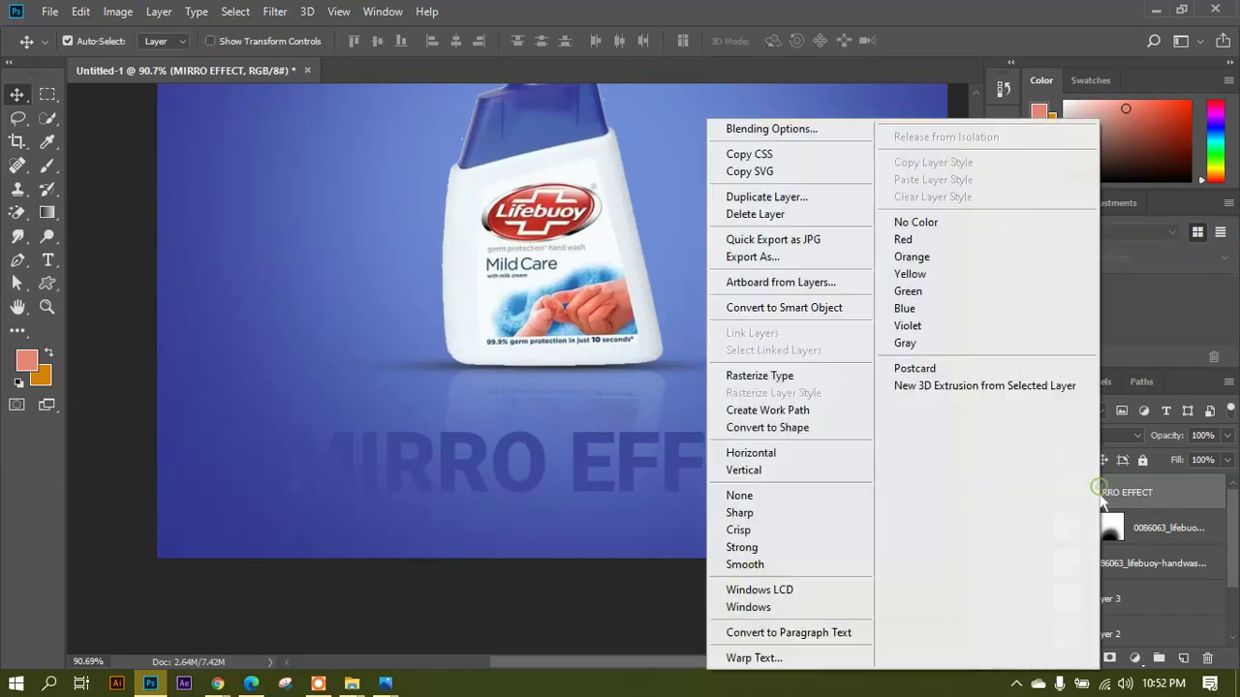
pyautogui.click(801, 142)
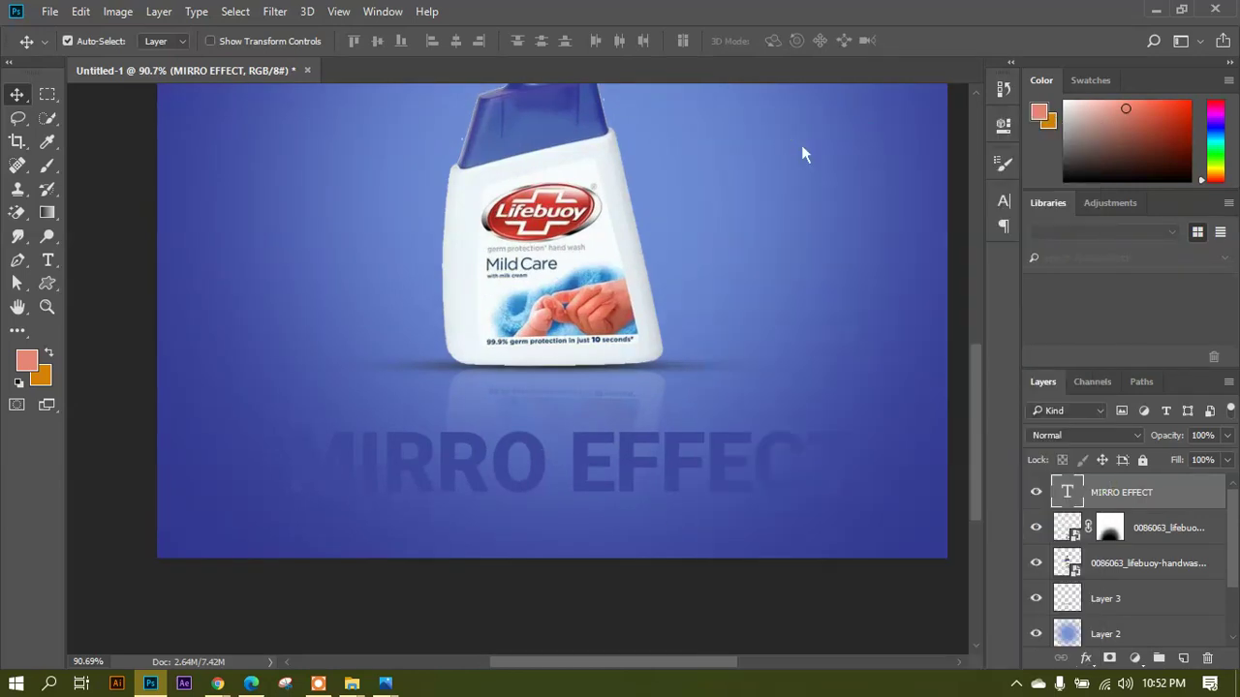
pyautogui.moveTo(490, 91); pyautogui.dragTo(972, 48)
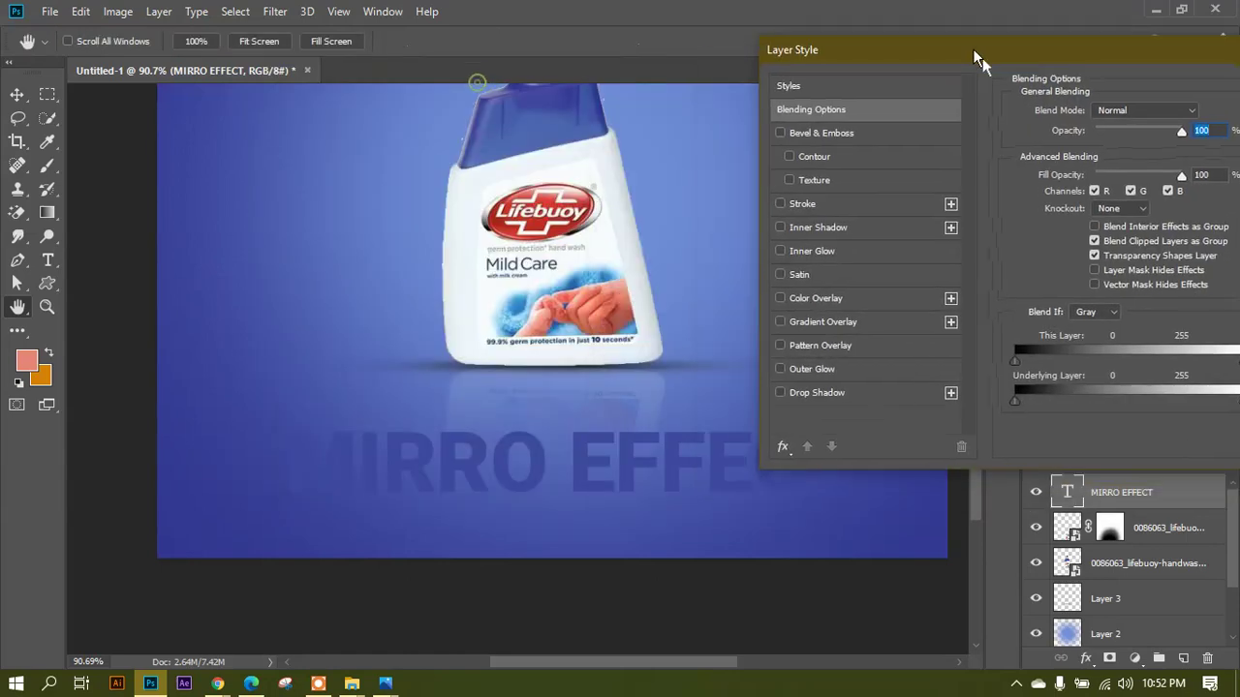
pyautogui.click(840, 204)
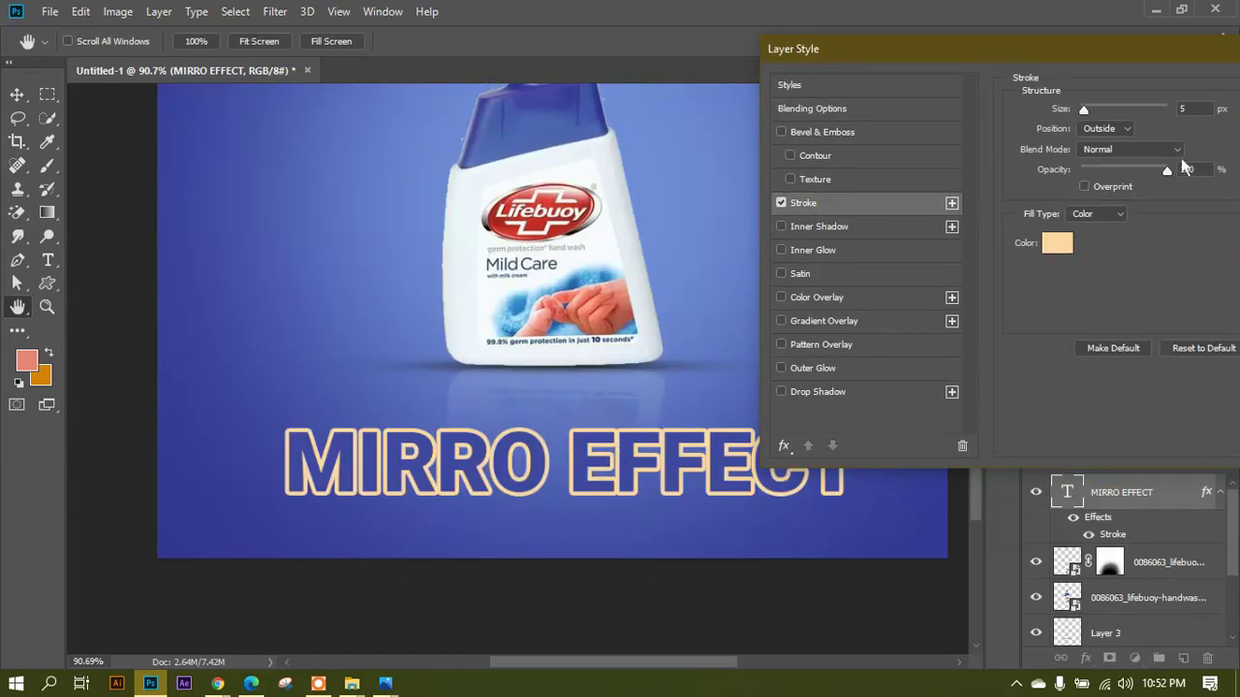
pyautogui.moveTo(1080, 50); pyautogui.dragTo(1146, 17)
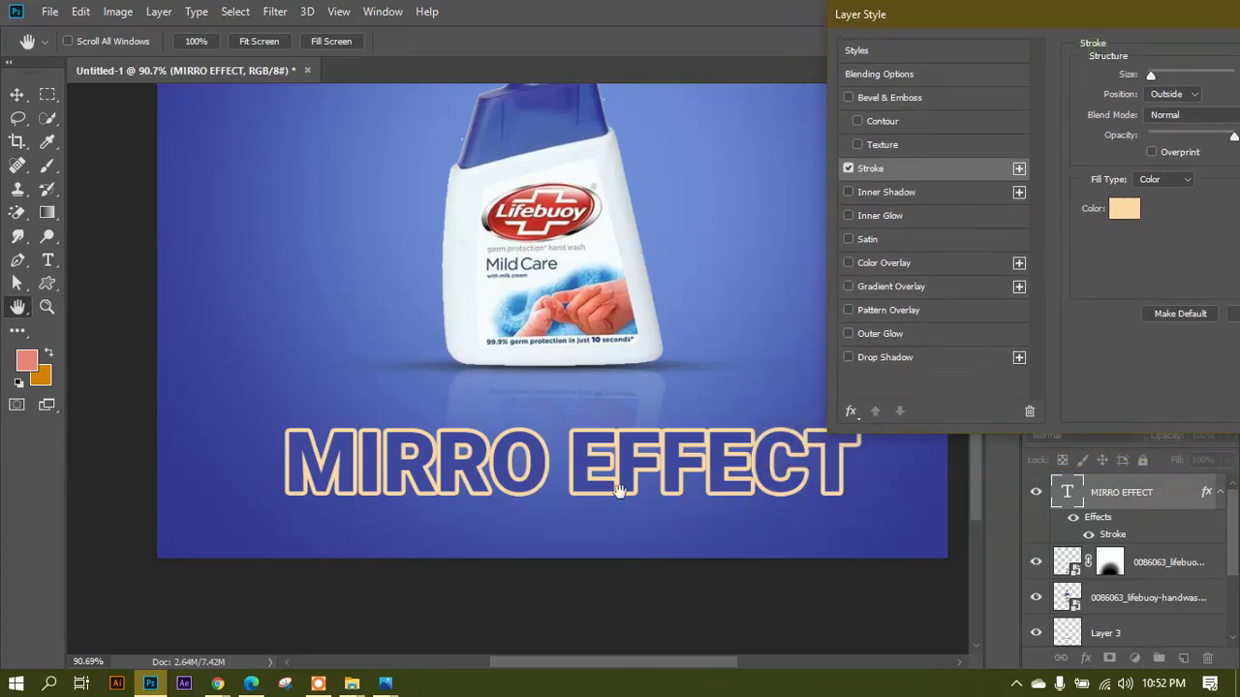
# Add a Multiply drop shadow to the headline at a 90° angle, pulled in close beneath the letters, and apply the layer style.
pyautogui.click(917, 370)
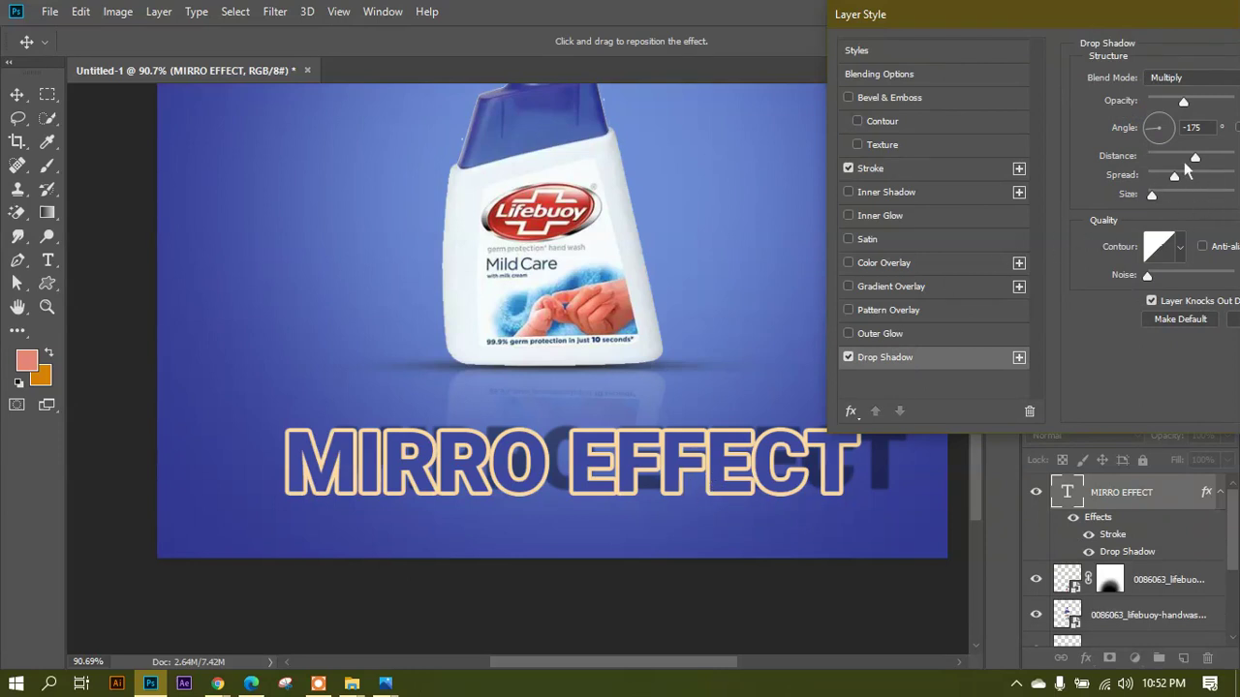
pyautogui.moveTo(707, 476); pyautogui.dragTo(651, 480)
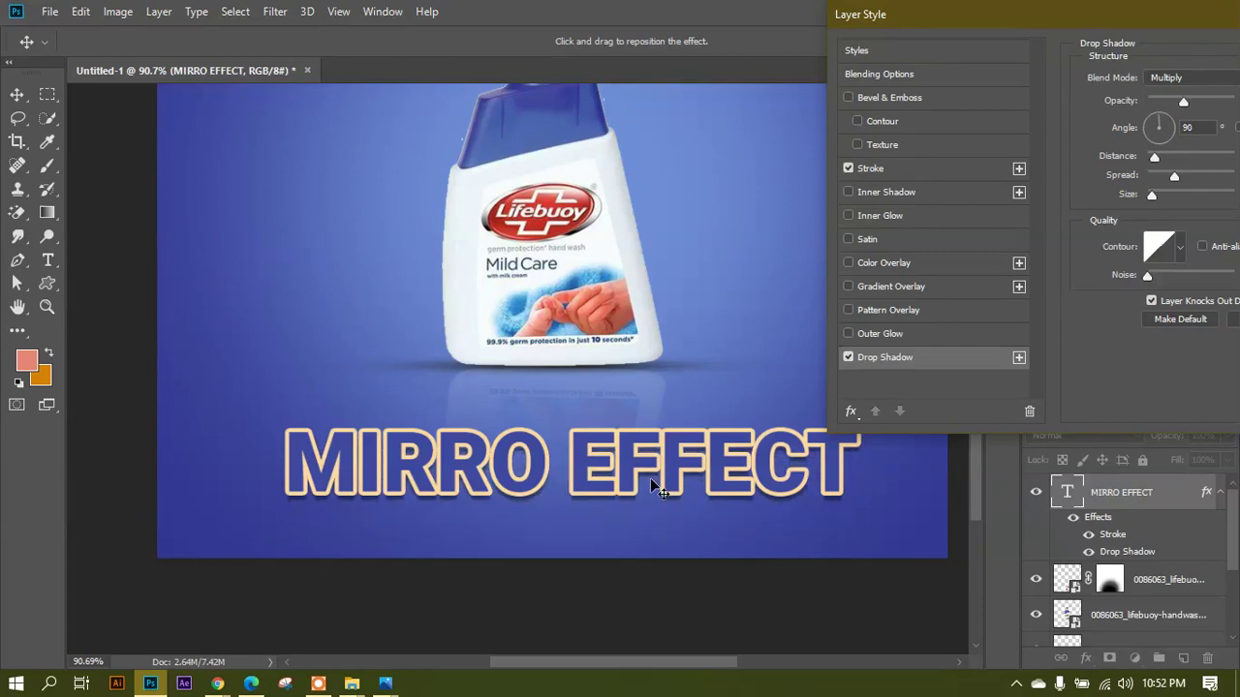
pyautogui.moveTo(1066, 36); pyautogui.dragTo(786, 77)
pyautogui.press('Return')
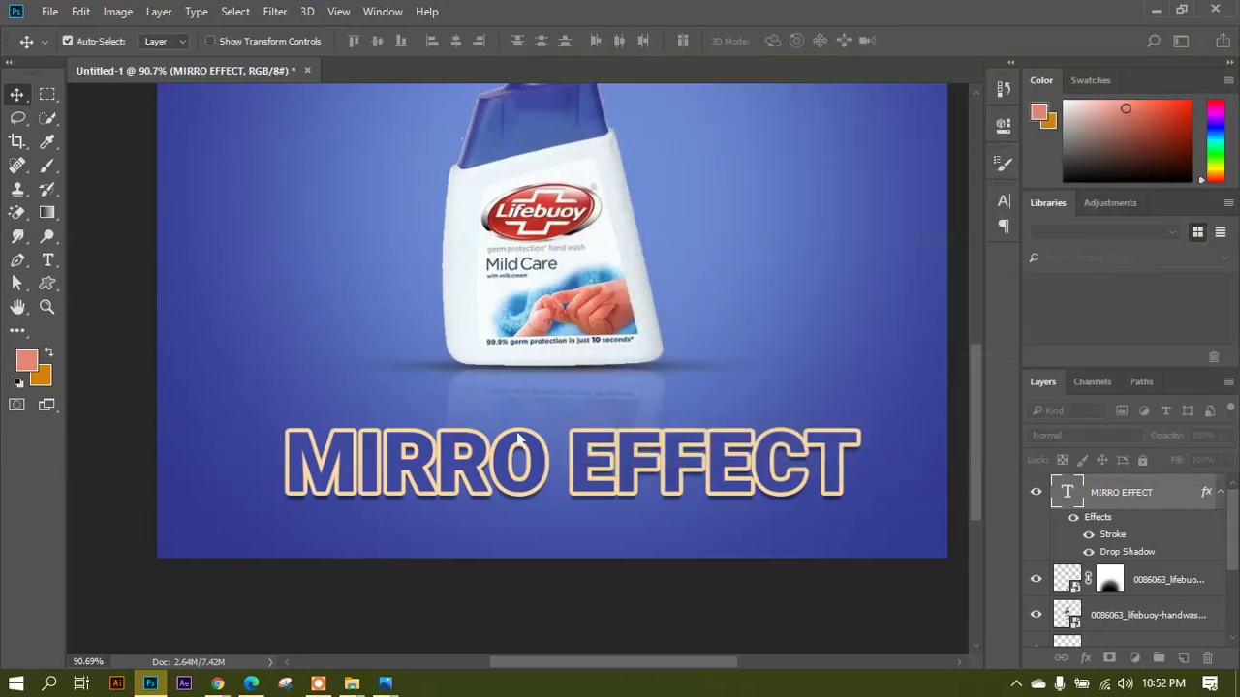
# Correct the headline's wording to "MIRROR EFFECT".
pyautogui.scroll(-2, 581, 461)
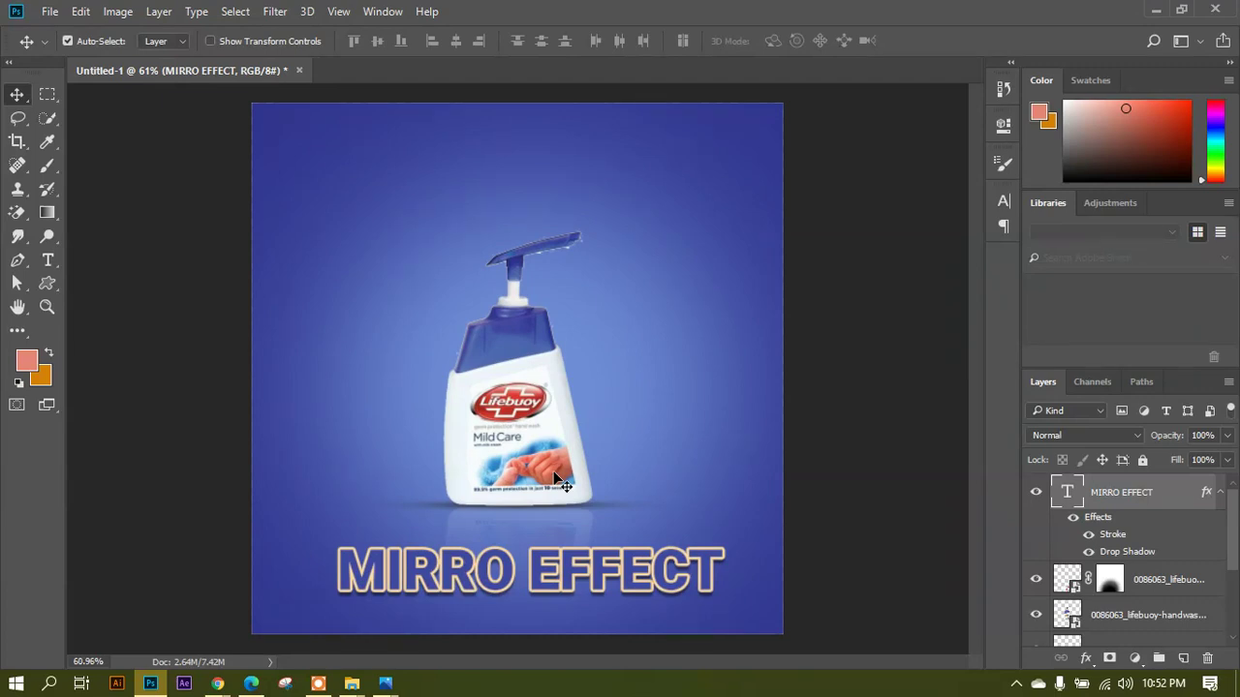
pyautogui.click(48, 260)
pyautogui.click(513, 581)
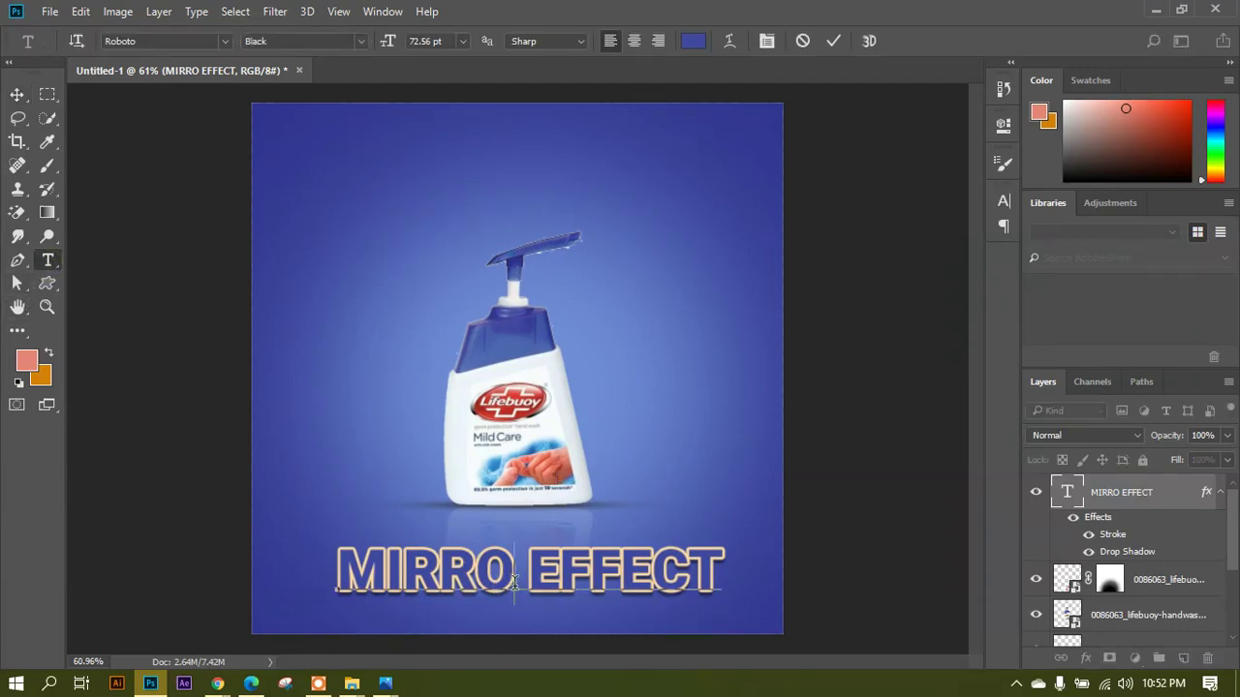
pyautogui.write('R')
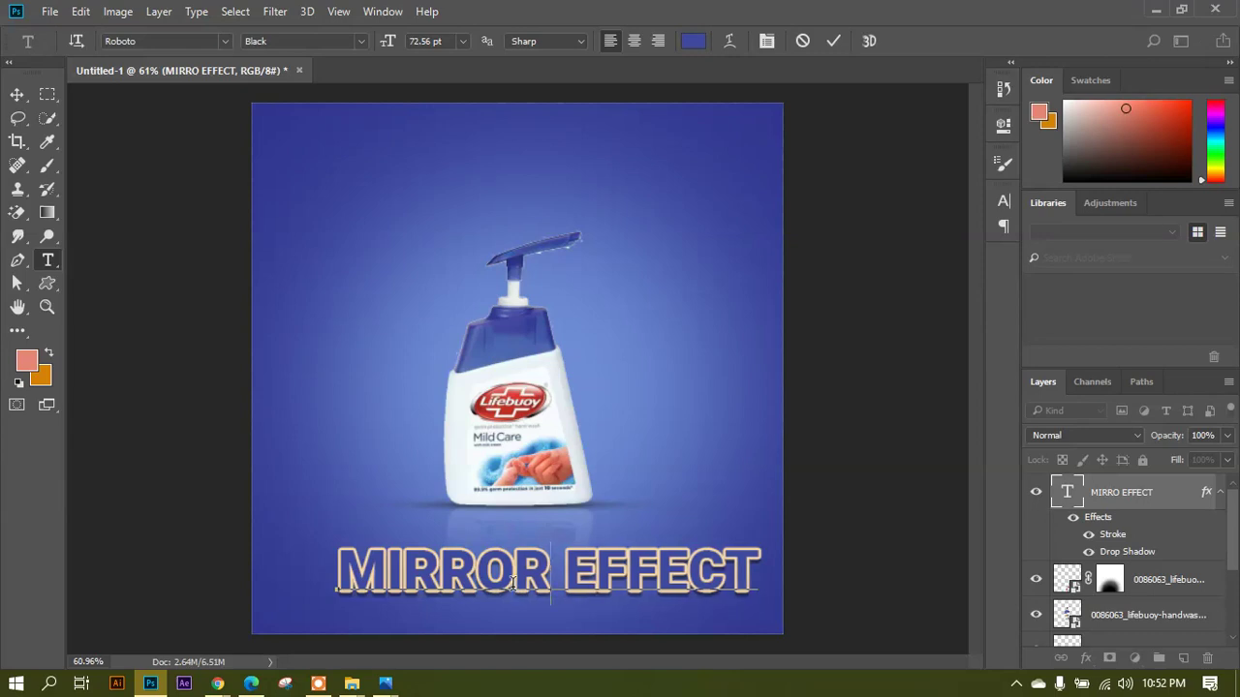
pyautogui.click(16, 94)
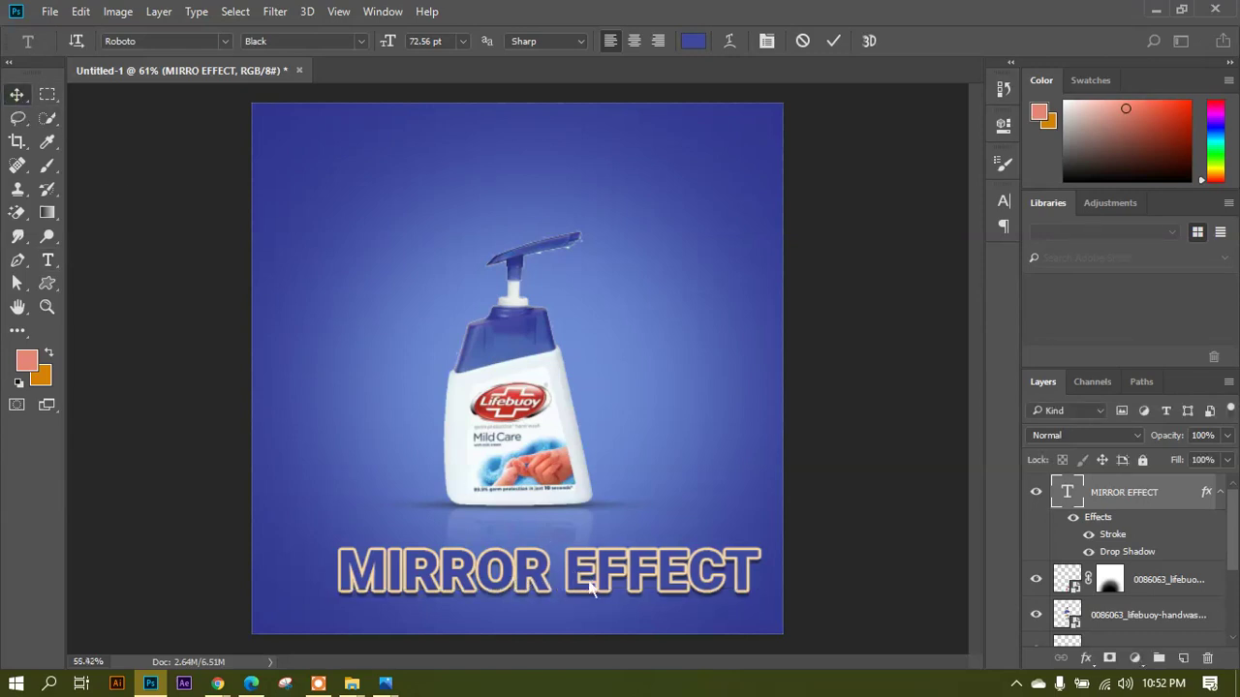
# Centre the headline horizontally beneath the bottle and collapse its layer's effects list.
pyautogui.scroll(-1, 576, 579)
pyautogui.moveTo(576, 572); pyautogui.dragTo(548, 571)
pyautogui.scroll(1, 554, 547)
pyautogui.scroll(-1, 560, 533)
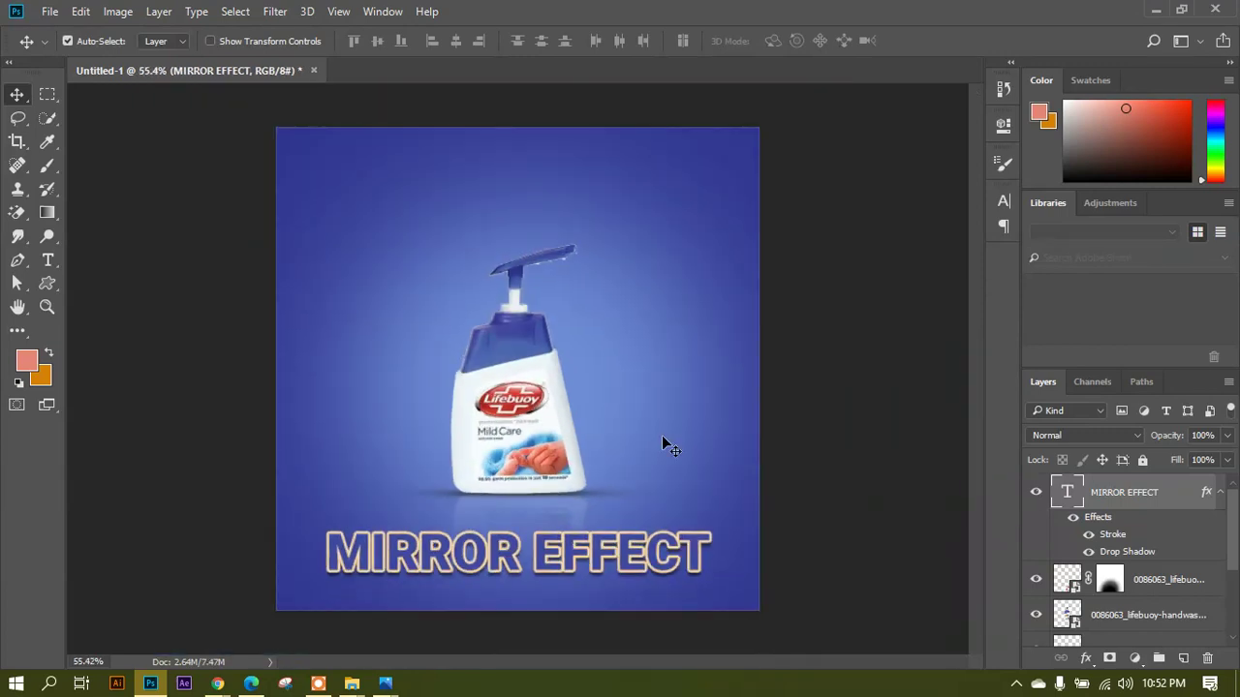
pyautogui.scroll(1, 506, 463)
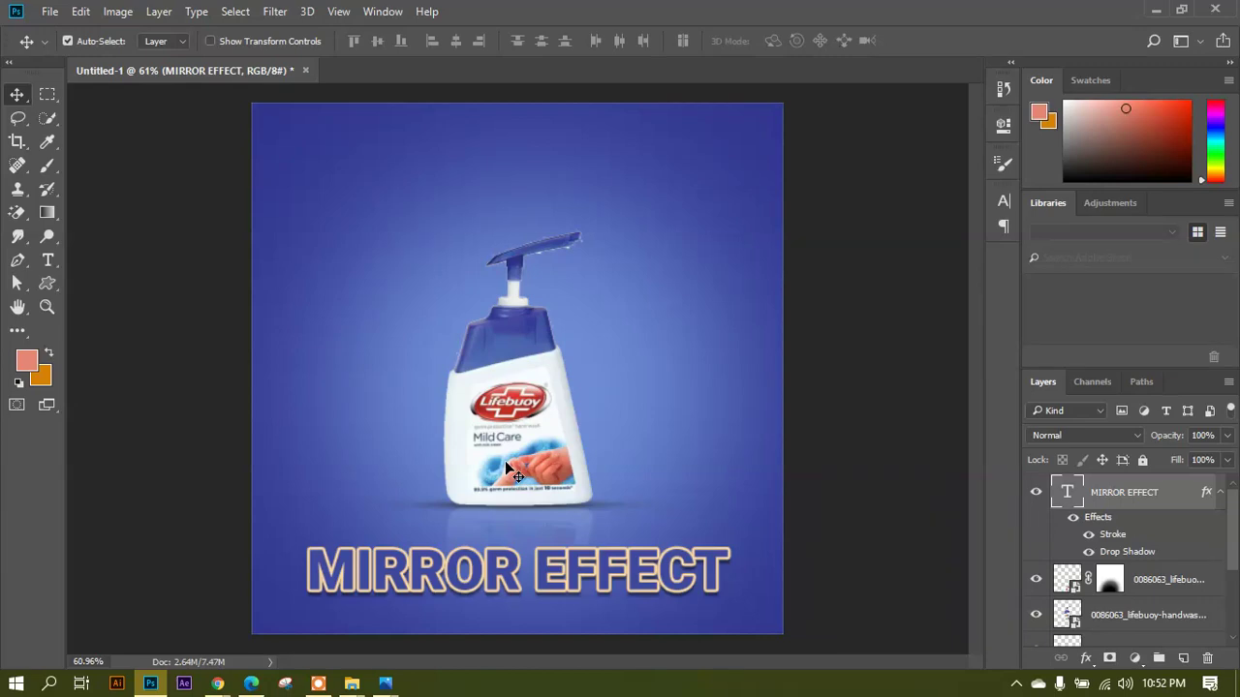
pyautogui.click(1220, 492)
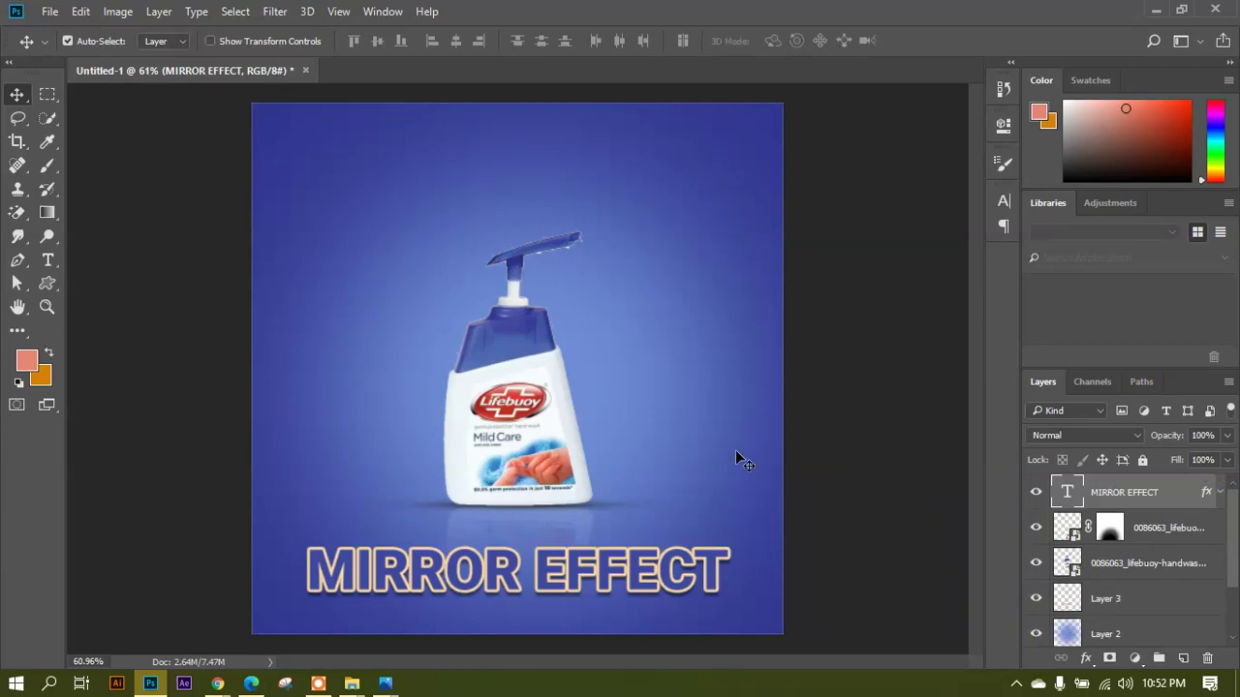
# Switch to File Explorer and open Desktop > GDFC Class Document > OSDC Photoshop Content > Photoshop 3rd Class > News Paper Ad Design.
pyautogui.moveTo(358, 689)
pyautogui.click(447, 636)
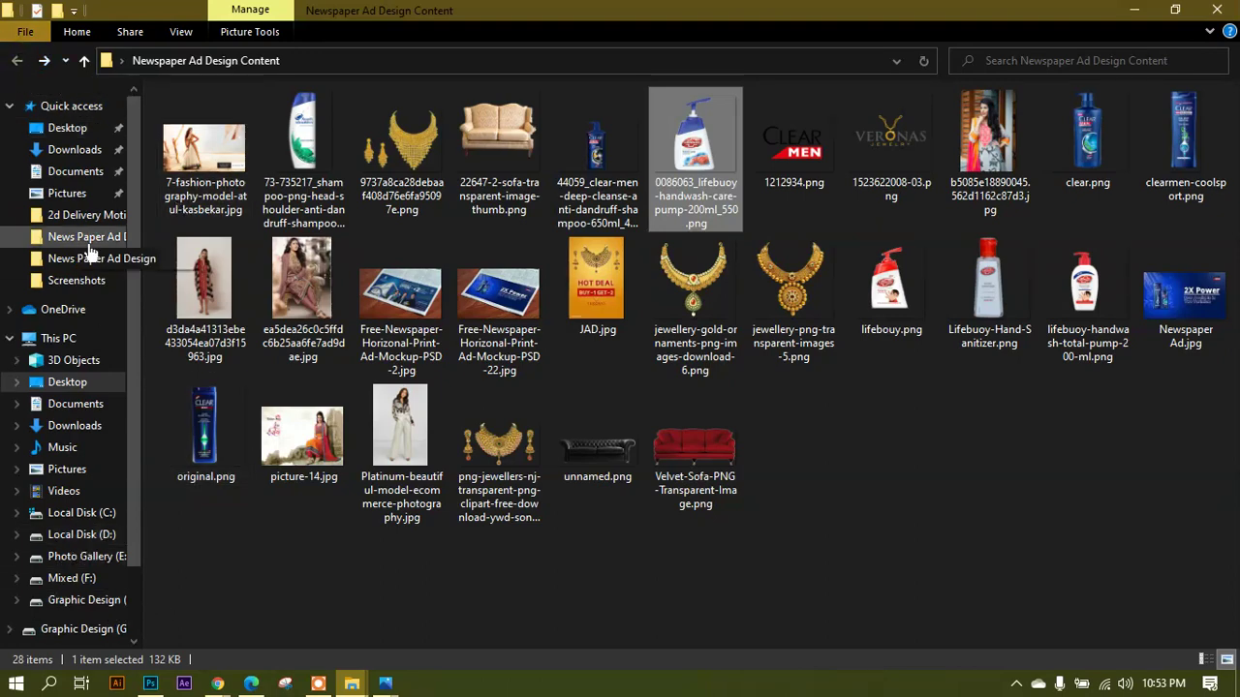
pyautogui.click(68, 381)
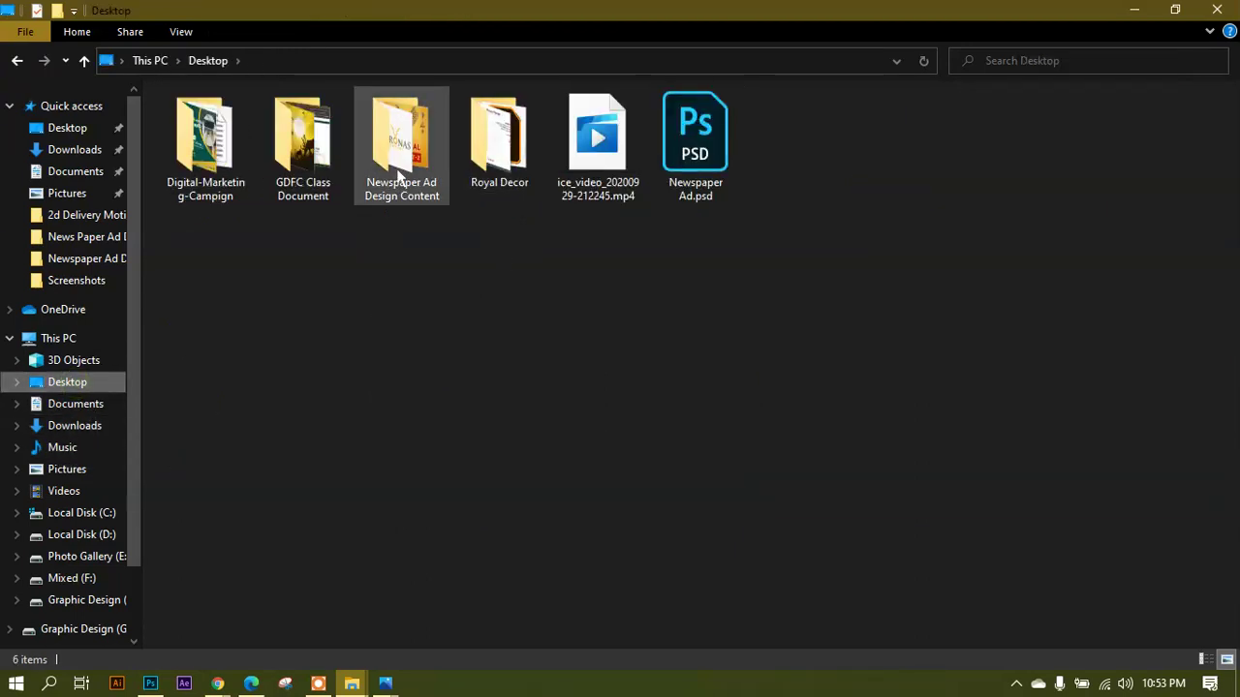
pyautogui.click(292, 153)
pyautogui.doubleClick(293, 153)
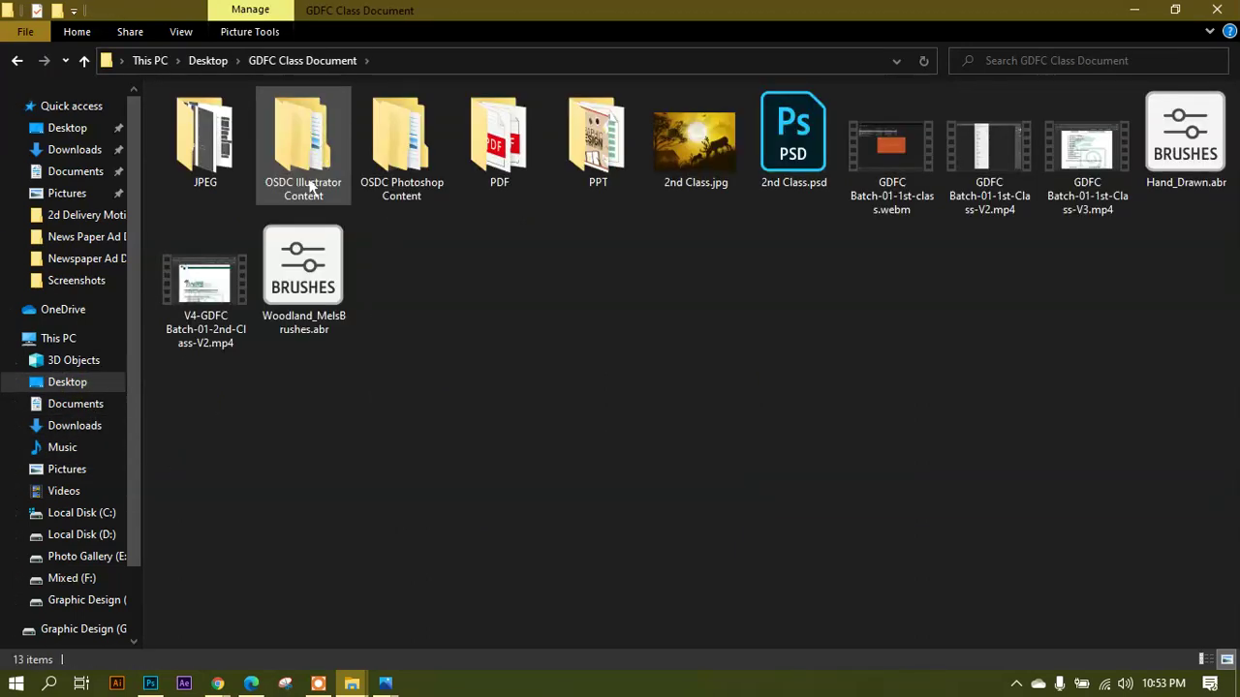
pyautogui.doubleClick(401, 145)
pyautogui.doubleClick(255, 157)
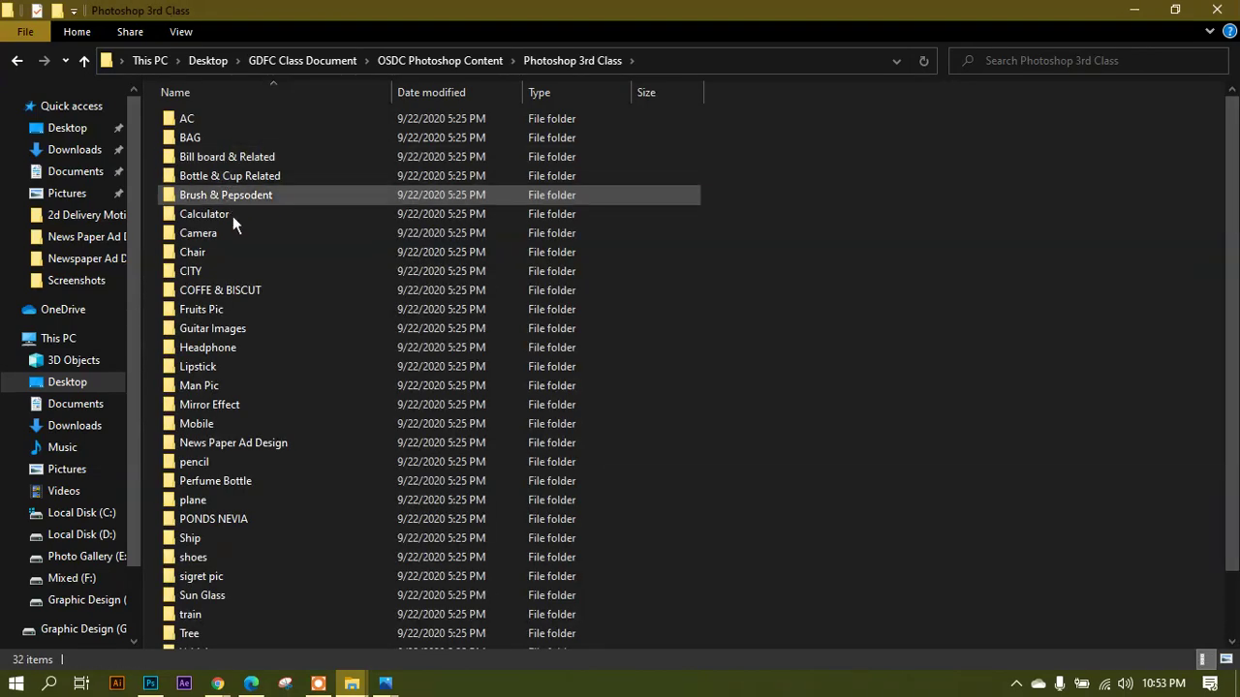
pyautogui.doubleClick(272, 446)
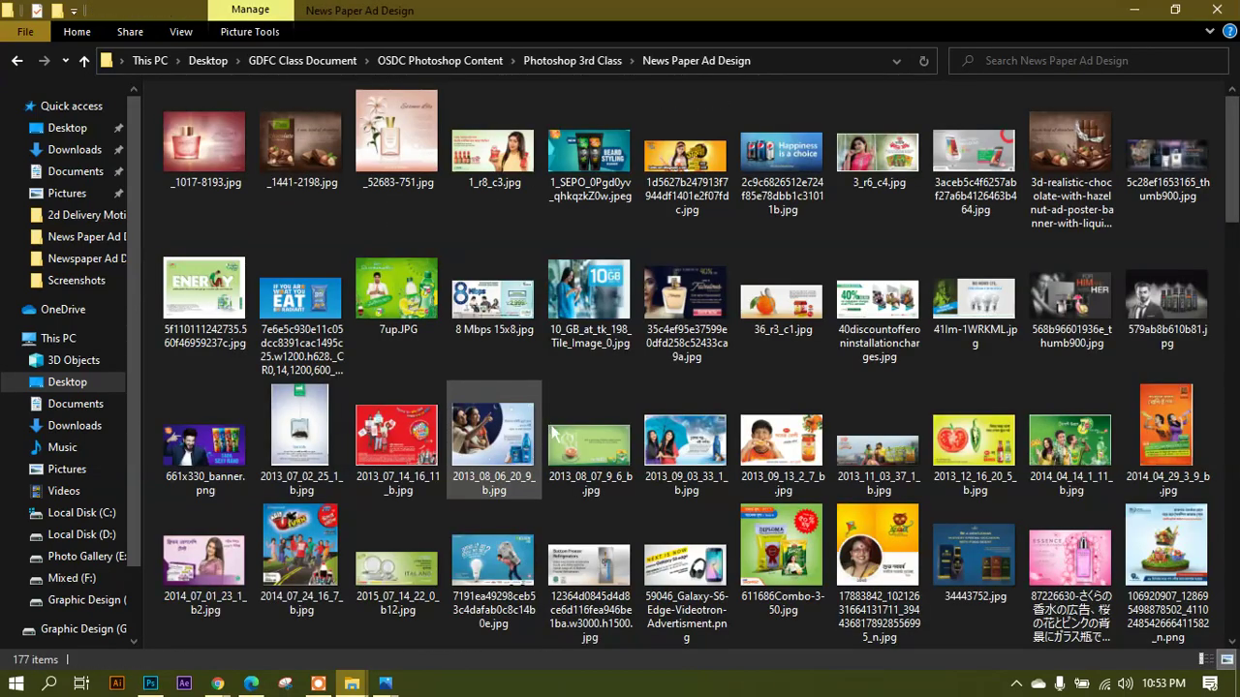
# Browse the sample newspaper ads, open the Dhaka Regency rice dish ad in Photos and zoom in on its outlined headline.
pyautogui.scroll(-8, 557, 441)
pyautogui.scroll(-3, 562, 438)
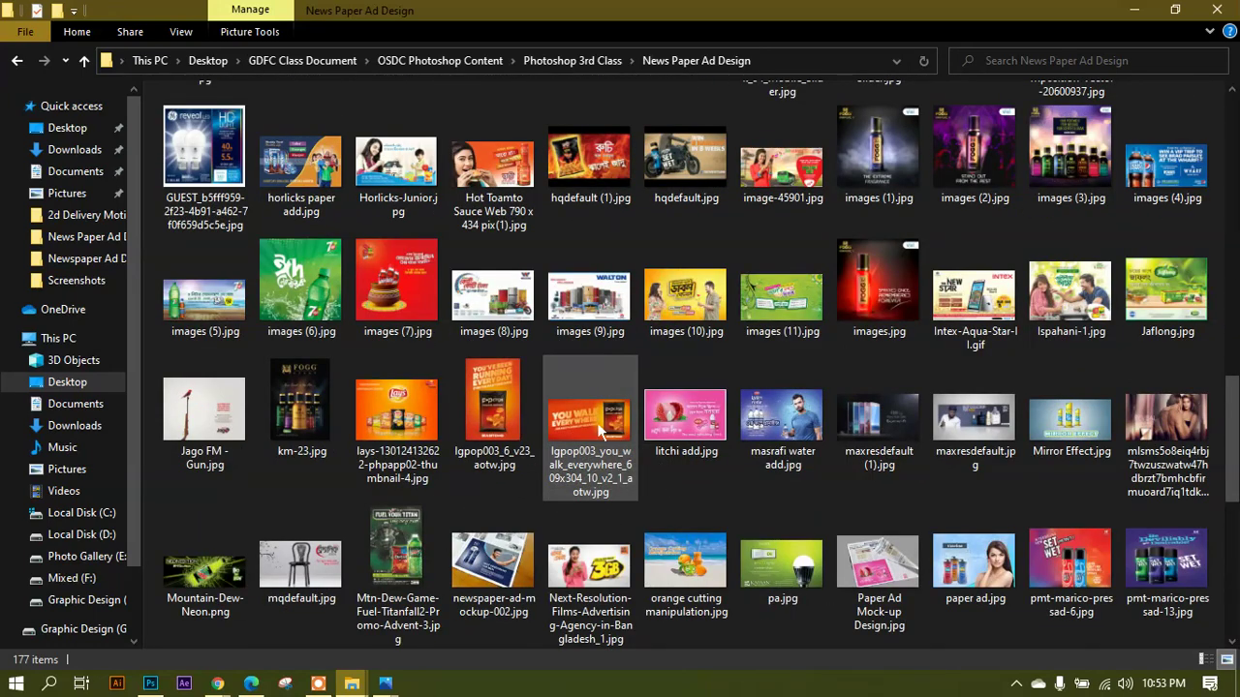
pyautogui.scroll(7, 599, 429)
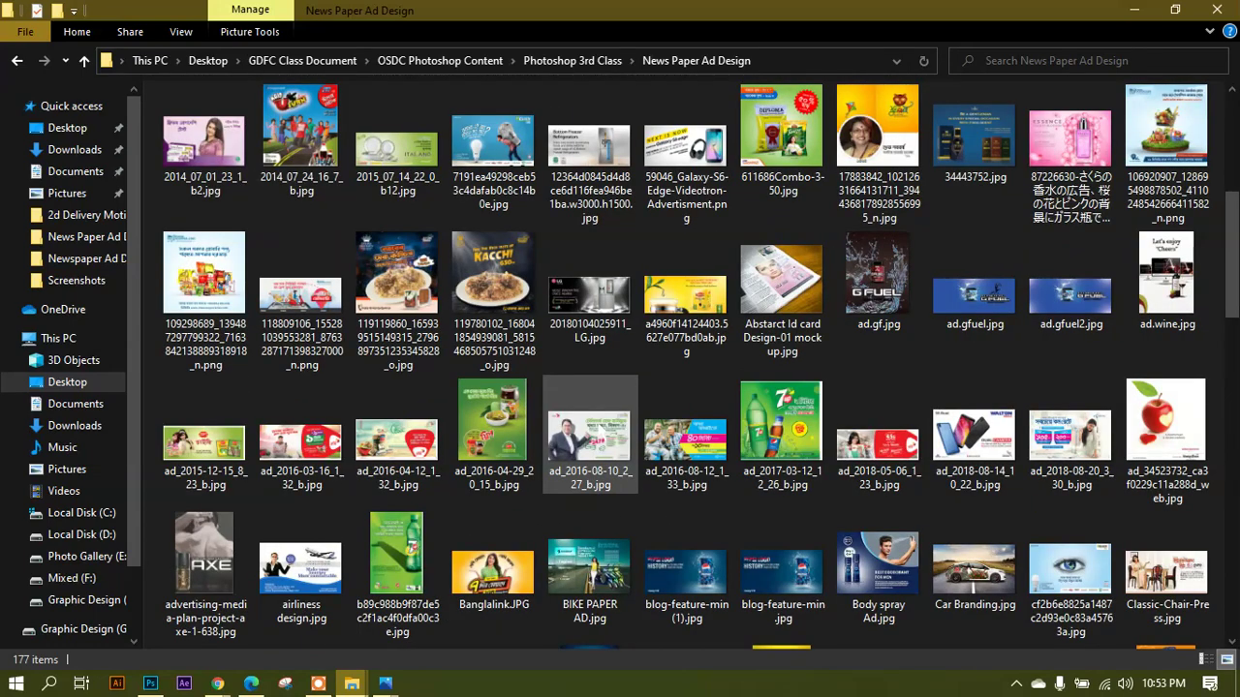
pyautogui.click(417, 281)
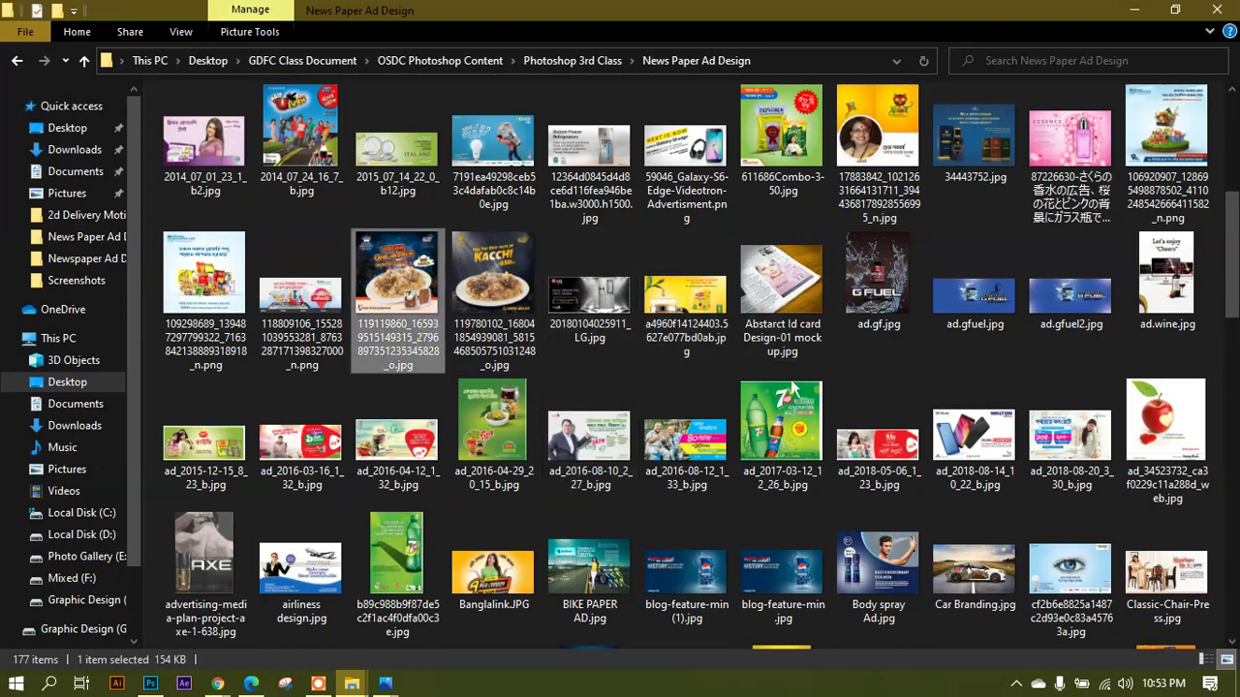
pyautogui.press('Return')
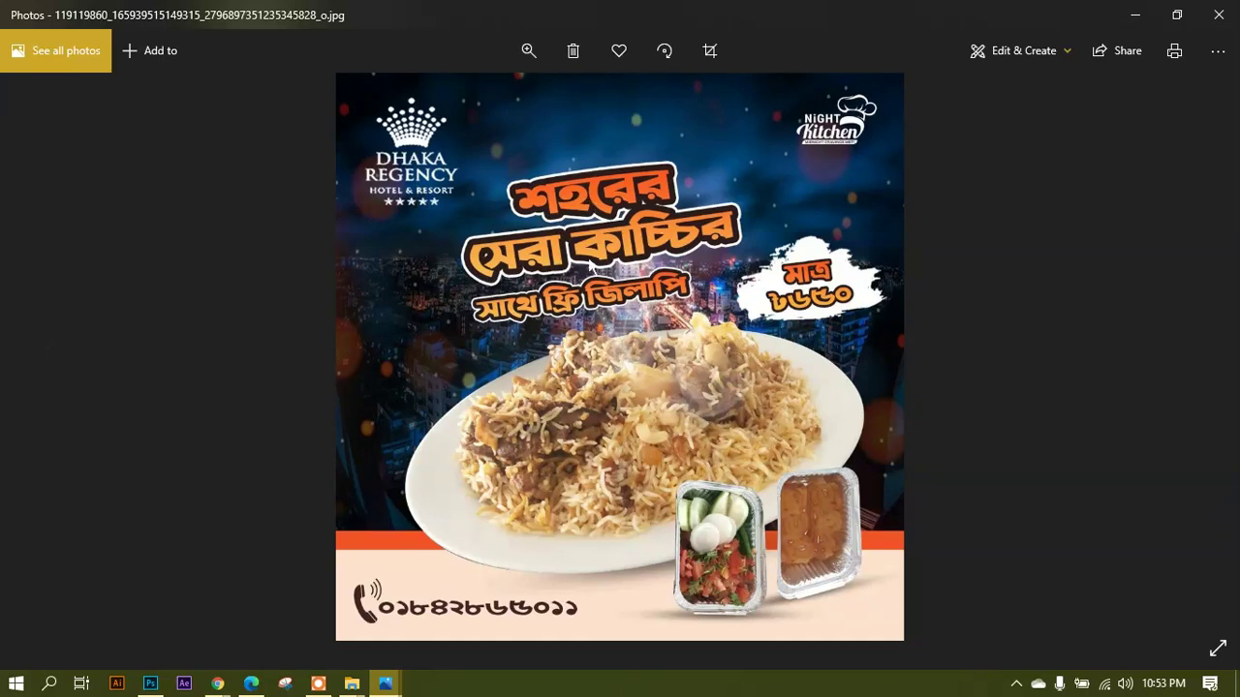
pyautogui.scroll(2, 552, 249)
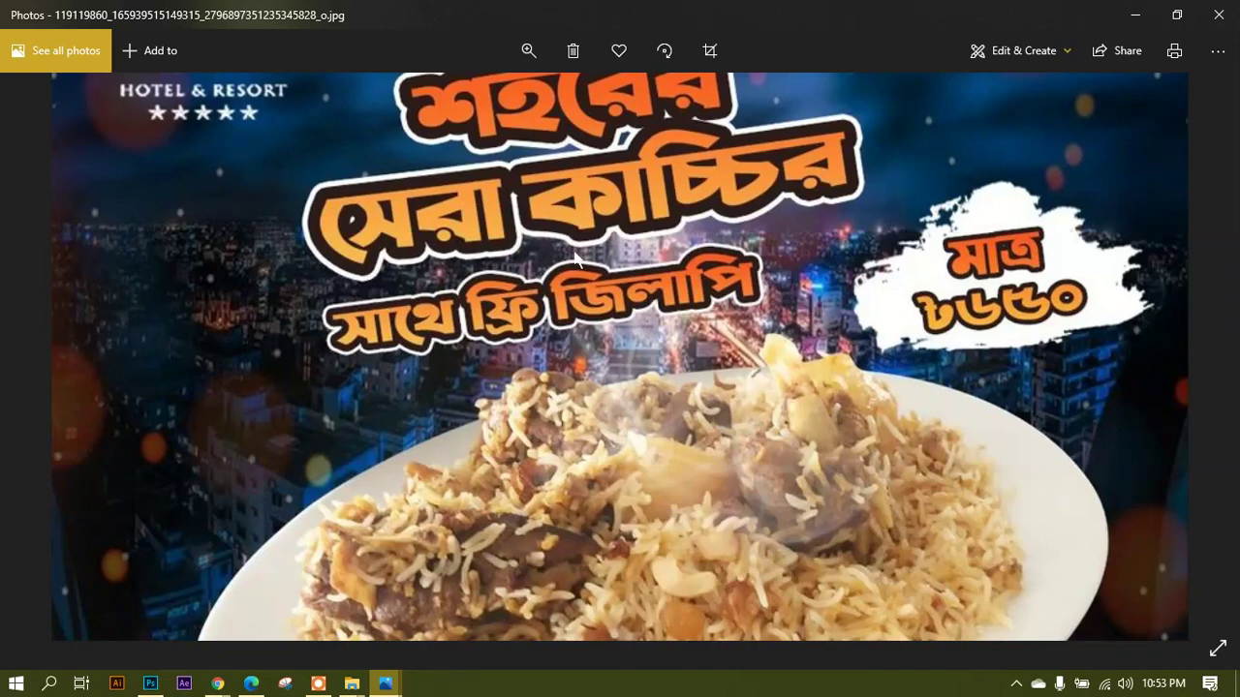
# Examine the Dhaka Regency rice ad up close, covering its headline, the plate and the shadows beneath the food containers.
pyautogui.scroll(-2, 574, 257)
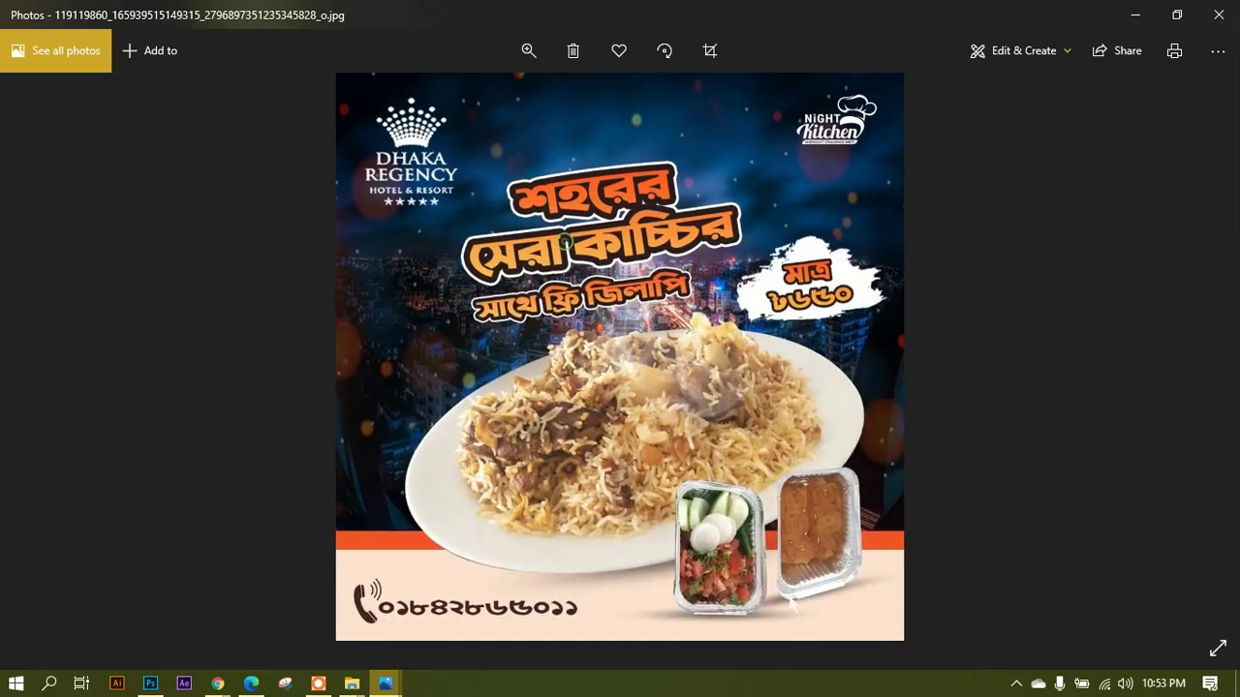
pyautogui.scroll(2, 651, 309)
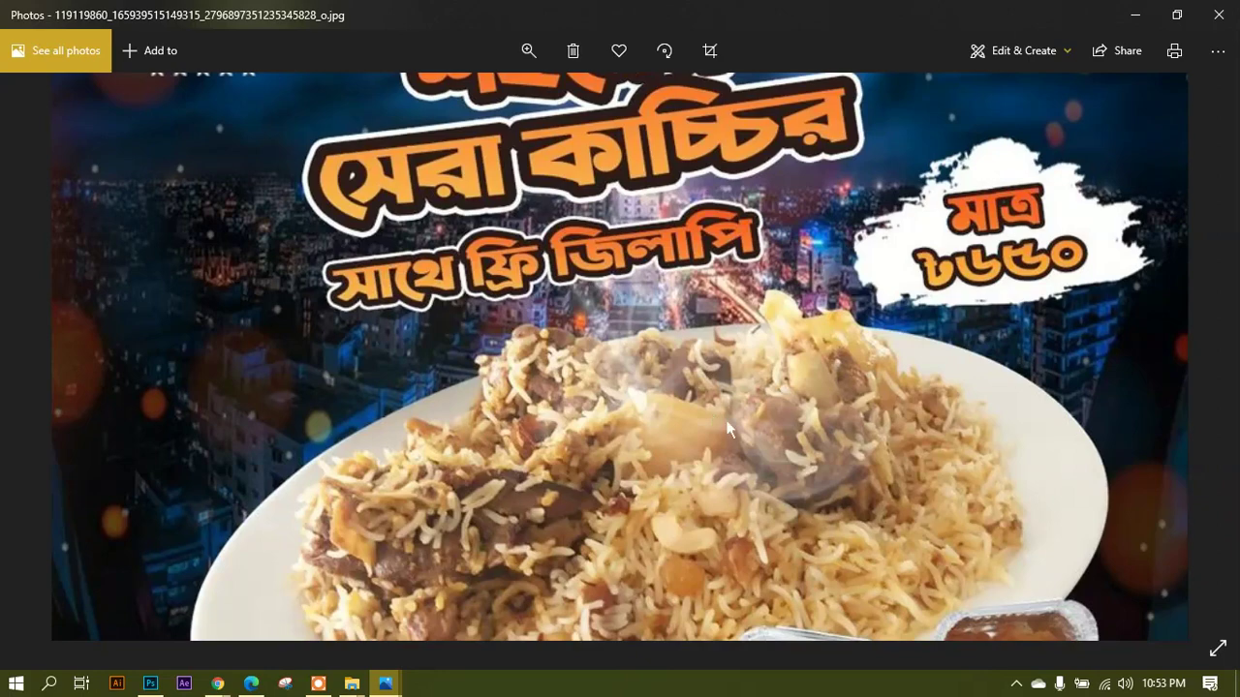
pyautogui.scroll(-2, 678, 353)
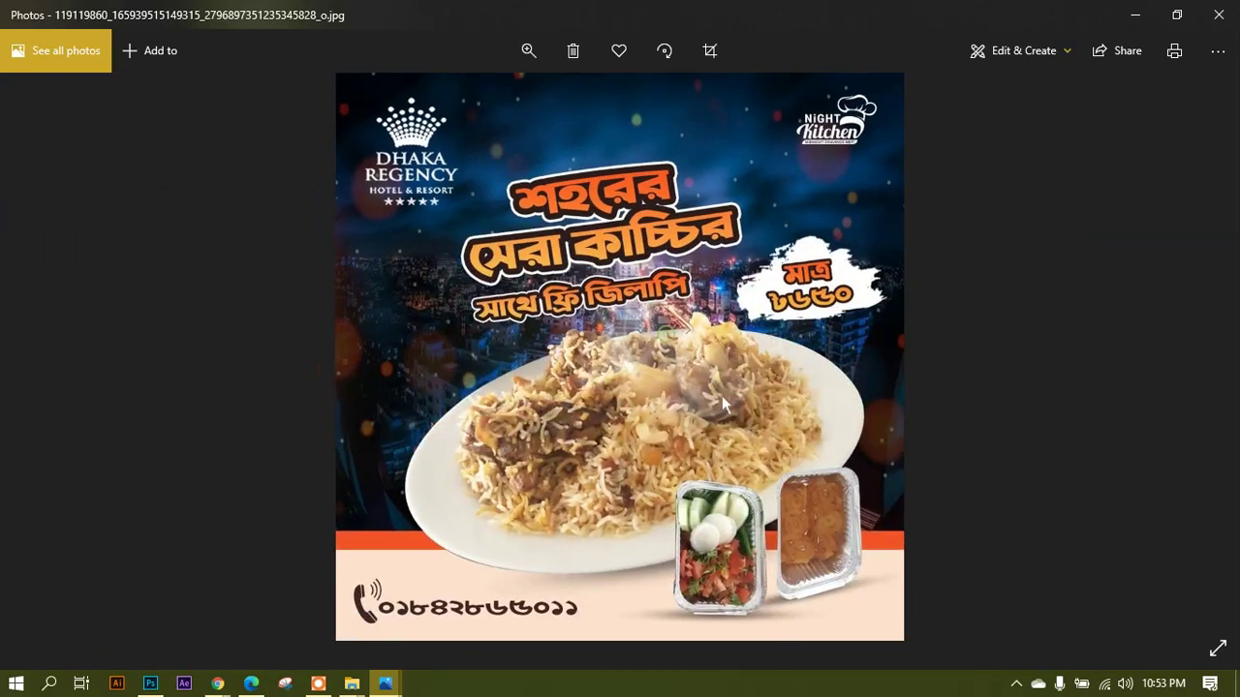
pyautogui.scroll(2, 722, 395)
pyautogui.scroll(-2, 721, 395)
pyautogui.scroll(2, 721, 399)
pyautogui.moveTo(721, 399); pyautogui.dragTo(612, 162)
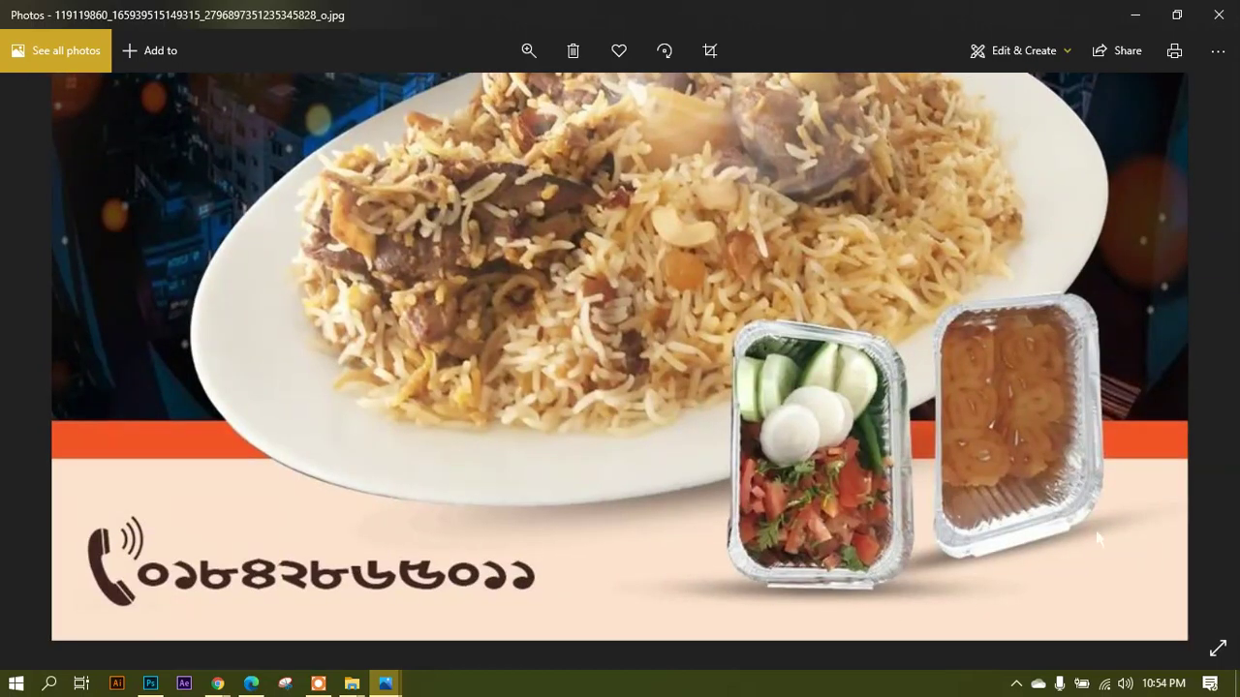
pyautogui.scroll(-2, 621, 428)
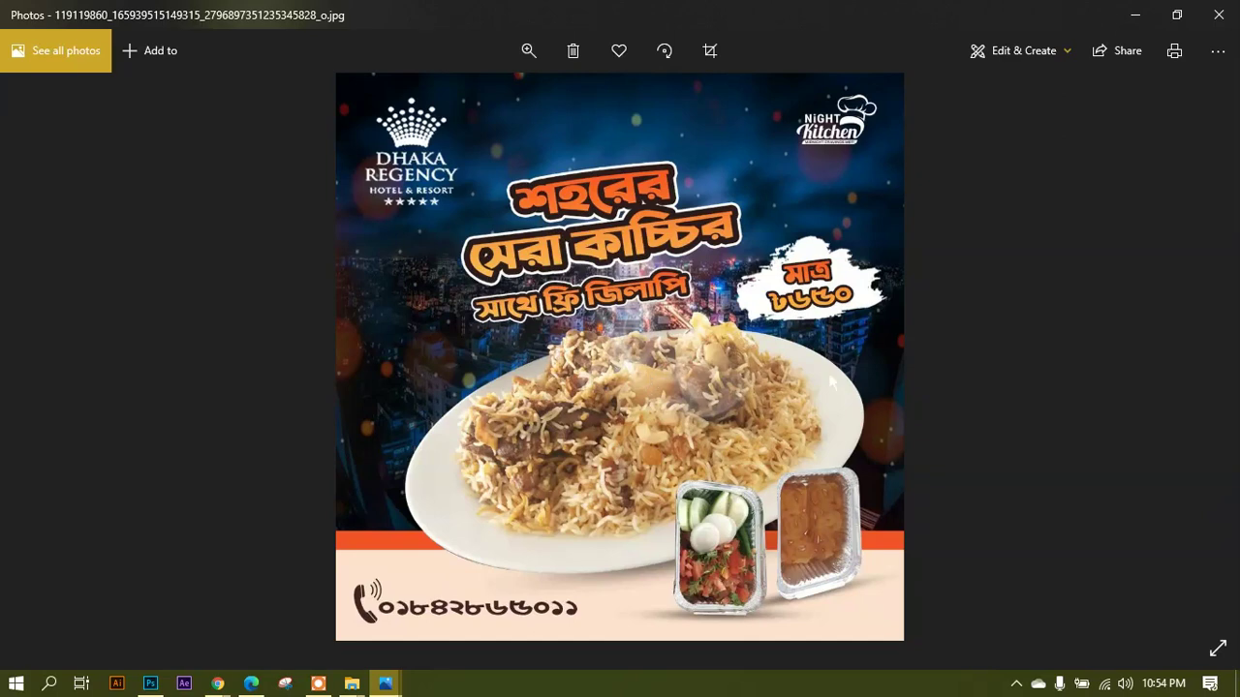
# Compare the rice ad with the dark Kacchi ad that follows it, and examine the rice ad's night-city background up close.
pyautogui.click(1199, 359)
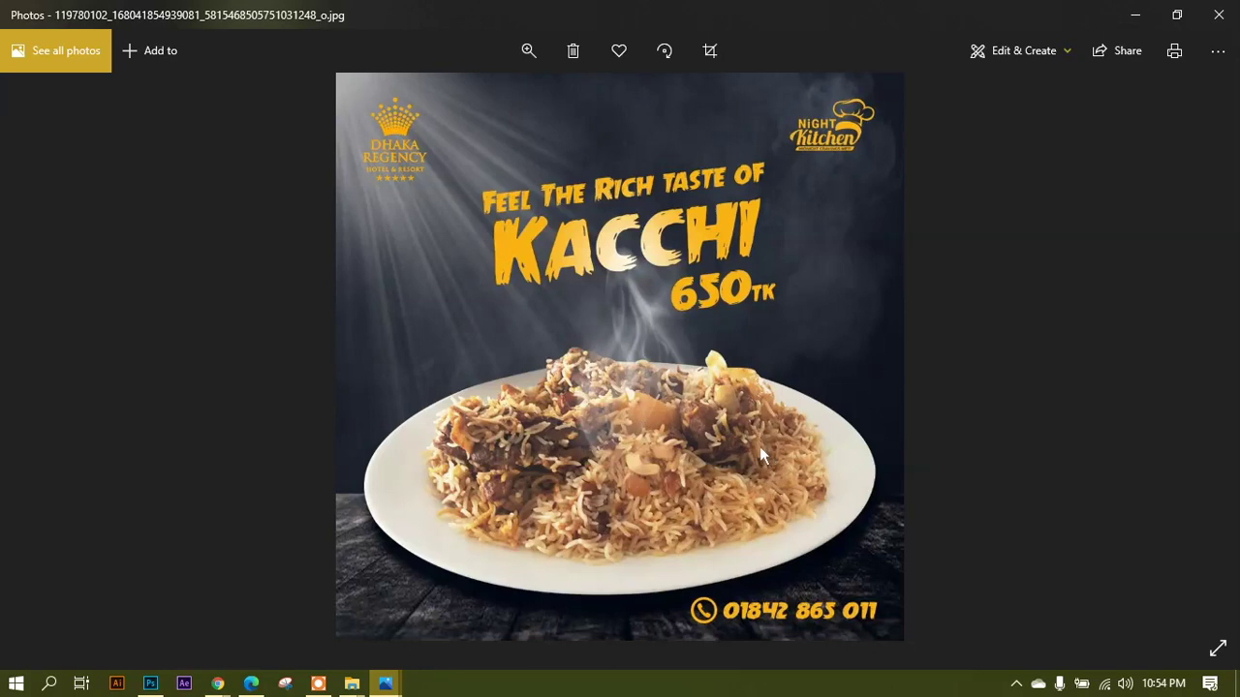
pyautogui.click(49, 358)
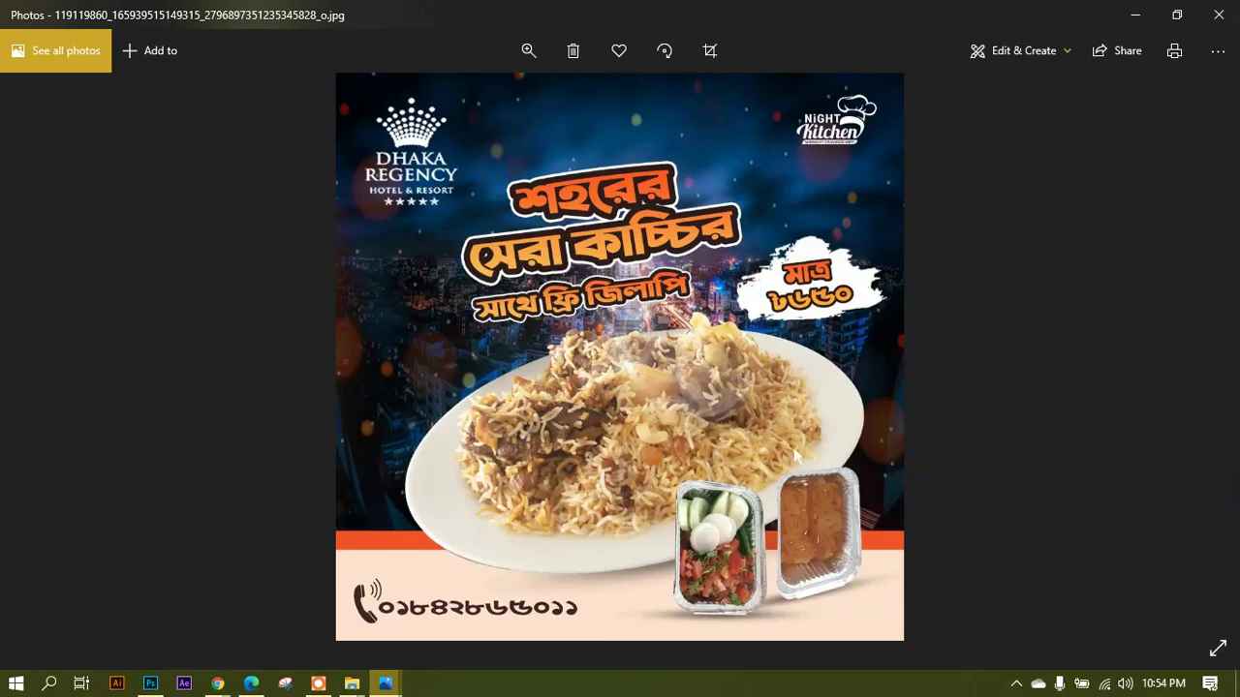
pyautogui.scroll(3, 499, 368)
pyautogui.scroll(-2, 387, 317)
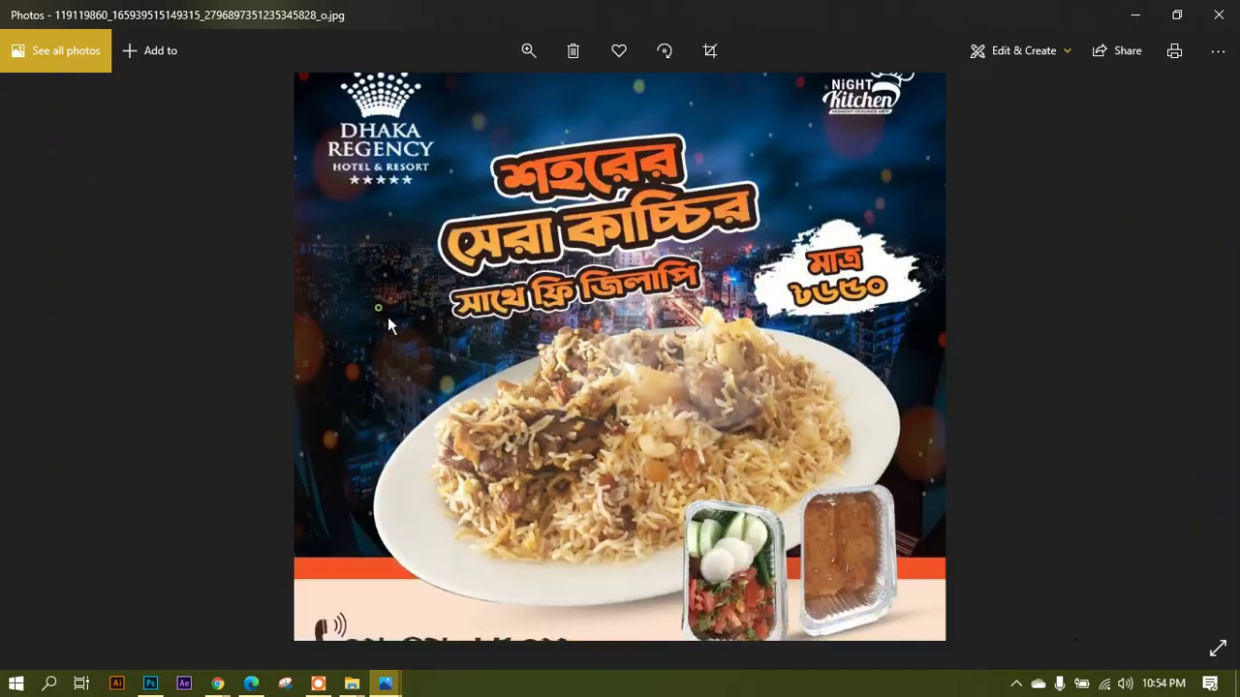
pyautogui.scroll(-1, 388, 317)
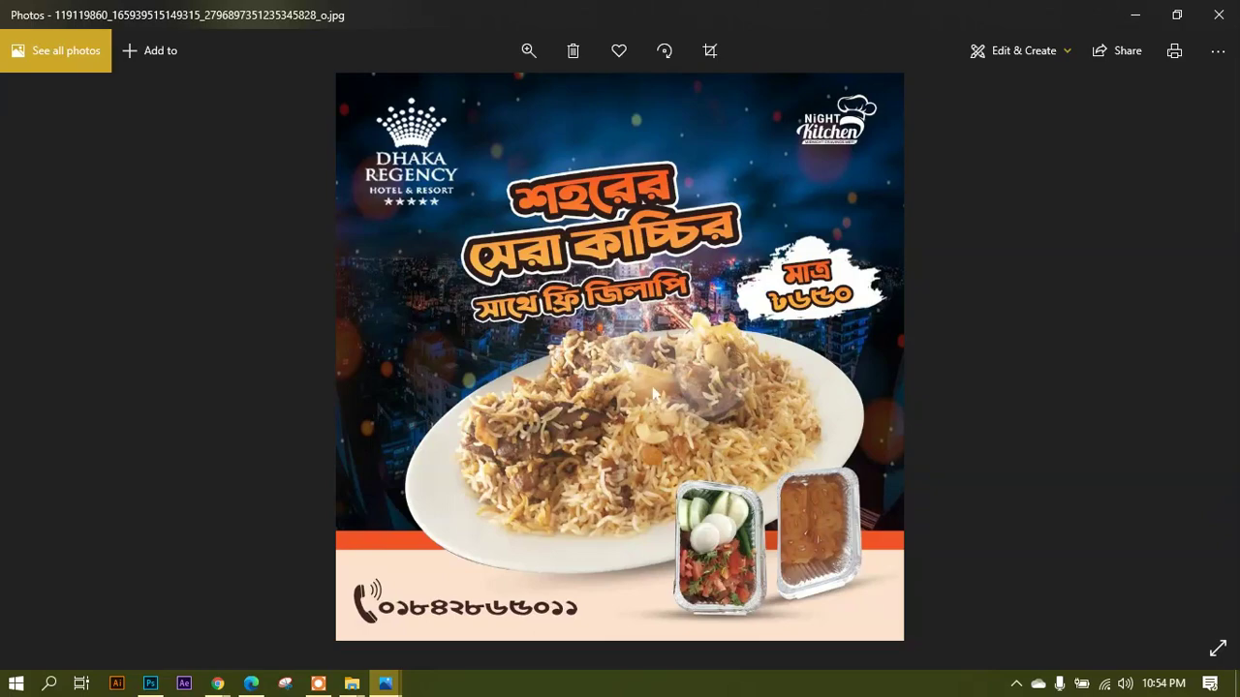
pyautogui.scroll(2, 477, 352)
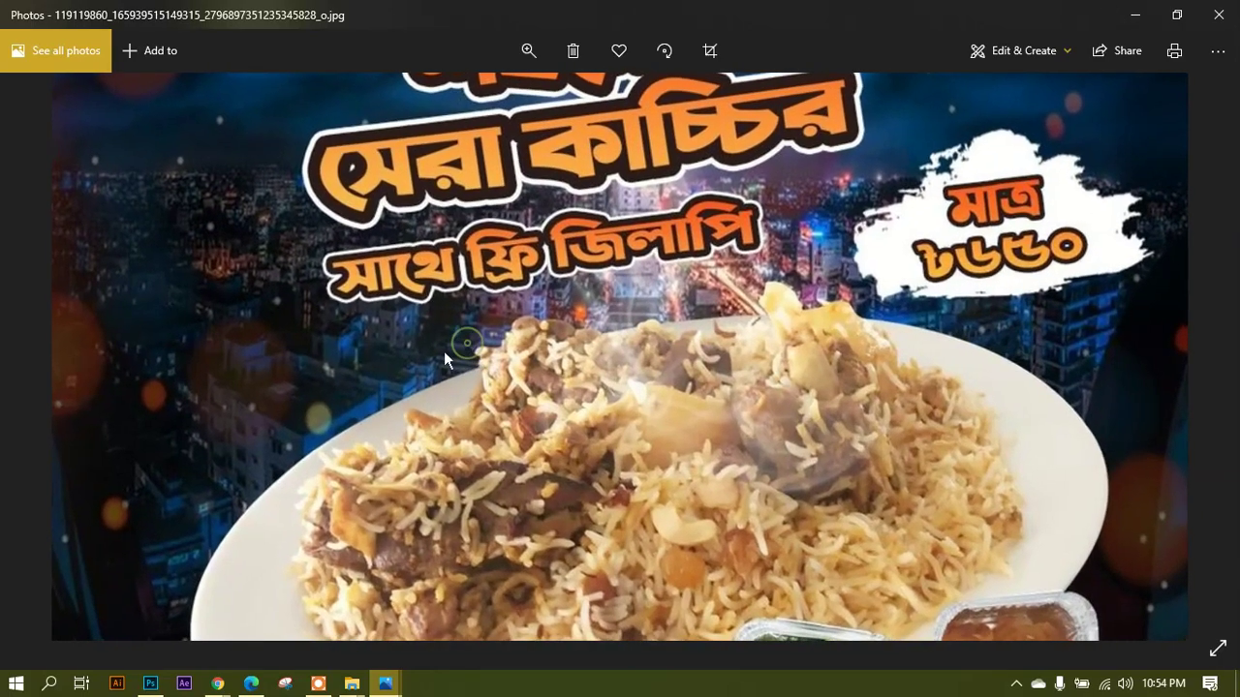
pyautogui.scroll(-2, 436, 352)
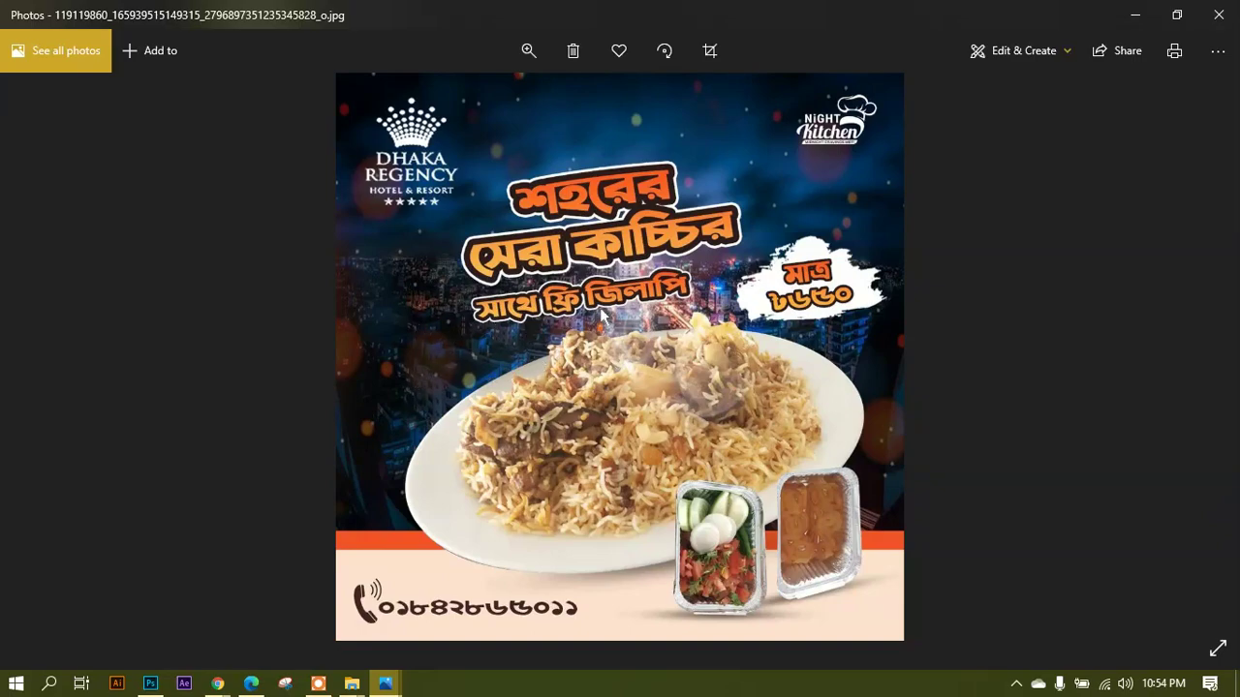
pyautogui.scroll(2, 476, 346)
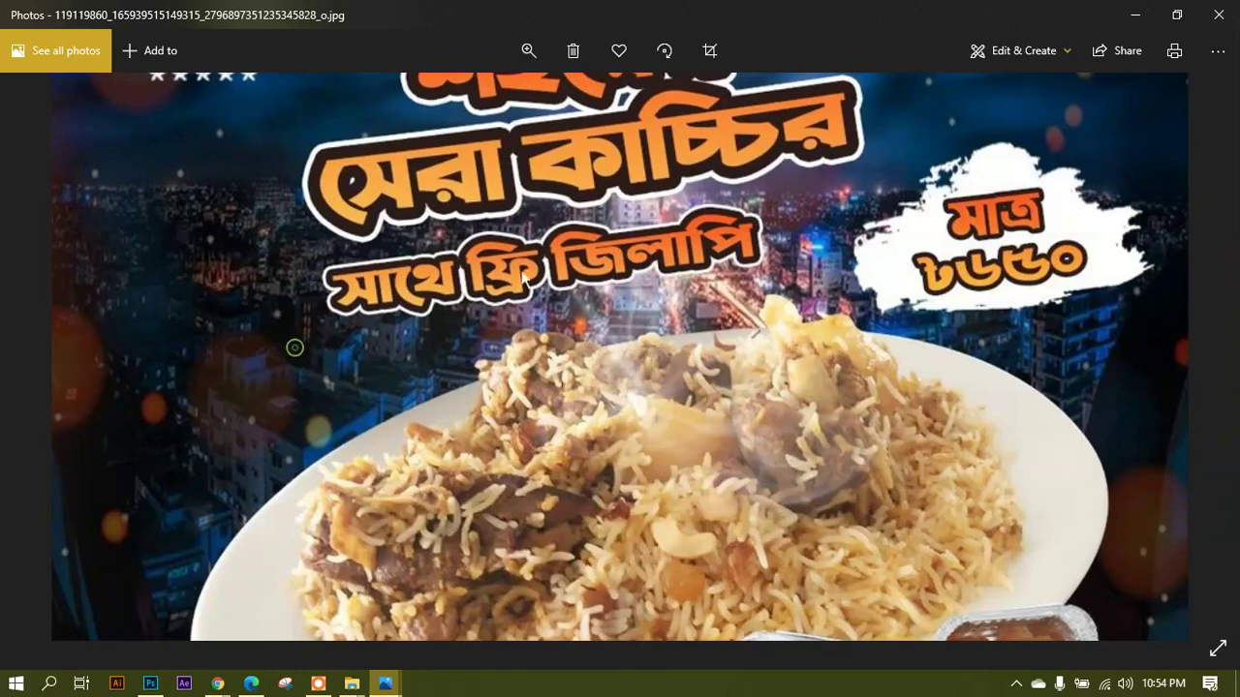
pyautogui.scroll(-2, 294, 349)
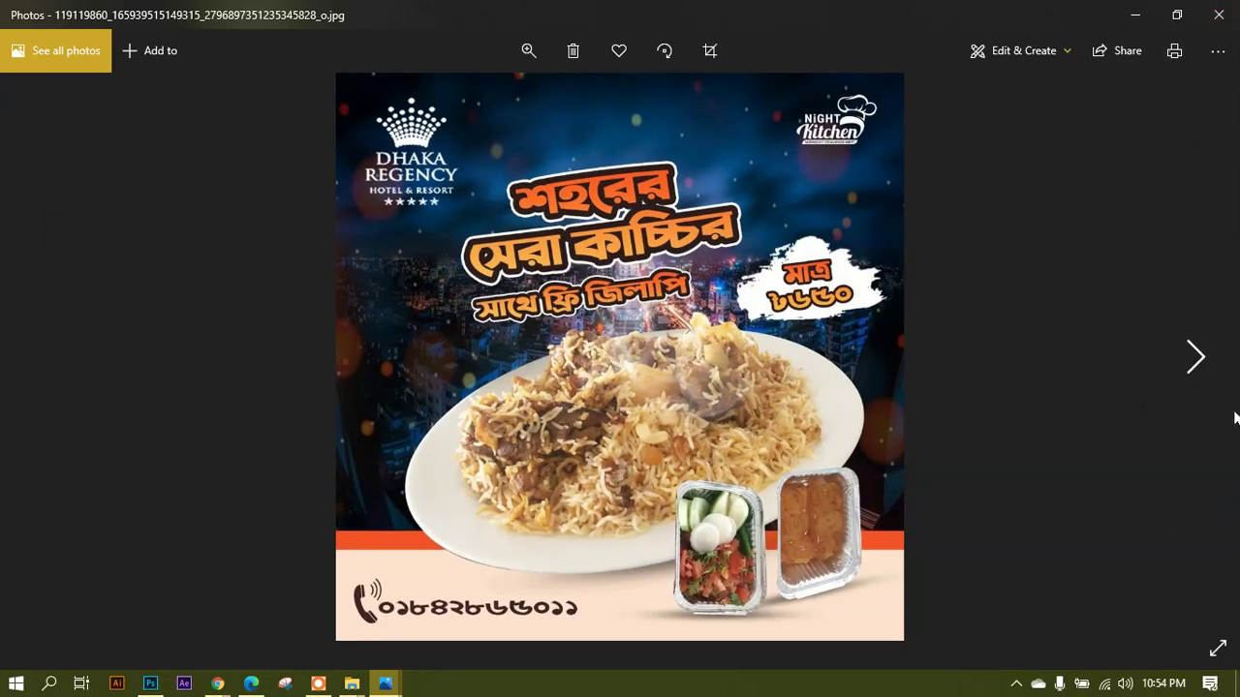
# Inspect the Kacchi 650 TK ad's yellow headline and rising steam up close, and close the picture.
pyautogui.click(1201, 359)
pyautogui.scroll(3, 633, 322)
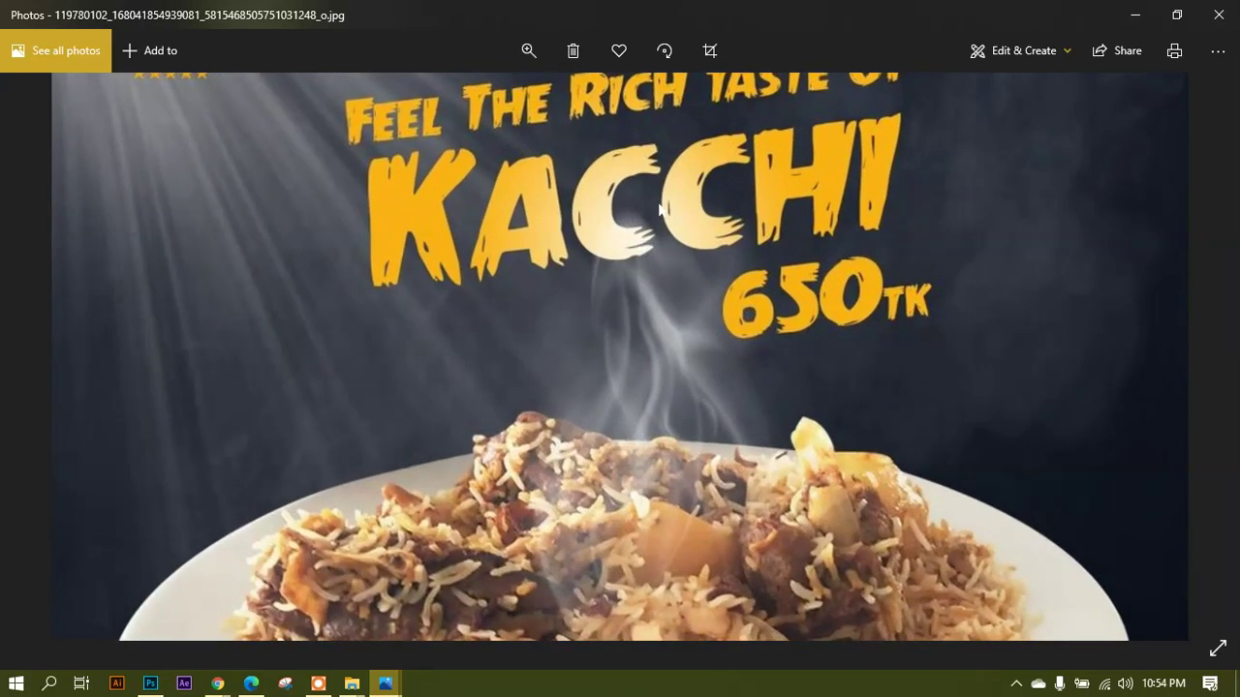
pyautogui.scroll(-3, 630, 254)
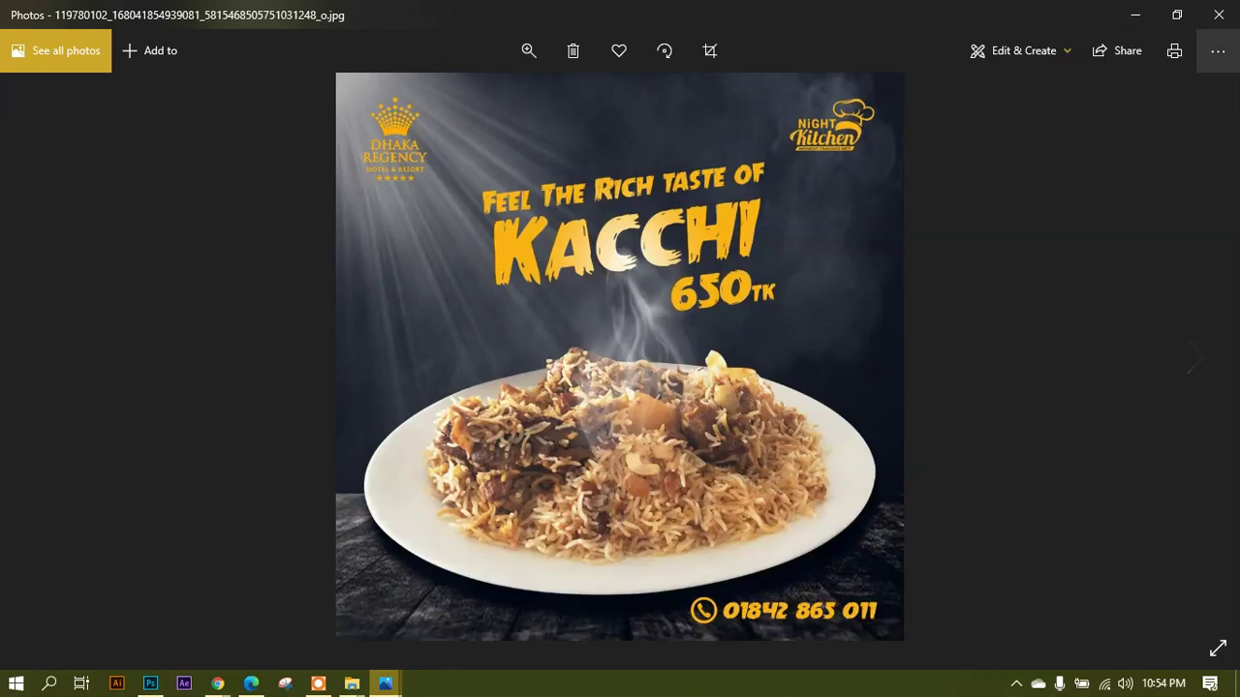
pyautogui.click(1218, 14)
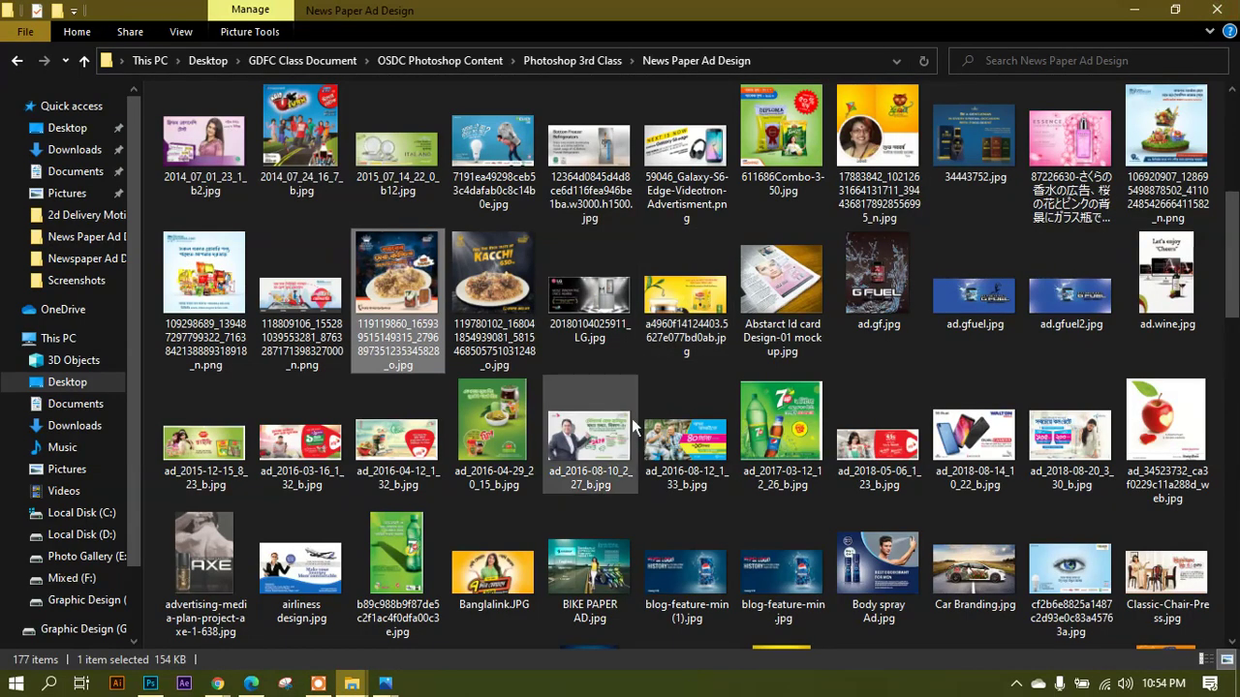
# View the LG refrigerator ad, and open the bKash Teletalk ad to inspect the man's shadow on the wall.
pyautogui.click(599, 308)
pyautogui.doubleClick(599, 308)
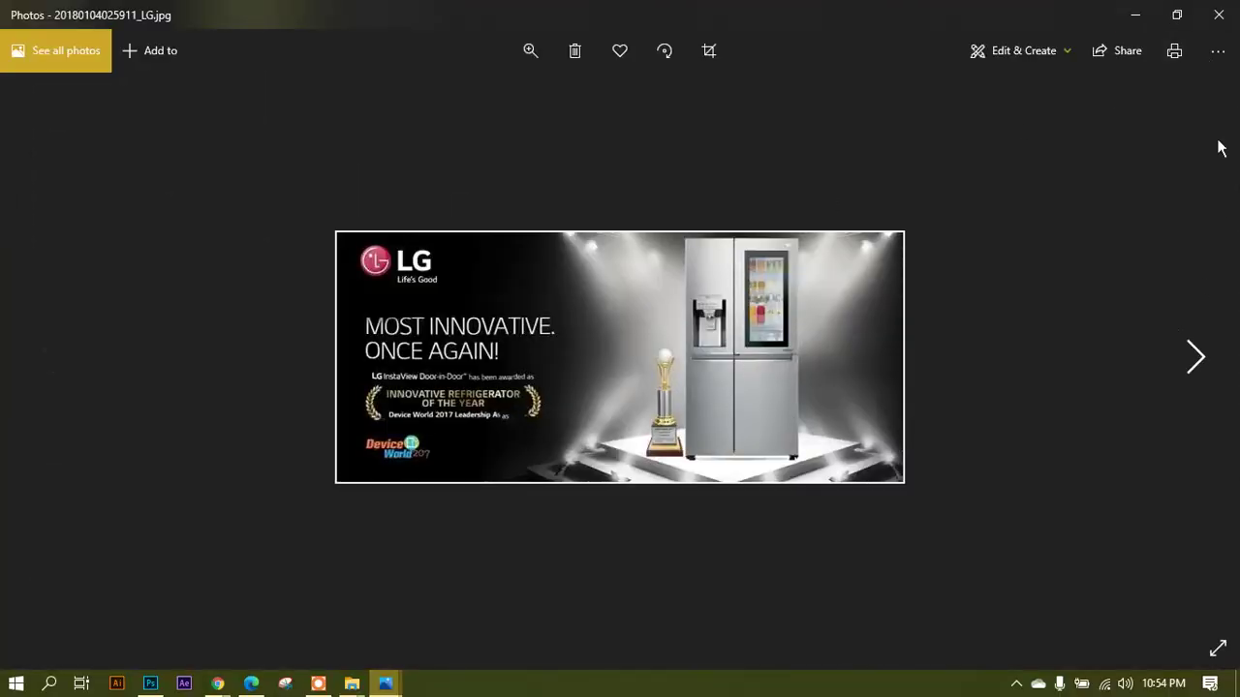
pyautogui.click(1218, 14)
pyautogui.doubleClick(588, 471)
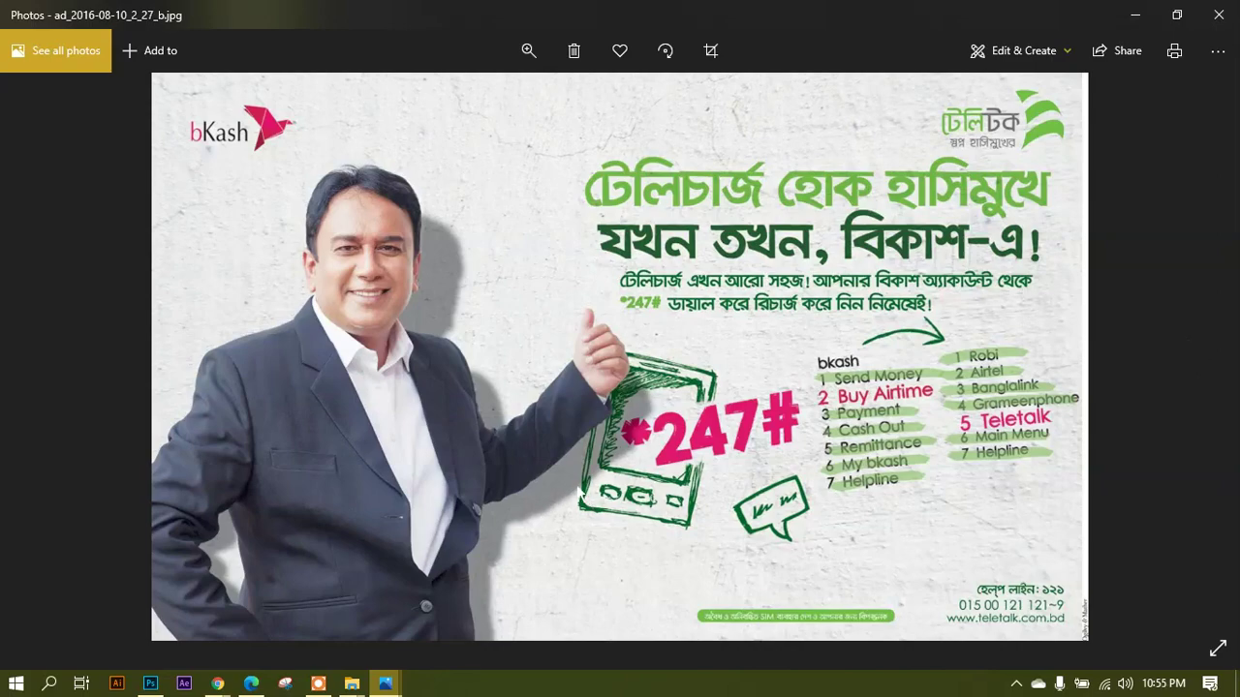
pyautogui.scroll(3, 446, 274)
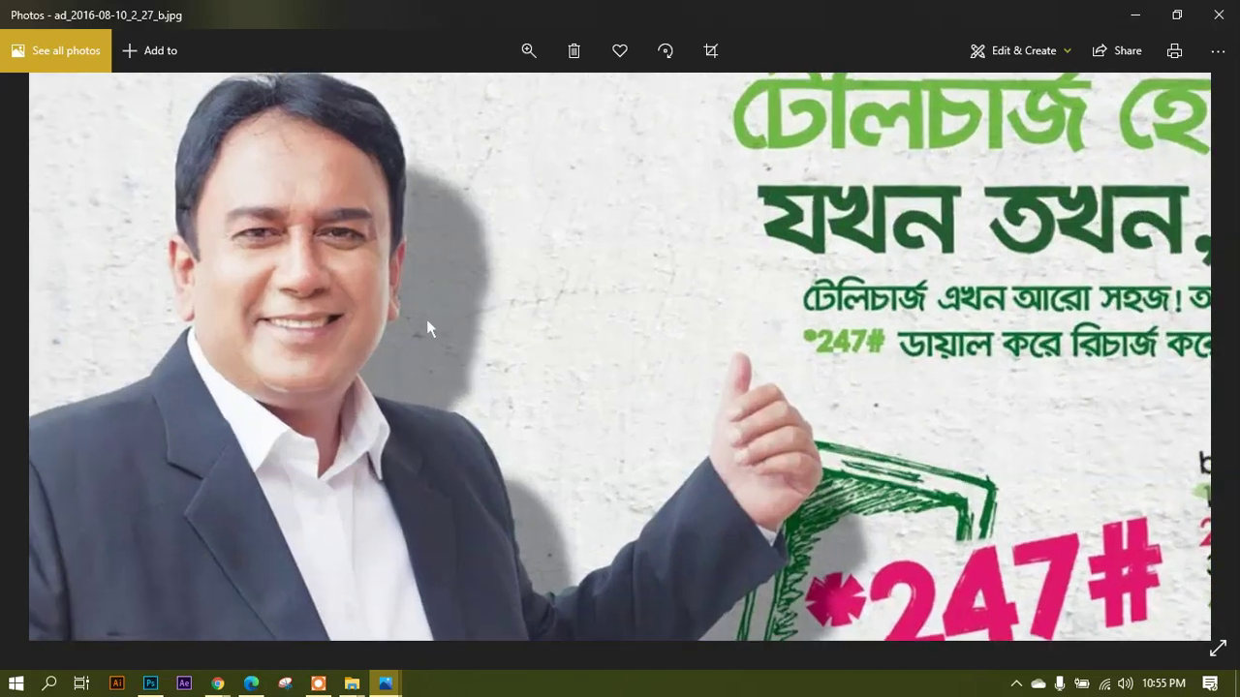
pyautogui.scroll(-3, 453, 305)
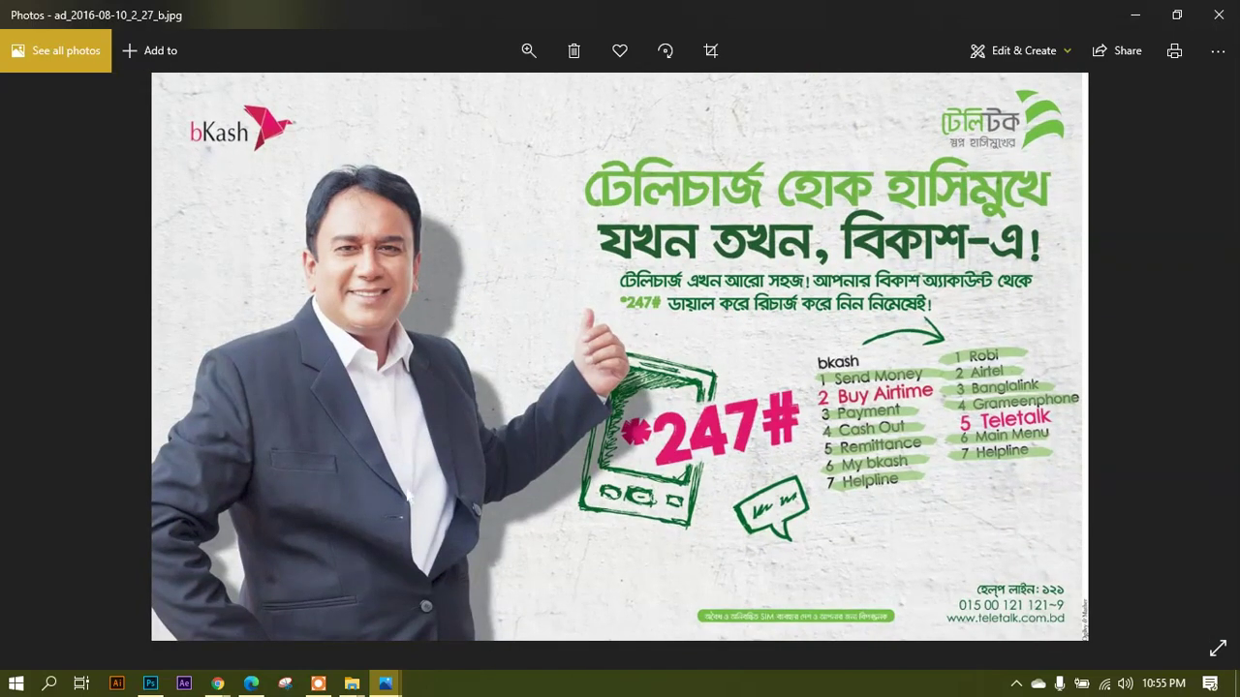
# Check the Google Meet call in Chrome and the Lifebuoy design in Photoshop, and return to the bKash ad in Photos.
pyautogui.moveTo(218, 684)
pyautogui.click(162, 617)
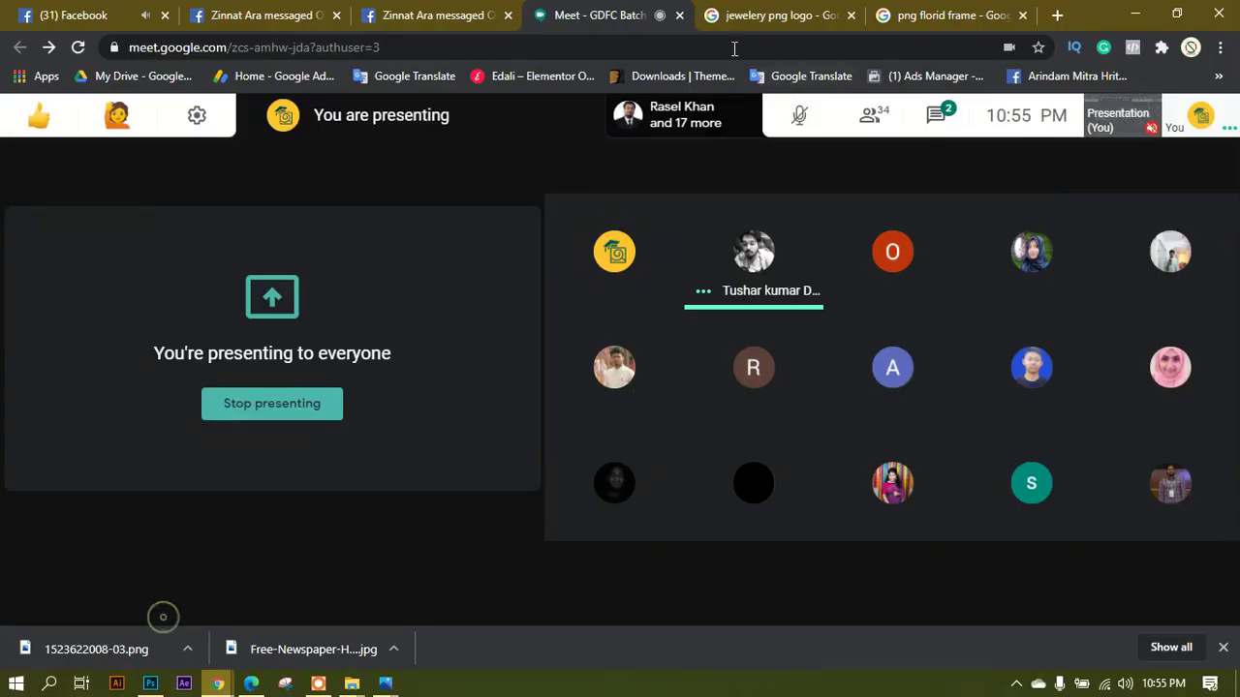
pyautogui.click(435, 15)
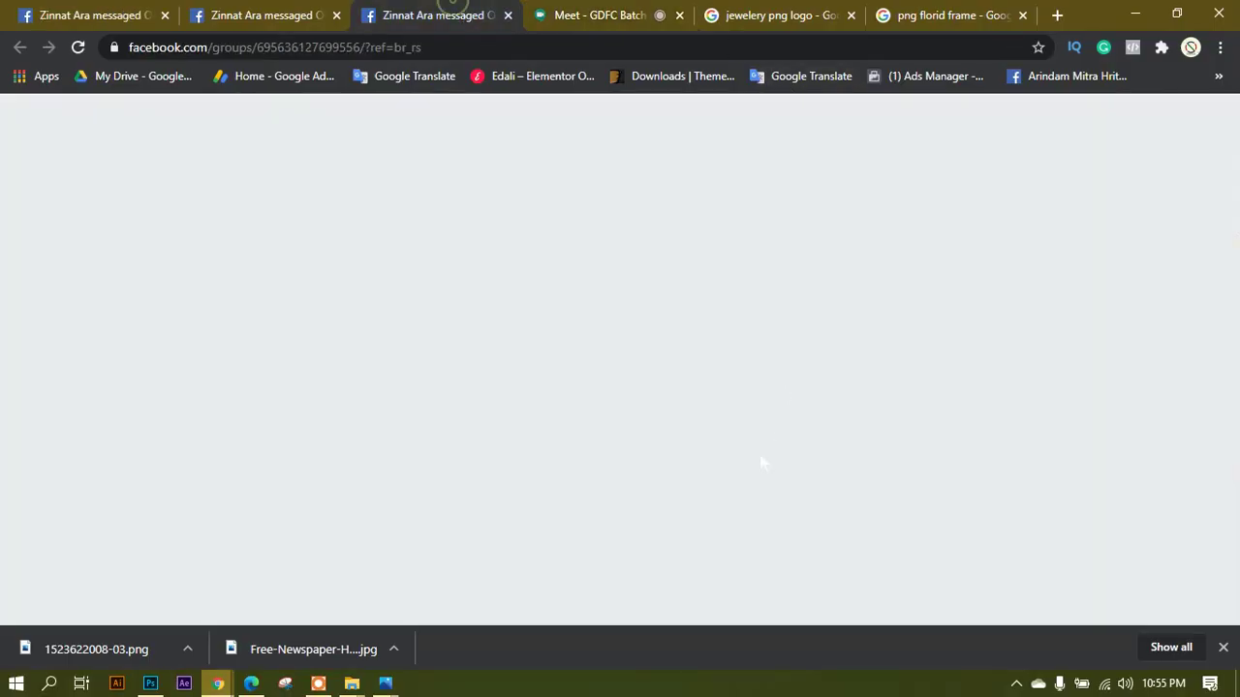
pyautogui.click(612, 19)
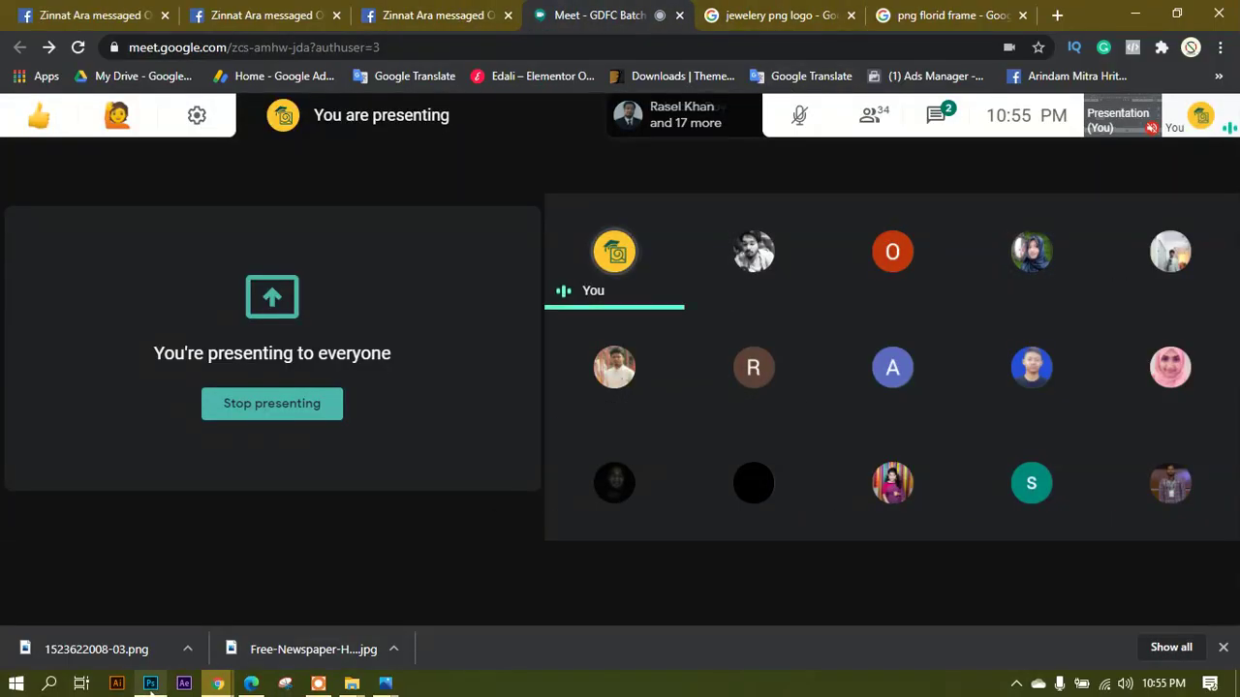
pyautogui.click(150, 684)
pyautogui.scroll(-1, 659, 338)
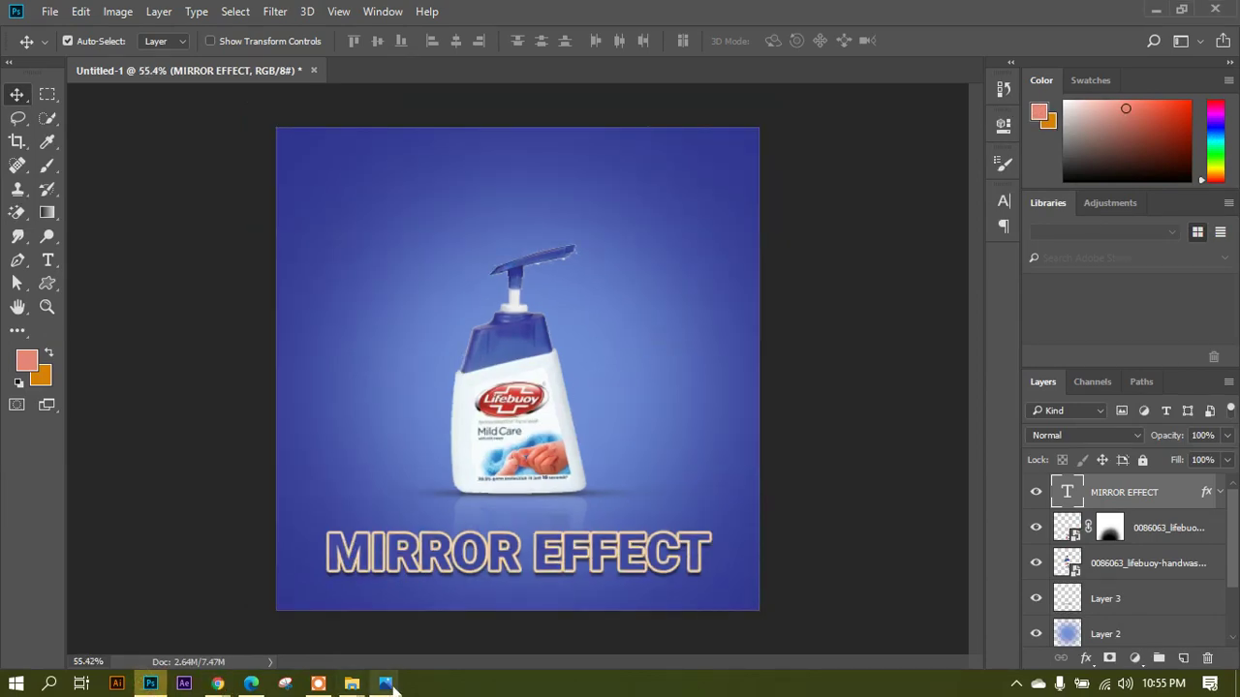
pyautogui.click(384, 683)
pyautogui.click(586, 610)
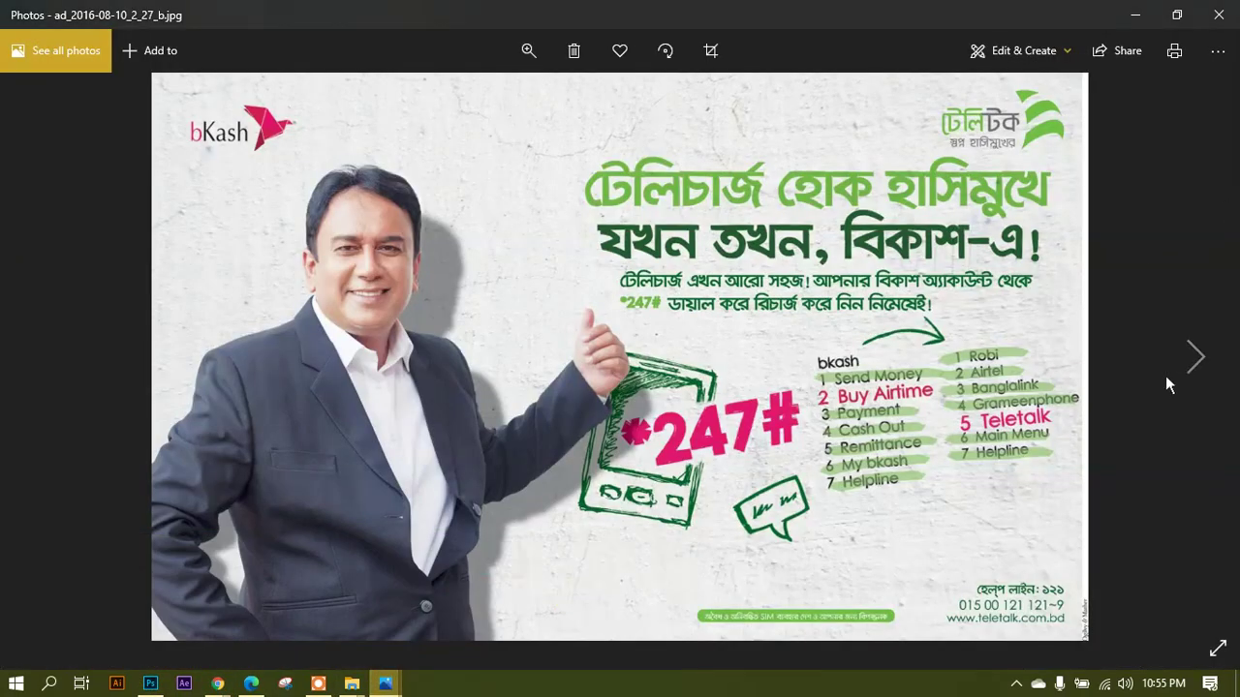
# Browse the Grameenphone, 7up with Pepsi and Robi 4.5G ads that follow the bKash ad, and close the viewer.
pyautogui.click(1194, 354)
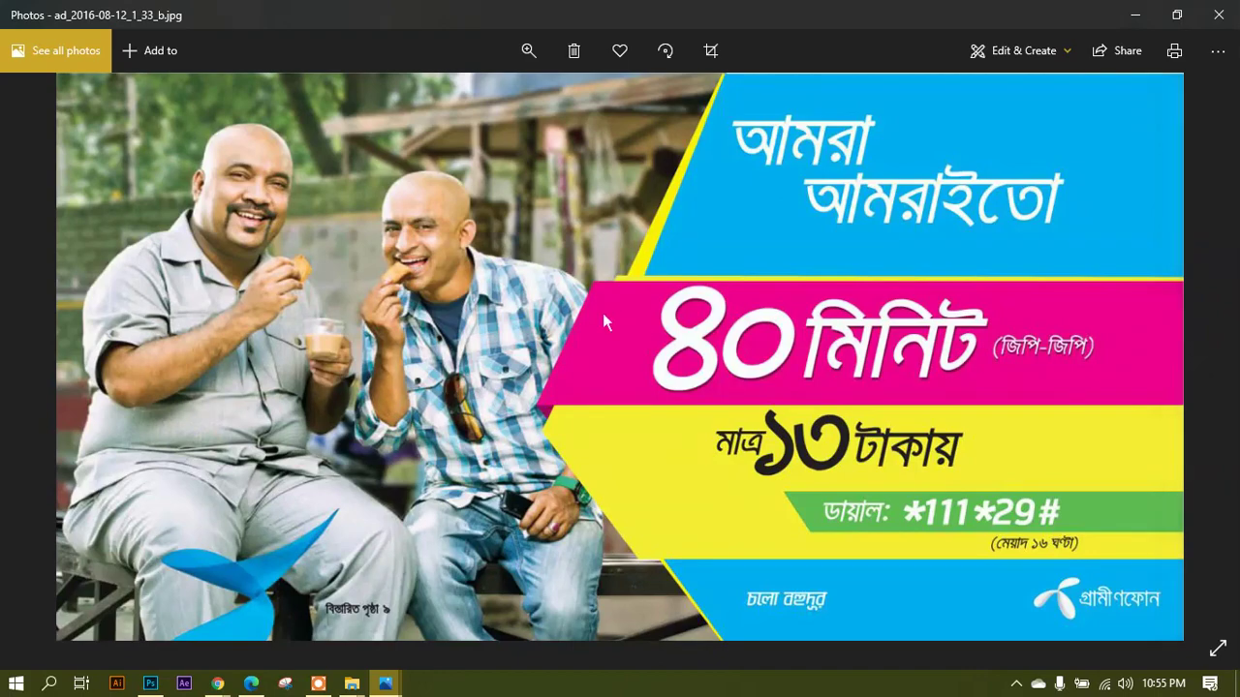
pyautogui.scroll(3, 241, 139)
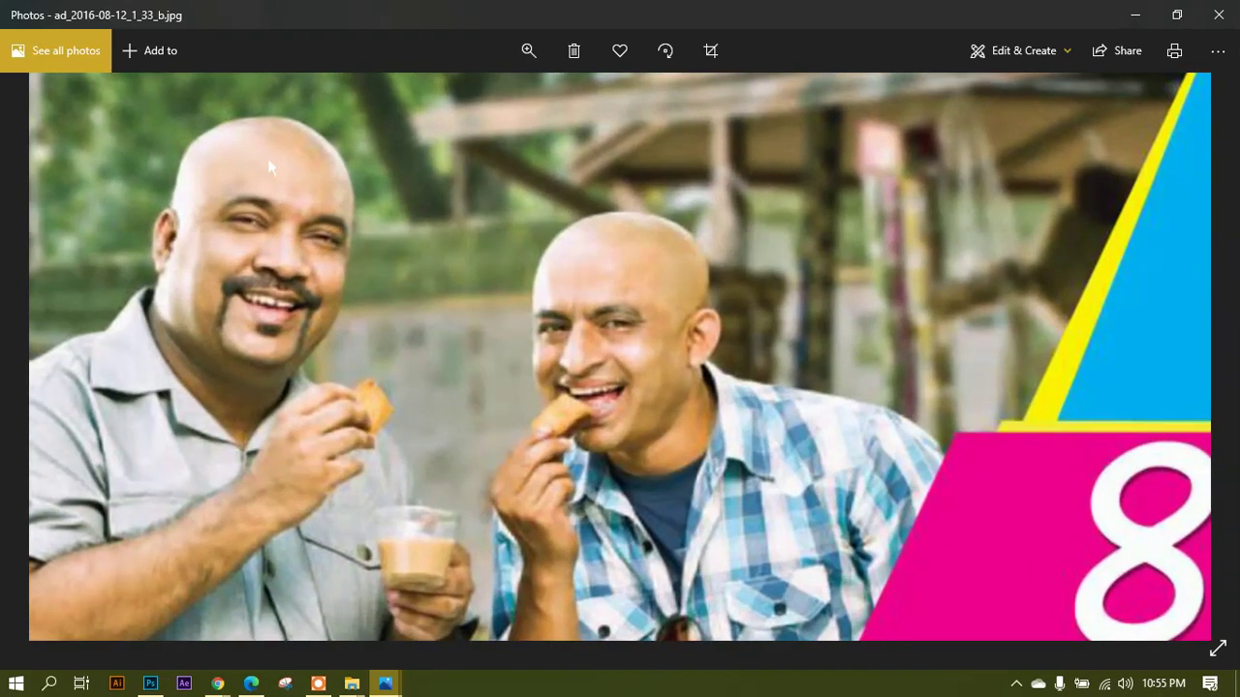
pyautogui.scroll(-3, 268, 158)
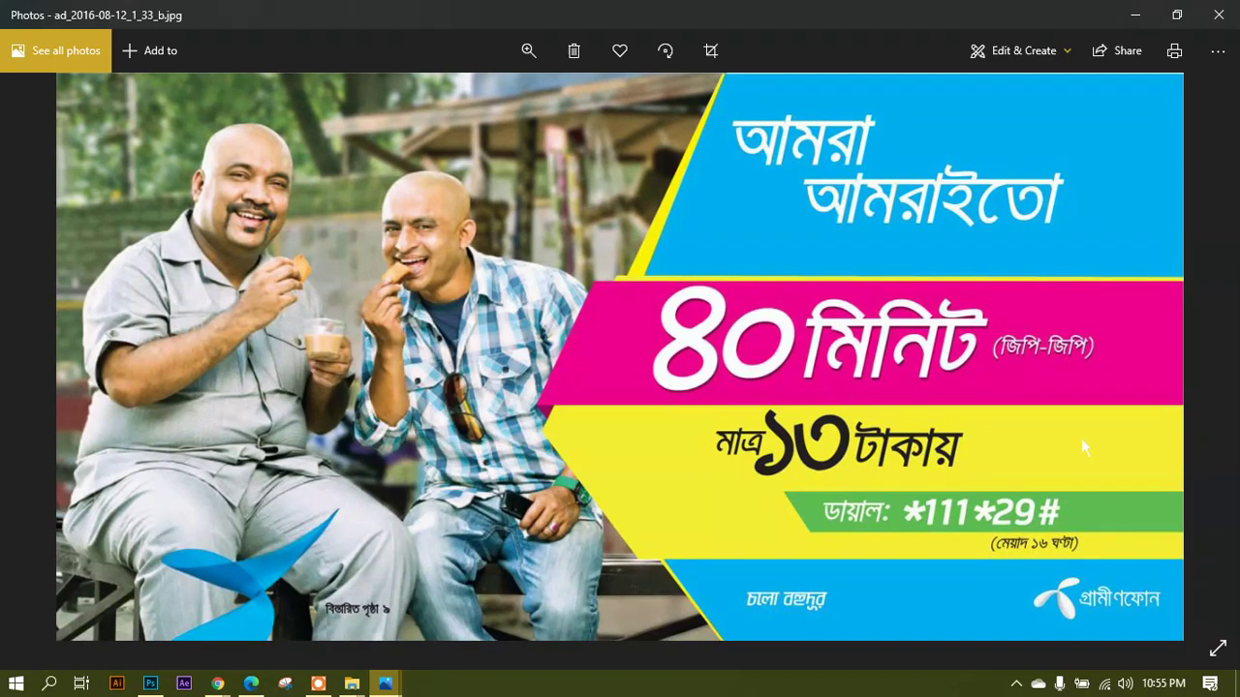
pyautogui.click(1210, 386)
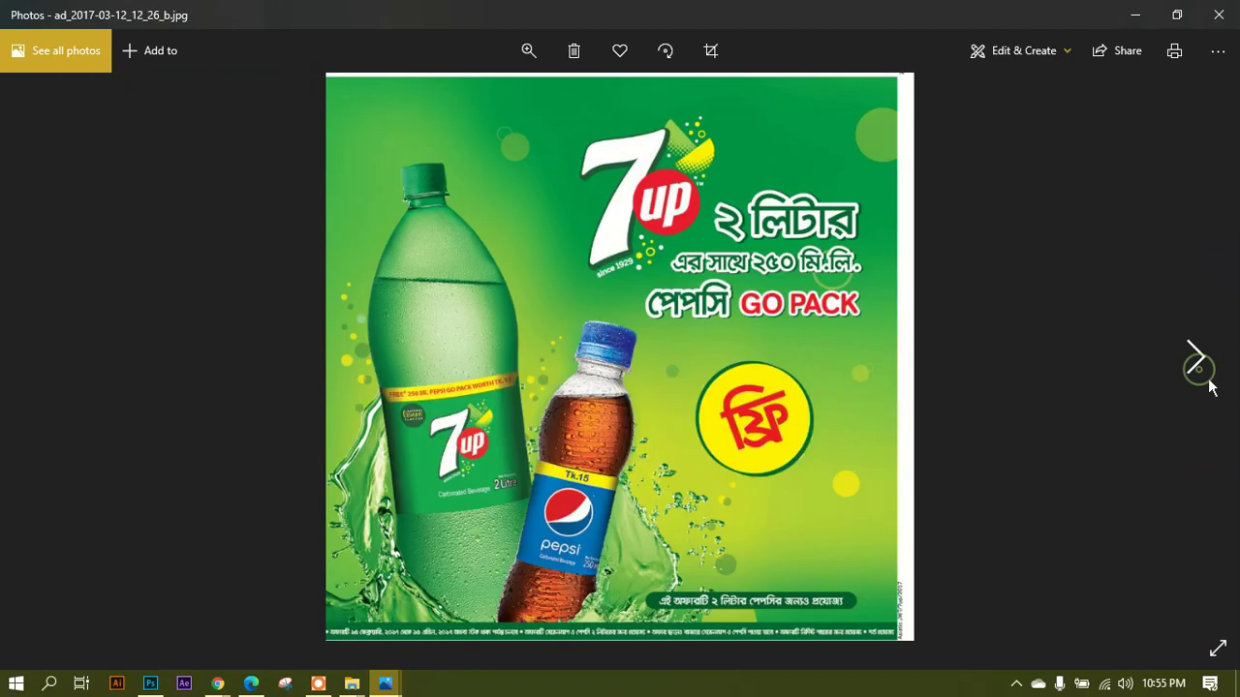
pyautogui.click(1214, 377)
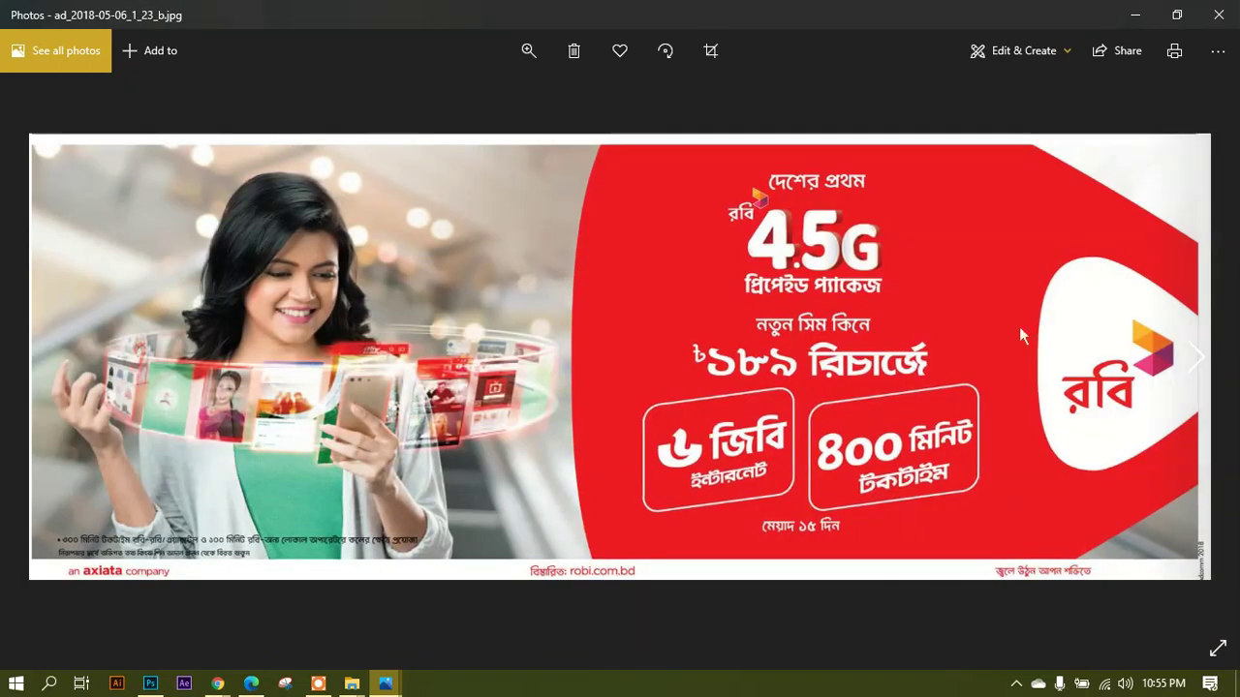
pyautogui.click(1218, 15)
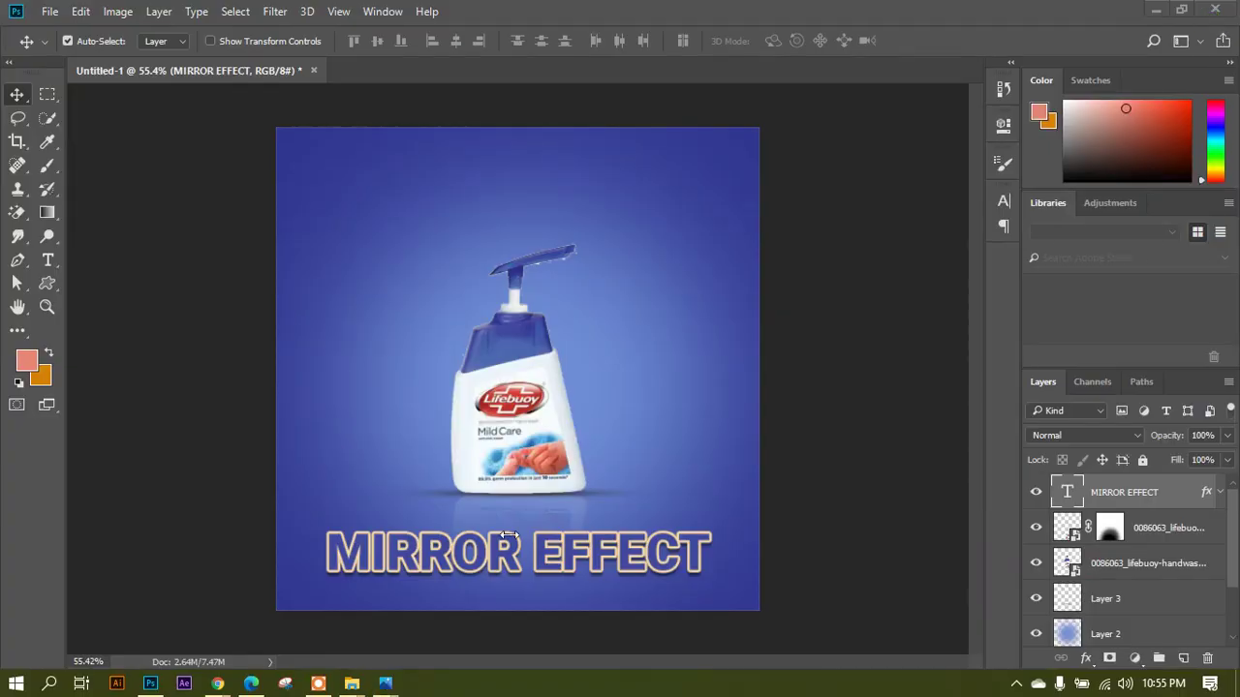
# Return to the News Paper Ad Design folder in File Explorer and open Samsung-Galaxy-J7-Prime-Press-Ad.jpg.
pyautogui.moveTo(385, 684)
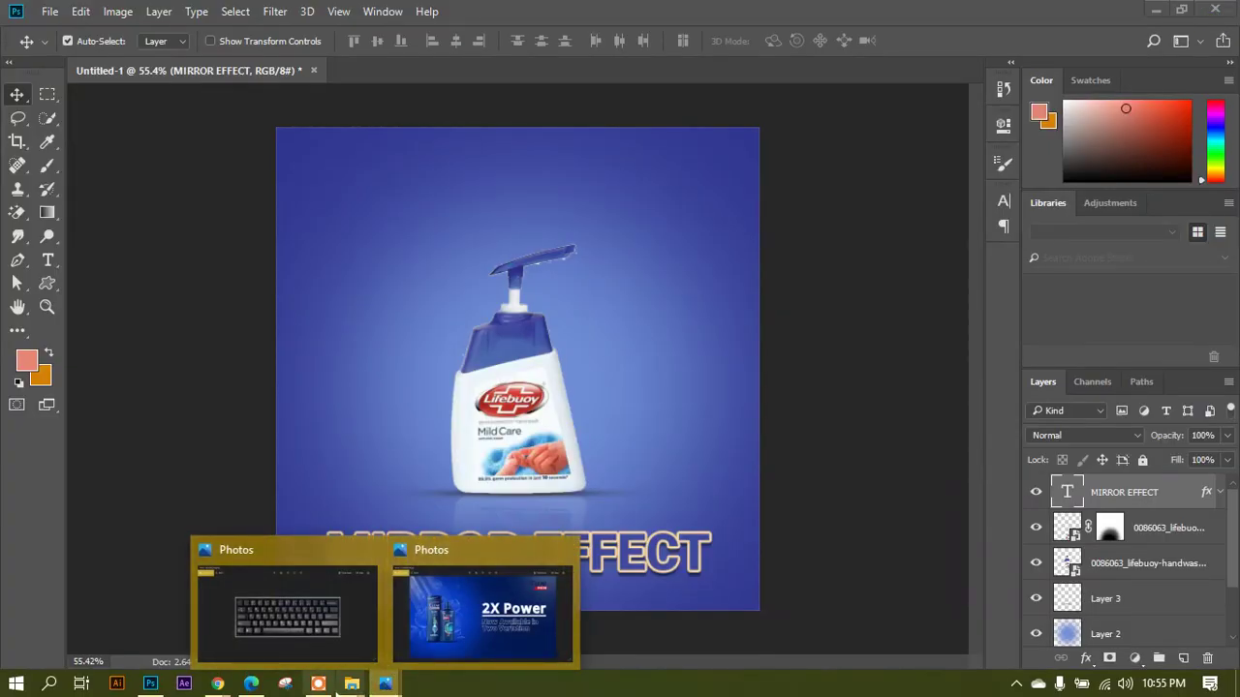
pyautogui.click(451, 606)
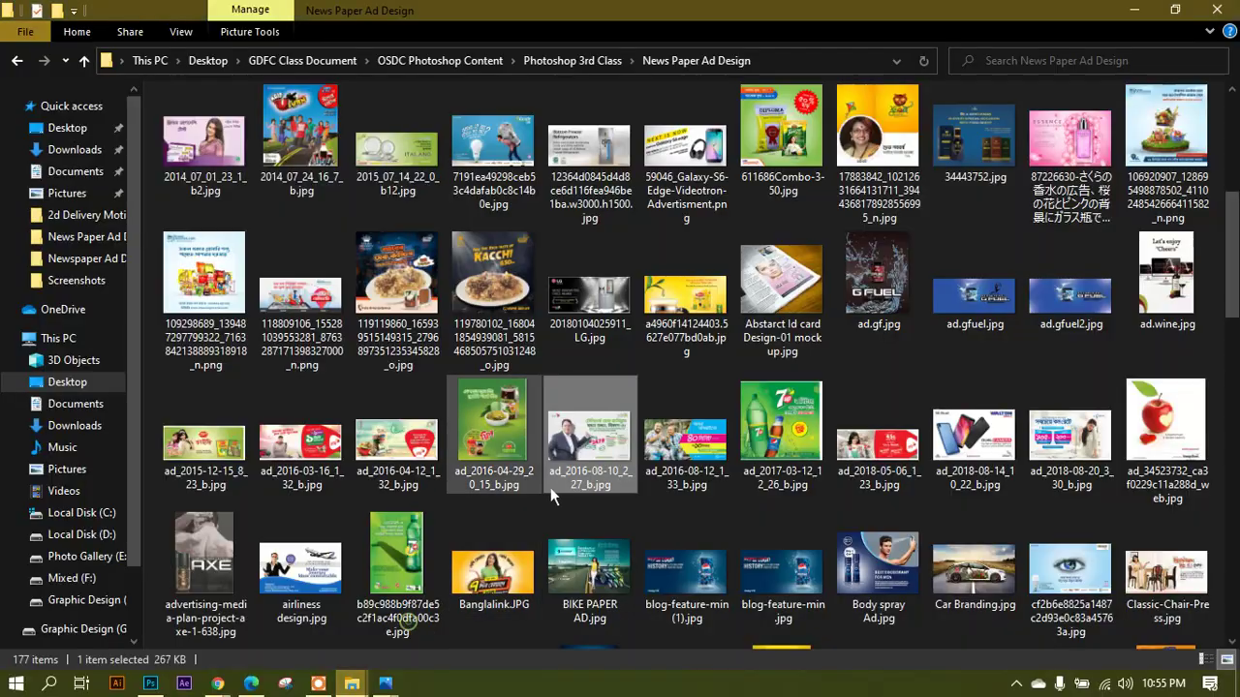
pyautogui.scroll(-10, 550, 487)
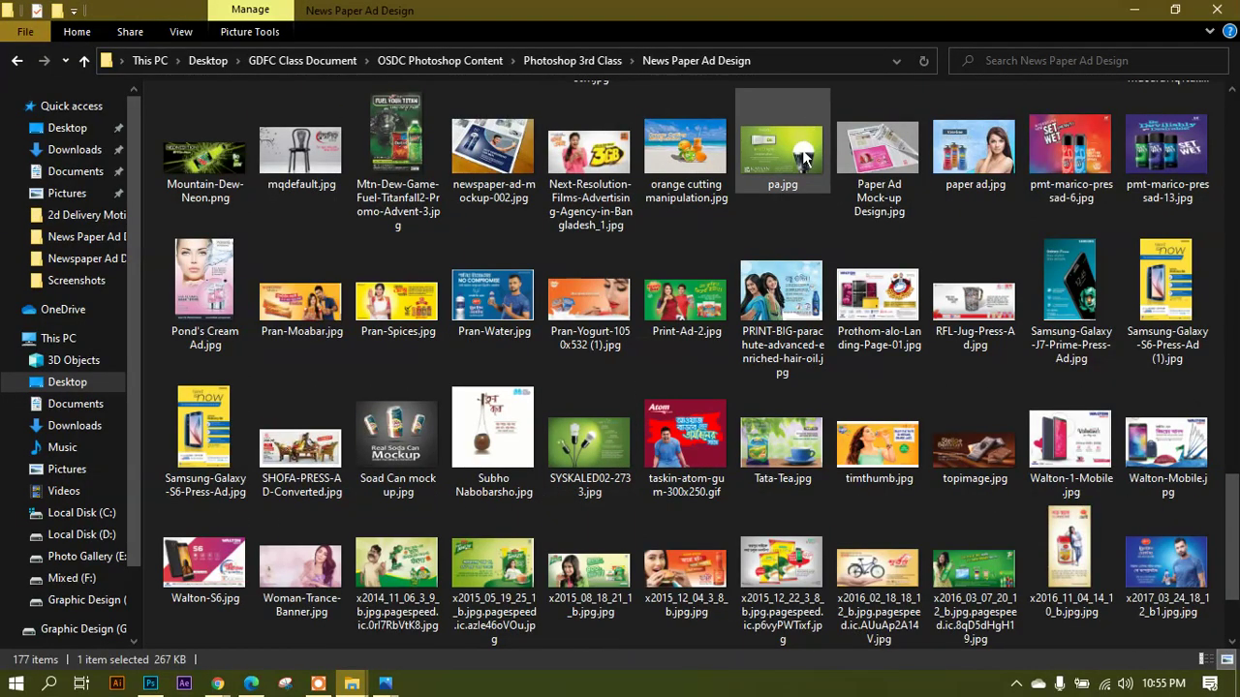
pyautogui.doubleClick(1070, 308)
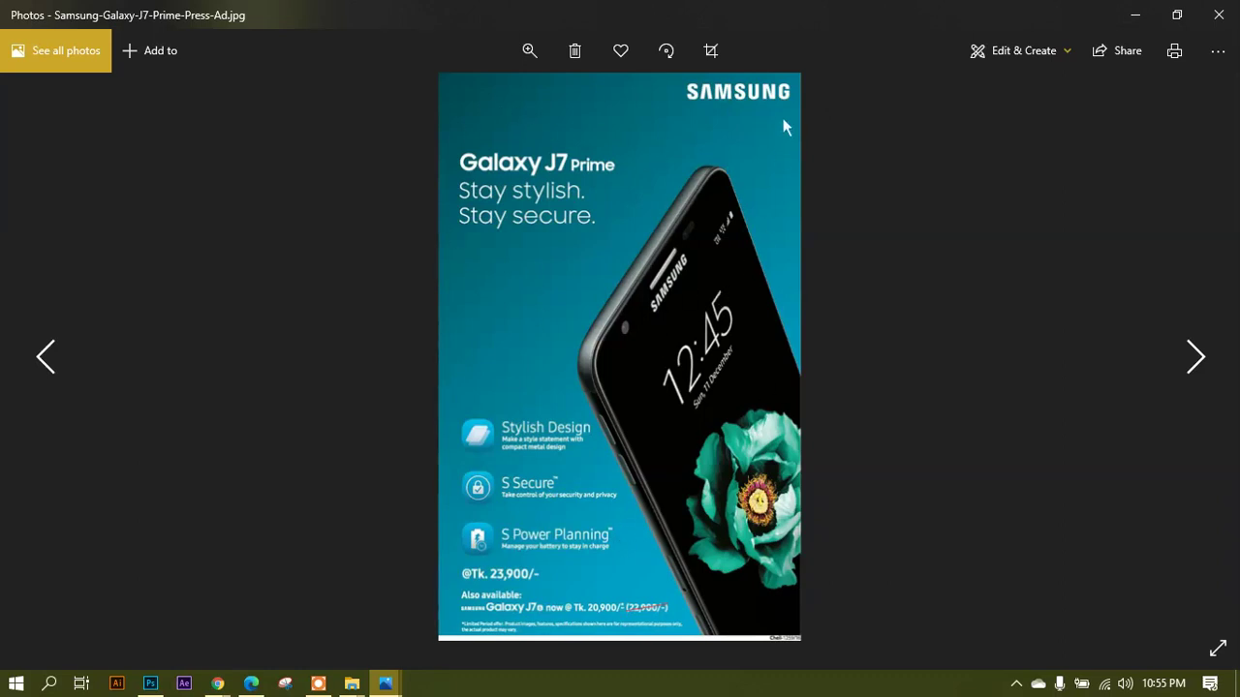
# View the yellow Samsung Galaxy S6 press ad, return to the Galaxy J7 Prime ad, and close the image viewer.
pyautogui.click(1201, 368)
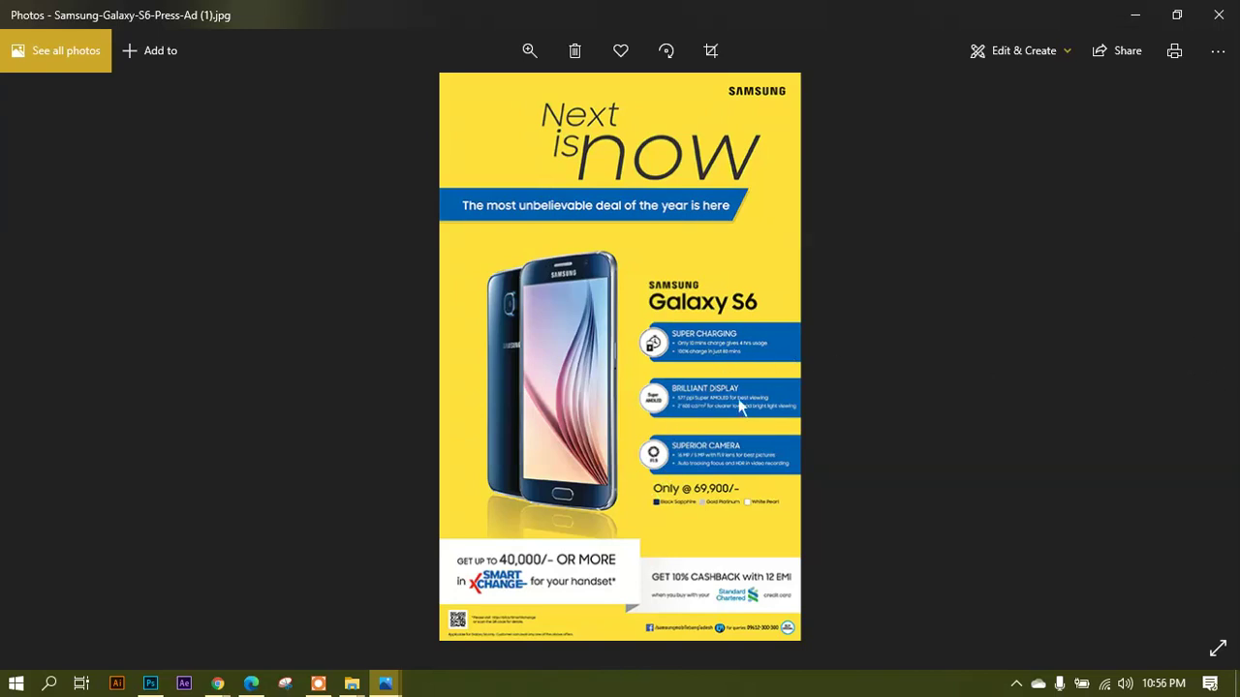
pyautogui.press('Right')
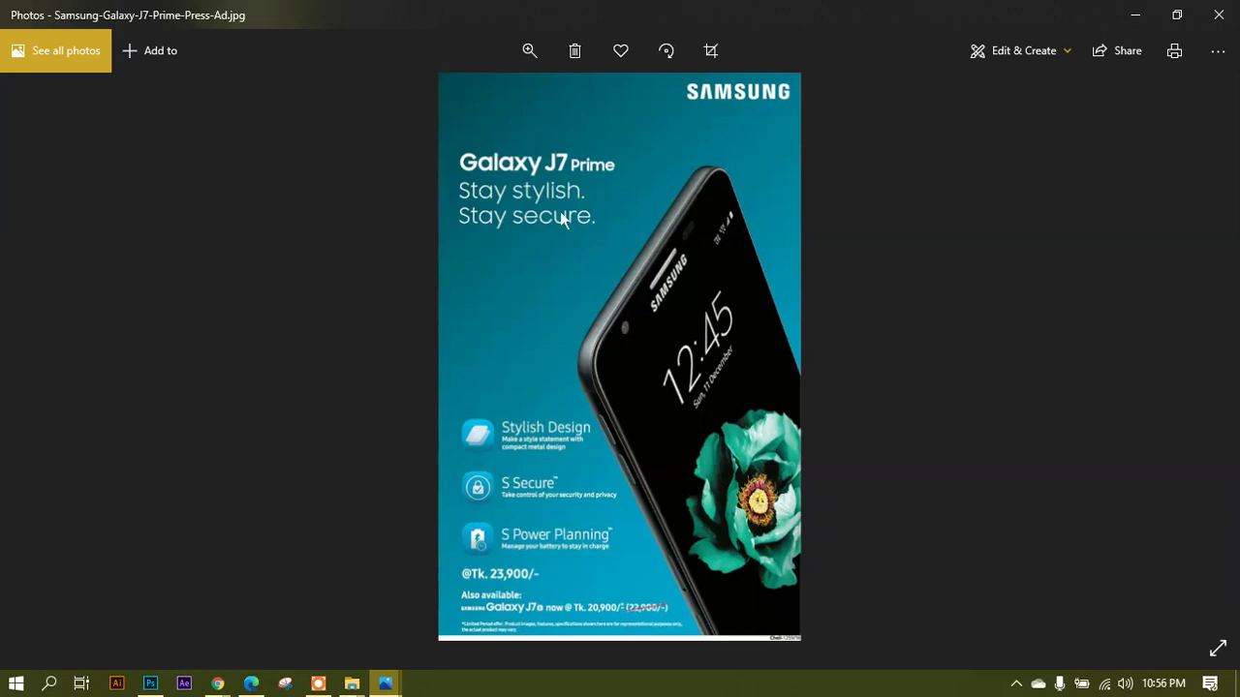
pyautogui.click(1219, 15)
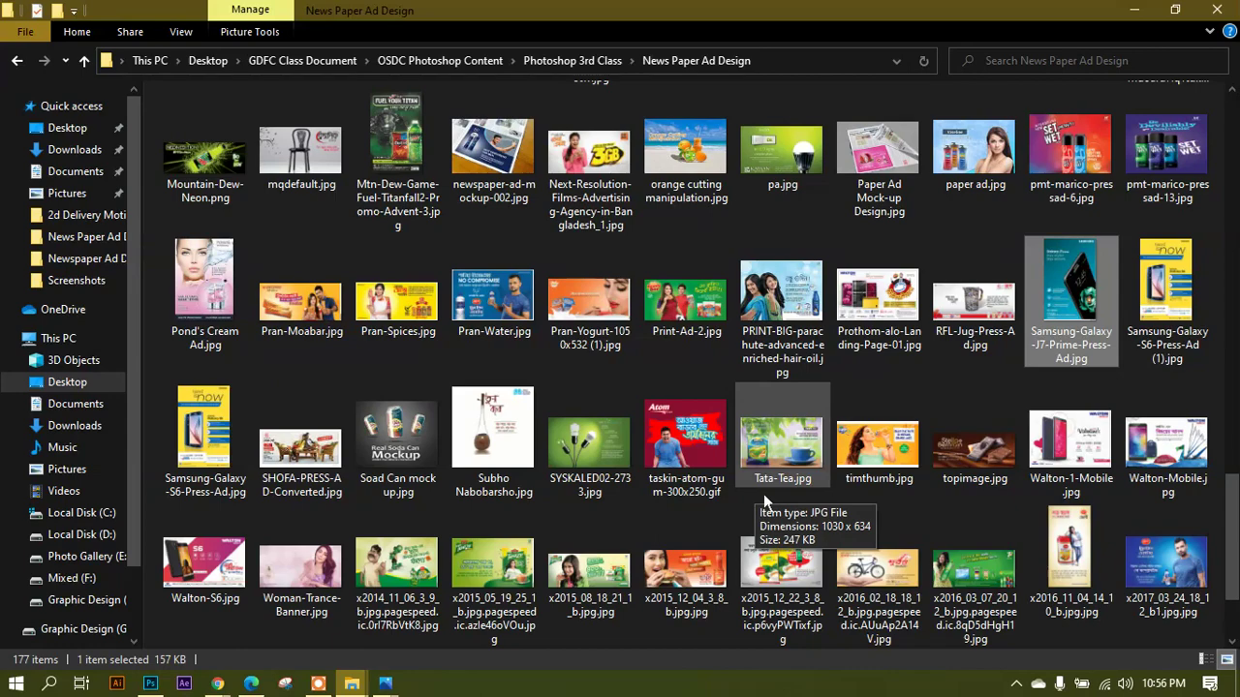
# Open the orange telecom recharge ad 1d5627b247913f7944df1401e2f07fdc.jpg from the News Paper Ad Design folder.
pyautogui.scroll(15, 693, 485)
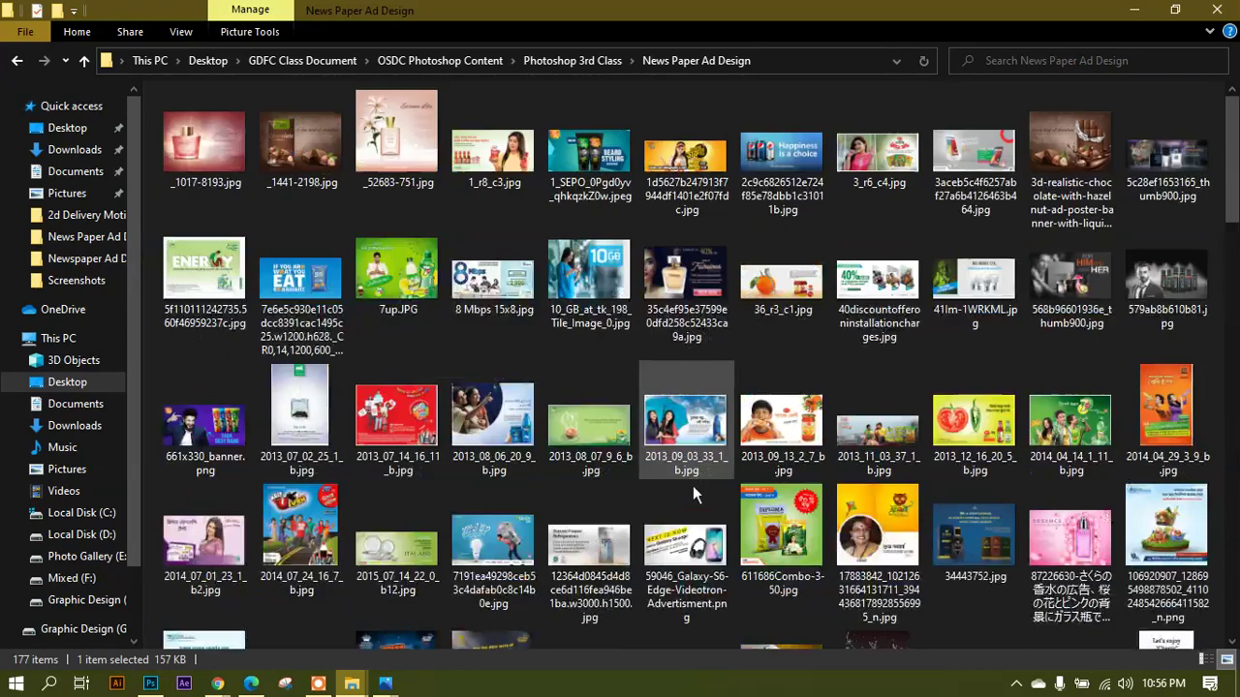
pyautogui.click(715, 182)
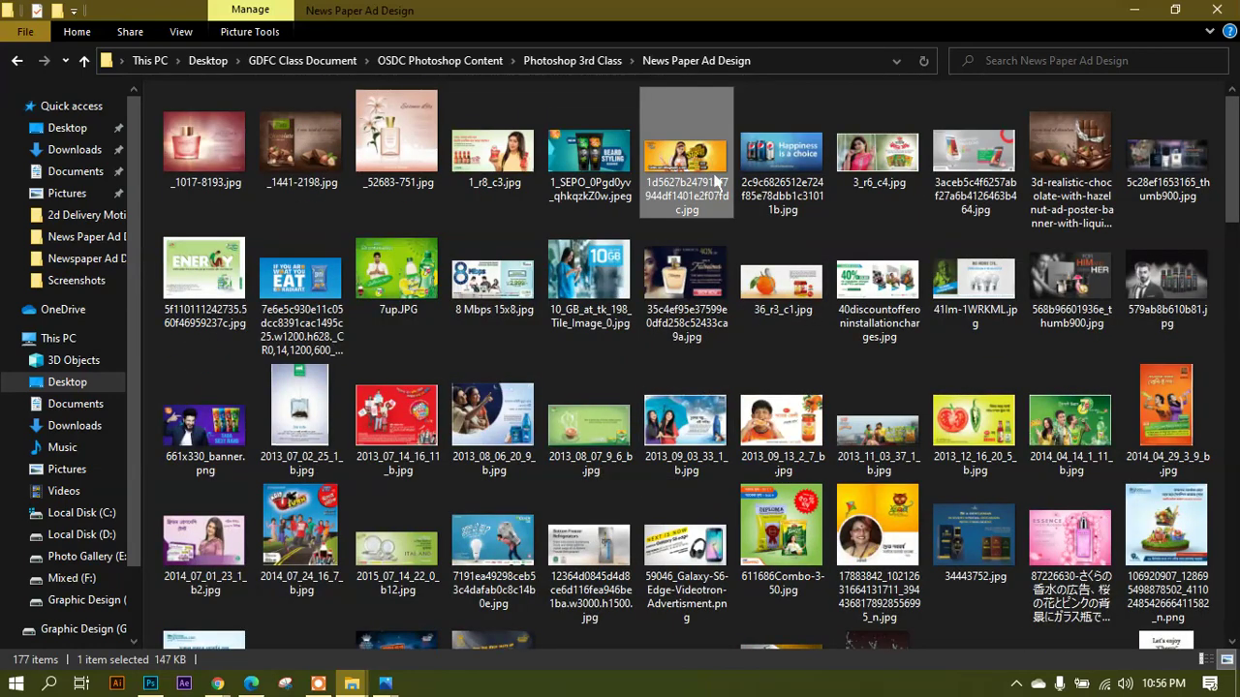
pyautogui.doubleClick(717, 182)
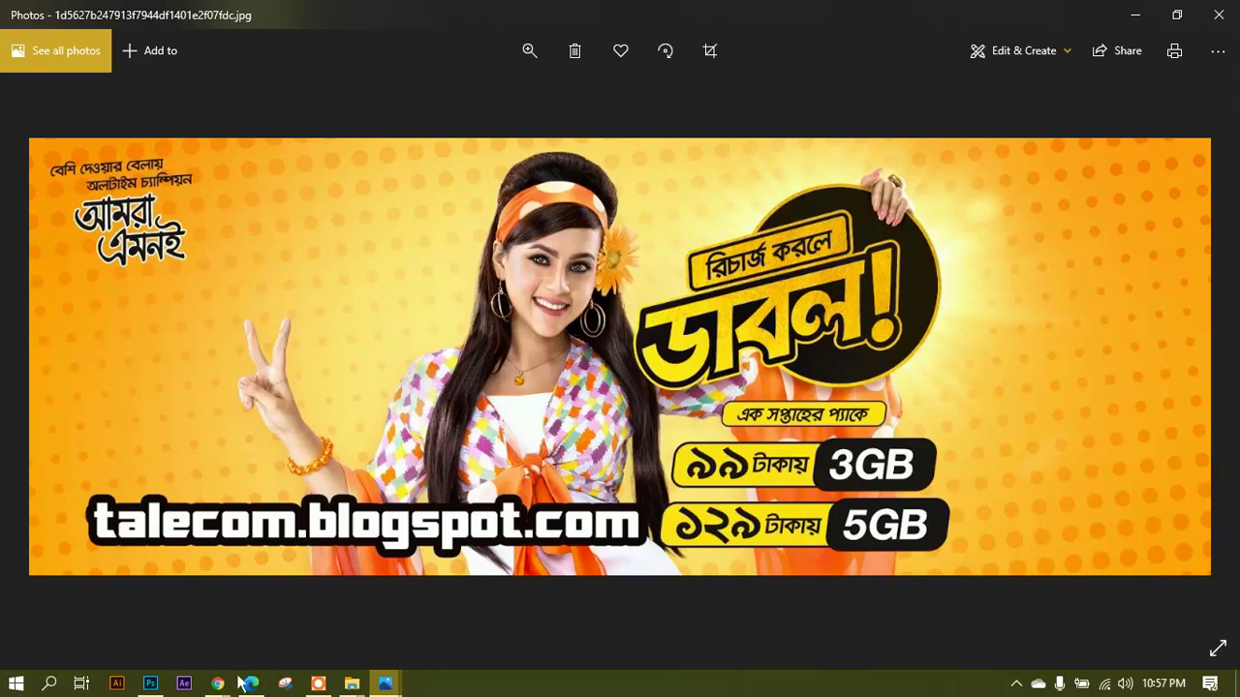
# Switch to Chrome and open the playlists of the Olpo Shikhi Dot Com YouTube channel in a new tab.
pyautogui.moveTo(221, 683)
pyautogui.click(215, 602)
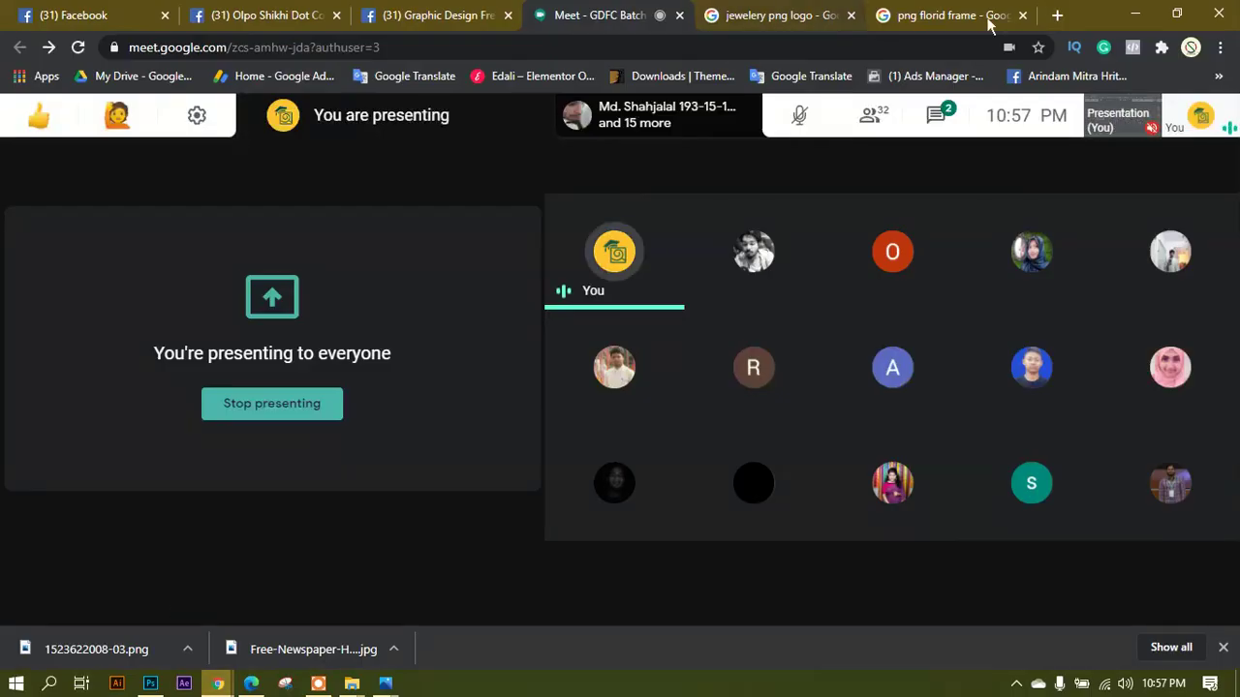
pyautogui.click(1056, 14)
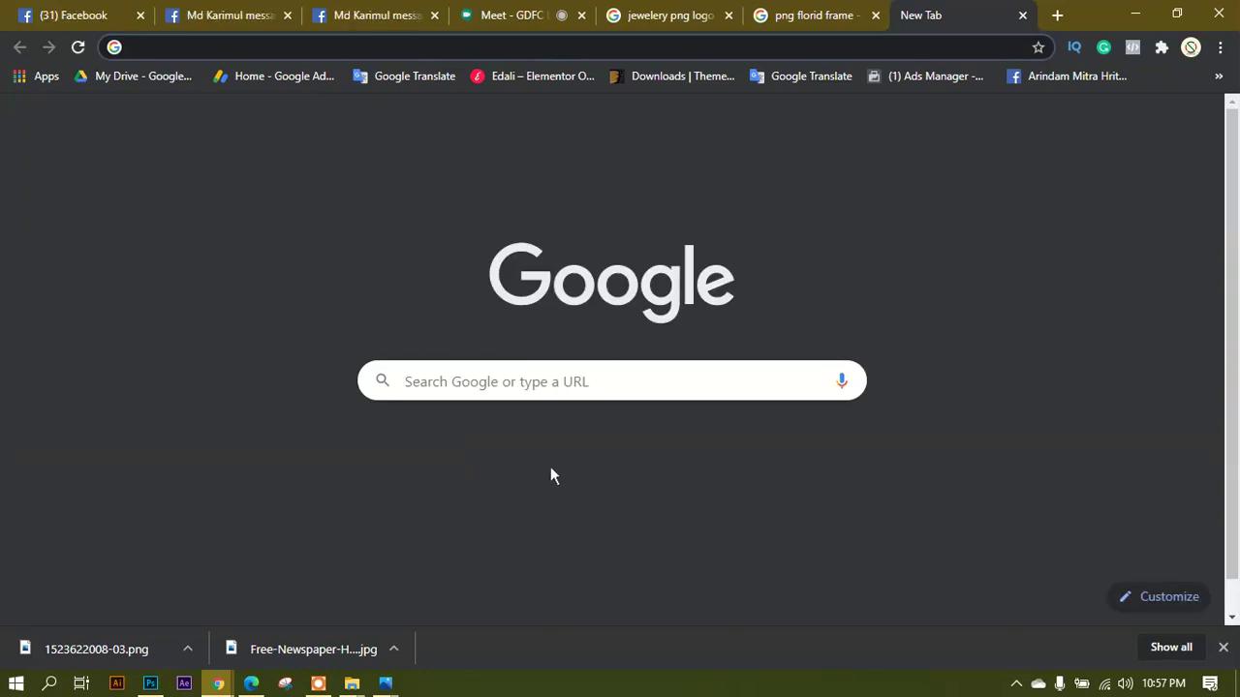
pyautogui.click(548, 478)
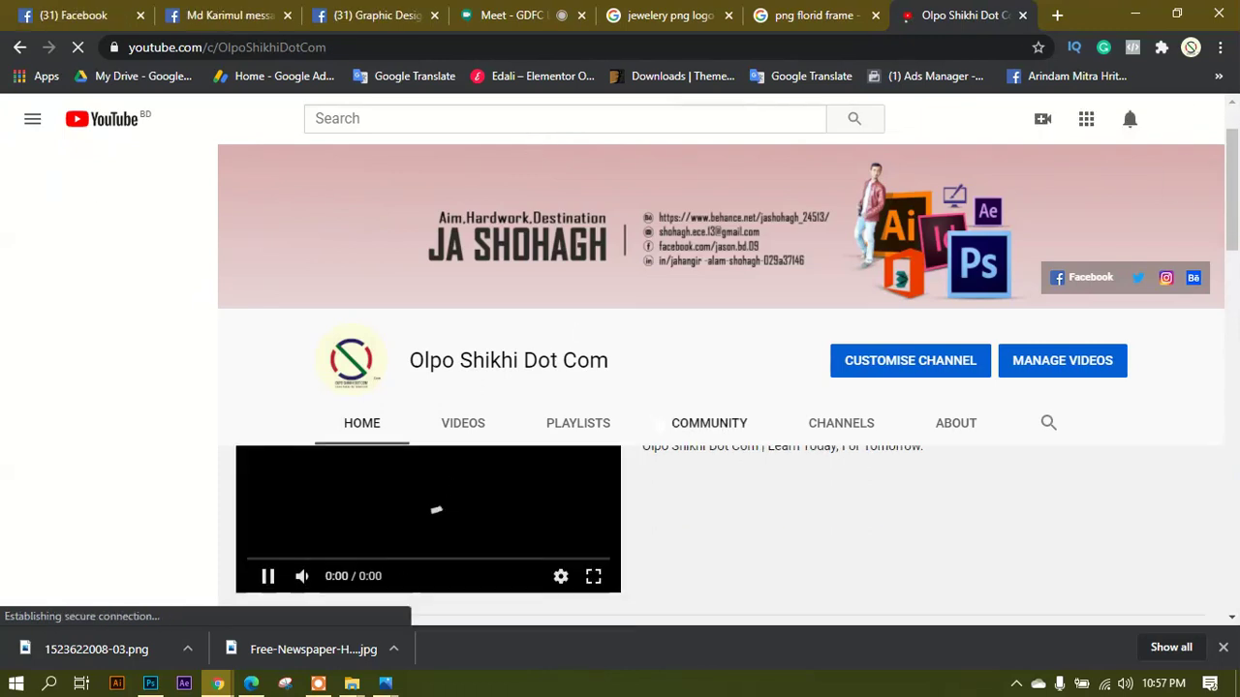
pyautogui.scroll(-1, 721, 388)
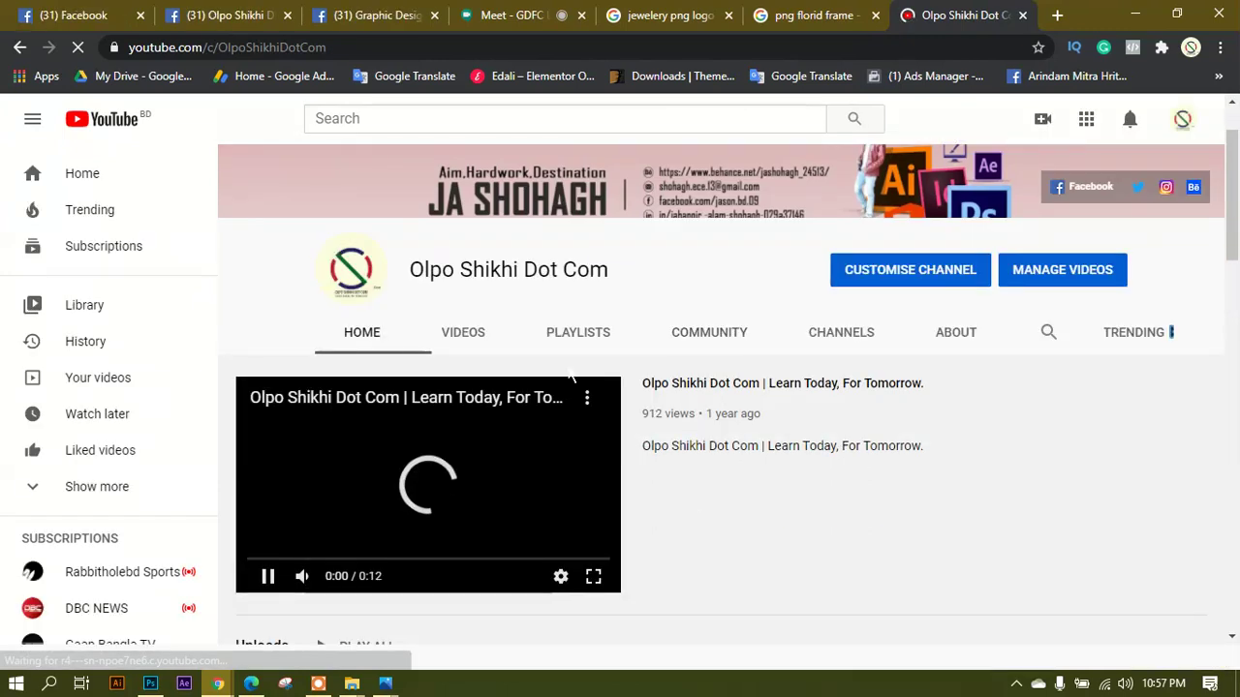
pyautogui.scroll(-2, 570, 373)
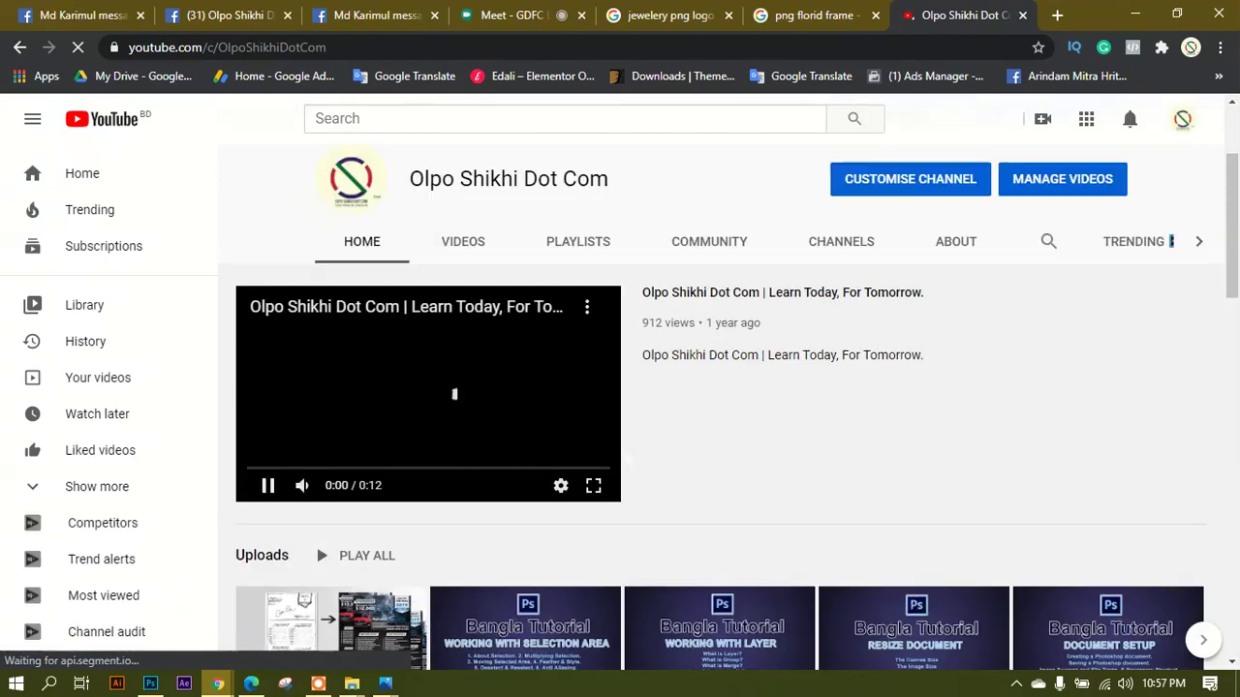
pyautogui.click(577, 244)
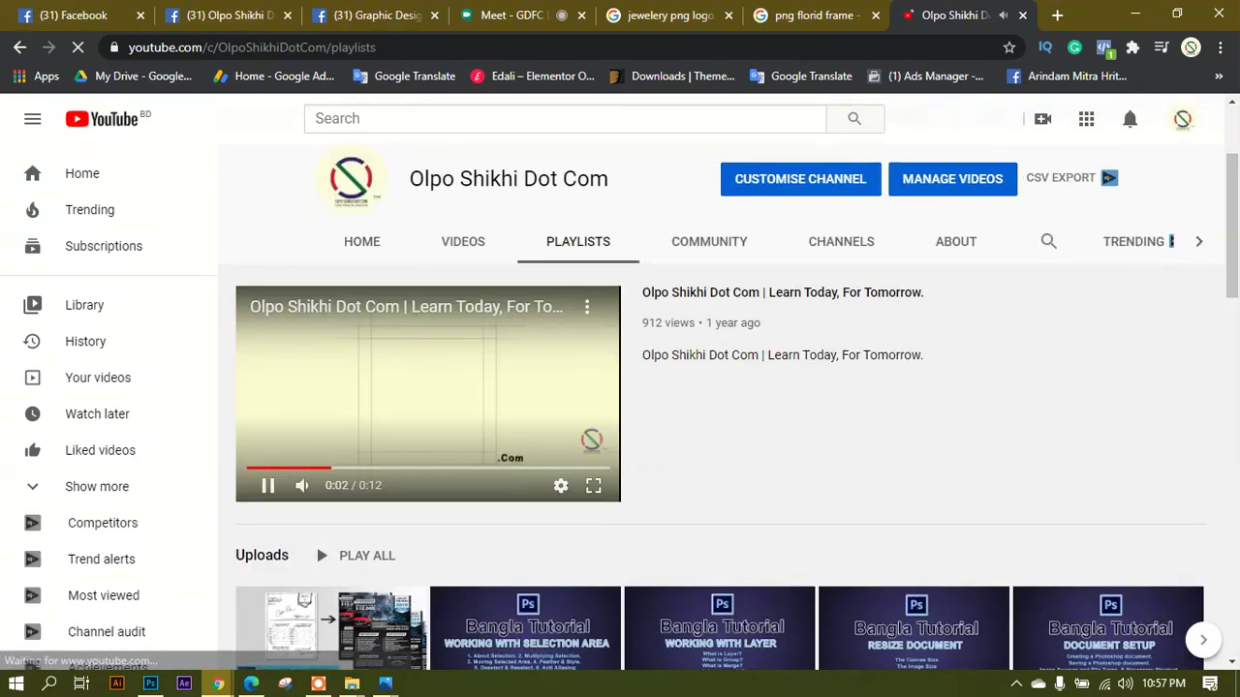
# Browse the channel's playlists, including Paper Ads Design, and start playing the Photoshop Bangla Tutorial playlist.
pyautogui.scroll(-4, 694, 524)
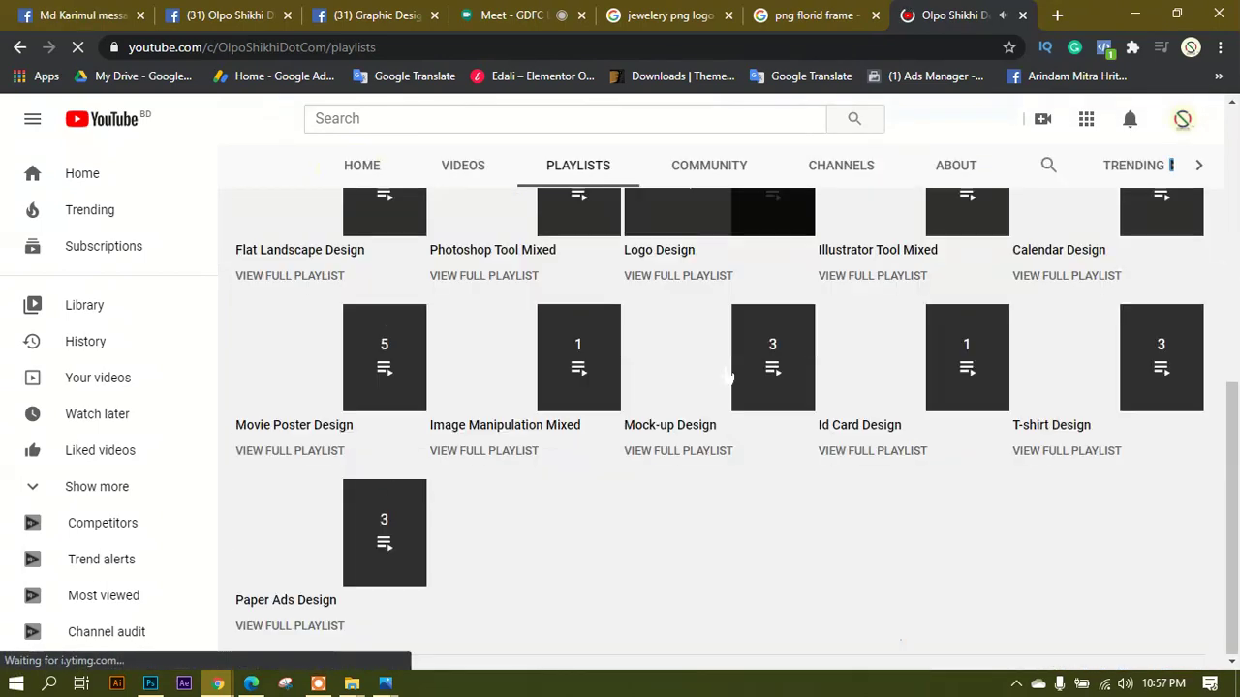
pyautogui.scroll(2, 694, 524)
pyautogui.scroll(-2, 625, 481)
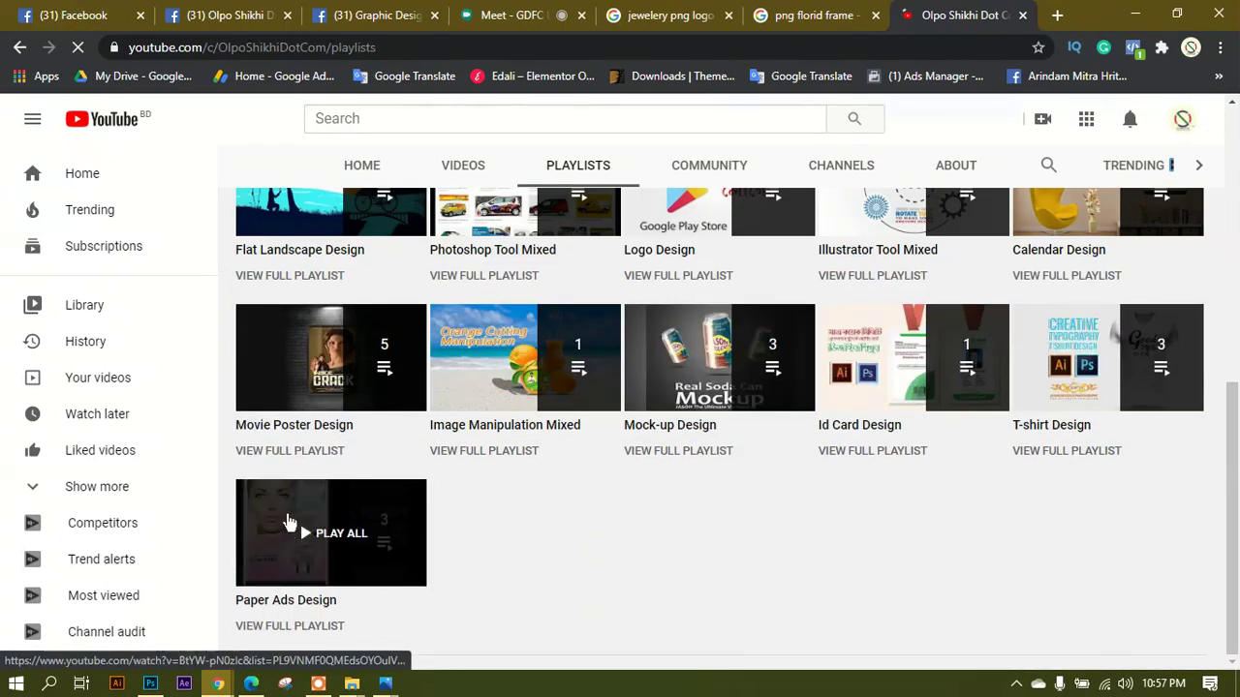
pyautogui.scroll(1, 649, 496)
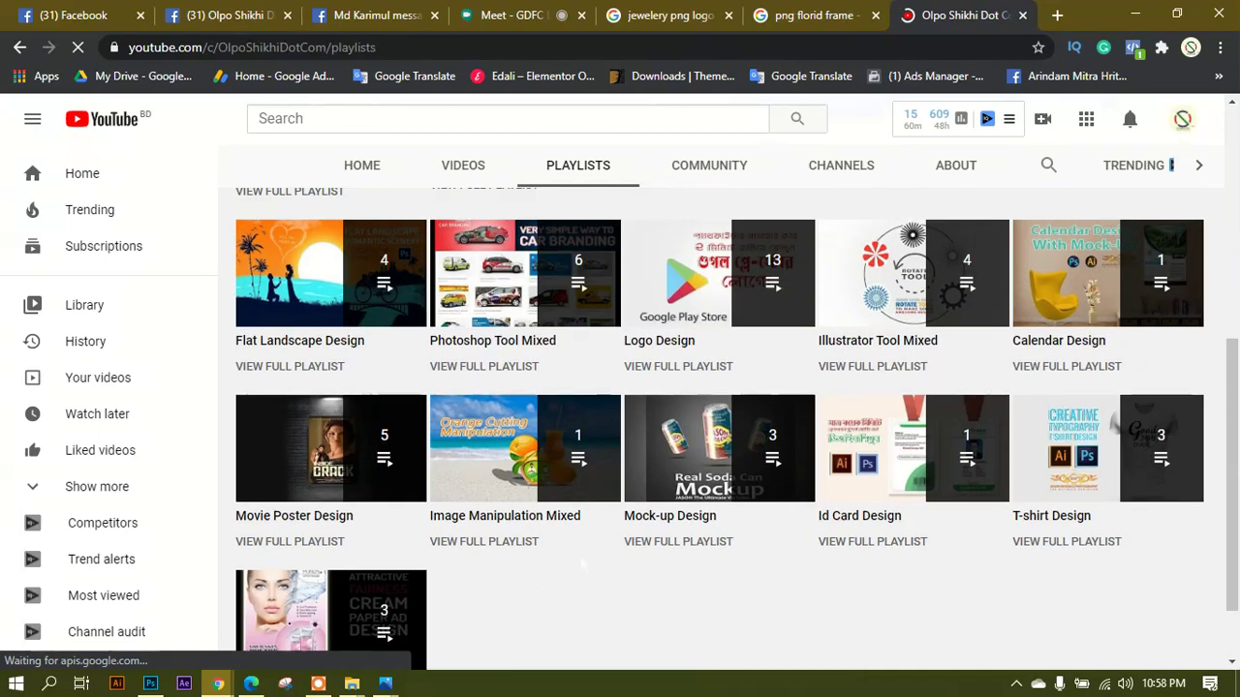
pyautogui.scroll(1, 721, 542)
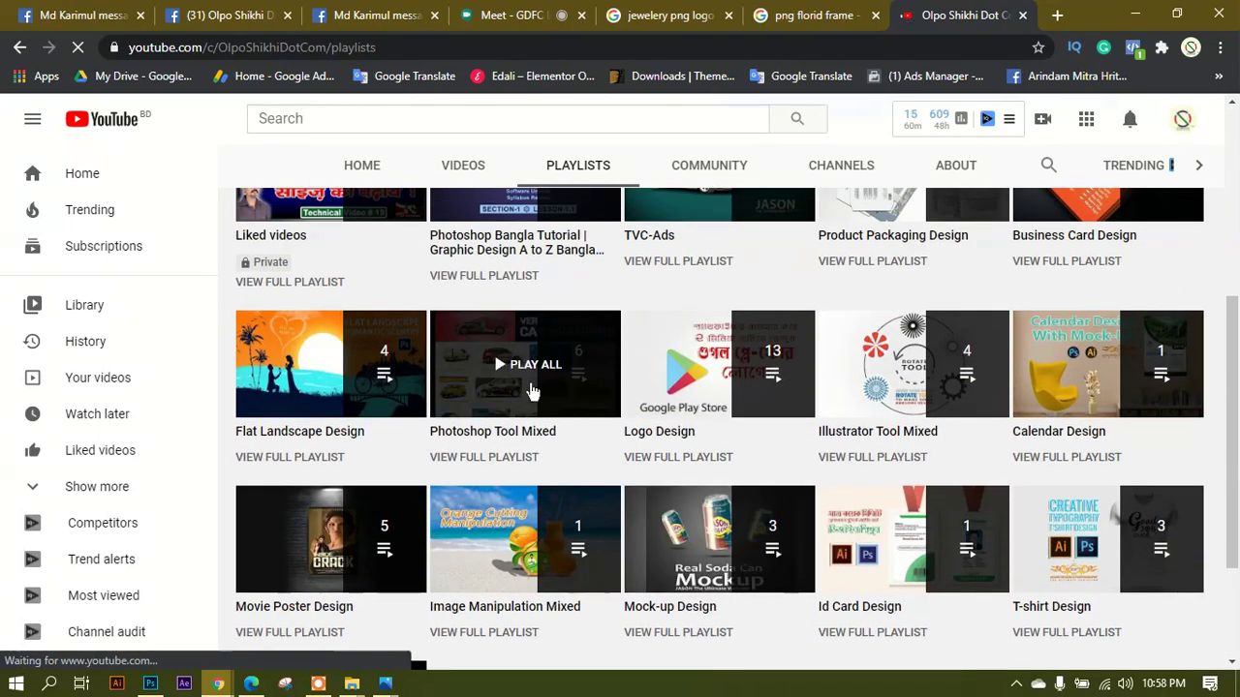
pyautogui.scroll(1, 398, 395)
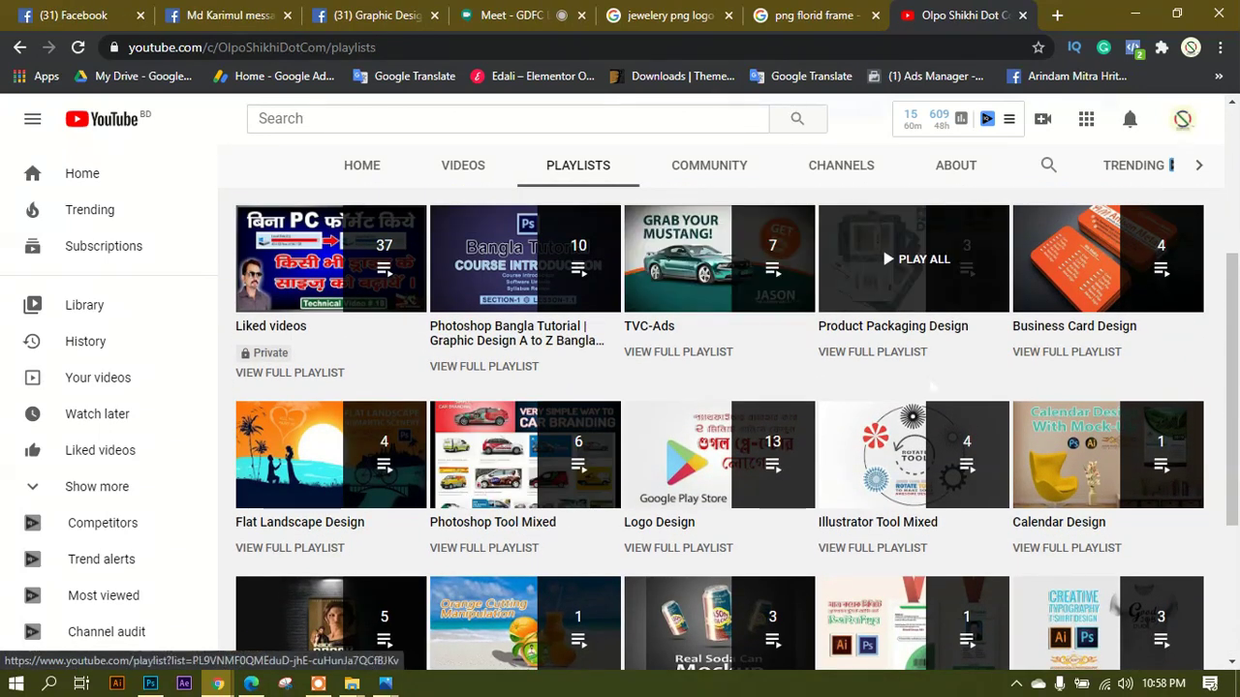
pyautogui.scroll(1, 722, 458)
pyautogui.click(490, 396)
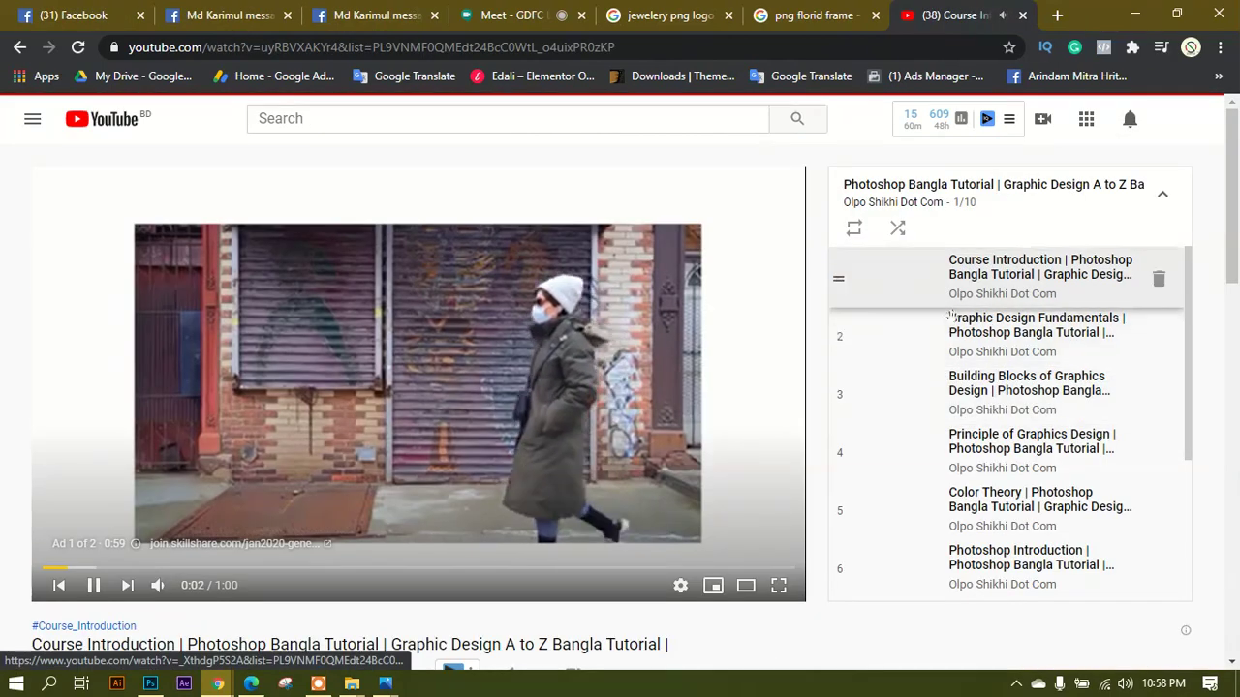
# Look over the playlist's lessons, return from the Skillshare ad page to the Course Introduction video, and skip the ad.
pyautogui.scroll(-1, 570, 473)
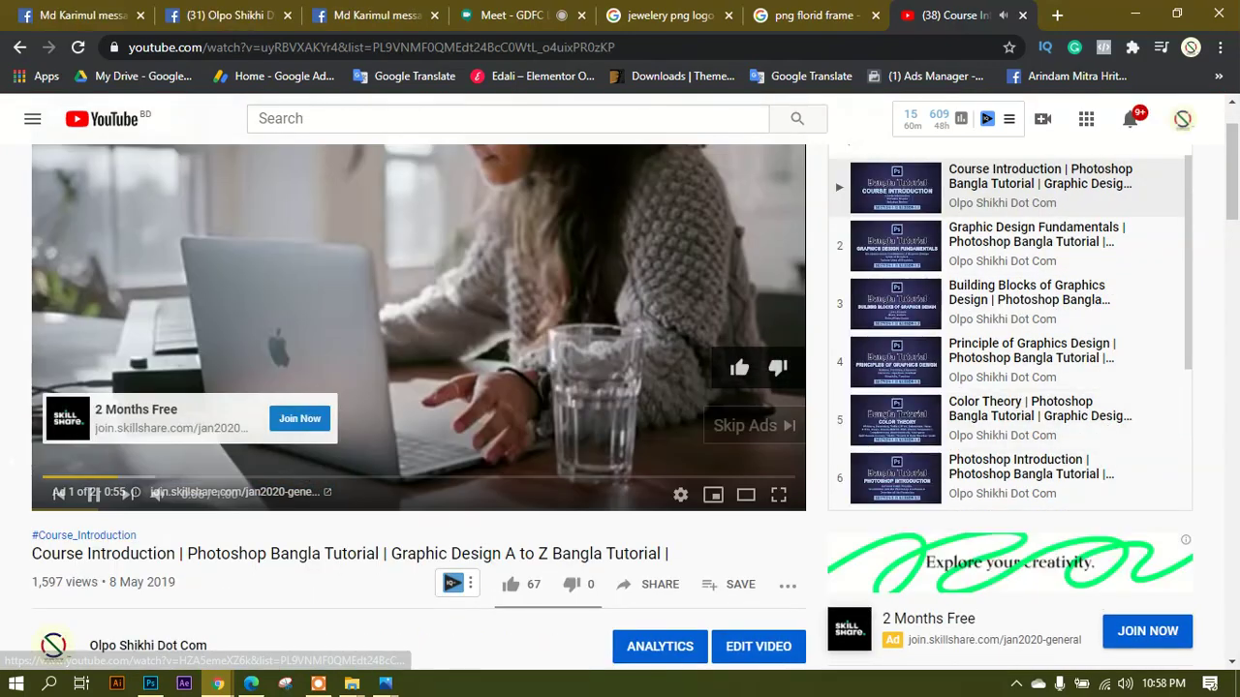
pyautogui.scroll(1, 413, 414)
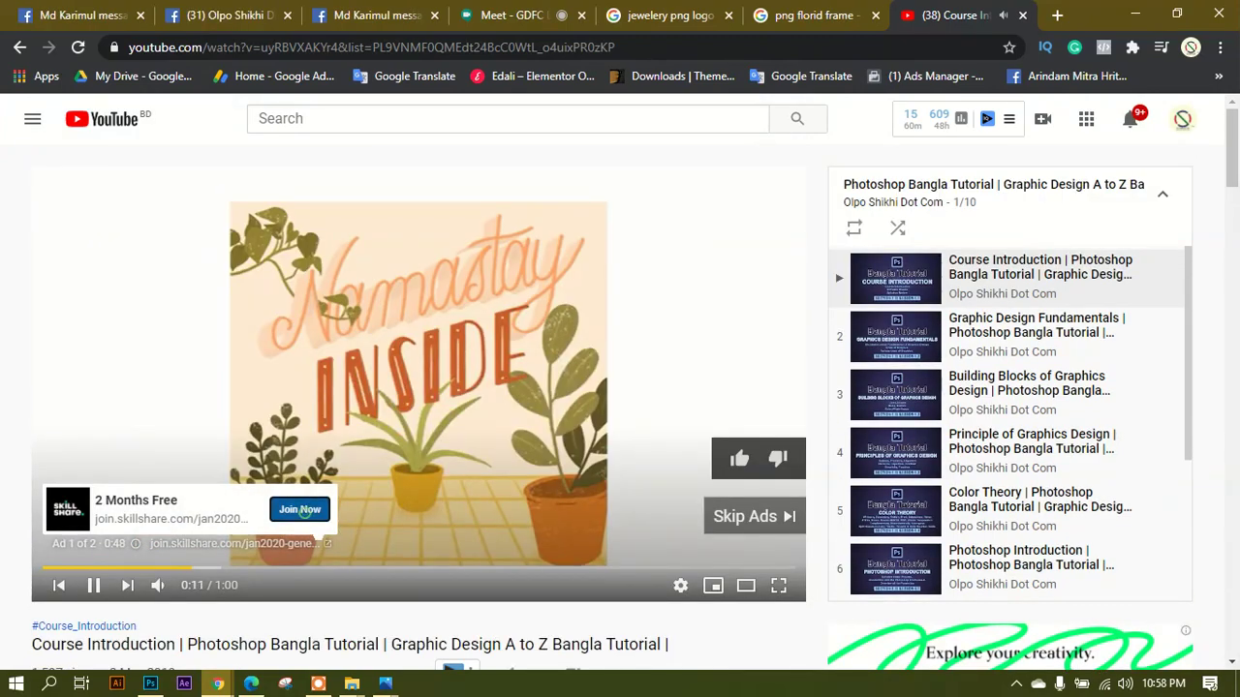
pyautogui.click(316, 514)
pyautogui.click(845, 18)
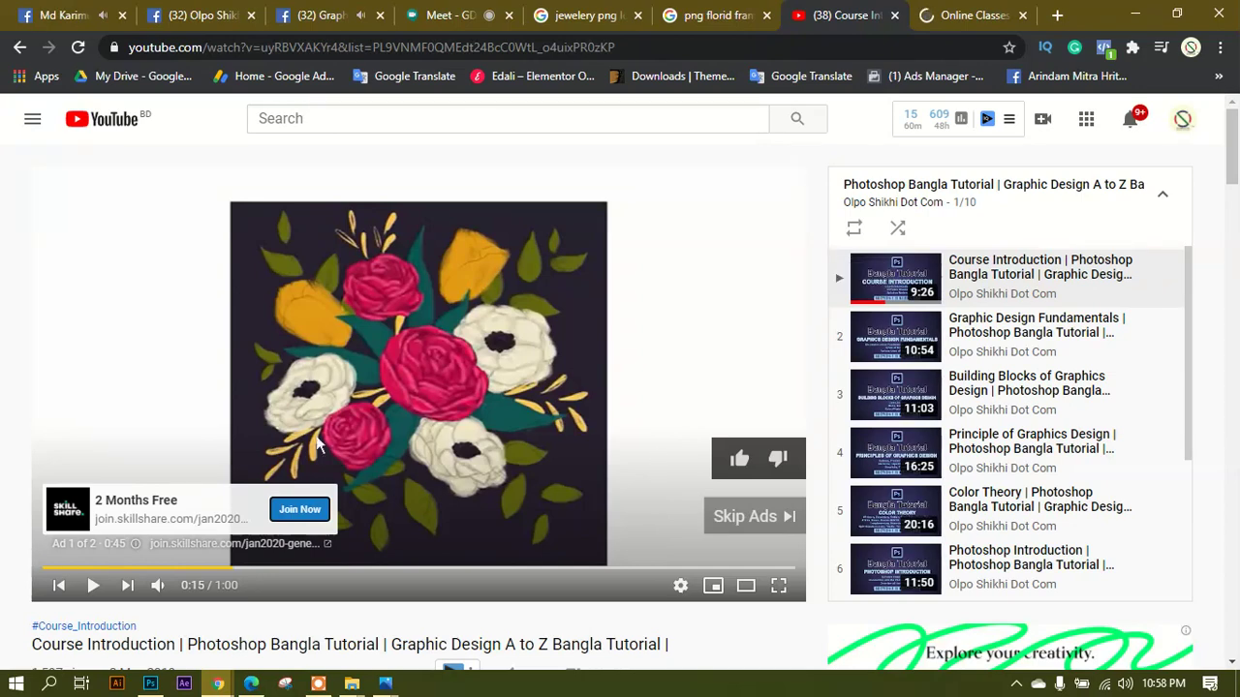
pyautogui.click(744, 518)
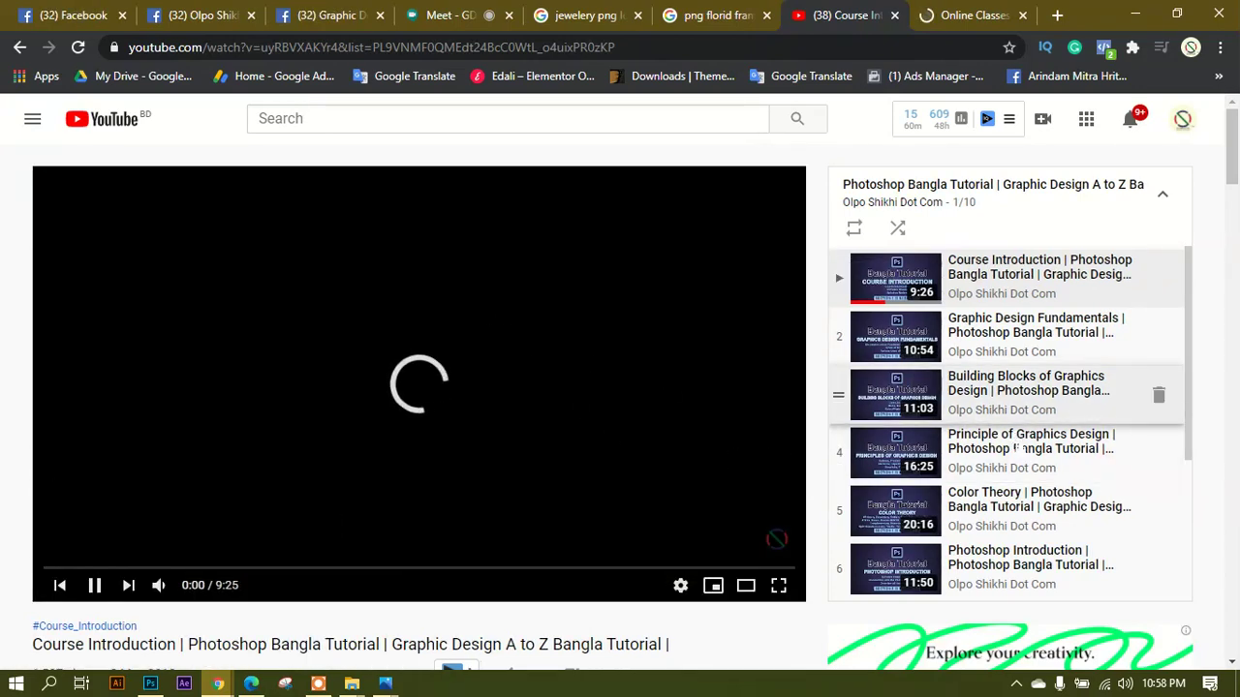
# Play the Building Blocks of Graphics Design lesson from the Shapes slide, and move it above Graphic Design Fundamentals in the playlist.
pyautogui.scroll(-1, 935, 434)
pyautogui.scroll(1, 969, 465)
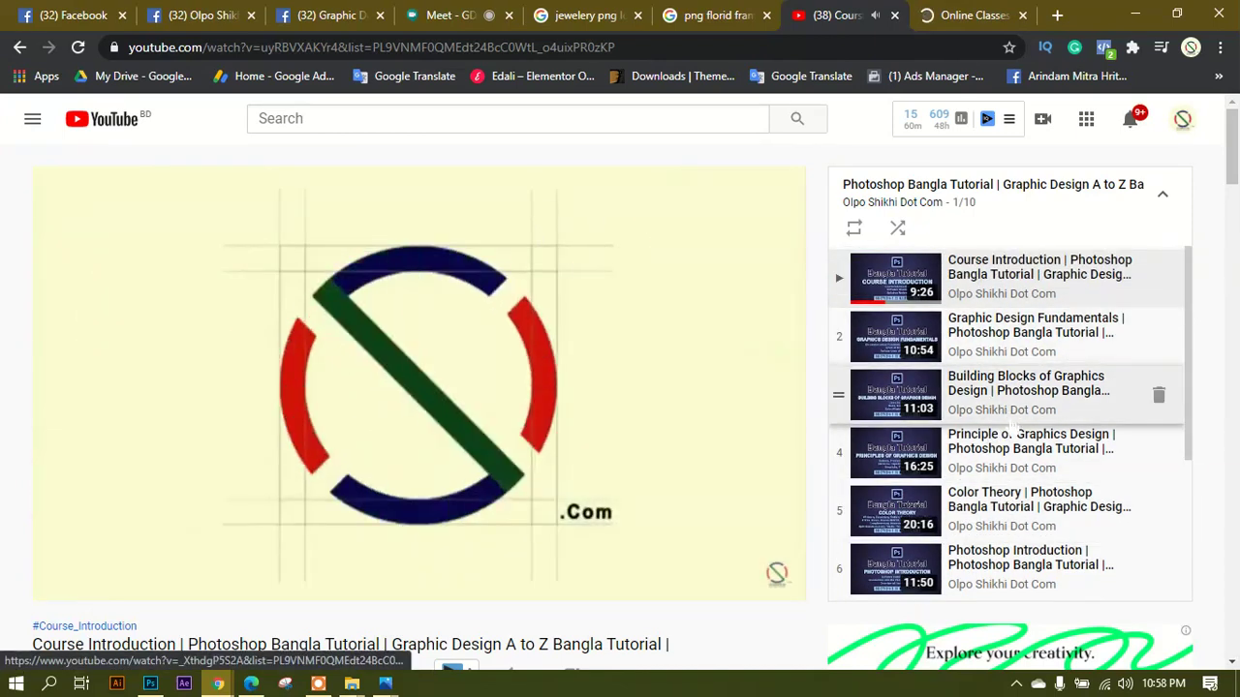
pyautogui.click(1040, 408)
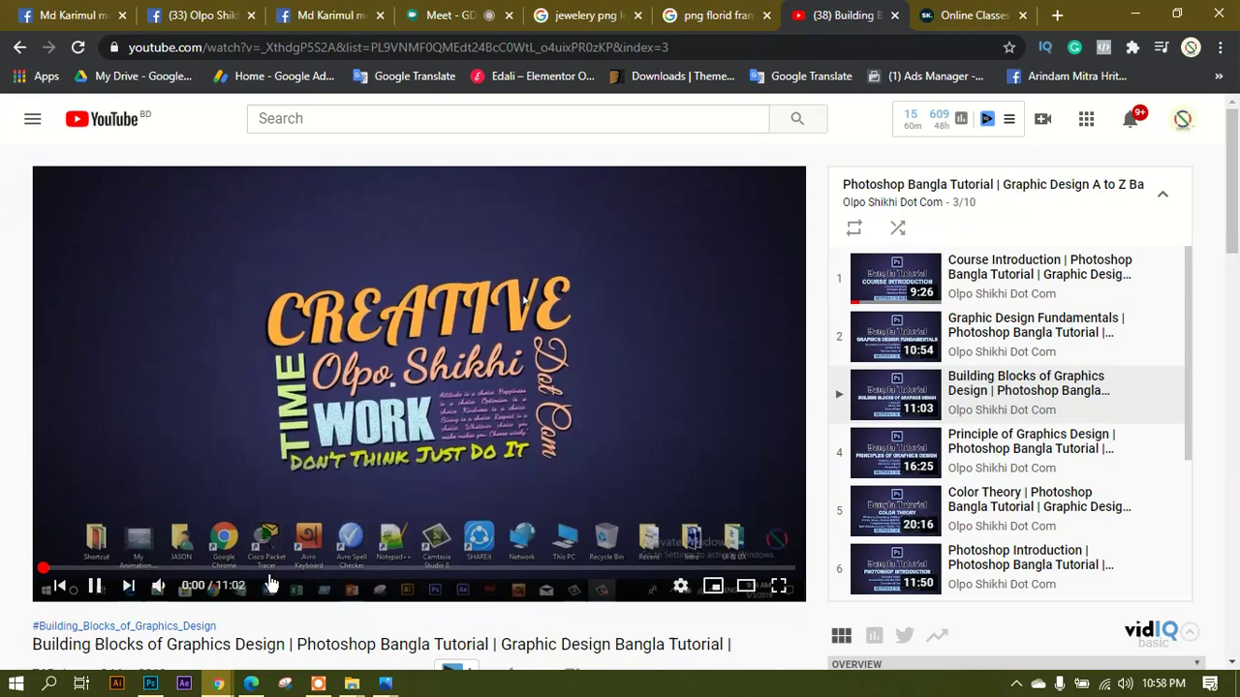
pyautogui.click(265, 571)
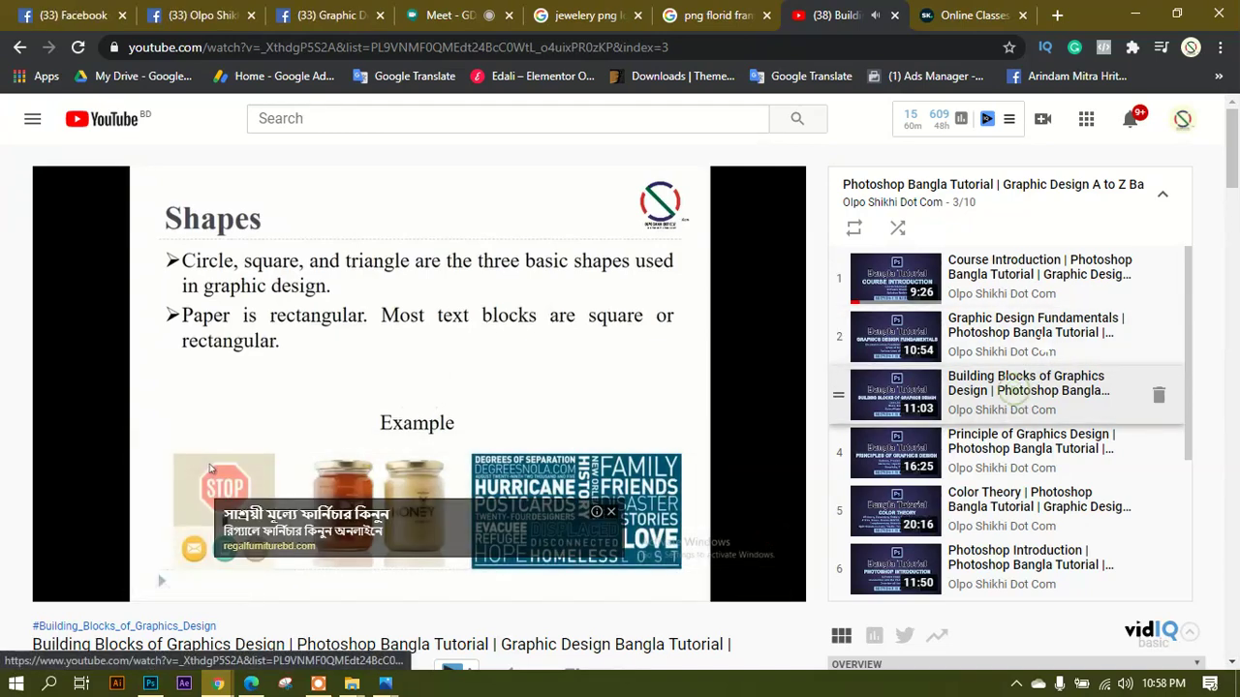
pyautogui.moveTo(1013, 390); pyautogui.dragTo(1012, 334)
# Open the Principle of Graphics Design lesson, pause it on the slide listing the eight principles, and dismiss the banner ad.
pyautogui.click(1032, 445)
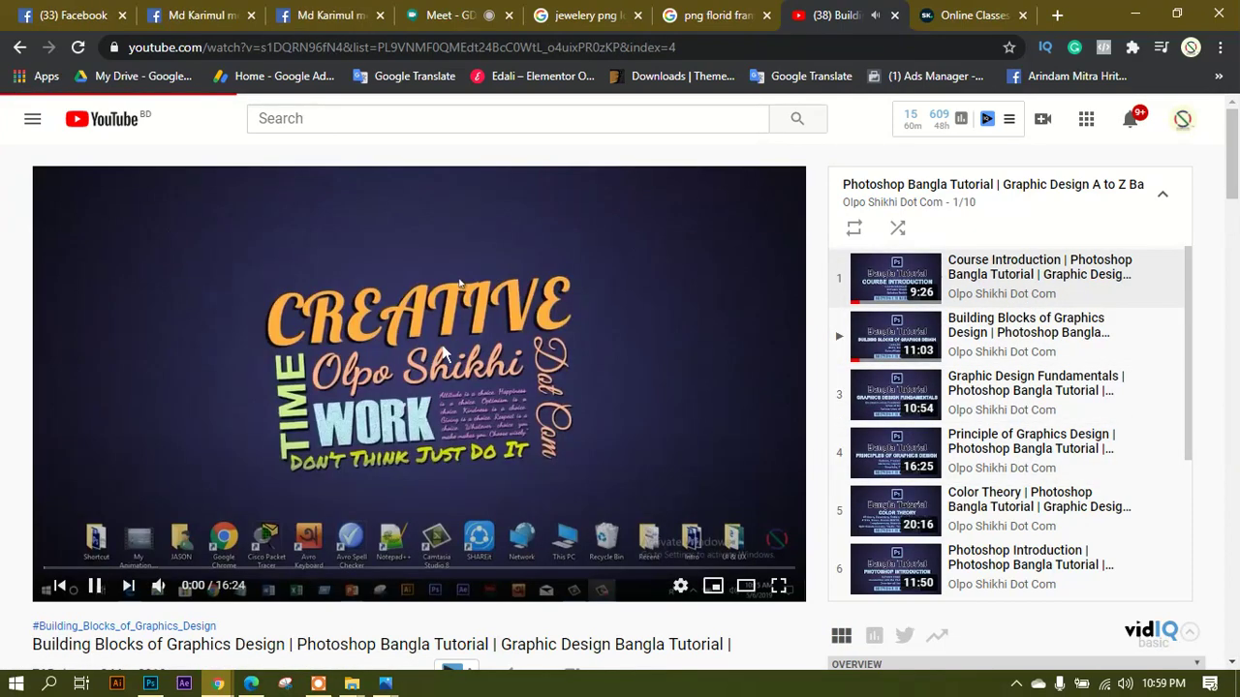
pyautogui.click(121, 569)
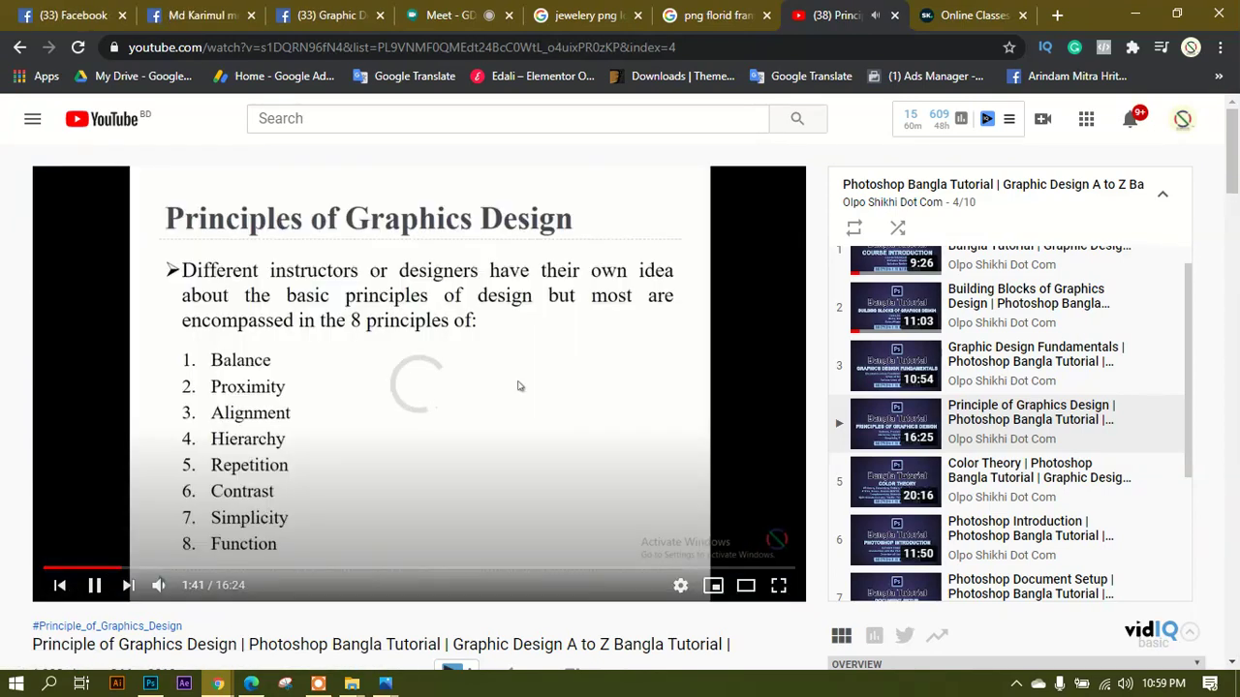
pyautogui.click(518, 386)
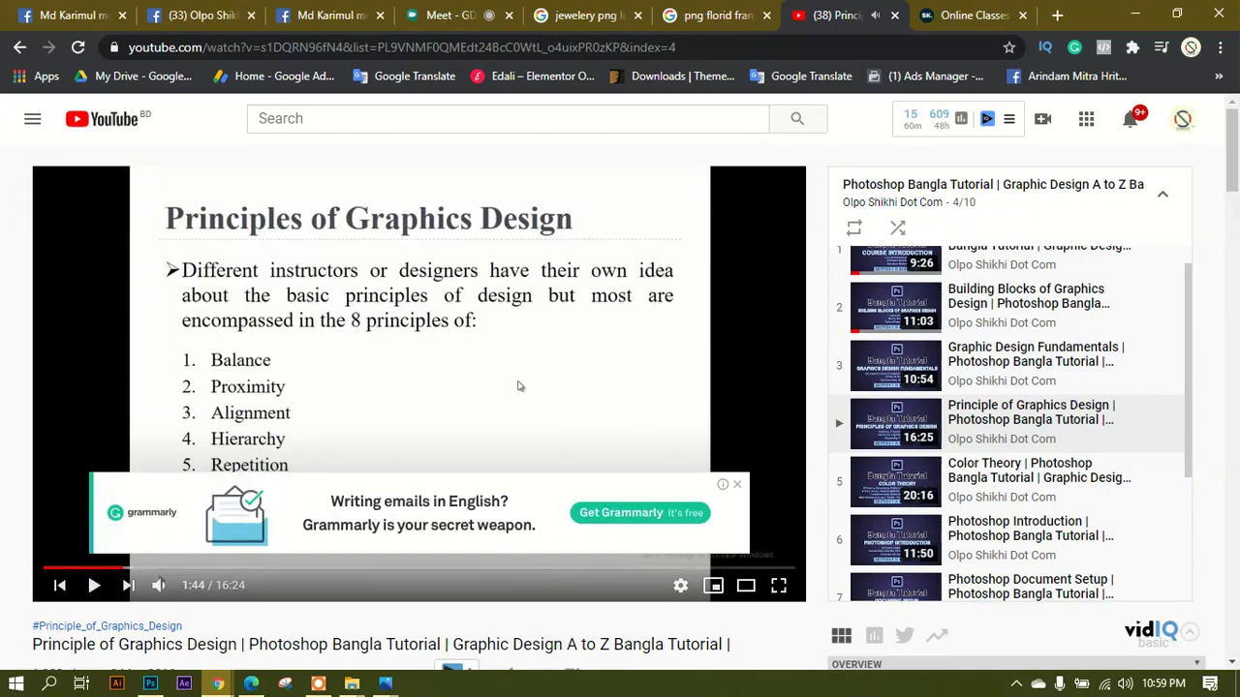
pyautogui.click(737, 486)
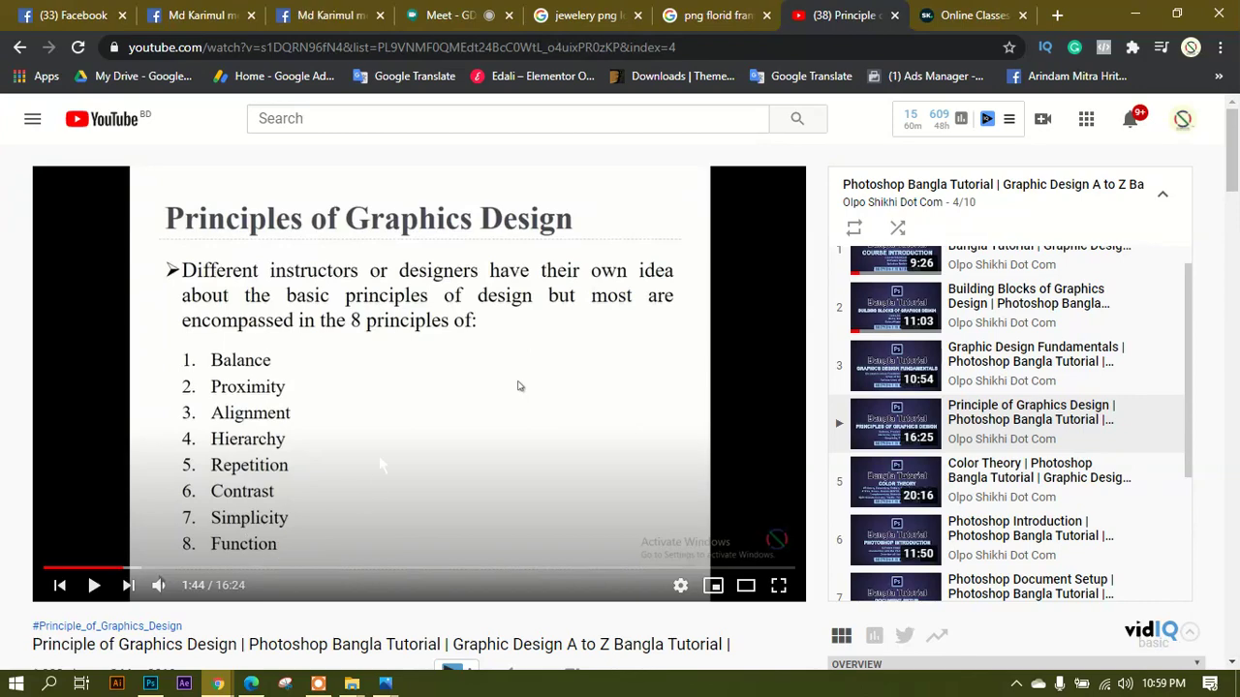
# Check the Google Meet call, and pause and resume the screen recording before minimizing the recorder window.
pyautogui.click(445, 19)
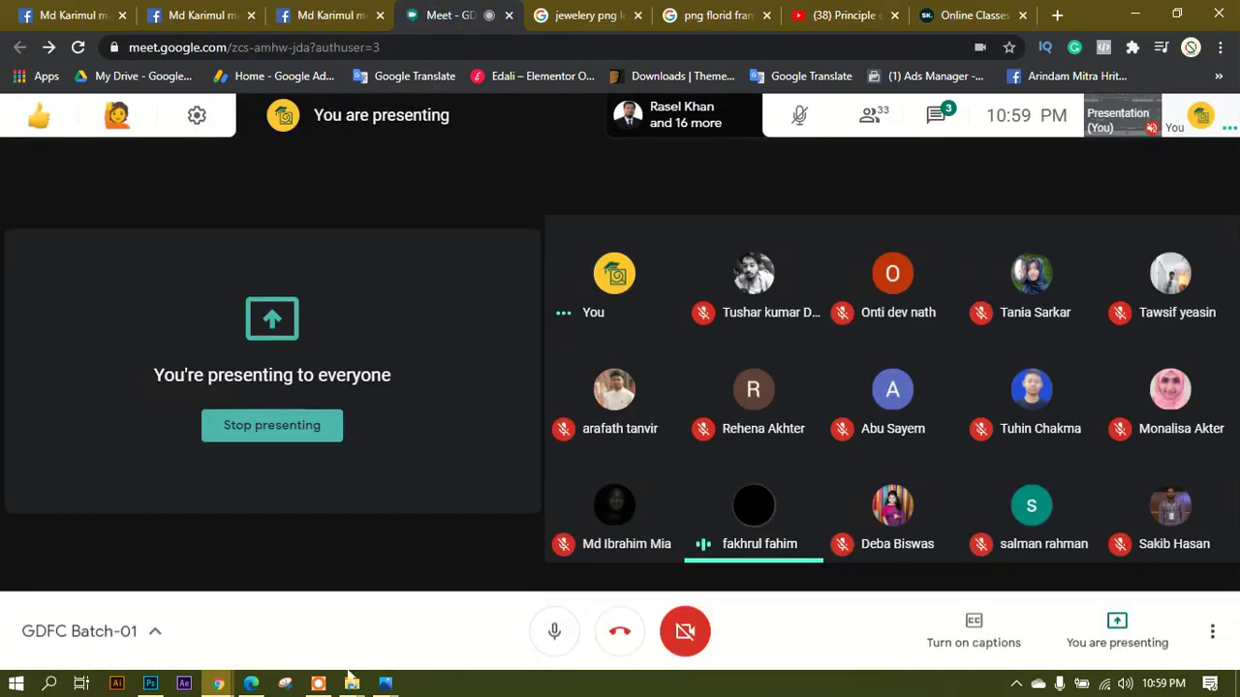
pyautogui.click(317, 683)
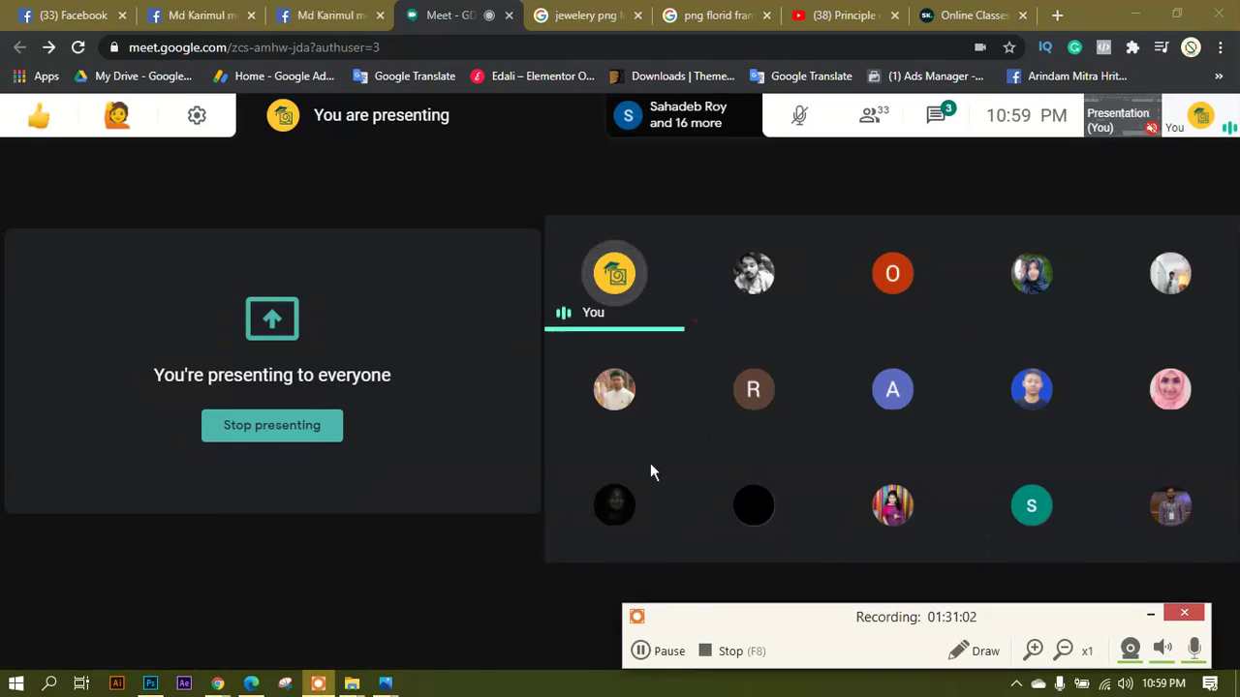
pyautogui.click(640, 651)
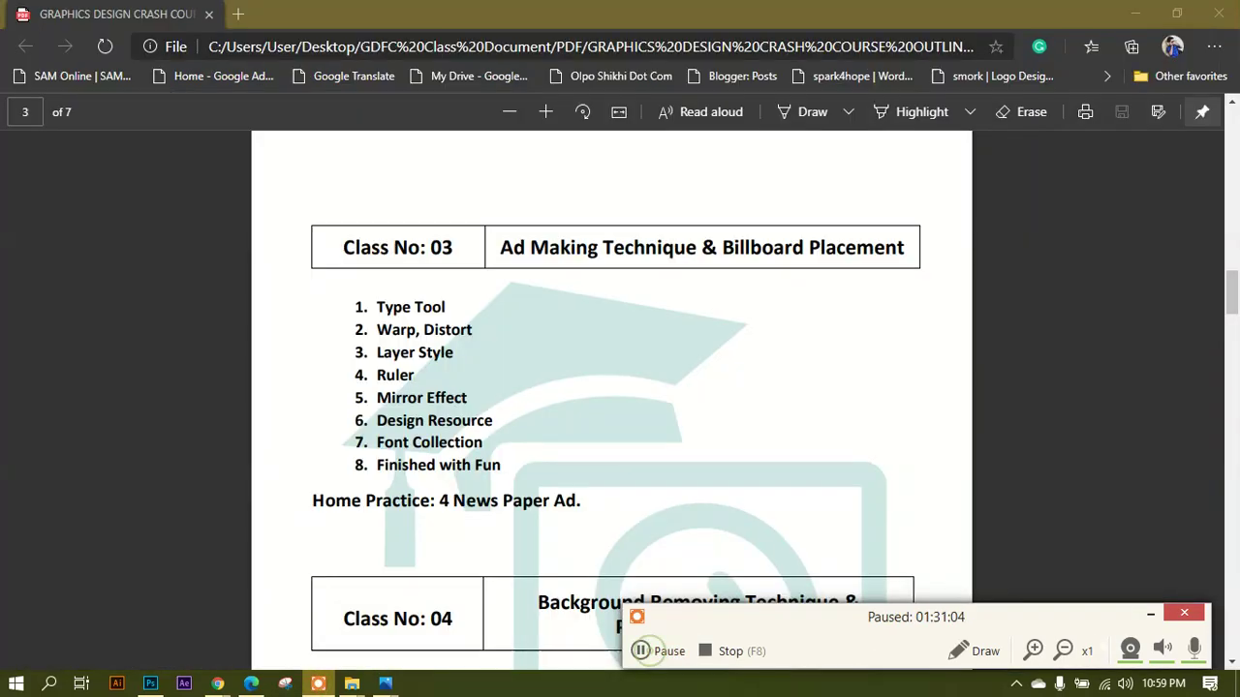
pyautogui.click(640, 651)
pyautogui.click(1150, 614)
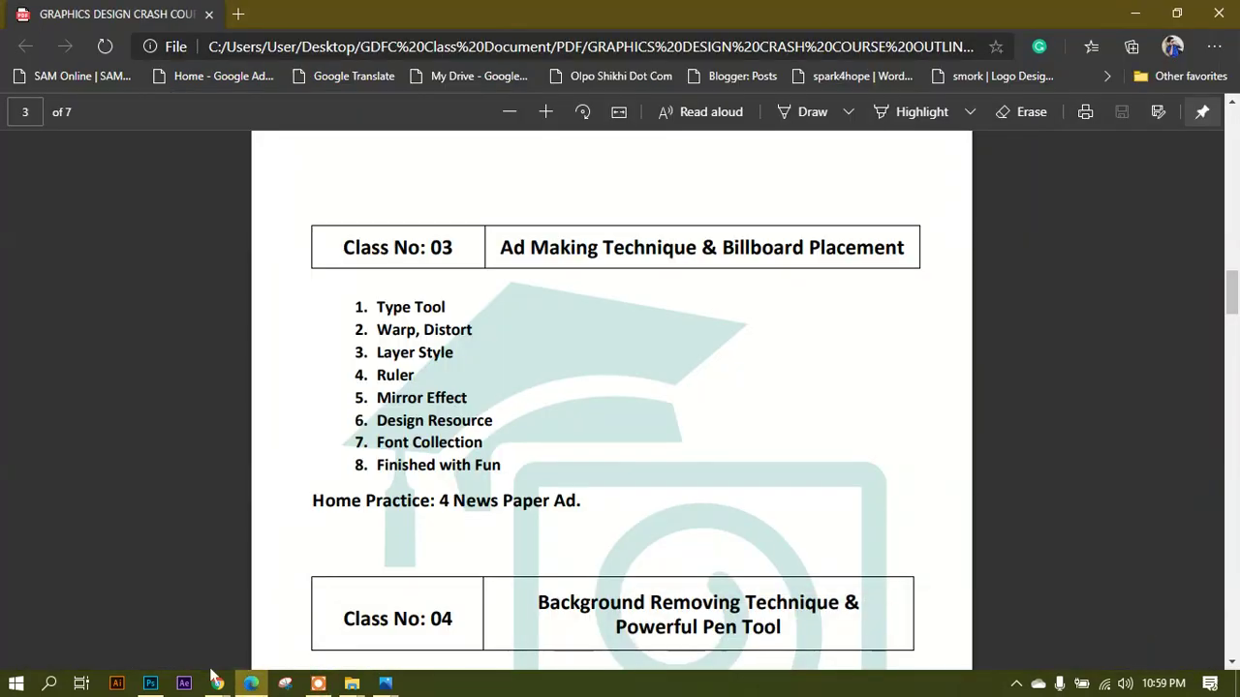
# Show the rulers in Photoshop and add a horizontal guide near the ad's upper edge and a vertical guide at the headline's left edge.
pyautogui.click(150, 683)
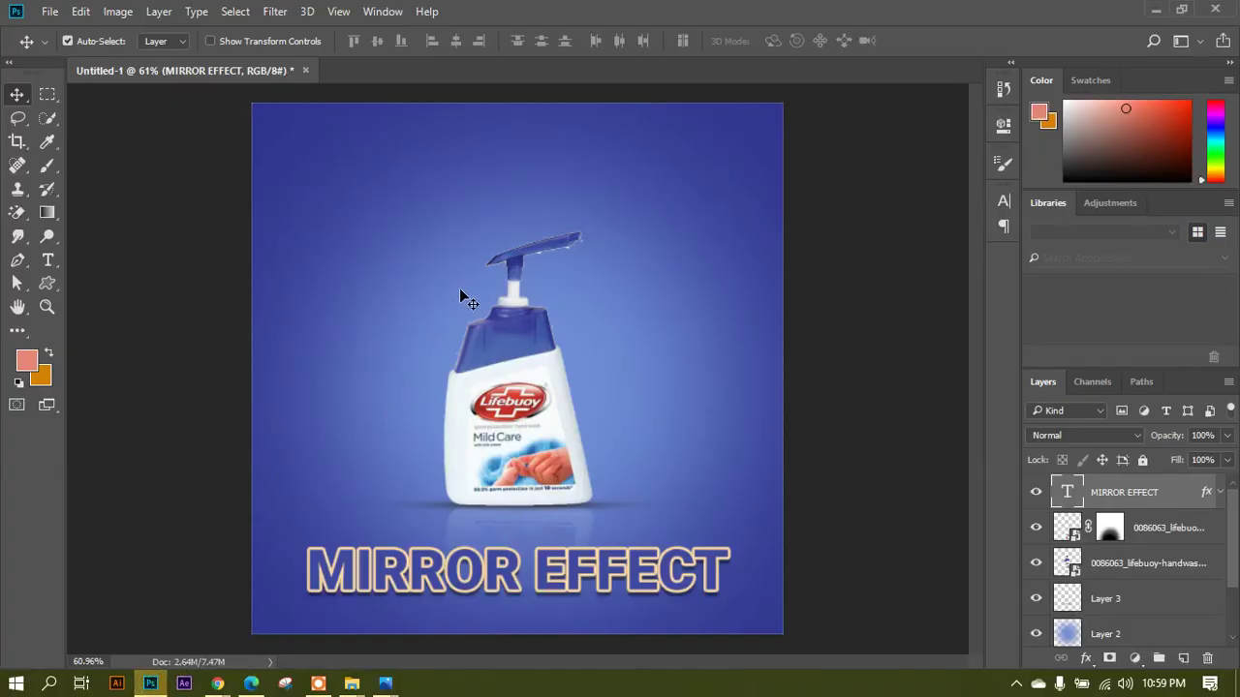
pyautogui.click(338, 12)
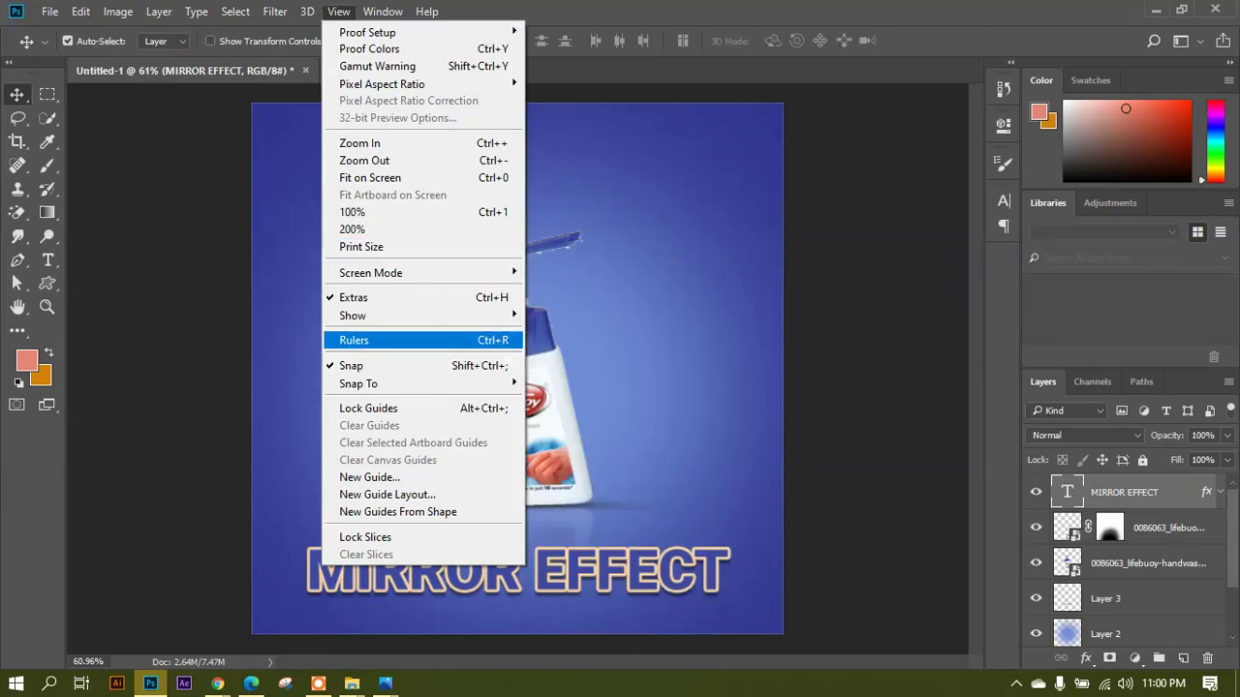
pyautogui.click(407, 340)
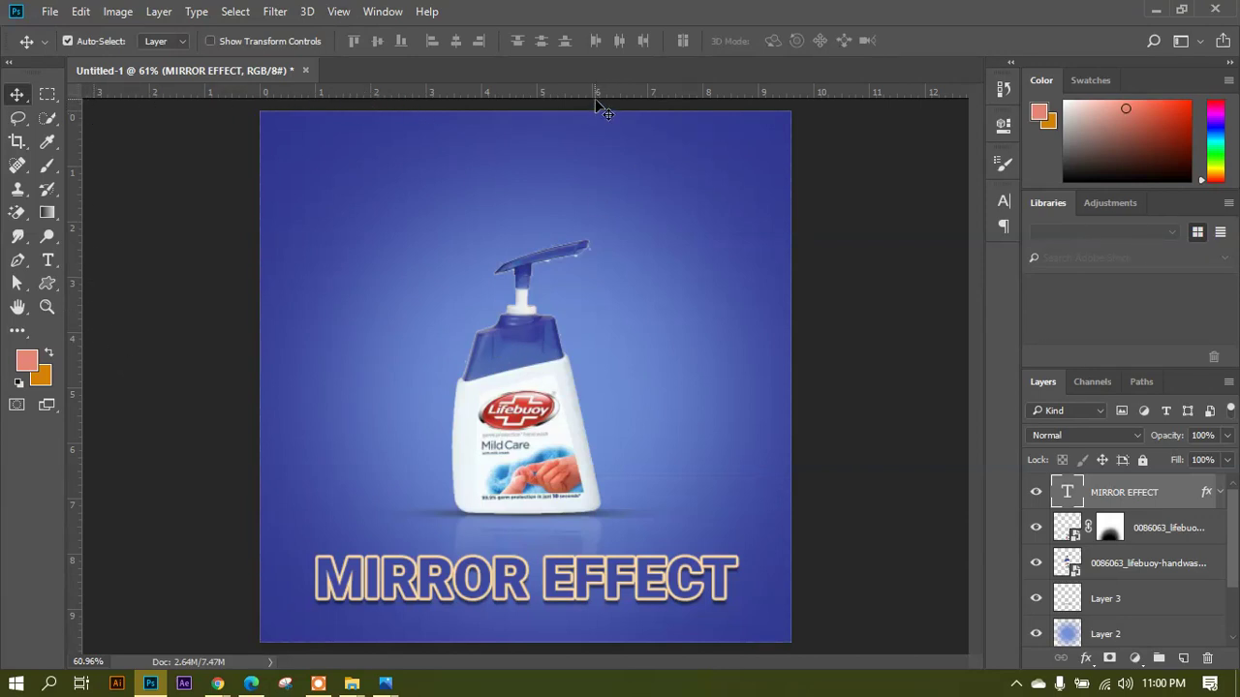
pyautogui.moveTo(602, 96); pyautogui.dragTo(601, 183)
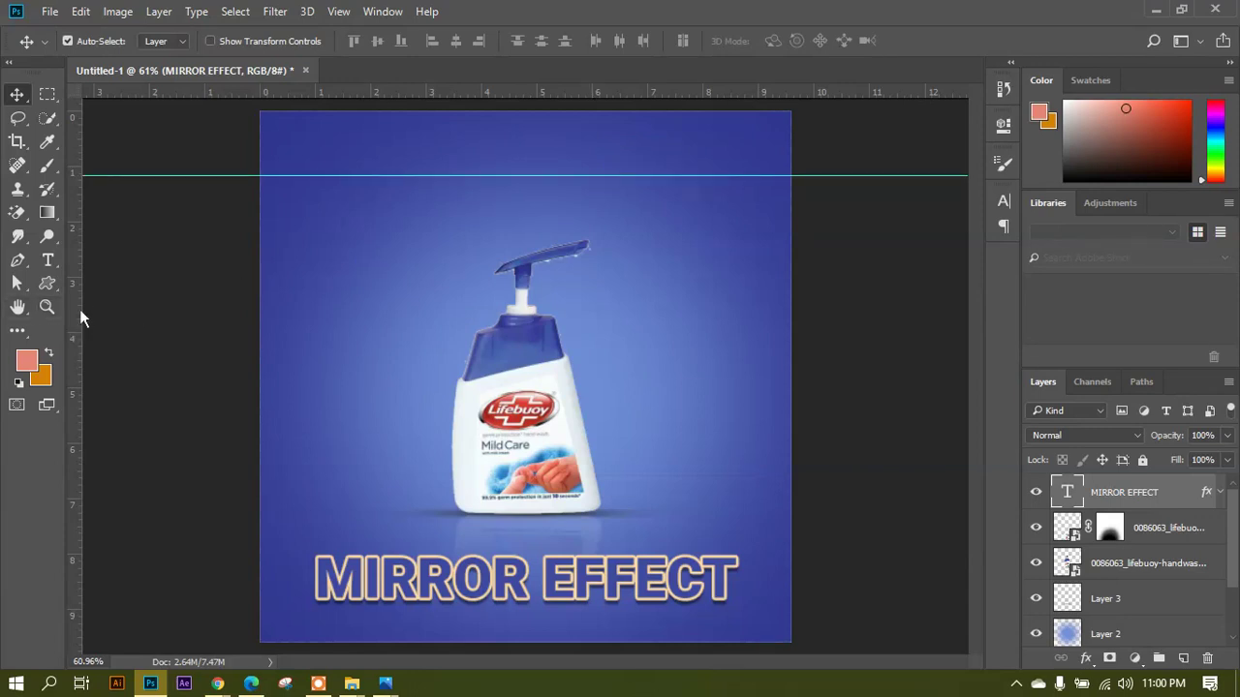
pyautogui.moveTo(82, 318); pyautogui.dragTo(323, 313)
pyautogui.scroll(-1, 304, 262)
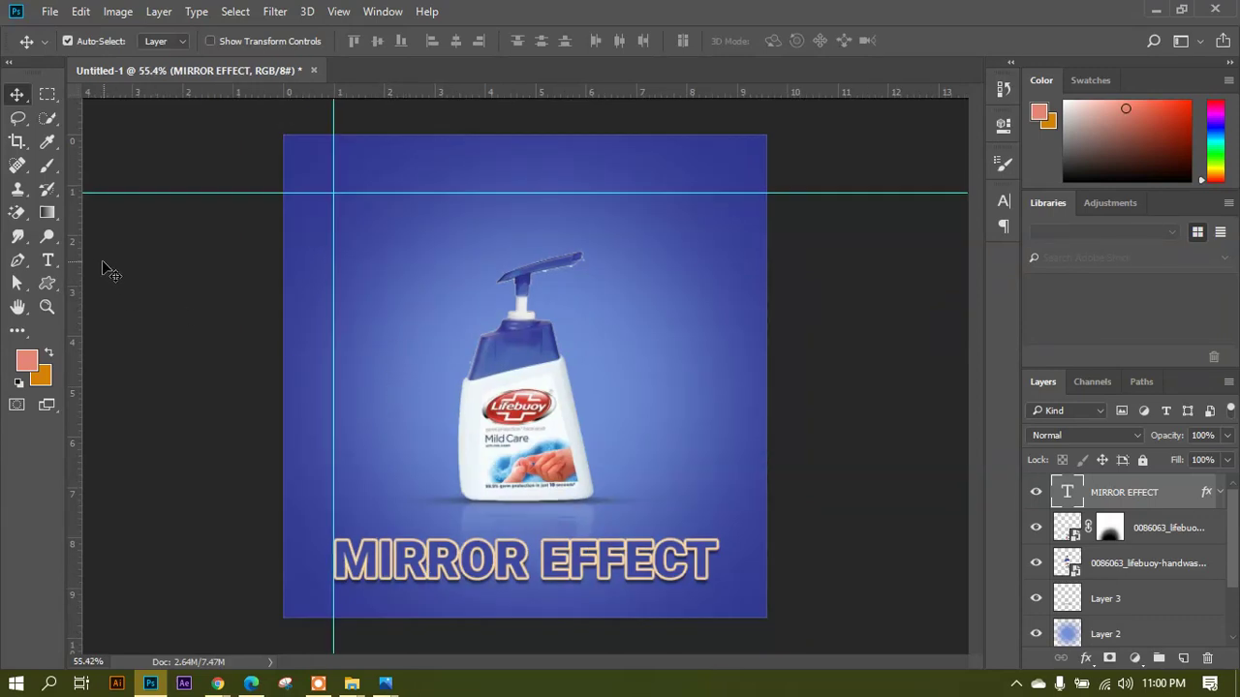
# Add a 20 pt paragraph text box beside the bottle's pump, fill it with Lorem Ipsum, and colour the text white (ffffff).
pyautogui.click(47, 259)
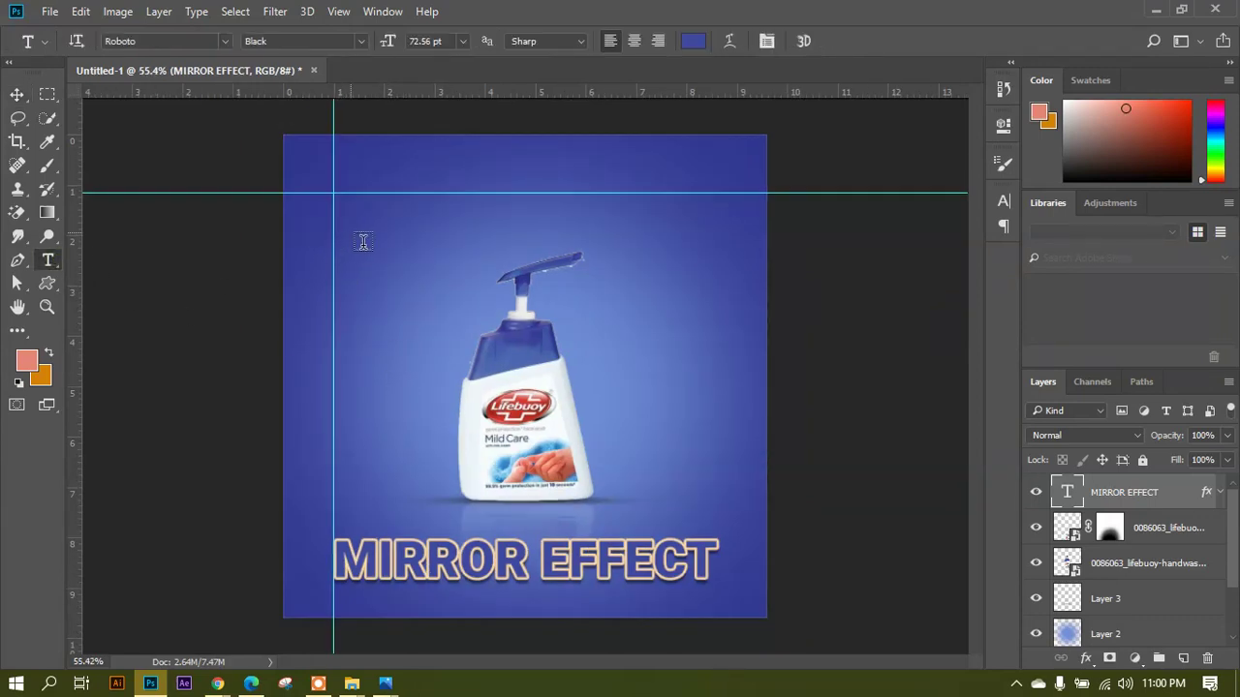
pyautogui.moveTo(353, 229); pyautogui.dragTo(449, 330)
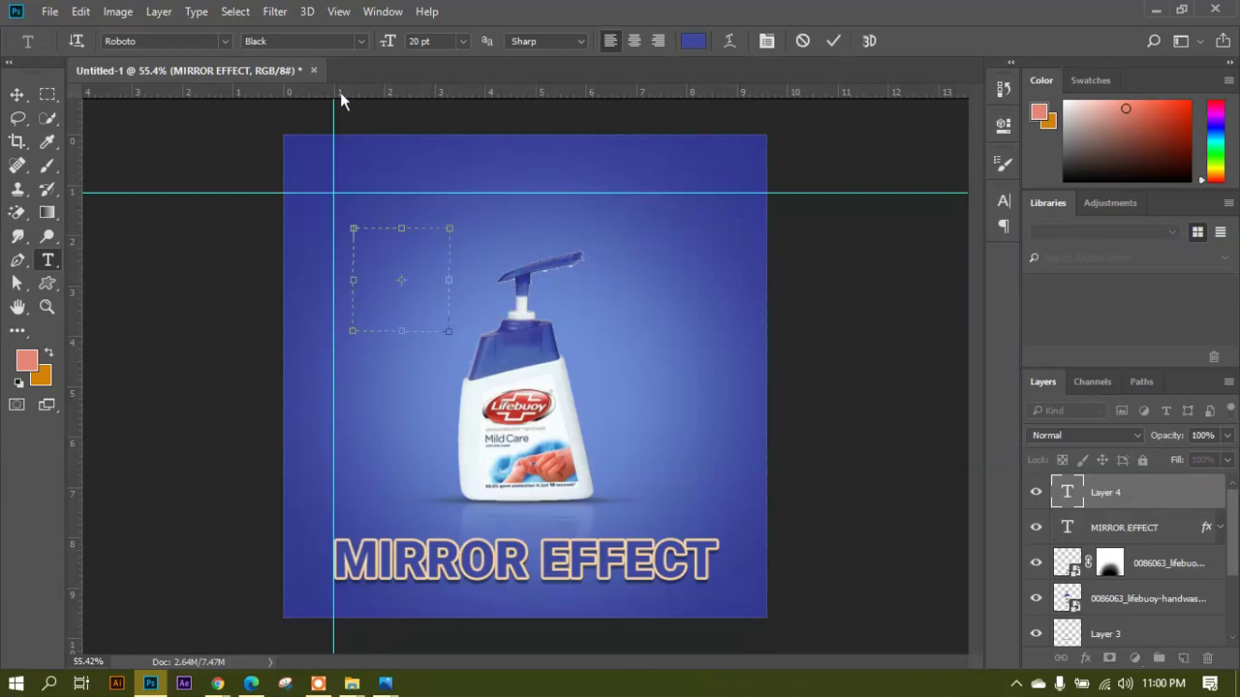
pyautogui.click(197, 11)
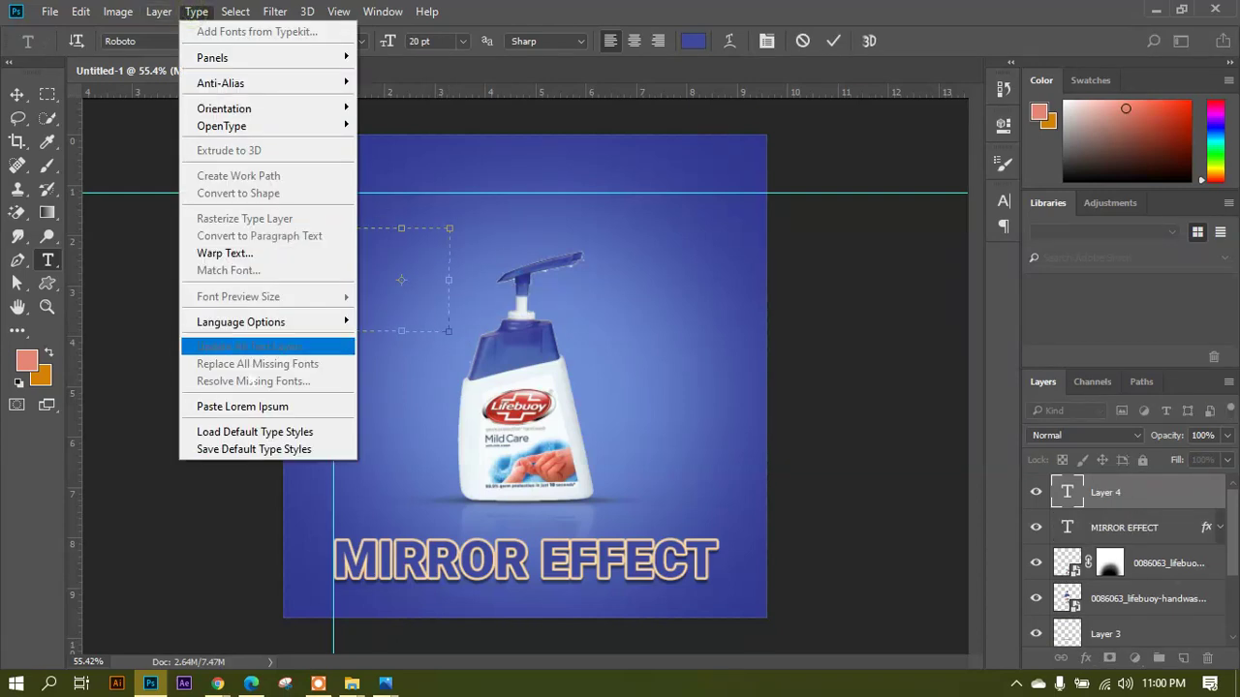
pyautogui.click(261, 407)
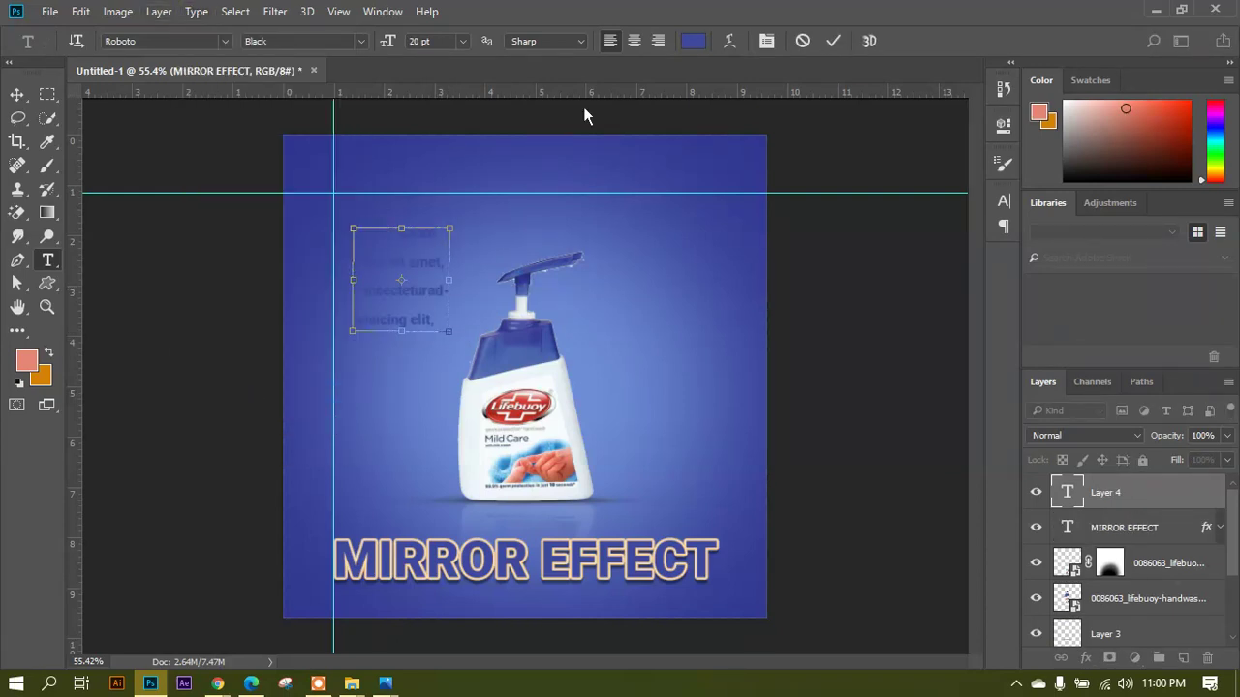
pyautogui.click(692, 40)
pyautogui.write('ffffff')
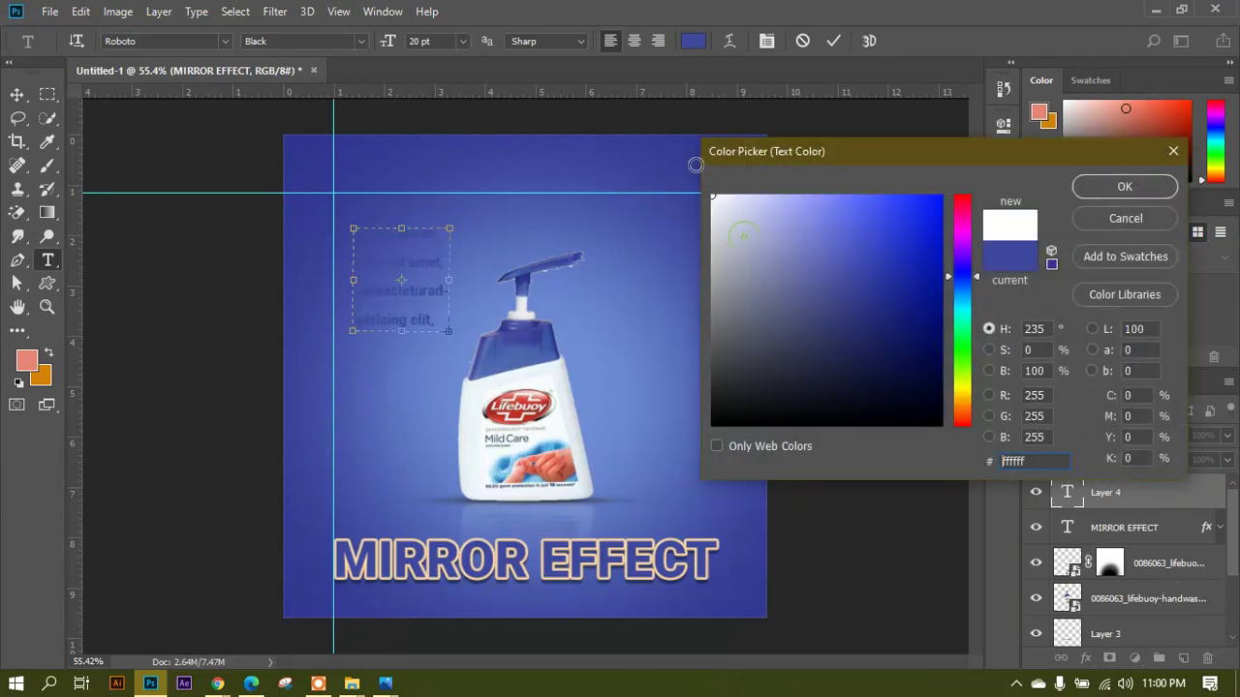
pyautogui.click(1123, 186)
pyautogui.click(16, 94)
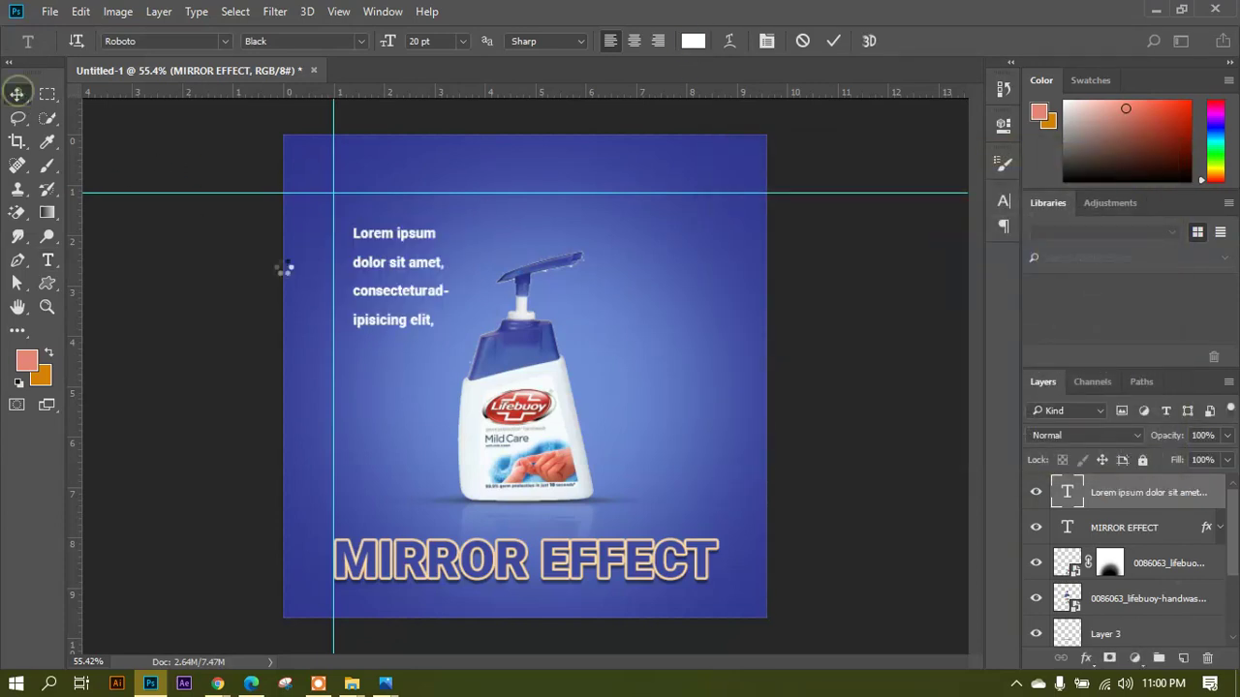
# Duplicate the Lorem Ipsum block below the original, and align both blocks to the vertical guide with the original just under the horizontal guide.
pyautogui.scroll(1, 378, 501)
pyautogui.moveTo(371, 299); pyautogui.dragTo(335, 434)
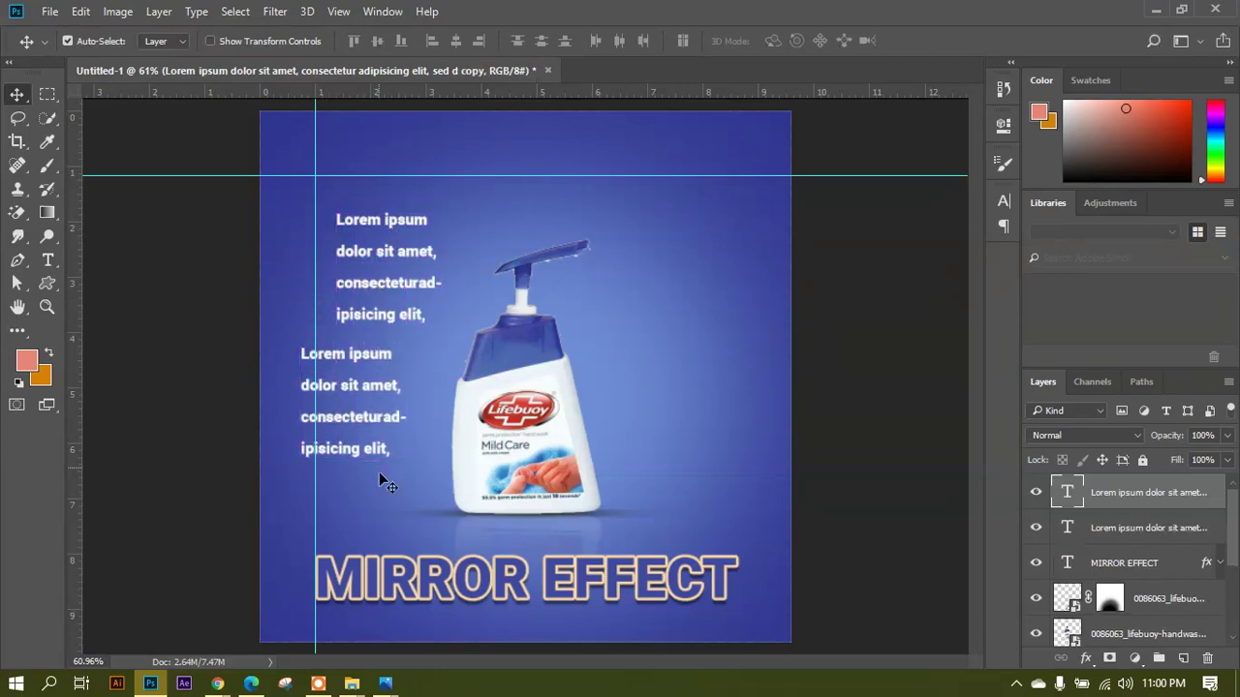
pyautogui.scroll(1, 334, 435)
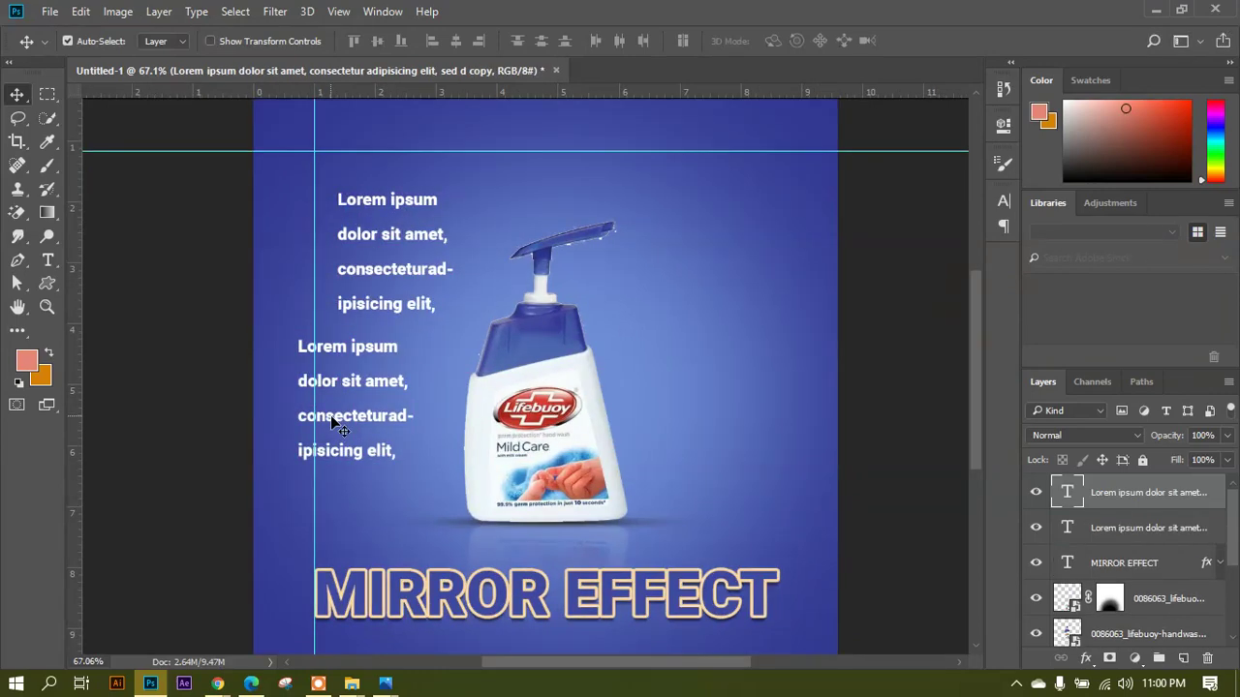
pyautogui.moveTo(369, 215); pyautogui.dragTo(337, 172)
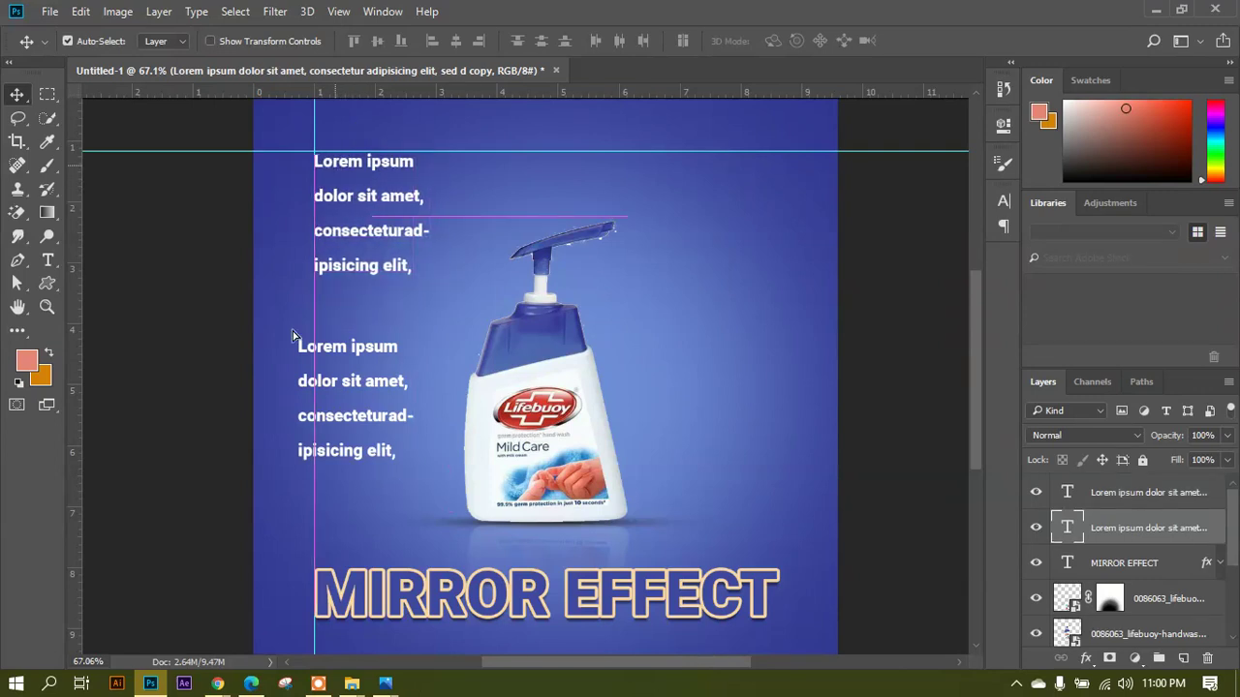
pyautogui.click(326, 354)
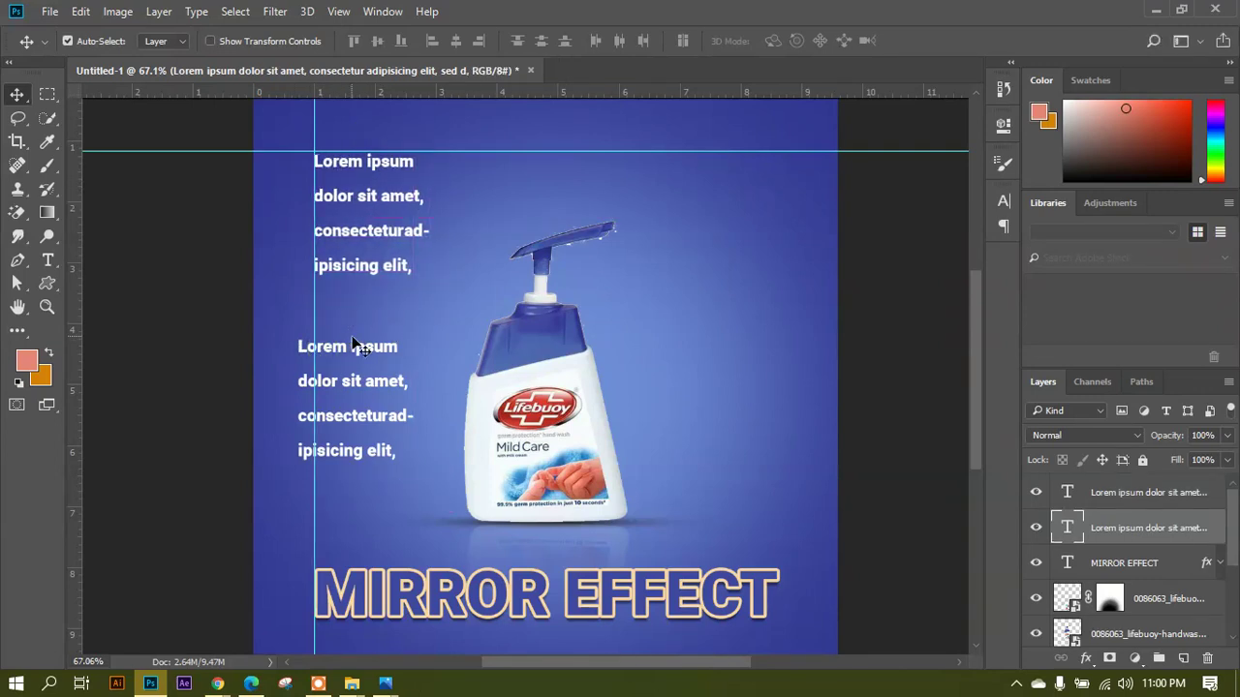
pyautogui.moveTo(329, 351); pyautogui.dragTo(344, 308)
# Toggle the guides off and on repeatedly to check the alignment of the text blocks and headline.
pyautogui.hotkey('ctrl', 'h')
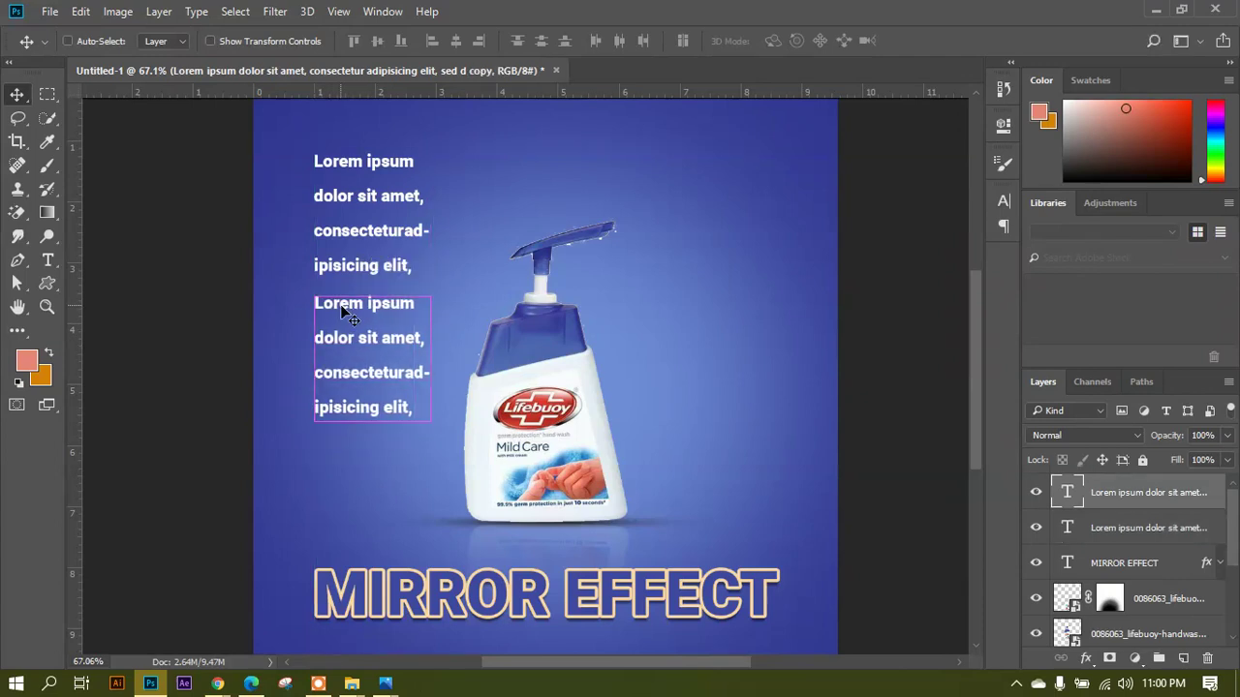
pyautogui.hotkey('ctrl', 'h')
pyautogui.hotkey('ctrl', 'h')
pyautogui.hotkey('ctrl', 'h')
pyautogui.hotkey('ctrl', 'h')
pyautogui.hotkey('ctrl', 'h')
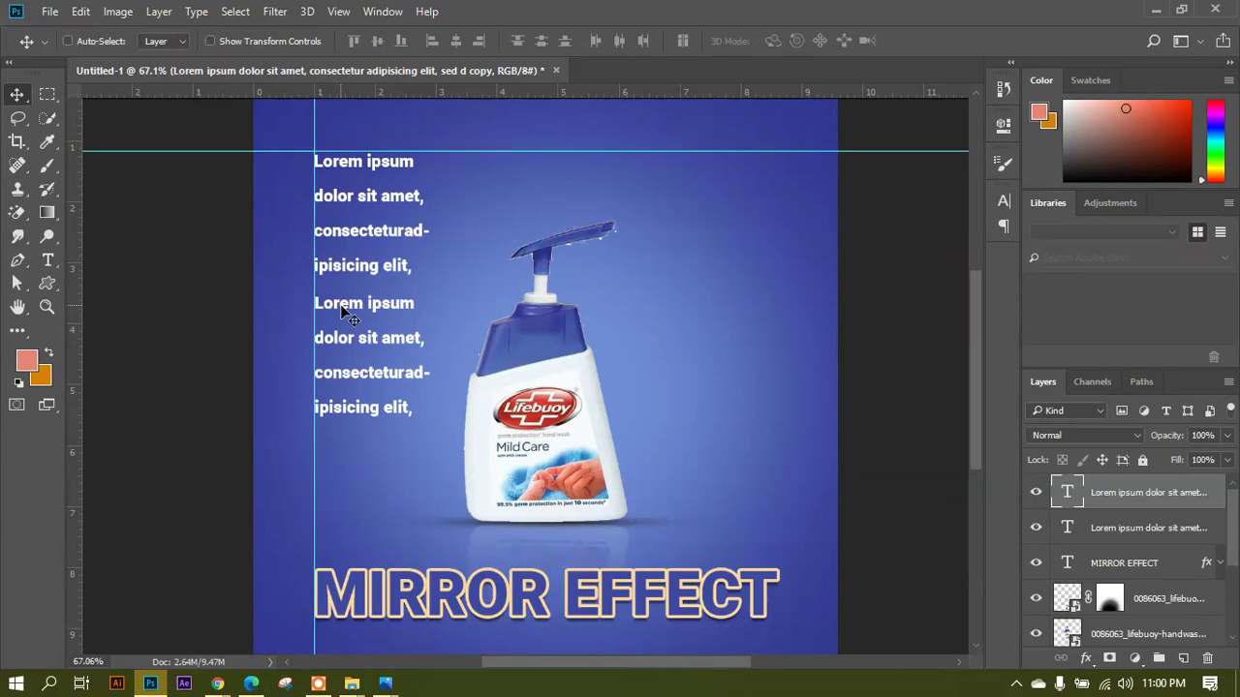
pyautogui.hotkey('ctrl', 'h')
pyautogui.hotkey('ctrl', 'h')
pyautogui.hotkey('ctrl', 'h')
pyautogui.hotkey('ctrl', 'h')
pyautogui.scroll(-1, 354, 306)
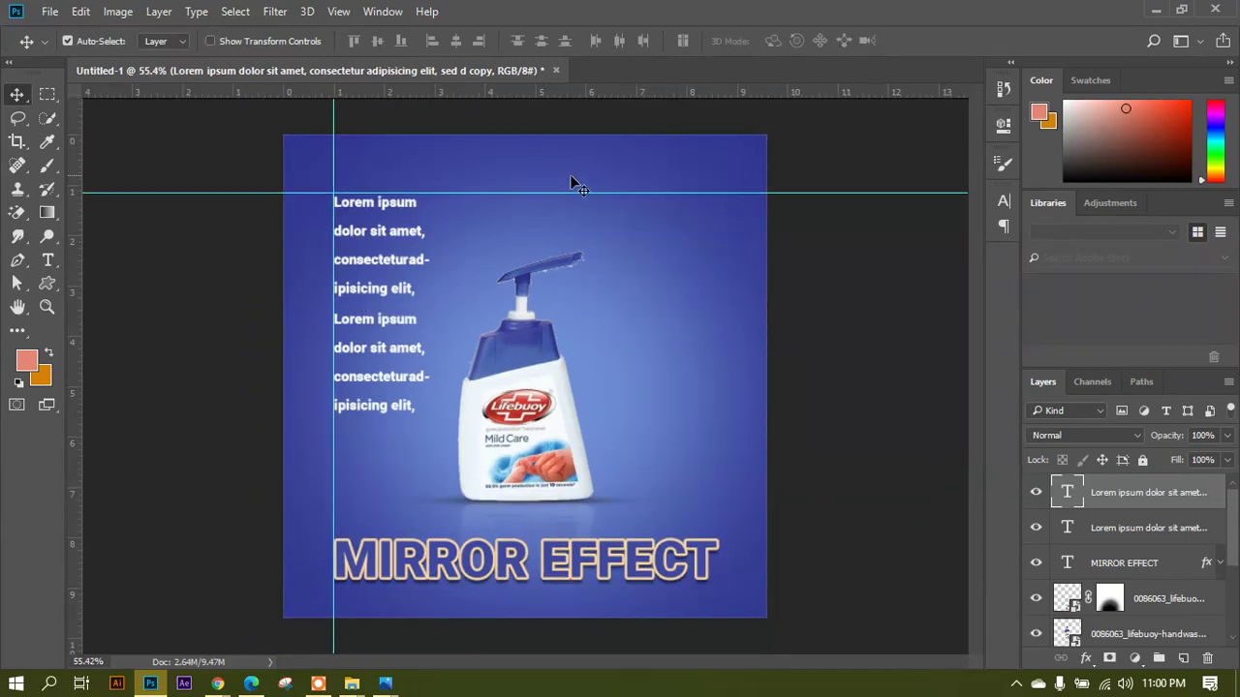
# Add the text LOGO NAME and place it under the horizontal guide, above the right end of the headline.
pyautogui.click(46, 238)
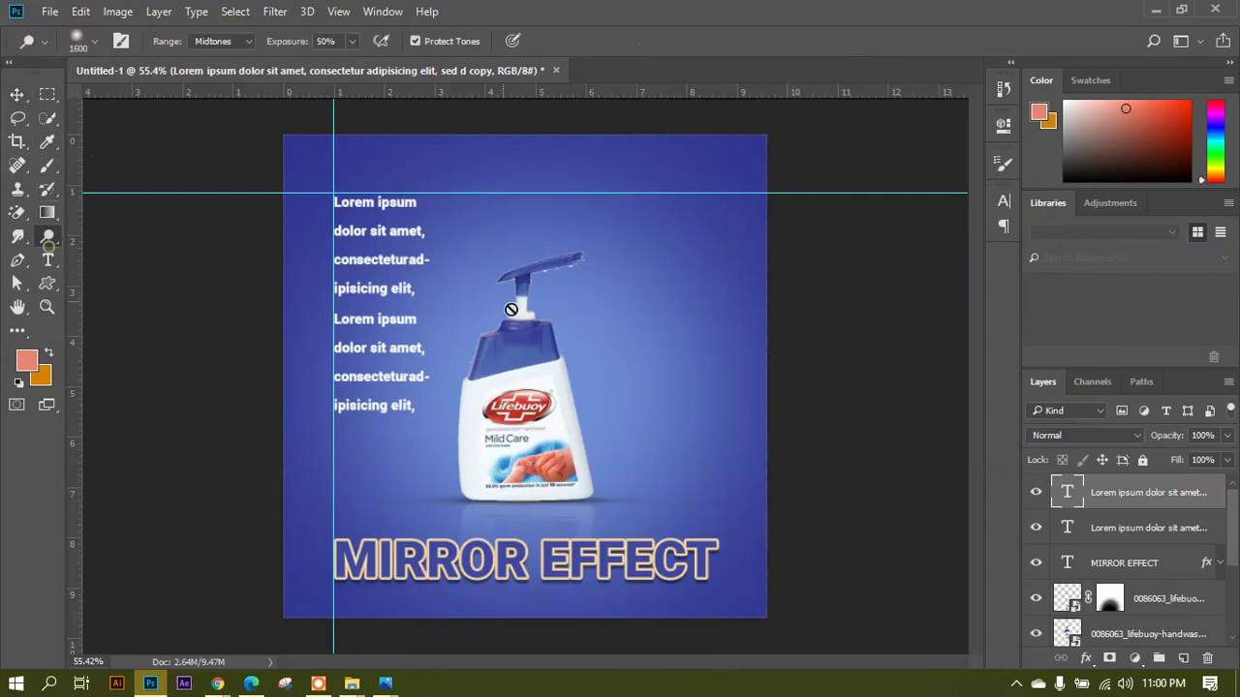
pyautogui.click(47, 260)
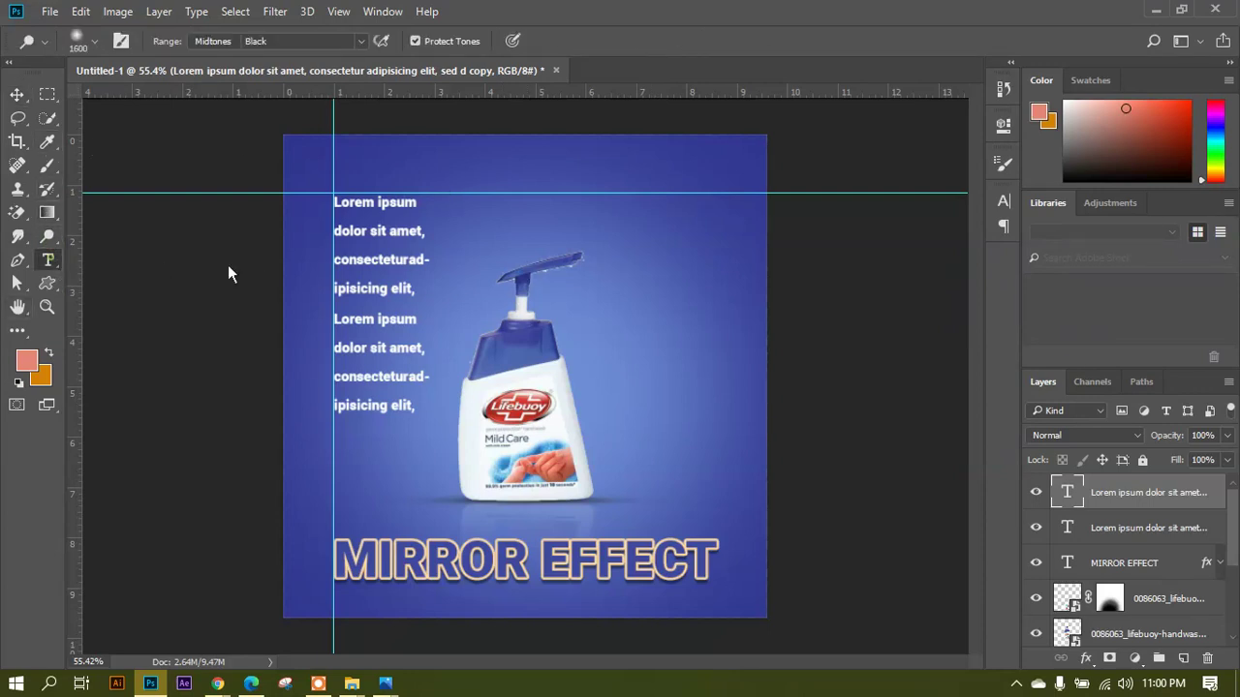
pyautogui.click(565, 230)
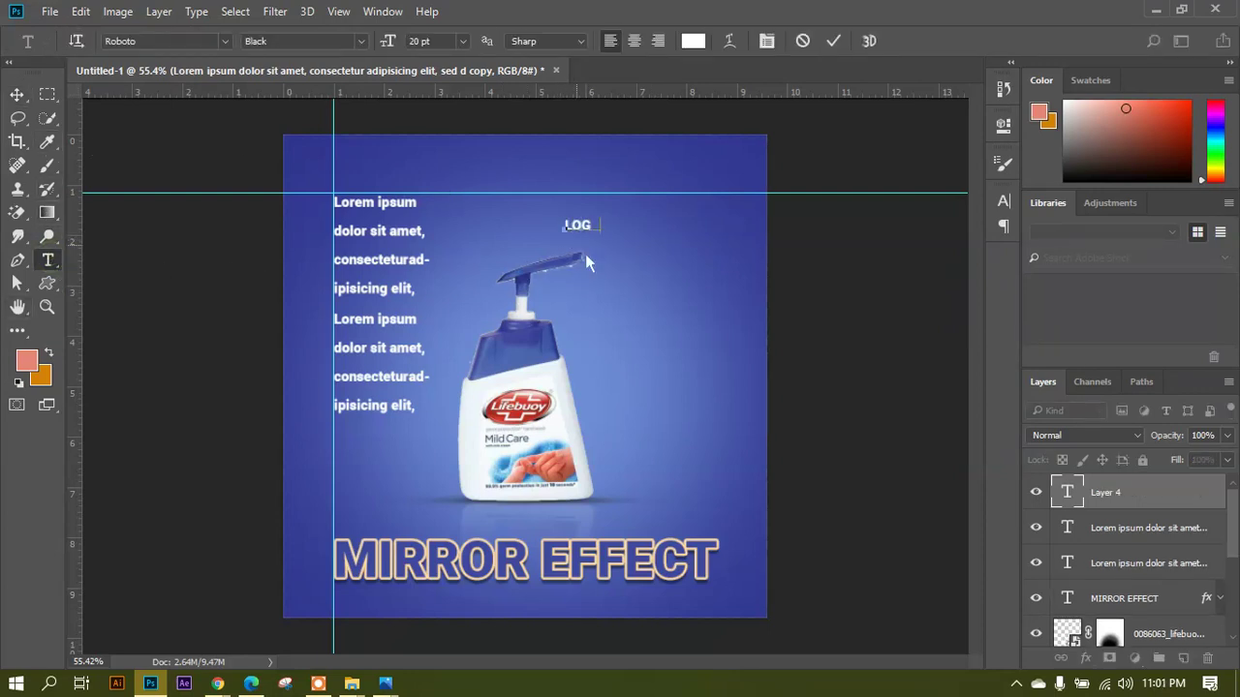
pyautogui.write('LOGO NAME')
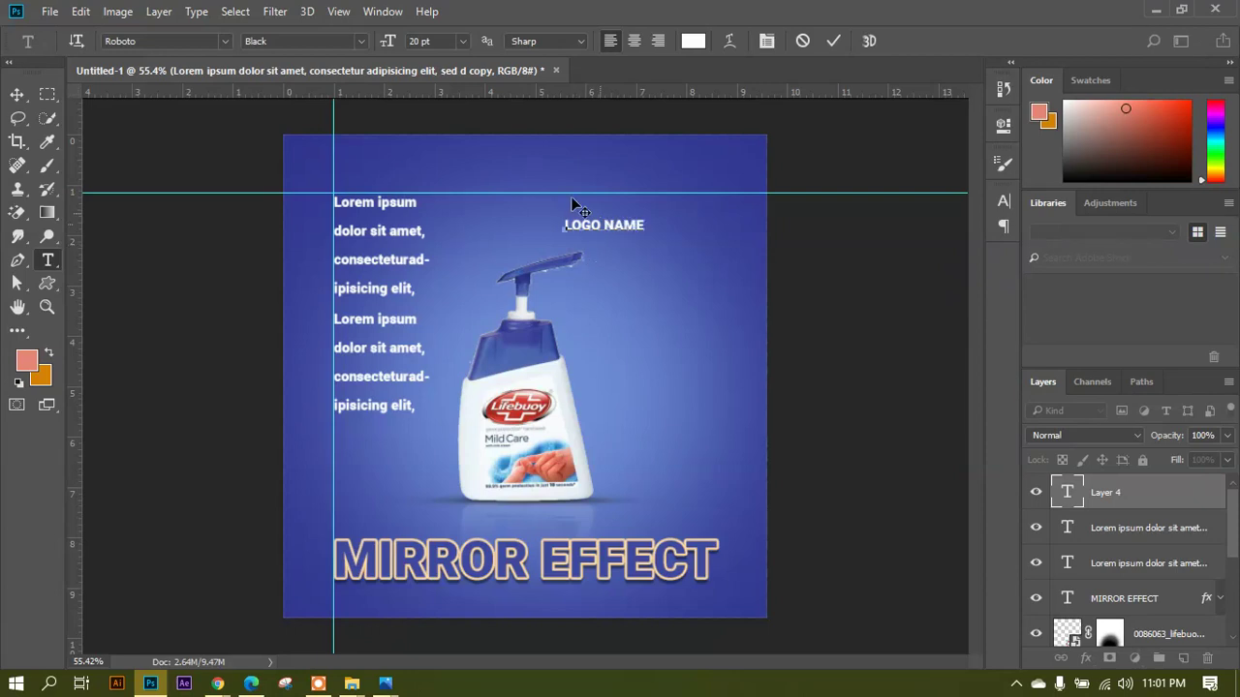
pyautogui.click(16, 94)
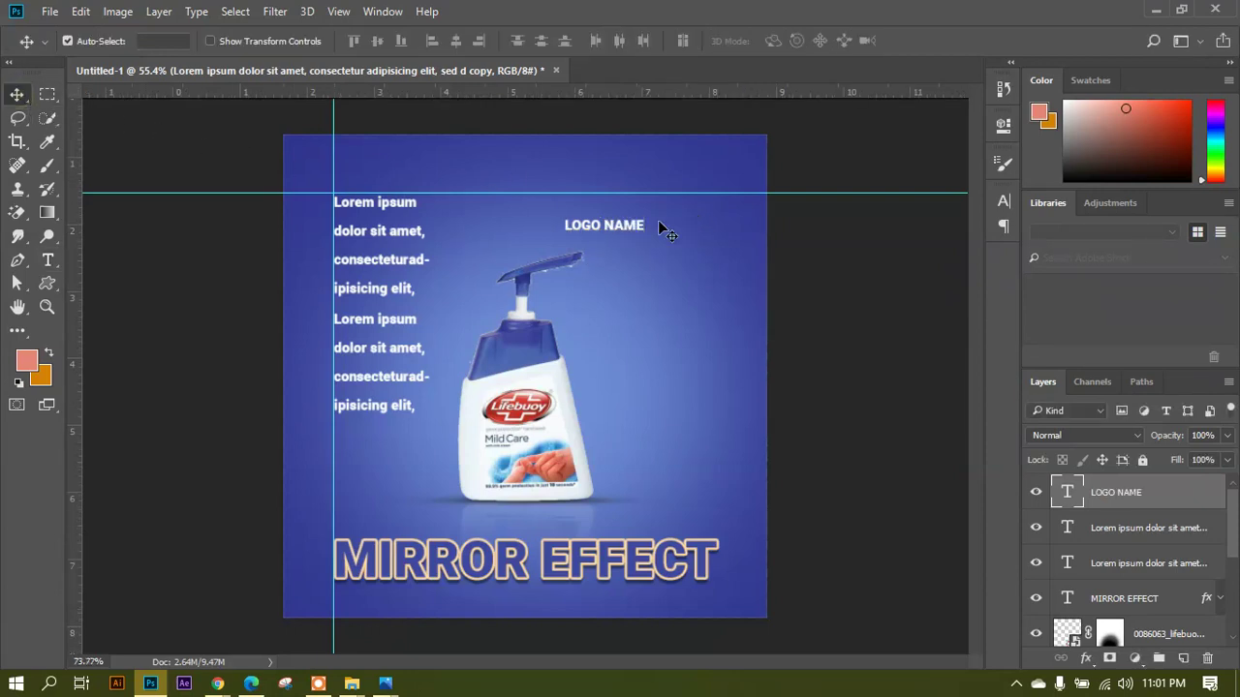
pyautogui.scroll(1, 631, 233)
pyautogui.moveTo(630, 223); pyautogui.dragTo(736, 187)
pyautogui.scroll(-1, 152, 338)
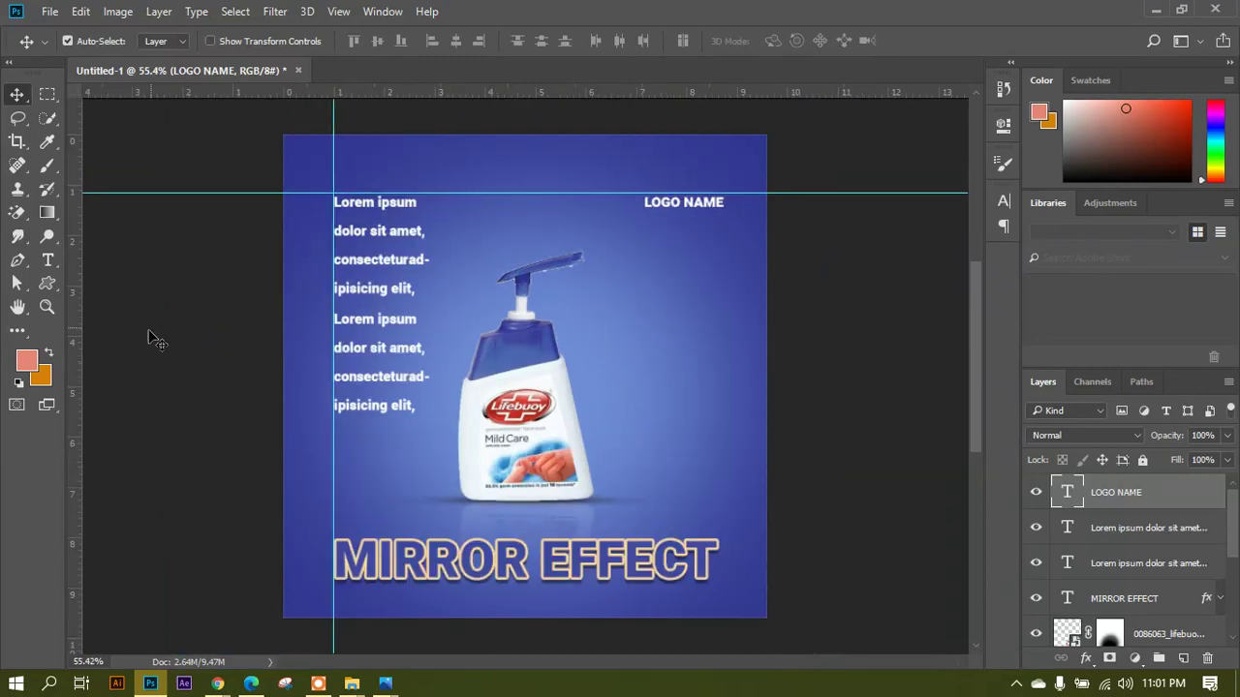
# Add a vertical guide and fine-tune it to the right edge of the headline's final letter T.
pyautogui.moveTo(74, 351); pyautogui.dragTo(725, 347)
pyautogui.moveTo(720, 347); pyautogui.dragTo(723, 347)
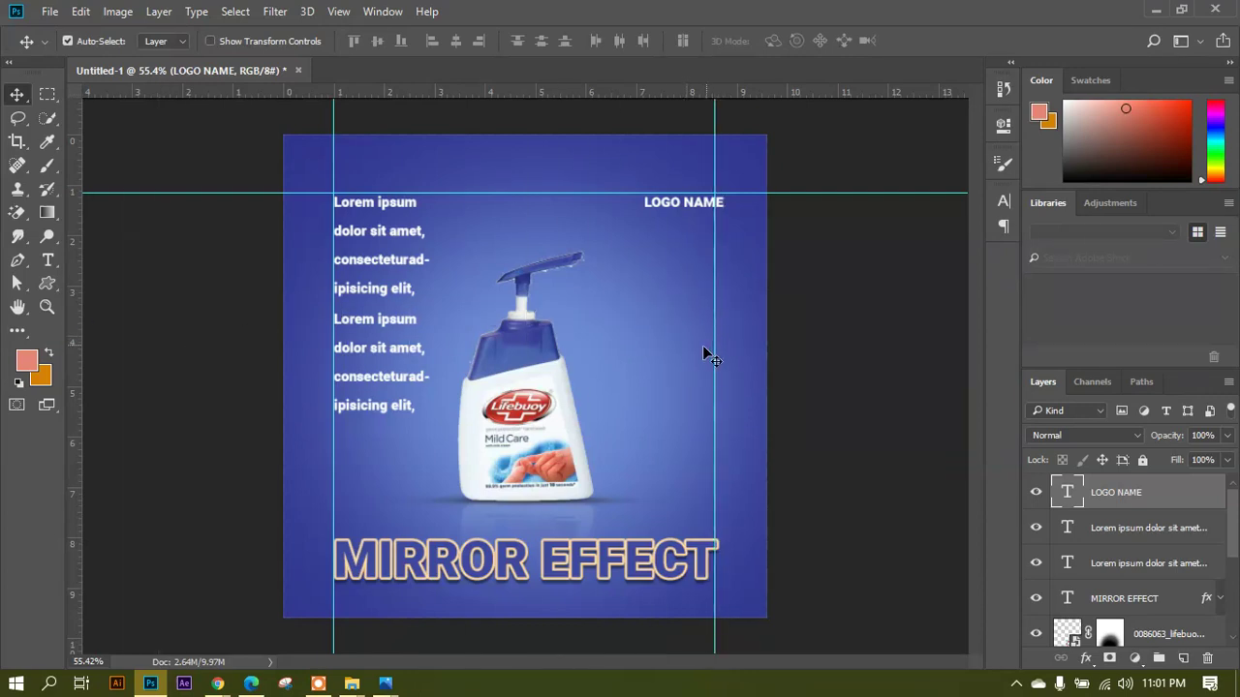
pyautogui.scroll(1, 746, 606)
pyautogui.scroll(5, 753, 595)
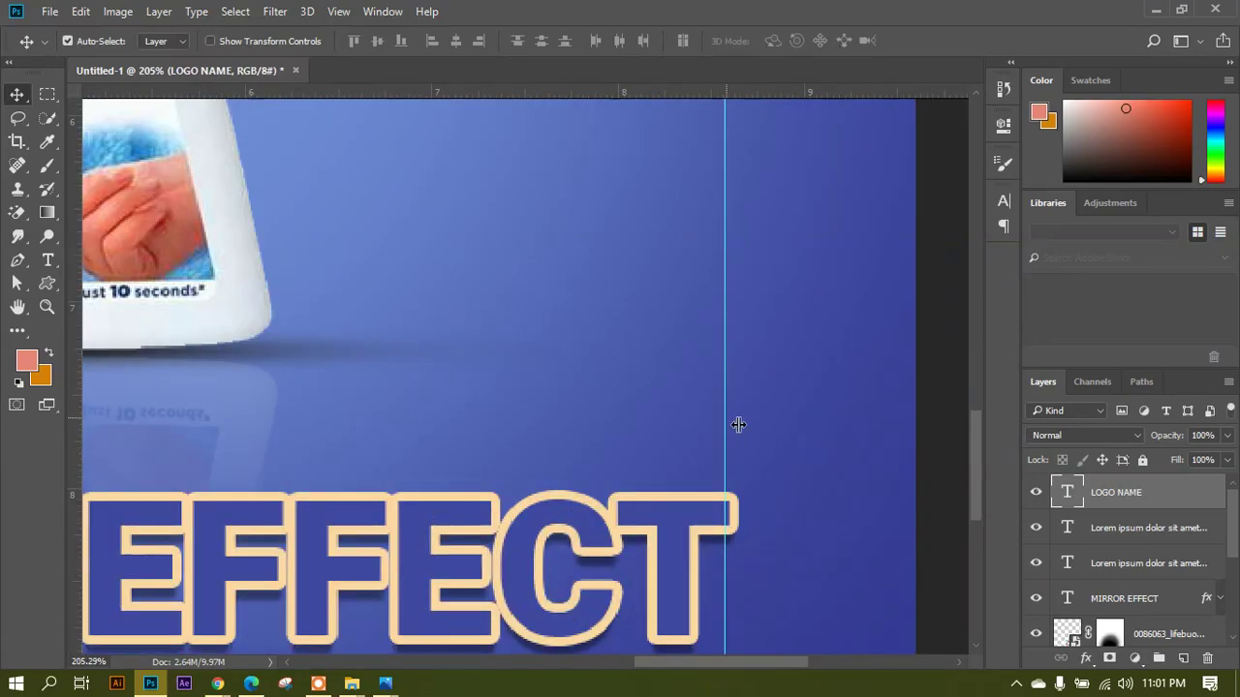
pyautogui.moveTo(736, 423); pyautogui.dragTo(742, 423)
pyautogui.scroll(-3, 141, 417)
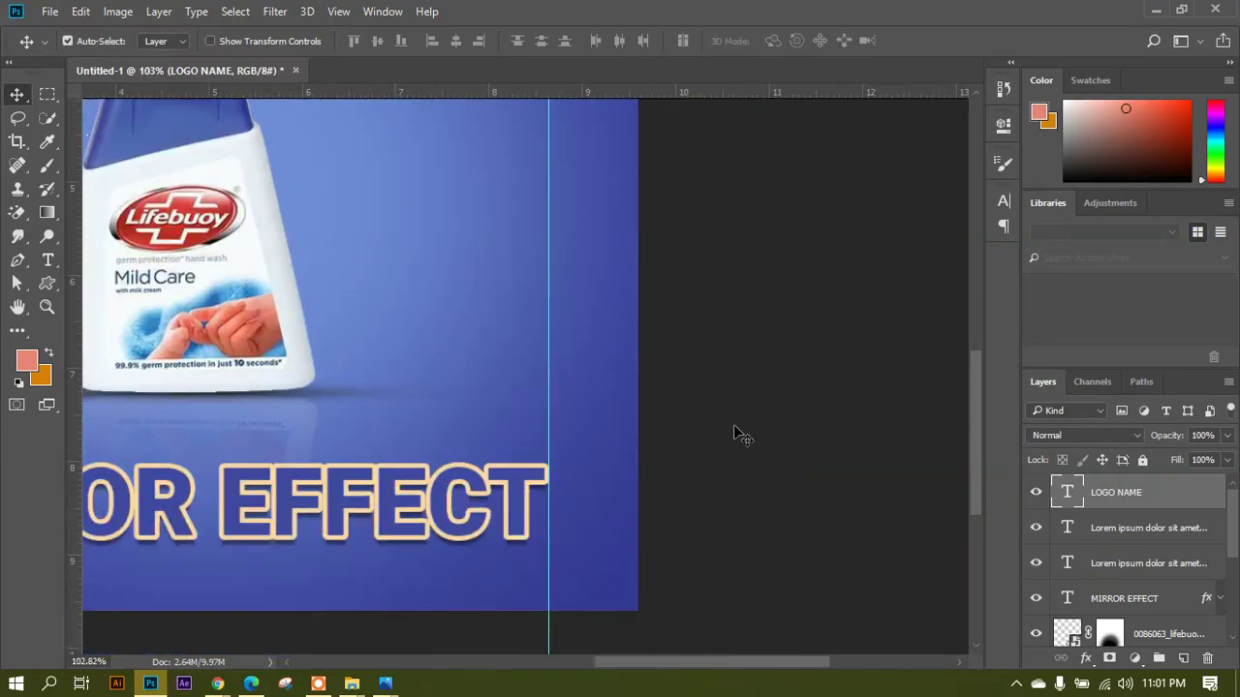
pyautogui.scroll(-2, 775, 455)
pyautogui.scroll(-1, 775, 456)
pyautogui.scroll(1, 566, 185)
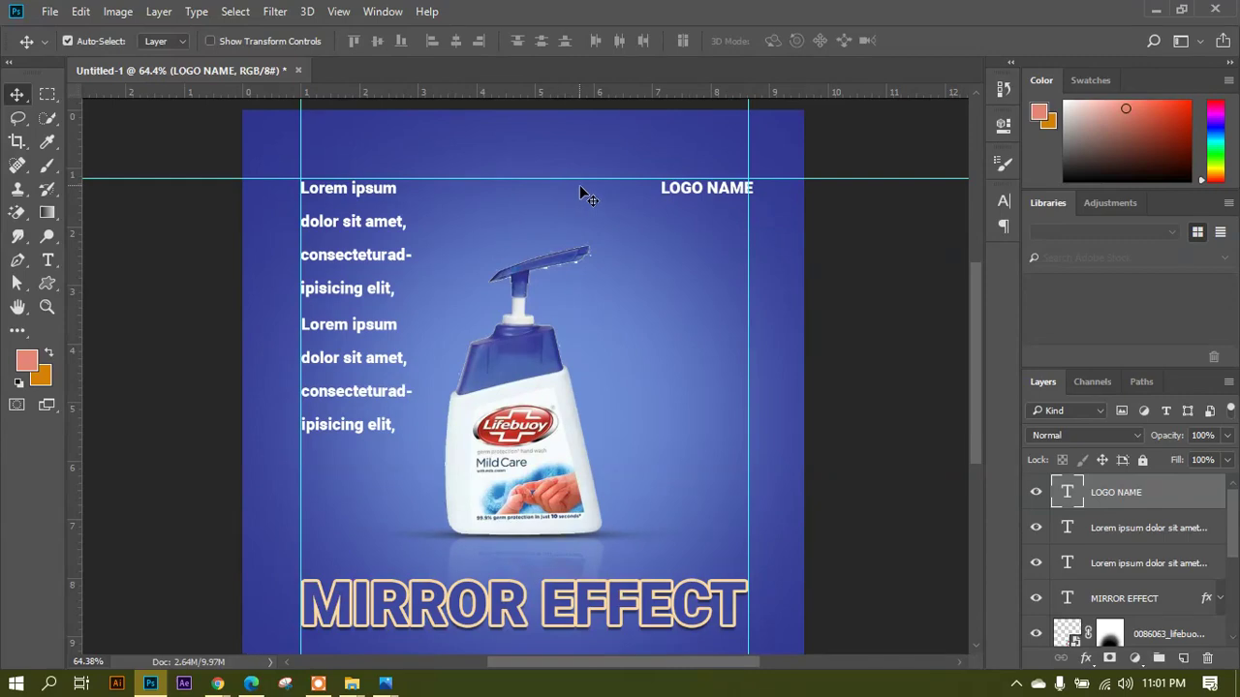
# Add horizontal guides below and above the headline and under LOGO NAME, plus vertical guides at the text block's right edge and LOGO NAME's left edge.
pyautogui.moveTo(608, 94); pyautogui.dragTo(606, 630)
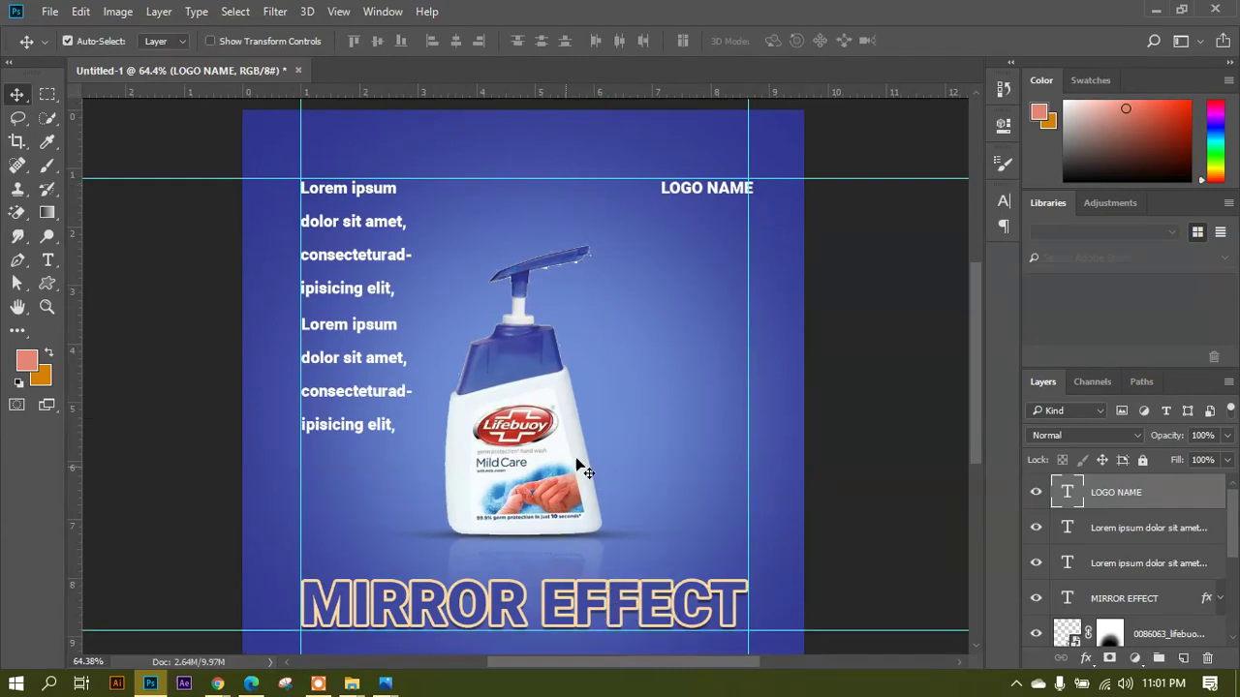
pyautogui.scroll(-1, 582, 465)
pyautogui.scroll(1, 583, 460)
pyautogui.scroll(-1, 584, 459)
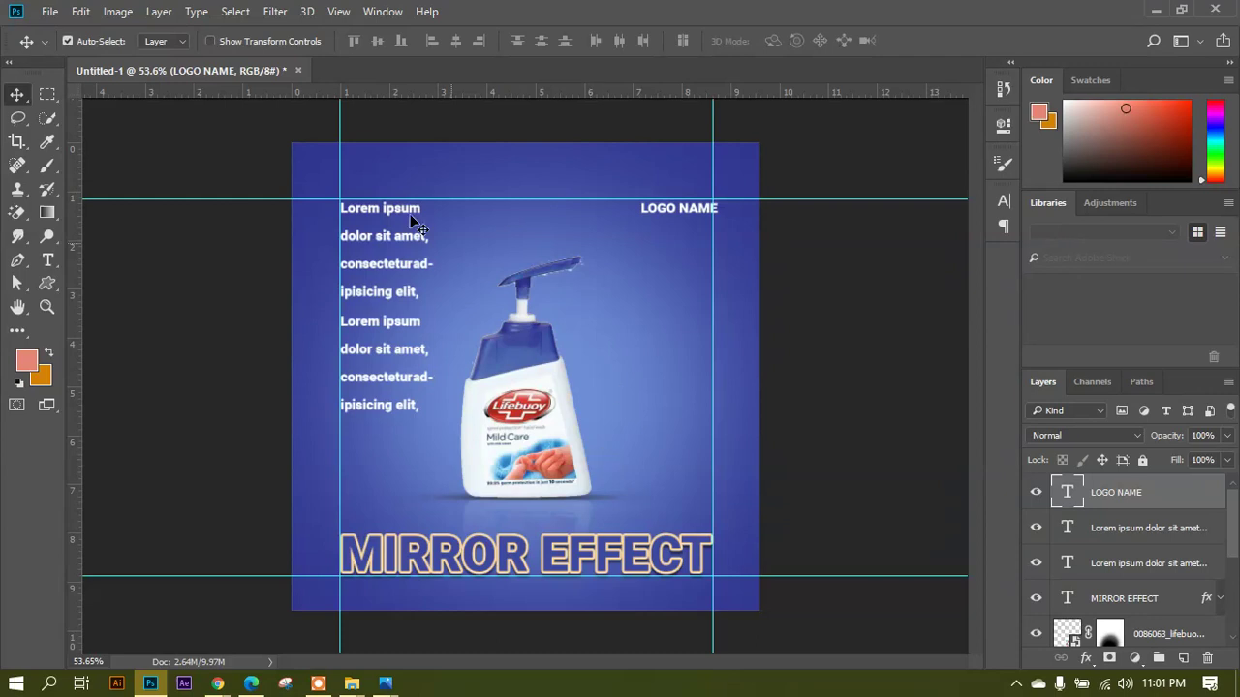
pyautogui.moveTo(75, 322); pyautogui.dragTo(429, 323)
pyautogui.moveTo(78, 326); pyautogui.dragTo(640, 349)
pyautogui.moveTo(411, 94); pyautogui.dragTo(445, 220)
pyautogui.moveTo(515, 94); pyautogui.dragTo(534, 533)
# Try a rectangular marquee selection over the headline's letters between the two horizontal guides, and deselect it.
pyautogui.scroll(4, 534, 532)
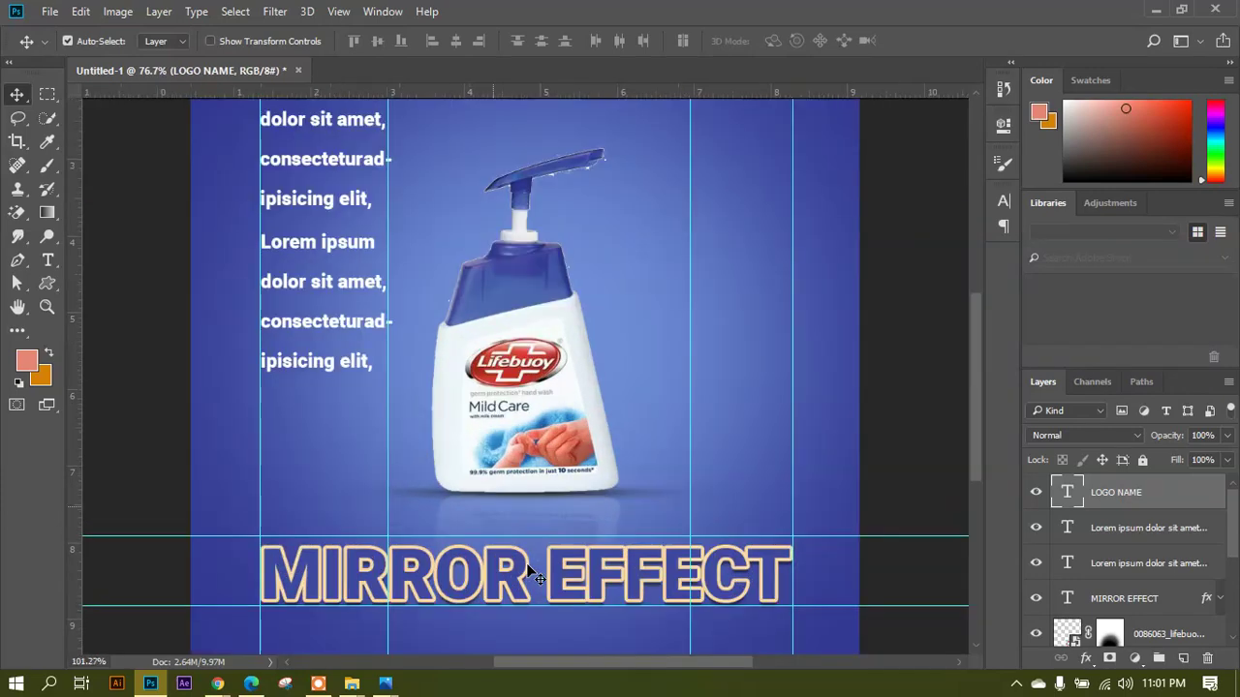
pyautogui.scroll(3, 622, 573)
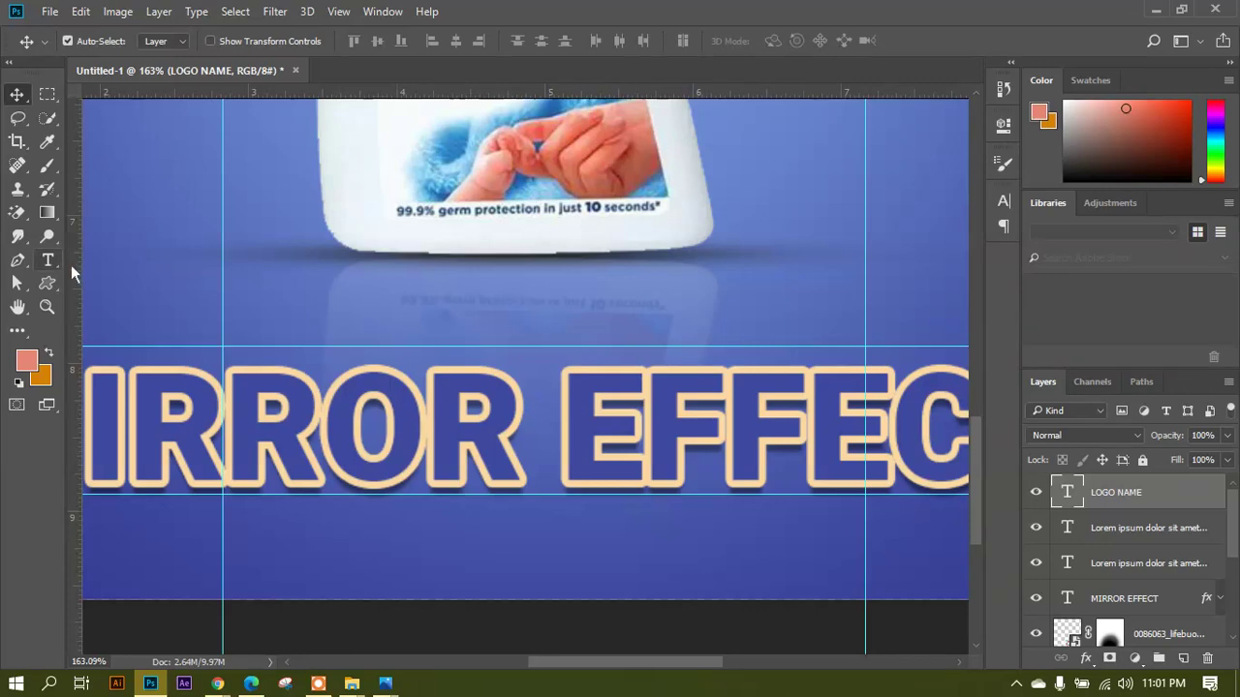
pyautogui.click(49, 93)
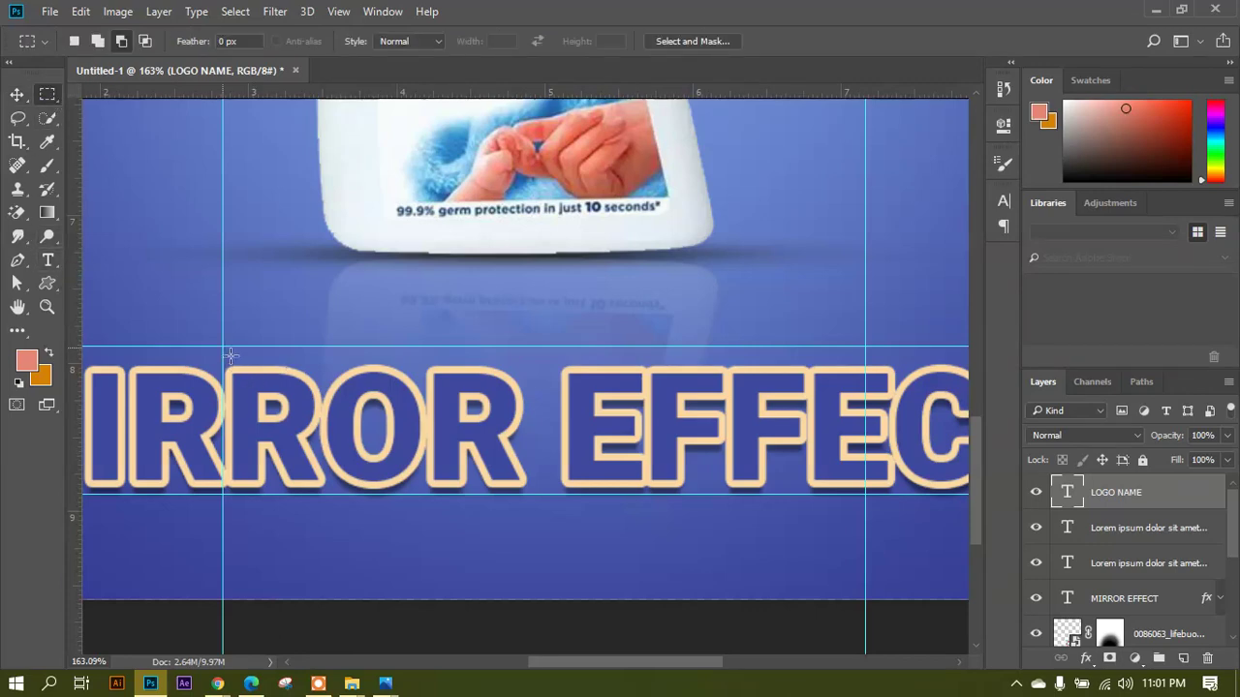
pyautogui.moveTo(226, 350); pyautogui.dragTo(420, 496)
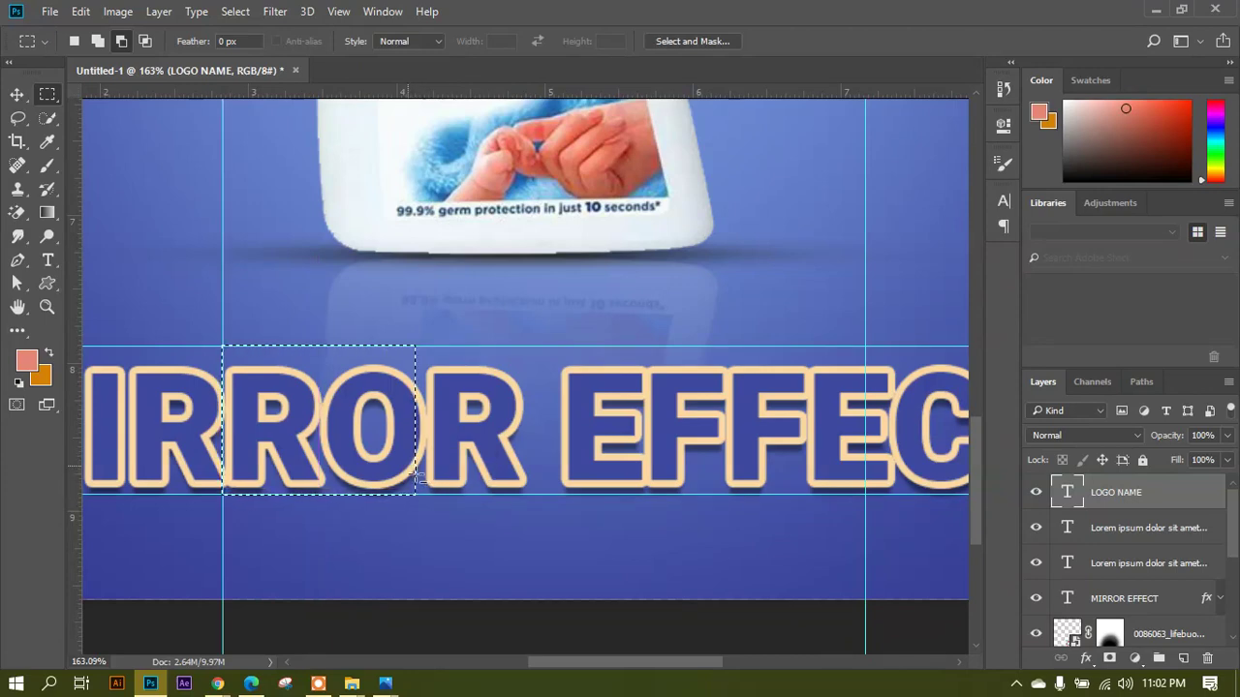
pyautogui.hotkey('ctrl', 'd')
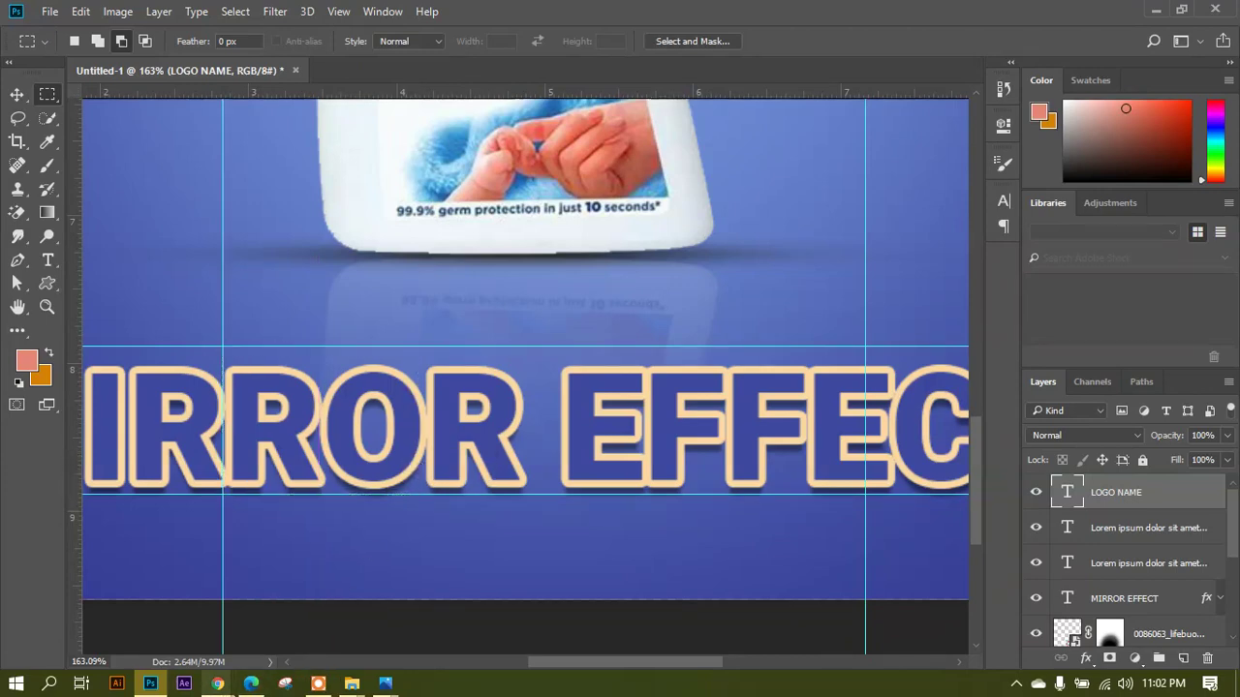
# Bring up the screen recorder's control window over the design.
pyautogui.click(318, 684)
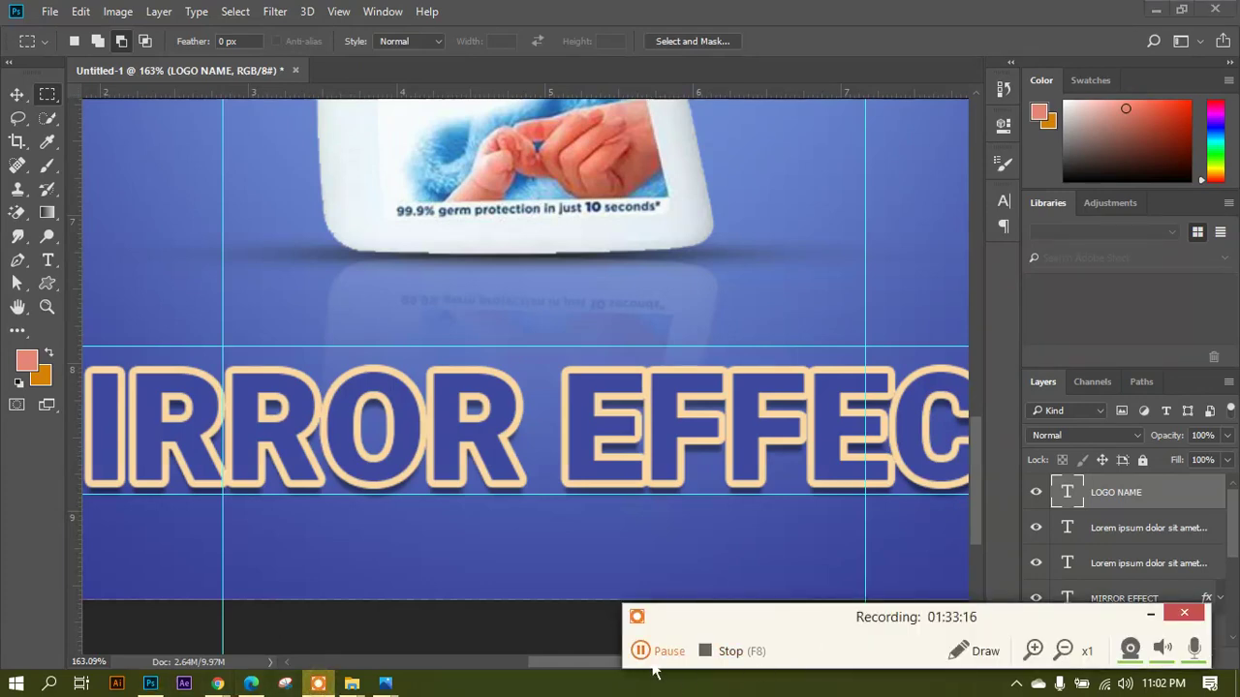
pyautogui.scroll(-5, 609, 490)
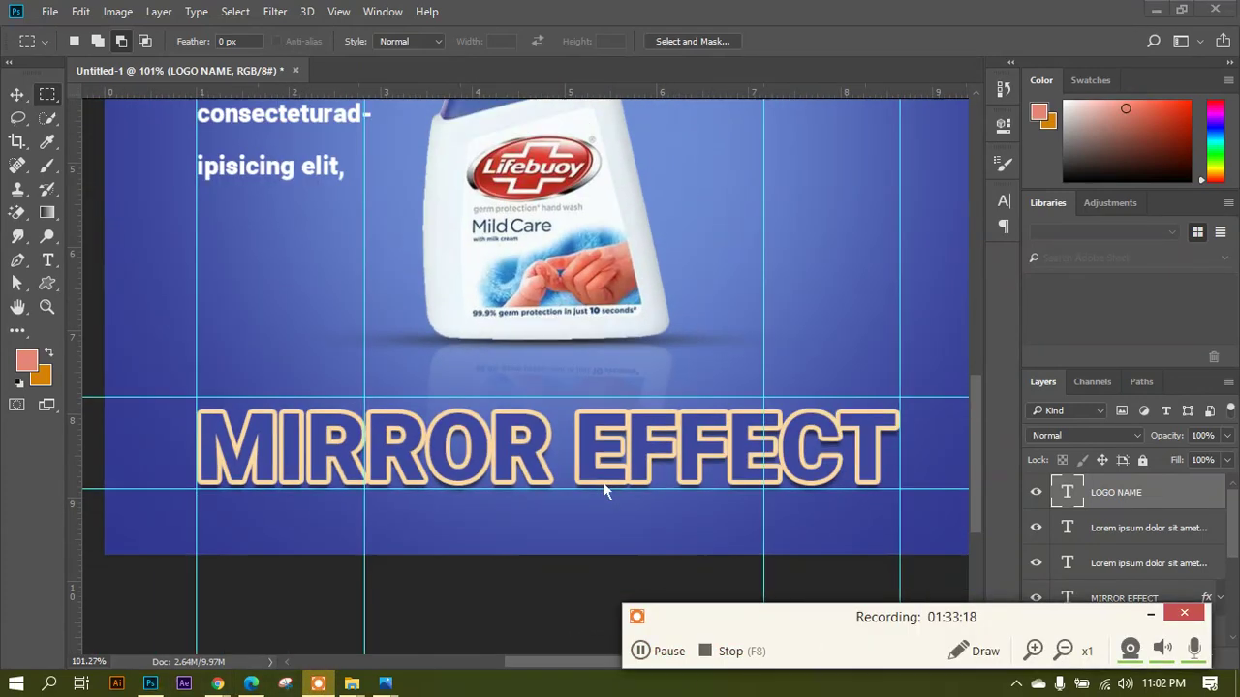